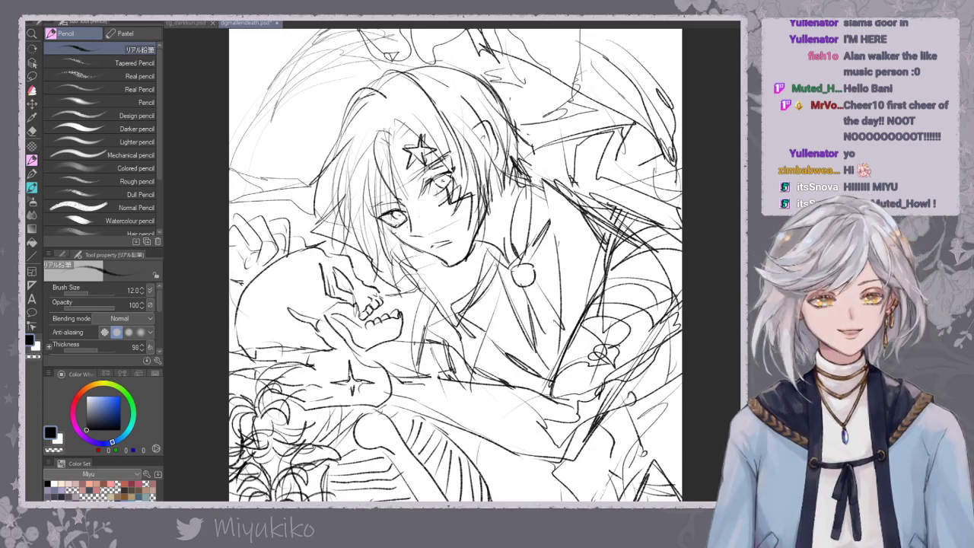
pyautogui.hotkey('ctrl', '-')
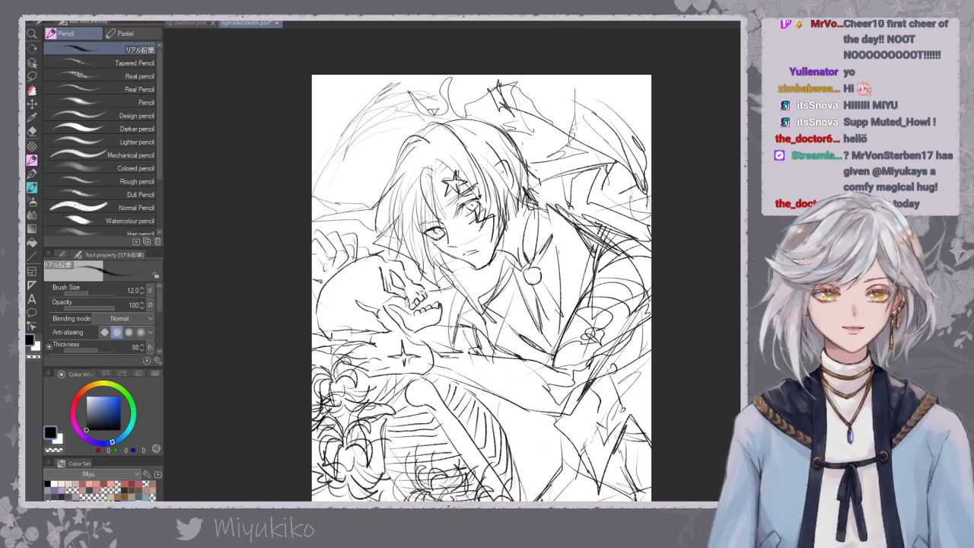
pyautogui.press('super+Down')
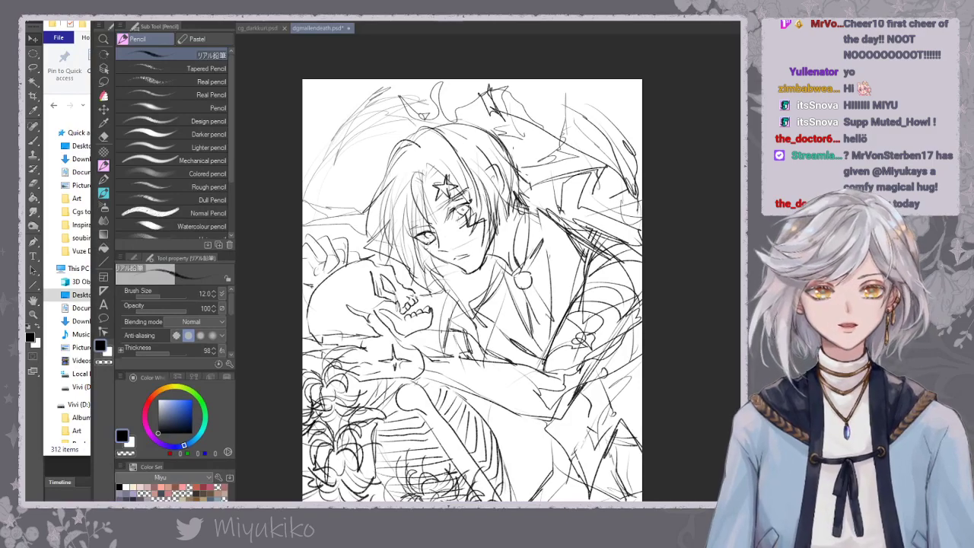
pyautogui.moveTo(472, 21); pyautogui.dragTo(404, 19)
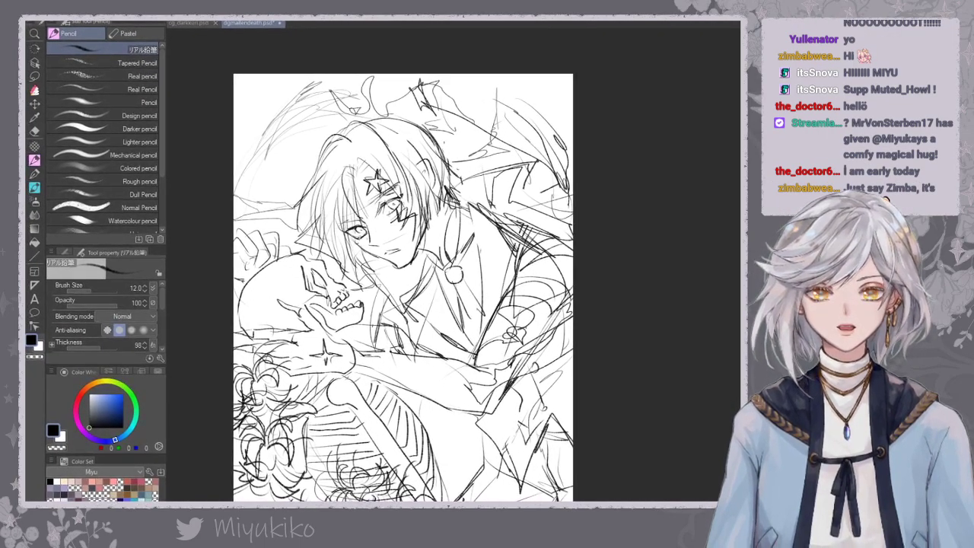
# Open the selected white-haired character reference picture in the D.Gray-Man folder, move it and the folder window aside, and return to the canvas.
pyautogui.hotkey('alt', 'Tab')
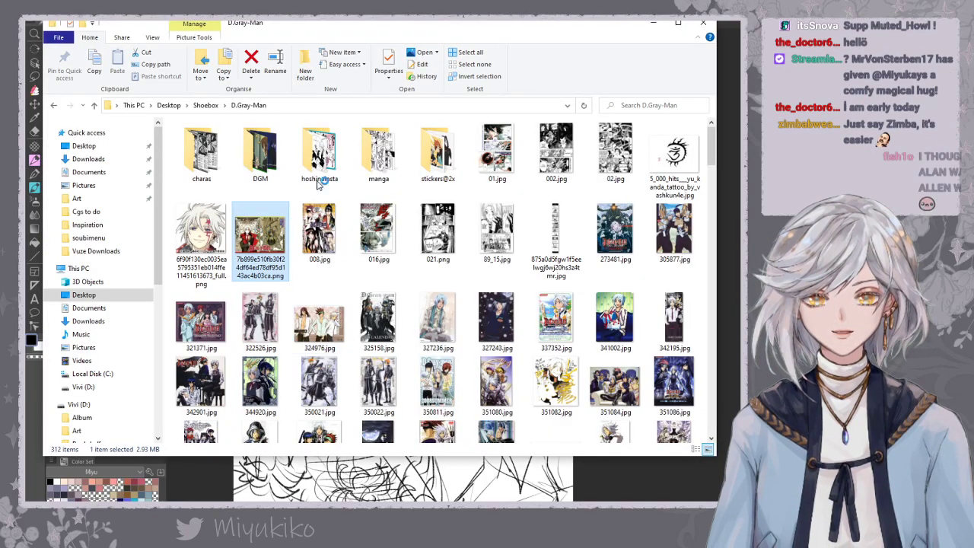
pyautogui.doubleClick(259, 238)
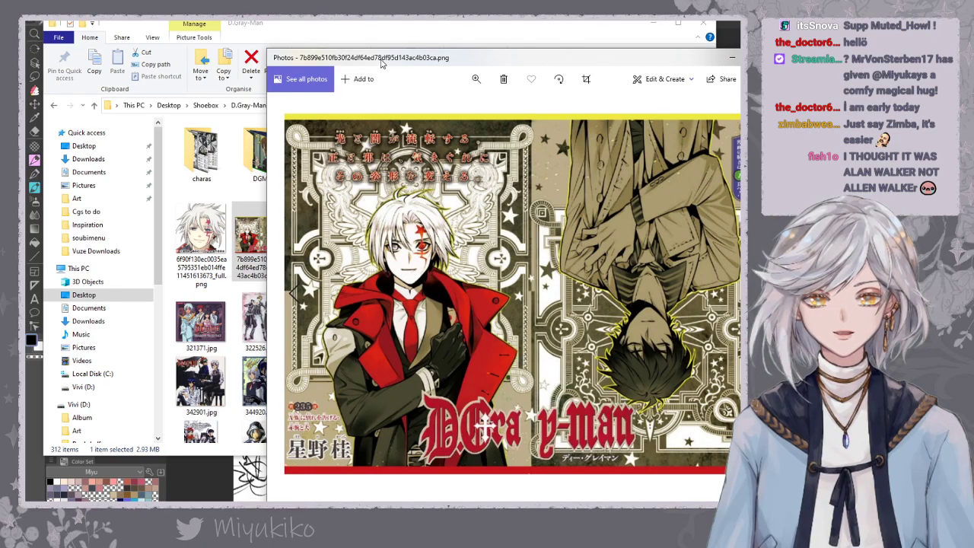
pyautogui.moveTo(381, 61); pyautogui.dragTo(860, 70)
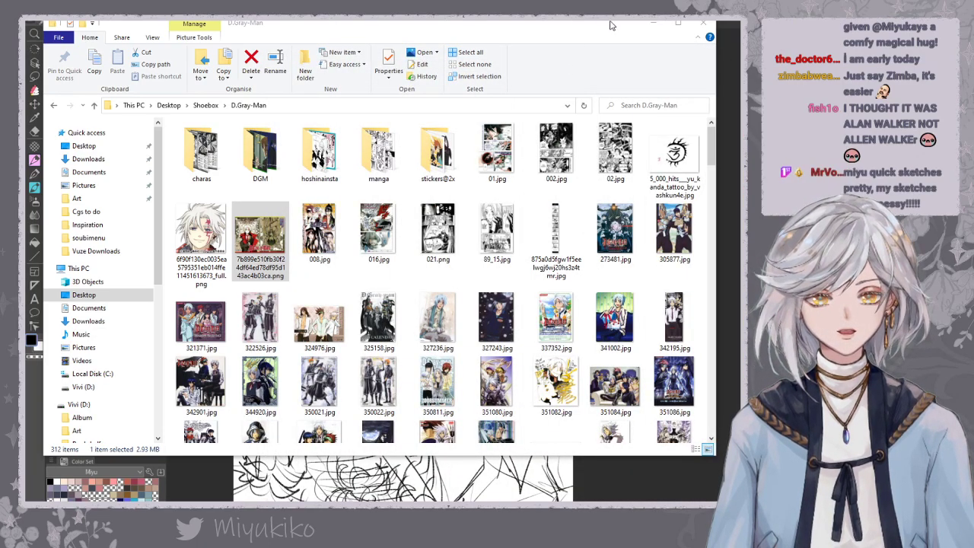
pyautogui.moveTo(592, 29)
pyautogui.mouseDown()
pyautogui.moveTo(733, 163)
pyautogui.moveTo(973, 89)
pyautogui.moveTo(971, 16)
pyautogui.mouseUp()
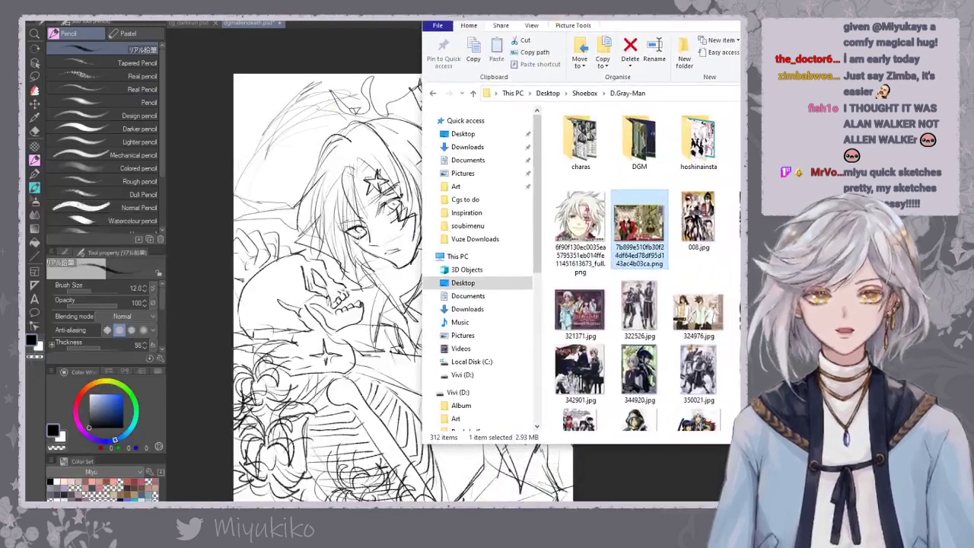
pyautogui.click(395, 243)
pyautogui.hotkey('alt', 'Tab')
pyautogui.hotkey('alt', 'Tab')
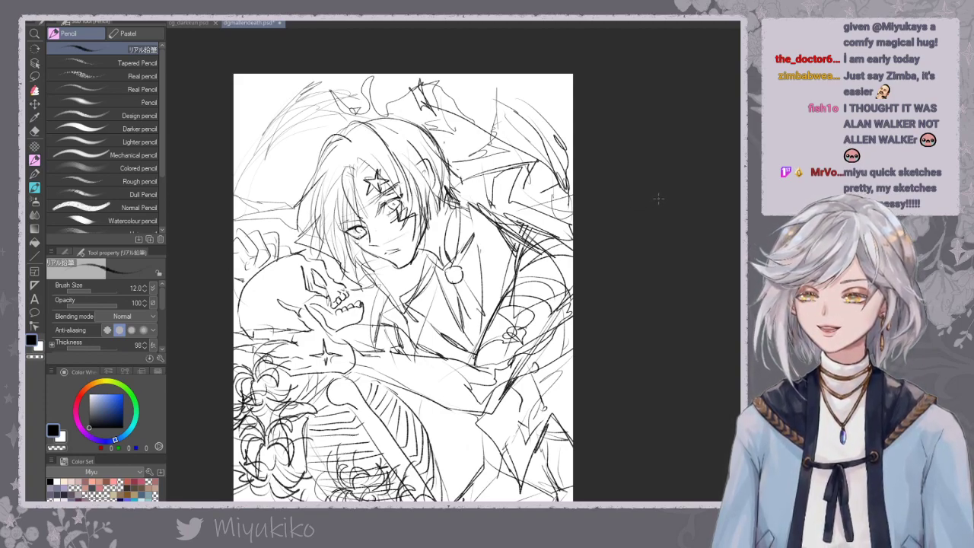
# Review the rough sketch as a whole and up close, and fade it to a light grey guide for lining.
pyautogui.scroll(-3, 704, 176)
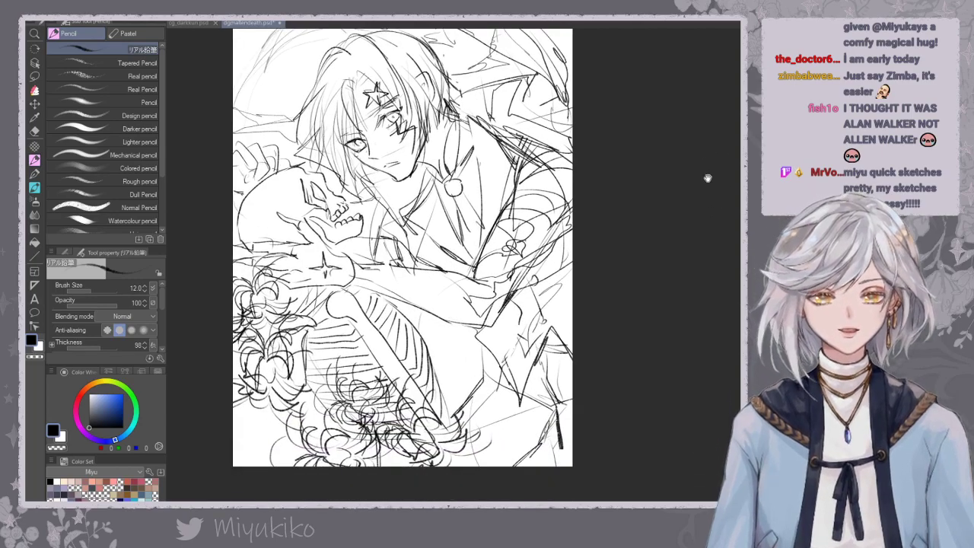
pyautogui.hotkey('ctrl', '-')
pyautogui.hotkey('ctrl', '-')
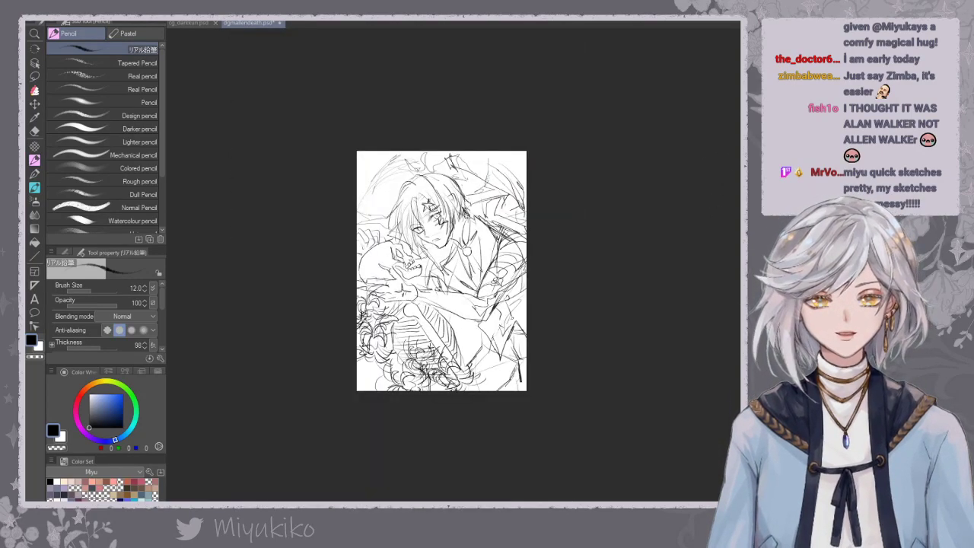
pyautogui.scroll(4, 481, 279)
pyautogui.moveTo(434, 251); pyautogui.dragTo(481, 287)
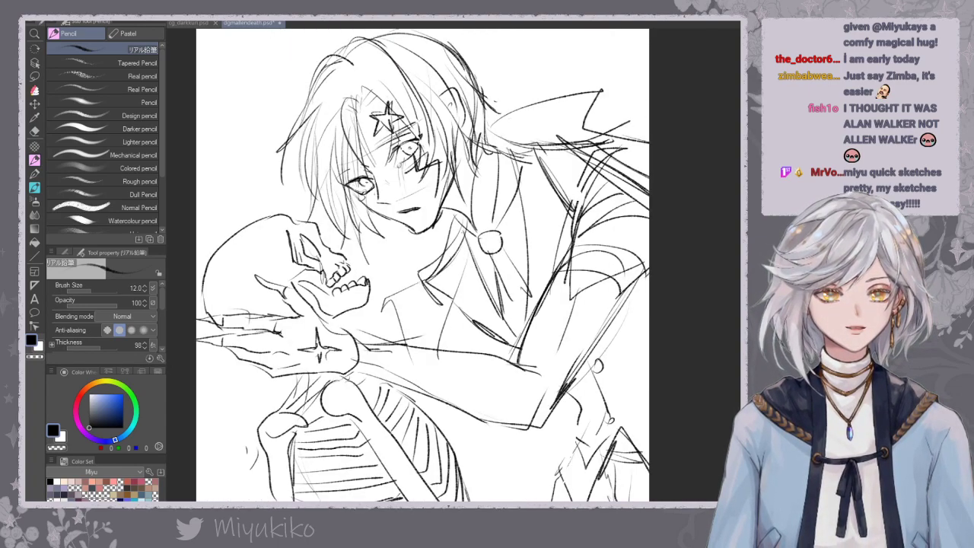
pyautogui.hotkey('ctrl', '-')
pyautogui.hotkey('ctrl', '-')
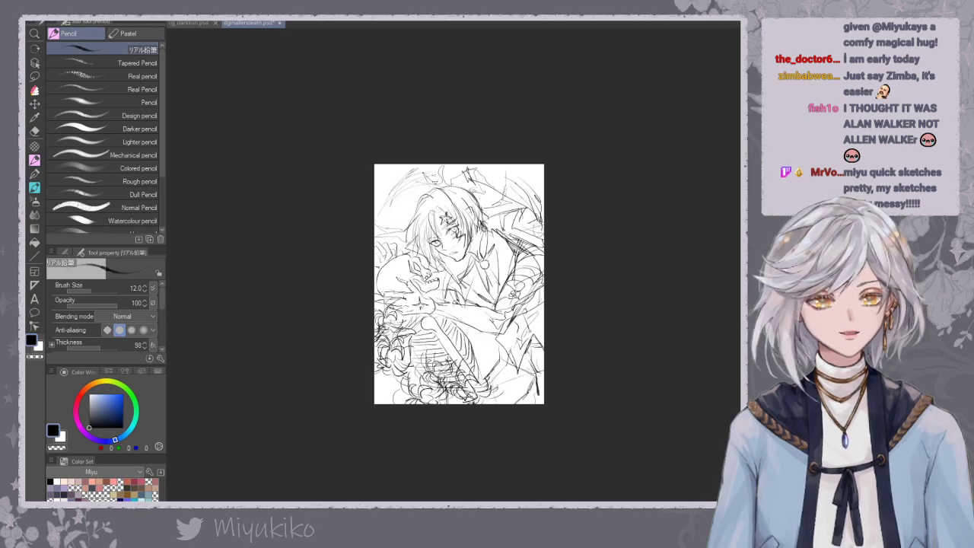
pyautogui.scroll(2, 481, 279)
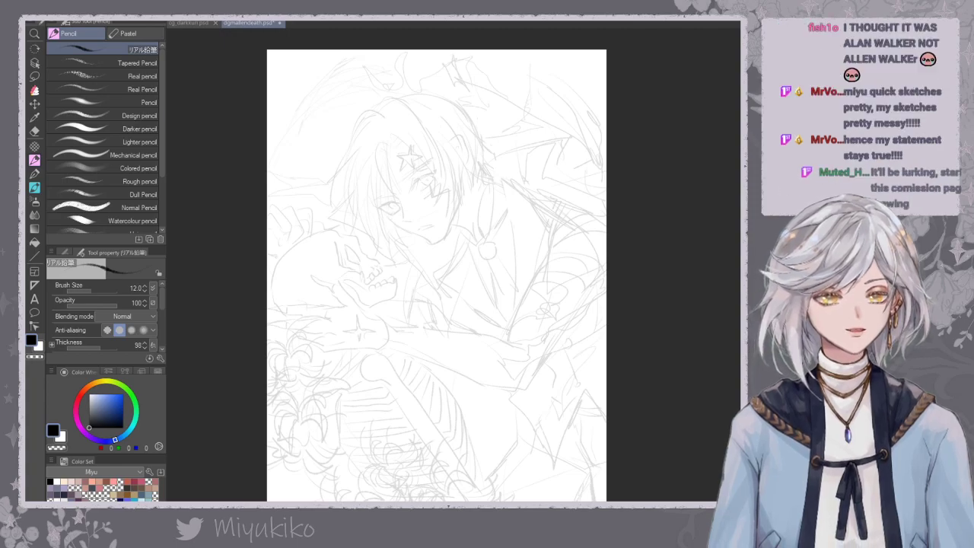
# Try a short pencil stroke at the bridge of the nose and reduce the brush size to 7.
pyautogui.hotkey('ctrl', '+')
pyautogui.hotkey('ctrl', '+')
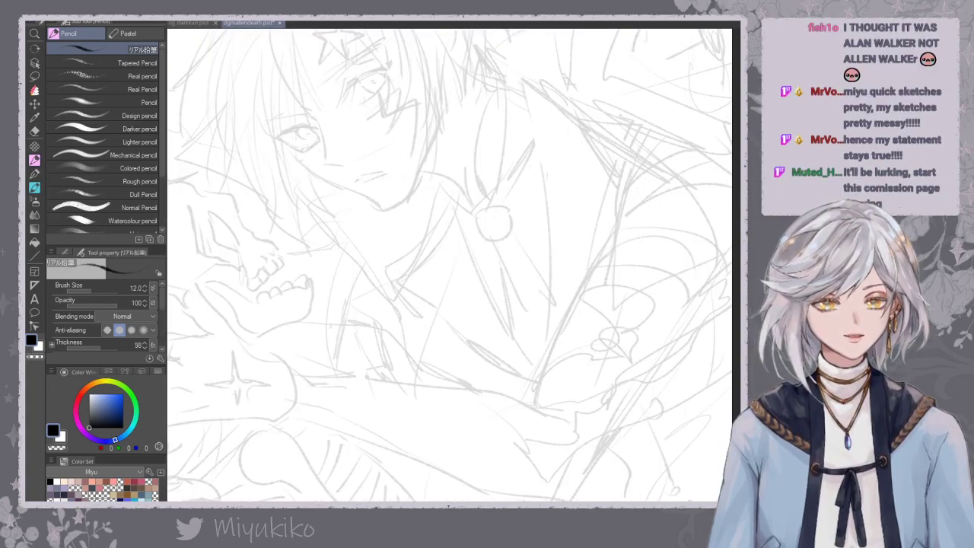
pyautogui.press('^')
pyautogui.press('^')
pyautogui.moveTo(643, 237)
pyautogui.mouseDown()
pyautogui.moveTo(649, 272)
pyautogui.moveTo(674, 284)
pyautogui.moveTo(665, 230)
pyautogui.moveTo(662, 263)
pyautogui.mouseUp()
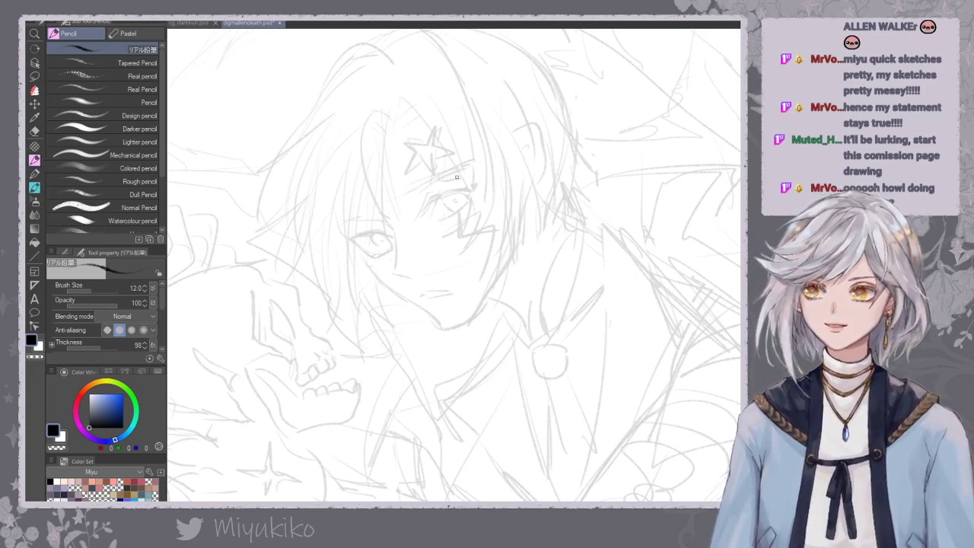
pyautogui.moveTo(453, 197); pyautogui.dragTo(452, 208)
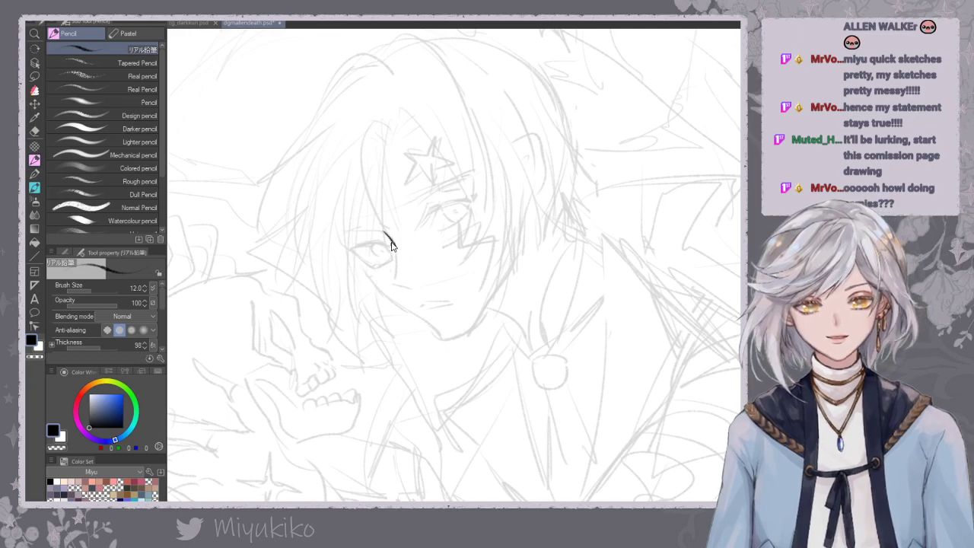
pyautogui.press('[')
pyautogui.press('[')
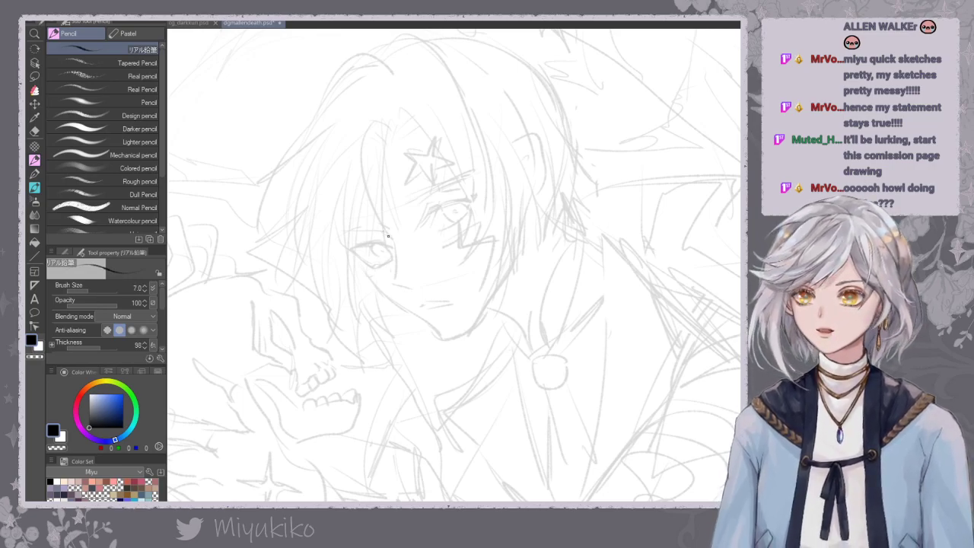
# Line the brow end, nose bridge and underside of the nose over the faded sketch with brush size 10.
pyautogui.hotkey('ctrl', 'z')
pyautogui.moveTo(383, 232)
pyautogui.mouseDown()
pyautogui.moveTo(395, 241)
pyautogui.moveTo(397, 279)
pyautogui.mouseUp()
pyautogui.hotkey('ctrl', 'z')
pyautogui.hotkey('ctrl', 'z')
pyautogui.moveTo(394, 240); pyautogui.dragTo(395, 282)
pyautogui.hotkey('ctrl', 'z')
pyautogui.moveTo(395, 240)
pyautogui.mouseDown()
pyautogui.moveTo(393, 280)
pyautogui.moveTo(411, 287)
pyautogui.mouseUp()
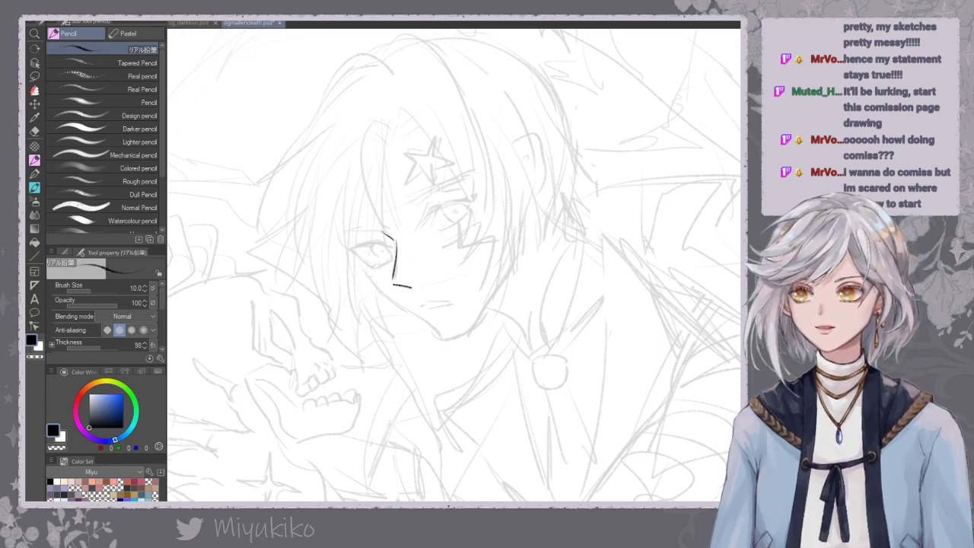
pyautogui.moveTo(405, 286); pyautogui.dragTo(417, 287)
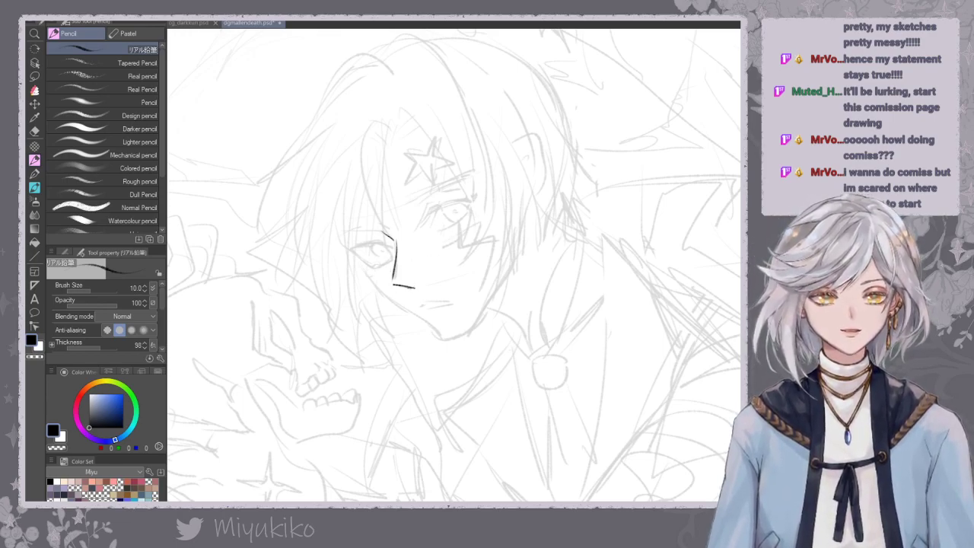
# Line the upper and lower eyelids of the eye nearest the skull, redrawing strokes that miss the sketch.
pyautogui.press('^')
pyautogui.press('^')
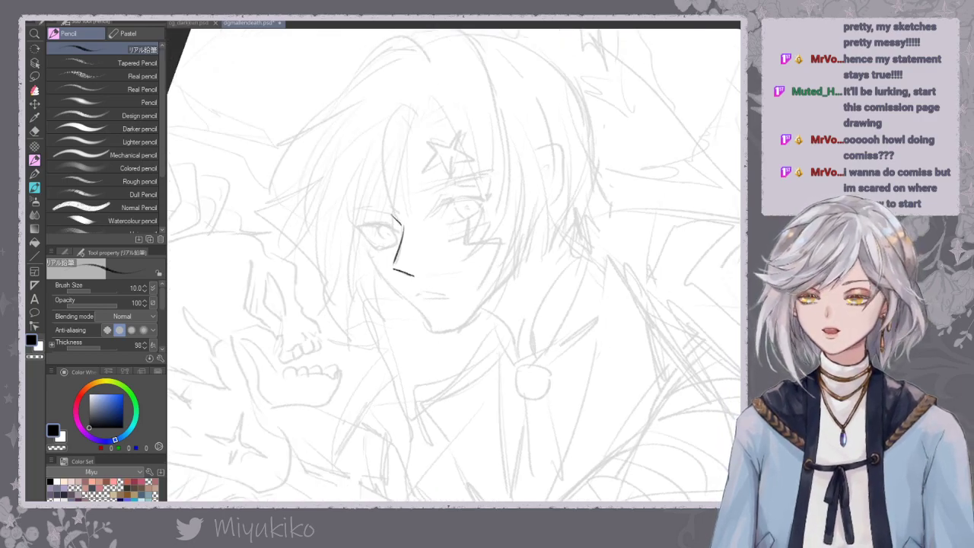
pyautogui.press('^')
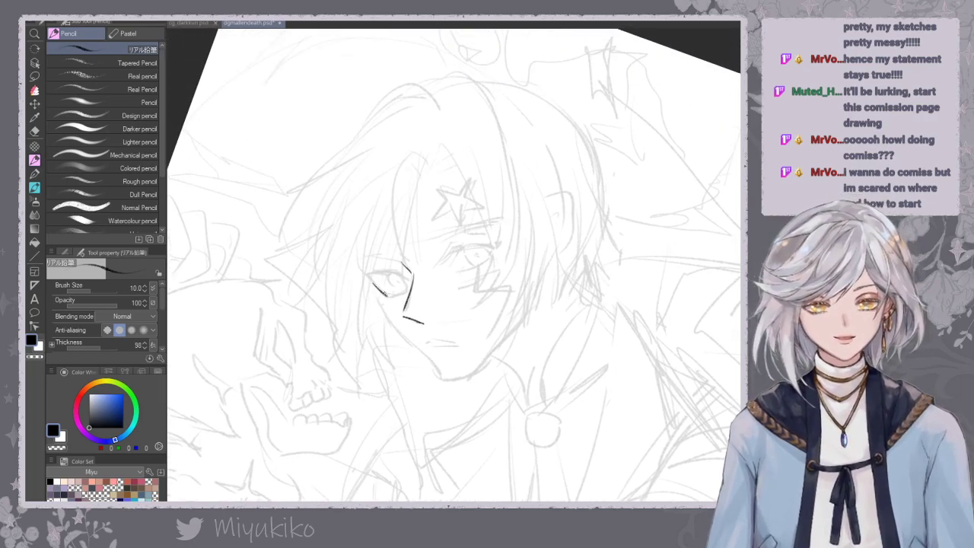
pyautogui.moveTo(380, 289); pyautogui.dragTo(407, 294)
pyautogui.hotkey('ctrl', '+')
pyautogui.hotkey('ctrl', 'z')
pyautogui.hotkey('ctrl', 'z')
pyautogui.moveTo(354, 299)
pyautogui.mouseDown()
pyautogui.moveTo(372, 299)
pyautogui.moveTo(325, 274)
pyautogui.moveTo(361, 269)
pyautogui.moveTo(329, 275)
pyautogui.mouseUp()
pyautogui.hotkey('ctrl', 'z')
pyautogui.hotkey('ctrl', 'z')
pyautogui.moveTo(323, 273); pyautogui.dragTo(372, 275)
pyautogui.moveTo(333, 273)
pyautogui.mouseDown()
pyautogui.moveTo(380, 278)
pyautogui.moveTo(360, 303)
pyautogui.moveTo(376, 298)
pyautogui.mouseUp()
pyautogui.hotkey('ctrl', 'z')
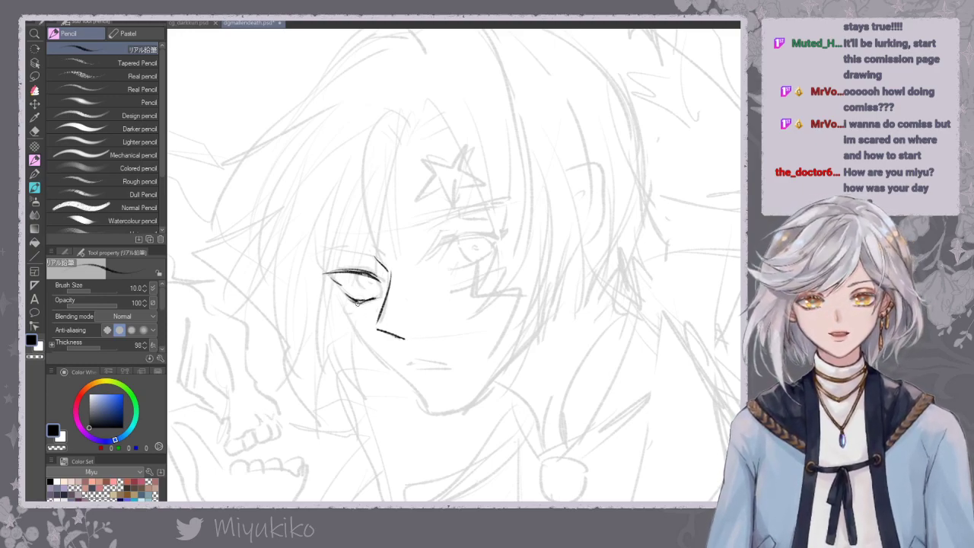
# Draw the iris and pupil of the eye nearest the skull and finish its lower lid.
pyautogui.moveTo(358, 276)
pyautogui.mouseDown()
pyautogui.moveTo(361, 291)
pyautogui.moveTo(379, 293)
pyautogui.mouseUp()
pyautogui.hotkey('ctrl', 'z')
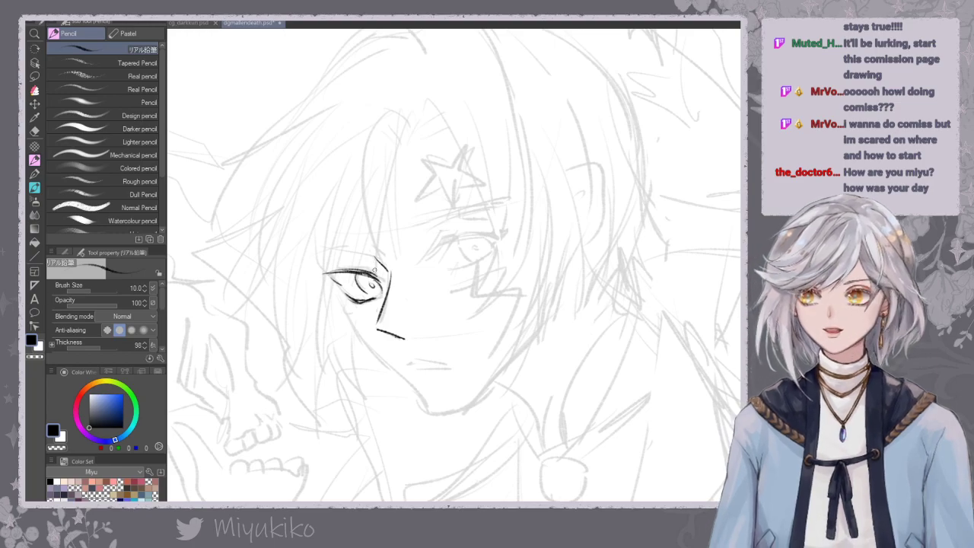
pyautogui.hotkey('ctrl', 'z')
pyautogui.moveTo(371, 300); pyautogui.dragTo(383, 290)
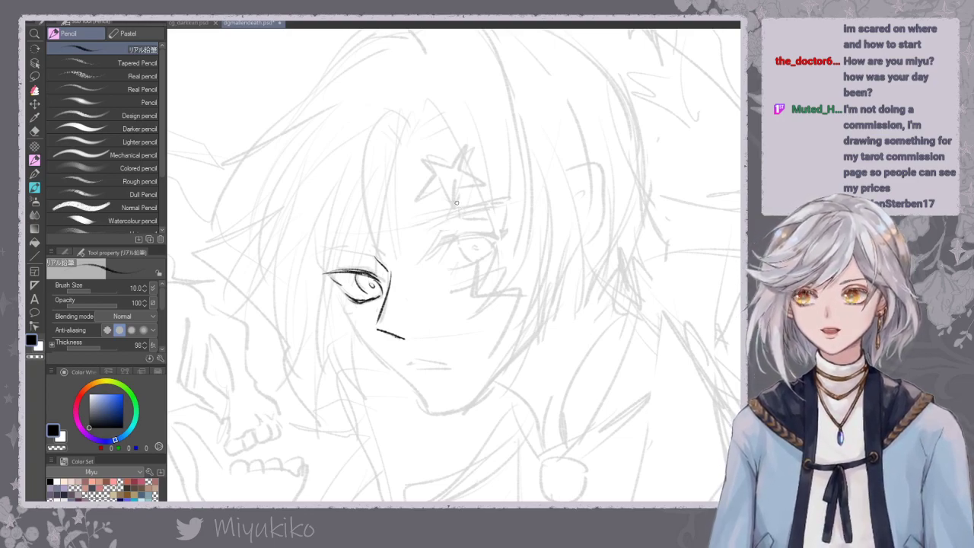
# Line the upper lash line, outer corner and lower lid of the eye below the star mark.
pyautogui.moveTo(432, 255)
pyautogui.mouseDown()
pyautogui.moveTo(444, 240)
pyautogui.moveTo(455, 239)
pyautogui.moveTo(432, 256)
pyautogui.moveTo(461, 234)
pyautogui.moveTo(496, 228)
pyautogui.mouseUp()
pyautogui.hotkey('ctrl', 'z')
pyautogui.moveTo(449, 267)
pyautogui.mouseDown()
pyautogui.moveTo(466, 267)
pyautogui.moveTo(460, 276)
pyautogui.moveTo(502, 229)
pyautogui.mouseUp()
pyautogui.hotkey('ctrl', 'z')
pyautogui.hotkey('ctrl', 'z')
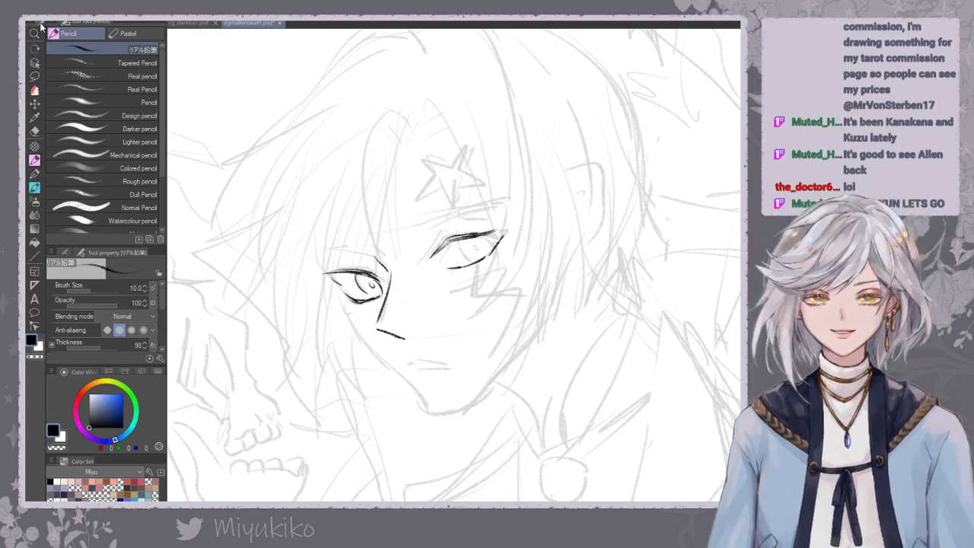
# Create a new A4 colour illustration, 8.27 by 11.69 inches at 300 resolution, with white paper.
pyautogui.click(40, 27)
pyautogui.click(61, 33)
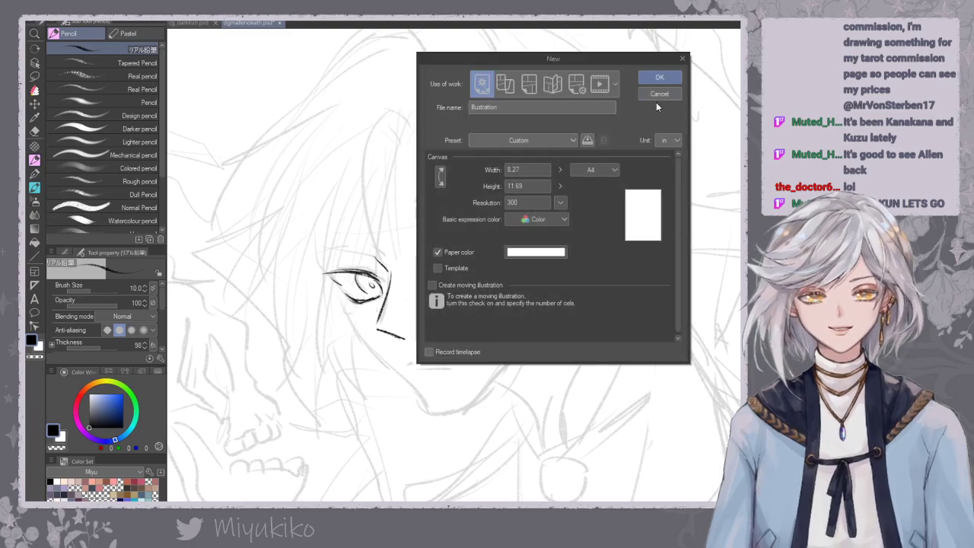
pyautogui.click(656, 77)
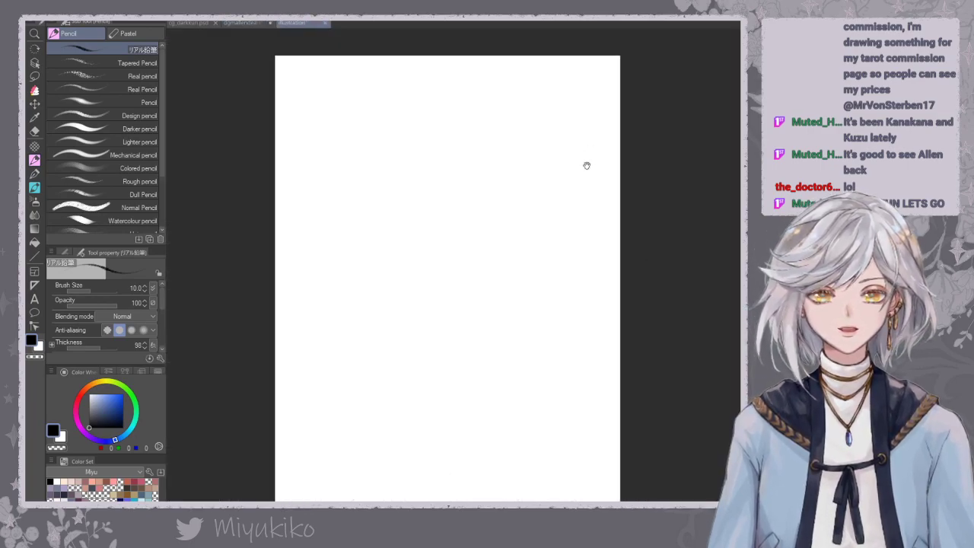
pyautogui.scroll(1, 480, 274)
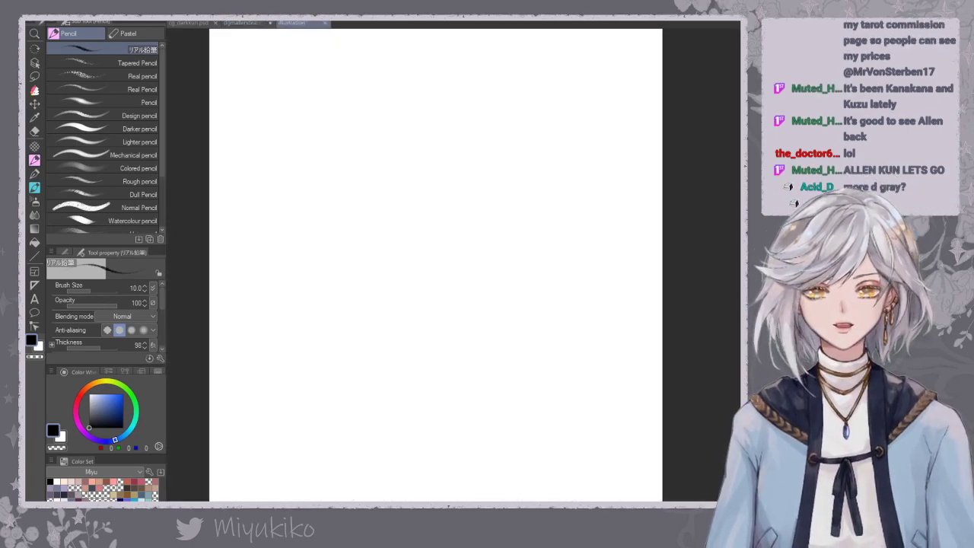
pyautogui.press(']')
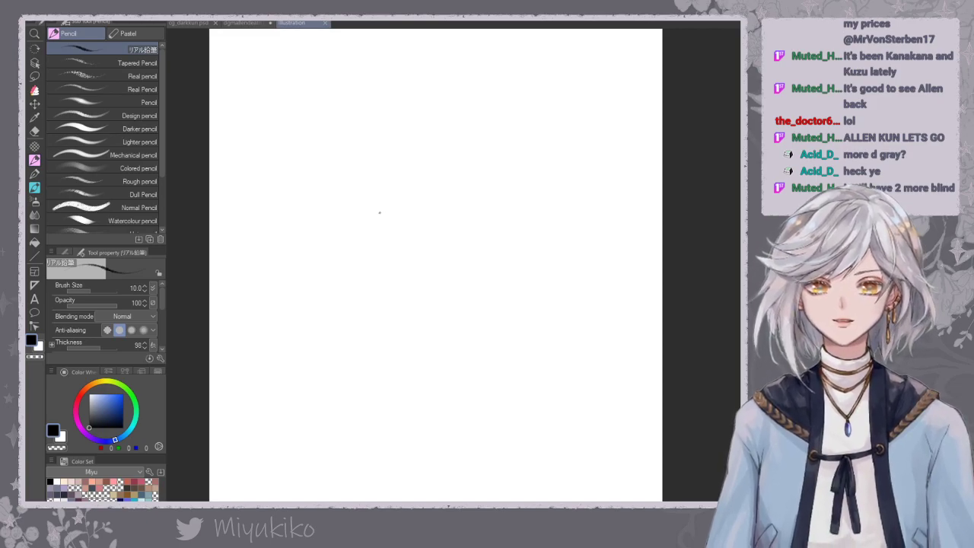
# Return to the dgmallendeath.psd drawing, restore the rough sketch to full darkness, and switch back to the blank illustration.
pyautogui.click(247, 23)
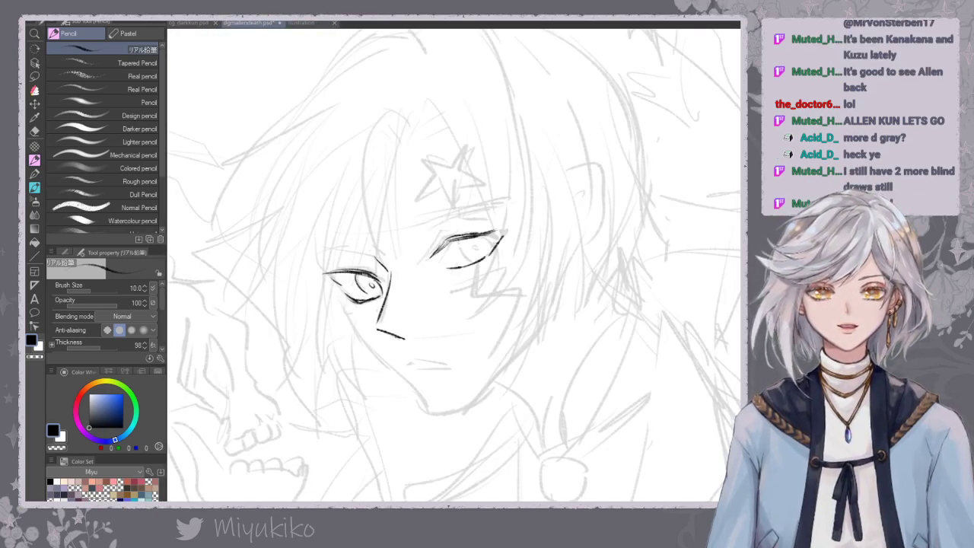
pyautogui.scroll(-3, 482, 278)
pyautogui.moveTo(681, 178); pyautogui.dragTo(669, 148)
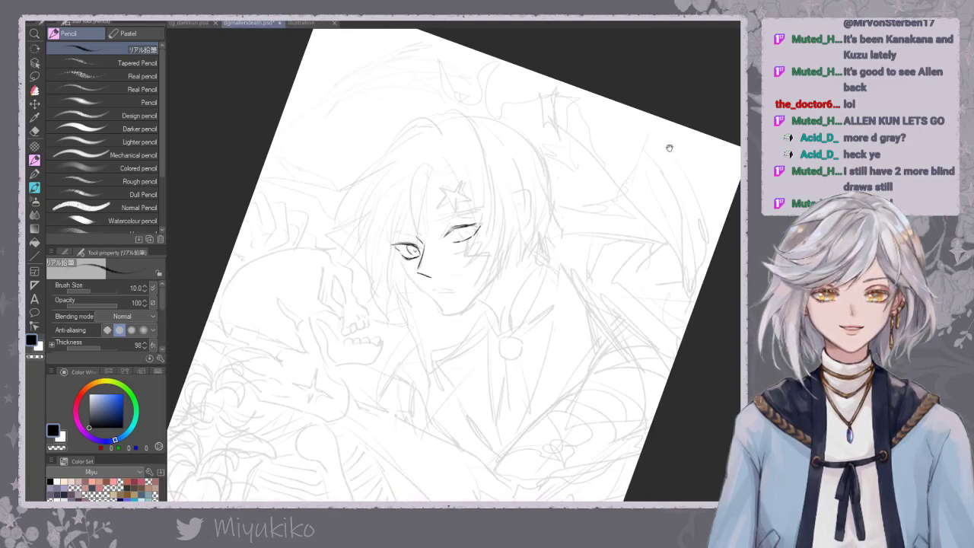
pyautogui.hotkey('ctrl', 'z')
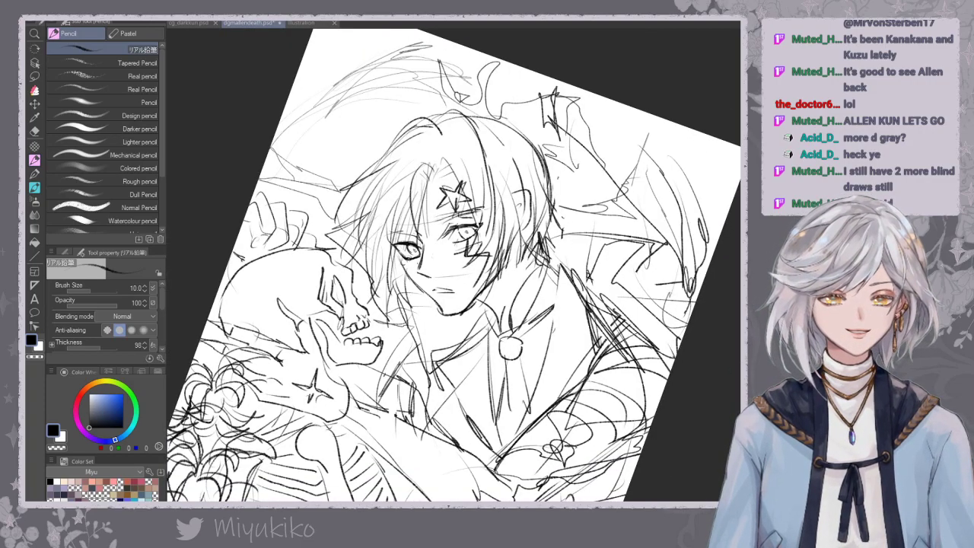
pyautogui.click(301, 22)
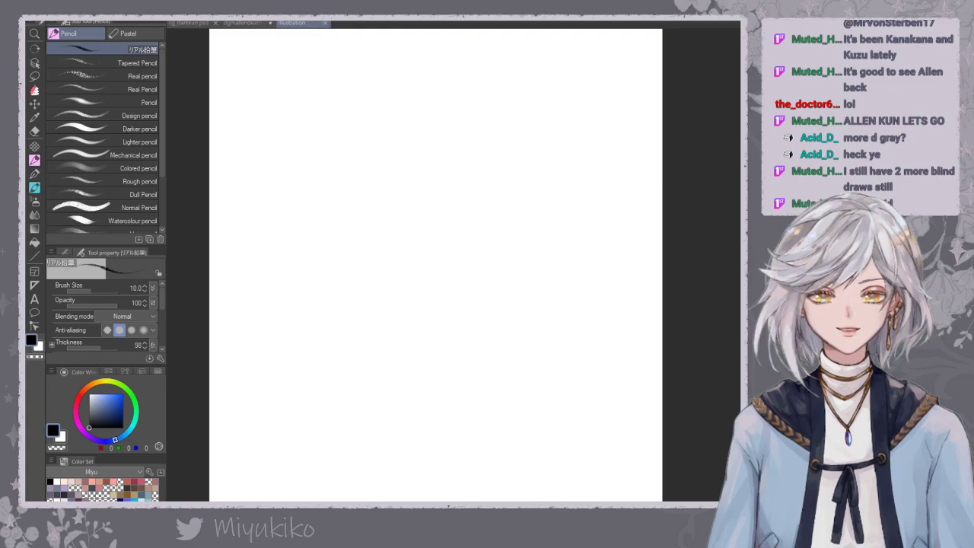
# Sketch the cheek and pointed jaw outline of a tilted face in the upper middle of the blank page.
pyautogui.moveTo(368, 181); pyautogui.dragTo(411, 245)
pyautogui.moveTo(414, 250); pyautogui.dragTo(472, 282)
pyautogui.moveTo(481, 278); pyautogui.dragTo(529, 229)
# Sketch both eyes with their lash lines and a light nose bridge line inside the face outline.
pyautogui.moveTo(437, 213)
pyautogui.mouseDown()
pyautogui.moveTo(433, 236)
pyautogui.moveTo(471, 184)
pyautogui.moveTo(487, 181)
pyautogui.moveTo(487, 197)
pyautogui.moveTo(474, 202)
pyautogui.moveTo(482, 193)
pyautogui.mouseUp()
pyautogui.moveTo(482, 187); pyautogui.dragTo(476, 201)
pyautogui.moveTo(391, 220)
pyautogui.mouseDown()
pyautogui.moveTo(418, 226)
pyautogui.moveTo(407, 227)
pyautogui.mouseUp()
pyautogui.moveTo(397, 208)
pyautogui.mouseDown()
pyautogui.moveTo(420, 207)
pyautogui.moveTo(408, 228)
pyautogui.mouseUp()
pyautogui.moveTo(417, 207); pyautogui.dragTo(414, 228)
pyautogui.moveTo(463, 186); pyautogui.dragTo(486, 180)
pyautogui.moveTo(403, 200); pyautogui.dragTo(438, 189)
# Sketch the jagged mark on the right cheek and the scar leading up to a star above the right eye.
pyautogui.moveTo(491, 240)
pyautogui.mouseDown()
pyautogui.moveTo(508, 232)
pyautogui.moveTo(511, 243)
pyautogui.mouseUp()
pyautogui.moveTo(507, 242); pyautogui.dragTo(515, 251)
pyautogui.moveTo(488, 179); pyautogui.dragTo(491, 195)
pyautogui.moveTo(466, 160); pyautogui.dragTo(479, 177)
pyautogui.moveTo(445, 158)
pyautogui.mouseDown()
pyautogui.moveTo(465, 154)
pyautogui.moveTo(455, 133)
pyautogui.mouseUp()
# Sketch the long fringe strands over the forehead and the hair strands hanging along the left side of the face.
pyautogui.moveTo(454, 113)
pyautogui.mouseDown()
pyautogui.moveTo(457, 144)
pyautogui.moveTo(472, 151)
pyautogui.moveTo(436, 195)
pyautogui.mouseUp()
pyautogui.moveTo(431, 136); pyautogui.dragTo(429, 192)
pyautogui.moveTo(402, 146)
pyautogui.mouseDown()
pyautogui.moveTo(388, 208)
pyautogui.moveTo(399, 199)
pyautogui.mouseUp()
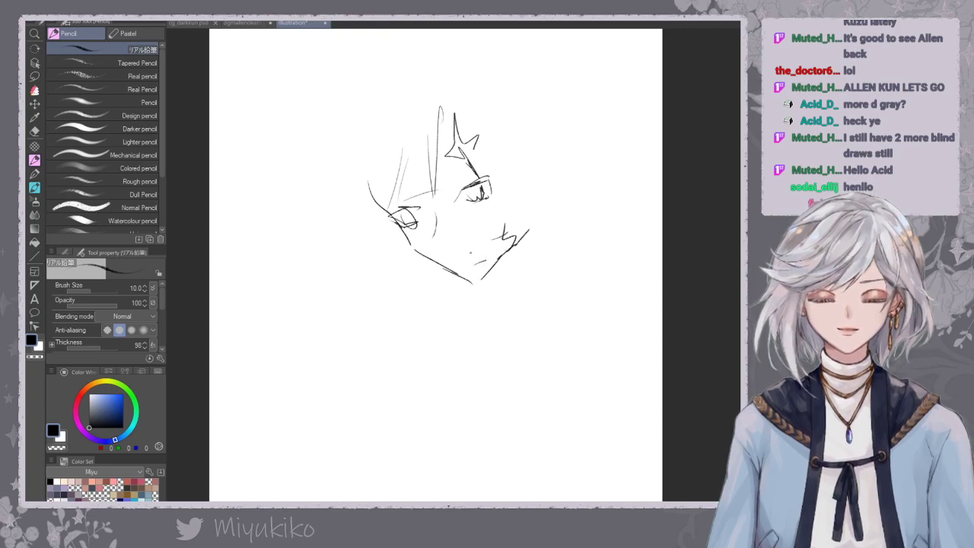
pyautogui.moveTo(397, 117); pyautogui.dragTo(372, 268)
pyautogui.moveTo(388, 176); pyautogui.dragTo(376, 264)
pyautogui.moveTo(381, 134); pyautogui.dragTo(355, 230)
pyautogui.moveTo(384, 151); pyautogui.dragTo(367, 216)
# Sketch the curved crown of the hair from the parting down the left side of the head.
pyautogui.moveTo(430, 99); pyautogui.dragTo(372, 143)
pyautogui.moveTo(429, 102)
pyautogui.mouseDown()
pyautogui.moveTo(366, 168)
pyautogui.moveTo(423, 96)
pyautogui.mouseUp()
pyautogui.moveTo(436, 85); pyautogui.dragTo(369, 123)
pyautogui.moveTo(414, 101); pyautogui.dragTo(379, 116)
# Sketch the hair from the crown down the right side of the head, with strands falling past the cheek.
pyautogui.moveTo(469, 82)
pyautogui.mouseDown()
pyautogui.moveTo(487, 81)
pyautogui.moveTo(529, 131)
pyautogui.mouseUp()
pyautogui.moveTo(502, 98); pyautogui.dragTo(523, 149)
pyautogui.moveTo(491, 98); pyautogui.dragTo(518, 157)
pyautogui.moveTo(505, 122); pyautogui.dragTo(527, 234)
pyautogui.moveTo(489, 163); pyautogui.dragTo(513, 268)
pyautogui.moveTo(524, 109); pyautogui.dragTo(533, 205)
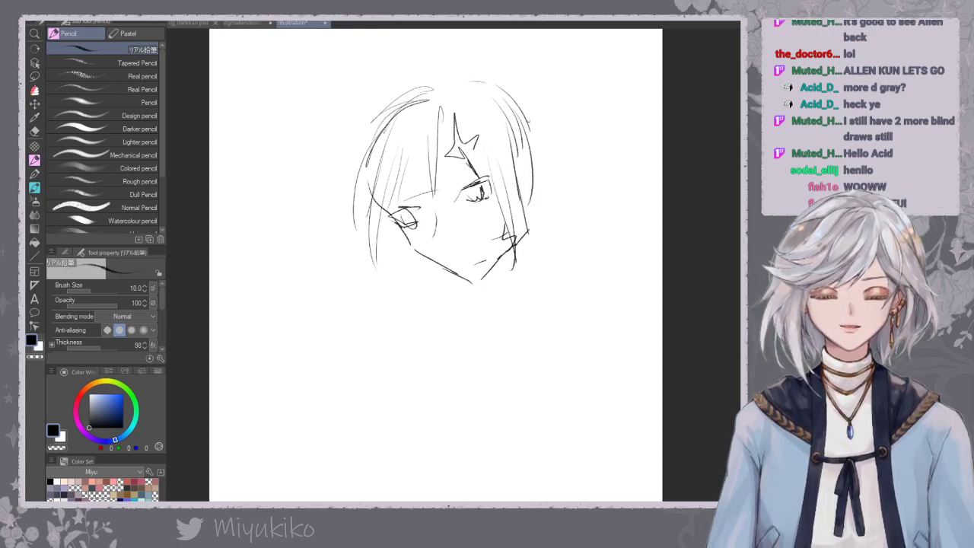
# Sketch the neck and open collar with a round button below the jaw, and a first line for the back hair.
pyautogui.moveTo(527, 100); pyautogui.dragTo(567, 159)
pyautogui.moveTo(498, 277); pyautogui.dragTo(504, 314)
pyautogui.moveTo(542, 221)
pyautogui.mouseDown()
pyautogui.moveTo(551, 251)
pyautogui.moveTo(513, 291)
pyautogui.mouseUp()
pyautogui.moveTo(514, 308)
pyautogui.mouseDown()
pyautogui.moveTo(545, 289)
pyautogui.moveTo(522, 312)
pyautogui.mouseUp()
pyautogui.moveTo(522, 310); pyautogui.dragTo(533, 318)
pyautogui.moveTo(575, 266); pyautogui.dragTo(548, 302)
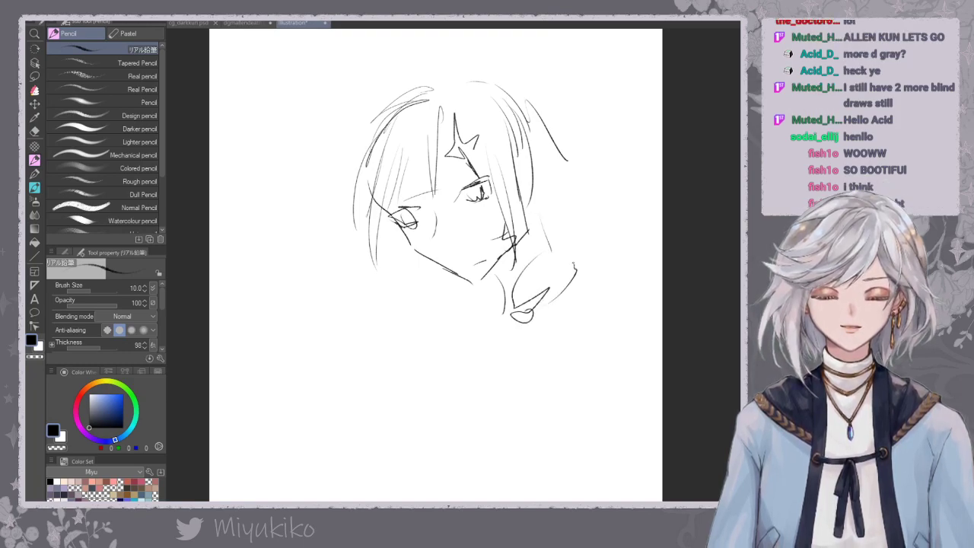
# Sketch jagged hair tips below the left cheek and the curved outer edge of the hair behind the head.
pyautogui.moveTo(394, 250); pyautogui.dragTo(428, 308)
pyautogui.moveTo(572, 126)
pyautogui.mouseDown()
pyautogui.moveTo(602, 203)
pyautogui.moveTo(569, 230)
pyautogui.mouseUp()
pyautogui.hotkey('ctrl', 'z')
pyautogui.moveTo(566, 134); pyautogui.dragTo(556, 228)
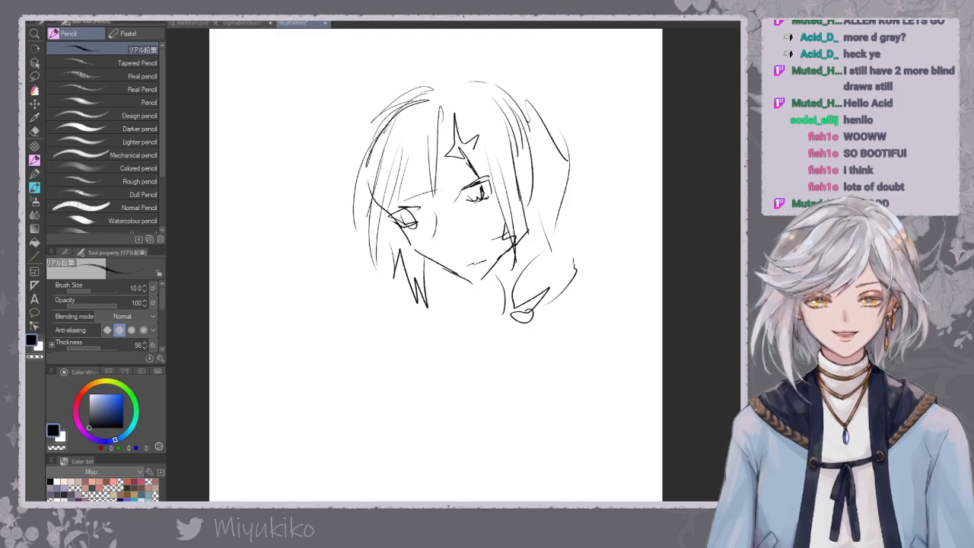
# Compare the head sketch with the skeleton drawing and return to the skeleton drawing.
pyautogui.click(252, 23)
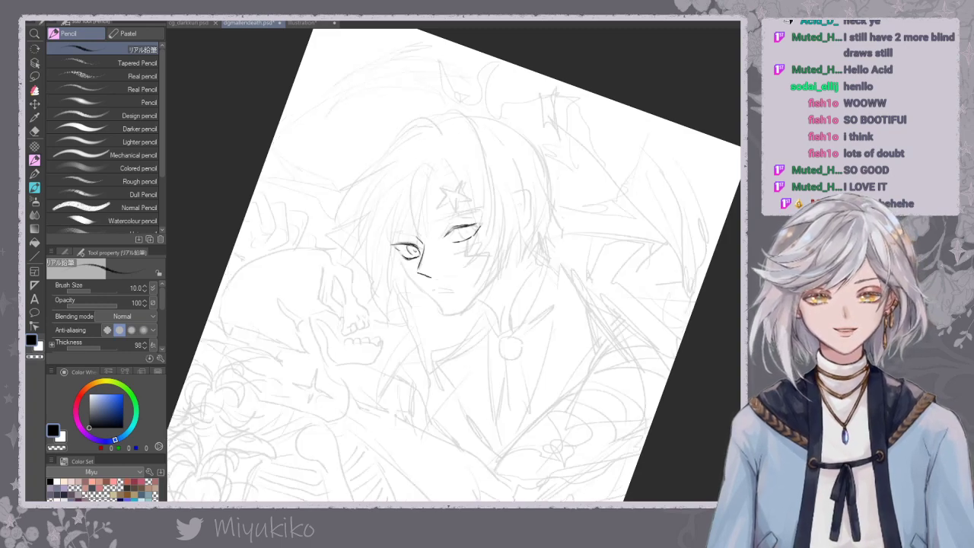
pyautogui.click(318, 25)
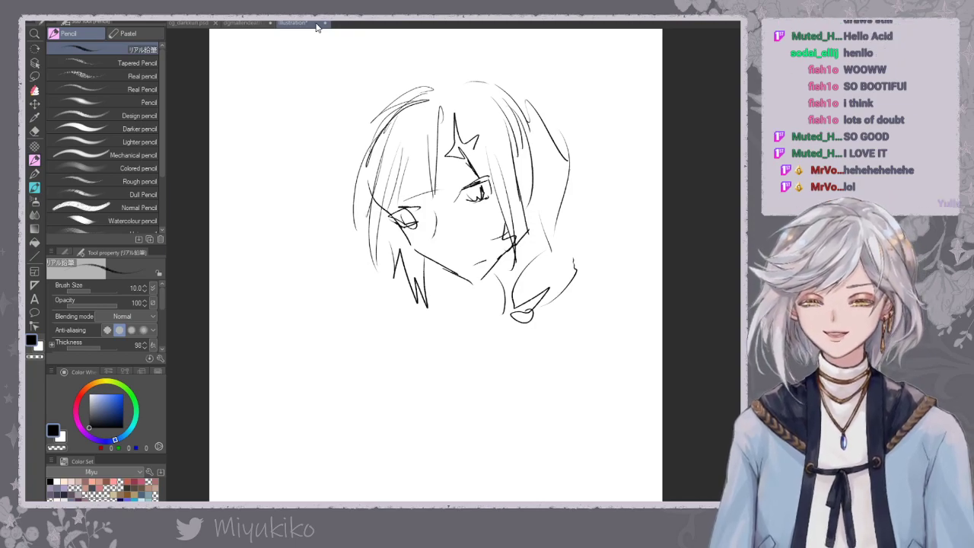
pyautogui.click(259, 23)
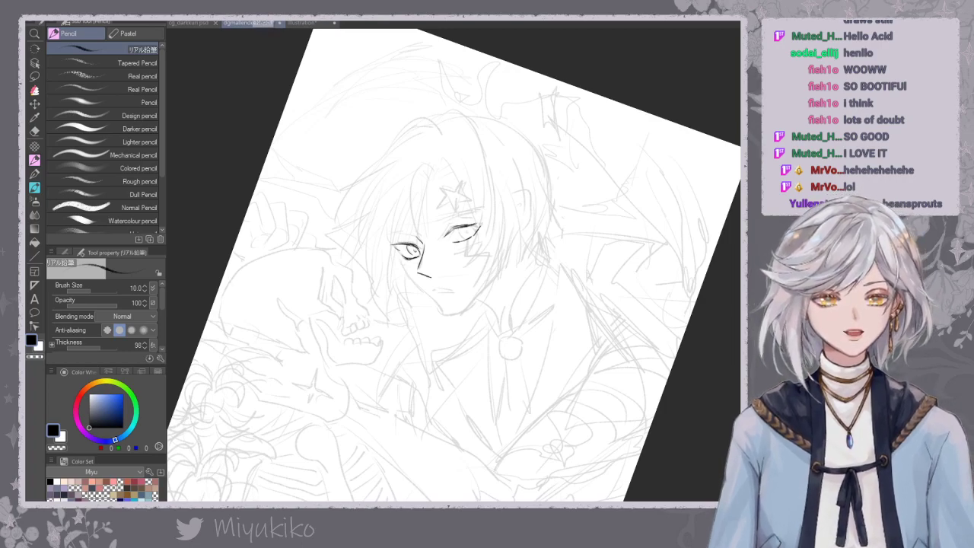
pyautogui.hotkey('ctrl', 'z')
pyautogui.hotkey('ctrl', 'y')
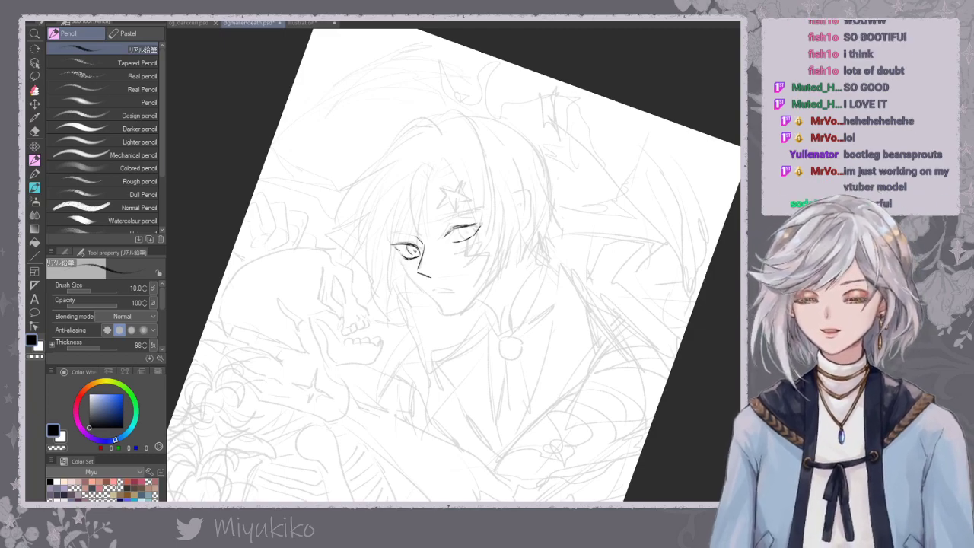
# Line both sides of the iris in the right eye, starting at brush size 7 and continuing at size 12.
pyautogui.scroll(2, 482, 277)
pyautogui.moveTo(734, 219); pyautogui.dragTo(721, 261)
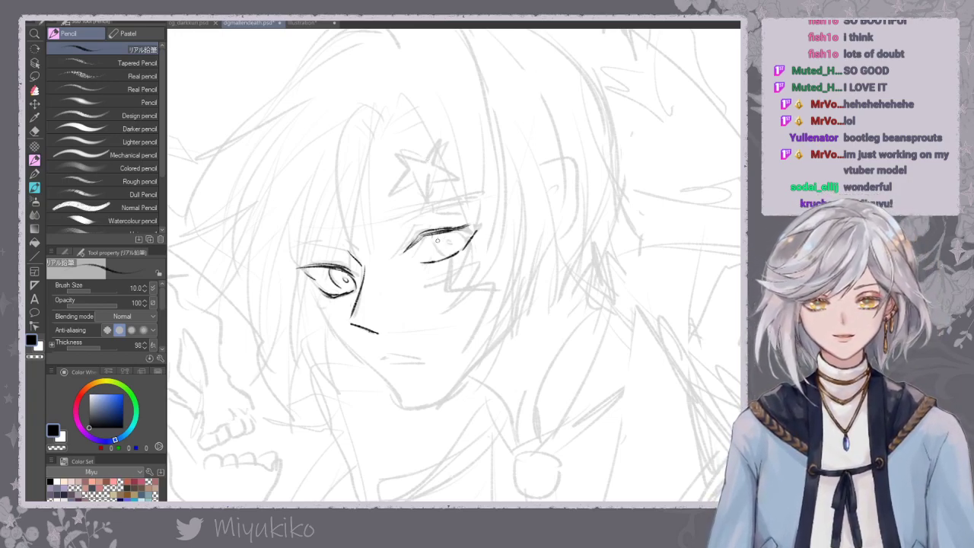
pyautogui.press('[')
pyautogui.press('[')
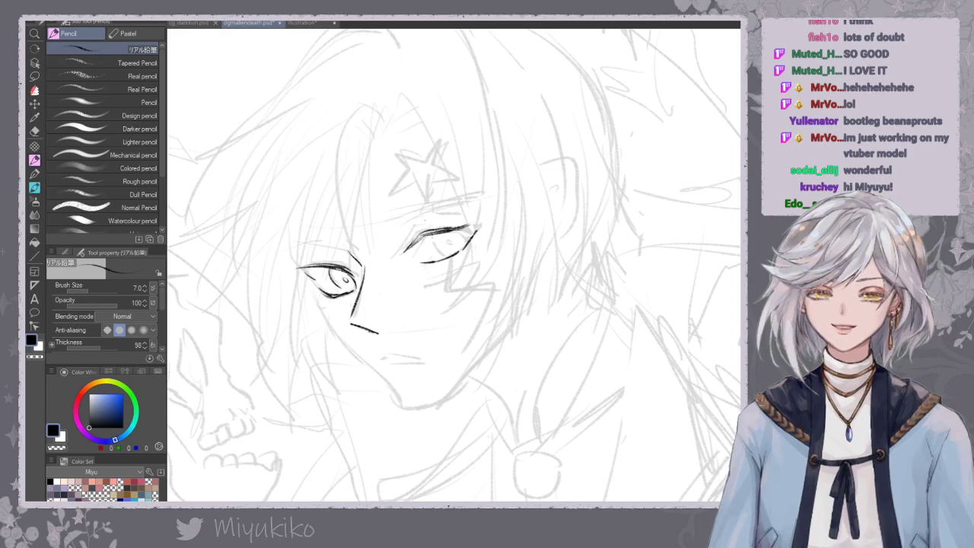
pyautogui.moveTo(433, 236)
pyautogui.mouseDown()
pyautogui.moveTo(446, 254)
pyautogui.moveTo(433, 251)
pyautogui.mouseUp()
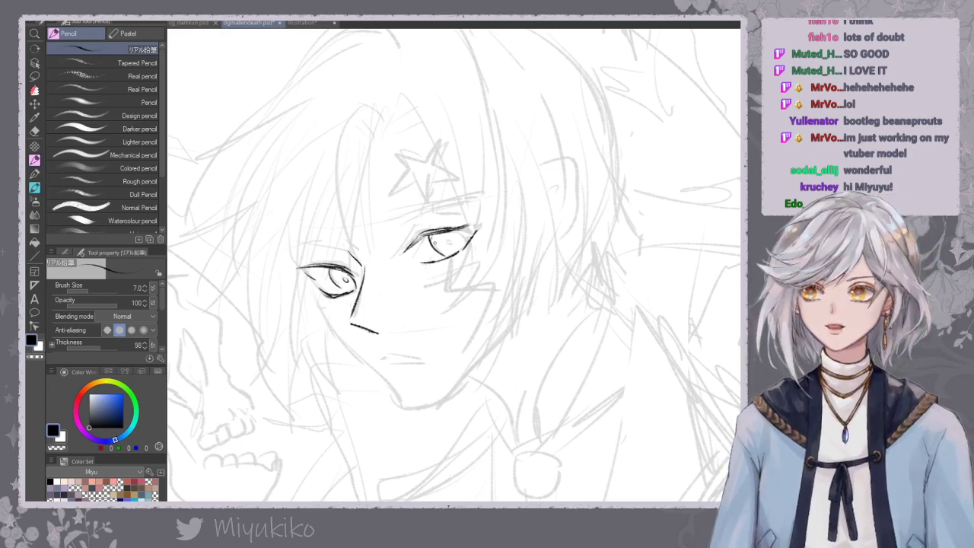
pyautogui.press(']')
pyautogui.press(']')
pyautogui.moveTo(429, 234); pyautogui.dragTo(436, 247)
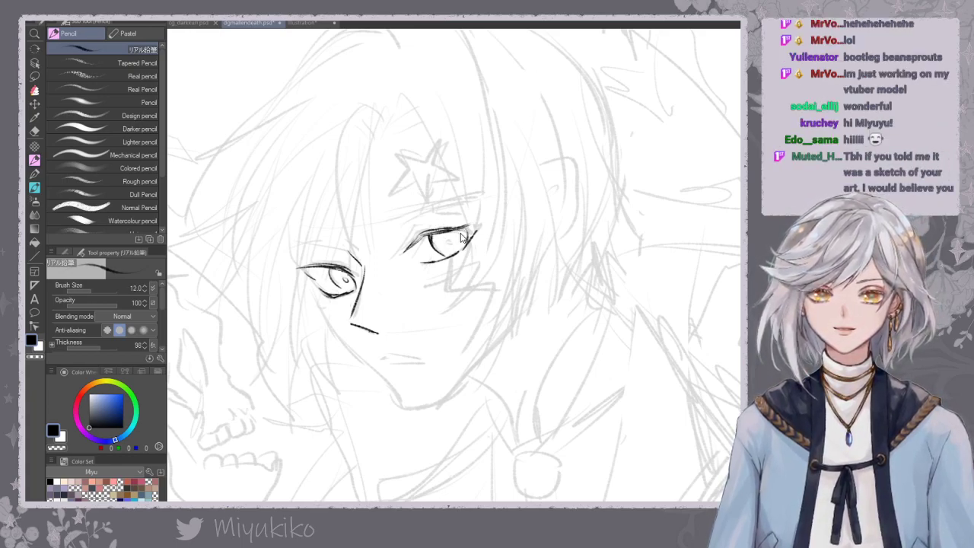
pyautogui.moveTo(465, 227)
pyautogui.mouseDown()
pyautogui.moveTo(466, 272)
pyautogui.moveTo(455, 263)
pyautogui.mouseUp()
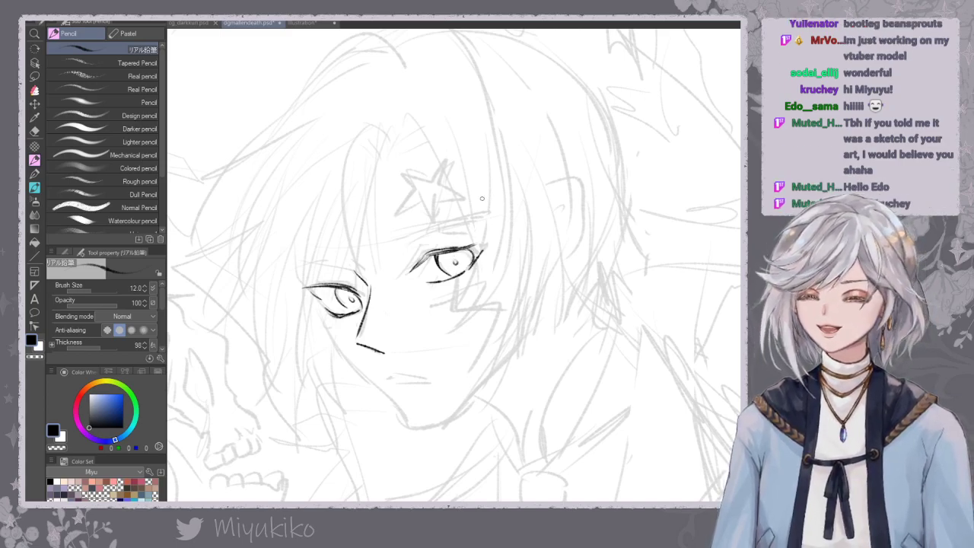
# Strengthen the upper lash lines of both eyes and extend the right eye's outer corner, using brush size 10.
pyautogui.press('[')
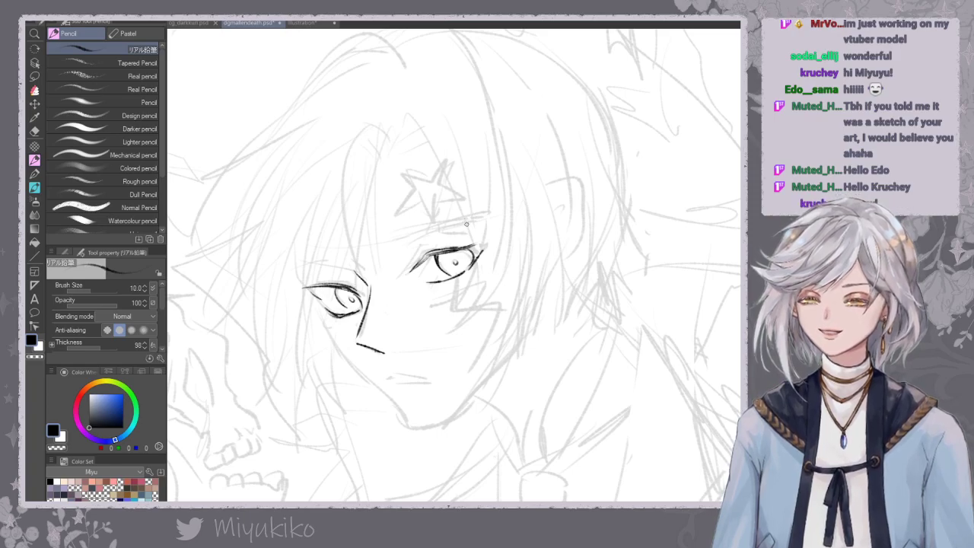
pyautogui.moveTo(466, 221); pyautogui.dragTo(470, 231)
pyautogui.moveTo(436, 266); pyautogui.dragTo(486, 255)
pyautogui.moveTo(471, 260); pyautogui.dragTo(490, 252)
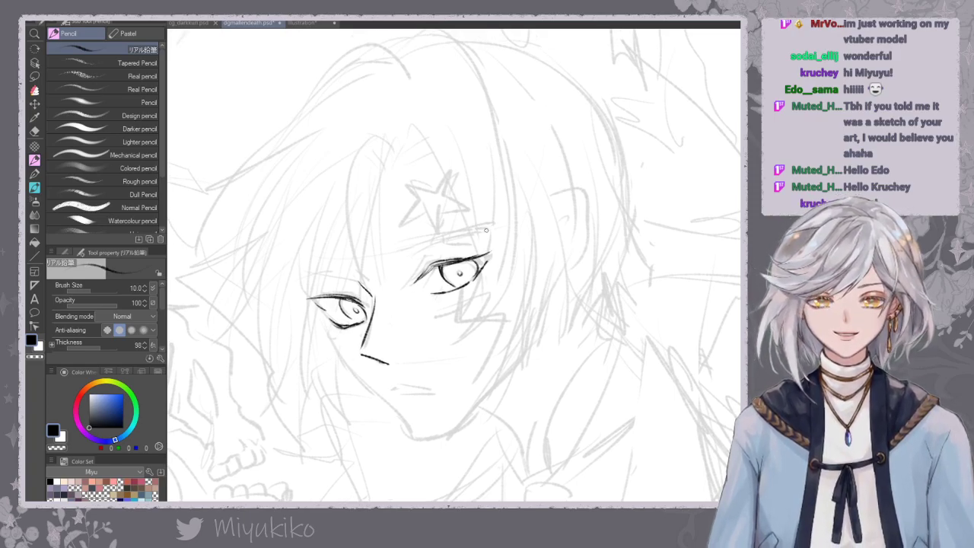
pyautogui.moveTo(323, 302); pyautogui.dragTo(361, 296)
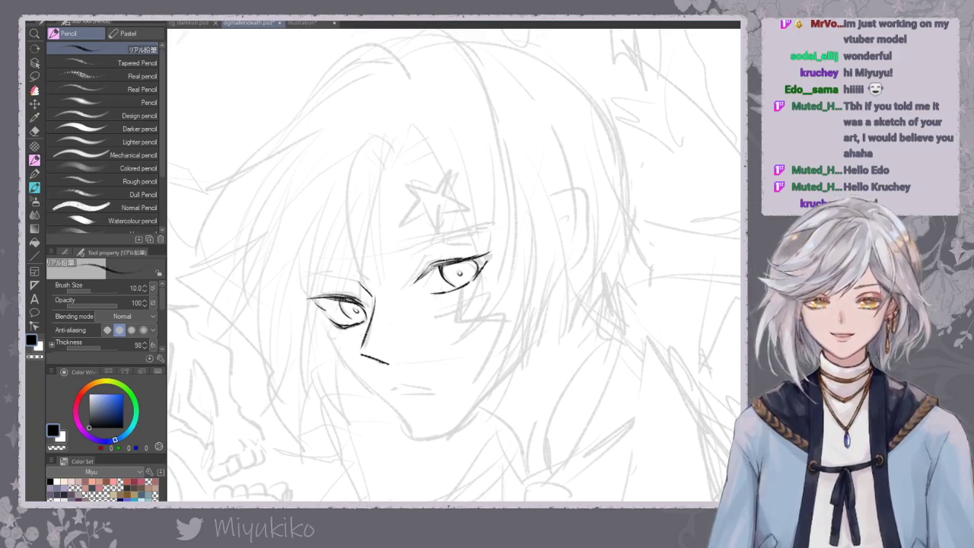
pyautogui.moveTo(429, 271)
pyautogui.mouseDown()
pyautogui.moveTo(490, 255)
pyautogui.moveTo(482, 258)
pyautogui.mouseUp()
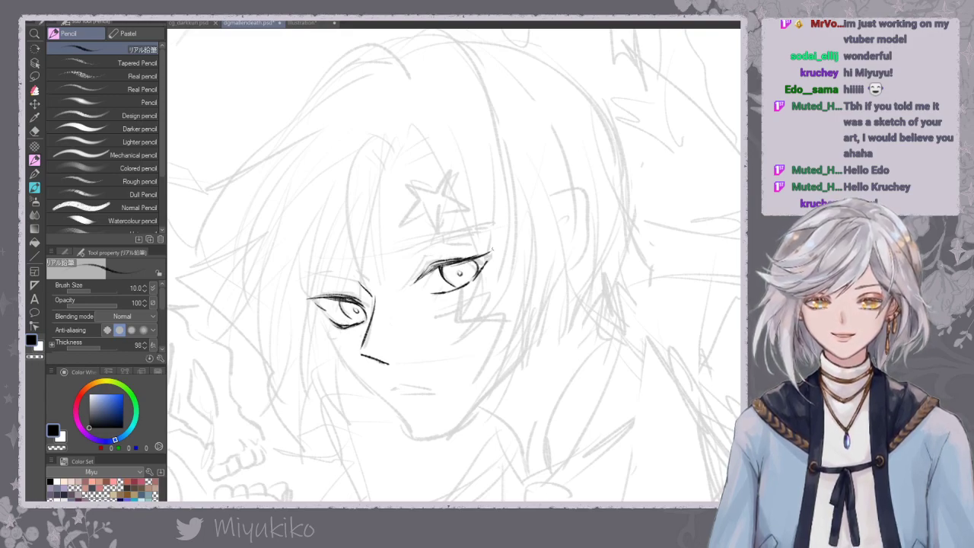
# Line the mouth below the nose, starting with a dark left corner and continuing along the lips.
pyautogui.moveTo(400, 388); pyautogui.dragTo(432, 387)
pyautogui.hotkey('ctrl', 'z')
pyautogui.hotkey('ctrl', 'z')
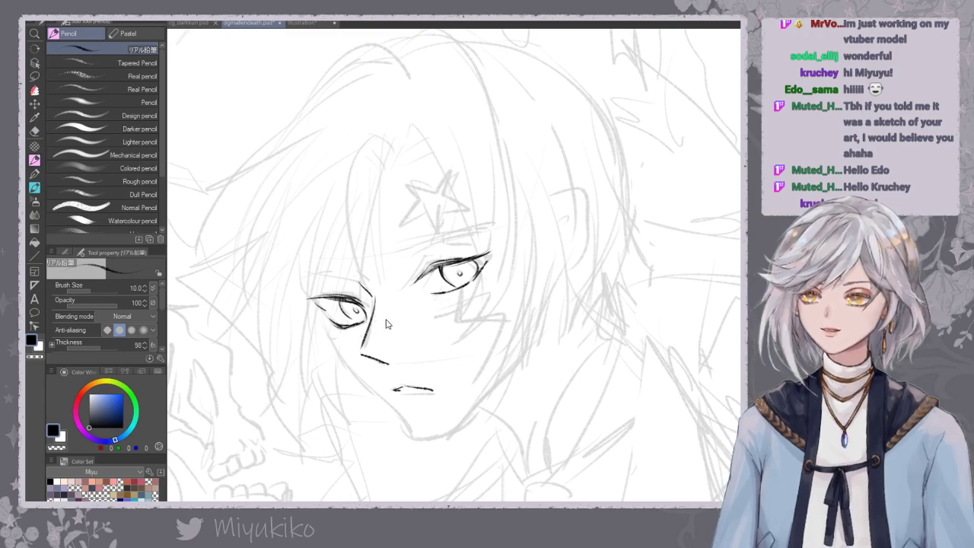
pyautogui.moveTo(521, 375); pyautogui.dragTo(524, 378)
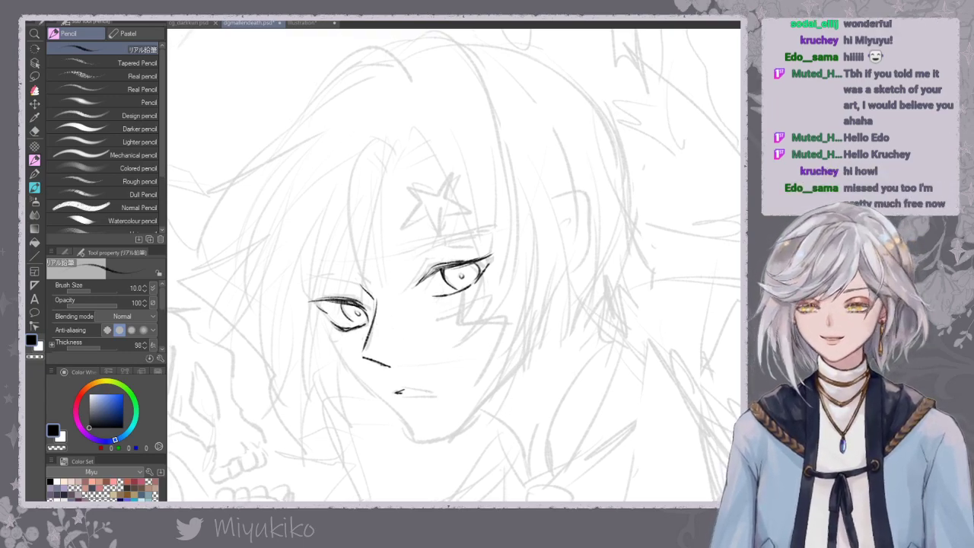
pyautogui.moveTo(388, 252); pyautogui.dragTo(391, 269)
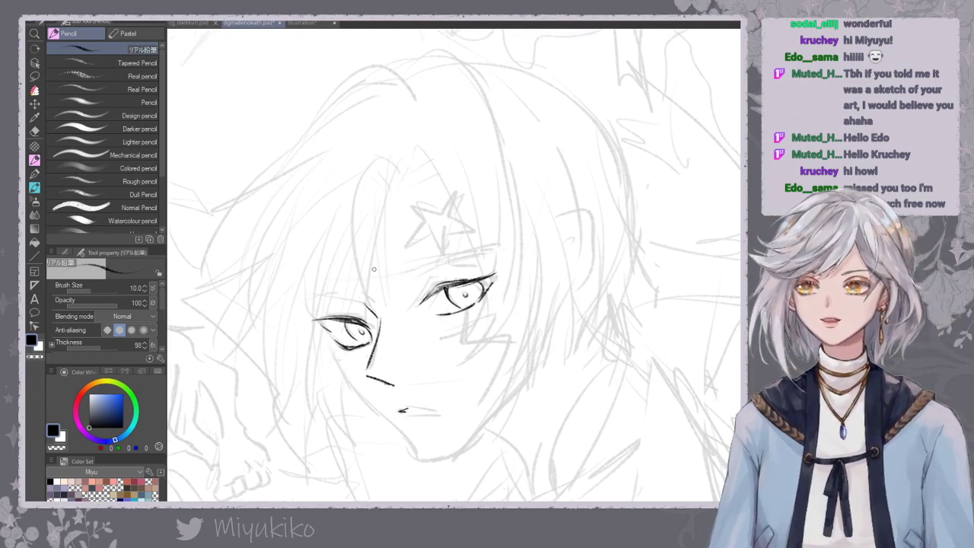
pyautogui.moveTo(401, 410); pyautogui.dragTo(439, 413)
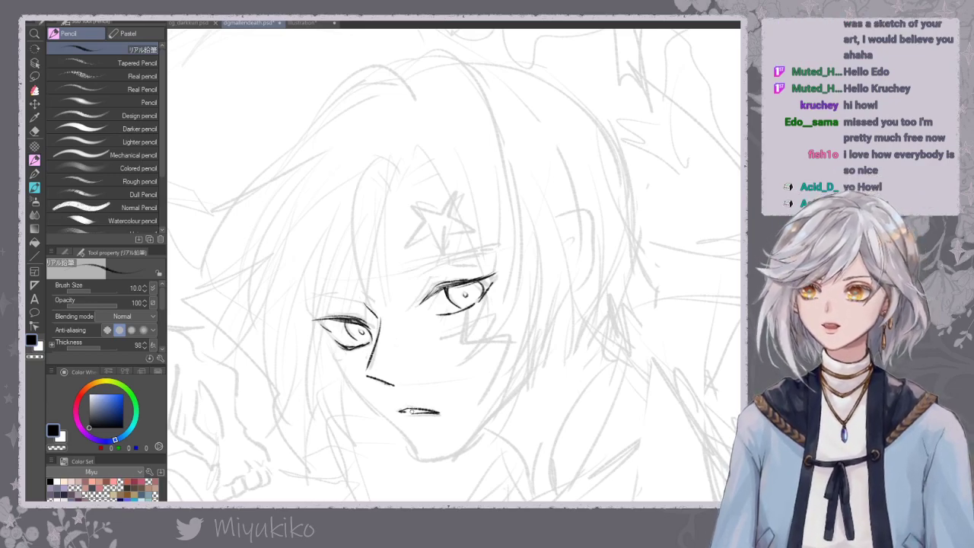
pyautogui.moveTo(418, 308); pyautogui.dragTo(418, 312)
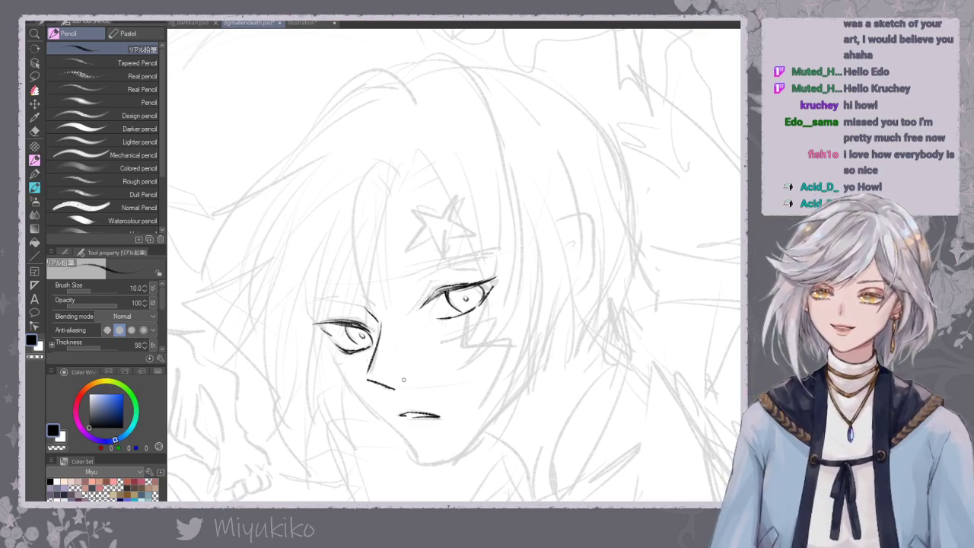
# Rework the lip lines into a narrow, slightly open mouth.
pyautogui.hotkey('ctrl', 'z')
pyautogui.moveTo(409, 417); pyautogui.dragTo(443, 417)
pyautogui.hotkey('ctrl', 'z')
pyautogui.hotkey('ctrl', 'z')
pyautogui.hotkey('ctrl', 'z')
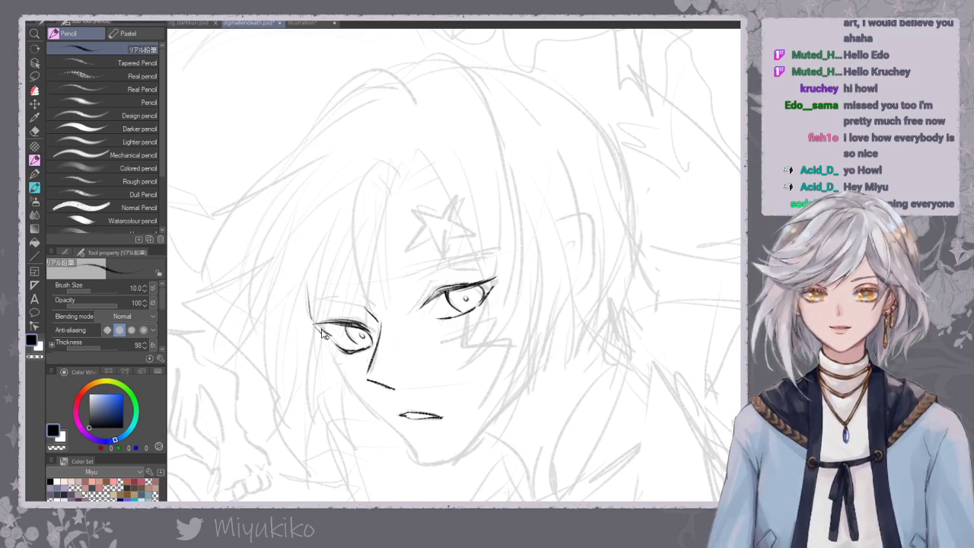
# Line the left edge of the face from beside the eye down the cheek towards the chin.
pyautogui.moveTo(310, 306); pyautogui.dragTo(346, 382)
pyautogui.hotkey('ctrl', 'z')
pyautogui.hotkey('ctrl', 'z')
pyautogui.moveTo(329, 341)
pyautogui.mouseDown()
pyautogui.moveTo(354, 392)
pyautogui.moveTo(388, 421)
pyautogui.mouseUp()
pyautogui.hotkey('ctrl', 'z')
pyautogui.moveTo(354, 392); pyautogui.dragTo(411, 448)
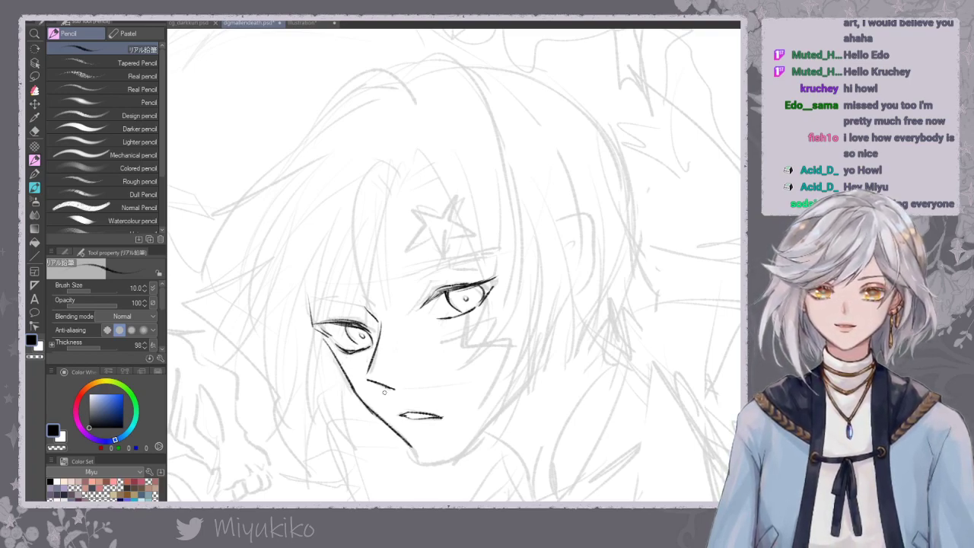
# Undo the last cheek strokes and redraw the left jaw contour down to the chin.
pyautogui.moveTo(369, 410)
pyautogui.mouseDown()
pyautogui.moveTo(424, 461)
pyautogui.moveTo(441, 460)
pyautogui.mouseUp()
pyautogui.hotkey('ctrl', 'z')
pyautogui.hotkey('ctrl', 'z')
pyautogui.hotkey('ctrl', 'z')
pyautogui.hotkey('ctrl', 'z')
pyautogui.hotkey('ctrl', 'z')
pyautogui.hotkey('ctrl', 'z')
pyautogui.moveTo(350, 382); pyautogui.dragTo(410, 446)
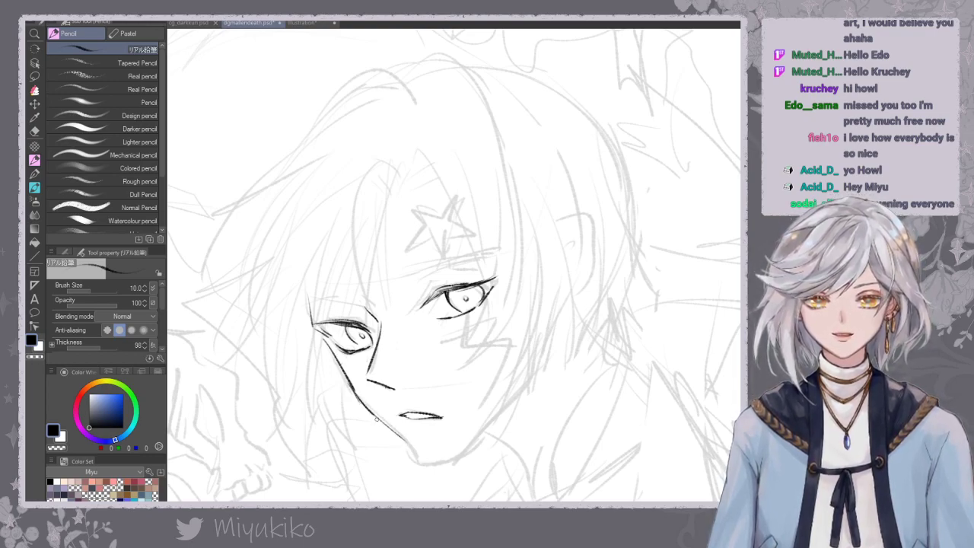
# Line the chin and the right jaw up towards the ear, and thicken the right eye's upper lid.
pyautogui.moveTo(369, 411)
pyautogui.mouseDown()
pyautogui.moveTo(426, 463)
pyautogui.moveTo(440, 461)
pyautogui.moveTo(422, 463)
pyautogui.moveTo(431, 465)
pyautogui.moveTo(455, 460)
pyautogui.moveTo(503, 414)
pyautogui.mouseUp()
pyautogui.hotkey('ctrl', 'z')
pyautogui.hotkey('ctrl', 'z')
pyautogui.hotkey('ctrl', 'z')
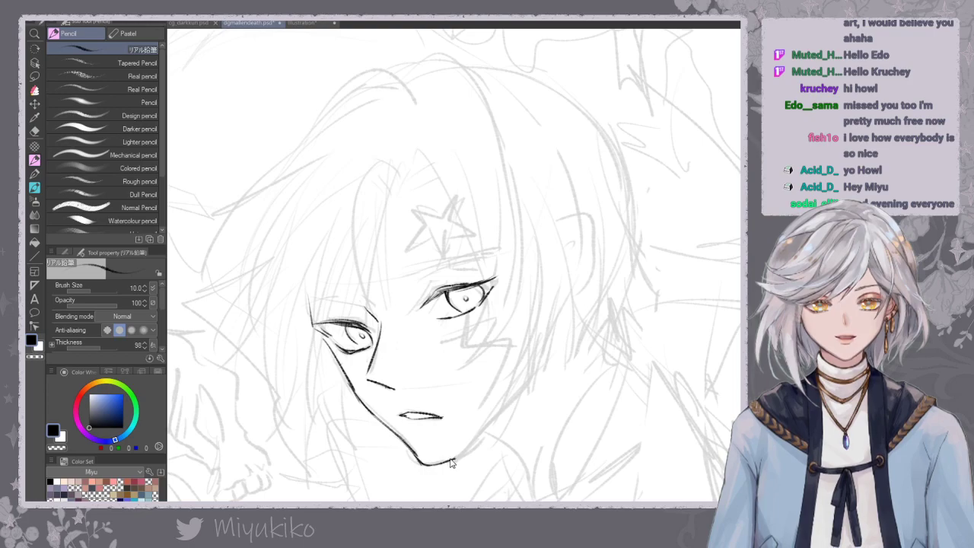
pyautogui.hotkey('ctrl', 'z')
pyautogui.hotkey('ctrl', 'z')
pyautogui.moveTo(436, 463)
pyautogui.mouseDown()
pyautogui.moveTo(468, 452)
pyautogui.moveTo(522, 397)
pyautogui.moveTo(577, 298)
pyautogui.mouseUp()
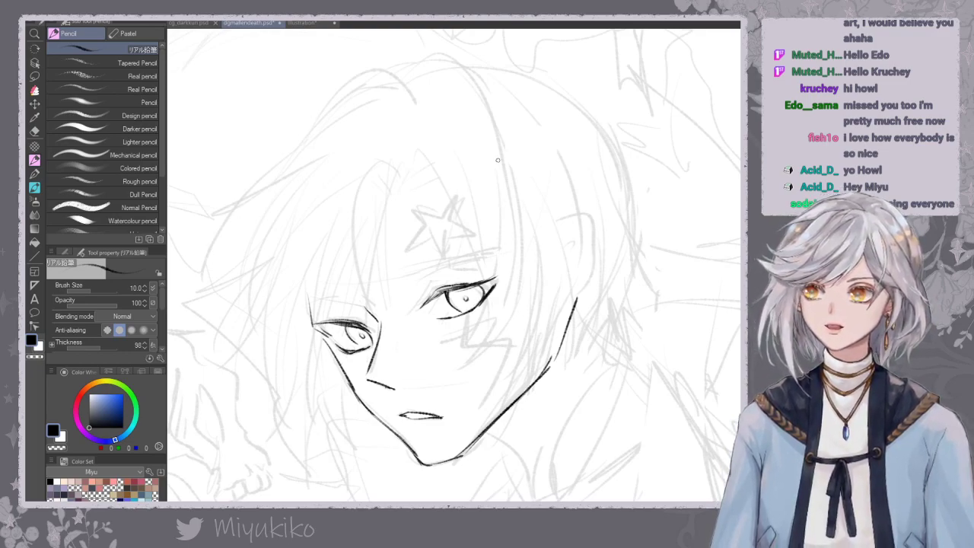
pyautogui.moveTo(428, 303); pyautogui.dragTo(496, 274)
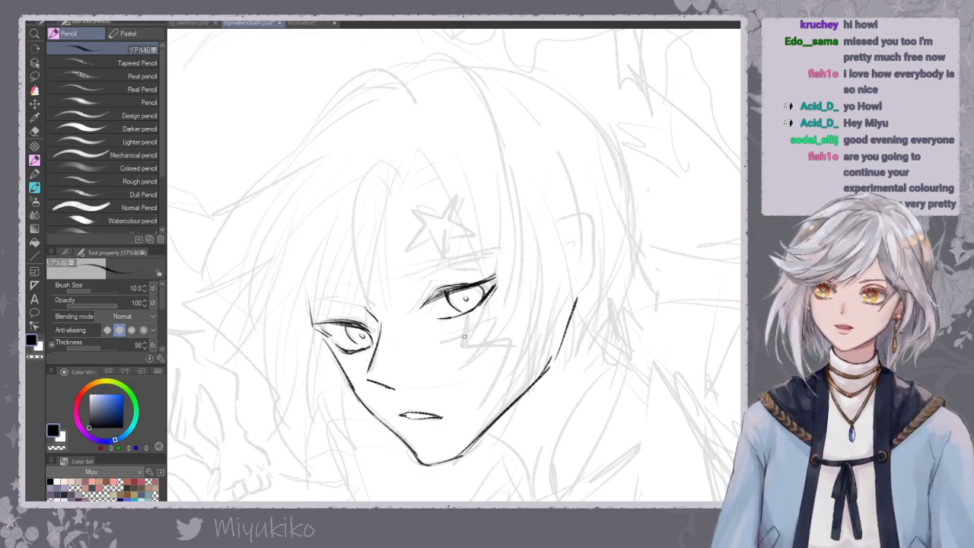
# Line the hair parting on the forehead and a long fringe strand falling over the right eye.
pyautogui.moveTo(519, 273); pyautogui.dragTo(517, 279)
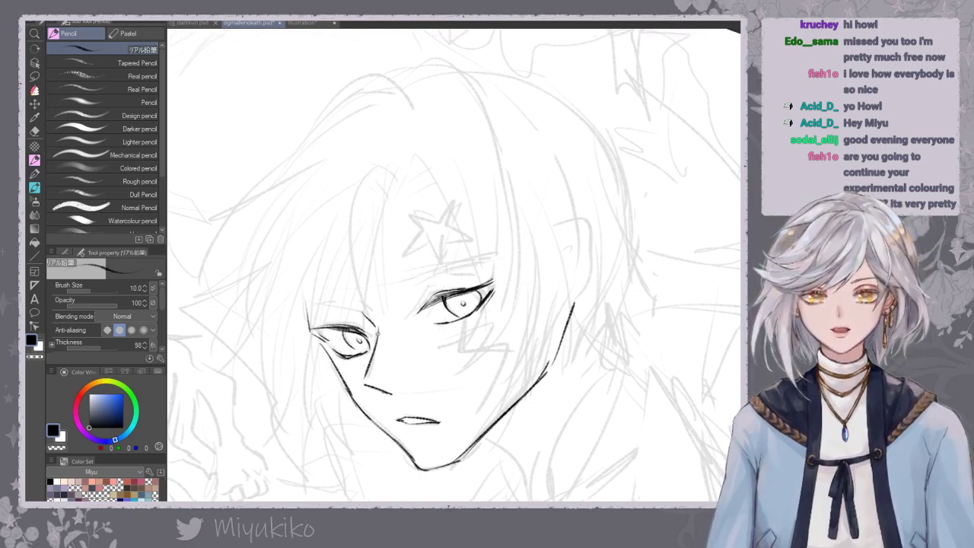
pyautogui.moveTo(410, 161)
pyautogui.mouseDown()
pyautogui.moveTo(402, 183)
pyautogui.moveTo(424, 180)
pyautogui.moveTo(407, 185)
pyautogui.mouseUp()
pyautogui.hotkey('ctrl', 'z')
pyautogui.hotkey('ctrl', 'z')
pyautogui.hotkey('ctrl', 'z')
pyautogui.moveTo(411, 153)
pyautogui.mouseDown()
pyautogui.moveTo(441, 197)
pyautogui.moveTo(484, 320)
pyautogui.mouseUp()
pyautogui.hotkey('ctrl', 'z')
pyautogui.moveTo(468, 183); pyautogui.dragTo(486, 331)
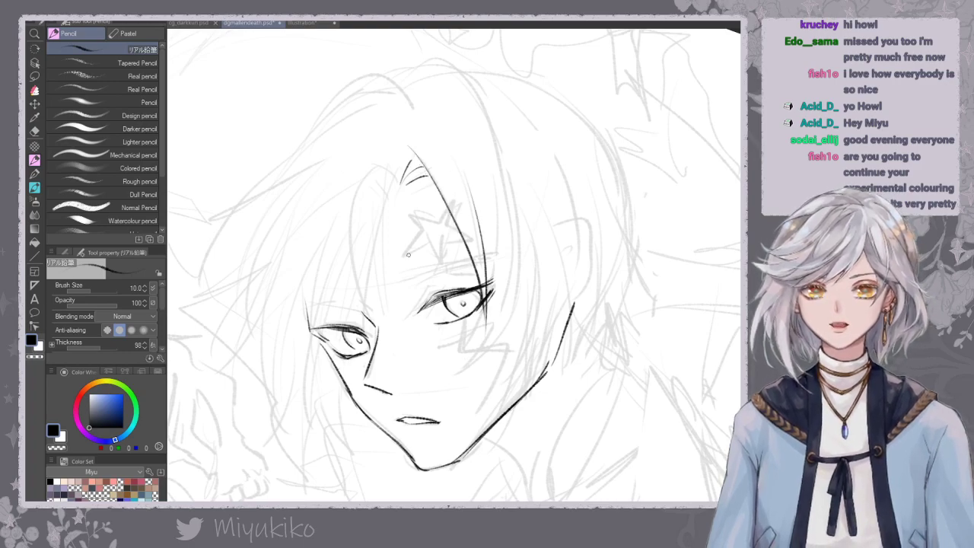
# Redraw the fringe strand as a slim, tapered lock running from the parting past the star to the right eyelid.
pyautogui.hotkey('ctrl', 'z')
pyautogui.hotkey('ctrl', 'z')
pyautogui.moveTo(408, 155)
pyautogui.mouseDown()
pyautogui.moveTo(443, 196)
pyautogui.moveTo(476, 334)
pyautogui.mouseUp()
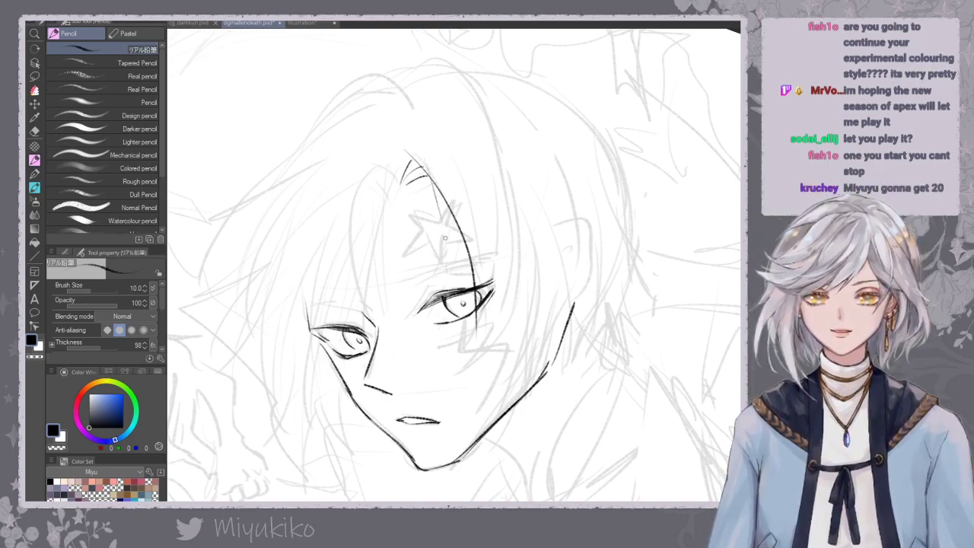
pyautogui.hotkey('ctrl', 'z')
pyautogui.moveTo(405, 143); pyautogui.dragTo(470, 280)
pyautogui.moveTo(441, 169)
pyautogui.mouseDown()
pyautogui.moveTo(470, 290)
pyautogui.moveTo(460, 294)
pyautogui.mouseUp()
# Line the left eyebrow as a short stroke and the right eyebrow as a curved line just above the lid.
pyautogui.hotkey('ctrl', '-')
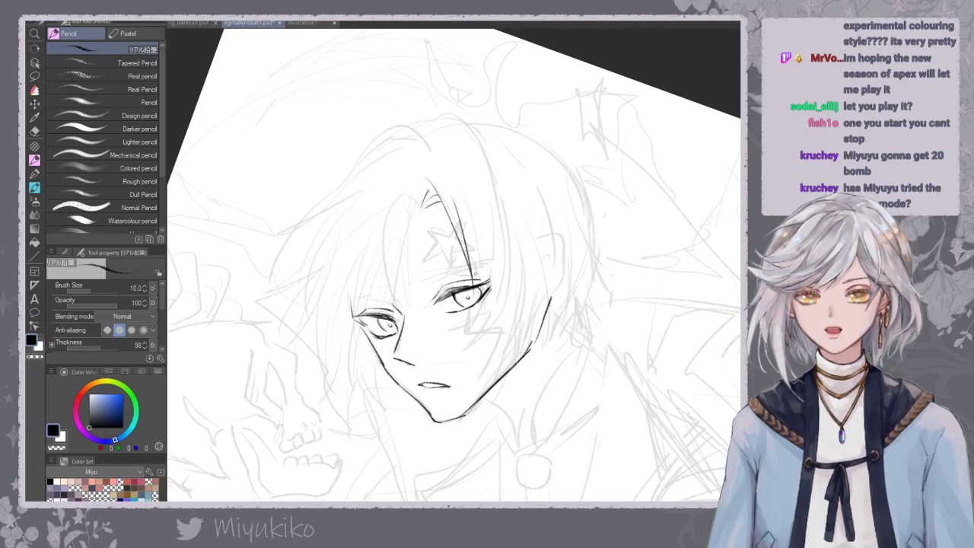
pyautogui.moveTo(395, 305); pyautogui.dragTo(367, 300)
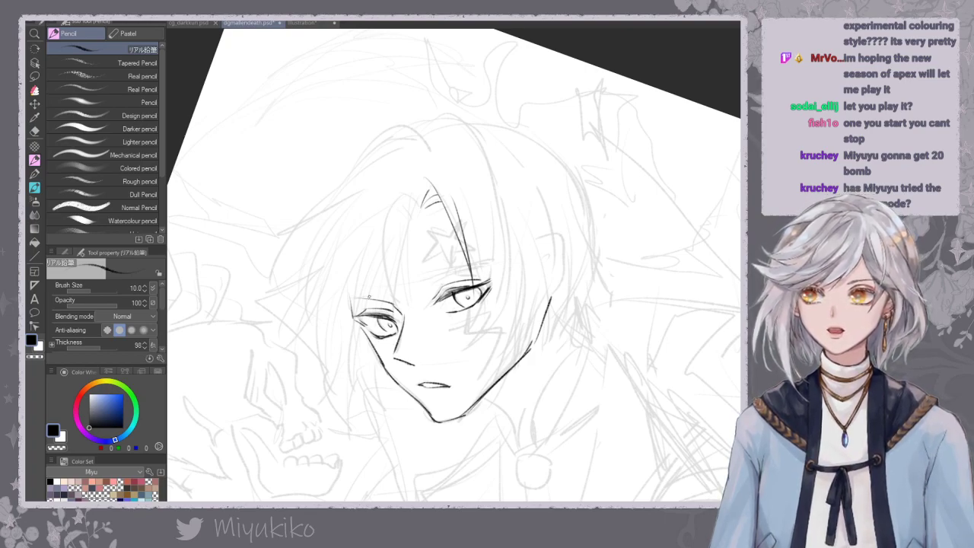
pyautogui.hotkey('ctrl', 'z')
pyautogui.moveTo(349, 297)
pyautogui.mouseDown()
pyautogui.moveTo(389, 298)
pyautogui.moveTo(456, 271)
pyautogui.moveTo(487, 272)
pyautogui.mouseUp()
pyautogui.hotkey('ctrl', 'z')
pyautogui.moveTo(428, 282); pyautogui.dragTo(494, 276)
pyautogui.hotkey('ctrl', 'z')
pyautogui.hotkey('ctrl', 'z')
pyautogui.hotkey('ctrl', 'z')
pyautogui.moveTo(435, 277); pyautogui.dragTo(489, 271)
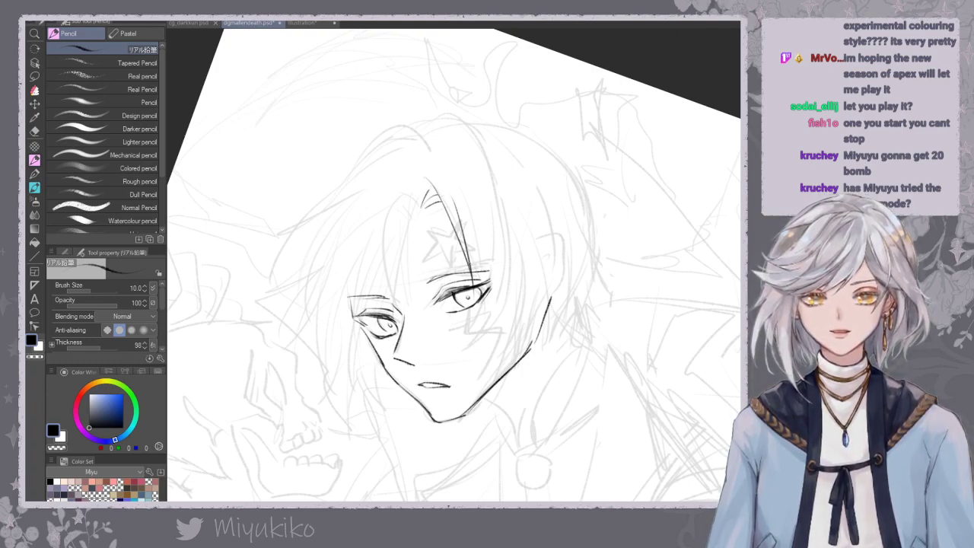
# Soften the upper lid line of the left eye using the Kneaded eraser at brush size 12.
pyautogui.click(35, 130)
pyautogui.click(151, 178)
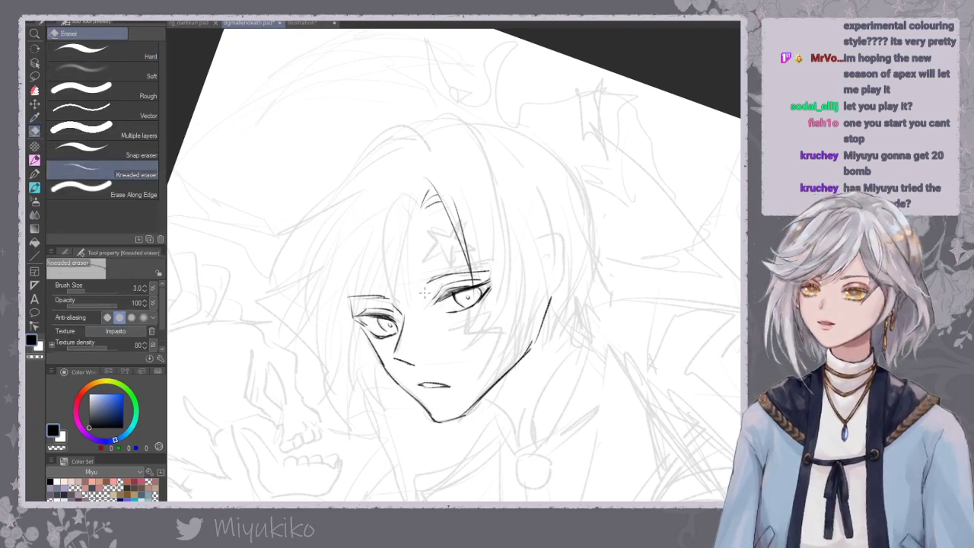
pyautogui.press(']')
pyautogui.press(']')
pyautogui.press(']')
pyautogui.press(']')
pyautogui.press(']')
pyautogui.press(']')
pyautogui.press(']')
pyautogui.press(']')
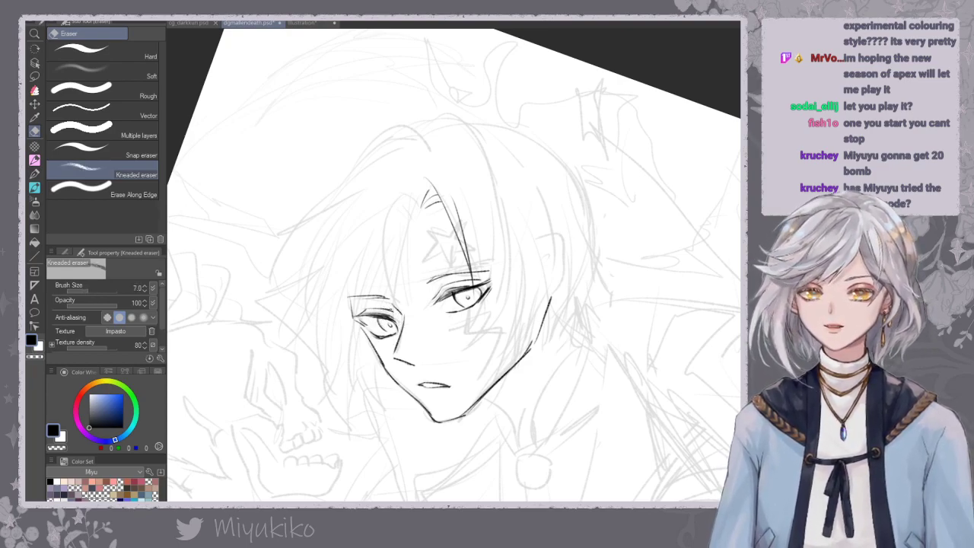
pyautogui.moveTo(368, 312); pyautogui.dragTo(395, 319)
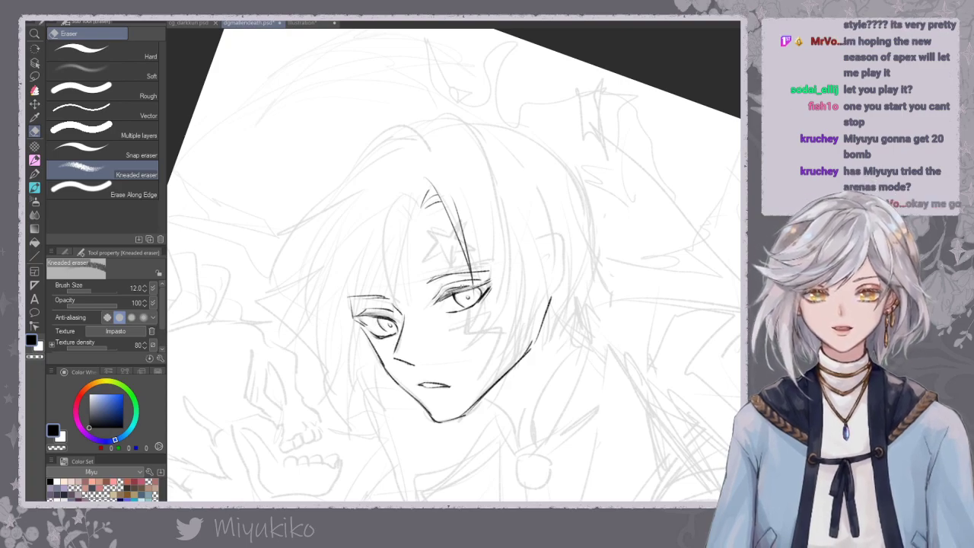
# Reinforce the right eye's upper lid and break up the left eye's lower lid with the Kneaded eraser, checking the result without the sketch.
pyautogui.press('p')
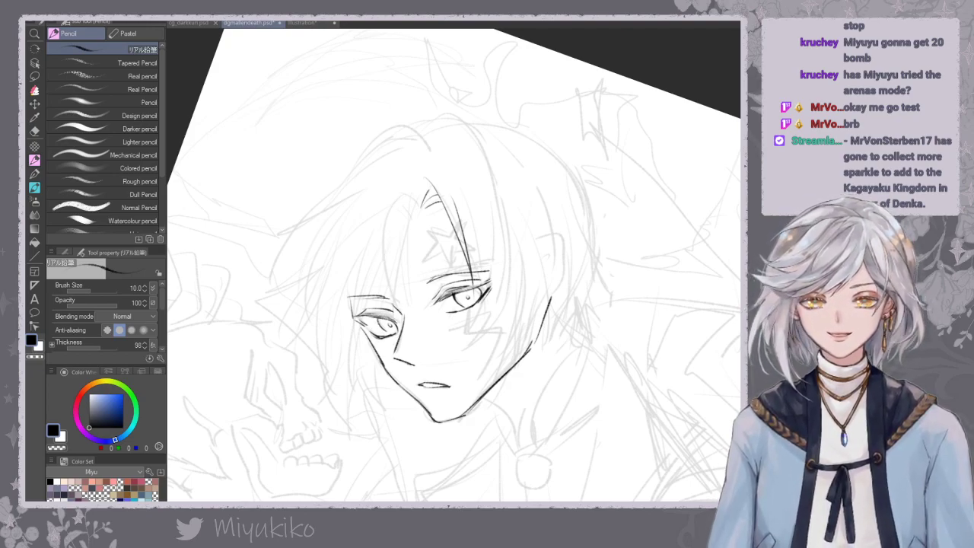
pyautogui.moveTo(443, 298); pyautogui.dragTo(479, 284)
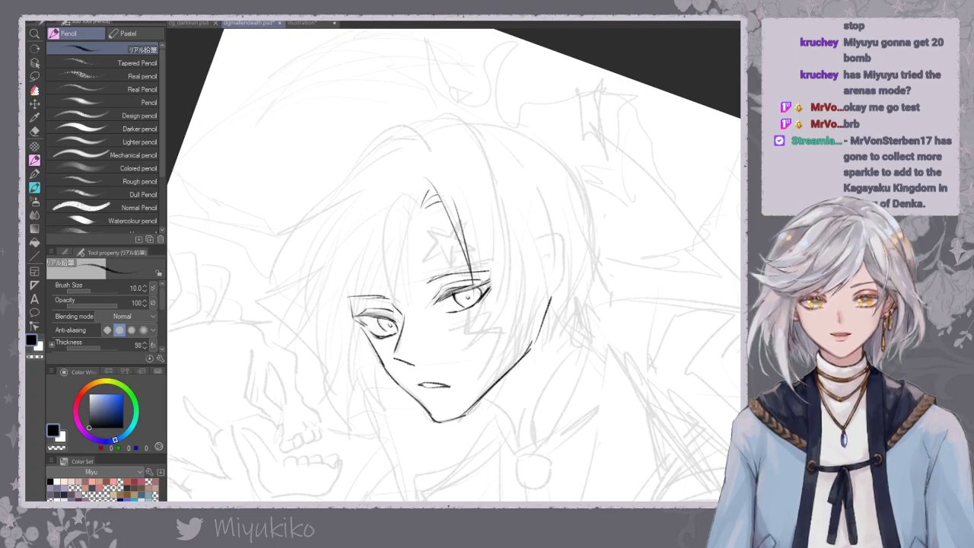
pyautogui.moveTo(376, 318); pyautogui.dragTo(394, 324)
pyautogui.press('e')
pyautogui.moveTo(455, 310); pyautogui.dragTo(459, 312)
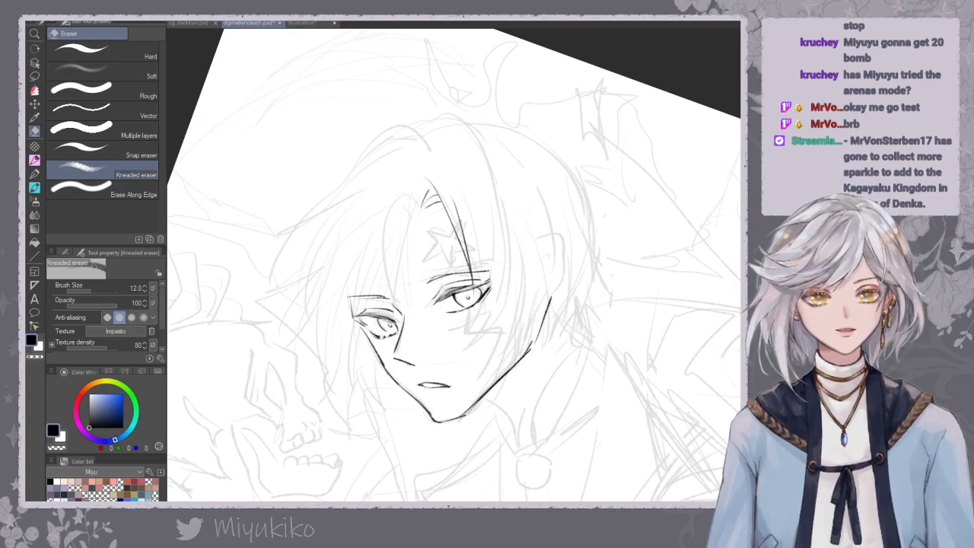
pyautogui.hotkey('ctrl', 'h')
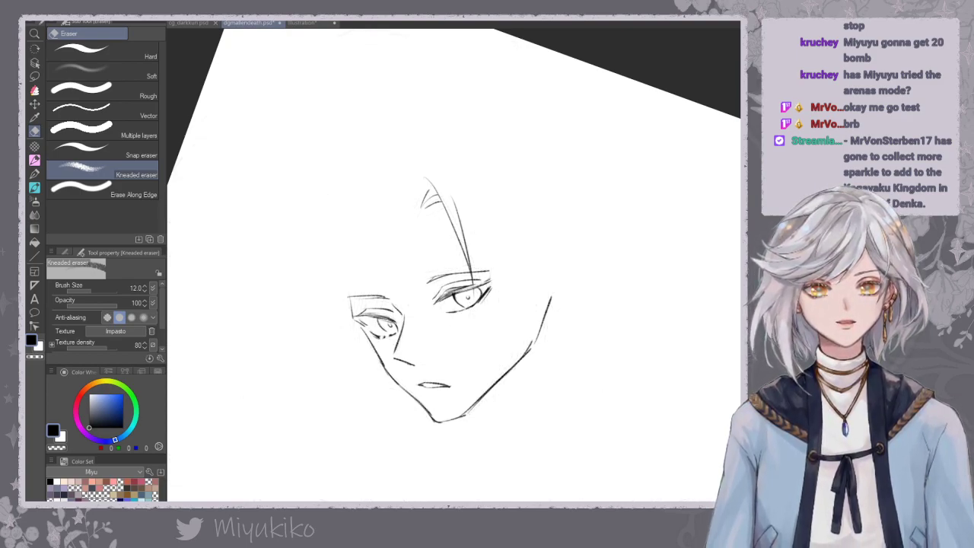
pyautogui.hotkey('ctrl', 'h')
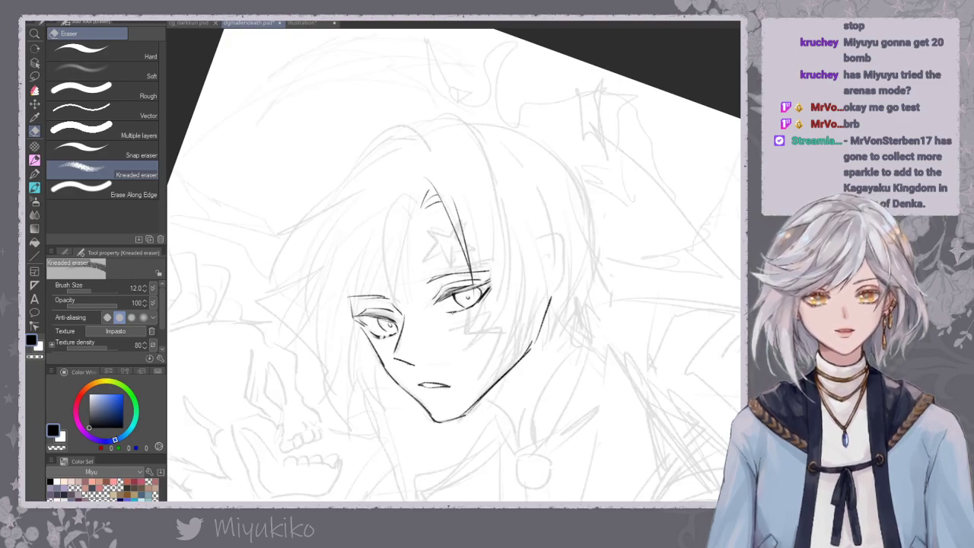
# Line the long fringe strands falling from the parting down to the left eye and the bridge of the nose.
pyautogui.press('p')
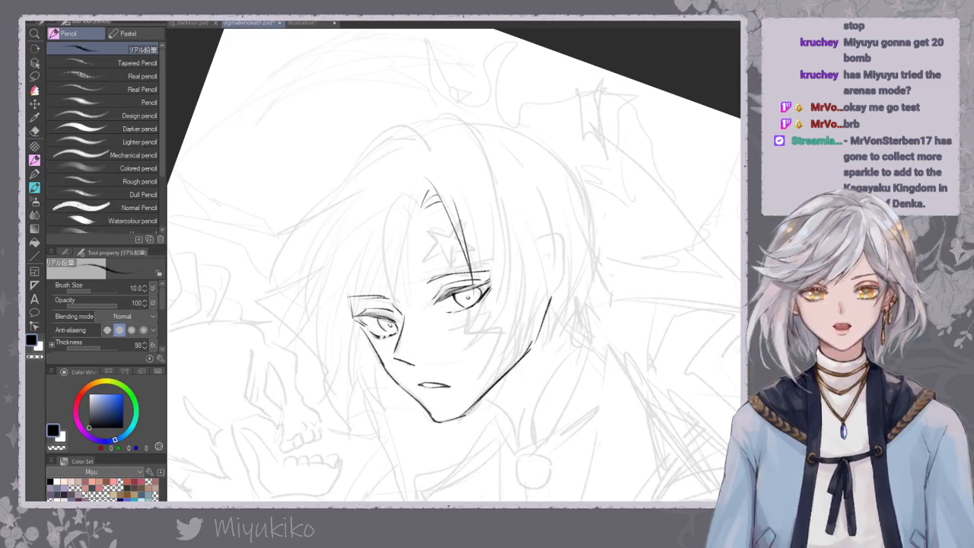
pyautogui.moveTo(421, 198)
pyautogui.mouseDown()
pyautogui.moveTo(411, 208)
pyautogui.moveTo(402, 305)
pyautogui.mouseUp()
pyautogui.moveTo(401, 212); pyautogui.dragTo(400, 327)
pyautogui.moveTo(420, 230); pyautogui.dragTo(413, 239)
pyautogui.moveTo(405, 201); pyautogui.dragTo(387, 328)
pyautogui.moveTo(413, 257); pyautogui.dragTo(394, 344)
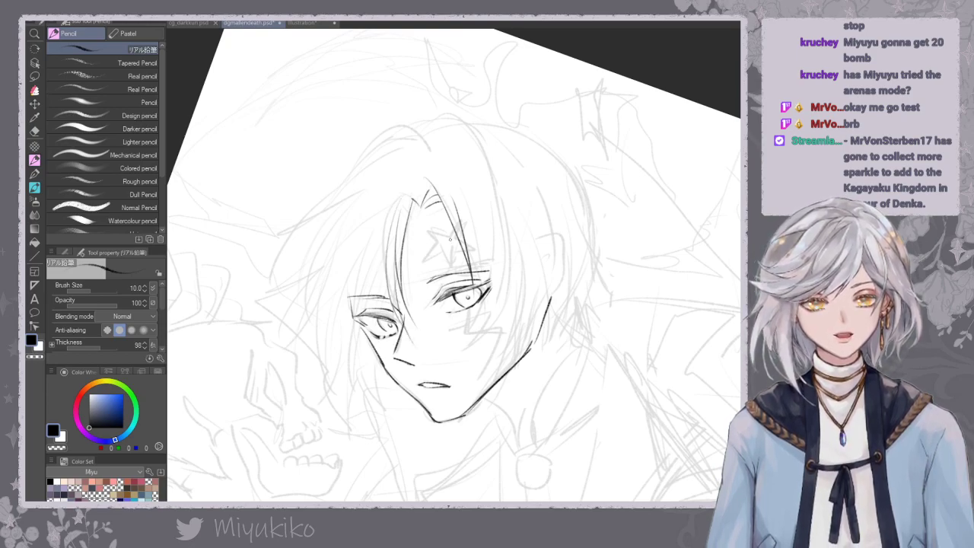
# Line an inner fringe strand running from the parting across the star to the right eyebrow.
pyautogui.moveTo(439, 192); pyautogui.dragTo(433, 282)
pyautogui.moveTo(450, 227); pyautogui.dragTo(422, 303)
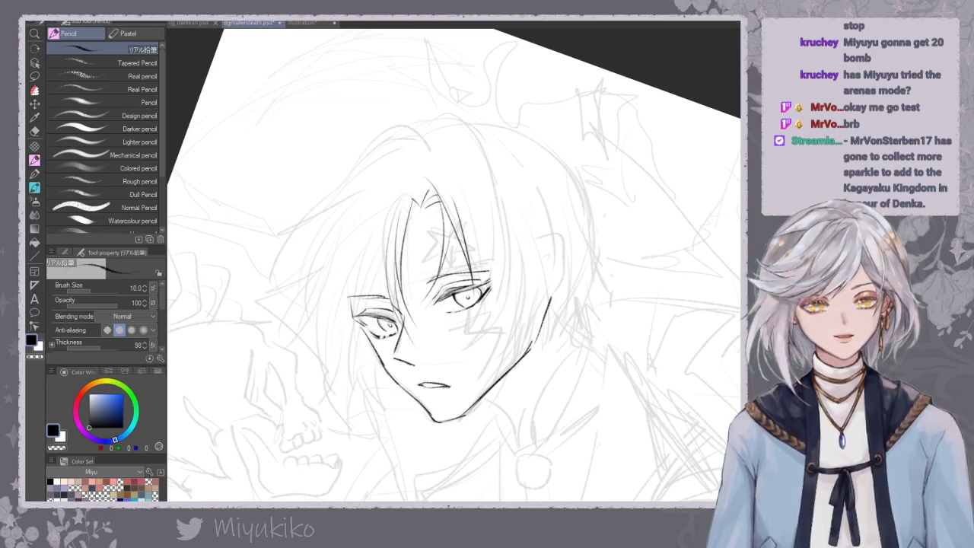
pyautogui.moveTo(427, 217); pyautogui.dragTo(429, 234)
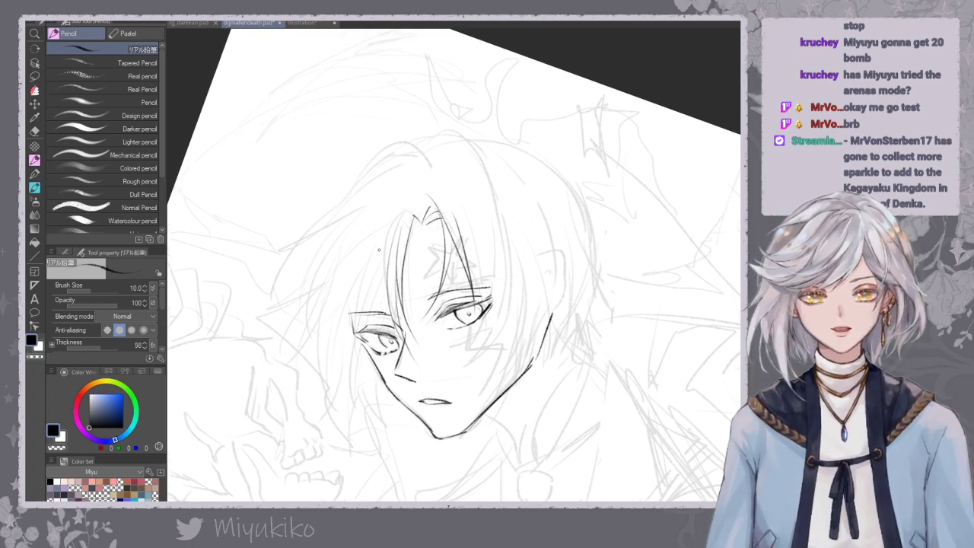
pyautogui.moveTo(363, 280); pyautogui.dragTo(360, 395)
pyautogui.moveTo(371, 274)
pyautogui.mouseDown()
pyautogui.moveTo(354, 350)
pyautogui.moveTo(368, 402)
pyautogui.mouseUp()
pyautogui.hotkey('ctrl', 'z')
pyautogui.hotkey('ctrl', 'z')
pyautogui.moveTo(345, 269); pyautogui.dragTo(333, 399)
pyautogui.hotkey('ctrl', 'z')
pyautogui.hotkey('ctrl', 'z')
pyautogui.moveTo(386, 260); pyautogui.dragTo(353, 392)
pyautogui.hotkey('ctrl', 'z')
pyautogui.moveTo(390, 257); pyautogui.dragTo(358, 397)
pyautogui.hotkey('ctrl', 'z')
# Line a strand beside the left eyebrow and a curved side lock falling past the left eye's outer corner to the cheek.
pyautogui.moveTo(386, 263); pyautogui.dragTo(378, 295)
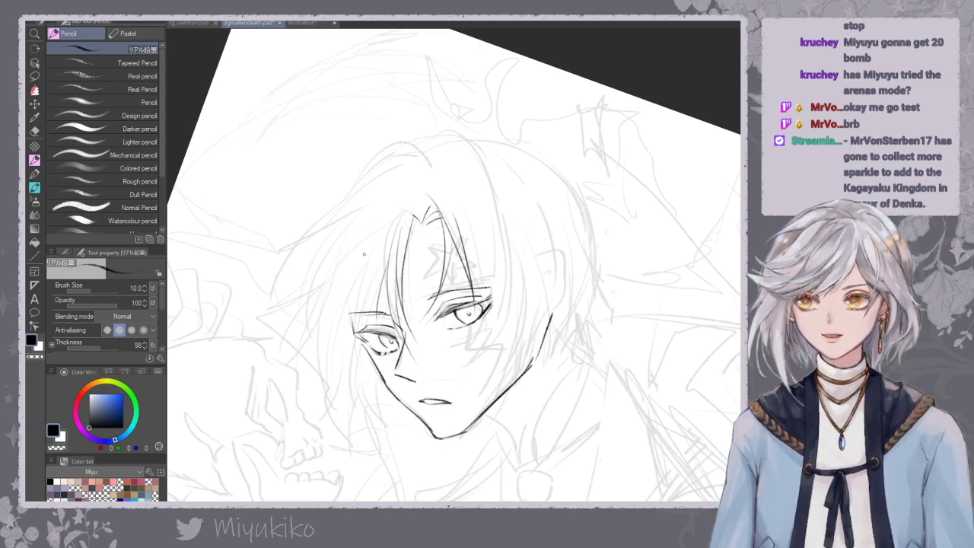
pyautogui.moveTo(390, 260); pyautogui.dragTo(378, 320)
pyautogui.hotkey('ctrl', 'z')
pyautogui.hotkey('ctrl', 'z')
pyautogui.moveTo(386, 272); pyautogui.dragTo(361, 401)
pyautogui.hotkey('ctrl', 'z')
pyautogui.moveTo(372, 296); pyautogui.dragTo(351, 417)
pyautogui.hotkey('ctrl', 'z')
pyautogui.hotkey('ctrl', 'z')
pyautogui.moveTo(374, 295)
pyautogui.mouseDown()
pyautogui.moveTo(349, 354)
pyautogui.moveTo(345, 404)
pyautogui.mouseUp()
pyautogui.moveTo(352, 313)
pyautogui.mouseDown()
pyautogui.moveTo(345, 414)
pyautogui.moveTo(385, 328)
pyautogui.mouseUp()
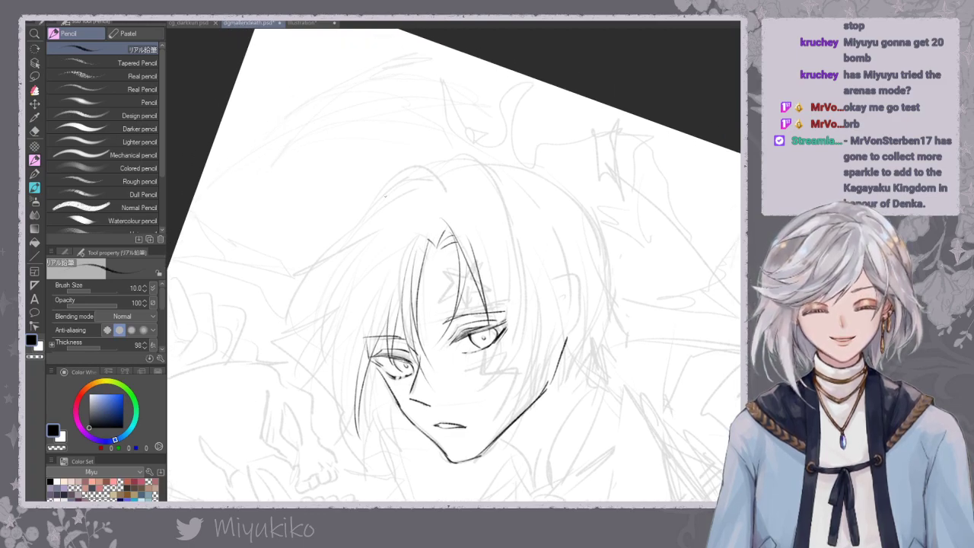
# Line a curved outer strand along the left edge of the hair.
pyautogui.moveTo(372, 260); pyautogui.dragTo(320, 402)
pyautogui.hotkey('ctrl', 'z')
pyautogui.moveTo(349, 284)
pyautogui.mouseDown()
pyautogui.moveTo(327, 376)
pyautogui.moveTo(317, 352)
pyautogui.mouseUp()
pyautogui.hotkey('ctrl', 'z')
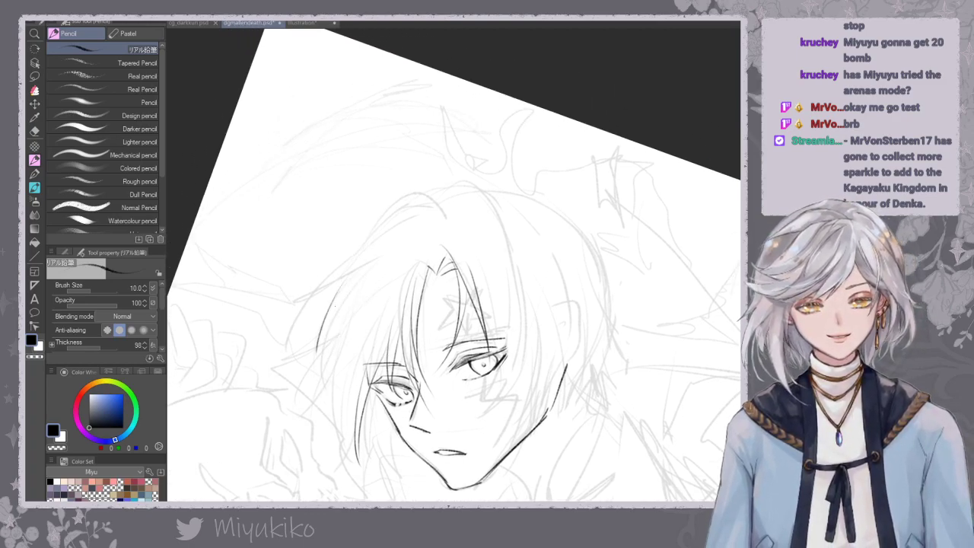
# Line a short arc above the parting and a long strand sweeping down outside the left eye to cheek level.
pyautogui.moveTo(432, 252)
pyautogui.mouseDown()
pyautogui.moveTo(419, 229)
pyautogui.moveTo(359, 324)
pyautogui.mouseUp()
pyautogui.hotkey('ctrl', 'z')
pyautogui.moveTo(441, 249)
pyautogui.mouseDown()
pyautogui.moveTo(412, 231)
pyautogui.moveTo(371, 318)
pyautogui.mouseUp()
pyautogui.moveTo(417, 269)
pyautogui.mouseDown()
pyautogui.moveTo(433, 226)
pyautogui.moveTo(430, 251)
pyautogui.moveTo(370, 361)
pyautogui.mouseUp()
pyautogui.hotkey('ctrl', 'z')
pyautogui.moveTo(402, 247)
pyautogui.mouseDown()
pyautogui.moveTo(374, 426)
pyautogui.moveTo(370, 416)
pyautogui.moveTo(376, 436)
pyautogui.mouseUp()
pyautogui.hotkey('ctrl', 'z')
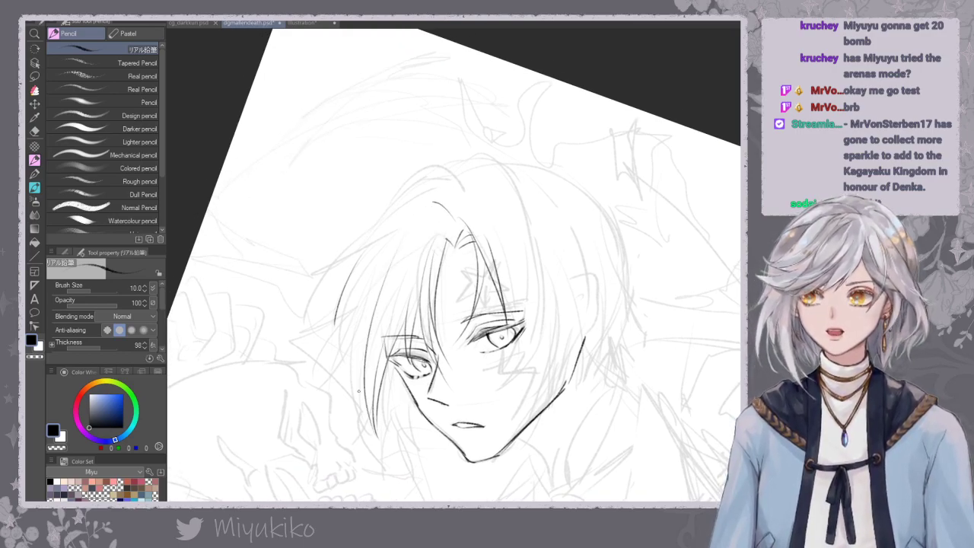
# Line short, tapered hair tips hanging beside the left cheek and jaw, redrawing the strokes until they fit.
pyautogui.moveTo(391, 378); pyautogui.dragTo(392, 433)
pyautogui.hotkey('ctrl', 'z')
pyautogui.moveTo(391, 380)
pyautogui.mouseDown()
pyautogui.moveTo(391, 436)
pyautogui.moveTo(393, 342)
pyautogui.mouseUp()
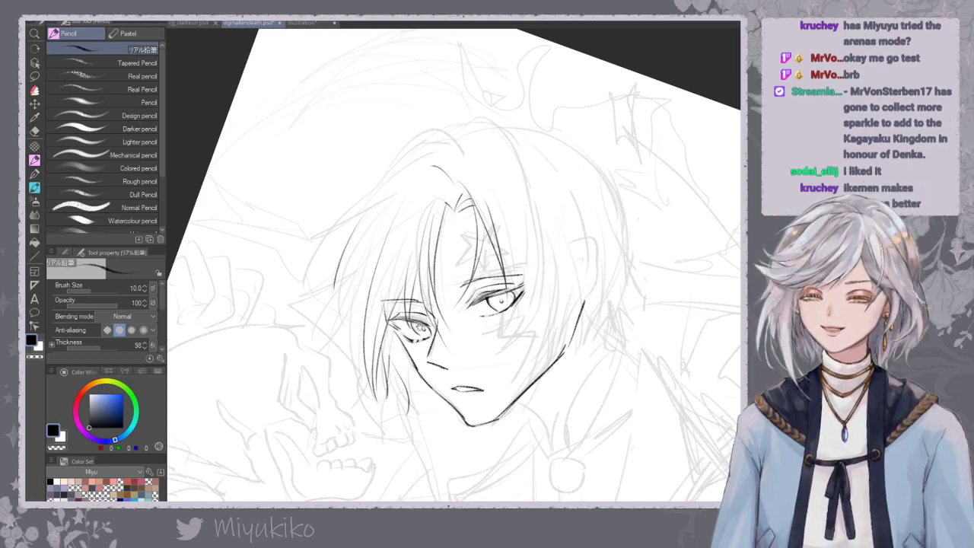
pyautogui.moveTo(419, 326); pyautogui.dragTo(410, 337)
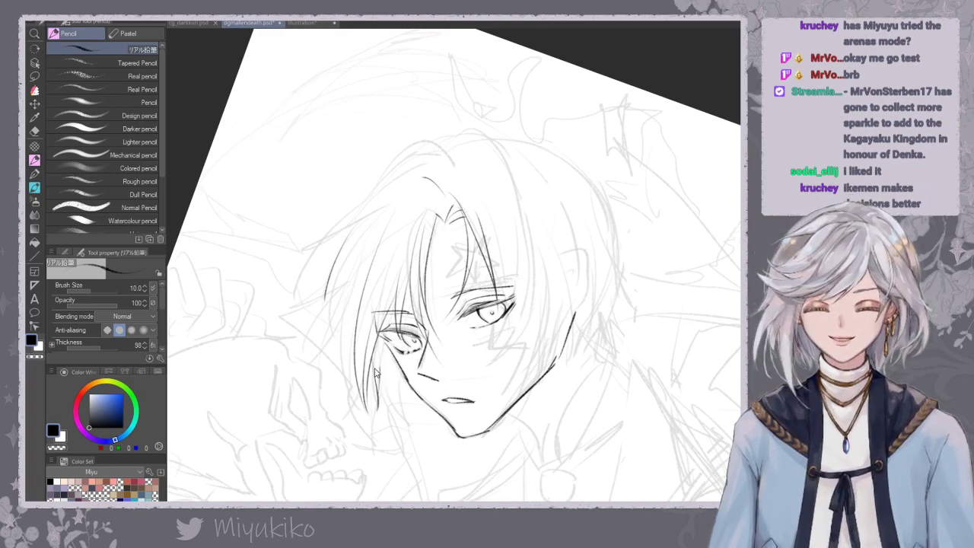
pyautogui.moveTo(391, 379); pyautogui.dragTo(401, 414)
pyautogui.moveTo(391, 359); pyautogui.dragTo(408, 427)
pyautogui.moveTo(408, 379)
pyautogui.mouseDown()
pyautogui.moveTo(400, 422)
pyautogui.moveTo(412, 426)
pyautogui.mouseUp()
pyautogui.hotkey('ctrl', 'z')
pyautogui.hotkey('ctrl', 'z')
pyautogui.hotkey('ctrl', 'z')
pyautogui.moveTo(411, 385); pyautogui.dragTo(408, 425)
pyautogui.hotkey('ctrl', 'z')
pyautogui.hotkey('ctrl', 'z')
pyautogui.moveTo(397, 366); pyautogui.dragTo(416, 420)
pyautogui.moveTo(407, 384); pyautogui.dragTo(421, 423)
pyautogui.hotkey('ctrl', 'z')
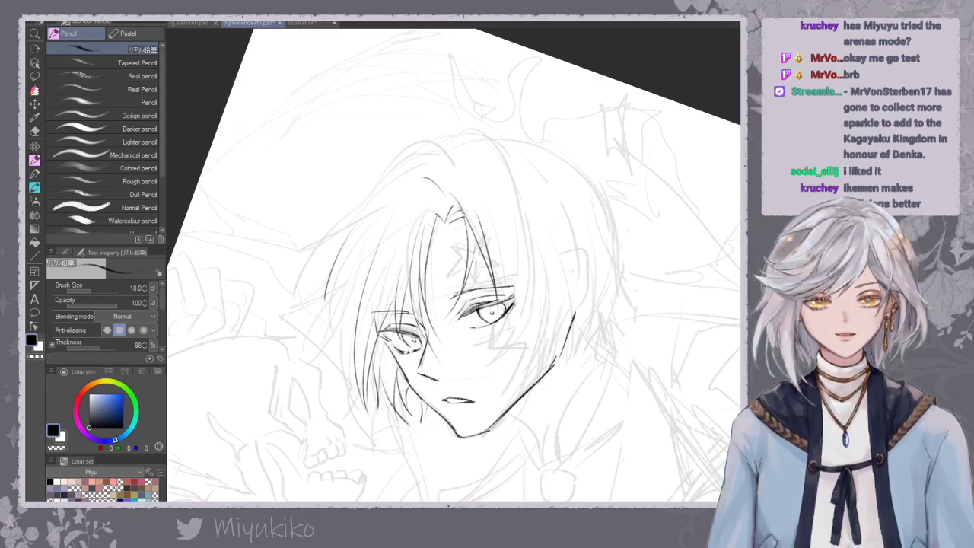
# Extend the right jaw line up toward the ear, working on the mirrored canvas with the sketch hidden.
pyautogui.press('h')
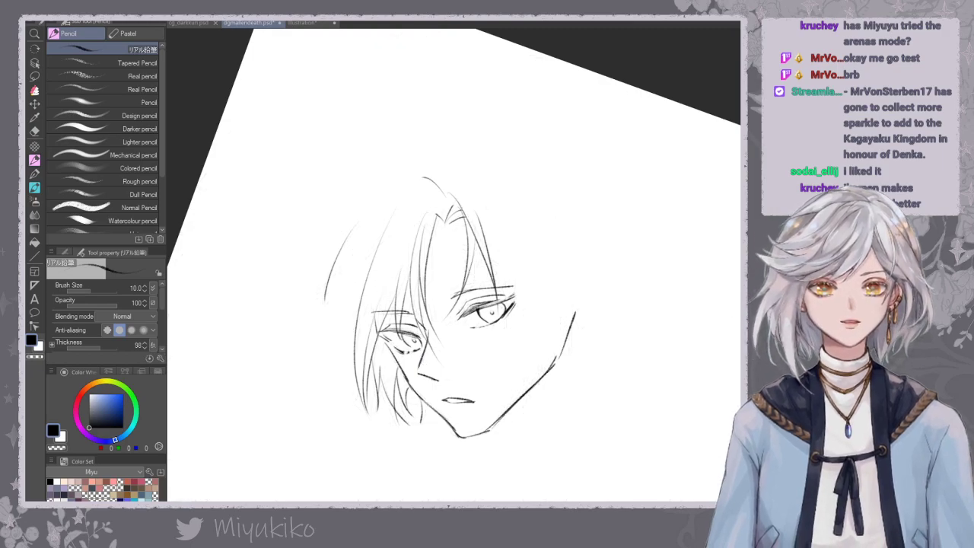
pyautogui.press('h')
pyautogui.moveTo(387, 300); pyautogui.dragTo(410, 363)
pyautogui.moveTo(409, 363); pyautogui.dragTo(429, 388)
pyautogui.press('e')
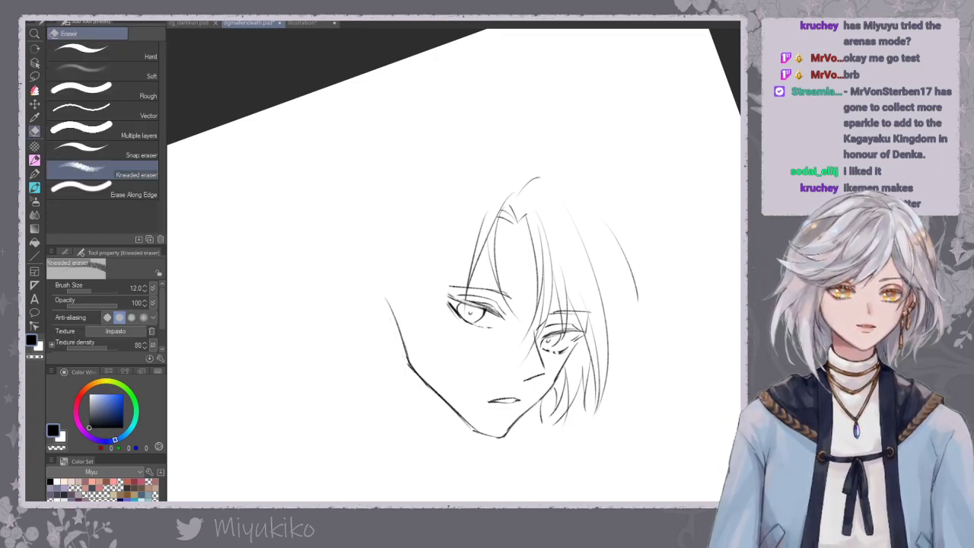
pyautogui.press('p')
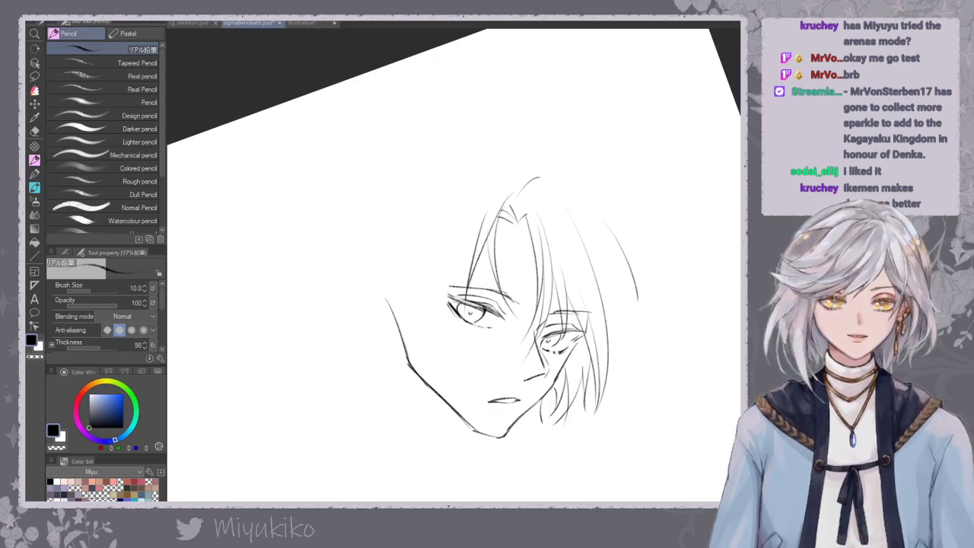
pyautogui.press('h')
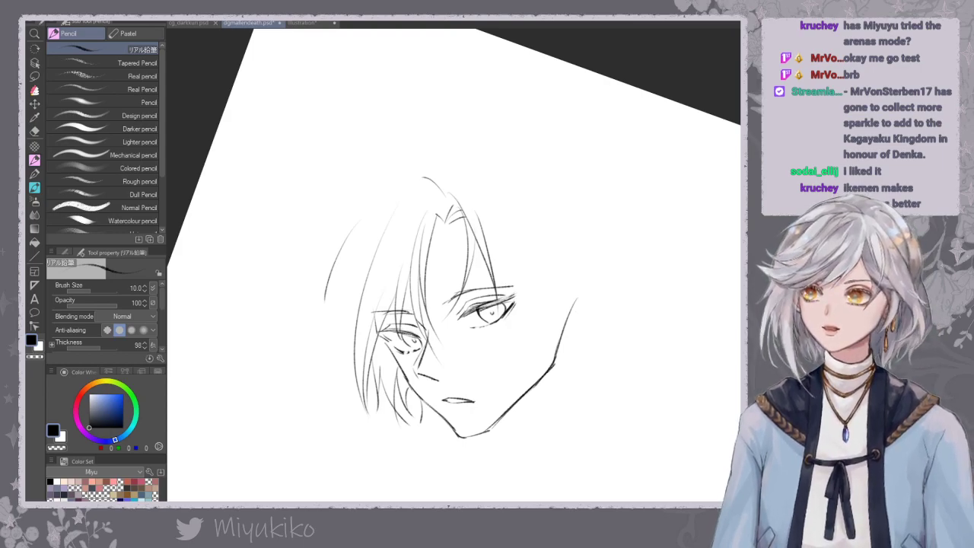
pyautogui.hotkey('ctrl', 'z')
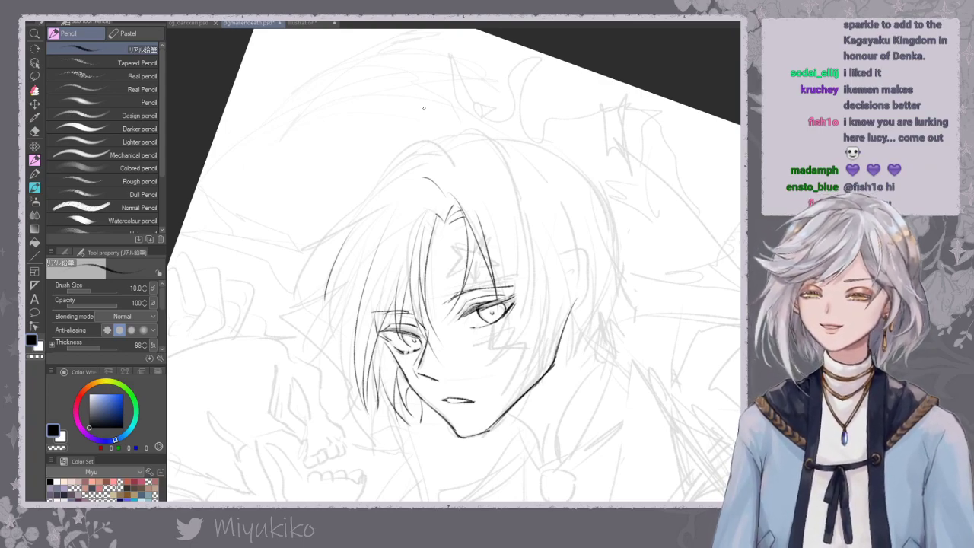
pyautogui.moveTo(541, 307)
pyautogui.mouseDown()
pyautogui.moveTo(519, 237)
pyautogui.moveTo(520, 283)
pyautogui.mouseUp()
pyautogui.moveTo(467, 212); pyautogui.dragTo(461, 328)
pyautogui.moveTo(494, 238)
pyautogui.mouseDown()
pyautogui.moveTo(486, 274)
pyautogui.moveTo(445, 346)
pyautogui.mouseUp()
pyautogui.hotkey('ctrl', 'z')
pyautogui.hotkey('ctrl', 'z')
pyautogui.moveTo(475, 237); pyautogui.dragTo(470, 341)
pyautogui.hotkey('ctrl', 'z')
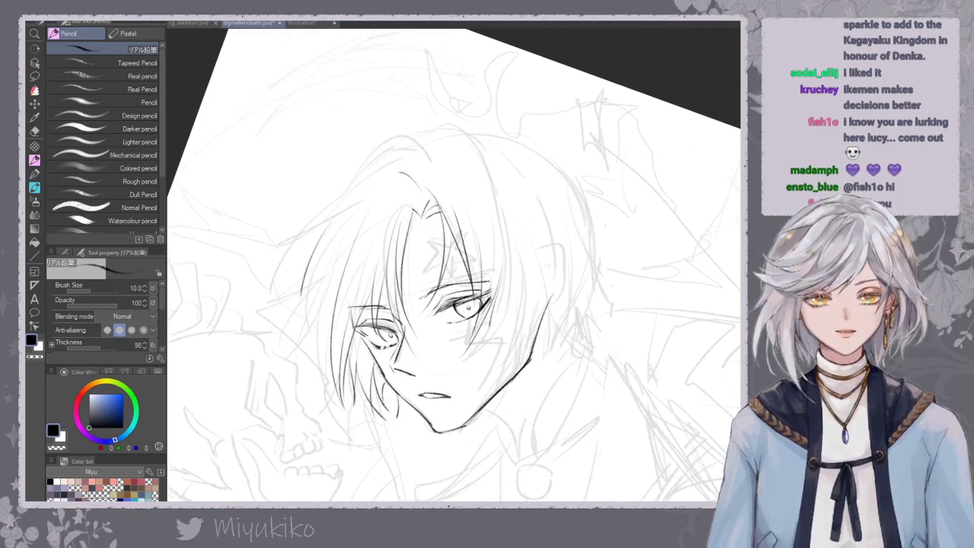
# Line the side locks beside the right eye, falling over the cheek and across the right jaw line.
pyautogui.moveTo(500, 277); pyautogui.dragTo(486, 370)
pyautogui.moveTo(508, 300); pyautogui.dragTo(486, 352)
pyautogui.moveTo(511, 318); pyautogui.dragTo(498, 404)
pyautogui.hotkey('ctrl', 'z')
pyautogui.moveTo(516, 310); pyautogui.dragTo(509, 400)
pyautogui.moveTo(537, 309); pyautogui.dragTo(511, 389)
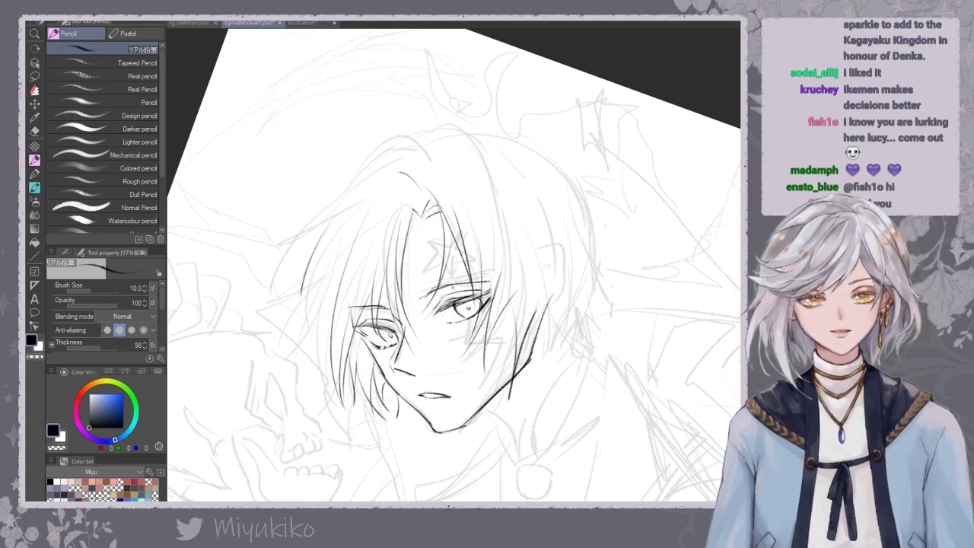
pyautogui.hotkey('ctrl', 'h')
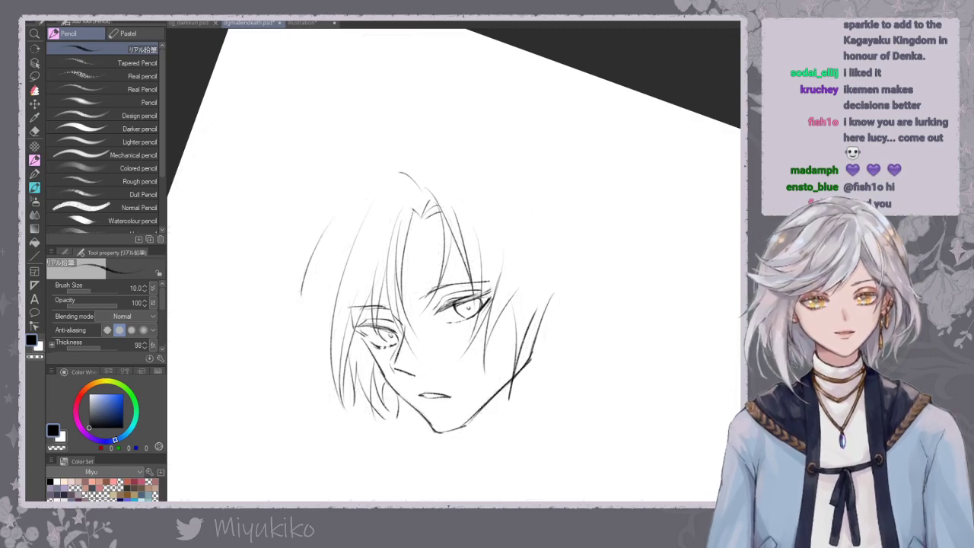
pyautogui.hotkey('ctrl', 'h')
# Line the upper-left crown of the hair with curved strokes and a tuft flicking outward on the left.
pyautogui.moveTo(495, 275); pyautogui.dragTo(556, 270)
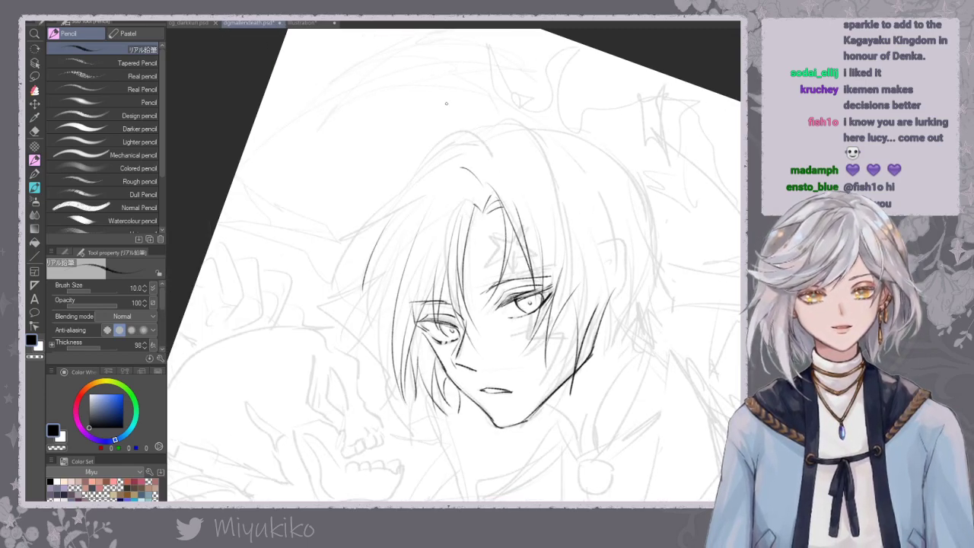
pyautogui.moveTo(487, 149)
pyautogui.mouseDown()
pyautogui.moveTo(463, 134)
pyautogui.moveTo(424, 148)
pyautogui.moveTo(381, 188)
pyautogui.mouseUp()
pyautogui.hotkey('ctrl', 'z')
pyautogui.moveTo(478, 145); pyautogui.dragTo(412, 158)
pyautogui.hotkey('ctrl', 'z')
pyautogui.hotkey('ctrl', 'z')
pyautogui.moveTo(478, 136)
pyautogui.mouseDown()
pyautogui.moveTo(383, 173)
pyautogui.moveTo(393, 165)
pyautogui.moveTo(335, 216)
pyautogui.mouseUp()
# Line the outer-left hair contour with thicker strands and a tip flicking out below the tuft.
pyautogui.moveTo(420, 189)
pyautogui.mouseDown()
pyautogui.moveTo(371, 208)
pyautogui.moveTo(356, 317)
pyautogui.moveTo(362, 298)
pyautogui.mouseUp()
pyautogui.hotkey('ctrl', 'z')
pyautogui.moveTo(388, 223); pyautogui.dragTo(363, 310)
pyautogui.moveTo(387, 244); pyautogui.dragTo(346, 342)
pyautogui.moveTo(386, 279); pyautogui.dragTo(390, 373)
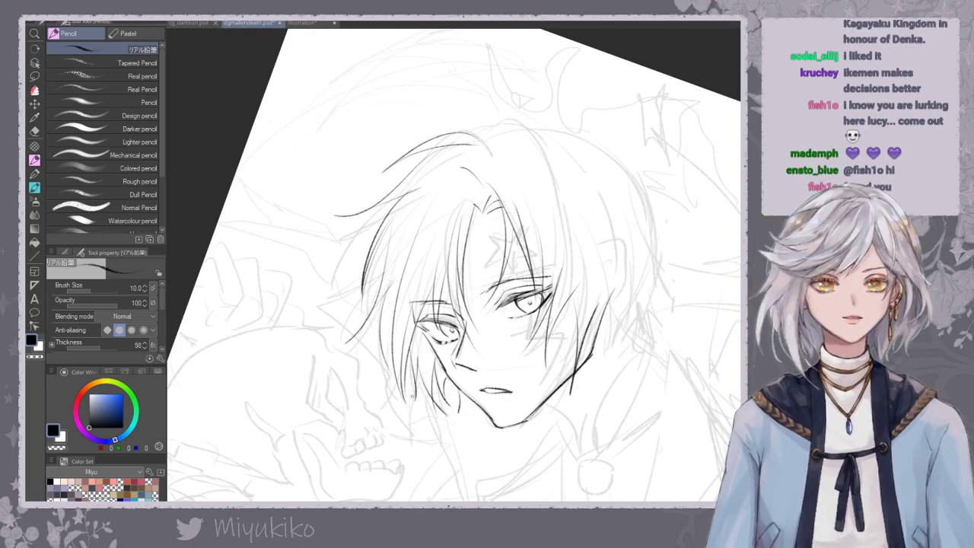
# Examine the head's line art on the upright, zoomed-out canvas, with and without the rough sketch.
pyautogui.hotkey('ctrl', 'h')
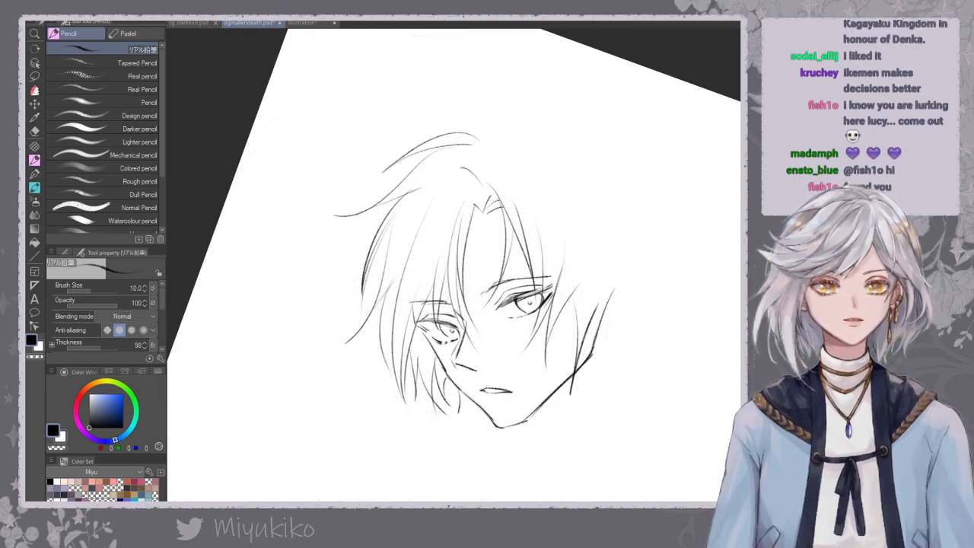
pyautogui.hotkey('ctrl', '@')
pyautogui.hotkey('ctrl', '-')
pyautogui.keyDown('space'); pyautogui.moveTo(620, 361); pyautogui.dragTo(561, 324); pyautogui.keyUp('space')
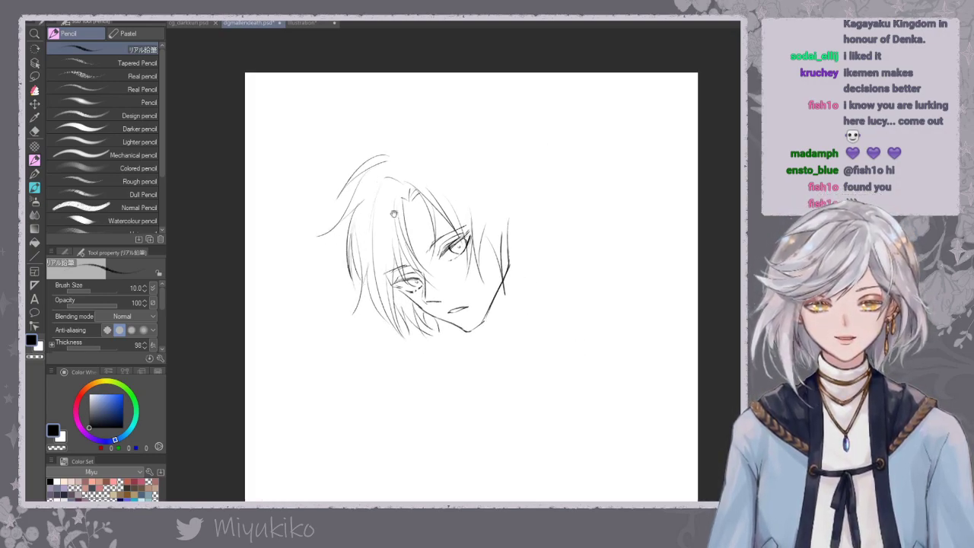
pyautogui.moveTo(363, 281)
pyautogui.mouseDown()
pyautogui.moveTo(367, 334)
pyautogui.moveTo(367, 310)
pyautogui.mouseUp()
pyautogui.hotkey('ctrl', 'z')
pyautogui.hotkey('ctrl', 'z')
pyautogui.keyDown('space'); pyautogui.moveTo(397, 223); pyautogui.dragTo(384, 252); pyautogui.keyUp('space')
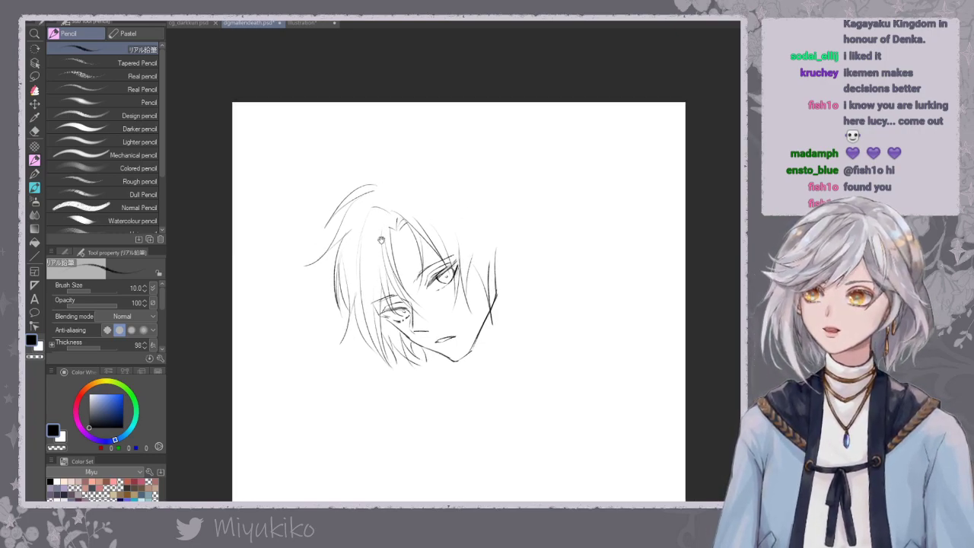
pyautogui.hotkey('ctrl', 'shift', 'h')
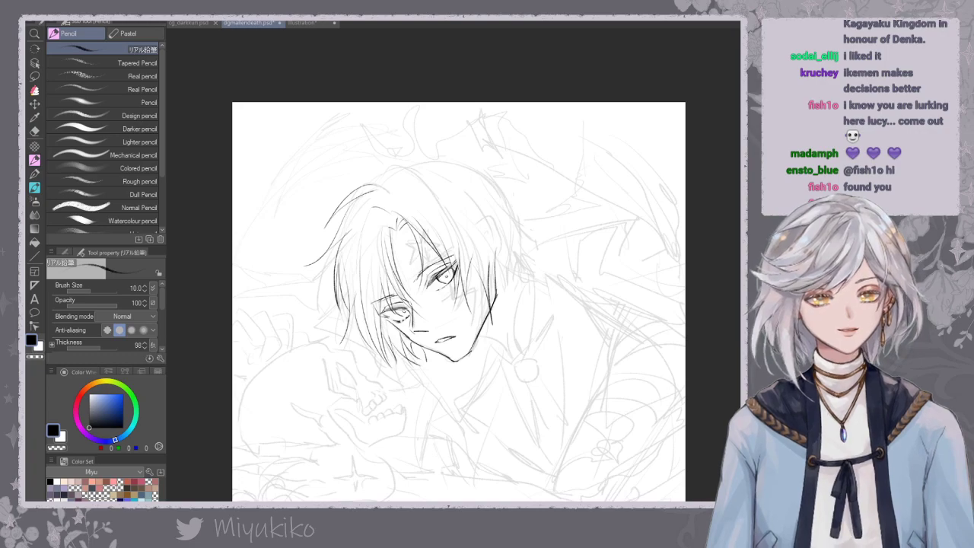
# Line the jagged scar on the cheek below the right eye, beside the falling side lock.
pyautogui.press('^')
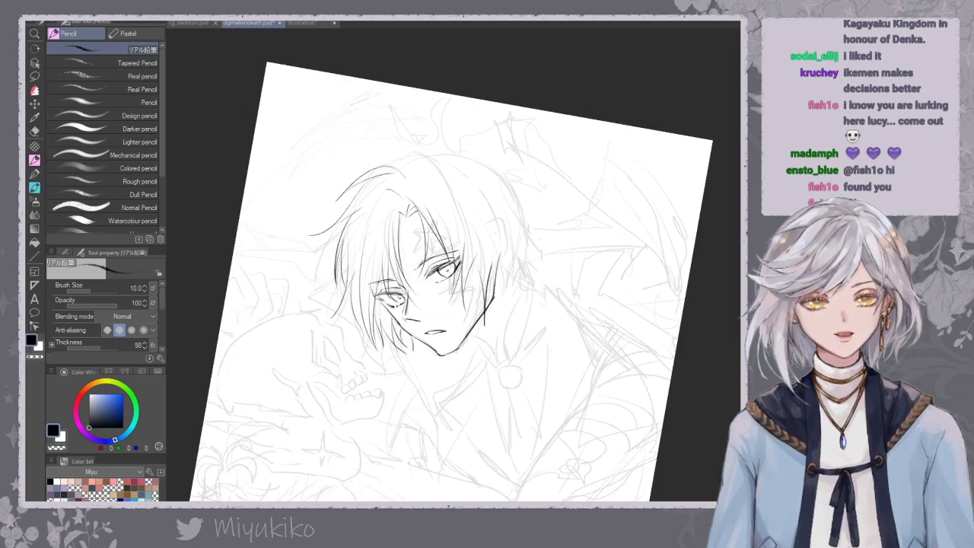
pyautogui.hotkey('ctrl', '+')
pyautogui.hotkey('ctrl', '+')
pyautogui.moveTo(400, 289)
pyautogui.mouseDown()
pyautogui.moveTo(455, 253)
pyautogui.moveTo(478, 250)
pyautogui.moveTo(471, 263)
pyautogui.moveTo(483, 269)
pyautogui.moveTo(519, 247)
pyautogui.moveTo(497, 339)
pyautogui.mouseUp()
pyautogui.hotkey('ctrl', 'z')
pyautogui.moveTo(525, 246)
pyautogui.mouseDown()
pyautogui.moveTo(517, 316)
pyautogui.moveTo(516, 268)
pyautogui.moveTo(506, 312)
pyautogui.mouseUp()
pyautogui.hotkey('ctrl', 'z')
pyautogui.hotkey('ctrl', 'z')
pyautogui.hotkey('ctrl', 'z')
pyautogui.moveTo(518, 247); pyautogui.dragTo(513, 316)
pyautogui.hotkey('ctrl', 'z')
pyautogui.moveTo(520, 253); pyautogui.dragTo(509, 333)
pyautogui.hotkey('ctrl', 'z')
pyautogui.moveTo(520, 269)
pyautogui.mouseDown()
pyautogui.moveTo(514, 318)
pyautogui.moveTo(498, 339)
pyautogui.mouseUp()
pyautogui.hotkey('ctrl', 'z')
pyautogui.moveTo(542, 224); pyautogui.dragTo(533, 259)
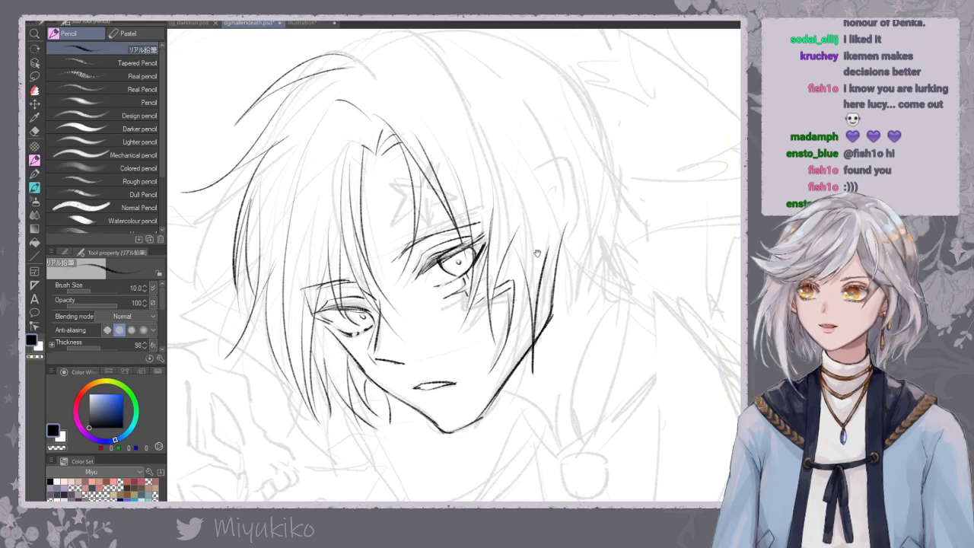
pyautogui.press('^')
pyautogui.press('^')
pyautogui.press('^')
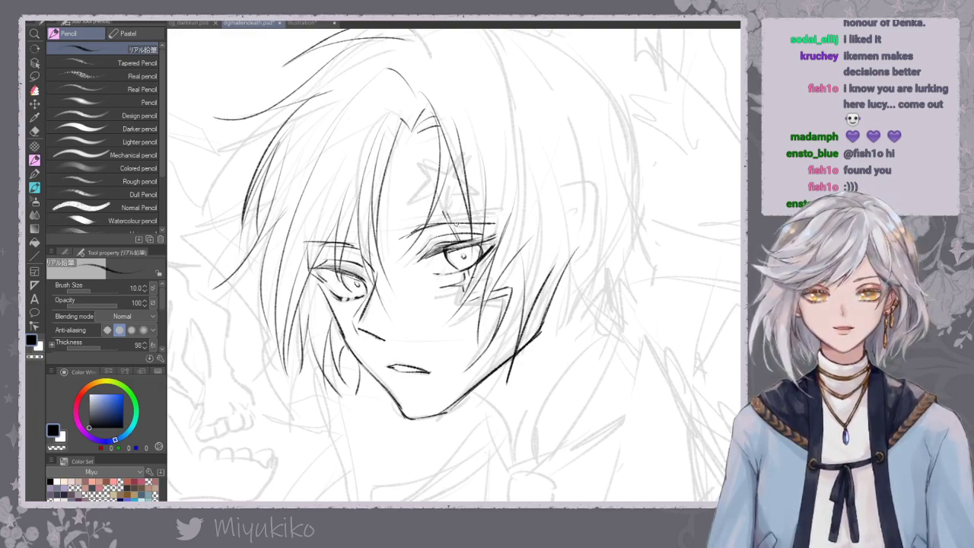
pyautogui.moveTo(436, 207)
pyautogui.mouseDown()
pyautogui.moveTo(445, 211)
pyautogui.moveTo(410, 199)
pyautogui.moveTo(429, 186)
pyautogui.moveTo(432, 196)
pyautogui.moveTo(437, 181)
pyautogui.moveTo(418, 158)
pyautogui.mouseUp()
pyautogui.moveTo(418, 159)
pyautogui.mouseDown()
pyautogui.moveTo(437, 172)
pyautogui.moveTo(413, 202)
pyautogui.moveTo(435, 173)
pyautogui.moveTo(413, 165)
pyautogui.moveTo(431, 211)
pyautogui.mouseUp()
pyautogui.hotkey('ctrl', 'z')
pyautogui.hotkey('ctrl', 'z')
pyautogui.hotkey('ctrl', 'z')
pyautogui.hotkey('ctrl', 'z')
pyautogui.hotkey('ctrl', 'z')
pyautogui.hotkey('ctrl', 'z')
pyautogui.hotkey('ctrl', 'z')
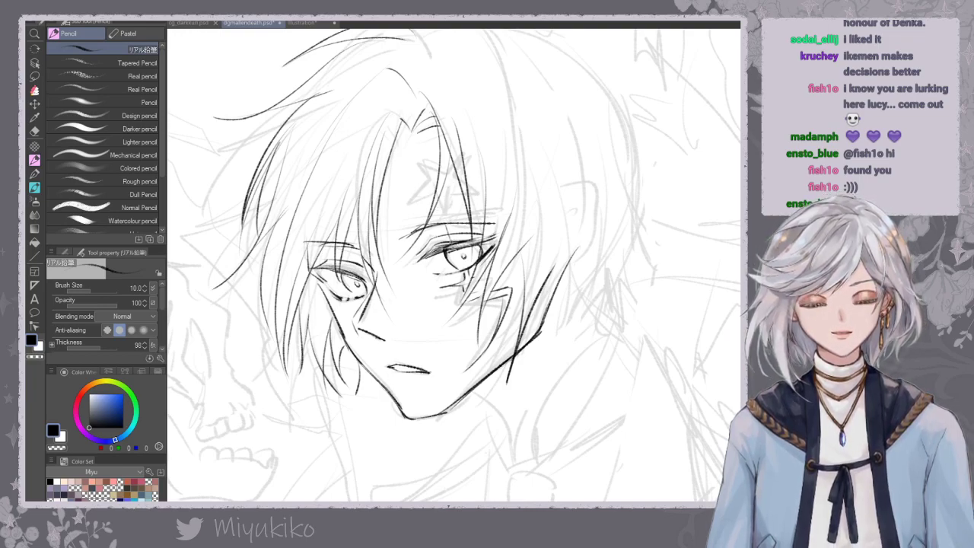
# Line the jagged points of the forehead star between the hair strands above the right eye.
pyautogui.moveTo(452, 192)
pyautogui.mouseDown()
pyautogui.moveTo(445, 211)
pyautogui.moveTo(437, 178)
pyautogui.moveTo(416, 161)
pyautogui.moveTo(443, 161)
pyautogui.moveTo(422, 157)
pyautogui.mouseUp()
pyautogui.hotkey('ctrl', 'z')
pyautogui.moveTo(422, 156); pyautogui.dragTo(463, 193)
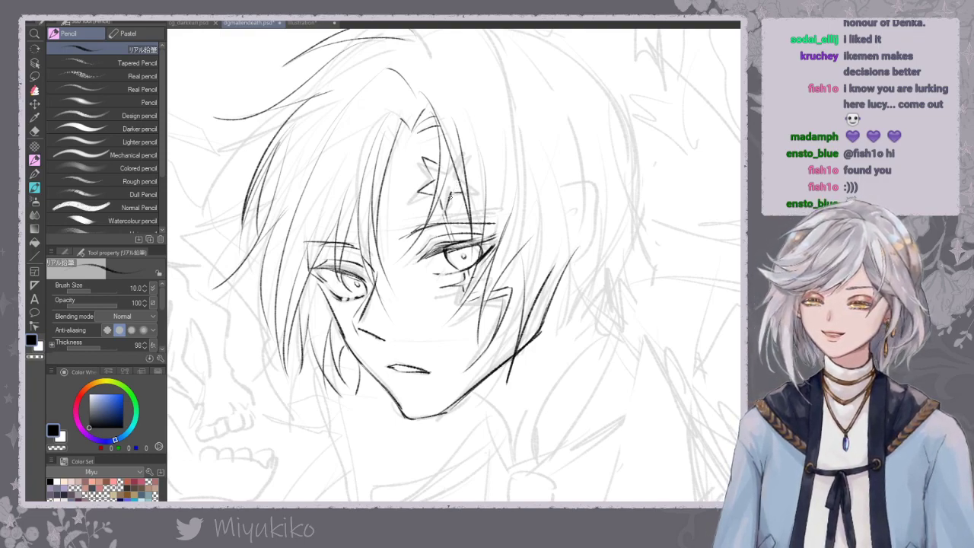
pyautogui.moveTo(457, 134); pyautogui.dragTo(476, 240)
# Check the line art without the rough sketch and touch up the line joining the nose bridge to its tip.
pyautogui.hotkey('ctrl', 'h')
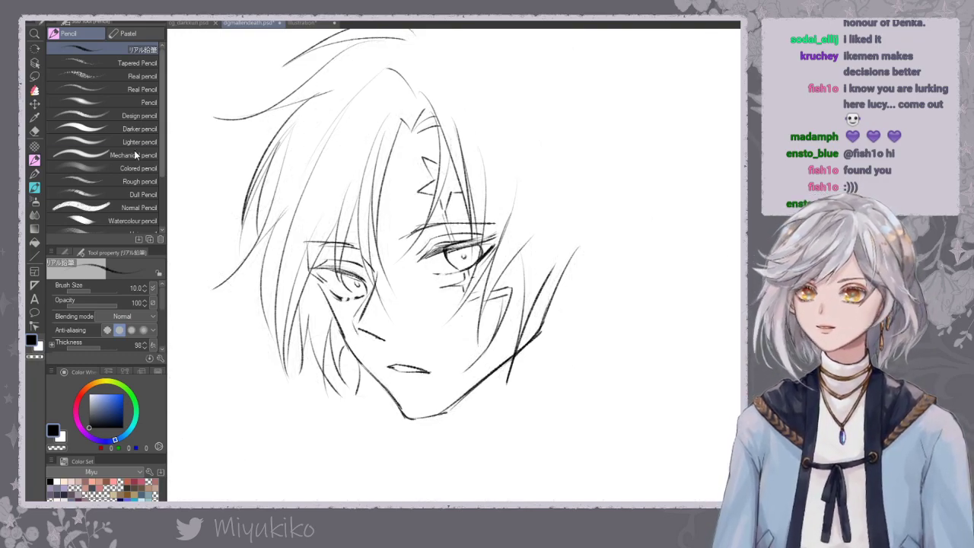
pyautogui.click(33, 131)
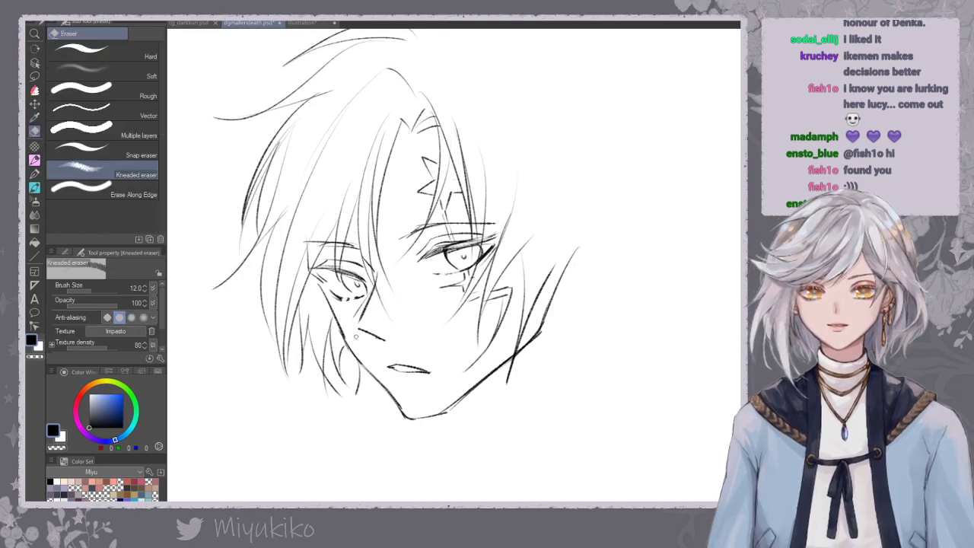
pyautogui.click(34, 160)
pyautogui.moveTo(364, 313); pyautogui.dragTo(379, 339)
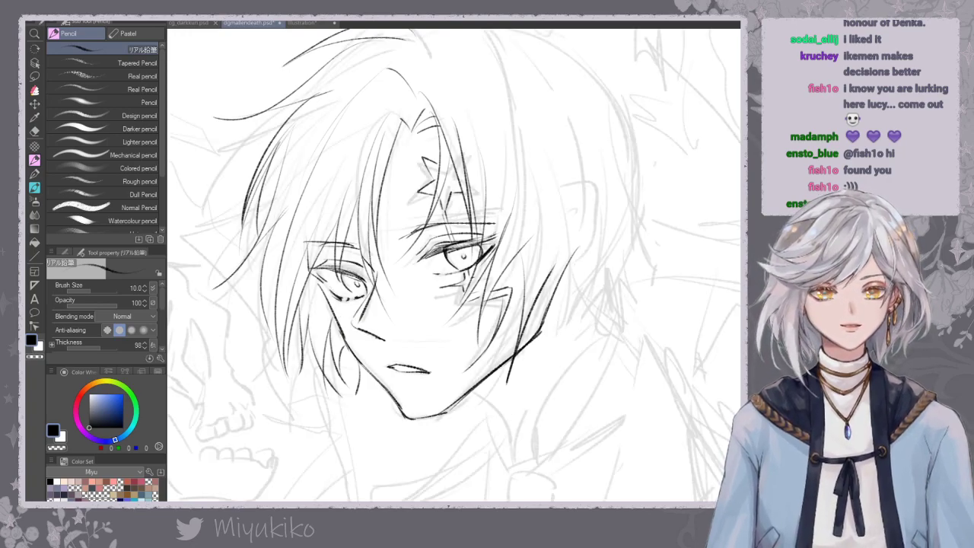
# Line the long curved strand sweeping from the crown down past the right eye, with another strand beside it.
pyautogui.moveTo(583, 141); pyautogui.dragTo(579, 210)
pyautogui.moveTo(543, 166); pyautogui.dragTo(553, 315)
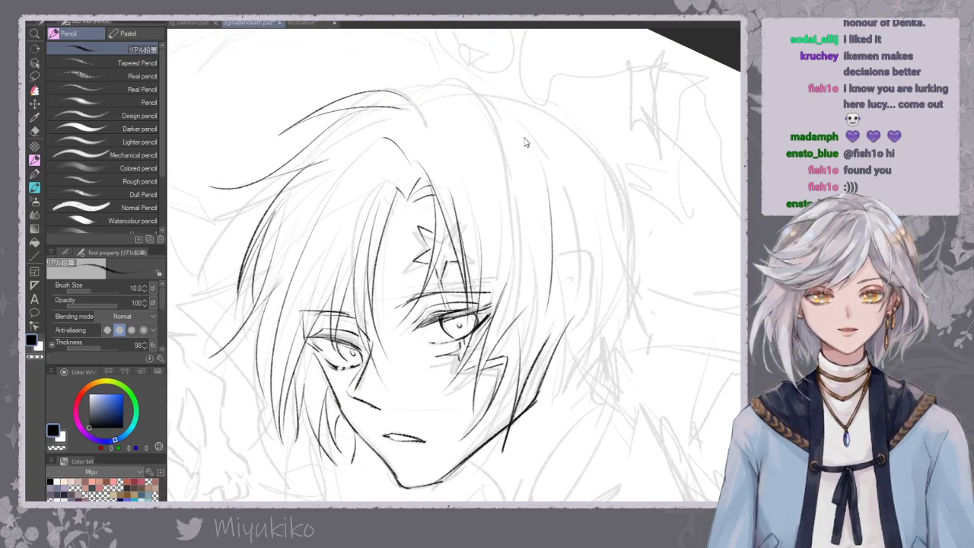
pyautogui.hotkey('ctrl', 'z')
pyautogui.moveTo(424, 93)
pyautogui.mouseDown()
pyautogui.moveTo(526, 172)
pyautogui.moveTo(533, 257)
pyautogui.mouseUp()
pyautogui.moveTo(537, 184); pyautogui.dragTo(550, 312)
# Line the upper-right contour of the hair as a long curve ending in an outward-flicking tip.
pyautogui.moveTo(563, 122); pyautogui.dragTo(627, 249)
pyautogui.hotkey('ctrl', 'z')
pyautogui.moveTo(521, 104)
pyautogui.mouseDown()
pyautogui.moveTo(601, 166)
pyautogui.moveTo(623, 229)
pyautogui.mouseUp()
pyautogui.moveTo(595, 143); pyautogui.dragTo(624, 252)
pyautogui.hotkey('ctrl', 'z')
pyautogui.moveTo(542, 105)
pyautogui.mouseDown()
pyautogui.moveTo(599, 179)
pyautogui.moveTo(664, 218)
pyautogui.moveTo(641, 297)
pyautogui.mouseUp()
pyautogui.hotkey('ctrl', 'z')
pyautogui.hotkey('ctrl', 'z')
# Line the outer back hair below the flicked tip, with lower strands curving inward toward the nape.
pyautogui.moveTo(621, 215)
pyautogui.mouseDown()
pyautogui.moveTo(626, 306)
pyautogui.moveTo(638, 310)
pyautogui.moveTo(632, 236)
pyautogui.moveTo(643, 310)
pyautogui.mouseUp()
pyautogui.hotkey('ctrl', 'z')
pyautogui.hotkey('ctrl', 'z')
pyautogui.hotkey('ctrl', 'z')
pyautogui.moveTo(628, 269)
pyautogui.mouseDown()
pyautogui.moveTo(648, 313)
pyautogui.moveTo(571, 392)
pyautogui.mouseUp()
pyautogui.moveTo(611, 293); pyautogui.dragTo(575, 392)
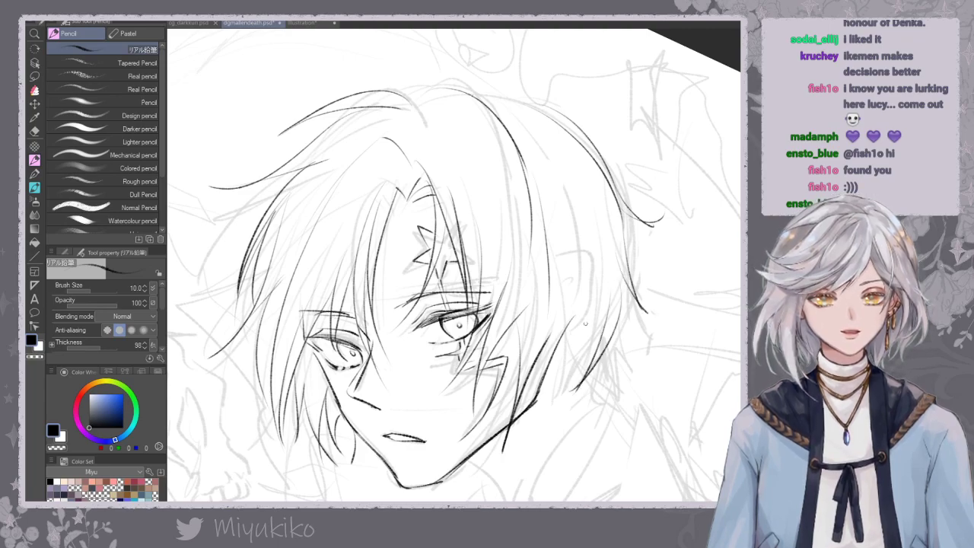
# Line the long side lock falling in front of the ear past the jawline.
pyautogui.moveTo(541, 220); pyautogui.dragTo(548, 399)
pyautogui.hotkey('ctrl', 'z')
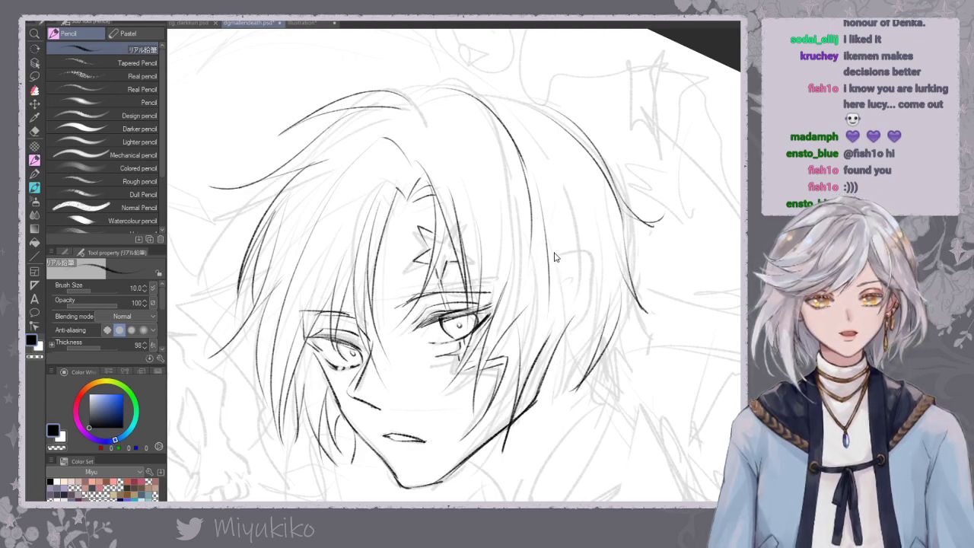
pyautogui.moveTo(540, 183); pyautogui.dragTo(559, 399)
pyautogui.moveTo(550, 262); pyautogui.dragTo(543, 453)
pyautogui.moveTo(561, 364); pyautogui.dragTo(545, 374)
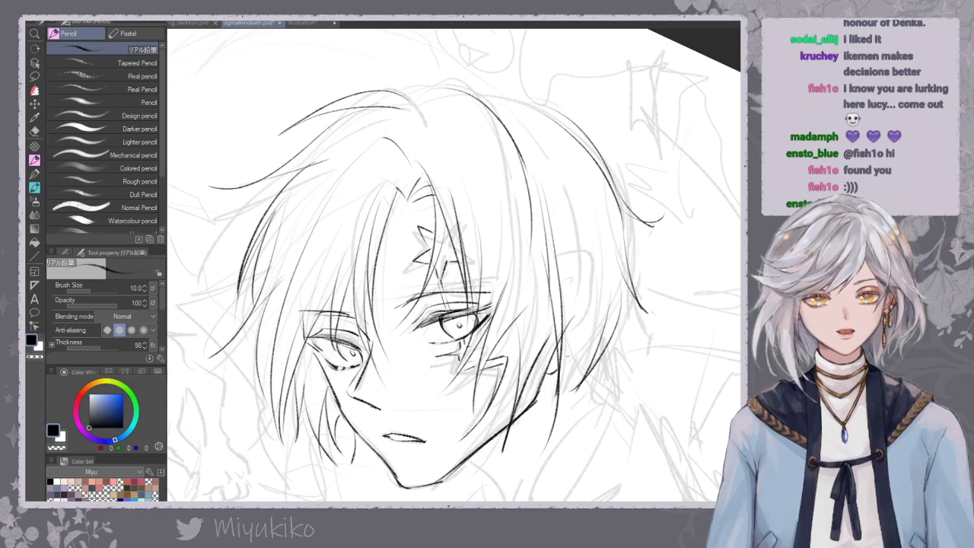
pyautogui.hotkey('ctrl', 'z')
# Line the ear's outer rim and inner fold behind the side lock.
pyautogui.moveTo(384, 407)
pyautogui.mouseDown()
pyautogui.moveTo(454, 408)
pyautogui.moveTo(599, 313)
pyautogui.moveTo(592, 297)
pyautogui.moveTo(602, 276)
pyautogui.mouseUp()
pyautogui.hotkey('ctrl', 'z')
pyautogui.moveTo(387, 307)
pyautogui.mouseDown()
pyautogui.moveTo(447, 297)
pyautogui.moveTo(605, 190)
pyautogui.mouseUp()
pyautogui.hotkey('ctrl', 'z')
pyautogui.hotkey('ctrl', 'z')
pyautogui.moveTo(557, 243)
pyautogui.mouseDown()
pyautogui.moveTo(591, 286)
pyautogui.moveTo(585, 338)
pyautogui.moveTo(570, 271)
pyautogui.moveTo(584, 285)
pyautogui.mouseUp()
pyautogui.hotkey('ctrl', 'z')
pyautogui.scroll(1, 571, 307)
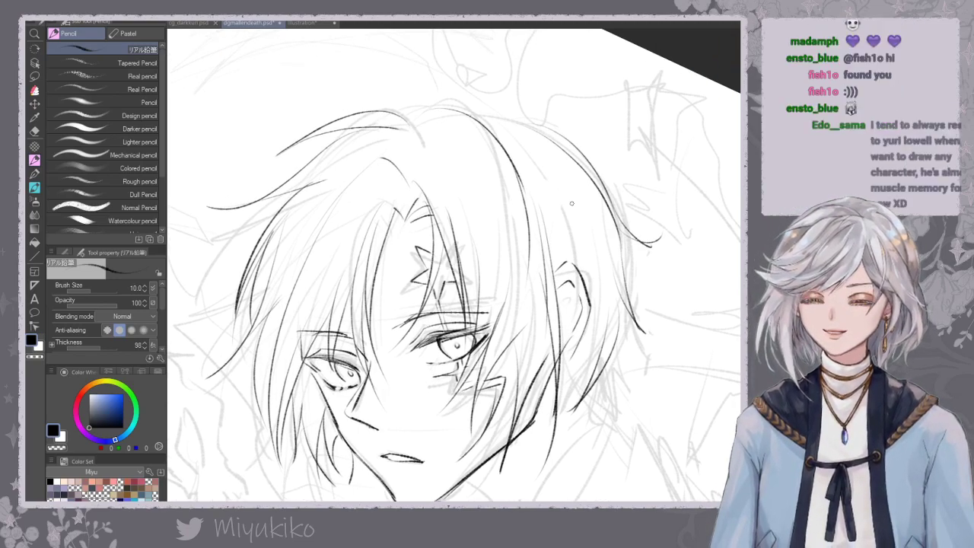
# Undo strokes on the ear and redraw its upper tip and small inner fold.
pyautogui.hotkey('ctrl', 'z')
pyautogui.hotkey('ctrl', 'z')
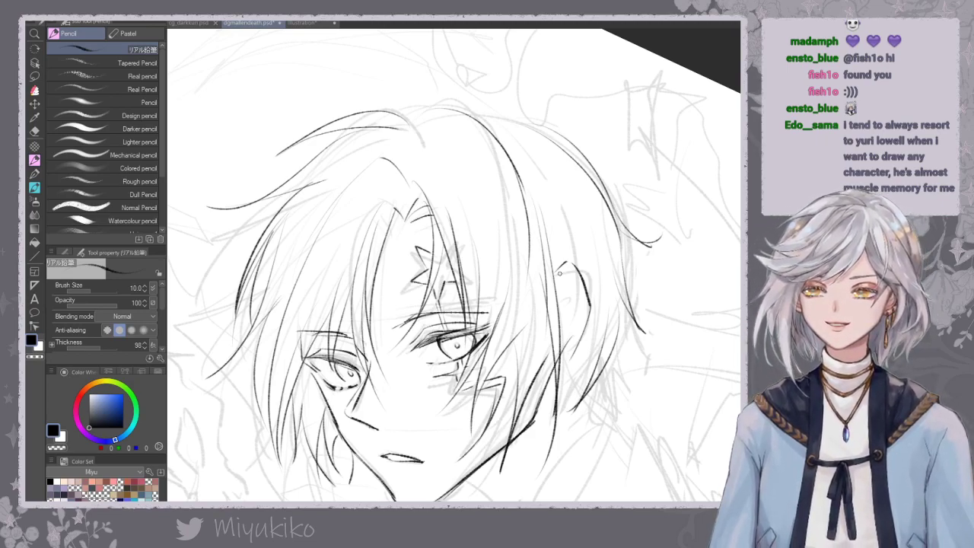
pyautogui.moveTo(557, 279)
pyautogui.mouseDown()
pyautogui.moveTo(572, 297)
pyautogui.moveTo(569, 285)
pyautogui.mouseUp()
pyautogui.hotkey('ctrl', 'z')
pyautogui.hotkey('ctrl', 'z')
pyautogui.hotkey('ctrl', 'z')
# Line the back hair strands falling from the right side of the crown behind the ear.
pyautogui.moveTo(550, 239); pyautogui.dragTo(600, 316)
pyautogui.moveTo(555, 221); pyautogui.dragTo(606, 347)
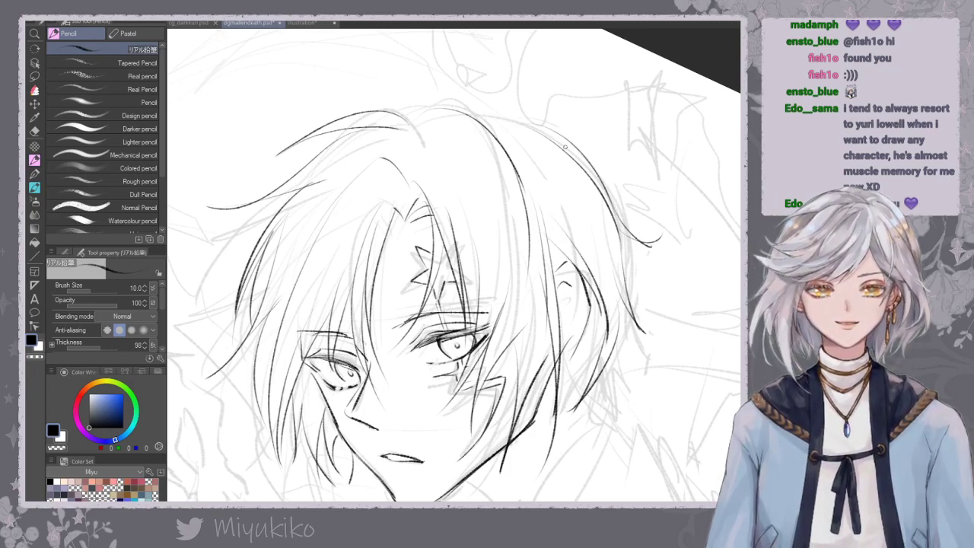
pyautogui.moveTo(548, 159)
pyautogui.mouseDown()
pyautogui.moveTo(611, 306)
pyautogui.moveTo(607, 295)
pyautogui.mouseUp()
pyautogui.hotkey('ctrl', 'z')
pyautogui.moveTo(580, 190); pyautogui.dragTo(609, 347)
pyautogui.moveTo(595, 311)
pyautogui.mouseDown()
pyautogui.moveTo(613, 215)
pyautogui.moveTo(593, 256)
pyautogui.mouseUp()
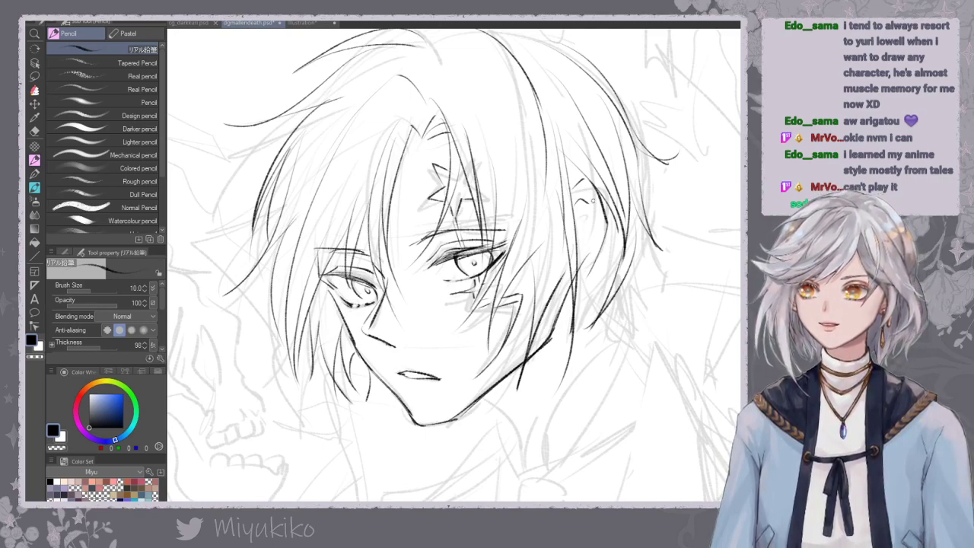
# Redraw the short hair strand crossing over the top of the ear.
pyautogui.moveTo(601, 199); pyautogui.dragTo(597, 232)
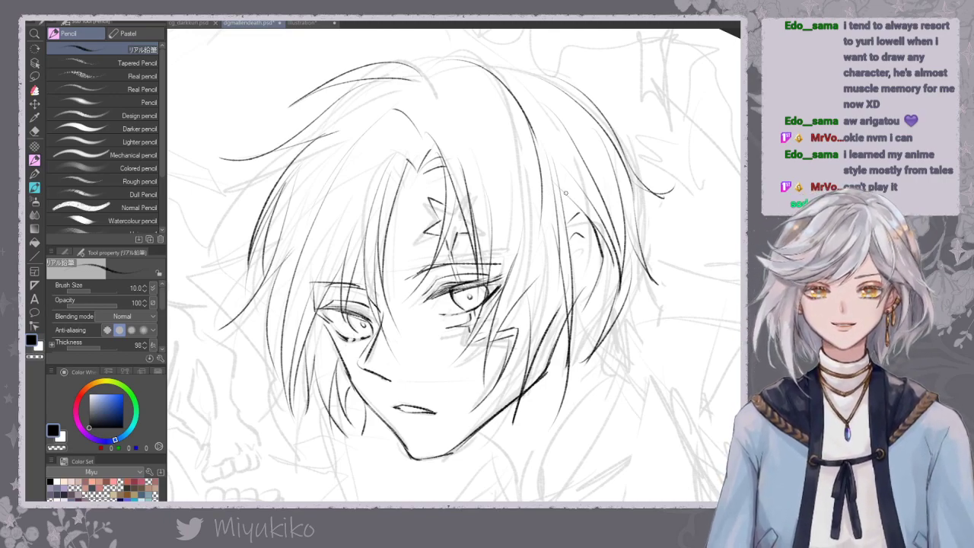
pyautogui.moveTo(536, 135)
pyautogui.mouseDown()
pyautogui.moveTo(566, 199)
pyautogui.moveTo(572, 245)
pyautogui.mouseUp()
pyautogui.hotkey('ctrl', 'z')
pyautogui.hotkey('ctrl', 'z')
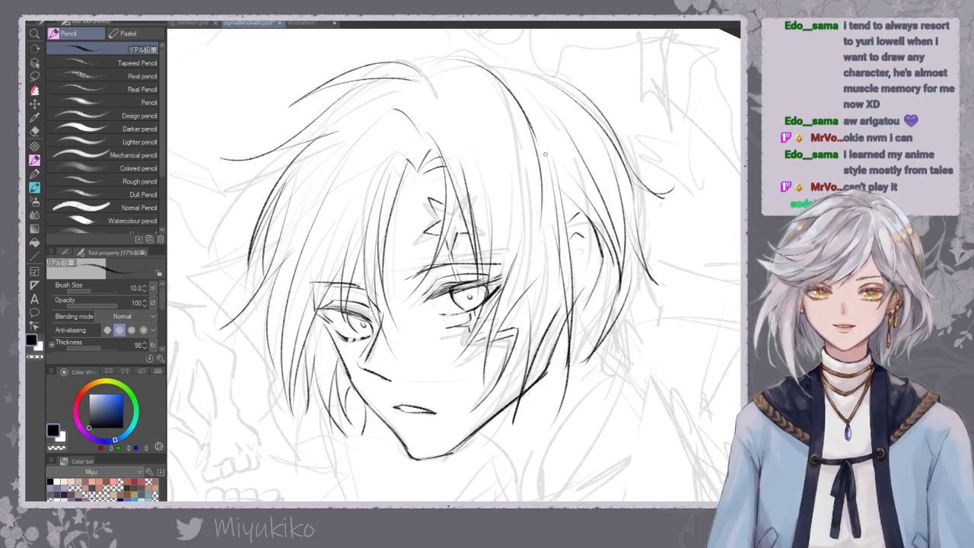
pyautogui.hotkey('ctrl', 'z')
pyautogui.moveTo(564, 191); pyautogui.dragTo(600, 236)
pyautogui.moveTo(596, 139); pyautogui.dragTo(603, 173)
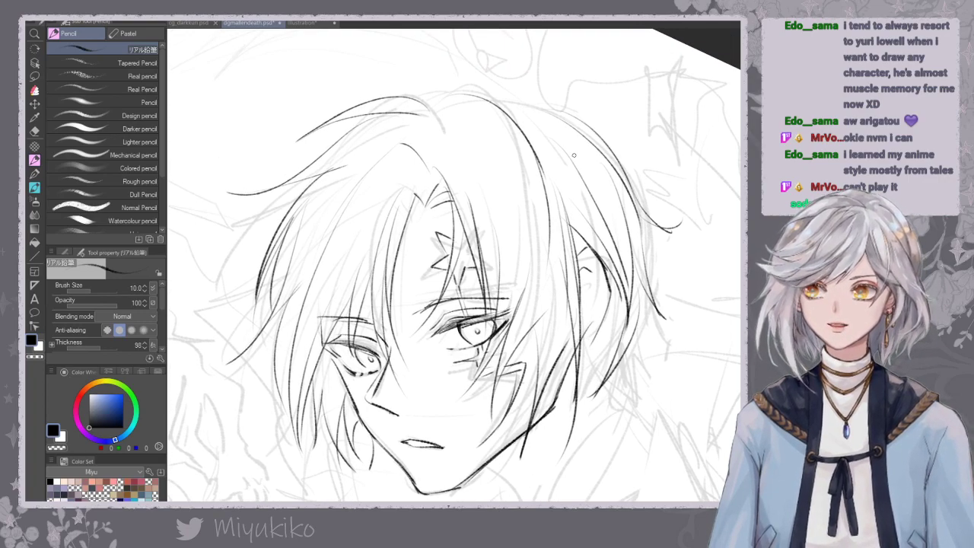
# Line the lower edge of the ear and the front neck line curving down from the jaw.
pyautogui.moveTo(606, 233); pyautogui.dragTo(612, 209)
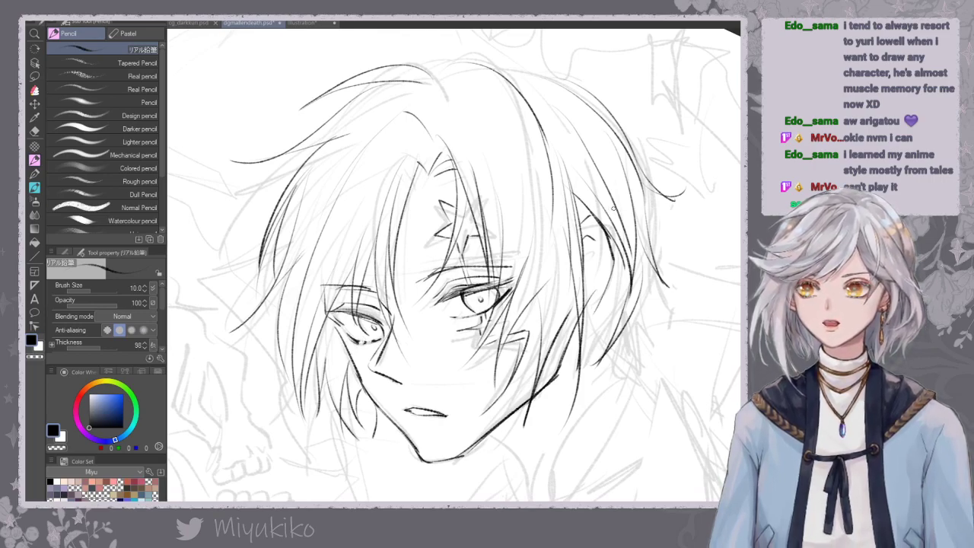
pyautogui.moveTo(627, 262); pyautogui.dragTo(622, 177)
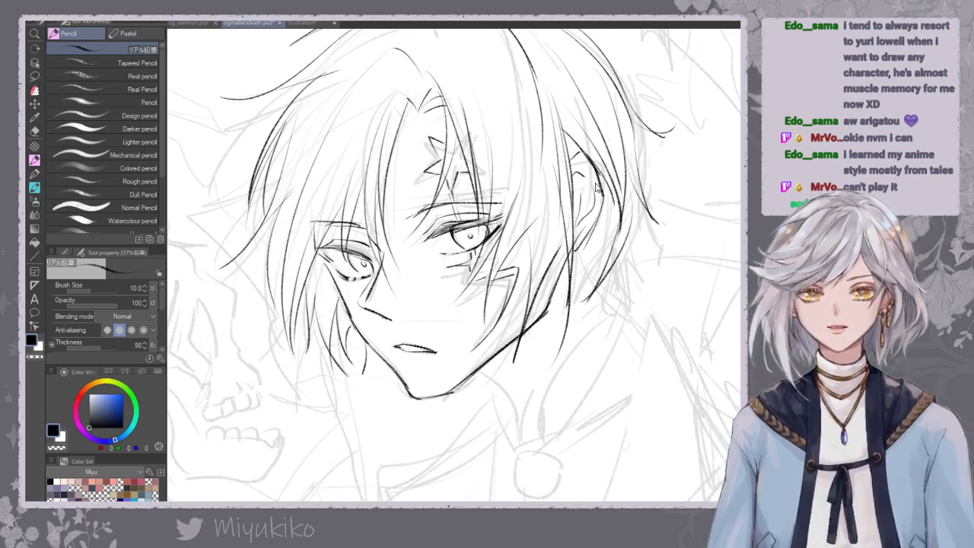
pyautogui.moveTo(582, 214); pyautogui.dragTo(576, 263)
pyautogui.moveTo(562, 189); pyautogui.dragTo(567, 207)
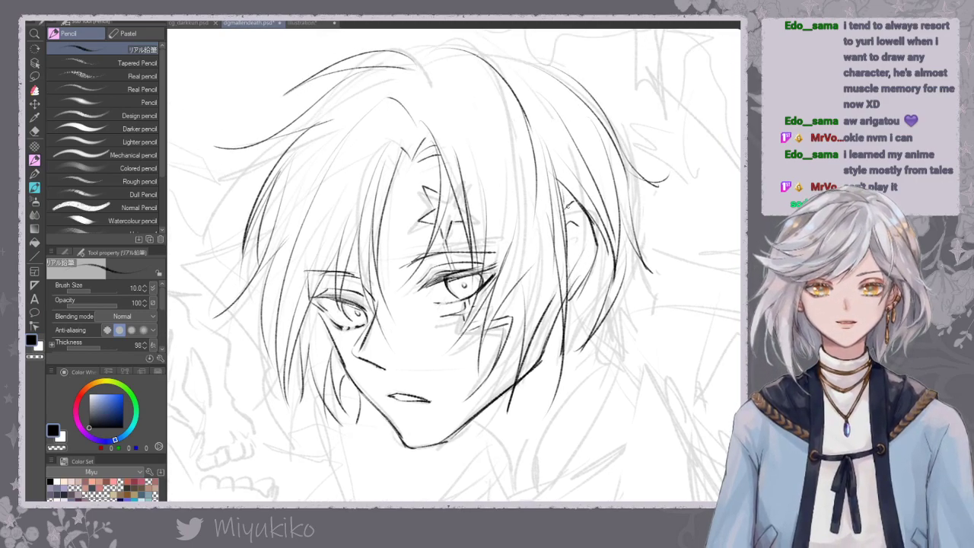
pyautogui.moveTo(584, 291); pyautogui.dragTo(587, 221)
pyautogui.moveTo(468, 356); pyautogui.dragTo(498, 411)
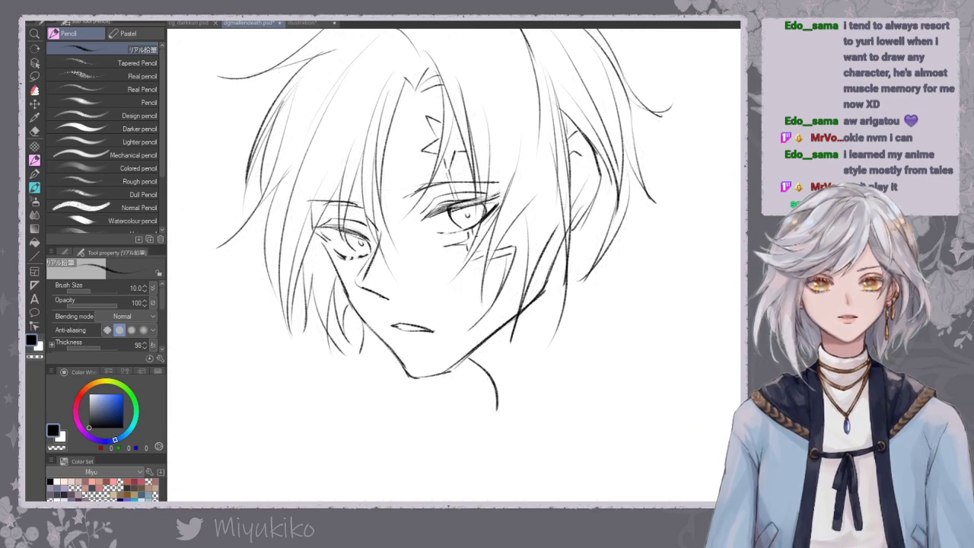
pyautogui.hotkey('ctrl', '-')
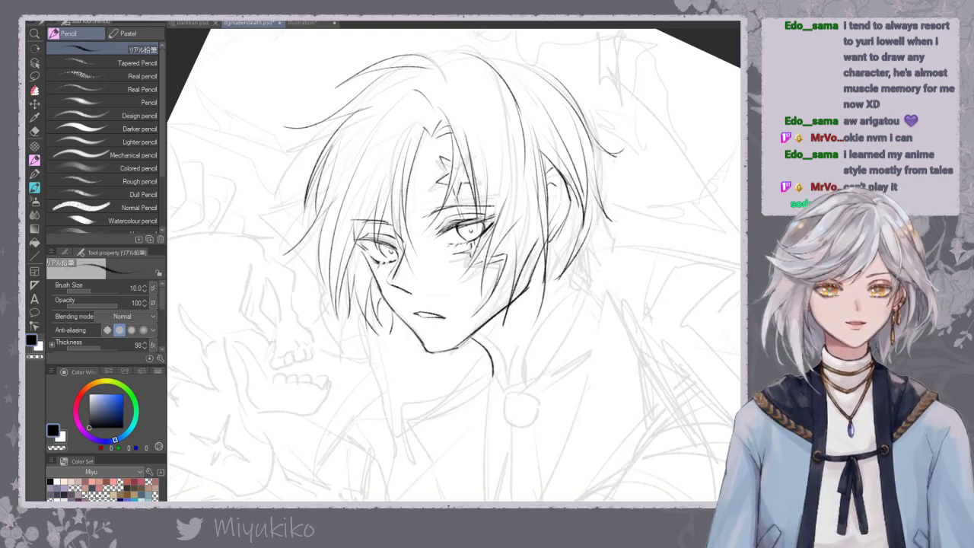
# Try a short curved hair strand at the nape, just below the ear.
pyautogui.moveTo(676, 401); pyautogui.dragTo(715, 362)
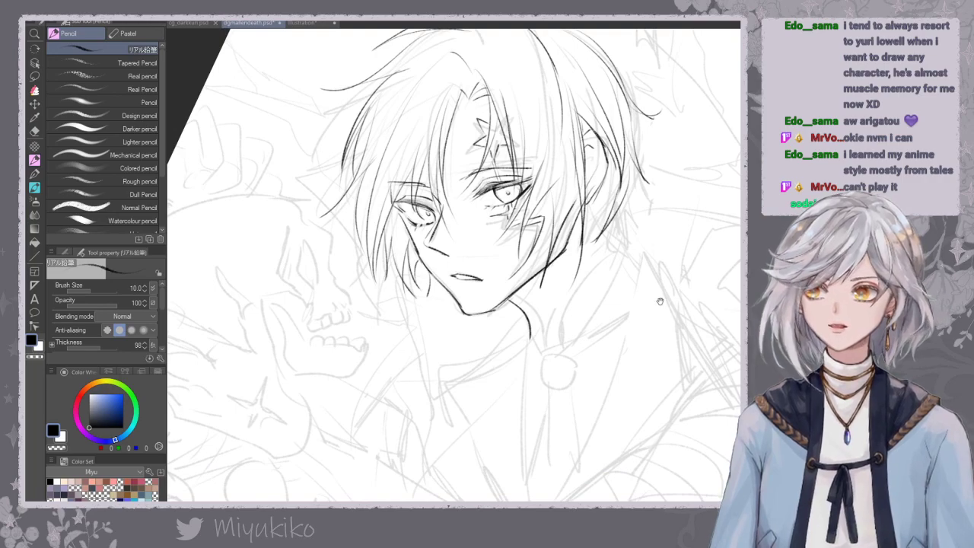
pyautogui.moveTo(661, 302); pyautogui.dragTo(650, 350)
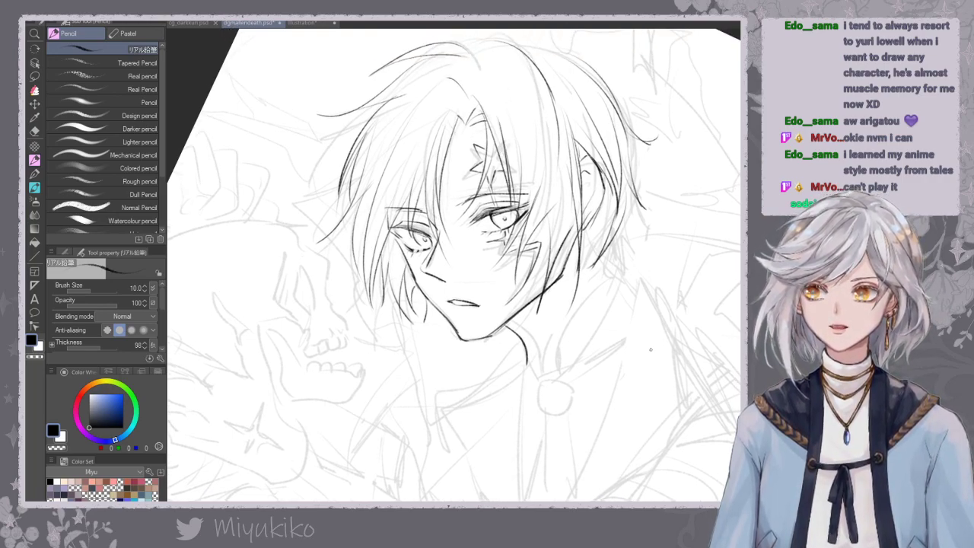
pyautogui.moveTo(683, 272); pyautogui.dragTo(679, 284)
pyautogui.moveTo(687, 181); pyautogui.dragTo(706, 140)
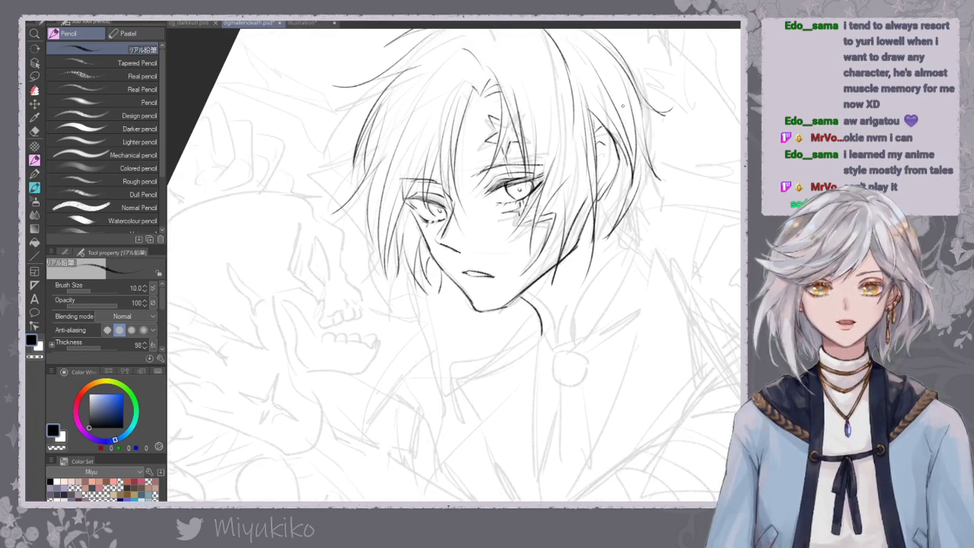
pyautogui.moveTo(599, 201); pyautogui.dragTo(621, 242)
pyautogui.hotkey('ctrl', 'z')
pyautogui.moveTo(599, 202); pyautogui.dragTo(621, 246)
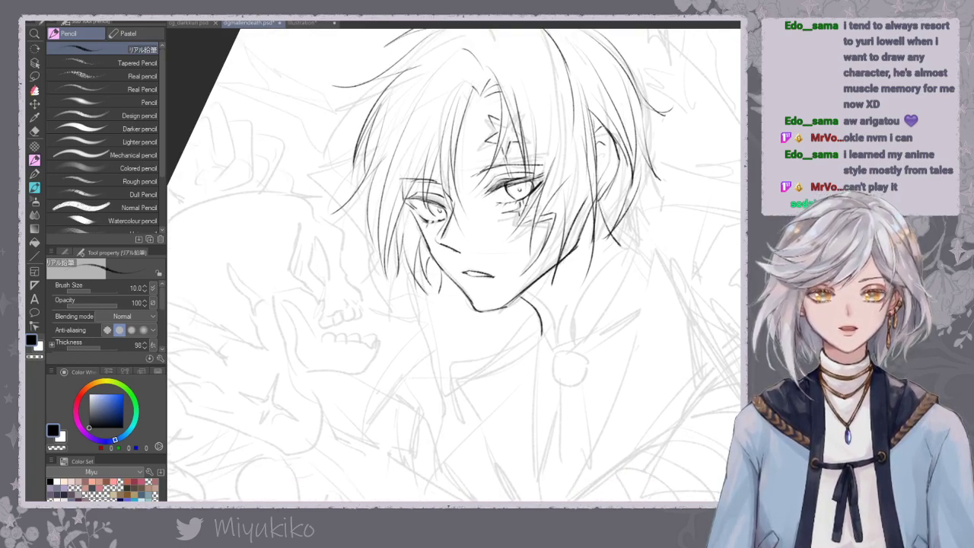
pyautogui.moveTo(558, 333); pyautogui.dragTo(556, 334)
pyautogui.hotkey('ctrl', 'z')
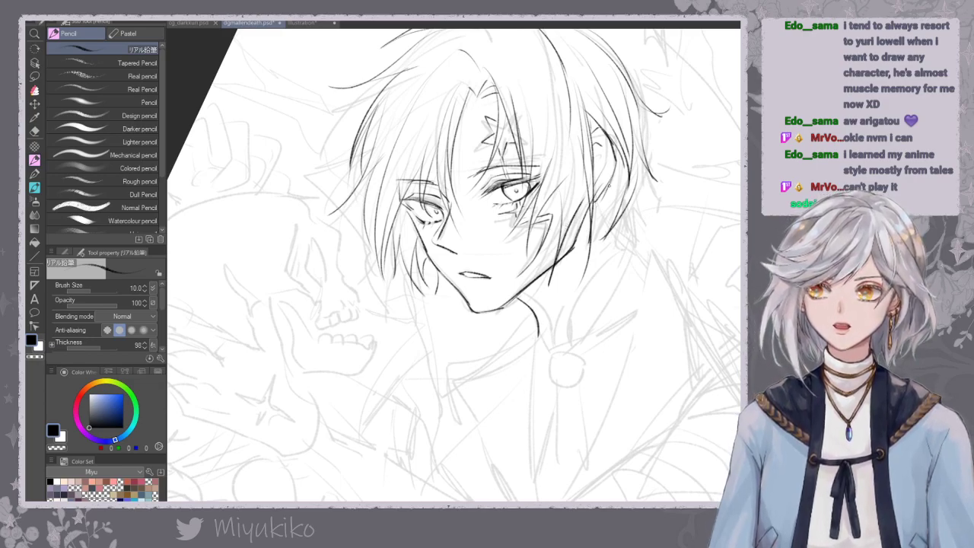
pyautogui.moveTo(597, 205); pyautogui.dragTo(618, 248)
pyautogui.hotkey('ctrl', 'z')
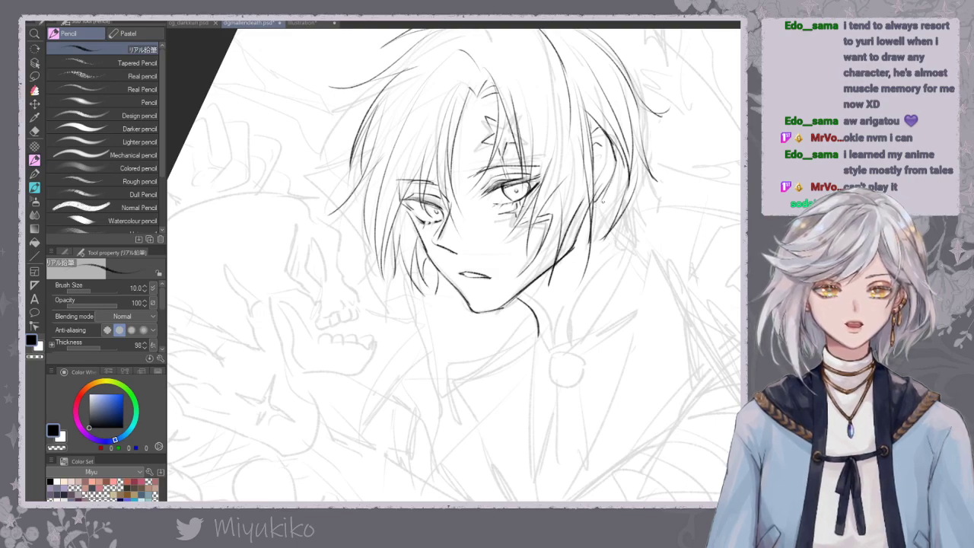
pyautogui.moveTo(602, 196); pyautogui.dragTo(618, 243)
pyautogui.hotkey('ctrl', 'z')
pyautogui.moveTo(598, 199); pyautogui.dragTo(620, 250)
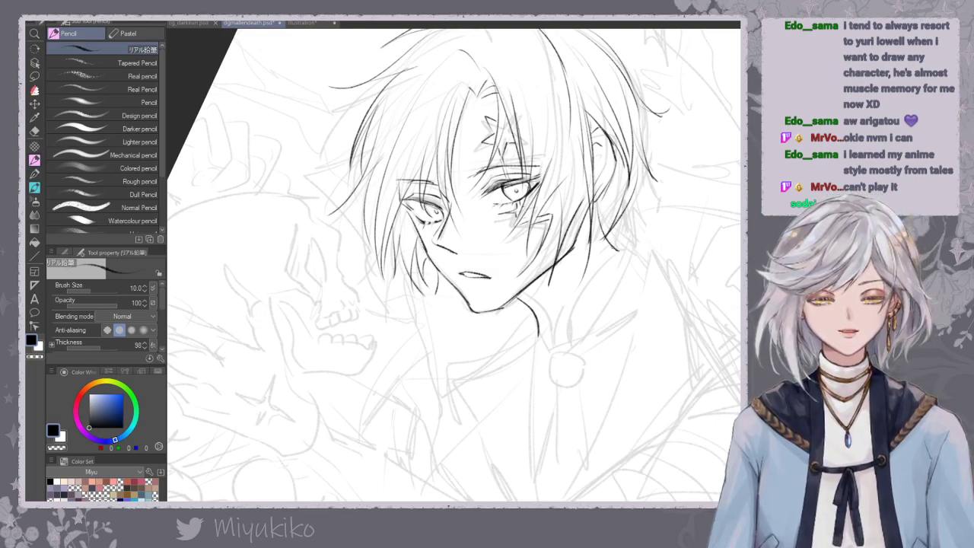
pyautogui.hotkey('ctrl', 'z')
pyautogui.moveTo(599, 202)
pyautogui.mouseDown()
pyautogui.moveTo(614, 257)
pyautogui.moveTo(582, 308)
pyautogui.mouseUp()
pyautogui.hotkey('ctrl', 'z')
pyautogui.hotkey('ctrl', 'z')
# Line the pointed hair tips at the nape, curving outward below the ear.
pyautogui.moveTo(597, 200); pyautogui.dragTo(630, 248)
pyautogui.moveTo(636, 194)
pyautogui.mouseDown()
pyautogui.moveTo(584, 264)
pyautogui.moveTo(570, 306)
pyautogui.mouseUp()
pyautogui.moveTo(583, 270); pyautogui.dragTo(576, 290)
pyautogui.moveTo(586, 276); pyautogui.dragTo(596, 293)
pyautogui.moveTo(602, 248); pyautogui.dragTo(602, 278)
pyautogui.moveTo(613, 211); pyautogui.dragTo(605, 271)
pyautogui.hotkey('ctrl', 'z')
pyautogui.hotkey('ctrl', 'z')
pyautogui.hotkey('ctrl', 'z')
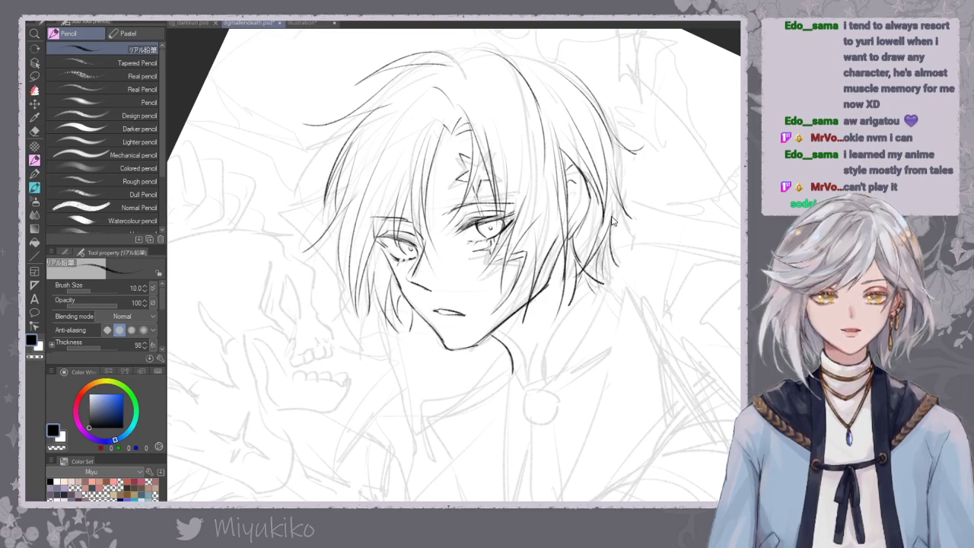
# Line a short outward-flicking strand on the outer edge of the back hair, above the nape.
pyautogui.moveTo(614, 194); pyautogui.dragTo(610, 249)
pyautogui.hotkey('ctrl', 'z')
pyautogui.hotkey('ctrl', 'z')
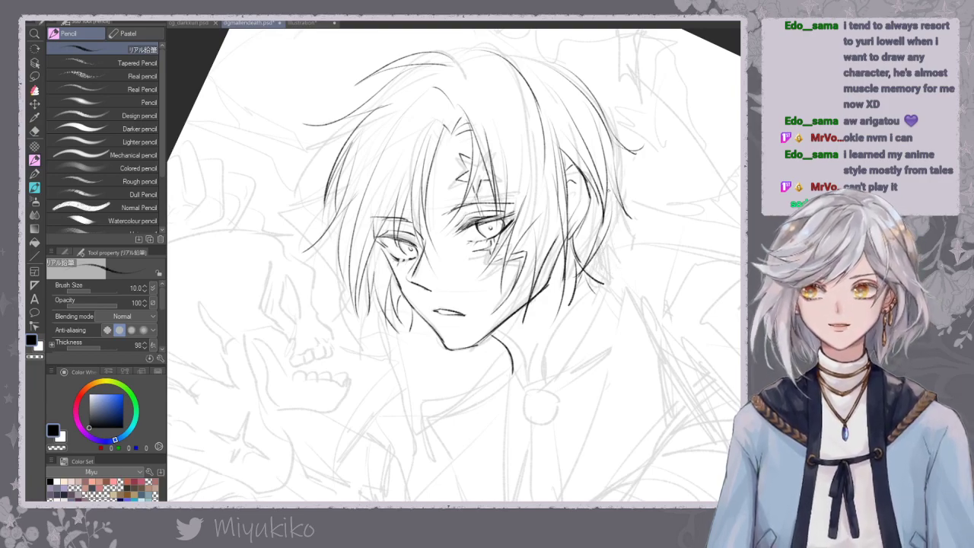
pyautogui.moveTo(617, 209)
pyautogui.mouseDown()
pyautogui.moveTo(611, 258)
pyautogui.moveTo(622, 261)
pyautogui.moveTo(596, 281)
pyautogui.moveTo(638, 238)
pyautogui.mouseUp()
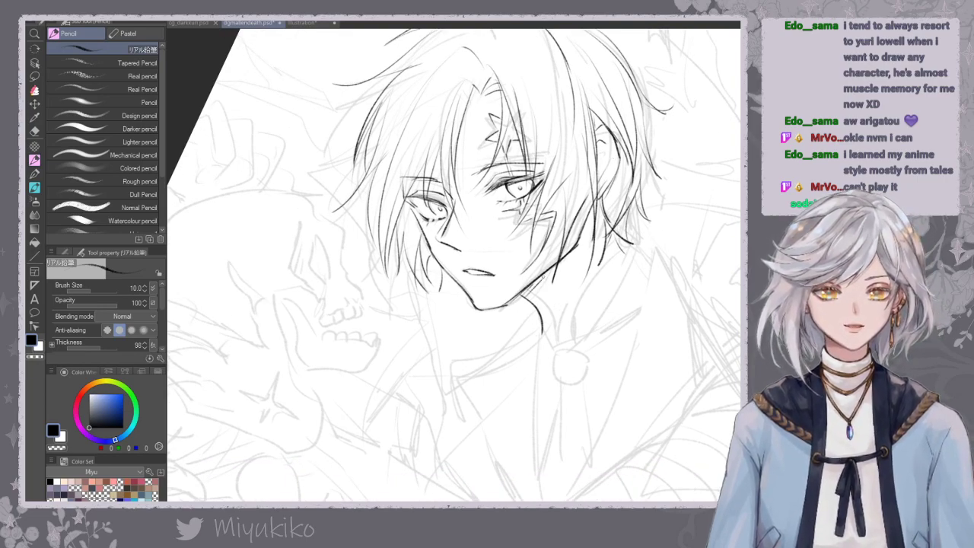
# Line the back of the neck below the nape and the curved top of the crown.
pyautogui.moveTo(593, 352); pyautogui.dragTo(603, 323)
pyautogui.moveTo(619, 218); pyautogui.dragTo(573, 315)
pyautogui.hotkey('ctrl', '-')
pyautogui.moveTo(723, 233); pyautogui.dragTo(712, 251)
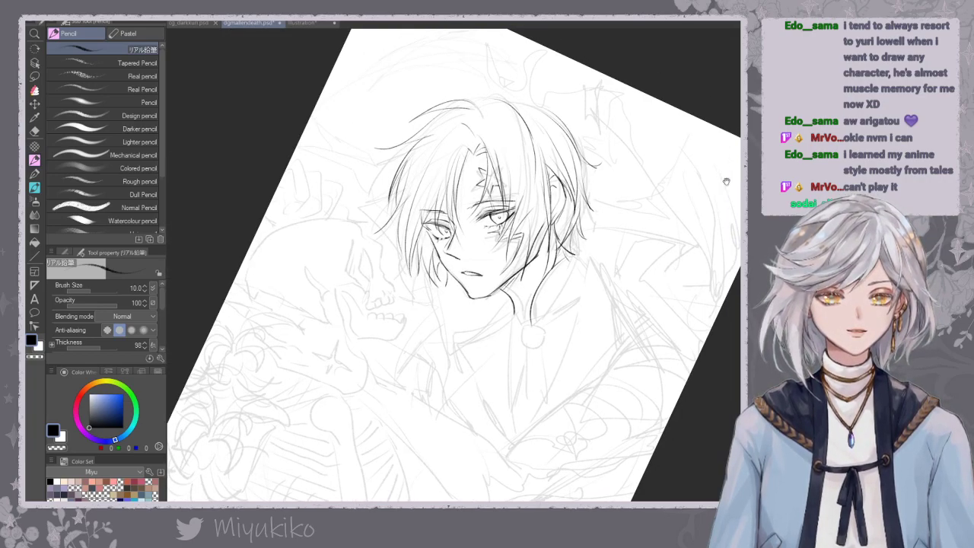
pyautogui.moveTo(480, 98); pyautogui.dragTo(529, 103)
# Hide the rough sketch and add a hair strand sweeping down over the top of the ear.
pyautogui.hotkey('ctrl', ',')
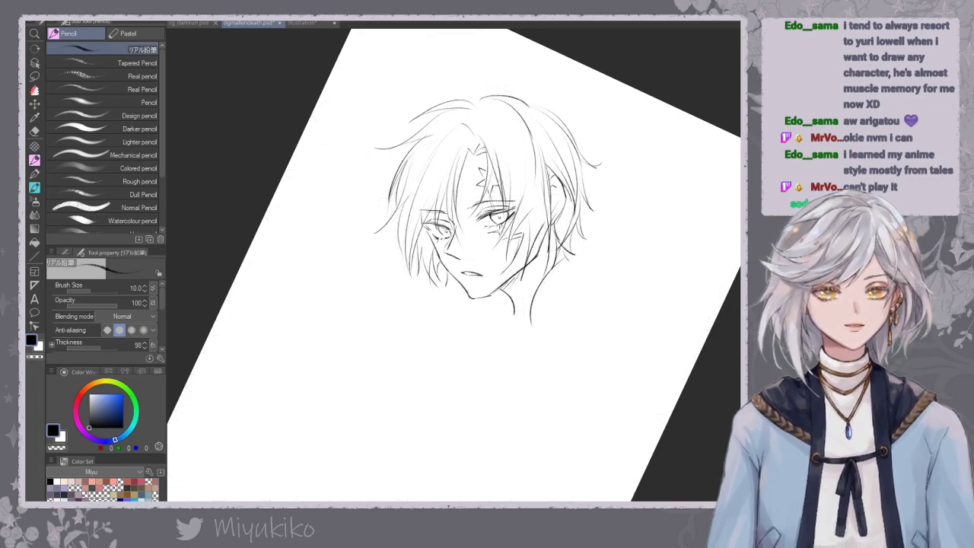
pyautogui.click(34, 131)
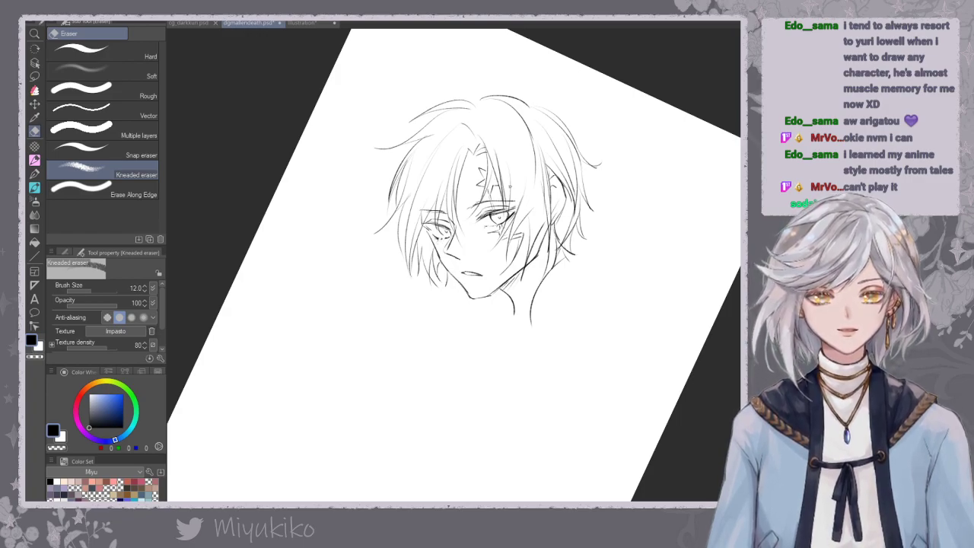
pyautogui.click(35, 159)
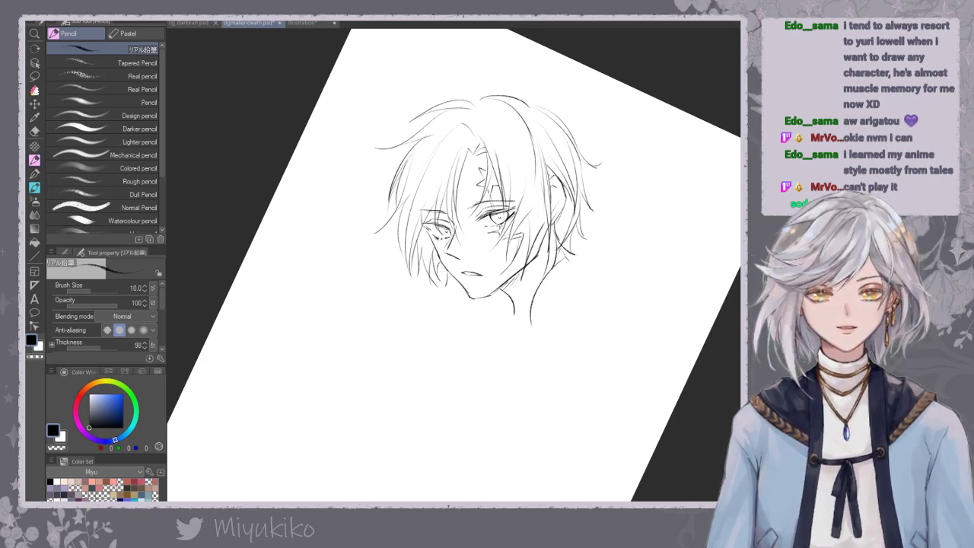
pyautogui.moveTo(543, 154); pyautogui.dragTo(562, 192)
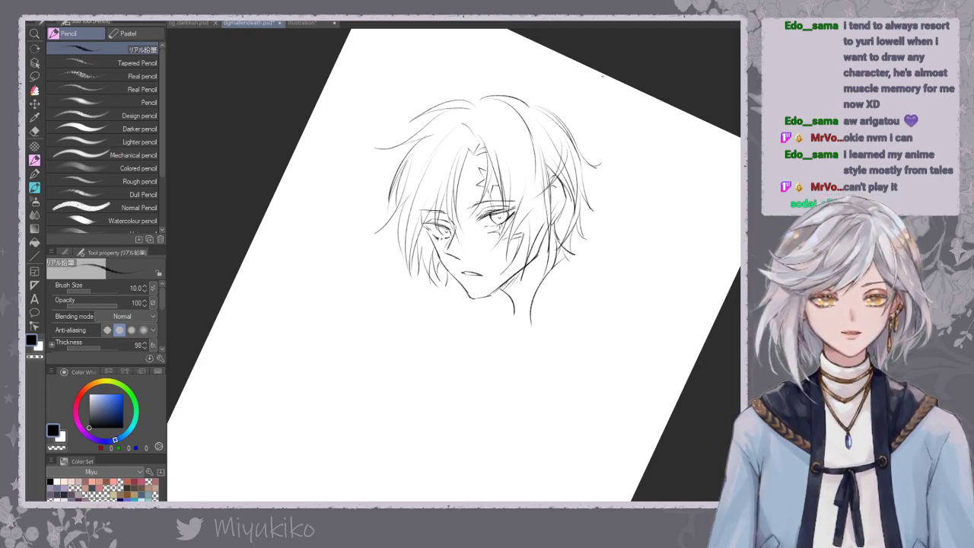
# Line a curved, pointed hair strand on the left outer edge of the hair, beside the temple.
pyautogui.moveTo(389, 170); pyautogui.dragTo(356, 225)
pyautogui.moveTo(371, 193)
pyautogui.mouseDown()
pyautogui.moveTo(399, 165)
pyautogui.moveTo(366, 212)
pyautogui.moveTo(400, 165)
pyautogui.mouseUp()
pyautogui.hotkey('ctrl', 'z')
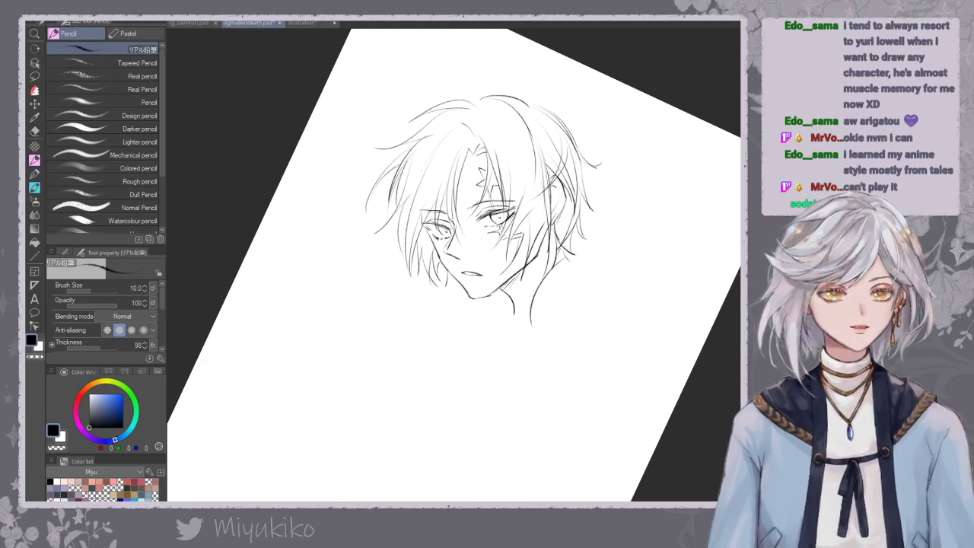
# Show the rough sketch and line the left collar fold just below the chin.
pyautogui.moveTo(671, 410); pyautogui.dragTo(680, 390)
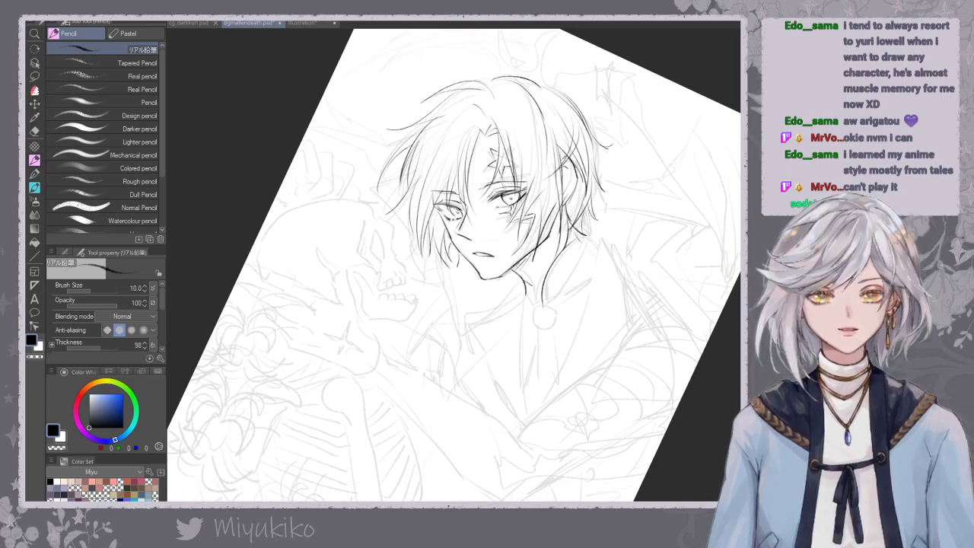
pyautogui.moveTo(527, 284)
pyautogui.mouseDown()
pyautogui.moveTo(543, 304)
pyautogui.moveTo(521, 307)
pyautogui.moveTo(530, 316)
pyautogui.mouseUp()
pyautogui.hotkey('ctrl', 'z')
pyautogui.moveTo(526, 295); pyautogui.dragTo(534, 307)
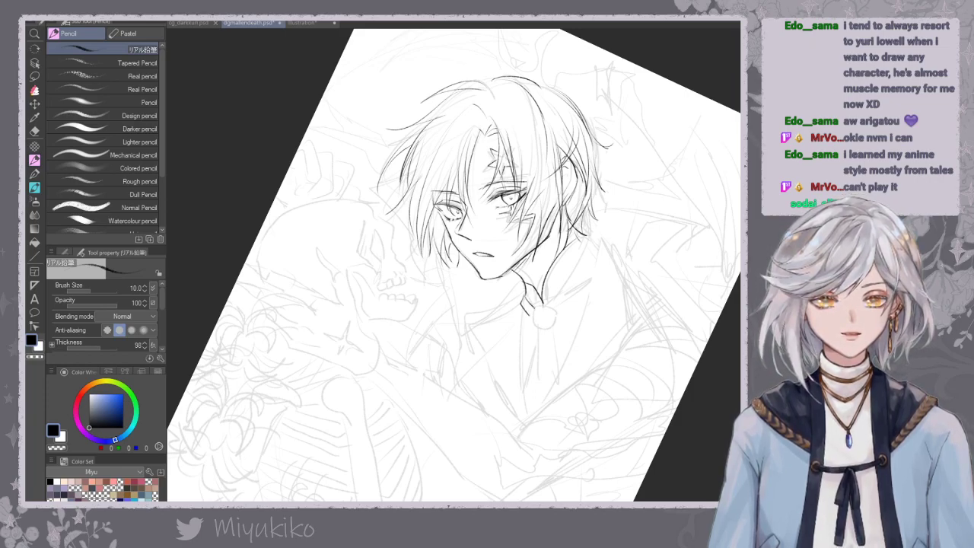
# Line the right collar fold from the nape to the throat and the rounded tie knot beneath it.
pyautogui.moveTo(582, 235)
pyautogui.mouseDown()
pyautogui.moveTo(576, 271)
pyautogui.moveTo(586, 252)
pyautogui.moveTo(544, 303)
pyautogui.moveTo(561, 316)
pyautogui.moveTo(600, 249)
pyautogui.moveTo(600, 261)
pyautogui.mouseUp()
pyautogui.hotkey('ctrl', 'z')
pyautogui.hotkey('ctrl', 'z')
pyautogui.hotkey('ctrl', 'z')
pyautogui.moveTo(558, 306)
pyautogui.mouseDown()
pyautogui.moveTo(599, 262)
pyautogui.moveTo(555, 312)
pyautogui.moveTo(532, 316)
pyautogui.moveTo(539, 330)
pyautogui.moveTo(552, 329)
pyautogui.moveTo(557, 313)
pyautogui.moveTo(554, 325)
pyautogui.mouseUp()
pyautogui.hotkey('ctrl', 'z')
pyautogui.hotkey('ctrl', 'z')
pyautogui.hotkey('ctrl', 'z')
pyautogui.hotkey('ctrl', 'z')
pyautogui.hotkey('ctrl', 'z')
pyautogui.hotkey('ctrl', 'z')
pyautogui.hotkey('ctrl', 'z')
pyautogui.hotkey('ctrl', 'z')
pyautogui.hotkey('ctrl', 'z')
pyautogui.hotkey('ctrl', 'z')
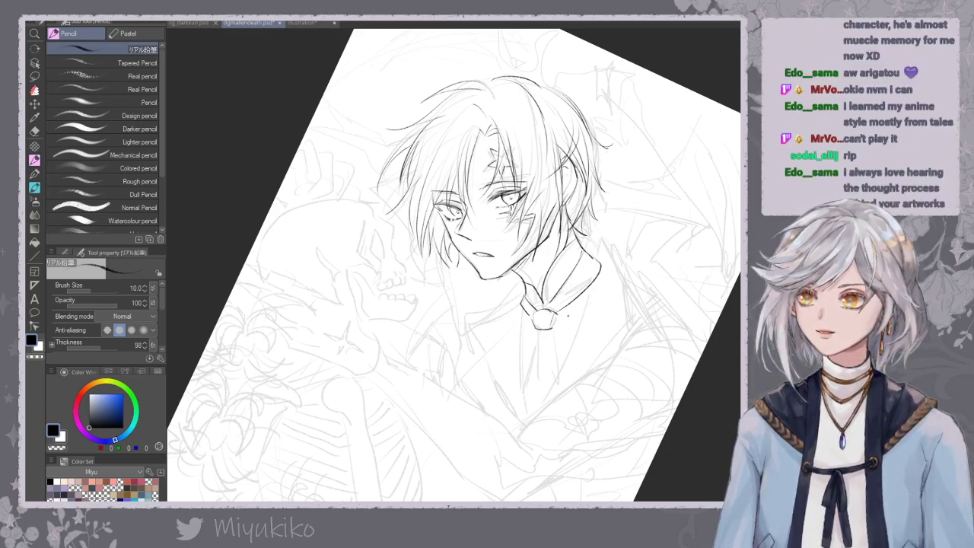
# Line the two long edges of the tie hanging down from the knot.
pyautogui.scroll(1, 578, 314)
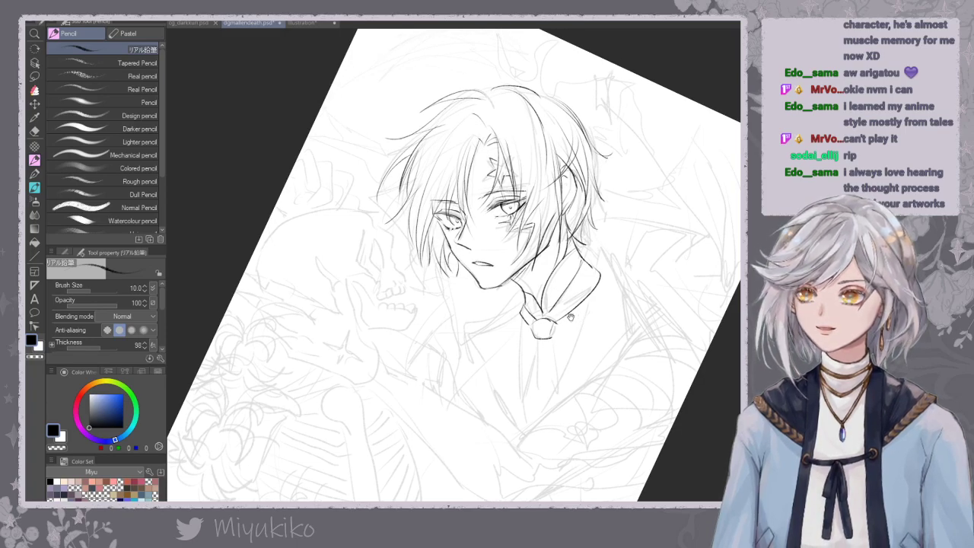
pyautogui.moveTo(536, 339); pyautogui.dragTo(524, 428)
pyautogui.hotkey('ctrl', 'z')
pyautogui.moveTo(535, 340)
pyautogui.mouseDown()
pyautogui.moveTo(520, 409)
pyautogui.moveTo(554, 399)
pyautogui.mouseUp()
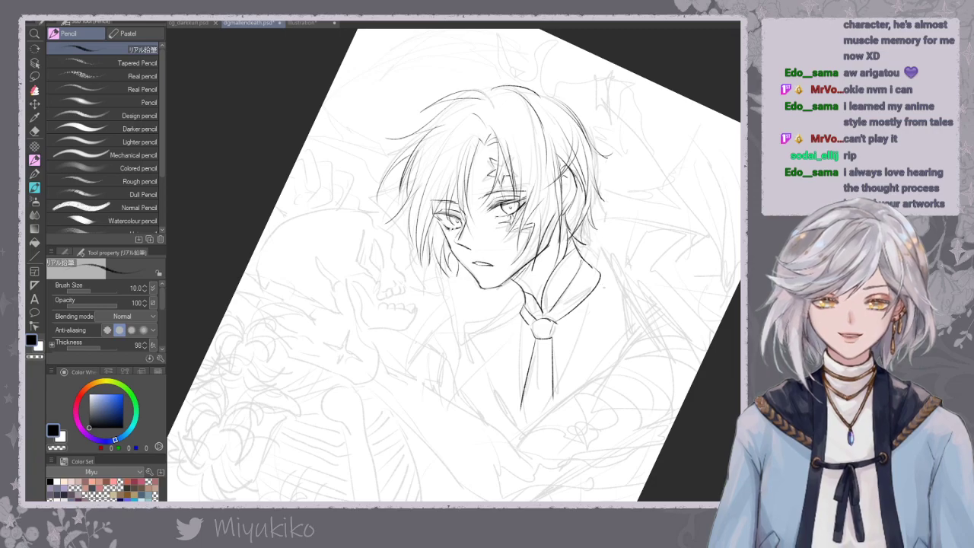
# Line the garment opening on both sides of the tie, with a long diagonal from the right collar and a near-vertical edge on the left.
pyautogui.moveTo(596, 289); pyautogui.dragTo(551, 397)
pyautogui.hotkey('ctrl', 'z')
pyautogui.moveTo(602, 271); pyautogui.dragTo(545, 428)
pyautogui.hotkey('ctrl', 'z')
pyautogui.moveTo(597, 290); pyautogui.dragTo(539, 414)
pyautogui.hotkey('ctrl', 'z')
pyautogui.moveTo(596, 286); pyautogui.dragTo(548, 411)
pyautogui.moveTo(598, 261); pyautogui.dragTo(600, 279)
pyautogui.hotkey('ctrl', 'z')
pyautogui.hotkey('ctrl', 'z')
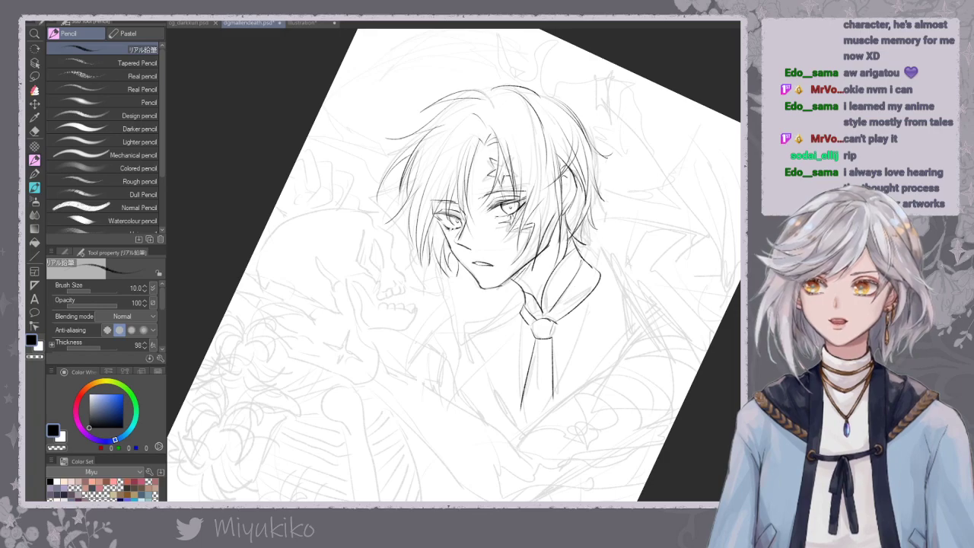
pyautogui.moveTo(600, 277); pyautogui.dragTo(535, 410)
pyautogui.hotkey('ctrl', 'z')
pyautogui.moveTo(599, 276); pyautogui.dragTo(533, 430)
pyautogui.hotkey('ctrl', 'z')
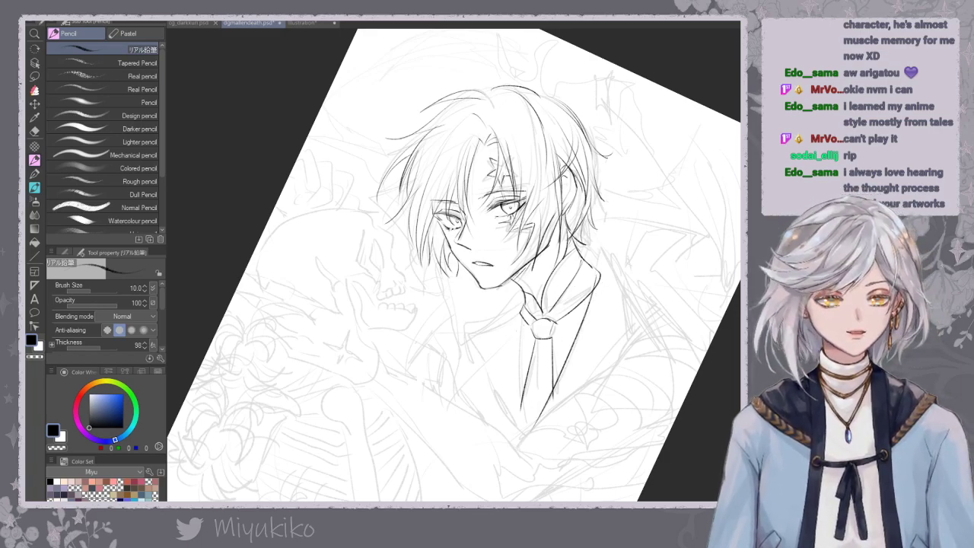
pyautogui.moveTo(524, 311); pyautogui.dragTo(519, 399)
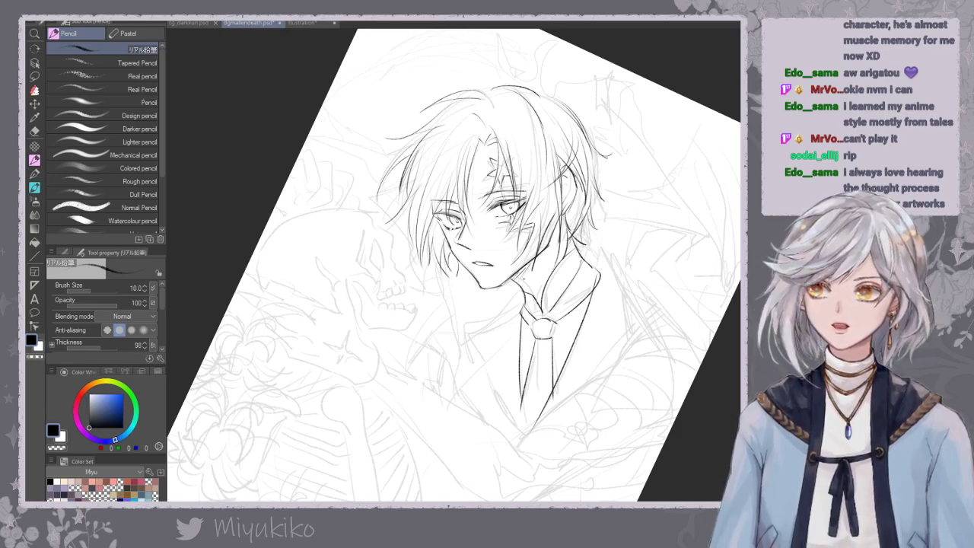
pyautogui.moveTo(538, 328); pyautogui.dragTo(524, 326)
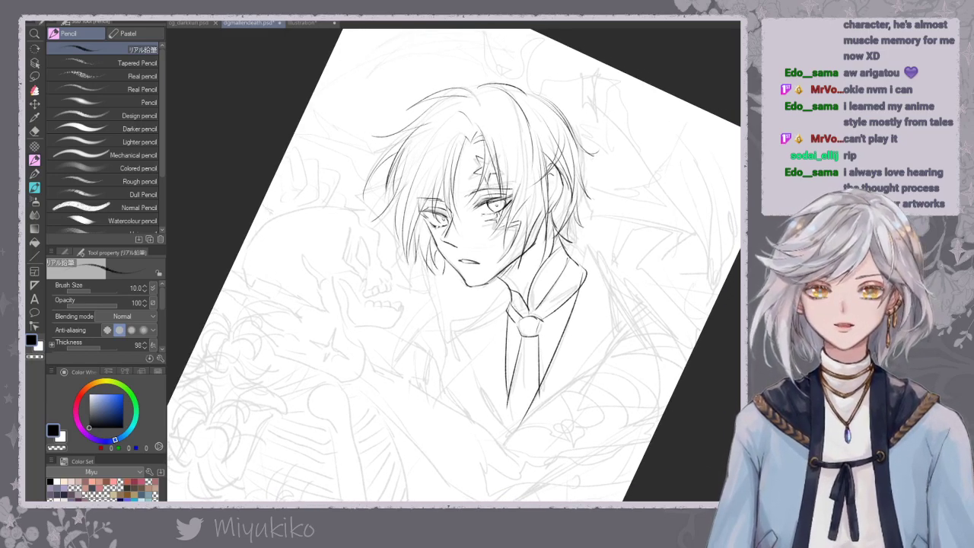
# Erase the heavy strand lines at the crown with the Kneaded eraser and redraw the crown's curved outline in pencil.
pyautogui.click(34, 131)
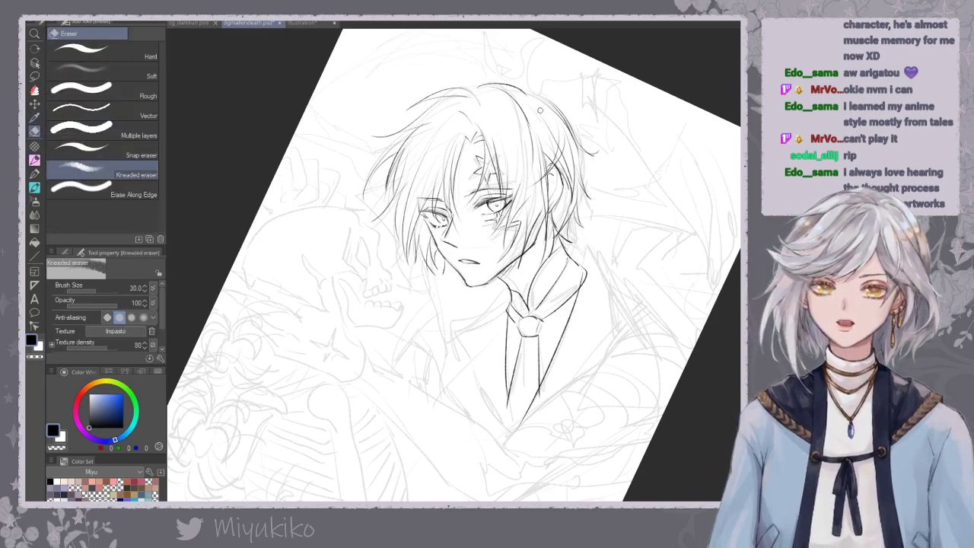
pyautogui.moveTo(526, 95)
pyautogui.mouseDown()
pyautogui.moveTo(484, 83)
pyautogui.moveTo(530, 130)
pyautogui.mouseUp()
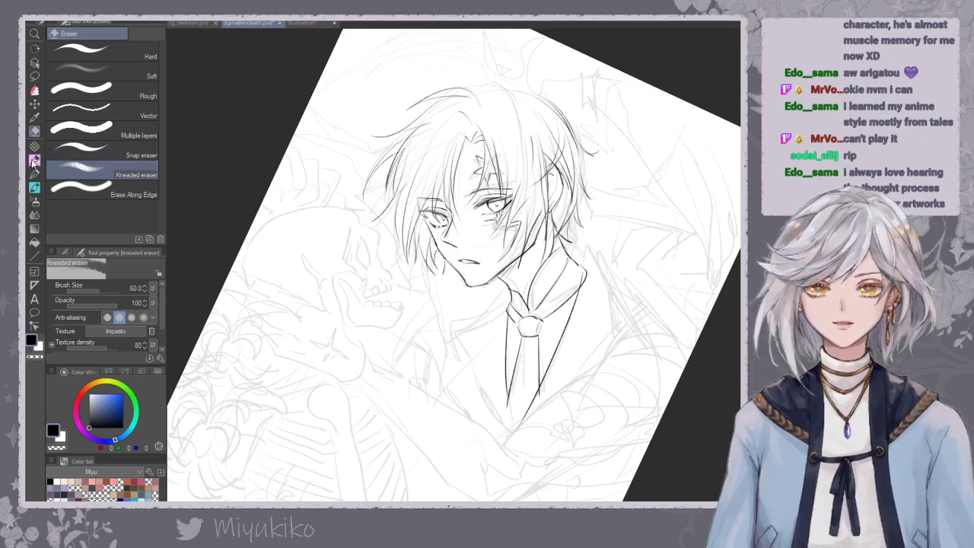
pyautogui.press('p')
pyautogui.hotkey('ctrl', 'z')
pyautogui.moveTo(482, 87); pyautogui.dragTo(560, 108)
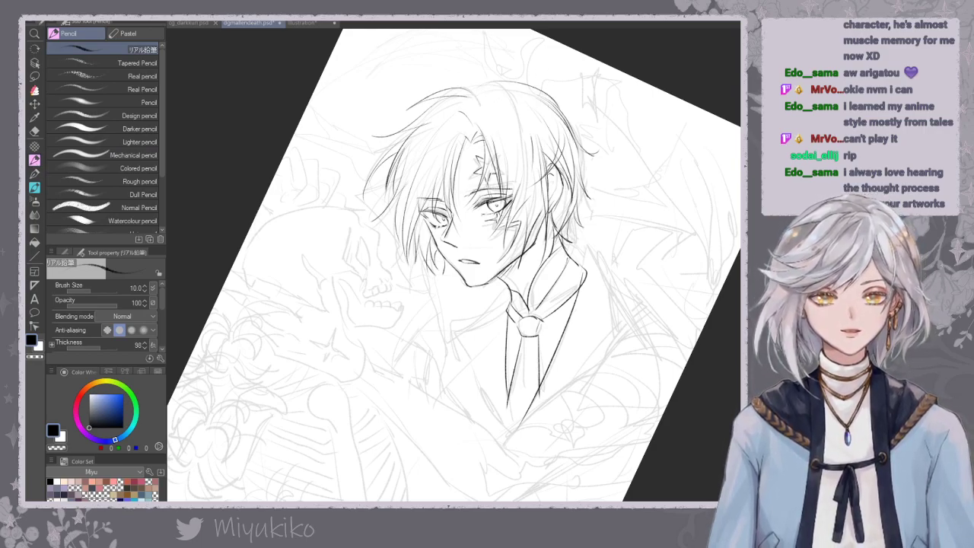
# Erase the overlapping line ends where the nape hair meets the collar, using the Kneaded eraser at size 25.
pyautogui.press('e')
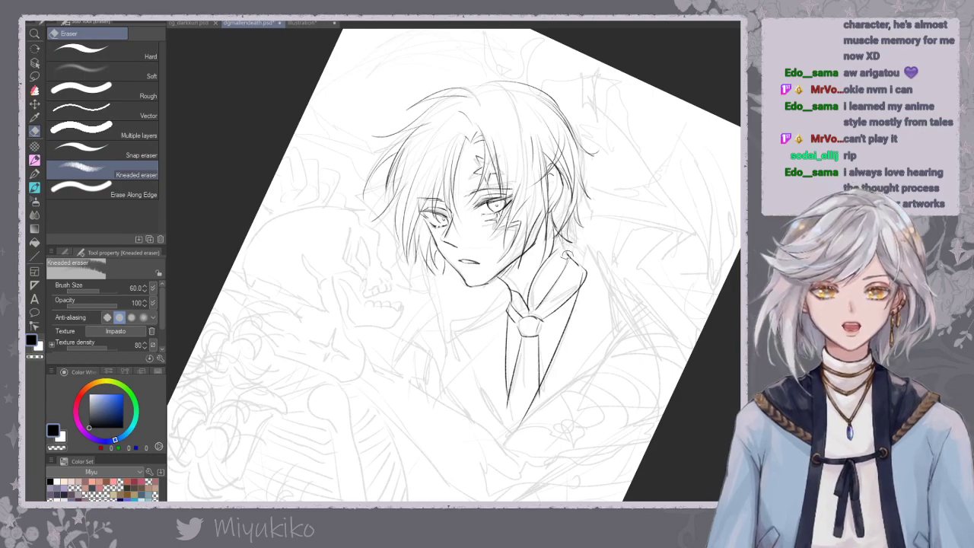
pyautogui.press('[')
pyautogui.press('[')
pyautogui.press('[')
pyautogui.press('[')
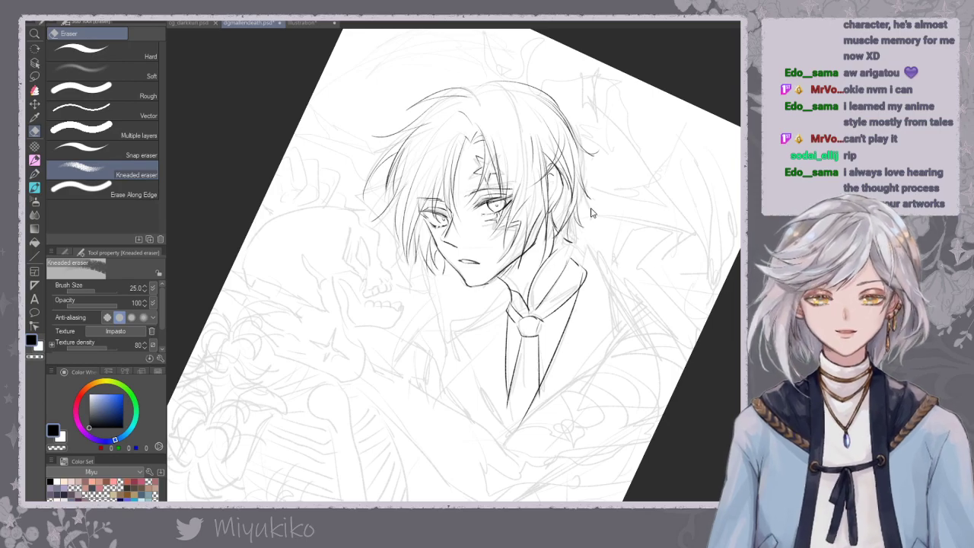
pyautogui.moveTo(565, 242); pyautogui.dragTo(571, 241)
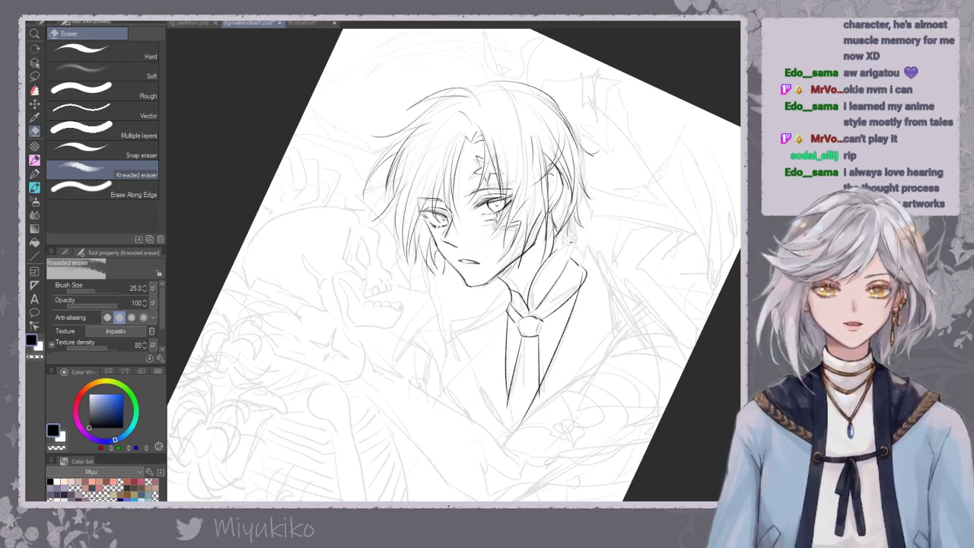
# Hide the rough sketch and erase the lower hair strands beside the left cheek.
pyautogui.hotkey('ctrl', 'shift', 'h')
pyautogui.moveTo(419, 236)
pyautogui.mouseDown()
pyautogui.moveTo(427, 274)
pyautogui.moveTo(404, 216)
pyautogui.moveTo(414, 181)
pyautogui.moveTo(397, 264)
pyautogui.mouseUp()
pyautogui.press('p')
pyautogui.moveTo(411, 199); pyautogui.dragTo(407, 267)
pyautogui.moveTo(476, 137); pyautogui.dragTo(481, 146)
pyautogui.hotkey('ctrl', 'z')
pyautogui.hotkey('ctrl', 'z')
pyautogui.hotkey('ctrl', 'z')
pyautogui.hotkey('ctrl', 'z')
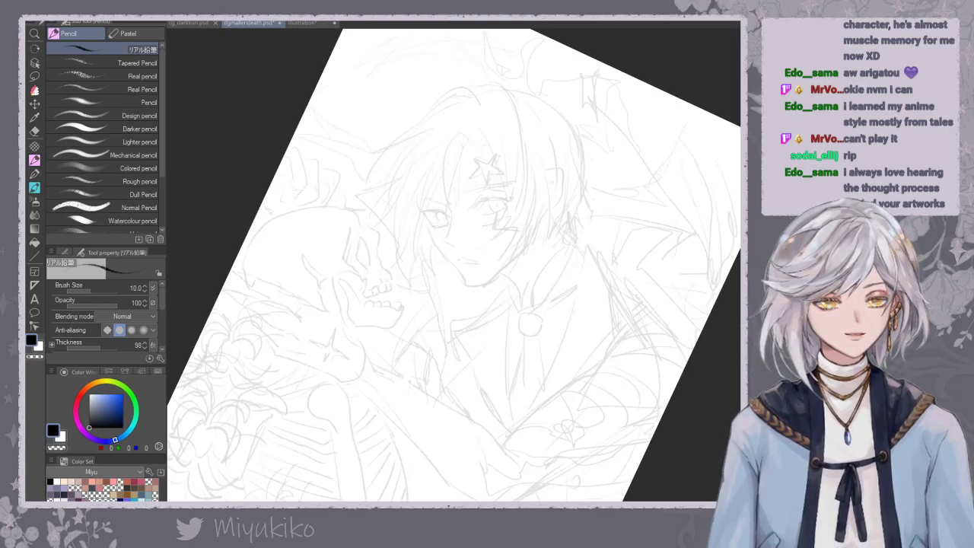
pyautogui.hotkey('ctrl', 'z')
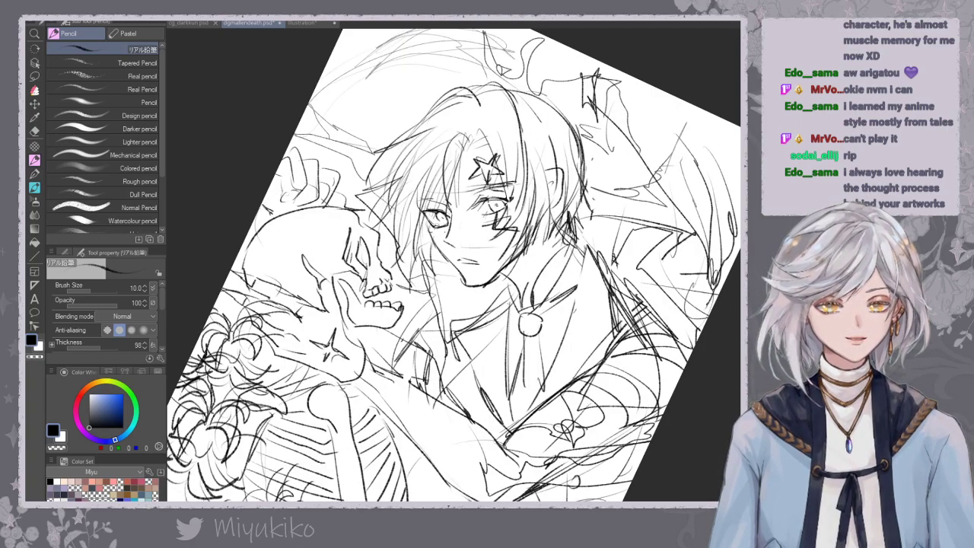
pyautogui.hotkey('ctrl', 'z')
pyautogui.hotkey('ctrl', 'z')
pyautogui.hotkey('ctrl', 'z')
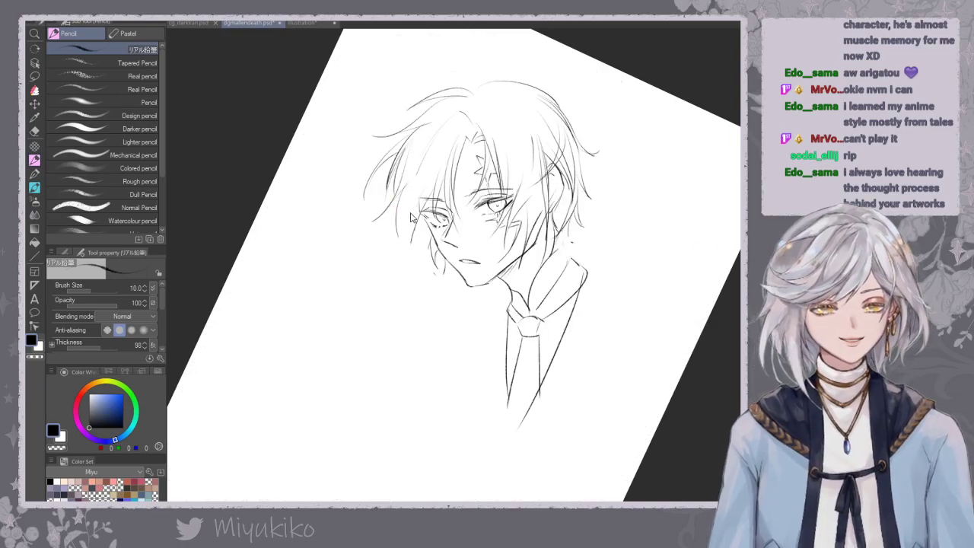
# Redraw the long hair strands beside the left cheek and erase the stray marks near their tips.
pyautogui.moveTo(406, 183); pyautogui.dragTo(408, 265)
pyautogui.moveTo(397, 224)
pyautogui.mouseDown()
pyautogui.moveTo(390, 260)
pyautogui.moveTo(398, 248)
pyautogui.moveTo(416, 271)
pyautogui.mouseUp()
pyautogui.moveTo(423, 234); pyautogui.dragTo(423, 272)
pyautogui.hotkey('ctrl', 'z')
pyautogui.hotkey('ctrl', 'z')
pyautogui.hotkey('ctrl', 'z')
pyautogui.moveTo(427, 240); pyautogui.dragTo(429, 272)
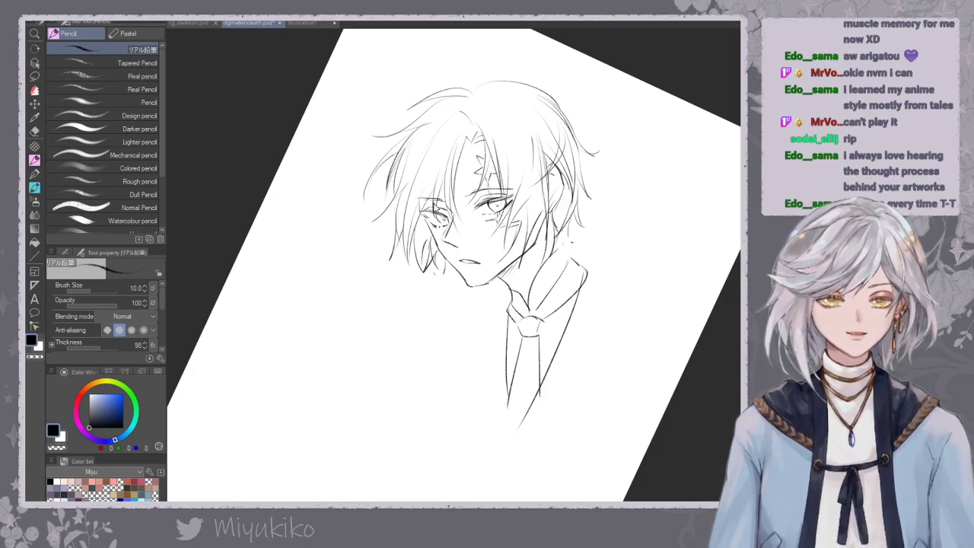
pyautogui.hotkey('ctrl', 'z')
pyautogui.moveTo(510, 218); pyautogui.dragTo(514, 226)
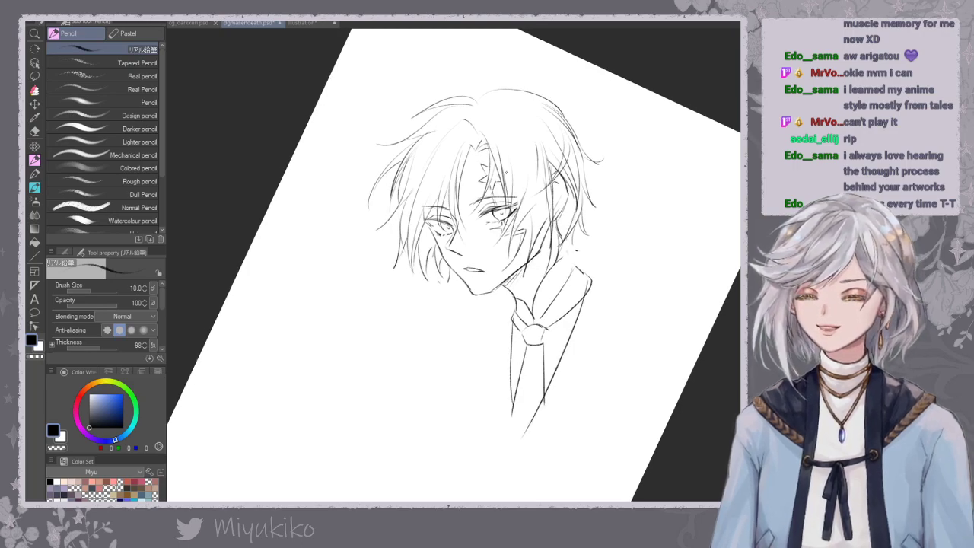
pyautogui.click(34, 130)
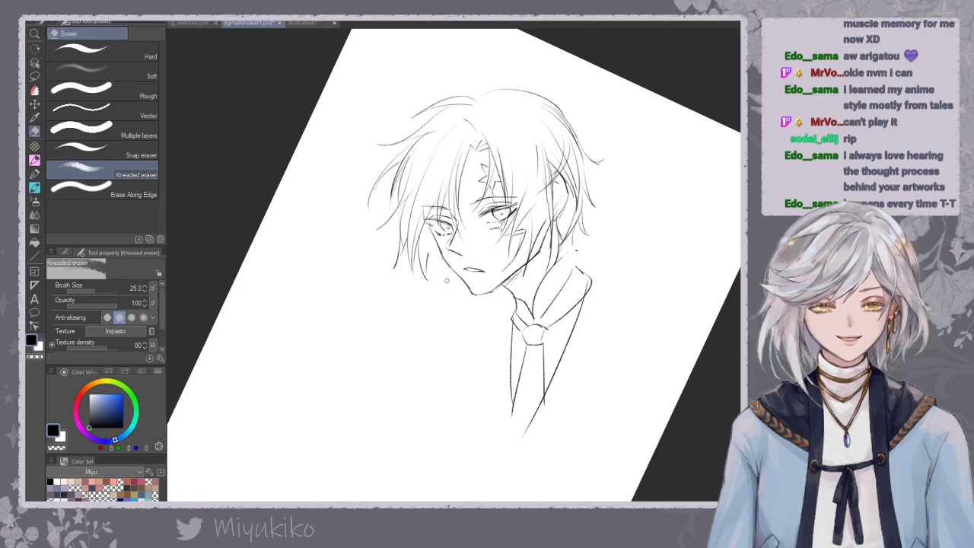
pyautogui.click(34, 160)
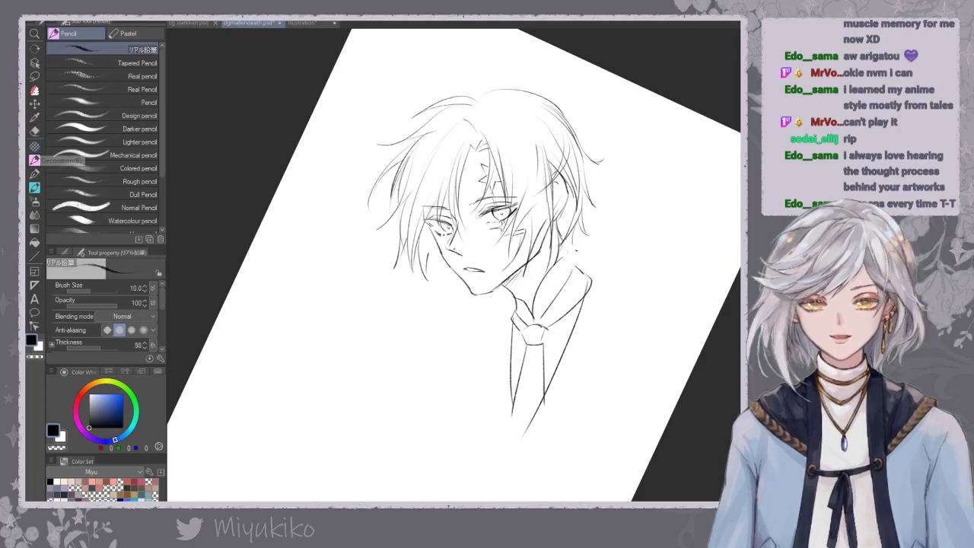
# Try to add short pointed hair strands along the left side of the lower cheek.
pyautogui.moveTo(431, 259); pyautogui.dragTo(455, 298)
pyautogui.hotkey('ctrl', 'z')
pyautogui.hotkey('ctrl', 'z')
pyautogui.hotkey('ctrl', 'z')
pyautogui.hotkey('ctrl', 'z')
pyautogui.moveTo(434, 253); pyautogui.dragTo(433, 283)
pyautogui.moveTo(438, 262)
pyautogui.mouseDown()
pyautogui.moveTo(432, 283)
pyautogui.moveTo(451, 288)
pyautogui.mouseUp()
pyautogui.hotkey('ctrl', 'z')
pyautogui.hotkey('ctrl', 'z')
pyautogui.hotkey('ctrl', 'z')
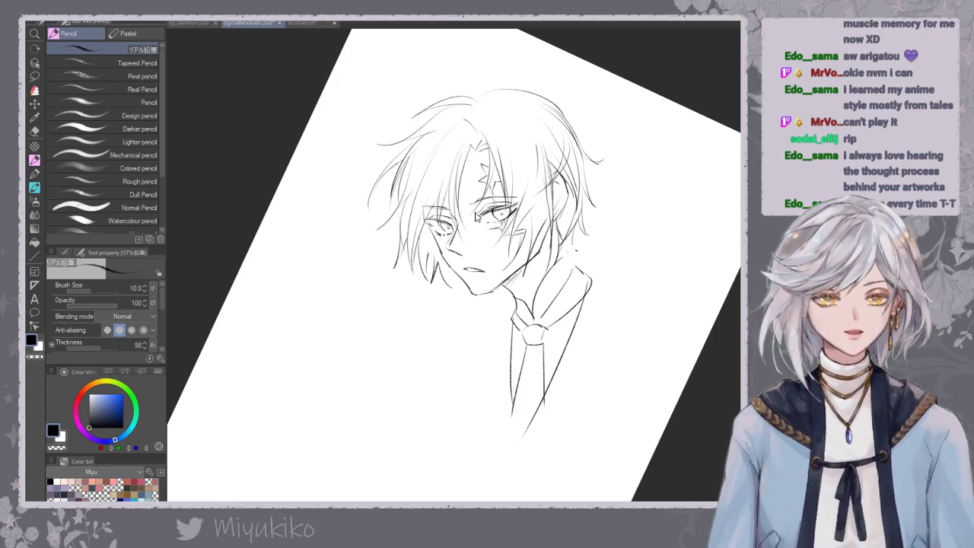
pyautogui.moveTo(438, 255); pyautogui.dragTo(438, 277)
pyautogui.hotkey('ctrl', 'z')
pyautogui.moveTo(561, 188); pyautogui.dragTo(558, 197)
pyautogui.hotkey('ctrl', 'z')
# Erase the hair strands in front of the ear with the Kneaded eraser and redraw them in pencil.
pyautogui.click(35, 131)
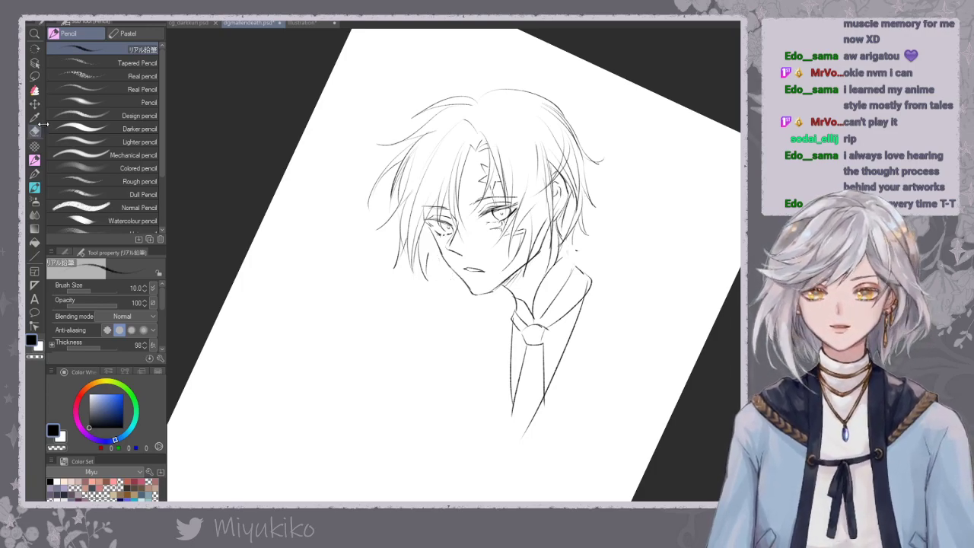
pyautogui.moveTo(544, 146); pyautogui.dragTo(550, 223)
pyautogui.moveTo(551, 175); pyautogui.dragTo(548, 256)
pyautogui.moveTo(553, 204); pyautogui.dragTo(553, 226)
pyautogui.moveTo(534, 145); pyautogui.dragTo(538, 176)
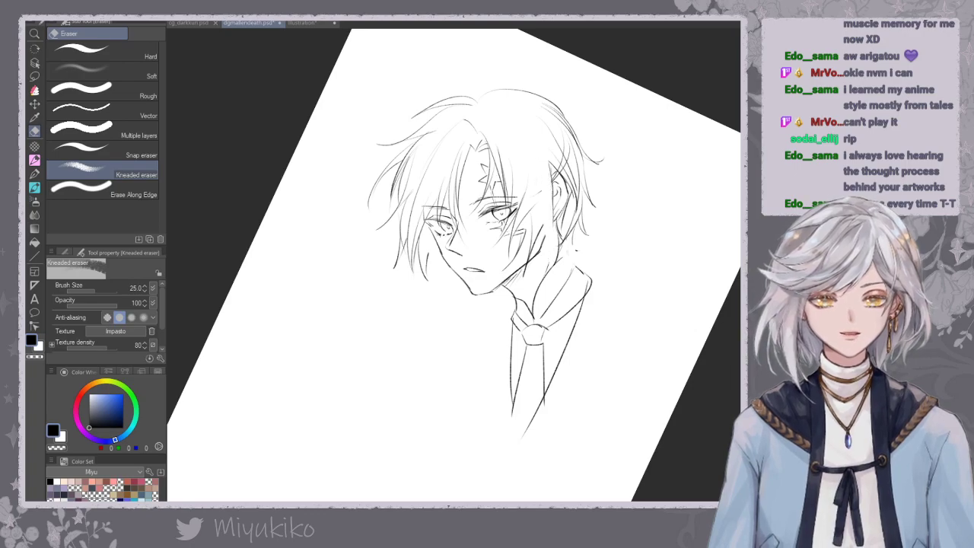
pyautogui.click(39, 157)
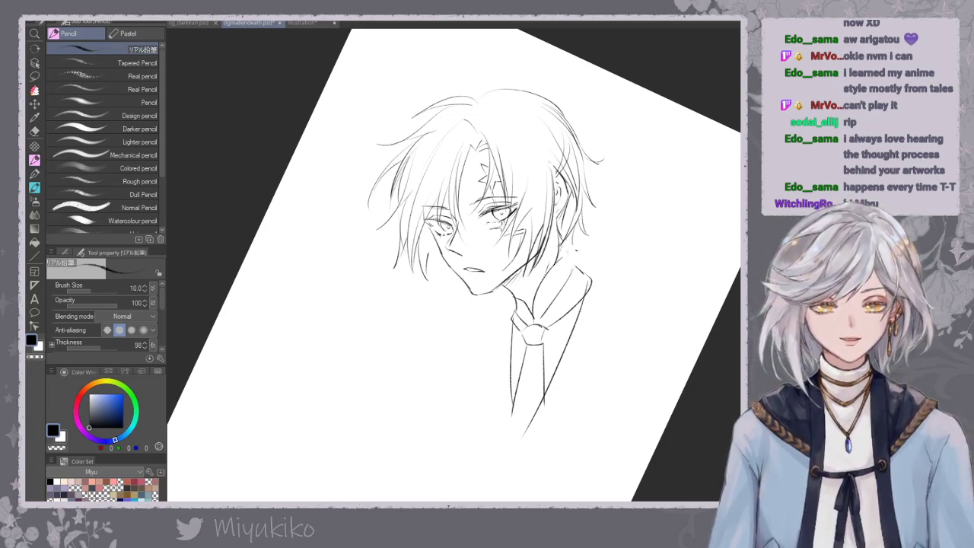
# Line a pointed hair strand curving down beside the left cheek to about jaw level.
pyautogui.moveTo(426, 253); pyautogui.dragTo(440, 296)
pyautogui.moveTo(434, 257)
pyautogui.mouseDown()
pyautogui.moveTo(436, 287)
pyautogui.moveTo(440, 278)
pyautogui.moveTo(445, 286)
pyautogui.mouseUp()
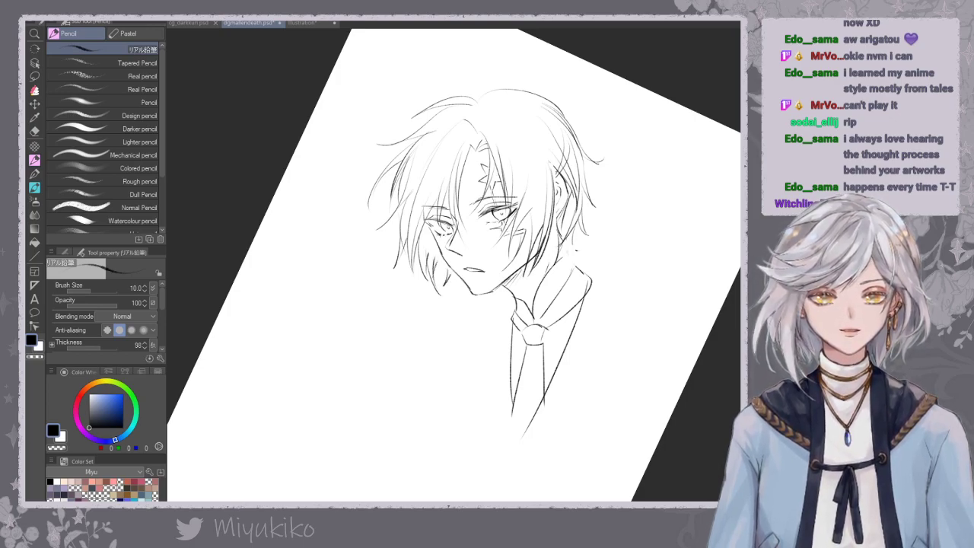
pyautogui.moveTo(458, 224); pyautogui.dragTo(453, 234)
pyautogui.hotkey('ctrl', 'z')
pyautogui.hotkey('ctrl', 'z')
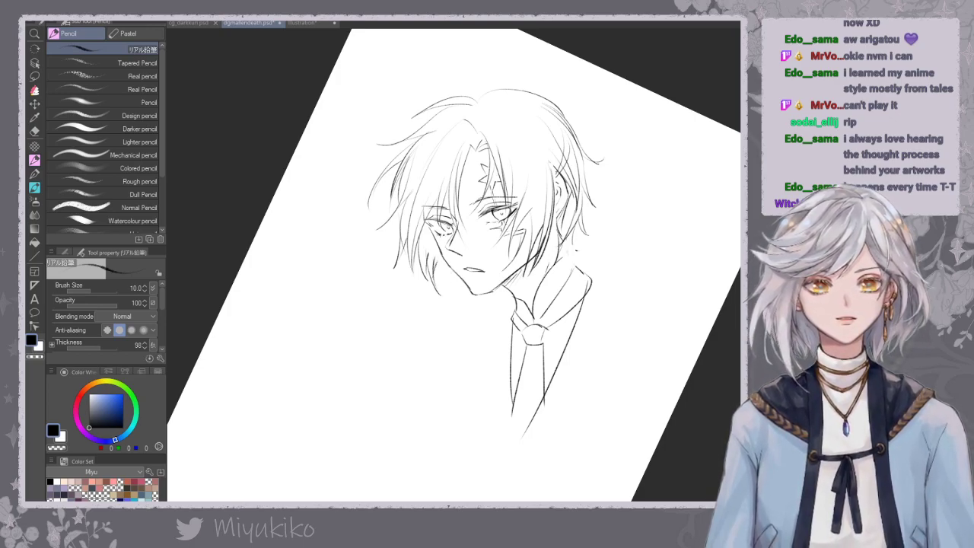
pyautogui.moveTo(424, 222); pyautogui.dragTo(435, 230)
pyautogui.hotkey('ctrl', 'z')
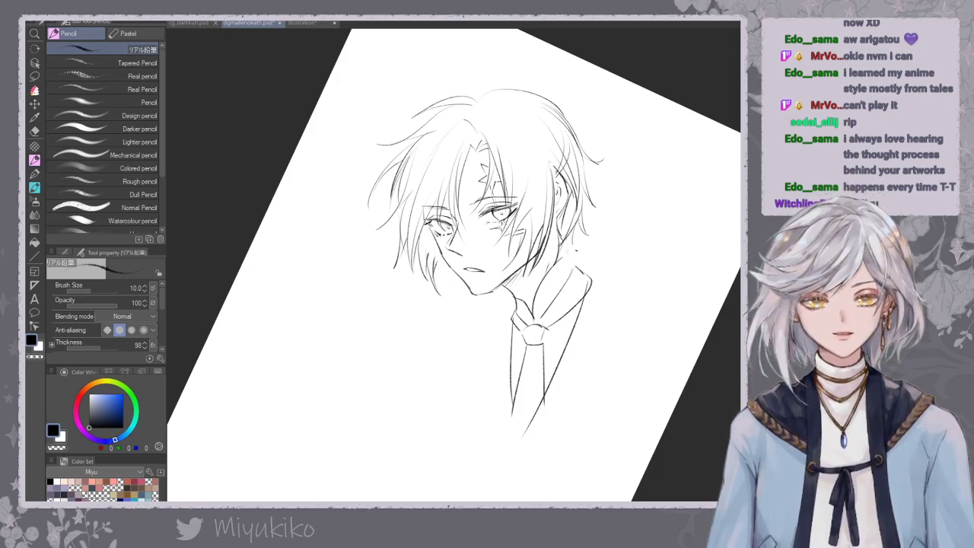
# Show the rough sketch and line the coat collar's back edge from the nape outward and down toward the shoulder.
pyautogui.hotkey('ctrl', 'z')
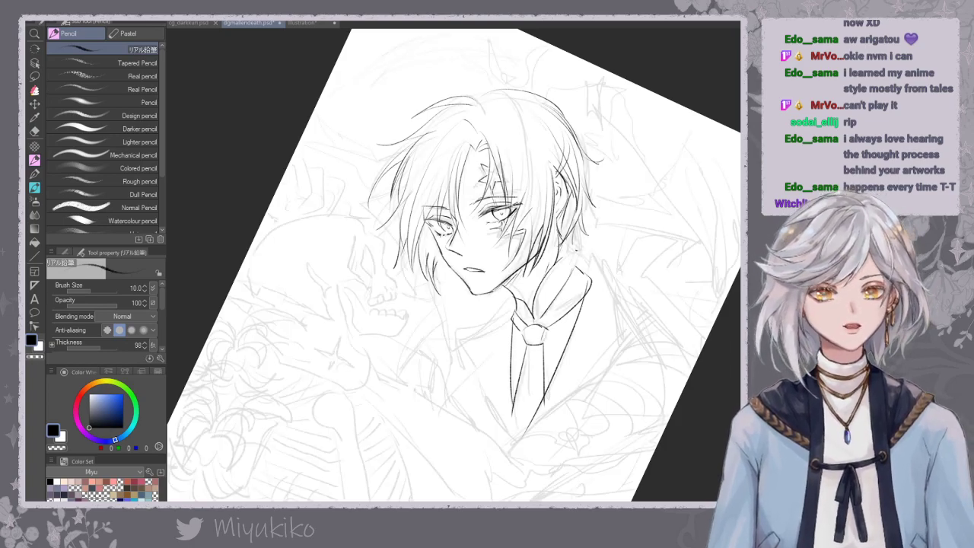
pyautogui.moveTo(622, 336); pyautogui.dragTo(643, 315)
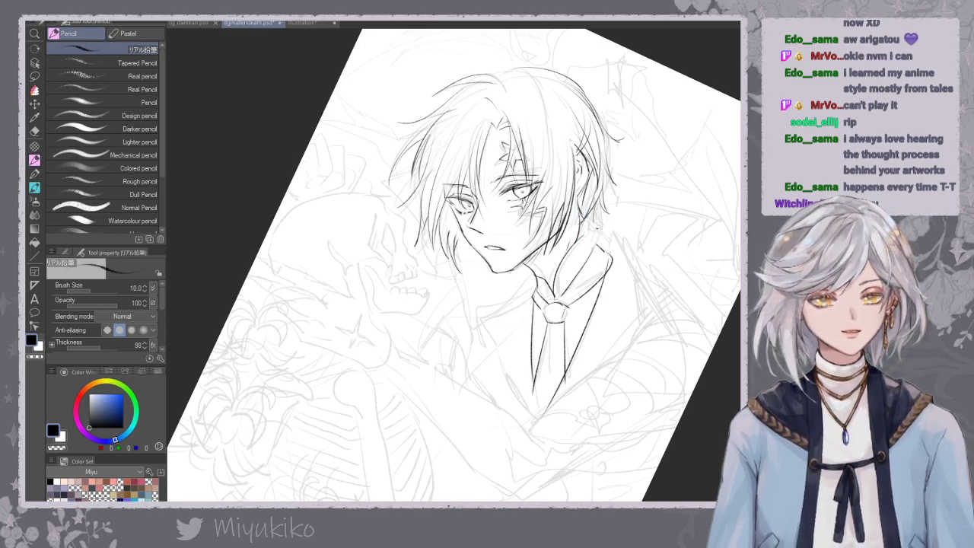
pyautogui.moveTo(587, 226)
pyautogui.mouseDown()
pyautogui.moveTo(615, 233)
pyautogui.moveTo(639, 283)
pyautogui.mouseUp()
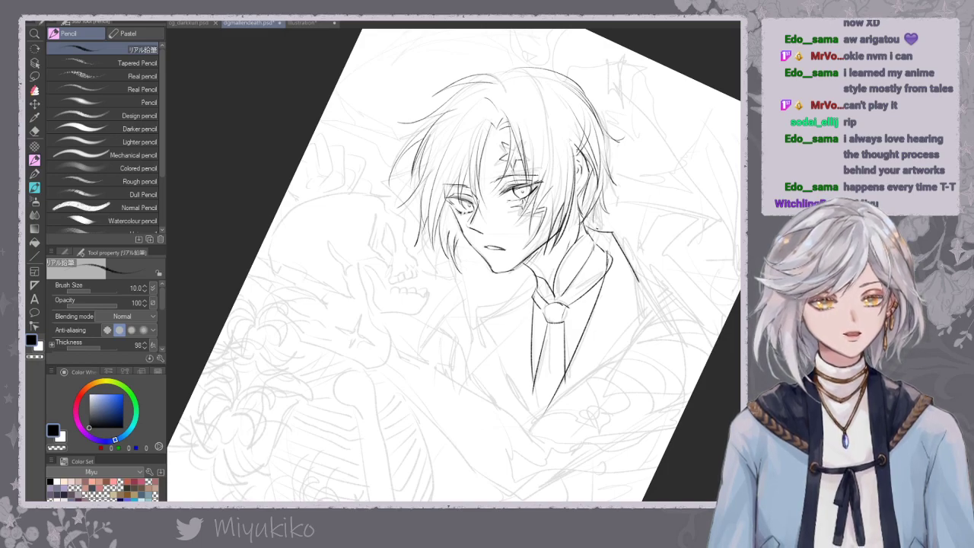
pyautogui.press('e')
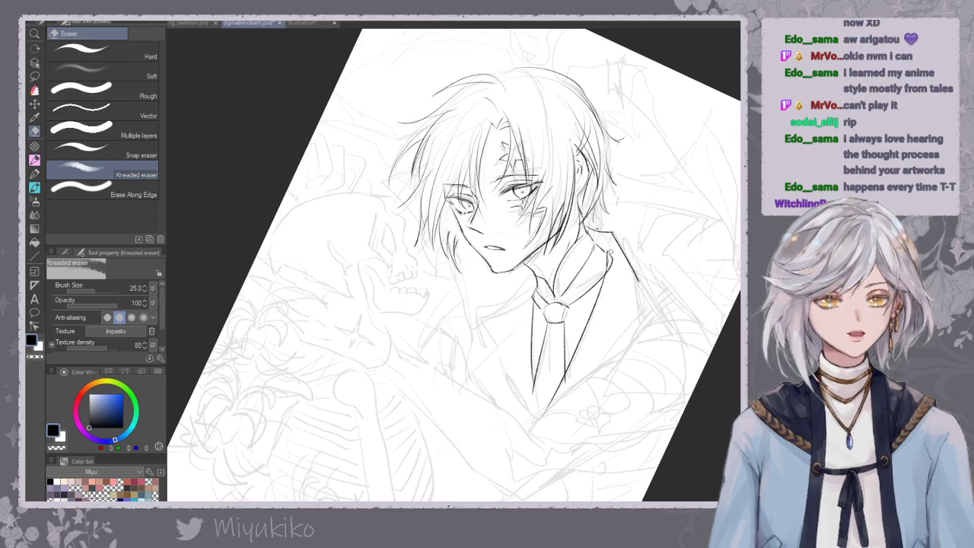
pyautogui.press('p')
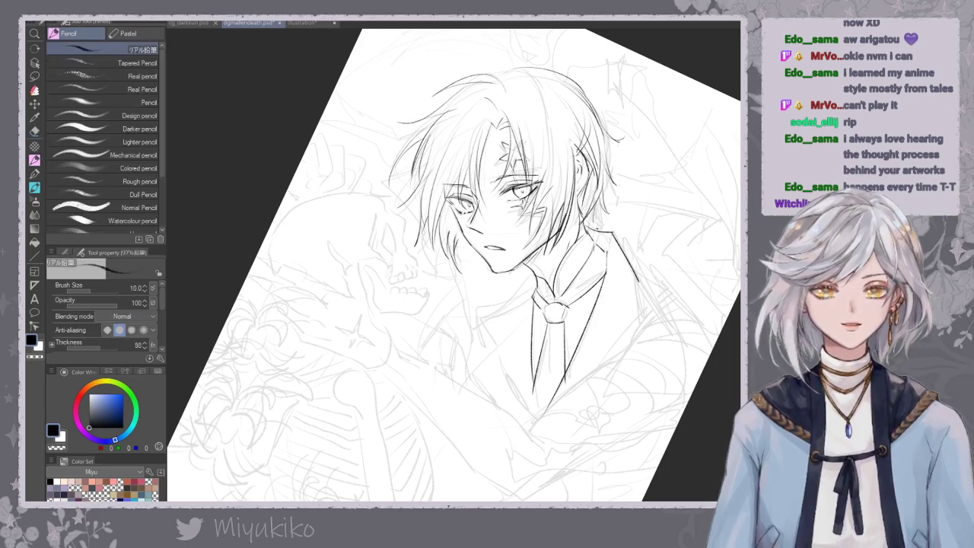
# Line the coat's shoulder edge from the collar diagonally down to the canvas border.
pyautogui.moveTo(634, 272); pyautogui.dragTo(701, 373)
pyautogui.hotkey('ctrl', 'z')
pyautogui.moveTo(612, 242); pyautogui.dragTo(705, 364)
pyautogui.hotkey('ctrl', 'z')
pyautogui.moveTo(633, 274); pyautogui.dragTo(705, 366)
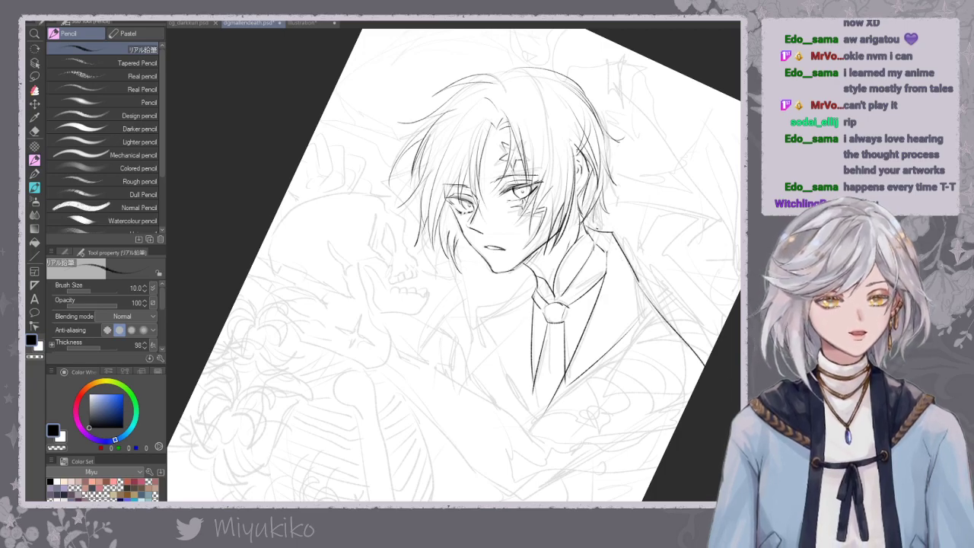
# Line the outline of the pointed flap behind the neck, curving from the nape out to its tip and back.
pyautogui.moveTo(603, 206); pyautogui.dragTo(678, 208)
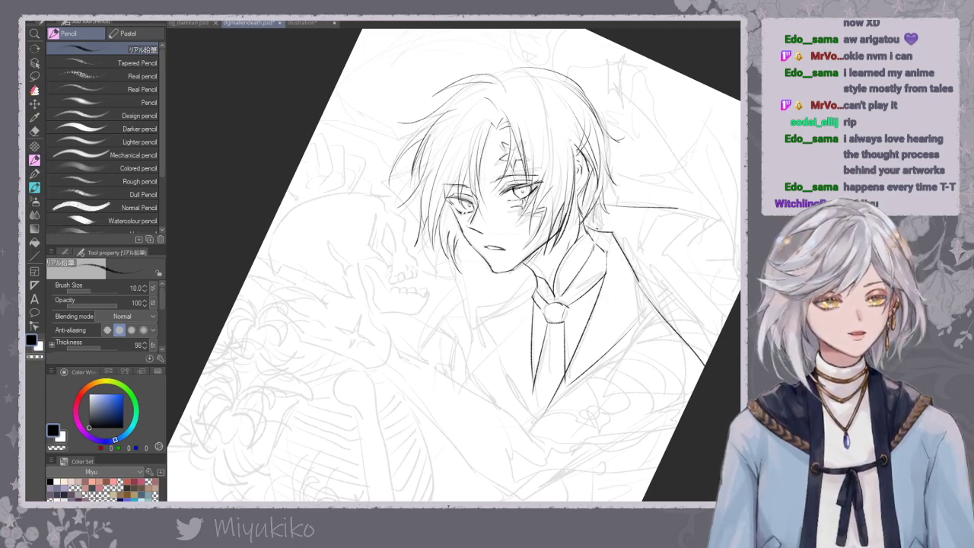
pyautogui.hotkey('ctrl', 'z')
pyautogui.moveTo(609, 207); pyautogui.dragTo(698, 209)
pyautogui.hotkey('ctrl', 'z')
pyautogui.moveTo(602, 207); pyautogui.dragTo(715, 210)
pyautogui.hotkey('ctrl', 'z')
pyautogui.moveTo(605, 209)
pyautogui.mouseDown()
pyautogui.moveTo(708, 221)
pyautogui.moveTo(656, 266)
pyautogui.mouseUp()
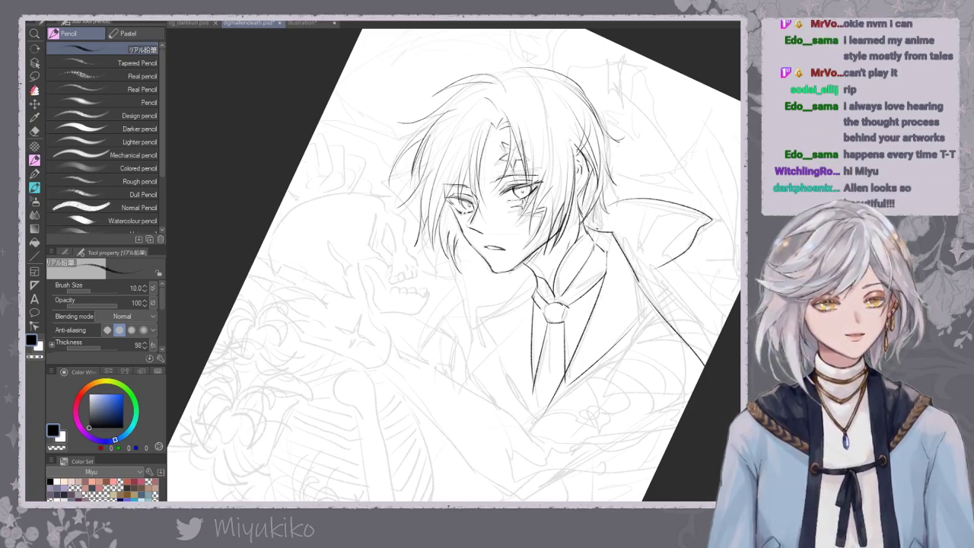
# Add a small round button near the flap's tip and line the edges beneath it toward the back shoulder.
pyautogui.hotkey('ctrl', 'z')
pyautogui.moveTo(709, 221)
pyautogui.mouseDown()
pyautogui.moveTo(654, 259)
pyautogui.moveTo(696, 223)
pyautogui.mouseUp()
pyautogui.hotkey('ctrl', 'z')
pyautogui.moveTo(632, 254); pyautogui.dragTo(734, 264)
pyautogui.moveTo(668, 268)
pyautogui.mouseDown()
pyautogui.moveTo(693, 256)
pyautogui.moveTo(703, 279)
pyautogui.mouseUp()
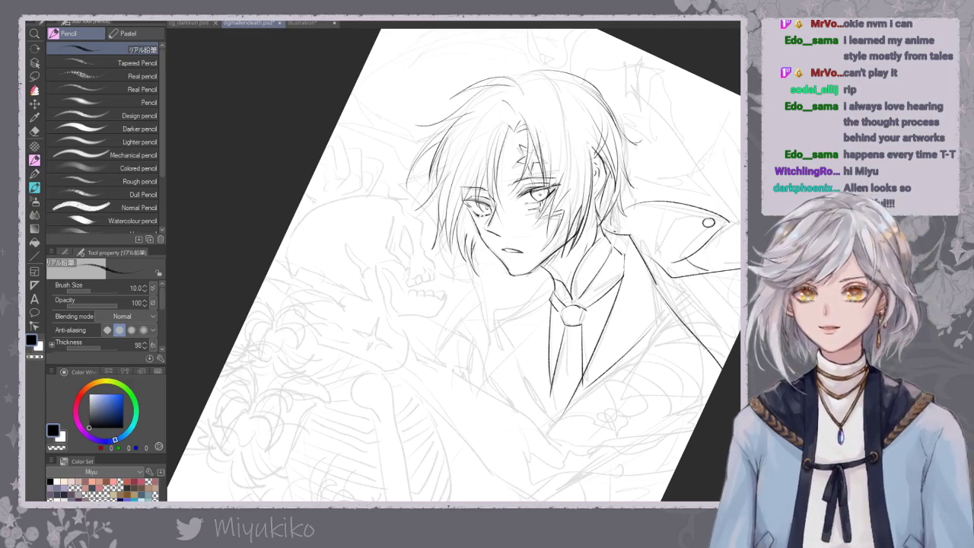
# Rework the fringe strands falling from the hair parting over the forehead with the pencil.
pyautogui.moveTo(478, 238)
pyautogui.mouseDown()
pyautogui.moveTo(478, 258)
pyautogui.moveTo(488, 245)
pyautogui.moveTo(482, 269)
pyautogui.moveTo(495, 272)
pyautogui.mouseUp()
pyautogui.hotkey('ctrl', 'z')
pyautogui.hotkey('ctrl', 'z')
pyautogui.moveTo(507, 99)
pyautogui.mouseDown()
pyautogui.moveTo(468, 188)
pyautogui.moveTo(481, 192)
pyautogui.mouseUp()
pyautogui.hotkey('ctrl', 'z')
pyautogui.moveTo(483, 105); pyautogui.dragTo(461, 172)
pyautogui.hotkey('ctrl', 'z')
pyautogui.moveTo(480, 111)
pyautogui.mouseDown()
pyautogui.moveTo(467, 185)
pyautogui.moveTo(492, 92)
pyautogui.moveTo(525, 118)
pyautogui.mouseUp()
pyautogui.hotkey('ctrl', 'z')
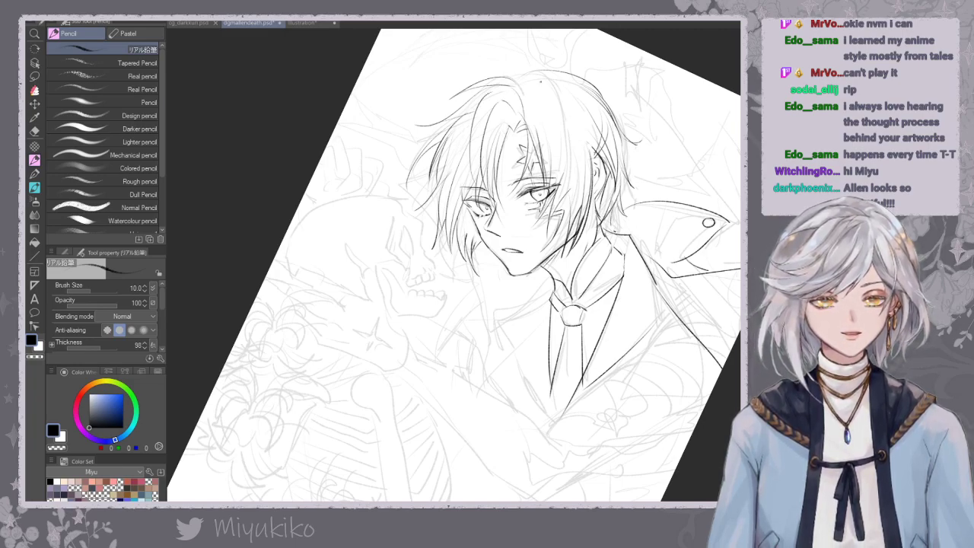
# Hide the rough sketch and clean up the outer hair strands beside the temple with the Kneaded eraser.
pyautogui.click(35, 132)
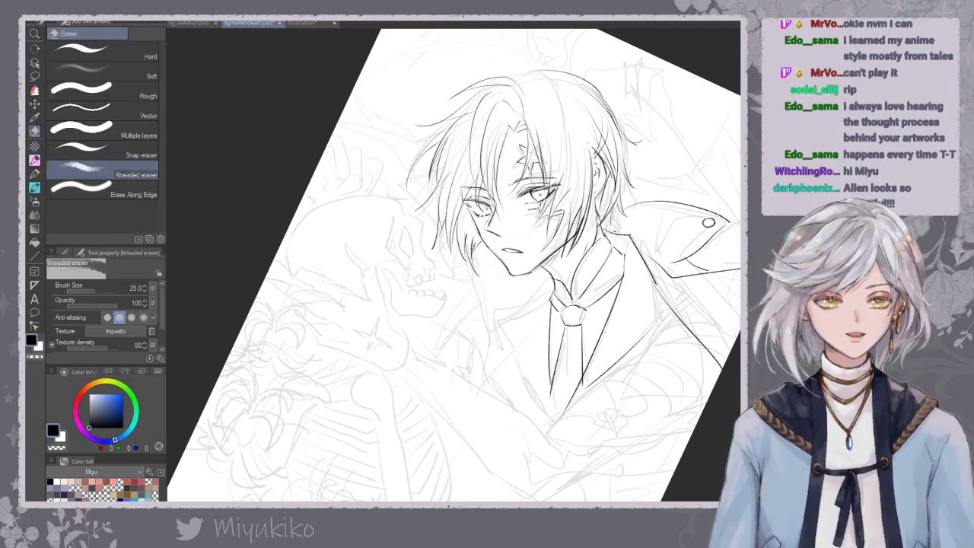
pyautogui.press('Delete')
pyautogui.moveTo(447, 138)
pyautogui.mouseDown()
pyautogui.moveTo(433, 181)
pyautogui.moveTo(447, 138)
pyautogui.moveTo(411, 182)
pyautogui.moveTo(434, 140)
pyautogui.moveTo(410, 155)
pyautogui.moveTo(421, 202)
pyautogui.moveTo(452, 135)
pyautogui.moveTo(418, 216)
pyautogui.moveTo(426, 204)
pyautogui.mouseUp()
pyautogui.click(35, 160)
pyautogui.hotkey('ctrl', 'z')
pyautogui.hotkey('ctrl', 'z')
pyautogui.hotkey('ctrl', 'z')
pyautogui.hotkey('ctrl', 'z')
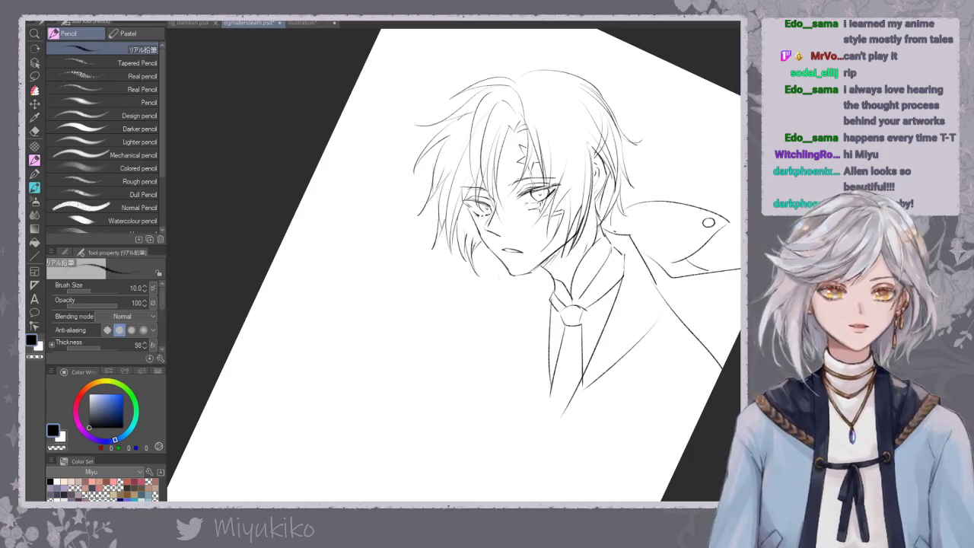
# Straighten the canvas view and line curved outer hair strands down the side beside the far eye.
pyautogui.hotkey('ctrl', '@')
pyautogui.hotkey('ctrl', '-')
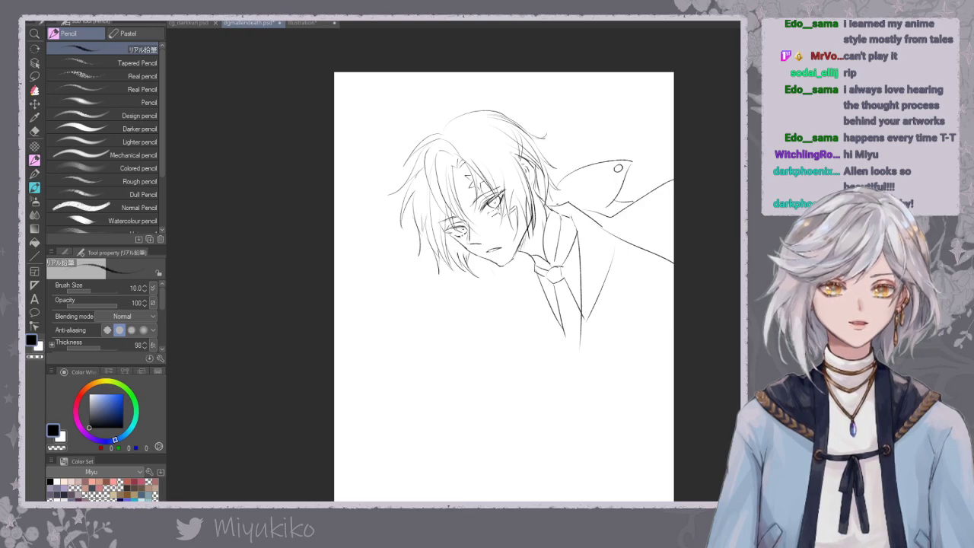
pyautogui.hotkey('ctrl', 'z')
pyautogui.moveTo(420, 179); pyautogui.dragTo(409, 241)
pyautogui.moveTo(411, 197); pyautogui.dragTo(424, 247)
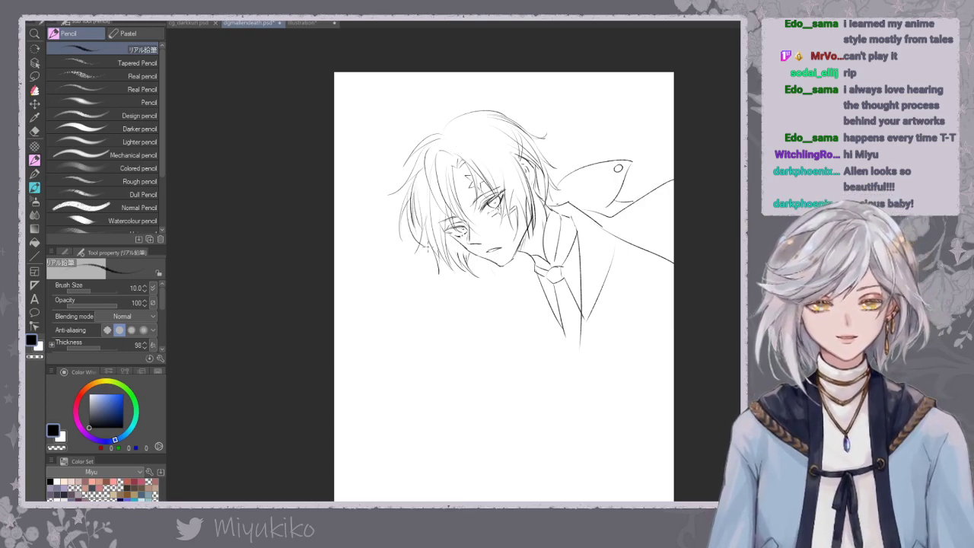
pyautogui.hotkey('ctrl', 'z')
pyautogui.moveTo(411, 204); pyautogui.dragTo(428, 248)
pyautogui.hotkey('ctrl', 'z')
pyautogui.hotkey('ctrl', 'z')
pyautogui.moveTo(412, 205); pyautogui.dragTo(425, 237)
pyautogui.hotkey('ctrl', 'z')
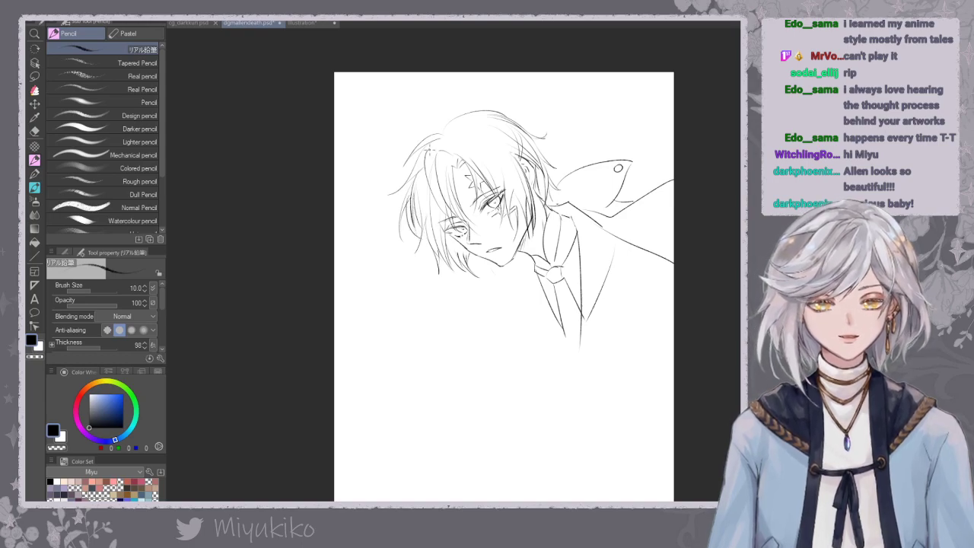
# Erase the crowded outer hair strands with the Kneaded eraser and redraw a finer strand in pencil.
pyautogui.press('e')
pyautogui.moveTo(413, 230); pyautogui.dragTo(417, 168)
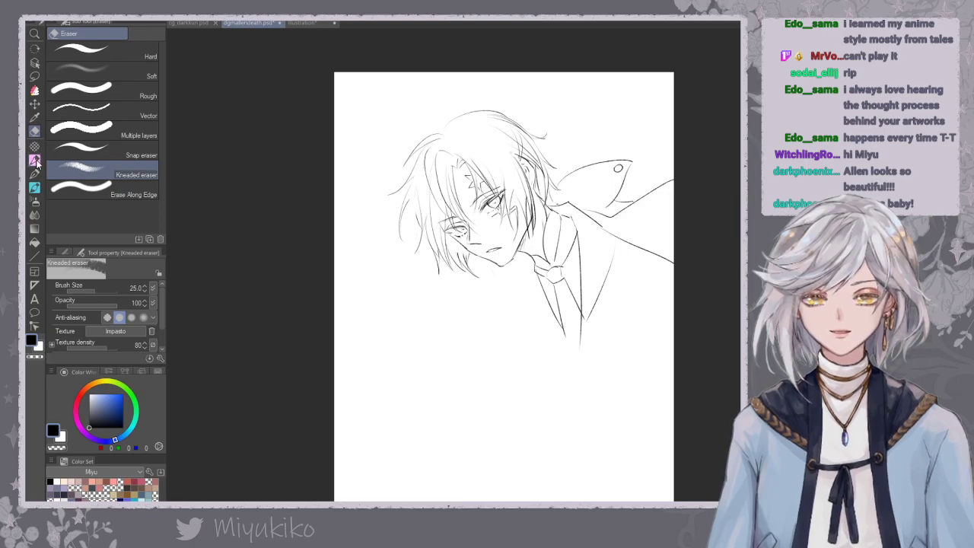
pyautogui.press('p')
pyautogui.moveTo(413, 184)
pyautogui.mouseDown()
pyautogui.moveTo(409, 209)
pyautogui.moveTo(423, 235)
pyautogui.mouseUp()
pyautogui.hotkey('ctrl', 'z')
pyautogui.moveTo(414, 191); pyautogui.dragTo(423, 242)
pyautogui.hotkey('ctrl', 'z')
pyautogui.moveTo(412, 194); pyautogui.dragTo(423, 250)
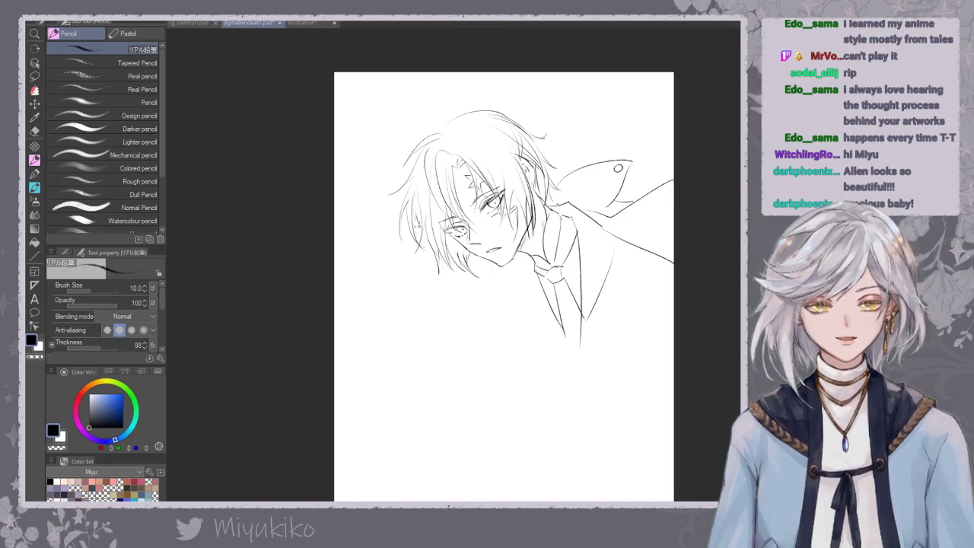
pyautogui.hotkey('ctrl', 'z')
pyautogui.moveTo(418, 175); pyautogui.dragTo(413, 227)
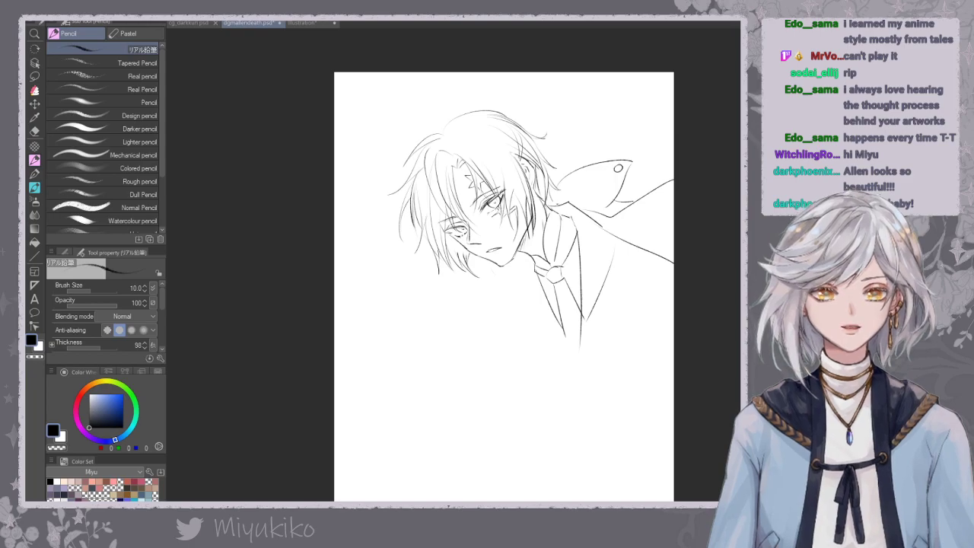
# Mirror the view and erase the stray hair lines above the ear with the Kneaded eraser.
pyautogui.press('h')
pyautogui.moveTo(662, 175); pyautogui.dragTo(660, 194)
pyautogui.moveTo(426, 152)
pyautogui.mouseDown()
pyautogui.moveTo(416, 181)
pyautogui.moveTo(464, 130)
pyautogui.moveTo(494, 132)
pyautogui.moveTo(517, 149)
pyautogui.mouseUp()
pyautogui.hotkey('ctrl', 'z')
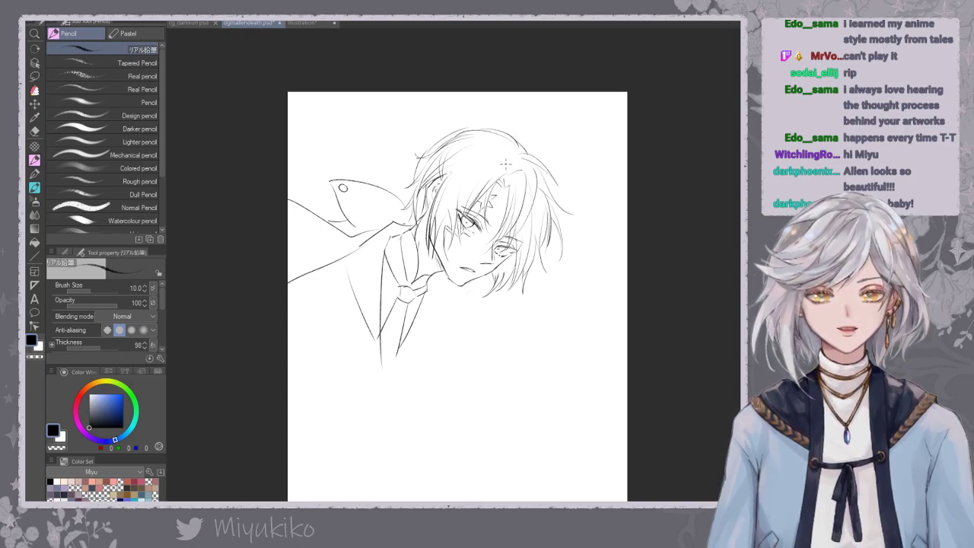
pyautogui.click(34, 131)
pyautogui.moveTo(442, 154)
pyautogui.mouseDown()
pyautogui.moveTo(417, 175)
pyautogui.moveTo(440, 181)
pyautogui.moveTo(421, 183)
pyautogui.mouseUp()
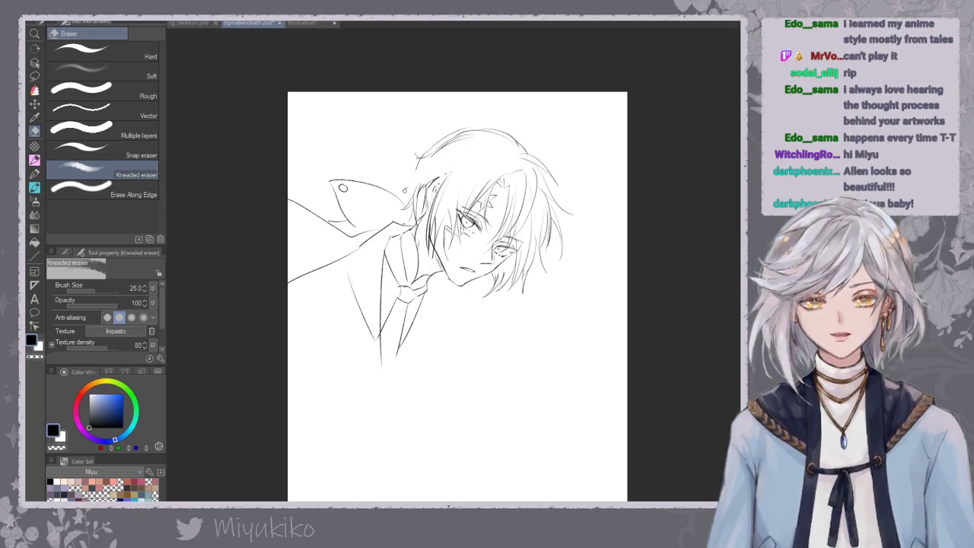
# Redraw the hair in pencil with a curve over the crown and strands down the back of the head.
pyautogui.press('p')
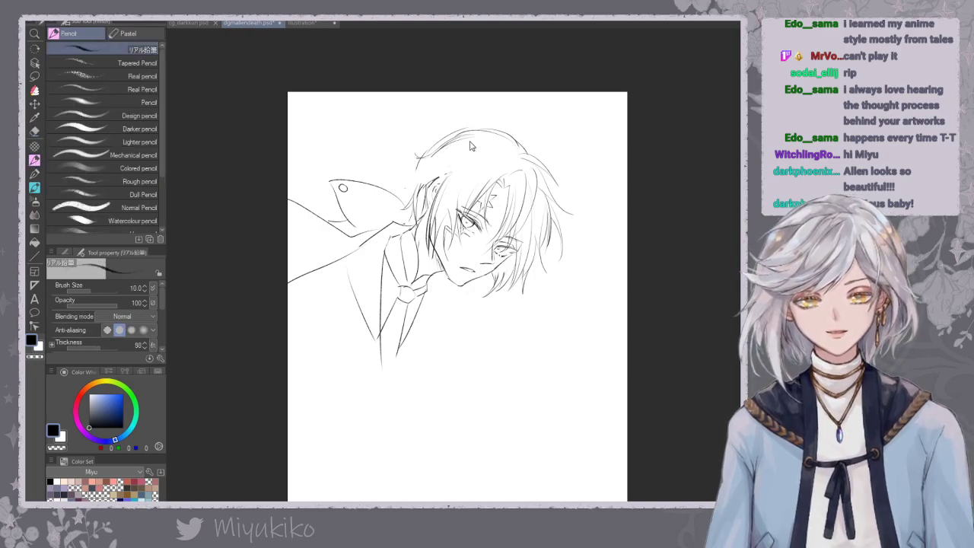
pyautogui.moveTo(427, 190); pyautogui.dragTo(516, 141)
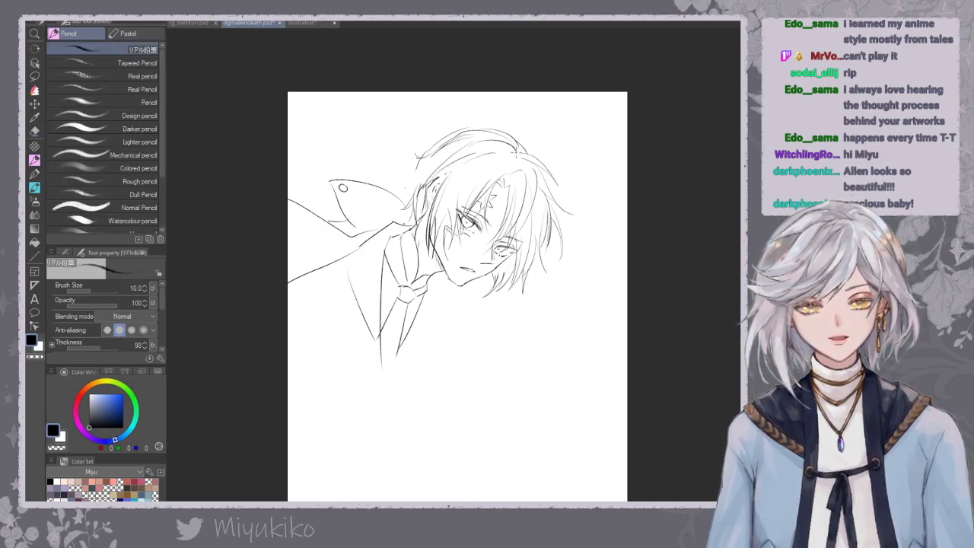
pyautogui.hotkey('ctrl', 'z')
pyautogui.moveTo(425, 162); pyautogui.dragTo(414, 197)
pyautogui.hotkey('ctrl', 'z')
pyautogui.moveTo(421, 160); pyautogui.dragTo(413, 198)
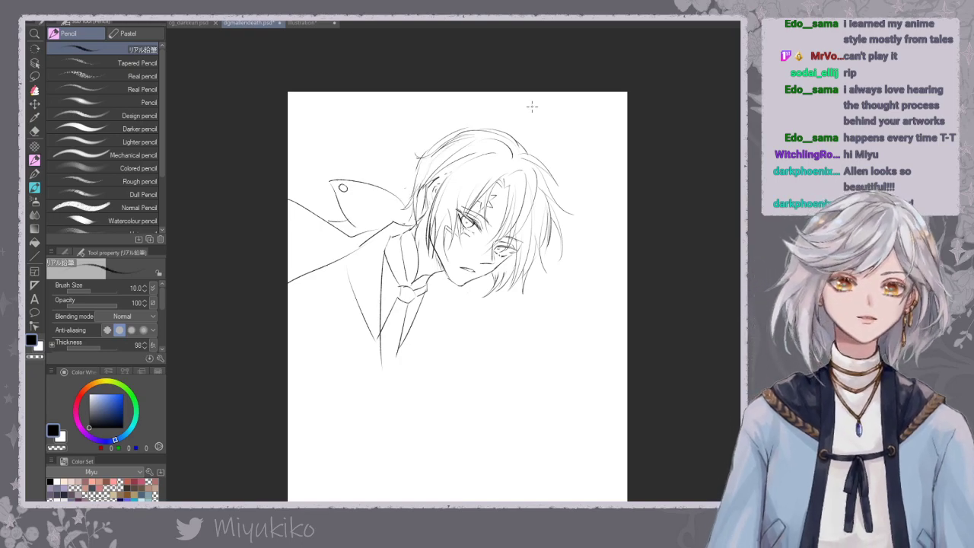
# Unmirror the view, show the rough sketch and line the skull's brow, eye socket, nose and front teeth.
pyautogui.press('h')
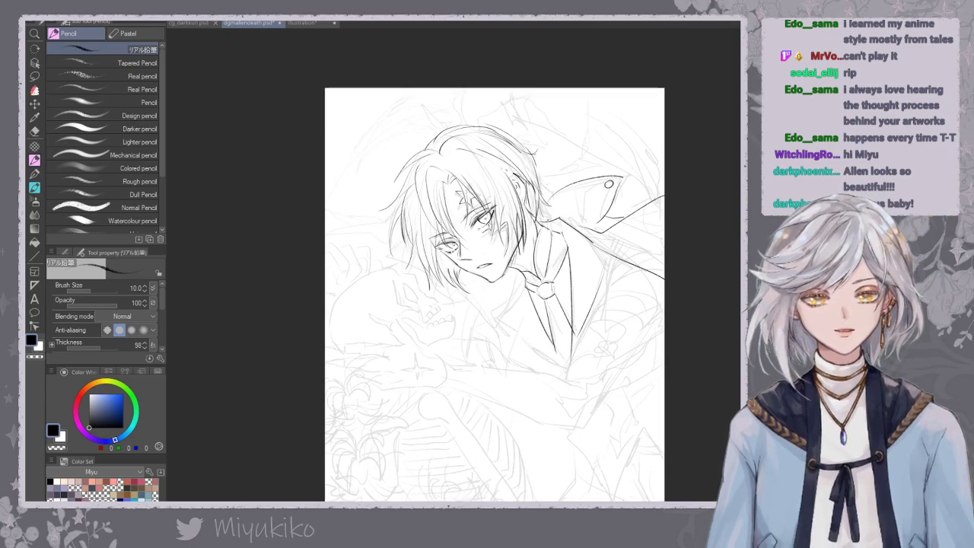
pyautogui.scroll(2, 480, 275)
pyautogui.moveTo(370, 277)
pyautogui.mouseDown()
pyautogui.moveTo(430, 254)
pyautogui.moveTo(390, 294)
pyautogui.moveTo(415, 302)
pyautogui.mouseUp()
pyautogui.moveTo(380, 247)
pyautogui.mouseDown()
pyautogui.moveTo(405, 245)
pyautogui.moveTo(439, 296)
pyautogui.mouseUp()
pyautogui.hotkey('ctrl', 'z')
pyautogui.hotkey('ctrl', 'z')
pyautogui.hotkey('ctrl', 'z')
pyautogui.moveTo(371, 245)
pyautogui.mouseDown()
pyautogui.moveTo(395, 249)
pyautogui.moveTo(422, 286)
pyautogui.moveTo(415, 260)
pyautogui.moveTo(414, 287)
pyautogui.moveTo(450, 298)
pyautogui.mouseUp()
pyautogui.hotkey('ctrl', 'z')
pyautogui.hotkey('ctrl', 'z')
pyautogui.hotkey('ctrl', 'z')
pyautogui.hotkey('ctrl', 'z')
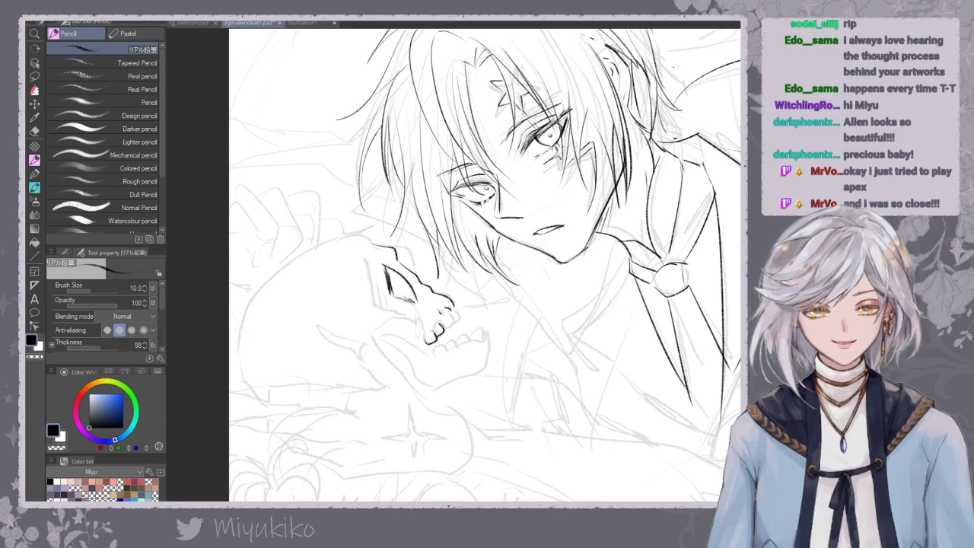
# Line the skull's remaining upper teeth, lower teeth and cheekbone, and hatch the side of the eye socket.
pyautogui.moveTo(447, 322)
pyautogui.mouseDown()
pyautogui.moveTo(459, 310)
pyautogui.moveTo(425, 342)
pyautogui.mouseUp()
pyautogui.moveTo(371, 269)
pyautogui.mouseDown()
pyautogui.moveTo(376, 307)
pyautogui.moveTo(393, 311)
pyautogui.moveTo(417, 351)
pyautogui.moveTo(481, 333)
pyautogui.mouseUp()
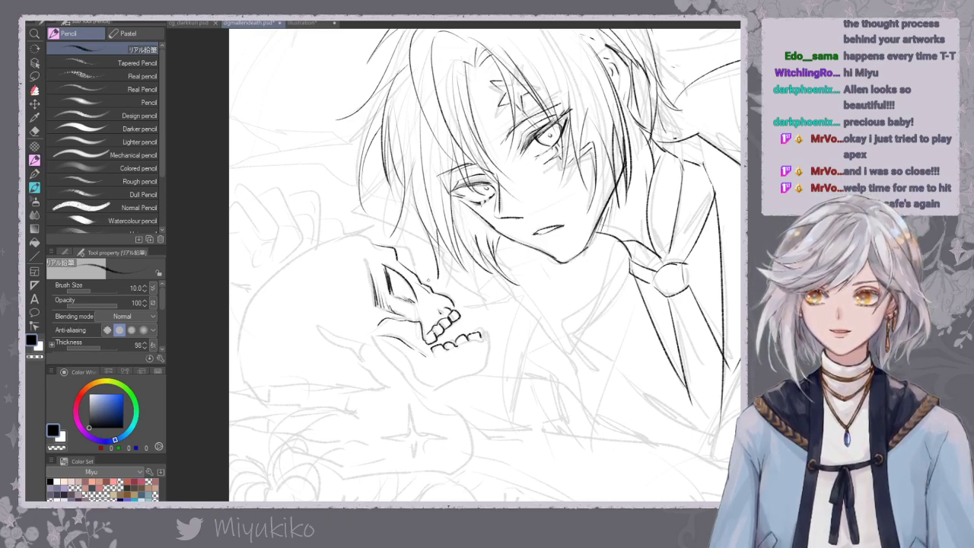
pyautogui.moveTo(421, 280); pyautogui.dragTo(487, 258)
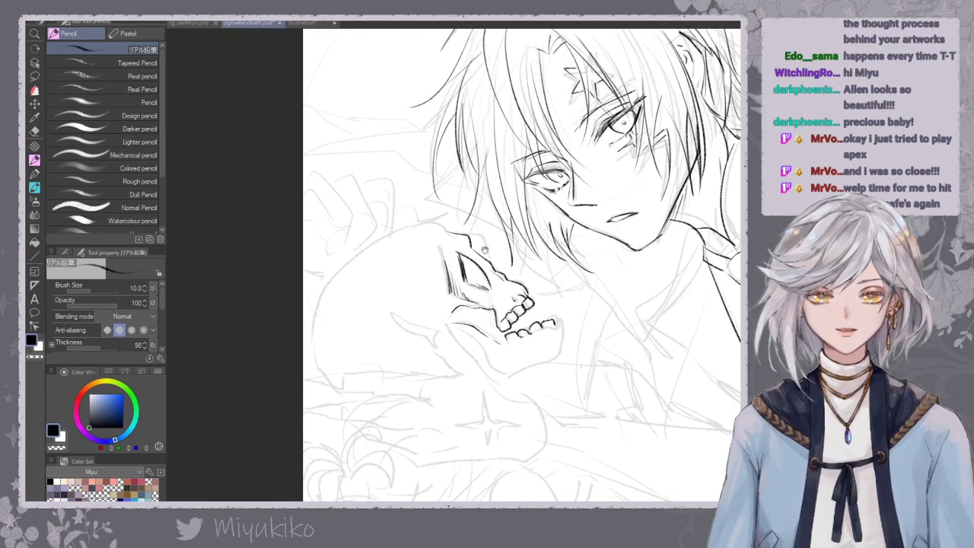
# Line the skull's rounded cranium from the brow over the top and down the back.
pyautogui.moveTo(434, 223)
pyautogui.mouseDown()
pyautogui.moveTo(370, 247)
pyautogui.moveTo(315, 308)
pyautogui.moveTo(312, 360)
pyautogui.mouseUp()
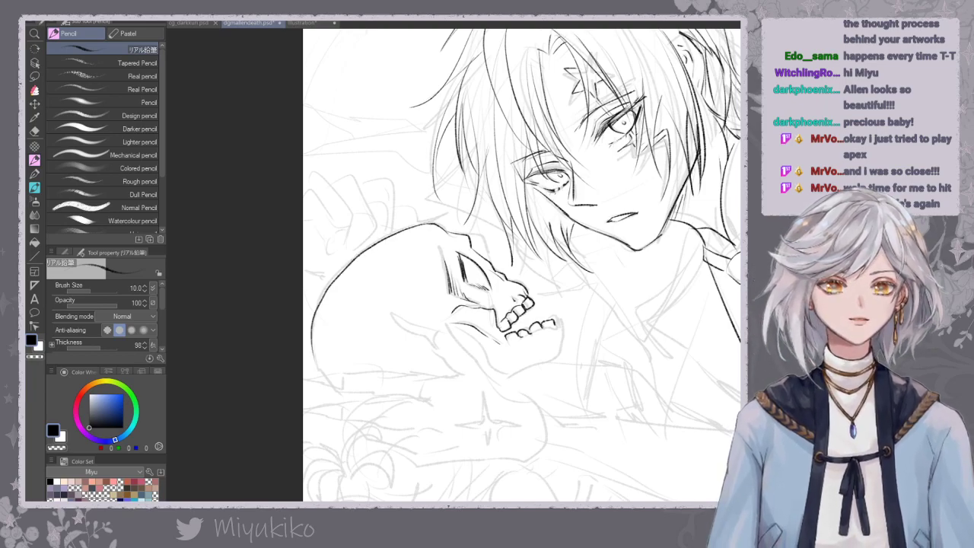
pyautogui.hotkey('ctrl', '-')
pyautogui.hotkey('ctrl', '-')
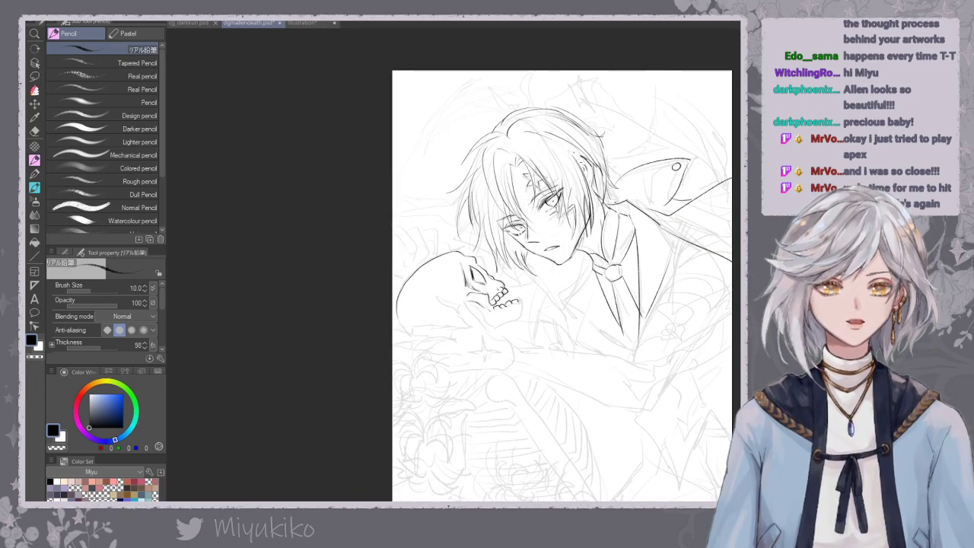
pyautogui.hotkey('ctrl', '+')
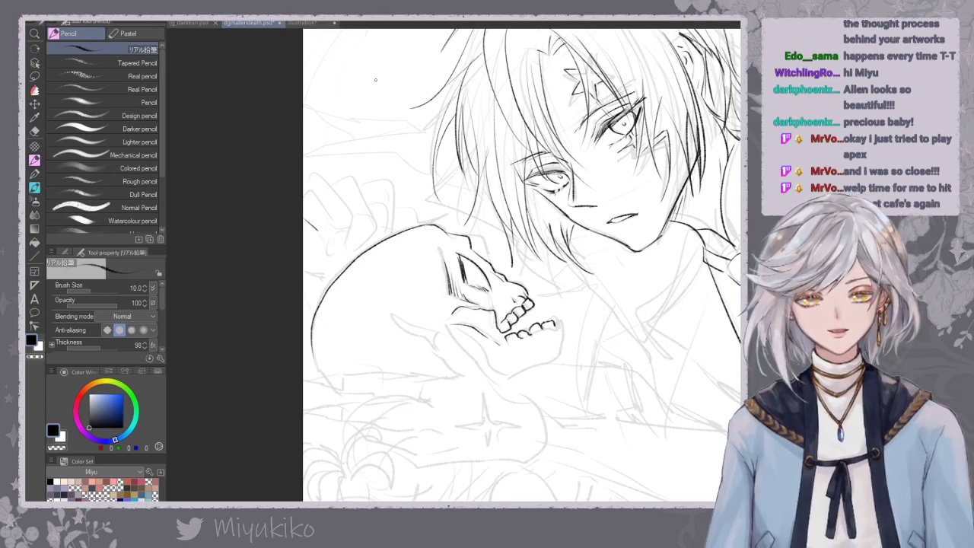
# Line the bent fingers of the hand resting behind the top of the skull.
pyautogui.moveTo(305, 190)
pyautogui.mouseDown()
pyautogui.moveTo(322, 220)
pyautogui.moveTo(334, 221)
pyautogui.moveTo(328, 255)
pyautogui.mouseUp()
pyautogui.moveTo(309, 182)
pyautogui.mouseDown()
pyautogui.moveTo(349, 209)
pyautogui.moveTo(350, 249)
pyautogui.moveTo(367, 200)
pyautogui.moveTo(378, 223)
pyautogui.moveTo(365, 242)
pyautogui.moveTo(316, 261)
pyautogui.mouseUp()
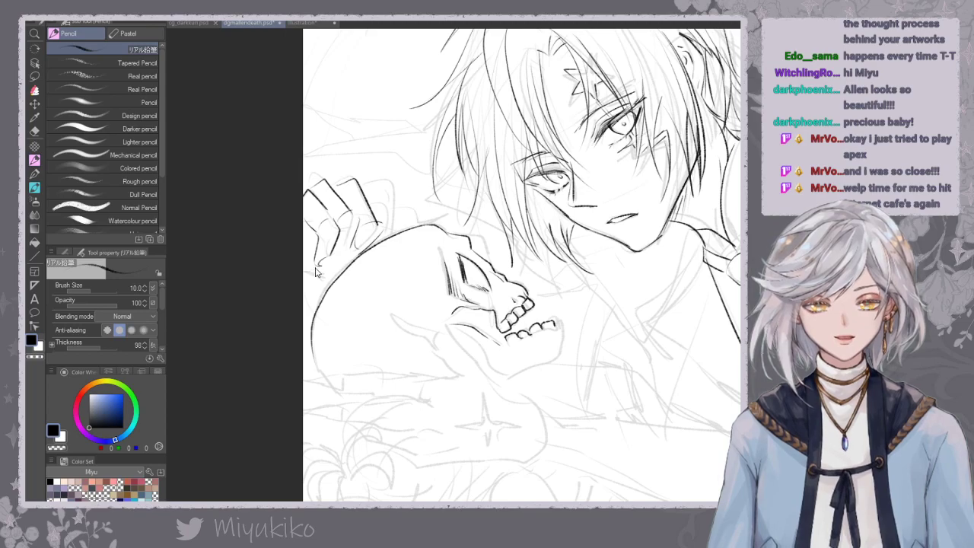
pyautogui.moveTo(365, 182)
pyautogui.mouseDown()
pyautogui.moveTo(392, 217)
pyautogui.moveTo(392, 236)
pyautogui.mouseUp()
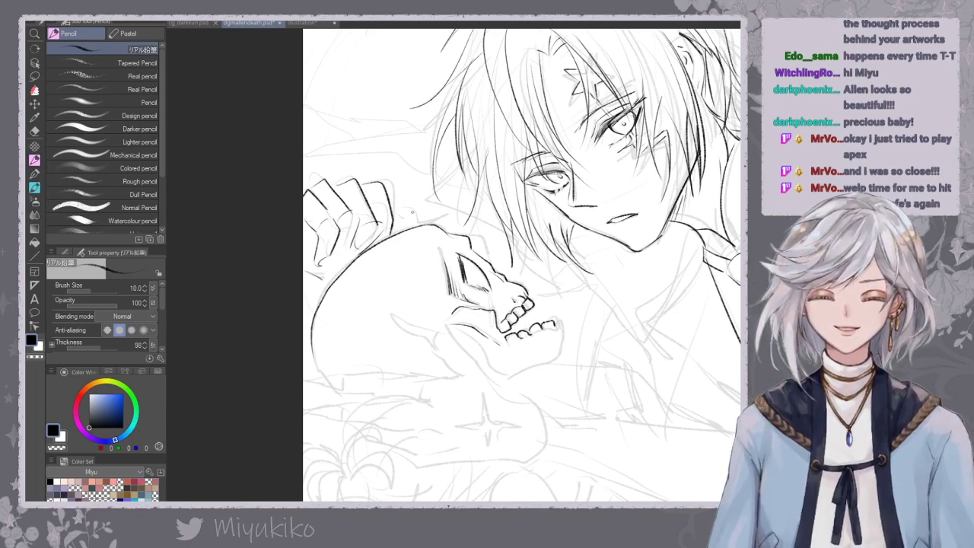
pyautogui.hotkey('ctrl', '-')
pyautogui.hotkey('ctrl', '-')
pyautogui.moveTo(679, 393); pyautogui.dragTo(659, 344)
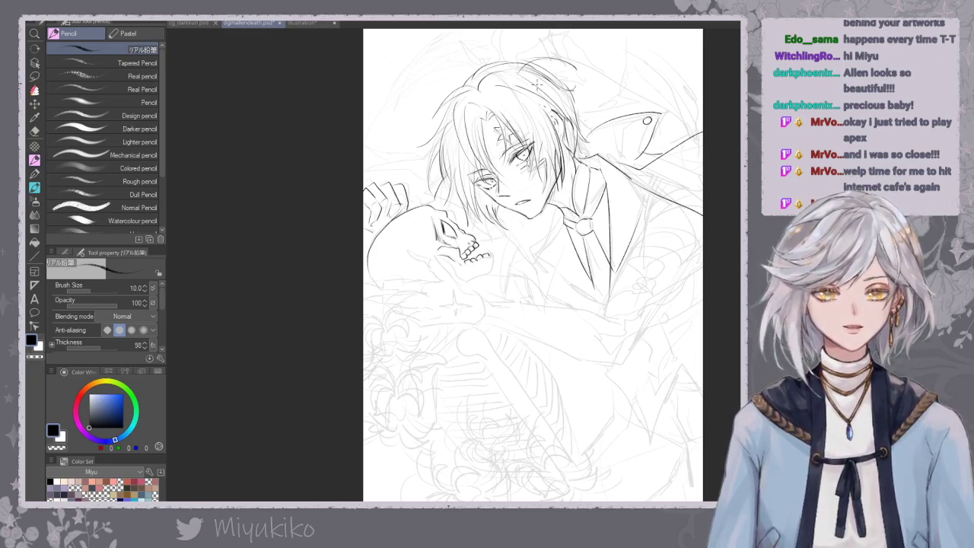
# Hide the rough sketch and erase the hair lines along the back of the head with the Kneaded eraser at size 120.
pyautogui.moveTo(533, 190)
pyautogui.mouseDown()
pyautogui.moveTo(488, 222)
pyautogui.moveTo(454, 268)
pyautogui.mouseUp()
pyautogui.click(34, 130)
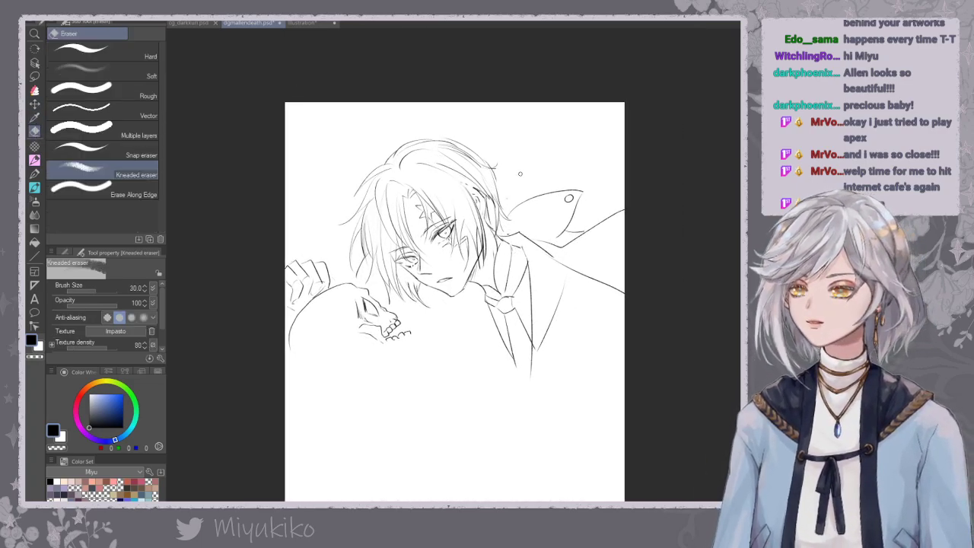
pyautogui.moveTo(450, 143)
pyautogui.mouseDown()
pyautogui.moveTo(503, 166)
pyautogui.moveTo(433, 138)
pyautogui.moveTo(503, 179)
pyautogui.moveTo(484, 169)
pyautogui.moveTo(503, 196)
pyautogui.moveTo(494, 180)
pyautogui.moveTo(456, 172)
pyautogui.moveTo(489, 190)
pyautogui.mouseUp()
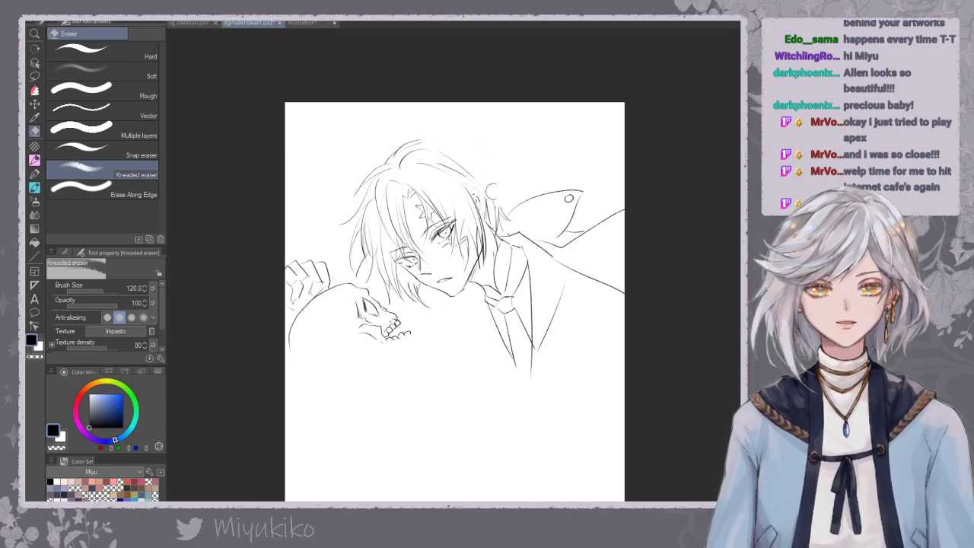
# Redraw the back of the hair in pencil, sweeping from the crown into pointed tips above the ear.
pyautogui.click(35, 160)
pyautogui.moveTo(418, 139)
pyautogui.mouseDown()
pyautogui.moveTo(502, 150)
pyautogui.moveTo(442, 140)
pyautogui.moveTo(492, 160)
pyautogui.mouseUp()
pyautogui.hotkey('ctrl', 'z')
pyautogui.hotkey('ctrl', 'z')
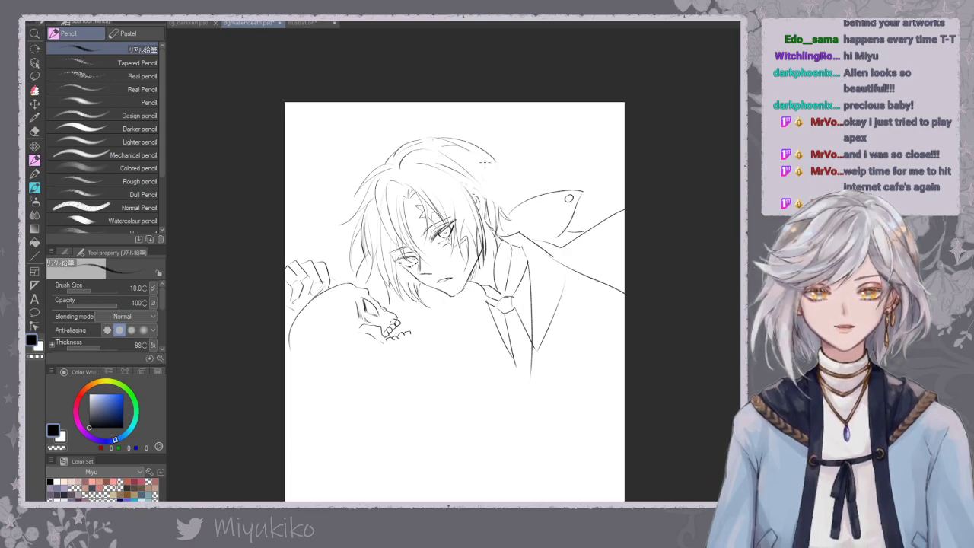
pyautogui.hotkey('ctrl', 'z')
pyautogui.moveTo(441, 139)
pyautogui.mouseDown()
pyautogui.moveTo(513, 184)
pyautogui.moveTo(489, 180)
pyautogui.mouseUp()
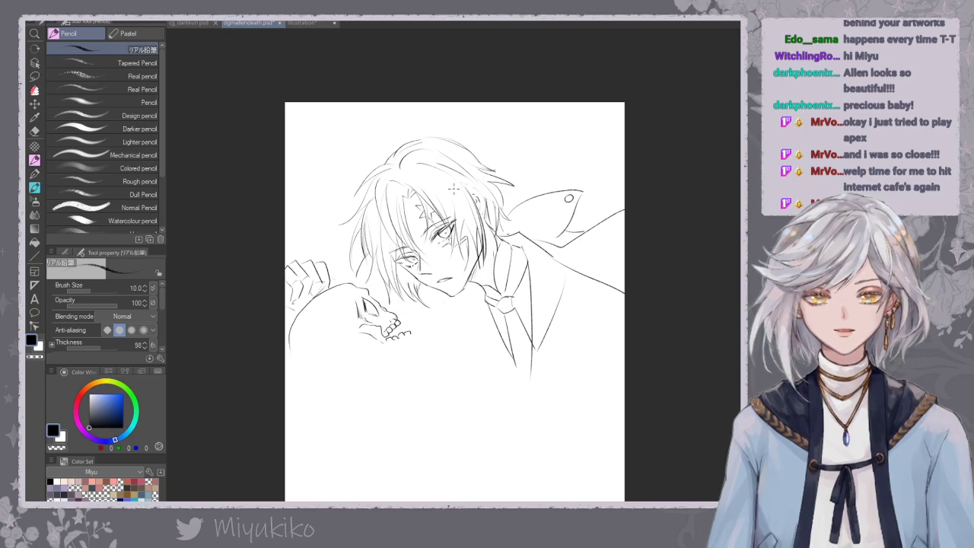
# Erase the hair strands beside the lower cheek with the Kneaded eraser and try out a longer pencil strand there.
pyautogui.press('e')
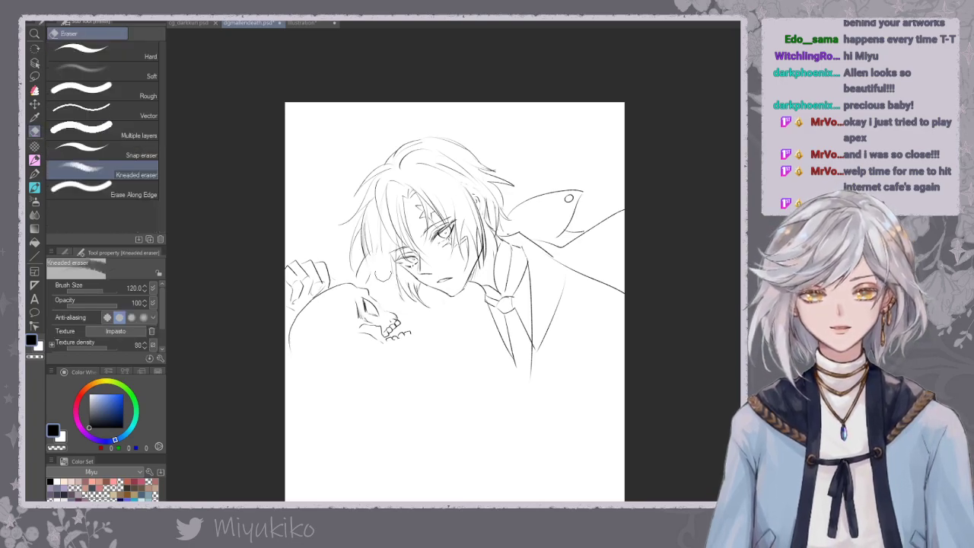
pyautogui.moveTo(408, 303); pyautogui.dragTo(416, 291)
pyautogui.click(35, 161)
pyautogui.moveTo(379, 261)
pyautogui.mouseDown()
pyautogui.moveTo(404, 308)
pyautogui.moveTo(427, 304)
pyautogui.mouseUp()
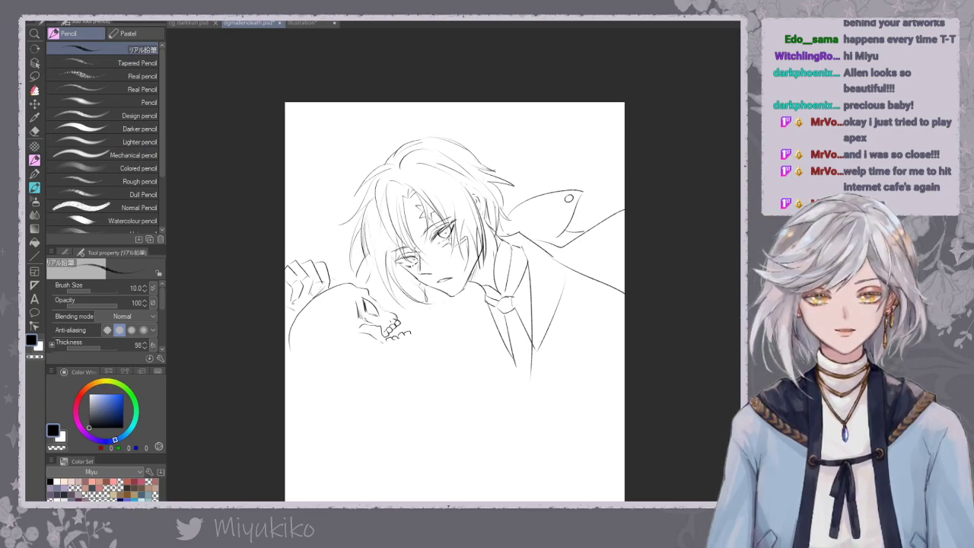
pyautogui.hotkey('ctrl', 'z')
pyautogui.hotkey('ctrl', 'z')
# Try to add short pointed strands to the hair tips at the back of the head.
pyautogui.moveTo(497, 185); pyautogui.dragTo(519, 192)
pyautogui.moveTo(515, 188); pyautogui.dragTo(504, 201)
pyautogui.hotkey('ctrl', 'z')
pyautogui.hotkey('ctrl', 'z')
pyautogui.hotkey('ctrl', 'z')
# Line new curved hair strands beside the lower cheek, ending in points just above the skull.
pyautogui.moveTo(385, 255)
pyautogui.mouseDown()
pyautogui.moveTo(416, 306)
pyautogui.moveTo(411, 294)
pyautogui.mouseUp()
pyautogui.hotkey('ctrl', 'z')
pyautogui.hotkey('ctrl', 'z')
pyautogui.moveTo(369, 258)
pyautogui.mouseDown()
pyautogui.moveTo(401, 304)
pyautogui.moveTo(398, 257)
pyautogui.moveTo(398, 275)
pyautogui.moveTo(431, 303)
pyautogui.mouseUp()
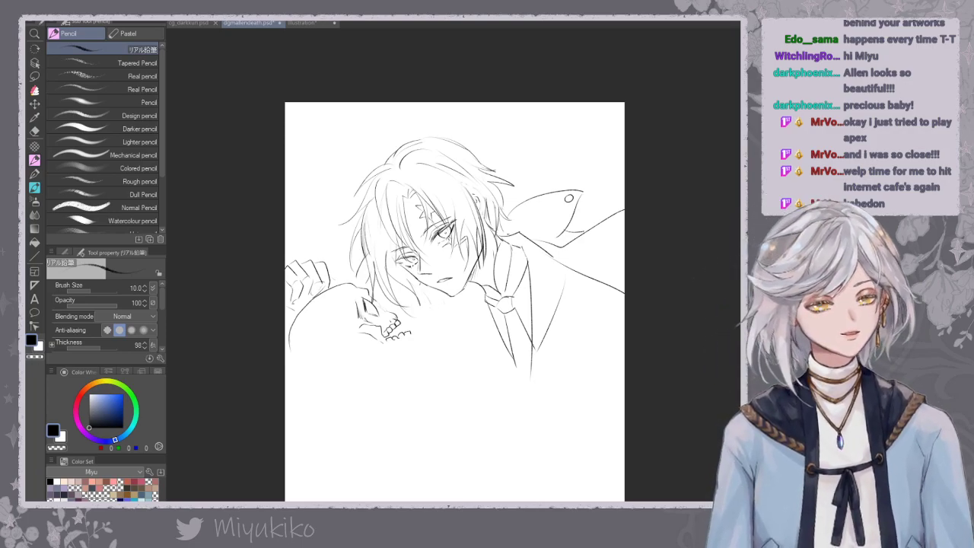
# Undo the pointed hair tips at the back of the head, stepping back and forth to compare the earlier strokes.
pyautogui.hotkey('ctrl', '-')
pyautogui.hotkey('ctrl', '-')
pyautogui.hotkey('ctrl', 'z')
pyautogui.hotkey('ctrl', 'z')
pyautogui.hotkey('ctrl', 'z')
pyautogui.hotkey('ctrl', 'z')
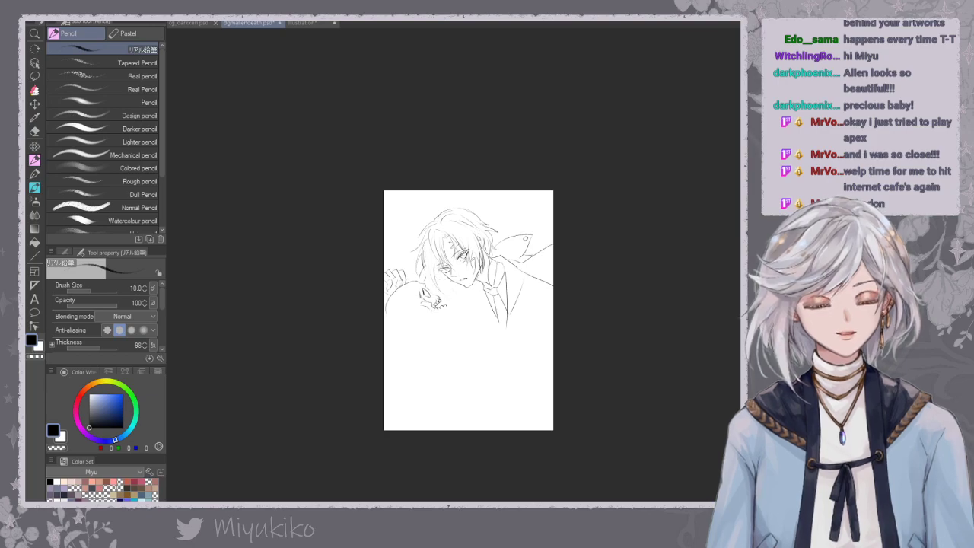
pyautogui.hotkey('ctrl', '+')
pyautogui.hotkey('ctrl', '+')
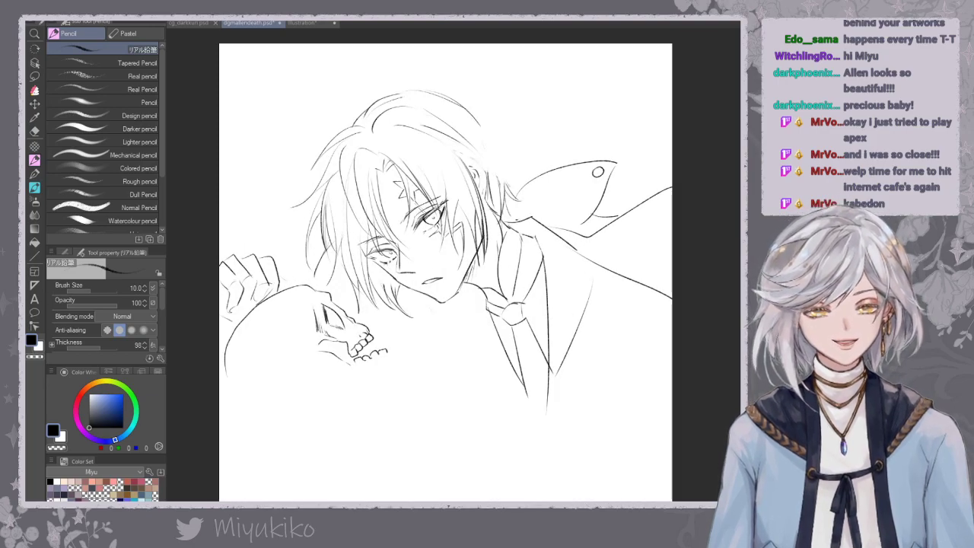
pyautogui.hotkey('ctrl', 'y')
pyautogui.hotkey('ctrl', 'y')
pyautogui.hotkey('ctrl', 'y')
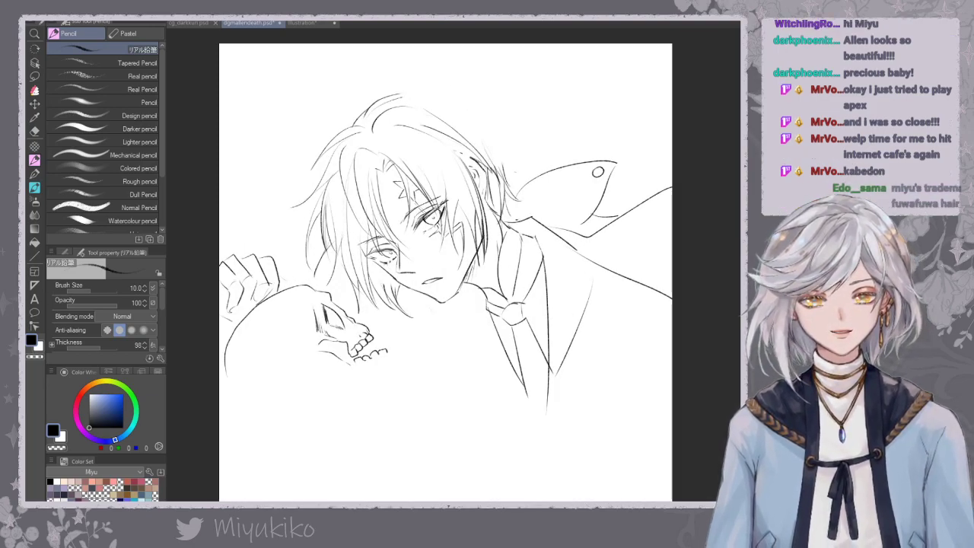
# Erase the upper back hair outline with the Kneaded eraser and redraw it in pencil, curving from the crown into pointed tips.
pyautogui.click(34, 131)
pyautogui.press('[')
pyautogui.press('[')
pyautogui.press('[')
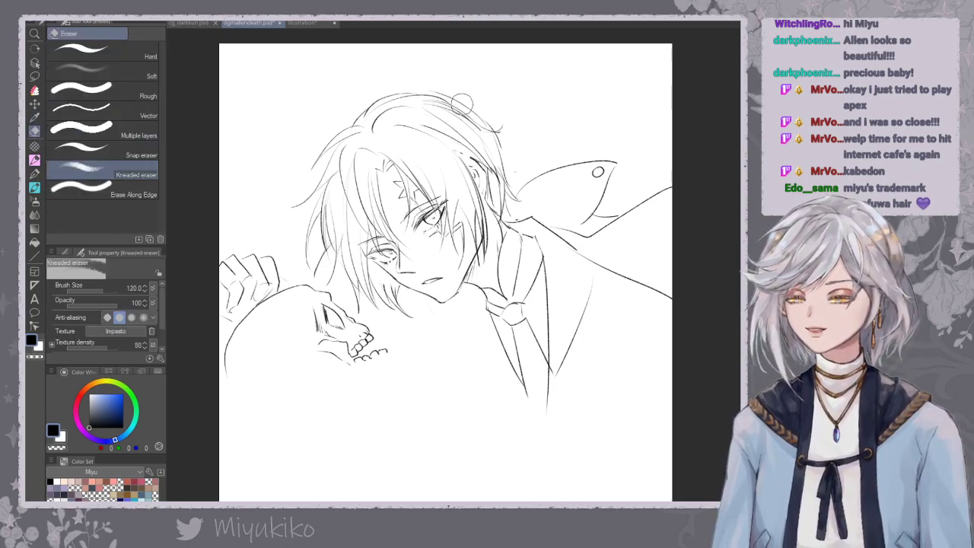
pyautogui.moveTo(435, 113)
pyautogui.mouseDown()
pyautogui.moveTo(487, 142)
pyautogui.moveTo(491, 125)
pyautogui.mouseUp()
pyautogui.click(34, 160)
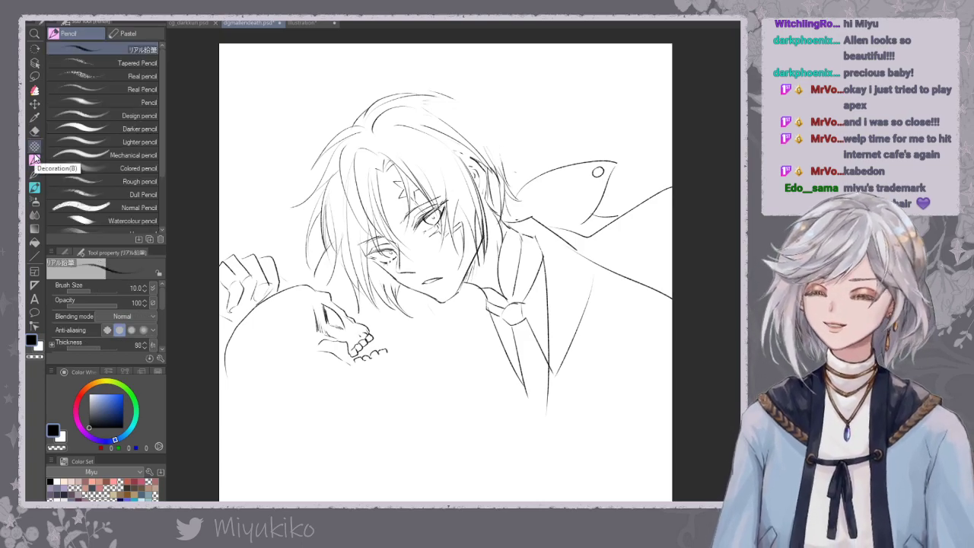
pyautogui.moveTo(462, 105)
pyautogui.mouseDown()
pyautogui.moveTo(512, 151)
pyautogui.moveTo(502, 168)
pyautogui.moveTo(523, 168)
pyautogui.mouseUp()
pyautogui.hotkey('ctrl', 'z')
pyautogui.hotkey('ctrl', 'z')
pyautogui.hotkey('ctrl', 'z')
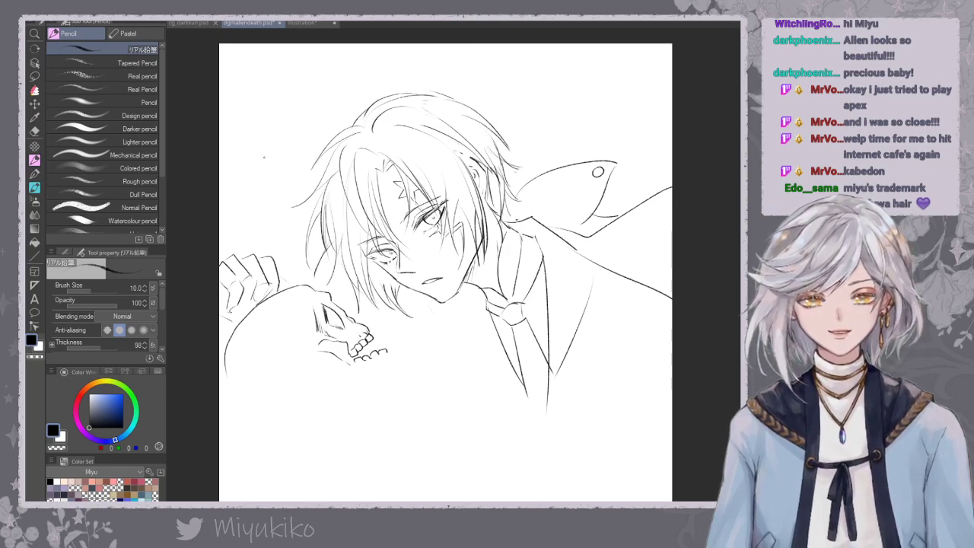
# Erase the hair ends beside the lower cheek and redraw them in pencil as shorter pointed strands under the jaw.
pyautogui.click(35, 130)
pyautogui.moveTo(386, 279); pyautogui.dragTo(411, 315)
pyautogui.click(35, 160)
pyautogui.moveTo(375, 274)
pyautogui.mouseDown()
pyautogui.moveTo(397, 314)
pyautogui.moveTo(420, 305)
pyautogui.mouseUp()
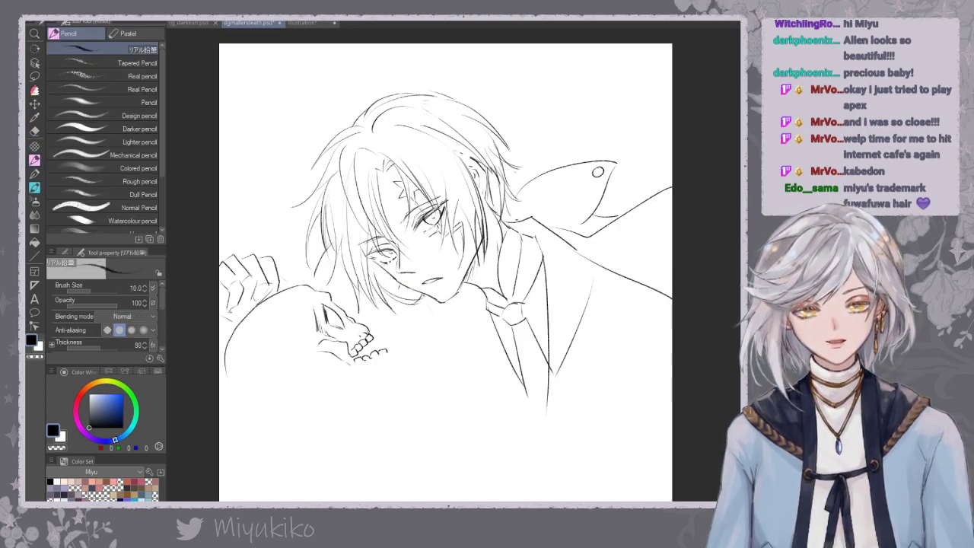
pyautogui.hotkey('ctrl', 'z')
pyautogui.hotkey('ctrl', 'z')
pyautogui.moveTo(384, 294)
pyautogui.mouseDown()
pyautogui.moveTo(423, 304)
pyautogui.moveTo(407, 303)
pyautogui.mouseUp()
pyautogui.hotkey('ctrl', 'z')
pyautogui.hotkey('ctrl', 'z')
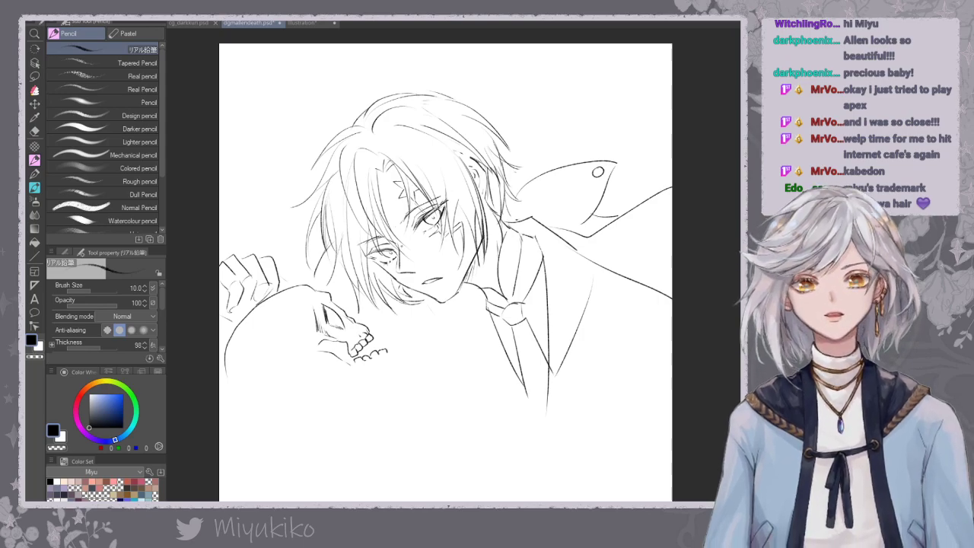
# Switch to the Illustration canvas and sketch a front-facing head outline with a pointed chin below the existing face sketch.
pyautogui.hotkey('ctrl', '-')
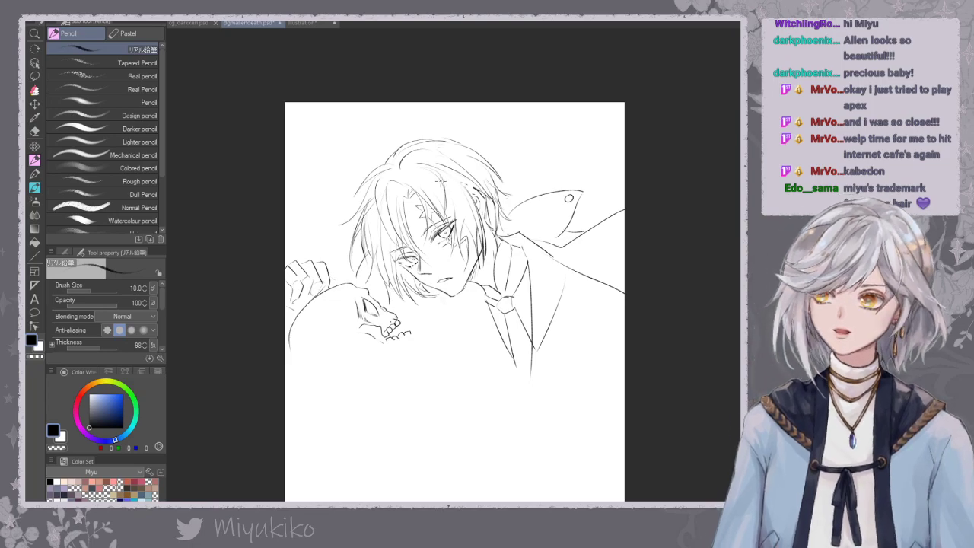
pyautogui.click(306, 25)
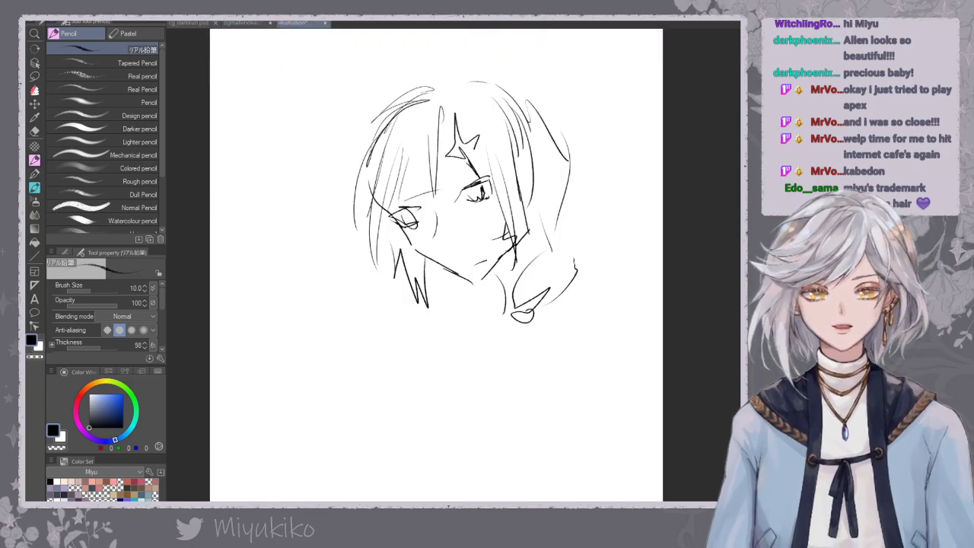
pyautogui.moveTo(599, 386); pyautogui.dragTo(604, 300)
pyautogui.moveTo(389, 316)
pyautogui.mouseDown()
pyautogui.moveTo(397, 355)
pyautogui.moveTo(424, 373)
pyautogui.moveTo(451, 361)
pyautogui.mouseUp()
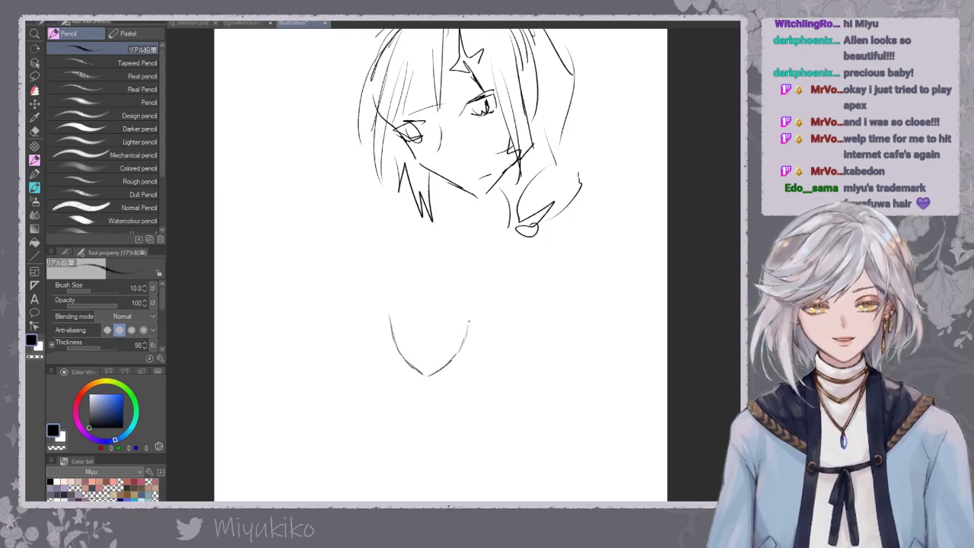
pyautogui.hotkey('ctrl', '+')
pyautogui.moveTo(480, 295); pyautogui.dragTo(485, 257)
pyautogui.moveTo(354, 278)
pyautogui.mouseDown()
pyautogui.moveTo(403, 225)
pyautogui.moveTo(458, 243)
pyautogui.moveTo(476, 270)
pyautogui.mouseUp()
pyautogui.moveTo(364, 304); pyautogui.dragTo(393, 297)
pyautogui.hotkey('ctrl', 'z')
pyautogui.hotkey('ctrl', 'z')
pyautogui.hotkey('ctrl', 'z')
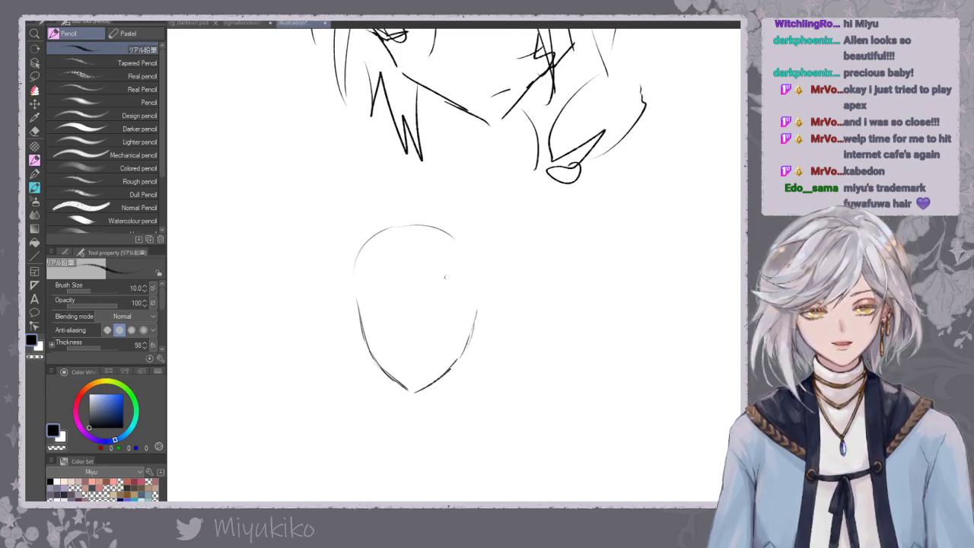
# Sketch the parted fringe strands falling between the eyes of the new head, along with its first eye.
pyautogui.moveTo(444, 271); pyautogui.dragTo(414, 315)
pyautogui.moveTo(415, 273); pyautogui.dragTo(407, 338)
pyautogui.moveTo(422, 298); pyautogui.dragTo(407, 341)
pyautogui.moveTo(410, 262)
pyautogui.mouseDown()
pyautogui.moveTo(373, 307)
pyautogui.moveTo(397, 316)
pyautogui.mouseUp()
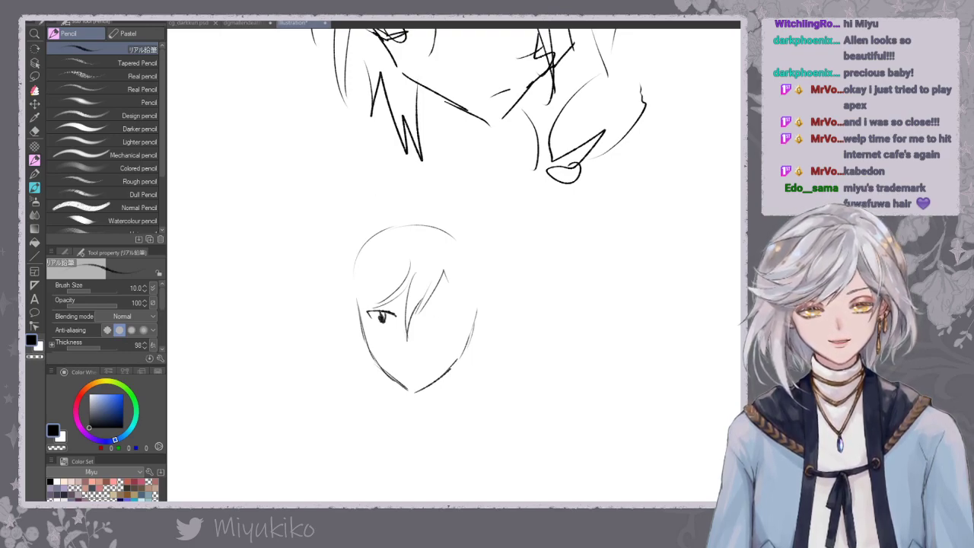
# Sketch the second eye, nose, mouth and neck, and tidy the upper end of the fringe strand with the eraser.
pyautogui.moveTo(434, 315); pyautogui.dragTo(456, 317)
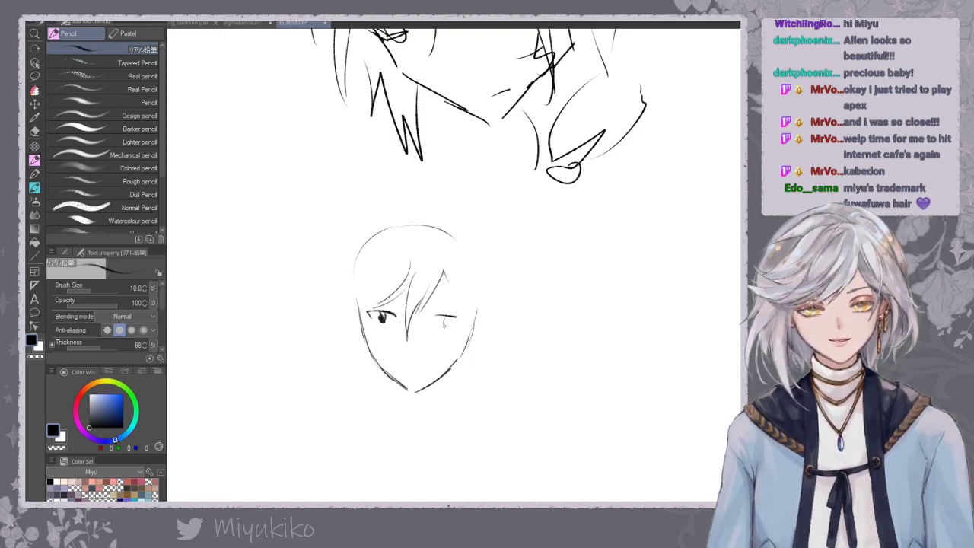
pyautogui.moveTo(400, 364)
pyautogui.mouseDown()
pyautogui.moveTo(417, 363)
pyautogui.moveTo(392, 408)
pyautogui.mouseUp()
pyautogui.moveTo(449, 376); pyautogui.dragTo(451, 408)
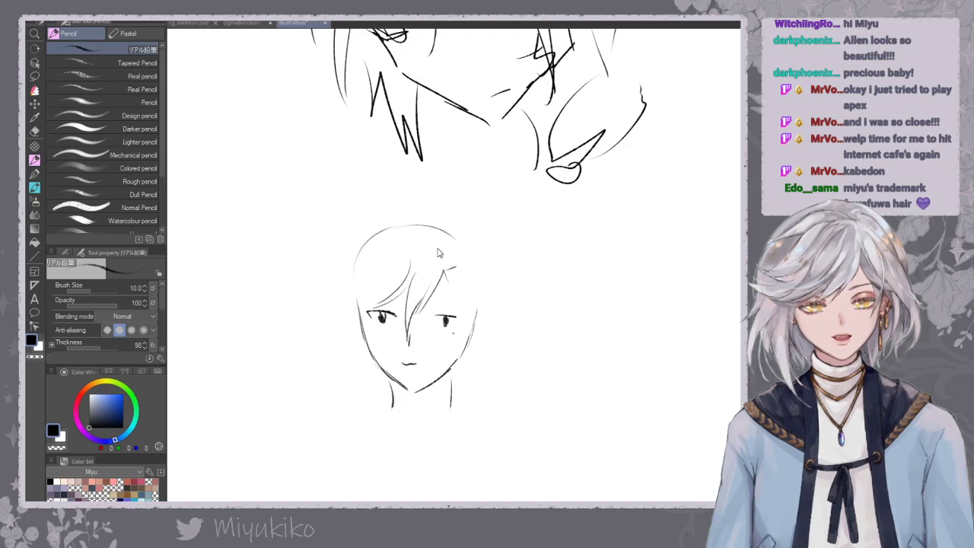
pyautogui.press('e')
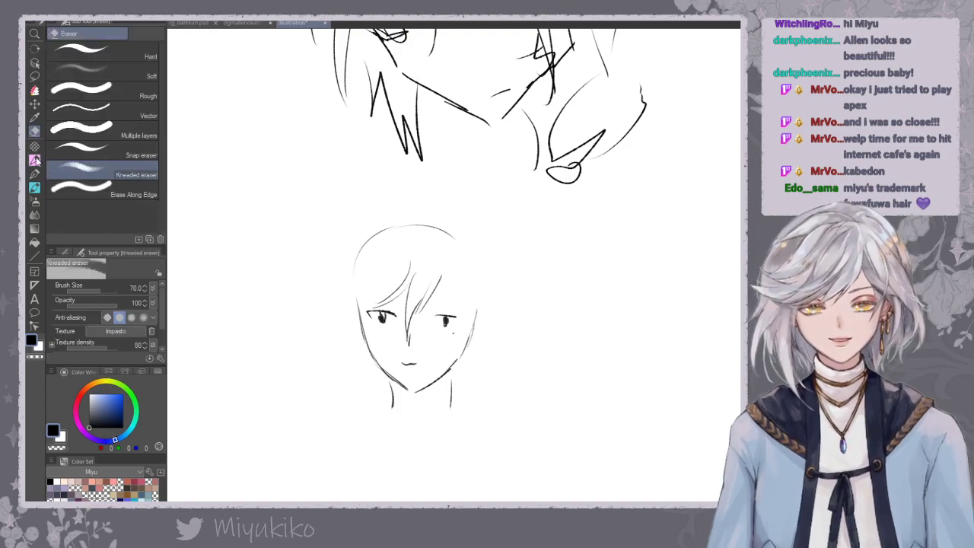
pyautogui.click(34, 159)
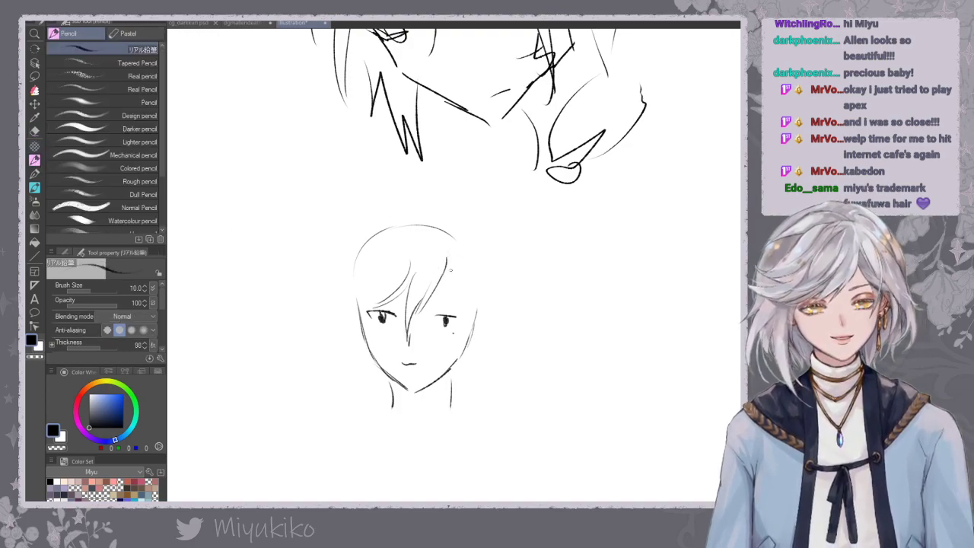
# Try out pencil strokes for the hair pulled back over the temple of the new head.
pyautogui.moveTo(453, 261)
pyautogui.mouseDown()
pyautogui.moveTo(479, 300)
pyautogui.moveTo(477, 324)
pyautogui.moveTo(491, 334)
pyautogui.mouseUp()
pyautogui.moveTo(486, 294); pyautogui.dragTo(462, 269)
pyautogui.moveTo(480, 275)
pyautogui.mouseDown()
pyautogui.moveTo(447, 252)
pyautogui.moveTo(476, 266)
pyautogui.moveTo(471, 289)
pyautogui.mouseUp()
pyautogui.hotkey('ctrl', 'z')
pyautogui.hotkey('ctrl', 'z')
pyautogui.hotkey('ctrl', 'z')
pyautogui.hotkey('ctrl', 'z')
pyautogui.hotkey('ctrl', 'z')
pyautogui.moveTo(457, 249)
pyautogui.mouseDown()
pyautogui.moveTo(471, 288)
pyautogui.moveTo(460, 242)
pyautogui.moveTo(489, 294)
pyautogui.moveTo(480, 325)
pyautogui.mouseUp()
pyautogui.hotkey('ctrl', 'z')
pyautogui.hotkey('ctrl', 'z')
pyautogui.hotkey('ctrl', 'z')
pyautogui.hotkey('ctrl', 'z')
pyautogui.hotkey('ctrl', 'z')
# Sketch the swept-back braided side hair and the ear on the new head.
pyautogui.moveTo(487, 283); pyautogui.dragTo(463, 337)
pyautogui.moveTo(488, 288); pyautogui.dragTo(465, 338)
pyautogui.moveTo(460, 243)
pyautogui.mouseDown()
pyautogui.moveTo(489, 297)
pyautogui.moveTo(436, 231)
pyautogui.moveTo(407, 264)
pyautogui.moveTo(483, 288)
pyautogui.moveTo(472, 296)
pyautogui.mouseUp()
pyautogui.hotkey('ctrl', 'z')
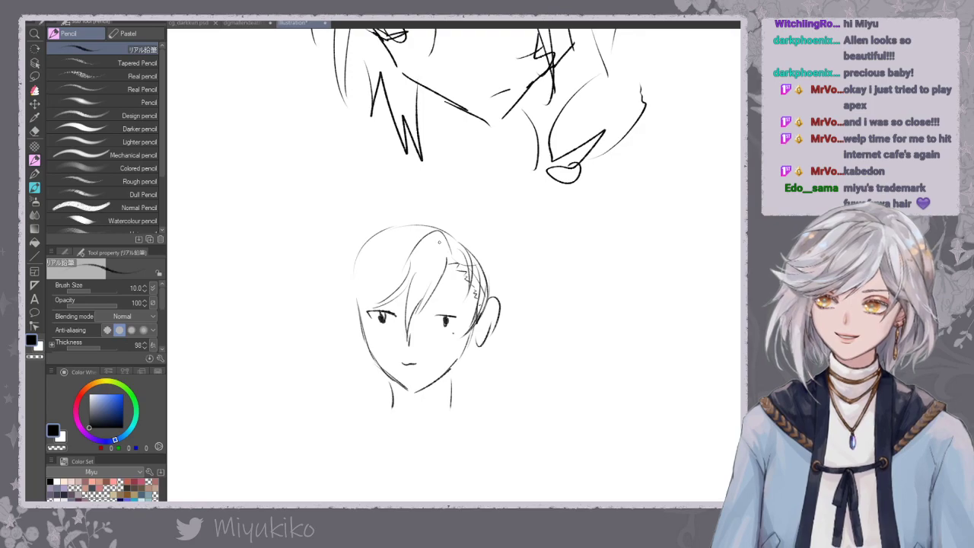
# Sketch long loose strands on the unbraided side of the face, falling past the cheek and flaring outward.
pyautogui.moveTo(367, 274); pyautogui.dragTo(347, 369)
pyautogui.moveTo(385, 297); pyautogui.dragTo(370, 364)
pyautogui.moveTo(367, 320); pyautogui.dragTo(365, 362)
pyautogui.moveTo(349, 305)
pyautogui.mouseDown()
pyautogui.moveTo(339, 351)
pyautogui.moveTo(348, 402)
pyautogui.mouseUp()
pyautogui.hotkey('ctrl', 'z')
pyautogui.moveTo(349, 305); pyautogui.dragTo(322, 369)
pyautogui.moveTo(346, 337); pyautogui.dragTo(368, 428)
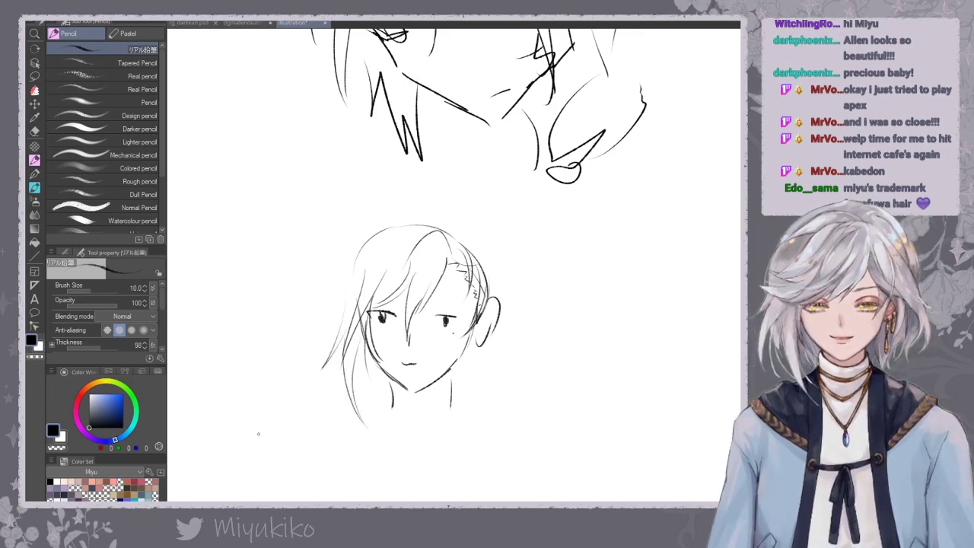
# Switch to File Explorer and open the 2021 folder inside Sketchbook on the Desktop.
pyautogui.click(229, 23)
pyautogui.hotkey('alt', 'Tab')
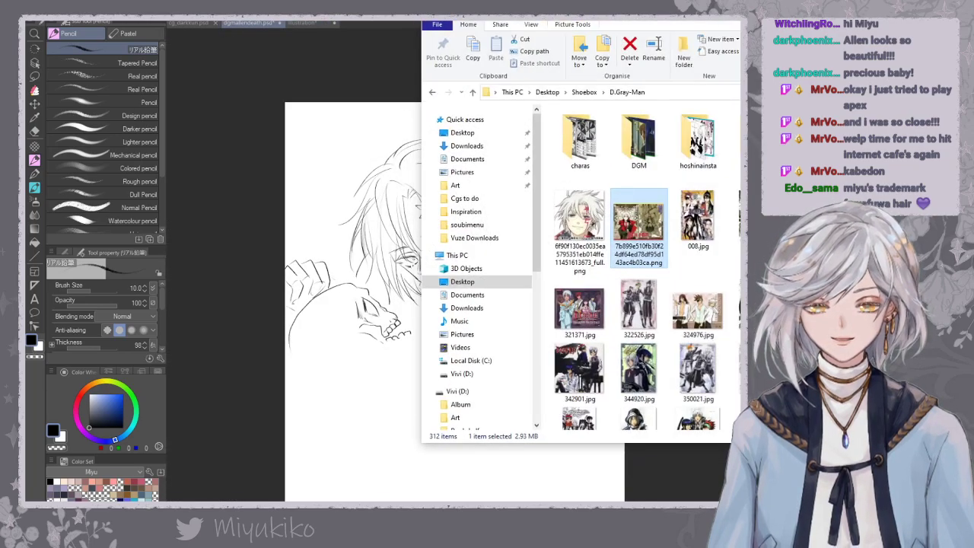
pyautogui.click(480, 136)
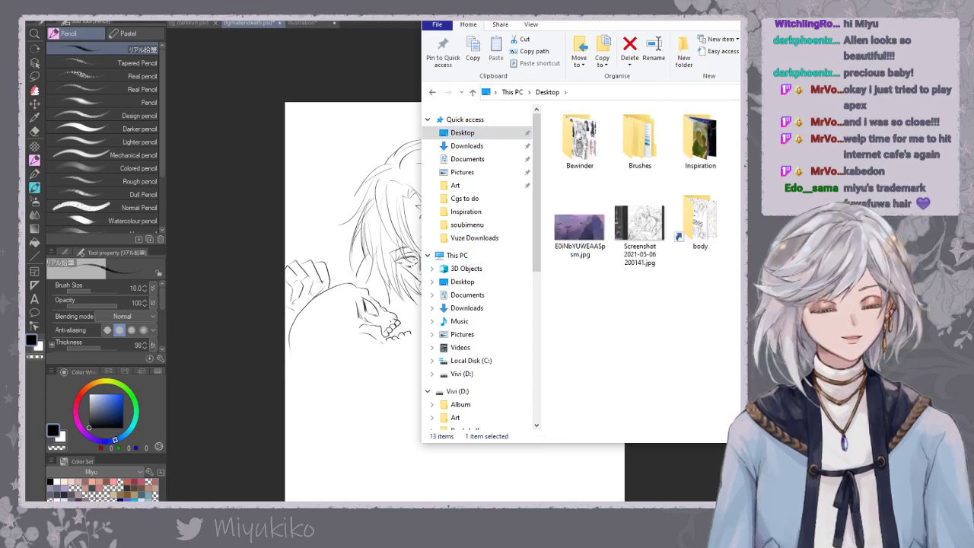
pyautogui.doubleClick(761, 139)
pyautogui.doubleClick(702, 283)
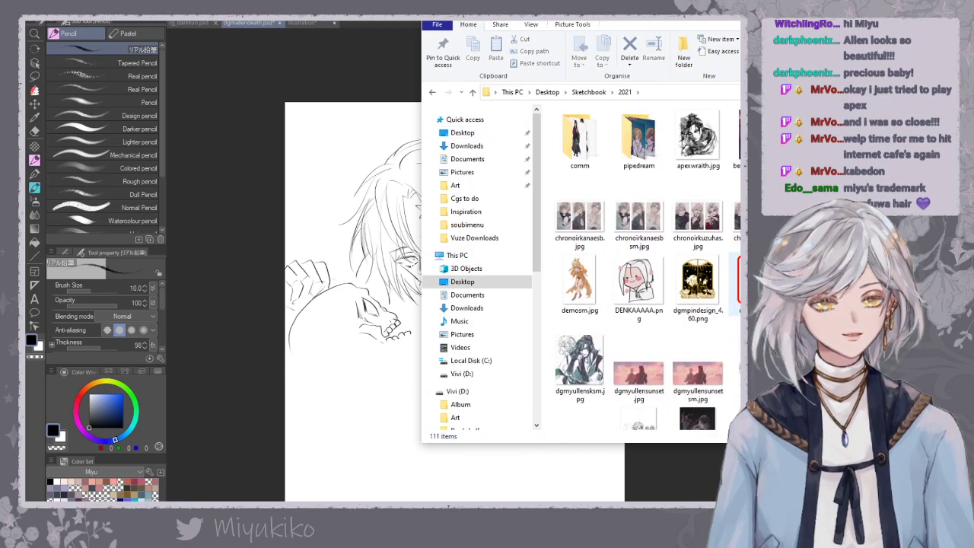
# Find kanakanaangelsksm.jpg in the 2021 folder and open it in Clip Studio Paint.
pyautogui.scroll(-3, 640, 267)
pyautogui.scroll(3, 639, 268)
pyautogui.moveTo(647, 10)
pyautogui.mouseDown()
pyautogui.moveTo(579, 24)
pyautogui.moveTo(659, 44)
pyautogui.mouseUp()
pyautogui.scroll(-10, 601, 281)
pyautogui.scroll(3, 651, 304)
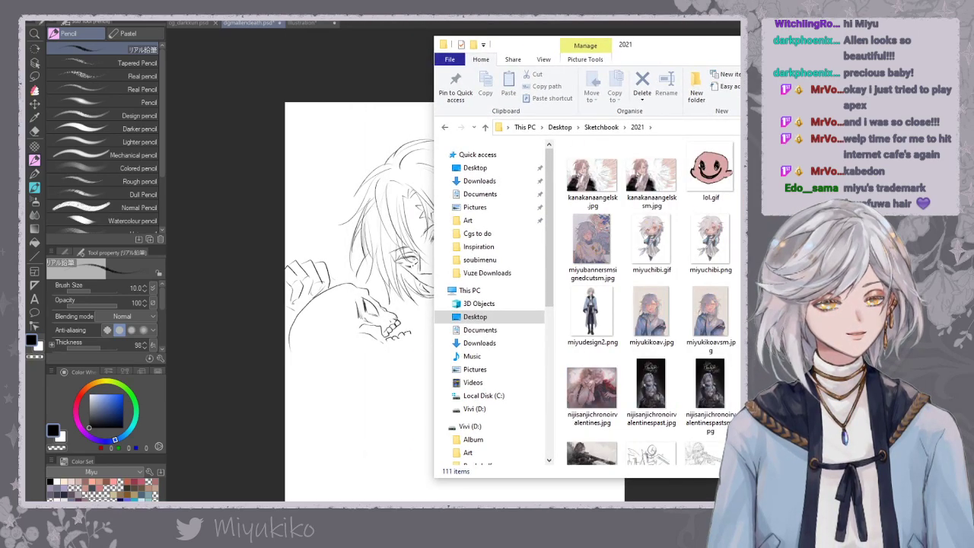
pyautogui.moveTo(650, 175); pyautogui.dragTo(338, 61)
pyautogui.click(337, 57)
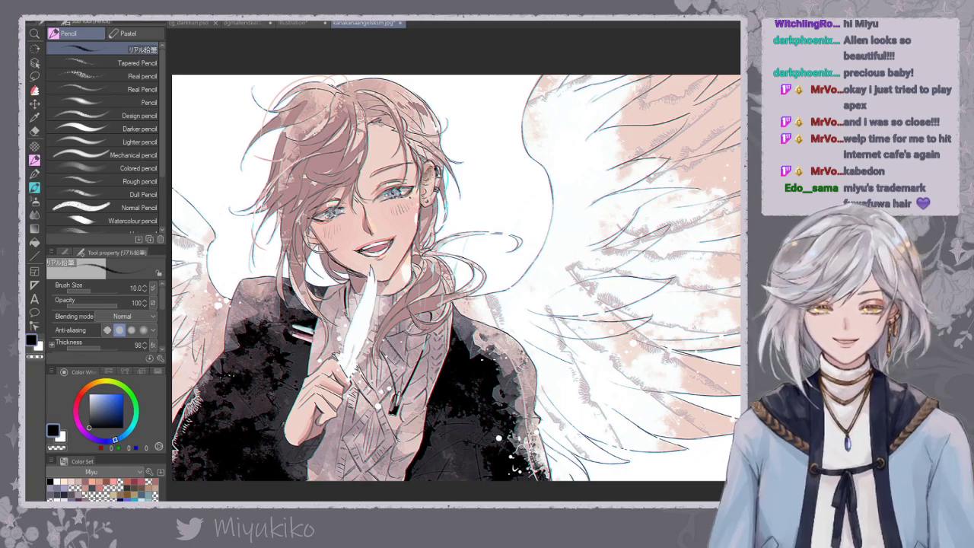
# Trace the reference character's side hair and long strands with temporary strokes, undo them and close the image without saving.
pyautogui.moveTo(417, 163); pyautogui.dragTo(387, 79)
pyautogui.hotkey('ctrl', 'z')
pyautogui.moveTo(310, 229)
pyautogui.mouseDown()
pyautogui.moveTo(324, 300)
pyautogui.moveTo(373, 295)
pyautogui.mouseUp()
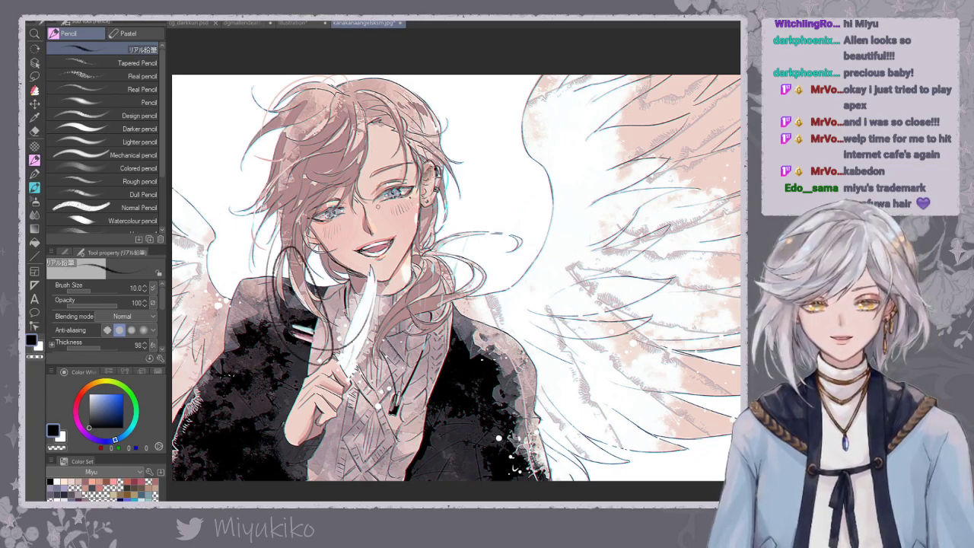
pyautogui.hotkey('ctrl', 'z')
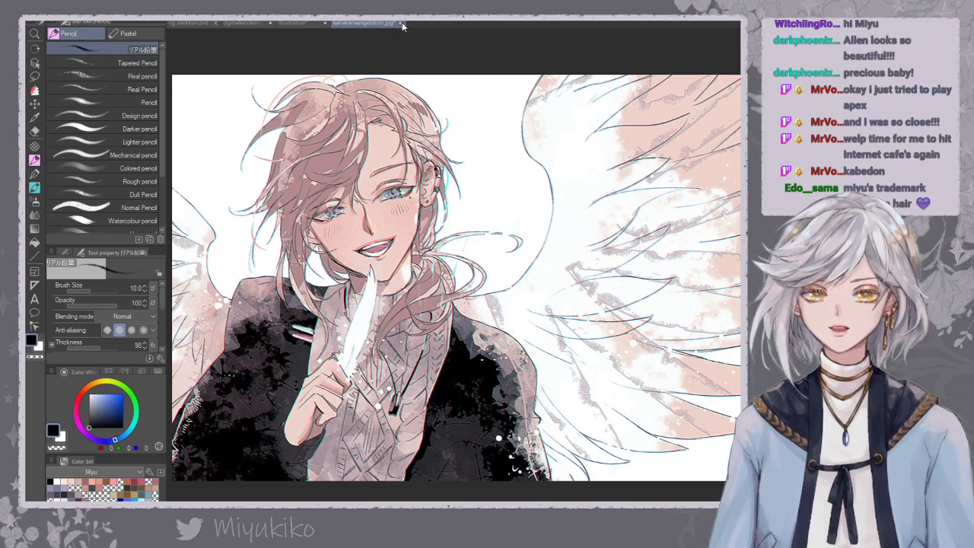
pyautogui.click(400, 26)
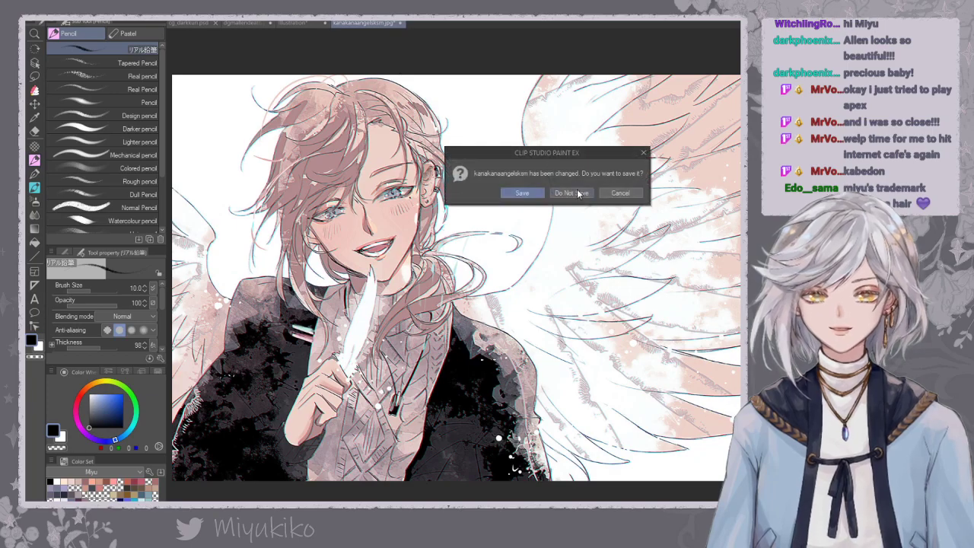
pyautogui.click(572, 194)
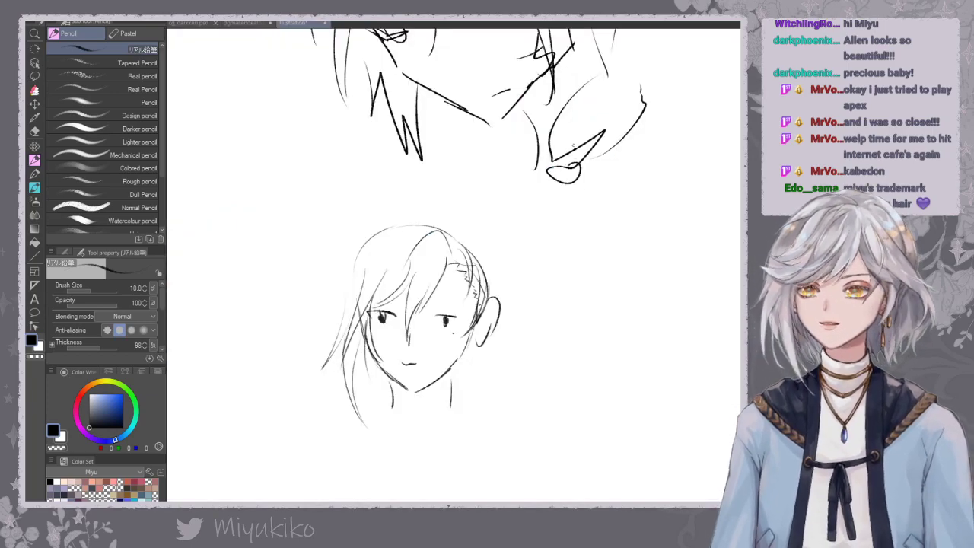
# Return to the dgmallendeath.psd drawing and line the skull's lower jaw beneath the teeth over the visible rough sketch.
pyautogui.click(239, 23)
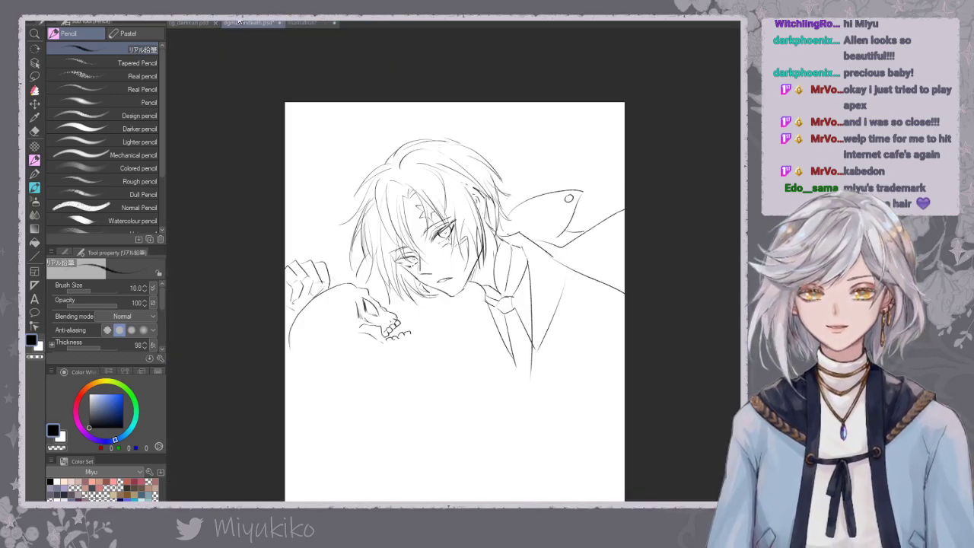
pyautogui.hotkey('ctrl', '+')
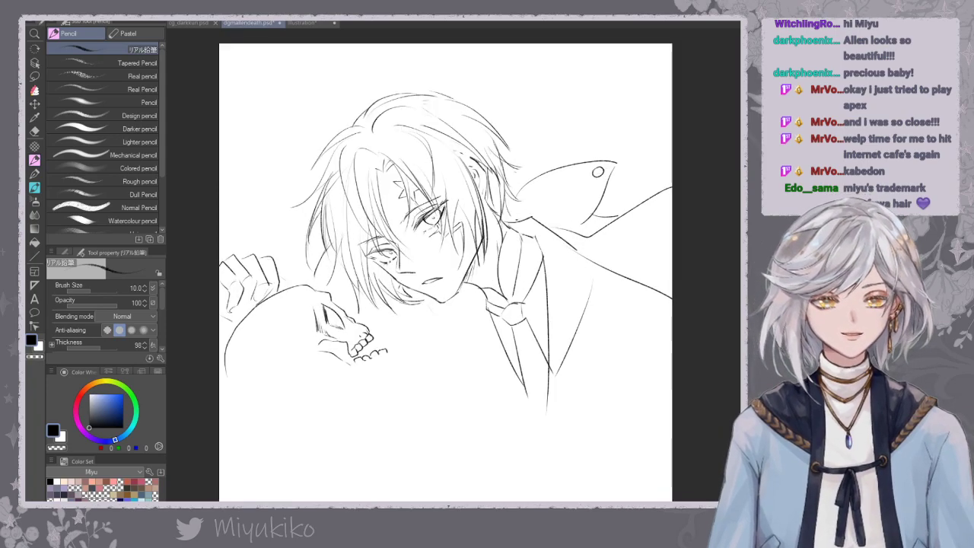
pyautogui.moveTo(328, 363); pyautogui.dragTo(367, 388)
pyautogui.moveTo(523, 288); pyautogui.dragTo(502, 242)
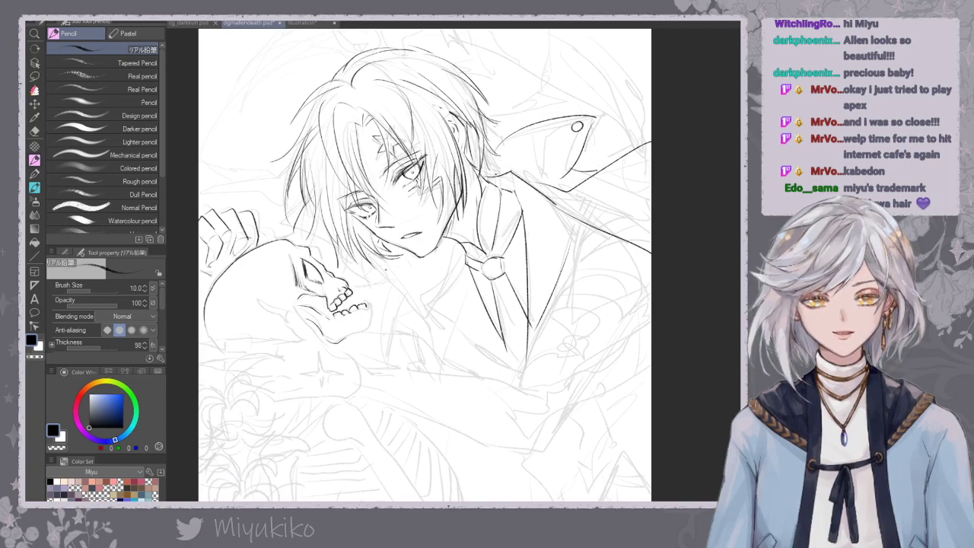
# Line a short hair strand above the skull and try out a curved line running beneath the chin toward the coat.
pyautogui.moveTo(355, 264); pyautogui.dragTo(423, 299)
pyautogui.hotkey('ctrl', 'z')
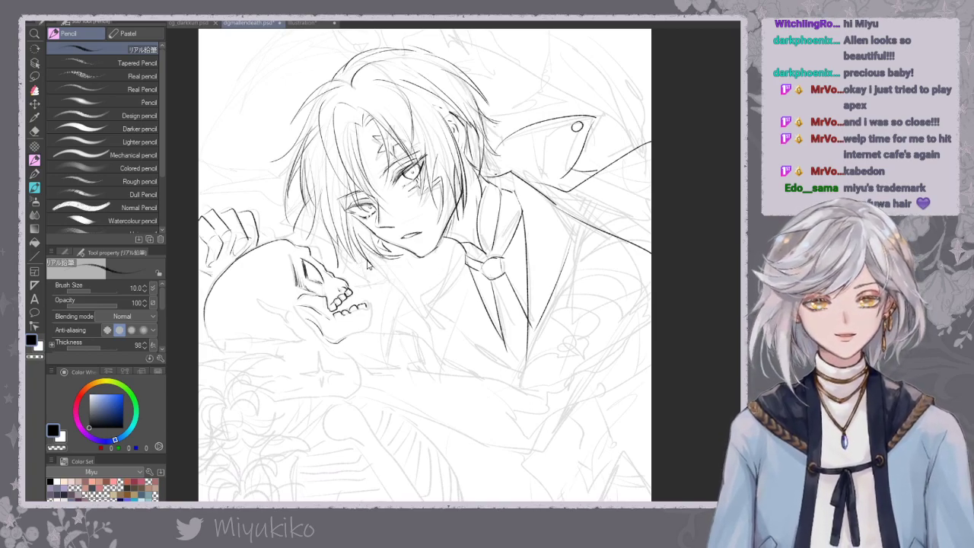
pyautogui.hotkey('ctrl', 'z')
pyautogui.moveTo(325, 223)
pyautogui.mouseDown()
pyautogui.moveTo(298, 240)
pyautogui.moveTo(444, 297)
pyautogui.mouseUp()
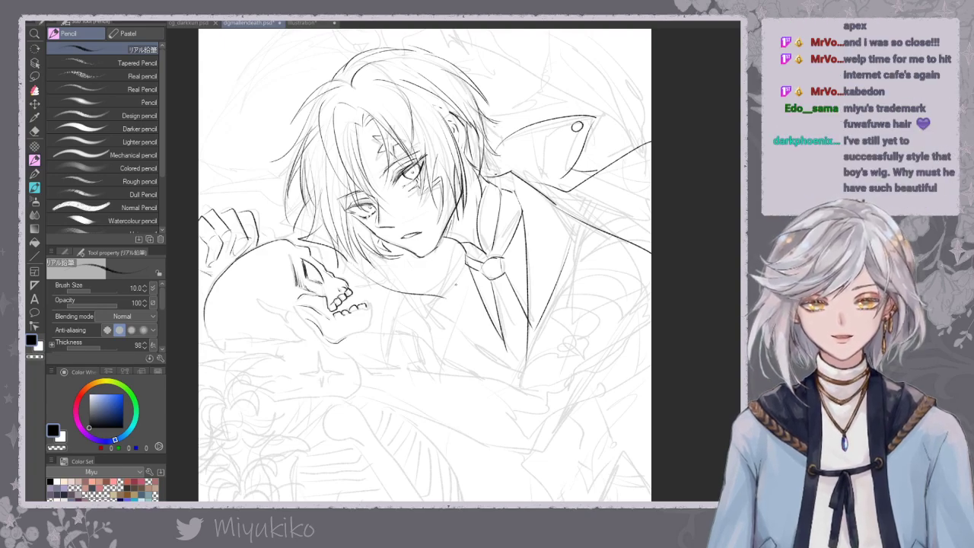
pyautogui.hotkey('ctrl', 'z')
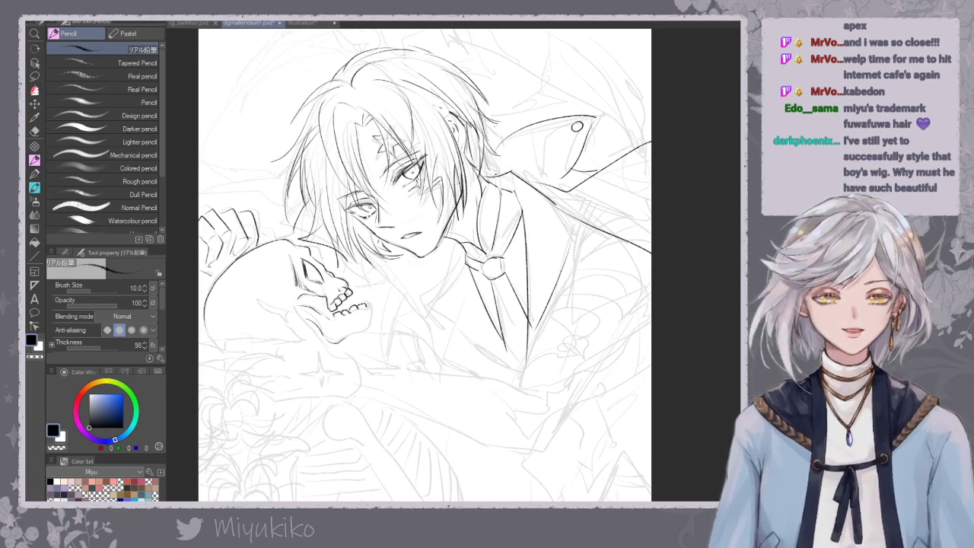
pyautogui.hotkey('ctrl', '-')
pyautogui.moveTo(397, 279); pyautogui.dragTo(437, 293)
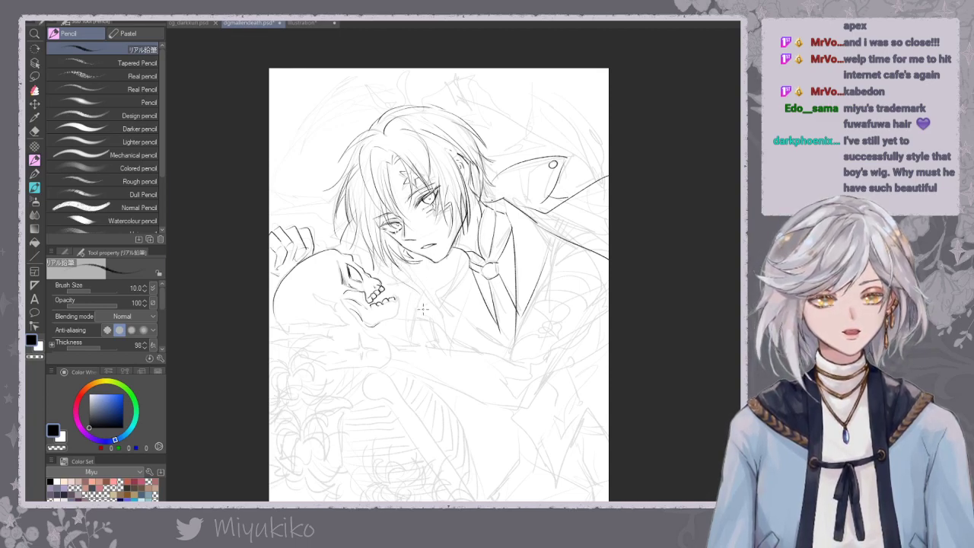
# Rework the coat collar lines behind the neck with the kneaded eraser and pencil, extending them along the shoulder.
pyautogui.moveTo(492, 162); pyautogui.dragTo(539, 220)
pyautogui.hotkey('ctrl', 'z')
pyautogui.moveTo(496, 162)
pyautogui.mouseDown()
pyautogui.moveTo(542, 218)
pyautogui.moveTo(526, 188)
pyautogui.moveTo(495, 177)
pyautogui.moveTo(509, 177)
pyautogui.mouseUp()
pyautogui.hotkey('ctrl', 'z')
pyautogui.press('e')
pyautogui.moveTo(524, 205); pyautogui.dragTo(533, 219)
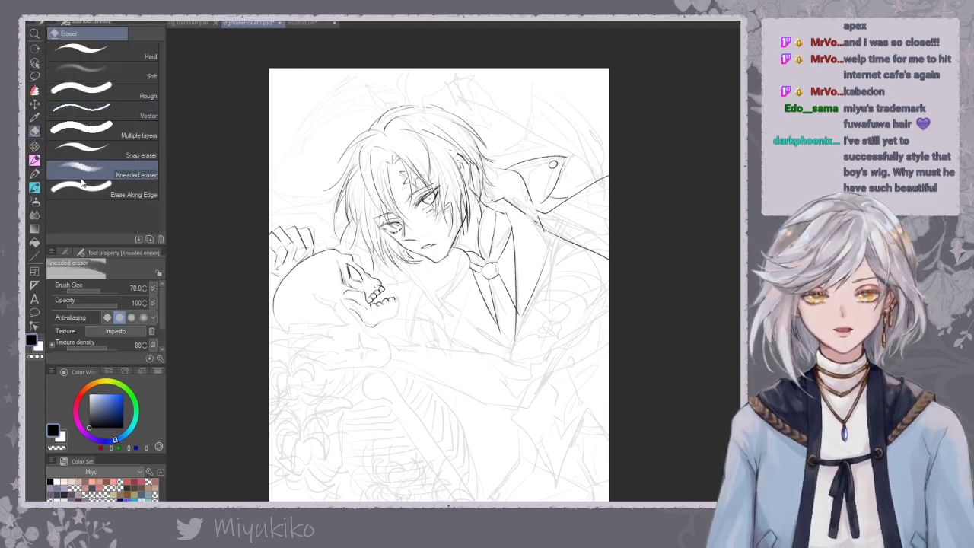
pyautogui.press('p')
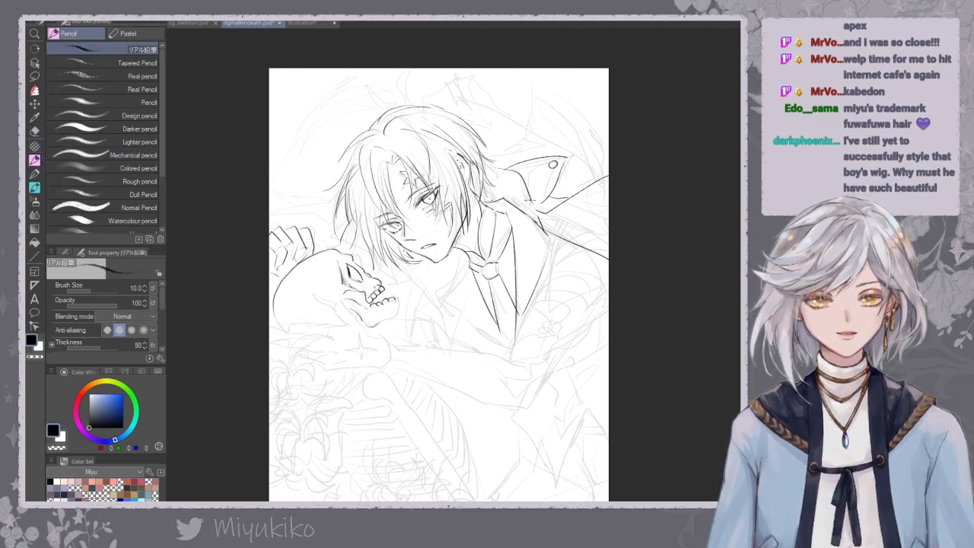
pyautogui.moveTo(552, 229); pyautogui.dragTo(536, 273)
pyautogui.hotkey('ctrl', 'z')
pyautogui.moveTo(531, 196); pyautogui.dragTo(570, 238)
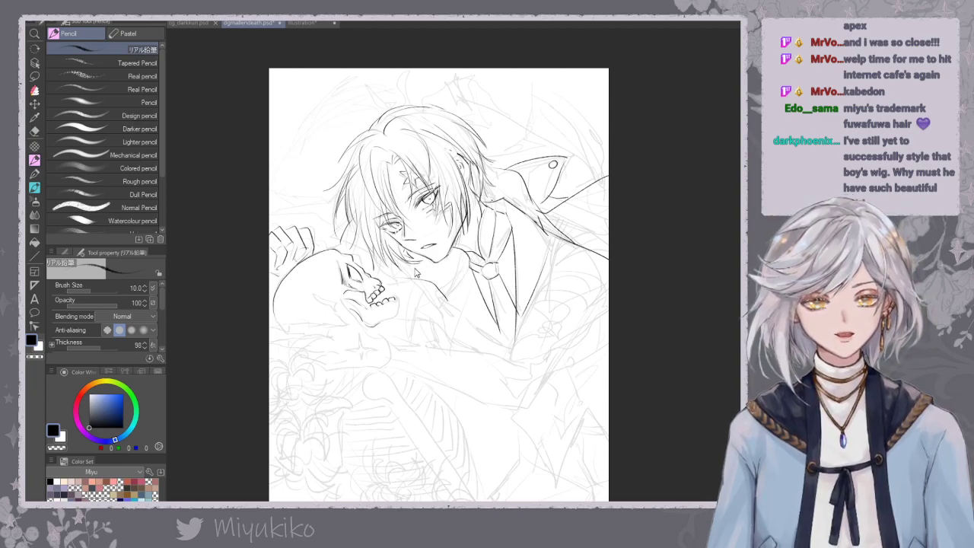
# Line the pointed collar edge beneath the chin and bring it back up toward the tie knot.
pyautogui.moveTo(432, 282); pyautogui.dragTo(443, 308)
pyautogui.hotkey('ctrl', 'z')
pyautogui.moveTo(411, 268)
pyautogui.mouseDown()
pyautogui.moveTo(429, 271)
pyautogui.moveTo(442, 303)
pyautogui.mouseUp()
pyautogui.moveTo(447, 315); pyautogui.dragTo(466, 267)
pyautogui.hotkey('ctrl', 'z')
pyautogui.hotkey('ctrl', 'z')
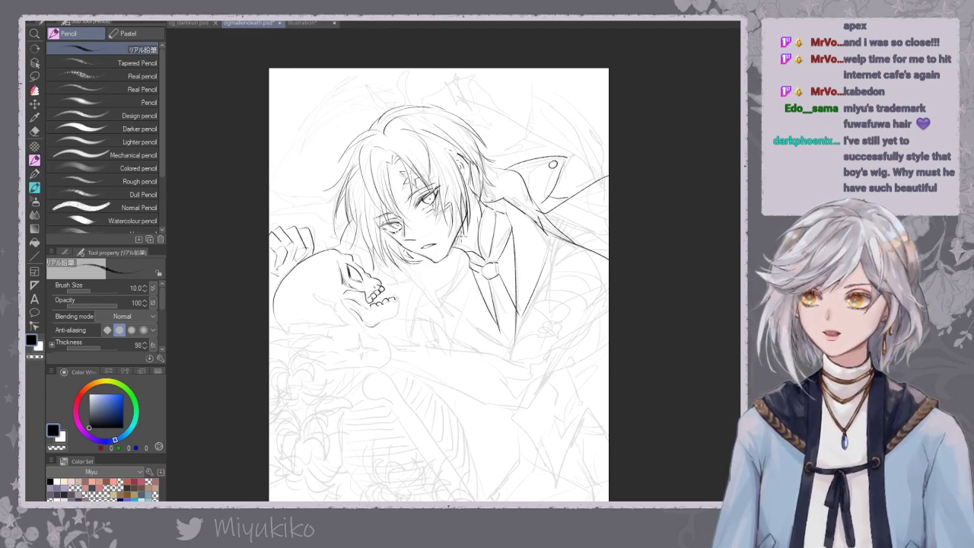
pyautogui.moveTo(418, 270)
pyautogui.mouseDown()
pyautogui.moveTo(447, 312)
pyautogui.moveTo(467, 272)
pyautogui.mouseUp()
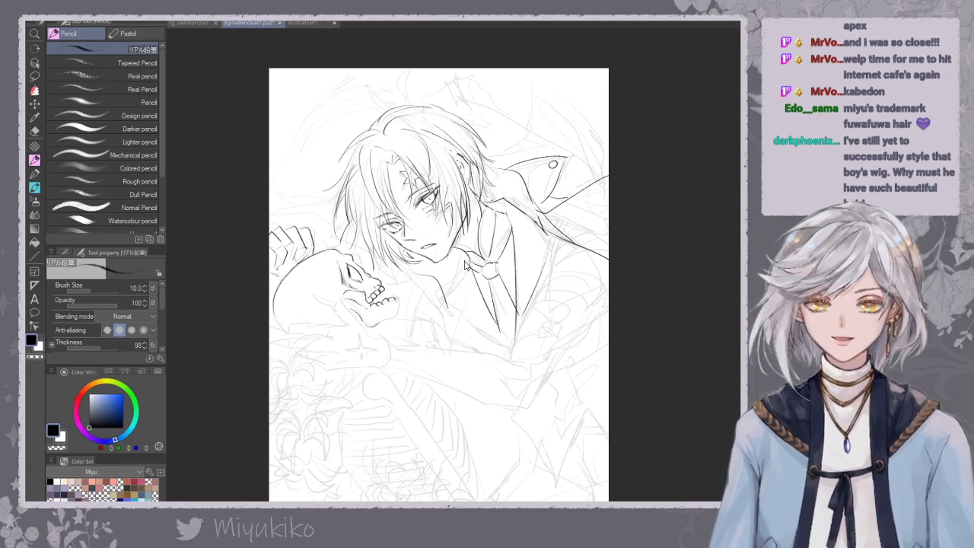
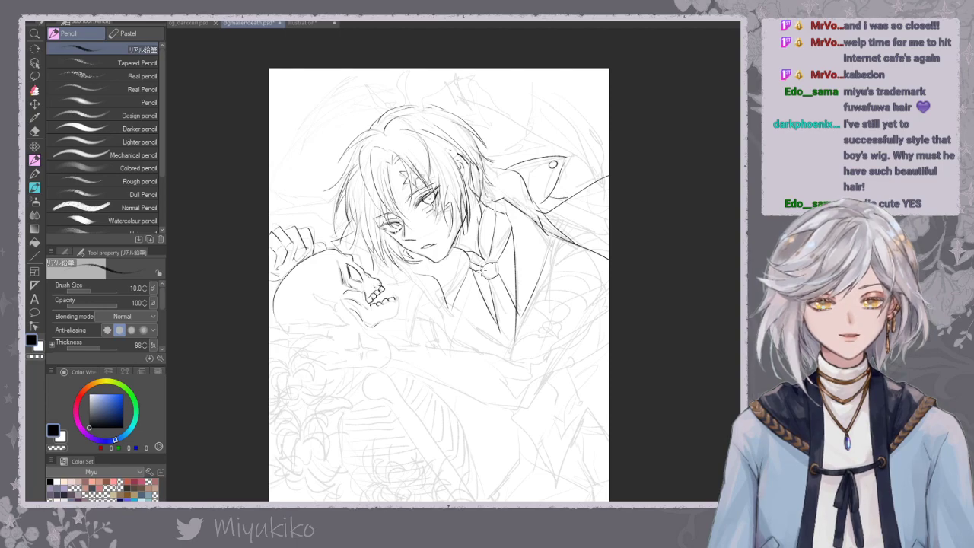
# Erase the tie's hanging tail with the kneaded eraser and redraw it in pencil below the knot.
pyautogui.press('e')
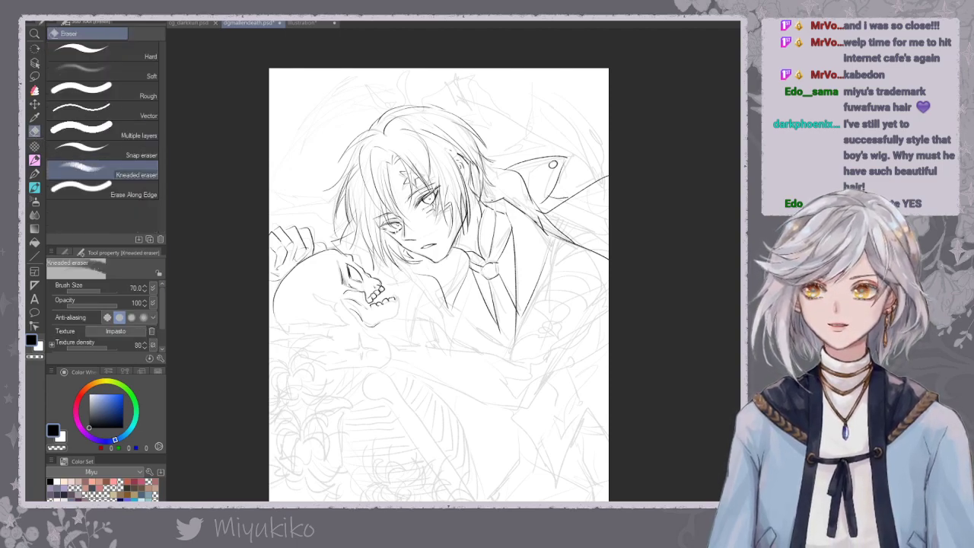
pyautogui.moveTo(499, 330)
pyautogui.mouseDown()
pyautogui.moveTo(484, 290)
pyautogui.moveTo(514, 312)
pyautogui.moveTo(513, 348)
pyautogui.mouseUp()
pyautogui.moveTo(476, 276)
pyautogui.mouseDown()
pyautogui.moveTo(479, 290)
pyautogui.moveTo(472, 273)
pyautogui.mouseUp()
pyautogui.press('p')
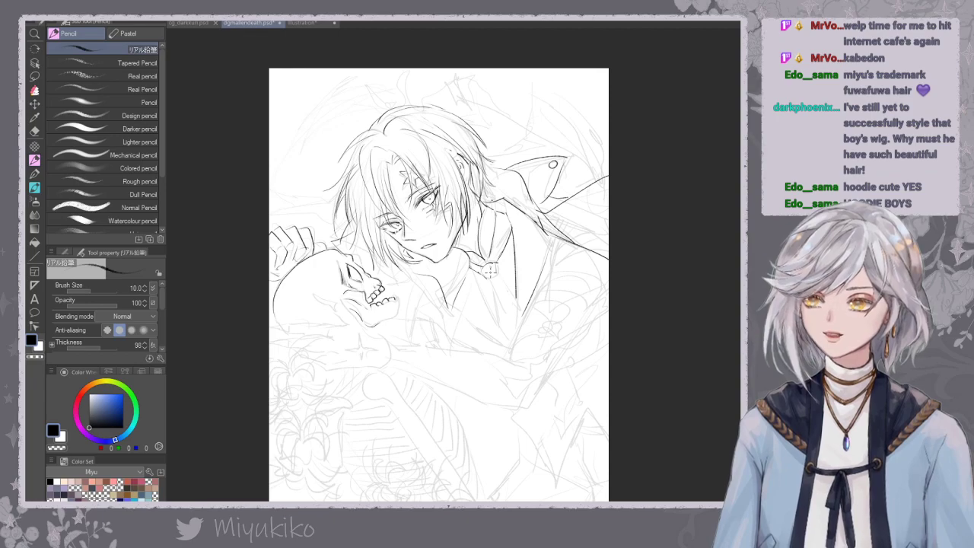
pyautogui.moveTo(497, 264)
pyautogui.mouseDown()
pyautogui.moveTo(484, 277)
pyautogui.moveTo(504, 344)
pyautogui.mouseUp()
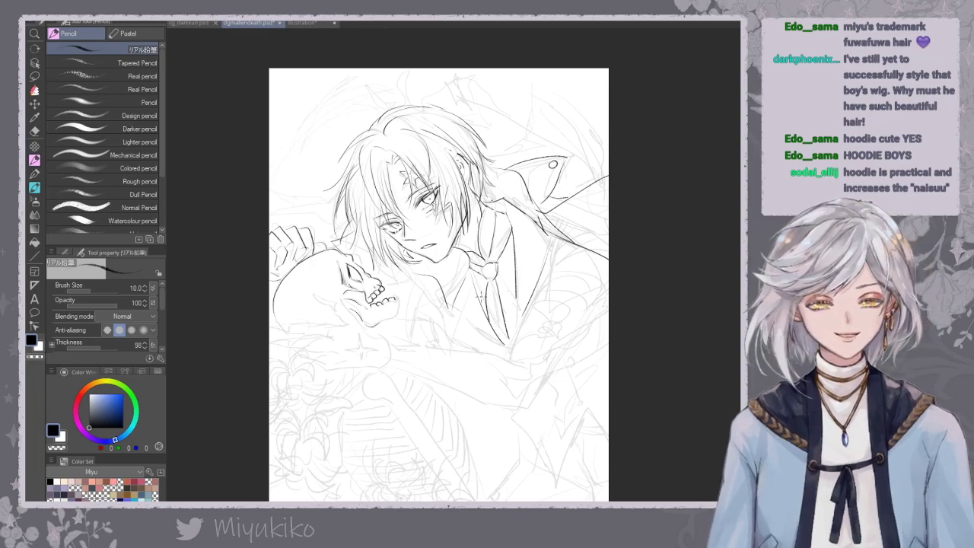
# Line the coat front below the collar point and the angled lapel edge beside the skull's jaw.
pyautogui.moveTo(459, 305); pyautogui.dragTo(451, 352)
pyautogui.hotkey('ctrl', 'z')
pyautogui.moveTo(436, 293); pyautogui.dragTo(396, 337)
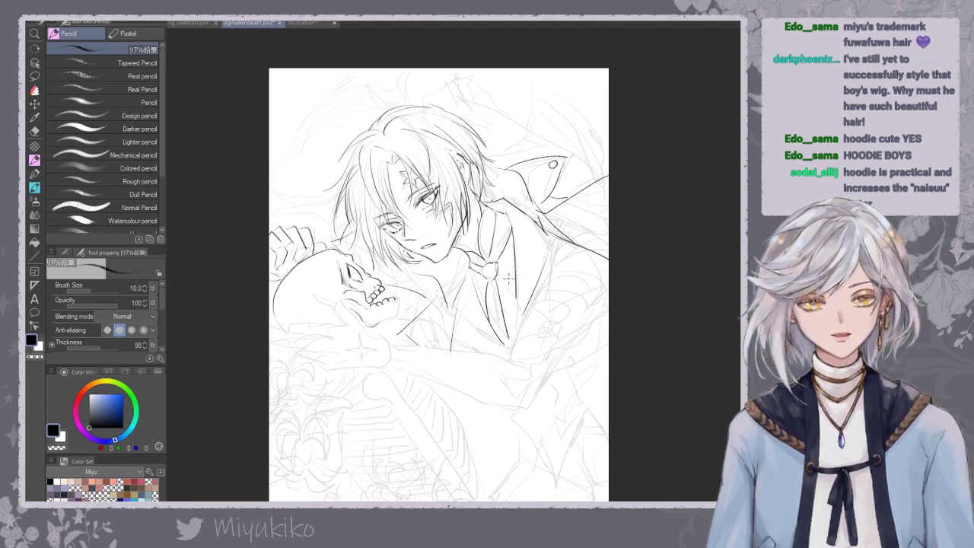
pyautogui.scroll(-1, 518, 323)
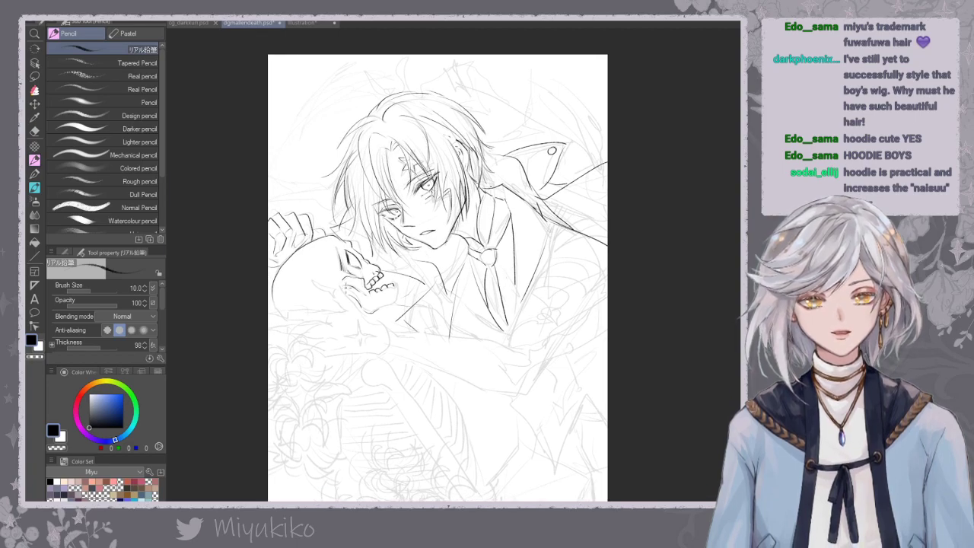
# Line the thumb and upper edge of the hand cradling the skull, retrying strokes over the rough sketch.
pyautogui.moveTo(337, 287)
pyautogui.mouseDown()
pyautogui.moveTo(339, 305)
pyautogui.moveTo(346, 279)
pyautogui.moveTo(356, 305)
pyautogui.mouseUp()
pyautogui.hotkey('ctrl', 'z')
pyautogui.hotkey('ctrl', '+')
pyautogui.moveTo(275, 258); pyautogui.dragTo(290, 253)
pyautogui.hotkey('ctrl', 'z')
pyautogui.hotkey('ctrl', 'z')
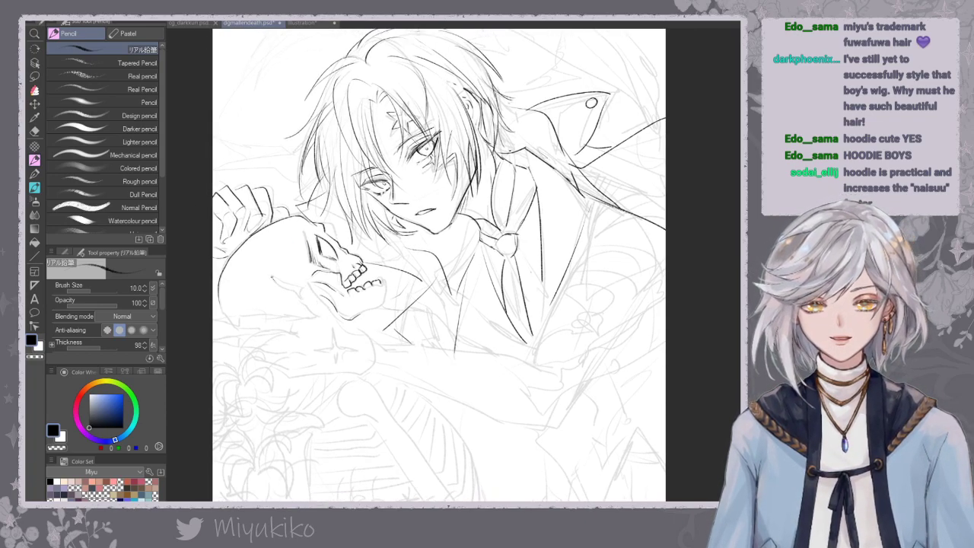
pyautogui.moveTo(269, 269)
pyautogui.mouseDown()
pyautogui.moveTo(283, 288)
pyautogui.moveTo(316, 293)
pyautogui.moveTo(296, 296)
pyautogui.moveTo(313, 313)
pyautogui.moveTo(329, 309)
pyautogui.moveTo(305, 299)
pyautogui.moveTo(342, 318)
pyautogui.moveTo(313, 312)
pyautogui.moveTo(294, 332)
pyautogui.moveTo(272, 316)
pyautogui.moveTo(266, 330)
pyautogui.moveTo(287, 323)
pyautogui.moveTo(278, 345)
pyautogui.mouseUp()
pyautogui.hotkey('ctrl', 'z')
pyautogui.hotkey('ctrl', 'z')
pyautogui.hotkey('ctrl', 'z')
pyautogui.hotkey('ctrl', 'z')
pyautogui.hotkey('ctrl', 'z')
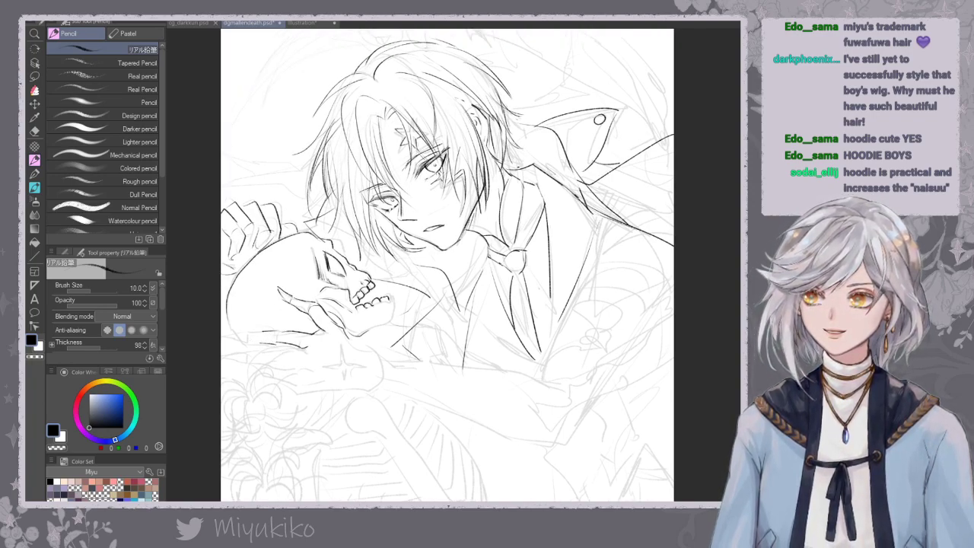
# Line the outstretched fingers and knuckles of the hand beneath the skull.
pyautogui.hotkey('ctrl', 'z')
pyautogui.moveTo(254, 343)
pyautogui.mouseDown()
pyautogui.moveTo(275, 344)
pyautogui.moveTo(248, 334)
pyautogui.moveTo(238, 360)
pyautogui.moveTo(295, 348)
pyautogui.moveTo(314, 358)
pyautogui.moveTo(249, 353)
pyautogui.mouseUp()
pyautogui.hotkey('ctrl', 'z')
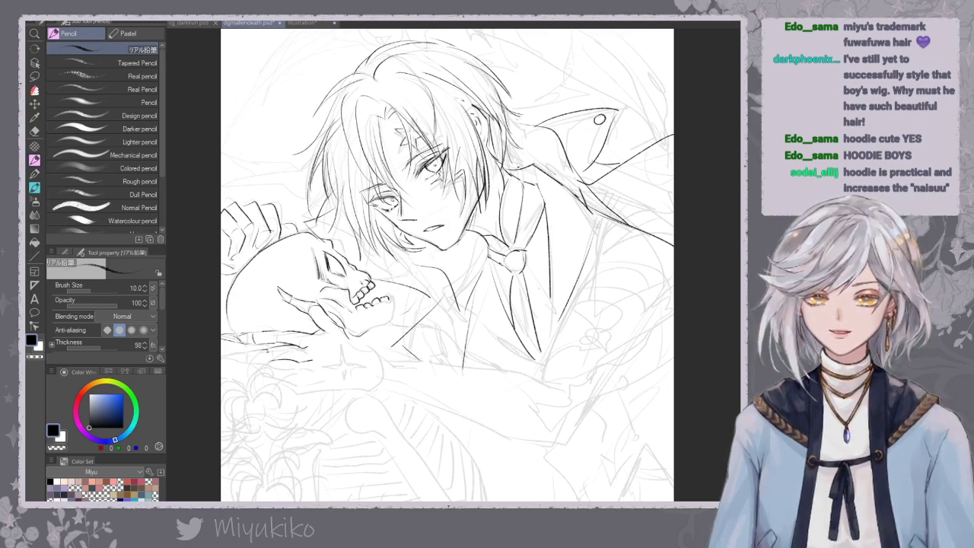
pyautogui.moveTo(253, 352); pyautogui.dragTo(260, 363)
pyautogui.moveTo(252, 362); pyautogui.dragTo(221, 355)
pyautogui.hotkey('ctrl', 'z')
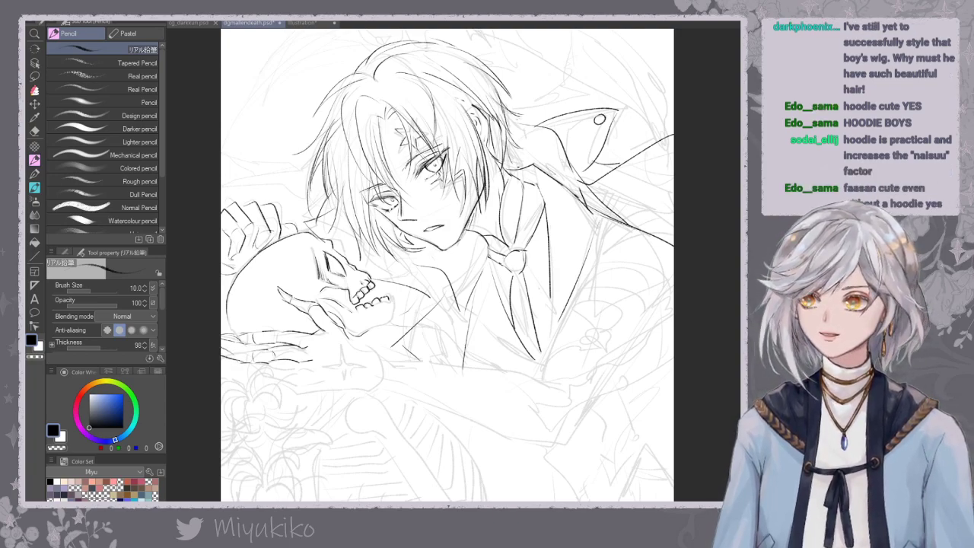
pyautogui.moveTo(259, 329); pyautogui.dragTo(259, 334)
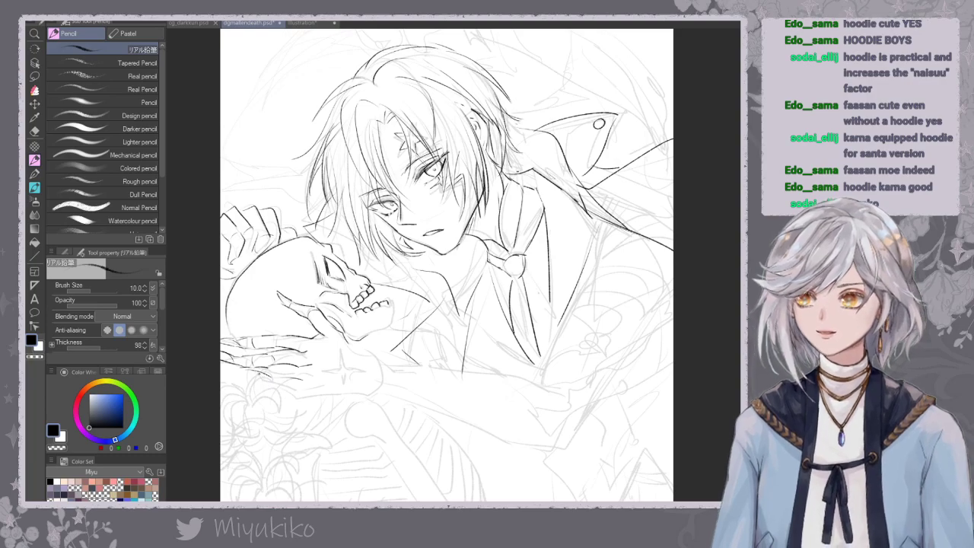
pyautogui.moveTo(280, 362); pyautogui.dragTo(279, 365)
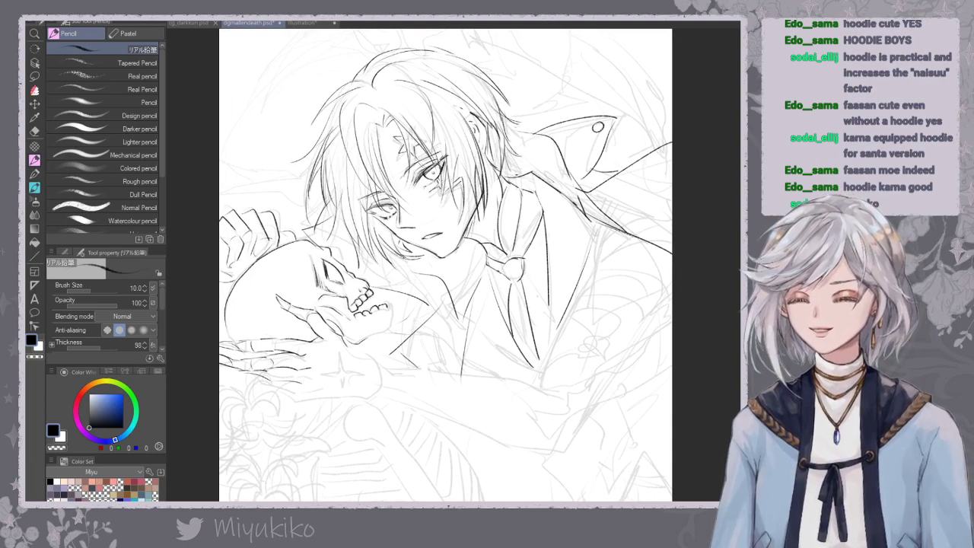
# Line the hand's lower edge and wrist, draw the four-pointed star on it, and check the lines without the rough sketch.
pyautogui.moveTo(257, 378)
pyautogui.mouseDown()
pyautogui.moveTo(302, 398)
pyautogui.moveTo(381, 397)
pyautogui.mouseUp()
pyautogui.hotkey('ctrl', 'z')
pyautogui.moveTo(353, 346)
pyautogui.mouseDown()
pyautogui.moveTo(371, 351)
pyautogui.moveTo(383, 371)
pyautogui.moveTo(323, 370)
pyautogui.mouseUp()
pyautogui.hotkey('ctrl', 'z')
pyautogui.moveTo(326, 371); pyautogui.dragTo(365, 374)
pyautogui.hotkey('ctrl', ',')
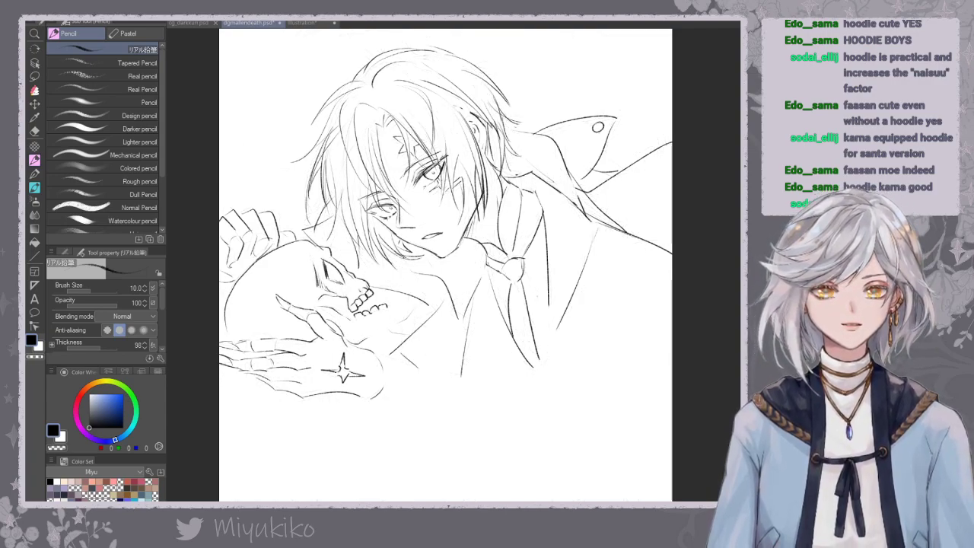
pyautogui.hotkey('ctrl', ',')
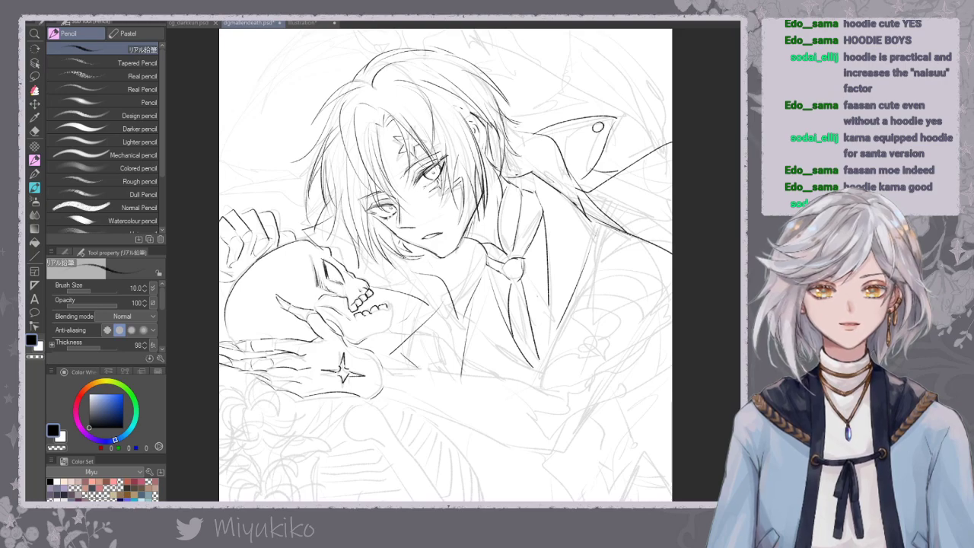
# Line the upper and lower edges of the forearm from the wrist to the elbow, including the sleeve's bend.
pyautogui.moveTo(444, 266); pyautogui.dragTo(442, 256)
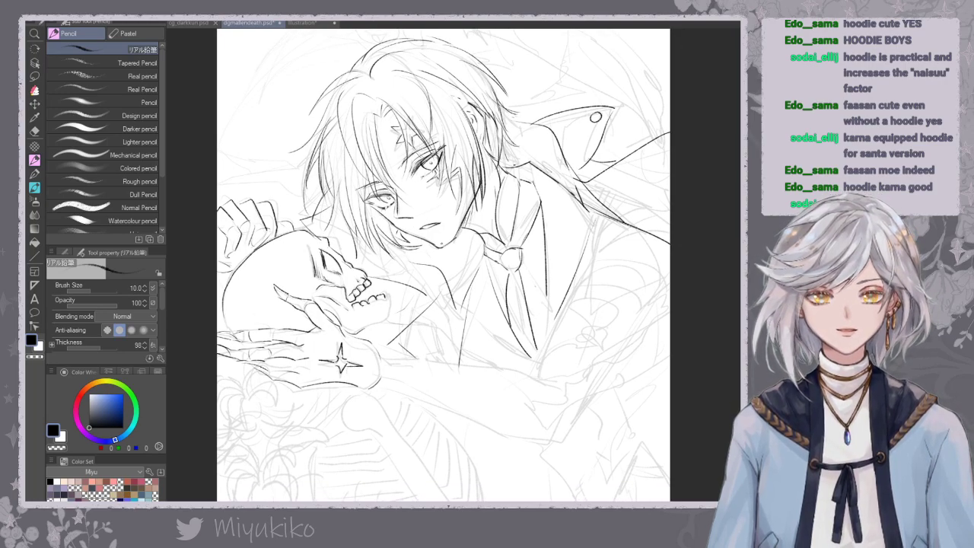
pyautogui.scroll(2, 484, 279)
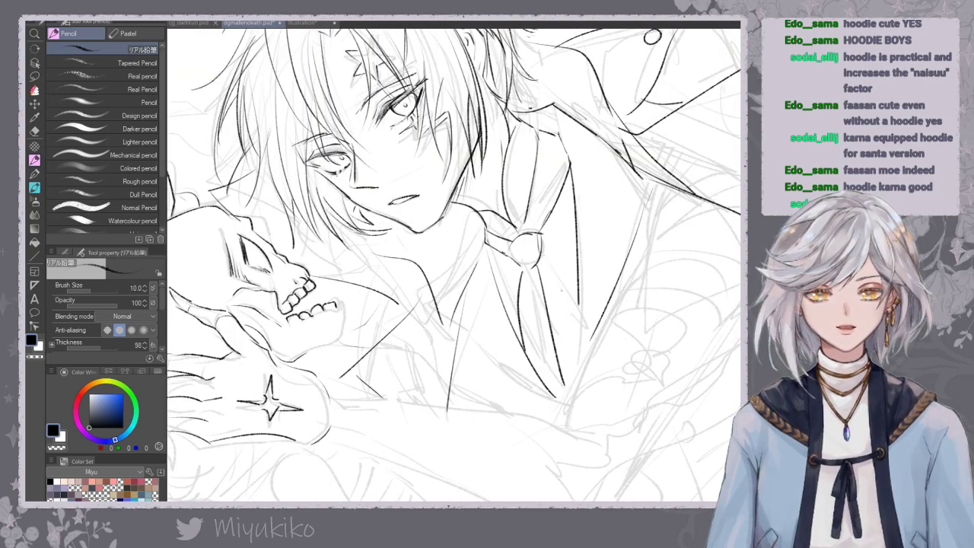
pyautogui.hotkey('ctrl', '-')
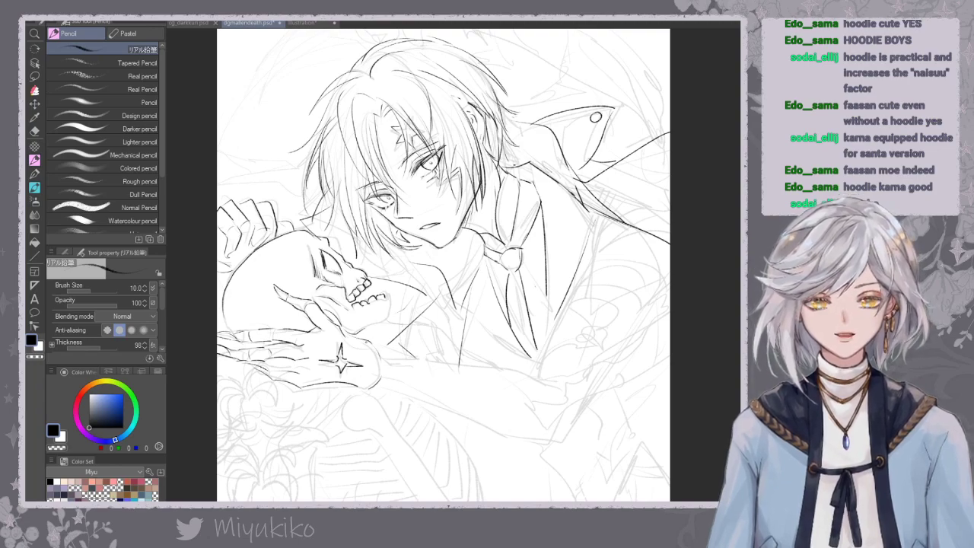
pyautogui.moveTo(401, 365); pyautogui.dragTo(528, 373)
pyautogui.moveTo(381, 386)
pyautogui.mouseDown()
pyautogui.moveTo(506, 440)
pyautogui.moveTo(558, 449)
pyautogui.mouseUp()
pyautogui.hotkey('ctrl', 'z')
pyautogui.moveTo(469, 428); pyautogui.dragTo(554, 443)
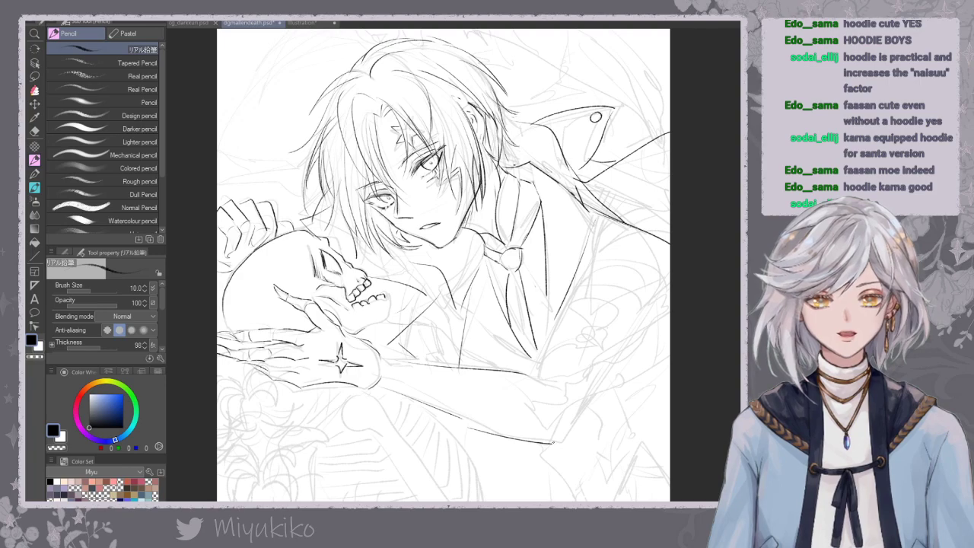
pyautogui.hotkey('ctrl', 'z')
pyautogui.moveTo(465, 421)
pyautogui.mouseDown()
pyautogui.moveTo(571, 439)
pyautogui.moveTo(600, 396)
pyautogui.mouseUp()
pyautogui.hotkey('ctrl', 'z')
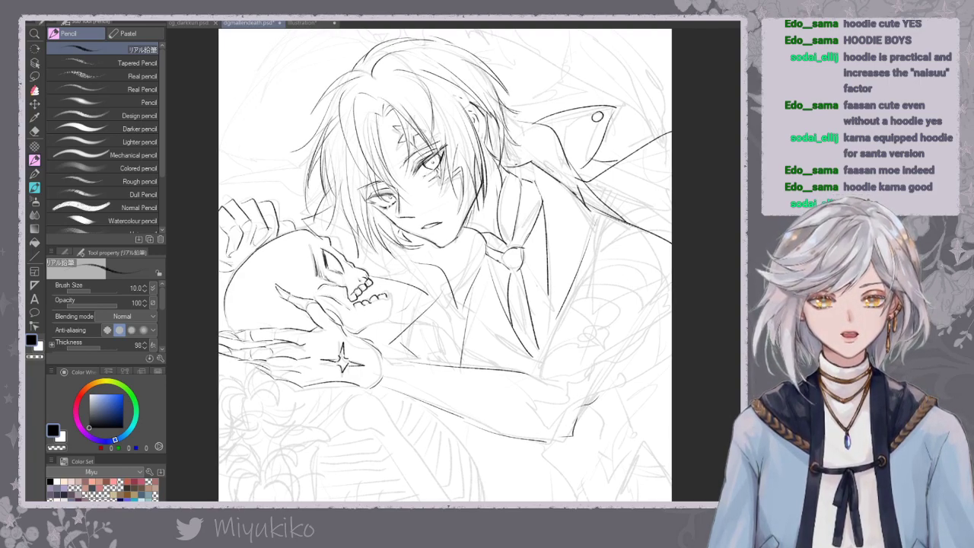
# Line both sides of the V-shaped vest neckline converging below the tie's tip.
pyautogui.moveTo(628, 230); pyautogui.dragTo(586, 263)
pyautogui.moveTo(629, 206); pyautogui.dragTo(625, 280)
pyautogui.moveTo(621, 328); pyautogui.dragTo(628, 262)
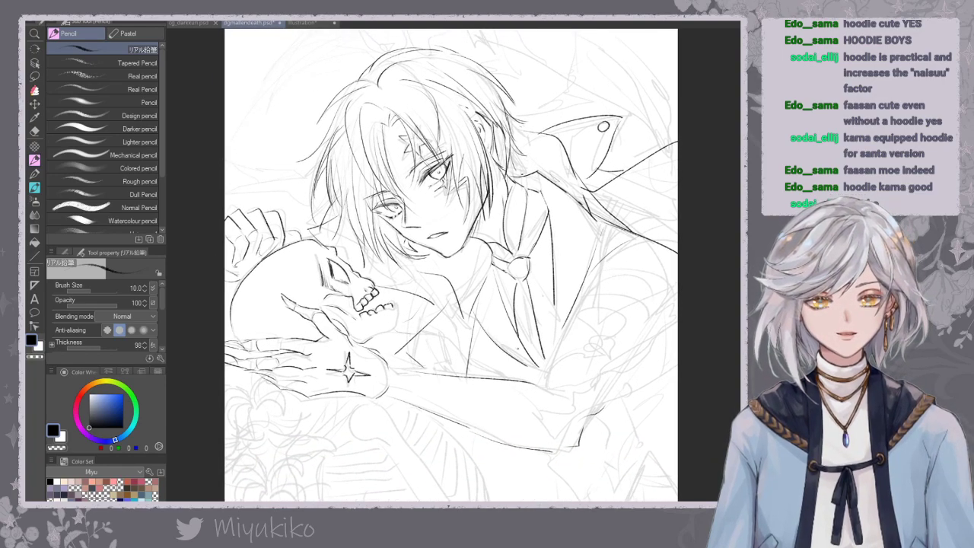
pyautogui.moveTo(493, 272)
pyautogui.mouseDown()
pyautogui.moveTo(480, 326)
pyautogui.moveTo(541, 367)
pyautogui.mouseUp()
pyautogui.hotkey('ctrl', 'z')
pyautogui.moveTo(480, 315); pyautogui.dragTo(535, 361)
pyautogui.moveTo(553, 290); pyautogui.dragTo(548, 361)
pyautogui.hotkey('ctrl', 'z')
pyautogui.hotkey('ctrl', 'z')
pyautogui.moveTo(554, 318); pyautogui.dragTo(547, 362)
# Add short fold strokes beside the tie and clean up the neckline's point with the kneaded eraser and pencil.
pyautogui.moveTo(488, 318); pyautogui.dragTo(499, 312)
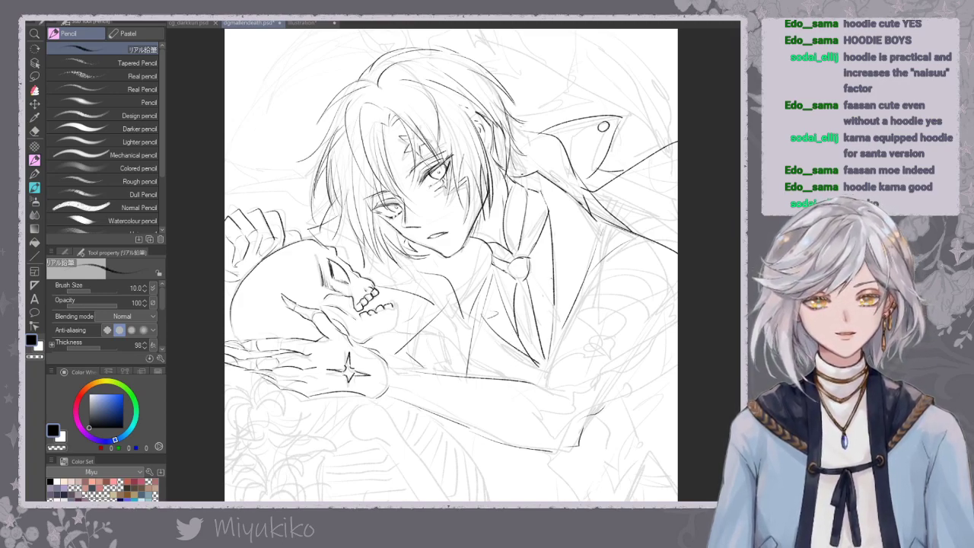
pyautogui.hotkey('ctrl', 'z')
pyautogui.moveTo(491, 322)
pyautogui.mouseDown()
pyautogui.moveTo(510, 320)
pyautogui.moveTo(521, 337)
pyautogui.mouseUp()
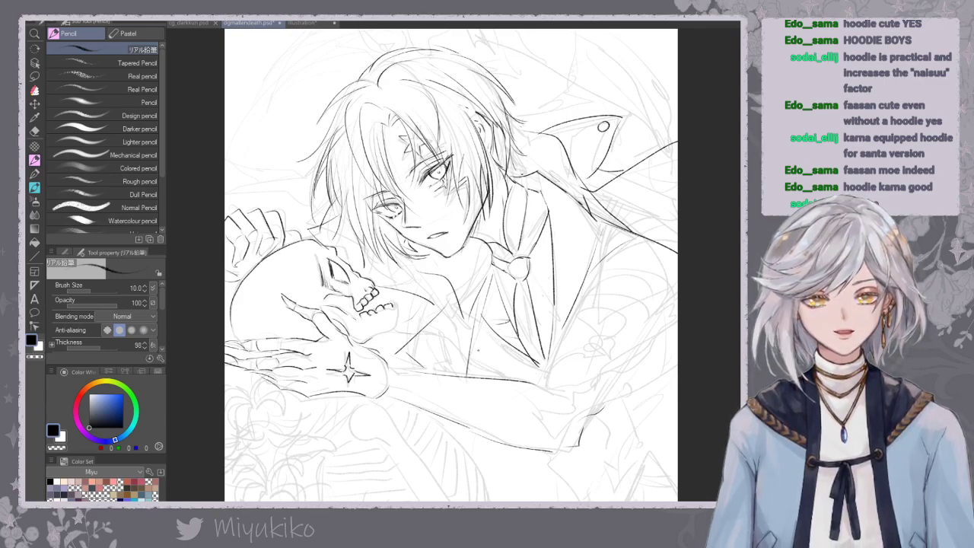
pyautogui.moveTo(490, 372); pyautogui.dragTo(546, 364)
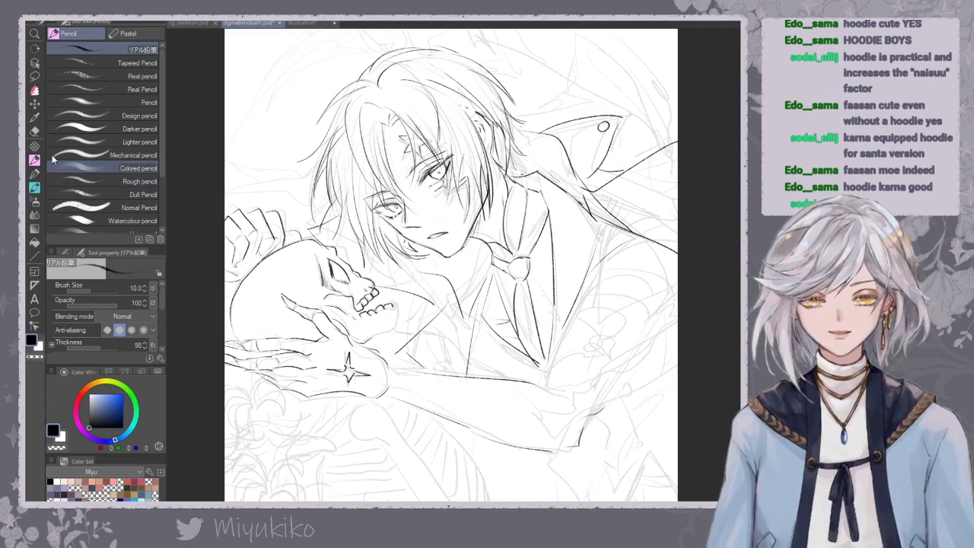
pyautogui.click(34, 130)
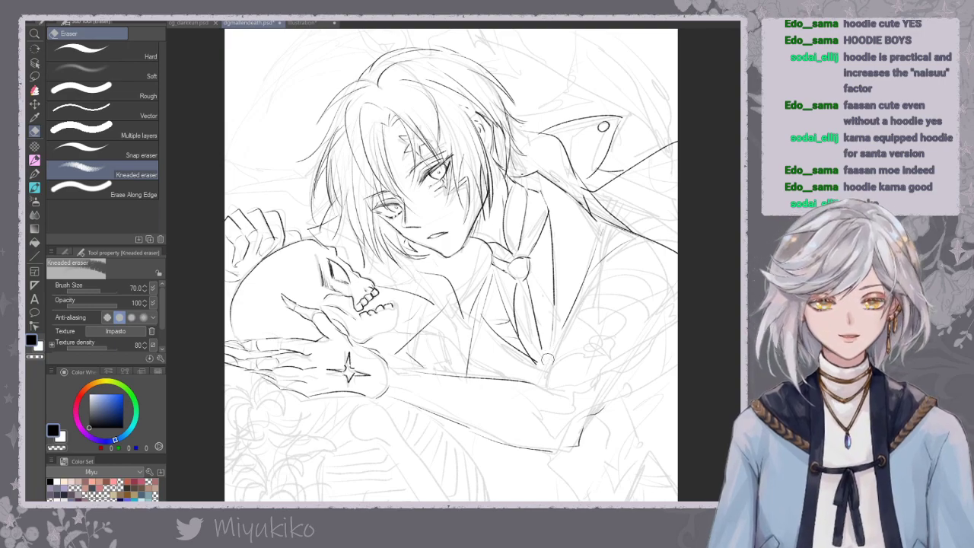
pyautogui.click(34, 159)
pyautogui.moveTo(554, 311); pyautogui.dragTo(540, 380)
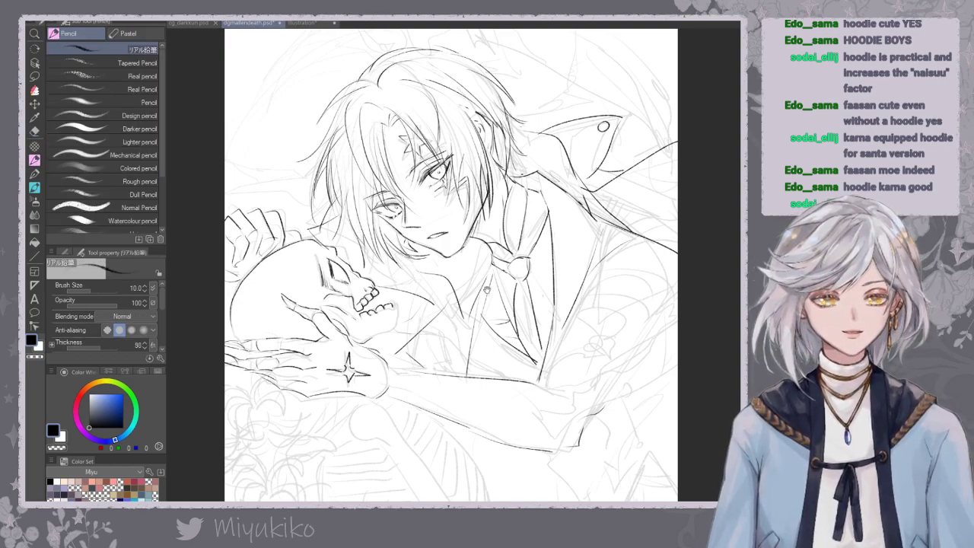
pyautogui.moveTo(478, 357); pyautogui.dragTo(528, 370)
# Line the small folds beneath the elbow and strengthen the coat's front edge below the collar.
pyautogui.moveTo(587, 336); pyautogui.dragTo(545, 243)
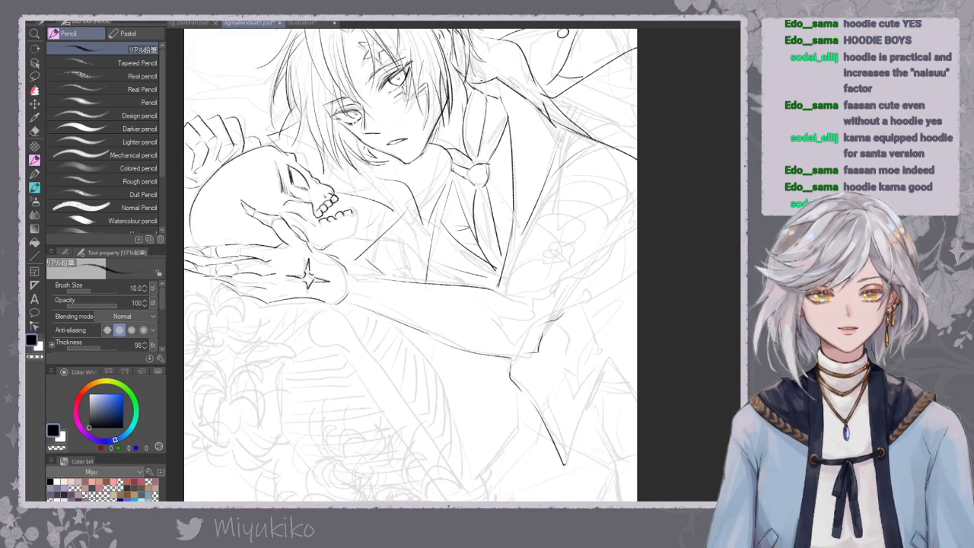
pyautogui.moveTo(507, 369); pyautogui.dragTo(500, 383)
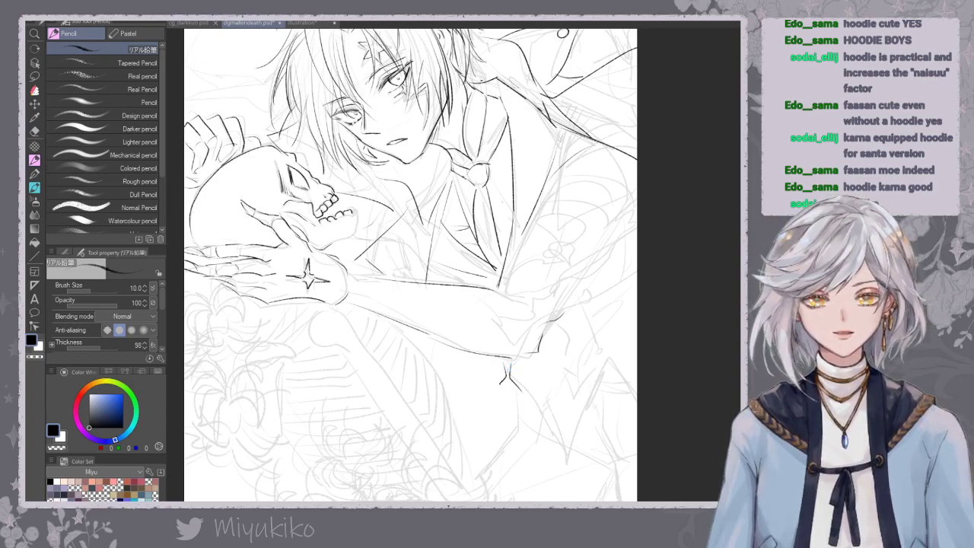
pyautogui.moveTo(440, 189); pyautogui.dragTo(424, 278)
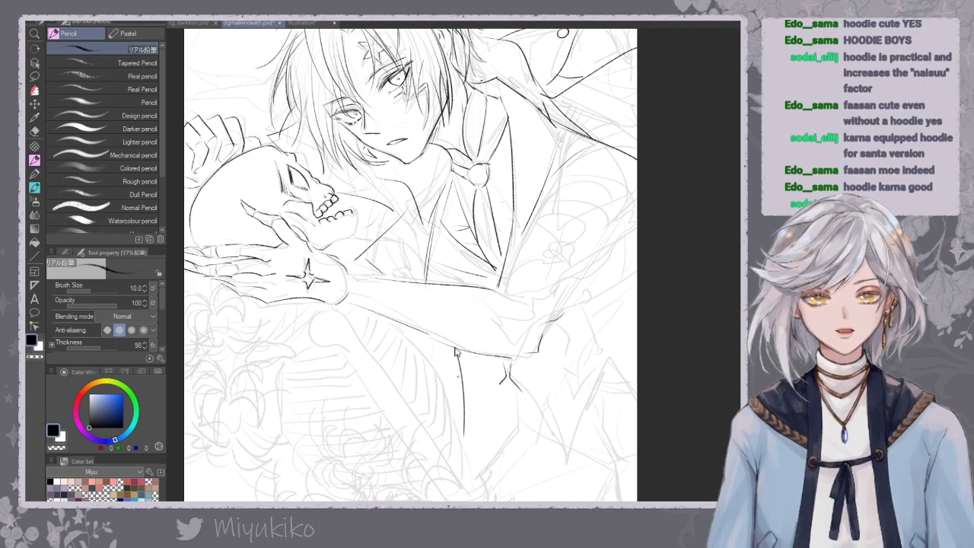
# Redraw the short torso edge beneath the forearm and line the long coat edge descending from the fold under the elbow.
pyautogui.moveTo(448, 359)
pyautogui.mouseDown()
pyautogui.moveTo(448, 397)
pyautogui.moveTo(438, 375)
pyautogui.mouseUp()
pyautogui.hotkey('ctrl', 'z')
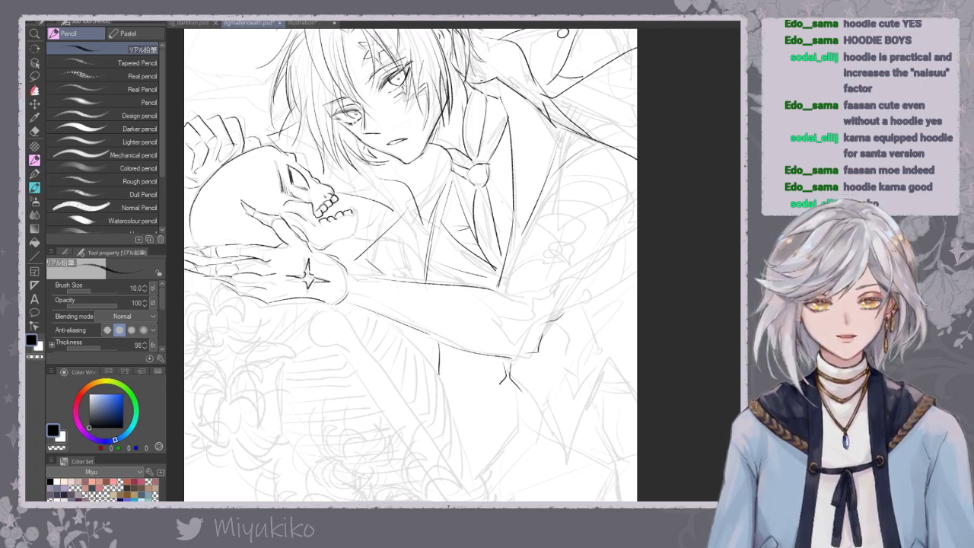
pyautogui.hotkey('ctrl', 'z')
pyautogui.moveTo(421, 332); pyautogui.dragTo(422, 350)
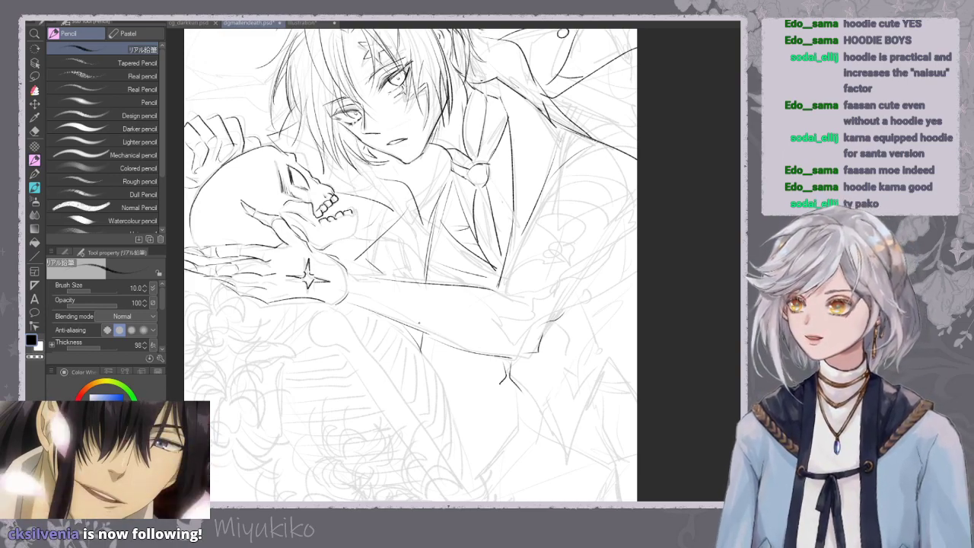
pyautogui.moveTo(525, 396); pyautogui.dragTo(562, 462)
pyautogui.hotkey('ctrl', '-')
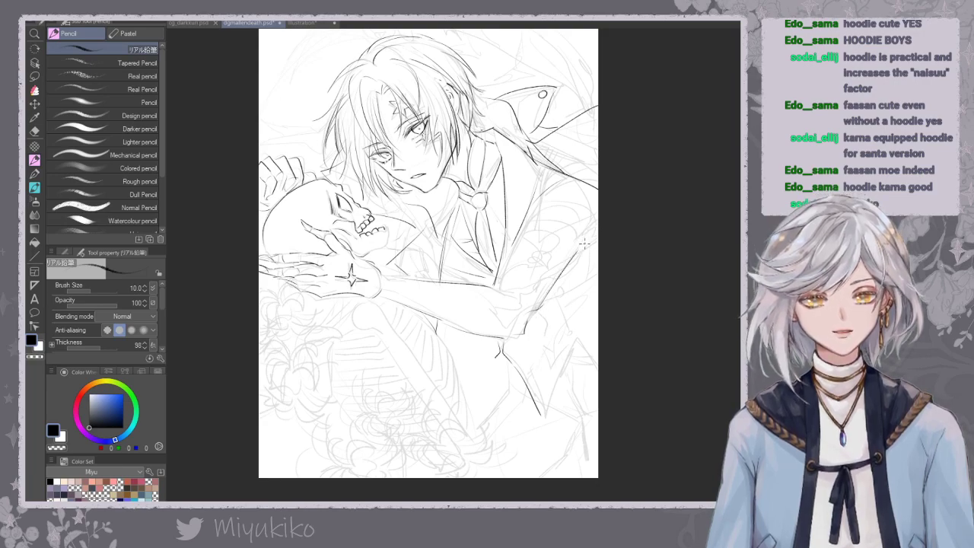
# Line the back edge curving from the shoulder to the canvas edge, plus the pointed coat fold beside the hip.
pyautogui.hotkey('ctrl', 'z')
pyautogui.hotkey('ctrl', 'z')
pyautogui.moveTo(541, 166); pyautogui.dragTo(600, 242)
pyautogui.moveTo(570, 192); pyautogui.dragTo(602, 248)
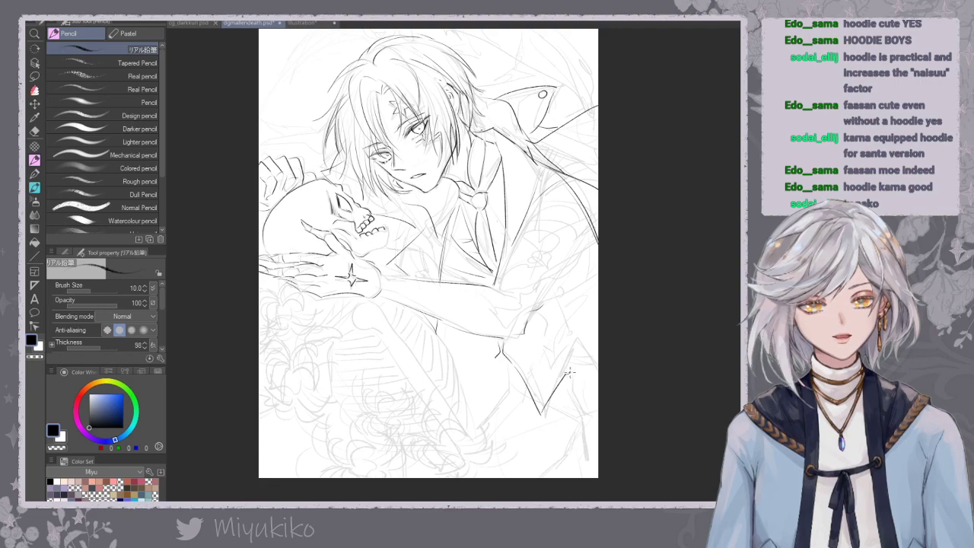
pyautogui.moveTo(552, 399); pyautogui.dragTo(570, 368)
pyautogui.moveTo(572, 368); pyautogui.dragTo(590, 378)
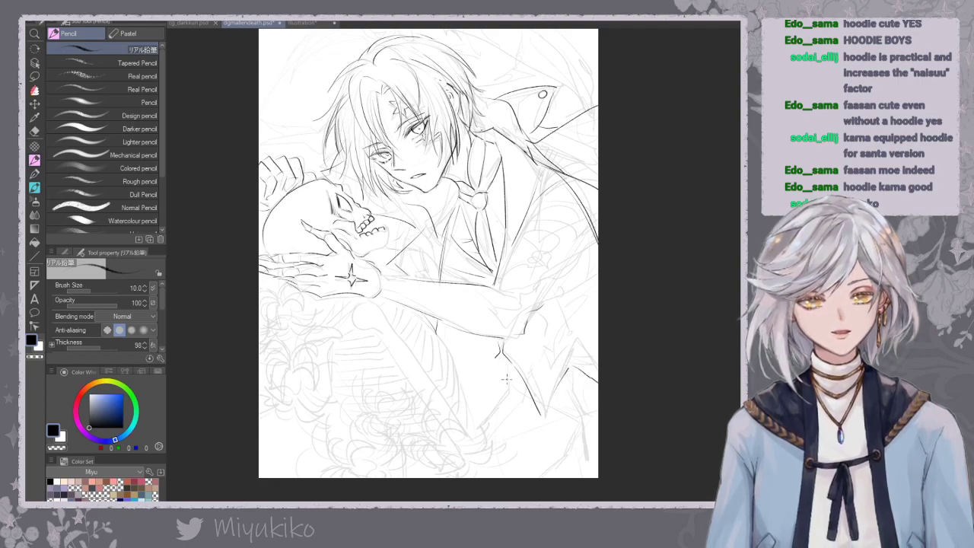
# Line the waist edge below the elbow folds, the slanted hip line and the garment's lower hem.
pyautogui.moveTo(511, 364); pyautogui.dragTo(510, 381)
pyautogui.moveTo(539, 414); pyautogui.dragTo(575, 423)
pyautogui.moveTo(559, 389); pyautogui.dragTo(574, 422)
pyautogui.hotkey('ctrl', 'z')
pyautogui.moveTo(501, 391)
pyautogui.mouseDown()
pyautogui.moveTo(511, 405)
pyautogui.moveTo(543, 409)
pyautogui.moveTo(477, 430)
pyautogui.moveTo(475, 440)
pyautogui.mouseUp()
pyautogui.hotkey('ctrl', 'z')
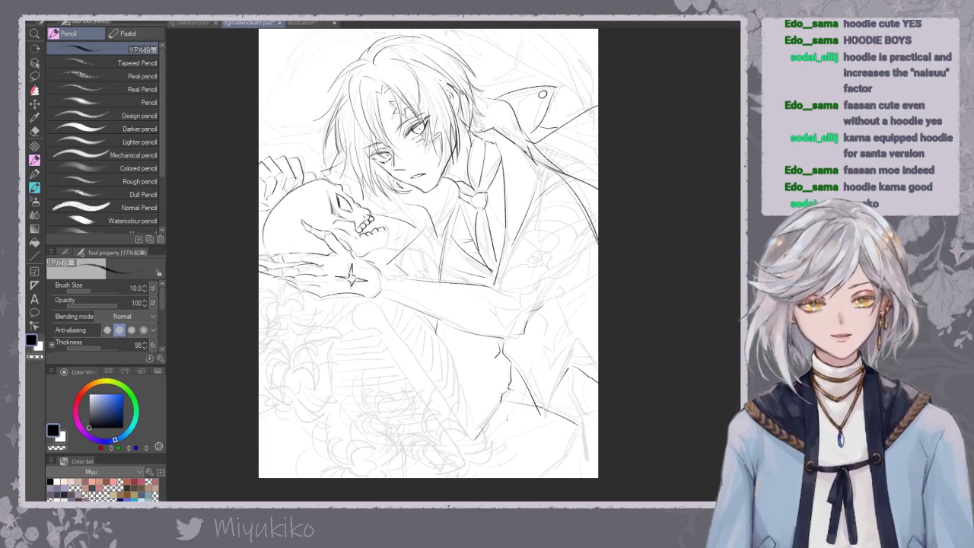
pyautogui.moveTo(560, 389); pyautogui.dragTo(587, 476)
pyautogui.hotkey('ctrl', 'z')
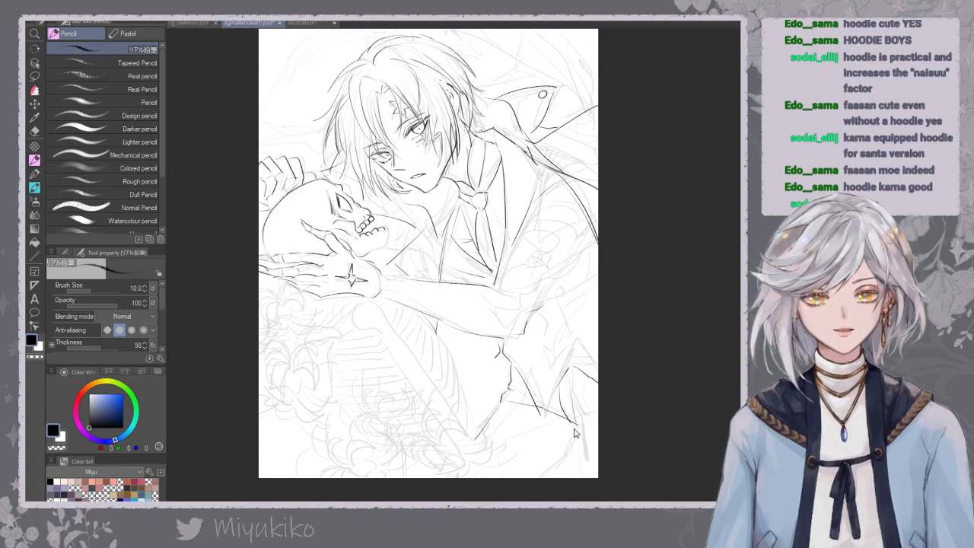
# Redraw the coat's hanging folds beside the hip, extending them down to the canvas's lower edge.
pyautogui.hotkey('ctrl', 'z')
pyautogui.hotkey('ctrl', 'z')
pyautogui.moveTo(568, 392); pyautogui.dragTo(565, 419)
pyautogui.moveTo(568, 390); pyautogui.dragTo(584, 478)
pyautogui.moveTo(576, 432); pyautogui.dragTo(547, 473)
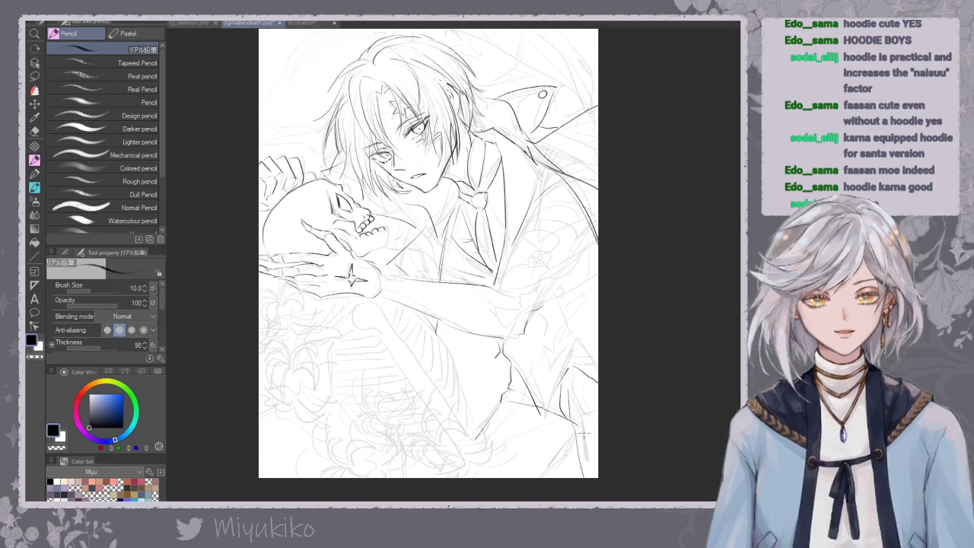
# Line the upper edge of the thigh below the coat hem and undo the surplus trial strokes.
pyautogui.moveTo(446, 280)
pyautogui.mouseDown()
pyautogui.moveTo(503, 332)
pyautogui.moveTo(547, 452)
pyautogui.mouseUp()
pyautogui.moveTo(518, 392); pyautogui.dragTo(554, 437)
pyautogui.moveTo(580, 384)
pyautogui.mouseDown()
pyautogui.moveTo(586, 452)
pyautogui.moveTo(561, 478)
pyautogui.moveTo(544, 451)
pyautogui.moveTo(506, 447)
pyautogui.mouseUp()
pyautogui.hotkey('ctrl', 'z')
pyautogui.hotkey('ctrl', 'z')
pyautogui.hotkey('ctrl', 'z')
pyautogui.hotkey('ctrl', 'z')
pyautogui.hotkey('ctrl', 'z')
pyautogui.hotkey('ctrl', 'z')
pyautogui.hotkey('ctrl', 'z')
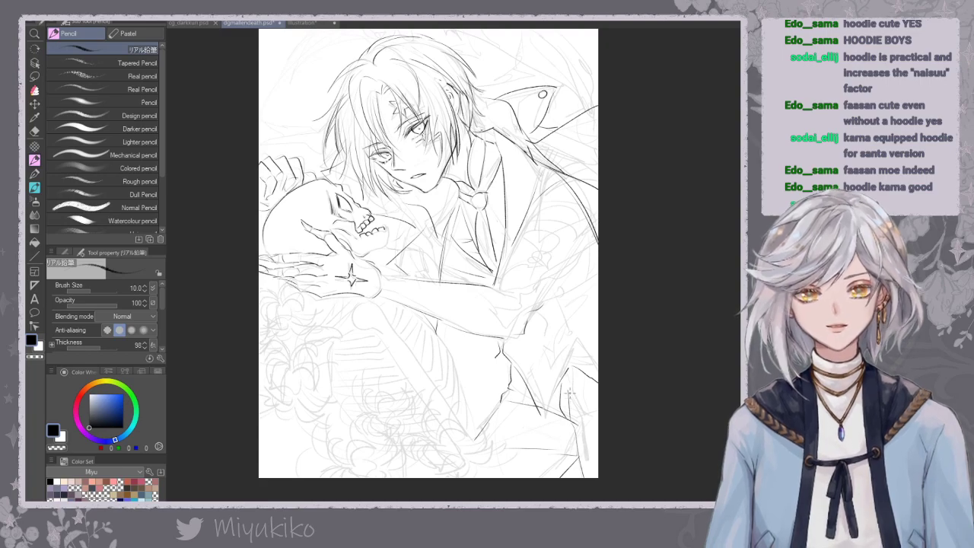
# Line the lapel edge down to the neckline's point and the upper arm's lower edge from the elbow to the canvas edge.
pyautogui.scroll(1, 539, 324)
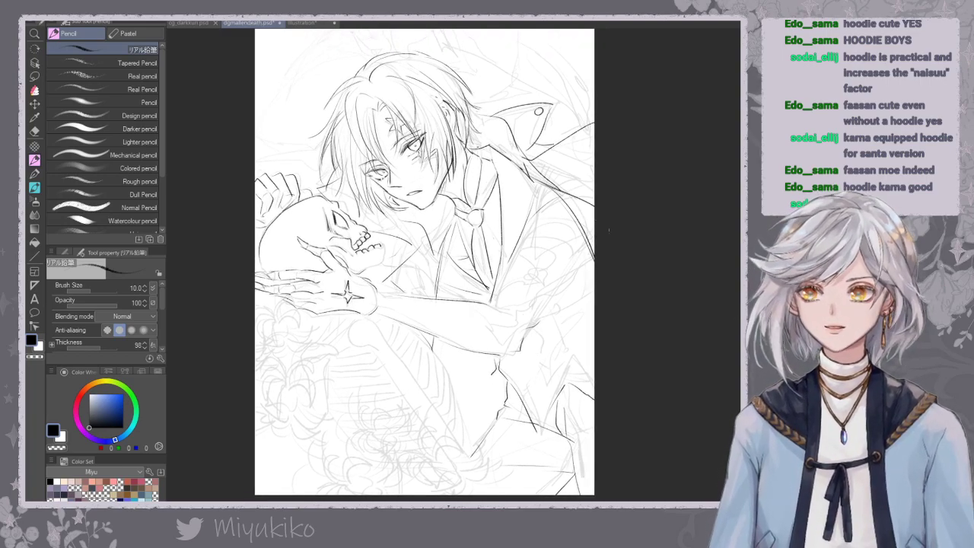
pyautogui.scroll(1, 608, 224)
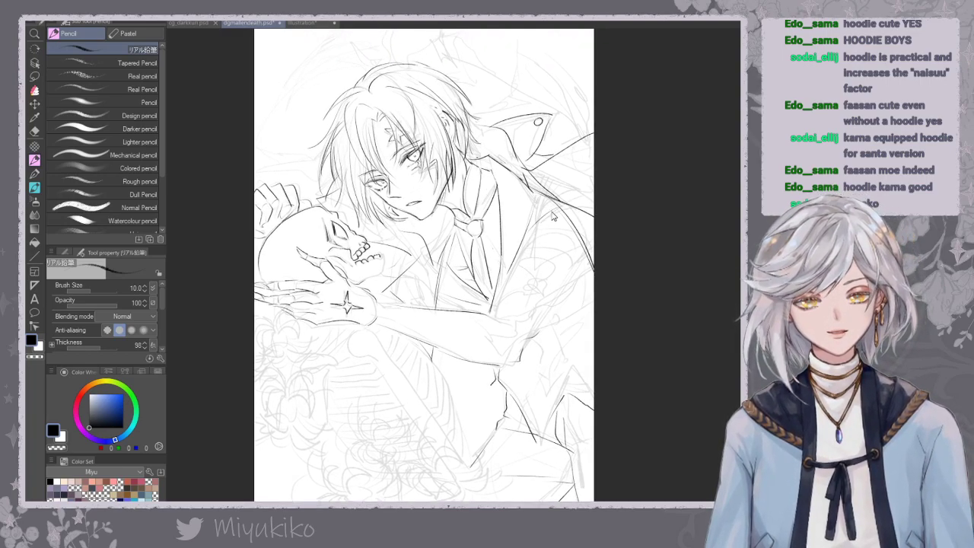
pyautogui.moveTo(525, 257); pyautogui.dragTo(484, 311)
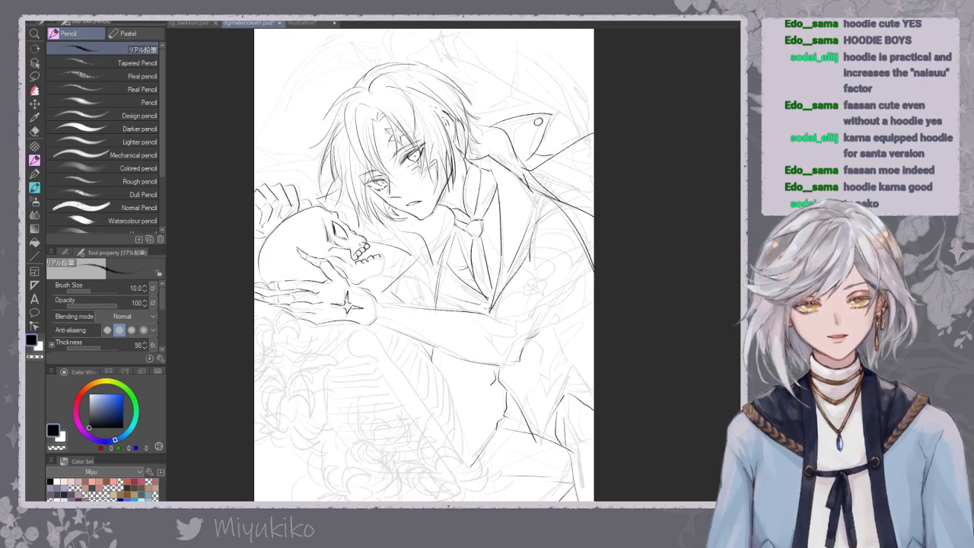
pyautogui.moveTo(529, 348); pyautogui.dragTo(588, 249)
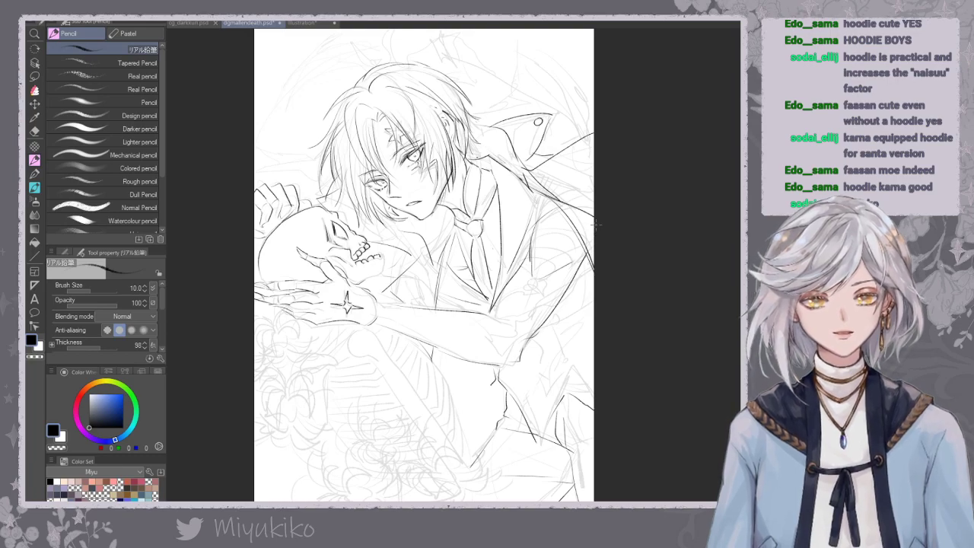
pyautogui.moveTo(534, 227); pyautogui.dragTo(551, 195)
pyautogui.hotkey('ctrl', 'z')
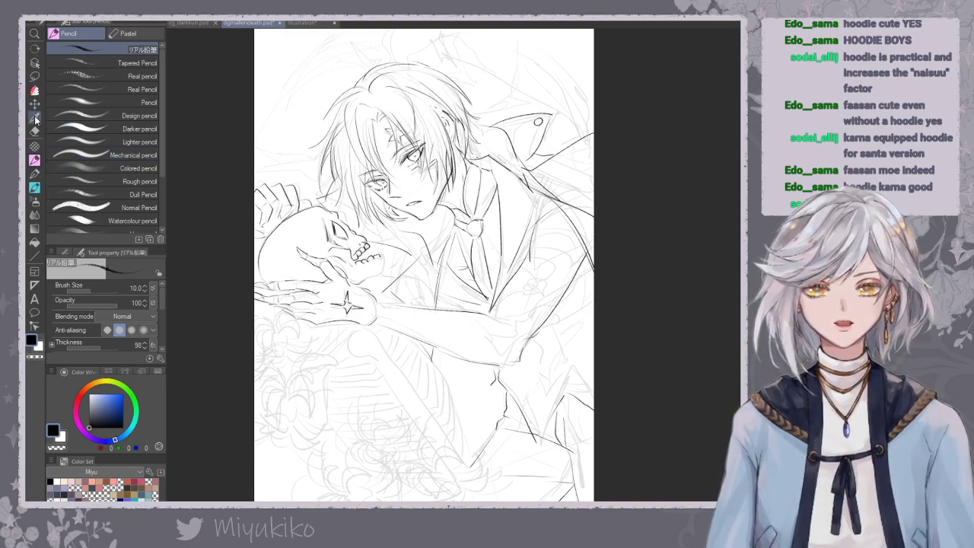
# Erase the upper arm's lower line and the line ends around the elbow and neckline point with the kneaded eraser.
pyautogui.click(35, 131)
pyautogui.moveTo(569, 368); pyautogui.dragTo(567, 416)
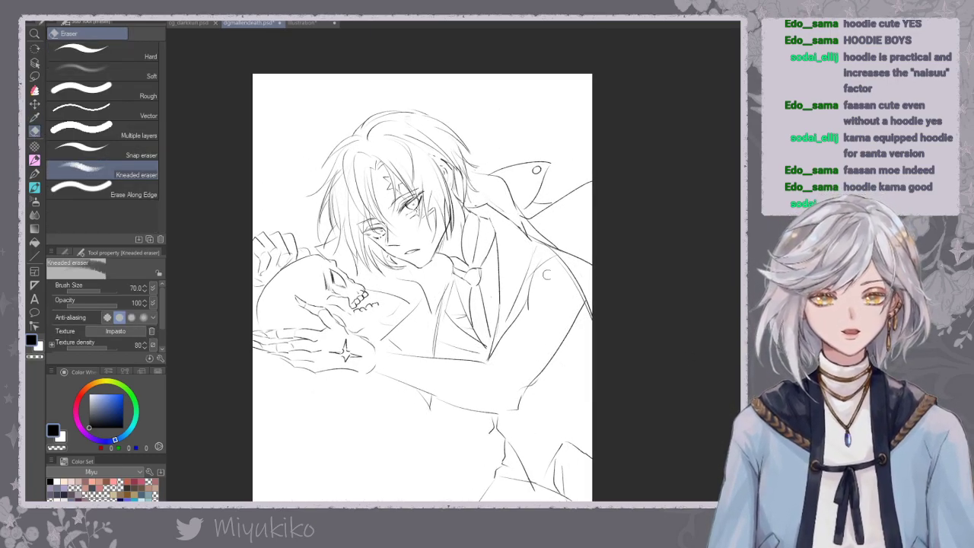
pyautogui.moveTo(521, 312); pyautogui.dragTo(489, 364)
pyautogui.moveTo(526, 399); pyautogui.dragTo(515, 414)
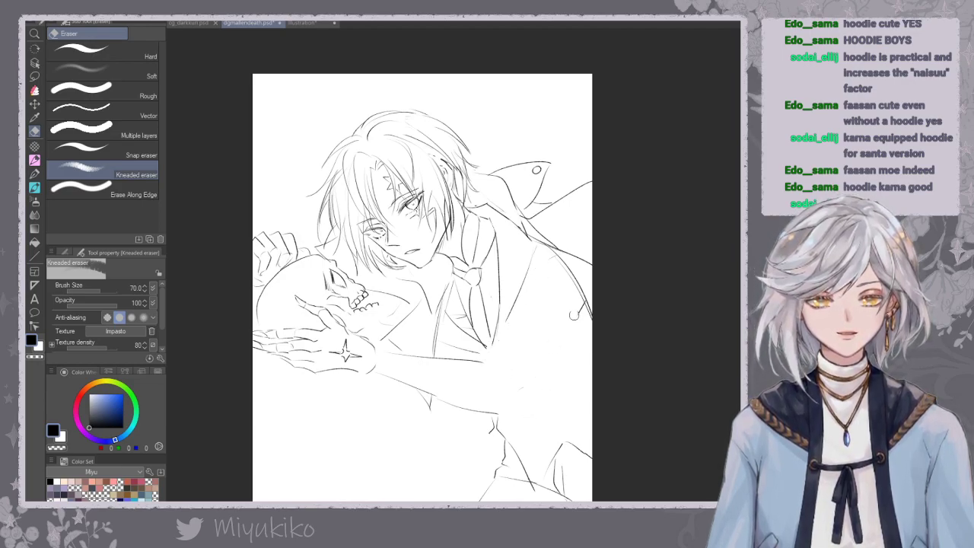
# Restore the upper arm's lower edge and elbow lines in pencil, and add a crease beneath the collar flap.
pyautogui.press('p')
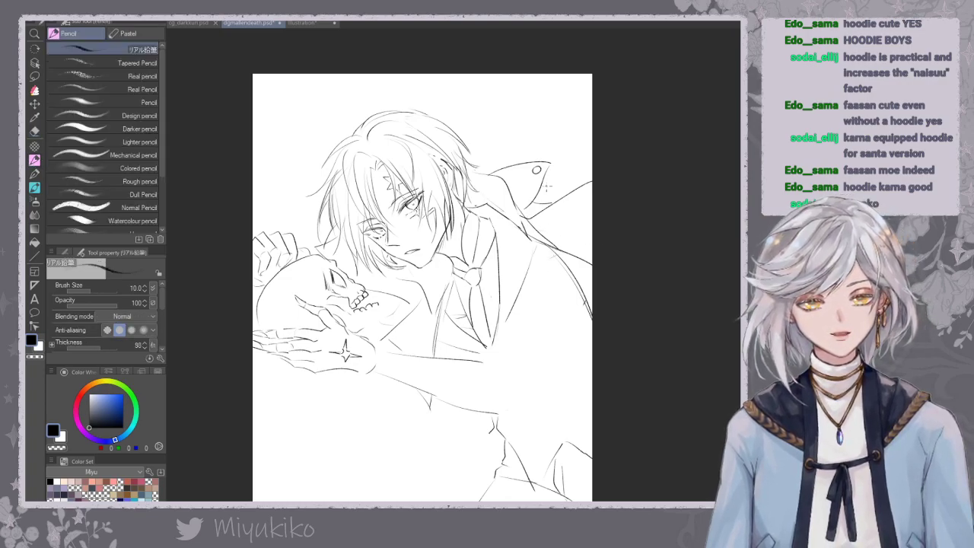
pyautogui.press('e')
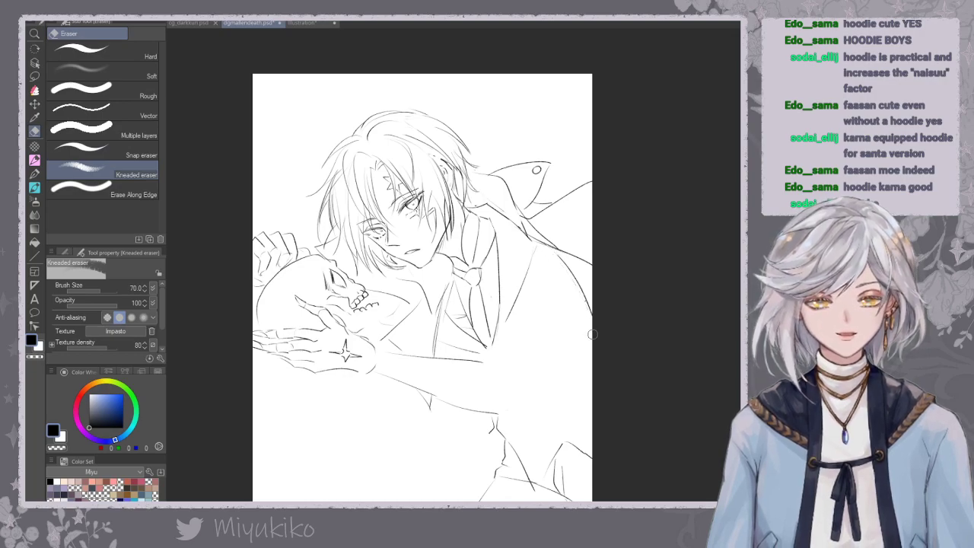
pyautogui.click(34, 159)
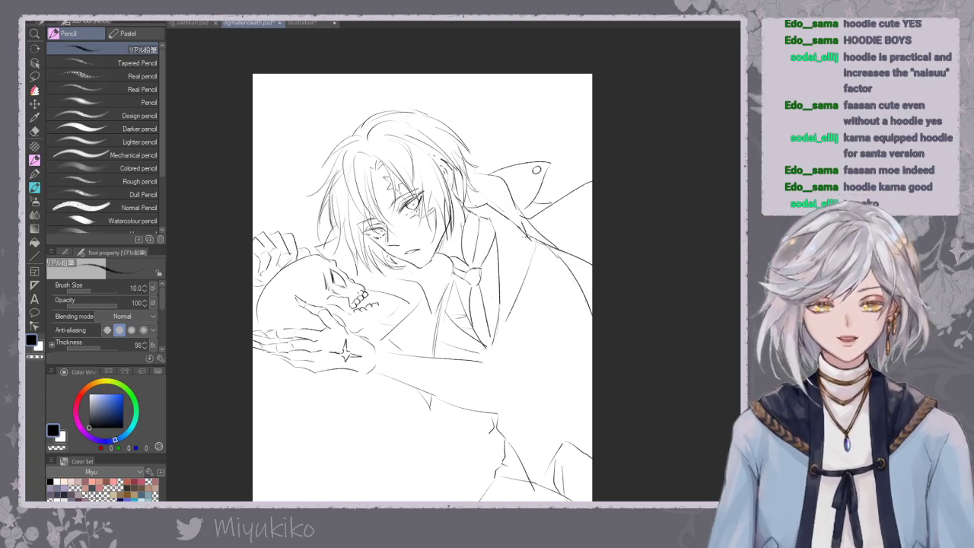
pyautogui.hotkey('ctrl', 'z')
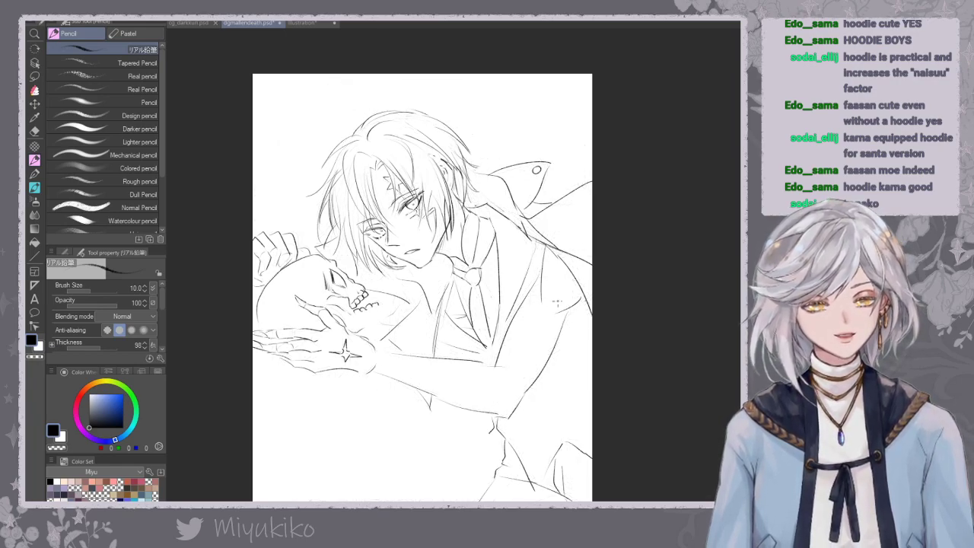
pyautogui.moveTo(535, 196); pyautogui.dragTo(579, 192)
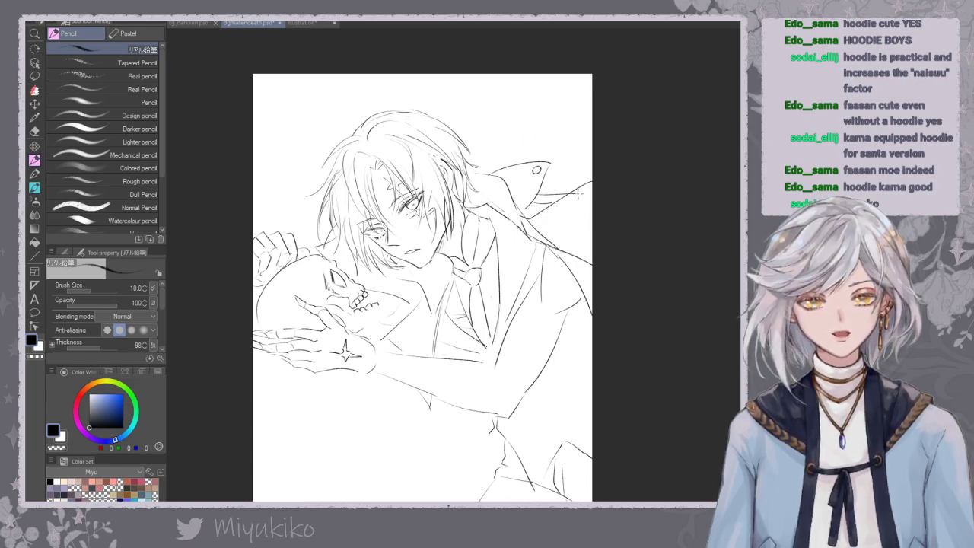
# Try a fold stroke at the armpit, and lasso and delete the lines between the lapel and the upper sleeve.
pyautogui.click(35, 131)
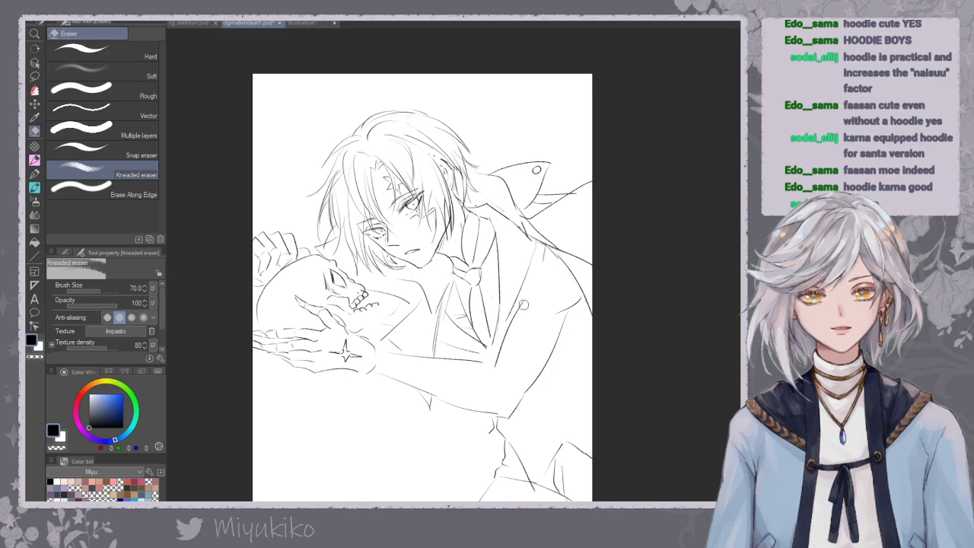
pyautogui.click(34, 159)
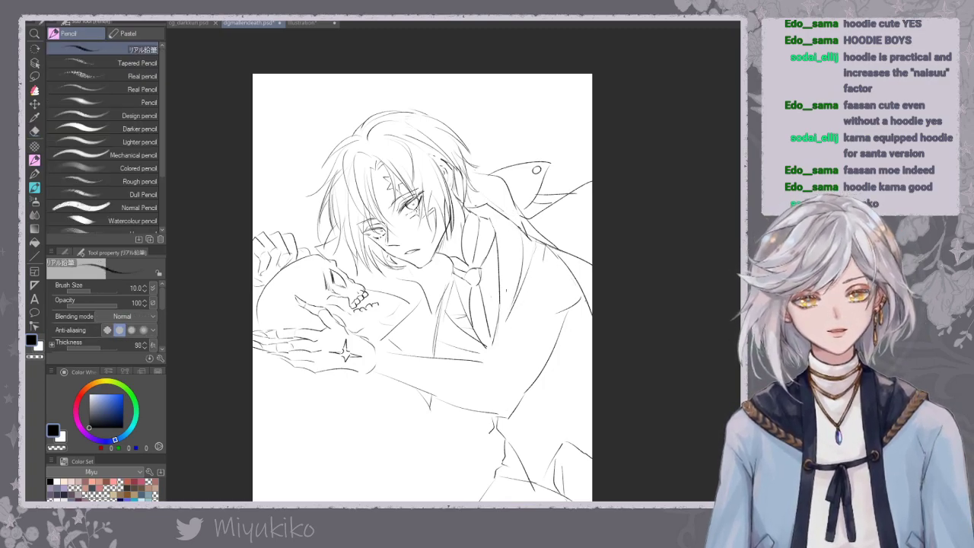
pyautogui.moveTo(530, 252); pyautogui.dragTo(523, 292)
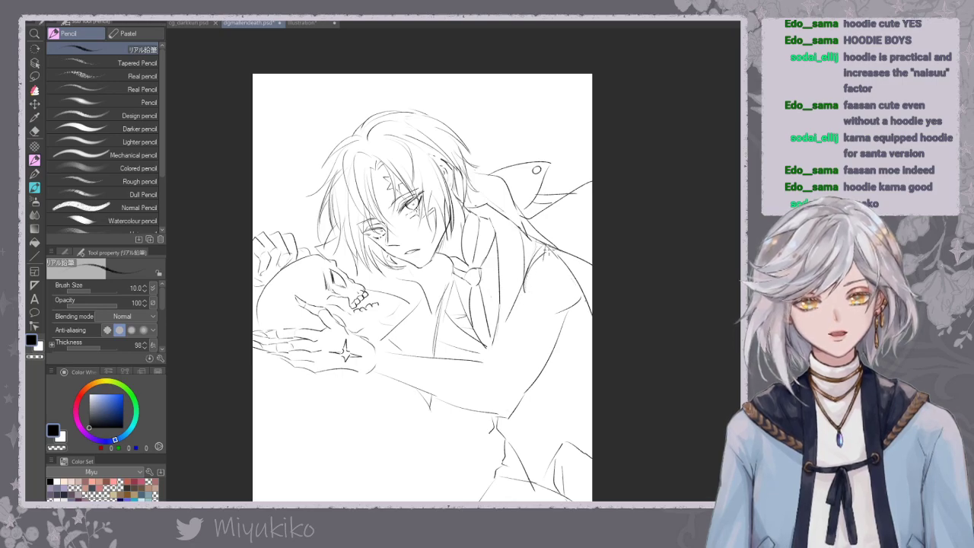
pyautogui.press('m')
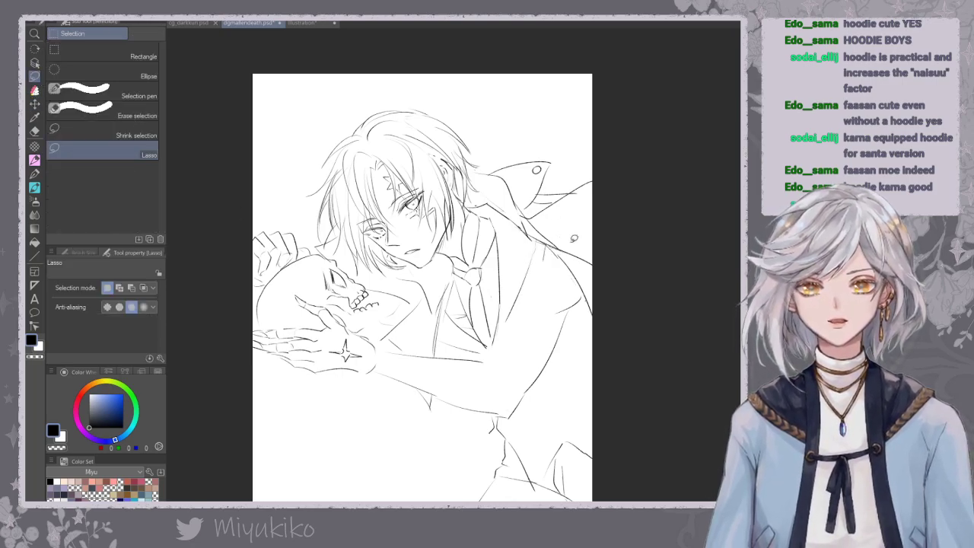
pyautogui.moveTo(536, 239)
pyautogui.mouseDown()
pyautogui.moveTo(576, 336)
pyautogui.moveTo(584, 293)
pyautogui.moveTo(543, 249)
pyautogui.mouseUp()
pyautogui.press('Delete')
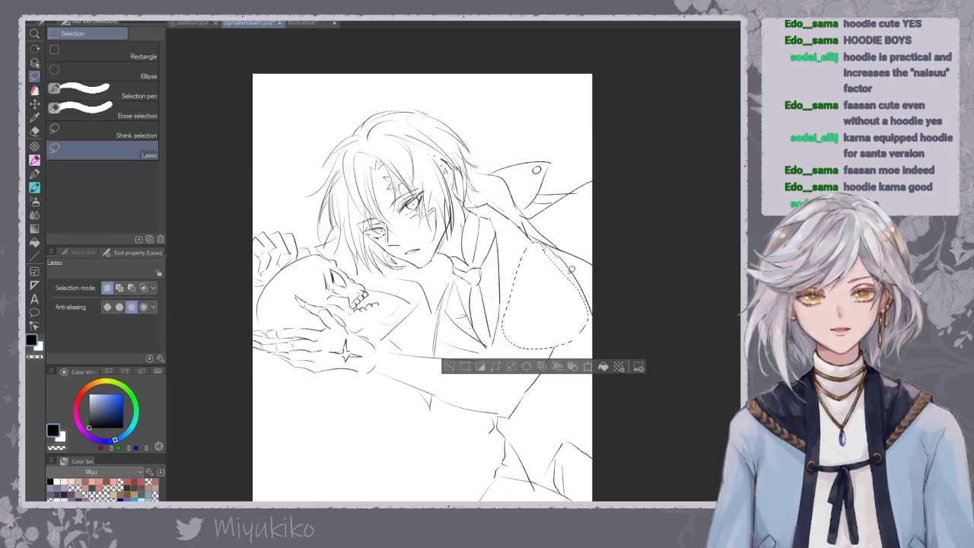
pyautogui.hotkey('ctrl', 'd')
# Redraw the short armpit fold and add a light crease across the upper sleeve in pencil.
pyautogui.click(34, 160)
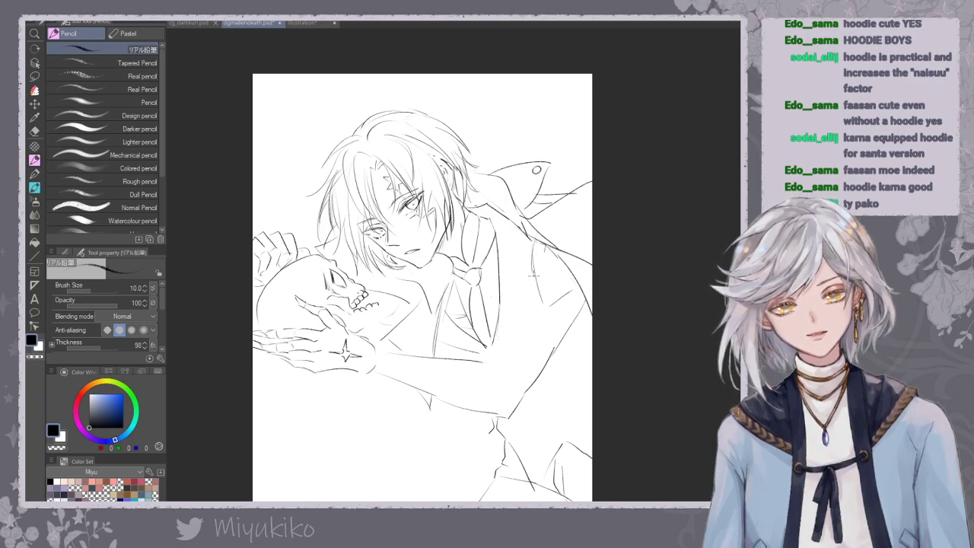
pyautogui.moveTo(542, 295)
pyautogui.mouseDown()
pyautogui.moveTo(541, 323)
pyautogui.moveTo(573, 303)
pyautogui.mouseUp()
pyautogui.moveTo(535, 245); pyautogui.dragTo(524, 287)
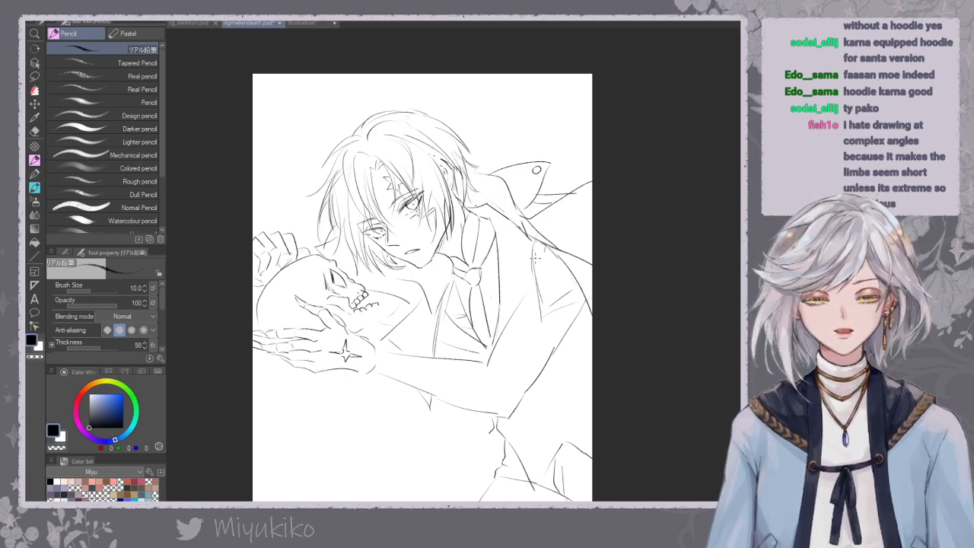
pyautogui.moveTo(531, 219); pyautogui.dragTo(595, 216)
pyautogui.hotkey('ctrl', 'z')
pyautogui.moveTo(530, 218); pyautogui.dragTo(593, 211)
pyautogui.moveTo(531, 218); pyautogui.dragTo(593, 220)
pyautogui.moveTo(603, 263)
pyautogui.mouseDown()
pyautogui.moveTo(567, 219)
pyautogui.moveTo(546, 319)
pyautogui.moveTo(523, 222)
pyautogui.moveTo(415, 265)
pyautogui.moveTo(407, 335)
pyautogui.moveTo(439, 365)
pyautogui.mouseUp()
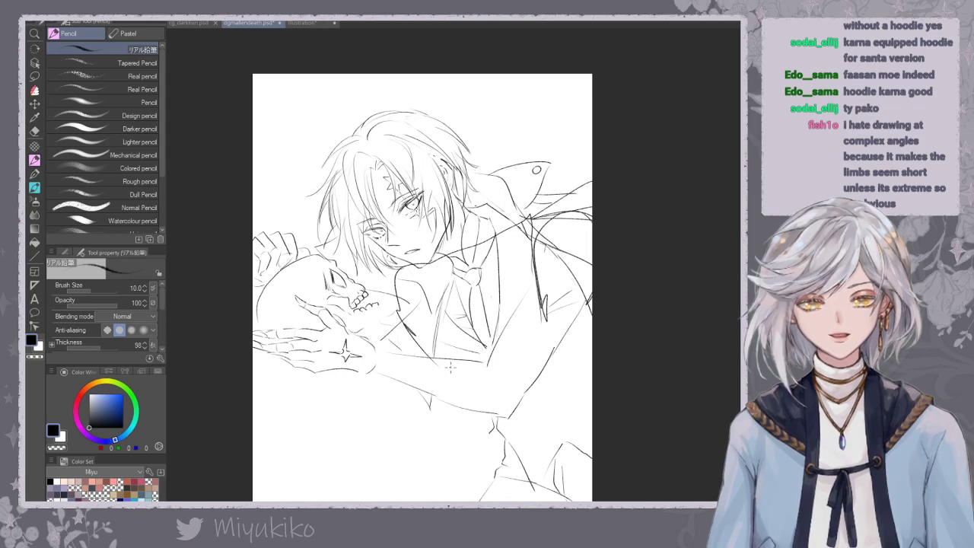
pyautogui.hotkey('ctrl', 'z')
pyautogui.hotkey('ctrl', 'z')
pyautogui.hotkey('ctrl', 'z')
pyautogui.hotkey('ctrl', 'z')
# Line the long fold running down from the armpit, and try loose construction strokes across the shoulders before undoing them.
pyautogui.moveTo(536, 257)
pyautogui.mouseDown()
pyautogui.moveTo(542, 316)
pyautogui.moveTo(561, 310)
pyautogui.mouseUp()
pyautogui.moveTo(531, 276)
pyautogui.mouseDown()
pyautogui.moveTo(592, 201)
pyautogui.moveTo(526, 258)
pyautogui.mouseUp()
pyautogui.moveTo(526, 258); pyautogui.dragTo(592, 205)
pyautogui.moveTo(591, 284)
pyautogui.mouseDown()
pyautogui.moveTo(543, 216)
pyautogui.moveTo(497, 213)
pyautogui.moveTo(438, 261)
pyautogui.moveTo(401, 329)
pyautogui.moveTo(449, 365)
pyautogui.mouseUp()
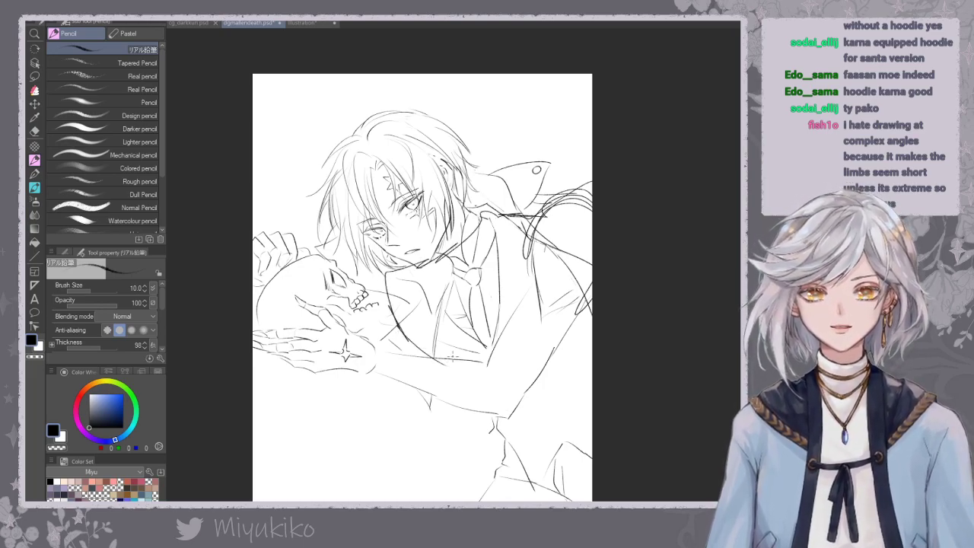
pyautogui.hotkey('ctrl', 'z')
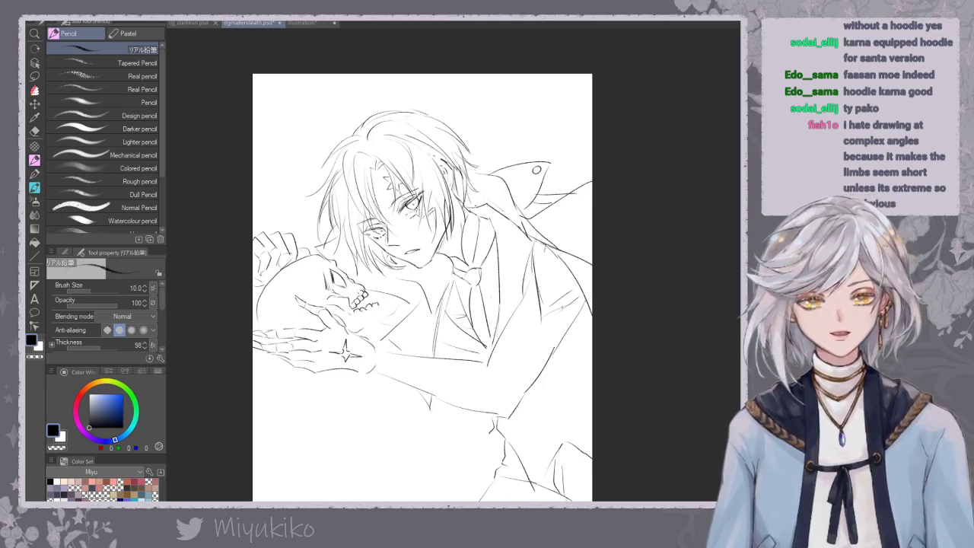
# Line the coat's edge beneath the elbow and add two small round buttons beside it.
pyautogui.moveTo(572, 334); pyautogui.dragTo(592, 344)
pyautogui.moveTo(524, 396)
pyautogui.mouseDown()
pyautogui.moveTo(541, 419)
pyautogui.moveTo(558, 415)
pyautogui.moveTo(535, 388)
pyautogui.mouseUp()
pyautogui.hotkey('ctrl', 'z')
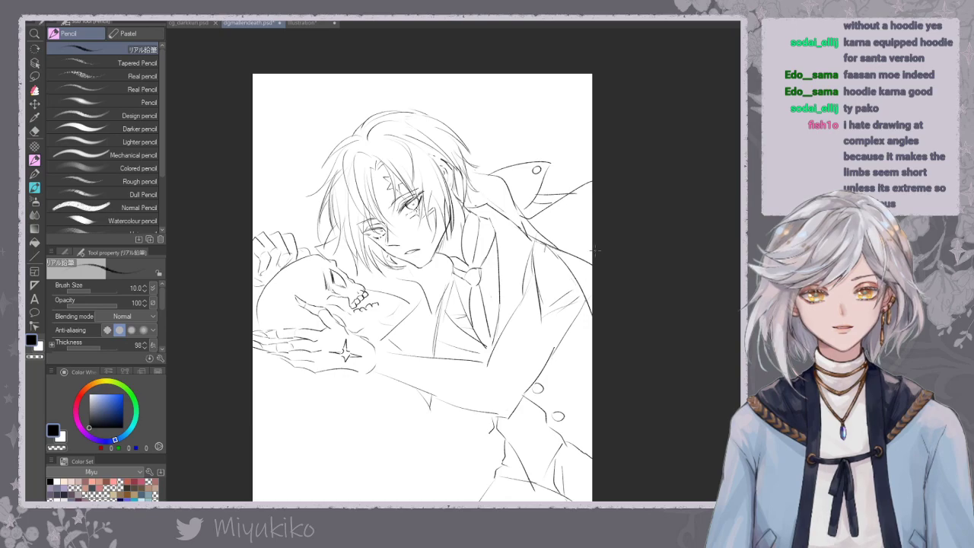
# Clean up the lines around the shoulder and armpit, erasing stray strokes and the old armpit fold and retouching the shoulder edge in pencil.
pyautogui.moveTo(556, 350)
pyautogui.mouseDown()
pyautogui.moveTo(590, 312)
pyautogui.moveTo(577, 317)
pyautogui.mouseUp()
pyautogui.click(34, 130)
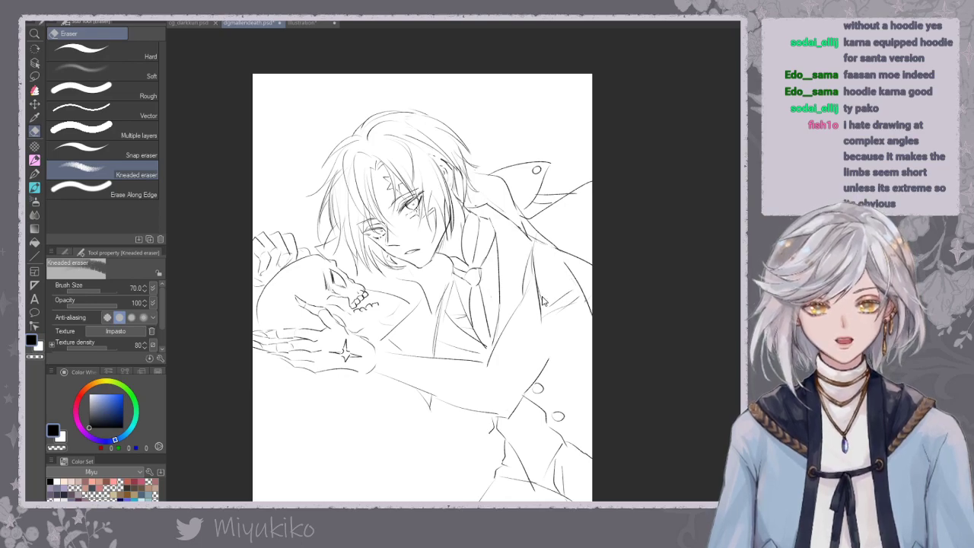
pyautogui.click(34, 159)
pyautogui.moveTo(534, 254)
pyautogui.mouseDown()
pyautogui.moveTo(536, 302)
pyautogui.moveTo(560, 257)
pyautogui.mouseUp()
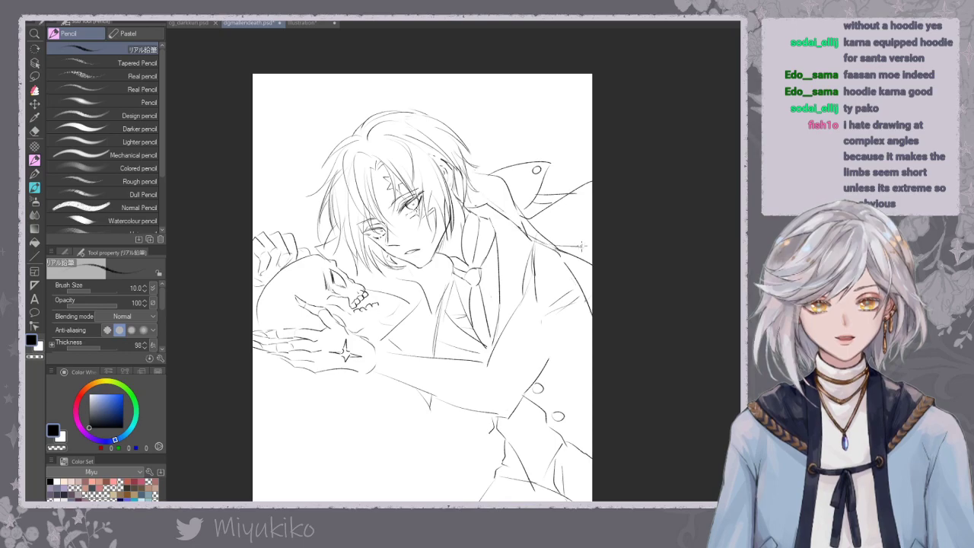
pyautogui.click(34, 130)
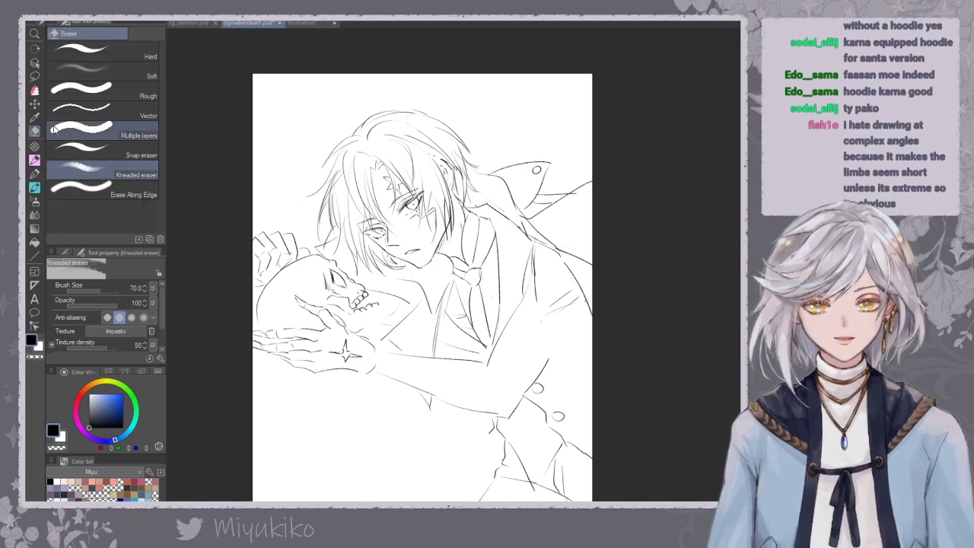
pyautogui.moveTo(561, 262); pyautogui.dragTo(592, 314)
pyautogui.hotkey('ctrl', 'z')
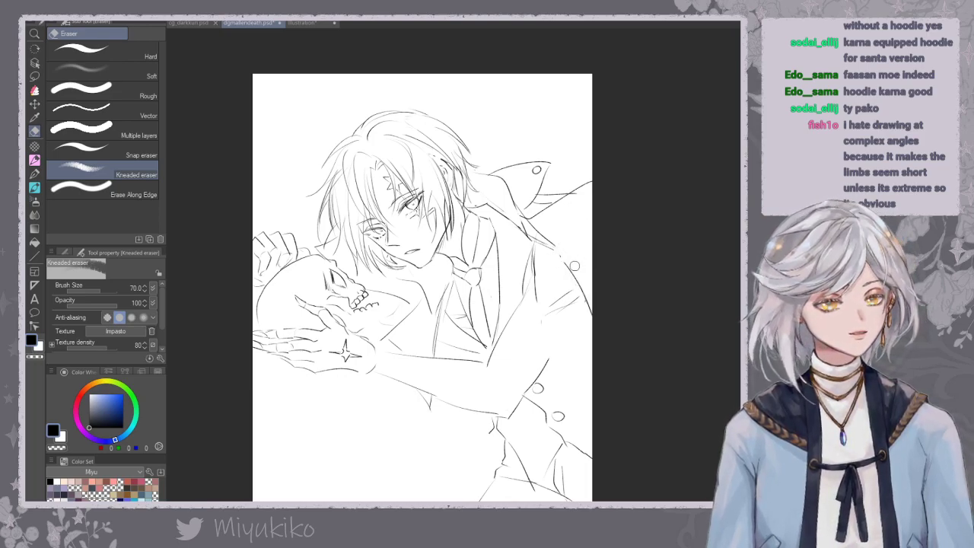
pyautogui.click(35, 159)
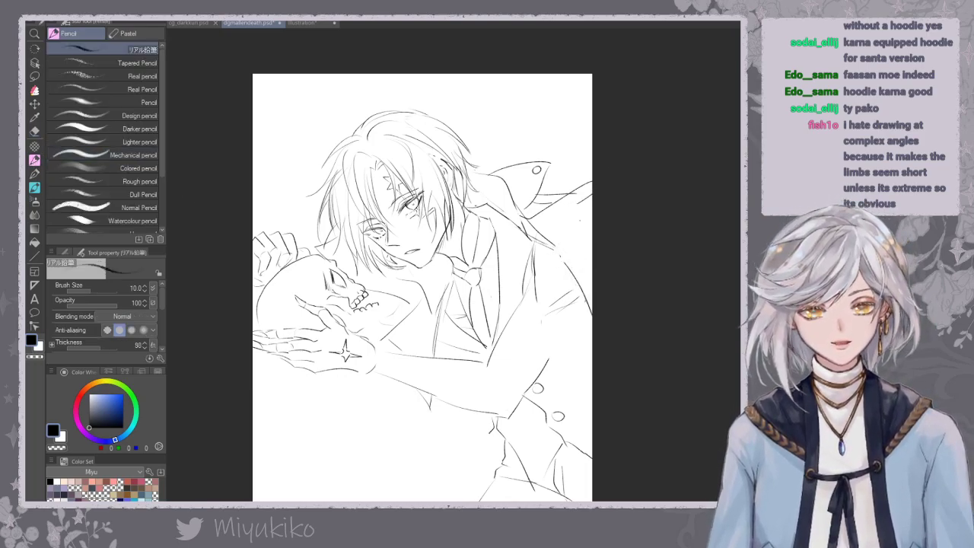
pyautogui.click(34, 130)
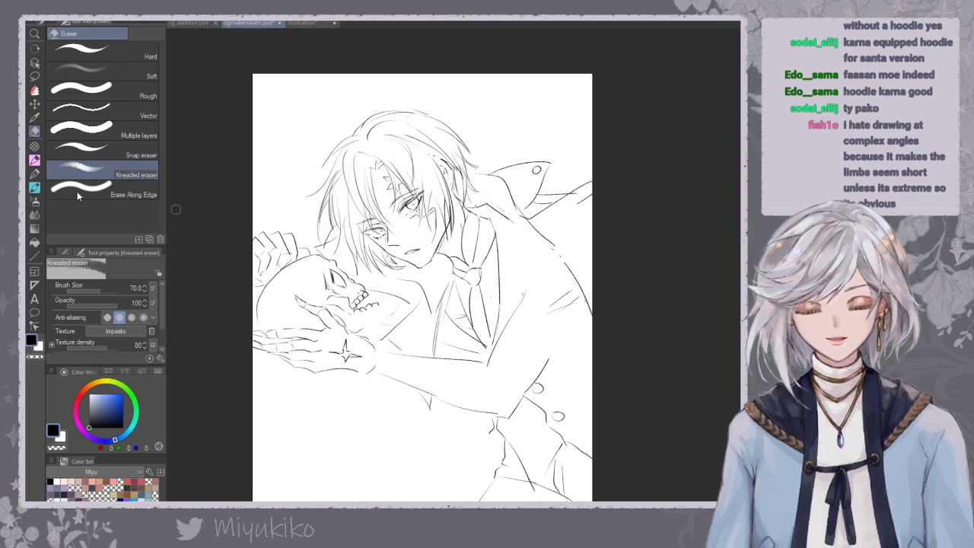
pyautogui.click(34, 159)
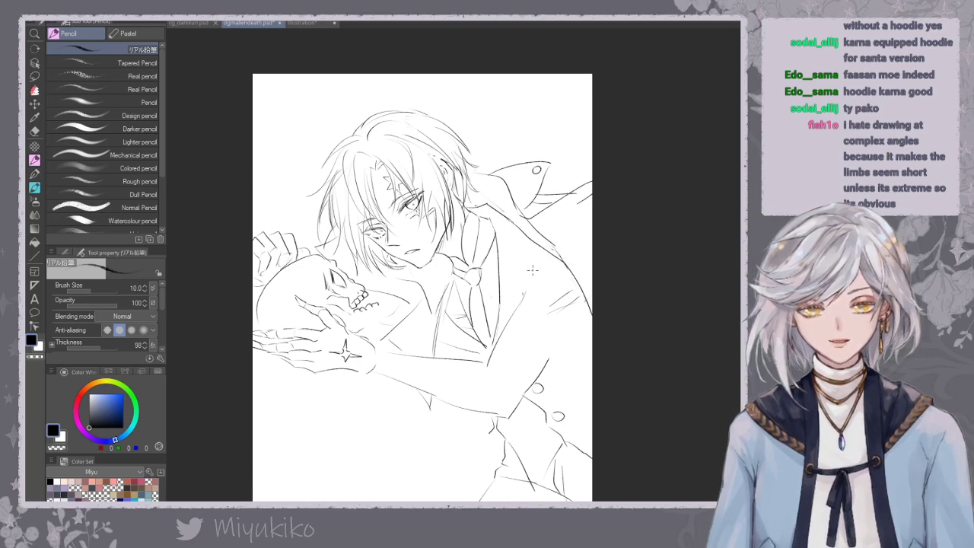
# Redraw the fold running down from the armpit beside the lapel, and erase the old outer line of the upper sleeve.
pyautogui.moveTo(536, 244); pyautogui.dragTo(521, 294)
pyautogui.hotkey('ctrl', 'z')
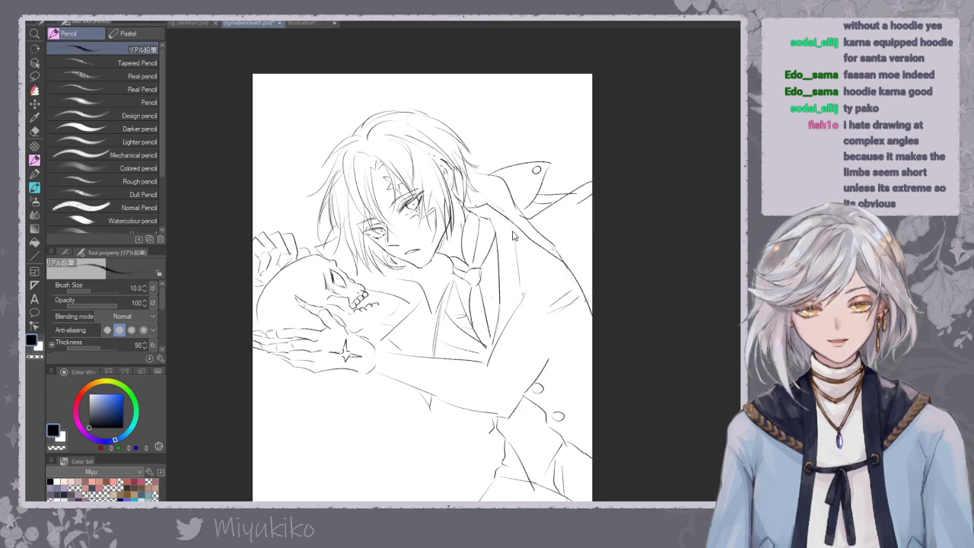
pyautogui.moveTo(524, 243); pyautogui.dragTo(513, 312)
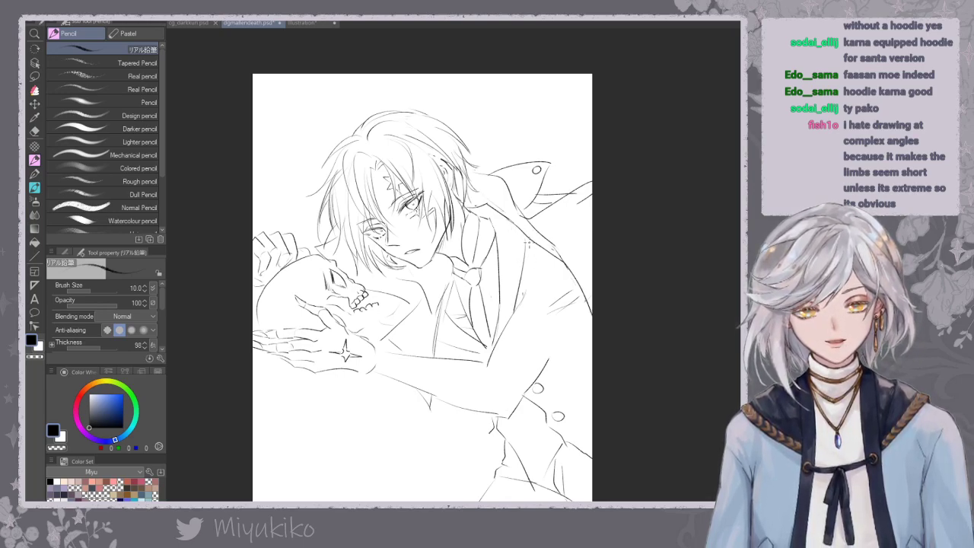
pyautogui.press('e')
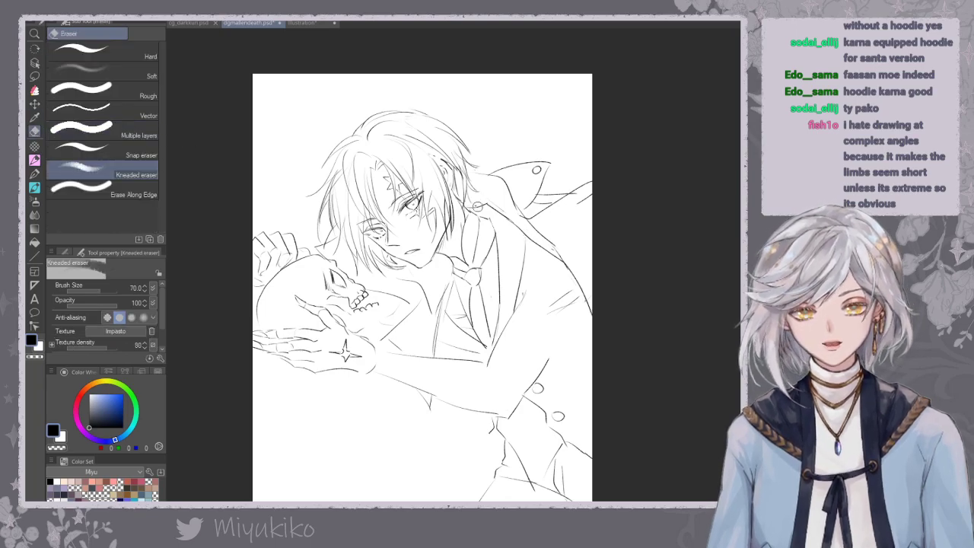
pyautogui.press('p')
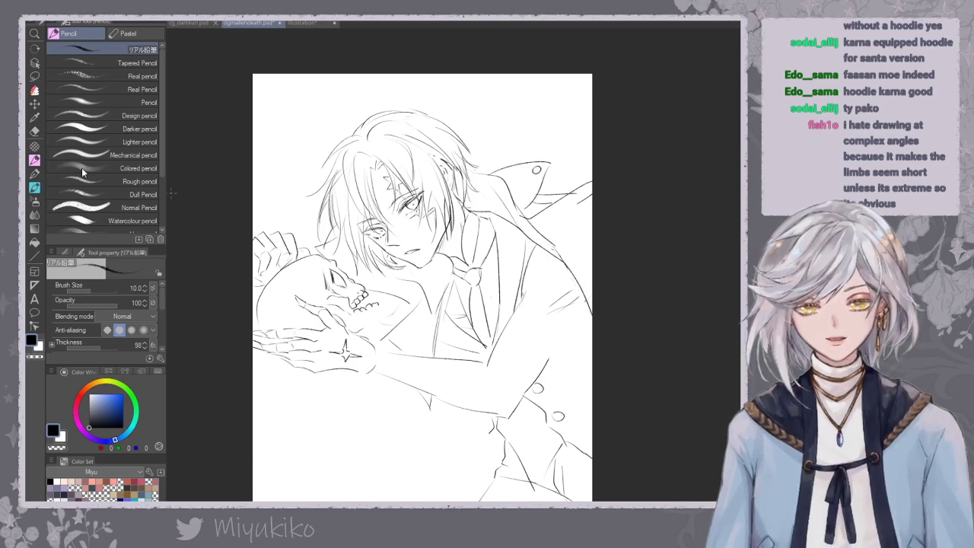
pyautogui.press('e')
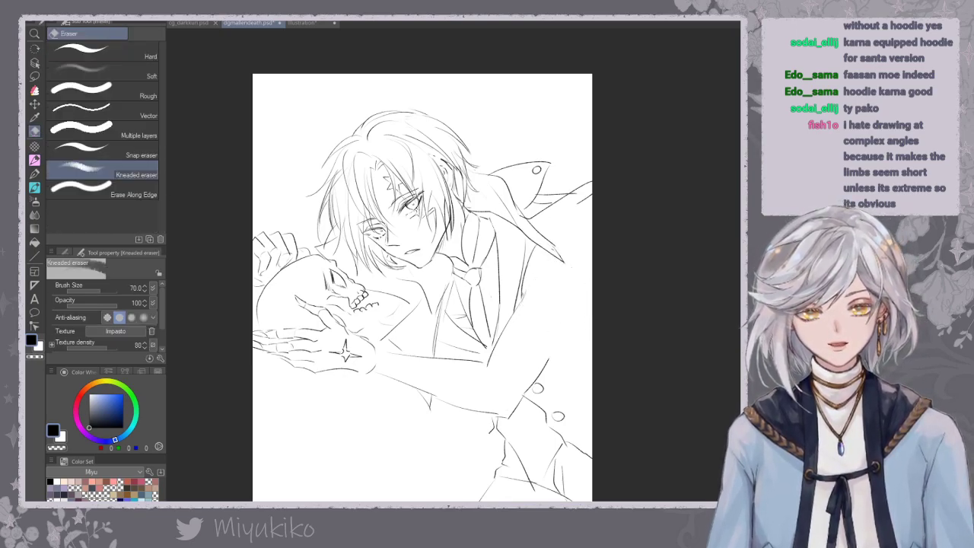
# Redraw the coat's outer contour from the shoulder down to the canvas edge and clean up the upper arm lines.
pyautogui.press('p')
pyautogui.moveTo(557, 251); pyautogui.dragTo(592, 349)
pyautogui.moveTo(568, 295); pyautogui.dragTo(592, 343)
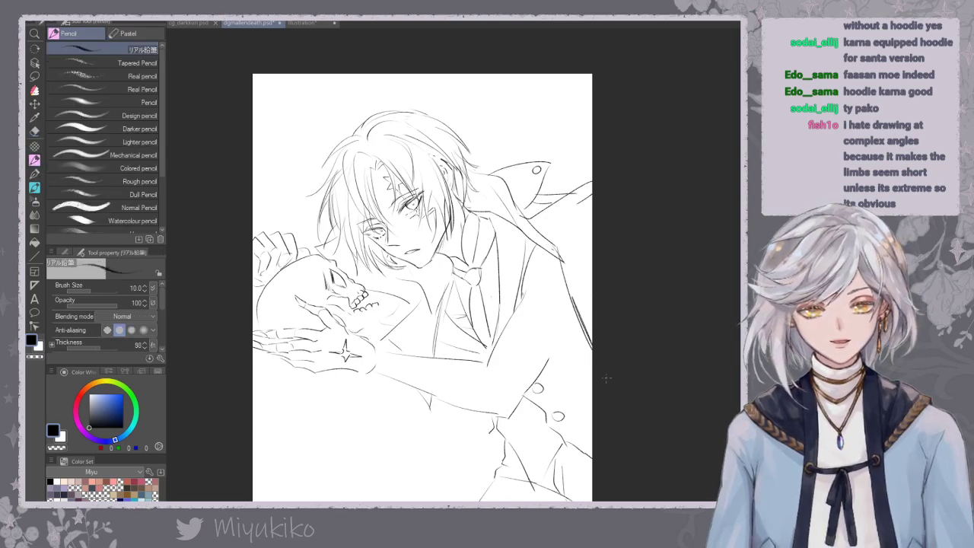
pyautogui.hotkey('ctrl', 'z')
pyautogui.hotkey('ctrl', 'z')
pyautogui.moveTo(555, 248); pyautogui.dragTo(593, 337)
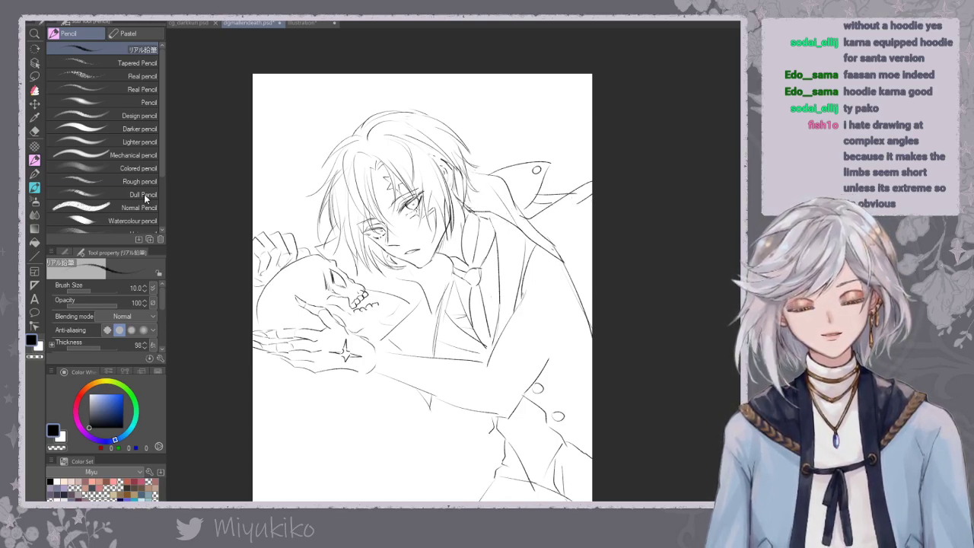
pyautogui.click(34, 132)
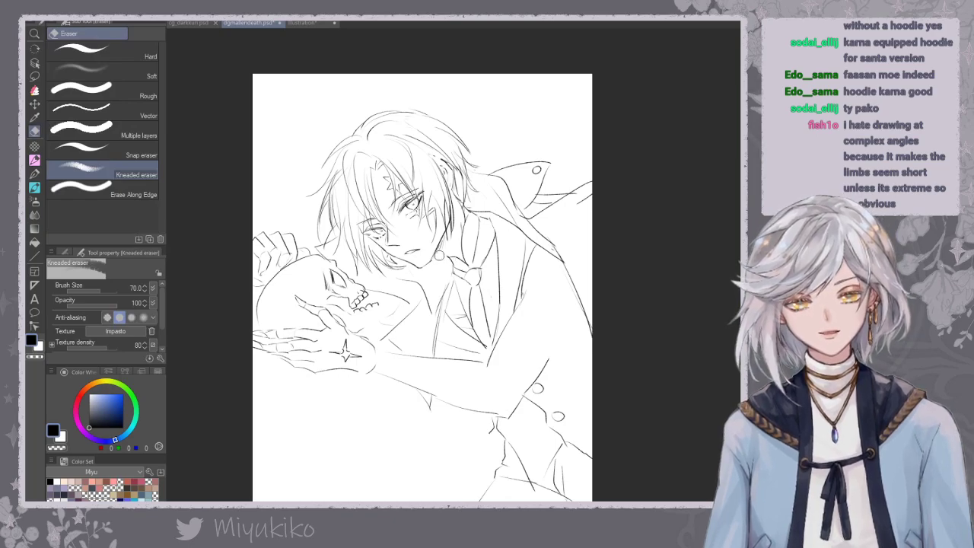
pyautogui.click(34, 159)
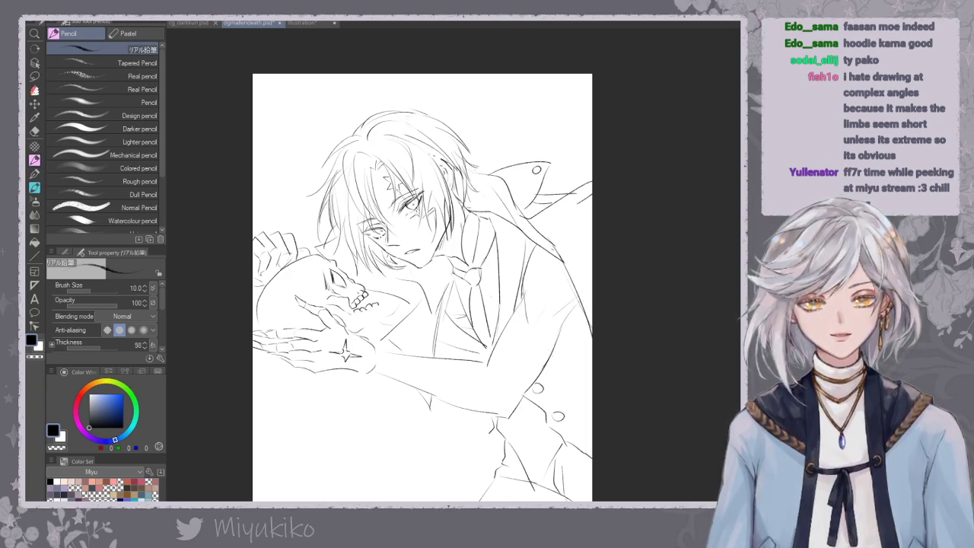
# Extend the forearm's upper line into the bend of the elbow, and try a stroke along the forearm's underside.
pyautogui.moveTo(481, 360); pyautogui.dragTo(509, 370)
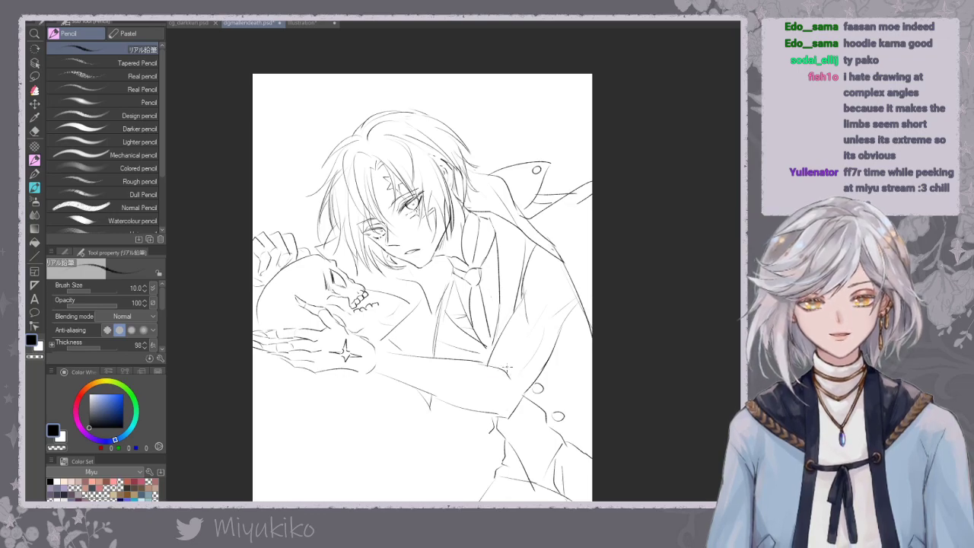
pyautogui.moveTo(472, 398); pyautogui.dragTo(510, 411)
pyautogui.hotkey('ctrl', 'z')
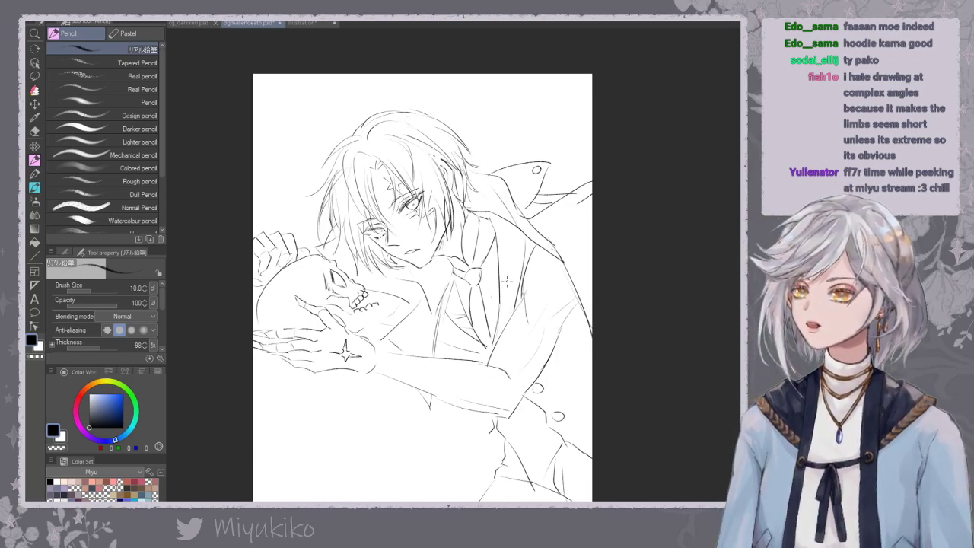
pyautogui.moveTo(585, 302); pyautogui.dragTo(592, 309)
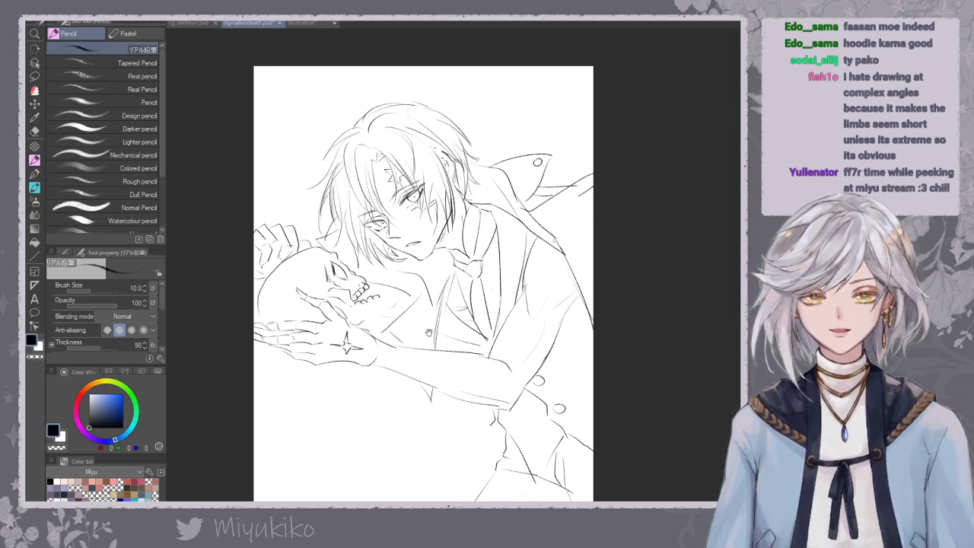
# Line the rounded sleeve edge and curved fold bands wrapping across the upper arm, undoing the stray strokes.
pyautogui.moveTo(428, 333); pyautogui.dragTo(418, 276)
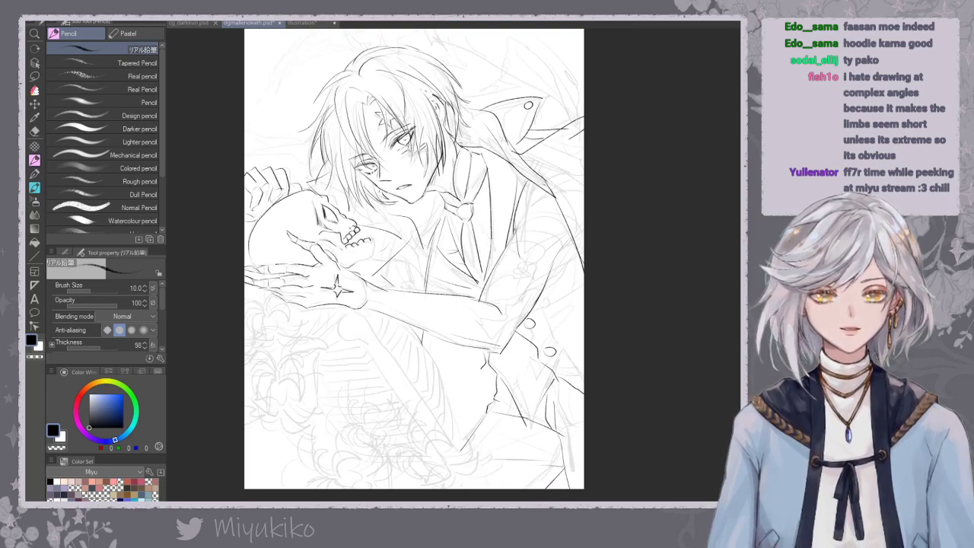
pyautogui.moveTo(508, 245)
pyautogui.mouseDown()
pyautogui.moveTo(546, 249)
pyautogui.moveTo(555, 260)
pyautogui.moveTo(563, 246)
pyautogui.moveTo(514, 275)
pyautogui.mouseUp()
pyautogui.hotkey('ctrl', 'z')
pyautogui.hotkey('ctrl', 'z')
pyautogui.hotkey('ctrl', 'z')
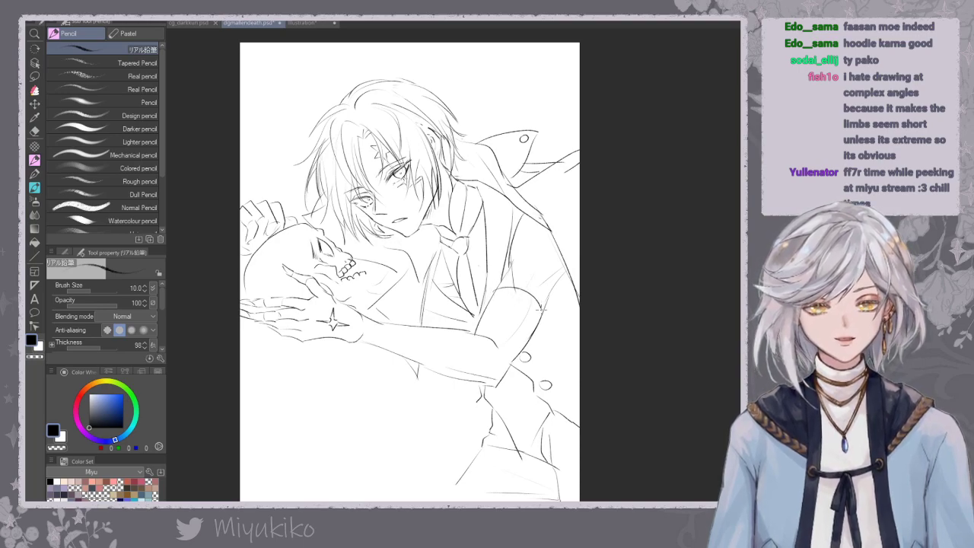
pyautogui.moveTo(519, 278)
pyautogui.mouseDown()
pyautogui.moveTo(557, 278)
pyautogui.moveTo(573, 256)
pyautogui.mouseUp()
pyautogui.hotkey('ctrl', 'z')
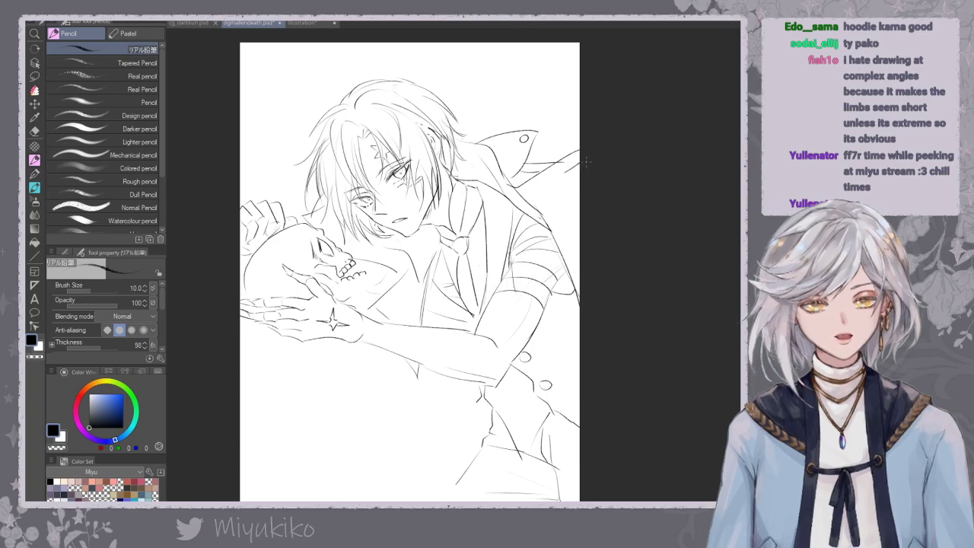
pyautogui.moveTo(581, 233); pyautogui.dragTo(580, 264)
pyautogui.moveTo(551, 324); pyautogui.dragTo(562, 258)
pyautogui.click(744, 283)
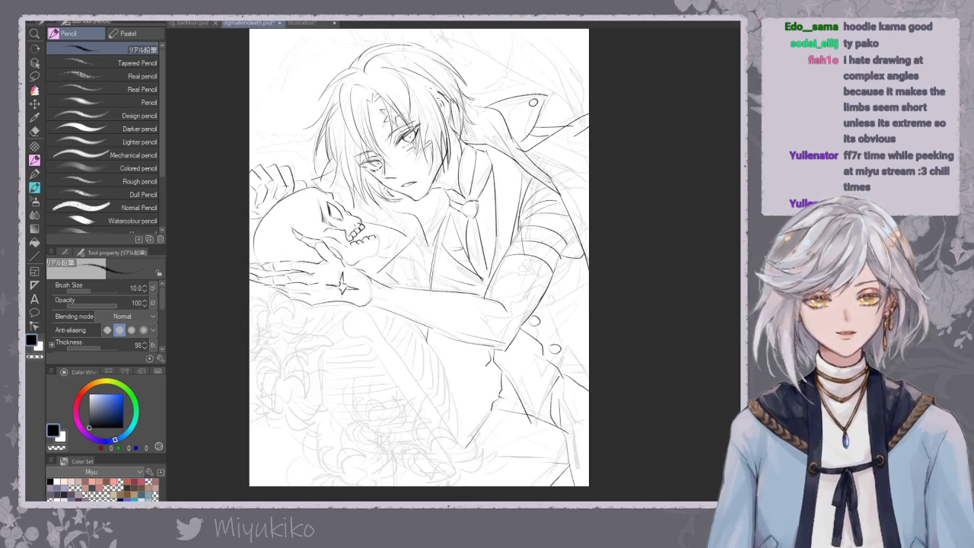
# Start a spider lily below the character's hand over the rough flowers, drawing narrow curled petals on its left side.
pyautogui.moveTo(376, 237); pyautogui.dragTo(369, 262)
pyautogui.scroll(3, 357, 242)
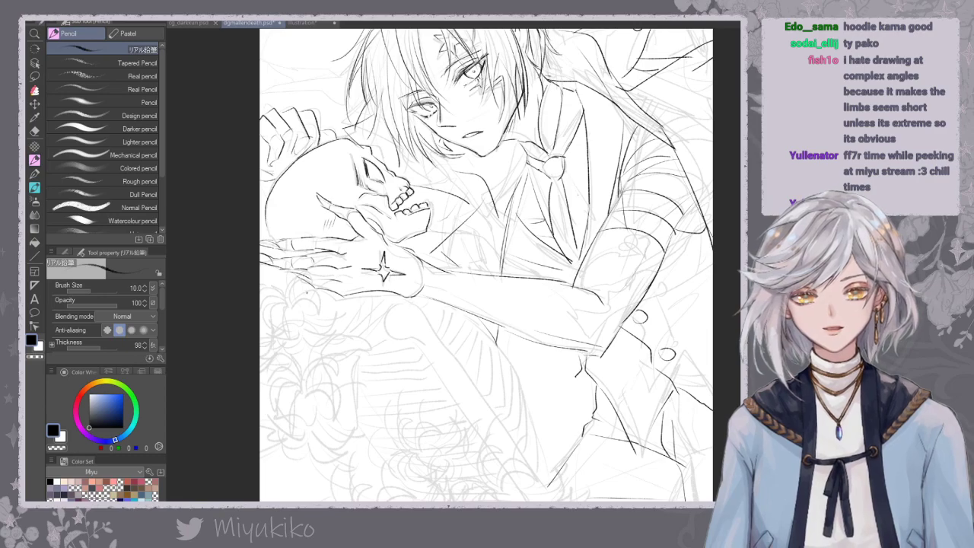
pyautogui.scroll(-2, 308, 292)
pyautogui.moveTo(296, 347)
pyautogui.mouseDown()
pyautogui.moveTo(265, 368)
pyautogui.moveTo(298, 343)
pyautogui.moveTo(284, 339)
pyautogui.moveTo(266, 358)
pyautogui.mouseUp()
pyautogui.hotkey('ctrl', 'z')
pyautogui.hotkey('ctrl', 'z')
pyautogui.moveTo(270, 353)
pyautogui.mouseDown()
pyautogui.moveTo(298, 349)
pyautogui.moveTo(283, 324)
pyautogui.mouseUp()
pyautogui.hotkey('ctrl', 'z')
pyautogui.hotkey('ctrl', 'z')
pyautogui.hotkey('ctrl', 'z')
# Add the upper and lower curled petals around the spider lily's center, retrying strokes until the shape fits.
pyautogui.moveTo(281, 325)
pyautogui.mouseDown()
pyautogui.moveTo(321, 340)
pyautogui.moveTo(300, 348)
pyautogui.moveTo(325, 372)
pyautogui.moveTo(280, 376)
pyautogui.moveTo(300, 354)
pyautogui.moveTo(294, 370)
pyautogui.moveTo(299, 349)
pyautogui.mouseUp()
pyautogui.hotkey('ctrl', 'z')
pyautogui.hotkey('ctrl', 'z')
pyautogui.hotkey('ctrl', 'z')
pyautogui.moveTo(299, 365)
pyautogui.mouseDown()
pyautogui.moveTo(288, 383)
pyautogui.moveTo(313, 382)
pyautogui.mouseUp()
pyautogui.hotkey('ctrl', 'z')
pyautogui.hotkey('ctrl', 'z')
pyautogui.moveTo(305, 356); pyautogui.dragTo(311, 366)
pyautogui.hotkey('ctrl', 'z')
pyautogui.hotkey('ctrl', 'z')
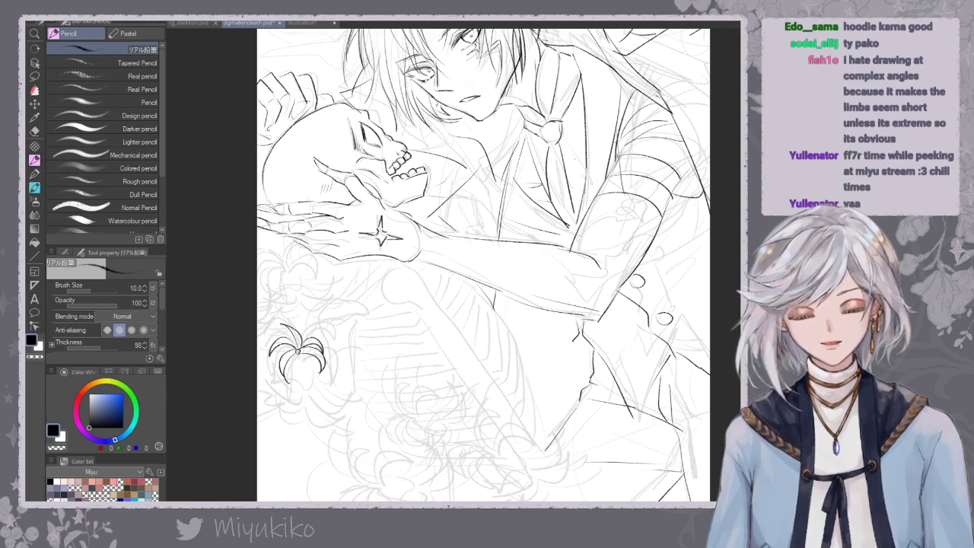
# Draw a cluster of curled petals on the spider lily's right side and more petals at its upper left.
pyautogui.moveTo(326, 324)
pyautogui.mouseDown()
pyautogui.moveTo(306, 315)
pyautogui.moveTo(332, 322)
pyautogui.moveTo(321, 359)
pyautogui.moveTo(344, 364)
pyautogui.moveTo(354, 337)
pyautogui.moveTo(350, 354)
pyautogui.mouseUp()
pyautogui.hotkey('ctrl', 'z')
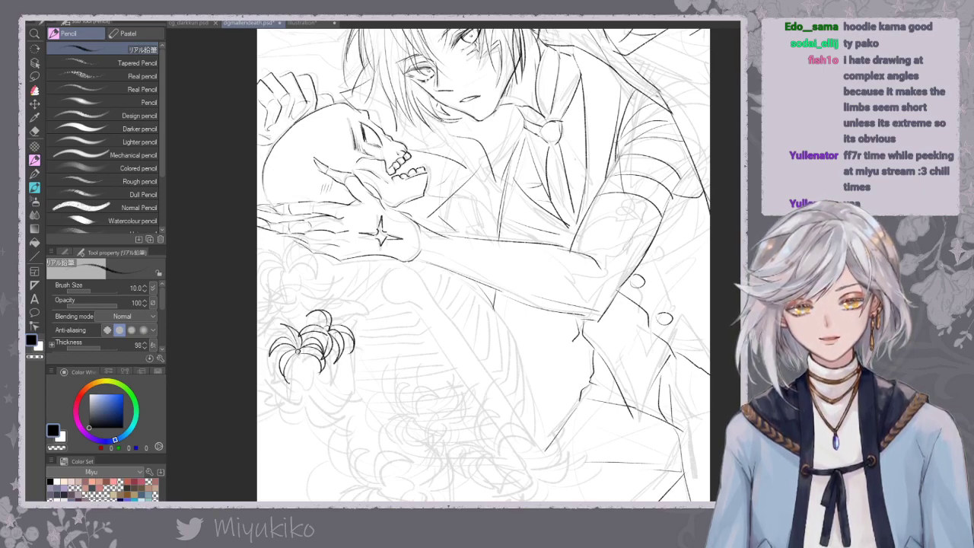
pyautogui.moveTo(284, 331)
pyautogui.mouseDown()
pyautogui.moveTo(290, 297)
pyautogui.moveTo(284, 330)
pyautogui.moveTo(267, 315)
pyautogui.mouseUp()
pyautogui.moveTo(269, 315)
pyautogui.mouseDown()
pyautogui.moveTo(279, 333)
pyautogui.moveTo(260, 356)
pyautogui.moveTo(275, 361)
pyautogui.mouseUp()
pyautogui.hotkey('ctrl', 'z')
pyautogui.moveTo(275, 366)
pyautogui.mouseDown()
pyautogui.moveTo(307, 316)
pyautogui.moveTo(296, 331)
pyautogui.mouseUp()
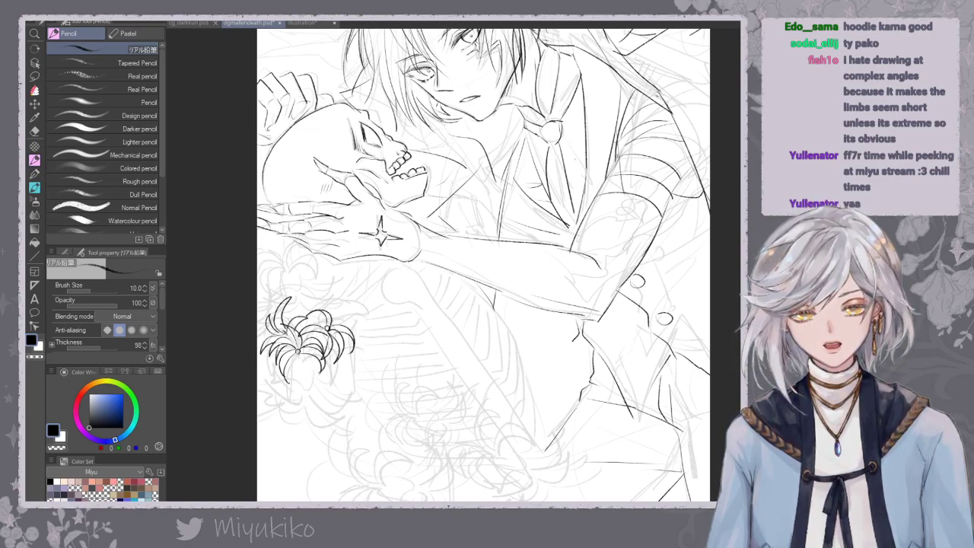
# Draw the spider lily's stem as two lines running down from the center of the bloom.
pyautogui.moveTo(305, 353); pyautogui.dragTo(295, 373)
pyautogui.moveTo(307, 351)
pyautogui.mouseDown()
pyautogui.moveTo(327, 367)
pyautogui.moveTo(299, 415)
pyautogui.mouseUp()
pyautogui.hotkey('ctrl', 'z')
pyautogui.hotkey('ctrl', 'z')
pyautogui.moveTo(306, 375); pyautogui.dragTo(293, 421)
# Add long curved stamens with small round tips fanning out from both sides and the middle of the spider lily.
pyautogui.moveTo(332, 326)
pyautogui.mouseDown()
pyautogui.moveTo(350, 318)
pyautogui.moveTo(346, 300)
pyautogui.mouseUp()
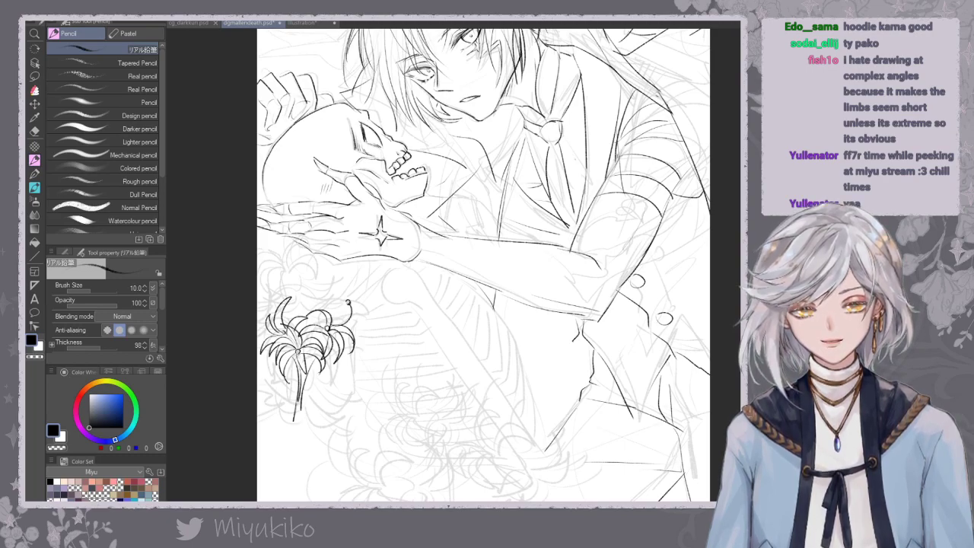
pyautogui.moveTo(332, 335); pyautogui.dragTo(367, 313)
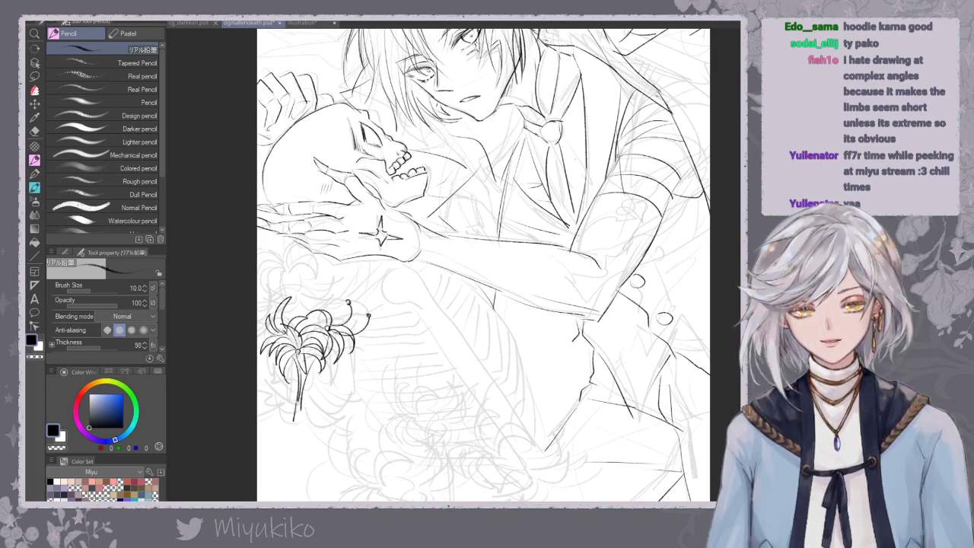
pyautogui.moveTo(275, 328); pyautogui.dragTo(268, 295)
pyautogui.moveTo(278, 334); pyautogui.dragTo(259, 315)
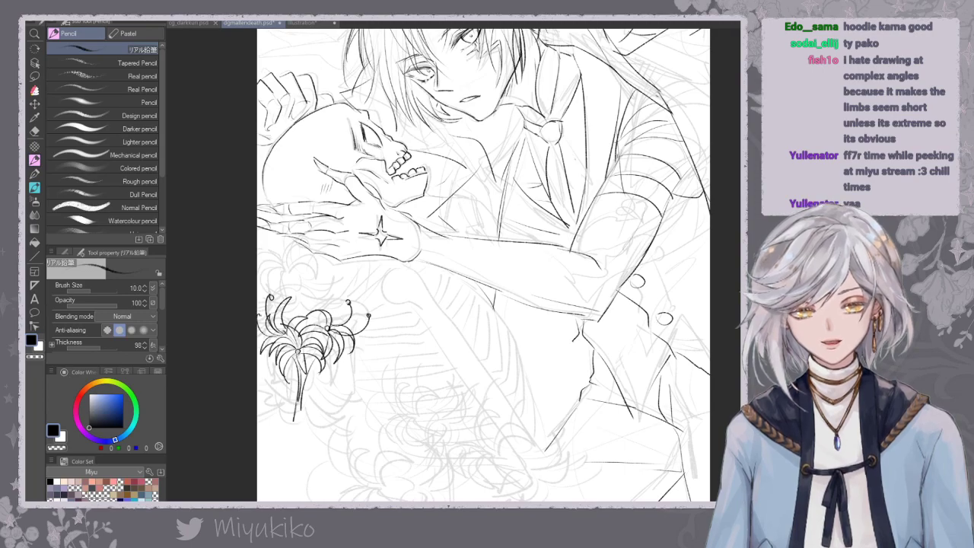
pyautogui.moveTo(292, 353); pyautogui.dragTo(288, 320)
pyautogui.moveTo(305, 354)
pyautogui.mouseDown()
pyautogui.moveTo(333, 330)
pyautogui.moveTo(327, 305)
pyautogui.mouseUp()
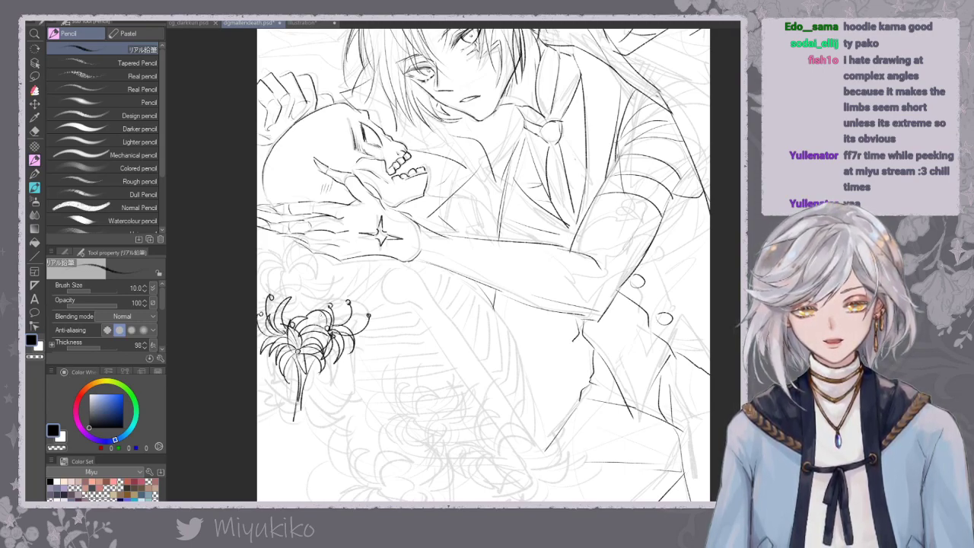
# Add drooping petals at the lower right of the spider lily, and try another petal at its lower left.
pyautogui.moveTo(351, 353)
pyautogui.mouseDown()
pyautogui.moveTo(361, 334)
pyautogui.moveTo(335, 379)
pyautogui.mouseUp()
pyautogui.hotkey('ctrl', 'z')
pyautogui.moveTo(348, 344); pyautogui.dragTo(335, 378)
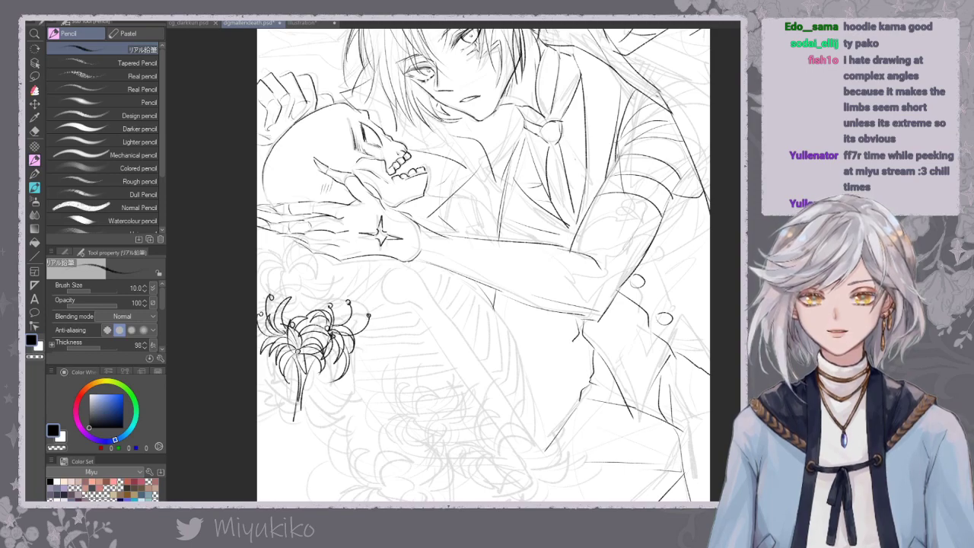
pyautogui.moveTo(276, 351)
pyautogui.mouseDown()
pyautogui.moveTo(279, 385)
pyautogui.moveTo(269, 386)
pyautogui.moveTo(279, 386)
pyautogui.moveTo(267, 382)
pyautogui.mouseUp()
pyautogui.hotkey('ctrl', 'z')
pyautogui.hotkey('ctrl', 'z')
pyautogui.hotkey('ctrl', 'z')
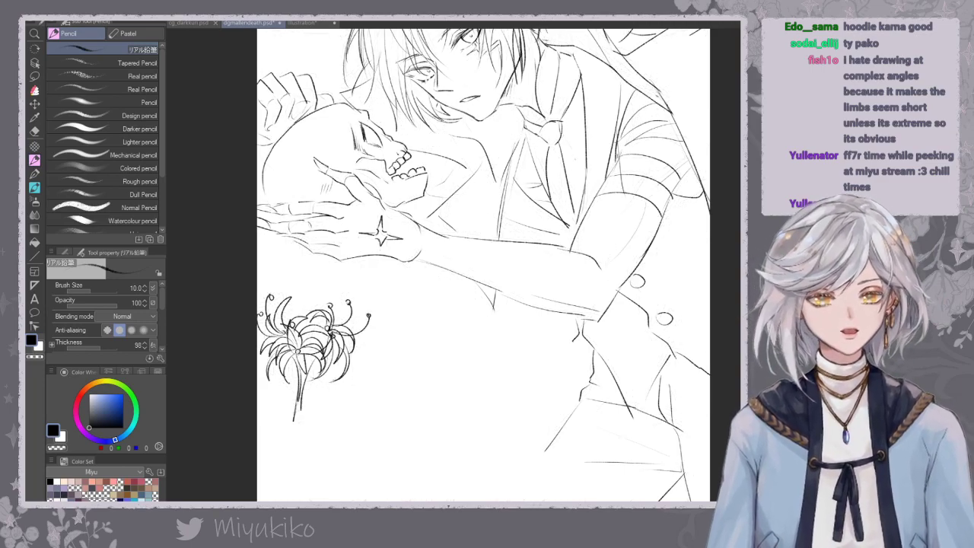
# Lasso the inked spider lily below the hand, delete it, and bring back the rough sketch as a guide.
pyautogui.hotkey('ctrl', '-')
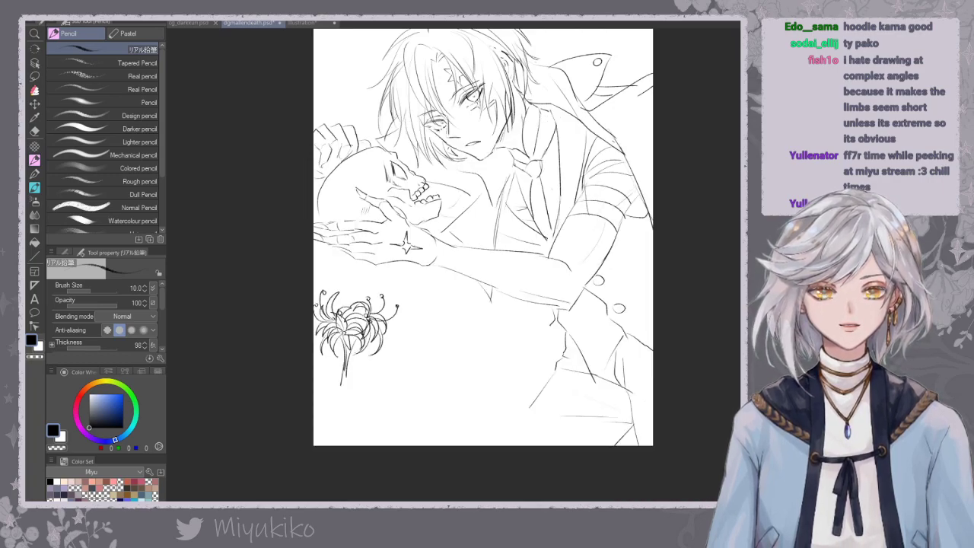
pyautogui.click(34, 76)
pyautogui.moveTo(354, 277); pyautogui.dragTo(402, 277)
pyautogui.hotkey('ctrl', 'v')
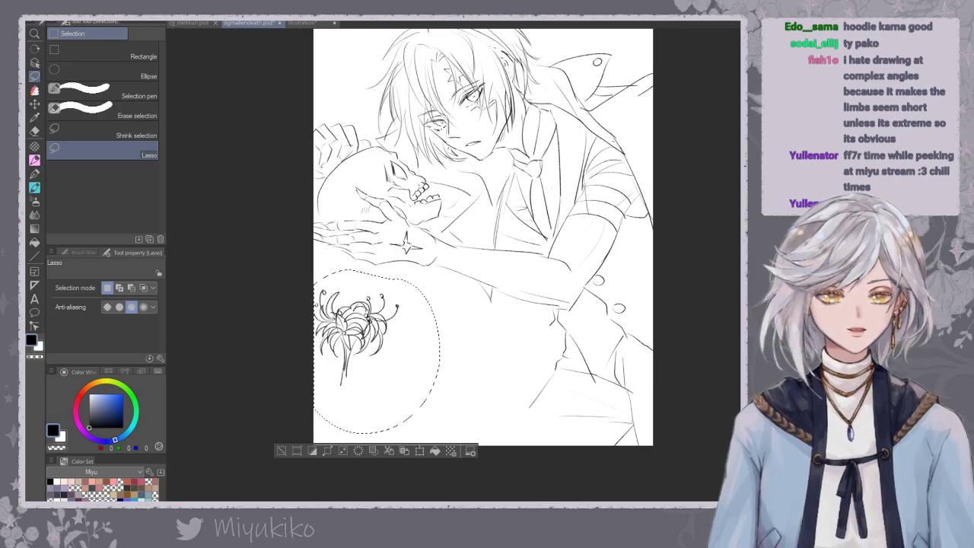
pyautogui.press('Delete')
pyautogui.hotkey('ctrl', 'd')
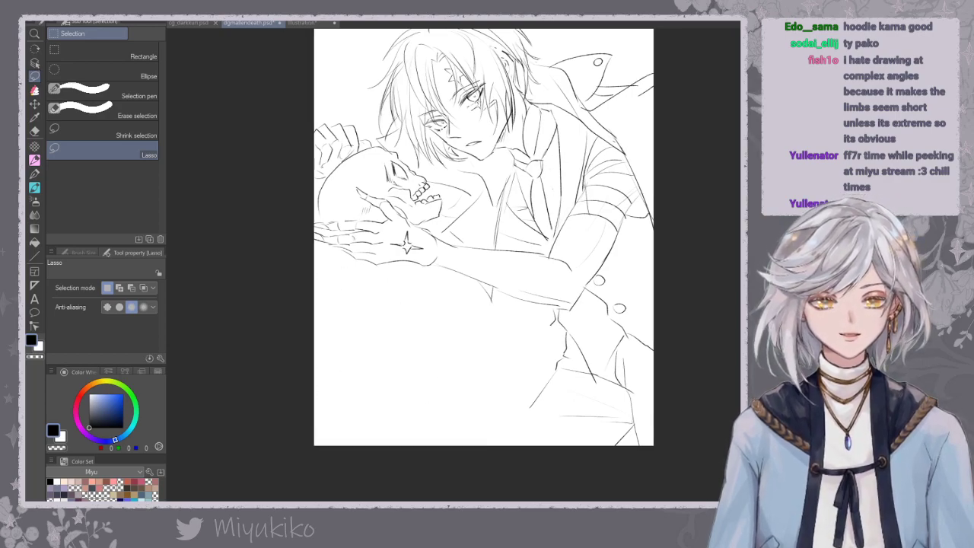
pyautogui.hotkey('ctrl', 'z')
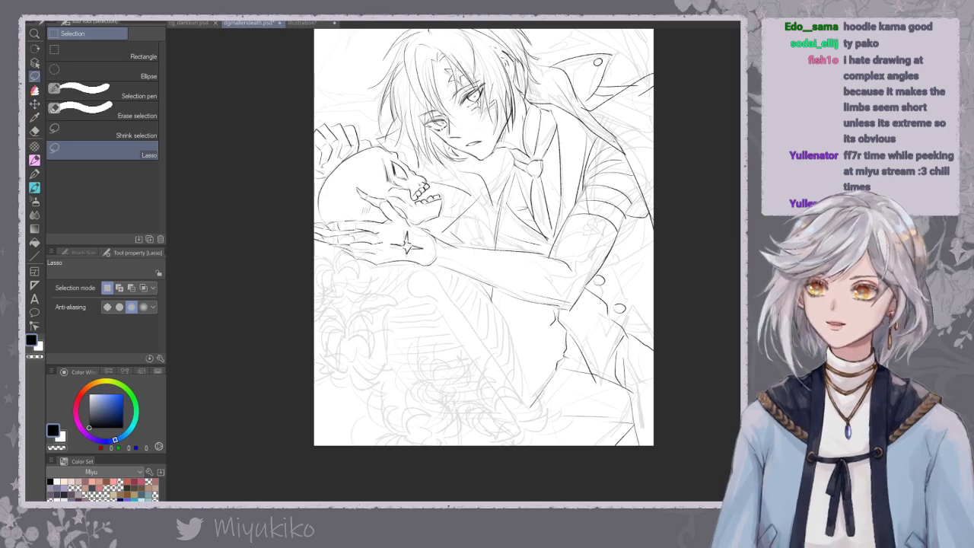
# Outline the rounded upper end of the skeleton's upper arm bone with the pencil, just below the character's hand.
pyautogui.scroll(2, 469, 265)
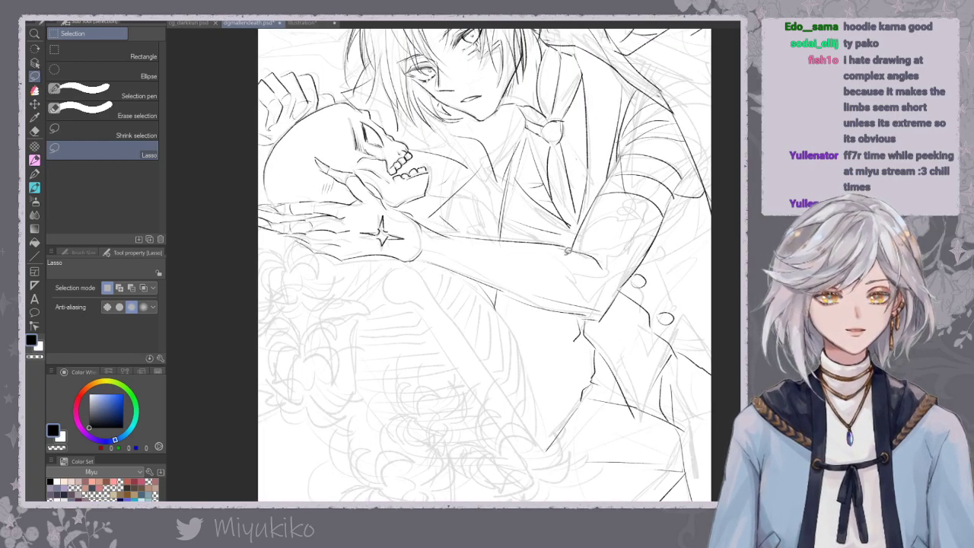
pyautogui.click(34, 159)
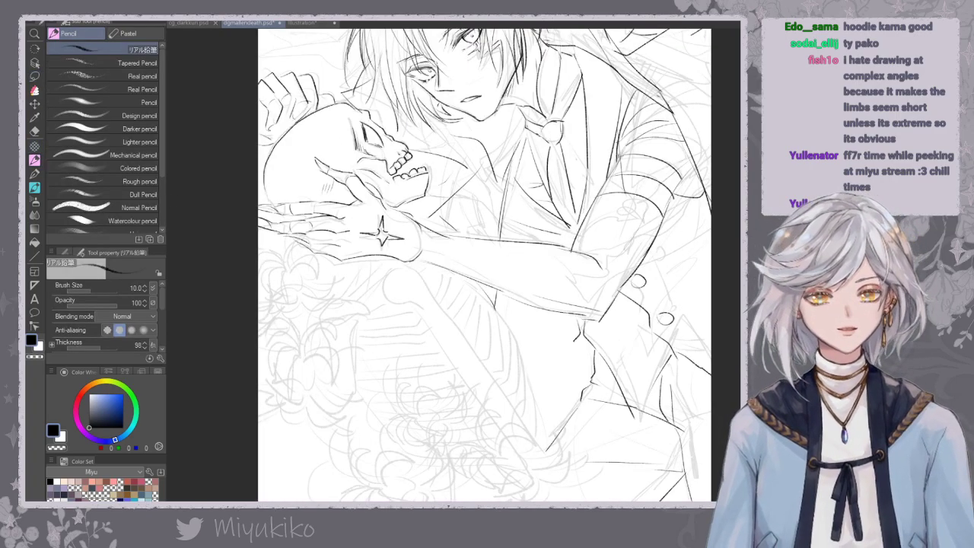
pyautogui.moveTo(398, 268)
pyautogui.mouseDown()
pyautogui.moveTo(384, 288)
pyautogui.moveTo(394, 296)
pyautogui.mouseUp()
pyautogui.moveTo(396, 296)
pyautogui.mouseDown()
pyautogui.moveTo(433, 316)
pyautogui.moveTo(402, 295)
pyautogui.moveTo(425, 304)
pyautogui.mouseUp()
pyautogui.hotkey('ctrl', 'z')
pyautogui.moveTo(409, 269); pyautogui.dragTo(436, 303)
# Draw the arm bone's long shaft running diagonally down to the coat and close it with a knobbed lower end.
pyautogui.moveTo(468, 339)
pyautogui.mouseDown()
pyautogui.moveTo(443, 304)
pyautogui.moveTo(467, 347)
pyautogui.mouseUp()
pyautogui.hotkey('ctrl', 'z')
pyautogui.moveTo(418, 303); pyautogui.dragTo(497, 421)
pyautogui.hotkey('ctrl', 'z')
pyautogui.moveTo(452, 324); pyautogui.dragTo(546, 449)
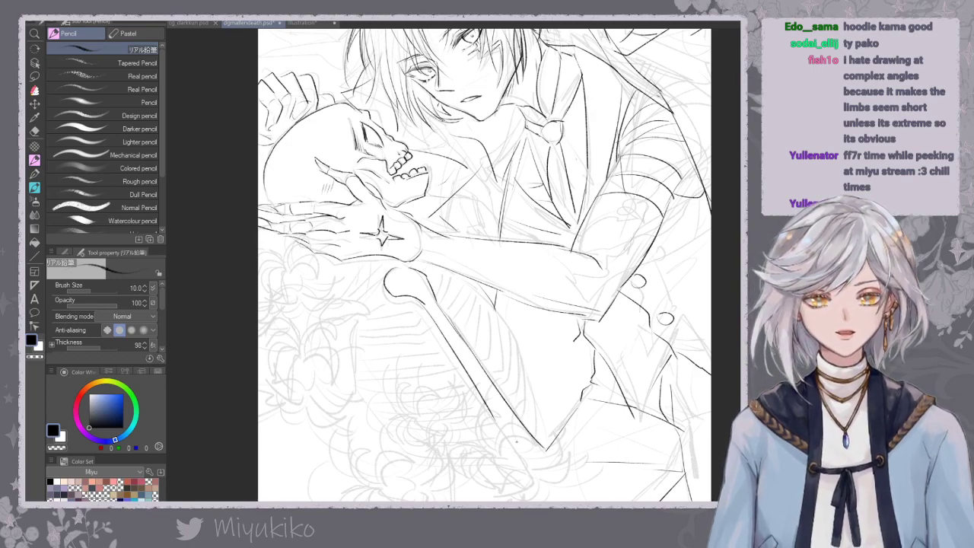
pyautogui.moveTo(494, 420)
pyautogui.mouseDown()
pyautogui.moveTo(543, 477)
pyautogui.moveTo(560, 458)
pyautogui.mouseUp()
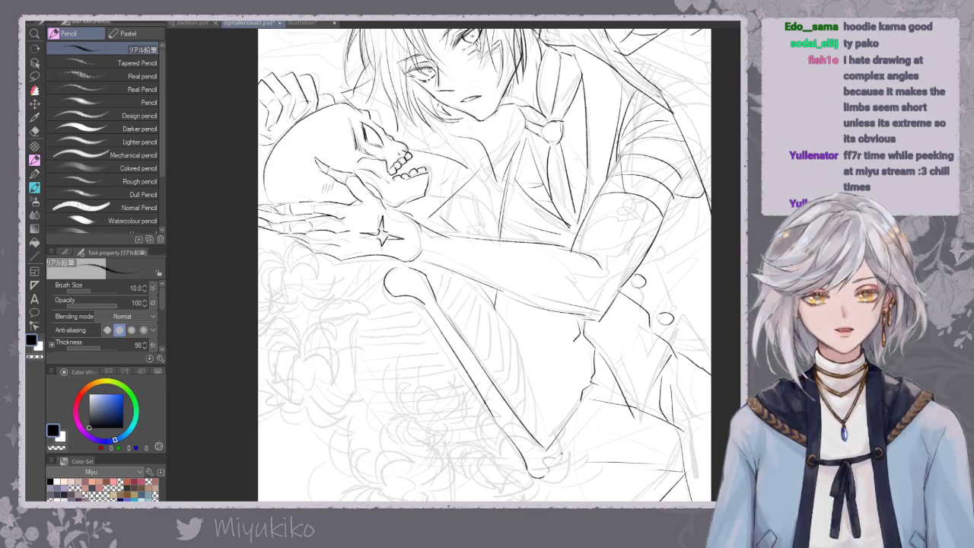
# Line the skeleton's shoulder blade beside the rib cage and the small neck and collar bones just beneath the hand.
pyautogui.moveTo(431, 269); pyautogui.dragTo(441, 298)
pyautogui.hotkey('ctrl', 'z')
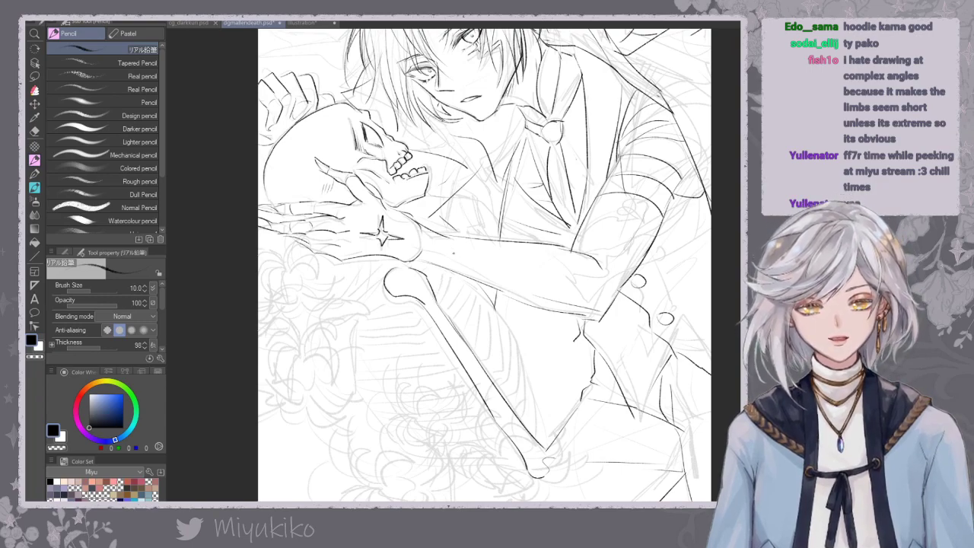
pyautogui.moveTo(457, 248); pyautogui.dragTo(465, 271)
pyautogui.moveTo(339, 323)
pyautogui.mouseDown()
pyautogui.moveTo(368, 326)
pyautogui.moveTo(353, 340)
pyautogui.moveTo(381, 336)
pyautogui.moveTo(363, 414)
pyautogui.mouseUp()
pyautogui.hotkey('ctrl', 'z')
pyautogui.moveTo(330, 340); pyautogui.dragTo(350, 416)
pyautogui.moveTo(332, 342); pyautogui.dragTo(337, 322)
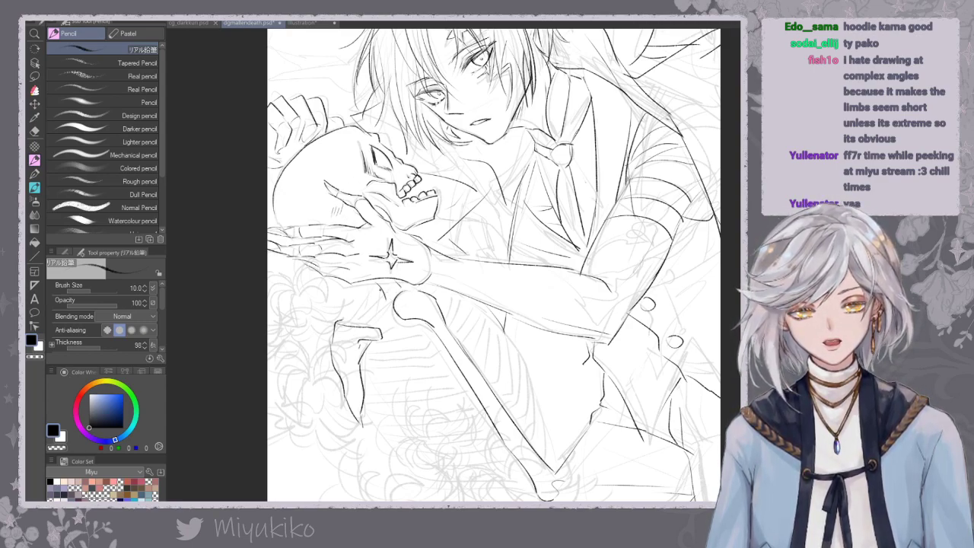
pyautogui.moveTo(369, 286)
pyautogui.mouseDown()
pyautogui.moveTo(395, 281)
pyautogui.moveTo(452, 328)
pyautogui.mouseUp()
pyautogui.moveTo(442, 287)
pyautogui.mouseDown()
pyautogui.moveTo(425, 296)
pyautogui.moveTo(442, 283)
pyautogui.mouseUp()
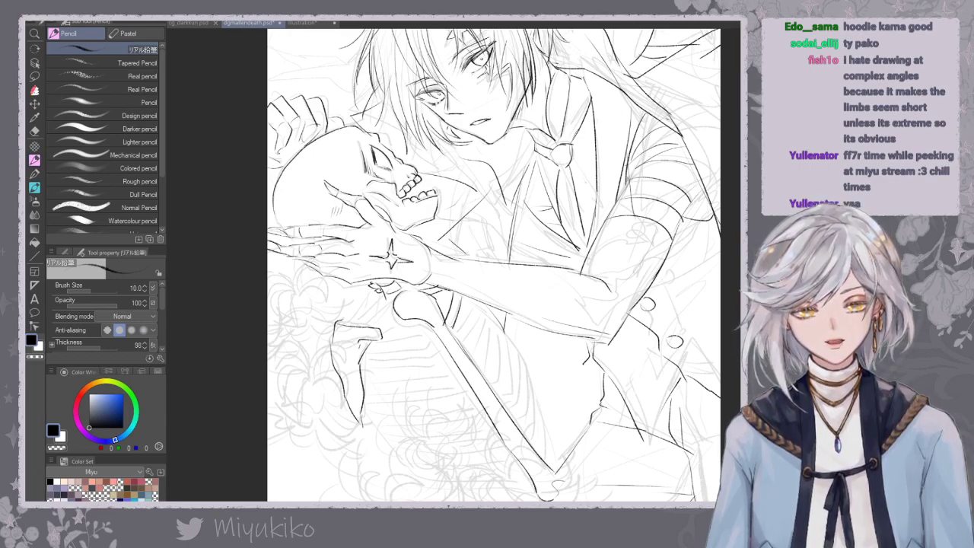
# Draw the skeleton's uppermost ribs as near-parallel curved lines between the shoulder blade and the upper arm bone.
pyautogui.moveTo(380, 338); pyautogui.dragTo(424, 333)
pyautogui.moveTo(368, 351)
pyautogui.mouseDown()
pyautogui.moveTo(436, 337)
pyautogui.moveTo(429, 332)
pyautogui.mouseUp()
pyautogui.hotkey('ctrl', 'z')
pyautogui.hotkey('ctrl', 'z')
pyautogui.moveTo(376, 350); pyautogui.dragTo(430, 345)
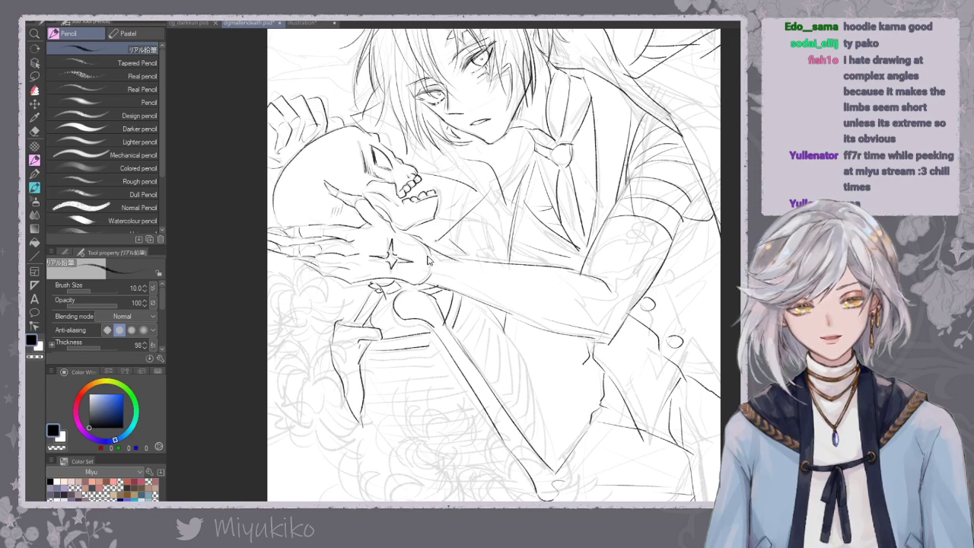
pyautogui.hotkey('ctrl', 'z')
pyautogui.moveTo(372, 293)
pyautogui.mouseDown()
pyautogui.moveTo(351, 322)
pyautogui.moveTo(395, 319)
pyautogui.moveTo(430, 337)
pyautogui.mouseUp()
pyautogui.moveTo(426, 342)
pyautogui.mouseDown()
pyautogui.moveTo(421, 330)
pyautogui.moveTo(433, 332)
pyautogui.moveTo(427, 346)
pyautogui.moveTo(434, 332)
pyautogui.moveTo(446, 342)
pyautogui.mouseUp()
pyautogui.hotkey('ctrl', 'z')
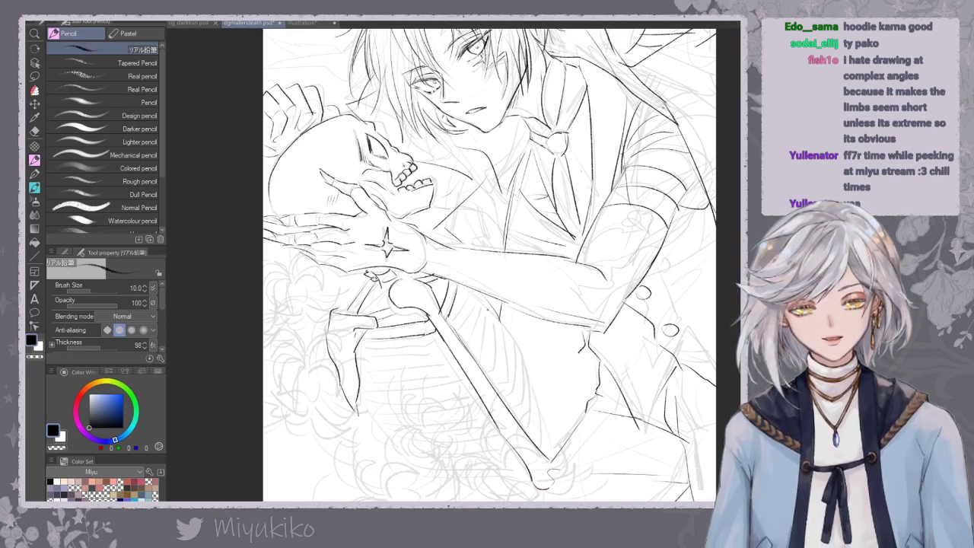
pyautogui.moveTo(354, 350); pyautogui.dragTo(432, 345)
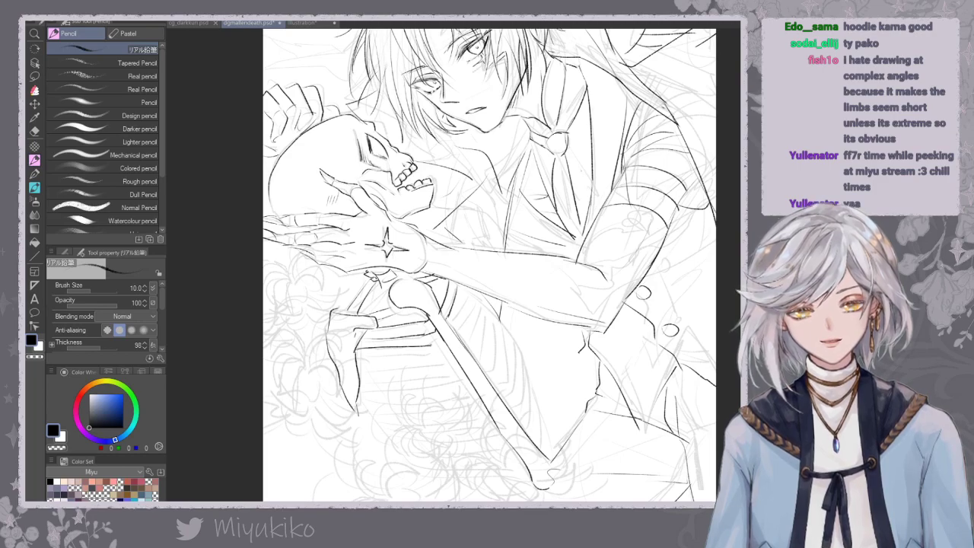
# Try another rib line directly below the upper ribs.
pyautogui.moveTo(356, 360); pyautogui.dragTo(447, 352)
pyautogui.hotkey('ctrl', 'z')
pyautogui.moveTo(357, 360); pyautogui.dragTo(442, 353)
pyautogui.hotkey('ctrl', 'z')
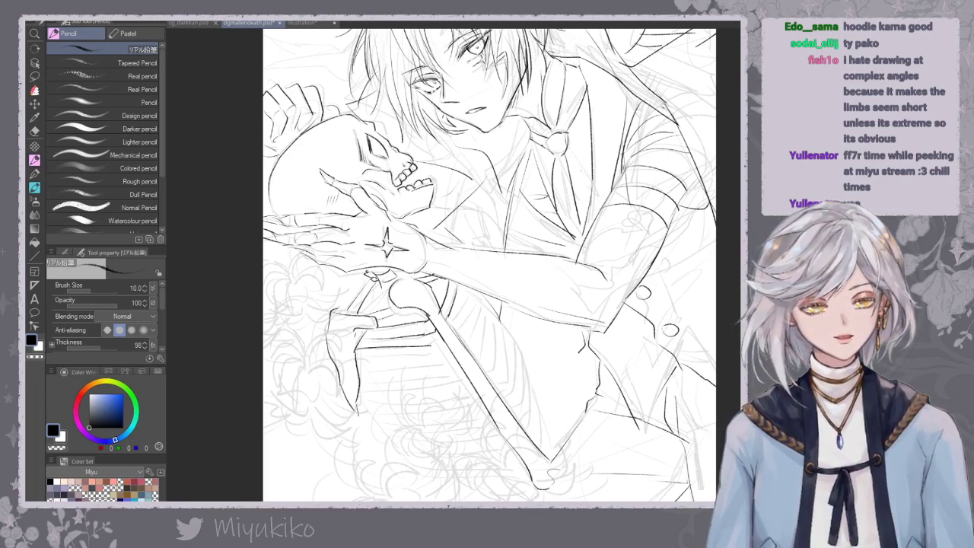
pyautogui.press('-')
pyautogui.press('^')
pyautogui.press('^')
pyautogui.press('^')
pyautogui.press('^')
pyautogui.press('^')
pyautogui.press('^')
pyautogui.press('^')
pyautogui.press('^')
pyautogui.press('^')
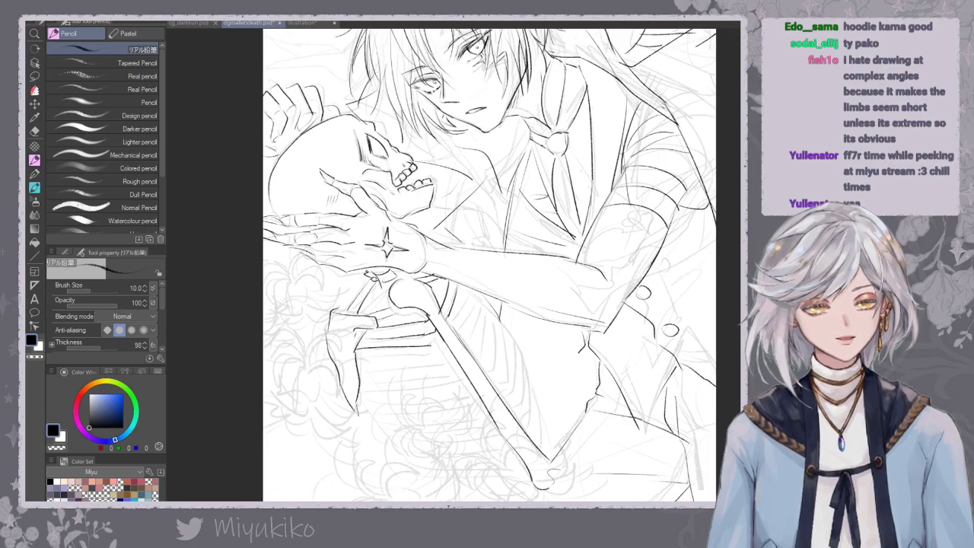
# Draw the skeleton's upper ribs from the shoulder blade to the arm bone, redoing the strokes that miss.
pyautogui.press('^')
pyautogui.moveTo(333, 247)
pyautogui.mouseDown()
pyautogui.moveTo(411, 308)
pyautogui.moveTo(406, 293)
pyautogui.moveTo(465, 287)
pyautogui.moveTo(439, 299)
pyautogui.moveTo(460, 286)
pyautogui.mouseUp()
pyautogui.hotkey('ctrl', 'z')
pyautogui.hotkey('ctrl', 'z')
pyautogui.hotkey('ctrl', 'z')
pyautogui.hotkey('ctrl', 'z')
pyautogui.hotkey('ctrl', 'z')
pyautogui.hotkey('ctrl', 'z')
pyautogui.moveTo(436, 296)
pyautogui.mouseDown()
pyautogui.moveTo(440, 305)
pyautogui.moveTo(461, 286)
pyautogui.moveTo(457, 265)
pyautogui.moveTo(464, 292)
pyautogui.mouseUp()
pyautogui.hotkey('ctrl', 'z')
pyautogui.hotkey('ctrl', 'z')
pyautogui.hotkey('ctrl', 'z')
pyautogui.hotkey('ctrl', 'z')
# Rework the upper ribs on the far side of the arm bone, next to the character's forearm.
pyautogui.moveTo(330, 258)
pyautogui.mouseDown()
pyautogui.moveTo(376, 307)
pyautogui.moveTo(402, 319)
pyautogui.moveTo(341, 279)
pyautogui.moveTo(403, 333)
pyautogui.moveTo(447, 332)
pyautogui.moveTo(468, 305)
pyautogui.mouseUp()
pyautogui.hotkey('ctrl', 'z')
pyautogui.hotkey('ctrl', 'z')
pyautogui.moveTo(418, 341)
pyautogui.mouseDown()
pyautogui.moveTo(431, 346)
pyautogui.moveTo(468, 307)
pyautogui.moveTo(463, 296)
pyautogui.mouseUp()
pyautogui.hotkey('ctrl', 'z')
pyautogui.moveTo(420, 327)
pyautogui.mouseDown()
pyautogui.moveTo(465, 296)
pyautogui.moveTo(464, 278)
pyautogui.mouseUp()
pyautogui.hotkey('ctrl', 'z')
pyautogui.hotkey('ctrl', 'z')
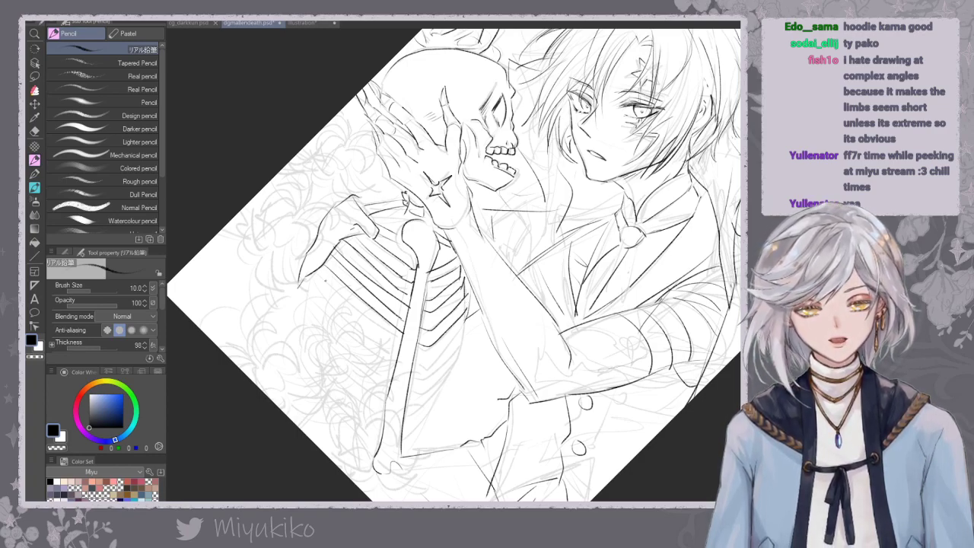
# Add the middle ribs on both sides of the arm bone, following the curve of the upper ones.
pyautogui.moveTo(323, 269); pyautogui.dragTo(395, 353)
pyautogui.hotkey('ctrl', 'z')
pyautogui.moveTo(322, 266); pyautogui.dragTo(397, 346)
pyautogui.moveTo(316, 278)
pyautogui.mouseDown()
pyautogui.moveTo(421, 373)
pyautogui.moveTo(470, 322)
pyautogui.mouseUp()
pyautogui.moveTo(419, 358); pyautogui.dragTo(466, 313)
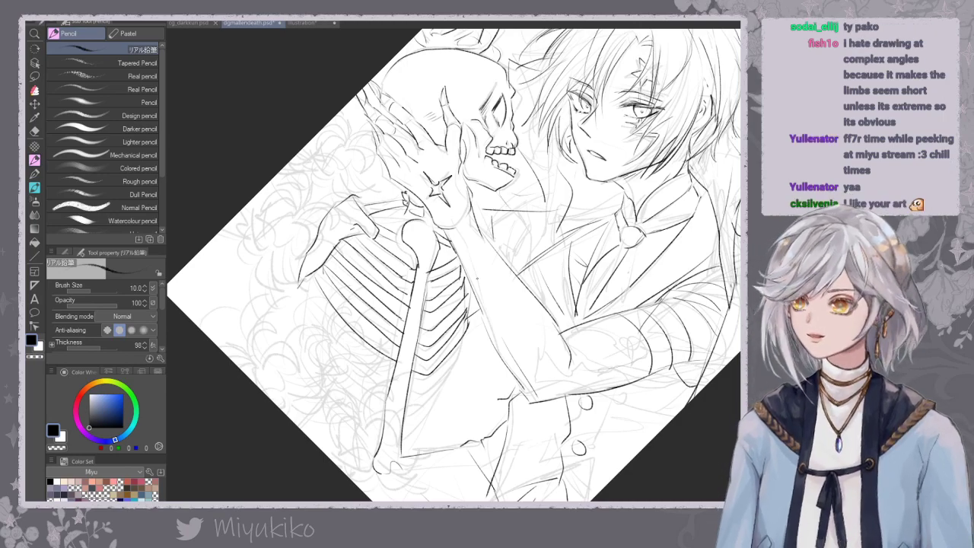
# Draw the rib cage's curved outer edge running down from the shoulder blade.
pyautogui.moveTo(484, 298); pyautogui.dragTo(471, 314)
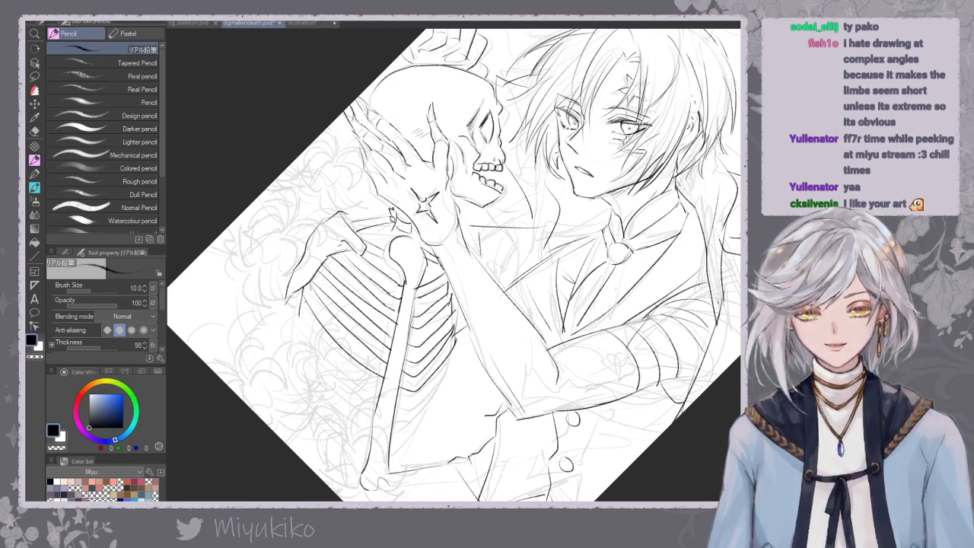
pyautogui.moveTo(307, 304); pyautogui.dragTo(297, 356)
pyautogui.hotkey('ctrl', 'z')
pyautogui.hotkey('ctrl', 'z')
pyautogui.hotkey('ctrl', 'z')
pyautogui.moveTo(298, 316); pyautogui.dragTo(297, 350)
pyautogui.hotkey('ctrl', 'z')
pyautogui.hotkey('ctrl', 'z')
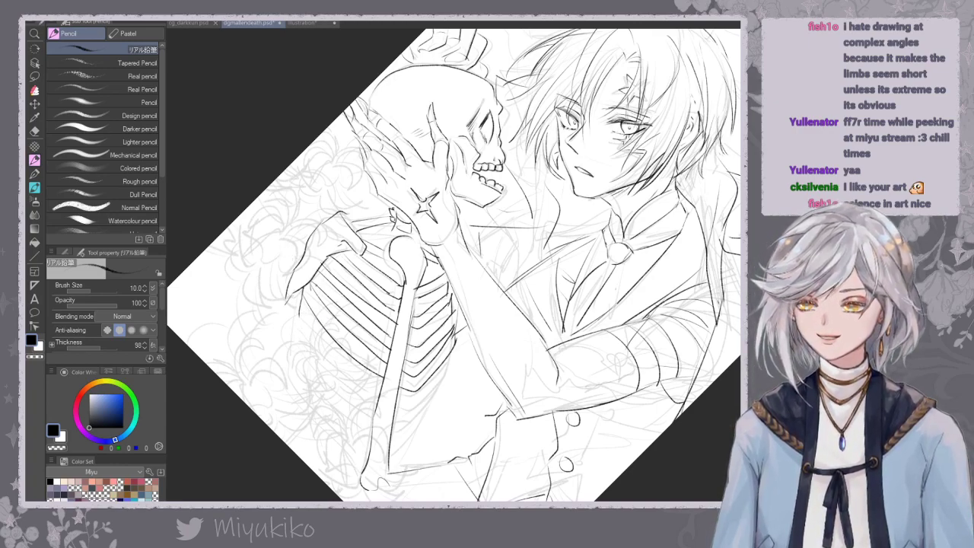
pyautogui.moveTo(302, 300); pyautogui.dragTo(296, 356)
# Extend the next ribs from the new outer edge across to the arm bone and continue them on its far side.
pyautogui.moveTo(299, 311); pyautogui.dragTo(373, 392)
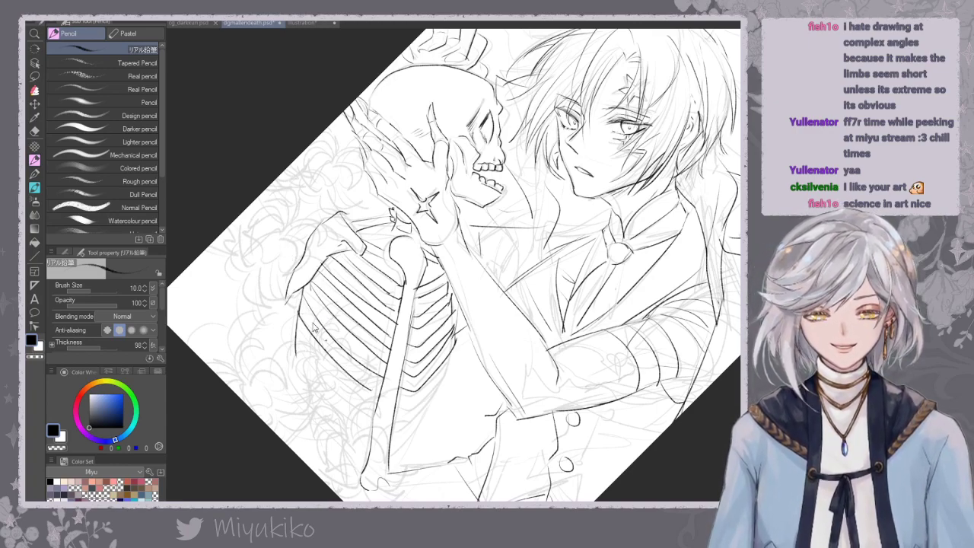
pyautogui.hotkey('ctrl', 'z')
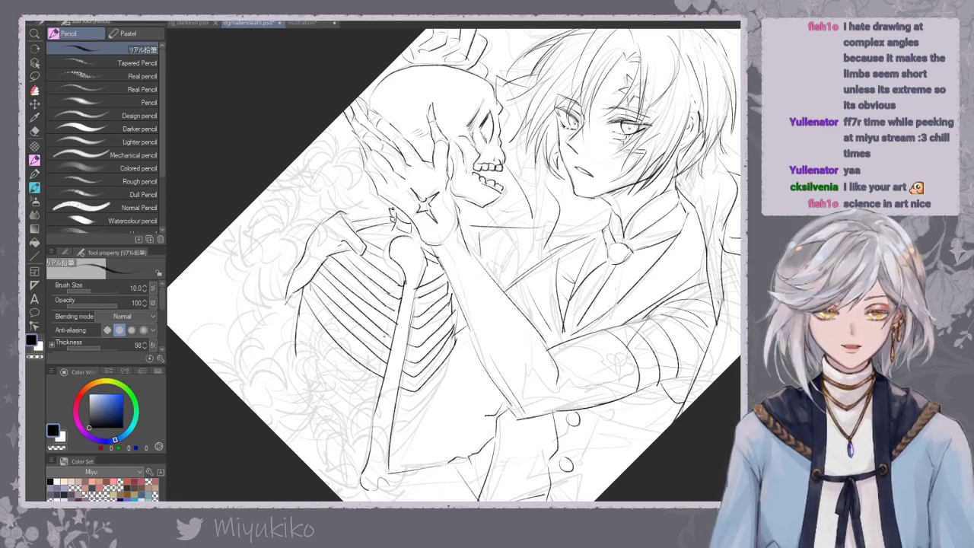
pyautogui.moveTo(297, 312); pyautogui.dragTo(381, 390)
pyautogui.moveTo(297, 333)
pyautogui.mouseDown()
pyautogui.moveTo(371, 399)
pyautogui.moveTo(449, 371)
pyautogui.moveTo(454, 352)
pyautogui.mouseUp()
pyautogui.moveTo(396, 401); pyautogui.dragTo(448, 358)
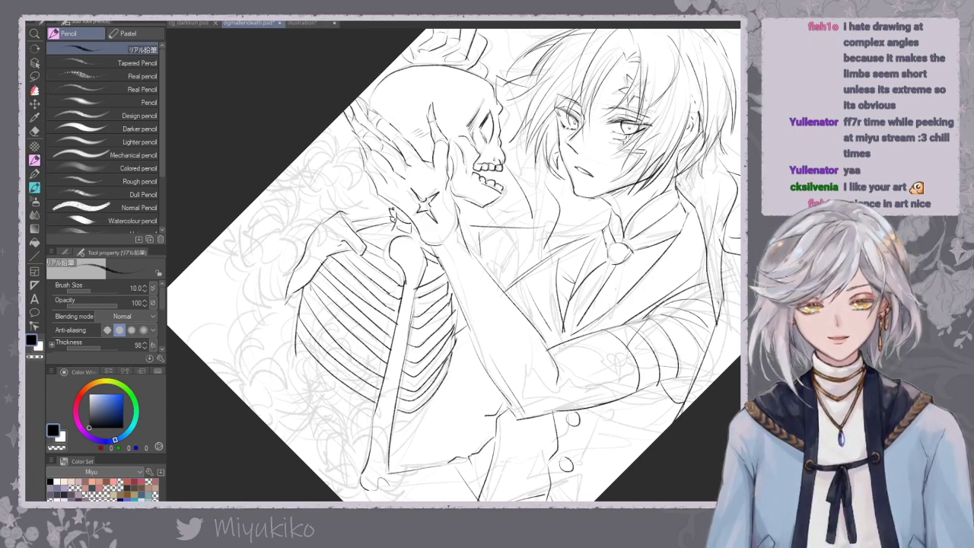
# Continue the outer edge and draw the lower ribs between it and the arm bone.
pyautogui.moveTo(302, 361); pyautogui.dragTo(366, 420)
pyautogui.moveTo(294, 356); pyautogui.dragTo(364, 433)
pyautogui.hotkey('ctrl', 'z')
pyautogui.hotkey('ctrl', 'z')
pyautogui.moveTo(296, 348)
pyautogui.mouseDown()
pyautogui.moveTo(369, 419)
pyautogui.moveTo(349, 419)
pyautogui.moveTo(371, 431)
pyautogui.moveTo(415, 421)
pyautogui.moveTo(430, 402)
pyautogui.moveTo(419, 409)
pyautogui.moveTo(428, 425)
pyautogui.mouseUp()
pyautogui.hotkey('ctrl', 'z')
pyautogui.hotkey('ctrl', 'z')
# Draw the lowest ribs on the far side of the arm bone, tapering toward its lower end.
pyautogui.moveTo(451, 369); pyautogui.dragTo(401, 450)
pyautogui.hotkey('ctrl', 'z')
pyautogui.moveTo(440, 387); pyautogui.dragTo(387, 455)
pyautogui.hotkey('ctrl', 'z')
pyautogui.moveTo(440, 385); pyautogui.dragTo(392, 452)
pyautogui.moveTo(420, 417); pyautogui.dragTo(389, 445)
# Close the underside of the rib cage with long curved ribs ending near the elbow joint.
pyautogui.moveTo(365, 251)
pyautogui.mouseDown()
pyautogui.moveTo(395, 269)
pyautogui.moveTo(441, 267)
pyautogui.moveTo(404, 275)
pyautogui.mouseUp()
pyautogui.moveTo(295, 356)
pyautogui.mouseDown()
pyautogui.moveTo(352, 434)
pyautogui.moveTo(371, 444)
pyautogui.moveTo(339, 418)
pyautogui.moveTo(369, 438)
pyautogui.mouseUp()
pyautogui.hotkey('ctrl', 'z')
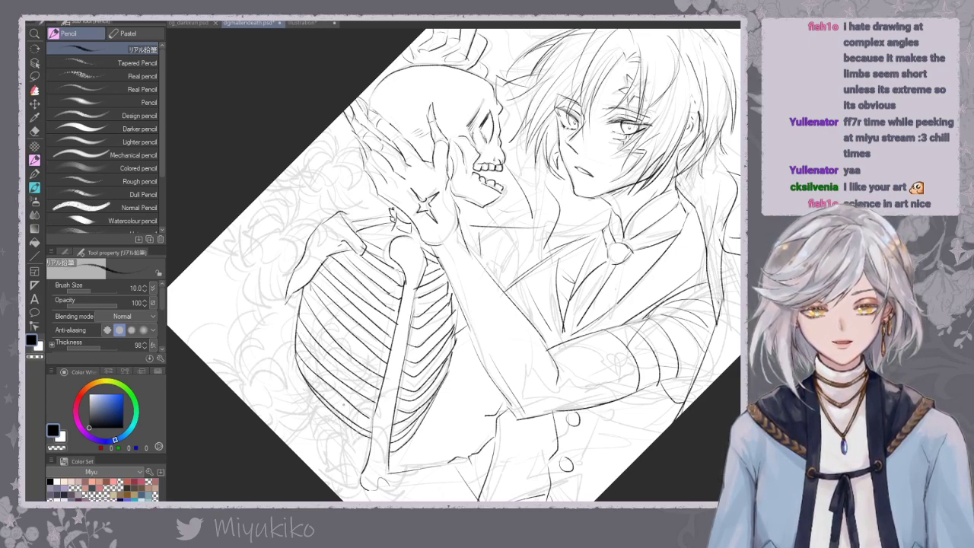
pyautogui.moveTo(296, 353)
pyautogui.mouseDown()
pyautogui.moveTo(327, 425)
pyautogui.moveTo(370, 448)
pyautogui.mouseUp()
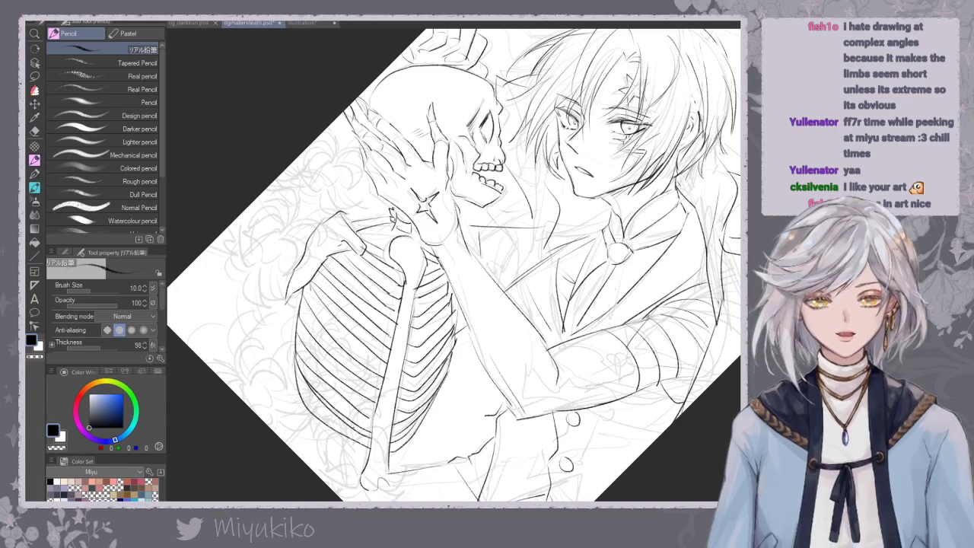
pyautogui.hotkey('ctrl', 'z')
pyautogui.moveTo(295, 365); pyautogui.dragTo(364, 447)
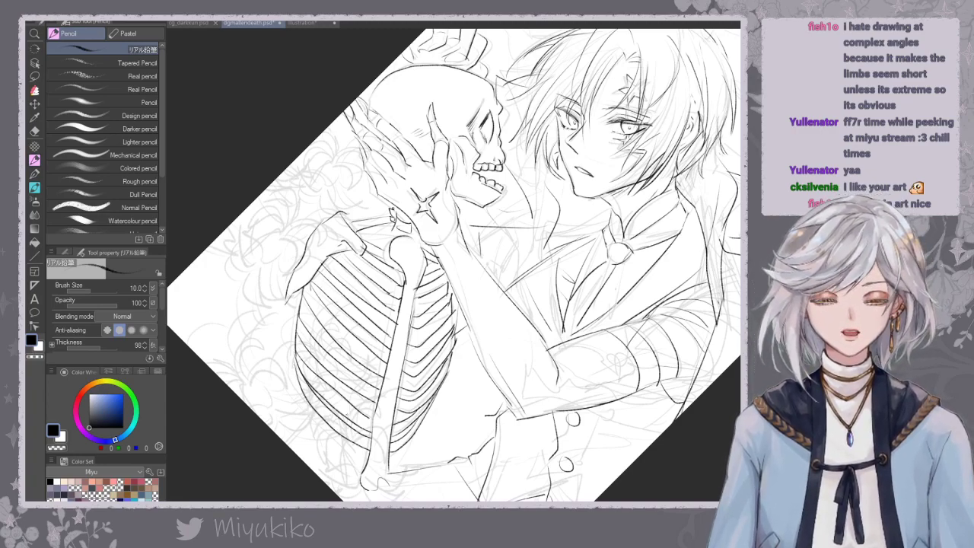
# Return the canvas to upright and reinforce the rib cage's front edge near the elbow joint.
pyautogui.hotkey('ctrl', '@')
pyautogui.moveTo(647, 409)
pyautogui.mouseDown()
pyautogui.moveTo(617, 334)
pyautogui.moveTo(618, 361)
pyautogui.mouseUp()
pyautogui.moveTo(514, 358); pyautogui.dragTo(522, 407)
pyautogui.moveTo(519, 371); pyautogui.dragTo(523, 404)
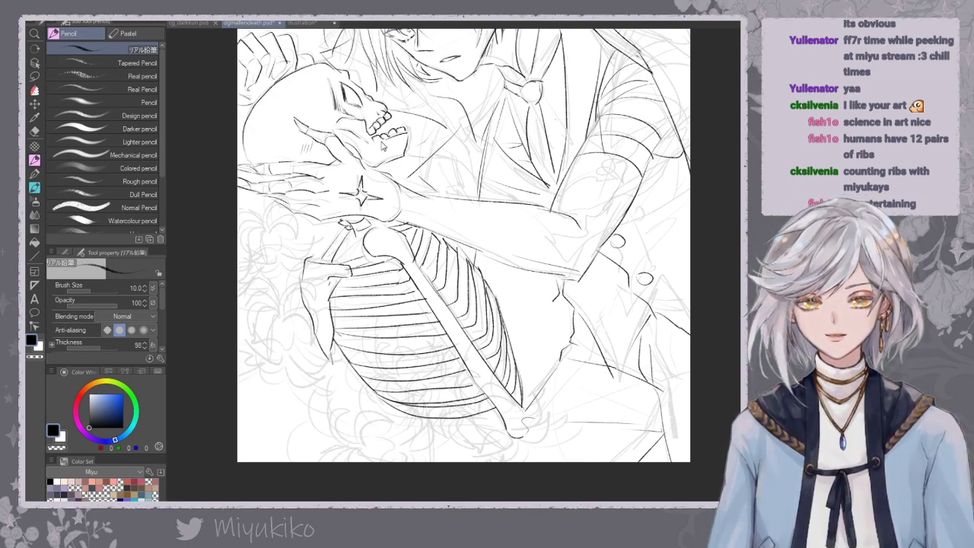
# Erase the rough neck lines beneath the character's wrist and redraw the neck with the real pencil.
pyautogui.click(35, 131)
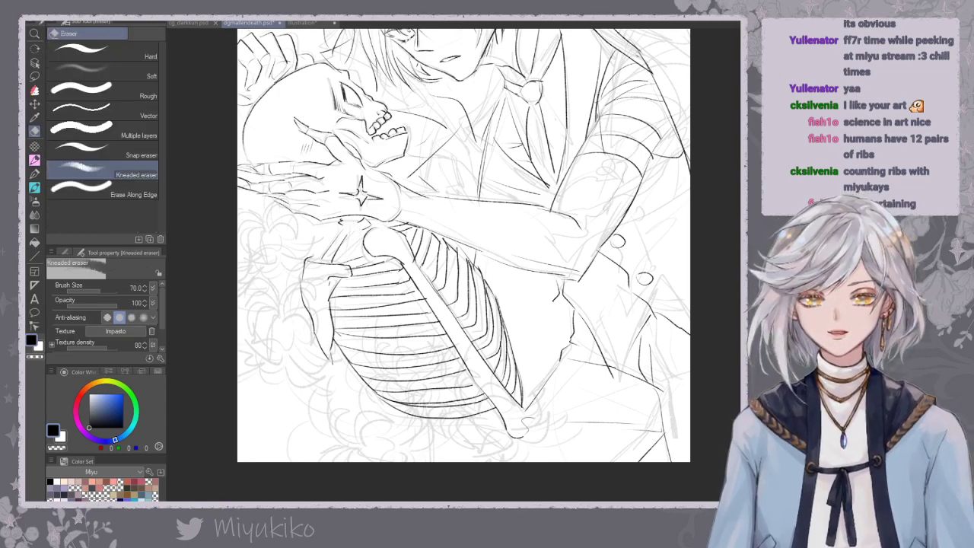
pyautogui.click(34, 160)
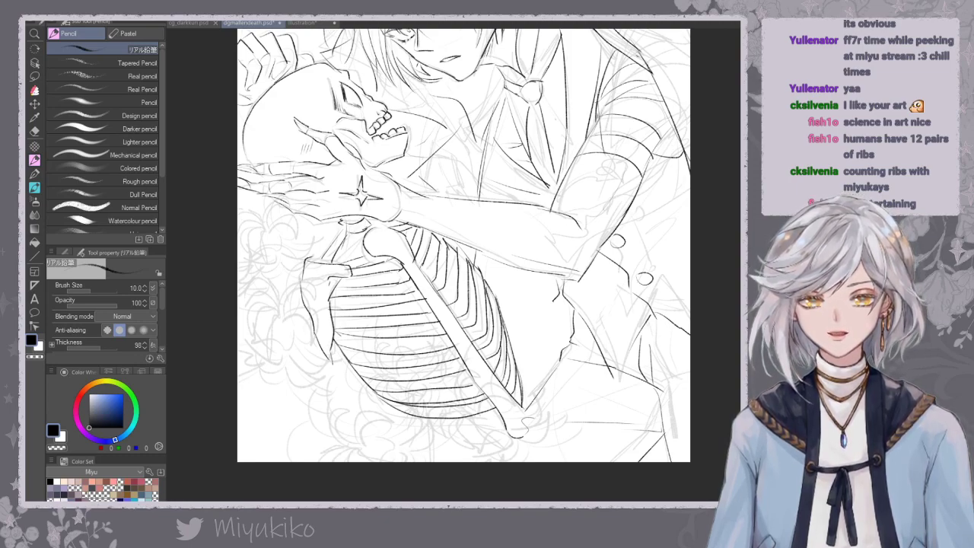
pyautogui.moveTo(345, 235); pyautogui.dragTo(339, 264)
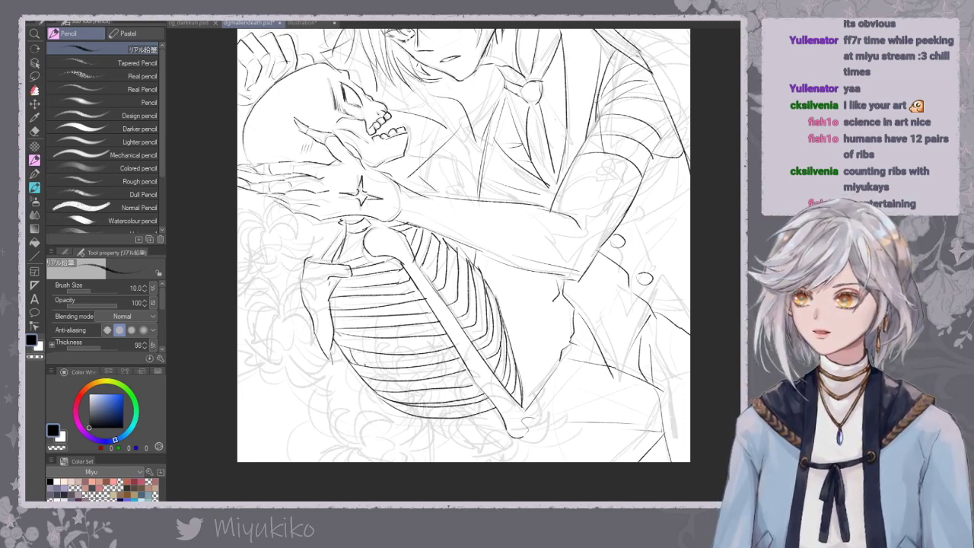
# Draw the skeleton's forearm bone extending from the elbow joint toward the canvas's lower edge.
pyautogui.click(34, 130)
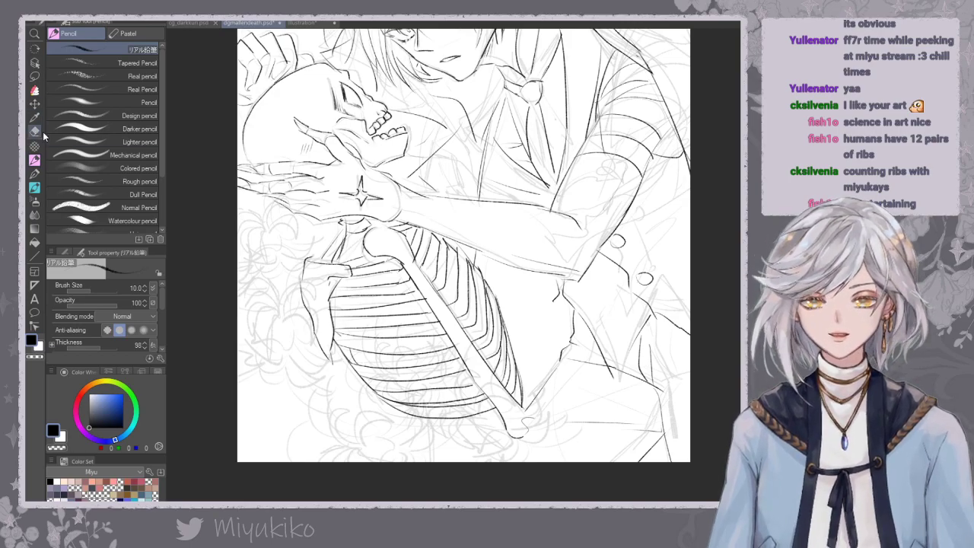
pyautogui.press('^')
pyautogui.press('^')
pyautogui.press('^')
pyautogui.press('^')
pyautogui.press('^')
pyautogui.press('^')
pyautogui.press('^')
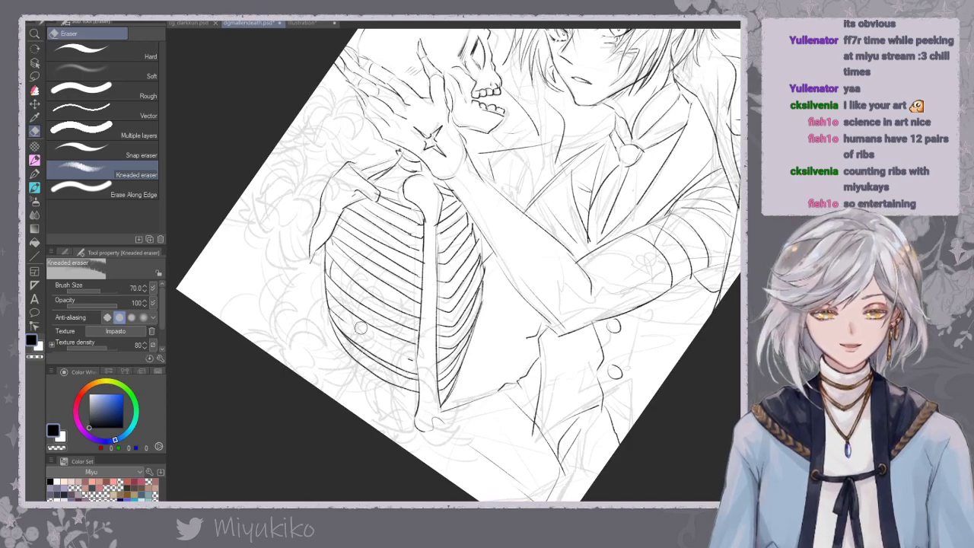
pyautogui.click(34, 160)
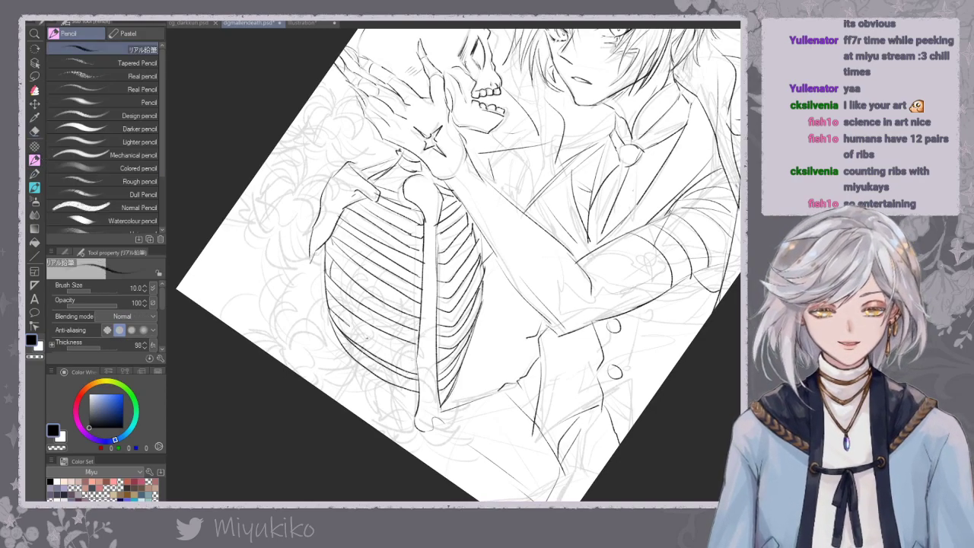
pyautogui.moveTo(435, 420)
pyautogui.mouseDown()
pyautogui.moveTo(448, 432)
pyautogui.moveTo(444, 473)
pyautogui.mouseUp()
pyautogui.moveTo(448, 430); pyautogui.dragTo(467, 490)
pyautogui.hotkey('ctrl', '@')
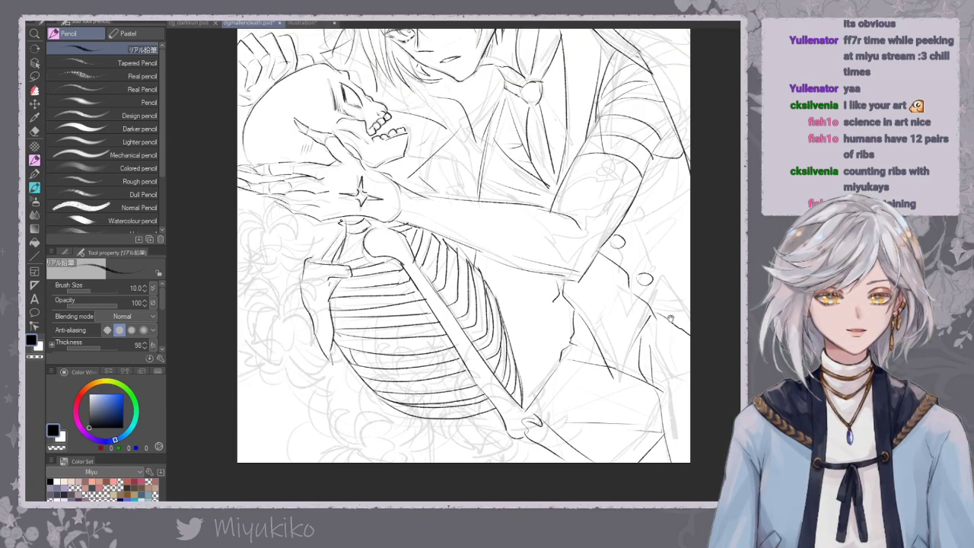
# Add the last bottom ribs so they reach the lower end of the arm bone.
pyautogui.moveTo(441, 236); pyautogui.dragTo(457, 272)
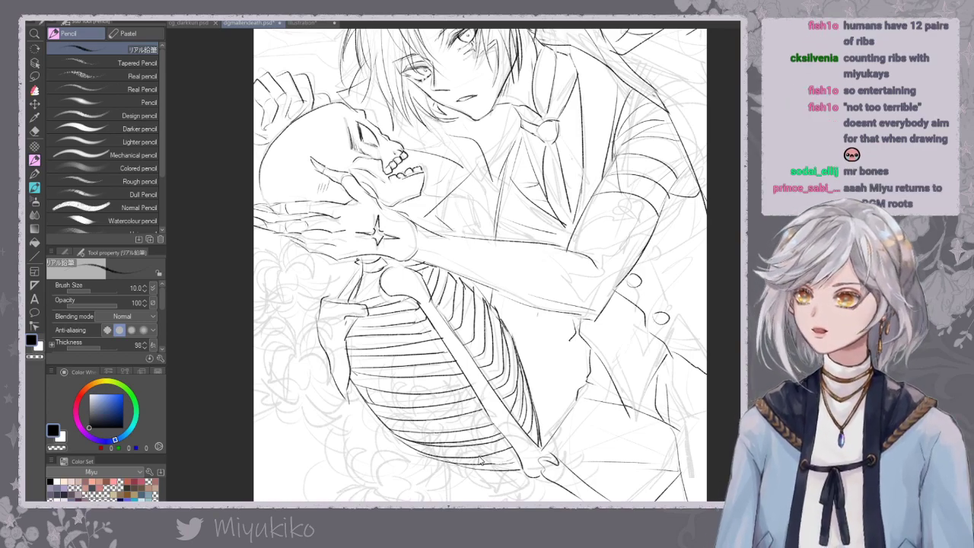
pyautogui.moveTo(535, 324); pyautogui.dragTo(523, 337)
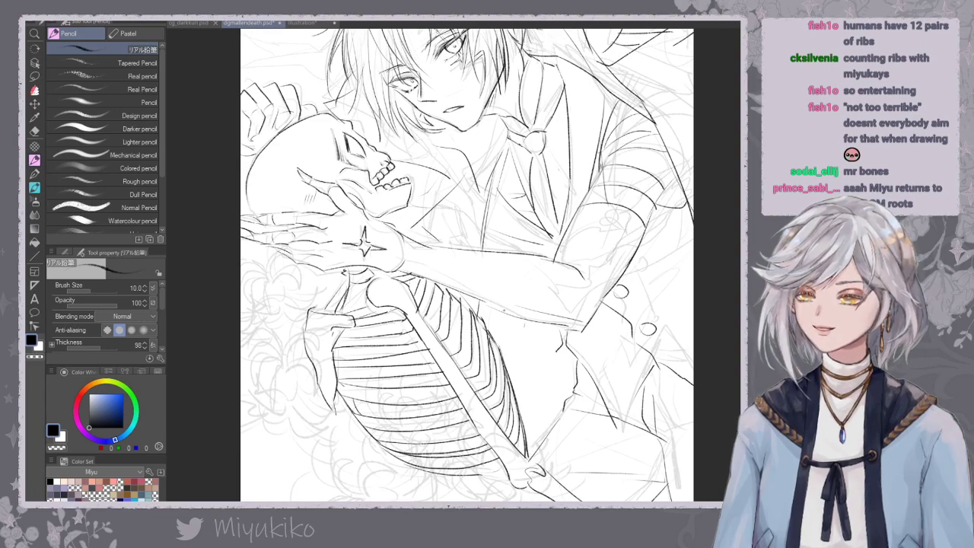
pyautogui.moveTo(476, 469); pyautogui.dragTo(504, 474)
pyautogui.moveTo(424, 469); pyautogui.dragTo(506, 480)
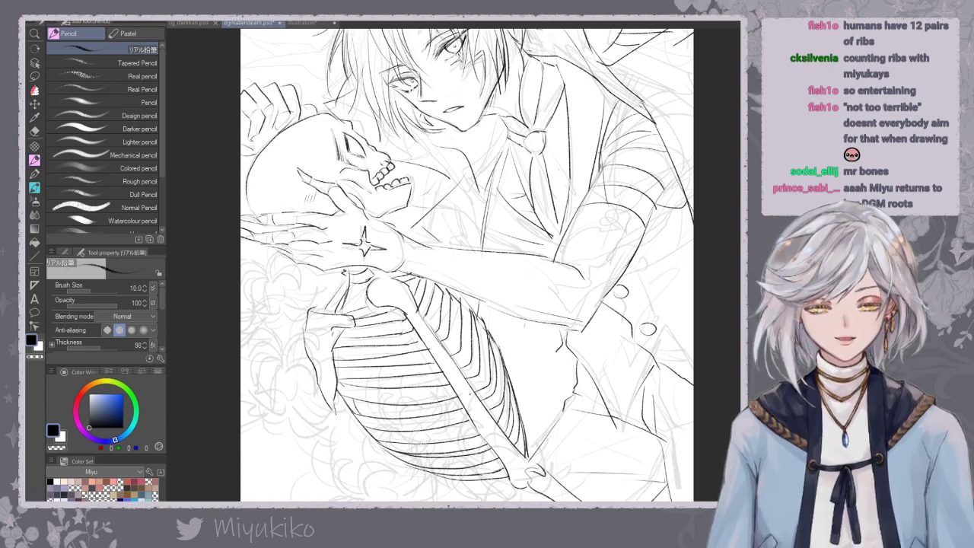
# Refine the neck bone lines between the character's wrist and the rib cage.
pyautogui.moveTo(466, 395); pyautogui.dragTo(488, 450)
pyautogui.moveTo(488, 411); pyautogui.dragTo(503, 396)
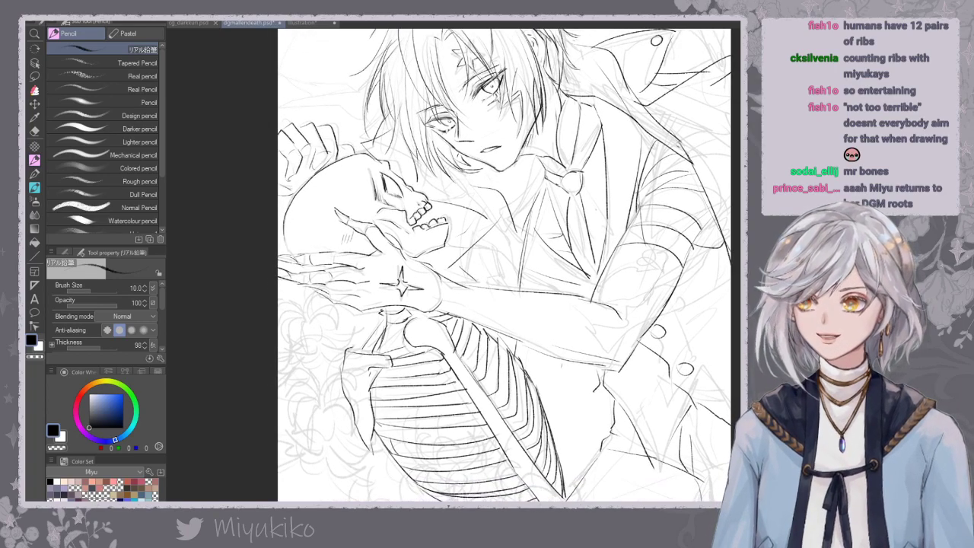
pyautogui.moveTo(388, 323)
pyautogui.mouseDown()
pyautogui.moveTo(407, 328)
pyautogui.moveTo(400, 340)
pyautogui.moveTo(401, 329)
pyautogui.moveTo(386, 327)
pyautogui.mouseUp()
pyautogui.hotkey('ctrl', 'z')
pyautogui.hotkey('ctrl', 'z')
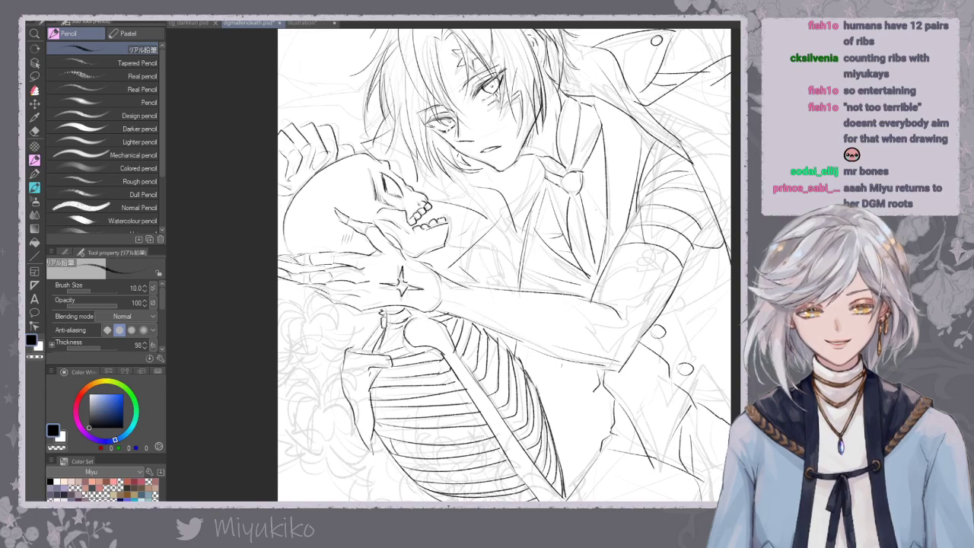
# Paste the copied flower line art over the skeleton's shoulder at the canvas's left edge.
pyautogui.moveTo(479, 182); pyautogui.dragTo(455, 220)
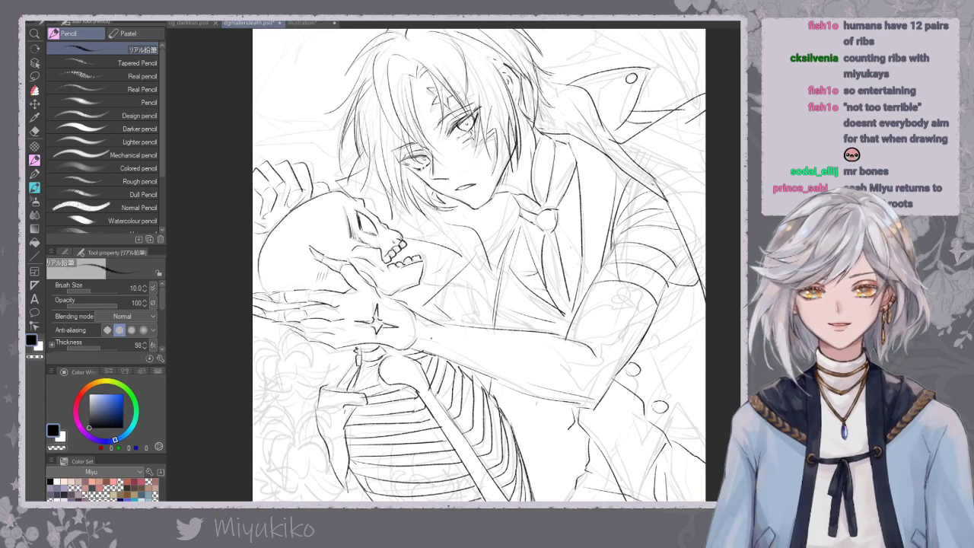
pyautogui.hotkey('ctrl', 'v')
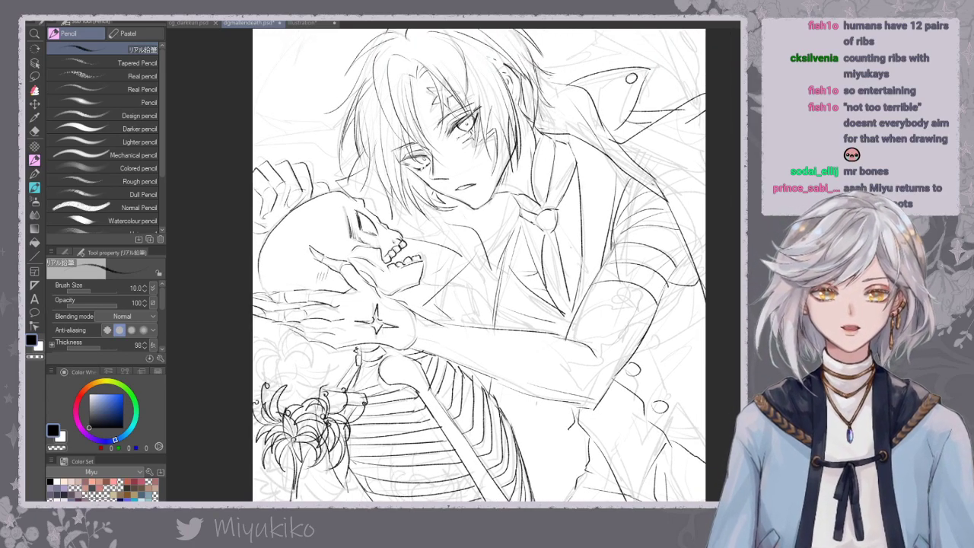
pyautogui.hotkey('ctrl', '-')
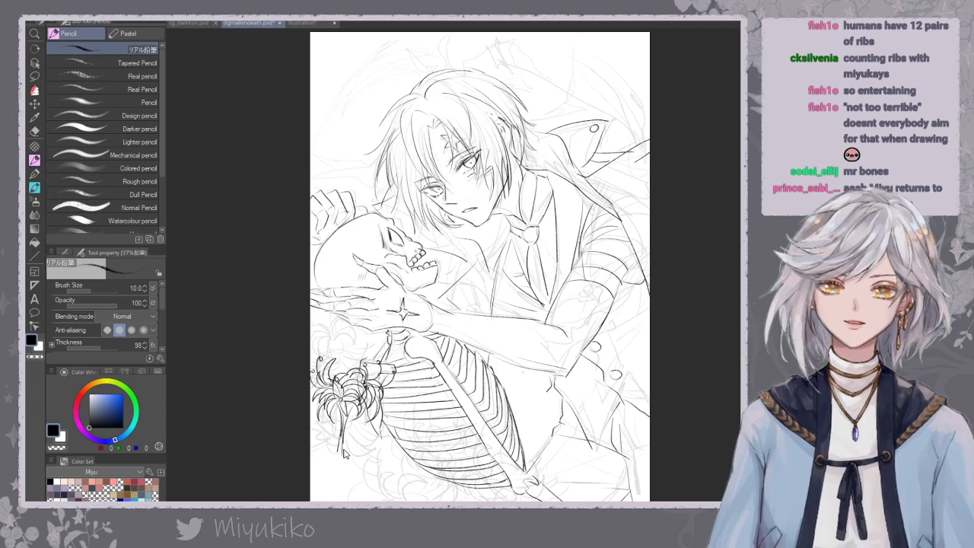
pyautogui.scroll(-2, 521, 418)
pyautogui.hotkey('ctrl', 'a')
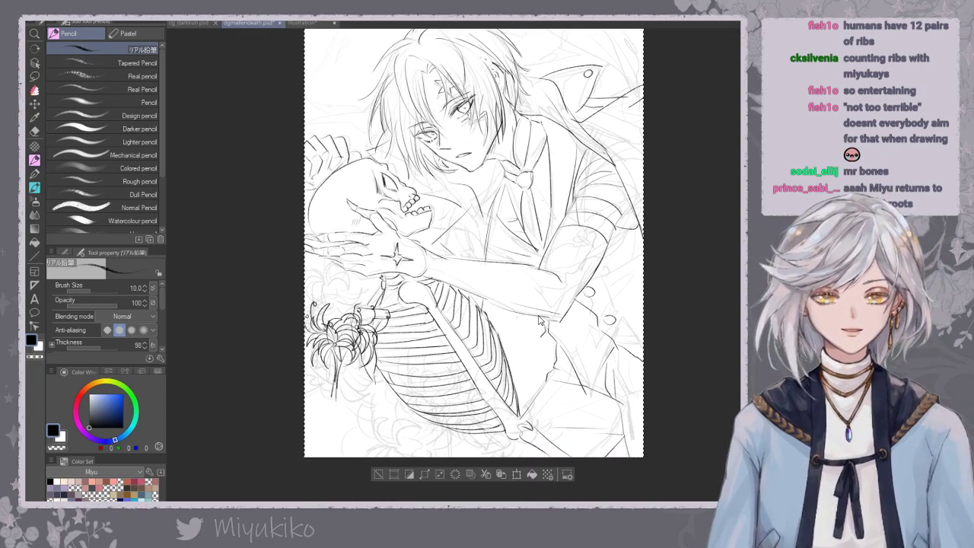
pyautogui.hotkey('ctrl', 'd')
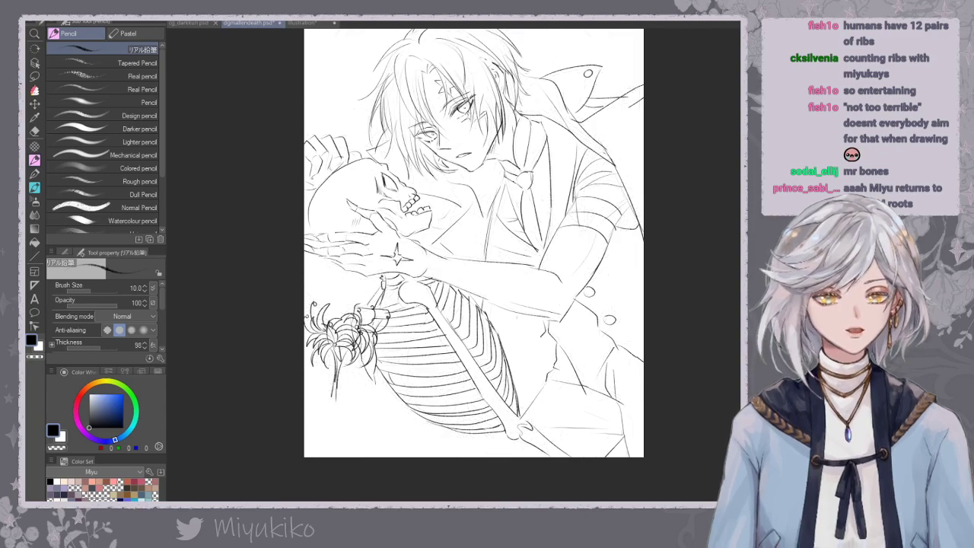
pyautogui.hotkey('ctrl', '-')
pyautogui.hotkey('ctrl', '-')
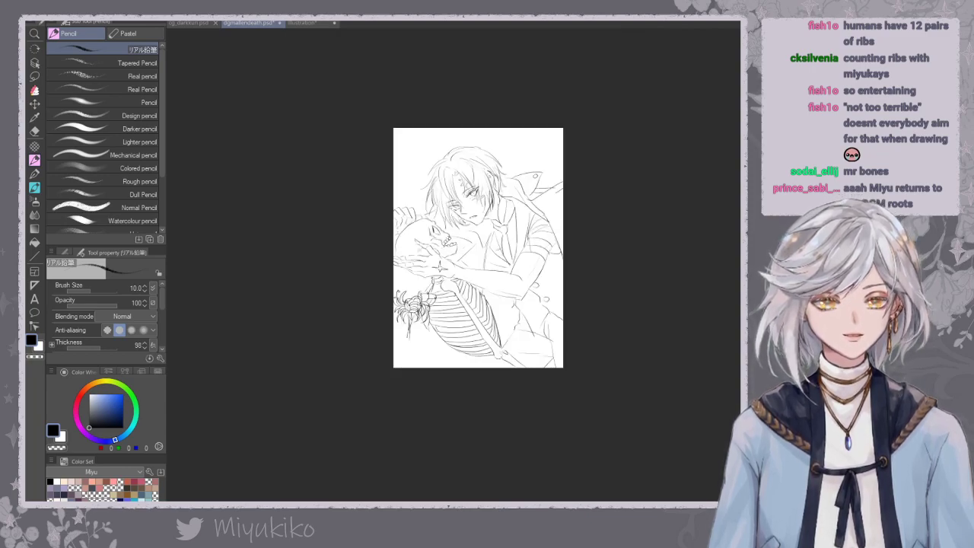
# Enlarge and rotate a second copy of the flower and place it below the first, overlapping the lower ribs.
pyautogui.hotkey('ctrl', '+')
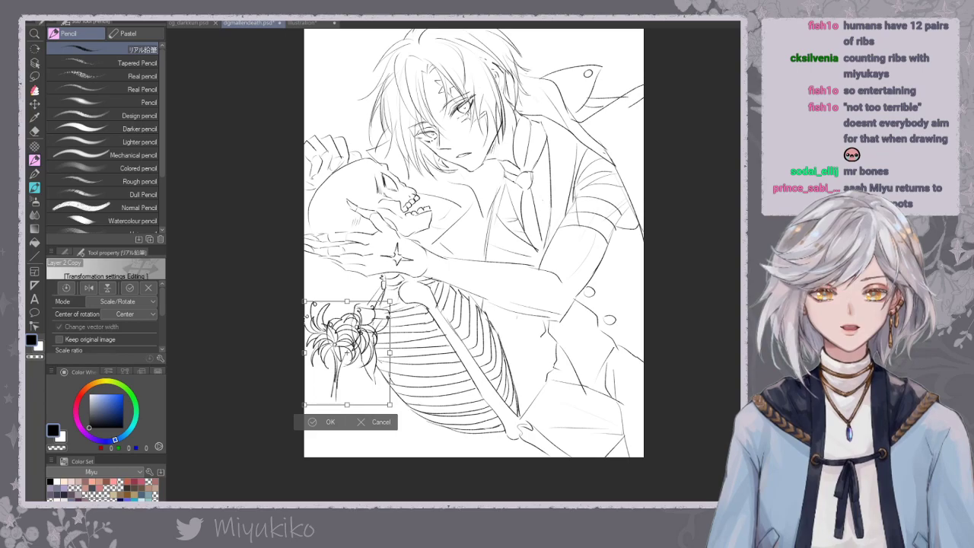
pyautogui.hotkey('ctrl', 't')
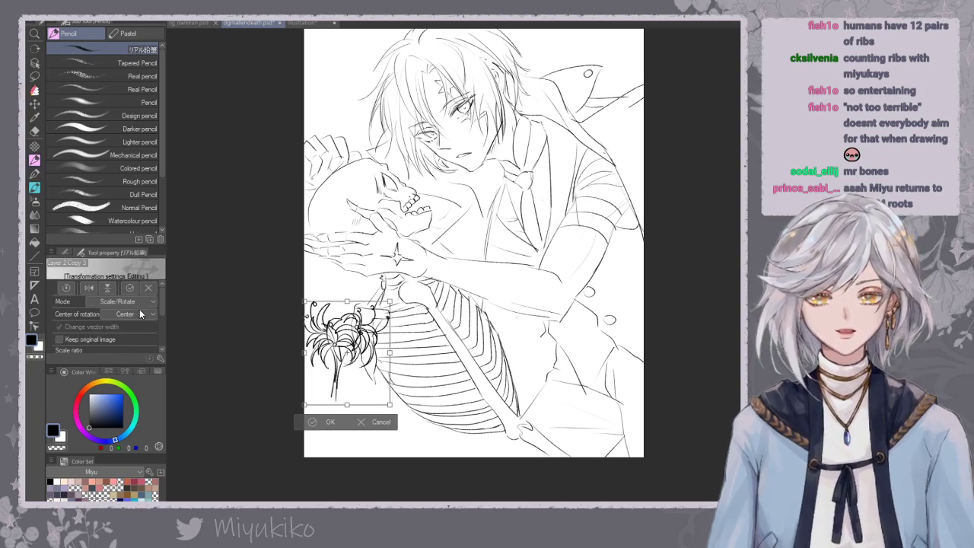
pyautogui.click(89, 287)
pyautogui.moveTo(390, 405); pyautogui.dragTo(405, 453)
pyautogui.moveTo(453, 345); pyautogui.dragTo(456, 403)
pyautogui.moveTo(407, 363); pyautogui.dragTo(440, 429)
pyautogui.moveTo(513, 426); pyautogui.dragTo(505, 393)
pyautogui.moveTo(436, 455); pyautogui.dragTo(457, 462)
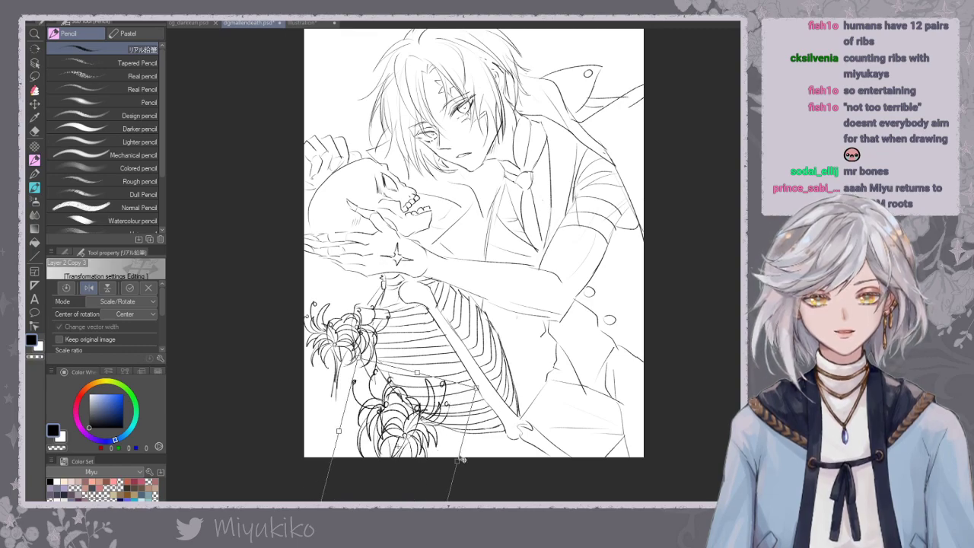
pyautogui.moveTo(477, 390); pyautogui.dragTo(431, 446)
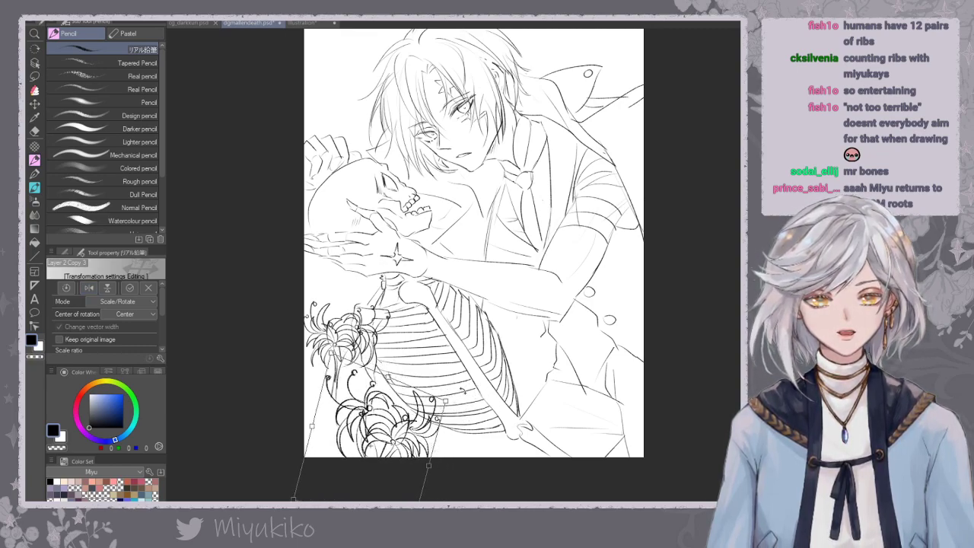
pyautogui.press('Return')
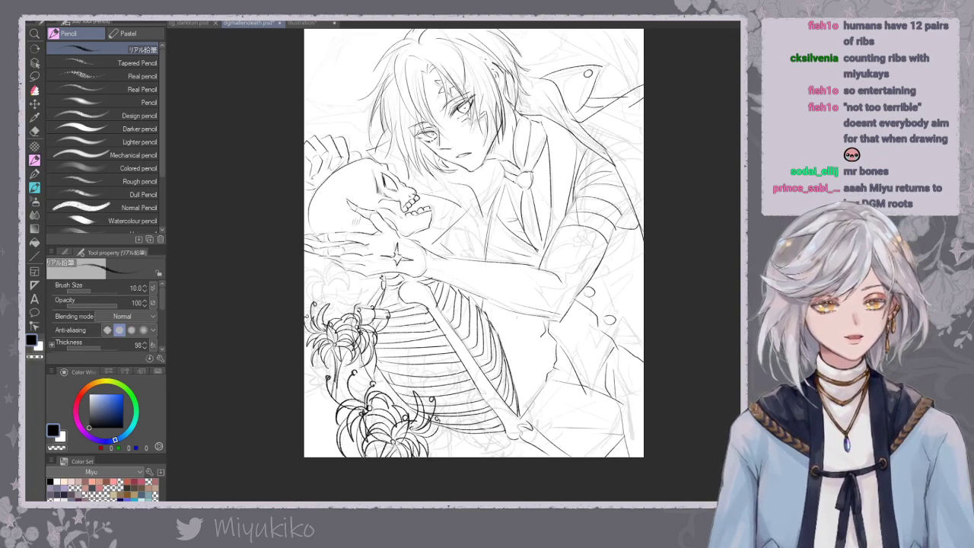
# Move the lower flower copy rightward over the bottom ribs and scale it down slightly.
pyautogui.hotkey('ctrl', 't')
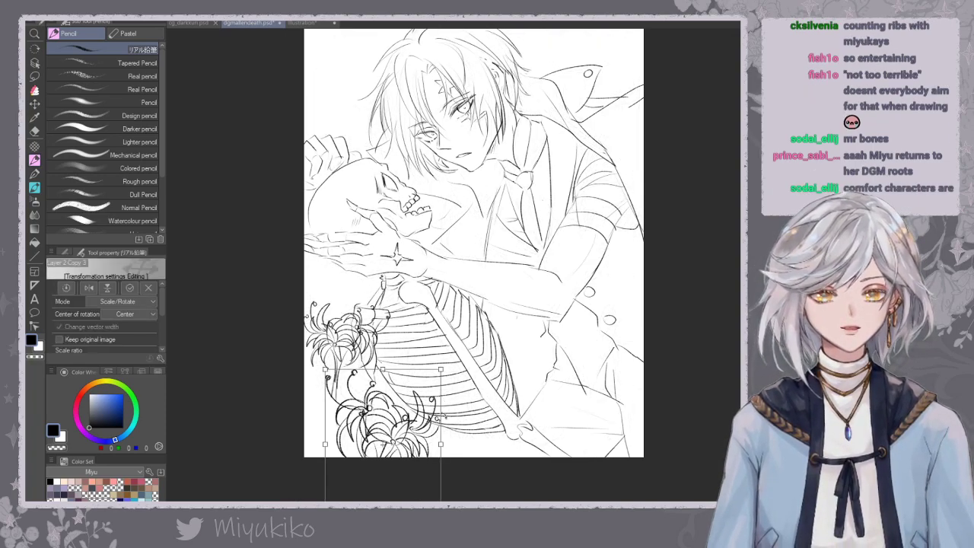
pyautogui.moveTo(425, 447); pyautogui.dragTo(466, 433)
pyautogui.moveTo(480, 357); pyautogui.dragTo(470, 368)
pyautogui.moveTo(452, 439)
pyautogui.mouseDown()
pyautogui.moveTo(459, 446)
pyautogui.moveTo(444, 446)
pyautogui.mouseUp()
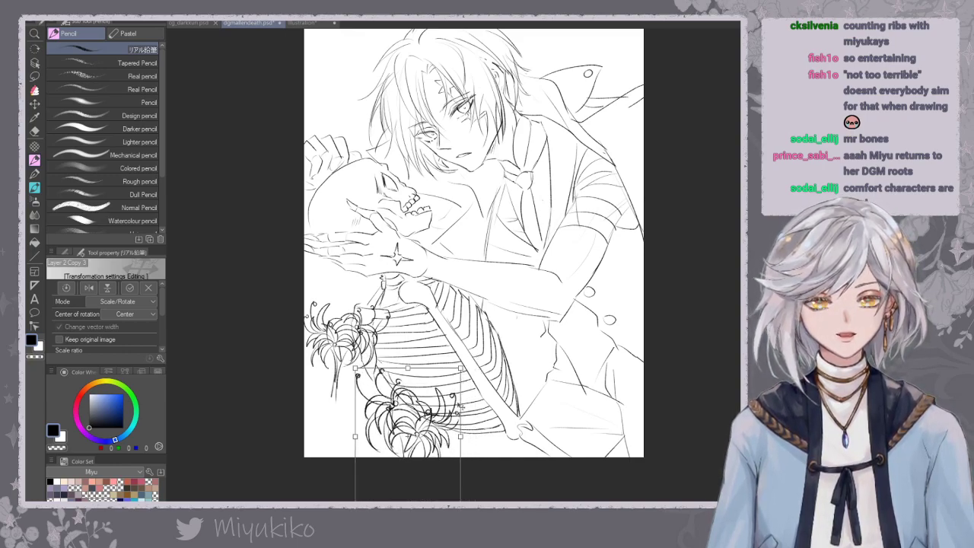
pyautogui.press('Return')
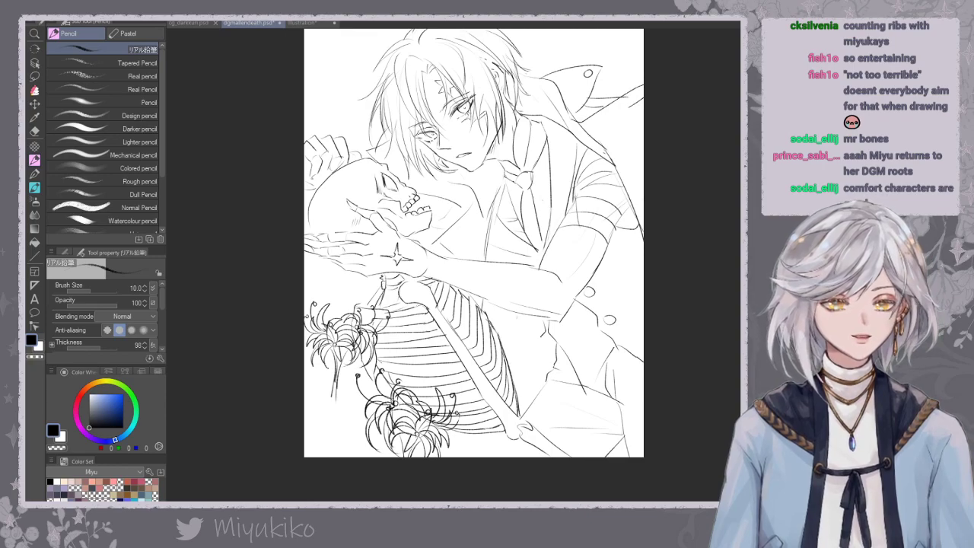
pyautogui.hotkey('ctrl', 'v')
pyautogui.hotkey('ctrl', 't')
pyautogui.moveTo(445, 426); pyautogui.dragTo(547, 392)
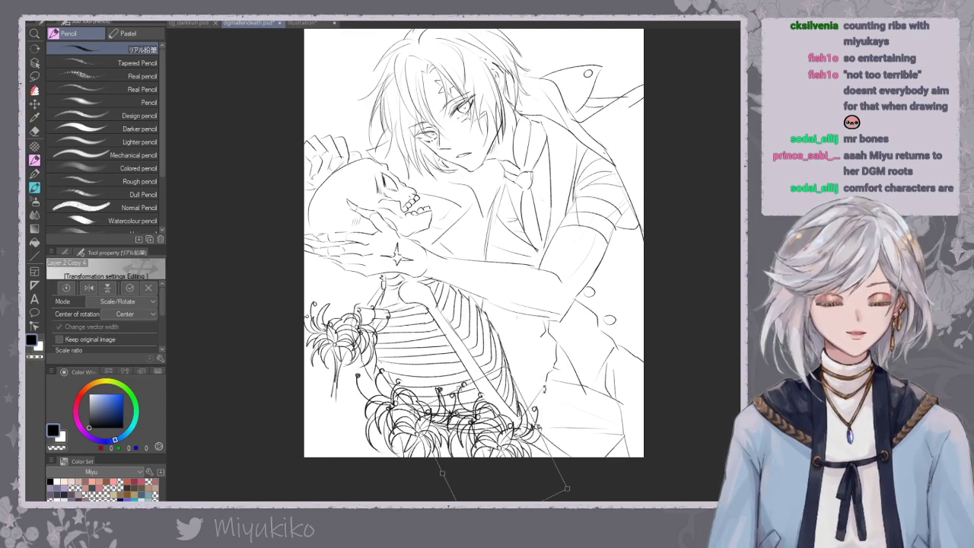
pyautogui.press('Escape')
pyautogui.hotkey('ctrl', 'z')
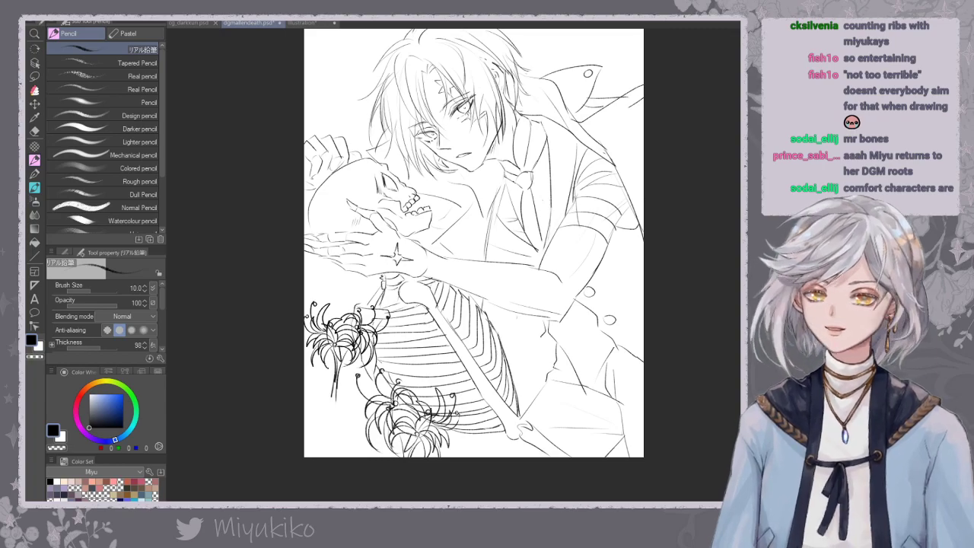
# Rotate another flower copy and place it at the canvas's left edge, just below the character's hand and above the first flower.
pyautogui.hotkey('ctrl', 't')
pyautogui.moveTo(392, 366); pyautogui.dragTo(321, 342)
pyautogui.moveTo(381, 348); pyautogui.dragTo(358, 374)
pyautogui.moveTo(335, 336); pyautogui.dragTo(403, 261)
pyautogui.moveTo(333, 312); pyautogui.dragTo(346, 290)
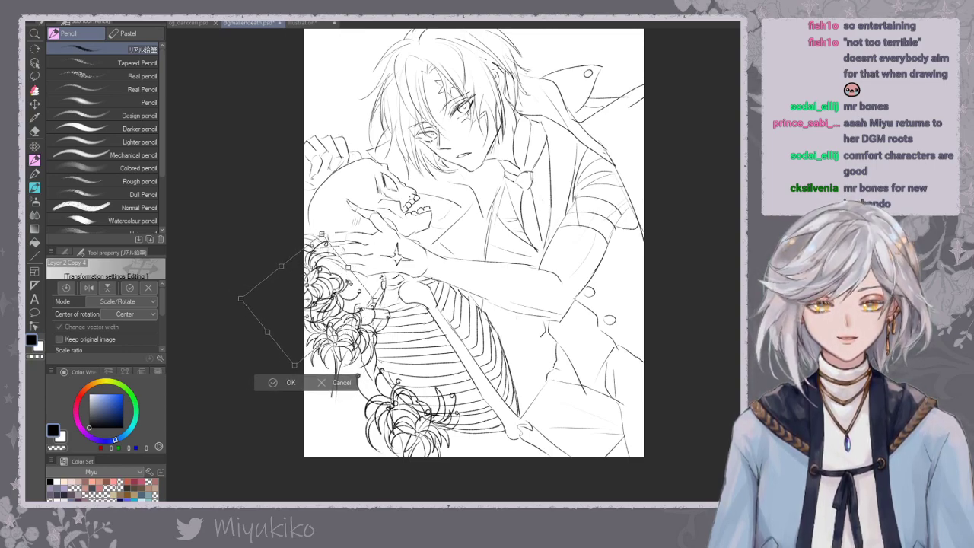
pyautogui.press('Return')
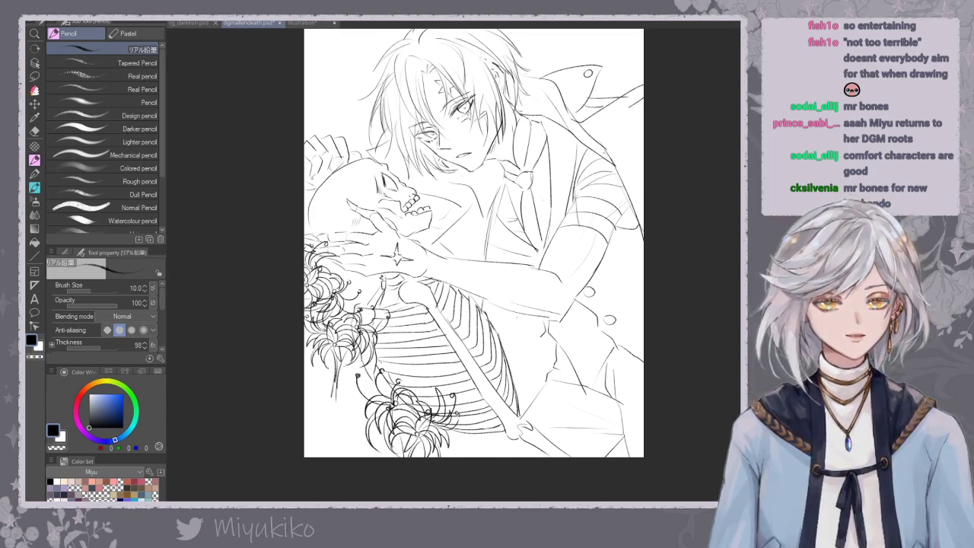
# Set the eraser to Hard with a brush size of 60 and compare the flower line art with and without the last edit.
pyautogui.click(34, 130)
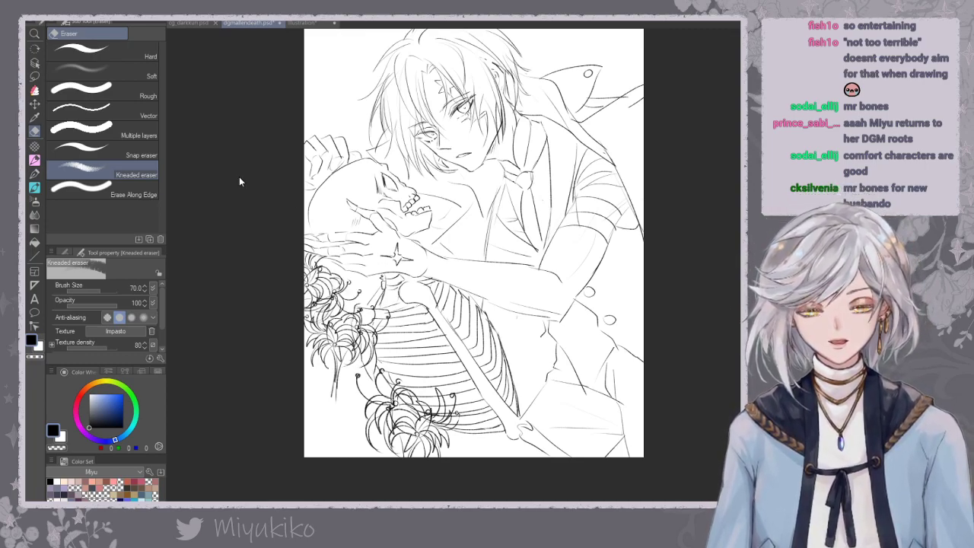
pyautogui.click(126, 52)
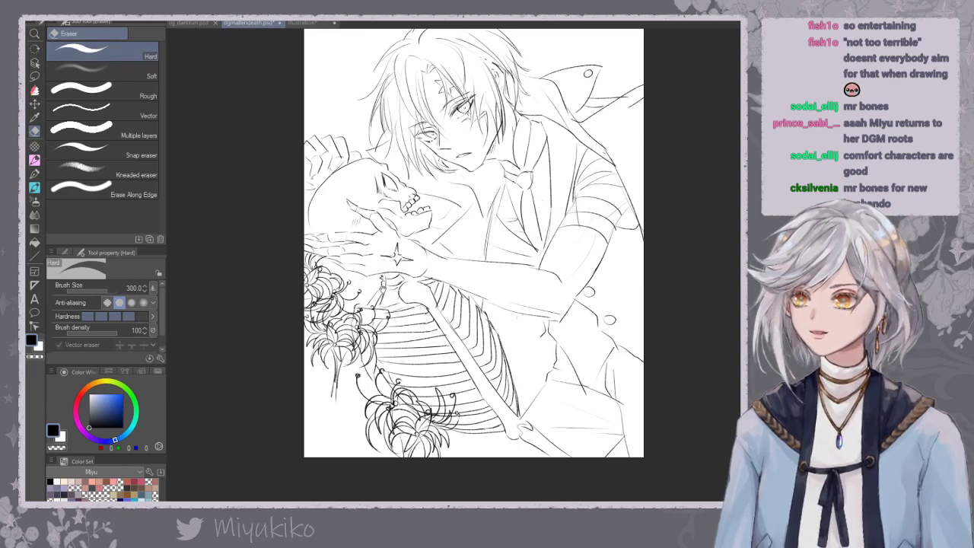
pyautogui.scroll(2, 380, 304)
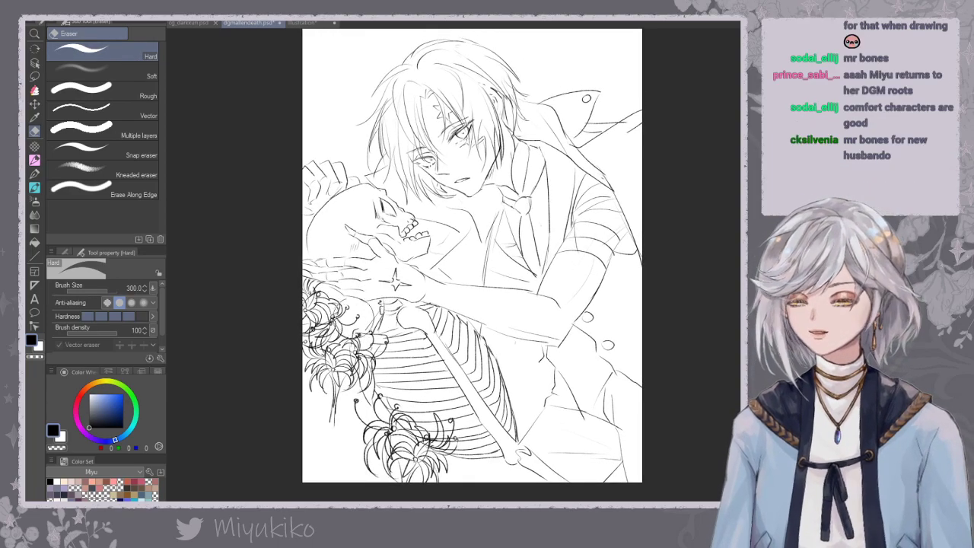
pyautogui.press('[')
pyautogui.press('[')
pyautogui.press('[')
pyautogui.press('[')
pyautogui.press('[')
pyautogui.press('[')
pyautogui.press('[')
pyautogui.press('[')
pyautogui.press('[')
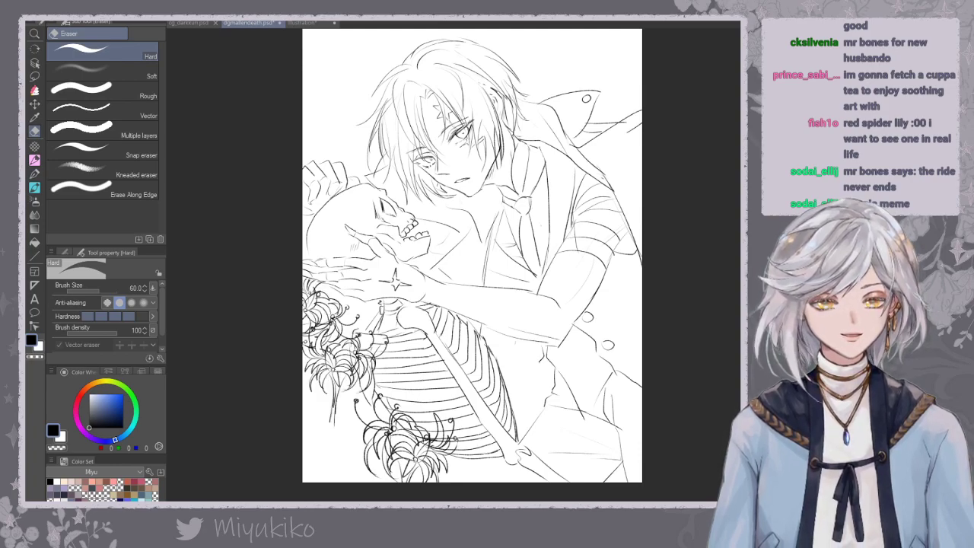
pyautogui.hotkey('ctrl', 'z')
pyautogui.hotkey('ctrl', 'y')
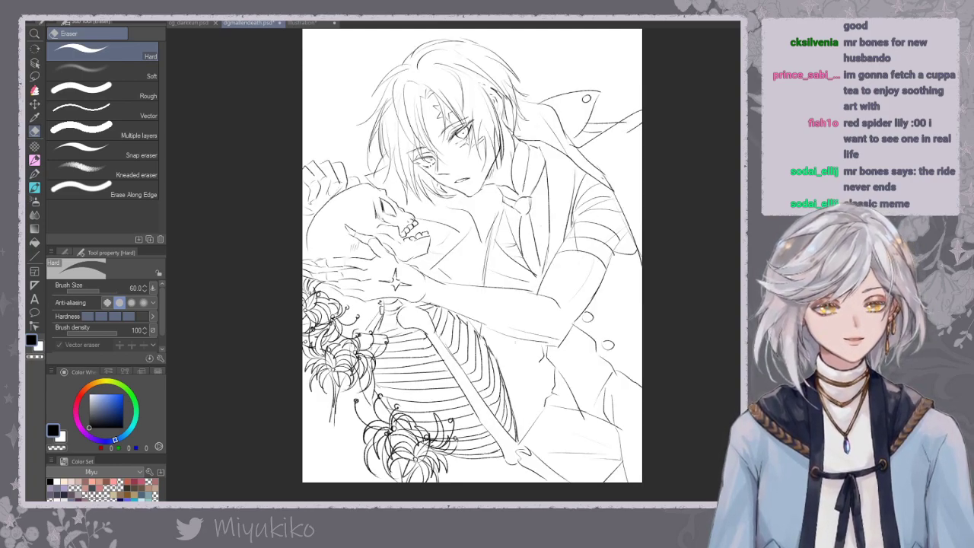
pyautogui.hotkey('ctrl', 'z')
pyautogui.hotkey('ctrl', 'y')
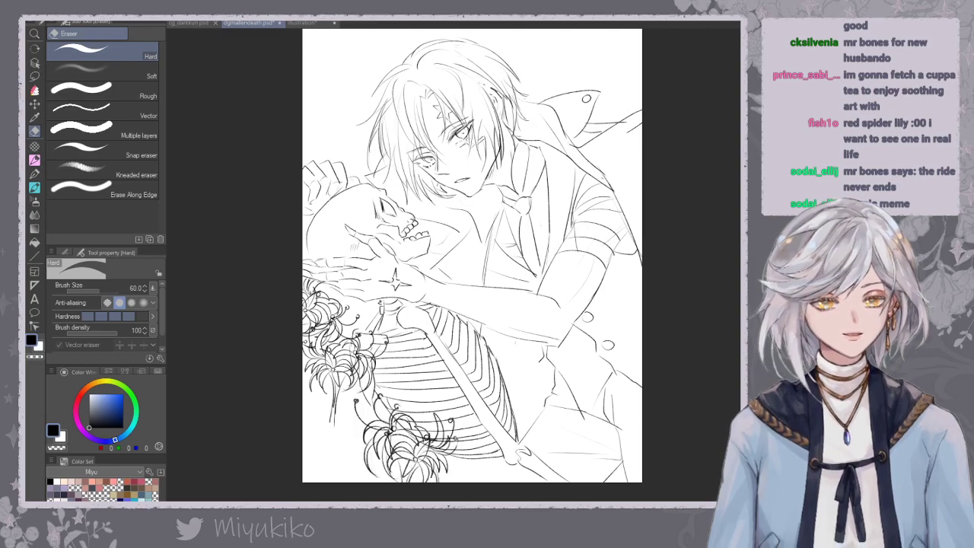
# Draw two small spider lily blooms with the pencil at the canvas's bottom edge, by the lower end of the arm bone.
pyautogui.click(34, 160)
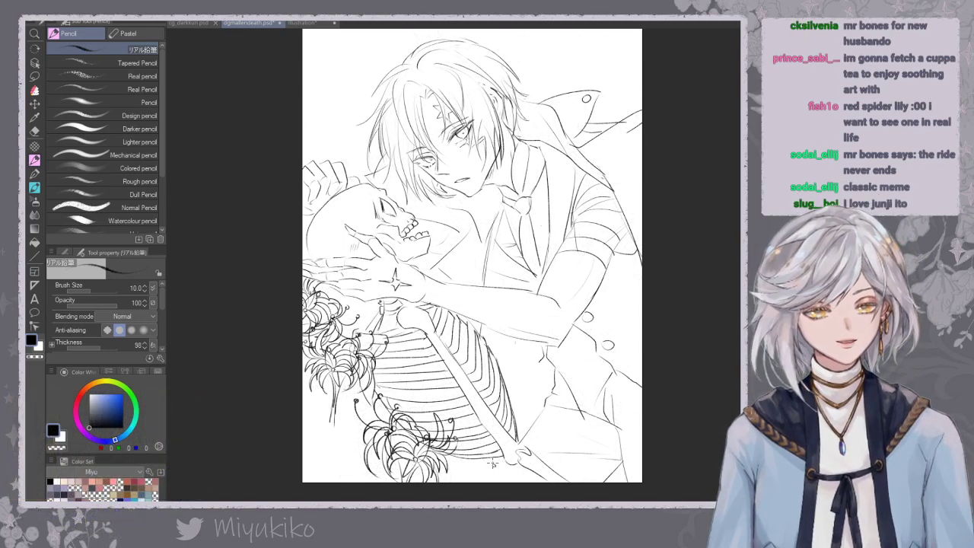
pyautogui.moveTo(489, 465)
pyautogui.mouseDown()
pyautogui.moveTo(503, 446)
pyautogui.moveTo(497, 463)
pyautogui.mouseUp()
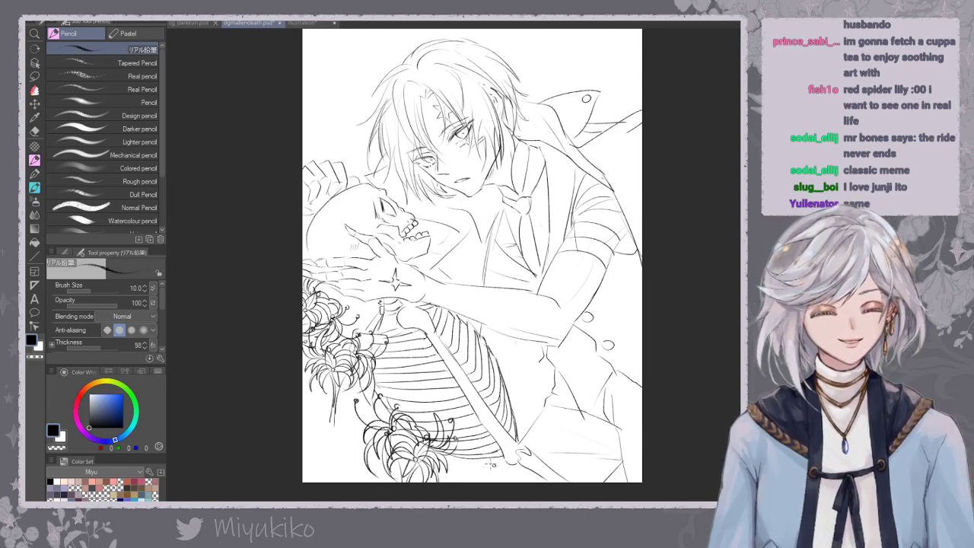
pyautogui.moveTo(490, 465)
pyautogui.mouseDown()
pyautogui.moveTo(463, 462)
pyautogui.moveTo(493, 451)
pyautogui.moveTo(484, 484)
pyautogui.mouseUp()
pyautogui.hotkey('ctrl', 'z')
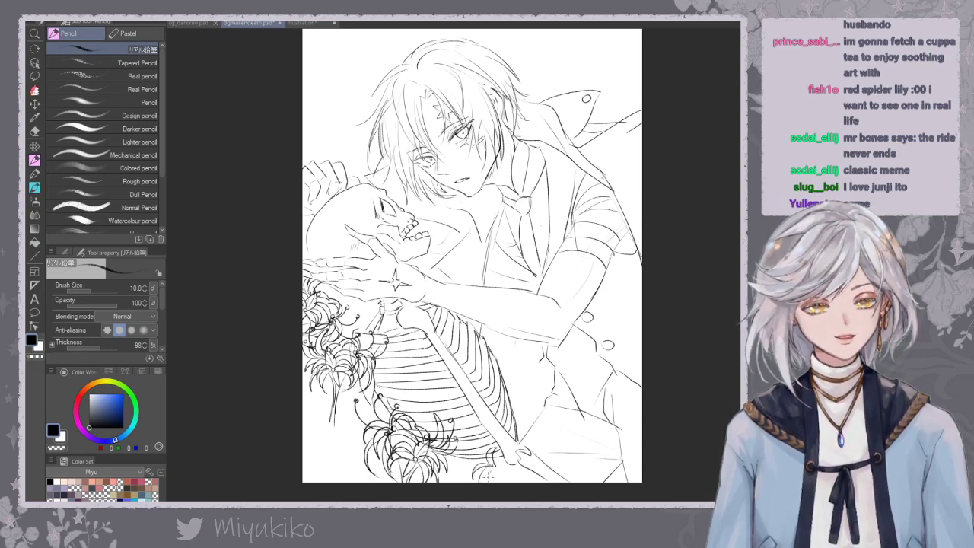
pyautogui.moveTo(494, 466); pyautogui.dragTo(519, 465)
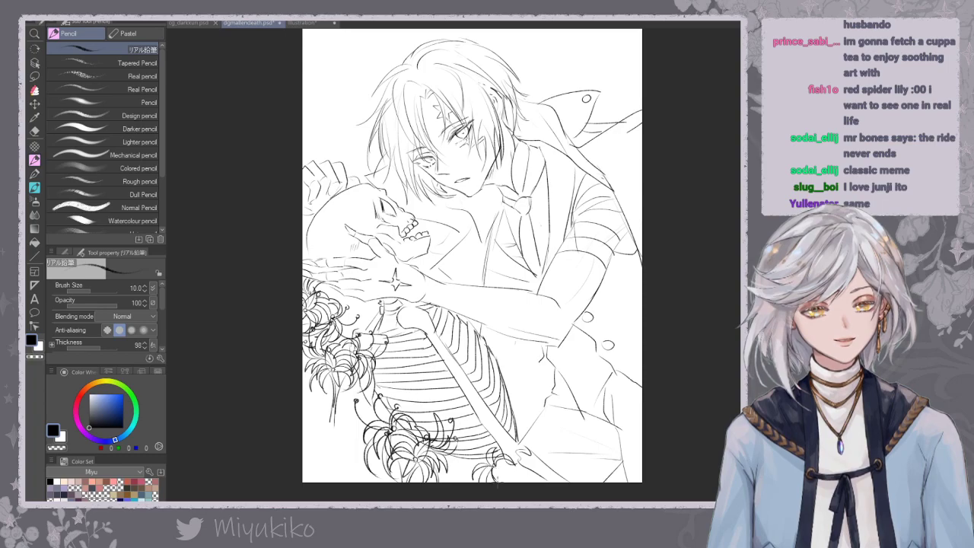
pyautogui.moveTo(483, 464)
pyautogui.mouseDown()
pyautogui.moveTo(461, 461)
pyautogui.moveTo(474, 440)
pyautogui.moveTo(481, 492)
pyautogui.moveTo(529, 456)
pyautogui.moveTo(535, 437)
pyautogui.moveTo(547, 449)
pyautogui.moveTo(547, 458)
pyautogui.moveTo(517, 435)
pyautogui.moveTo(536, 463)
pyautogui.moveTo(508, 461)
pyautogui.mouseUp()
pyautogui.hotkey('ctrl', 'z')
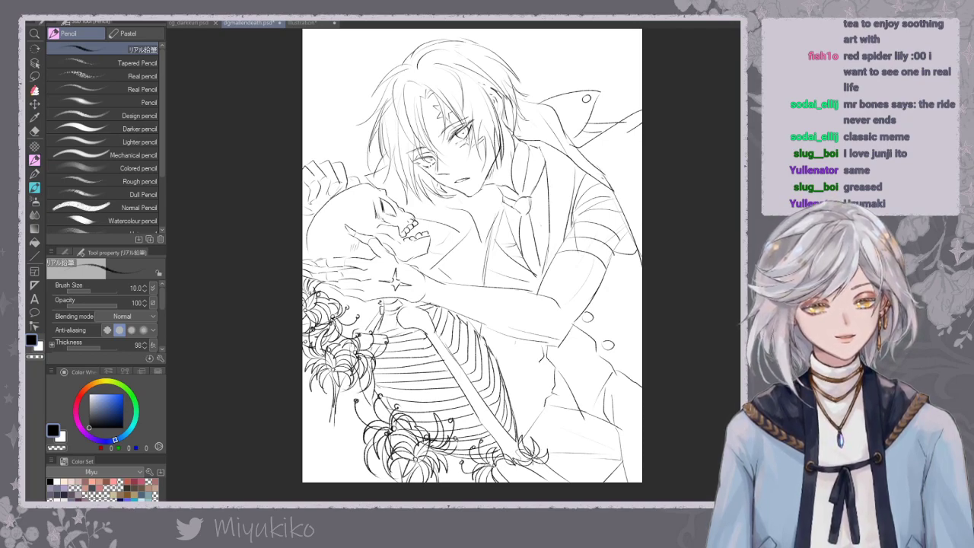
# Show only the flower line art and draw petals joining the two small blooms at the bottom edge.
pyautogui.hotkey('ctrl', 'h')
pyautogui.hotkey('ctrl', 'v')
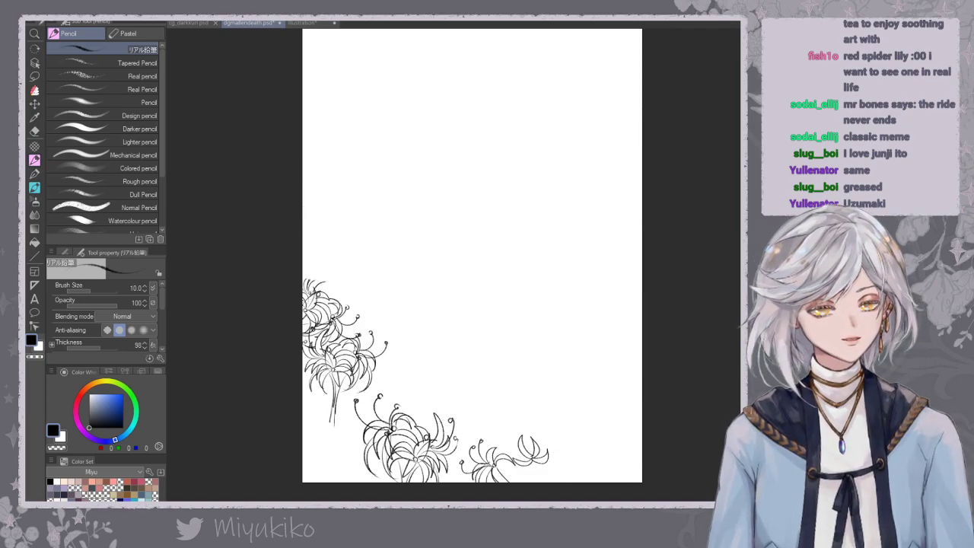
pyautogui.hotkey('ctrl', '+')
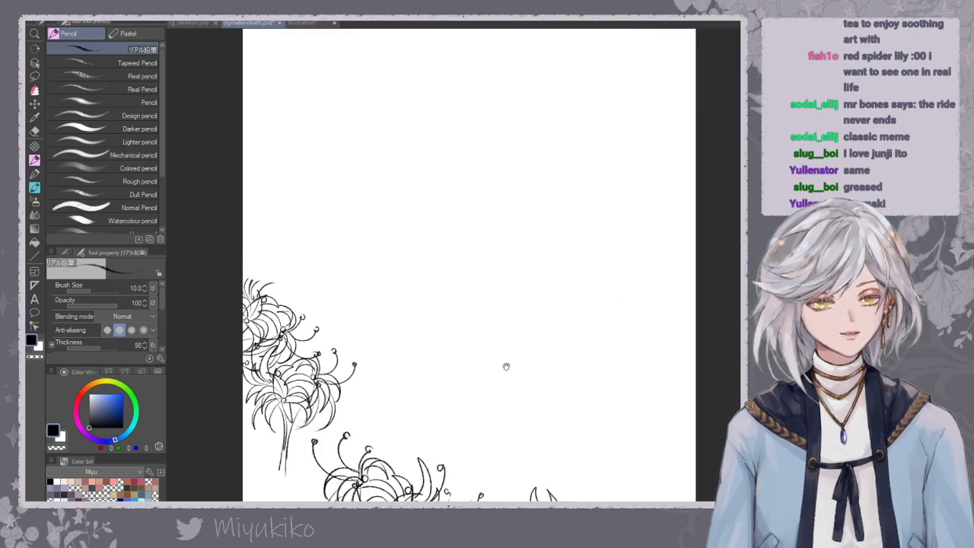
pyautogui.moveTo(508, 365); pyautogui.dragTo(615, 299)
pyautogui.moveTo(660, 404); pyautogui.dragTo(638, 383)
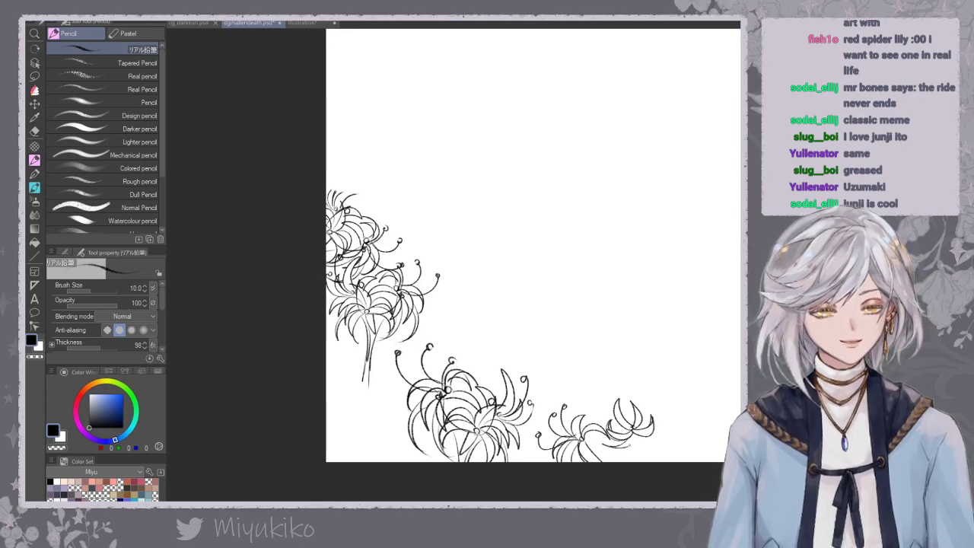
pyautogui.hotkey('ctrl', 'z')
pyautogui.moveTo(597, 425)
pyautogui.mouseDown()
pyautogui.moveTo(602, 407)
pyautogui.moveTo(612, 431)
pyautogui.moveTo(637, 439)
pyautogui.mouseUp()
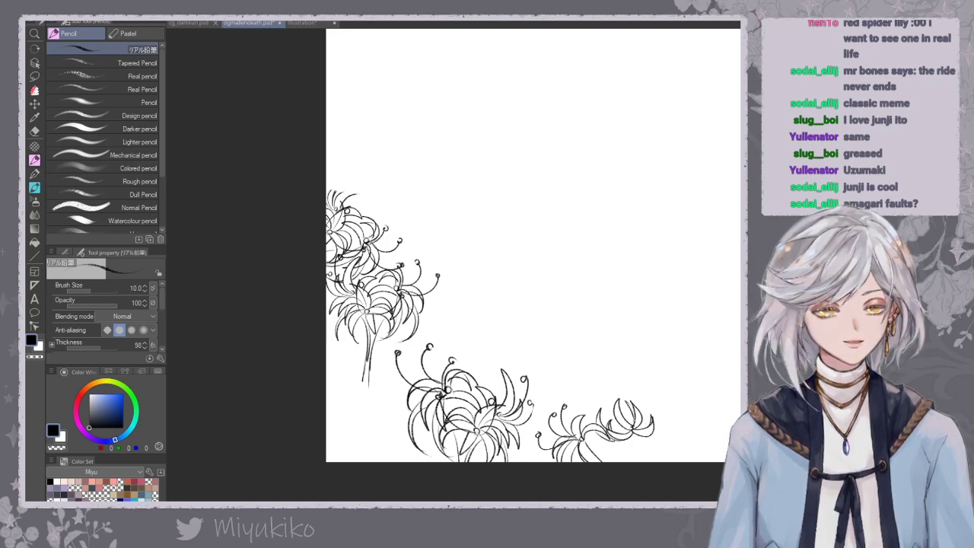
# Draw a stem from the rightmost small bloom down to the canvas's bottom edge.
pyautogui.moveTo(634, 440); pyautogui.dragTo(627, 472)
pyautogui.hotkey('ctrl', 'z')
pyautogui.moveTo(637, 438); pyautogui.dragTo(630, 472)
pyautogui.hotkey('ctrl', 'z')
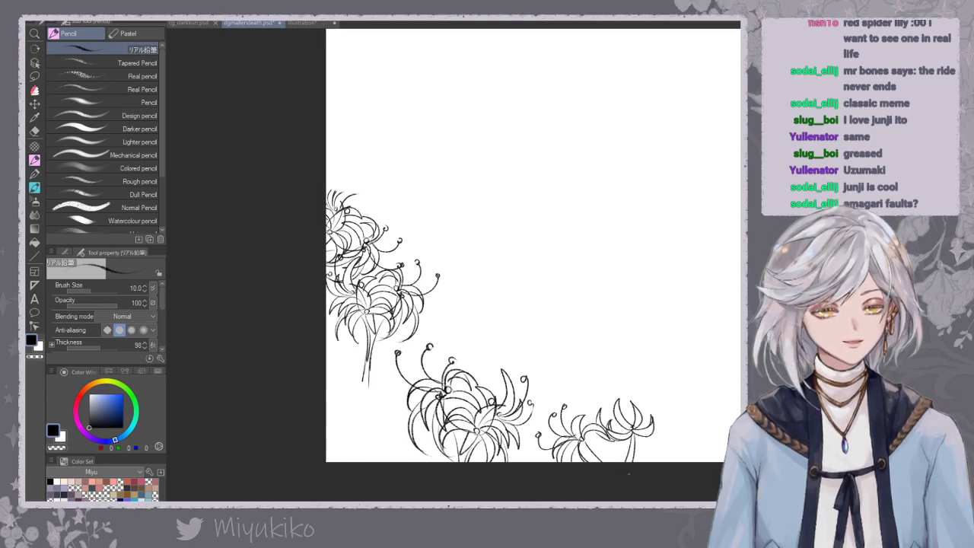
pyautogui.hotkey('ctrl', 'z')
pyautogui.moveTo(633, 435); pyautogui.dragTo(621, 472)
# Add overlapping curved petals between the two small blooms at the canvas's bottom edge.
pyautogui.moveTo(585, 442)
pyautogui.mouseDown()
pyautogui.moveTo(603, 466)
pyautogui.moveTo(593, 467)
pyautogui.moveTo(621, 448)
pyautogui.moveTo(618, 463)
pyautogui.moveTo(603, 458)
pyautogui.moveTo(613, 450)
pyautogui.moveTo(606, 458)
pyautogui.moveTo(594, 436)
pyautogui.moveTo(602, 455)
pyautogui.moveTo(596, 429)
pyautogui.mouseUp()
pyautogui.hotkey('ctrl', 'z')
pyautogui.hotkey('ctrl', 'z')
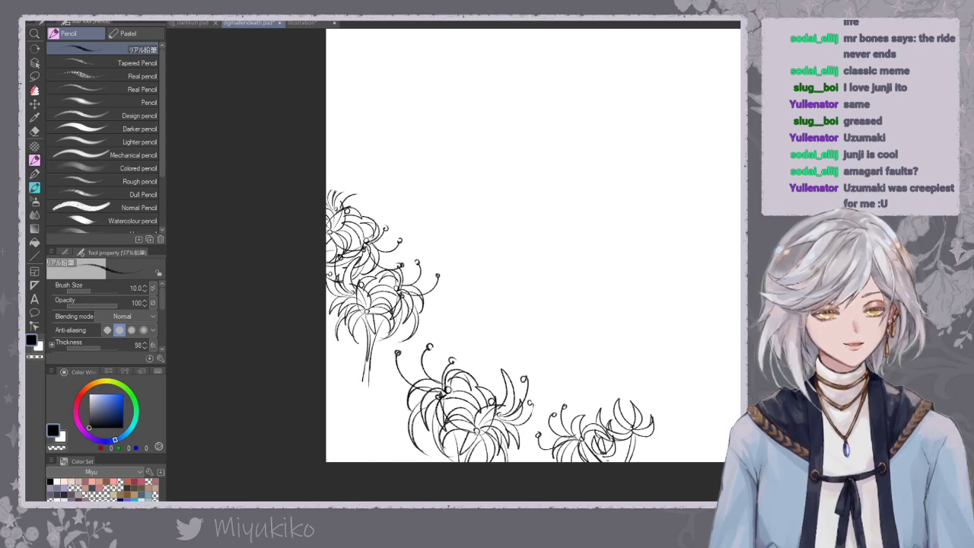
pyautogui.moveTo(471, 377); pyautogui.dragTo(474, 396)
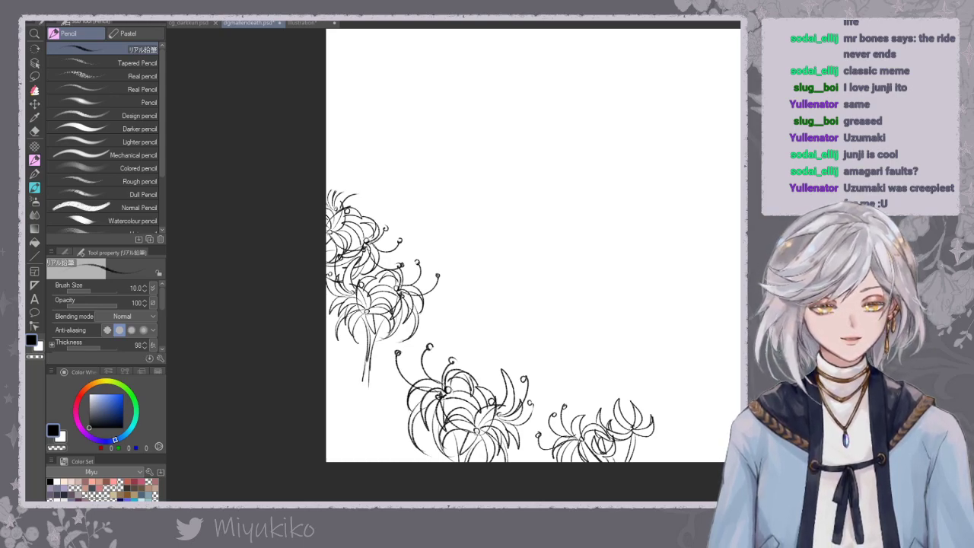
pyautogui.hotkey('ctrl', 'z')
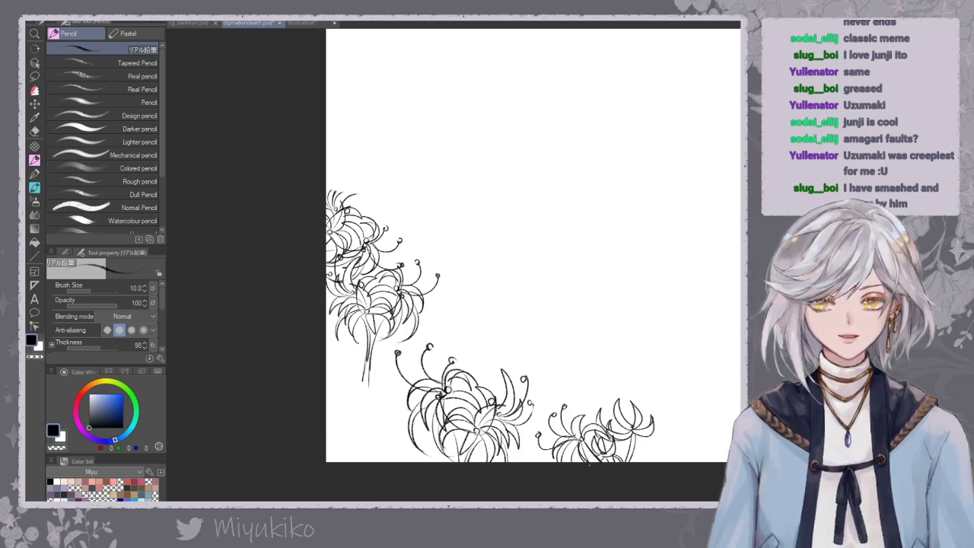
# Lasso the vertical stem under the left-edge flower, delete it and clear the selection.
pyautogui.moveTo(632, 397); pyautogui.dragTo(631, 406)
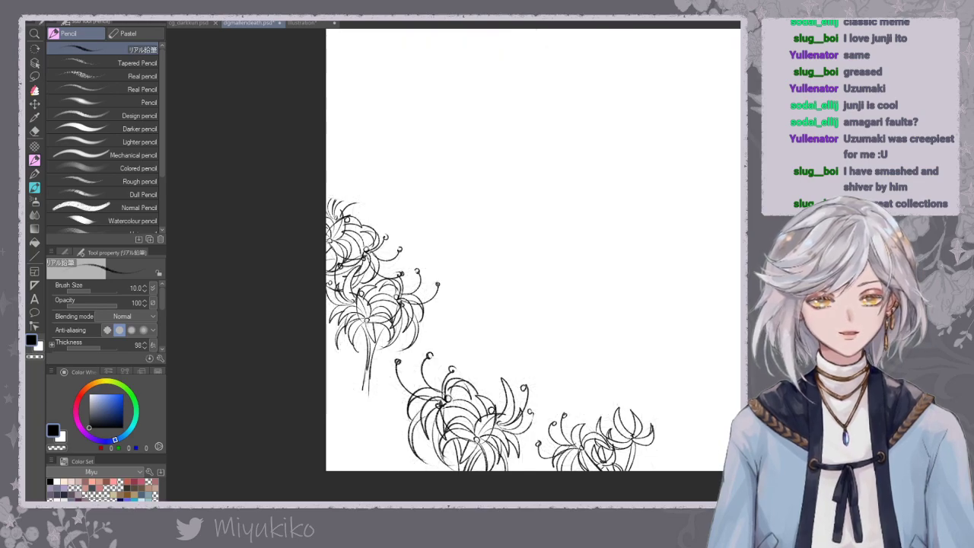
pyautogui.click(34, 77)
pyautogui.moveTo(362, 323)
pyautogui.mouseDown()
pyautogui.moveTo(381, 358)
pyautogui.moveTo(386, 323)
pyautogui.moveTo(370, 344)
pyautogui.mouseUp()
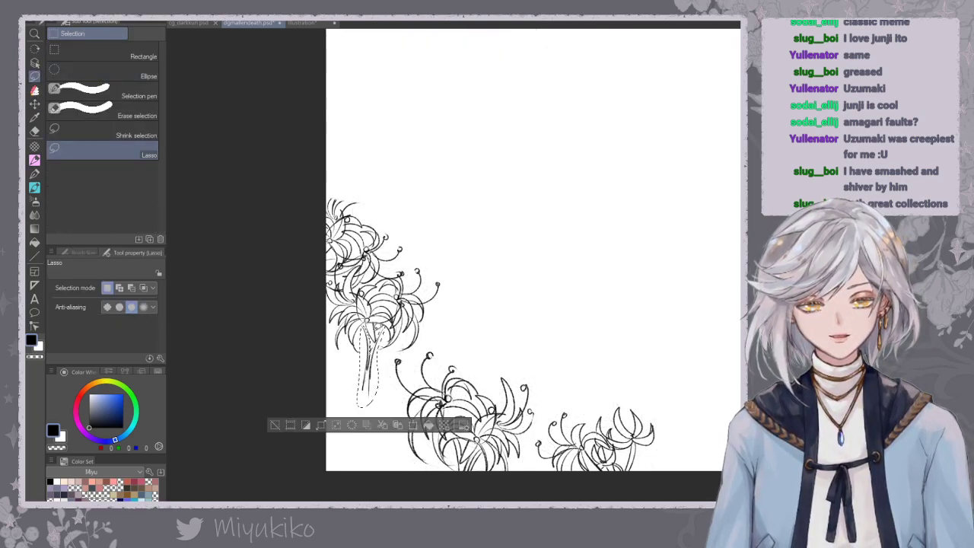
pyautogui.press('Delete')
pyautogui.hotkey('ctrl', 'd')
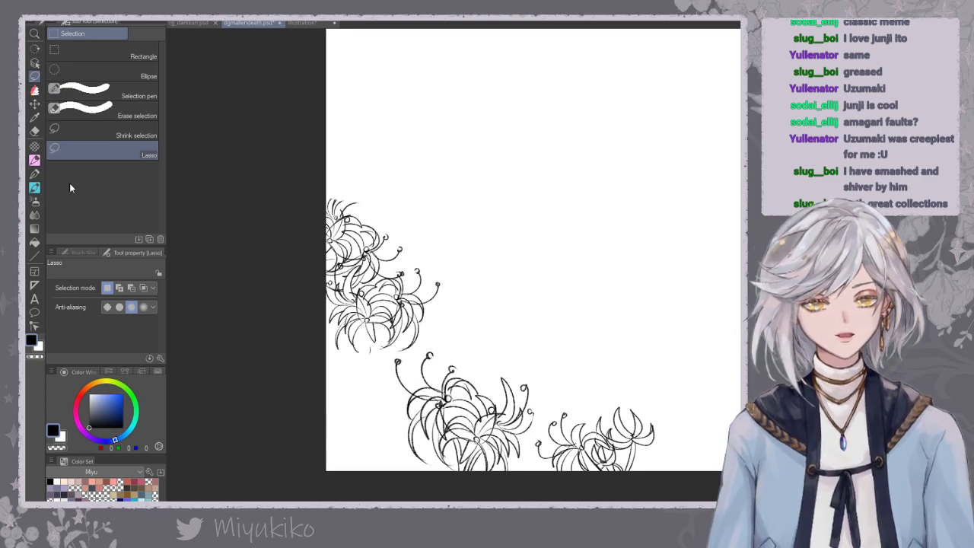
# Redraw the left-edge flower's stem as two pencil lines slanting down to the canvas's left edge.
pyautogui.click(34, 174)
pyautogui.moveTo(363, 326); pyautogui.dragTo(357, 350)
pyautogui.moveTo(371, 327); pyautogui.dragTo(327, 381)
pyautogui.moveTo(331, 380); pyautogui.dragTo(372, 332)
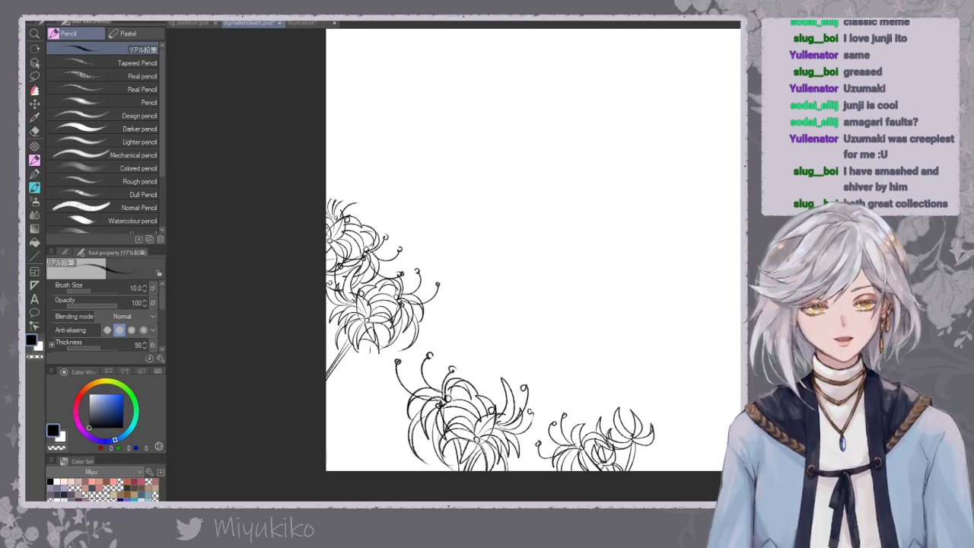
# Pencil in the upper petals of the topmost left-edge flower and switch to the Hard eraser.
pyautogui.click(34, 130)
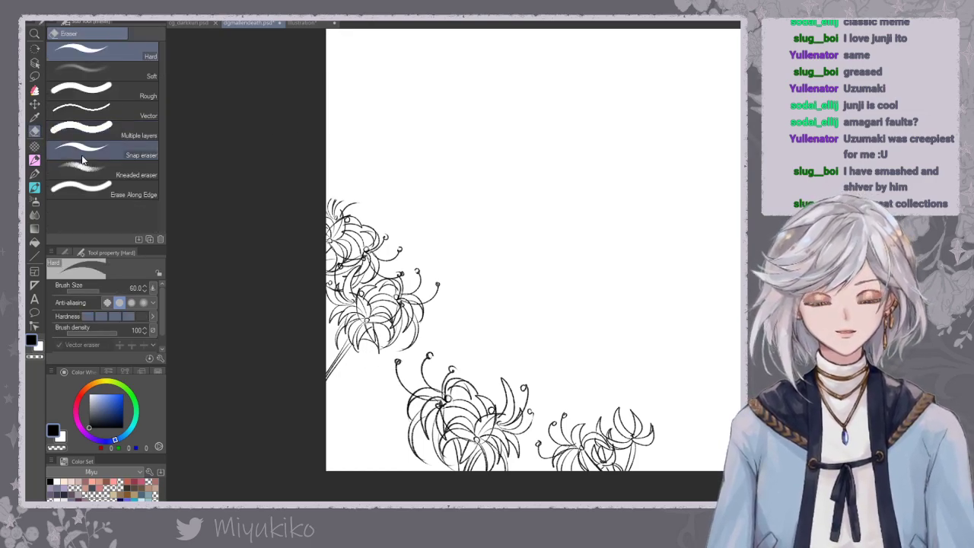
pyautogui.click(35, 158)
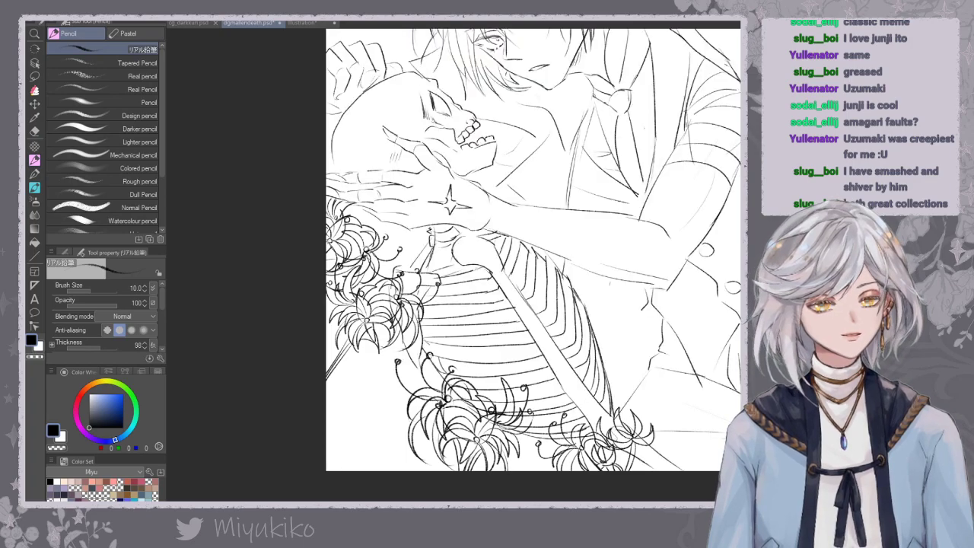
pyautogui.moveTo(337, 199); pyautogui.dragTo(360, 203)
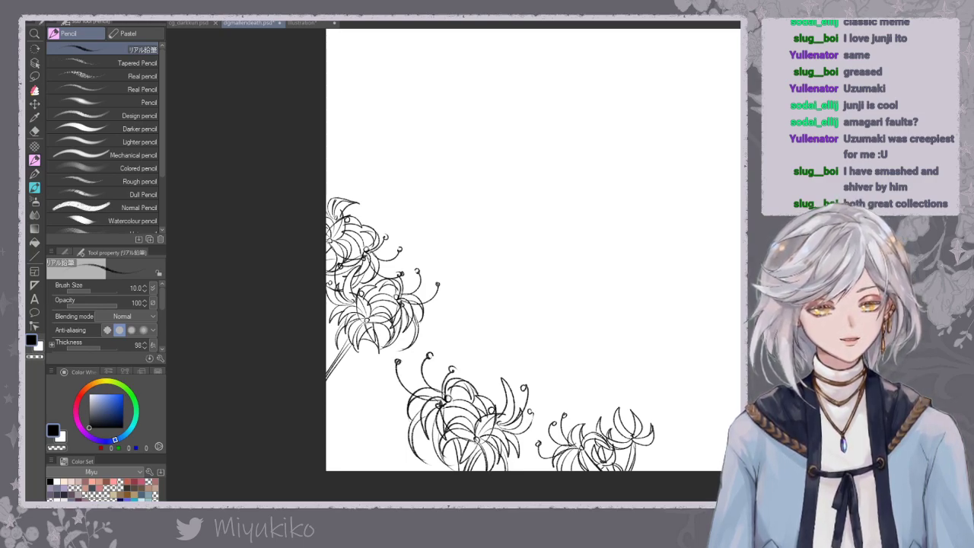
pyautogui.click(34, 117)
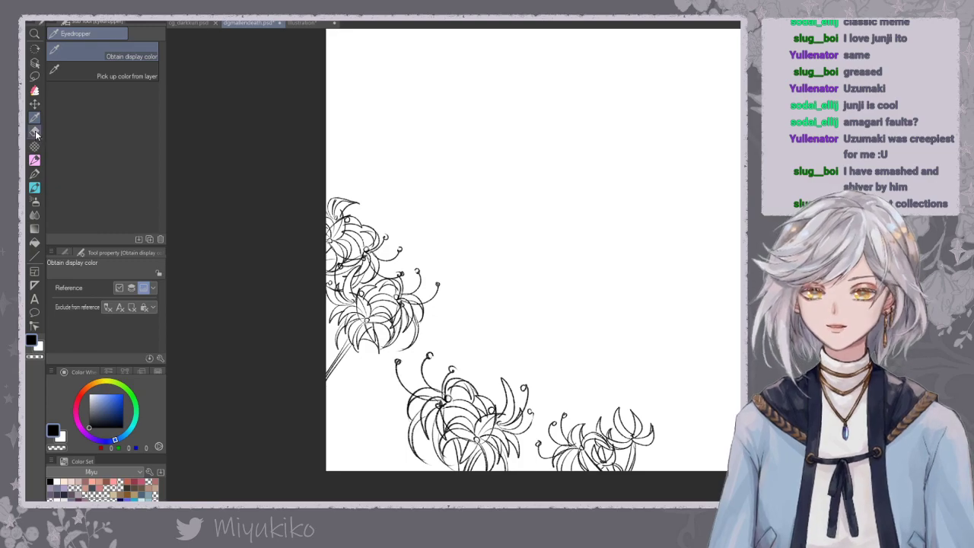
pyautogui.click(35, 130)
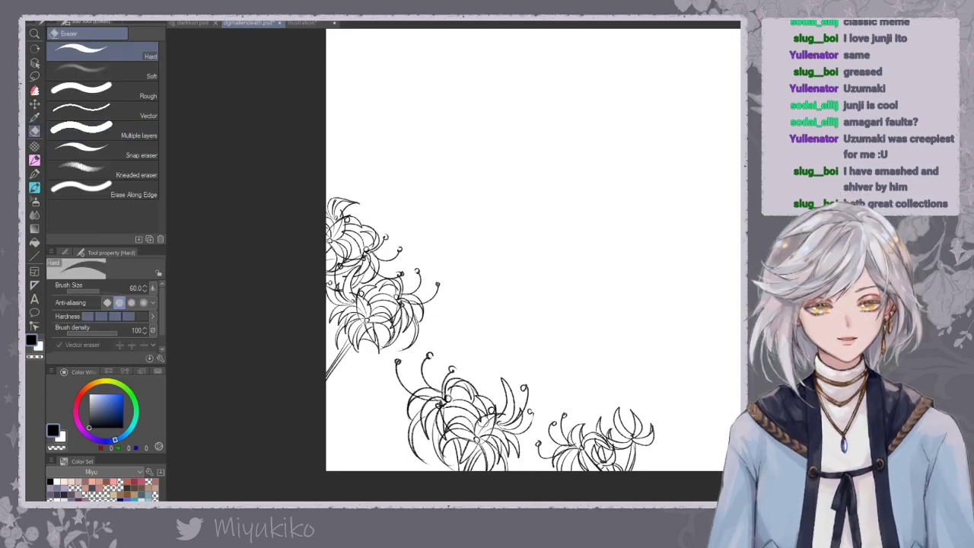
pyautogui.press('Delete')
pyautogui.hotkey('ctrl', 'z')
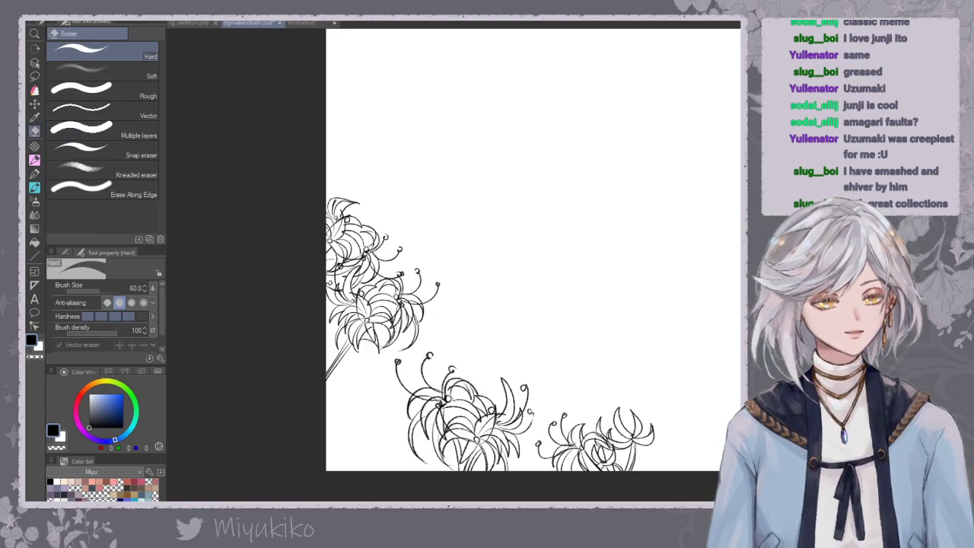
pyautogui.press('Delete')
pyautogui.hotkey('ctrl', 'z')
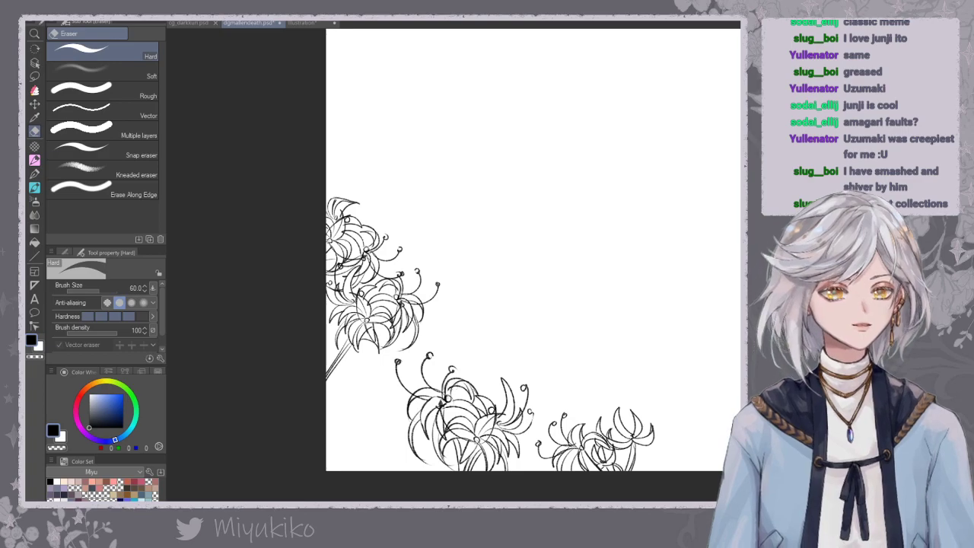
# Pencil in curved stamens with round tips around the rightmost small bloom at the canvas's bottom edge.
pyautogui.click(34, 160)
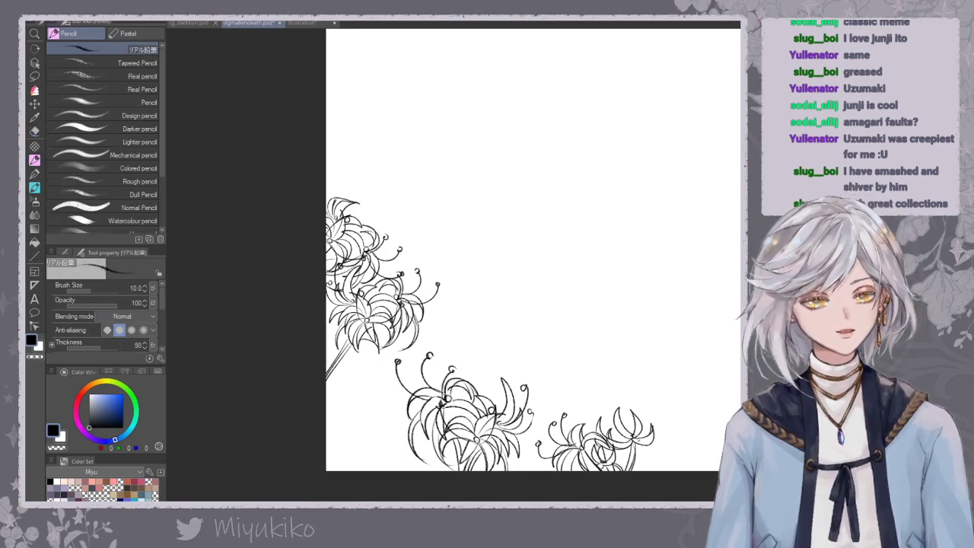
pyautogui.moveTo(657, 448)
pyautogui.mouseDown()
pyautogui.moveTo(665, 437)
pyautogui.moveTo(609, 458)
pyautogui.moveTo(605, 417)
pyautogui.moveTo(575, 443)
pyautogui.mouseUp()
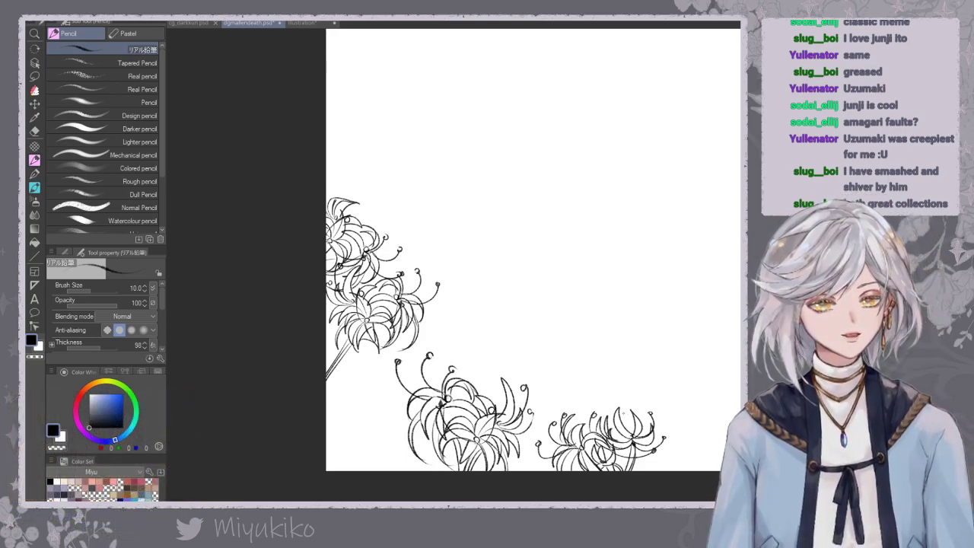
pyautogui.moveTo(630, 432); pyautogui.dragTo(619, 406)
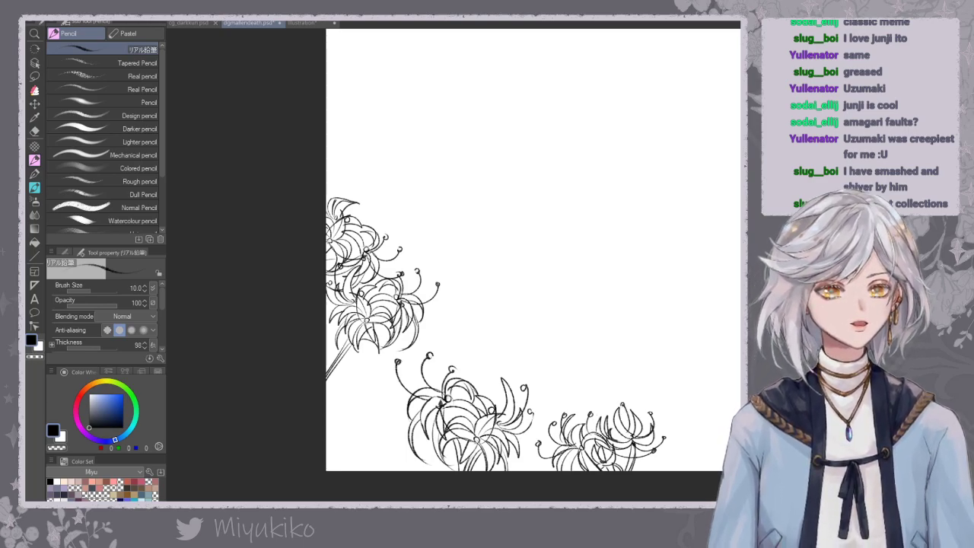
# Lasso the small spider lily cluster at the canvas's bottom edge and start a Scale/Rotate transform on it.
pyautogui.hotkey('ctrl', '-')
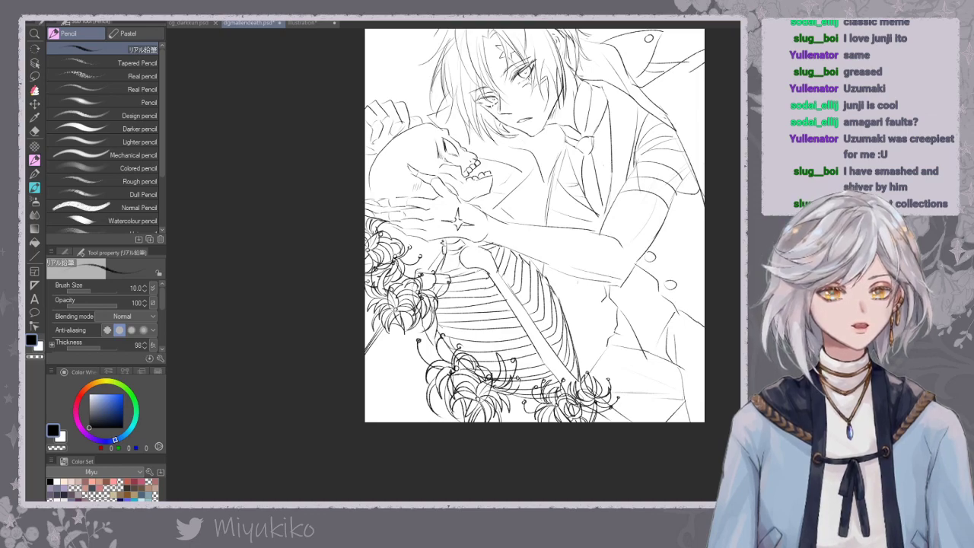
pyautogui.moveTo(712, 364); pyautogui.dragTo(702, 431)
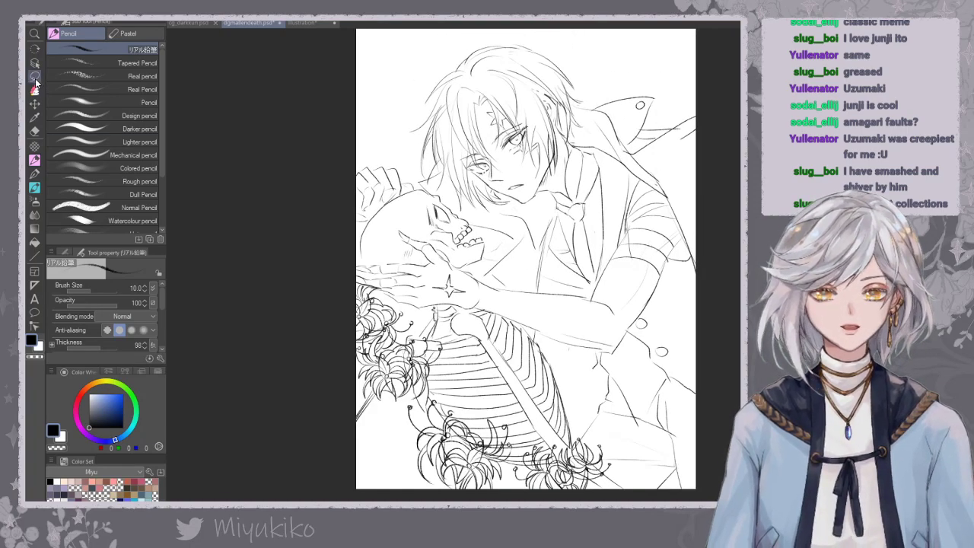
pyautogui.press('m')
pyautogui.moveTo(563, 426)
pyautogui.mouseDown()
pyautogui.moveTo(514, 467)
pyautogui.moveTo(646, 480)
pyautogui.mouseUp()
pyautogui.hotkey('ctrl', 't')
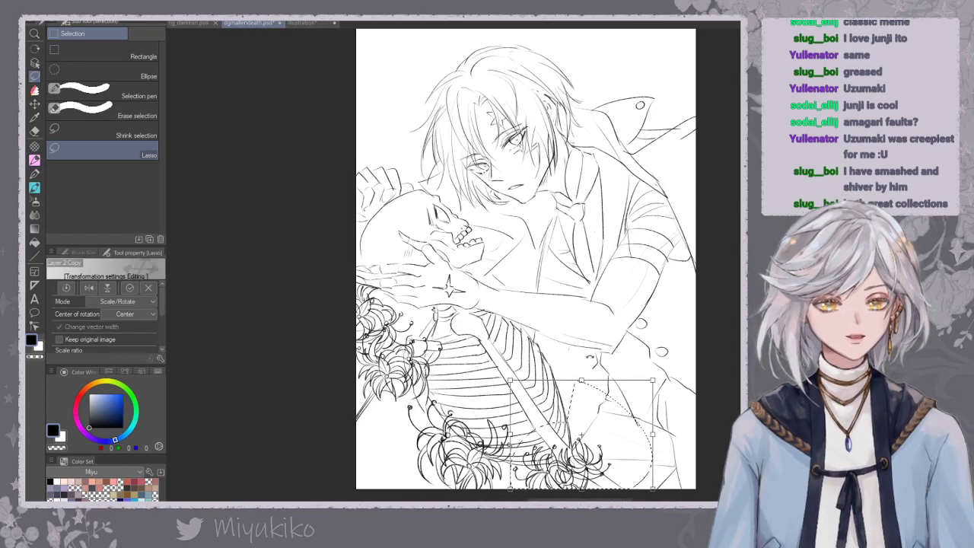
pyautogui.moveTo(653, 379); pyautogui.dragTo(675, 363)
pyautogui.moveTo(631, 424); pyautogui.dragTo(652, 405)
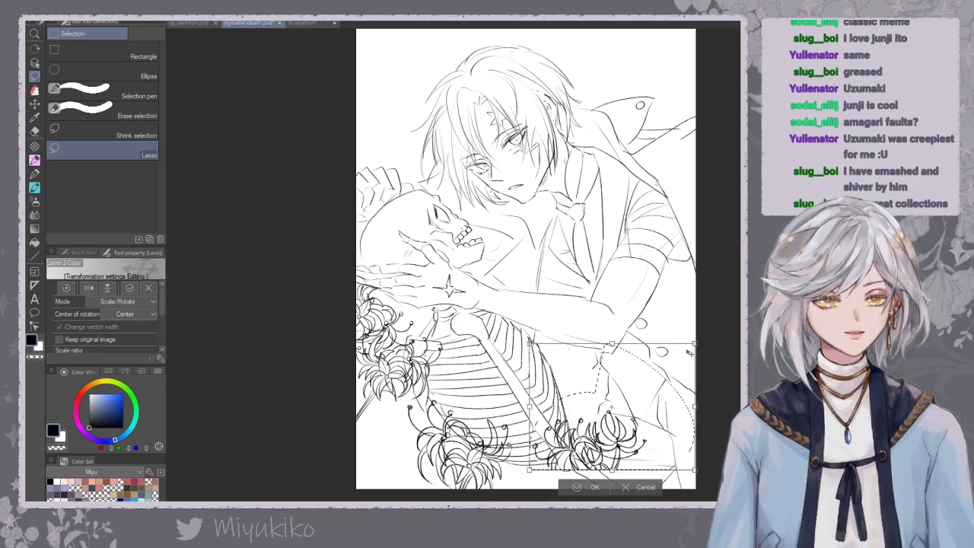
pyautogui.hotkey('ctrl', 'z')
pyautogui.hotkey('ctrl', 'z')
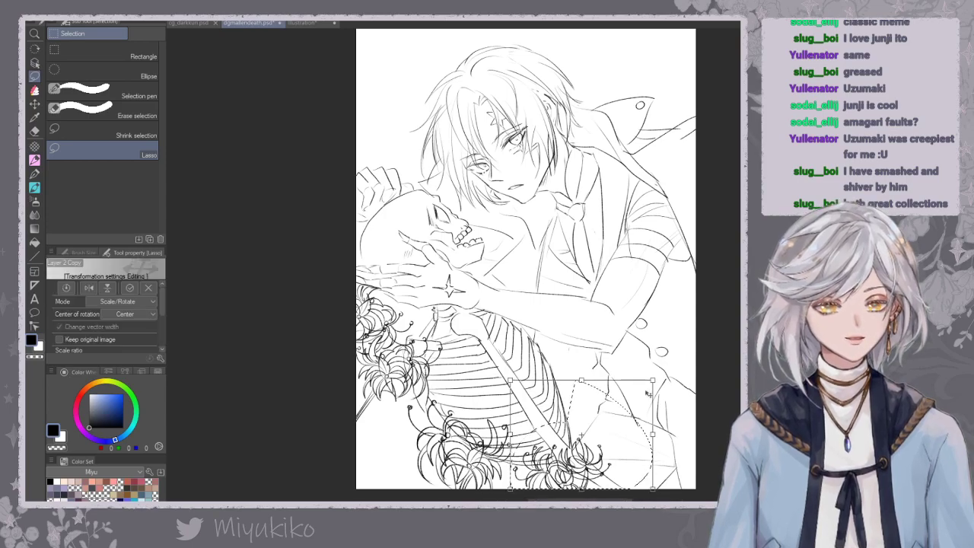
# Enlarge the selected lily cluster, place it over the lower end of the arm bone and apply the transform.
pyautogui.moveTo(654, 380); pyautogui.dragTo(685, 355)
pyautogui.moveTo(644, 414); pyautogui.dragTo(614, 420)
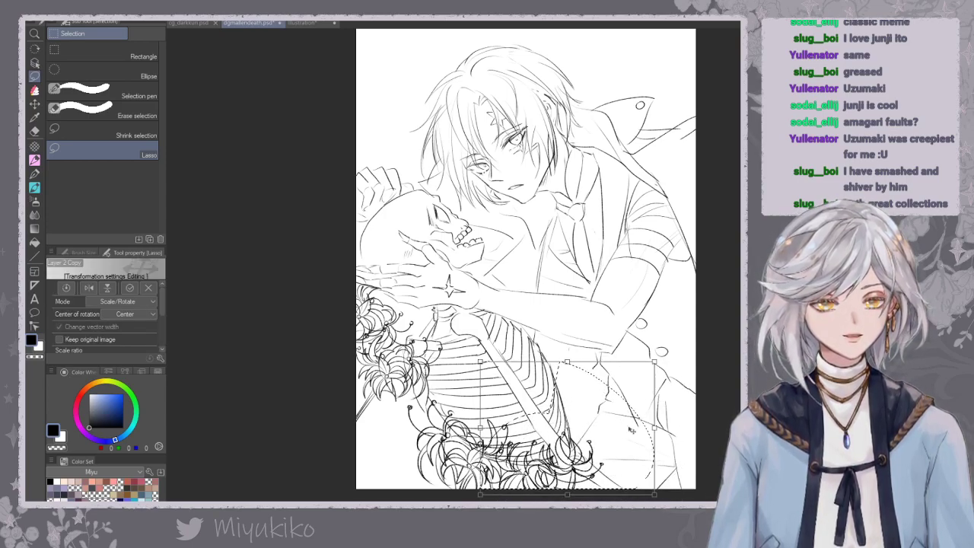
pyautogui.moveTo(617, 443); pyautogui.dragTo(623, 453)
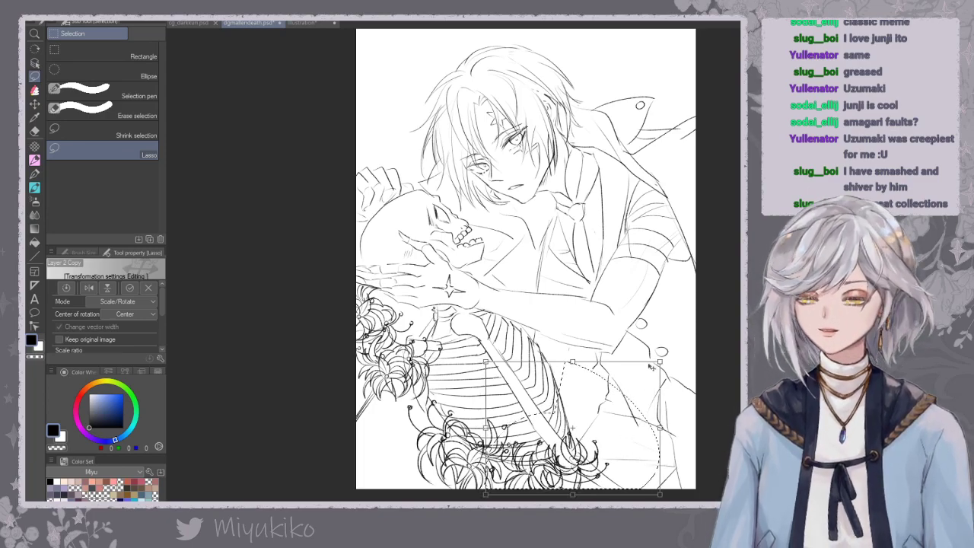
pyautogui.press('Return')
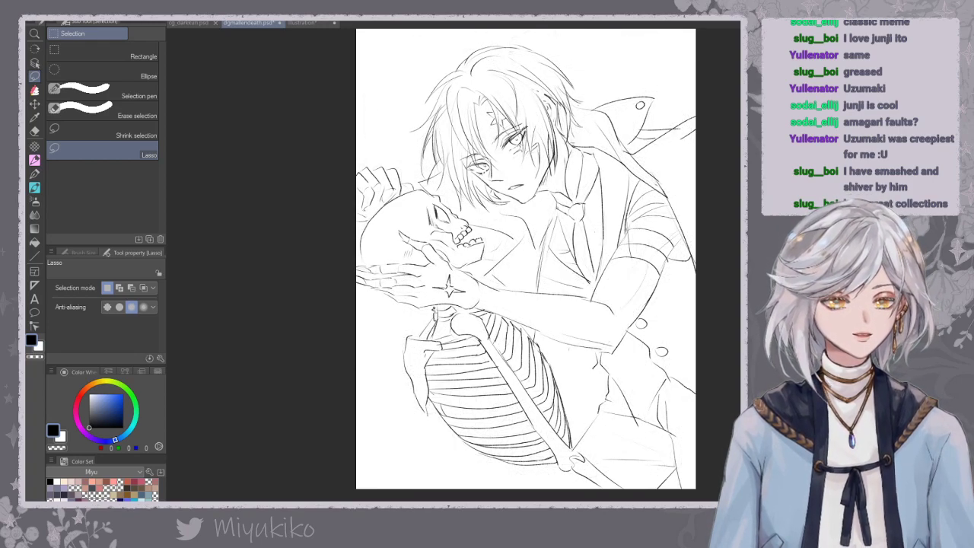
# Refine the lower contour of the skeleton's shoulder blade with the pencil, undoing the stray stroke along its upper edge.
pyautogui.hotkey('ctrl', '+')
pyautogui.click(35, 160)
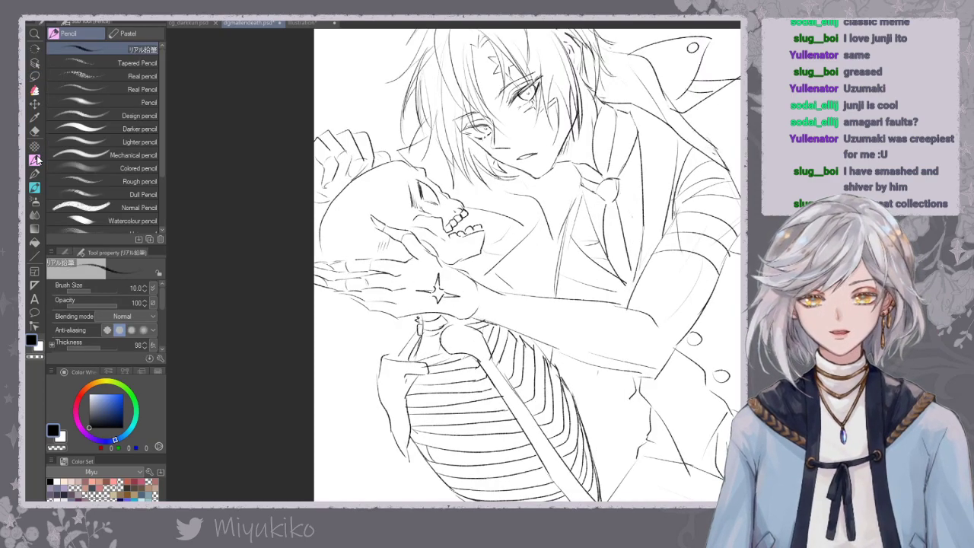
pyautogui.moveTo(404, 450)
pyautogui.mouseDown()
pyautogui.moveTo(410, 464)
pyautogui.moveTo(432, 466)
pyautogui.mouseUp()
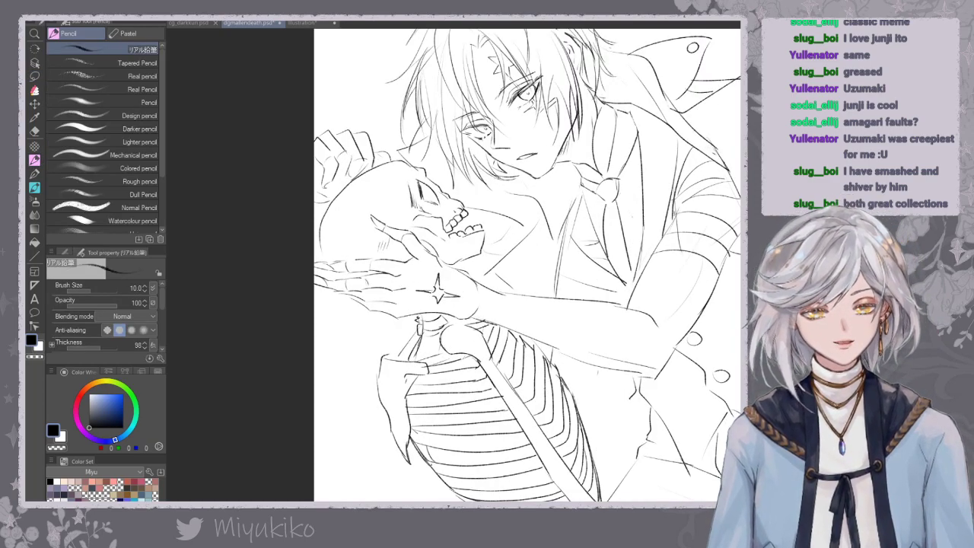
pyautogui.moveTo(382, 357)
pyautogui.mouseDown()
pyautogui.moveTo(376, 392)
pyautogui.moveTo(402, 353)
pyautogui.mouseUp()
pyautogui.hotkey('ctrl', 'z')
pyautogui.hotkey('ctrl', 'z')
# Strengthen the thumb outline of the hand cradling the skull, undoing the strokes that miss.
pyautogui.moveTo(433, 294); pyautogui.dragTo(426, 335)
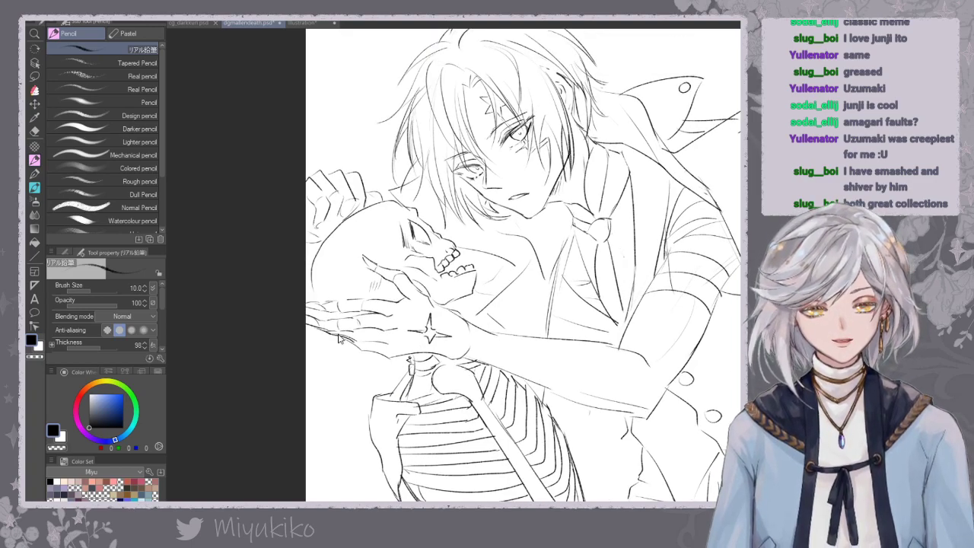
pyautogui.moveTo(341, 337); pyautogui.dragTo(346, 384)
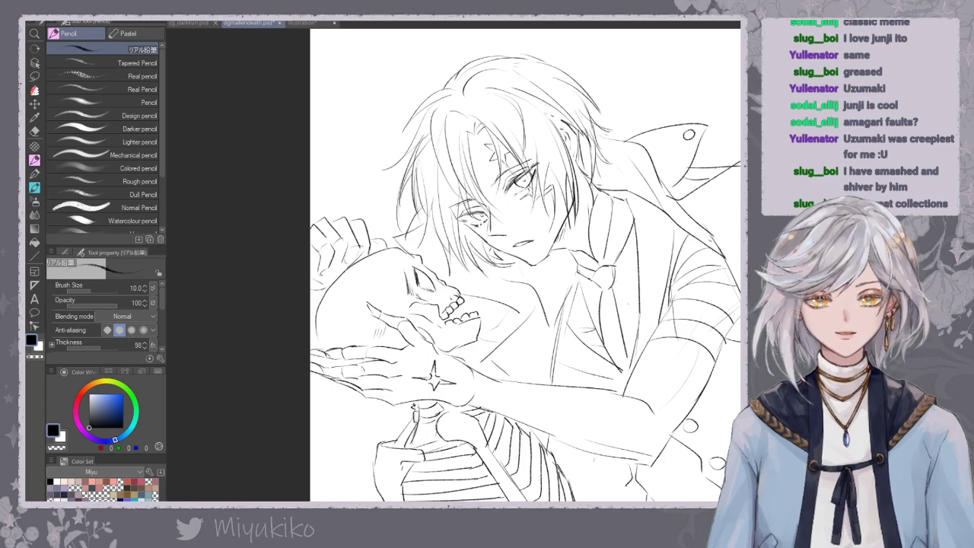
pyautogui.moveTo(419, 312); pyautogui.dragTo(412, 315)
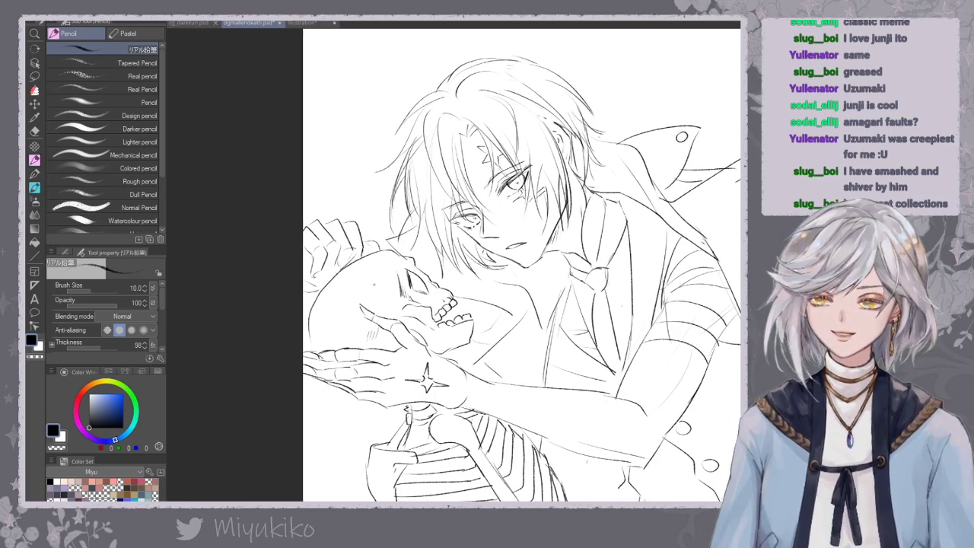
pyautogui.moveTo(364, 350); pyautogui.dragTo(398, 353)
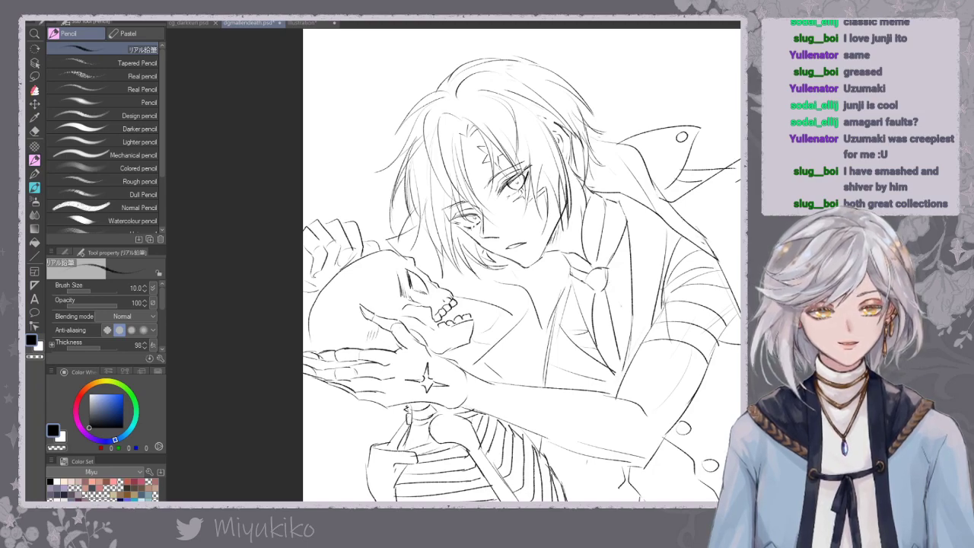
pyautogui.moveTo(360, 308); pyautogui.dragTo(424, 343)
pyautogui.hotkey('ctrl', 'z')
pyautogui.hotkey('ctrl', 'z')
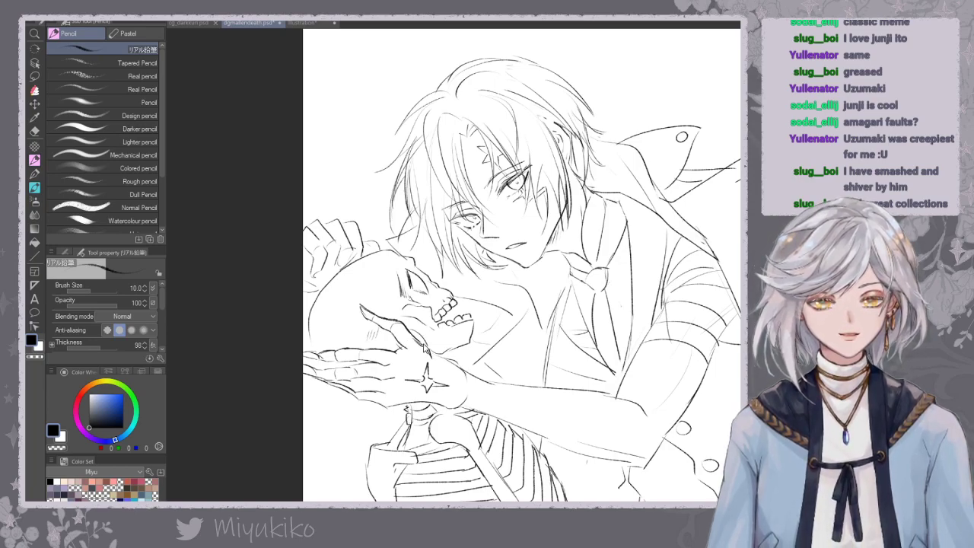
pyautogui.moveTo(426, 348); pyautogui.dragTo(467, 377)
pyautogui.hotkey('ctrl', 'z')
pyautogui.moveTo(503, 255); pyautogui.dragTo(497, 297)
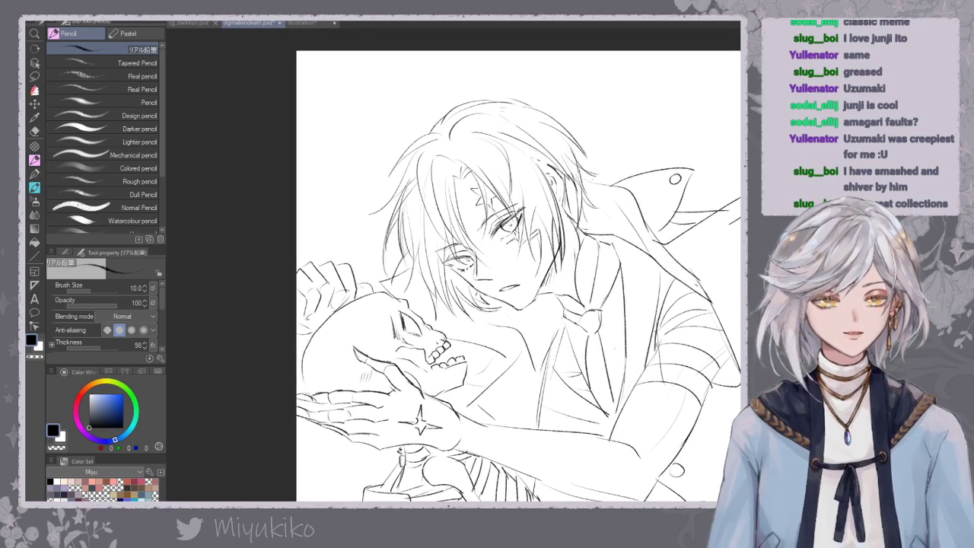
# Reinforce the finger contours of the hand behind the skull and the skull's back edge with pencil lines.
pyautogui.hotkey('ctrl', '+')
pyautogui.moveTo(316, 288)
pyautogui.mouseDown()
pyautogui.moveTo(345, 303)
pyautogui.moveTo(407, 303)
pyautogui.mouseUp()
pyautogui.moveTo(346, 301)
pyautogui.mouseDown()
pyautogui.moveTo(368, 316)
pyautogui.moveTo(349, 343)
pyautogui.moveTo(329, 345)
pyautogui.mouseUp()
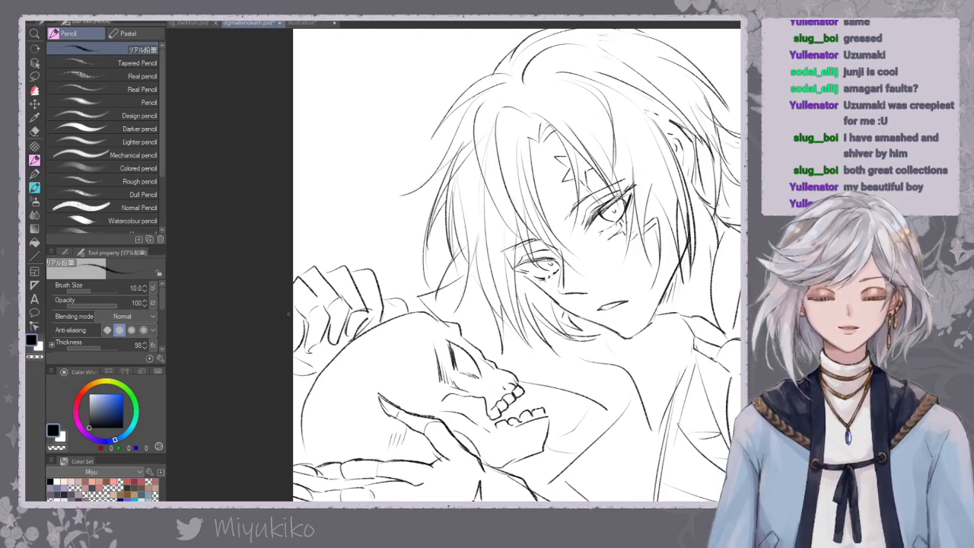
pyautogui.moveTo(396, 303); pyautogui.dragTo(394, 308)
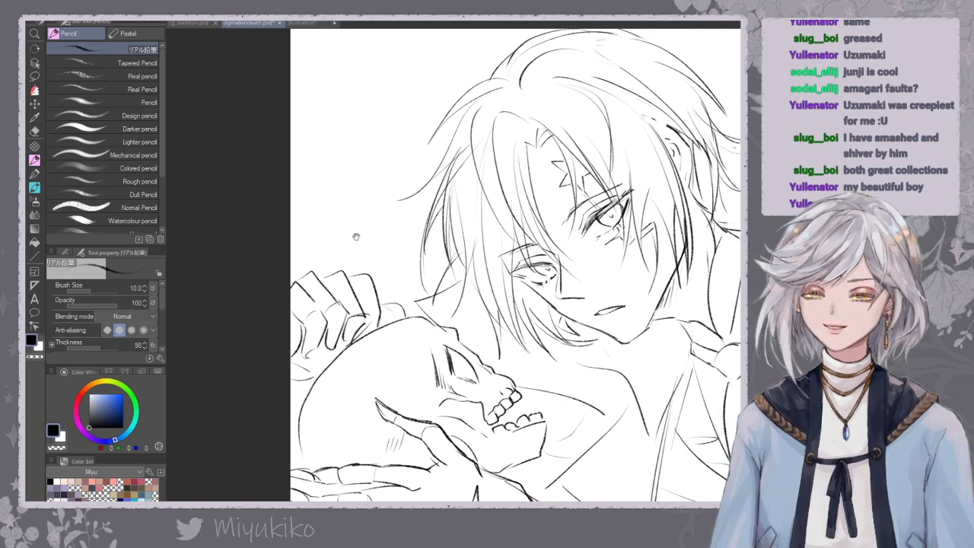
pyautogui.moveTo(304, 327)
pyautogui.mouseDown()
pyautogui.moveTo(294, 354)
pyautogui.moveTo(321, 373)
pyautogui.mouseUp()
pyautogui.moveTo(300, 454); pyautogui.dragTo(311, 471)
pyautogui.hotkey('ctrl', 'z')
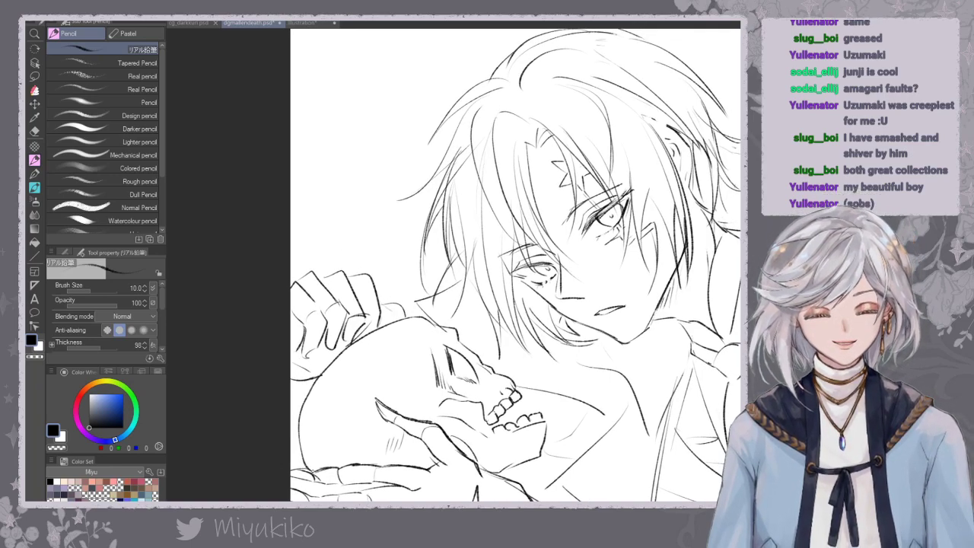
pyautogui.scroll(1, 304, 455)
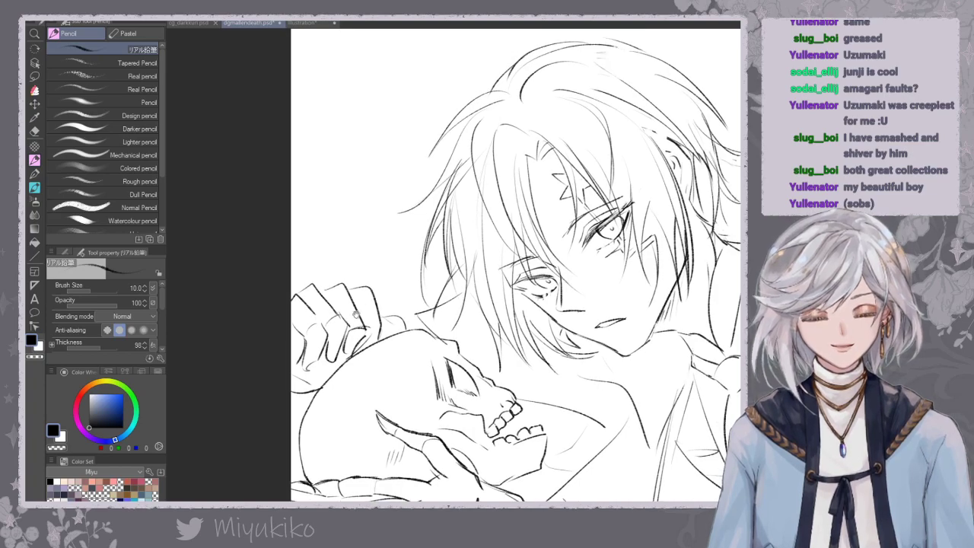
# Erase rough marks between the fingers behind the skull and redraw the knuckle lines in pencil.
pyautogui.click(34, 131)
pyautogui.moveTo(339, 321)
pyautogui.mouseDown()
pyautogui.moveTo(362, 339)
pyautogui.moveTo(365, 330)
pyautogui.moveTo(350, 357)
pyautogui.mouseUp()
pyautogui.click(34, 160)
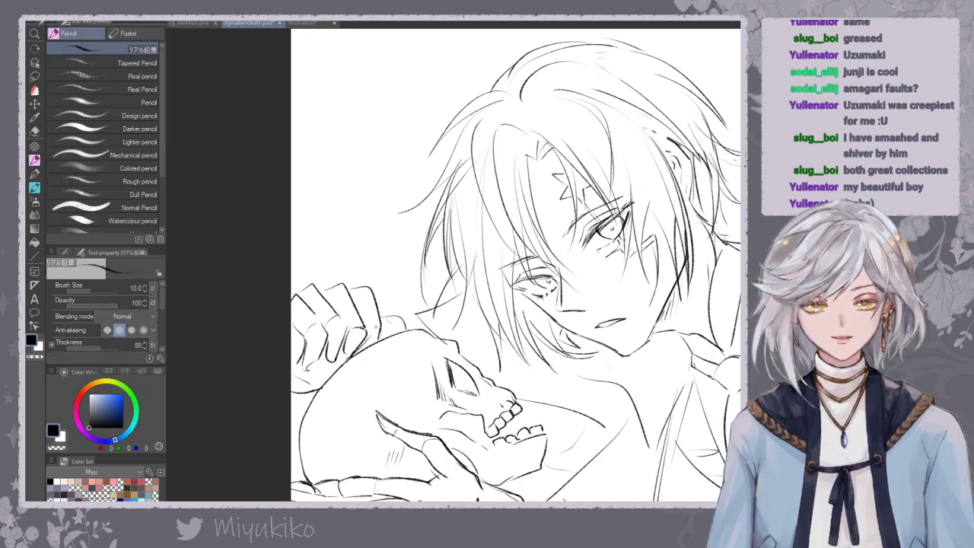
pyautogui.moveTo(337, 312); pyautogui.dragTo(349, 334)
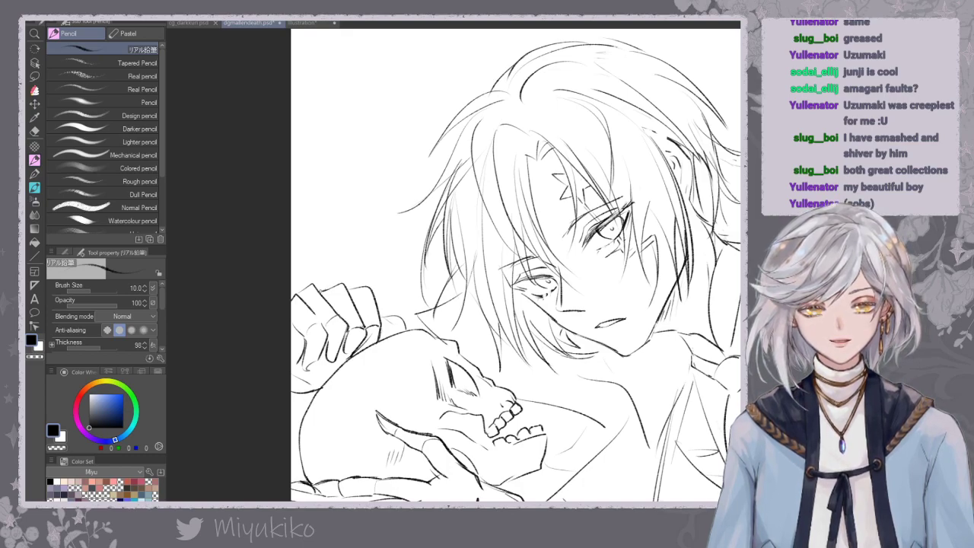
pyautogui.moveTo(297, 294)
pyautogui.mouseDown()
pyautogui.moveTo(313, 284)
pyautogui.moveTo(357, 288)
pyautogui.moveTo(406, 331)
pyautogui.mouseUp()
# Darken the outer hair strands on the side of the character's head above the skull's hand.
pyautogui.moveTo(559, 167); pyautogui.dragTo(475, 228)
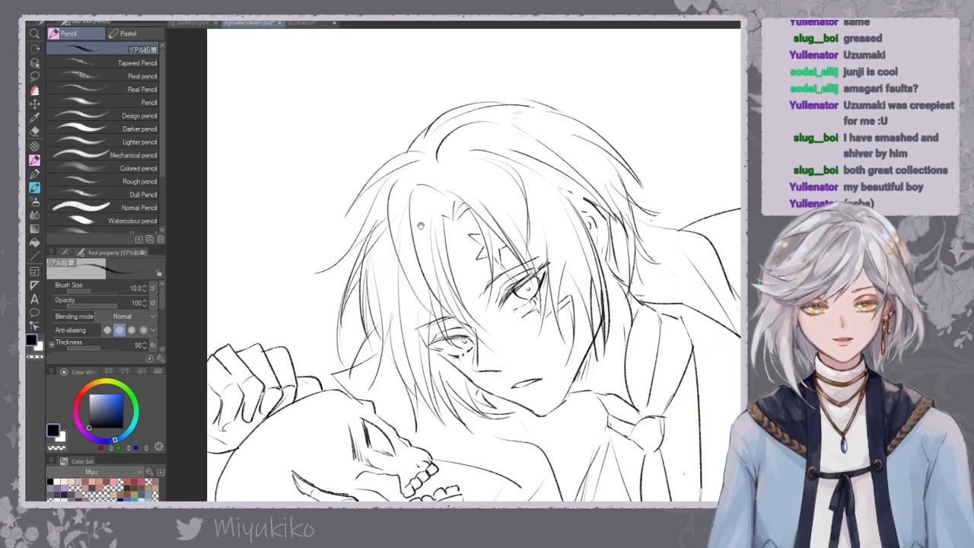
pyautogui.click(34, 131)
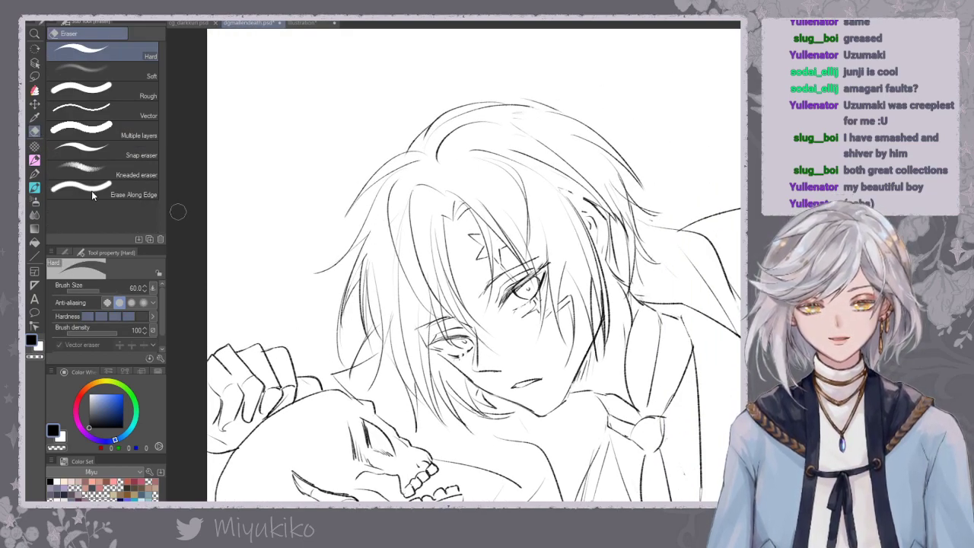
pyautogui.click(34, 159)
pyautogui.moveTo(351, 274)
pyautogui.mouseDown()
pyautogui.moveTo(371, 229)
pyautogui.moveTo(348, 256)
pyautogui.moveTo(341, 316)
pyautogui.mouseUp()
pyautogui.moveTo(361, 280); pyautogui.dragTo(377, 352)
pyautogui.moveTo(427, 200); pyautogui.dragTo(383, 171)
# Try a line from the eye across the cheek, undo it and redraw a shorter stroke beside the eye.
pyautogui.moveTo(385, 318); pyautogui.dragTo(453, 368)
pyautogui.hotkey('ctrl', 'z')
pyautogui.hotkey('ctrl', 'z')
pyautogui.hotkey('ctrl', 'z')
pyautogui.moveTo(395, 325)
pyautogui.mouseDown()
pyautogui.moveTo(428, 353)
pyautogui.moveTo(418, 344)
pyautogui.mouseUp()
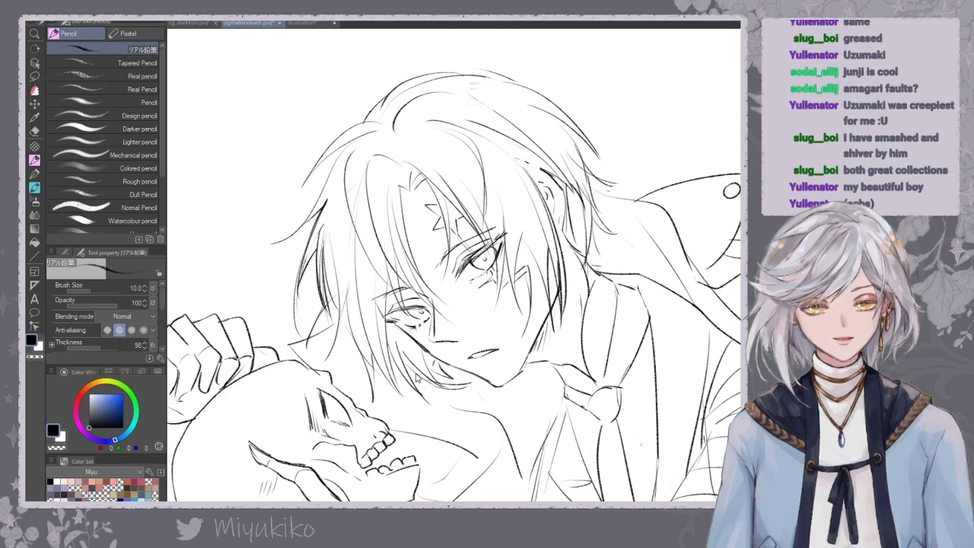
# Add short pencil strokes along the character's jaw and beneath the eye nearer the ear.
pyautogui.moveTo(498, 317)
pyautogui.mouseDown()
pyautogui.moveTo(483, 297)
pyautogui.moveTo(460, 320)
pyautogui.mouseUp()
pyautogui.moveTo(404, 366)
pyautogui.mouseDown()
pyautogui.moveTo(464, 390)
pyautogui.moveTo(491, 372)
pyautogui.moveTo(493, 352)
pyautogui.mouseUp()
pyautogui.hotkey('ctrl', 'z')
pyautogui.moveTo(486, 369); pyautogui.dragTo(499, 346)
pyautogui.moveTo(494, 359); pyautogui.dragTo(503, 344)
pyautogui.moveTo(441, 280); pyautogui.dragTo(460, 266)
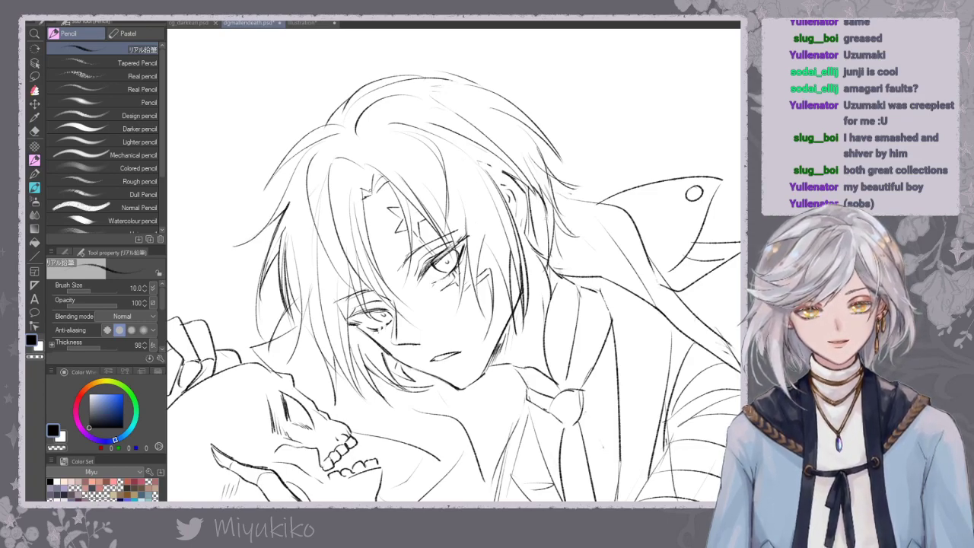
# Reinforce the parted bangs above the forehead and try longer side strands, undoing the ones that miss.
pyautogui.moveTo(374, 169); pyautogui.dragTo(372, 193)
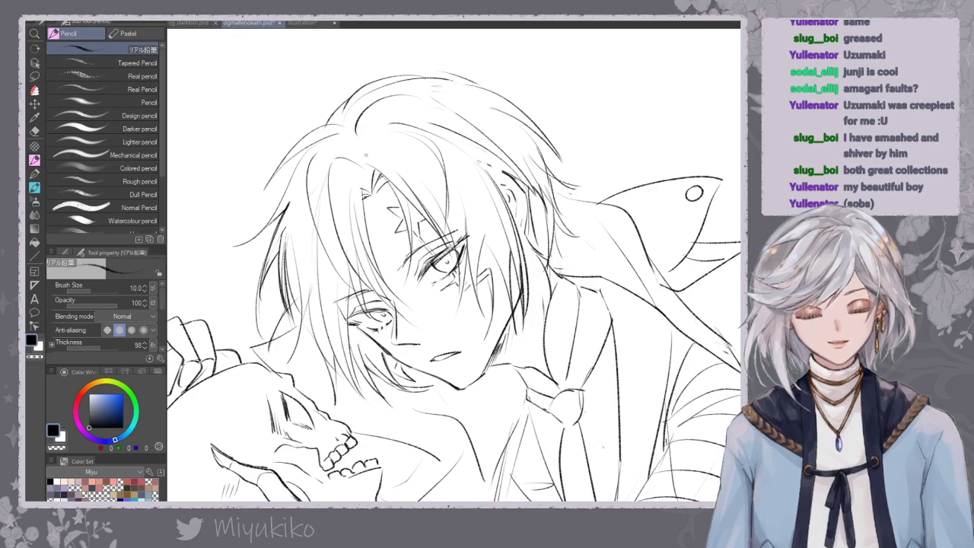
pyautogui.moveTo(316, 169)
pyautogui.mouseDown()
pyautogui.moveTo(327, 243)
pyautogui.moveTo(361, 295)
pyautogui.mouseUp()
pyautogui.moveTo(313, 188)
pyautogui.mouseDown()
pyautogui.moveTo(316, 157)
pyautogui.moveTo(334, 136)
pyautogui.mouseUp()
pyautogui.moveTo(308, 299)
pyautogui.mouseDown()
pyautogui.moveTo(297, 342)
pyautogui.moveTo(341, 377)
pyautogui.mouseUp()
pyautogui.moveTo(321, 315); pyautogui.dragTo(352, 392)
pyautogui.hotkey('ctrl', 'z')
pyautogui.hotkey('ctrl', 'z')
# Draw darker pointed hair tips beside the character's cheek and switch to the Hard eraser.
pyautogui.moveTo(329, 336)
pyautogui.mouseDown()
pyautogui.moveTo(351, 384)
pyautogui.moveTo(335, 401)
pyautogui.mouseUp()
pyautogui.hotkey('ctrl', 'z')
pyautogui.moveTo(330, 353); pyautogui.dragTo(368, 401)
pyautogui.moveTo(383, 349); pyautogui.dragTo(352, 401)
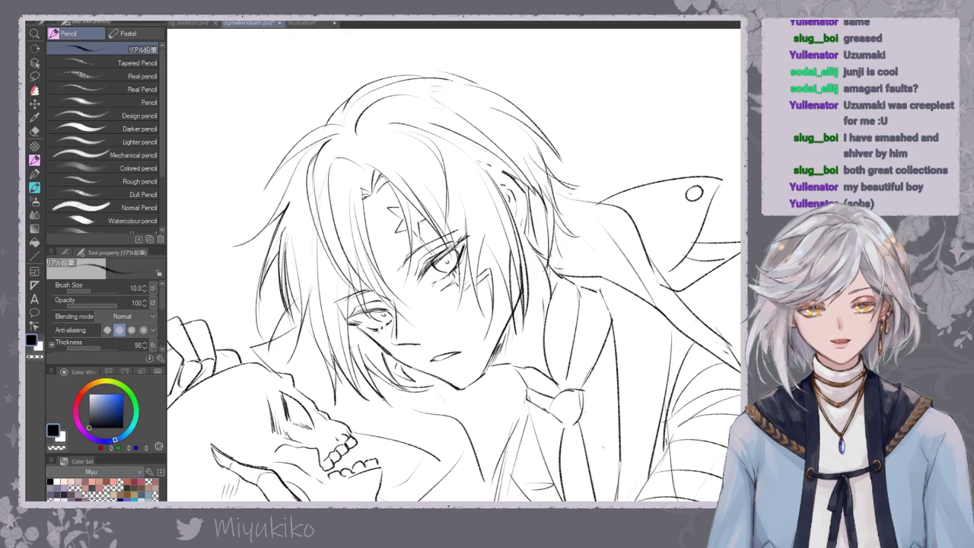
pyautogui.moveTo(368, 367); pyautogui.dragTo(395, 386)
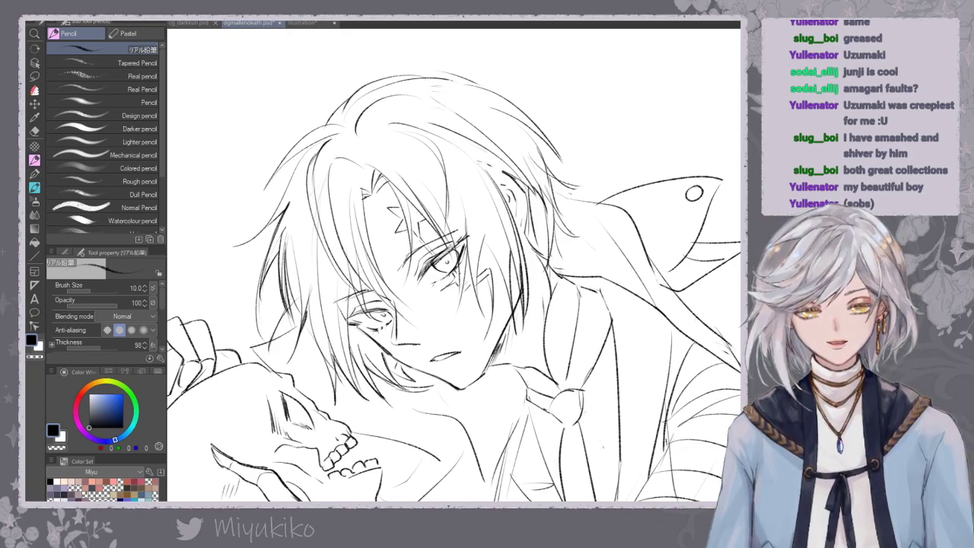
pyautogui.moveTo(309, 309); pyautogui.dragTo(333, 332)
pyautogui.click(34, 130)
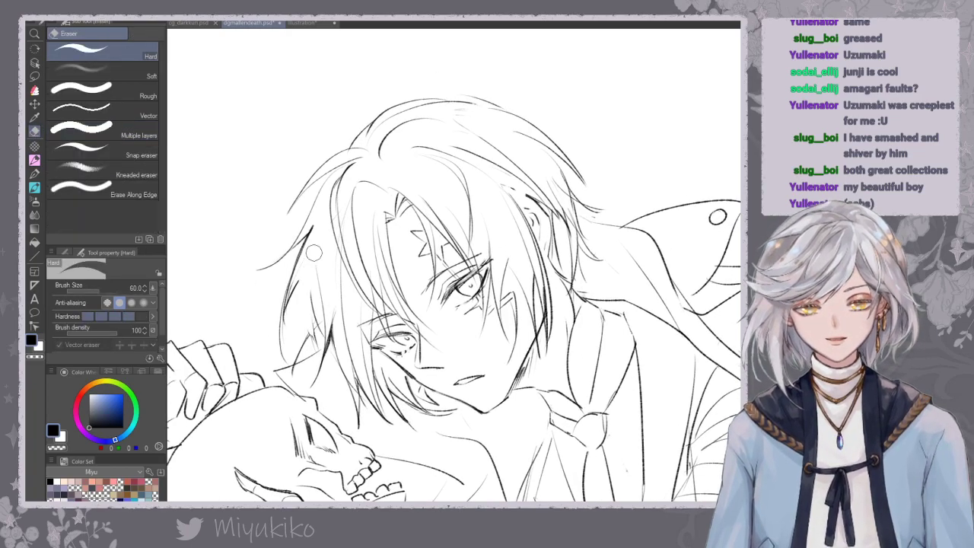
# Pencil a long strand down the outer side hair beside the far cheek, undoing the first attempt and redrawing it.
pyautogui.click(35, 159)
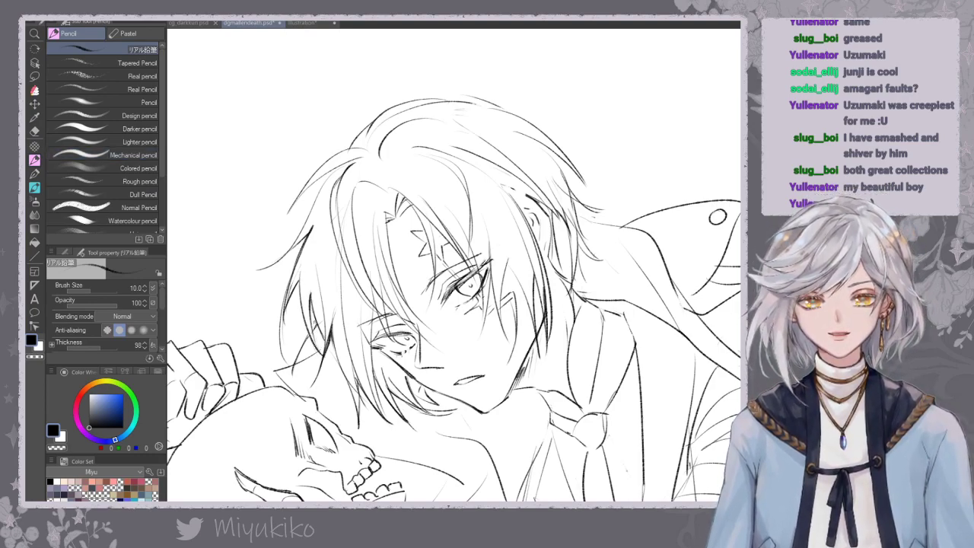
pyautogui.moveTo(318, 212); pyautogui.dragTo(315, 282)
pyautogui.hotkey('ctrl', 'z')
pyautogui.moveTo(323, 214); pyautogui.dragTo(320, 295)
# Darken the ear outline and the hair edge around it with short pencil strokes.
pyautogui.moveTo(522, 226); pyautogui.dragTo(490, 250)
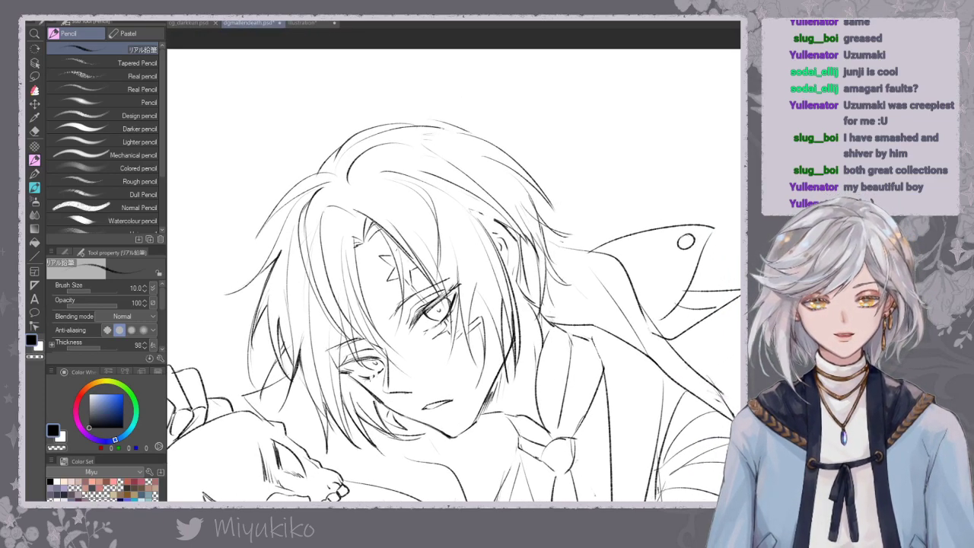
pyautogui.moveTo(492, 236); pyautogui.dragTo(443, 216)
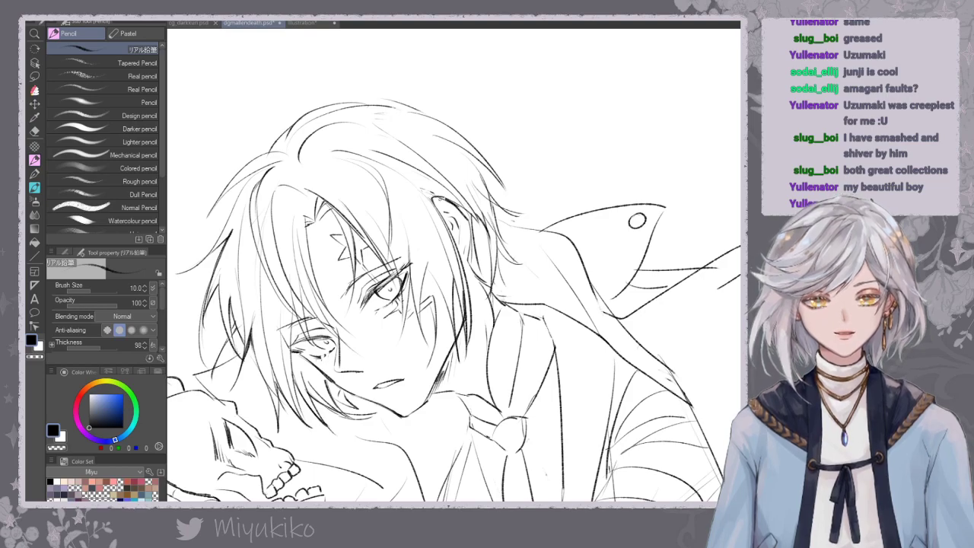
pyautogui.moveTo(466, 221)
pyautogui.mouseDown()
pyautogui.moveTo(471, 254)
pyautogui.moveTo(461, 254)
pyautogui.moveTo(455, 189)
pyautogui.moveTo(461, 198)
pyautogui.mouseUp()
pyautogui.moveTo(295, 285); pyautogui.dragTo(336, 285)
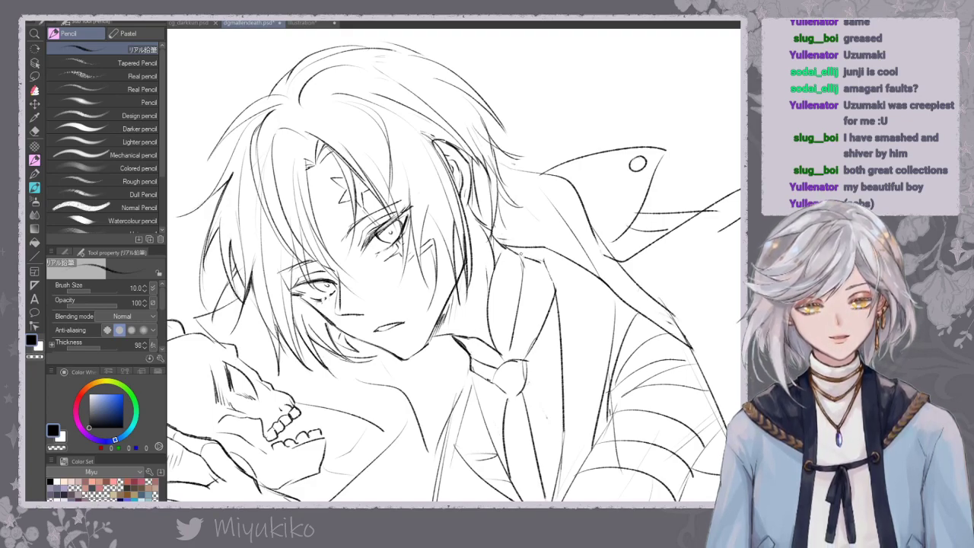
pyautogui.moveTo(505, 245); pyautogui.dragTo(496, 264)
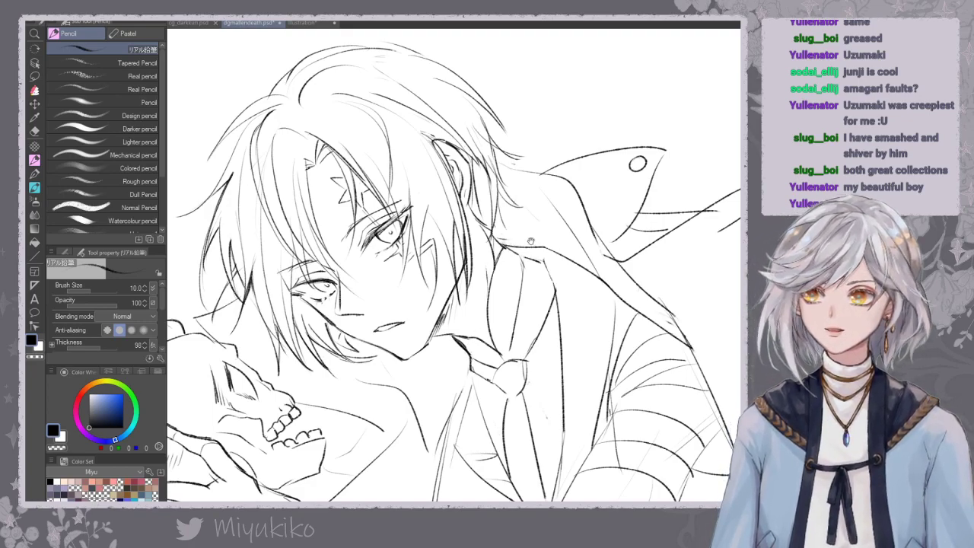
# Rework the outer hair contour over the back of the head, undoing the strokes that miss.
pyautogui.hotkey('ctrl', '-')
pyautogui.hotkey('ctrl', '-')
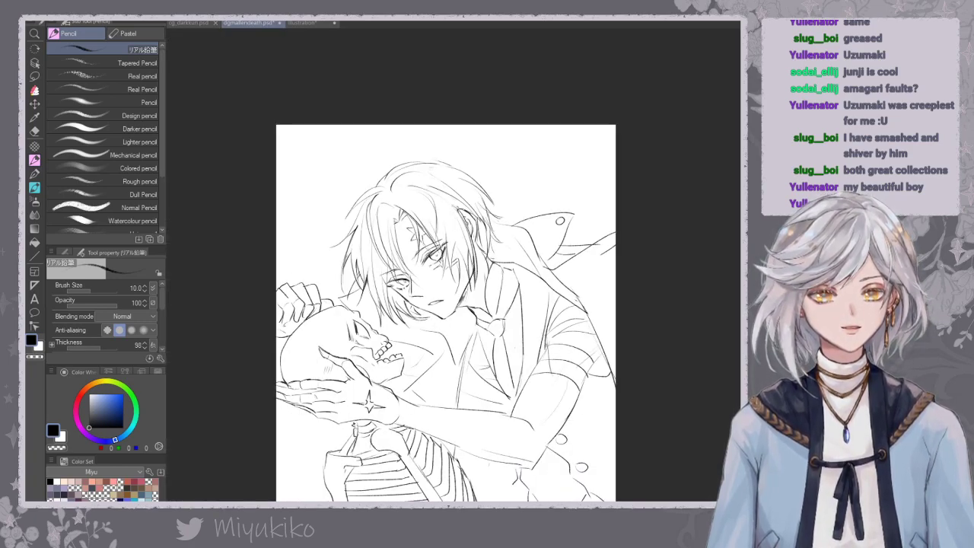
pyautogui.hotkey('ctrl', '+')
pyautogui.hotkey('ctrl', '+')
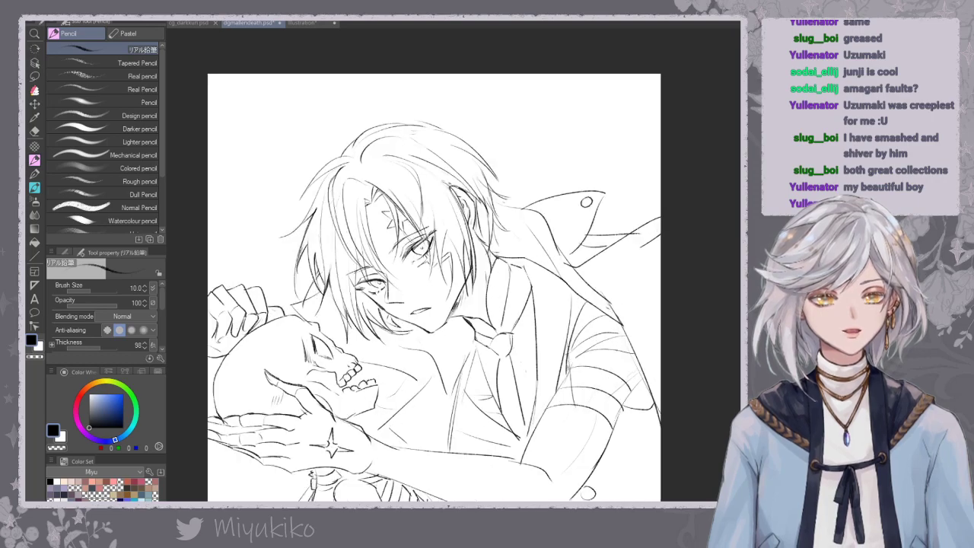
pyautogui.press('^')
pyautogui.press('^')
pyautogui.press('^')
pyautogui.press('^')
pyautogui.press('^')
pyautogui.press('^')
pyautogui.press('^')
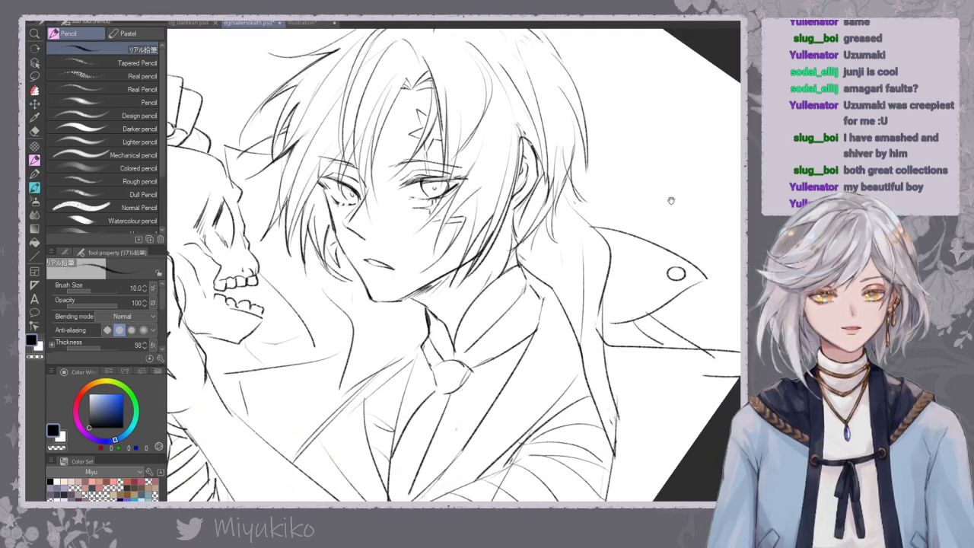
pyautogui.moveTo(608, 180); pyautogui.dragTo(619, 307)
pyautogui.moveTo(591, 256); pyautogui.dragTo(598, 310)
pyautogui.hotkey('ctrl', 'z')
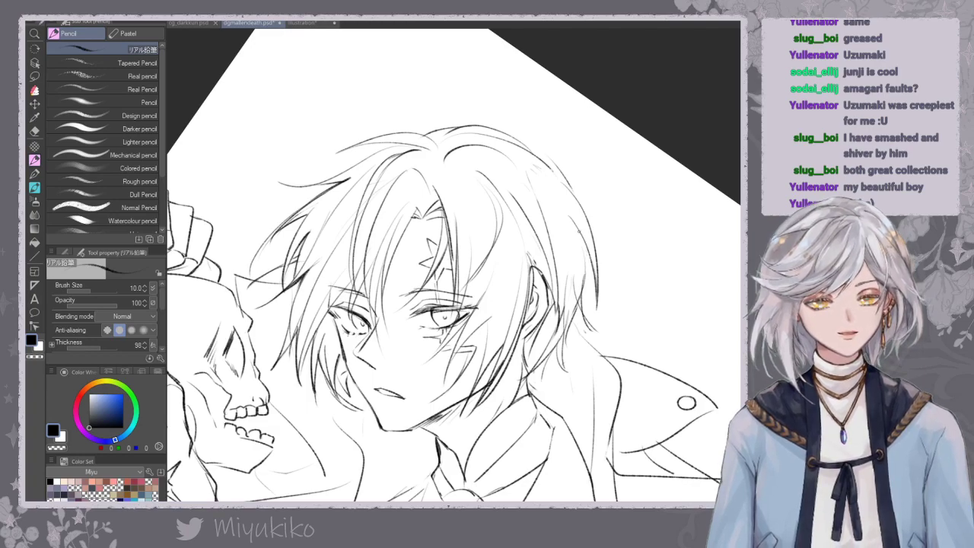
pyautogui.hotkey('ctrl', 'z')
pyautogui.moveTo(527, 147); pyautogui.dragTo(575, 204)
pyautogui.hotkey('ctrl', 'z')
pyautogui.hotkey('ctrl', 'z')
pyautogui.moveTo(527, 148); pyautogui.dragTo(582, 213)
pyautogui.hotkey('ctrl', 'z')
# Try long vertical strands through the hair behind the ear, undoing each one.
pyautogui.moveTo(558, 178)
pyautogui.mouseDown()
pyautogui.moveTo(585, 215)
pyautogui.moveTo(566, 307)
pyautogui.mouseUp()
pyautogui.hotkey('ctrl', 'z')
pyautogui.moveTo(562, 215); pyautogui.dragTo(565, 297)
pyautogui.hotkey('ctrl', 'z')
pyautogui.hotkey('ctrl', 'z')
pyautogui.hotkey('ctrl', 'z')
pyautogui.moveTo(567, 223); pyautogui.dragTo(572, 291)
pyautogui.hotkey('ctrl', 'z')
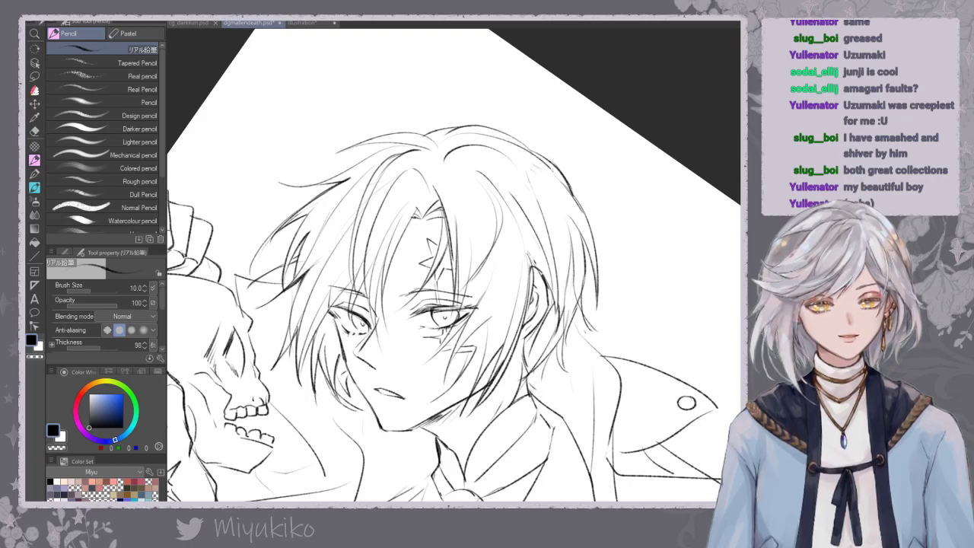
pyautogui.moveTo(612, 260); pyautogui.dragTo(617, 235)
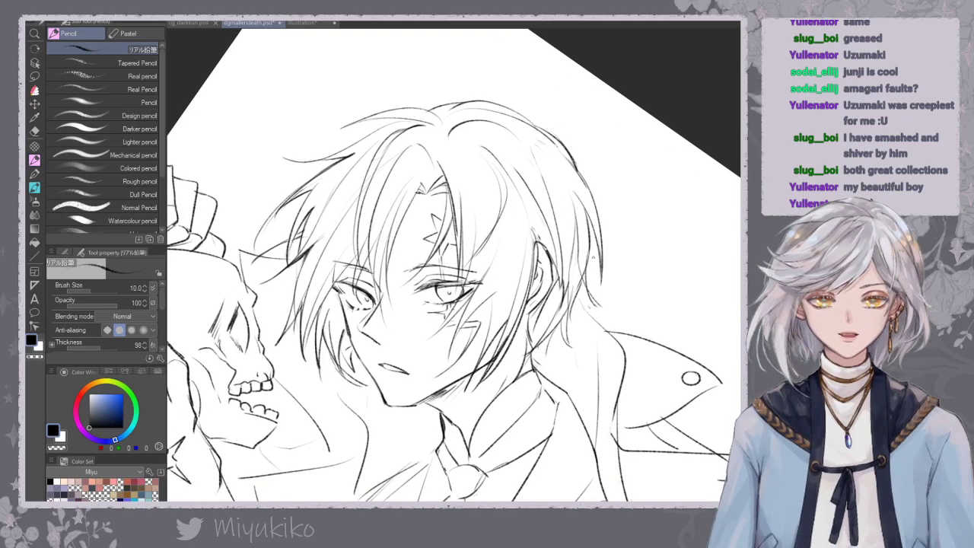
pyautogui.moveTo(590, 269); pyautogui.dragTo(584, 294)
pyautogui.hotkey('ctrl', 'z')
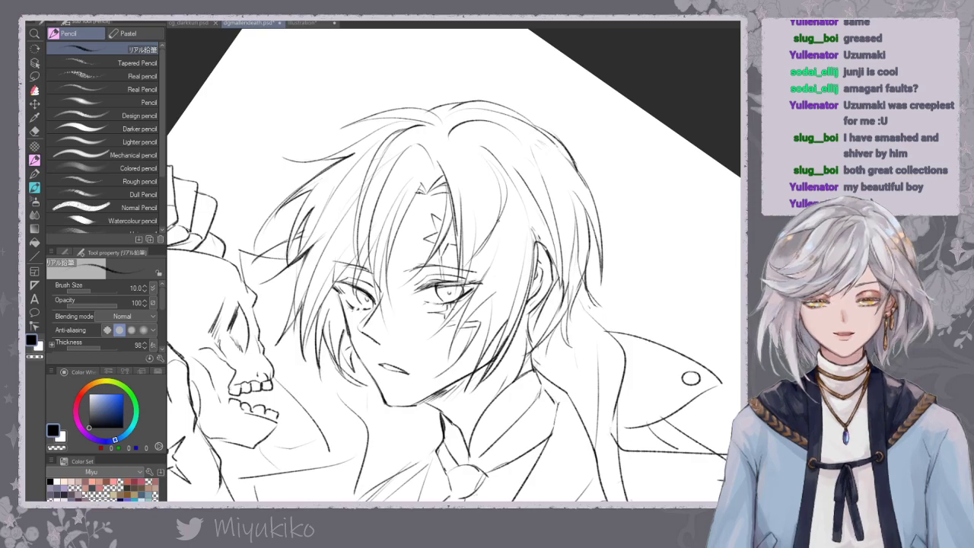
# Erase the stray hair ends beside the nape with the Hard eraser and reduce its brush size to 25.
pyautogui.click(34, 130)
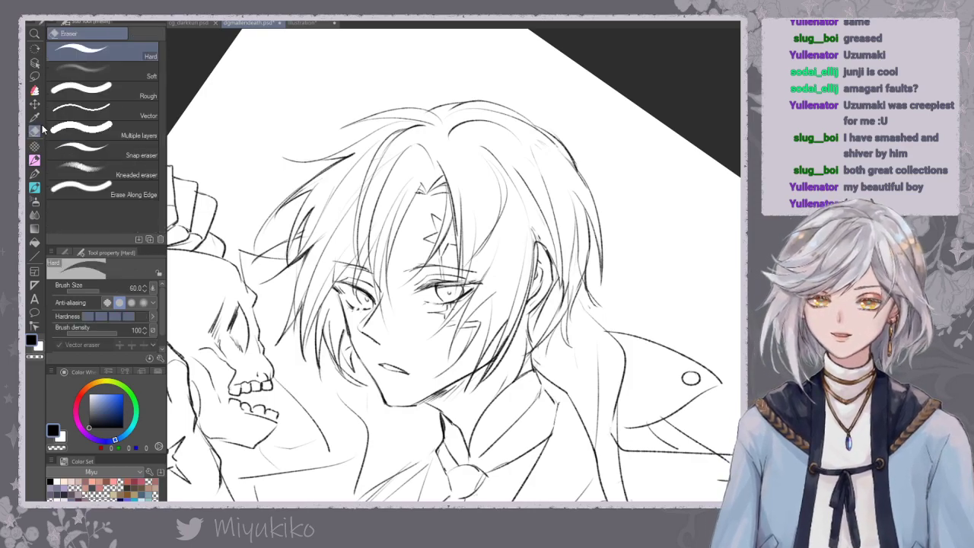
pyautogui.moveTo(586, 293)
pyautogui.mouseDown()
pyautogui.moveTo(582, 245)
pyautogui.moveTo(602, 305)
pyautogui.mouseUp()
pyautogui.press('[')
pyautogui.press('[')
pyautogui.press('[')
pyautogui.press('[')
# Pencil darker pointed strands below the ear, running down towards the collar.
pyautogui.click(34, 159)
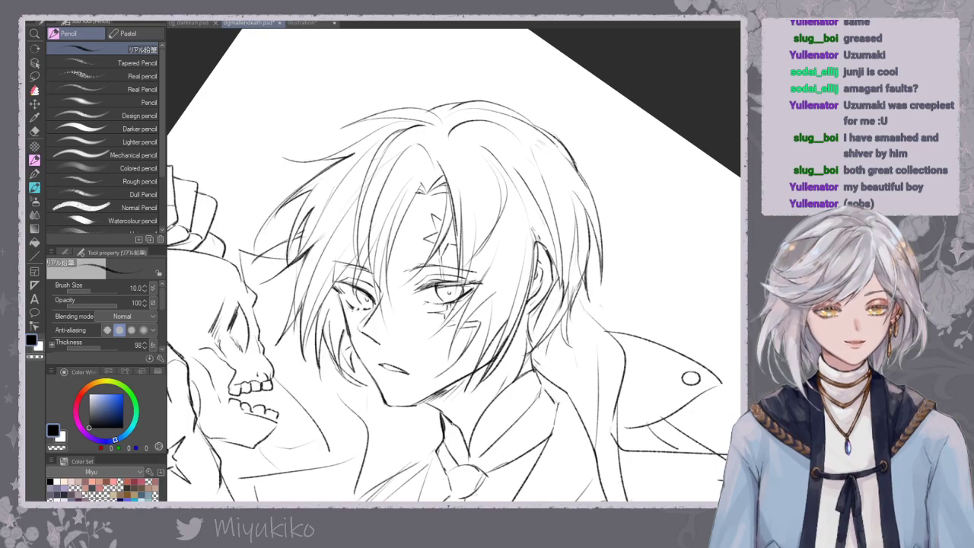
pyautogui.moveTo(568, 302)
pyautogui.mouseDown()
pyautogui.moveTo(570, 350)
pyautogui.moveTo(531, 358)
pyautogui.moveTo(530, 368)
pyautogui.mouseUp()
pyautogui.moveTo(551, 334); pyautogui.dragTo(535, 359)
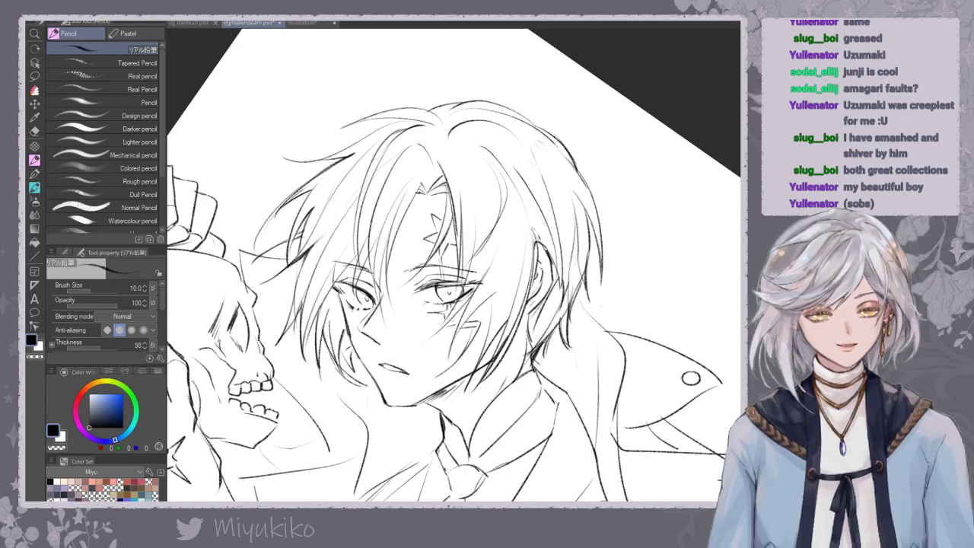
# Rework the parted bangs falling between the eyes, undoing the strands that miss.
pyautogui.moveTo(430, 191)
pyautogui.mouseDown()
pyautogui.moveTo(404, 216)
pyautogui.moveTo(387, 289)
pyautogui.mouseUp()
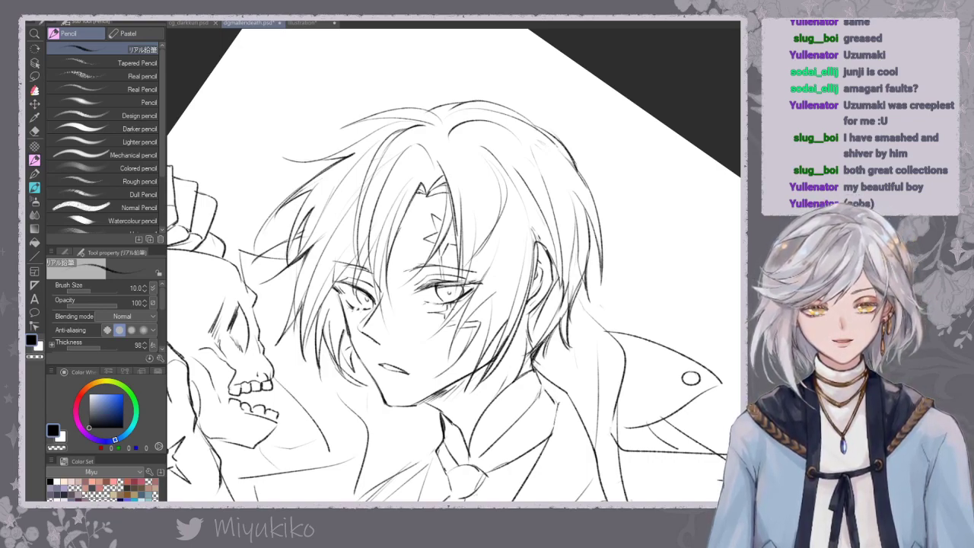
pyautogui.hotkey('ctrl', 'z')
pyautogui.moveTo(386, 248); pyautogui.dragTo(382, 323)
pyautogui.hotkey('ctrl', 'z')
pyautogui.moveTo(373, 267); pyautogui.dragTo(384, 321)
pyautogui.moveTo(387, 244); pyautogui.dragTo(378, 296)
pyautogui.hotkey('ctrl', 'z')
# Add thin strands over the far eyebrow and side hair, undoing the ones that miss.
pyautogui.moveTo(388, 242)
pyautogui.mouseDown()
pyautogui.moveTo(384, 280)
pyautogui.moveTo(355, 295)
pyautogui.mouseUp()
pyautogui.hotkey('ctrl', 'z')
pyautogui.moveTo(366, 259); pyautogui.dragTo(353, 301)
pyautogui.moveTo(357, 251); pyautogui.dragTo(332, 290)
pyautogui.hotkey('ctrl', 'z')
pyautogui.moveTo(364, 231); pyautogui.dragTo(353, 271)
pyautogui.hotkey('ctrl', 'z')
pyautogui.moveTo(406, 233); pyautogui.dragTo(417, 240)
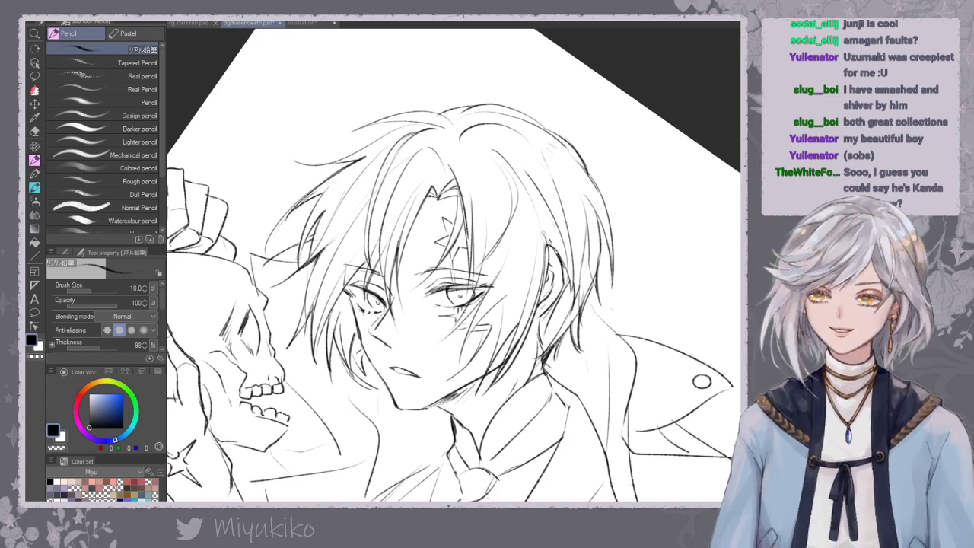
pyautogui.moveTo(401, 226); pyautogui.dragTo(410, 216)
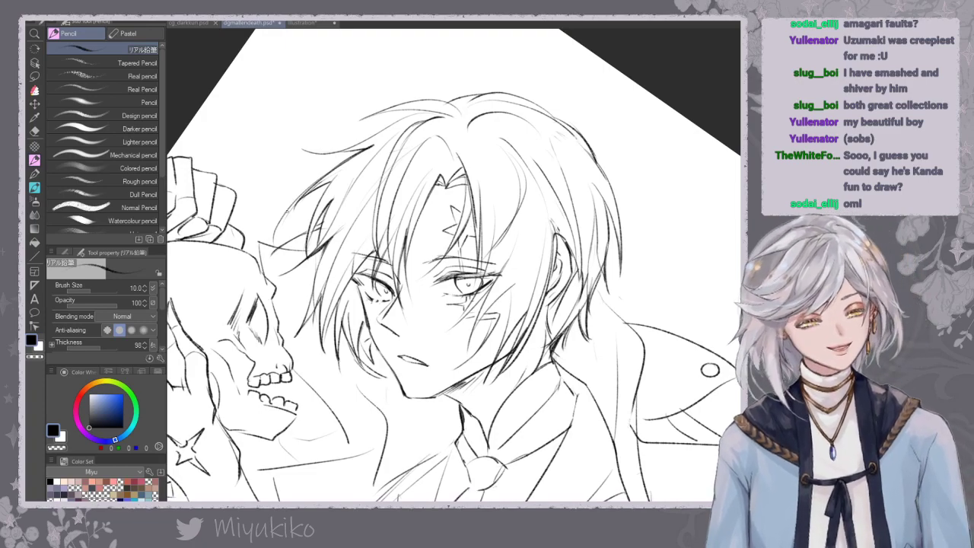
# Set the Hard eraser size to 15 and clean up overlapping lines in the side hair beside the far eye.
pyautogui.press('e')
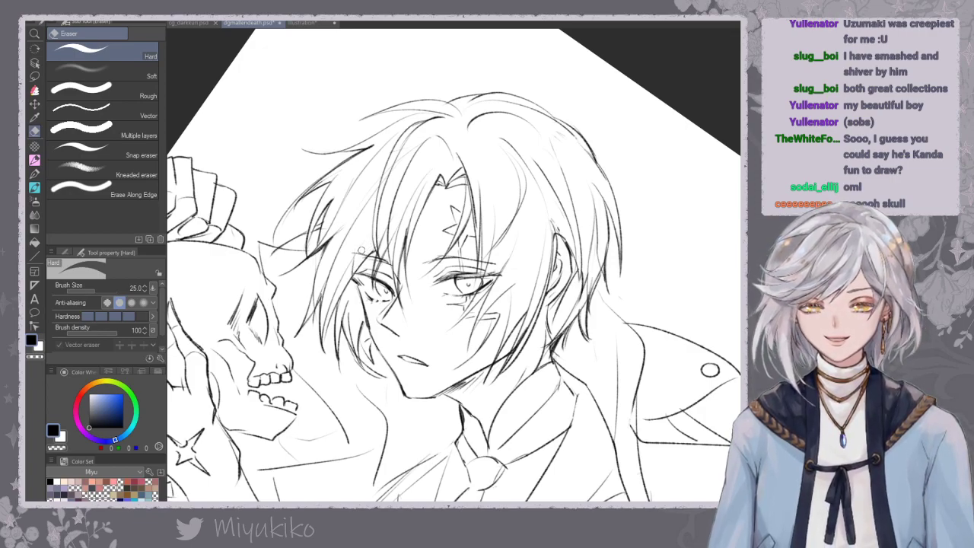
pyautogui.press('[')
pyautogui.press('[')
pyautogui.press('[')
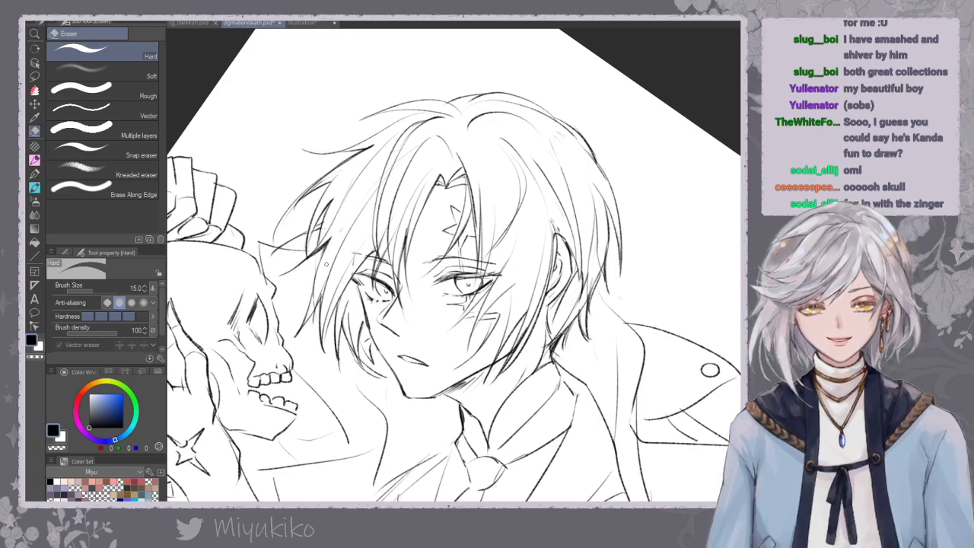
pyautogui.moveTo(327, 331); pyautogui.dragTo(314, 316)
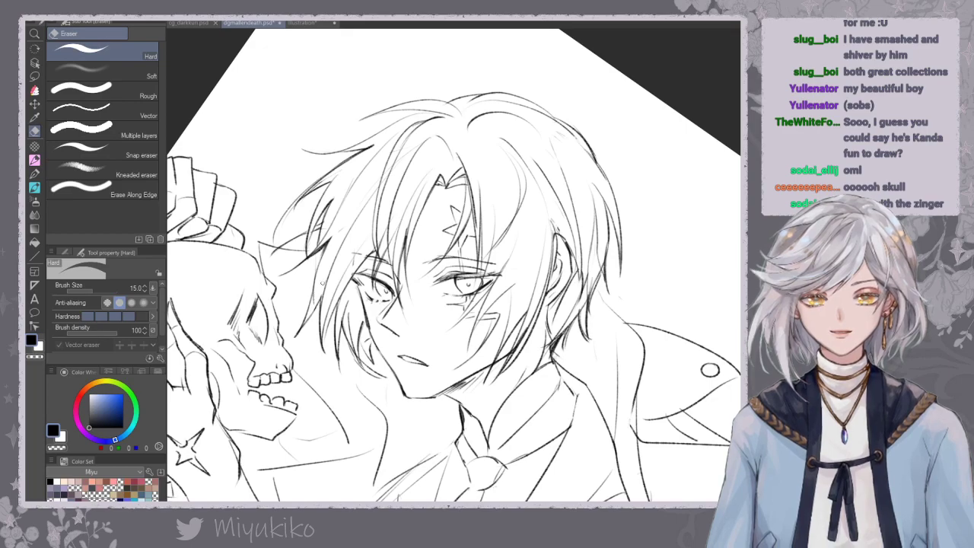
pyautogui.moveTo(327, 279)
pyautogui.mouseDown()
pyautogui.moveTo(323, 304)
pyautogui.moveTo(364, 305)
pyautogui.mouseUp()
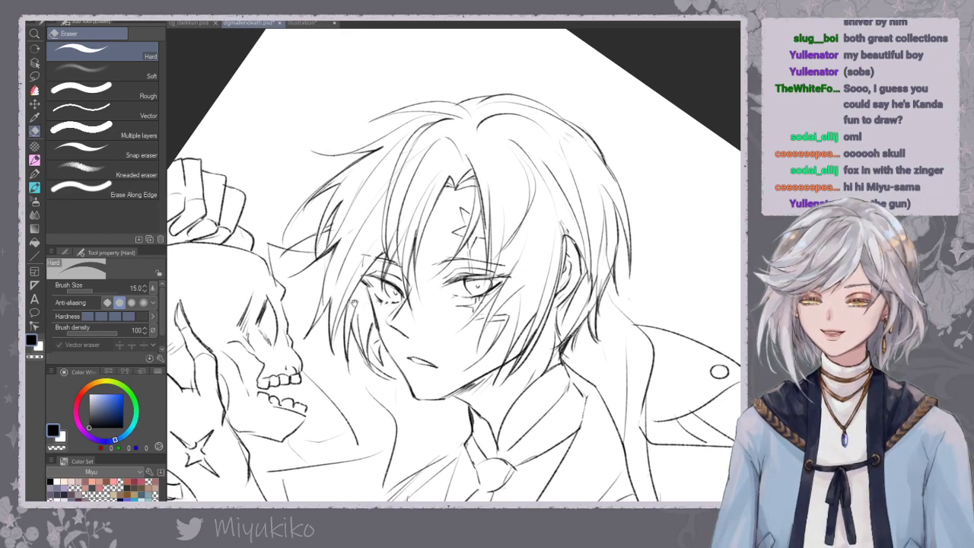
pyautogui.scroll(1, 361, 302)
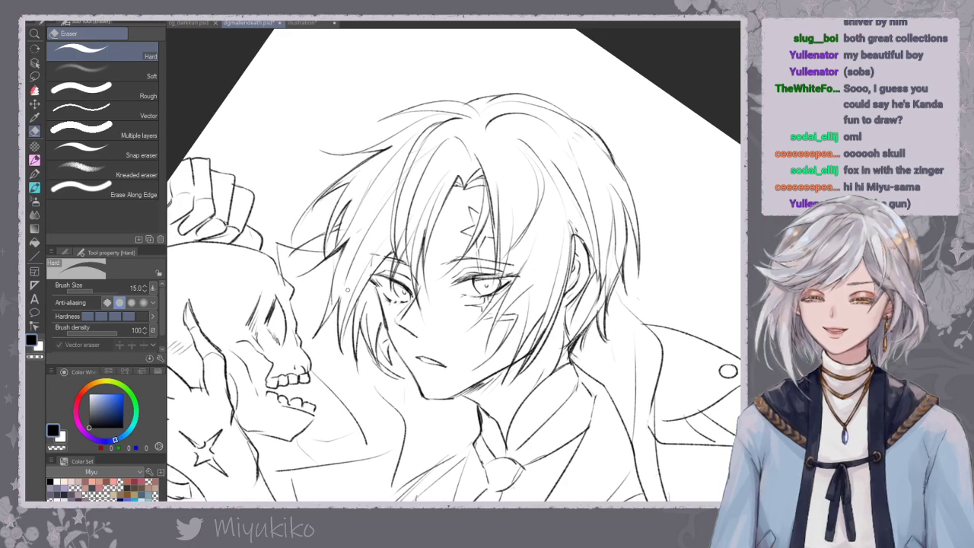
# Pencil darker pointed tips on the side hair nearest the skull, alternating with the Hard eraser.
pyautogui.click(34, 160)
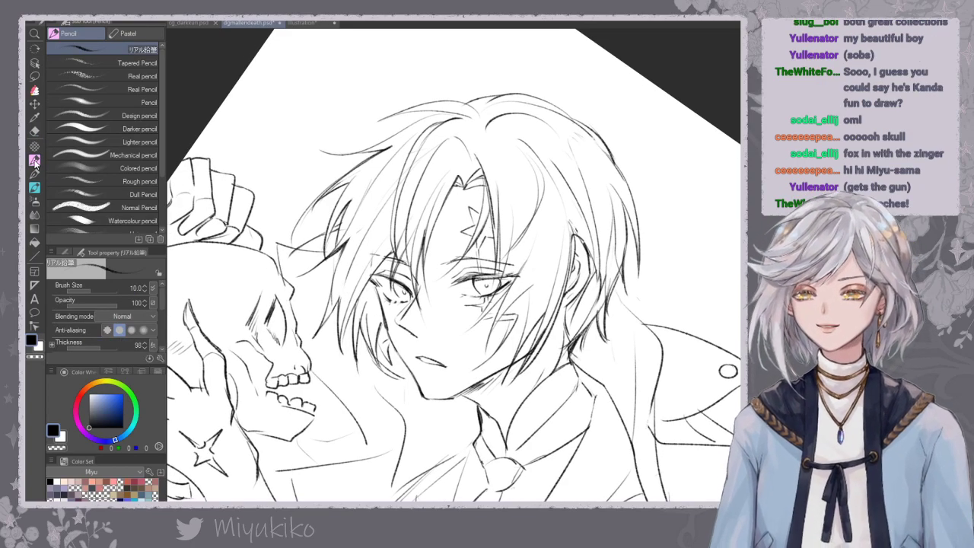
pyautogui.moveTo(316, 253)
pyautogui.mouseDown()
pyautogui.moveTo(336, 251)
pyautogui.moveTo(325, 248)
pyautogui.moveTo(343, 230)
pyautogui.mouseUp()
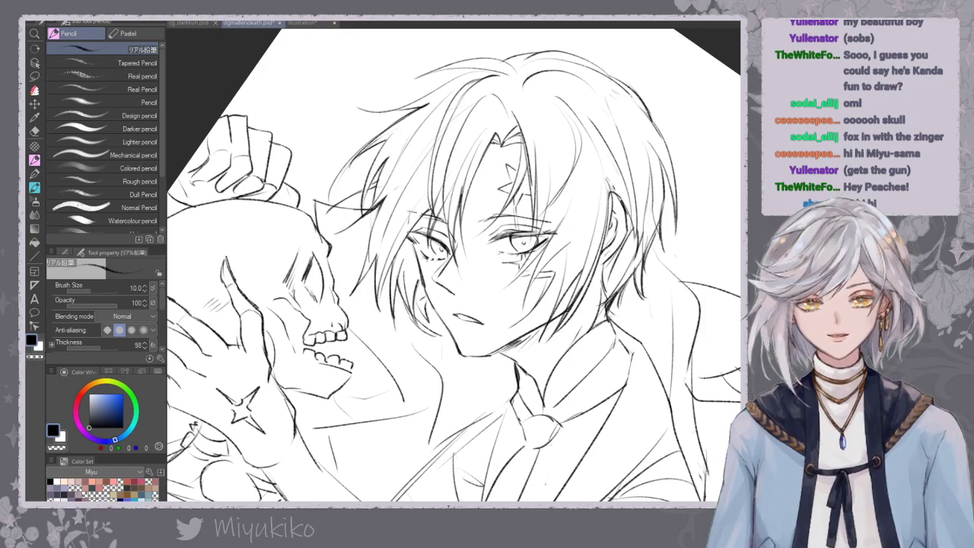
pyautogui.click(35, 130)
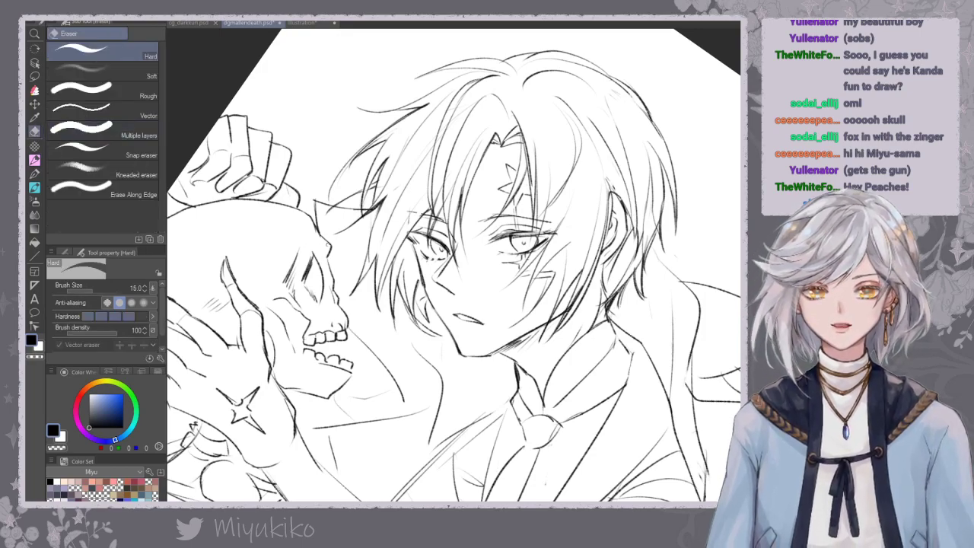
pyautogui.click(34, 160)
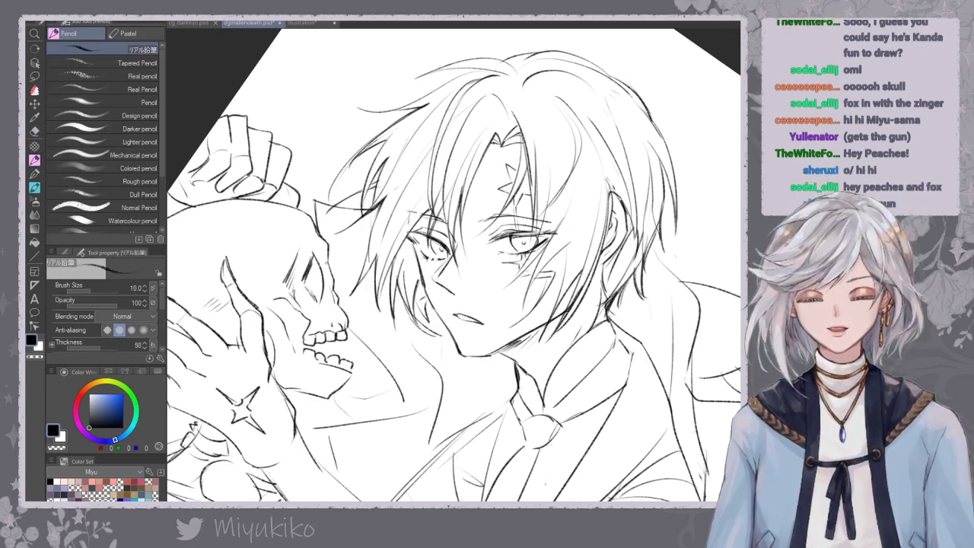
pyautogui.moveTo(333, 269)
pyautogui.mouseDown()
pyautogui.moveTo(341, 285)
pyautogui.moveTo(330, 320)
pyautogui.mouseUp()
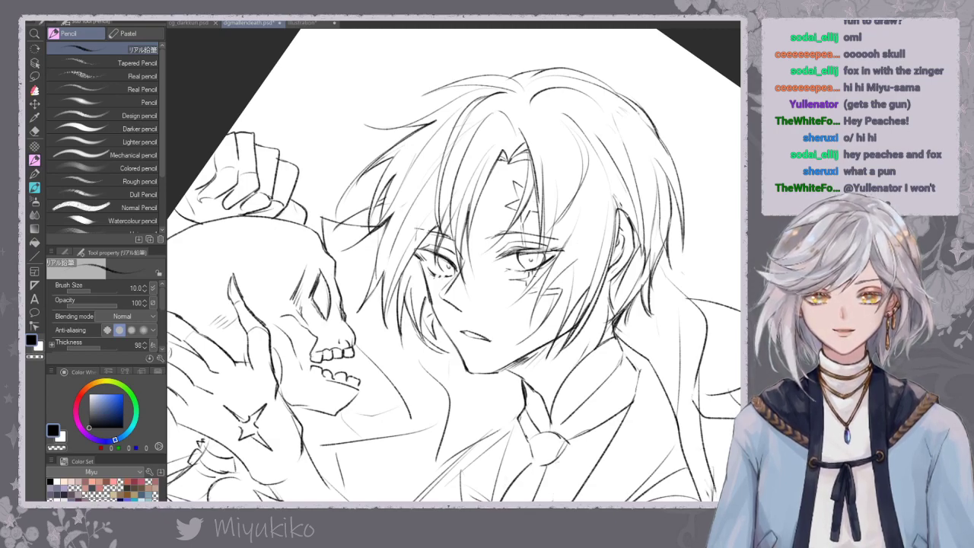
pyautogui.moveTo(339, 313); pyautogui.dragTo(366, 269)
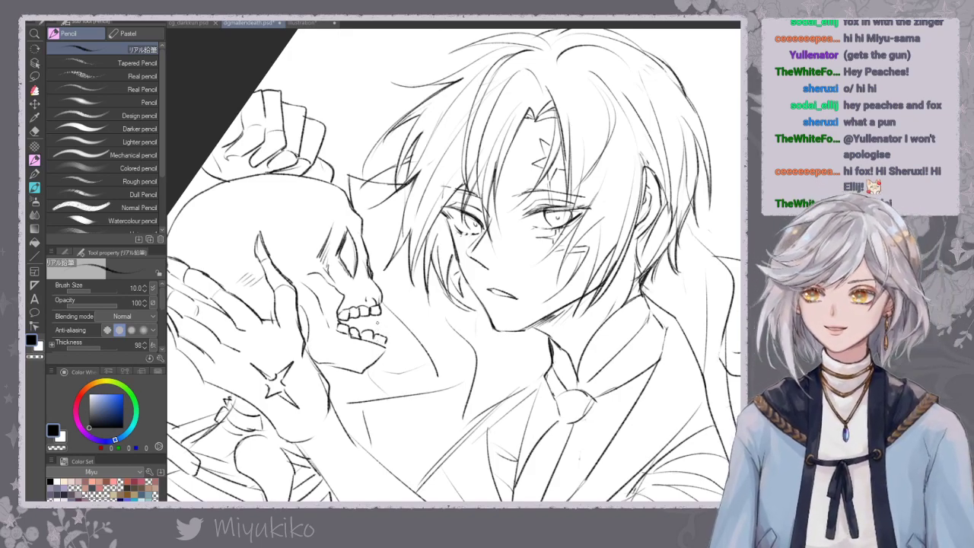
# Reinforce the skull's lower jaw and teeth with short pencil strokes.
pyautogui.moveTo(388, 315); pyautogui.dragTo(381, 326)
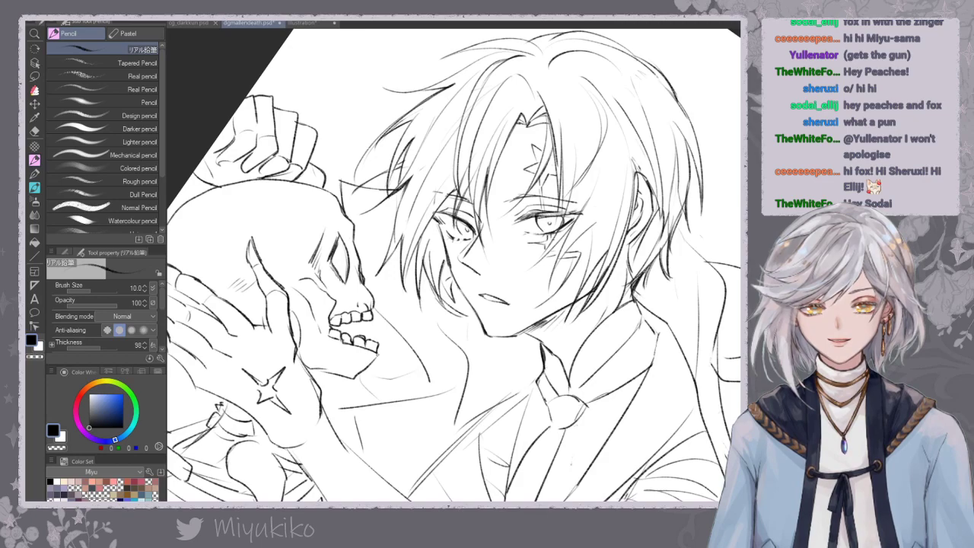
pyautogui.press('e')
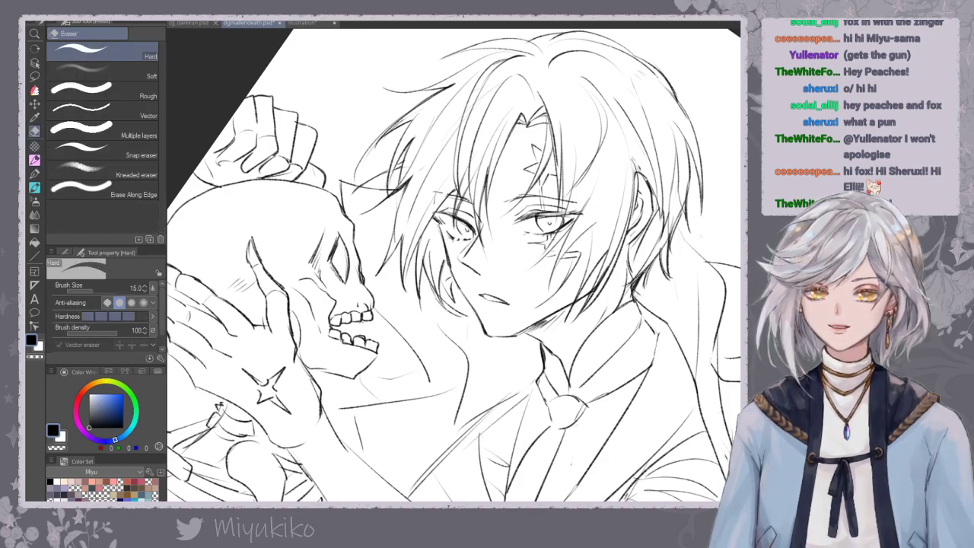
pyautogui.click(34, 160)
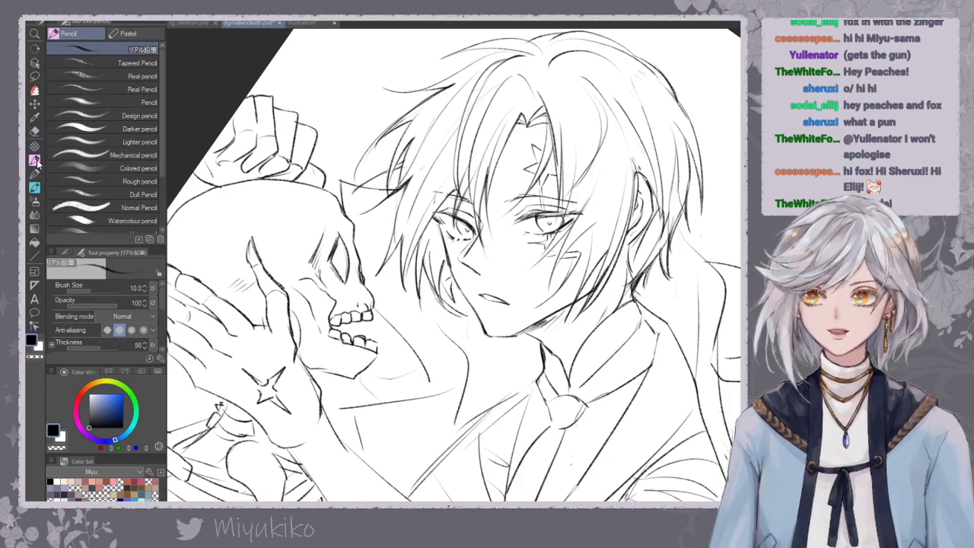
pyautogui.moveTo(377, 342)
pyautogui.mouseDown()
pyautogui.moveTo(377, 353)
pyautogui.moveTo(355, 325)
pyautogui.moveTo(373, 337)
pyautogui.moveTo(369, 362)
pyautogui.moveTo(392, 370)
pyautogui.moveTo(376, 392)
pyautogui.moveTo(330, 381)
pyautogui.moveTo(356, 350)
pyautogui.moveTo(374, 368)
pyautogui.moveTo(378, 299)
pyautogui.moveTo(358, 347)
pyautogui.mouseUp()
# Erase parts of the wrist contour on the hand holding the skull and redraw the wrist and palm edges in pencil.
pyautogui.click(31, 131)
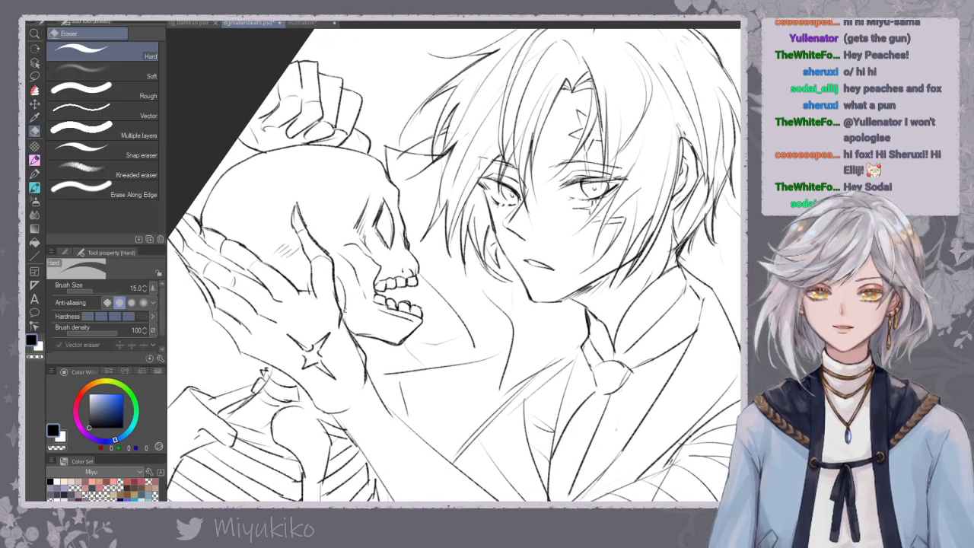
pyautogui.moveTo(360, 353); pyautogui.dragTo(365, 383)
pyautogui.moveTo(314, 404)
pyautogui.mouseDown()
pyautogui.moveTo(347, 411)
pyautogui.moveTo(322, 409)
pyautogui.moveTo(338, 416)
pyautogui.mouseUp()
pyautogui.click(34, 174)
pyautogui.click(35, 161)
pyautogui.hotkey('ctrl', 'z')
pyautogui.moveTo(318, 353); pyautogui.dragTo(347, 389)
pyautogui.moveTo(284, 372); pyautogui.dragTo(305, 382)
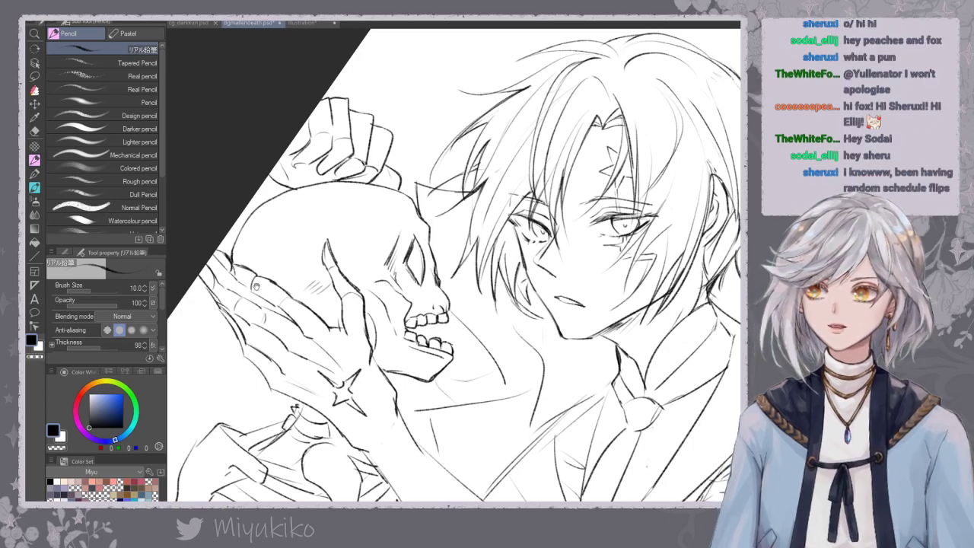
pyautogui.click(34, 130)
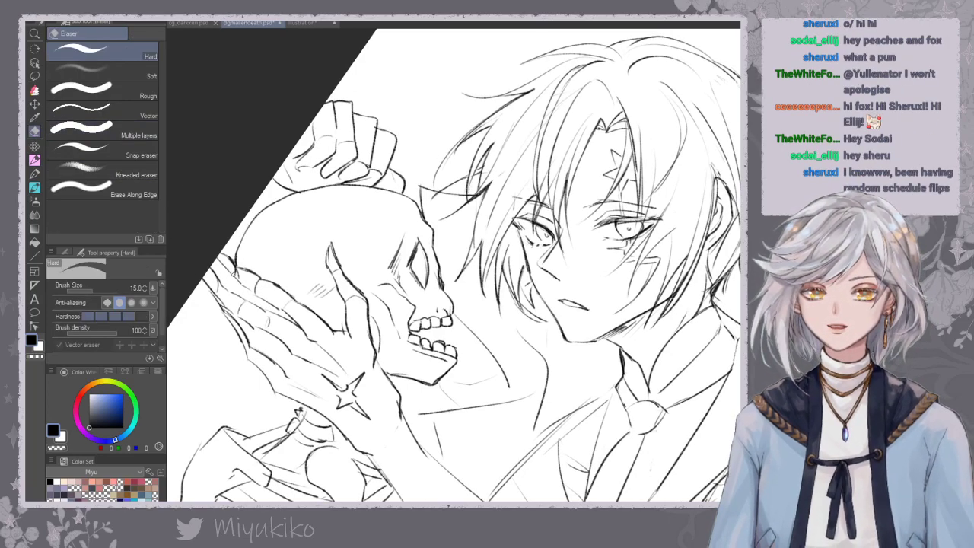
# Clean up the rough lines of the small bone at the skeleton's neck beneath the wrist, alternating pencil and Hard eraser.
pyautogui.click(34, 160)
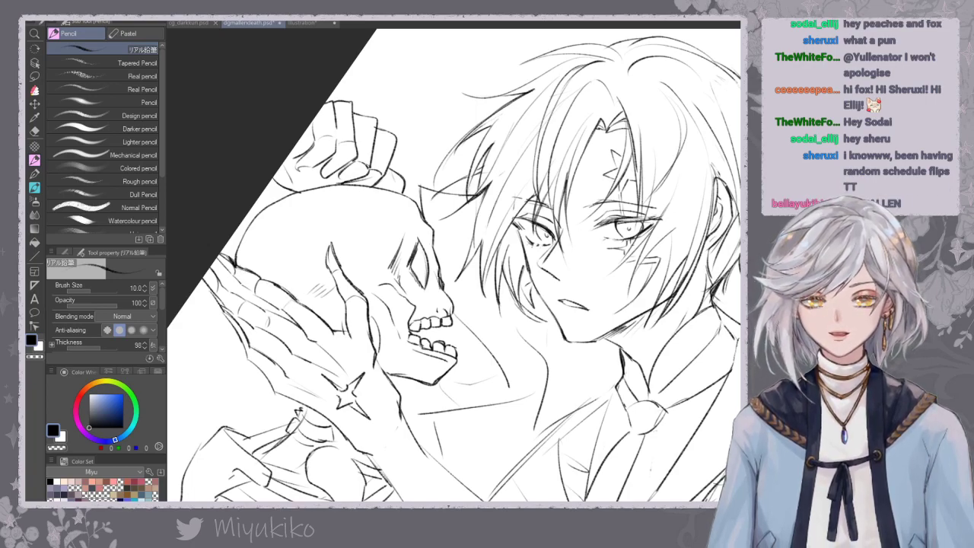
pyautogui.moveTo(334, 351); pyautogui.dragTo(306, 331)
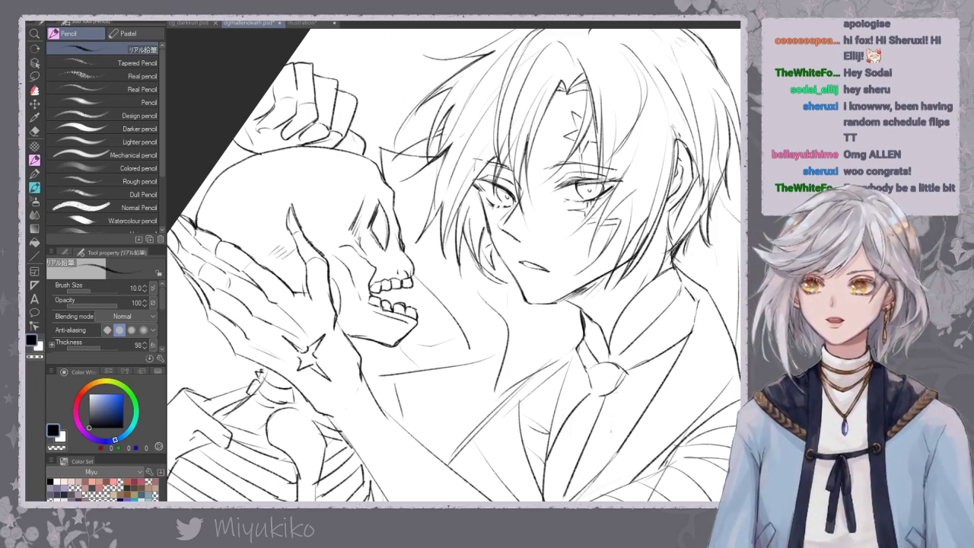
pyautogui.scroll(4, 319, 247)
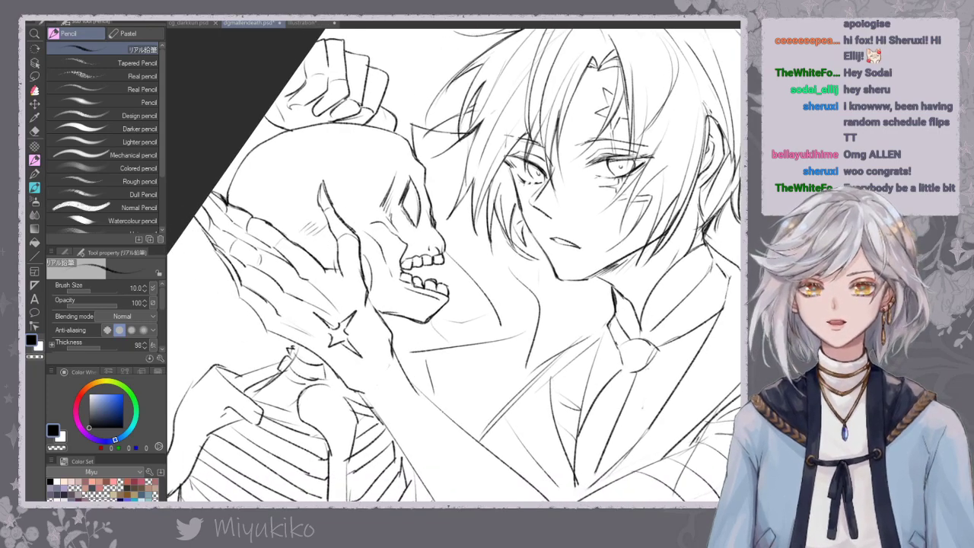
pyautogui.press('e')
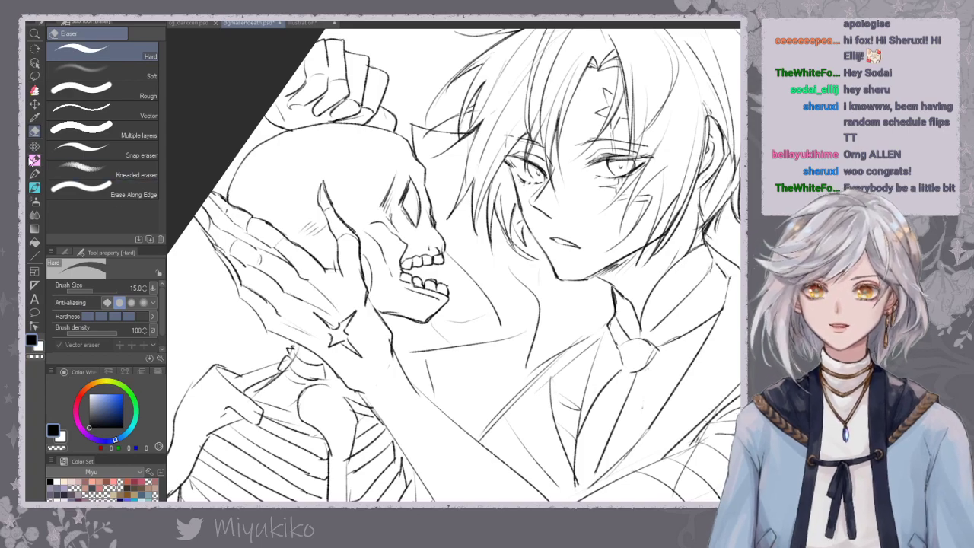
pyautogui.click(34, 161)
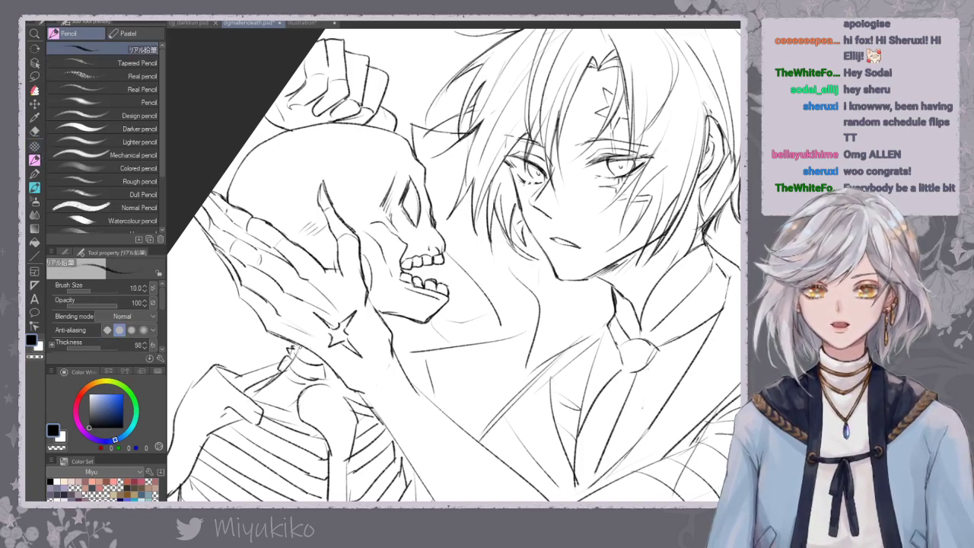
pyautogui.moveTo(299, 347); pyautogui.dragTo(315, 325)
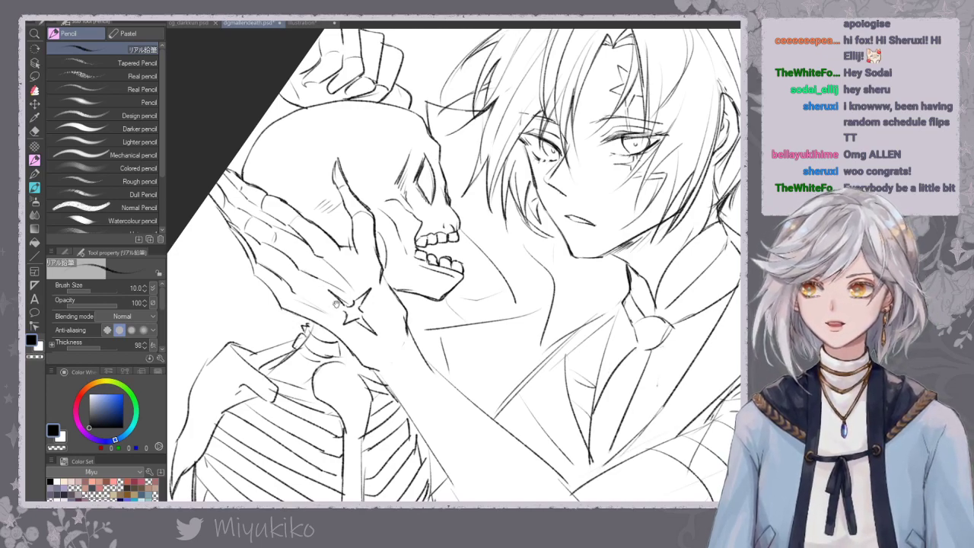
pyautogui.moveTo(337, 271); pyautogui.dragTo(334, 264)
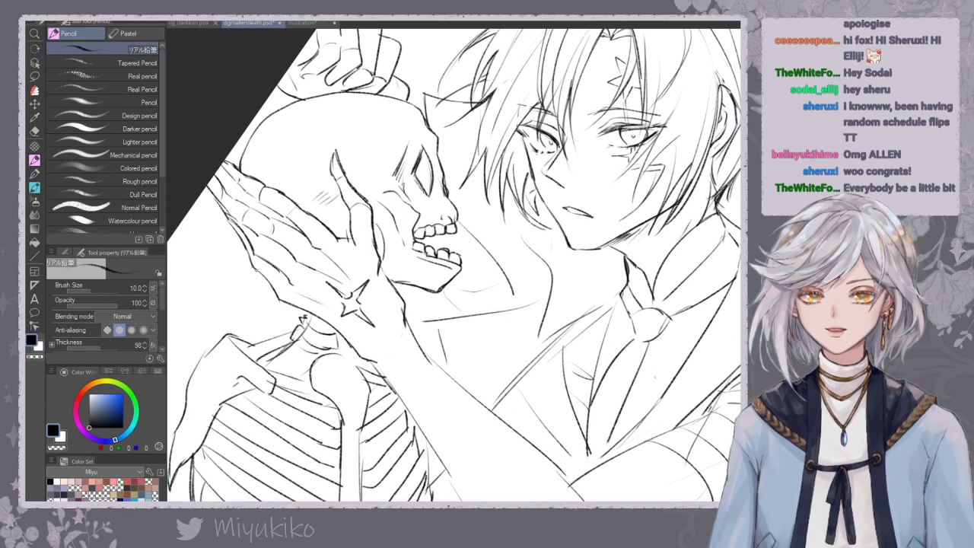
pyautogui.scroll(-3, 306, 265)
pyautogui.scroll(-1, 306, 265)
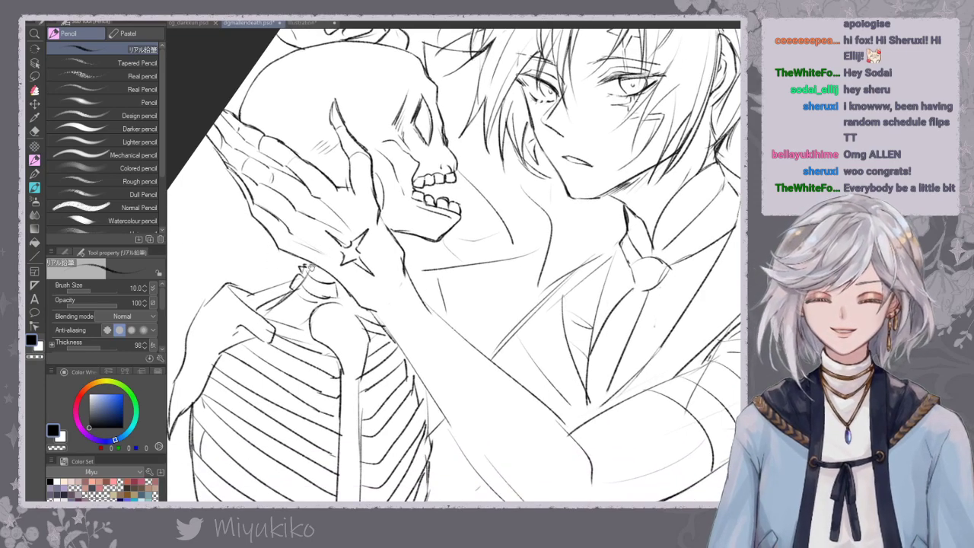
pyautogui.press('e')
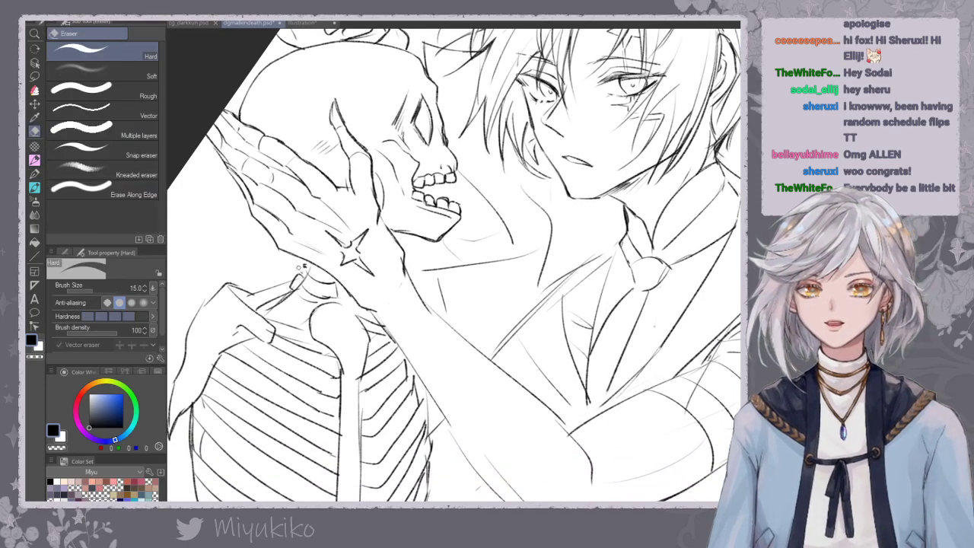
pyautogui.click(34, 161)
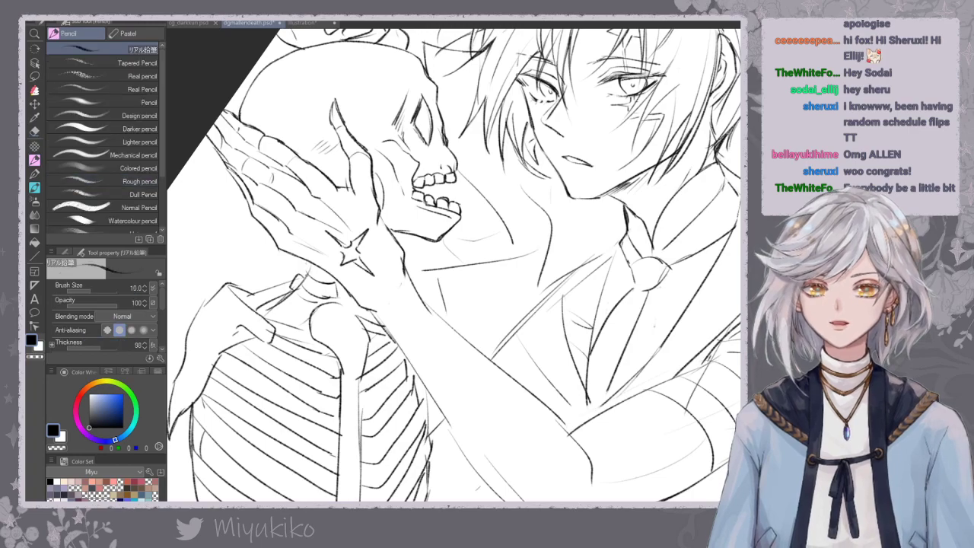
# Redraw the forearm's lower contour in pencil from the ribcage toward the elbow, undoing the unsatisfactory strokes.
pyautogui.moveTo(308, 278)
pyautogui.mouseDown()
pyautogui.moveTo(305, 263)
pyautogui.moveTo(380, 313)
pyautogui.moveTo(362, 278)
pyautogui.moveTo(369, 308)
pyautogui.moveTo(445, 420)
pyautogui.mouseUp()
pyautogui.hotkey('ctrl', 'z')
pyautogui.hotkey('ctrl', 'z')
pyautogui.moveTo(407, 367); pyautogui.dragTo(450, 433)
pyautogui.hotkey('ctrl', 'z')
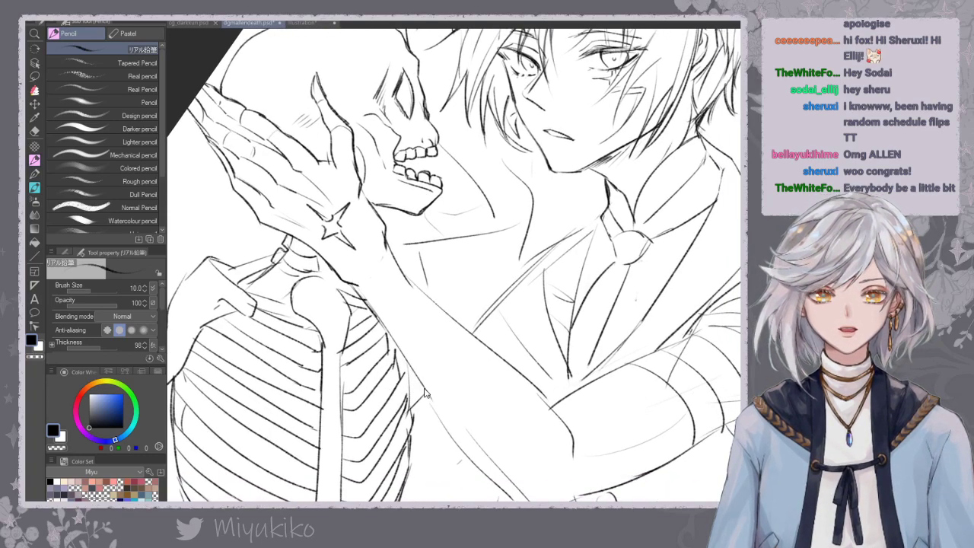
pyautogui.moveTo(431, 400)
pyautogui.mouseDown()
pyautogui.moveTo(369, 319)
pyautogui.moveTo(393, 365)
pyautogui.mouseUp()
pyautogui.hotkey('ctrl', 'z')
pyautogui.moveTo(374, 331); pyautogui.dragTo(465, 443)
pyautogui.hotkey('ctrl', 'z')
pyautogui.moveTo(428, 404); pyautogui.dragTo(467, 445)
pyautogui.moveTo(432, 339); pyautogui.dragTo(425, 380)
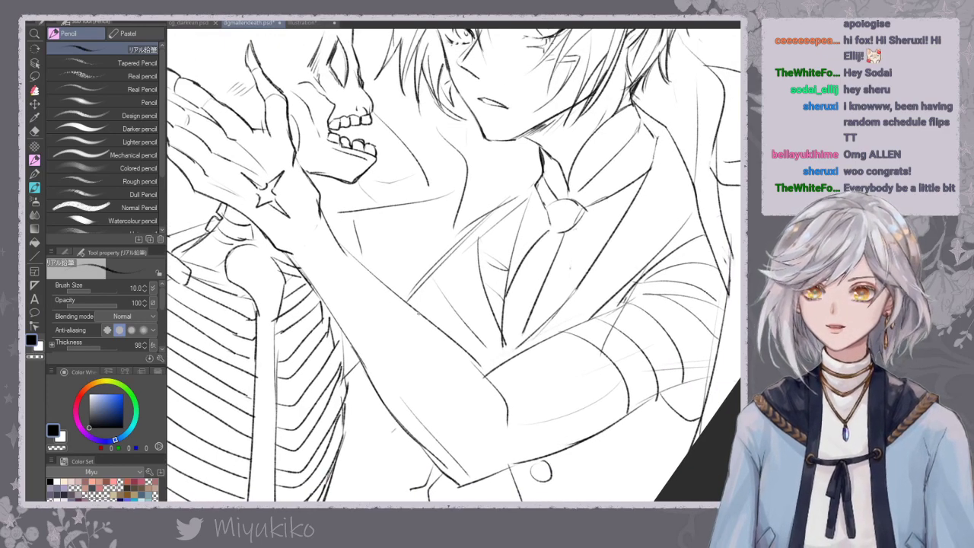
# Reinforce the forearm's upper contour in pencil where it meets the rolled sleeve, replacing the first stroke.
pyautogui.moveTo(463, 349); pyautogui.dragTo(491, 380)
pyautogui.hotkey('ctrl', 'z')
pyautogui.moveTo(457, 346); pyautogui.dragTo(498, 397)
pyautogui.moveTo(439, 300); pyautogui.dragTo(448, 335)
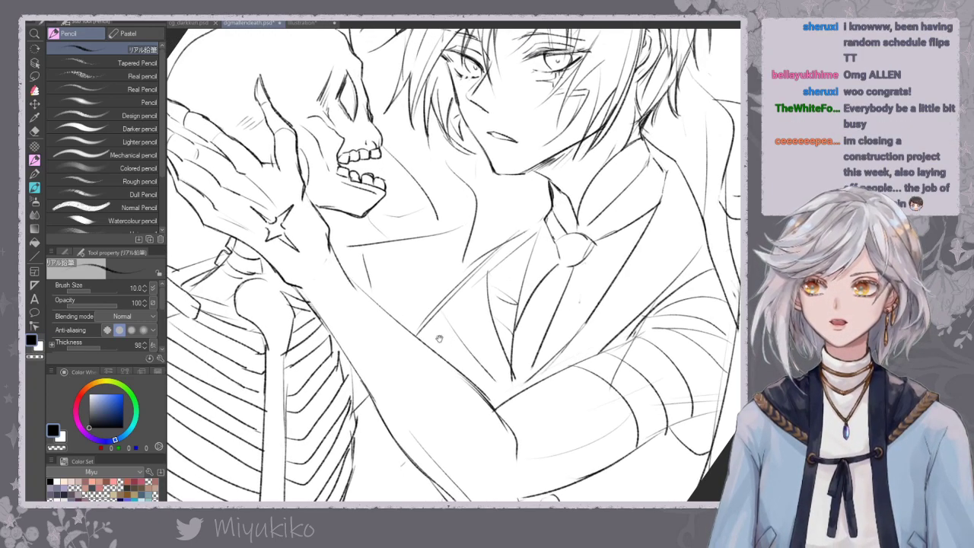
# Try to redraw the forearm's upper contour just past the wrist with several pencil strokes.
pyautogui.moveTo(349, 277); pyautogui.dragTo(414, 332)
pyautogui.hotkey('ctrl', 'z')
pyautogui.hotkey('ctrl', 'z')
pyautogui.hotkey('ctrl', 'z')
pyautogui.moveTo(344, 269); pyautogui.dragTo(394, 316)
pyautogui.hotkey('ctrl', 'z')
pyautogui.moveTo(347, 274); pyautogui.dragTo(410, 332)
pyautogui.hotkey('ctrl', 'z')
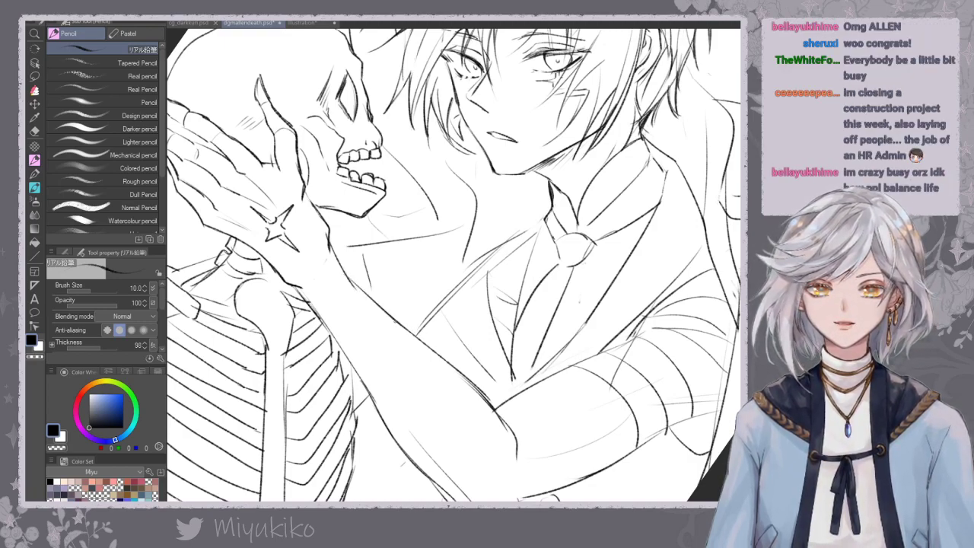
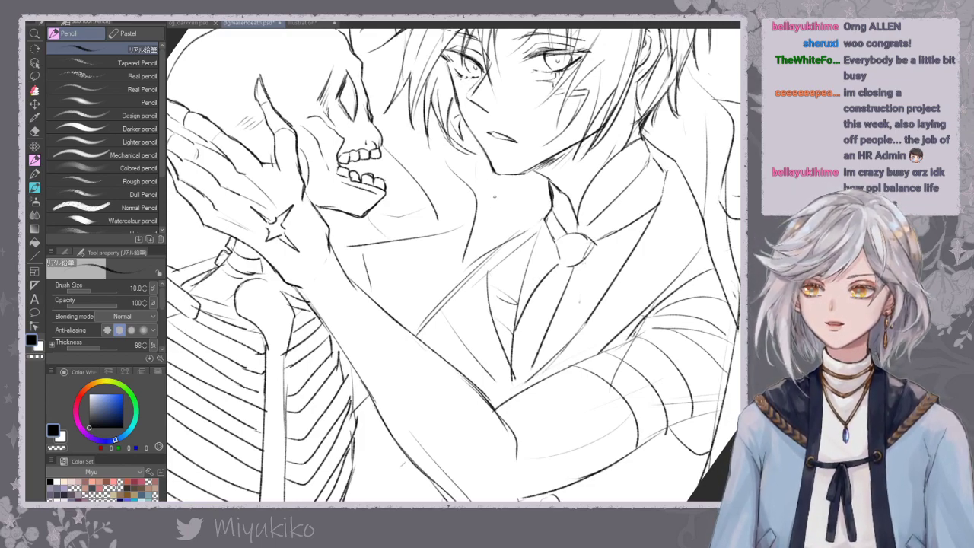
# Clean up the forearm's lower edge over the ribs and the stray marks beside it, alternating Hard eraser and pencil.
pyautogui.moveTo(493, 194); pyautogui.dragTo(502, 205)
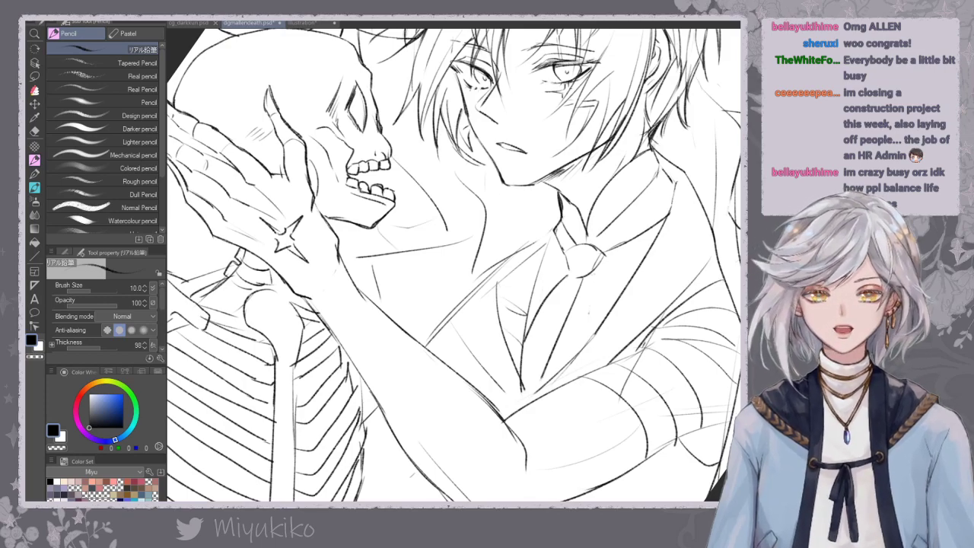
pyautogui.click(35, 132)
pyautogui.moveTo(327, 236); pyautogui.dragTo(395, 244)
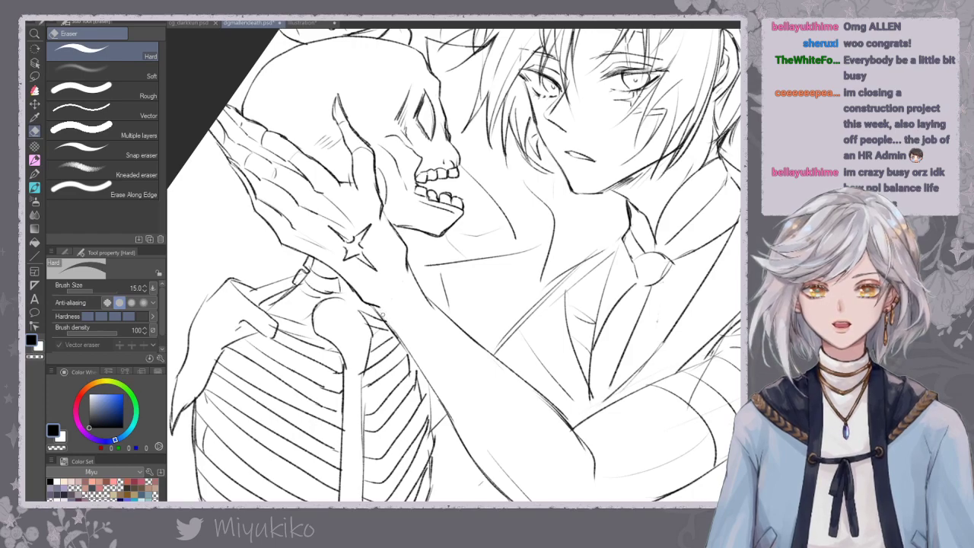
pyautogui.moveTo(441, 300); pyautogui.dragTo(410, 257)
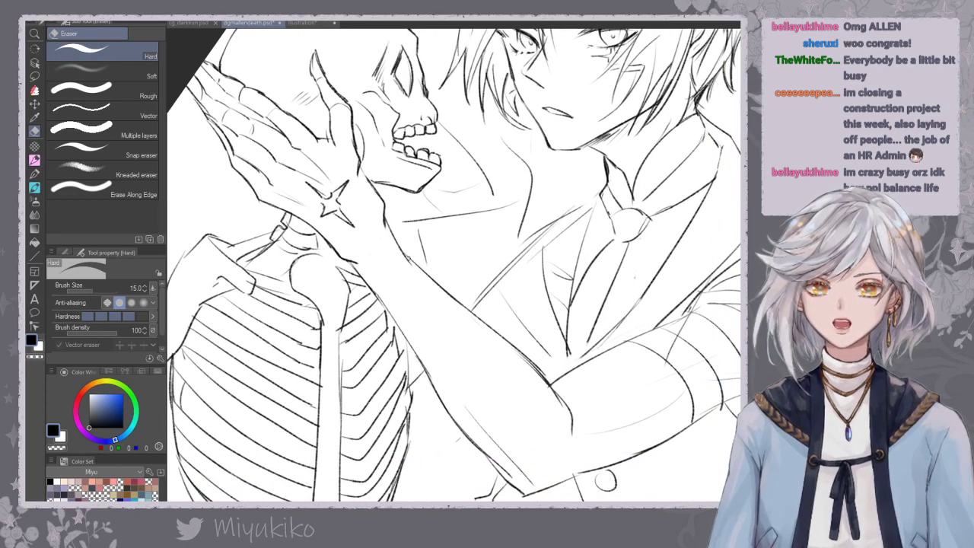
pyautogui.click(34, 159)
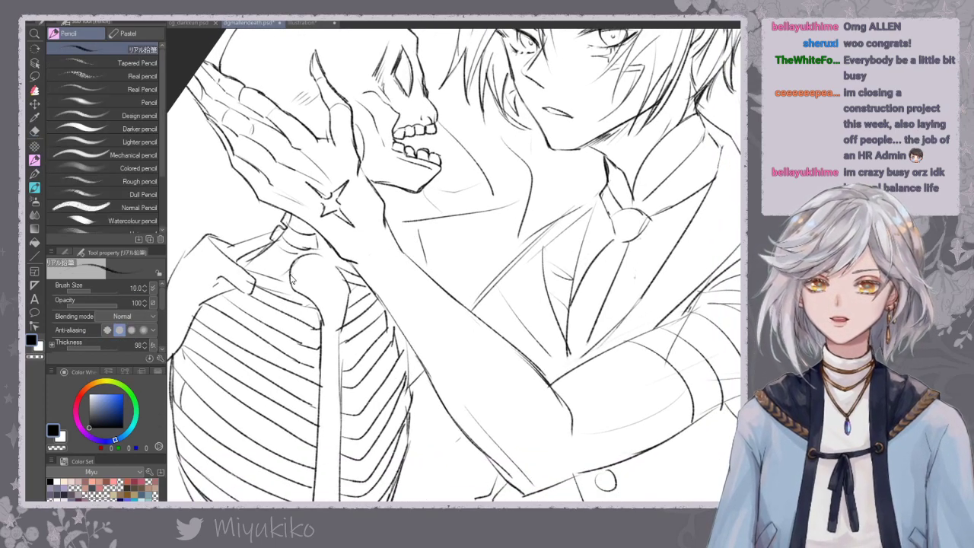
pyautogui.moveTo(396, 318); pyautogui.dragTo(379, 284)
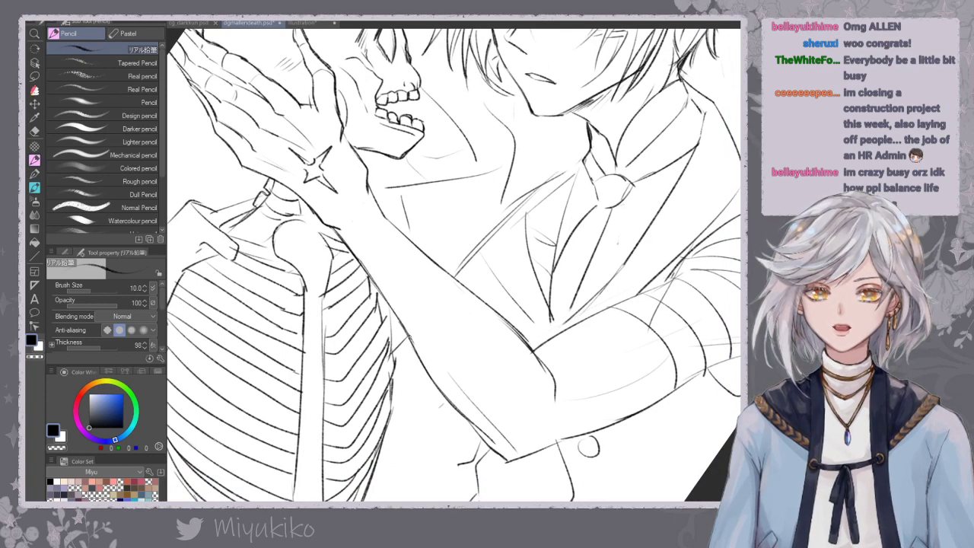
pyautogui.moveTo(396, 325)
pyautogui.mouseDown()
pyautogui.moveTo(398, 284)
pyautogui.moveTo(389, 339)
pyautogui.mouseUp()
pyautogui.click(34, 131)
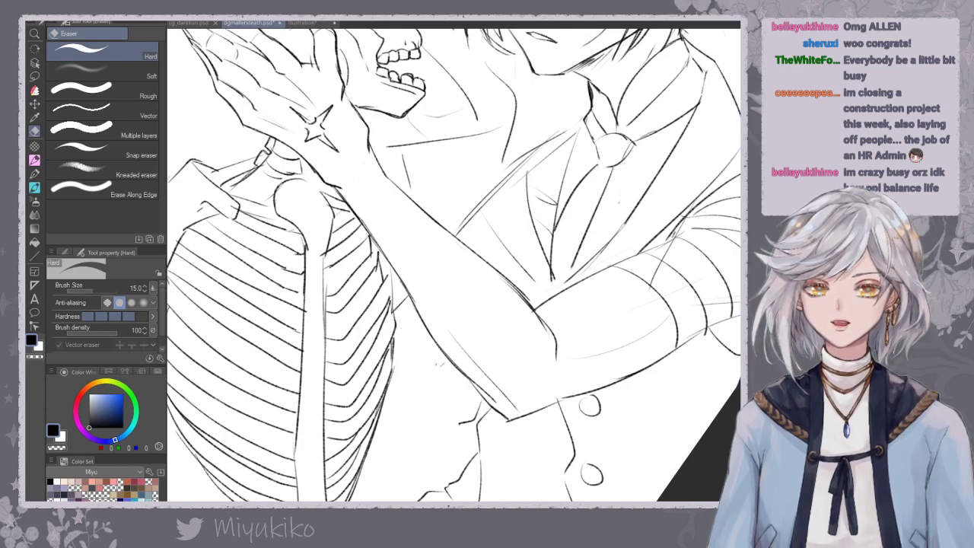
pyautogui.click(34, 159)
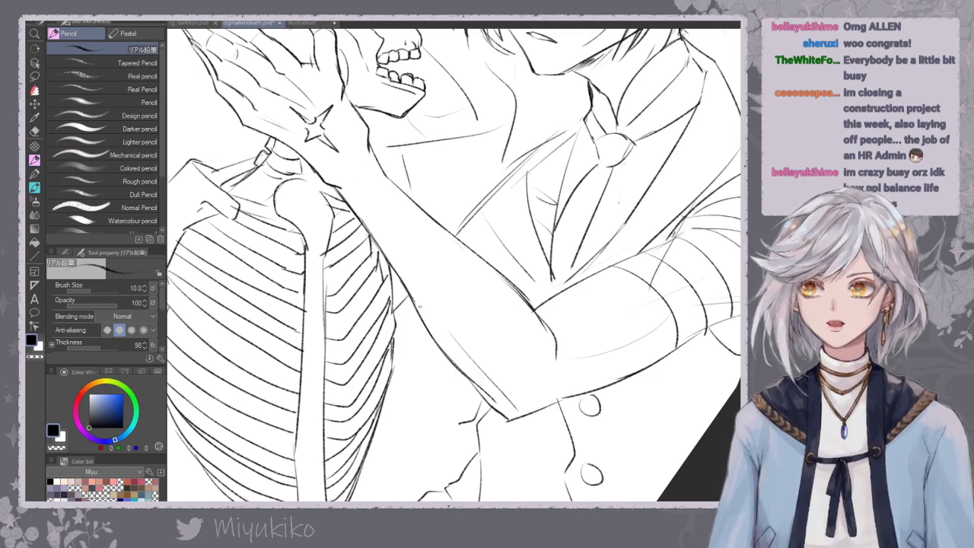
pyautogui.press('e')
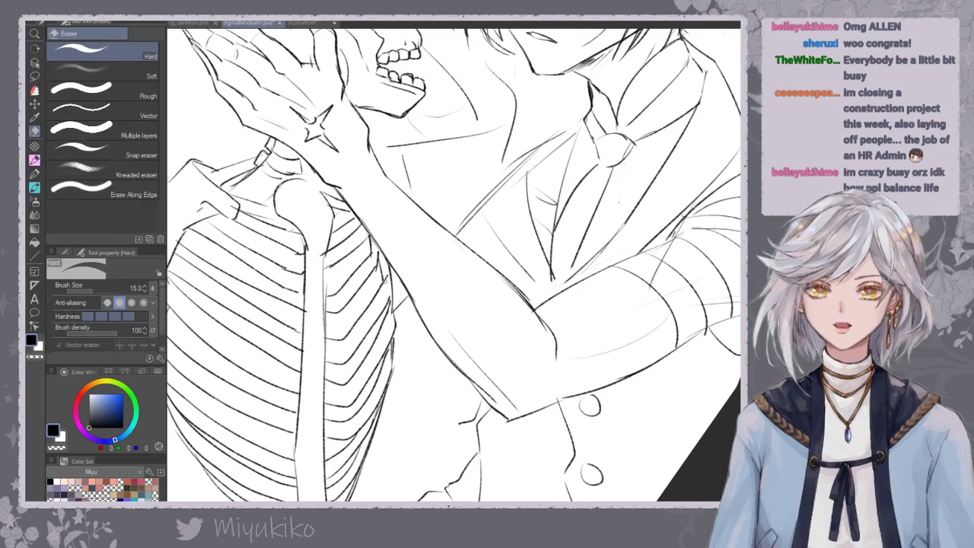
# Refine the outline and inner hook of the skeleton's shoulder bone in pencil, undoing the misplaced strokes.
pyautogui.moveTo(392, 284)
pyautogui.mouseDown()
pyautogui.moveTo(468, 273)
pyautogui.moveTo(473, 355)
pyautogui.mouseUp()
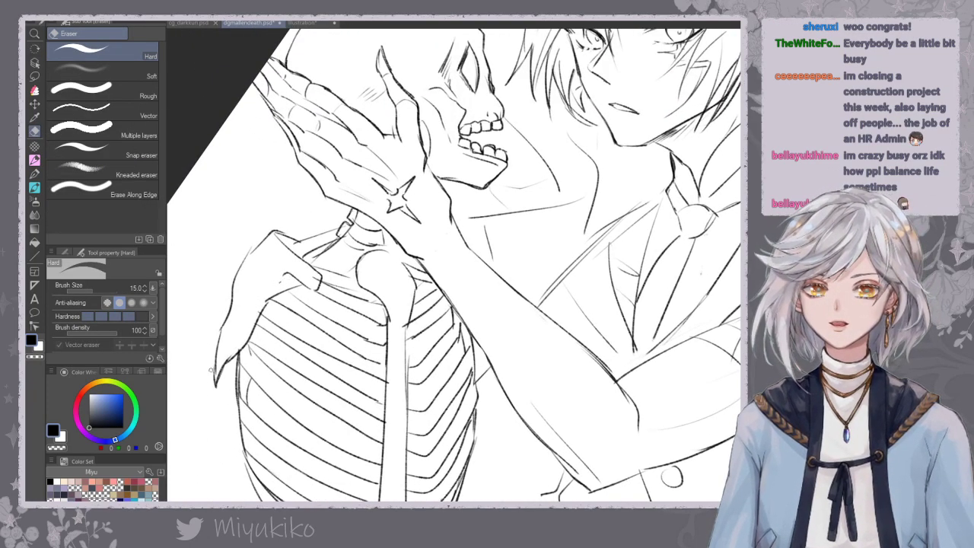
pyautogui.click(34, 159)
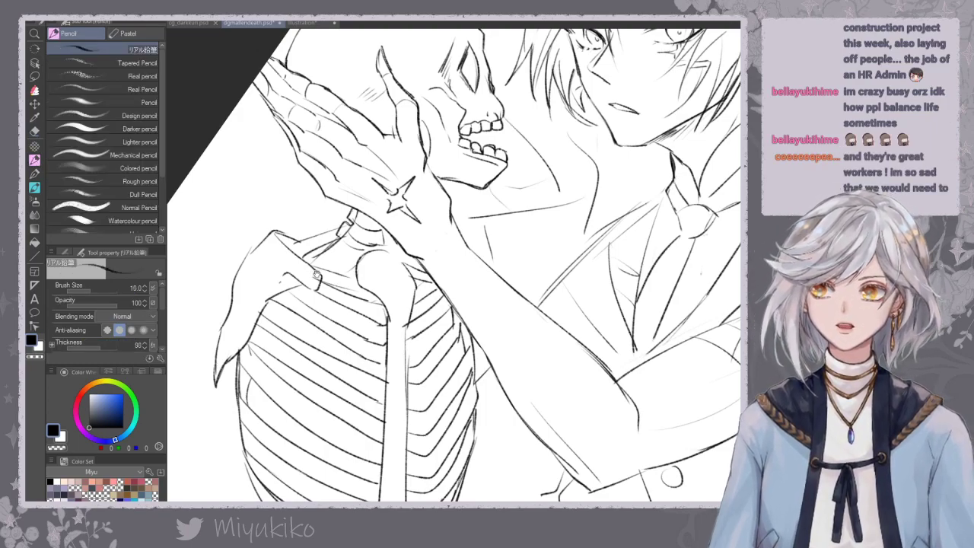
pyautogui.moveTo(318, 275); pyautogui.dragTo(306, 303)
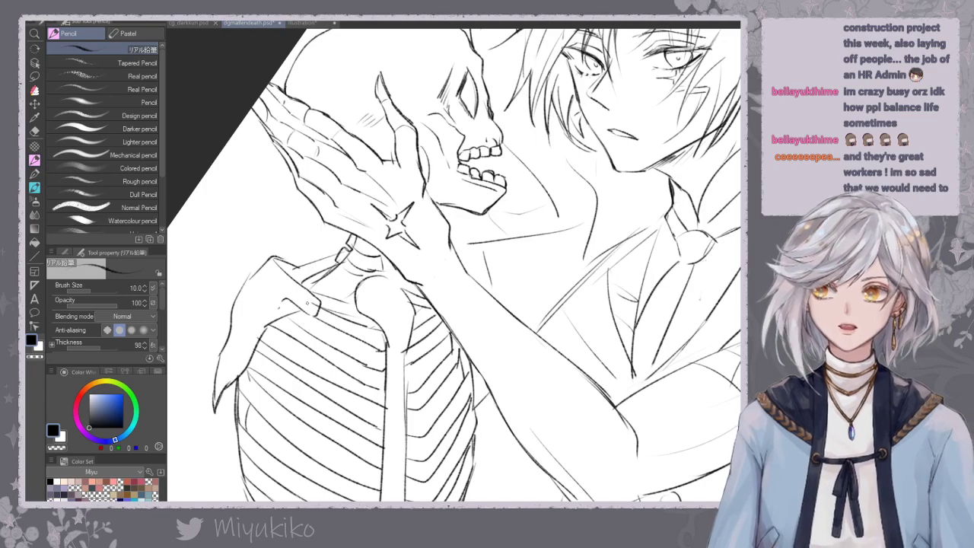
pyautogui.moveTo(248, 282)
pyautogui.mouseDown()
pyautogui.moveTo(277, 255)
pyautogui.moveTo(301, 267)
pyautogui.mouseUp()
pyautogui.hotkey('ctrl', 'z')
pyautogui.hotkey('ctrl', 'z')
pyautogui.hotkey('ctrl', 'z')
pyautogui.hotkey('ctrl', 'z')
pyautogui.moveTo(277, 236); pyautogui.dragTo(303, 274)
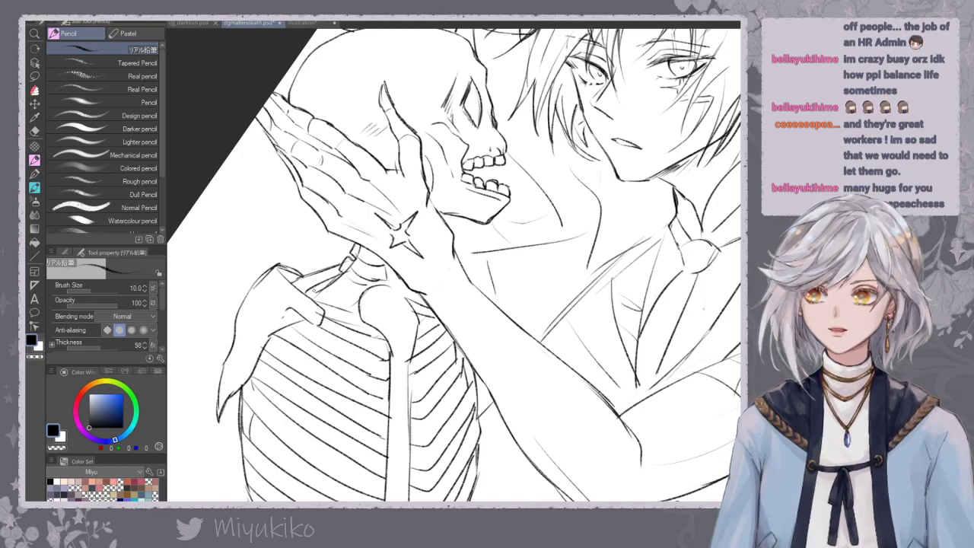
pyautogui.scroll(-1, 396, 266)
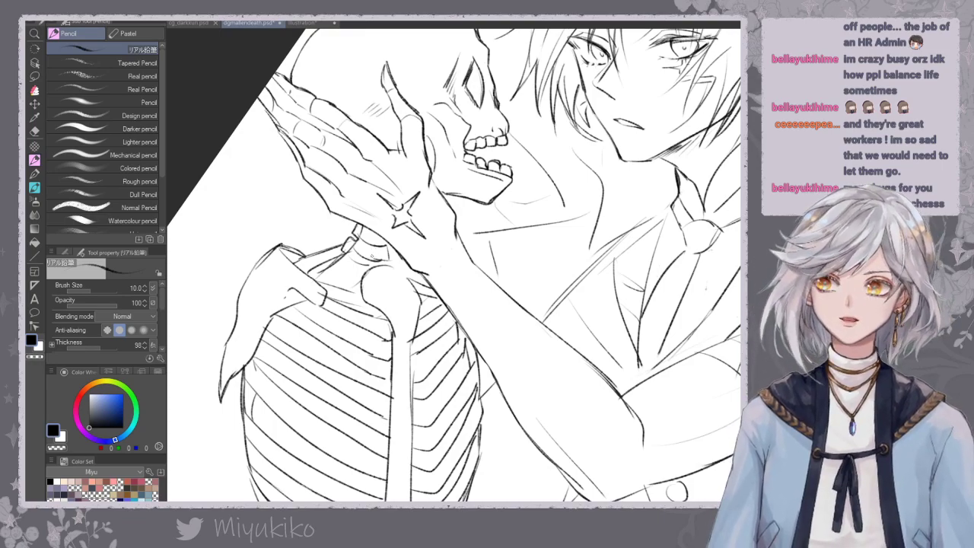
pyautogui.moveTo(375, 245); pyautogui.dragTo(339, 310)
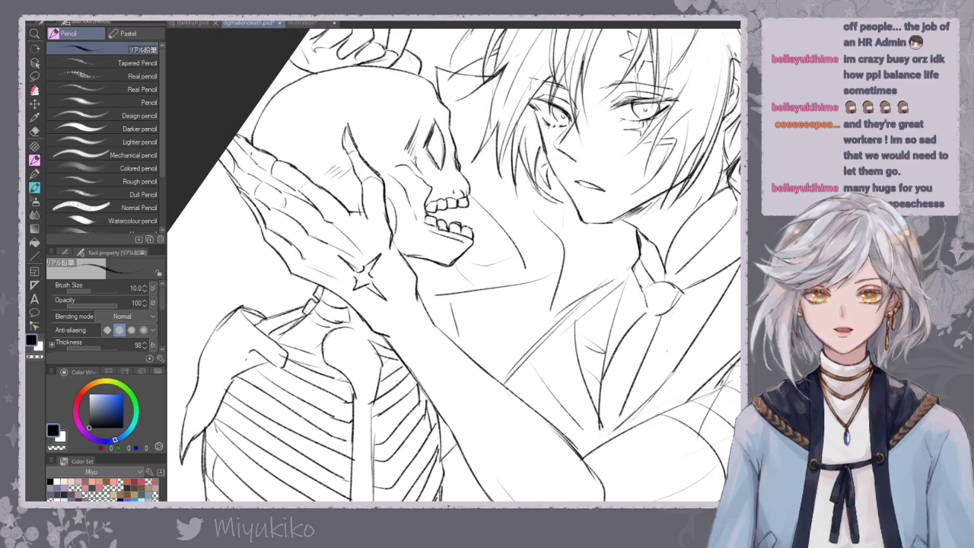
pyautogui.moveTo(308, 206); pyautogui.dragTo(329, 246)
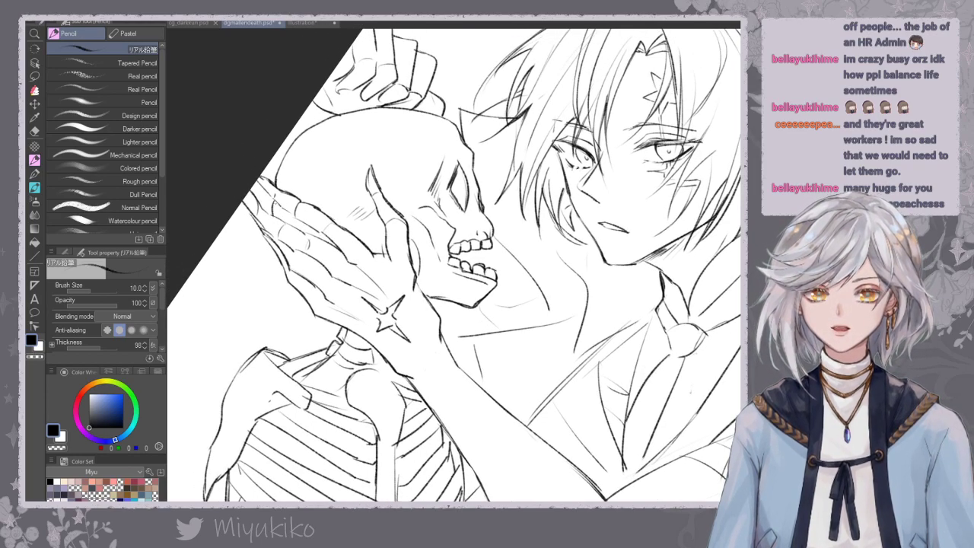
pyautogui.moveTo(259, 184)
pyautogui.mouseDown()
pyautogui.moveTo(336, 246)
pyautogui.moveTo(270, 217)
pyautogui.moveTo(336, 251)
pyautogui.mouseUp()
pyautogui.hotkey('ctrl', 'z')
pyautogui.hotkey('ctrl', 'z')
# Erase the wrist contour on the skull's side of the raised hand and redraw it in pencil.
pyautogui.moveTo(418, 327); pyautogui.dragTo(292, 202)
pyautogui.moveTo(304, 150)
pyautogui.mouseDown()
pyautogui.moveTo(317, 204)
pyautogui.moveTo(306, 217)
pyautogui.moveTo(330, 268)
pyautogui.mouseUp()
pyautogui.click(35, 131)
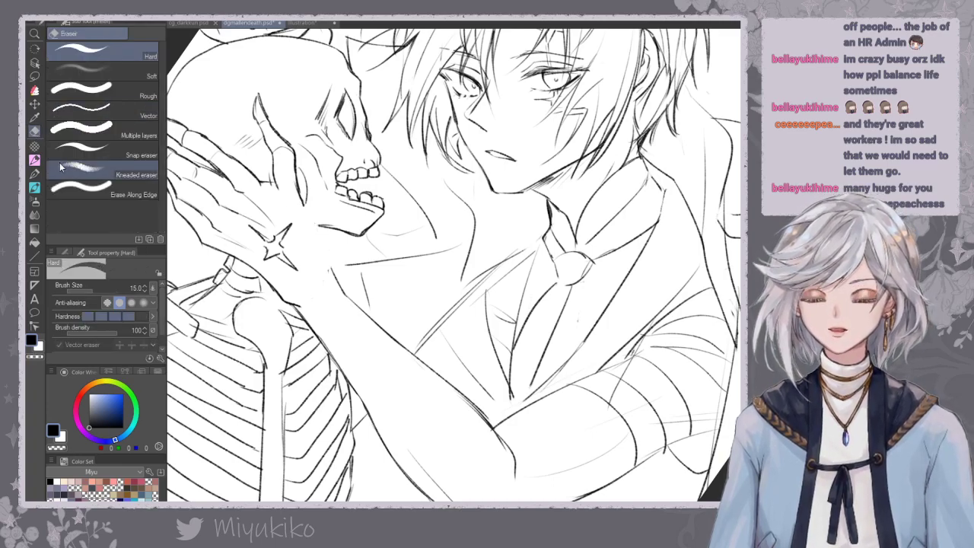
pyautogui.click(34, 159)
pyautogui.moveTo(317, 223); pyautogui.dragTo(323, 244)
pyautogui.hotkey('ctrl', 'z')
pyautogui.moveTo(297, 181); pyautogui.dragTo(335, 288)
# Darken the corner of the character's mouth and the upper part of the near eye with short pencil strokes.
pyautogui.moveTo(572, 204)
pyautogui.mouseDown()
pyautogui.moveTo(494, 298)
pyautogui.moveTo(489, 318)
pyautogui.mouseUp()
pyautogui.moveTo(414, 309); pyautogui.dragTo(439, 307)
pyautogui.hotkey('ctrl', 'z')
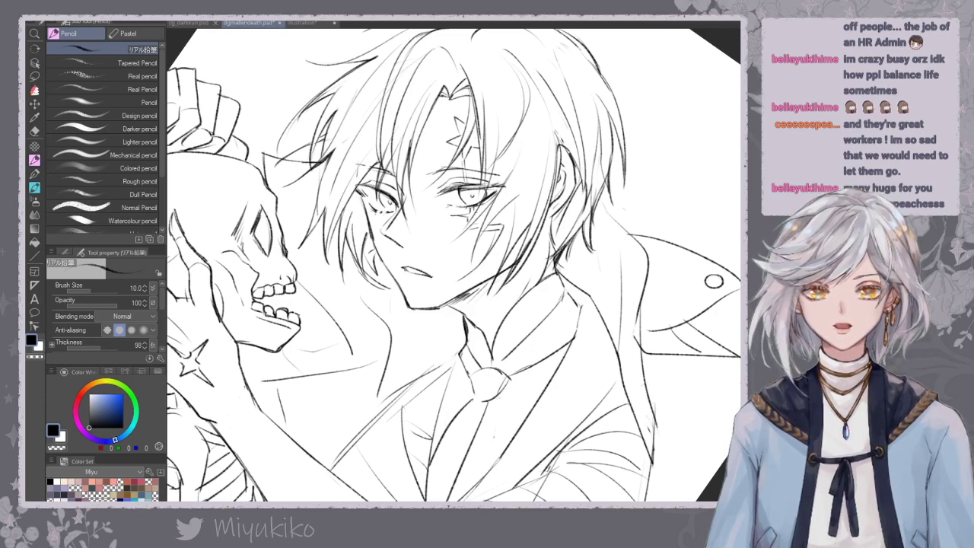
pyautogui.moveTo(403, 265); pyautogui.dragTo(409, 271)
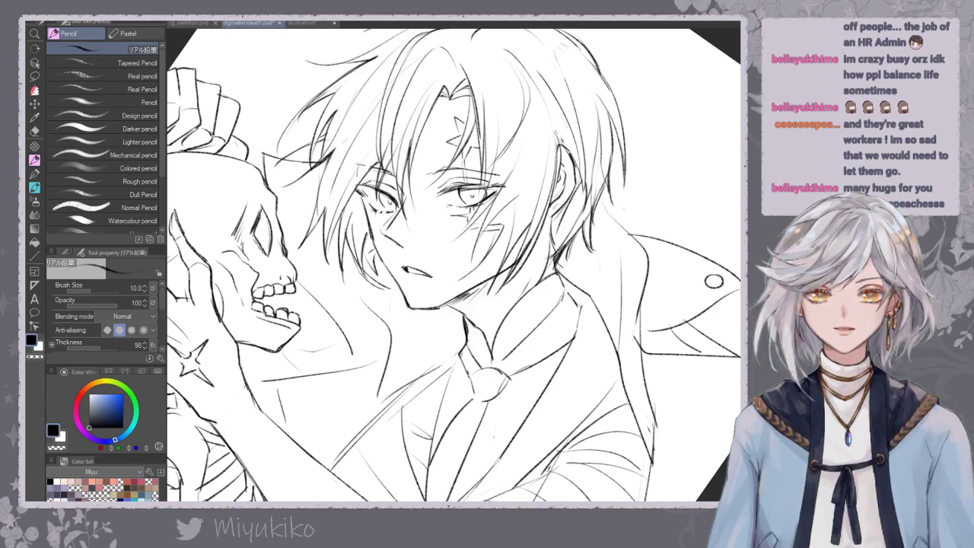
pyautogui.moveTo(451, 192)
pyautogui.mouseDown()
pyautogui.moveTo(484, 189)
pyautogui.moveTo(460, 188)
pyautogui.moveTo(473, 190)
pyautogui.mouseUp()
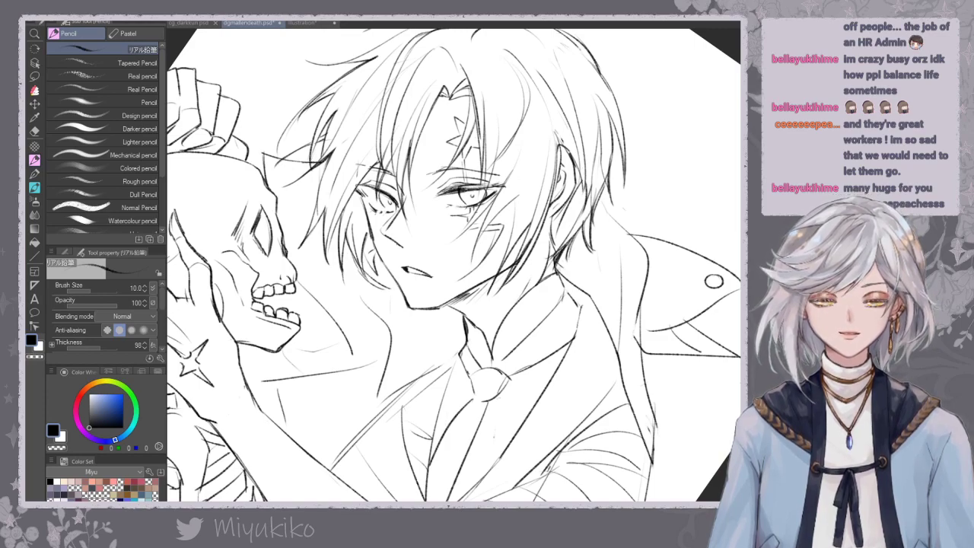
pyautogui.moveTo(453, 228); pyautogui.dragTo(530, 246)
pyautogui.moveTo(395, 212); pyautogui.dragTo(389, 240)
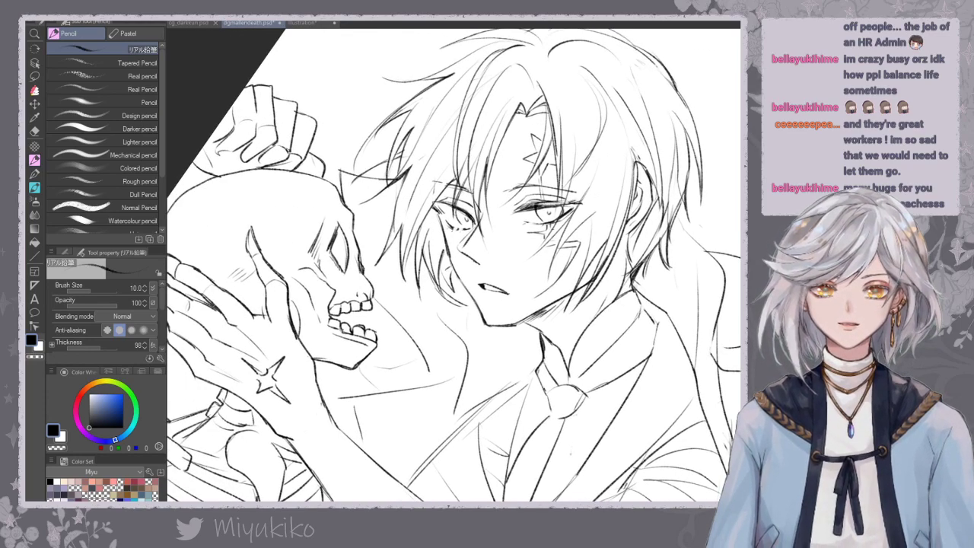
# Examine the raised hand, the skull and the whole figure for line art that still needs refinement.
pyautogui.moveTo(341, 177)
pyautogui.mouseDown()
pyautogui.moveTo(343, 188)
pyautogui.moveTo(325, 177)
pyautogui.mouseUp()
pyautogui.moveTo(342, 221)
pyautogui.mouseDown()
pyautogui.moveTo(418, 151)
pyautogui.moveTo(396, 129)
pyautogui.mouseUp()
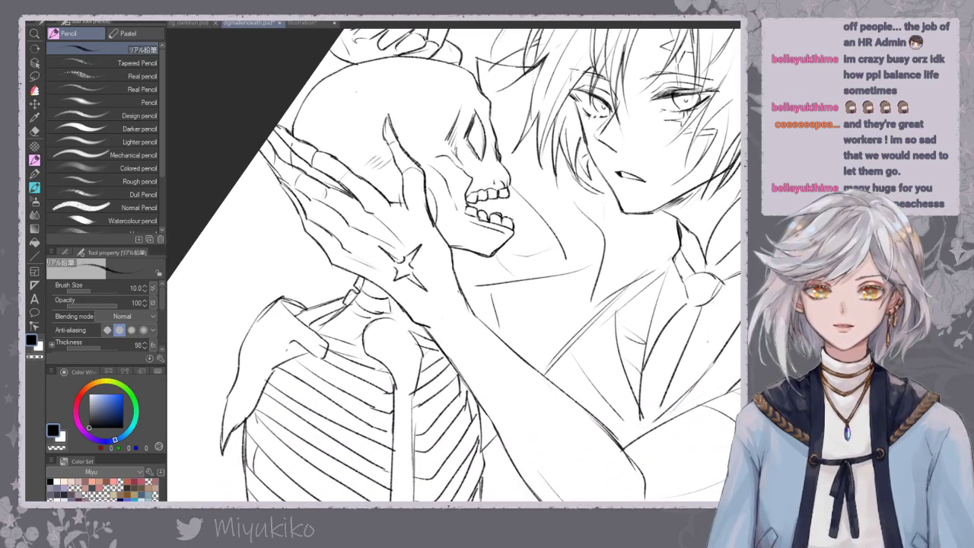
pyautogui.moveTo(351, 81); pyautogui.dragTo(349, 155)
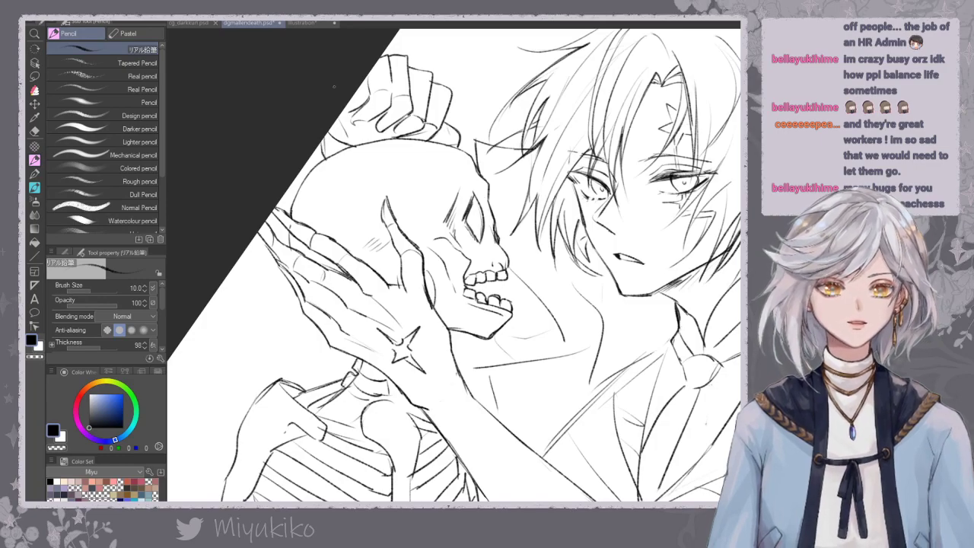
pyautogui.hotkey('ctrl', '@')
pyautogui.hotkey('ctrl', '-')
pyautogui.hotkey('ctrl', '-')
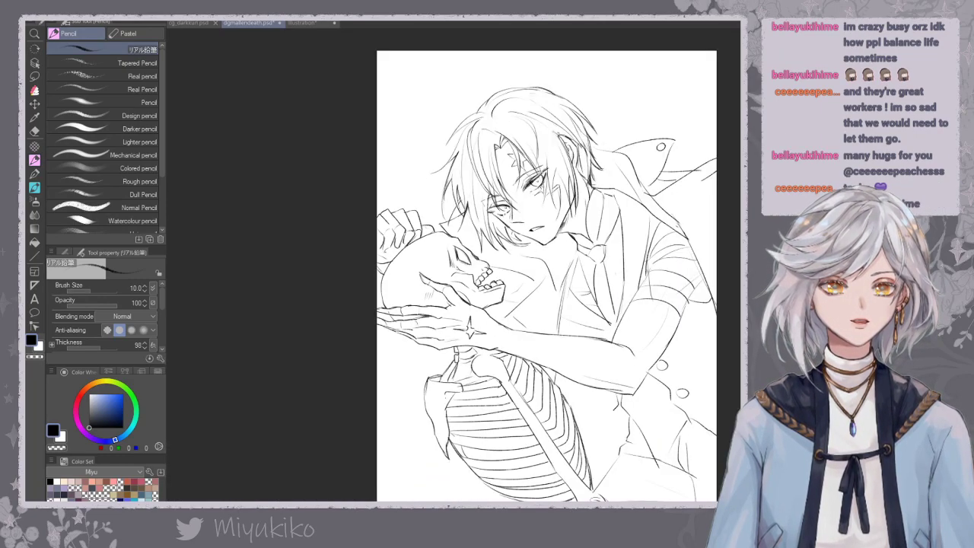
pyautogui.moveTo(703, 195); pyautogui.dragTo(635, 218)
pyautogui.moveTo(609, 117); pyautogui.dragTo(625, 210)
# Redraw in pencil the curved hair strands sweeping from the parting down the skull's side of the character's head, undoing misplaced strokes.
pyautogui.hotkey('ctrl', '+')
pyautogui.hotkey('ctrl', '+')
pyautogui.hotkey('ctrl', '+')
pyautogui.moveTo(531, 225); pyautogui.dragTo(566, 327)
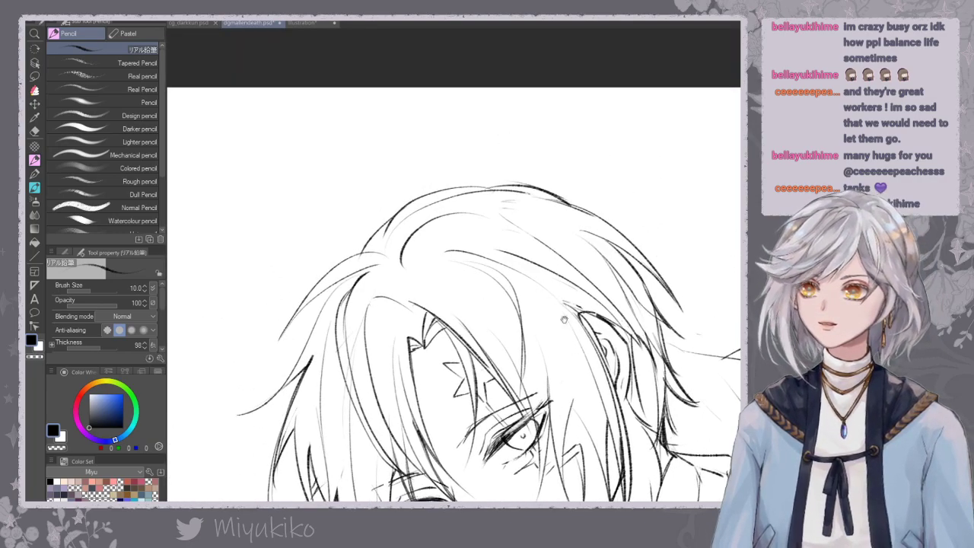
pyautogui.moveTo(299, 360)
pyautogui.mouseDown()
pyautogui.moveTo(335, 285)
pyautogui.moveTo(324, 295)
pyautogui.moveTo(344, 291)
pyautogui.mouseUp()
pyautogui.hotkey('ctrl', 'z')
pyautogui.hotkey('ctrl', 'z')
pyautogui.moveTo(322, 324); pyautogui.dragTo(345, 257)
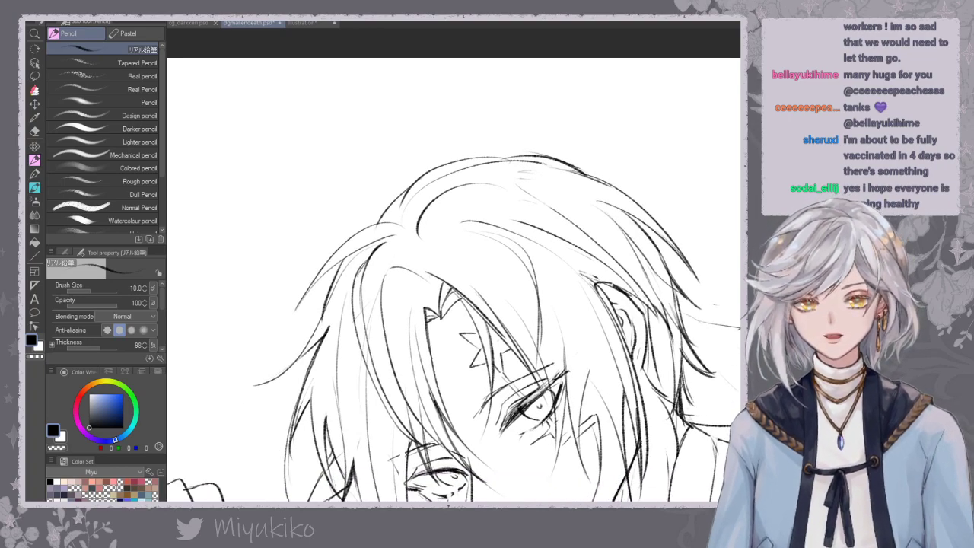
pyautogui.moveTo(308, 295)
pyautogui.mouseDown()
pyautogui.moveTo(394, 236)
pyautogui.moveTo(392, 222)
pyautogui.moveTo(413, 227)
pyautogui.mouseUp()
pyautogui.hotkey('ctrl', 'z')
pyautogui.hotkey('ctrl', 'z')
pyautogui.hotkey('ctrl', 'z')
pyautogui.hotkey('ctrl', 'z')
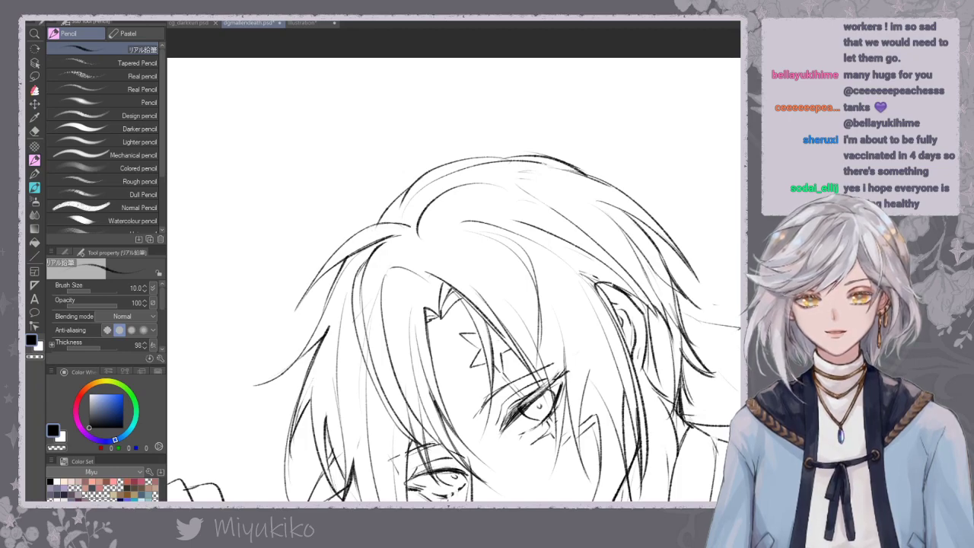
# Examine the full composition with the spider lilies, and the character's head and forearm up close.
pyautogui.moveTo(449, 373); pyautogui.dragTo(432, 172)
pyautogui.hotkey('ctrl', '-')
pyautogui.hotkey('ctrl', '-')
pyautogui.moveTo(668, 274); pyautogui.dragTo(617, 228)
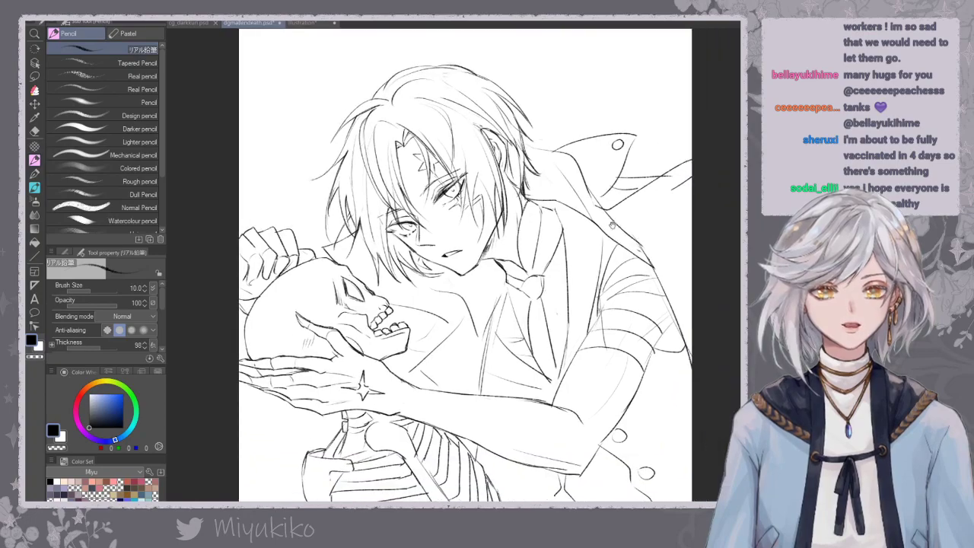
pyautogui.moveTo(631, 427); pyautogui.dragTo(616, 298)
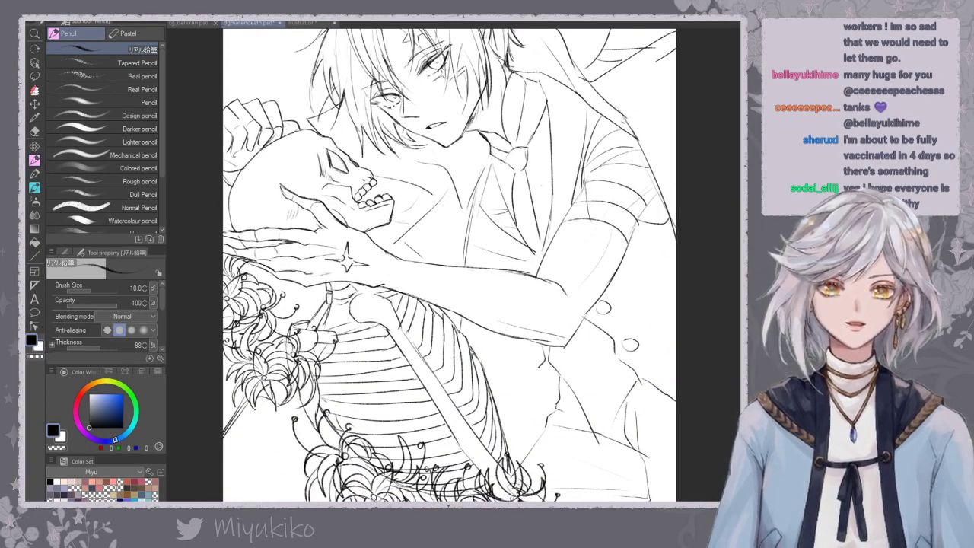
pyautogui.scroll(-2, 687, 213)
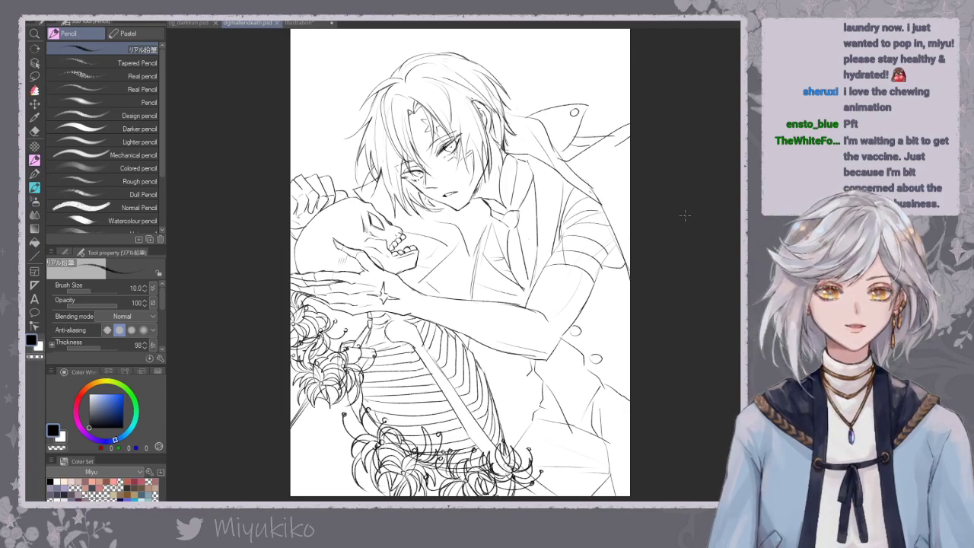
pyautogui.hotkey('ctrl', 'z')
pyautogui.hotkey('ctrl', 'y')
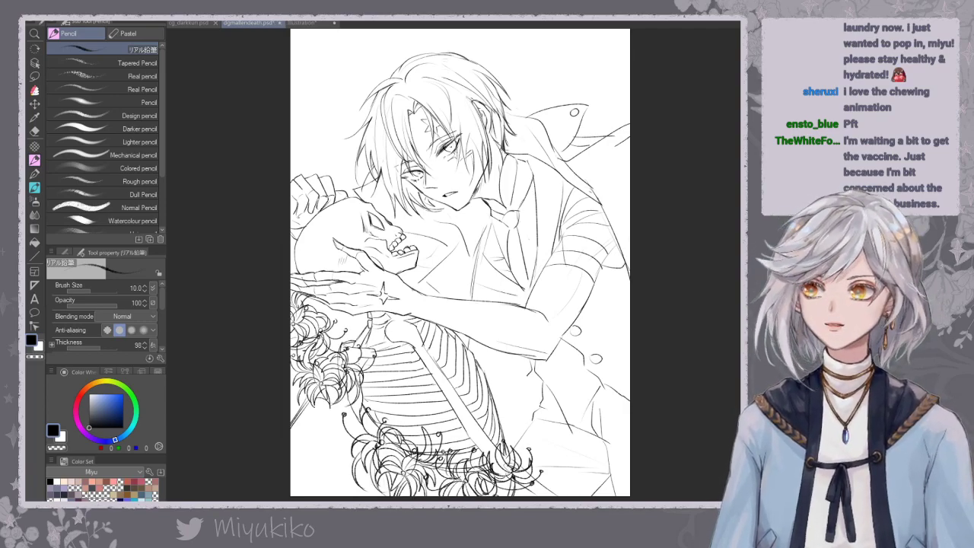
pyautogui.scroll(2, 482, 277)
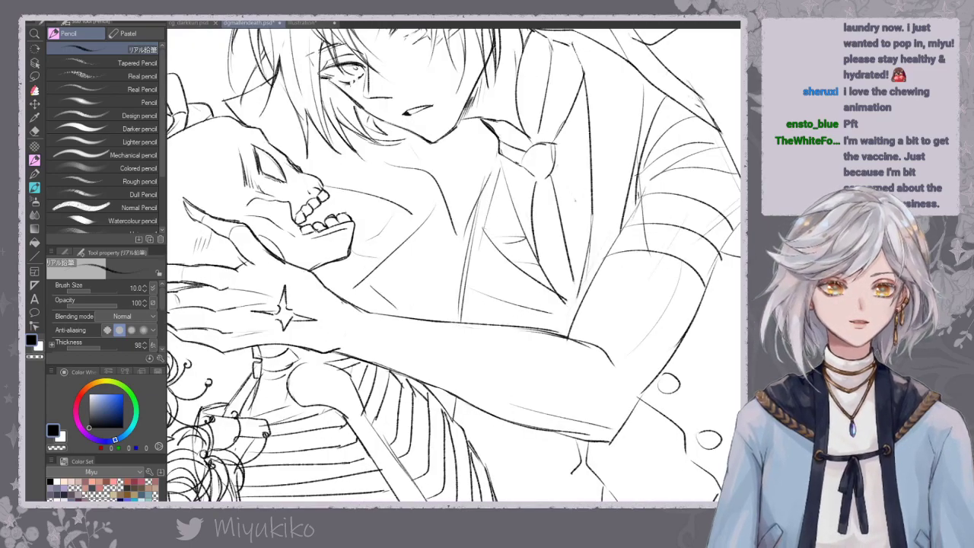
pyautogui.moveTo(619, 239); pyautogui.dragTo(647, 325)
pyautogui.moveTo(487, 228); pyautogui.dragTo(475, 322)
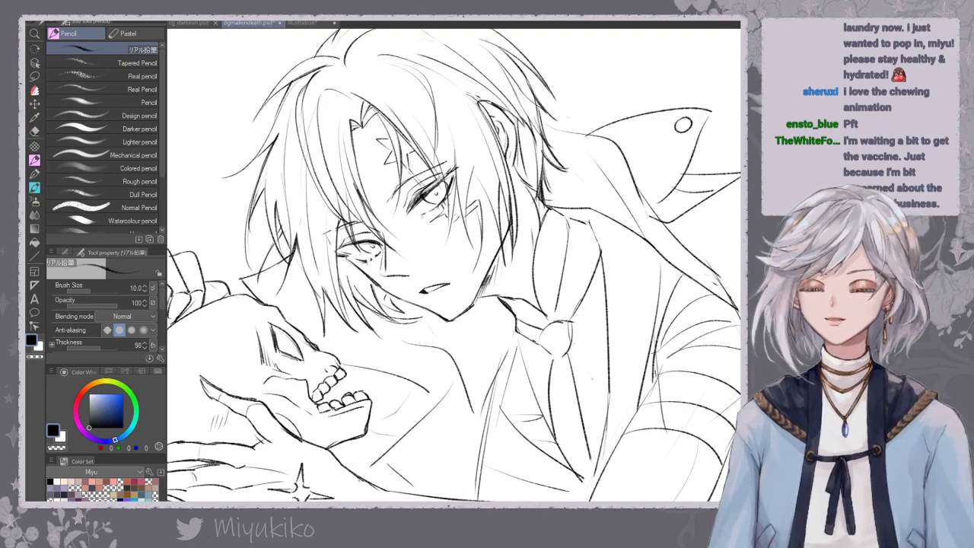
pyautogui.scroll(-2, 477, 277)
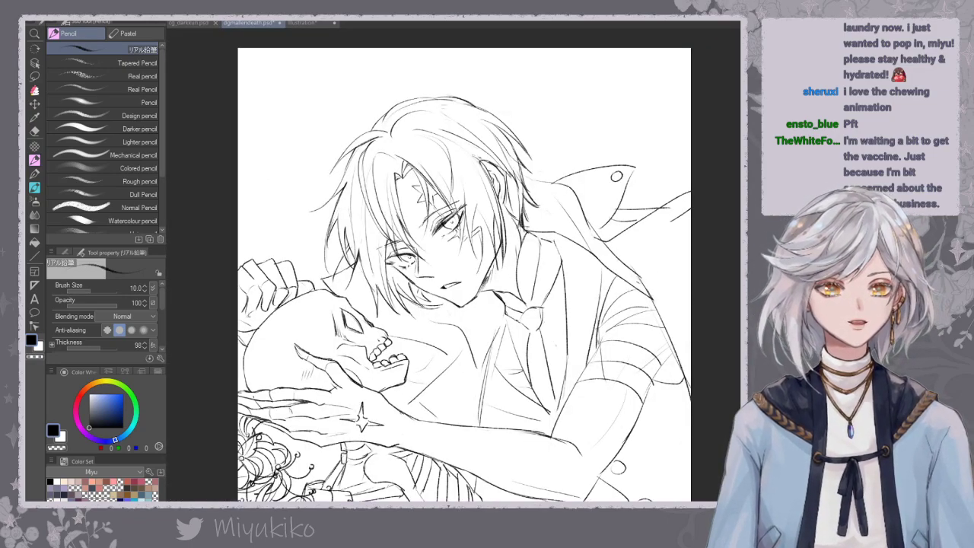
pyautogui.scroll(2, 449, 228)
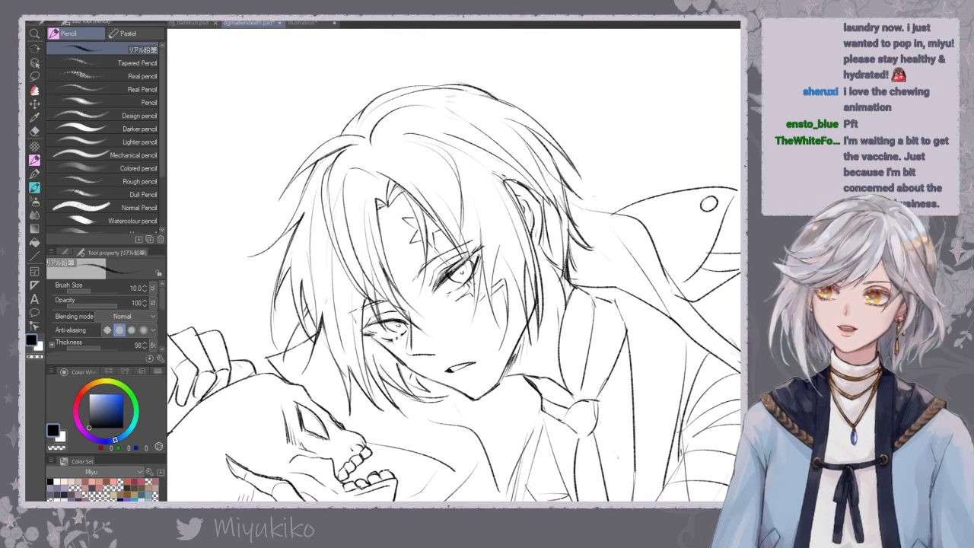
pyautogui.scroll(3, 475, 264)
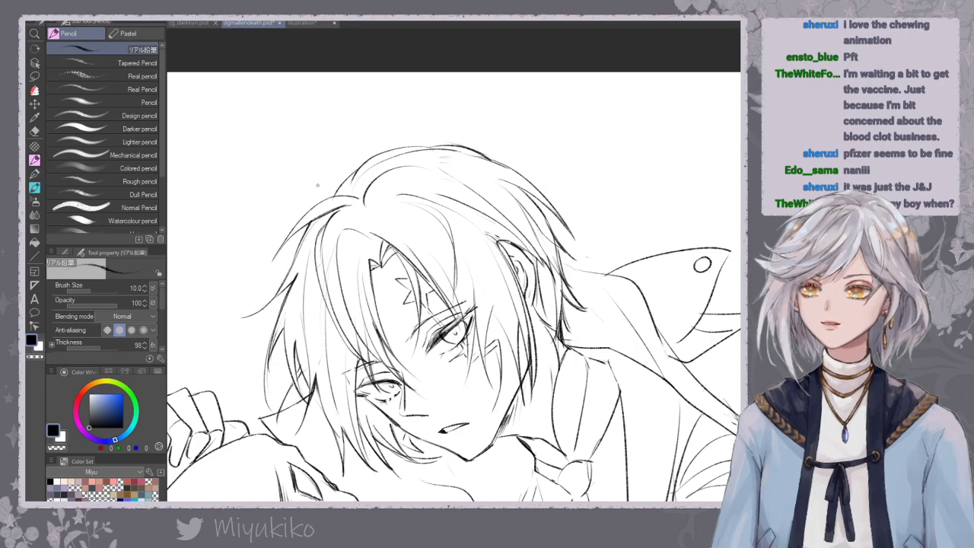
# Refine the hair strands at the crown and the back of the head in pencil, undoing the misplaced crown stroke.
pyautogui.moveTo(316, 218); pyautogui.dragTo(368, 206)
pyautogui.hotkey('ctrl', 'z')
pyautogui.moveTo(510, 213); pyautogui.dragTo(459, 200)
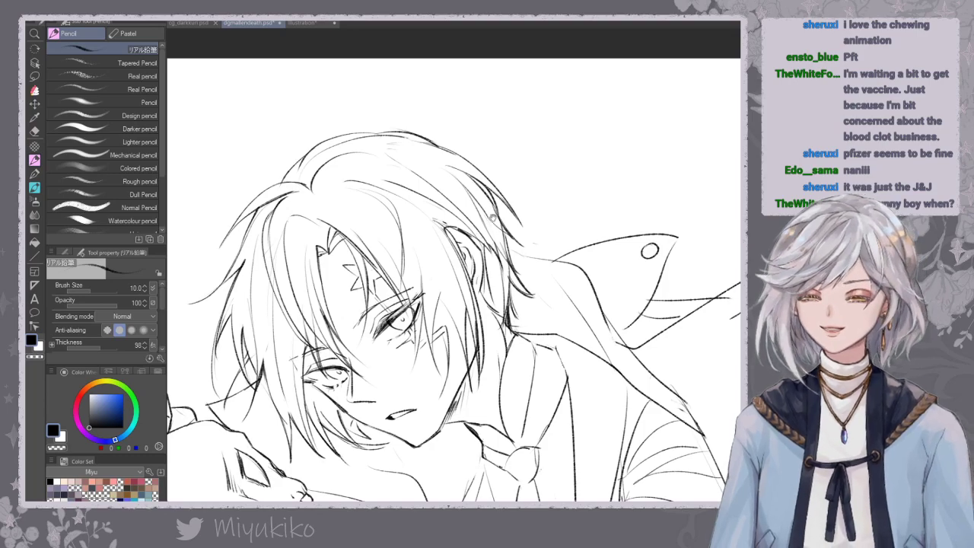
pyautogui.moveTo(493, 222); pyautogui.dragTo(479, 183)
pyautogui.moveTo(490, 236)
pyautogui.mouseDown()
pyautogui.moveTo(482, 162)
pyautogui.moveTo(466, 192)
pyautogui.mouseUp()
pyautogui.moveTo(460, 177); pyautogui.dragTo(470, 233)
pyautogui.moveTo(471, 198)
pyautogui.mouseDown()
pyautogui.moveTo(475, 224)
pyautogui.moveTo(490, 210)
pyautogui.mouseUp()
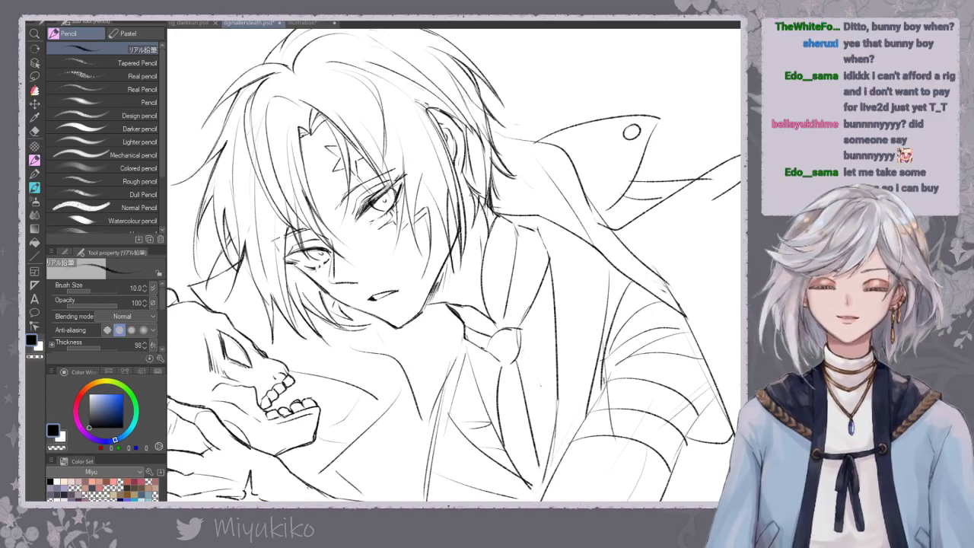
pyautogui.moveTo(463, 194); pyautogui.dragTo(470, 208)
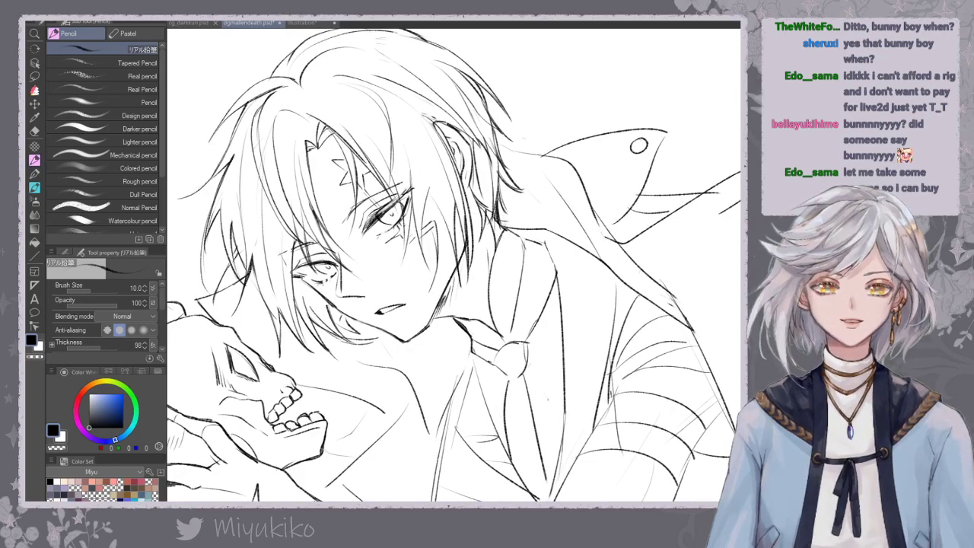
pyautogui.moveTo(634, 191); pyautogui.dragTo(559, 219)
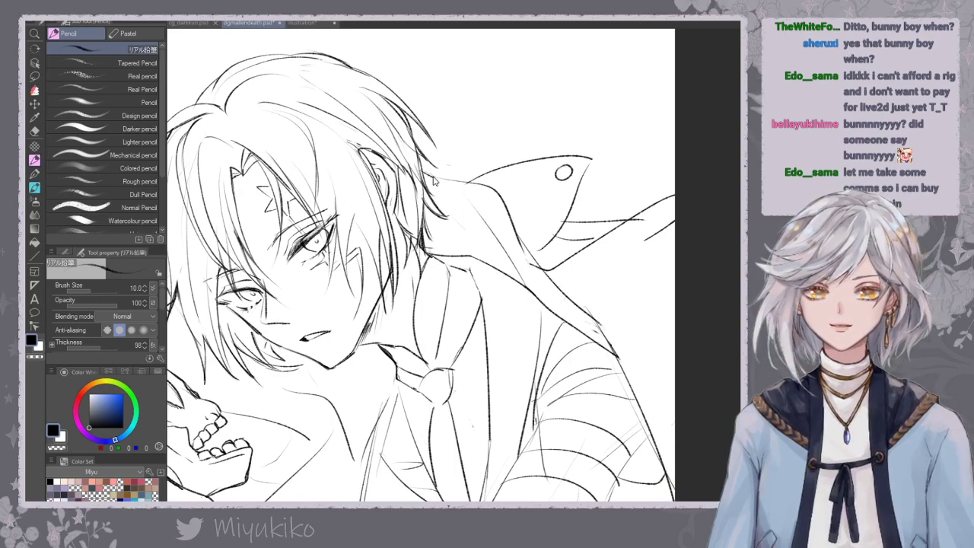
# Darken the cloth line behind the neck where it meets the hair, and clean up the overlap with the Hard eraser.
pyautogui.moveTo(433, 177); pyautogui.dragTo(478, 184)
pyautogui.moveTo(421, 169)
pyautogui.mouseDown()
pyautogui.moveTo(429, 200)
pyautogui.moveTo(430, 188)
pyautogui.mouseUp()
pyautogui.click(34, 131)
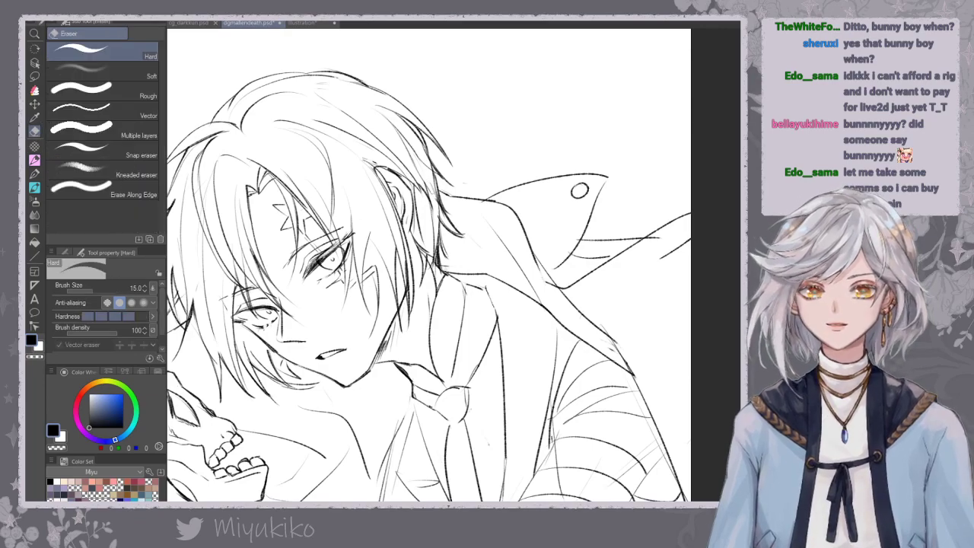
pyautogui.moveTo(437, 210)
pyautogui.mouseDown()
pyautogui.moveTo(437, 193)
pyautogui.moveTo(464, 205)
pyautogui.mouseUp()
pyautogui.moveTo(409, 185); pyautogui.dragTo(447, 212)
pyautogui.moveTo(424, 270); pyautogui.dragTo(454, 173)
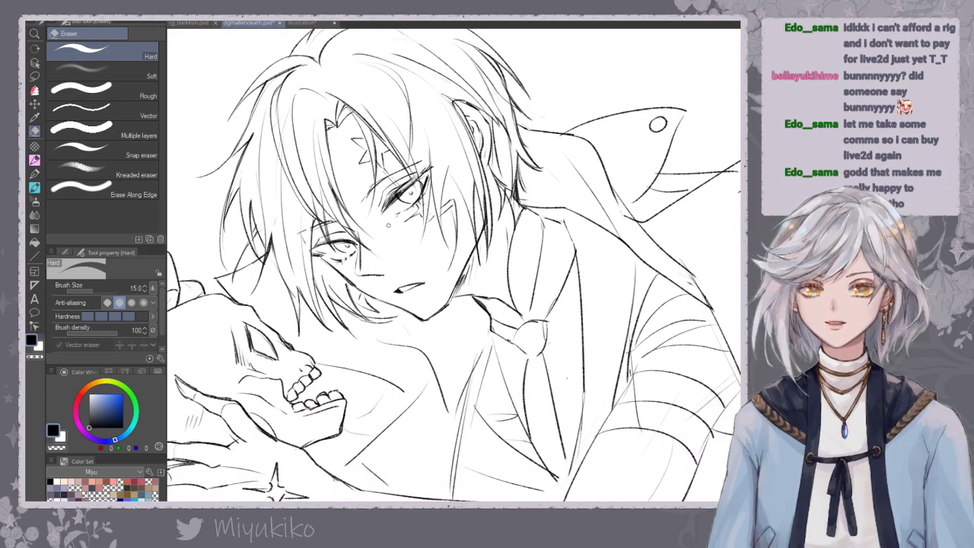
pyautogui.moveTo(411, 209); pyautogui.dragTo(412, 215)
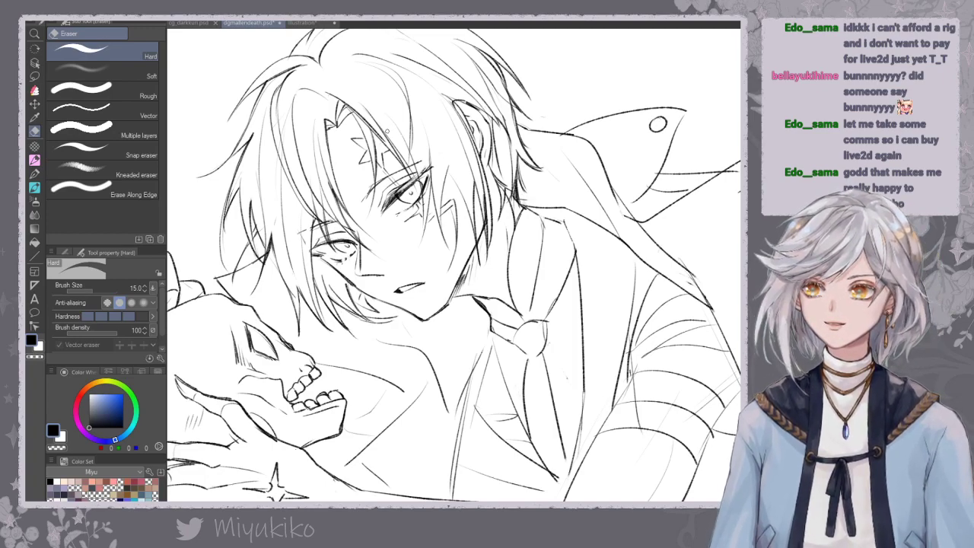
pyautogui.moveTo(591, 224); pyautogui.dragTo(577, 292)
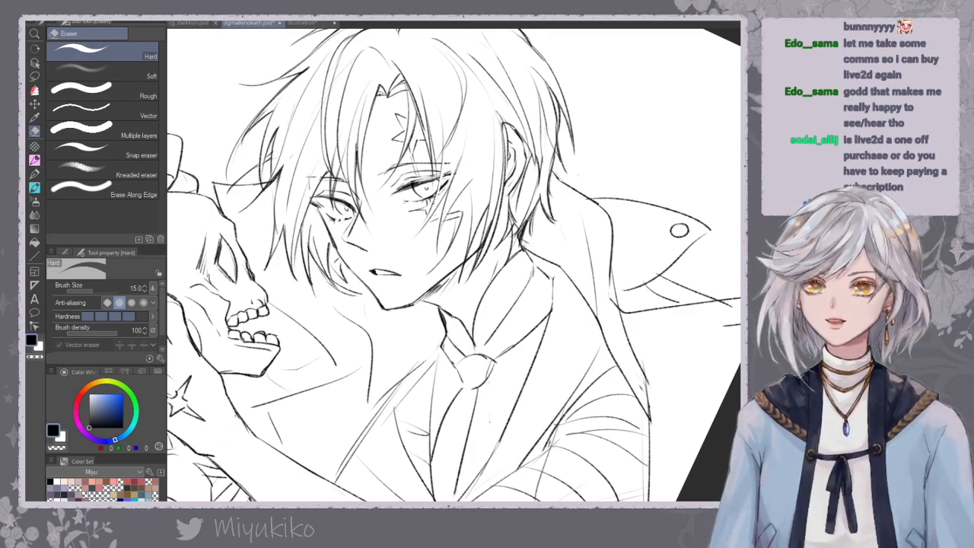
# Redraw the shirt collar's corner and outer edge beside the neck, alternating pencil and Hard eraser.
pyautogui.click(34, 161)
pyautogui.moveTo(558, 226); pyautogui.dragTo(547, 220)
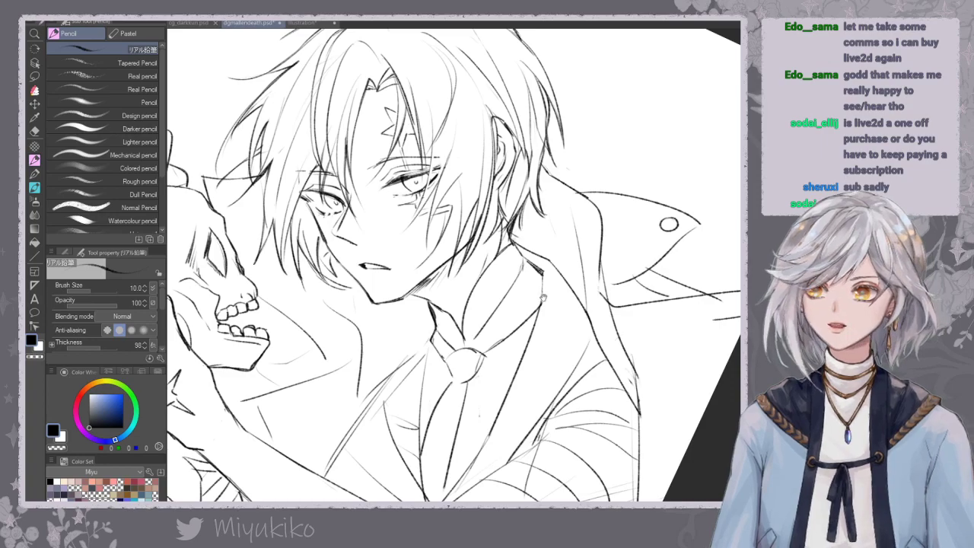
pyautogui.moveTo(544, 299); pyautogui.dragTo(553, 248)
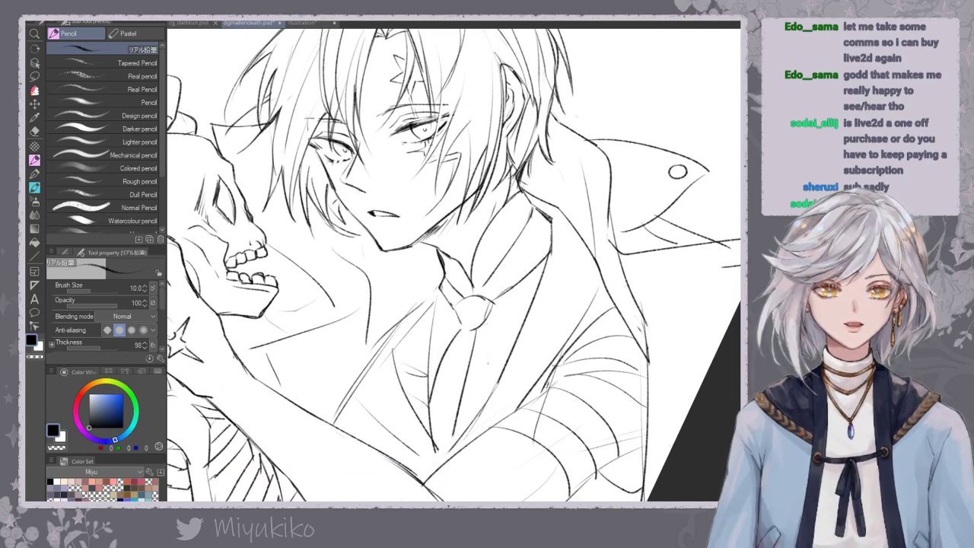
pyautogui.click(34, 131)
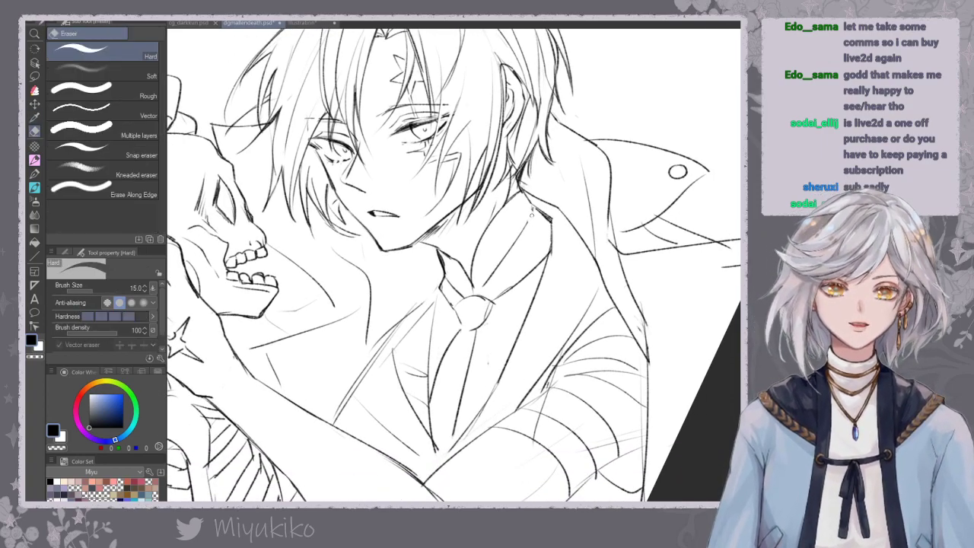
pyautogui.click(34, 160)
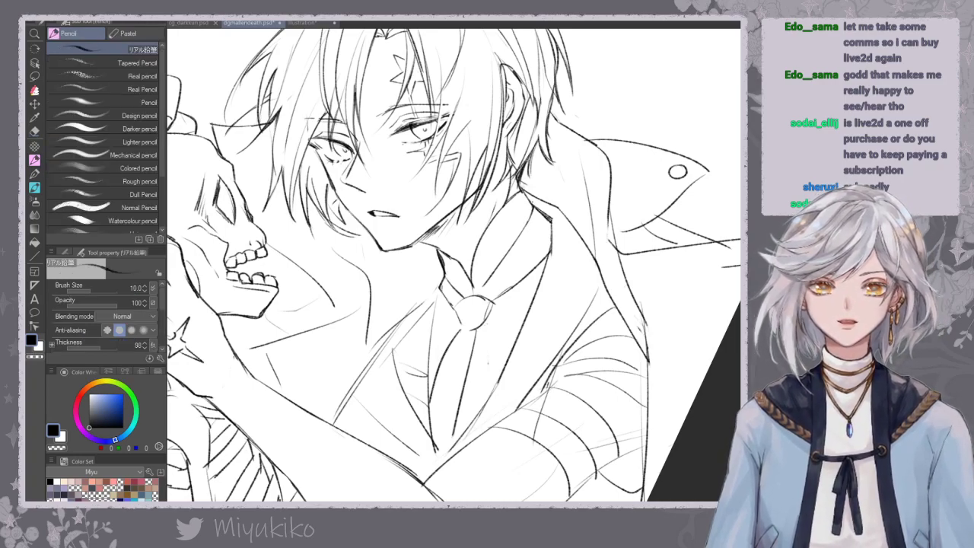
pyautogui.moveTo(552, 226); pyautogui.dragTo(551, 249)
pyautogui.moveTo(535, 281); pyautogui.dragTo(541, 238)
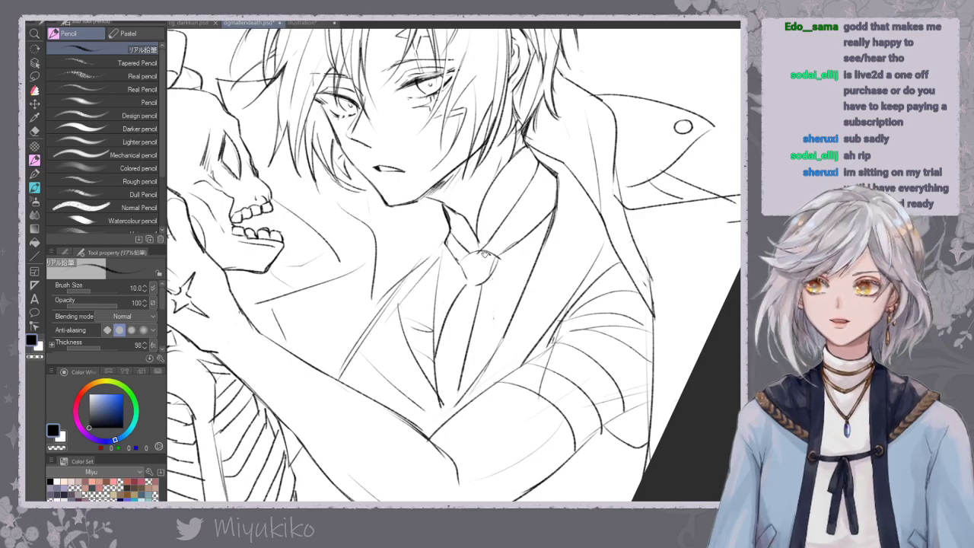
# Clean up the tie knot and redraw its outline in darker pencil, undoing the misplaced strokes.
pyautogui.moveTo(485, 254); pyautogui.dragTo(487, 268)
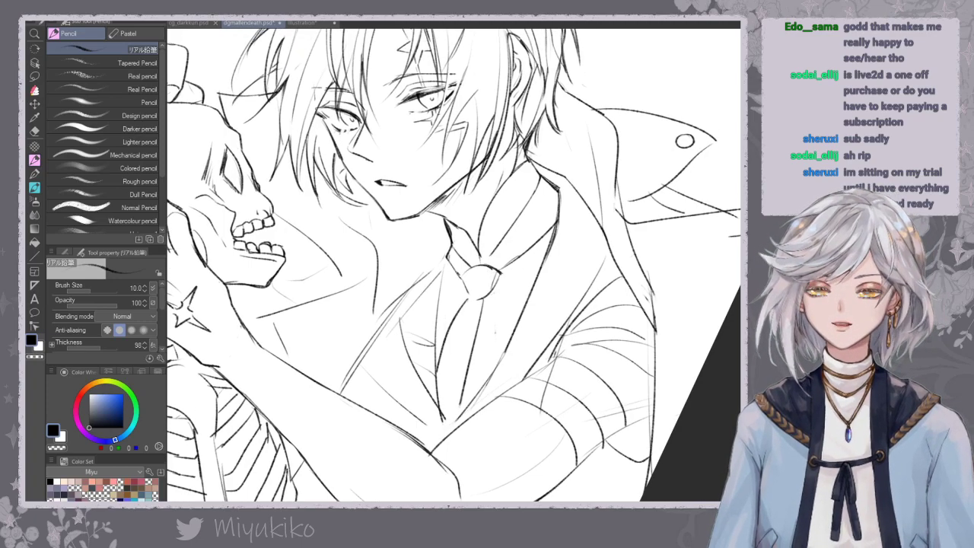
pyautogui.press('e')
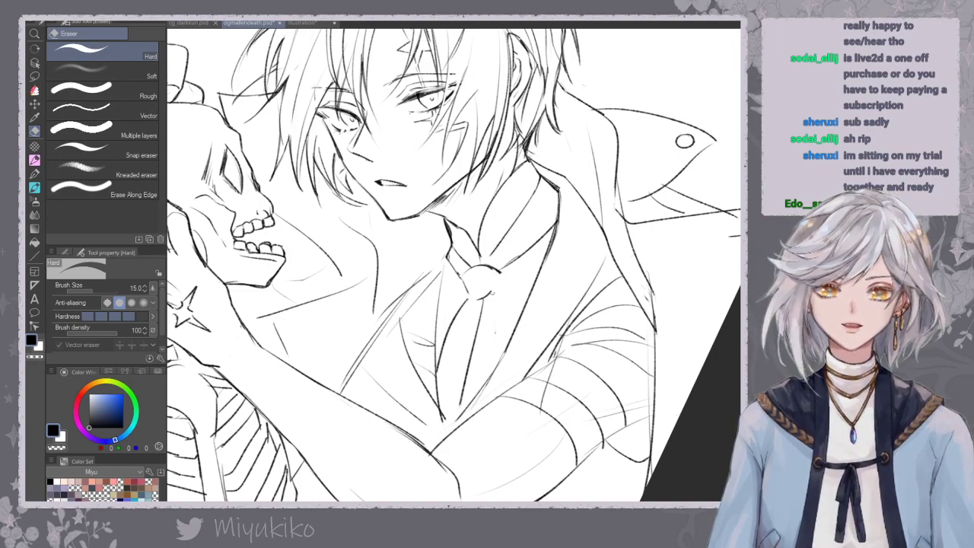
pyautogui.click(34, 160)
pyautogui.moveTo(491, 290); pyautogui.dragTo(505, 267)
pyautogui.hotkey('ctrl', 'z')
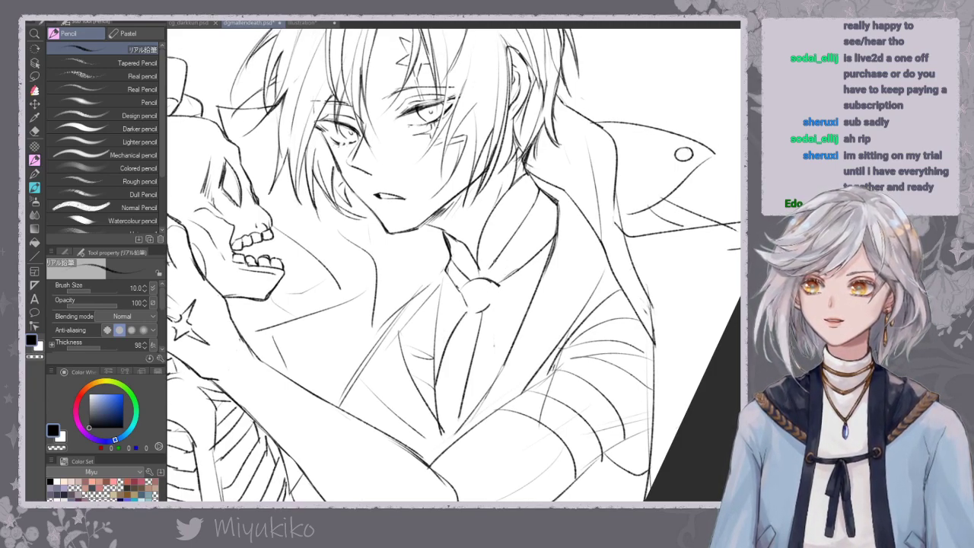
pyautogui.moveTo(488, 307)
pyautogui.mouseDown()
pyautogui.moveTo(499, 284)
pyautogui.moveTo(461, 279)
pyautogui.mouseUp()
pyautogui.hotkey('ctrl', 'z')
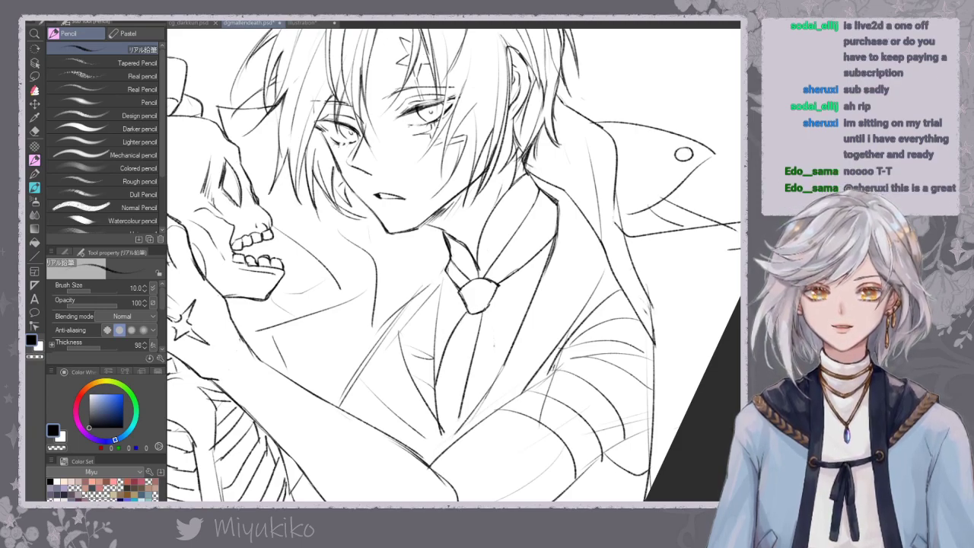
pyautogui.moveTo(481, 341); pyautogui.dragTo(482, 284)
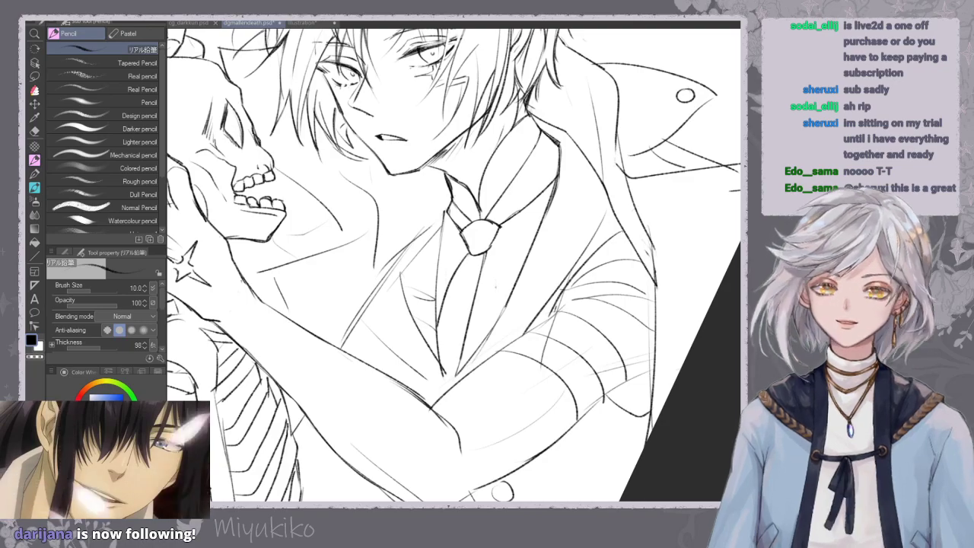
pyautogui.scroll(1, 450, 248)
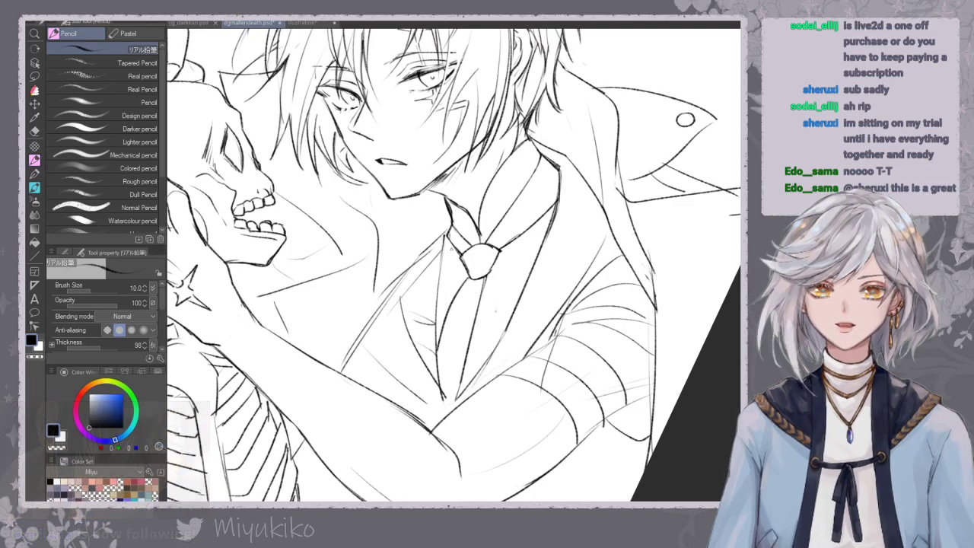
pyautogui.scroll(1, 455, 254)
pyautogui.moveTo(465, 311); pyautogui.dragTo(471, 291)
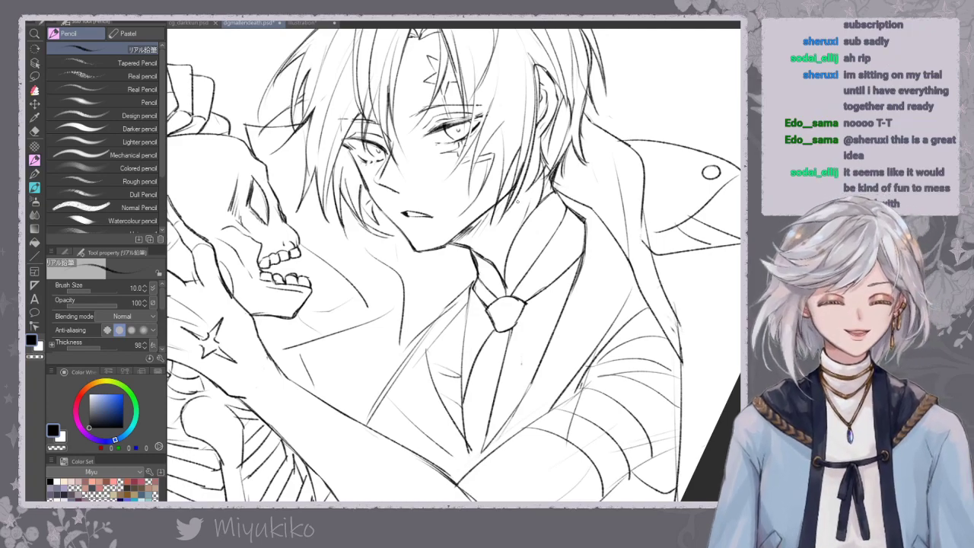
# Darken the tie's side edge below the knot and the shirt lapel edge beside it in pencil.
pyautogui.moveTo(464, 335)
pyautogui.mouseDown()
pyautogui.moveTo(468, 280)
pyautogui.moveTo(467, 388)
pyautogui.mouseUp()
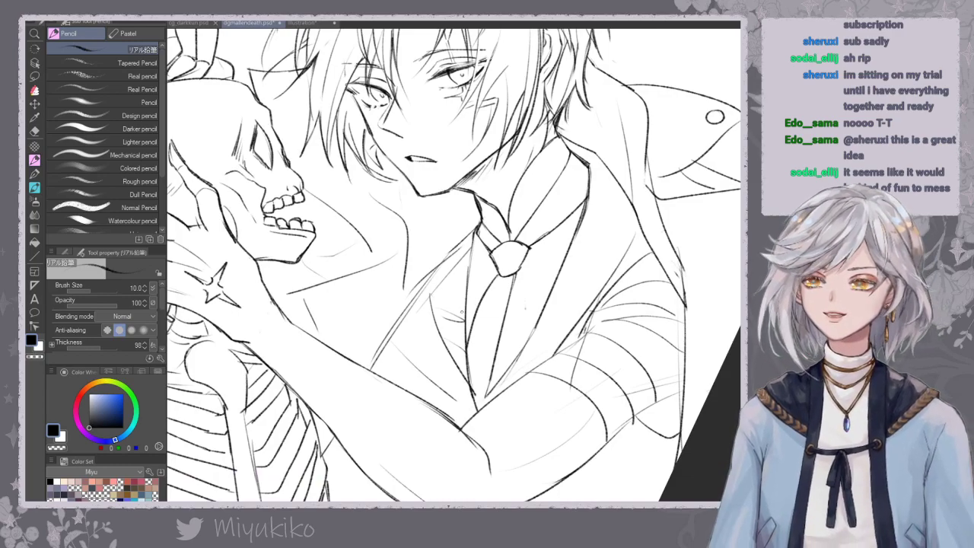
pyautogui.moveTo(589, 257)
pyautogui.mouseDown()
pyautogui.moveTo(493, 306)
pyautogui.moveTo(455, 359)
pyautogui.moveTo(487, 381)
pyautogui.mouseUp()
pyautogui.moveTo(581, 279)
pyautogui.mouseDown()
pyautogui.moveTo(581, 237)
pyautogui.moveTo(525, 140)
pyautogui.mouseUp()
pyautogui.press('e')
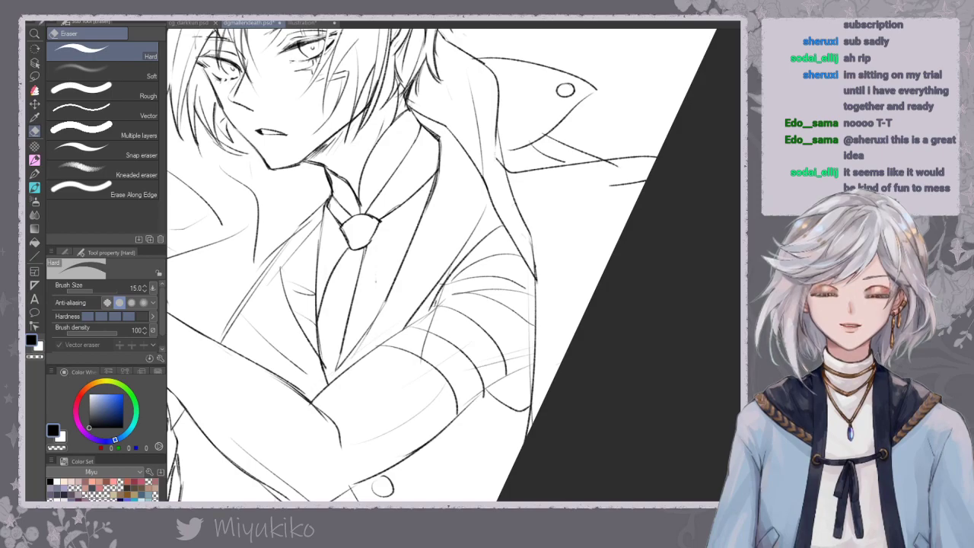
# Redraw the outer cloth contour running down beside the sleeve in pencil, undoing the misplaced first stroke.
pyautogui.click(32, 159)
pyautogui.moveTo(530, 238); pyautogui.dragTo(532, 388)
pyautogui.hotkey('ctrl', 'z')
pyautogui.moveTo(536, 325); pyautogui.dragTo(526, 436)
pyautogui.moveTo(533, 400); pyautogui.dragTo(531, 430)
pyautogui.moveTo(604, 250); pyautogui.dragTo(584, 326)
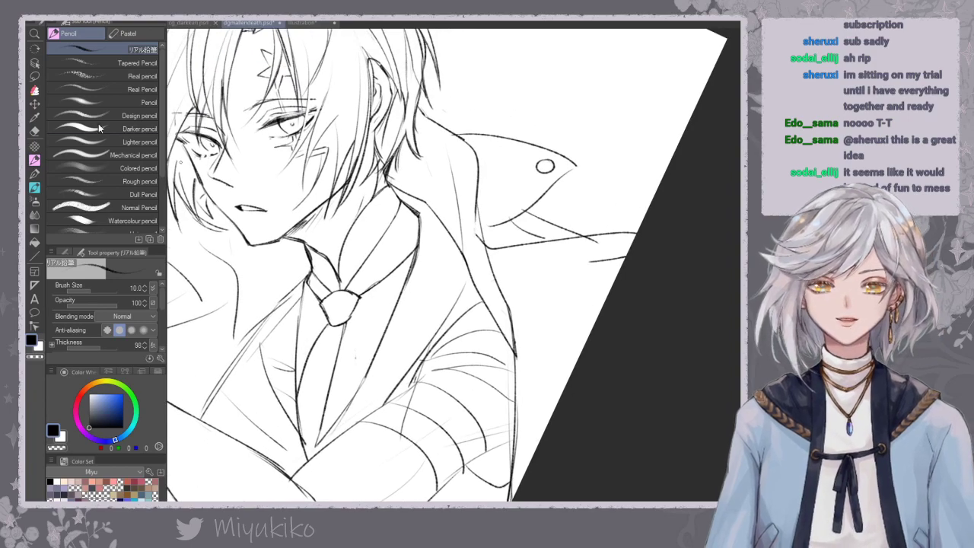
# Clean up the pointed shape with the small circle behind the shoulder and complete its outline and trailing lines, undoing one stray stroke.
pyautogui.click(34, 130)
pyautogui.scroll(1, 563, 218)
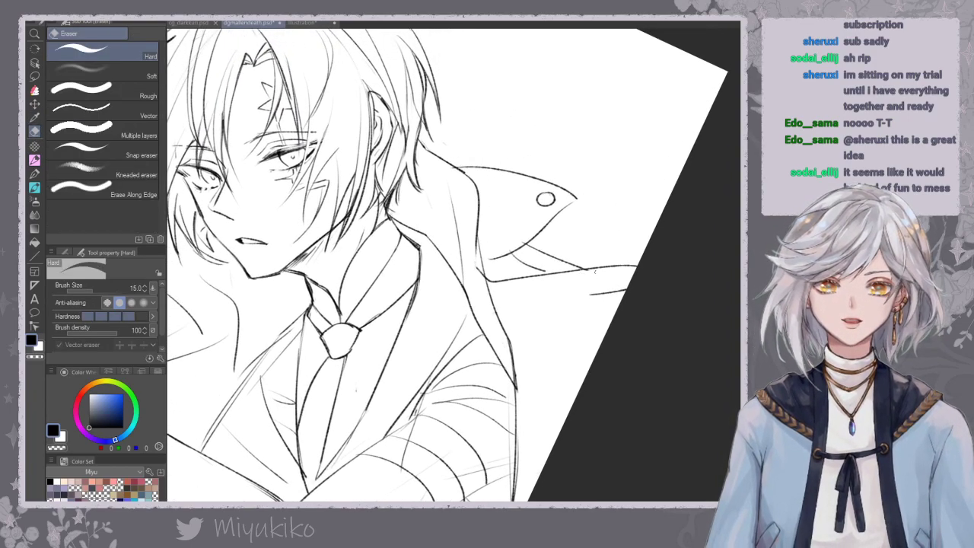
pyautogui.click(34, 159)
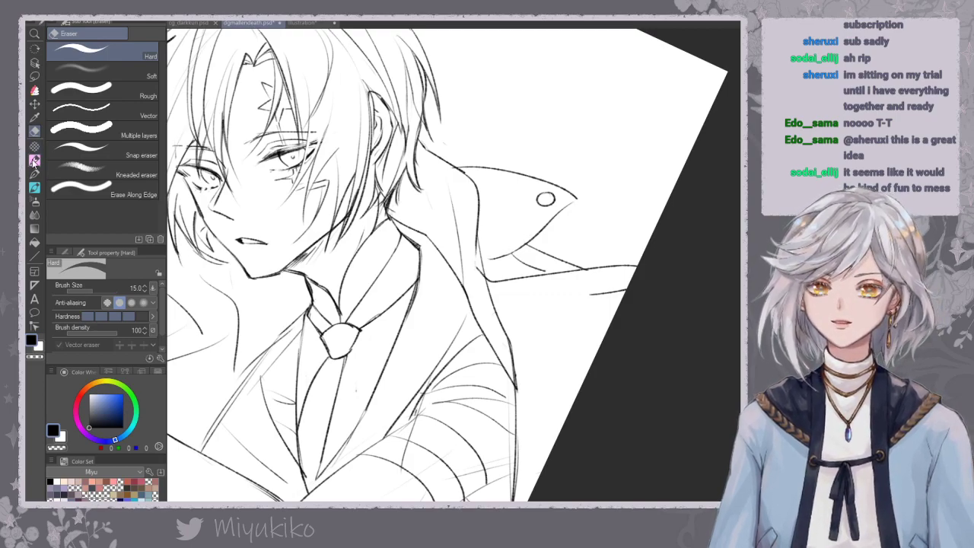
pyautogui.moveTo(508, 255); pyautogui.dragTo(484, 263)
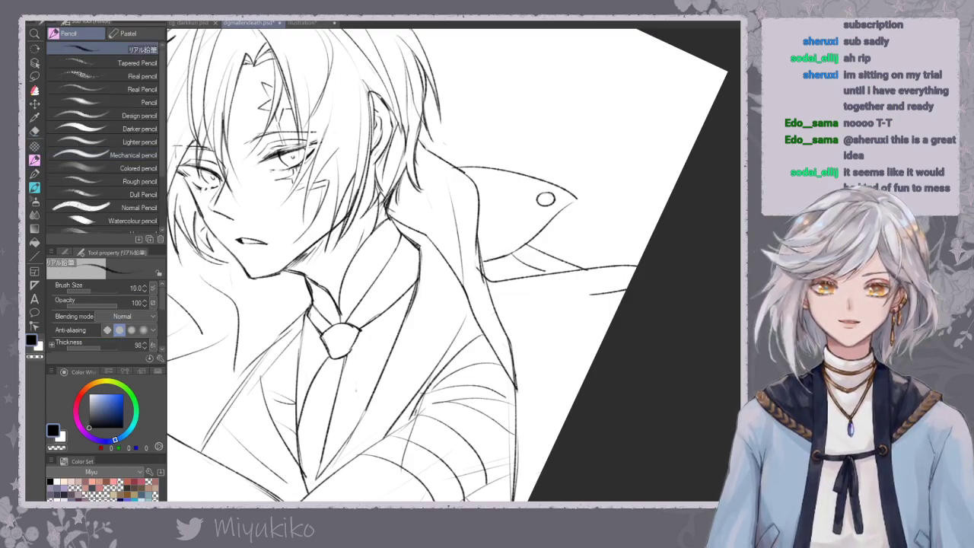
pyautogui.moveTo(575, 199); pyautogui.dragTo(555, 216)
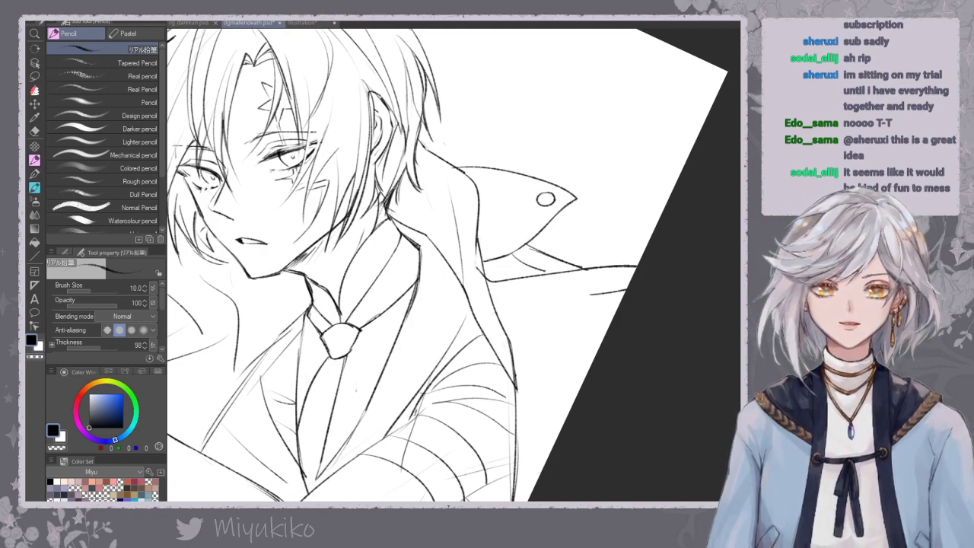
pyautogui.moveTo(562, 259); pyautogui.dragTo(636, 268)
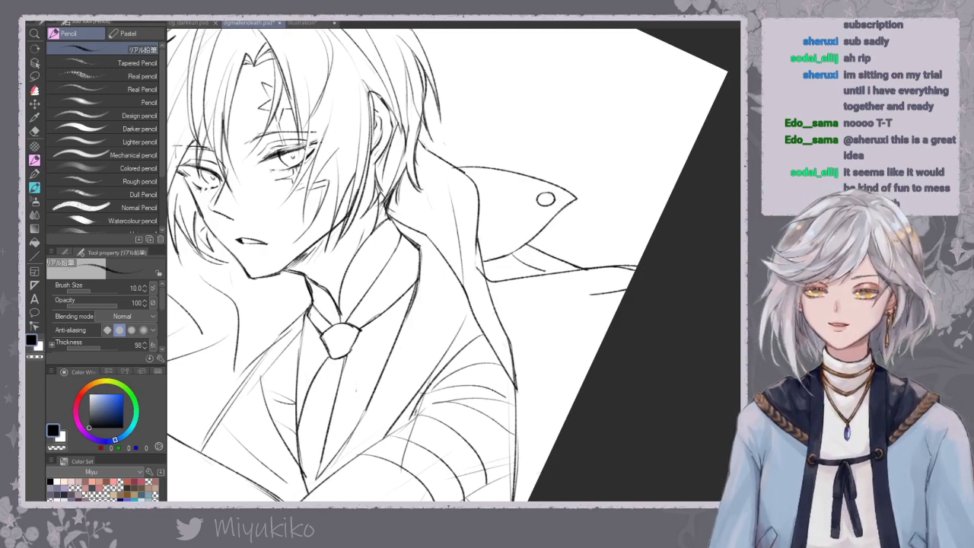
pyautogui.moveTo(596, 190); pyautogui.dragTo(625, 178)
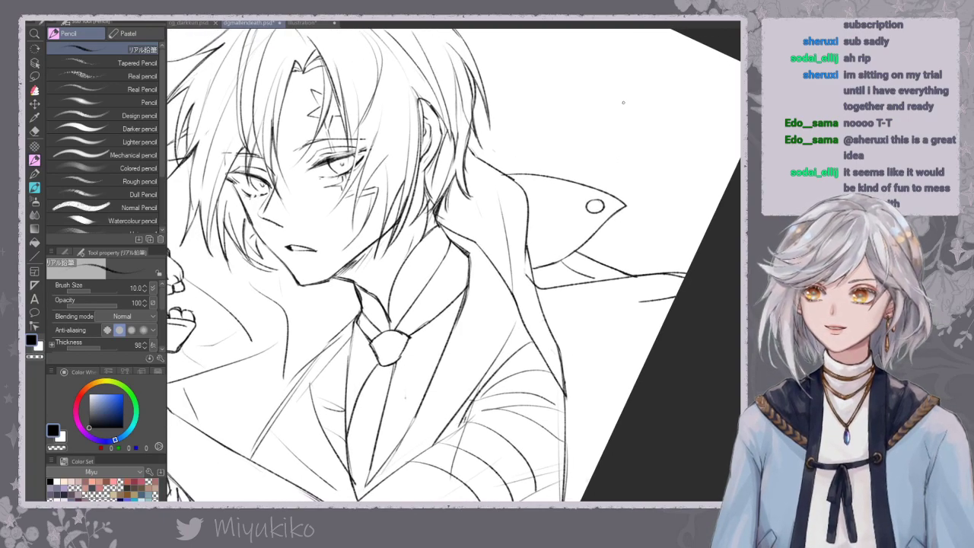
pyautogui.hotkey('ctrl', 'z')
pyautogui.moveTo(636, 277); pyautogui.dragTo(686, 272)
# Refine the hair strands beside the character's cheek near the skull, alternating the Hard eraser and pencil.
pyautogui.moveTo(506, 143)
pyautogui.mouseDown()
pyautogui.moveTo(564, 140)
pyautogui.moveTo(660, 92)
pyautogui.mouseUp()
pyautogui.click(35, 131)
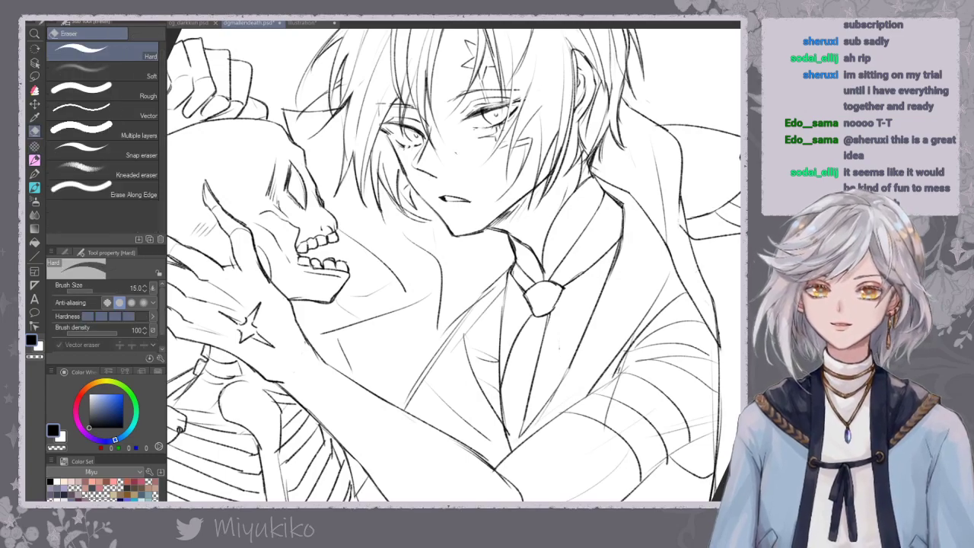
pyautogui.moveTo(390, 144)
pyautogui.mouseDown()
pyautogui.moveTo(405, 172)
pyautogui.moveTo(403, 143)
pyautogui.moveTo(408, 175)
pyautogui.mouseUp()
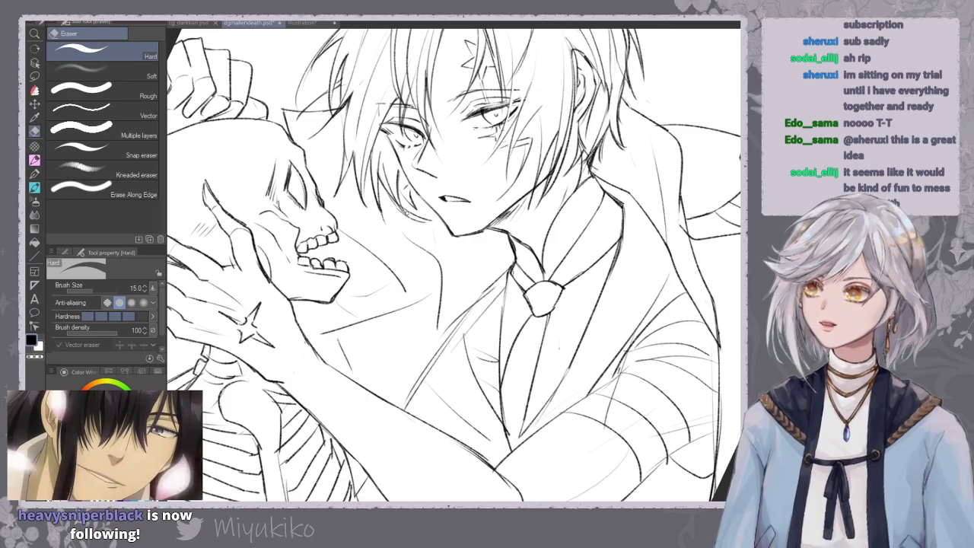
pyautogui.press('p')
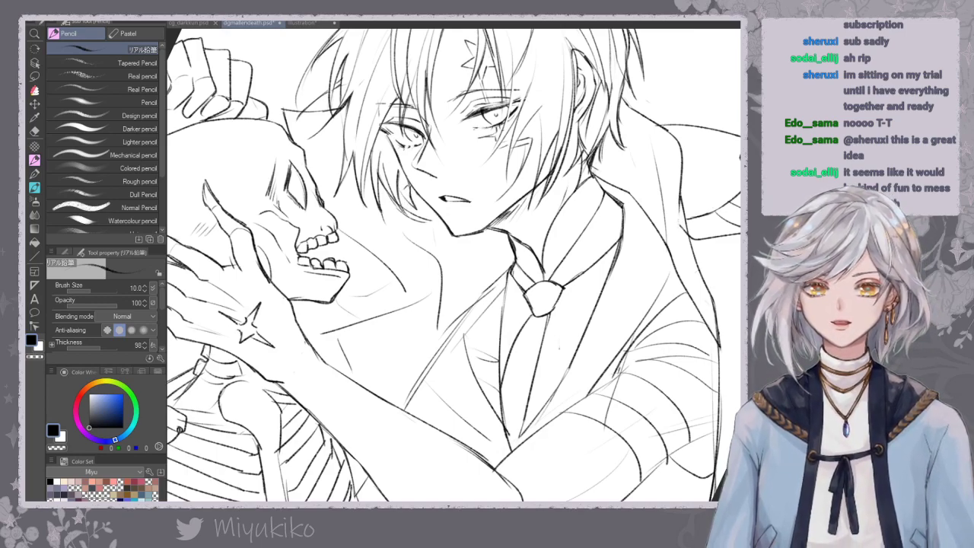
pyautogui.moveTo(409, 186); pyautogui.dragTo(433, 211)
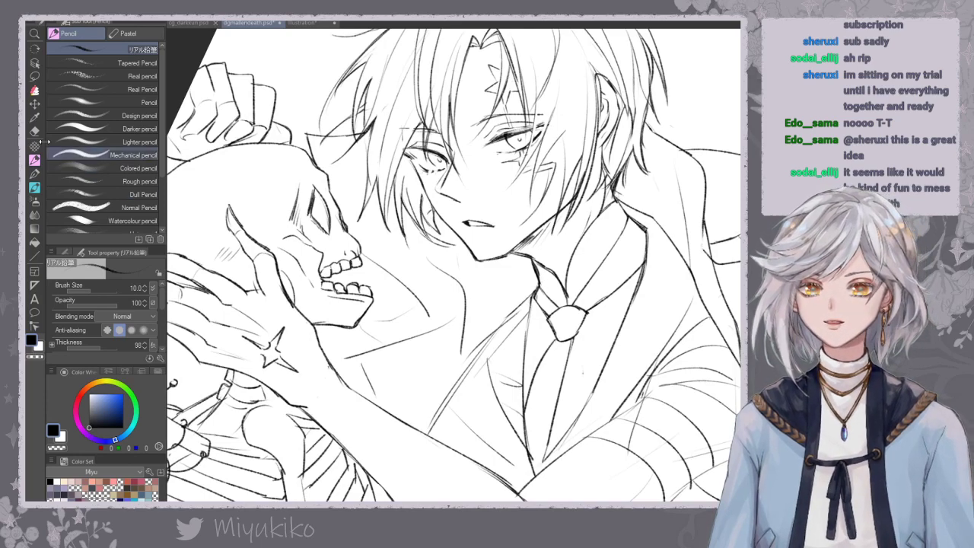
pyautogui.press('e')
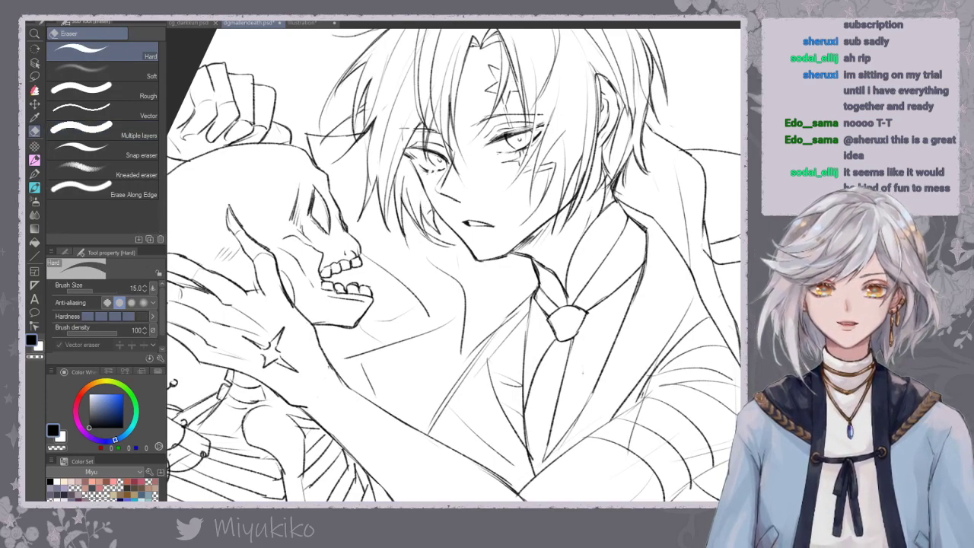
pyautogui.moveTo(427, 207)
pyautogui.mouseDown()
pyautogui.moveTo(434, 251)
pyautogui.moveTo(447, 255)
pyautogui.mouseUp()
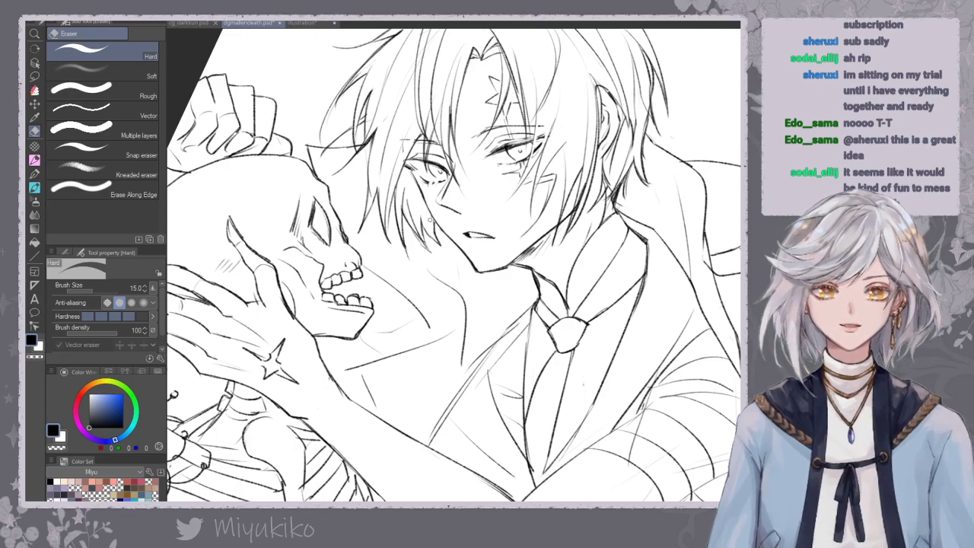
pyautogui.press('p')
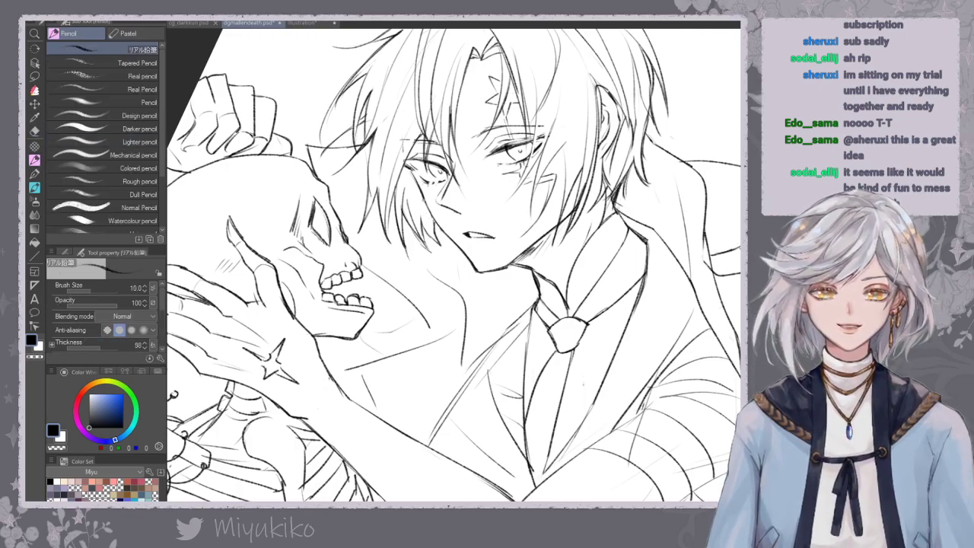
pyautogui.moveTo(446, 303)
pyautogui.mouseDown()
pyautogui.moveTo(489, 294)
pyautogui.moveTo(506, 332)
pyautogui.mouseUp()
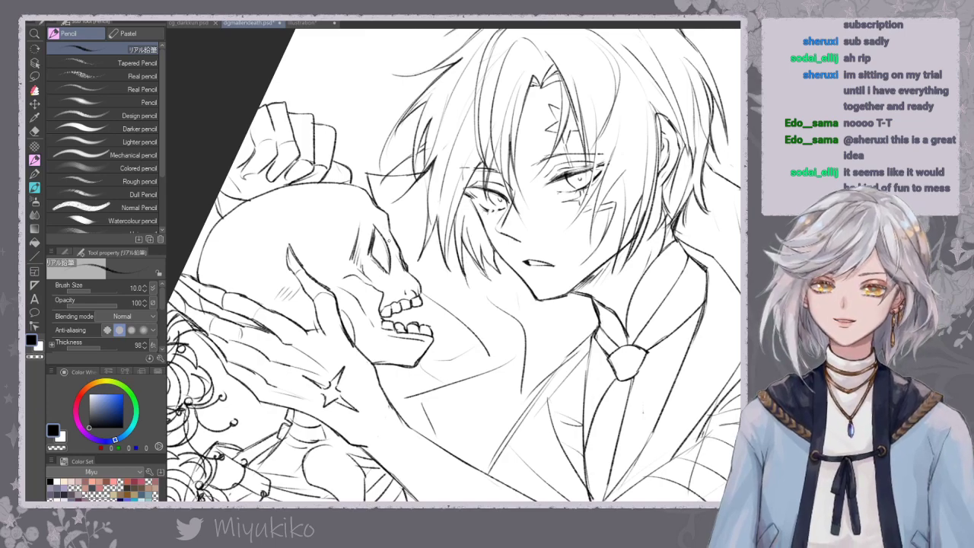
pyautogui.scroll(-2, 388, 242)
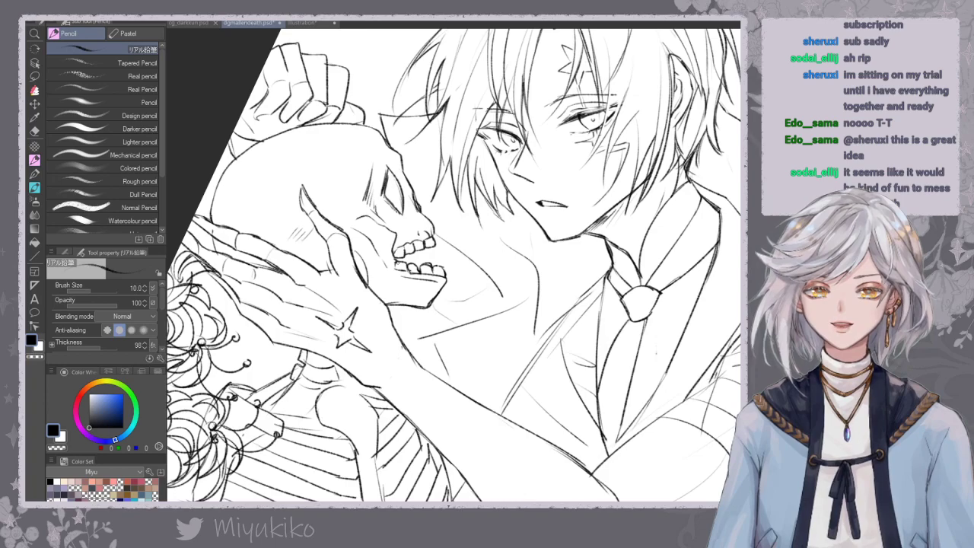
pyautogui.moveTo(390, 263); pyautogui.dragTo(409, 221)
pyautogui.moveTo(326, 321); pyautogui.dragTo(355, 325)
pyautogui.hotkey('ctrl', 'z')
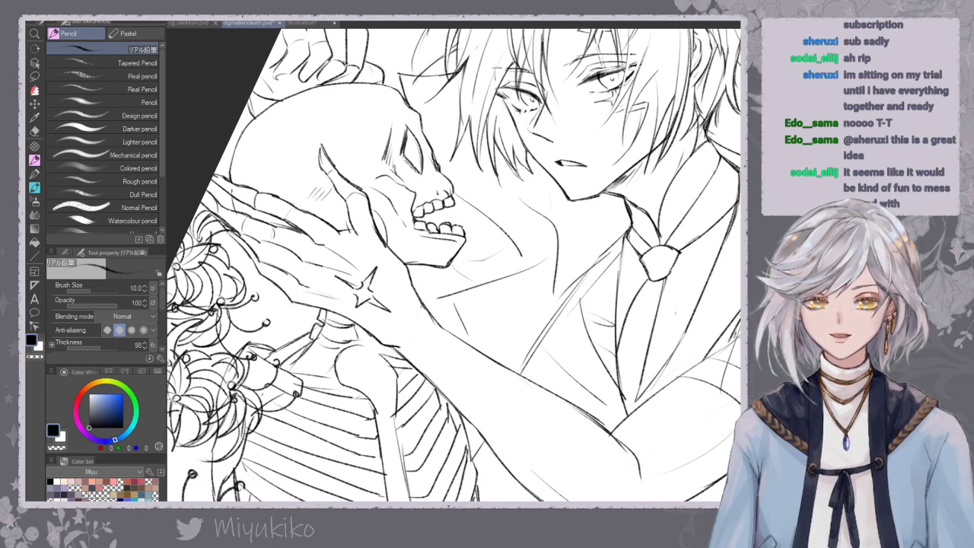
# Erase the stray sketch lines along the skeleton's upper arm bone where it crosses the ribs, using the Hard eraser.
pyautogui.scroll(-1, 476, 290)
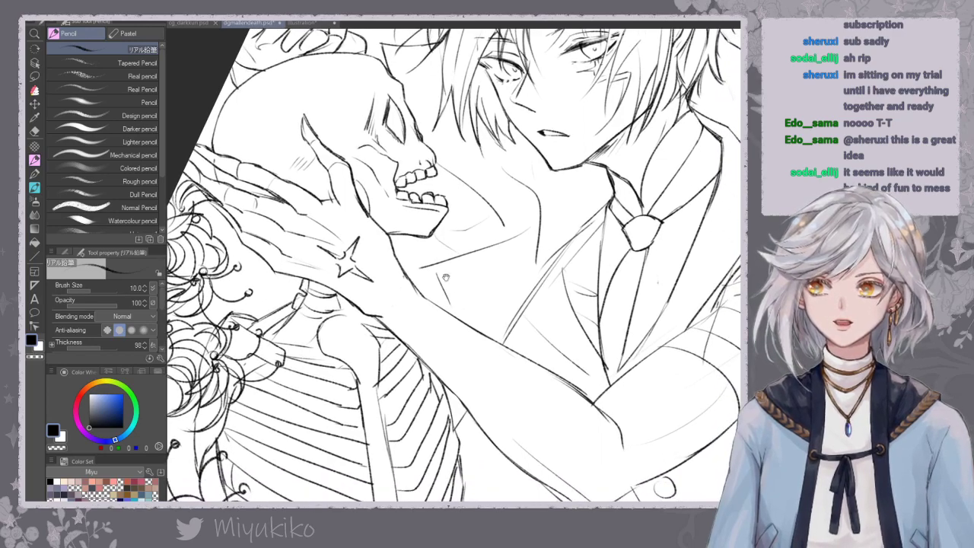
pyautogui.moveTo(453, 286); pyautogui.dragTo(403, 225)
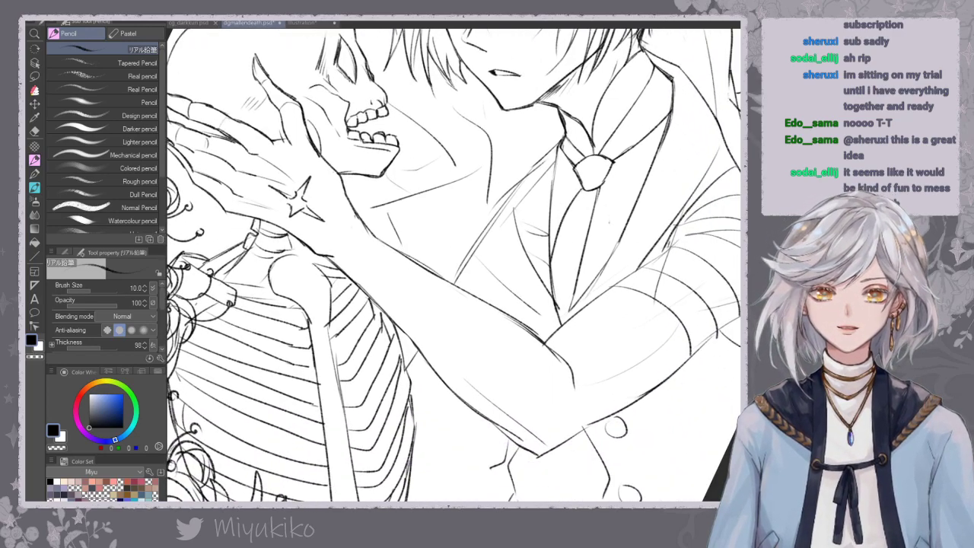
pyautogui.scroll(-2, 453, 265)
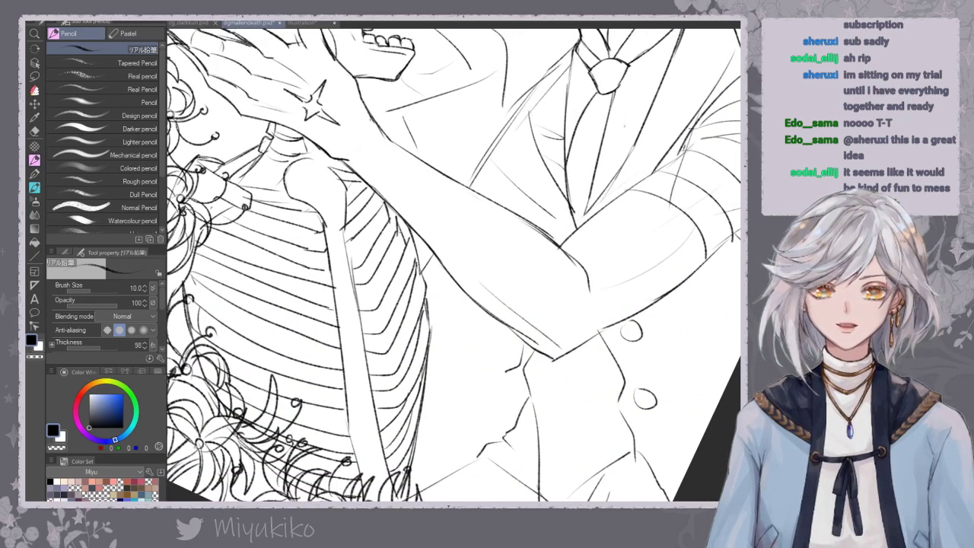
pyautogui.moveTo(388, 240)
pyautogui.mouseDown()
pyautogui.moveTo(425, 267)
pyautogui.moveTo(405, 251)
pyautogui.moveTo(427, 245)
pyautogui.mouseUp()
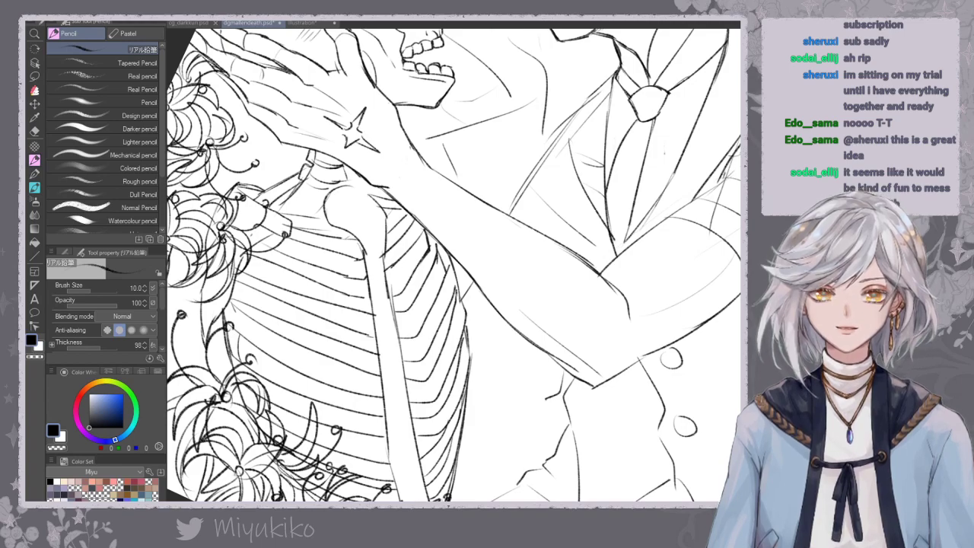
pyautogui.press('e')
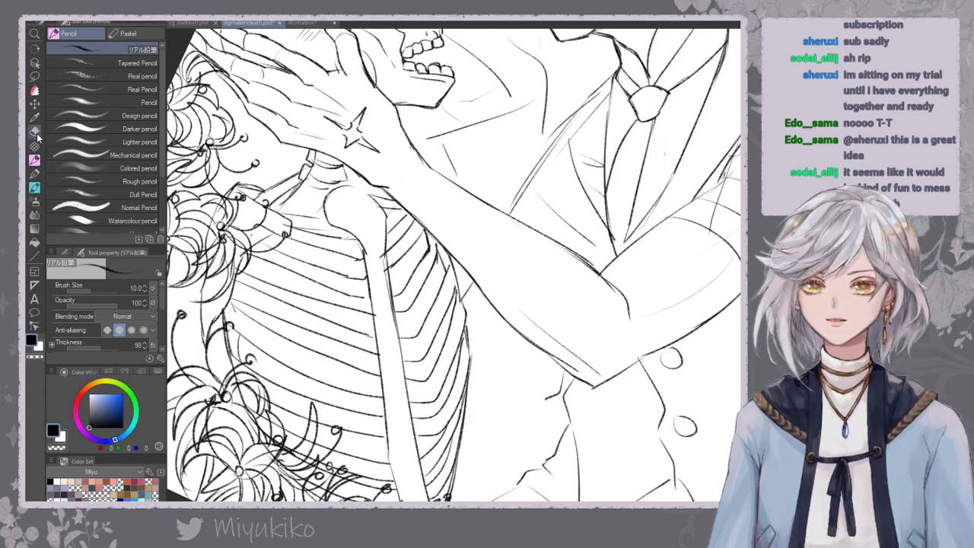
pyautogui.moveTo(389, 294); pyautogui.dragTo(395, 328)
pyautogui.moveTo(365, 248); pyautogui.dragTo(372, 301)
pyautogui.moveTo(379, 347); pyautogui.dragTo(382, 364)
pyautogui.moveTo(376, 286); pyautogui.dragTo(395, 345)
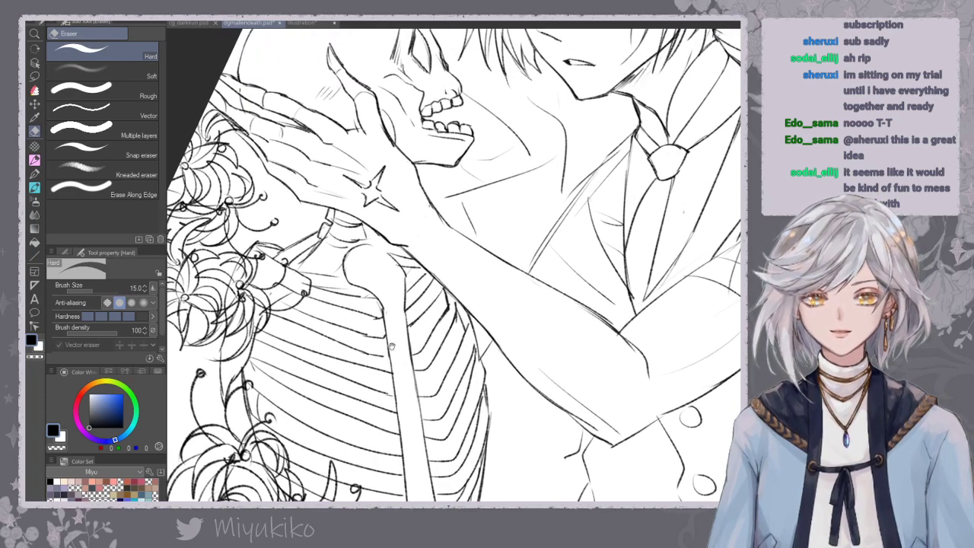
# Redraw the arm bone's edge and touch up the ribs' outer ends in pencil, undoing the misplaced strokes.
pyautogui.click(35, 161)
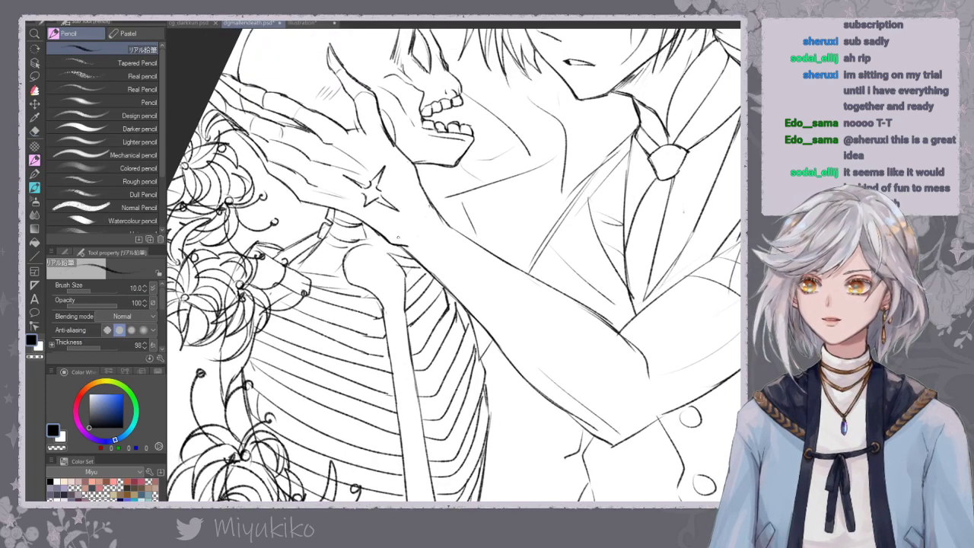
pyautogui.moveTo(377, 299); pyautogui.dragTo(391, 358)
pyautogui.moveTo(265, 332); pyautogui.dragTo(375, 372)
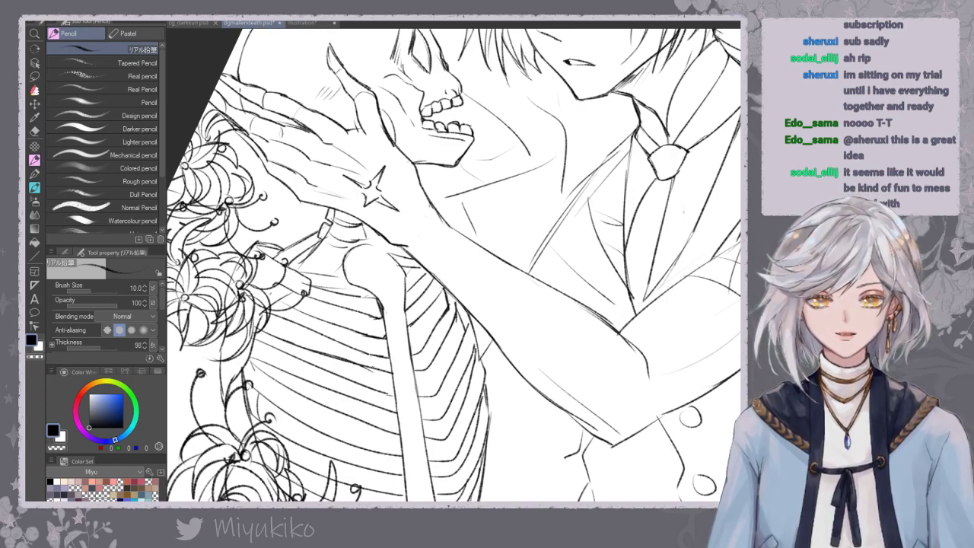
pyautogui.hotkey('ctrl', 'z')
pyautogui.moveTo(261, 316)
pyautogui.mouseDown()
pyautogui.moveTo(253, 334)
pyautogui.moveTo(256, 325)
pyautogui.mouseUp()
pyautogui.moveTo(284, 248)
pyautogui.mouseDown()
pyautogui.moveTo(325, 227)
pyautogui.moveTo(350, 243)
pyautogui.moveTo(351, 274)
pyautogui.mouseUp()
pyautogui.hotkey('ctrl', 'z')
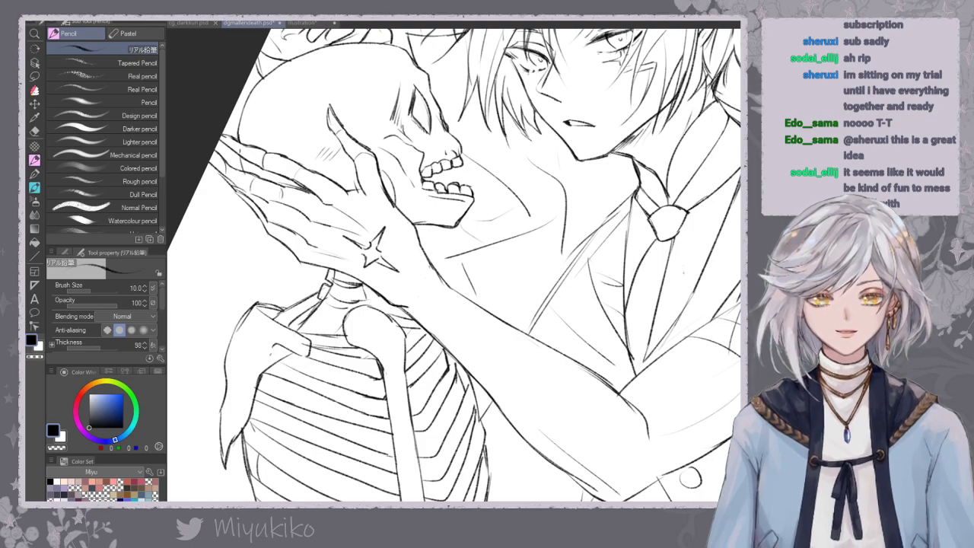
# Add a pencil strand to the outer hair at the back of the head, undoing the misplaced crown stroke.
pyautogui.moveTo(435, 197); pyautogui.dragTo(315, 335)
pyautogui.moveTo(430, 227); pyautogui.dragTo(364, 279)
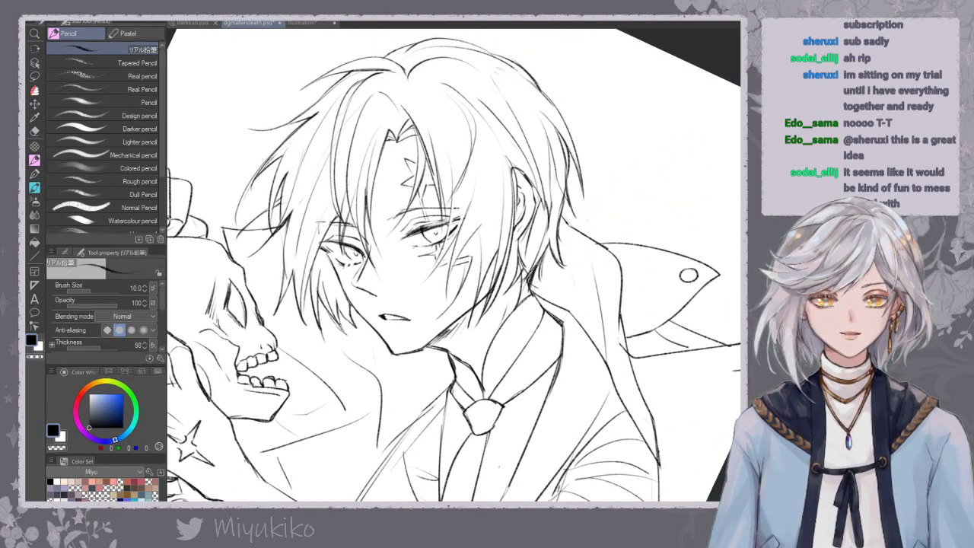
pyautogui.moveTo(353, 218); pyautogui.dragTo(294, 315)
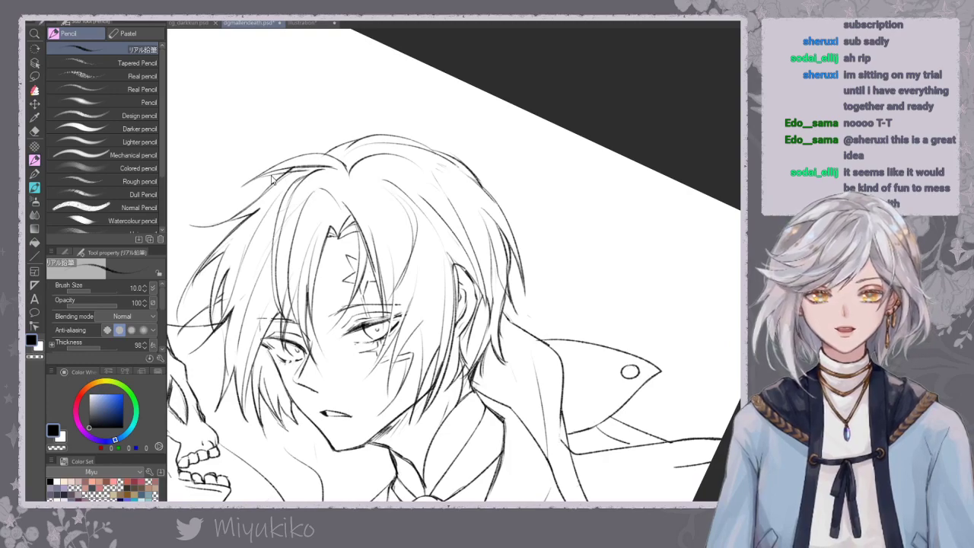
pyautogui.moveTo(411, 144); pyautogui.dragTo(480, 183)
pyautogui.hotkey('ctrl', 'z')
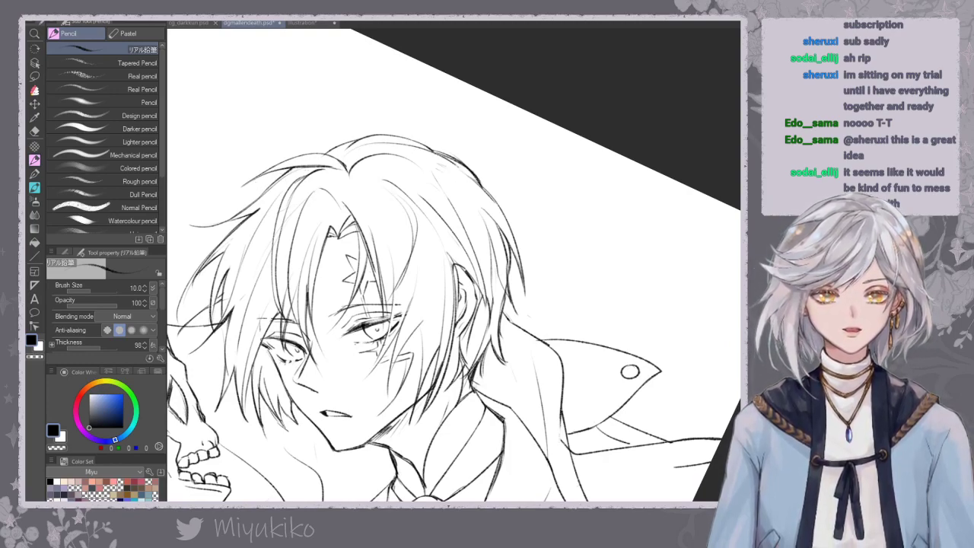
pyautogui.moveTo(509, 223); pyautogui.dragTo(524, 271)
pyautogui.moveTo(501, 202); pyautogui.dragTo(526, 96)
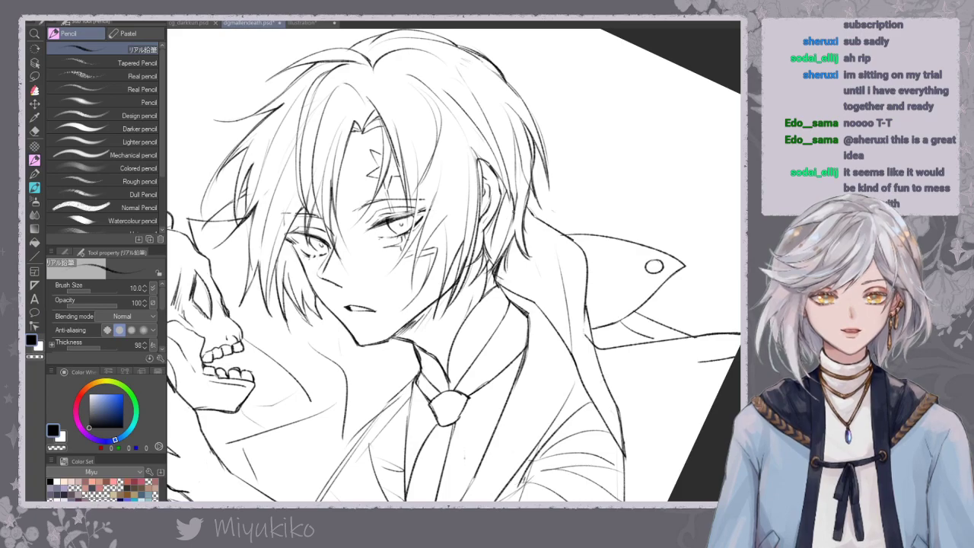
pyautogui.moveTo(497, 340); pyautogui.dragTo(499, 217)
pyautogui.moveTo(495, 304); pyautogui.dragTo(534, 218)
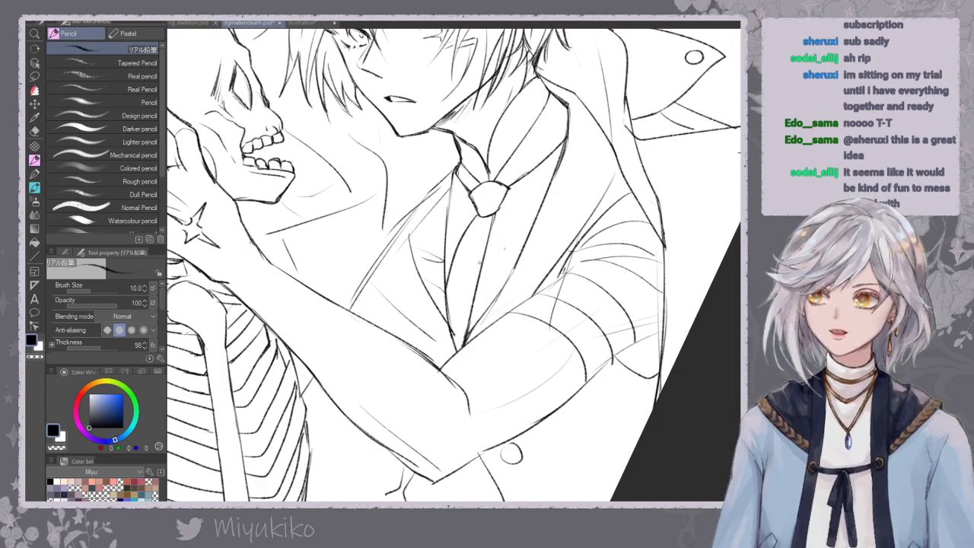
pyautogui.hotkey('ctrl', '-')
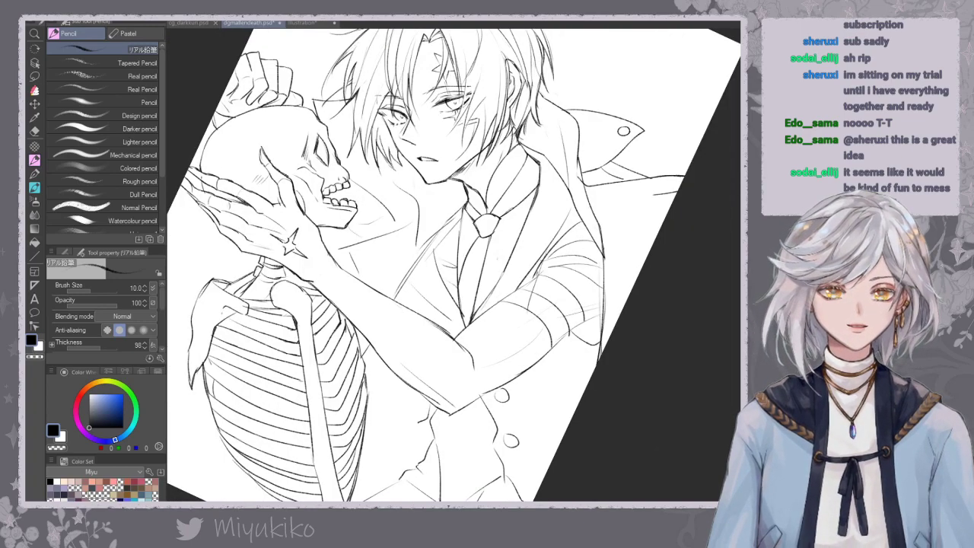
pyautogui.scroll(2, 487, 278)
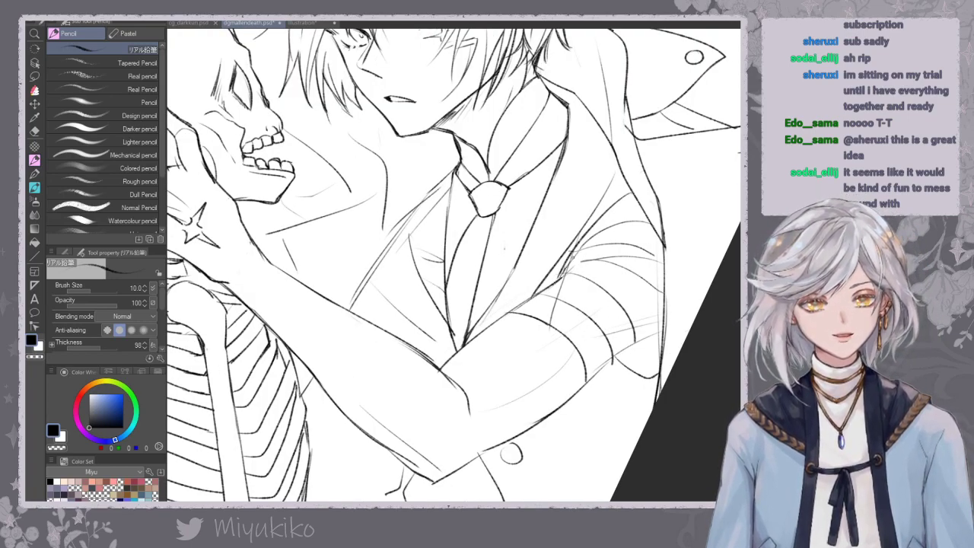
# Refine the fold lines on the upper part of the bunched sleeve in pencil, erasing stray marks and undoing misplaced strokes.
pyautogui.moveTo(570, 260); pyautogui.dragTo(561, 279)
pyautogui.moveTo(586, 245)
pyautogui.mouseDown()
pyautogui.moveTo(562, 278)
pyautogui.moveTo(589, 261)
pyautogui.moveTo(593, 236)
pyautogui.moveTo(640, 194)
pyautogui.mouseUp()
pyautogui.hotkey('ctrl', 'z')
pyautogui.hotkey('ctrl', 'z')
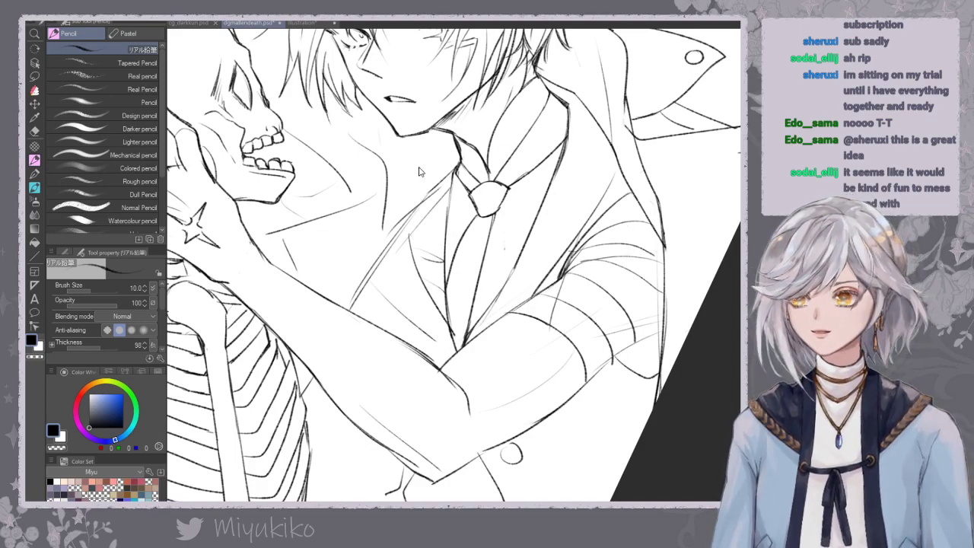
pyautogui.click(34, 130)
pyautogui.moveTo(658, 259); pyautogui.dragTo(600, 244)
pyautogui.press('p')
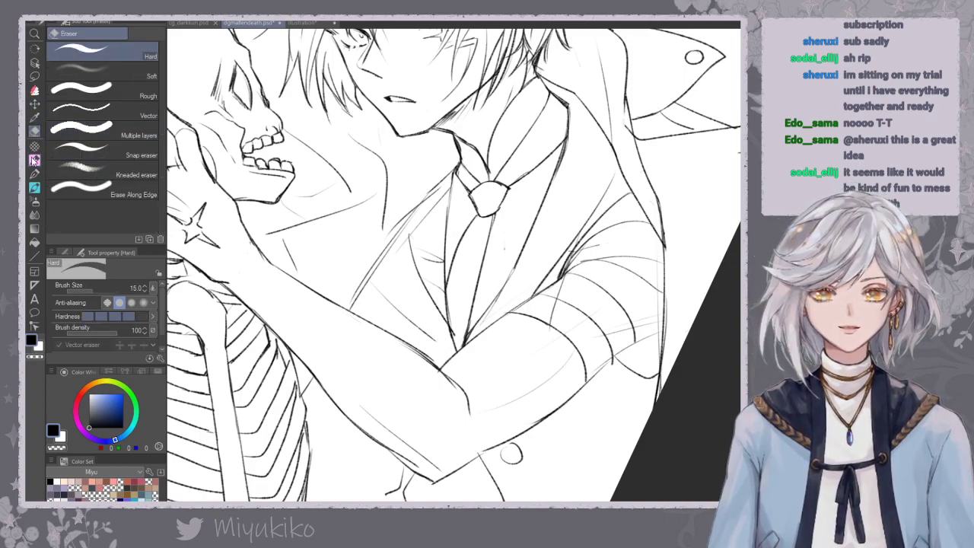
pyautogui.moveTo(664, 253); pyautogui.dragTo(664, 272)
pyautogui.moveTo(606, 256); pyautogui.dragTo(663, 266)
pyautogui.hotkey('ctrl', 'z')
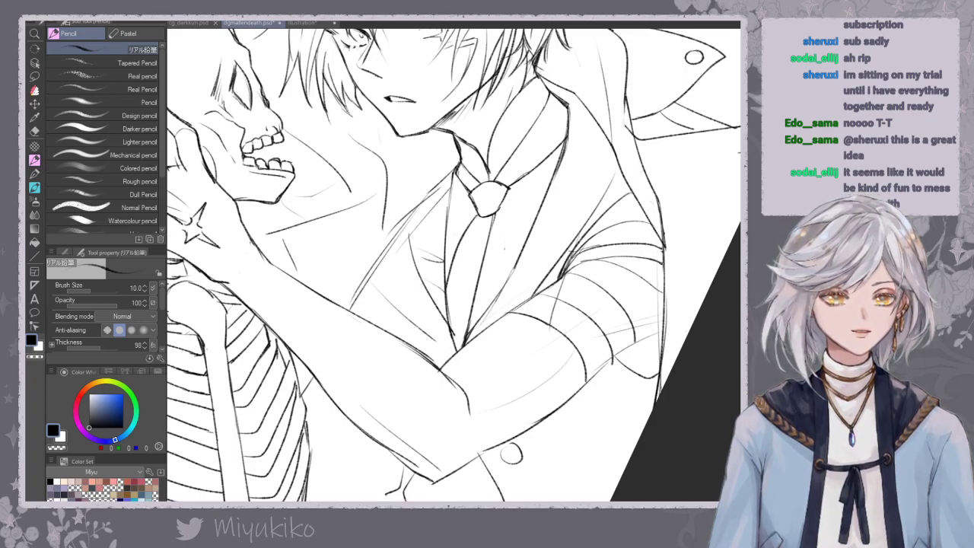
pyautogui.moveTo(603, 263); pyautogui.dragTo(662, 295)
pyautogui.hotkey('ctrl', 'z')
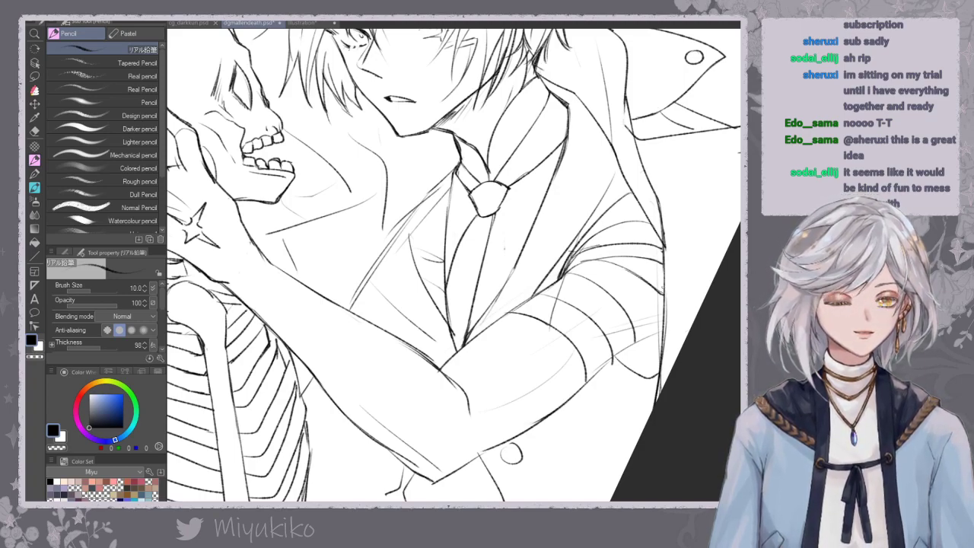
# Redraw the sleeve's lower edge where it meets the upper arm in pencil, undoing the misplaced strokes.
pyautogui.moveTo(592, 378); pyautogui.dragTo(653, 335)
pyautogui.hotkey('ctrl', 'z')
pyautogui.hotkey('ctrl', 'z')
pyautogui.moveTo(617, 361); pyautogui.dragTo(657, 332)
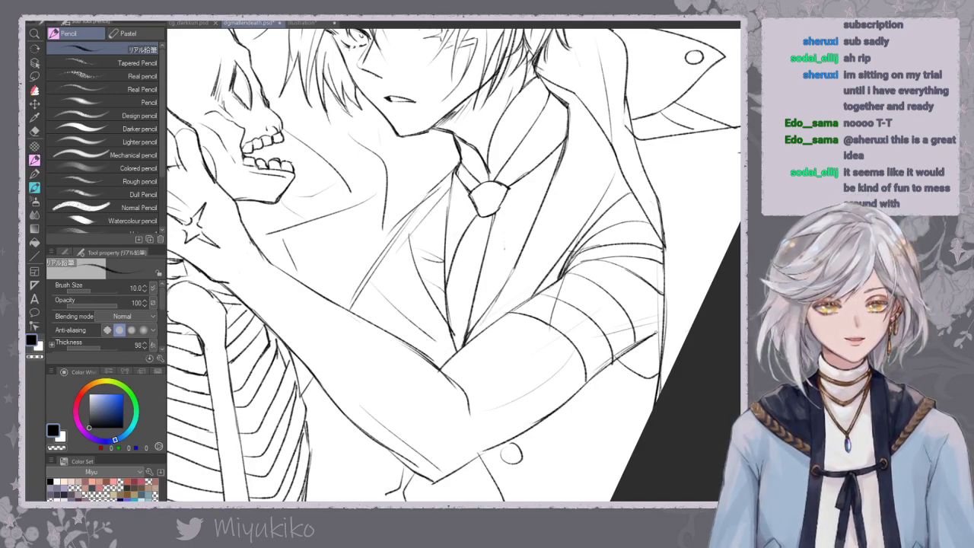
pyautogui.moveTo(611, 363)
pyautogui.mouseDown()
pyautogui.moveTo(661, 333)
pyautogui.moveTo(661, 353)
pyautogui.moveTo(643, 369)
pyautogui.mouseUp()
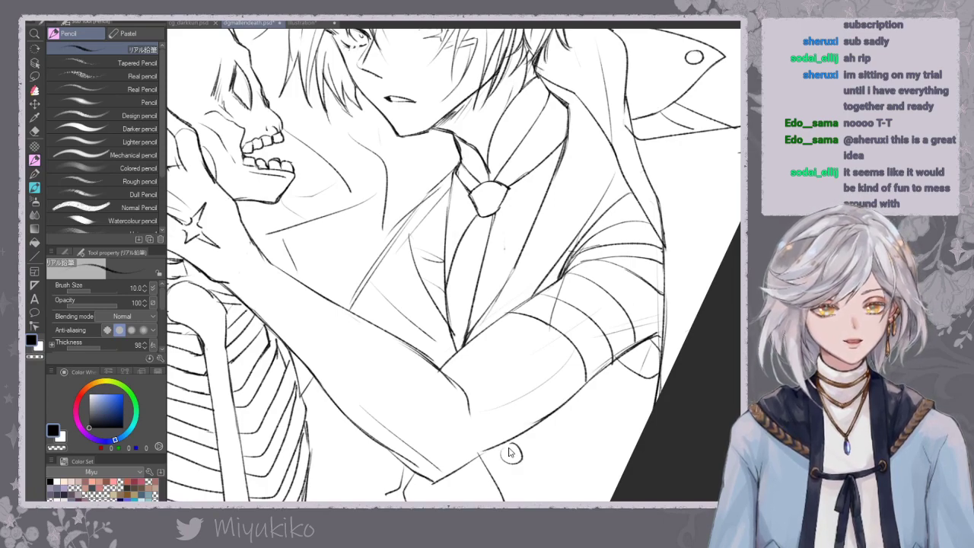
# Darken the outlines of the two round buttons below the character's elbow in pencil.
pyautogui.moveTo(505, 448); pyautogui.dragTo(515, 460)
pyautogui.moveTo(514, 460); pyautogui.dragTo(528, 373)
pyautogui.moveTo(536, 425); pyautogui.dragTo(530, 440)
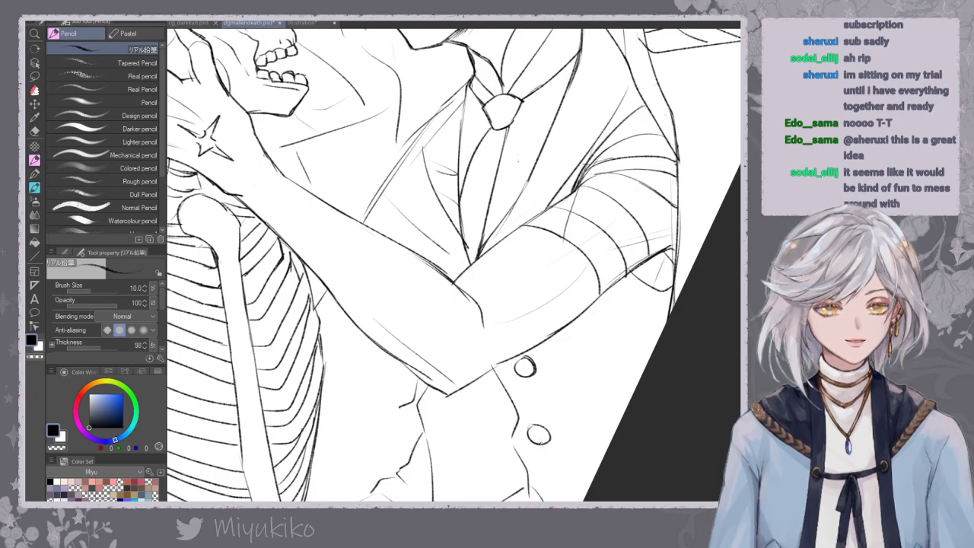
# Erase the short stray line beside the waist just below the elbow, using the Hard eraser.
pyautogui.scroll(-1, 533, 435)
pyautogui.scroll(-3, 521, 423)
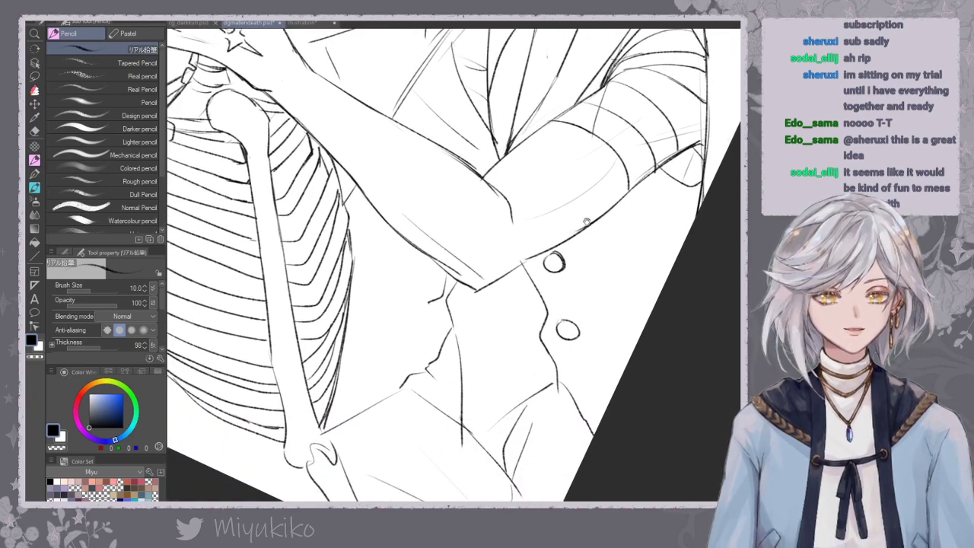
pyautogui.scroll(3, 464, 261)
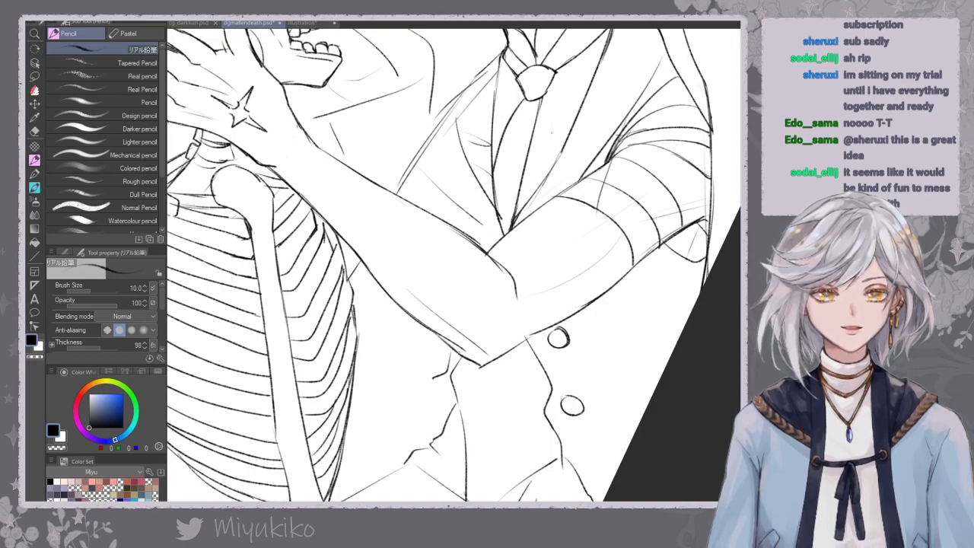
pyautogui.scroll(-3, 442, 343)
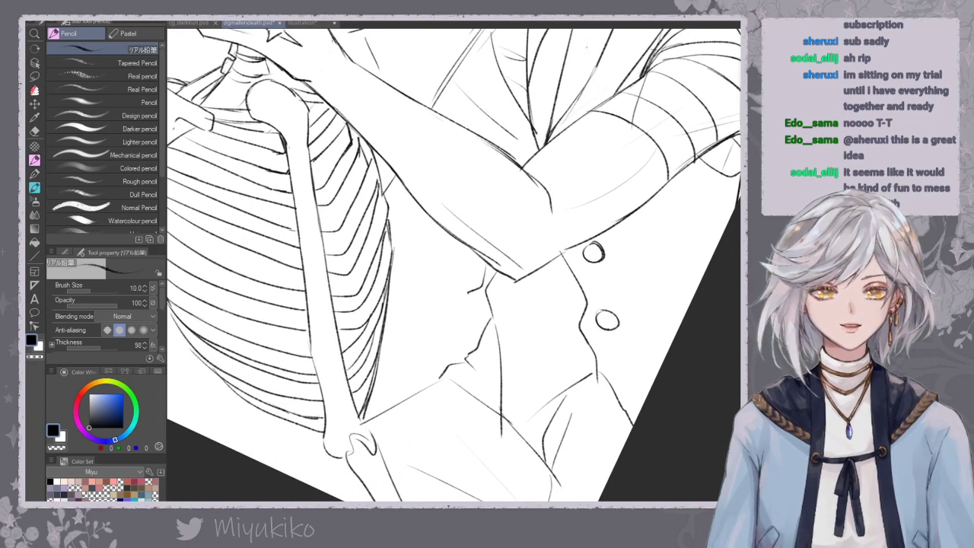
pyautogui.click(34, 130)
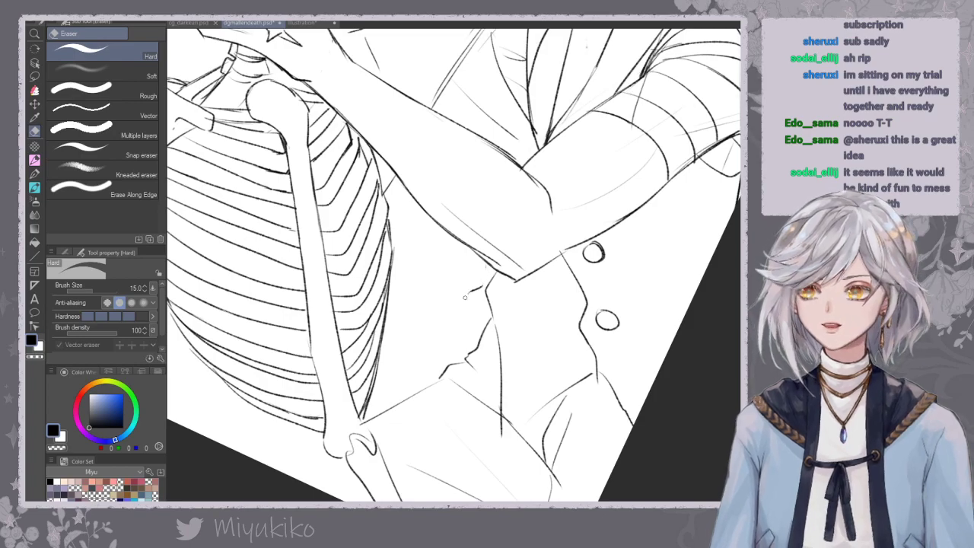
pyautogui.moveTo(469, 288); pyautogui.dragTo(481, 285)
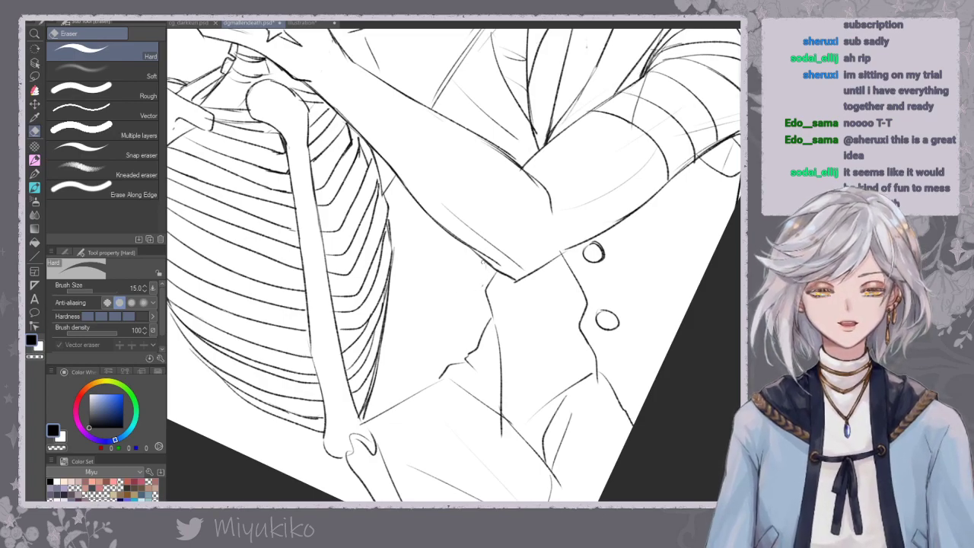
# Draw the small crease at the waist and darken the cloth edge running from it in pencil, undoing misplaced strokes.
pyautogui.click(34, 160)
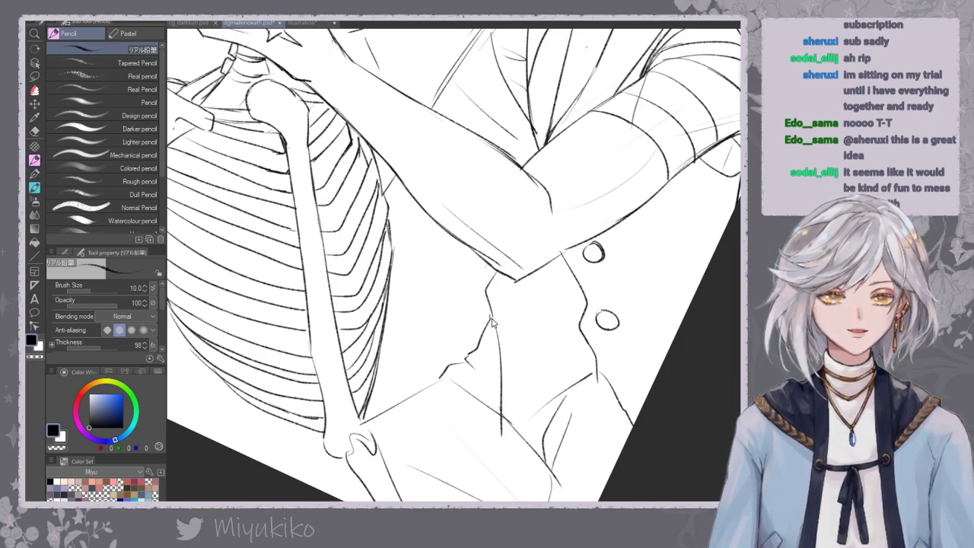
pyautogui.moveTo(462, 360); pyautogui.dragTo(475, 370)
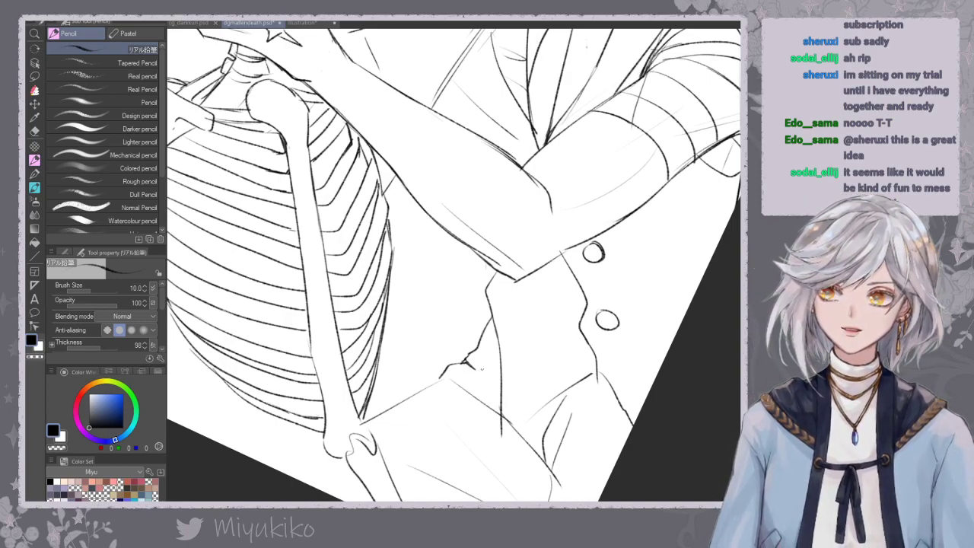
pyautogui.moveTo(468, 366)
pyautogui.mouseDown()
pyautogui.moveTo(487, 381)
pyautogui.moveTo(478, 399)
pyautogui.moveTo(446, 378)
pyautogui.moveTo(516, 431)
pyautogui.mouseUp()
pyautogui.hotkey('ctrl', 'z')
pyautogui.hotkey('ctrl', 'z')
pyautogui.hotkey('ctrl', 'z')
# Refine the corner of the garment edge below the two buttons in pencil, and erase the overshooting line end.
pyautogui.moveTo(536, 355); pyautogui.dragTo(464, 351)
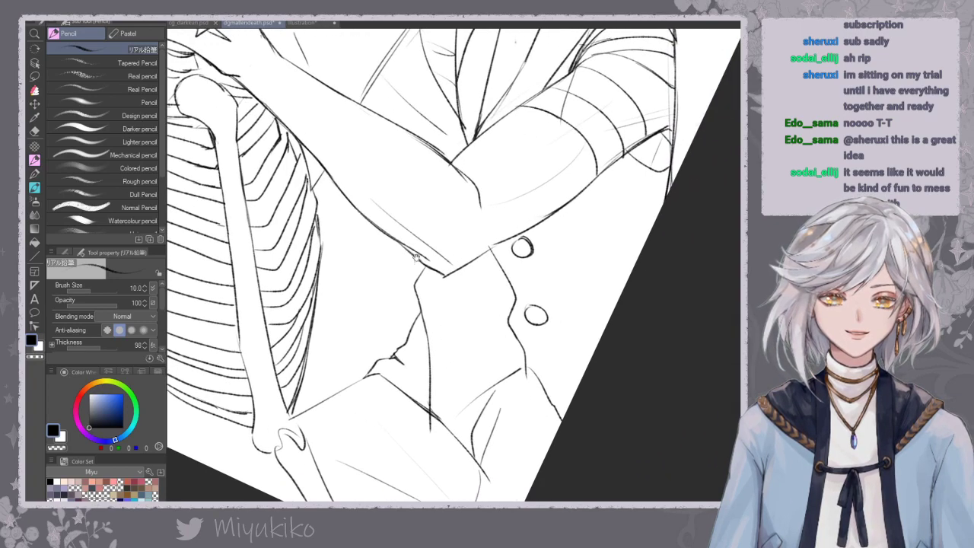
pyautogui.moveTo(526, 367); pyautogui.dragTo(537, 379)
pyautogui.moveTo(538, 318)
pyautogui.mouseDown()
pyautogui.moveTo(515, 348)
pyautogui.moveTo(533, 353)
pyautogui.mouseUp()
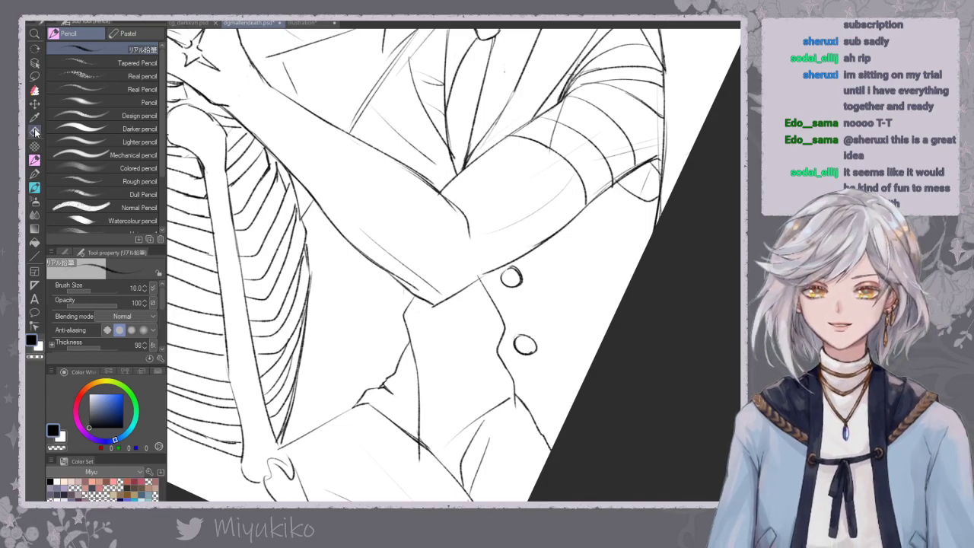
pyautogui.press('e')
pyautogui.moveTo(517, 406); pyautogui.dragTo(516, 401)
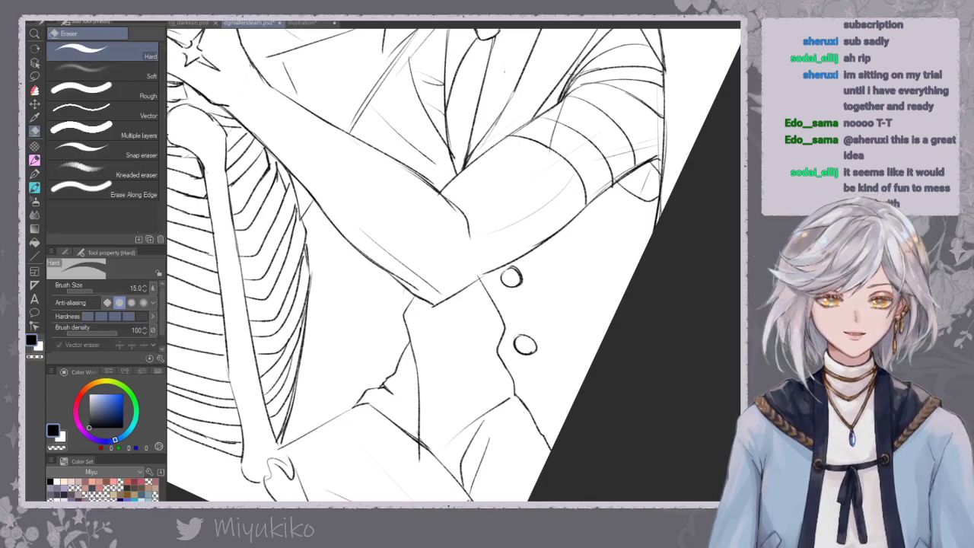
# Trim the line end at the bottom cloth fold with the Hard eraser and darken the adjoining edge in pencil.
pyautogui.moveTo(488, 467); pyautogui.dragTo(505, 361)
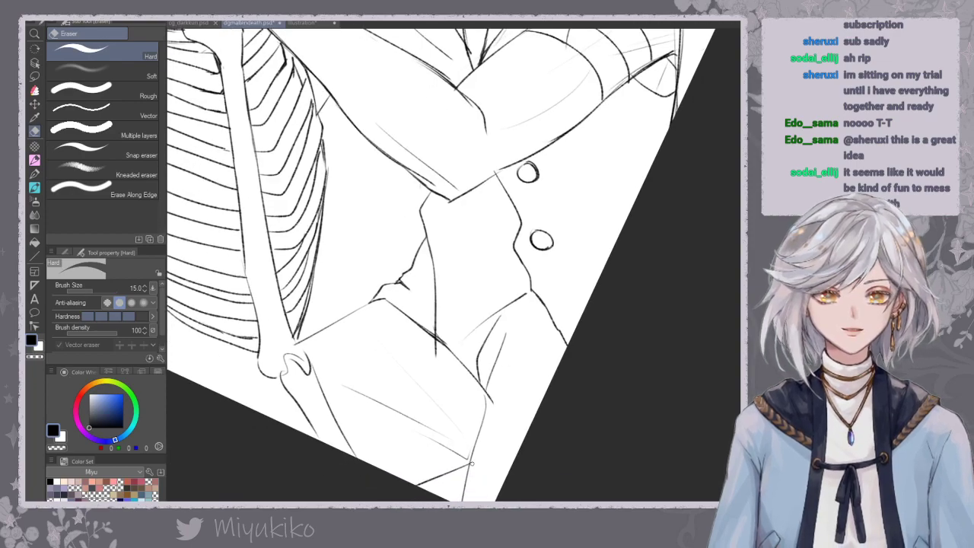
pyautogui.click(34, 159)
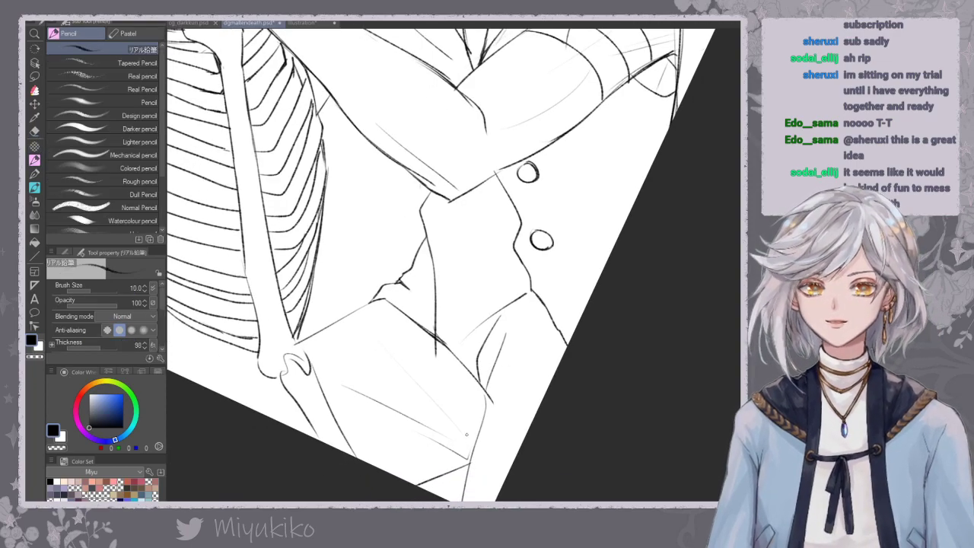
pyautogui.moveTo(467, 471); pyautogui.dragTo(460, 500)
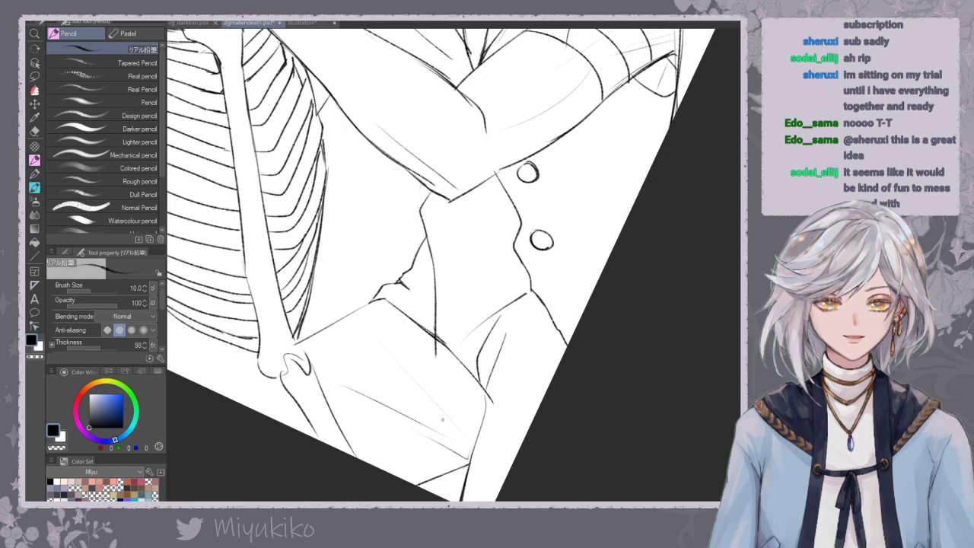
# Outline the skeleton's elbow joint and upper forearm bone in darker pencil lines, undoing the misplaced strokes.
pyautogui.moveTo(289, 332)
pyautogui.mouseDown()
pyautogui.moveTo(311, 362)
pyautogui.moveTo(337, 344)
pyautogui.moveTo(340, 363)
pyautogui.moveTo(330, 372)
pyautogui.mouseUp()
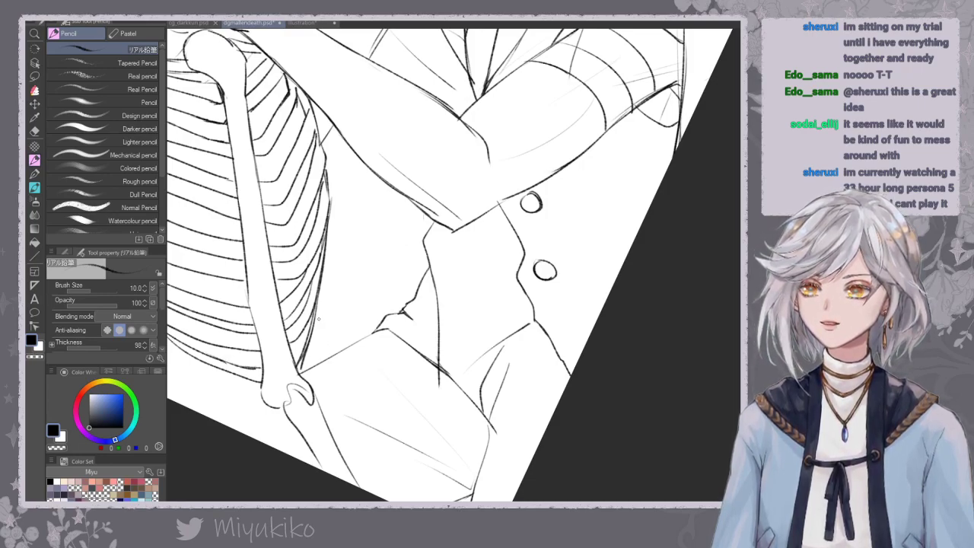
pyautogui.moveTo(271, 407)
pyautogui.mouseDown()
pyautogui.moveTo(281, 408)
pyautogui.moveTo(260, 392)
pyautogui.moveTo(316, 459)
pyautogui.mouseUp()
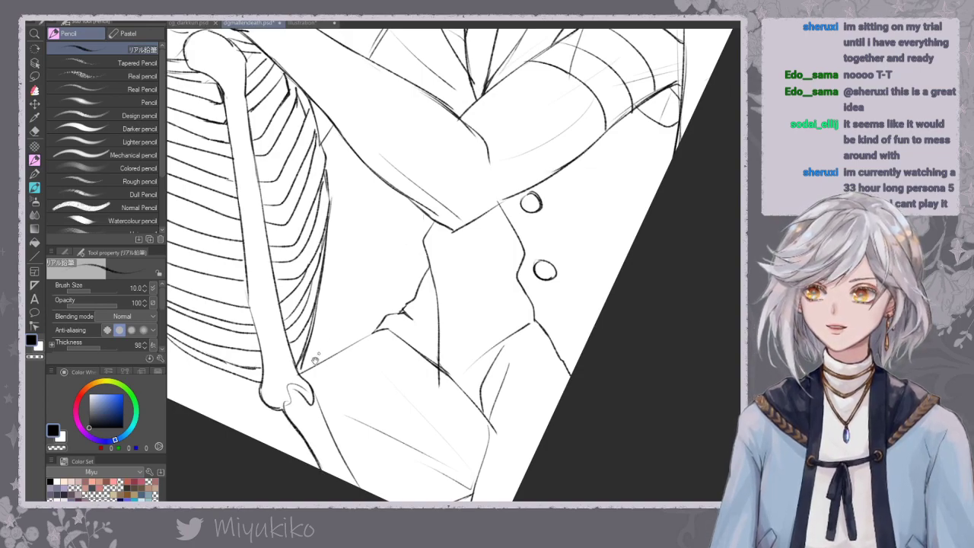
pyautogui.moveTo(315, 356); pyautogui.dragTo(319, 381)
pyautogui.moveTo(293, 418)
pyautogui.mouseDown()
pyautogui.moveTo(310, 430)
pyautogui.moveTo(294, 428)
pyautogui.moveTo(305, 419)
pyautogui.moveTo(322, 435)
pyautogui.moveTo(315, 351)
pyautogui.mouseUp()
pyautogui.hotkey('ctrl', 'z')
pyautogui.hotkey('ctrl', 'z')
pyautogui.hotkey('ctrl', 'z')
pyautogui.scroll(2, 350, 434)
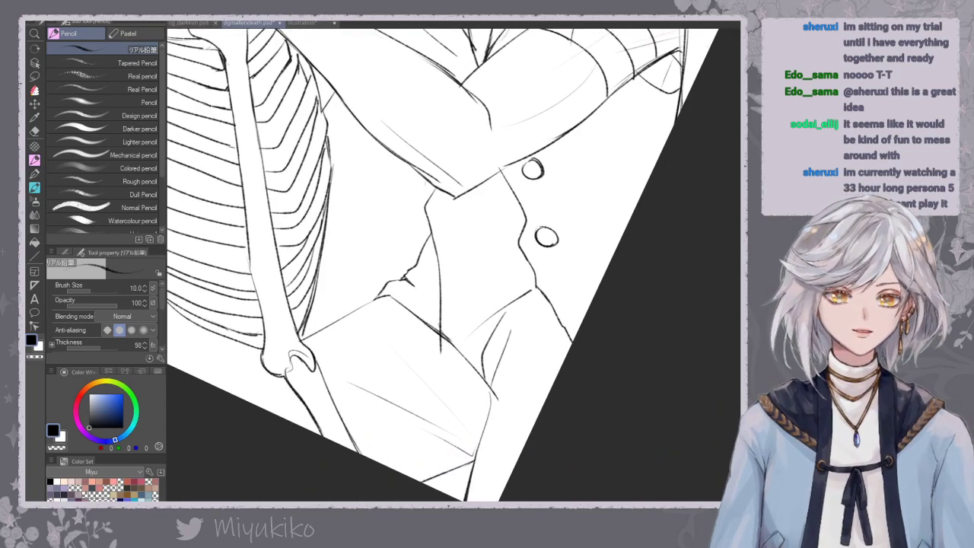
pyautogui.moveTo(318, 321); pyautogui.dragTo(339, 443)
# Clean up the rib cage's lower outline with the Hard eraser and retouch the lowest ribs beside the arm bone in pencil.
pyautogui.moveTo(300, 377); pyautogui.dragTo(363, 265)
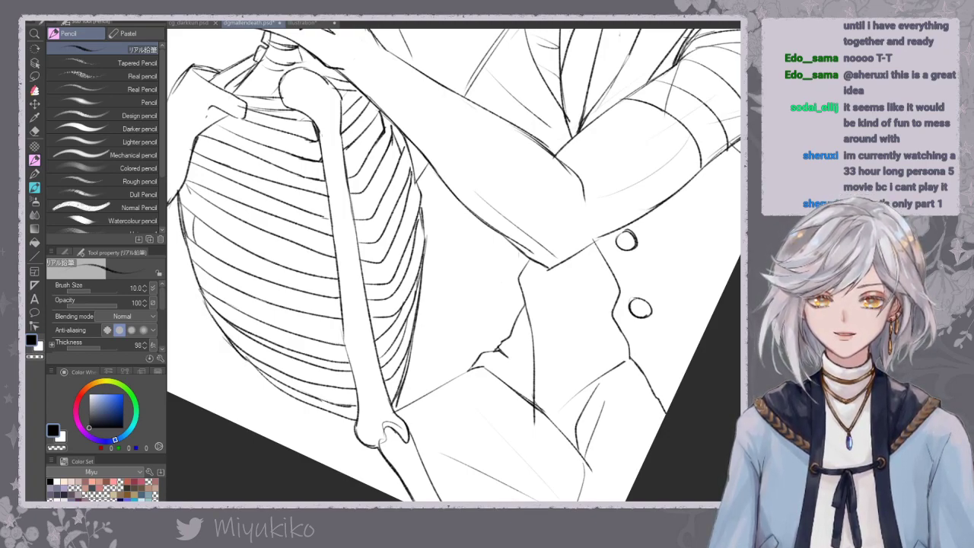
pyautogui.press('e')
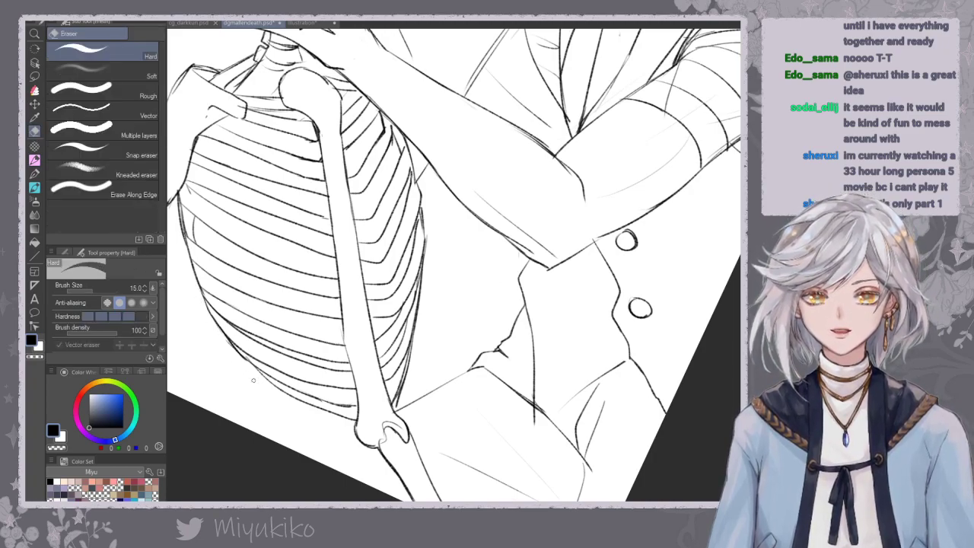
pyautogui.press('p')
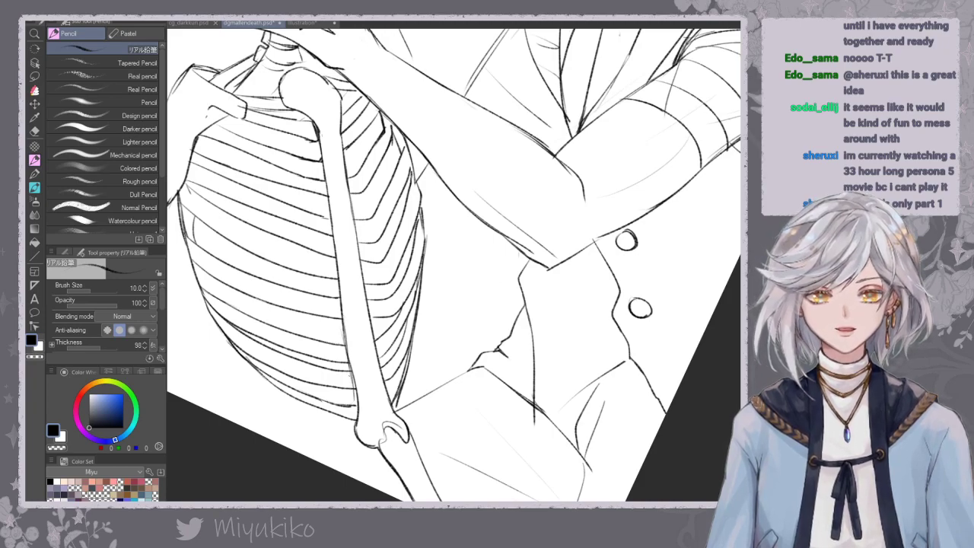
pyautogui.moveTo(346, 337)
pyautogui.mouseDown()
pyautogui.moveTo(356, 418)
pyautogui.moveTo(400, 412)
pyautogui.mouseUp()
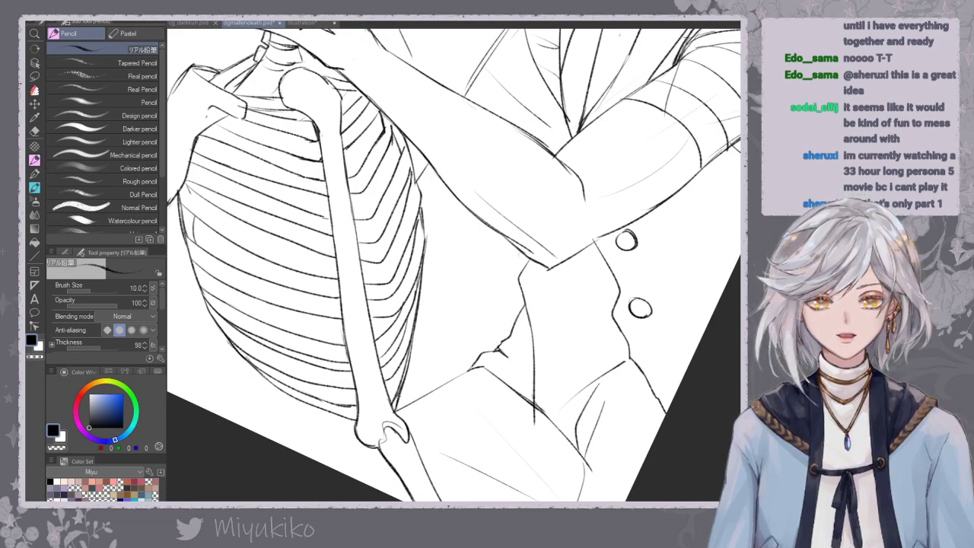
pyautogui.moveTo(399, 357); pyautogui.dragTo(405, 390)
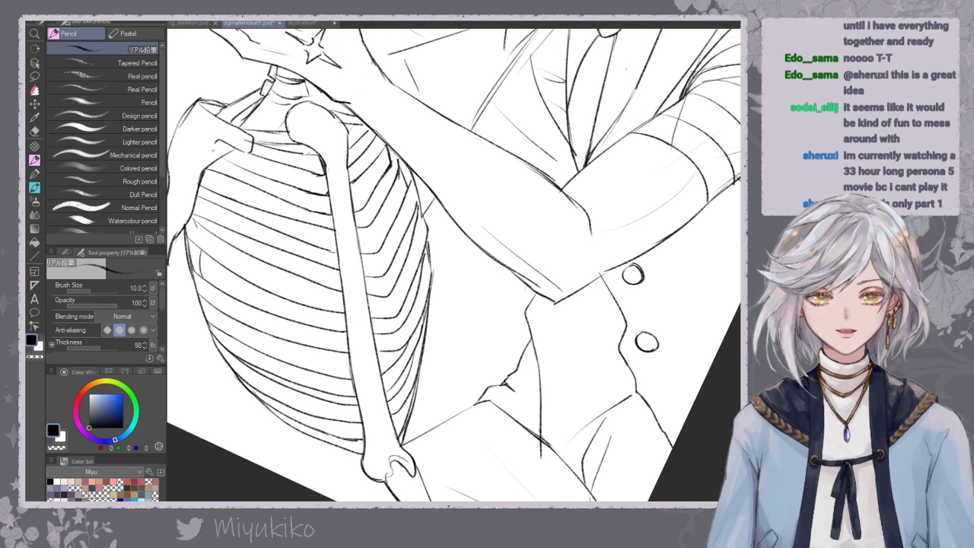
pyautogui.moveTo(328, 436)
pyautogui.mouseDown()
pyautogui.moveTo(364, 444)
pyautogui.moveTo(354, 439)
pyautogui.mouseUp()
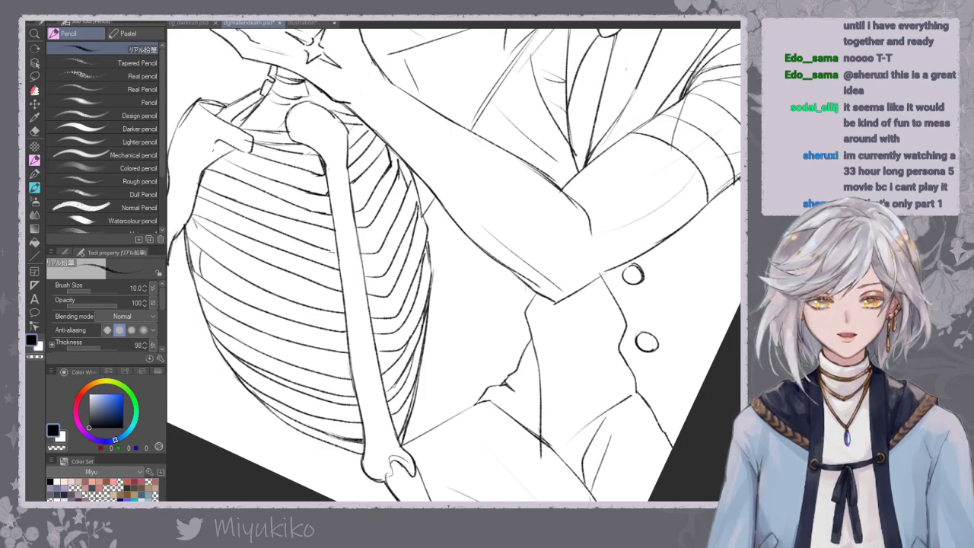
# Review the overall line art of the character and the skeleton.
pyautogui.scroll(3, 391, 390)
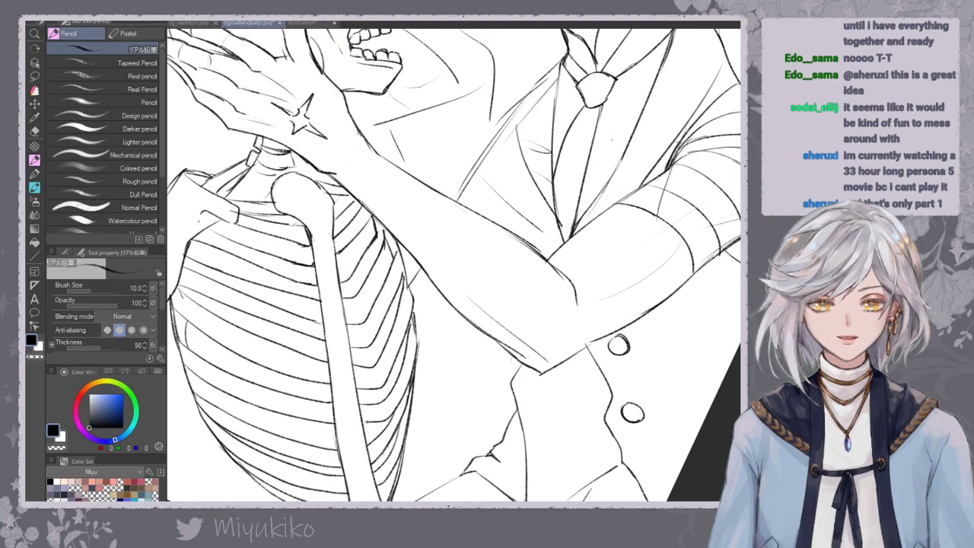
pyautogui.moveTo(343, 191); pyautogui.dragTo(394, 388)
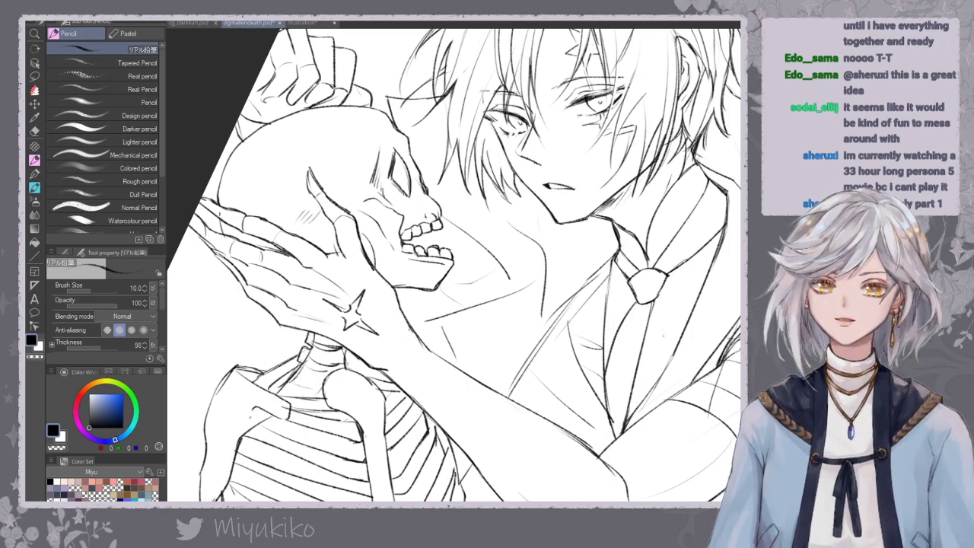
pyautogui.hotkey('ctrl', '-')
pyautogui.hotkey('ctrl', '-')
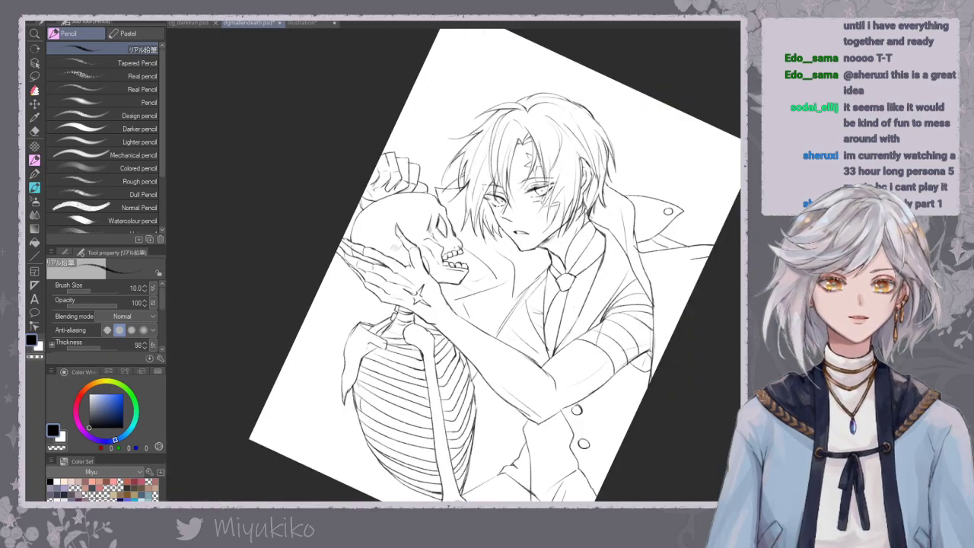
pyautogui.moveTo(674, 296); pyautogui.dragTo(585, 248)
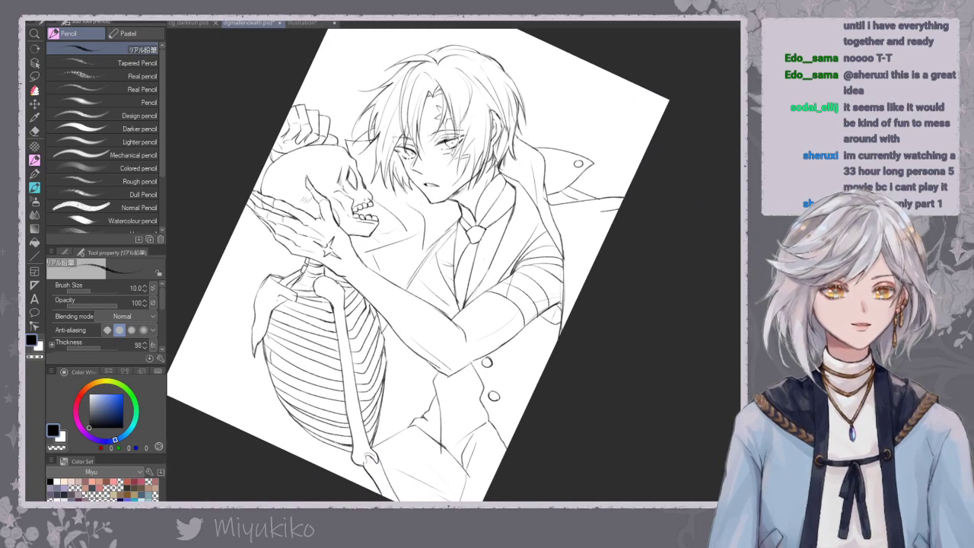
pyautogui.hotkey('ctrl', '+')
pyautogui.moveTo(504, 309); pyautogui.dragTo(462, 369)
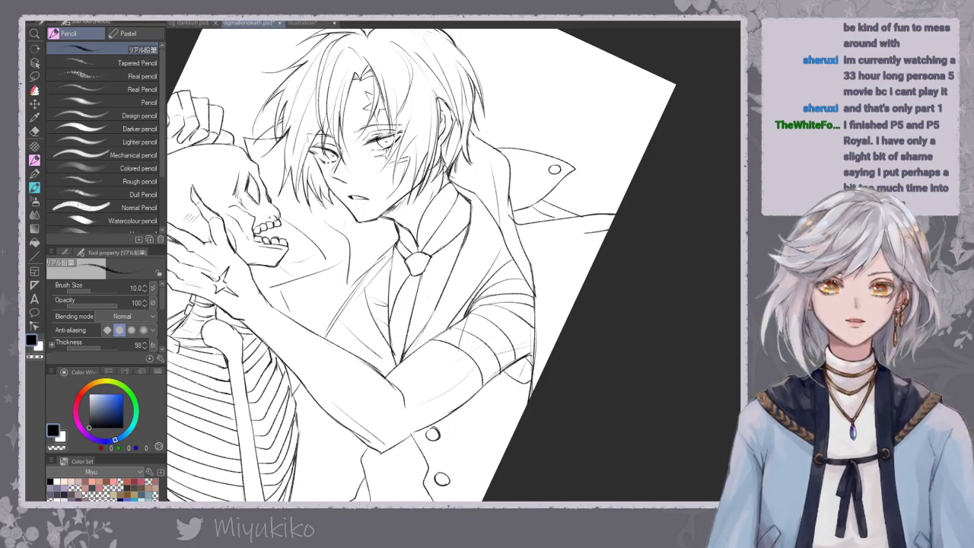
# Erase the sketchy diagonal jacket edge beside the collar with the Hard eraser.
pyautogui.hotkey('ctrl', '+')
pyautogui.moveTo(316, 247); pyautogui.dragTo(332, 270)
pyautogui.click(35, 131)
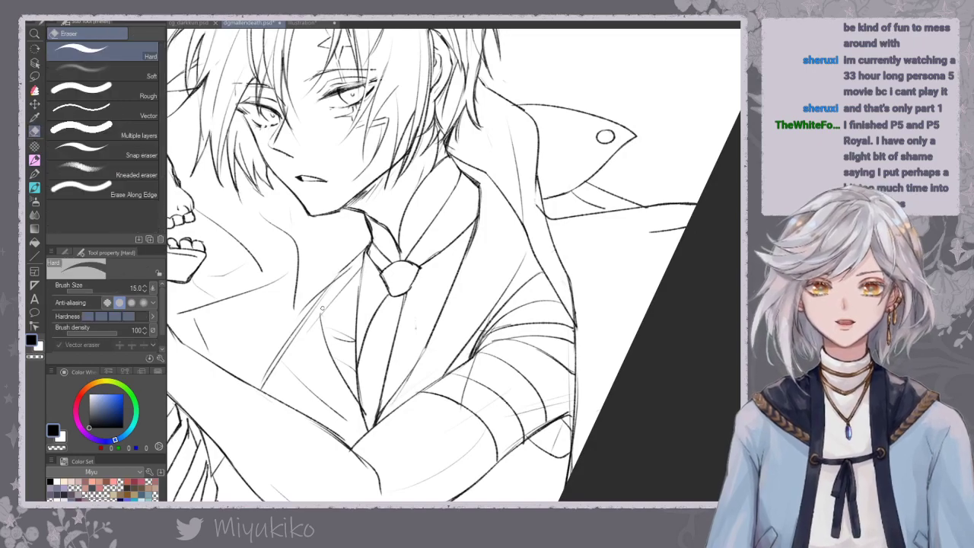
pyautogui.moveTo(320, 295); pyautogui.dragTo(265, 379)
pyautogui.moveTo(299, 315); pyautogui.dragTo(312, 300)
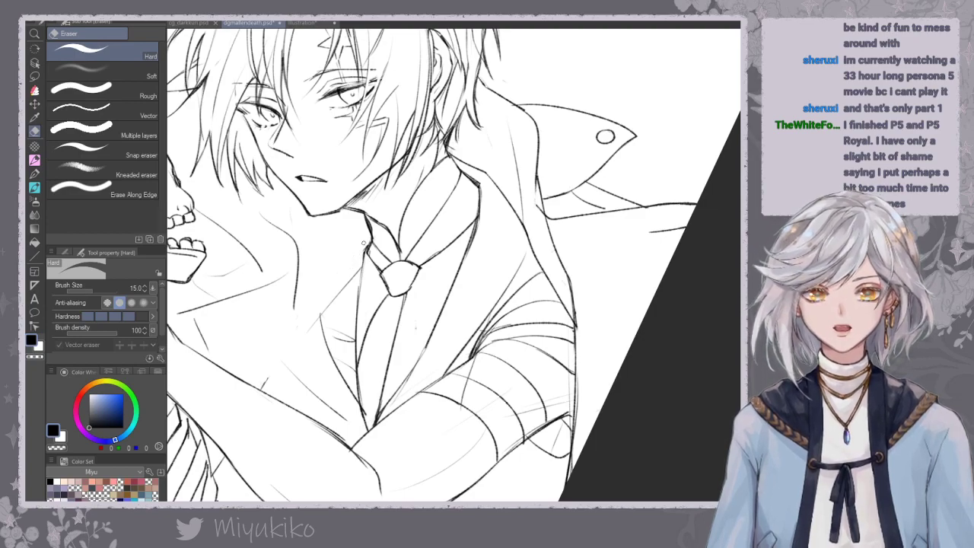
# Redraw the diagonal jacket edge up to the collar as one clean pencil line, undoing the misplaced strokes.
pyautogui.press('p')
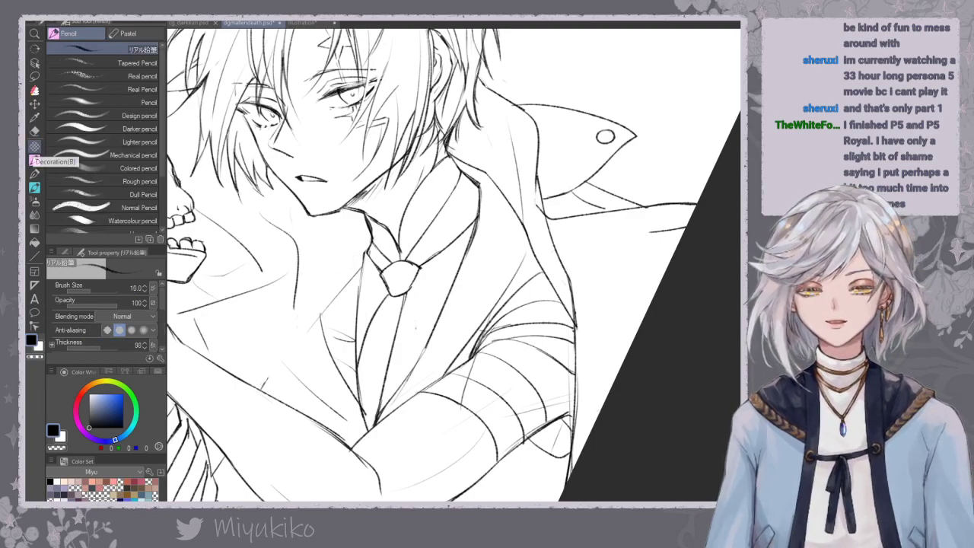
pyautogui.moveTo(264, 388); pyautogui.dragTo(335, 306)
pyautogui.hotkey('ctrl', 'z')
pyautogui.moveTo(267, 391); pyautogui.dragTo(320, 321)
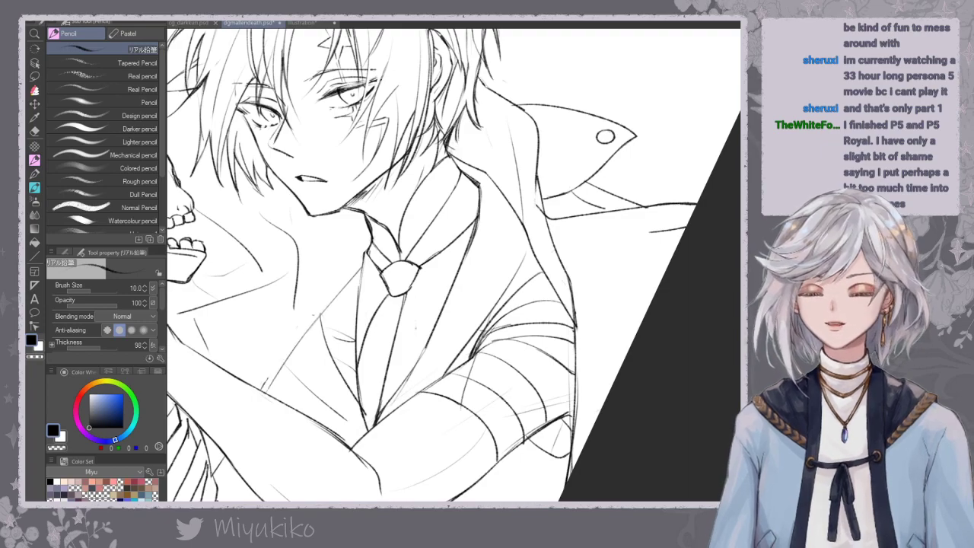
pyautogui.hotkey('ctrl', 'z')
pyautogui.moveTo(263, 389)
pyautogui.mouseDown()
pyautogui.moveTo(332, 315)
pyautogui.moveTo(318, 322)
pyautogui.mouseUp()
pyautogui.hotkey('ctrl', 'z')
pyautogui.hotkey('ctrl', 'z')
pyautogui.moveTo(263, 387); pyautogui.dragTo(361, 267)
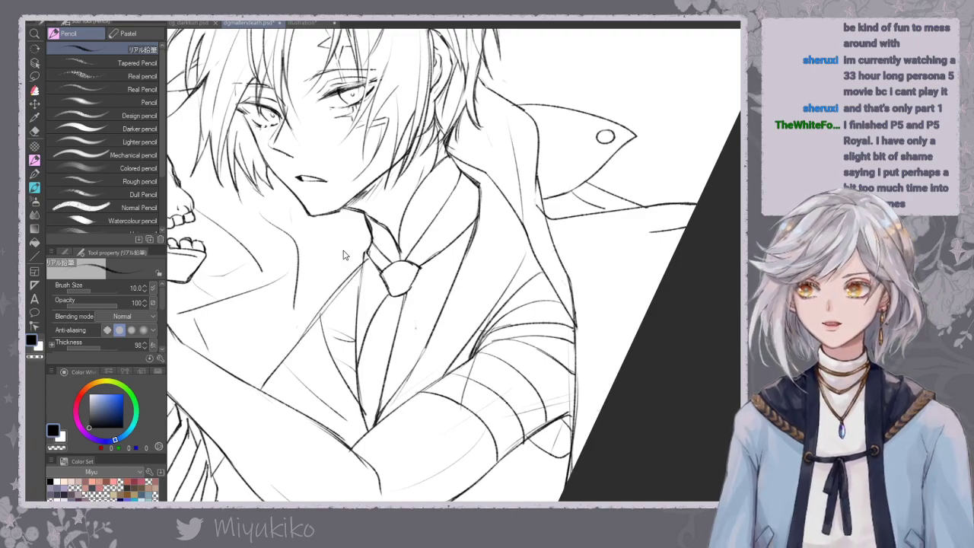
# Erase the upper end of the diagonal jacket edge and retouch the adjoining curve in pencil, undoing the misplaced strokes.
pyautogui.moveTo(381, 283)
pyautogui.mouseDown()
pyautogui.moveTo(375, 313)
pyautogui.moveTo(367, 310)
pyautogui.mouseUp()
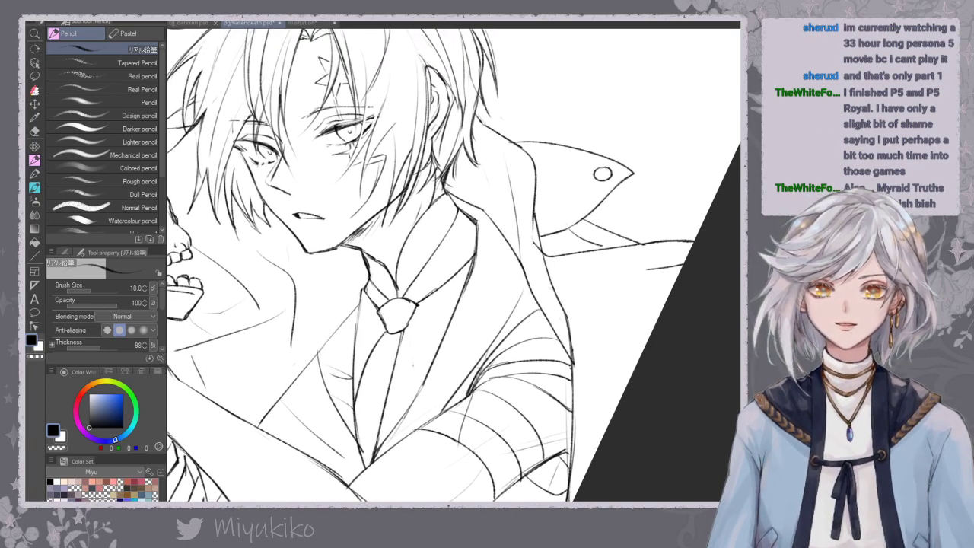
pyautogui.moveTo(274, 299); pyautogui.dragTo(329, 291)
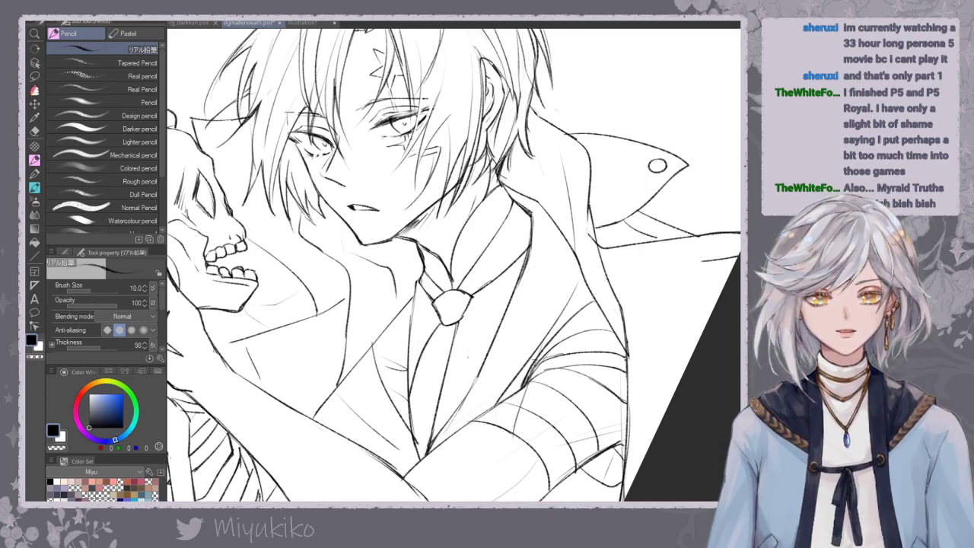
pyautogui.press('e')
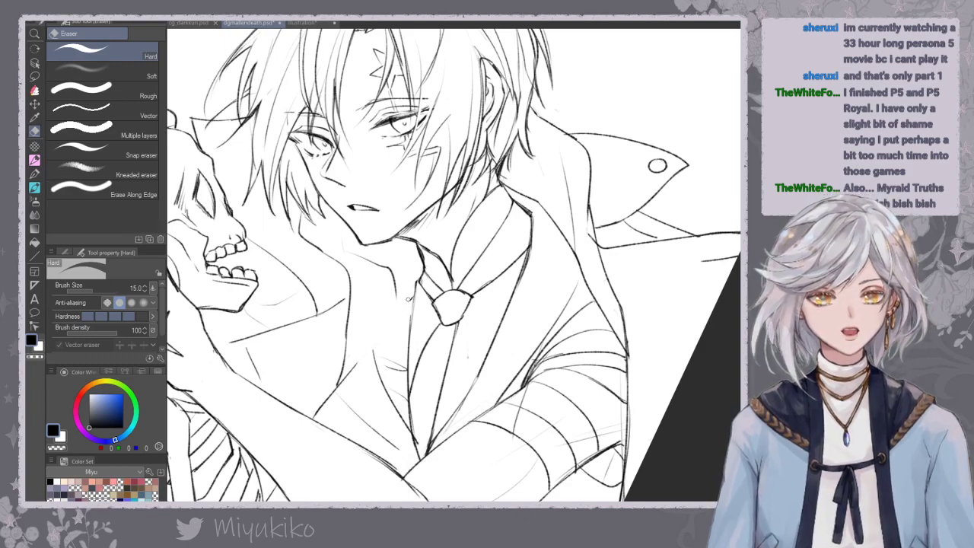
pyautogui.click(34, 160)
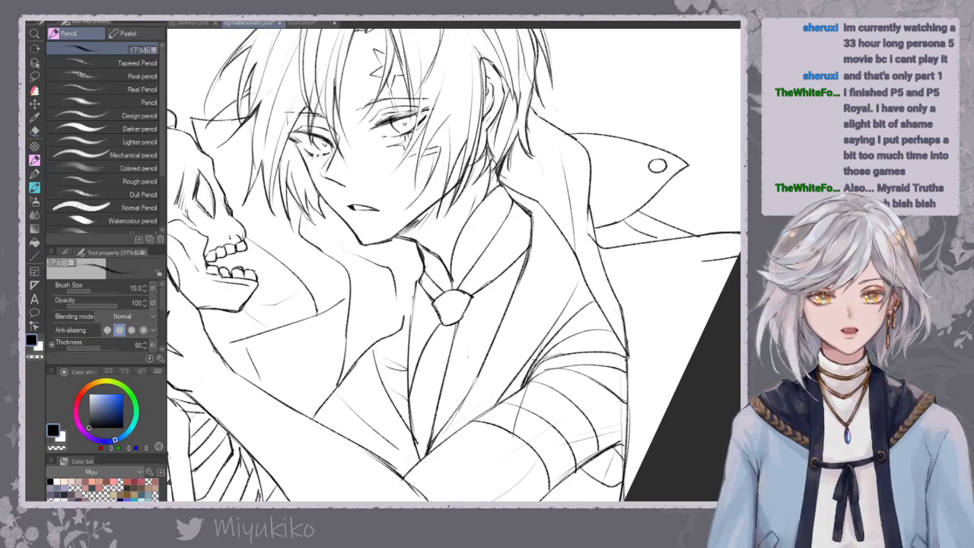
pyautogui.moveTo(395, 336); pyautogui.dragTo(344, 380)
pyautogui.moveTo(396, 303)
pyautogui.mouseDown()
pyautogui.moveTo(399, 338)
pyautogui.moveTo(347, 372)
pyautogui.moveTo(414, 284)
pyautogui.mouseUp()
pyautogui.hotkey('ctrl', 'z')
pyautogui.hotkey('ctrl', 'z')
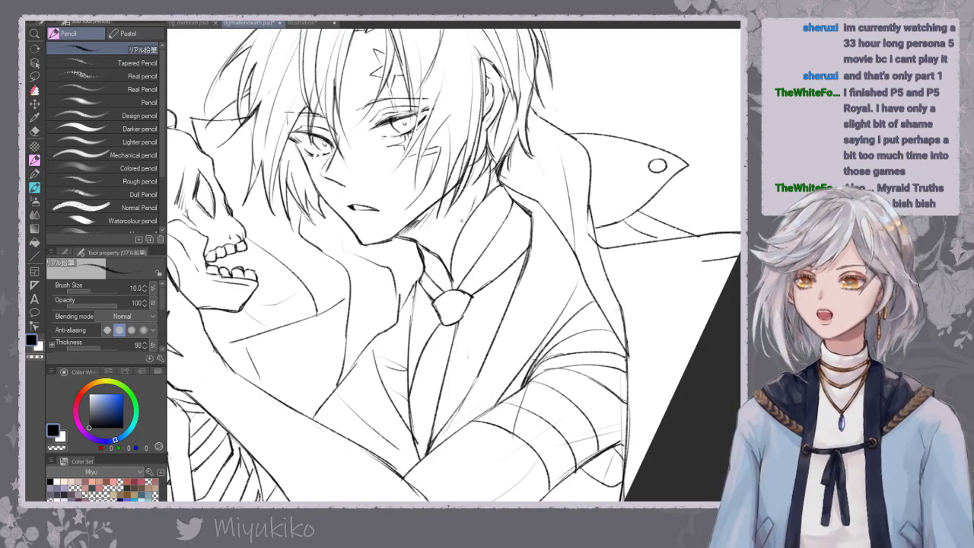
# Lengthen the short cloth fold line below the skeleton's jaw in pencil, undoing the stray stroke.
pyautogui.moveTo(431, 239); pyautogui.dragTo(464, 281)
pyautogui.moveTo(432, 331)
pyautogui.mouseDown()
pyautogui.moveTo(431, 345)
pyautogui.moveTo(451, 323)
pyautogui.moveTo(442, 319)
pyautogui.mouseUp()
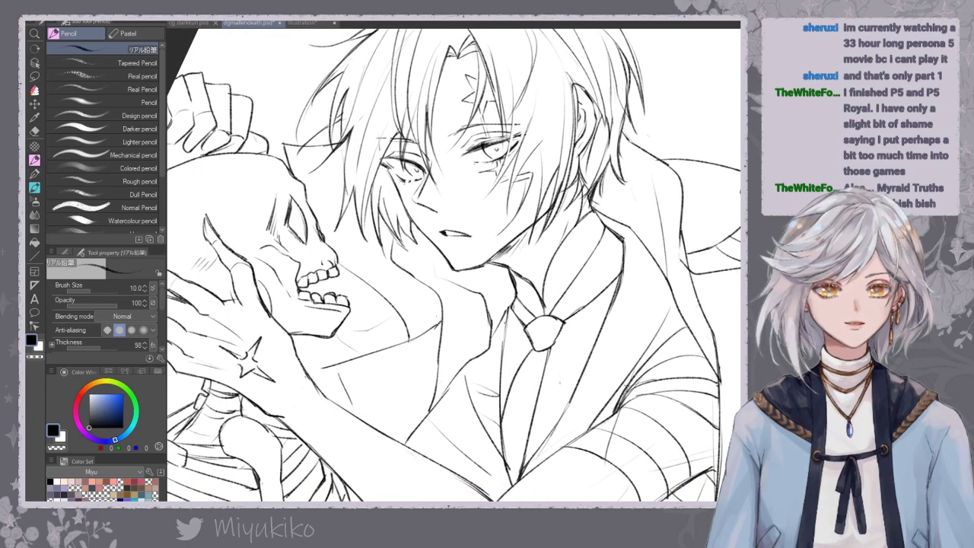
pyautogui.moveTo(338, 367); pyautogui.dragTo(354, 414)
pyautogui.moveTo(358, 343); pyautogui.dragTo(380, 366)
pyautogui.moveTo(364, 284); pyautogui.dragTo(431, 349)
pyautogui.hotkey('ctrl', 'z')
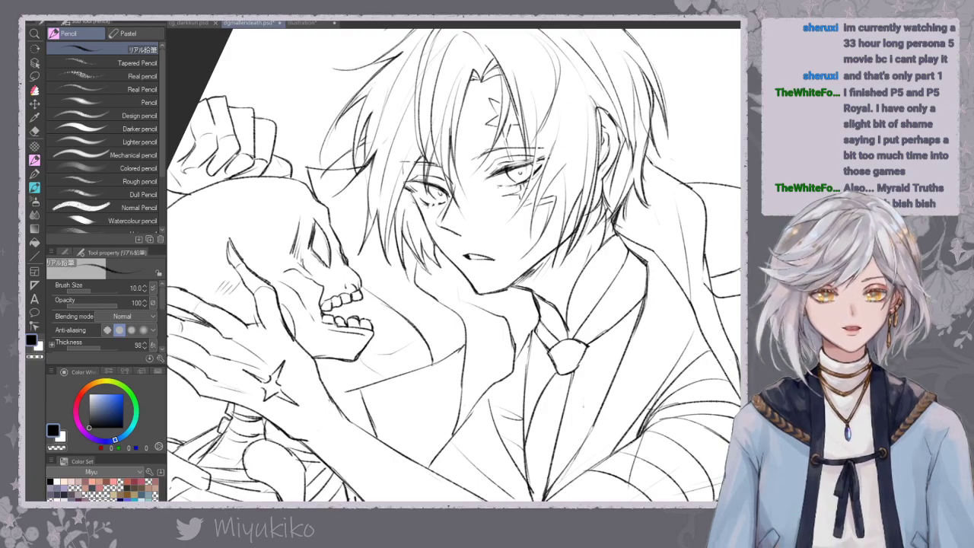
# Rework the curved fold line on the character's upper sleeve with pencil and Hard eraser, undoing the misplaced strokes.
pyautogui.moveTo(611, 345)
pyautogui.mouseDown()
pyautogui.moveTo(563, 245)
pyautogui.moveTo(564, 171)
pyautogui.mouseUp()
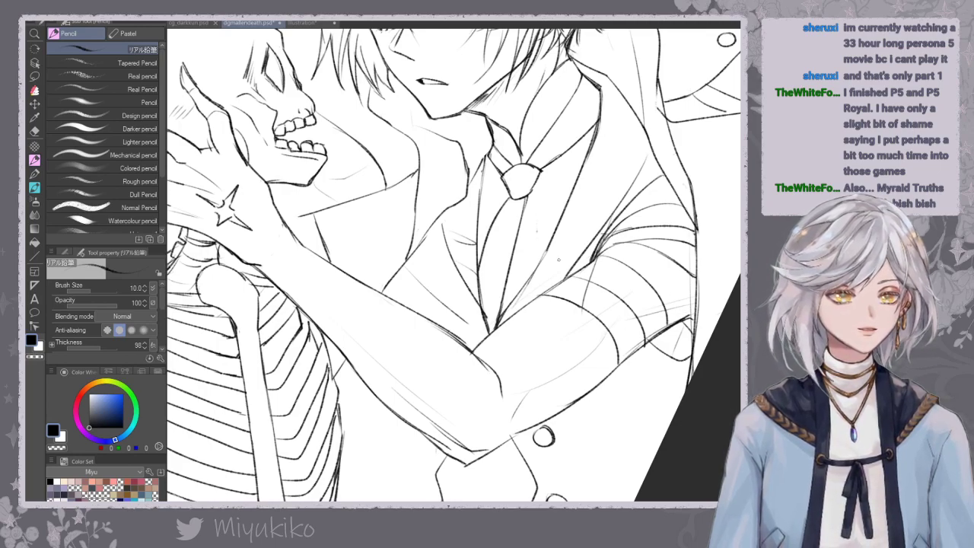
pyautogui.moveTo(590, 299); pyautogui.dragTo(591, 312)
pyautogui.hotkey('ctrl', 'z')
pyautogui.moveTo(598, 263); pyautogui.dragTo(596, 313)
pyautogui.hotkey('ctrl', 'z')
pyautogui.moveTo(595, 262); pyautogui.dragTo(583, 306)
pyautogui.hotkey('ctrl', 'z')
pyautogui.click(35, 131)
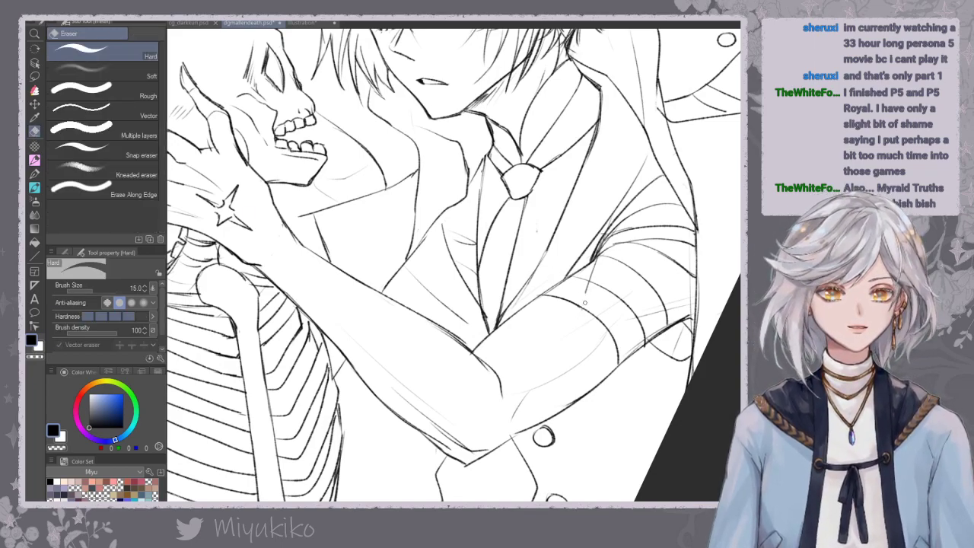
pyautogui.click(35, 160)
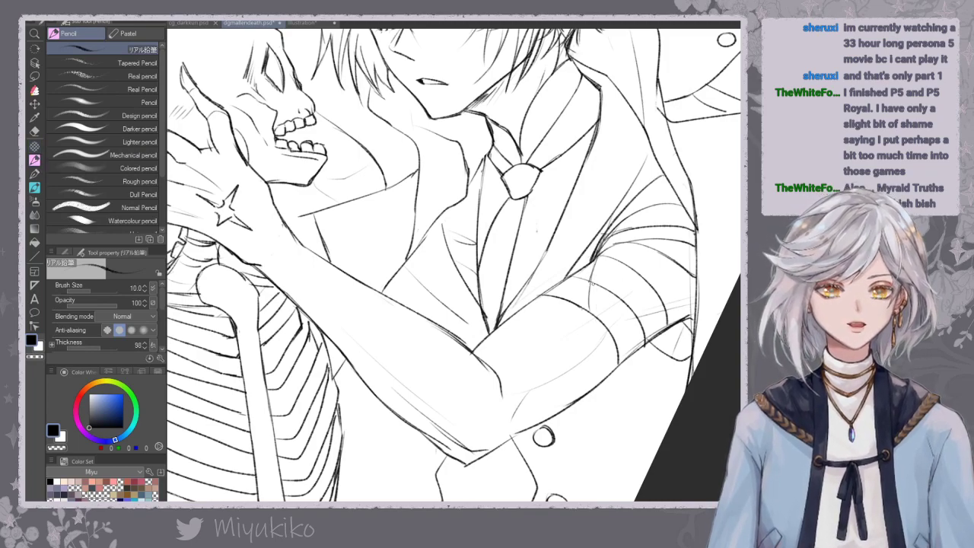
pyautogui.scroll(2, 612, 291)
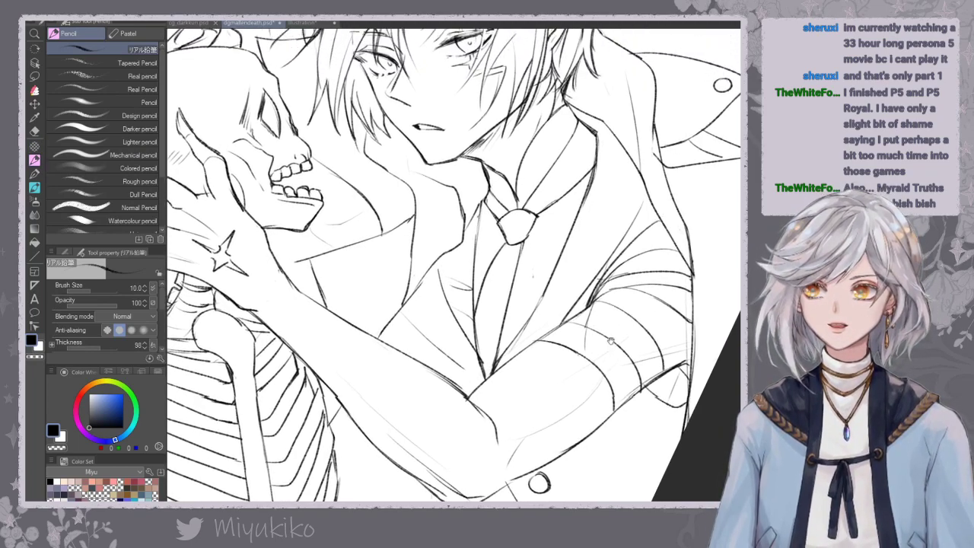
pyautogui.moveTo(584, 317); pyautogui.dragTo(587, 354)
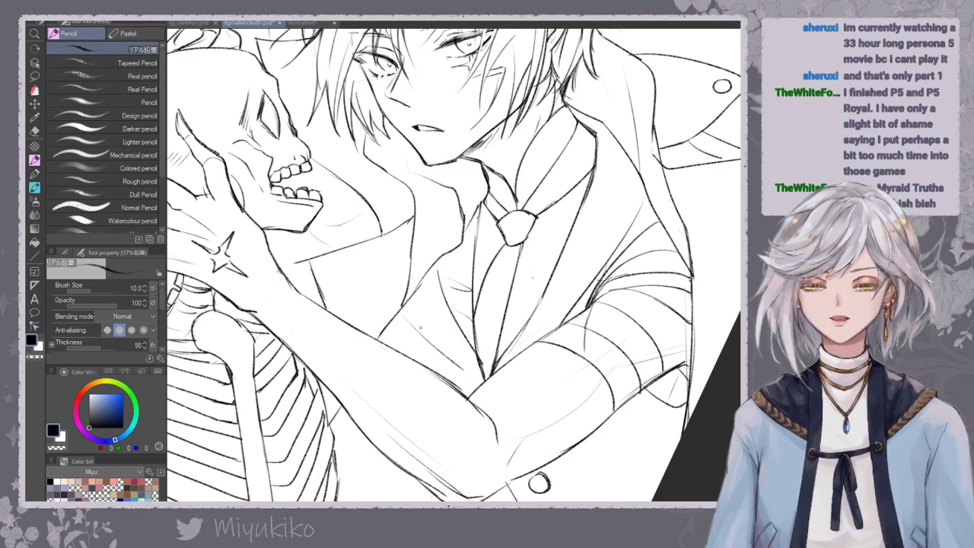
# Clean up the line where the jacket lapel meets the forearm with the Hard eraser.
pyautogui.press('e')
pyautogui.moveTo(450, 386)
pyautogui.mouseDown()
pyautogui.moveTo(437, 379)
pyautogui.moveTo(482, 419)
pyautogui.mouseUp()
pyautogui.press('p')
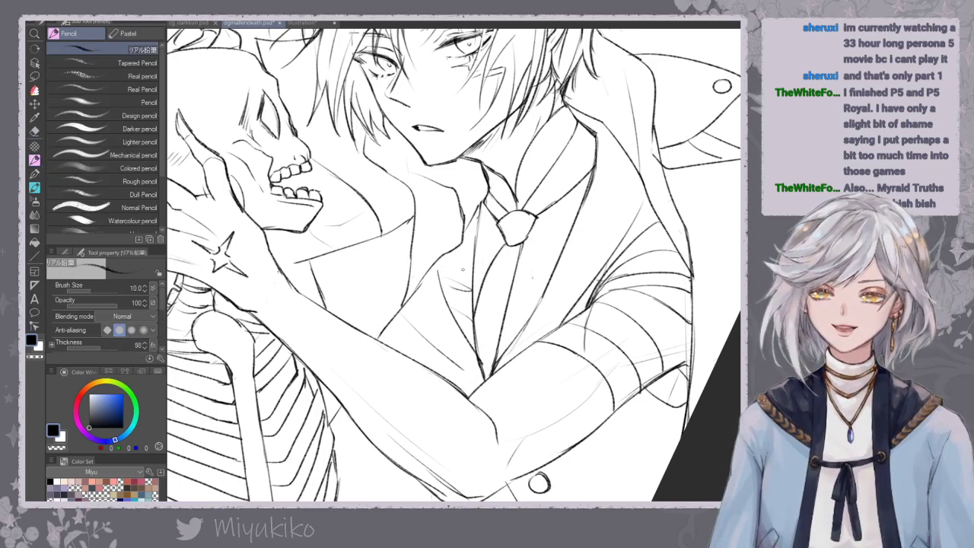
pyautogui.scroll(1, 454, 265)
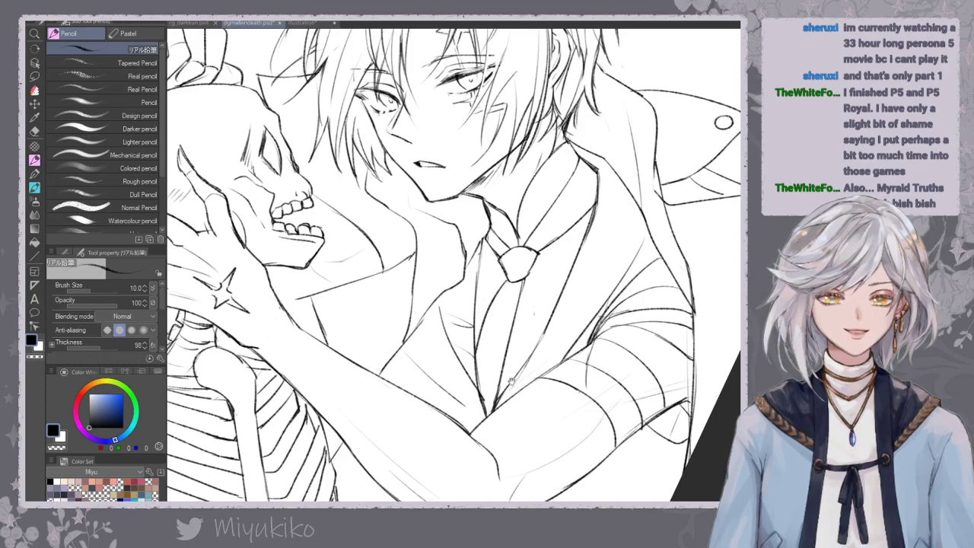
pyautogui.press('e')
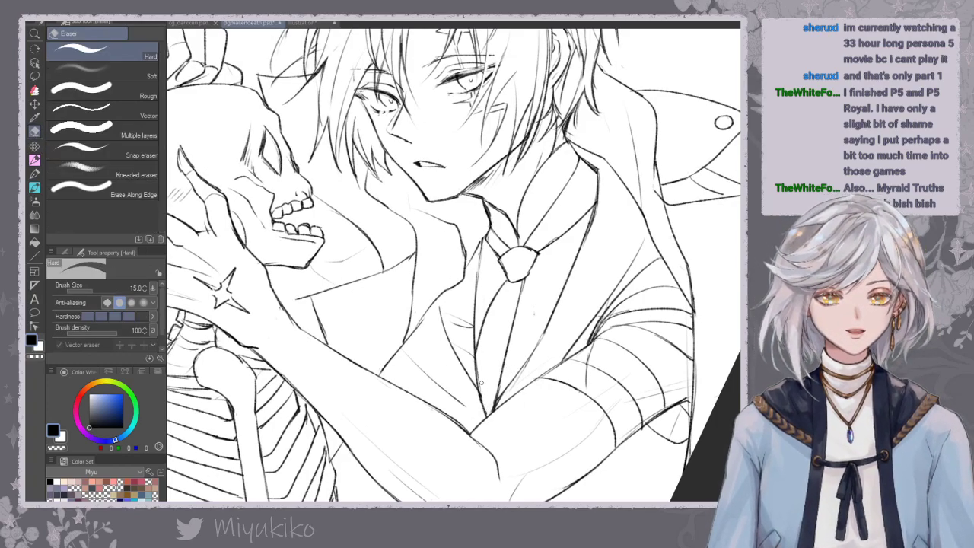
# Show the rough sketch beneath the line art to check the waistcoat's lower edge.
pyautogui.hotkey('ctrl', '-')
pyautogui.hotkey('ctrl', '-')
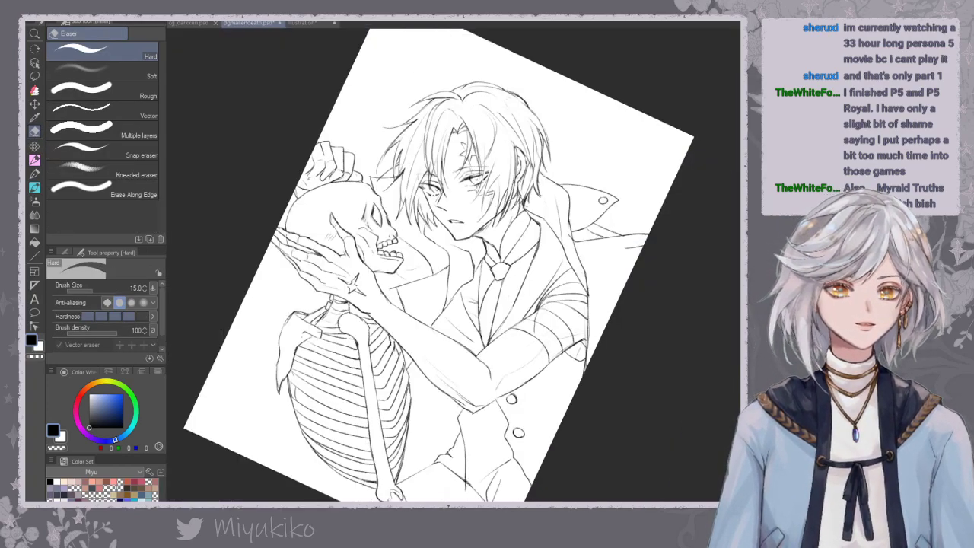
pyautogui.moveTo(541, 398); pyautogui.dragTo(535, 276)
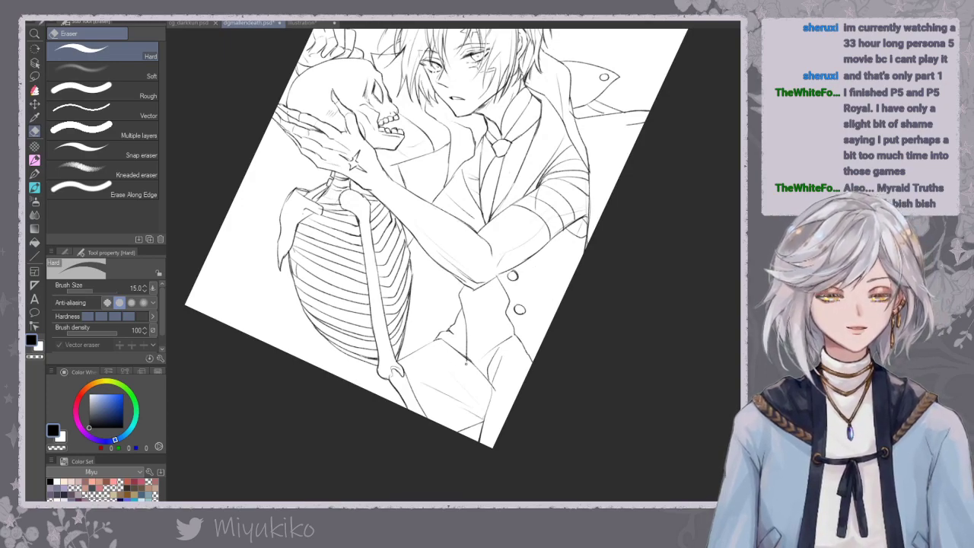
pyautogui.moveTo(464, 322); pyautogui.dragTo(468, 352)
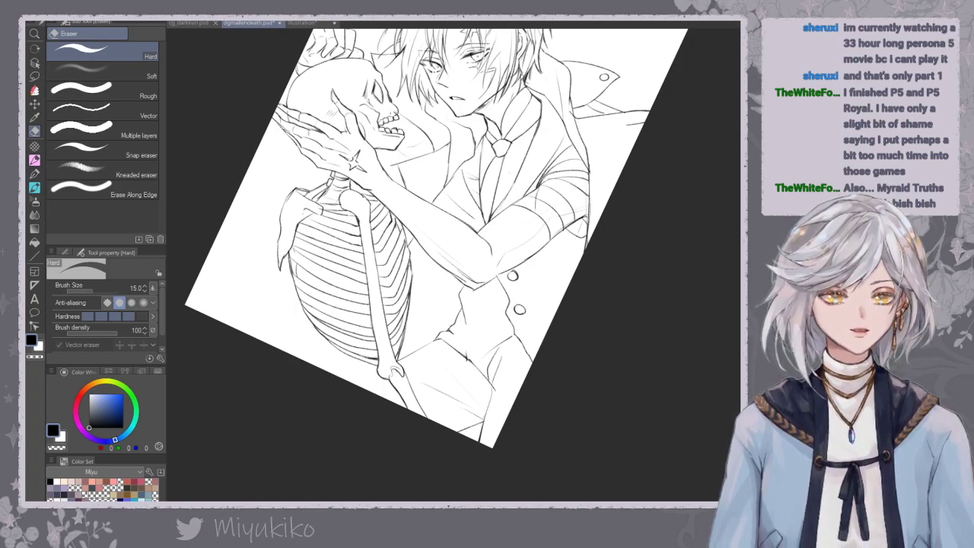
pyautogui.scroll(1, 483, 279)
pyautogui.hotkey('ctrl', 'z')
pyautogui.hotkey('ctrl', 'z')
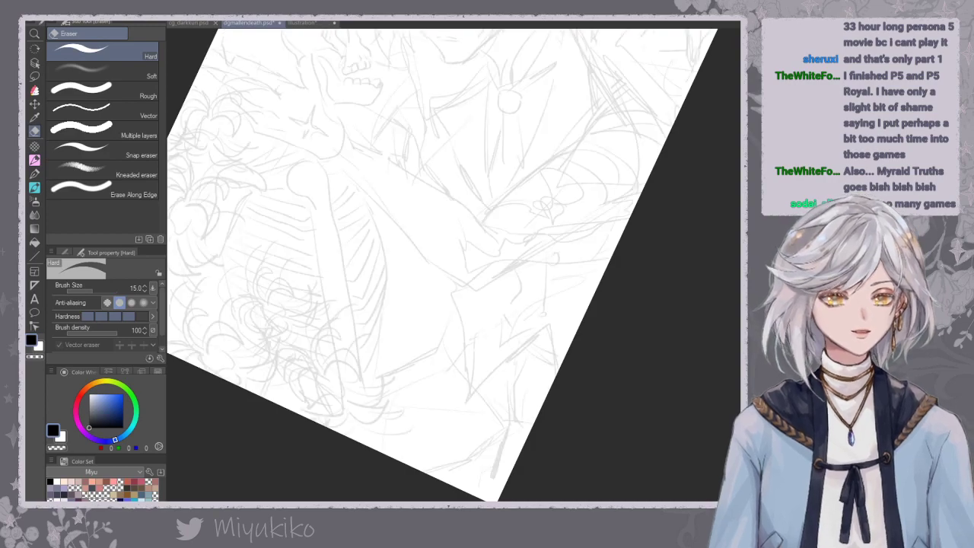
pyautogui.hotkey('ctrl', 'y')
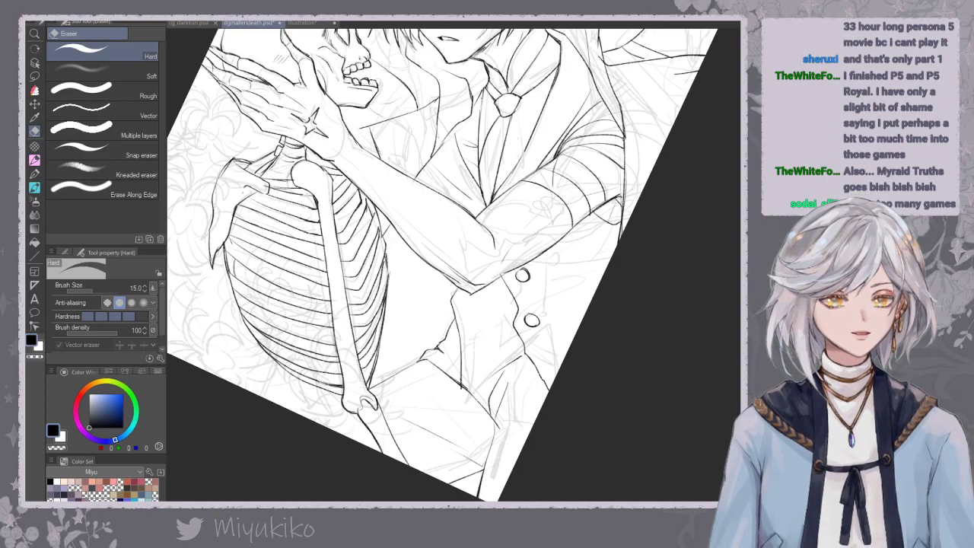
# Draw the waistcoat's hem from its pointed corner across the waist in pencil, undoing the misplaced strokes.
pyautogui.click(35, 160)
pyautogui.moveTo(462, 375); pyautogui.dragTo(459, 400)
pyautogui.hotkey('ctrl', 'z')
pyautogui.moveTo(460, 401); pyautogui.dragTo(519, 357)
pyautogui.hotkey('ctrl', 'z')
pyautogui.moveTo(460, 401); pyautogui.dragTo(510, 364)
pyautogui.hotkey('ctrl', 'z')
pyautogui.moveTo(456, 403); pyautogui.dragTo(519, 359)
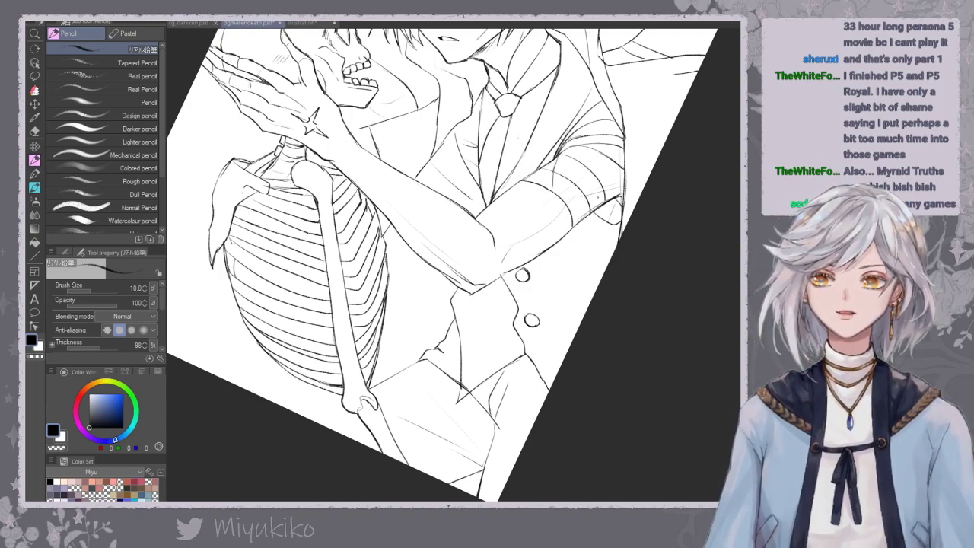
# Clean up the waistcoat's pointed corner with the Hard eraser and retouch its tip in pencil.
pyautogui.moveTo(431, 320); pyautogui.dragTo(439, 374)
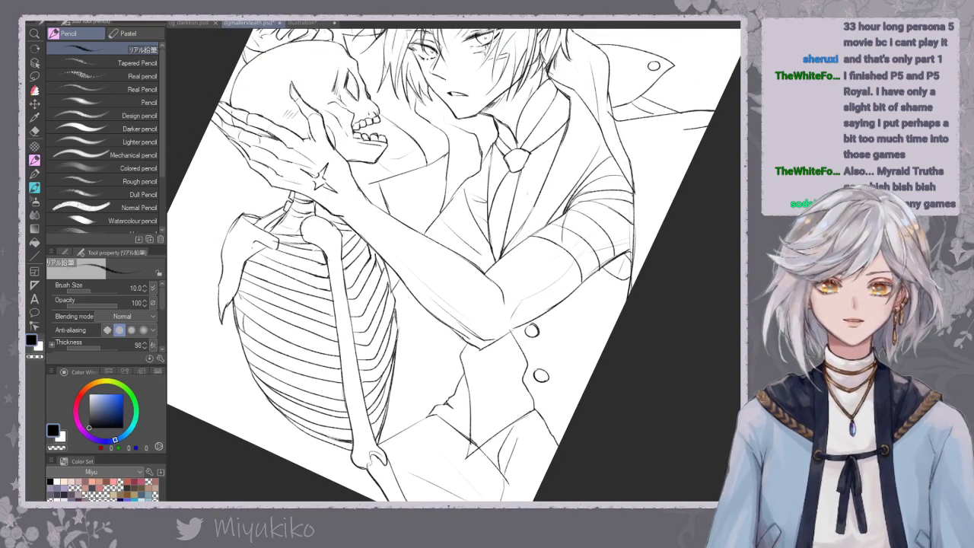
pyautogui.moveTo(485, 313); pyautogui.dragTo(487, 326)
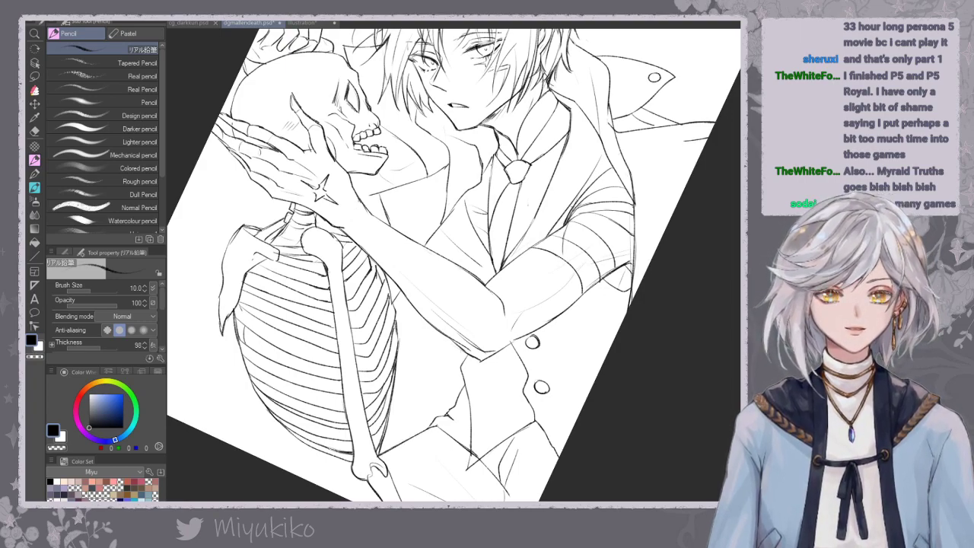
pyautogui.moveTo(487, 373); pyautogui.dragTo(459, 302)
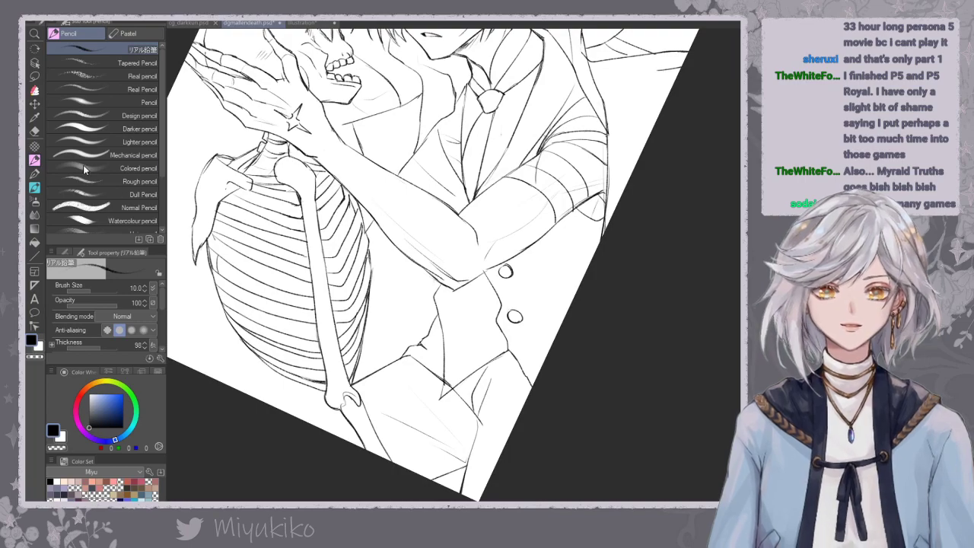
pyautogui.click(36, 132)
pyautogui.moveTo(444, 380); pyautogui.dragTo(447, 381)
pyautogui.hotkey('ctrl', 'z')
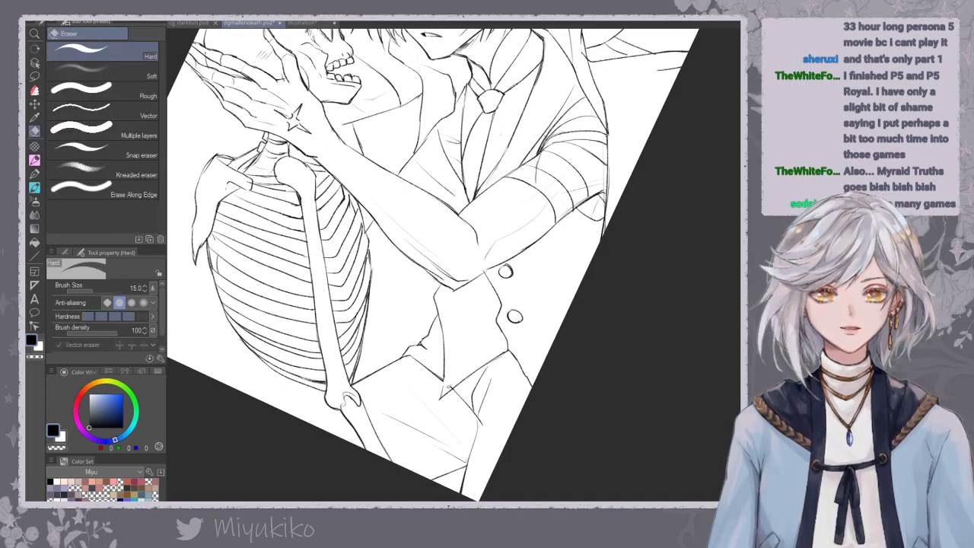
pyautogui.click(34, 160)
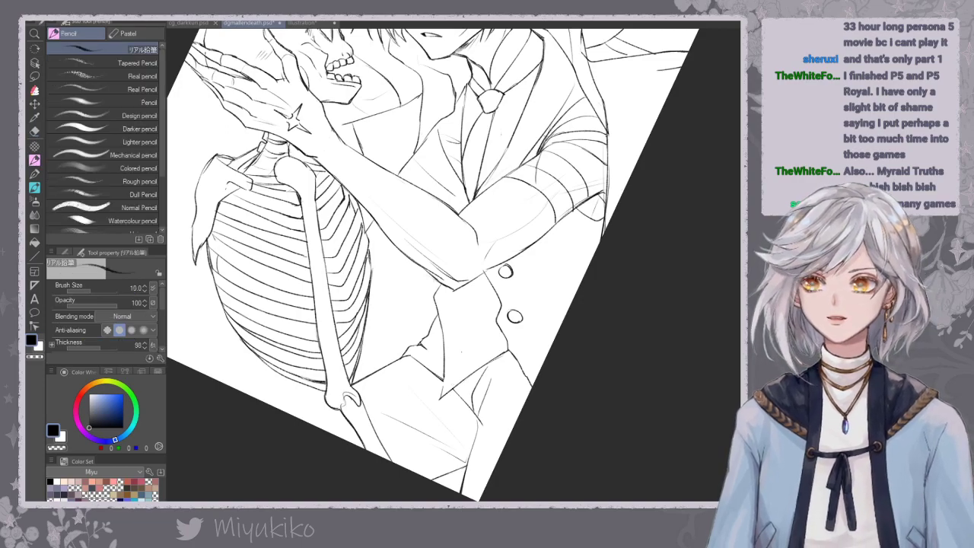
pyautogui.moveTo(445, 376); pyautogui.dragTo(441, 397)
pyautogui.moveTo(516, 269); pyautogui.dragTo(488, 472)
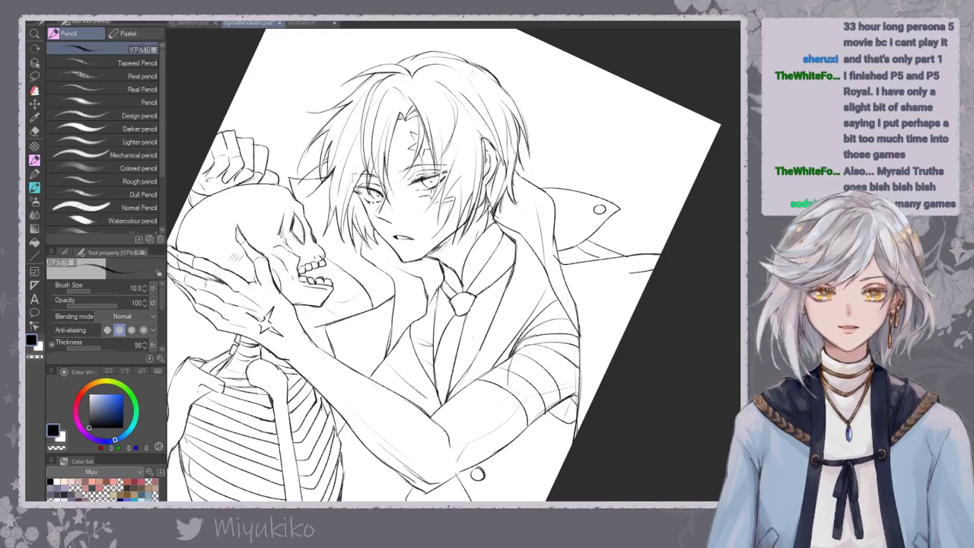
pyautogui.moveTo(408, 214); pyautogui.dragTo(457, 163)
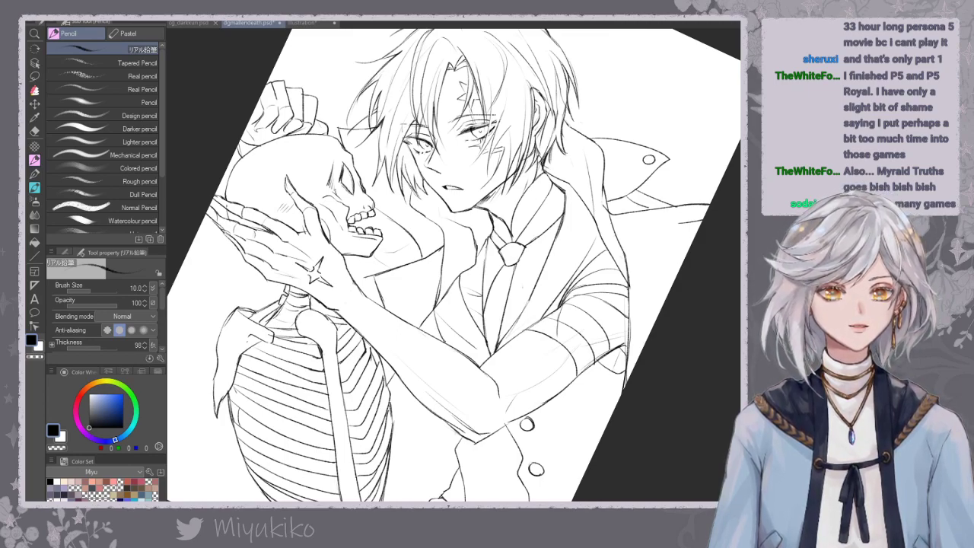
pyautogui.moveTo(398, 160); pyautogui.dragTo(495, 262)
pyautogui.hotkey('ctrl', 'z')
pyautogui.moveTo(570, 201); pyautogui.dragTo(689, 249)
pyautogui.moveTo(634, 328); pyautogui.dragTo(654, 323)
pyautogui.moveTo(411, 188)
pyautogui.mouseDown()
pyautogui.moveTo(413, 276)
pyautogui.moveTo(427, 333)
pyautogui.moveTo(452, 363)
pyautogui.mouseUp()
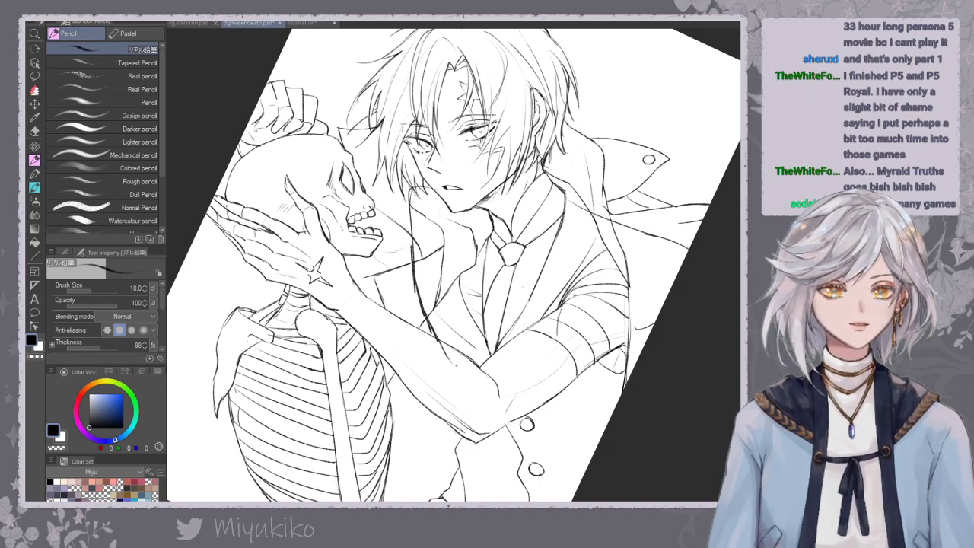
pyautogui.hotkey('ctrl', 'z')
pyautogui.hotkey('ctrl', 'z')
pyautogui.hotkey('ctrl', 'z')
pyautogui.hotkey('ctrl', 'z')
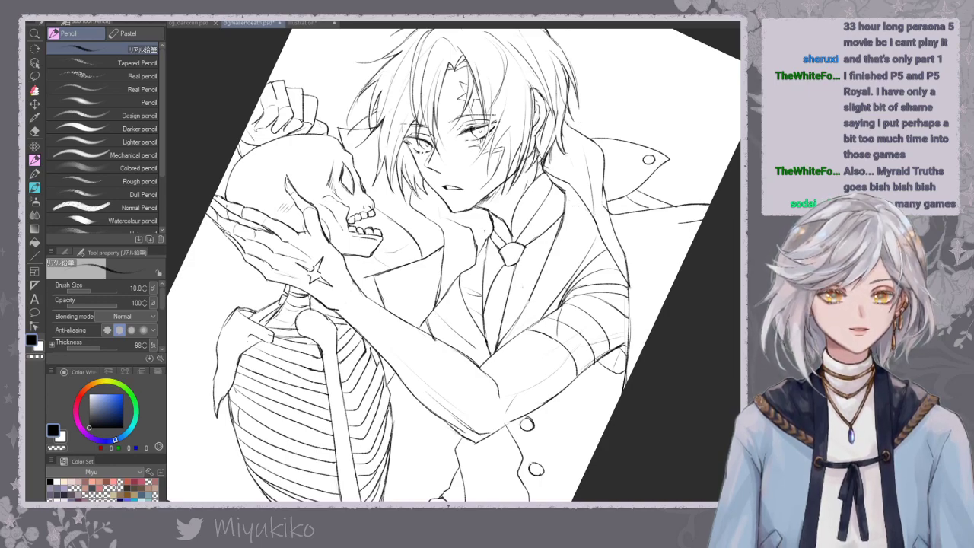
# Draw a line across the waistcoat between its two buttons and retouch the shirt collar line beside the neck with eraser and pencil.
pyautogui.moveTo(477, 445)
pyautogui.mouseDown()
pyautogui.moveTo(512, 469)
pyautogui.moveTo(594, 447)
pyautogui.mouseUp()
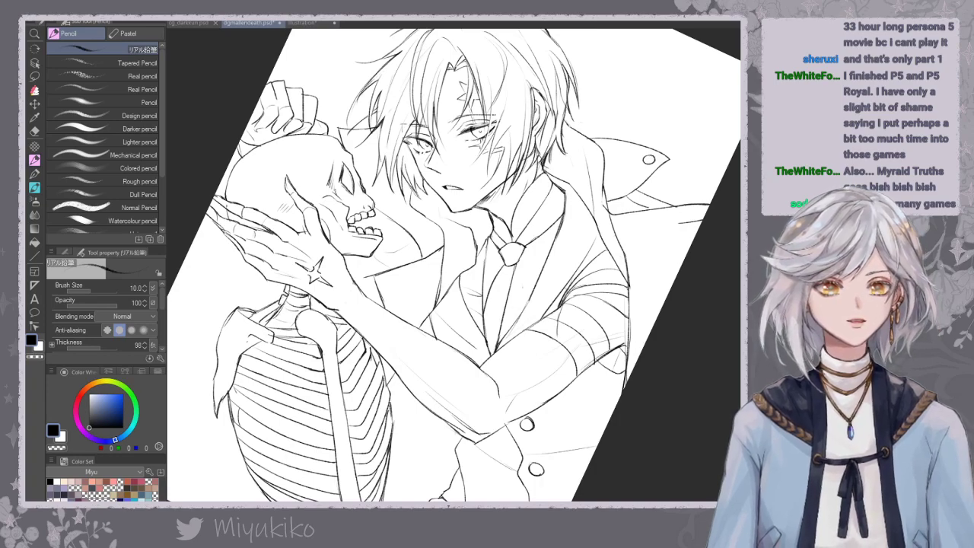
pyautogui.press('h')
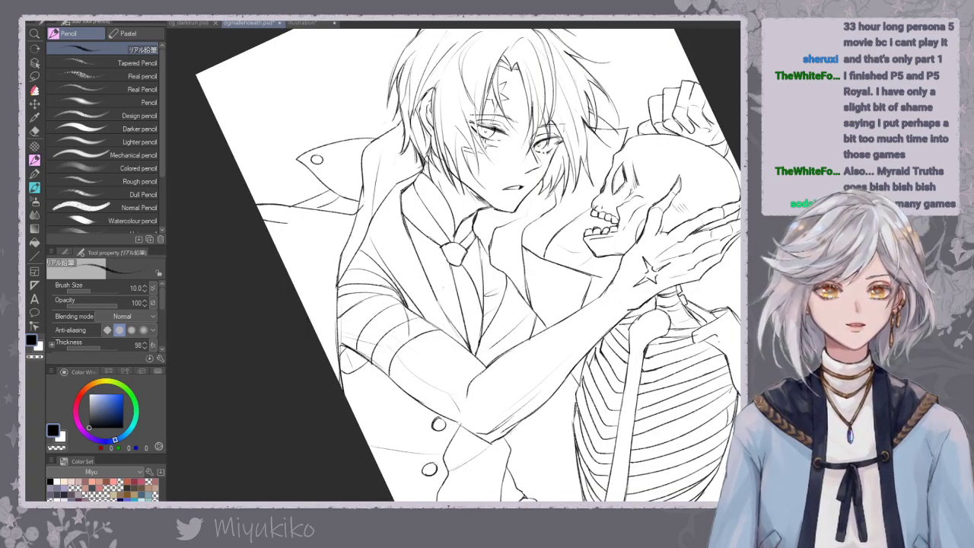
pyautogui.press('e')
pyautogui.moveTo(418, 179); pyautogui.dragTo(402, 192)
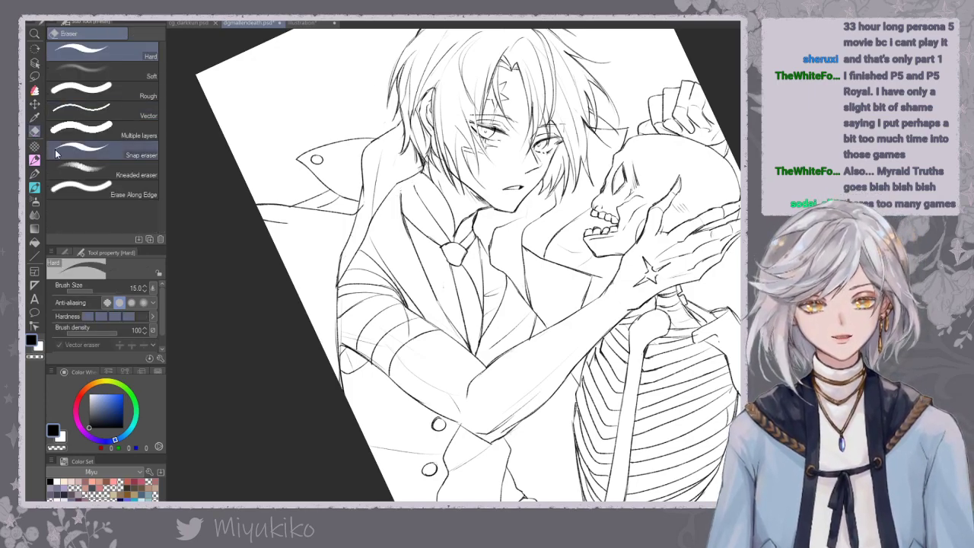
pyautogui.press('p')
pyautogui.moveTo(413, 178); pyautogui.dragTo(400, 190)
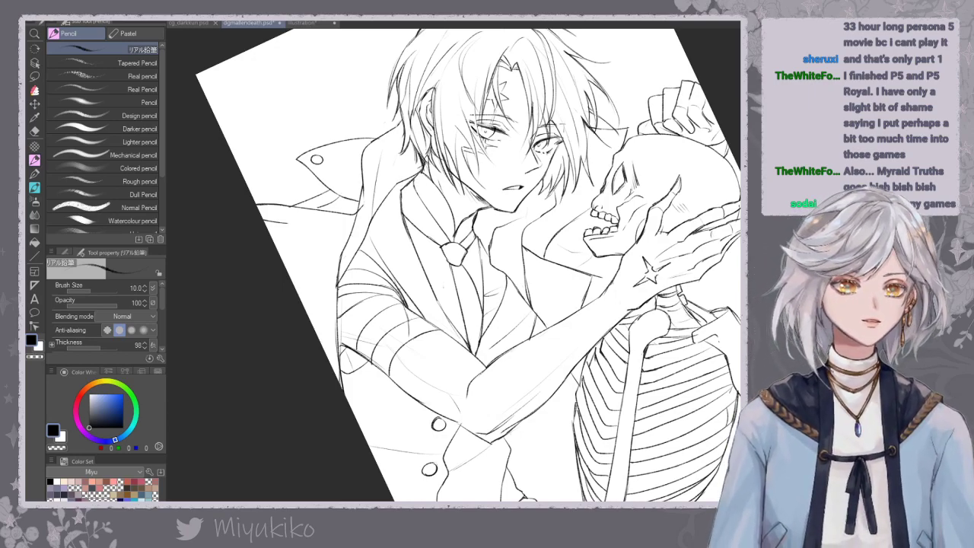
pyautogui.press('h')
pyautogui.hotkey('ctrl', '-')
pyautogui.hotkey('ctrl', '@')
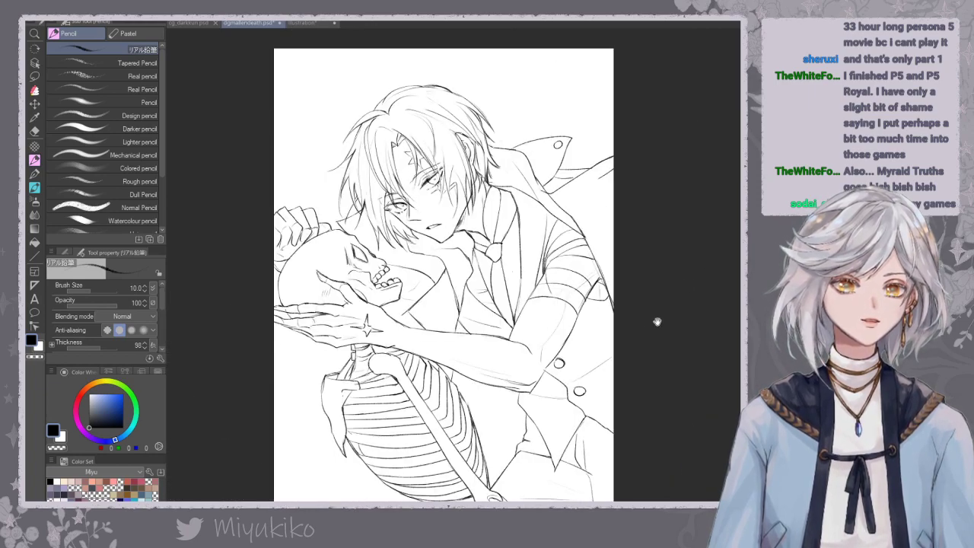
pyautogui.moveTo(665, 312); pyautogui.dragTo(619, 292)
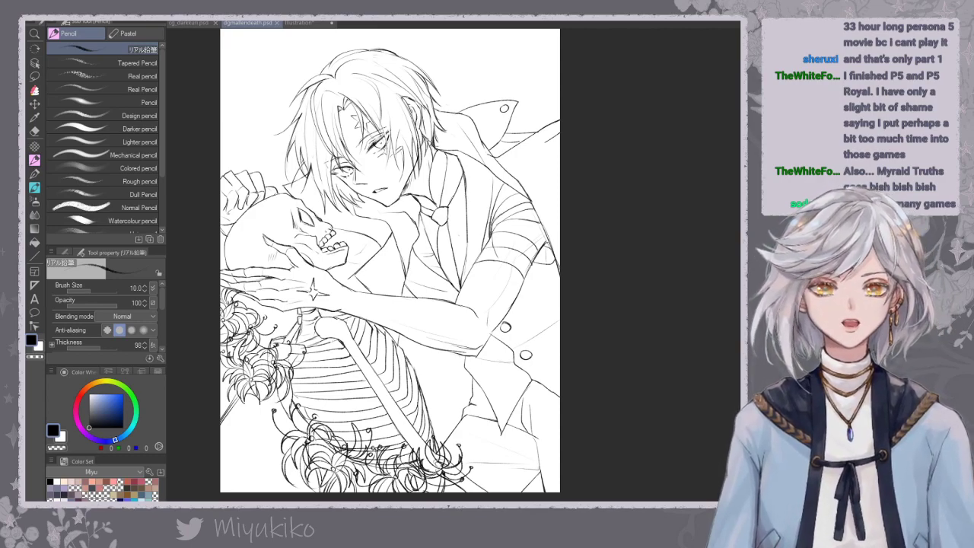
# Erase the rough hair outline behind the crown with the Hard eraser and redraw that stretch in pencil.
pyautogui.moveTo(390, 259); pyautogui.dragTo(373, 308)
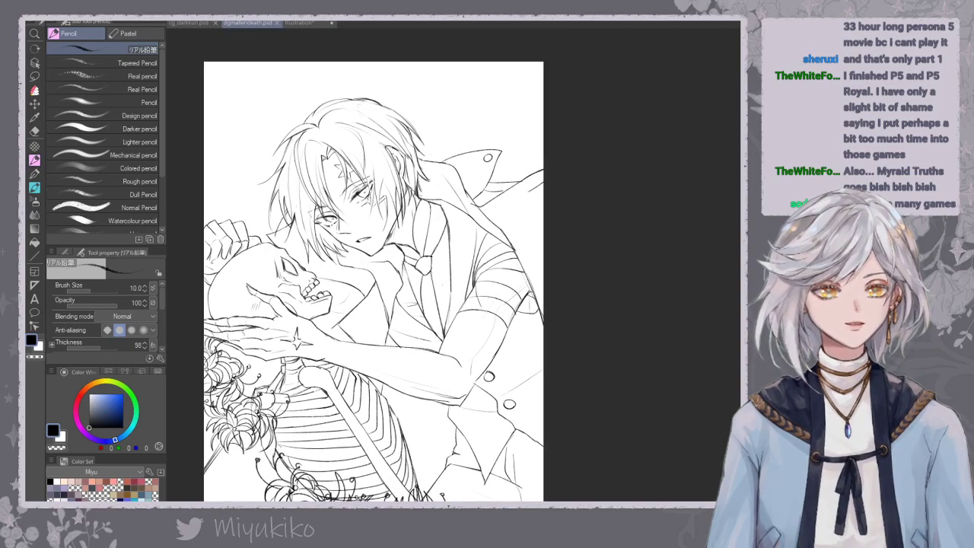
pyautogui.moveTo(533, 229); pyautogui.dragTo(540, 258)
pyautogui.moveTo(468, 295); pyautogui.dragTo(665, 200)
pyautogui.moveTo(637, 95)
pyautogui.mouseDown()
pyautogui.moveTo(663, 284)
pyautogui.moveTo(665, 425)
pyautogui.mouseUp()
pyautogui.click(34, 131)
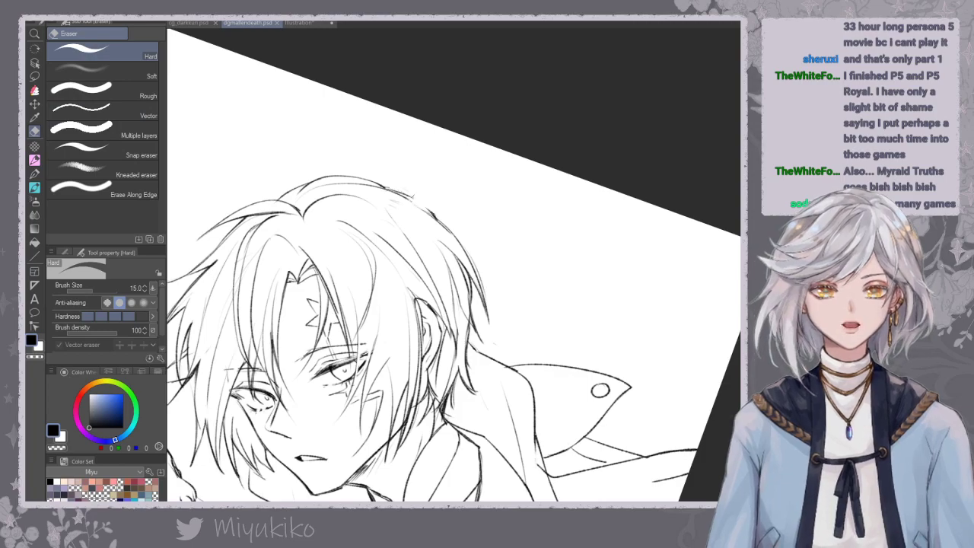
pyautogui.moveTo(433, 213); pyautogui.dragTo(419, 203)
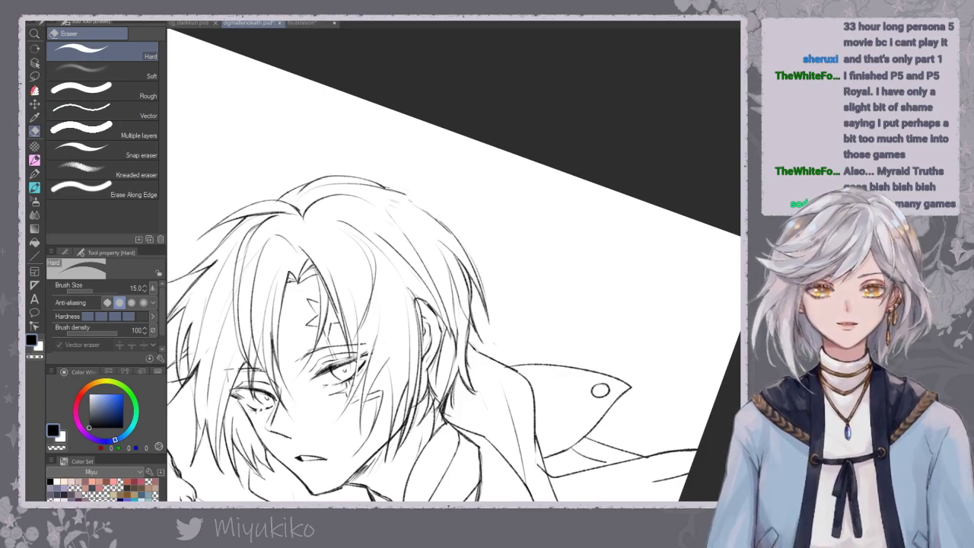
pyautogui.press('p')
pyautogui.moveTo(406, 195); pyautogui.dragTo(454, 237)
pyautogui.hotkey('ctrl', 'z')
pyautogui.hotkey('ctrl', 'z')
pyautogui.moveTo(425, 204); pyautogui.dragTo(456, 241)
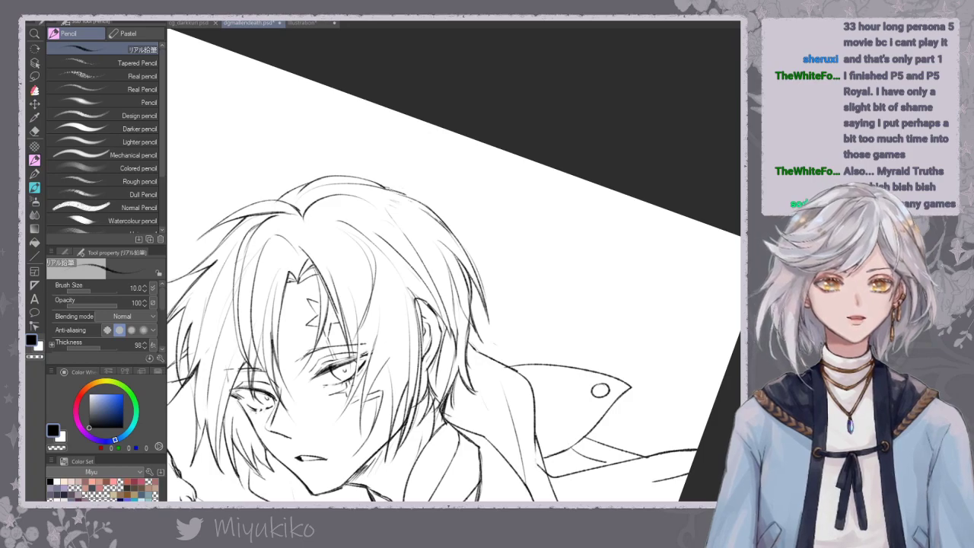
# Erase the protruding strand at the back of the head and redraw the hair outline there, undoing the misplaced strokes.
pyautogui.hotkey('ctrl', '@')
pyautogui.hotkey('ctrl', '-')
pyautogui.hotkey('ctrl', '-')
pyautogui.hotkey('ctrl', '-')
pyautogui.hotkey('ctrl', '-')
pyautogui.moveTo(617, 370); pyautogui.dragTo(543, 335)
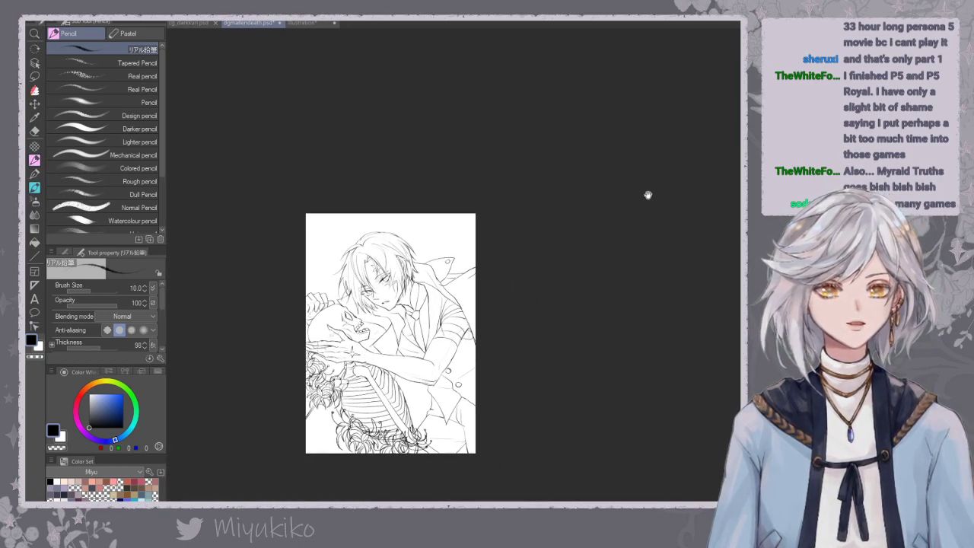
pyautogui.moveTo(596, 258); pyautogui.dragTo(620, 344)
pyautogui.scroll(5, 404, 341)
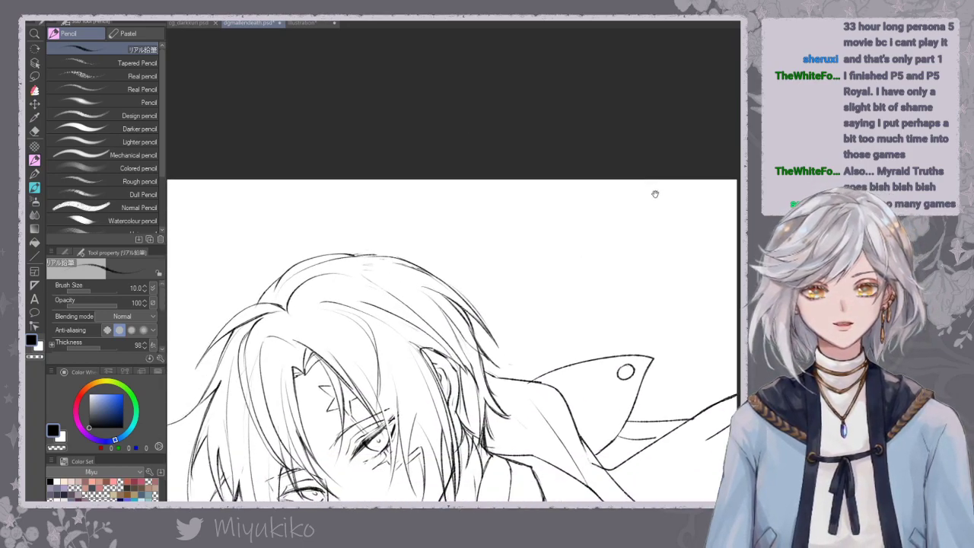
pyautogui.click(35, 132)
pyautogui.moveTo(498, 336)
pyautogui.mouseDown()
pyautogui.moveTo(466, 289)
pyautogui.moveTo(455, 291)
pyautogui.moveTo(466, 328)
pyautogui.mouseUp()
pyautogui.click(34, 159)
pyautogui.hotkey('ctrl', 'z')
pyautogui.moveTo(455, 283)
pyautogui.mouseDown()
pyautogui.moveTo(474, 302)
pyautogui.moveTo(484, 338)
pyautogui.mouseUp()
pyautogui.moveTo(446, 284); pyautogui.dragTo(486, 337)
pyautogui.hotkey('ctrl', 'z')
pyautogui.hotkey('ctrl', 'z')
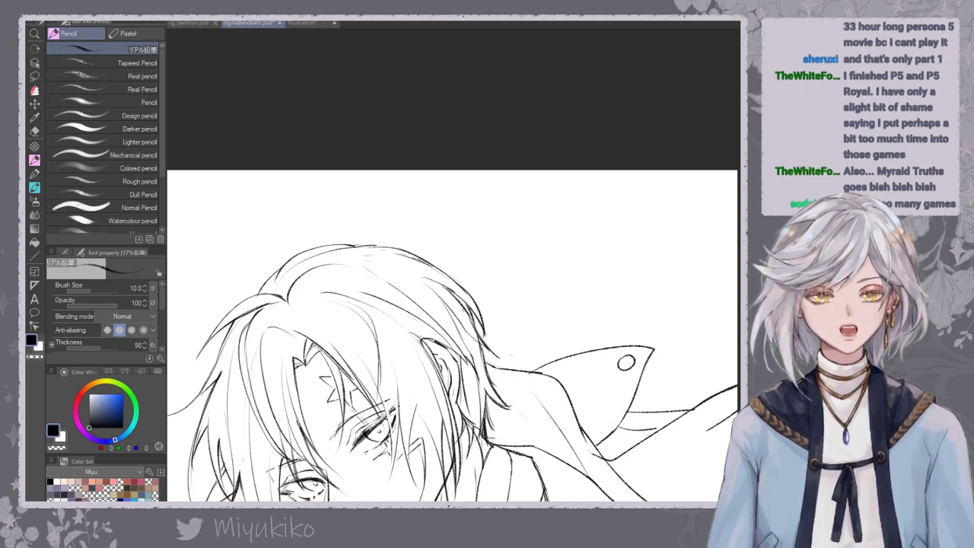
# Touch up the hair line at the crown and erase the stray marks behind the head.
pyautogui.click(34, 130)
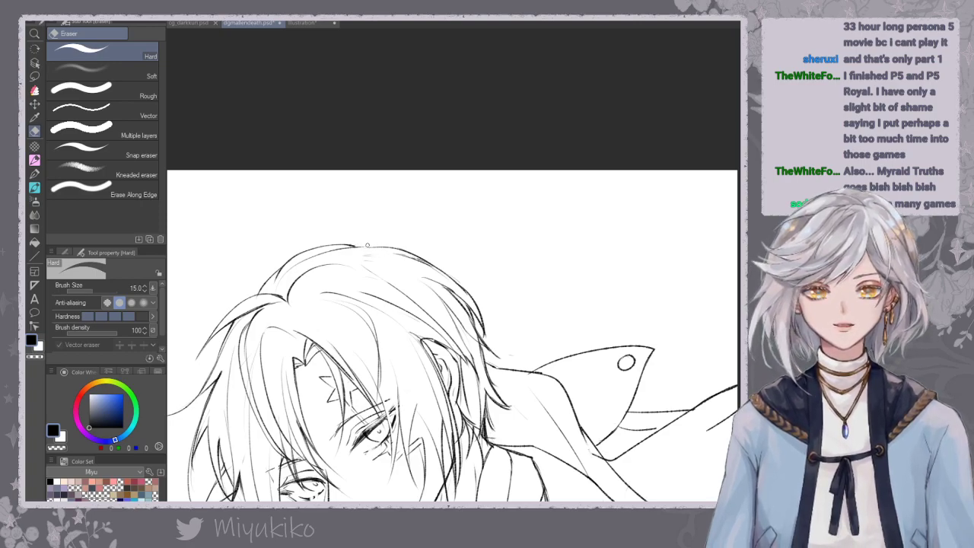
pyautogui.click(34, 159)
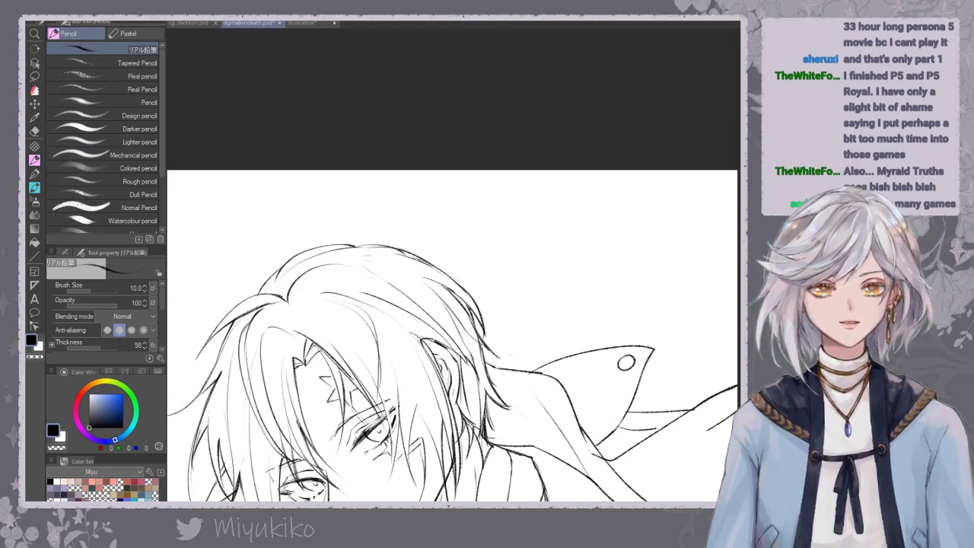
pyautogui.press('e')
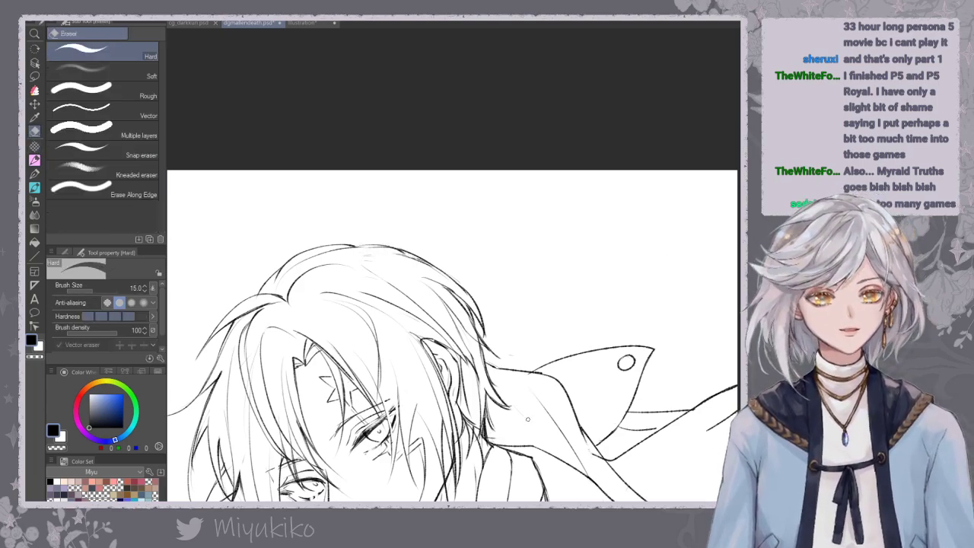
pyautogui.moveTo(497, 354); pyautogui.dragTo(486, 336)
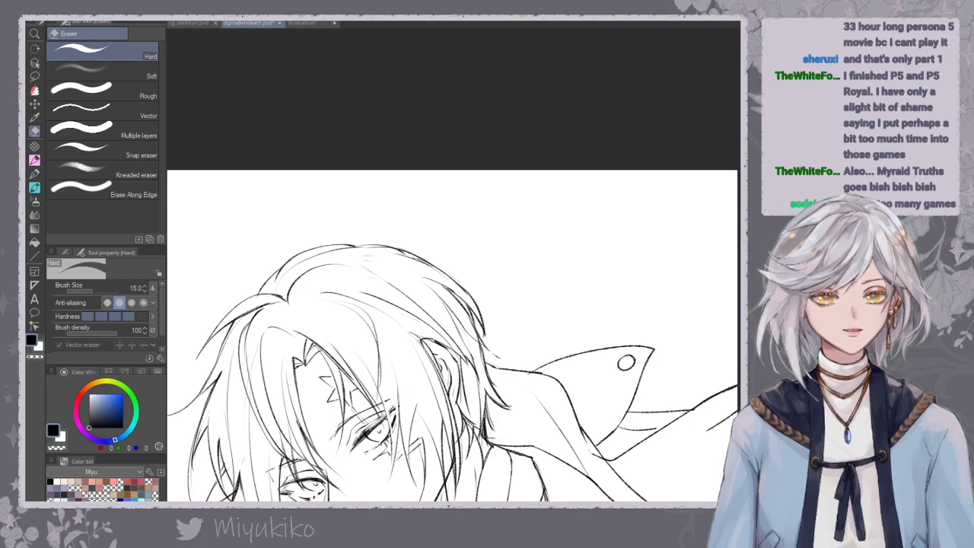
# Set the Hard eraser's size to 30 and erase the hair outline from the crown to the back of the head.
pyautogui.hotkey('ctrl', '-')
pyautogui.hotkey('ctrl', '-')
pyautogui.moveTo(681, 332); pyautogui.dragTo(642, 213)
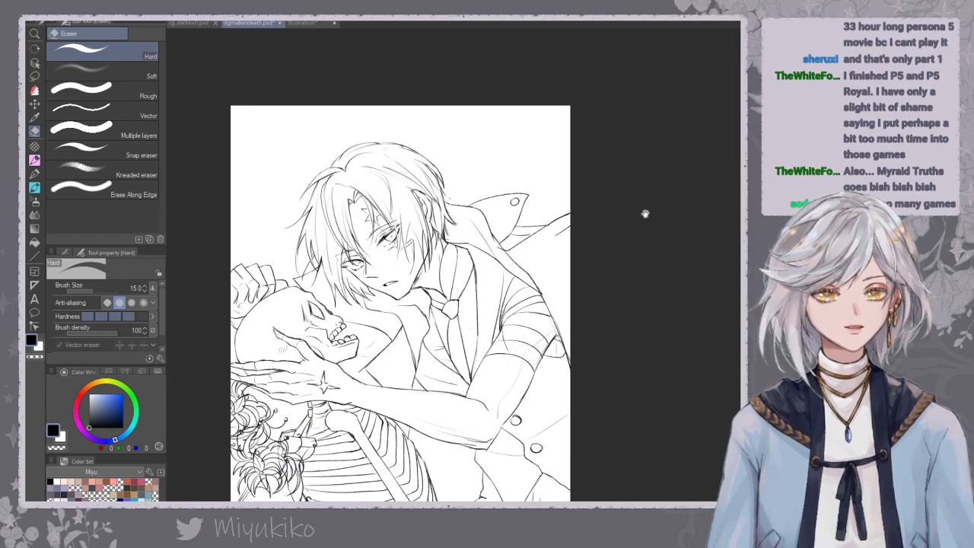
pyautogui.press(']')
pyautogui.press(']')
pyautogui.press(']')
pyautogui.press(']')
pyautogui.moveTo(415, 152)
pyautogui.mouseDown()
pyautogui.moveTo(384, 143)
pyautogui.moveTo(439, 171)
pyautogui.mouseUp()
pyautogui.moveTo(381, 144); pyautogui.dragTo(373, 144)
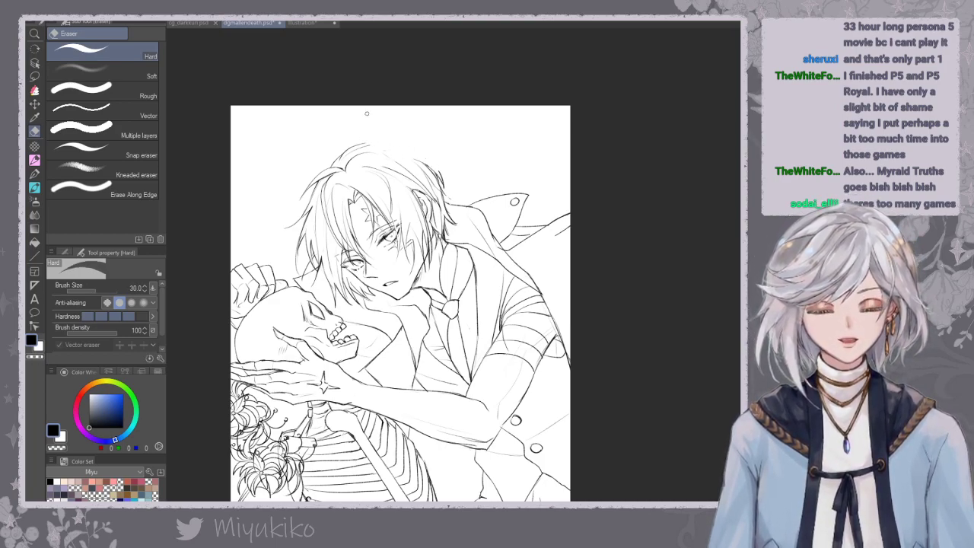
# Redraw the hair outline in pencil from the crown over the upper back of the head, checking the shape mirrored.
pyautogui.press('p')
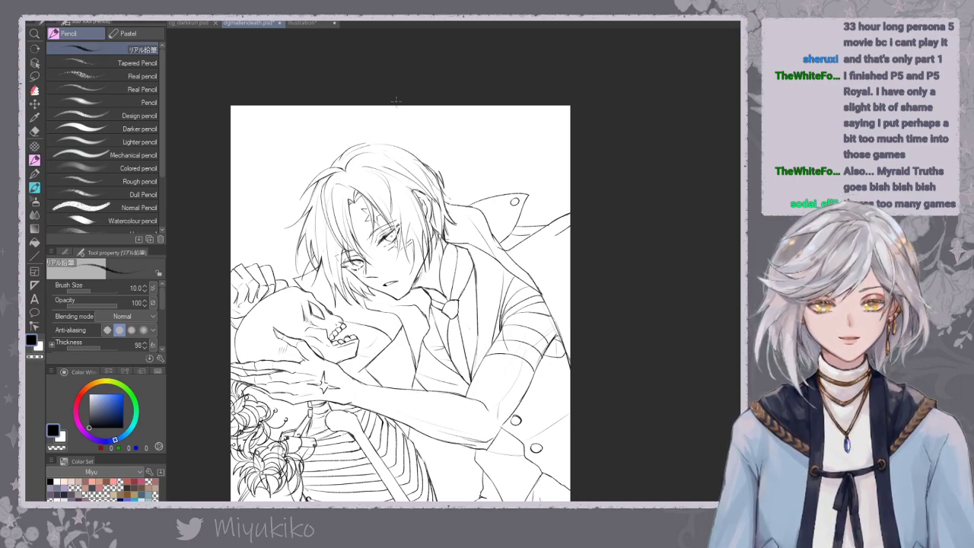
pyautogui.press('h')
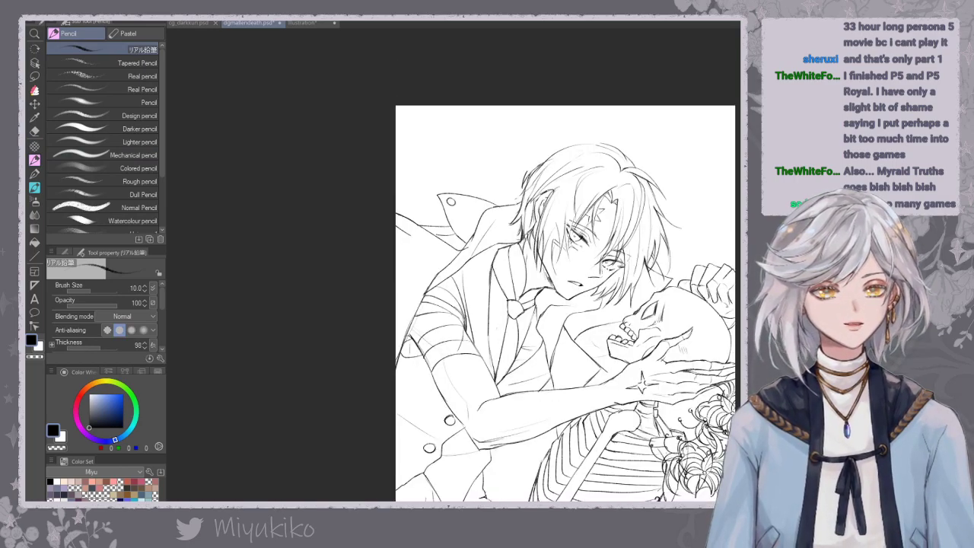
pyautogui.press('h')
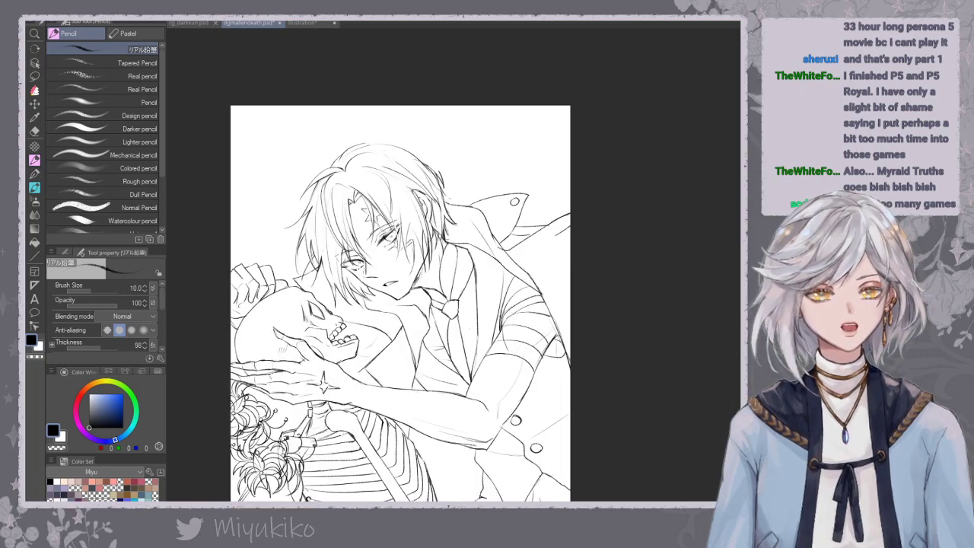
pyautogui.press('^')
pyautogui.press('^')
pyautogui.press('^')
pyautogui.press('^')
pyautogui.press('^')
pyautogui.scroll(3, 453, 264)
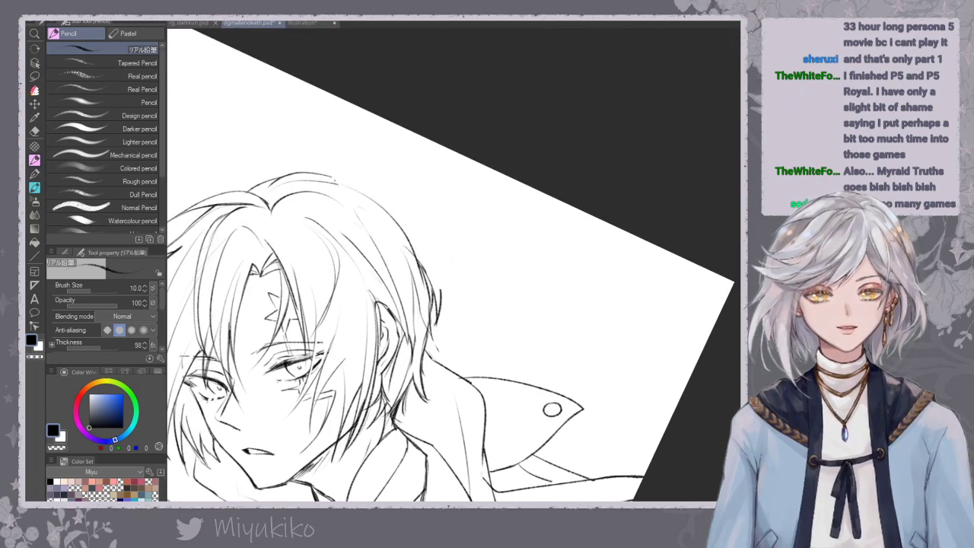
pyautogui.moveTo(337, 181); pyautogui.dragTo(378, 207)
pyautogui.hotkey('ctrl', 'z')
pyautogui.moveTo(330, 180); pyautogui.dragTo(383, 209)
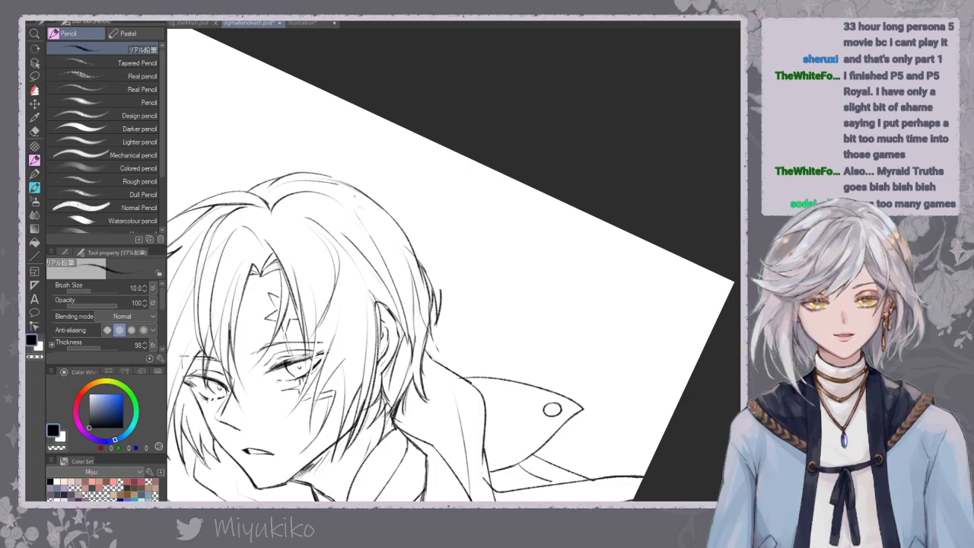
# Erase the outer strands at the back of the head and redraw the hair outline toward the nape in pencil.
pyautogui.press('e')
pyautogui.moveTo(407, 247)
pyautogui.mouseDown()
pyautogui.moveTo(439, 318)
pyautogui.moveTo(430, 320)
pyautogui.moveTo(433, 341)
pyautogui.mouseUp()
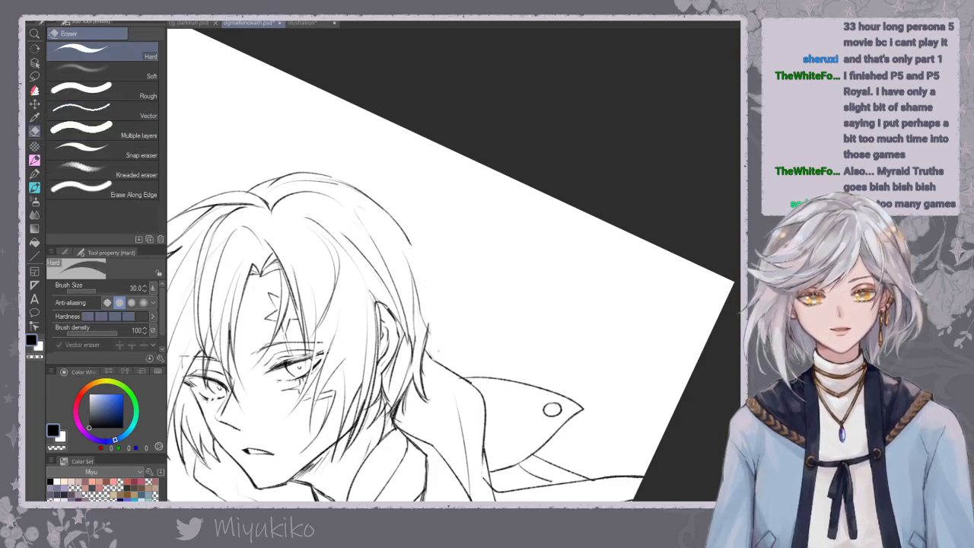
pyautogui.press('p')
pyautogui.moveTo(409, 247)
pyautogui.mouseDown()
pyautogui.moveTo(445, 329)
pyautogui.moveTo(434, 337)
pyautogui.mouseUp()
pyautogui.hotkey('ctrl', 'z')
pyautogui.moveTo(422, 286); pyautogui.dragTo(430, 340)
pyautogui.hotkey('ctrl', 'z')
# Check the reworked head shape in a mirrored view and against the whole illustration.
pyautogui.press('h')
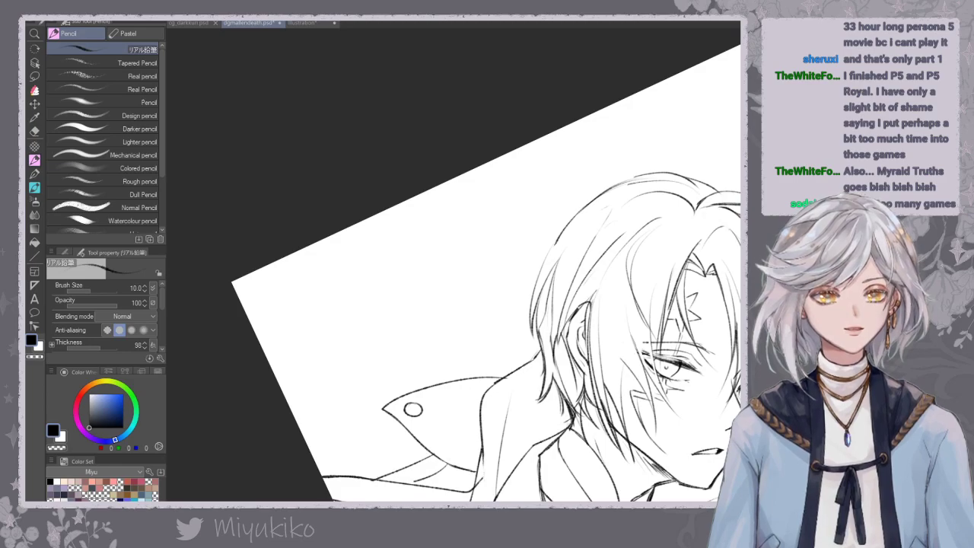
pyautogui.press('h')
pyautogui.hotkey('ctrl', '@')
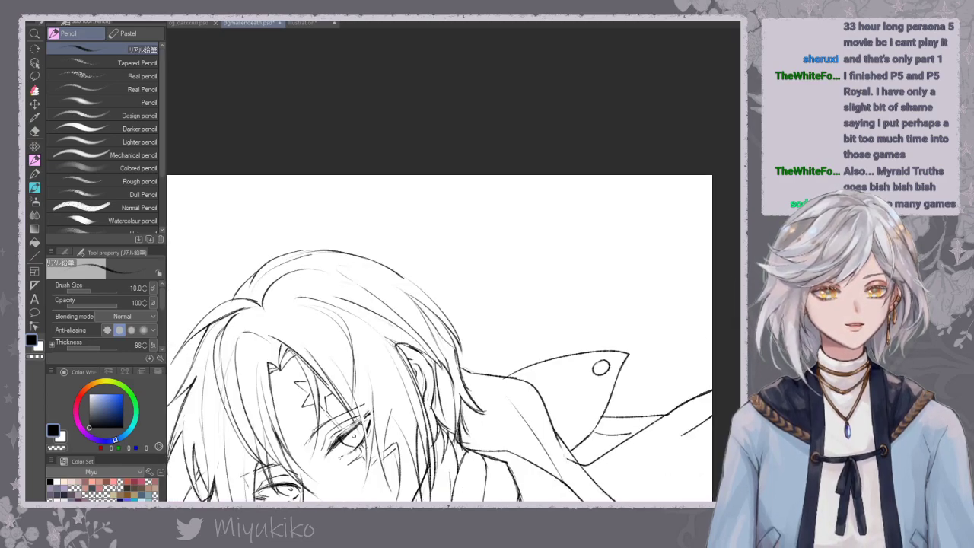
pyautogui.hotkey('ctrl', '-')
pyautogui.hotkey('ctrl', '-')
pyautogui.hotkey('ctrl', '-')
pyautogui.hotkey('ctrl', '-')
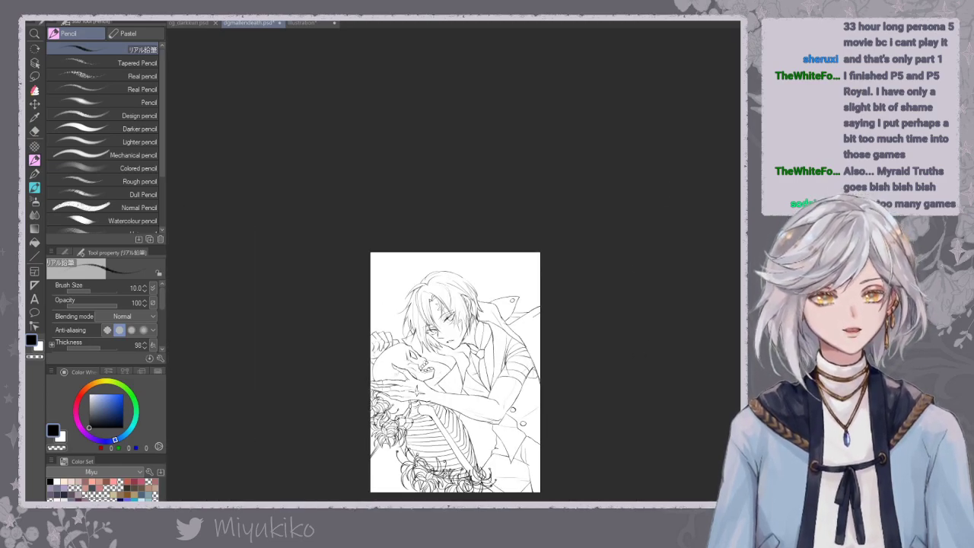
pyautogui.scroll(5, 484, 278)
pyautogui.moveTo(429, 277)
pyautogui.mouseDown()
pyautogui.moveTo(456, 303)
pyautogui.moveTo(474, 73)
pyautogui.moveTo(440, 122)
pyautogui.mouseUp()
pyautogui.hotkey('ctrl', 'z')
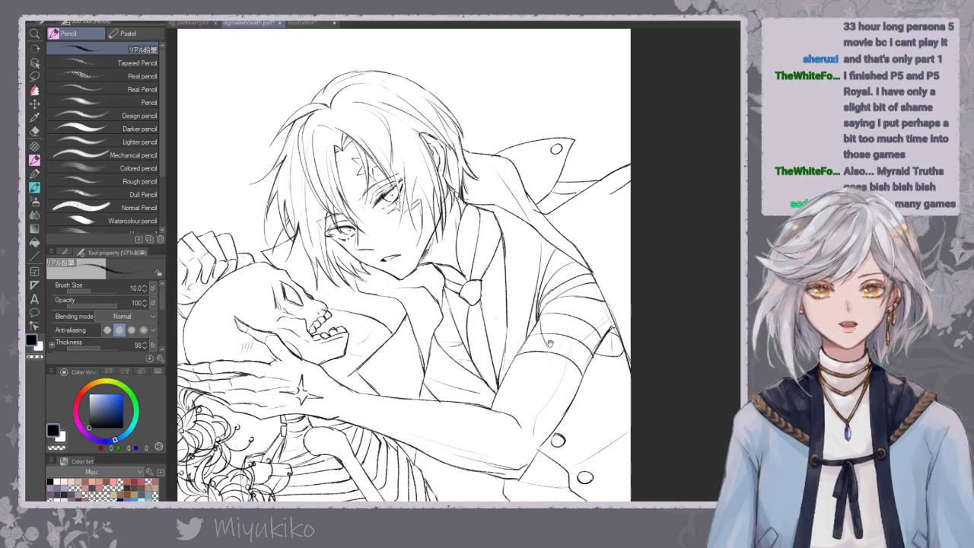
# Fill the upper spider lily with red (255, 16, 0) using the enclose-and-fill tool and clear the excess fill around its petal tip.
pyautogui.moveTo(556, 317); pyautogui.dragTo(602, 163)
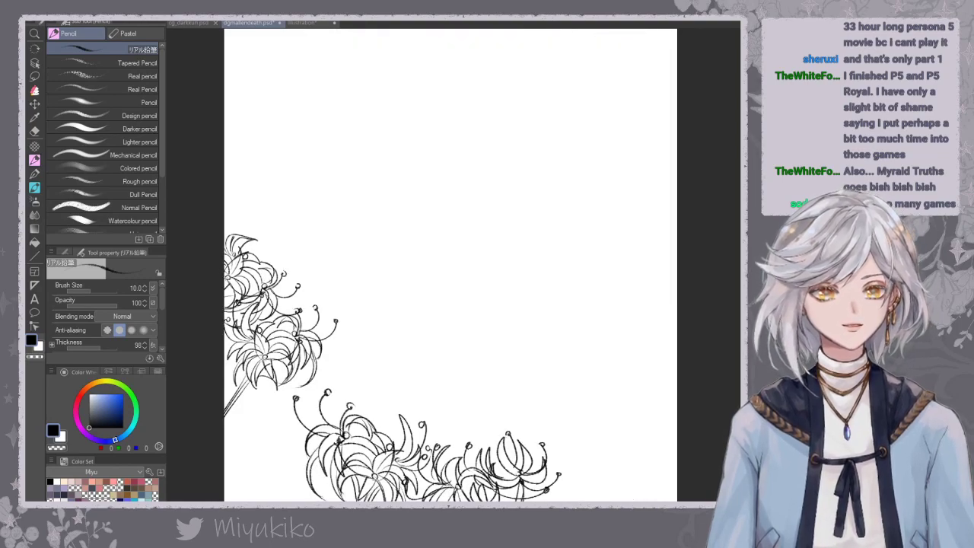
pyautogui.click(35, 90)
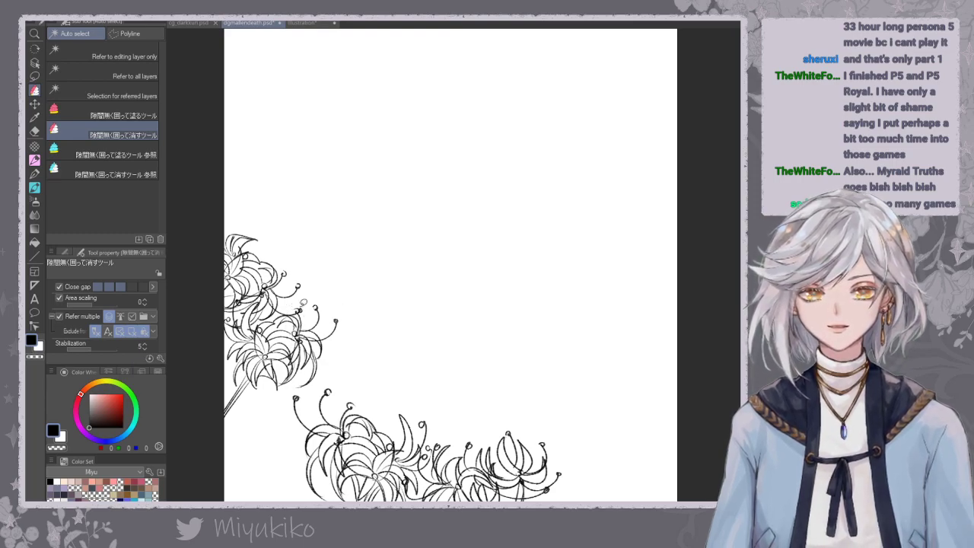
pyautogui.click(103, 112)
pyautogui.moveTo(266, 237); pyautogui.dragTo(311, 241)
pyautogui.hotkey('ctrl', 'z')
pyautogui.click(122, 395)
pyautogui.click(114, 134)
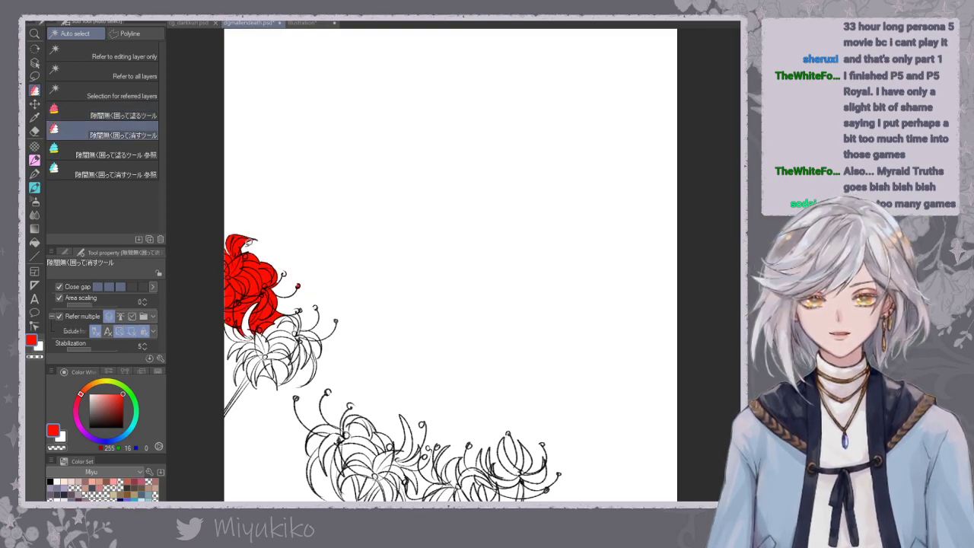
pyautogui.moveTo(236, 251); pyautogui.dragTo(278, 228)
pyautogui.hotkey('ctrl', 'z')
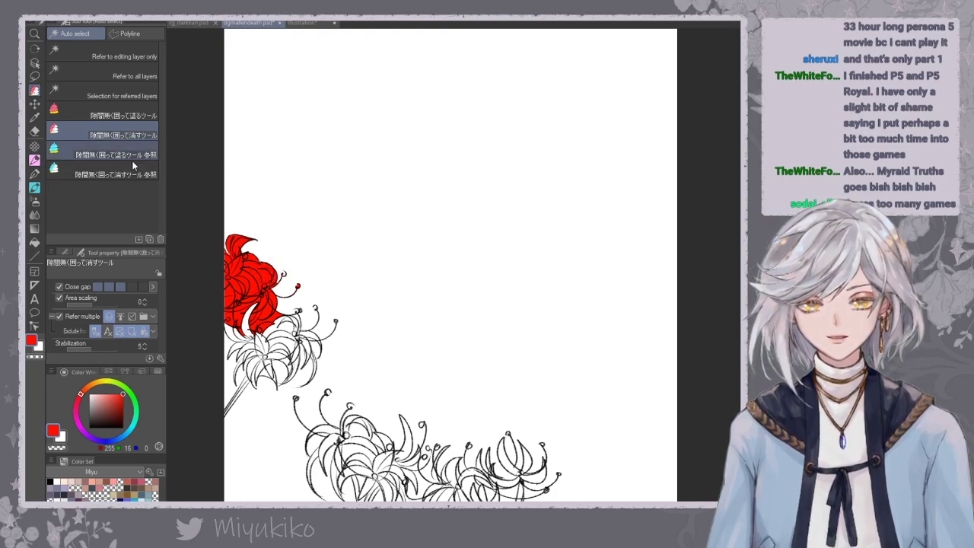
# Fill the spider lily just below it and its stamen tips with the same red using the enclose-and-fill tool.
pyautogui.click(115, 174)
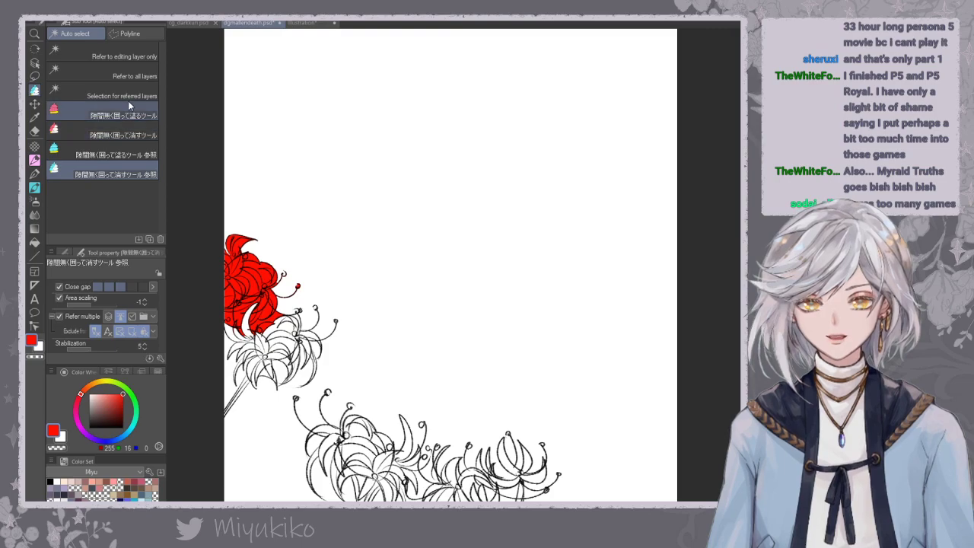
pyautogui.click(121, 114)
pyautogui.moveTo(260, 319); pyautogui.dragTo(306, 331)
pyautogui.moveTo(291, 295); pyautogui.dragTo(343, 311)
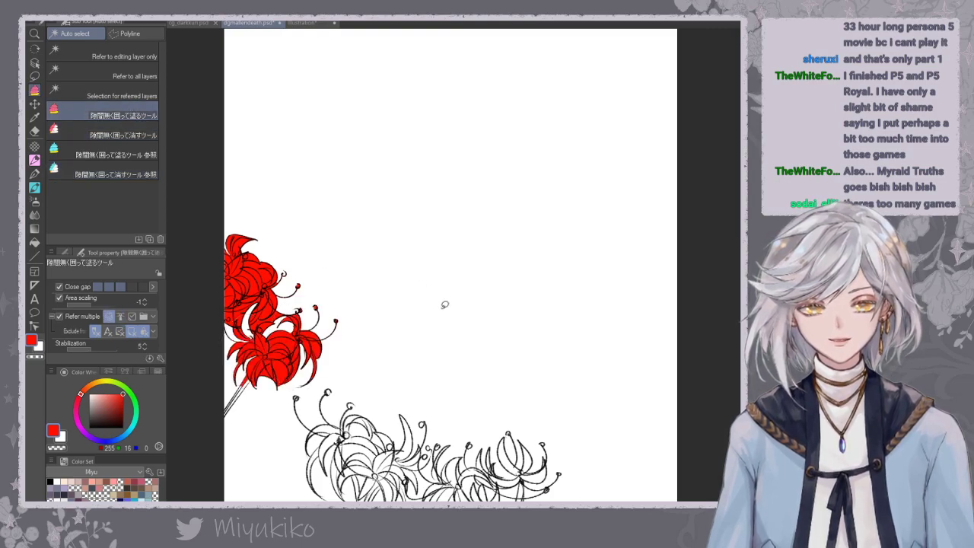
# Fill the row of spider lilies along the canvas's lower edge with flat red (255, 16, 0) using the enclose-and-fill tool.
pyautogui.moveTo(239, 308); pyautogui.dragTo(245, 336)
pyautogui.moveTo(344, 383)
pyautogui.mouseDown()
pyautogui.moveTo(279, 468)
pyautogui.moveTo(390, 381)
pyautogui.mouseUp()
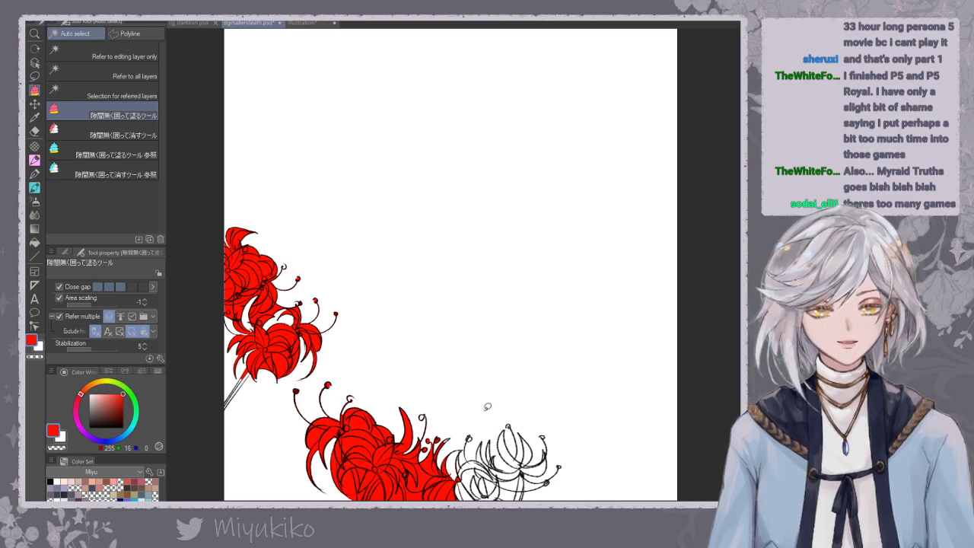
pyautogui.moveTo(493, 409); pyautogui.dragTo(487, 381)
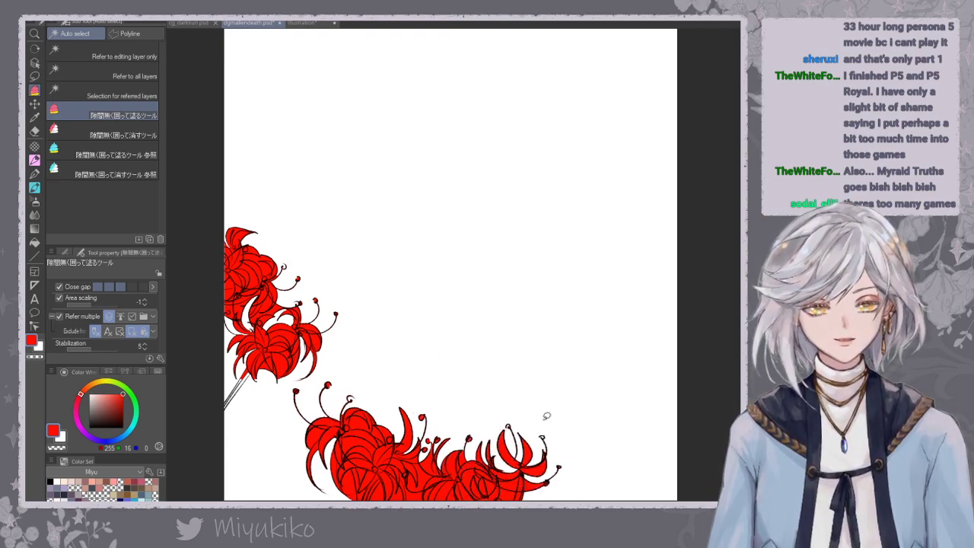
# Clear the excess red from the gaps between the petals of the lower row's leftmost lily with the enclose-and-erase tool.
pyautogui.click(114, 135)
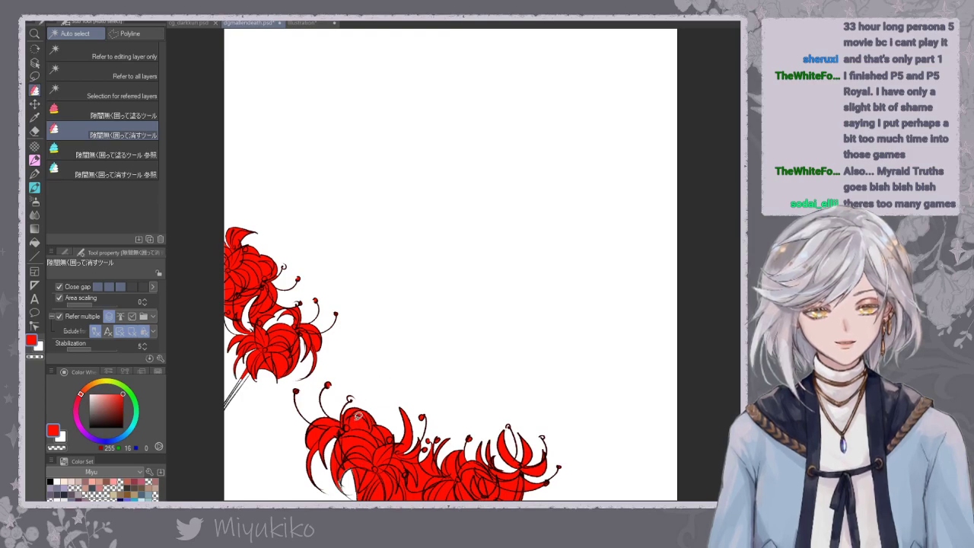
pyautogui.moveTo(372, 431)
pyautogui.mouseDown()
pyautogui.moveTo(367, 413)
pyautogui.moveTo(365, 428)
pyautogui.moveTo(305, 442)
pyautogui.moveTo(332, 419)
pyautogui.mouseUp()
pyautogui.moveTo(408, 469)
pyautogui.mouseDown()
pyautogui.moveTo(391, 453)
pyautogui.moveTo(375, 475)
pyautogui.moveTo(369, 463)
pyautogui.moveTo(388, 482)
pyautogui.mouseUp()
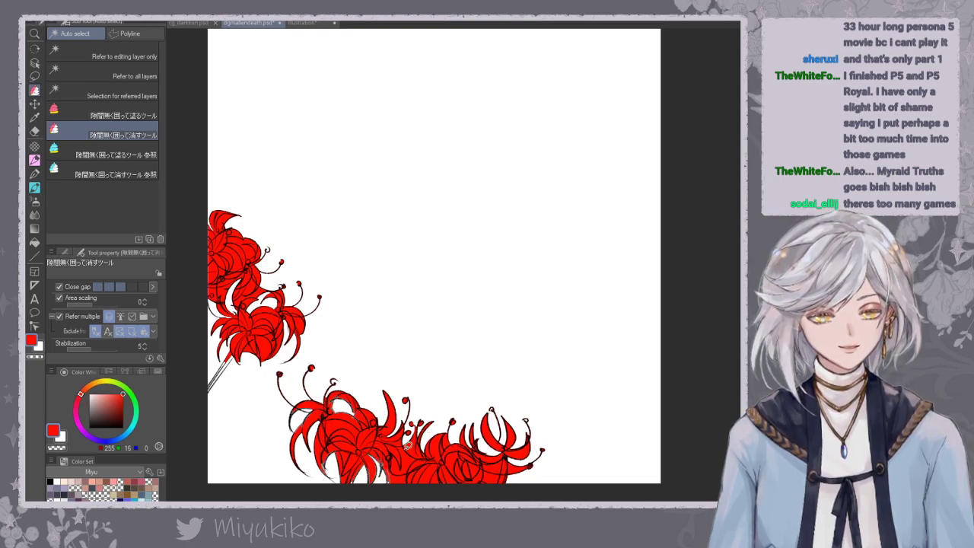
pyautogui.moveTo(403, 454)
pyautogui.mouseDown()
pyautogui.moveTo(391, 454)
pyautogui.moveTo(411, 465)
pyautogui.moveTo(403, 445)
pyautogui.moveTo(394, 477)
pyautogui.moveTo(413, 443)
pyautogui.mouseUp()
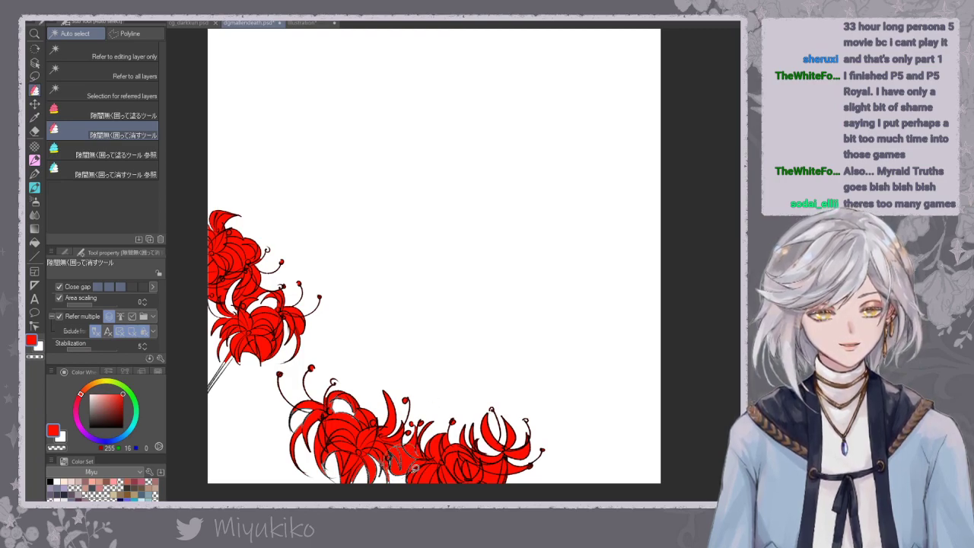
# Clear the excess red from the background gaps between the petals of the lower row's right-hand lilies with the enclose-and-erase tool.
pyautogui.click(122, 115)
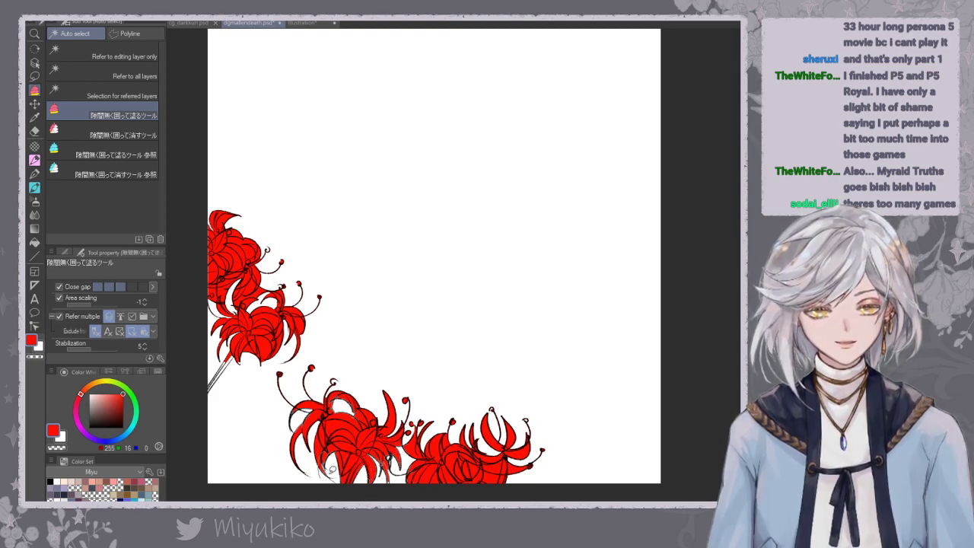
pyautogui.click(128, 128)
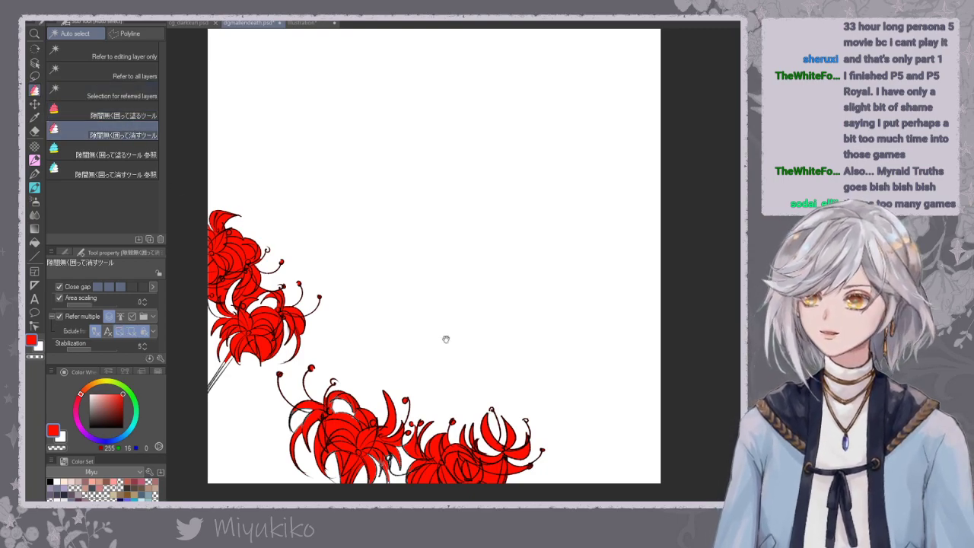
pyautogui.moveTo(430, 330); pyautogui.dragTo(394, 312)
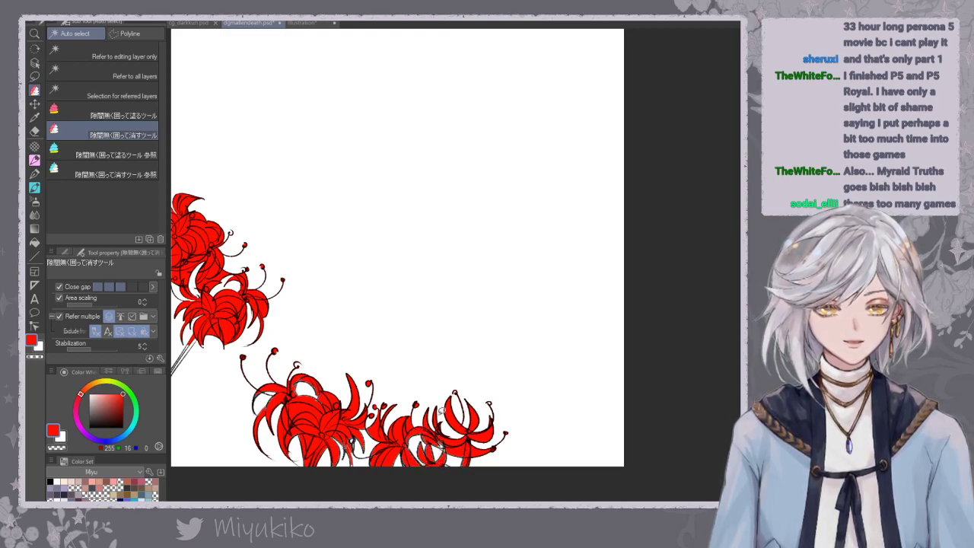
pyautogui.moveTo(508, 378); pyautogui.dragTo(535, 402)
# Color the unfilled stamen tips of the lower row's rightmost lily red with the G-pen.
pyautogui.click(123, 115)
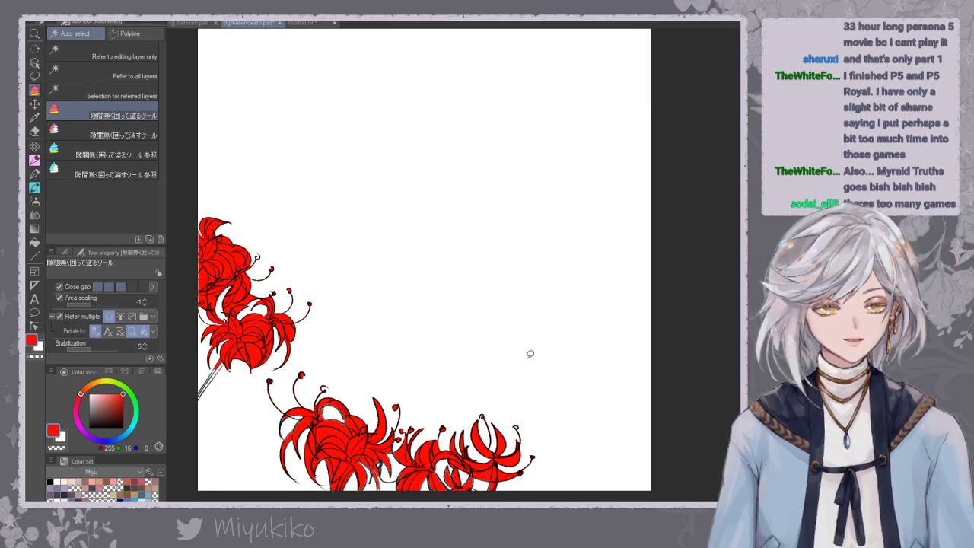
pyautogui.click(34, 173)
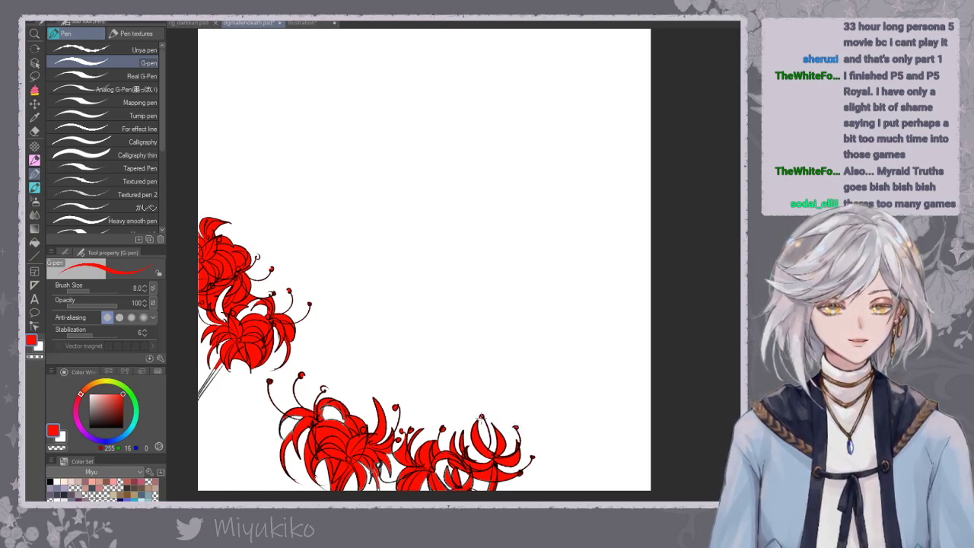
# Fill the flower stem and the lower blossom of the left spider lily cluster with red using the enclose-and-fill tool.
pyautogui.moveTo(435, 287); pyautogui.dragTo(485, 302)
pyautogui.click(34, 91)
pyautogui.moveTo(275, 361)
pyautogui.mouseDown()
pyautogui.moveTo(285, 325)
pyautogui.moveTo(307, 350)
pyautogui.moveTo(343, 288)
pyautogui.moveTo(309, 344)
pyautogui.moveTo(334, 300)
pyautogui.moveTo(339, 327)
pyautogui.mouseUp()
pyautogui.click(132, 134)
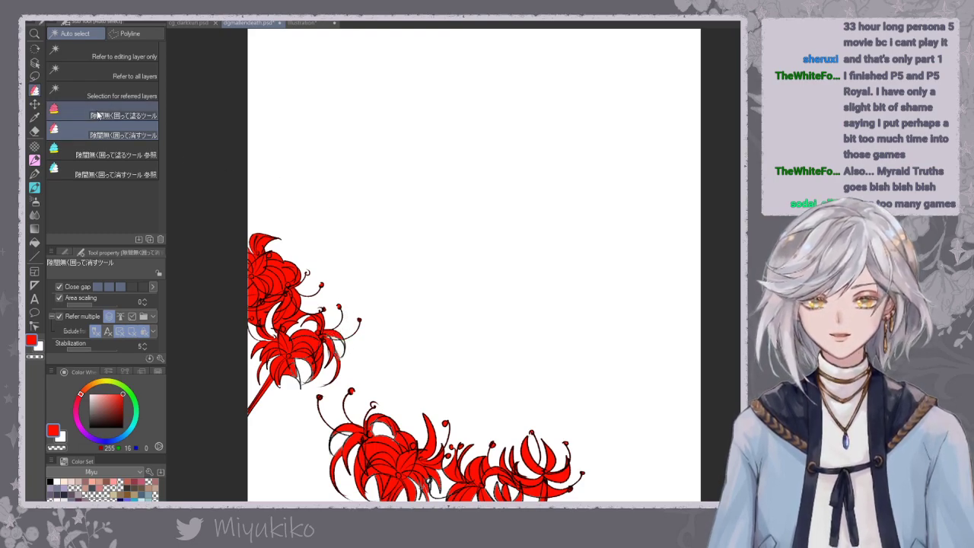
pyautogui.click(91, 114)
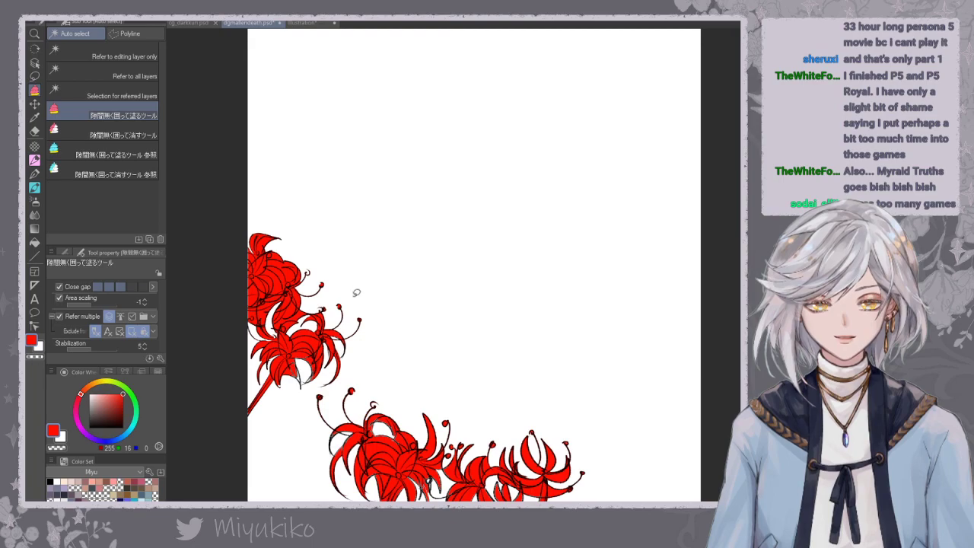
pyautogui.moveTo(308, 359); pyautogui.dragTo(309, 318)
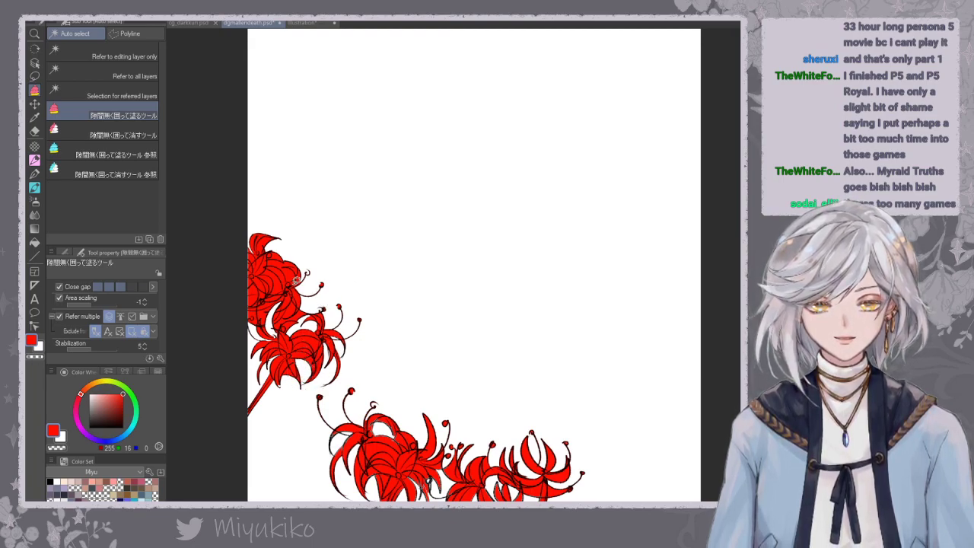
# Erase the red around the middle blossom of the left cluster and refill only its petals.
pyautogui.click(122, 135)
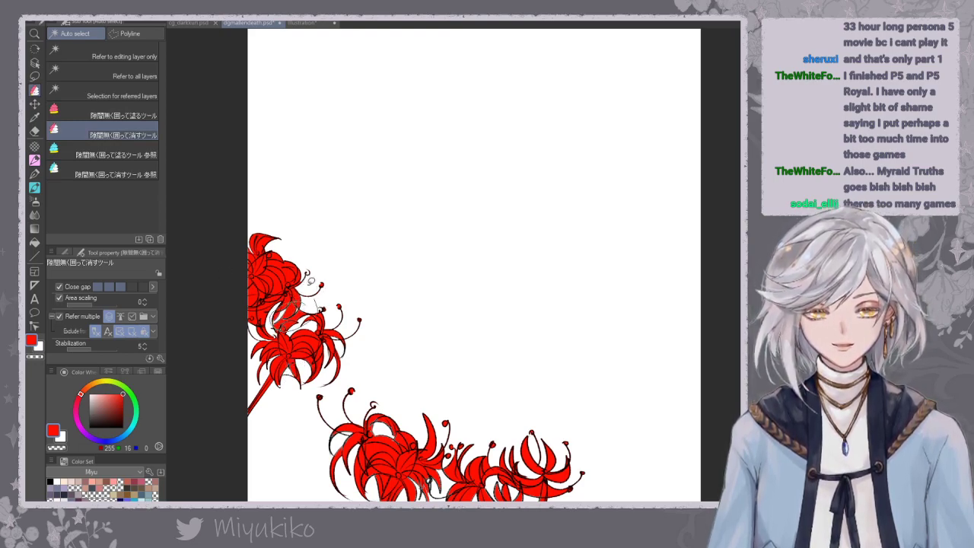
pyautogui.click(118, 116)
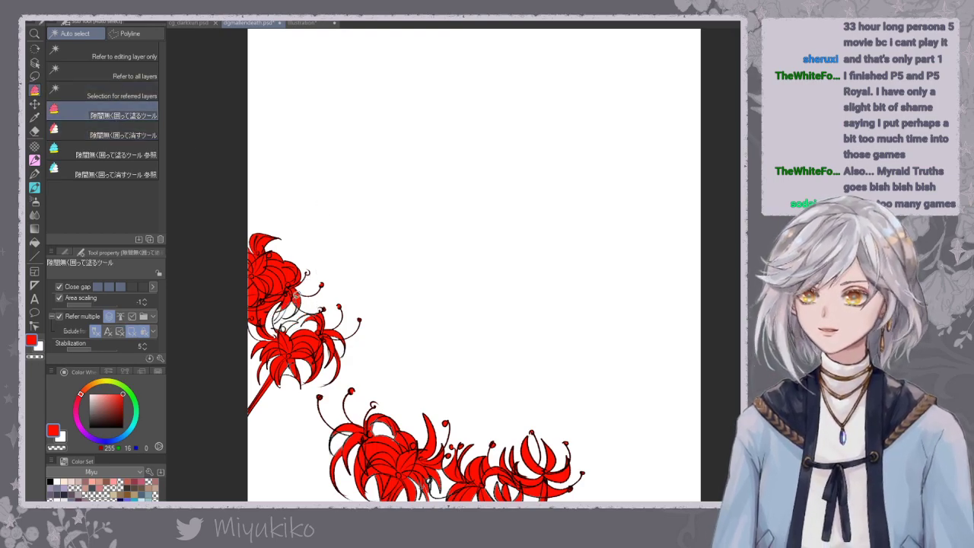
pyautogui.moveTo(292, 290); pyautogui.dragTo(301, 296)
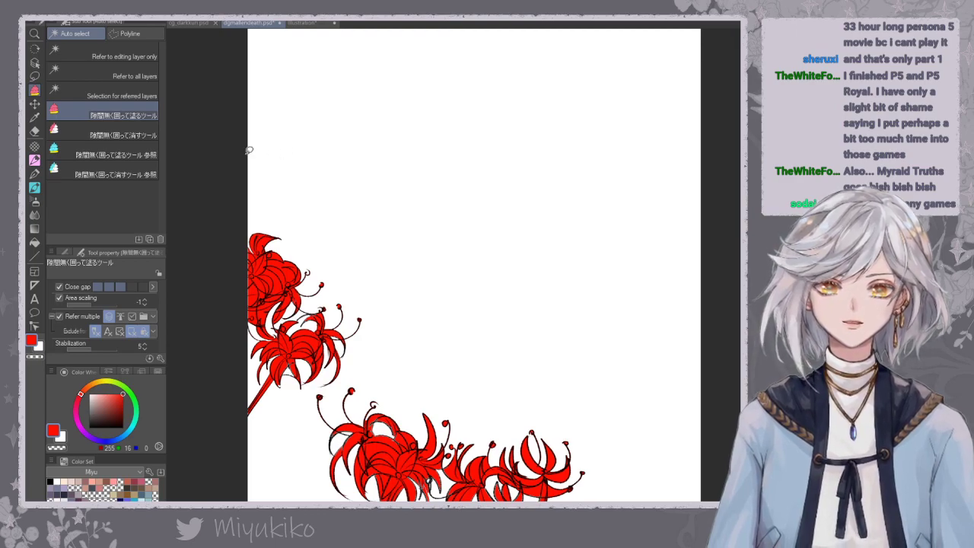
# Clear the red from the right-hand petals of the left cluster's upper blossom and refill the petal shapes with red.
pyautogui.click(122, 135)
pyautogui.moveTo(293, 252); pyautogui.dragTo(295, 216)
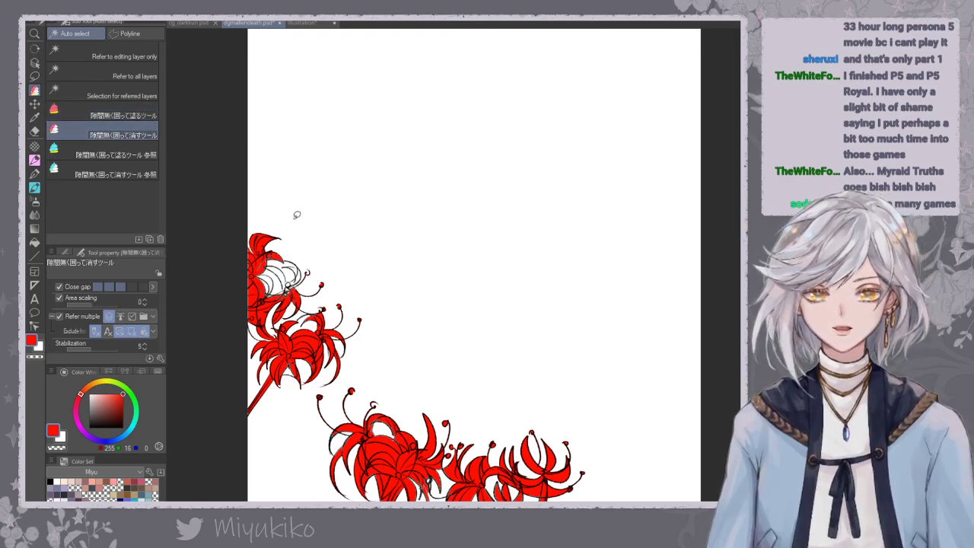
pyautogui.click(150, 116)
pyautogui.moveTo(275, 282); pyautogui.dragTo(276, 264)
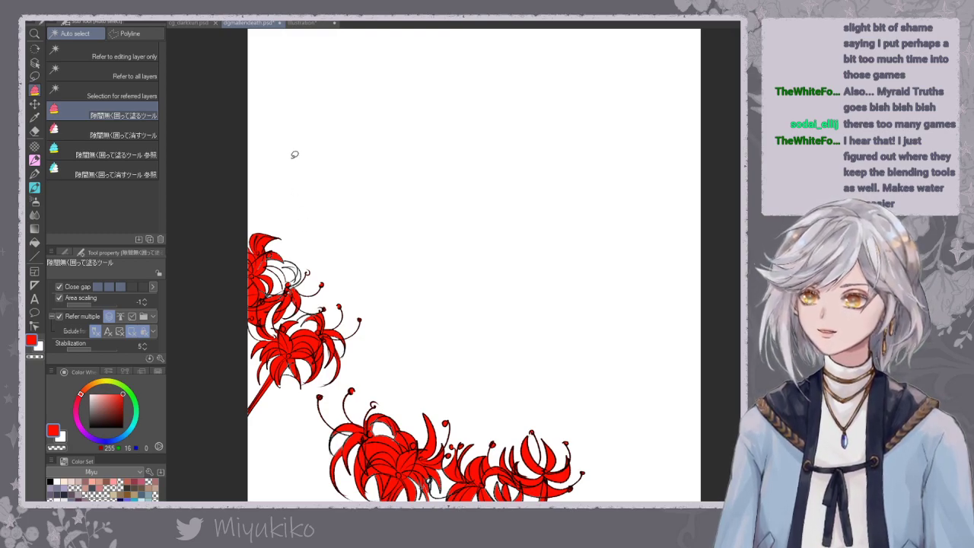
pyautogui.moveTo(301, 261); pyautogui.dragTo(309, 263)
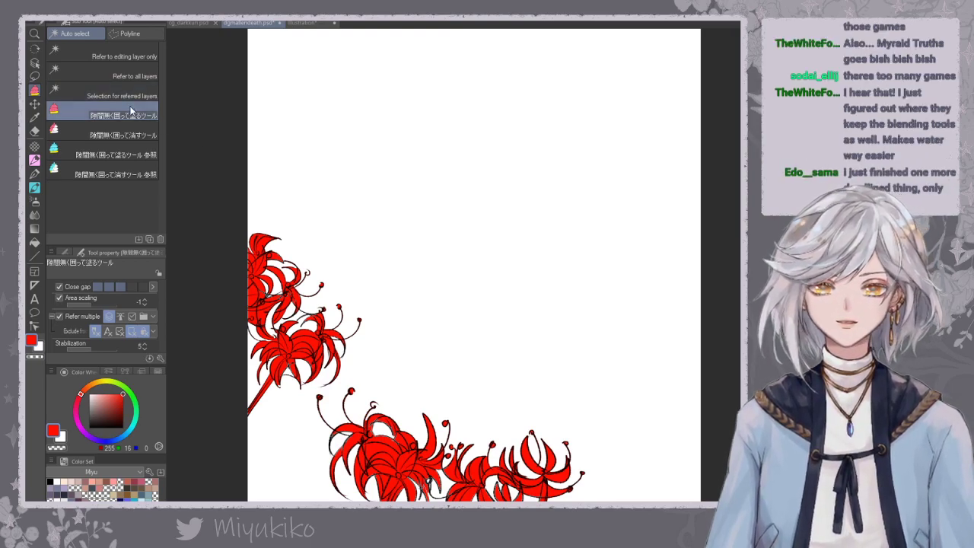
# Erase the red from the gaps between the large lower flower's petals, and set the G-pen to brush size 15.
pyautogui.click(122, 135)
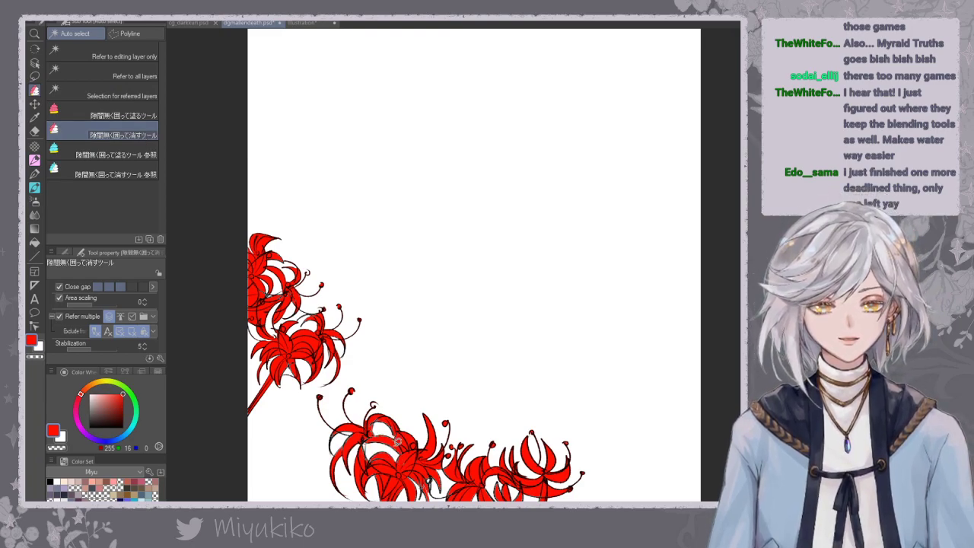
pyautogui.click(125, 115)
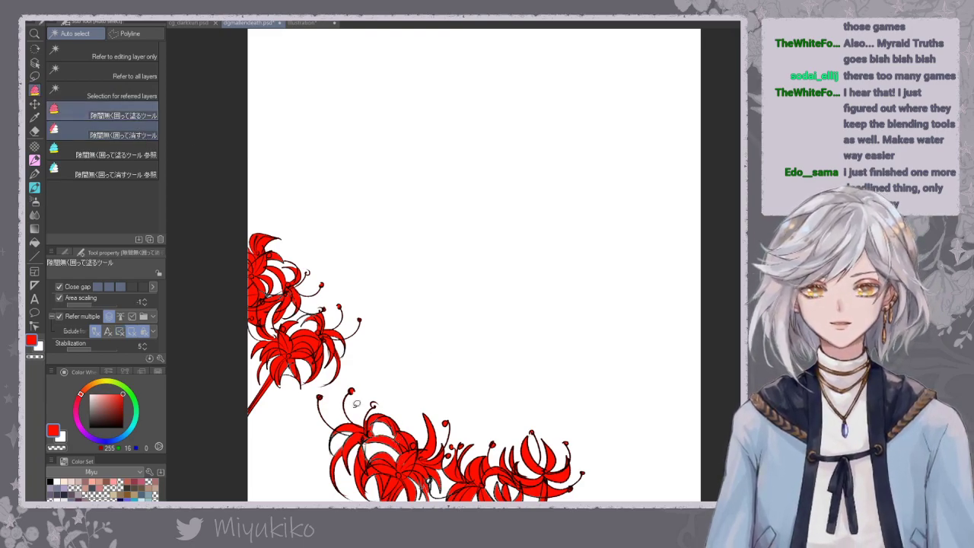
pyautogui.click(34, 173)
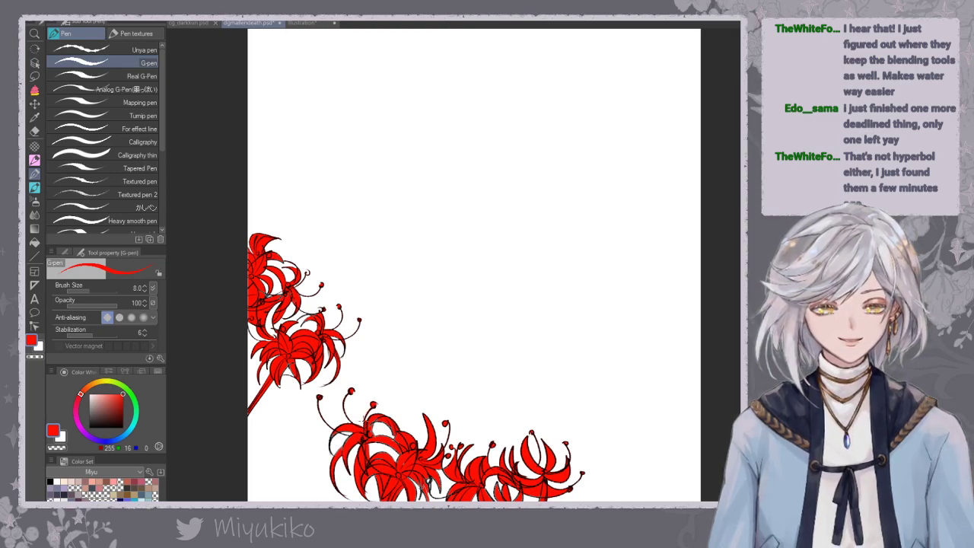
pyautogui.press(']')
pyautogui.press(']')
pyautogui.press(']')
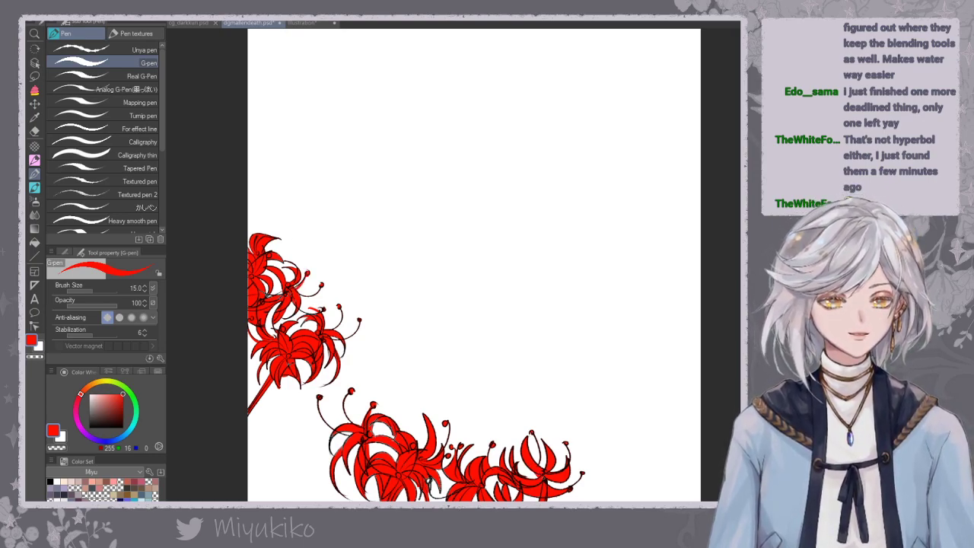
# Bring back the character and skeleton line art in a full-canvas view and recolour the flower fill dark red.
pyautogui.hotkey('ctrl', '-')
pyautogui.hotkey('ctrl', 'z')
pyautogui.hotkey('ctrl', 'y')
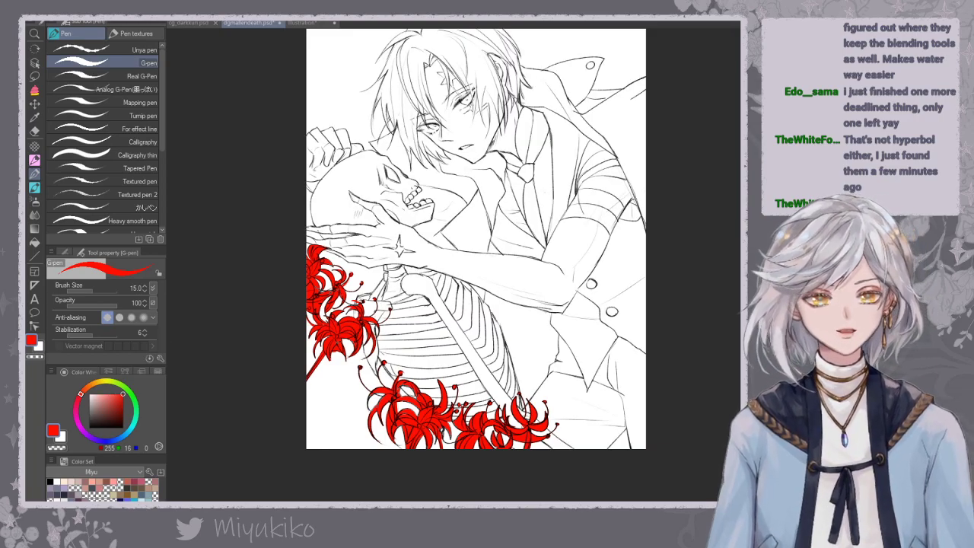
pyautogui.click(120, 397)
pyautogui.click(121, 406)
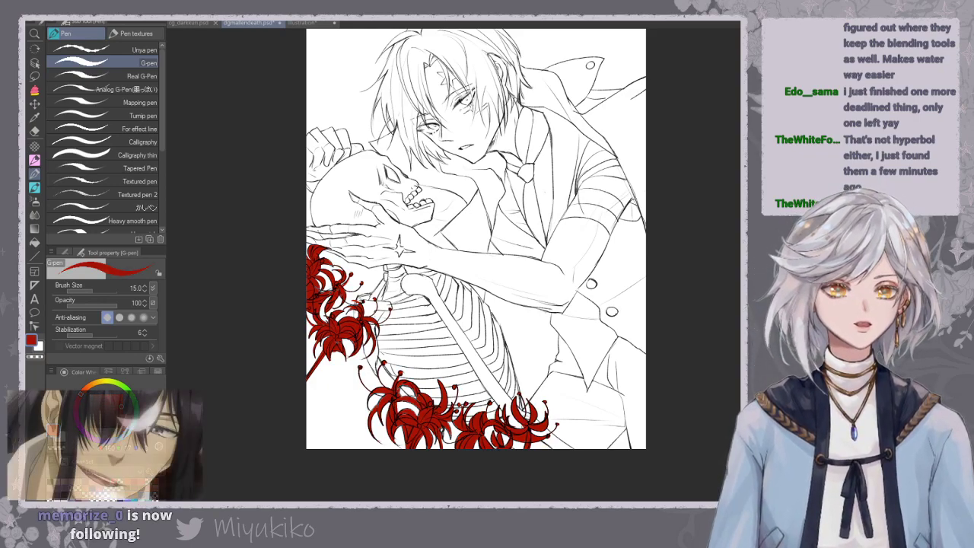
pyautogui.hotkey('ctrl', '-')
pyautogui.hotkey('ctrl', '+')
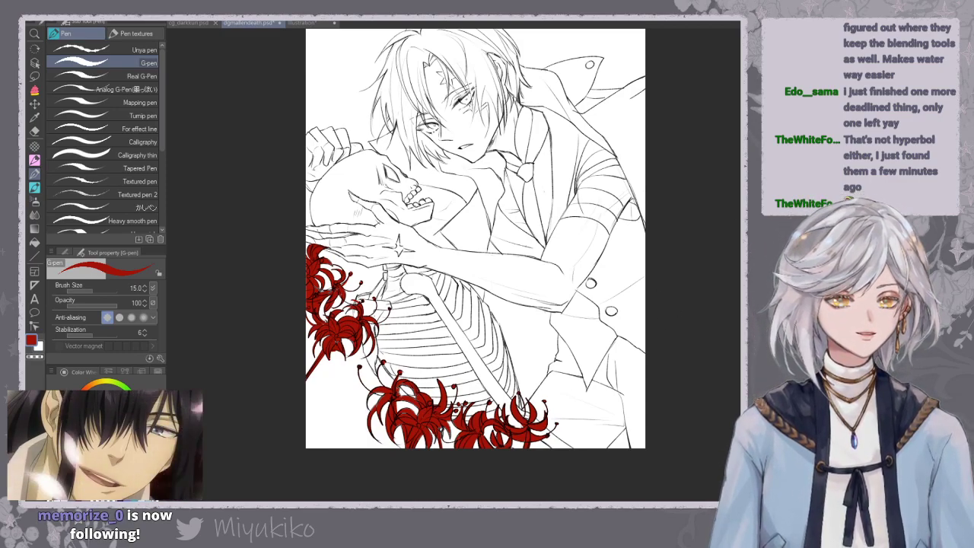
# Fill the whole canvas with black as a backdrop, and soften it to grey so the line art stays readable.
pyautogui.click(79, 463)
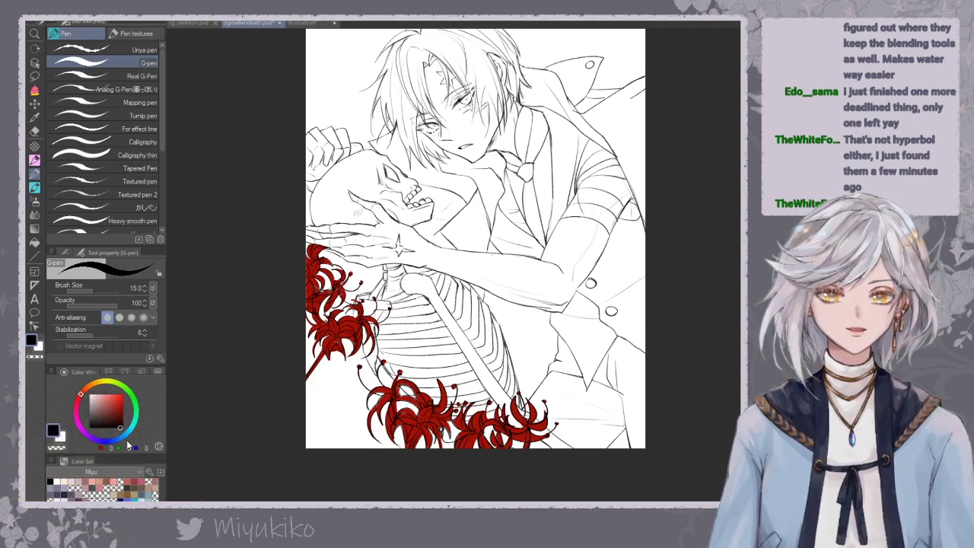
pyautogui.click(93, 423)
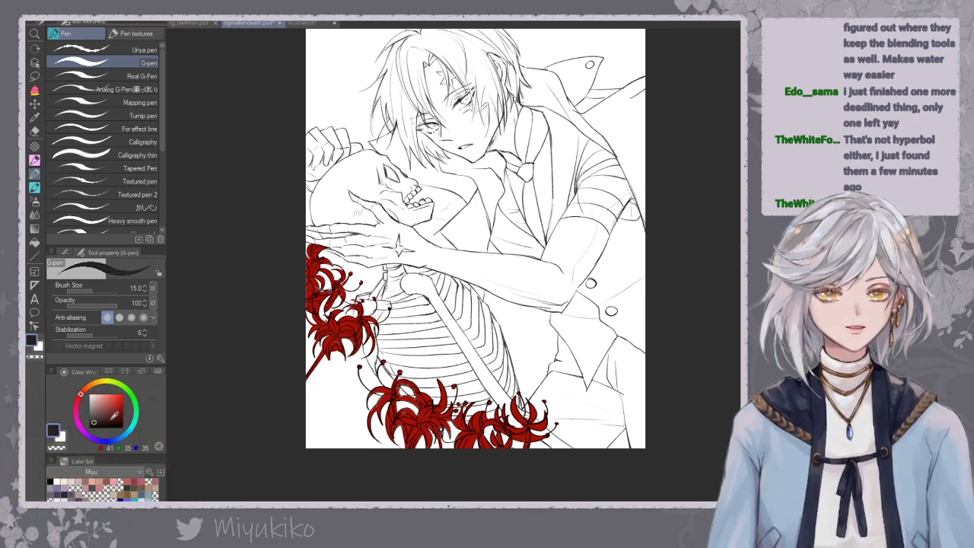
pyautogui.hotkey('ctrl', 'a')
pyautogui.click(97, 420)
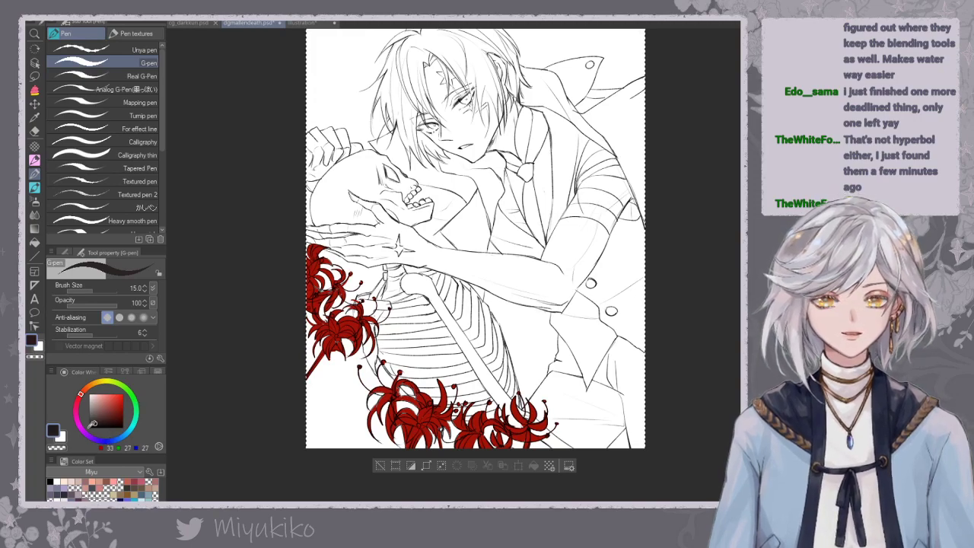
pyautogui.click(88, 427)
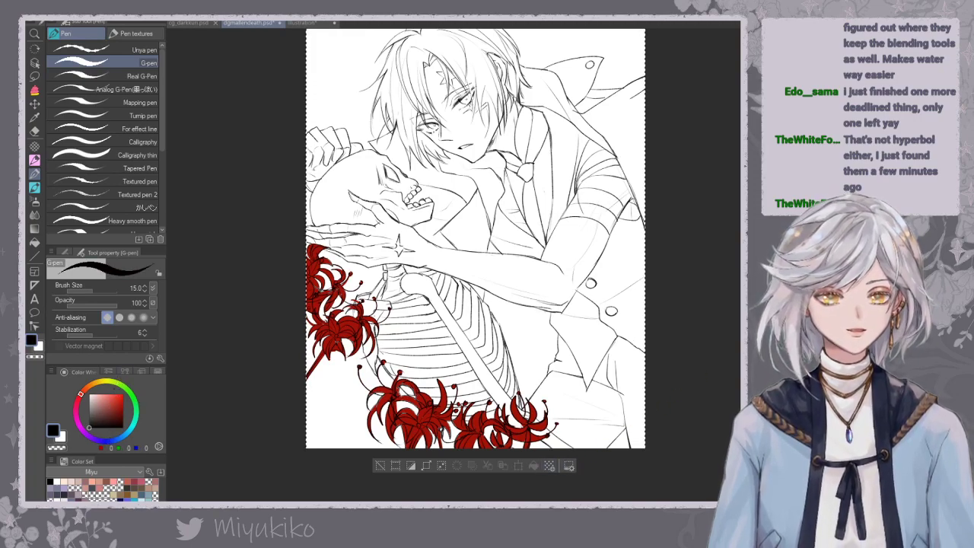
pyautogui.hotkey('alt', 'Delete')
pyautogui.hotkey('ctrl', 'd')
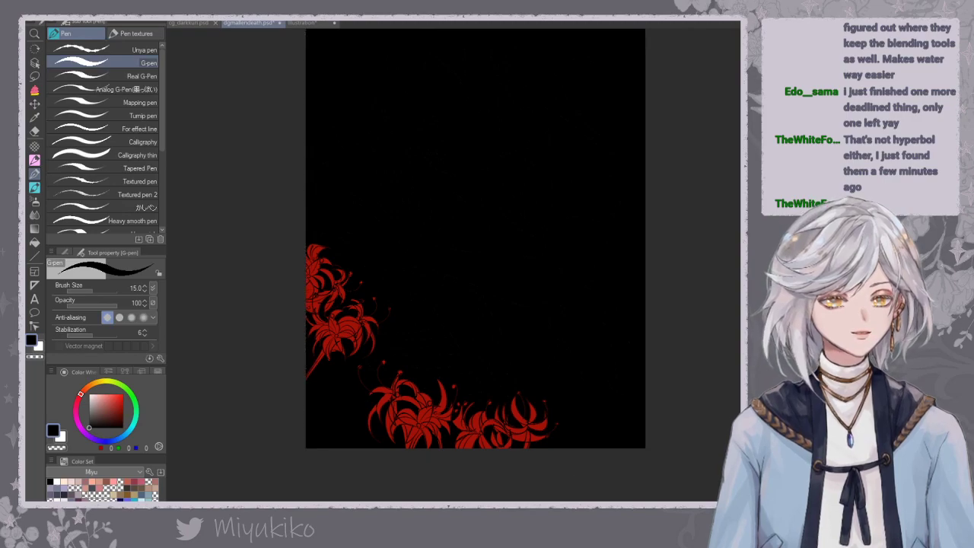
pyautogui.hotkey('ctrl', 'z')
pyautogui.moveTo(697, 365); pyautogui.dragTo(692, 396)
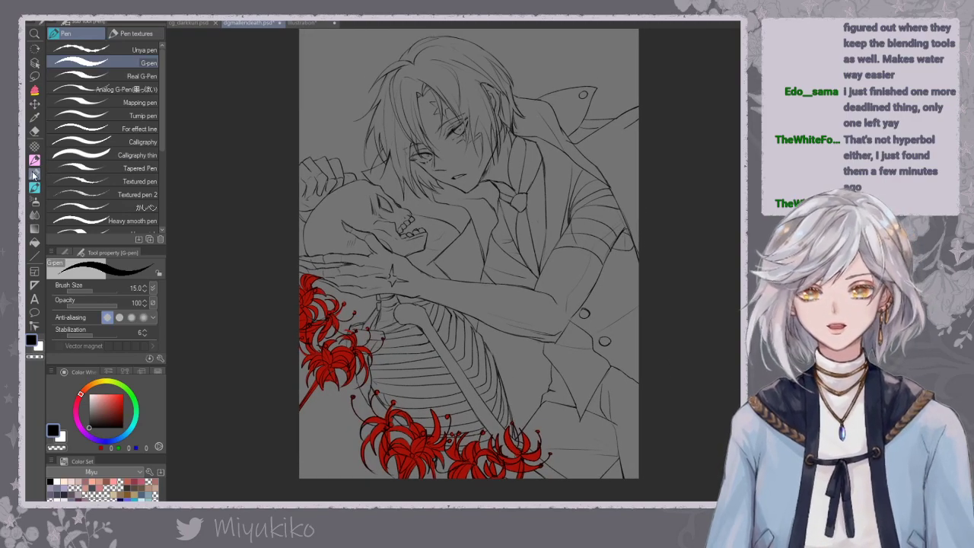
# Choose the pale pink skin colour (RGB 237, 212, 210) and enlarge the G-pen to brush size 800.
pyautogui.click(58, 480)
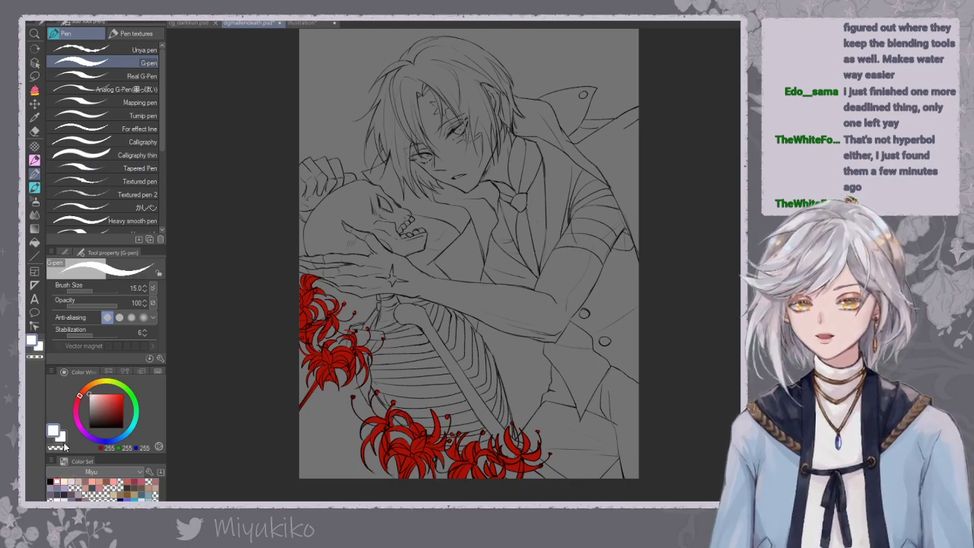
pyautogui.click(66, 481)
pyautogui.click(71, 481)
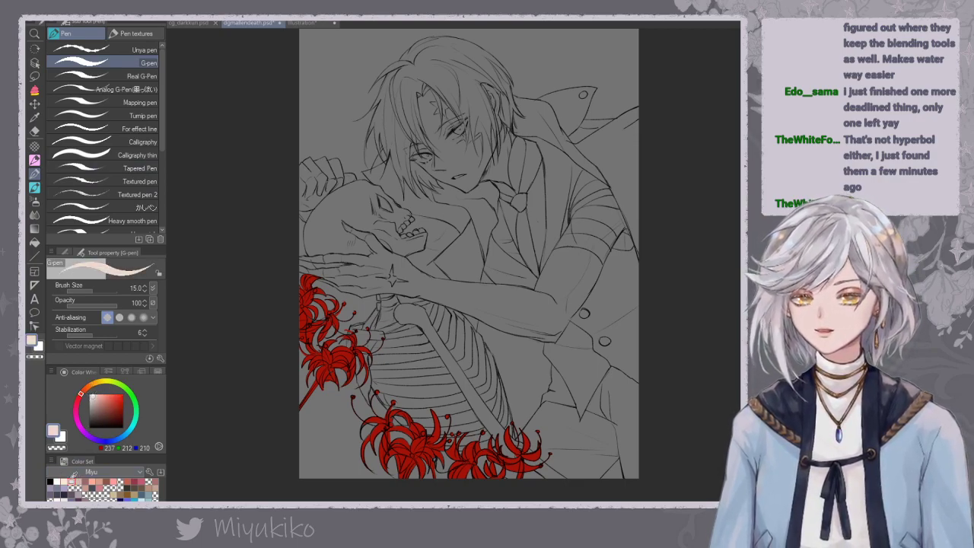
pyautogui.press(']')
pyautogui.press(']')
pyautogui.press(']')
pyautogui.press(']')
pyautogui.press(']')
pyautogui.press(']')
pyautogui.press(']')
pyautogui.press(']')
pyautogui.press(']')
pyautogui.press(']')
pyautogui.press(']')
pyautogui.press(']')
pyautogui.press(']')
pyautogui.press(']')
pyautogui.press(']')
pyautogui.press(']')
pyautogui.press(']')
# Try painting a large pale pink patch over the character's face with the G-pen, and undo the strokes.
pyautogui.moveTo(460, 123)
pyautogui.mouseDown()
pyautogui.moveTo(469, 158)
pyautogui.moveTo(455, 174)
pyautogui.mouseUp()
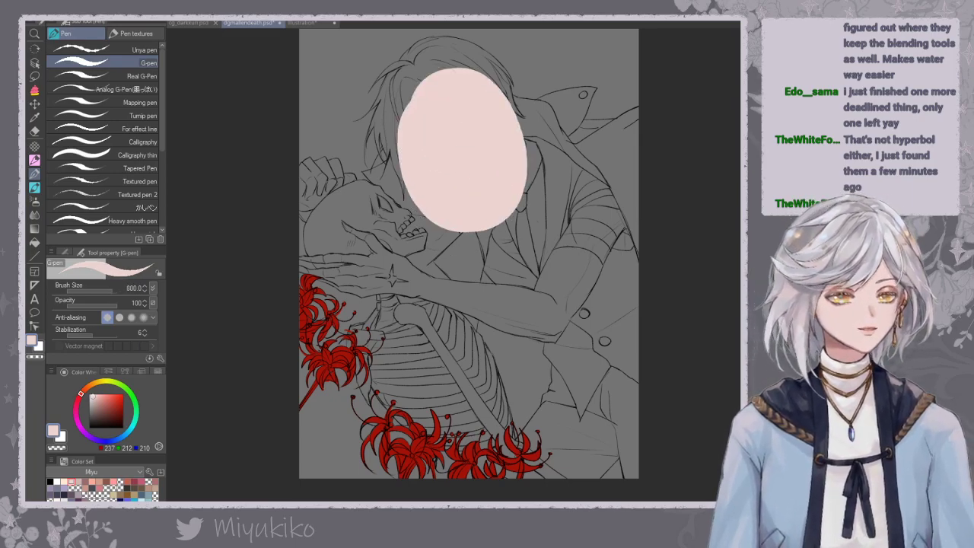
pyautogui.hotkey('ctrl', 'z')
pyautogui.moveTo(457, 175); pyautogui.dragTo(417, 244)
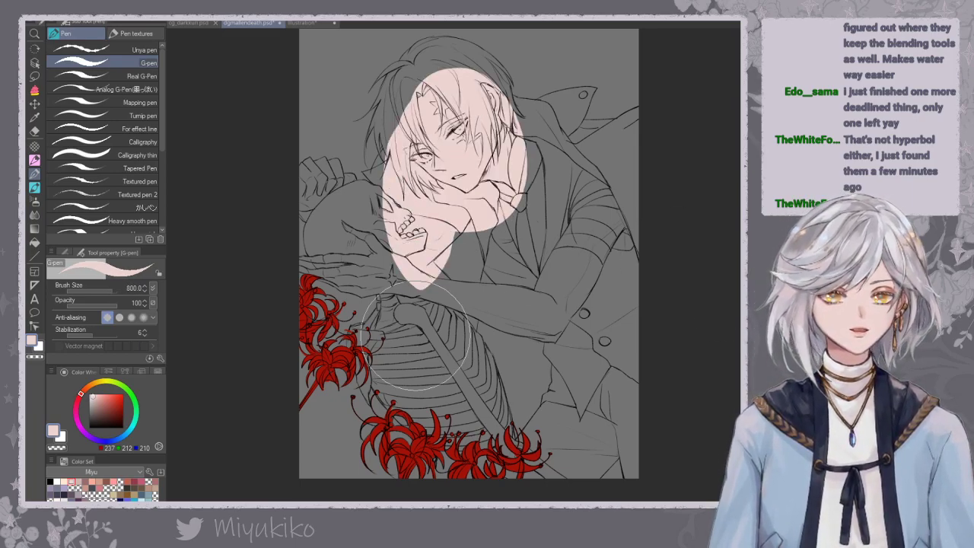
pyautogui.hotkey('ctrl', 'z')
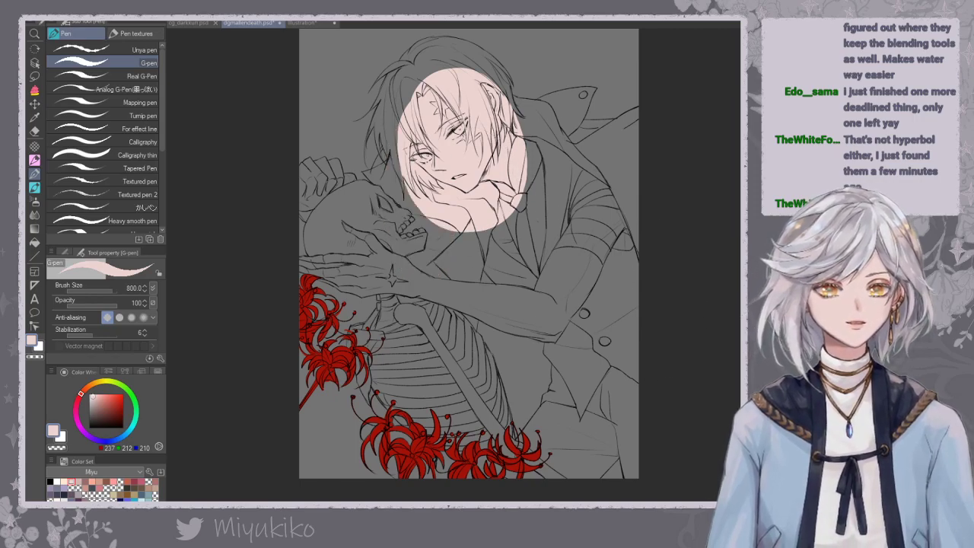
pyautogui.hotkey('ctrl', 'z')
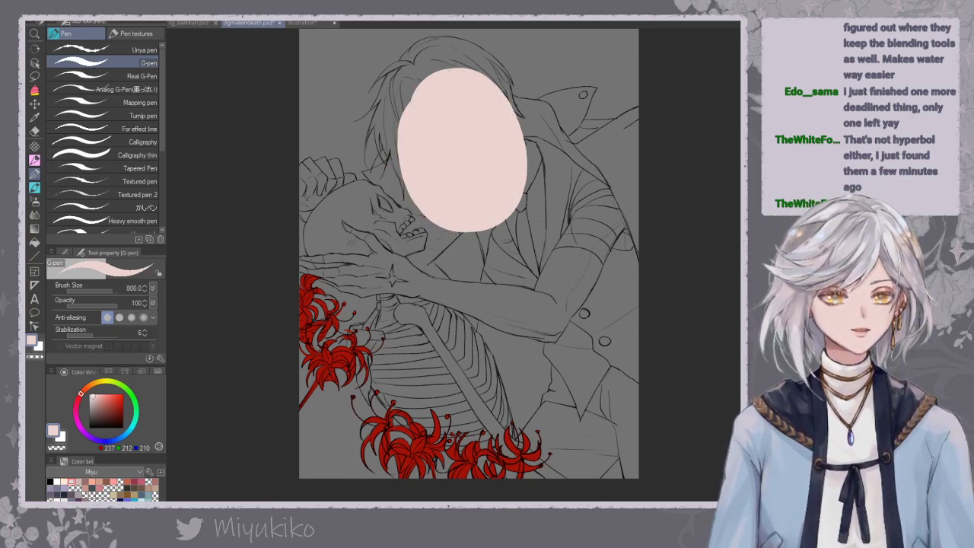
pyautogui.hotkey('ctrl', 'z')
# Try filling the area around both figures with pale pink using the enclose-and-fill tool, and undo the fill.
pyautogui.press('g')
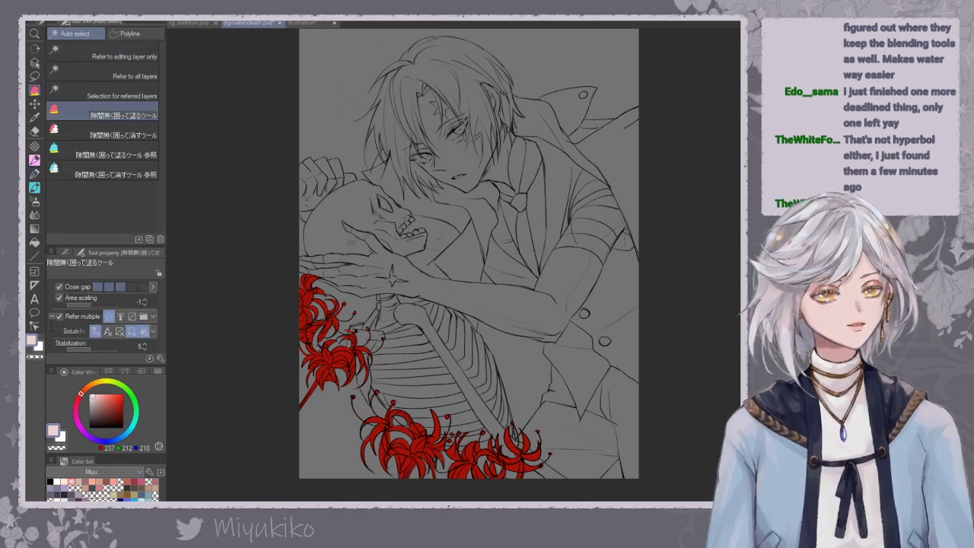
pyautogui.hotkey('ctrl', 'y')
pyautogui.hotkey('ctrl', 'a')
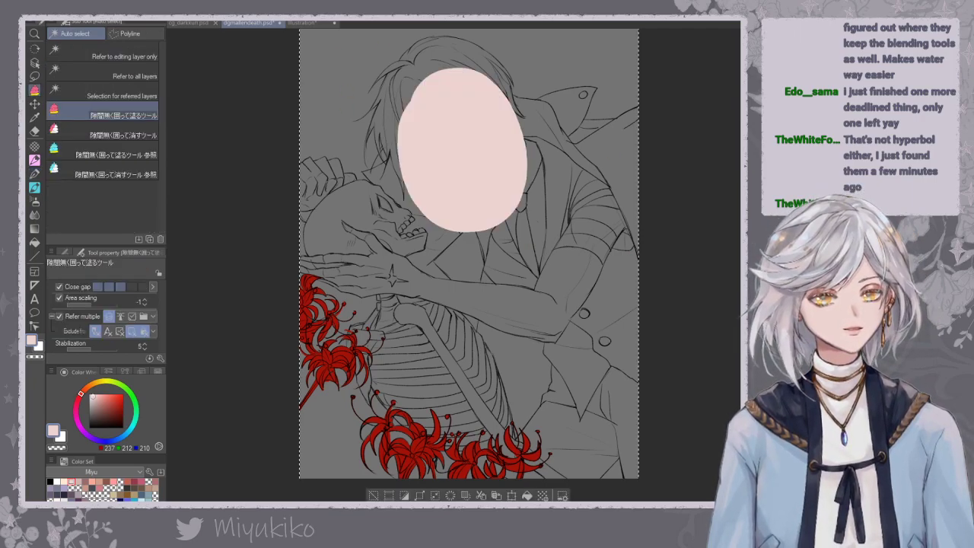
pyautogui.press('Delete')
pyautogui.moveTo(418, 35)
pyautogui.mouseDown()
pyautogui.moveTo(365, 100)
pyautogui.moveTo(286, 166)
pyautogui.moveTo(340, 411)
pyautogui.moveTo(431, 491)
pyautogui.moveTo(730, 285)
pyautogui.moveTo(612, 63)
pyautogui.moveTo(494, 24)
pyautogui.mouseUp()
pyautogui.moveTo(417, 37); pyautogui.dragTo(419, 35)
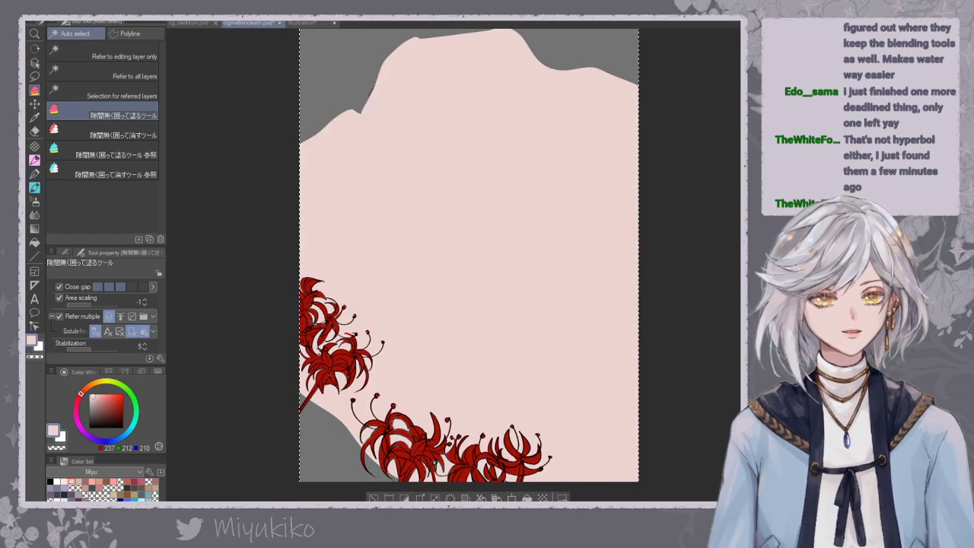
pyautogui.hotkey('ctrl', 'z')
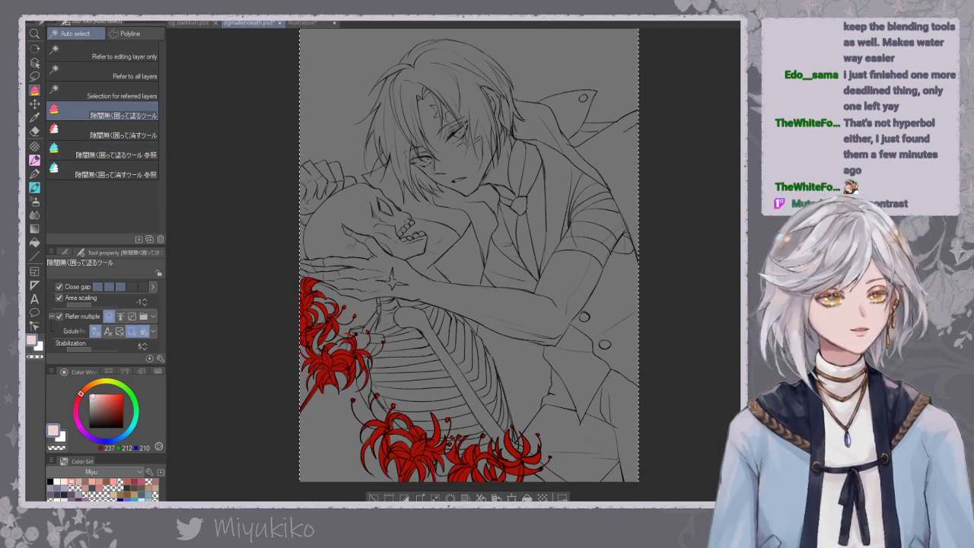
# Remove the grey backdrop and the flowers' fill and line art from view, leaving only the character and skeleton line art.
pyautogui.hotkey('ctrl', 'z')
pyautogui.hotkey('ctrl', 'z')
pyautogui.hotkey('ctrl', 'y')
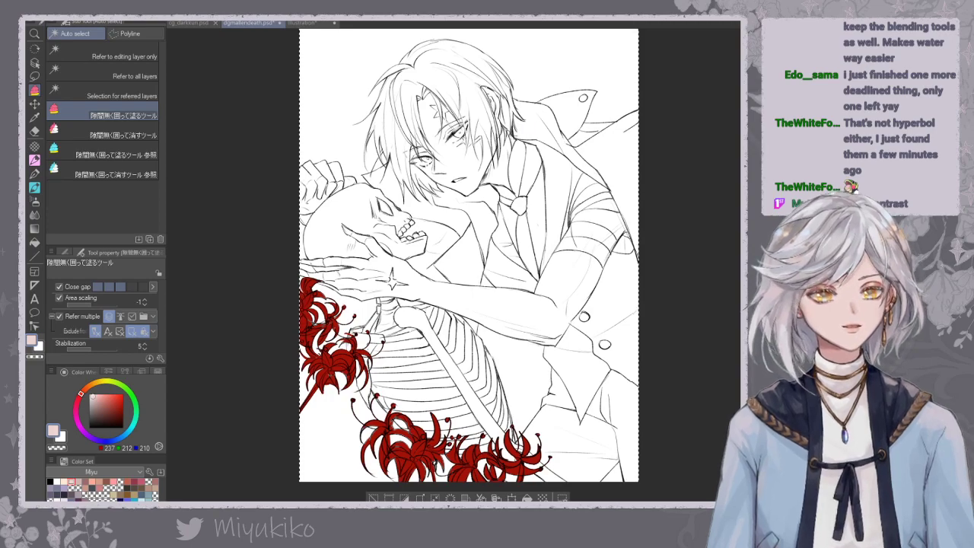
pyautogui.press('Delete')
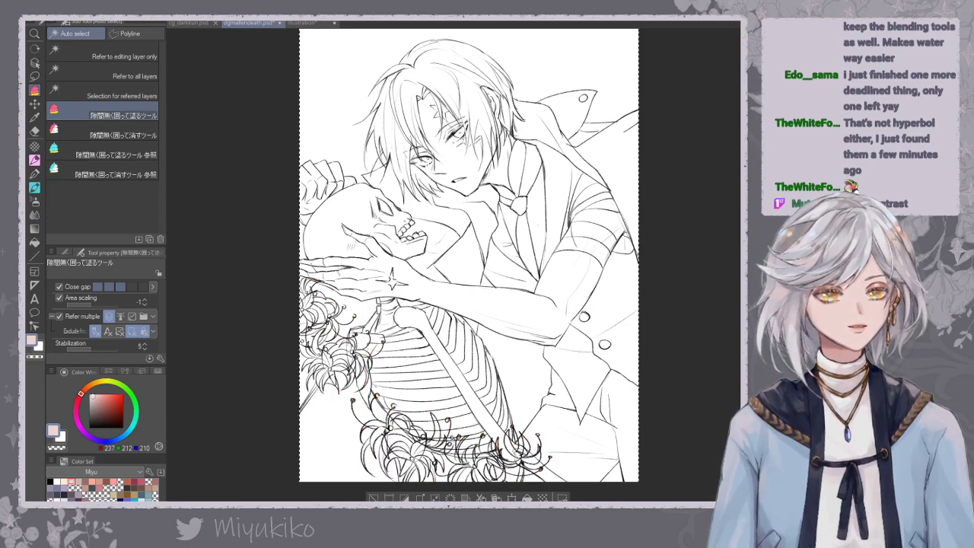
pyautogui.press('Delete')
pyautogui.moveTo(391, 65)
pyautogui.mouseDown()
pyautogui.moveTo(602, 85)
pyautogui.moveTo(527, 71)
pyautogui.moveTo(546, 82)
pyautogui.mouseUp()
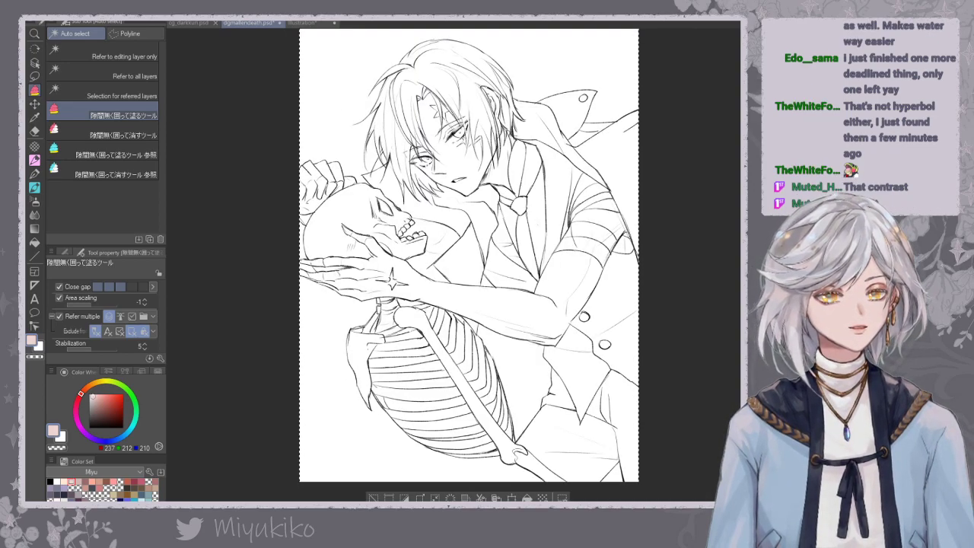
# Fill the character's head, hair, shirt and coat with pale pink by enclosing them with the enclose-and-fill tool.
pyautogui.moveTo(435, 37)
pyautogui.mouseDown()
pyautogui.moveTo(362, 279)
pyautogui.moveTo(453, 57)
pyautogui.mouseUp()
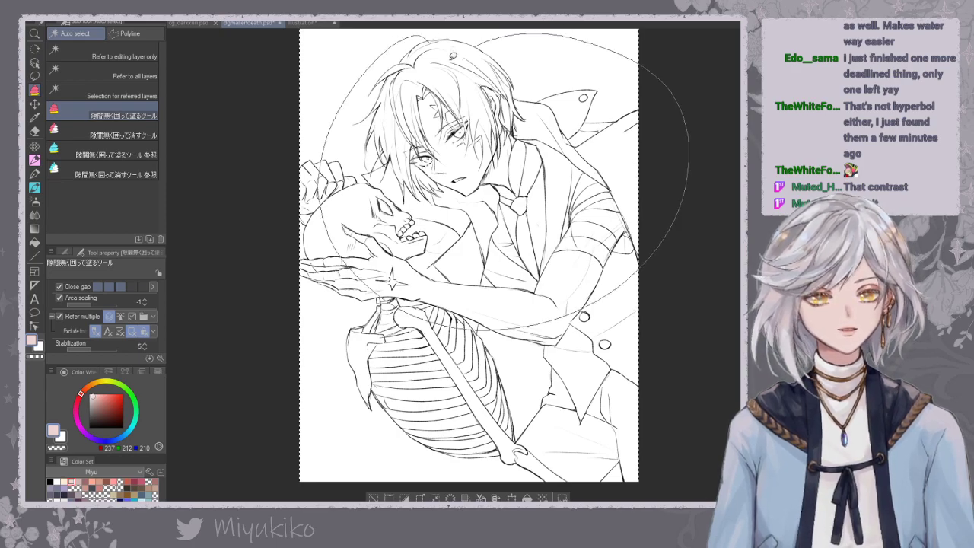
pyautogui.moveTo(624, 213); pyautogui.dragTo(635, 266)
pyautogui.moveTo(464, 80); pyautogui.dragTo(519, 94)
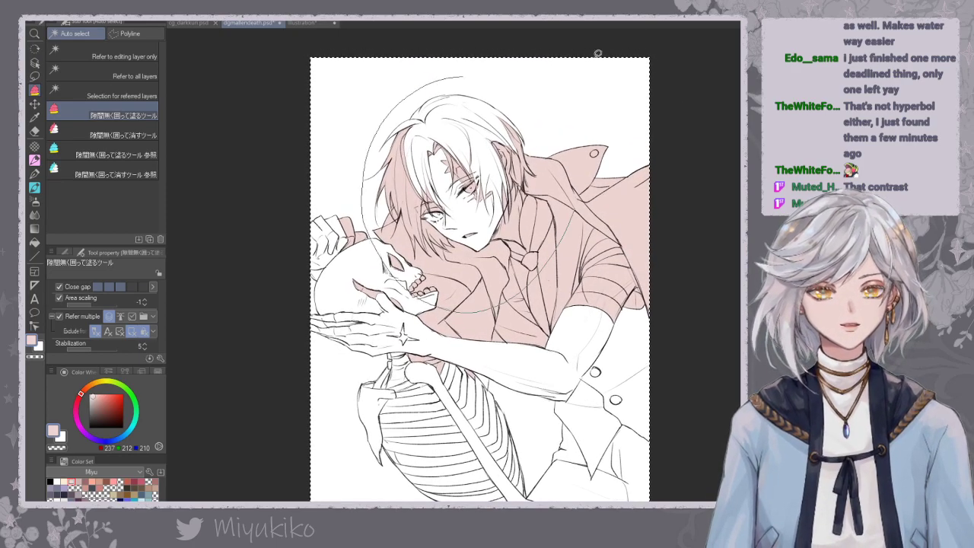
pyautogui.moveTo(362, 200)
pyautogui.mouseDown()
pyautogui.moveTo(292, 316)
pyautogui.moveTo(432, 183)
pyautogui.mouseUp()
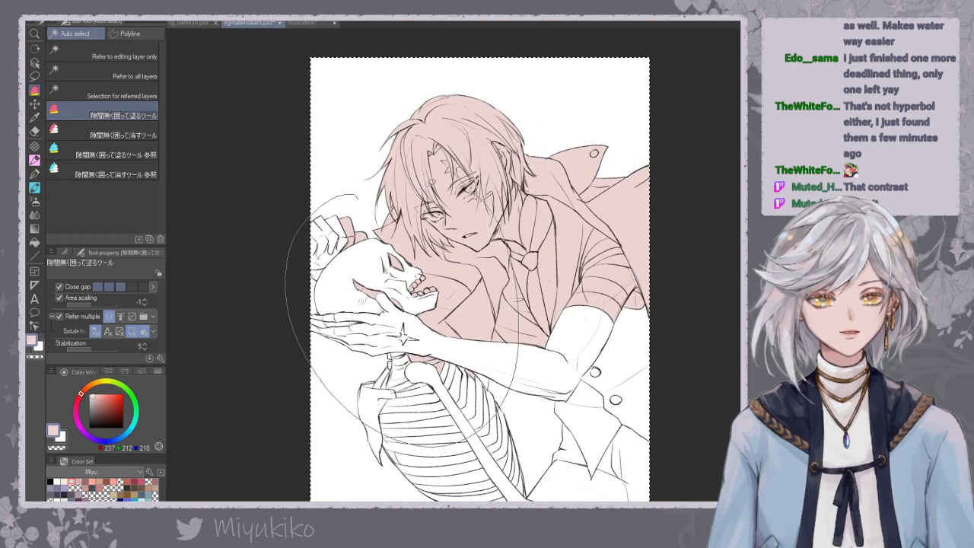
# Fill the skeleton, the character's arms and the lower clothing with the same pale pink, using the enclose-and-fill tool, and clear the selection.
pyautogui.moveTo(461, 291); pyautogui.dragTo(433, 204)
pyautogui.moveTo(358, 213)
pyautogui.mouseDown()
pyautogui.moveTo(550, 466)
pyautogui.moveTo(567, 141)
pyautogui.moveTo(606, 141)
pyautogui.mouseUp()
pyautogui.moveTo(620, 306)
pyautogui.mouseDown()
pyautogui.moveTo(647, 199)
pyautogui.moveTo(643, 228)
pyautogui.mouseUp()
pyautogui.hotkey('ctrl', 'd')
pyautogui.moveTo(561, 185)
pyautogui.mouseDown()
pyautogui.moveTo(281, 280)
pyautogui.moveTo(579, 144)
pyautogui.mouseUp()
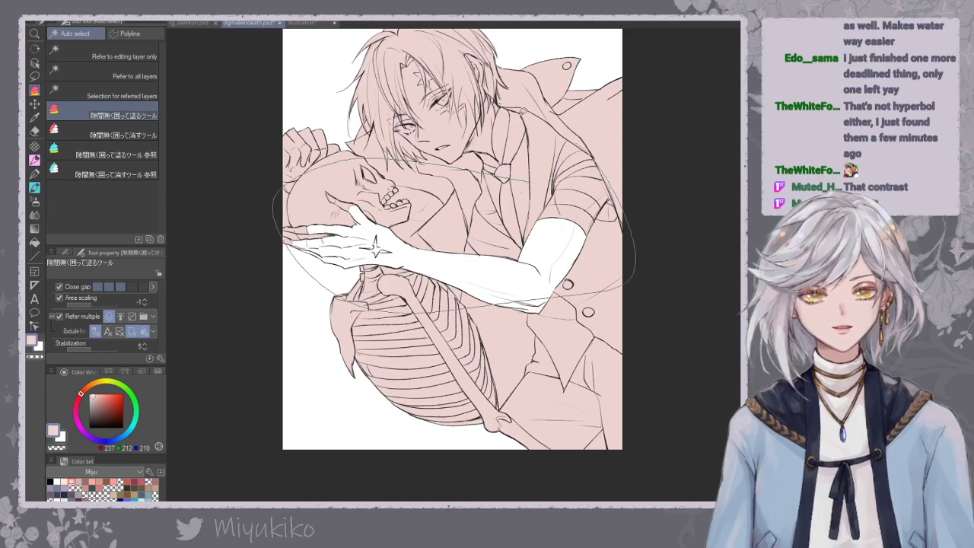
pyautogui.moveTo(552, 180)
pyautogui.mouseDown()
pyautogui.moveTo(385, 174)
pyautogui.moveTo(624, 251)
pyautogui.moveTo(563, 156)
pyautogui.moveTo(552, 172)
pyautogui.mouseUp()
# Try selecting the gaps between the ribs using auto select referring to all layers, and discard the selections.
pyautogui.click(115, 133)
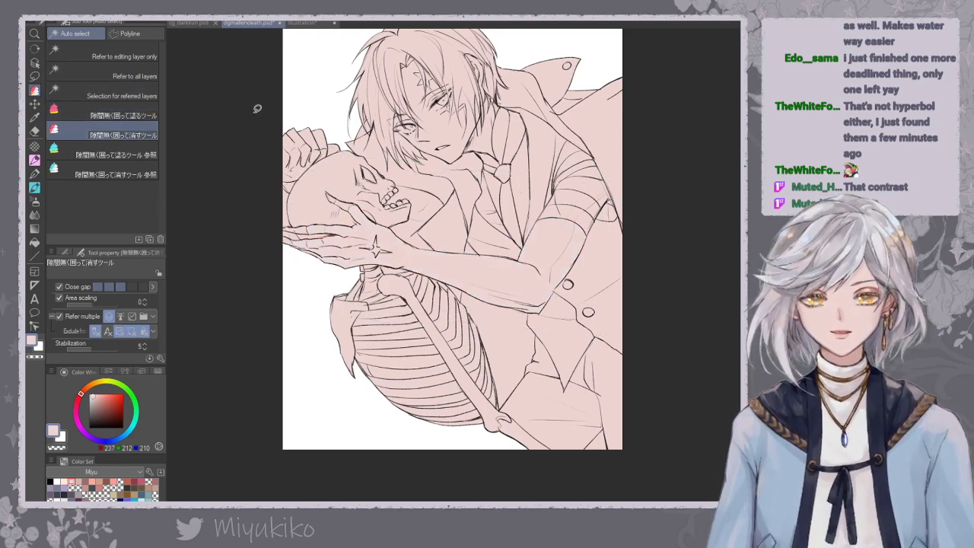
pyautogui.click(140, 74)
pyautogui.click(433, 392)
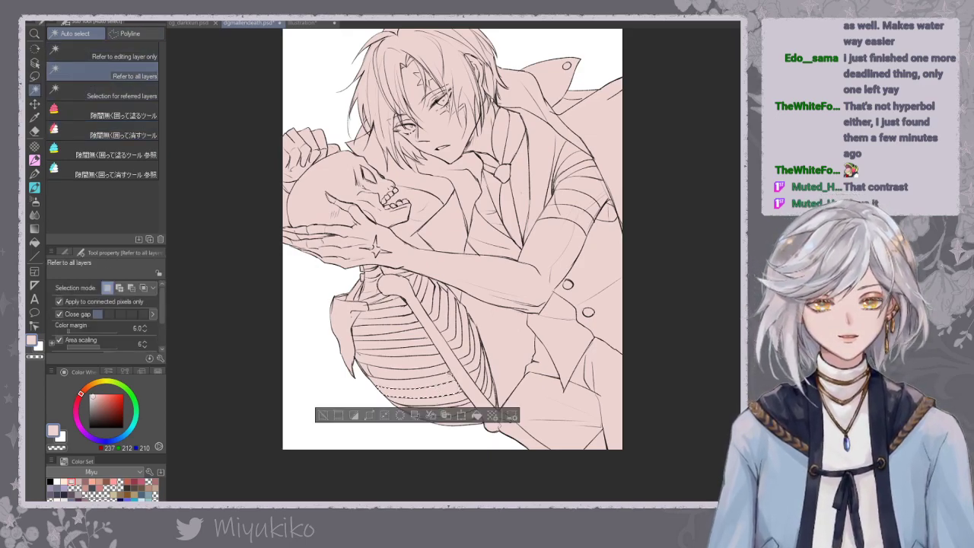
pyautogui.keyDown('shift'); pyautogui.click(404, 374); pyautogui.keyUp('shift')
pyautogui.keyDown('shift'); pyautogui.click(405, 356); pyautogui.keyUp('shift')
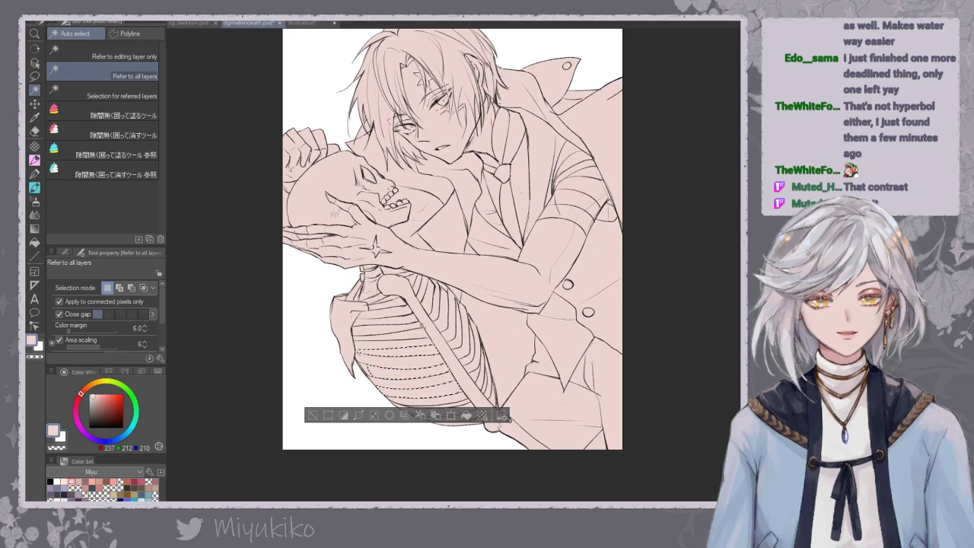
pyautogui.keyDown('shift'); pyautogui.click(411, 337); pyautogui.keyUp('shift')
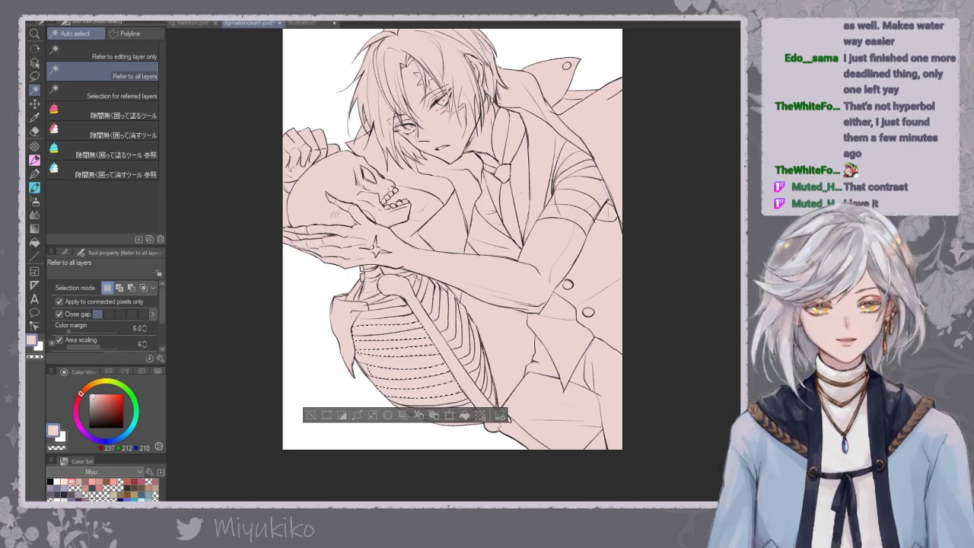
pyautogui.hotkey('ctrl', 'd')
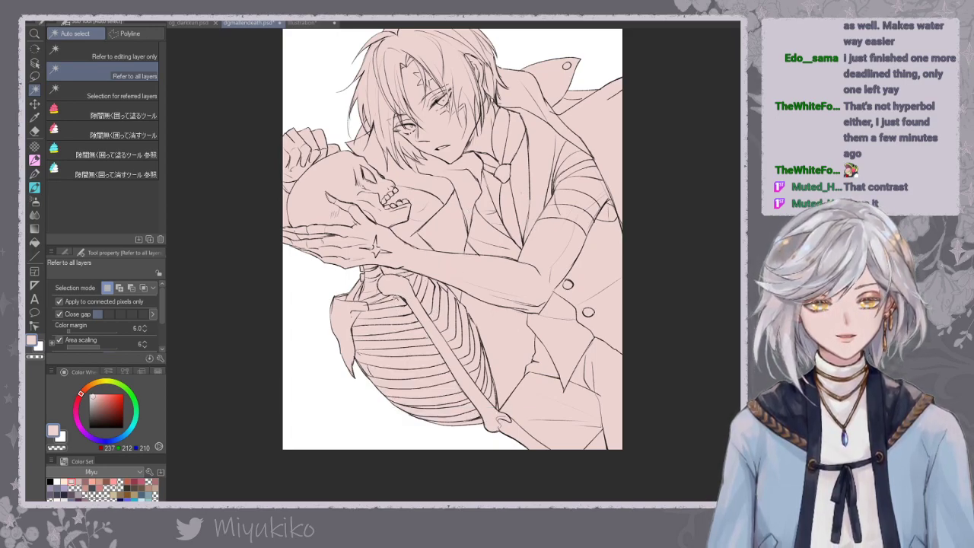
pyautogui.click(403, 303)
pyautogui.hotkey('ctrl', 'd')
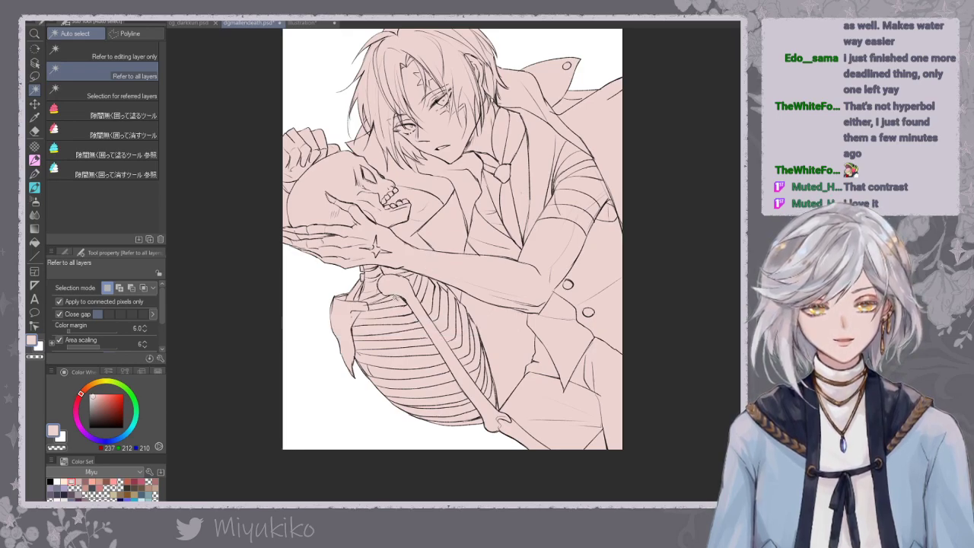
# Auto-select the openings around the collarbone and uppermost ribs and delete the pale pink fill inside them.
pyautogui.click(397, 297)
pyautogui.keyDown('shift'); pyautogui.click(410, 278); pyautogui.keyUp('shift')
pyautogui.keyDown('shift'); pyautogui.click(398, 310); pyautogui.keyUp('shift')
pyautogui.keyDown('shift'); pyautogui.click(427, 300); pyautogui.keyUp('shift')
pyautogui.hotkey('ctrl', 'z')
pyautogui.hotkey('ctrl', 'z')
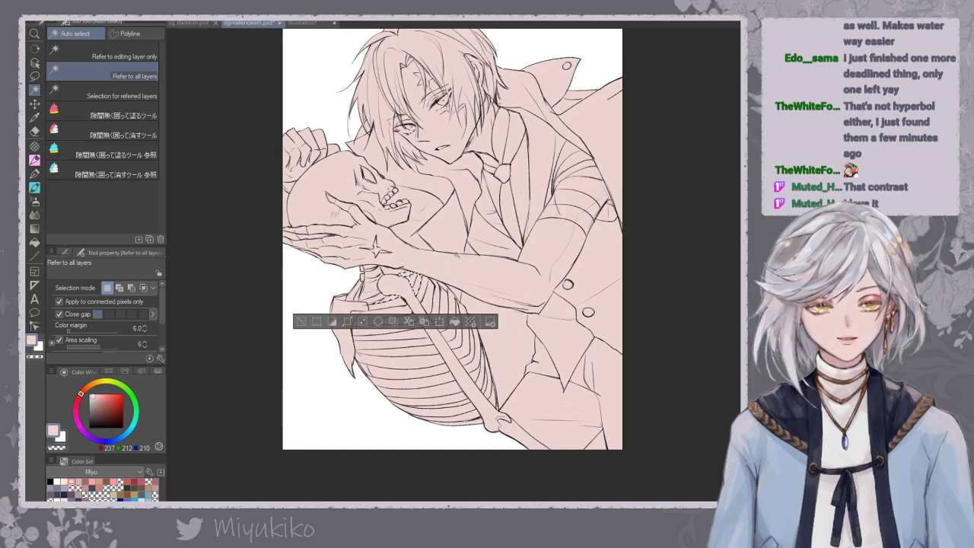
pyautogui.press('Delete')
pyautogui.hotkey('ctrl', 'd')
pyautogui.click(428, 306)
pyautogui.press('Delete')
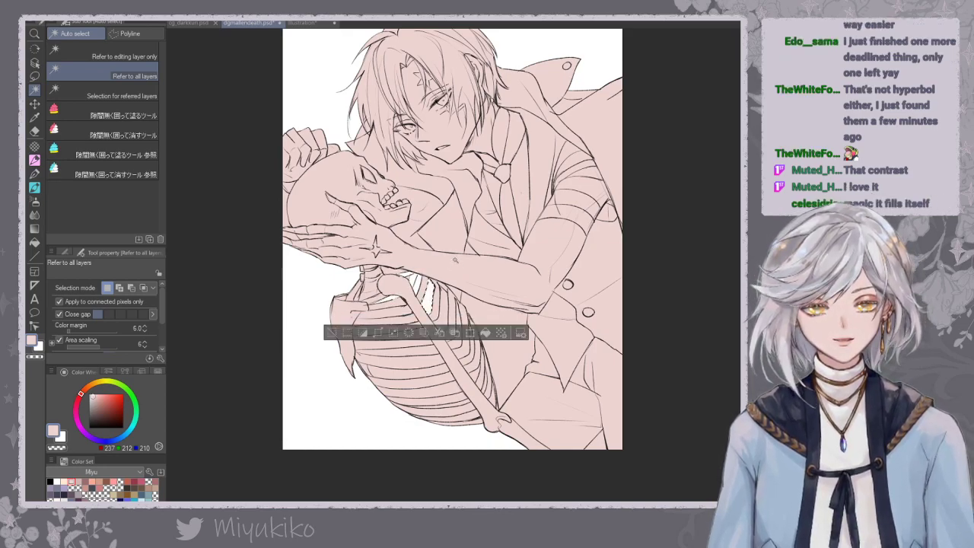
pyautogui.hotkey('ctrl', 'd')
# Discard the selection that spills into the shoulder blade, and delete the pink from the small opening beside the neck bones.
pyautogui.click(409, 318)
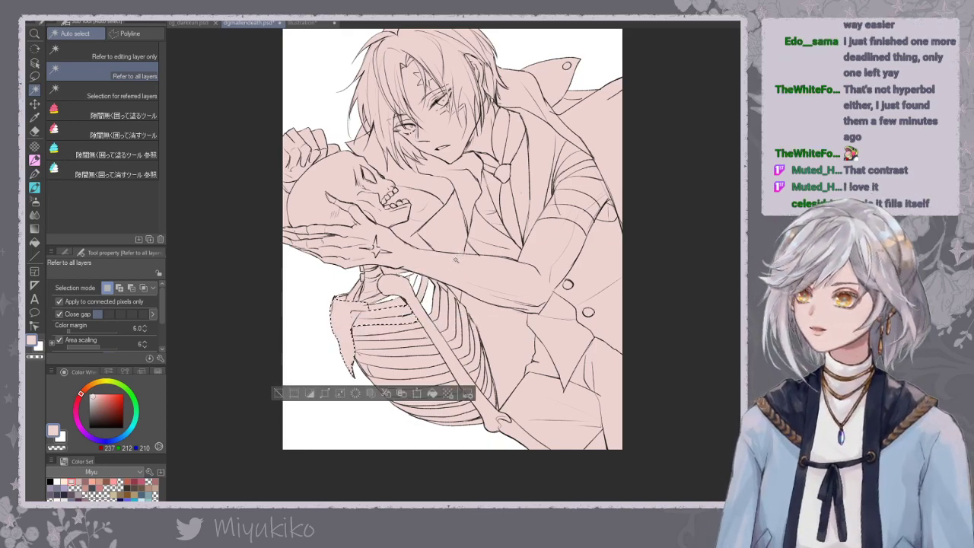
pyautogui.hotkey('ctrl', 'd')
pyautogui.moveTo(472, 299); pyautogui.dragTo(470, 310)
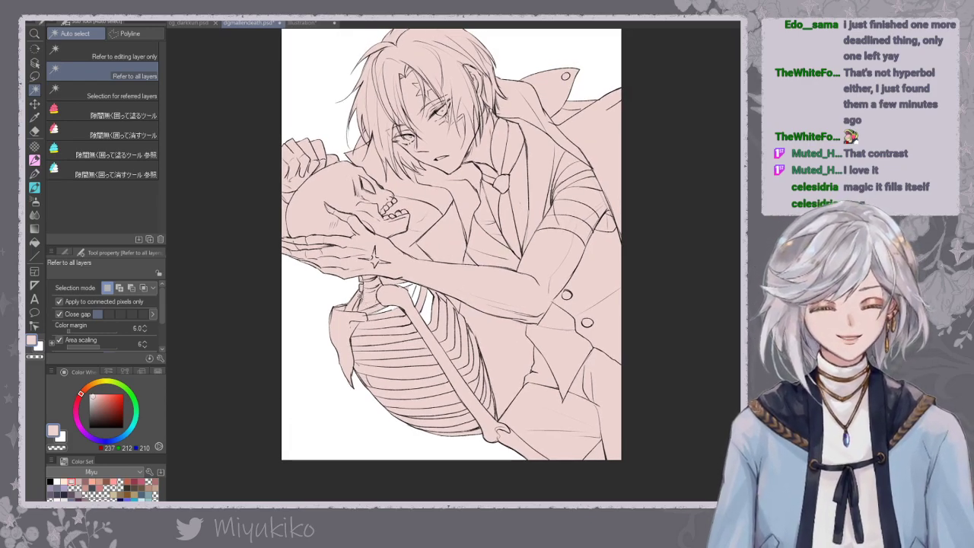
pyautogui.click(356, 304)
pyautogui.press('Delete')
pyautogui.hotkey('ctrl', 'd')
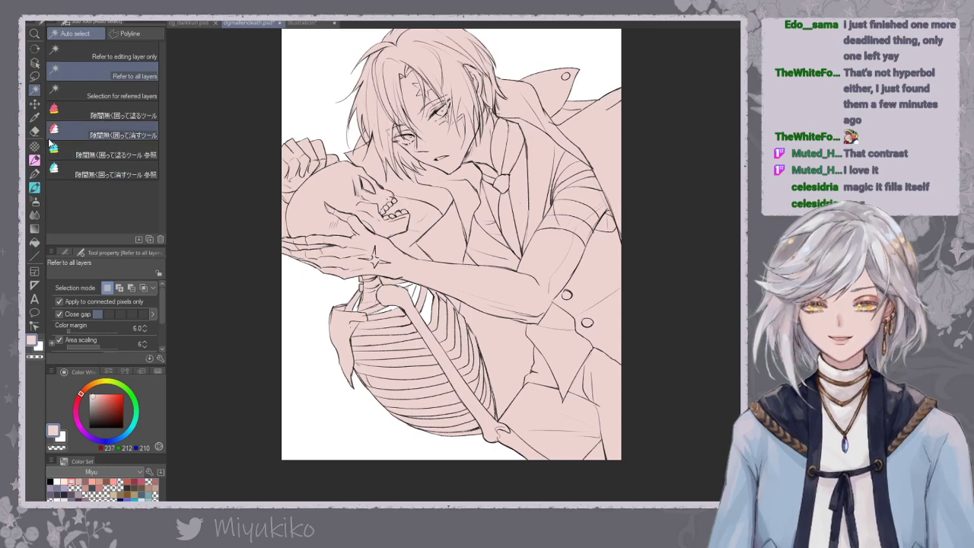
# Try erasing the fill in an upper rib gap with the enclose-and-erase tool, and change the drawing colour to black.
pyautogui.click(77, 114)
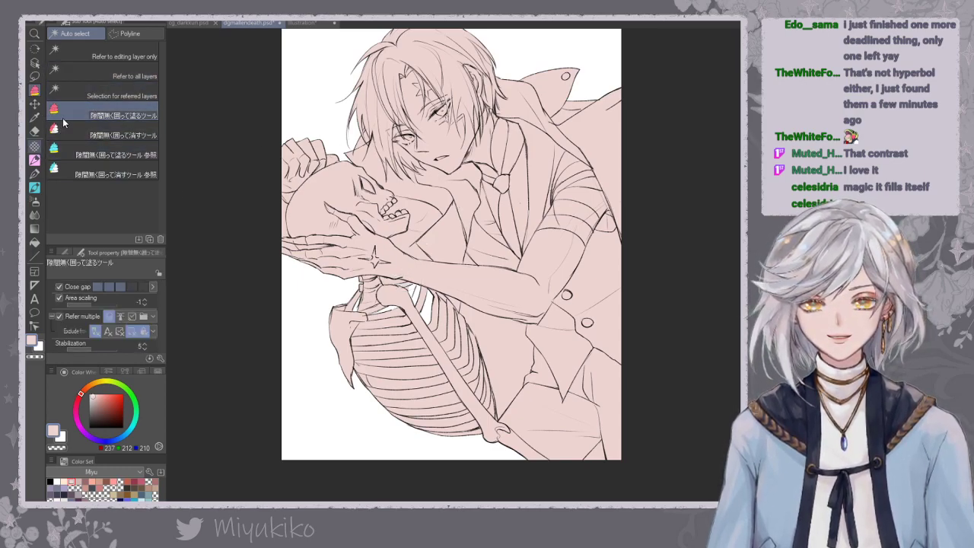
pyautogui.click(34, 173)
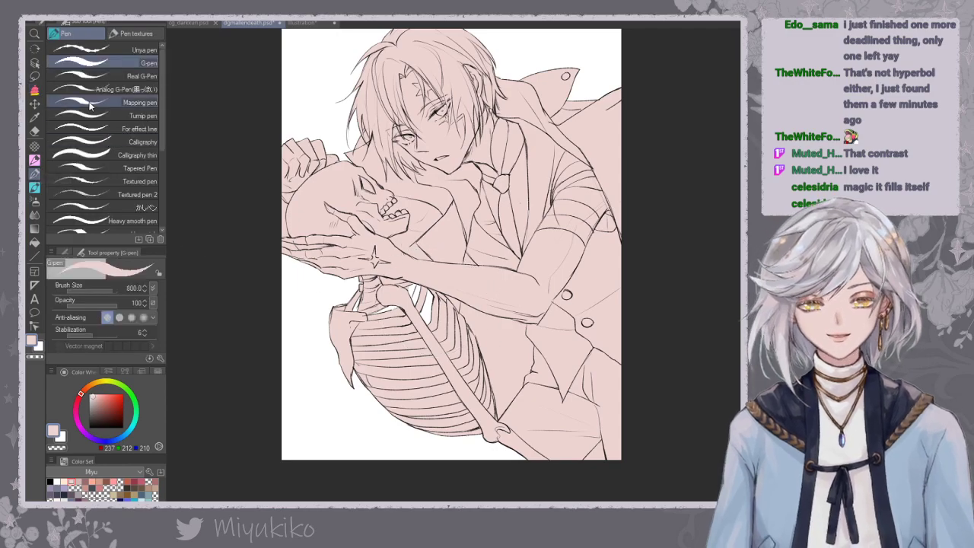
pyautogui.click(34, 89)
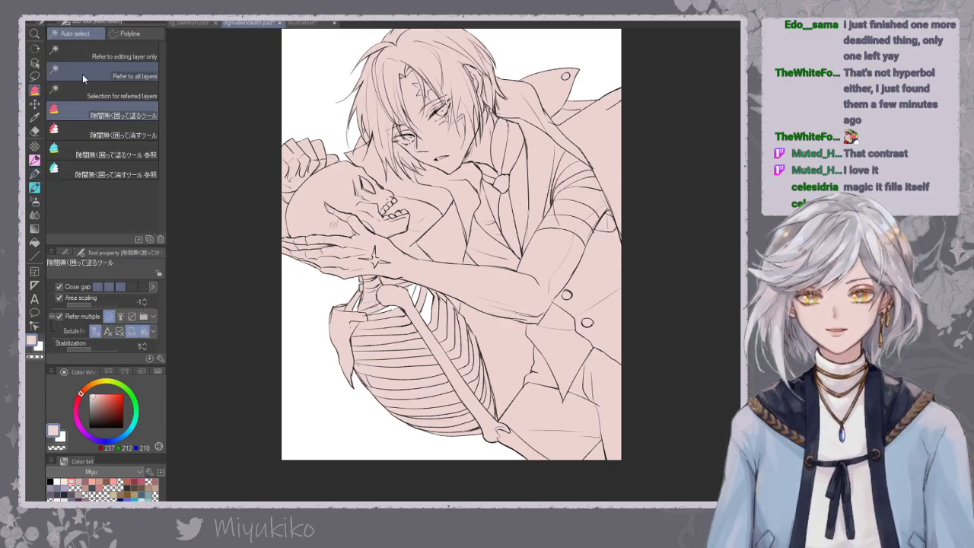
pyautogui.click(113, 134)
pyautogui.moveTo(414, 316)
pyautogui.mouseDown()
pyautogui.moveTo(359, 322)
pyautogui.moveTo(373, 337)
pyautogui.moveTo(435, 283)
pyautogui.moveTo(443, 263)
pyautogui.moveTo(392, 314)
pyautogui.mouseUp()
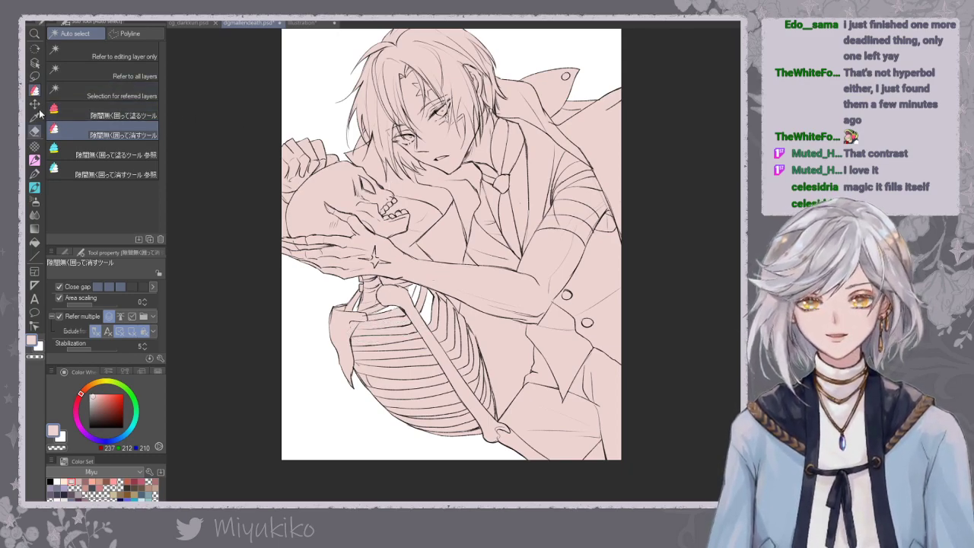
pyautogui.press('p')
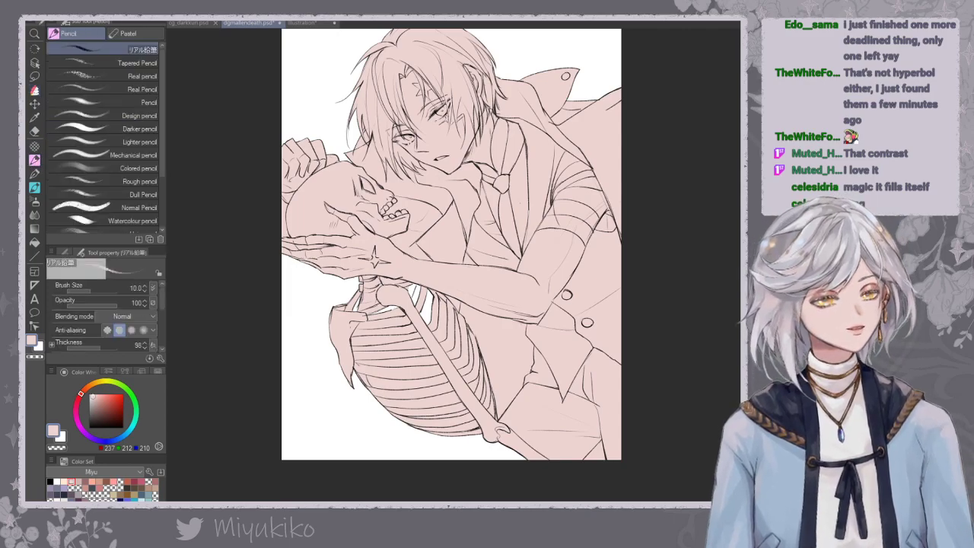
pyautogui.moveTo(106, 399); pyautogui.dragTo(70, 452)
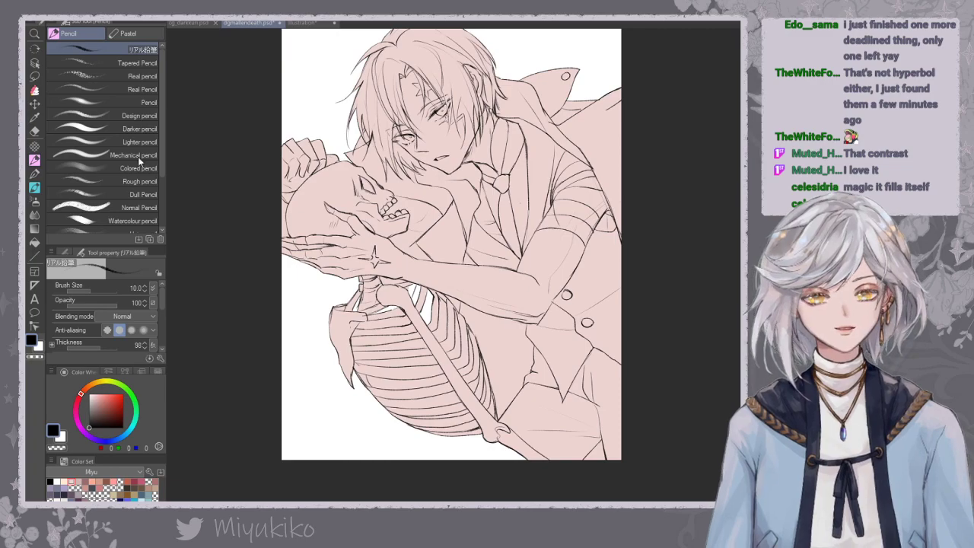
# Erase the pale pink from the upper rib gaps on both sides of the arm bone by enclosing them with the enclose-and-erase tool.
pyautogui.press('g')
pyautogui.moveTo(395, 320)
pyautogui.mouseDown()
pyautogui.moveTo(417, 332)
pyautogui.moveTo(418, 312)
pyautogui.mouseUp()
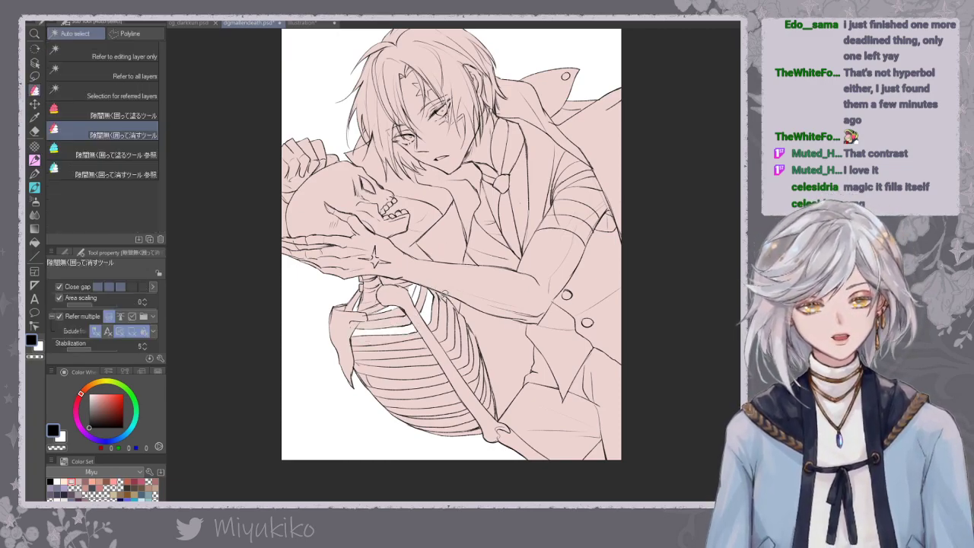
pyautogui.moveTo(442, 295)
pyautogui.mouseDown()
pyautogui.moveTo(432, 335)
pyautogui.moveTo(452, 297)
pyautogui.moveTo(443, 286)
pyautogui.mouseUp()
pyautogui.moveTo(425, 335)
pyautogui.mouseDown()
pyautogui.moveTo(390, 335)
pyautogui.moveTo(369, 352)
pyautogui.moveTo(426, 335)
pyautogui.mouseUp()
pyautogui.moveTo(358, 351)
pyautogui.mouseDown()
pyautogui.moveTo(441, 357)
pyautogui.moveTo(355, 367)
pyautogui.moveTo(447, 356)
pyautogui.moveTo(411, 351)
pyautogui.mouseUp()
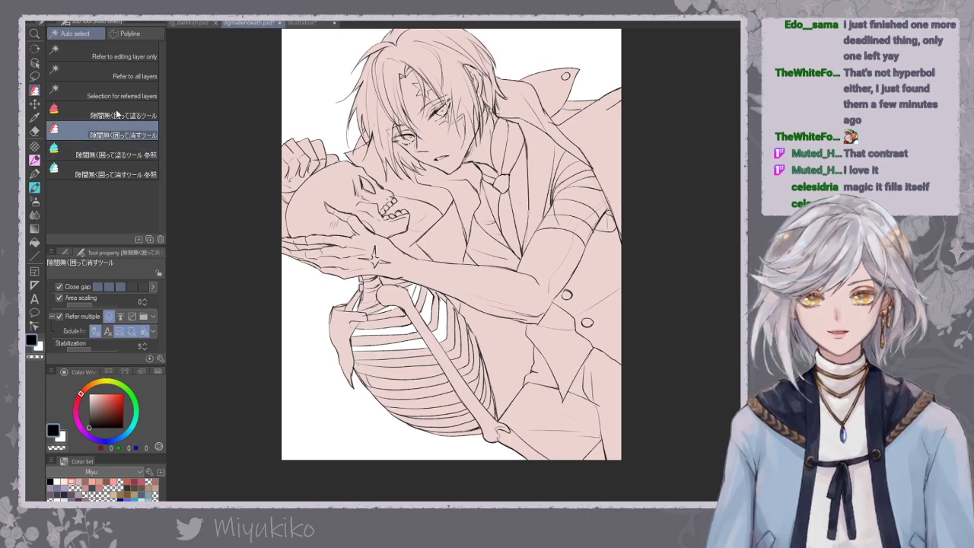
# Delete the pale pink from the middle rib gaps, picking each one with auto select referring to all layers.
pyautogui.click(121, 54)
pyautogui.click(144, 79)
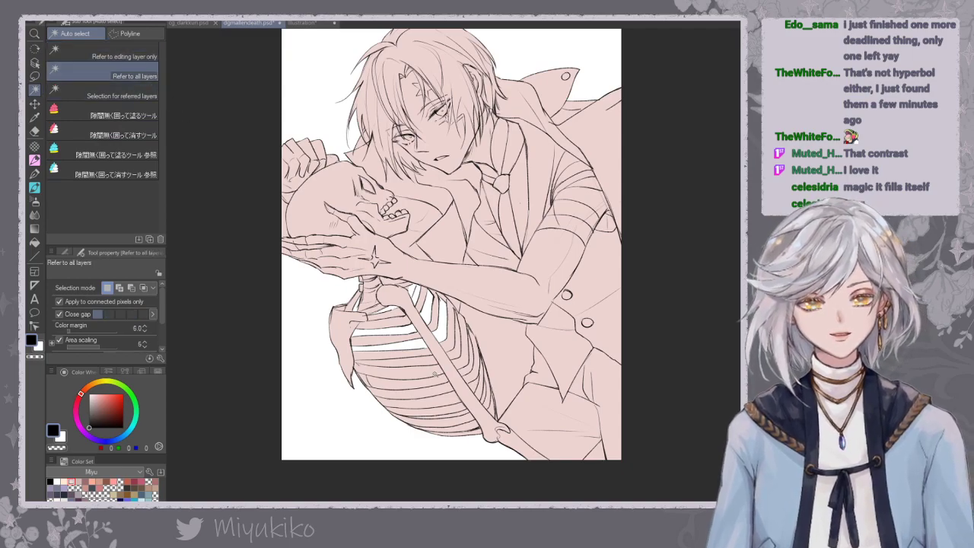
pyautogui.click(431, 362)
pyautogui.click(457, 349)
pyautogui.press('Delete')
pyautogui.click(470, 361)
pyautogui.press('Delete')
pyautogui.click(432, 379)
pyautogui.press('Delete')
# Delete the pink from the next lower rib gap, undoing the extra deletion beside the arm bone.
pyautogui.click(454, 393)
pyautogui.click(473, 385)
pyautogui.press('Delete')
pyautogui.hotkey('ctrl', 'z')
pyautogui.hotkey('ctrl', 'z')
pyautogui.hotkey('ctrl', 'd')
pyautogui.click(455, 395)
pyautogui.press('Delete')
pyautogui.hotkey('ctrl', 'd')
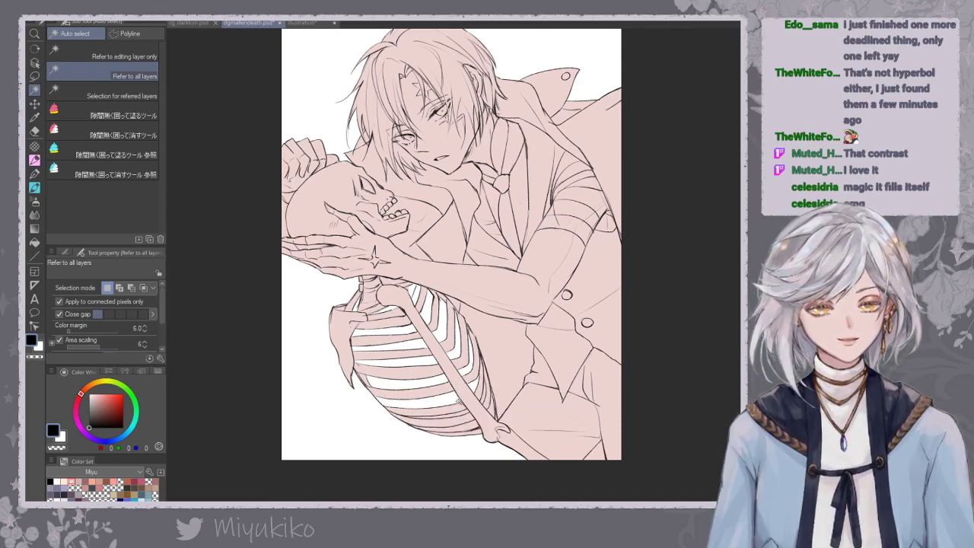
# Auto-select the lowest rib gaps and the slivers beside the elbow joint, and delete the pale pink inside them.
pyautogui.click(463, 413)
pyautogui.click(484, 393)
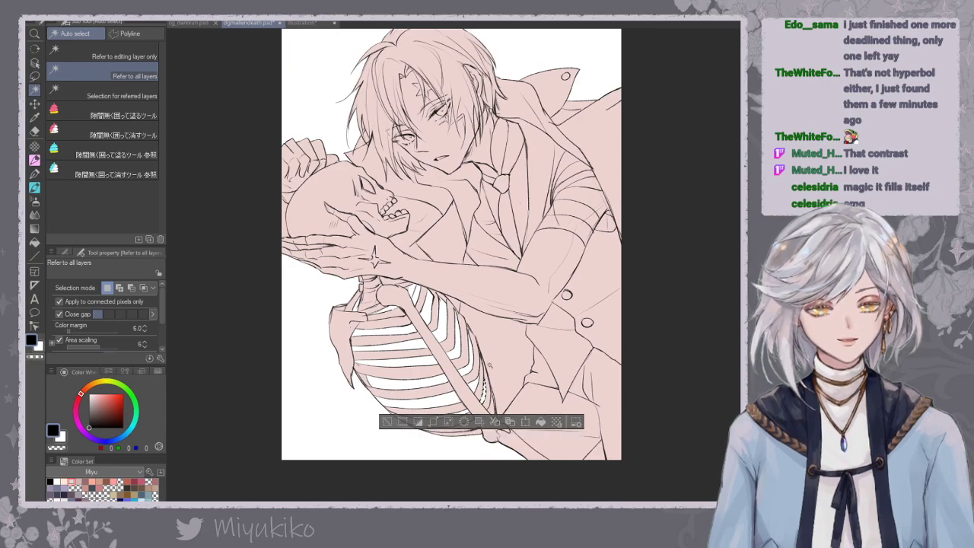
pyautogui.click(473, 423)
pyautogui.press('Delete')
pyautogui.hotkey('ctrl', 'd')
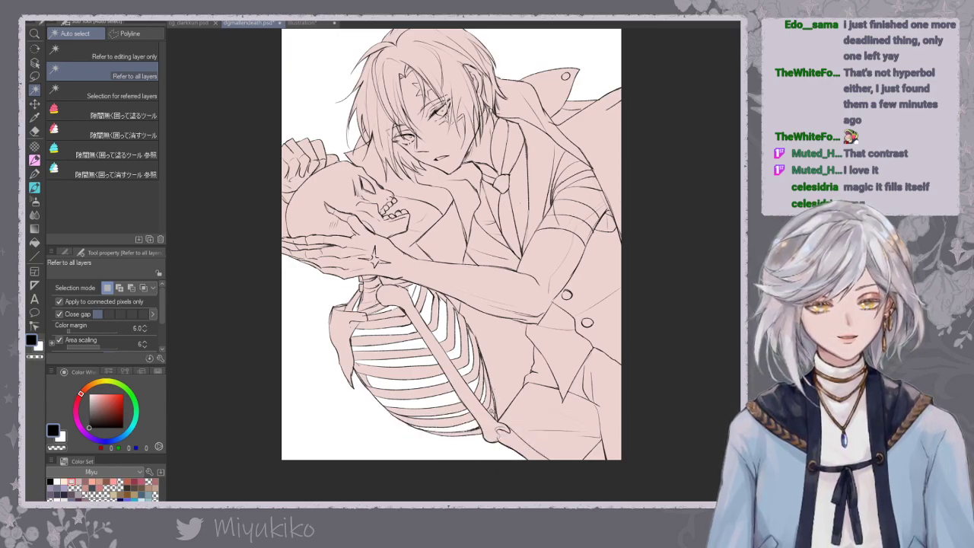
pyautogui.click(491, 410)
pyautogui.press('Delete')
pyautogui.hotkey('ctrl', 'd')
pyautogui.click(450, 429)
pyautogui.press('Delete')
pyautogui.hotkey('ctrl', 'd')
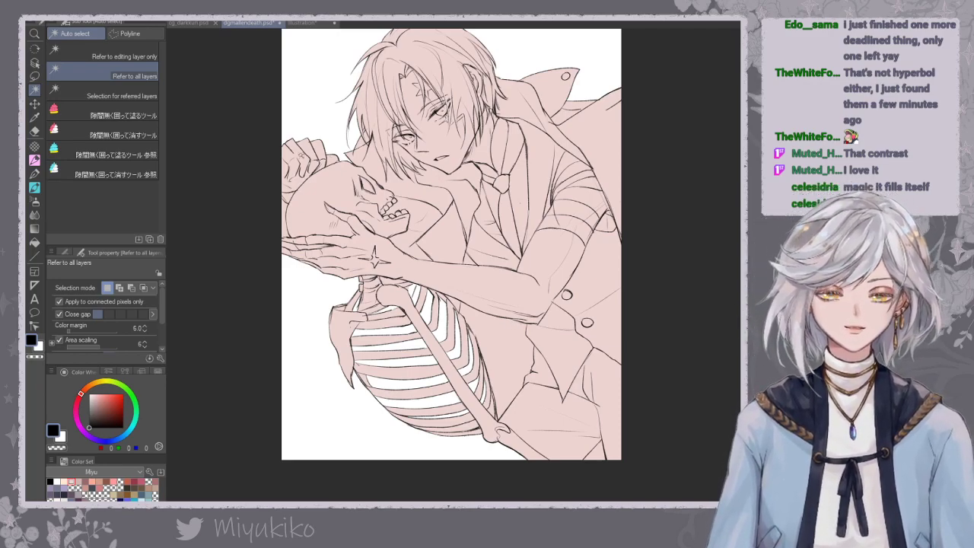
# Delete the pale pink from the narrow opening just below the collarbone and clear the selection.
pyautogui.click(400, 312)
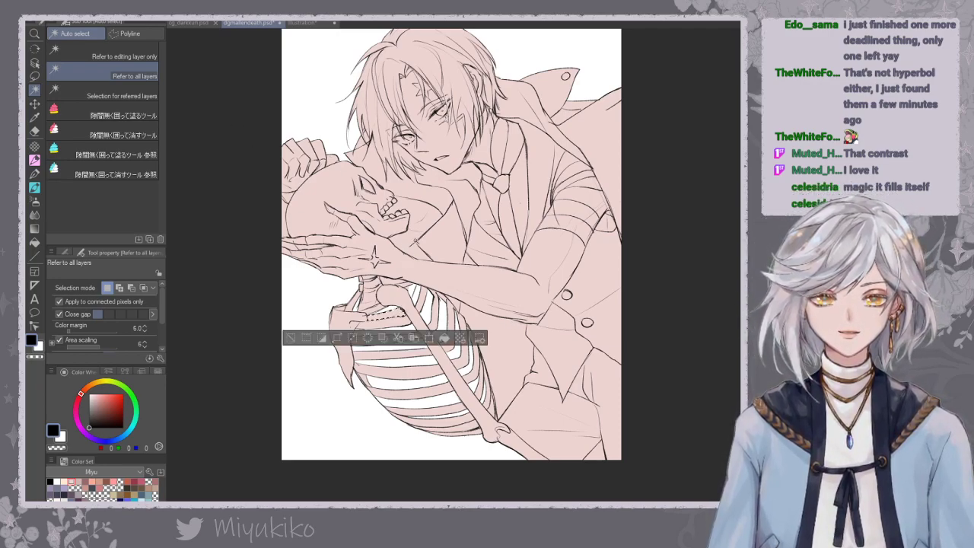
pyautogui.press('Delete')
pyautogui.hotkey('ctrl', 'd')
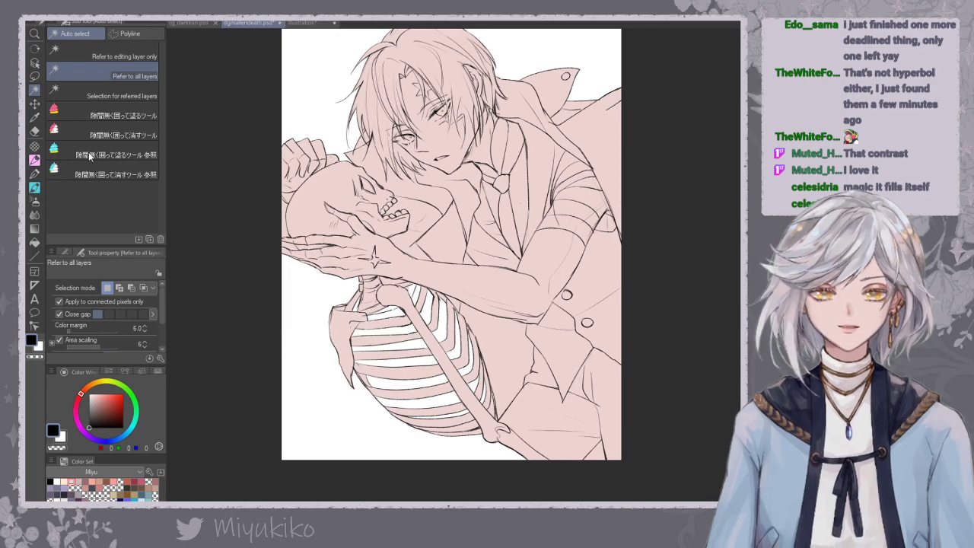
# Switch to the G-pen, reduce its brush size to 50, and sample the pale pink from the skeleton's fill.
pyautogui.click(34, 174)
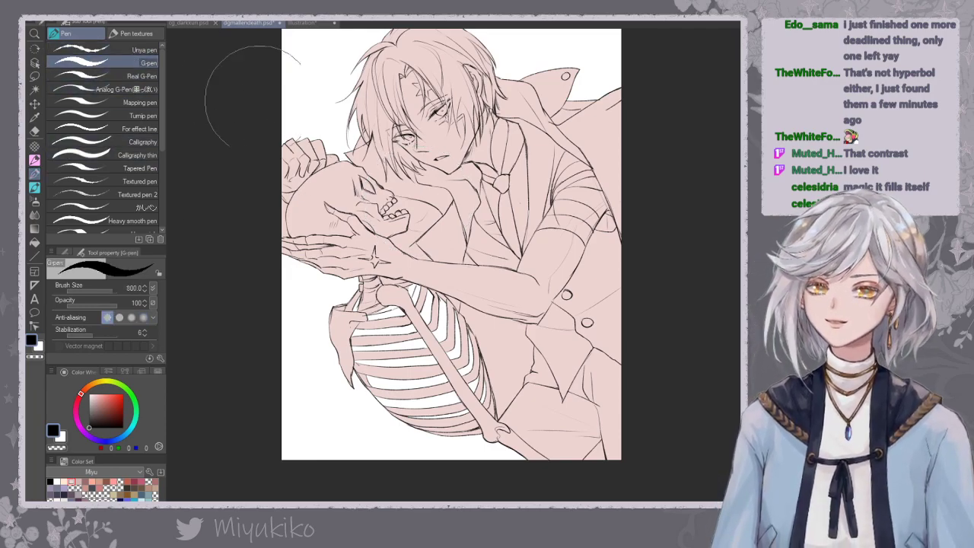
pyautogui.press('[')
pyautogui.press('[')
pyautogui.press('[')
pyautogui.press('[')
pyautogui.press('[')
pyautogui.press('[')
pyautogui.press('[')
pyautogui.press('[')
pyautogui.press('[')
pyautogui.press('[')
pyautogui.press('[')
pyautogui.press('[')
pyautogui.press('[')
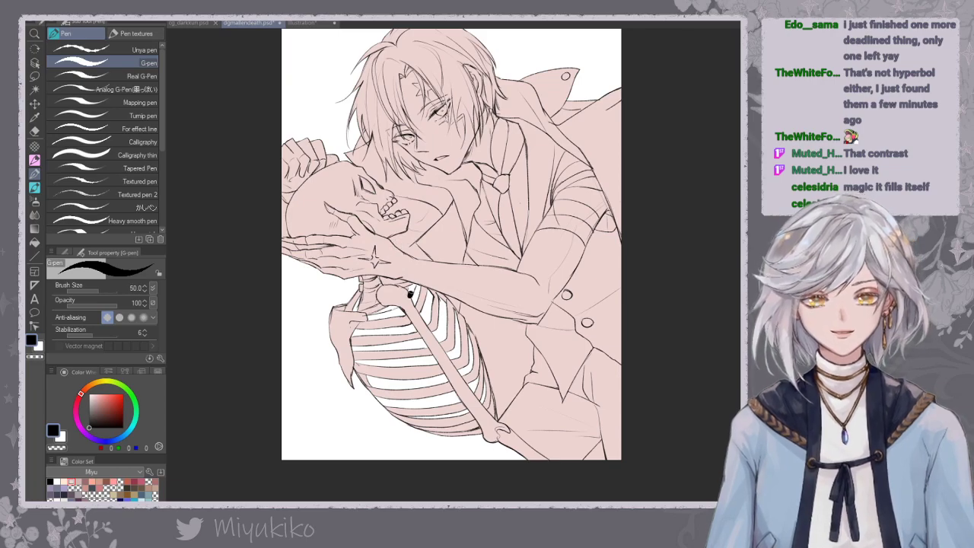
pyautogui.keyDown('alt'); pyautogui.click(411, 287); pyautogui.keyUp('alt')
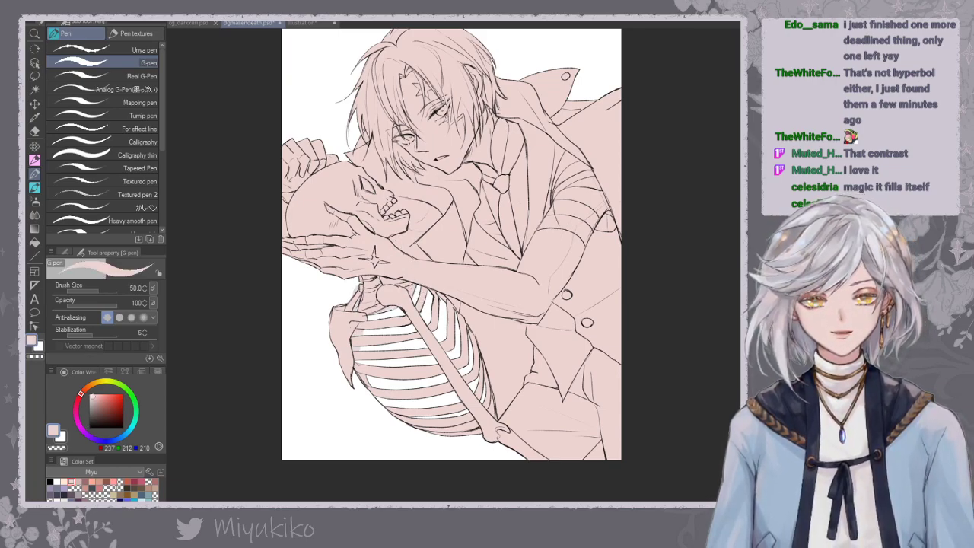
pyautogui.moveTo(356, 333); pyautogui.dragTo(360, 363)
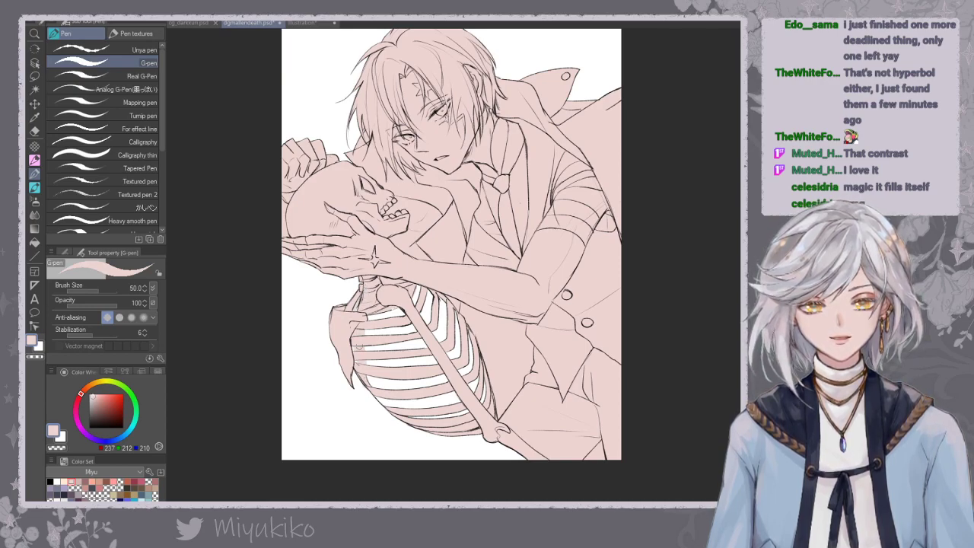
pyautogui.moveTo(378, 402)
pyautogui.mouseDown()
pyautogui.moveTo(399, 404)
pyautogui.moveTo(447, 373)
pyautogui.moveTo(462, 321)
pyautogui.mouseUp()
pyautogui.hotkey('ctrl', 'z')
pyautogui.moveTo(399, 389); pyautogui.dragTo(435, 355)
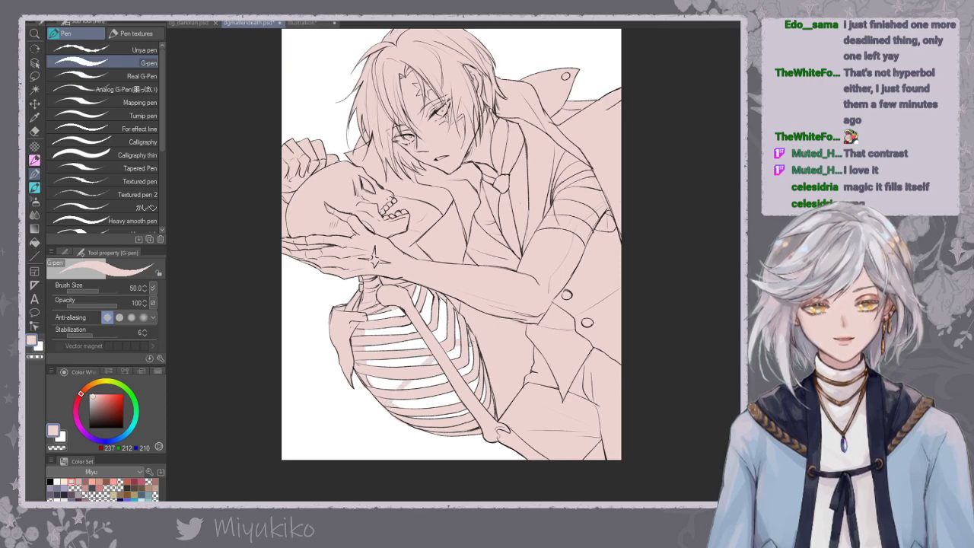
pyautogui.moveTo(376, 386); pyautogui.dragTo(443, 321)
pyautogui.hotkey('ctrl', 'z')
pyautogui.moveTo(378, 335); pyautogui.dragTo(446, 297)
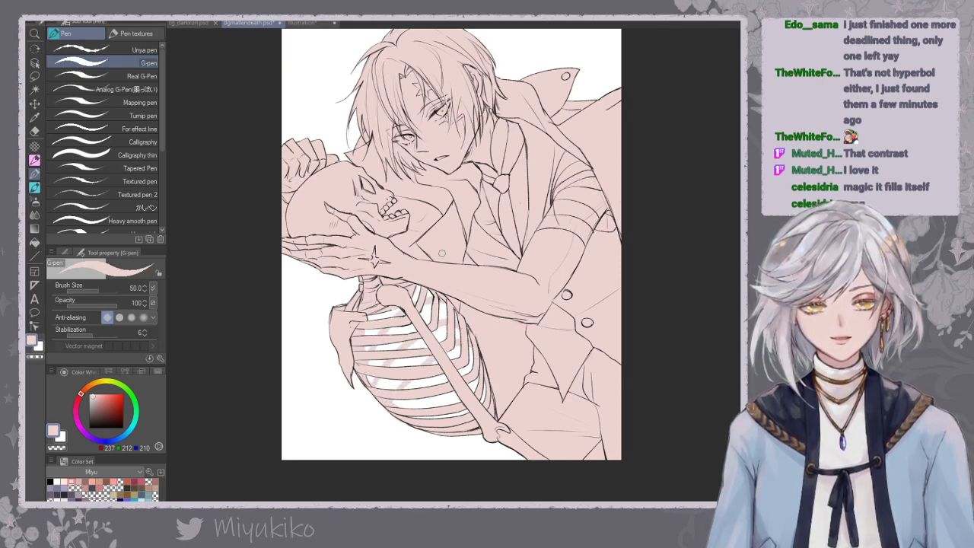
pyautogui.hotkey('ctrl', 'z')
pyautogui.hotkey('ctrl', 'z')
pyautogui.hotkey('ctrl', 'z')
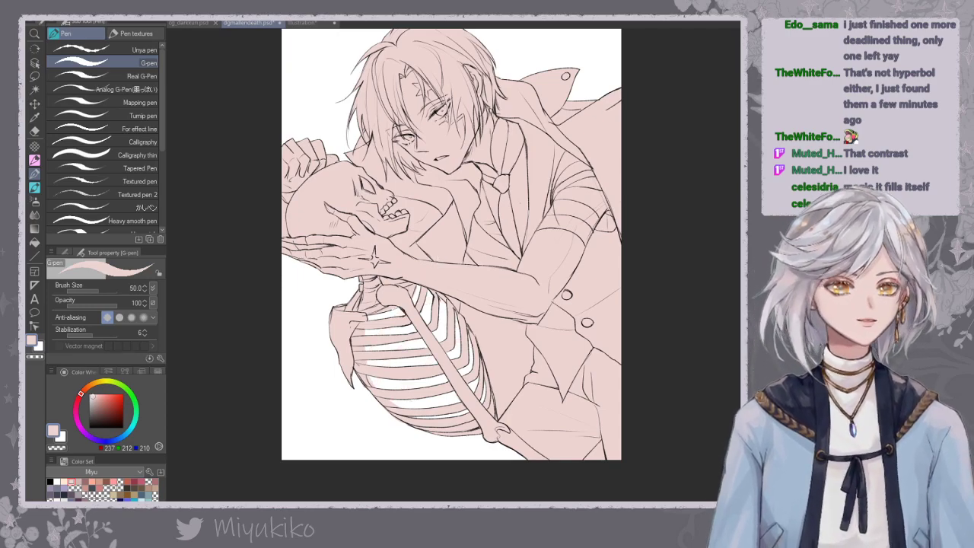
pyautogui.hotkey('ctrl', 'z')
pyautogui.hotkey('ctrl', 'y')
pyautogui.moveTo(367, 256); pyautogui.dragTo(383, 332)
pyautogui.click(35, 89)
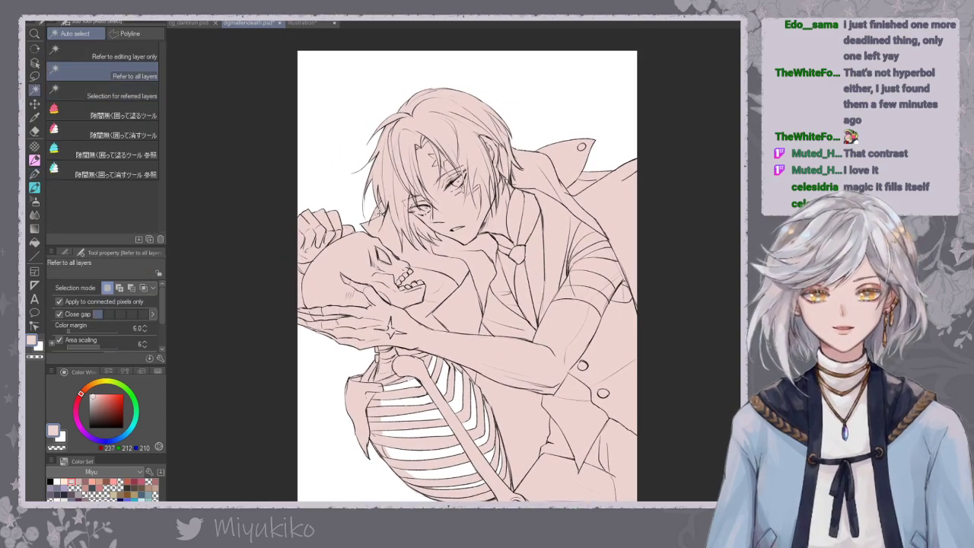
pyautogui.click(376, 215)
pyautogui.hotkey('ctrl', 'd')
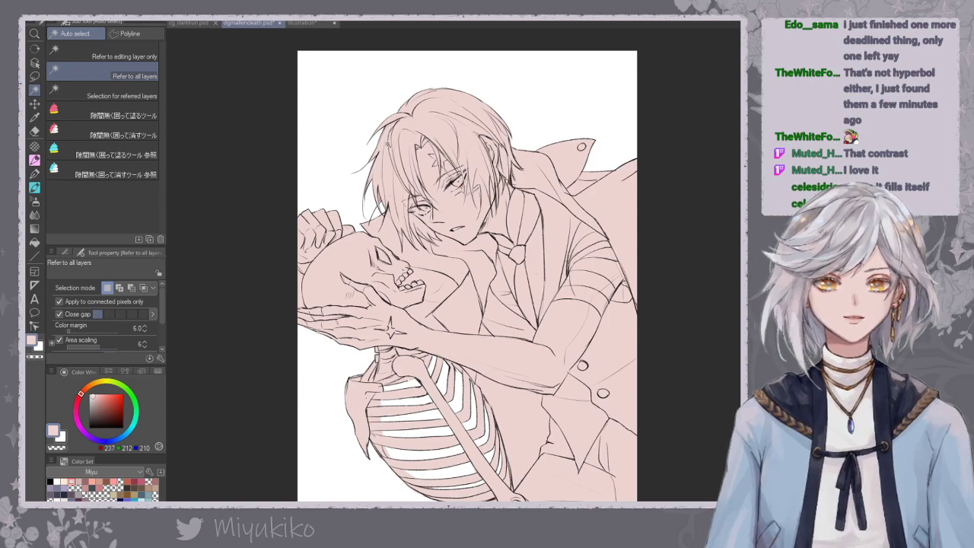
pyautogui.moveTo(635, 340); pyautogui.dragTo(549, 325)
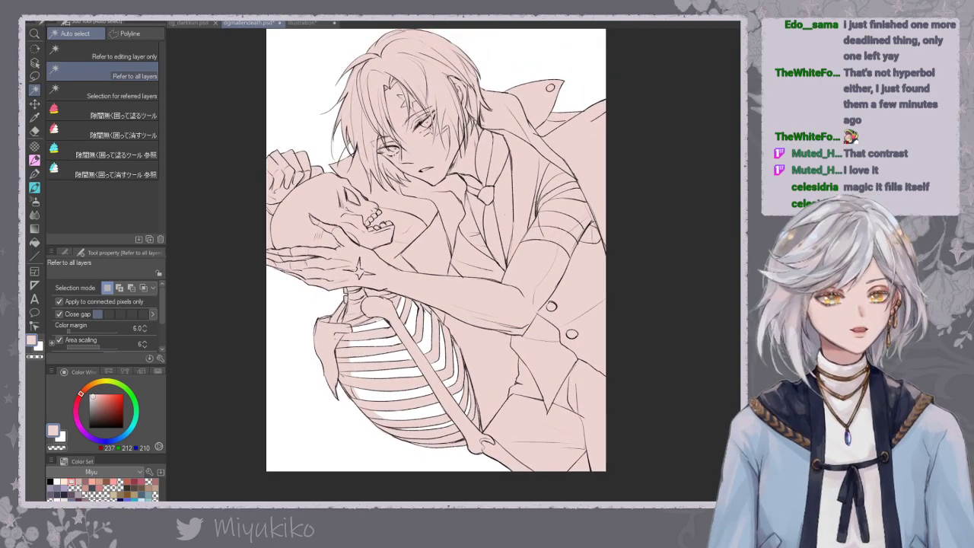
pyautogui.hotkey('ctrl', 'z')
pyautogui.hotkey('ctrl', 'z')
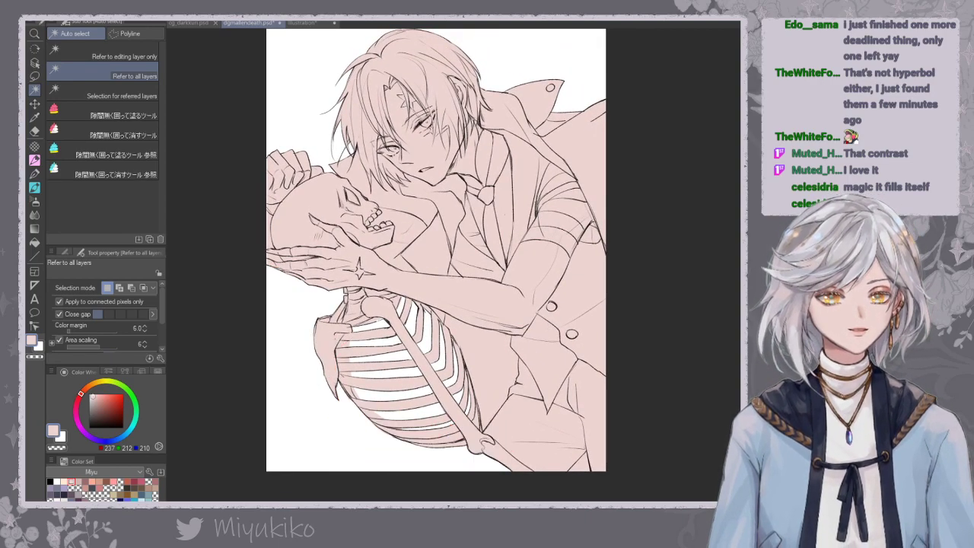
# Select the whole canvas and fill the background behind the figures with dark navy, RGB 26, 26, 37.
pyautogui.hotkey('ctrl', '-')
pyautogui.hotkey('ctrl', '-')
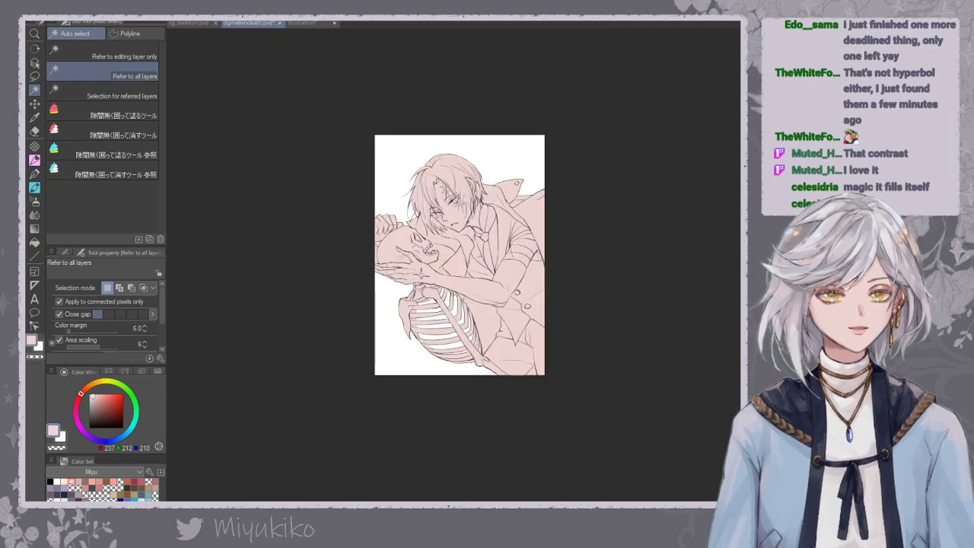
pyautogui.hotkey('ctrl', 'a')
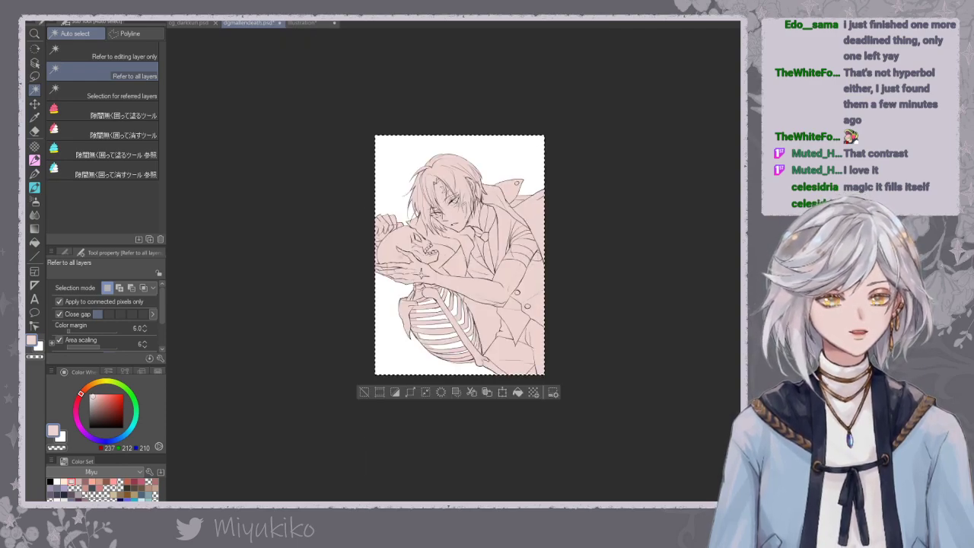
pyautogui.press('Delete')
pyautogui.hotkey('ctrl', 'z')
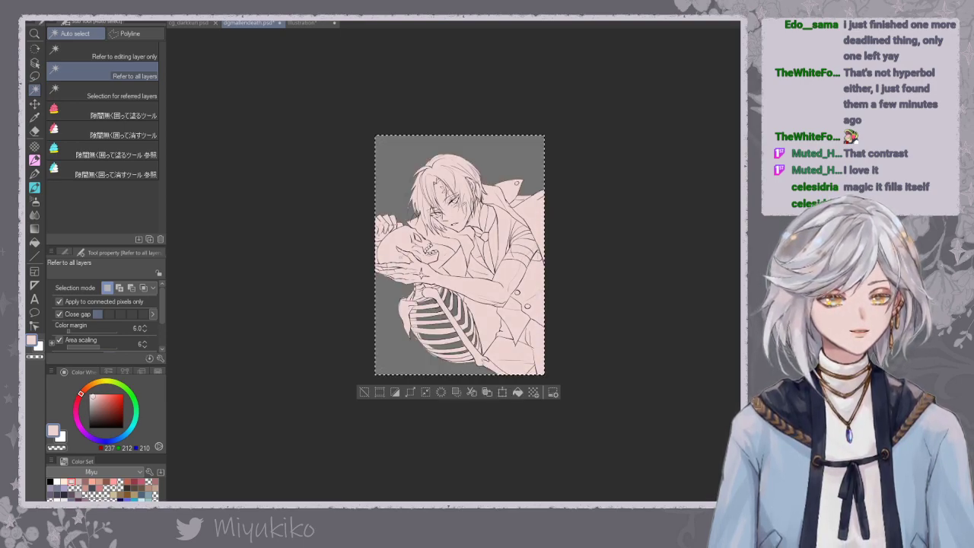
pyautogui.hotkey('ctrl', 'd')
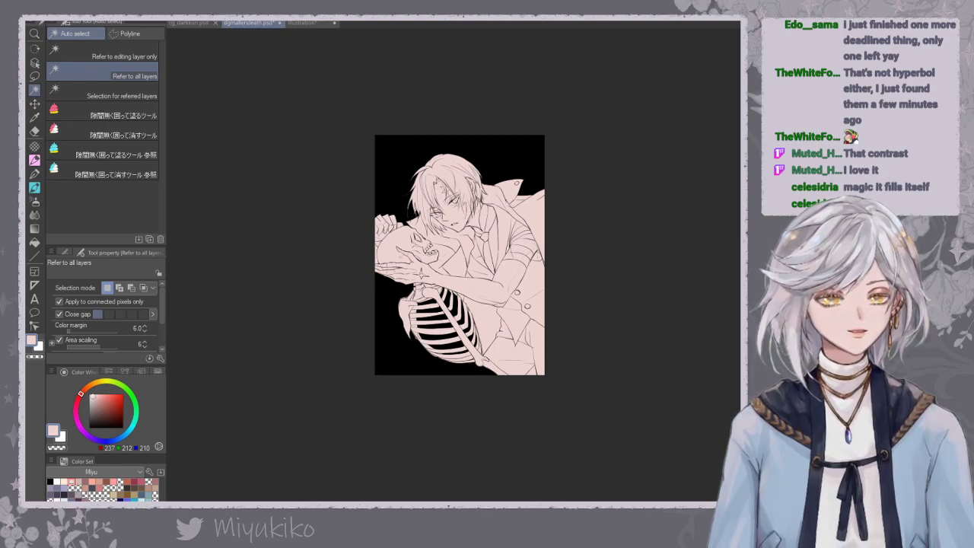
pyautogui.moveTo(101, 413); pyautogui.dragTo(103, 444)
pyautogui.hotkey('alt', 'Delete')
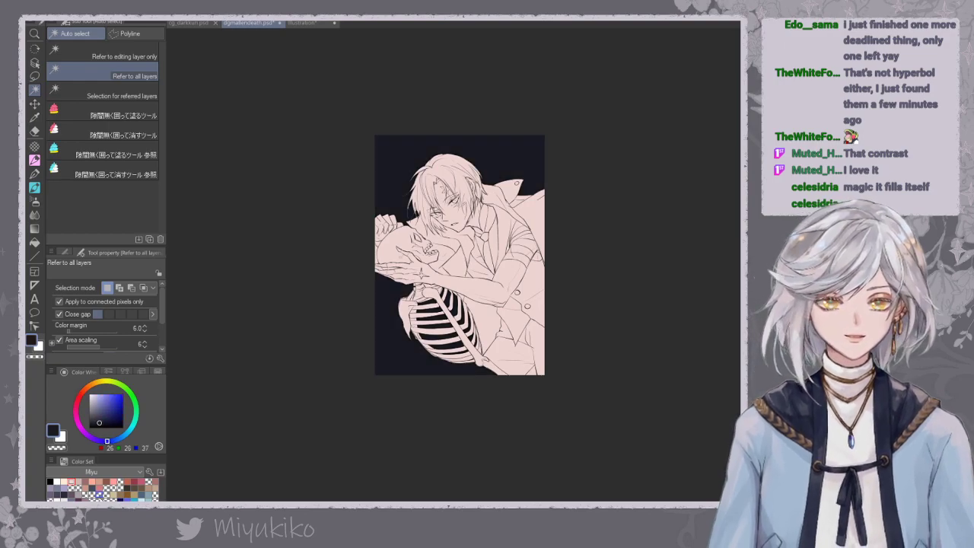
# Switch to the G-pen with a muted grey-blue, undo the trial stroke on the hair, and enlarge the brush size to 600.
pyautogui.hotkey('ctrl', '+')
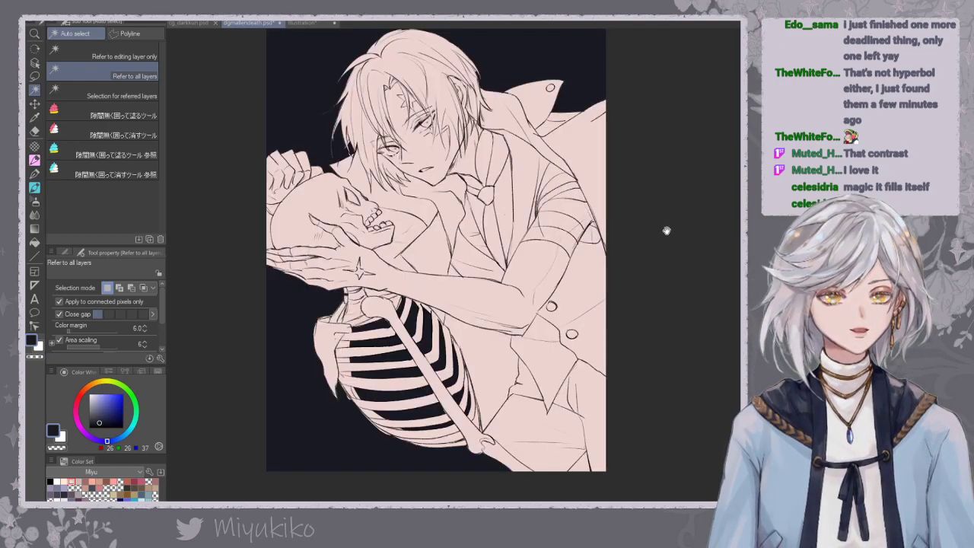
pyautogui.moveTo(665, 226); pyautogui.dragTo(663, 262)
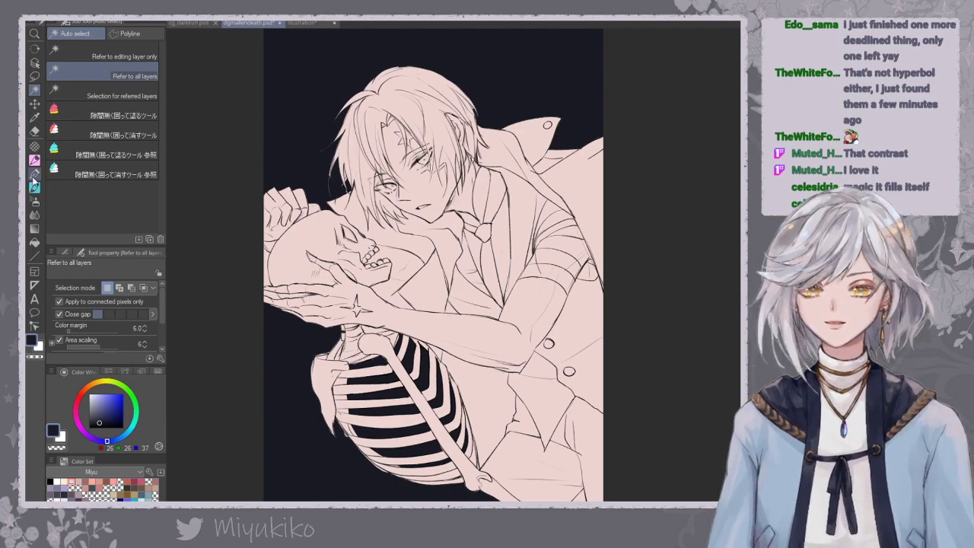
pyautogui.click(35, 173)
pyautogui.click(93, 403)
pyautogui.moveTo(405, 71)
pyautogui.mouseDown()
pyautogui.moveTo(333, 175)
pyautogui.moveTo(348, 247)
pyautogui.mouseUp()
pyautogui.hotkey('ctrl', 'z')
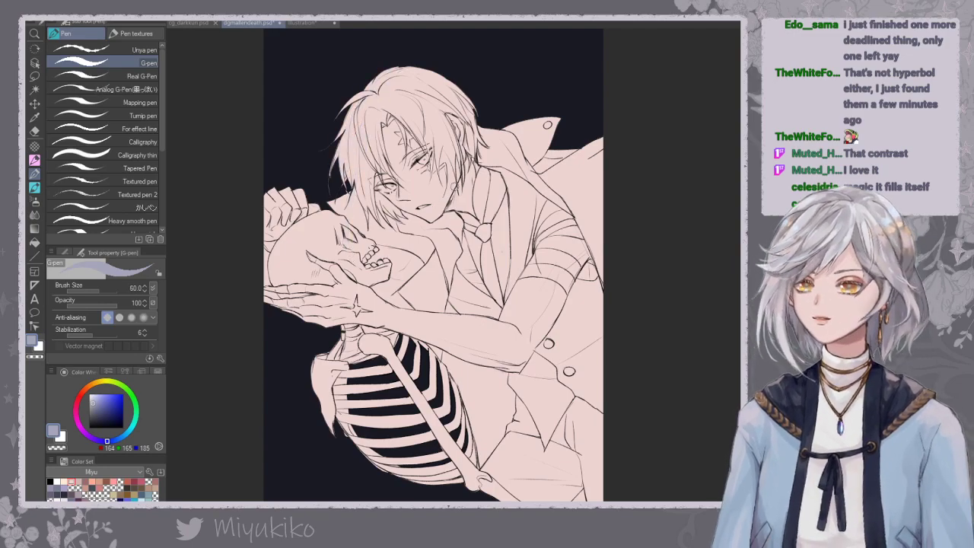
pyautogui.press(']')
pyautogui.press(']')
pyautogui.press(']')
pyautogui.press(']')
pyautogui.press(']')
pyautogui.press(']')
pyautogui.press(']')
pyautogui.press(']')
pyautogui.press(']')
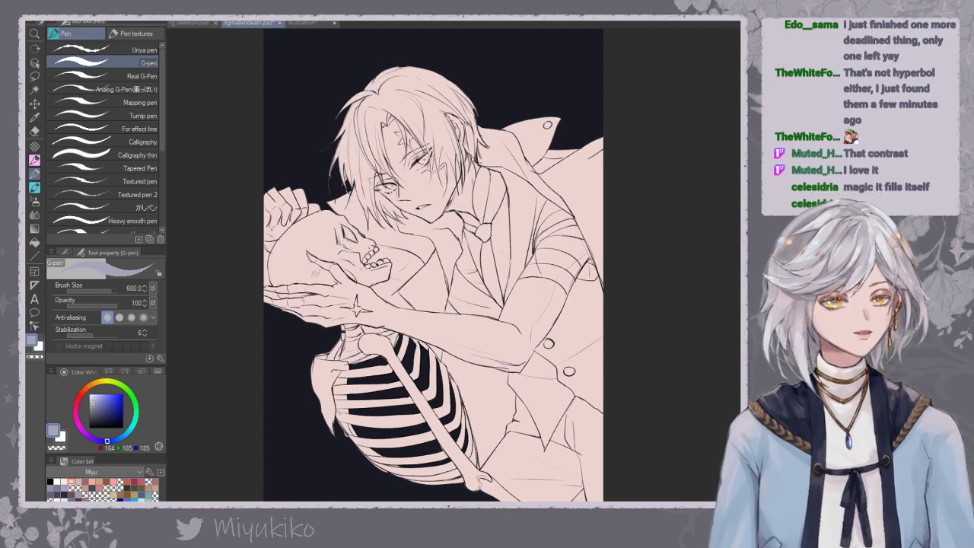
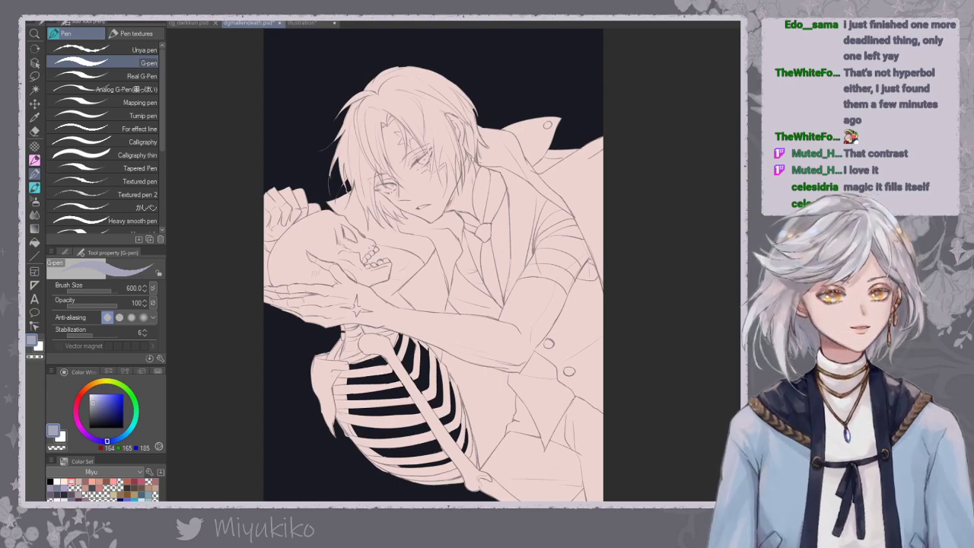
# Undo the darker grey trial and paint the left side of the character's hair pale grey, RGB 218, 218, 218.
pyautogui.click(90, 399)
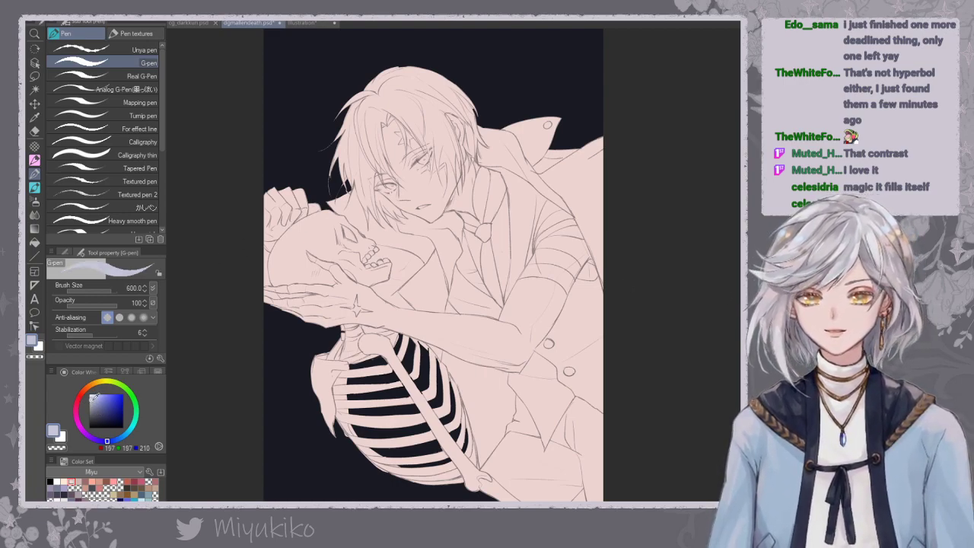
pyautogui.click(92, 402)
pyautogui.moveTo(393, 100)
pyautogui.mouseDown()
pyautogui.moveTo(371, 82)
pyautogui.moveTo(339, 145)
pyautogui.moveTo(367, 55)
pyautogui.mouseUp()
pyautogui.hotkey('ctrl', 'z')
pyautogui.hotkey('ctrl', 'z')
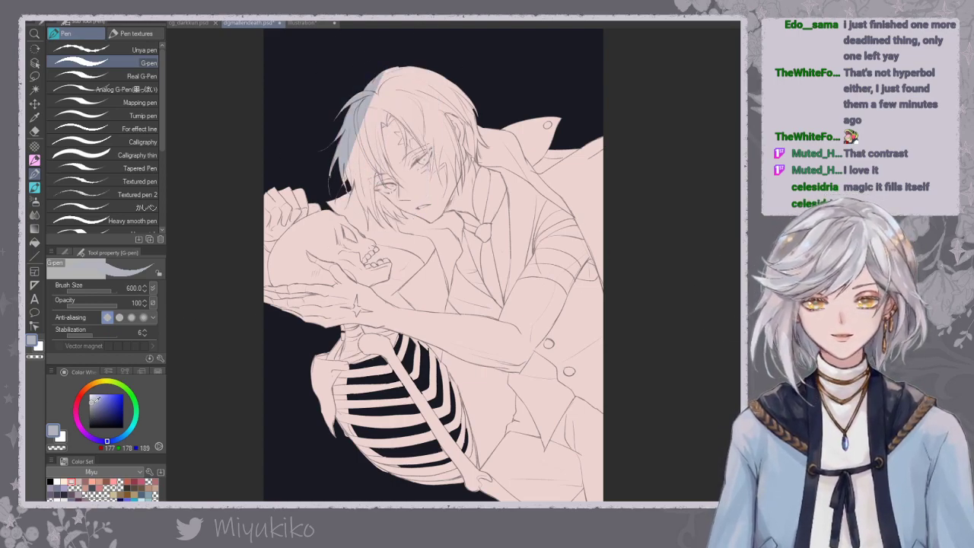
pyautogui.click(89, 399)
pyautogui.moveTo(337, 188)
pyautogui.mouseDown()
pyautogui.moveTo(368, 96)
pyautogui.moveTo(368, 221)
pyautogui.moveTo(370, 102)
pyautogui.moveTo(382, 72)
pyautogui.moveTo(373, 127)
pyautogui.mouseUp()
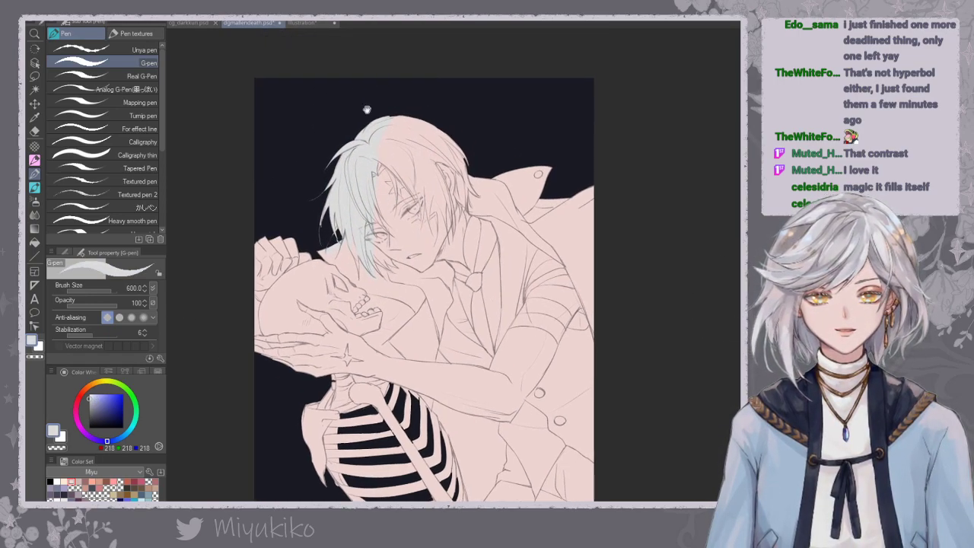
# Choose dark red, RGB 148, 56, 72, and paint both of the character's eyes with the brush reduced to 170.
pyautogui.moveTo(92, 400); pyautogui.dragTo(96, 404)
pyautogui.click(134, 481)
pyautogui.click(413, 210)
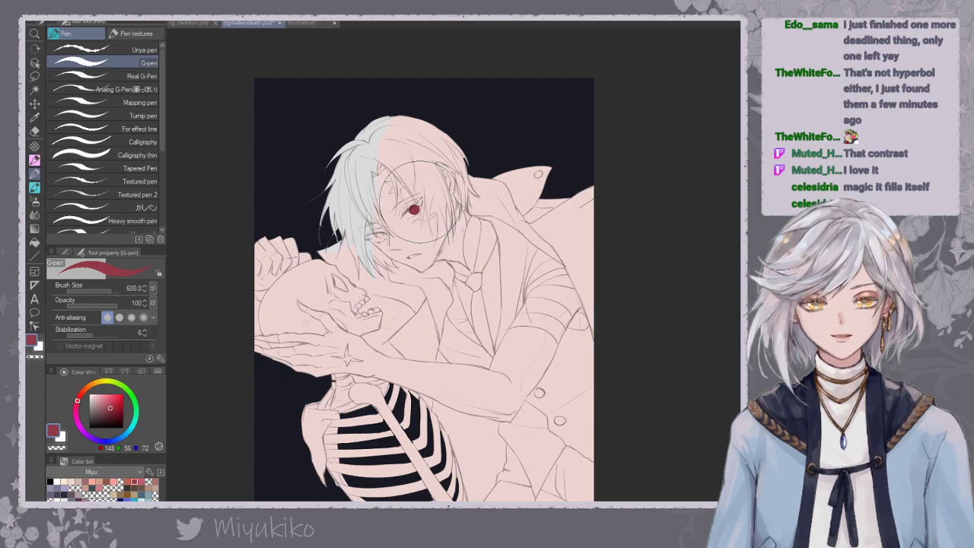
pyautogui.click(382, 236)
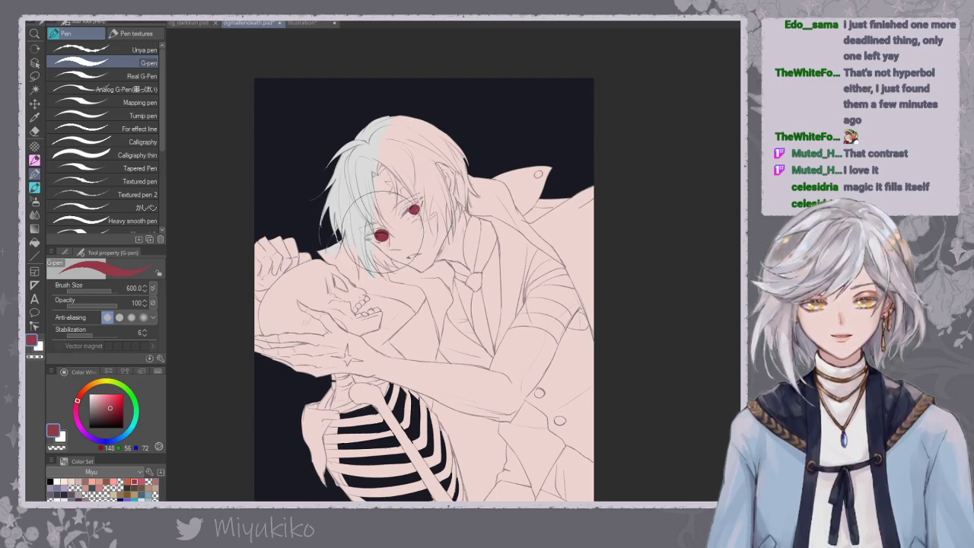
pyautogui.press('[')
pyautogui.press('[')
pyautogui.press('[')
pyautogui.press('[')
pyautogui.press('[')
pyautogui.press('[')
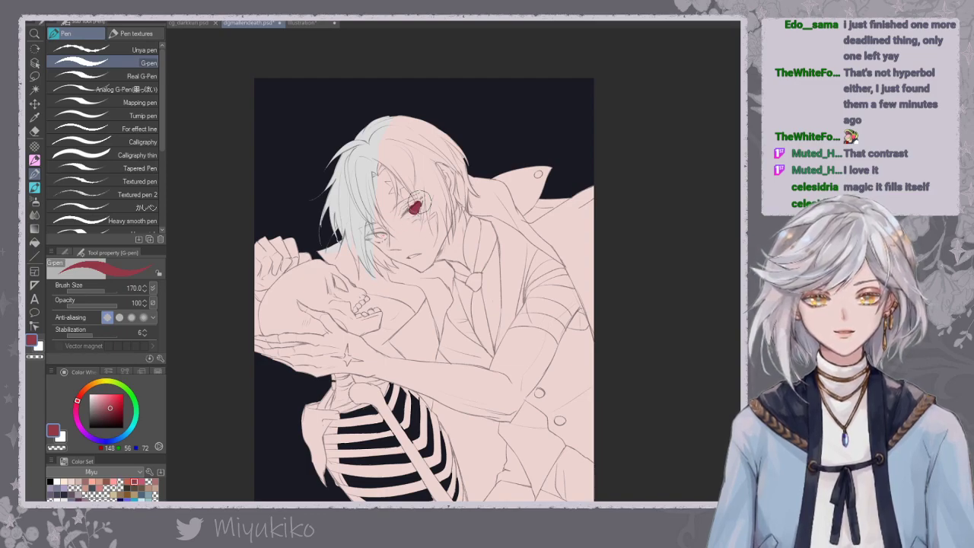
pyautogui.click(379, 235)
pyautogui.click(92, 398)
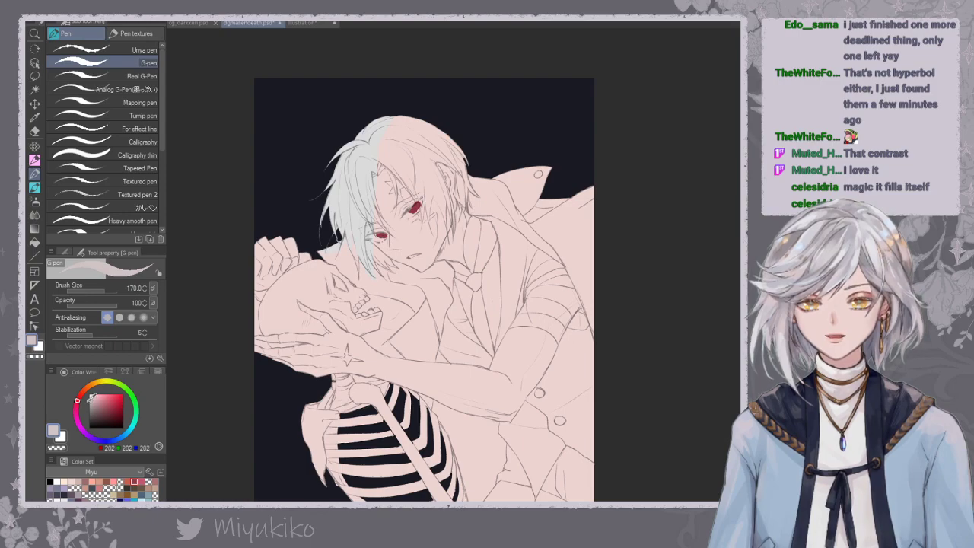
pyautogui.moveTo(344, 162)
pyautogui.mouseDown()
pyautogui.moveTo(336, 234)
pyautogui.moveTo(369, 269)
pyautogui.mouseUp()
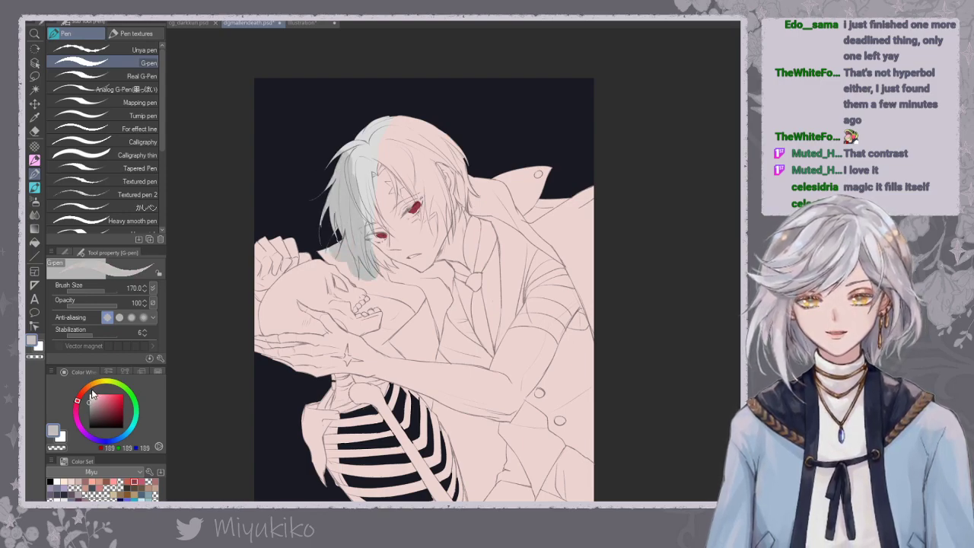
pyautogui.click(93, 383)
pyautogui.click(90, 404)
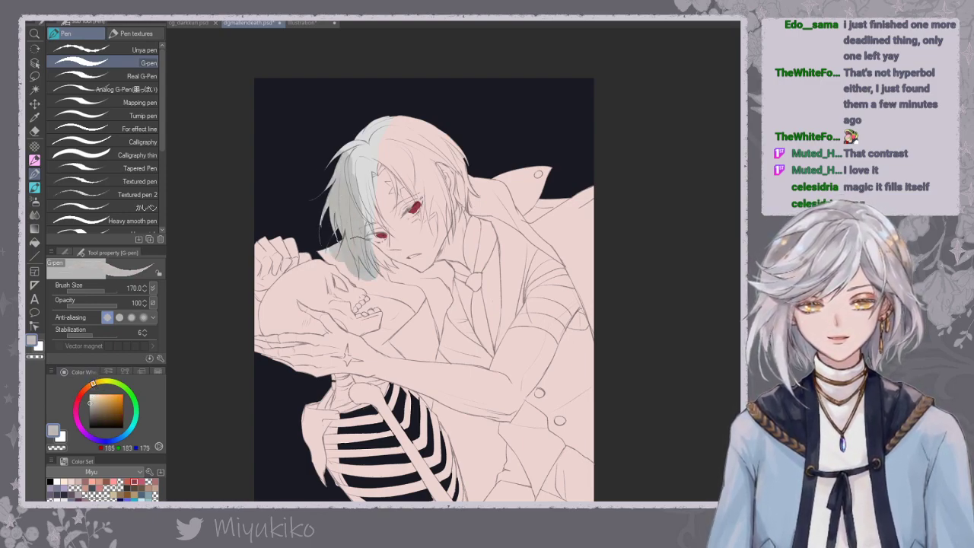
pyautogui.moveTo(352, 213); pyautogui.dragTo(359, 136)
pyautogui.hotkey('ctrl', 'z')
pyautogui.hotkey('ctrl', 'z')
# Choose a warm greyish beige and paint it over the sides of the character's hair.
pyautogui.click(93, 401)
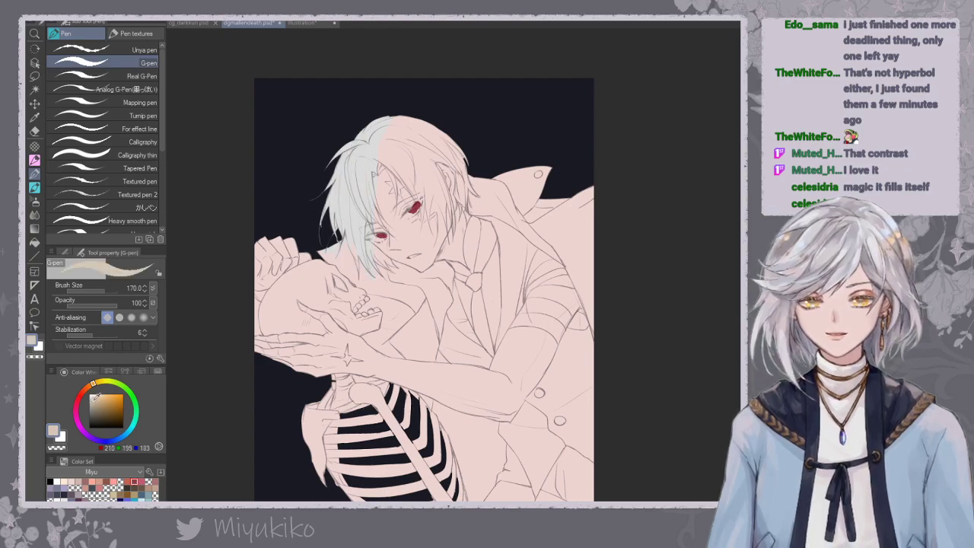
pyautogui.click(83, 393)
pyautogui.moveTo(331, 183)
pyautogui.mouseDown()
pyautogui.moveTo(352, 253)
pyautogui.moveTo(364, 264)
pyautogui.moveTo(377, 122)
pyautogui.moveTo(374, 171)
pyautogui.moveTo(371, 140)
pyautogui.moveTo(430, 185)
pyautogui.moveTo(447, 169)
pyautogui.moveTo(438, 157)
pyautogui.moveTo(471, 204)
pyautogui.mouseUp()
# Sample the dark red from the eye and paint the scar on the forehead, undoing stray strokes.
pyautogui.keyDown('alt'); pyautogui.click(414, 208); pyautogui.keyUp('alt')
pyautogui.moveTo(391, 180)
pyautogui.mouseDown()
pyautogui.moveTo(400, 197)
pyautogui.moveTo(389, 183)
pyautogui.mouseUp()
pyautogui.moveTo(418, 220); pyautogui.dragTo(437, 214)
pyautogui.hotkey('ctrl', 'z')
pyautogui.hotkey('ctrl', 'z')
pyautogui.hotkey('ctrl', 'z')
pyautogui.hotkey('ctrl', 'z')
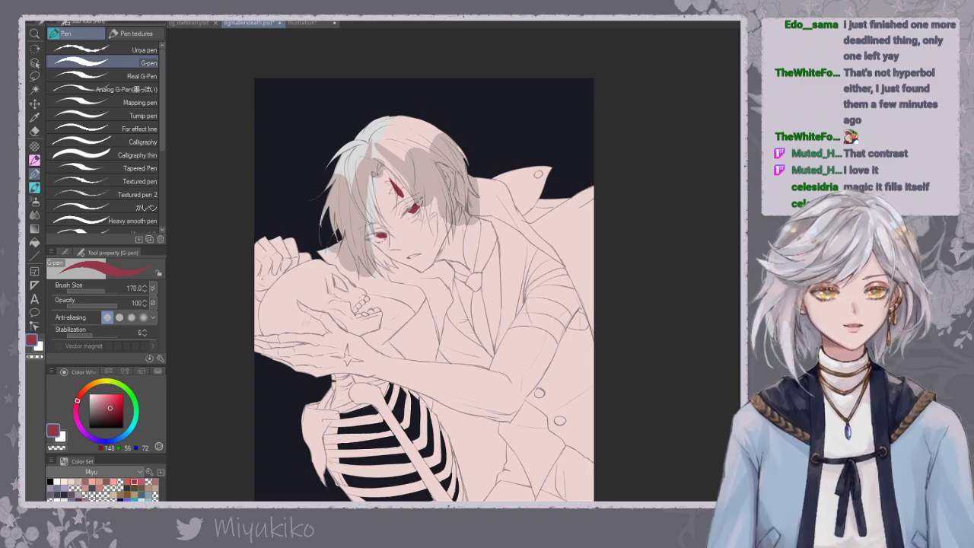
# Paint the cheek scar, the cloak behind the shoulder, the area under the chin and the tie's tail dark red.
pyautogui.scroll(-3, 483, 280)
pyautogui.keyDown('alt'); pyautogui.click(441, 209); pyautogui.keyUp('alt')
pyautogui.moveTo(413, 223)
pyautogui.mouseDown()
pyautogui.moveTo(427, 201)
pyautogui.moveTo(463, 203)
pyautogui.moveTo(464, 219)
pyautogui.moveTo(448, 198)
pyautogui.moveTo(464, 217)
pyautogui.moveTo(481, 203)
pyautogui.moveTo(483, 240)
pyautogui.moveTo(510, 231)
pyautogui.moveTo(532, 274)
pyautogui.moveTo(521, 308)
pyautogui.mouseUp()
pyautogui.click(93, 393)
pyautogui.keyDown('alt'); pyautogui.click(466, 249); pyautogui.keyUp('alt')
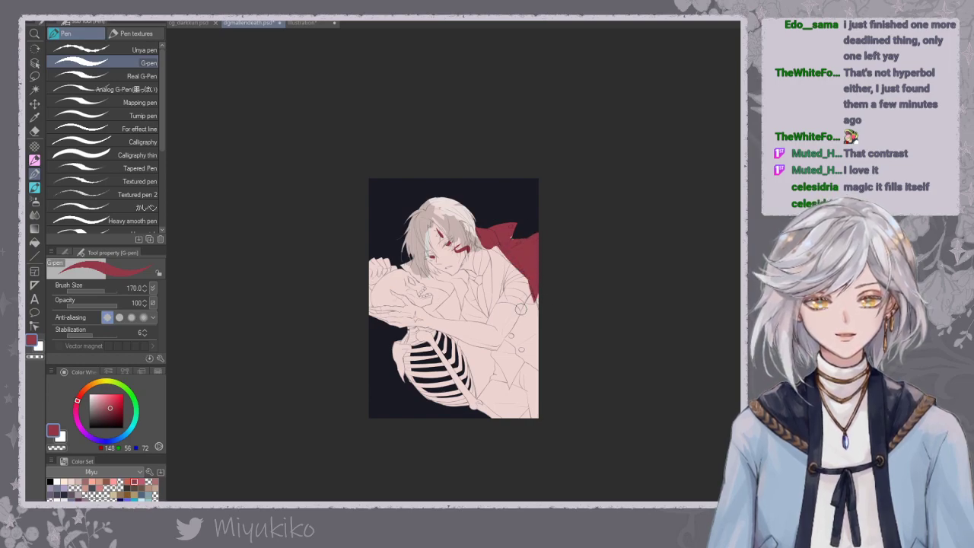
pyautogui.moveTo(399, 264)
pyautogui.mouseDown()
pyautogui.moveTo(448, 290)
pyautogui.moveTo(458, 286)
pyautogui.moveTo(437, 276)
pyautogui.moveTo(456, 284)
pyautogui.moveTo(458, 302)
pyautogui.moveTo(480, 279)
pyautogui.moveTo(484, 318)
pyautogui.mouseUp()
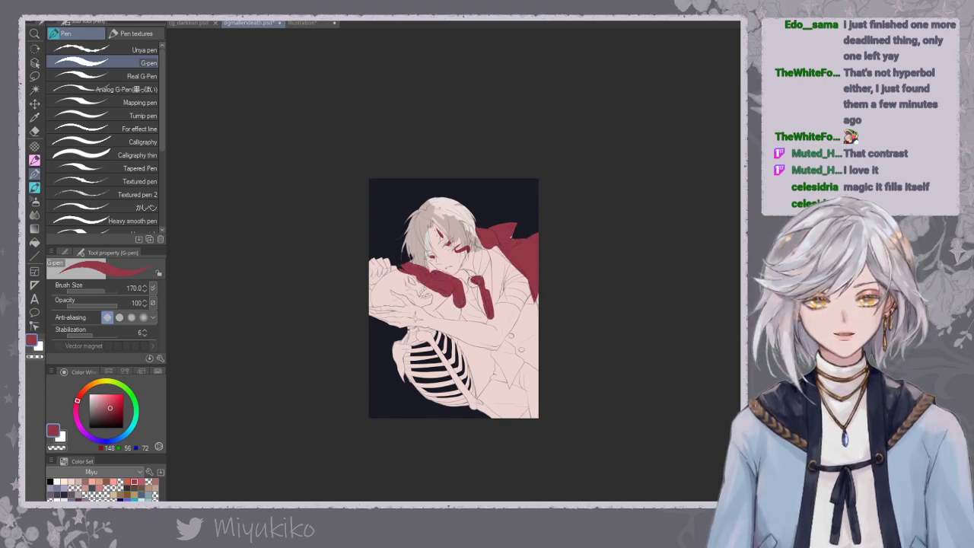
# Paint the collar ribbon and tie knot dark red, sampling the nearby pale pink, RGB 235, 222, 220, to tidy the edges.
pyautogui.keyDown('alt'); pyautogui.click(491, 204); pyautogui.keyUp('alt')
pyautogui.moveTo(485, 253); pyautogui.dragTo(483, 277)
pyautogui.hotkey('ctrl', 'z')
pyautogui.keyDown('alt'); pyautogui.click(491, 291); pyautogui.keyUp('alt')
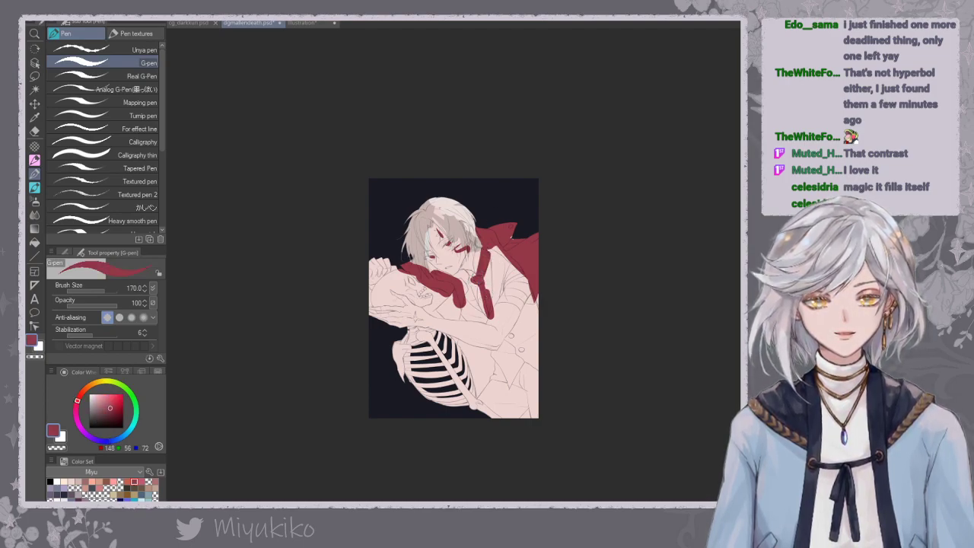
pyautogui.keyDown('alt'); pyautogui.click(478, 263); pyautogui.keyUp('alt')
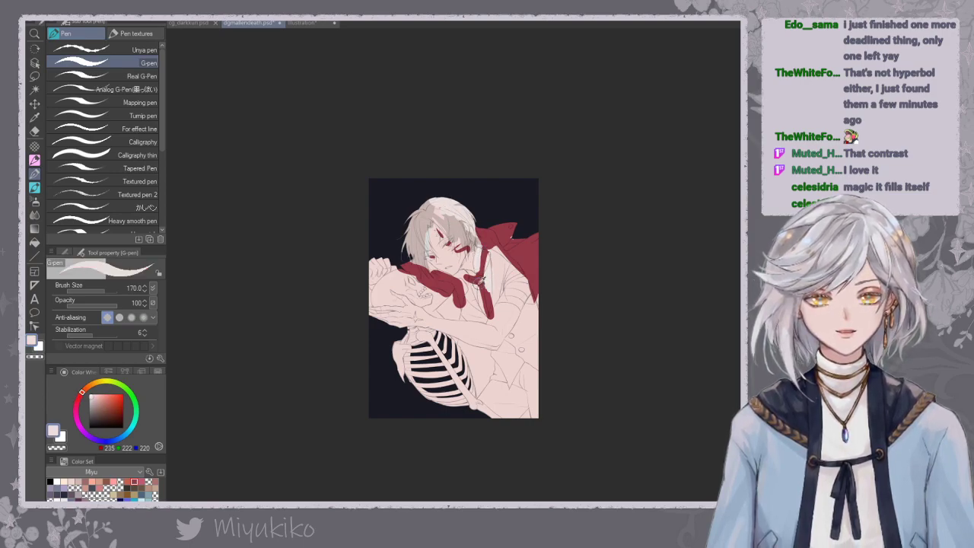
pyautogui.keyDown('alt'); pyautogui.click(478, 286); pyautogui.keyUp('alt')
pyautogui.keyDown('alt'); pyautogui.click(493, 271); pyautogui.keyUp('alt')
pyautogui.moveTo(491, 280)
pyautogui.mouseDown()
pyautogui.moveTo(478, 296)
pyautogui.moveTo(473, 286)
pyautogui.moveTo(490, 315)
pyautogui.moveTo(481, 314)
pyautogui.mouseUp()
# Paint the bands on the upper arm and the forearm and hand holding the skull dark red.
pyautogui.keyDown('alt'); pyautogui.click(481, 273); pyautogui.keyUp('alt')
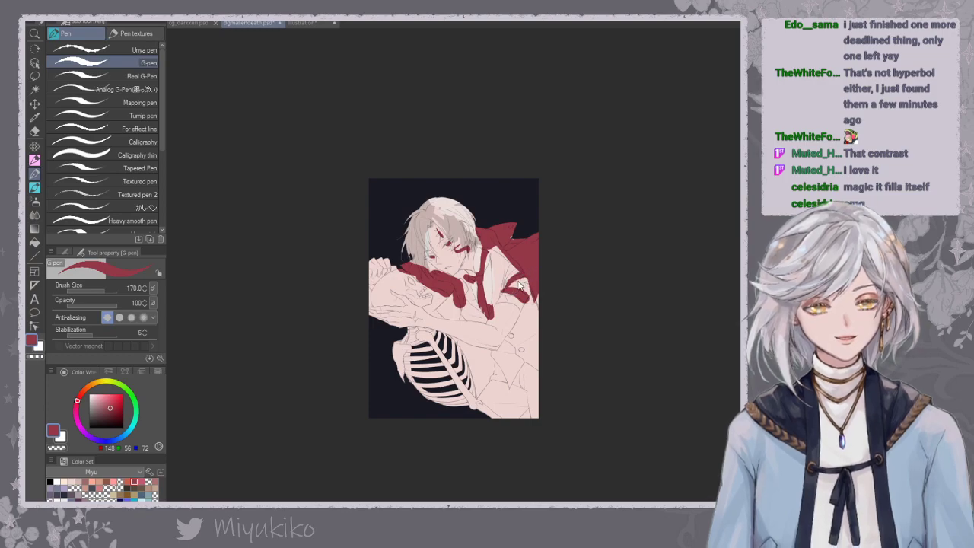
pyautogui.moveTo(504, 283)
pyautogui.mouseDown()
pyautogui.moveTo(526, 290)
pyautogui.moveTo(520, 266)
pyautogui.mouseUp()
pyautogui.moveTo(502, 307); pyautogui.dragTo(491, 335)
pyautogui.moveTo(392, 291)
pyautogui.mouseDown()
pyautogui.moveTo(424, 320)
pyautogui.moveTo(486, 341)
pyautogui.mouseUp()
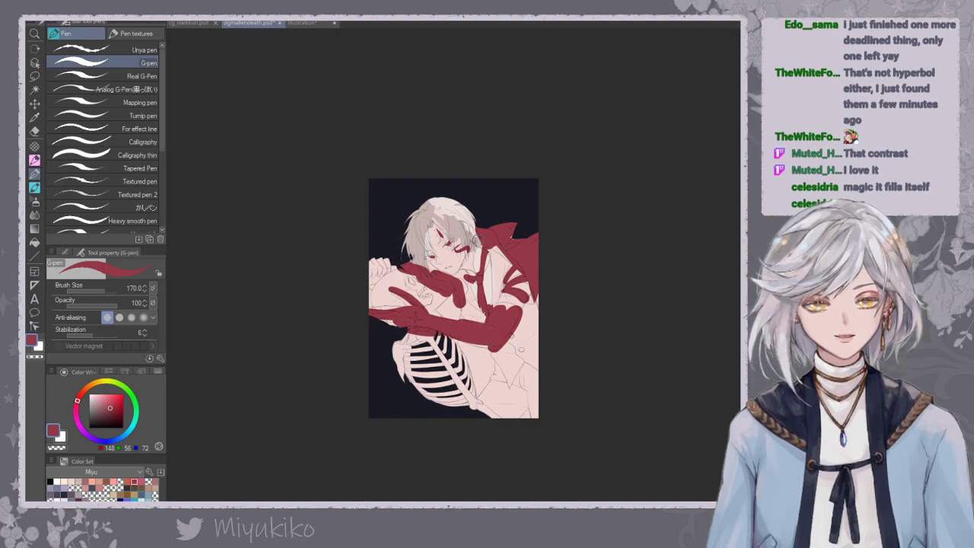
# Sample the navy background, lighten it to RGB 46, 47, 57 and paint the vest beside the elbow, undoing stray strokes.
pyautogui.keyDown('alt'); pyautogui.click(509, 206); pyautogui.keyUp('alt')
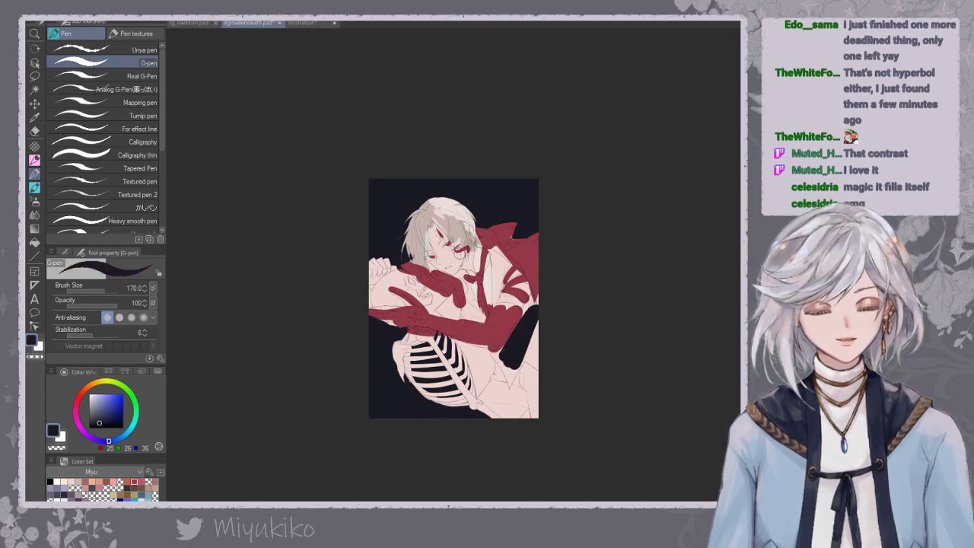
pyautogui.moveTo(102, 414); pyautogui.dragTo(96, 418)
pyautogui.keyDown('alt'); pyautogui.click(498, 208); pyautogui.keyUp('alt')
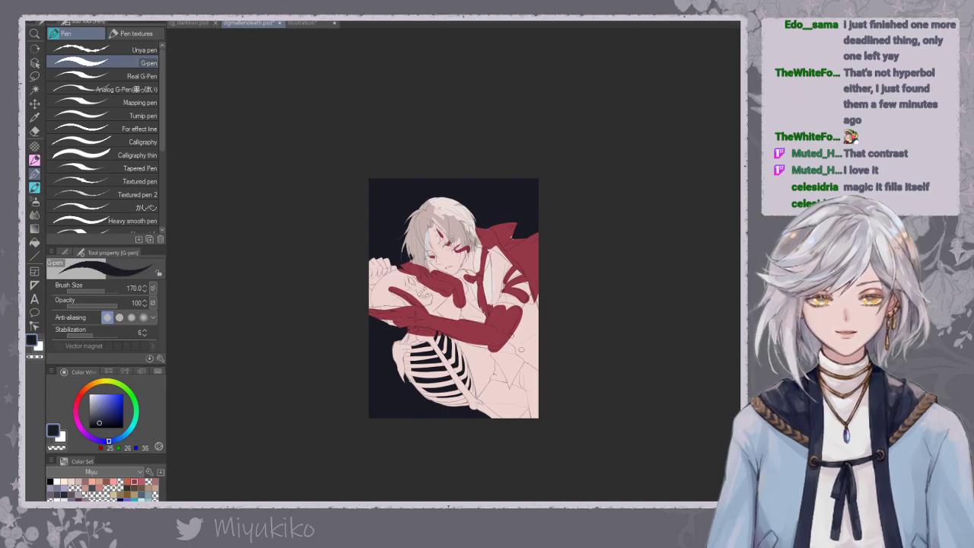
pyautogui.click(96, 420)
pyautogui.moveTo(533, 322)
pyautogui.mouseDown()
pyautogui.moveTo(497, 357)
pyautogui.moveTo(519, 391)
pyautogui.moveTo(541, 328)
pyautogui.moveTo(491, 387)
pyautogui.moveTo(512, 366)
pyautogui.moveTo(496, 371)
pyautogui.moveTo(530, 374)
pyautogui.moveTo(544, 405)
pyautogui.moveTo(486, 407)
pyautogui.moveTo(510, 416)
pyautogui.mouseUp()
pyautogui.hotkey('ctrl', 'z')
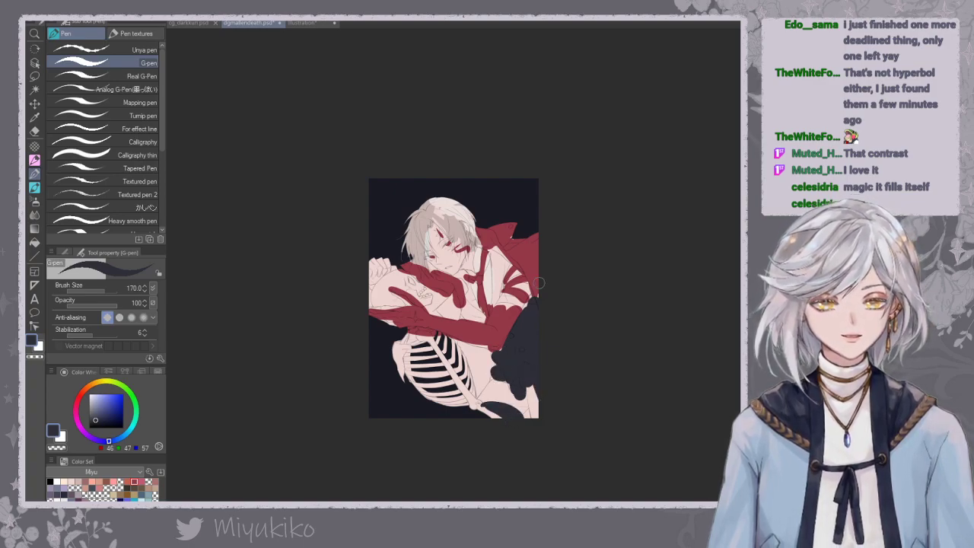
# Paint the lower shirt in greyish beige and extend the vest's navy, RGB 46, 47, 57, over its remainder and the hair's crown.
pyautogui.keyDown('alt'); pyautogui.click(478, 270); pyautogui.keyUp('alt')
pyautogui.moveTo(495, 383)
pyautogui.mouseDown()
pyautogui.moveTo(520, 404)
pyautogui.moveTo(540, 404)
pyautogui.mouseUp()
pyautogui.keyDown('alt'); pyautogui.click(509, 357); pyautogui.keyUp('alt')
pyautogui.moveTo(495, 349)
pyautogui.mouseDown()
pyautogui.moveTo(477, 383)
pyautogui.moveTo(484, 378)
pyautogui.moveTo(479, 355)
pyautogui.moveTo(476, 402)
pyautogui.mouseUp()
pyautogui.moveTo(415, 242)
pyautogui.mouseDown()
pyautogui.moveTo(417, 215)
pyautogui.moveTo(418, 224)
pyautogui.moveTo(458, 199)
pyautogui.mouseUp()
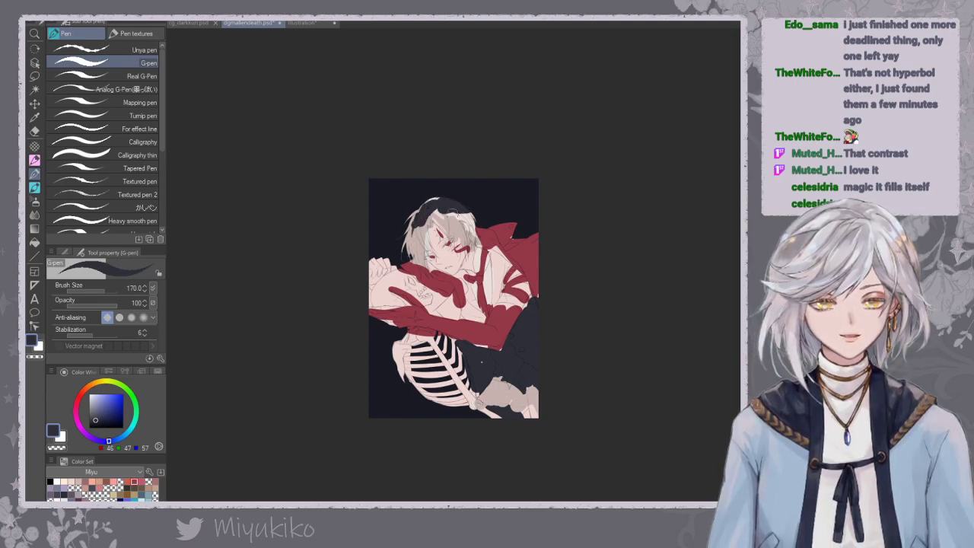
# Mix a dusty pink, RGB 165, 114, 124, and paint the pointed folds of the cloak behind the shoulder.
pyautogui.keyDown('alt'); pyautogui.click(427, 231); pyautogui.keyUp('alt')
pyautogui.moveTo(425, 228)
pyautogui.mouseDown()
pyautogui.moveTo(483, 221)
pyautogui.moveTo(497, 239)
pyautogui.moveTo(512, 226)
pyautogui.moveTo(498, 235)
pyautogui.moveTo(524, 238)
pyautogui.moveTo(543, 262)
pyautogui.moveTo(554, 229)
pyautogui.mouseUp()
pyautogui.click(90, 400)
pyautogui.hotkey('ctrl', 'z')
pyautogui.click(77, 401)
pyautogui.click(113, 402)
pyautogui.click(100, 407)
pyautogui.click(99, 406)
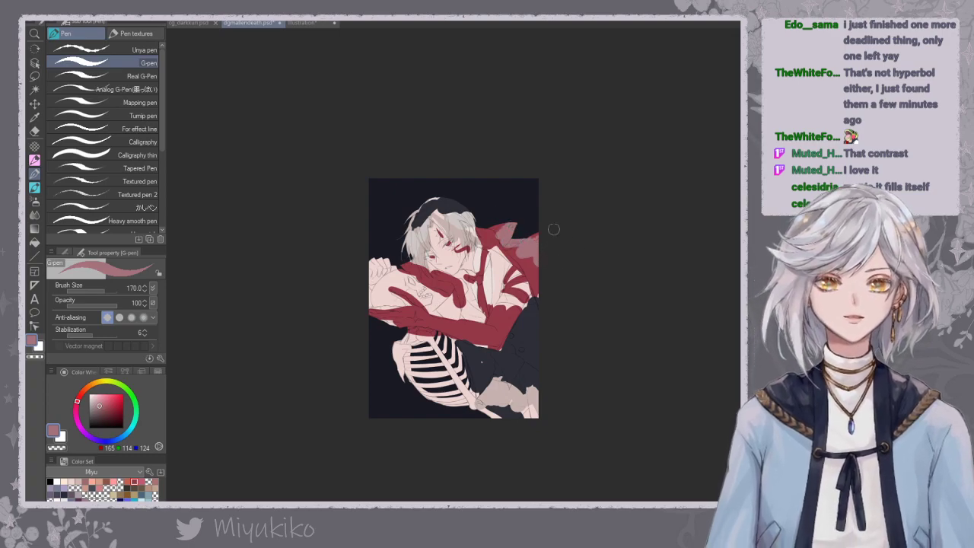
# Darken the red to RGB 36, 19, 22 and paint the shadow behind the upper arm along the canvas edge.
pyautogui.click(109, 408)
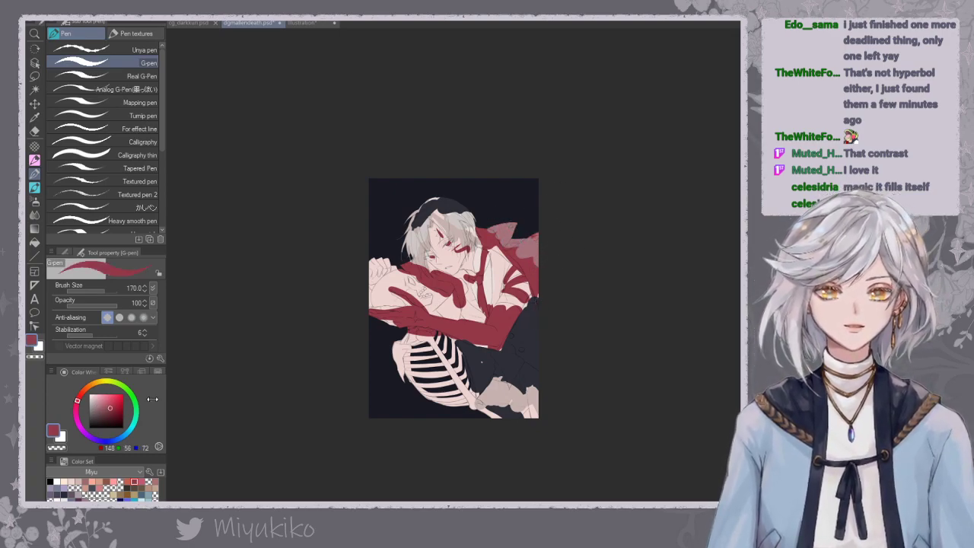
pyautogui.moveTo(111, 411); pyautogui.dragTo(105, 423)
pyautogui.moveTo(534, 262)
pyautogui.mouseDown()
pyautogui.moveTo(535, 304)
pyautogui.moveTo(519, 335)
pyautogui.moveTo(534, 342)
pyautogui.mouseUp()
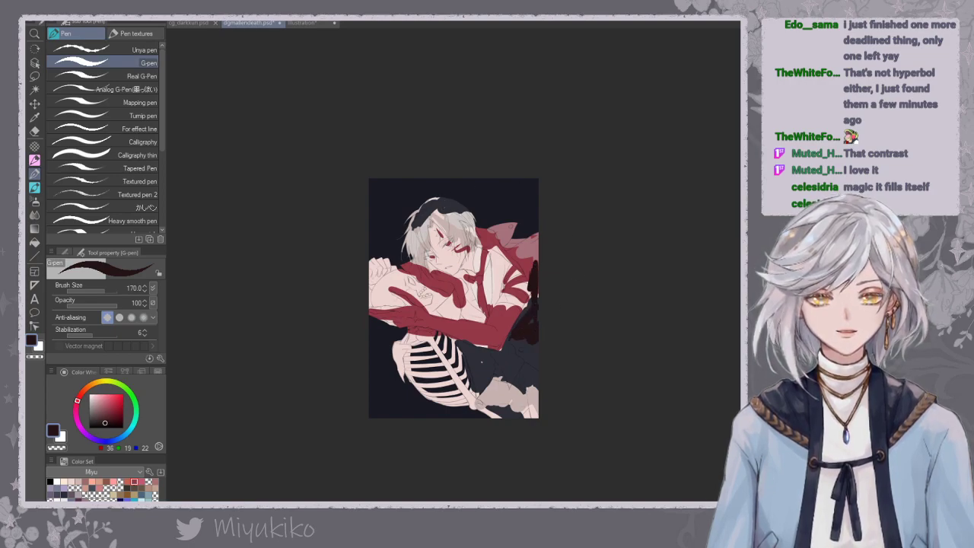
# Add white highlights to the crown of the hair and shade beside the neck in greyish beige, RGB 198, 179, 176.
pyautogui.keyDown('alt'); pyautogui.click(438, 223); pyautogui.keyUp('alt')
pyautogui.moveTo(440, 220)
pyautogui.mouseDown()
pyautogui.moveTo(450, 202)
pyautogui.moveTo(466, 209)
pyautogui.moveTo(439, 201)
pyautogui.moveTo(455, 202)
pyautogui.mouseUp()
pyautogui.click(89, 395)
pyautogui.click(447, 244)
pyautogui.keyDown('alt'); pyautogui.click(439, 262); pyautogui.keyUp('alt')
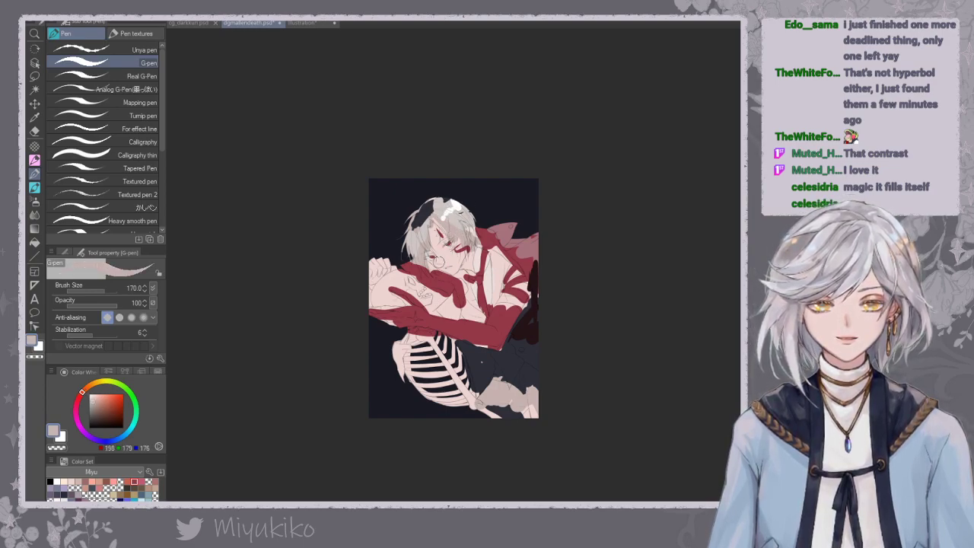
pyautogui.moveTo(464, 258); pyautogui.dragTo(477, 264)
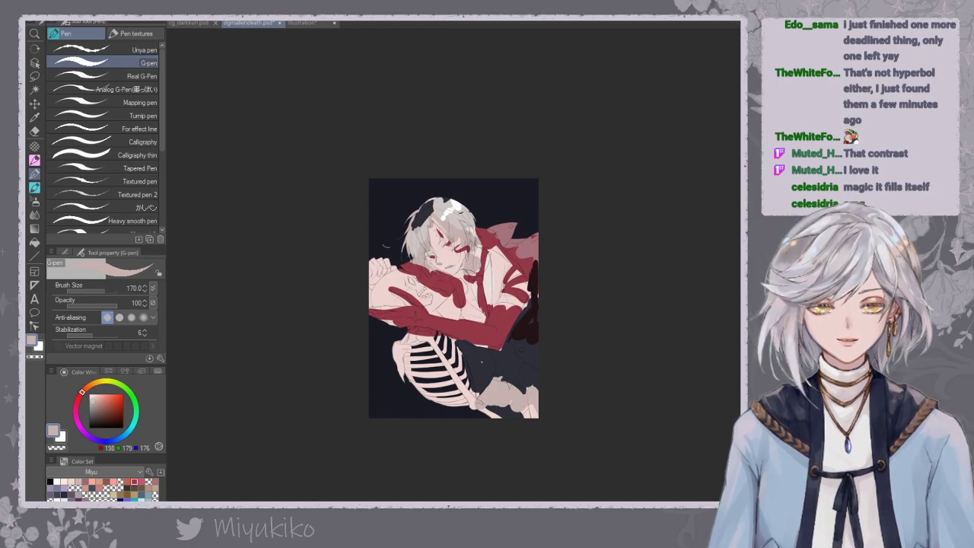
# Paint the bony hand beside the skull greyish beige and the skull and rib cage dark red, RGB 148, 56, 72.
pyautogui.keyDown('alt'); pyautogui.click(489, 364); pyautogui.keyUp('alt')
pyautogui.moveTo(372, 265)
pyautogui.mouseDown()
pyautogui.moveTo(366, 278)
pyautogui.moveTo(380, 276)
pyautogui.moveTo(376, 259)
pyautogui.moveTo(387, 273)
pyautogui.moveTo(383, 299)
pyautogui.moveTo(376, 293)
pyautogui.moveTo(400, 274)
pyautogui.moveTo(375, 293)
pyautogui.moveTo(401, 300)
pyautogui.moveTo(404, 281)
pyautogui.moveTo(428, 304)
pyautogui.moveTo(378, 306)
pyautogui.mouseUp()
pyautogui.keyDown('alt'); pyautogui.click(431, 223); pyautogui.keyUp('alt')
pyautogui.keyDown('alt'); pyautogui.click(405, 291); pyautogui.keyUp('alt')
pyautogui.moveTo(401, 347)
pyautogui.mouseDown()
pyautogui.moveTo(407, 390)
pyautogui.moveTo(419, 344)
pyautogui.moveTo(464, 400)
pyautogui.mouseUp()
pyautogui.moveTo(449, 342); pyautogui.dragTo(500, 427)
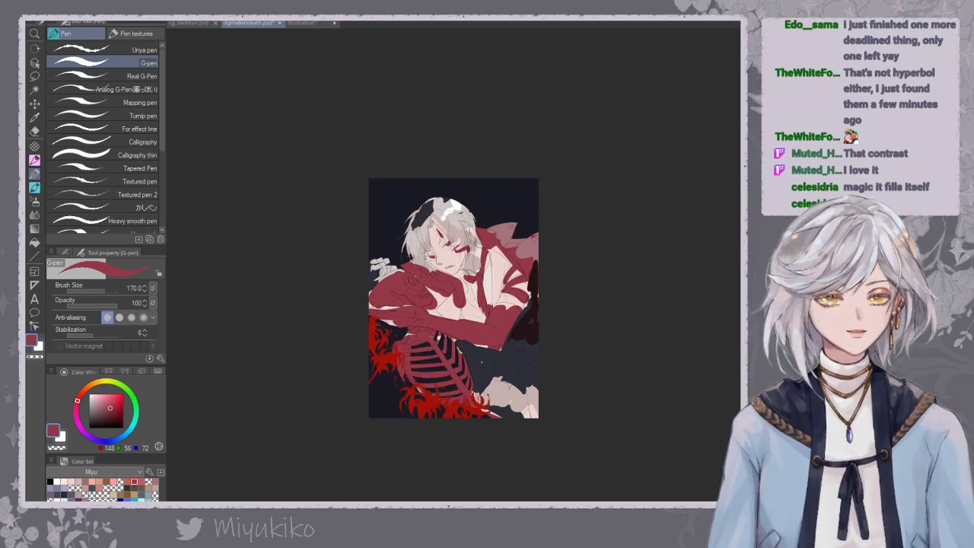
# Fill the lilies around the rib cage with the dark red, RGB 148, 56, 72.
pyautogui.hotkey('alt', 'Delete')
pyautogui.hotkey('ctrl', 'z')
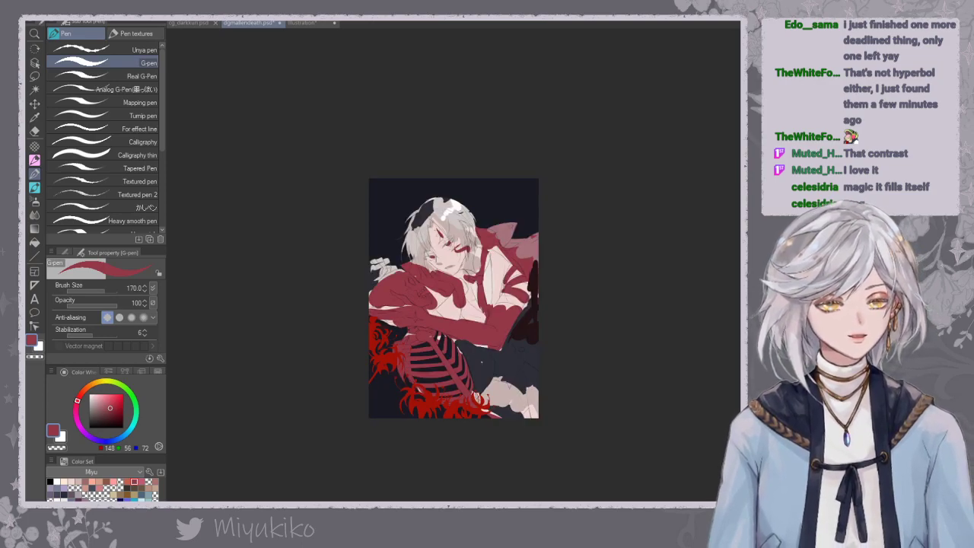
pyautogui.hotkey('alt', 'Delete')
pyautogui.hotkey('ctrl', 'z')
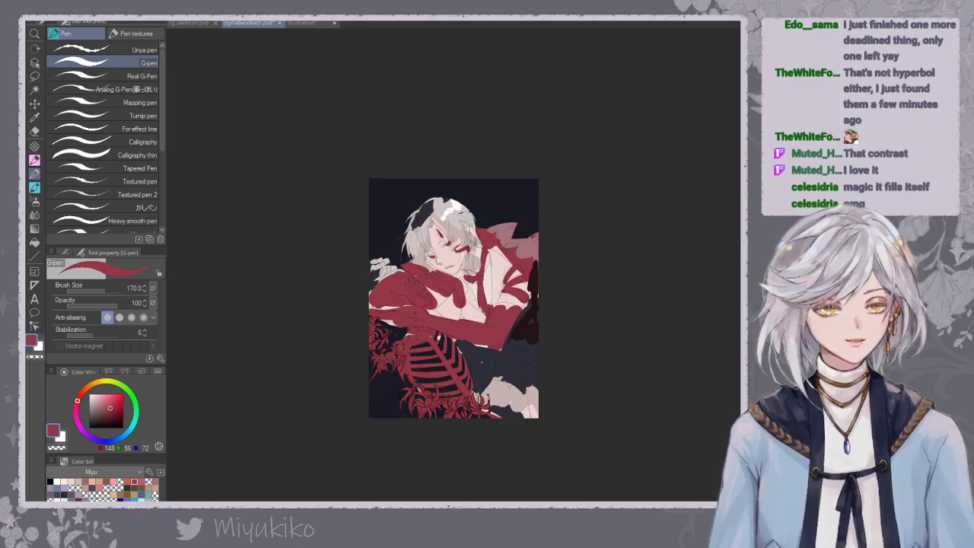
pyautogui.hotkey('ctrl', 'y')
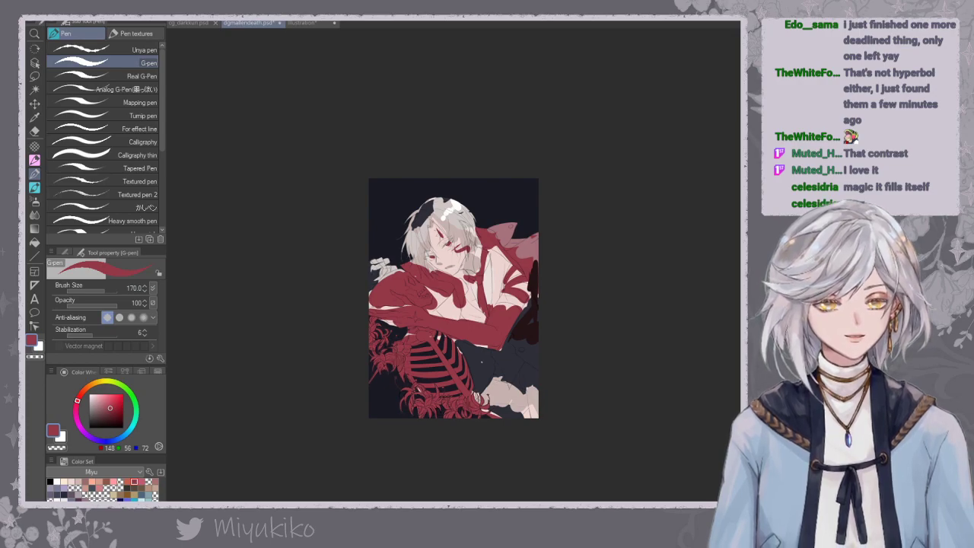
# Paint the hand under the chin pale pink, RGB 235, 222, 220, and extend the dark red across the area beside the skull.
pyautogui.hotkey('ctrl', '+')
pyautogui.moveTo(653, 383); pyautogui.dragTo(641, 290)
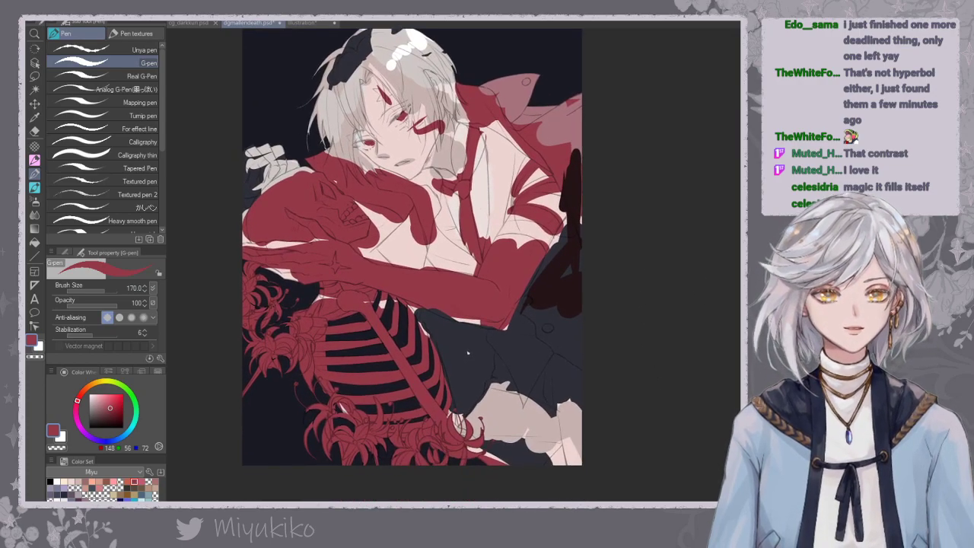
pyautogui.hotkey('ctrl', '+')
pyautogui.moveTo(607, 254); pyautogui.dragTo(612, 265)
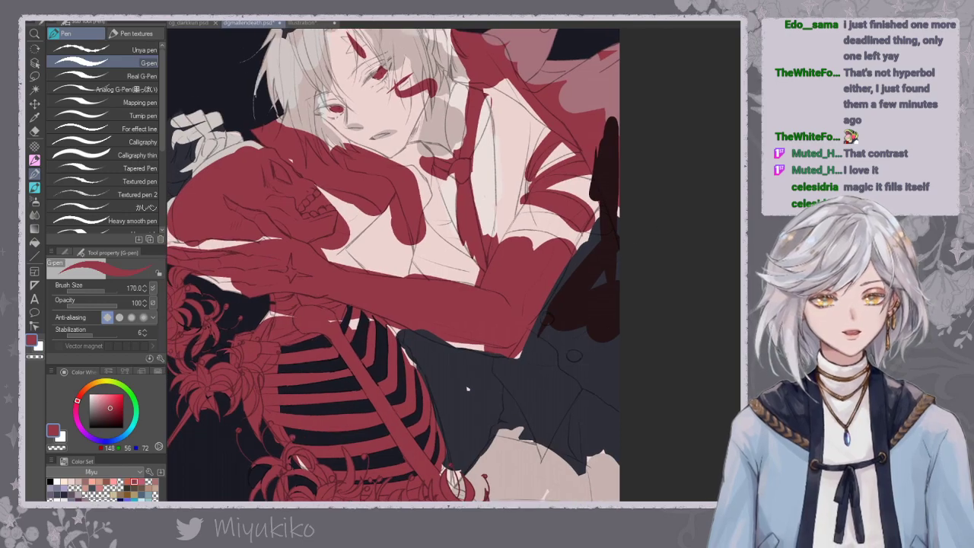
pyautogui.hotkey('ctrl', '-')
pyautogui.keyDown('alt'); pyautogui.click(465, 139); pyautogui.keyUp('alt')
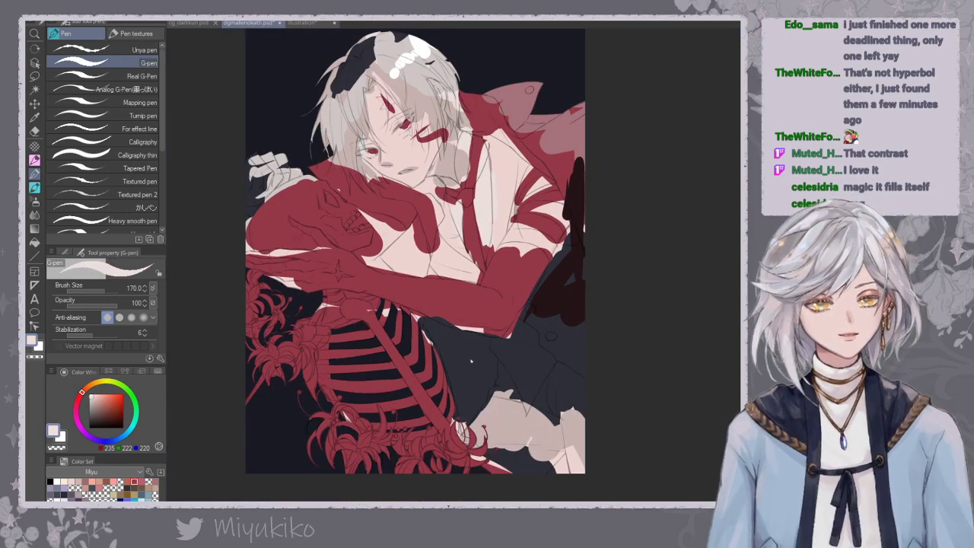
pyautogui.moveTo(449, 187)
pyautogui.mouseDown()
pyautogui.moveTo(429, 206)
pyautogui.moveTo(420, 196)
pyautogui.moveTo(439, 186)
pyautogui.moveTo(440, 263)
pyautogui.mouseUp()
pyautogui.keyDown('alt'); pyautogui.click(405, 228); pyautogui.keyUp('alt')
pyautogui.moveTo(400, 232)
pyautogui.mouseDown()
pyautogui.moveTo(424, 251)
pyautogui.moveTo(463, 159)
pyautogui.moveTo(451, 164)
pyautogui.moveTo(459, 271)
pyautogui.mouseUp()
# Shade the shirt front in the sampled greyish beige and paint the area beside the tie navy, RGB 46, 47, 57.
pyautogui.keyDown('alt'); pyautogui.click(448, 167); pyautogui.keyUp('alt')
pyautogui.moveTo(444, 210); pyautogui.dragTo(463, 255)
pyautogui.moveTo(499, 164)
pyautogui.mouseDown()
pyautogui.moveTo(497, 228)
pyautogui.moveTo(499, 148)
pyautogui.mouseUp()
pyautogui.keyDown('alt'); pyautogui.click(528, 312); pyautogui.keyUp('alt')
pyautogui.moveTo(440, 228)
pyautogui.mouseDown()
pyautogui.moveTo(453, 281)
pyautogui.moveTo(464, 278)
pyautogui.mouseUp()
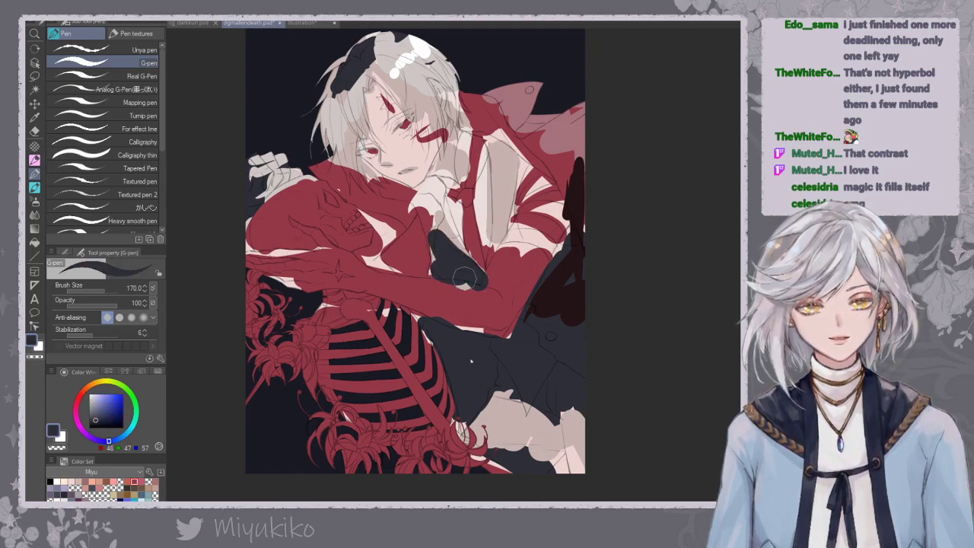
# Mix a brownish red, RGB 103, 47, 46, and paint the vest panel below the forearm and the skull's mouth.
pyautogui.click(95, 414)
pyautogui.click(80, 395)
pyautogui.click(107, 412)
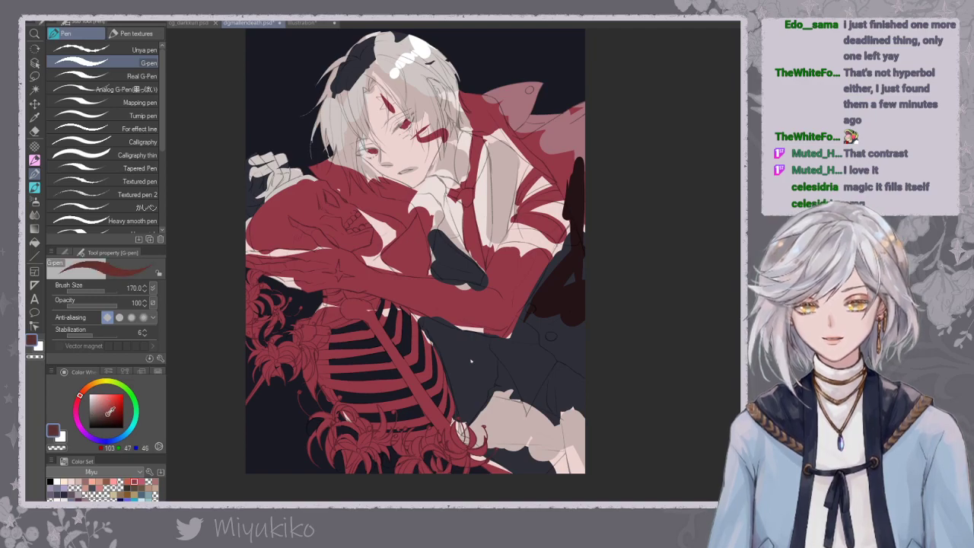
pyautogui.moveTo(457, 335)
pyautogui.mouseDown()
pyautogui.moveTo(437, 358)
pyautogui.moveTo(468, 388)
pyautogui.moveTo(491, 358)
pyautogui.moveTo(476, 423)
pyautogui.mouseUp()
pyautogui.hotkey('ctrl', '-')
pyautogui.hotkey('ctrl', '-')
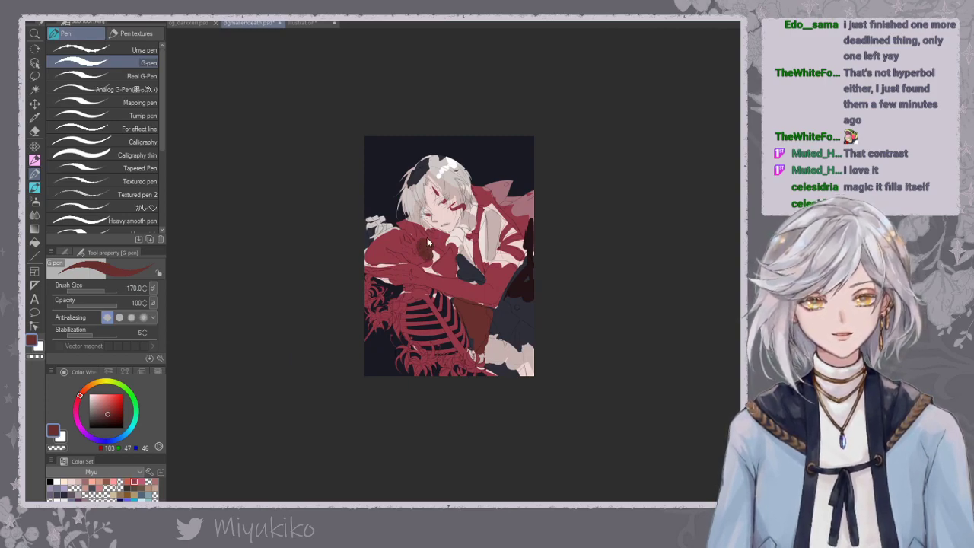
# Paint the skull's eye socket navy, RGB 25, 26, 36, and fill gaps between the ribs with white.
pyautogui.keyDown('alt'); pyautogui.click(387, 354); pyautogui.keyUp('alt')
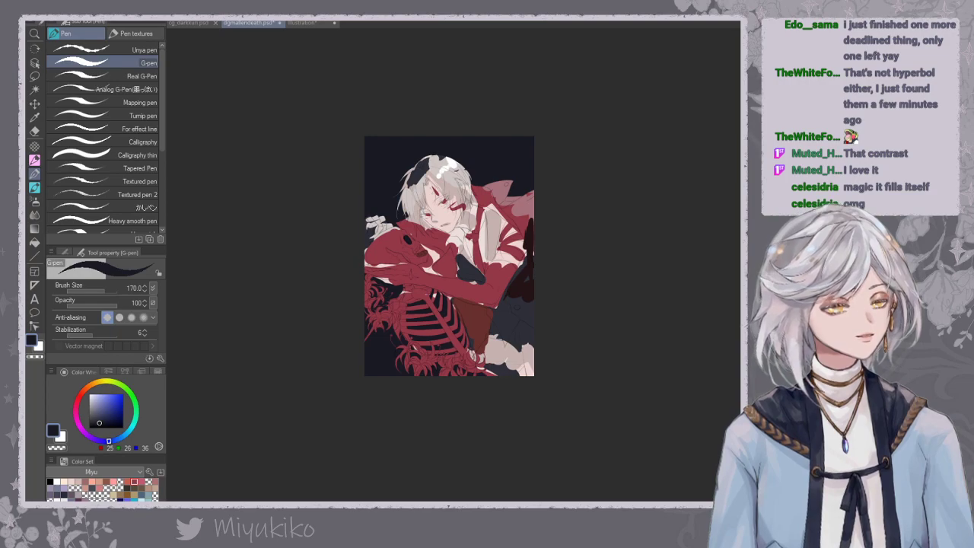
pyautogui.keyDown('alt'); pyautogui.click(447, 167); pyautogui.keyUp('alt')
pyautogui.moveTo(422, 327); pyautogui.dragTo(437, 318)
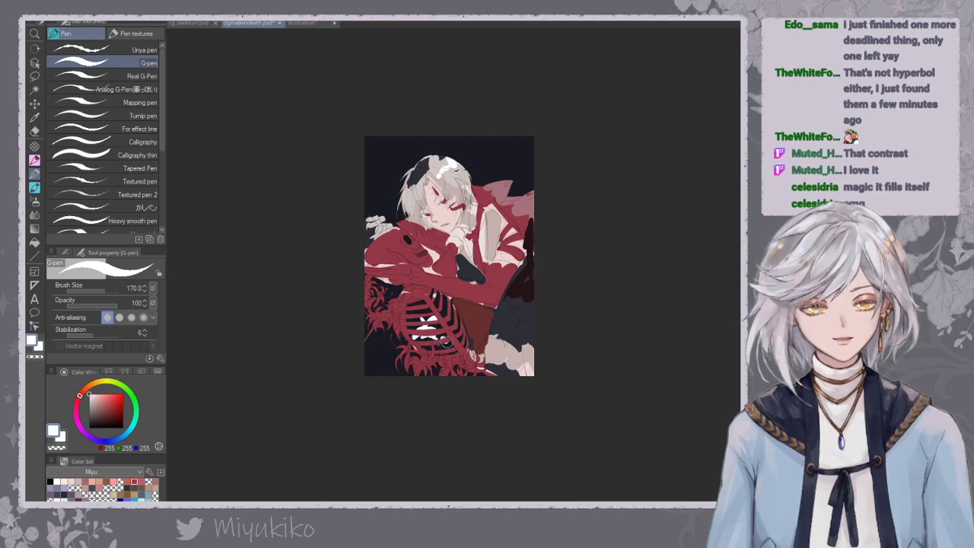
pyautogui.moveTo(441, 322); pyautogui.dragTo(459, 342)
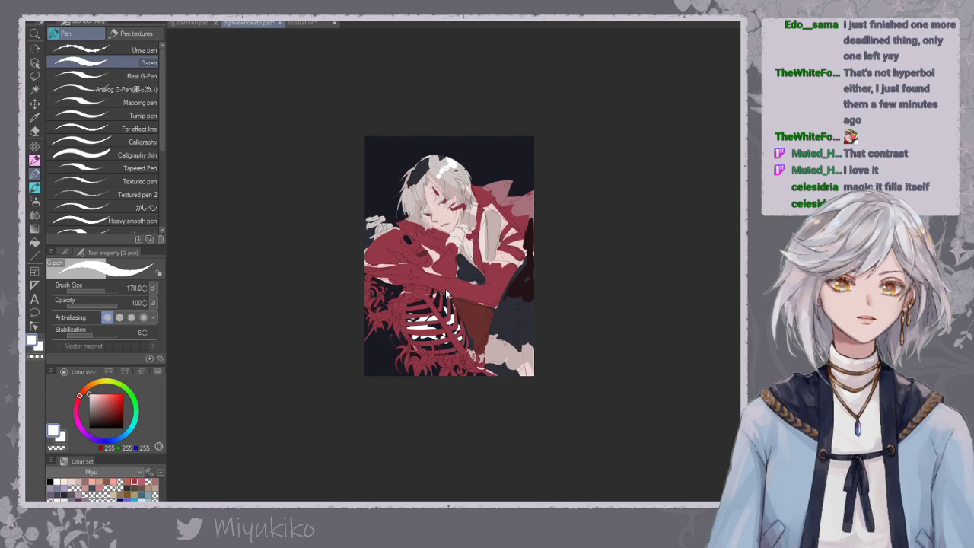
# Paint the area between the skull's jaw and the character's arm navy, RGB 46, 47, 57.
pyautogui.scroll(2, 483, 279)
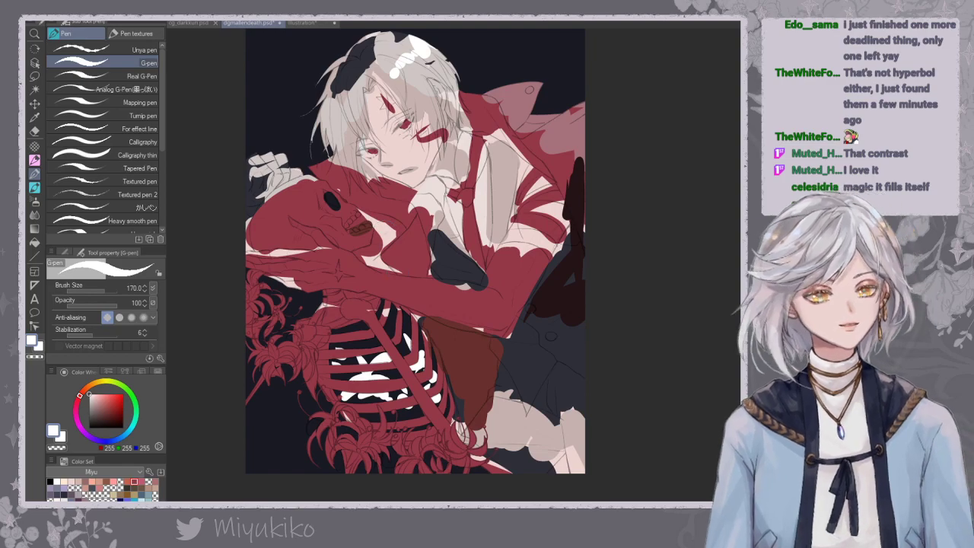
pyautogui.keyDown('alt'); pyautogui.click(392, 222); pyautogui.keyUp('alt')
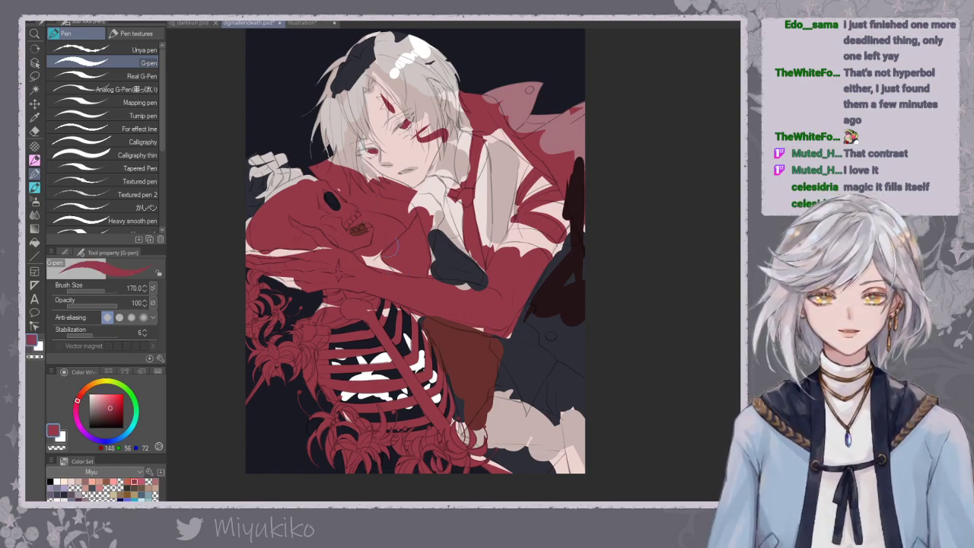
pyautogui.keyDown('alt'); pyautogui.click(455, 259); pyautogui.keyUp('alt')
pyautogui.moveTo(371, 214)
pyautogui.mouseDown()
pyautogui.moveTo(395, 228)
pyautogui.moveTo(362, 260)
pyautogui.moveTo(389, 268)
pyautogui.mouseUp()
pyautogui.moveTo(392, 158); pyautogui.dragTo(399, 218)
pyautogui.hotkey('ctrl', '-')
pyautogui.hotkey('ctrl', '-')
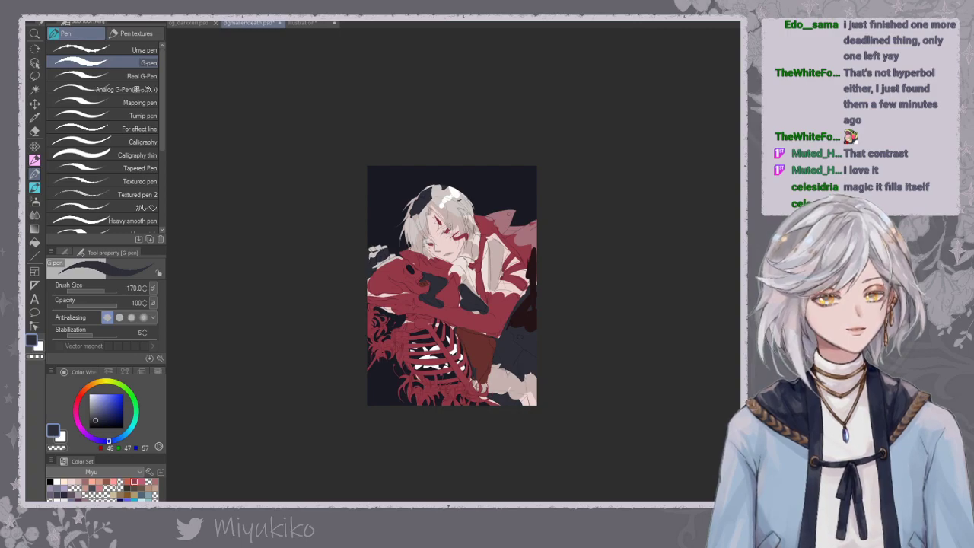
# Cover the crown's navy with the pale hair colour and try dark navy strokes, RGB 41, 42, 51, in the hair beside the face.
pyautogui.keyDown('alt'); pyautogui.click(431, 216); pyautogui.keyUp('alt')
pyautogui.moveTo(434, 194)
pyautogui.mouseDown()
pyautogui.moveTo(416, 212)
pyautogui.moveTo(420, 204)
pyautogui.moveTo(414, 246)
pyautogui.moveTo(424, 242)
pyautogui.mouseUp()
pyautogui.keyDown('alt'); pyautogui.click(412, 196); pyautogui.keyUp('alt')
pyautogui.moveTo(426, 206); pyautogui.dragTo(426, 252)
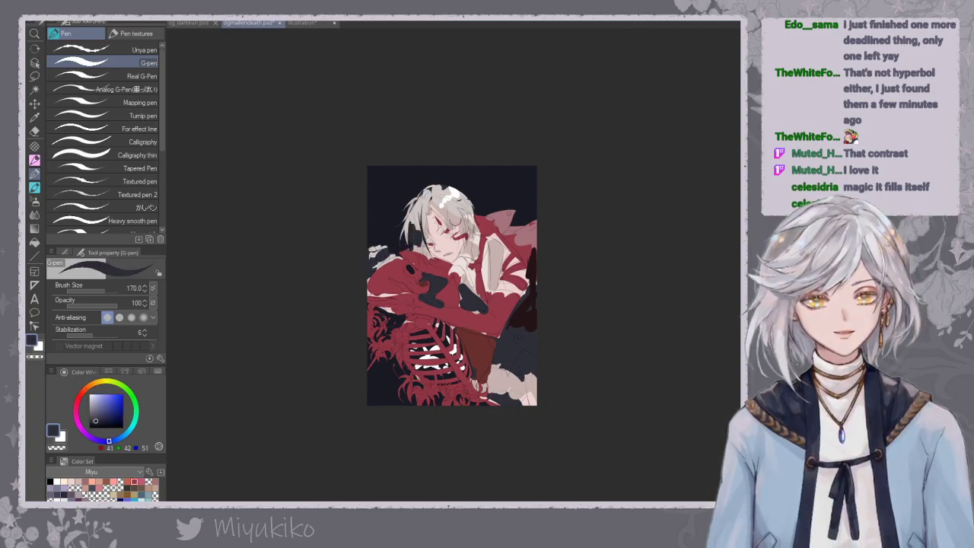
pyautogui.hotkey('ctrl', 'z')
pyautogui.moveTo(424, 215); pyautogui.dragTo(424, 254)
pyautogui.hotkey('ctrl', 'z')
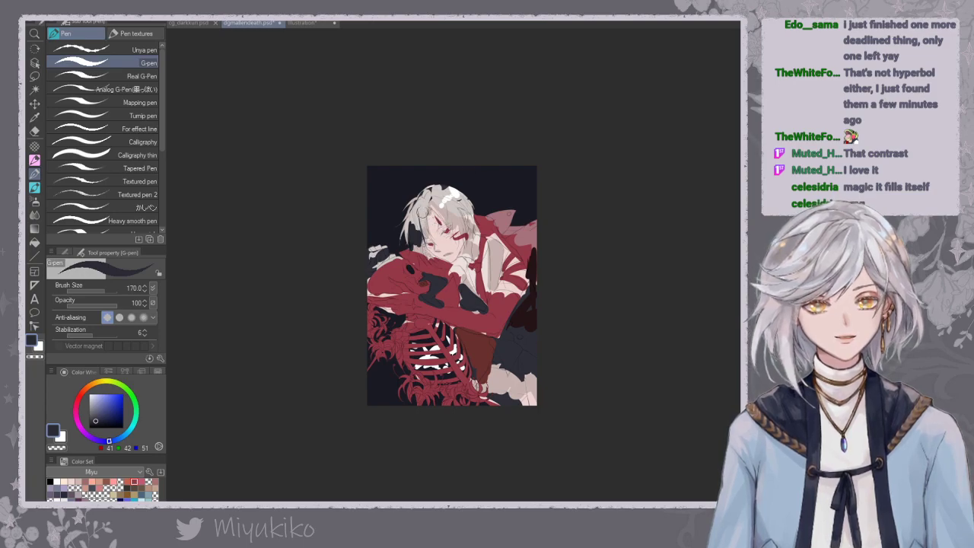
pyautogui.moveTo(425, 214); pyautogui.dragTo(429, 250)
pyautogui.hotkey('ctrl', 'z')
# Extend the navy shadow in the hair beside the face and paint pale hair strands over it.
pyautogui.hotkey('ctrl', '+')
pyautogui.hotkey('ctrl', '+')
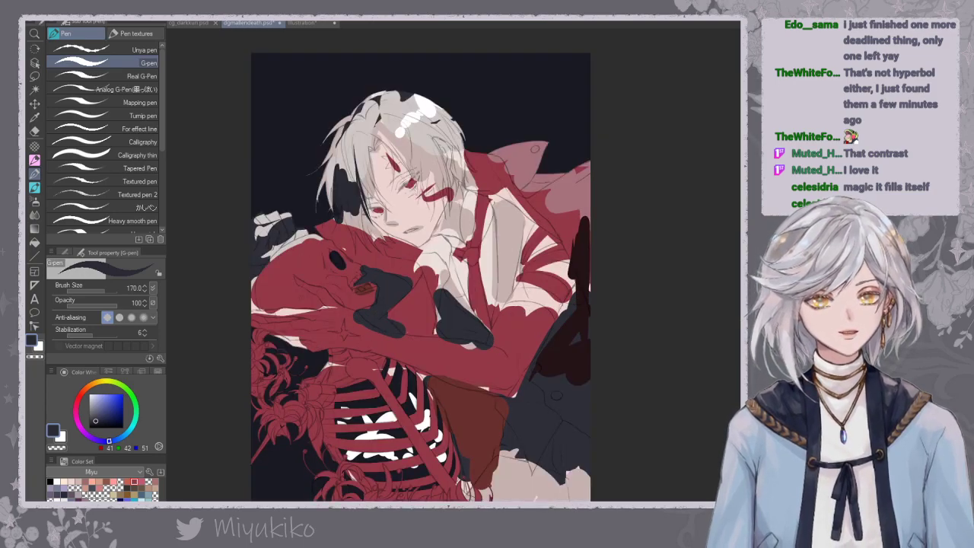
pyautogui.moveTo(374, 195); pyautogui.dragTo(389, 234)
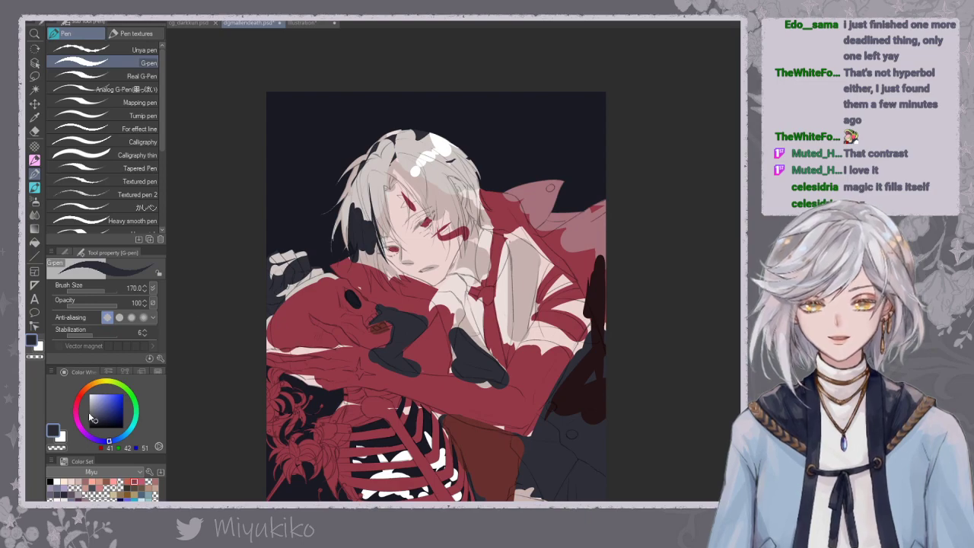
pyautogui.click(95, 414)
pyautogui.moveTo(351, 217)
pyautogui.mouseDown()
pyautogui.moveTo(360, 254)
pyautogui.moveTo(363, 238)
pyautogui.mouseUp()
pyautogui.keyDown('alt'); pyautogui.click(380, 257); pyautogui.keyUp('alt')
pyautogui.moveTo(358, 199)
pyautogui.mouseDown()
pyautogui.moveTo(394, 250)
pyautogui.moveTo(372, 247)
pyautogui.moveTo(383, 259)
pyautogui.moveTo(378, 251)
pyautogui.moveTo(377, 297)
pyautogui.moveTo(403, 272)
pyautogui.mouseUp()
# Sample the pale pink skin colour, RGB 237, 212, 210, and paint the collar area on the shoulder.
pyautogui.keyDown('alt'); pyautogui.click(375, 252); pyautogui.keyUp('alt')
pyautogui.keyDown('alt'); pyautogui.click(402, 276); pyautogui.keyUp('alt')
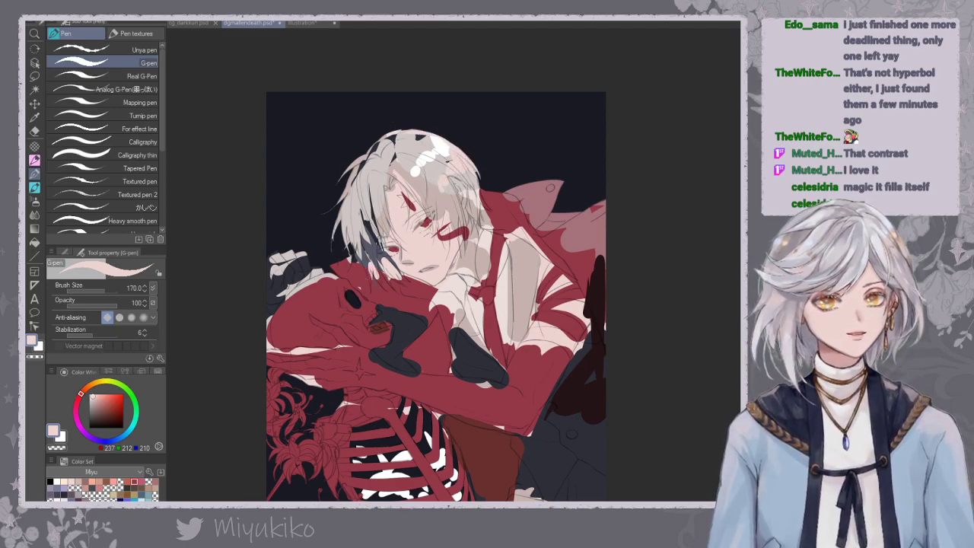
pyautogui.moveTo(495, 217)
pyautogui.mouseDown()
pyautogui.moveTo(510, 202)
pyautogui.moveTo(533, 217)
pyautogui.mouseUp()
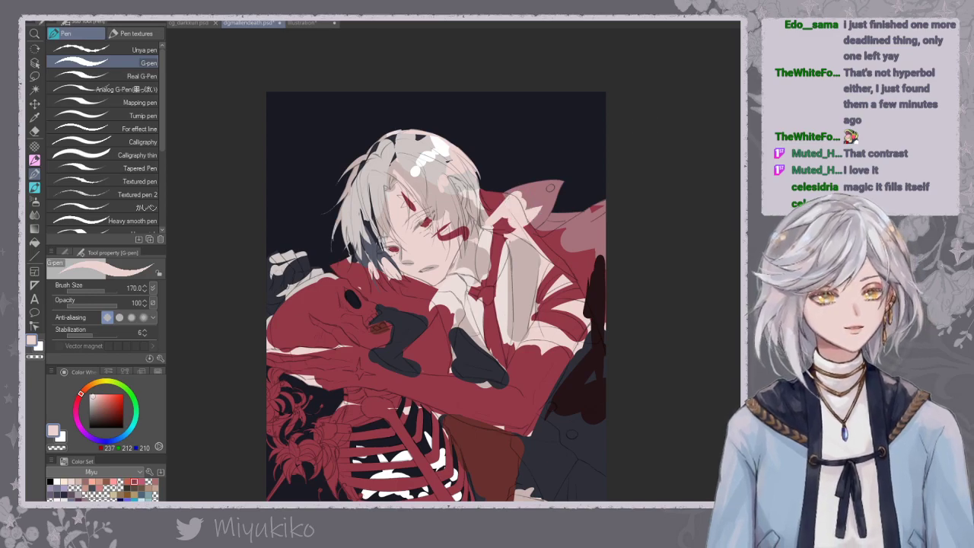
# Rework the upper-arm edge and paint dark red strokes over the cloak, rising above its pointed fold.
pyautogui.scroll(-3, 483, 278)
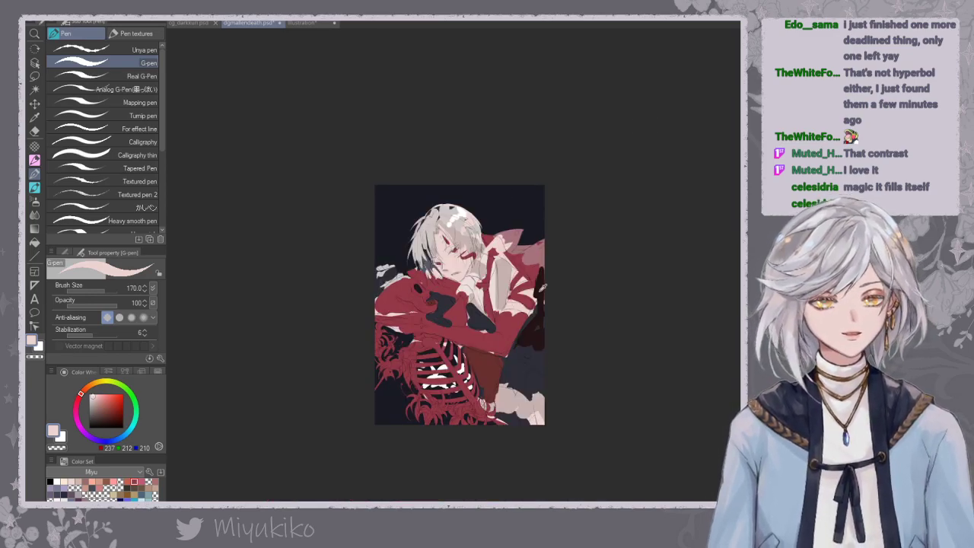
pyautogui.keyDown('alt'); pyautogui.click(540, 291); pyautogui.keyUp('alt')
pyautogui.moveTo(510, 325)
pyautogui.mouseDown()
pyautogui.moveTo(527, 315)
pyautogui.moveTo(537, 274)
pyautogui.mouseUp()
pyautogui.keyDown('alt'); pyautogui.click(519, 321); pyautogui.keyUp('alt')
pyautogui.moveTo(521, 203); pyautogui.dragTo(526, 244)
pyautogui.moveTo(535, 221); pyautogui.dragTo(539, 262)
# Sample the near-black red, RGB 36, 19, 22, and add dark strokes above the cloak and across its folds.
pyautogui.keyDown('alt'); pyautogui.click(539, 292); pyautogui.keyUp('alt')
pyautogui.moveTo(474, 195); pyautogui.dragTo(505, 226)
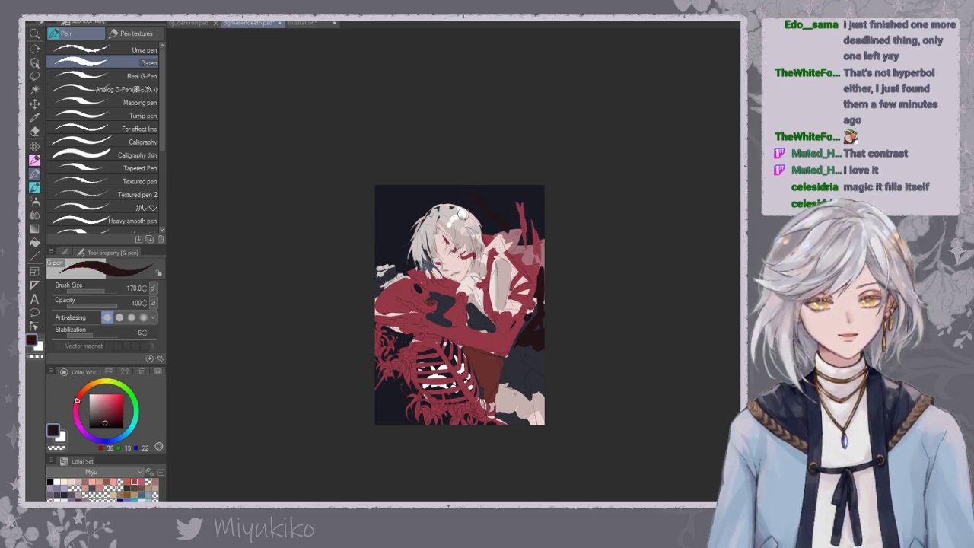
pyautogui.moveTo(538, 285); pyautogui.dragTo(535, 261)
pyautogui.moveTo(519, 226); pyautogui.dragTo(535, 271)
pyautogui.moveTo(527, 233); pyautogui.dragTo(538, 267)
# Paint sweeping slate-blue strokes, RGB 86, 88, 103, in an arc across the upper background and cloak, and sample navy RGB 46, 47, 57.
pyautogui.keyDown('alt'); pyautogui.click(500, 212); pyautogui.keyUp('alt')
pyautogui.keyDown('alt'); pyautogui.click(431, 262); pyautogui.keyUp('alt')
pyautogui.moveTo(508, 210); pyautogui.dragTo(525, 243)
pyautogui.moveTo(469, 186)
pyautogui.mouseDown()
pyautogui.moveTo(490, 203)
pyautogui.moveTo(491, 185)
pyautogui.moveTo(540, 225)
pyautogui.mouseUp()
pyautogui.moveTo(460, 195); pyautogui.dragTo(470, 195)
pyautogui.moveTo(484, 191); pyautogui.dragTo(509, 200)
pyautogui.moveTo(441, 191)
pyautogui.mouseDown()
pyautogui.moveTo(415, 194)
pyautogui.moveTo(466, 186)
pyautogui.moveTo(500, 194)
pyautogui.mouseUp()
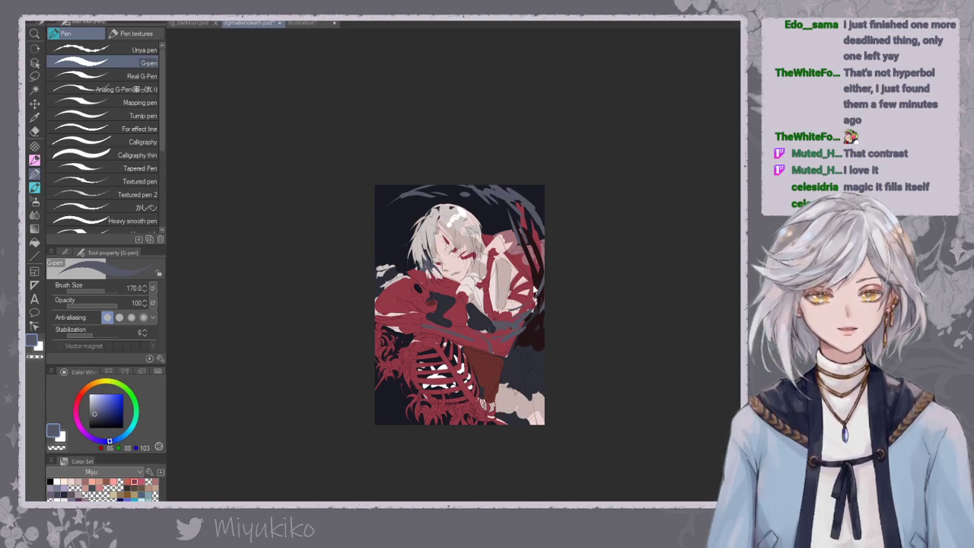
pyautogui.keyDown('alt'); pyautogui.click(424, 319); pyautogui.keyUp('alt')
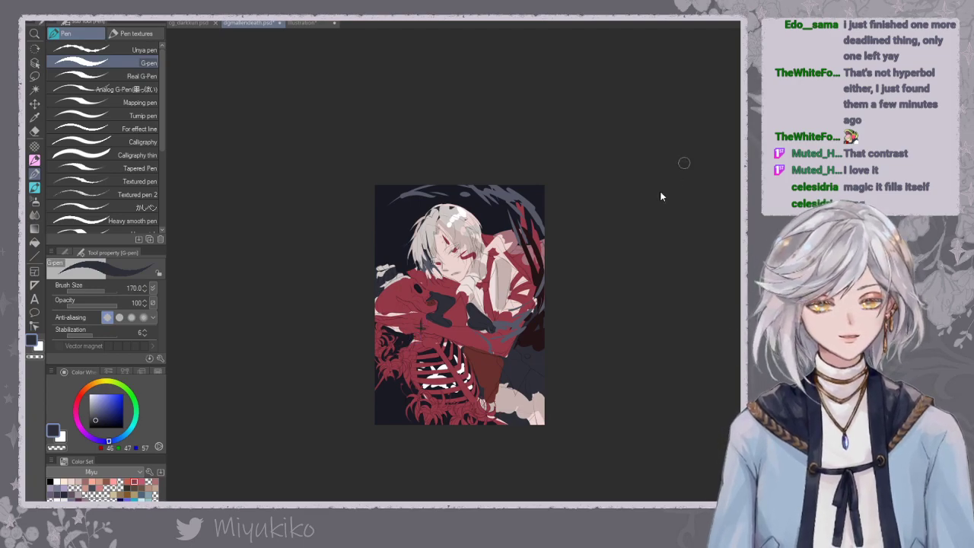
# Paint slate-blue and near-black red strokes over the raised cloak folds and the background beside the shoulder.
pyautogui.scroll(2, 482, 278)
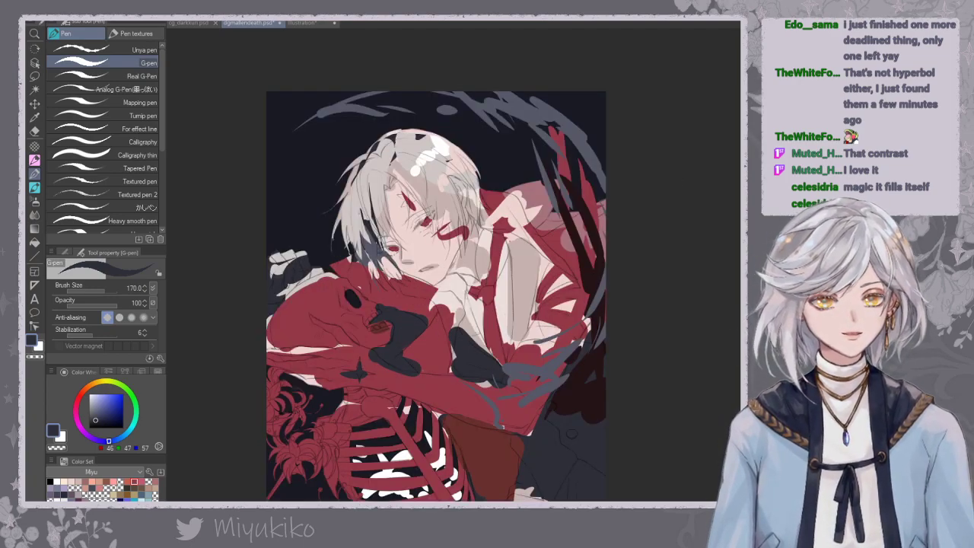
pyautogui.keyDown('alt'); pyautogui.click(550, 117); pyautogui.keyUp('alt')
pyautogui.moveTo(544, 125); pyautogui.dragTo(557, 182)
pyautogui.moveTo(571, 158)
pyautogui.mouseDown()
pyautogui.moveTo(599, 233)
pyautogui.moveTo(585, 190)
pyautogui.moveTo(592, 182)
pyautogui.mouseUp()
pyautogui.keyDown('alt'); pyautogui.click(580, 212); pyautogui.keyUp('alt')
pyautogui.moveTo(554, 127); pyautogui.dragTo(592, 182)
pyautogui.moveTo(598, 335)
pyautogui.mouseDown()
pyautogui.moveTo(573, 378)
pyautogui.moveTo(553, 357)
pyautogui.moveTo(563, 349)
pyautogui.moveTo(503, 381)
pyautogui.moveTo(595, 363)
pyautogui.mouseUp()
pyautogui.hotkey('ctrl', 'z')
pyautogui.keyDown('alt'); pyautogui.click(551, 364); pyautogui.keyUp('alt')
pyautogui.keyDown('alt'); pyautogui.click(482, 190); pyautogui.keyUp('alt')
pyautogui.hotkey('ctrl', 'z')
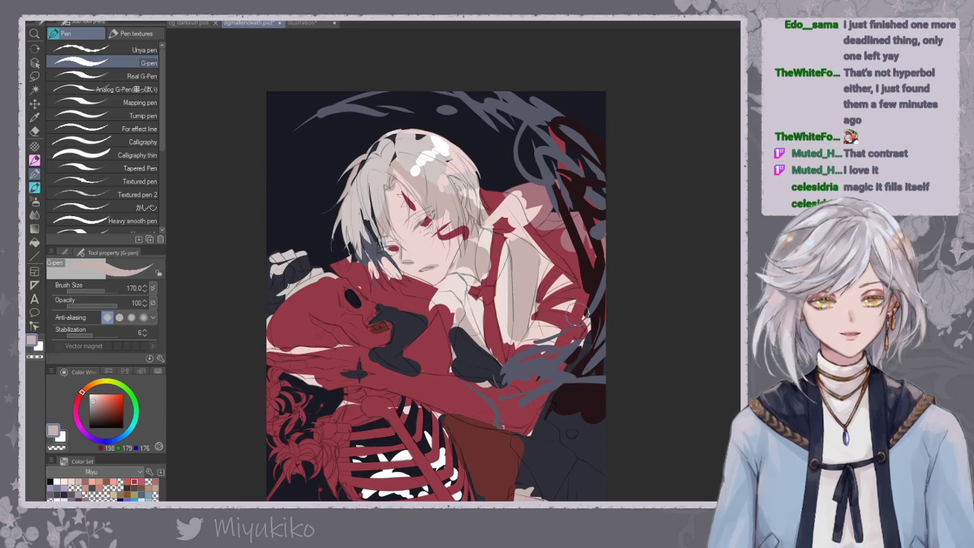
# Sample the dark red, RGB 148, 56, 72, and add strokes across the upper background above the cloak.
pyautogui.keyDown('alt'); pyautogui.click(577, 313); pyautogui.keyUp('alt')
pyautogui.moveTo(513, 105); pyautogui.dragTo(545, 120)
pyautogui.moveTo(552, 114); pyautogui.dragTo(570, 145)
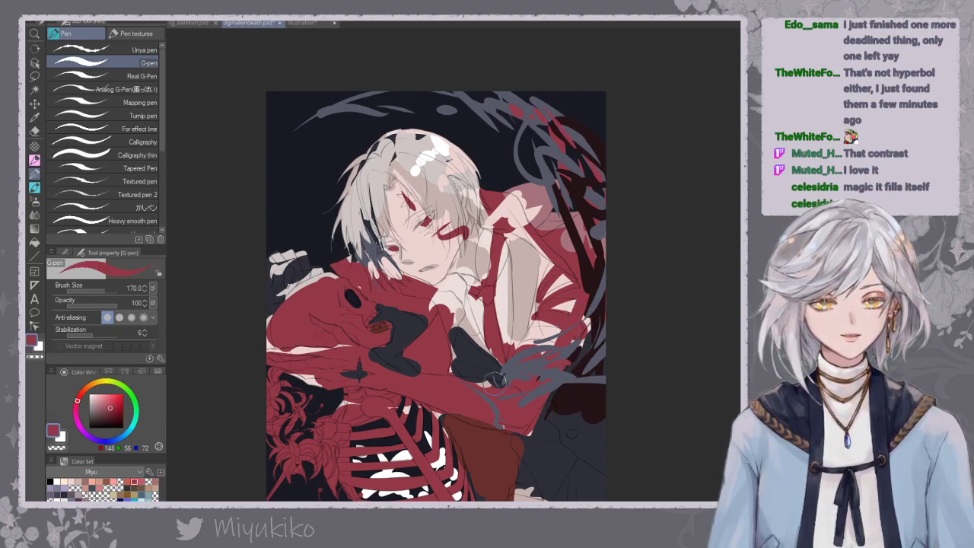
pyautogui.hotkey('ctrl', '-')
pyautogui.hotkey('ctrl', '-')
# Sample the slate blue, RGB 86, 88, 103, and extend the background arc down the canvas's upper-left side.
pyautogui.keyDown('alt'); pyautogui.click(486, 187); pyautogui.keyUp('alt')
pyautogui.moveTo(420, 197); pyautogui.dragTo(387, 264)
pyautogui.hotkey('ctrl', 'z')
pyautogui.moveTo(405, 199); pyautogui.dragTo(381, 264)
pyautogui.hotkey('ctrl', 'z')
pyautogui.moveTo(404, 199); pyautogui.dragTo(382, 268)
pyautogui.hotkey('ctrl', 'z')
pyautogui.moveTo(419, 185)
pyautogui.mouseDown()
pyautogui.moveTo(375, 221)
pyautogui.moveTo(426, 185)
pyautogui.mouseUp()
pyautogui.hotkey('ctrl', 'z')
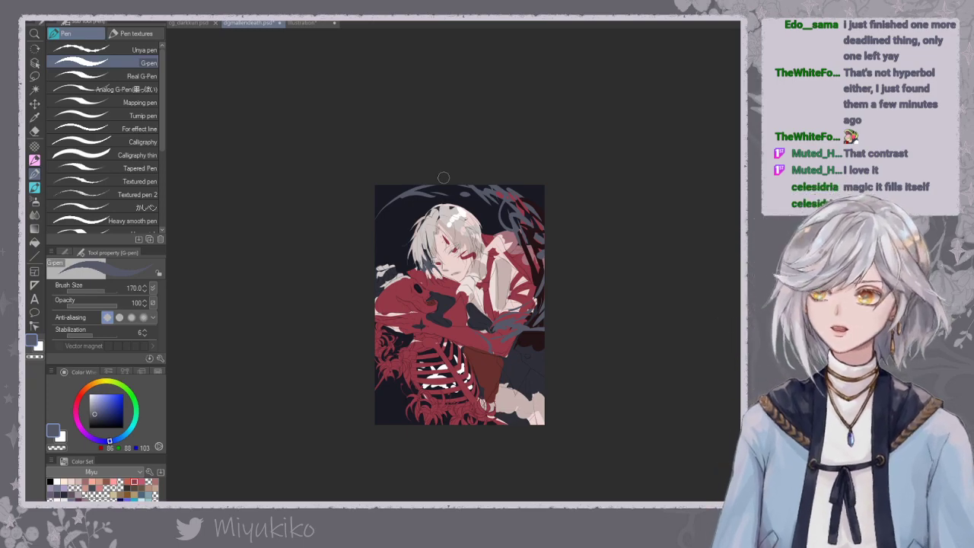
pyautogui.scroll(8, 481, 277)
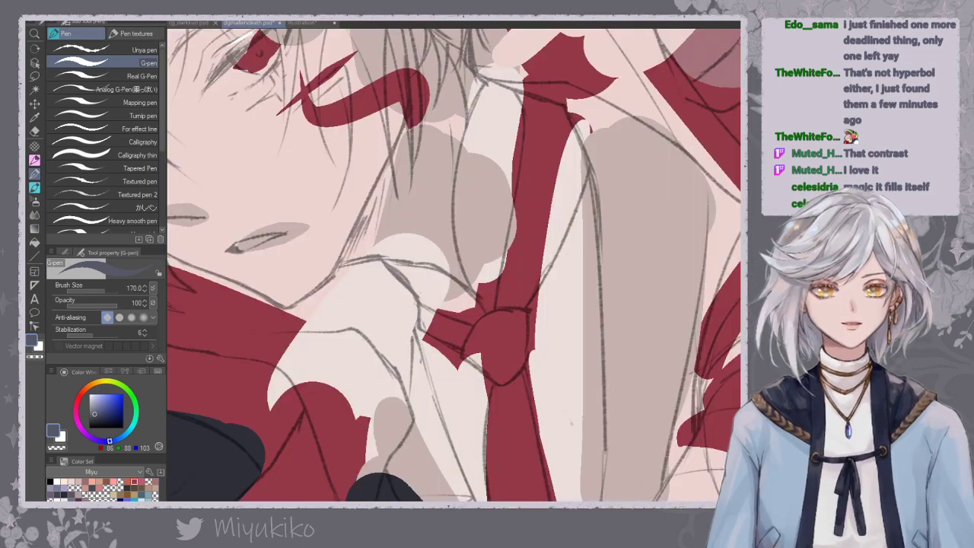
pyautogui.scroll(-6, 481, 280)
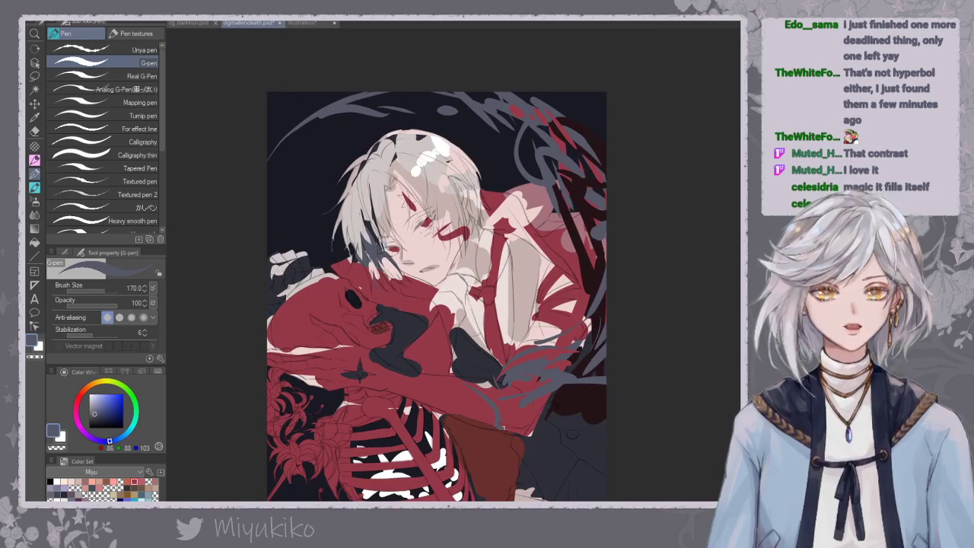
pyautogui.moveTo(503, 429); pyautogui.dragTo(528, 347)
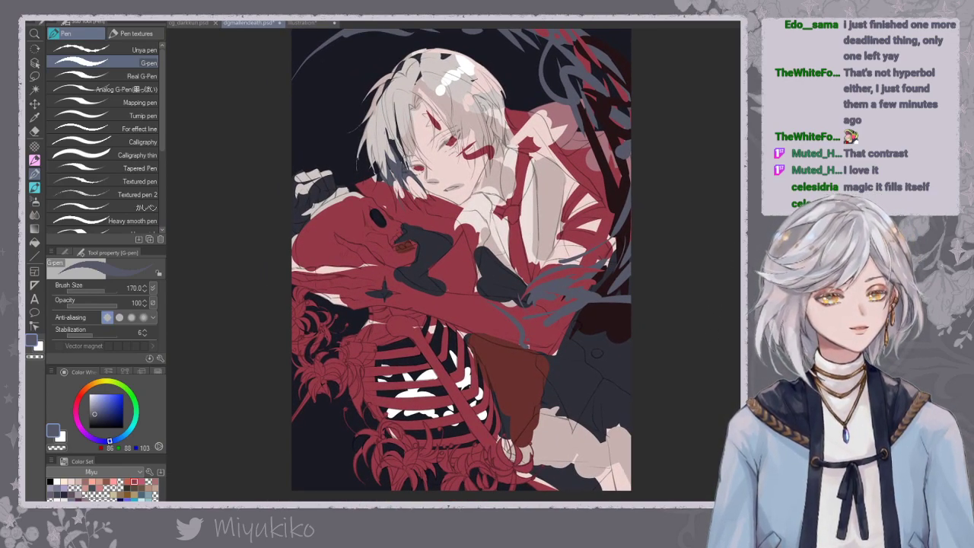
pyautogui.moveTo(592, 321); pyautogui.dragTo(614, 374)
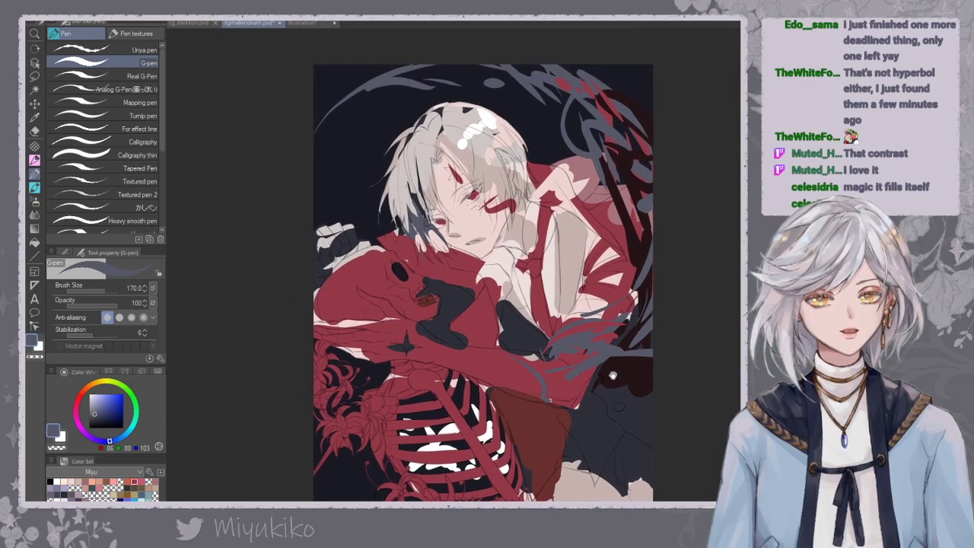
# Set up the Soft airbrush with bluish white, RGB 247, 248, 255, and enlarge its brush size to 700.
pyautogui.click(35, 202)
pyautogui.moveTo(102, 405); pyautogui.dragTo(90, 394)
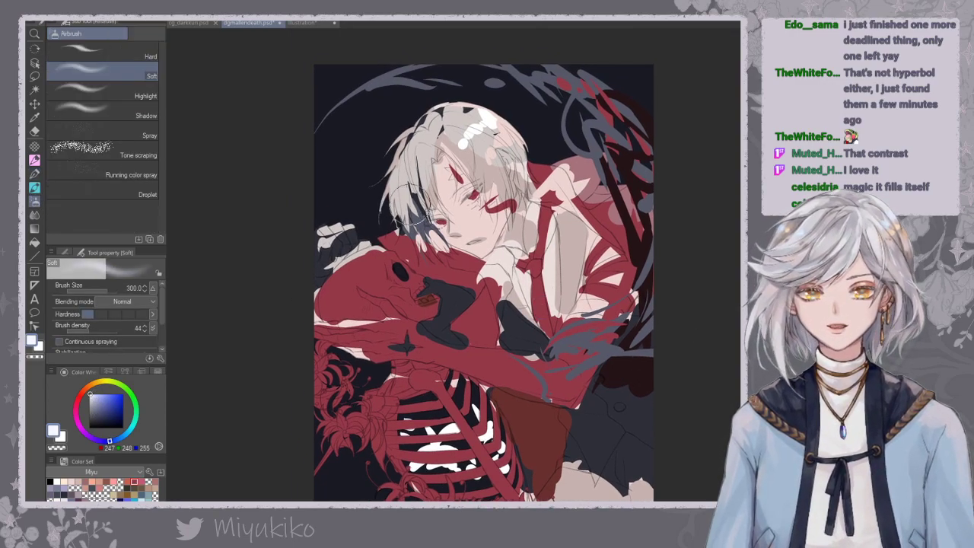
pyautogui.moveTo(397, 204); pyautogui.dragTo(424, 125)
pyautogui.hotkey('ctrl', 'z')
pyautogui.press(']')
pyautogui.press(']')
pyautogui.press(']')
pyautogui.press(']')
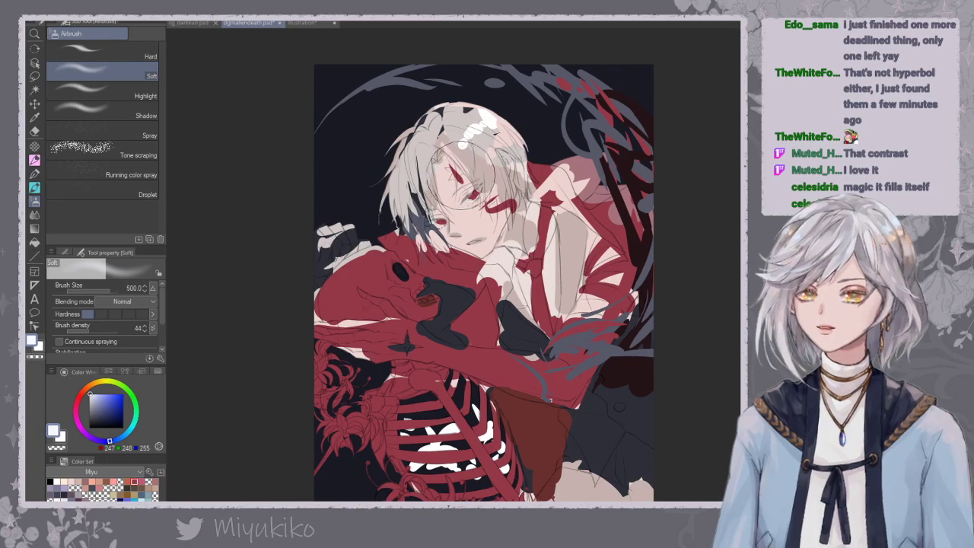
# Airbrush a soft white glow around the character's head against the dark background.
pyautogui.moveTo(395, 205); pyautogui.dragTo(451, 120)
pyautogui.hotkey('ctrl', 'z')
pyautogui.moveTo(395, 180)
pyautogui.mouseDown()
pyautogui.moveTo(506, 129)
pyautogui.moveTo(522, 148)
pyautogui.moveTo(555, 119)
pyautogui.mouseUp()
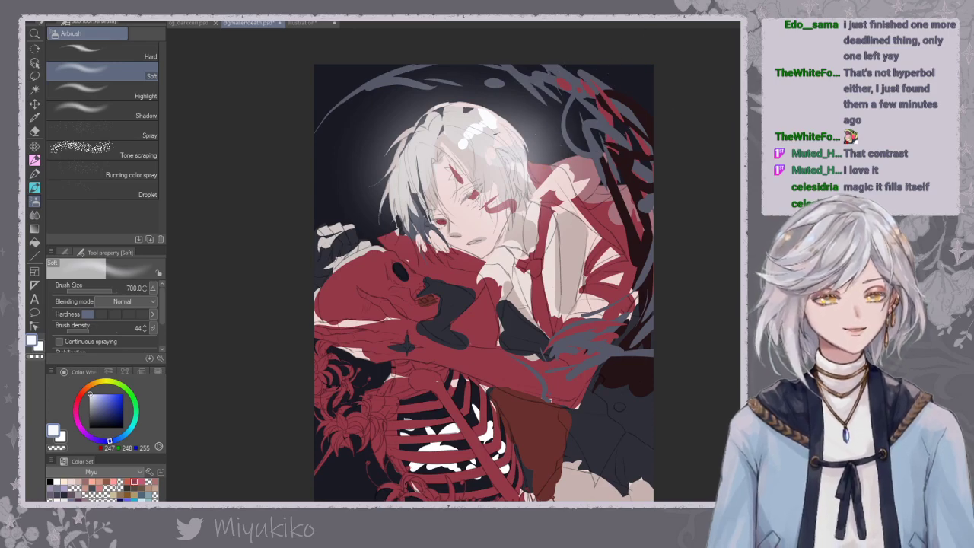
pyautogui.hotkey('ctrl', '-')
pyautogui.hotkey('ctrl', '-')
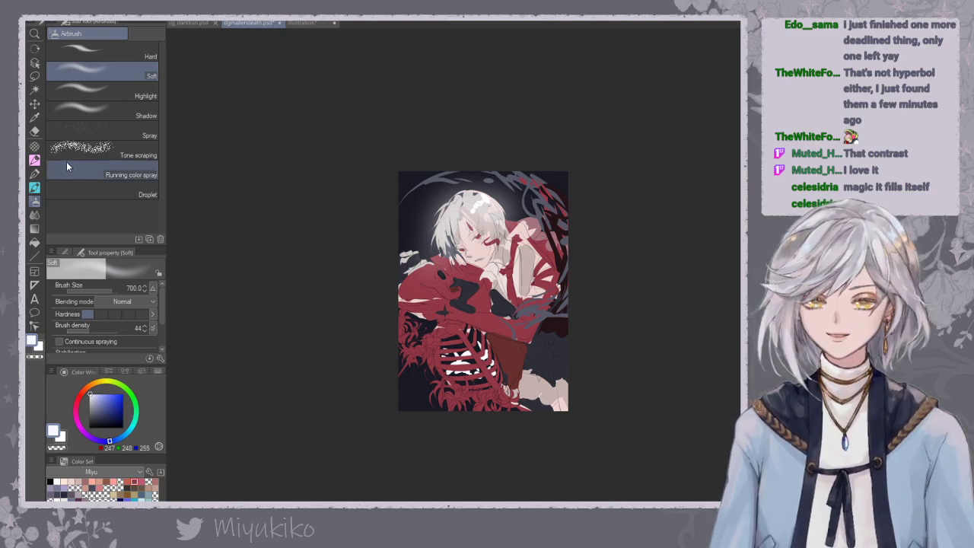
# Choose the Long halo light circle 2 decoration brush and set the colour to white, RGB 255, 255, 255.
pyautogui.click(35, 144)
pyautogui.click(149, 49)
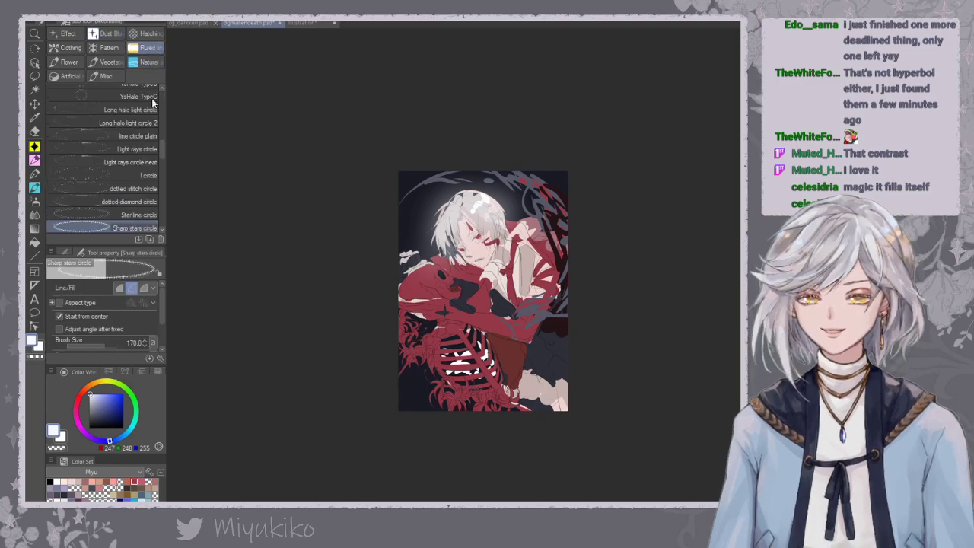
pyautogui.moveTo(162, 152)
pyautogui.mouseDown()
pyautogui.moveTo(161, 167)
pyautogui.moveTo(161, 112)
pyautogui.mouseUp()
pyautogui.scroll(-10, 159, 149)
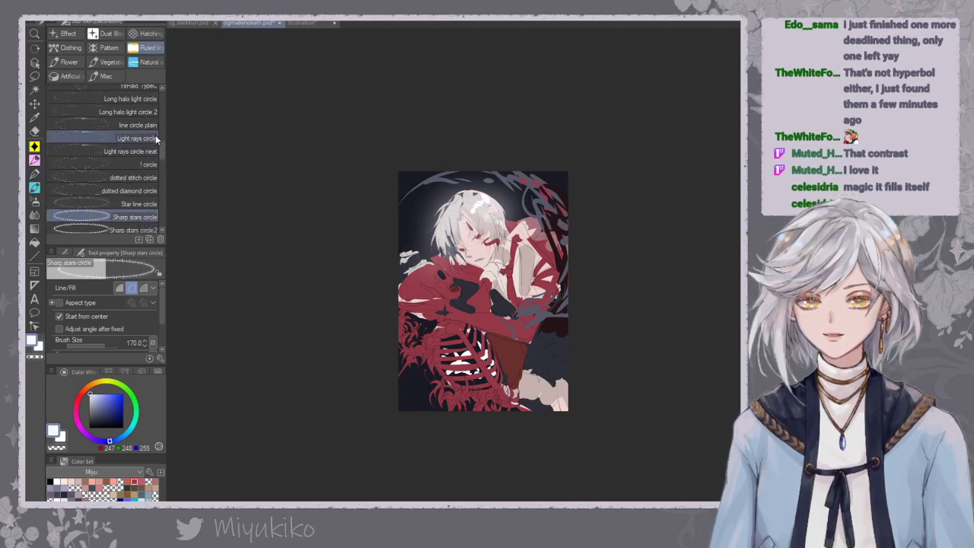
pyautogui.click(149, 112)
pyautogui.click(90, 394)
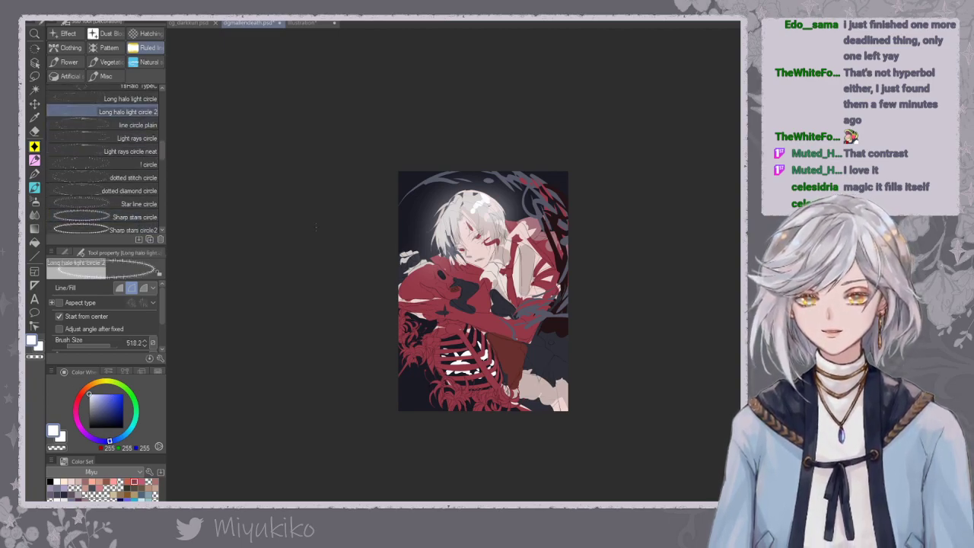
# Try a large white halo behind the head with Long halo light circle 2, then undo it.
pyautogui.moveTo(579, 174); pyautogui.dragTo(570, 173)
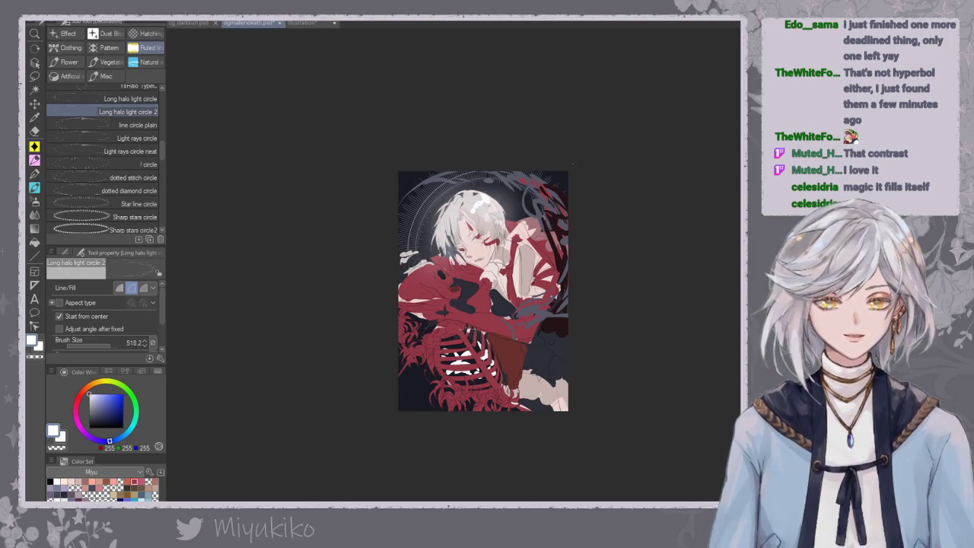
pyautogui.hotkey('ctrl', '+')
pyautogui.hotkey('ctrl', '+')
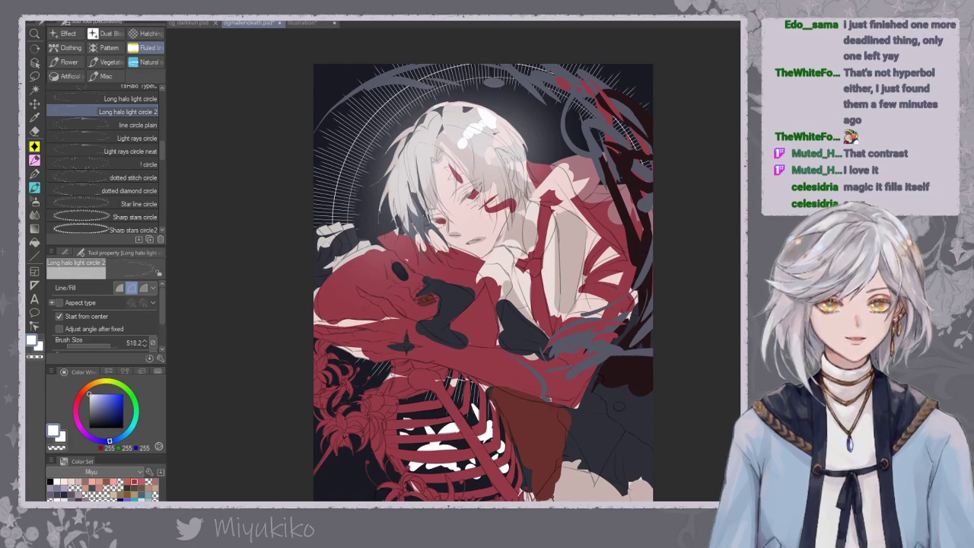
pyautogui.hotkey('ctrl', 'z')
# Try a white ring around the head with the line circle plain brush and undo it.
pyautogui.click(147, 126)
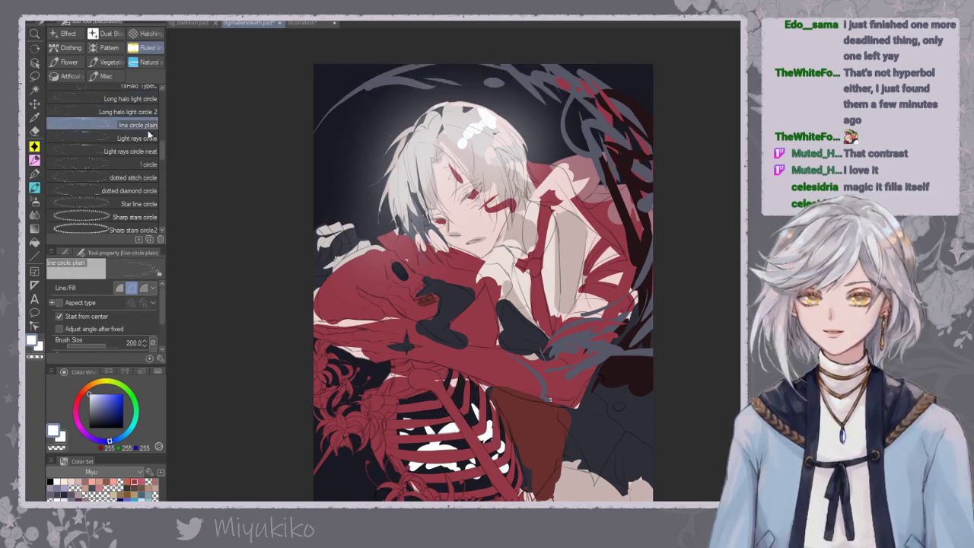
pyautogui.moveTo(453, 209); pyautogui.dragTo(575, 335)
pyautogui.hotkey('ctrl', 'z')
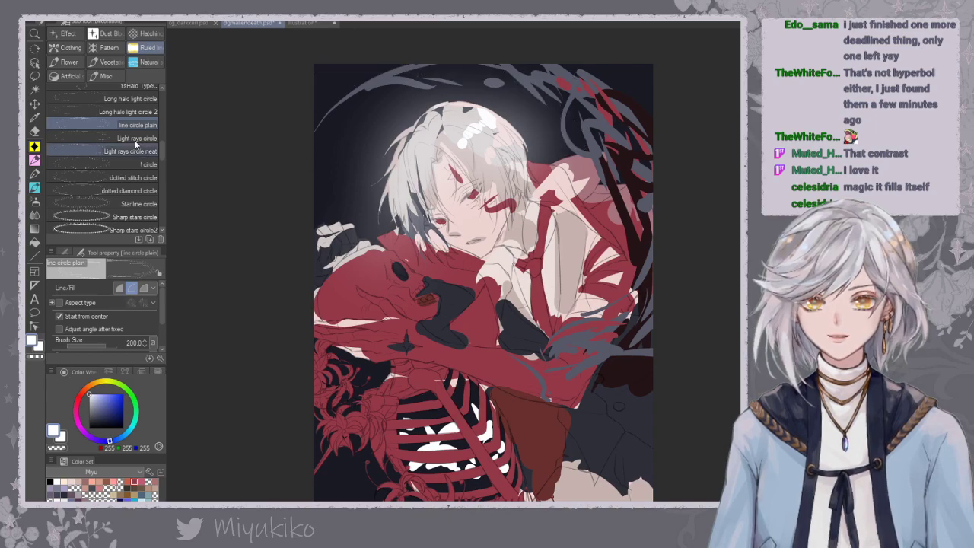
# Try small and large white halos around the head with the Long halo light circle brush.
pyautogui.scroll(2, 156, 141)
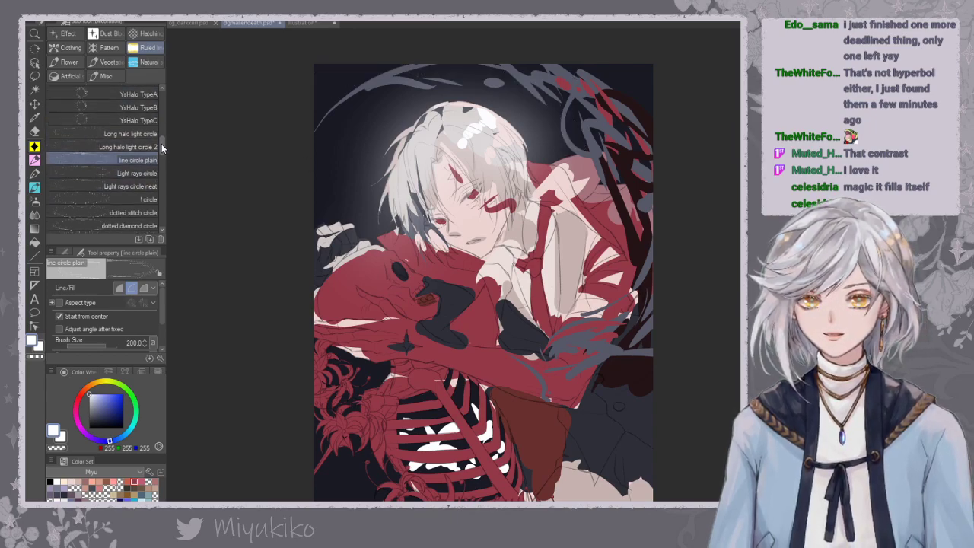
pyautogui.click(134, 138)
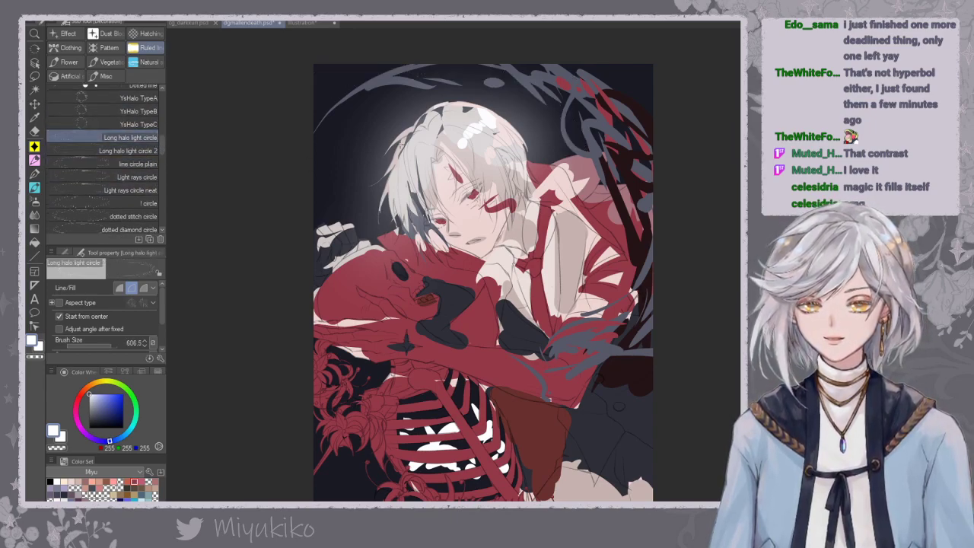
pyautogui.moveTo(478, 96); pyautogui.dragTo(490, 56)
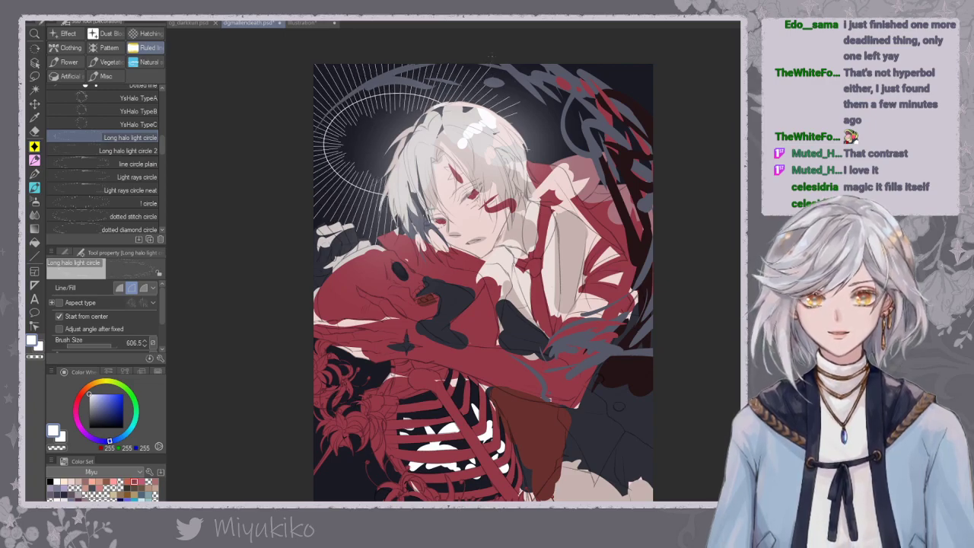
pyautogui.hotkey('ctrl', 'z')
pyautogui.moveTo(473, 249); pyautogui.dragTo(607, 385)
pyautogui.moveTo(551, 399); pyautogui.dragTo(564, 427)
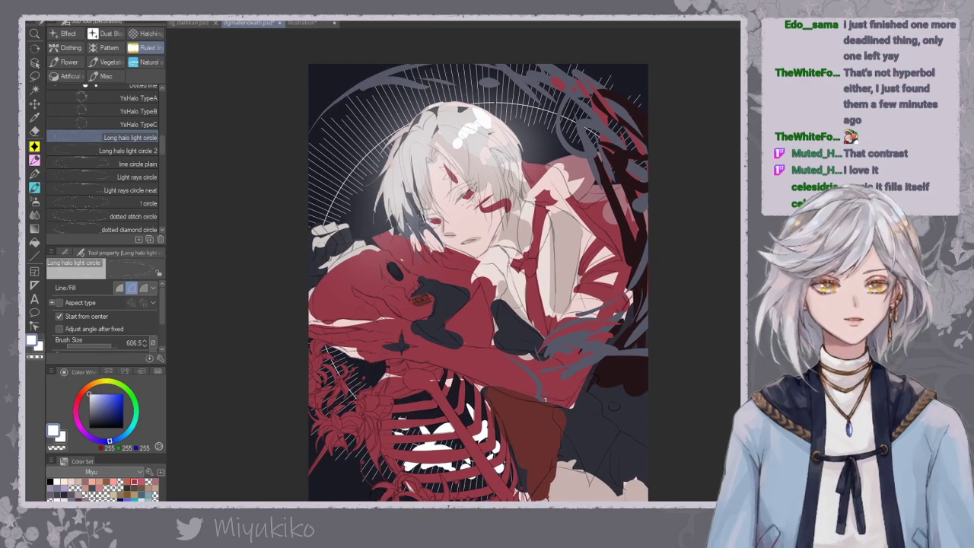
pyautogui.hotkey('ctrl', '-')
pyautogui.hotkey('ctrl', '-')
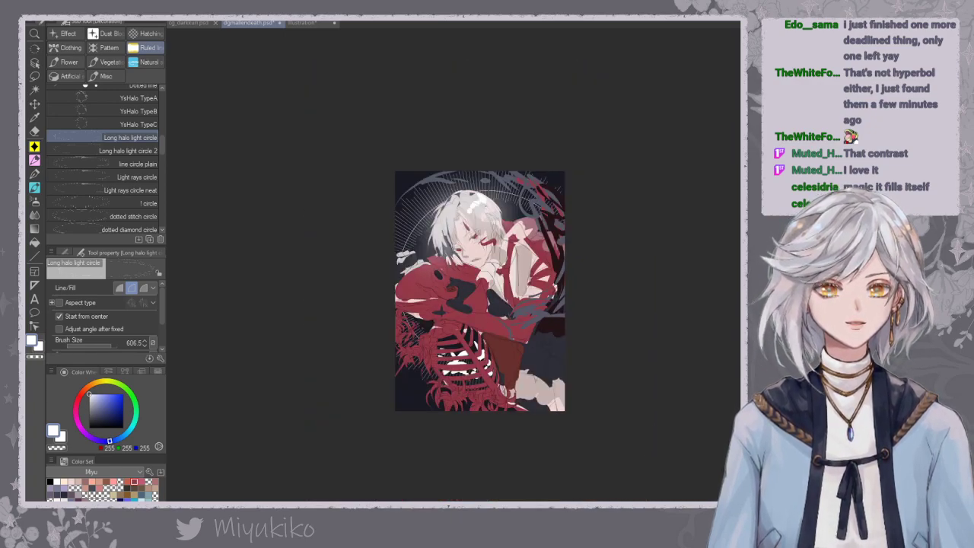
# Undo the halo and try rings with the sb円_しかくランダム brush, repositioning one behind the head.
pyautogui.scroll(-3, 161, 156)
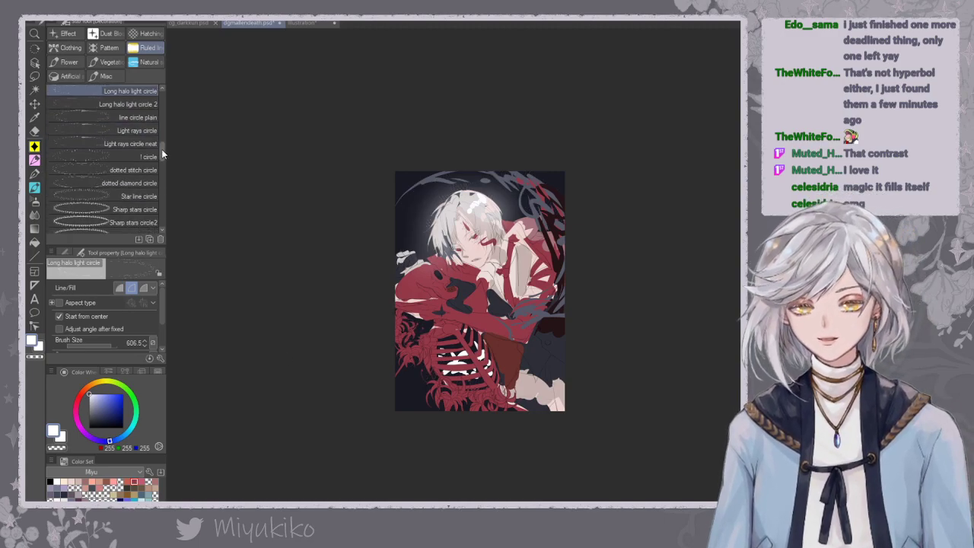
pyautogui.scroll(-2, 161, 156)
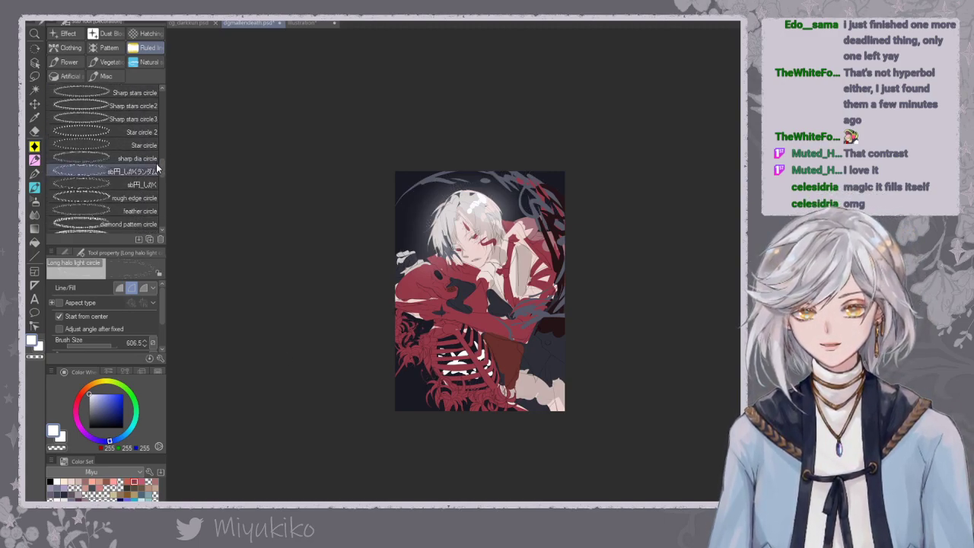
pyautogui.click(149, 171)
pyautogui.moveTo(405, 222); pyautogui.dragTo(439, 191)
pyautogui.hotkey('ctrl', 'z')
pyautogui.moveTo(480, 253); pyautogui.dragTo(731, 121)
pyautogui.hotkey('ctrl', 't')
pyautogui.moveTo(547, 223); pyautogui.dragTo(490, 243)
pyautogui.press('Return')
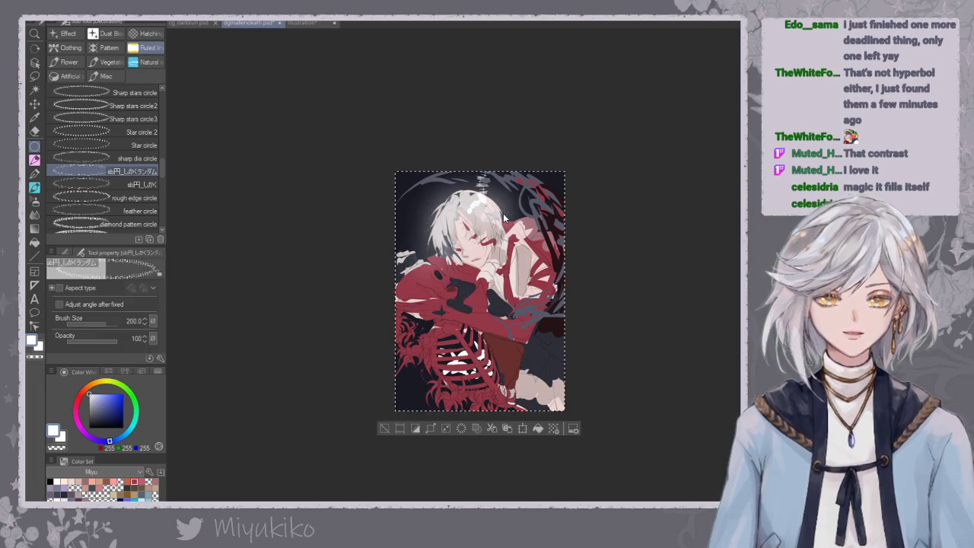
pyautogui.moveTo(589, 181)
pyautogui.mouseDown()
pyautogui.moveTo(600, 178)
pyautogui.moveTo(566, 173)
pyautogui.moveTo(539, 154)
pyautogui.mouseUp()
pyautogui.hotkey('ctrl', 'z')
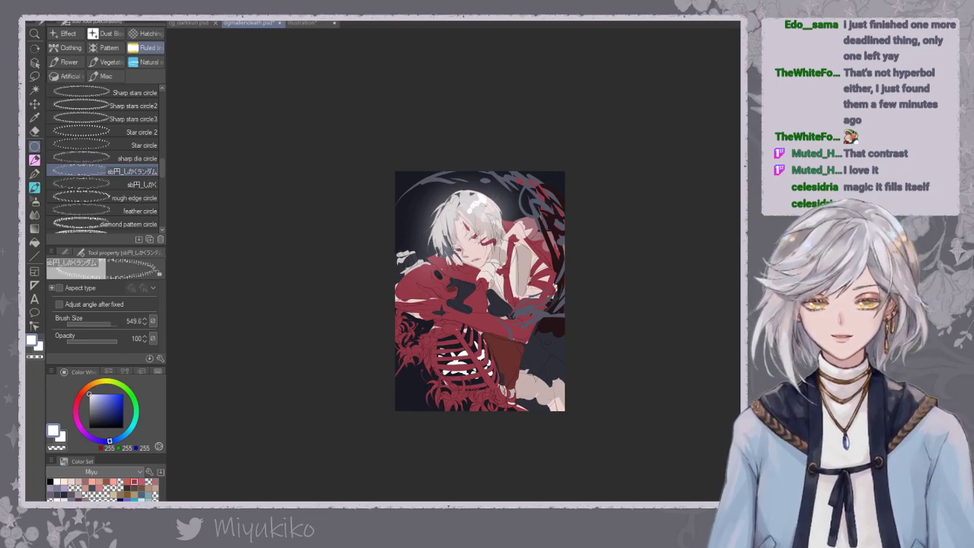
# Try a larger sb円_しかくランダム halo at brush size 549.6, scaled and rotated behind the head, then undo it.
pyautogui.moveTo(474, 305)
pyautogui.mouseDown()
pyautogui.moveTo(598, 199)
pyautogui.moveTo(609, 179)
pyautogui.mouseUp()
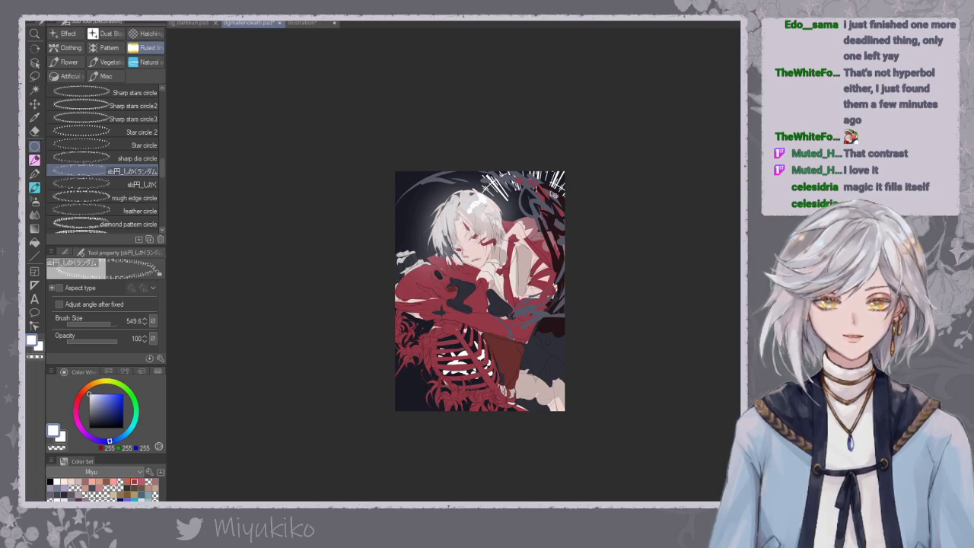
pyautogui.hotkey('ctrl', 't')
pyautogui.moveTo(466, 301); pyautogui.dragTo(517, 289)
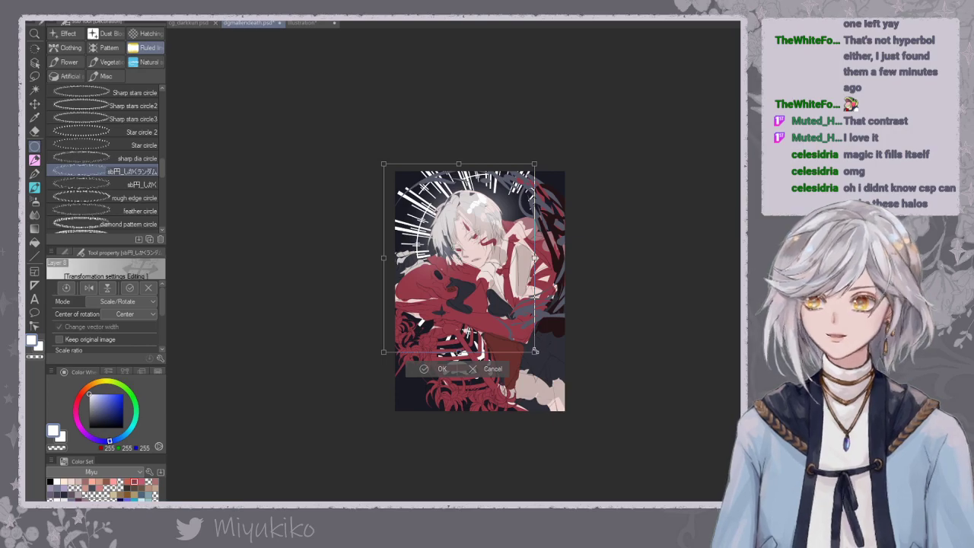
pyautogui.moveTo(536, 353); pyautogui.dragTo(543, 329)
pyautogui.moveTo(571, 232); pyautogui.dragTo(536, 237)
pyautogui.moveTo(588, 217); pyautogui.dragTo(588, 245)
pyautogui.moveTo(528, 233); pyautogui.dragTo(538, 241)
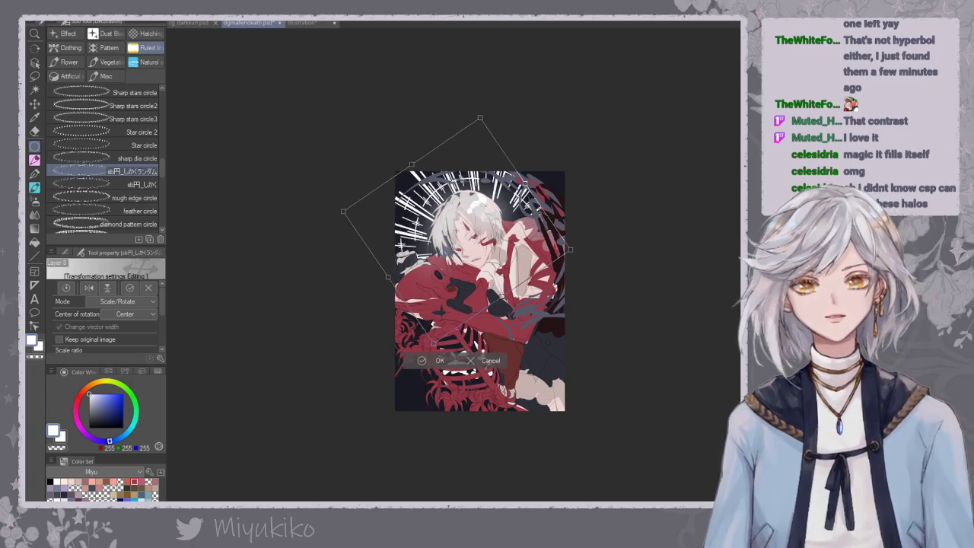
pyautogui.press('Return')
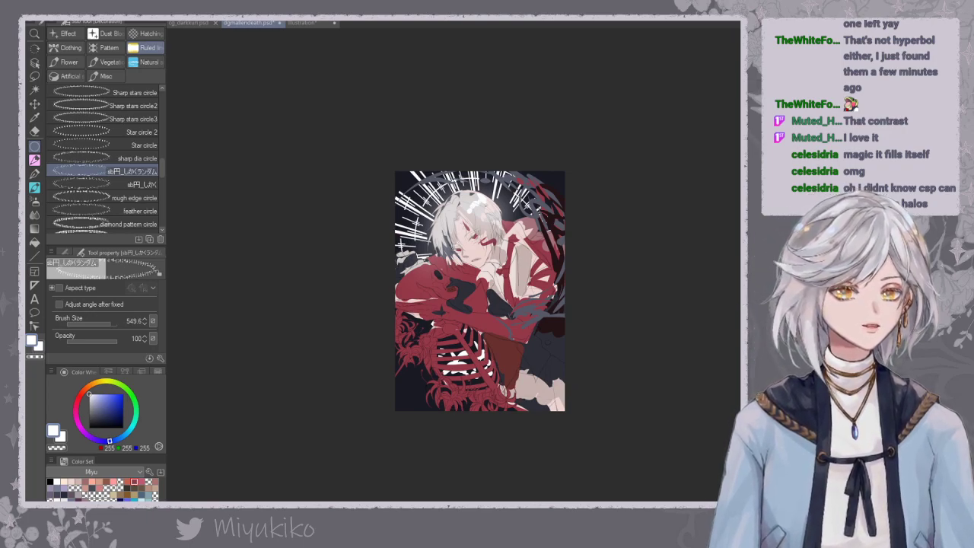
pyautogui.hotkey('ctrl', 'z')
pyautogui.hotkey('ctrl', 'y')
pyautogui.hotkey('ctrl', 'z')
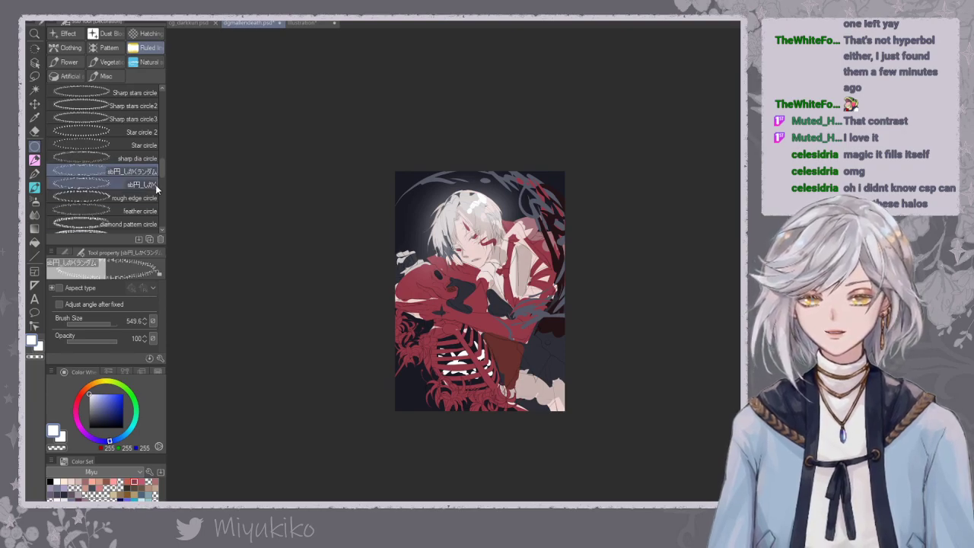
# Draw a large white halo behind the character's head with the Long halo light circle 2 brush.
pyautogui.scroll(3, 163, 159)
pyautogui.scroll(1, 161, 149)
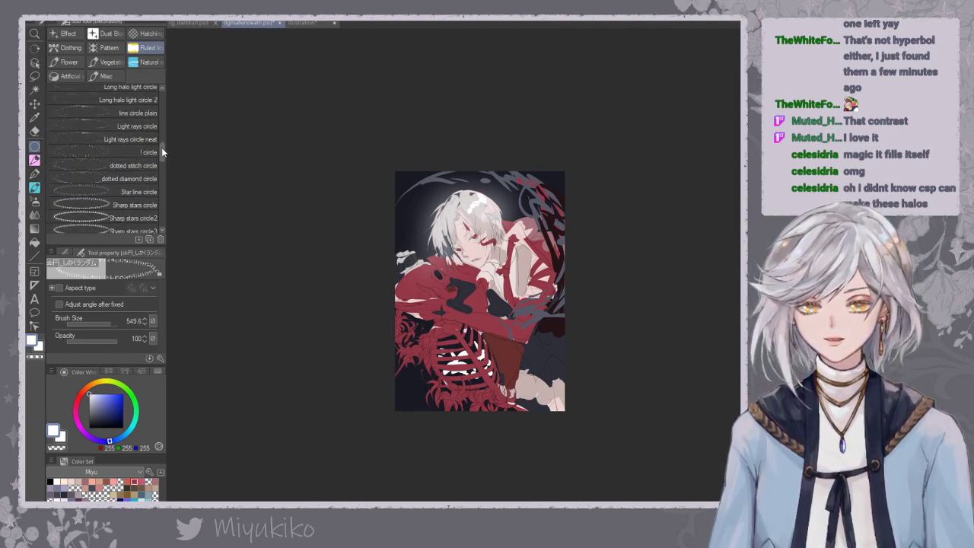
pyautogui.click(149, 114)
pyautogui.scroll(1, 163, 147)
pyautogui.scroll(2, 162, 147)
pyautogui.click(146, 150)
pyautogui.moveTo(481, 276)
pyautogui.mouseDown()
pyautogui.moveTo(612, 176)
pyautogui.moveTo(600, 193)
pyautogui.moveTo(617, 158)
pyautogui.mouseUp()
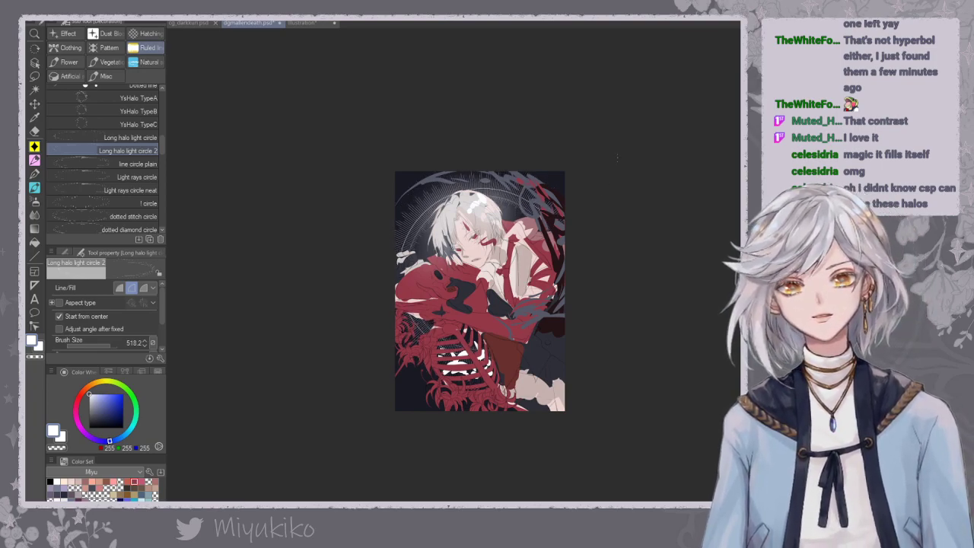
# Undo the large white halo behind the character's head and save the illustration.
pyautogui.hotkey('ctrl', 't')
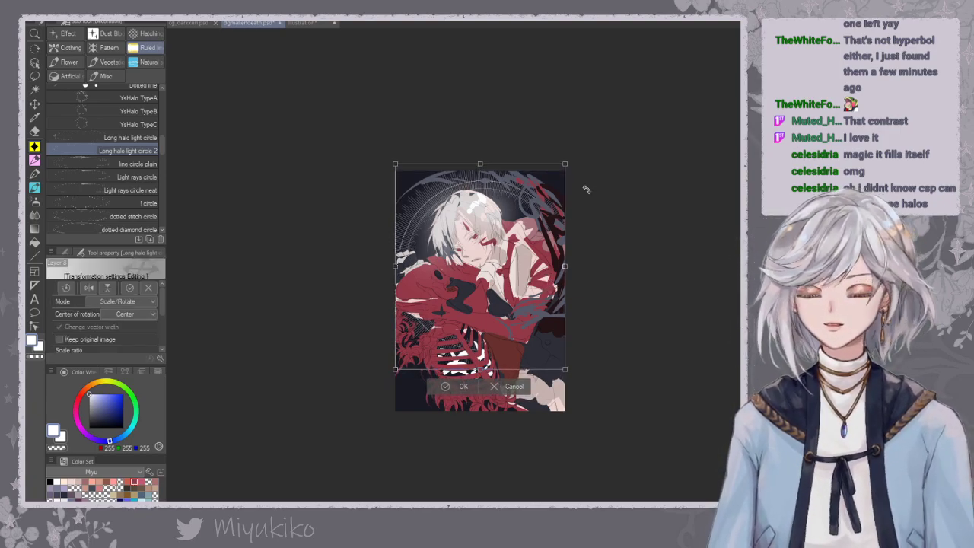
pyautogui.press('Escape')
pyautogui.hotkey('ctrl', 'z')
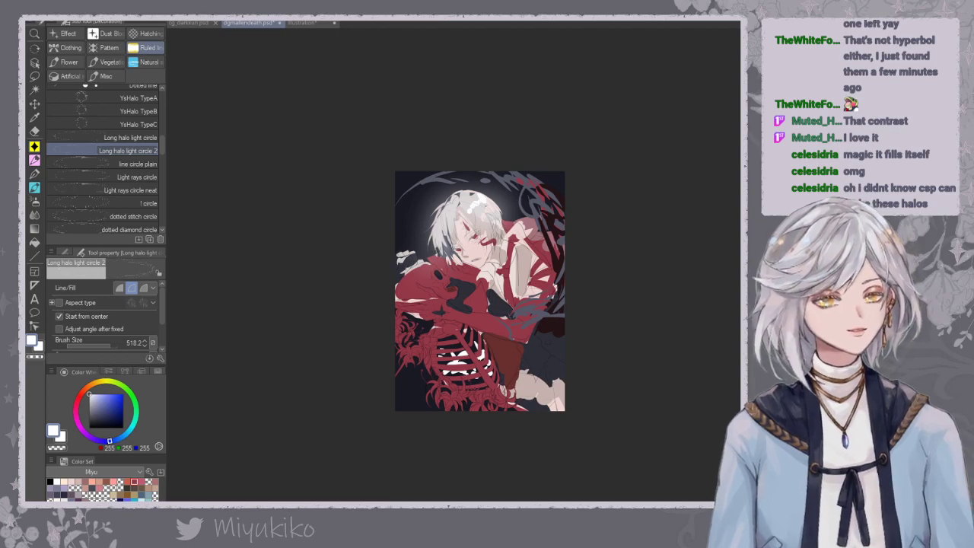
pyautogui.scroll(2, 483, 278)
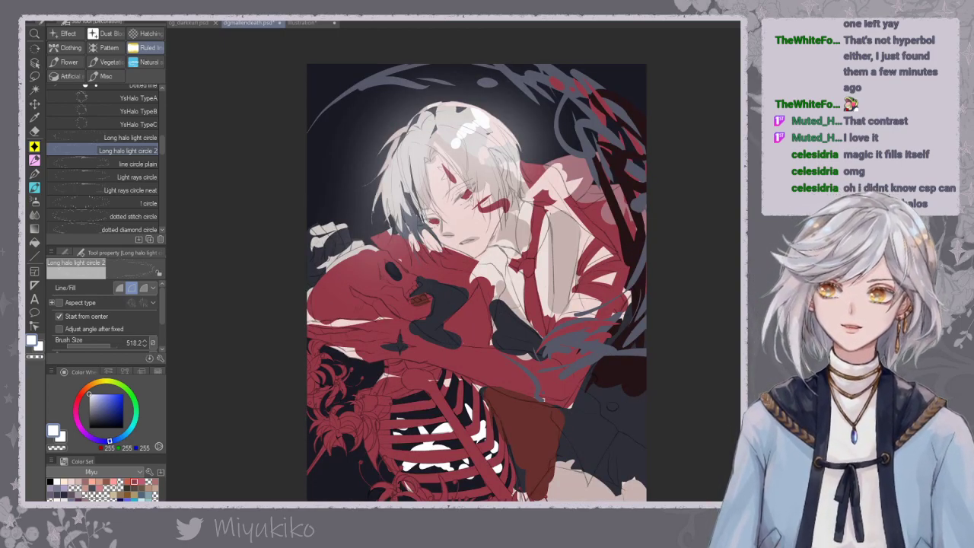
pyautogui.hotkey('ctrl', 's')
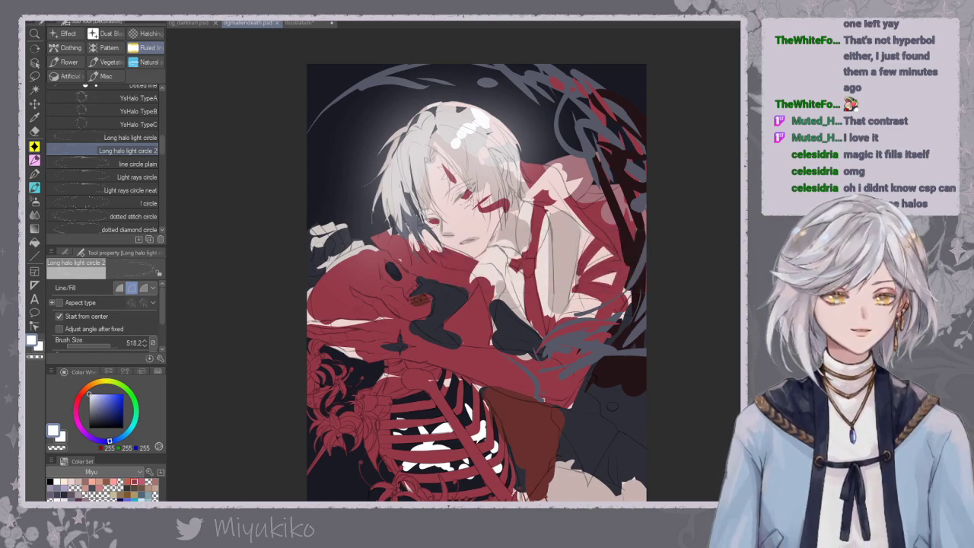
pyautogui.hotkey('ctrl', 'y')
pyautogui.hotkey('ctrl', '-')
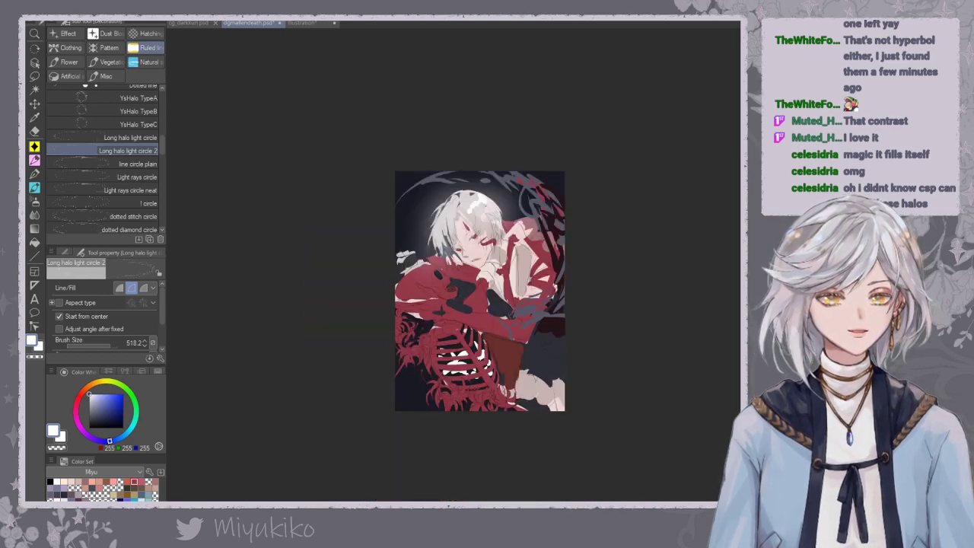
# Try brownish-red G-pen shading (RGB 103, 47, 46) over the skeleton's shoulder and ribs, then undo it.
pyautogui.press('p')
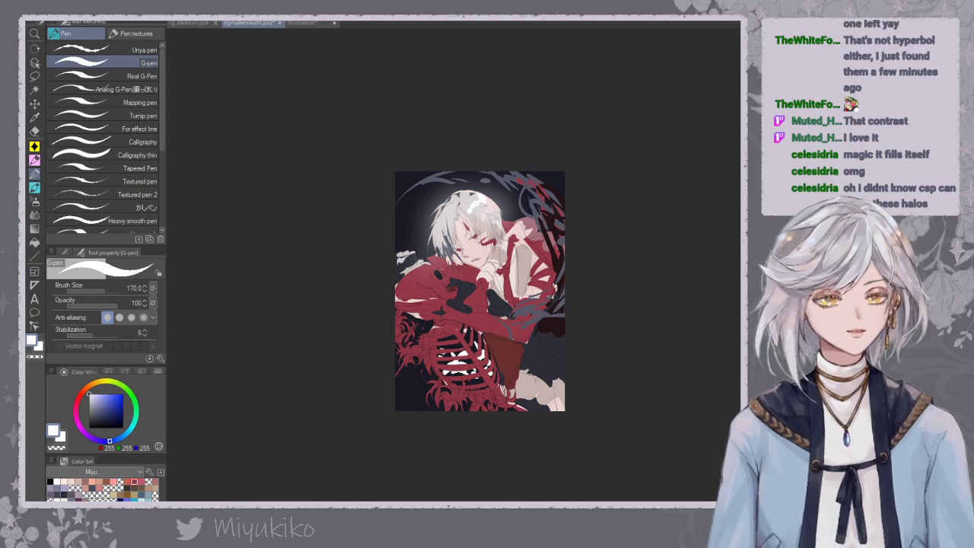
pyautogui.keyDown('alt'); pyautogui.click(430, 285); pyautogui.keyUp('alt')
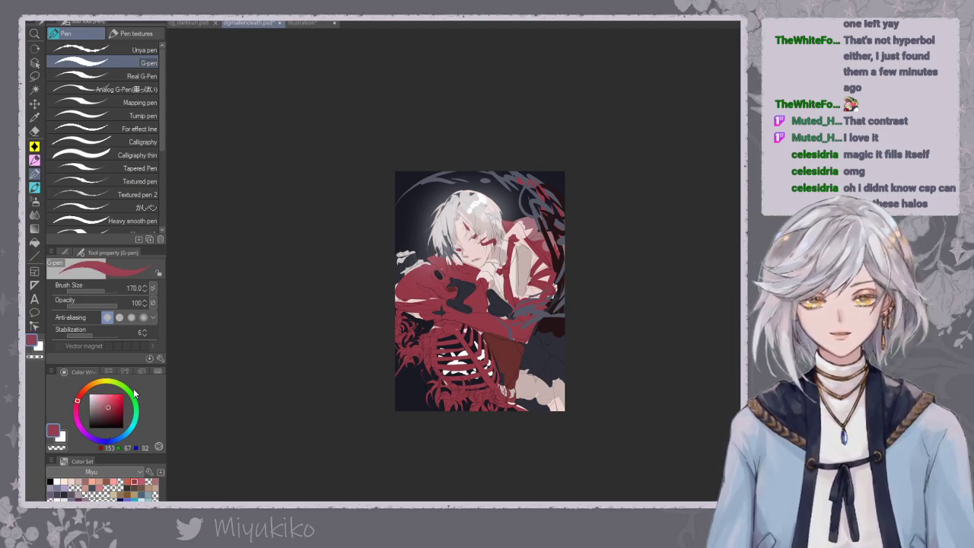
pyautogui.keyDown('alt'); pyautogui.click(454, 289); pyautogui.keyUp('alt')
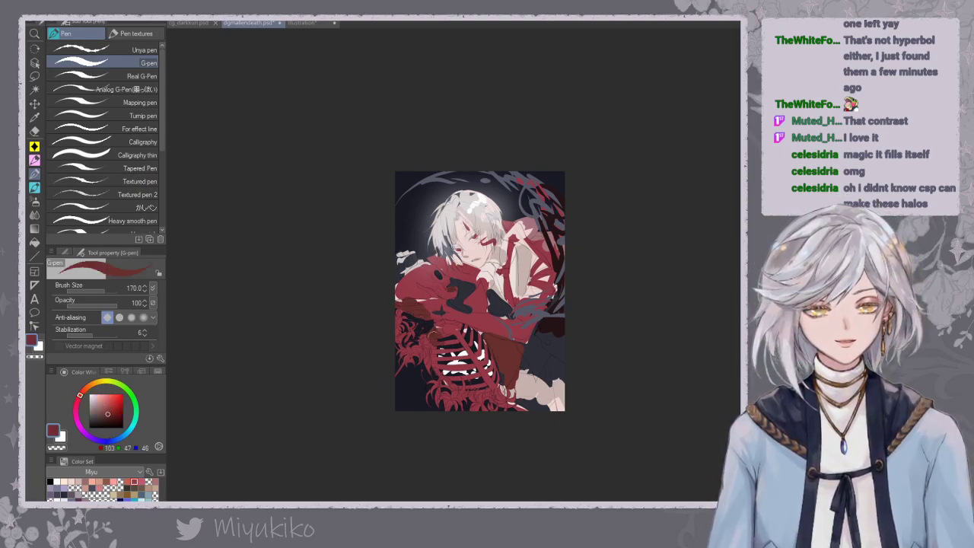
pyautogui.moveTo(431, 335)
pyautogui.mouseDown()
pyautogui.moveTo(438, 381)
pyautogui.moveTo(484, 393)
pyautogui.mouseUp()
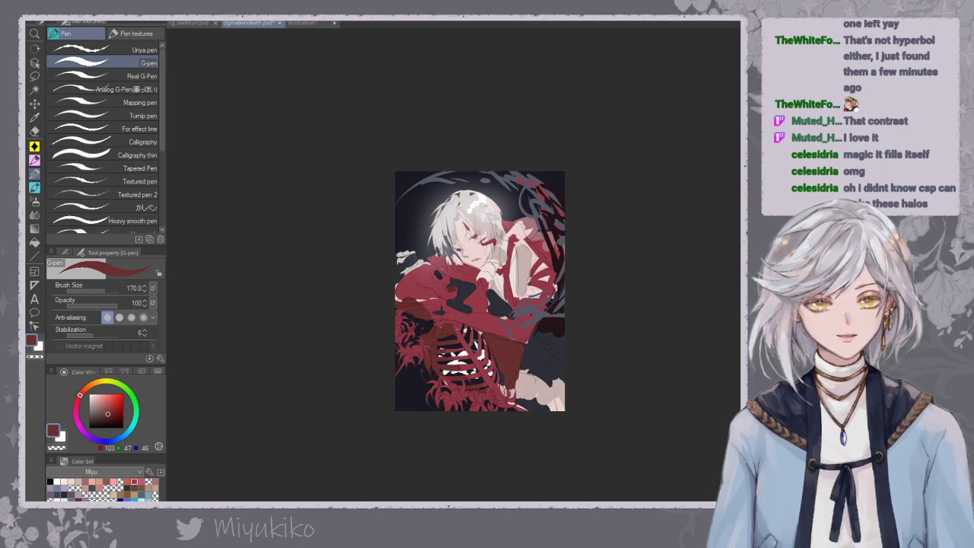
pyautogui.hotkey('ctrl', 'z')
pyautogui.hotkey('ctrl', 'z')
# Shade the skeleton's ribs, flowers, skull and arms and the brown cloth with the G-pen in dark red (RGB 123, 42, 54).
pyautogui.click(111, 411)
pyautogui.click(78, 399)
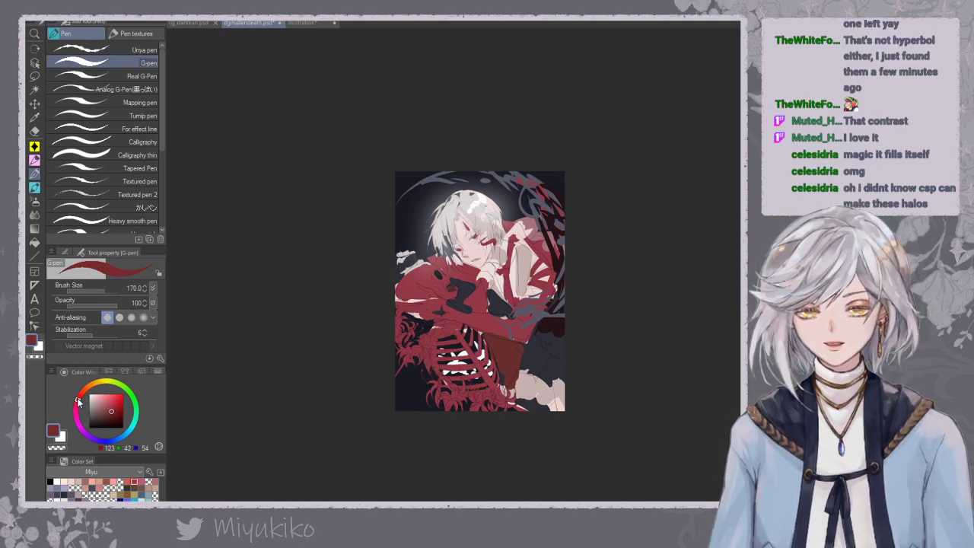
pyautogui.moveTo(440, 312)
pyautogui.mouseDown()
pyautogui.moveTo(426, 324)
pyautogui.moveTo(400, 306)
pyautogui.moveTo(468, 346)
pyautogui.moveTo(472, 401)
pyautogui.mouseUp()
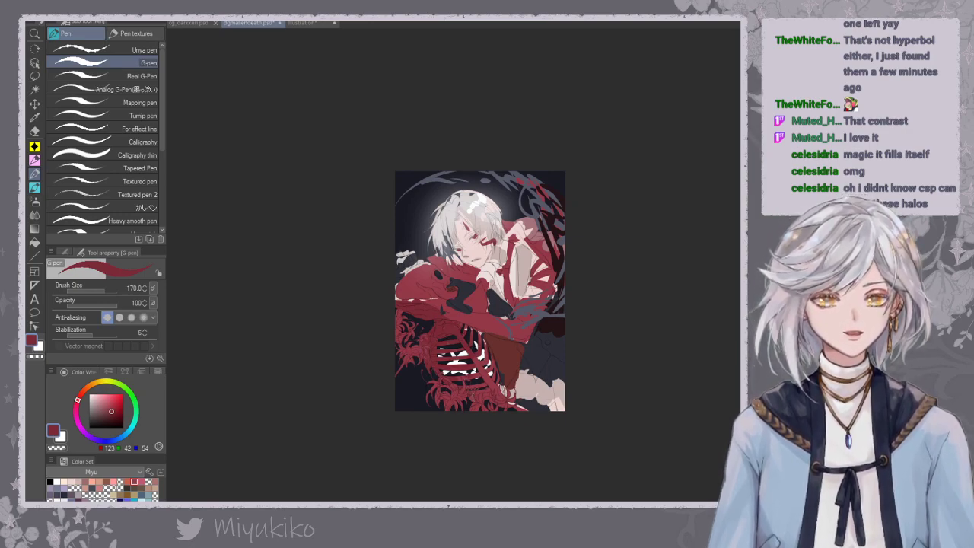
pyautogui.moveTo(468, 353); pyautogui.dragTo(510, 408)
pyautogui.moveTo(425, 282)
pyautogui.mouseDown()
pyautogui.moveTo(403, 278)
pyautogui.moveTo(411, 295)
pyautogui.moveTo(426, 271)
pyautogui.moveTo(429, 285)
pyautogui.moveTo(465, 280)
pyautogui.moveTo(457, 270)
pyautogui.mouseUp()
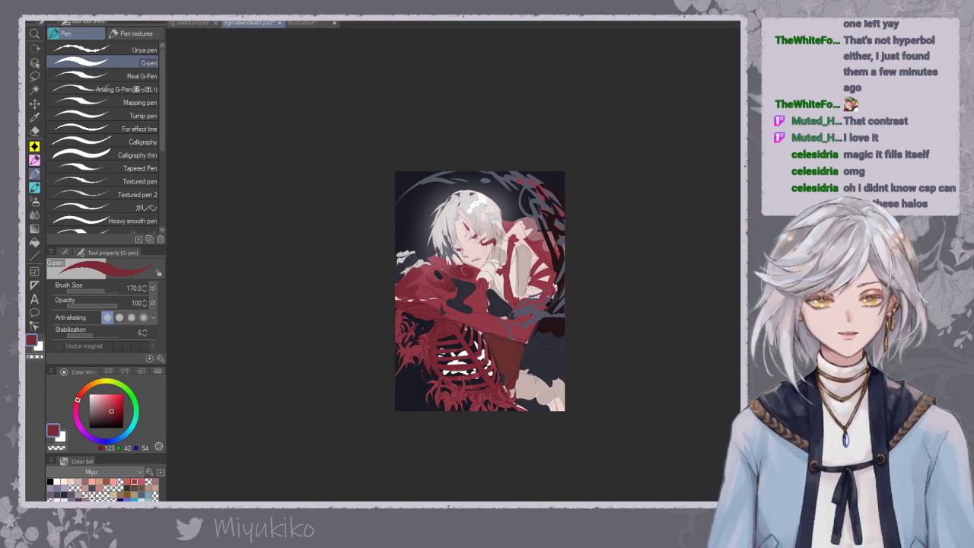
pyautogui.moveTo(480, 305); pyautogui.dragTo(485, 307)
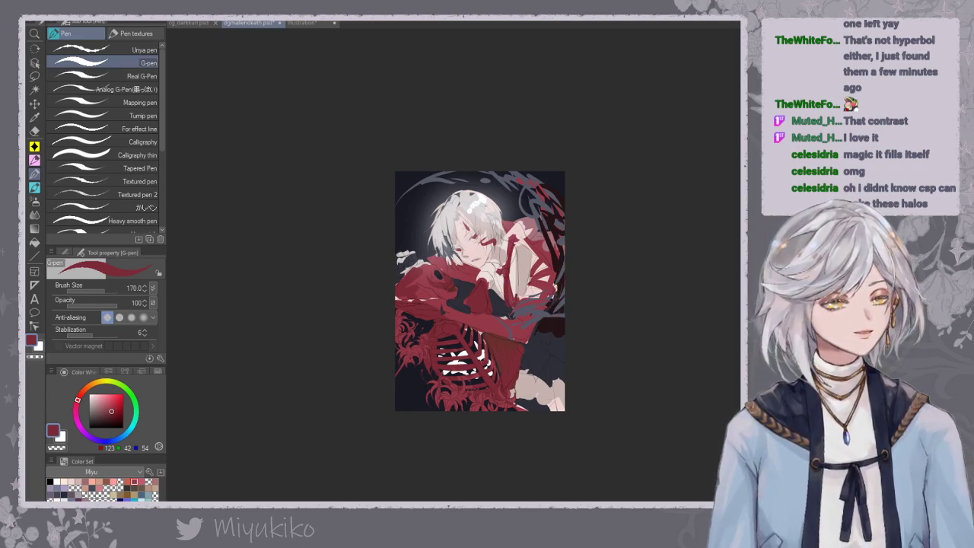
# Remove the swirls from view and repaint the cape behind the shoulder in dark red with a pale pink edge (RGB 240, 225, 226).
pyautogui.hotkey('ctrl', 'z')
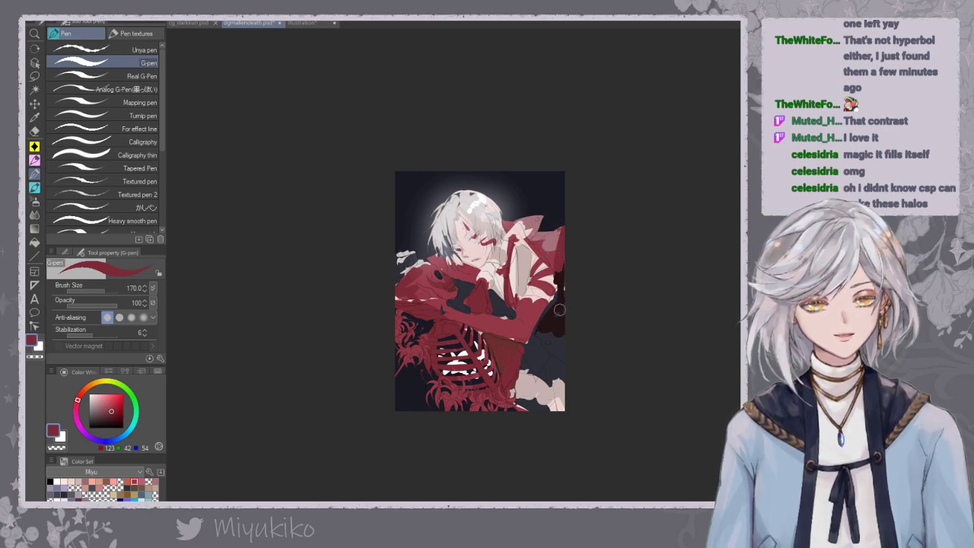
pyautogui.moveTo(556, 231); pyautogui.dragTo(531, 239)
pyautogui.hotkey('ctrl', 'z')
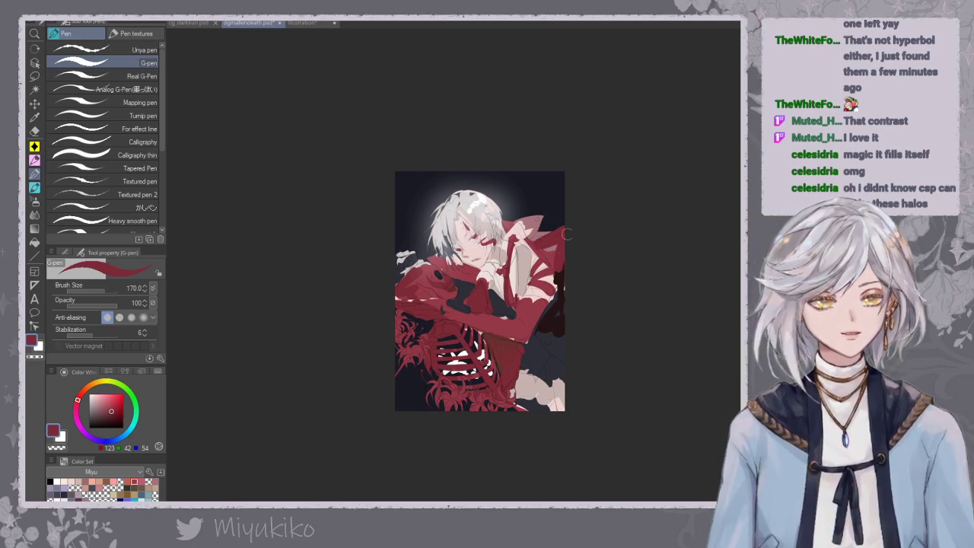
pyautogui.keyDown('alt'); pyautogui.click(560, 311); pyautogui.keyUp('alt')
pyautogui.moveTo(540, 234); pyautogui.dragTo(552, 228)
pyautogui.keyDown('alt'); pyautogui.click(551, 311); pyautogui.keyUp('alt')
pyautogui.keyDown('alt'); pyautogui.click(497, 207); pyautogui.keyUp('alt')
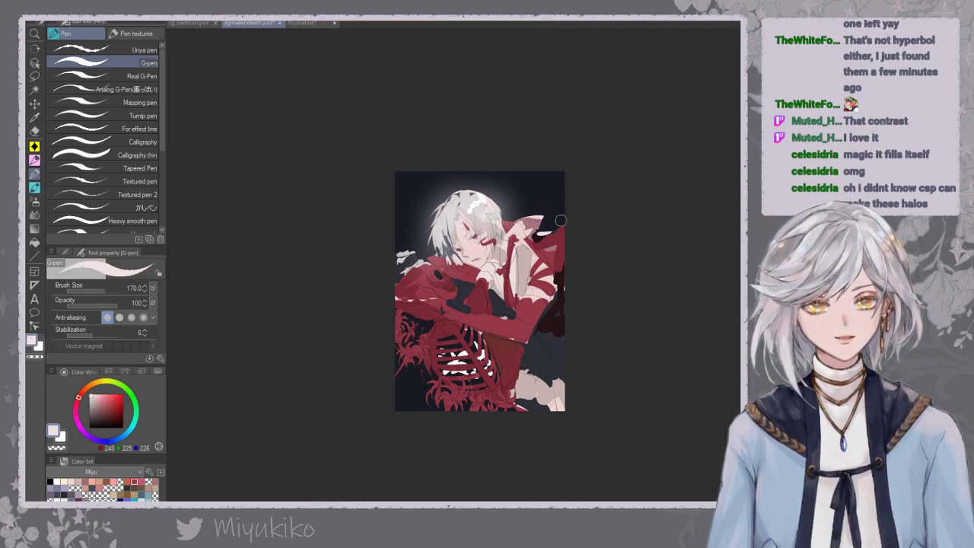
# Paint sampled red and navy shading (RGB 46, 47, 57) around the skeleton's jaw and hand.
pyautogui.keyDown('alt'); pyautogui.click(443, 293); pyautogui.keyUp('alt')
pyautogui.moveTo(441, 297)
pyautogui.mouseDown()
pyautogui.moveTo(399, 298)
pyautogui.moveTo(430, 310)
pyautogui.mouseUp()
pyautogui.keyDown('alt'); pyautogui.click(417, 288); pyautogui.keyUp('alt')
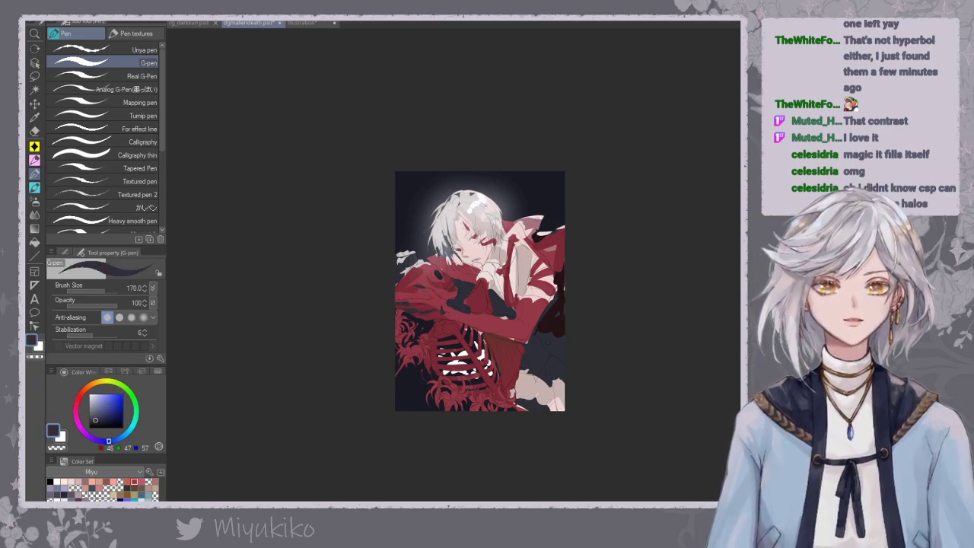
# Paint near-black red (RGB 36, 19, 22) and navy (RGB 46, 47, 57) strokes over the character's shorts and hem.
pyautogui.keyDown('alt'); pyautogui.click(547, 322); pyautogui.keyUp('alt')
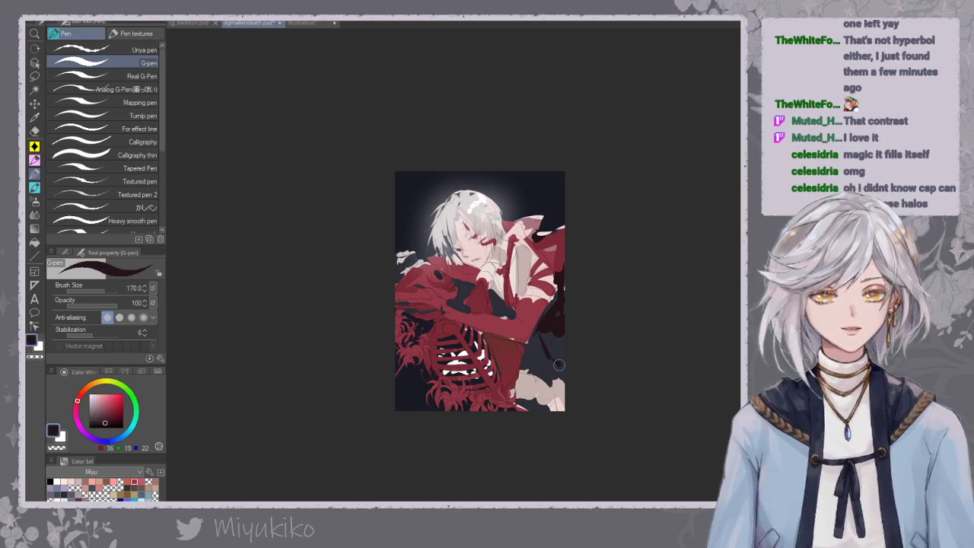
pyautogui.keyDown('alt'); pyautogui.click(549, 380); pyautogui.keyUp('alt')
pyautogui.keyDown('alt'); pyautogui.click(541, 382); pyautogui.keyUp('alt')
pyautogui.moveTo(533, 396); pyautogui.dragTo(529, 407)
pyautogui.keyDown('alt'); pyautogui.click(540, 361); pyautogui.keyUp('alt')
pyautogui.moveTo(538, 369); pyautogui.dragTo(535, 386)
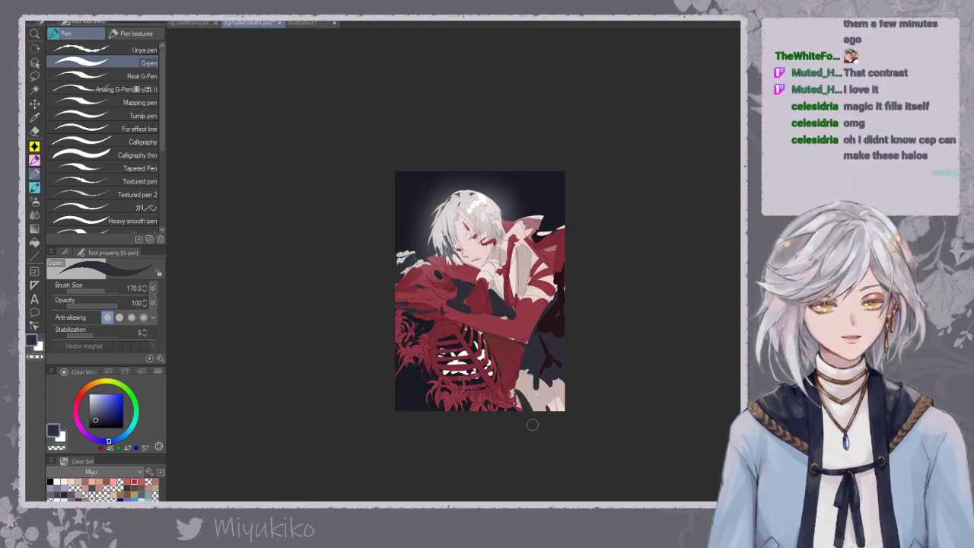
# Clean up the edge between the dark red cloth, the hem and the thigh with dark red, navy and beige (RGB 198, 179, 176).
pyautogui.keyDown('alt'); pyautogui.click(519, 369); pyautogui.keyUp('alt')
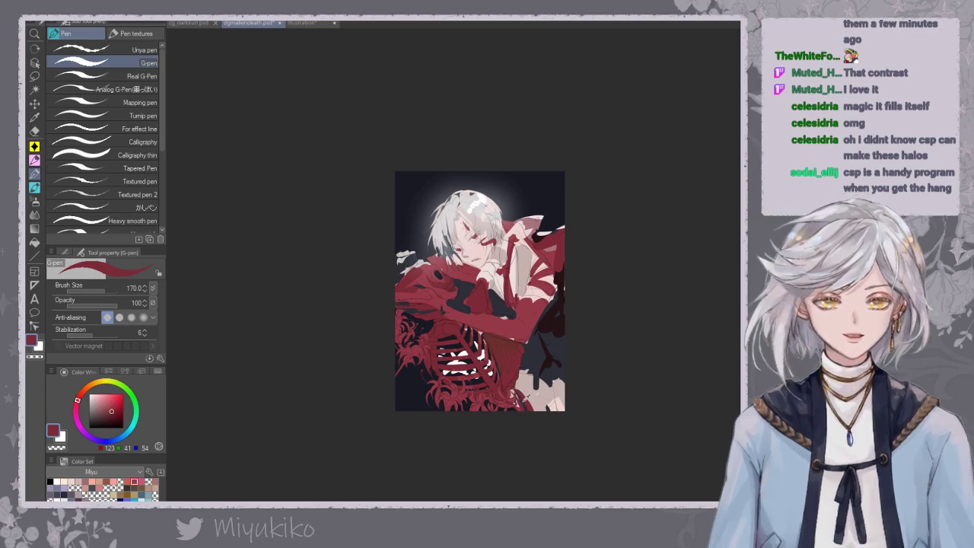
pyautogui.keyDown('alt'); pyautogui.click(527, 394); pyautogui.keyUp('alt')
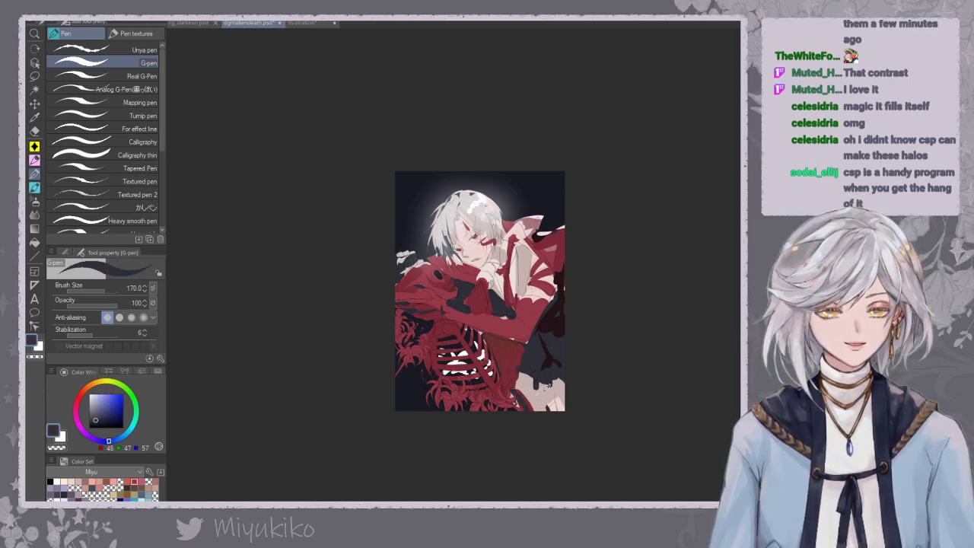
pyautogui.keyDown('alt'); pyautogui.click(545, 386); pyautogui.keyUp('alt')
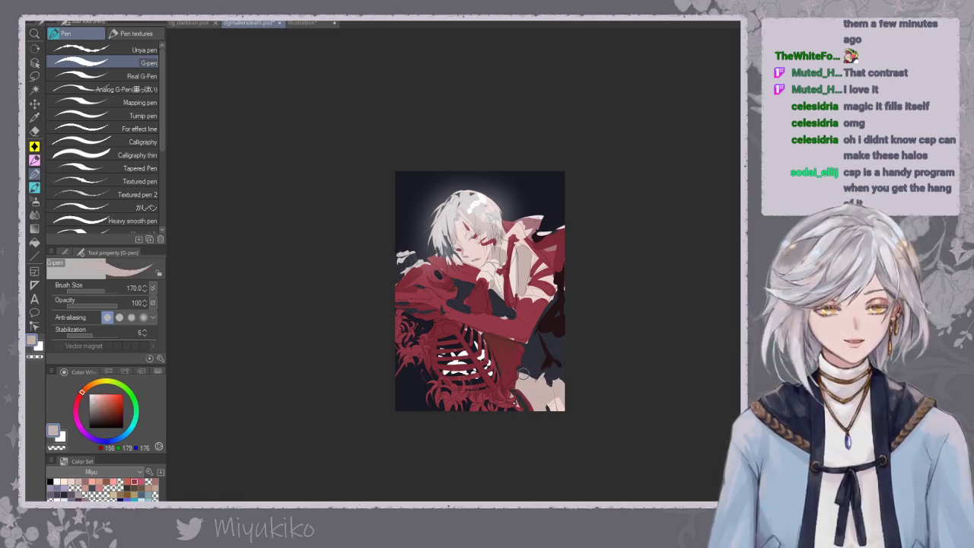
pyautogui.moveTo(551, 386)
pyautogui.mouseDown()
pyautogui.moveTo(552, 367)
pyautogui.moveTo(565, 384)
pyautogui.moveTo(550, 368)
pyautogui.moveTo(545, 378)
pyautogui.mouseUp()
# Reshape the shorts in navy and near-black, adding grey highlights (RGB 98, 99, 107).
pyautogui.keyDown('alt'); pyautogui.click(556, 361); pyautogui.keyUp('alt')
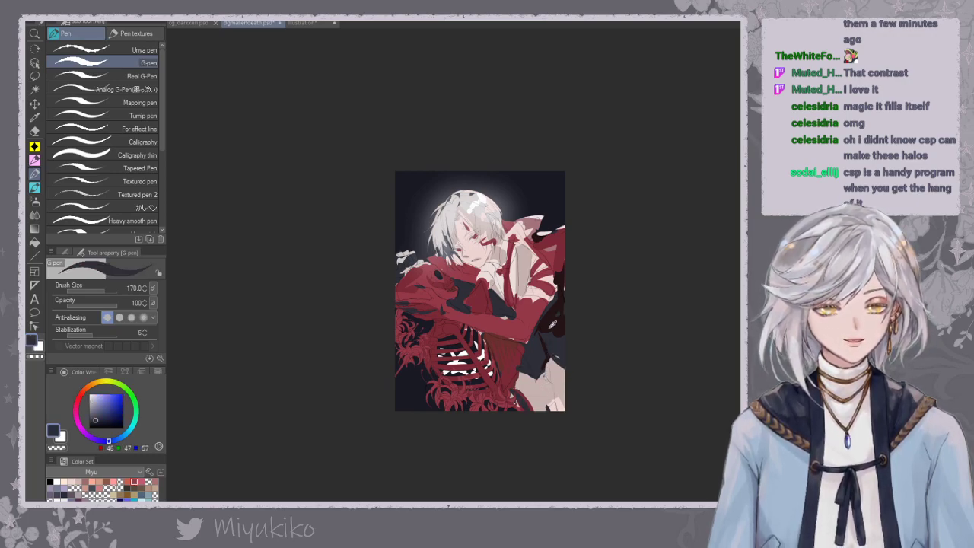
pyautogui.keyDown('alt'); pyautogui.click(548, 342); pyautogui.keyUp('alt')
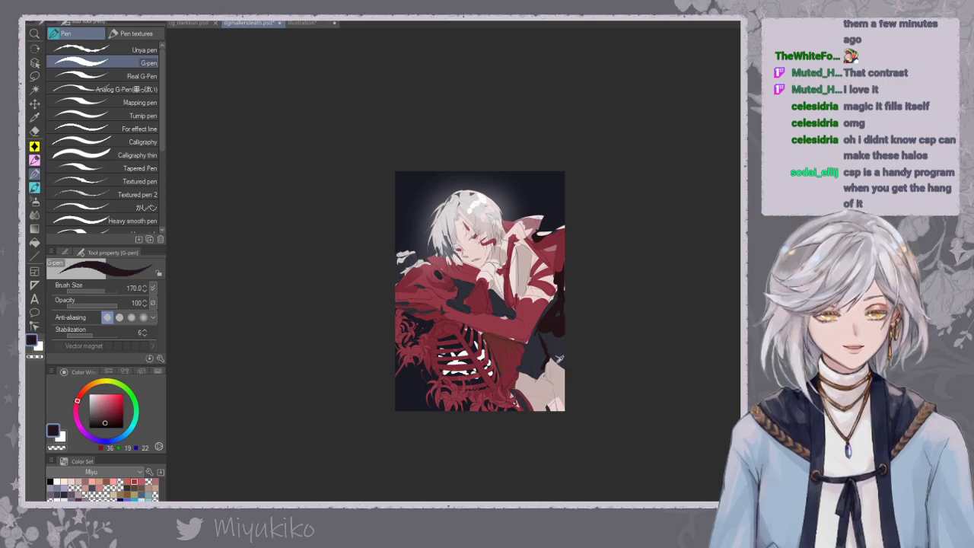
pyautogui.keyDown('alt'); pyautogui.click(561, 358); pyautogui.keyUp('alt')
pyautogui.click(92, 414)
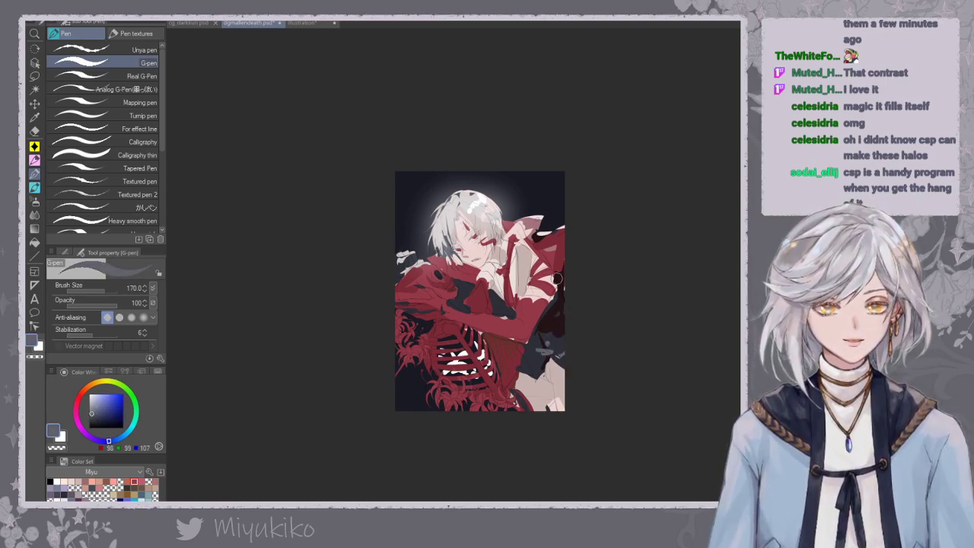
# Paint near-black red (RGB 36, 19, 22) accents at the skeleton's neck and beside the raised hand, undoing the unwanted strokes.
pyautogui.keyDown('alt'); pyautogui.click(558, 320); pyautogui.keyUp('alt')
pyautogui.moveTo(498, 301)
pyautogui.mouseDown()
pyautogui.moveTo(506, 308)
pyautogui.moveTo(464, 286)
pyautogui.moveTo(457, 297)
pyautogui.moveTo(481, 286)
pyautogui.moveTo(506, 304)
pyautogui.moveTo(455, 300)
pyautogui.moveTo(462, 283)
pyautogui.mouseUp()
pyautogui.hotkey('ctrl', 'z')
pyautogui.hotkey('ctrl', 'z')
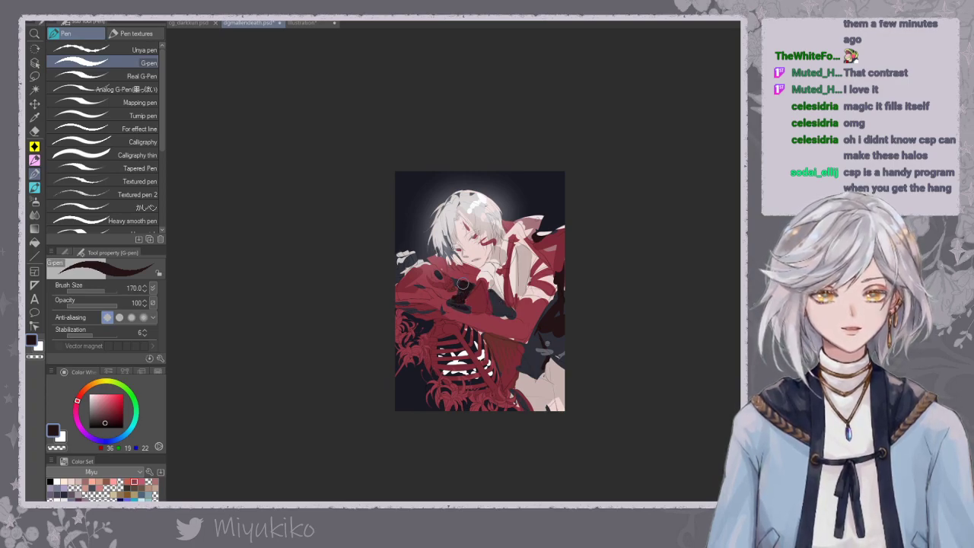
pyautogui.moveTo(408, 265); pyautogui.dragTo(398, 278)
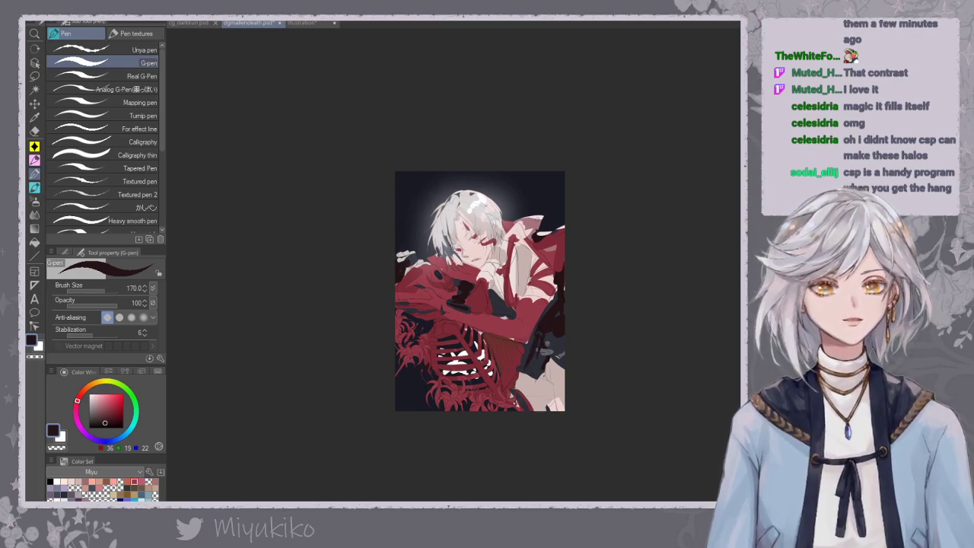
# Add blue-grey shadow strokes (RGB 116, 118, 132) along the outer locks of the character's hair.
pyautogui.hotkey('ctrl', '+')
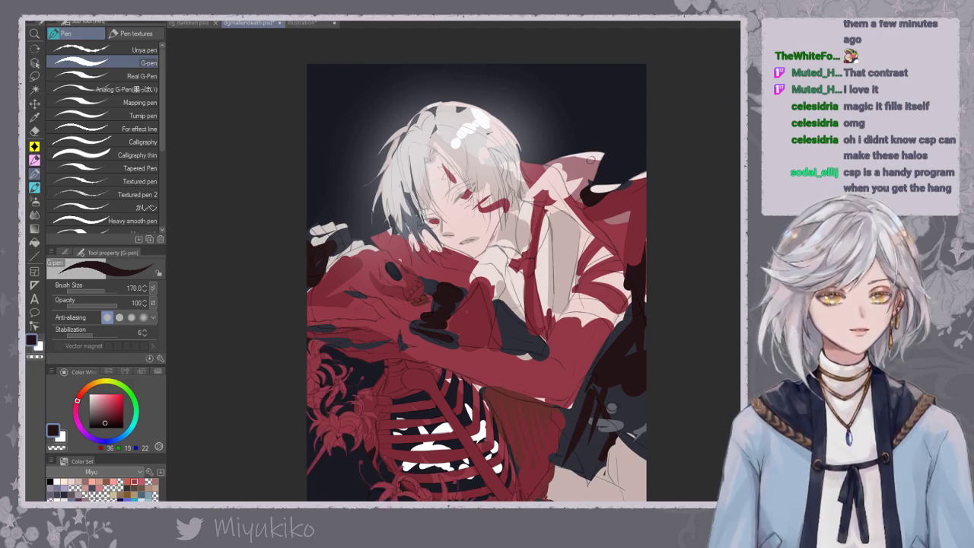
pyautogui.keyDown('alt'); pyautogui.click(417, 204); pyautogui.keyUp('alt')
pyautogui.moveTo(384, 164); pyautogui.dragTo(374, 221)
pyautogui.moveTo(405, 148); pyautogui.dragTo(382, 199)
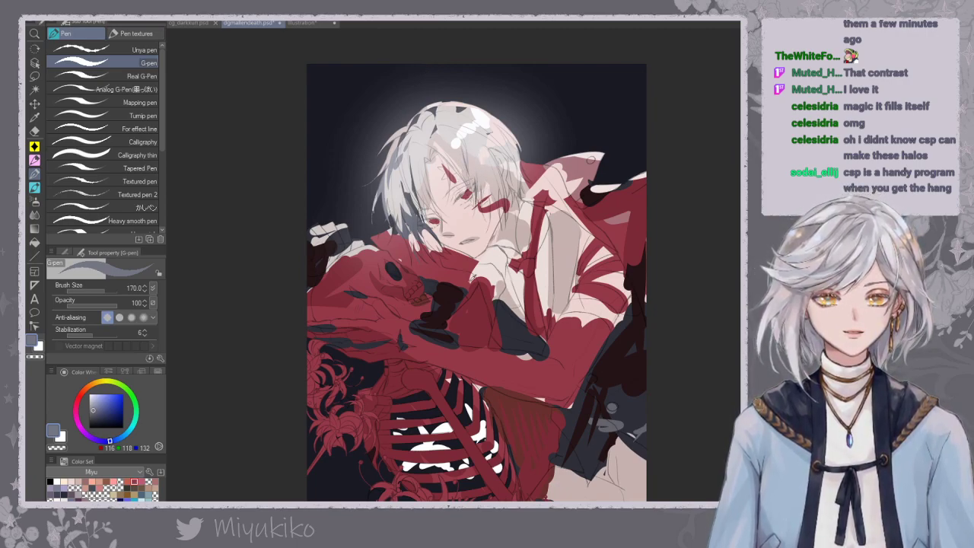
# Mix a salmon tone (RGB 198, 125, 115) for the eye accents, and sample the pale skin colour from the face.
pyautogui.keyDown('alt'); pyautogui.click(458, 271); pyautogui.keyUp('alt')
pyautogui.click(103, 401)
pyautogui.click(83, 393)
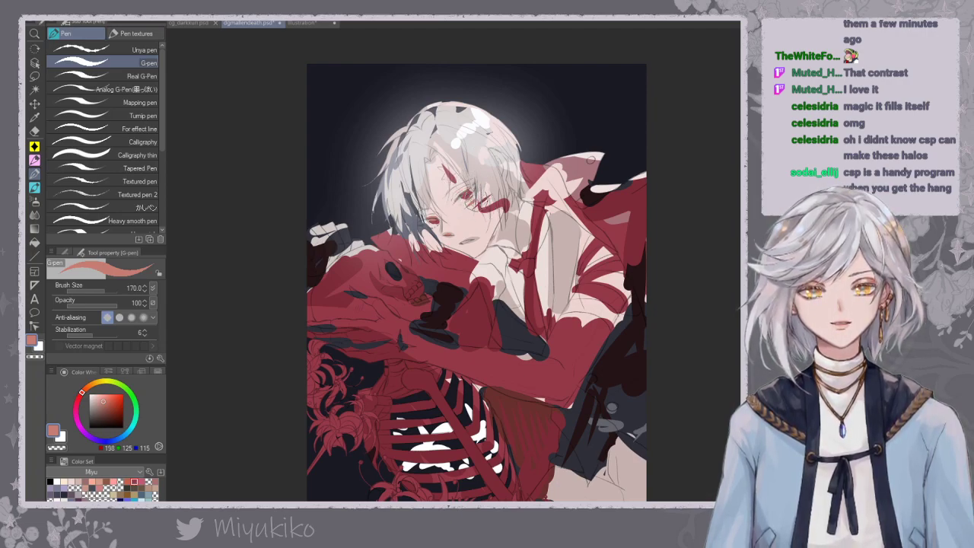
pyautogui.keyDown('alt'); pyautogui.click(462, 220); pyautogui.keyUp('alt')
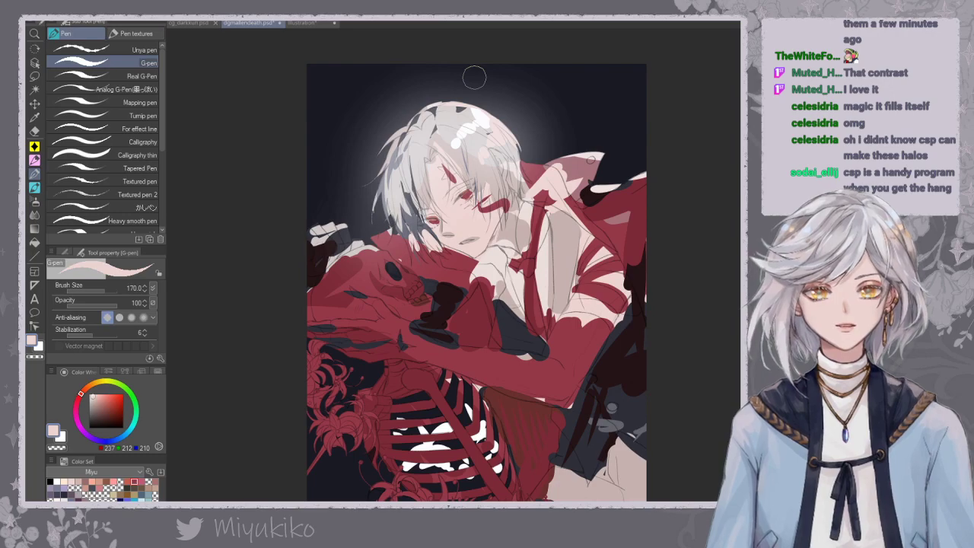
# Switch the dark background off and on to compare the figures against white.
pyautogui.hotkey('ctrl', '-')
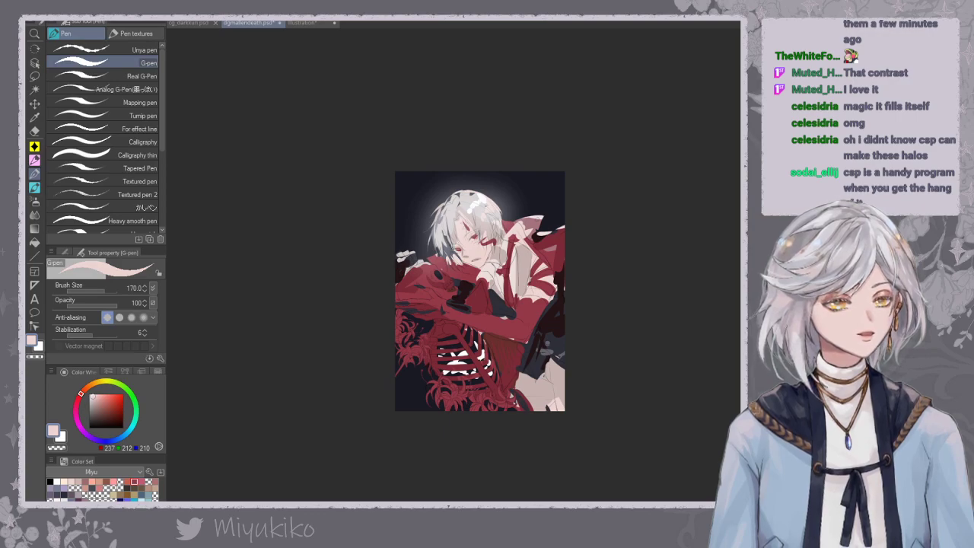
pyautogui.hotkey('ctrl', 'z')
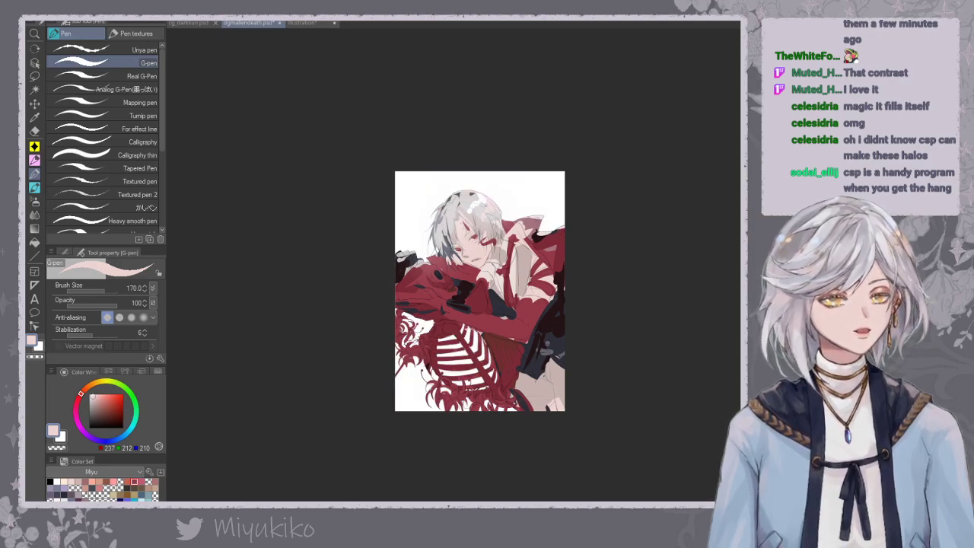
pyautogui.hotkey('ctrl', 'y')
pyautogui.hotkey('ctrl', 'z')
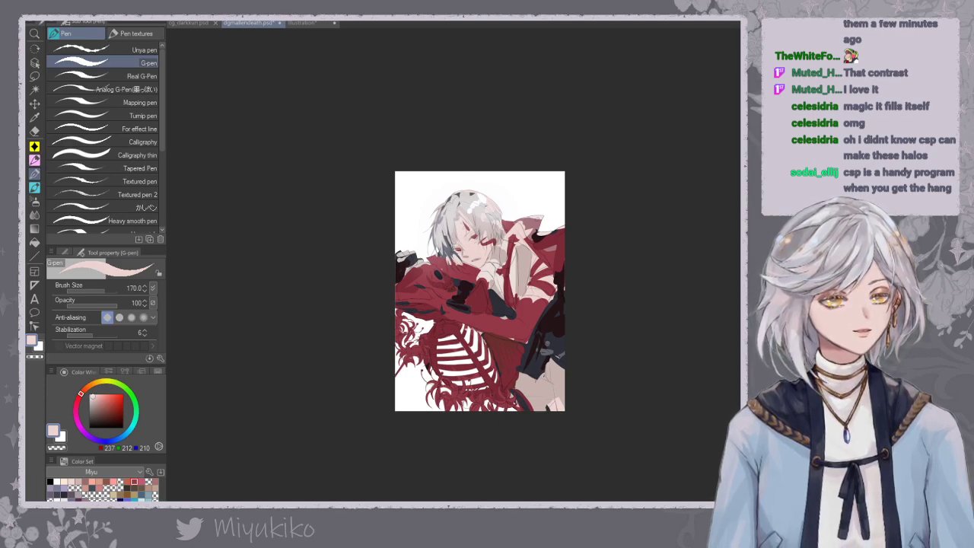
pyautogui.hotkey('ctrl', 'y')
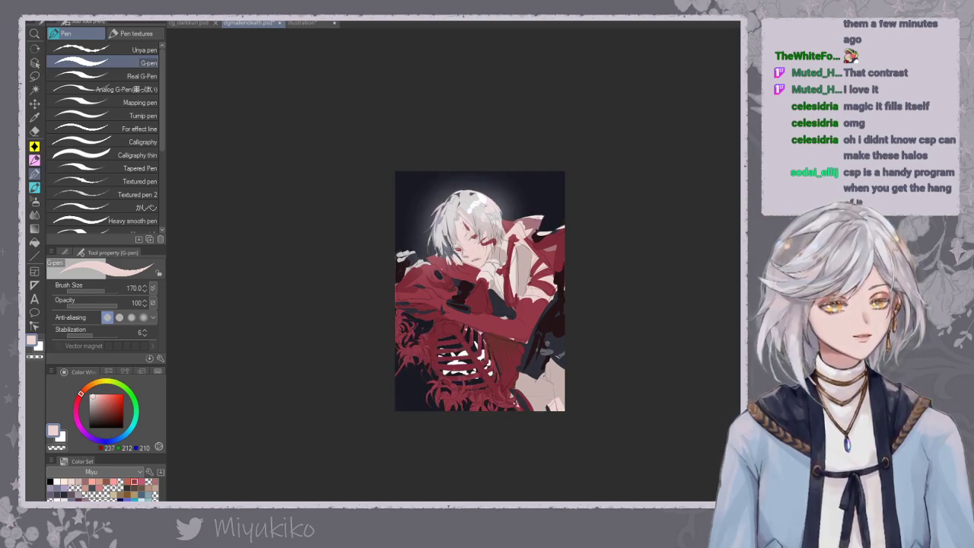
# Compare the illustration with and without the blue-grey and red swirl strokes around the figures, and keep the swirls.
pyautogui.hotkey('ctrl', 'z')
pyautogui.hotkey('ctrl', 'y')
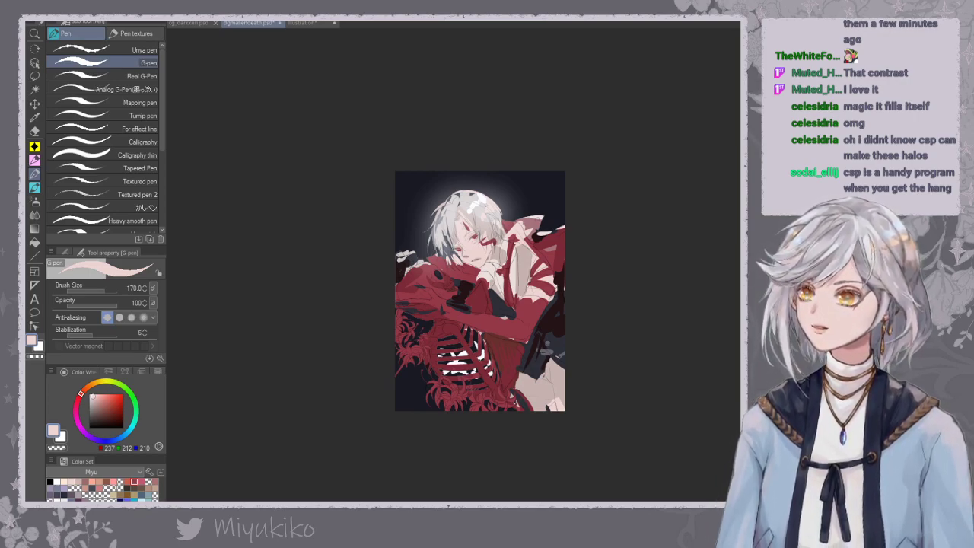
pyautogui.hotkey('alt', 'Delete')
pyautogui.hotkey('ctrl', 'z')
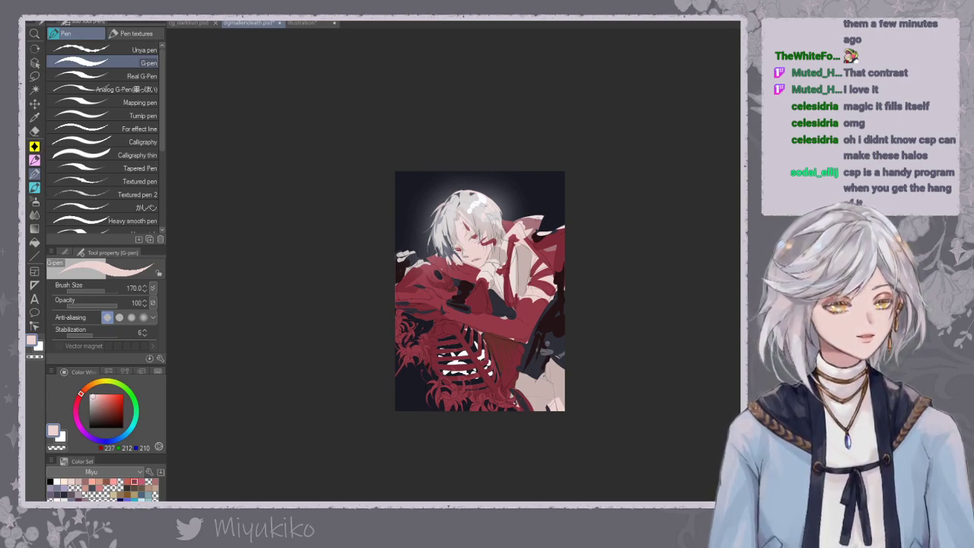
pyautogui.hotkey('ctrl', 'y')
pyautogui.hotkey('ctrl', 'z')
pyautogui.hotkey('ctrl', 'y')
# Rotate the swirl layer slightly clockwise, narrow it a little, and apply the transformation.
pyautogui.click(34, 130)
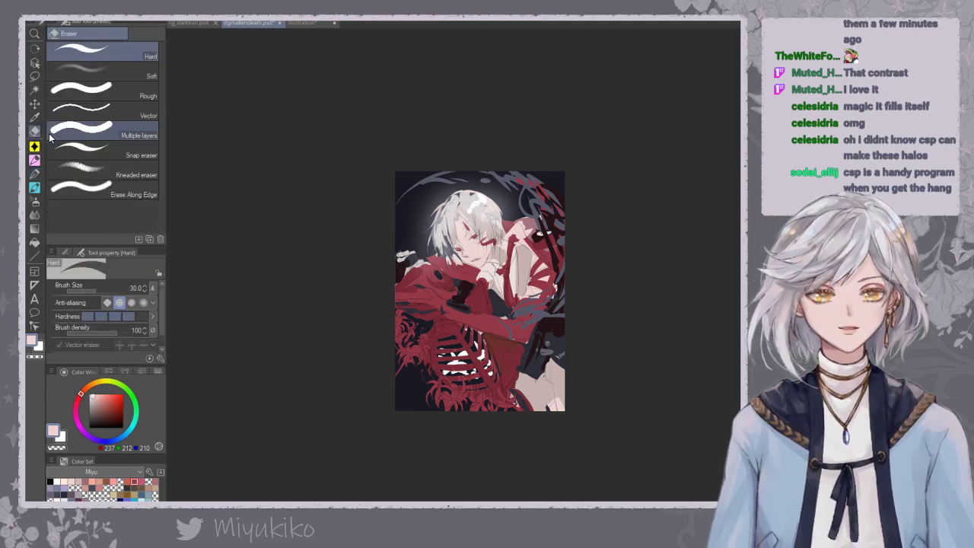
pyautogui.hotkey('ctrl', 't')
pyautogui.moveTo(576, 284); pyautogui.dragTo(644, 270)
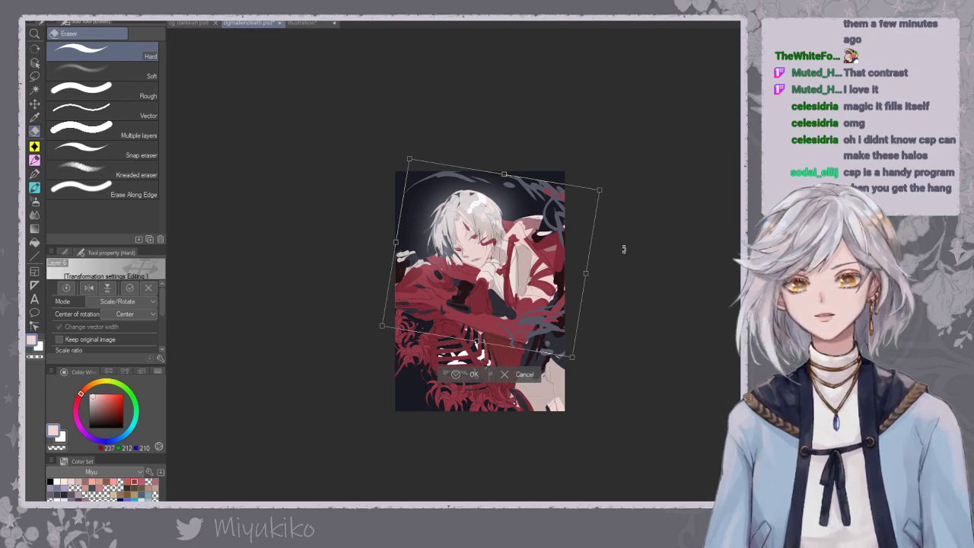
pyautogui.moveTo(586, 273); pyautogui.dragTo(582, 272)
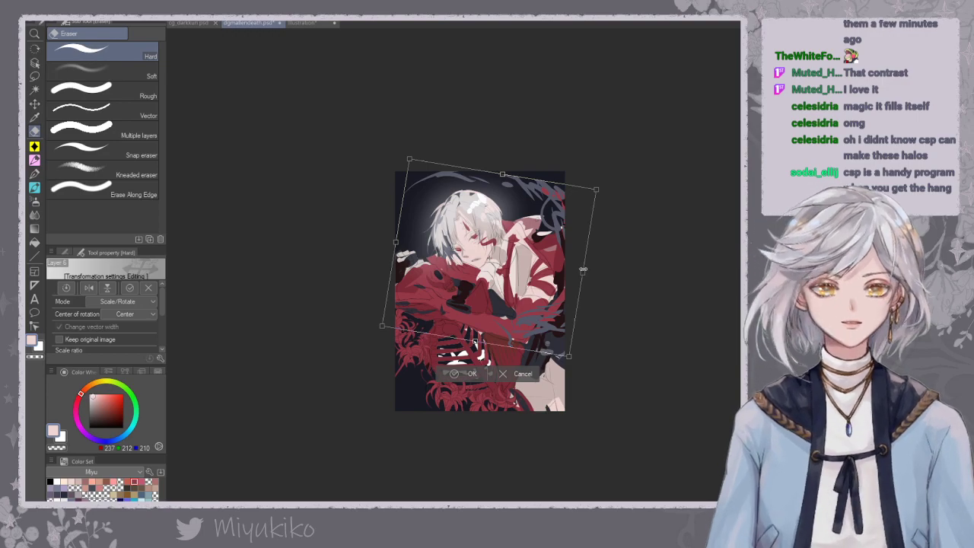
pyautogui.press('Return')
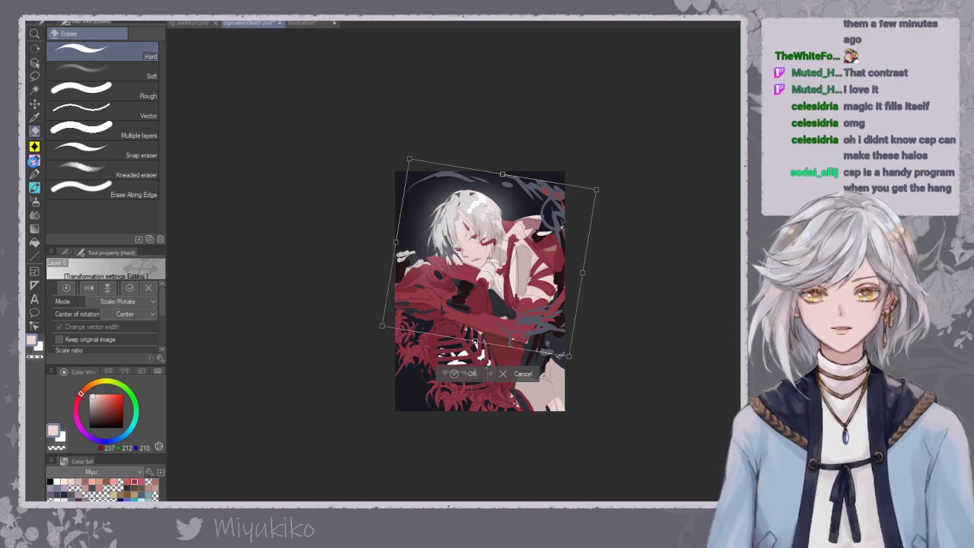
# Rework the swirl's arc above the head in slate grey (RGB 86, 88, 103), trimming it with the eraser, and remove the glow behind the head.
pyautogui.click(34, 173)
pyautogui.keyDown('alt'); pyautogui.click(532, 184); pyautogui.keyUp('alt')
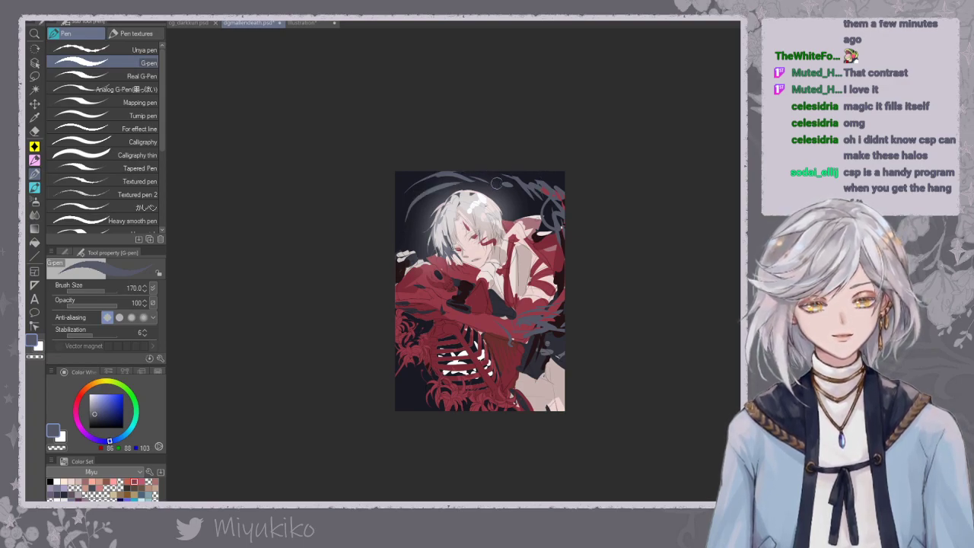
pyautogui.press('e')
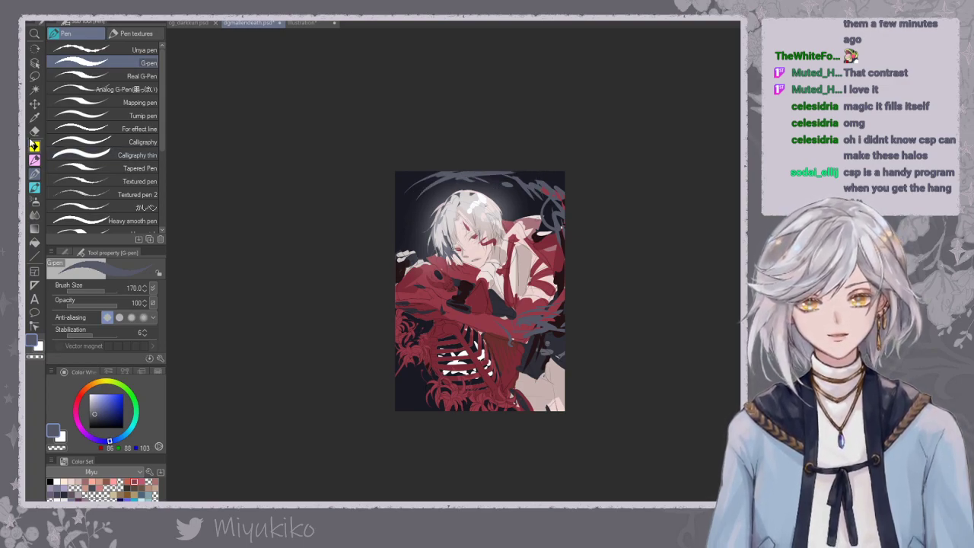
pyautogui.moveTo(410, 189); pyautogui.dragTo(475, 172)
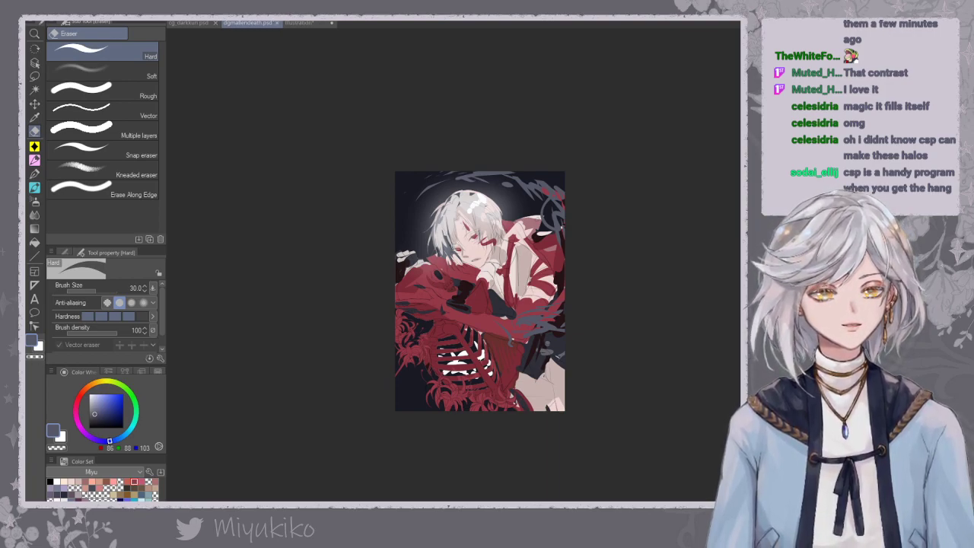
pyautogui.scroll(3, 483, 277)
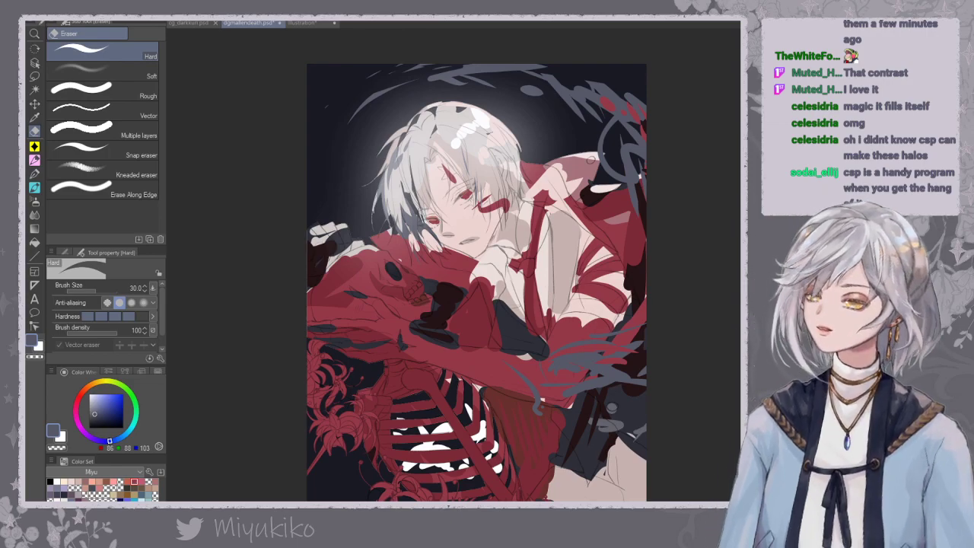
pyautogui.hotkey('ctrl', 'z')
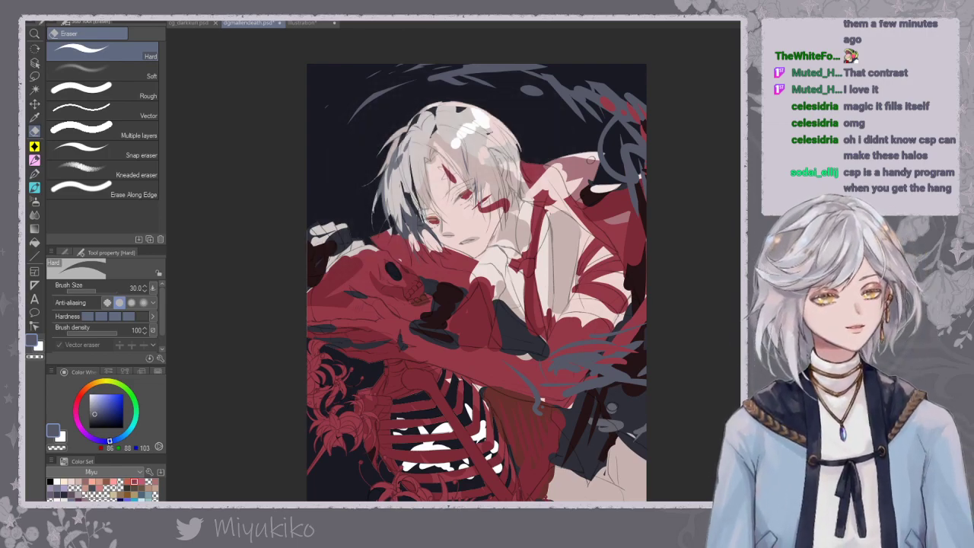
# Draw thin light grey (RGB 206, 198, 196) stray strands along the outer edges of the hair with the G-pen at size 30, undoing the test strokes.
pyautogui.hotkey('ctrl', '+')
pyautogui.hotkey('ctrl', '+')
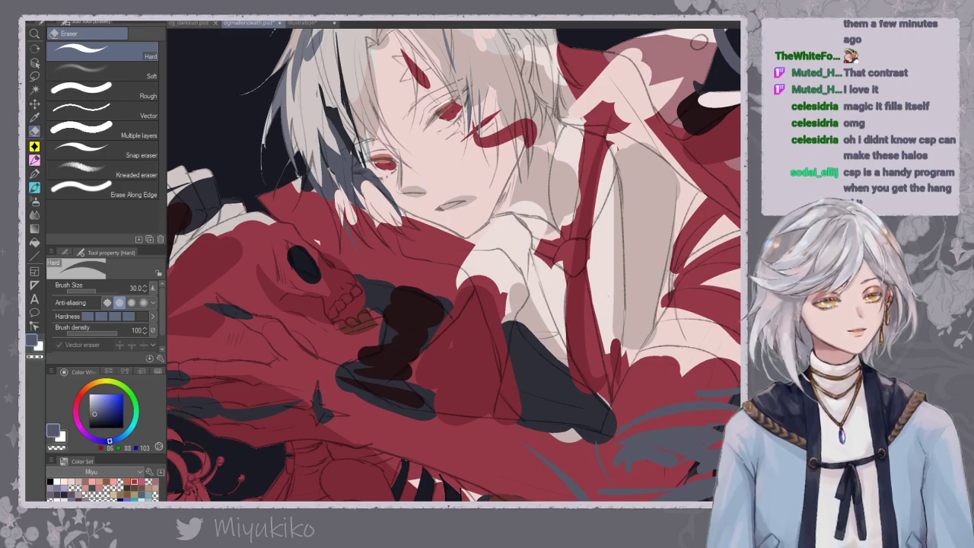
pyautogui.scroll(-3, 698, 42)
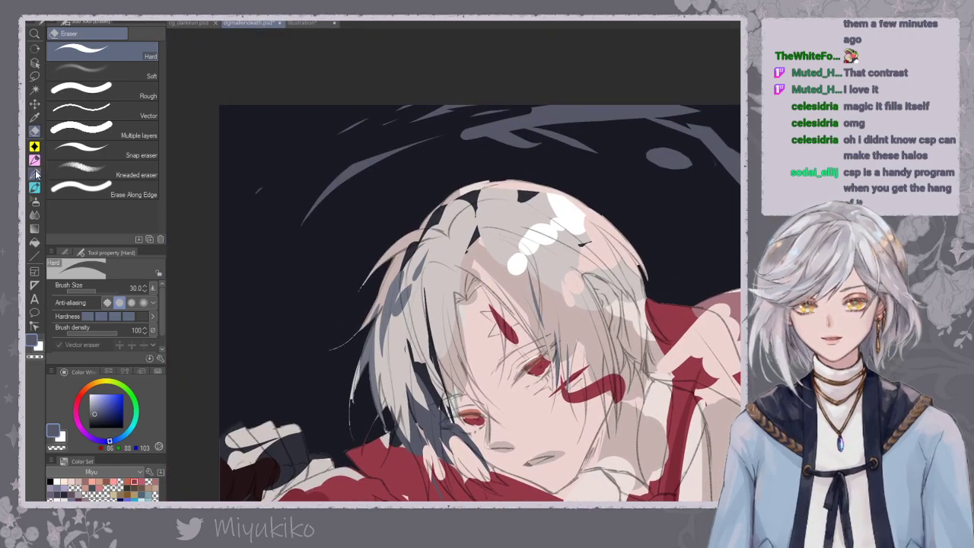
pyautogui.click(34, 174)
pyautogui.press('[')
pyautogui.press('[')
pyautogui.press('[')
pyautogui.press('[')
pyautogui.press('[')
pyautogui.press('[')
pyautogui.press('[')
pyautogui.press('[')
pyautogui.moveTo(350, 428)
pyautogui.mouseDown()
pyautogui.moveTo(372, 350)
pyautogui.moveTo(384, 359)
pyautogui.moveTo(349, 443)
pyautogui.moveTo(357, 389)
pyautogui.mouseUp()
pyautogui.hotkey('ctrl', 'z')
pyautogui.keyDown('alt'); pyautogui.click(369, 379); pyautogui.keyUp('alt')
pyautogui.hotkey('ctrl', 'z')
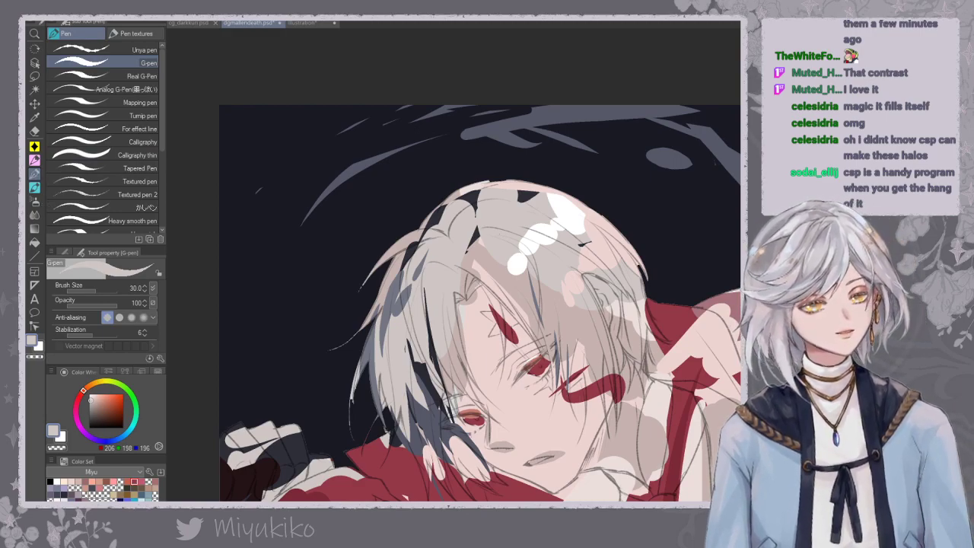
pyautogui.moveTo(354, 439)
pyautogui.mouseDown()
pyautogui.moveTo(352, 391)
pyautogui.moveTo(361, 438)
pyautogui.mouseUp()
pyautogui.moveTo(381, 405)
pyautogui.mouseDown()
pyautogui.moveTo(368, 455)
pyautogui.moveTo(380, 455)
pyautogui.mouseUp()
pyautogui.moveTo(387, 302); pyautogui.dragTo(335, 393)
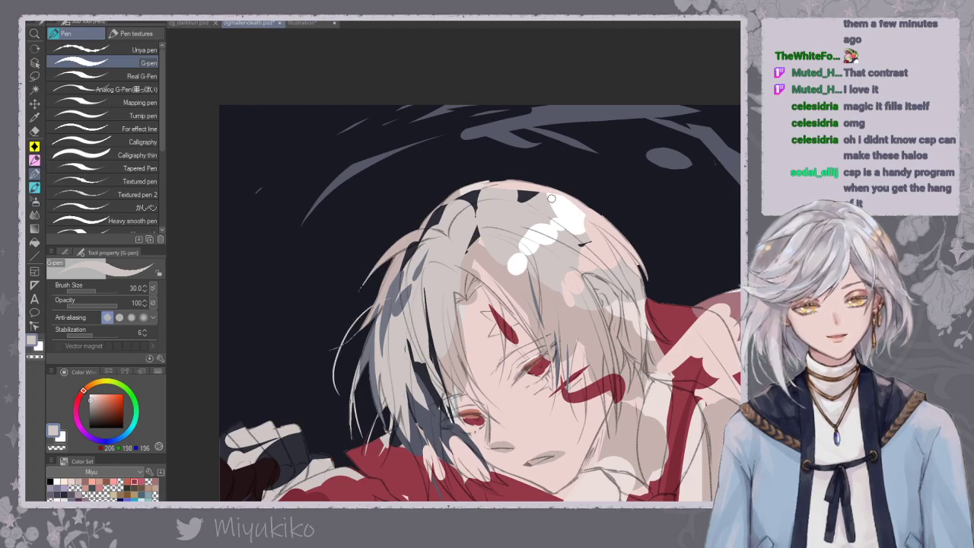
pyautogui.moveTo(640, 267); pyautogui.dragTo(647, 290)
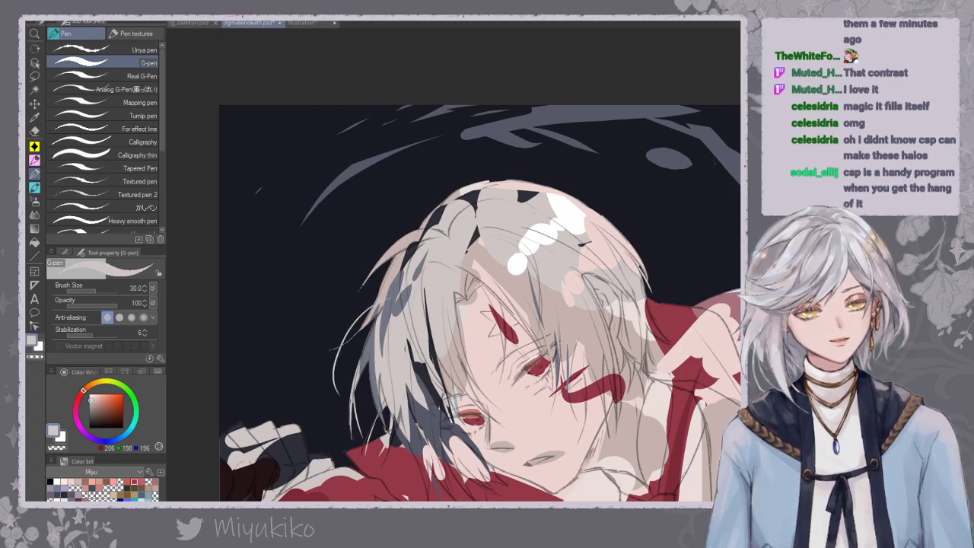
# Draw a light grey strand down the outer side of the hair below the crown, undoing the unwanted attempts.
pyautogui.moveTo(443, 210); pyautogui.dragTo(360, 292)
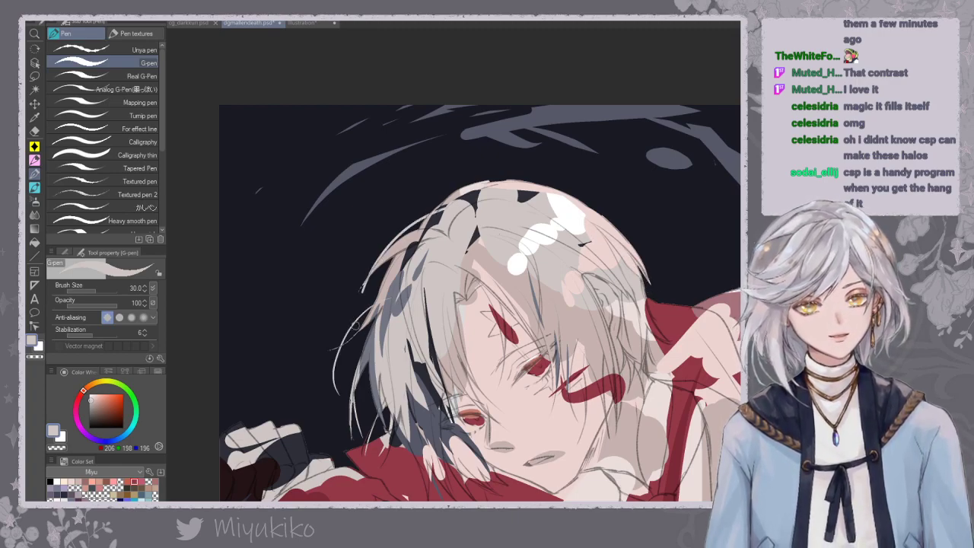
pyautogui.hotkey('ctrl', 'z')
pyautogui.moveTo(424, 219)
pyautogui.mouseDown()
pyautogui.moveTo(354, 314)
pyautogui.moveTo(477, 166)
pyautogui.mouseUp()
pyautogui.hotkey('ctrl', 'z')
pyautogui.hotkey('ctrl', 'z')
pyautogui.moveTo(394, 251); pyautogui.dragTo(365, 347)
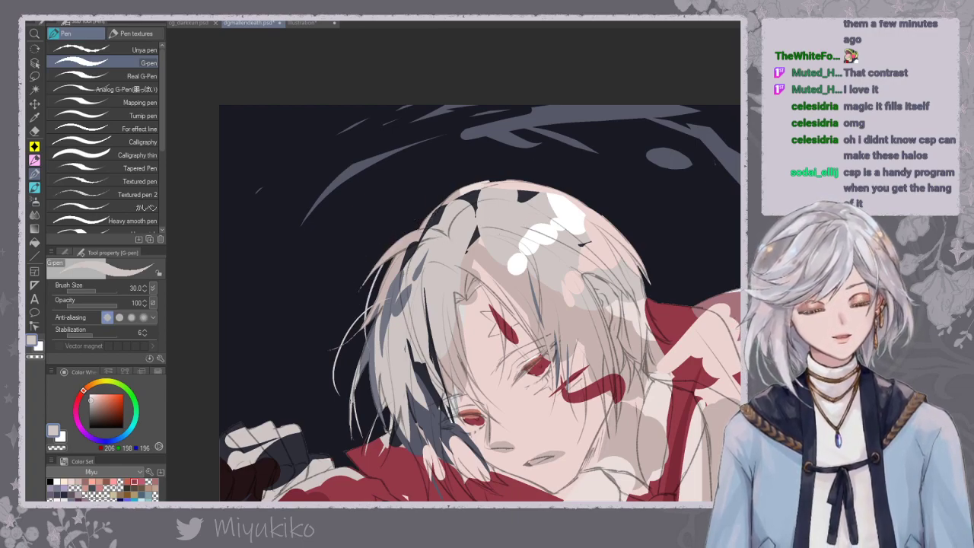
# Add a loose light grey strand curving outward from the crown of the hair.
pyautogui.hotkey('ctrl', '-')
pyautogui.hotkey('ctrl', '-')
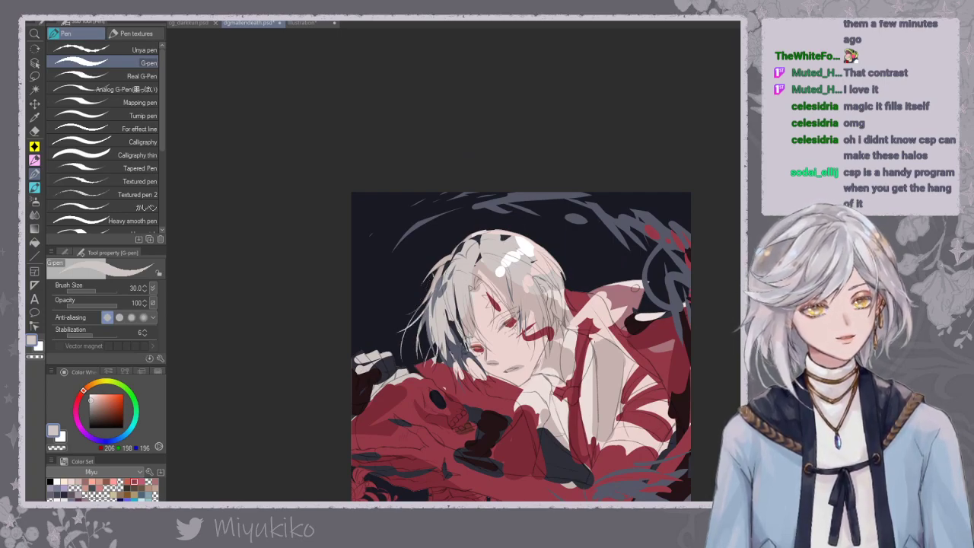
pyautogui.hotkey('ctrl', '-')
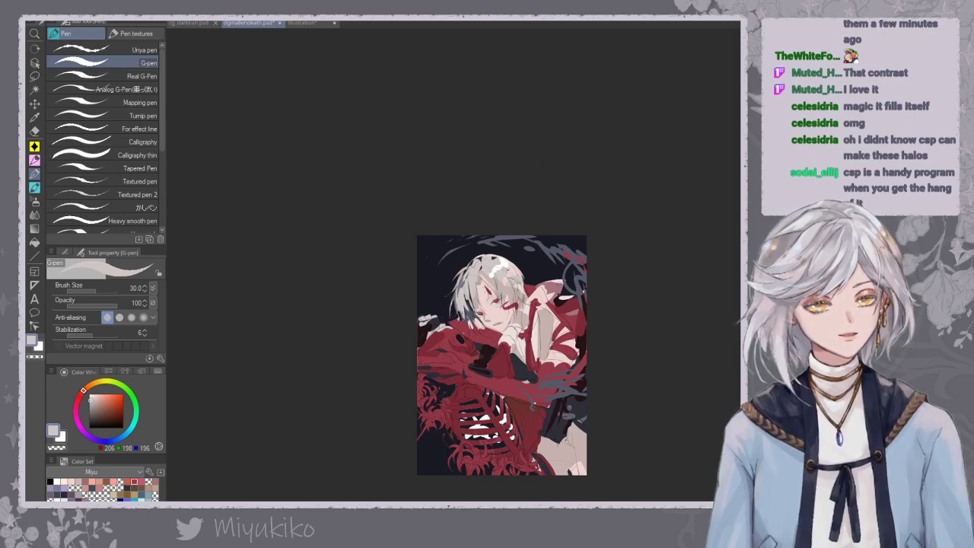
pyautogui.scroll(3, 491, 283)
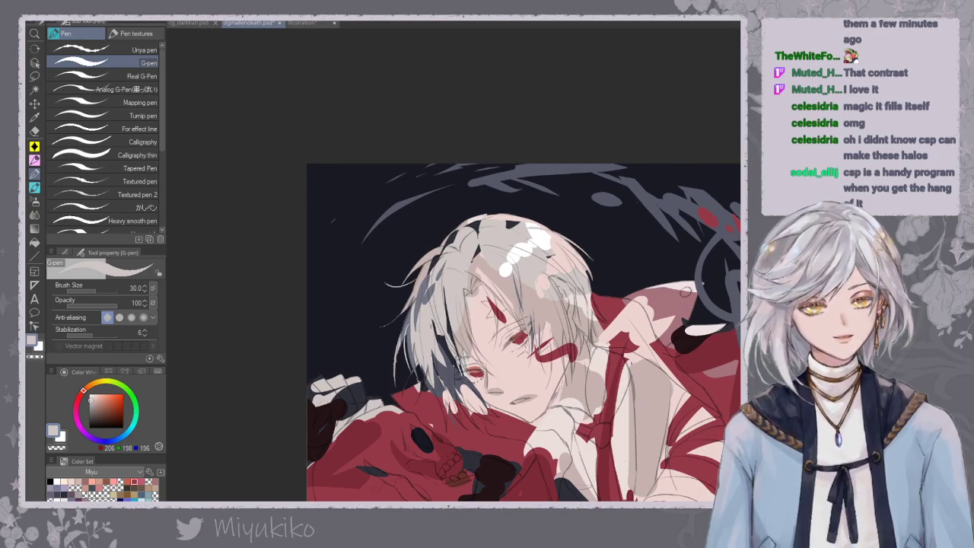
pyautogui.moveTo(461, 236); pyautogui.dragTo(408, 274)
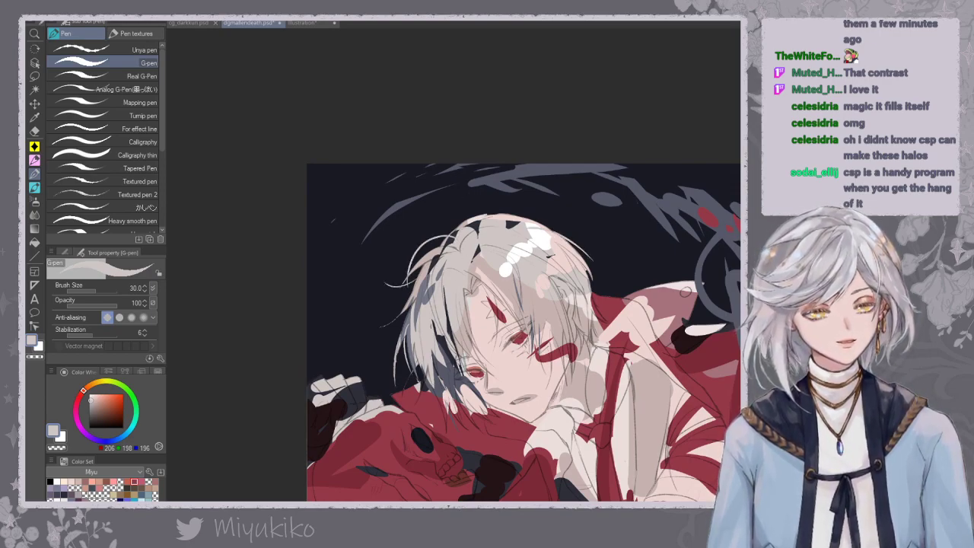
# Examine the hair strands in the whole illustration and close up around the face.
pyautogui.scroll(-3, 487, 282)
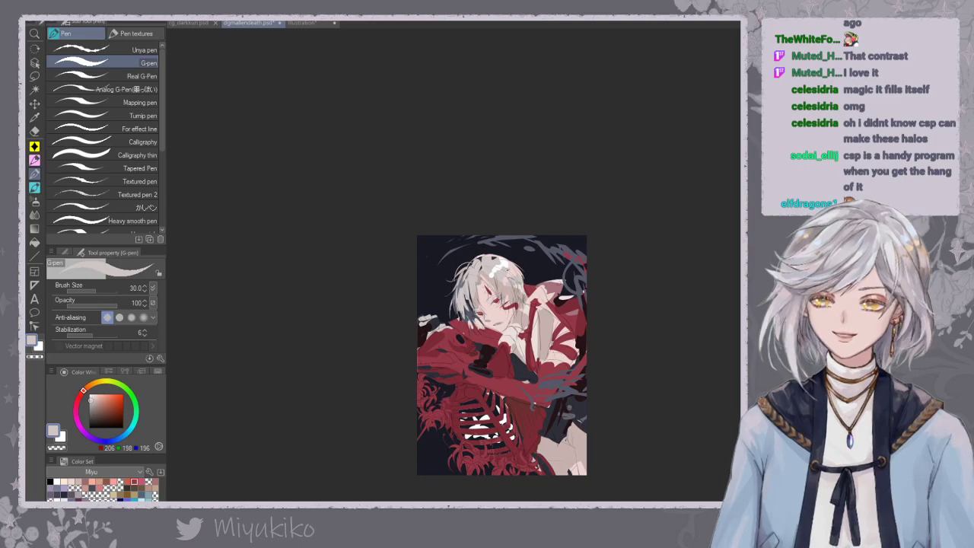
pyautogui.scroll(5, 494, 313)
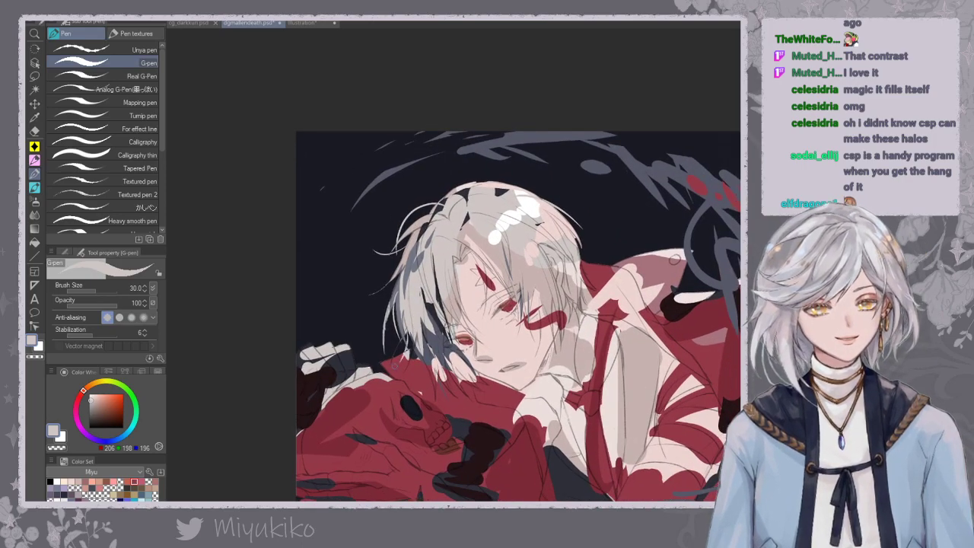
pyautogui.moveTo(554, 372); pyautogui.dragTo(504, 269)
pyautogui.moveTo(529, 233); pyautogui.dragTo(526, 273)
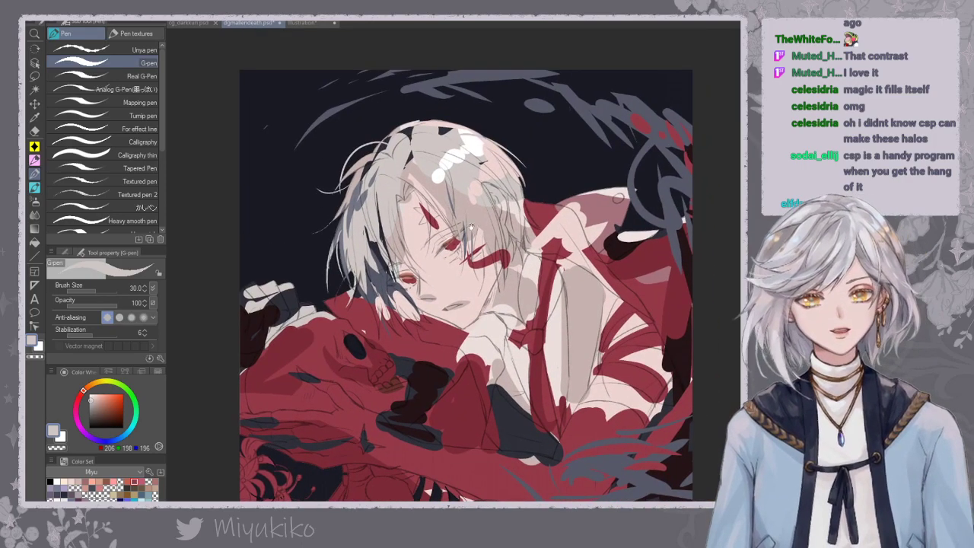
pyautogui.scroll(-1, 483, 277)
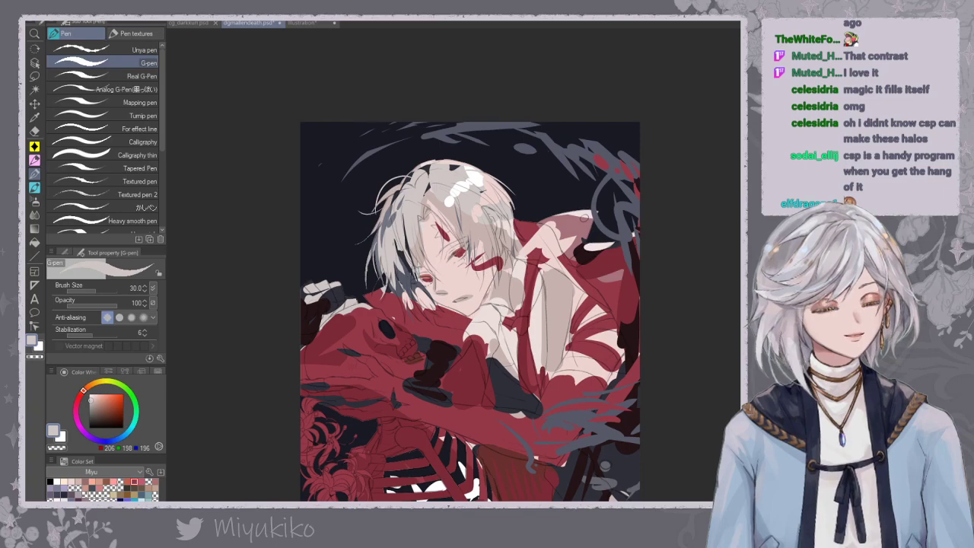
pyautogui.hotkey('ctrl', '+')
pyautogui.hotkey('ctrl', '+')
pyautogui.hotkey('ctrl', '+')
pyautogui.moveTo(628, 259); pyautogui.dragTo(634, 320)
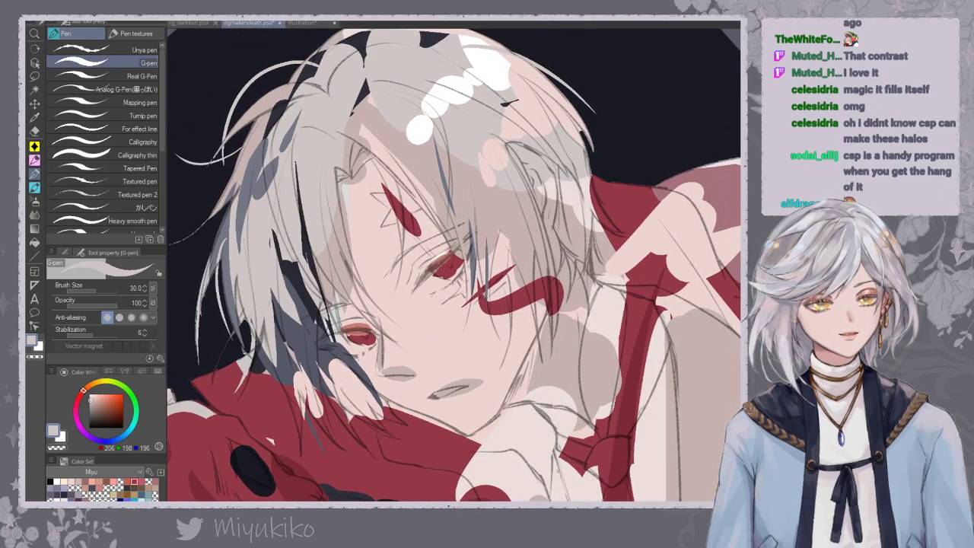
pyautogui.moveTo(596, 165); pyautogui.dragTo(653, 271)
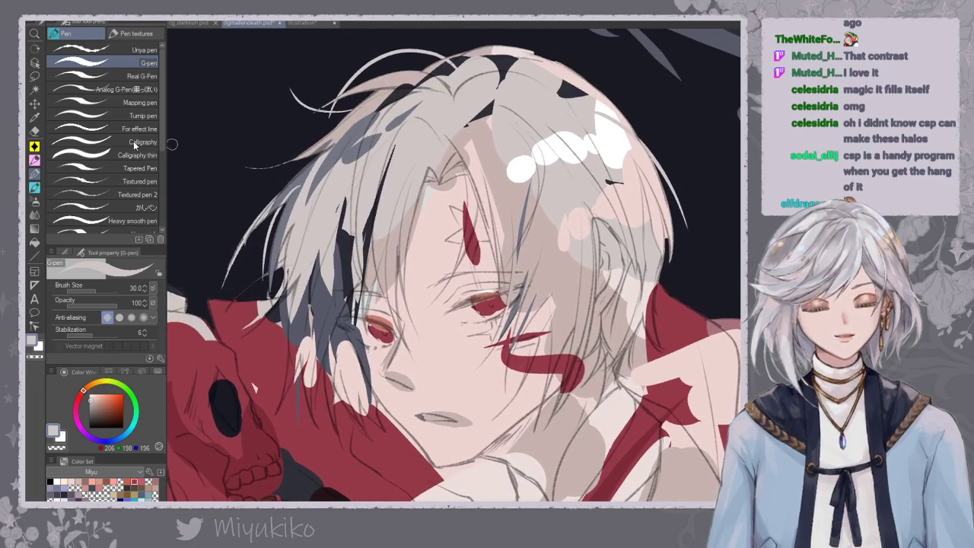
# Select the face skin with Auto select based on the referred layers, and add the missed area on the cheek with the Lasso.
pyautogui.click(35, 89)
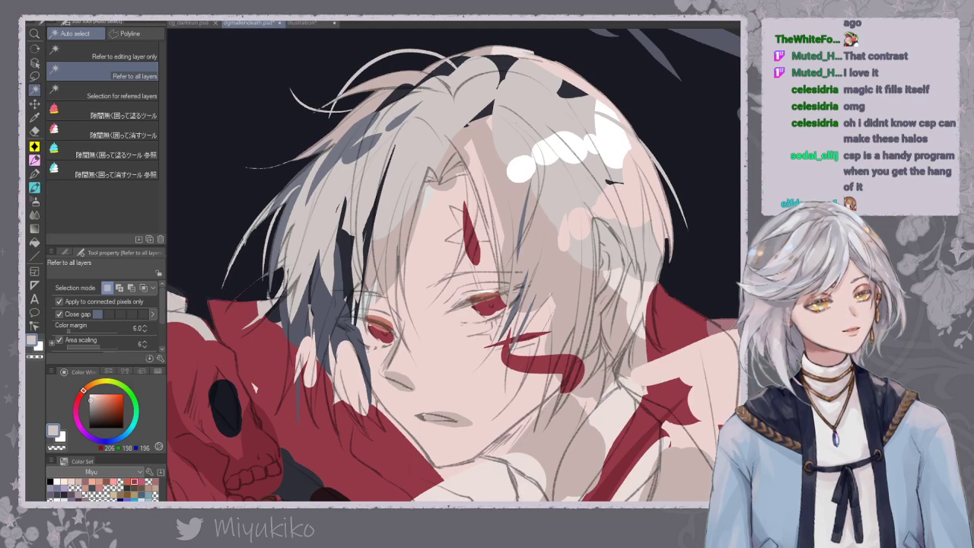
pyautogui.click(464, 370)
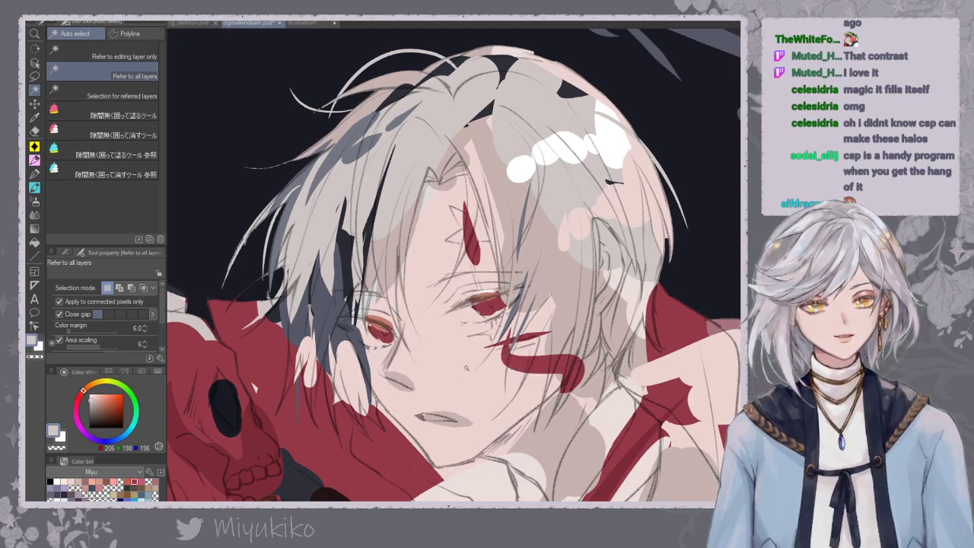
pyautogui.click(140, 97)
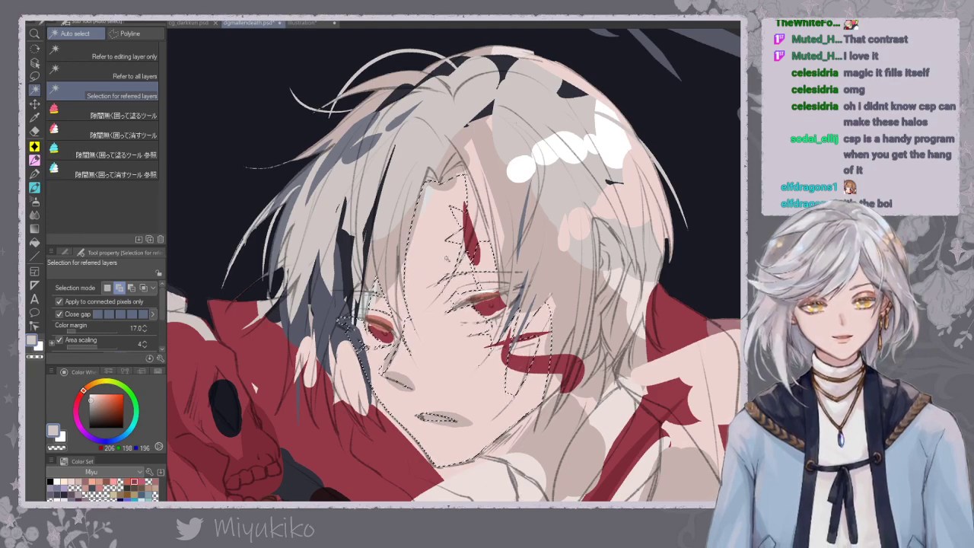
pyautogui.click(35, 77)
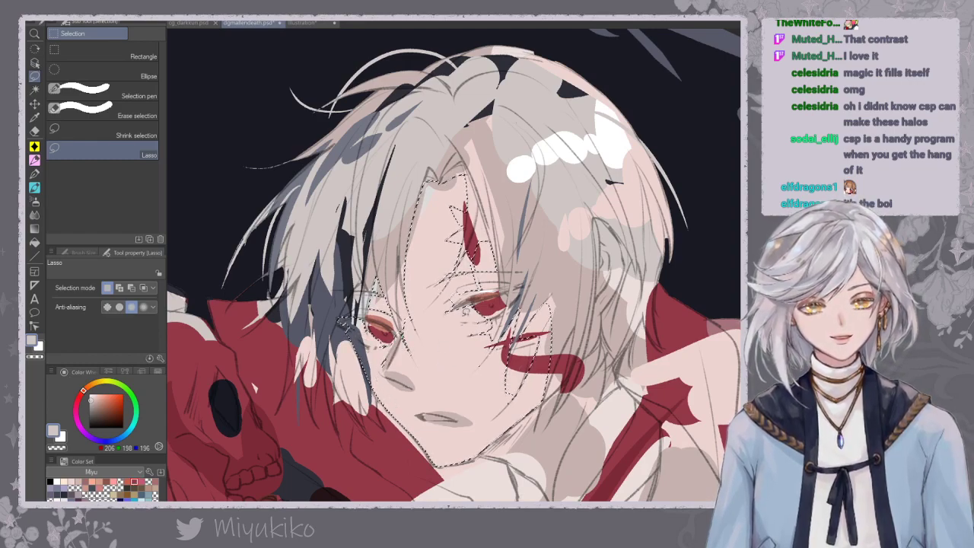
pyautogui.moveTo(537, 389); pyautogui.dragTo(551, 308)
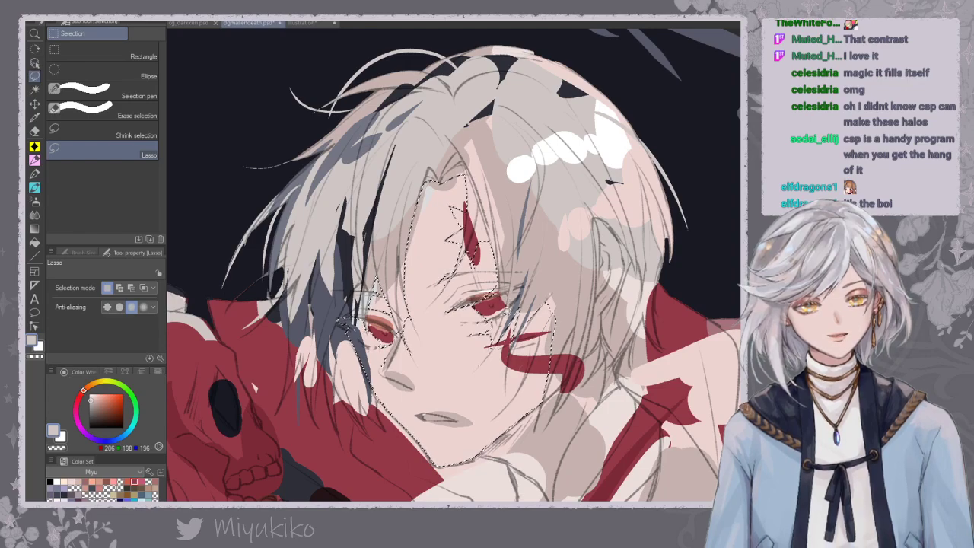
# Cover the red swirl on the selected cheek with the sampled skin tone, using the Soft airbrush at size 80.
pyautogui.click(35, 203)
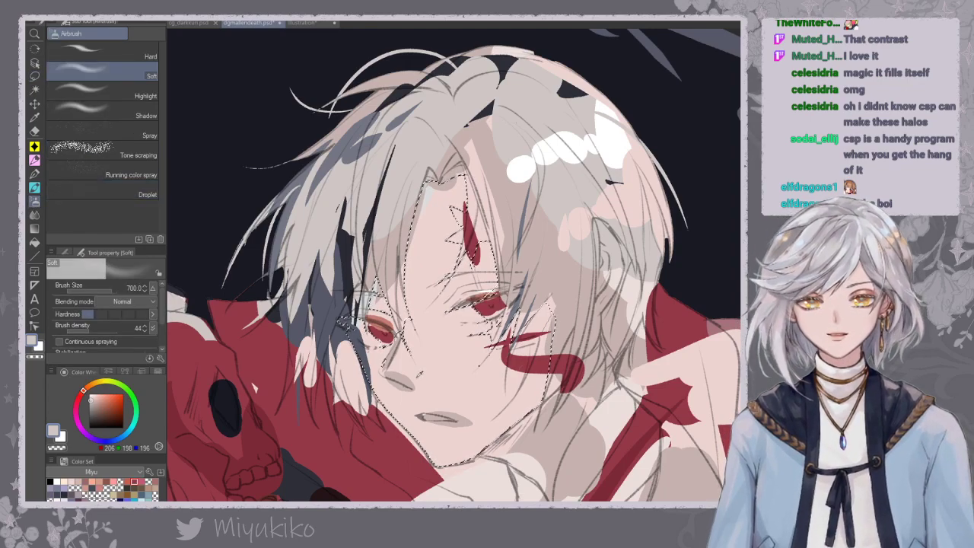
pyautogui.keyDown('alt'); pyautogui.click(408, 399); pyautogui.keyUp('alt')
pyautogui.press('[')
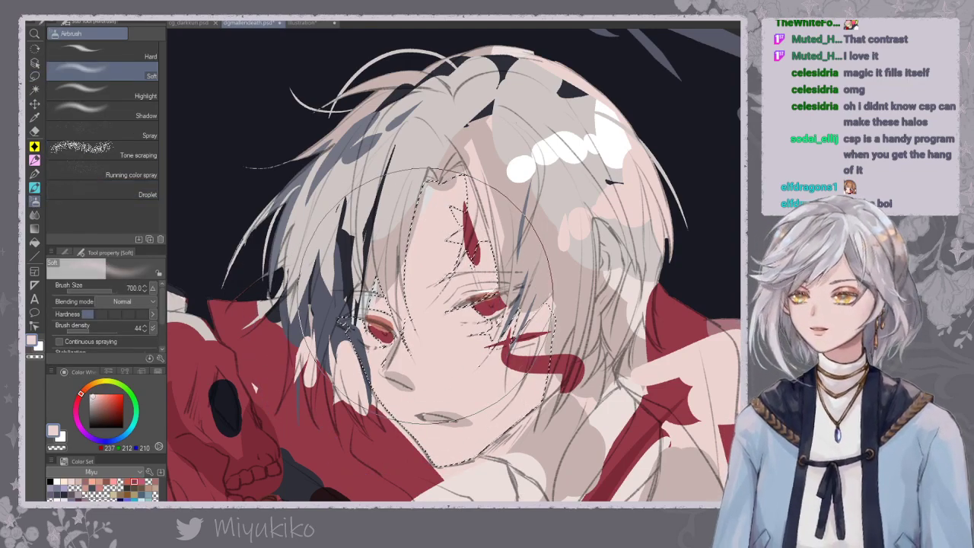
pyautogui.press('[')
pyautogui.press('[')
pyautogui.press('[')
pyautogui.press('[')
pyautogui.press('[')
pyautogui.press('[')
pyautogui.press('[')
pyautogui.press('[')
pyautogui.press('[')
pyautogui.press('[')
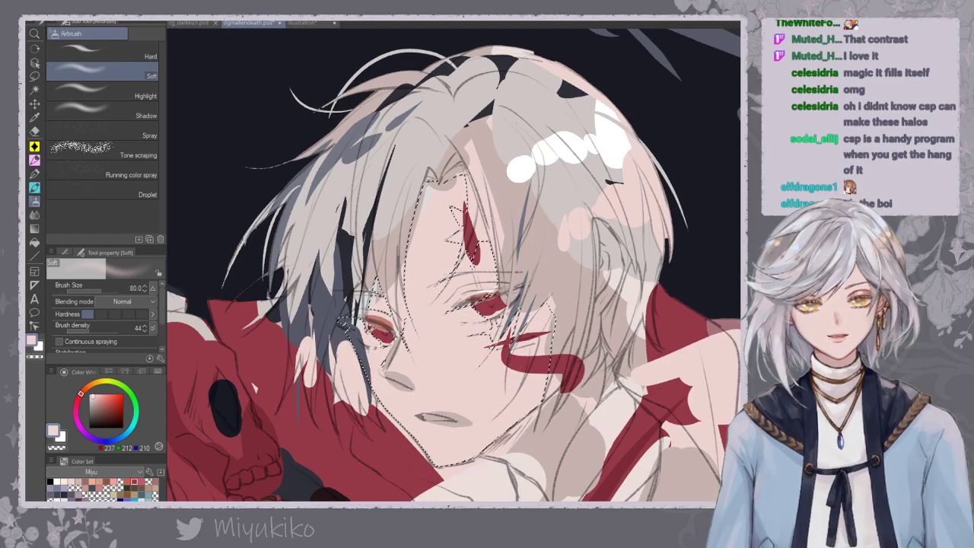
pyautogui.moveTo(423, 418); pyautogui.dragTo(464, 399)
pyautogui.moveTo(505, 348); pyautogui.dragTo(537, 344)
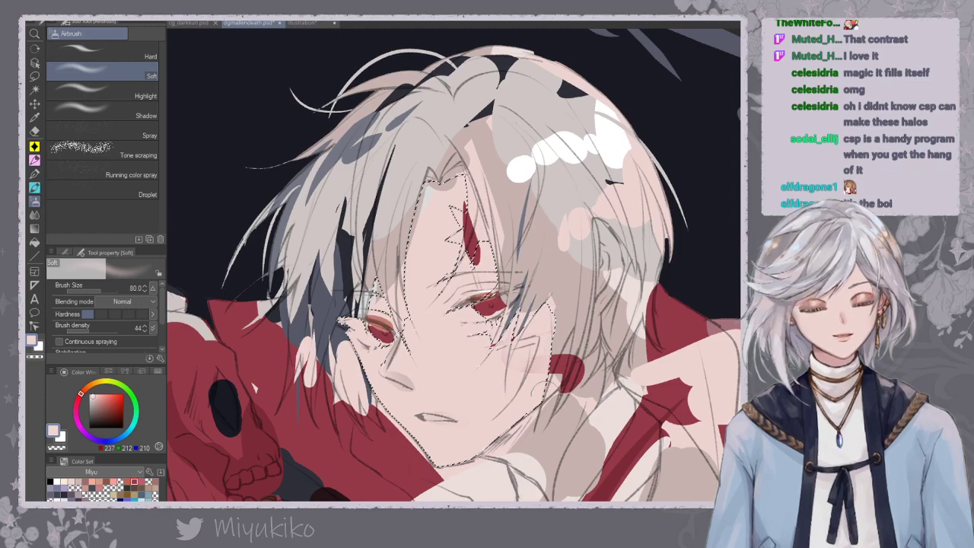
# Shade the upper eyelid area with sampled beige and light grey tones, using the G-pen at size 30.
pyautogui.moveTo(586, 233); pyautogui.dragTo(601, 175)
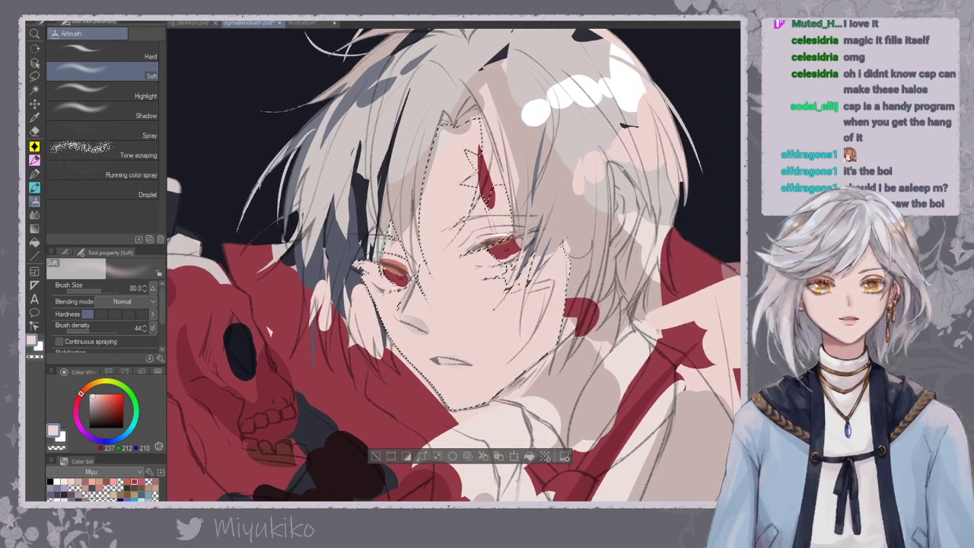
pyautogui.keyDown('alt'); pyautogui.click(466, 118); pyautogui.keyUp('alt')
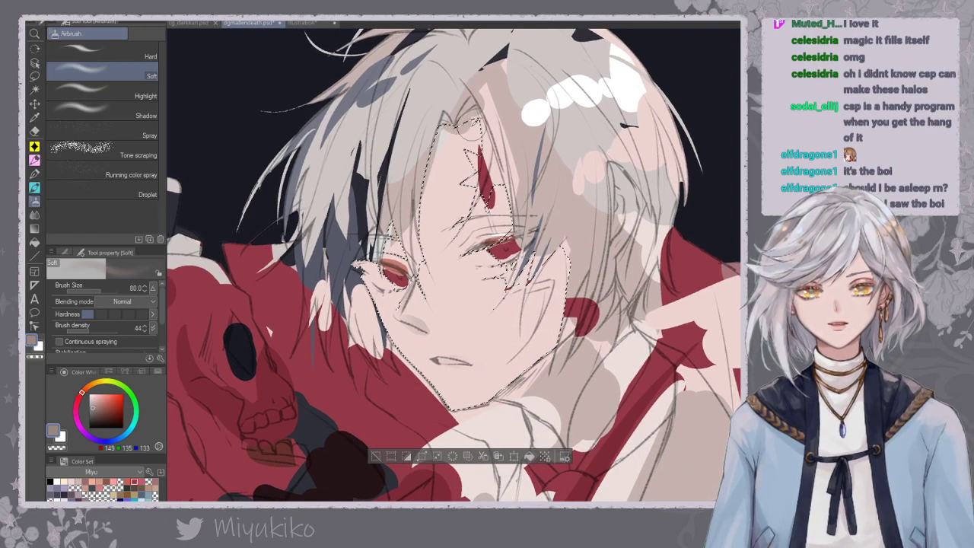
pyautogui.keyDown('alt'); pyautogui.click(466, 130); pyautogui.keyUp('alt')
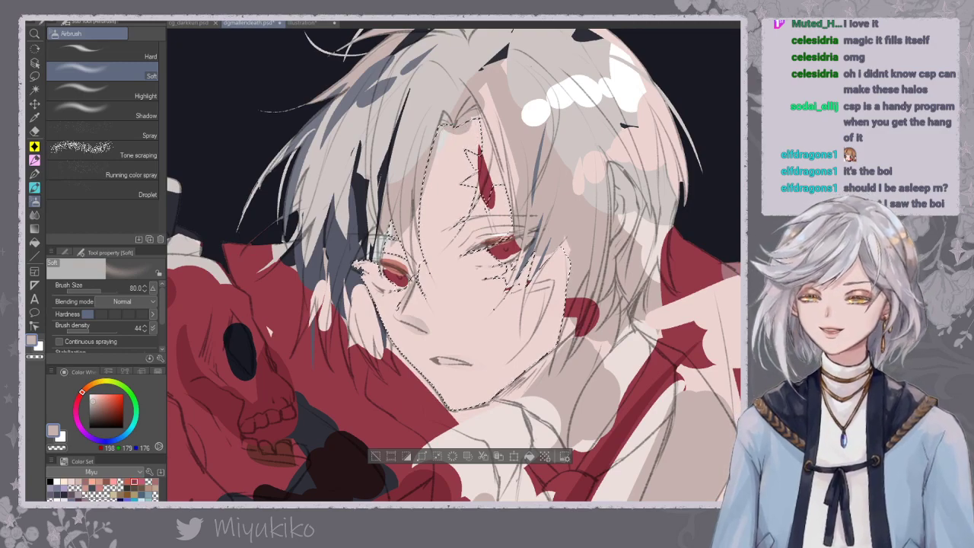
pyautogui.hotkey('ctrl', '-')
pyautogui.moveTo(486, 124); pyautogui.dragTo(466, 128)
pyautogui.click(34, 175)
pyautogui.moveTo(435, 168)
pyautogui.mouseDown()
pyautogui.moveTo(457, 170)
pyautogui.moveTo(450, 210)
pyautogui.mouseUp()
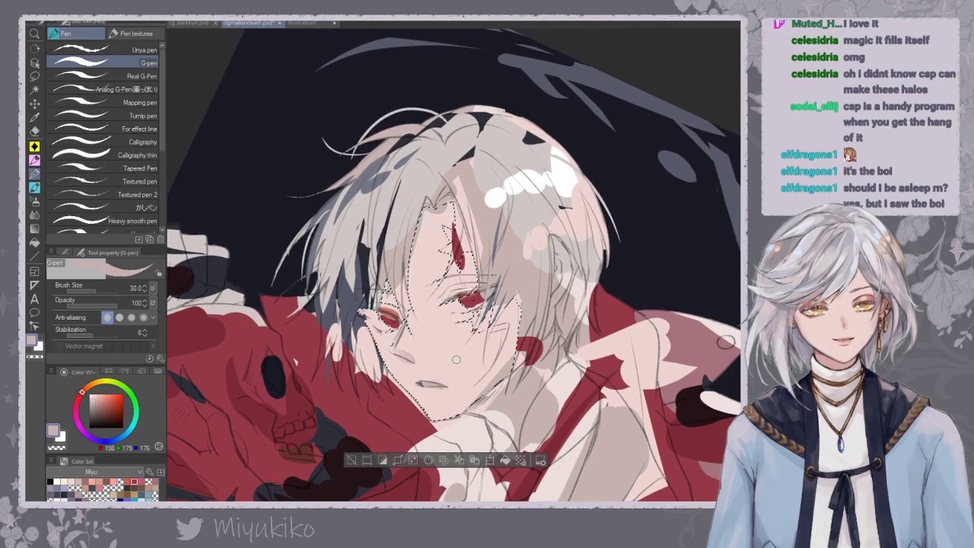
pyautogui.keyDown('alt'); pyautogui.click(421, 383); pyautogui.keyUp('alt')
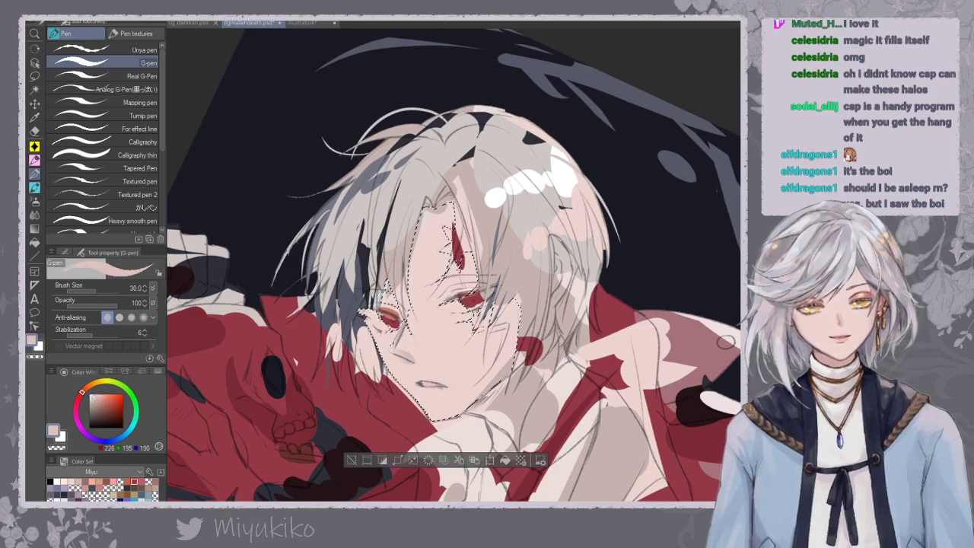
pyautogui.keyDown('alt'); pyautogui.click(487, 242); pyautogui.keyUp('alt')
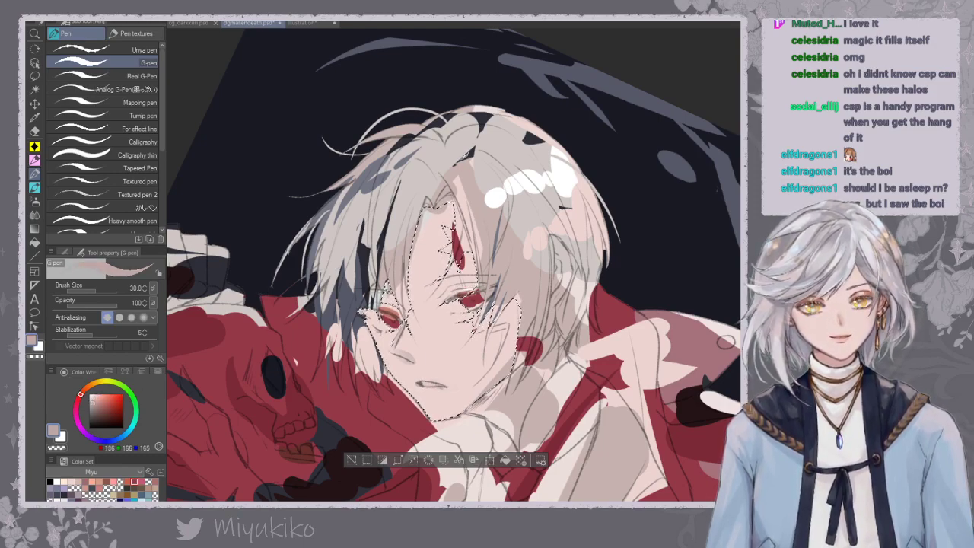
pyautogui.keyDown('alt'); pyautogui.click(499, 190); pyautogui.keyUp('alt')
pyautogui.keyDown('alt'); pyautogui.click(484, 176); pyautogui.keyUp('alt')
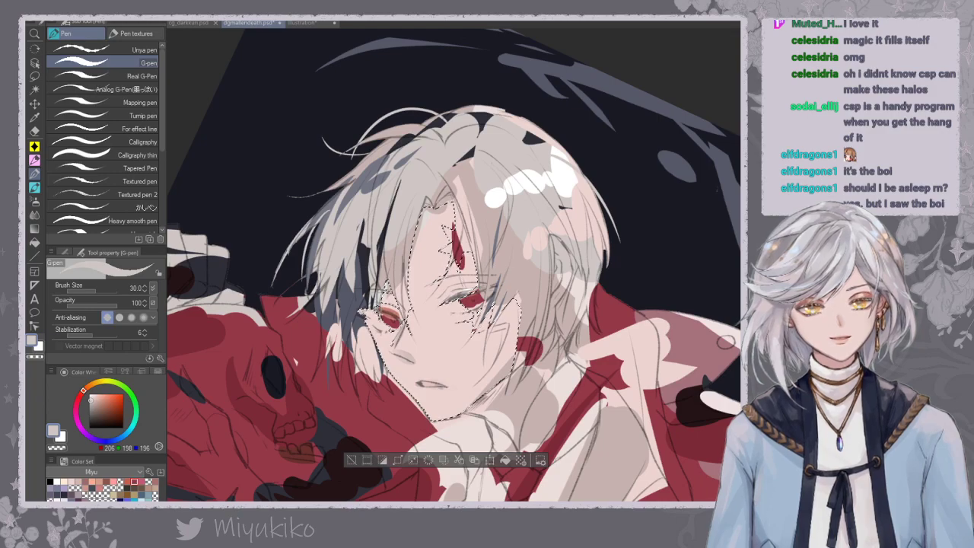
# Fill the irises with sampled red and add a white highlight dot, reducing the SAI-style paint brush to size 12.
pyautogui.click(34, 77)
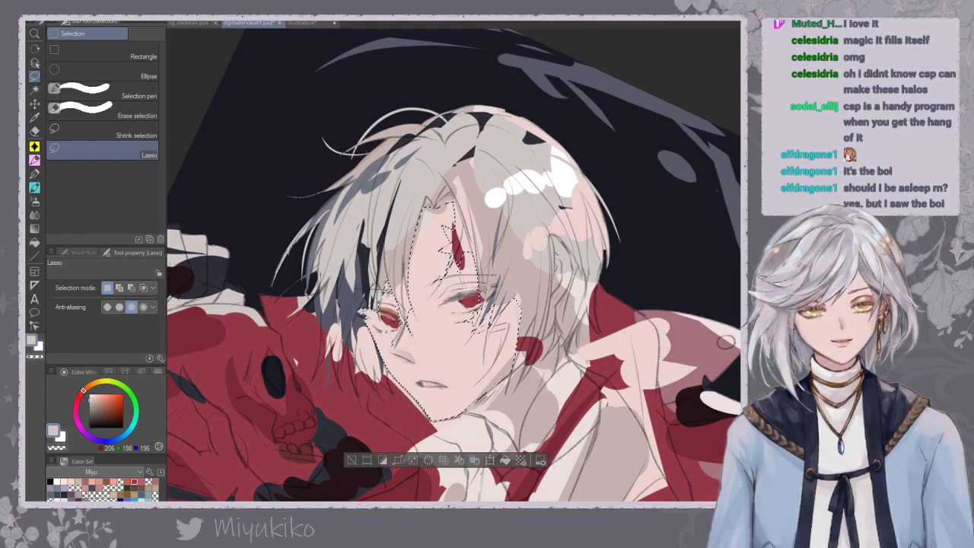
pyautogui.click(35, 175)
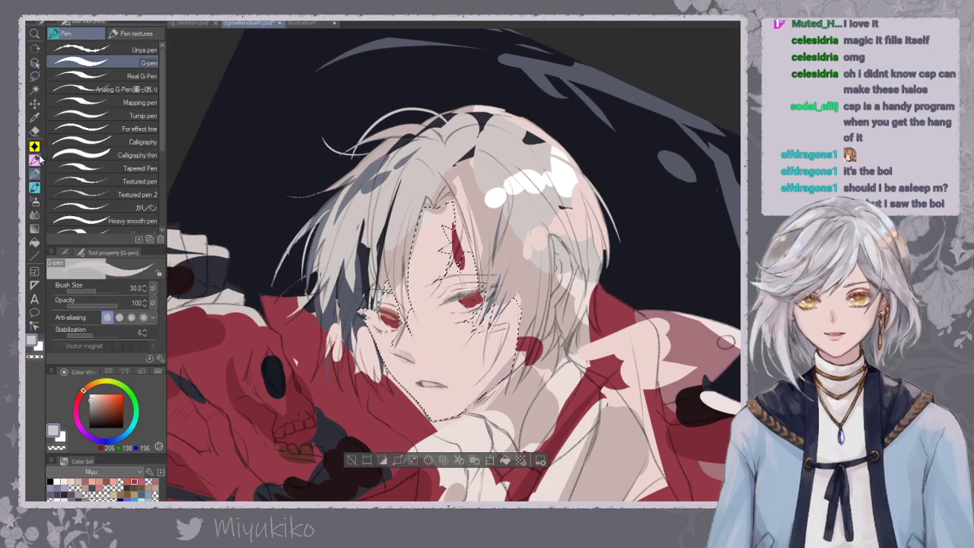
pyautogui.click(34, 188)
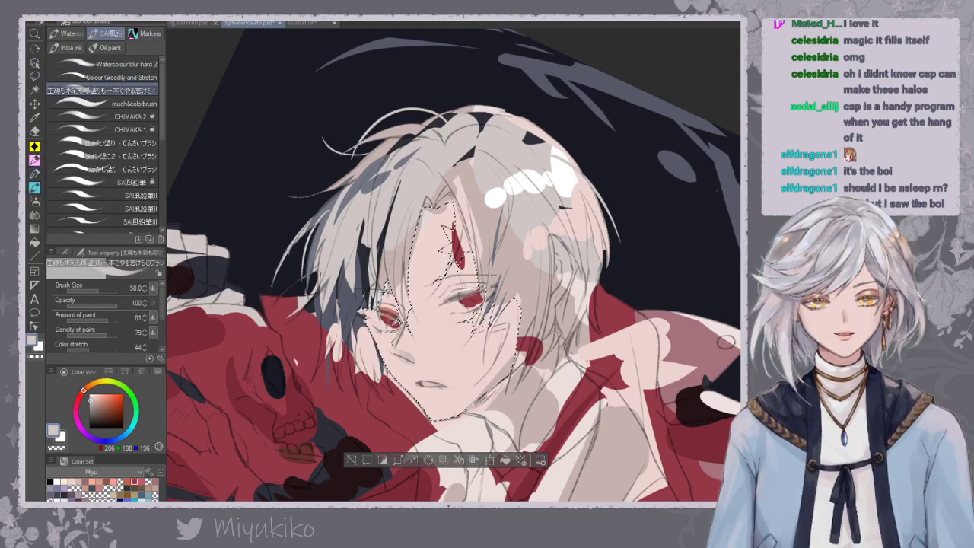
pyautogui.keyDown('alt'); pyautogui.click(392, 320); pyautogui.keyUp('alt')
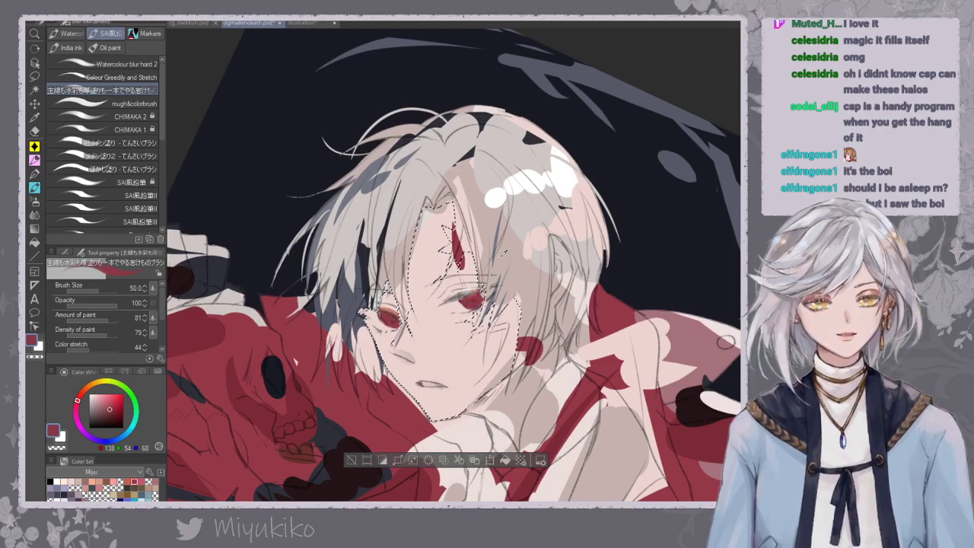
pyautogui.press('x')
pyautogui.press('[')
pyautogui.press('[')
pyautogui.press('[')
pyautogui.press('[')
pyautogui.press('[')
pyautogui.press('[')
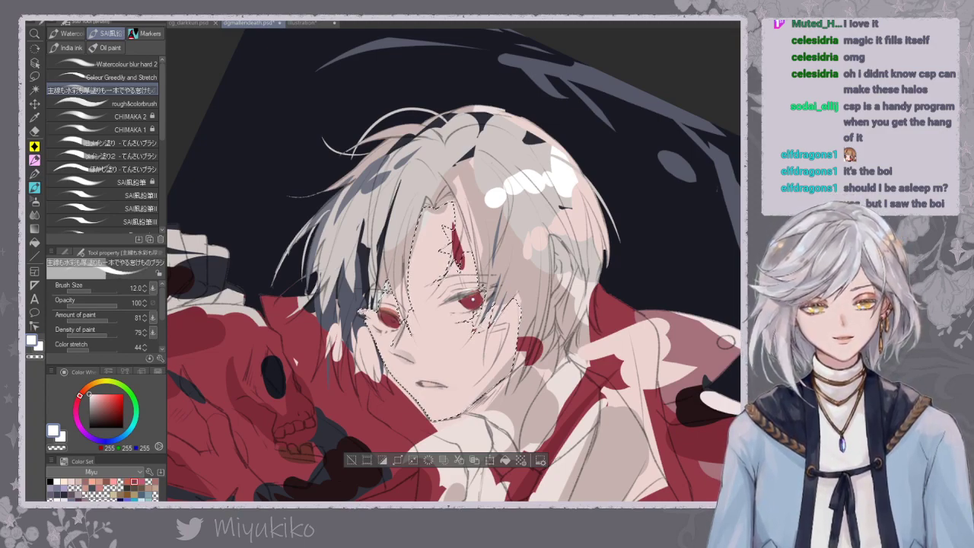
# Detail both irises and pupils with muted red, light grey and dark red tones at brush size 12.
pyautogui.press('x')
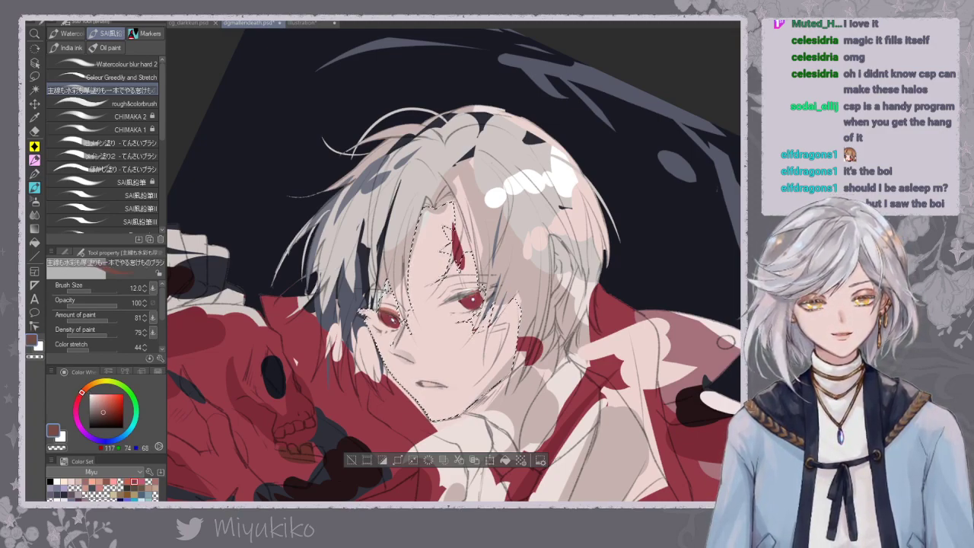
pyautogui.click(103, 402)
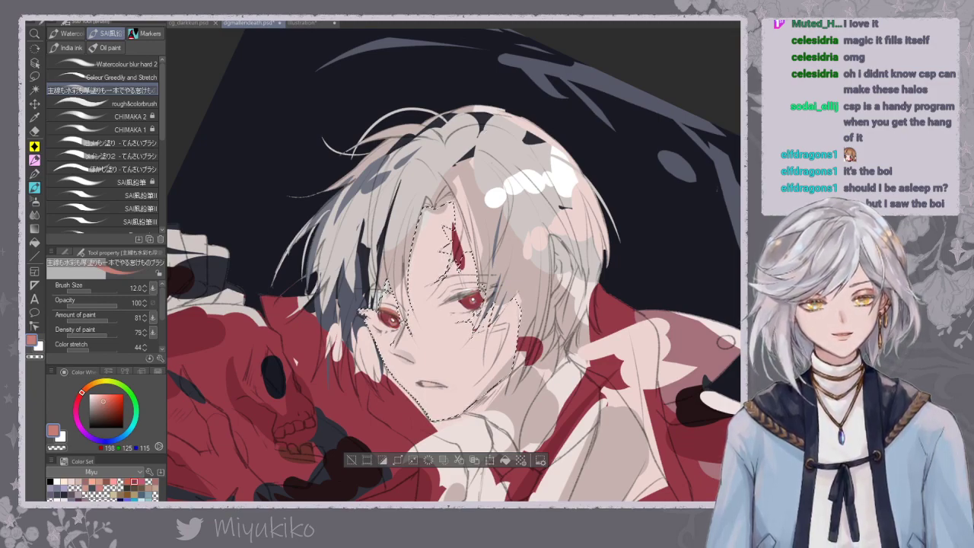
pyautogui.keyDown('alt'); pyautogui.click(422, 175); pyautogui.keyUp('alt')
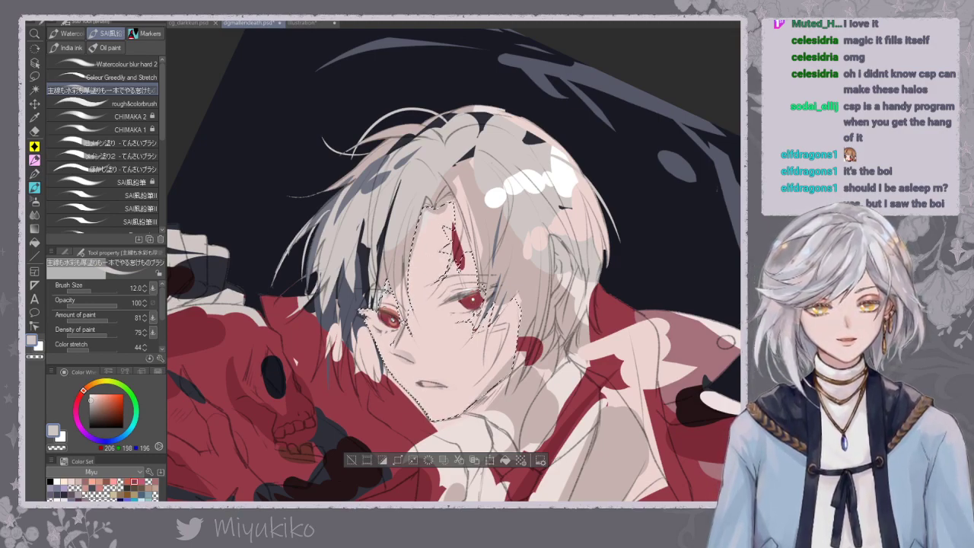
pyautogui.keyDown('alt'); pyautogui.click(297, 409); pyautogui.keyUp('alt')
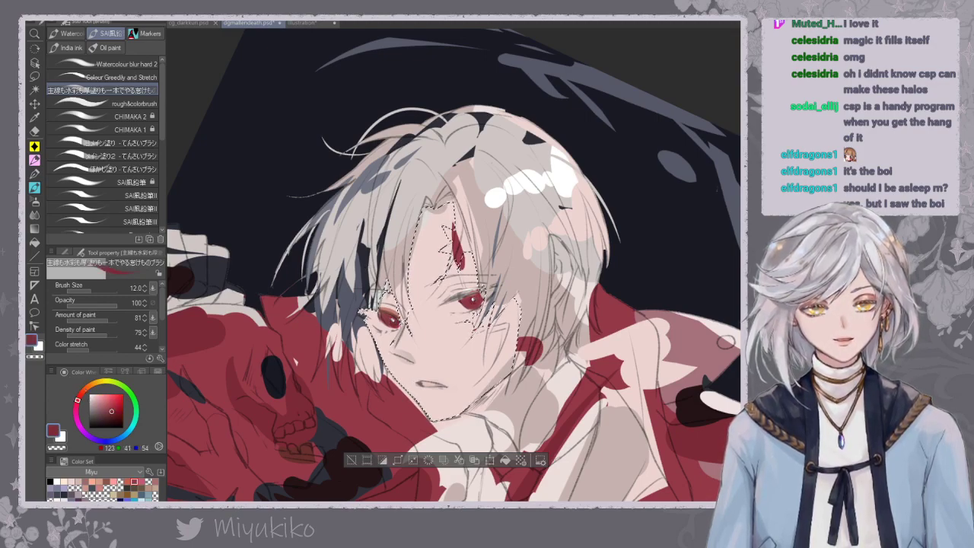
pyautogui.keyDown('alt'); pyautogui.click(493, 255); pyautogui.keyUp('alt')
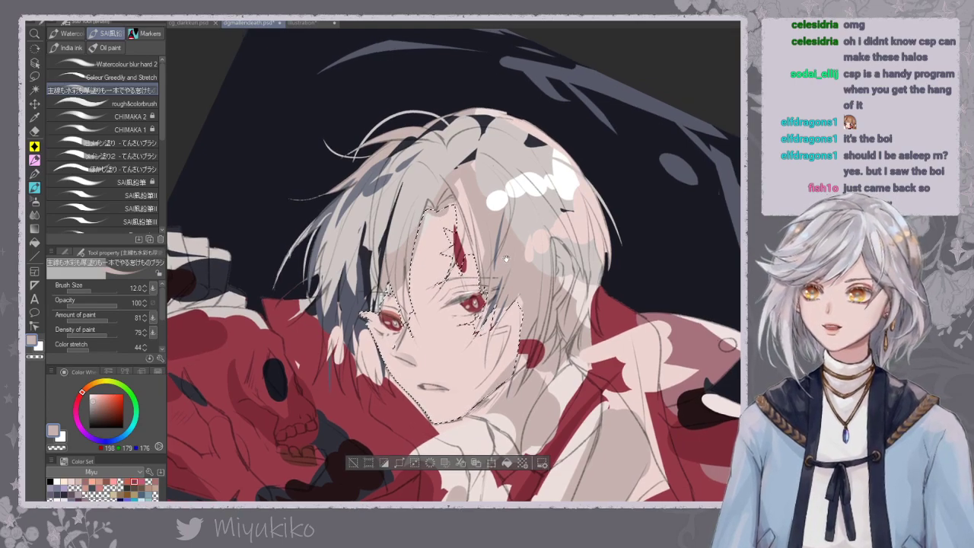
pyautogui.moveTo(474, 165); pyautogui.dragTo(482, 132)
pyautogui.keyDown('alt'); pyautogui.click(481, 269); pyautogui.keyUp('alt')
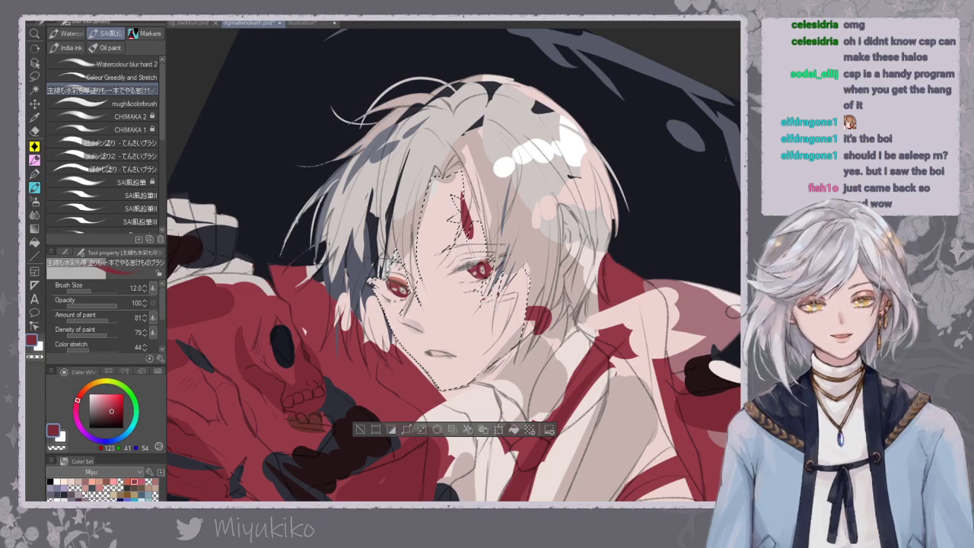
# Refine the whites and lower lids of the eyes with skin, beige, white and light grey tones.
pyautogui.keyDown('alt'); pyautogui.click(451, 238); pyautogui.keyUp('alt')
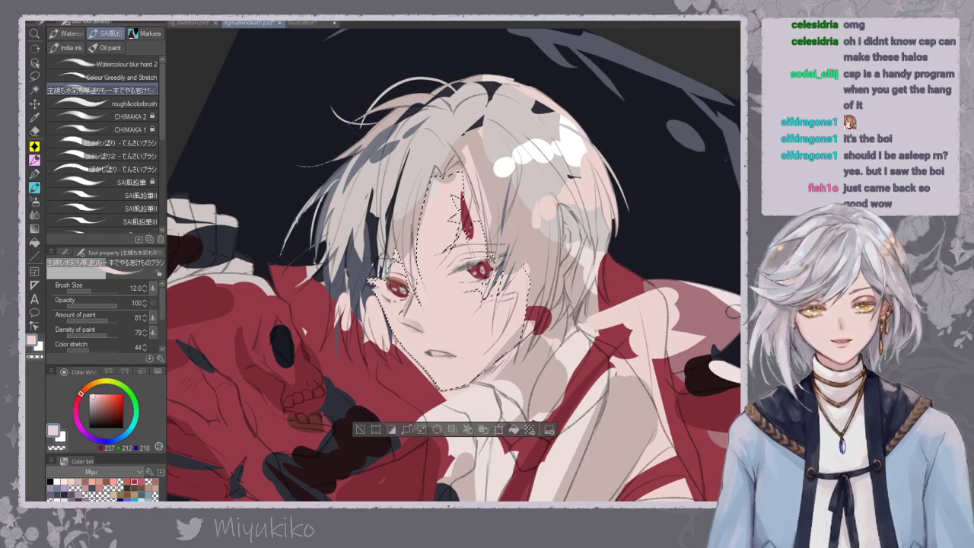
pyautogui.press('w')
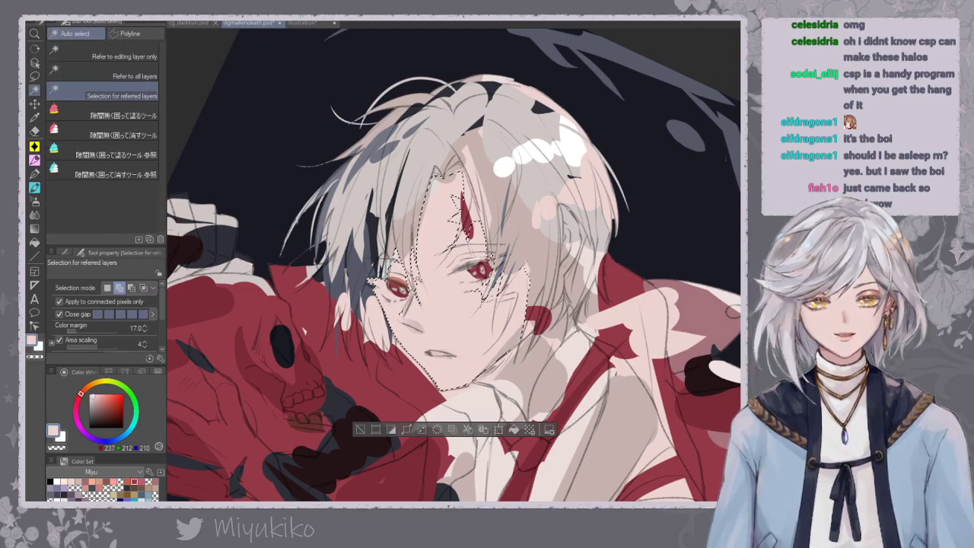
pyautogui.press('m')
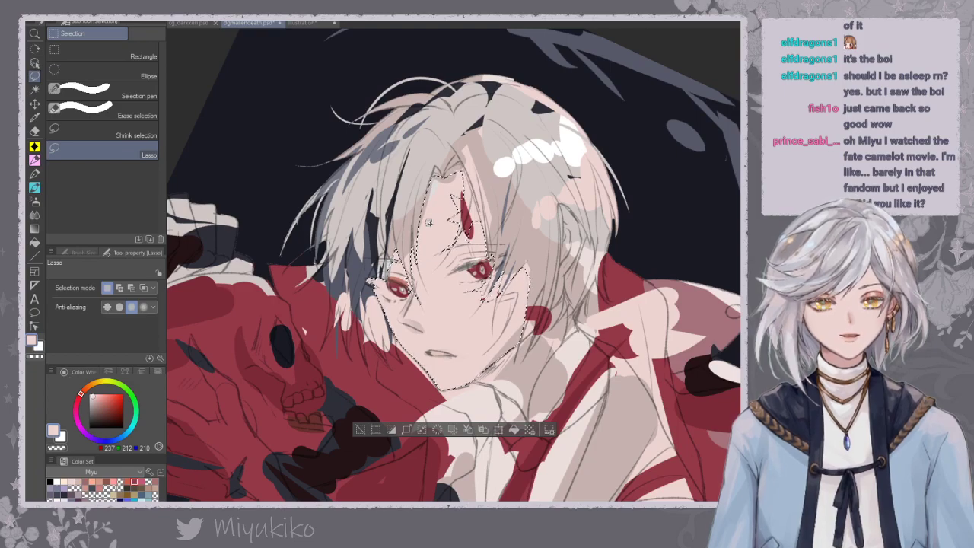
pyautogui.press('b')
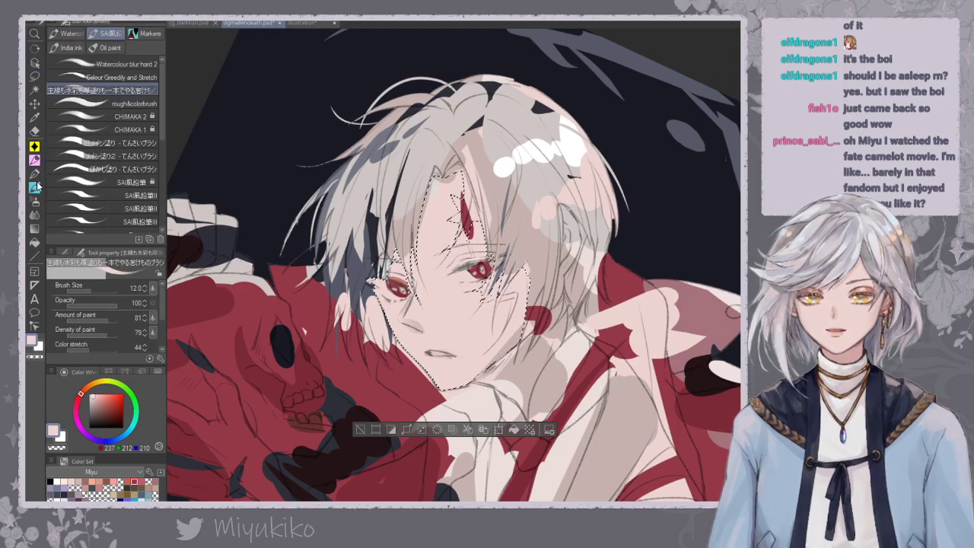
pyautogui.keyDown('alt'); pyautogui.click(518, 217); pyautogui.keyUp('alt')
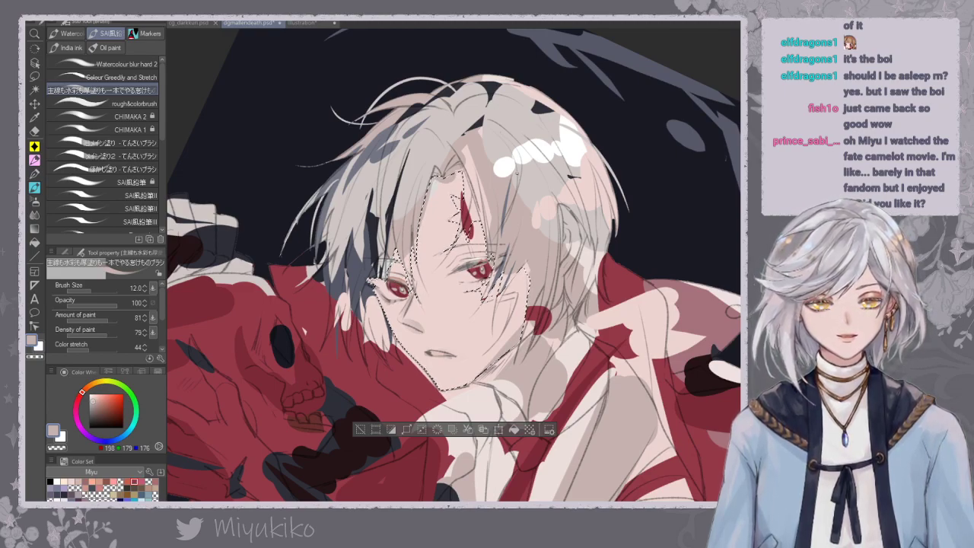
pyautogui.keyDown('alt'); pyautogui.click(505, 169); pyautogui.keyUp('alt')
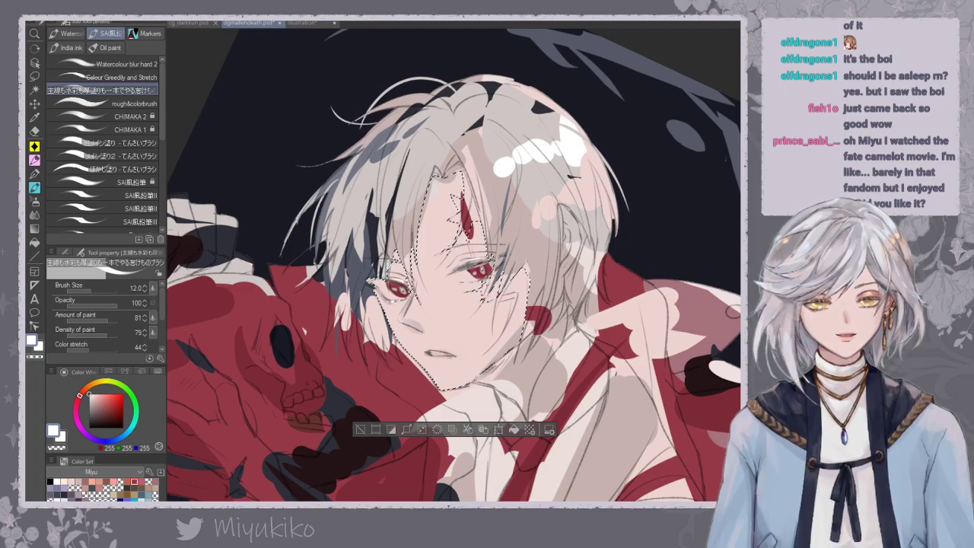
pyautogui.keyDown('alt'); pyautogui.click(393, 180); pyautogui.keyUp('alt')
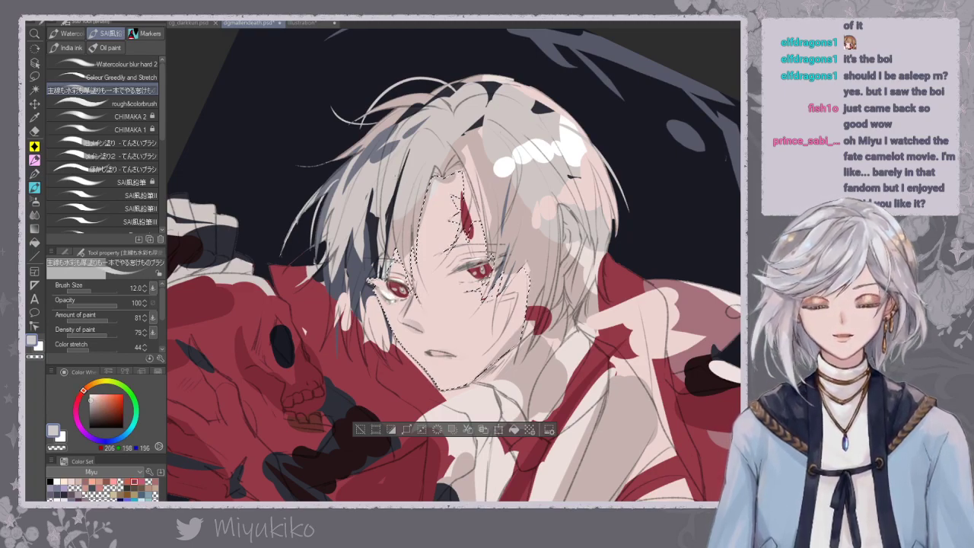
# Shade the hair framing the forehead and temple with sampled grey-beige and skin tones at brush size 50.
pyautogui.press(']')
pyautogui.press(']')
pyautogui.press(']')
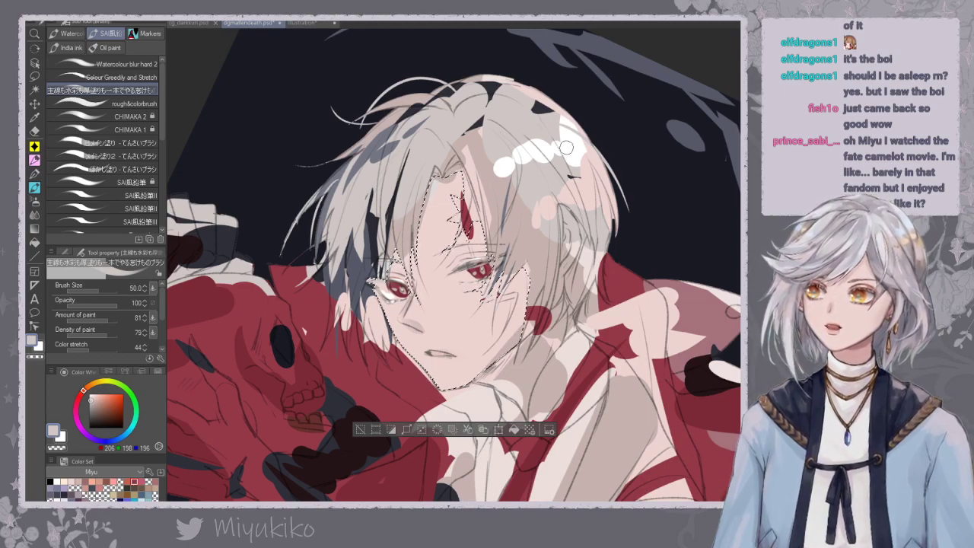
pyautogui.keyDown('alt'); pyautogui.click(484, 163); pyautogui.keyUp('alt')
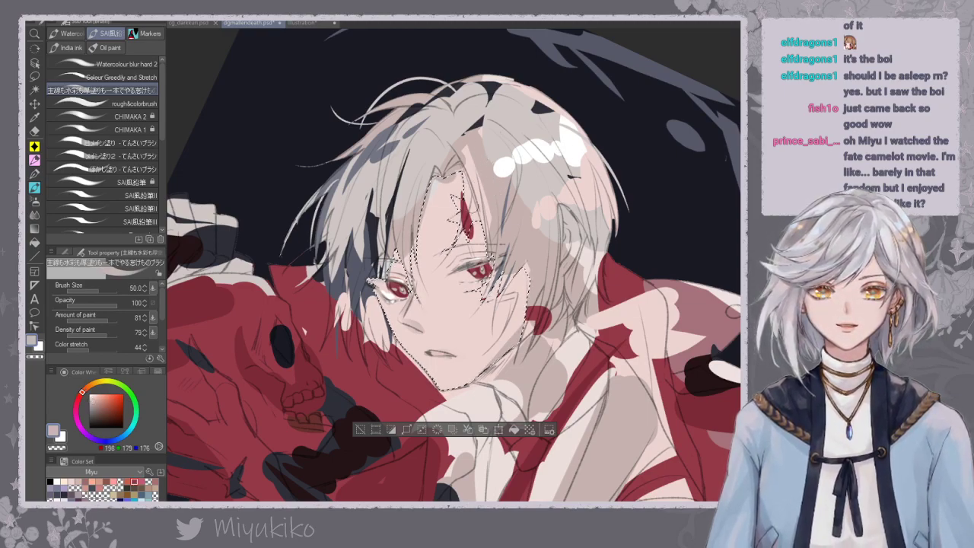
pyautogui.keyDown('alt'); pyautogui.click(456, 199); pyautogui.keyUp('alt')
pyautogui.keyDown('alt'); pyautogui.click(480, 179); pyautogui.keyUp('alt')
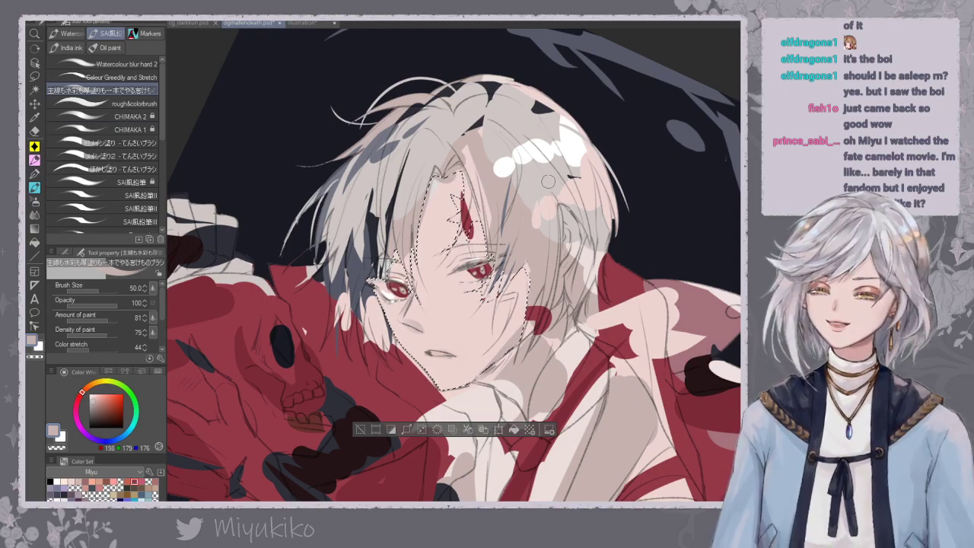
pyautogui.moveTo(519, 224); pyautogui.dragTo(519, 230)
pyautogui.keyDown('alt'); pyautogui.click(545, 220); pyautogui.keyUp('alt')
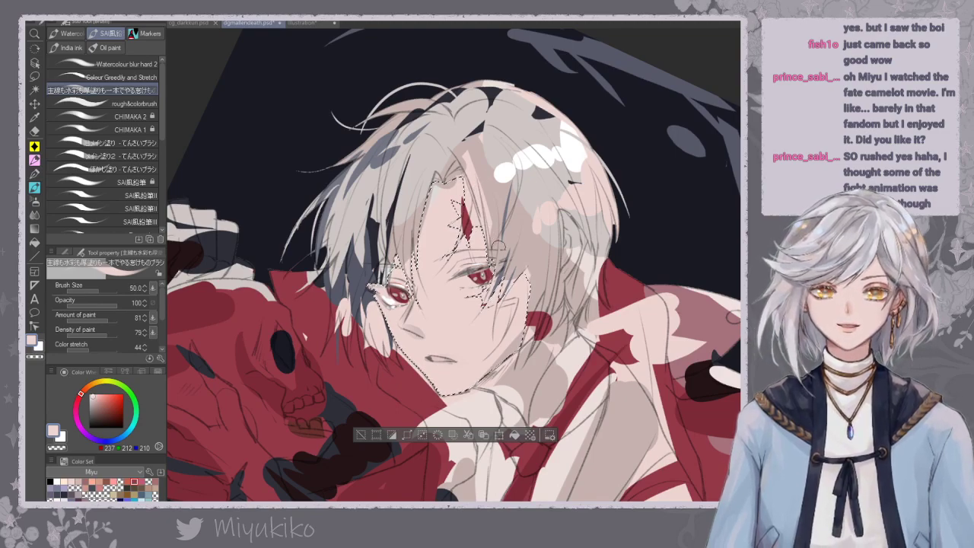
# Refine the eyelids and lashes with slate, grey-pink, muted red, skin and grey-beige tones at brush size 25.
pyautogui.keyDown('alt'); pyautogui.click(411, 139); pyautogui.keyUp('alt')
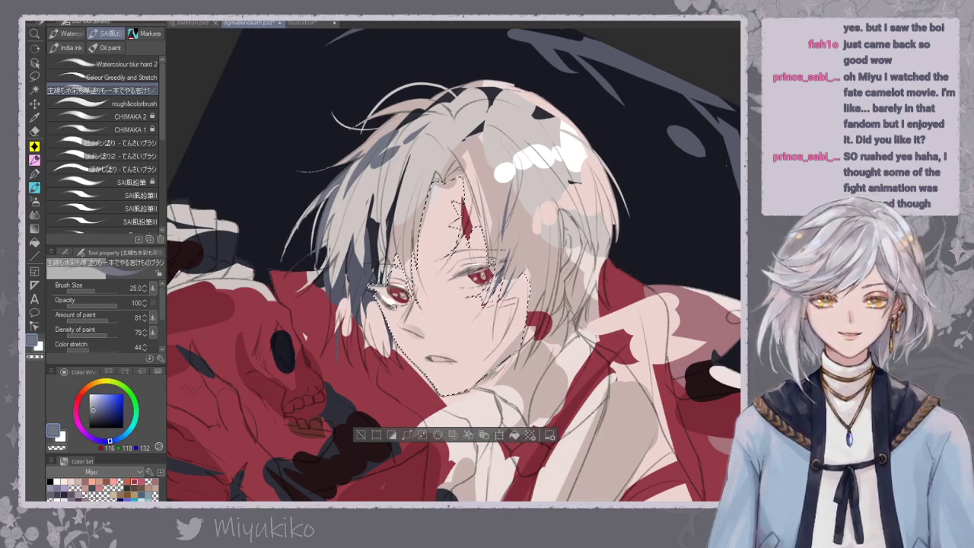
pyautogui.keyDown('alt'); pyautogui.click(490, 185); pyautogui.keyUp('alt')
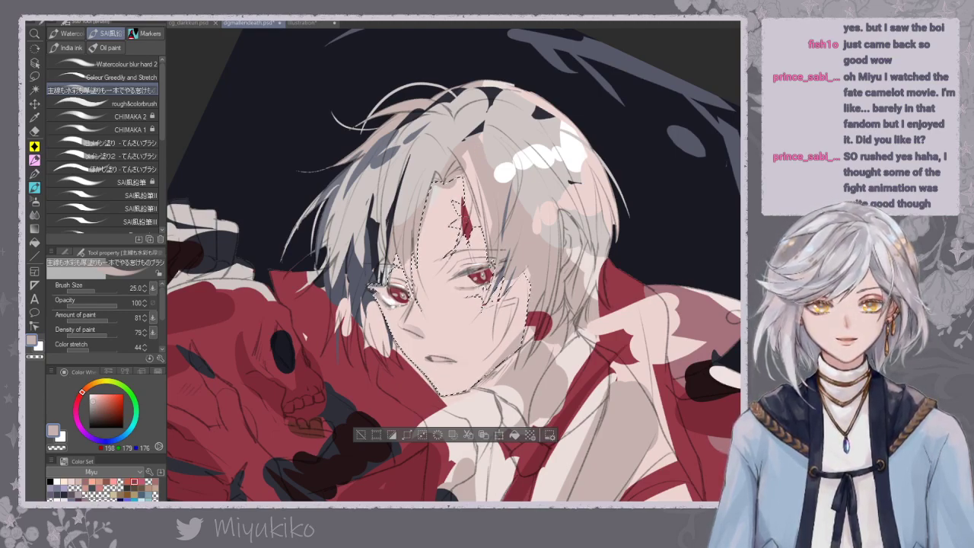
pyautogui.keyDown('alt'); pyautogui.click(402, 377); pyautogui.keyUp('alt')
pyautogui.click(104, 403)
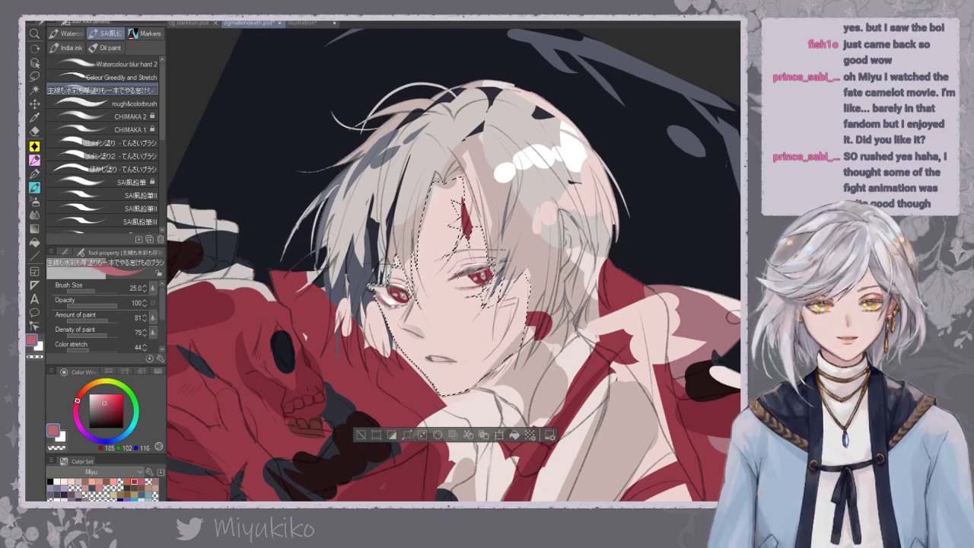
pyautogui.keyDown('alt'); pyautogui.click(473, 267); pyautogui.keyUp('alt')
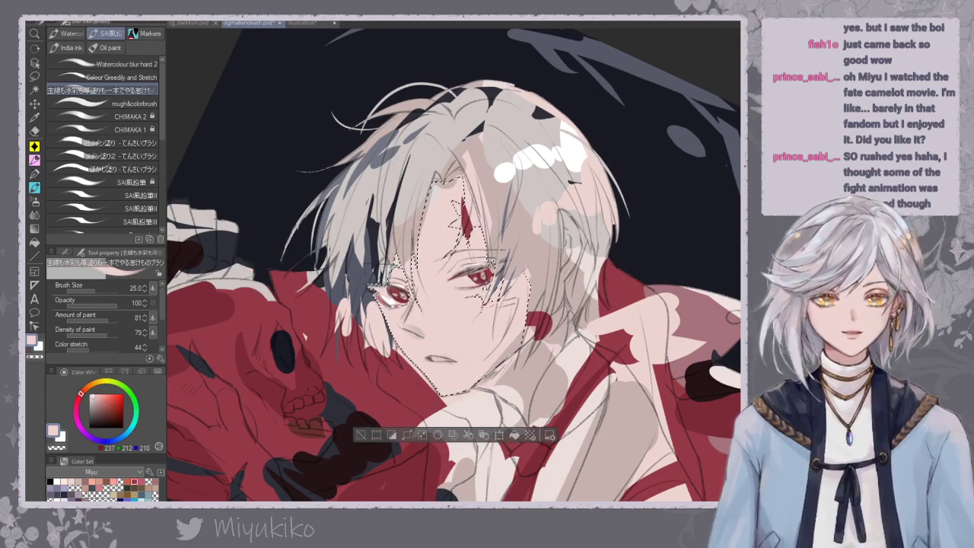
pyautogui.keyDown('alt'); pyautogui.click(511, 228); pyautogui.keyUp('alt')
pyautogui.click(92, 406)
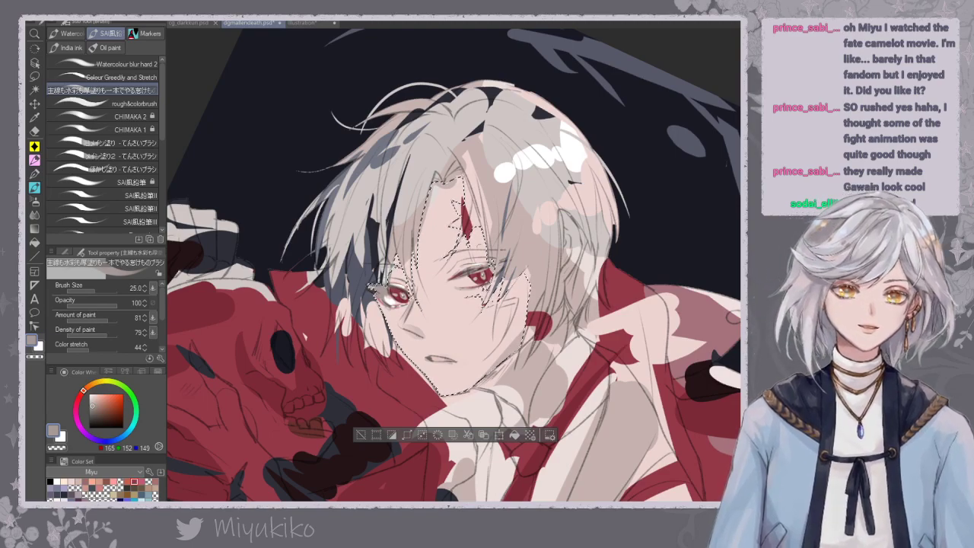
# Deepen the eye shadows and outer eye corner with sampled slate and a muted blue, keeping the face selection active.
pyautogui.keyDown('alt'); pyautogui.click(480, 277); pyautogui.keyUp('alt')
pyautogui.keyDown('alt'); pyautogui.click(482, 277); pyautogui.keyUp('alt')
pyautogui.keyDown('alt'); pyautogui.click(467, 278); pyautogui.keyUp('alt')
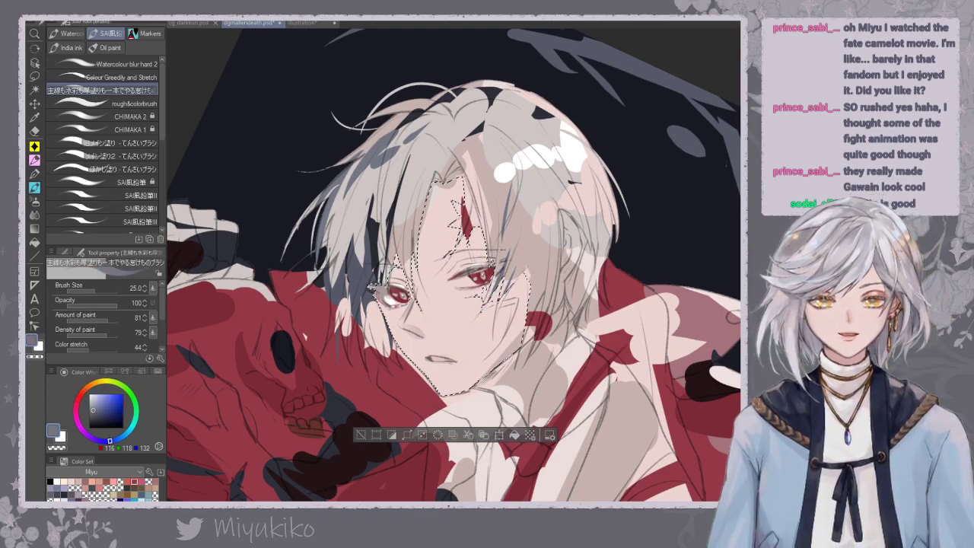
pyautogui.keyDown('alt'); pyautogui.click(372, 253); pyautogui.keyUp('alt')
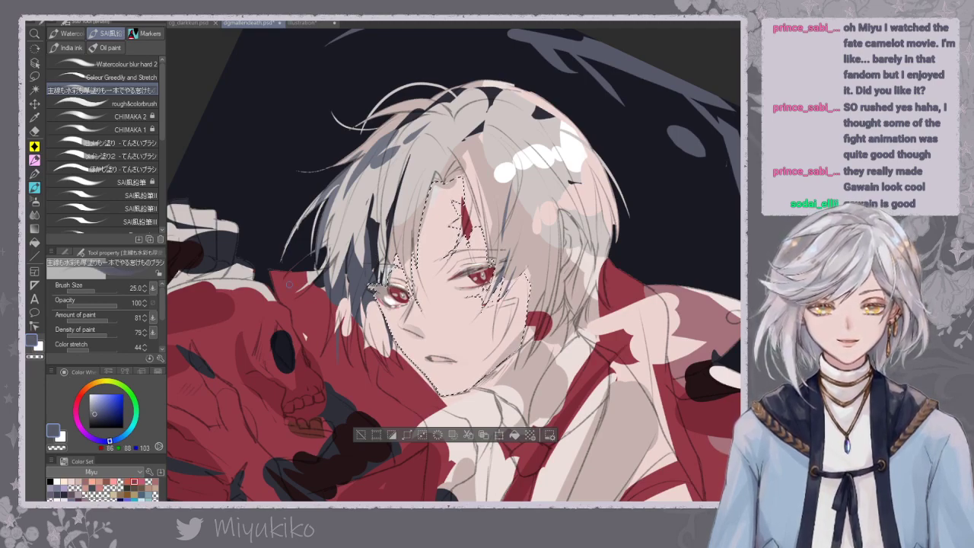
pyautogui.click(96, 409)
pyautogui.moveTo(509, 191); pyautogui.dragTo(501, 236)
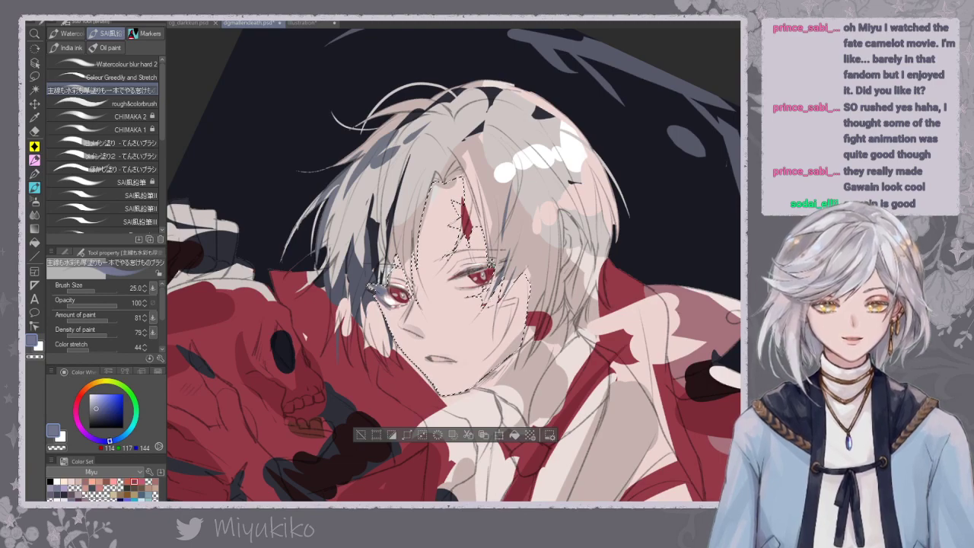
pyautogui.hotkey('ctrl', 'd')
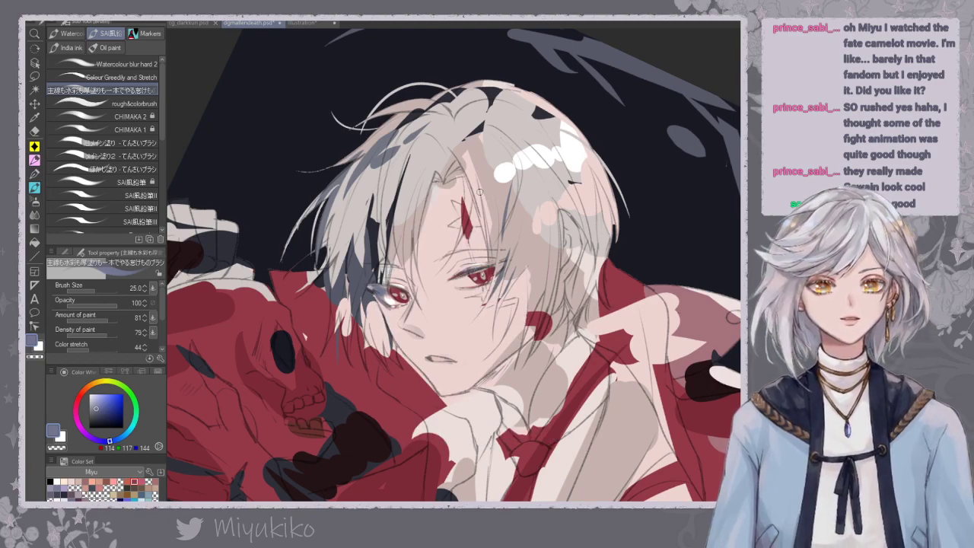
pyautogui.hotkey('ctrl', 'z')
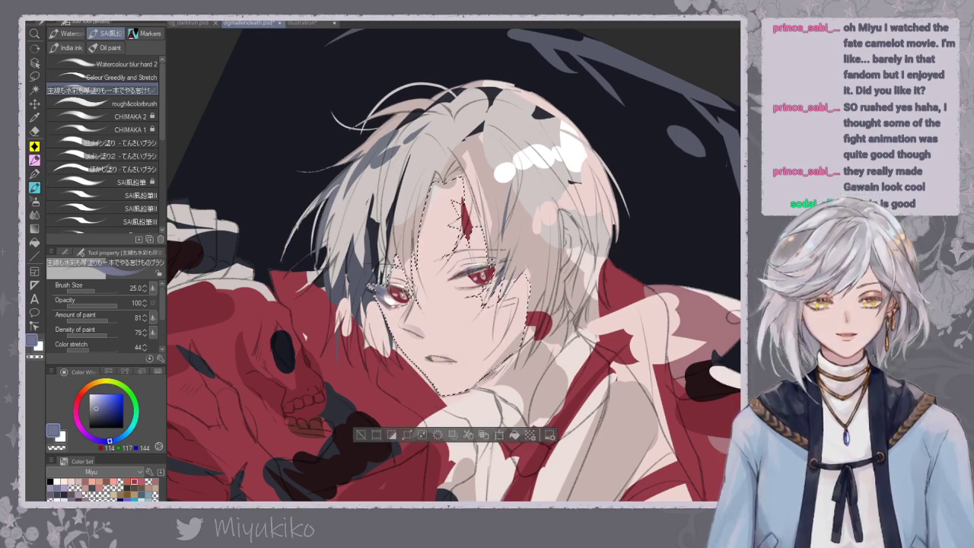
# Define the nose and upper eyelid with sampled grey-pink and skin tones, and clear the face selection.
pyautogui.keyDown('alt'); pyautogui.click(508, 221); pyautogui.keyUp('alt')
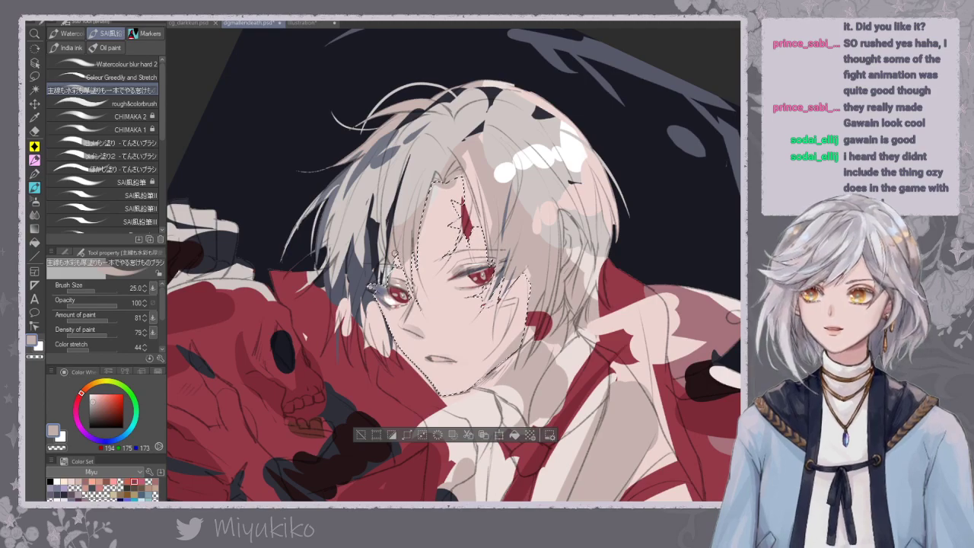
pyautogui.moveTo(427, 286); pyautogui.dragTo(430, 309)
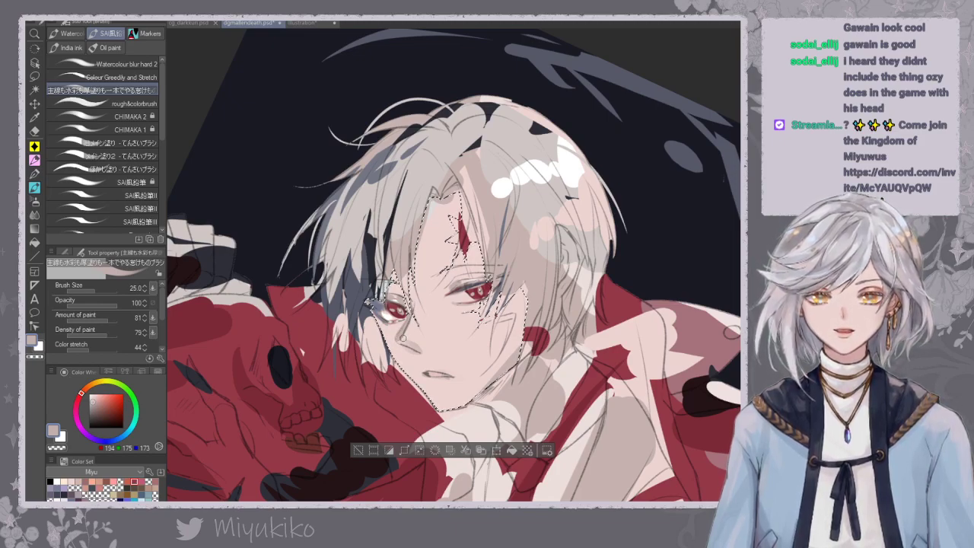
pyautogui.keyDown('alt'); pyautogui.click(423, 328); pyautogui.keyUp('alt')
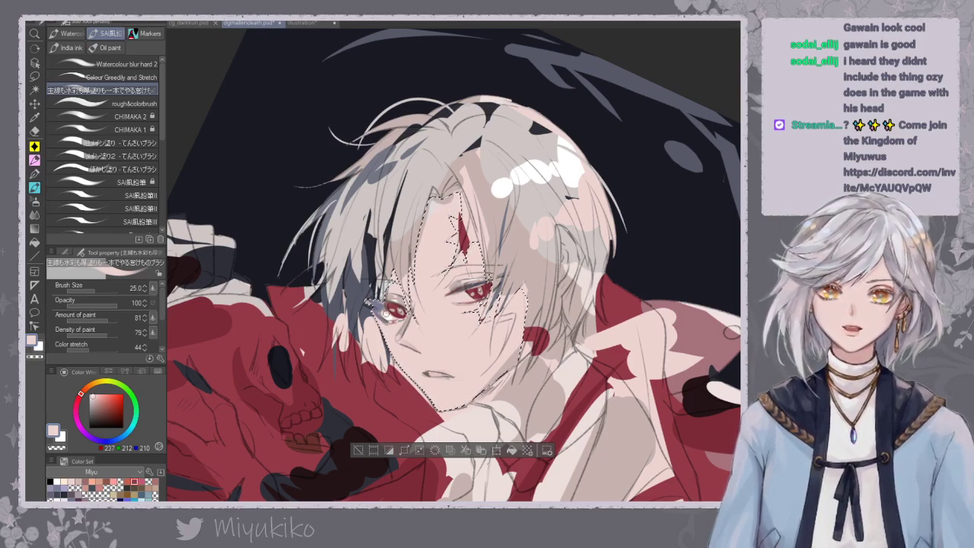
pyautogui.keyDown('alt'); pyautogui.click(499, 279); pyautogui.keyUp('alt')
pyautogui.keyDown('alt'); pyautogui.click(506, 268); pyautogui.keyUp('alt')
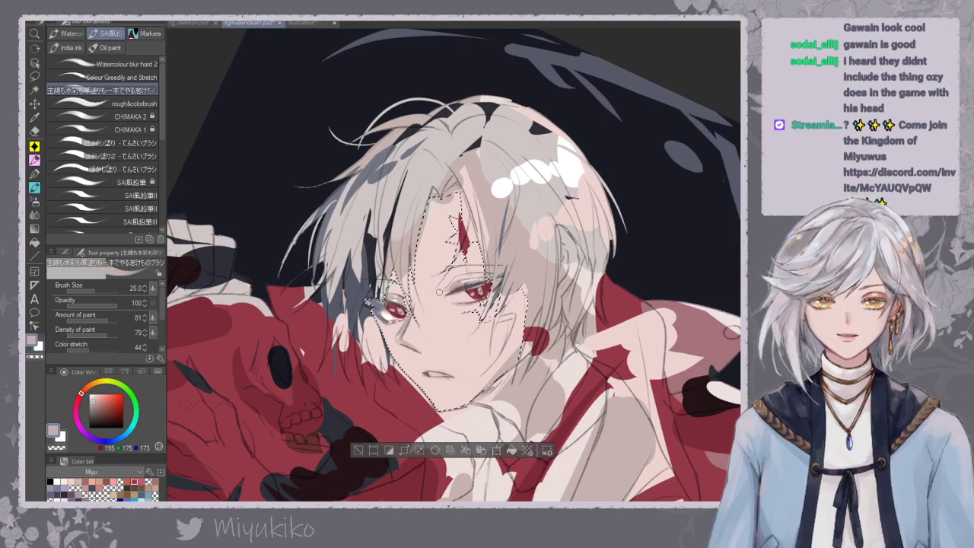
pyautogui.moveTo(452, 281)
pyautogui.mouseDown()
pyautogui.moveTo(489, 277)
pyautogui.moveTo(488, 264)
pyautogui.mouseUp()
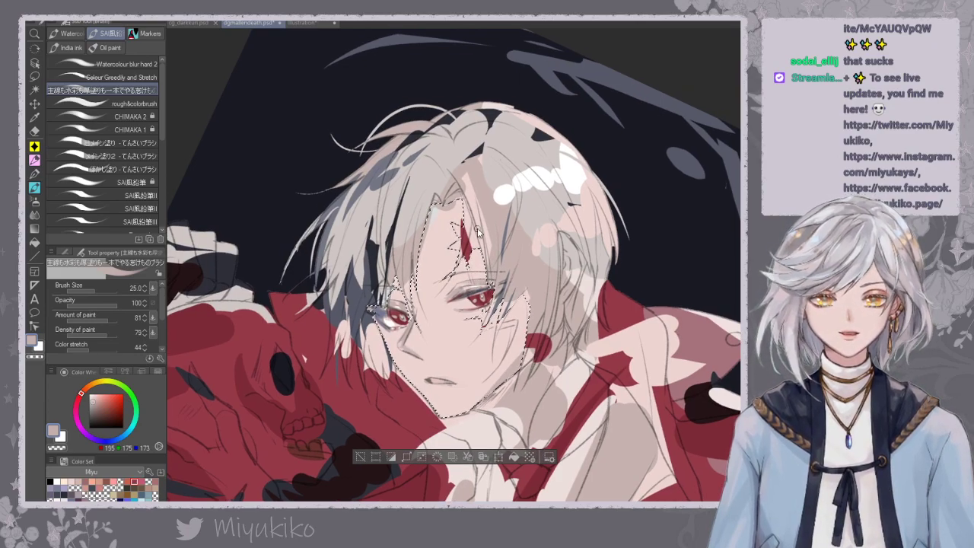
pyautogui.hotkey('ctrl', 'd')
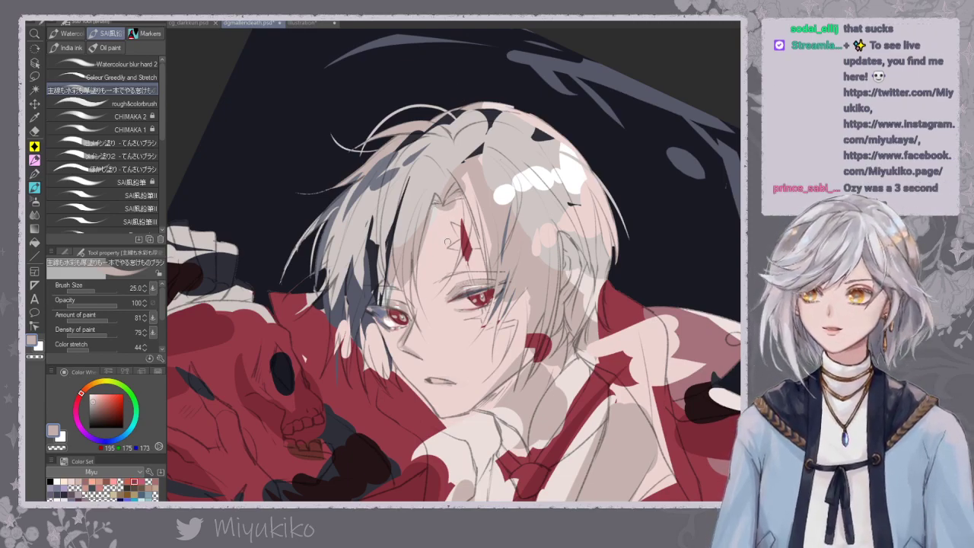
# Tint the nose tip, forehead mark and hairline using sampled red and skin tones and two soft pinks.
pyautogui.moveTo(458, 252); pyautogui.dragTo(448, 236)
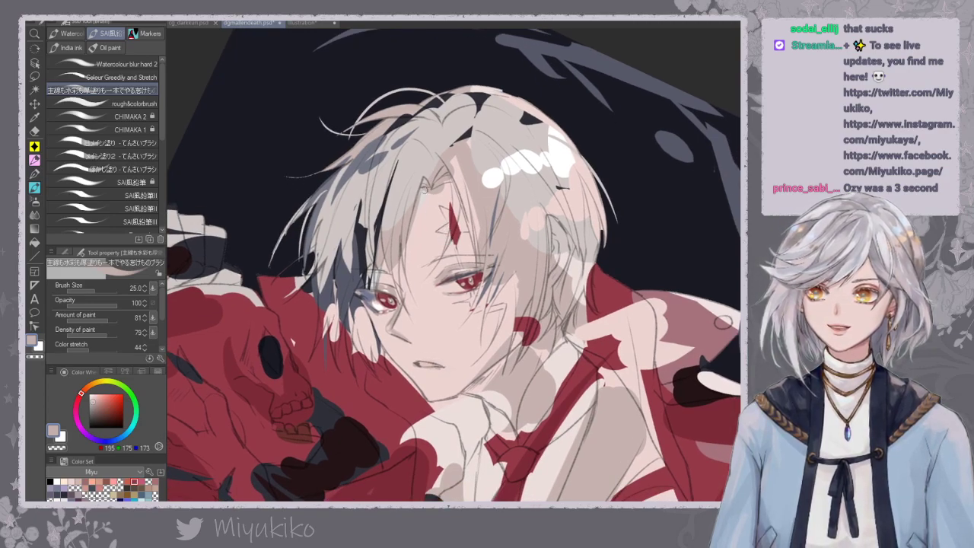
pyautogui.keyDown('alt'); pyautogui.click(449, 227); pyautogui.keyUp('alt')
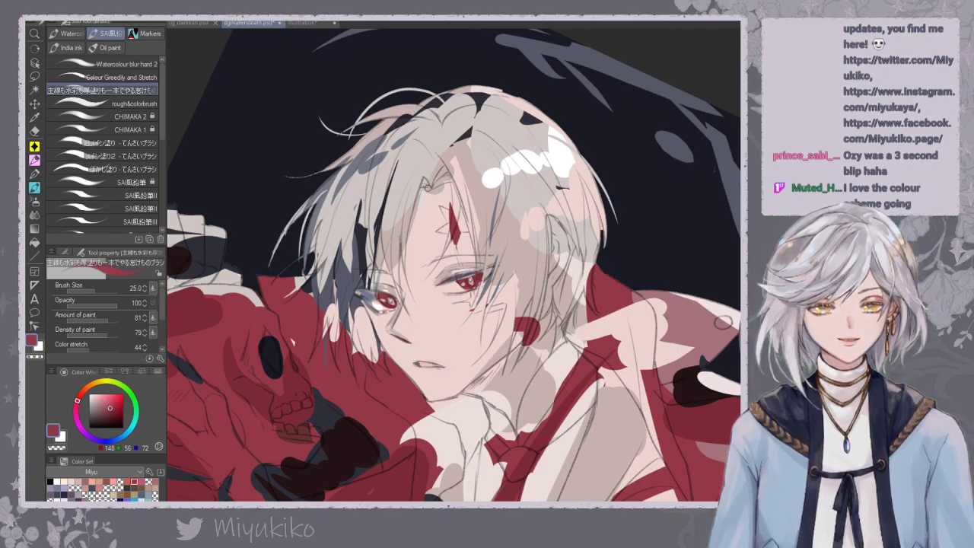
pyautogui.keyDown('alt'); pyautogui.click(407, 344); pyautogui.keyUp('alt')
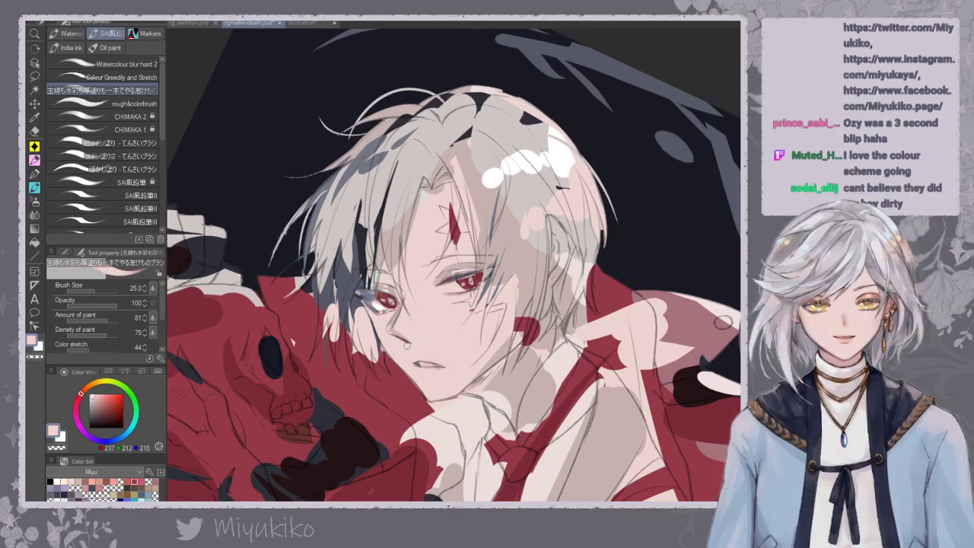
pyautogui.click(99, 396)
pyautogui.click(96, 397)
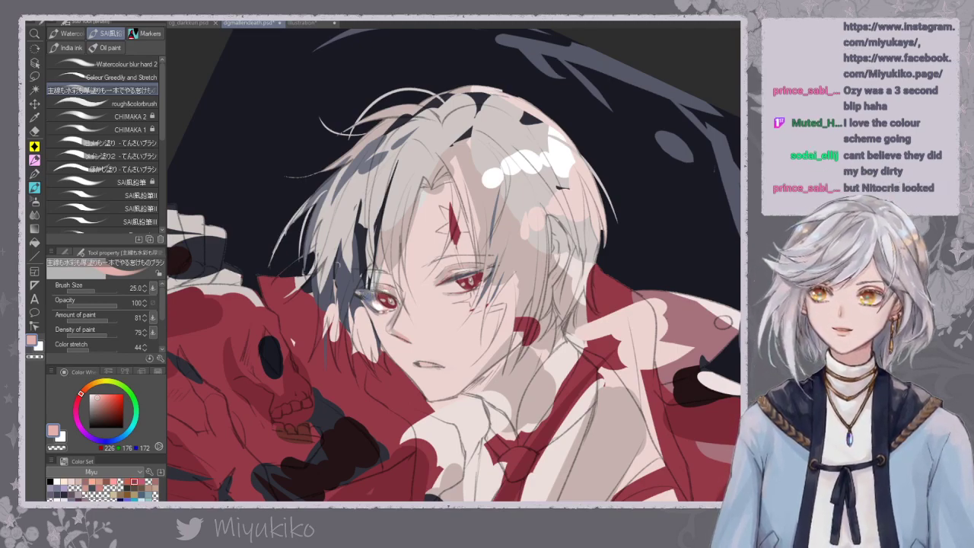
pyautogui.click(94, 396)
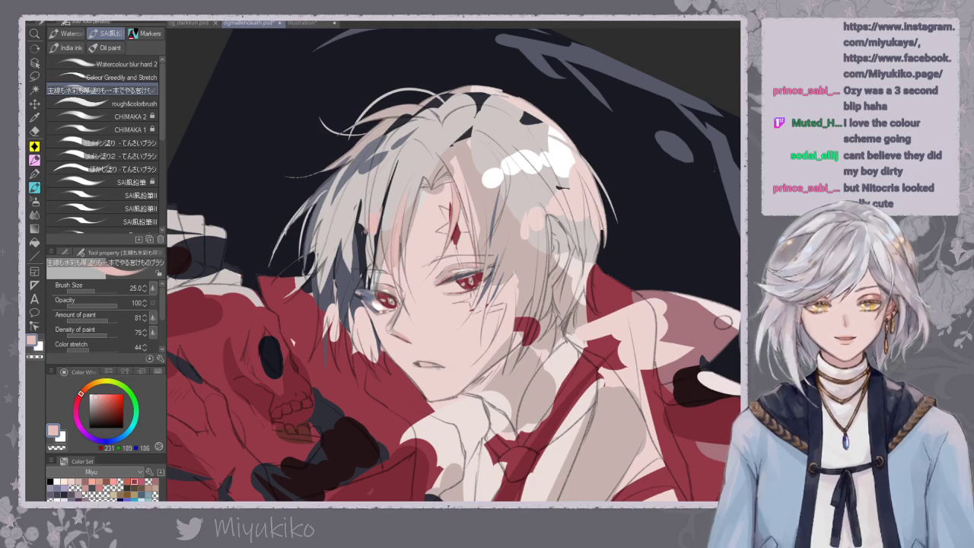
# Check the colour balance of the whole illustration at reduced size and return to the face.
pyautogui.hotkey('ctrl', '-')
pyautogui.hotkey('ctrl', '-')
pyautogui.hotkey('ctrl', '-')
pyautogui.hotkey('ctrl', '-')
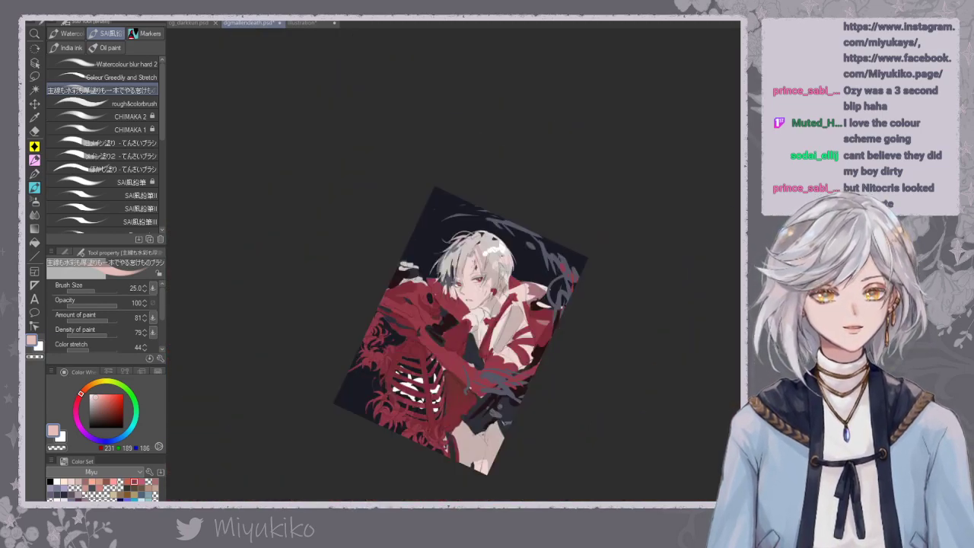
pyautogui.hotkey('ctrl', '+')
pyautogui.hotkey('ctrl', '+')
pyautogui.hotkey('ctrl', '+')
pyautogui.hotkey('ctrl', '+')
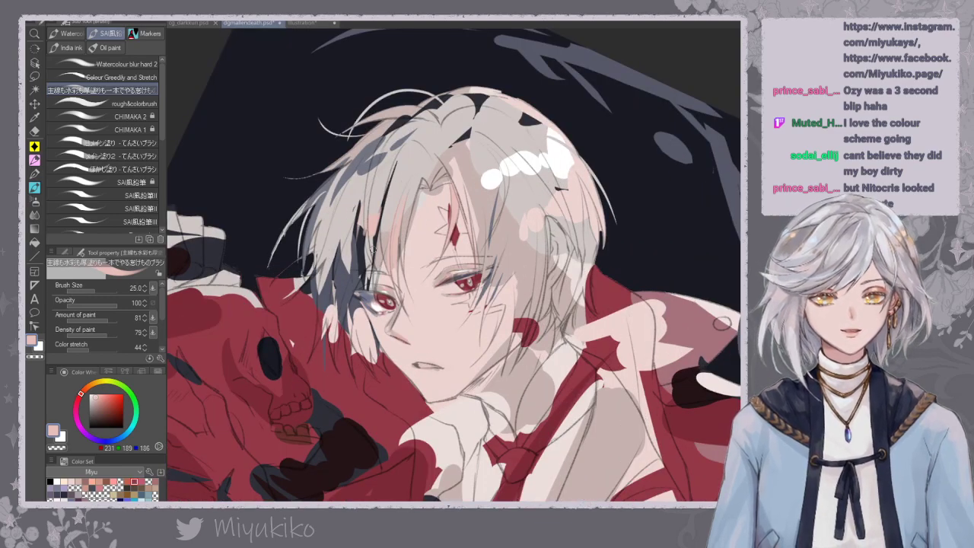
# Undo the last stroke and repaint the edge between fingers, cheek and hair with sampled skin tone and dark red.
pyautogui.hotkey('ctrl', 'z')
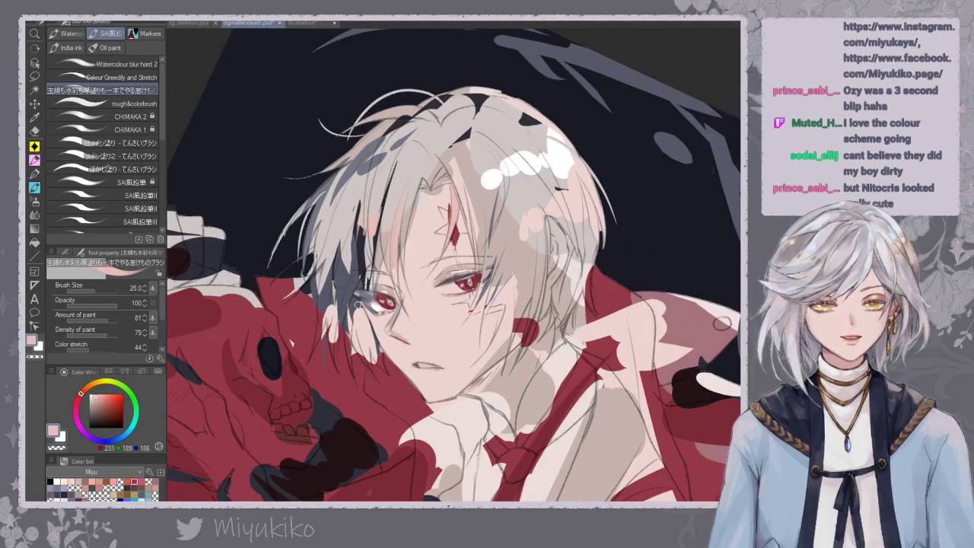
pyautogui.keyDown('alt'); pyautogui.click(375, 347); pyautogui.keyUp('alt')
pyautogui.keyDown('alt'); pyautogui.click(380, 355); pyautogui.keyUp('alt')
pyautogui.moveTo(383, 367); pyautogui.dragTo(370, 348)
pyautogui.hotkey('ctrl', 'z')
pyautogui.keyDown('alt'); pyautogui.click(373, 340); pyautogui.keyUp('alt')
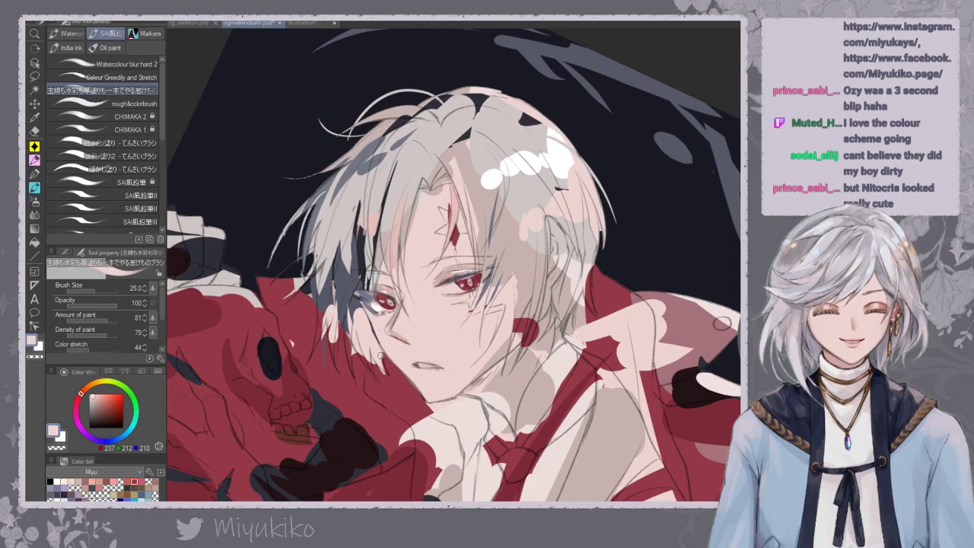
pyautogui.keyDown('alt'); pyautogui.click(377, 352); pyautogui.keyUp('alt')
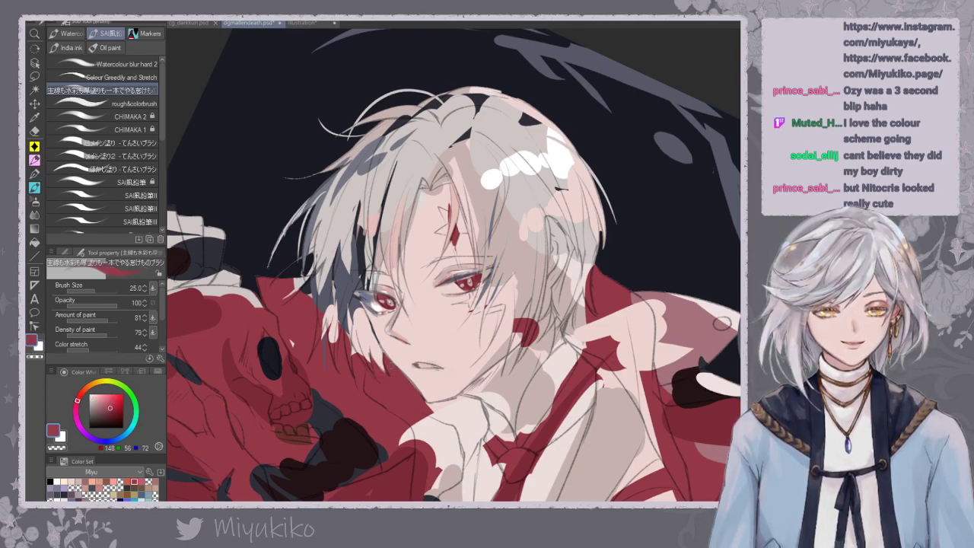
pyautogui.keyDown('alt'); pyautogui.click(377, 377); pyautogui.keyUp('alt')
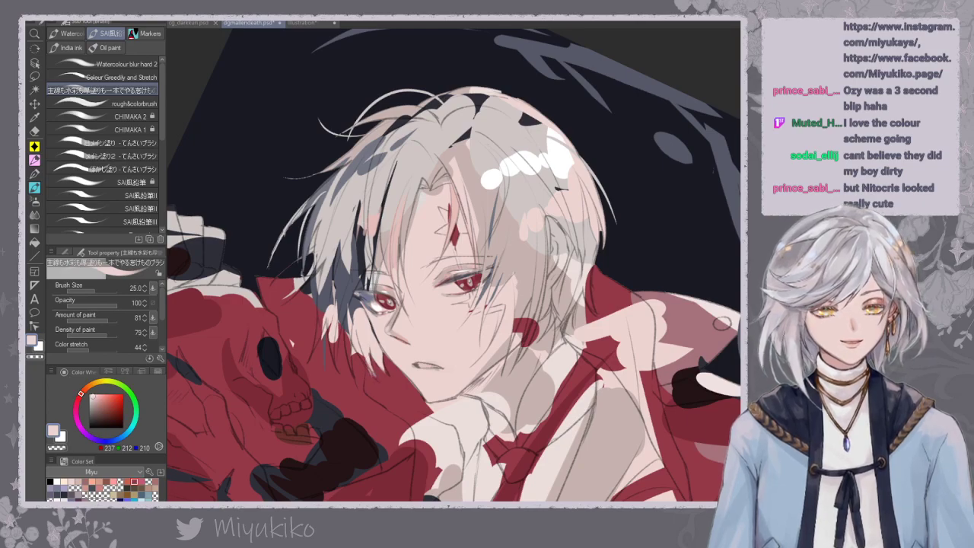
# Add a white highlight along the nose bridge, soften it with sampled tones, and check the whole illustration.
pyautogui.keyDown('alt'); pyautogui.click(381, 300); pyautogui.keyUp('alt')
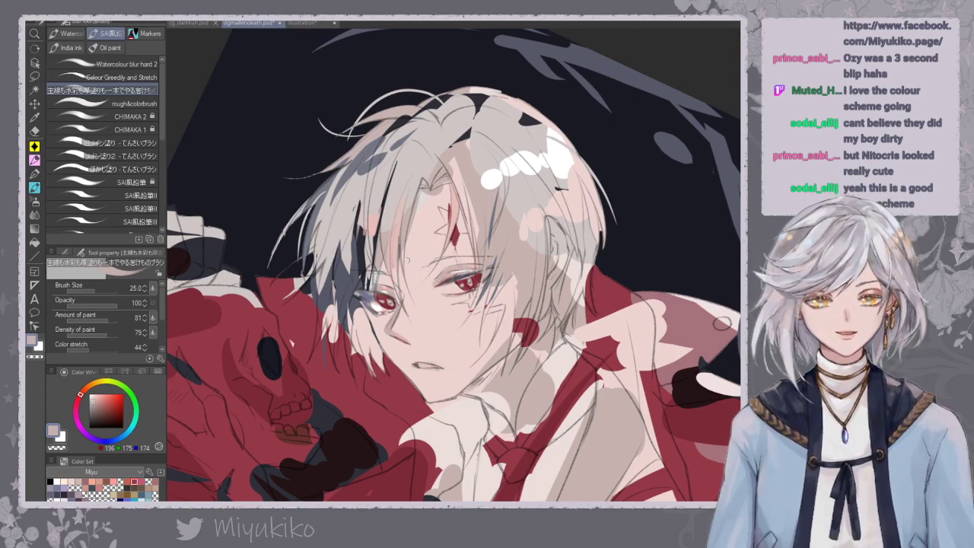
pyautogui.click(89, 395)
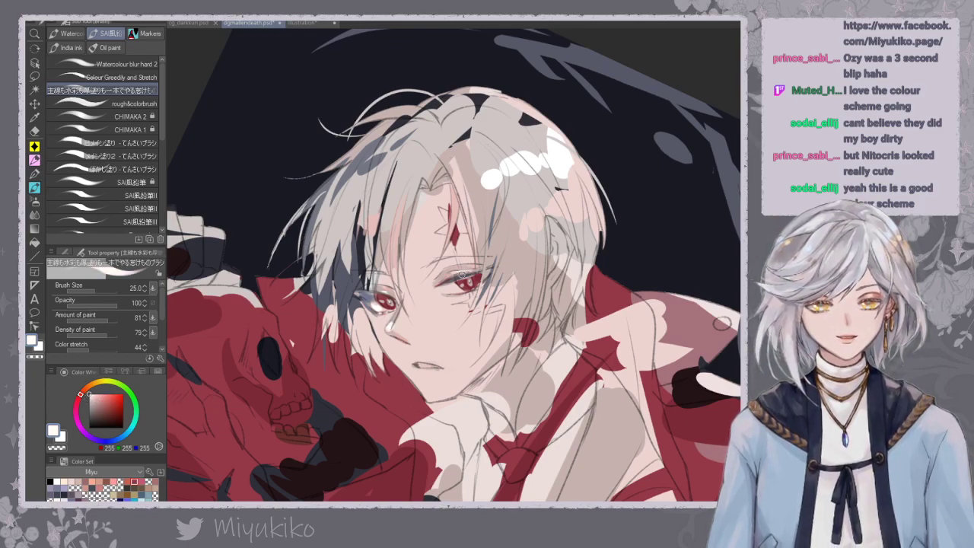
pyautogui.keyDown('alt'); pyautogui.click(395, 329); pyautogui.keyUp('alt')
pyautogui.moveTo(396, 323); pyautogui.dragTo(392, 330)
pyautogui.moveTo(422, 252); pyautogui.dragTo(435, 267)
pyautogui.keyDown('alt'); pyautogui.click(384, 234); pyautogui.keyUp('alt')
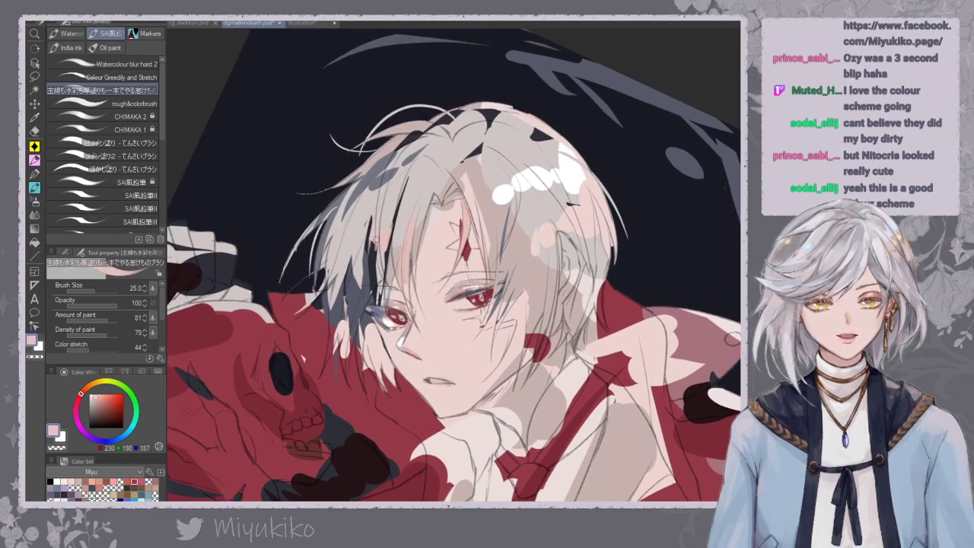
pyautogui.scroll(-4, 484, 278)
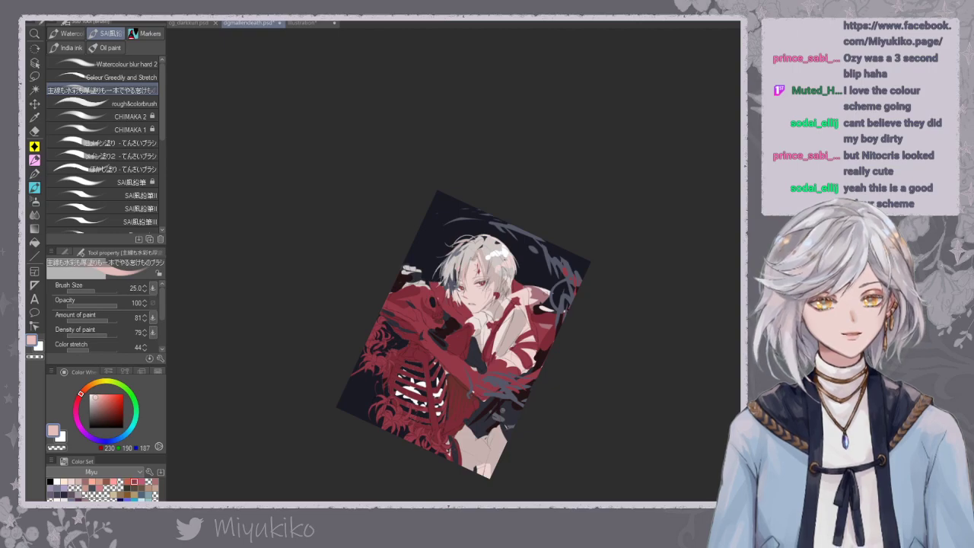
# Paint the curse scar in sampled dark red from the forehead mark down through the eye onto the cheek, undoing unsatisfactory strokes.
pyautogui.scroll(5, 475, 280)
pyautogui.keyDown('alt'); pyautogui.click(509, 312); pyautogui.keyUp('alt')
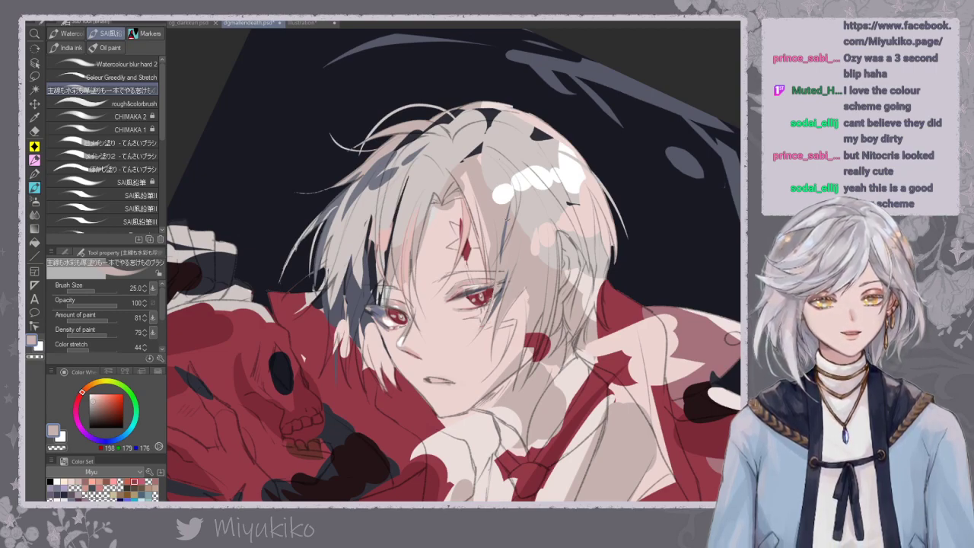
pyautogui.keyDown('alt'); pyautogui.click(468, 248); pyautogui.keyUp('alt')
pyautogui.moveTo(473, 242)
pyautogui.mouseDown()
pyautogui.moveTo(471, 225)
pyautogui.moveTo(478, 247)
pyautogui.moveTo(466, 268)
pyautogui.moveTo(481, 324)
pyautogui.moveTo(511, 324)
pyautogui.moveTo(491, 327)
pyautogui.mouseUp()
pyautogui.hotkey('ctrl', 'z')
pyautogui.hotkey('ctrl', 'z')
pyautogui.hotkey('ctrl', 'z')
pyautogui.moveTo(504, 324)
pyautogui.mouseDown()
pyautogui.moveTo(514, 321)
pyautogui.moveTo(499, 363)
pyautogui.mouseUp()
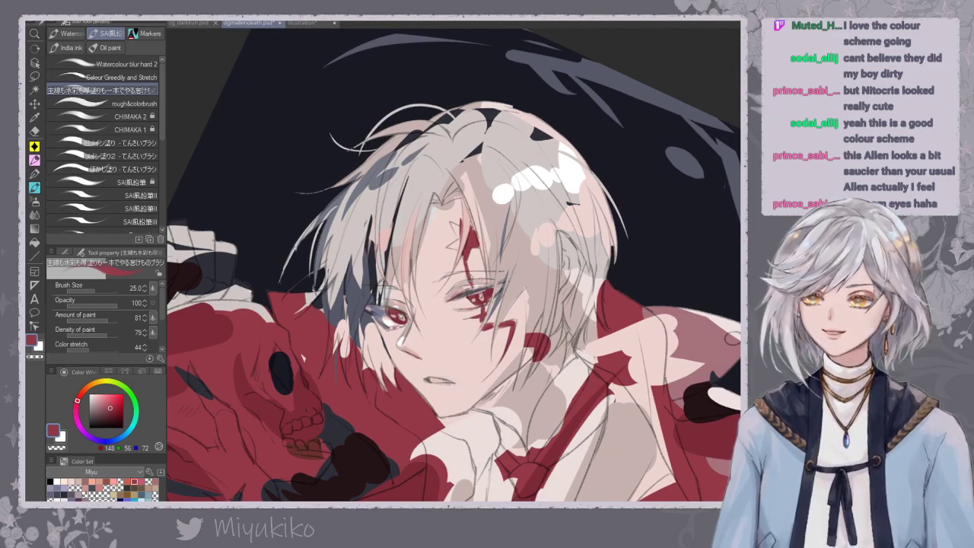
# Reduce the brush size to 12 and paint light lashes over the scarred eye with sampled hair grey.
pyautogui.press('[')
pyautogui.press('[')
pyautogui.press('[')
pyautogui.press('[')
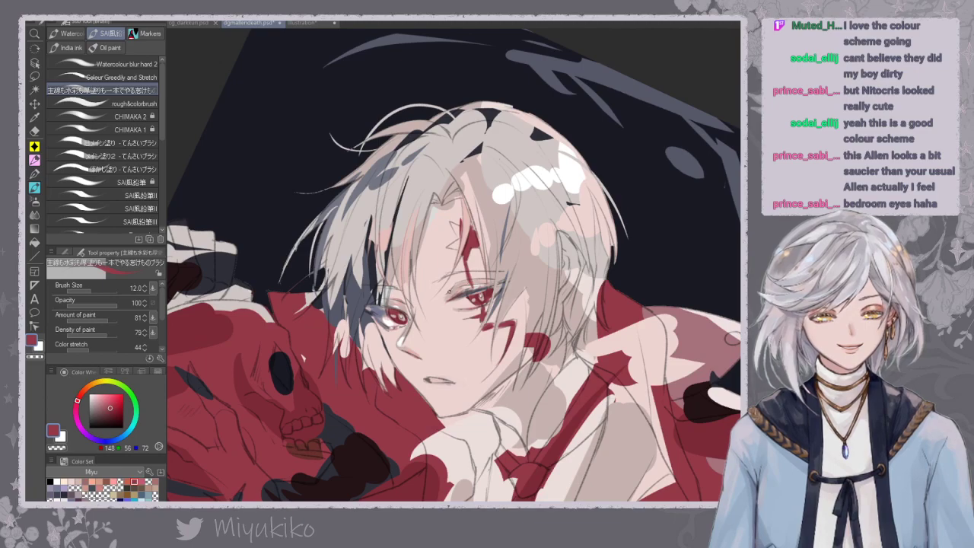
pyautogui.keyDown('alt'); pyautogui.click(398, 309); pyautogui.keyUp('alt')
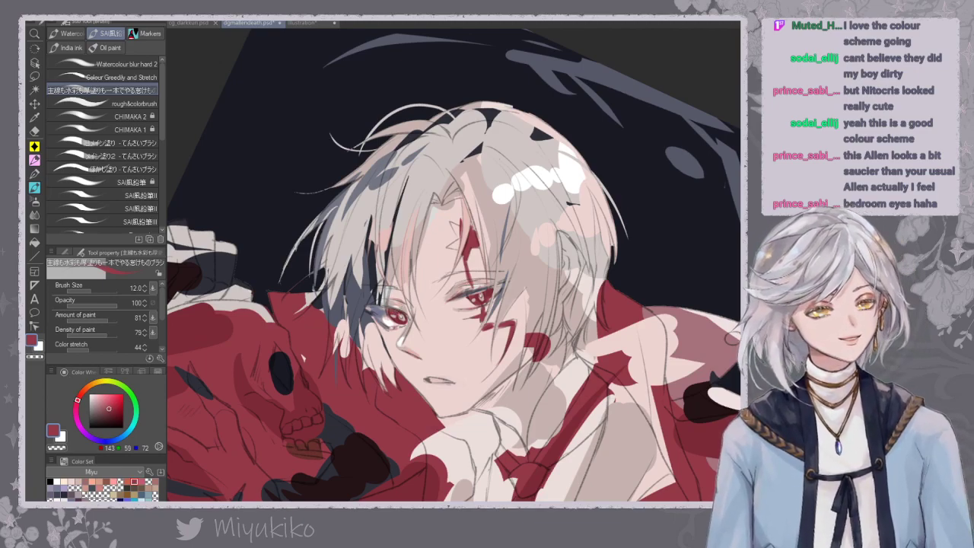
pyautogui.press('x')
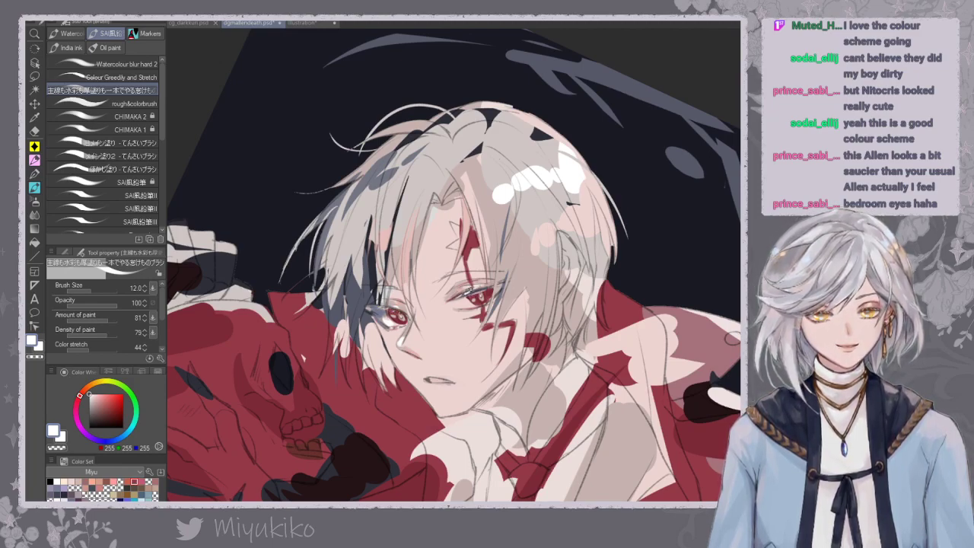
pyautogui.keyDown('alt'); pyautogui.click(536, 210); pyautogui.keyUp('alt')
pyautogui.hotkey('ctrl', '+')
pyautogui.hotkey('ctrl', '+')
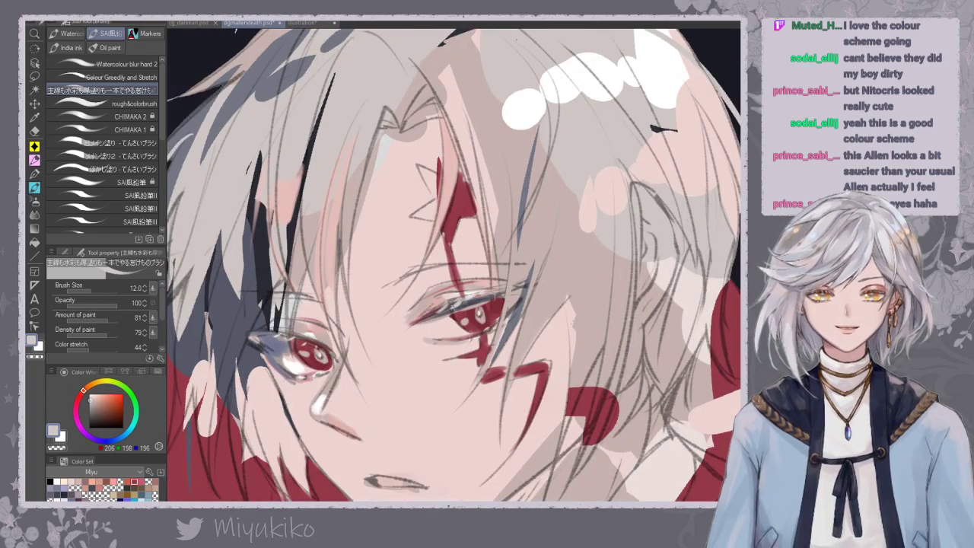
pyautogui.moveTo(469, 299); pyautogui.dragTo(497, 311)
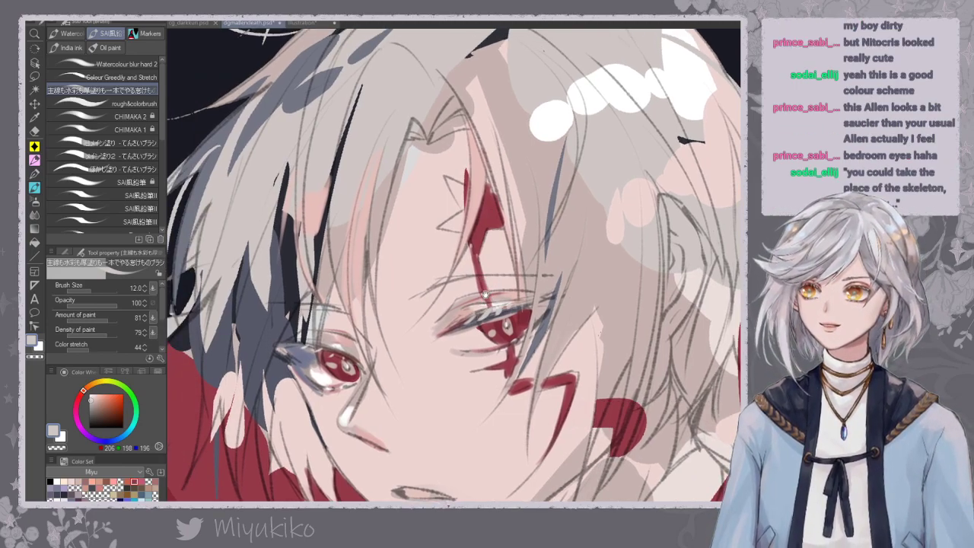
pyautogui.moveTo(496, 275); pyautogui.dragTo(507, 263)
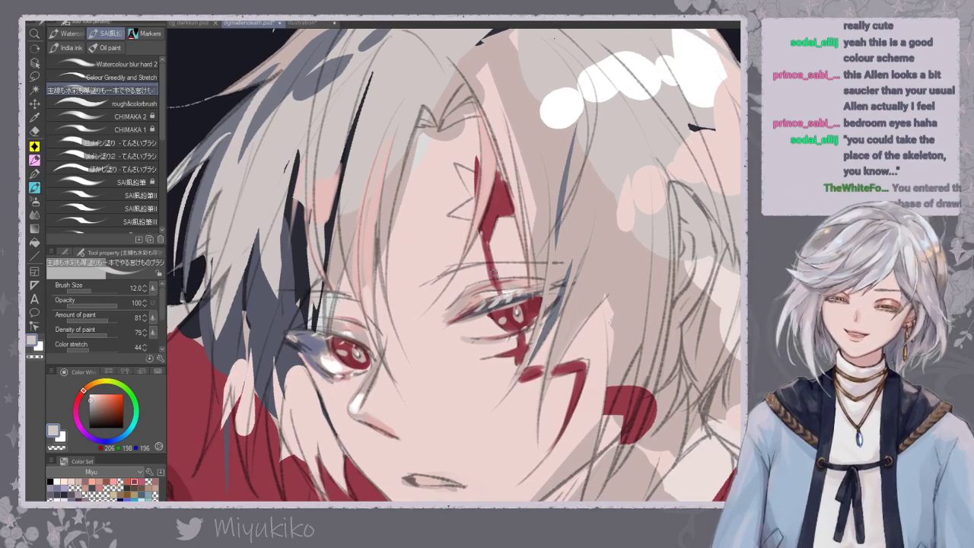
# Add fine white accents to the scarred eye's lashes with a size 8 brush, and check the whole illustration.
pyautogui.scroll(-5, 494, 270)
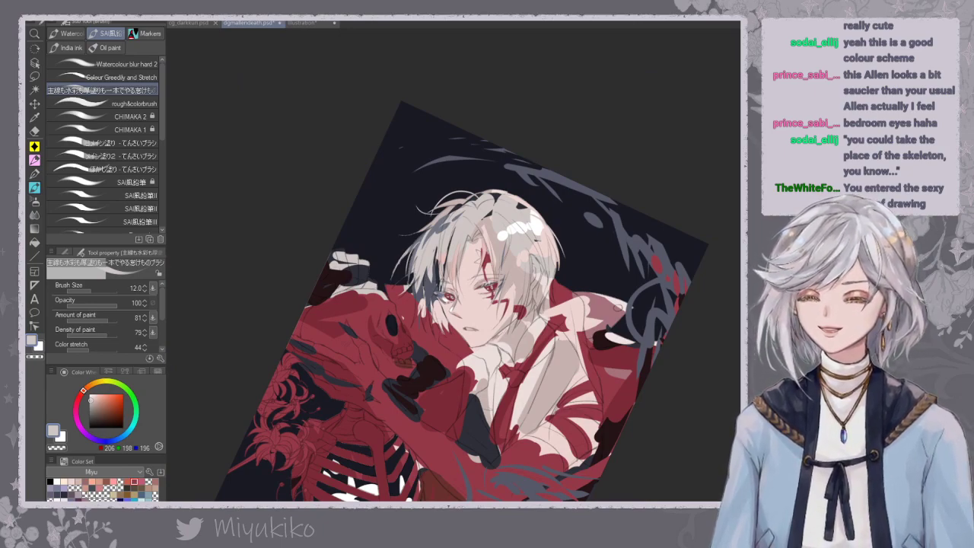
pyautogui.scroll(6, 488, 289)
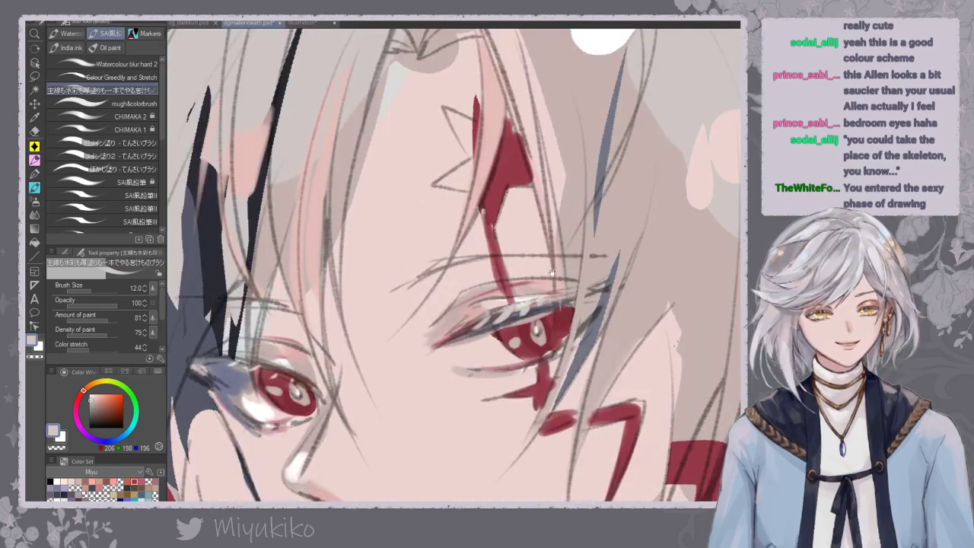
pyautogui.scroll(-3, 473, 277)
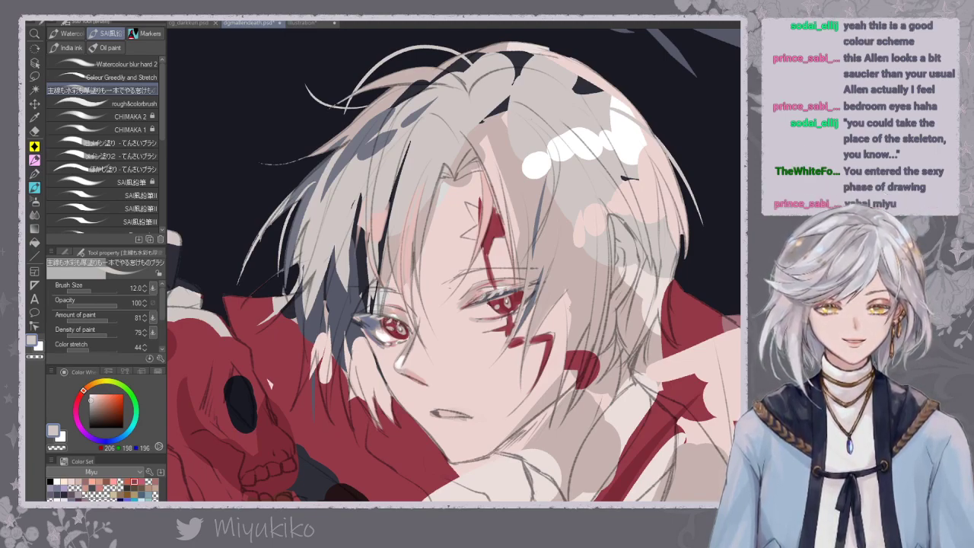
pyautogui.click(89, 394)
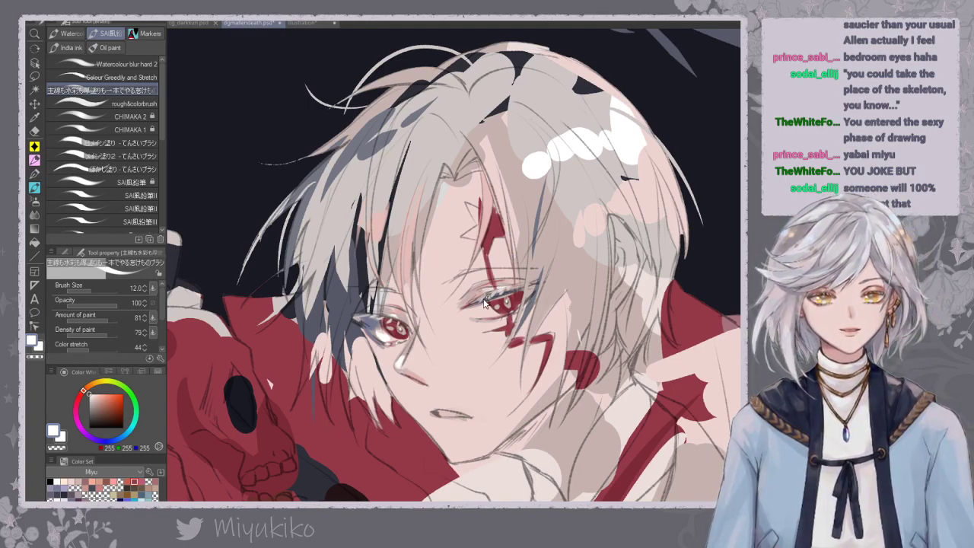
pyautogui.press('[')
pyautogui.press('[')
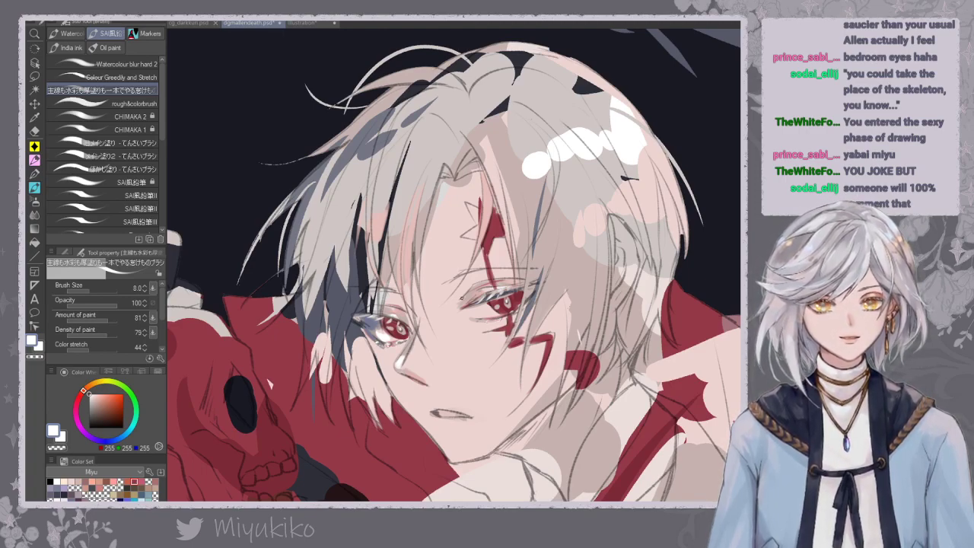
pyautogui.hotkey('ctrl', '-')
pyautogui.hotkey('ctrl', '-')
pyautogui.hotkey('ctrl', '-')
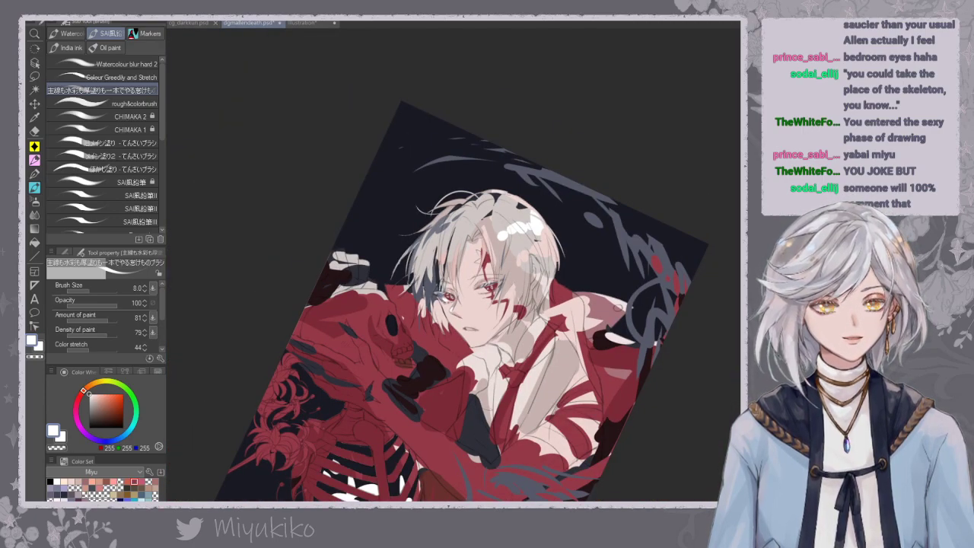
pyautogui.scroll(2, 487, 277)
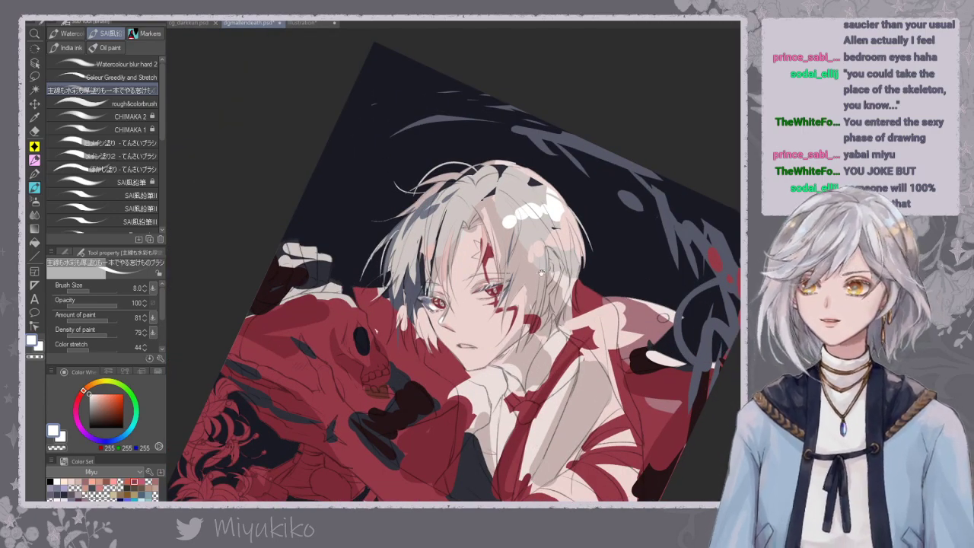
pyautogui.moveTo(517, 193); pyautogui.dragTo(521, 230)
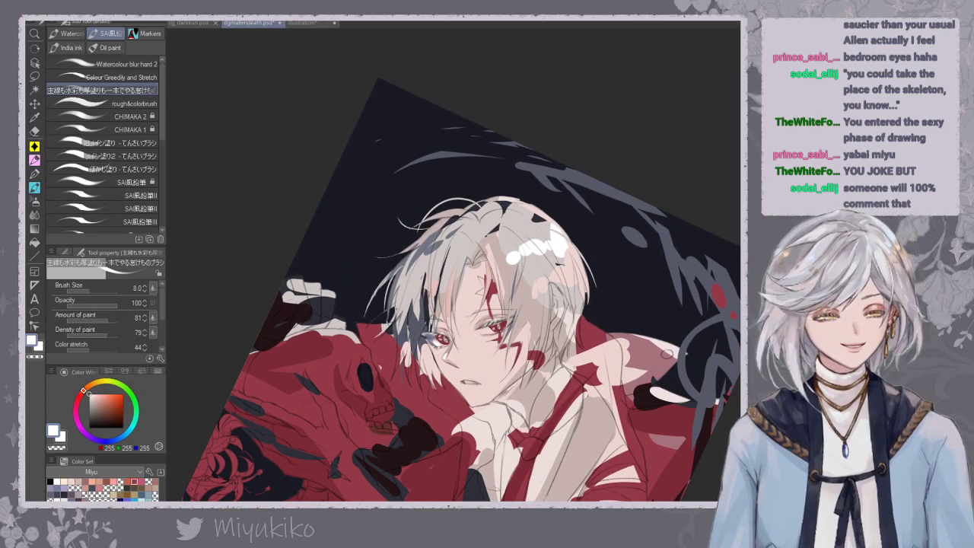
# Shade the white of the unscarred eye with a sampled muted grey tone, using a finer brush.
pyautogui.hotkey('ctrl', '+')
pyautogui.hotkey('ctrl', '+')
pyautogui.moveTo(517, 361); pyautogui.dragTo(517, 335)
pyautogui.keyDown('alt'); pyautogui.click(502, 350); pyautogui.keyUp('alt')
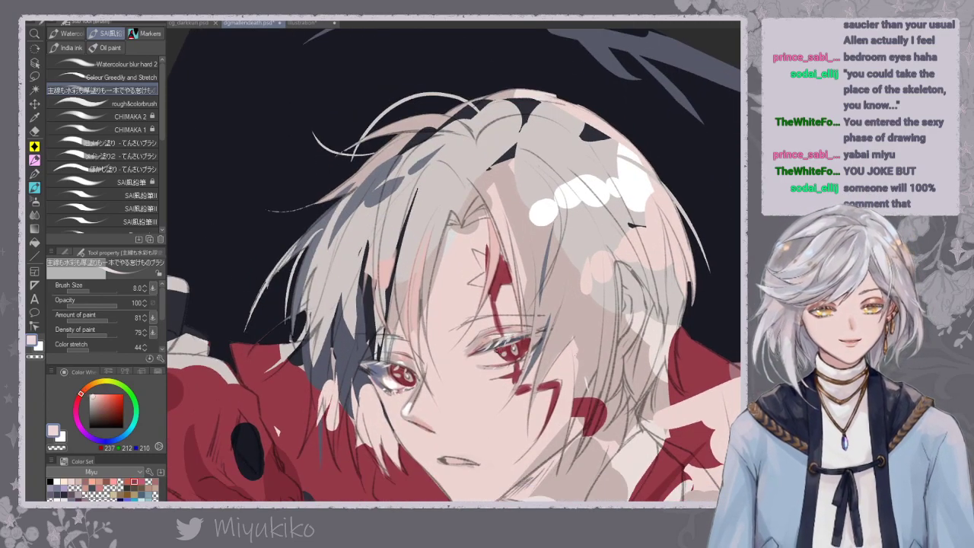
pyautogui.keyDown('alt'); pyautogui.click(390, 372); pyautogui.keyUp('alt')
pyautogui.press('[')
pyautogui.press('[')
pyautogui.press('[')
pyautogui.press('[')
pyautogui.moveTo(392, 382); pyautogui.dragTo(383, 375)
# Set the brush size to 10 and touch up the whites of both eyes with sampled warm greys.
pyautogui.press(']')
pyautogui.press(']')
pyautogui.press(']')
pyautogui.press(']')
pyautogui.press(']')
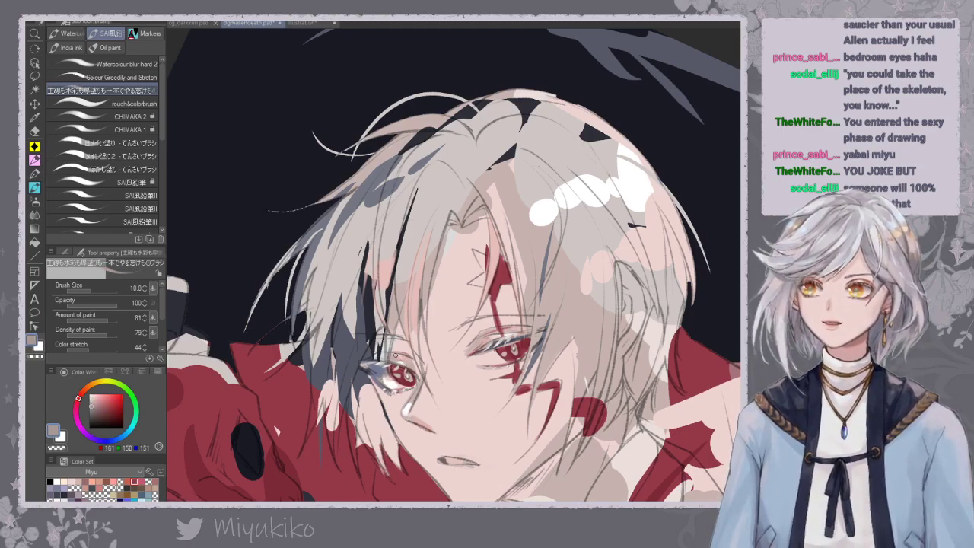
pyautogui.keyDown('alt'); pyautogui.click(388, 374); pyautogui.keyUp('alt')
pyautogui.keyDown('alt'); pyautogui.click(386, 378); pyautogui.keyUp('alt')
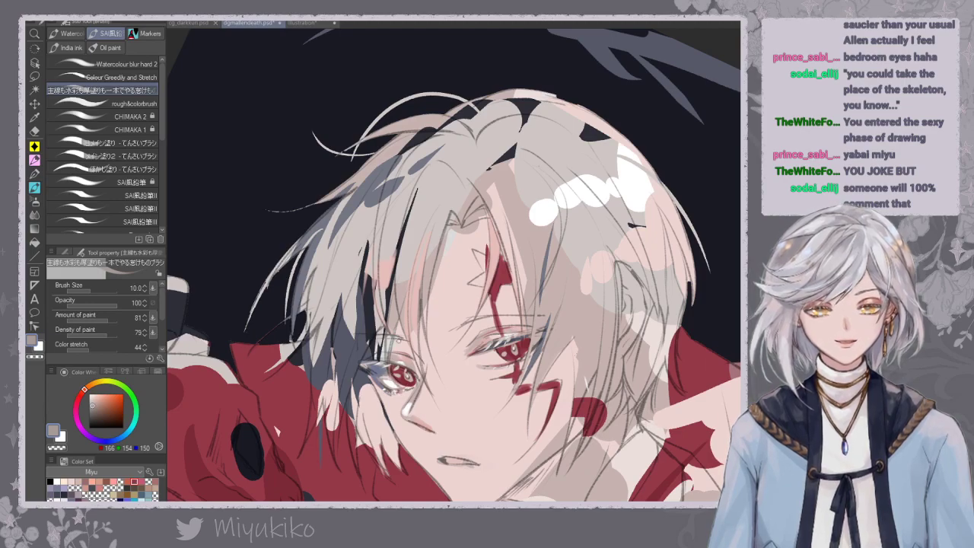
pyautogui.moveTo(487, 352)
pyautogui.mouseDown()
pyautogui.moveTo(500, 353)
pyautogui.moveTo(489, 357)
pyautogui.mouseUp()
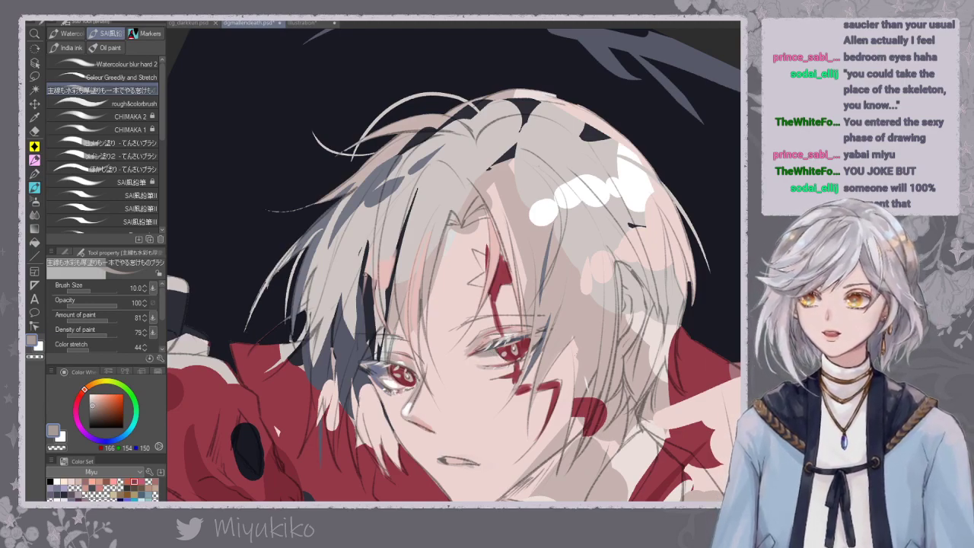
# Shade the inner corner of the scarred eye with sampled blue-grey and soften it with a sampled warm grey.
pyautogui.keyDown('alt'); pyautogui.click(380, 369); pyautogui.keyUp('alt')
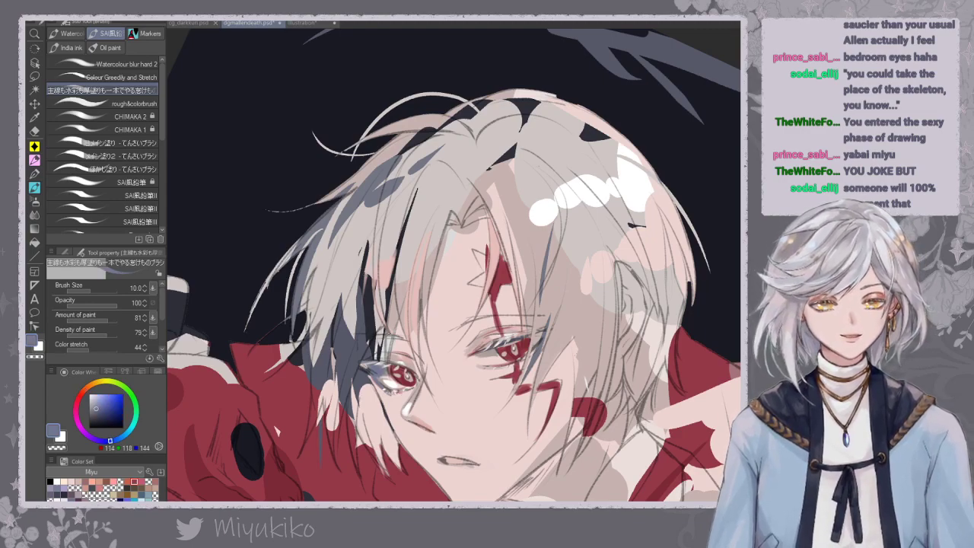
pyautogui.moveTo(479, 354)
pyautogui.mouseDown()
pyautogui.moveTo(495, 351)
pyautogui.moveTo(486, 353)
pyautogui.mouseUp()
pyautogui.moveTo(487, 351)
pyautogui.mouseDown()
pyautogui.moveTo(477, 356)
pyautogui.moveTo(497, 349)
pyautogui.moveTo(499, 358)
pyautogui.mouseUp()
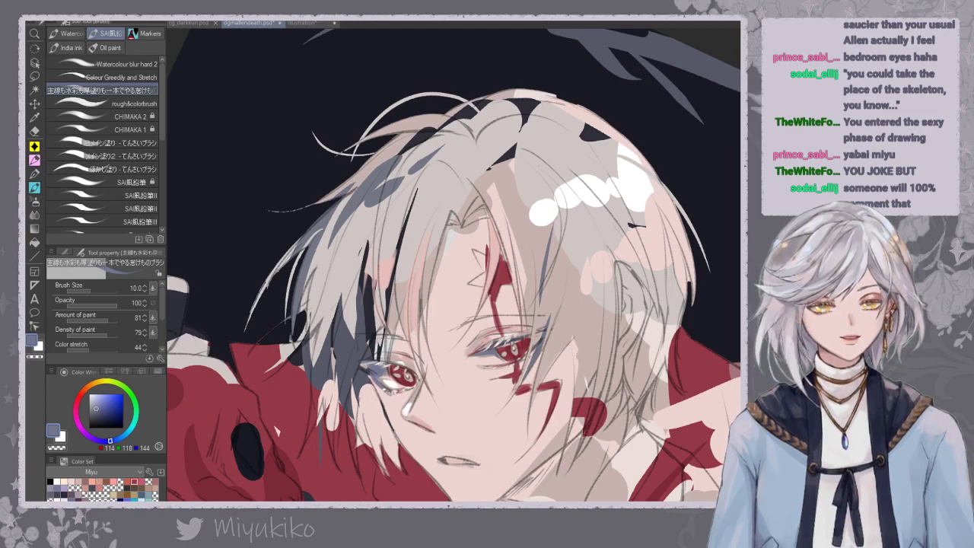
pyautogui.keyDown('alt'); pyautogui.click(395, 377); pyautogui.keyUp('alt')
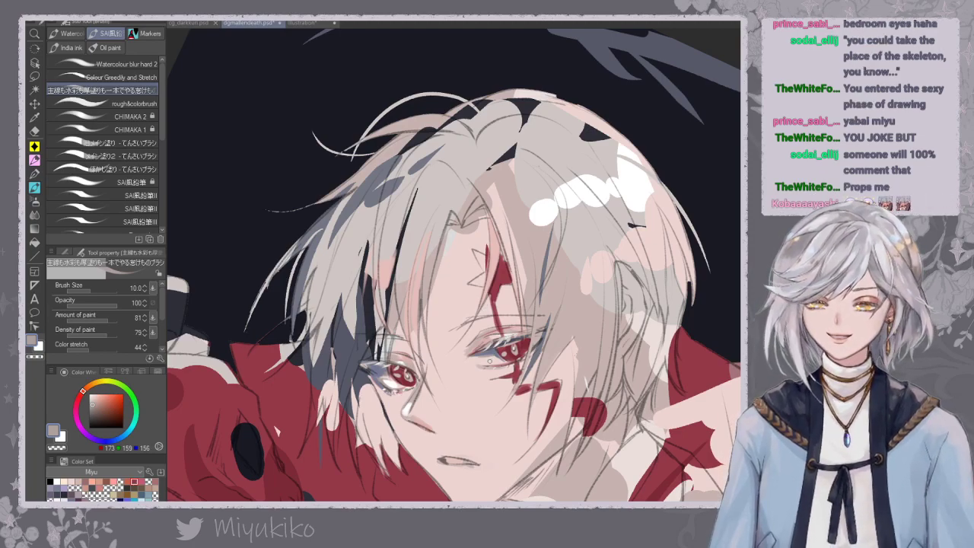
pyautogui.moveTo(490, 357); pyautogui.dragTo(499, 324)
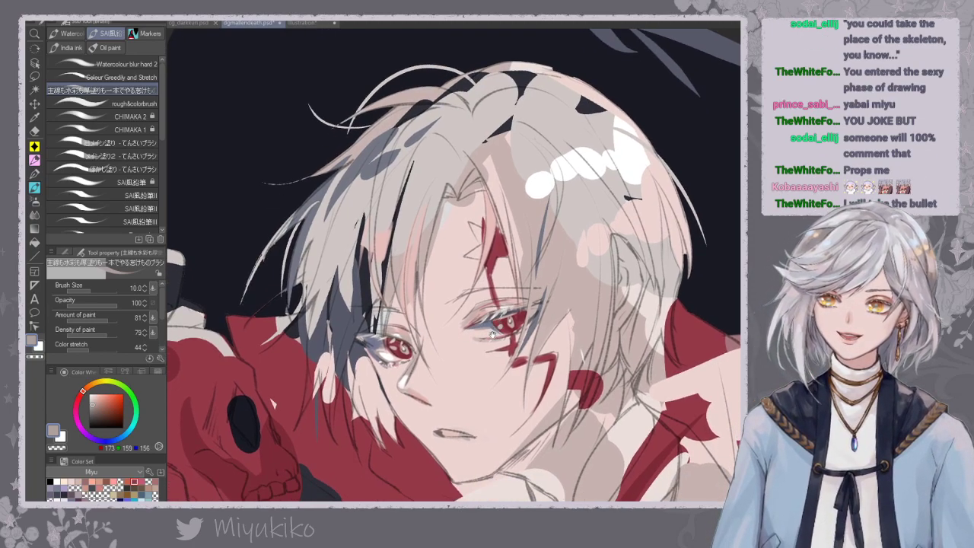
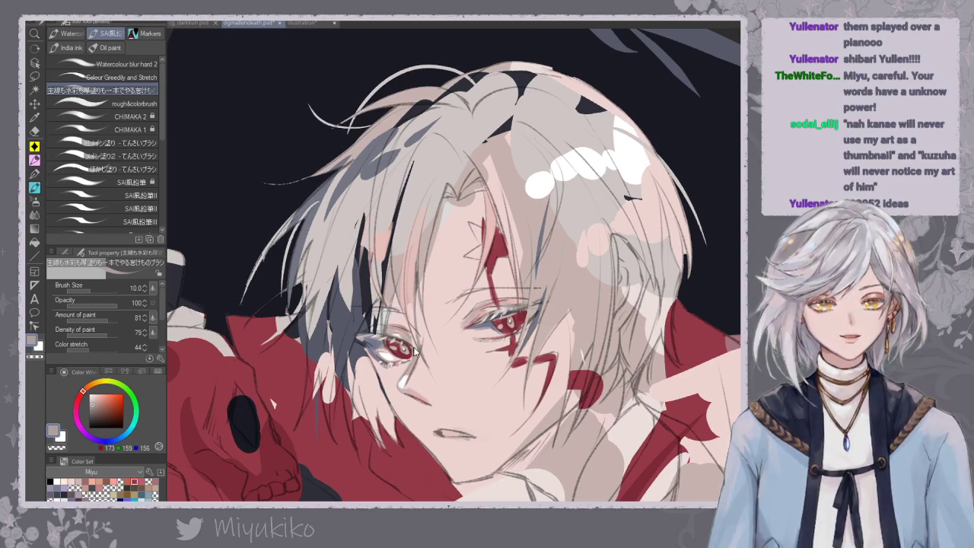
pyautogui.moveTo(495, 298); pyautogui.dragTo(489, 284)
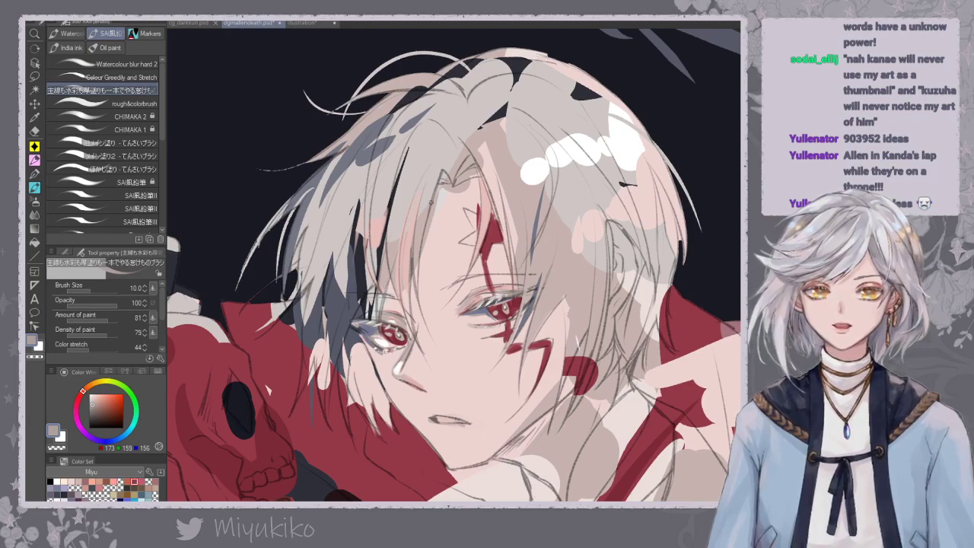
# Paint the hair strands framing the forehead with sampled hair greys and beige, enlarging the brush size to 17.
pyautogui.keyDown('alt'); pyautogui.click(441, 192); pyautogui.keyUp('alt')
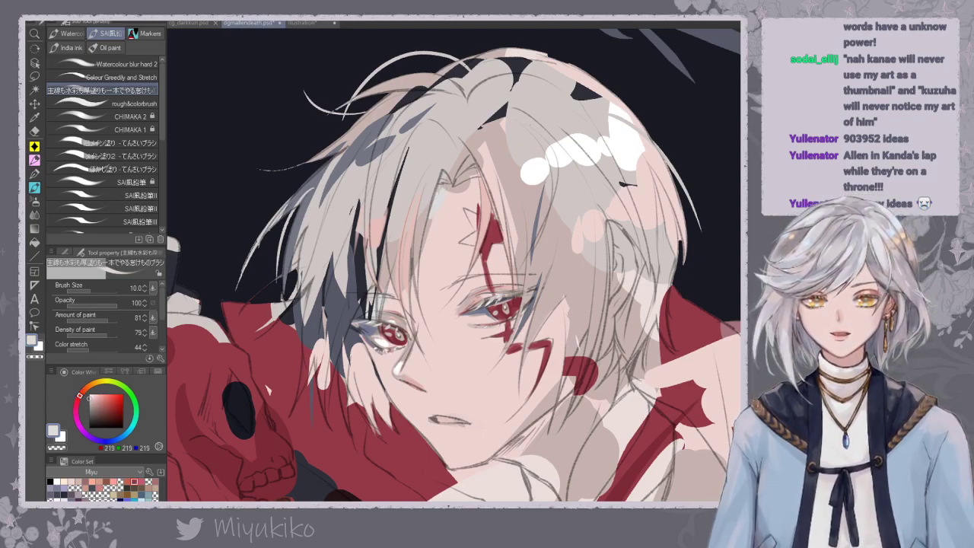
pyautogui.keyDown('alt'); pyautogui.click(441, 185); pyautogui.keyUp('alt')
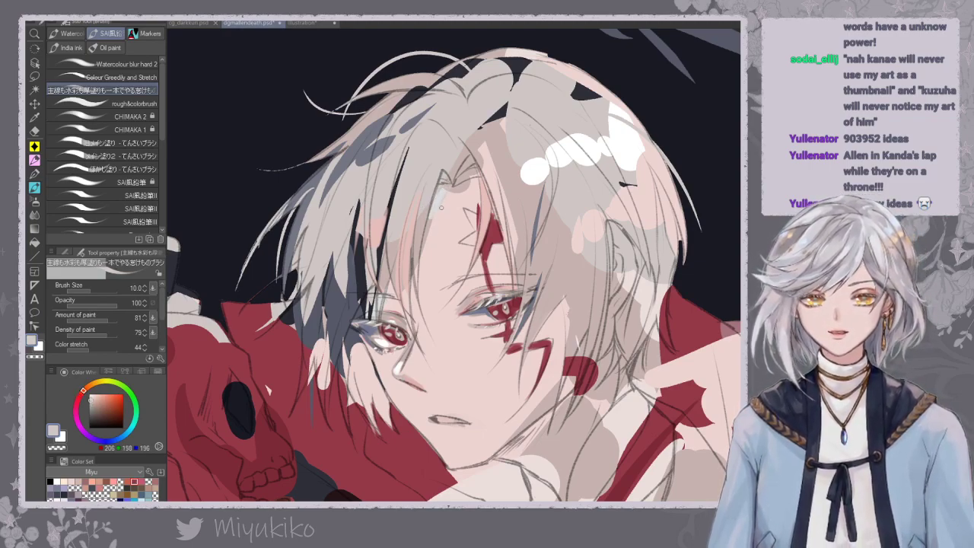
pyautogui.keyDown('alt'); pyautogui.click(431, 236); pyautogui.keyUp('alt')
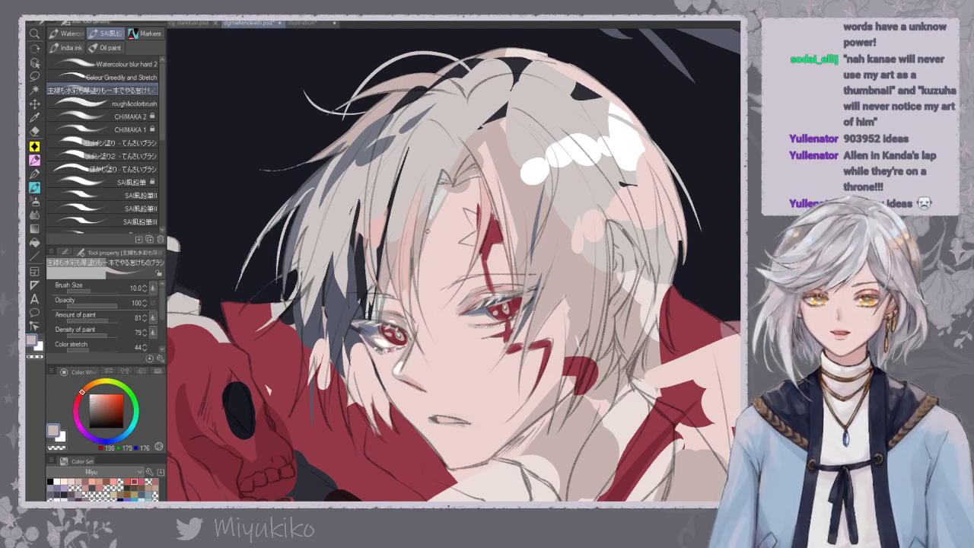
pyautogui.moveTo(447, 194); pyautogui.dragTo(420, 279)
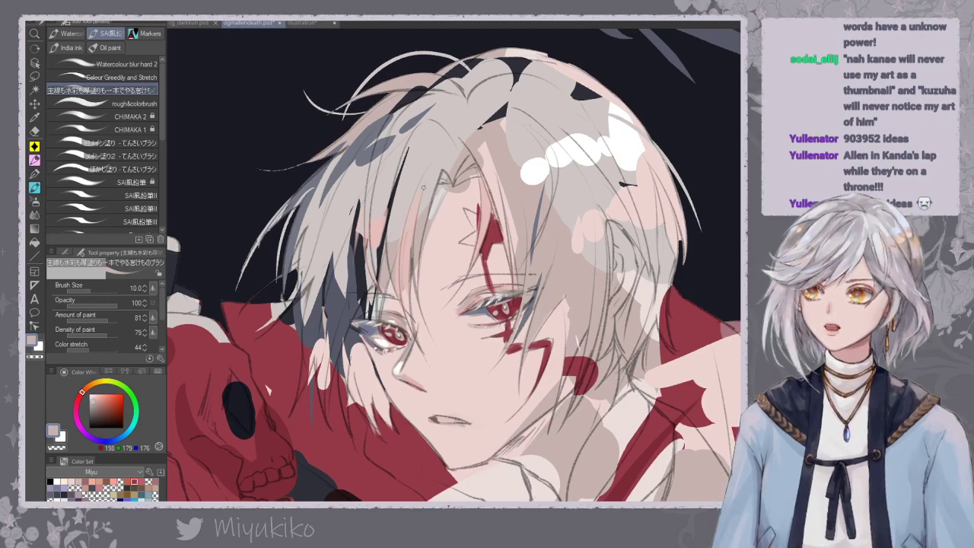
pyautogui.press(']')
pyautogui.press(']')
pyautogui.press(']')
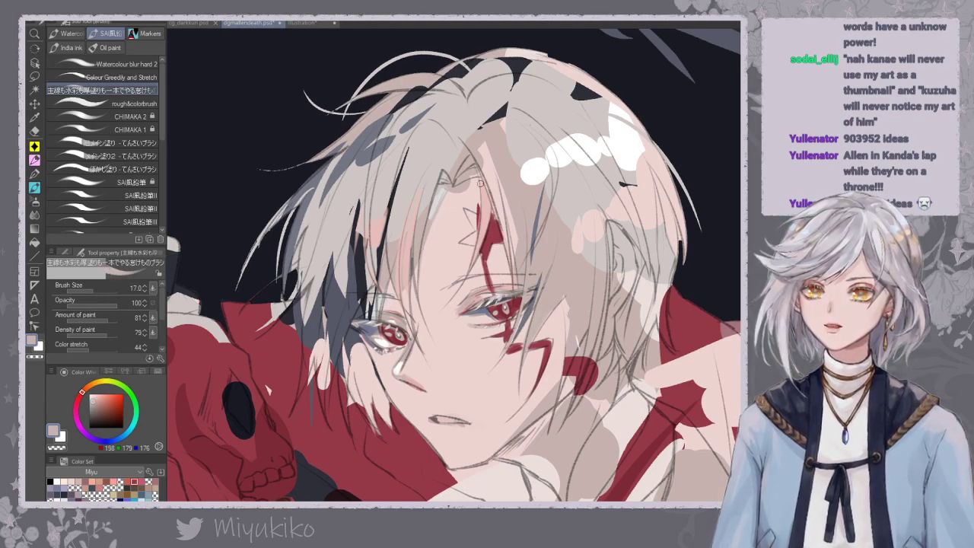
pyautogui.moveTo(417, 267); pyautogui.dragTo(406, 321)
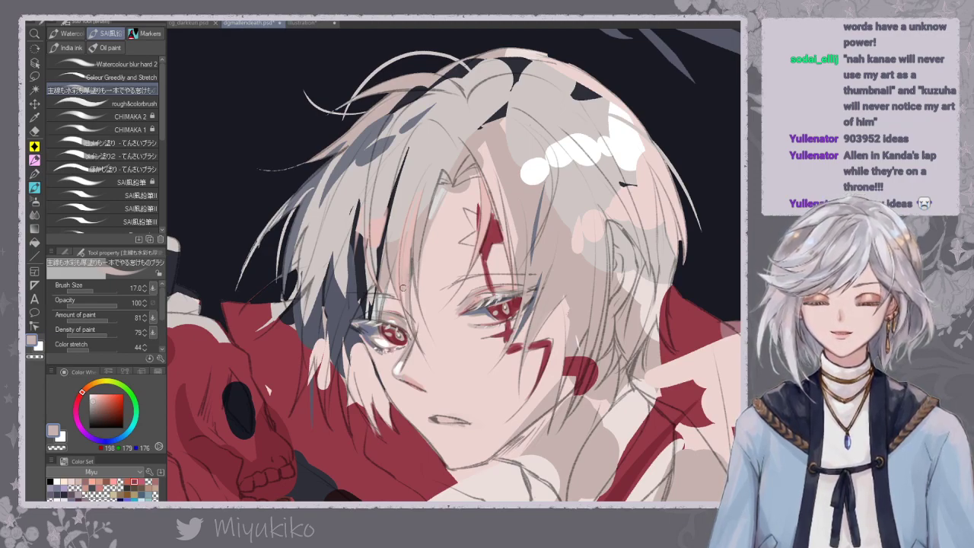
# Shade the hair parting and the strand beside the forehead mark with sampled pink and greyish beige.
pyautogui.keyDown('alt'); pyautogui.click(408, 252); pyautogui.keyUp('alt')
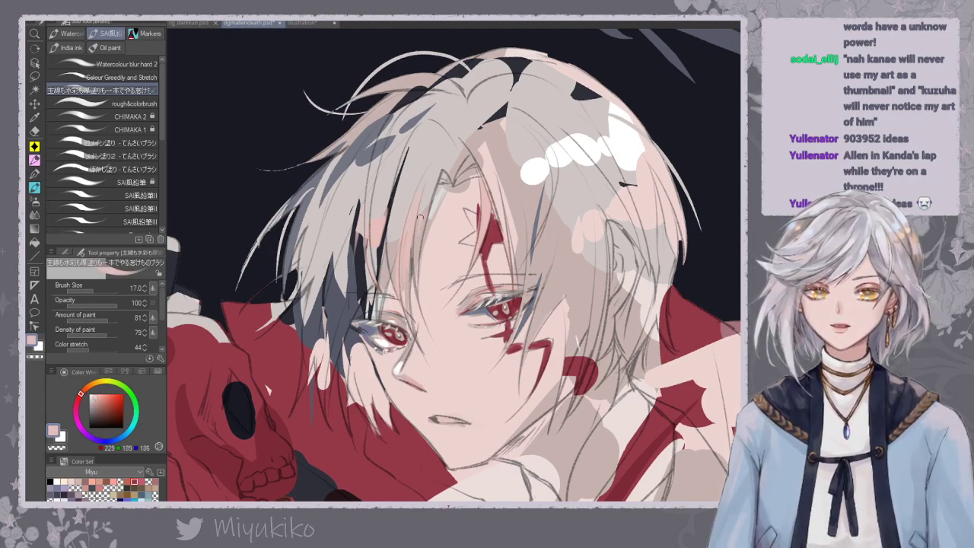
pyautogui.keyDown('alt'); pyautogui.click(473, 163); pyautogui.keyUp('alt')
pyautogui.moveTo(472, 172)
pyautogui.mouseDown()
pyautogui.moveTo(503, 205)
pyautogui.moveTo(494, 211)
pyautogui.mouseUp()
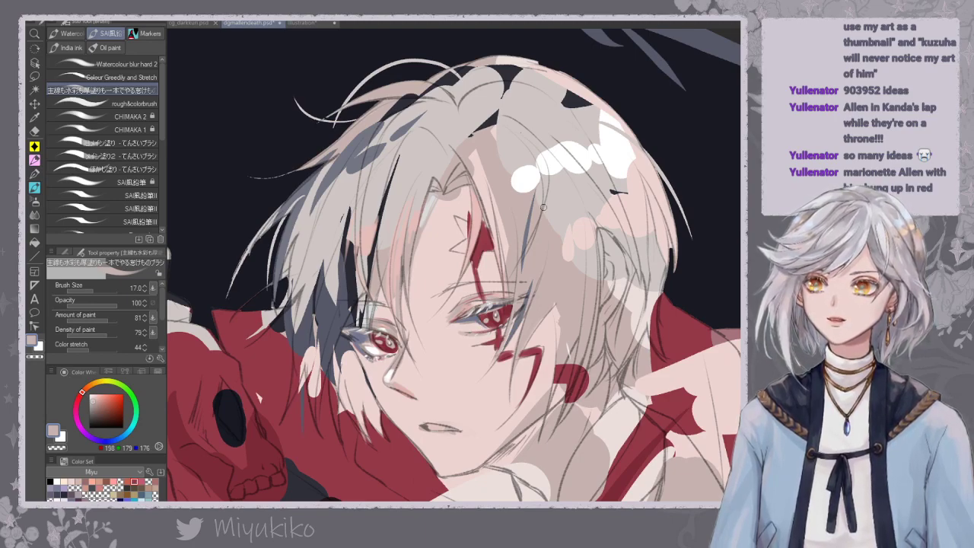
pyautogui.moveTo(554, 227); pyautogui.dragTo(559, 236)
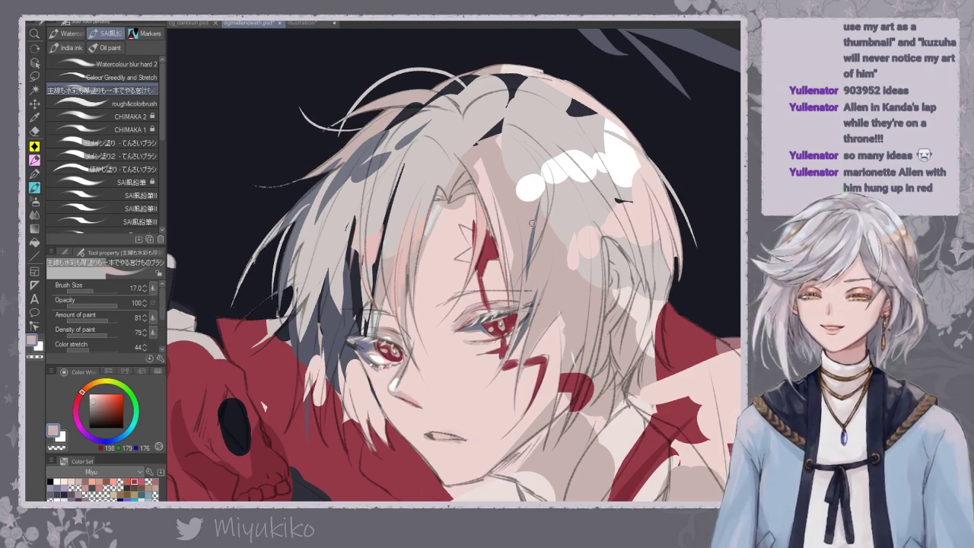
# Cover the dark gap at the crown of the hair with sampled light grey and touch up the area above the unscarred eye.
pyautogui.keyDown('alt'); pyautogui.click(515, 130); pyautogui.keyUp('alt')
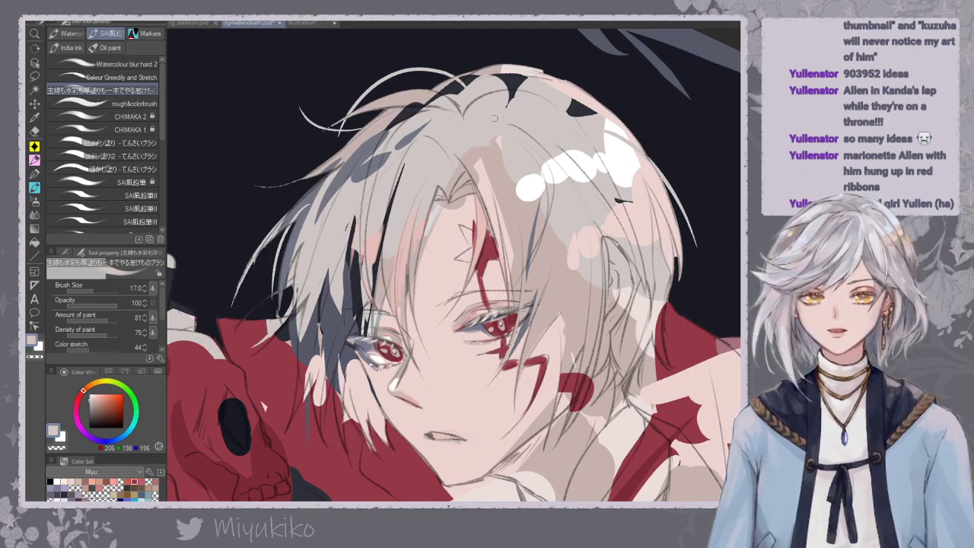
pyautogui.moveTo(503, 96); pyautogui.dragTo(535, 84)
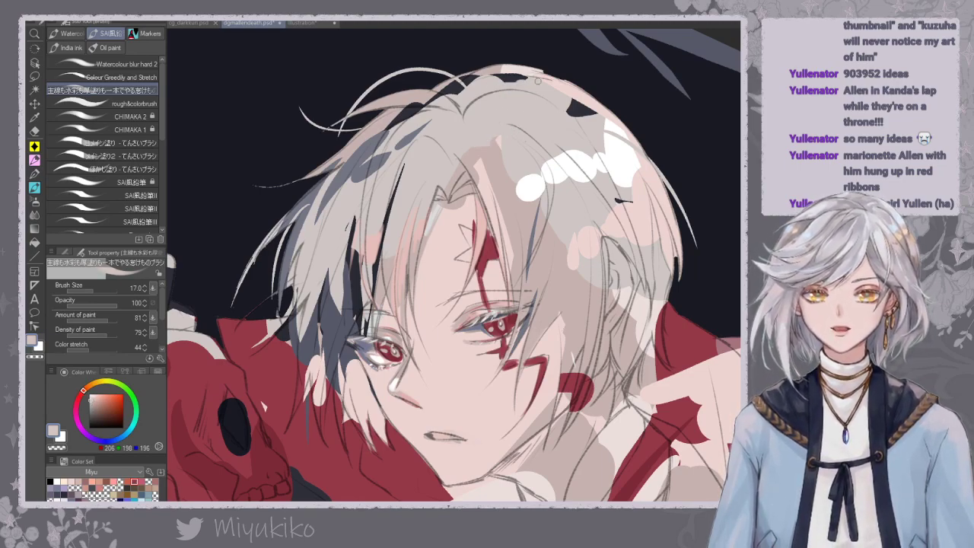
pyautogui.moveTo(388, 312); pyautogui.dragTo(401, 303)
pyautogui.keyDown('alt'); pyautogui.click(405, 320); pyautogui.keyUp('alt')
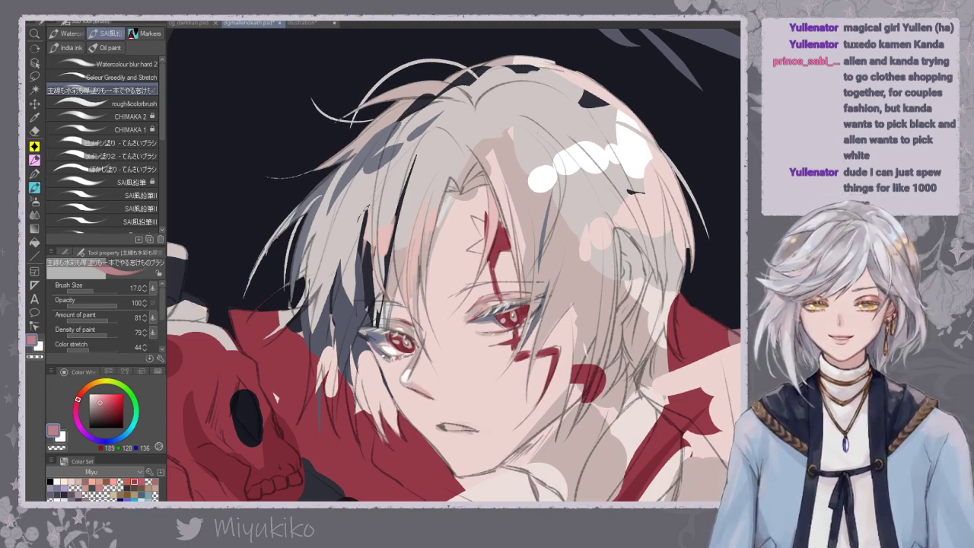
# Refine the side hair strands beside the unscarred eye with sampled light grey, navy and blue-grey, enlarging the brush size to 20.
pyautogui.keyDown('alt'); pyautogui.click(367, 210); pyautogui.keyUp('alt')
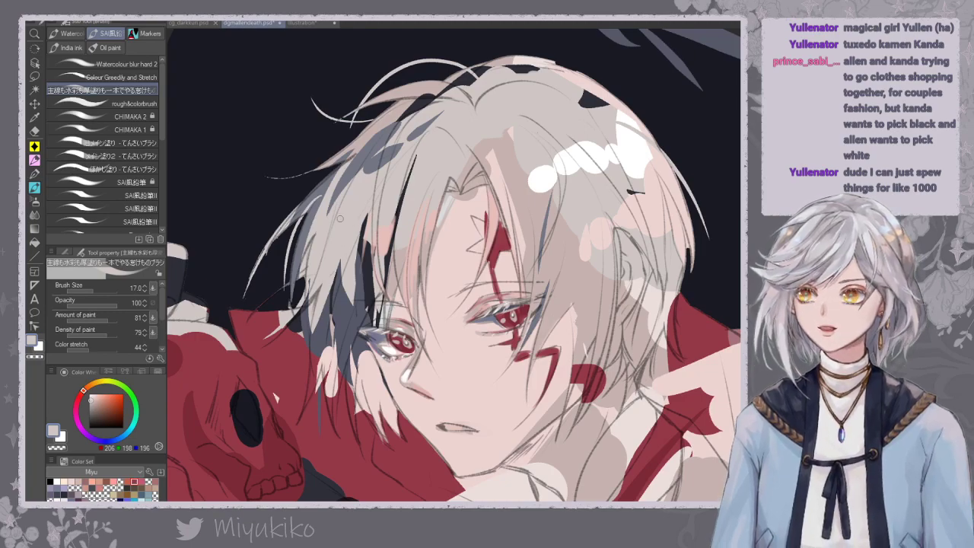
pyautogui.moveTo(347, 258); pyautogui.dragTo(351, 277)
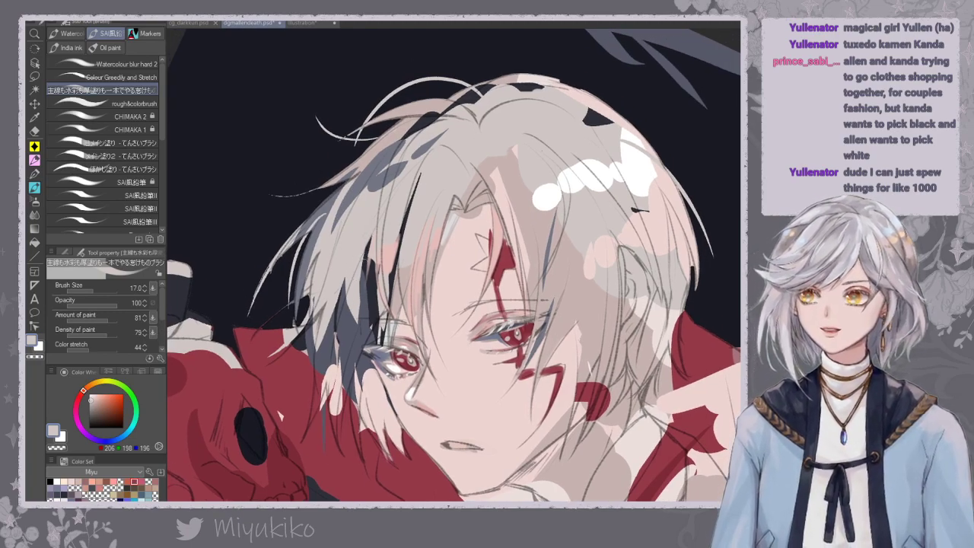
pyautogui.keyDown('alt'); pyautogui.click(358, 267); pyautogui.keyUp('alt')
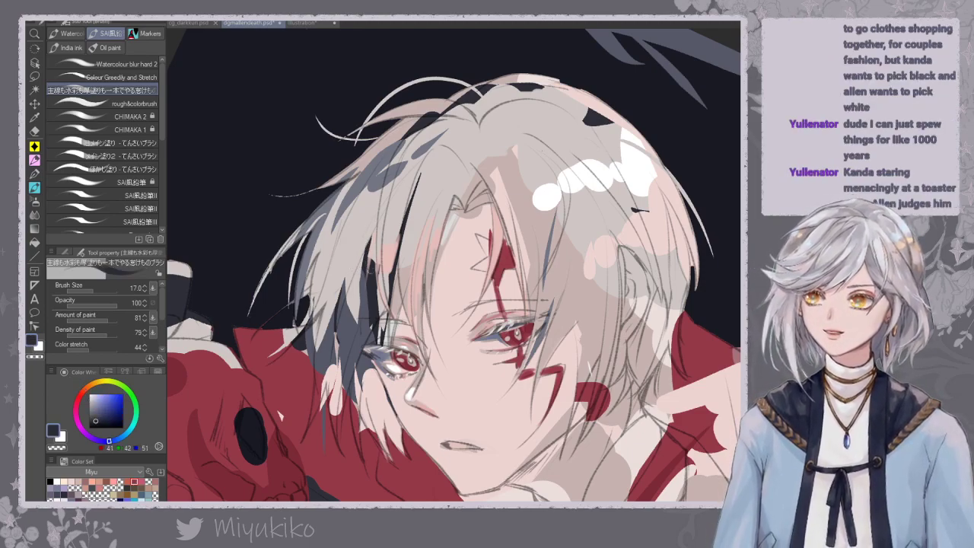
pyautogui.press(']')
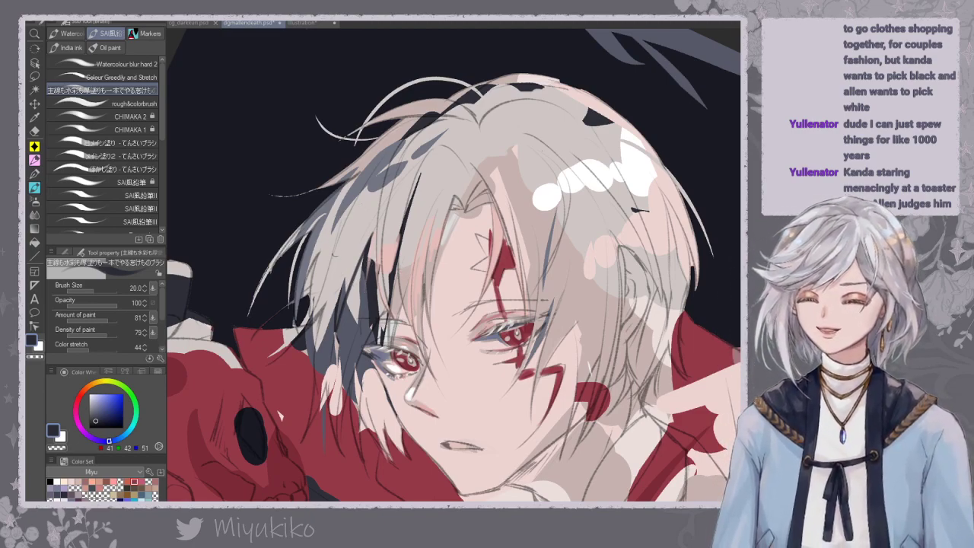
pyautogui.keyDown('alt'); pyautogui.click(357, 312); pyautogui.keyUp('alt')
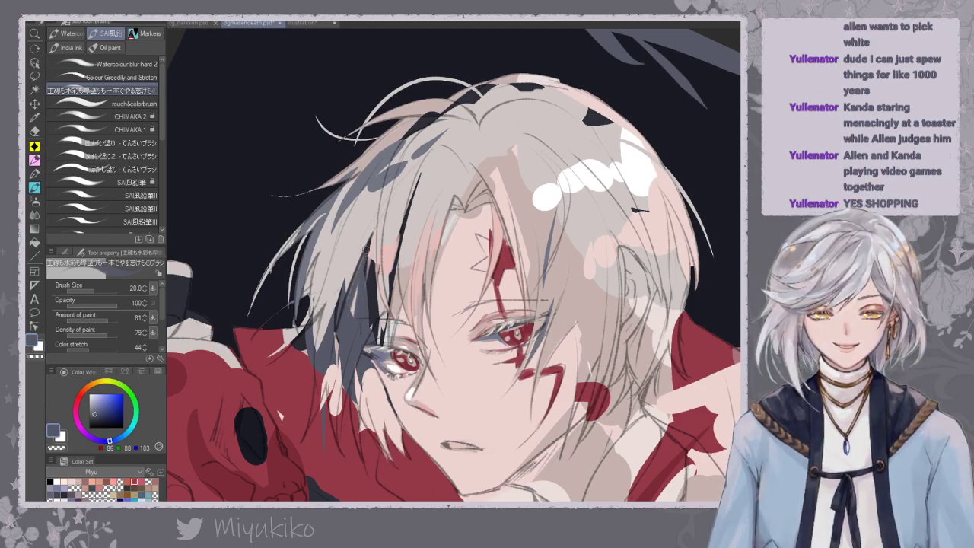
# Touch up the light areas of the eyes with sampled light grey and white.
pyautogui.hotkey('ctrl', '-')
pyautogui.hotkey('ctrl', '-')
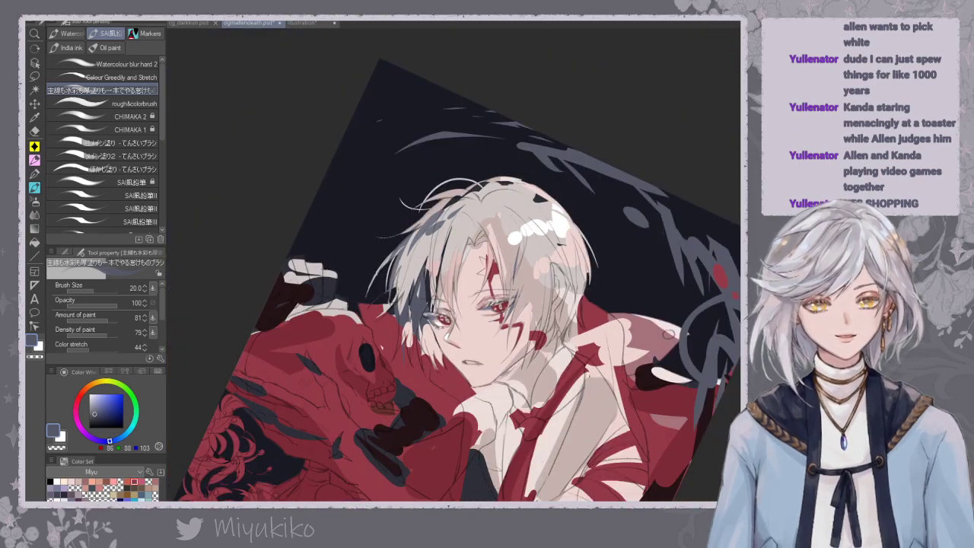
pyautogui.hotkey('ctrl', '+')
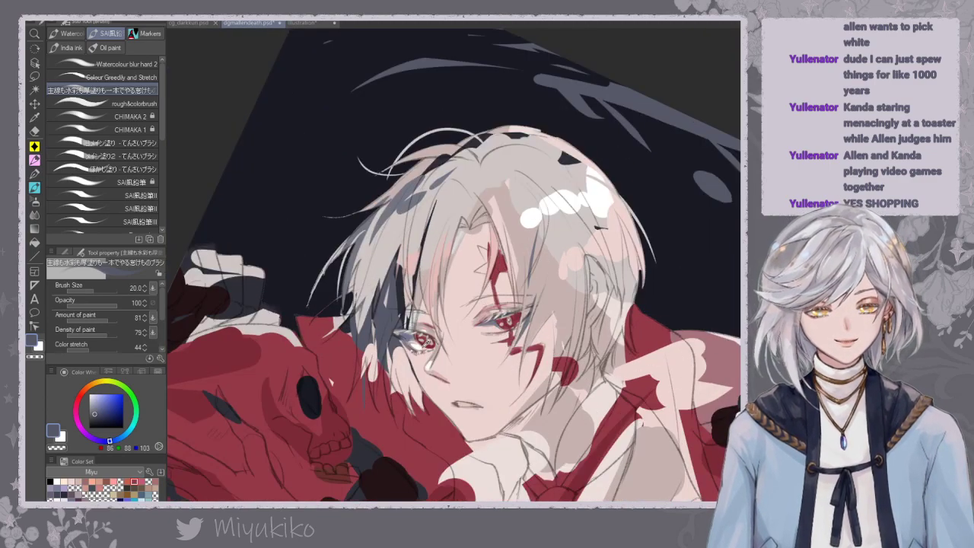
pyautogui.keyDown('alt'); pyautogui.click(416, 343); pyautogui.keyUp('alt')
pyautogui.keyDown('alt'); pyautogui.click(438, 233); pyautogui.keyUp('alt')
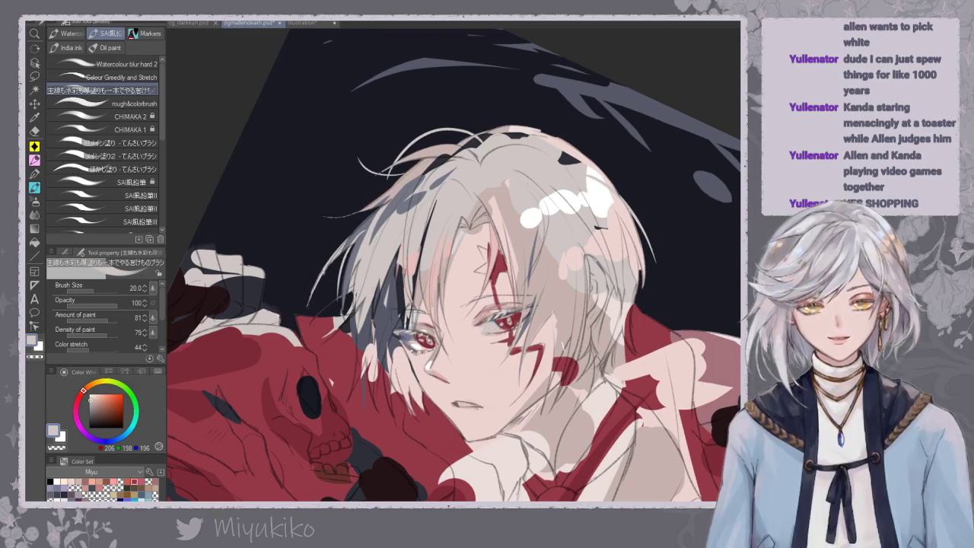
pyautogui.keyDown('alt'); pyautogui.click(420, 341); pyautogui.keyUp('alt')
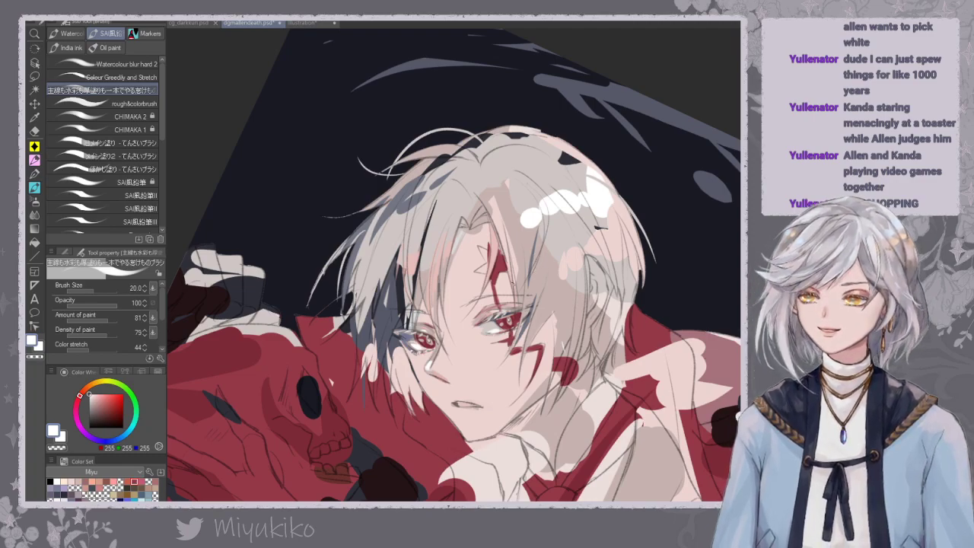
# Paint the star-shaped forehead mark solid with a sampled dark red and clean up its points.
pyautogui.keyDown('alt'); pyautogui.click(428, 340); pyautogui.keyUp('alt')
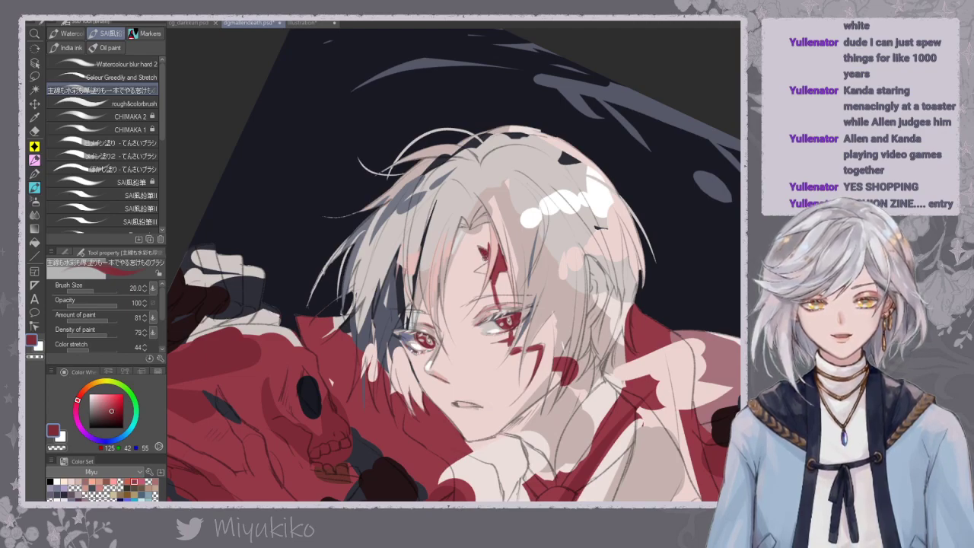
pyautogui.moveTo(485, 252)
pyautogui.mouseDown()
pyautogui.moveTo(477, 271)
pyautogui.moveTo(491, 254)
pyautogui.mouseUp()
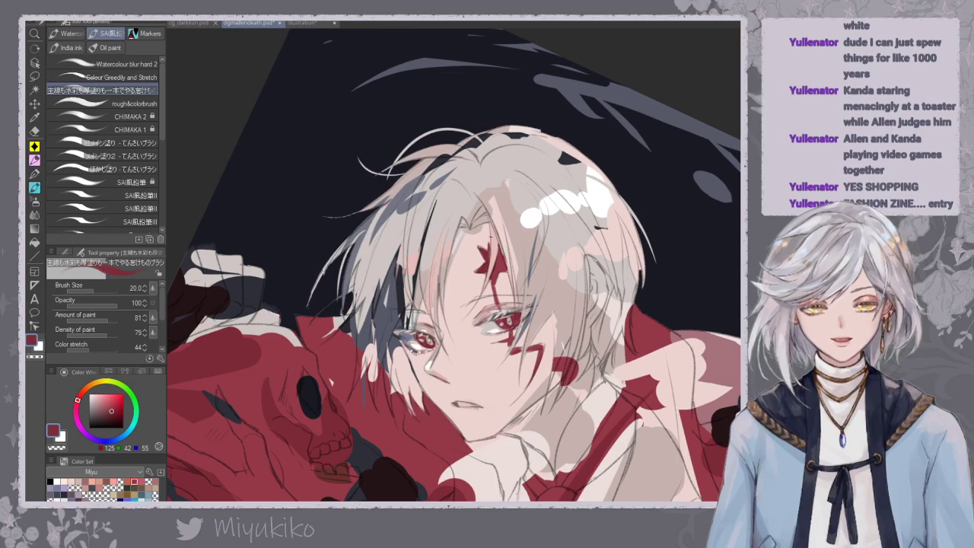
pyautogui.keyDown('alt'); pyautogui.click(493, 238); pyautogui.keyUp('alt')
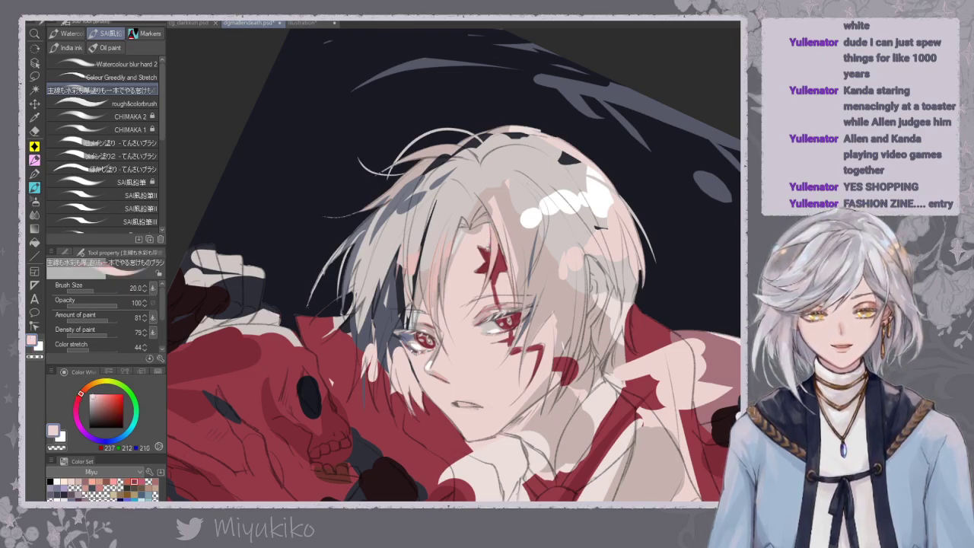
pyautogui.keyDown('alt'); pyautogui.click(479, 245); pyautogui.keyUp('alt')
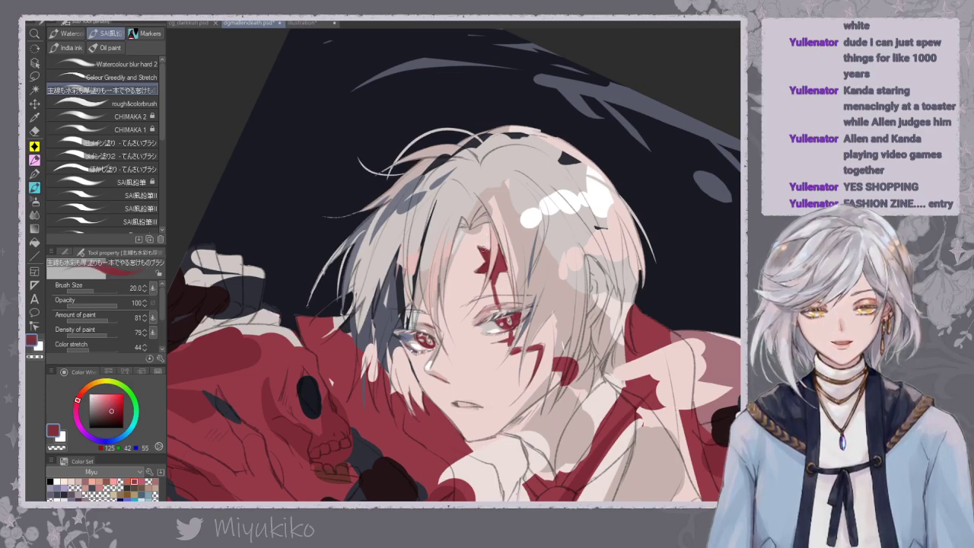
pyautogui.moveTo(474, 274); pyautogui.dragTo(484, 263)
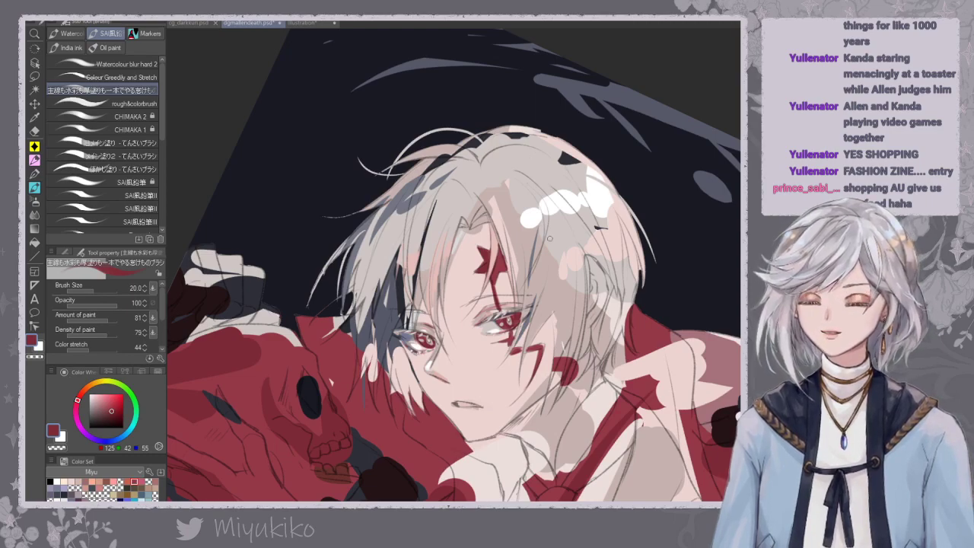
# Set the brush size to 12 and refine the scar line just below the scarred eye with sampled reds.
pyautogui.press('[')
pyautogui.press('[')
pyautogui.press('[')
pyautogui.keyDown('alt'); pyautogui.click(510, 342); pyautogui.keyUp('alt')
pyautogui.moveTo(506, 342); pyautogui.dragTo(492, 343)
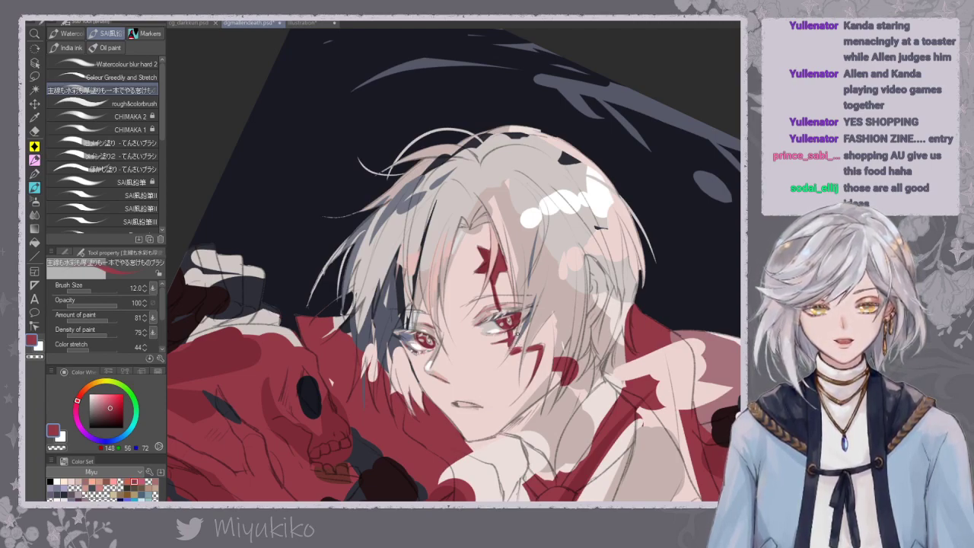
pyautogui.keyDown('alt'); pyautogui.click(521, 341); pyautogui.keyUp('alt')
pyautogui.moveTo(514, 337)
pyautogui.mouseDown()
pyautogui.moveTo(509, 348)
pyautogui.moveTo(514, 340)
pyautogui.mouseUp()
pyautogui.keyDown('alt'); pyautogui.click(513, 340); pyautogui.keyUp('alt')
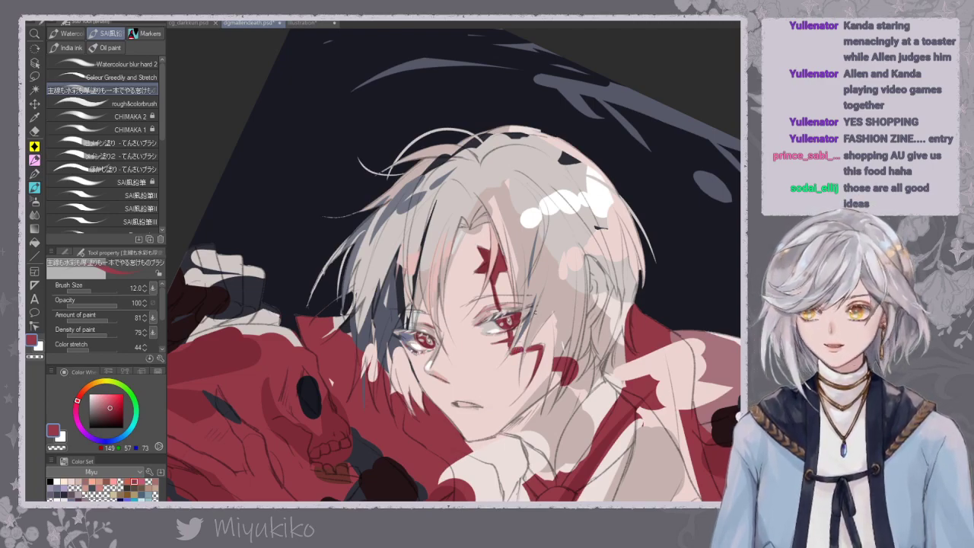
# Touch up the red scar on the cheek below the eye with red sampled from it.
pyautogui.scroll(-1, 546, 323)
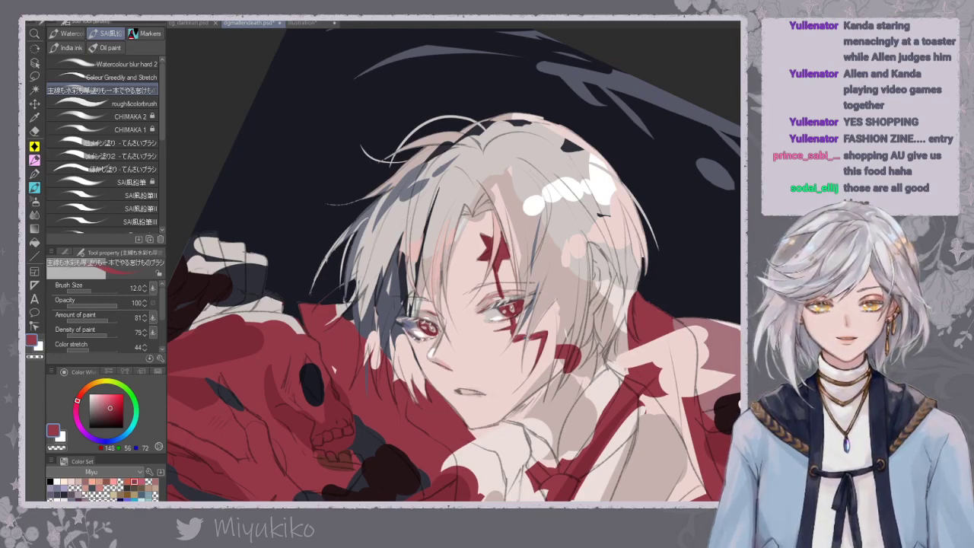
pyautogui.keyDown('alt'); pyautogui.click(532, 336); pyautogui.keyUp('alt')
pyautogui.keyDown('alt'); pyautogui.click(530, 338); pyautogui.keyUp('alt')
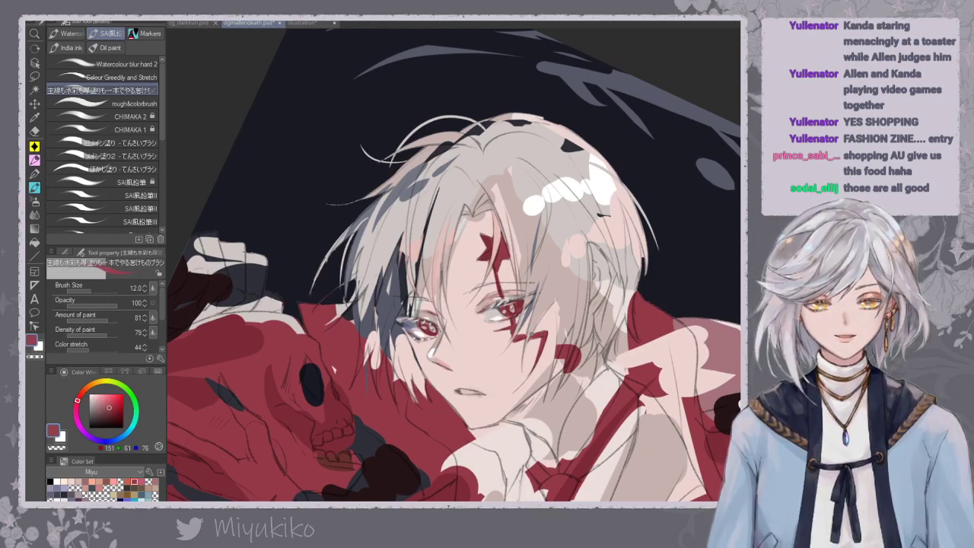
pyautogui.moveTo(521, 340); pyautogui.dragTo(512, 342)
pyautogui.moveTo(483, 245); pyautogui.dragTo(504, 175)
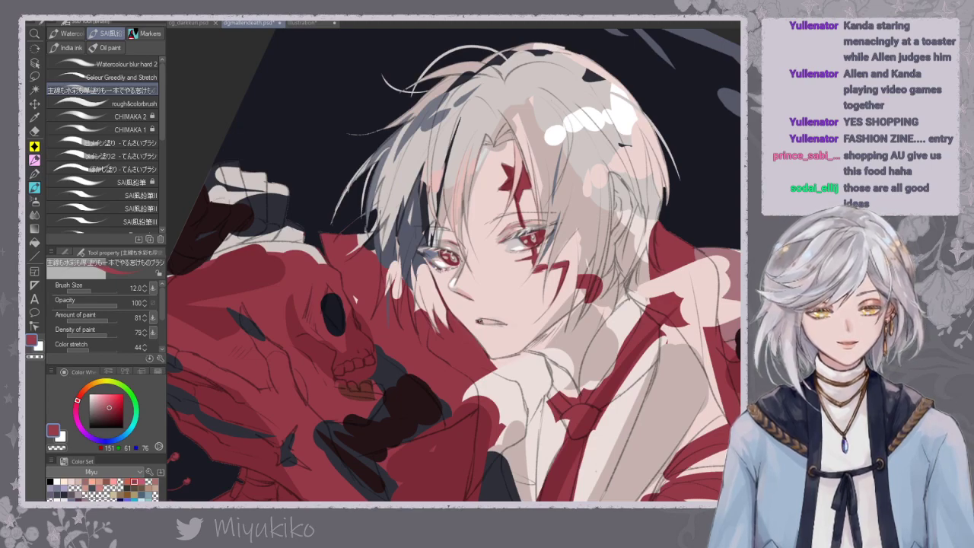
# Paint the lower lip with a soft pink (RGB 214, 170, 167) sampled from the skin shading above the scarred eye.
pyautogui.keyDown('alt'); pyautogui.click(519, 233); pyautogui.keyUp('alt')
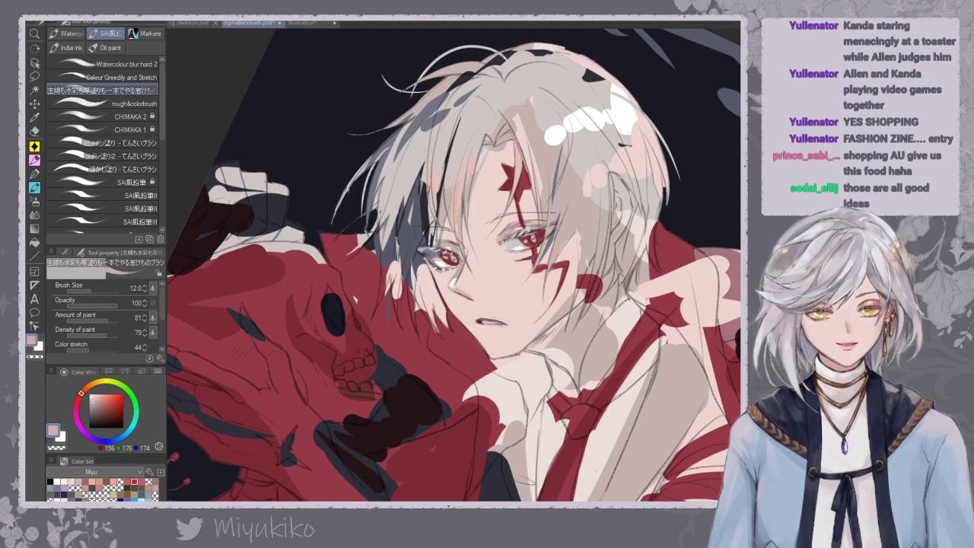
pyautogui.keyDown('alt'); pyautogui.click(517, 229); pyautogui.keyUp('alt')
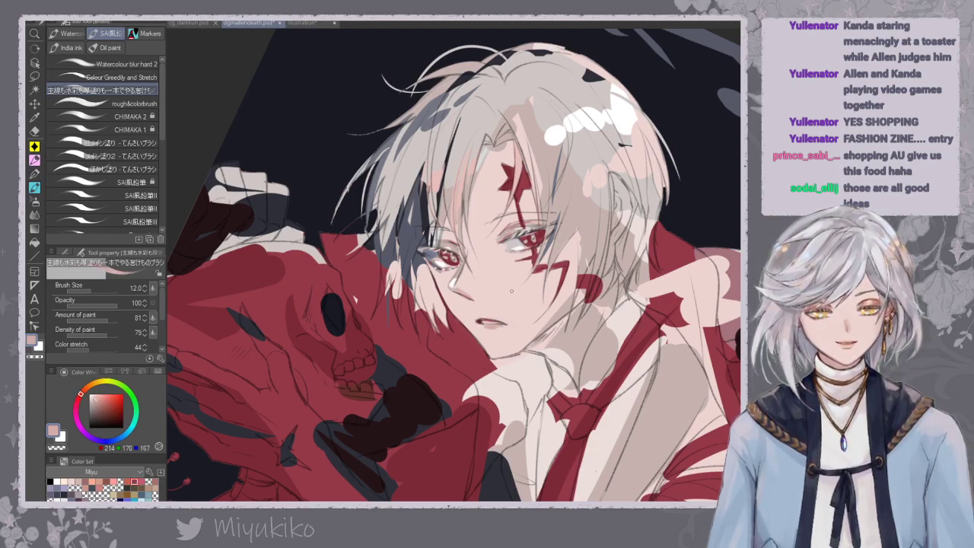
pyautogui.moveTo(491, 326); pyautogui.dragTo(497, 328)
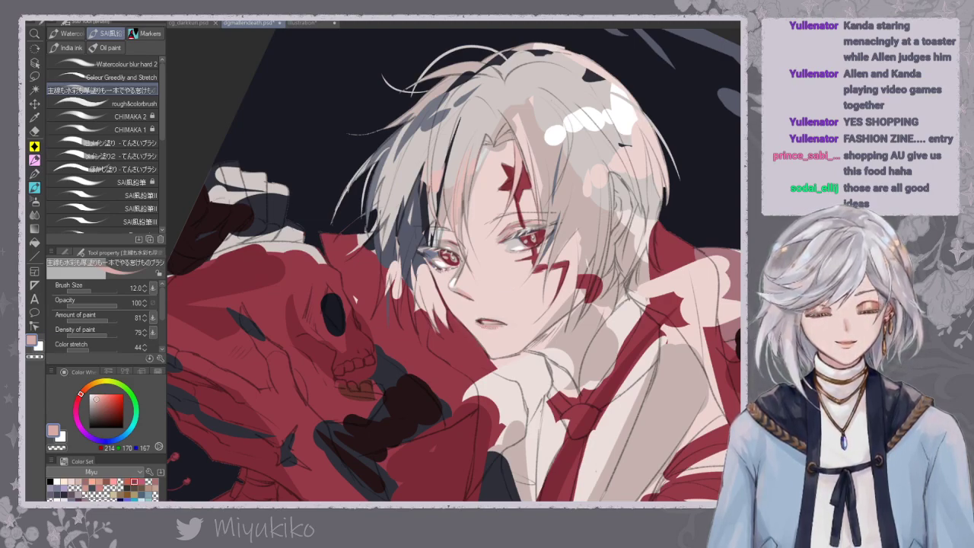
pyautogui.moveTo(510, 288); pyautogui.dragTo(516, 318)
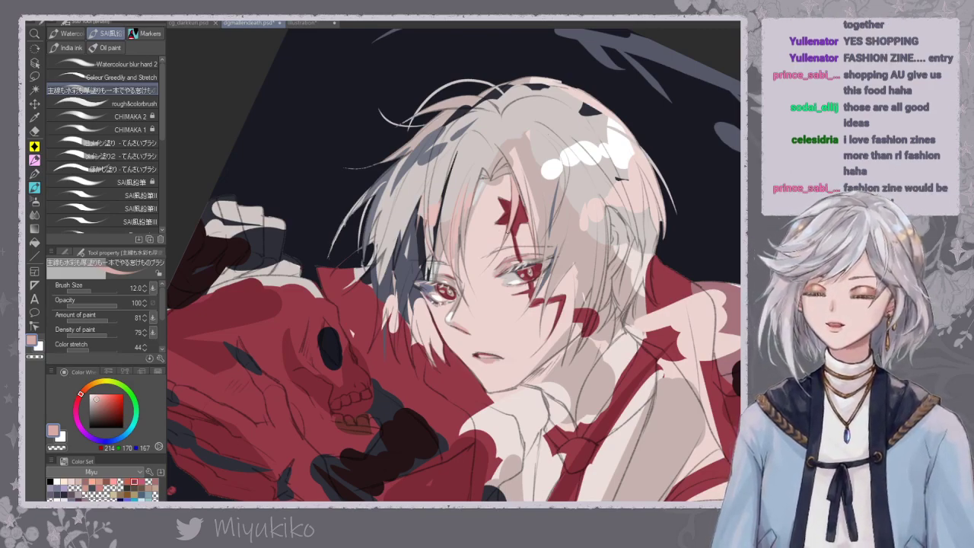
# Tint the lips with a muted red (RGB 144, 60, 74) sampled beside the scarred eye, undoing the unwanted strokes.
pyautogui.keyDown('alt'); pyautogui.click(533, 268); pyautogui.keyUp('alt')
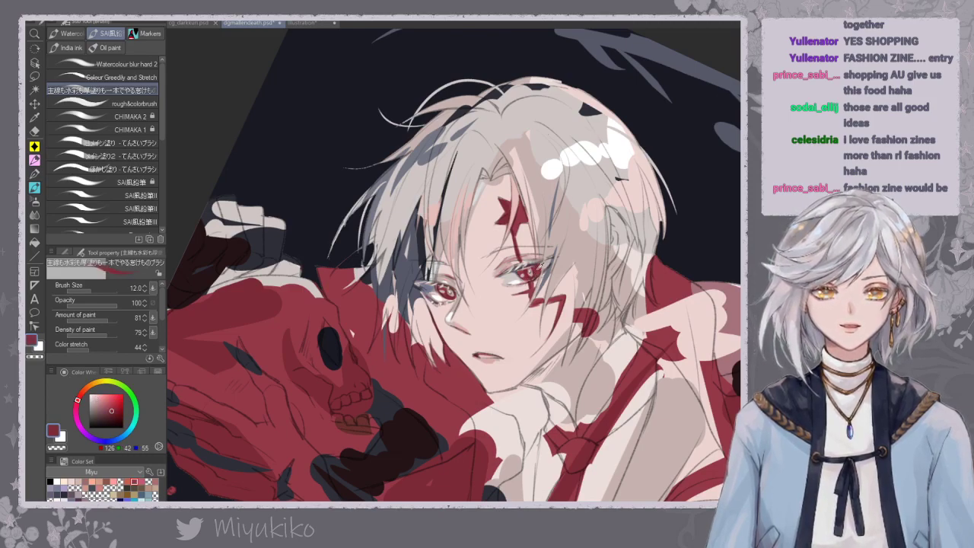
pyautogui.keyDown('alt'); pyautogui.click(524, 268); pyautogui.keyUp('alt')
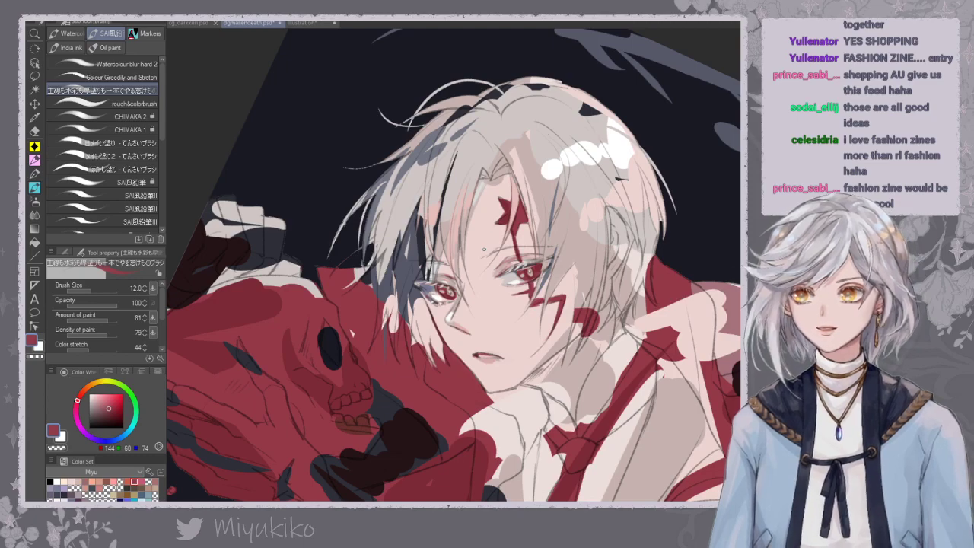
pyautogui.moveTo(477, 355); pyautogui.dragTo(504, 358)
pyautogui.moveTo(488, 365); pyautogui.dragTo(500, 357)
pyautogui.hotkey('ctrl', 'z')
pyautogui.hotkey('ctrl', 'z')
pyautogui.hotkey('ctrl', 'z')
pyautogui.hotkey('ctrl', 'z')
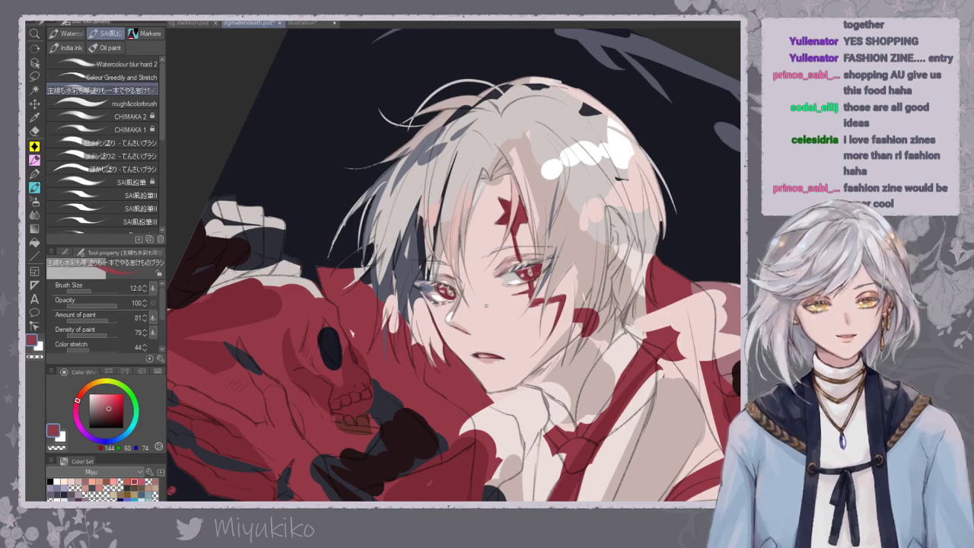
# Touch up the details around both eyes with the sampled red.
pyautogui.moveTo(437, 275)
pyautogui.mouseDown()
pyautogui.moveTo(456, 283)
pyautogui.moveTo(537, 251)
pyautogui.mouseUp()
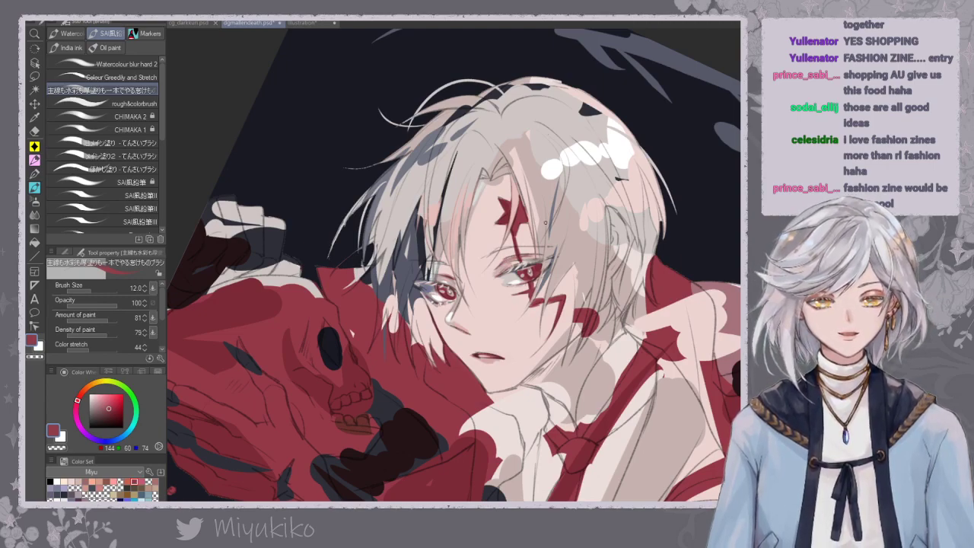
pyautogui.hotkey('ctrl', '-')
pyautogui.hotkey('ctrl', '-')
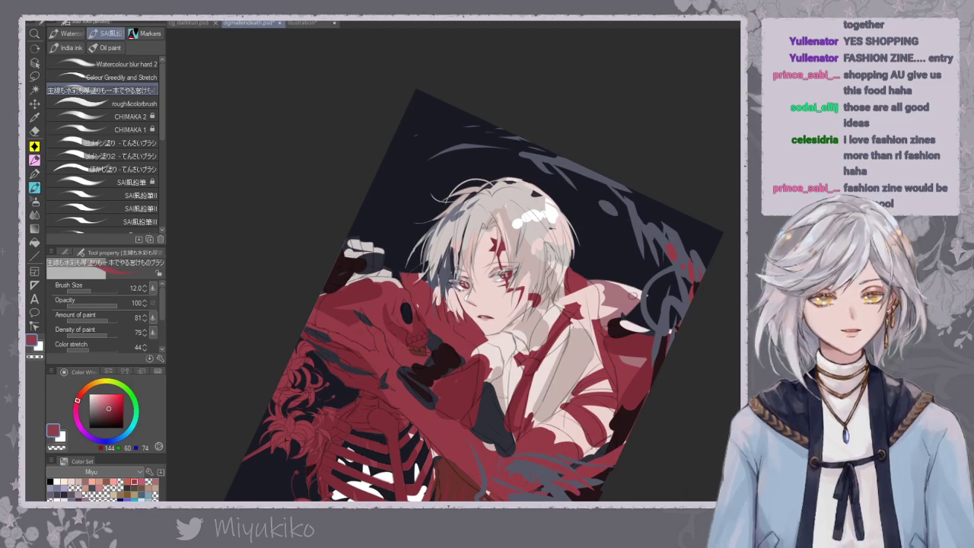
# Refine the lashes and eyelid of the scarred eye with sampled near-white, pinkish grey, mid grey and dark tones.
pyautogui.hotkey('ctrl', '+')
pyautogui.hotkey('ctrl', '+')
pyautogui.keyDown('alt'); pyautogui.click(514, 282); pyautogui.keyUp('alt')
pyautogui.keyDown('alt'); pyautogui.click(523, 280); pyautogui.keyUp('alt')
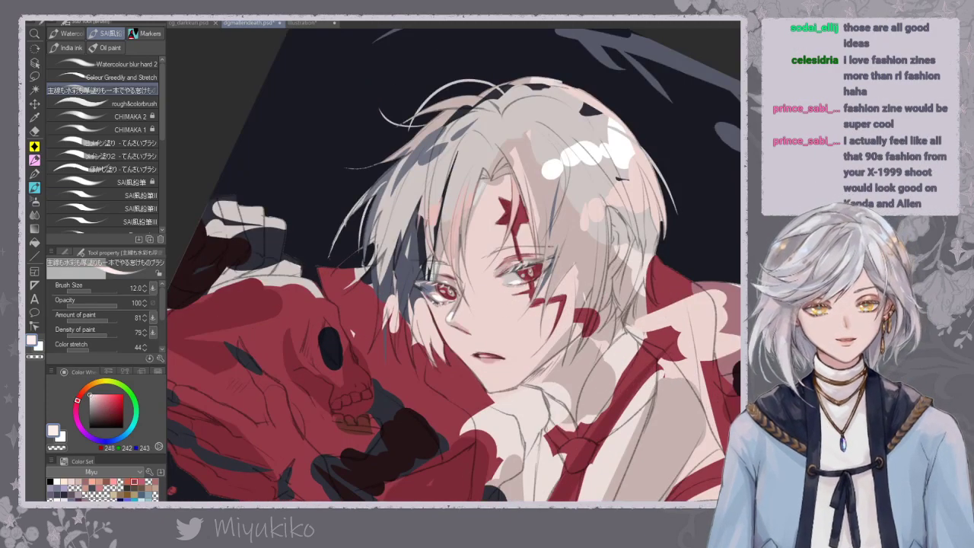
pyautogui.keyDown('alt'); pyautogui.click(531, 257); pyautogui.keyUp('alt')
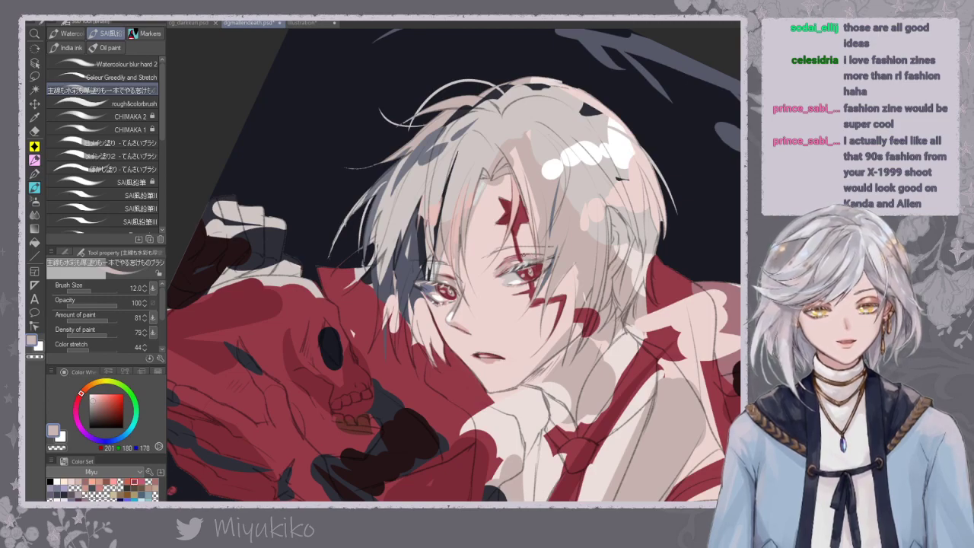
pyautogui.keyDown('alt'); pyautogui.click(515, 264); pyautogui.keyUp('alt')
pyautogui.keyDown('alt'); pyautogui.click(517, 265); pyautogui.keyUp('alt')
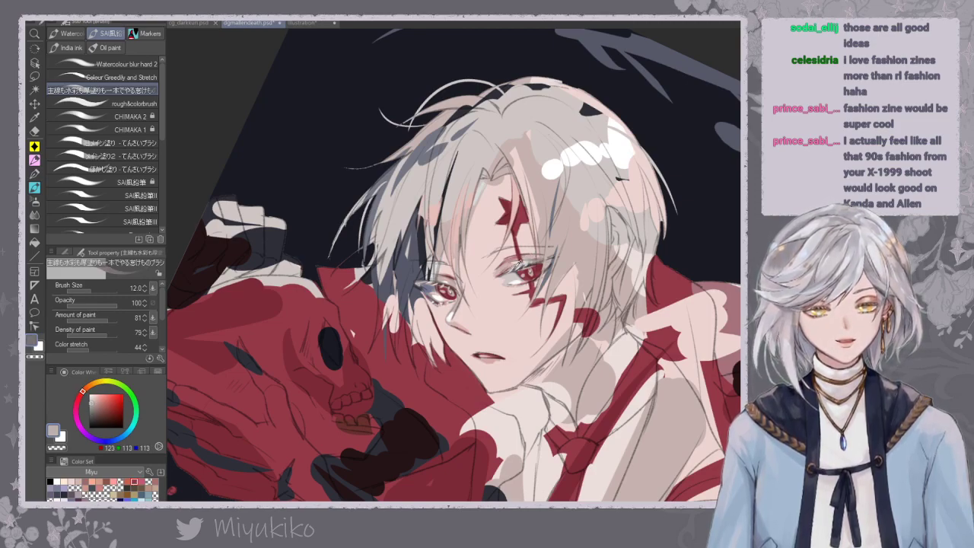
pyautogui.keyDown('alt'); pyautogui.click(507, 270); pyautogui.keyUp('alt')
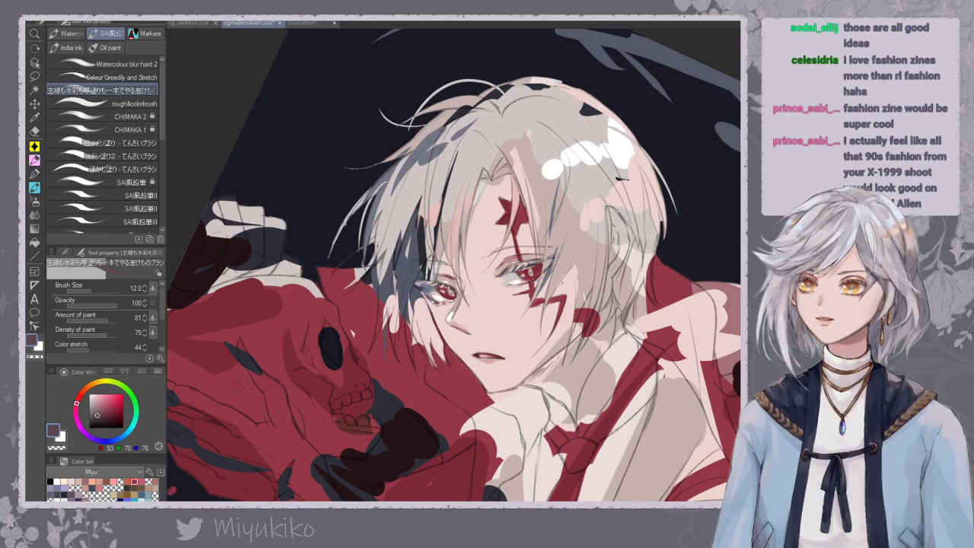
# Paint the hair parting above the forehead with sampled blue-grey, warm grey and light grey, raising the brush size to 20.
pyautogui.scroll(-1, 579, 287)
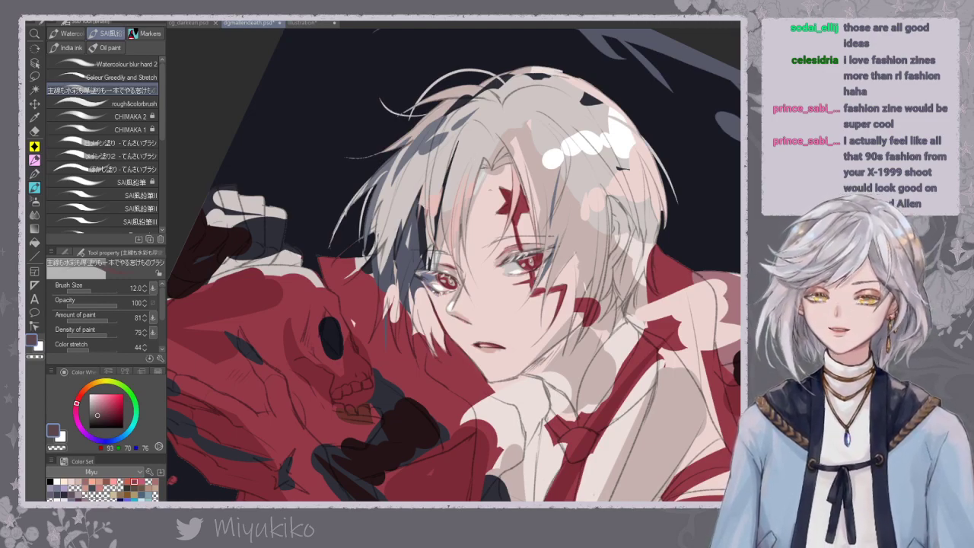
pyautogui.keyDown('alt'); pyautogui.click(485, 158); pyautogui.keyUp('alt')
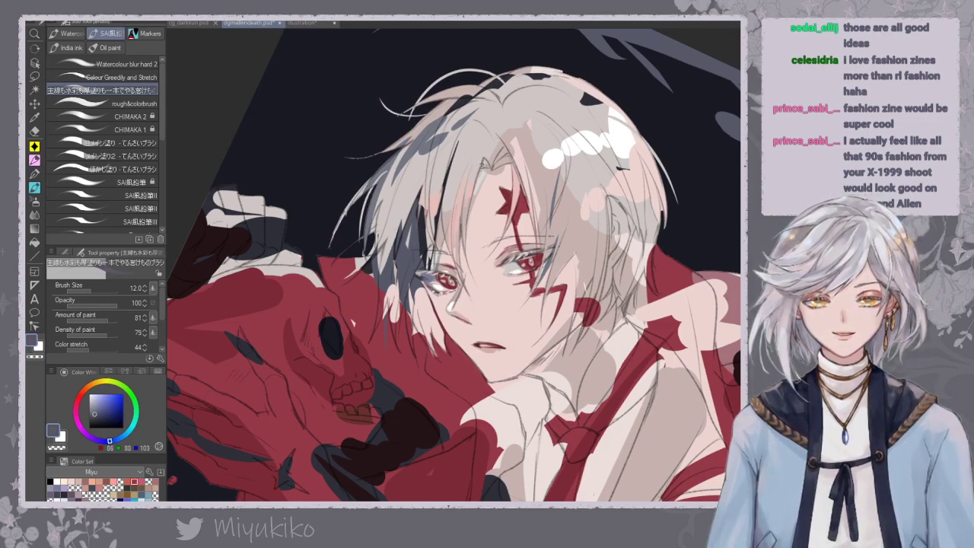
pyautogui.keyDown('alt'); pyautogui.click(488, 157); pyautogui.keyUp('alt')
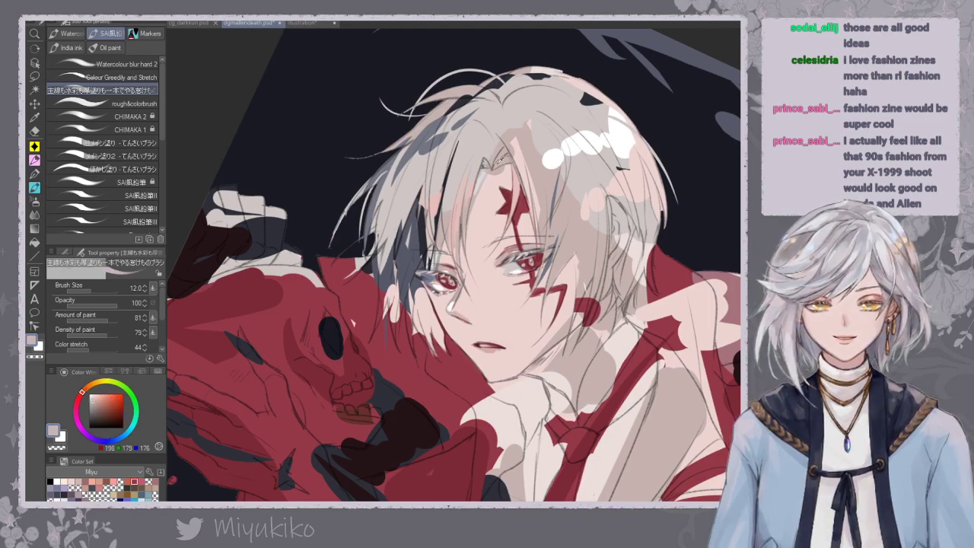
pyautogui.keyDown('alt'); pyautogui.click(488, 169); pyautogui.keyUp('alt')
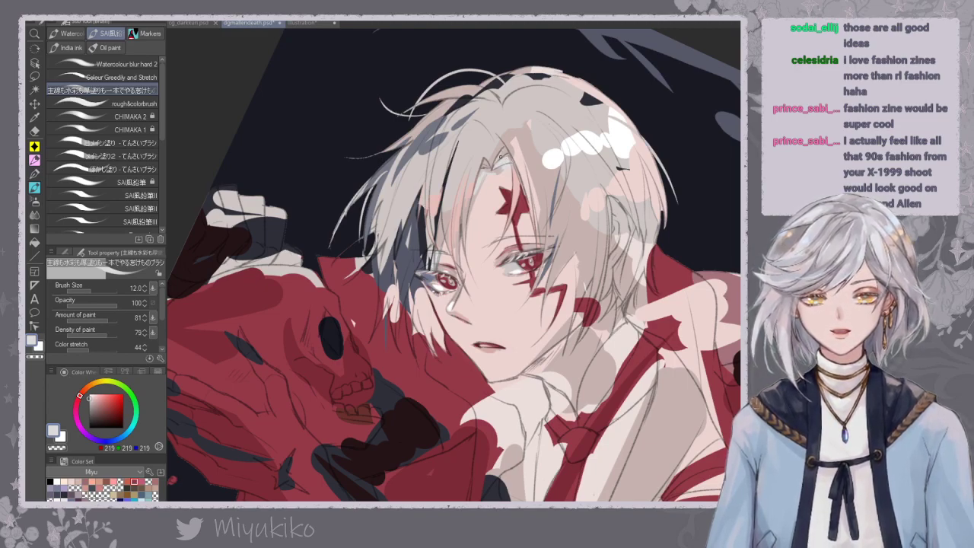
pyautogui.press(']')
pyautogui.press(']')
pyautogui.press(']')
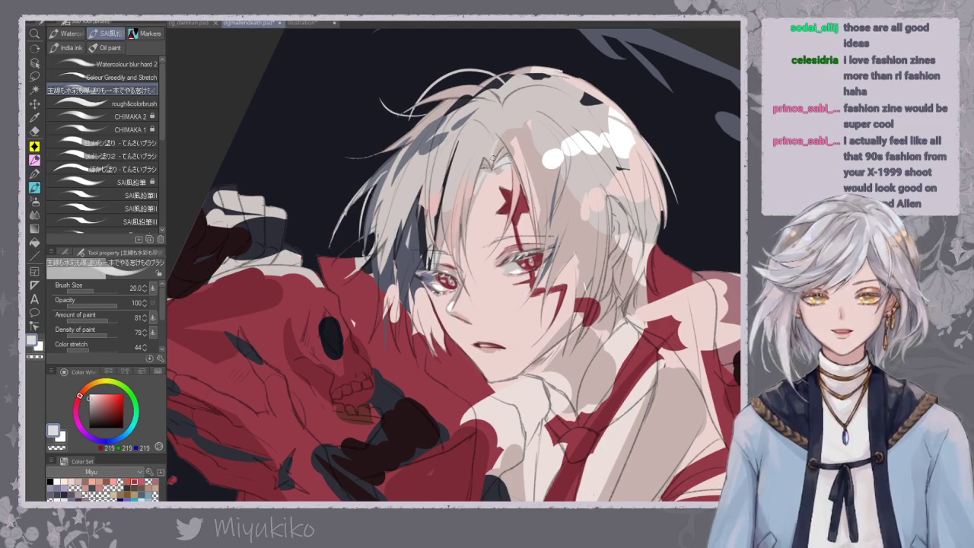
pyautogui.keyDown('alt'); pyautogui.click(506, 141); pyautogui.keyUp('alt')
pyautogui.keyDown('alt'); pyautogui.click(507, 143); pyautogui.keyUp('alt')
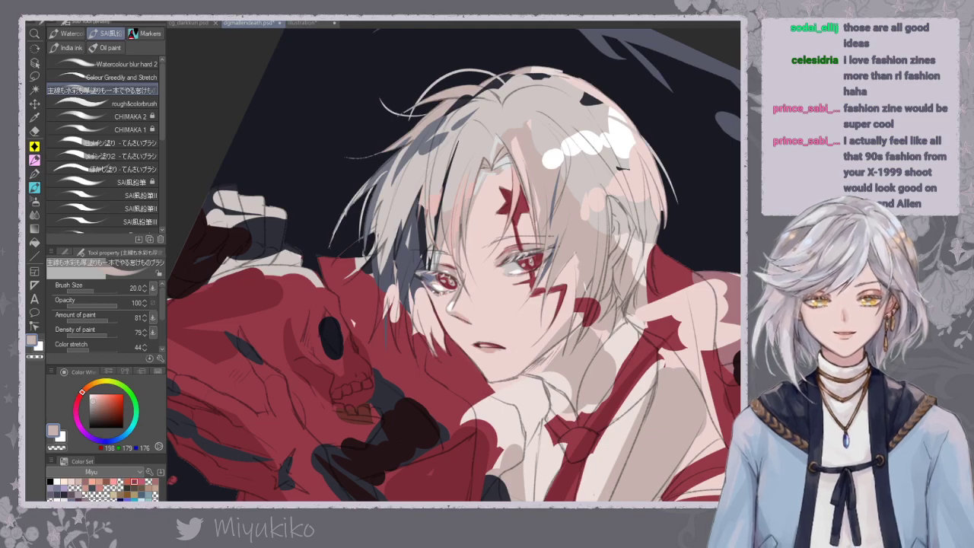
# Paint long blue-grey and pale pink (RGB 231, 190, 186) strands through the shadowed side of the hair with sampled colours.
pyautogui.keyDown('alt'); pyautogui.click(450, 130); pyautogui.keyUp('alt')
pyautogui.keyDown('alt'); pyautogui.click(453, 125); pyautogui.keyUp('alt')
pyautogui.moveTo(454, 114); pyautogui.dragTo(431, 237)
pyautogui.moveTo(431, 152); pyautogui.dragTo(425, 215)
pyautogui.keyDown('alt'); pyautogui.click(443, 200); pyautogui.keyUp('alt')
pyautogui.moveTo(440, 169); pyautogui.dragTo(433, 176)
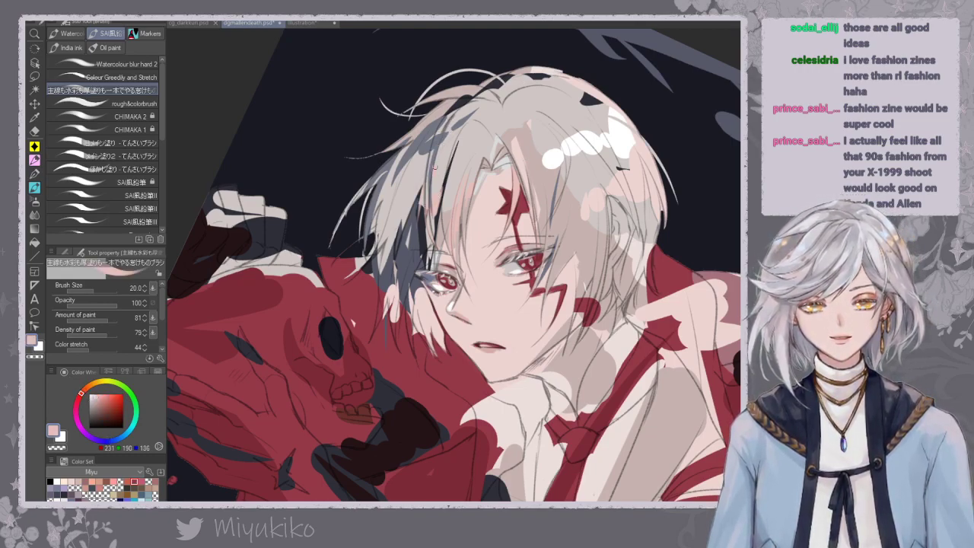
pyautogui.moveTo(465, 117); pyautogui.dragTo(458, 129)
pyautogui.moveTo(514, 57); pyautogui.dragTo(530, 70)
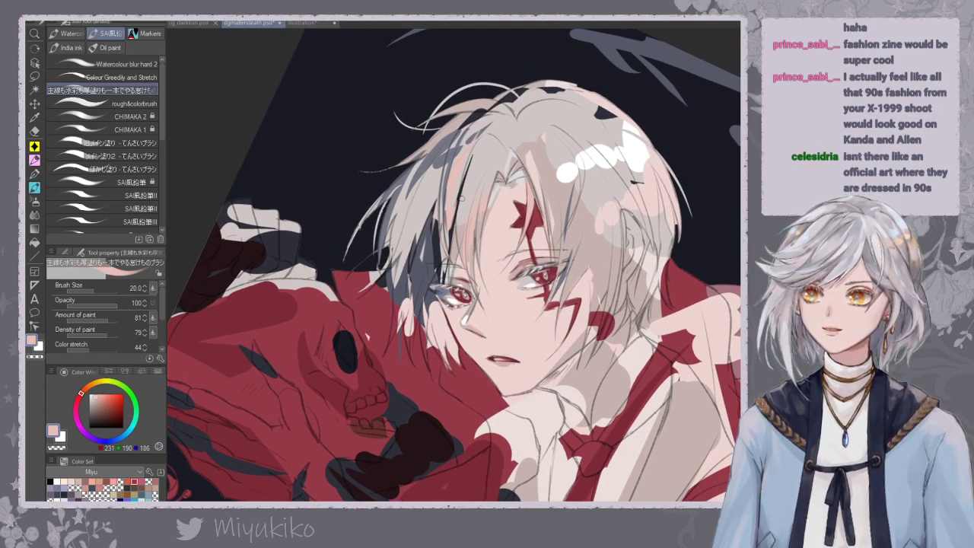
pyautogui.moveTo(517, 181); pyautogui.dragTo(494, 186)
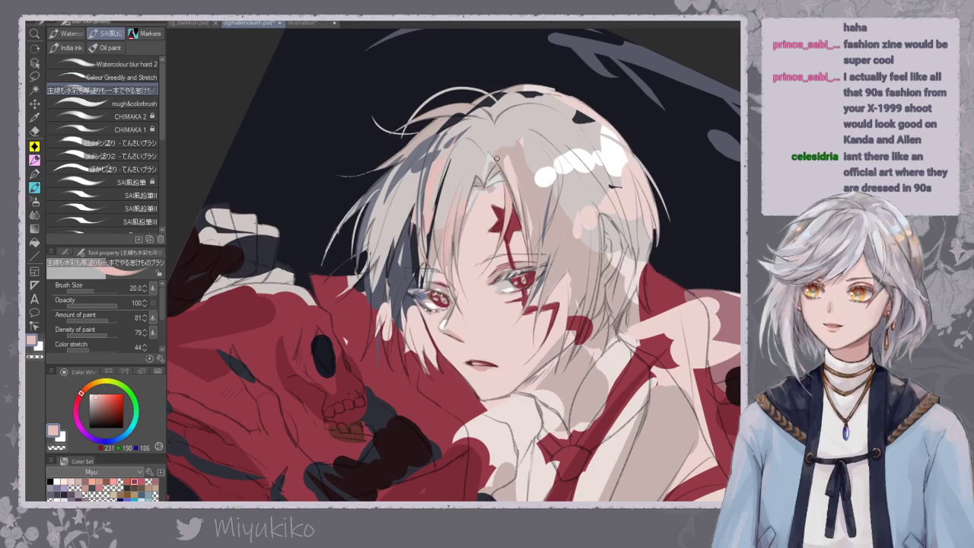
# Add blue-grey (RGB 86, 88, 103) strokes to the shadowed hair with a larger brush and blend them with Colour Greedily and Stretch.
pyautogui.press(']')
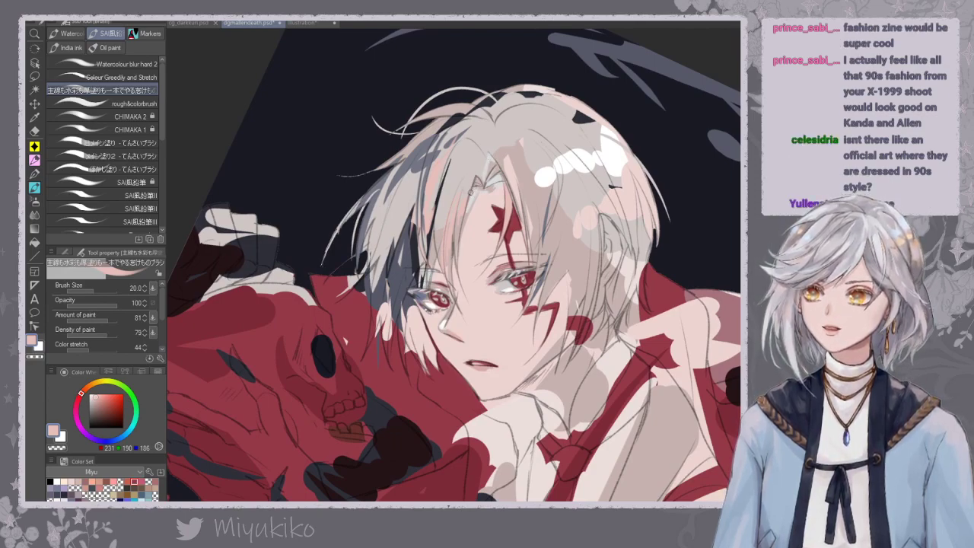
pyautogui.press(']')
pyautogui.press(']')
pyautogui.keyDown('alt'); pyautogui.click(410, 228); pyautogui.keyUp('alt')
pyautogui.moveTo(414, 175); pyautogui.dragTo(393, 226)
pyautogui.click(122, 77)
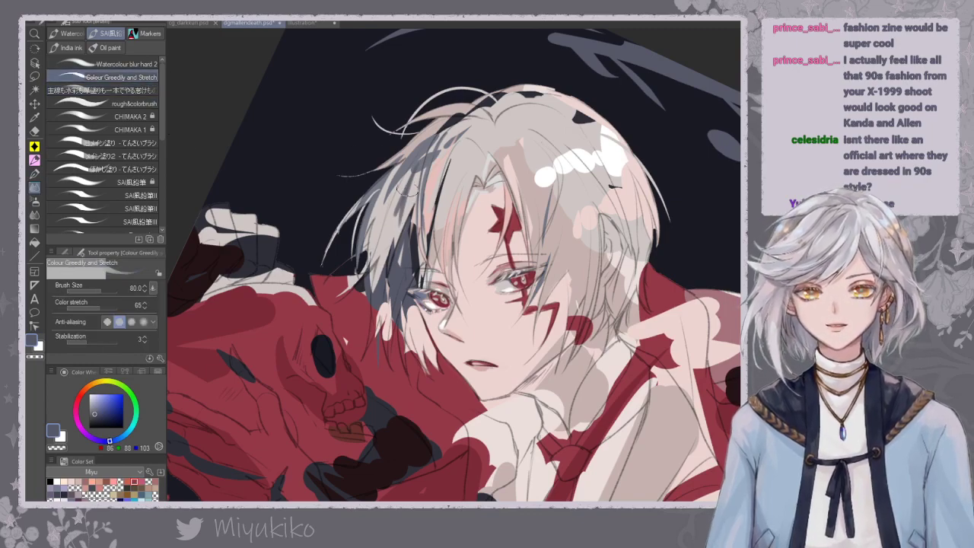
pyautogui.moveTo(389, 202)
pyautogui.mouseDown()
pyautogui.moveTo(377, 247)
pyautogui.moveTo(397, 271)
pyautogui.mouseUp()
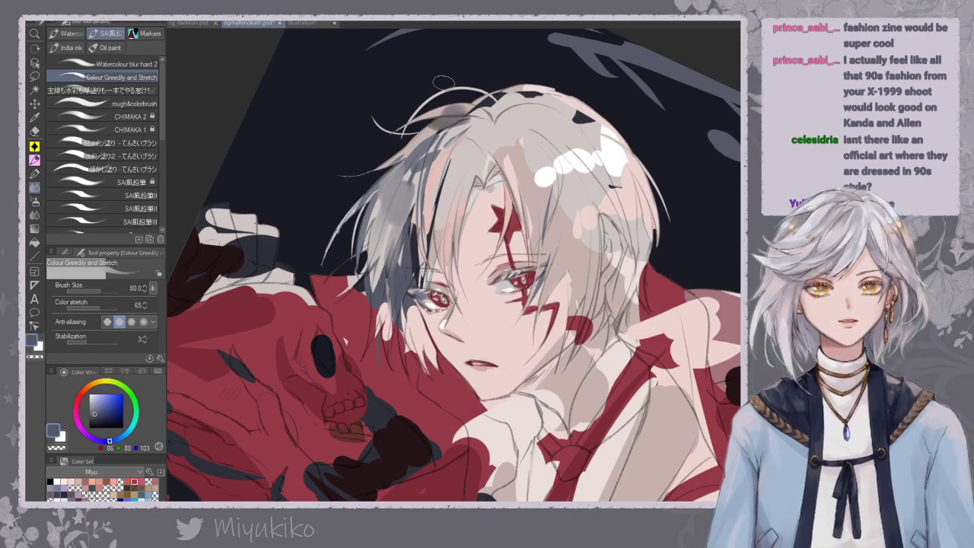
# Reset the canvas rotation and select the red collar beneath the face using Auto select based on referred layers.
pyautogui.hotkey('ctrl', '-')
pyautogui.hotkey('ctrl', '-')
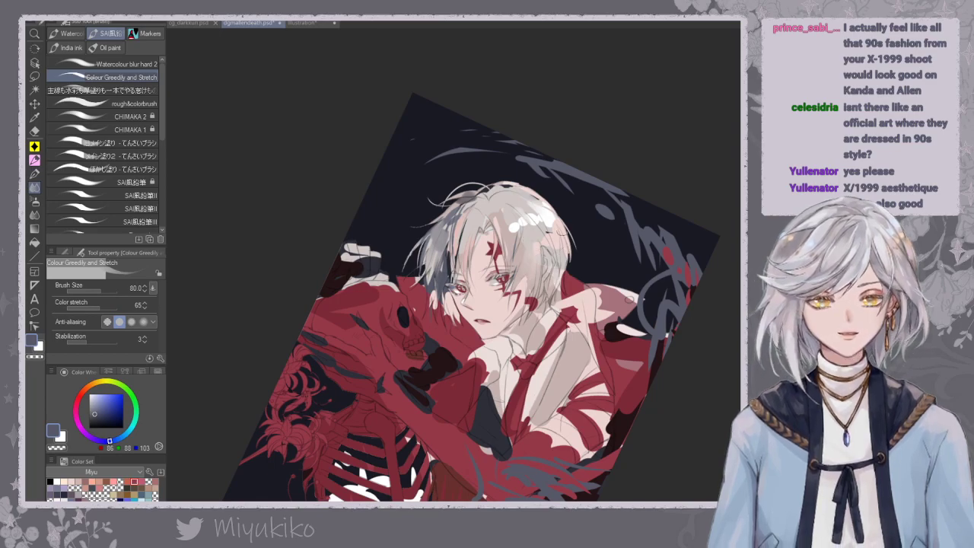
pyautogui.hotkey('ctrl', '@')
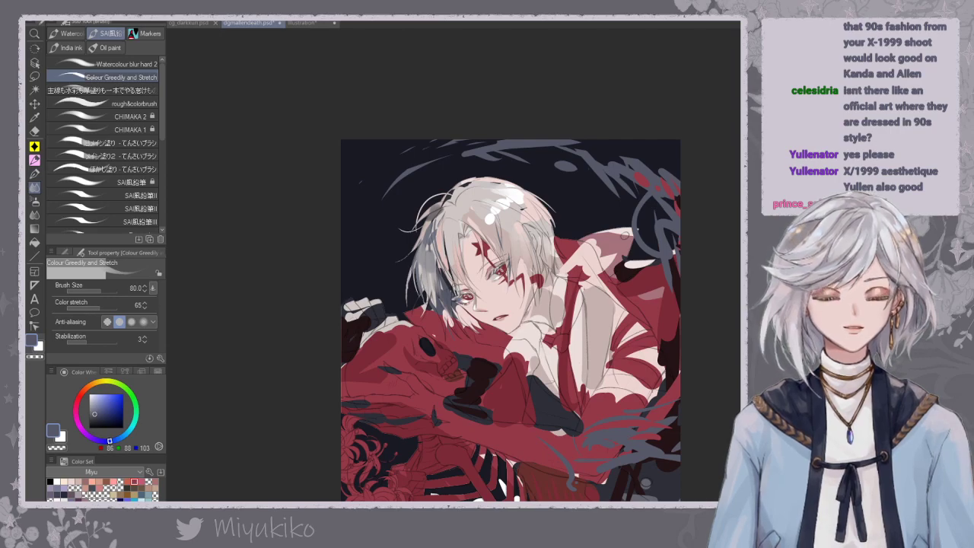
pyautogui.scroll(5, 500, 318)
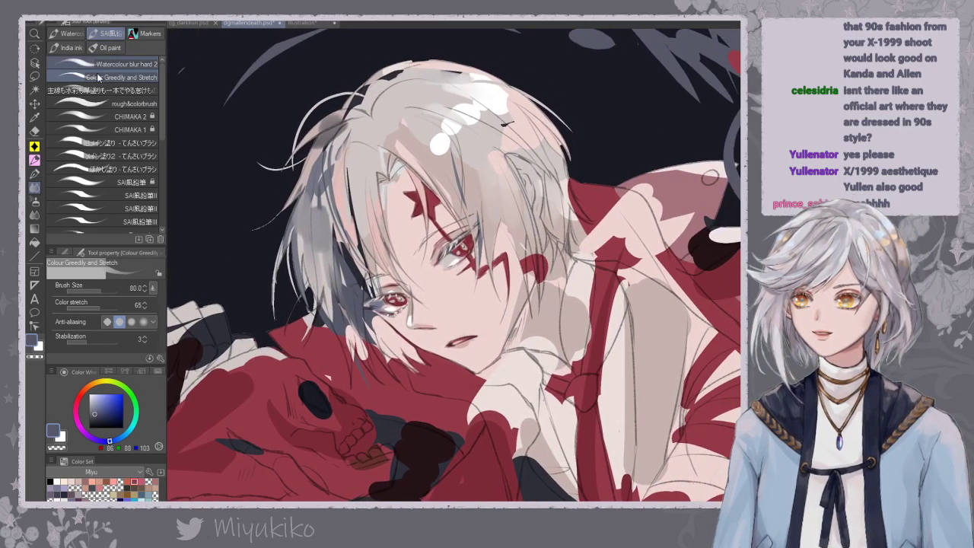
pyautogui.click(34, 90)
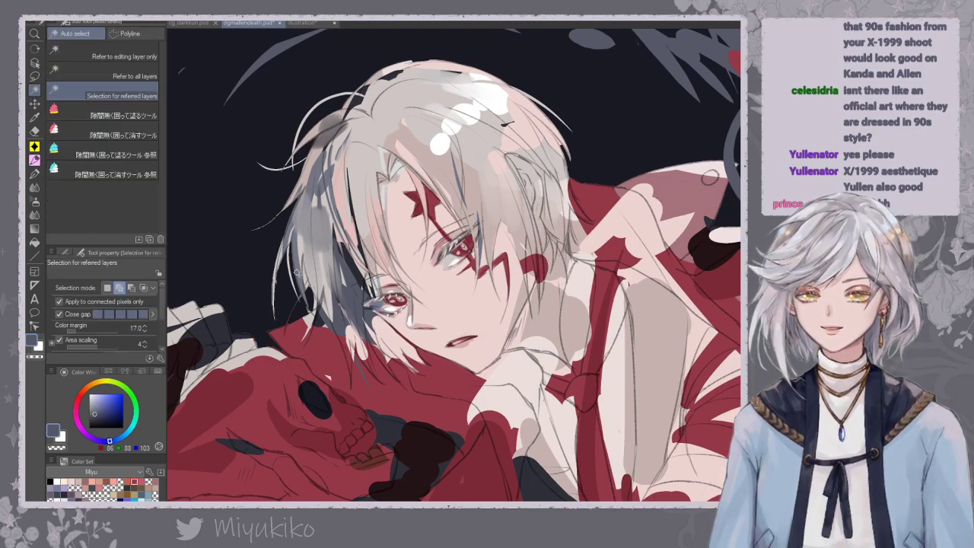
pyautogui.click(381, 392)
pyautogui.click(436, 376)
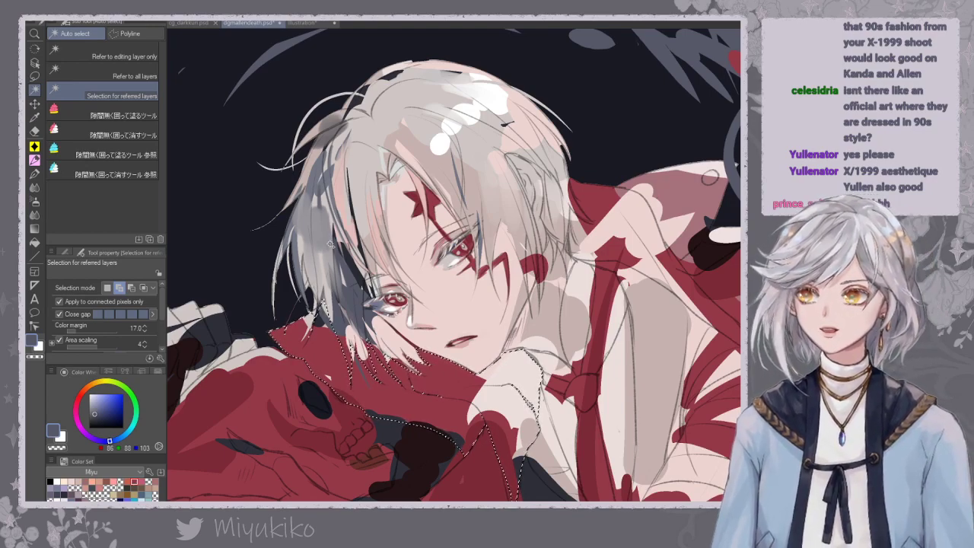
pyautogui.click(338, 341)
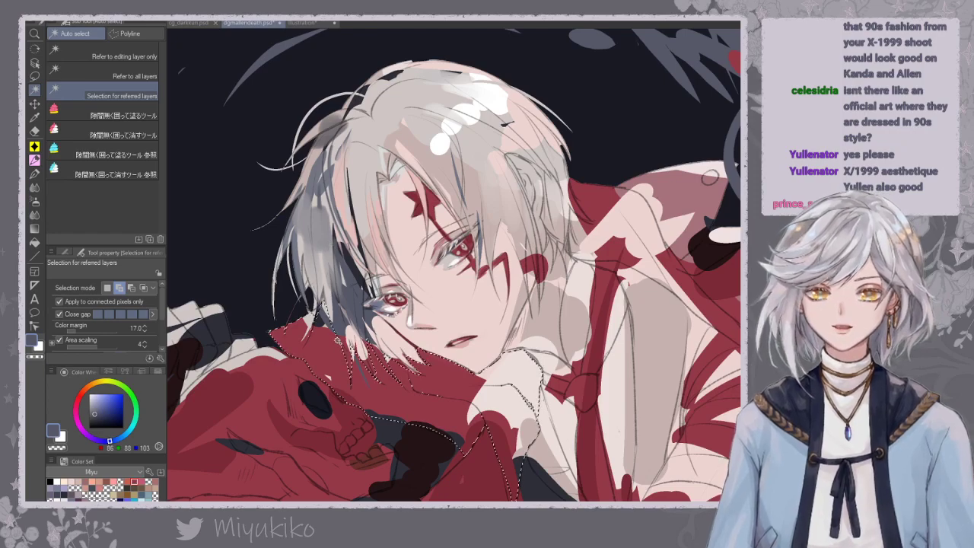
# Set up the Soft airbrush at size 200 with the collar's sampled red (RGB 148, 56, 72).
pyautogui.click(34, 187)
pyautogui.keyDown('alt'); pyautogui.click(334, 343); pyautogui.keyUp('alt')
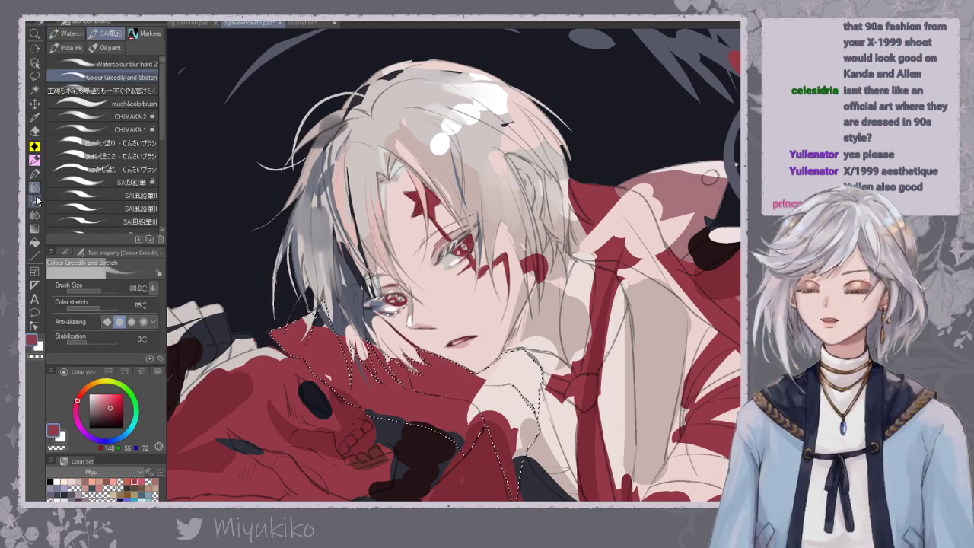
pyautogui.click(34, 200)
pyautogui.press(']')
pyautogui.press(']')
pyautogui.press(']')
pyautogui.press(']')
pyautogui.press(']')
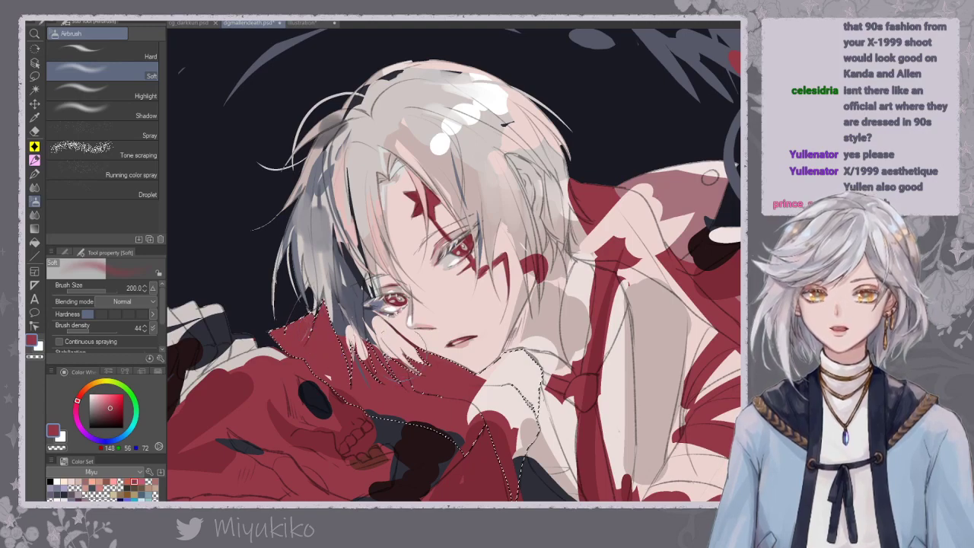
pyautogui.hotkey('ctrl', 'd')
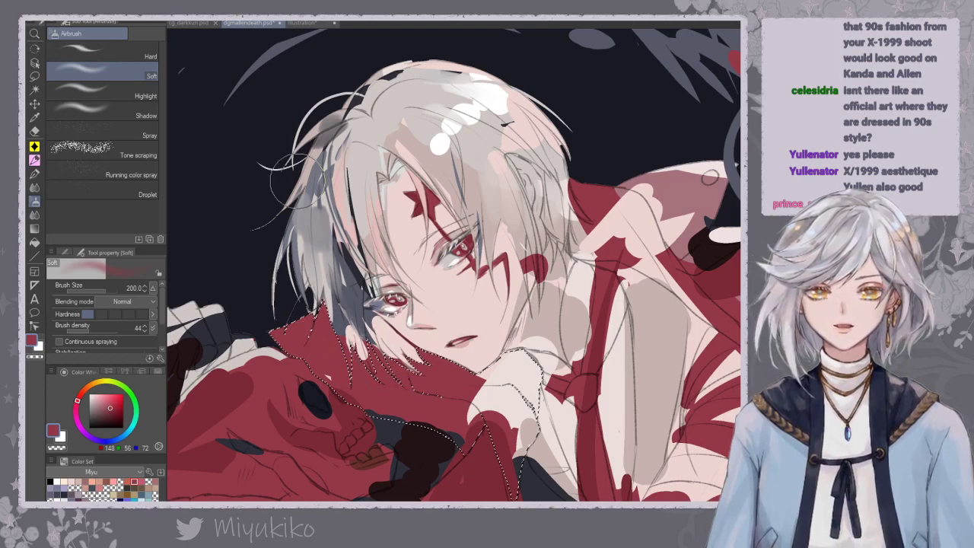
pyautogui.hotkey('ctrl', 'z')
# Invert the selected area so that painting affects the hair and leaves the red collar masked.
pyautogui.click(192, 4)
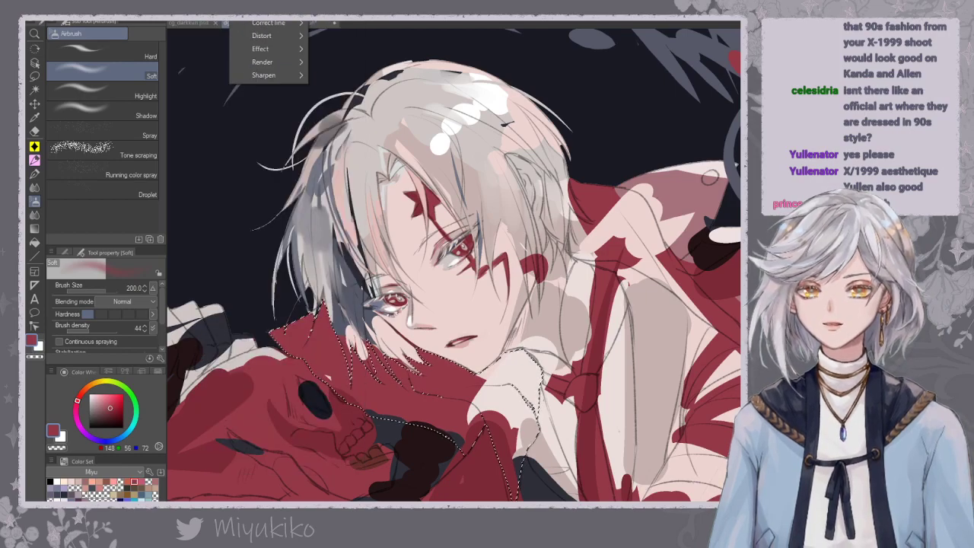
pyautogui.moveTo(162, 11)
pyautogui.click(192, 9)
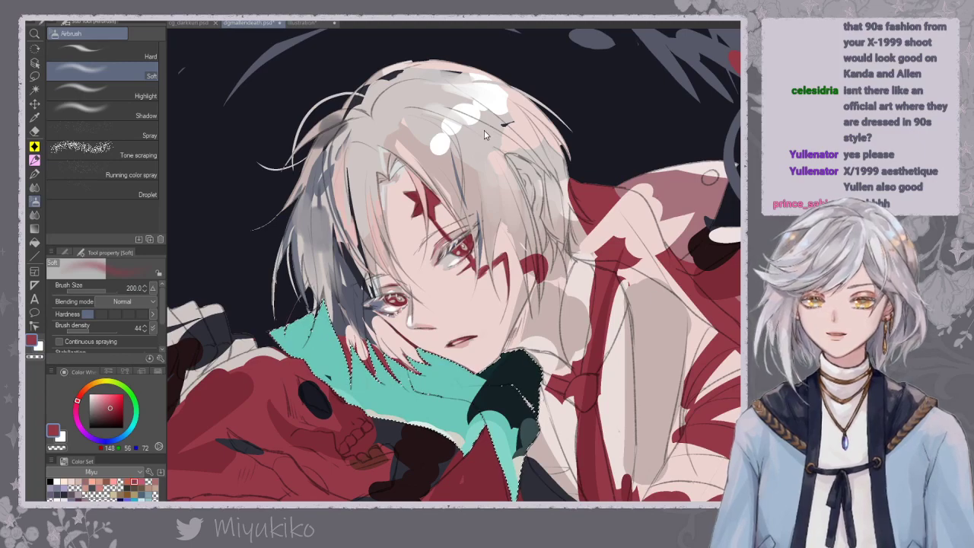
pyautogui.click(191, 6)
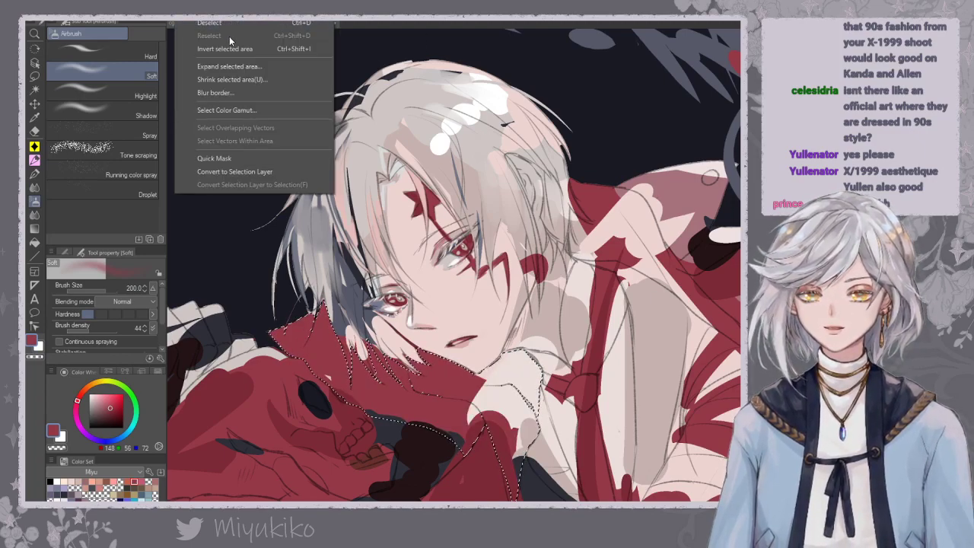
pyautogui.click(259, 52)
# Try airbrushing the hair tips above the collar with sampled light grey (RGB 206, 198, 196).
pyautogui.keyDown('alt'); pyautogui.click(424, 355); pyautogui.keyUp('alt')
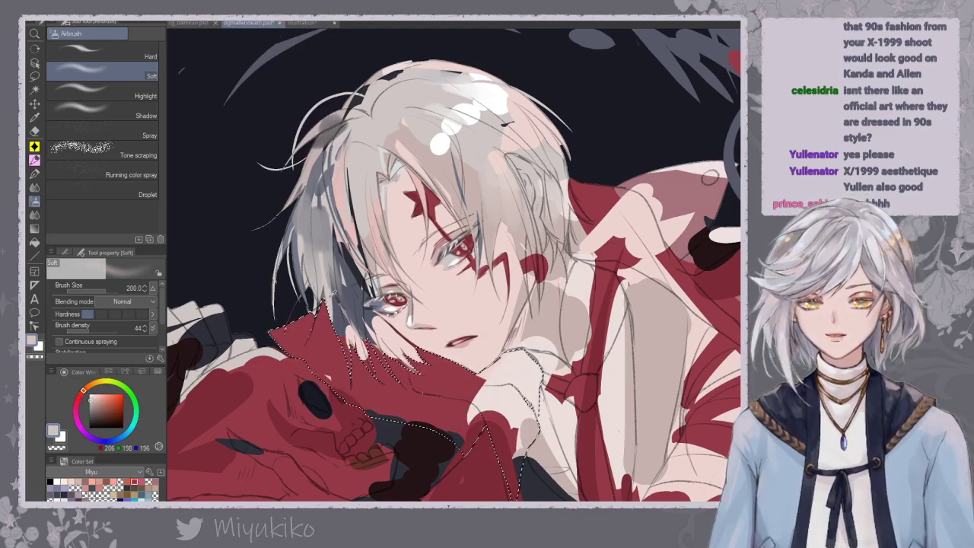
pyautogui.moveTo(347, 353)
pyautogui.mouseDown()
pyautogui.moveTo(392, 345)
pyautogui.moveTo(425, 361)
pyautogui.mouseUp()
pyautogui.hotkey('ctrl', 'd')
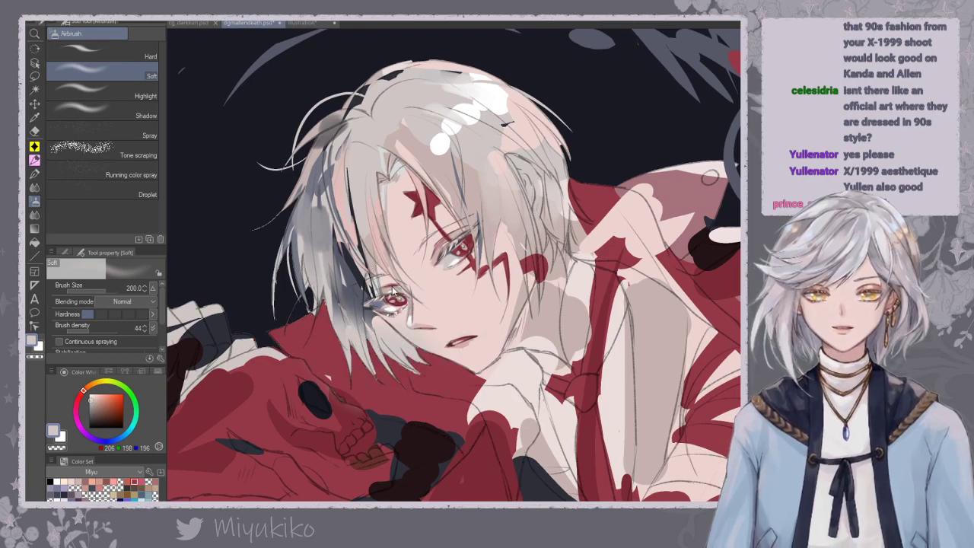
pyautogui.moveTo(335, 334); pyautogui.dragTo(389, 361)
pyautogui.hotkey('ctrl', 'z')
pyautogui.hotkey('ctrl', 'z')
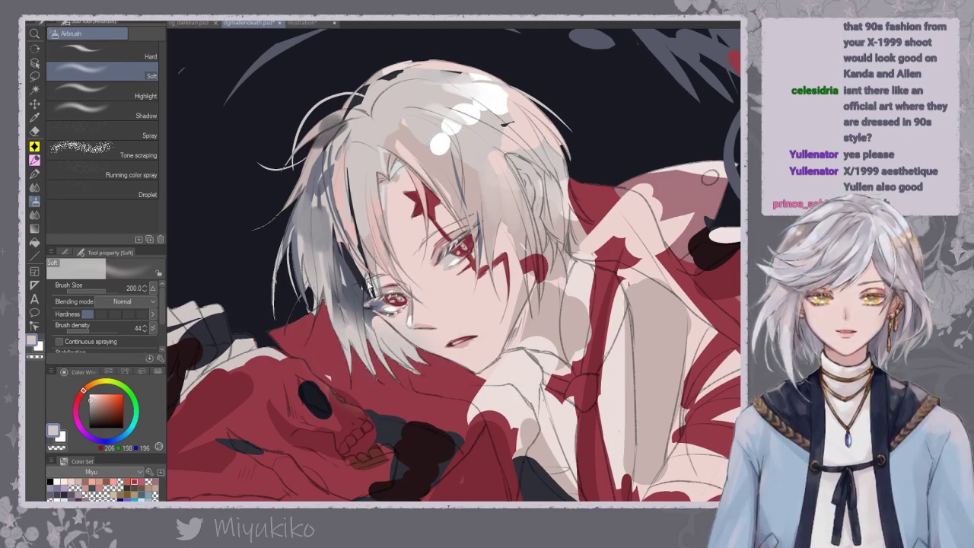
pyautogui.hotkey('ctrl', 'd')
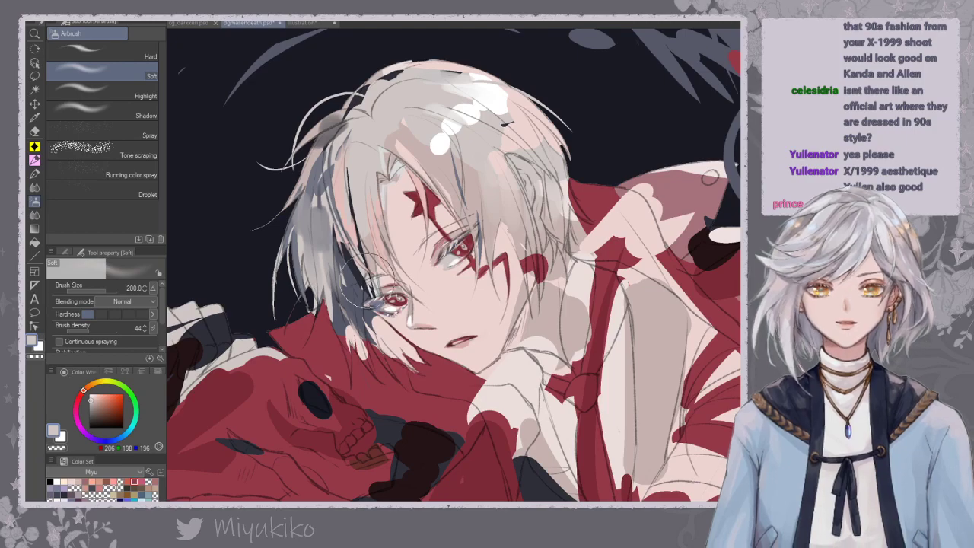
pyautogui.hotkey('ctrl', 'z')
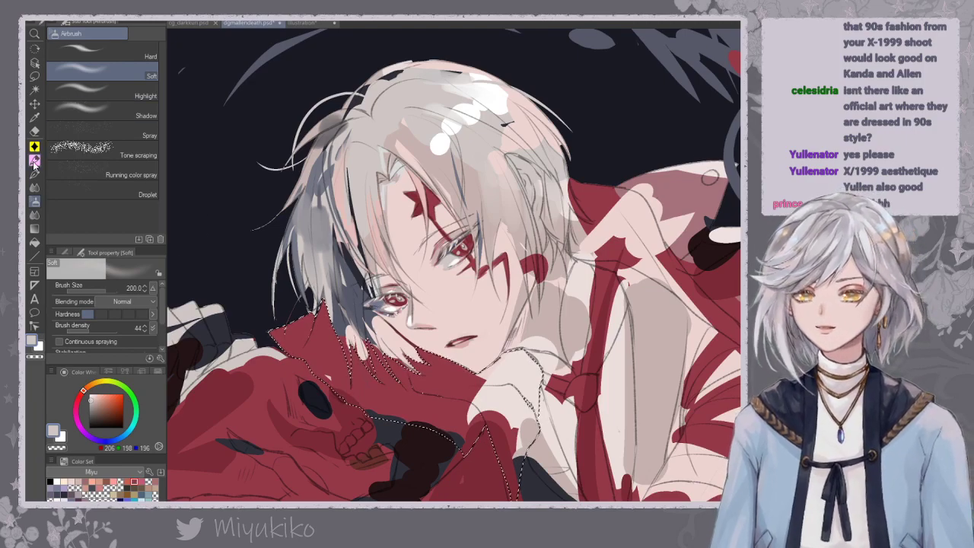
# Paint the hair tips above the collar light grey (RGB 206, 198, 196) with the third SAI-style brush at size 40, and clear the selection.
pyautogui.click(35, 159)
pyautogui.click(36, 187)
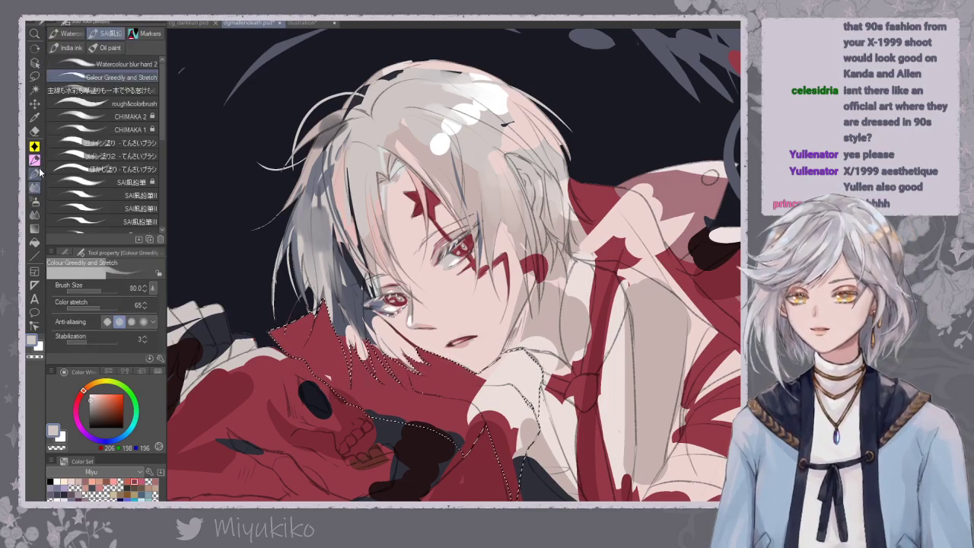
pyautogui.click(99, 90)
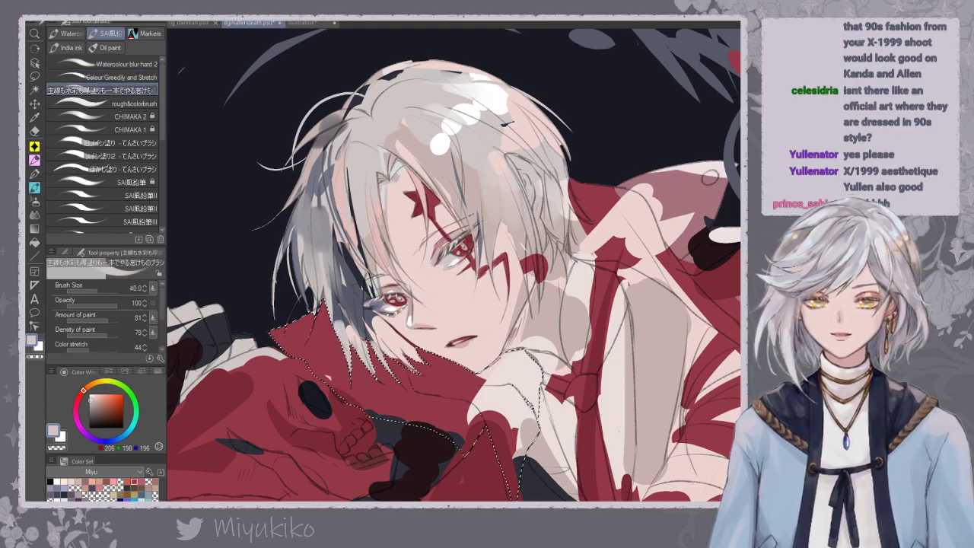
pyautogui.hotkey('ctrl', 'd')
pyautogui.moveTo(324, 304); pyautogui.dragTo(341, 353)
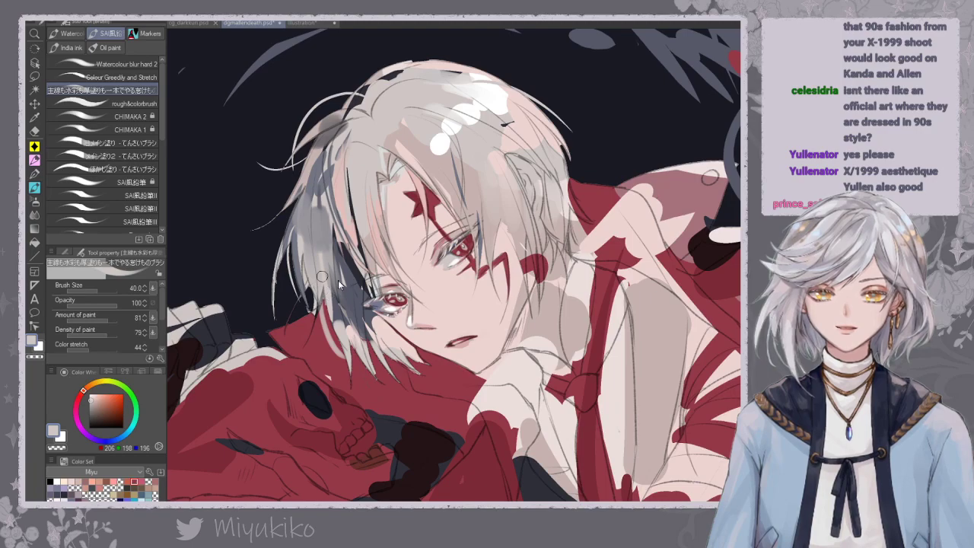
pyautogui.hotkey('ctrl', 'z')
pyautogui.keyDown('alt'); pyautogui.click(314, 312); pyautogui.keyUp('alt')
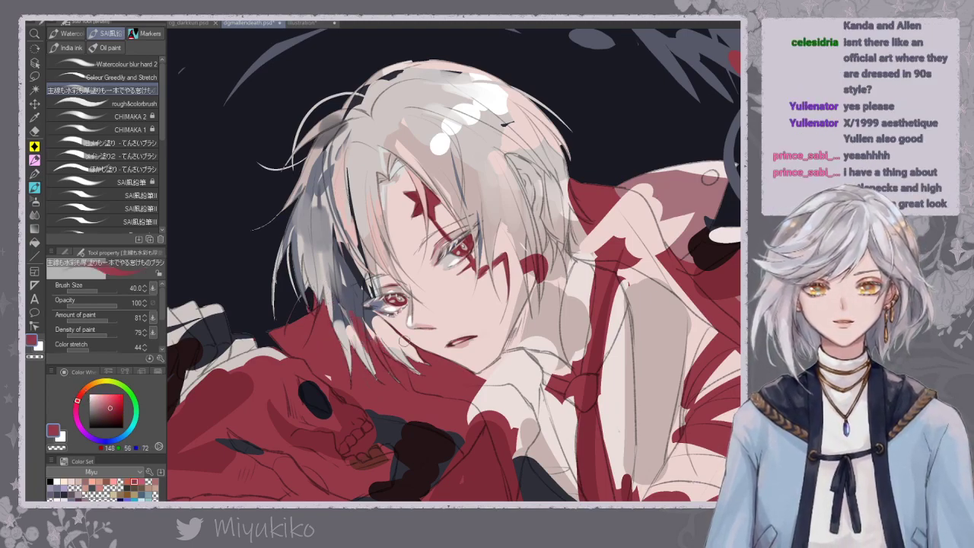
# Try a light grey (RGB 206, 198, 196) stroke down the shadowed hair lying over the collar.
pyautogui.hotkey('ctrl', '0')
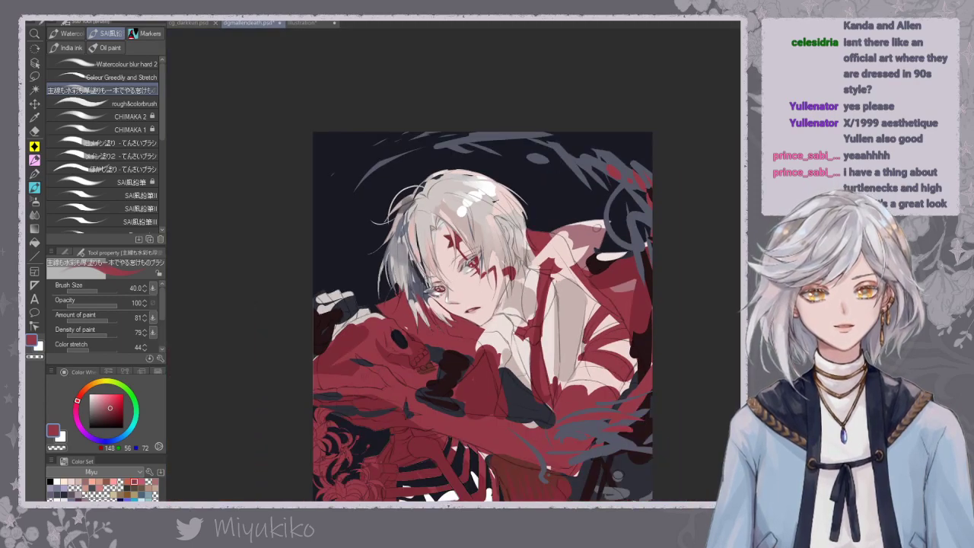
pyautogui.keyDown('alt'); pyautogui.click(409, 285); pyautogui.keyUp('alt')
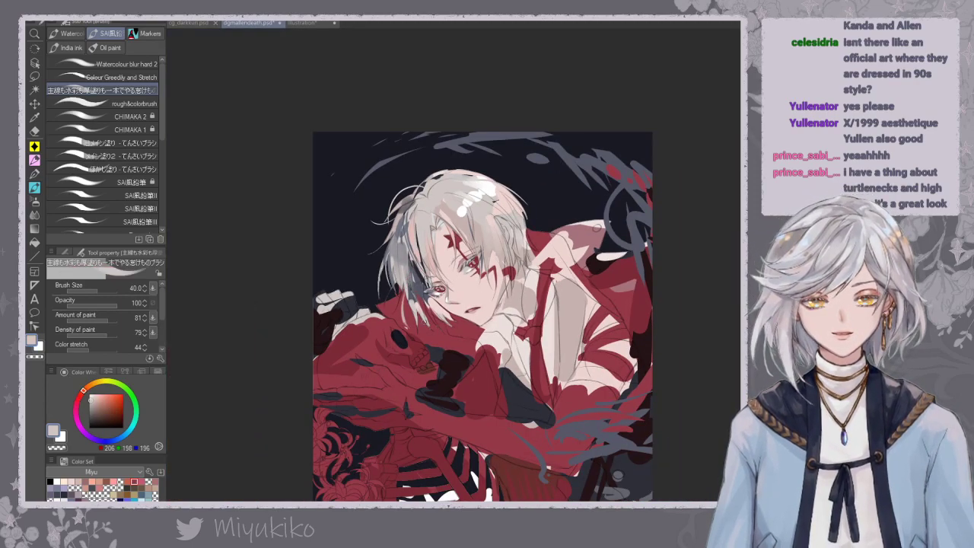
pyautogui.moveTo(405, 283); pyautogui.dragTo(406, 332)
pyautogui.hotkey('ctrl', 'z')
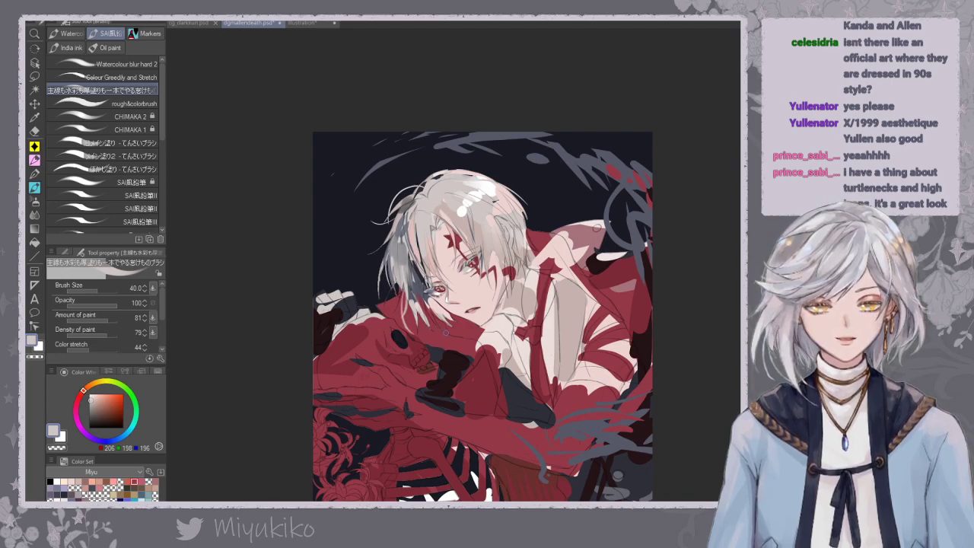
pyautogui.keyDown('alt'); pyautogui.click(447, 331); pyautogui.keyUp('alt')
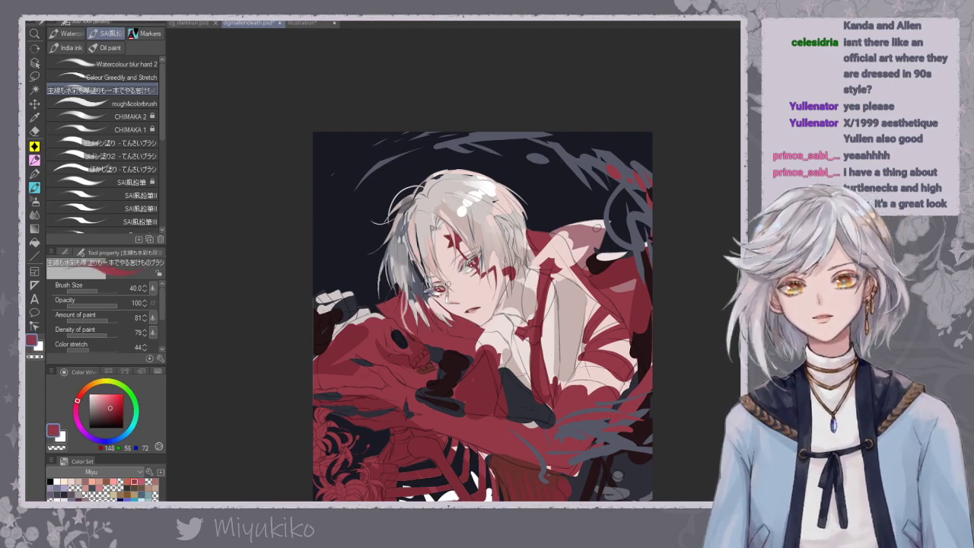
# Refine the strands beside the lower eye with sampled light grey (RGB 210, 199, 197), reducing the brush size to 17.
pyautogui.hotkey('ctrl', '+')
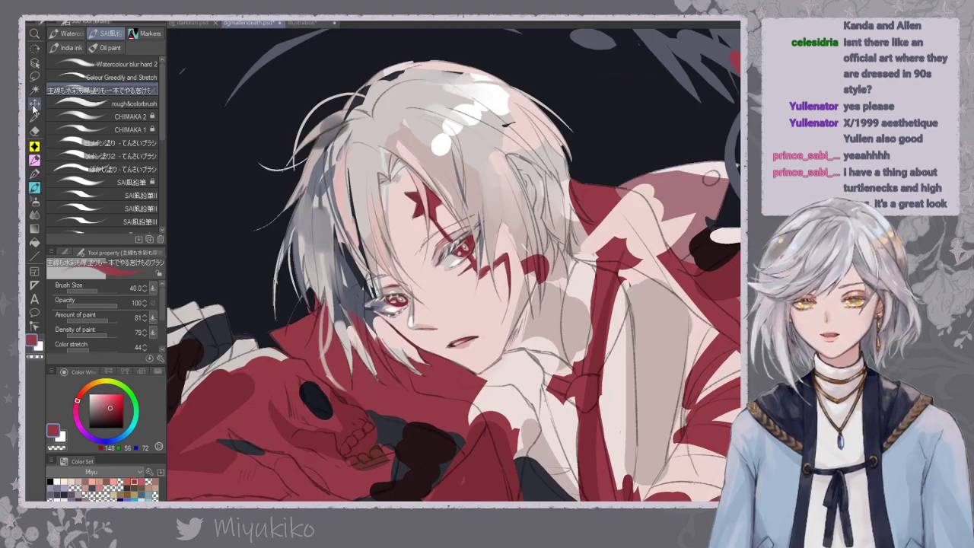
pyautogui.click(34, 130)
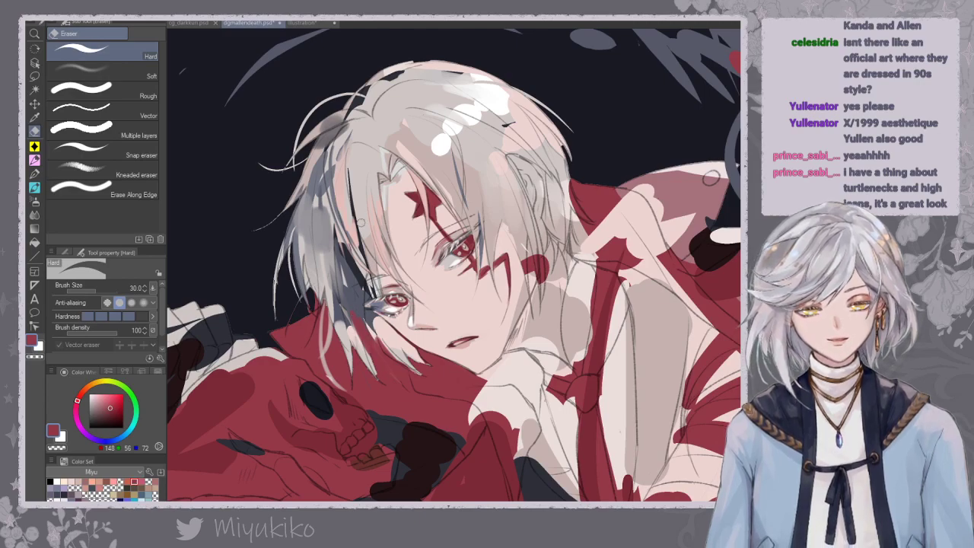
pyautogui.click(35, 187)
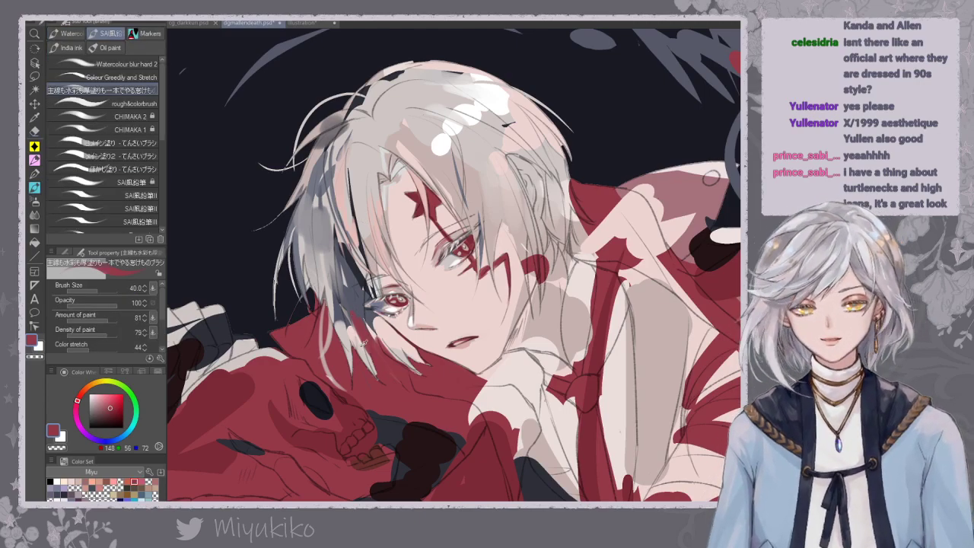
pyautogui.moveTo(359, 343); pyautogui.dragTo(362, 289)
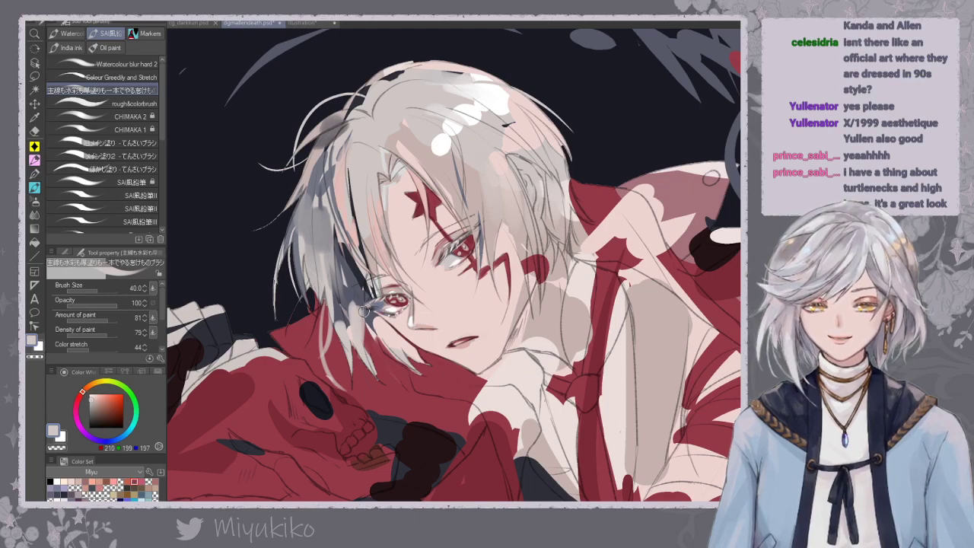
pyautogui.press('[')
pyautogui.press('[')
pyautogui.press('[')
pyautogui.press('[')
pyautogui.moveTo(363, 315); pyautogui.dragTo(365, 361)
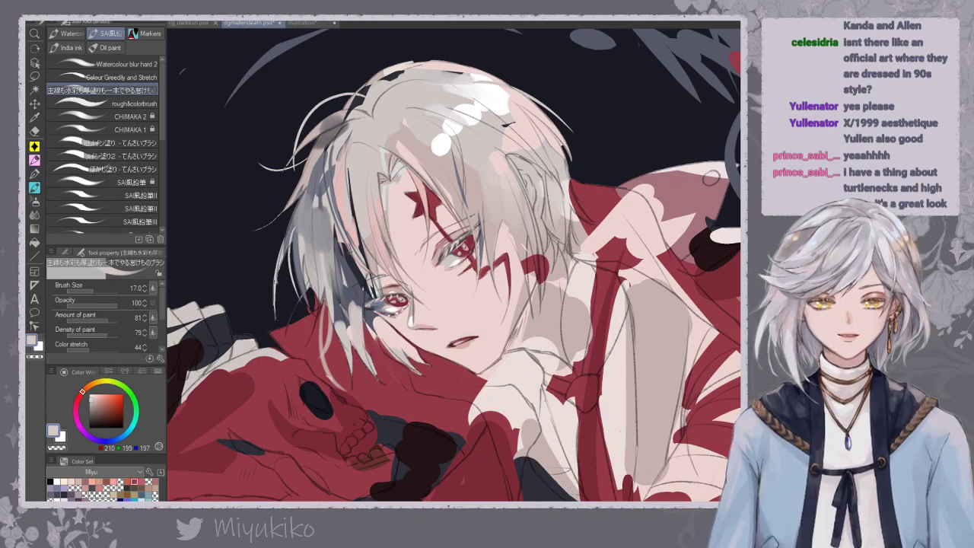
# Try drawing thin dark pencil strands at size 10 in the hair below the lower eye.
pyautogui.press('p')
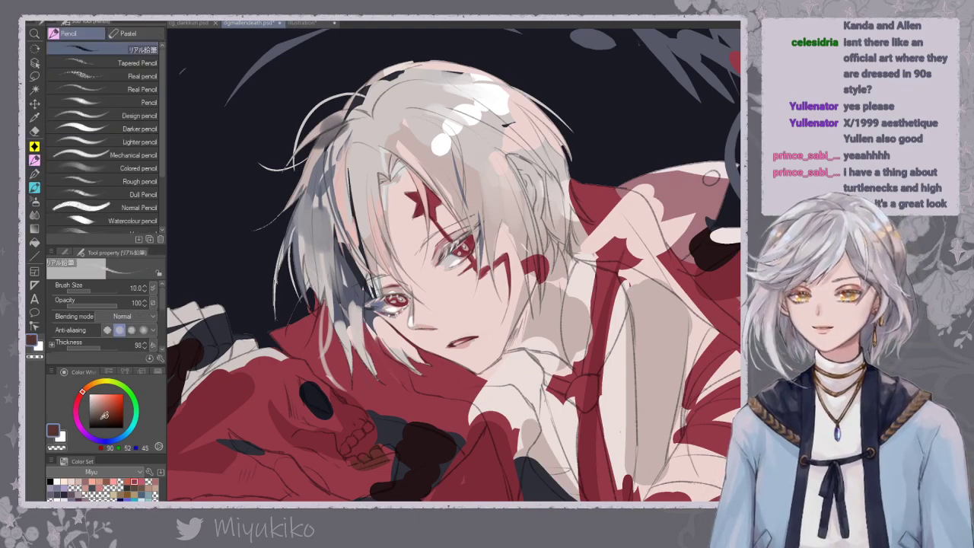
pyautogui.moveTo(364, 313); pyautogui.dragTo(370, 356)
pyautogui.hotkey('ctrl', 'z')
pyautogui.moveTo(363, 323)
pyautogui.mouseDown()
pyautogui.moveTo(368, 357)
pyautogui.moveTo(385, 354)
pyautogui.mouseUp()
pyautogui.hotkey('ctrl', 'z')
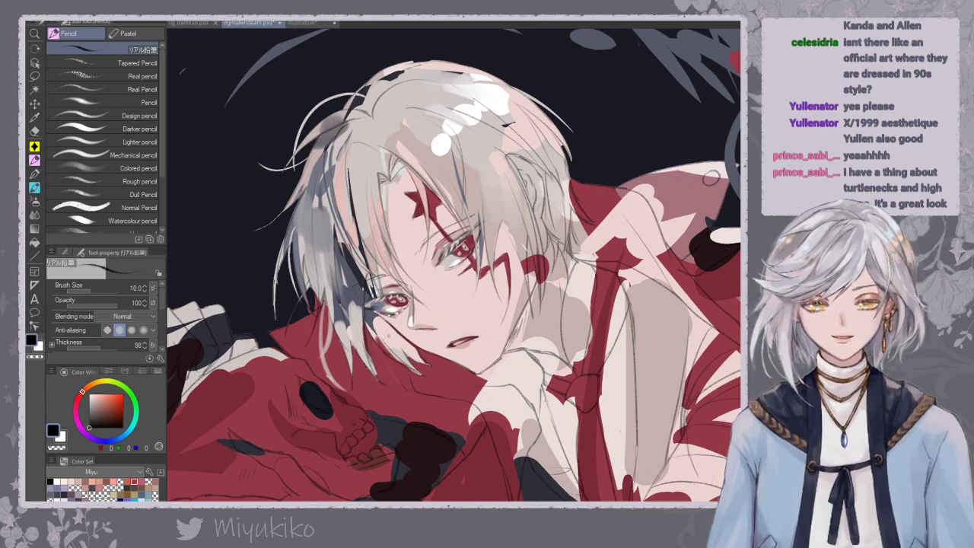
pyautogui.hotkey('ctrl', 'z')
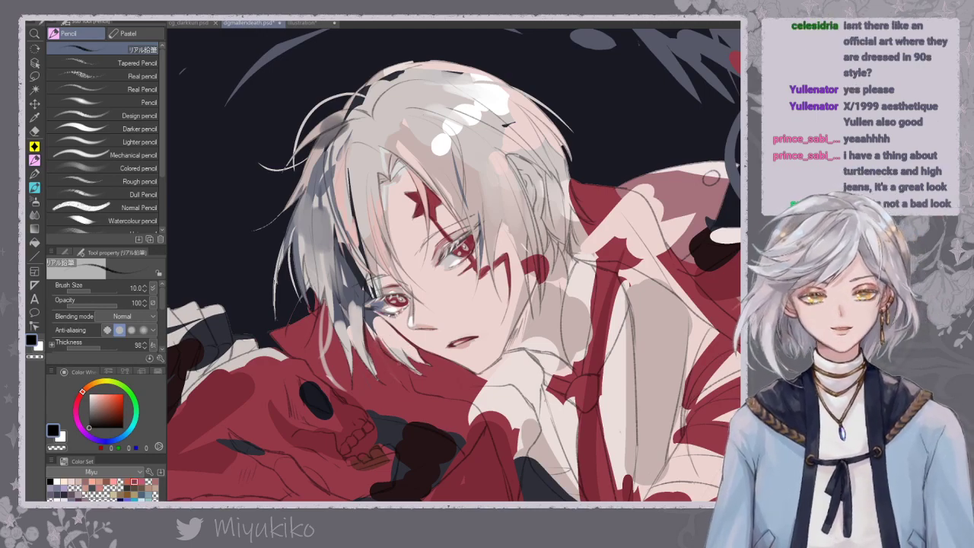
# Paint a dark red (RGB 113, 44, 56) shadow between the hair tips and the cheek at brush size 17.
pyautogui.click(34, 187)
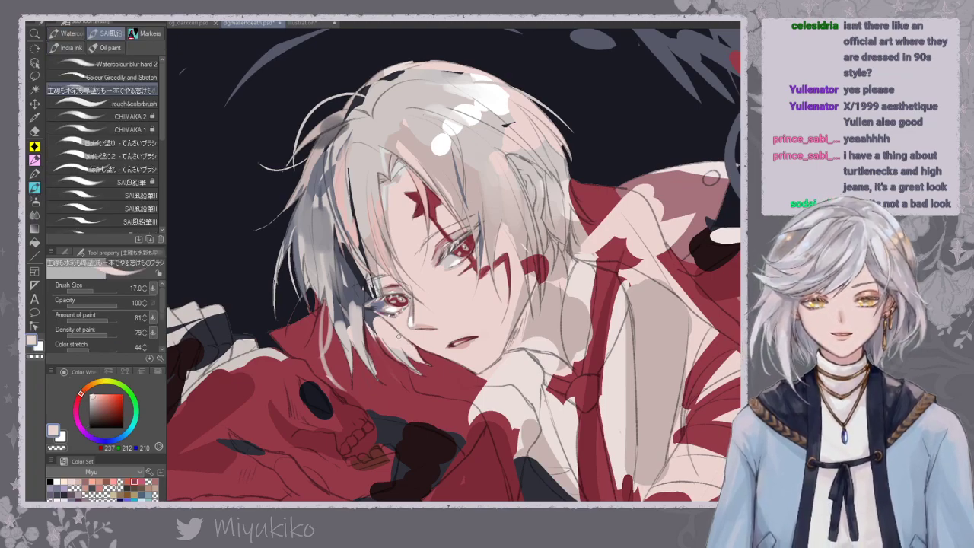
pyautogui.keyDown('alt'); pyautogui.click(382, 334); pyautogui.keyUp('alt')
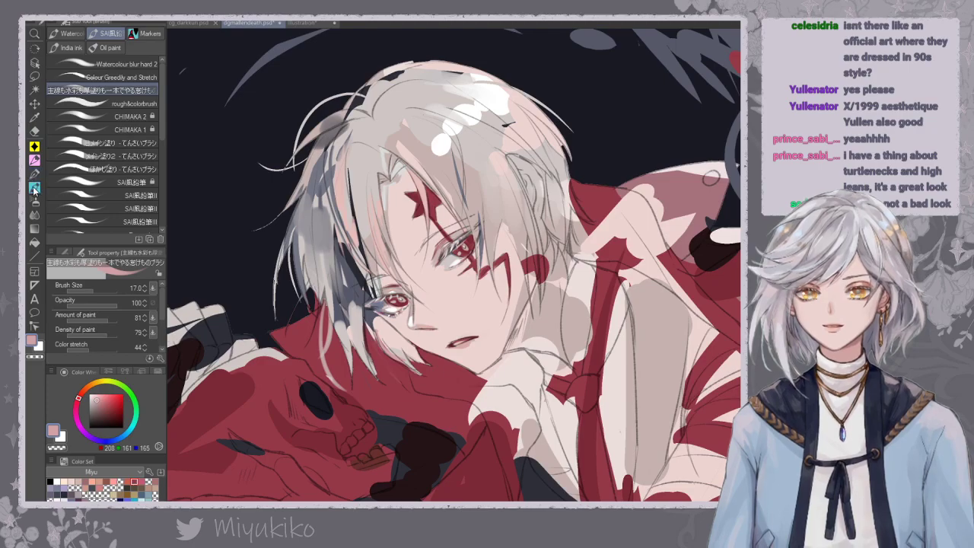
pyautogui.keyDown('alt'); pyautogui.click(415, 370); pyautogui.keyUp('alt')
pyautogui.moveTo(399, 346)
pyautogui.mouseDown()
pyautogui.moveTo(417, 372)
pyautogui.moveTo(397, 359)
pyautogui.moveTo(406, 373)
pyautogui.mouseUp()
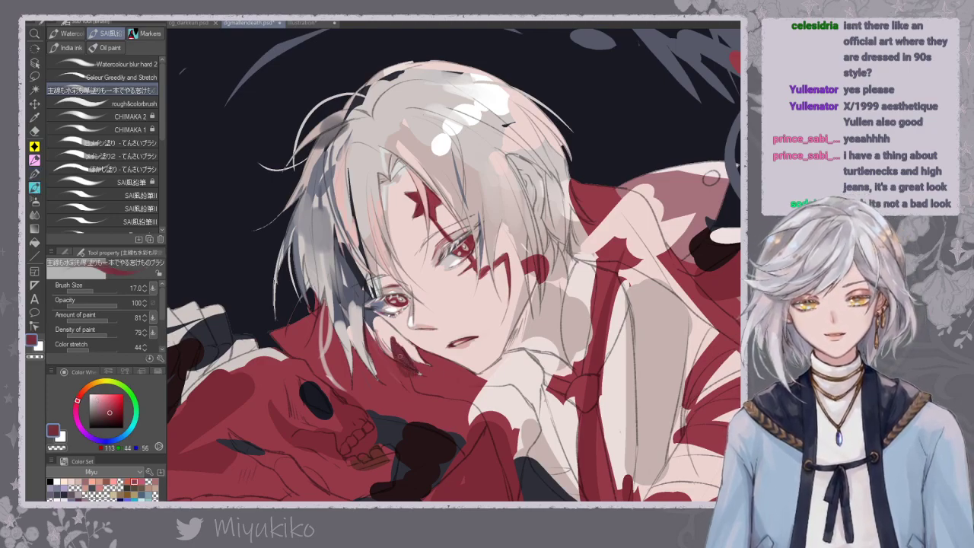
# Try a pale pink (RGB 237, 212, 210) strand across the hair tips beside the cheek.
pyautogui.hotkey('ctrl', '-')
pyautogui.hotkey('ctrl', '-')
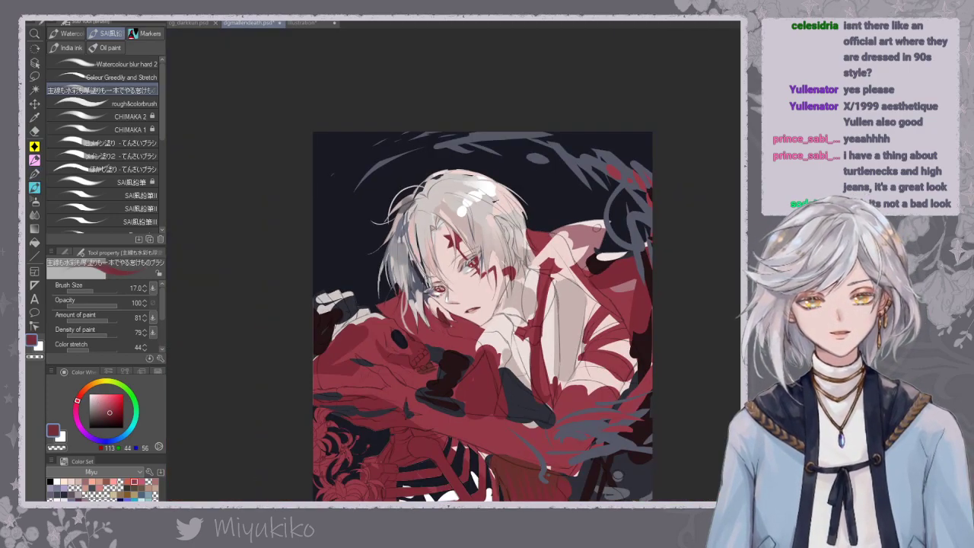
pyautogui.keyDown('alt'); pyautogui.click(445, 308); pyautogui.keyUp('alt')
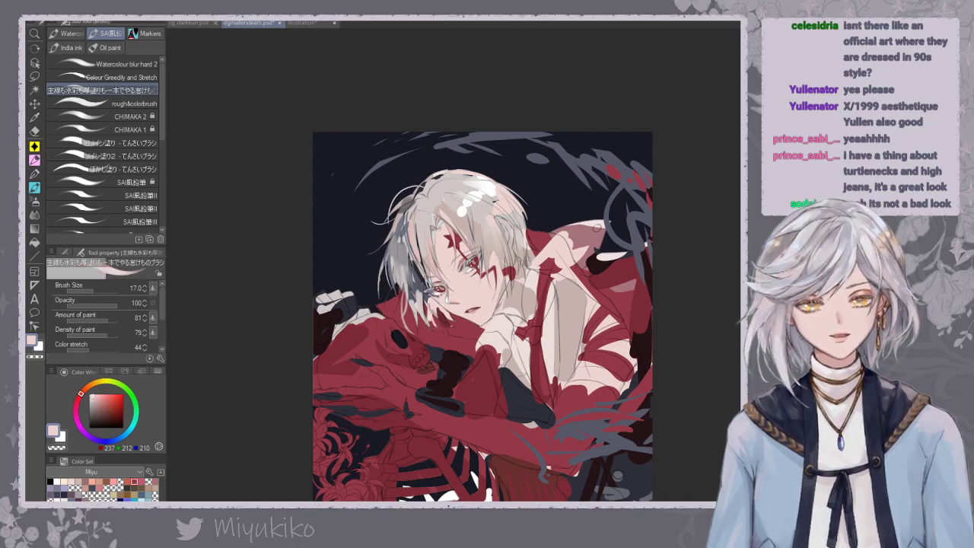
pyautogui.hotkey('ctrl', '+')
pyautogui.hotkey('ctrl', '+')
pyautogui.moveTo(381, 342); pyautogui.dragTo(396, 382)
pyautogui.hotkey('ctrl', 'z')
pyautogui.hotkey('ctrl', 'z')
pyautogui.hotkey('ctrl', 'z')
# Refine the hair strands around the ear with sampled greyish pink (RGB 198, 179, 176) and pale pink (RGB 237, 212, 210) at brush size 17.
pyautogui.click(34, 171)
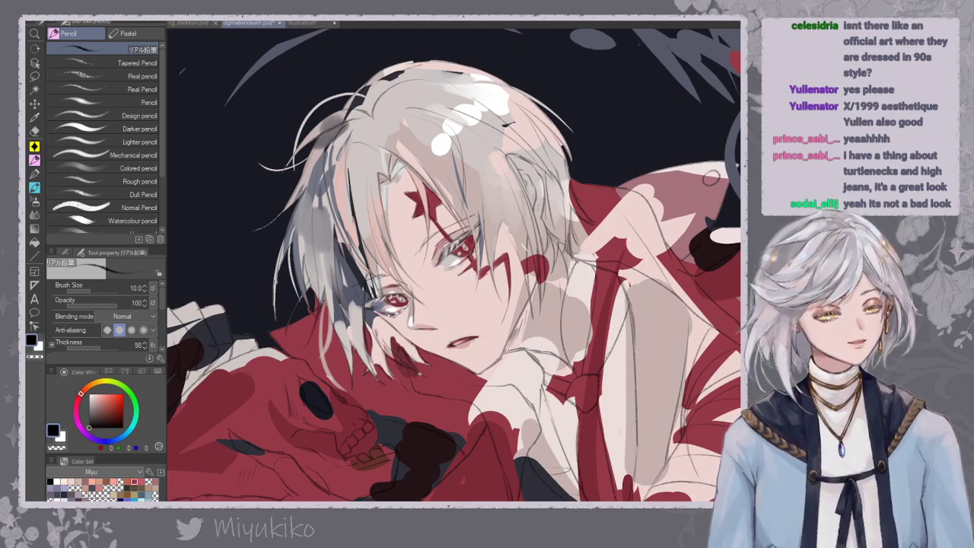
pyautogui.press('b')
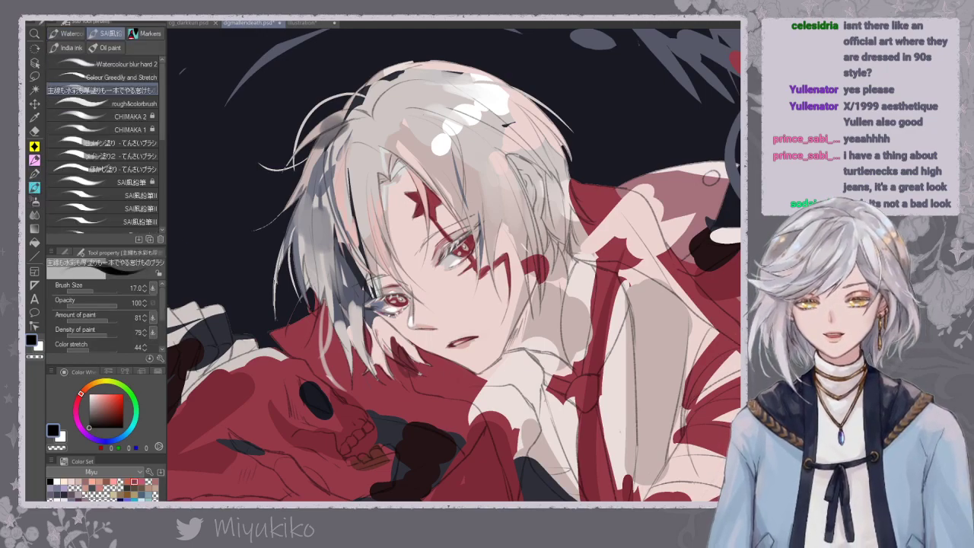
pyautogui.keyDown('alt'); pyautogui.click(392, 341); pyautogui.keyUp('alt')
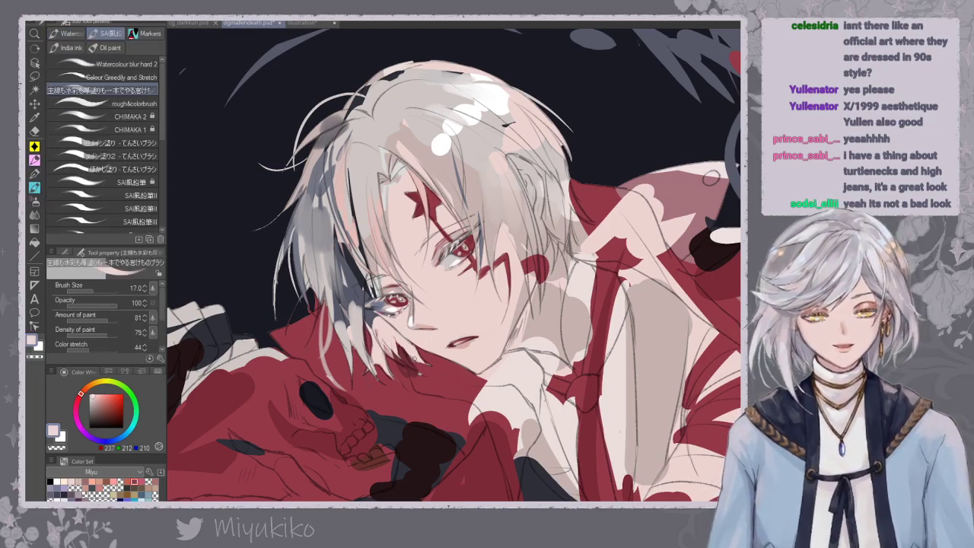
pyautogui.keyDown('alt'); pyautogui.click(476, 177); pyautogui.keyUp('alt')
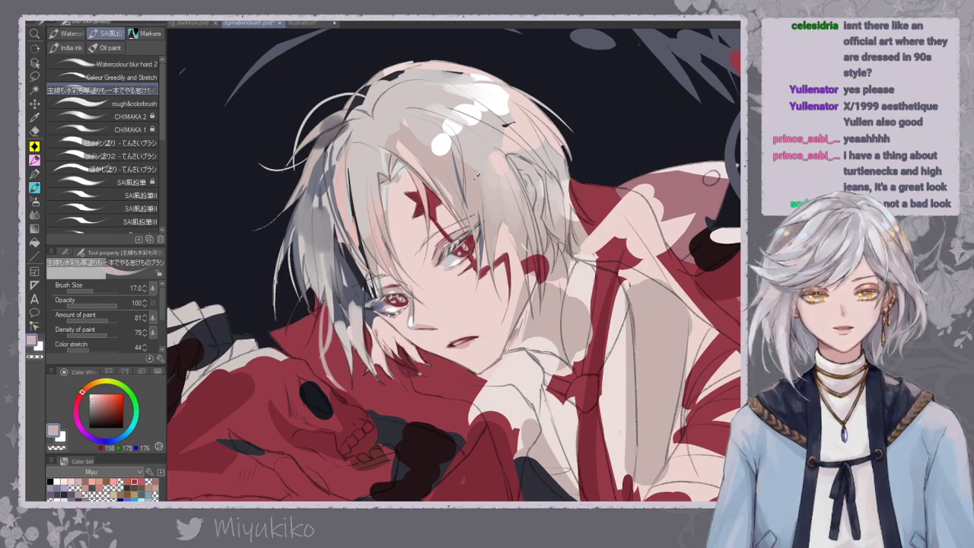
pyautogui.moveTo(481, 179)
pyautogui.mouseDown()
pyautogui.moveTo(504, 140)
pyautogui.moveTo(525, 179)
pyautogui.moveTo(534, 169)
pyautogui.moveTo(537, 207)
pyautogui.moveTo(539, 199)
pyautogui.mouseUp()
pyautogui.keyDown('alt'); pyautogui.click(507, 239); pyautogui.keyUp('alt')
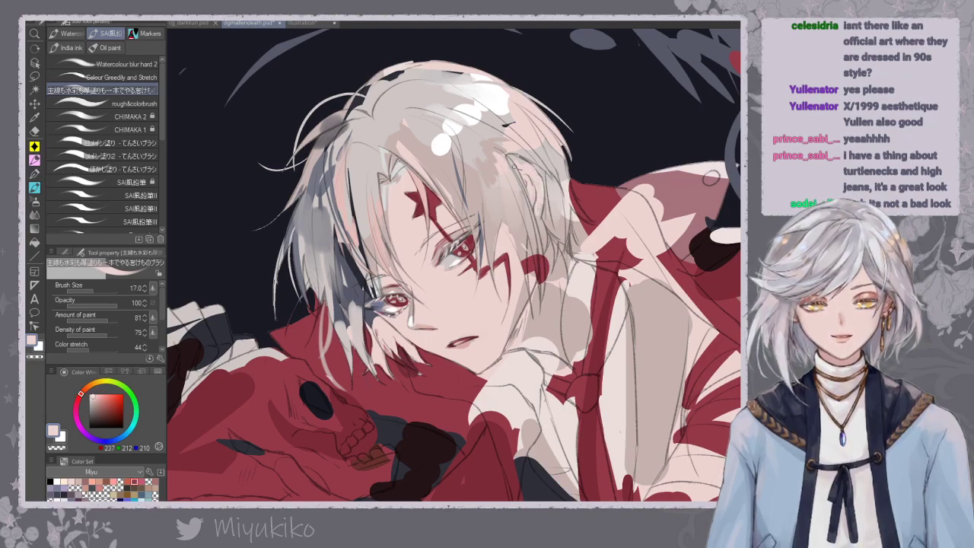
# Paint a dark red (RGB 113, 44, 56) shadow on the red collar below the hair tips at brush size 60.
pyautogui.keyDown('alt'); pyautogui.click(412, 369); pyautogui.keyUp('alt')
pyautogui.press(']')
pyautogui.press(']')
pyautogui.press(']')
pyautogui.press(']')
pyautogui.press(']')
pyautogui.press(']')
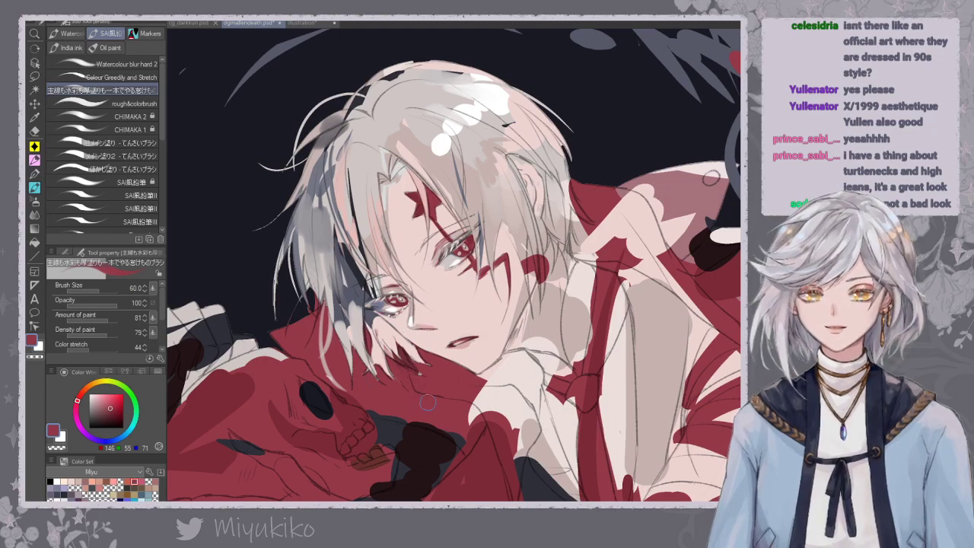
pyautogui.keyDown('alt'); pyautogui.click(408, 369); pyautogui.keyUp('alt')
pyautogui.moveTo(409, 360)
pyautogui.mouseDown()
pyautogui.moveTo(426, 397)
pyautogui.moveTo(367, 399)
pyautogui.moveTo(381, 406)
pyautogui.mouseUp()
# Select the collar area under the chin using Selection for referred layers and paint its pale part dark red (RGB 113, 44, 56).
pyautogui.hotkey('ctrl', '-')
pyautogui.press('w')
pyautogui.click(425, 358)
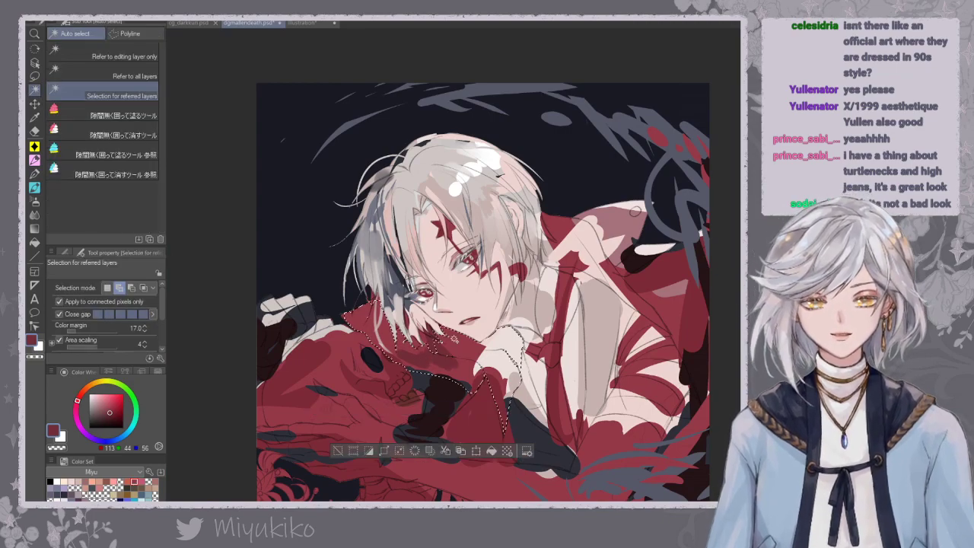
pyautogui.press('b')
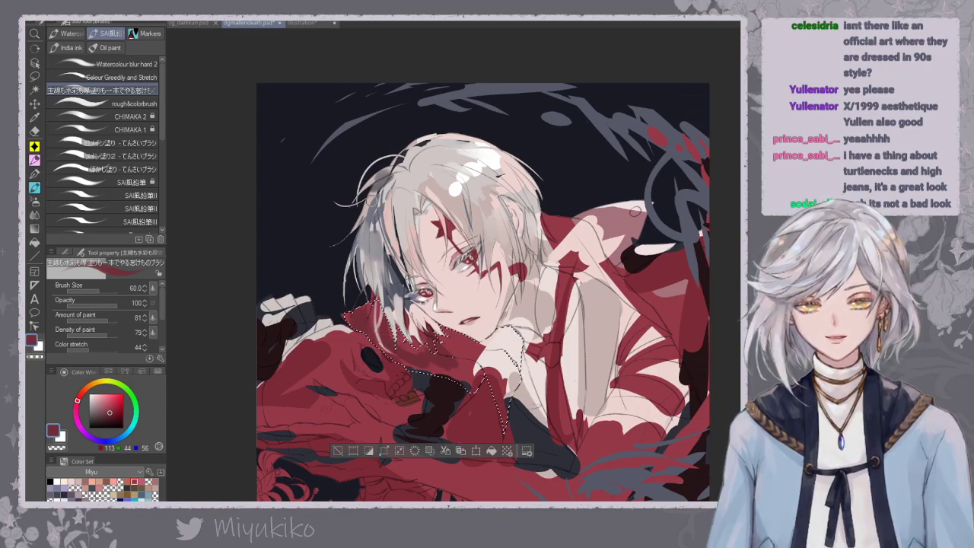
pyautogui.moveTo(456, 345)
pyautogui.mouseDown()
pyautogui.moveTo(481, 370)
pyautogui.moveTo(497, 347)
pyautogui.moveTo(502, 359)
pyautogui.mouseUp()
pyautogui.hotkey('ctrl', 'z')
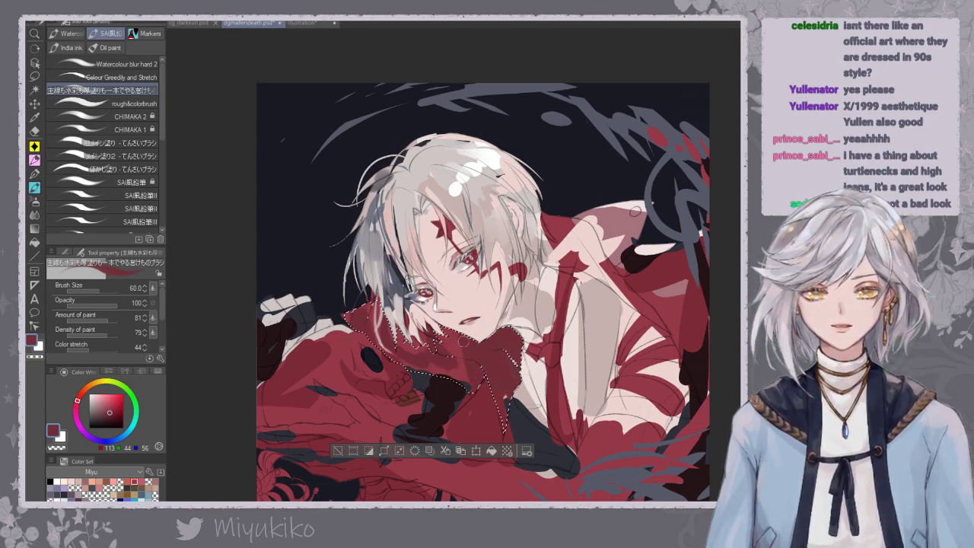
# Paint pale pink (RGB 237, 212, 210) reflected light inside the selection under the chin and blend it with Colour Greedily and Stretch at size 80.
pyautogui.keyDown('alt'); pyautogui.click(459, 349); pyautogui.keyUp('alt')
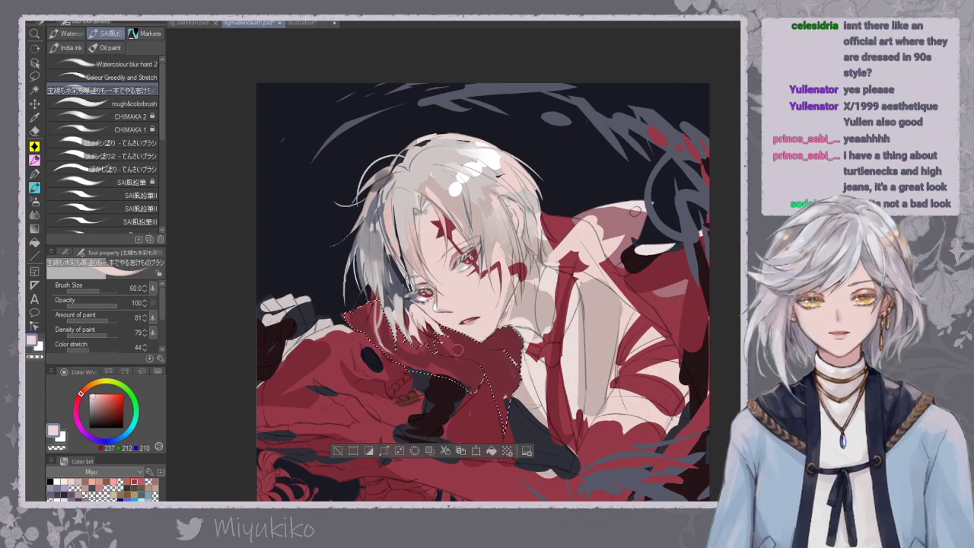
pyautogui.click(115, 77)
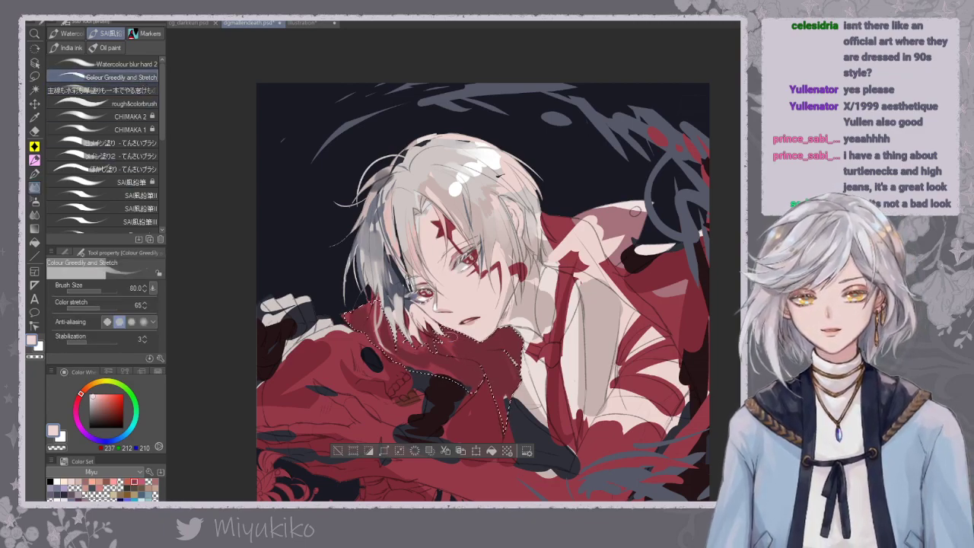
pyautogui.click(102, 89)
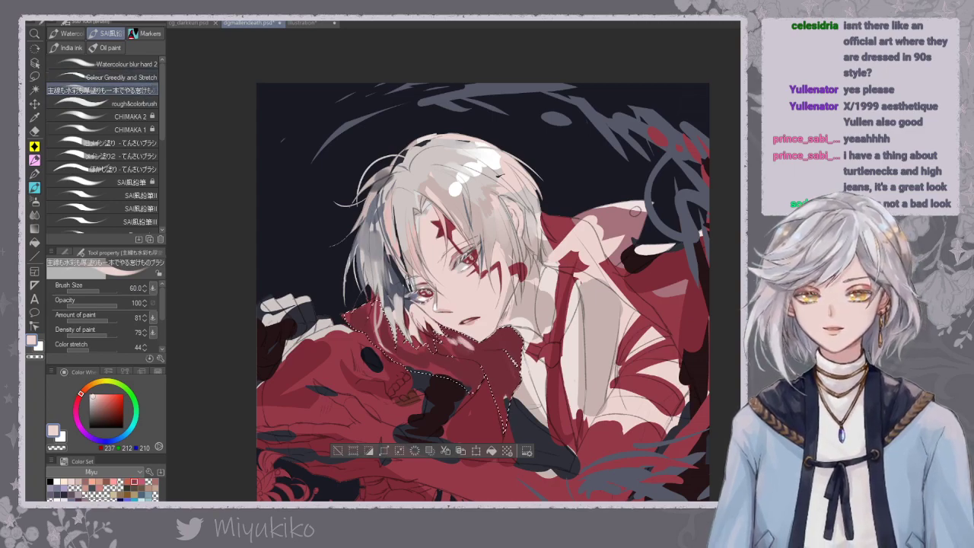
pyautogui.click(140, 75)
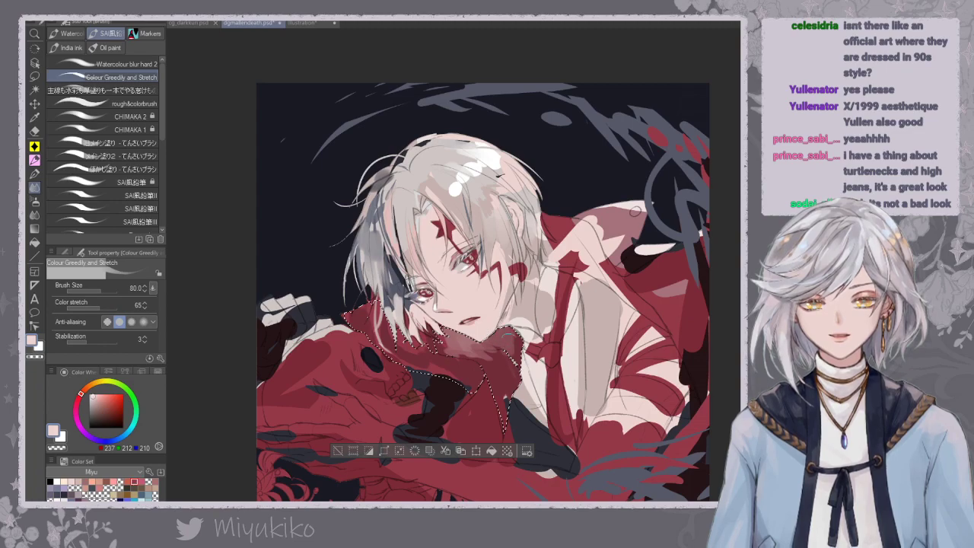
pyautogui.hotkey('ctrl', 'd')
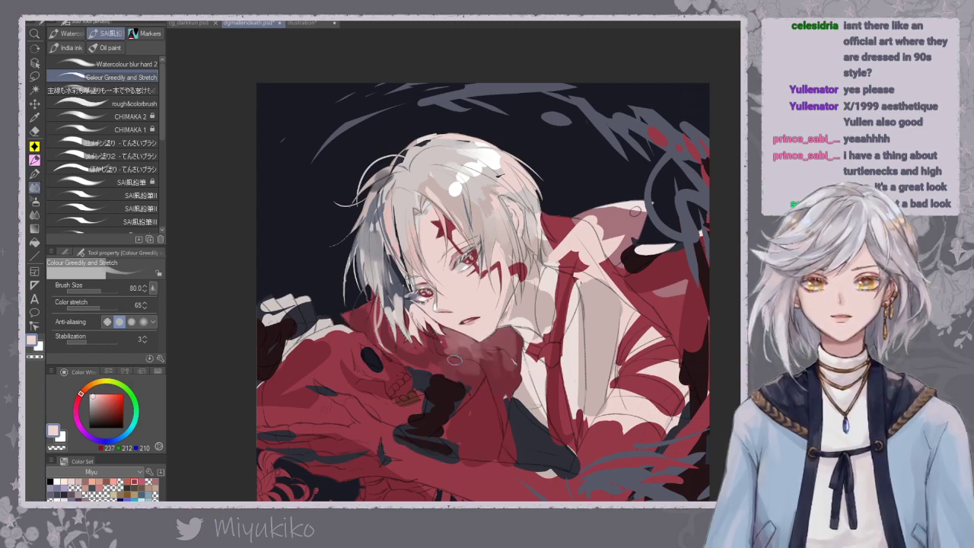
pyautogui.hotkey('ctrl', 'z')
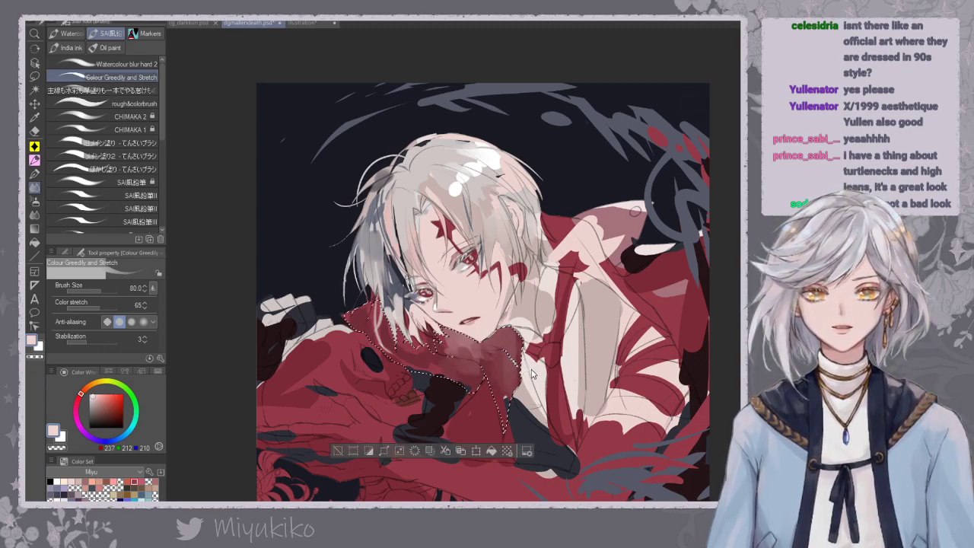
pyautogui.hotkey('ctrl', 'd')
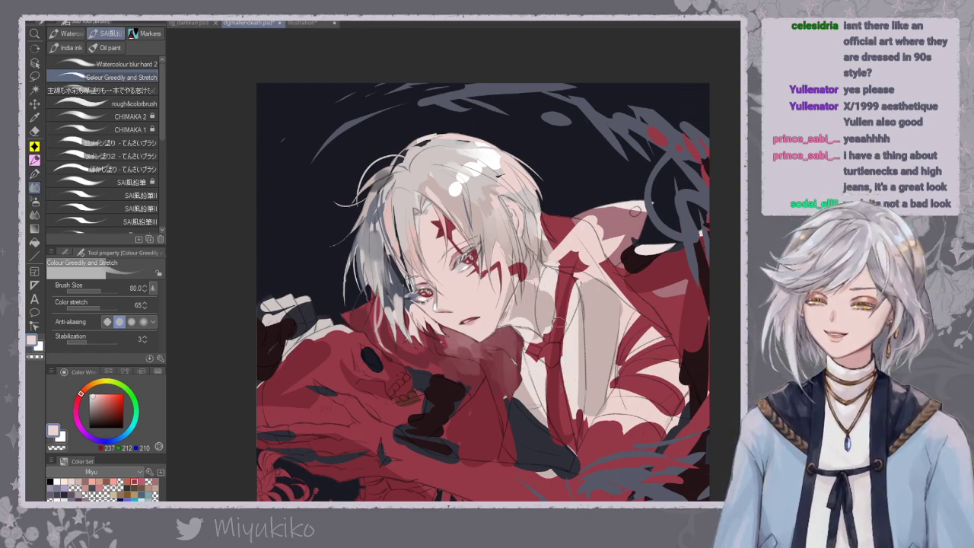
pyautogui.hotkey('ctrl', 'z')
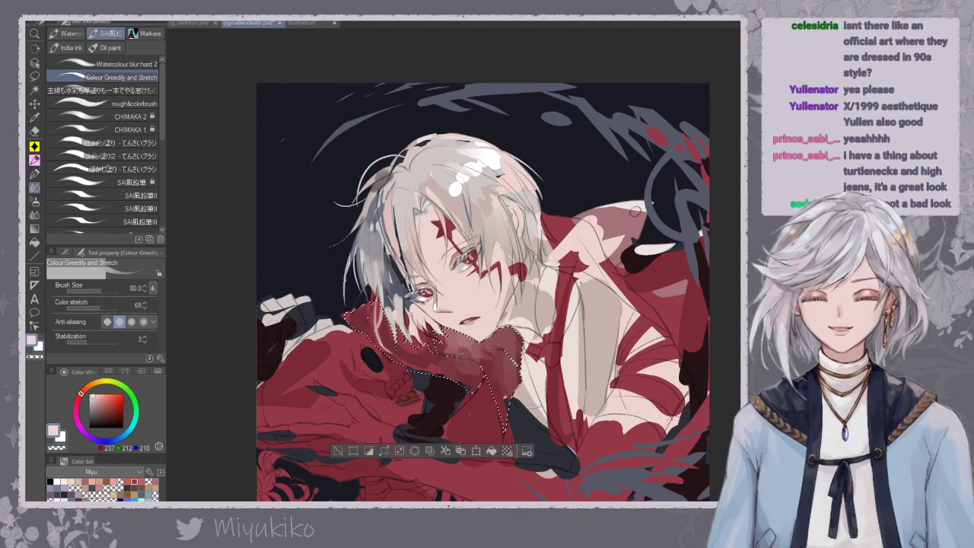
# Rework the blended shading under the chin with dark red (RGB 113, 44, 56) and muted red (RGB 137, 76, 86) at size 60, and deselect.
pyautogui.click(148, 90)
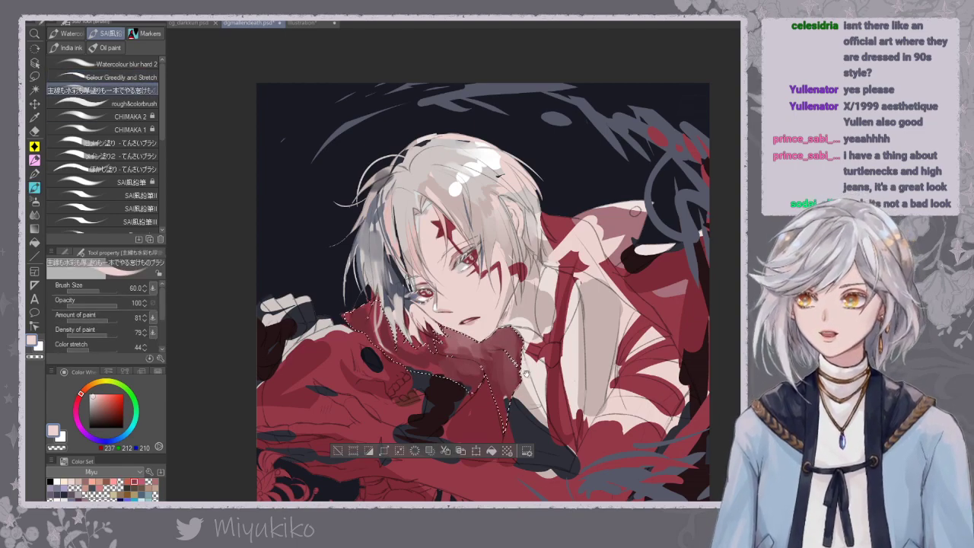
pyautogui.moveTo(506, 355); pyautogui.dragTo(458, 366)
pyautogui.moveTo(464, 295); pyautogui.dragTo(525, 260)
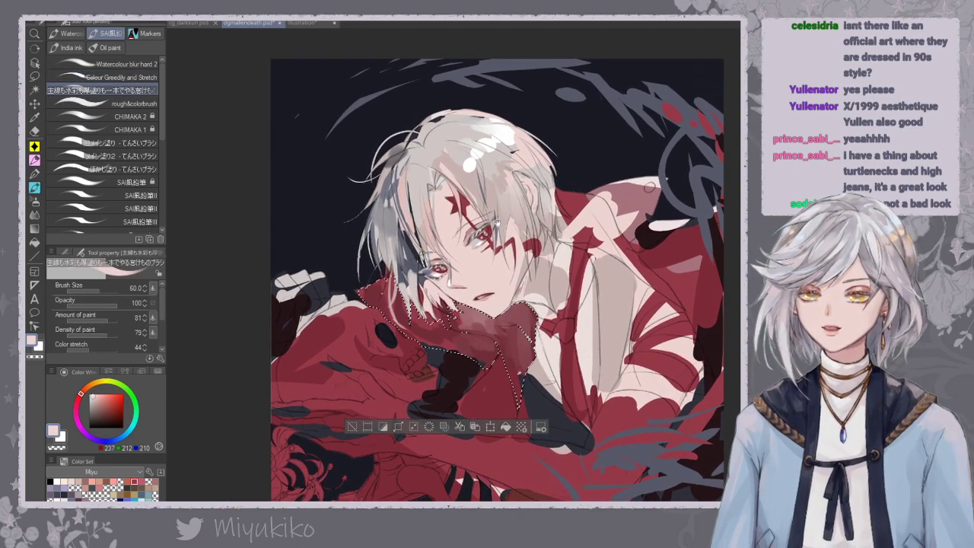
pyautogui.moveTo(437, 234); pyautogui.dragTo(405, 263)
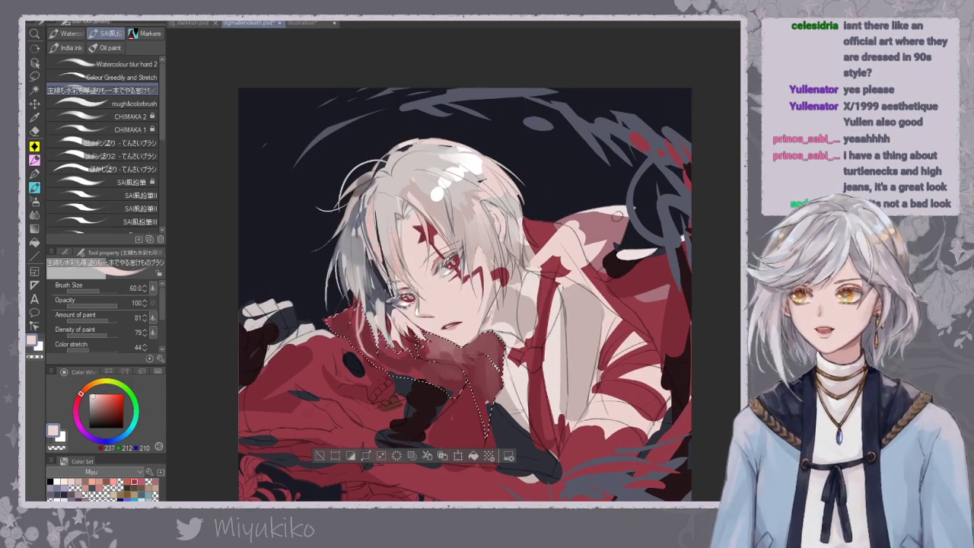
pyautogui.keyDown('alt'); pyautogui.click(409, 361); pyautogui.keyUp('alt')
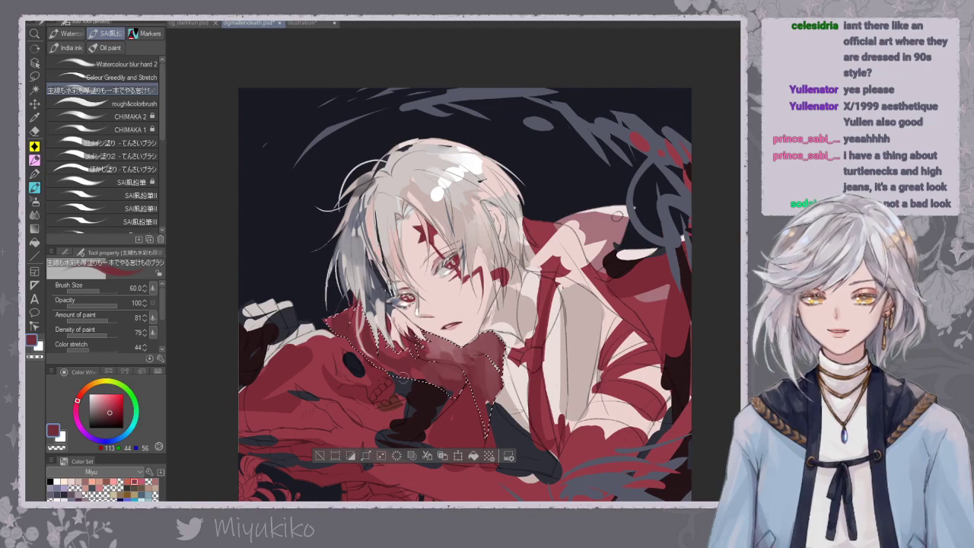
pyautogui.moveTo(404, 384); pyautogui.dragTo(403, 412)
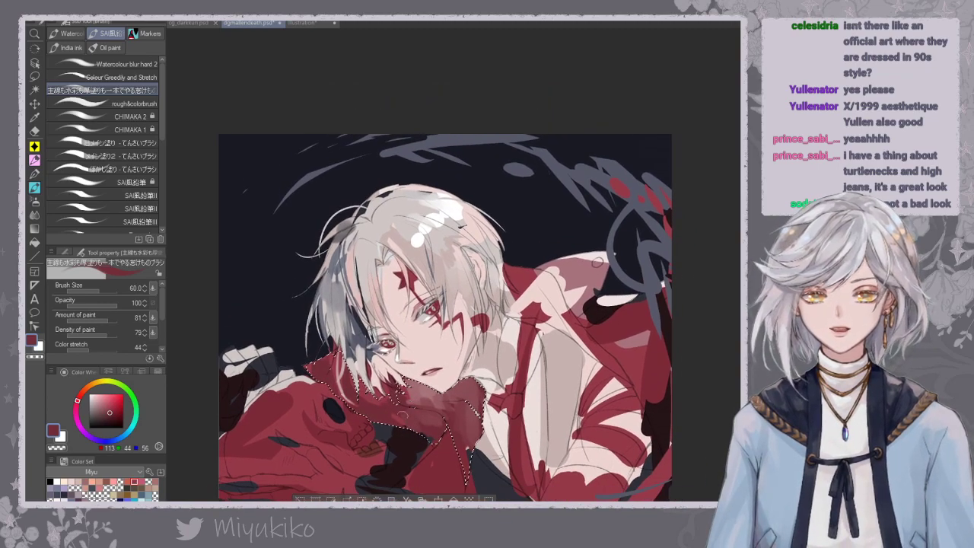
pyautogui.moveTo(430, 443); pyautogui.dragTo(404, 412)
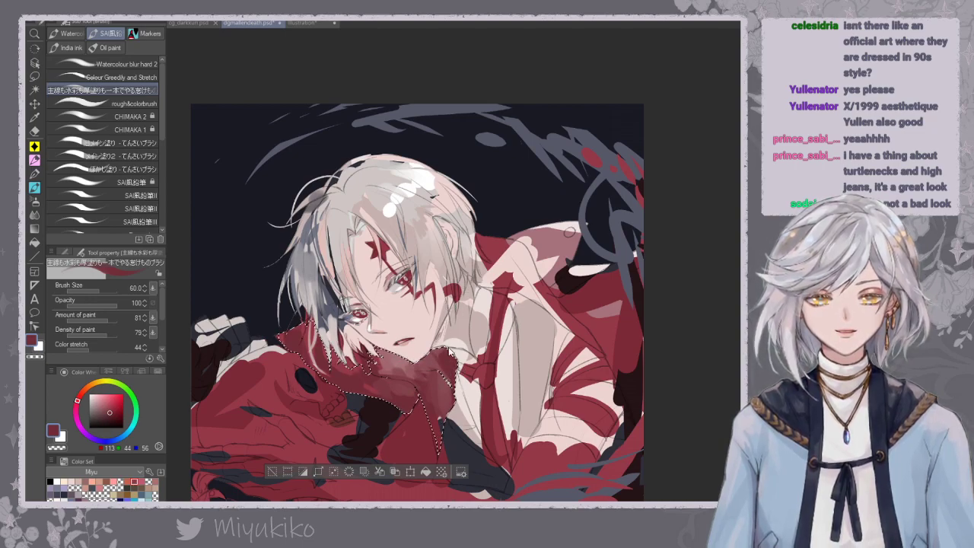
pyautogui.keyDown('alt'); pyautogui.click(441, 361); pyautogui.keyUp('alt')
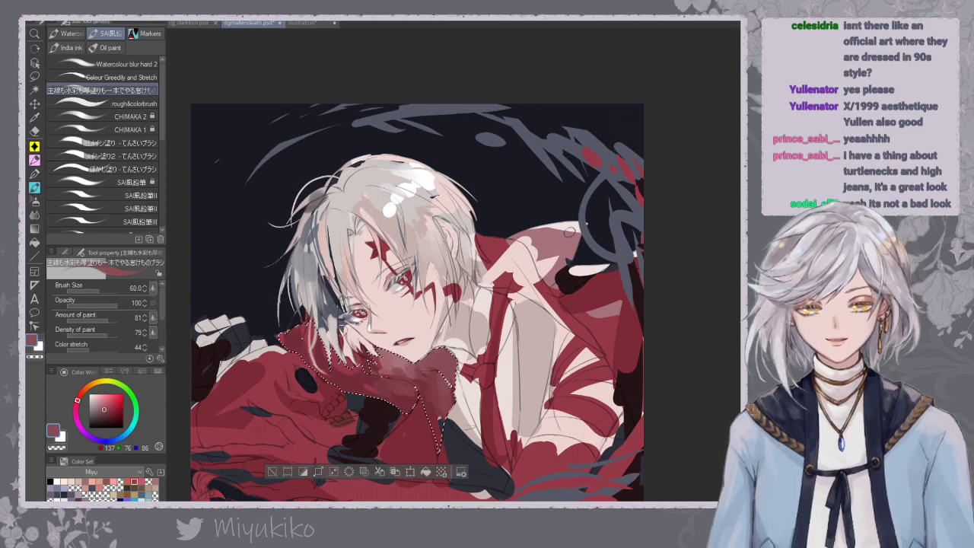
pyautogui.hotkey('ctrl', 'd')
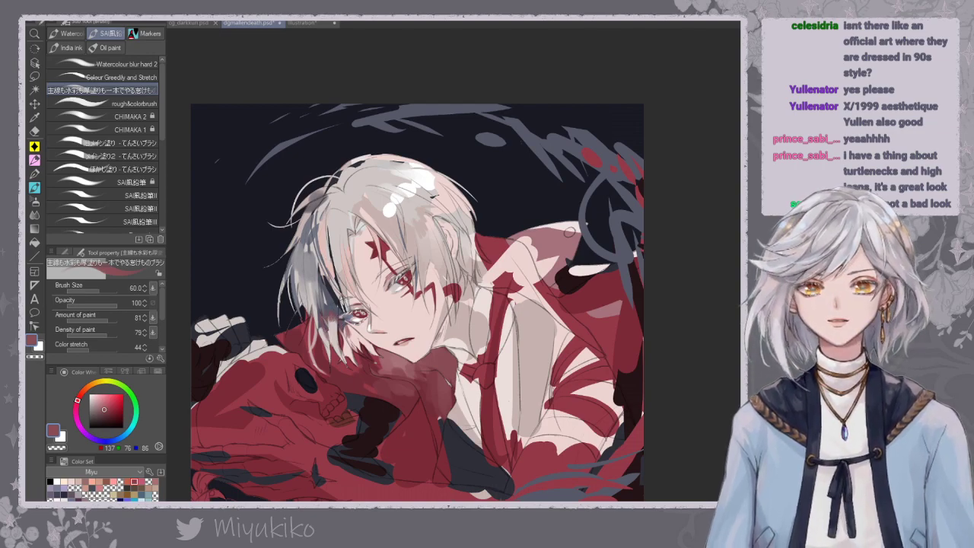
# Darken the shadowed hair strands above the lower eye with sampled dark navy (RGB 41, 42, 51) at brush size 30.
pyautogui.hotkey('ctrl', '-')
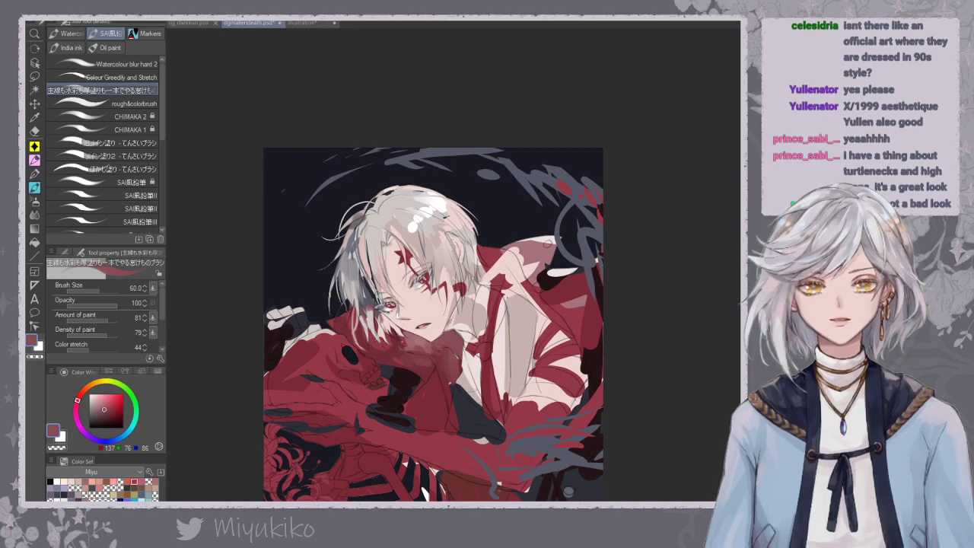
pyautogui.scroll(1, 482, 280)
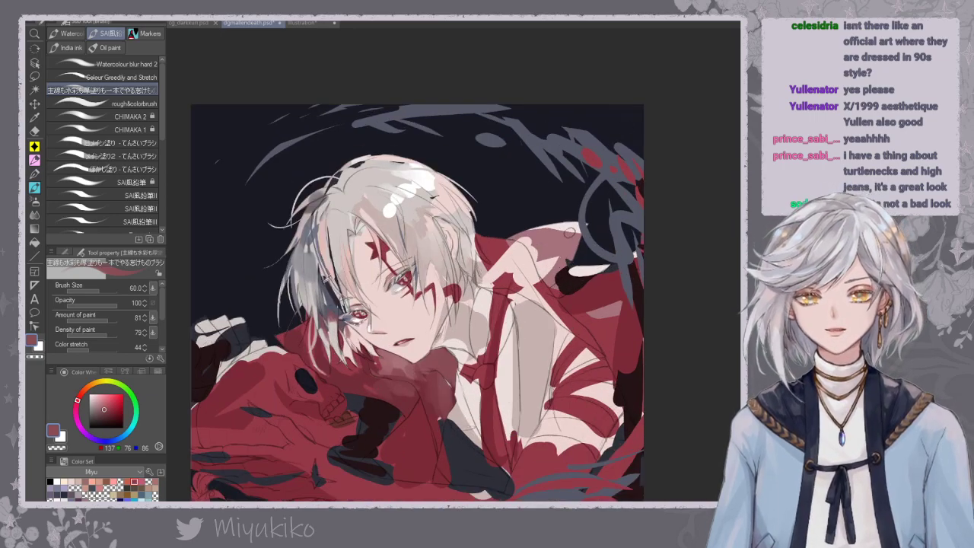
pyautogui.keyDown('alt'); pyautogui.click(328, 280); pyautogui.keyUp('alt')
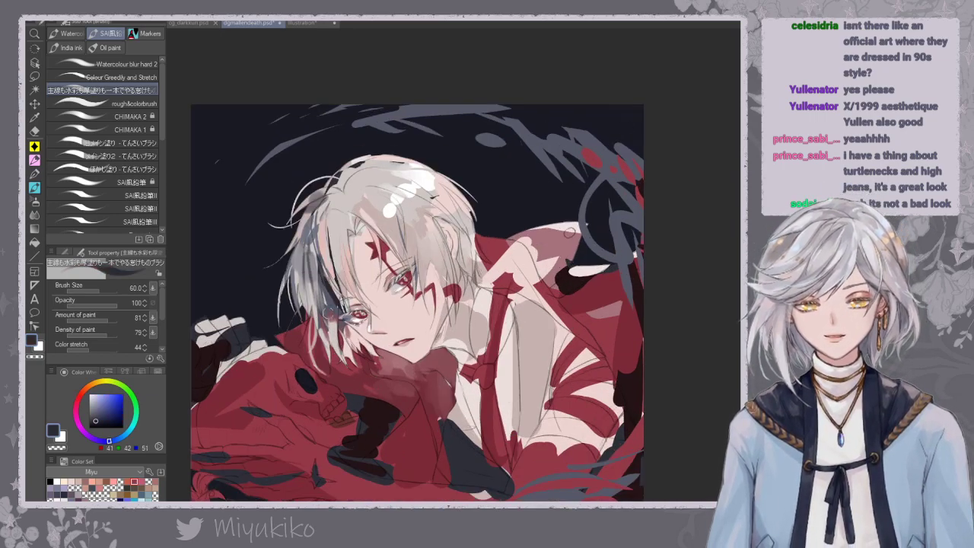
pyautogui.press('[')
pyautogui.press('[')
pyautogui.press('[')
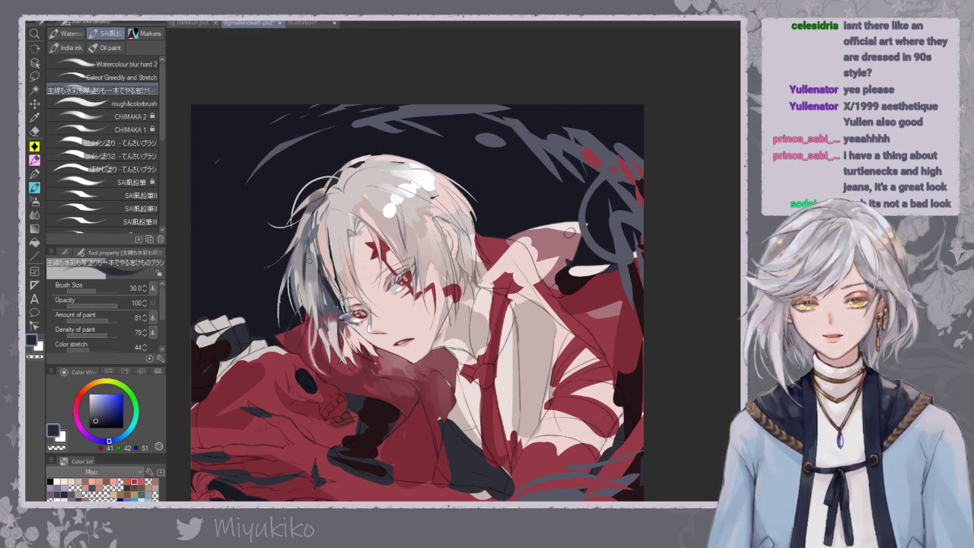
pyautogui.moveTo(313, 237); pyautogui.dragTo(321, 279)
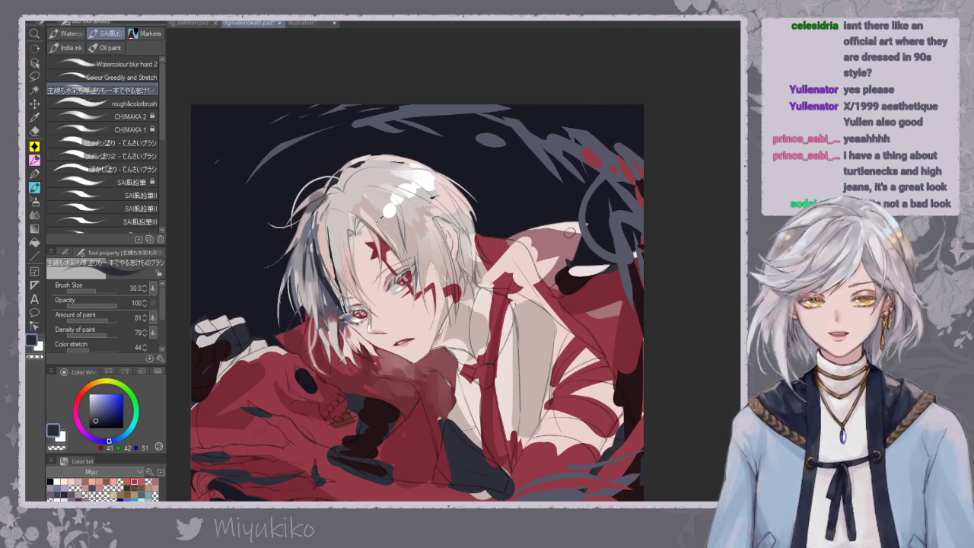
# Refine the hair strands with sampled greyish pink (RGB 198, 179, 176), blue-grey (RGB 116, 118, 132) and white at brush size 30.
pyautogui.keyDown('alt'); pyautogui.click(570, 232); pyautogui.keyUp('alt')
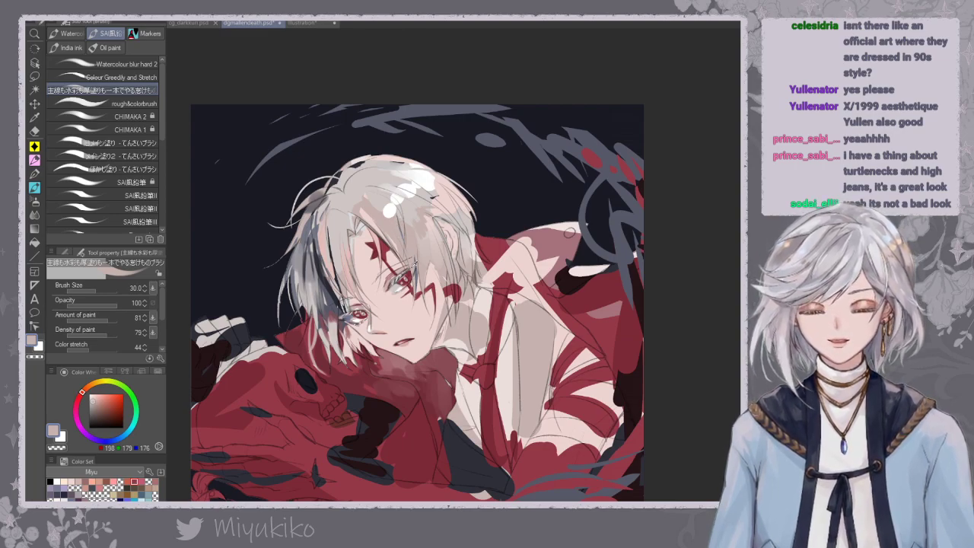
pyautogui.keyDown('alt'); pyautogui.click(417, 270); pyautogui.keyUp('alt')
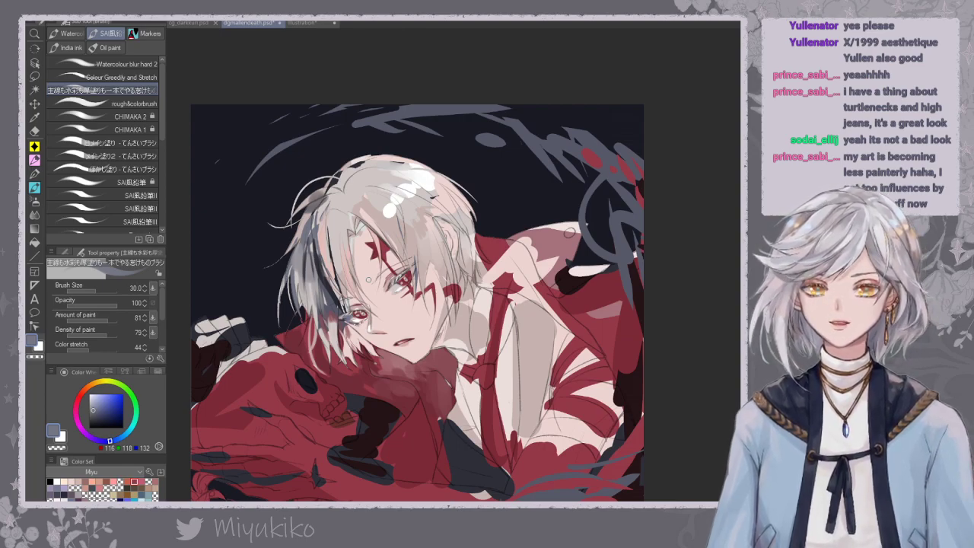
pyautogui.keyDown('alt'); pyautogui.click(415, 187); pyautogui.keyUp('alt')
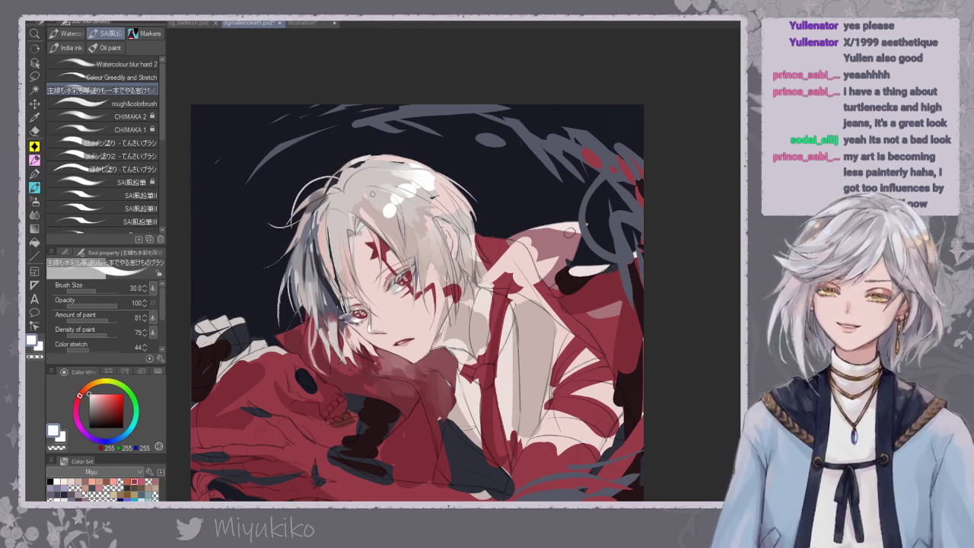
pyautogui.keyDown('alt'); pyautogui.click(442, 195); pyautogui.keyUp('alt')
pyautogui.keyDown('alt'); pyautogui.click(435, 201); pyautogui.keyUp('alt')
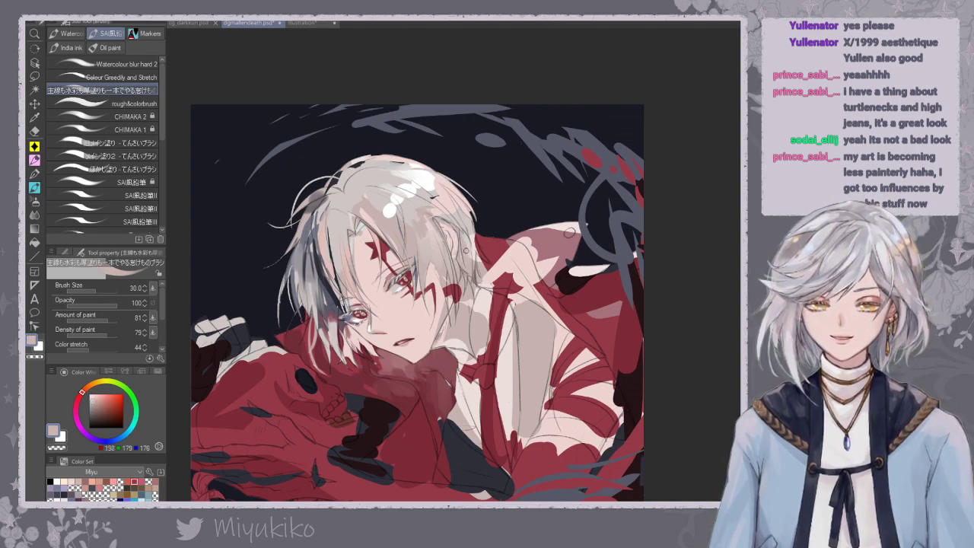
# Touch up the area around the eyes and facial scar with sampled muted red (RGB 172, 123, 129) and deep red (RGB 148, 56, 72).
pyautogui.keyDown('alt'); pyautogui.click(353, 330); pyautogui.keyUp('alt')
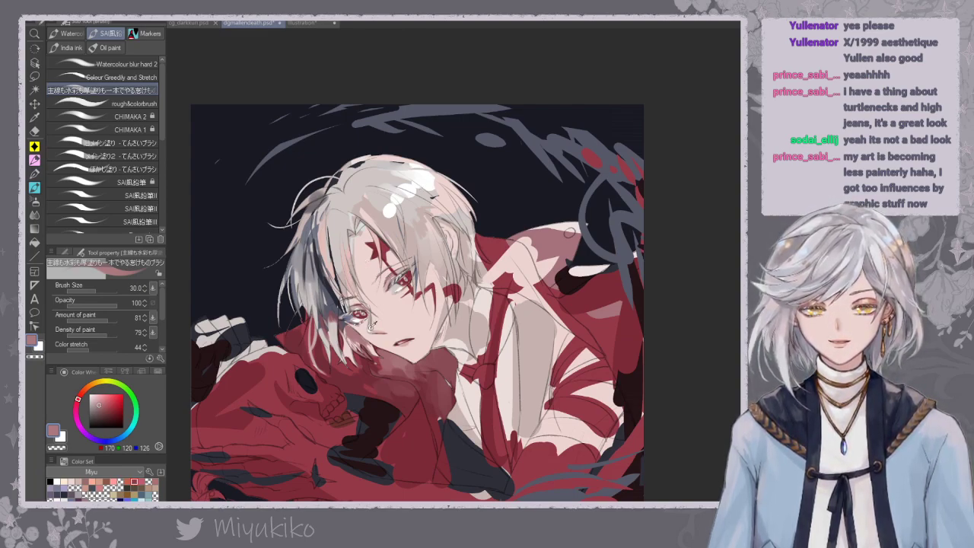
pyautogui.press('x')
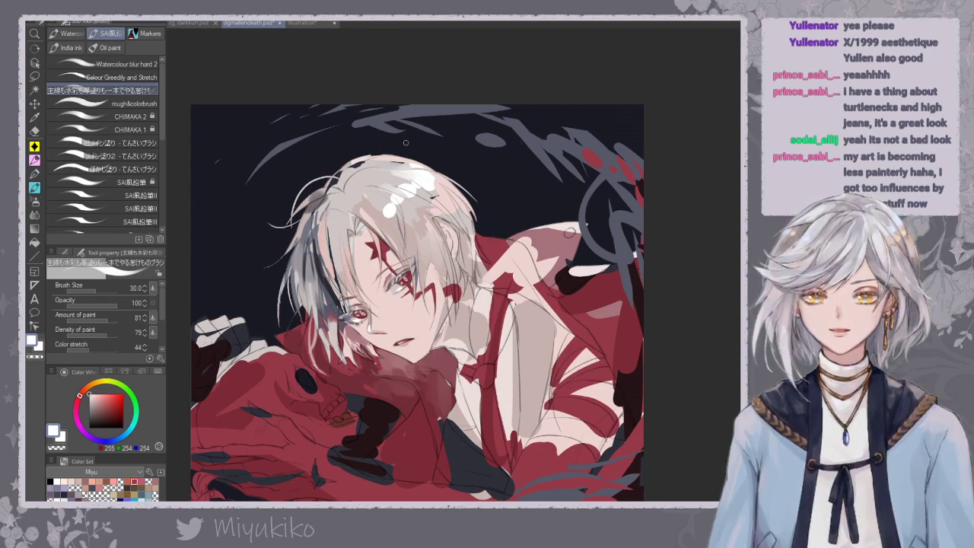
pyautogui.keyDown('alt'); pyautogui.click(395, 273); pyautogui.keyUp('alt')
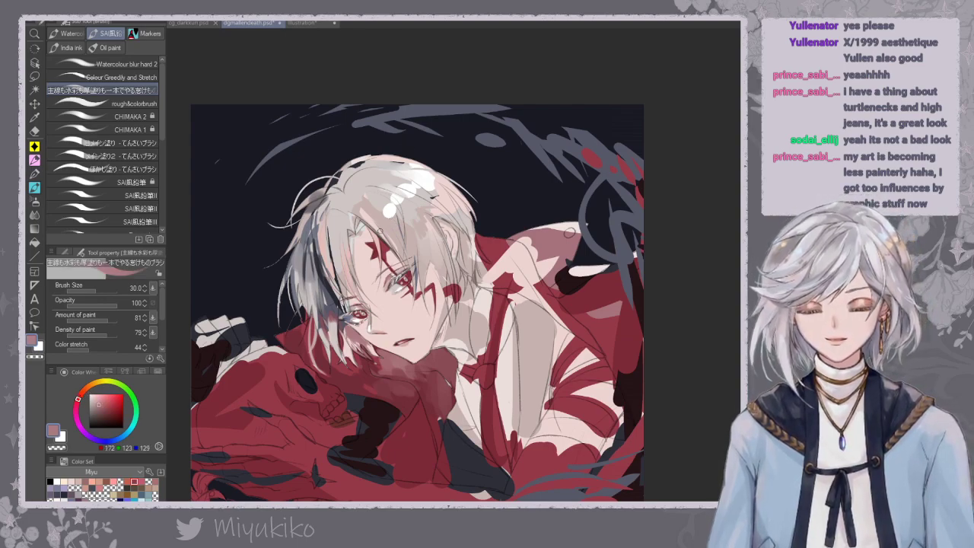
pyautogui.keyDown('alt'); pyautogui.click(414, 291); pyautogui.keyUp('alt')
pyautogui.moveTo(418, 297); pyautogui.dragTo(425, 288)
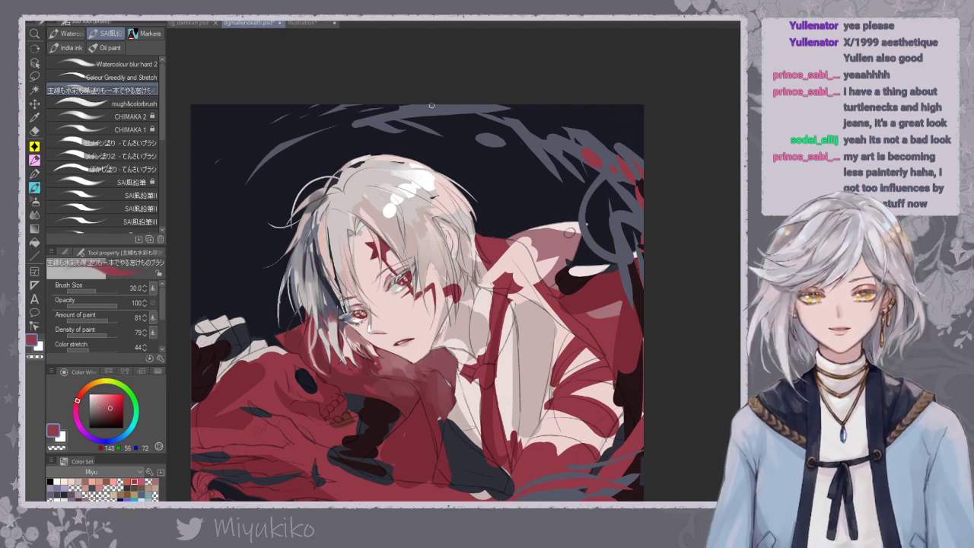
# Paint blue-grey (RGB 116, 118, 132) shading into the hair near the parting and blend it with Colour Greedily and Stretch at size 80.
pyautogui.keyDown('alt'); pyautogui.click(310, 231); pyautogui.keyUp('alt')
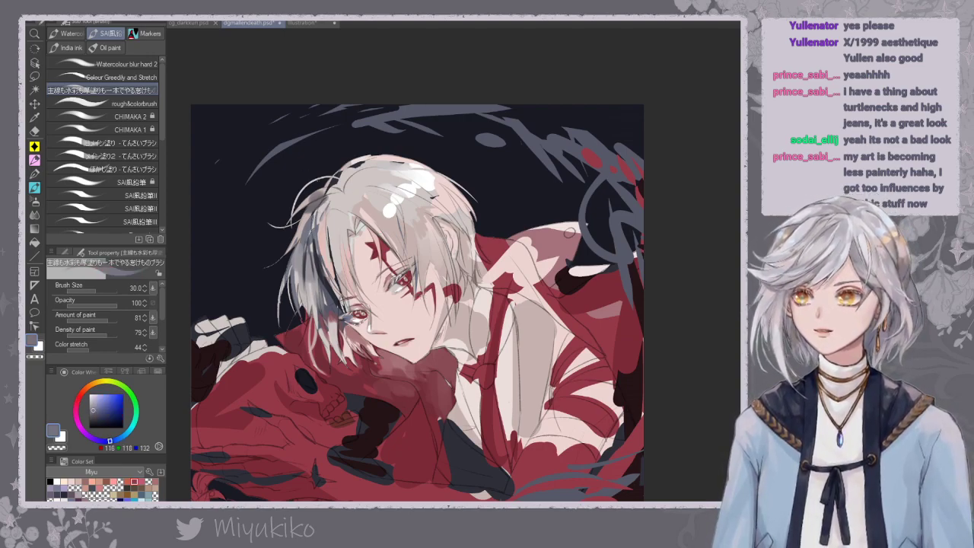
pyautogui.moveTo(321, 205)
pyautogui.mouseDown()
pyautogui.moveTo(334, 196)
pyautogui.moveTo(340, 206)
pyautogui.mouseUp()
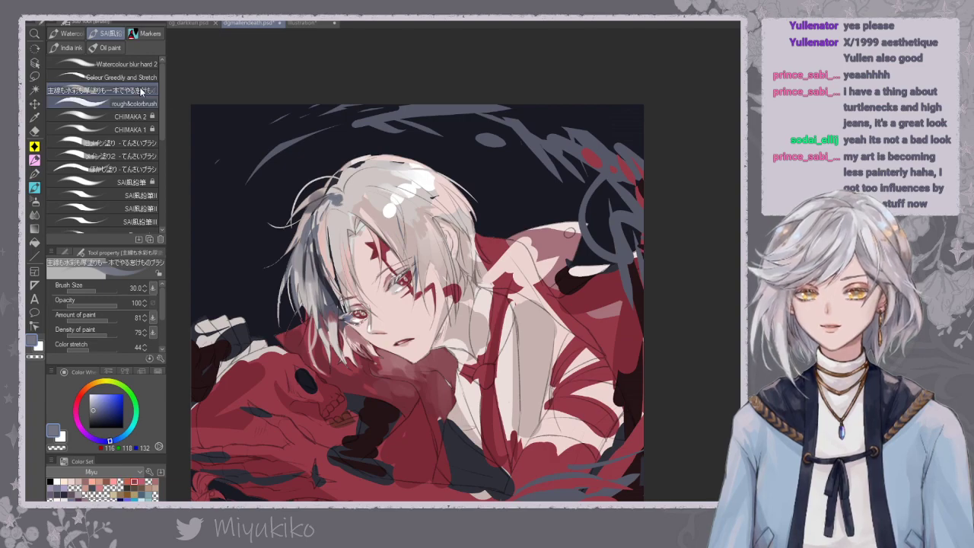
pyautogui.click(142, 78)
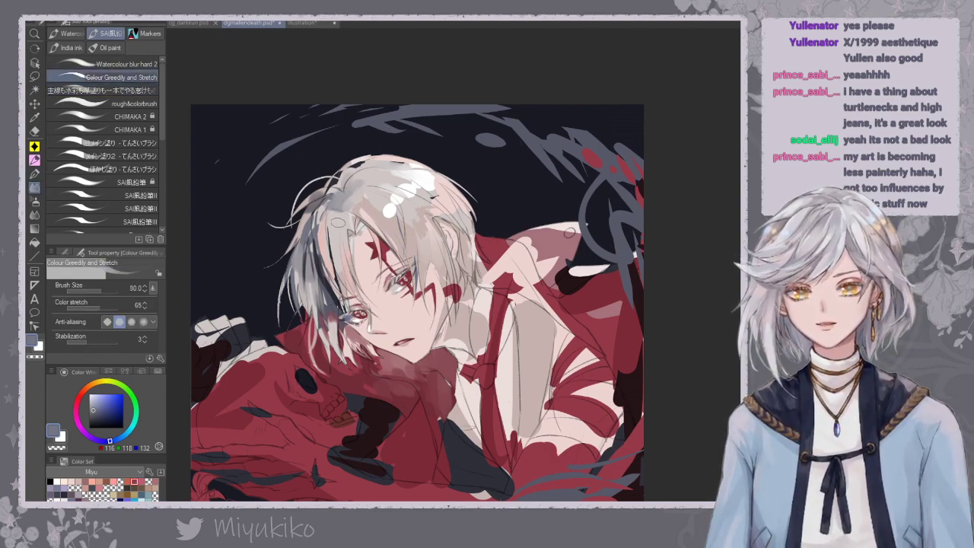
pyautogui.hotkey('ctrl', '-')
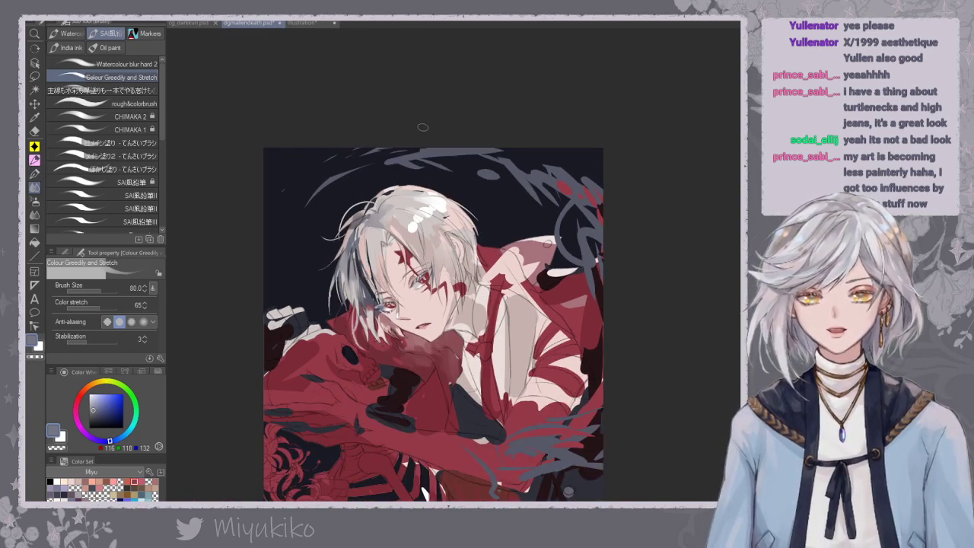
pyautogui.click(102, 90)
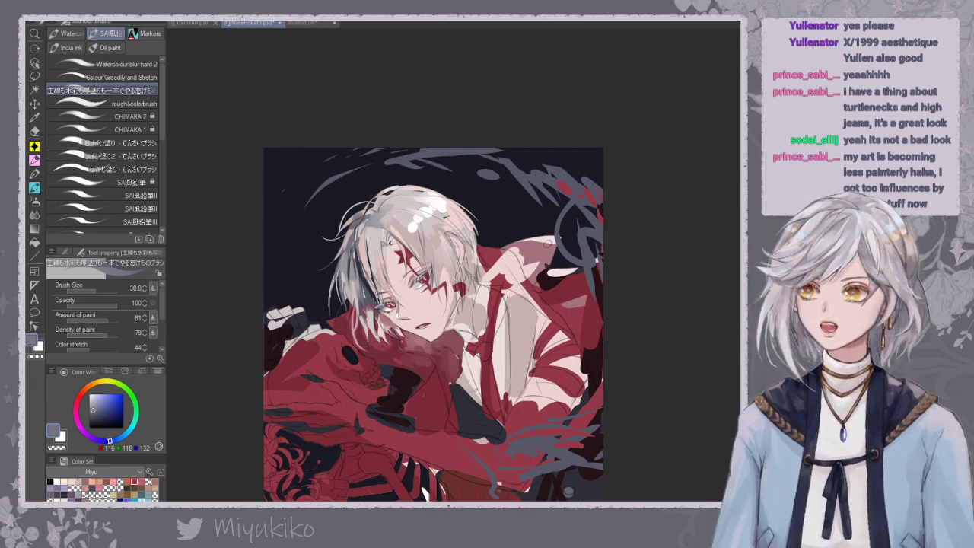
pyautogui.hotkey('ctrl', '+')
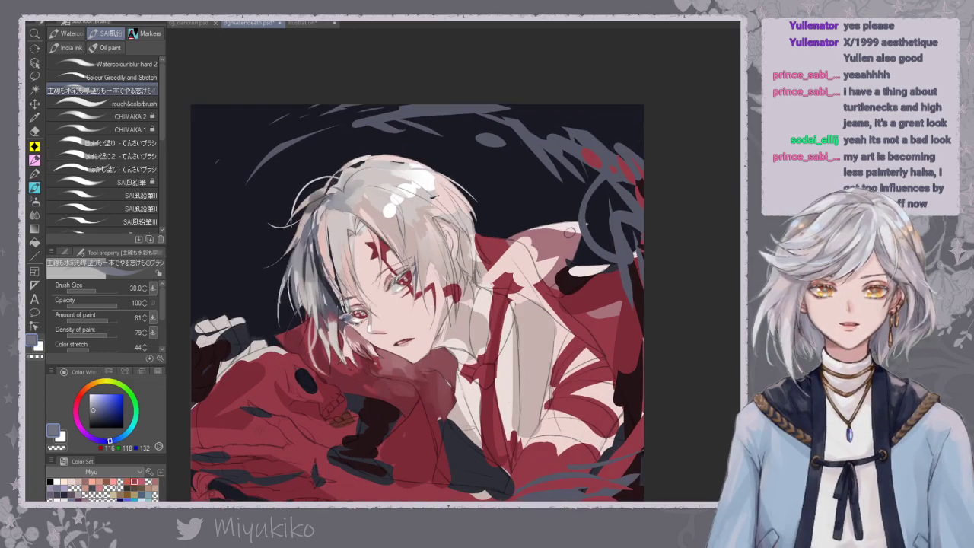
# Paint greyish pink (RGB 198, 179, 176) over the white hair highlights at brush size 30 to break them into smaller shapes.
pyautogui.keyDown('alt'); pyautogui.click(408, 199); pyautogui.keyUp('alt')
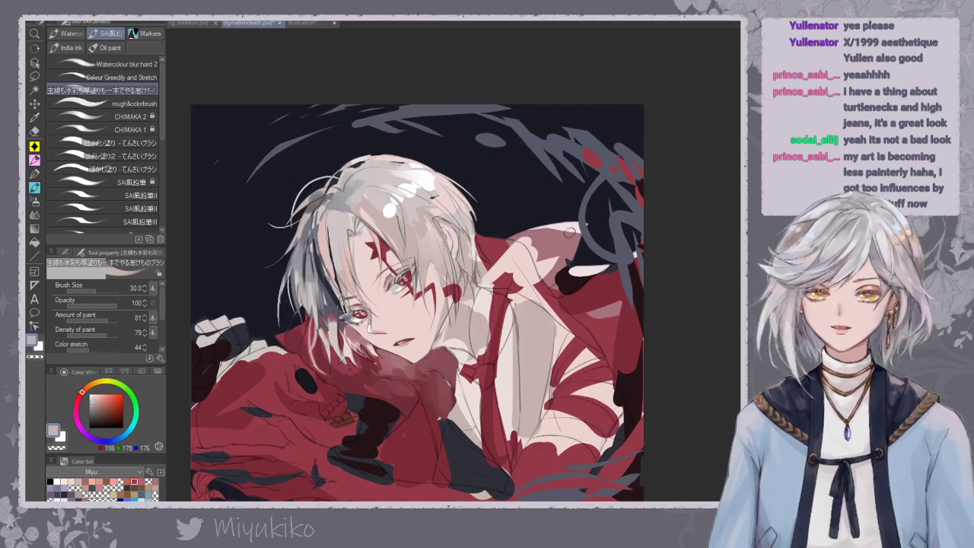
pyautogui.moveTo(397, 203)
pyautogui.mouseDown()
pyautogui.moveTo(410, 240)
pyautogui.moveTo(389, 192)
pyautogui.mouseUp()
pyautogui.hotkey('ctrl', 'z')
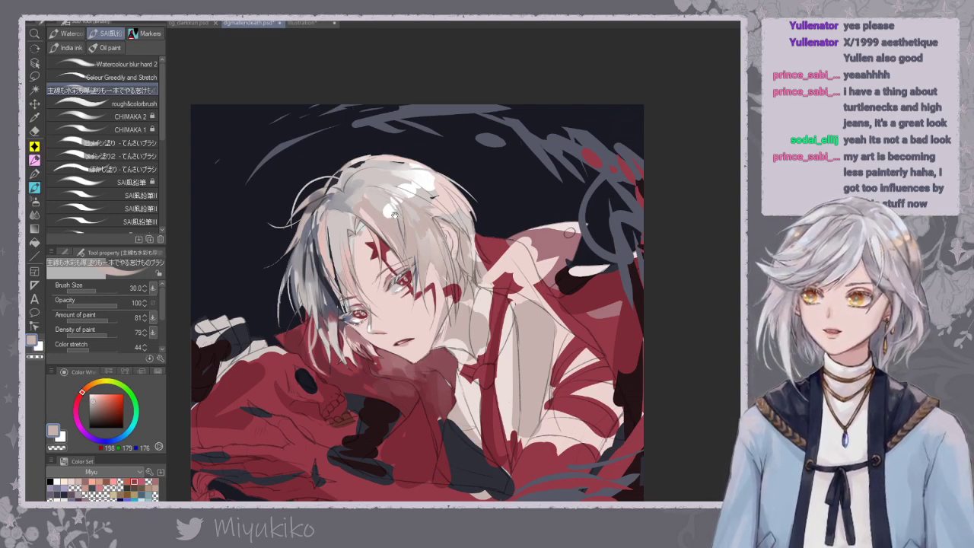
pyautogui.moveTo(397, 222); pyautogui.dragTo(398, 229)
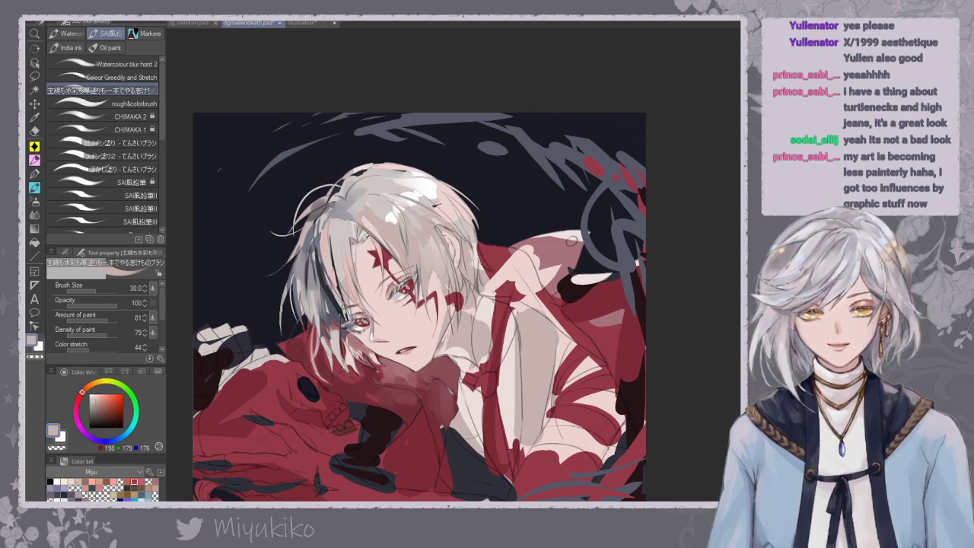
pyautogui.moveTo(395, 282); pyautogui.dragTo(392, 292)
pyautogui.keyDown('alt'); pyautogui.click(393, 287); pyautogui.keyUp('alt')
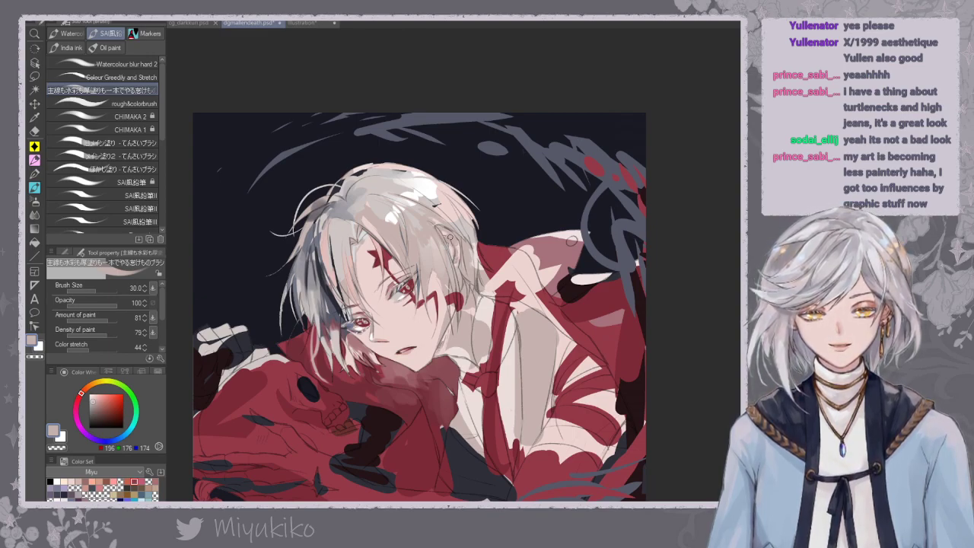
# Accent the hair around the ear and highlight with sampled muted red (RGB 170, 120, 126) and dark navy (RGB 46, 47, 57).
pyautogui.keyDown('alt'); pyautogui.click(359, 341); pyautogui.keyUp('alt')
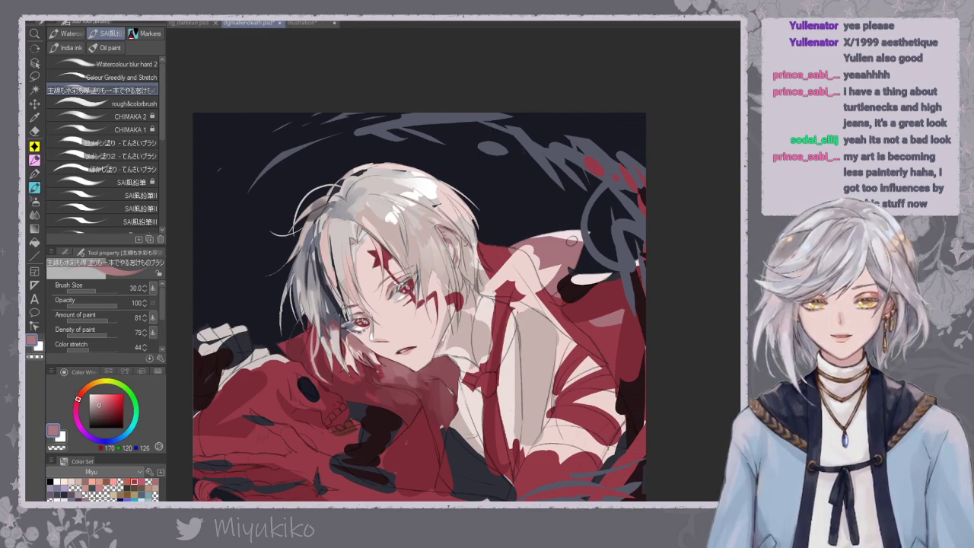
pyautogui.keyDown('alt'); pyautogui.click(435, 206); pyautogui.keyUp('alt')
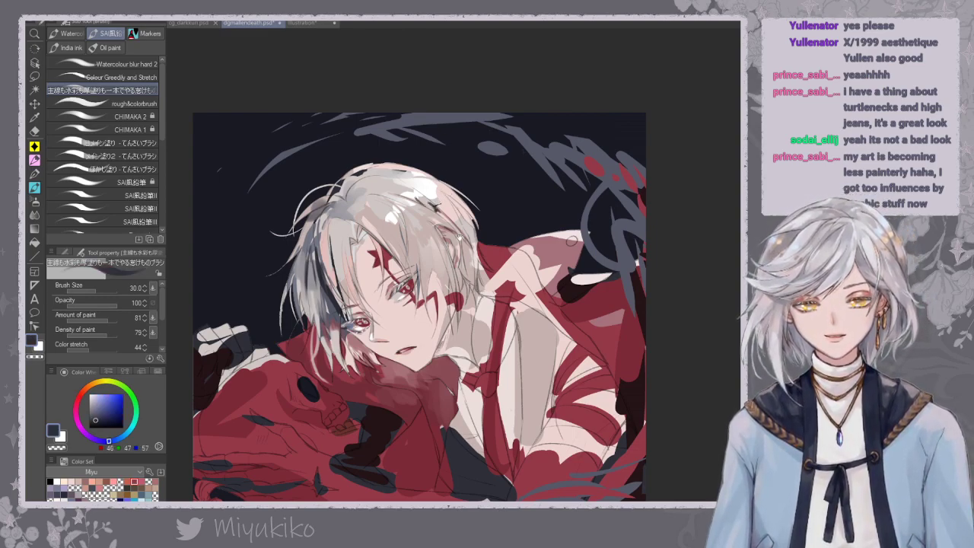
pyautogui.moveTo(461, 240); pyautogui.dragTo(449, 209)
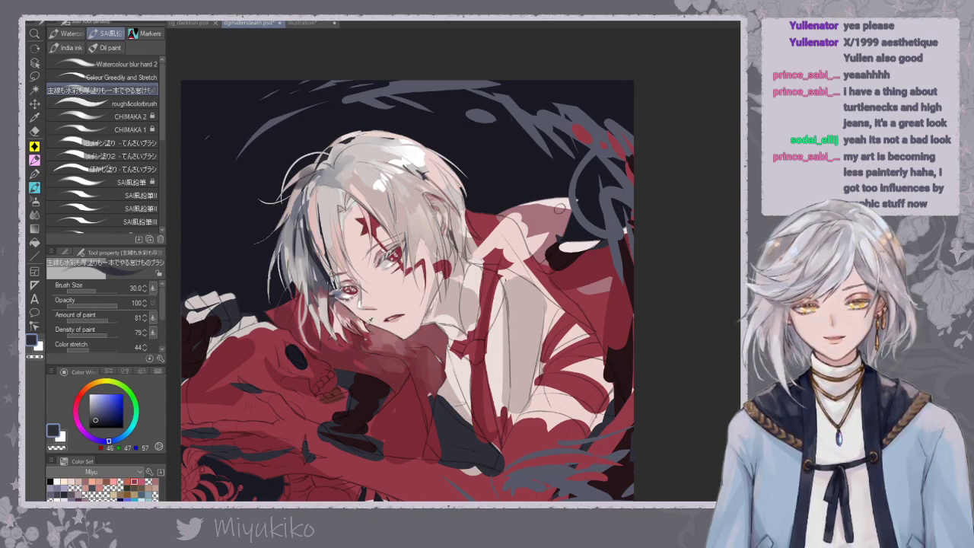
# Refine the shadows around the chin and collar with sampled dark red (RGB 112, 45, 56) and brownish red (RGB 122, 79, 84).
pyautogui.keyDown('alt'); pyautogui.click(379, 329); pyautogui.keyUp('alt')
pyautogui.moveTo(395, 336); pyautogui.dragTo(415, 332)
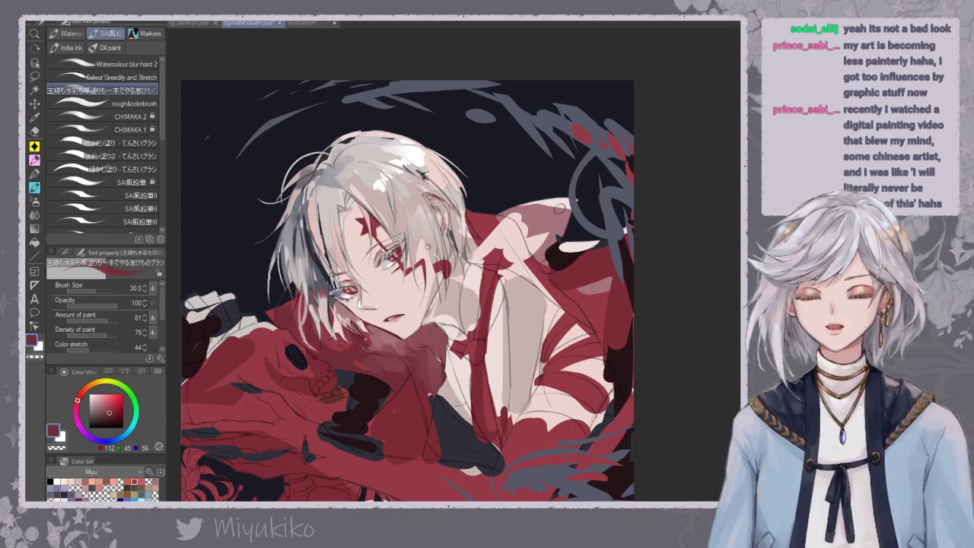
pyautogui.moveTo(480, 246); pyautogui.dragTo(485, 231)
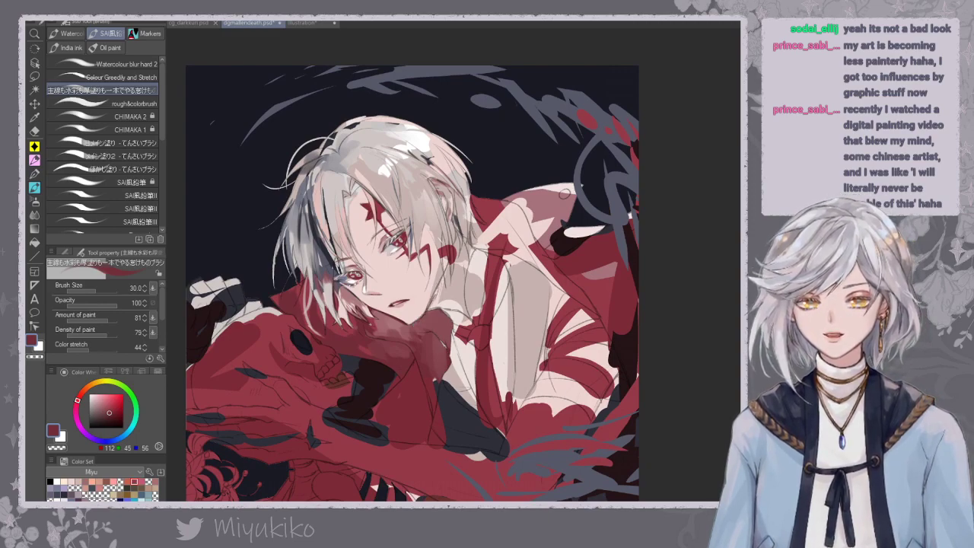
pyautogui.keyDown('alt'); pyautogui.click(436, 299); pyautogui.keyUp('alt')
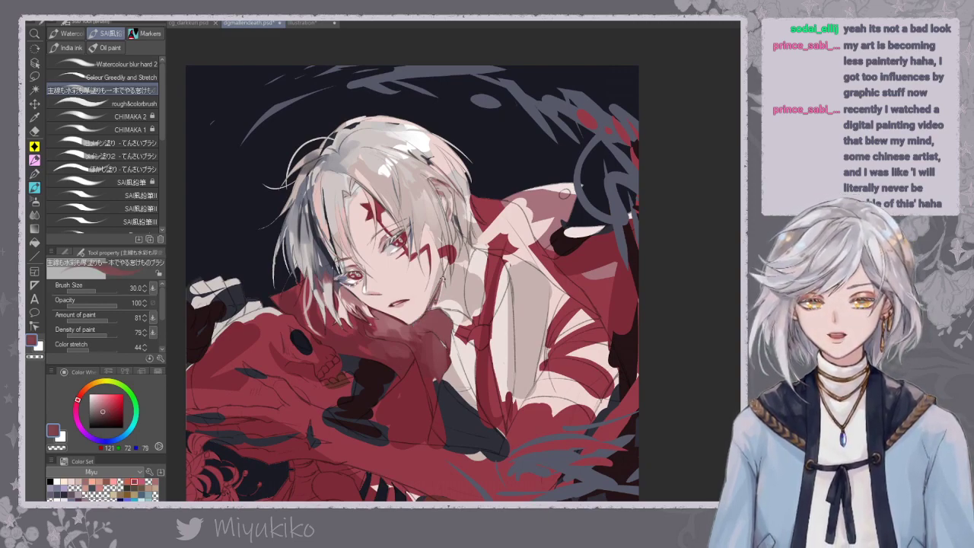
pyautogui.keyDown('alt'); pyautogui.click(438, 299); pyautogui.keyUp('alt')
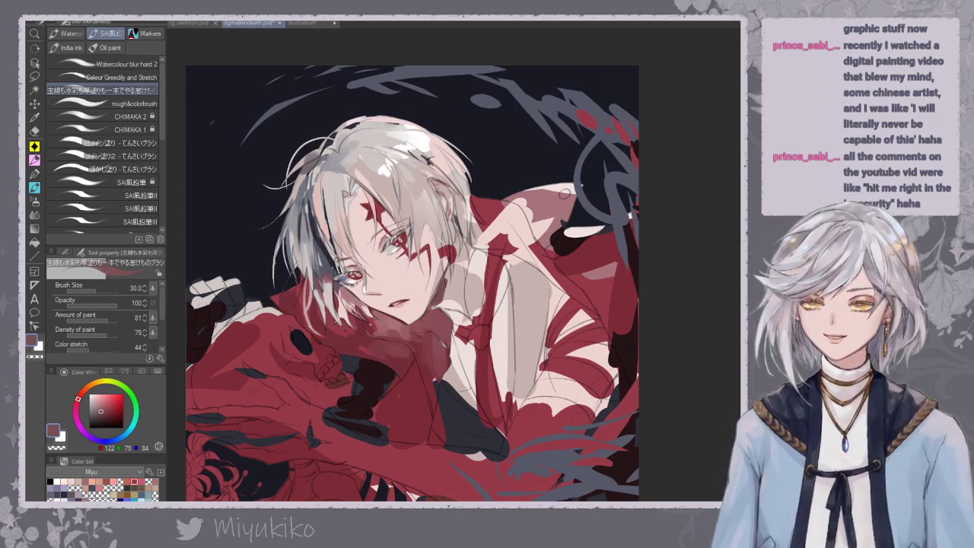
# Brighten the hair on the crown with sampled greyish pink (RGB 198, 179, 176) and white strokes at brush size 30.
pyautogui.keyDown('alt'); pyautogui.click(446, 288); pyautogui.keyUp('alt')
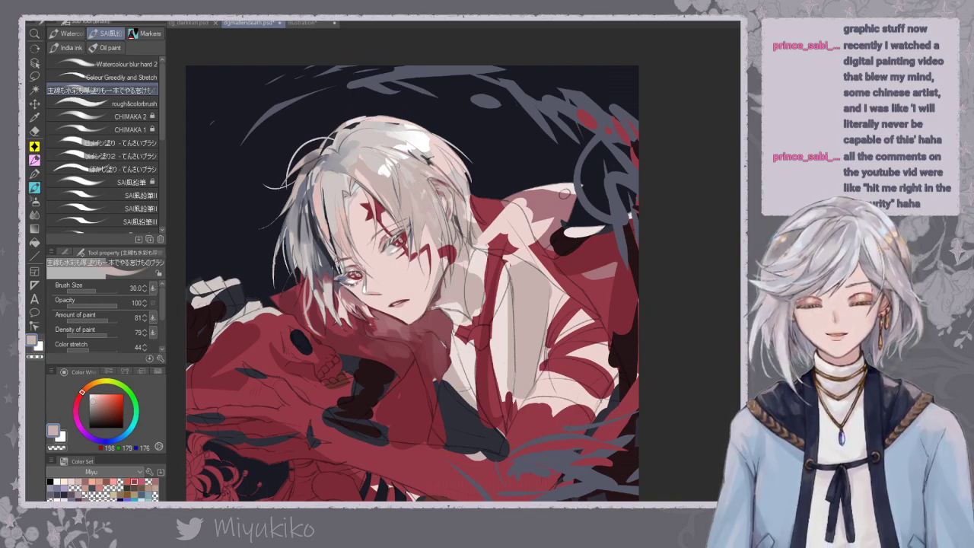
pyautogui.keyDown('alt'); pyautogui.click(392, 162); pyautogui.keyUp('alt')
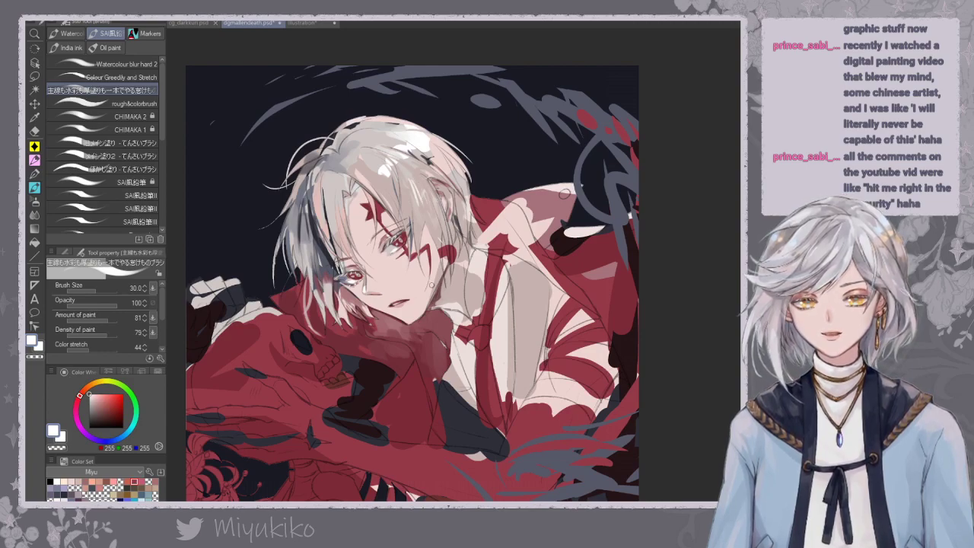
pyautogui.moveTo(347, 160); pyautogui.dragTo(352, 135)
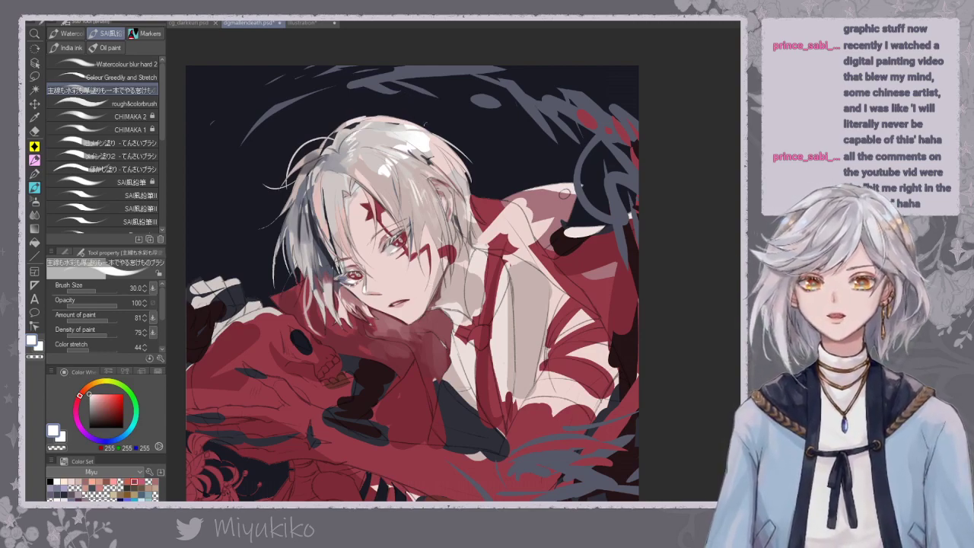
# Clean up the outer edge of the hair behind the ear with background navy (RGB 25, 26, 36) and the Hard eraser at size 30.
pyautogui.keyDown('alt'); pyautogui.click(464, 169); pyautogui.keyUp('alt')
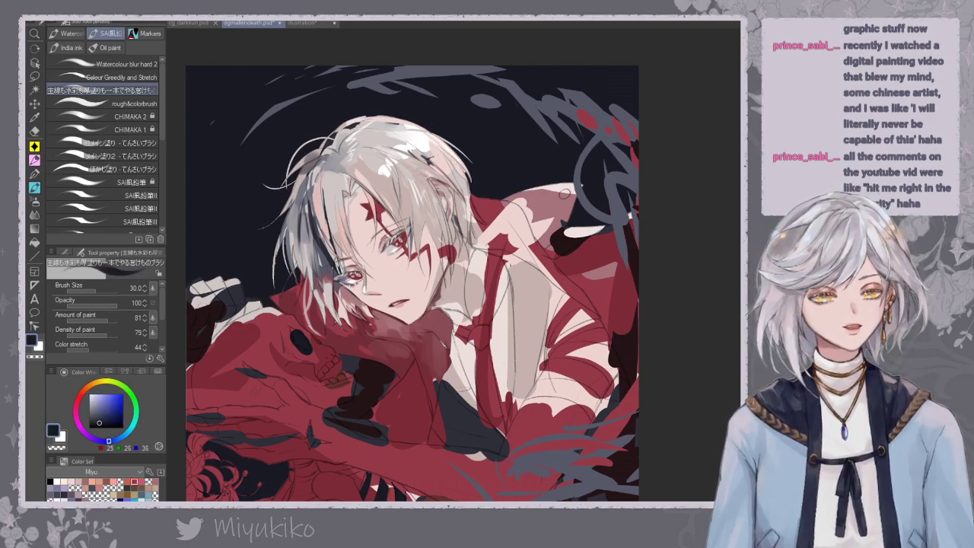
pyautogui.press('e')
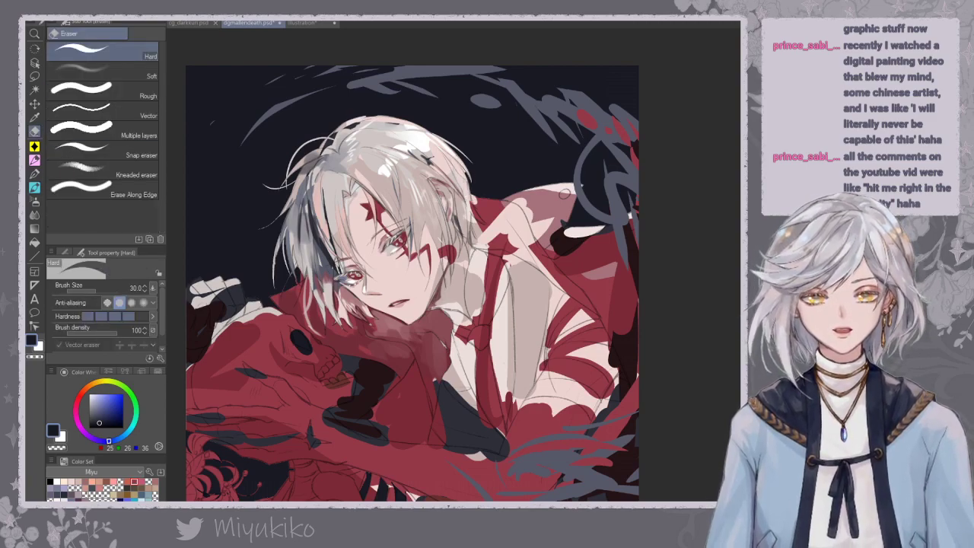
pyautogui.hotkey('ctrl', 'z')
pyautogui.hotkey('ctrl', 'y')
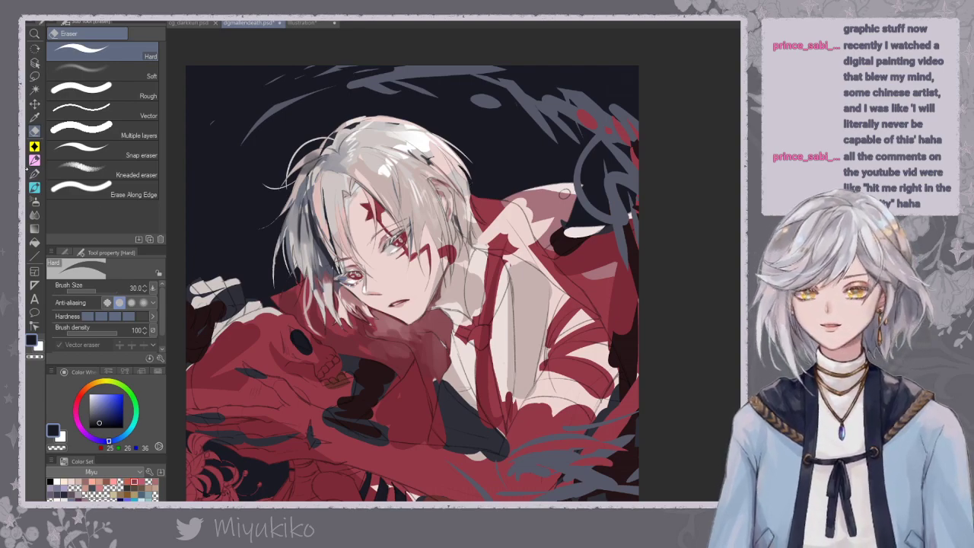
# Touch up the outer hair edge behind the crown with sampled pale pinks (RGB 235, 217, 215 and 218, 198, 197).
pyautogui.press('p')
pyautogui.keyDown('alt'); pyautogui.click(462, 177); pyautogui.keyUp('alt')
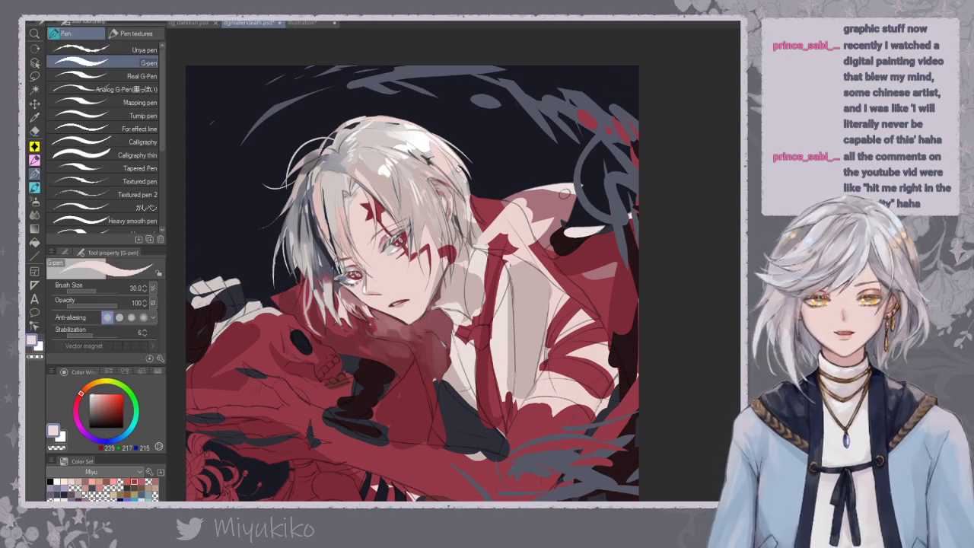
pyautogui.keyDown('alt'); pyautogui.click(434, 159); pyautogui.keyUp('alt')
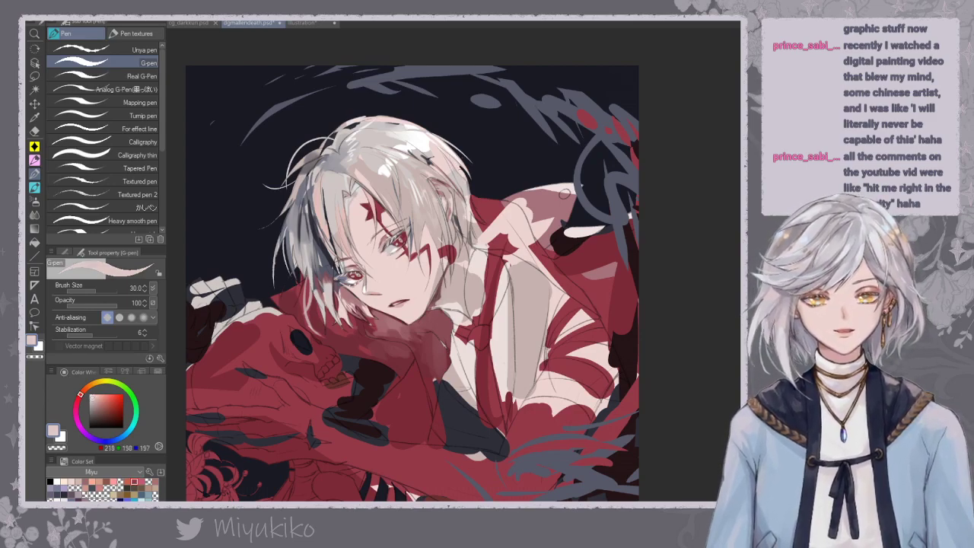
pyautogui.moveTo(461, 167); pyautogui.dragTo(467, 195)
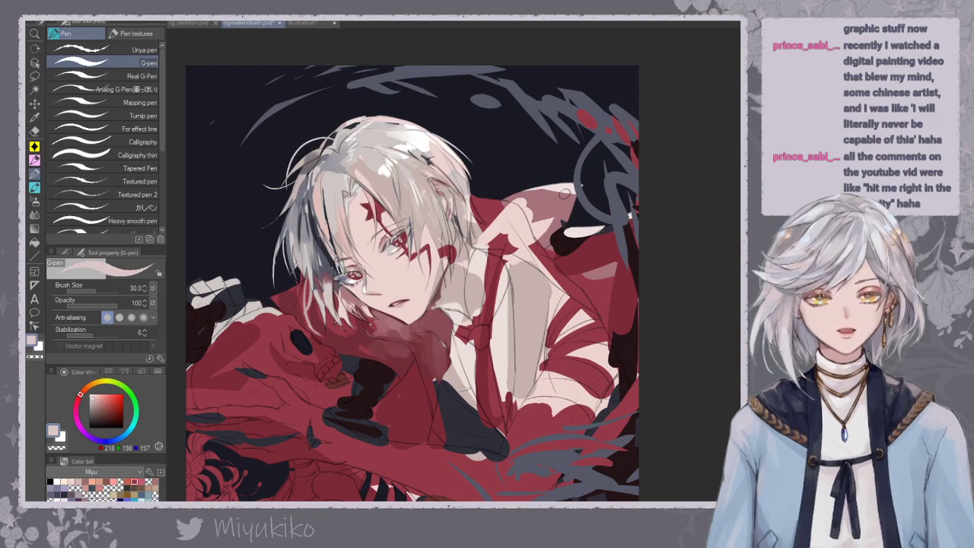
pyautogui.click(35, 161)
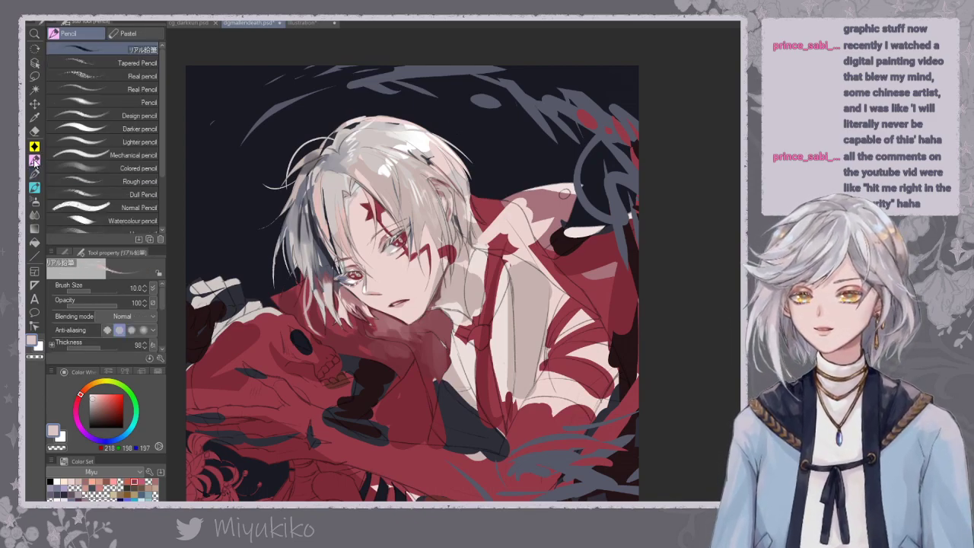
pyautogui.moveTo(458, 140); pyautogui.dragTo(465, 157)
# Rework the dark accents in the hair above the ear with sampled dark greys (RGB 55, 55, 64 and 76, 72, 80) and light grey (RGB 206, 198, 196).
pyautogui.keyDown('alt'); pyautogui.click(436, 176); pyautogui.keyUp('alt')
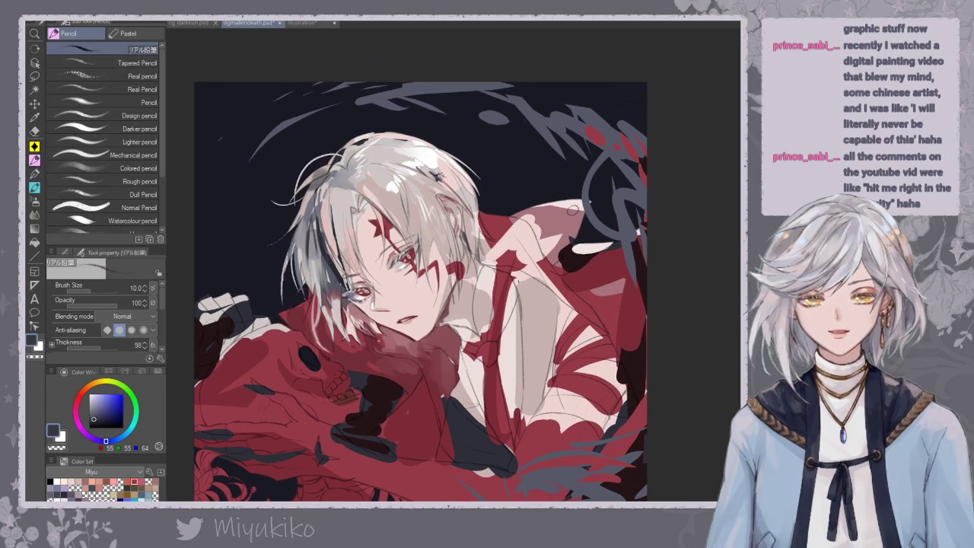
pyautogui.click(35, 160)
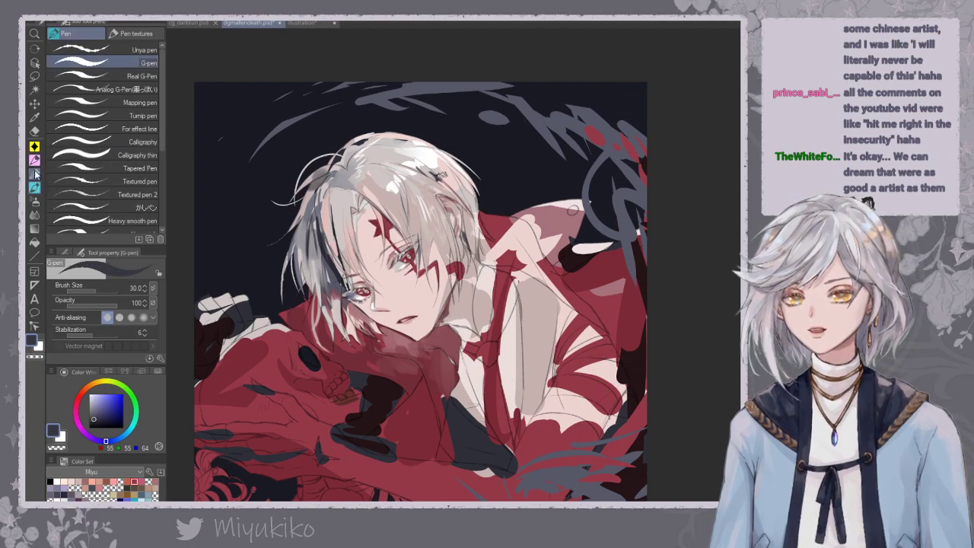
pyautogui.keyDown('alt'); pyautogui.click(440, 174); pyautogui.keyUp('alt')
pyautogui.moveTo(439, 175)
pyautogui.mouseDown()
pyautogui.moveTo(439, 189)
pyautogui.moveTo(452, 178)
pyautogui.mouseUp()
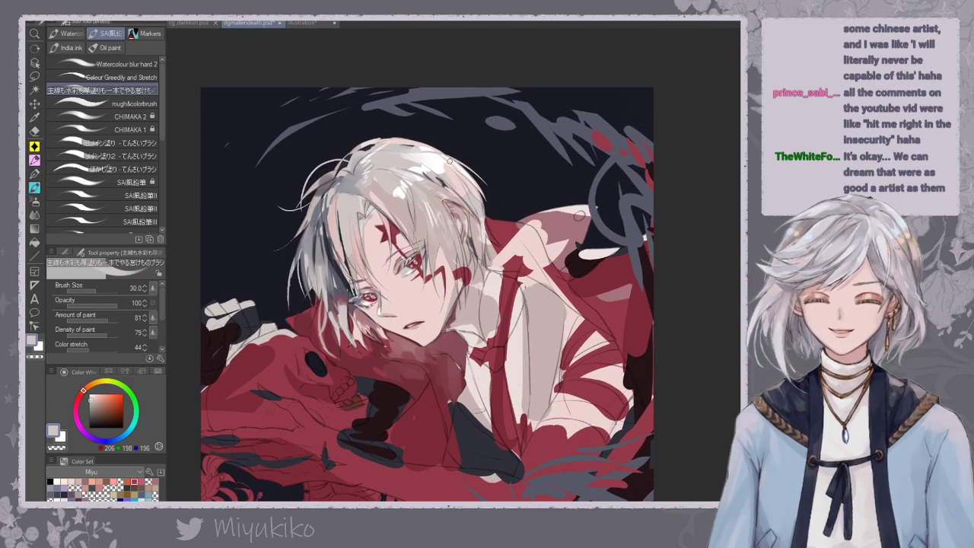
pyautogui.keyDown('alt'); pyautogui.click(441, 182); pyautogui.keyUp('alt')
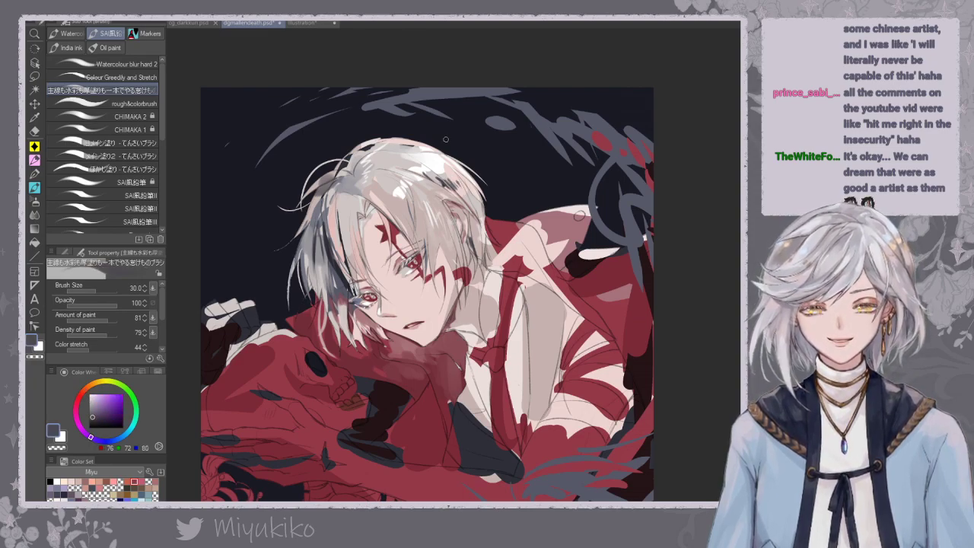
# Shape the hair at the nape and neck with sampled pale pinks (RGB 236, 210, 208 and 235, 222, 220) and dark red (RGB 148, 56, 72).
pyautogui.moveTo(465, 214)
pyautogui.mouseDown()
pyautogui.moveTo(457, 287)
pyautogui.moveTo(467, 290)
pyautogui.moveTo(460, 300)
pyautogui.moveTo(459, 272)
pyautogui.moveTo(453, 303)
pyautogui.mouseUp()
pyautogui.keyDown('alt'); pyautogui.click(459, 259); pyautogui.keyUp('alt')
pyautogui.keyDown('alt'); pyautogui.click(450, 284); pyautogui.keyUp('alt')
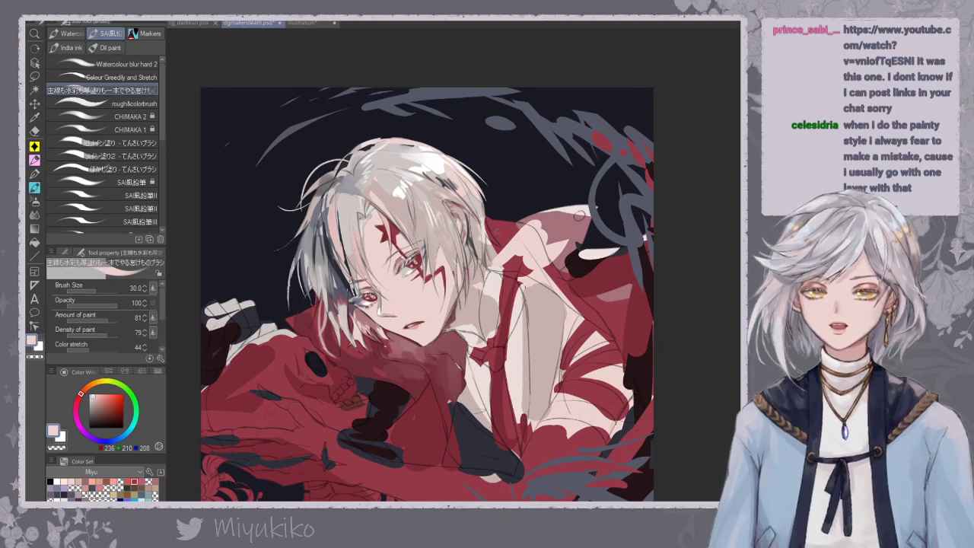
pyautogui.moveTo(500, 264); pyautogui.dragTo(488, 220)
pyautogui.keyDown('alt'); pyautogui.click(484, 192); pyautogui.keyUp('alt')
pyautogui.keyDown('alt'); pyautogui.click(472, 175); pyautogui.keyUp('alt')
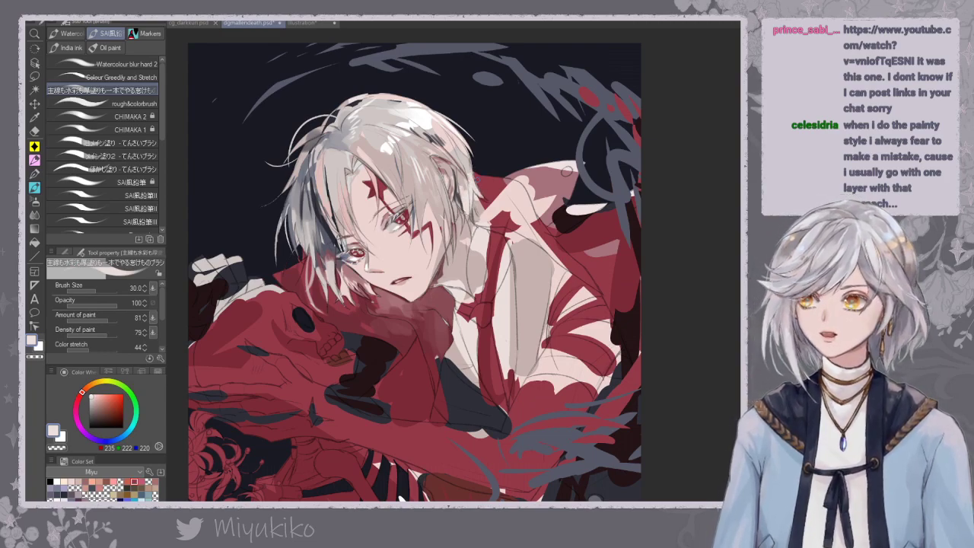
pyautogui.keyDown('alt'); pyautogui.click(484, 204); pyautogui.keyUp('alt')
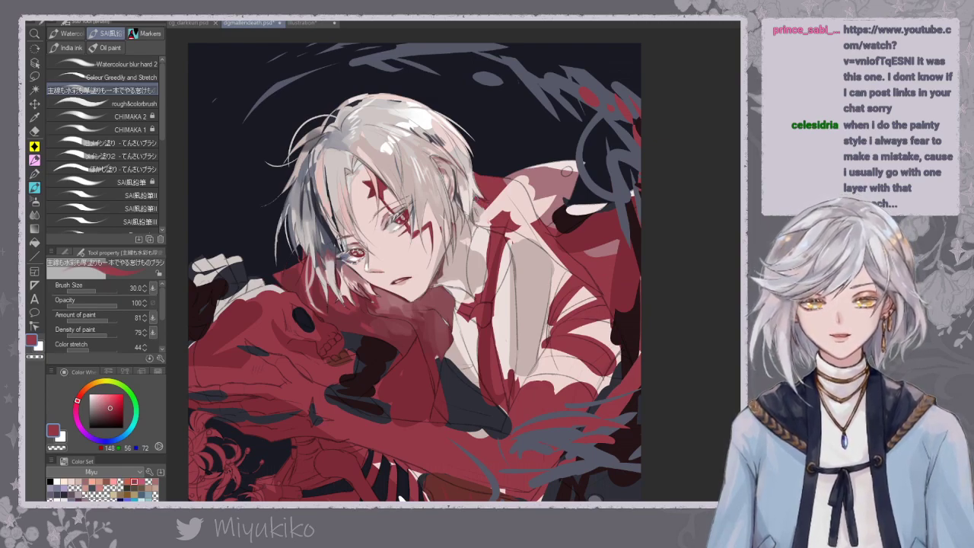
pyautogui.moveTo(486, 208); pyautogui.dragTo(471, 219)
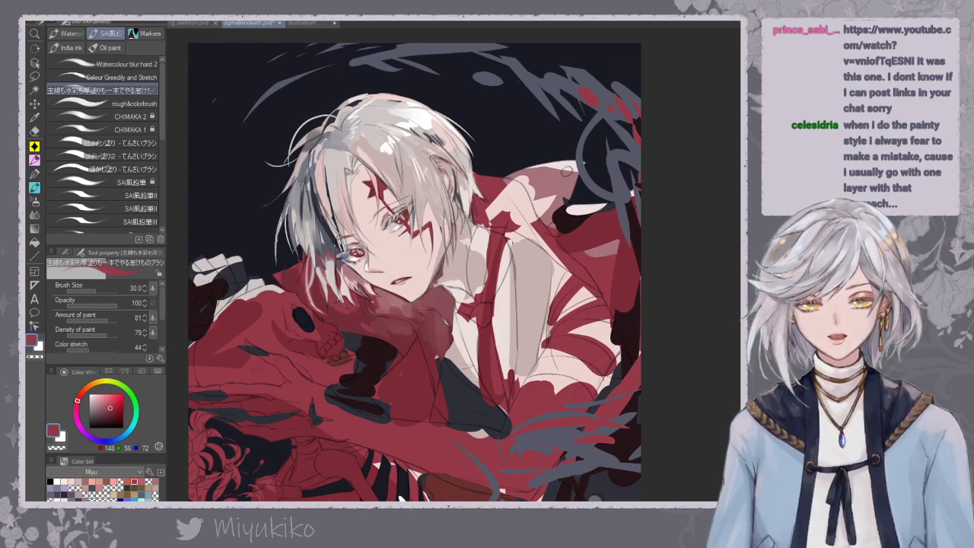
# Try strand strokes over the nape and neck with dark red and sampled greyish pink (RGB 198, 179, 176) at brush size 30.
pyautogui.moveTo(469, 181); pyautogui.dragTo(461, 237)
pyautogui.hotkey('ctrl', 'z')
pyautogui.moveTo(468, 213)
pyautogui.mouseDown()
pyautogui.moveTo(464, 234)
pyautogui.moveTo(457, 227)
pyautogui.mouseUp()
pyautogui.moveTo(457, 211); pyautogui.dragTo(439, 285)
pyautogui.hotkey('ctrl', 'z')
pyautogui.hotkey('ctrl', 'z')
pyautogui.keyDown('alt'); pyautogui.click(467, 174); pyautogui.keyUp('alt')
pyautogui.moveTo(447, 261); pyautogui.dragTo(446, 277)
pyautogui.hotkey('ctrl', 'z')
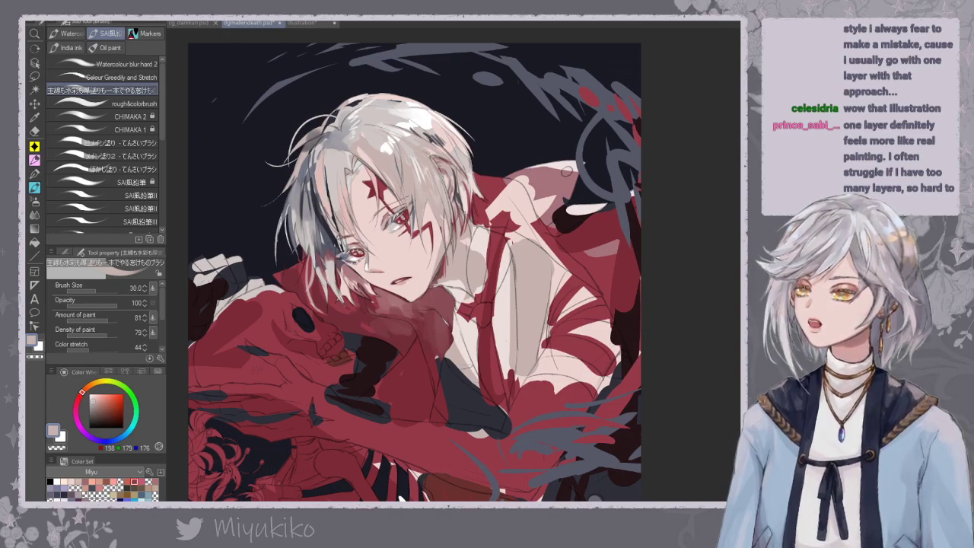
# Switch to File Explorer and open the painting 1313553942.jpg from the Ruajia folder.
pyautogui.hotkey('alt', 'Tab')
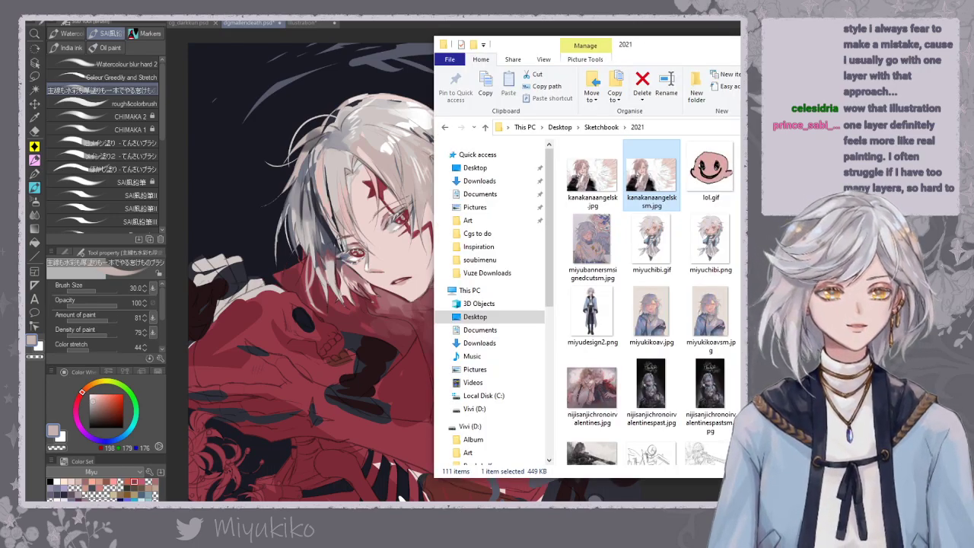
pyautogui.hotkey('alt', 'Tab')
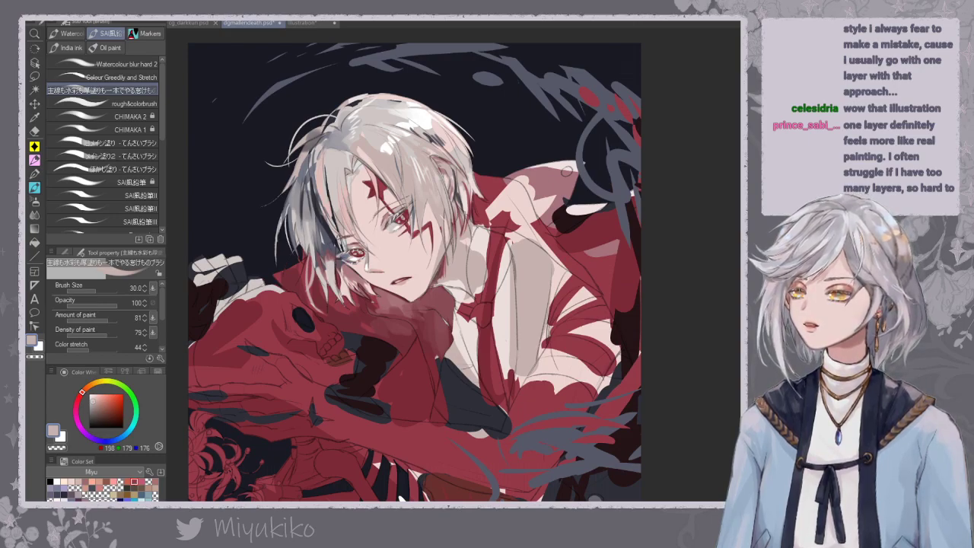
pyautogui.hotkey('alt', 'Tab')
pyautogui.scroll(-3, 455, 285)
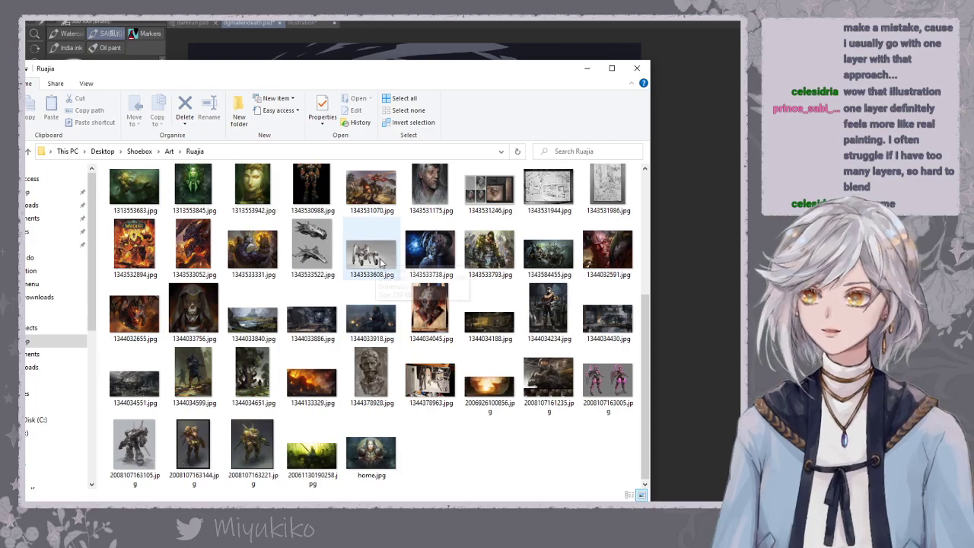
pyautogui.scroll(2, 380, 262)
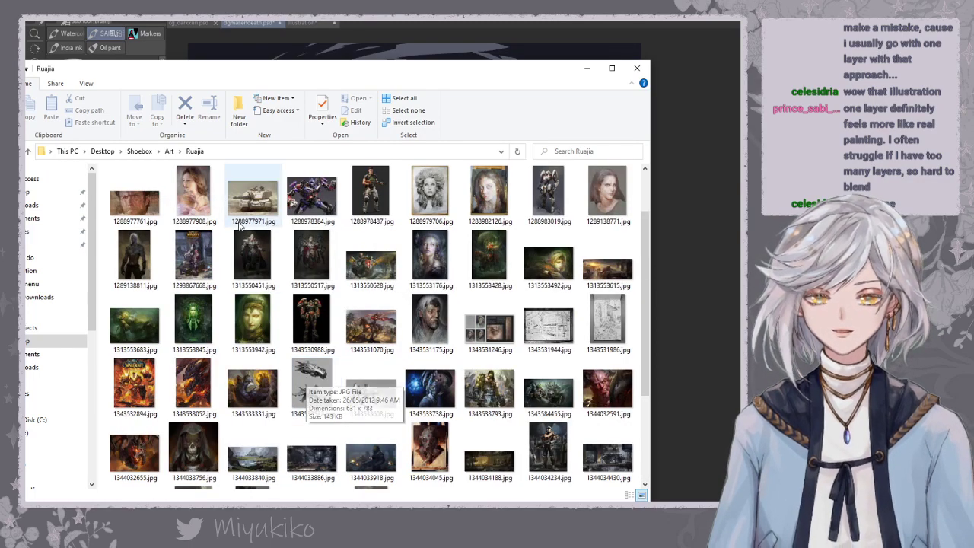
pyautogui.doubleClick(252, 321)
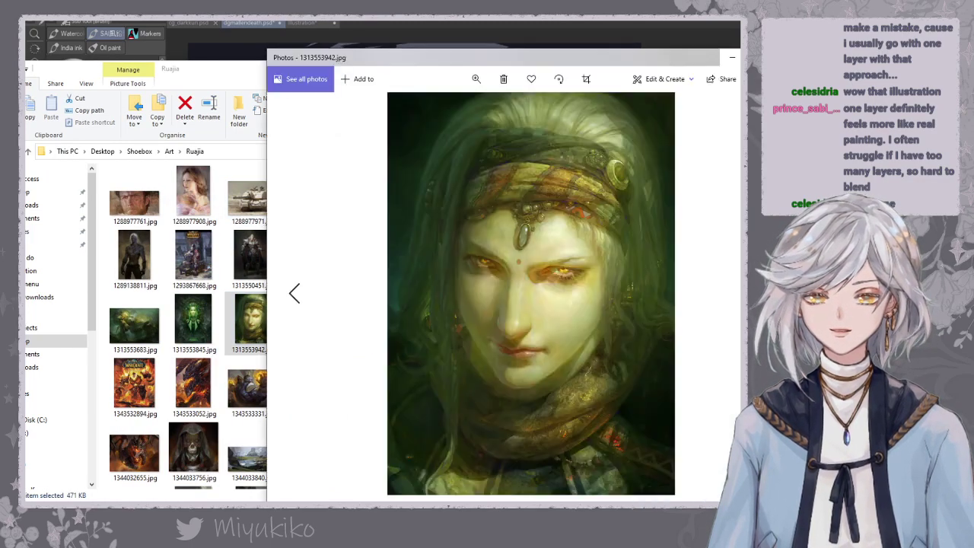
# Go back through the preceding paintings in Photos to 1313553176.jpg.
pyautogui.click(297, 293)
pyautogui.click(297, 293)
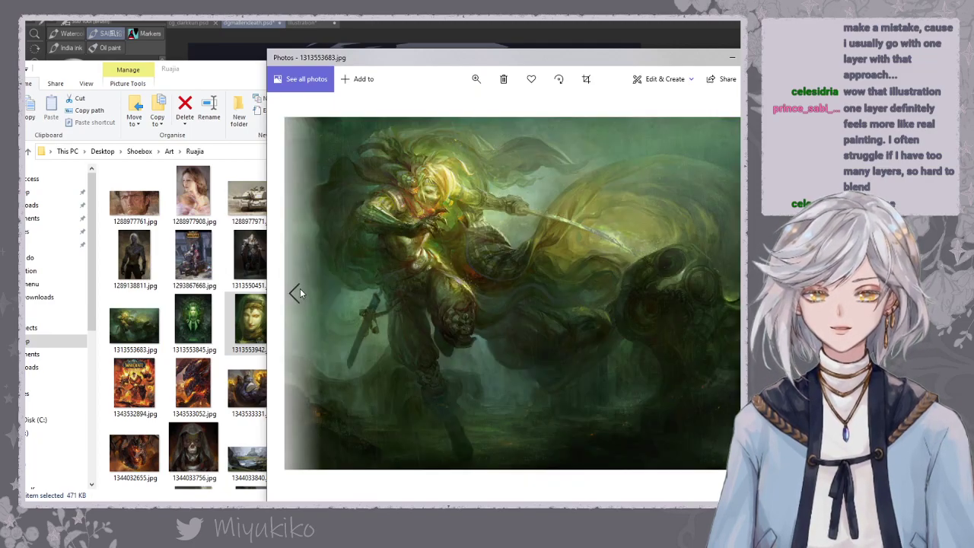
pyautogui.click(297, 293)
pyautogui.click(298, 293)
pyautogui.click(297, 293)
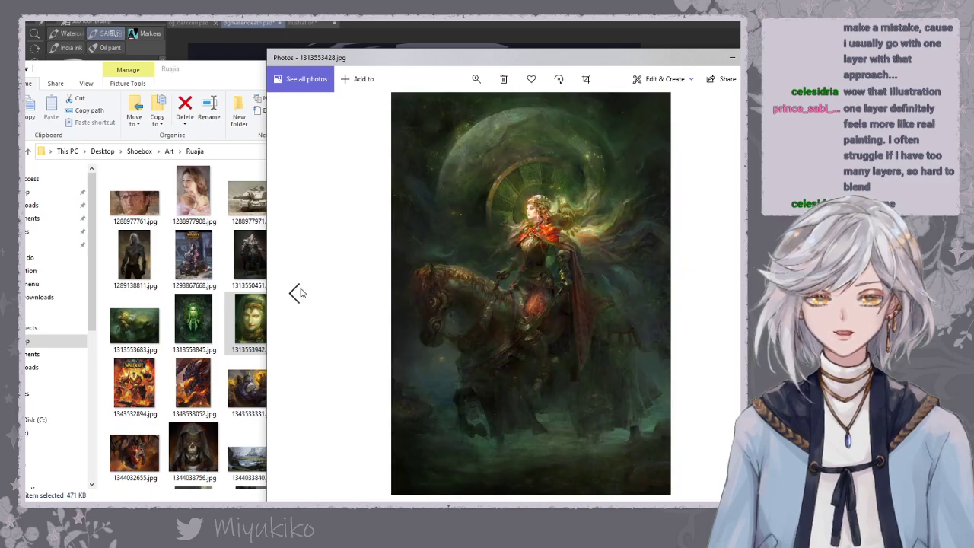
pyautogui.click(298, 293)
# Examine the brushwork around the eyes and hair of 1313553176.jpg up close and close the image.
pyautogui.click(476, 78)
pyautogui.moveTo(426, 107); pyautogui.dragTo(513, 106)
pyautogui.moveTo(673, 275); pyautogui.dragTo(595, 324)
pyautogui.moveTo(634, 290); pyautogui.dragTo(550, 346)
pyautogui.moveTo(569, 214); pyautogui.dragTo(395, 287)
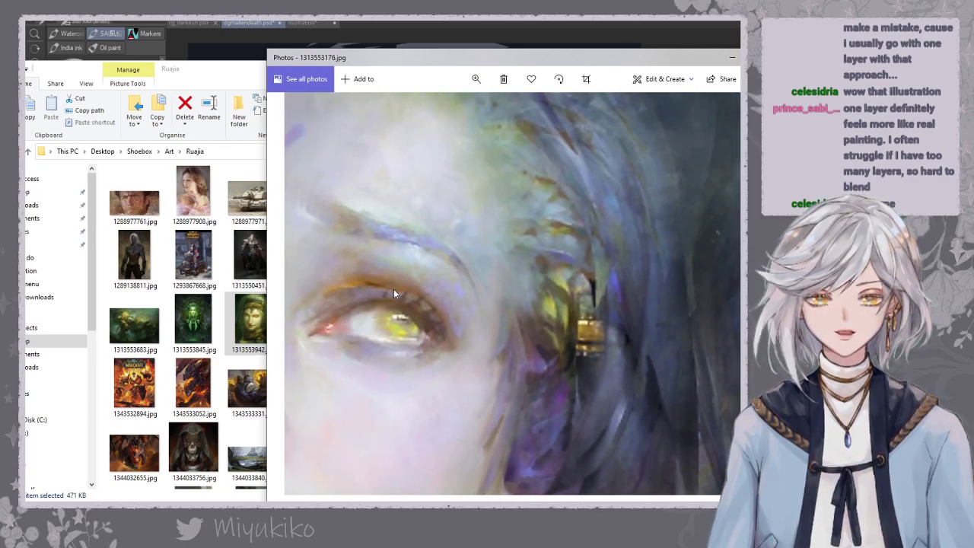
pyautogui.moveTo(294, 344); pyautogui.dragTo(431, 347)
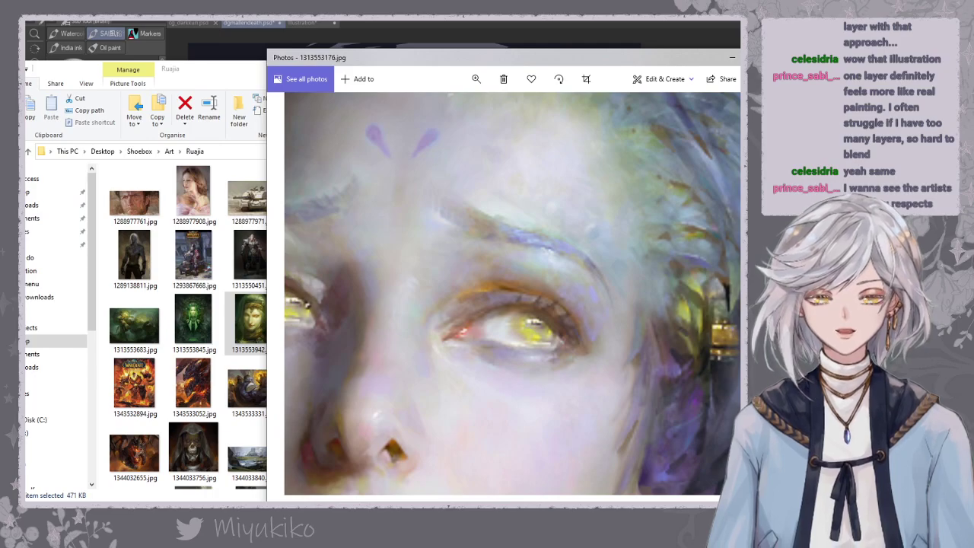
pyautogui.click(782, 58)
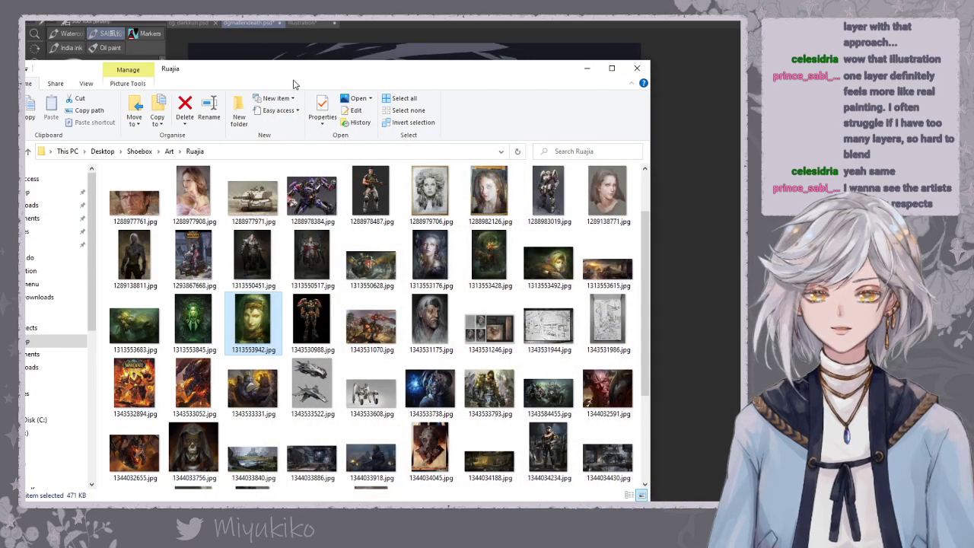
# Open 1288977908.jpg from the Ruajia folder, examine its neck and hair brushwork up close, and put the viewer and folder away.
pyautogui.scroll(-2, 288, 293)
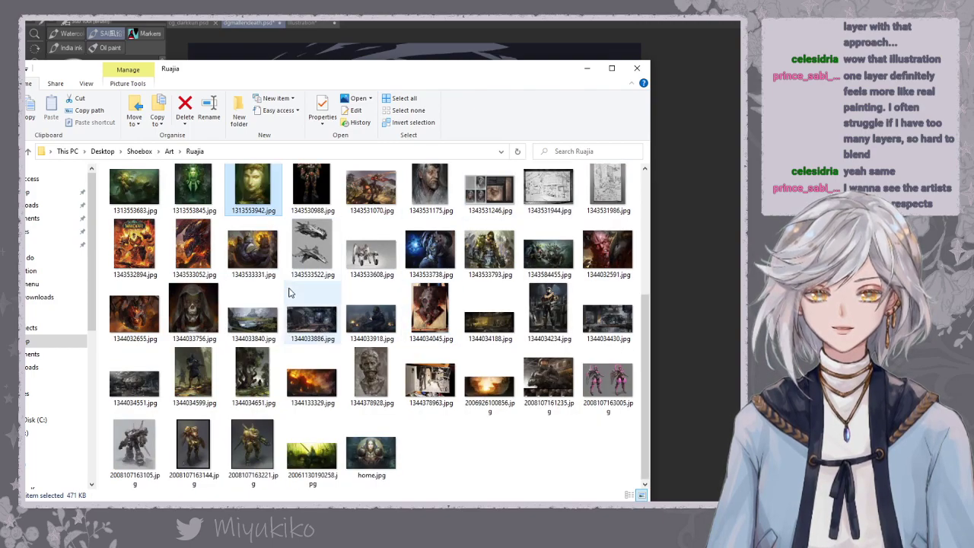
pyautogui.scroll(3, 288, 293)
pyautogui.doubleClick(190, 270)
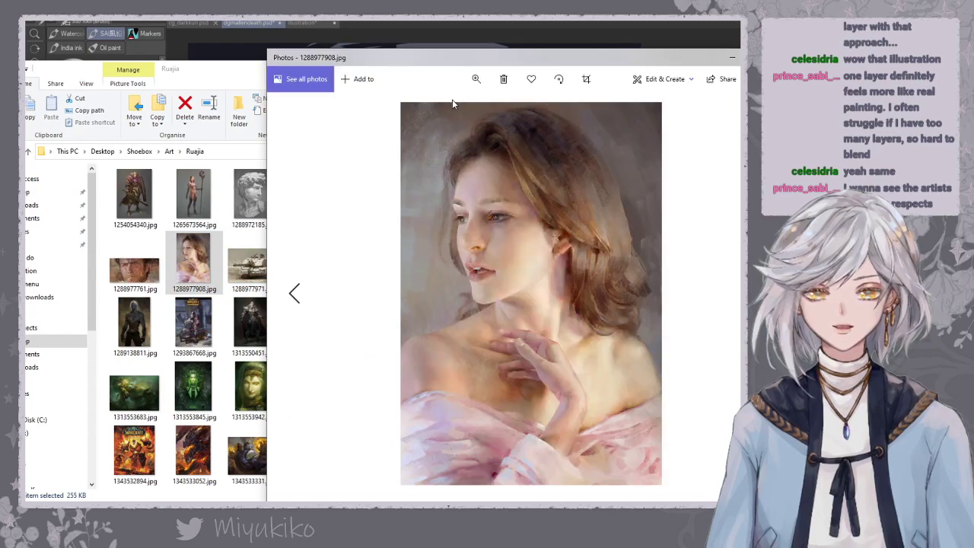
pyautogui.click(476, 79)
pyautogui.moveTo(461, 108); pyautogui.dragTo(565, 117)
pyautogui.moveTo(644, 297); pyautogui.dragTo(524, 301)
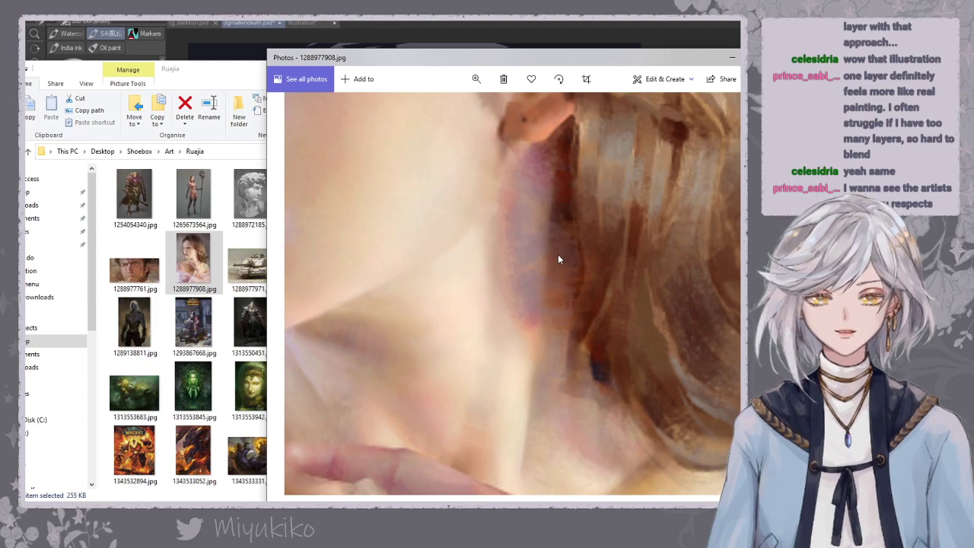
pyautogui.click(476, 79)
pyautogui.moveTo(457, 108); pyautogui.dragTo(447, 108)
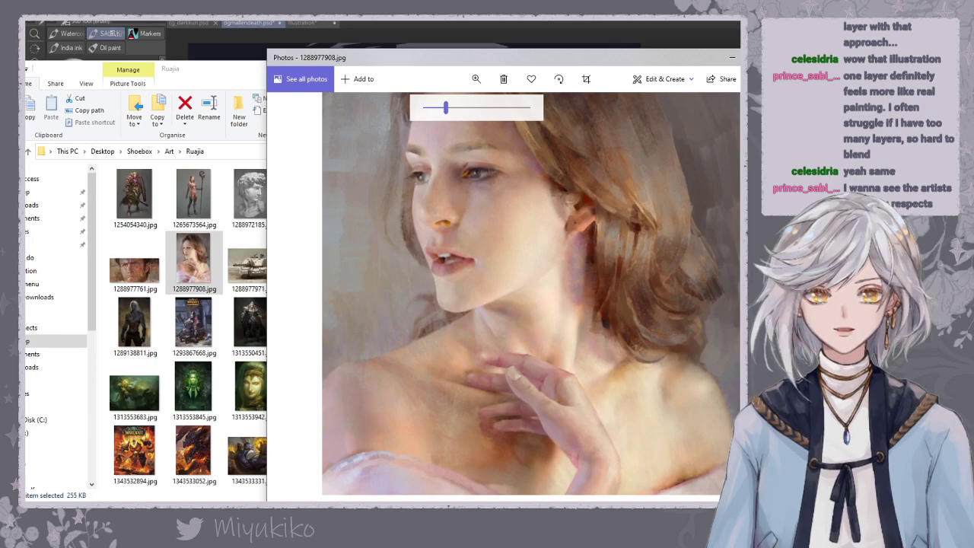
pyautogui.hotkey('alt', 'F4')
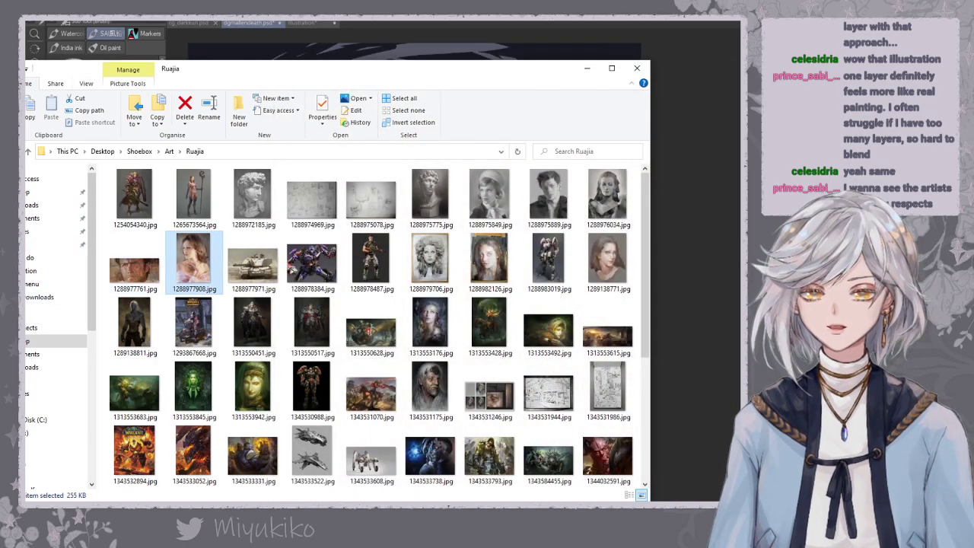
pyautogui.click(587, 68)
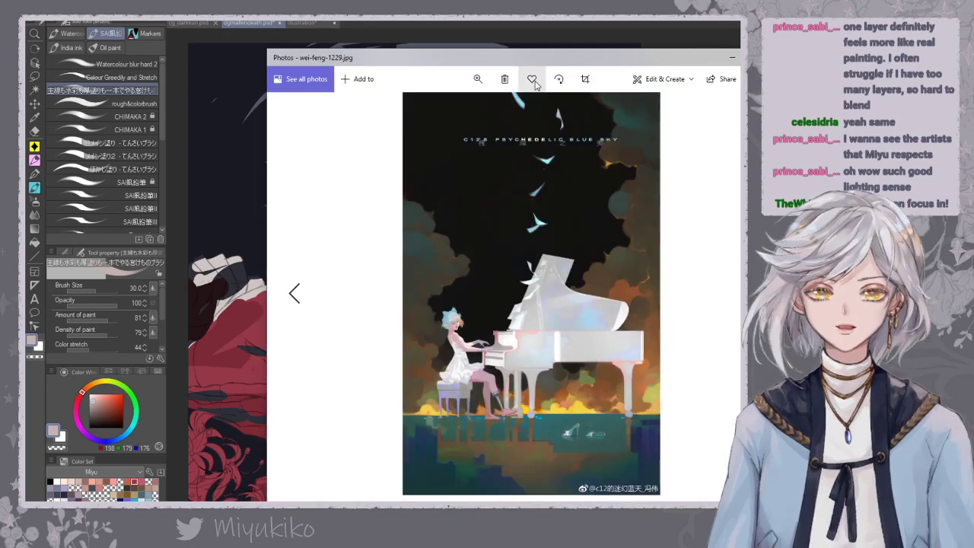
# Examine the girl and piano in wei-feng-1229.jpg up close and bring up the painting wei-feng-1.jpg.
pyautogui.click(478, 79)
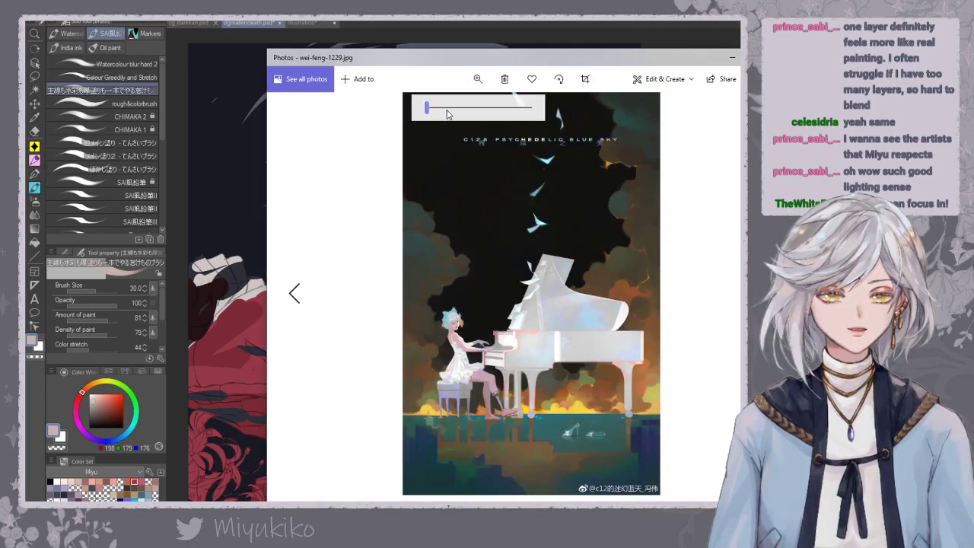
pyautogui.click(446, 112)
pyautogui.moveTo(445, 115); pyautogui.dragTo(439, 115)
pyautogui.moveTo(465, 327); pyautogui.dragTo(515, 285)
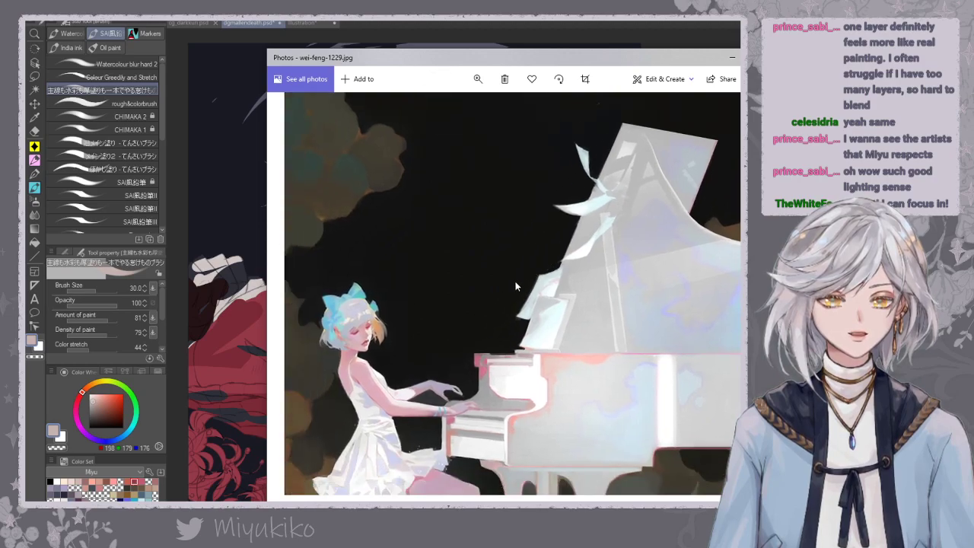
pyautogui.moveTo(472, 479); pyautogui.dragTo(511, 229)
pyautogui.moveTo(406, 258); pyautogui.dragTo(469, 404)
pyautogui.scroll(-2, 468, 405)
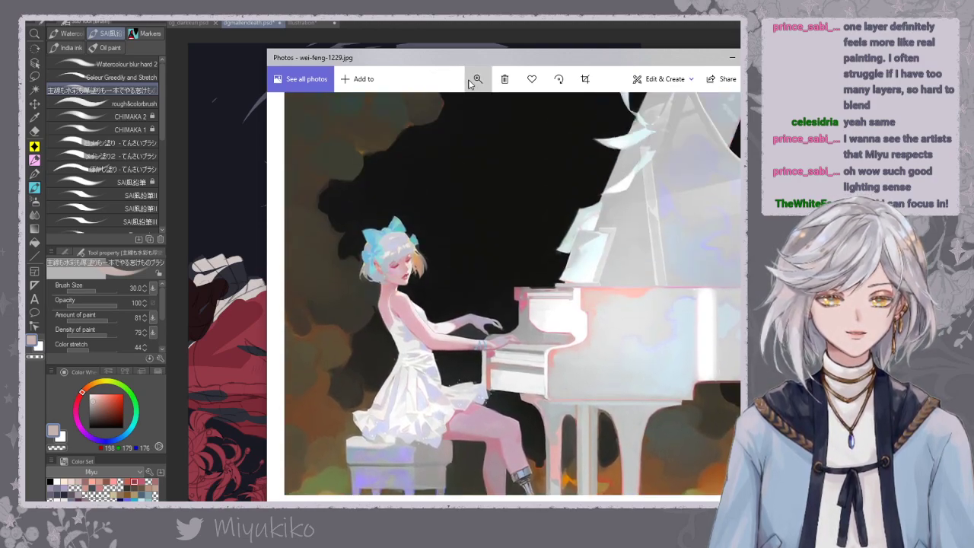
pyautogui.click(478, 79)
pyautogui.moveTo(445, 109); pyautogui.dragTo(403, 124)
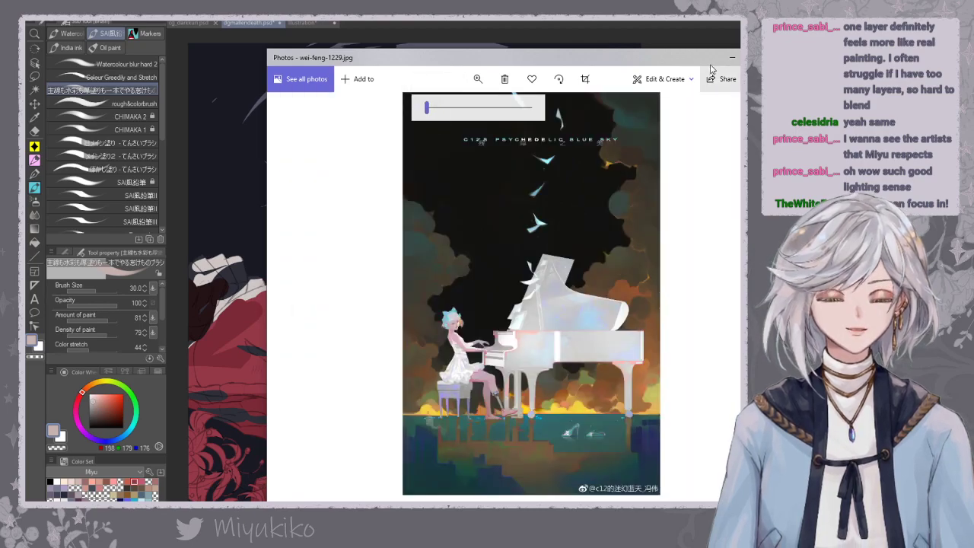
pyautogui.click(781, 79)
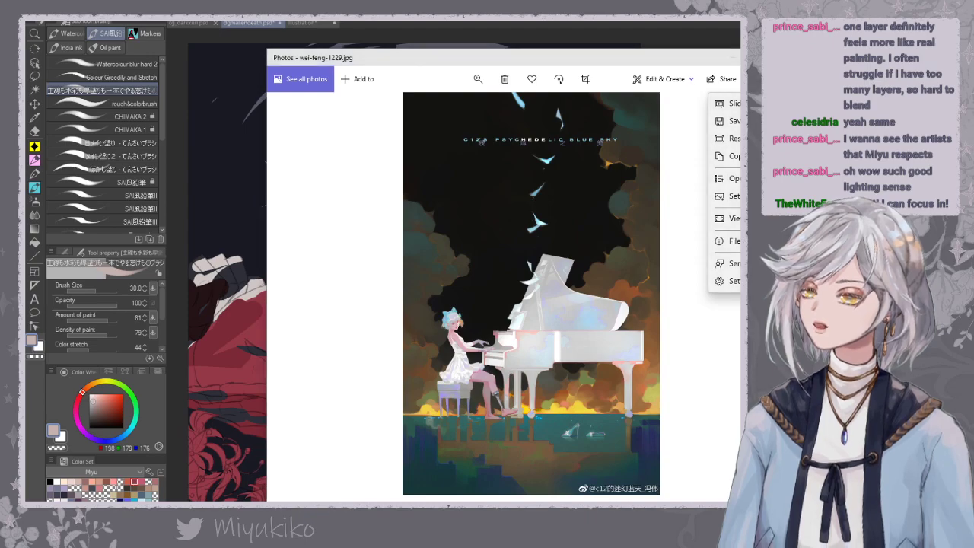
pyautogui.press('Left')
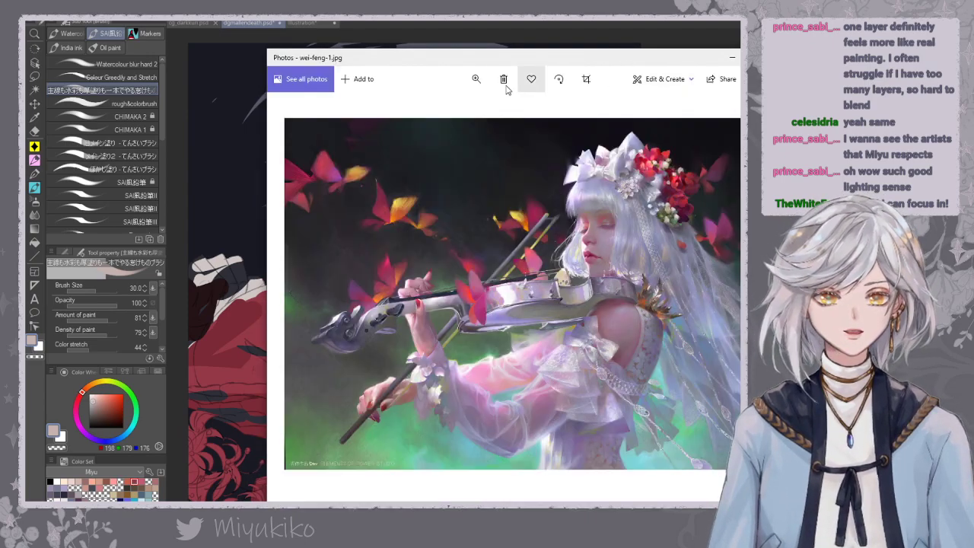
# Examine the brushwork on the violin's body in wei-feng-1.jpg up close.
pyautogui.click(478, 81)
pyautogui.moveTo(434, 111); pyautogui.dragTo(465, 111)
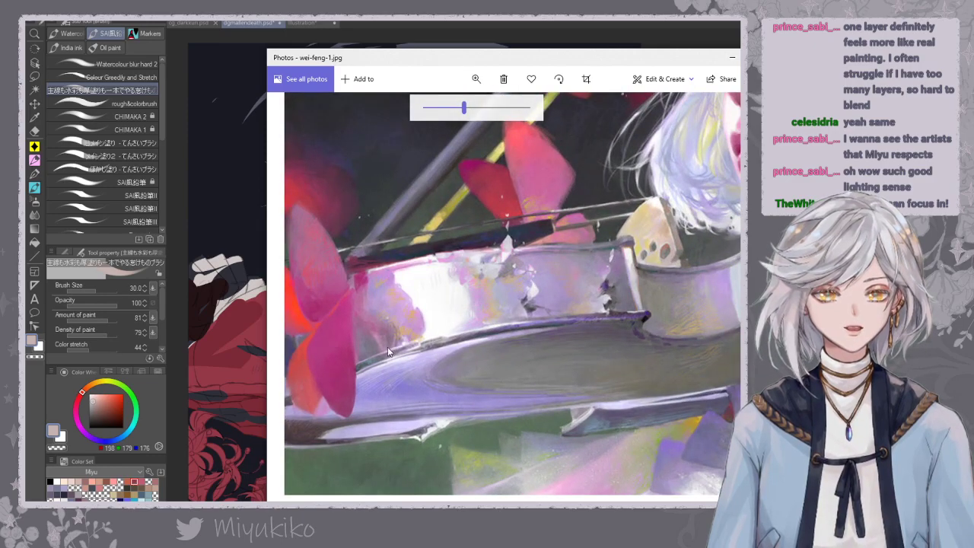
pyautogui.moveTo(392, 342); pyautogui.dragTo(446, 314)
pyautogui.click(477, 80)
pyautogui.click(475, 109)
pyautogui.moveTo(475, 113); pyautogui.dragTo(511, 108)
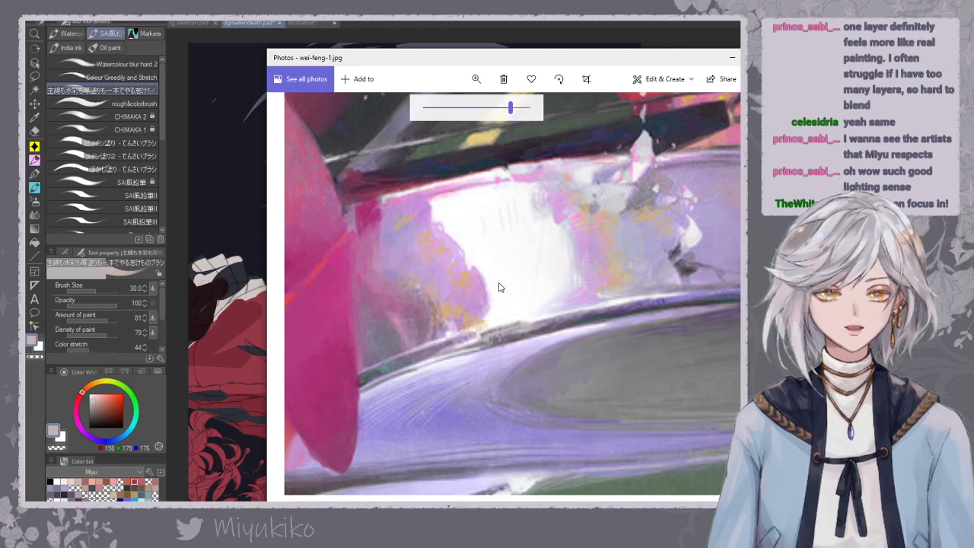
# Examine the violinist's face and hair in wei-feng-1.jpg up close, and return to the character illustration in Clip Studio Paint.
pyautogui.moveTo(499, 287); pyautogui.dragTo(289, 282)
pyautogui.moveTo(608, 281); pyautogui.dragTo(418, 308)
pyautogui.moveTo(653, 225); pyautogui.dragTo(528, 297)
pyautogui.moveTo(594, 291); pyautogui.dragTo(477, 303)
pyautogui.moveTo(613, 235); pyautogui.dragTo(495, 311)
pyautogui.moveTo(509, 279); pyautogui.dragTo(467, 306)
pyautogui.moveTo(333, 295); pyautogui.dragTo(394, 274)
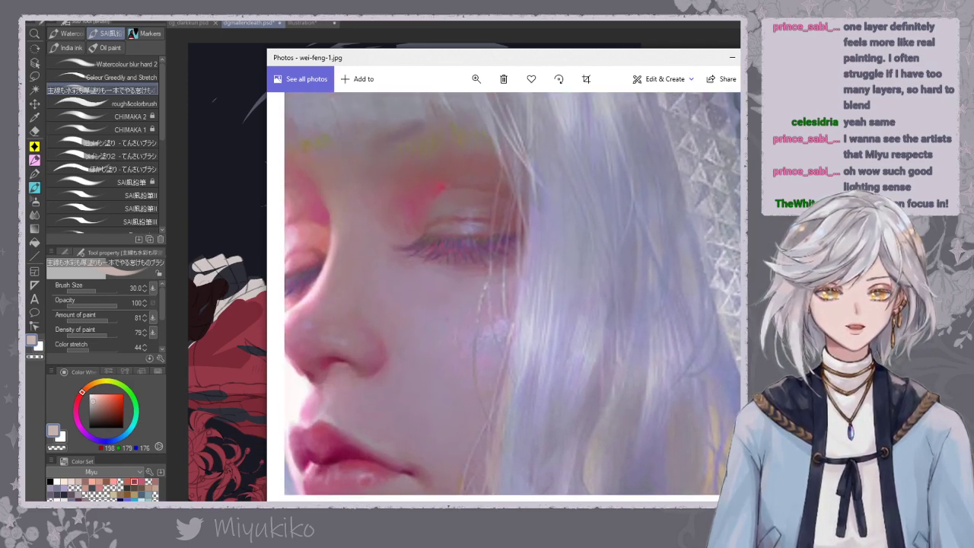
pyautogui.click(778, 58)
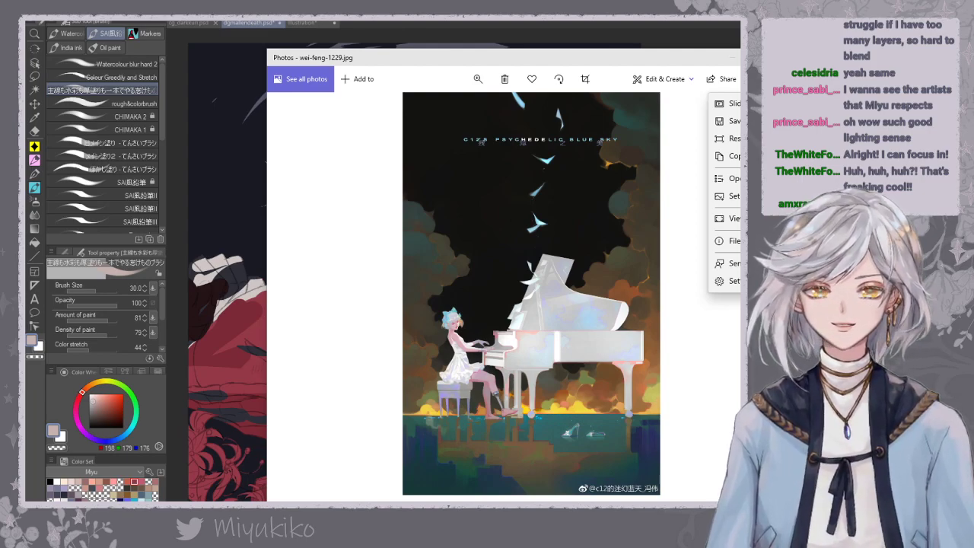
pyautogui.hotkey('alt', 'Tab')
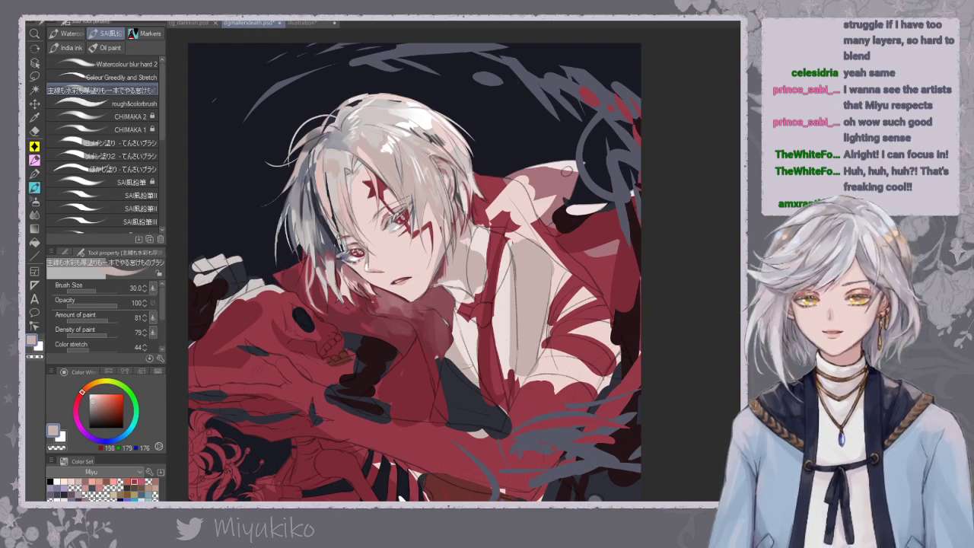
# Touch up the nose with a skin tone sampled from the face and soften it with the Colour Greedily and Stretch brush.
pyautogui.moveTo(373, 262); pyautogui.dragTo(376, 265)
pyautogui.keyDown('alt'); pyautogui.click(372, 266); pyautogui.keyUp('alt')
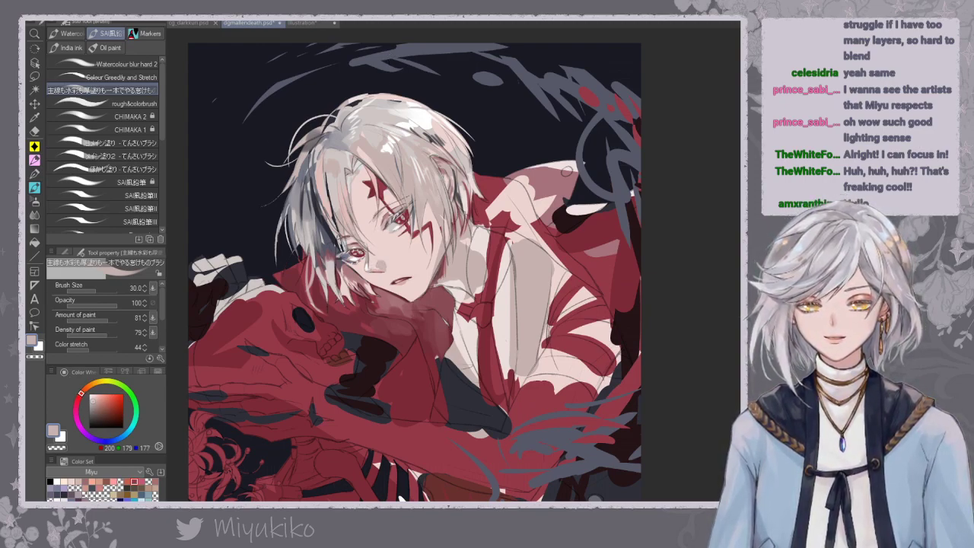
pyautogui.click(122, 78)
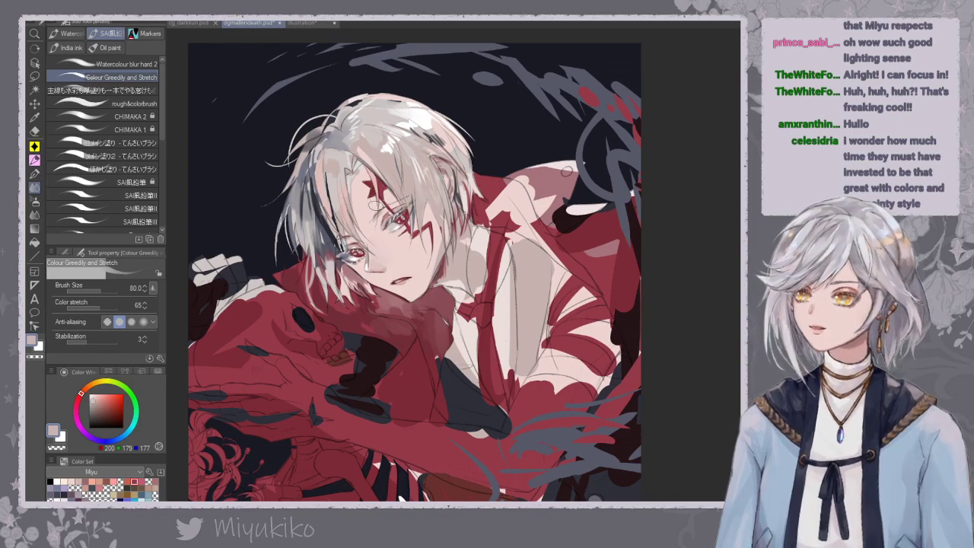
pyautogui.moveTo(407, 198); pyautogui.dragTo(407, 204)
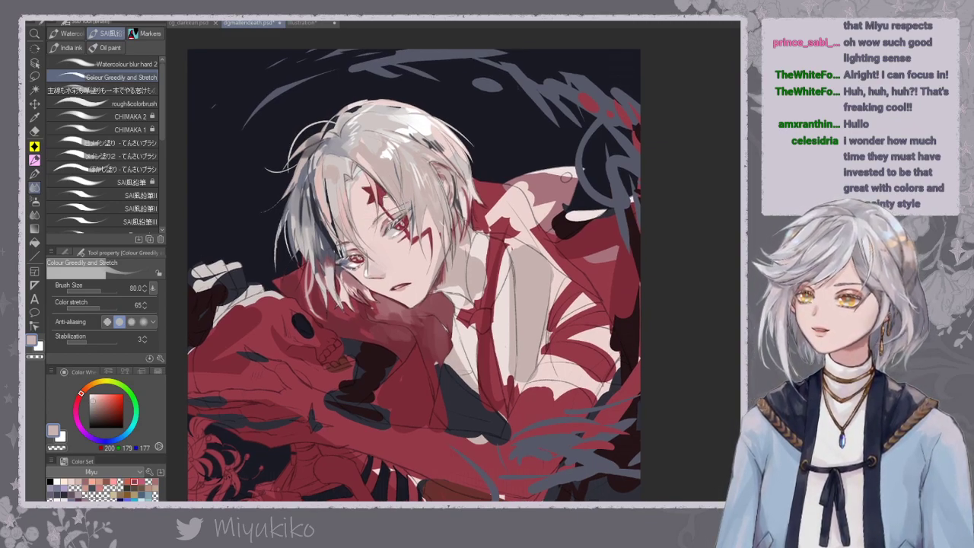
pyautogui.click(103, 90)
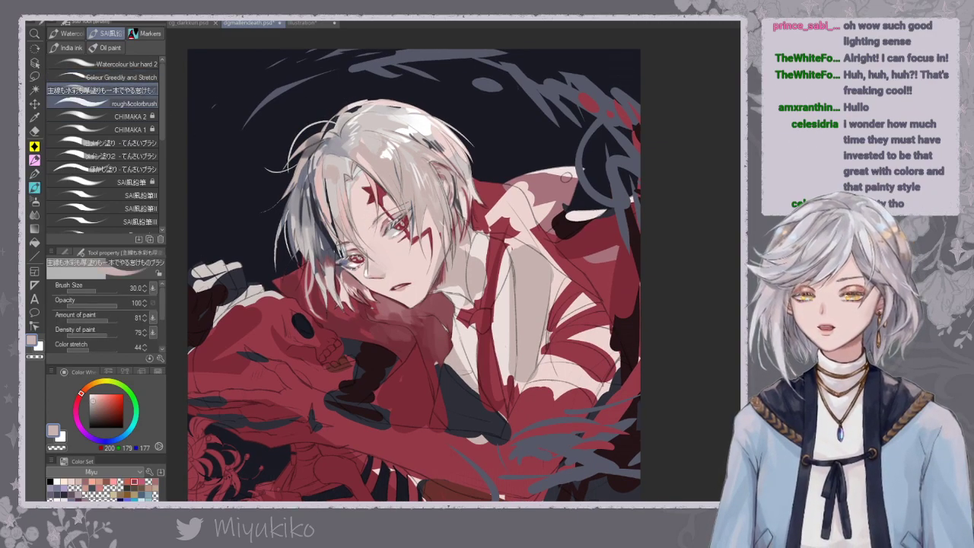
# Tint the nose bridge with light pink (RGB 239, 158, 167) and blend it using the Colour Greedily and Stretch brush at size 50.
pyautogui.keyDown('alt'); pyautogui.click(388, 219); pyautogui.keyUp('alt')
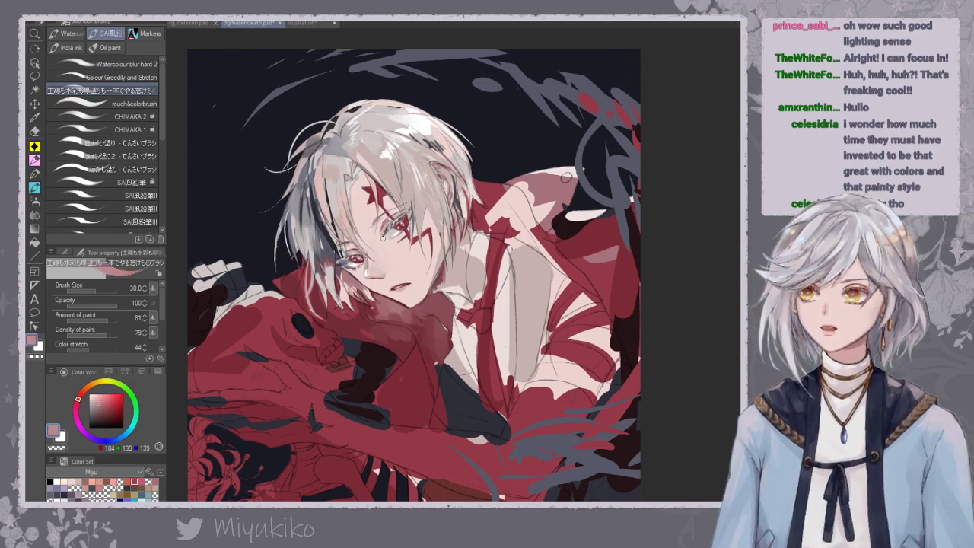
pyautogui.click(107, 396)
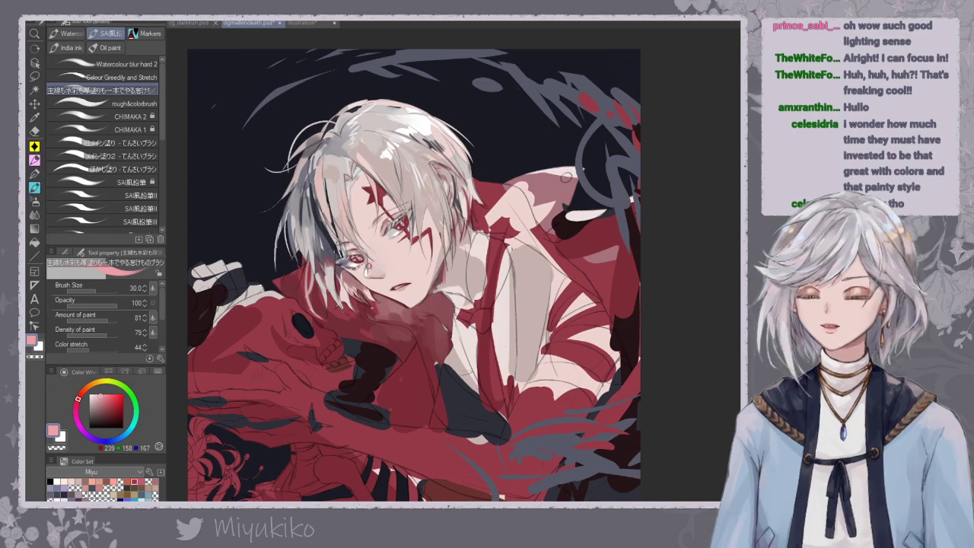
pyautogui.click(115, 77)
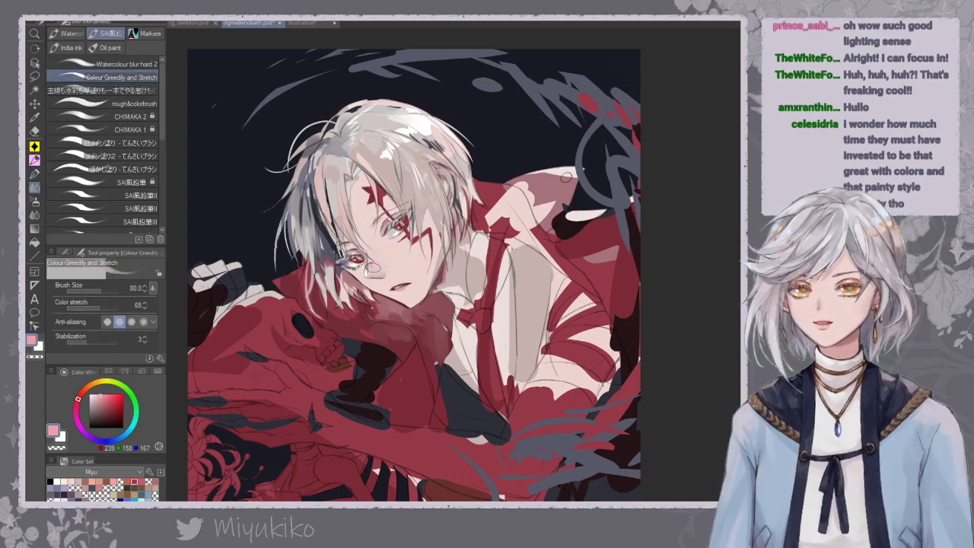
pyautogui.press('[')
pyautogui.press('[')
pyautogui.press('[')
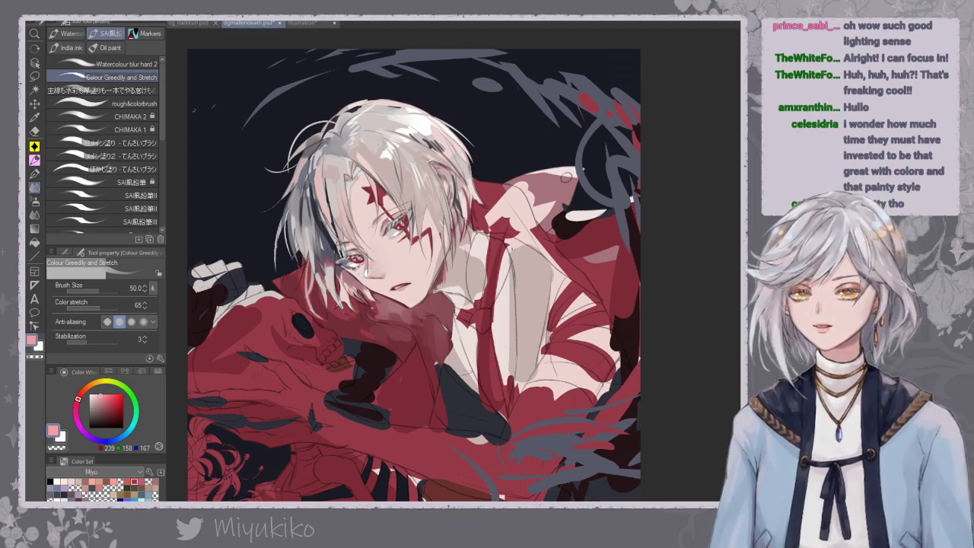
pyautogui.click(102, 89)
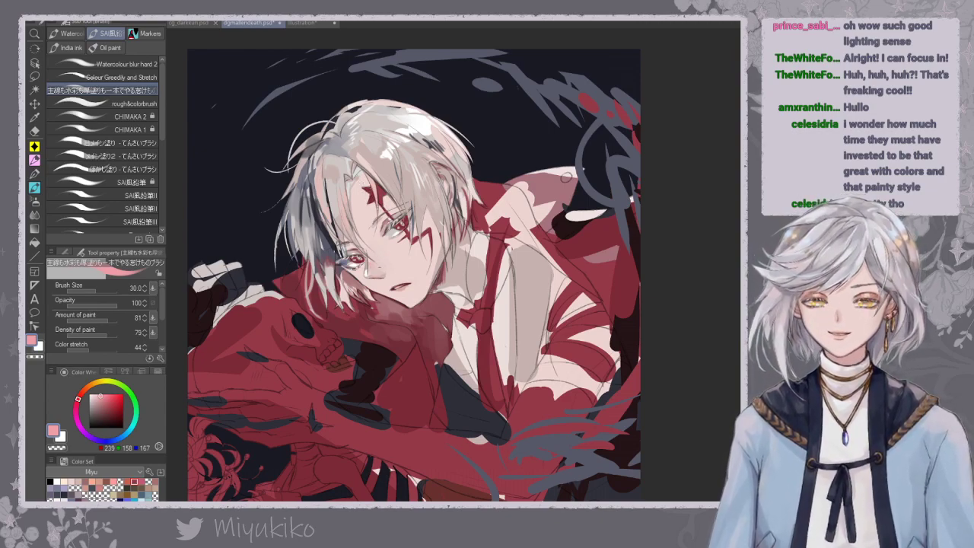
pyautogui.keyDown('alt'); pyautogui.click(375, 261); pyautogui.keyUp('alt')
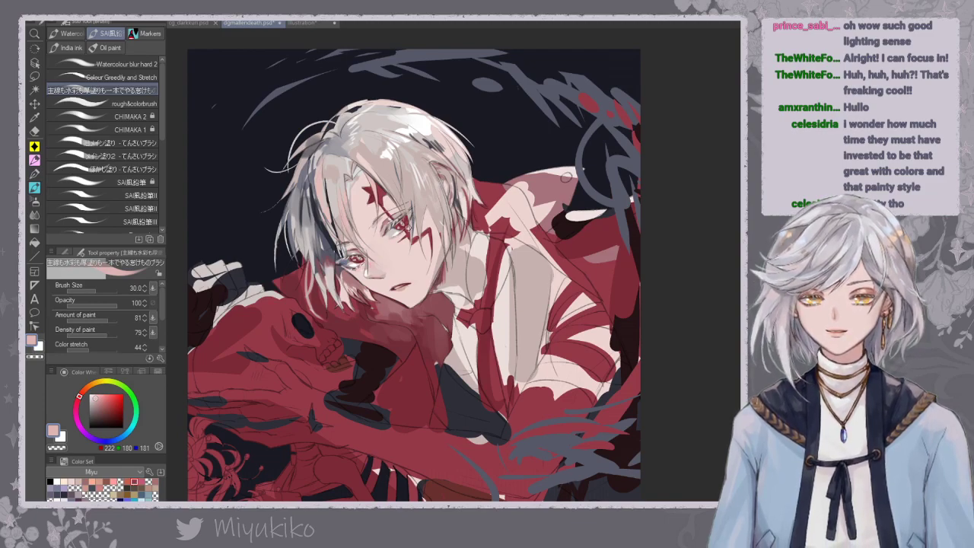
# Mirror the canvas and shade the skin around the scarred eye with greyish and dusky pink tones sampled from the face.
pyautogui.press('h')
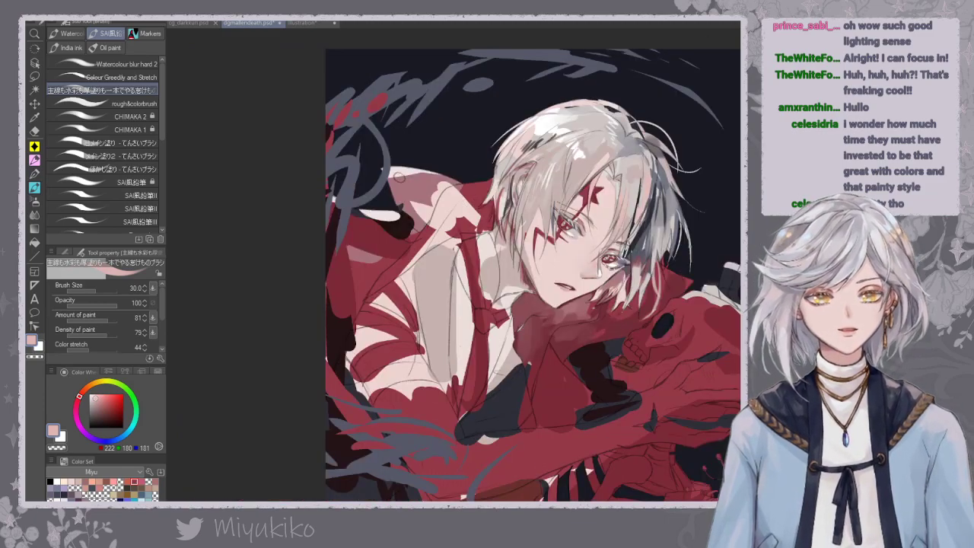
pyautogui.keyDown('alt'); pyautogui.click(584, 262); pyautogui.keyUp('alt')
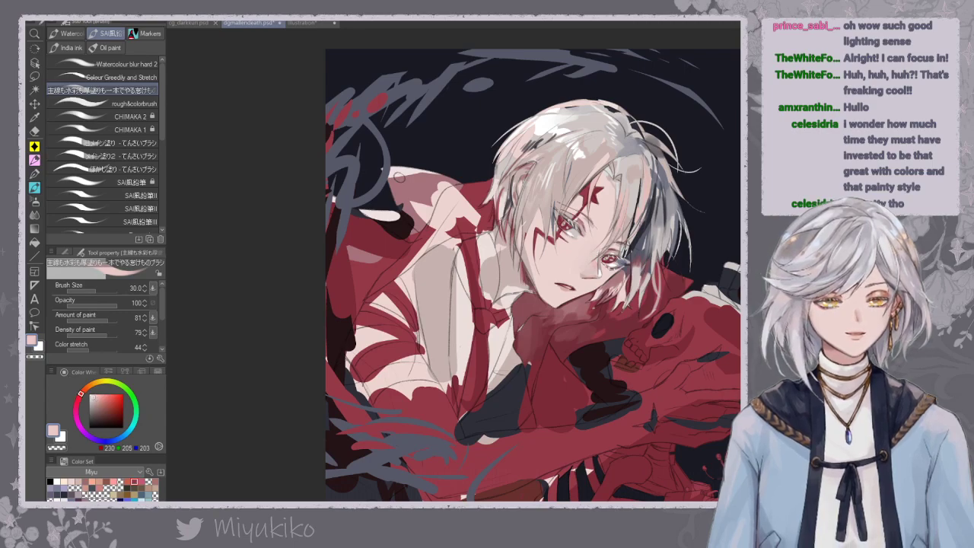
pyautogui.hotkey('ctrl', '+')
pyautogui.moveTo(692, 237); pyautogui.dragTo(583, 256)
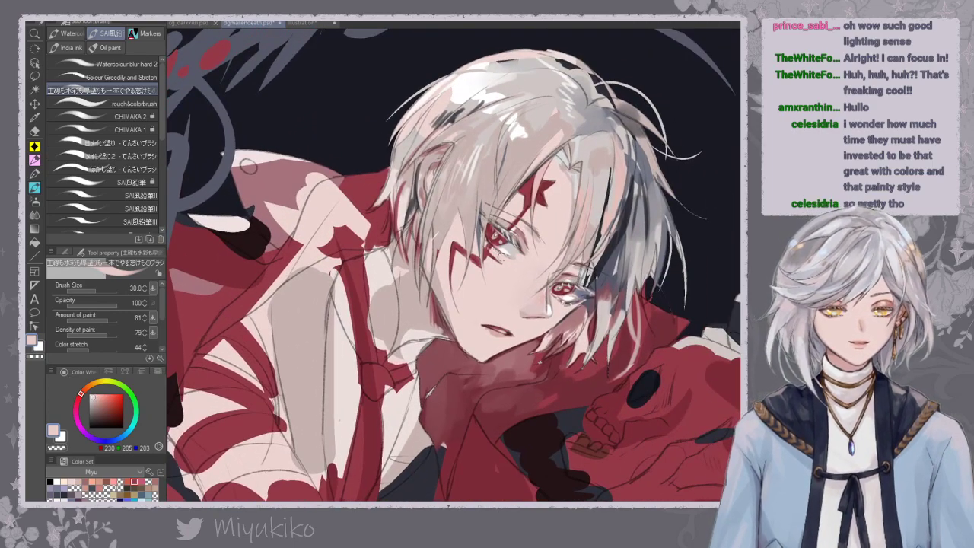
pyautogui.keyDown('alt'); pyautogui.click(509, 220); pyautogui.keyUp('alt')
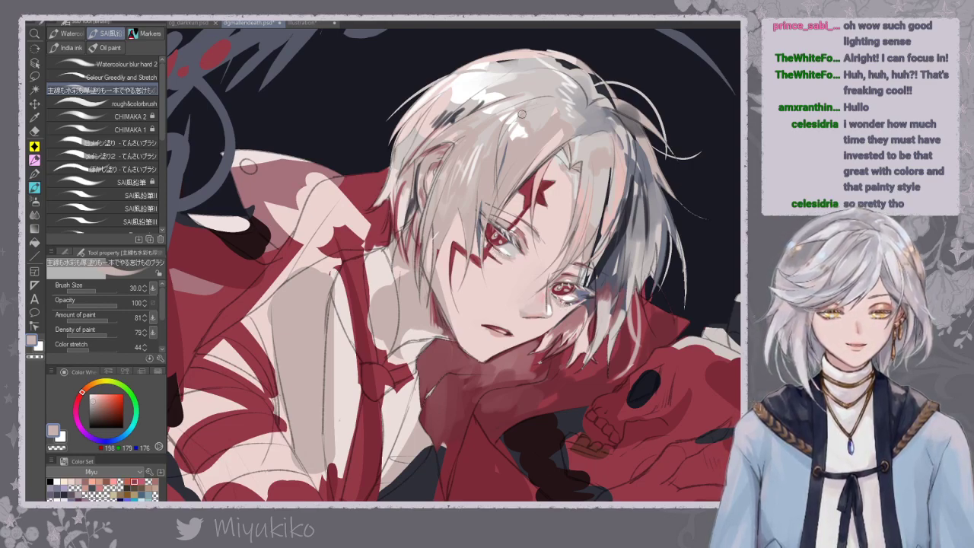
pyautogui.keyDown('alt'); pyautogui.click(518, 236); pyautogui.keyUp('alt')
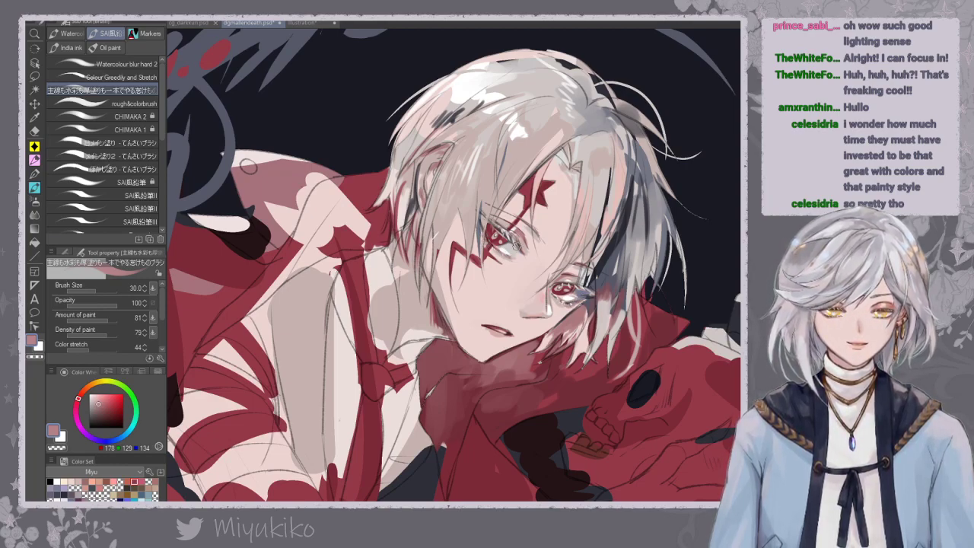
# Unflip the canvas and softly shade the lips with a small Soft airbrush in a pink sampled from the mouth.
pyautogui.press('h')
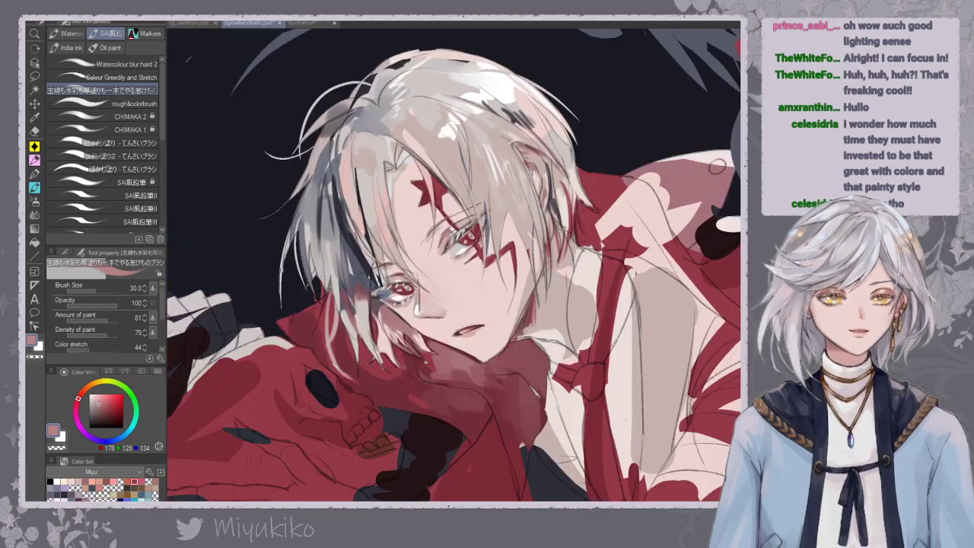
pyautogui.hotkey('ctrl', '-')
pyautogui.hotkey('ctrl', '-')
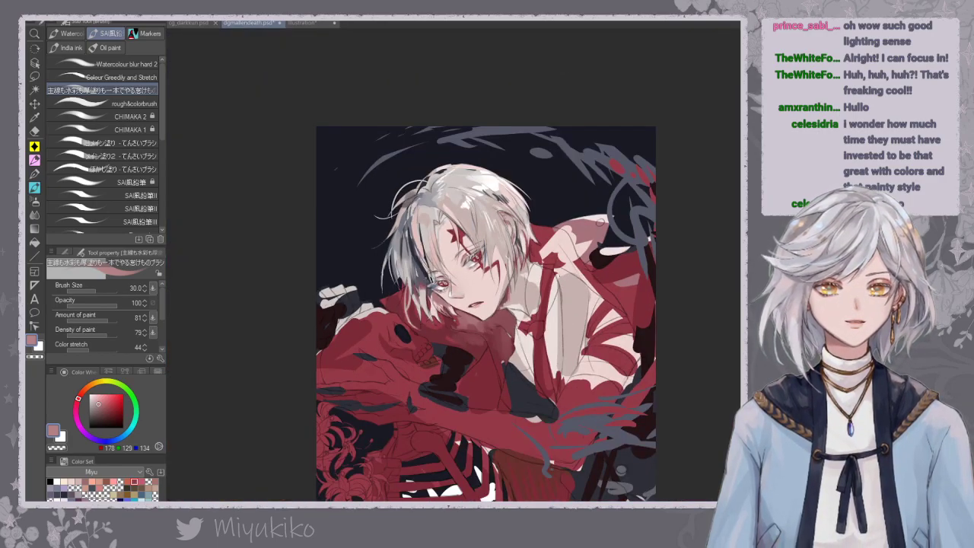
pyautogui.hotkey('ctrl', '+')
pyautogui.hotkey('ctrl', '+')
pyautogui.hotkey('ctrl', '+')
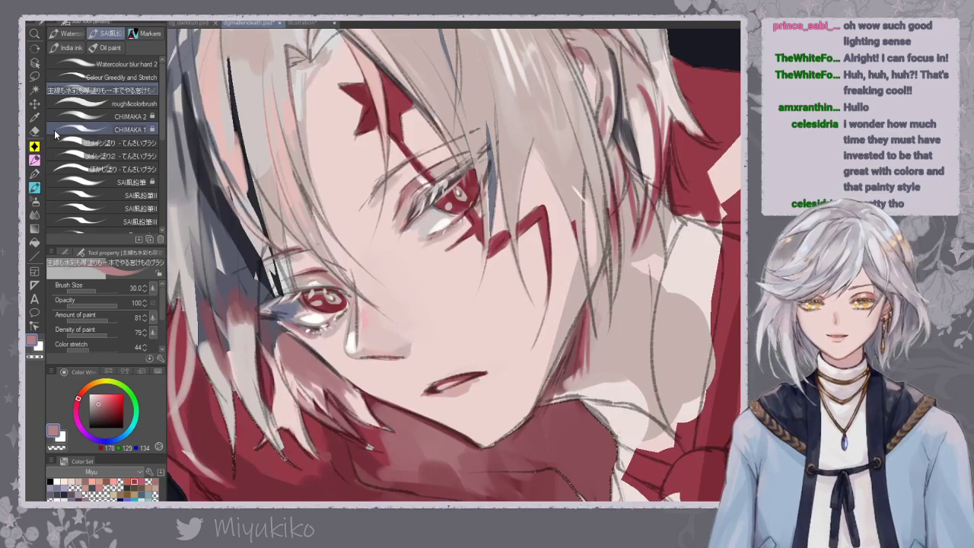
pyautogui.click(34, 202)
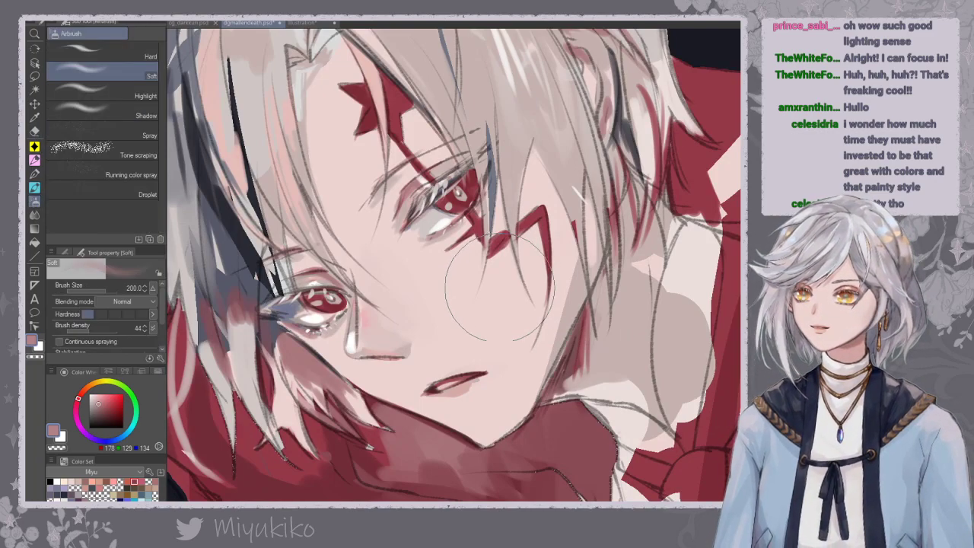
pyautogui.press('p')
pyautogui.press('b')
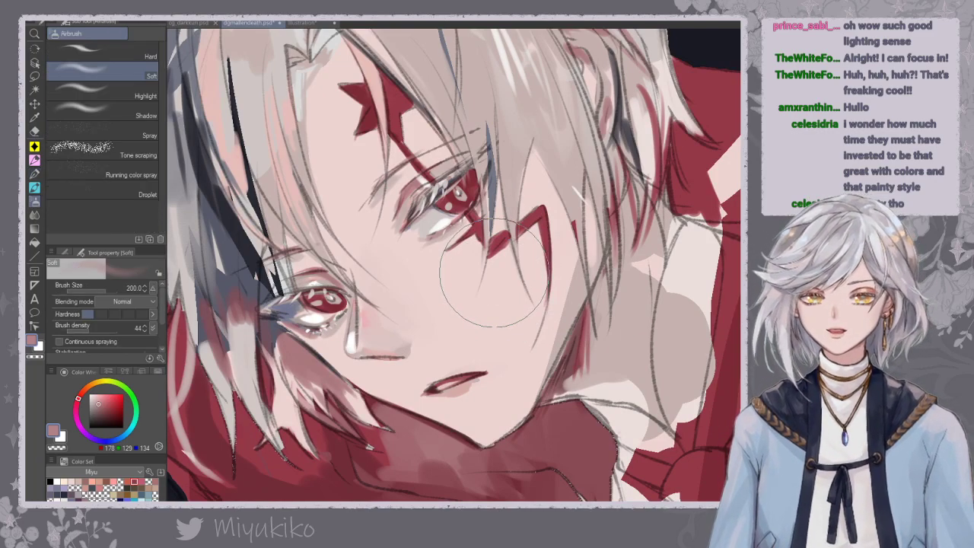
pyautogui.press('[')
pyautogui.press('[')
pyautogui.press('[')
pyautogui.press('[')
pyautogui.press('[')
pyautogui.press('[')
pyautogui.press('[')
pyautogui.press('[')
pyautogui.press('[')
pyautogui.press('[')
pyautogui.keyDown('alt'); pyautogui.click(460, 388); pyautogui.keyUp('alt')
pyautogui.moveTo(435, 396)
pyautogui.mouseDown()
pyautogui.moveTo(455, 392)
pyautogui.moveTo(430, 392)
pyautogui.moveTo(450, 380)
pyautogui.moveTo(463, 390)
pyautogui.mouseUp()
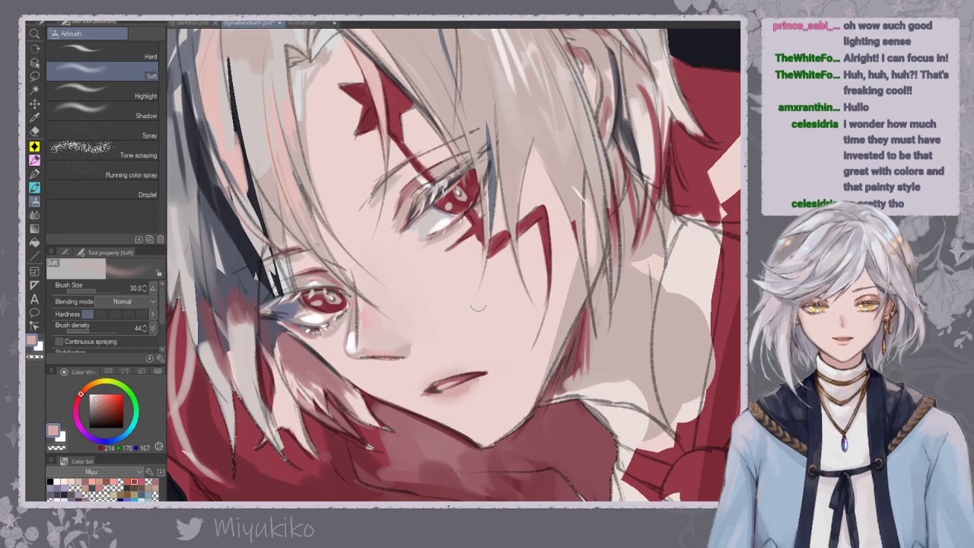
pyautogui.click(34, 159)
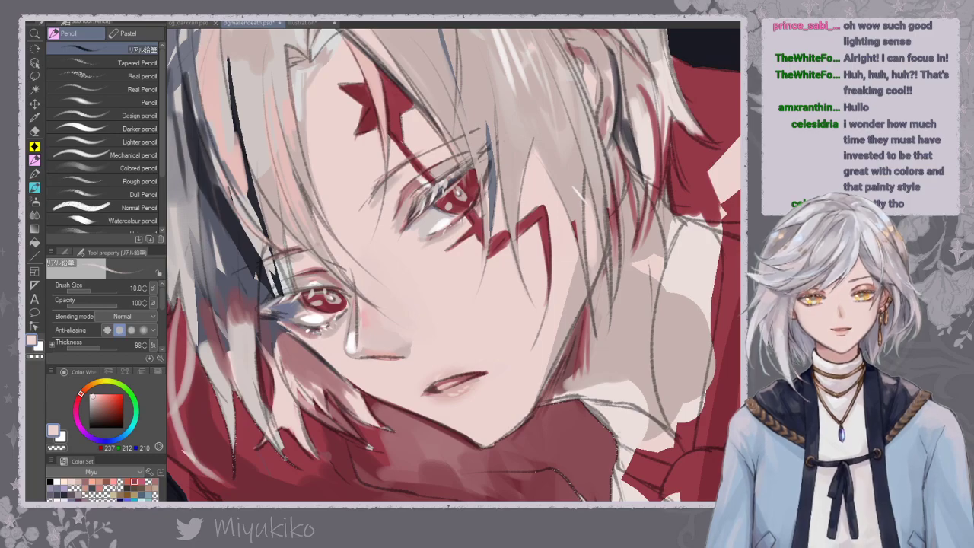
# Mirror the canvas, refine the nose and inner-eye shading with pink and mauve tones sampled from the face, and restore the normal orientation.
pyautogui.hotkey('ctrl', '-')
pyautogui.hotkey('ctrl', '-')
pyautogui.hotkey('ctrl', '-')
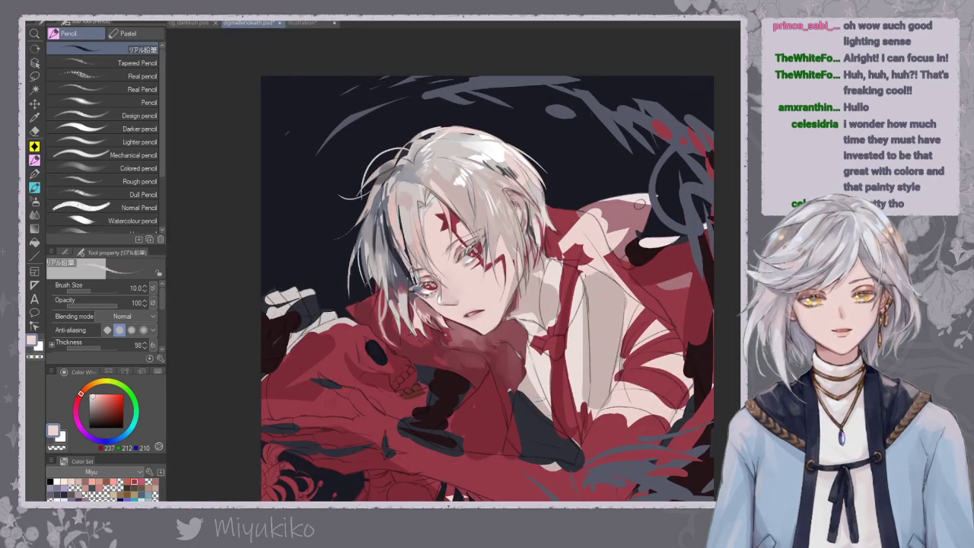
pyautogui.press('h')
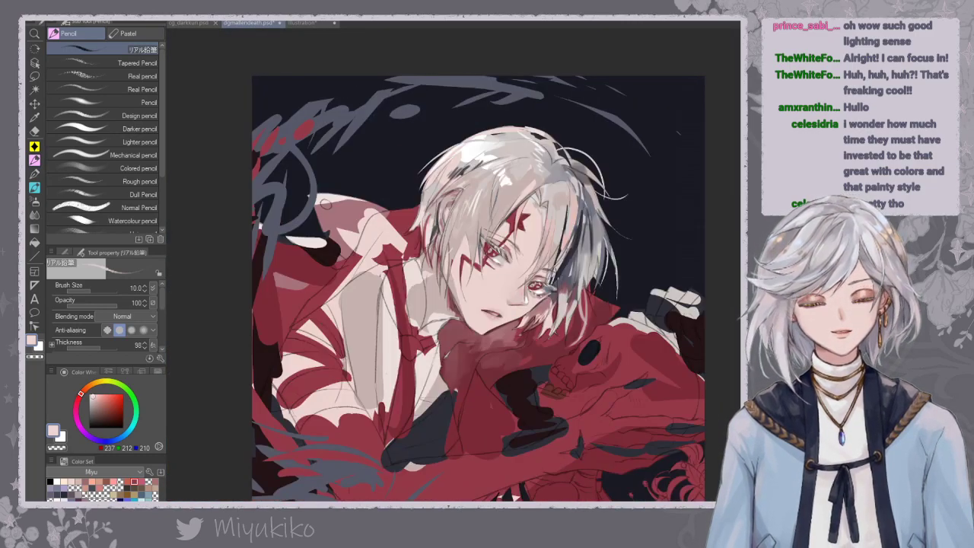
pyautogui.click(35, 187)
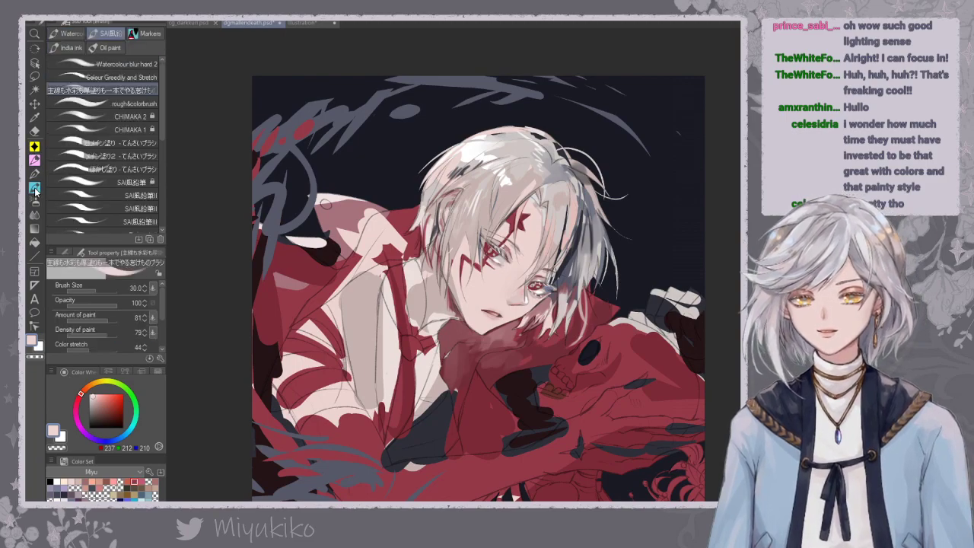
pyautogui.keyDown('alt'); pyautogui.click(511, 301); pyautogui.keyUp('alt')
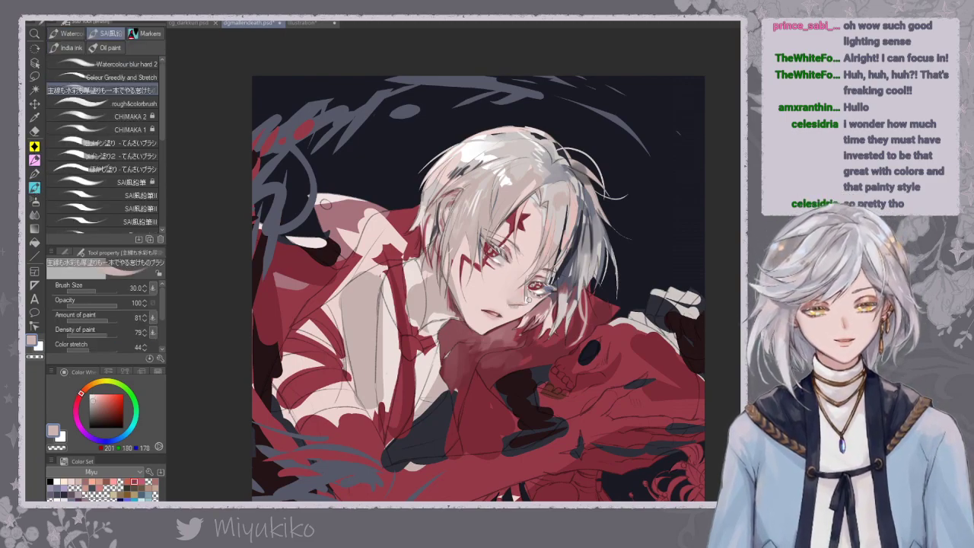
pyautogui.keyDown('alt'); pyautogui.click(515, 305); pyautogui.keyUp('alt')
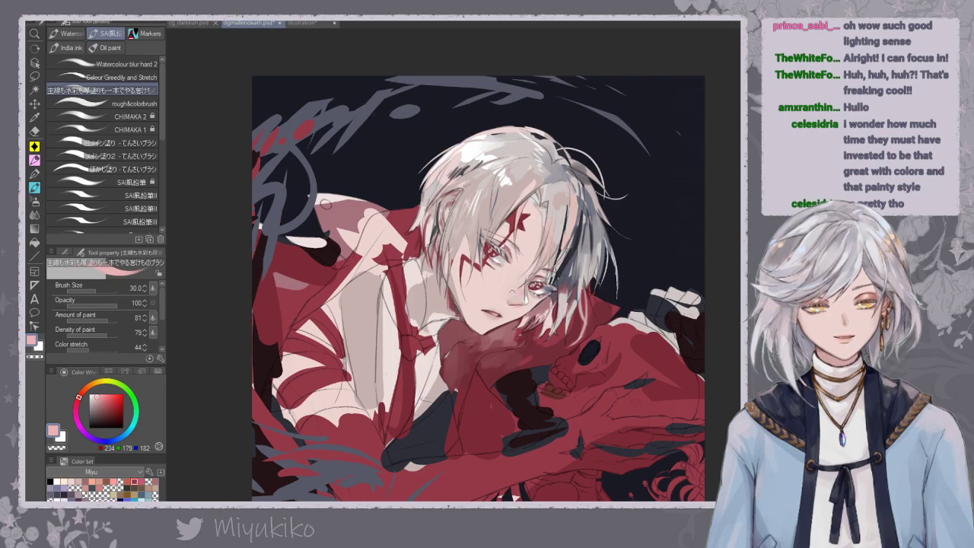
pyautogui.keyDown('alt'); pyautogui.click(535, 292); pyautogui.keyUp('alt')
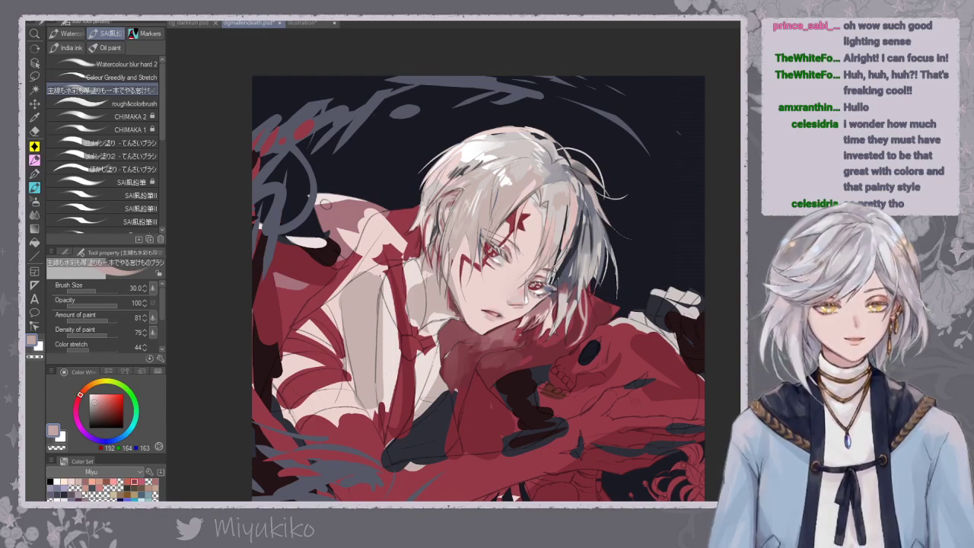
pyautogui.press('h')
pyautogui.hotkey('ctrl', '-')
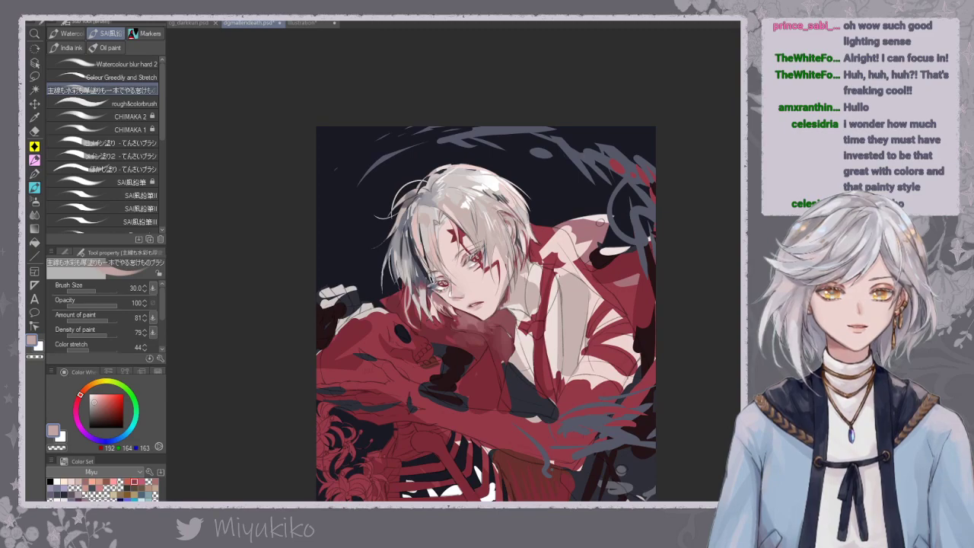
pyautogui.moveTo(668, 230); pyautogui.dragTo(649, 174)
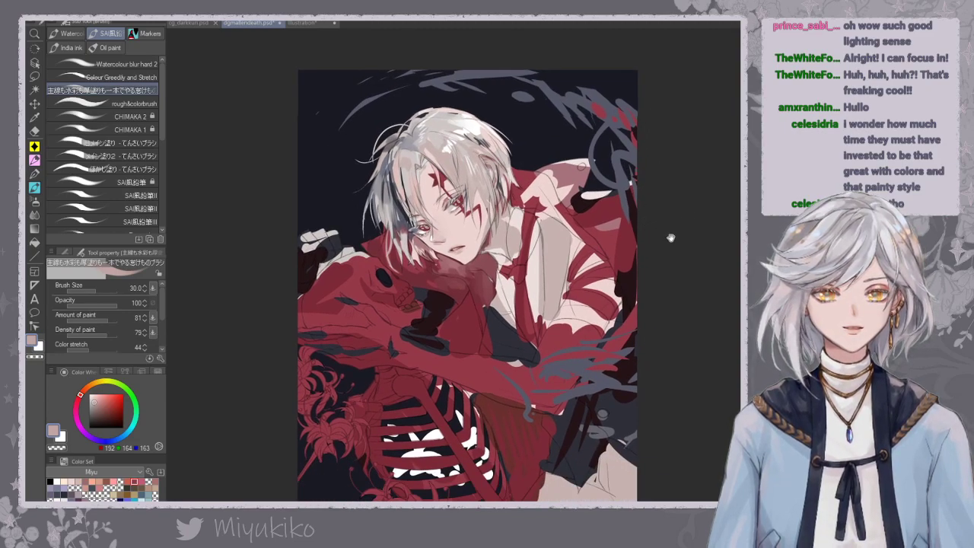
# Sample a dusky pink (RGB 170, 120, 126) from the hair beside the eye and save dgmallendeath.psd.
pyautogui.moveTo(670, 238); pyautogui.dragTo(655, 274)
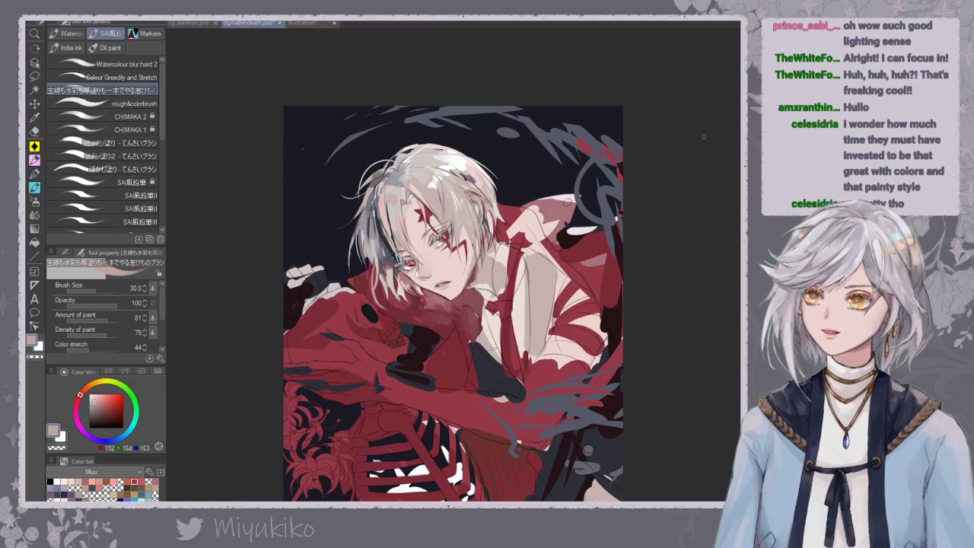
pyautogui.hotkey('ctrl', '+')
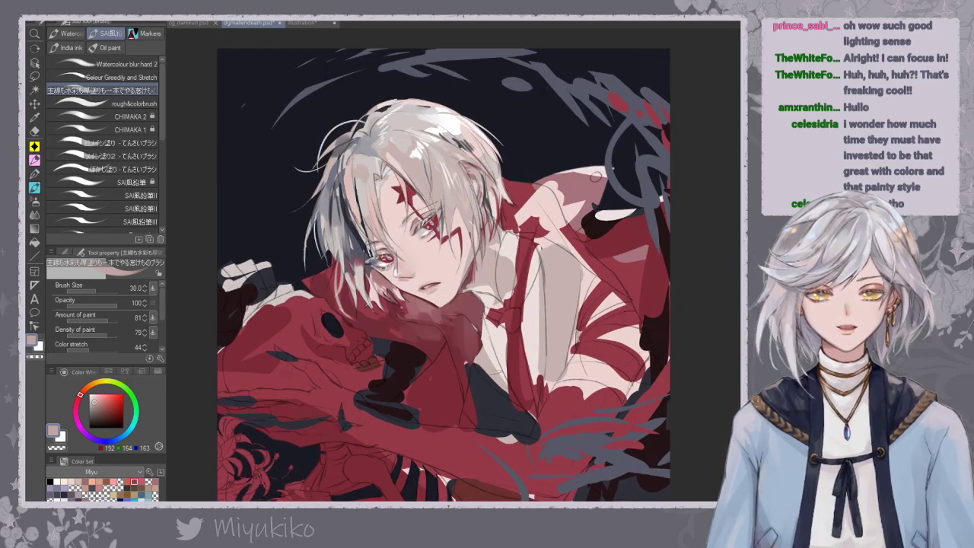
pyautogui.moveTo(552, 429); pyautogui.dragTo(543, 423)
pyautogui.keyDown('alt'); pyautogui.click(367, 269); pyautogui.keyUp('alt')
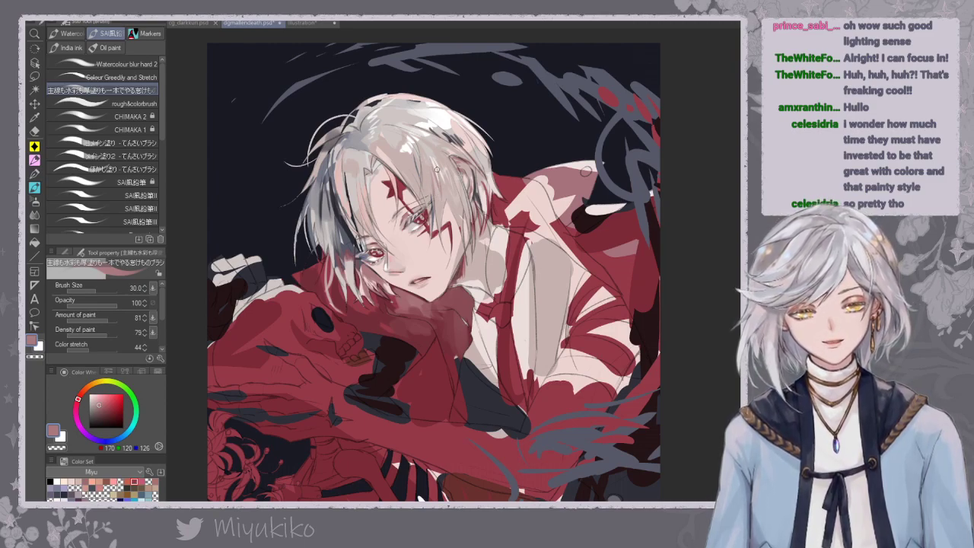
pyautogui.moveTo(419, 227); pyautogui.dragTo(412, 244)
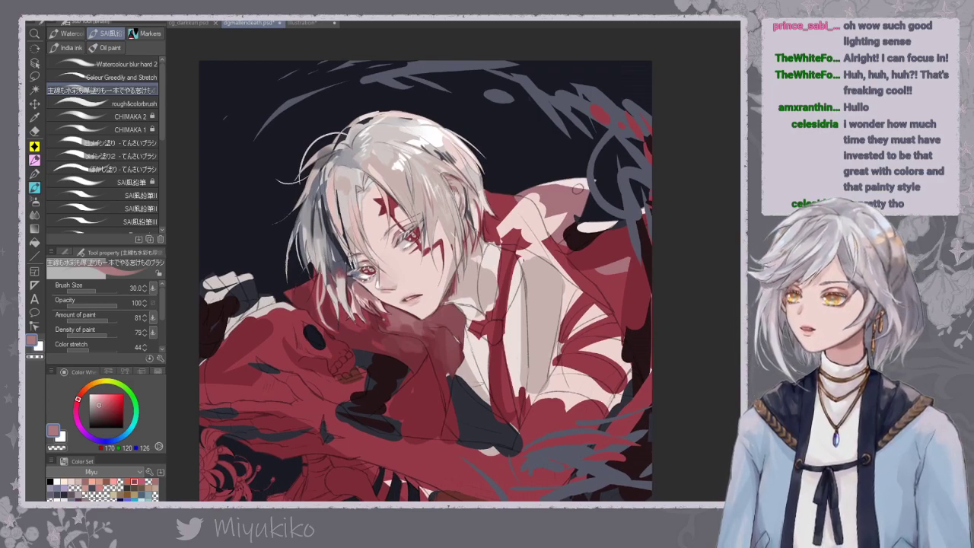
pyautogui.hotkey('ctrl', 's')
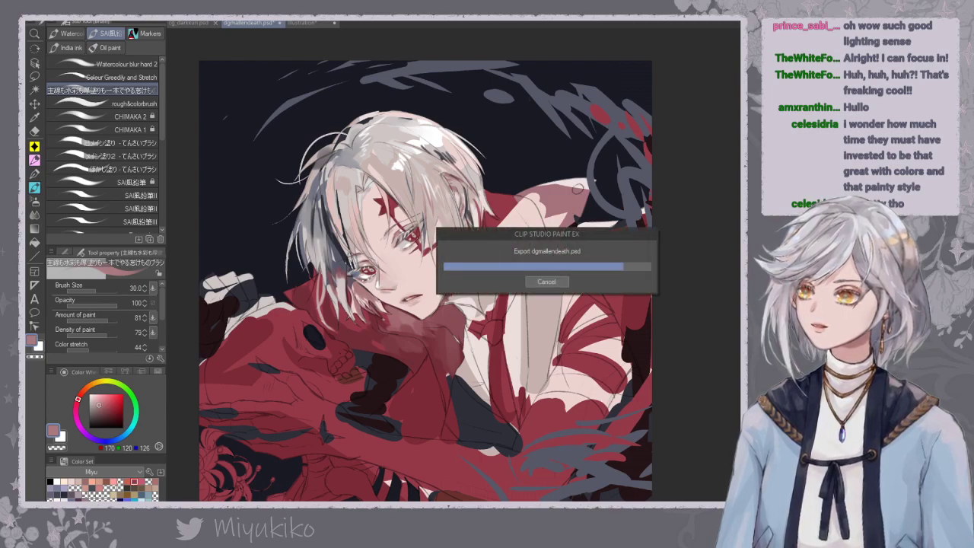
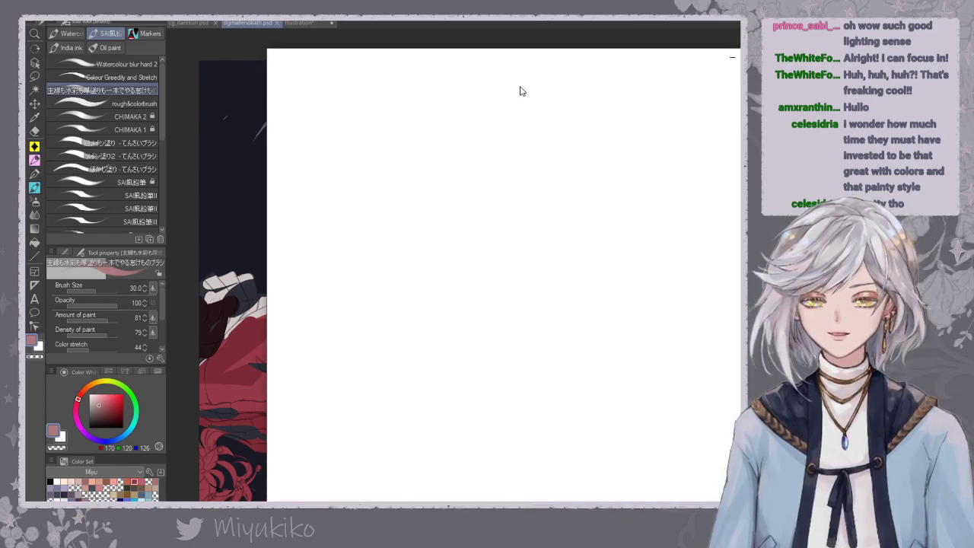
# Enlarge the reference painting dgmclownallen.jpg in Photos and examine the character's face and hair, and close it.
pyautogui.click(477, 80)
pyautogui.moveTo(427, 108); pyautogui.dragTo(443, 107)
pyautogui.moveTo(439, 252); pyautogui.dragTo(436, 392)
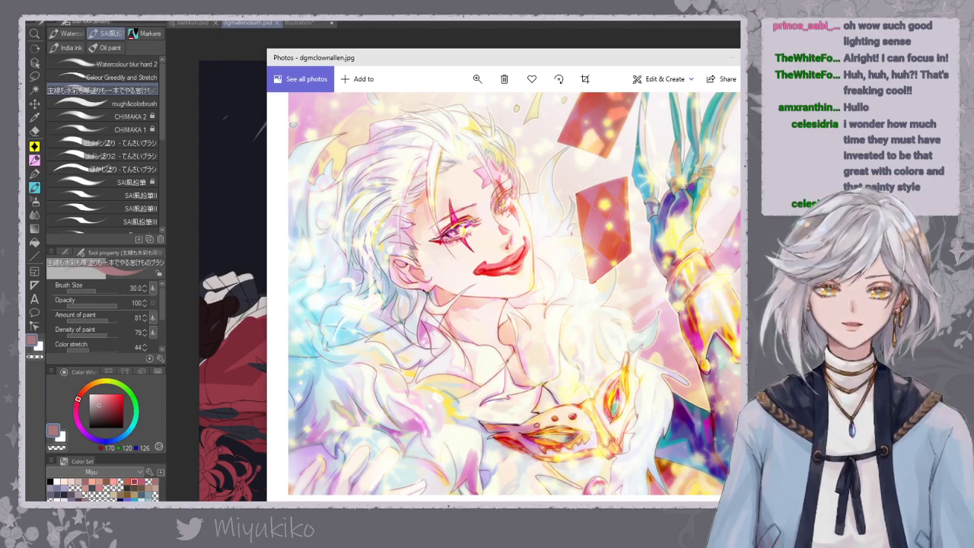
pyautogui.click(783, 58)
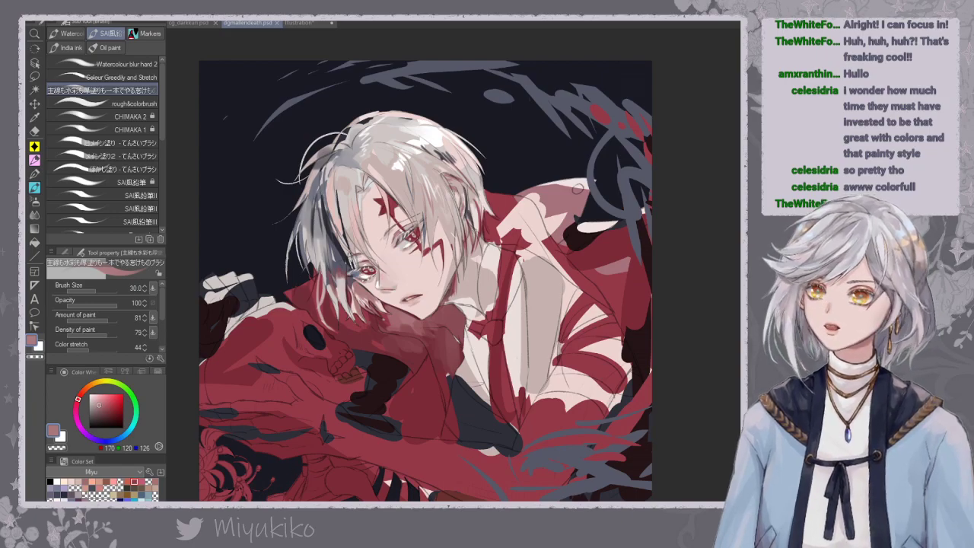
# Enlarge dgmallenintermedial.jpg in Photos, examine how the hair, face and scar are painted, and return to the illustration.
pyautogui.hotkey('alt', 'Tab')
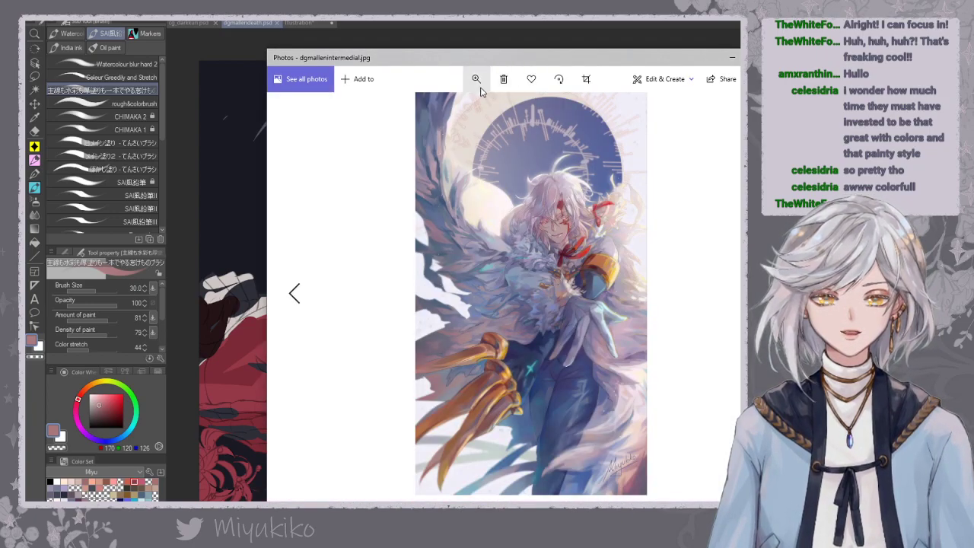
pyautogui.click(474, 80)
pyautogui.click(469, 108)
pyautogui.moveTo(624, 266); pyautogui.dragTo(539, 373)
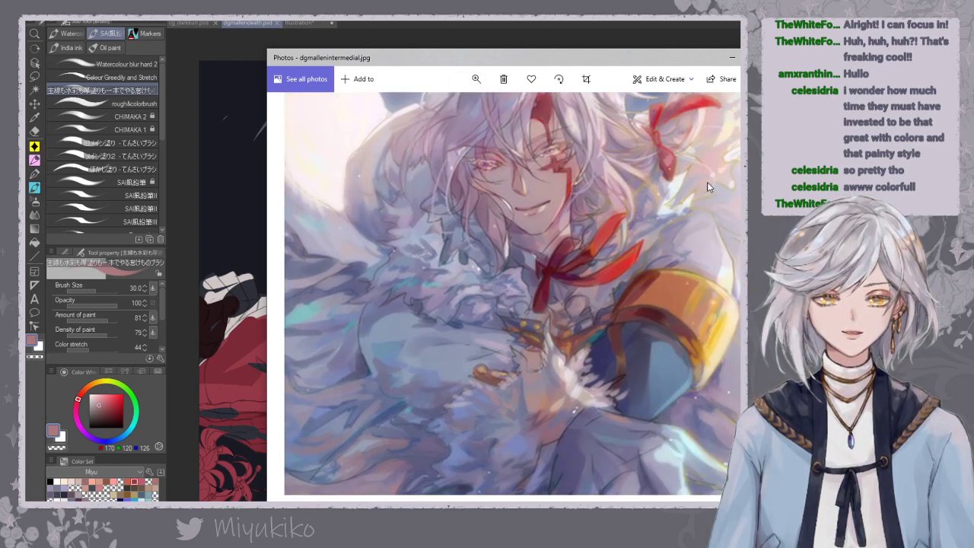
pyautogui.moveTo(717, 174); pyautogui.dragTo(667, 287)
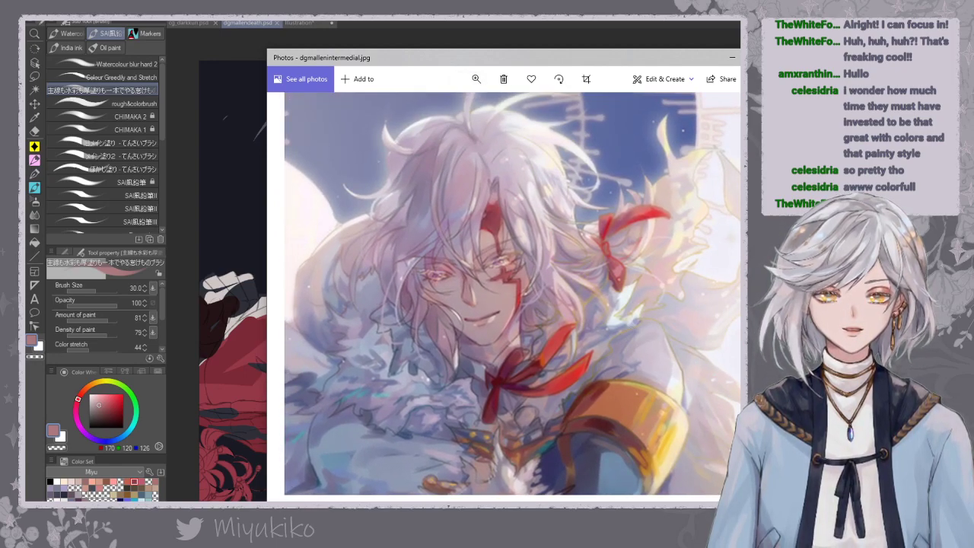
pyautogui.hotkey('alt', 'Tab')
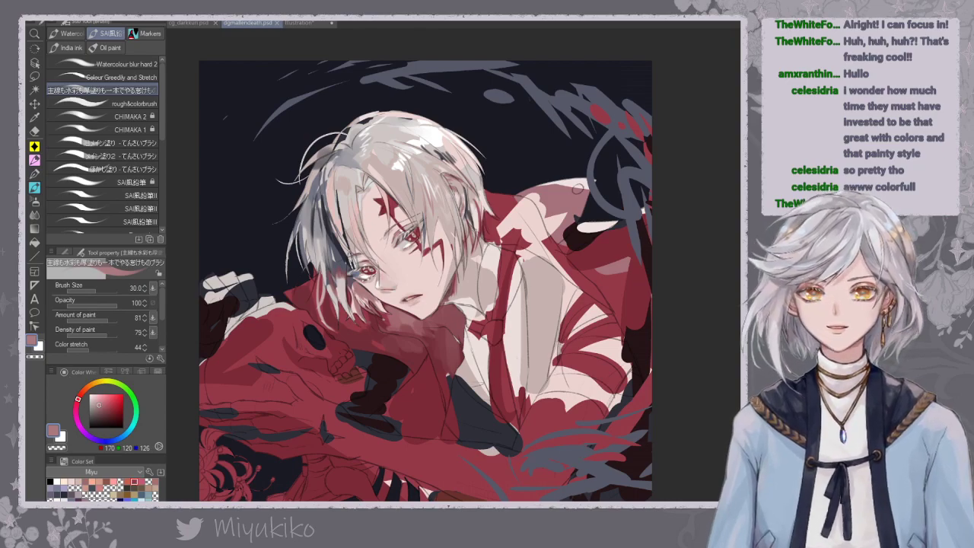
# Touch up the hair strands with warm grey and dark slate tones sampled from the hair.
pyautogui.moveTo(415, 183); pyautogui.dragTo(411, 201)
pyautogui.keyDown('alt'); pyautogui.click(405, 174); pyautogui.keyUp('alt')
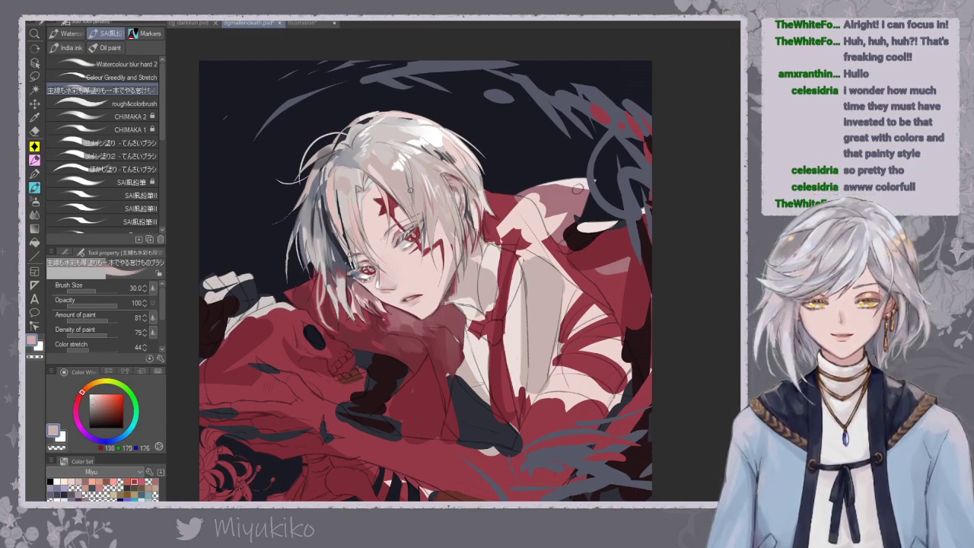
pyautogui.keyDown('alt'); pyautogui.click(338, 255); pyautogui.keyUp('alt')
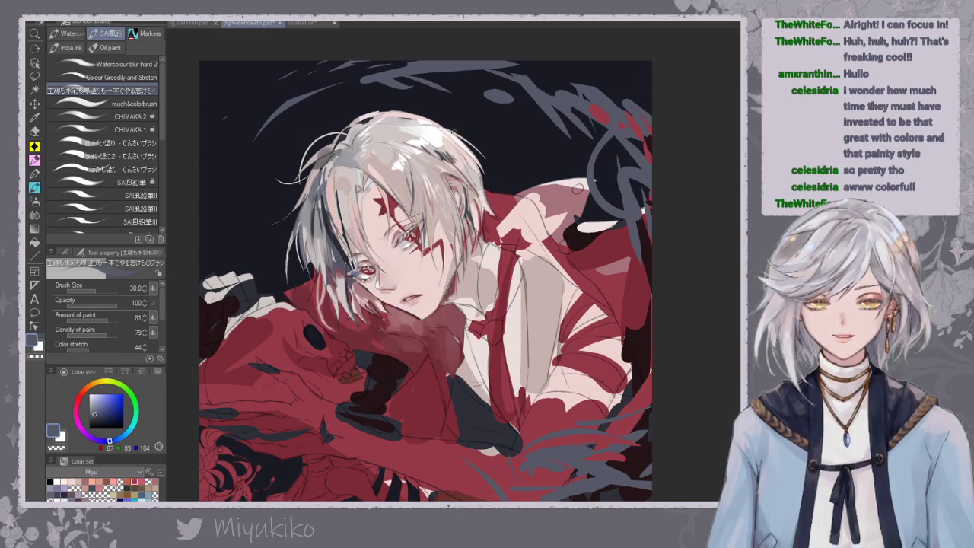
pyautogui.keyDown('alt'); pyautogui.click(444, 155); pyautogui.keyUp('alt')
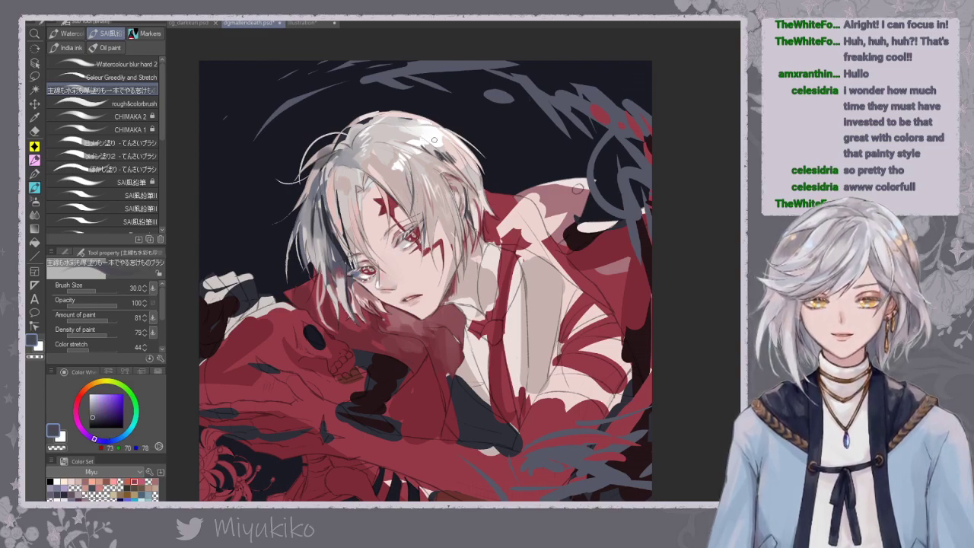
# Shade the neck below the jaw with dusky pink (RGB 194, 141, 147) and greyish pink (RGB 177, 157, 160) at brush size 30.
pyautogui.moveTo(495, 285)
pyautogui.mouseDown()
pyautogui.moveTo(471, 199)
pyautogui.moveTo(478, 222)
pyautogui.moveTo(450, 233)
pyautogui.moveTo(457, 204)
pyautogui.mouseUp()
pyautogui.keyDown('alt'); pyautogui.click(403, 212); pyautogui.keyUp('alt')
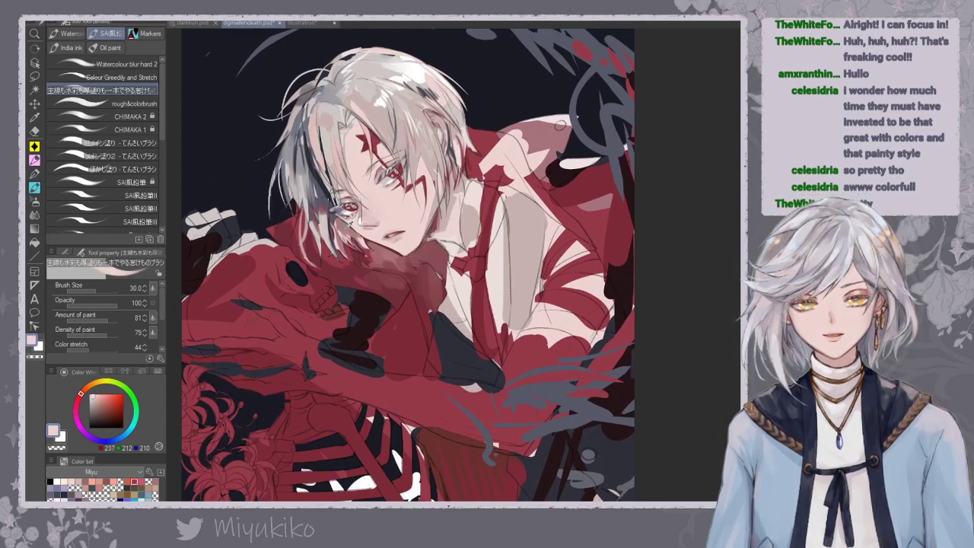
pyautogui.keyDown('alt'); pyautogui.click(349, 223); pyautogui.keyUp('alt')
pyautogui.click(99, 402)
pyautogui.moveTo(435, 221); pyautogui.dragTo(441, 231)
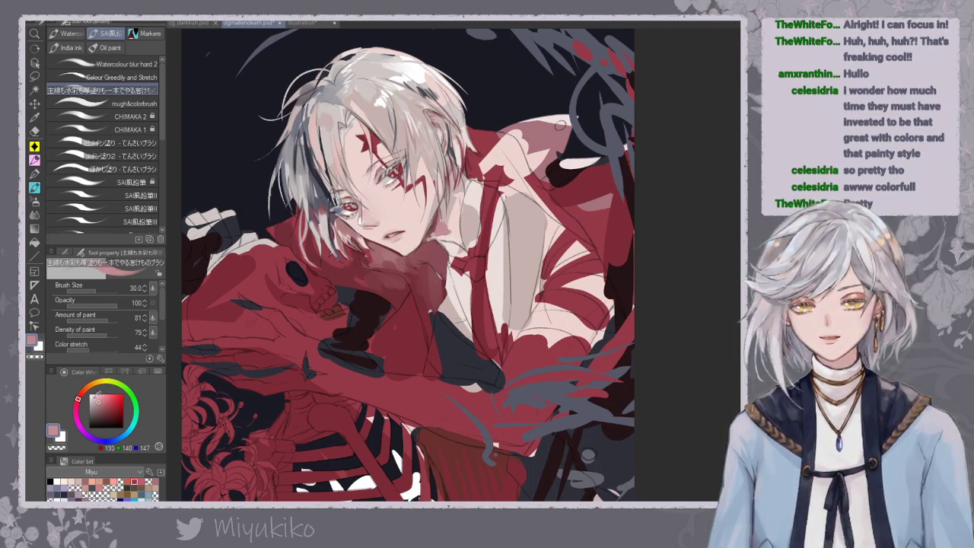
pyautogui.click(96, 402)
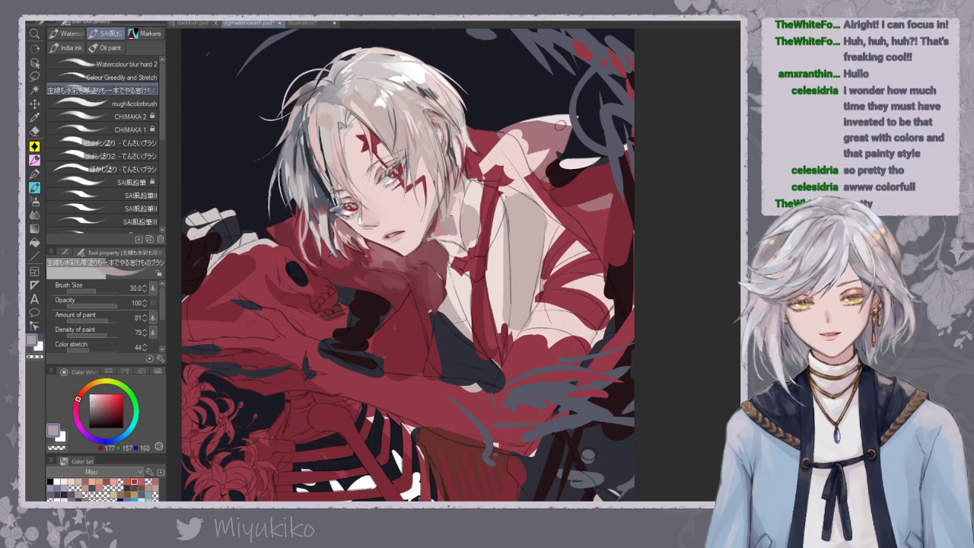
pyautogui.keyDown('alt'); pyautogui.click(444, 231); pyautogui.keyUp('alt')
pyautogui.moveTo(443, 235); pyautogui.dragTo(465, 252)
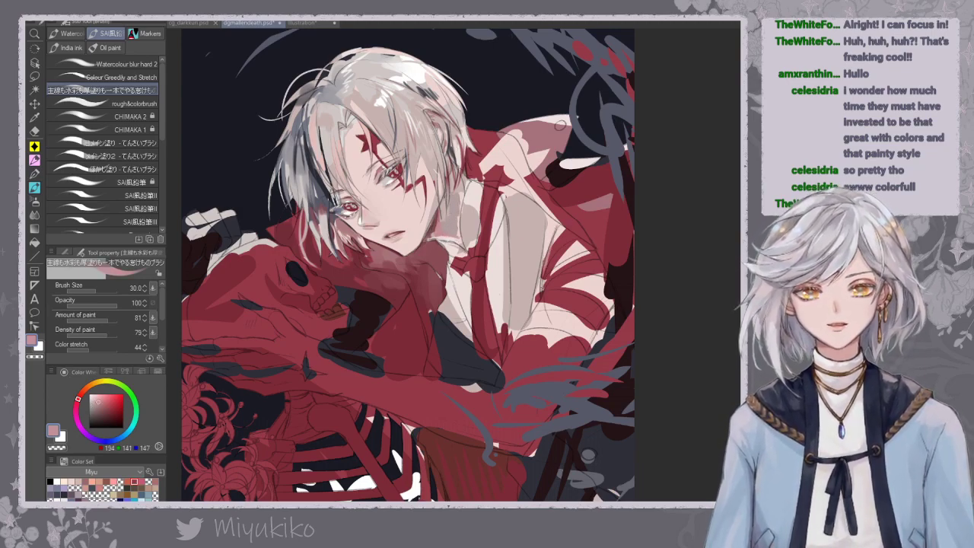
pyautogui.scroll(-2, 524, 287)
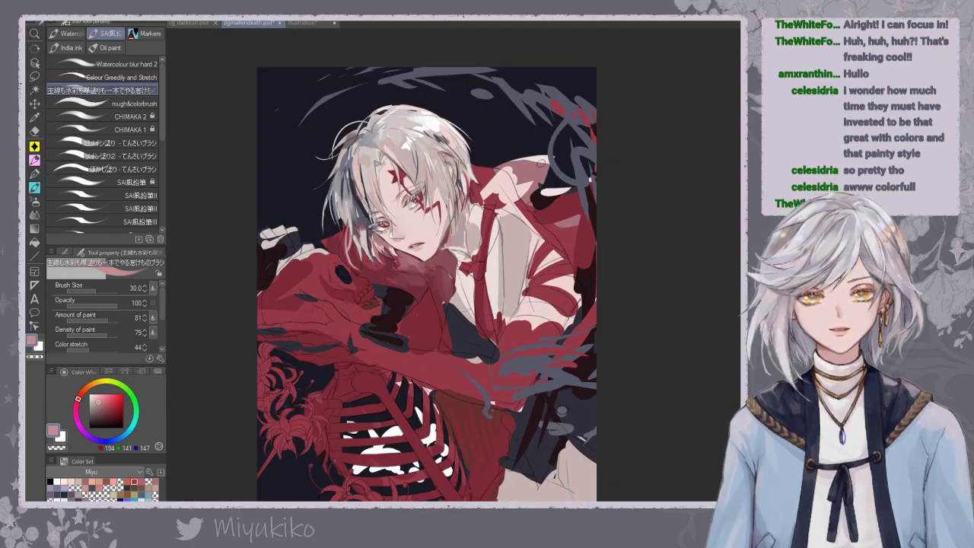
pyautogui.moveTo(433, 259); pyautogui.dragTo(432, 284)
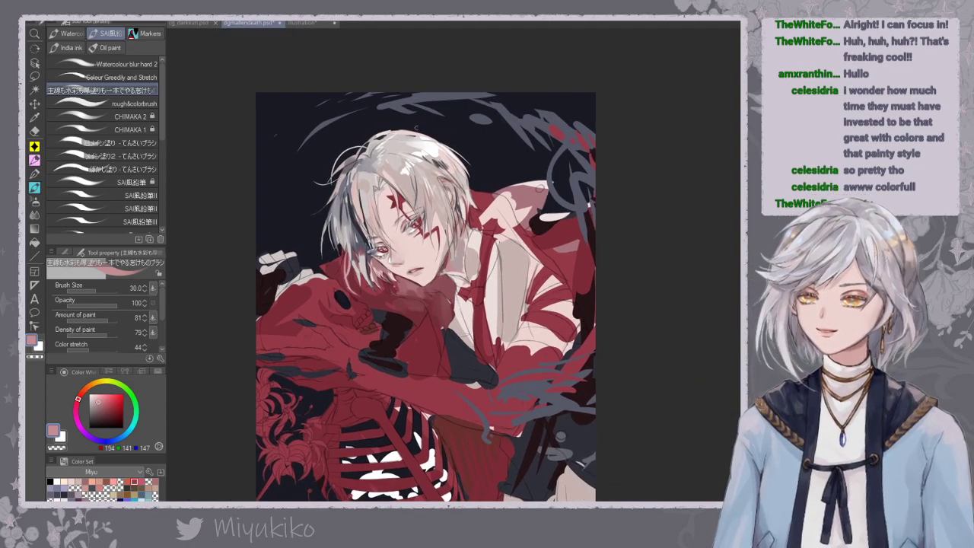
# Paint thin near-white strands (RGB 253, 252, 252) over the dark hair lock at brush size 20, and undo the last stroke.
pyautogui.keyDown('alt'); pyautogui.click(432, 143); pyautogui.keyUp('alt')
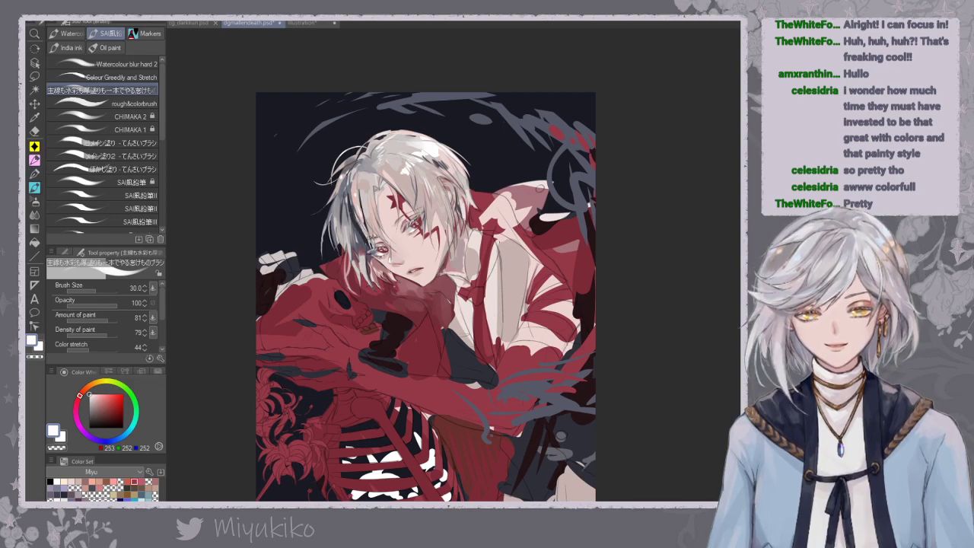
pyautogui.scroll(5, 390, 183)
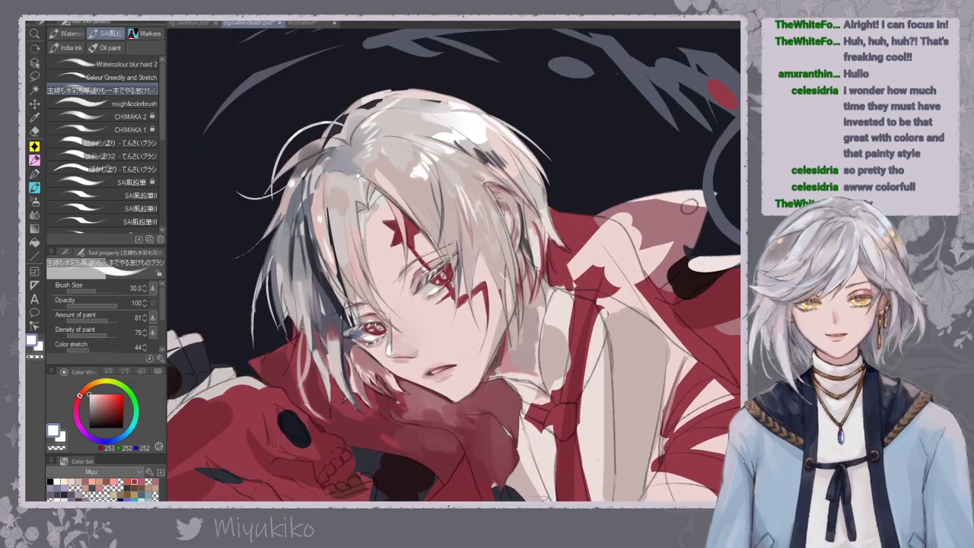
pyautogui.press('[')
pyautogui.press('[')
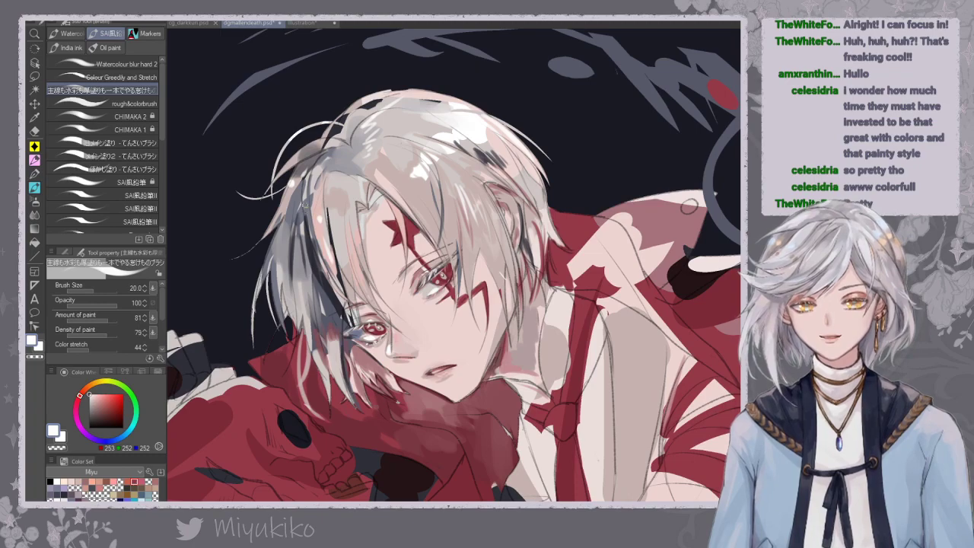
pyautogui.moveTo(312, 233); pyautogui.dragTo(337, 289)
pyautogui.moveTo(316, 251)
pyautogui.mouseDown()
pyautogui.moveTo(349, 298)
pyautogui.moveTo(368, 297)
pyautogui.moveTo(382, 313)
pyautogui.moveTo(343, 363)
pyautogui.mouseUp()
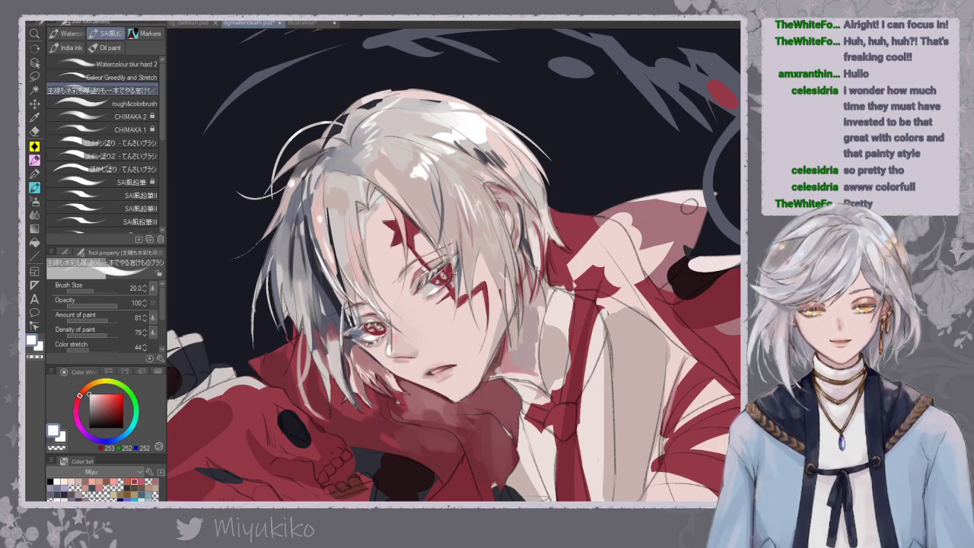
pyautogui.hotkey('ctrl', 'z')
# Accent the hair edge beside the jaw with a sampled dark red (RGB 102, 46, 56) and check the drawing mirrored.
pyautogui.keyDown('alt'); pyautogui.click(501, 295); pyautogui.keyUp('alt')
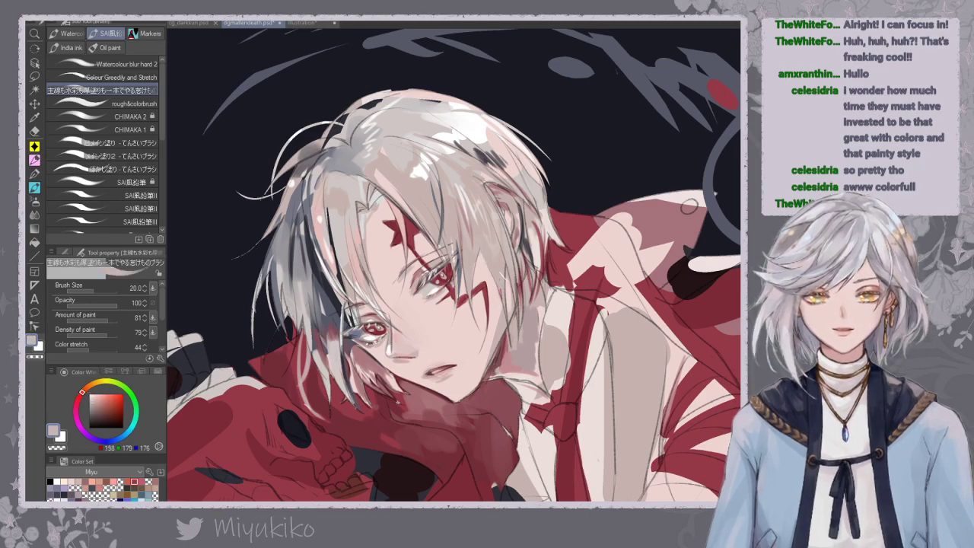
pyautogui.hotkey('ctrl', '-')
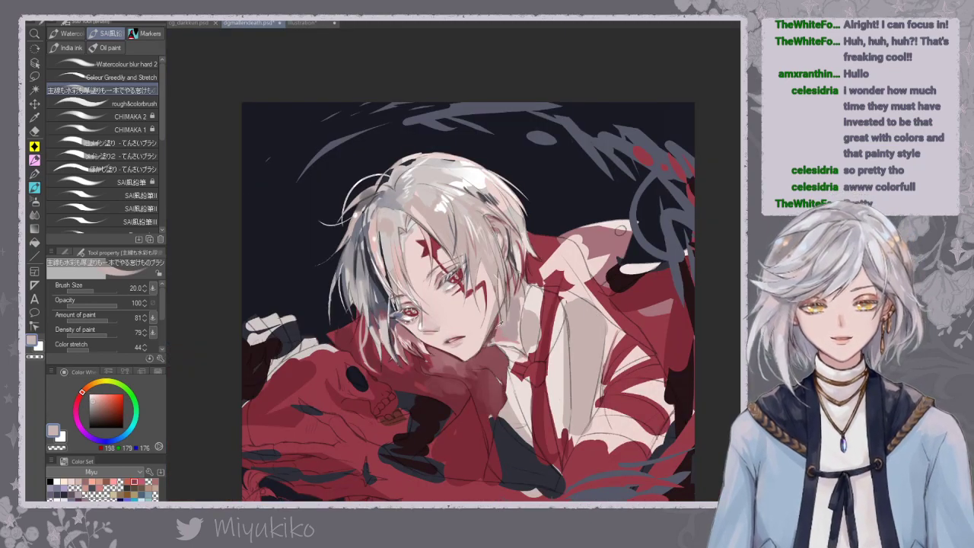
pyautogui.keyDown('alt'); pyautogui.click(499, 322); pyautogui.keyUp('alt')
pyautogui.moveTo(498, 320); pyautogui.dragTo(494, 341)
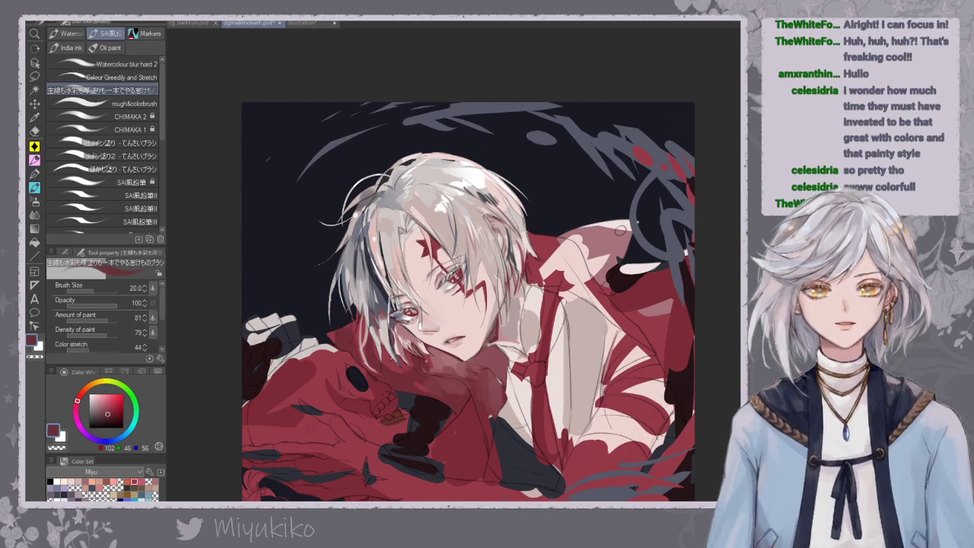
pyautogui.press('h')
pyautogui.press('h')
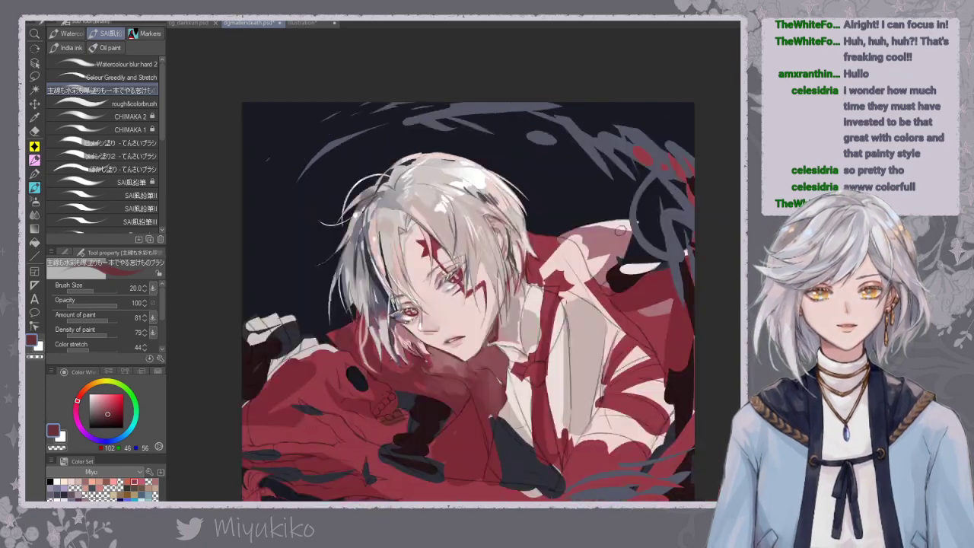
# Shade the hair above the ear with warm greys sampled from it (RGB 206, 198, 196 and 199, 180, 177).
pyautogui.keyDown('alt'); pyautogui.click(485, 193); pyautogui.keyUp('alt')
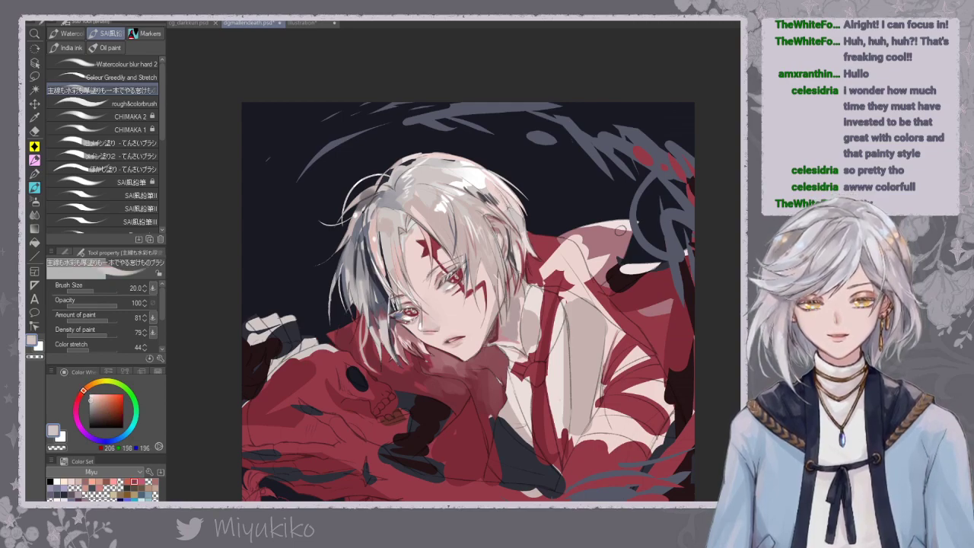
pyautogui.keyDown('alt'); pyautogui.click(487, 210); pyautogui.keyUp('alt')
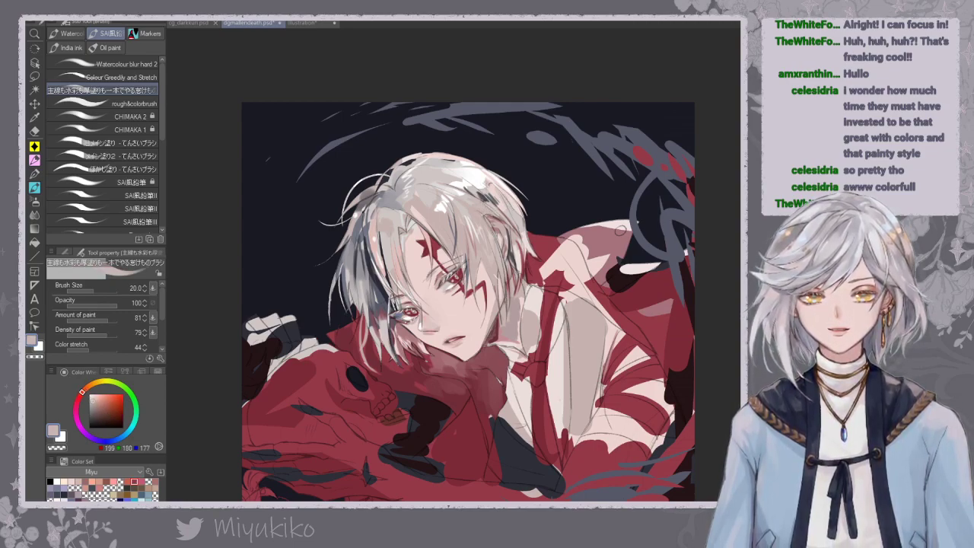
pyautogui.moveTo(488, 181); pyautogui.dragTo(508, 206)
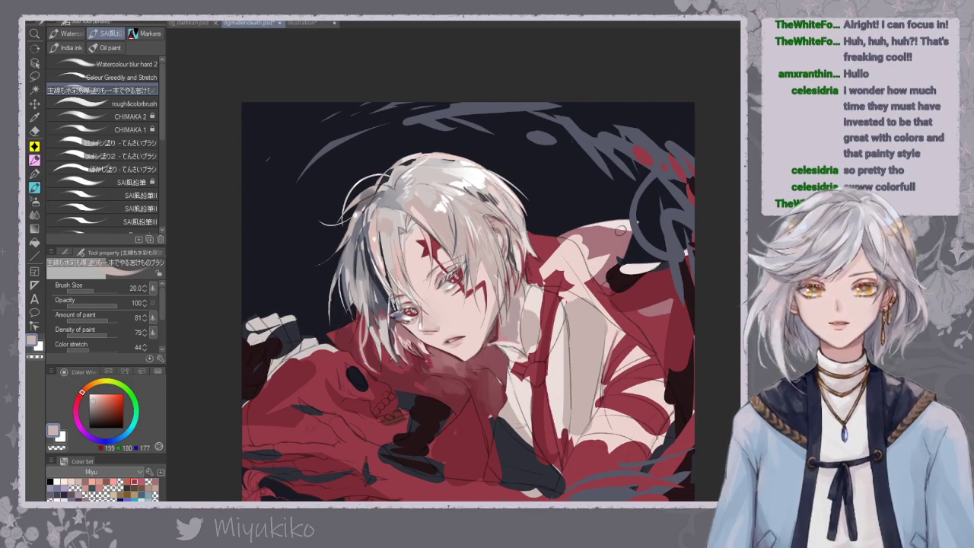
pyautogui.hotkey('ctrl', '-')
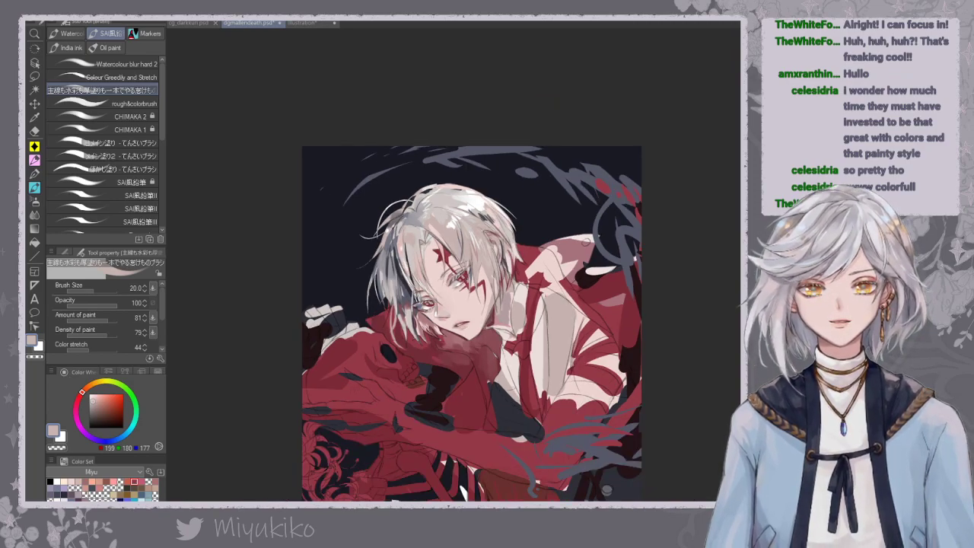
pyautogui.moveTo(527, 378); pyautogui.dragTo(545, 331)
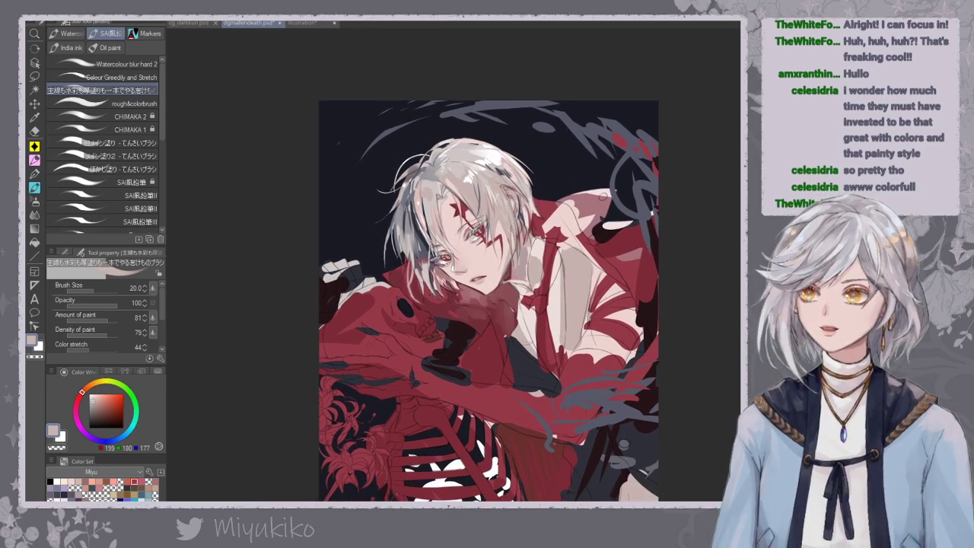
pyautogui.hotkey('ctrl', '+')
pyautogui.moveTo(555, 269); pyautogui.dragTo(552, 330)
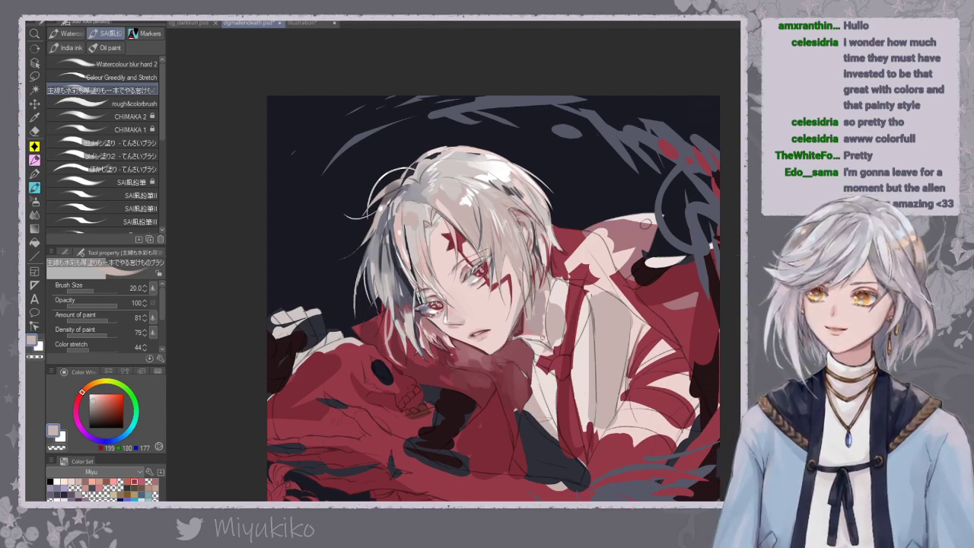
# Refine the hair strands above the forehead with a sampled cool grey (RGB 155, 156, 162) at brush size 17.
pyautogui.press(']')
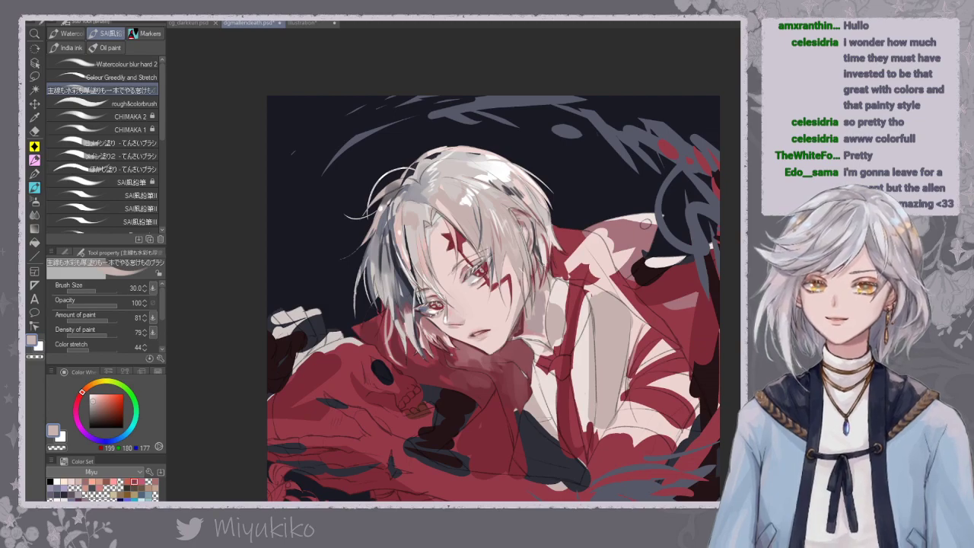
pyautogui.keyDown('alt'); pyautogui.click(414, 219); pyautogui.keyUp('alt')
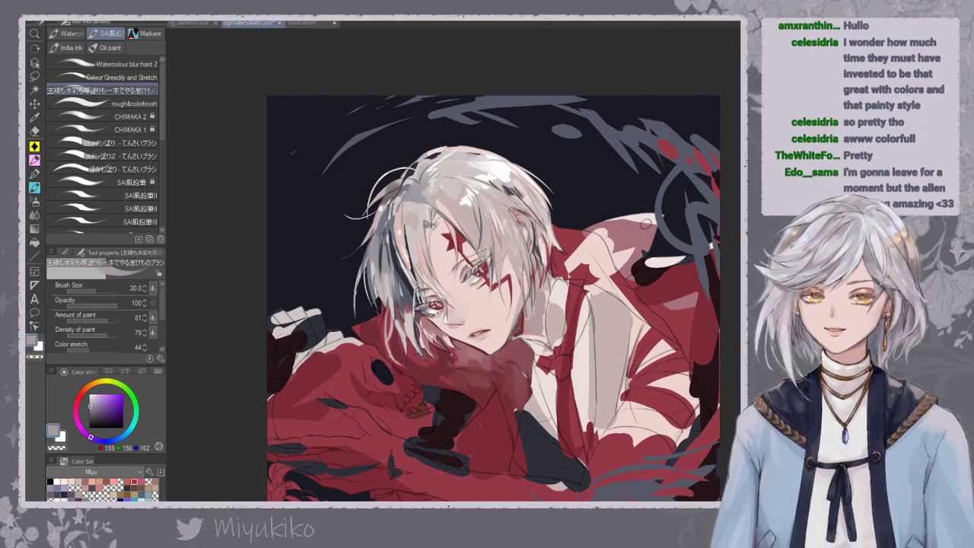
pyautogui.press('[')
pyautogui.press('[')
pyautogui.press('[')
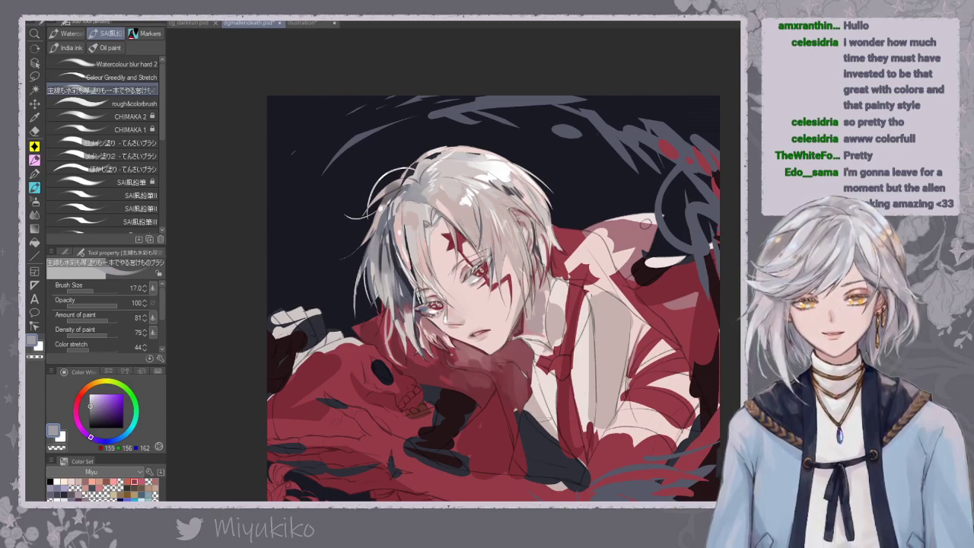
# Touch up the face around the nose and scarred eye with sampled pale pink (RGB 231, 194, 194) and dusky pink (RGB 173, 123, 129).
pyautogui.moveTo(505, 243); pyautogui.dragTo(488, 181)
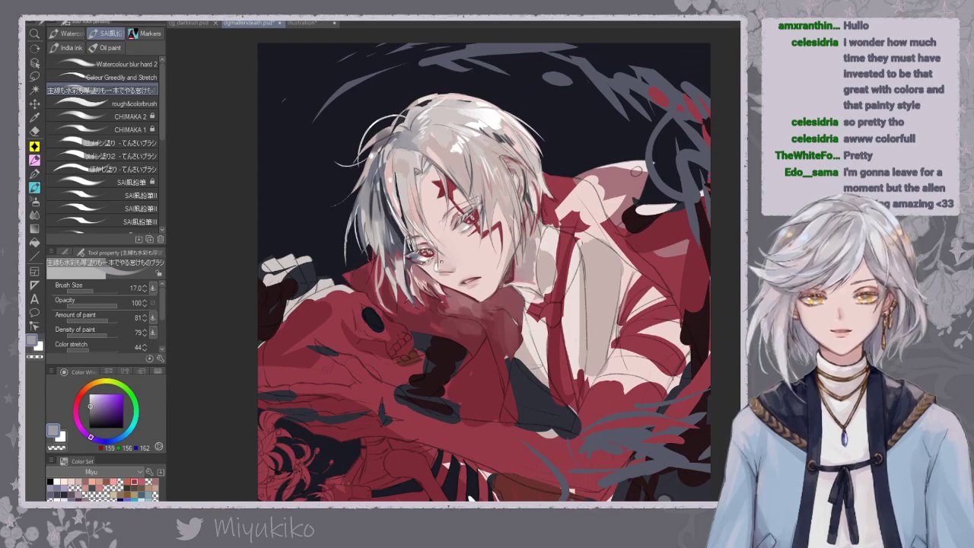
pyautogui.keyDown('alt'); pyautogui.click(443, 259); pyautogui.keyUp('alt')
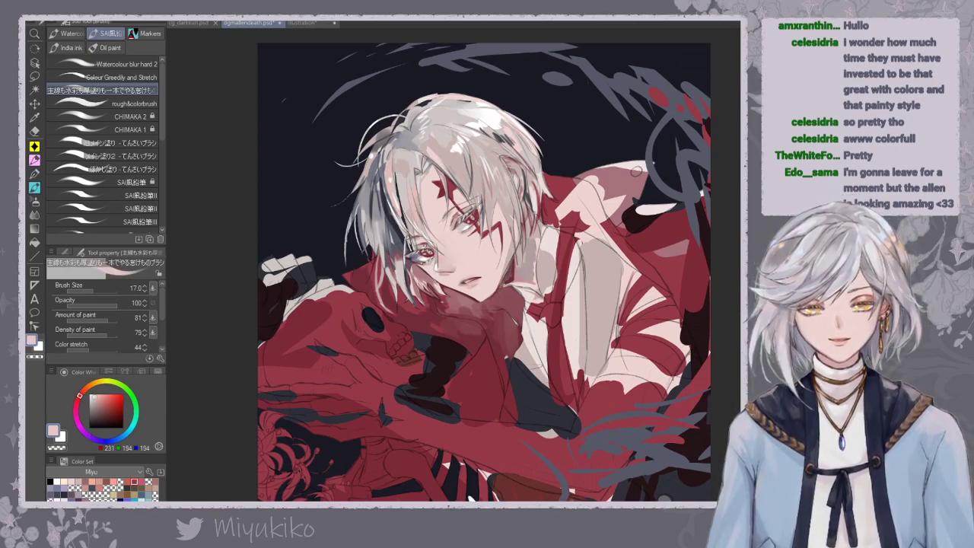
pyautogui.keyDown('alt'); pyautogui.click(459, 217); pyautogui.keyUp('alt')
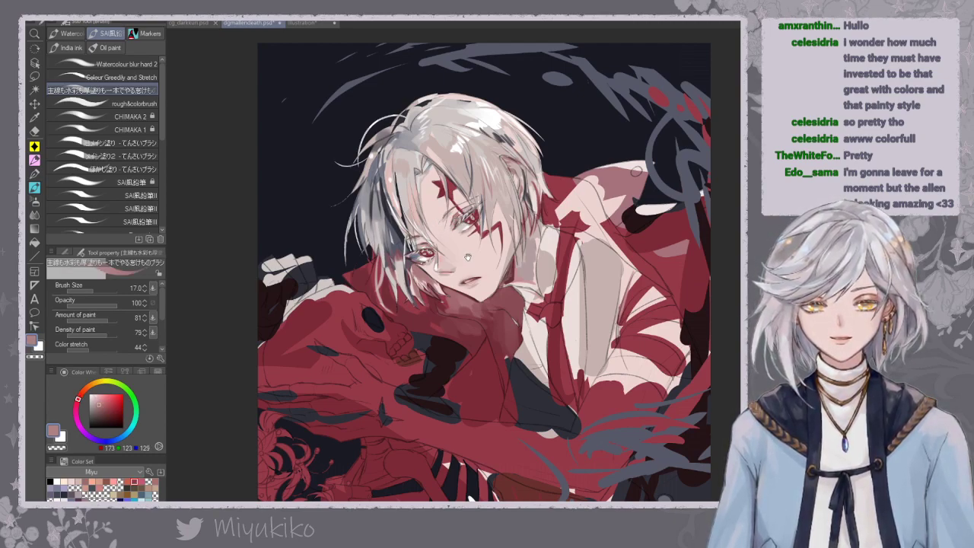
# Select the dark area behind the red skull's teeth with Auto select and paint dark navy (RGB 46, 47, 57) into it at brush size 250.
pyautogui.scroll(-1, 440, 226)
pyautogui.click(34, 89)
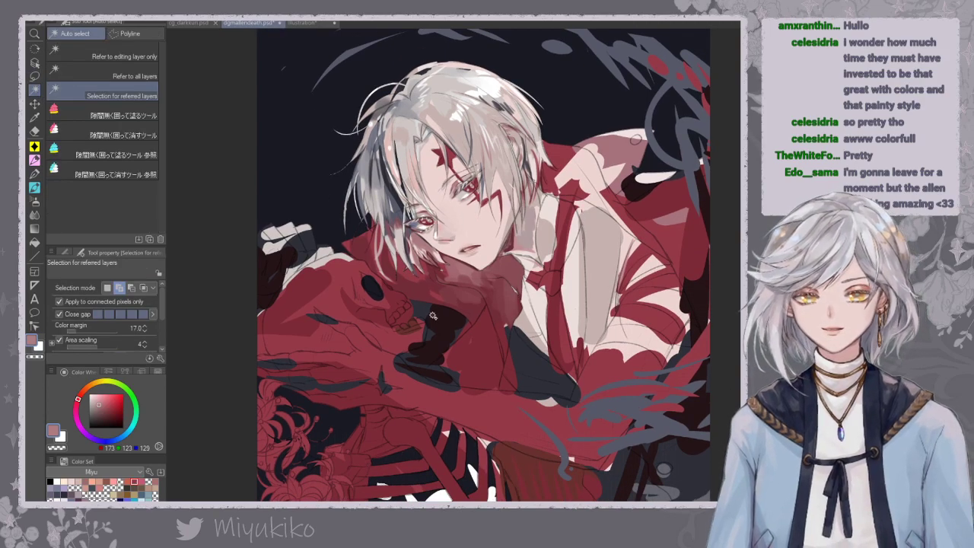
pyautogui.click(437, 320)
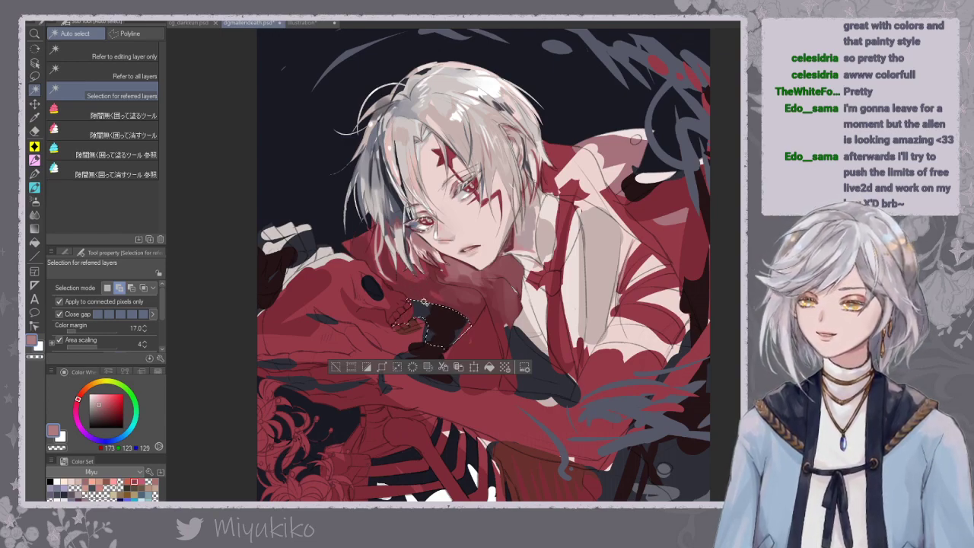
pyautogui.click(35, 159)
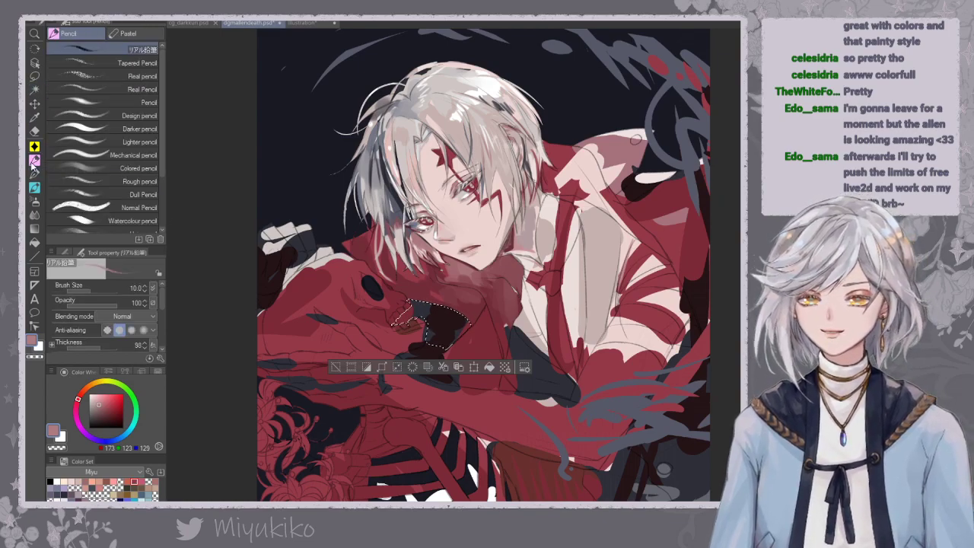
pyautogui.click(35, 187)
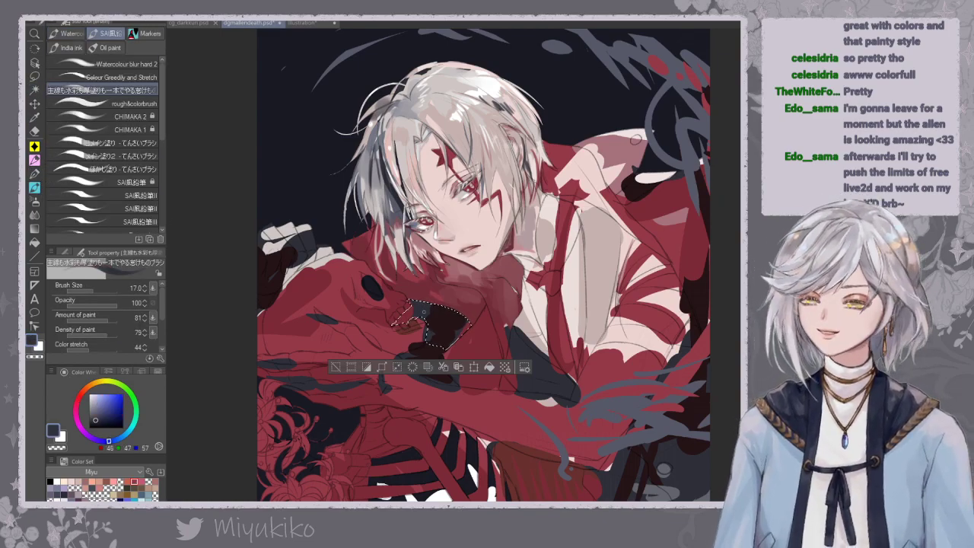
pyautogui.press(']')
pyautogui.press(']')
pyautogui.press(']')
pyautogui.press(']')
pyautogui.press(']')
pyautogui.press(']')
pyautogui.press(']')
pyautogui.press(']')
pyautogui.press(']')
pyautogui.press(']')
pyautogui.press(']')
pyautogui.press(']')
pyautogui.press(']')
pyautogui.moveTo(428, 306)
pyautogui.mouseDown()
pyautogui.moveTo(402, 322)
pyautogui.moveTo(424, 292)
pyautogui.moveTo(452, 311)
pyautogui.moveTo(428, 299)
pyautogui.moveTo(446, 284)
pyautogui.moveTo(479, 295)
pyautogui.moveTo(494, 325)
pyautogui.moveTo(405, 343)
pyautogui.moveTo(475, 315)
pyautogui.moveTo(437, 291)
pyautogui.mouseUp()
pyautogui.keyDown('alt'); pyautogui.click(452, 320); pyautogui.keyUp('alt')
pyautogui.keyDown('alt'); pyautogui.click(532, 357); pyautogui.keyUp('alt')
pyautogui.moveTo(418, 330); pyautogui.dragTo(461, 302)
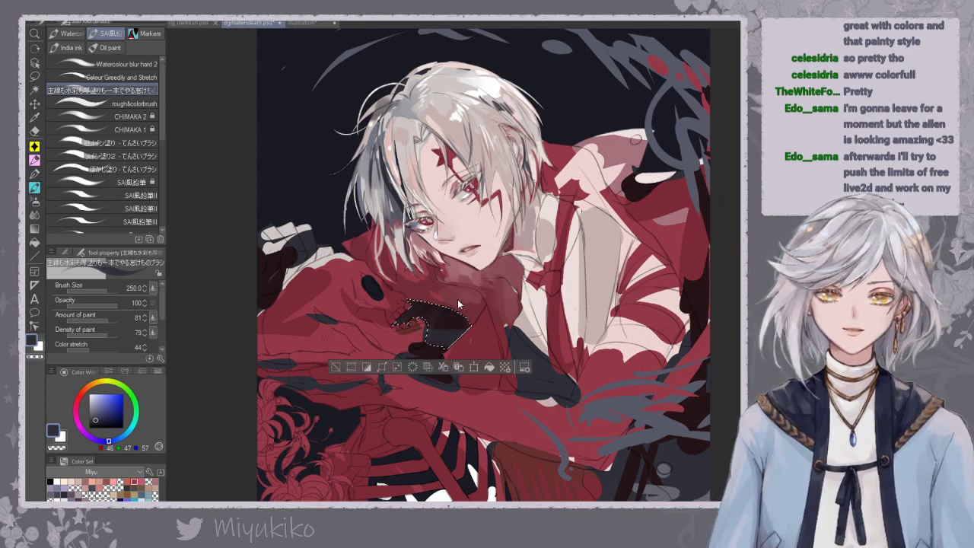
pyautogui.moveTo(447, 335); pyautogui.dragTo(449, 321)
pyautogui.keyDown('alt'); pyautogui.click(449, 321); pyautogui.keyUp('alt')
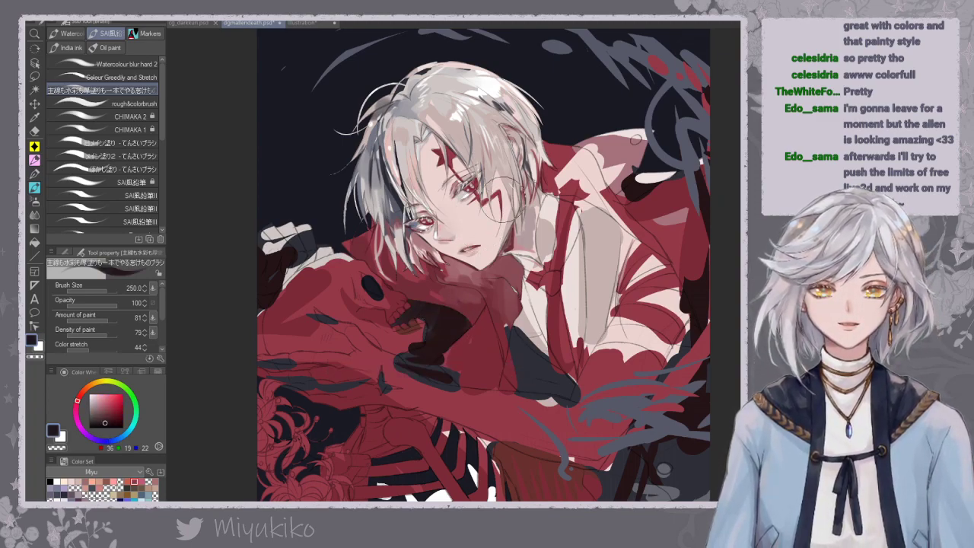
pyautogui.keyDown('alt'); pyautogui.click(438, 324); pyautogui.keyUp('alt')
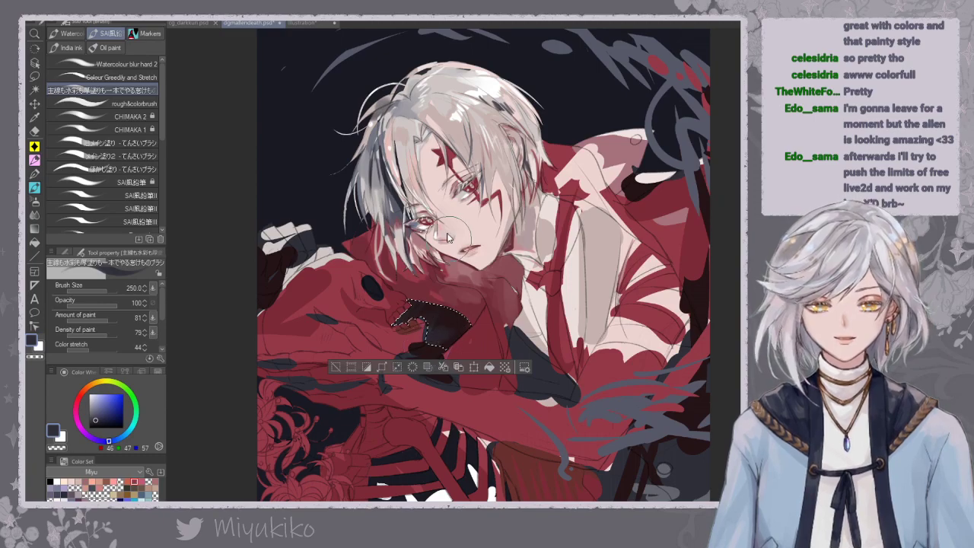
# Add dark navy strokes inside the skull's mouth area at brush size 40 and clear the selection.
pyautogui.hotkey('ctrl', '+')
pyautogui.press('[')
pyautogui.press('[')
pyautogui.press('[')
pyautogui.press('[')
pyautogui.press('[')
pyautogui.press('[')
pyautogui.press('[')
pyautogui.press('[')
pyautogui.press('[')
pyautogui.press('[')
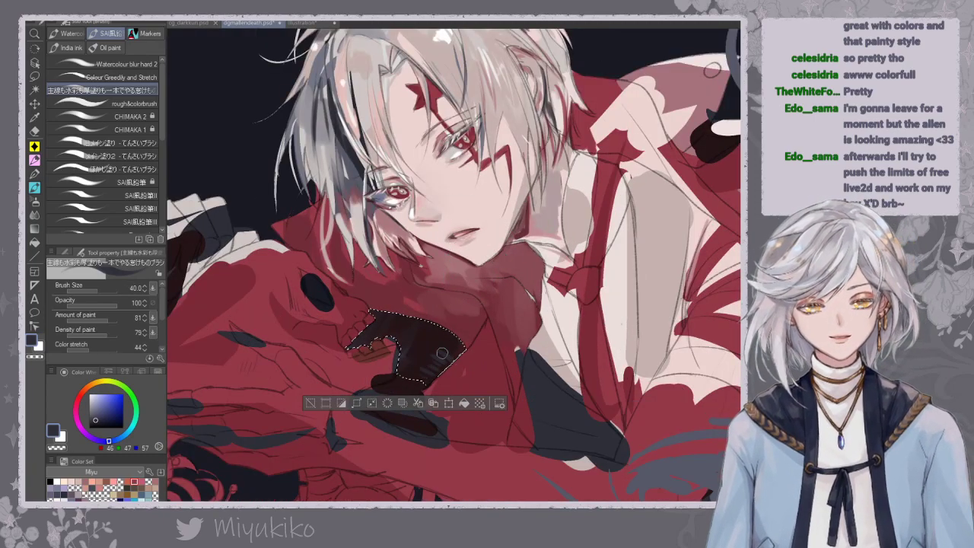
pyautogui.hotkey('ctrl', 'd')
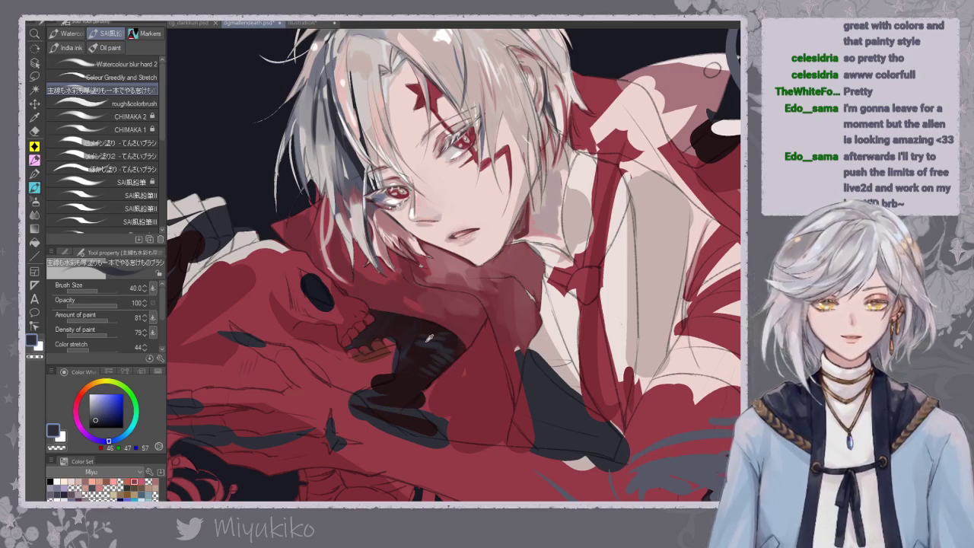
pyautogui.keyDown('alt'); pyautogui.click(426, 343); pyautogui.keyUp('alt')
# Touch up the outer hair tips above the red collar with a sampled light warm grey (RGB 206, 198, 196) at brush size 15.
pyautogui.keyDown('alt'); pyautogui.click(411, 296); pyautogui.keyUp('alt')
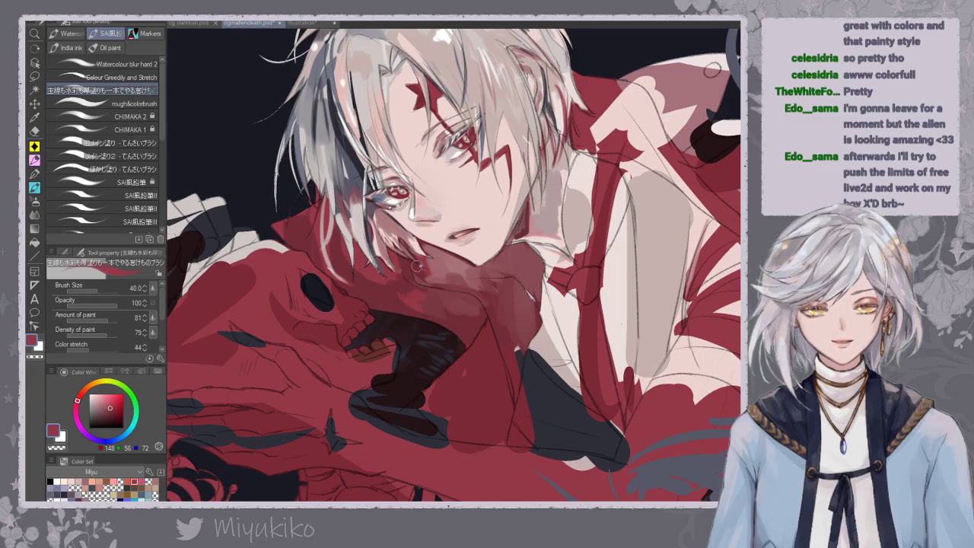
pyautogui.keyDown('alt'); pyautogui.click(316, 181); pyautogui.keyUp('alt')
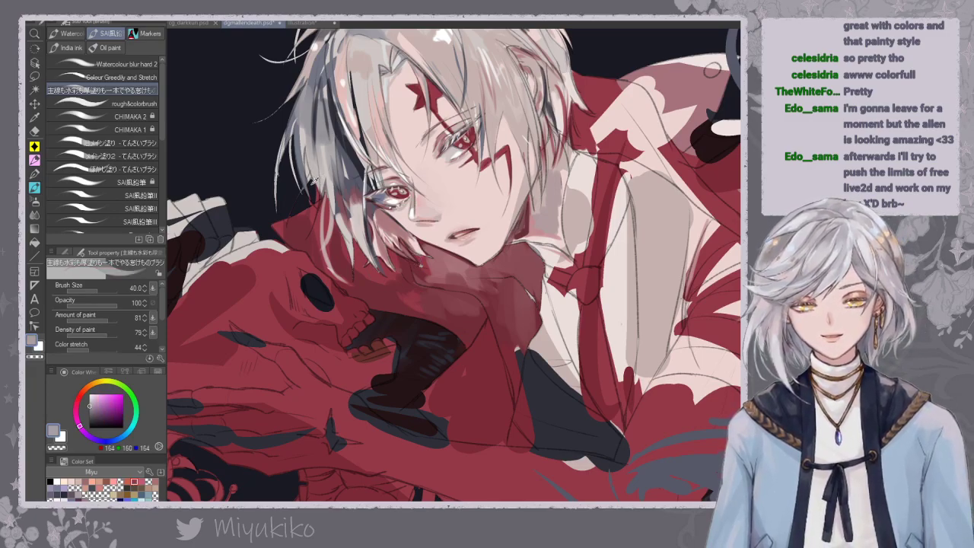
pyautogui.keyDown('alt'); pyautogui.click(310, 160); pyautogui.keyUp('alt')
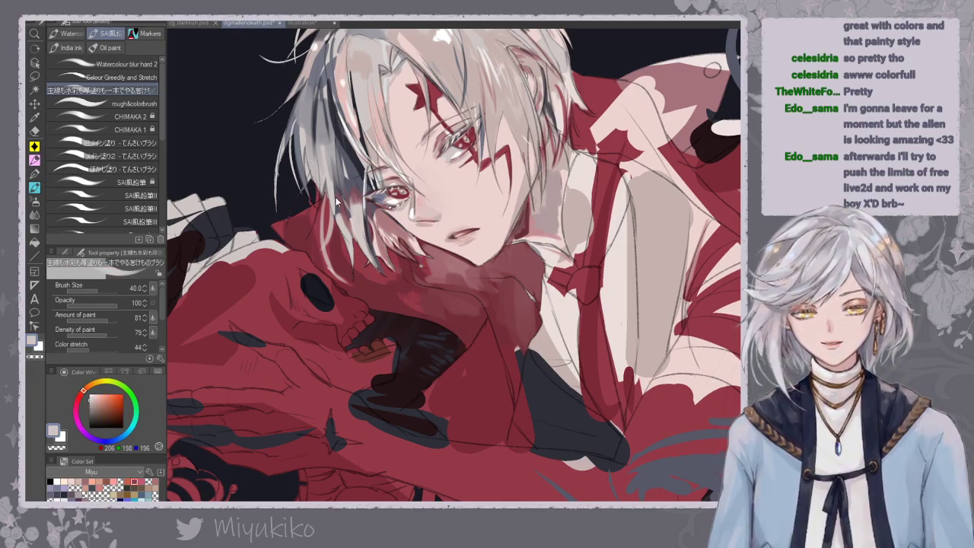
pyautogui.press('[')
pyautogui.press('[')
pyautogui.press('[')
pyautogui.press('[')
pyautogui.press('[')
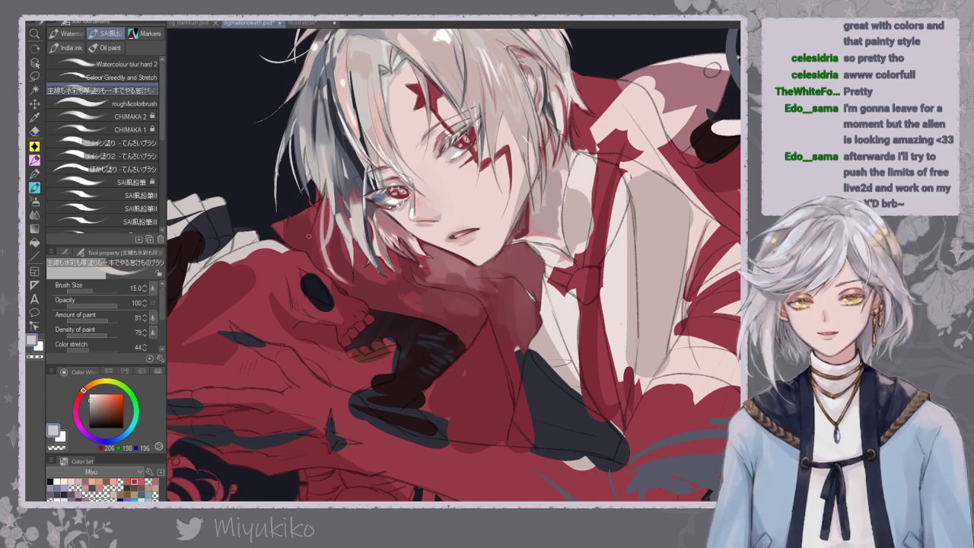
pyautogui.moveTo(309, 230); pyautogui.dragTo(321, 196)
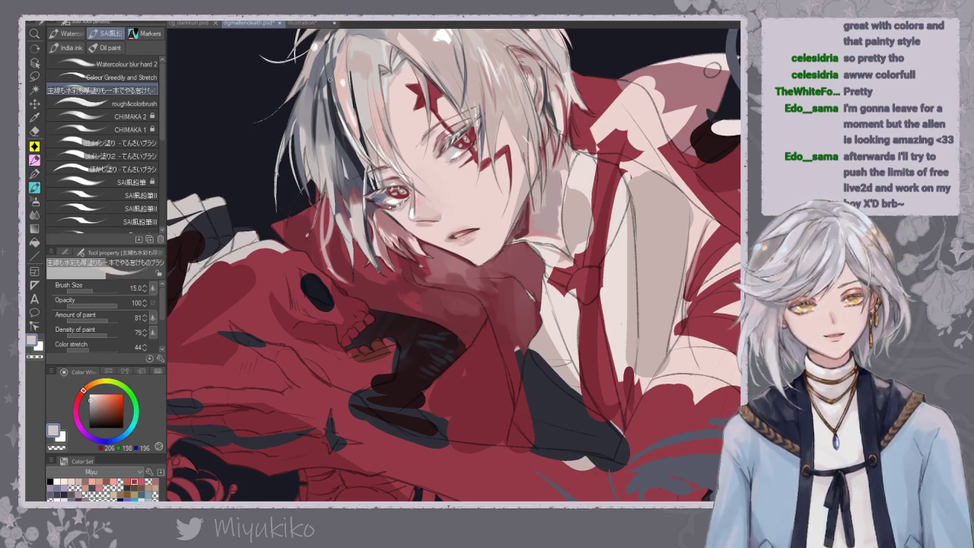
# Deepen the dark hair lock beside the shadowed eye with sampled dark navy (RGB 41, 42, 51) at brush size 15.
pyautogui.moveTo(397, 148); pyautogui.dragTo(391, 146)
pyautogui.moveTo(366, 198); pyautogui.dragTo(376, 191)
pyautogui.keyDown('alt'); pyautogui.click(370, 197); pyautogui.keyUp('alt')
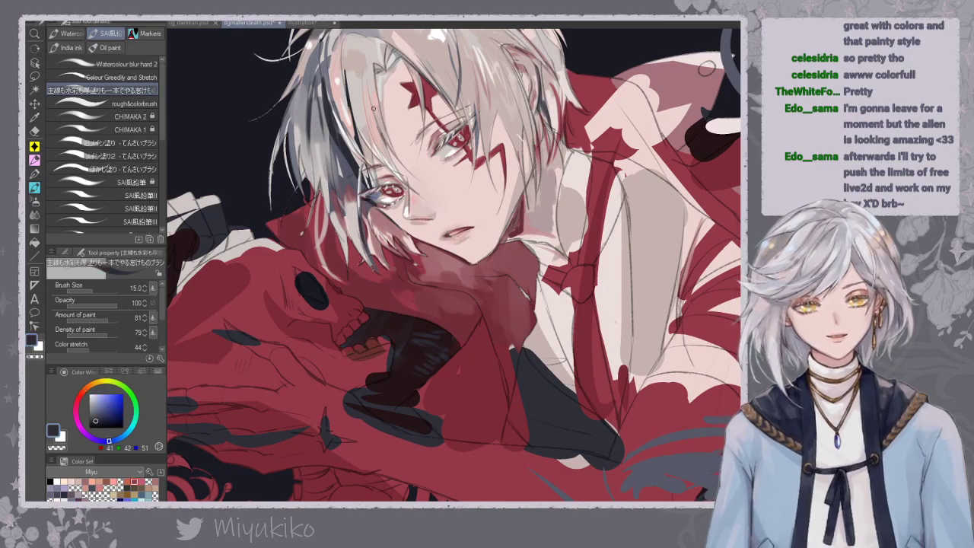
pyautogui.hotkey('ctrl', '0')
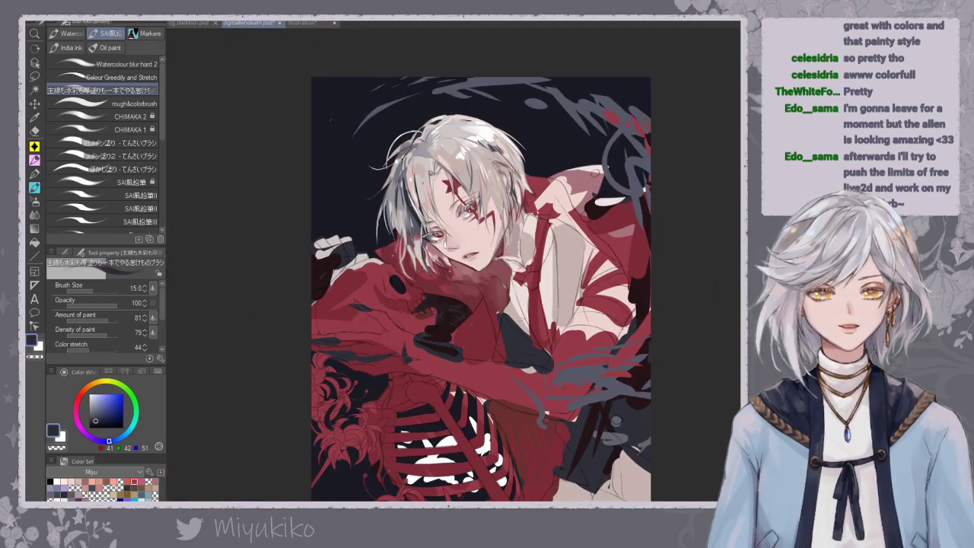
pyautogui.keyDown('alt'); pyautogui.click(412, 210); pyautogui.keyUp('alt')
pyautogui.moveTo(409, 205); pyautogui.dragTo(407, 231)
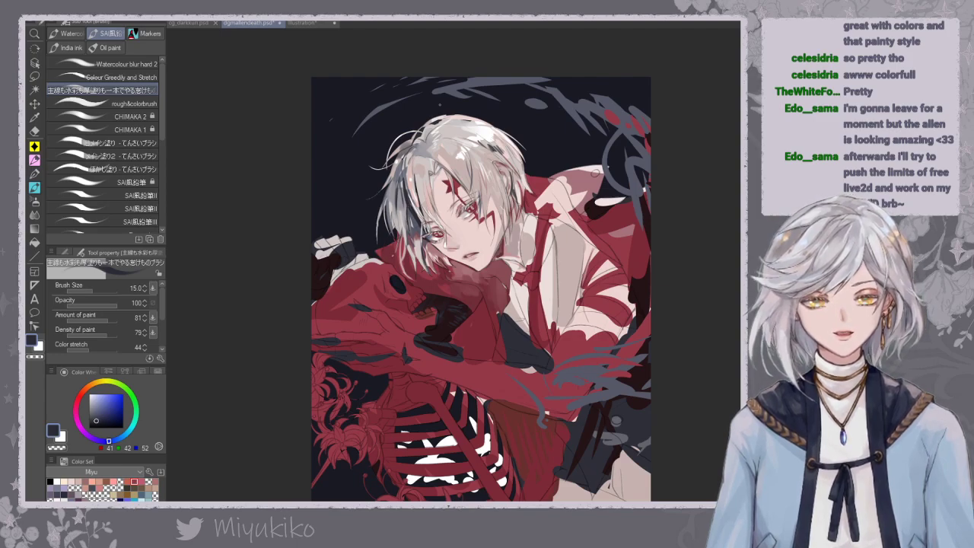
# Soften the dark hair lock with sampled slate blue (RGB 86, 88, 103) and mid grey (RGB 156, 154, 161) strokes.
pyautogui.keyDown('alt'); pyautogui.click(417, 219); pyautogui.keyUp('alt')
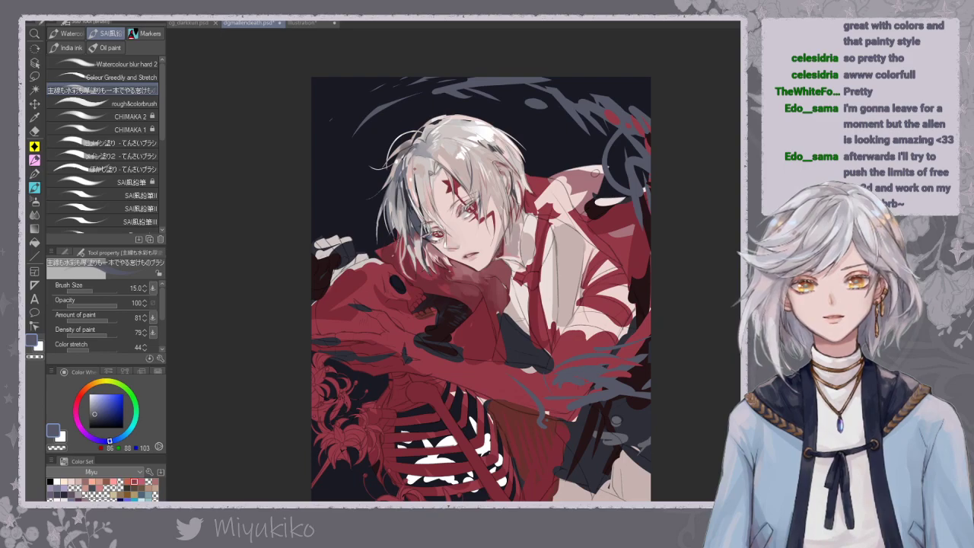
pyautogui.keyDown('alt'); pyautogui.click(415, 204); pyautogui.keyUp('alt')
pyautogui.keyDown('alt'); pyautogui.click(415, 222); pyautogui.keyUp('alt')
pyautogui.keyDown('alt'); pyautogui.click(417, 217); pyautogui.keyUp('alt')
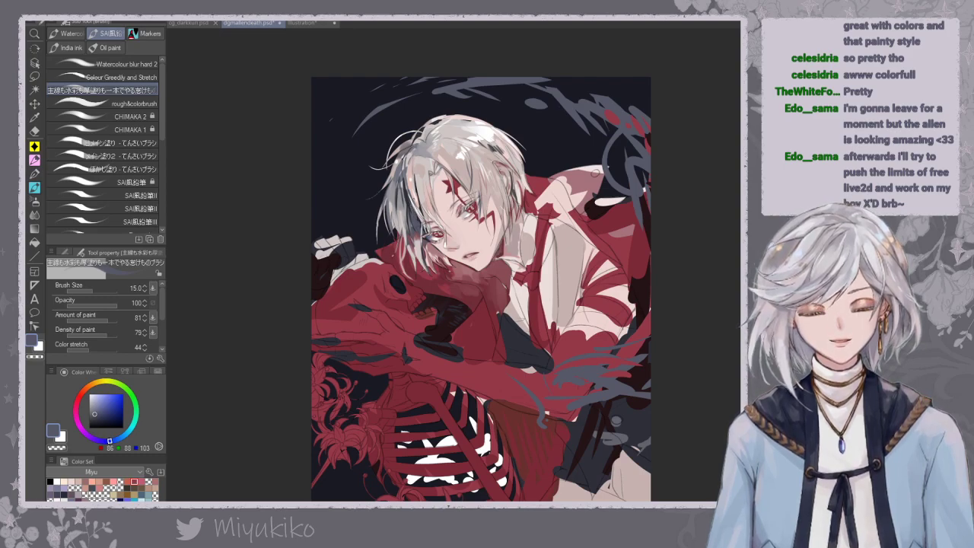
pyautogui.keyDown('alt'); pyautogui.click(417, 191); pyautogui.keyUp('alt')
pyautogui.keyDown('alt'); pyautogui.click(425, 143); pyautogui.keyUp('alt')
pyautogui.moveTo(411, 205); pyautogui.dragTo(416, 223)
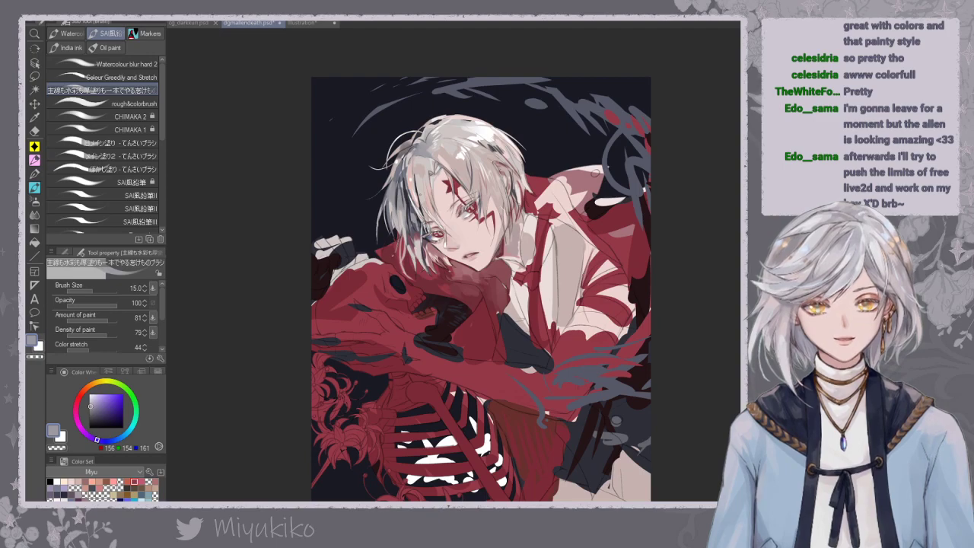
# Blend the dark hair lock with the Colour Greedily and Stretch brush at size 50 and check the drawing mirrored.
pyautogui.click(146, 78)
pyautogui.moveTo(413, 218)
pyautogui.mouseDown()
pyautogui.moveTo(416, 230)
pyautogui.moveTo(414, 223)
pyautogui.mouseUp()
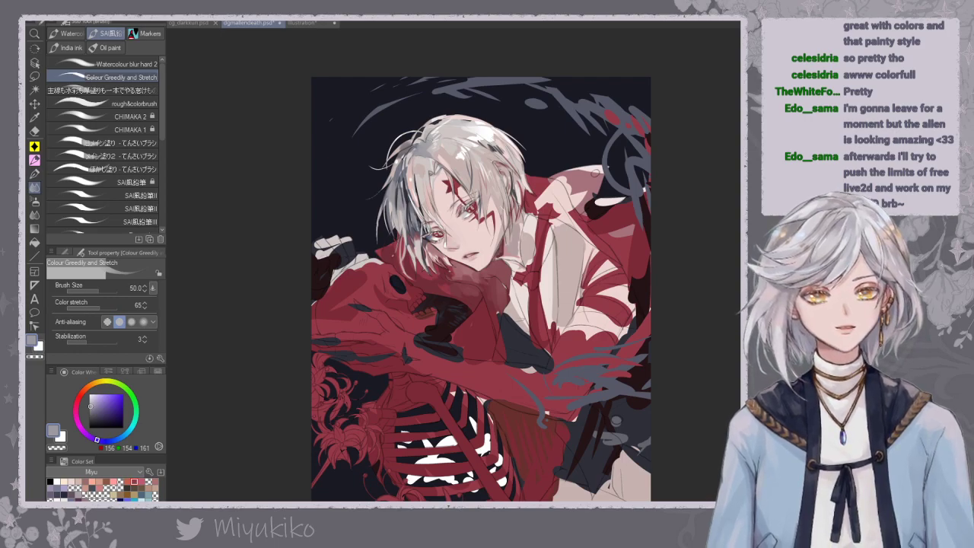
pyautogui.press('h')
pyautogui.scroll(-1, 482, 268)
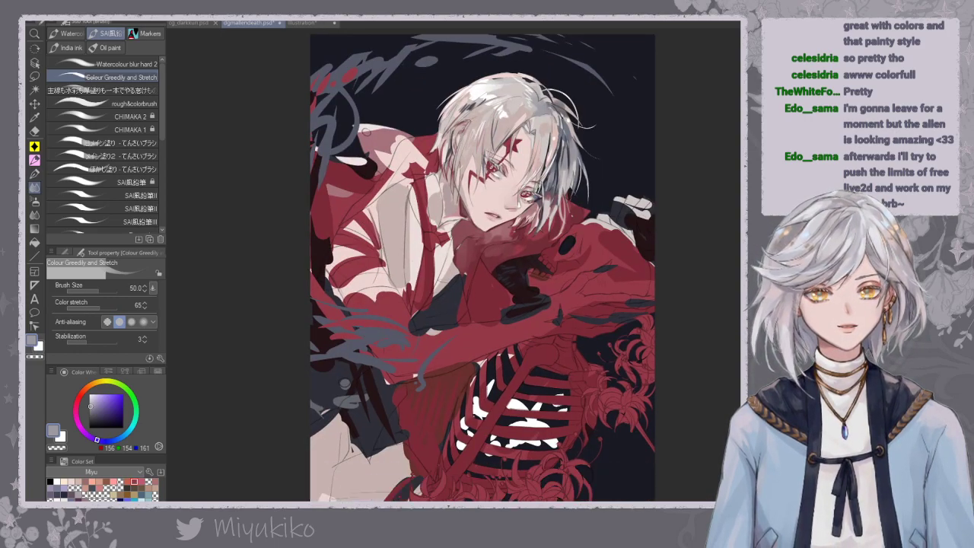
pyautogui.press('h')
pyautogui.moveTo(586, 268); pyautogui.dragTo(541, 340)
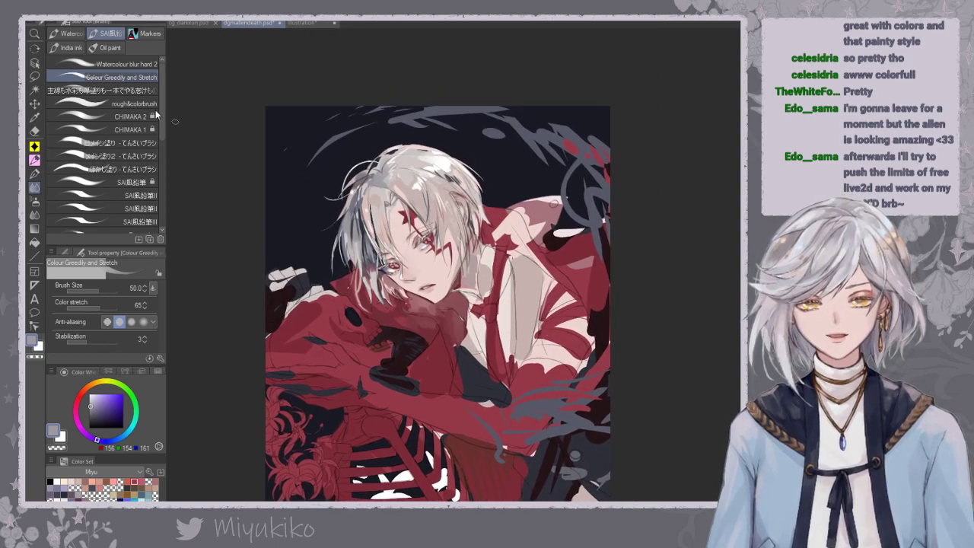
# Paint the shirt's shoulder with a sampled pale pink (RGB 237, 212, 210) and blend it using the Colour Greedily and Stretch brush.
pyautogui.click(133, 90)
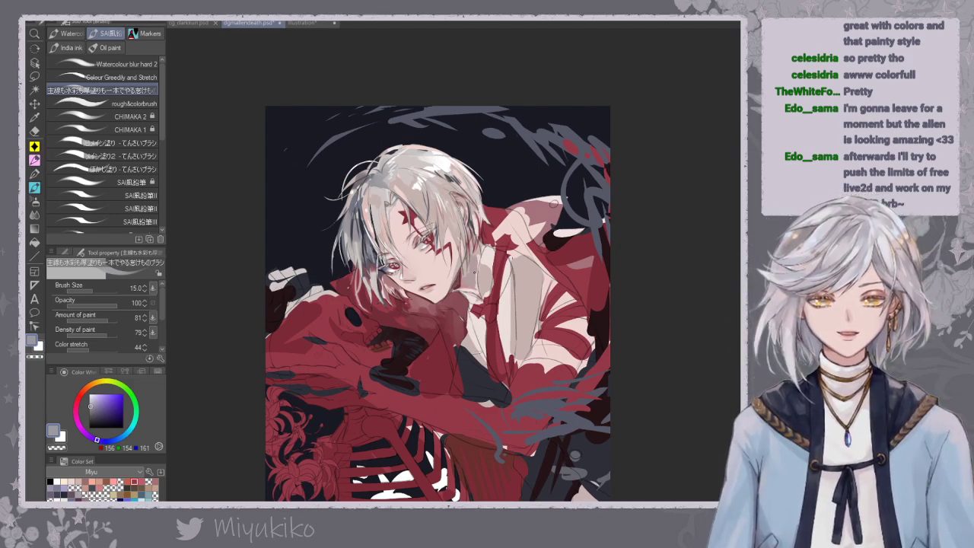
pyautogui.keyDown('alt'); pyautogui.click(467, 268); pyautogui.keyUp('alt')
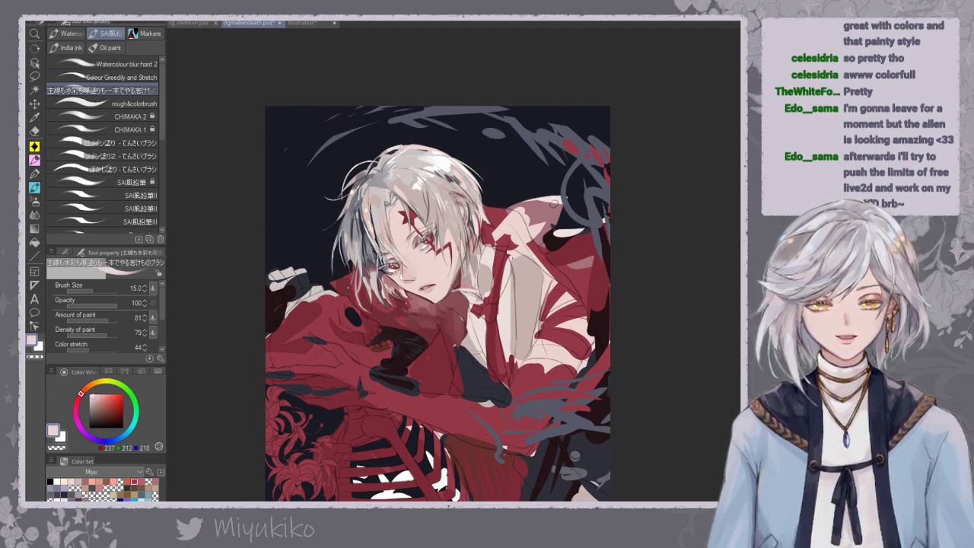
pyautogui.click(114, 77)
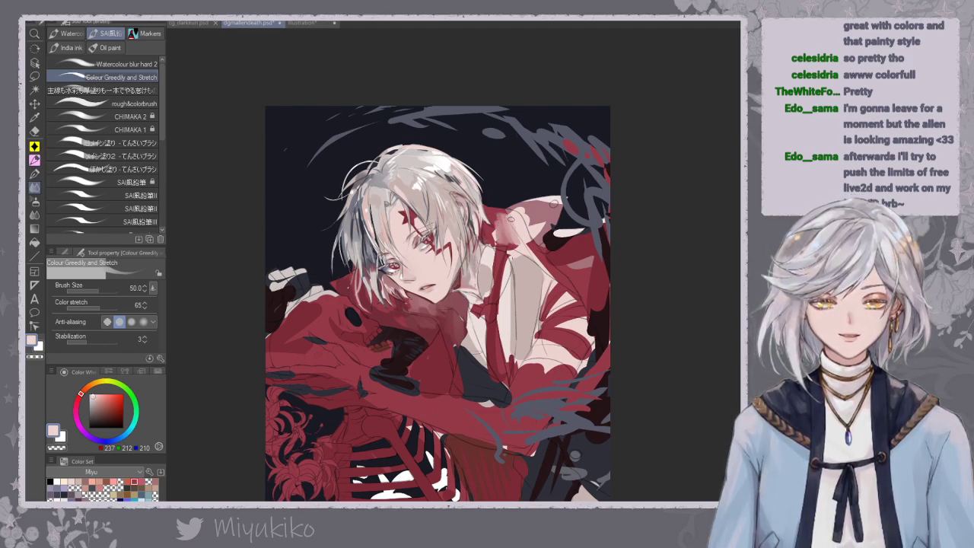
# Select the red coat's shoulder, collar and lower flap areas with Auto select, referring to the referred layers.
pyautogui.click(34, 89)
pyautogui.click(518, 242)
pyautogui.moveTo(476, 316); pyautogui.dragTo(460, 236)
pyautogui.scroll(-1, 459, 237)
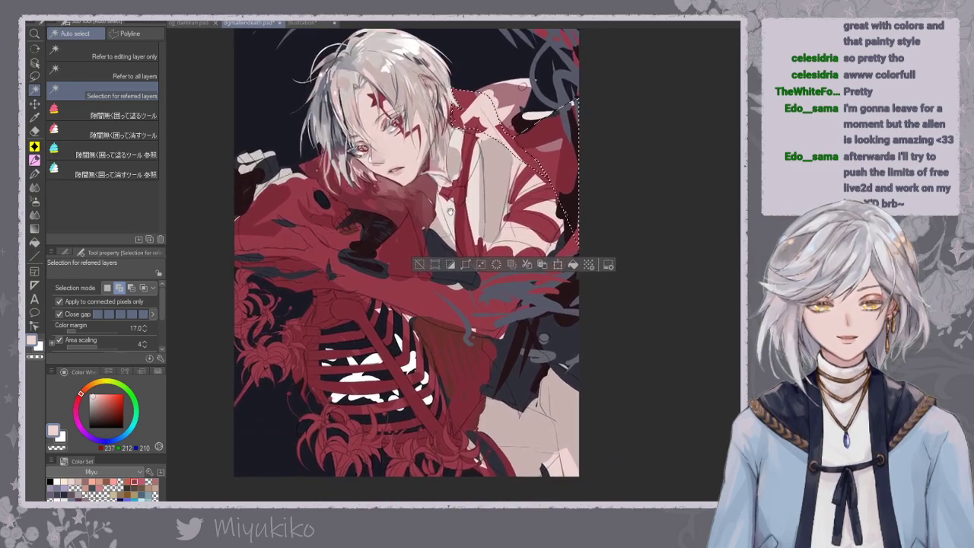
pyautogui.click(456, 367)
# Paint the coat's collar at the shoulder with sampled crimson (RGB 148, 56, 72) at brush size 100.
pyautogui.click(34, 173)
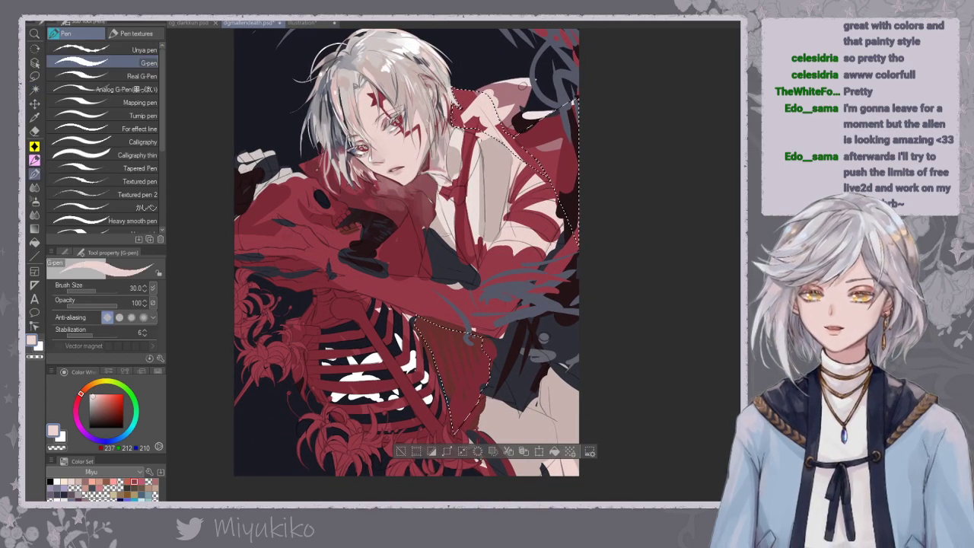
pyautogui.moveTo(426, 259); pyautogui.dragTo(431, 282)
pyautogui.click(34, 186)
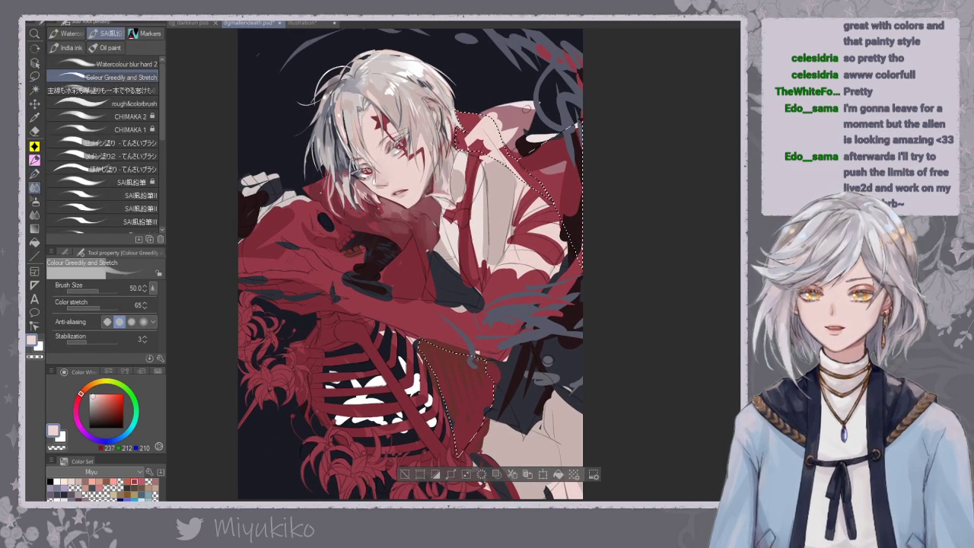
pyautogui.click(99, 90)
pyautogui.keyDown('alt'); pyautogui.click(468, 120); pyautogui.keyUp('alt')
pyautogui.moveTo(476, 127); pyautogui.dragTo(510, 169)
pyautogui.hotkey('ctrl', 'z')
pyautogui.press(']')
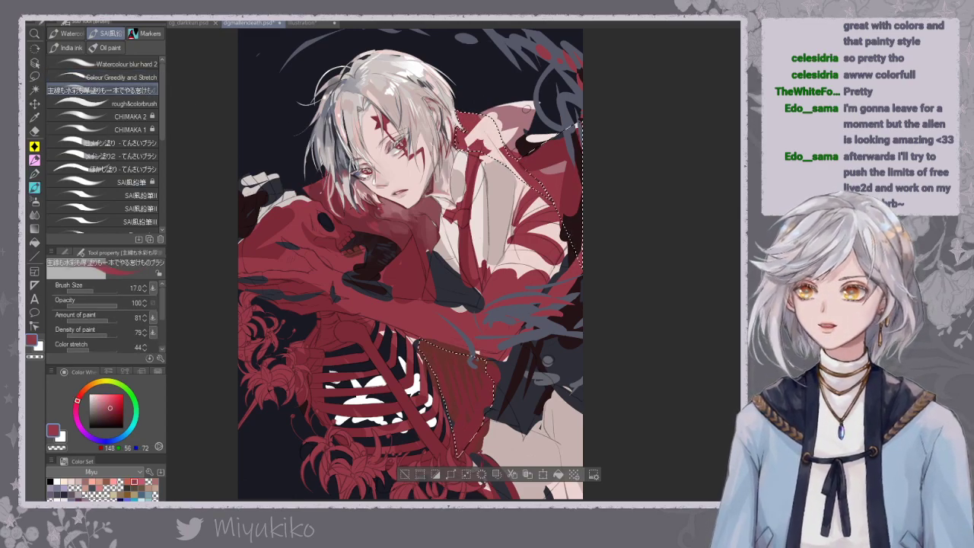
pyautogui.press(']')
pyautogui.press(']')
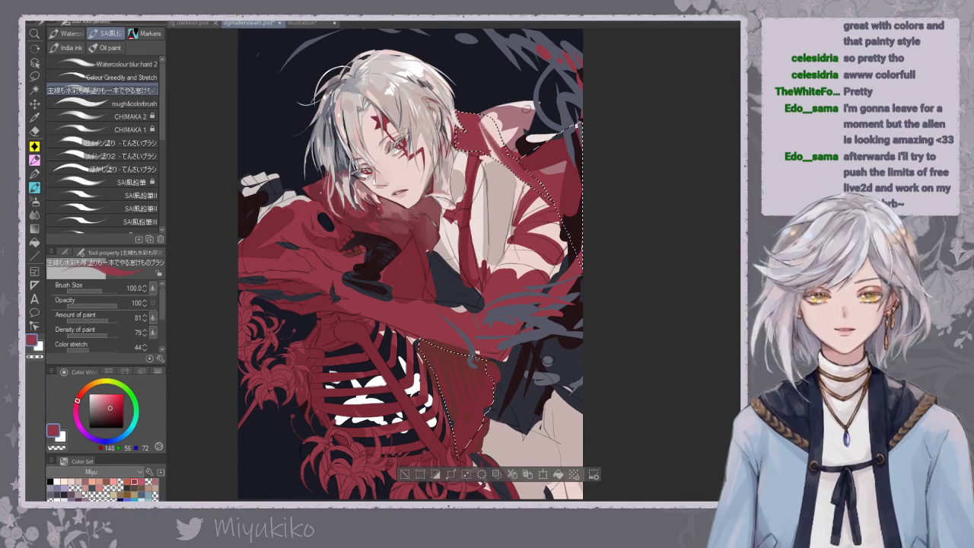
pyautogui.moveTo(488, 119)
pyautogui.mouseDown()
pyautogui.moveTo(501, 155)
pyautogui.moveTo(495, 120)
pyautogui.moveTo(499, 140)
pyautogui.mouseUp()
# Add soft highlights to the coat collar, then select its pale tip and paint it with sampled dusty pink (RGB 165, 114, 124).
pyautogui.keyDown('alt'); pyautogui.click(487, 121); pyautogui.keyUp('alt')
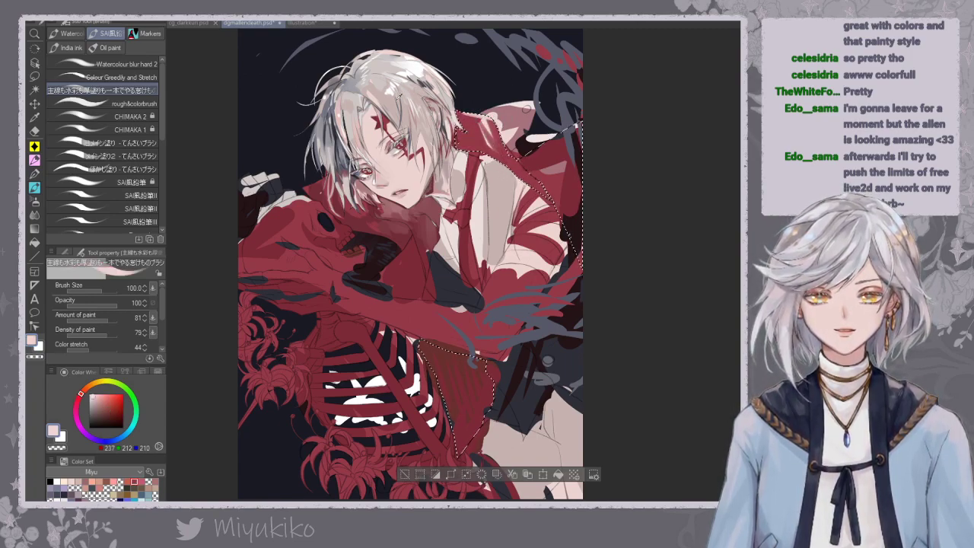
pyautogui.keyDown('alt'); pyautogui.click(506, 167); pyautogui.keyUp('alt')
pyautogui.keyDown('alt'); pyautogui.click(487, 125); pyautogui.keyUp('alt')
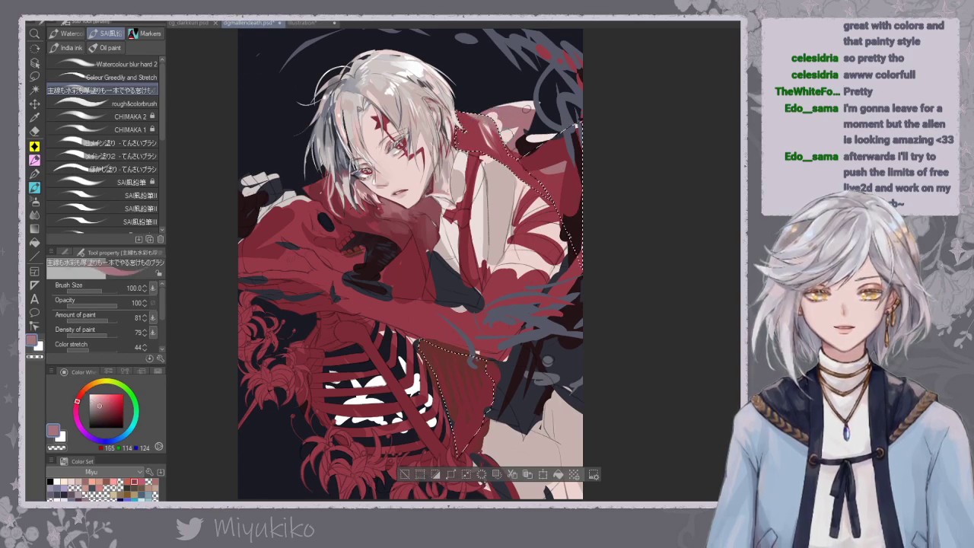
pyautogui.press('w')
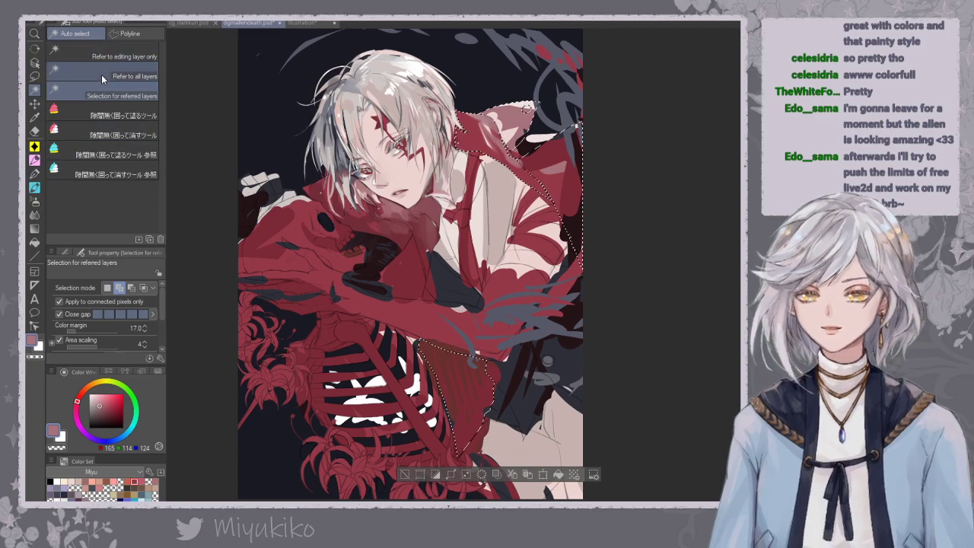
pyautogui.click(34, 159)
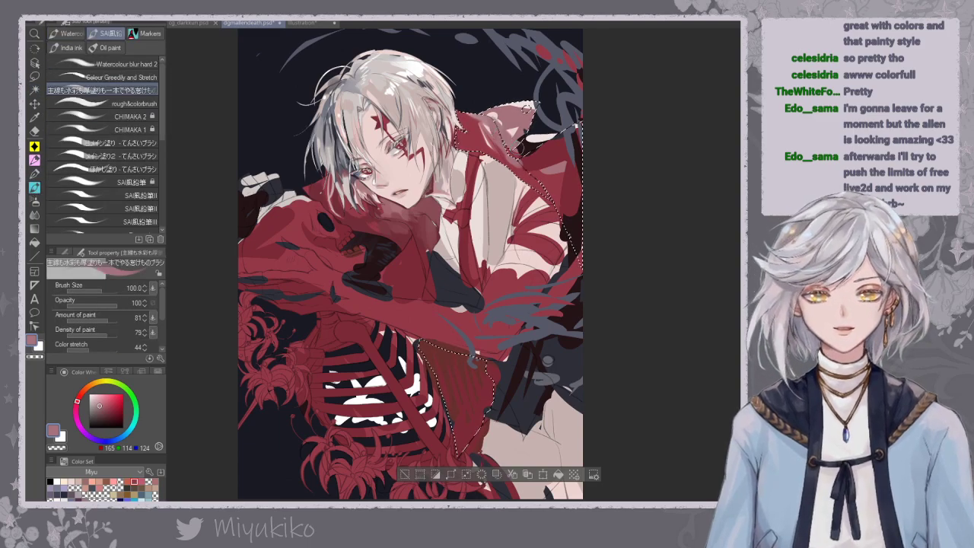
pyautogui.moveTo(526, 109); pyautogui.dragTo(516, 134)
# Shade the coat's back with sampled crimson (RGB 148, 56, 72), deep red (RGB 123, 41, 54) and near-black maroon (RGB 36, 19, 22).
pyautogui.keyDown('alt'); pyautogui.click(513, 150); pyautogui.keyUp('alt')
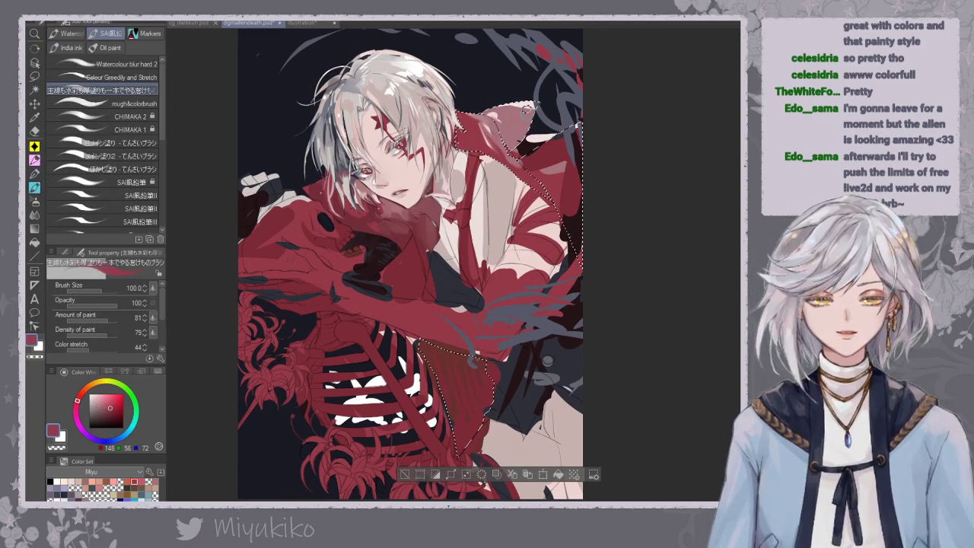
pyautogui.moveTo(532, 161)
pyautogui.mouseDown()
pyautogui.moveTo(513, 142)
pyautogui.moveTo(561, 198)
pyautogui.moveTo(560, 166)
pyautogui.mouseUp()
pyautogui.keyDown('alt'); pyautogui.click(548, 197); pyautogui.keyUp('alt')
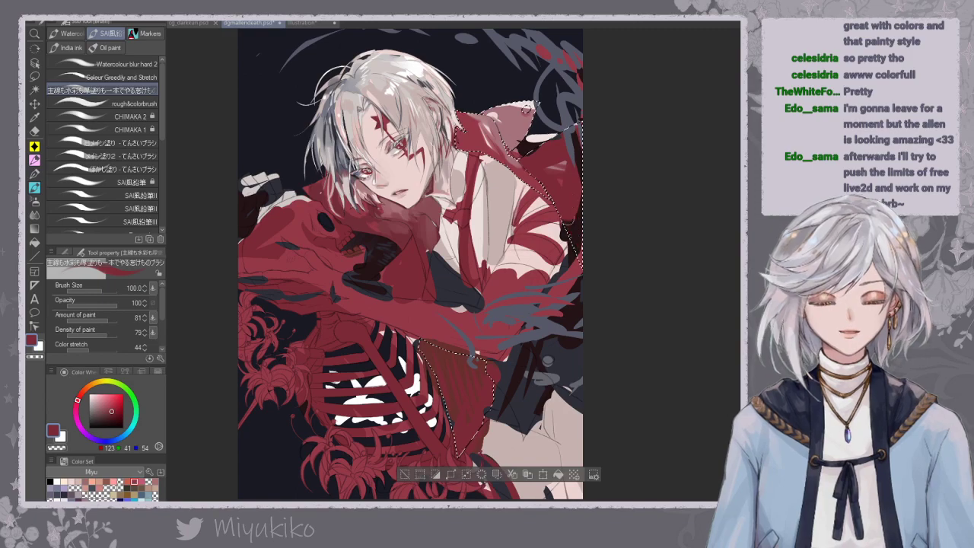
pyautogui.keyDown('alt'); pyautogui.click(573, 233); pyautogui.keyUp('alt')
pyautogui.moveTo(576, 229); pyautogui.dragTo(569, 195)
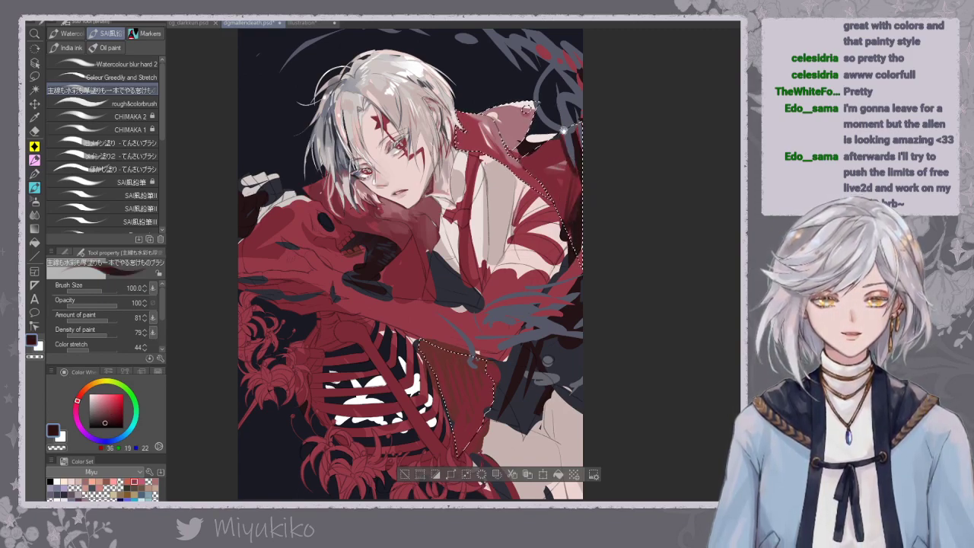
pyautogui.moveTo(549, 196); pyautogui.dragTo(552, 213)
pyautogui.keyDown('alt'); pyautogui.click(551, 211); pyautogui.keyUp('alt')
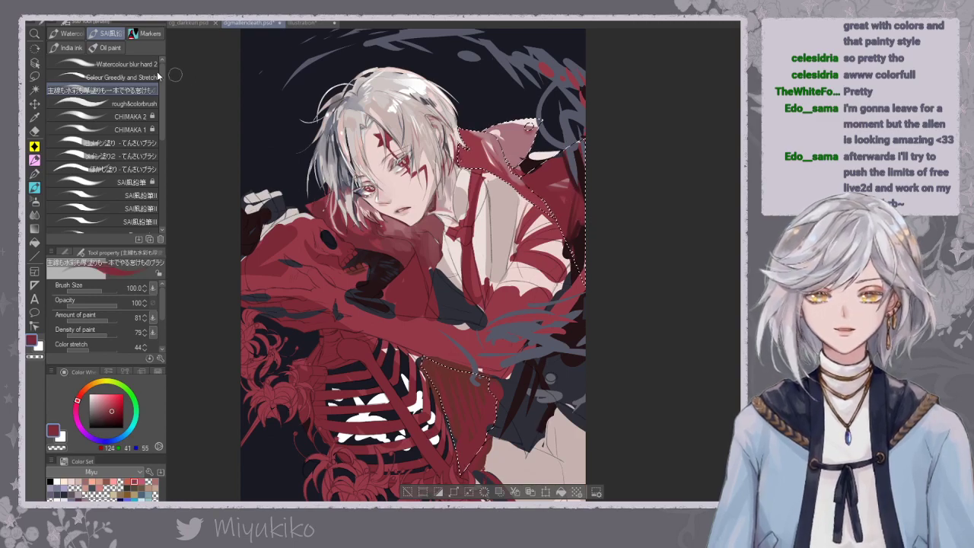
# Blend the shadows on the coat's back with the Colour Greedily and Stretch brush at size 50 and check them without the selection.
pyautogui.click(122, 77)
pyautogui.moveTo(562, 227); pyautogui.dragTo(565, 213)
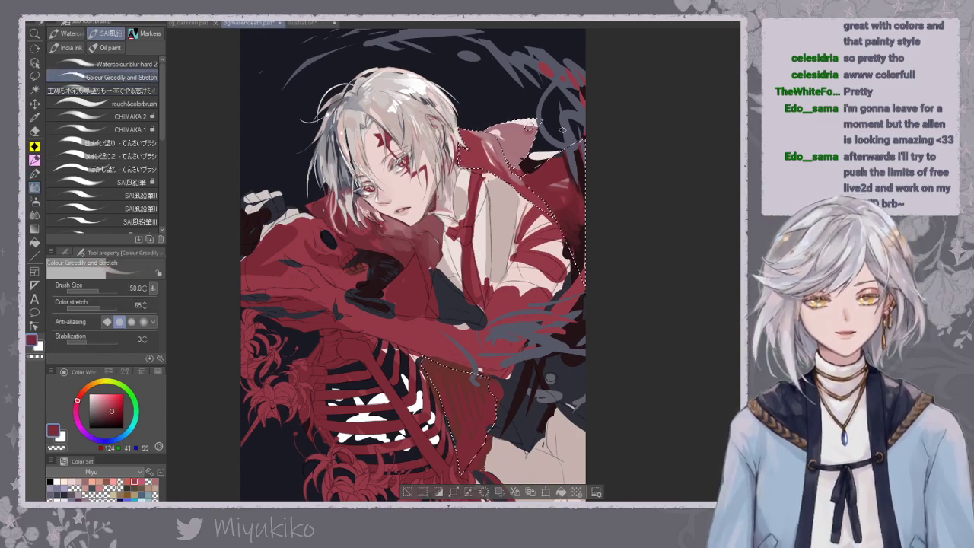
pyautogui.hotkey('ctrl', 'd')
pyautogui.hotkey('ctrl', 'z')
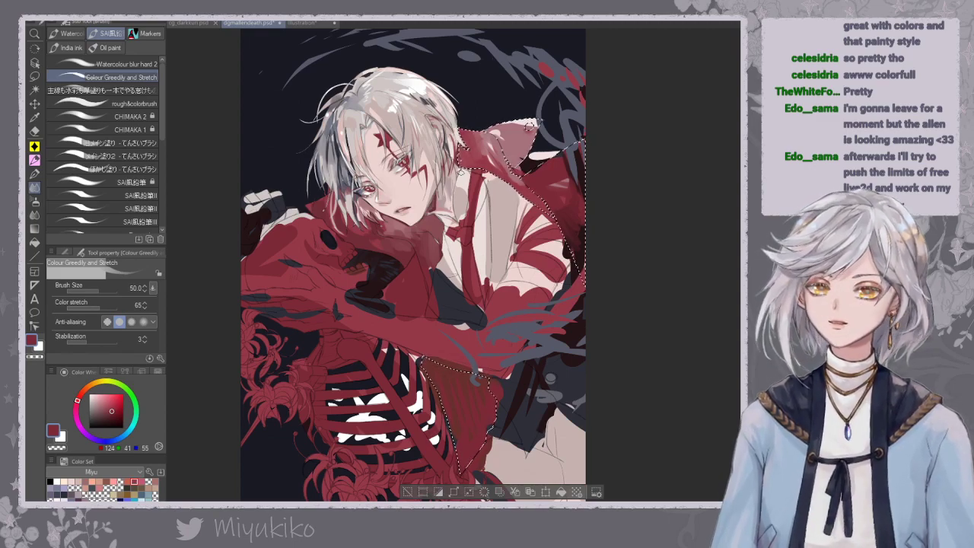
# Refine the coat collar and its tip with sampled crimson (RGB 148, 56, 72) at brush size 60, checking them without the selection.
pyautogui.click(146, 90)
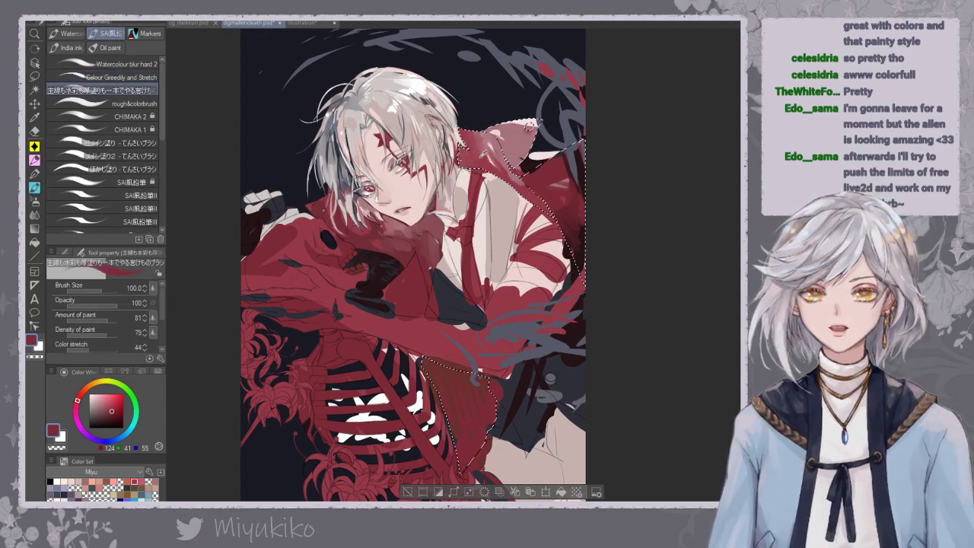
pyautogui.keyDown('alt'); pyautogui.click(481, 142); pyautogui.keyUp('alt')
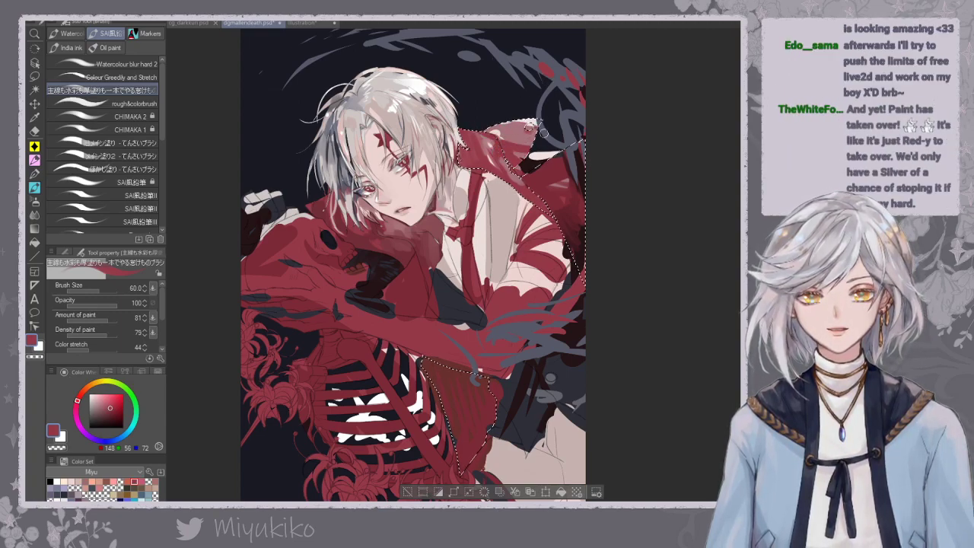
pyautogui.moveTo(526, 124); pyautogui.dragTo(527, 137)
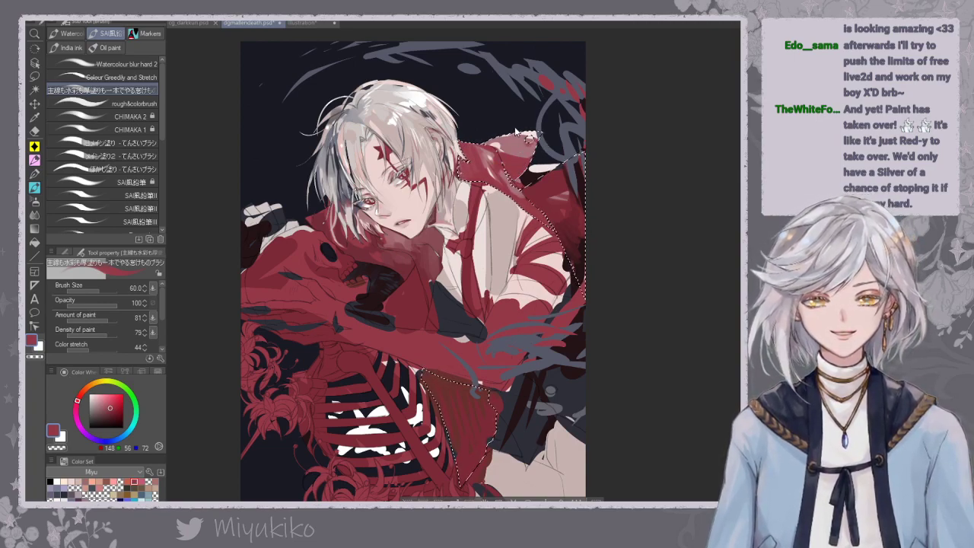
pyautogui.hotkey('ctrl', 'd')
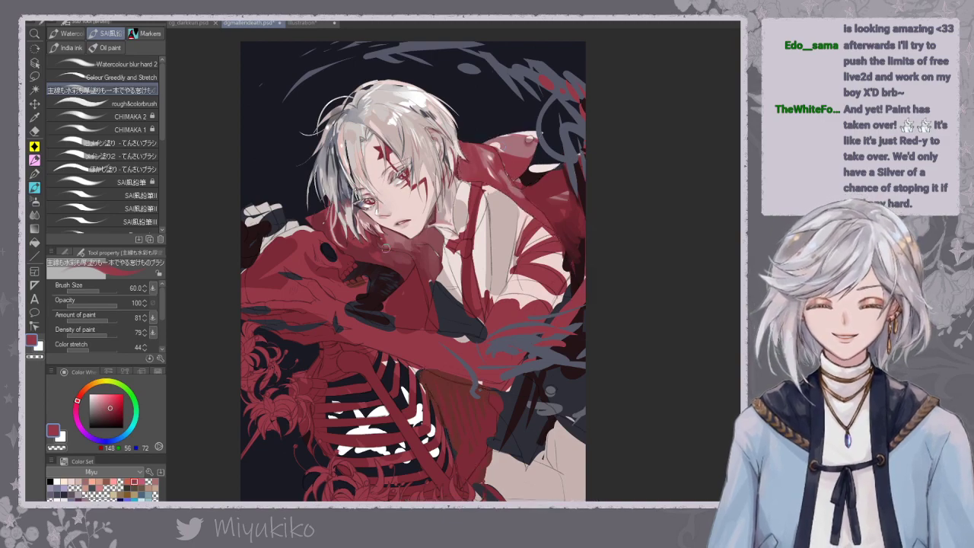
pyautogui.hotkey('ctrl', 'z')
# Paint the coat's lower flap beside the ribcage with sampled brownish red (RGB 103, 47, 46), deep red (RGB 123, 41, 54) and muted red.
pyautogui.moveTo(448, 354); pyautogui.dragTo(452, 318)
pyautogui.keyDown('alt'); pyautogui.click(446, 342); pyautogui.keyUp('alt')
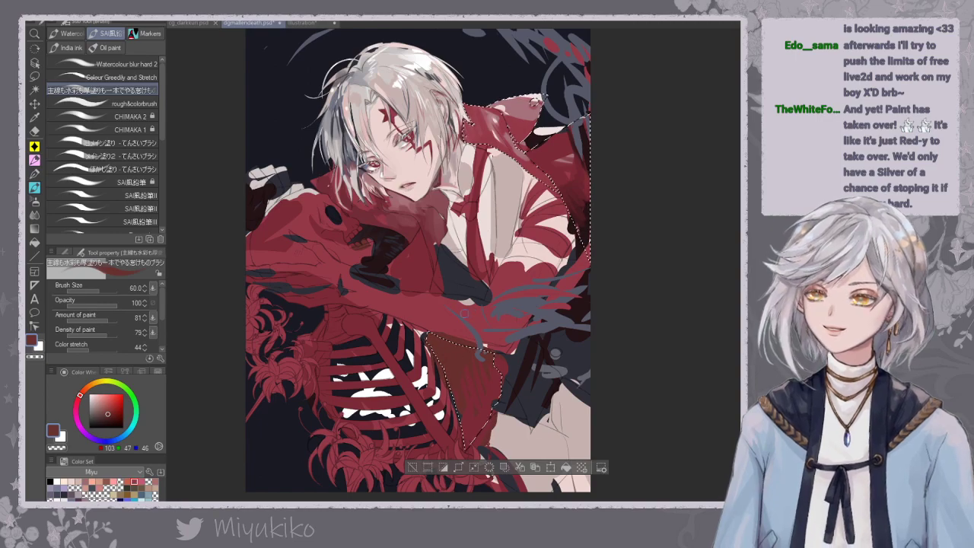
pyautogui.keyDown('alt'); pyautogui.click(437, 335); pyautogui.keyUp('alt')
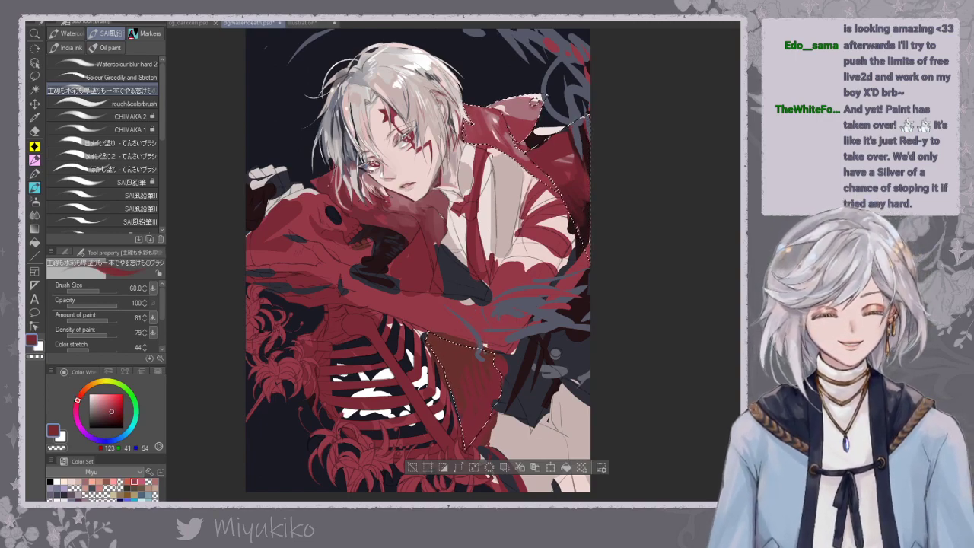
pyautogui.keyDown('alt'); pyautogui.click(423, 224); pyautogui.keyUp('alt')
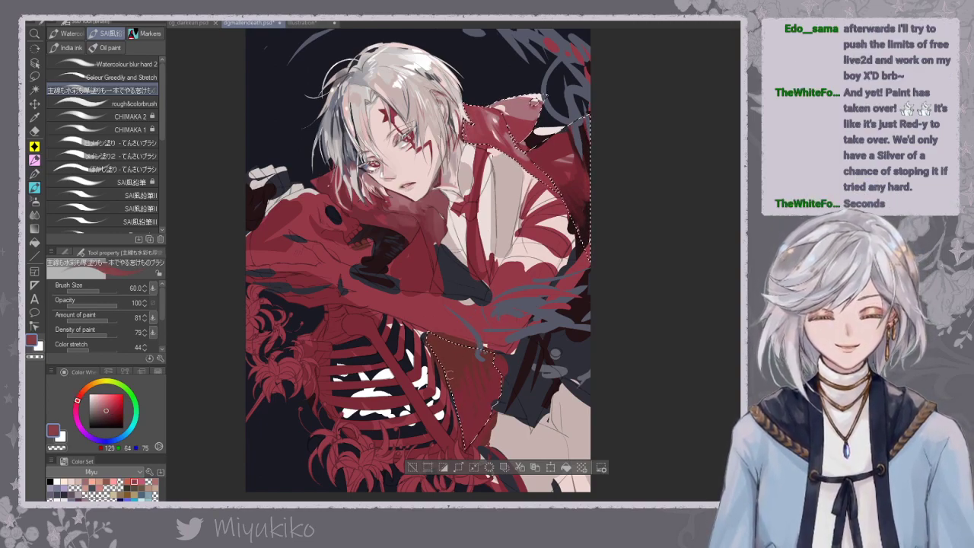
pyautogui.hotkey('ctrl', 'd')
pyautogui.hotkey('ctrl', 'z')
# Deepen the shadows of the coat's lower flap with sampled dark maroon (RGB 71, 27, 34) and clear the selection.
pyautogui.keyDown('alt'); pyautogui.click(457, 250); pyautogui.keyUp('alt')
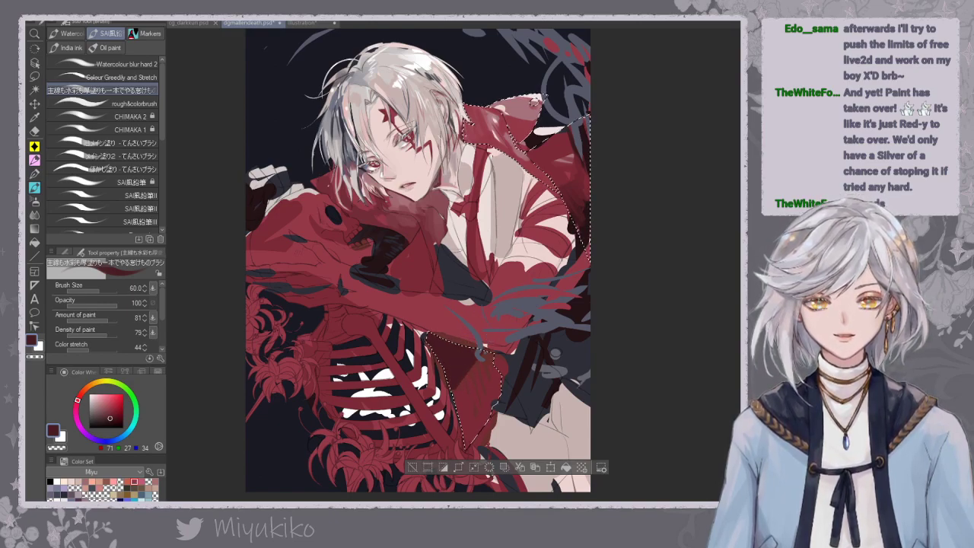
pyautogui.hotkey('ctrl', 'd')
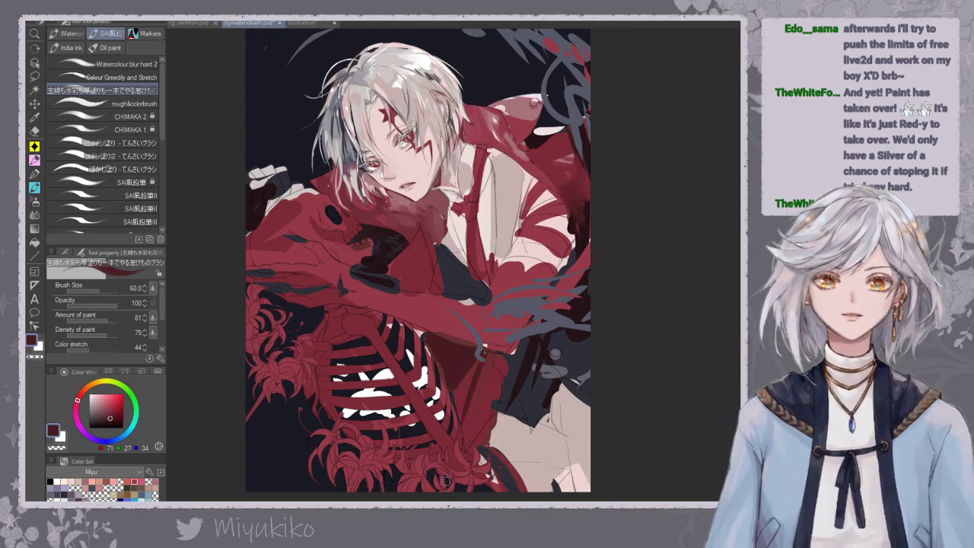
pyautogui.hotkey('ctrl', 'z')
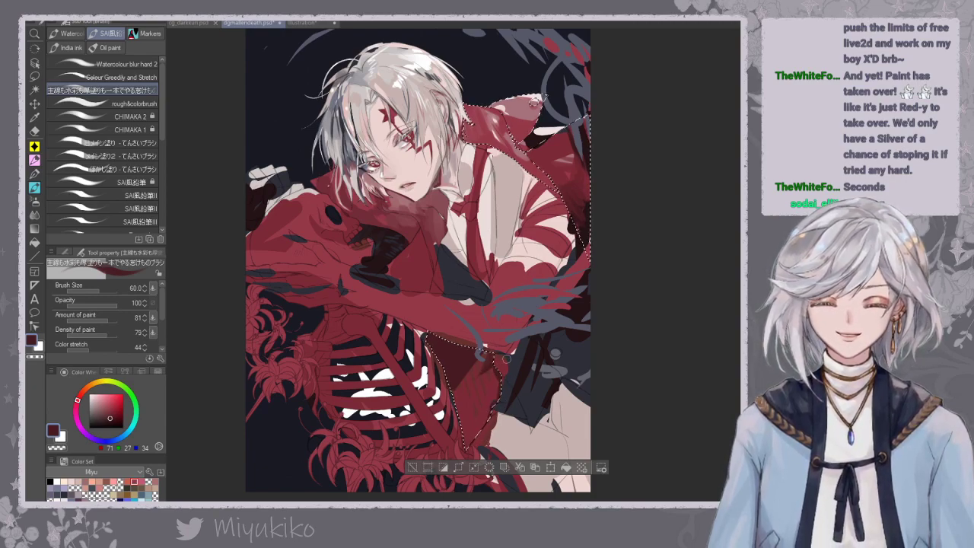
pyautogui.moveTo(504, 361); pyautogui.dragTo(492, 395)
pyautogui.hotkey('ctrl', 'd')
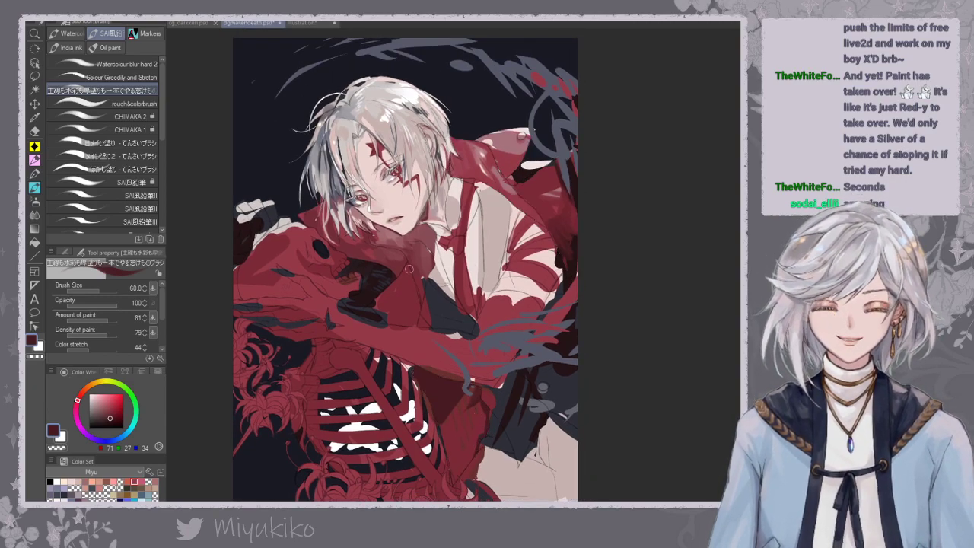
# Select the coat's front collar between the character's chin and the skull's jaw with Auto select and ready the painting brush.
pyautogui.press('w')
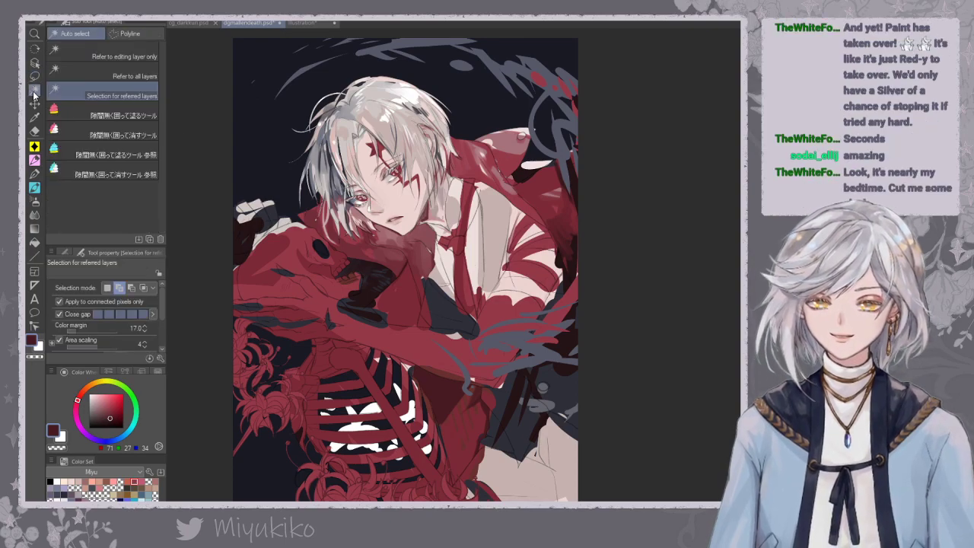
pyautogui.click(404, 302)
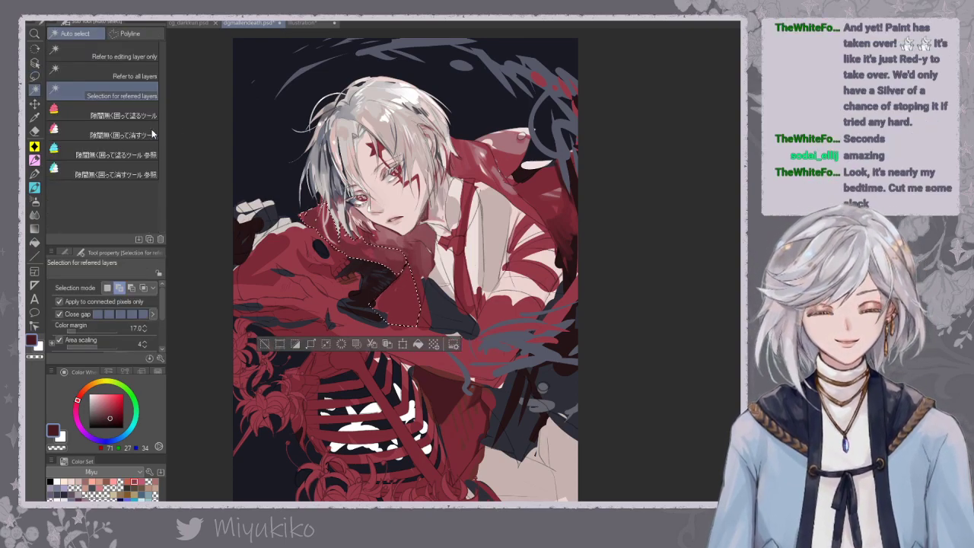
pyautogui.click(35, 174)
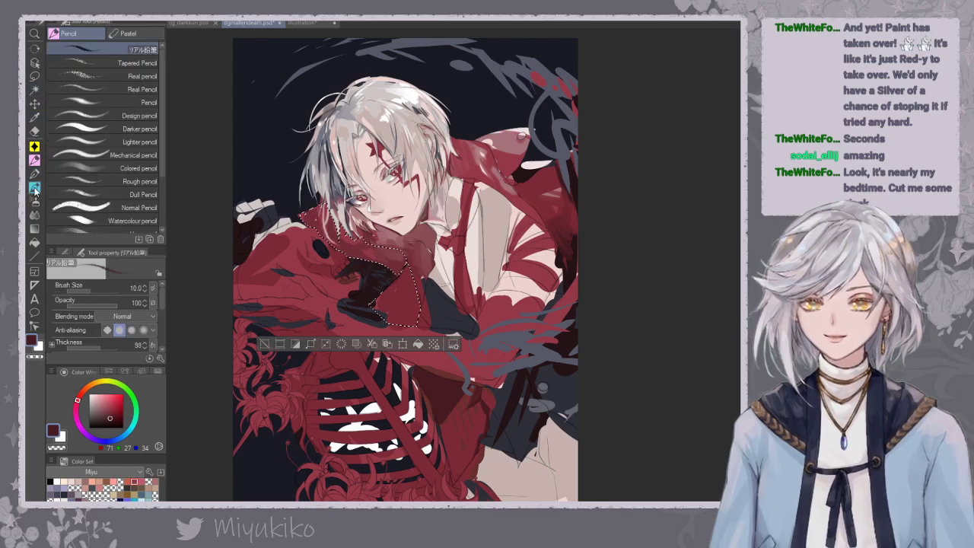
pyautogui.click(35, 188)
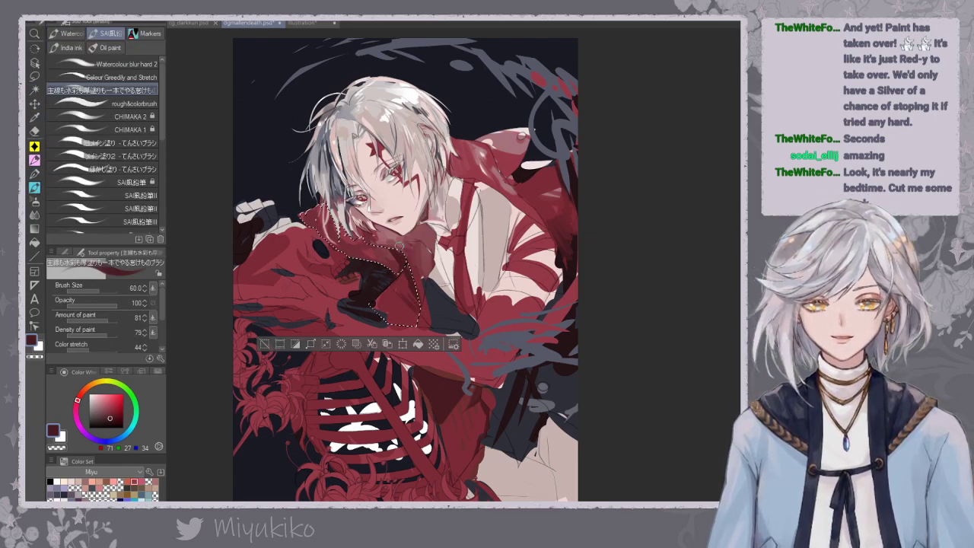
pyautogui.hotkey('ctrl', 'd')
pyautogui.hotkey('ctrl', 'z')
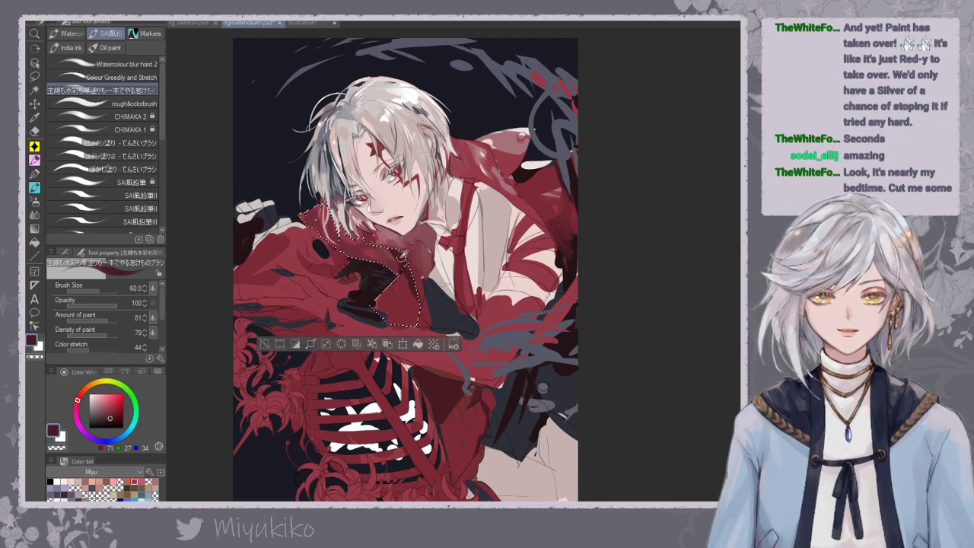
# Shade the front collar with dark maroon (RGB 74, 29, 36) at brush size 100, blend it with Colour Greedily and Stretch, and deselect.
pyautogui.press(']')
pyautogui.press(']')
pyautogui.press(']')
pyautogui.scroll(1, 432, 213)
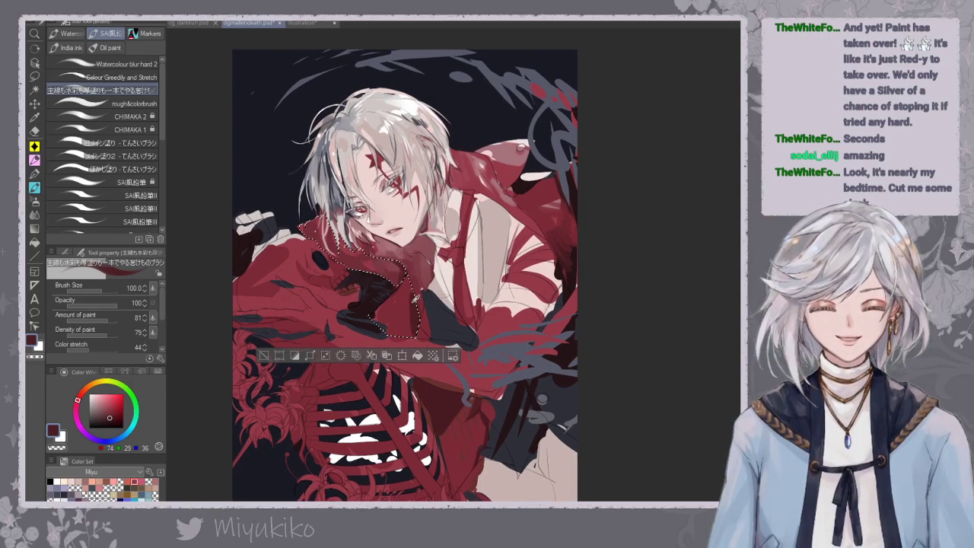
pyautogui.click(114, 77)
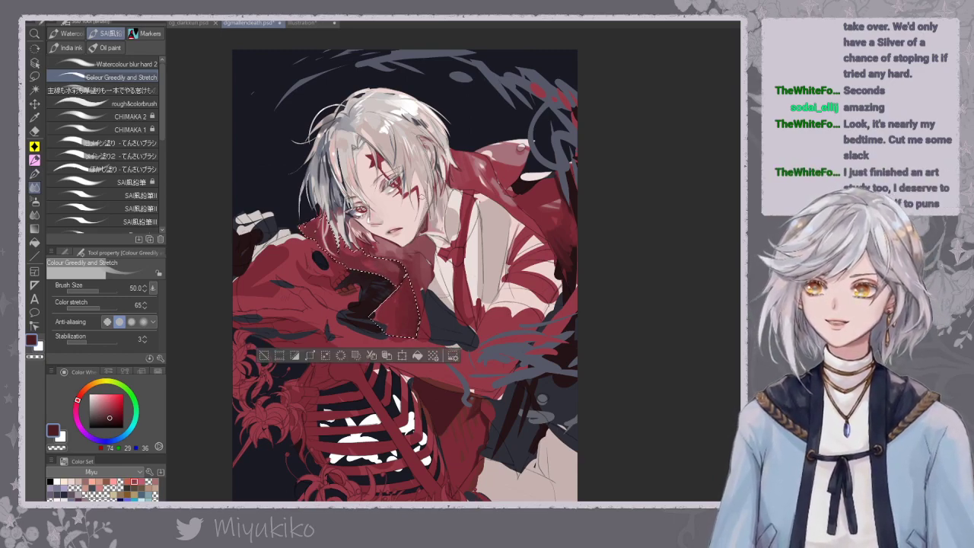
pyautogui.click(103, 90)
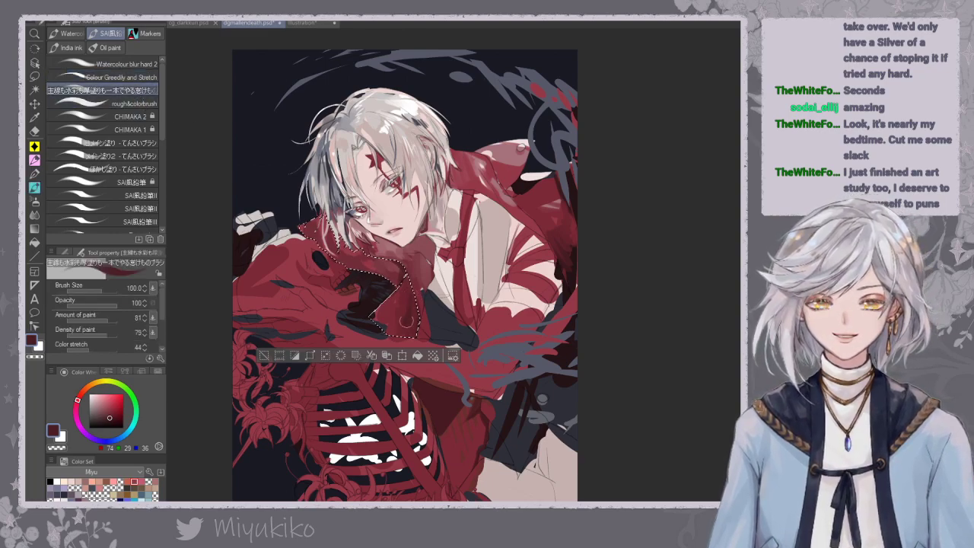
pyautogui.hotkey('ctrl', 'd')
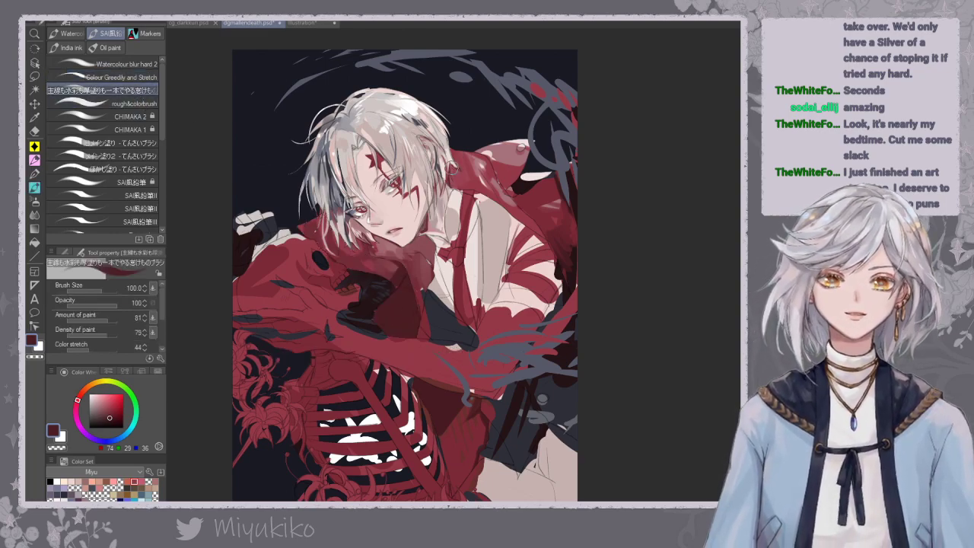
# Restore the front collar's selection, rework its shading with sampled deep red (RGB 123, 41, 54), and deselect.
pyautogui.hotkey('ctrl', 'z')
pyautogui.keyDown('alt'); pyautogui.click(339, 243); pyautogui.keyUp('alt')
pyautogui.moveTo(374, 310)
pyautogui.mouseDown()
pyautogui.moveTo(386, 323)
pyautogui.moveTo(375, 318)
pyautogui.moveTo(387, 308)
pyautogui.mouseUp()
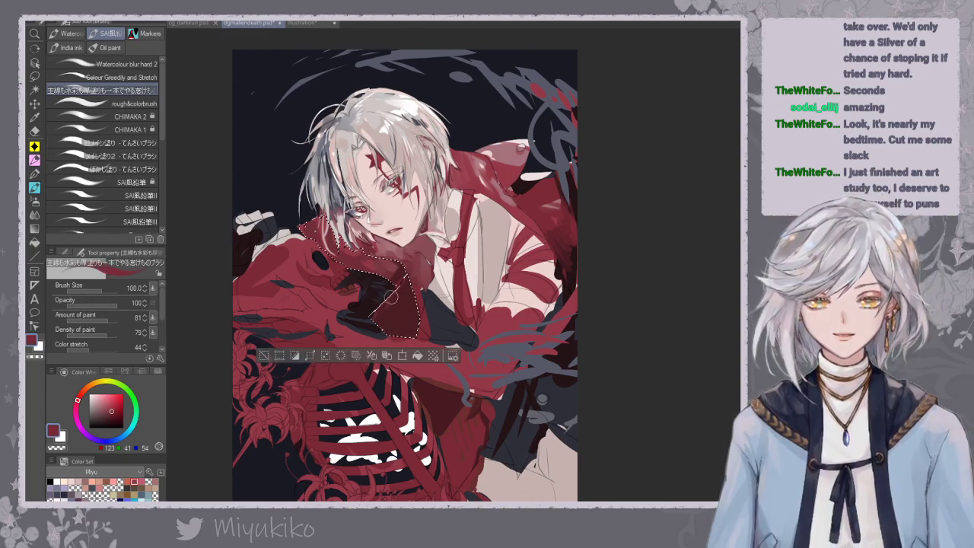
pyautogui.hotkey('ctrl', 'd')
pyautogui.hotkey('ctrl', 'z')
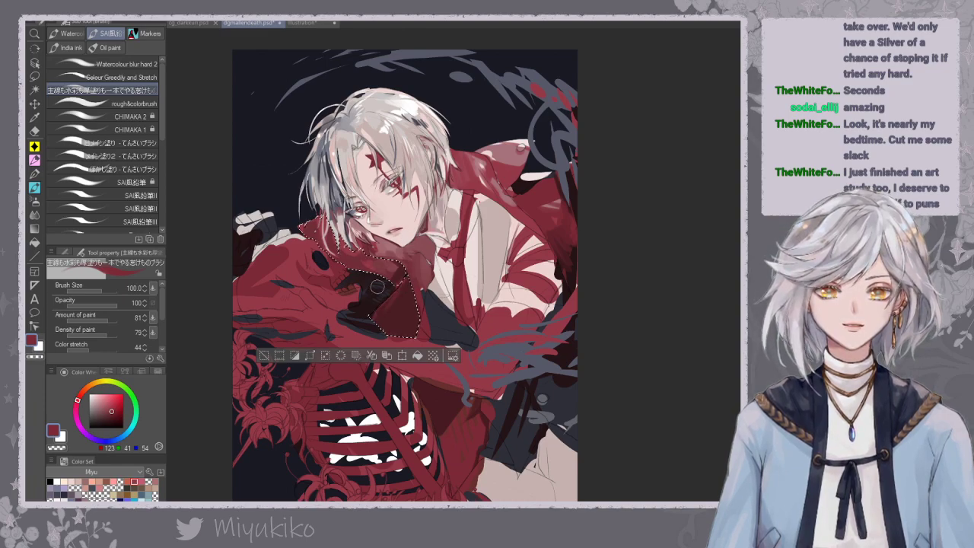
pyautogui.hotkey('ctrl', 'd')
pyautogui.hotkey('ctrl', 'z')
pyautogui.hotkey('ctrl', 'z')
pyautogui.hotkey('ctrl', 'd')
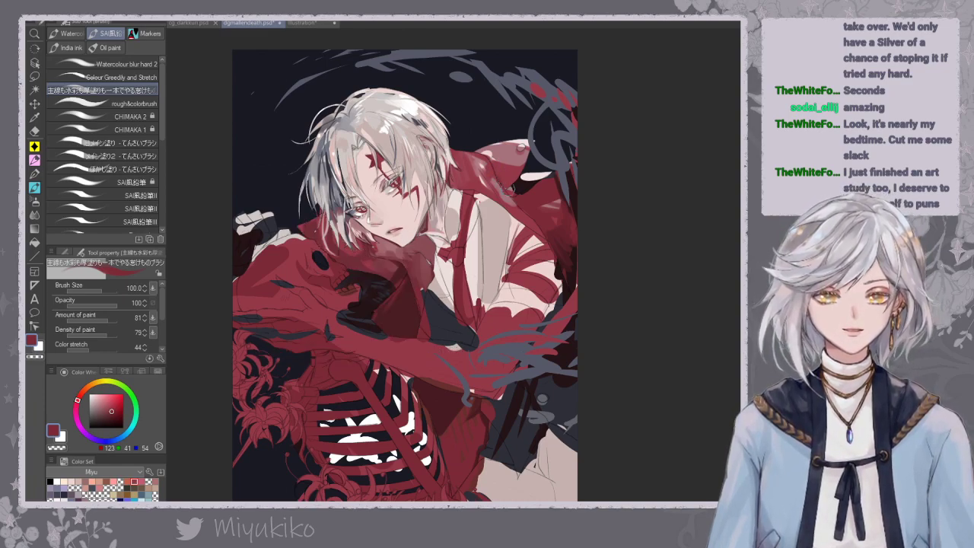
# Select the white shirt's front and collar areas around the tie with Auto select, using the referred layers.
pyautogui.moveTo(491, 166)
pyautogui.mouseDown()
pyautogui.moveTo(497, 191)
pyautogui.moveTo(484, 176)
pyautogui.mouseUp()
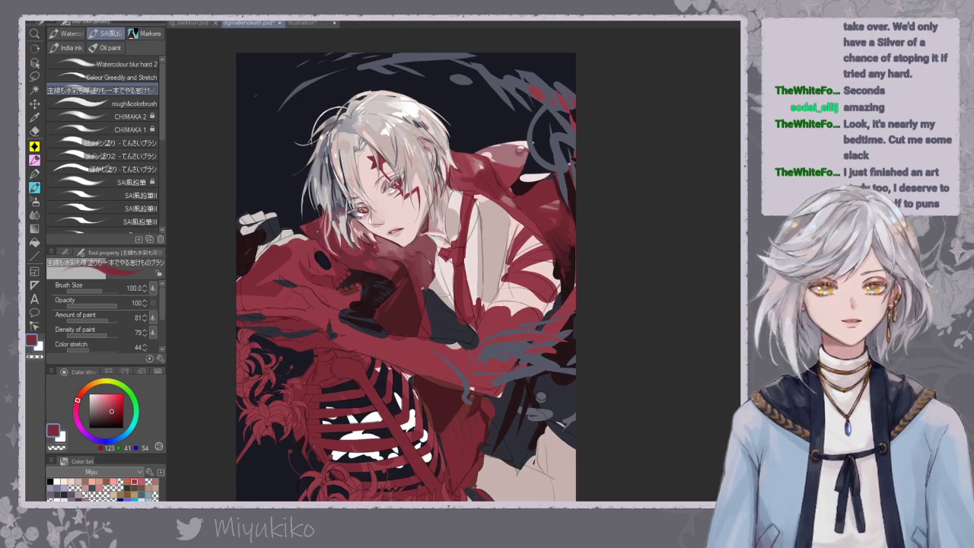
pyautogui.hotkey('ctrl', '-')
pyautogui.hotkey('ctrl', '-')
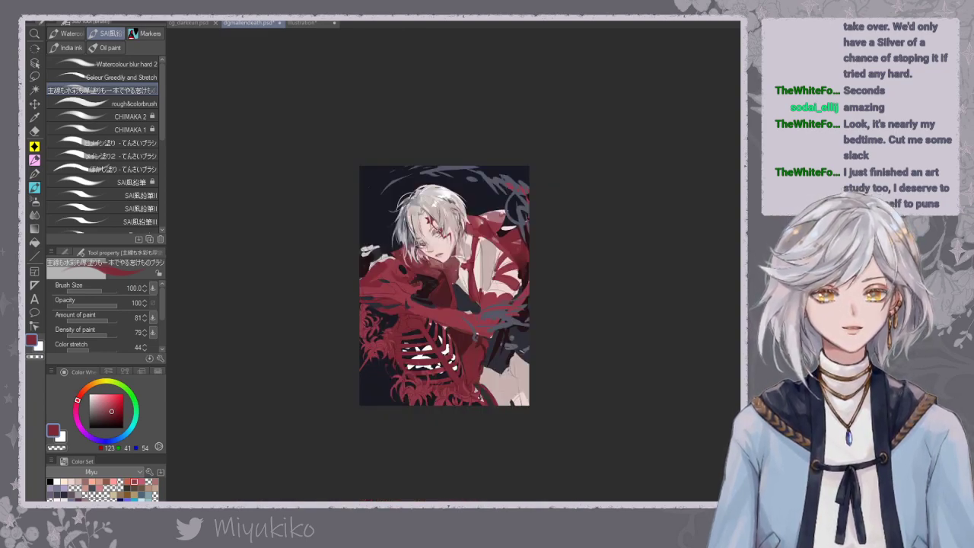
pyautogui.hotkey('ctrl', '+')
pyautogui.hotkey('ctrl', '+')
pyautogui.hotkey('ctrl', '+')
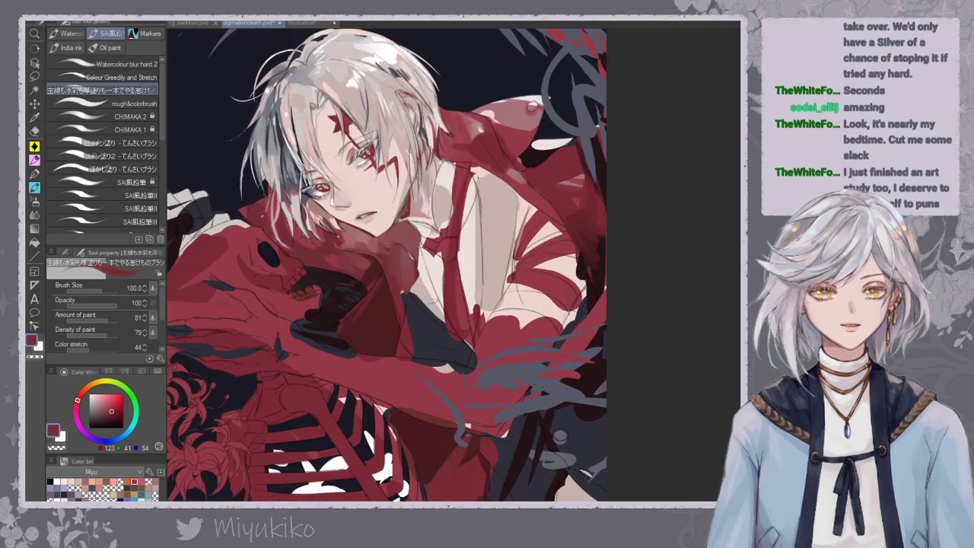
pyautogui.click(34, 90)
pyautogui.click(442, 274)
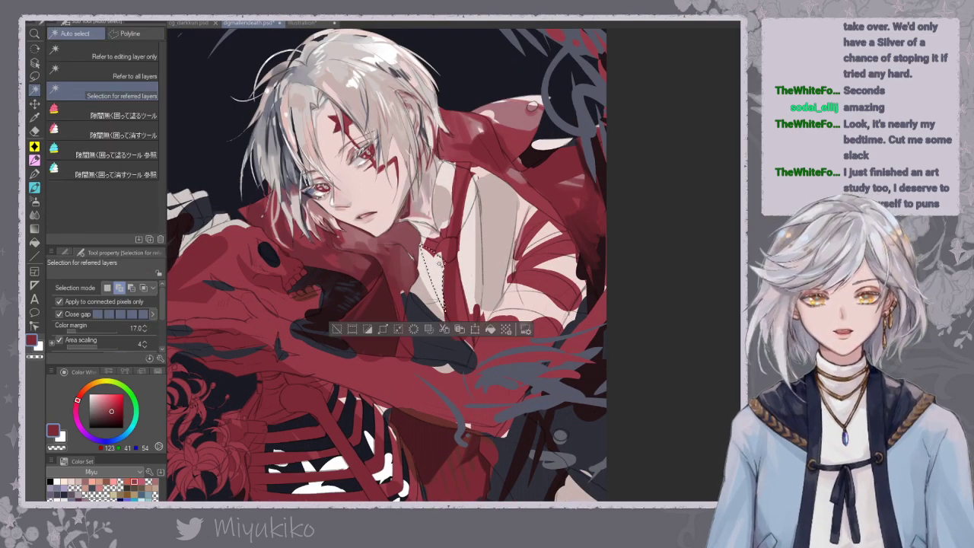
pyautogui.click(469, 240)
pyautogui.click(443, 190)
pyautogui.click(426, 224)
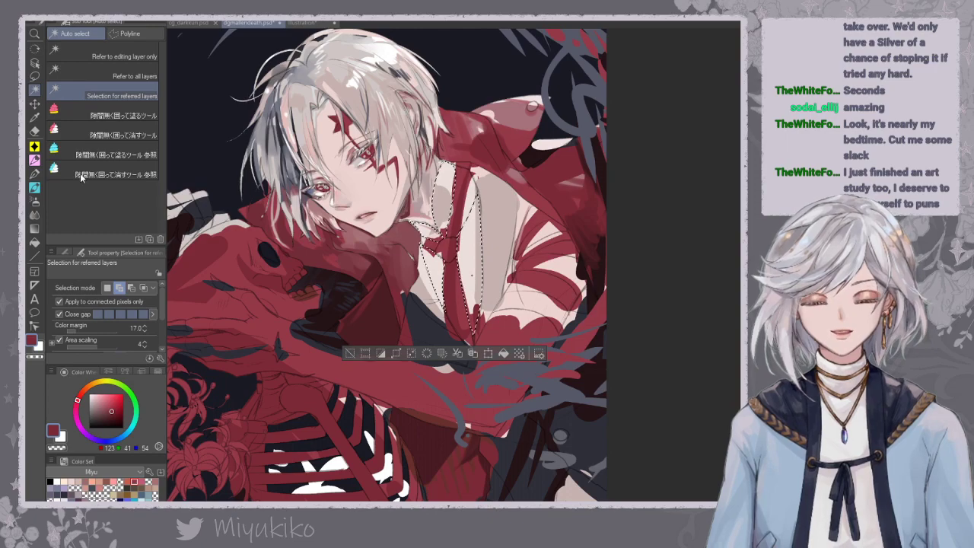
# Shade the selected shirt collar and front with the painting brush in cool grey (RGB 154, 150, 156) sampled from the hair.
pyautogui.click(34, 188)
pyautogui.keyDown('alt'); pyautogui.click(487, 225); pyautogui.keyUp('alt')
pyautogui.moveTo(470, 204)
pyautogui.mouseDown()
pyautogui.moveTo(462, 253)
pyautogui.moveTo(463, 229)
pyautogui.moveTo(439, 275)
pyautogui.mouseUp()
pyautogui.hotkey('ctrl', 'z')
pyautogui.keyDown('alt'); pyautogui.click(436, 279); pyautogui.keyUp('alt')
pyautogui.moveTo(431, 236)
pyautogui.mouseDown()
pyautogui.moveTo(438, 194)
pyautogui.moveTo(434, 236)
pyautogui.mouseUp()
pyautogui.keyDown('alt'); pyautogui.click(462, 280); pyautogui.keyUp('alt')
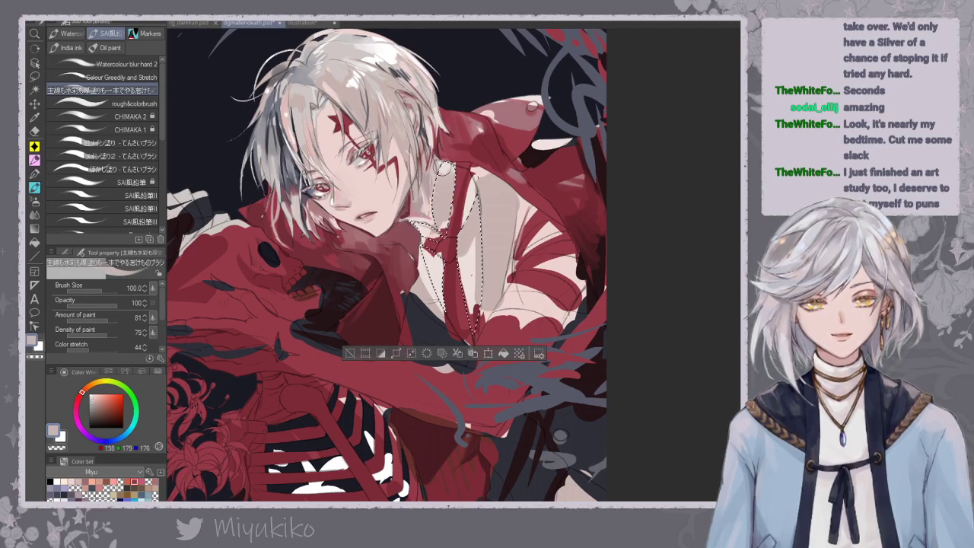
pyautogui.keyDown('alt'); pyautogui.click(266, 132); pyautogui.keyUp('alt')
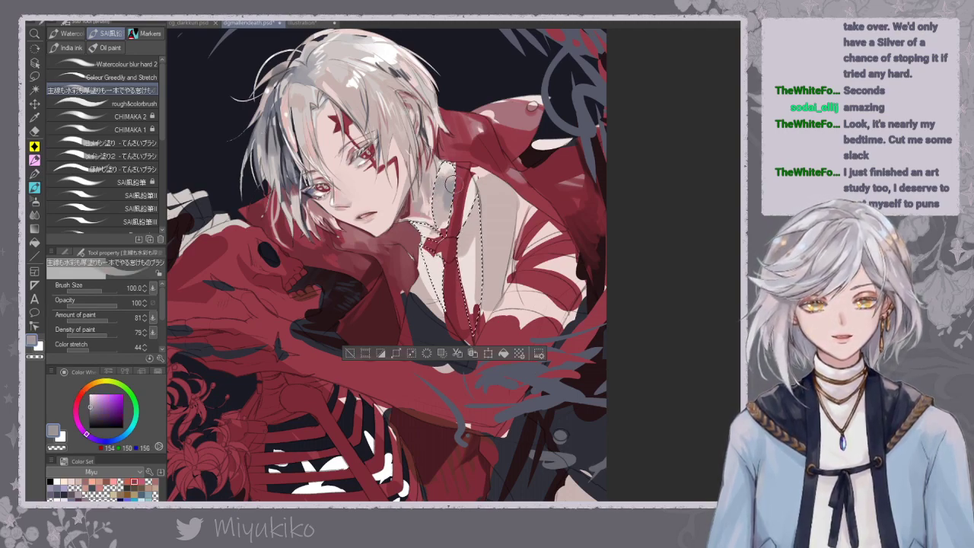
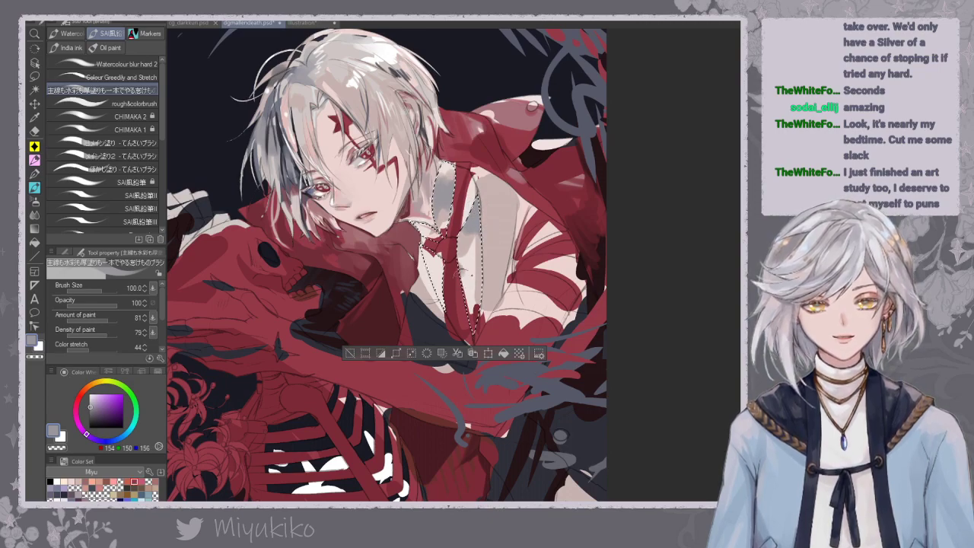
# Paint the shirt's folds with alternating sampled off-white (RGB 235, 222, 220) and grey, reducing the brush size to 70.
pyautogui.keyDown('alt'); pyautogui.click(482, 302); pyautogui.keyUp('alt')
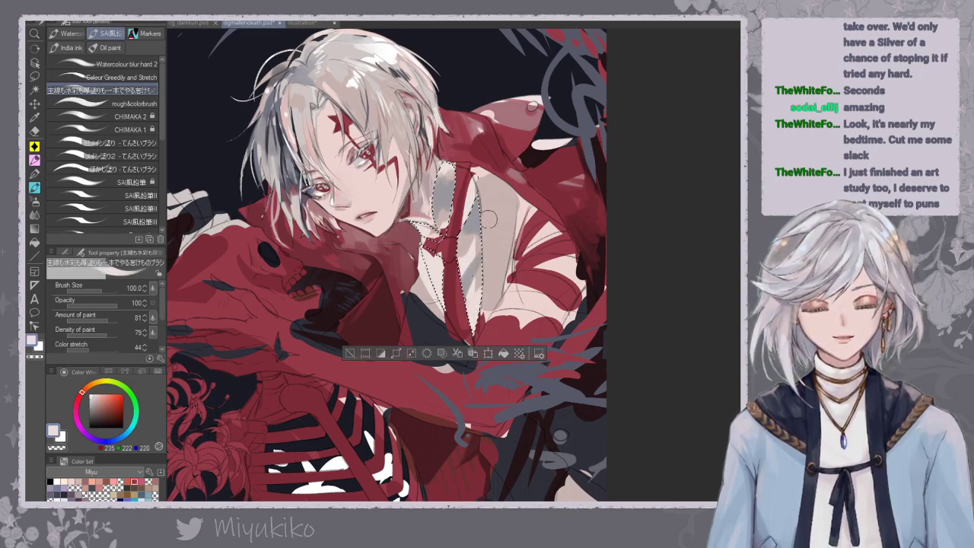
pyautogui.keyDown('alt'); pyautogui.click(478, 214); pyautogui.keyUp('alt')
pyautogui.keyDown('alt'); pyautogui.click(449, 285); pyautogui.keyUp('alt')
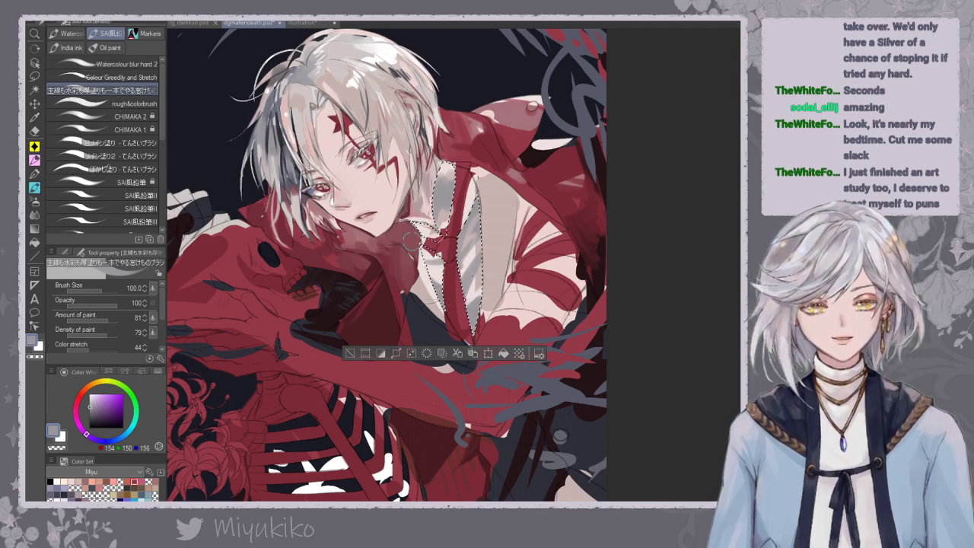
pyautogui.keyDown('alt'); pyautogui.click(472, 274); pyautogui.keyUp('alt')
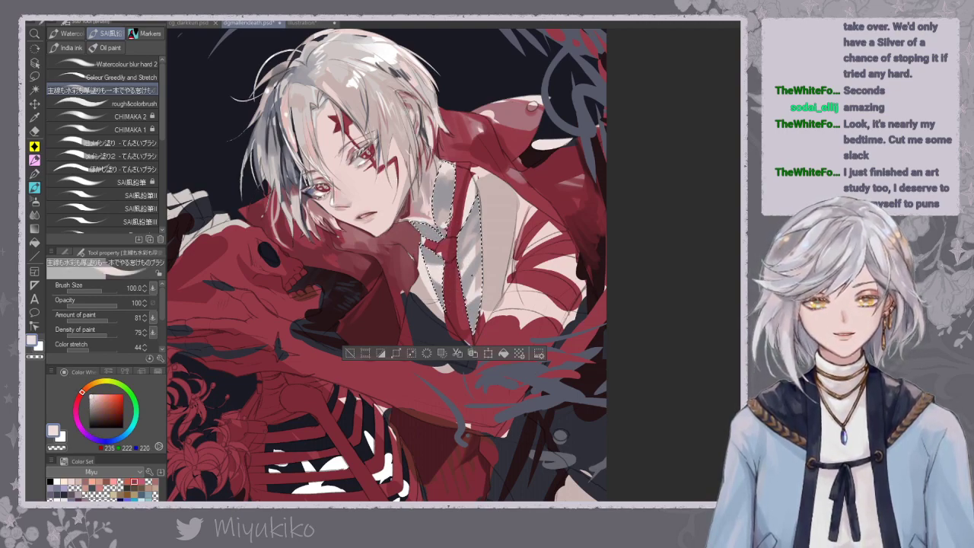
pyautogui.moveTo(466, 239); pyautogui.dragTo(478, 210)
pyautogui.press('[')
pyautogui.press('[')
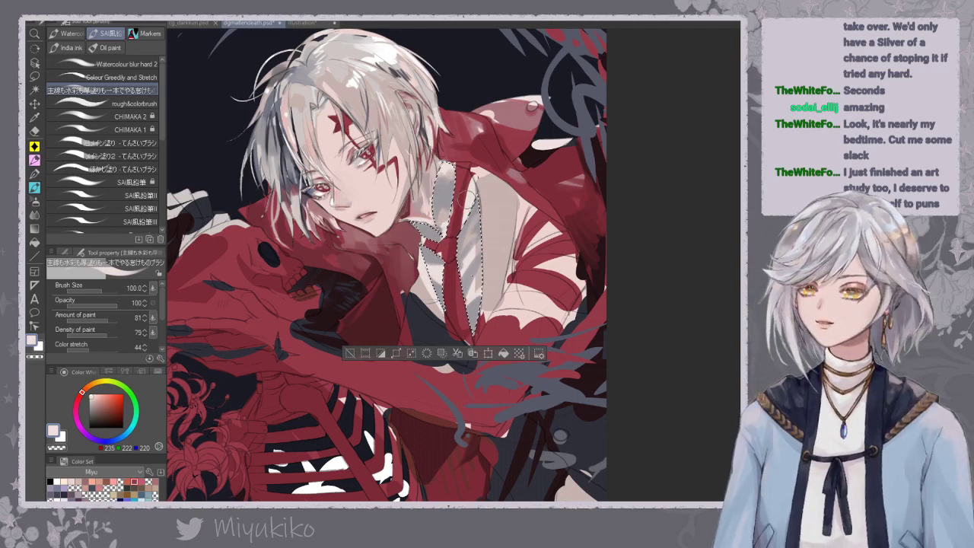
pyautogui.moveTo(476, 199)
pyautogui.mouseDown()
pyautogui.moveTo(462, 244)
pyautogui.moveTo(486, 210)
pyautogui.mouseUp()
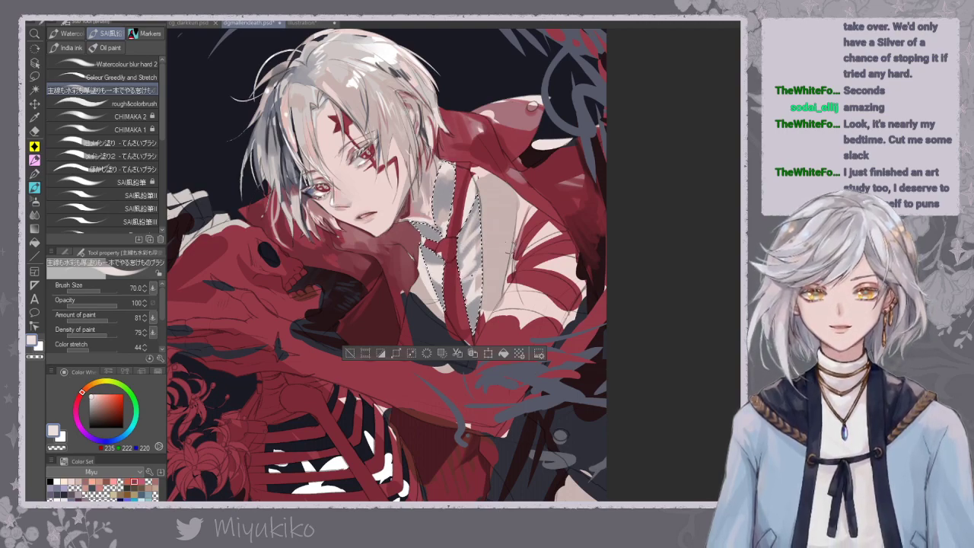
# Blend the shirt's fold shading with Colour Greedily and Stretch at brush size 50, and clear the selection.
pyautogui.click(114, 77)
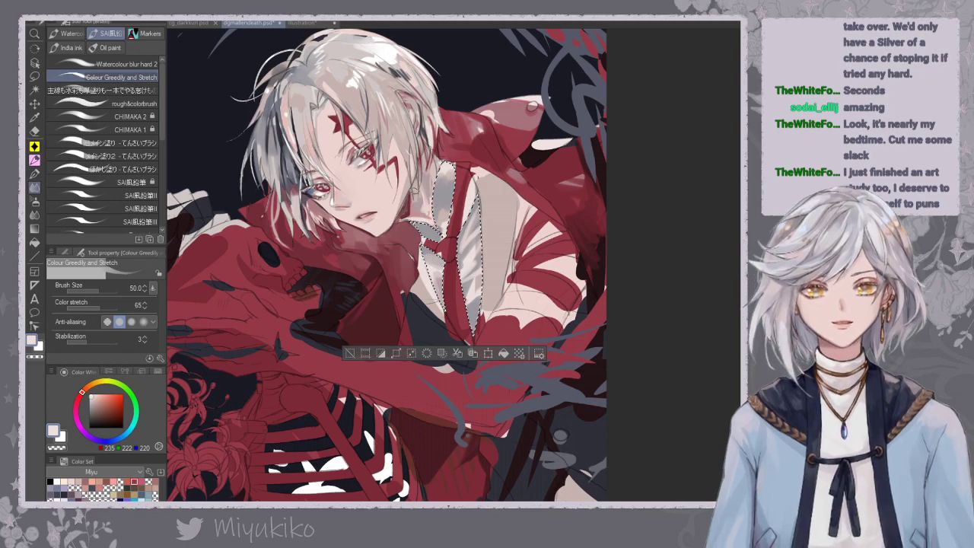
pyautogui.scroll(-2, 612, 155)
pyautogui.hotkey('ctrl', 'd')
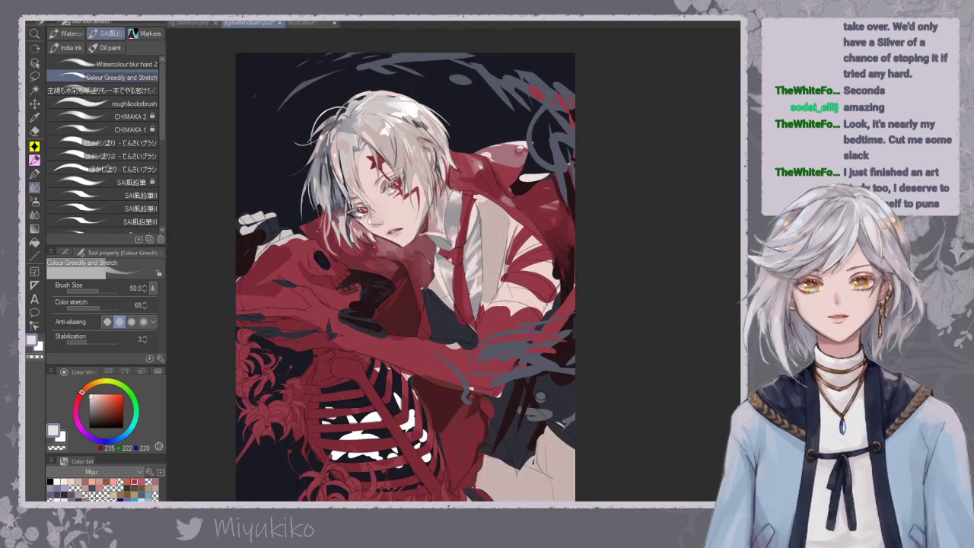
pyautogui.hotkey('ctrl', 'z')
pyautogui.hotkey('ctrl', 'd')
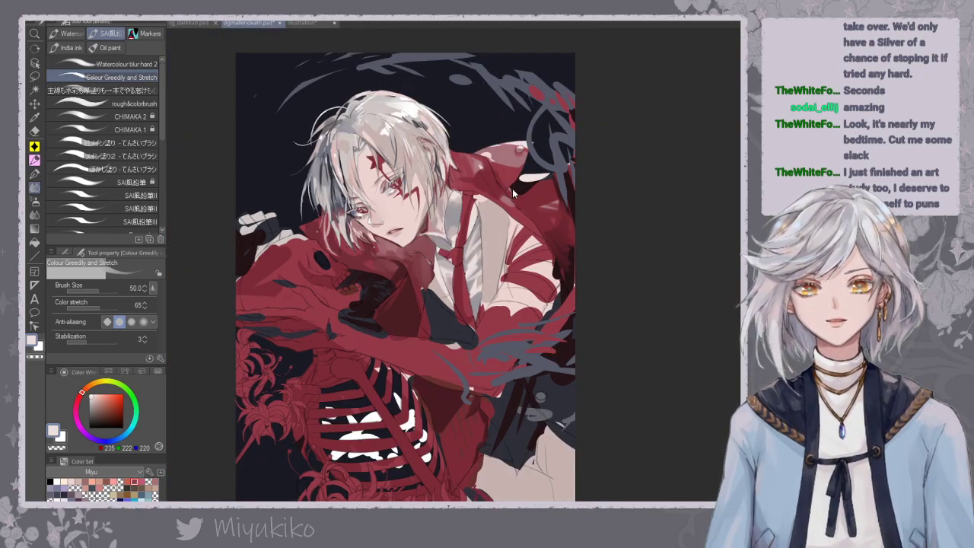
# Restore the shirt's selection, touch up its folds with off-white (RGB 232, 219, 218) using the painting brush, and deselect.
pyautogui.hotkey('ctrl', 'z')
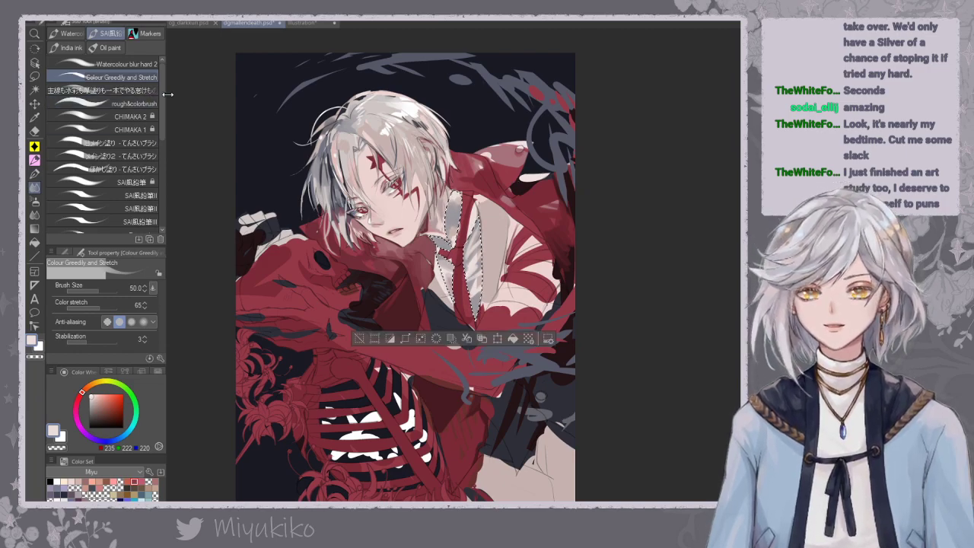
pyautogui.click(139, 90)
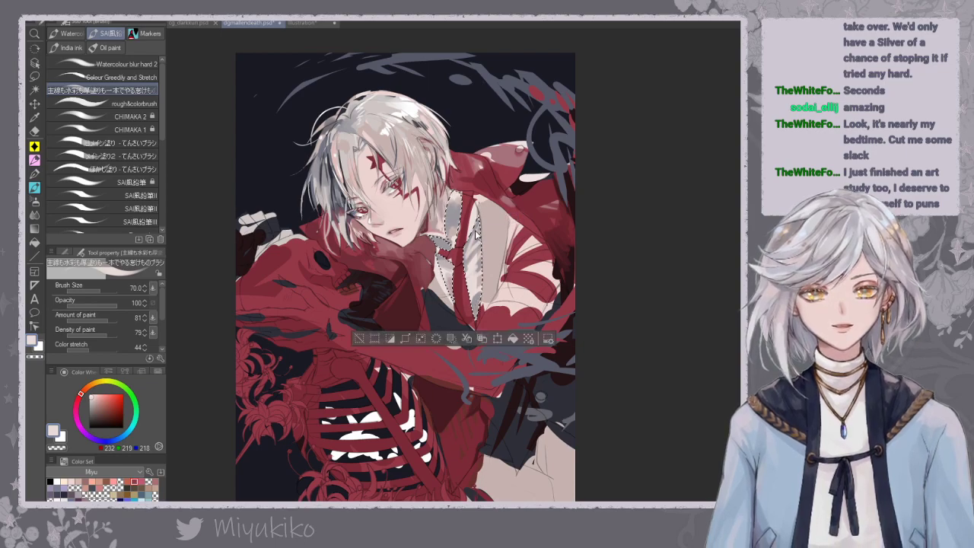
pyautogui.hotkey('ctrl', 'd')
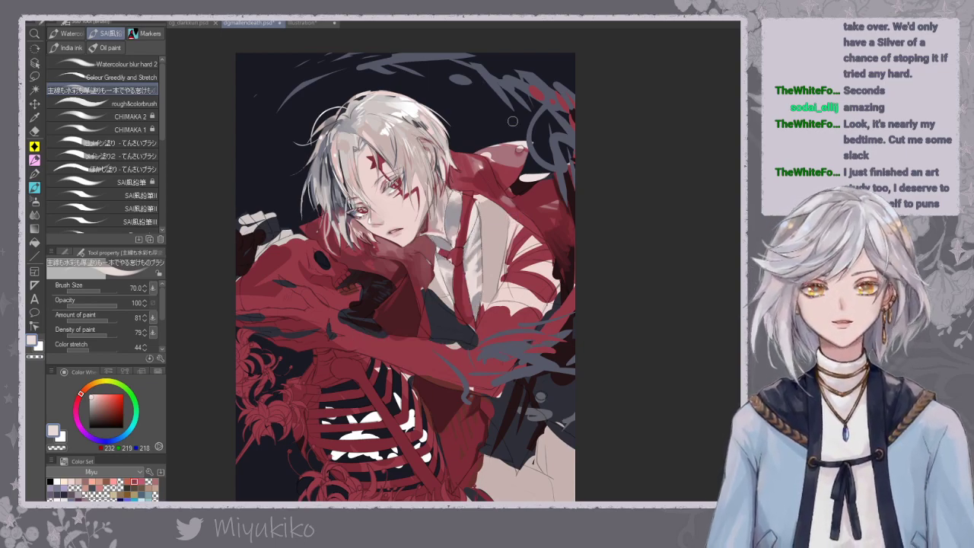
pyautogui.hotkey('ctrl', 'z')
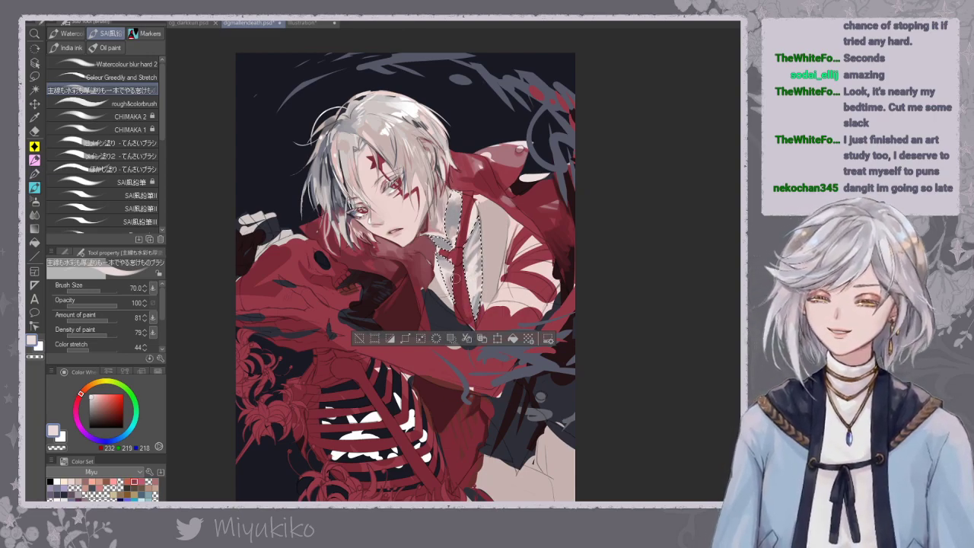
pyautogui.hotkey('ctrl', 'd')
# Select the red tie and its knot with Auto select.
pyautogui.press('w')
pyautogui.click(448, 253)
pyautogui.click(460, 252)
pyautogui.click(473, 208)
pyautogui.click(465, 299)
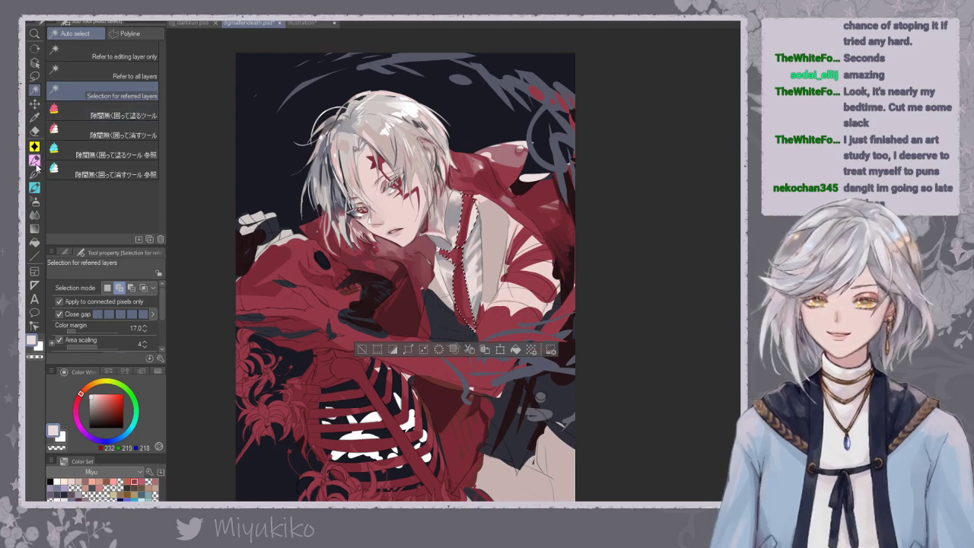
# Shade the tie below the knot and near the collar with sampled dark maroon (RGB 74, 29, 36), and deselect.
pyautogui.click(36, 187)
pyautogui.keyDown('alt'); pyautogui.click(460, 278); pyautogui.keyUp('alt')
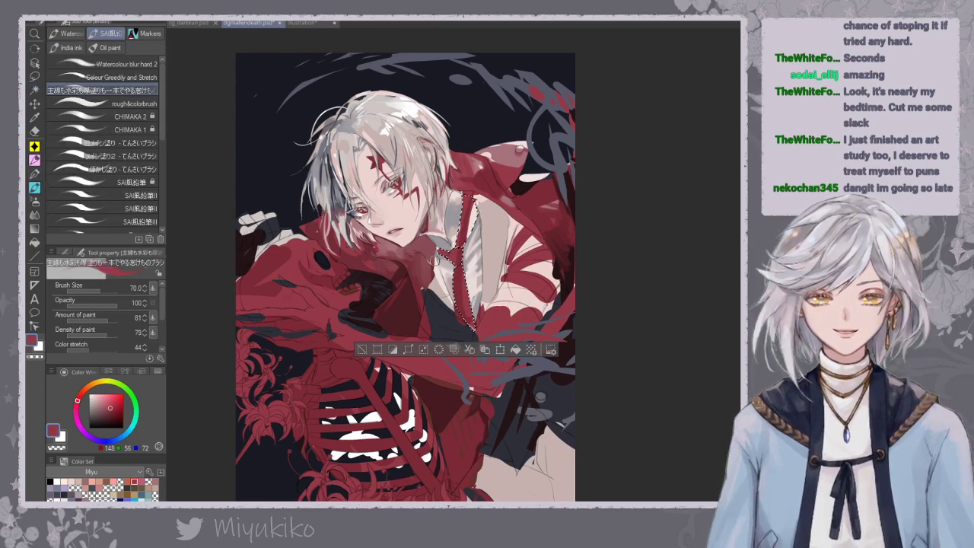
pyautogui.click(112, 412)
pyautogui.keyDown('alt'); pyautogui.click(402, 314); pyautogui.keyUp('alt')
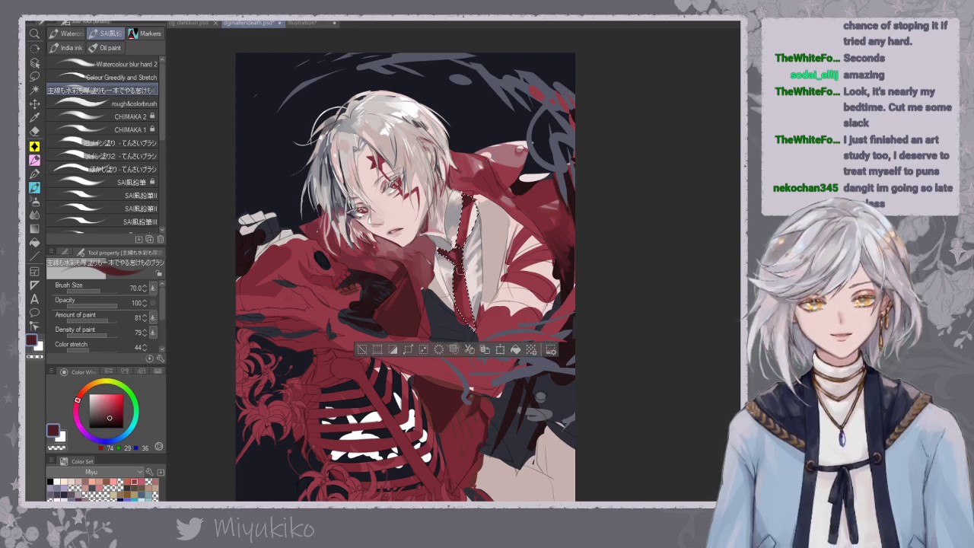
pyautogui.hotkey('ctrl', 'd')
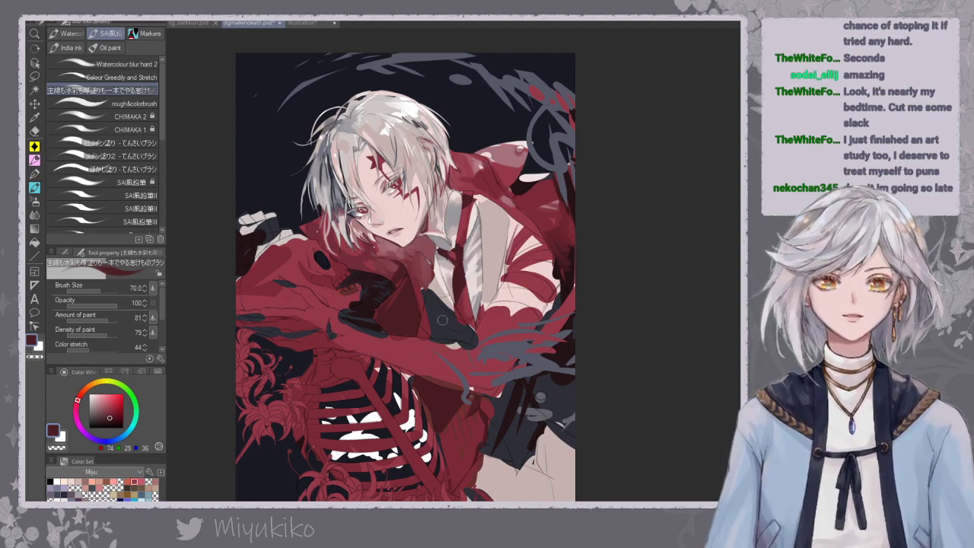
# Blend the tie's shading with Colour Greedily and Stretch at brush size 50, keeping the tie selected.
pyautogui.click(122, 77)
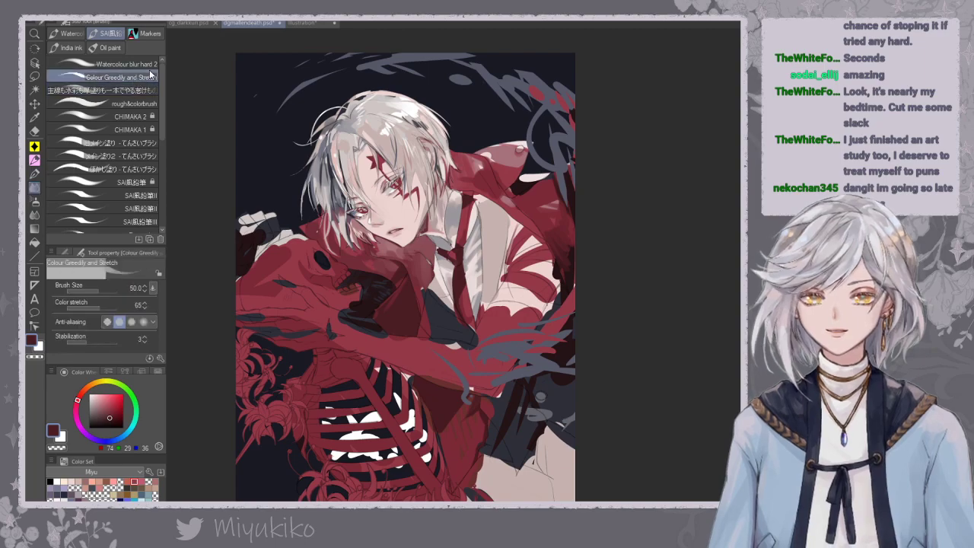
pyautogui.hotkey('ctrl', 'z')
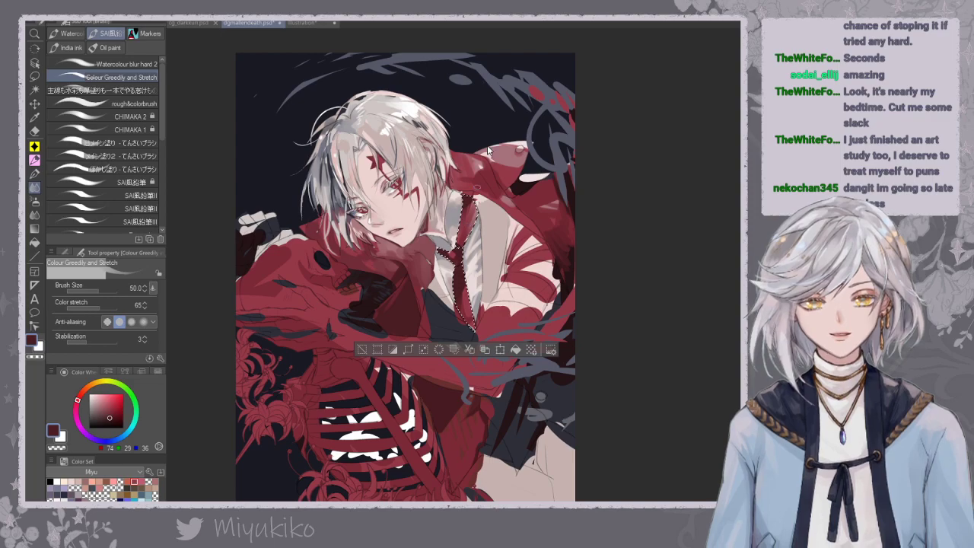
pyautogui.hotkey('ctrl', 'd')
pyautogui.hotkey('ctrl', 'z')
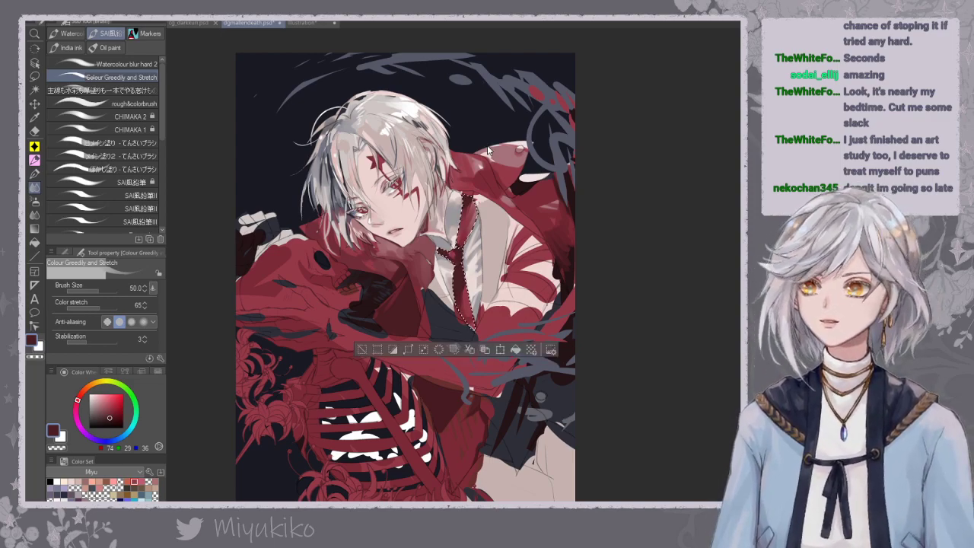
# Rework the tie's shading within its selection using the painting brush in sampled muted red (RGB 129, 48, 61) and dark maroon.
pyautogui.click(144, 106)
pyautogui.click(137, 91)
pyautogui.keyDown('alt'); pyautogui.click(467, 232); pyautogui.keyUp('alt')
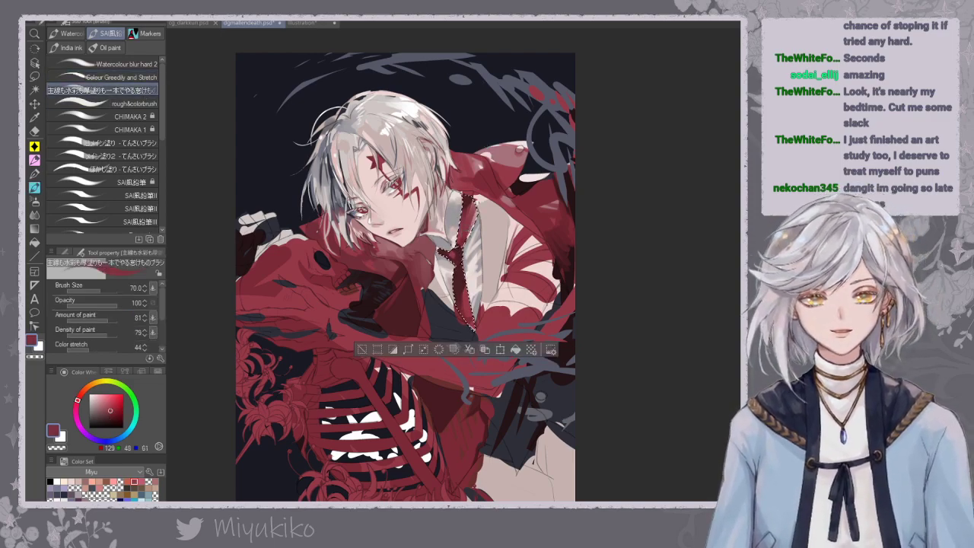
pyautogui.hotkey('ctrl', 'd')
pyautogui.moveTo(476, 187)
pyautogui.mouseDown()
pyautogui.moveTo(508, 153)
pyautogui.moveTo(492, 189)
pyautogui.mouseUp()
pyautogui.hotkey('ctrl', 'z')
pyautogui.keyDown('alt'); pyautogui.click(493, 202); pyautogui.keyUp('alt')
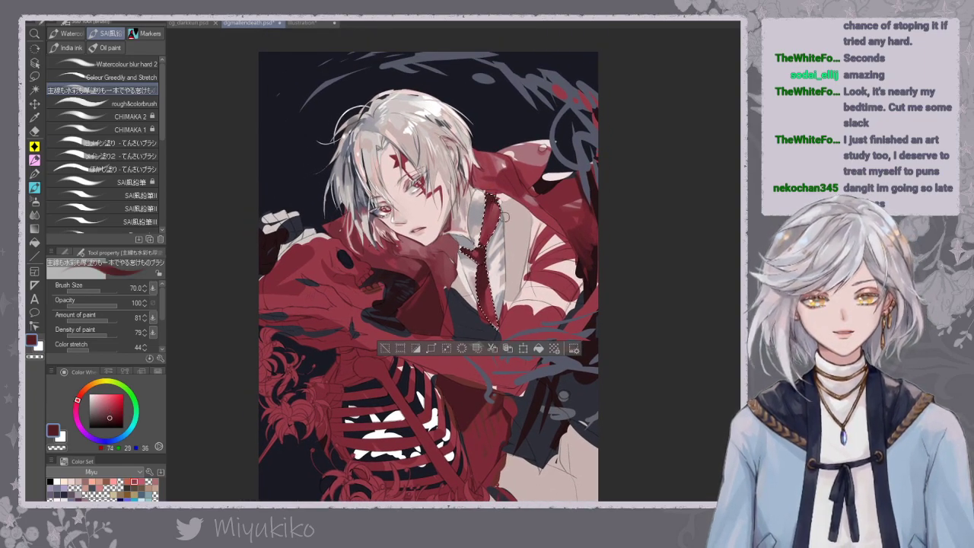
# Refine the tie's knot with sampled red (RGB 148, 56, 72) at brush size 30, deselect, and sample dark maroon (RGB 74, 29, 36).
pyautogui.keyDown('alt'); pyautogui.click(472, 255); pyautogui.keyUp('alt')
pyautogui.keyDown('alt'); pyautogui.click(478, 253); pyautogui.keyUp('alt')
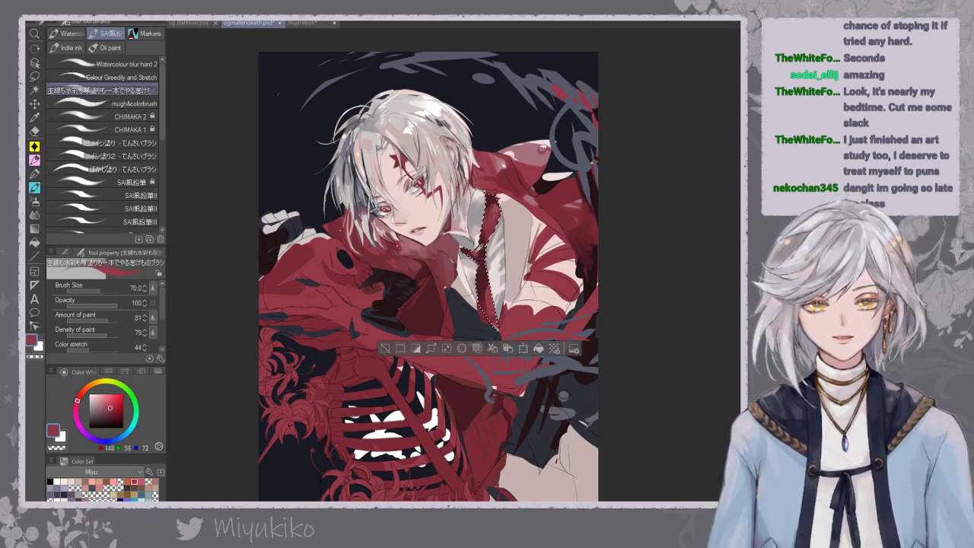
pyautogui.press('[')
pyautogui.press('[')
pyautogui.press('[')
pyautogui.press('[')
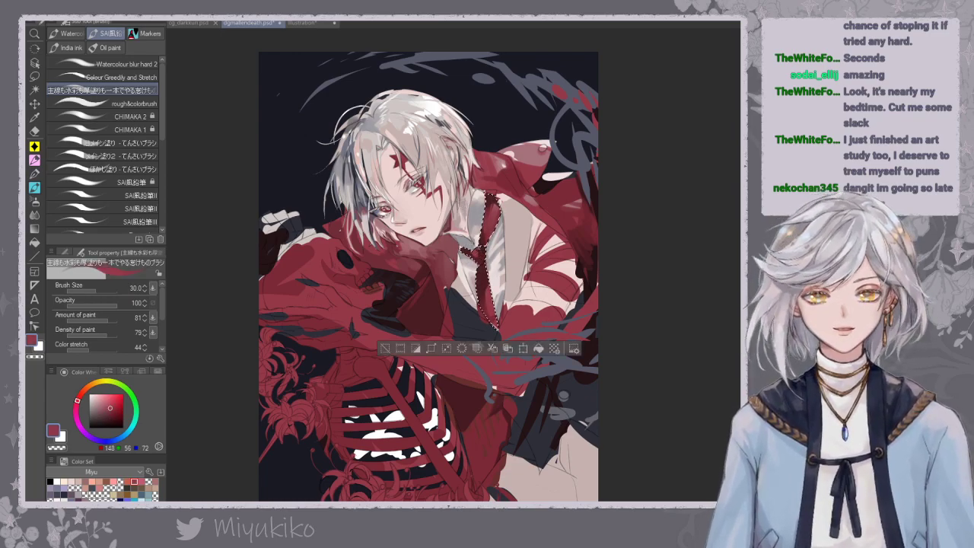
pyautogui.hotkey('ctrl', 'd')
pyautogui.keyDown('alt'); pyautogui.click(488, 253); pyautogui.keyUp('alt')
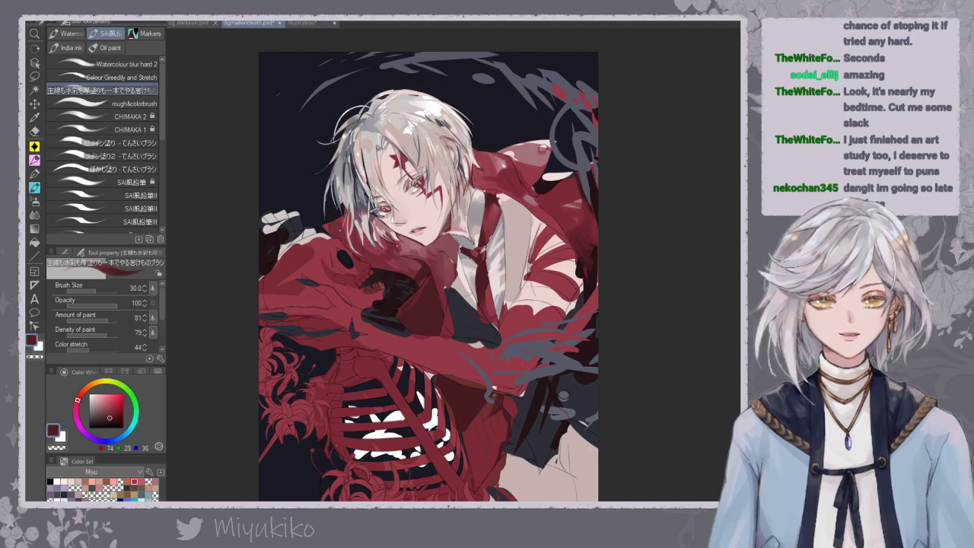
# Touch up the tie and the hair's edge beside the cheek with sampled maroon tones (RGB 109, 37, 49 and 113, 44, 56).
pyautogui.moveTo(484, 246); pyautogui.dragTo(483, 262)
pyautogui.keyDown('alt'); pyautogui.click(492, 301); pyautogui.keyUp('alt')
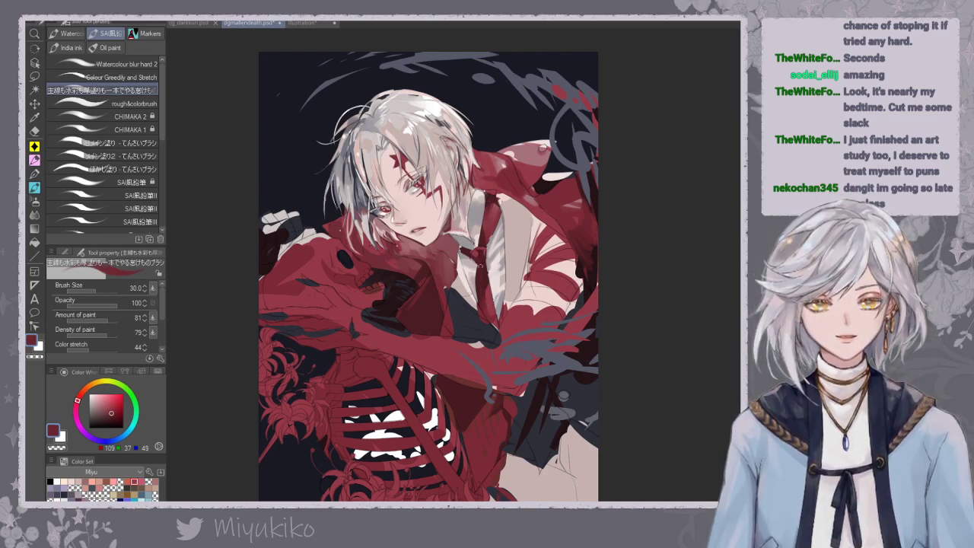
pyautogui.moveTo(525, 180); pyautogui.dragTo(513, 201)
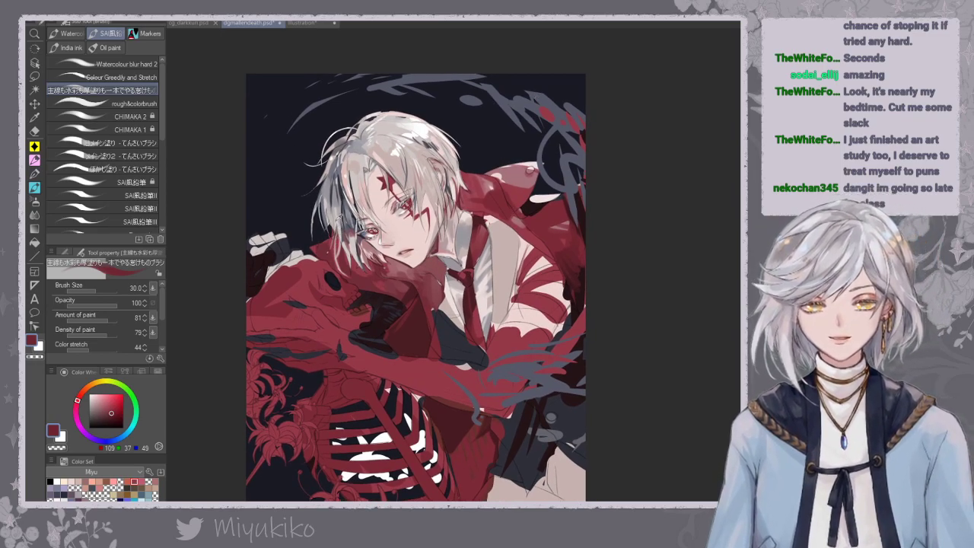
pyautogui.keyDown('alt'); pyautogui.click(339, 228); pyautogui.keyUp('alt')
pyautogui.keyDown('alt'); pyautogui.click(332, 250); pyautogui.keyUp('alt')
pyautogui.moveTo(335, 239); pyautogui.dragTo(346, 256)
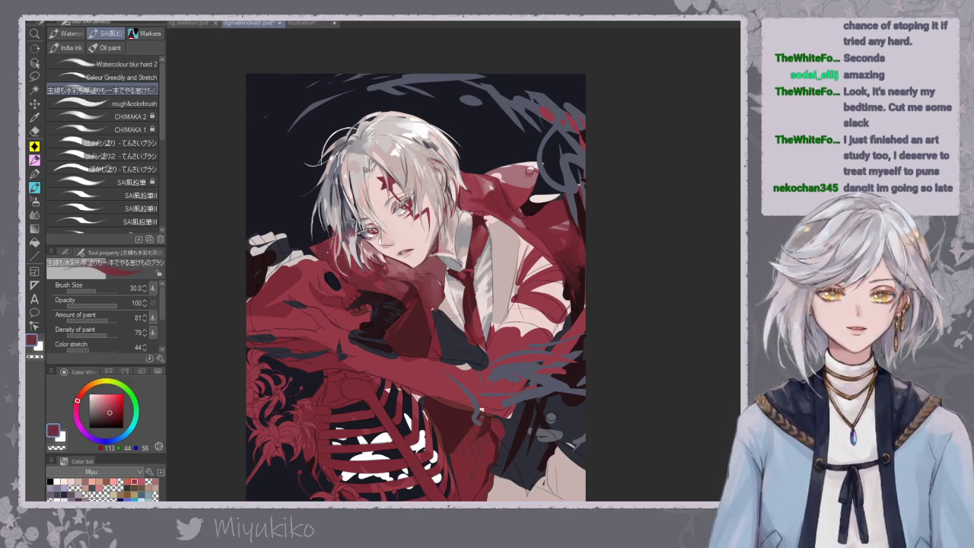
# Sample dark maroon (RGB 74, 29, 36), auto-select the red coat collar beneath the chin, and activate the painting brush.
pyautogui.scroll(1, 389, 215)
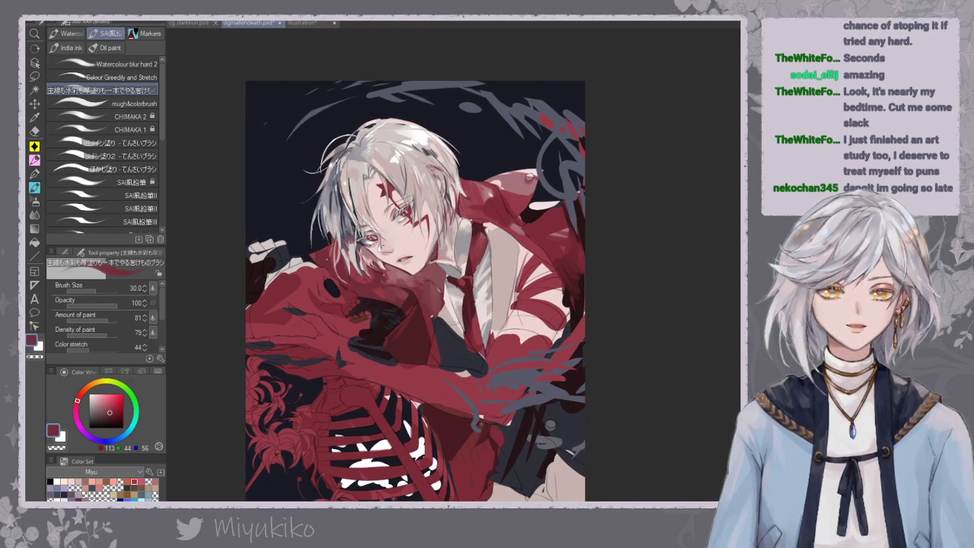
pyautogui.moveTo(413, 268); pyautogui.dragTo(398, 225)
pyautogui.keyDown('alt'); pyautogui.click(421, 250); pyautogui.keyUp('alt')
pyautogui.keyDown('alt'); pyautogui.click(455, 260); pyautogui.keyUp('alt')
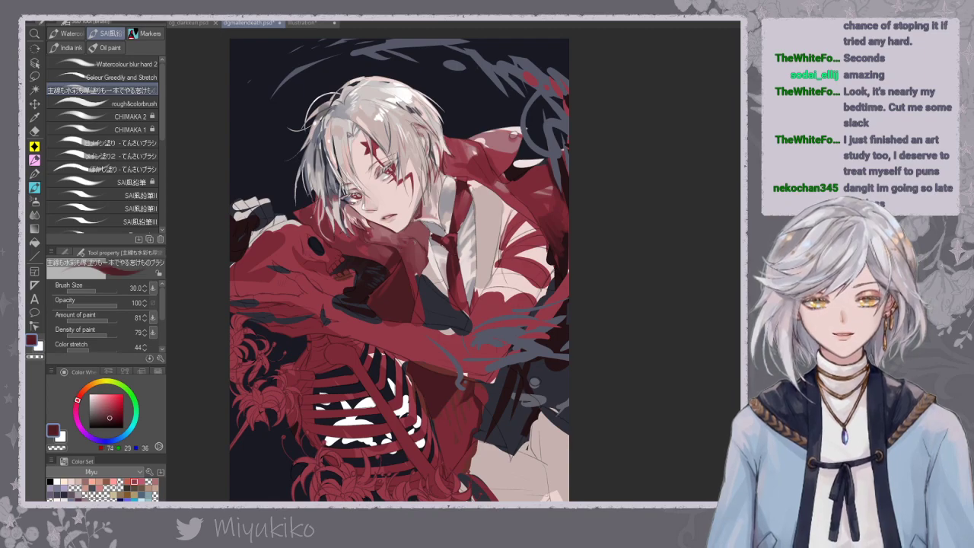
pyautogui.click(34, 90)
pyautogui.click(392, 244)
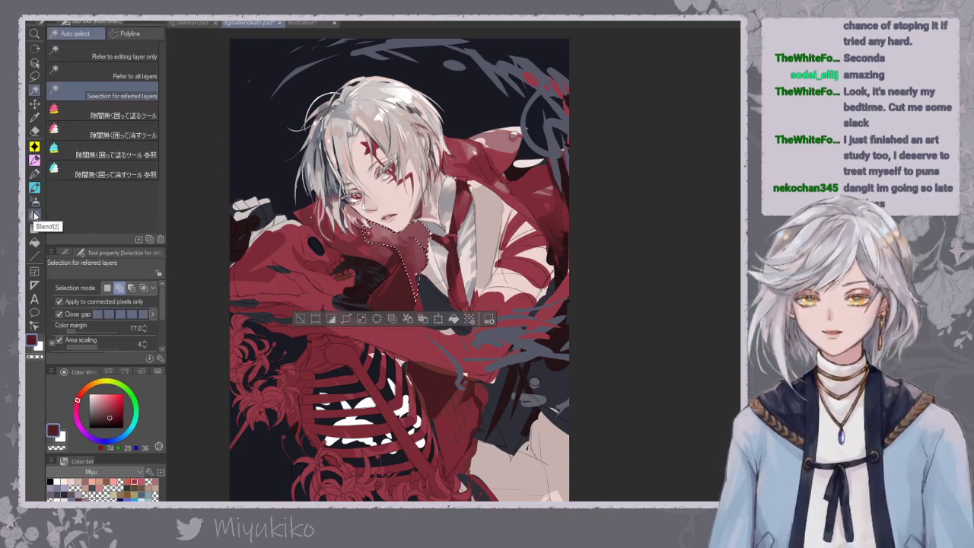
pyautogui.click(34, 201)
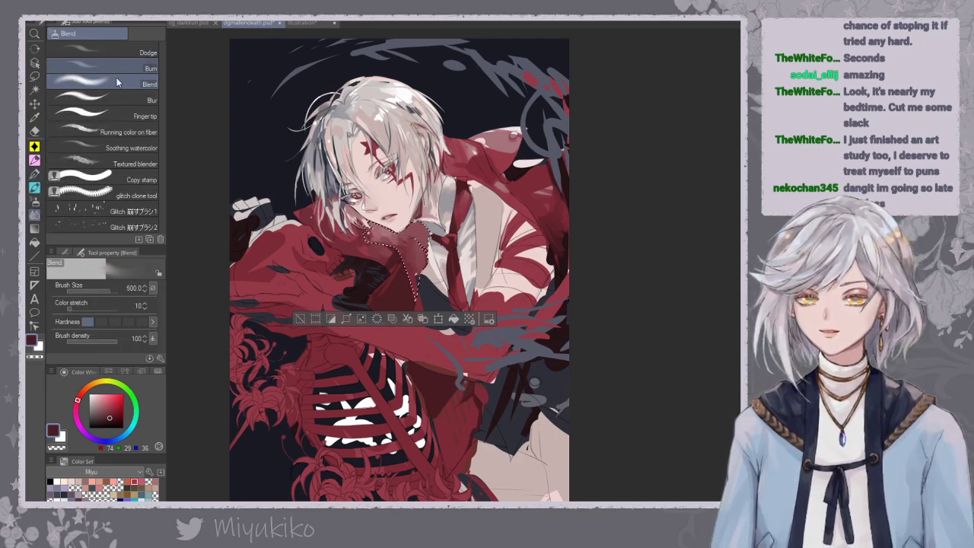
pyautogui.click(34, 173)
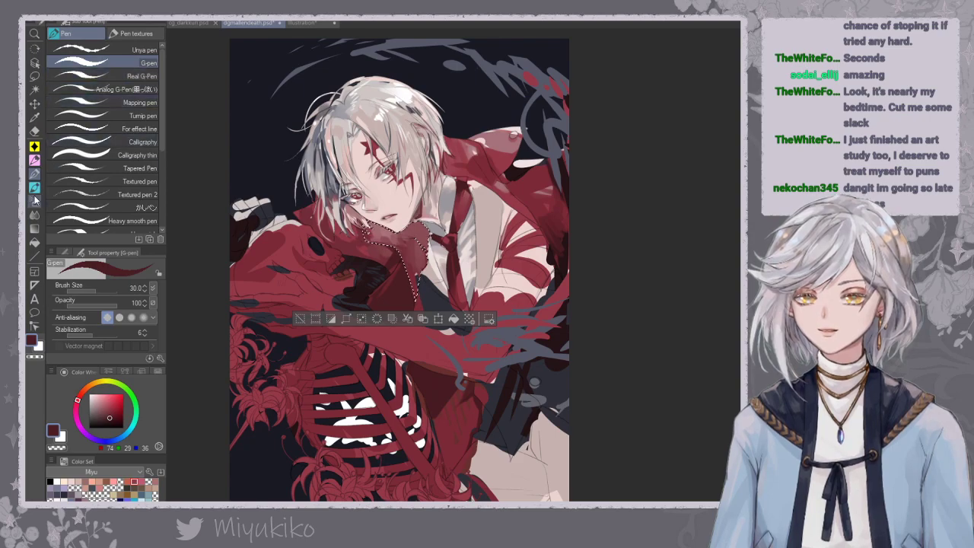
pyautogui.click(34, 188)
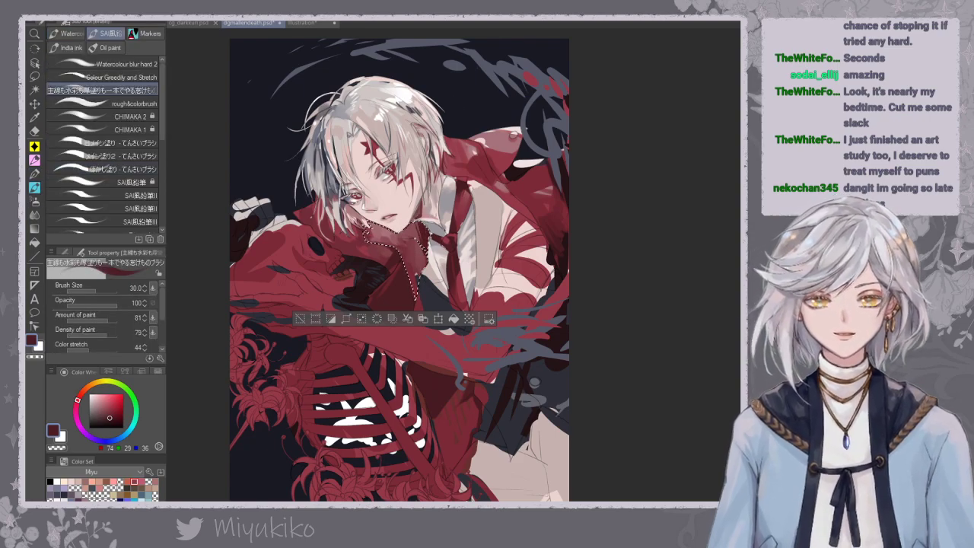
# Shade the selected collar area beneath the chin with dark maroon at brush size 80, and deselect.
pyautogui.hotkey('ctrl', 'd')
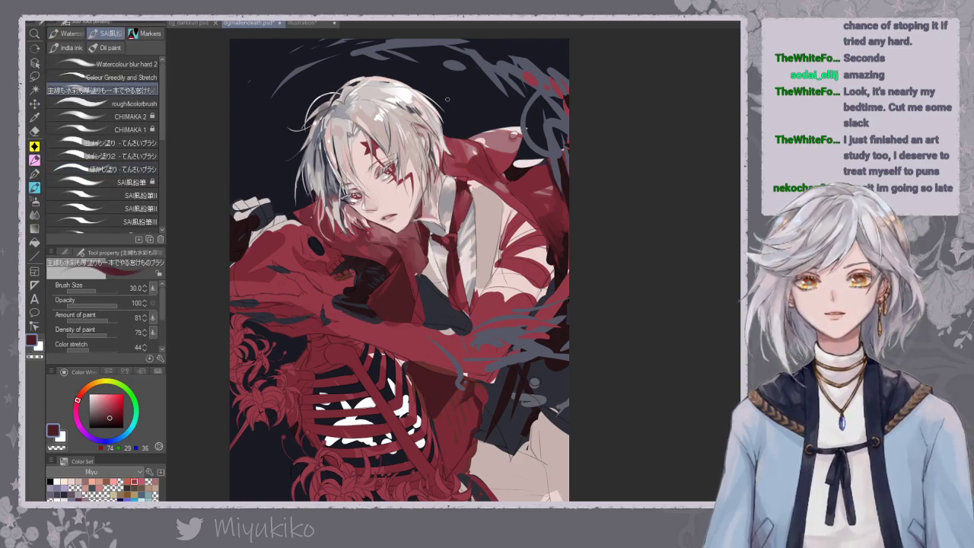
pyautogui.hotkey('ctrl', 'z')
pyautogui.click(122, 77)
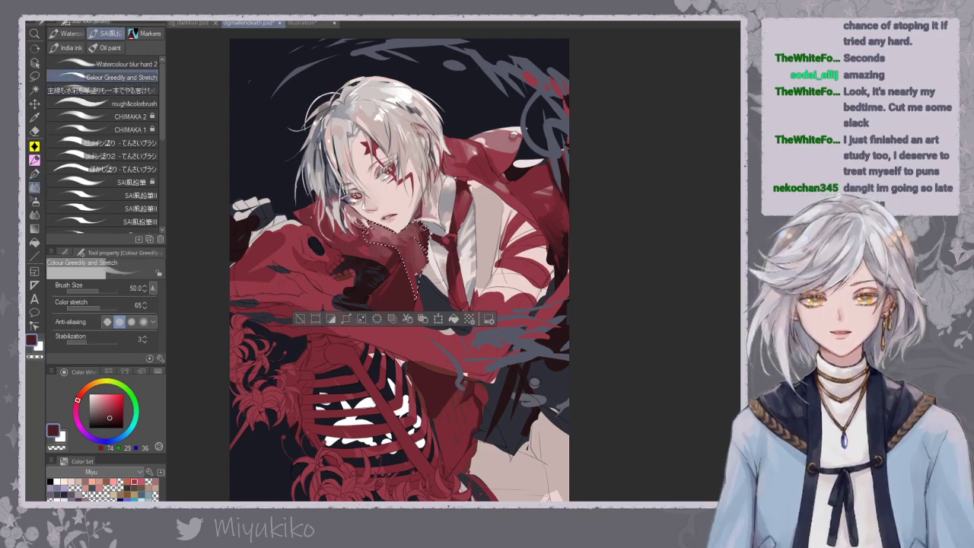
pyautogui.click(107, 89)
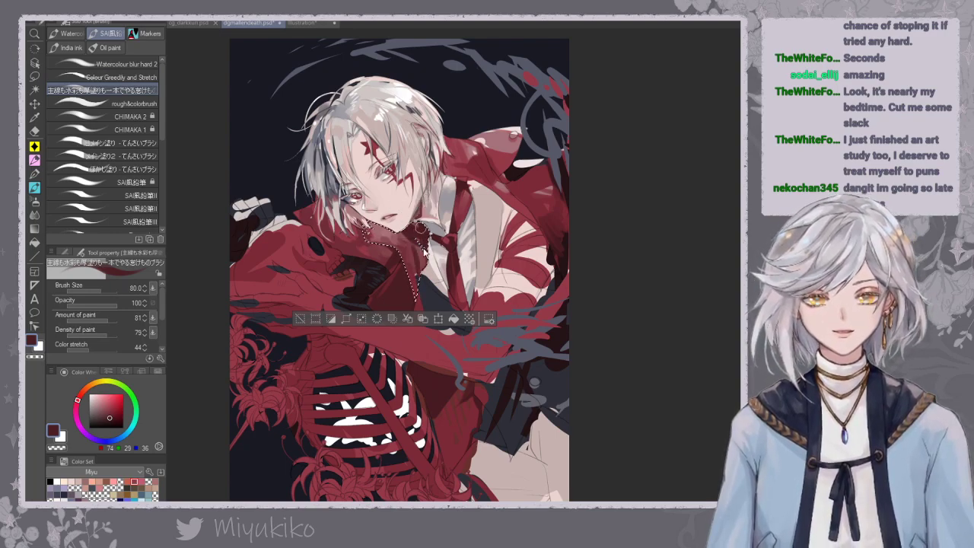
pyautogui.hotkey('ctrl', 'd')
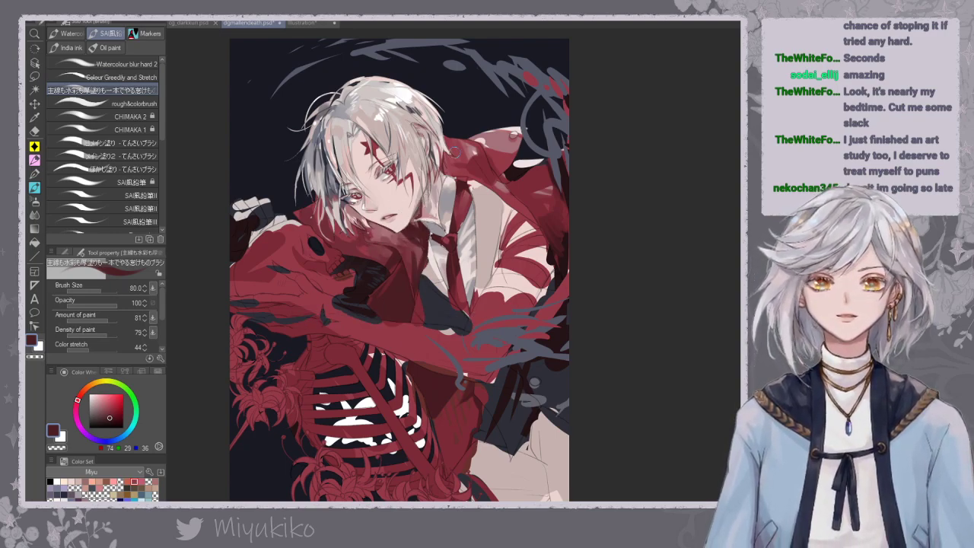
# Restore the collar selection, refine its dark maroon shading with the brush reduced to size 40, and deselect.
pyautogui.hotkey('ctrl', '-')
pyautogui.hotkey('ctrl', '-')
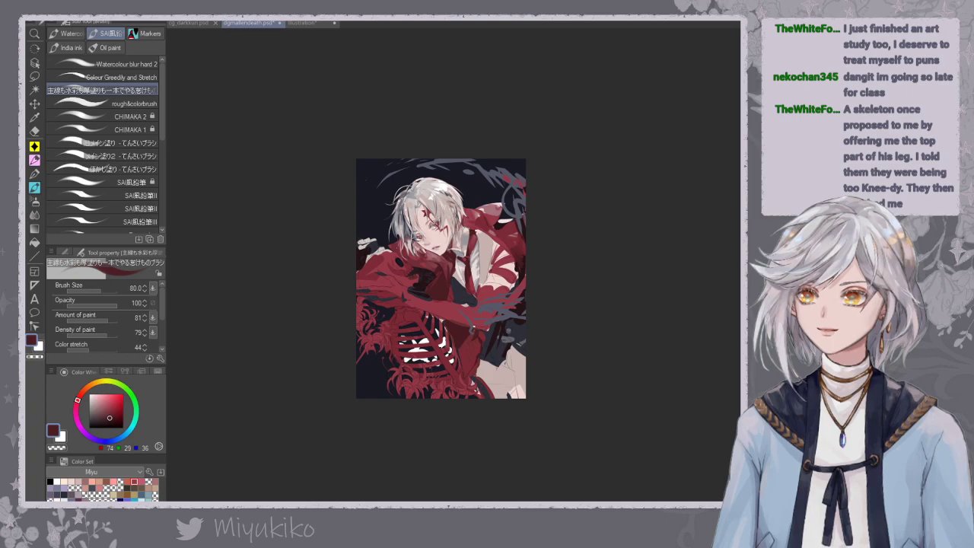
pyautogui.hotkey('ctrl', '+')
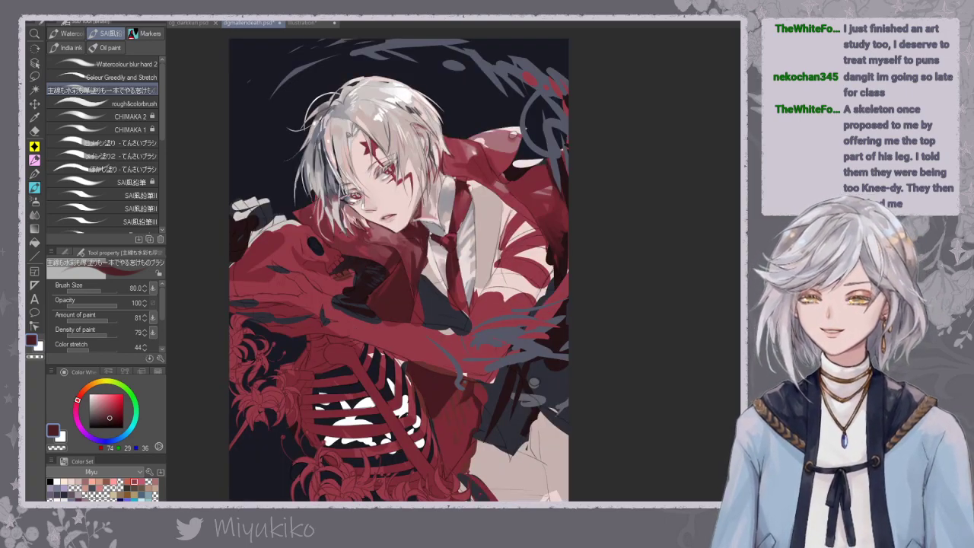
pyautogui.moveTo(659, 286); pyautogui.dragTo(676, 260)
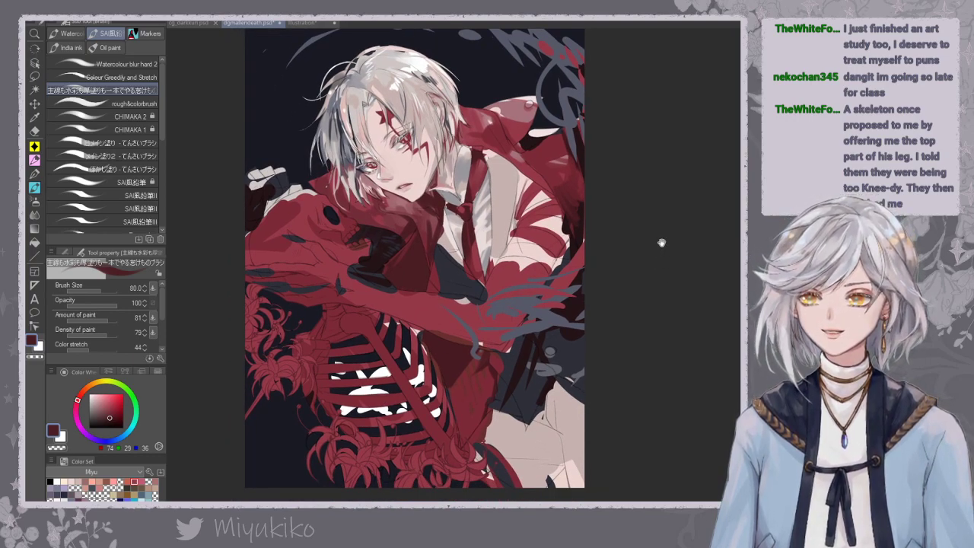
pyautogui.moveTo(668, 229); pyautogui.dragTo(666, 232)
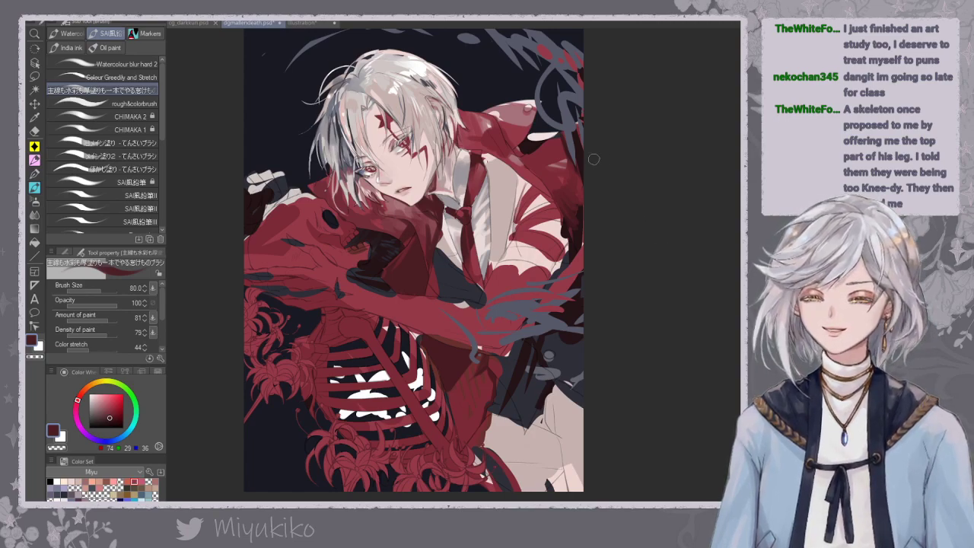
pyautogui.hotkey('ctrl', 'z')
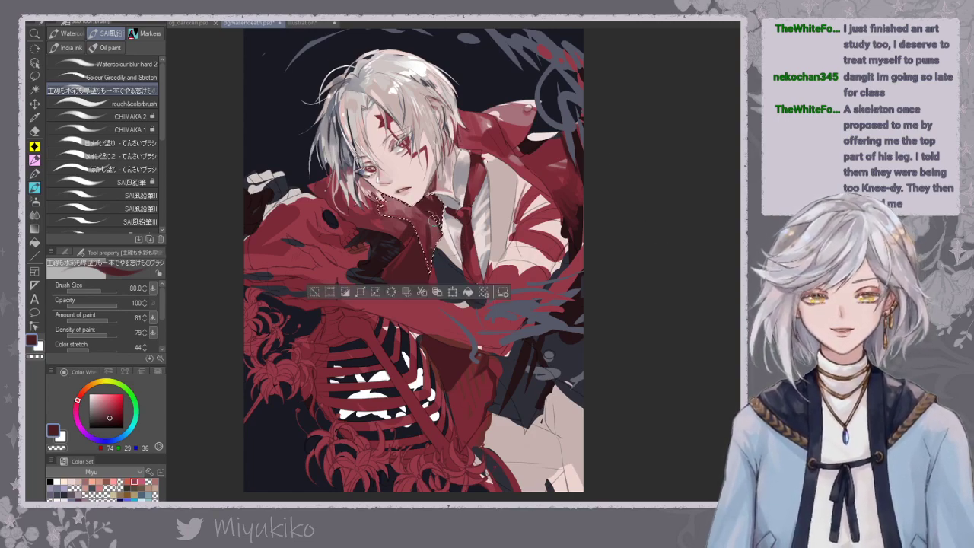
pyautogui.scroll(2, 438, 236)
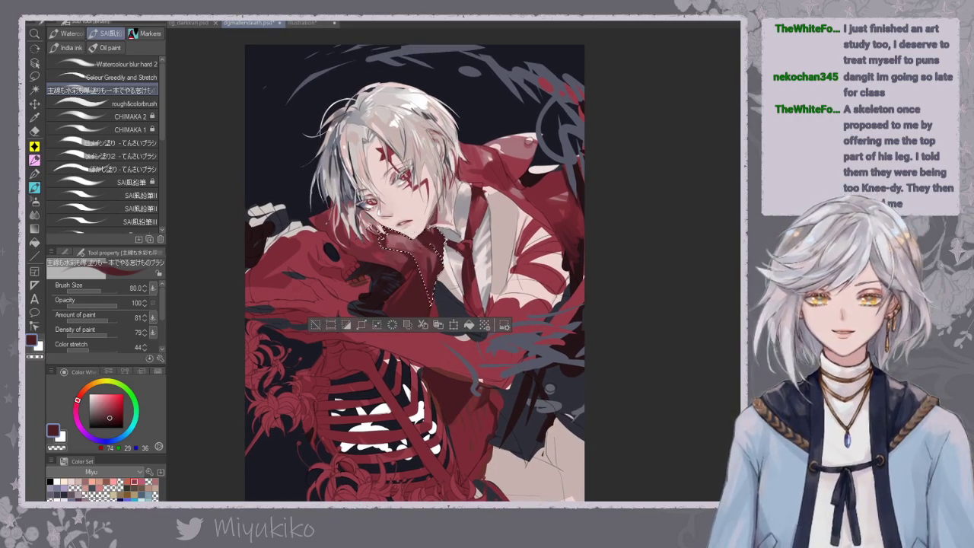
pyautogui.press('[')
pyautogui.press('[')
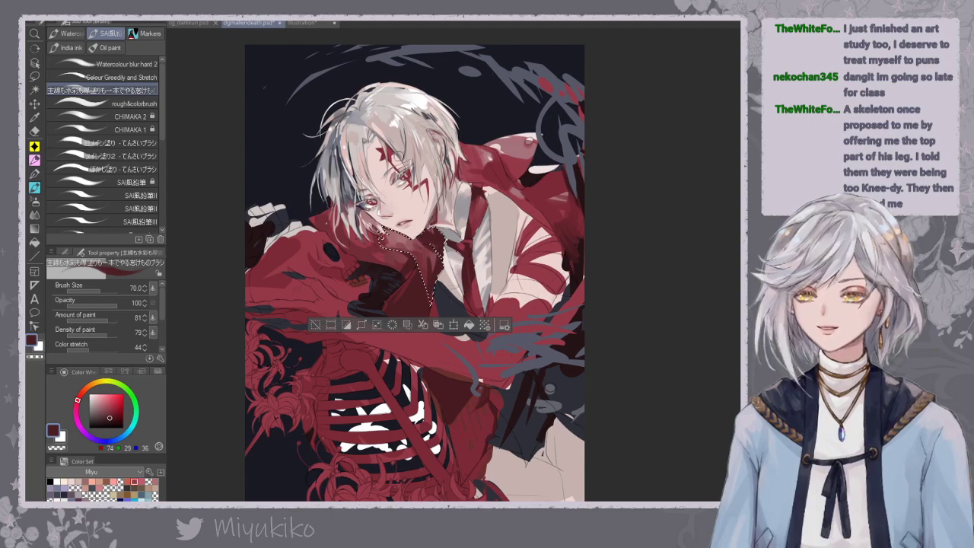
pyautogui.hotkey('ctrl', 'd')
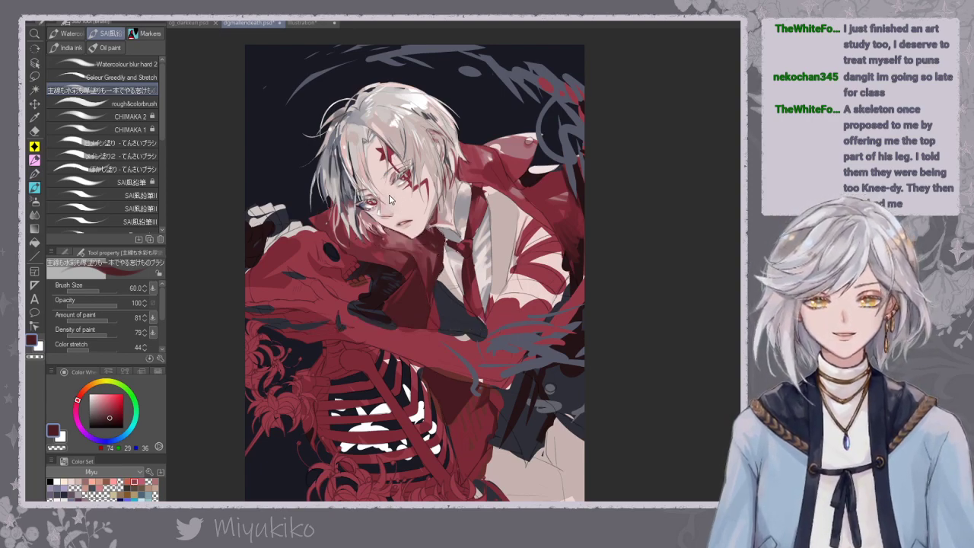
pyautogui.hotkey('ctrl', 'z')
pyautogui.hotkey('ctrl', 'd')
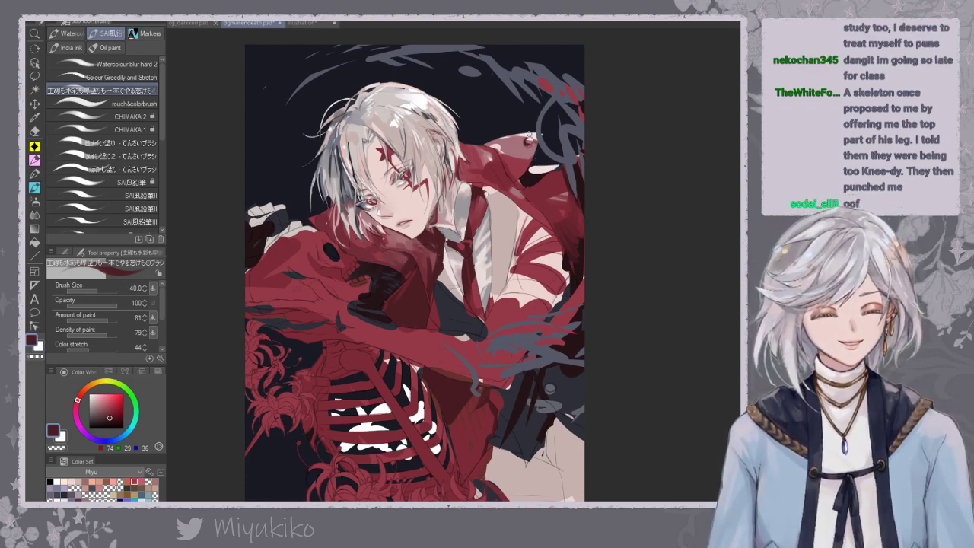
# Refine the highlight on the coat's raised shoulder with sampled pale pink (RGB 237, 212, 210) and dark red (RGB 123, 41, 54).
pyautogui.keyDown('alt'); pyautogui.click(498, 143); pyautogui.keyUp('alt')
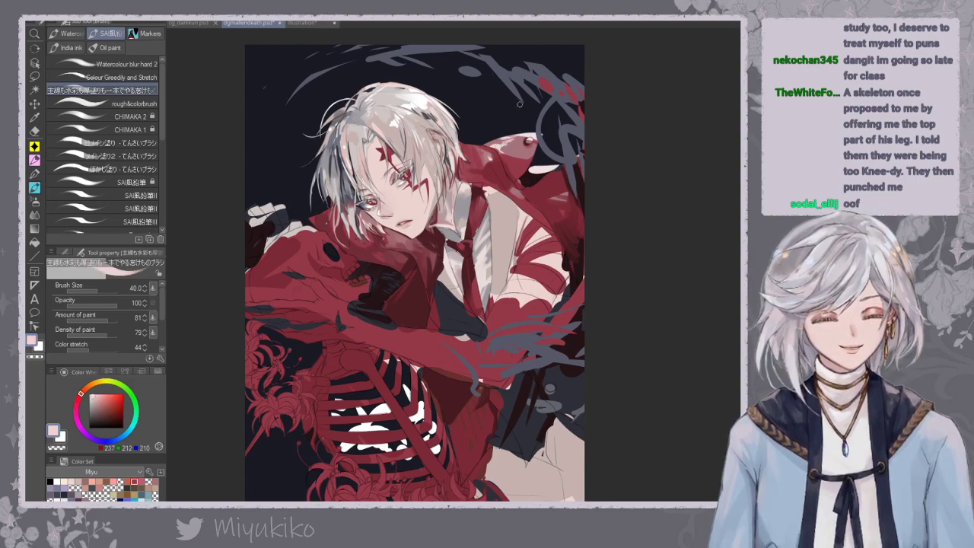
pyautogui.keyDown('alt'); pyautogui.click(494, 162); pyautogui.keyUp('alt')
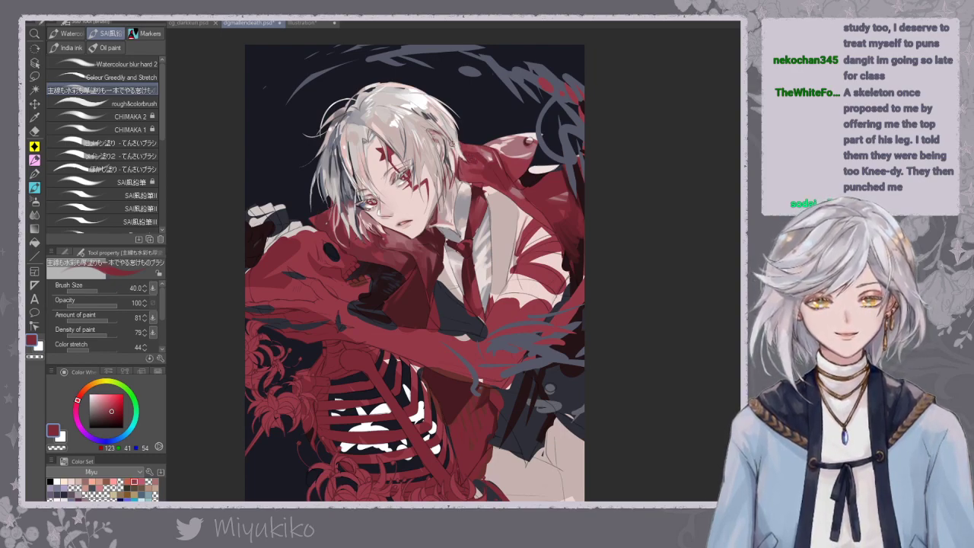
# Examine the whole illustration zoomed out and up close, comparing it with and without the most recent changes.
pyautogui.keyDown('alt'); pyautogui.click(457, 149); pyautogui.keyUp('alt')
pyautogui.keyDown('alt'); pyautogui.click(516, 150); pyautogui.keyUp('alt')
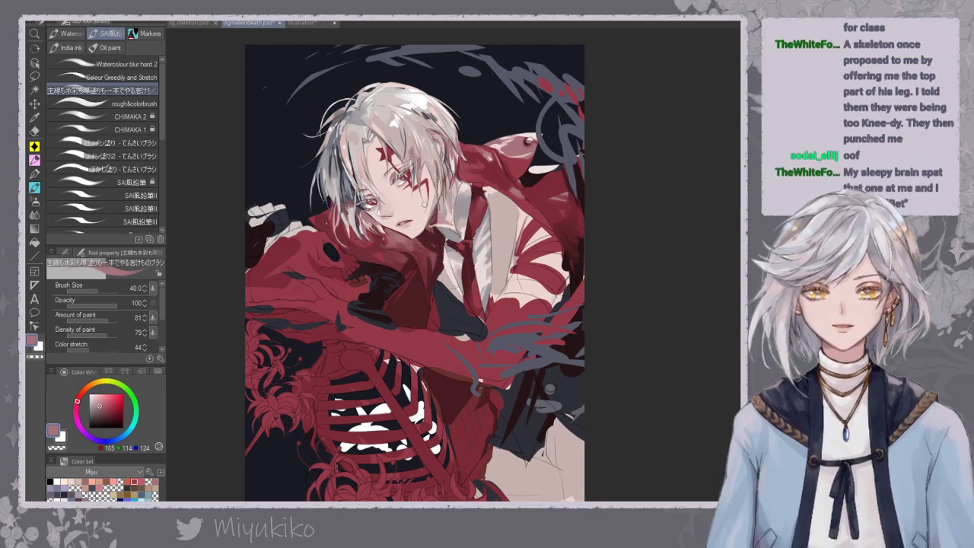
pyautogui.hotkey('ctrl', '-')
pyautogui.hotkey('ctrl', '-')
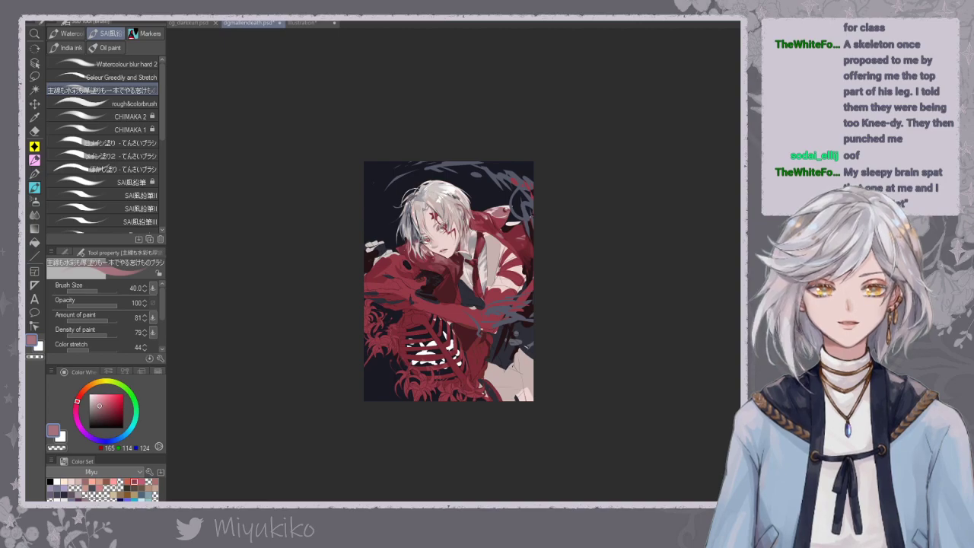
pyautogui.scroll(3, 461, 240)
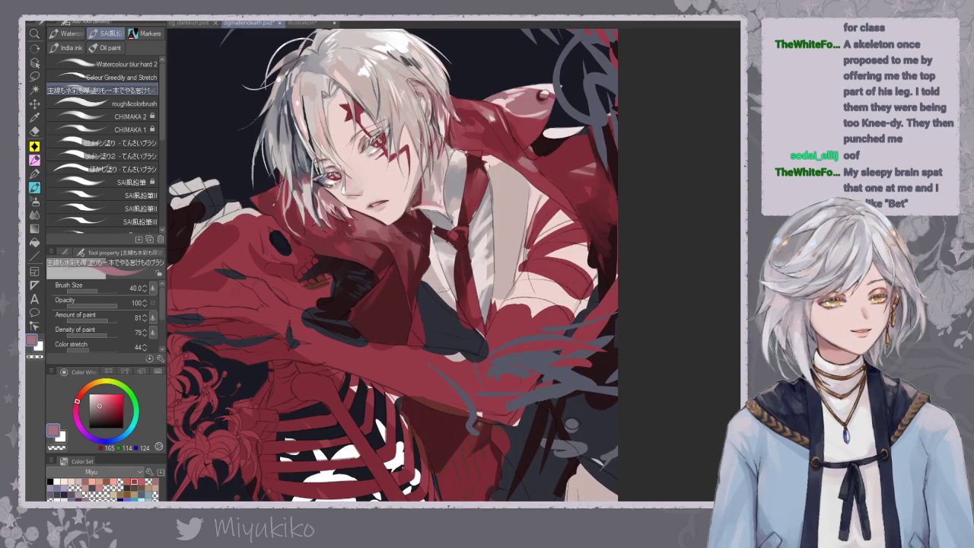
pyautogui.hotkey('ctrl', 'z')
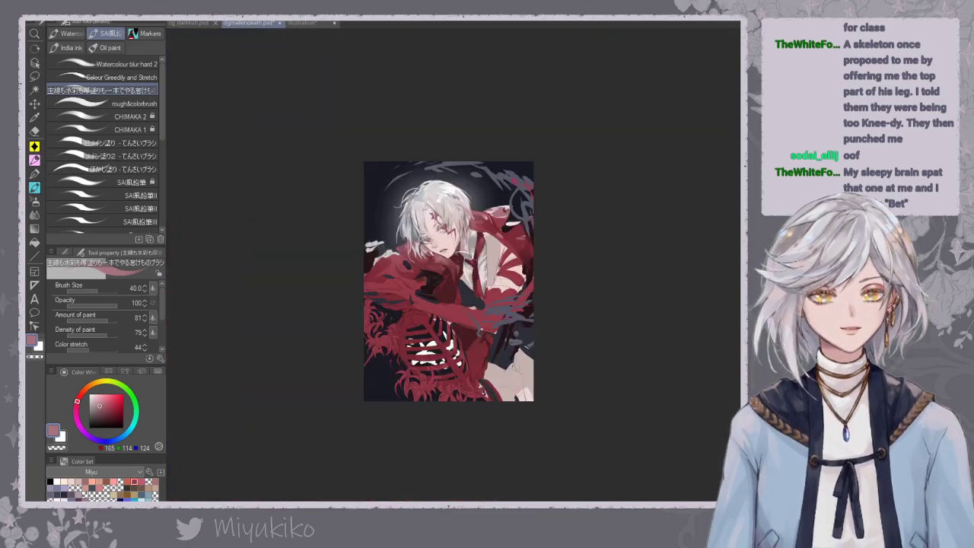
pyautogui.hotkey('ctrl', 'z')
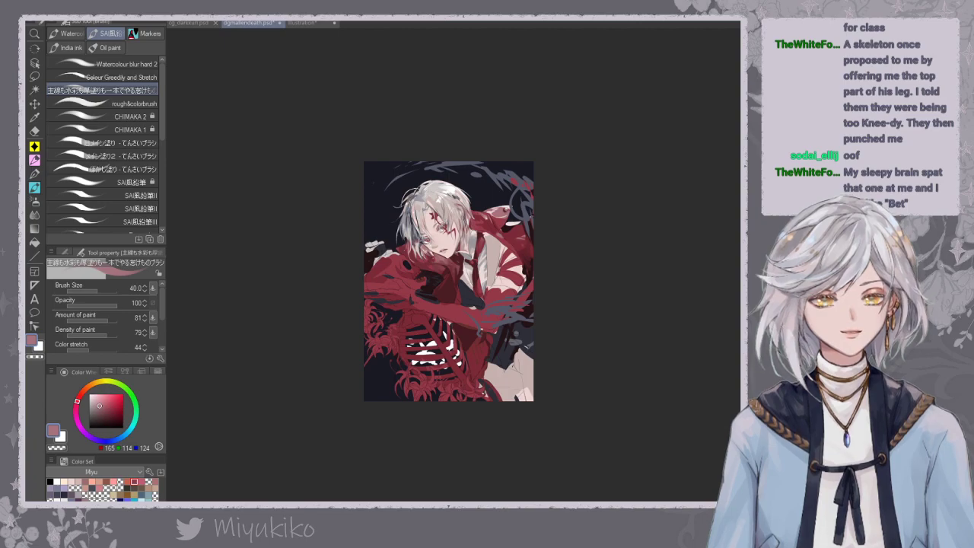
pyautogui.scroll(2, 484, 278)
pyautogui.moveTo(601, 307); pyautogui.dragTo(638, 328)
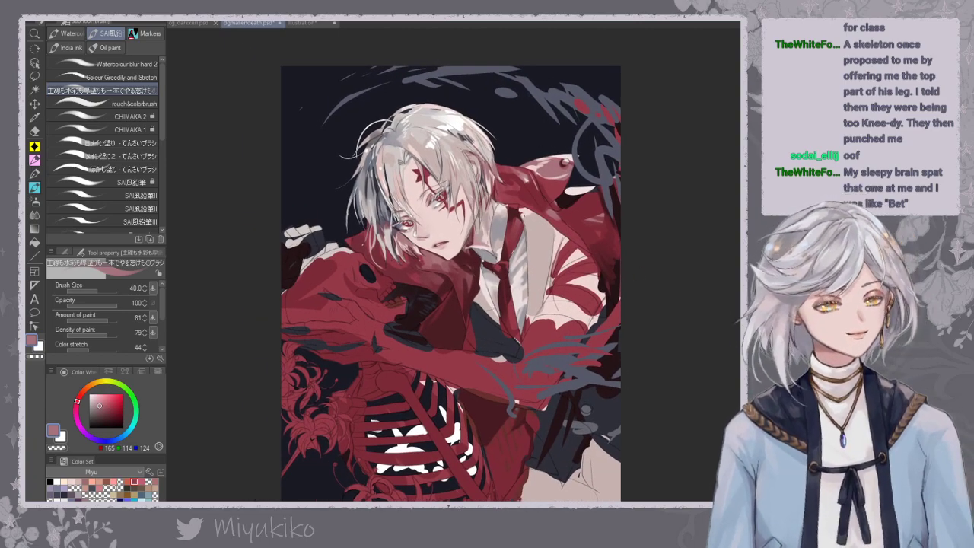
pyautogui.hotkey('ctrl', 'z')
pyautogui.hotkey('ctrl', 'y')
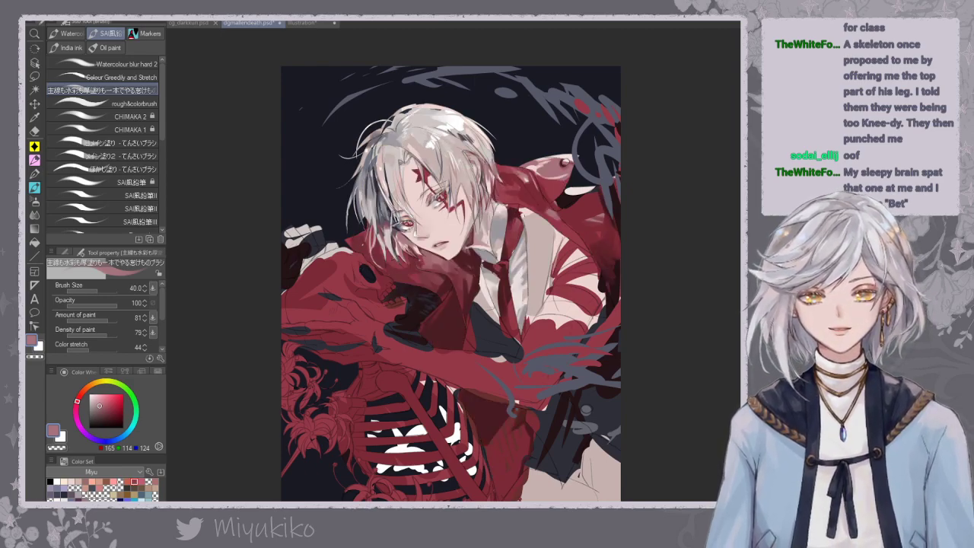
# Select the beige vest panels on both sides of the tie using Auto select with Selection for referred layers.
pyautogui.moveTo(505, 271); pyautogui.dragTo(470, 254)
pyautogui.click(35, 91)
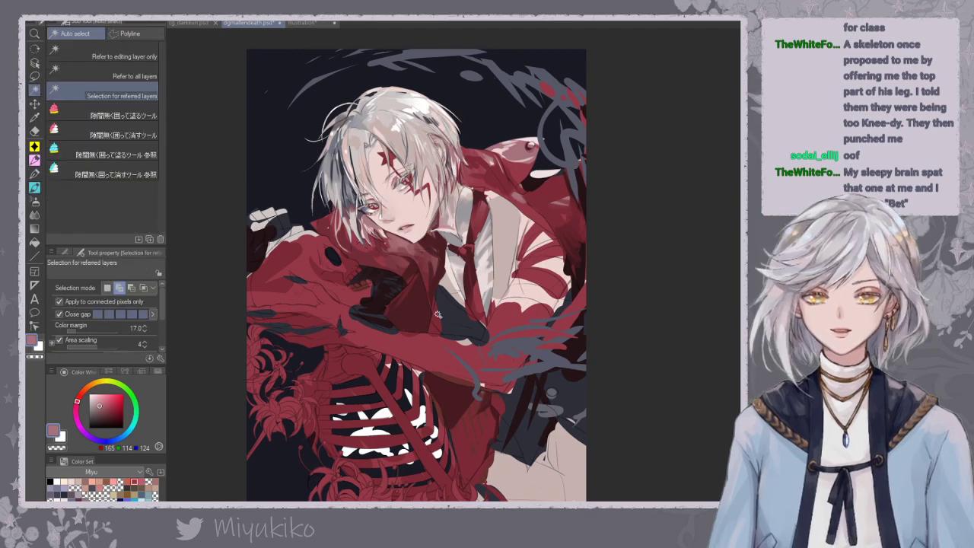
pyautogui.click(451, 313)
pyautogui.click(499, 228)
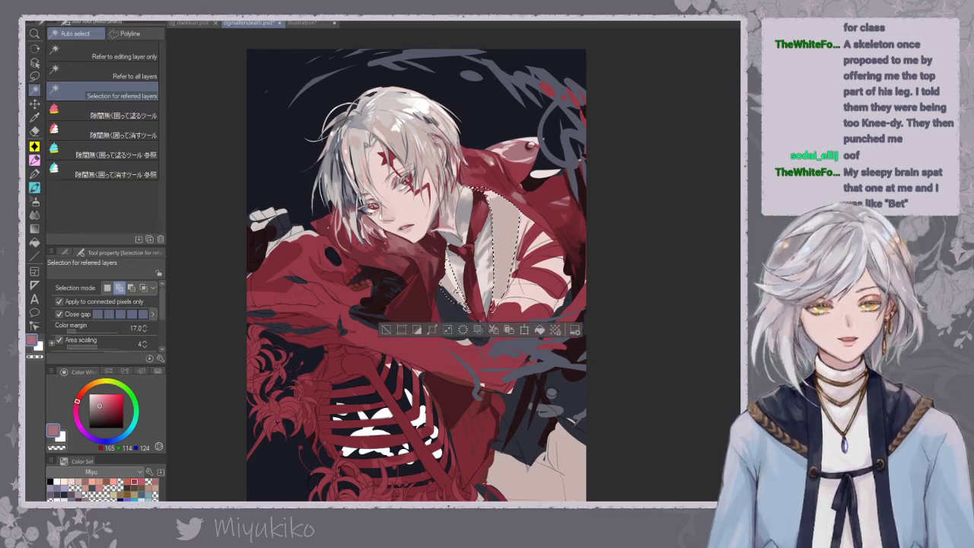
pyautogui.click(465, 306)
pyautogui.moveTo(518, 259); pyautogui.dragTo(453, 271)
# Shade the selected vest panels in blue-grey (101, 102, 114) at brush size 120 and blend with Colour Greedily and Stretch.
pyautogui.click(35, 188)
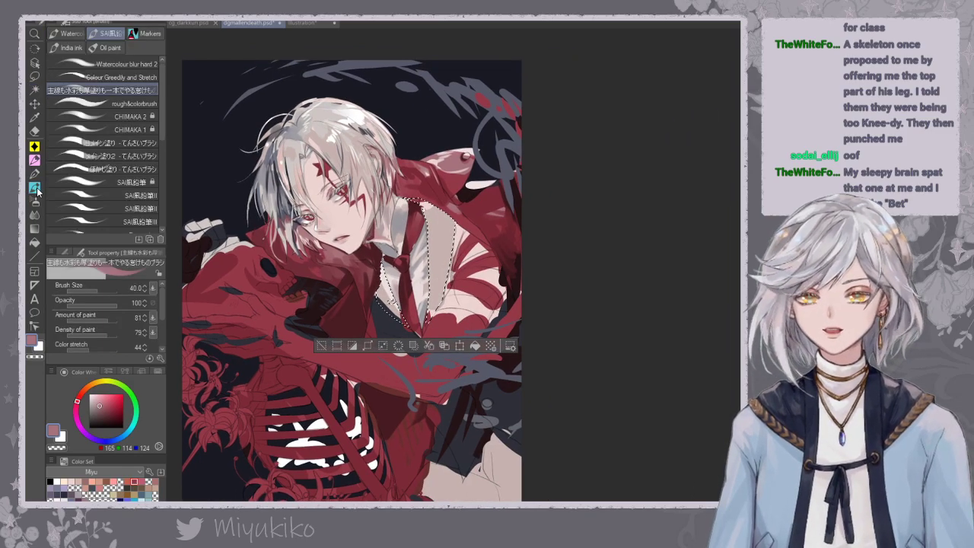
pyautogui.keyDown('alt'); pyautogui.click(426, 210); pyautogui.keyUp('alt')
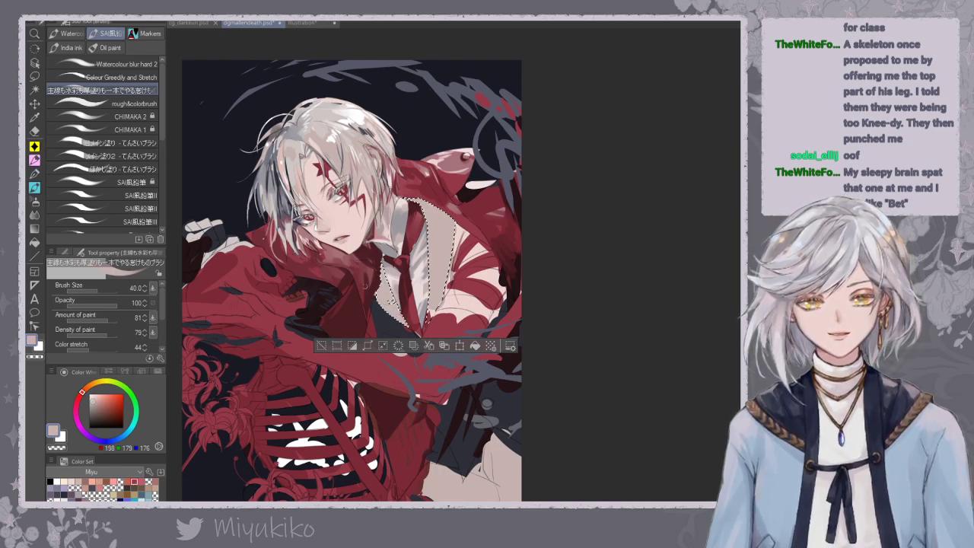
pyautogui.moveTo(101, 401); pyautogui.dragTo(99, 408)
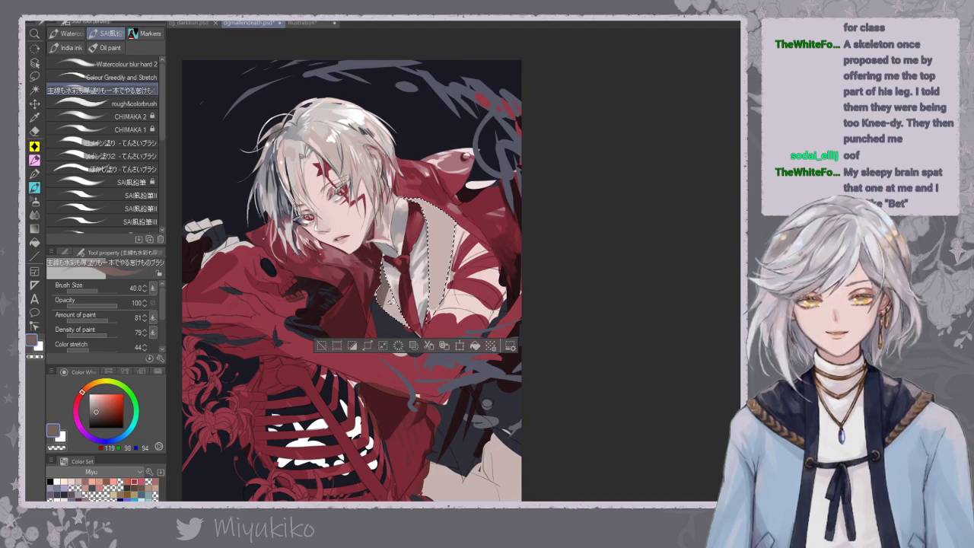
pyautogui.click(109, 441)
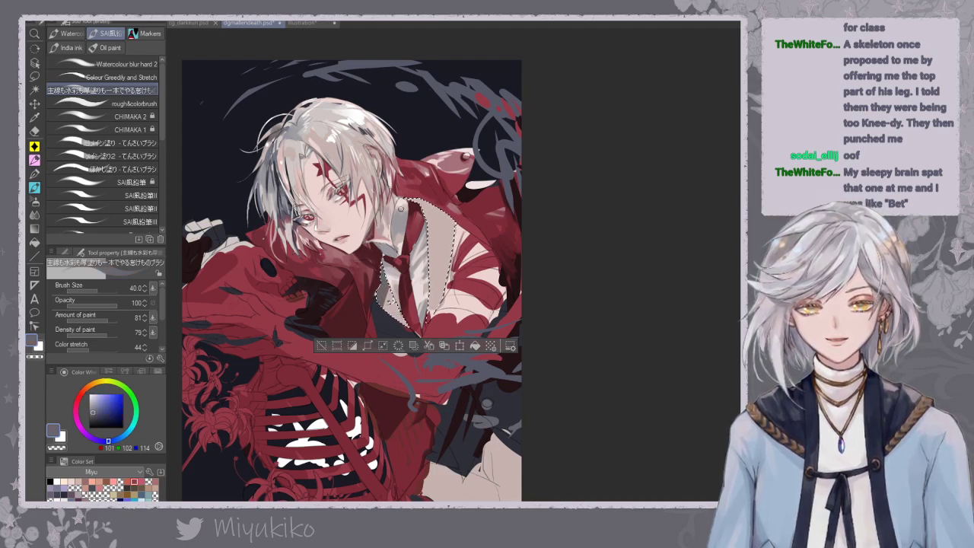
pyautogui.keyDown('alt'); pyautogui.click(389, 293); pyautogui.keyUp('alt')
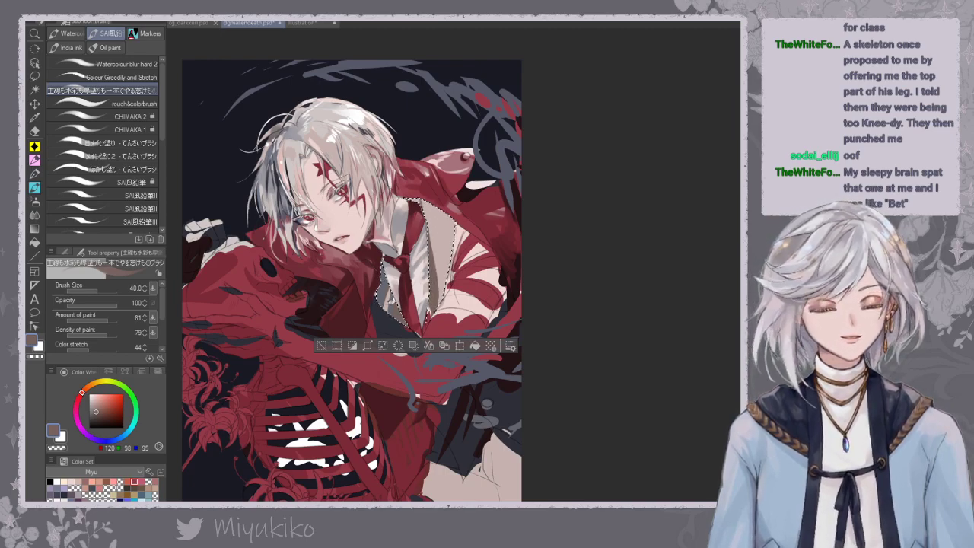
pyautogui.press('x')
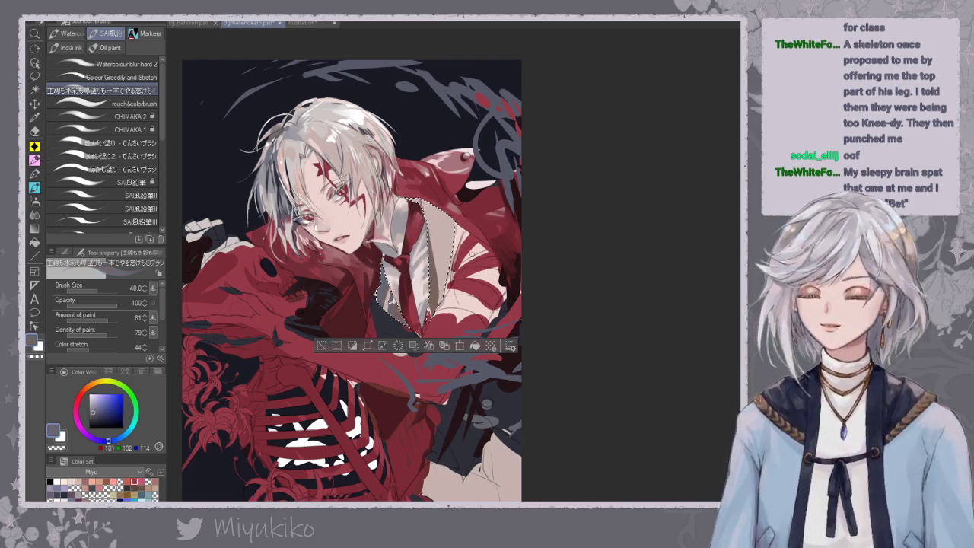
pyautogui.press(']')
pyautogui.press(']')
pyautogui.press(']')
pyautogui.press(']')
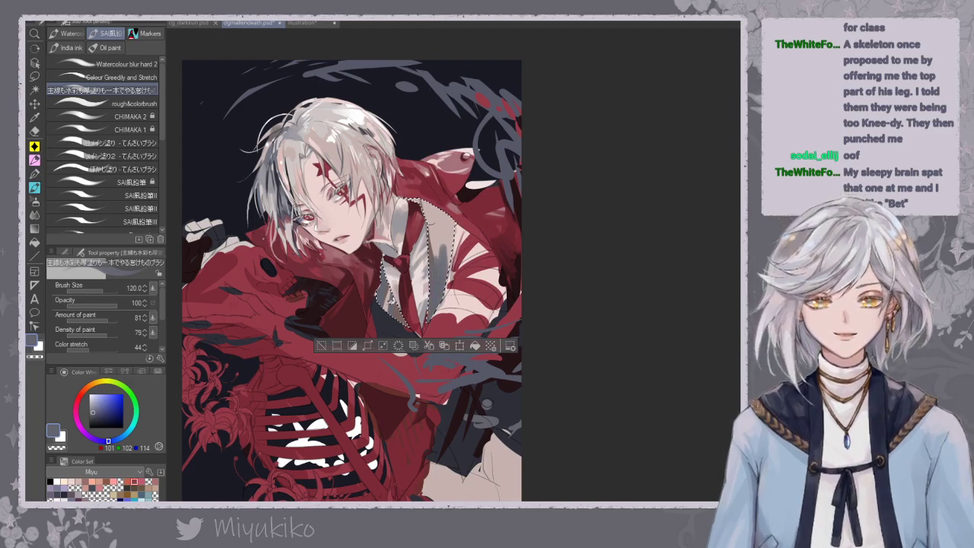
pyautogui.click(121, 77)
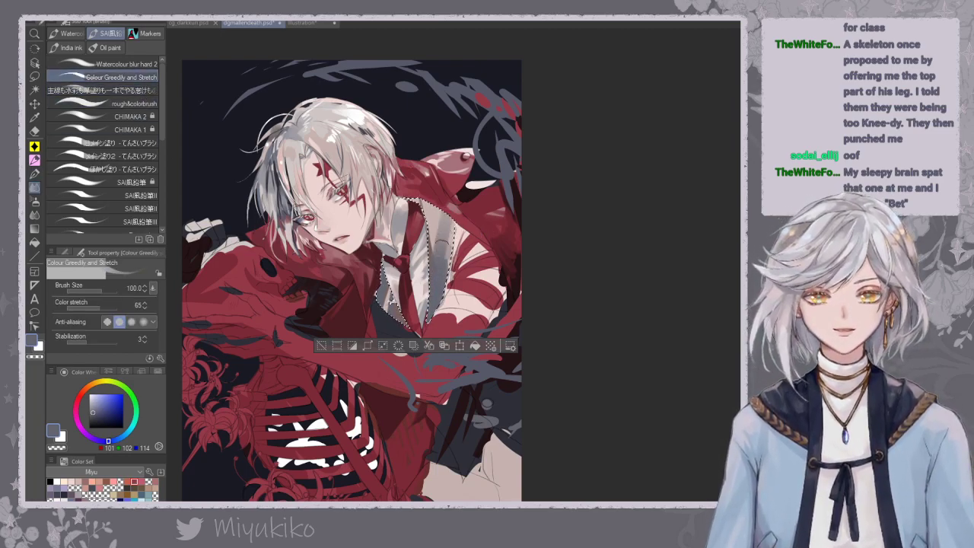
# Tint the selected vest panels with dark red (123, 41, 54) sampled from the cloak and blend it with Colour Greedily and Stretch.
pyautogui.click(146, 93)
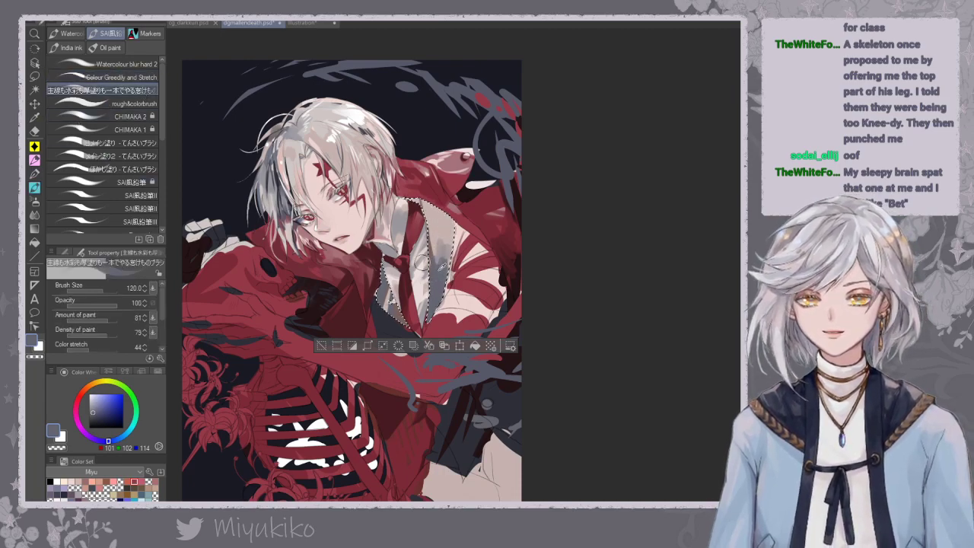
pyautogui.keyDown('alt'); pyautogui.click(414, 204); pyautogui.keyUp('alt')
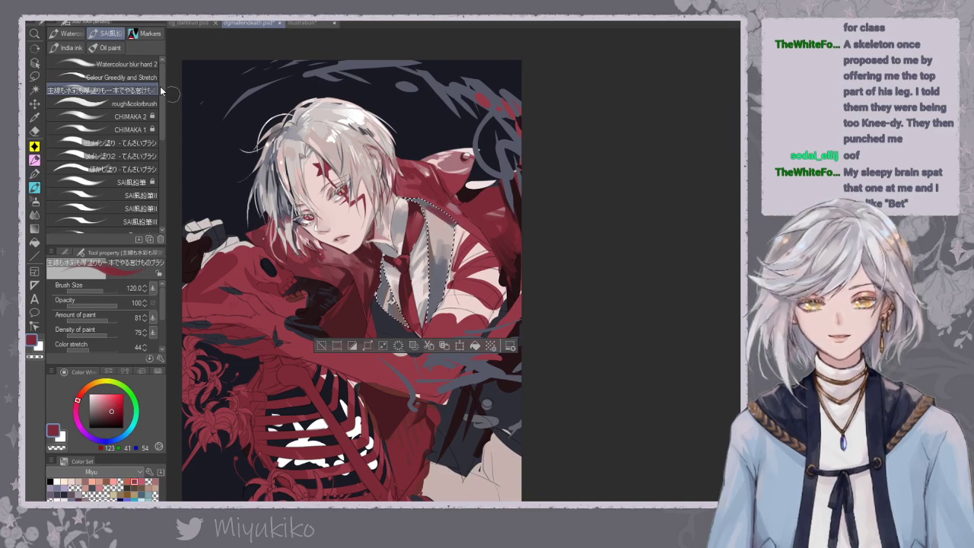
pyautogui.click(144, 79)
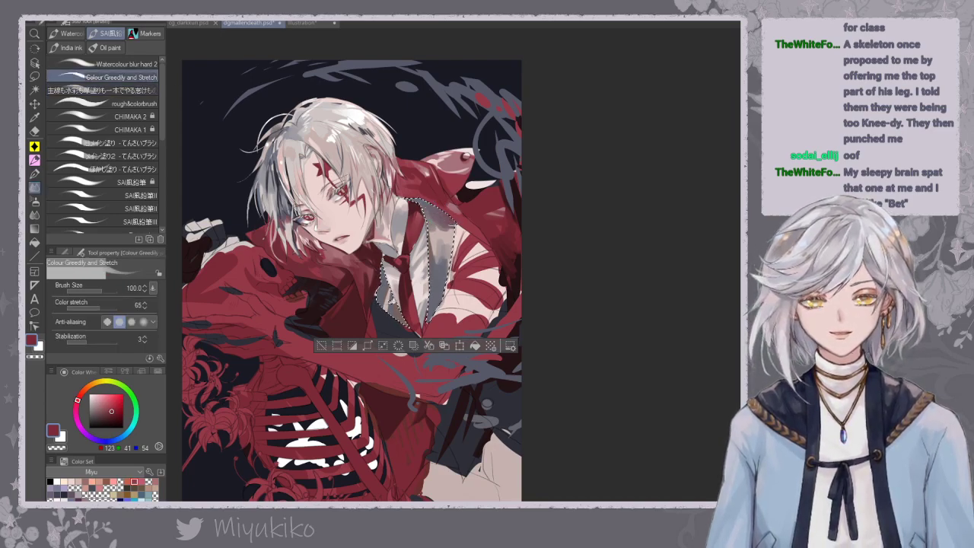
# Check the shaded vest against the whole composition without the selection outline, then restore the selection.
pyautogui.hotkey('ctrl', 'd')
pyautogui.moveTo(462, 233); pyautogui.dragTo(450, 226)
pyautogui.moveTo(431, 335); pyautogui.dragTo(448, 263)
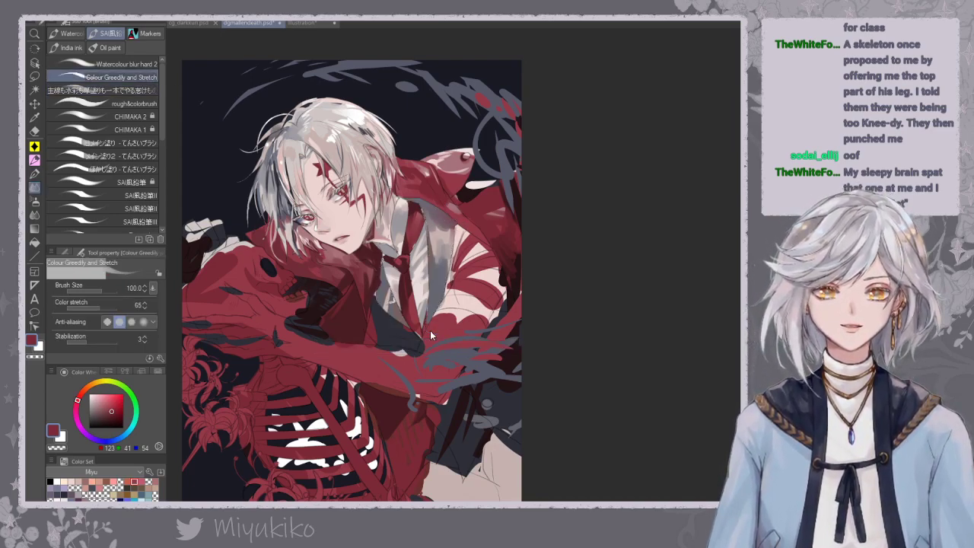
pyautogui.hotkey('ctrl', '-')
pyautogui.hotkey('ctrl', '-')
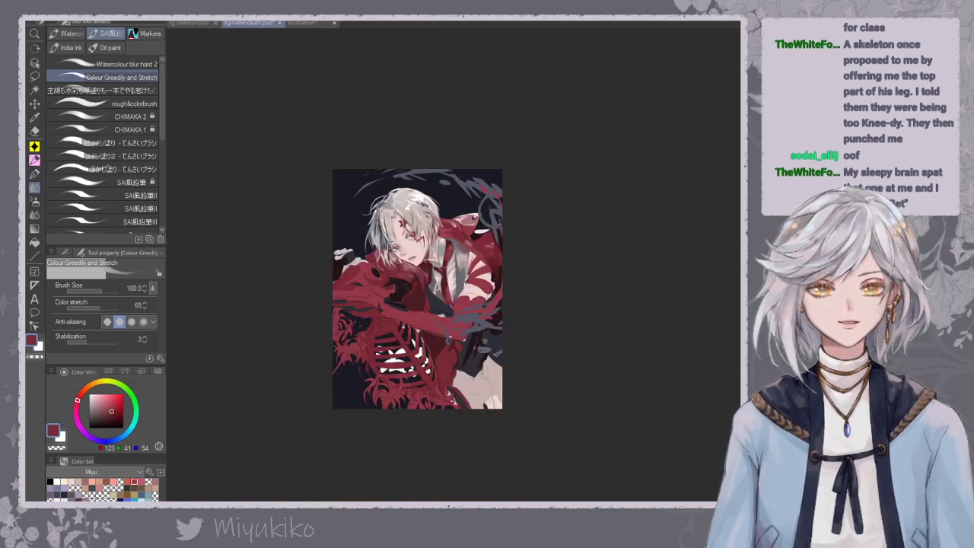
pyautogui.hotkey('ctrl', '+')
pyautogui.hotkey('ctrl', '+')
pyautogui.hotkey('ctrl', 'z')
# Paint grey (154, 152, 154) and blue-grey (127, 127, 148) strokes over the selected vest panels and clear the selection.
pyautogui.click(134, 91)
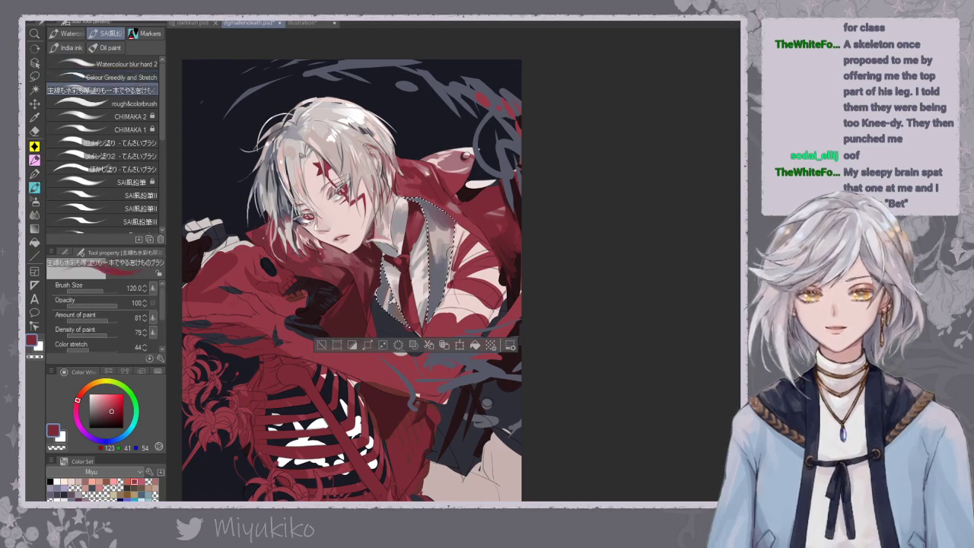
pyautogui.keyDown('alt'); pyautogui.click(446, 252); pyautogui.keyUp('alt')
pyautogui.moveTo(447, 252); pyautogui.dragTo(436, 305)
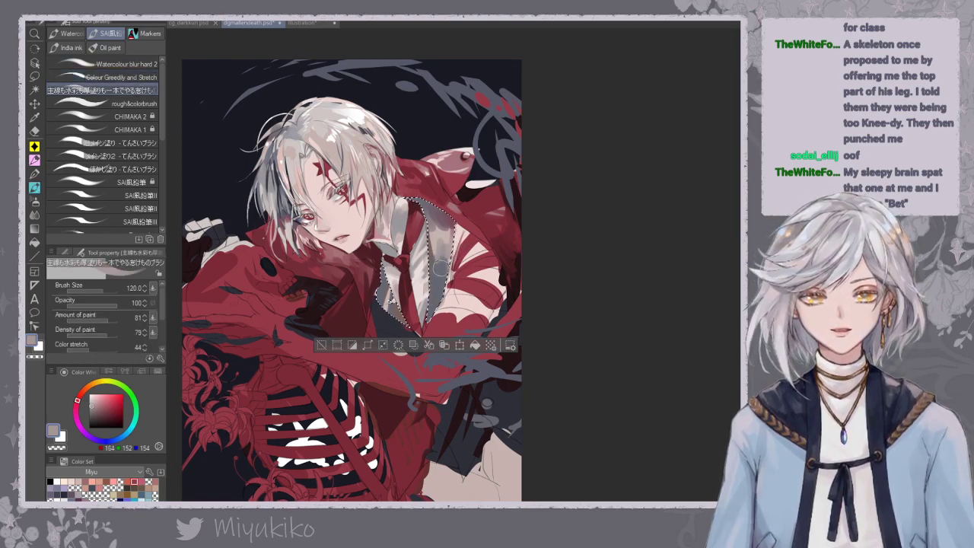
pyautogui.keyDown('alt'); pyautogui.click(441, 229); pyautogui.keyUp('alt')
pyautogui.click(93, 409)
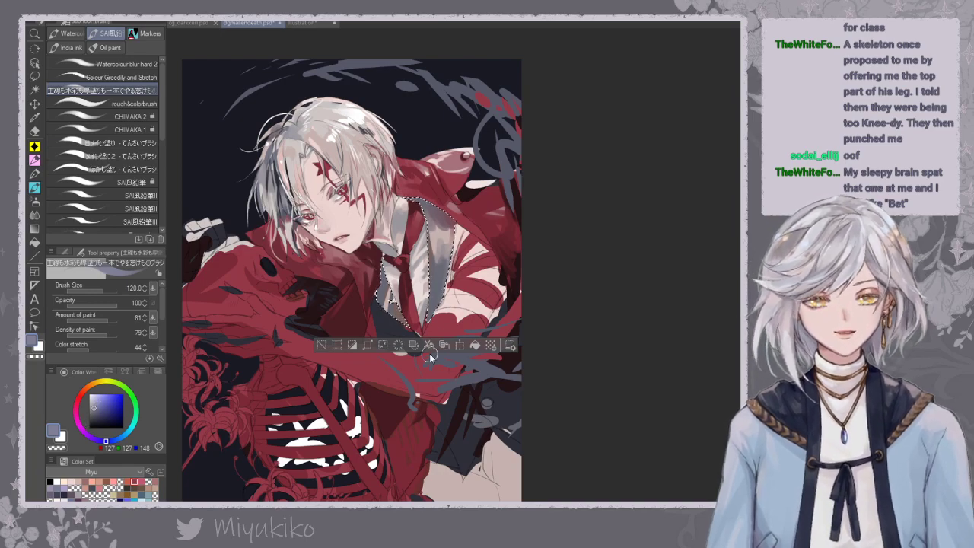
pyautogui.hotkey('ctrl', 'd')
# Select the character's red forearm and hand plus the red bands on the upper arm with Auto select.
pyautogui.click(34, 90)
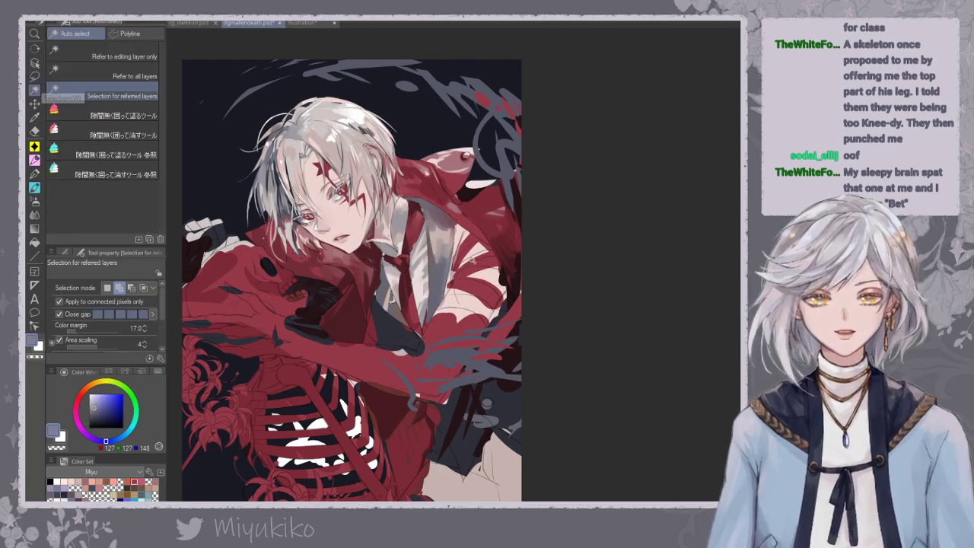
pyautogui.click(460, 233)
pyautogui.click(462, 234)
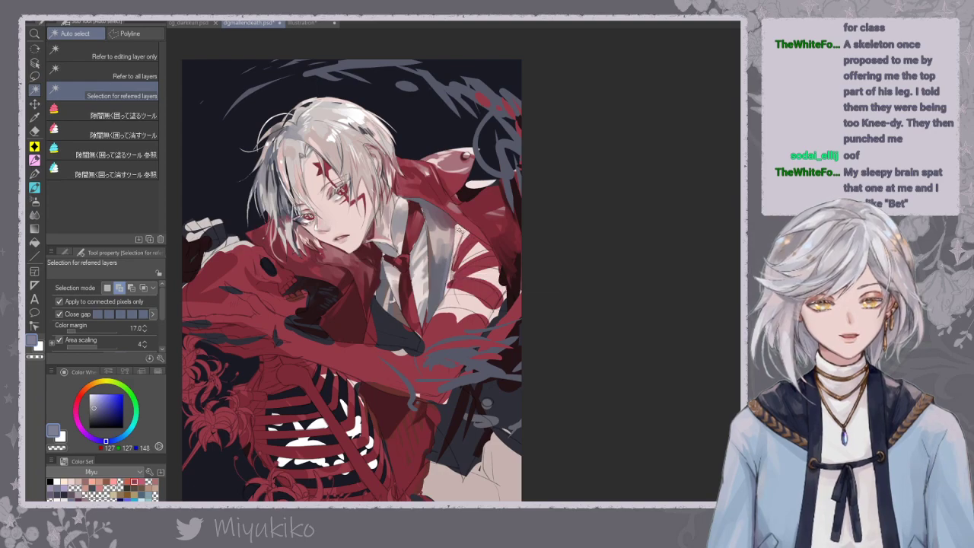
pyautogui.click(471, 237)
pyautogui.hotkey('ctrl', 'd')
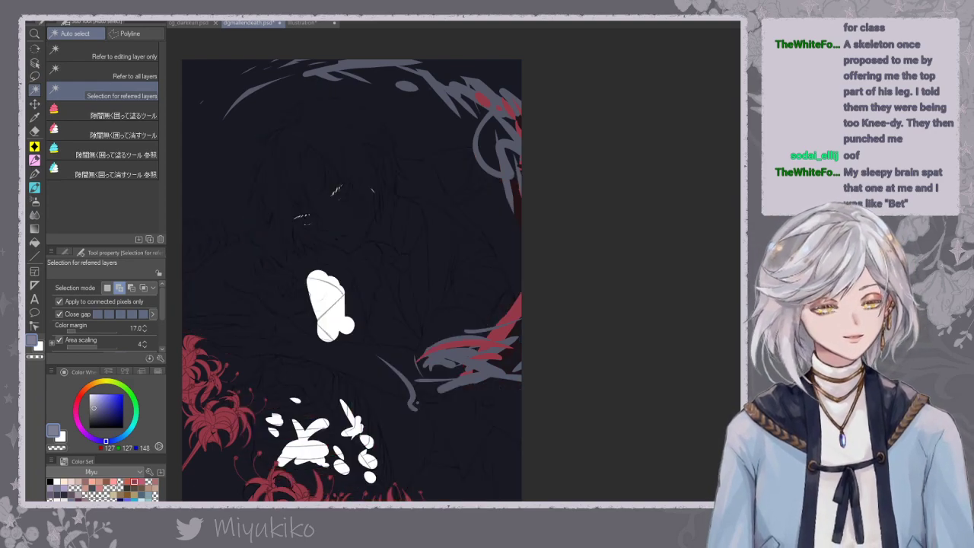
pyautogui.click(452, 326)
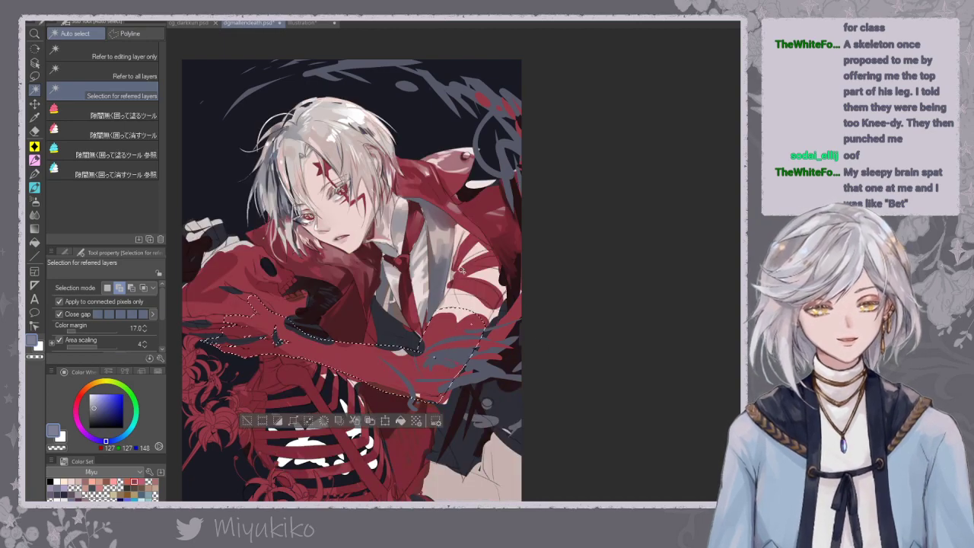
pyautogui.click(480, 289)
pyautogui.click(491, 261)
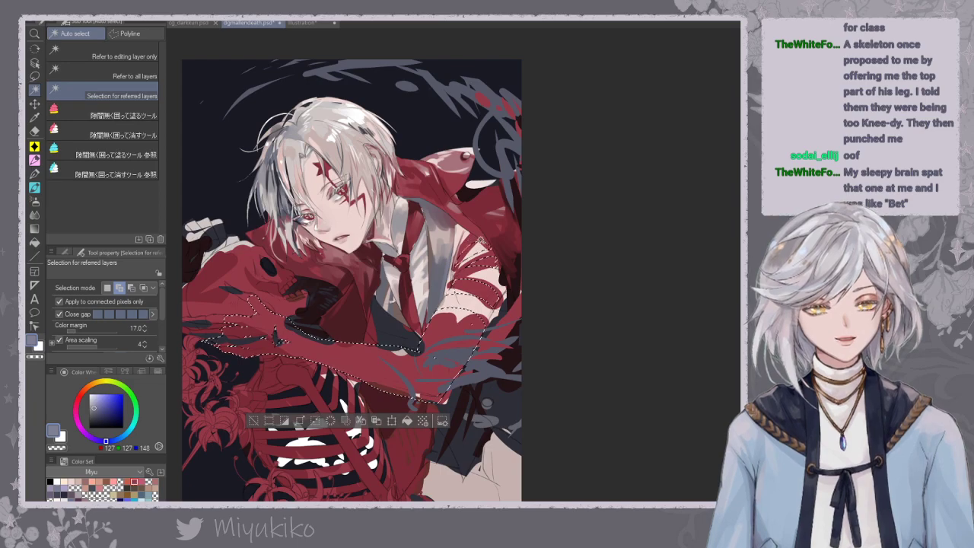
# Cover the selected arm and hand with flat red (148, 56, 72) using the G-pen at brush size 300.
pyautogui.click(35, 202)
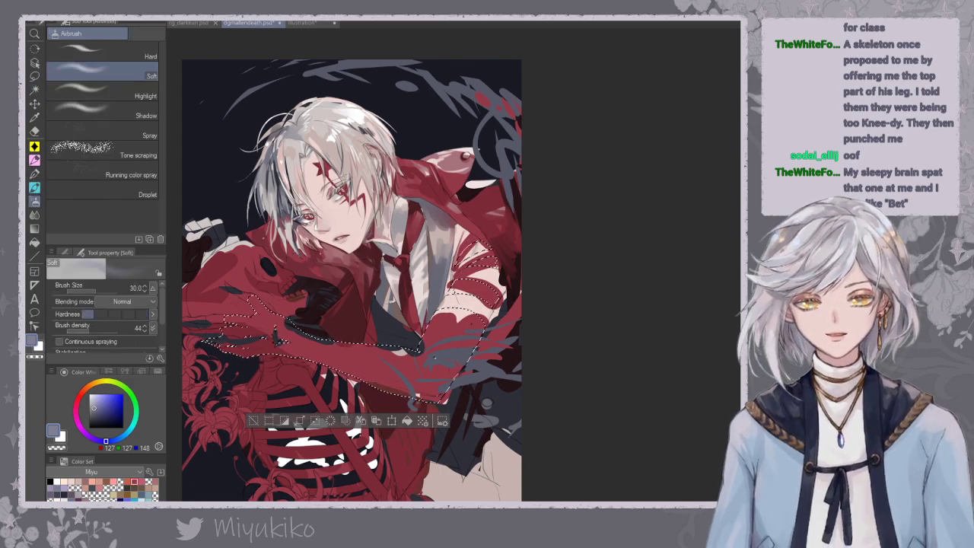
pyautogui.click(35, 174)
pyautogui.keyDown('alt'); pyautogui.click(396, 373); pyautogui.keyUp('alt')
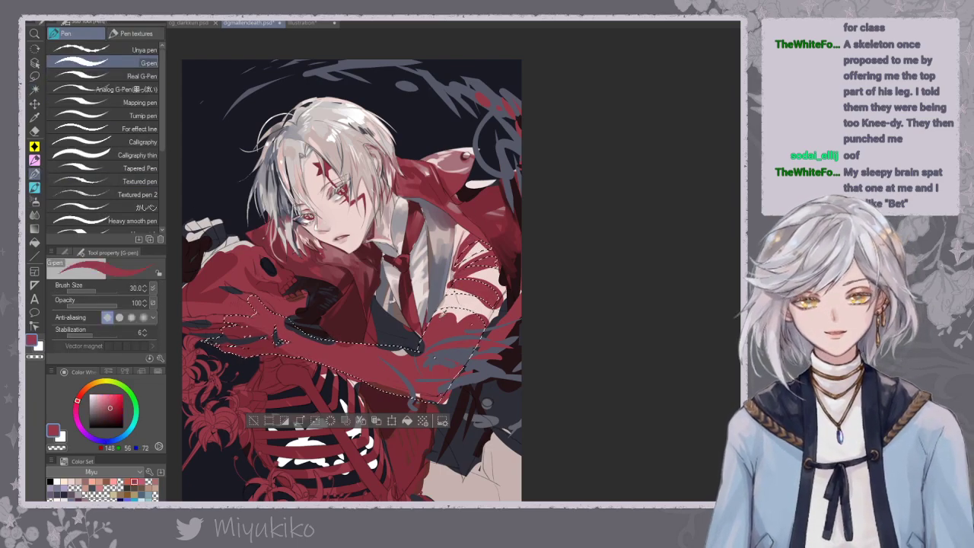
pyautogui.press(']')
pyautogui.press(']')
pyautogui.press(']')
pyautogui.press(']')
pyautogui.press(']')
pyautogui.press(']')
pyautogui.press(']')
pyautogui.press(']')
pyautogui.press(']')
pyautogui.press(']')
pyautogui.press(']')
pyautogui.press(']')
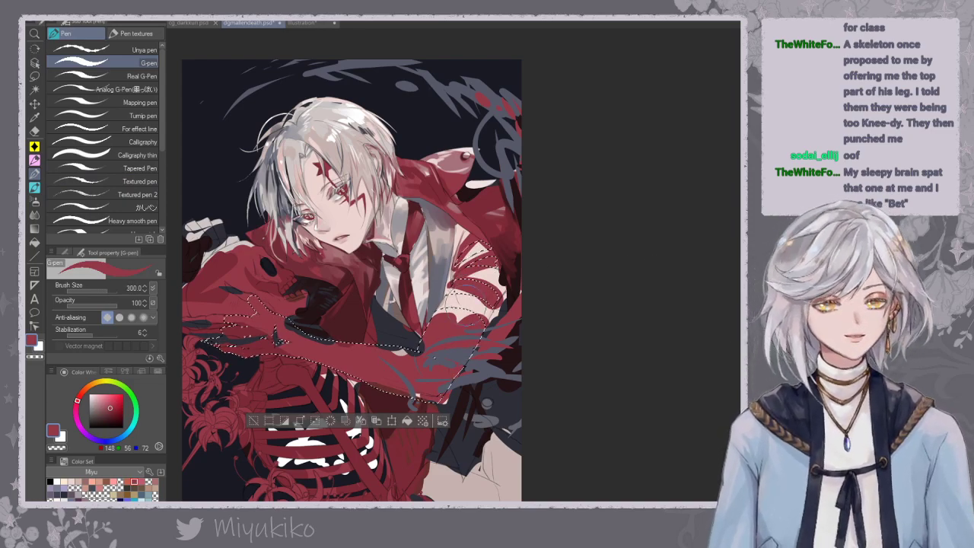
pyautogui.moveTo(406, 362)
pyautogui.mouseDown()
pyautogui.moveTo(286, 343)
pyautogui.moveTo(239, 315)
pyautogui.moveTo(251, 331)
pyautogui.moveTo(196, 344)
pyautogui.mouseUp()
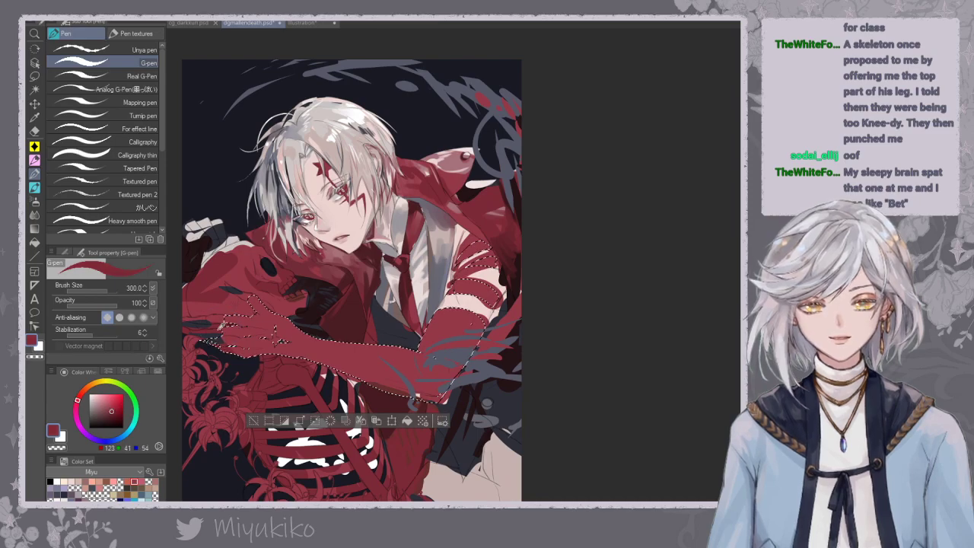
# Paint very dark red (78, 18, 27) shadows along the selected forearm and upper-arm bands.
pyautogui.keyDown('alt'); pyautogui.click(392, 383); pyautogui.keyUp('alt')
pyautogui.click(115, 417)
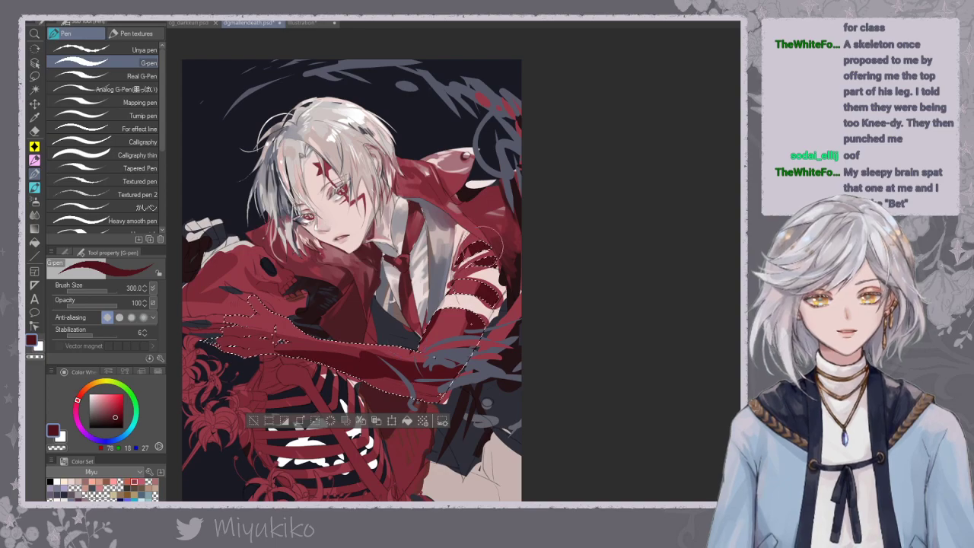
# Hide the loose blue-grey sketch strokes over the background and arm, keeping the red arm selected for painting.
pyautogui.hotkey('ctrl', 'd')
pyautogui.hotkey('ctrl', 'z')
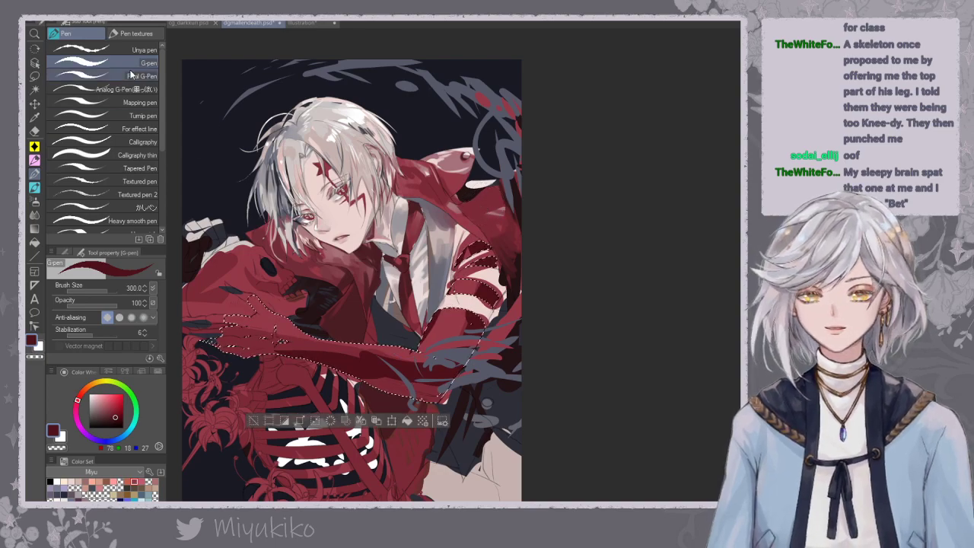
pyautogui.click(35, 188)
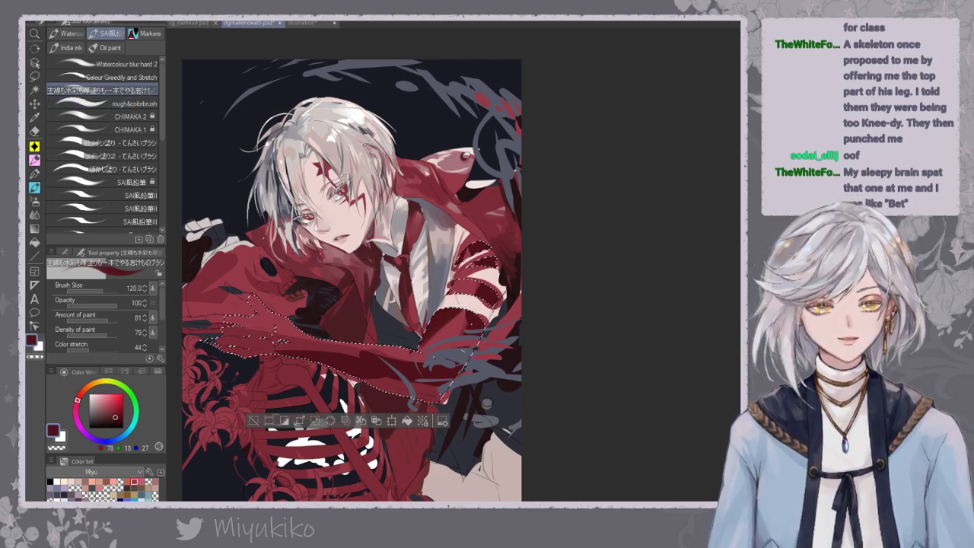
pyautogui.click(737, 337)
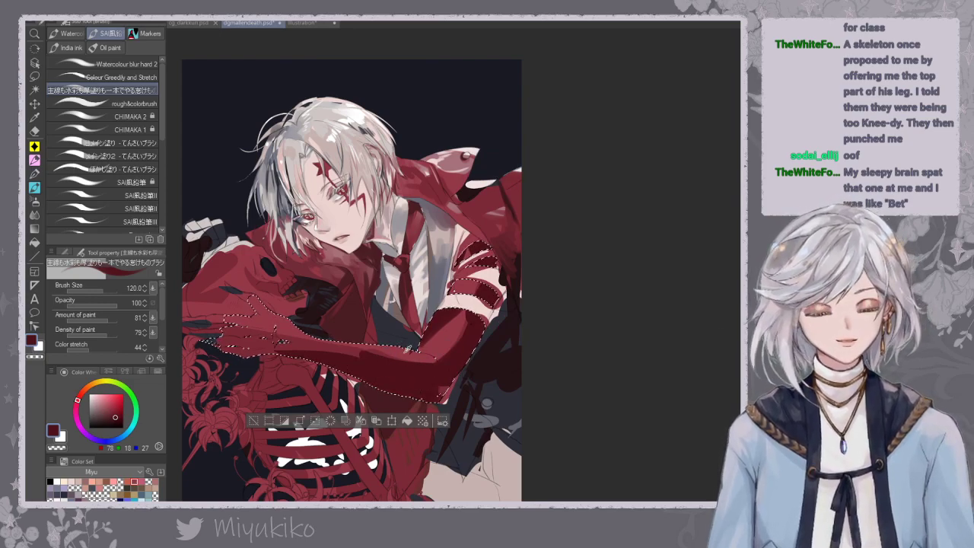
# Pick the arm's reds and blend the selected forearm and hand shading with Colour Greedily and Stretch at size 250.
pyautogui.keyDown('alt'); pyautogui.click(438, 387); pyautogui.keyUp('alt')
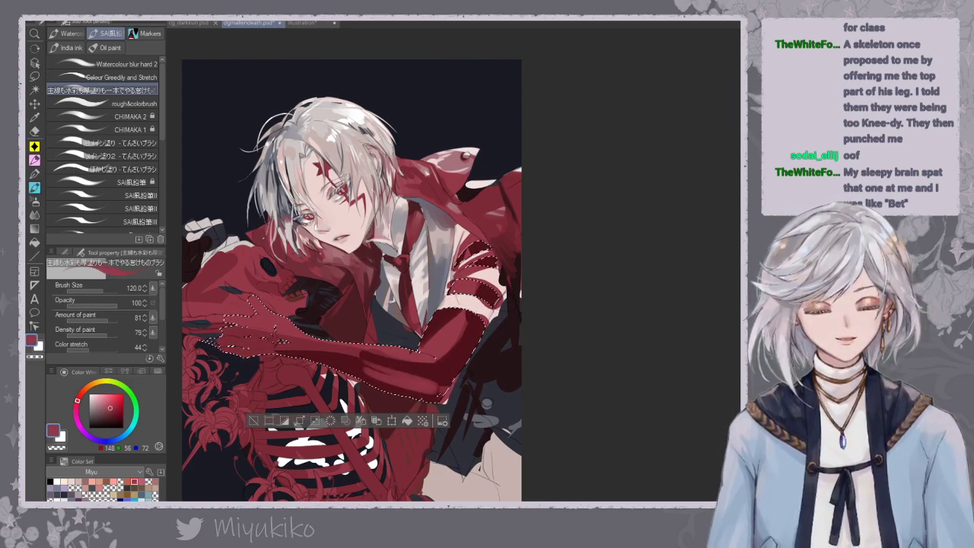
pyautogui.click(144, 78)
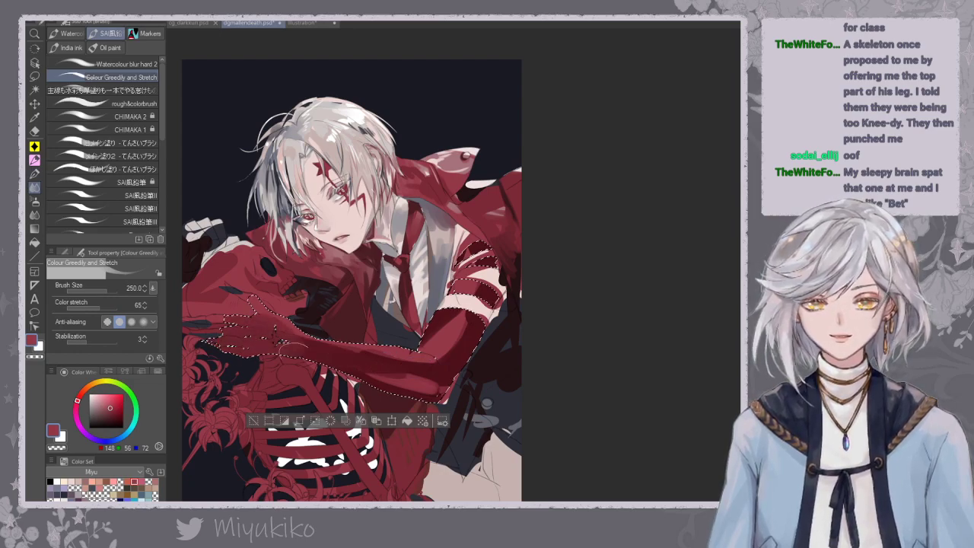
pyautogui.keyDown('alt'); pyautogui.click(324, 356); pyautogui.keyUp('alt')
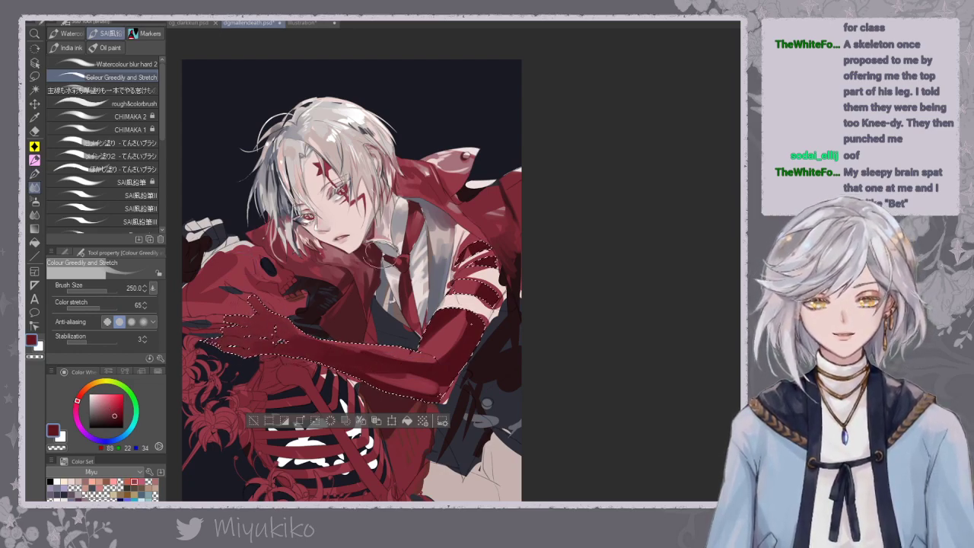
pyautogui.keyDown('alt'); pyautogui.click(454, 329); pyautogui.keyUp('alt')
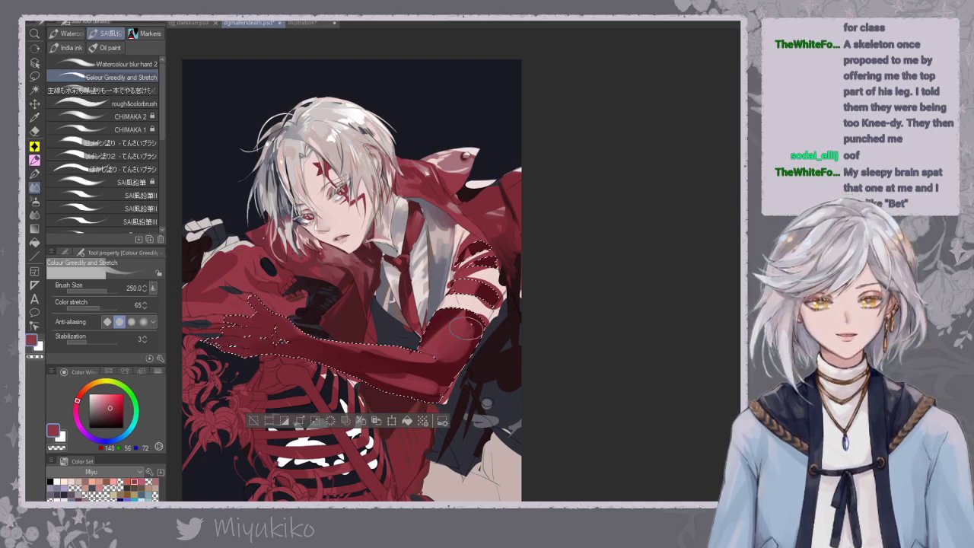
# Paint sampled red (135, 53, 67) and very dark red (78, 17, 27) shading above the elbow with the paint brush at size 120.
pyautogui.click(150, 90)
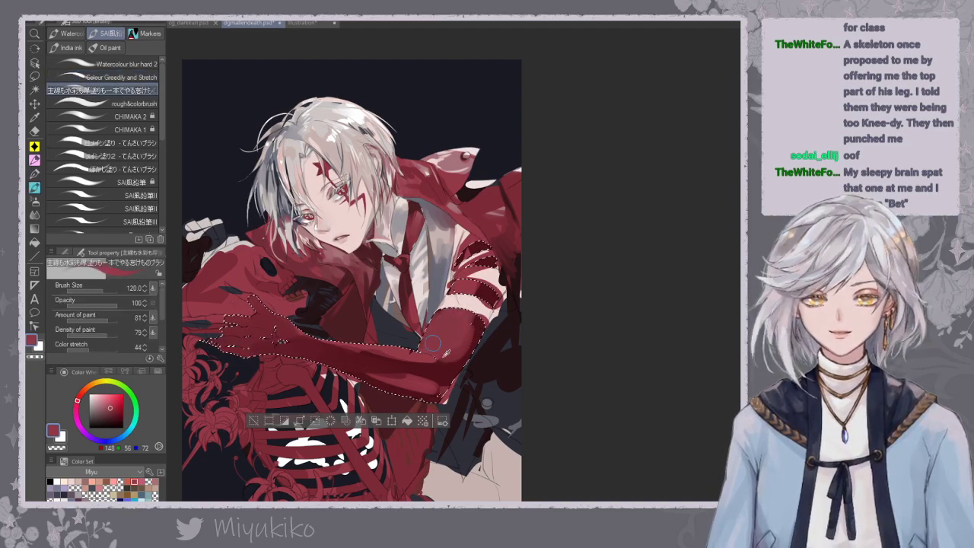
pyautogui.keyDown('alt'); pyautogui.click(442, 311); pyautogui.keyUp('alt')
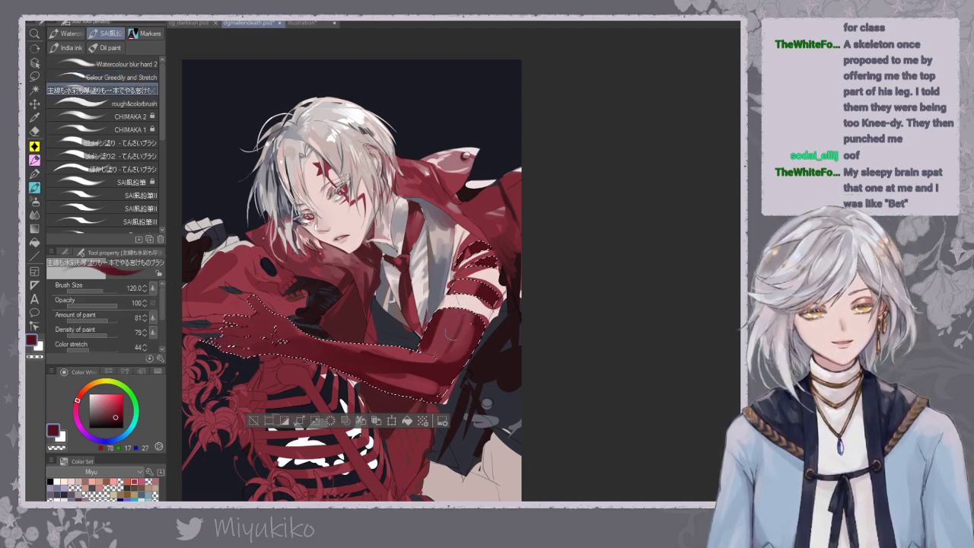
pyautogui.keyDown('alt'); pyautogui.click(451, 322); pyautogui.keyUp('alt')
pyautogui.keyDown('alt'); pyautogui.click(451, 344); pyautogui.keyUp('alt')
pyautogui.keyDown('alt'); pyautogui.click(462, 342); pyautogui.keyUp('alt')
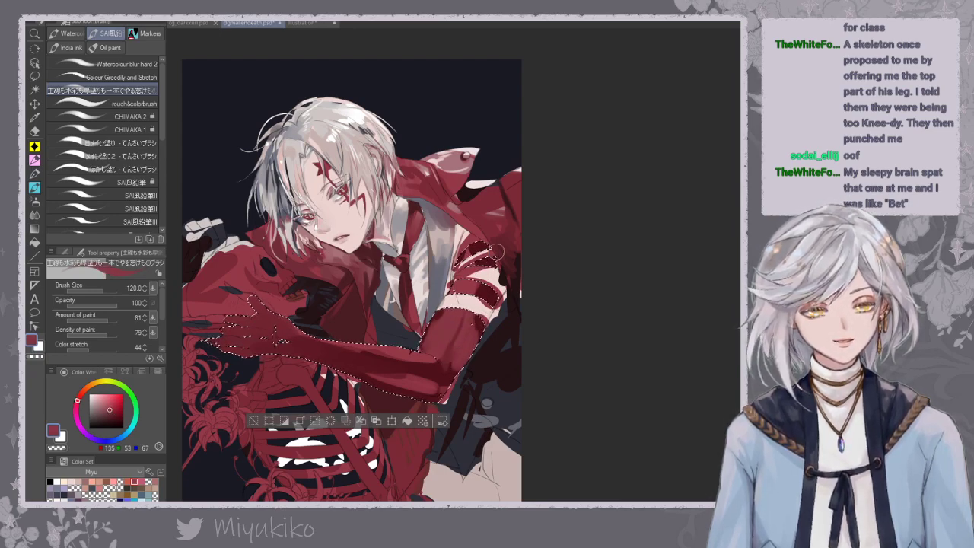
# Paint red (148, 56, 72) and dark red (85, 20, 31) strokes around the elbow and along the forearm.
pyautogui.keyDown('alt'); pyautogui.click(424, 349); pyautogui.keyUp('alt')
pyautogui.keyDown('alt'); pyautogui.click(426, 365); pyautogui.keyUp('alt')
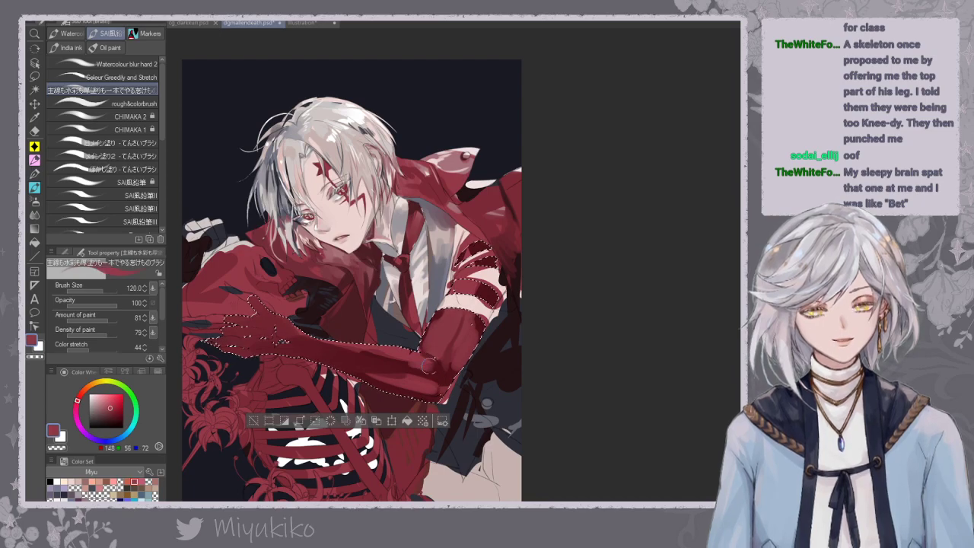
pyautogui.keyDown('alt'); pyautogui.click(413, 365); pyautogui.keyUp('alt')
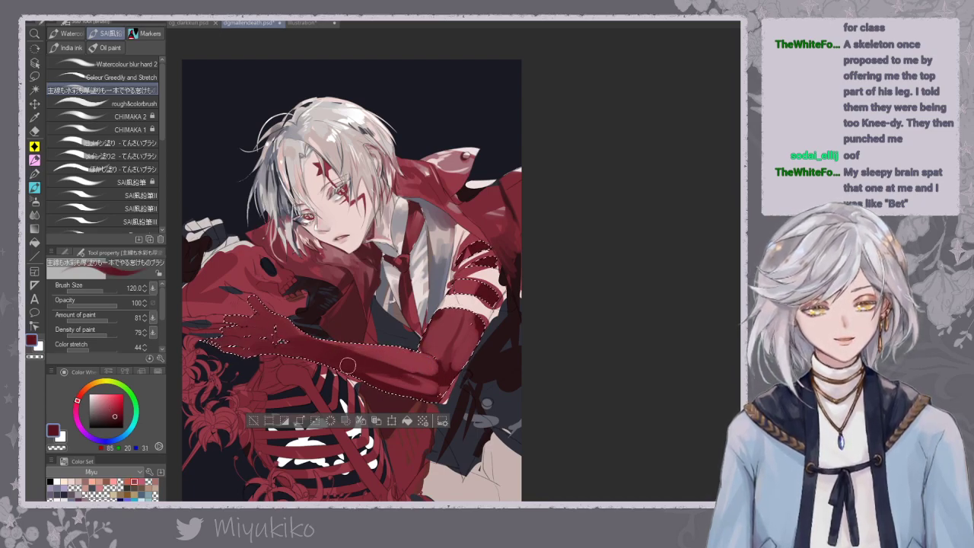
pyautogui.keyDown('alt'); pyautogui.click(427, 379); pyautogui.keyUp('alt')
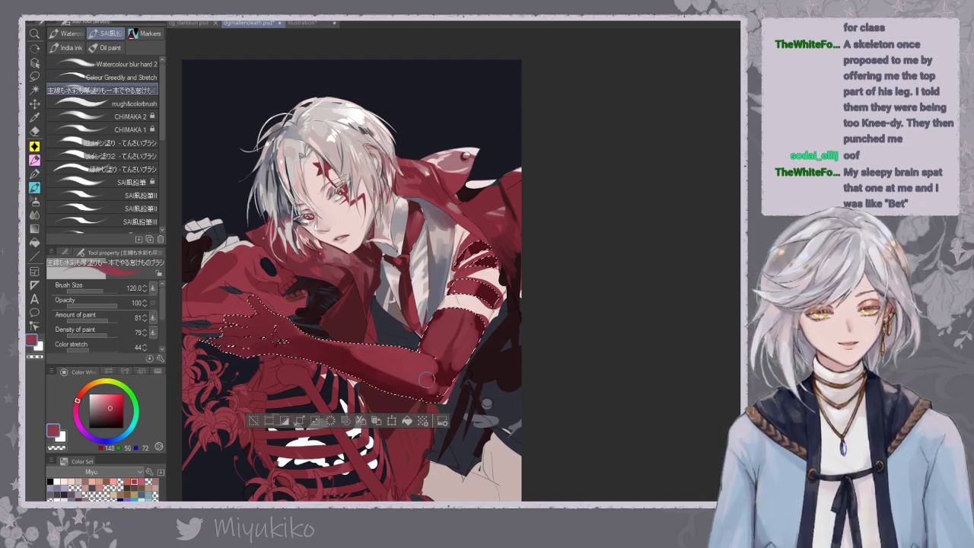
# Blend the forearm shading near the wrist with Colour Greedily and Stretch at size 250 and check it without the selection outline.
pyautogui.click(134, 80)
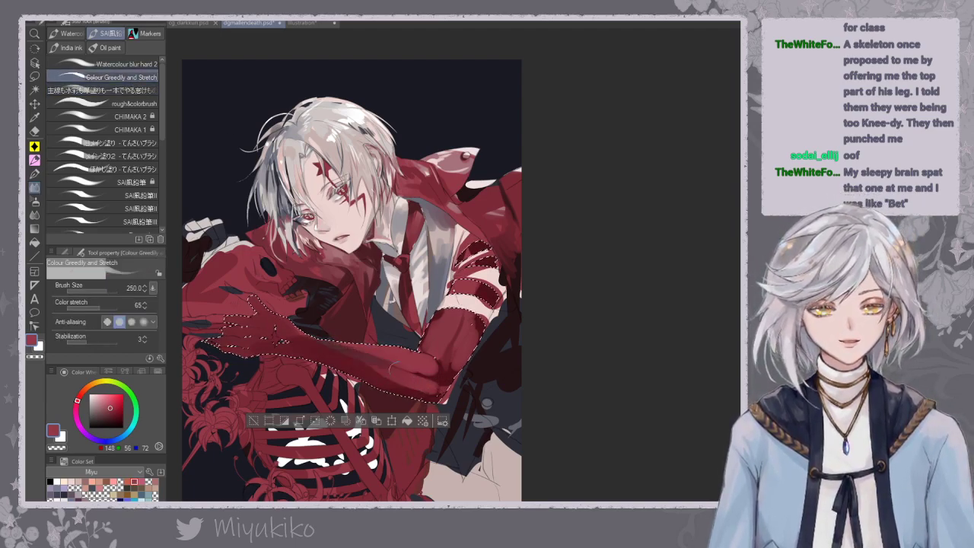
pyautogui.moveTo(323, 342)
pyautogui.mouseDown()
pyautogui.moveTo(313, 330)
pyautogui.moveTo(356, 331)
pyautogui.mouseUp()
pyautogui.keyDown('alt'); pyautogui.click(328, 339); pyautogui.keyUp('alt')
pyautogui.press('b')
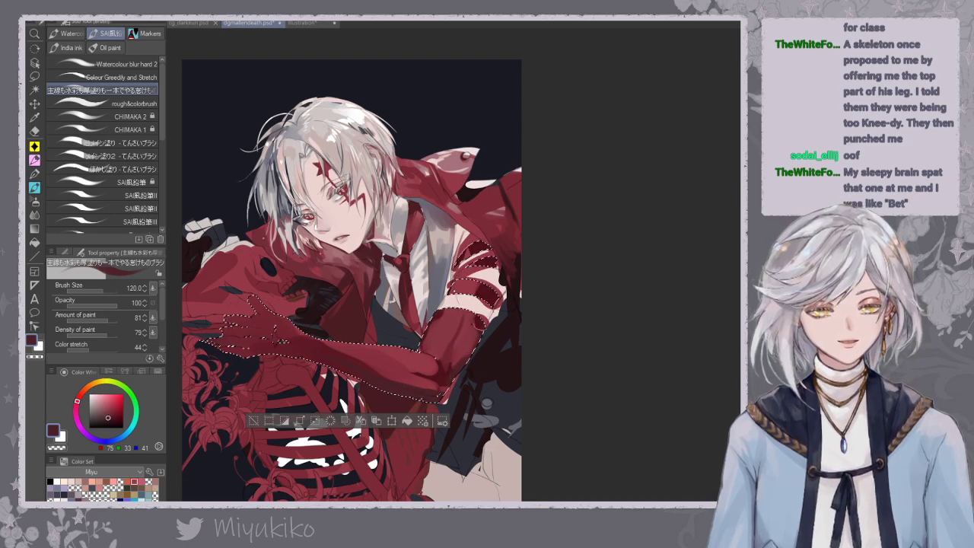
pyautogui.hotkey('ctrl', 'd')
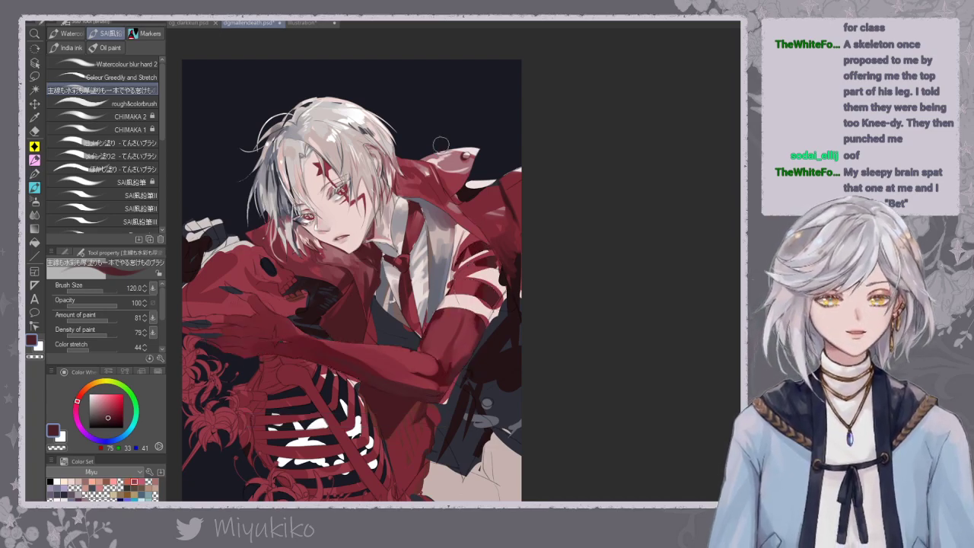
pyautogui.hotkey('ctrl', 'z')
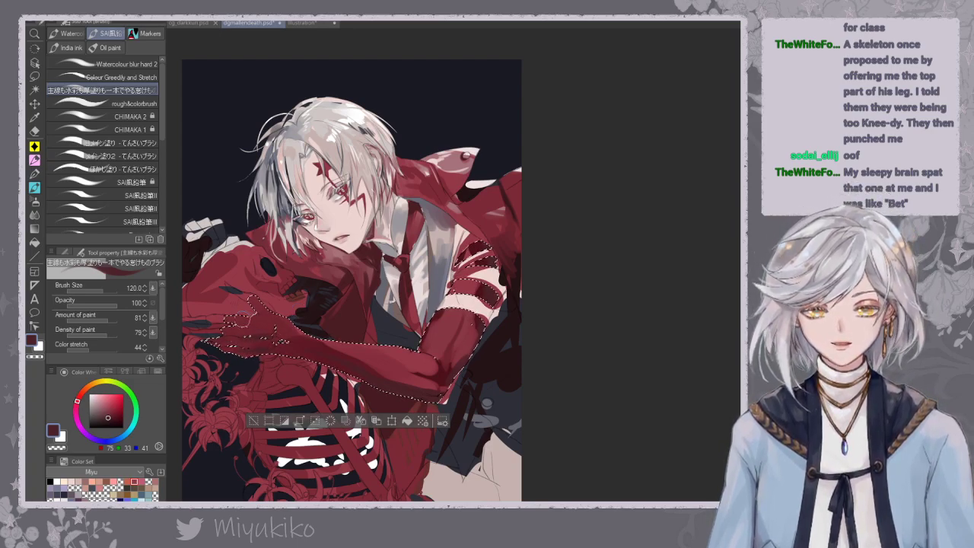
pyautogui.hotkey('ctrl', 'd')
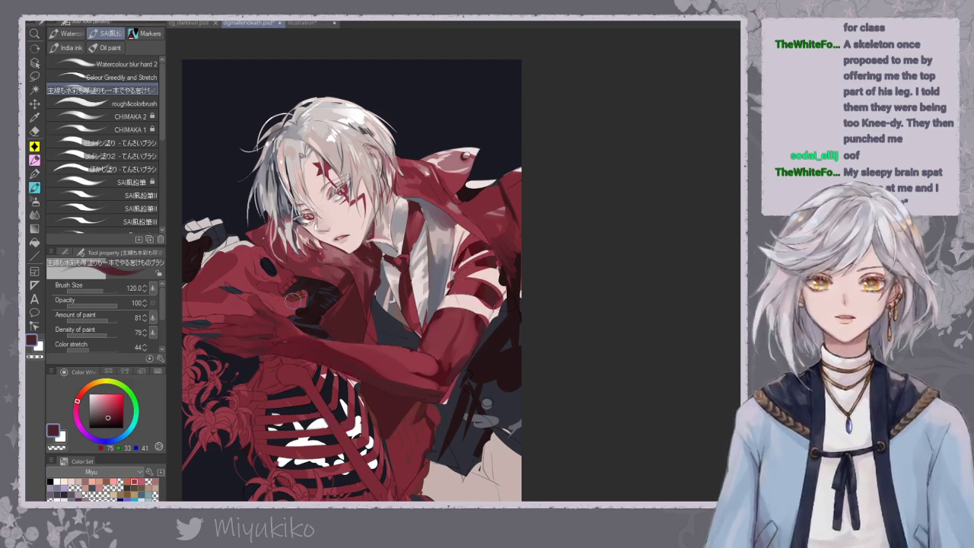
pyautogui.hotkey('ctrl', 'z')
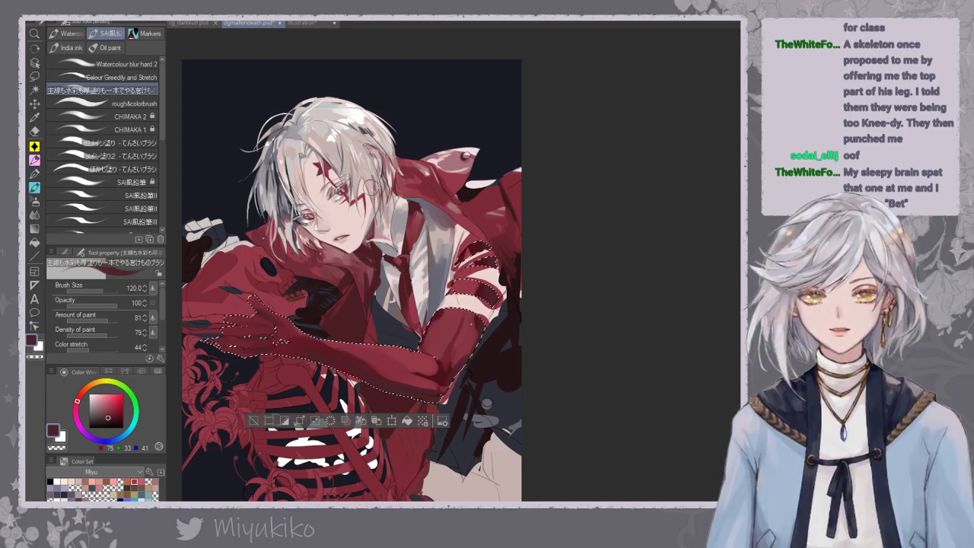
# Refine the light and dark red strokes along the selected forearm and elbow with colours sampled from the arm.
pyautogui.keyDown('alt'); pyautogui.click(396, 352); pyautogui.keyUp('alt')
pyautogui.hotkey('ctrl', 'd')
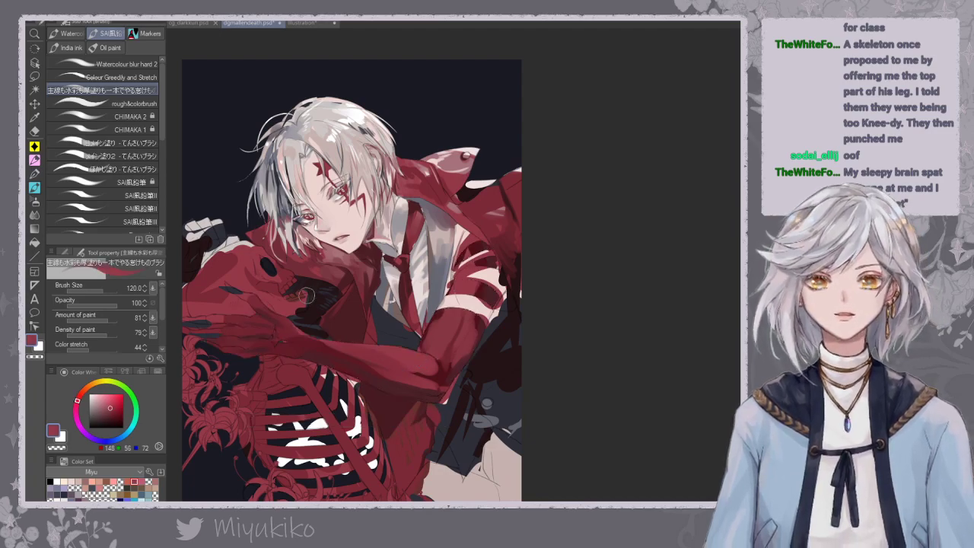
pyautogui.hotkey('ctrl', 'z')
pyautogui.keyDown('alt'); pyautogui.click(414, 340); pyautogui.keyUp('alt')
pyautogui.moveTo(357, 354)
pyautogui.mouseDown()
pyautogui.moveTo(410, 364)
pyautogui.moveTo(406, 371)
pyautogui.moveTo(389, 351)
pyautogui.moveTo(360, 362)
pyautogui.moveTo(385, 372)
pyautogui.moveTo(439, 392)
pyautogui.moveTo(422, 371)
pyautogui.moveTo(459, 390)
pyautogui.moveTo(429, 393)
pyautogui.moveTo(456, 375)
pyautogui.moveTo(419, 367)
pyautogui.moveTo(448, 390)
pyautogui.mouseUp()
pyautogui.hotkey('ctrl', 'z')
pyautogui.keyDown('alt'); pyautogui.click(365, 361); pyautogui.keyUp('alt')
pyautogui.keyDown('alt'); pyautogui.click(385, 373); pyautogui.keyUp('alt')
pyautogui.keyDown('alt'); pyautogui.click(455, 371); pyautogui.keyUp('alt')
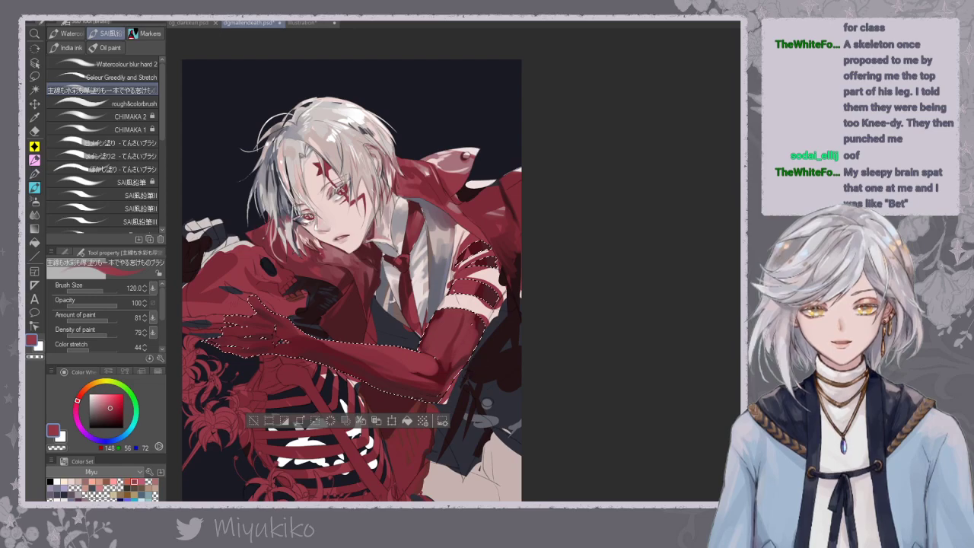
pyautogui.hotkey('ctrl', 'd')
pyautogui.hotkey('ctrl', 'z')
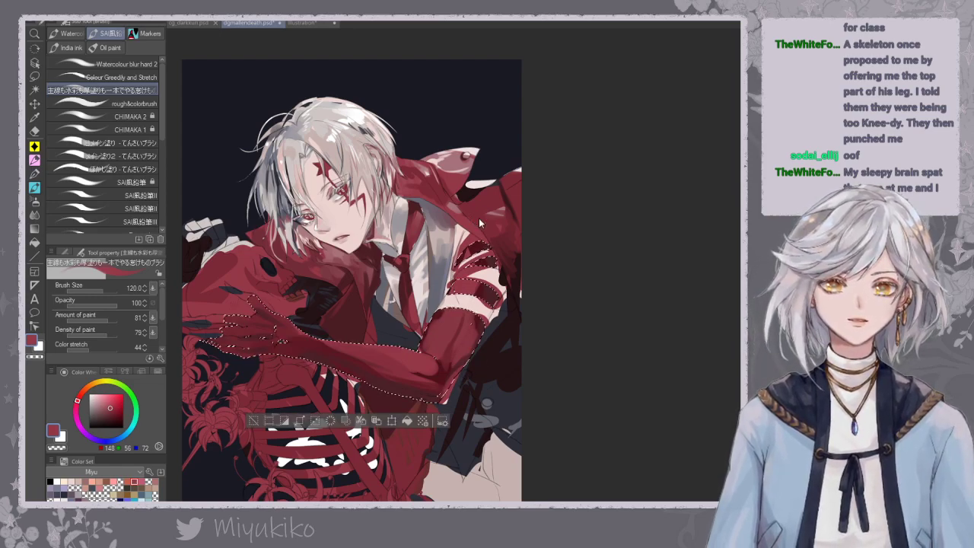
# Paint very dark red (78, 17, 27) accents at the elbow and upper-arm bands and clear the selection.
pyautogui.moveTo(456, 378)
pyautogui.mouseDown()
pyautogui.moveTo(441, 347)
pyautogui.moveTo(456, 325)
pyautogui.moveTo(449, 347)
pyautogui.mouseUp()
pyautogui.keyDown('alt'); pyautogui.click(449, 370); pyautogui.keyUp('alt')
pyautogui.moveTo(465, 302); pyautogui.dragTo(478, 286)
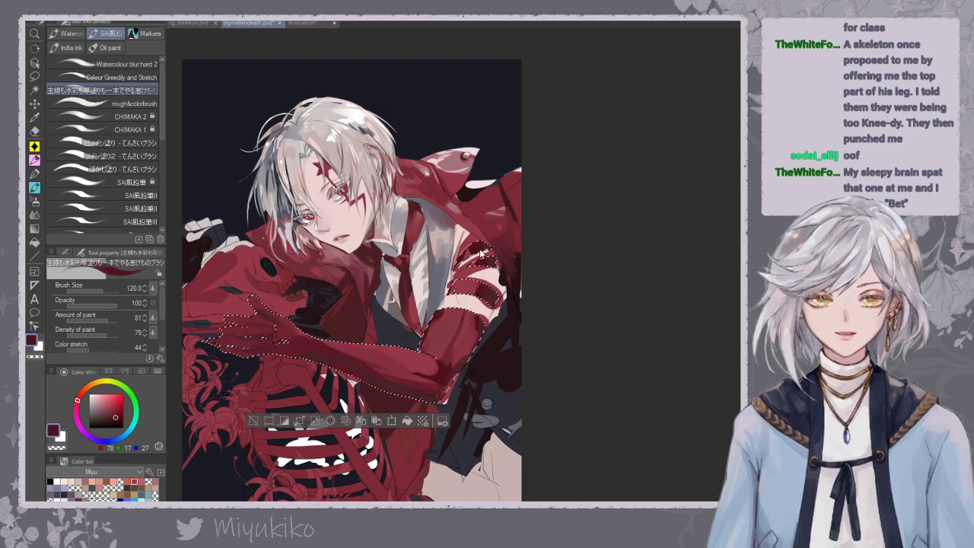
pyautogui.hotkey('ctrl', 'd')
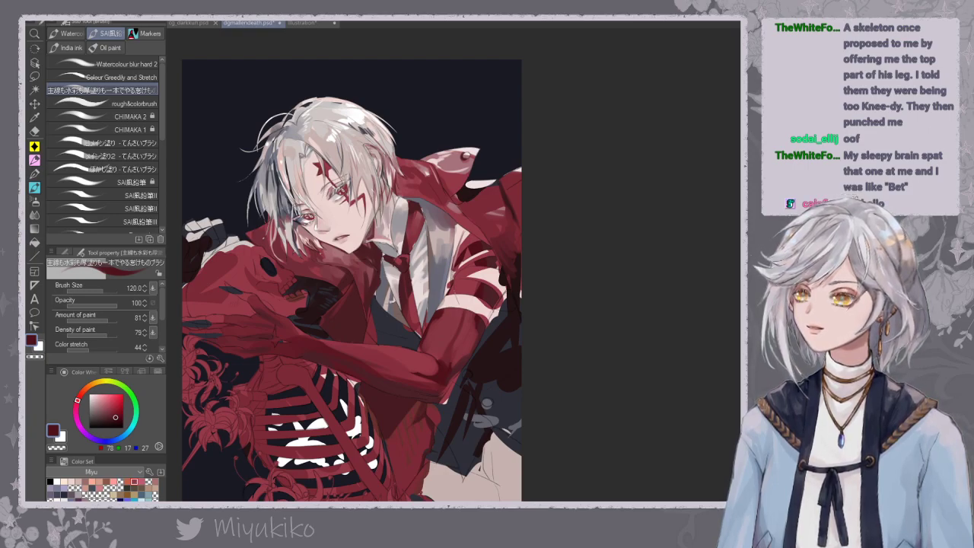
pyautogui.press('super+d')
pyautogui.press('super+d')
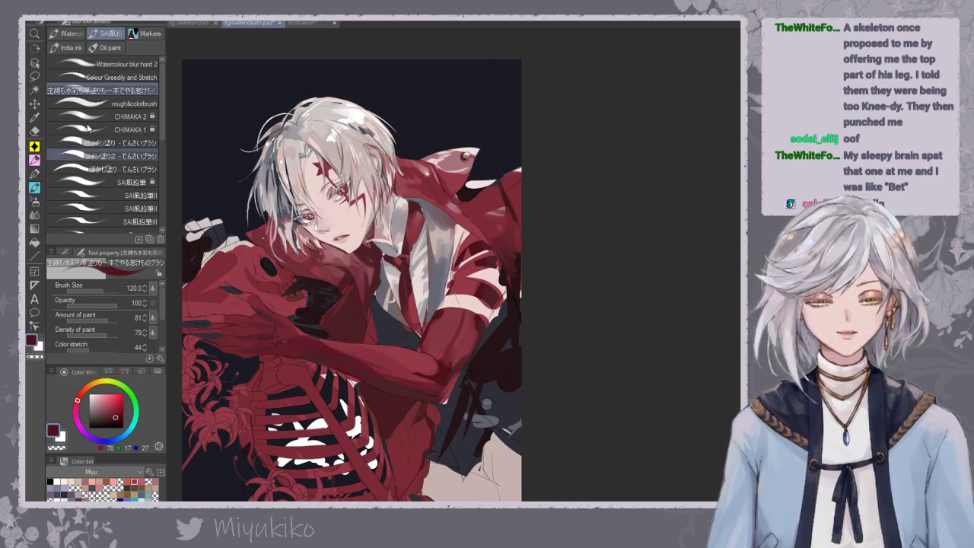
# Select the pale skin areas between the red bands on the upper arm with Auto select.
pyautogui.click(34, 89)
pyautogui.click(466, 290)
pyautogui.click(463, 296)
pyautogui.hotkey('ctrl', 'z')
pyautogui.click(460, 295)
pyautogui.click(461, 300)
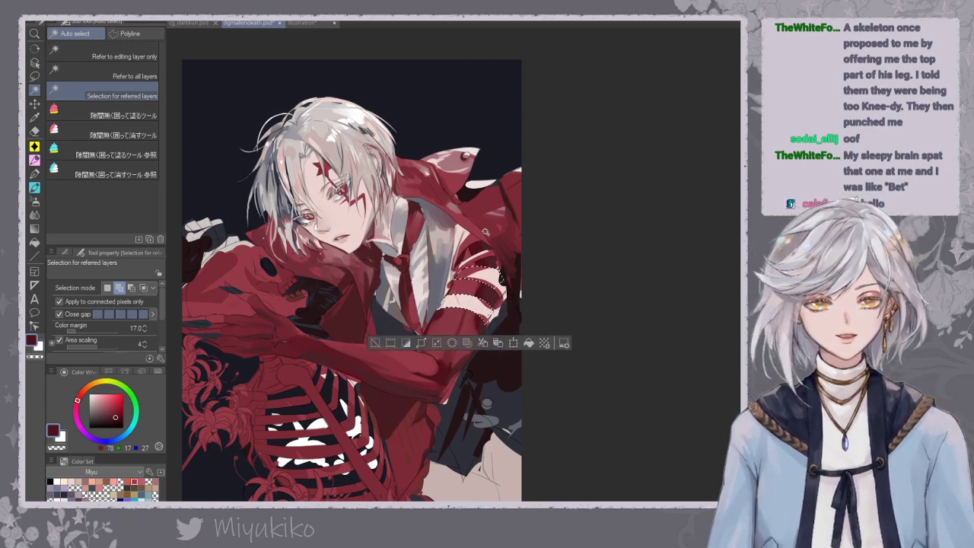
pyautogui.click(501, 283)
pyautogui.click(487, 255)
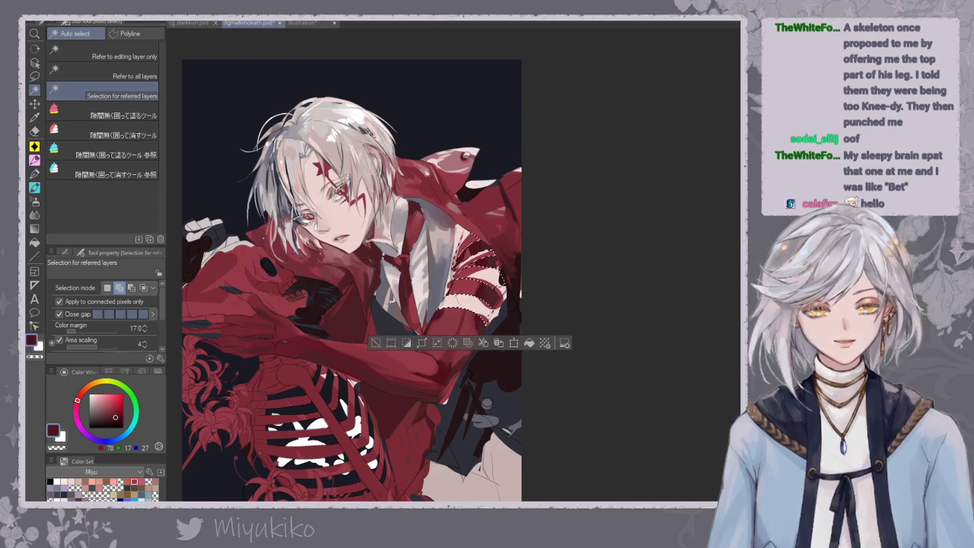
# Paint pale pink (237, 212, 210) over the selected upper-arm skin and add another skin gap near the shoulder to the selection.
pyautogui.click(35, 189)
pyautogui.keyDown('alt'); pyautogui.click(487, 319); pyautogui.keyUp('alt')
pyautogui.moveTo(487, 282)
pyautogui.mouseDown()
pyautogui.moveTo(471, 237)
pyautogui.moveTo(459, 272)
pyautogui.mouseUp()
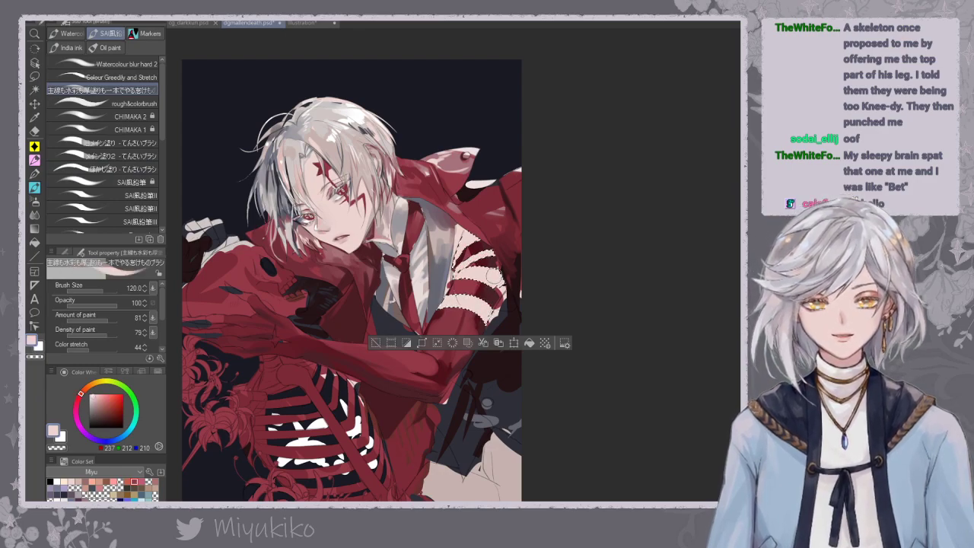
pyautogui.press('w')
pyautogui.click(496, 249)
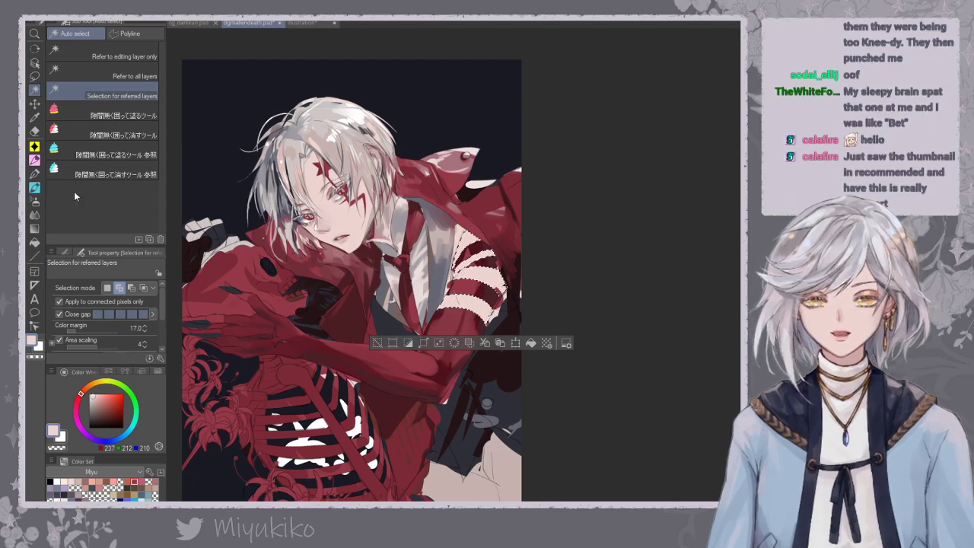
# Shade the selected upper-arm skin with greyish pink (177, 157, 160), dusty pink (194, 141, 147) and beige (198, 179, 176) strokes.
pyautogui.click(35, 190)
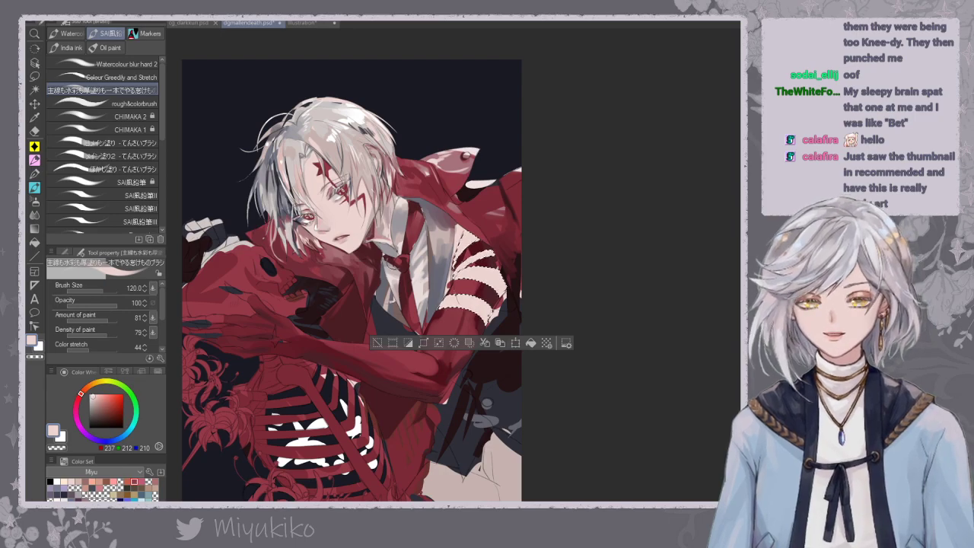
pyautogui.keyDown('alt'); pyautogui.click(384, 226); pyautogui.keyUp('alt')
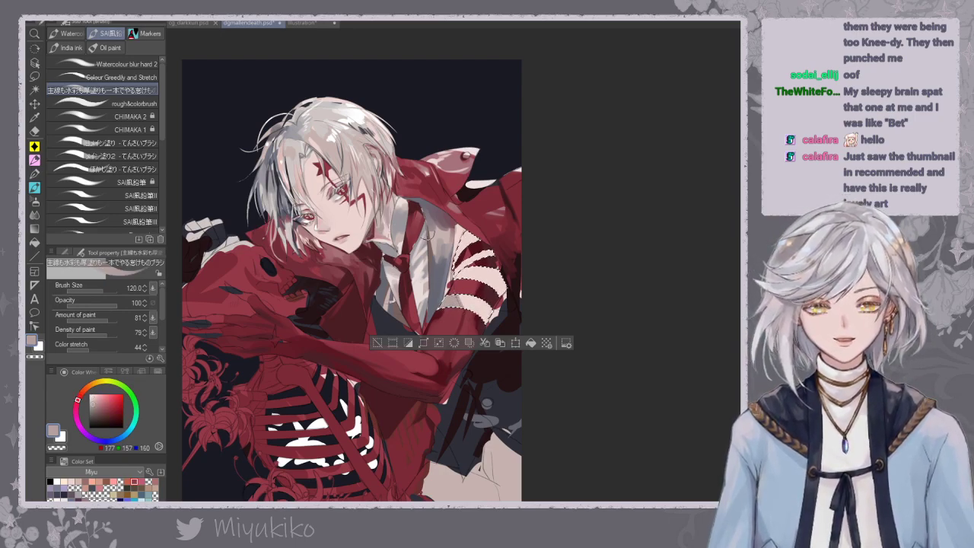
pyautogui.keyDown('alt'); pyautogui.click(382, 232); pyautogui.keyUp('alt')
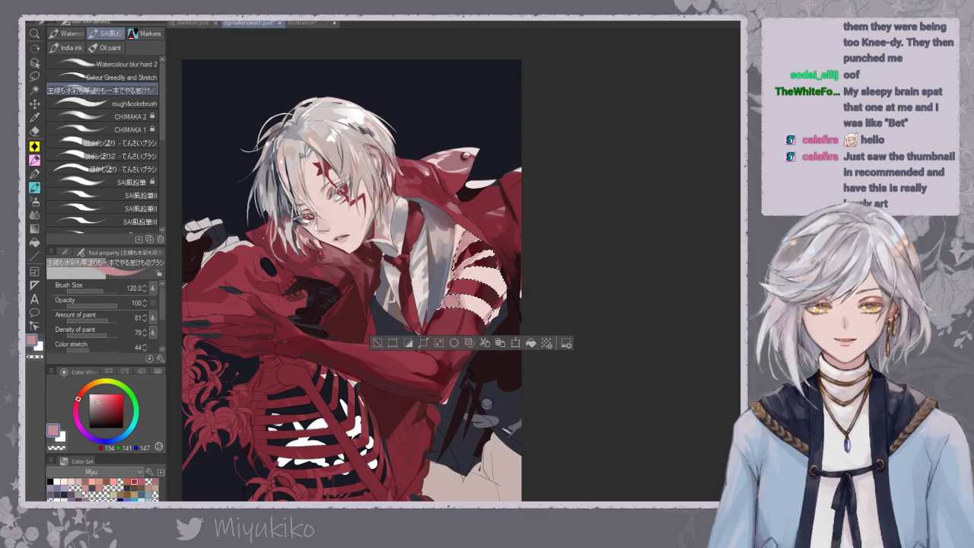
pyautogui.moveTo(466, 263); pyautogui.dragTo(489, 276)
pyautogui.keyDown('alt'); pyautogui.click(381, 217); pyautogui.keyUp('alt')
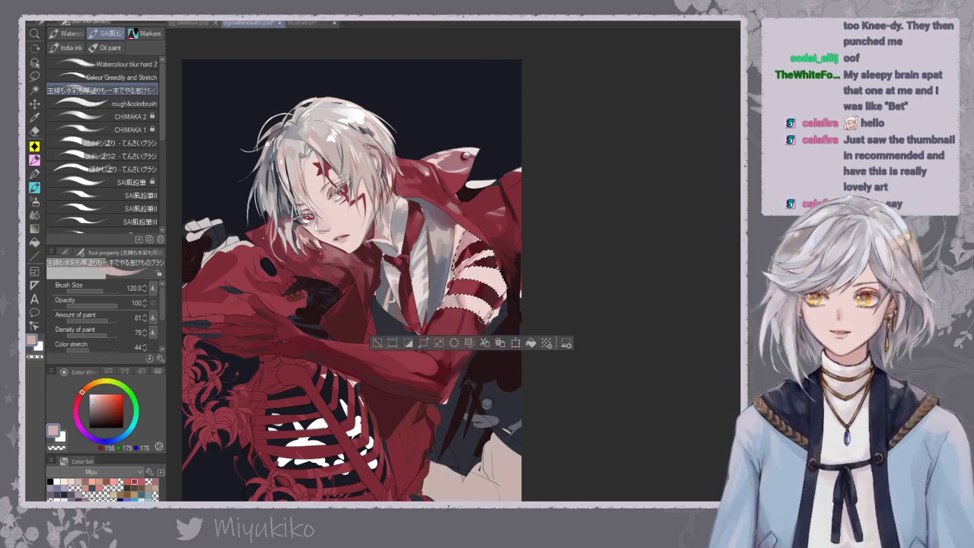
pyautogui.moveTo(497, 230); pyautogui.dragTo(503, 218)
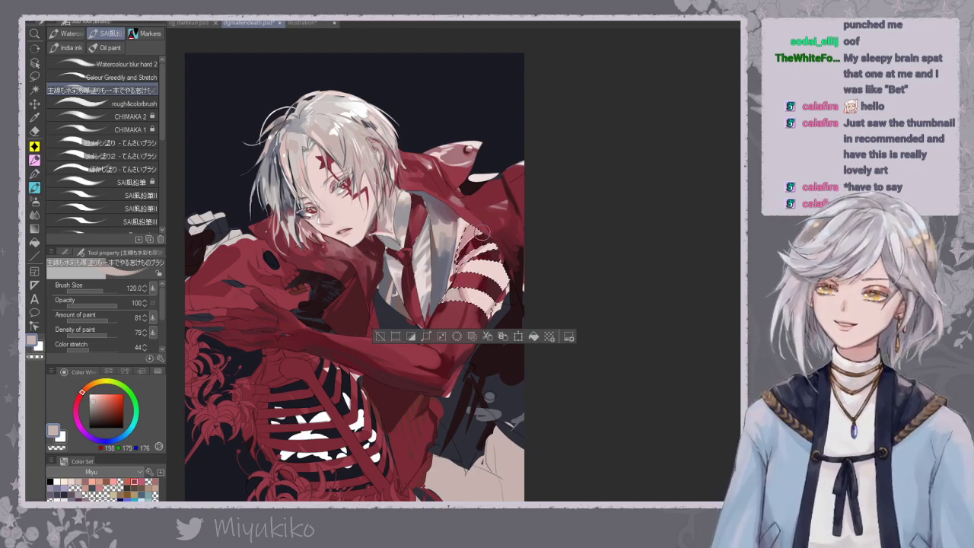
pyautogui.moveTo(481, 238); pyautogui.dragTo(484, 240)
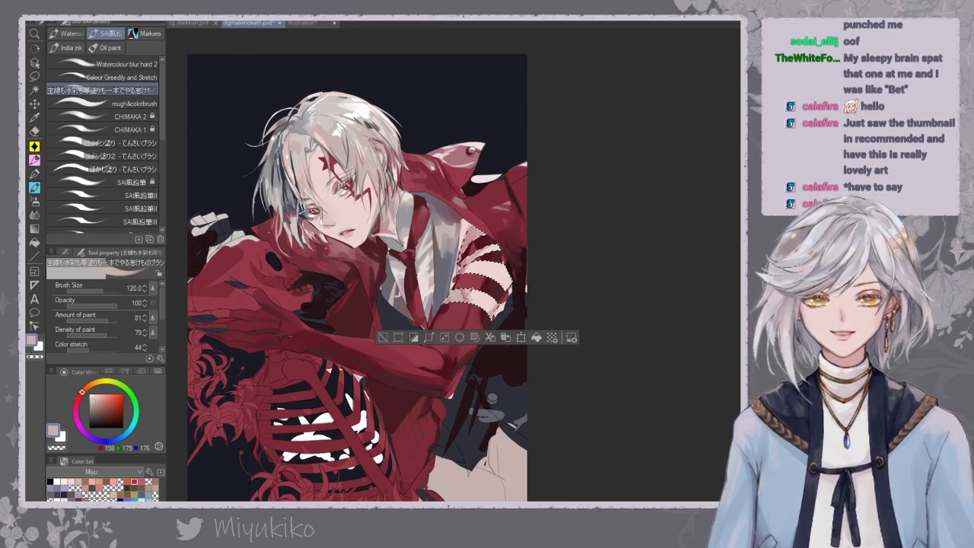
# Blend dusty pink tones (191, 144, 149) and (199, 148, 154) into the selected upper-arm skin and clear the selection.
pyautogui.keyDown('alt'); pyautogui.click(460, 300); pyautogui.keyUp('alt')
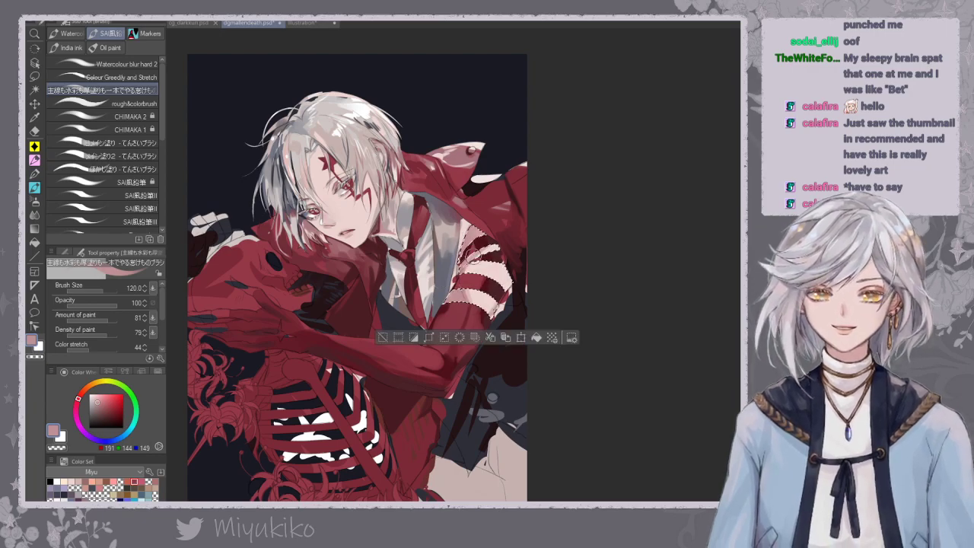
pyautogui.hotkey('ctrl', 'd')
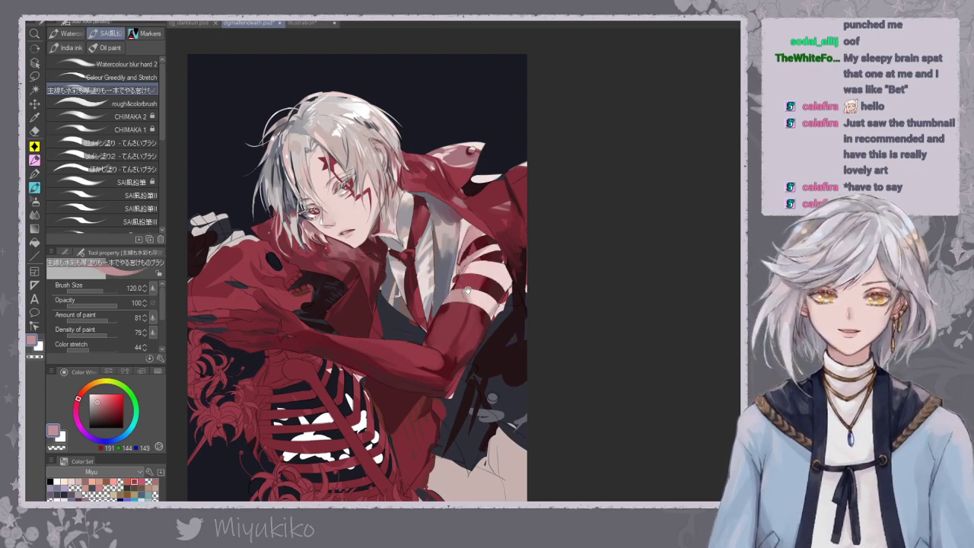
pyautogui.moveTo(468, 290); pyautogui.dragTo(484, 289)
pyautogui.keyDown('alt'); pyautogui.click(479, 292); pyautogui.keyUp('alt')
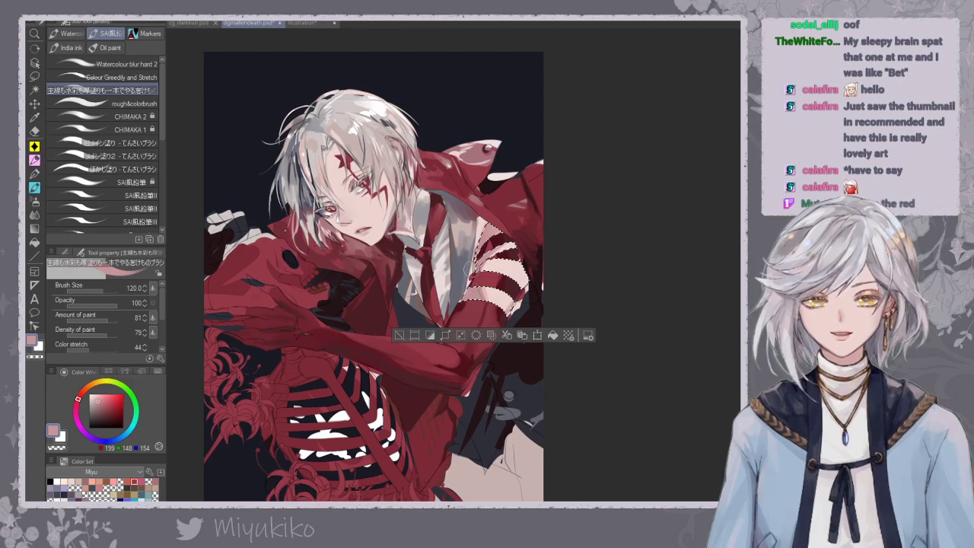
pyautogui.hotkey('ctrl', 'd')
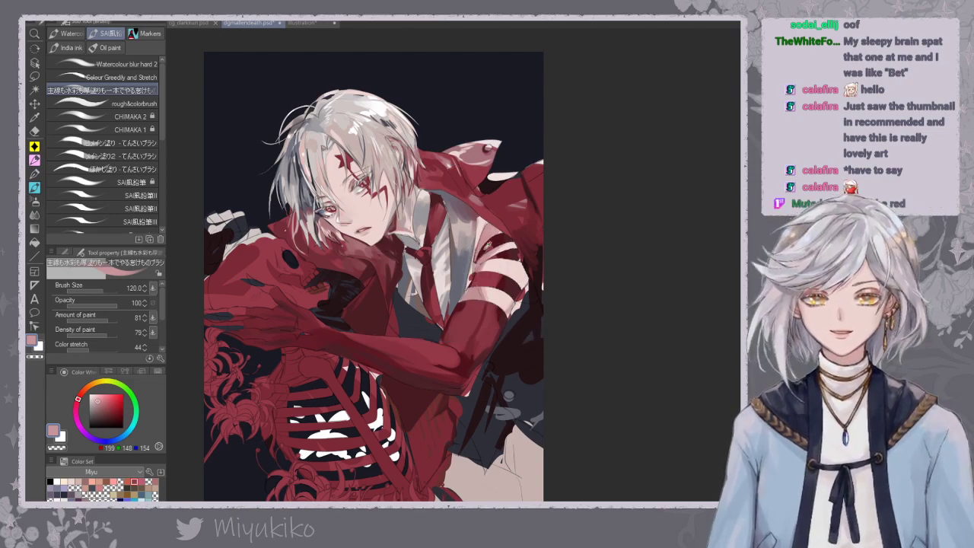
# Touch up the upper-arm band edges with very dark red (78, 17, 27), muted brown-pinks (125, 87, 91) and (150, 104, 110), and dark red (85, 21, 32).
pyautogui.keyDown('alt'); pyautogui.click(487, 248); pyautogui.keyUp('alt')
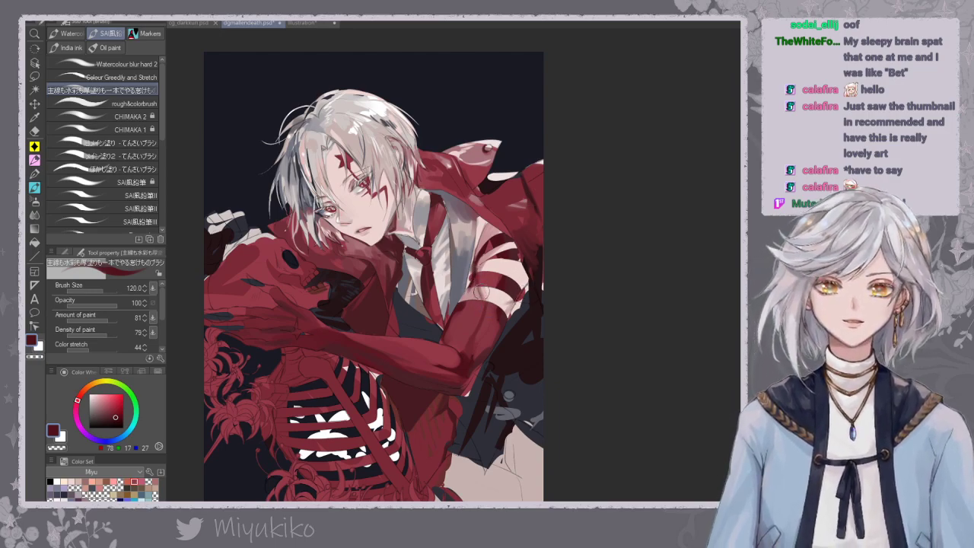
pyautogui.keyDown('alt'); pyautogui.click(482, 286); pyautogui.keyUp('alt')
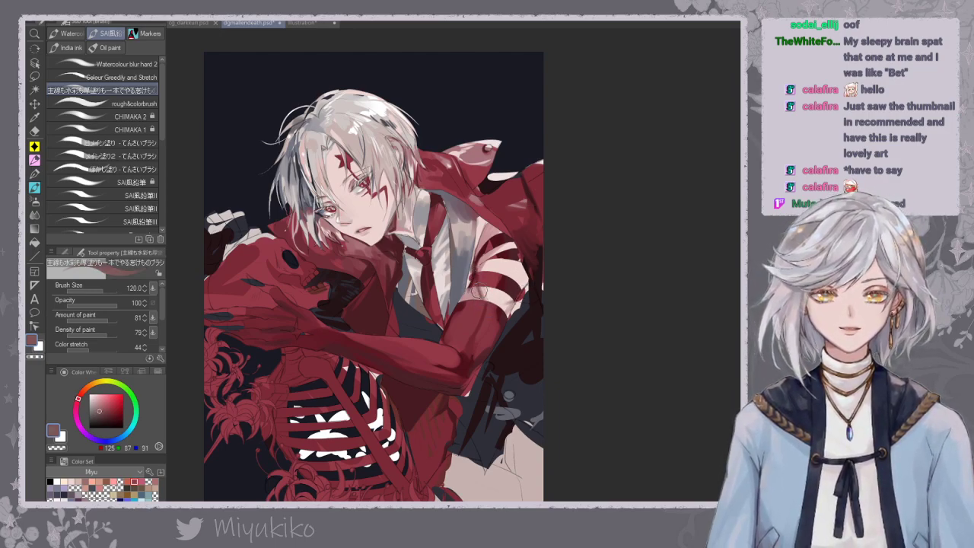
pyautogui.keyDown('alt'); pyautogui.click(481, 293); pyautogui.keyUp('alt')
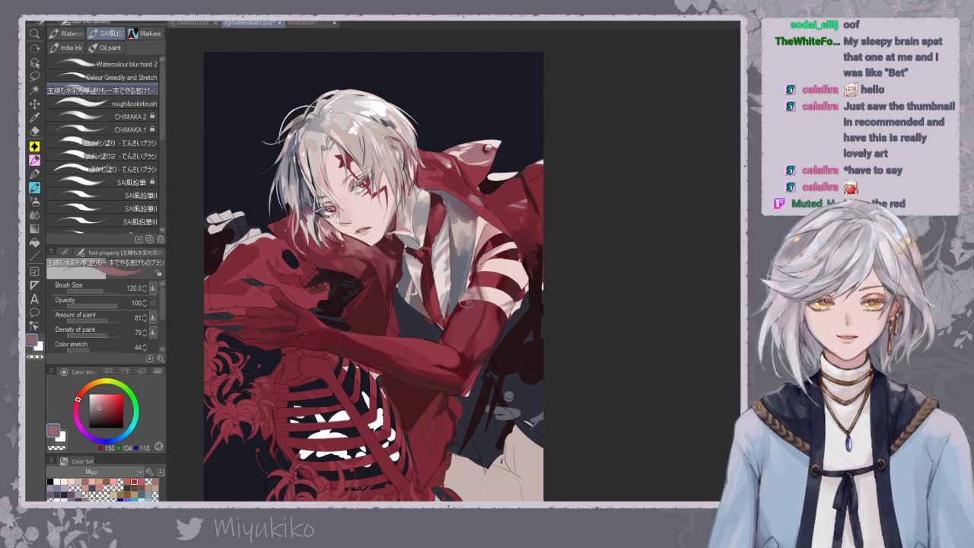
pyautogui.keyDown('alt'); pyautogui.click(459, 311); pyautogui.keyUp('alt')
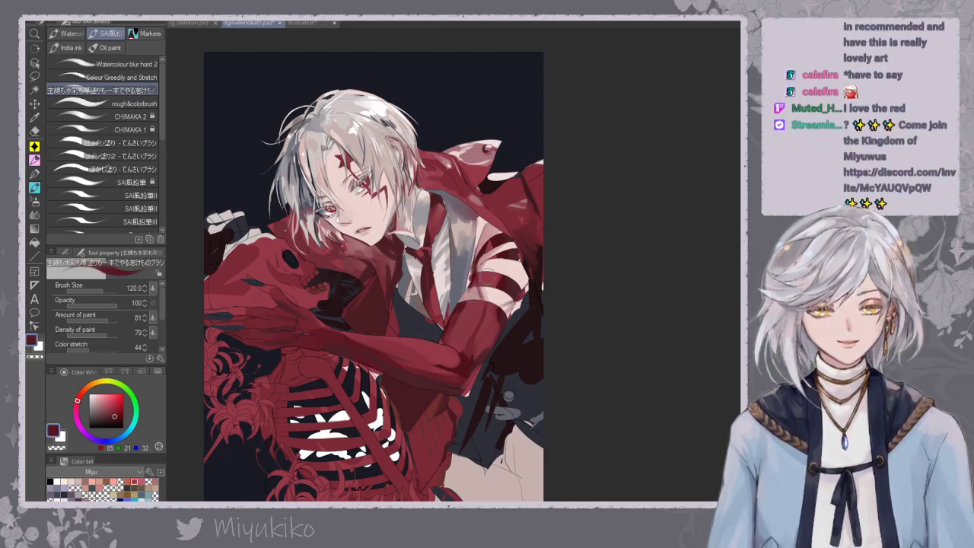
# Add muted pink (160, 114, 119) shading to the upper-arm skin near the shoulder with the brush size reduced to 60.
pyautogui.keyDown('alt'); pyautogui.click(354, 193); pyautogui.keyUp('alt')
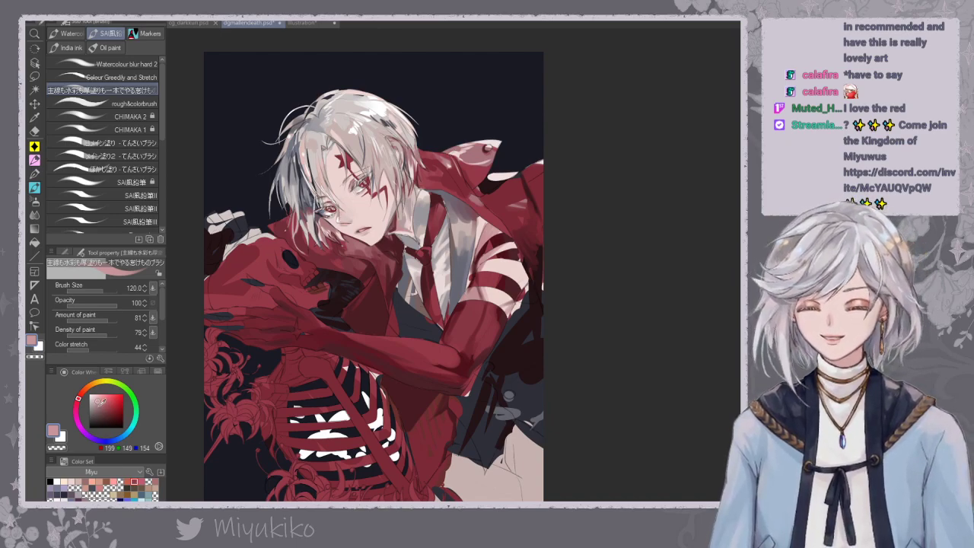
pyautogui.click(99, 406)
pyautogui.press('[')
pyautogui.press('[')
pyautogui.press('[')
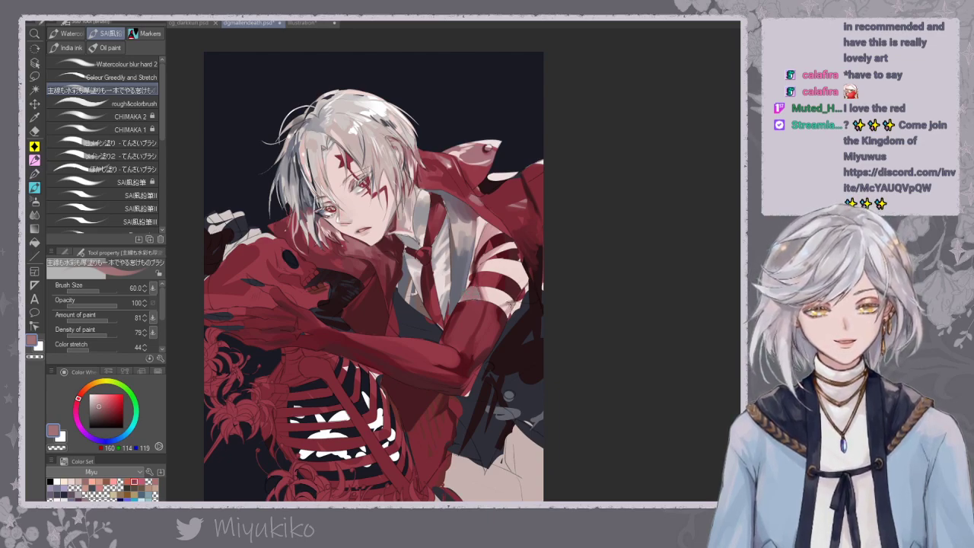
pyautogui.moveTo(516, 220); pyautogui.dragTo(507, 245)
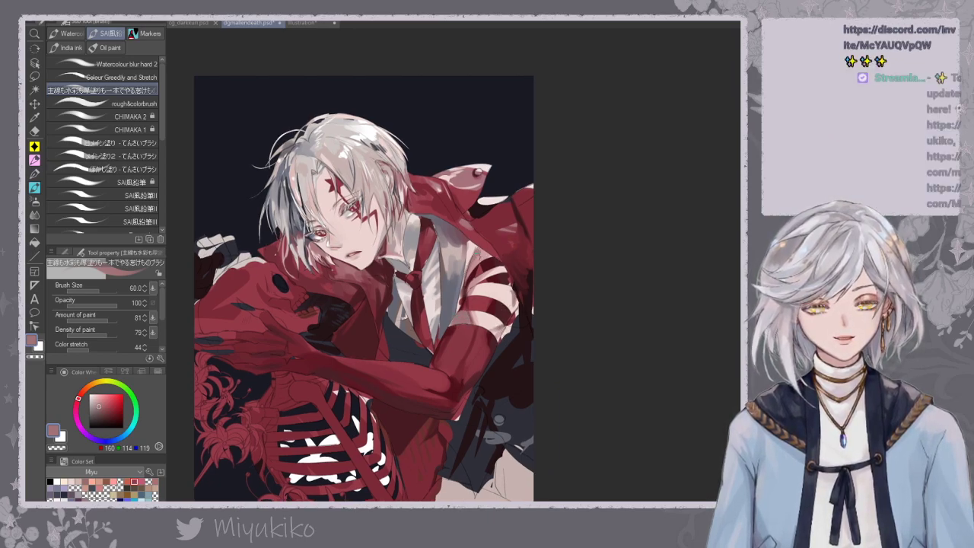
# Paint the shirt collar below the neck with greyish pink (178, 158, 160) and pale pink (237, 212, 210) and (232, 207, 205).
pyautogui.keyDown('alt'); pyautogui.click(454, 254); pyautogui.keyUp('alt')
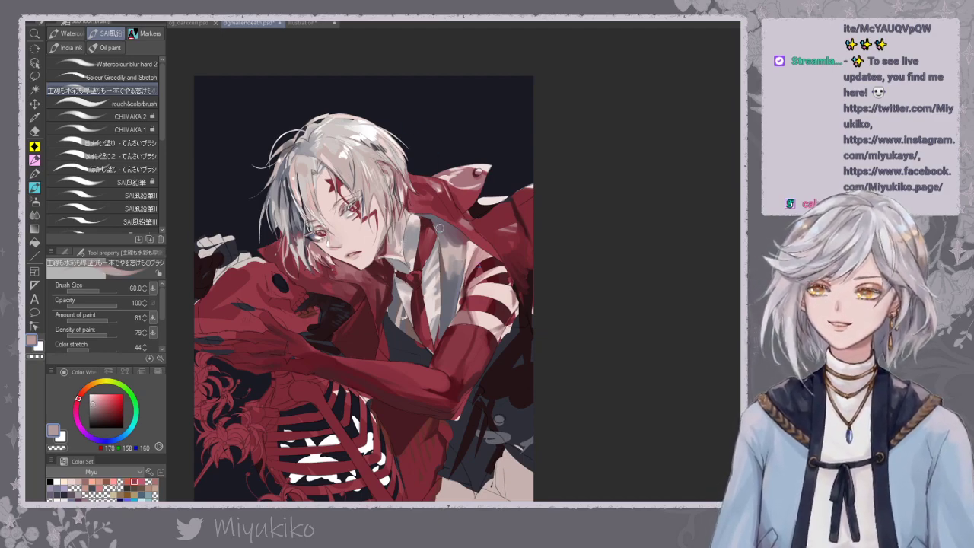
pyautogui.keyDown('alt'); pyautogui.click(474, 291); pyautogui.keyUp('alt')
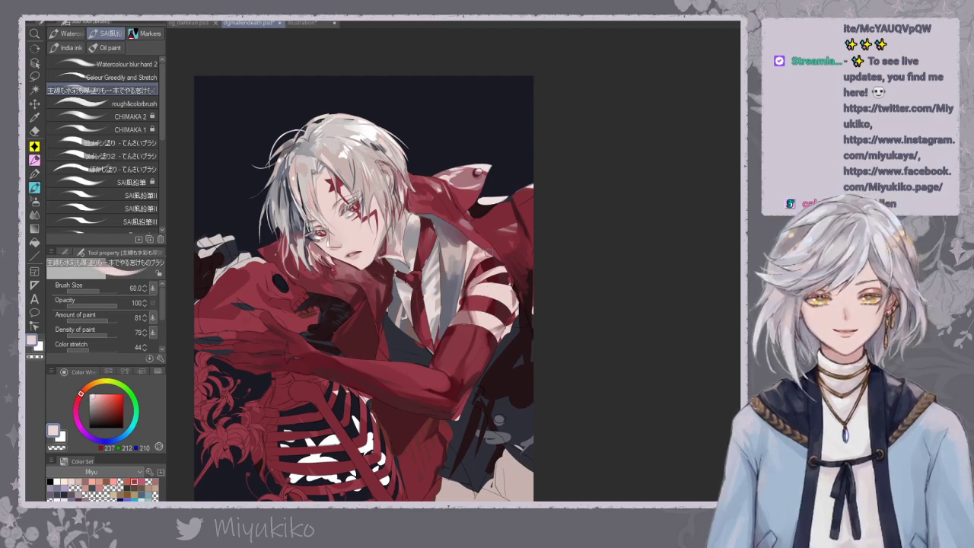
pyautogui.keyDown('alt'); pyautogui.click(404, 251); pyautogui.keyUp('alt')
pyautogui.moveTo(392, 246); pyautogui.dragTo(394, 256)
pyautogui.keyDown('alt'); pyautogui.click(400, 250); pyautogui.keyUp('alt')
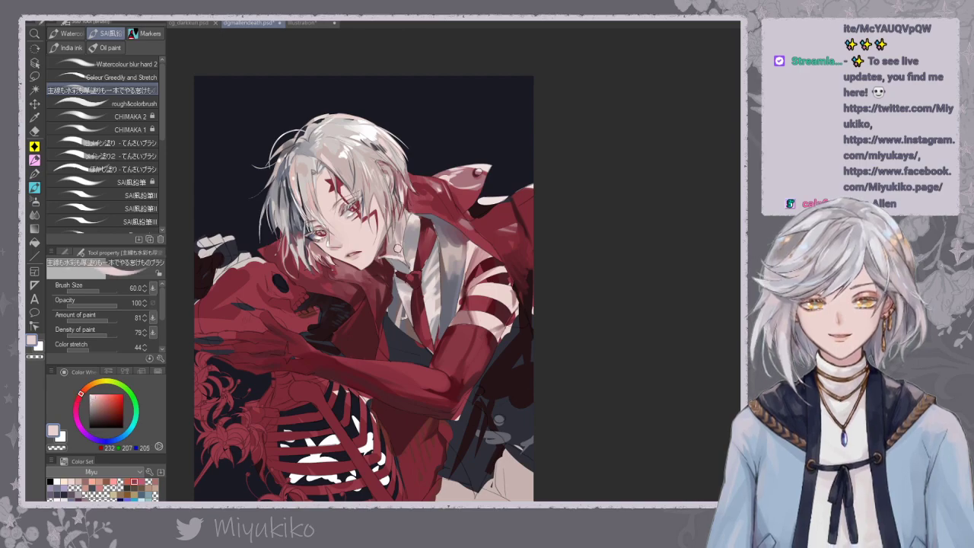
# Shade the collar's folds and edge with dark red (102, 46, 56), greyish pink (177, 158, 160), beige (198, 179, 176) and cool grey (154, 150, 156).
pyautogui.keyDown('alt'); pyautogui.click(388, 247); pyautogui.keyUp('alt')
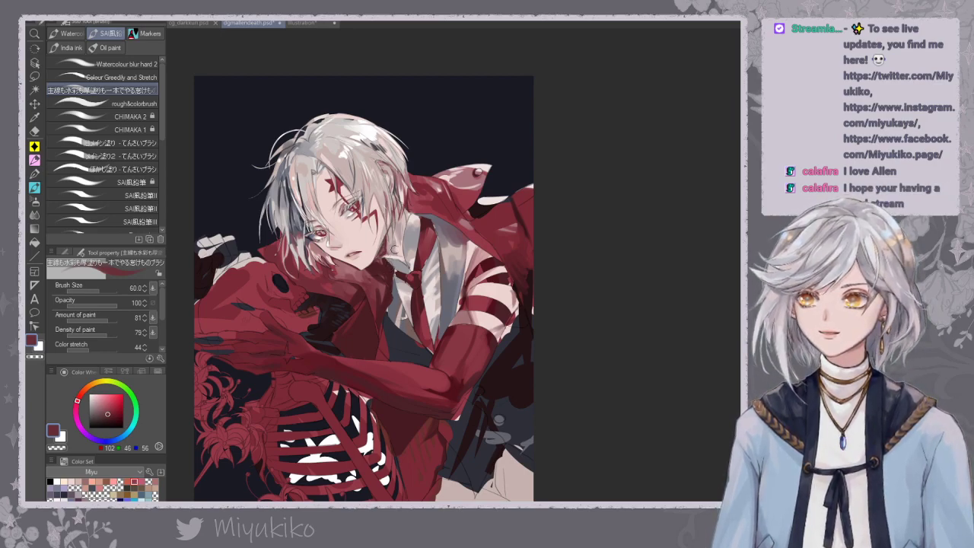
pyautogui.keyDown('alt'); pyautogui.click(390, 249); pyautogui.keyUp('alt')
pyautogui.keyDown('alt'); pyautogui.click(388, 252); pyautogui.keyUp('alt')
pyautogui.keyDown('alt'); pyautogui.click(397, 244); pyautogui.keyUp('alt')
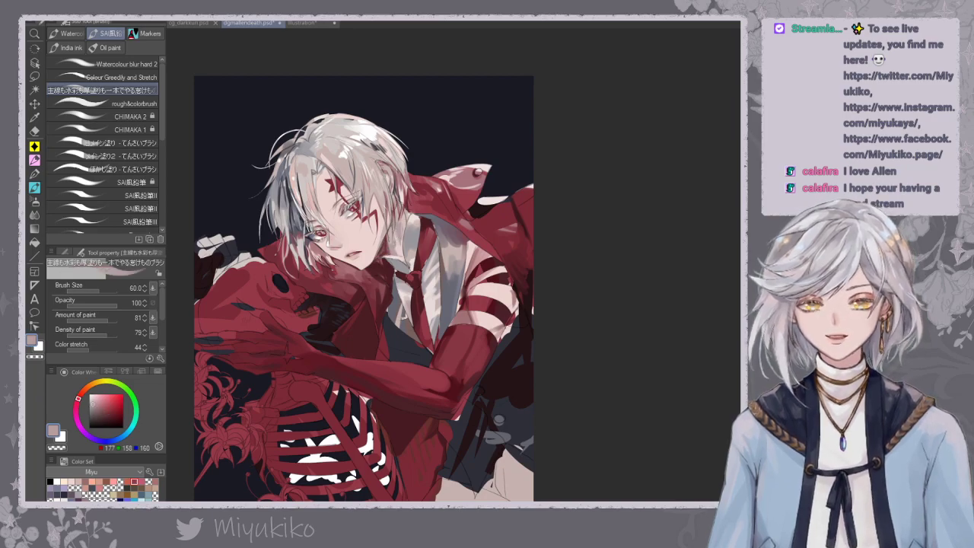
pyautogui.keyDown('alt'); pyautogui.click(397, 244); pyautogui.keyUp('alt')
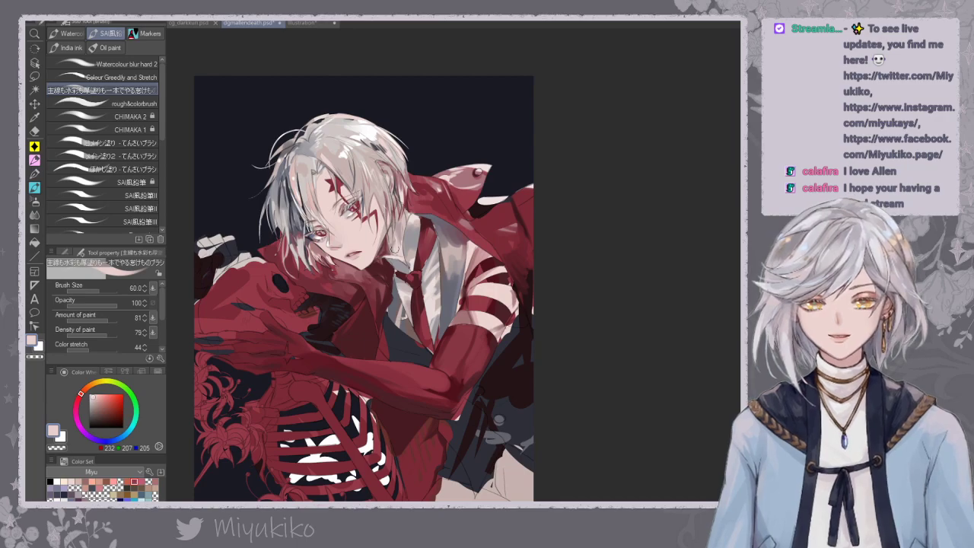
pyautogui.keyDown('alt'); pyautogui.click(399, 240); pyautogui.keyUp('alt')
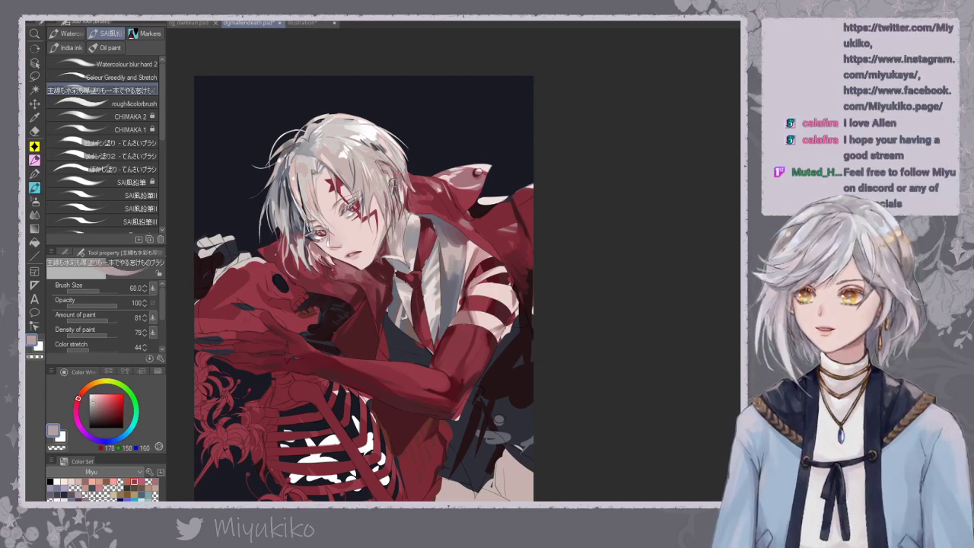
pyautogui.keyDown('alt'); pyautogui.click(412, 263); pyautogui.keyUp('alt')
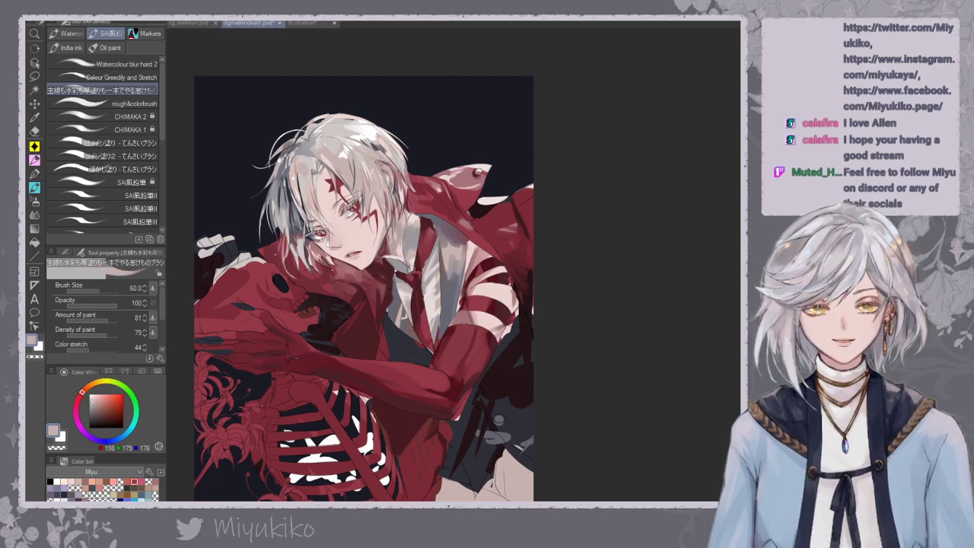
pyautogui.keyDown('alt'); pyautogui.click(396, 257); pyautogui.keyUp('alt')
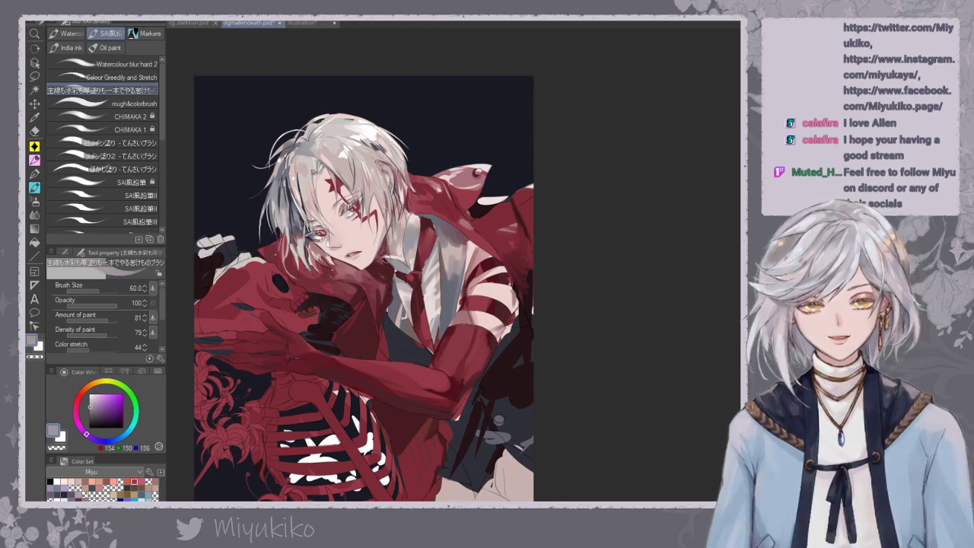
# Paint dark red (74, 29, 36) shadows between the collar and the tie, reducing the brush size to 30 for finer lines.
pyautogui.keyDown('alt'); pyautogui.click(391, 263); pyautogui.keyUp('alt')
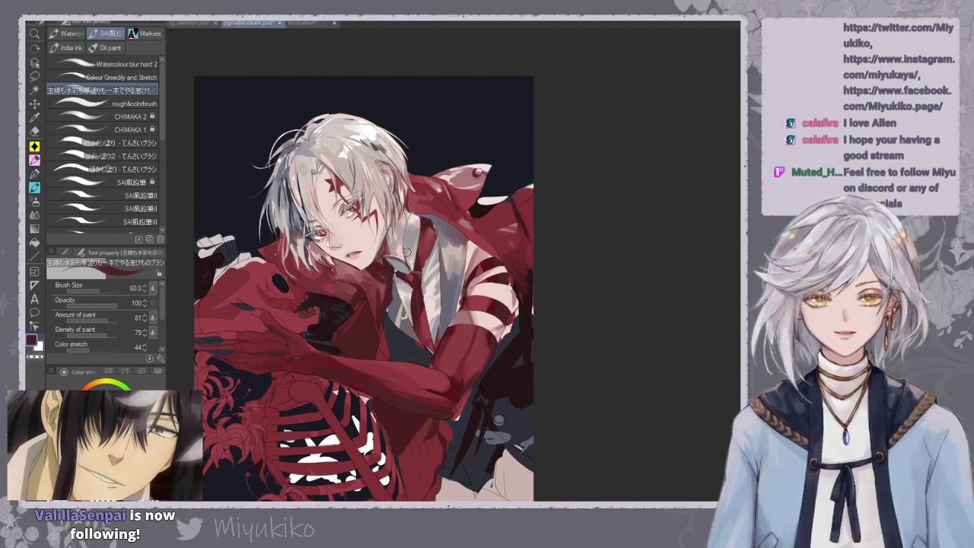
pyautogui.moveTo(431, 254); pyautogui.dragTo(424, 268)
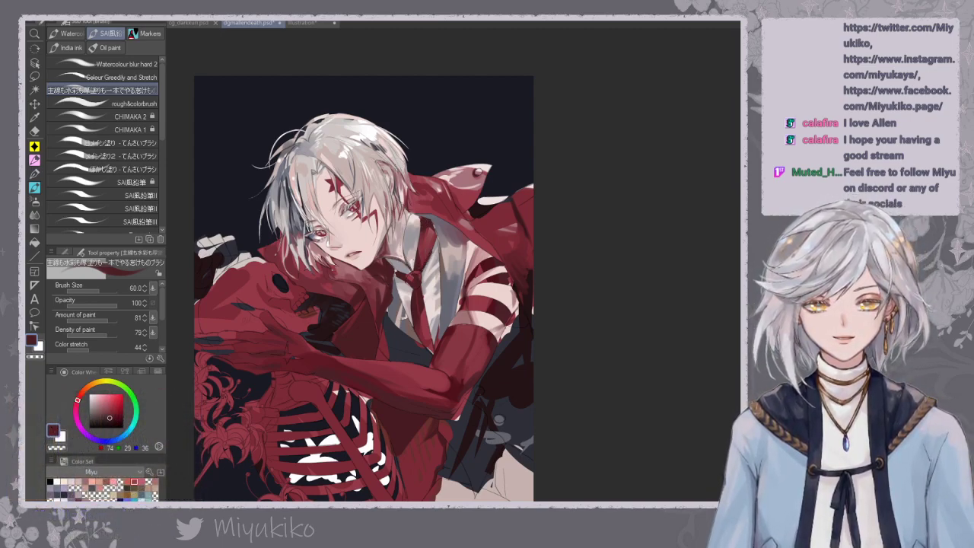
pyautogui.press('[')
pyautogui.press('[')
pyautogui.press('[')
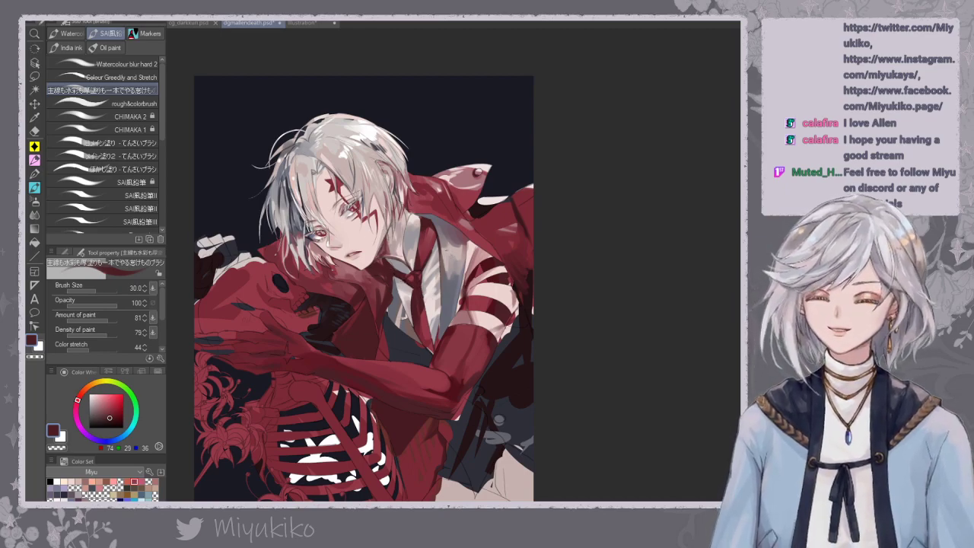
# Refine the tie knot and adjoining shirt with cool grey (163, 158, 163), muted red (128, 47, 60) and dark red (74, 29, 36) strokes.
pyautogui.keyDown('alt'); pyautogui.click(428, 286); pyautogui.keyUp('alt')
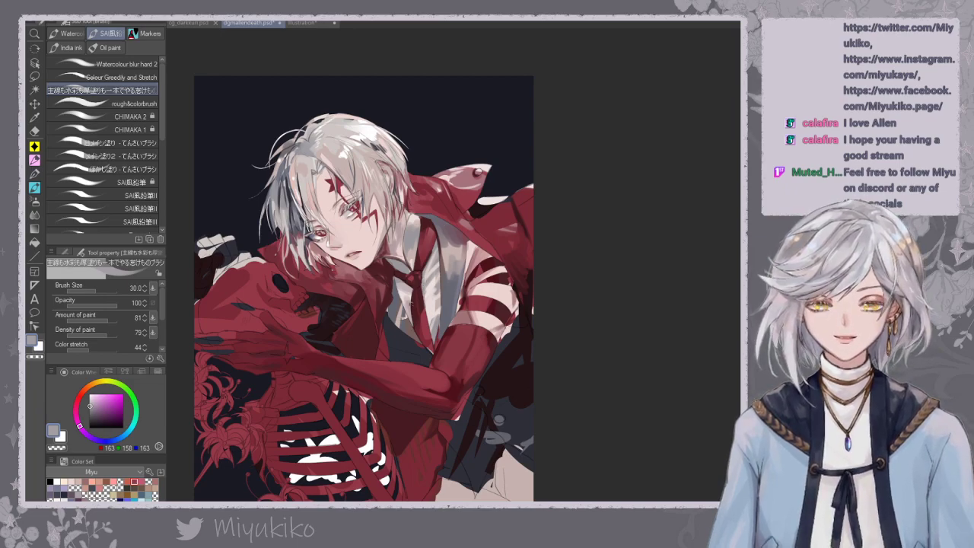
pyautogui.keyDown('alt'); pyautogui.click(417, 293); pyautogui.keyUp('alt')
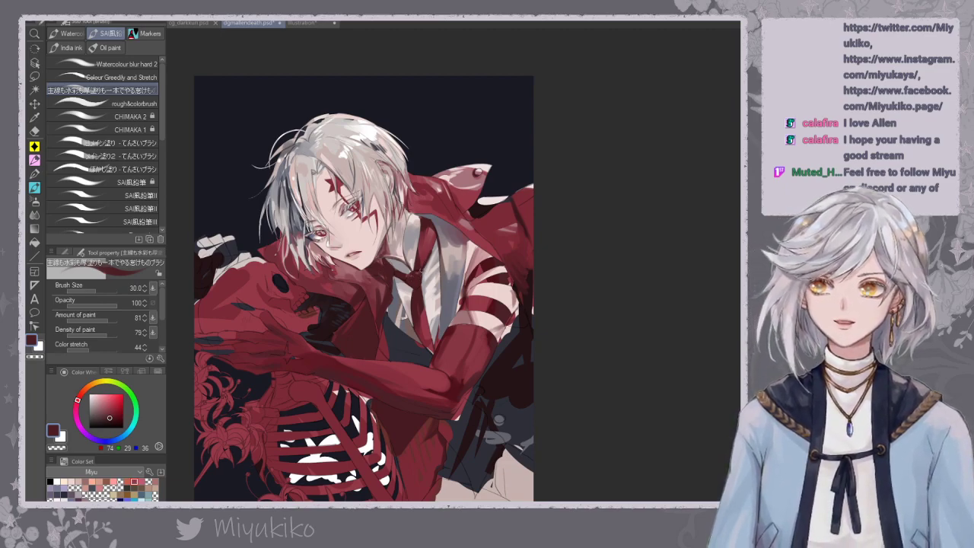
pyautogui.keyDown('alt'); pyautogui.click(427, 251); pyautogui.keyUp('alt')
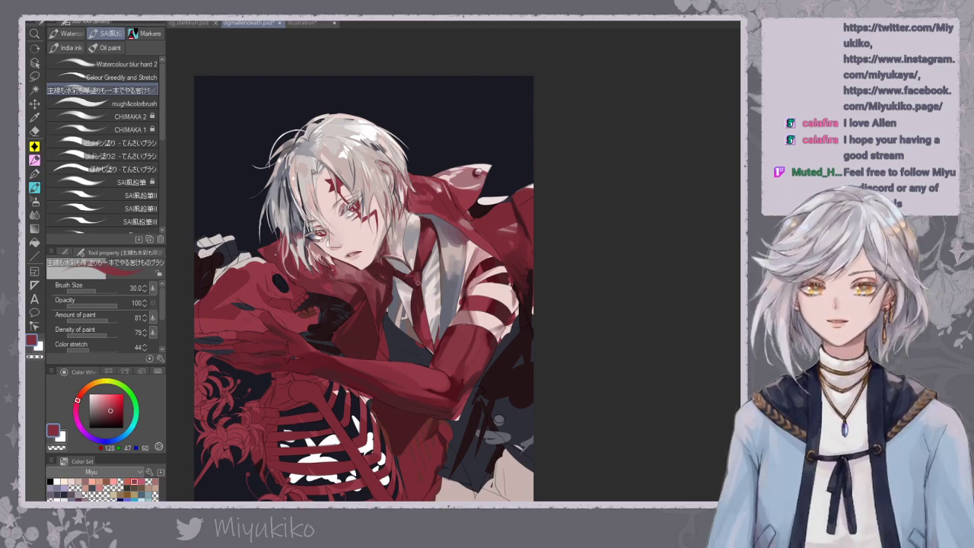
pyautogui.keyDown('alt'); pyautogui.click(416, 279); pyautogui.keyUp('alt')
pyautogui.moveTo(430, 298); pyautogui.dragTo(431, 281)
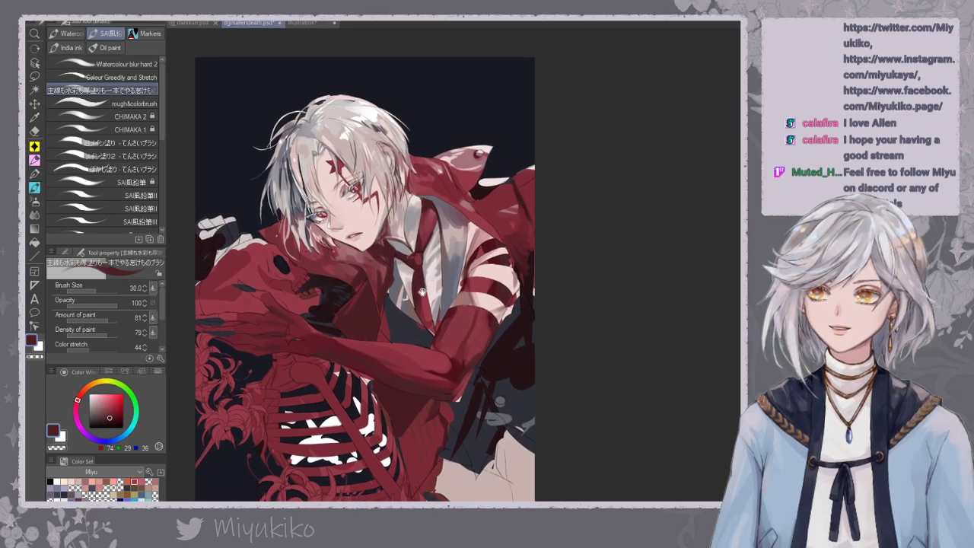
pyautogui.scroll(1, 422, 290)
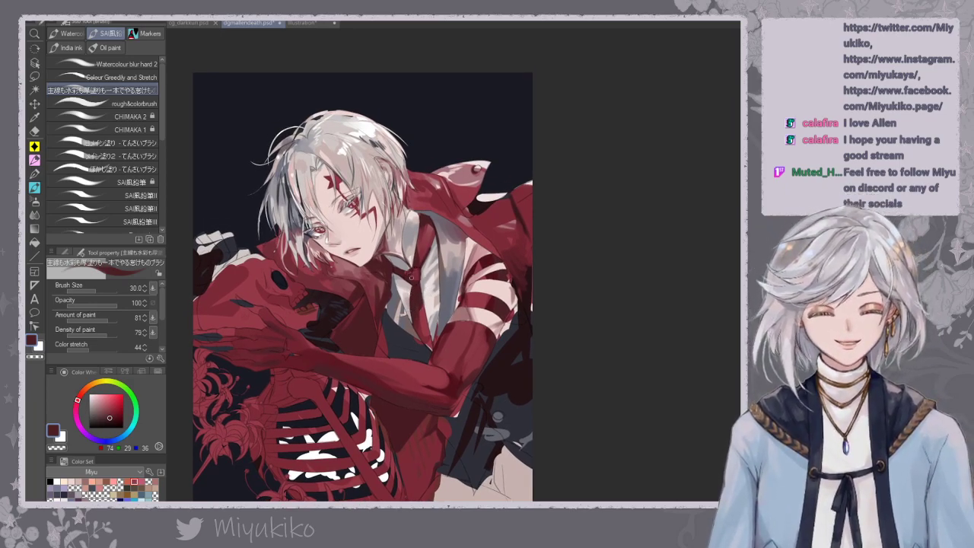
pyautogui.moveTo(422, 301)
pyautogui.mouseDown()
pyautogui.moveTo(432, 351)
pyautogui.moveTo(439, 309)
pyautogui.mouseUp()
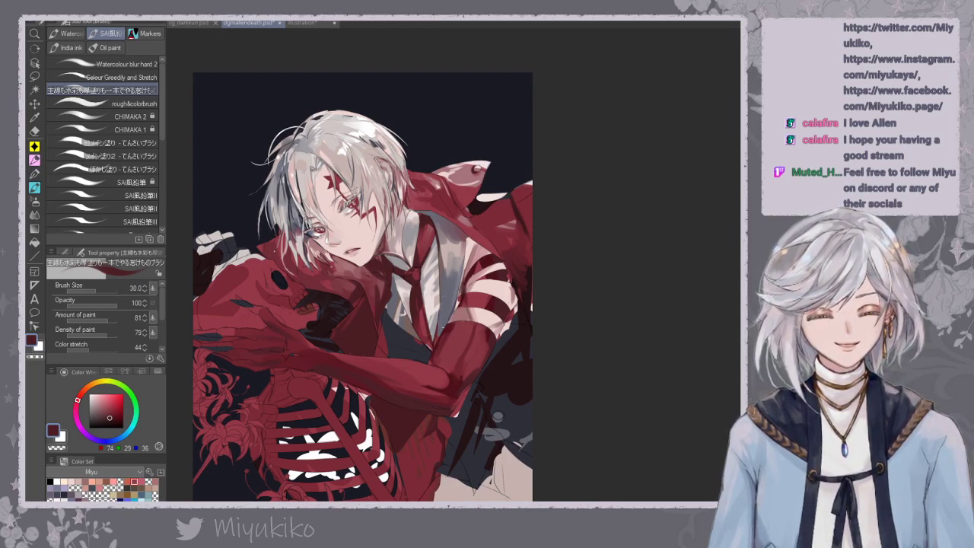
# Select the narrow pale strip between the grey lapel and the banded upper arm with Auto select.
pyautogui.click(34, 90)
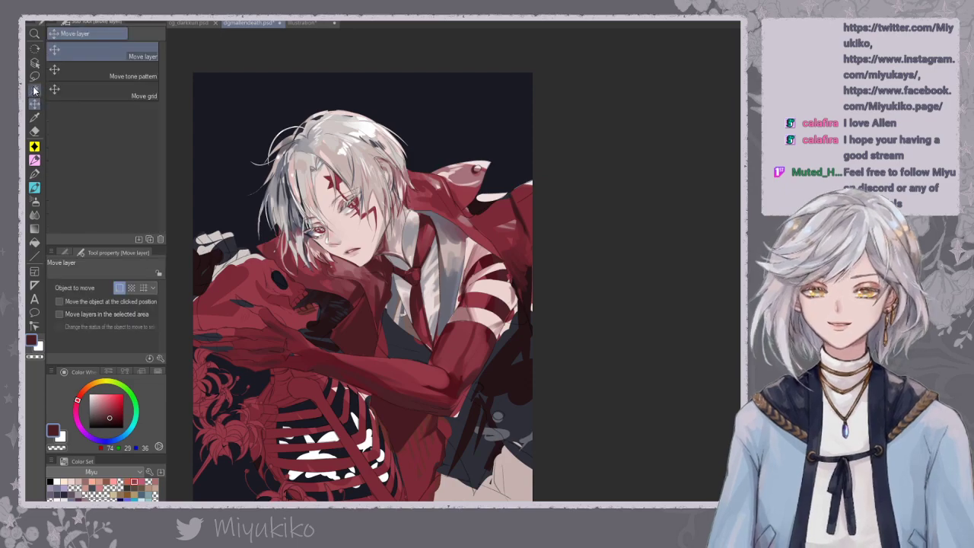
pyautogui.click(464, 259)
pyautogui.moveTo(469, 207); pyautogui.dragTo(425, 181)
pyautogui.click(419, 255)
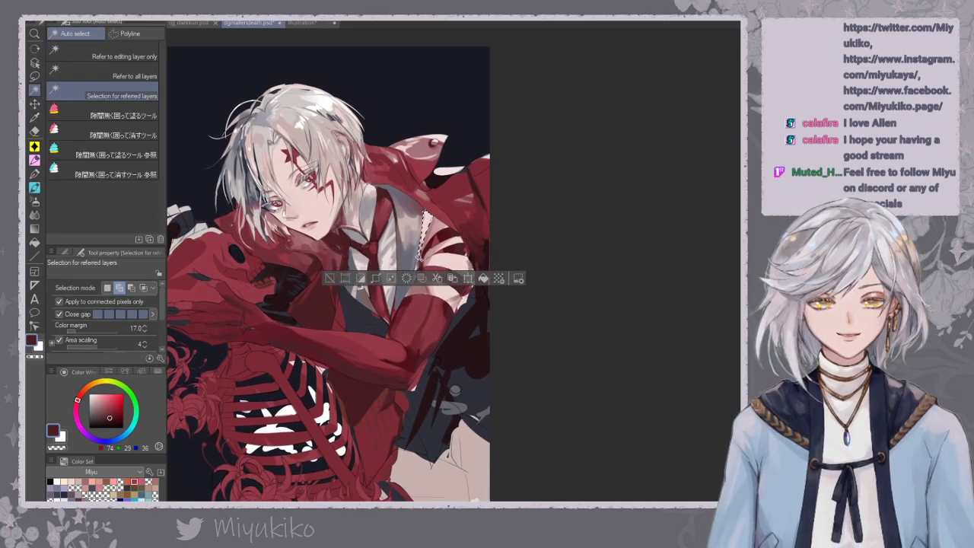
pyautogui.click(417, 271)
pyautogui.click(415, 281)
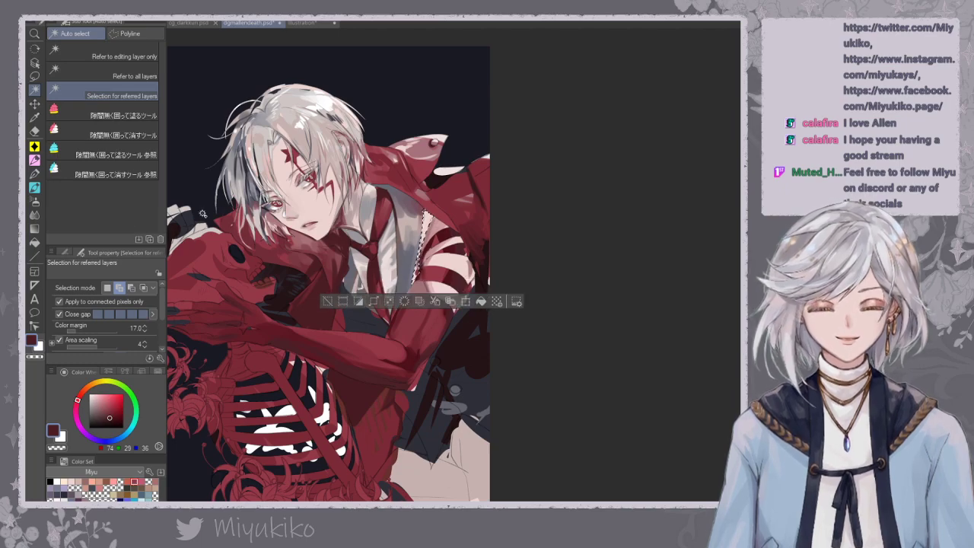
# Blend the selected strip between the lapel and upper arm with beige (197, 178, 176) and greyish pink (171, 157, 158), and clear the selection.
pyautogui.click(34, 202)
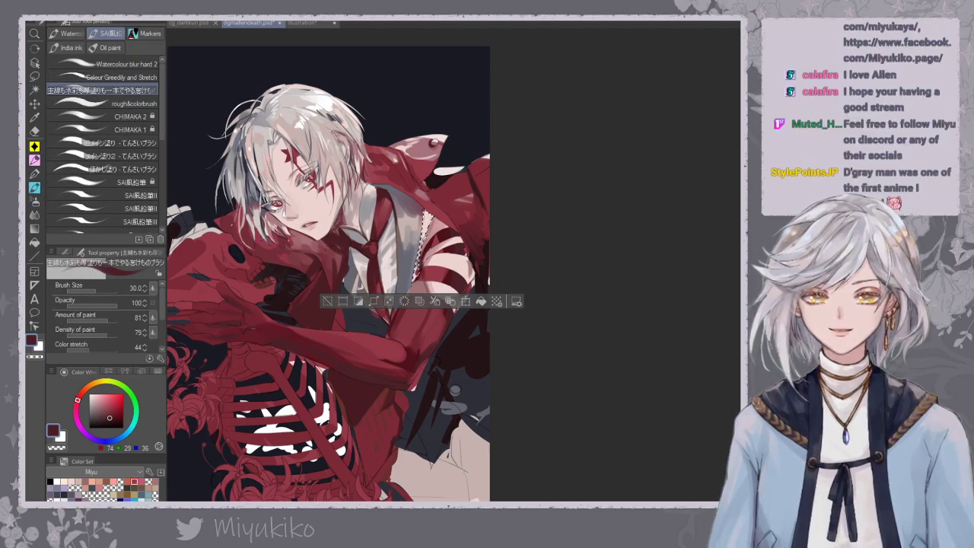
pyautogui.keyDown('alt'); pyautogui.click(412, 213); pyautogui.keyUp('alt')
pyautogui.moveTo(411, 219); pyautogui.dragTo(420, 251)
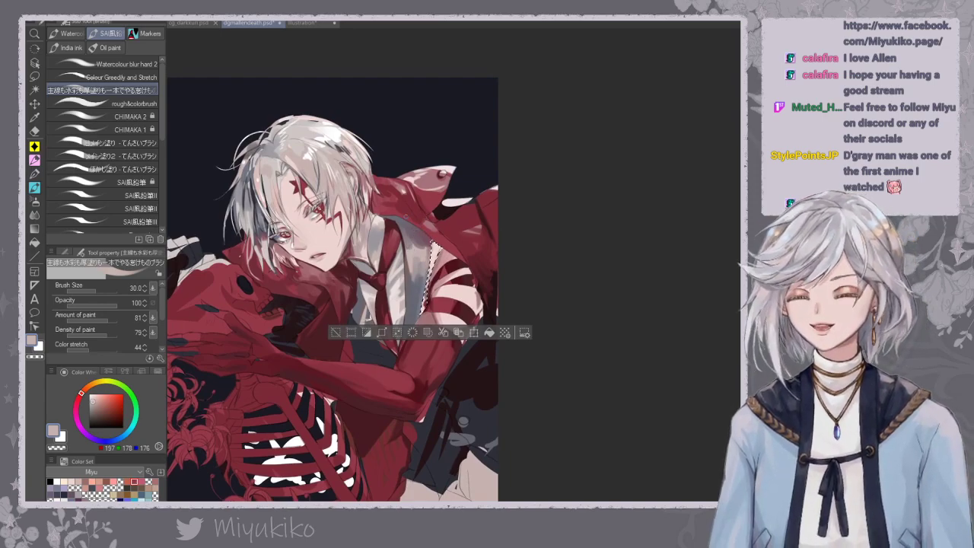
pyautogui.keyDown('alt'); pyautogui.click(425, 260); pyautogui.keyUp('alt')
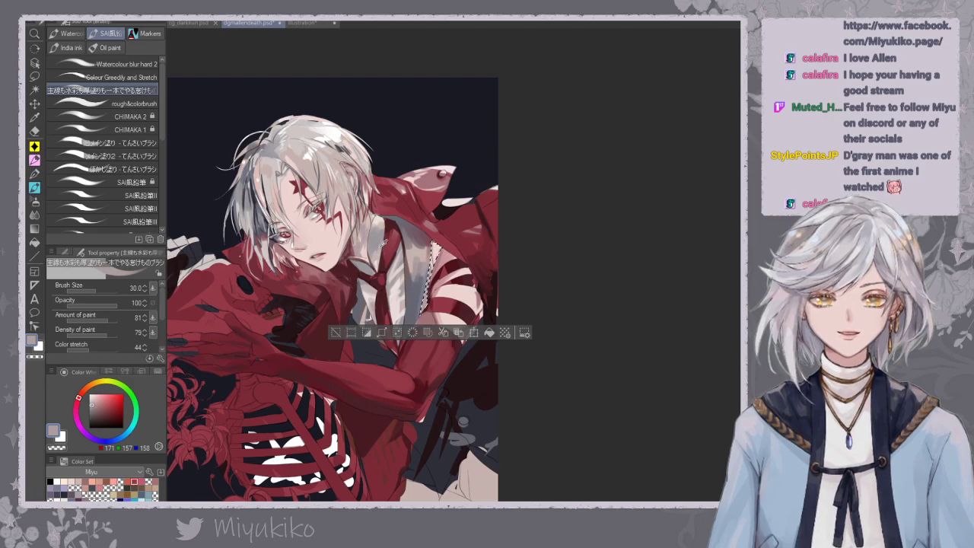
pyautogui.keyDown('alt'); pyautogui.click(374, 247); pyautogui.keyUp('alt')
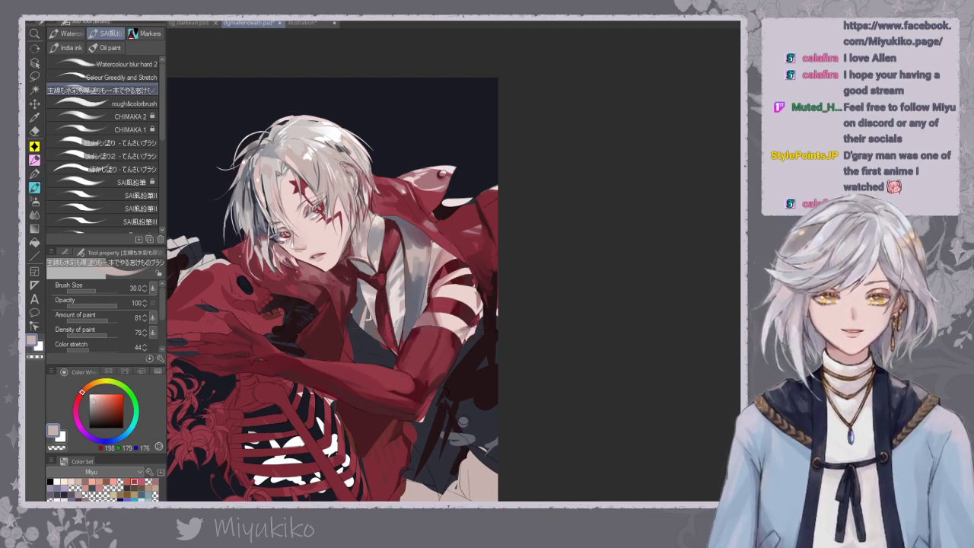
pyautogui.hotkey('ctrl', 'd')
# Shade the red bands on the upper arm with dark reds (111, 35, 47) and (86, 23, 33).
pyautogui.keyDown('alt'); pyautogui.click(433, 301); pyautogui.keyUp('alt')
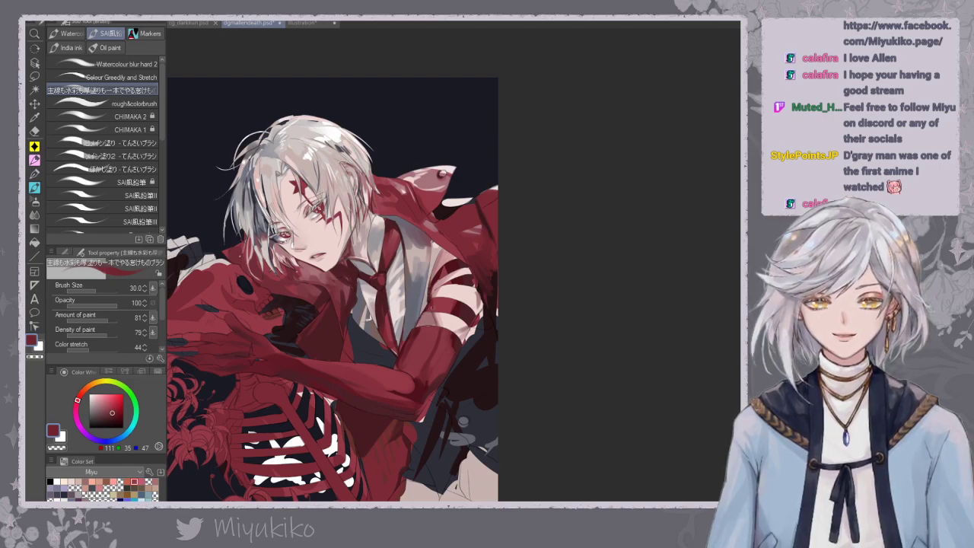
pyautogui.keyDown('alt'); pyautogui.click(418, 323); pyautogui.keyUp('alt')
pyautogui.moveTo(454, 320); pyautogui.dragTo(457, 296)
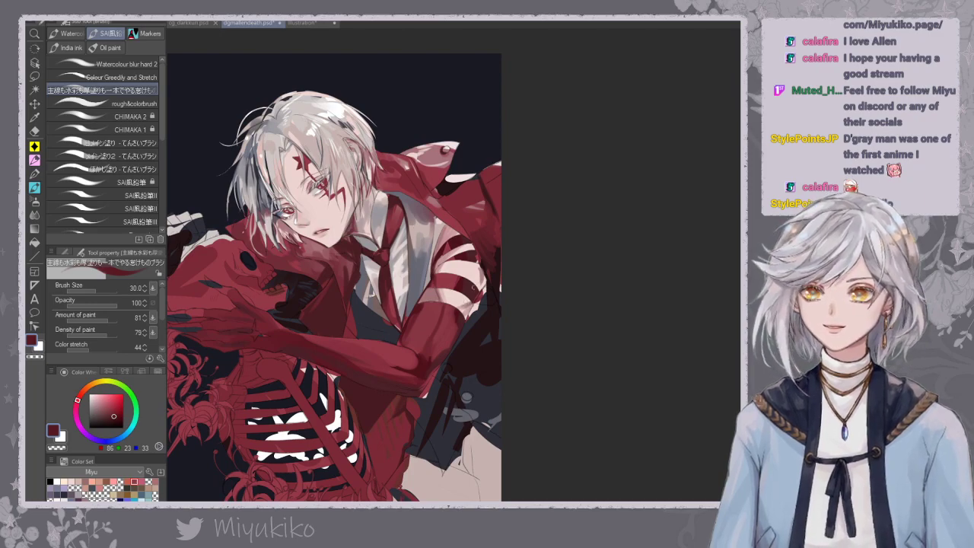
pyautogui.moveTo(477, 297)
pyautogui.mouseDown()
pyautogui.moveTo(467, 321)
pyautogui.moveTo(476, 280)
pyautogui.mouseUp()
pyautogui.moveTo(453, 251)
pyautogui.mouseDown()
pyautogui.moveTo(480, 287)
pyautogui.moveTo(465, 265)
pyautogui.mouseUp()
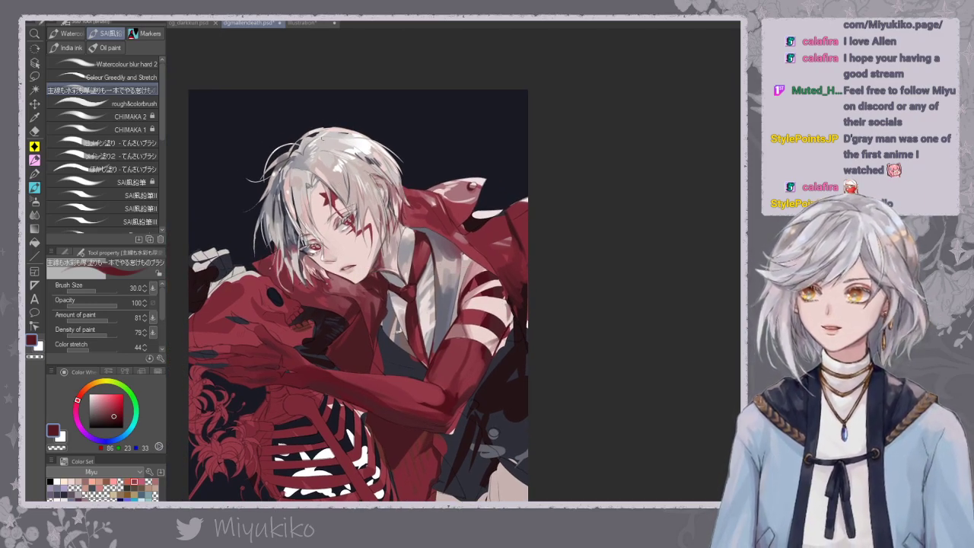
# Try a light grey (219, 219, 219) strand in the fringe beside the star mark on the forehead.
pyautogui.keyDown('alt'); pyautogui.click(318, 175); pyautogui.keyUp('alt')
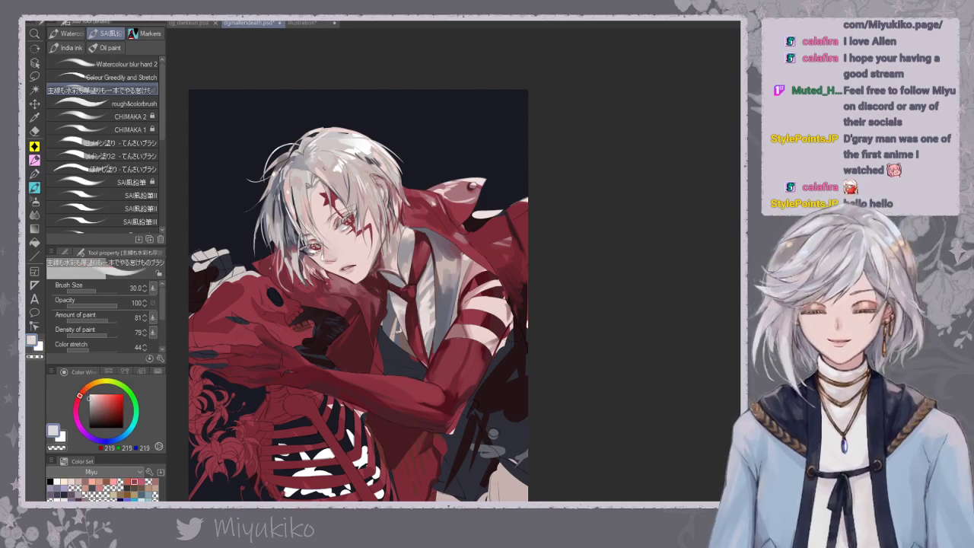
pyautogui.moveTo(335, 188); pyautogui.dragTo(329, 210)
pyautogui.hotkey('ctrl', 'z')
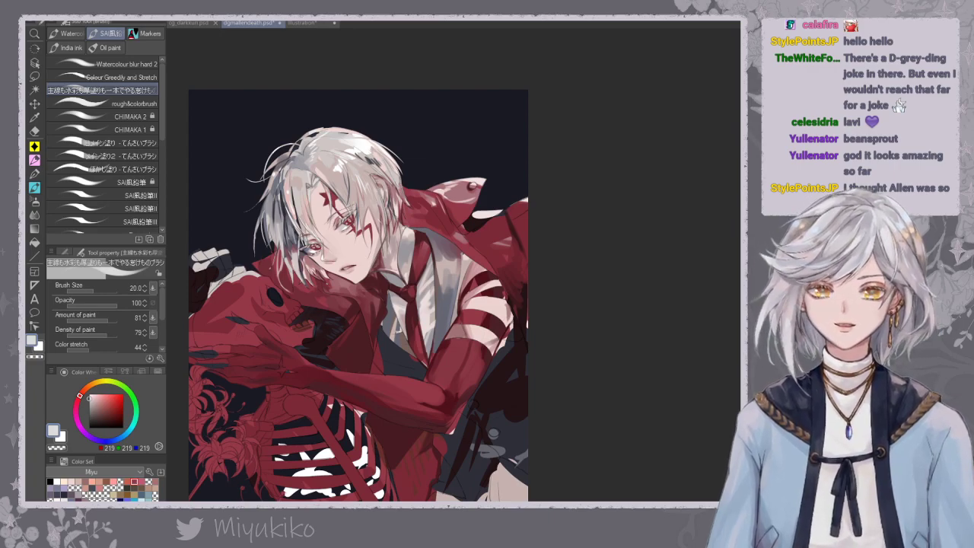
# Add muted red (127, 78, 89) to the hair strands beside the eye nearest the skull, and undo the extra stroke.
pyautogui.hotkey('ctrl', '+')
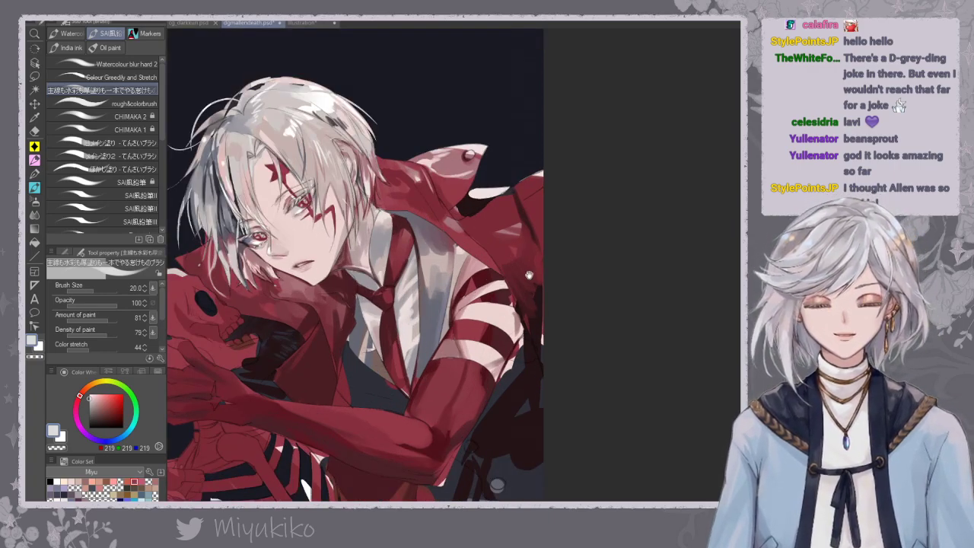
pyautogui.moveTo(555, 254); pyautogui.dragTo(659, 257)
pyautogui.keyDown('alt'); pyautogui.click(334, 259); pyautogui.keyUp('alt')
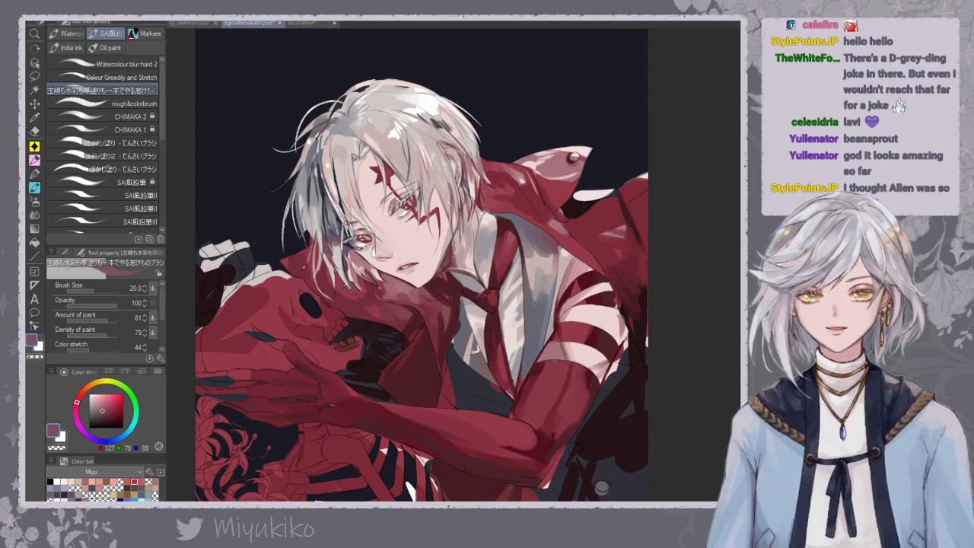
pyautogui.moveTo(334, 240)
pyautogui.mouseDown()
pyautogui.moveTo(349, 284)
pyautogui.moveTo(341, 264)
pyautogui.mouseUp()
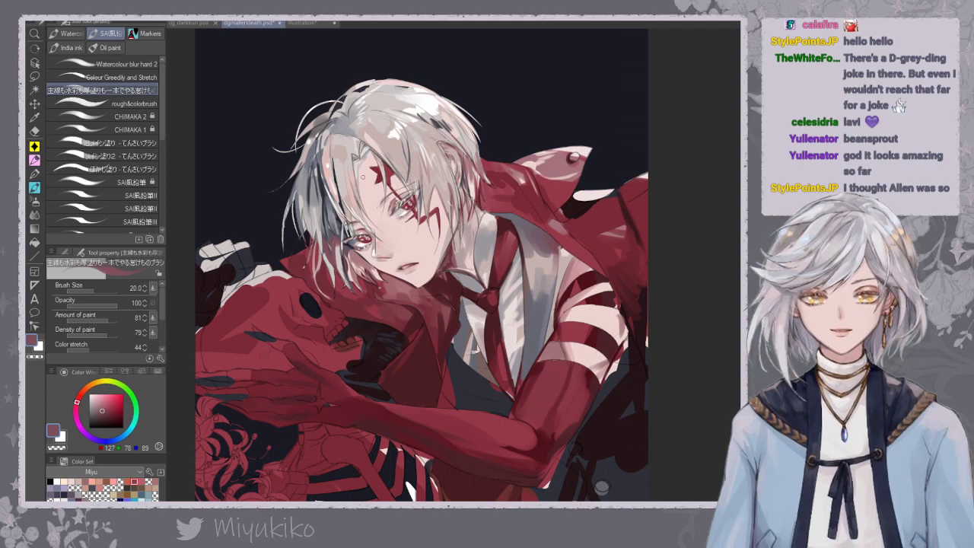
pyautogui.moveTo(363, 177); pyautogui.dragTo(358, 202)
pyautogui.moveTo(415, 182); pyautogui.dragTo(423, 209)
pyautogui.hotkey('ctrl', 'z')
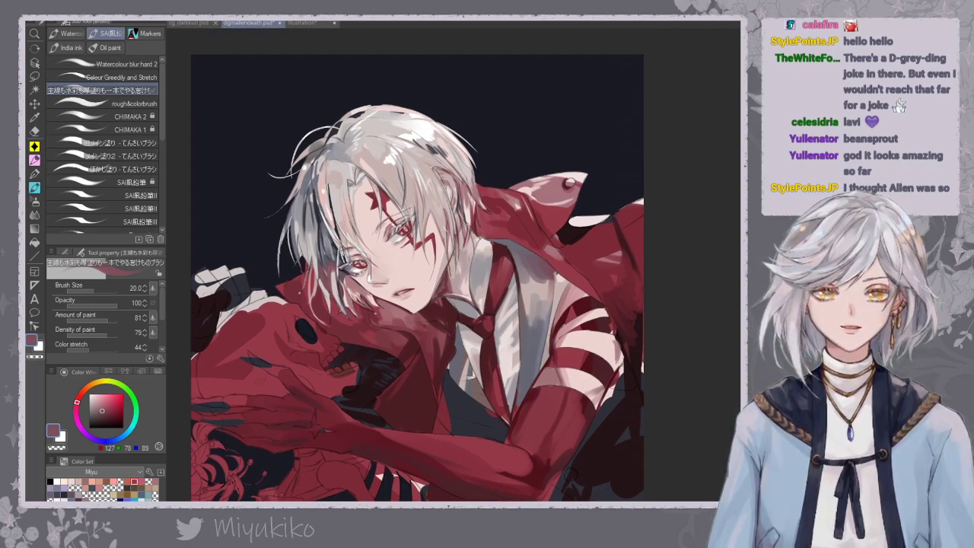
# Paint dark red (75, 29, 36) shadows on the red coat below the character's chin.
pyautogui.moveTo(479, 334); pyautogui.dragTo(498, 214)
pyautogui.moveTo(392, 143); pyautogui.dragTo(396, 184)
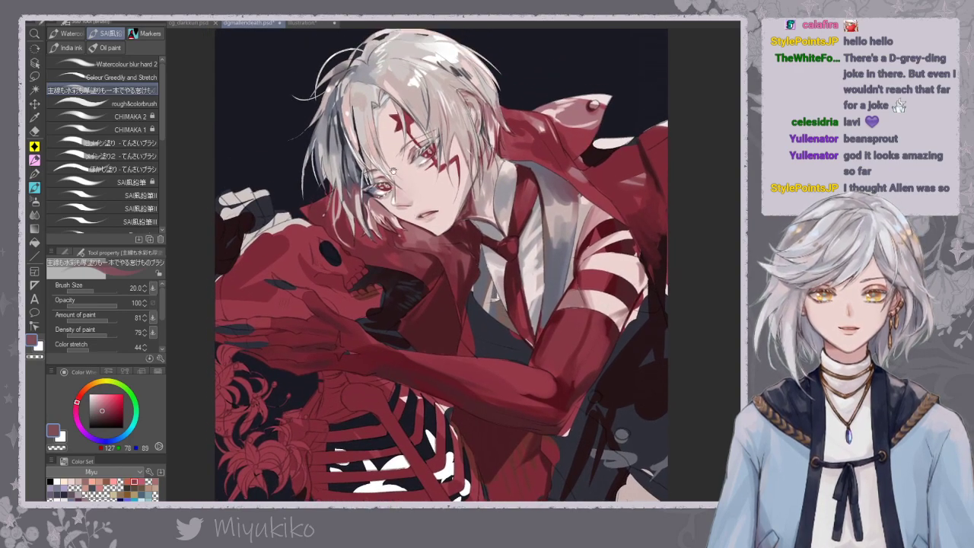
pyautogui.moveTo(525, 209); pyautogui.dragTo(475, 252)
pyautogui.keyDown('alt'); pyautogui.click(386, 309); pyautogui.keyUp('alt')
pyautogui.moveTo(387, 310)
pyautogui.mouseDown()
pyautogui.moveTo(381, 329)
pyautogui.moveTo(406, 336)
pyautogui.mouseUp()
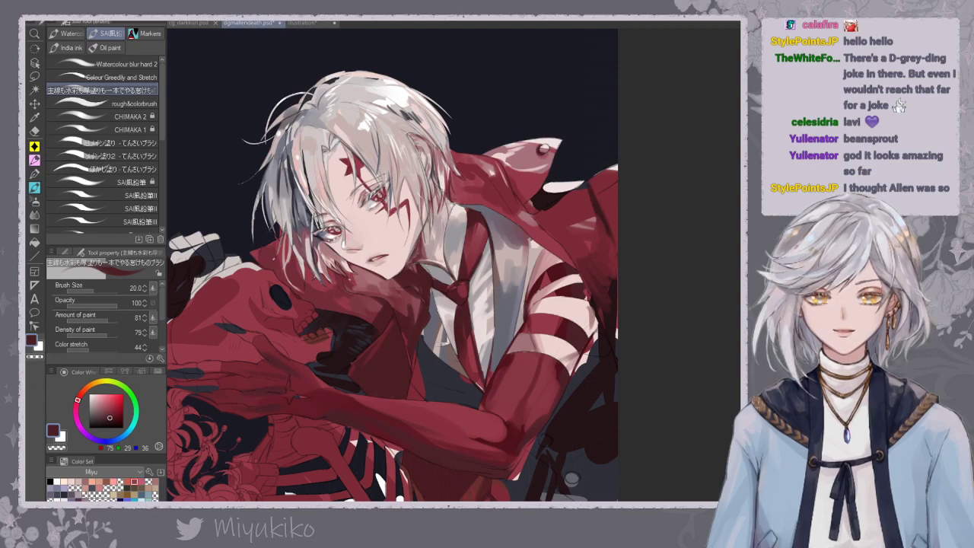
pyautogui.moveTo(412, 299)
pyautogui.mouseDown()
pyautogui.moveTo(415, 321)
pyautogui.moveTo(381, 290)
pyautogui.mouseUp()
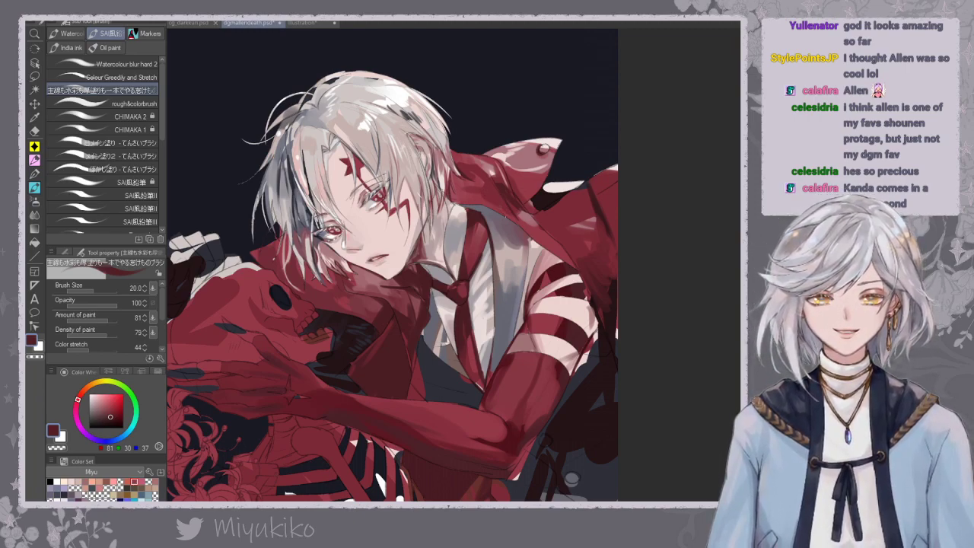
# Touch up the small white patch behind the raised coat collar with pale pink (240, 225, 226) and select the patch with Auto select.
pyautogui.moveTo(543, 201); pyautogui.dragTo(513, 172)
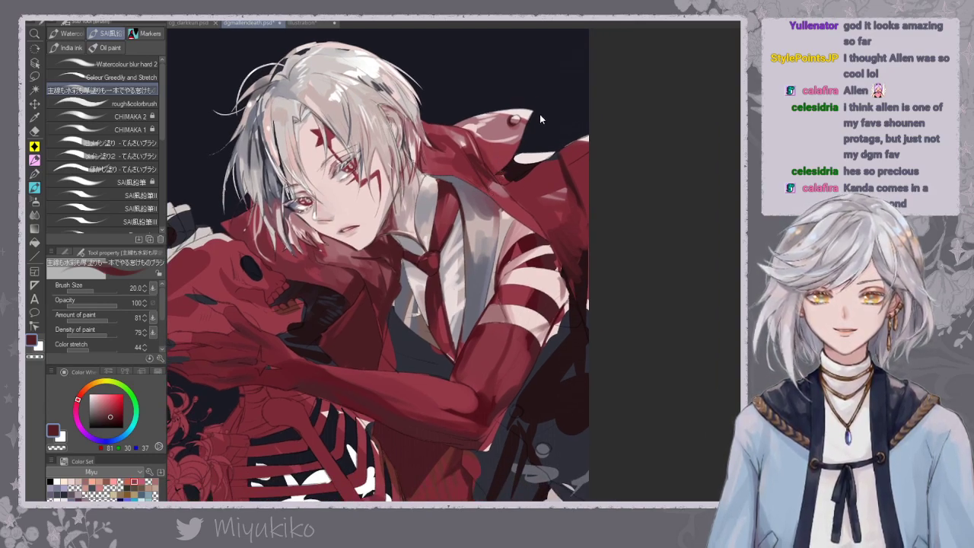
pyautogui.keyDown('alt'); pyautogui.click(530, 158); pyautogui.keyUp('alt')
pyautogui.moveTo(525, 153); pyautogui.dragTo(511, 164)
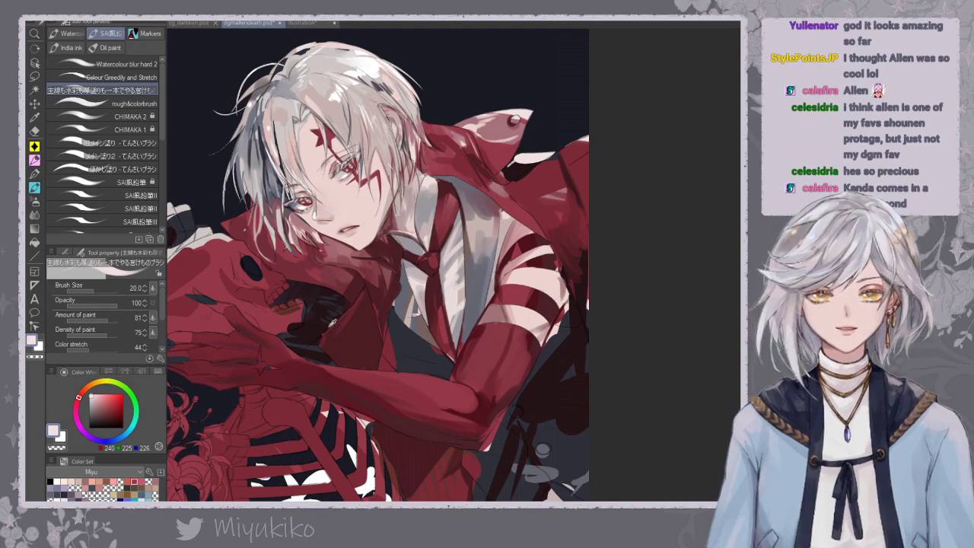
pyautogui.keyDown('alt'); pyautogui.click(426, 341); pyautogui.keyUp('alt')
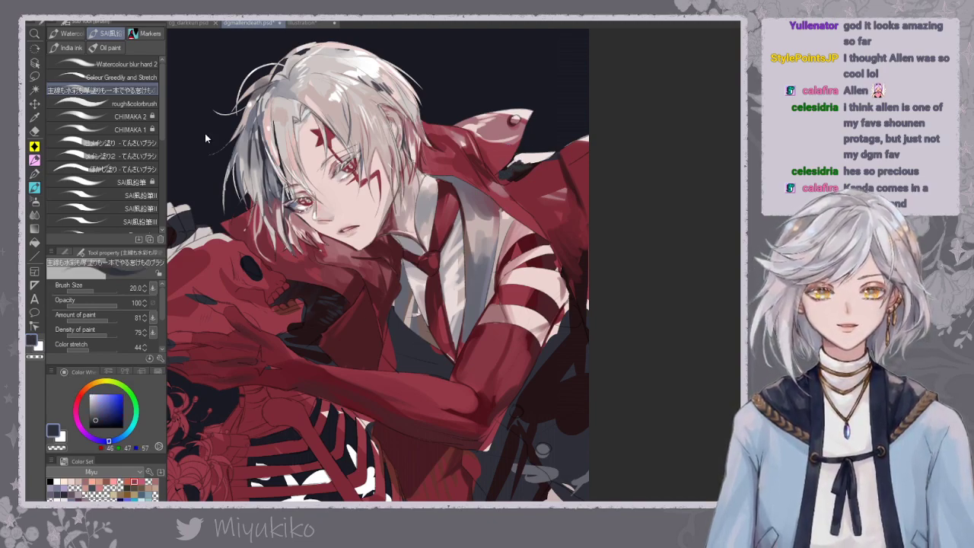
pyautogui.press('w')
pyautogui.click(526, 162)
pyautogui.click(522, 172)
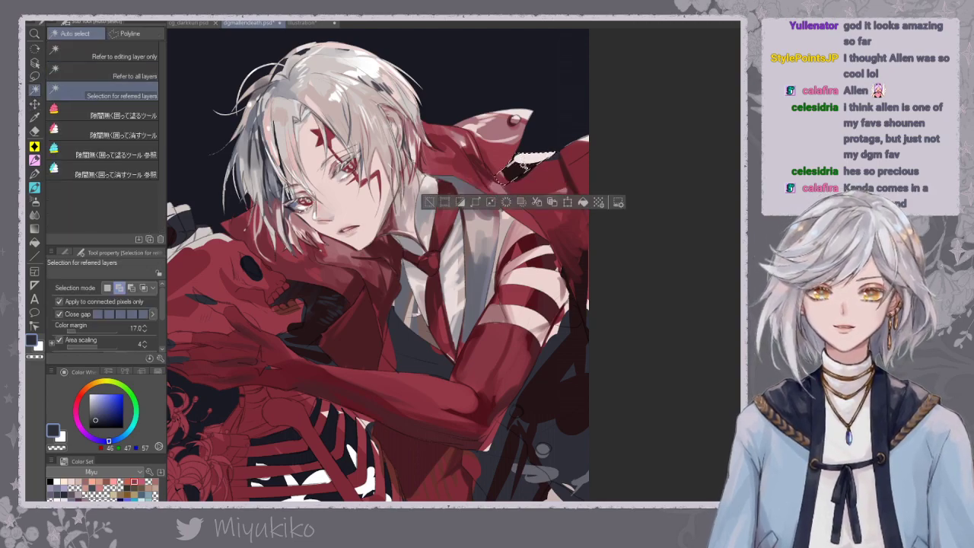
# Shade the patch behind the collar with navy (46, 47, 57) and grey (103, 99, 104) at brush size 40, clearing the selection to refine its edge.
pyautogui.press('b')
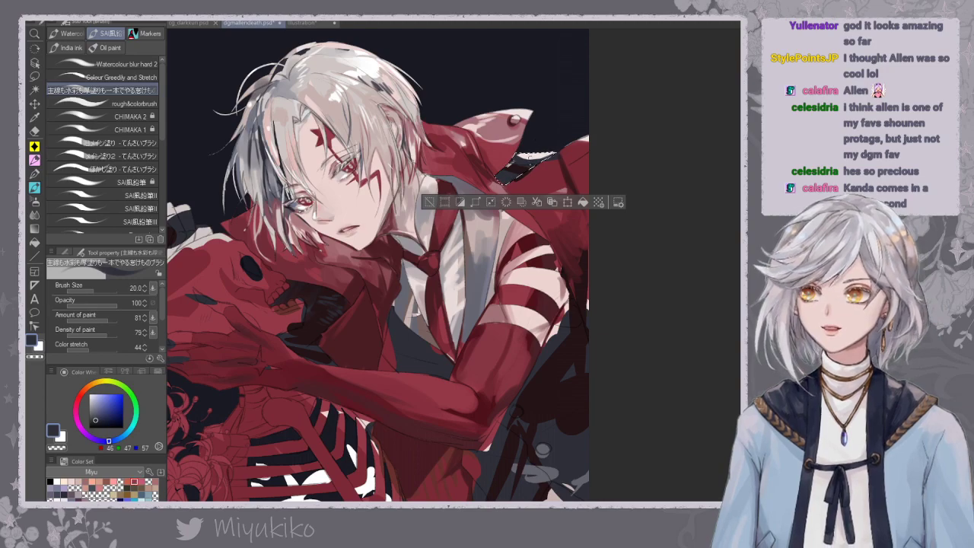
pyautogui.keyDown('alt'); pyautogui.click(540, 157); pyautogui.keyUp('alt')
pyautogui.press(']')
pyautogui.press(']')
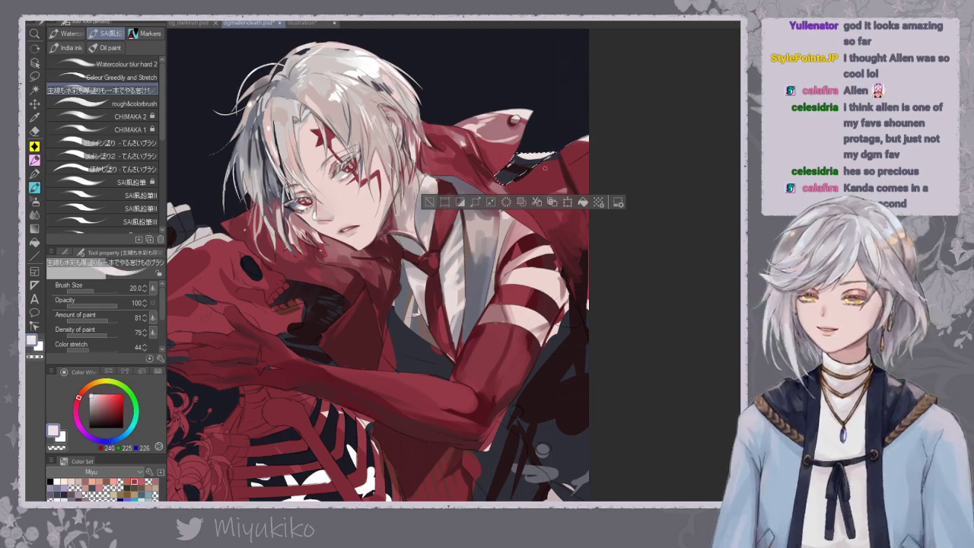
pyautogui.press(']')
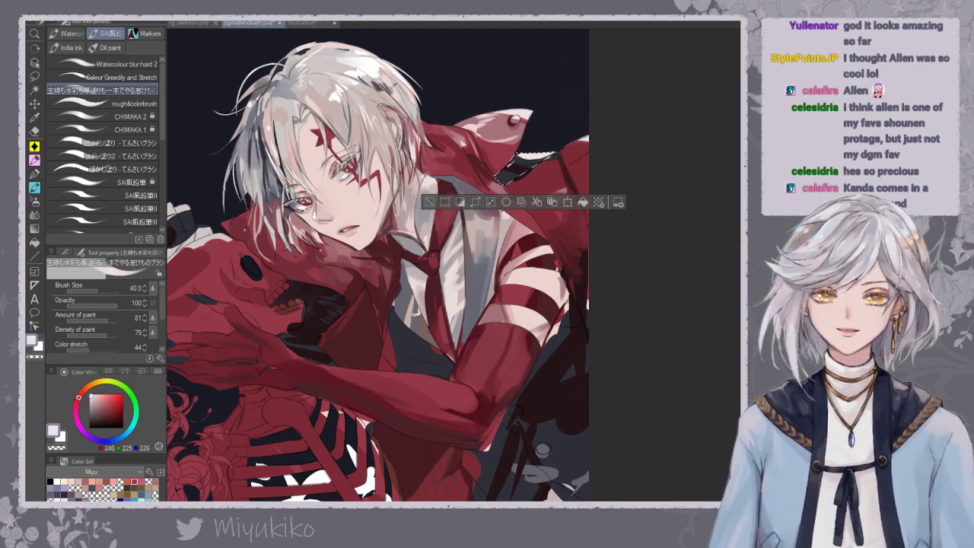
pyautogui.keyDown('alt'); pyautogui.click(392, 89); pyautogui.keyUp('alt')
pyautogui.moveTo(519, 162); pyautogui.dragTo(535, 170)
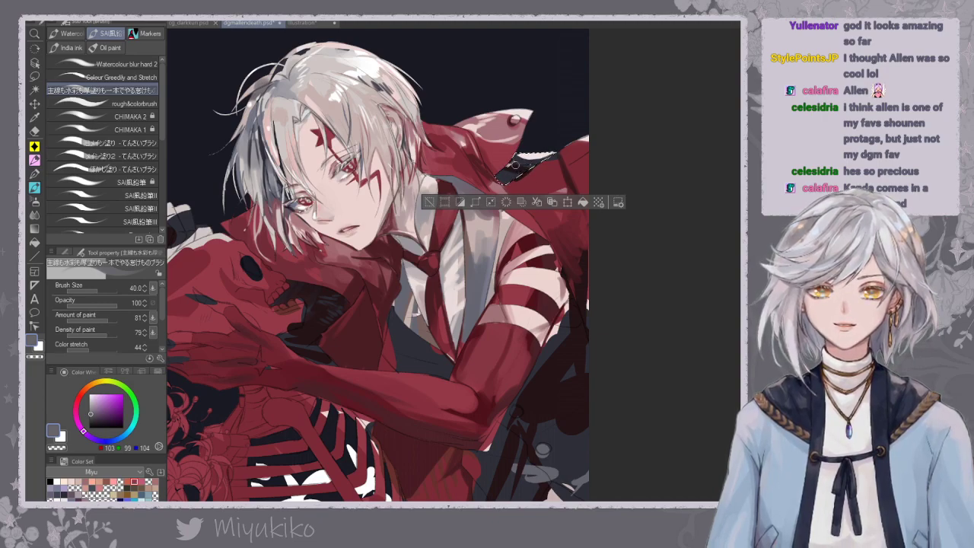
pyautogui.keyDown('alt'); pyautogui.click(533, 161); pyautogui.keyUp('alt')
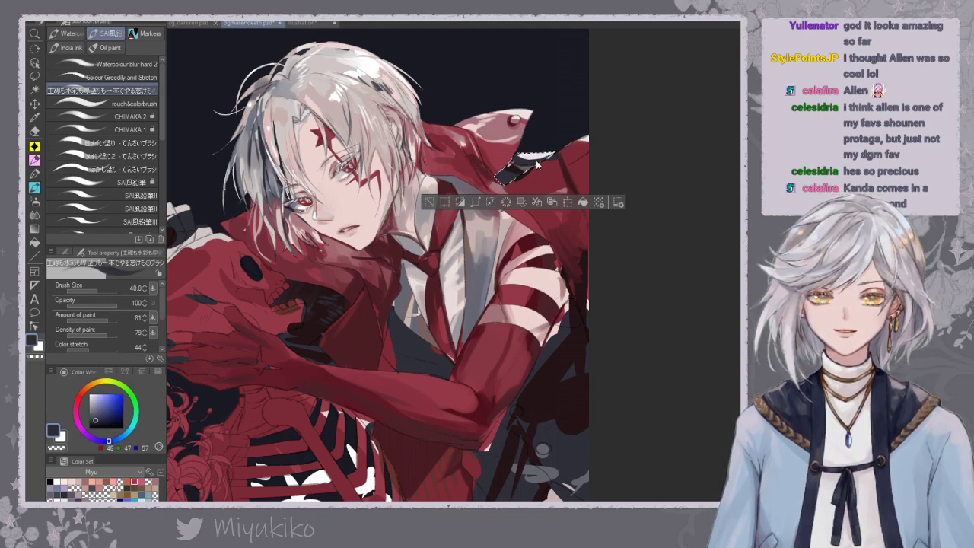
pyautogui.hotkey('ctrl', 'd')
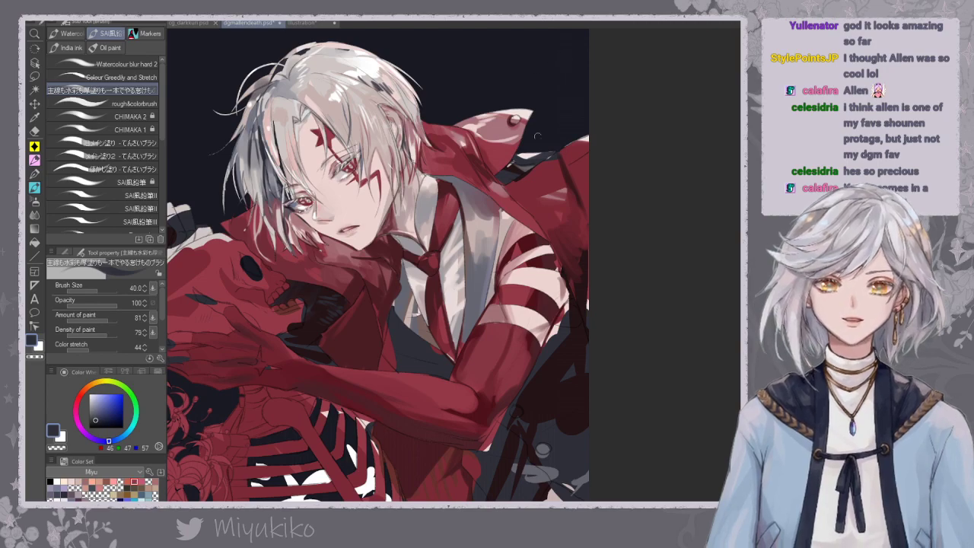
pyautogui.moveTo(555, 155); pyautogui.dragTo(518, 161)
pyautogui.keyDown('alt'); pyautogui.click(537, 149); pyautogui.keyUp('alt')
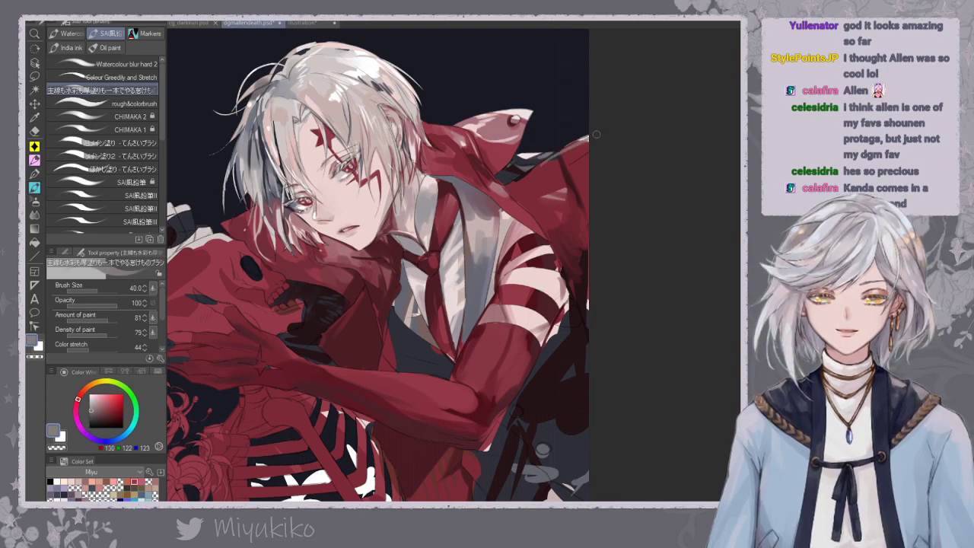
# Select the red cranium and jaw areas of the skull with Auto select.
pyautogui.moveTo(472, 141); pyautogui.dragTo(565, 116)
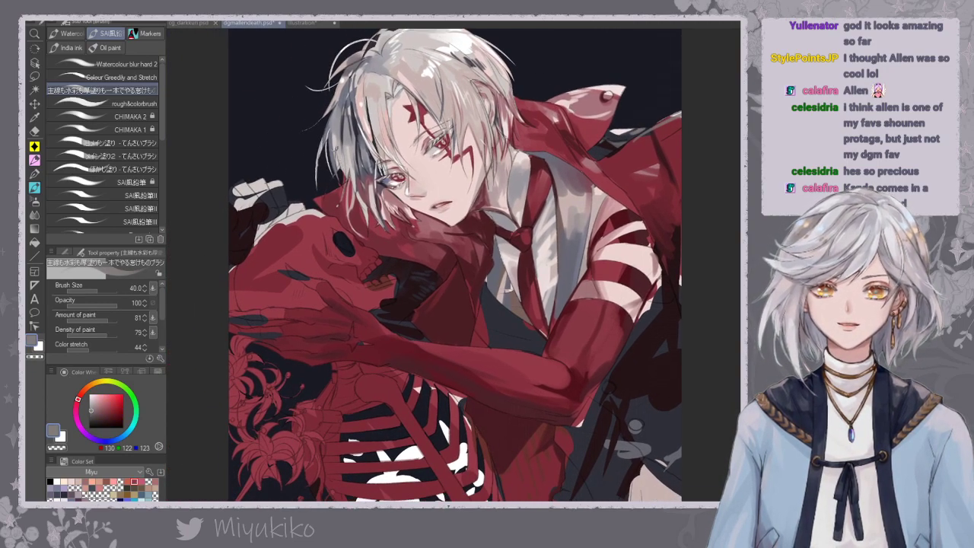
pyautogui.moveTo(513, 207); pyautogui.dragTo(474, 187)
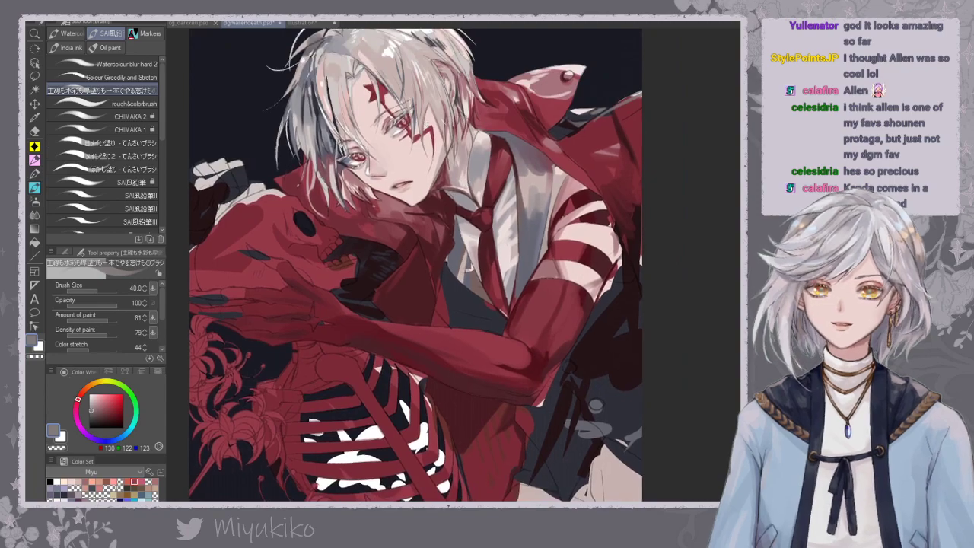
pyautogui.press('w')
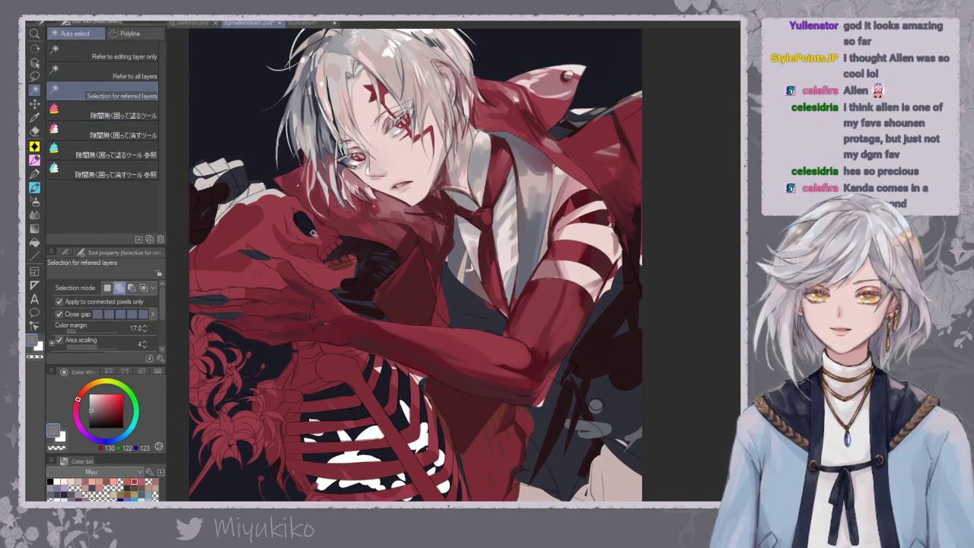
pyautogui.click(312, 230)
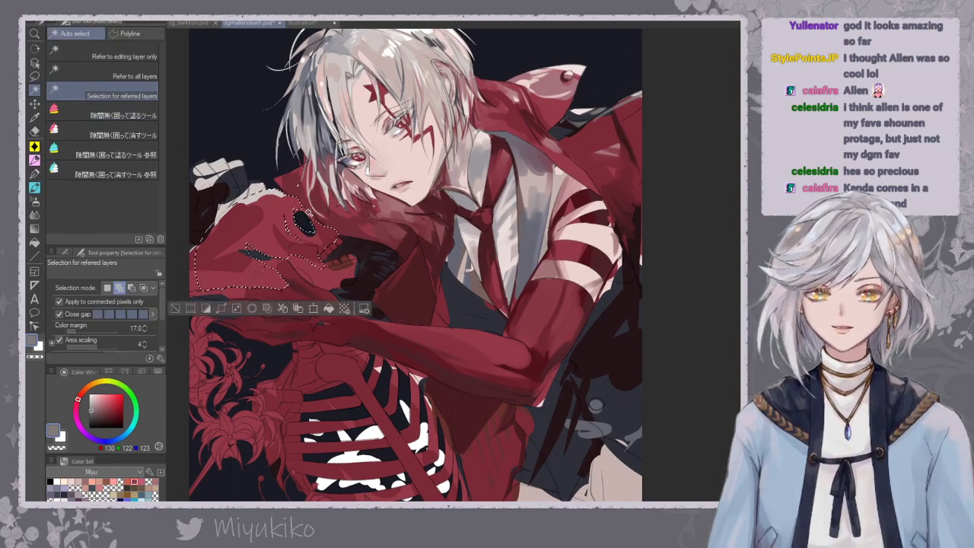
pyautogui.click(333, 268)
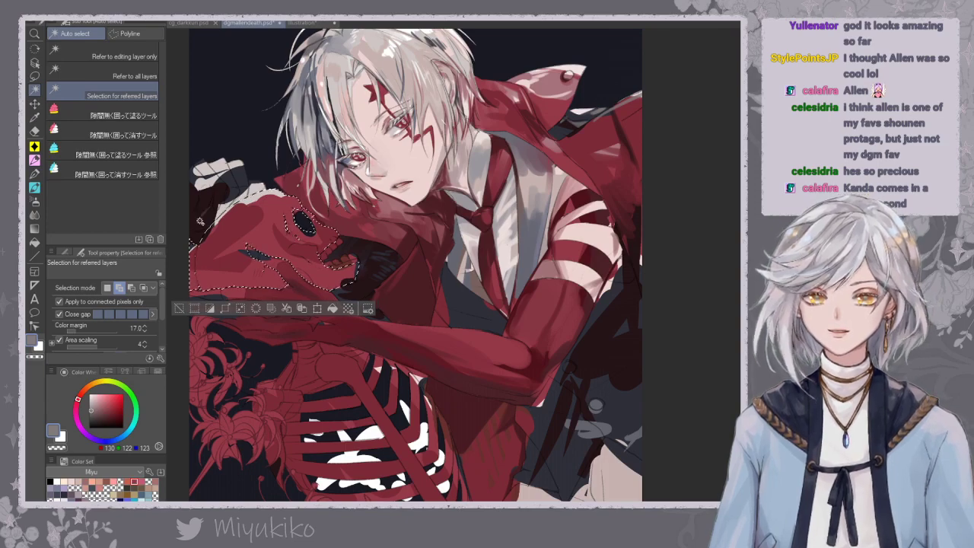
# Shade the selected skull areas with dark red (123, 41, 54) using rough&colorbrush at size 120, and save the illustration.
pyautogui.click(34, 188)
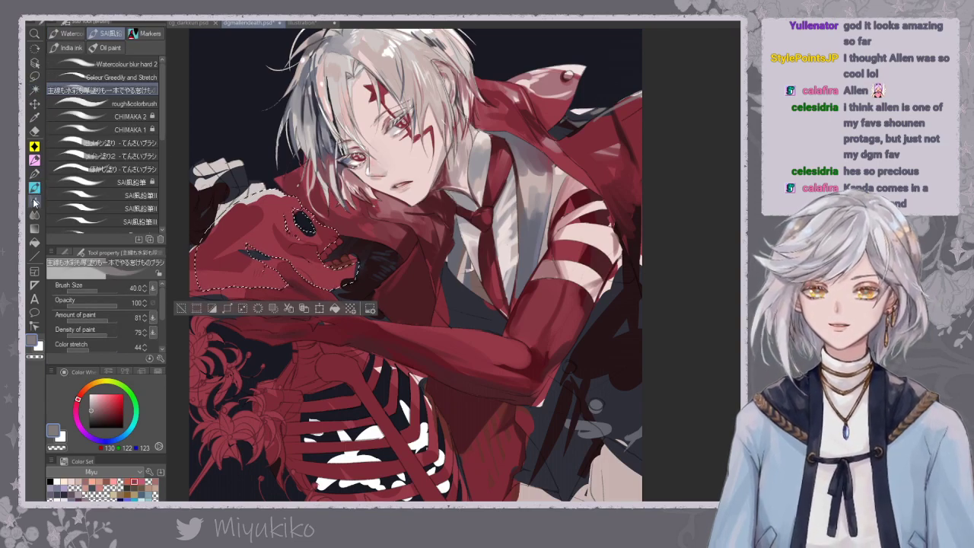
pyautogui.click(34, 202)
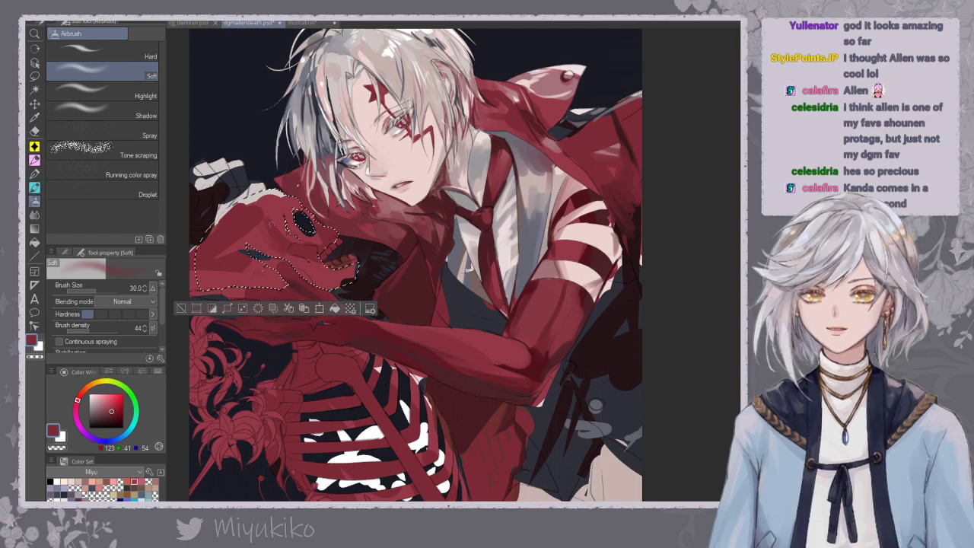
pyautogui.click(34, 188)
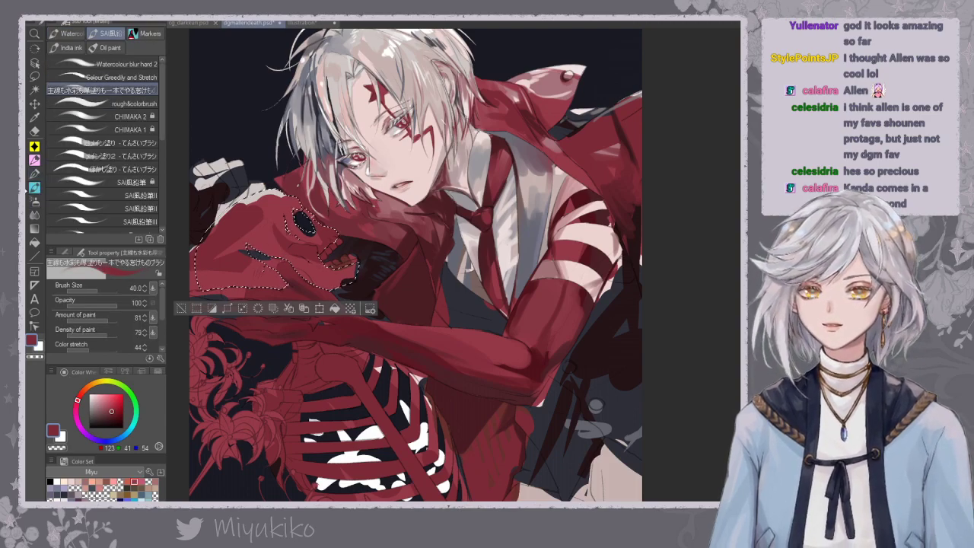
pyautogui.click(133, 104)
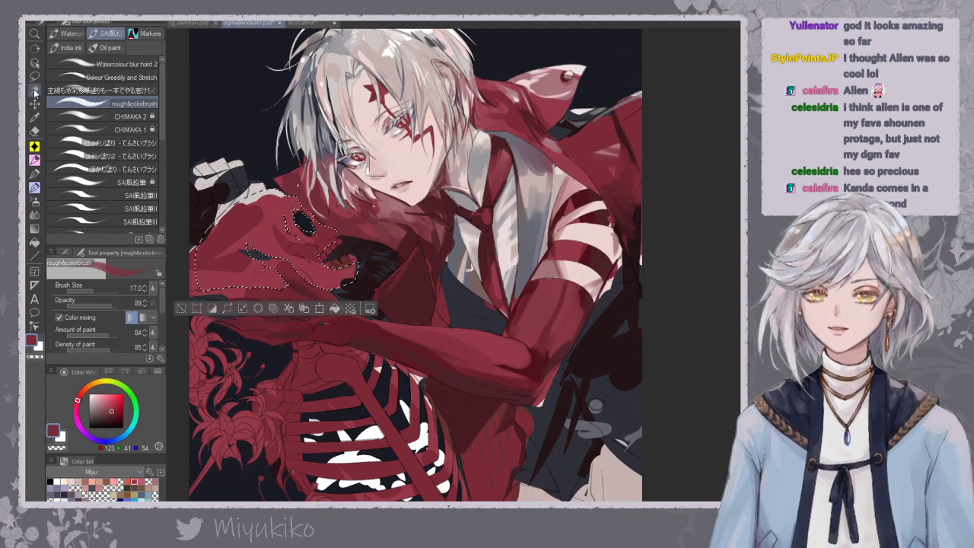
pyautogui.press('w')
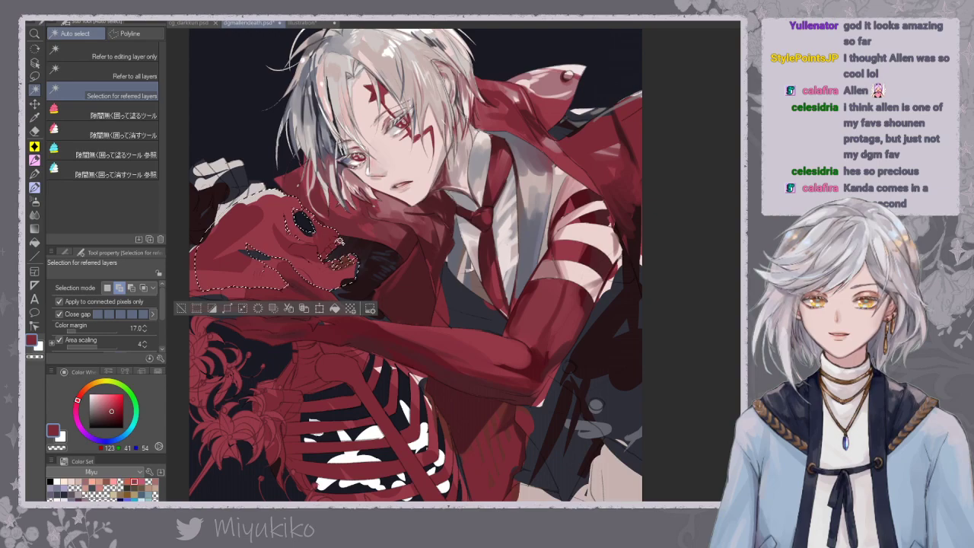
pyautogui.press('m')
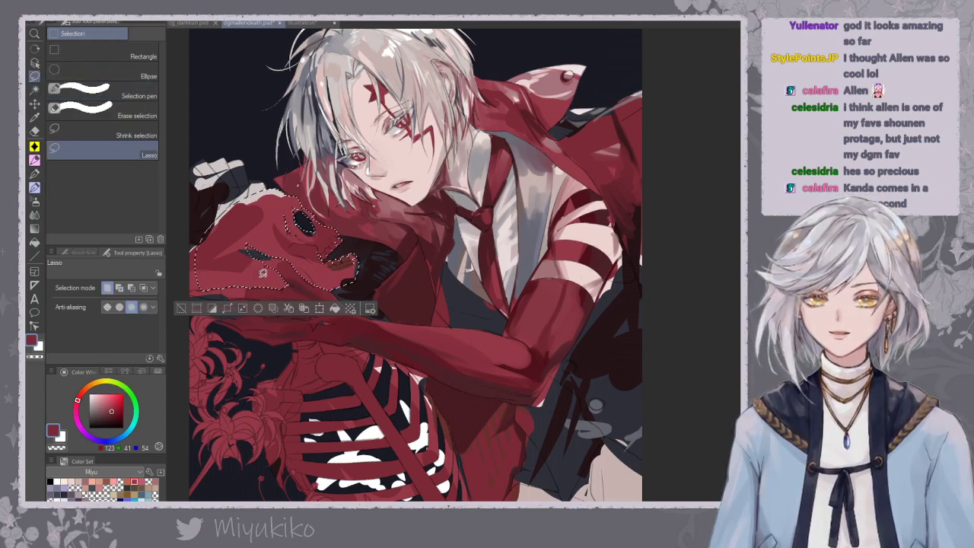
pyautogui.click(35, 188)
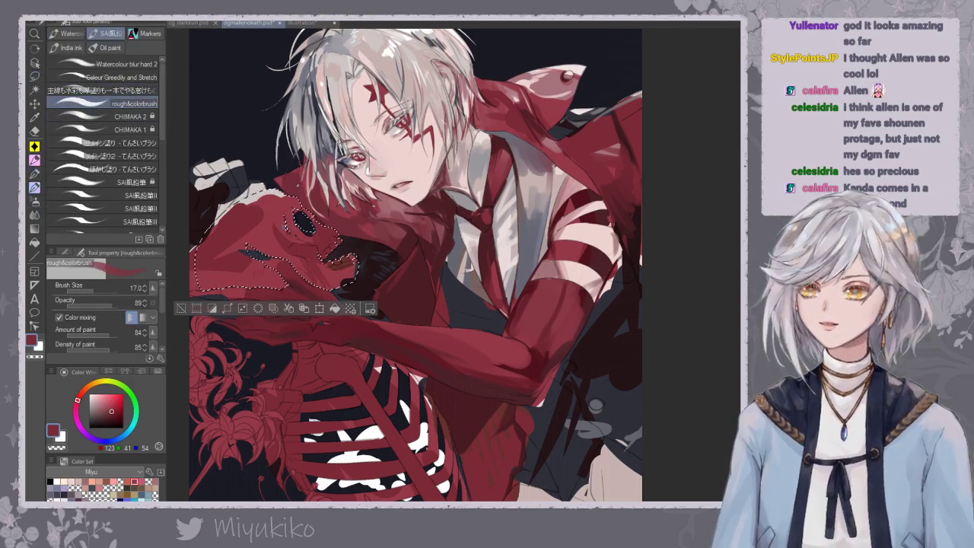
pyautogui.press(']')
pyautogui.press(']')
pyautogui.press(']')
pyautogui.press(']')
pyautogui.press(']')
pyautogui.press(']')
pyautogui.press(']')
pyautogui.press(']')
pyautogui.press(']')
pyautogui.press(']')
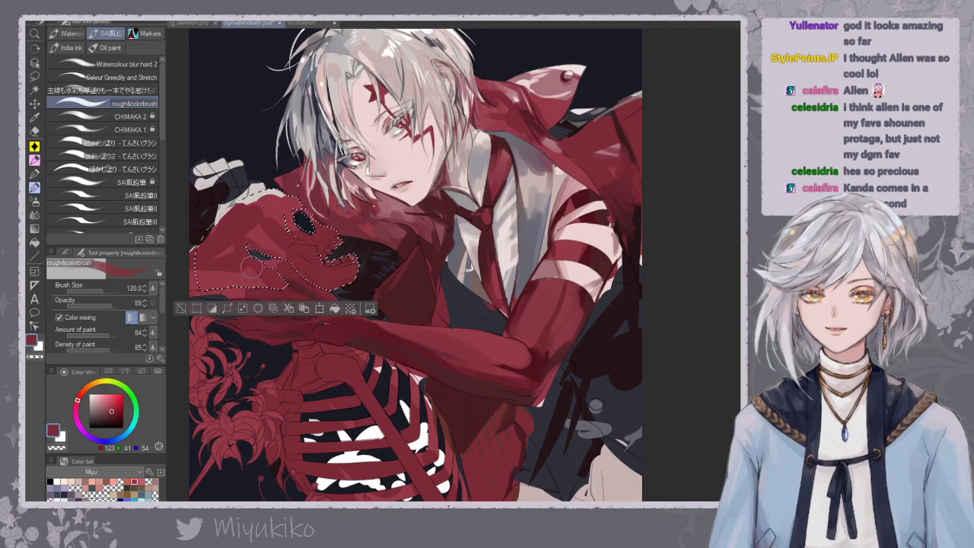
pyautogui.hotkey('ctrl', '-')
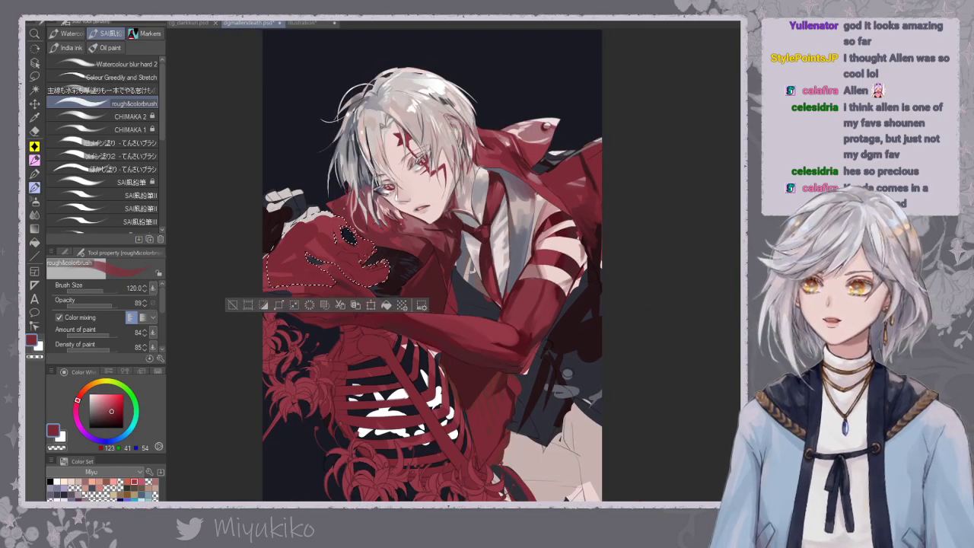
pyautogui.hotkey('ctrl', 's')
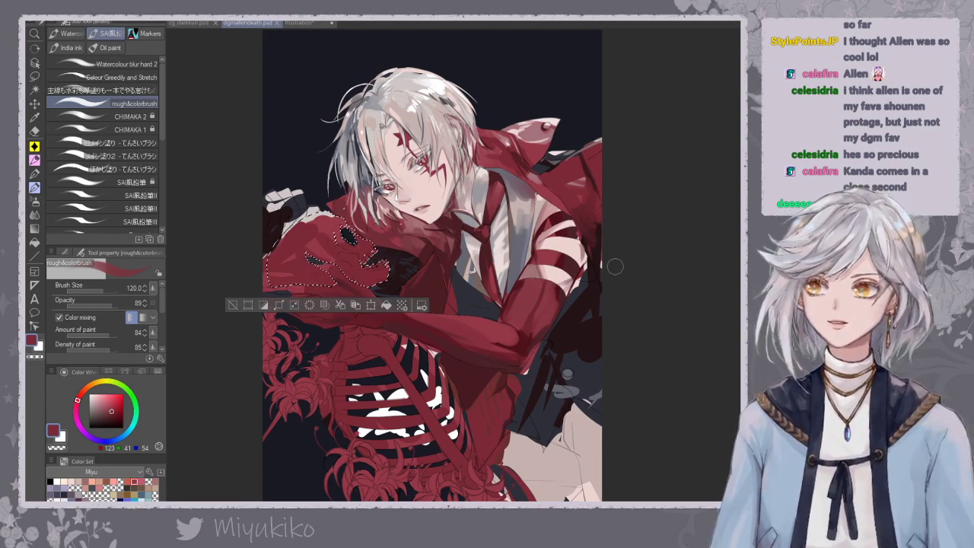
# Refine the skull's shading around the eye sockets and cheek with navy (25, 26, 36) and reds (74, 29, 36) and (126, 42, 56) at brush size 40.
pyautogui.moveTo(349, 272); pyautogui.dragTo(335, 262)
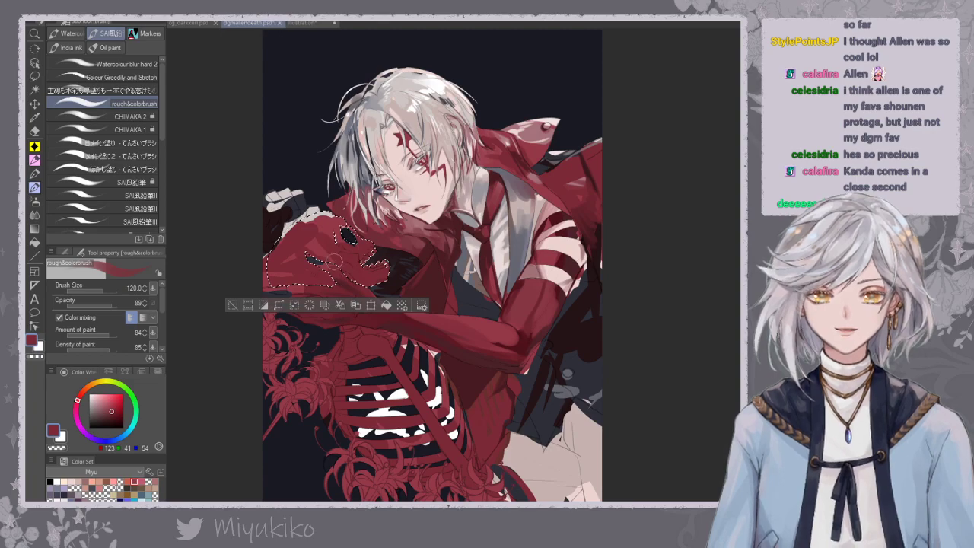
pyautogui.click(114, 77)
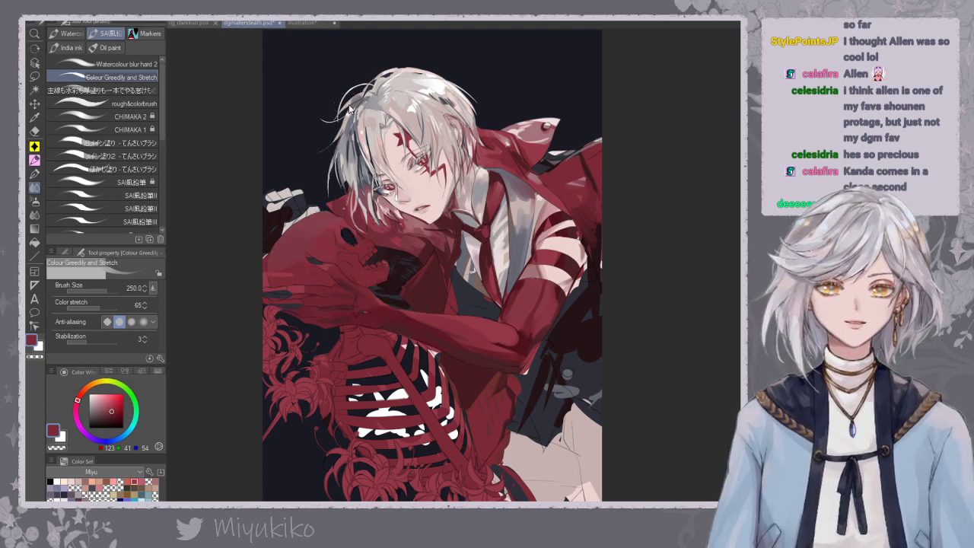
pyautogui.click(99, 89)
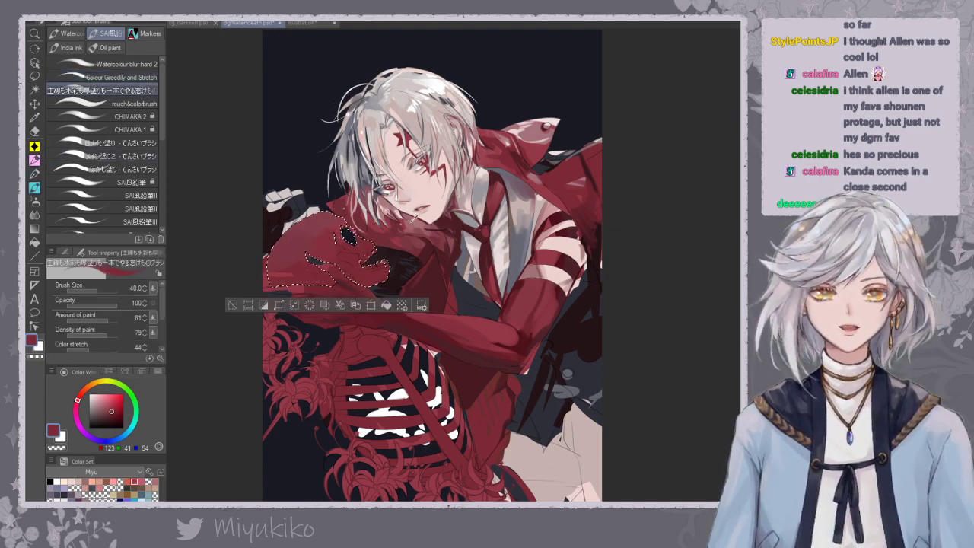
pyautogui.keyDown('alt'); pyautogui.click(323, 222); pyautogui.keyUp('alt')
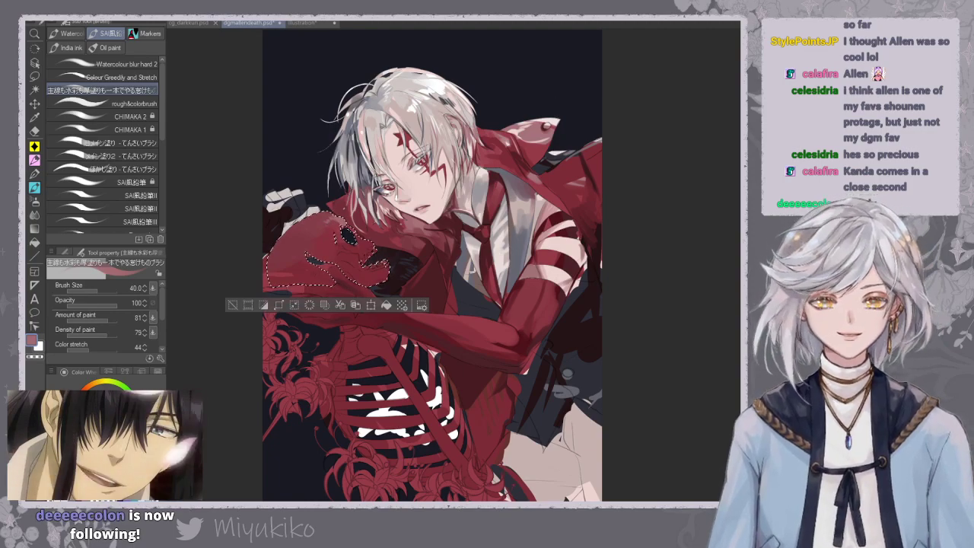
pyautogui.keyDown('alt'); pyautogui.click(351, 237); pyautogui.keyUp('alt')
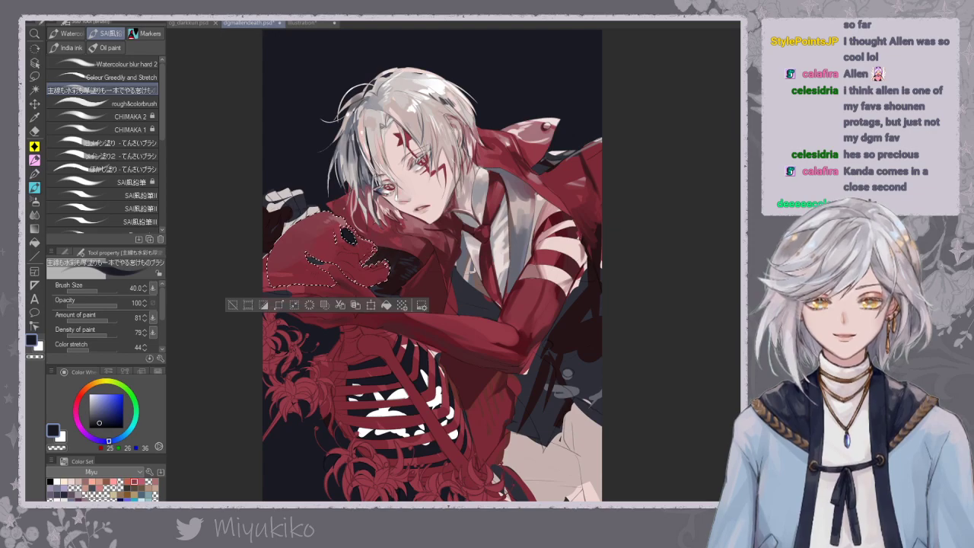
pyautogui.hotkey('ctrl', '+')
pyautogui.moveTo(304, 262); pyautogui.dragTo(344, 252)
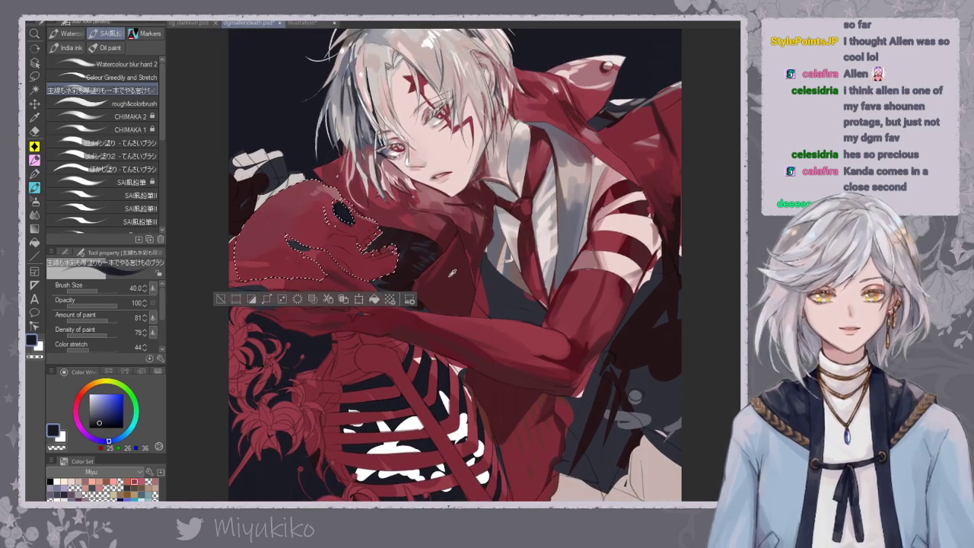
pyautogui.keyDown('alt'); pyautogui.click(343, 253); pyautogui.keyUp('alt')
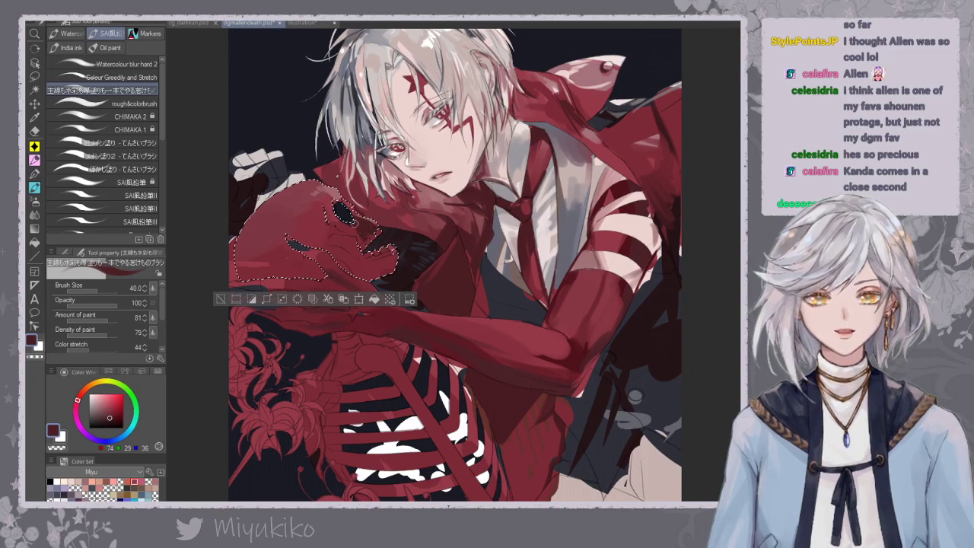
pyautogui.keyDown('alt'); pyautogui.click(387, 260); pyautogui.keyUp('alt')
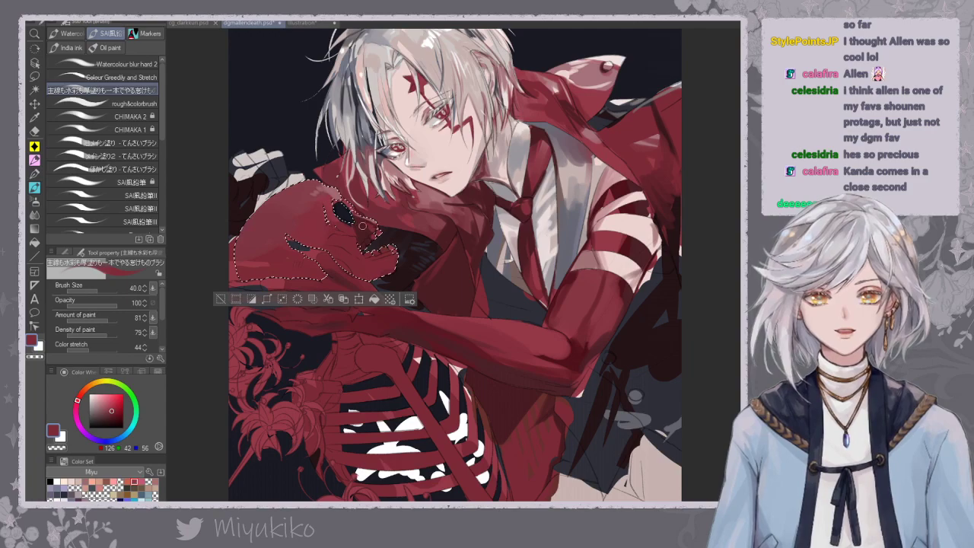
# Blend the shading around the skull's eye socket and cheek with Colour Greedily and Stretch at size 120, undoing the last stroke.
pyautogui.click(119, 79)
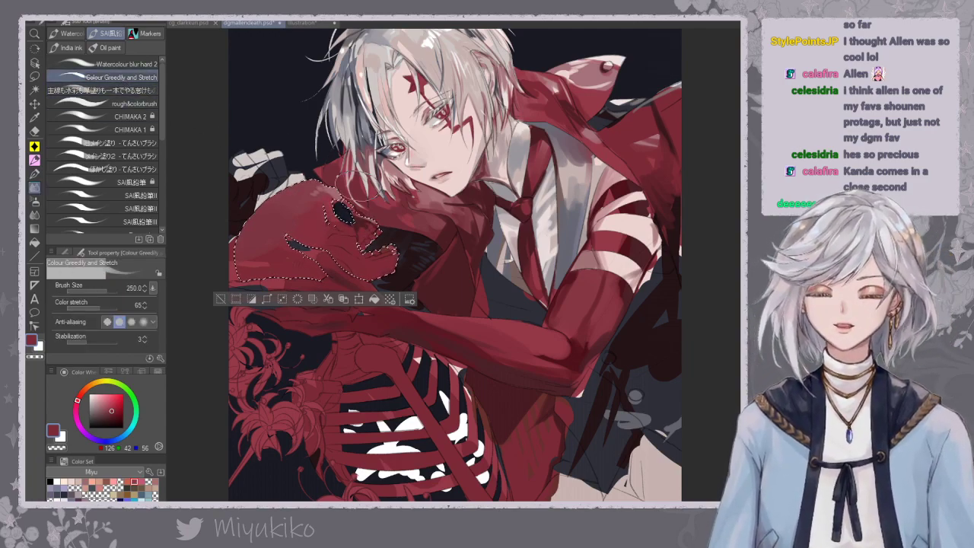
pyautogui.press('[')
pyautogui.press('[')
pyautogui.press('[')
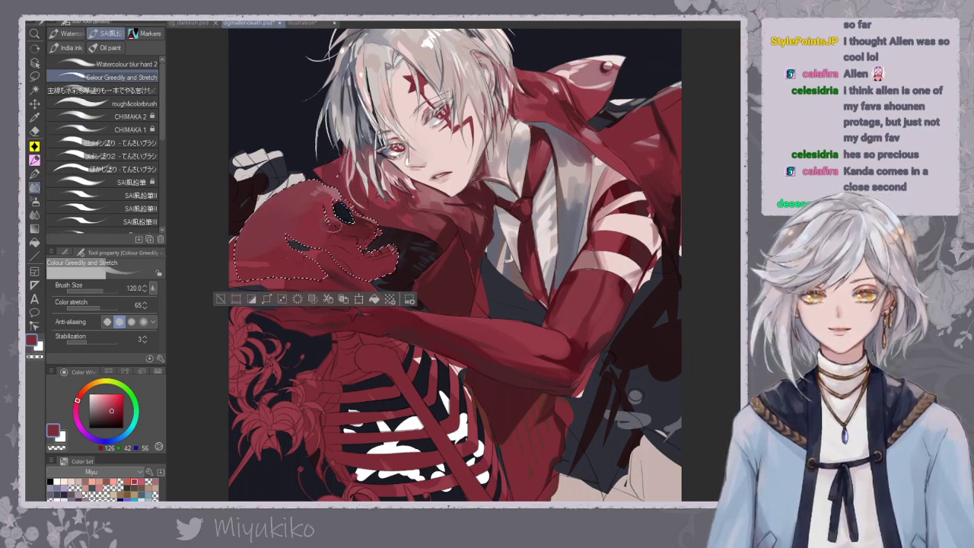
pyautogui.hotkey('ctrl', 'z')
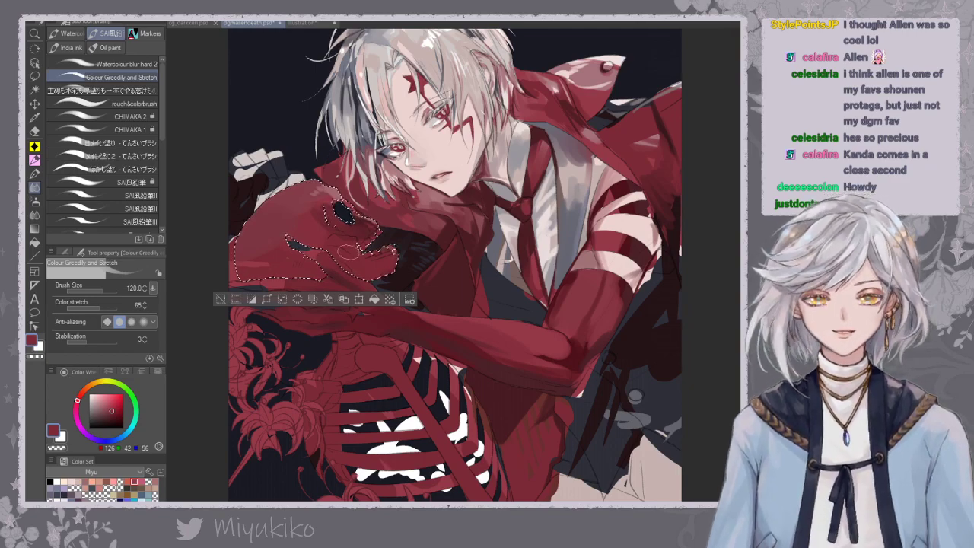
# Paint dark red (97, 34, 44) shadows between the skull's eye sockets and teeth at brush size 40.
pyautogui.click(124, 90)
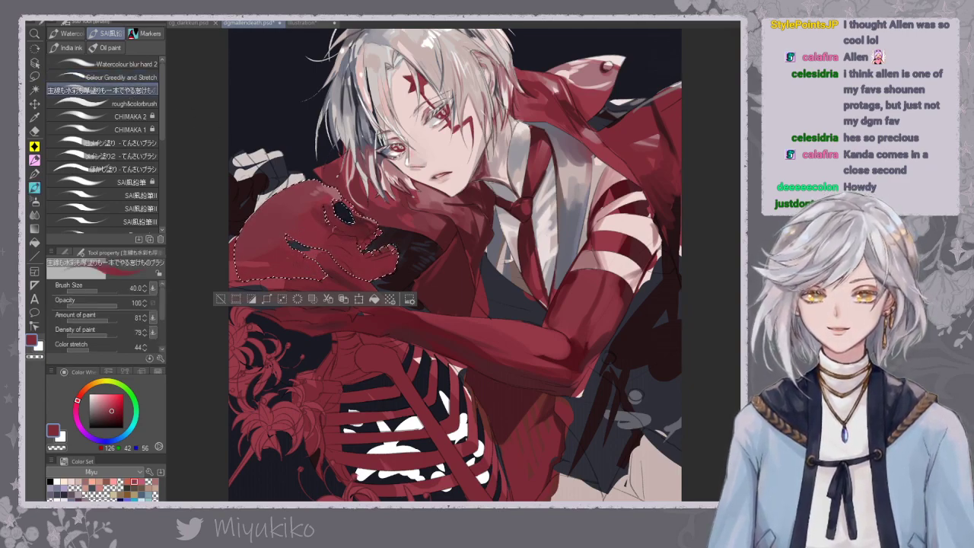
pyautogui.keyDown('alt'); pyautogui.click(346, 232); pyautogui.keyUp('alt')
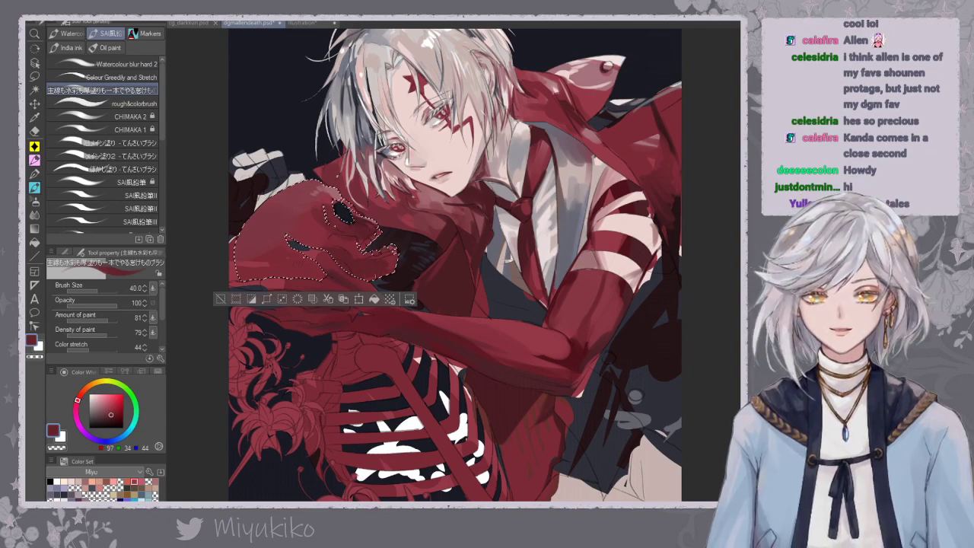
pyautogui.moveTo(341, 128); pyautogui.dragTo(338, 160)
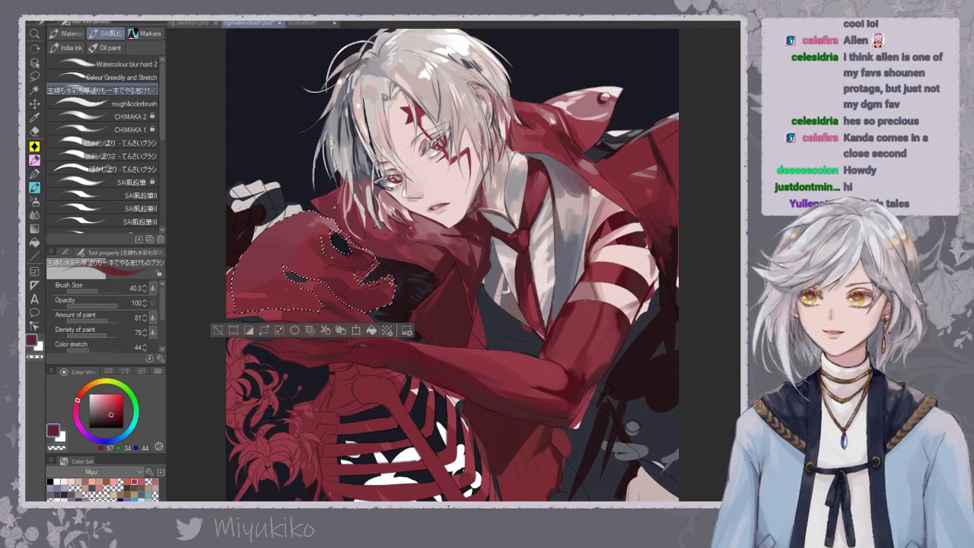
pyautogui.moveTo(371, 216); pyautogui.dragTo(375, 225)
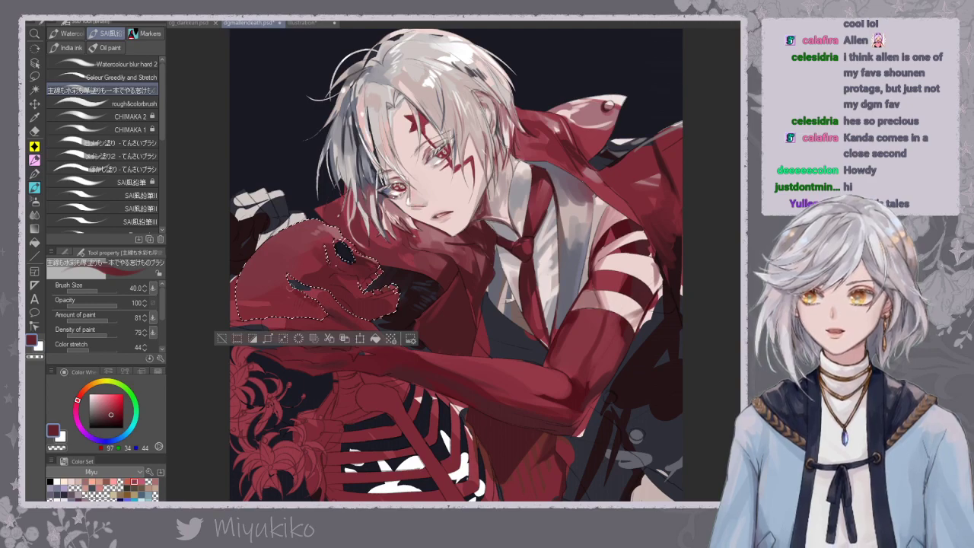
# Blend the skull's shadows with Colour Greedily and Stretch at size 120, clearing and restoring the selection to check the whole picture.
pyautogui.click(134, 78)
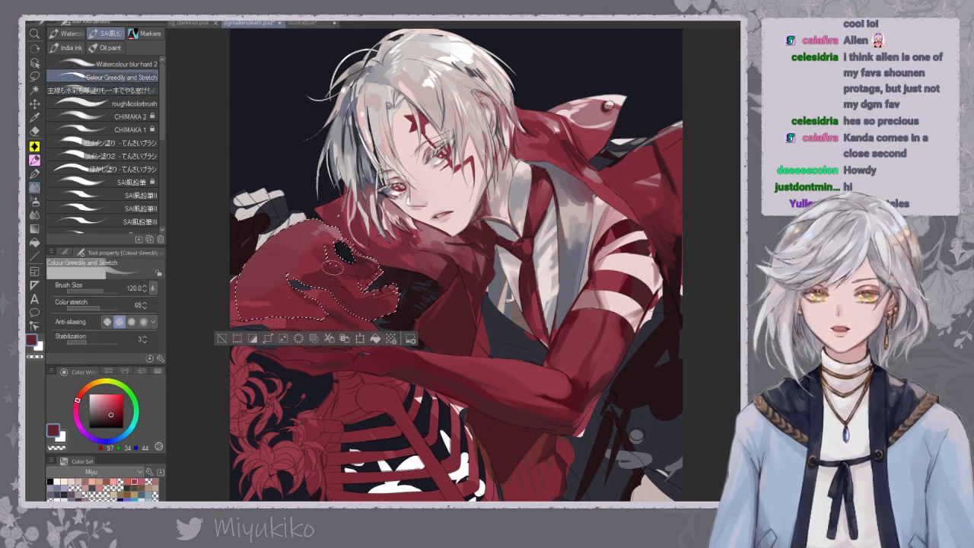
pyautogui.moveTo(292, 271); pyautogui.dragTo(314, 240)
pyautogui.hotkey('ctrl', 'd')
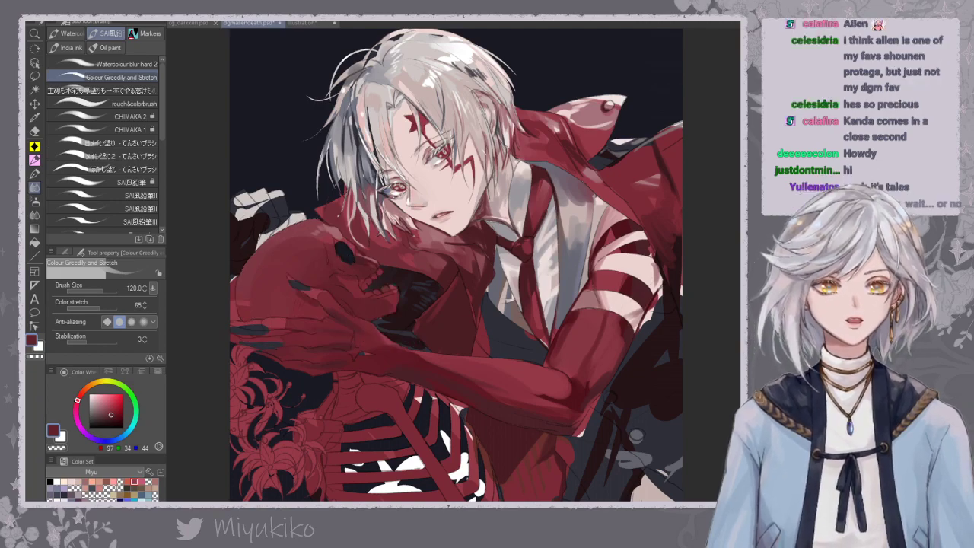
pyautogui.hotkey('ctrl', '0')
pyautogui.hotkey('ctrl', 'shift', 'd')
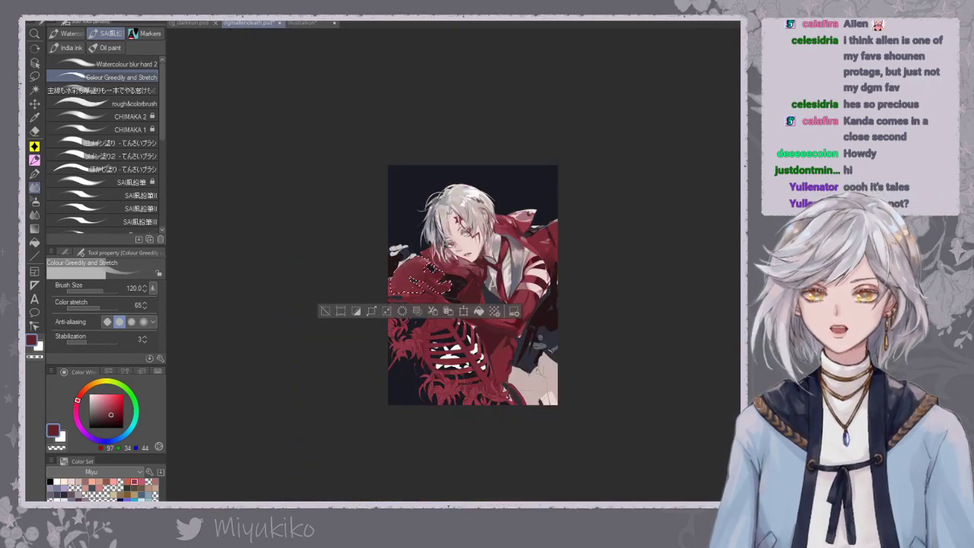
# Softly darken the selected skull with dark red (97, 34, 44) using the Soft airbrush at size 500.
pyautogui.click(35, 200)
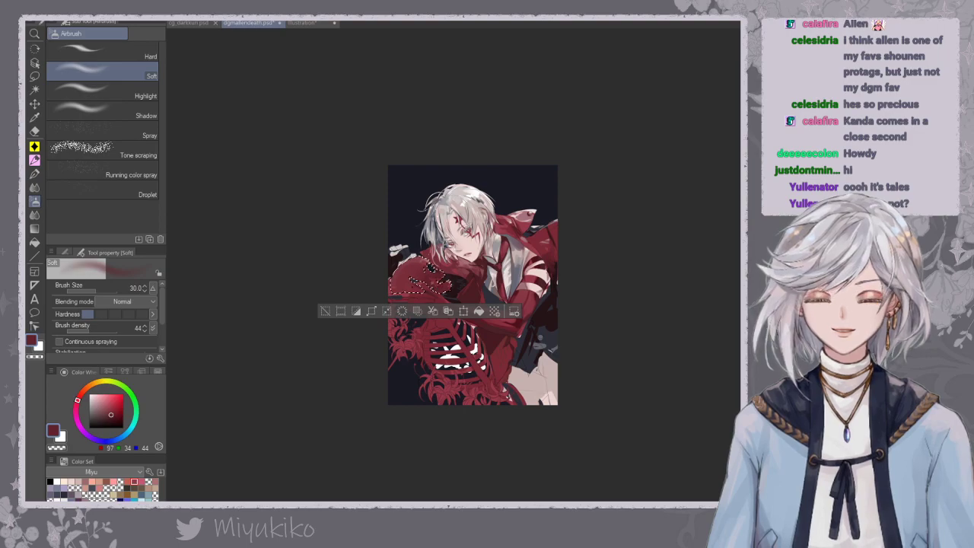
pyautogui.press(']')
pyautogui.press(']')
pyautogui.press(']')
pyautogui.press(']')
pyautogui.press(']')
pyautogui.press(']')
pyautogui.press(']')
pyautogui.press(']')
pyautogui.press(']')
pyautogui.press(']')
pyautogui.press(']')
pyautogui.press(']')
pyautogui.press(']')
pyautogui.press(']')
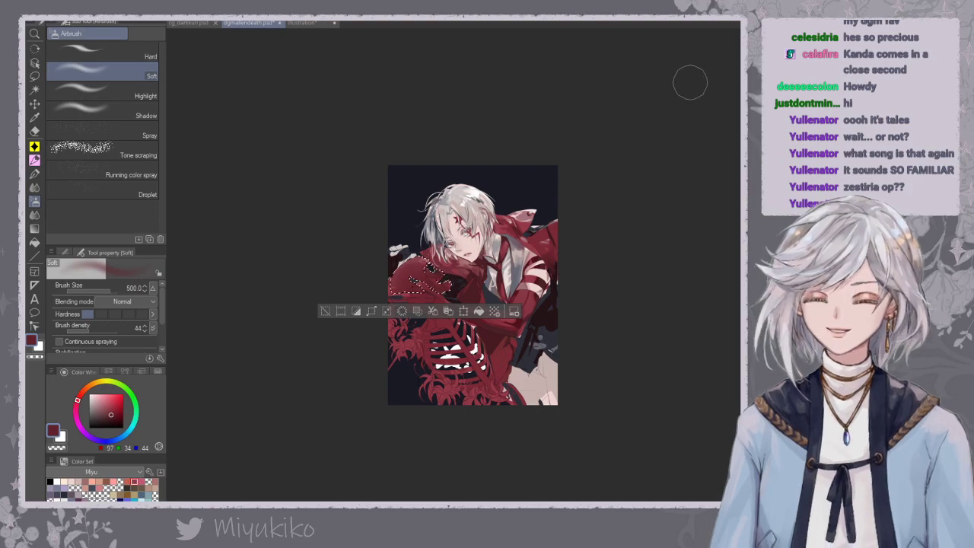
pyautogui.scroll(5, 500, 272)
pyautogui.moveTo(500, 272)
pyautogui.mouseDown()
pyautogui.moveTo(606, 292)
pyautogui.moveTo(600, 343)
pyautogui.mouseUp()
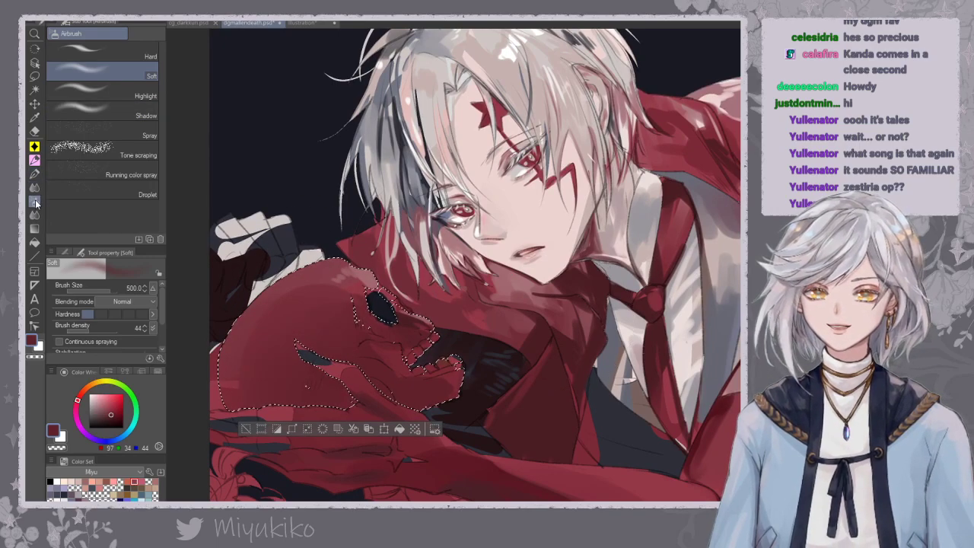
# Paint dark red (97, 34, 44) shading around the skull's eye socket at brush size 40, clearing the selection to check the whole picture.
pyautogui.click(34, 187)
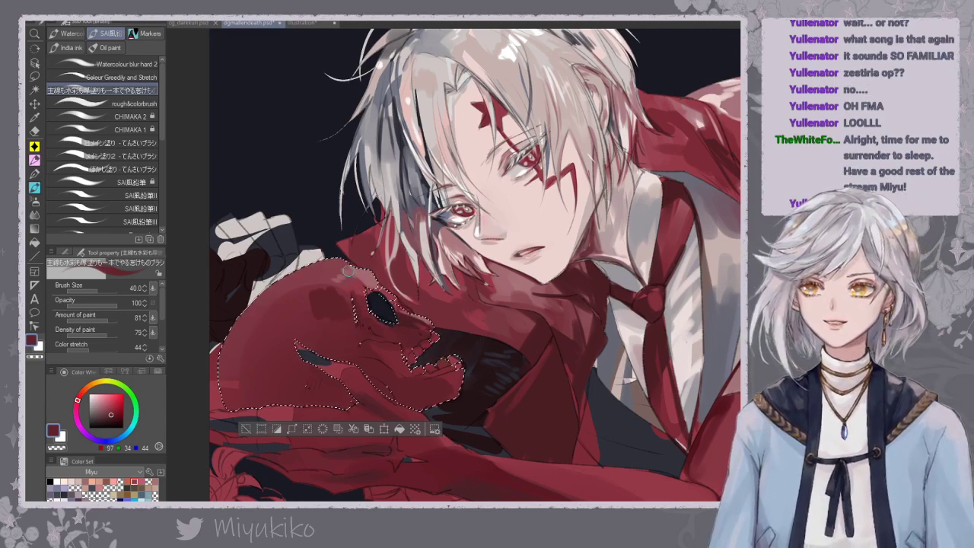
pyautogui.keyDown('alt'); pyautogui.click(355, 283); pyautogui.keyUp('alt')
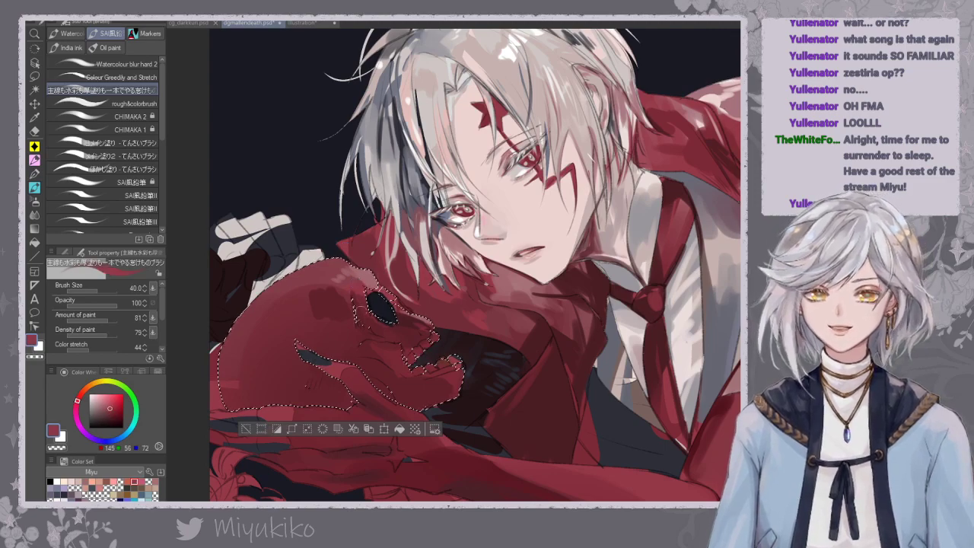
pyautogui.keyDown('alt'); pyautogui.click(372, 323); pyautogui.keyUp('alt')
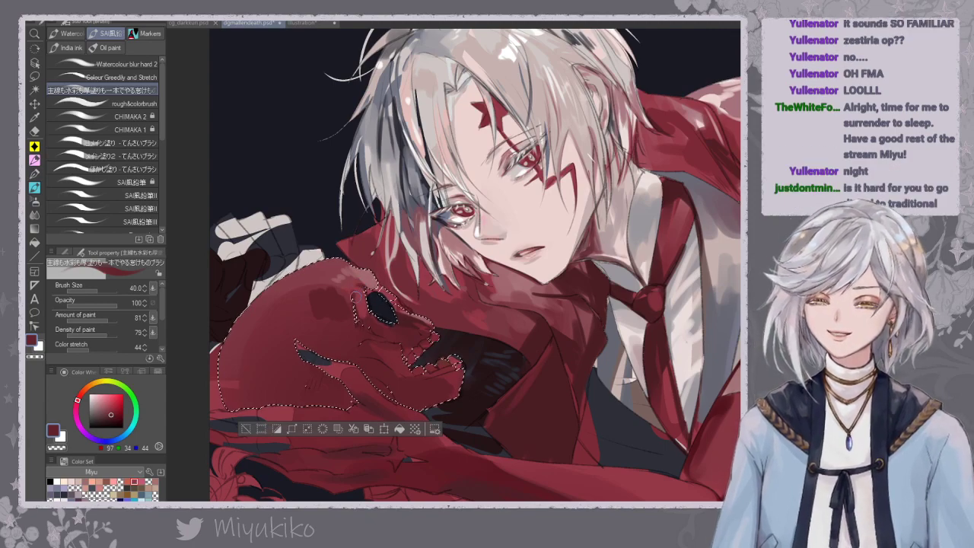
pyautogui.moveTo(380, 308); pyautogui.dragTo(373, 291)
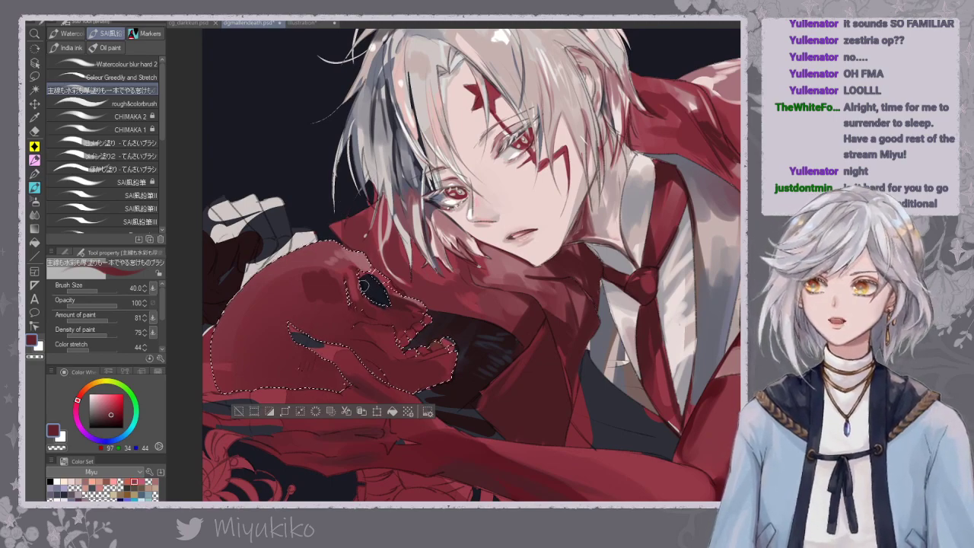
pyautogui.hotkey('ctrl', 'd')
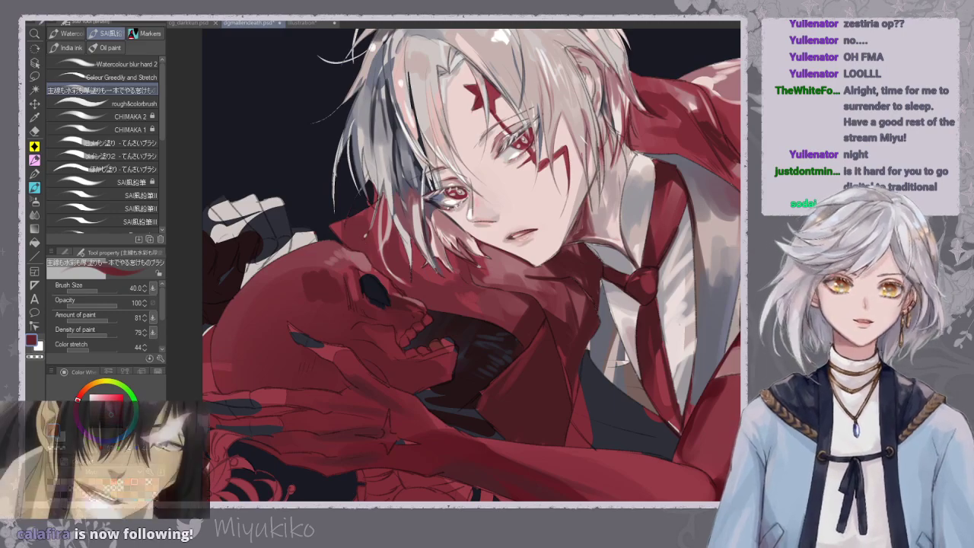
pyautogui.hotkey('ctrl', '-')
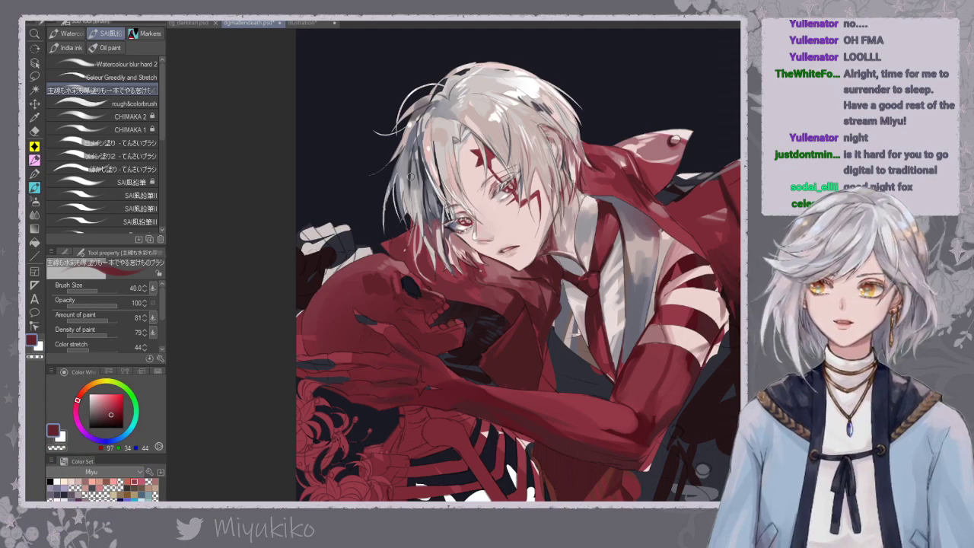
# Reselect the skull, shade its cranium with sampled dark red and blend it using Colour Greedily and Stretch at size 120.
pyautogui.click(388, 263)
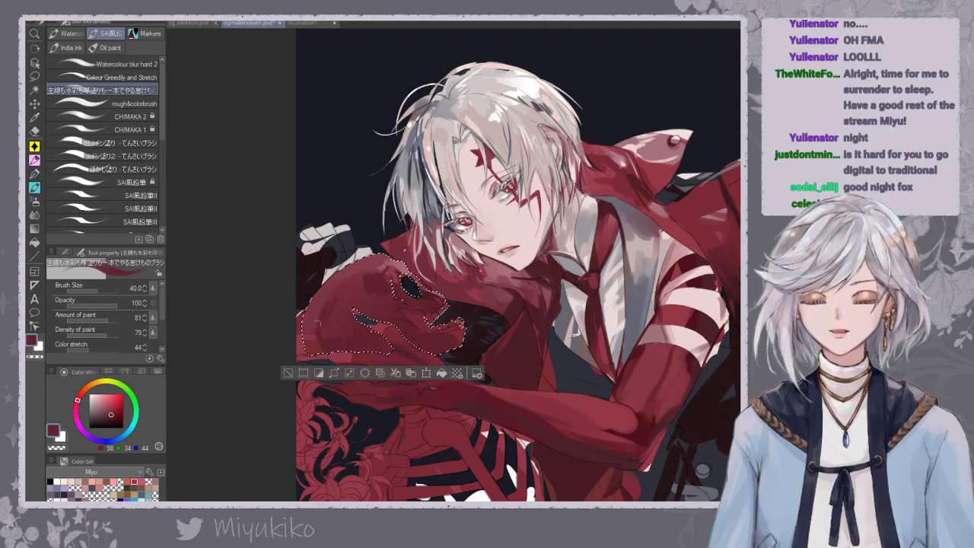
pyautogui.keyDown('alt'); pyautogui.click(330, 288); pyautogui.keyUp('alt')
pyautogui.keyDown('alt'); pyautogui.click(322, 331); pyautogui.keyUp('alt')
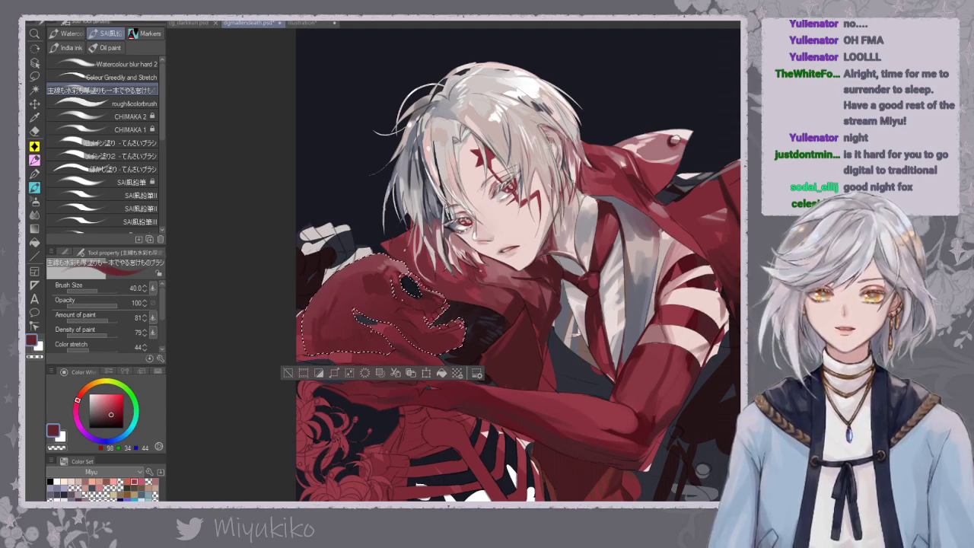
pyautogui.click(131, 77)
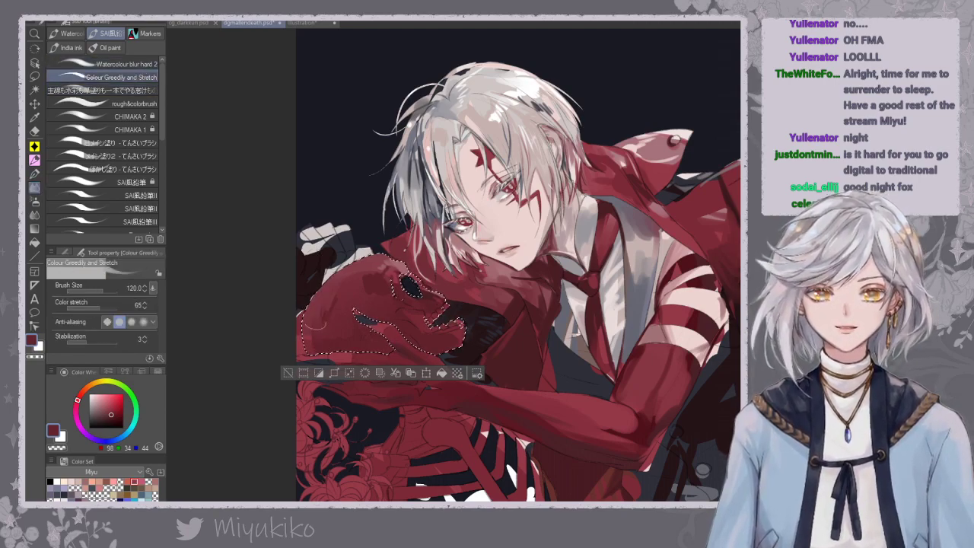
pyautogui.click(99, 89)
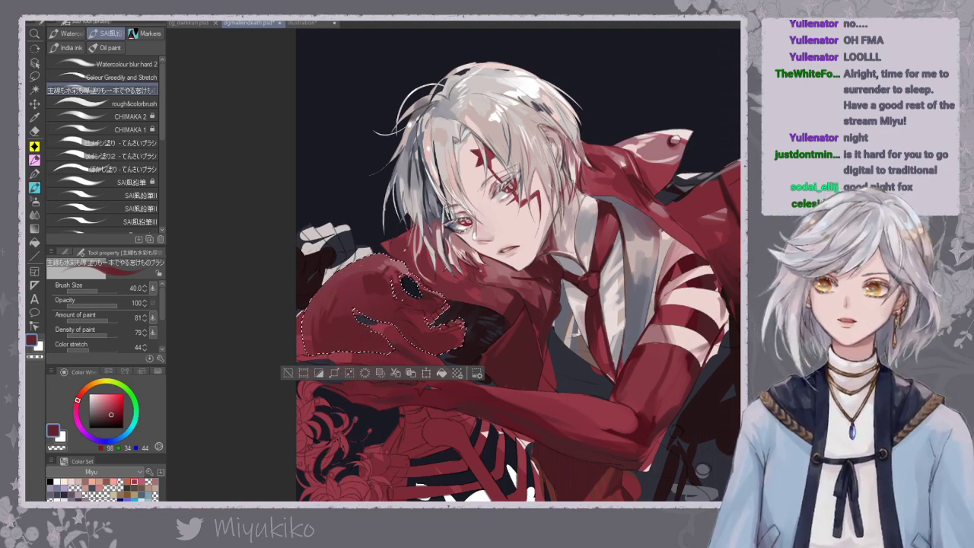
# Paint dark red (74, 29, 36) shadows around the skull's cheekbone and teeth at brush size 25, undoing an accidental shift of the selected area.
pyautogui.keyDown('alt'); pyautogui.click(412, 314); pyautogui.keyUp('alt')
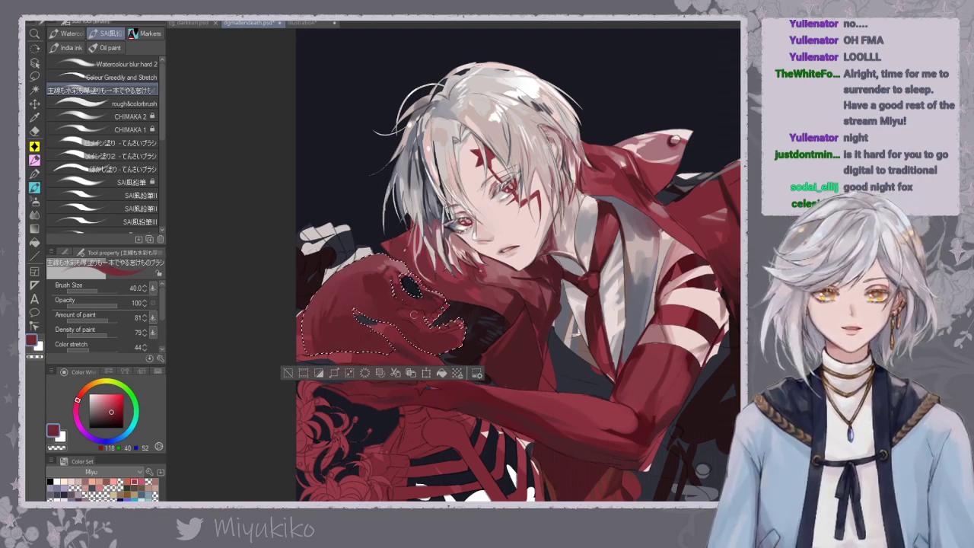
pyautogui.keyDown('alt'); pyautogui.click(530, 343); pyautogui.keyUp('alt')
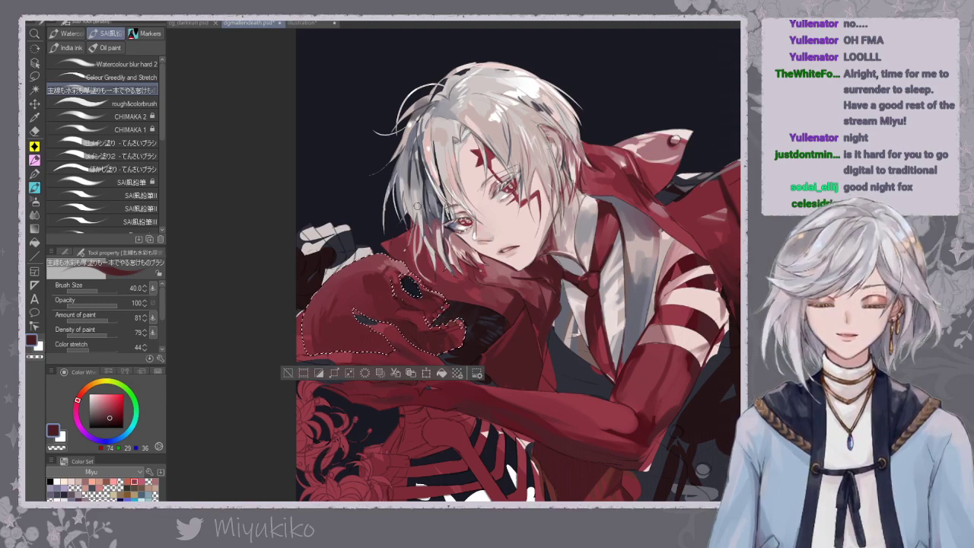
pyautogui.press('[')
pyautogui.press('[')
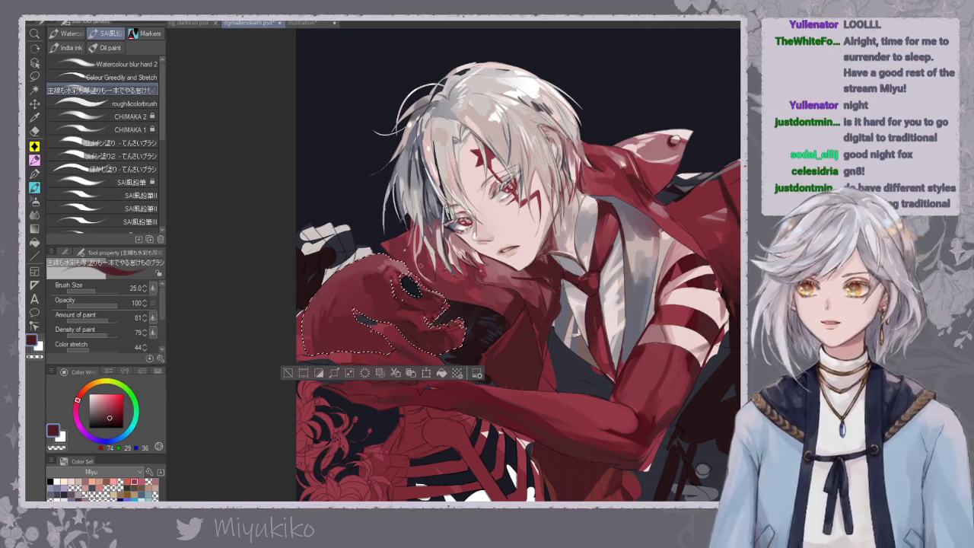
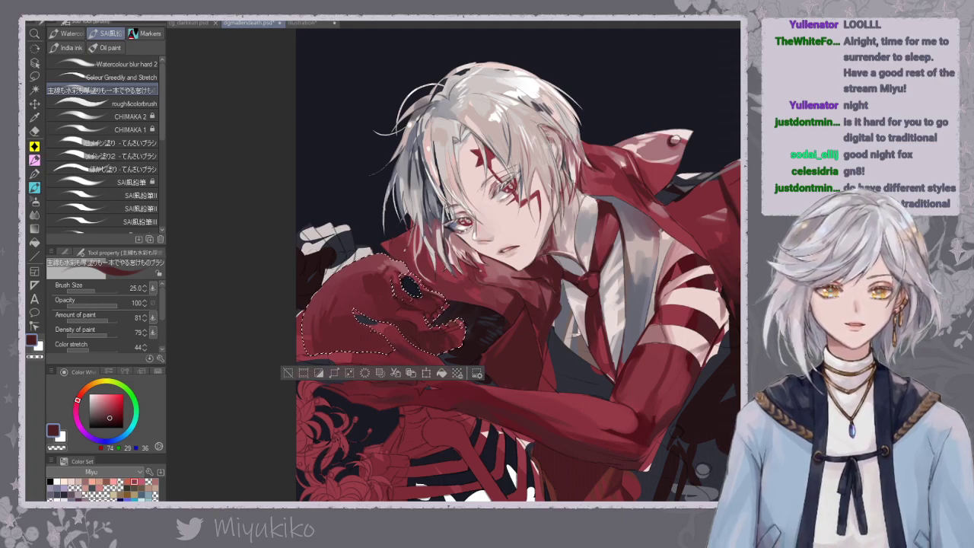
pyautogui.moveTo(402, 293); pyautogui.dragTo(416, 307)
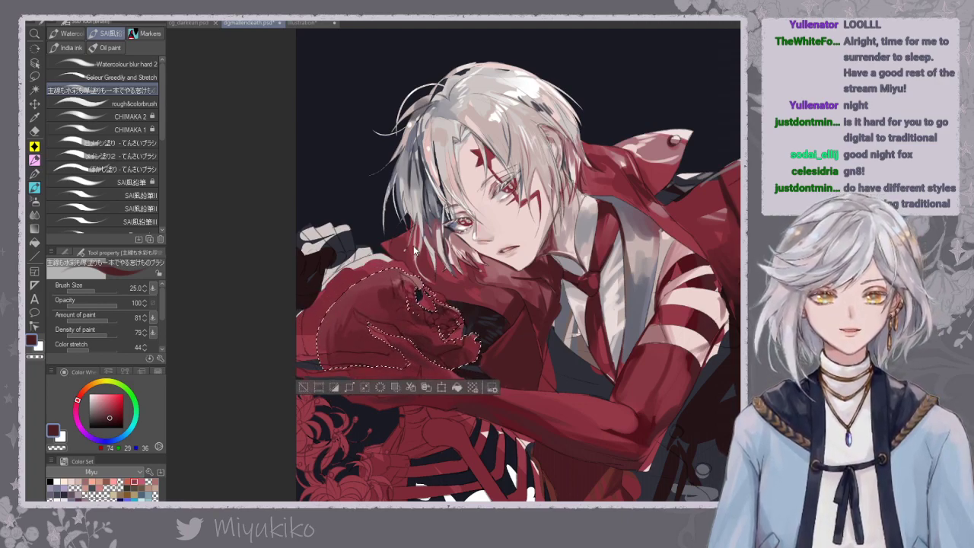
pyautogui.hotkey('ctrl', 'z')
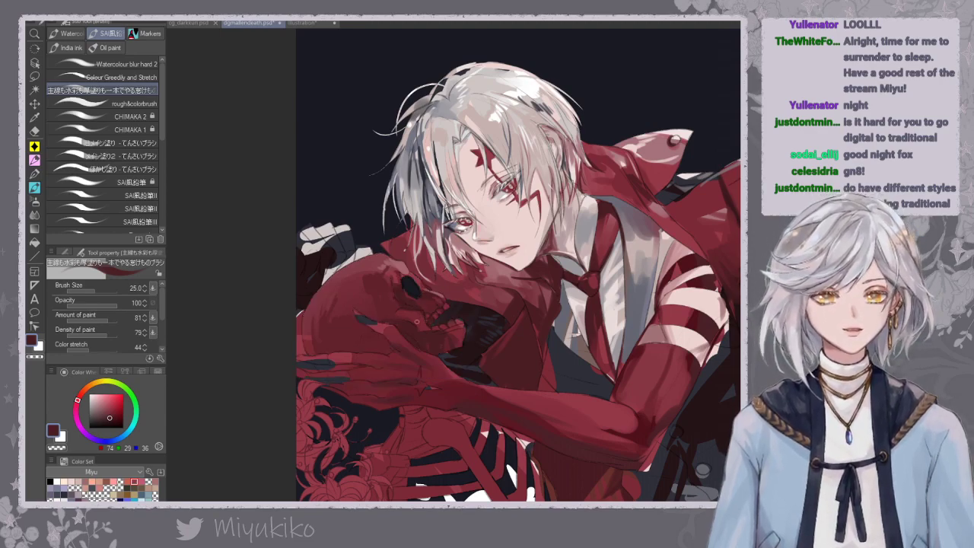
pyautogui.keyDown('alt'); pyautogui.click(439, 329); pyautogui.keyUp('alt')
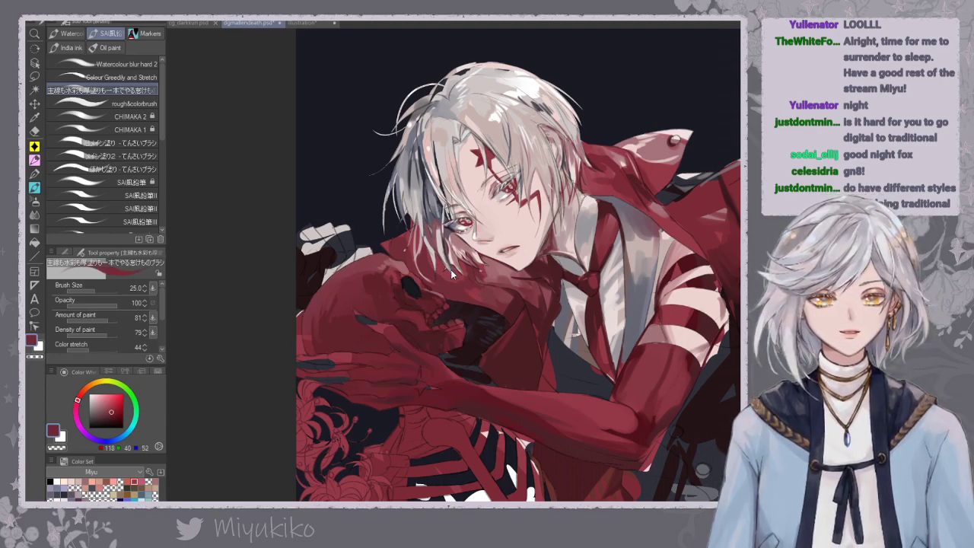
pyautogui.keyDown('alt'); pyautogui.click(453, 345); pyautogui.keyUp('alt')
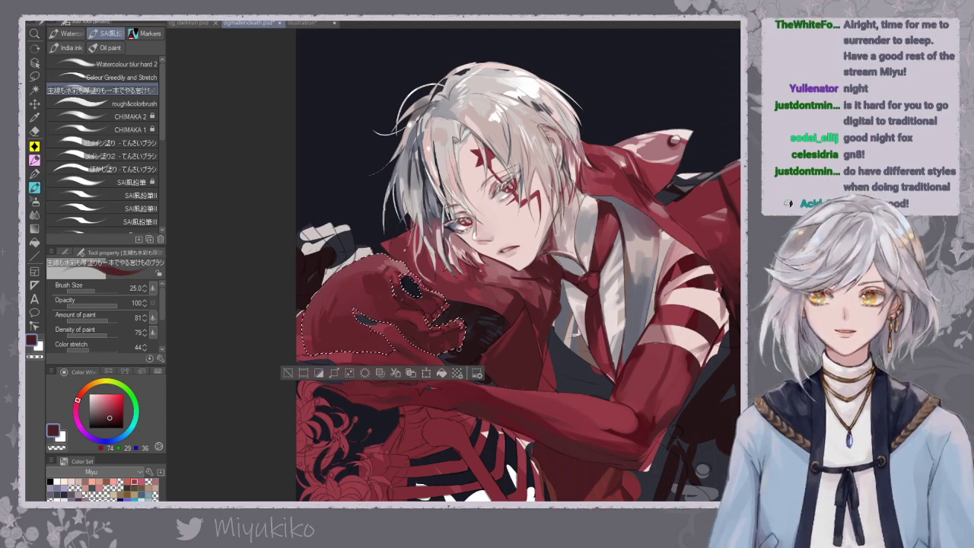
pyautogui.moveTo(469, 305); pyautogui.dragTo(461, 315)
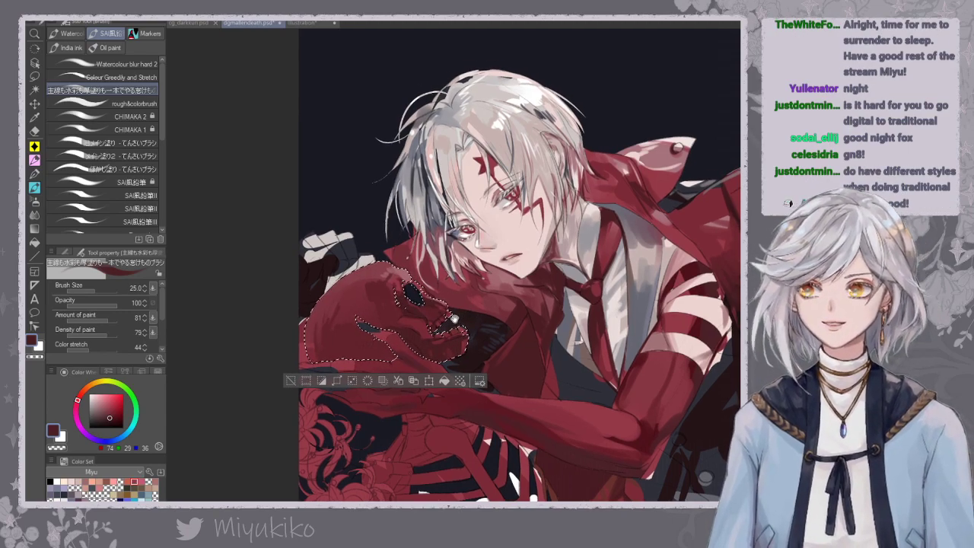
# Refine the skull's face with sampled red (148, 56, 72) and dark red (78, 30, 37), clearing and restoring the selection to check.
pyautogui.keyDown('alt'); pyautogui.click(466, 331); pyautogui.keyUp('alt')
pyautogui.keyDown('alt'); pyautogui.click(406, 263); pyautogui.keyUp('alt')
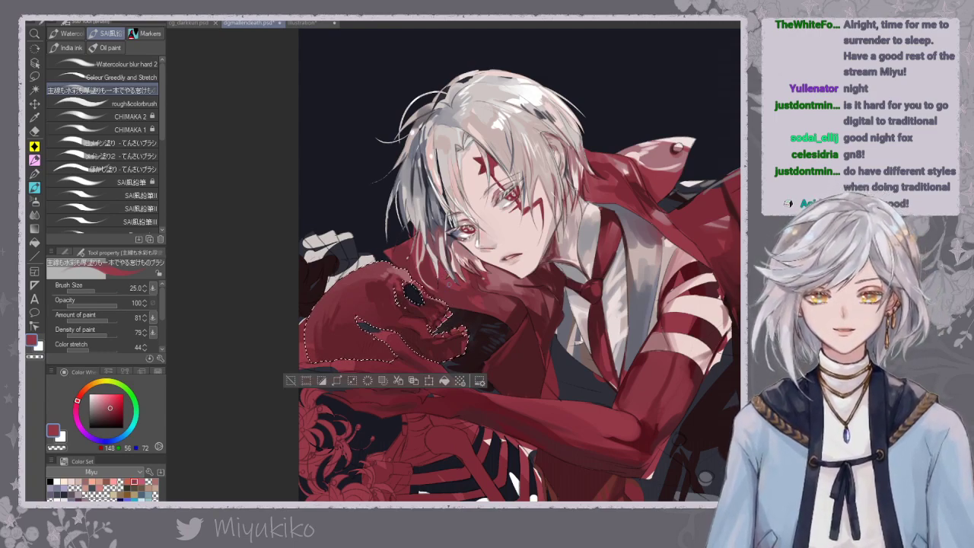
pyautogui.keyDown('alt'); pyautogui.click(448, 292); pyautogui.keyUp('alt')
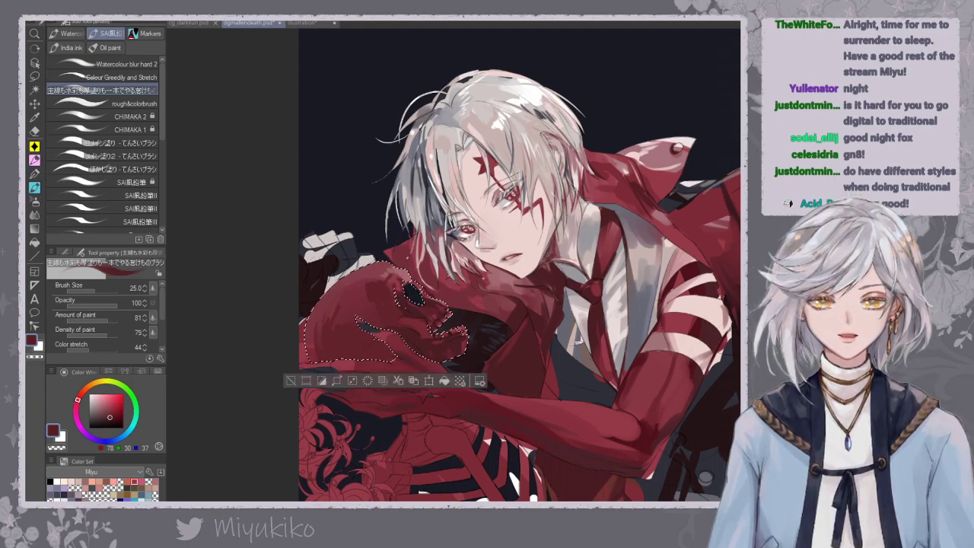
pyautogui.moveTo(579, 340); pyautogui.dragTo(590, 346)
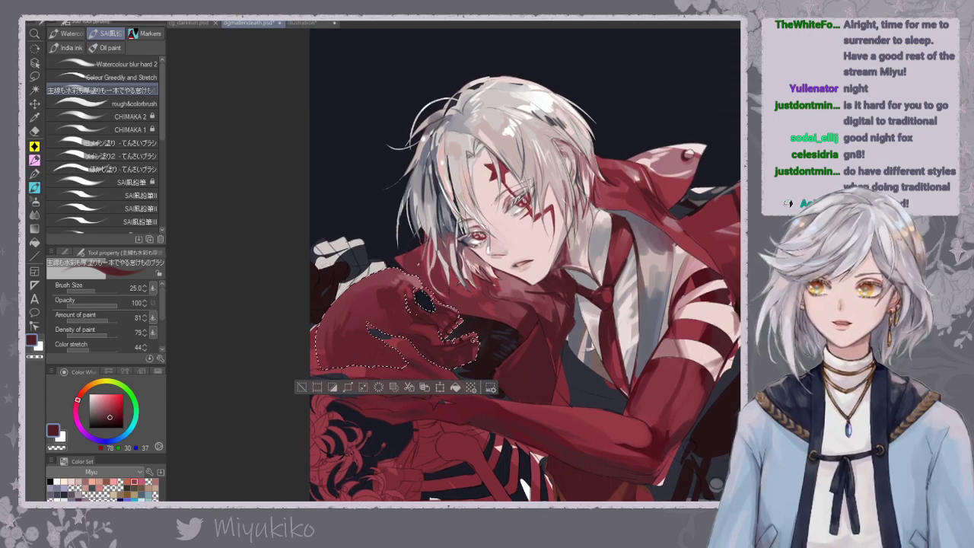
pyautogui.hotkey('ctrl', 'd')
pyautogui.hotkey('ctrl', 'z')
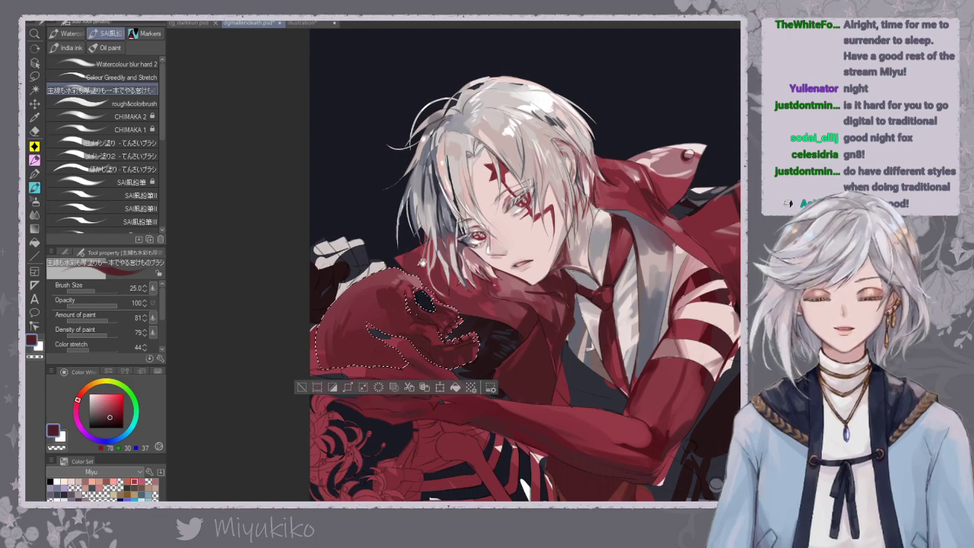
# Shade the skull's brow ridge with muted dark red (99, 41, 50), clearing and restoring the selection to check.
pyautogui.moveTo(423, 328); pyautogui.dragTo(440, 325)
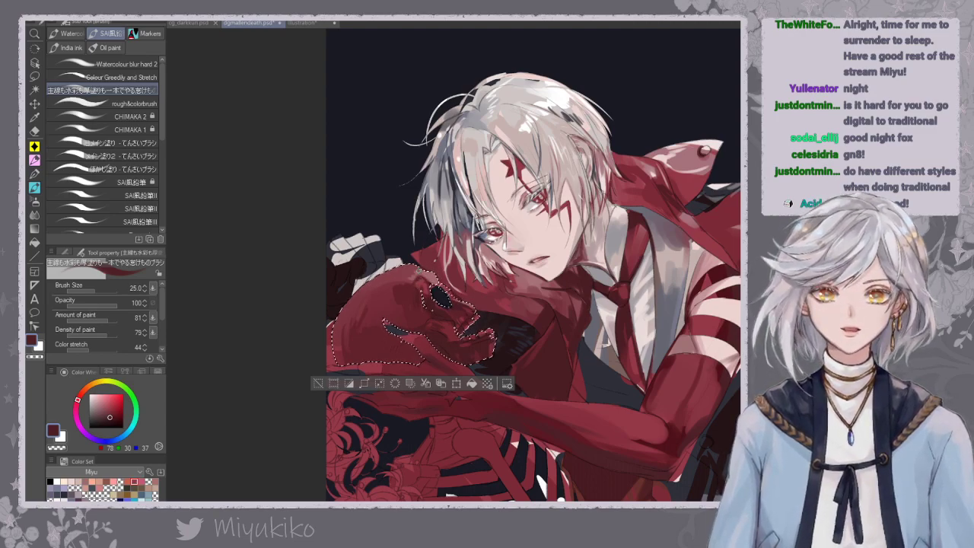
pyautogui.keyDown('alt'); pyautogui.click(430, 278); pyautogui.keyUp('alt')
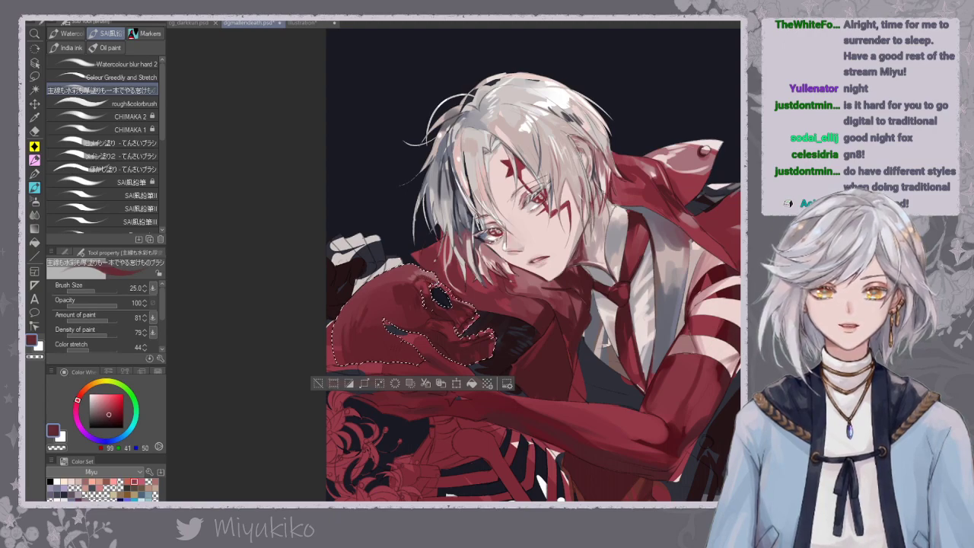
pyautogui.hotkey('ctrl', 'd')
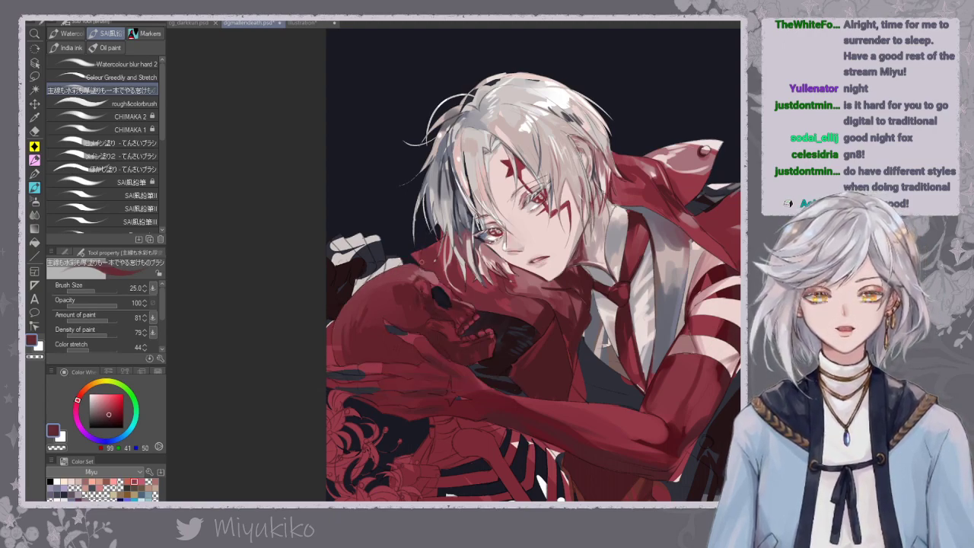
pyautogui.hotkey('ctrl', 'z')
# Add lighter tones to the skull's brow and forehead using sampled pinkish red (162, 103, 111) and red (132, 62, 74).
pyautogui.keyDown('alt'); pyautogui.click(429, 274); pyautogui.keyUp('alt')
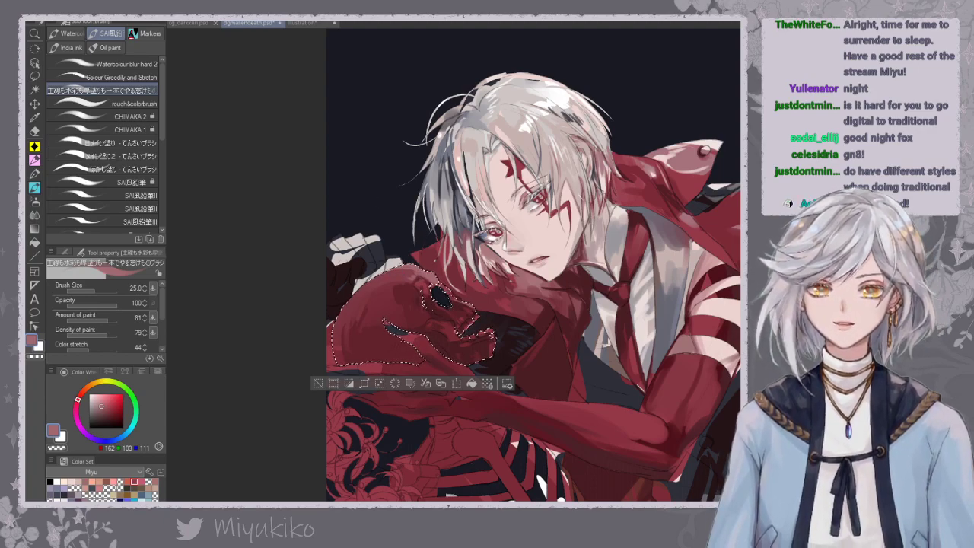
pyautogui.keyDown('alt'); pyautogui.click(402, 273); pyautogui.keyUp('alt')
pyautogui.moveTo(402, 247); pyautogui.dragTo(419, 229)
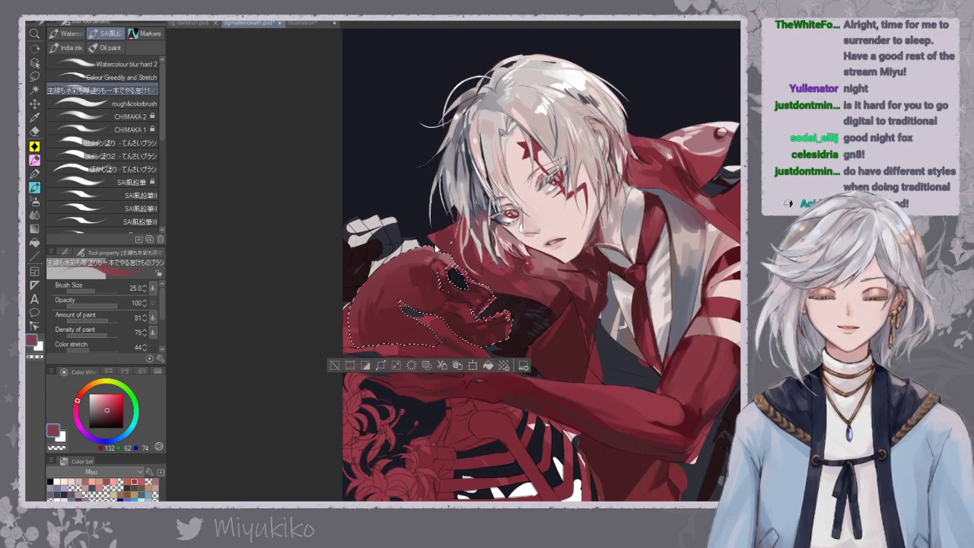
pyautogui.hotkey('ctrl', 'd')
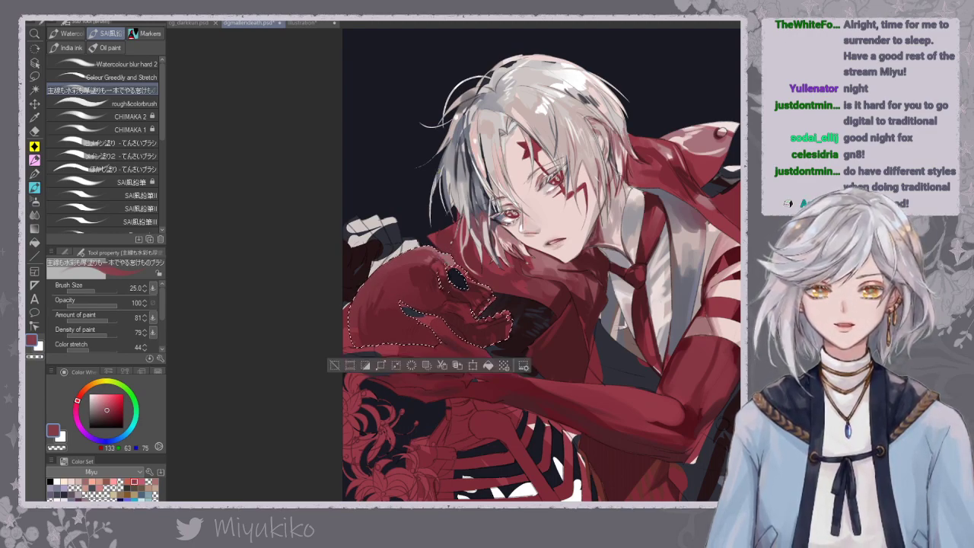
# Blend the skull's brow into the forehead with sampled reds (117, 49, 61) and (97, 34, 44), clearing the selection to check.
pyautogui.keyDown('alt'); pyautogui.click(442, 260); pyautogui.keyUp('alt')
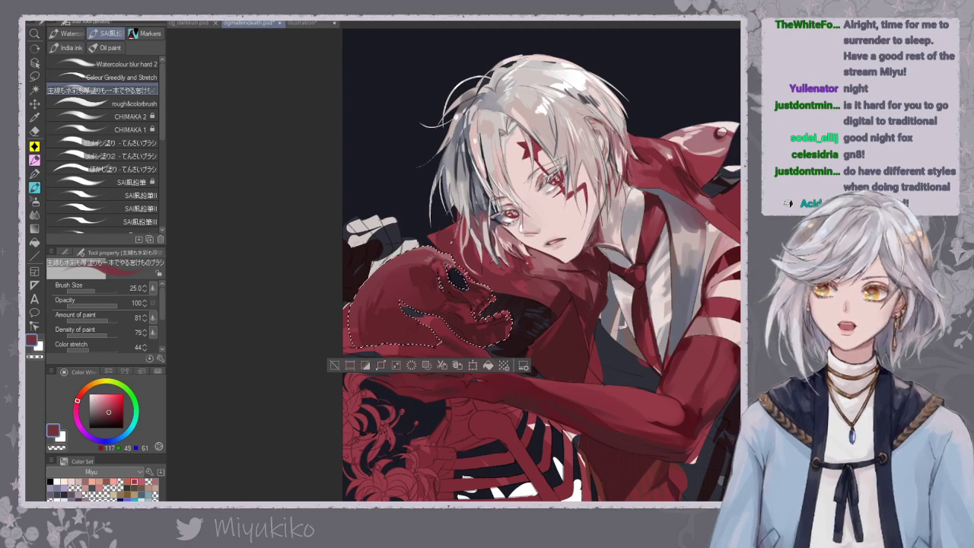
pyautogui.keyDown('alt'); pyautogui.click(436, 275); pyautogui.keyUp('alt')
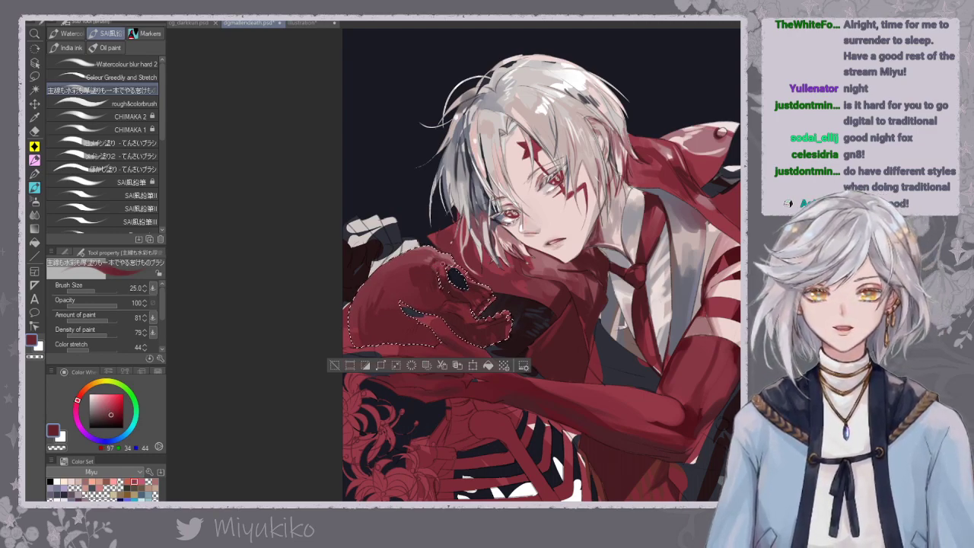
pyautogui.moveTo(468, 275); pyautogui.dragTo(470, 257)
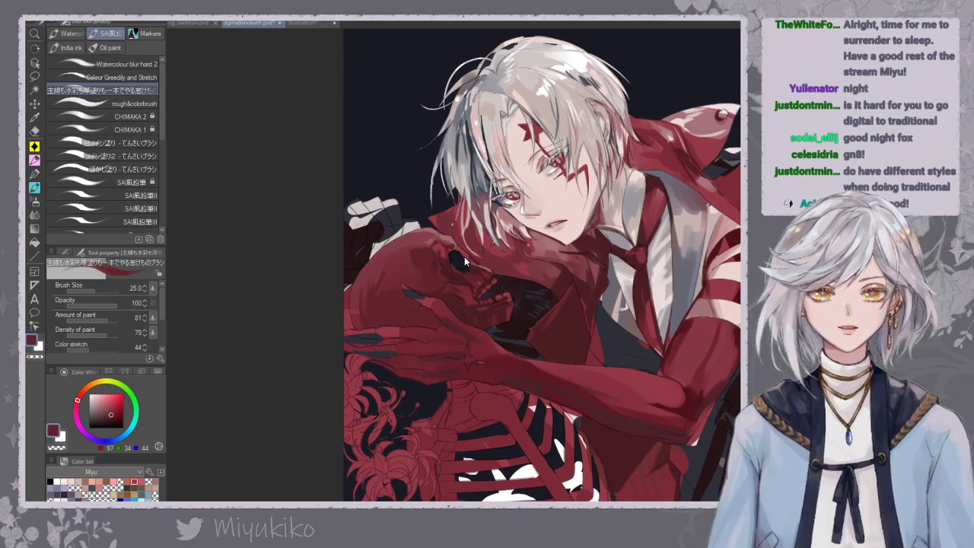
pyautogui.hotkey('ctrl', 'z')
pyautogui.hotkey('ctrl', 'd')
pyautogui.moveTo(439, 295); pyautogui.dragTo(456, 297)
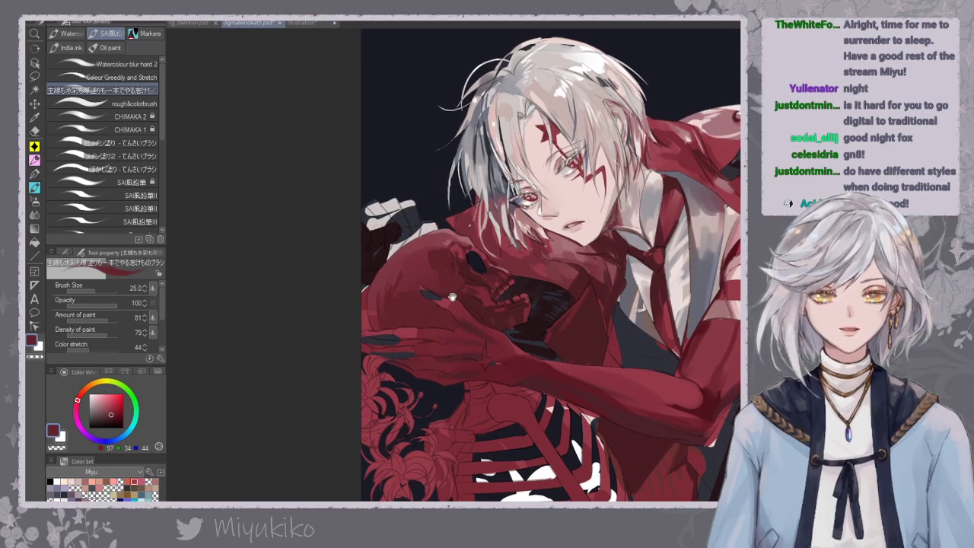
# Shade the skull's cranium with sampled dark reds (73, 29, 35), (55, 21, 27) and (70, 25, 33).
pyautogui.keyDown('alt'); pyautogui.click(461, 268); pyautogui.keyUp('alt')
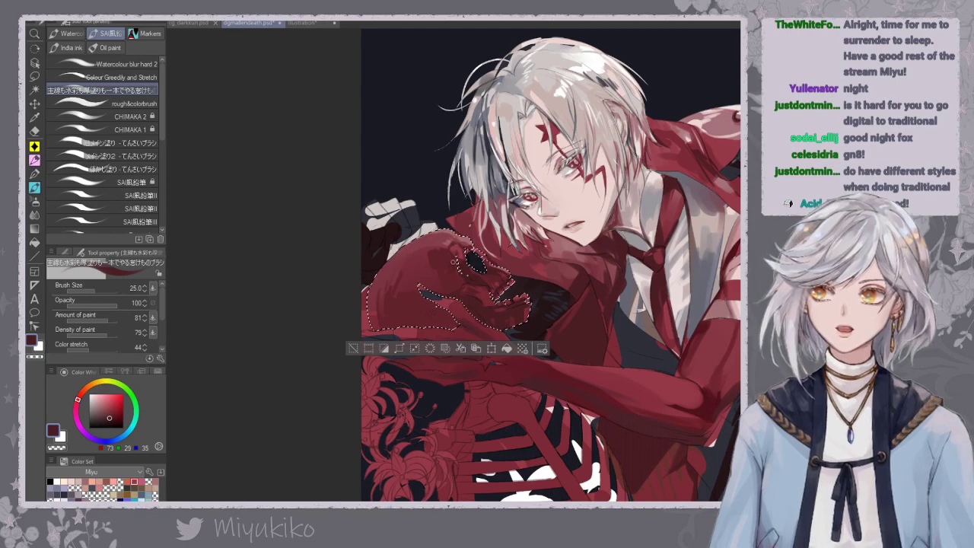
pyautogui.keyDown('alt'); pyautogui.click(431, 258); pyautogui.keyUp('alt')
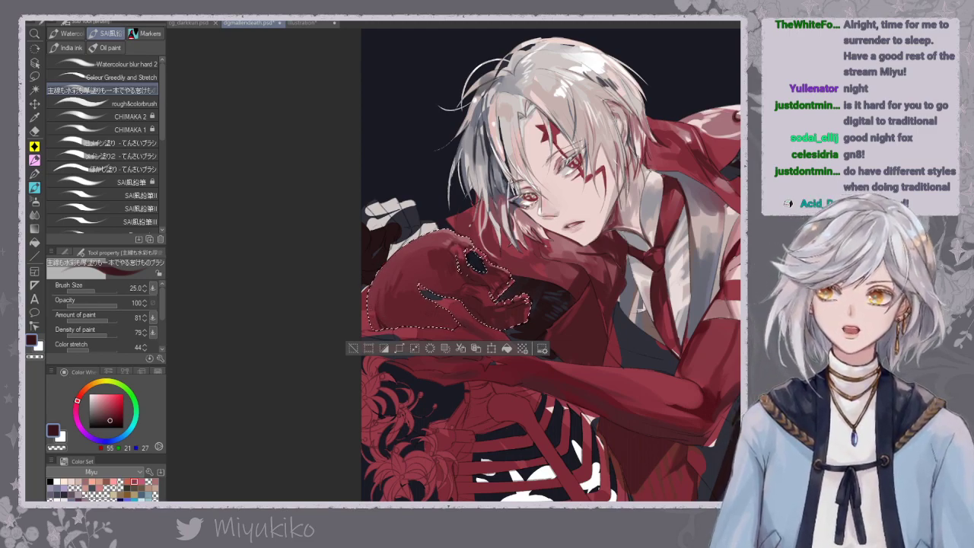
pyautogui.keyDown('alt'); pyautogui.click(382, 326); pyautogui.keyUp('alt')
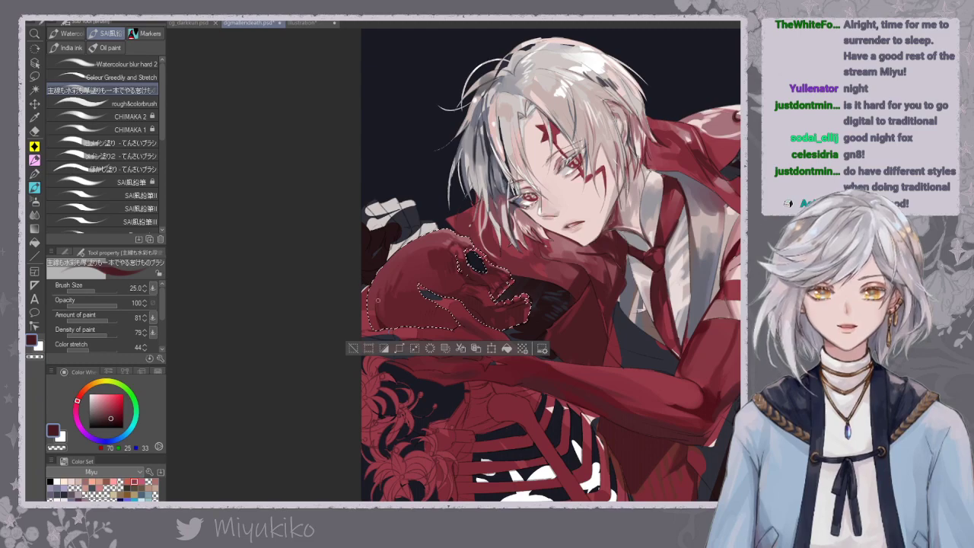
# Blend the skull's lower cranium with the Colour Greedily and Stretch brush at size 80 and sampled dark red (66, 24, 31), clearing and restoring the selection to check.
pyautogui.click(122, 78)
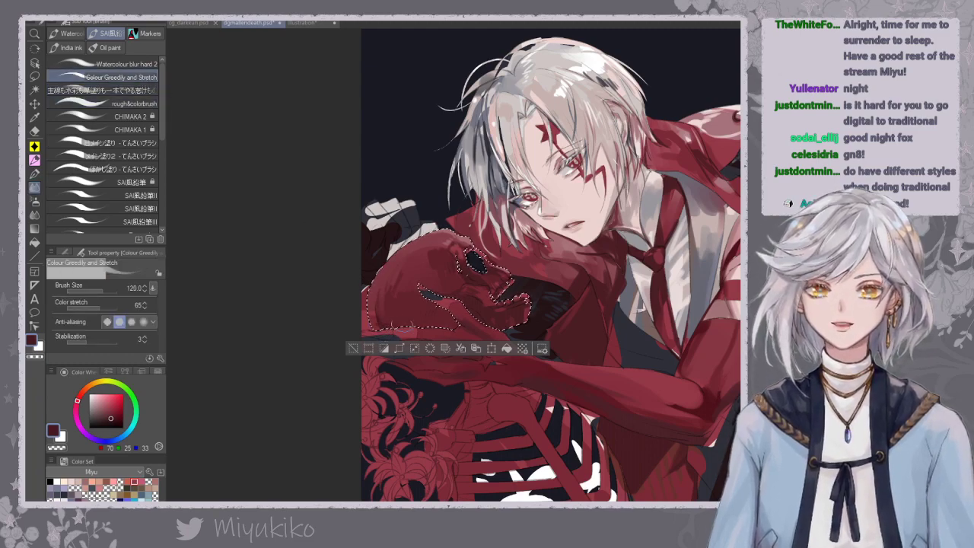
pyautogui.press('[')
pyautogui.press('[')
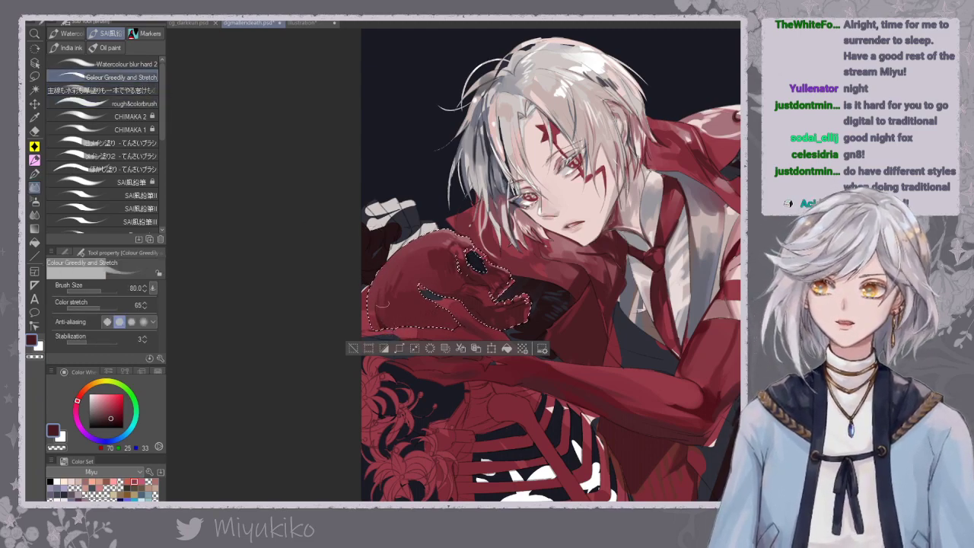
pyautogui.click(147, 90)
pyautogui.click(147, 77)
pyautogui.keyDown('alt'); pyautogui.click(391, 320); pyautogui.keyUp('alt')
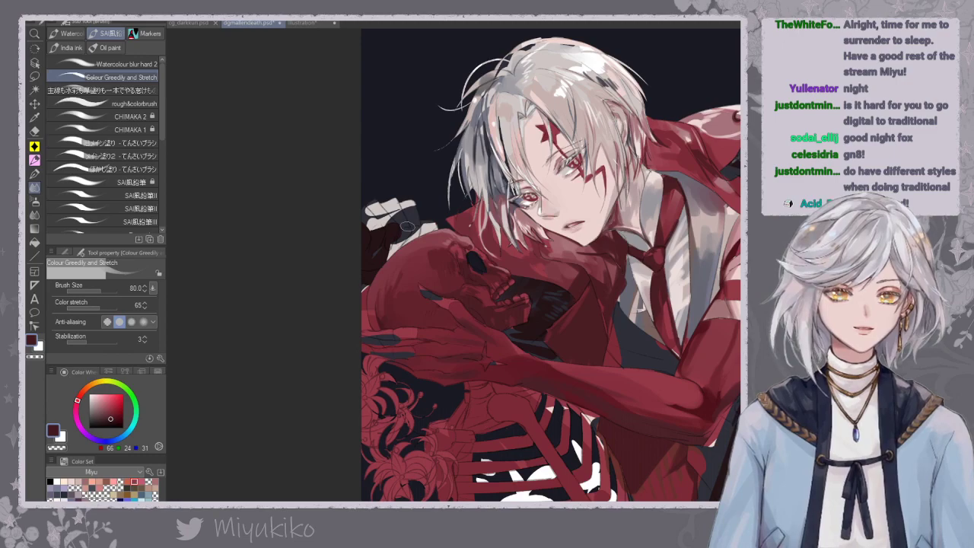
pyautogui.click(140, 90)
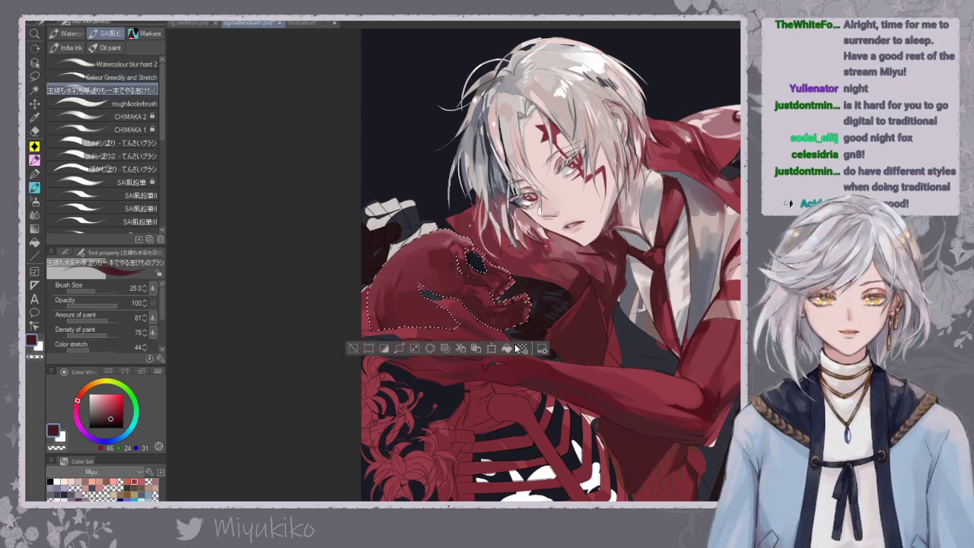
pyautogui.hotkey('ctrl', 'd')
pyautogui.hotkey('ctrl', 'z')
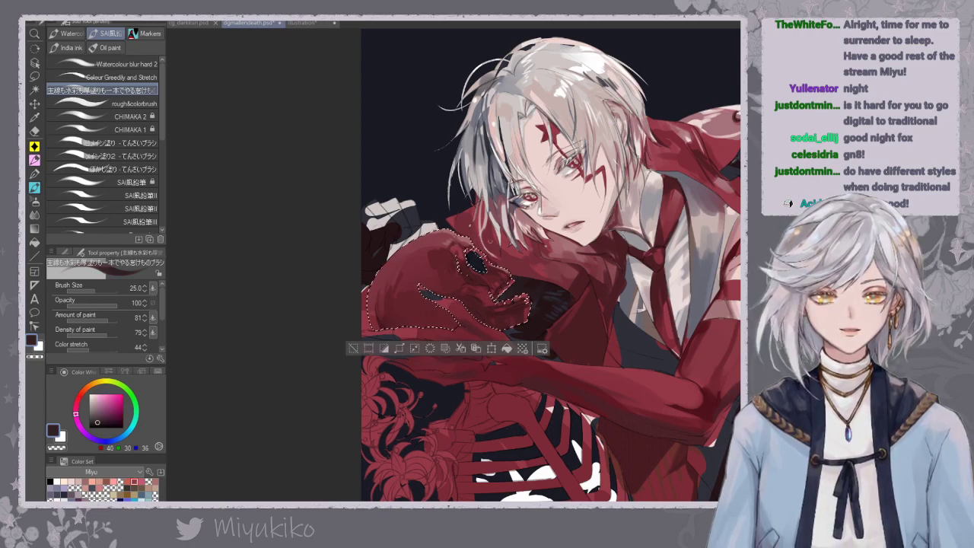
# Deselect the skull and refine its eye socket and cheekbone with sampled (37, 21, 24), (74, 29, 36) and lighter red (133, 63, 75).
pyautogui.hotkey('ctrl', 'd')
pyautogui.keyDown('alt'); pyautogui.click(467, 259); pyautogui.keyUp('alt')
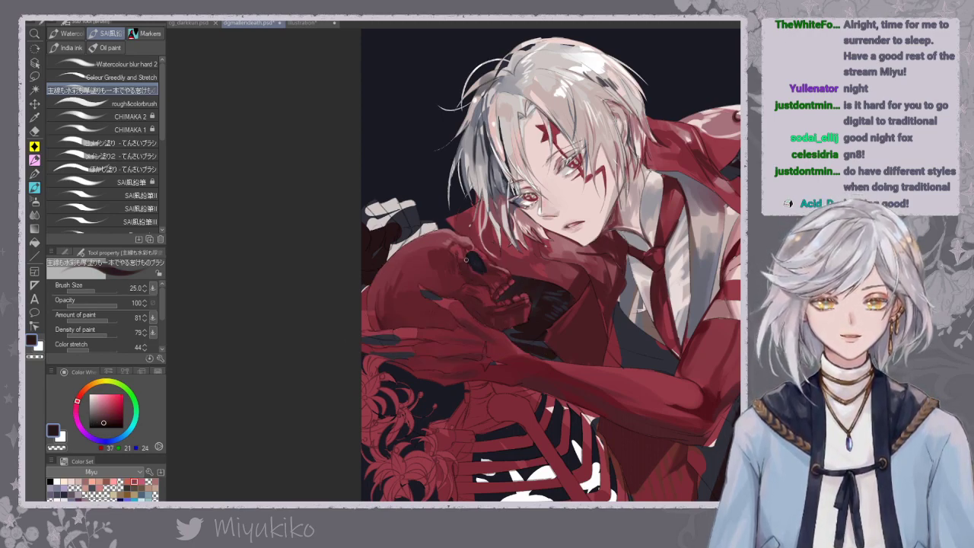
pyautogui.keyDown('alt'); pyautogui.click(491, 273); pyautogui.keyUp('alt')
pyautogui.moveTo(484, 266); pyautogui.dragTo(473, 274)
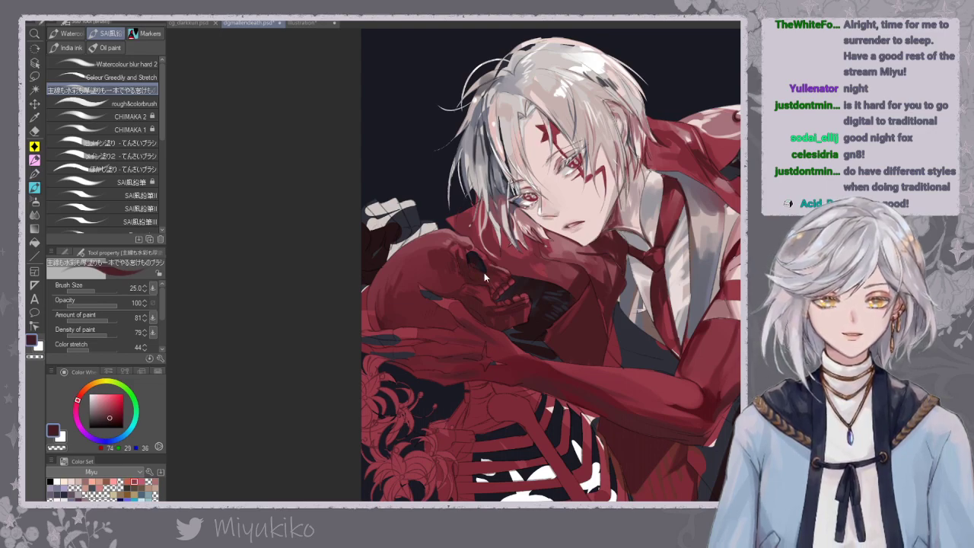
pyautogui.keyDown('alt'); pyautogui.click(451, 237); pyautogui.keyUp('alt')
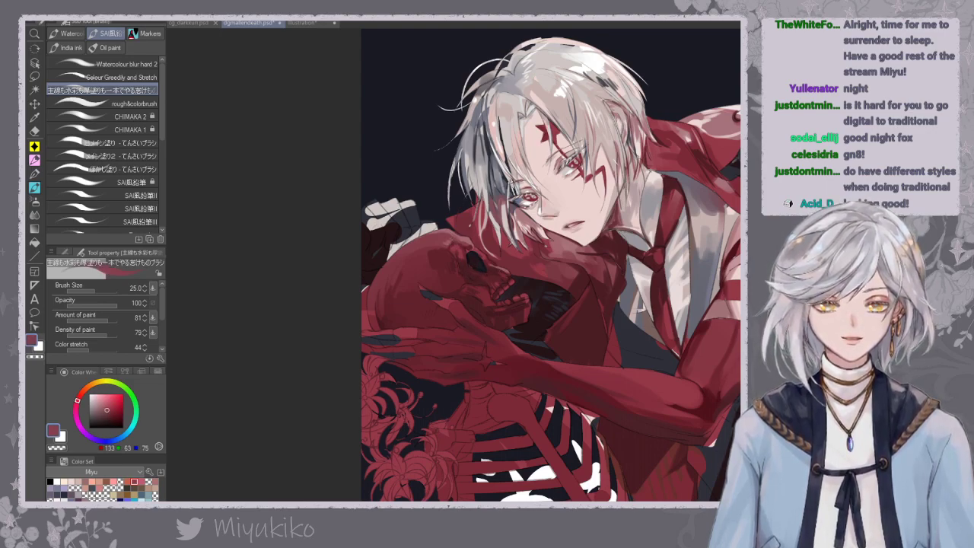
pyautogui.moveTo(483, 272)
pyautogui.mouseDown()
pyautogui.moveTo(476, 280)
pyautogui.moveTo(493, 272)
pyautogui.moveTo(466, 266)
pyautogui.mouseUp()
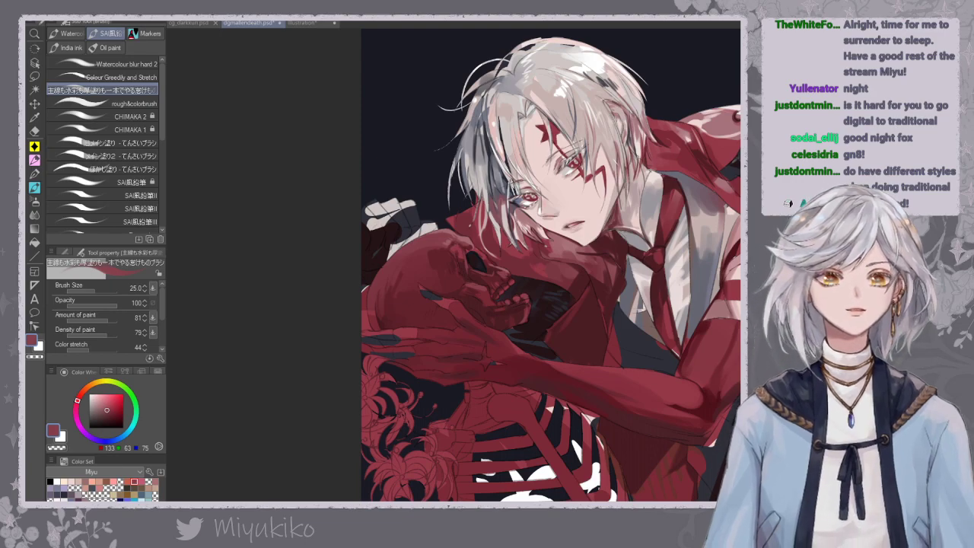
pyautogui.scroll(-1, 524, 318)
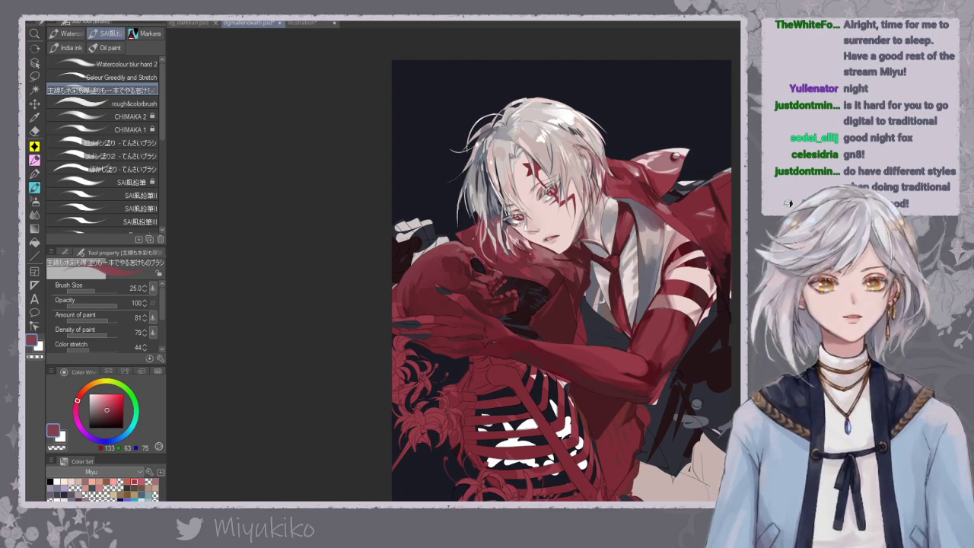
pyautogui.scroll(-2, 472, 263)
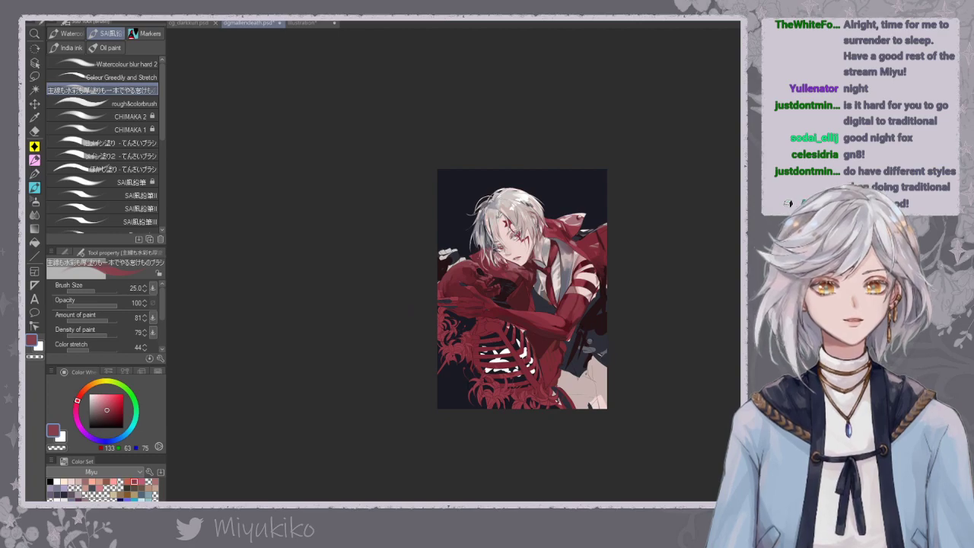
pyautogui.scroll(2, 503, 267)
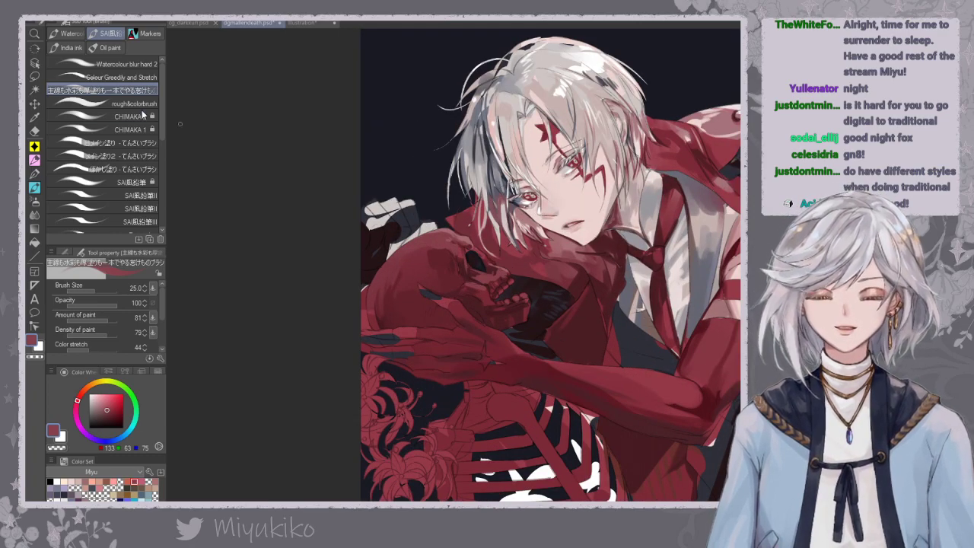
pyautogui.click(34, 89)
pyautogui.click(377, 219)
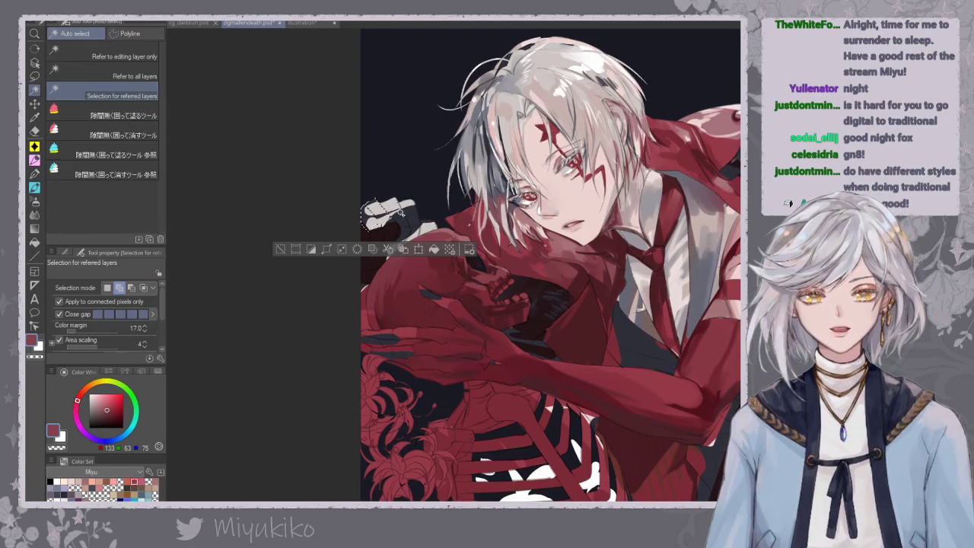
pyautogui.hotkey('ctrl', 'd')
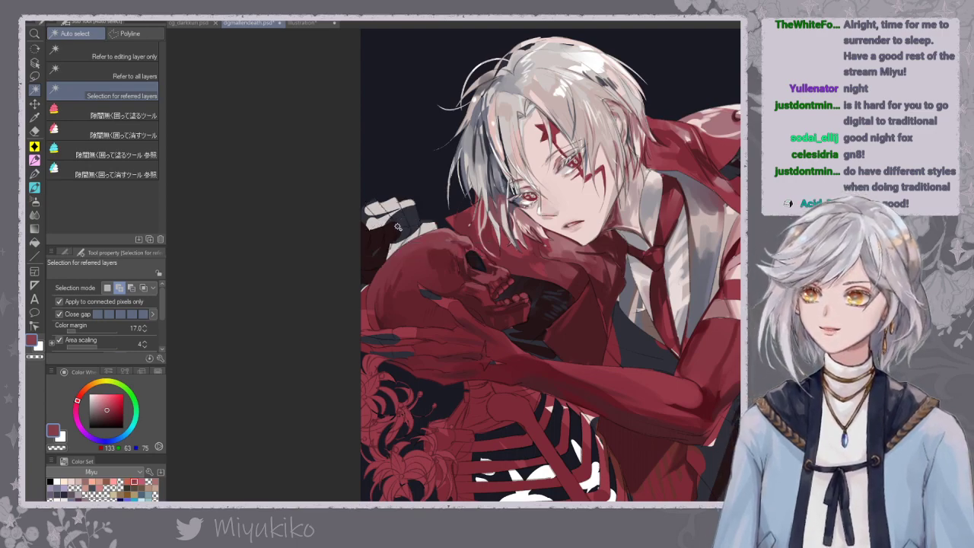
# Select the parts of the dark hand behind the skull with Auto select and extend the selection around its fingers with the Lasso.
pyautogui.click(429, 227)
pyautogui.click(410, 236)
pyautogui.click(404, 238)
pyautogui.click(390, 243)
pyautogui.click(388, 248)
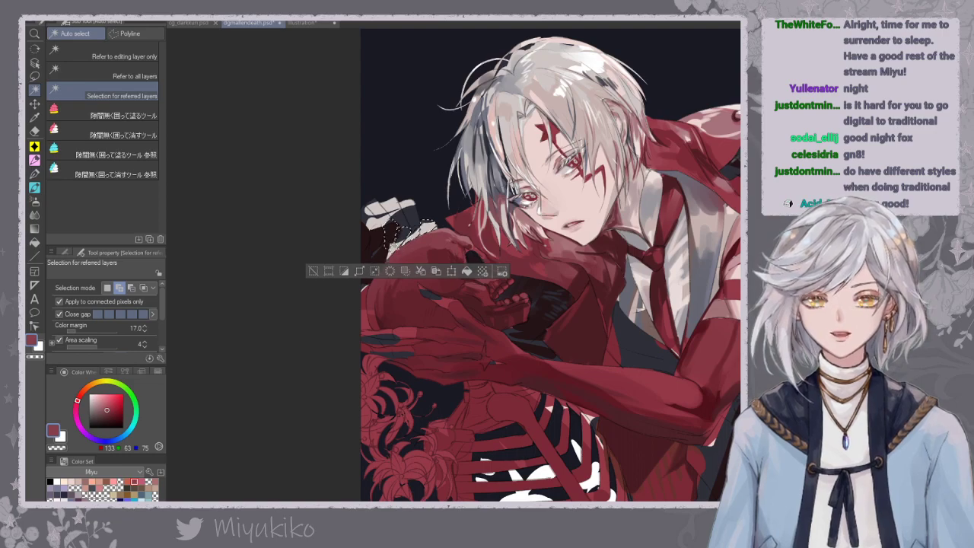
pyautogui.click(374, 253)
pyautogui.click(369, 261)
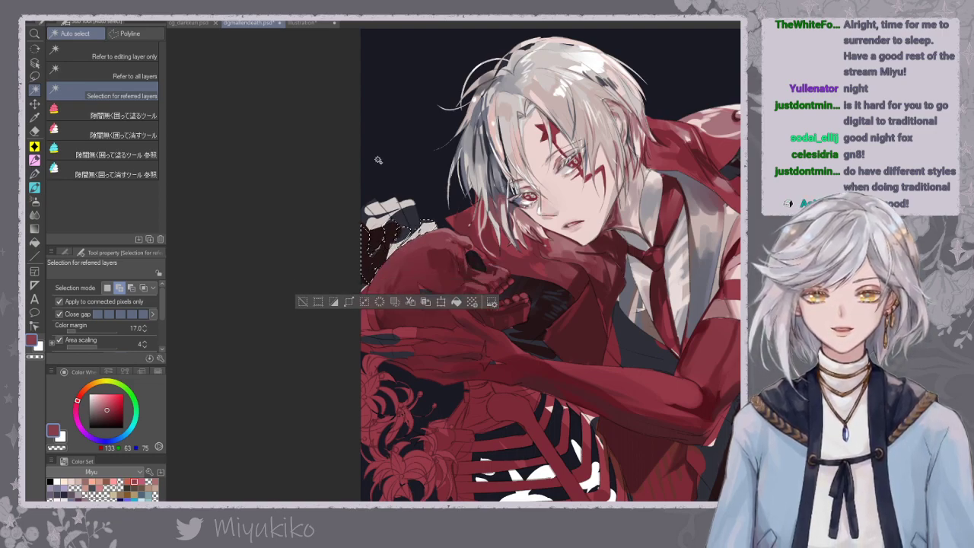
pyautogui.press('m')
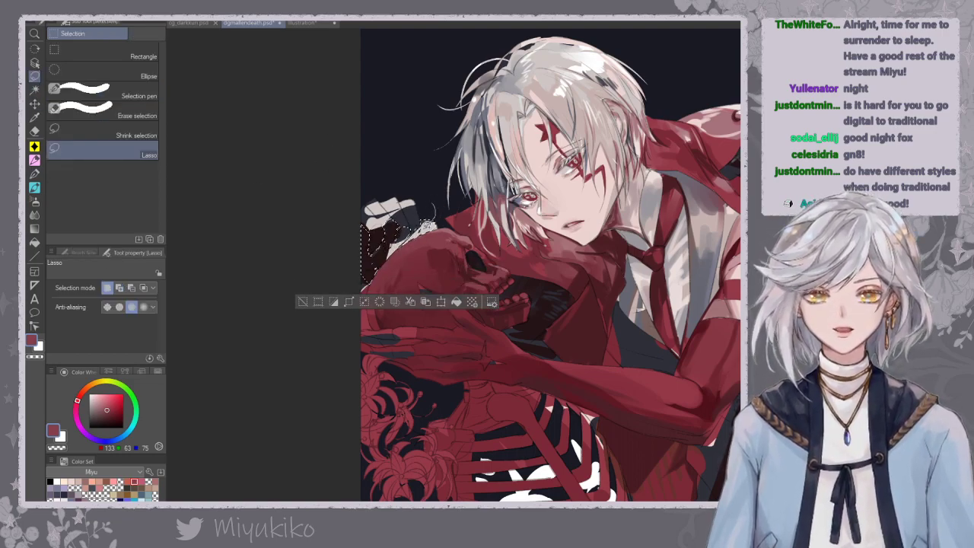
pyautogui.moveTo(336, 228); pyautogui.dragTo(410, 170)
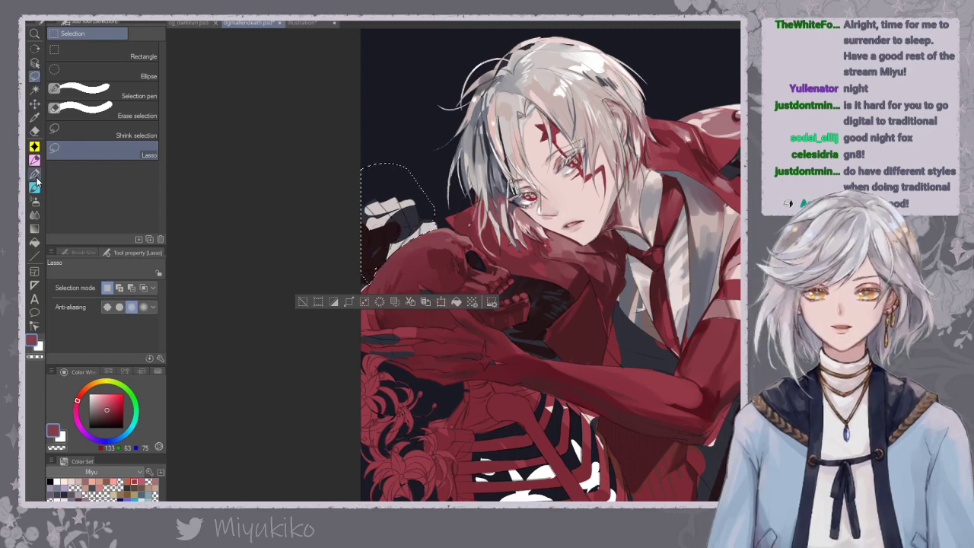
# Paint the palm of the hand behind the skull with sampled near-black red (36, 19, 22) at brush size 70.
pyautogui.click(35, 187)
pyautogui.keyDown('alt'); pyautogui.click(395, 231); pyautogui.keyUp('alt')
pyautogui.press(']')
pyautogui.press(']')
pyautogui.press(']')
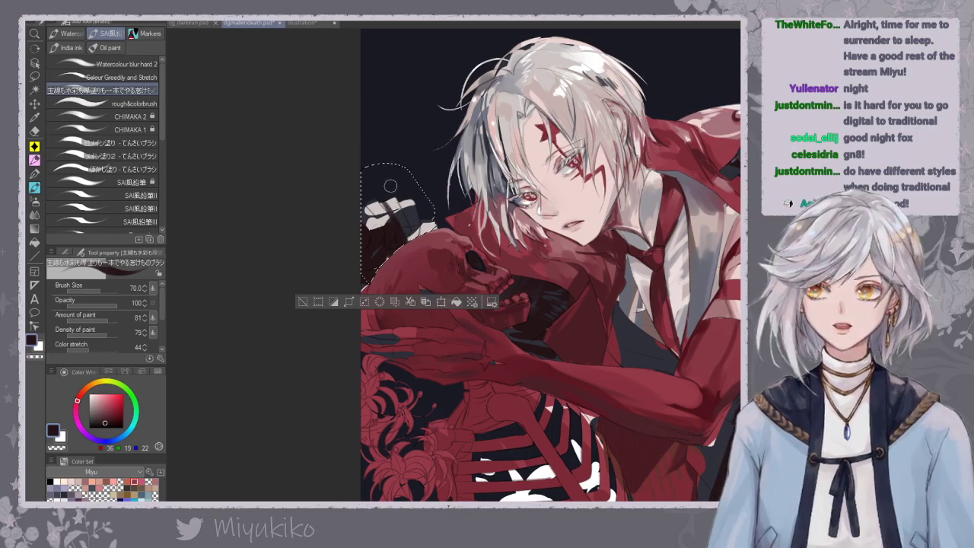
# Paint the fingers behind the skull with sampled light grey (203, 195, 193) and mid grey (148, 143, 146), blending the tones.
pyautogui.keyDown('alt'); pyautogui.click(412, 199); pyautogui.keyUp('alt')
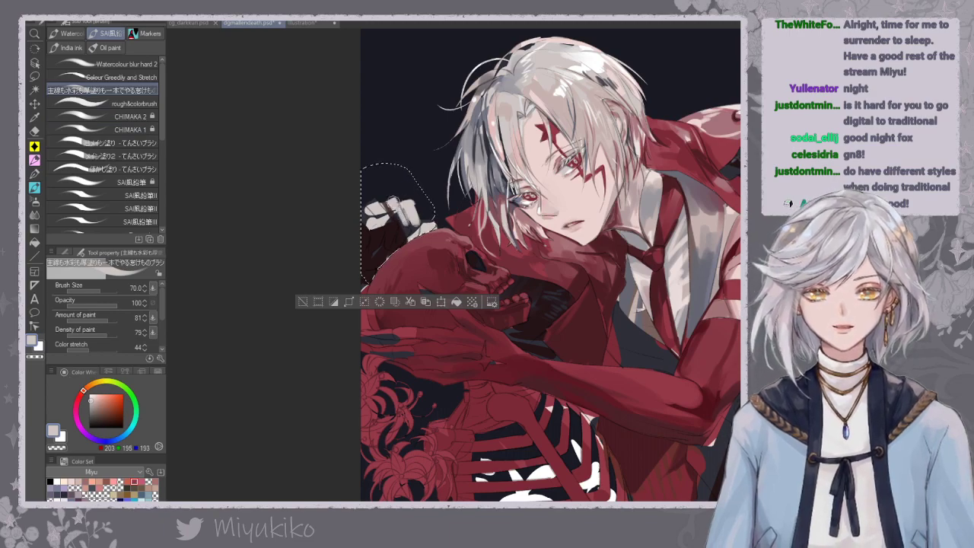
pyautogui.keyDown('alt'); pyautogui.click(409, 210); pyautogui.keyUp('alt')
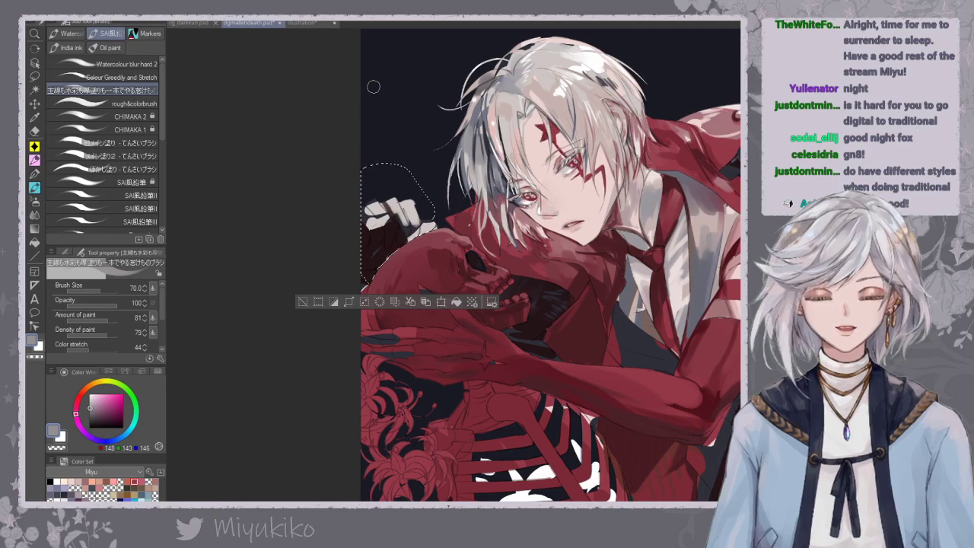
pyautogui.click(115, 77)
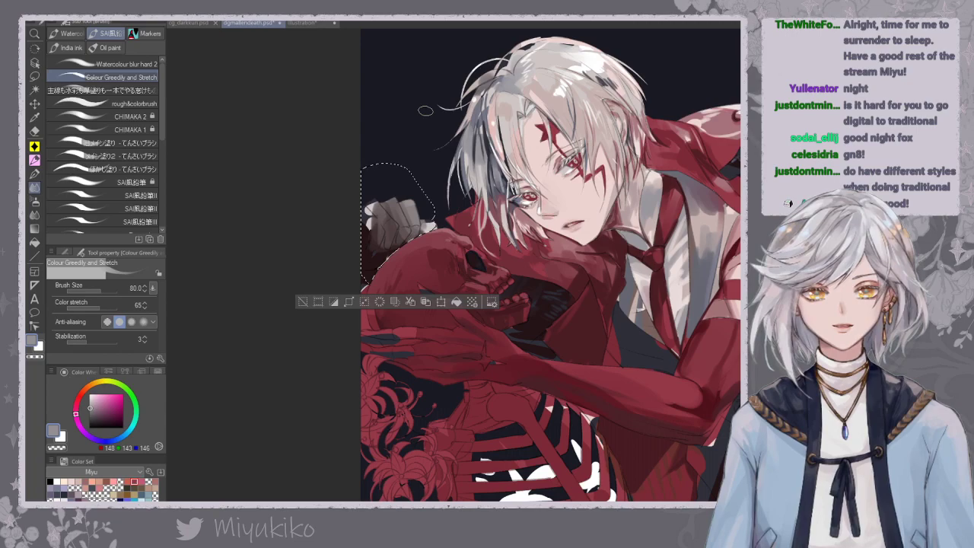
pyautogui.click(114, 89)
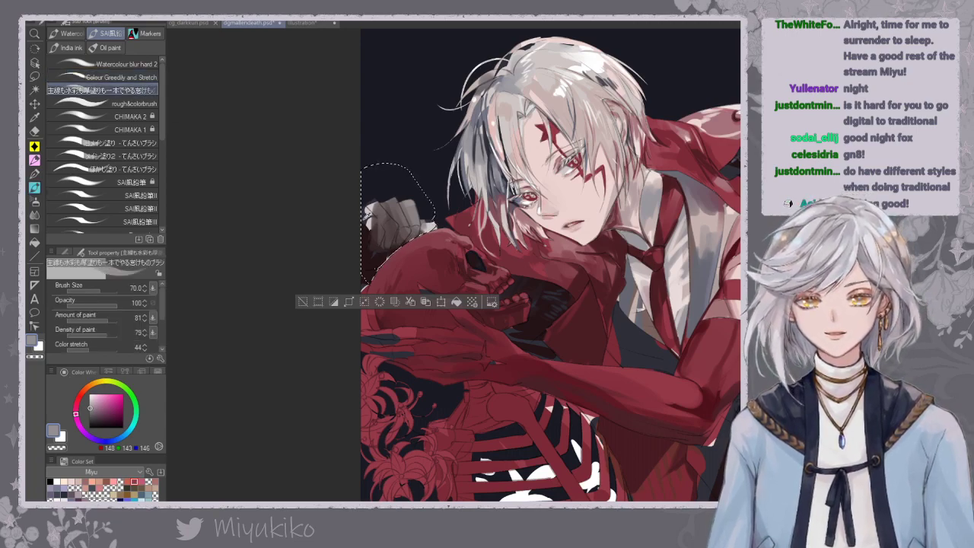
# Darken the fingers with sampled near-black red (36, 19, 22), clearing the selection to check, and undo the last blending stroke.
pyautogui.keyDown('alt'); pyautogui.click(380, 221); pyautogui.keyUp('alt')
pyautogui.moveTo(376, 201)
pyautogui.mouseDown()
pyautogui.moveTo(389, 228)
pyautogui.moveTo(375, 210)
pyautogui.moveTo(402, 231)
pyautogui.moveTo(401, 203)
pyautogui.moveTo(418, 231)
pyautogui.moveTo(438, 224)
pyautogui.moveTo(383, 251)
pyautogui.moveTo(400, 215)
pyautogui.moveTo(376, 221)
pyautogui.moveTo(418, 220)
pyautogui.moveTo(367, 214)
pyautogui.moveTo(395, 240)
pyautogui.mouseUp()
pyautogui.keyDown('alt'); pyautogui.click(382, 253); pyautogui.keyUp('alt')
pyautogui.click(139, 78)
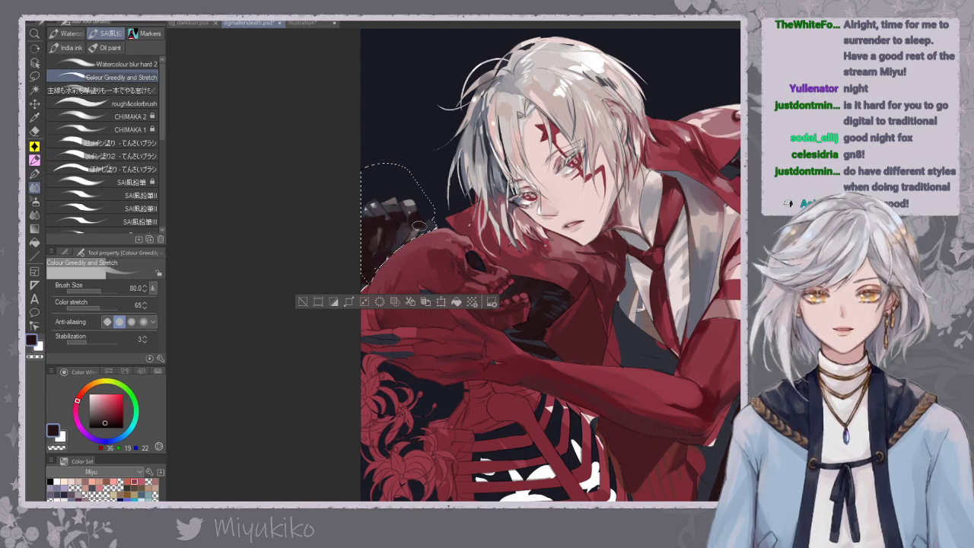
pyautogui.hotkey('ctrl', 'd')
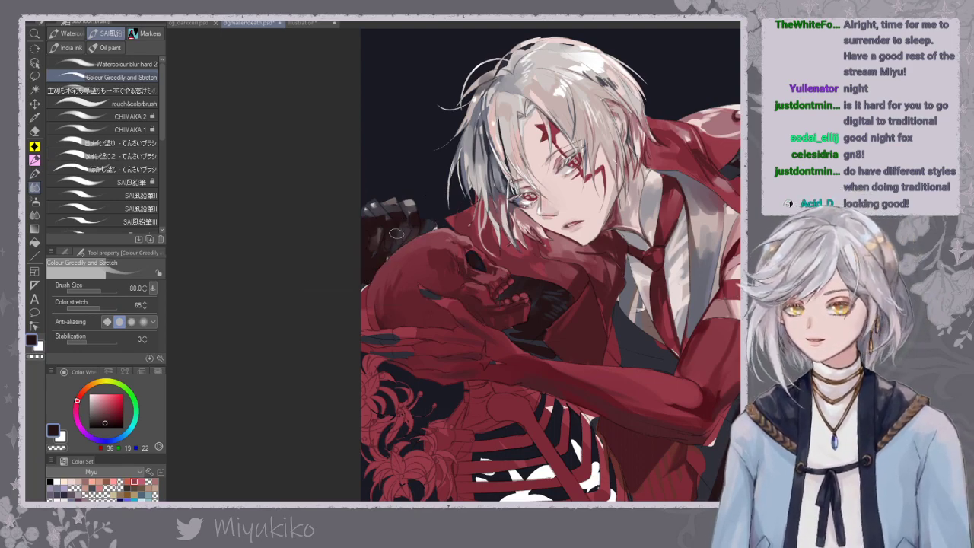
pyautogui.hotkey('ctrl', 'z')
pyautogui.hotkey('ctrl', 'z')
pyautogui.click(126, 90)
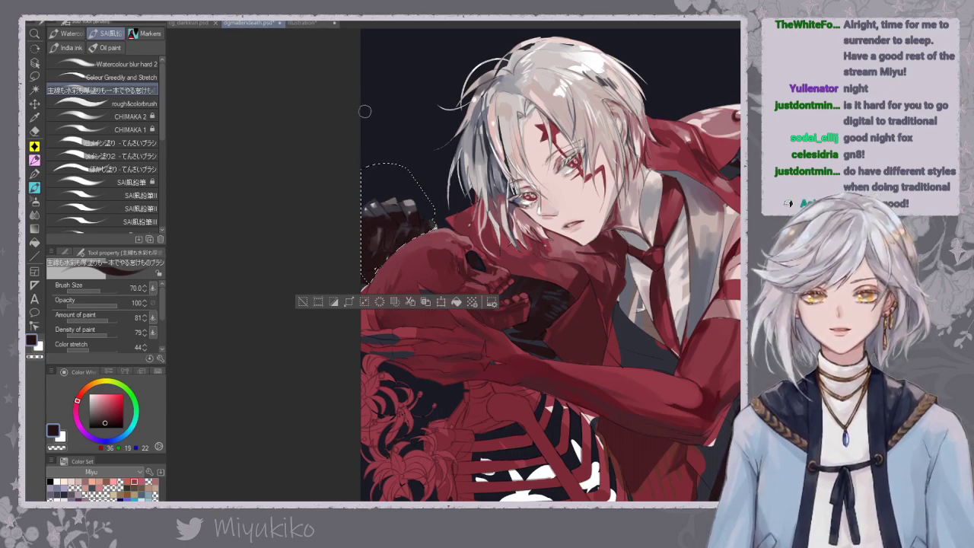
# Paint the finger joints of the hand behind the skull with sampled dark purple-grey (58, 51, 58) at brush size 30.
pyautogui.scroll(3, 398, 251)
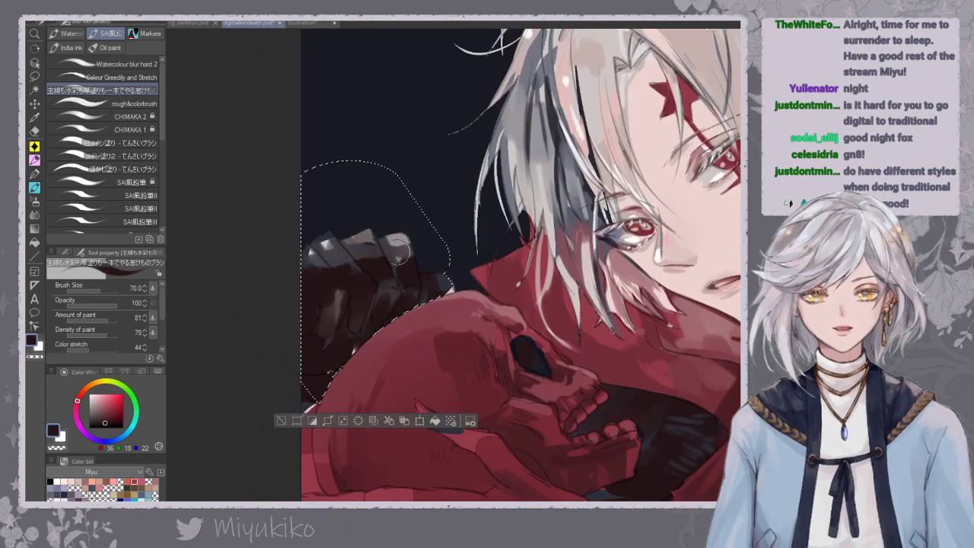
pyautogui.keyDown('alt'); pyautogui.click(388, 254); pyautogui.keyUp('alt')
pyautogui.press('[')
pyautogui.press('[')
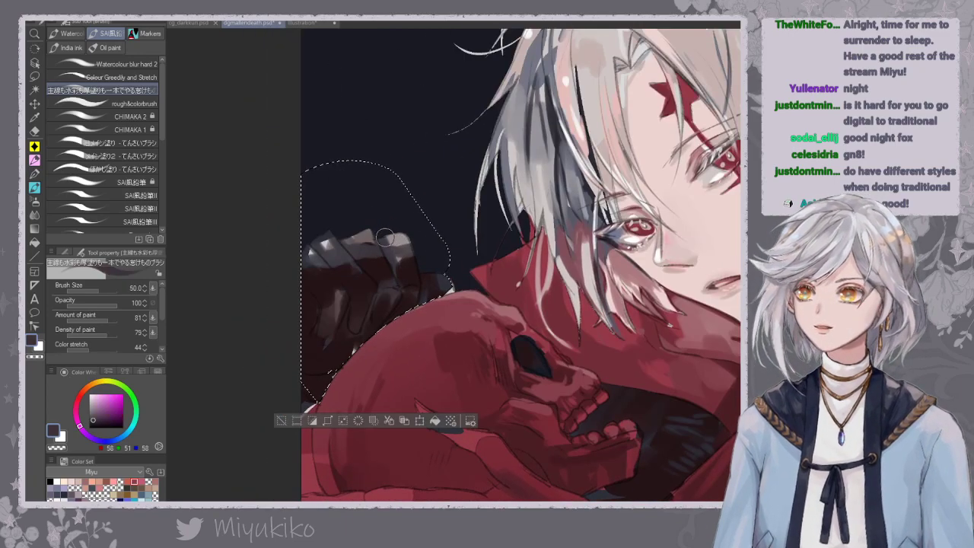
pyautogui.press('[')
pyautogui.press('[')
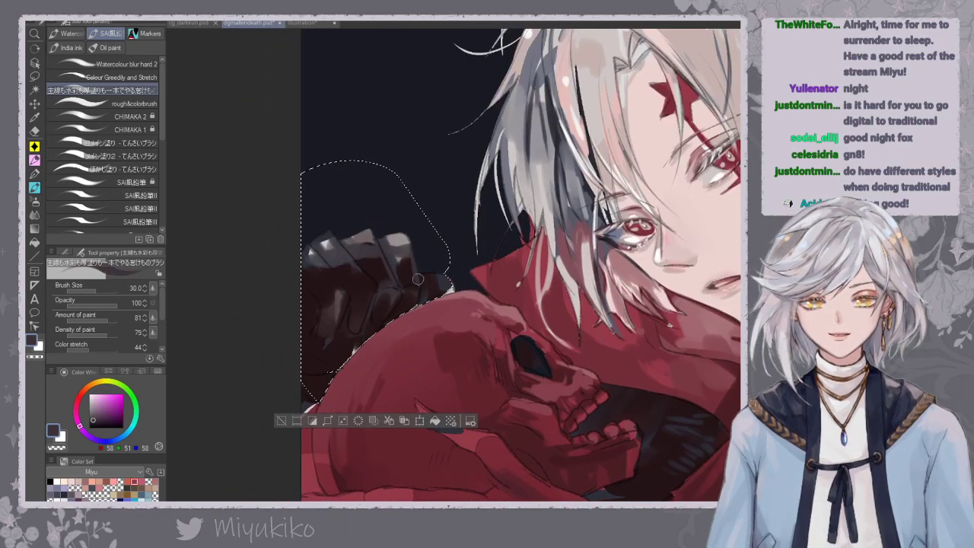
pyautogui.moveTo(366, 263)
pyautogui.mouseDown()
pyautogui.moveTo(373, 285)
pyautogui.moveTo(365, 272)
pyautogui.moveTo(375, 252)
pyautogui.mouseUp()
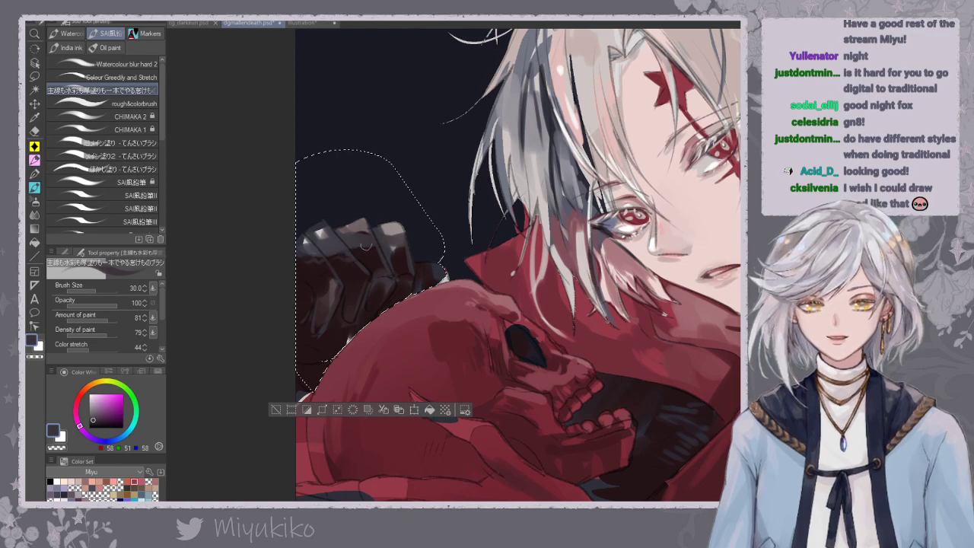
# Deepen the finger shadows with sampled near-black red (36, 19, 22) and blend them using Colour Greedily and Stretch.
pyautogui.keyDown('alt'); pyautogui.click(402, 258); pyautogui.keyUp('alt')
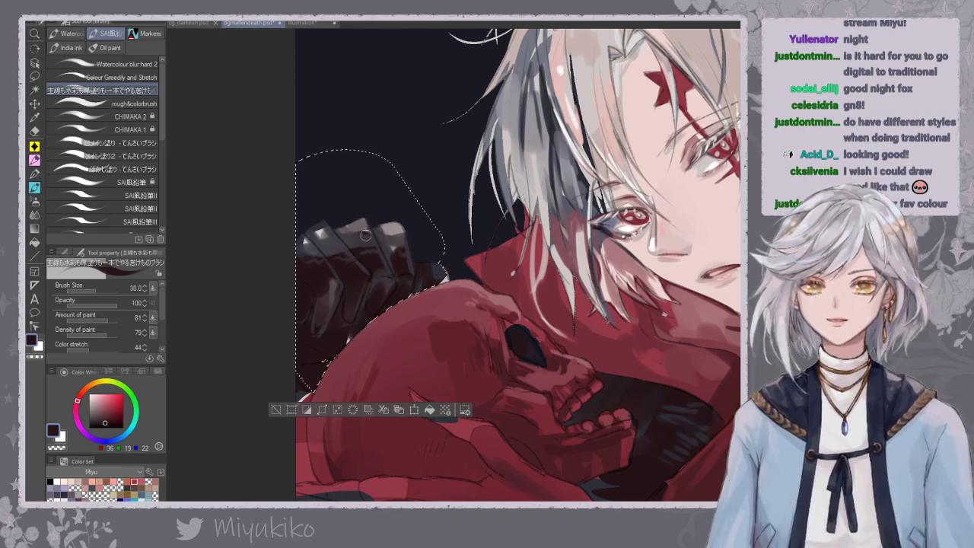
pyautogui.click(141, 79)
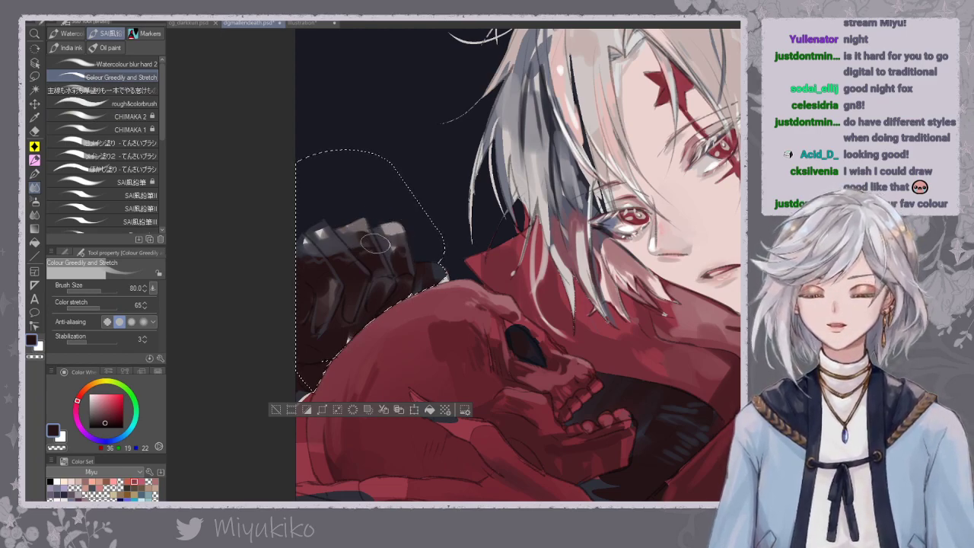
pyautogui.press('.')
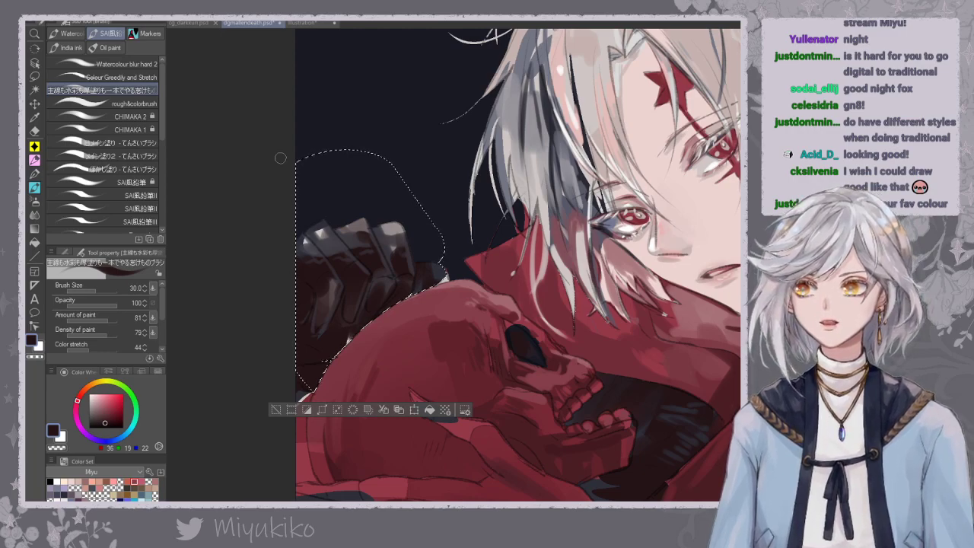
# Highlight the finger edges with sampled light grey (206, 198, 196) at brush size 20, refining them with dark (49, 38, 43) and mid grey (121, 111, 114).
pyautogui.keyDown('alt'); pyautogui.click(323, 233); pyautogui.keyUp('alt')
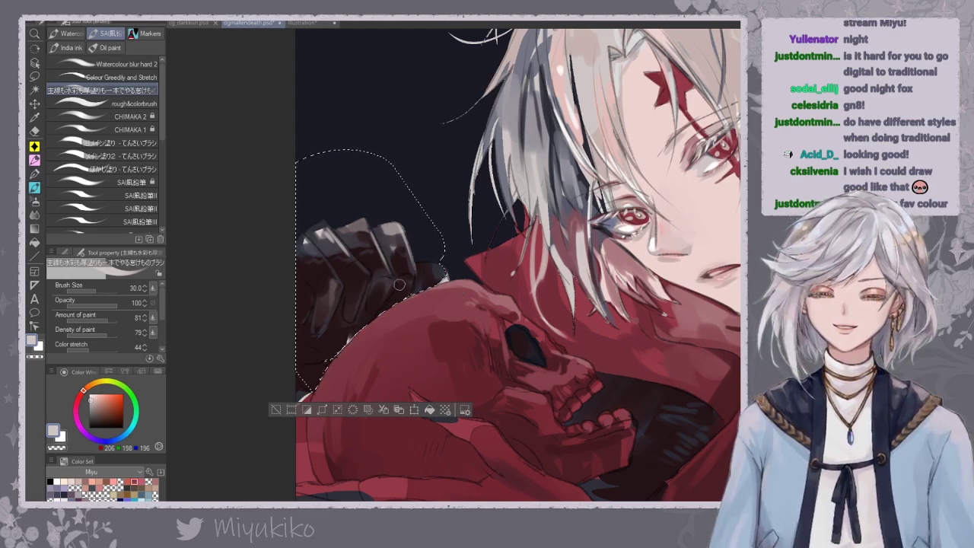
pyautogui.press('[')
pyautogui.moveTo(386, 273)
pyautogui.mouseDown()
pyautogui.moveTo(395, 289)
pyautogui.moveTo(377, 311)
pyautogui.mouseUp()
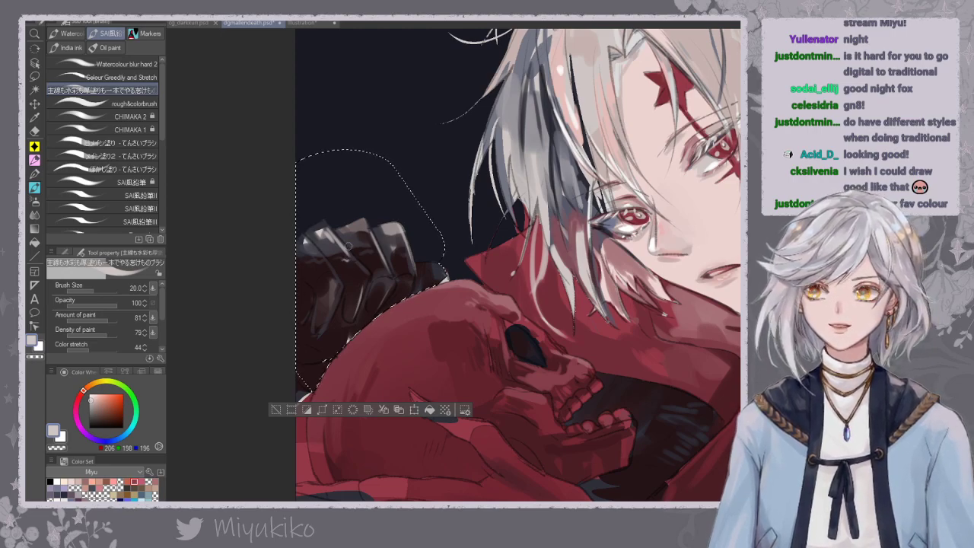
pyautogui.keyDown('alt'); pyautogui.click(333, 258); pyautogui.keyUp('alt')
pyautogui.moveTo(339, 251); pyautogui.dragTo(348, 257)
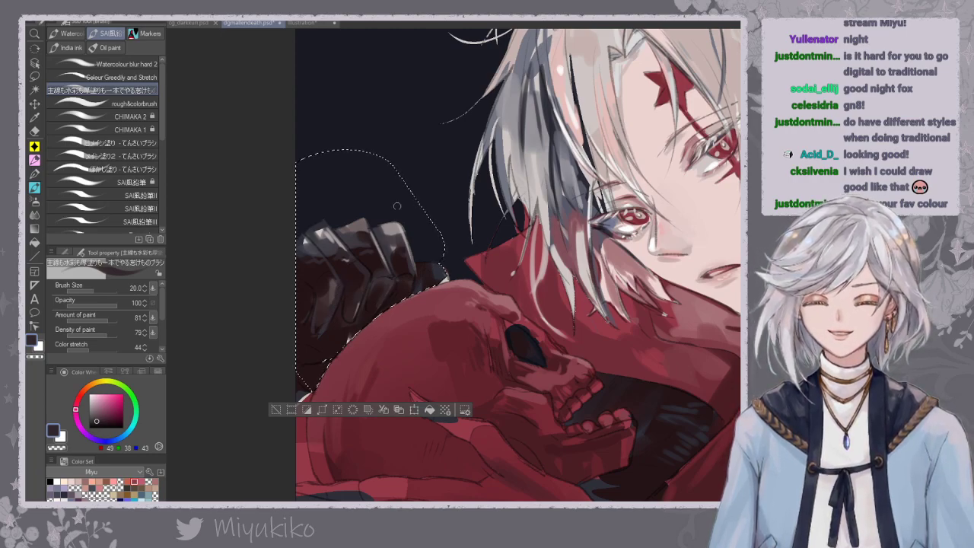
pyautogui.keyDown('alt'); pyautogui.click(361, 305); pyautogui.keyUp('alt')
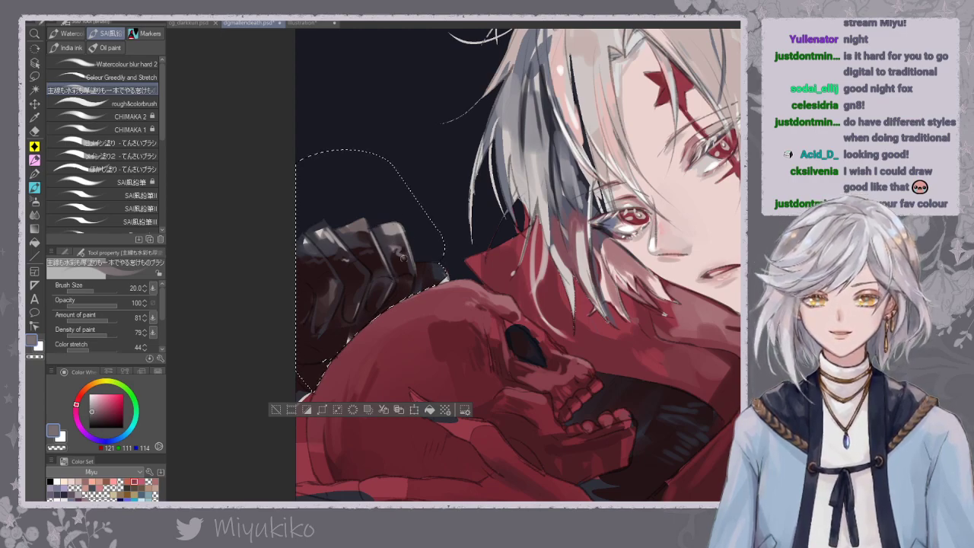
pyautogui.keyDown('alt'); pyautogui.click(328, 229); pyautogui.keyUp('alt')
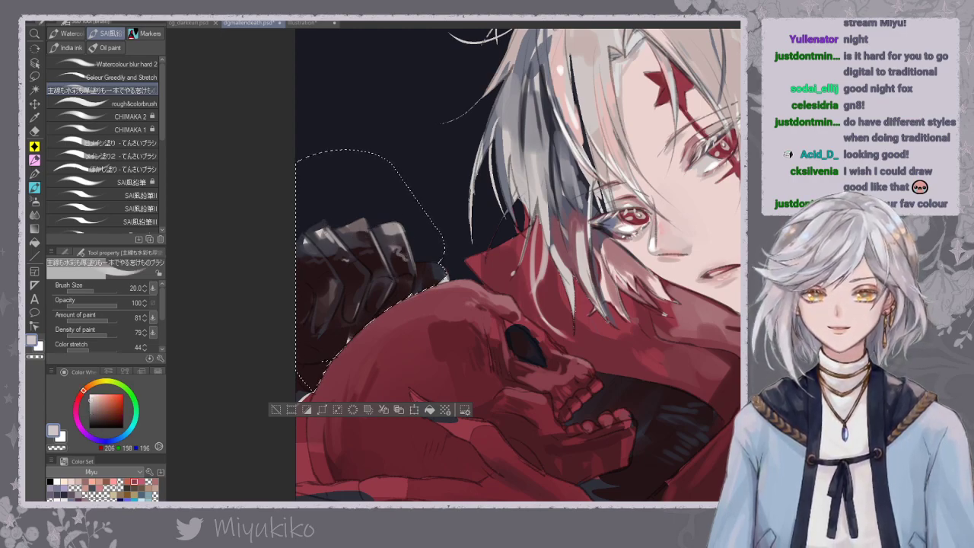
pyautogui.moveTo(357, 229); pyautogui.dragTo(407, 243)
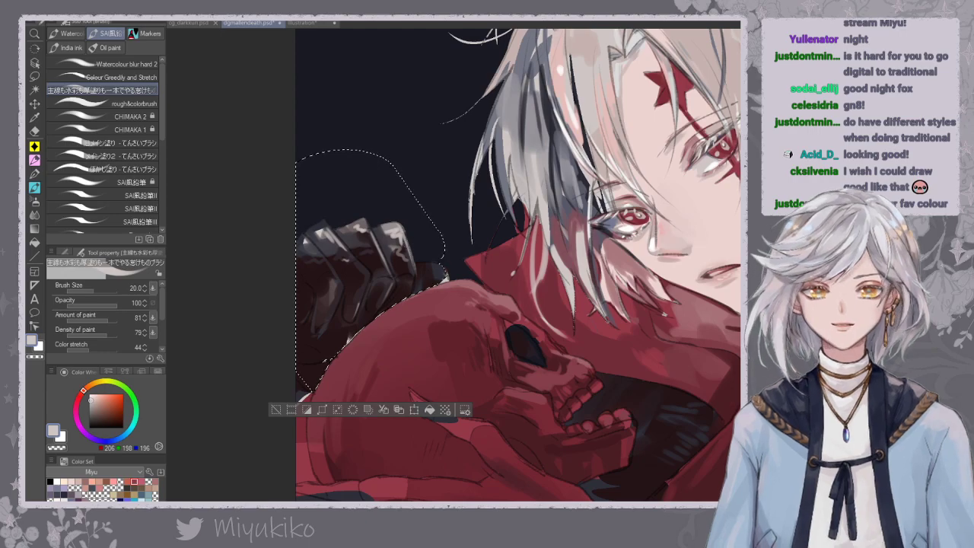
# Tone down the hand behind the skull with sampled near-black red (38, 22, 25) at brush size 50 and clear the selection.
pyautogui.hotkey('ctrl', '-')
pyautogui.hotkey('ctrl', '-')
pyautogui.hotkey('ctrl', '-')
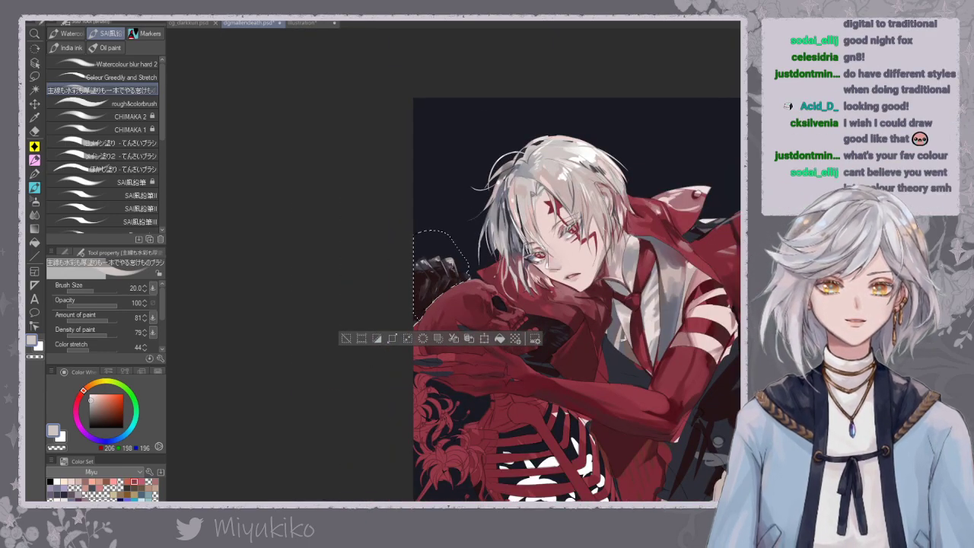
pyautogui.hotkey('ctrl', 'd')
pyautogui.hotkey('ctrl', 'z')
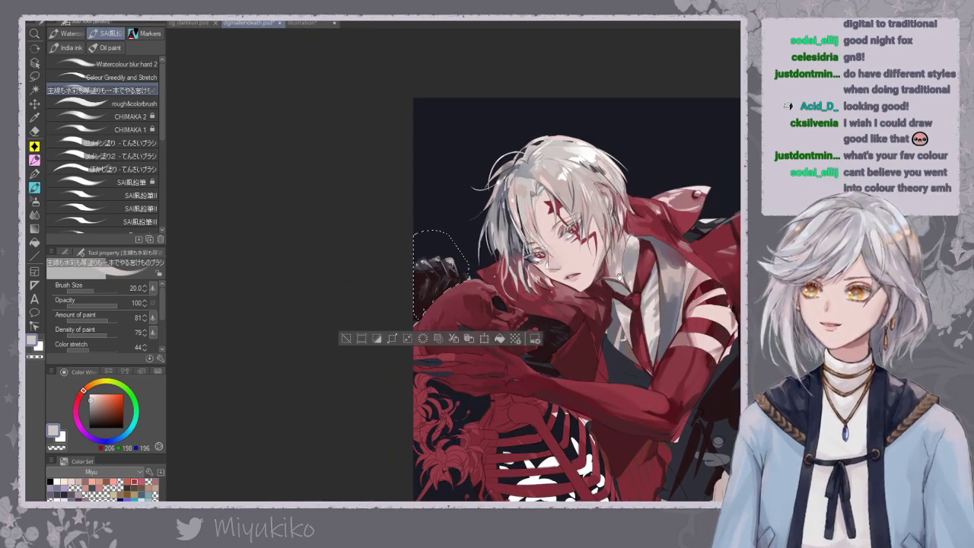
pyautogui.moveTo(603, 236); pyautogui.dragTo(574, 227)
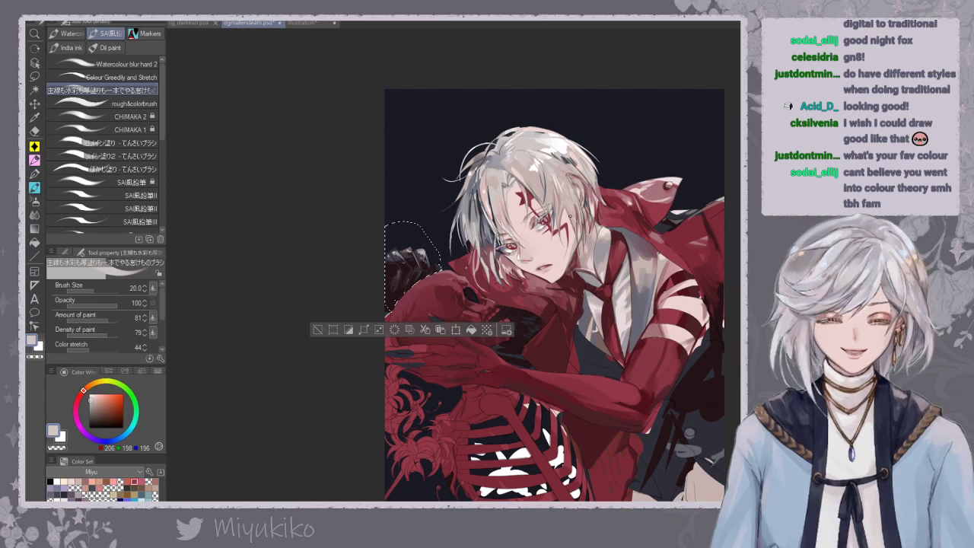
pyautogui.click(143, 77)
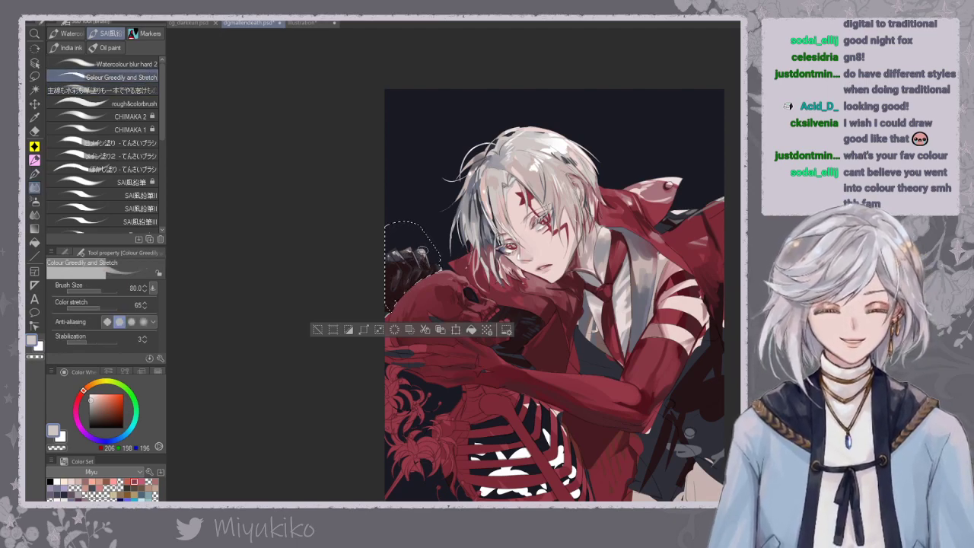
pyautogui.click(154, 90)
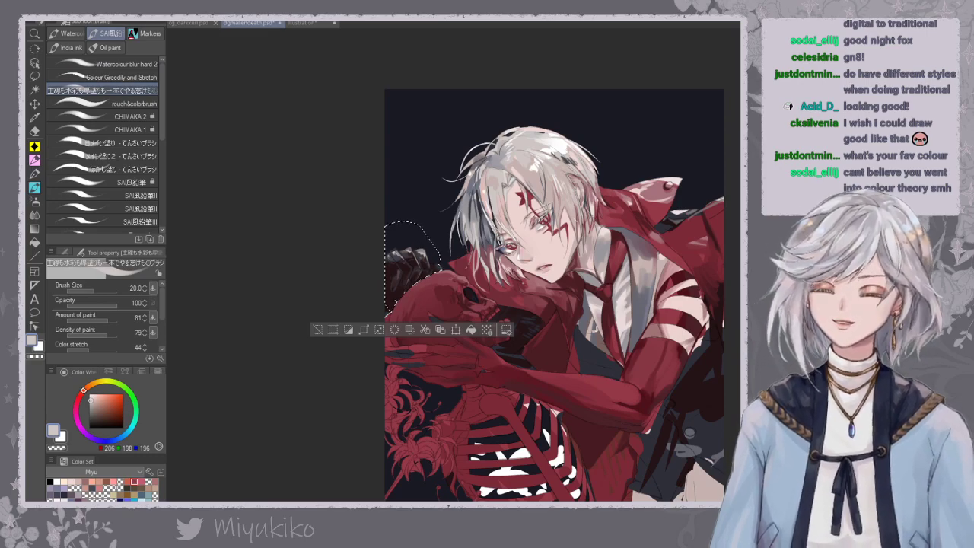
pyautogui.keyDown('alt'); pyautogui.click(429, 261); pyautogui.keyUp('alt')
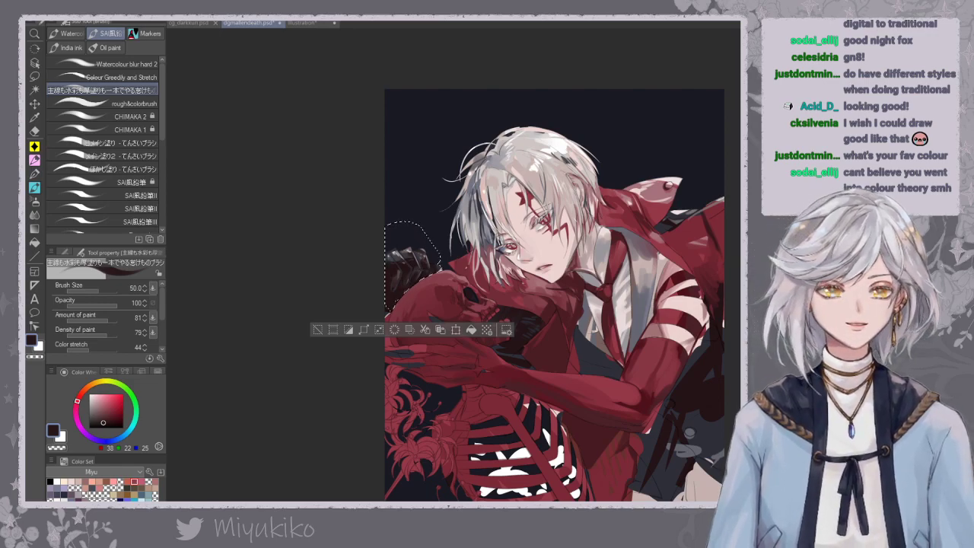
pyautogui.scroll(3, 650, 252)
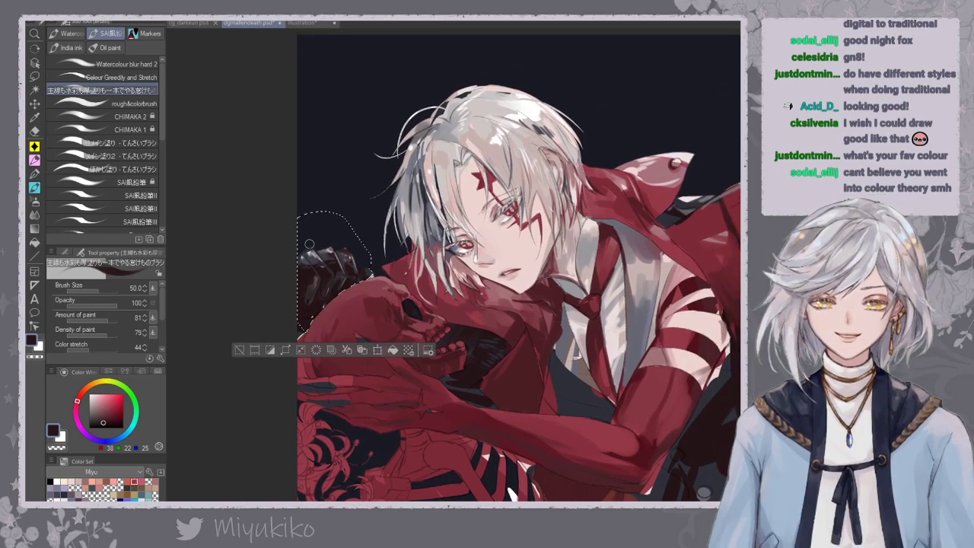
pyautogui.hotkey('ctrl', 'd')
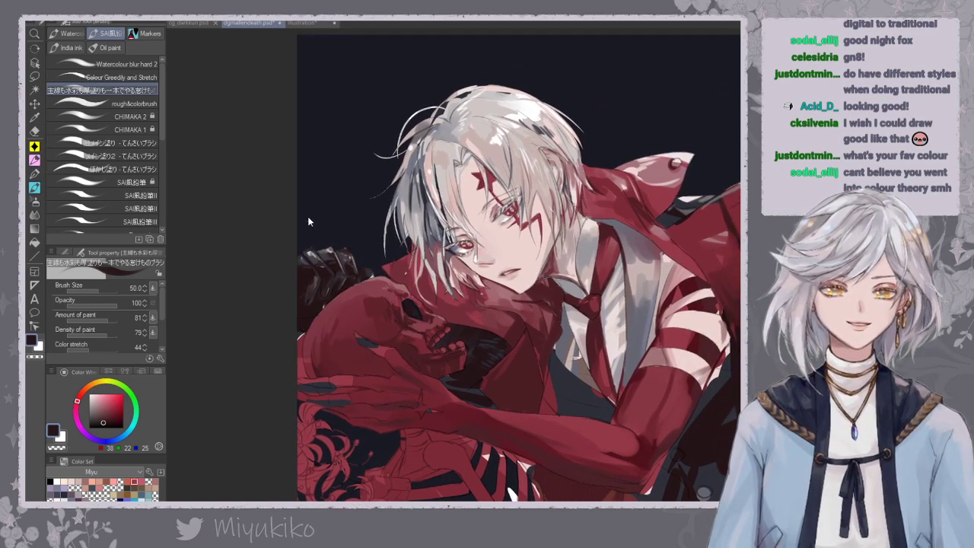
# Touch up the back of the skull with sampled red (124, 54, 66) and dark red (90, 32, 41) at brush size 50.
pyautogui.hotkey('ctrl', '+')
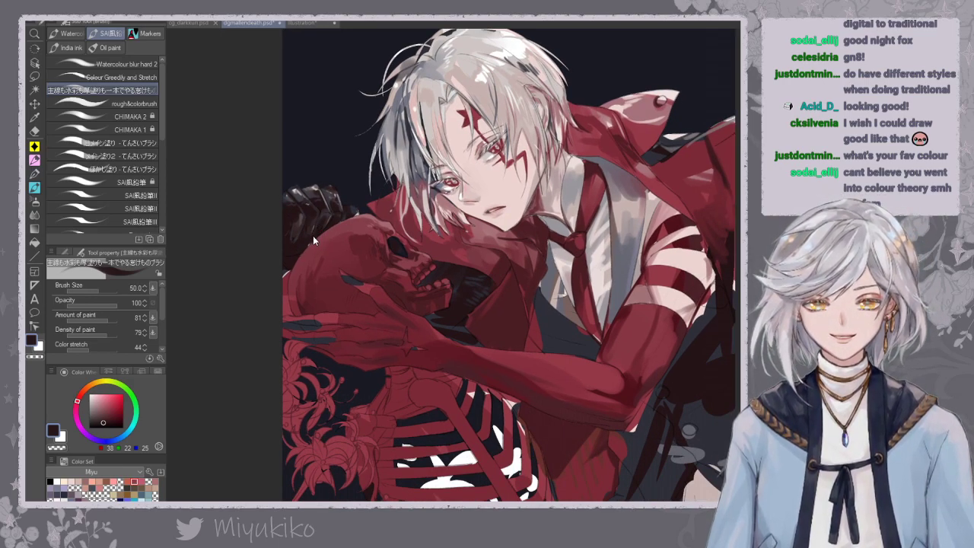
pyautogui.keyDown('alt'); pyautogui.click(313, 248); pyautogui.keyUp('alt')
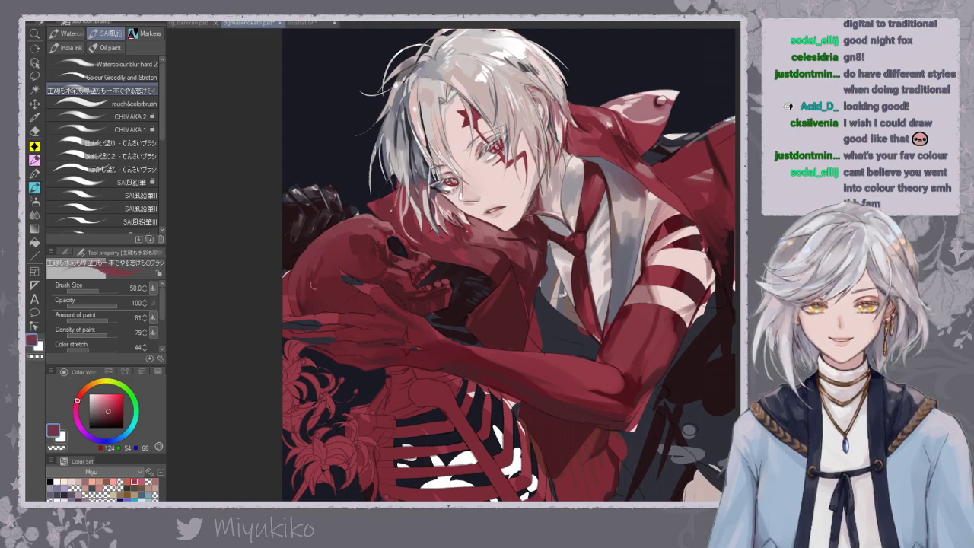
pyautogui.scroll(-1, 309, 258)
pyautogui.keyDown('alt'); pyautogui.click(289, 257); pyautogui.keyUp('alt')
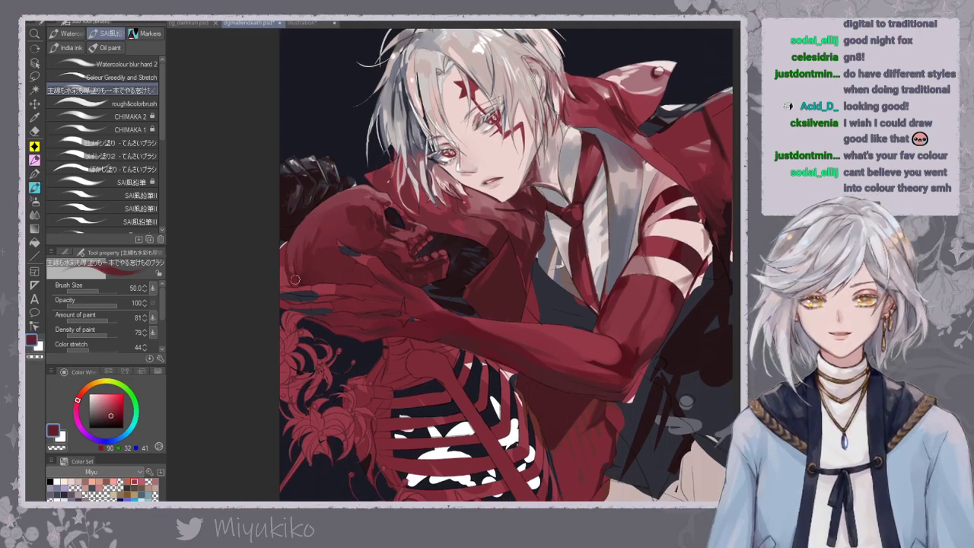
# Select the gap behind the skull with Auto select and shade it using the Soft airbrush at size 500 in near-black red (36, 19, 22).
pyautogui.click(35, 88)
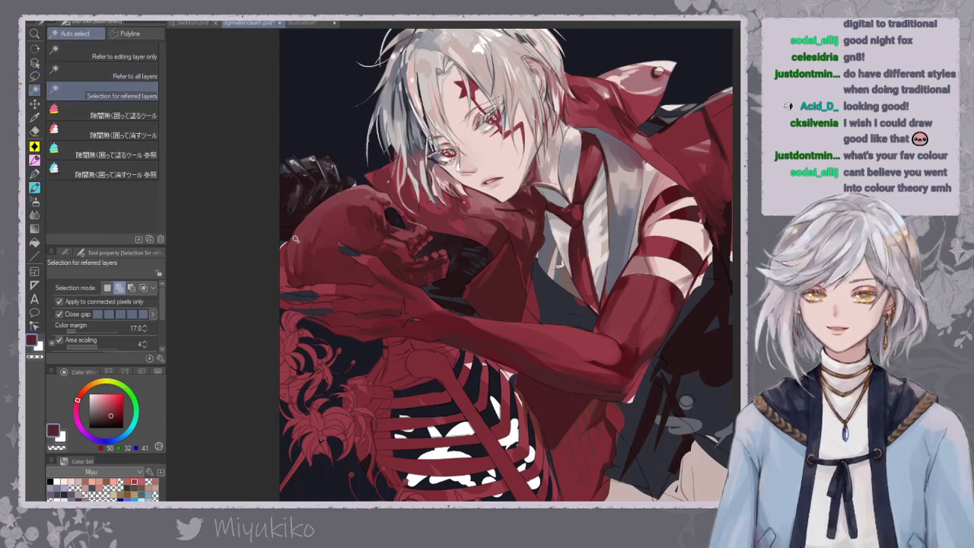
pyautogui.click(295, 236)
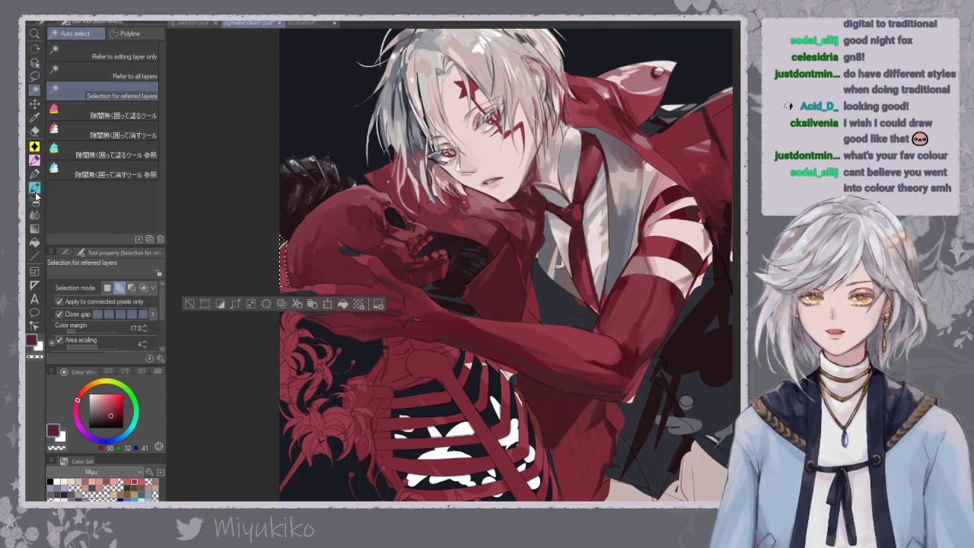
pyautogui.click(35, 200)
pyautogui.keyDown('alt'); pyautogui.click(284, 230); pyautogui.keyUp('alt')
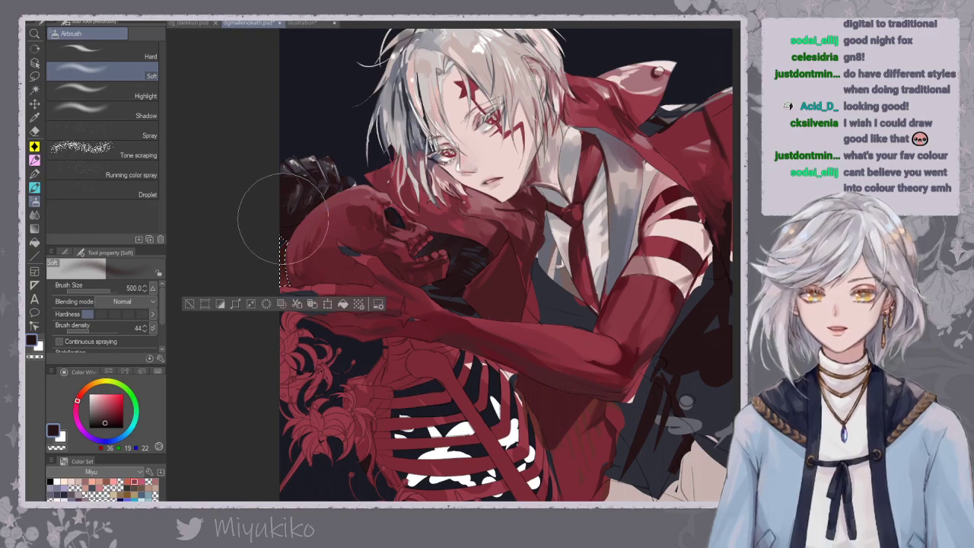
pyautogui.hotkey('ctrl', 'd')
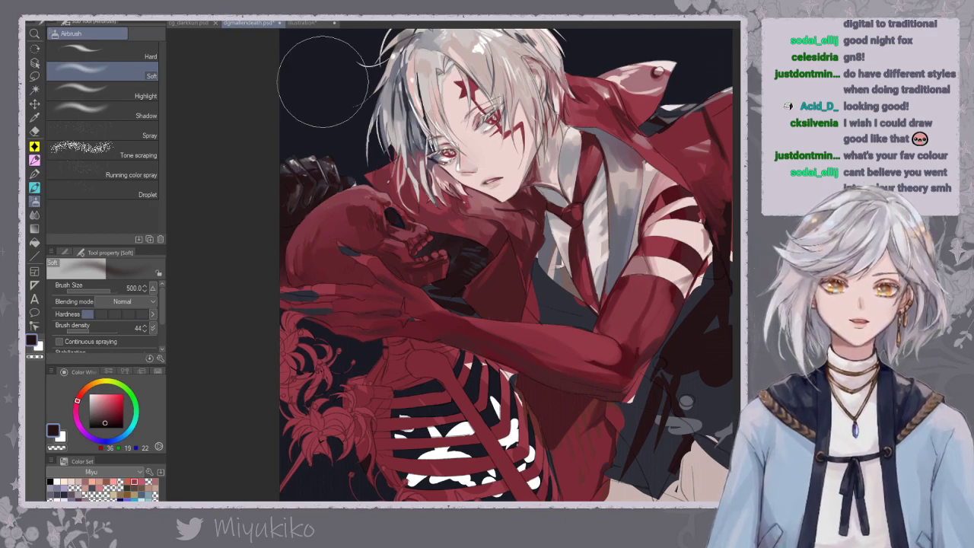
pyautogui.hotkey('ctrl', '0')
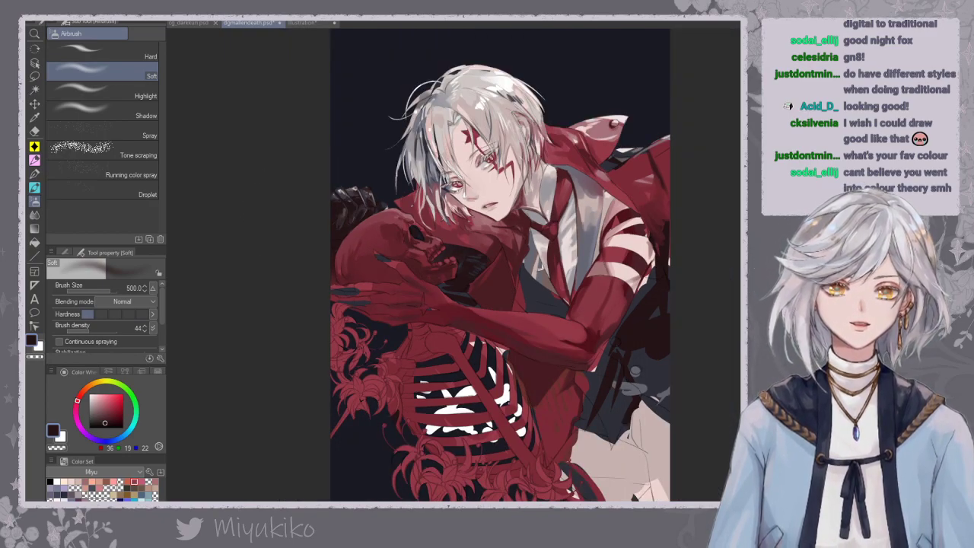
pyautogui.hotkey('ctrl', 'z')
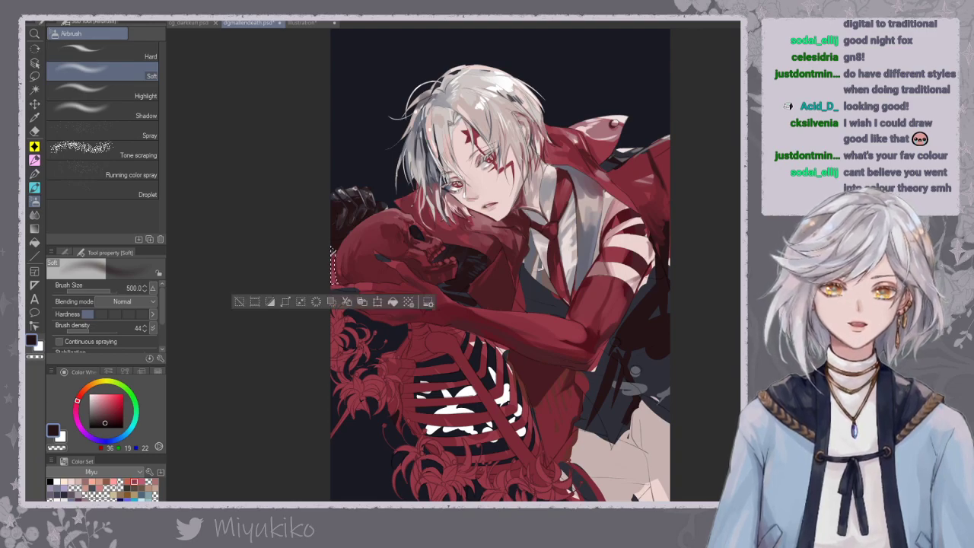
# Airbrush the selected gap behind the skull with grey-blue (86, 88, 107), toggling the selection off and on to check the result.
pyautogui.keyDown('alt'); pyautogui.click(554, 287); pyautogui.keyUp('alt')
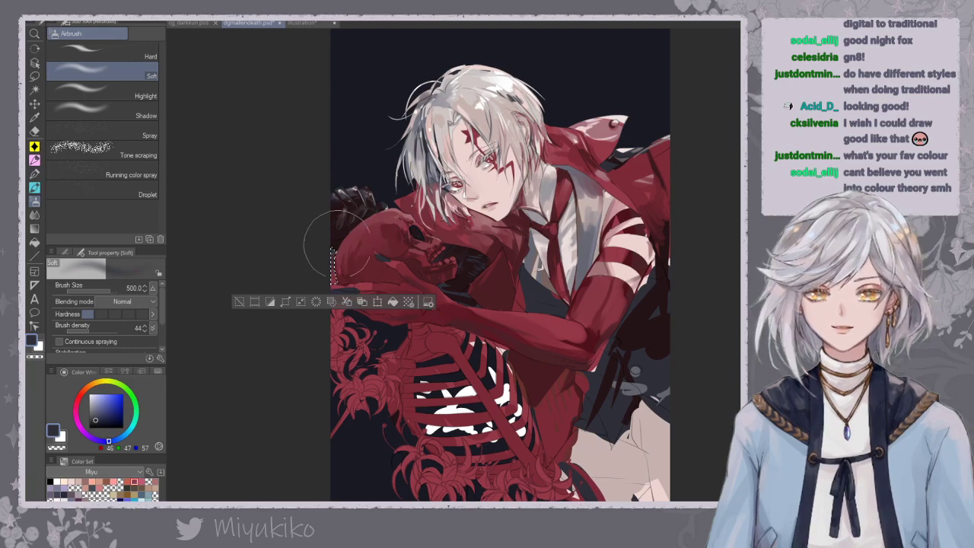
pyautogui.click(96, 413)
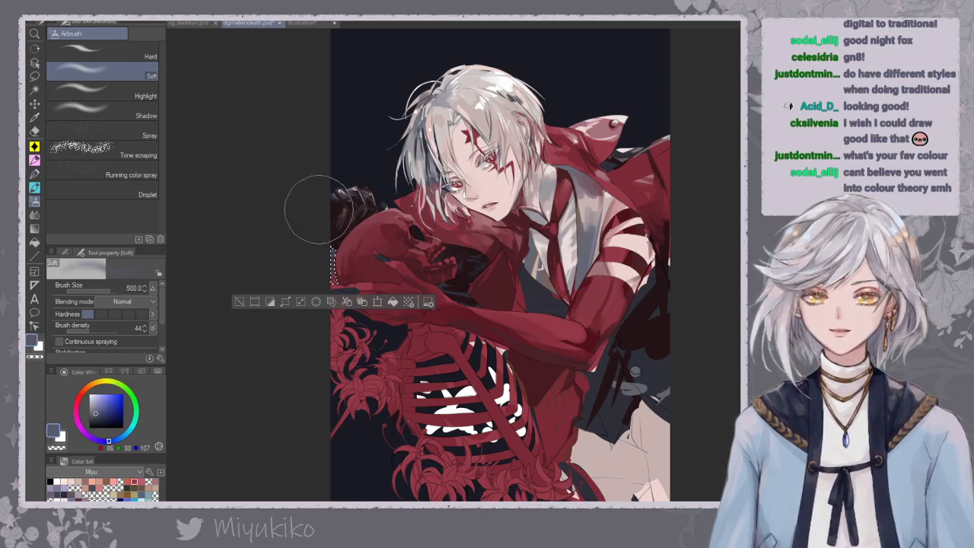
pyautogui.hotkey('ctrl', 'd')
pyautogui.hotkey('ctrl', 'z')
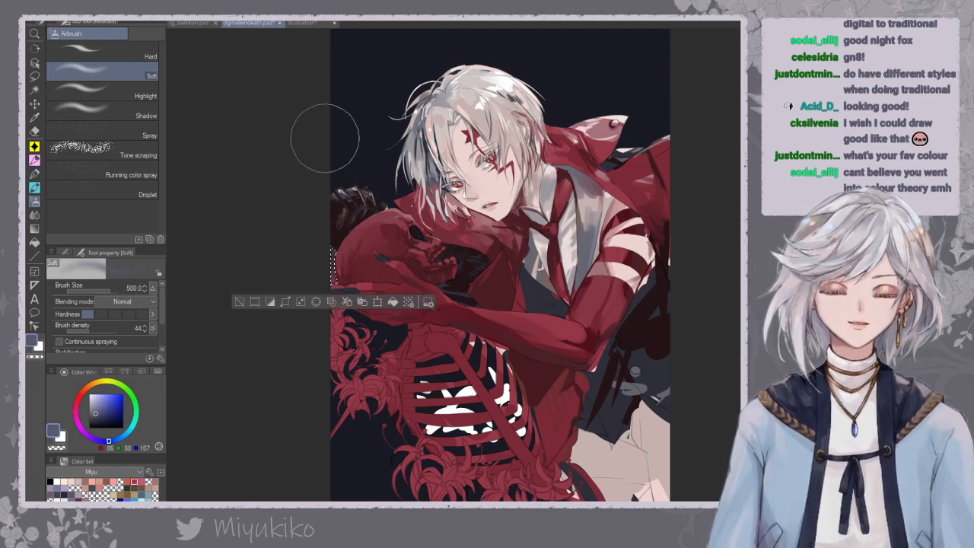
pyautogui.hotkey('ctrl', 'd')
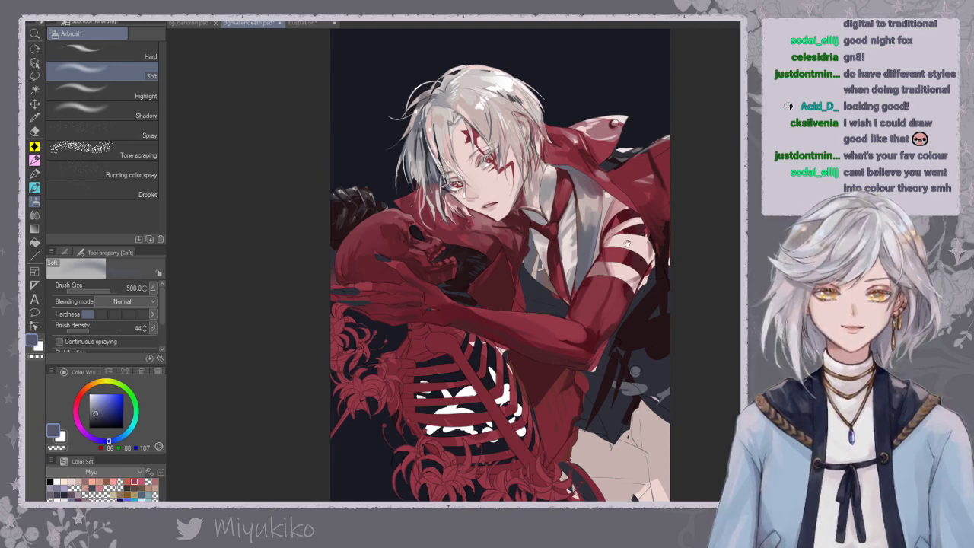
pyautogui.moveTo(631, 276); pyautogui.dragTo(590, 259)
pyautogui.hotkey('ctrl', 'z')
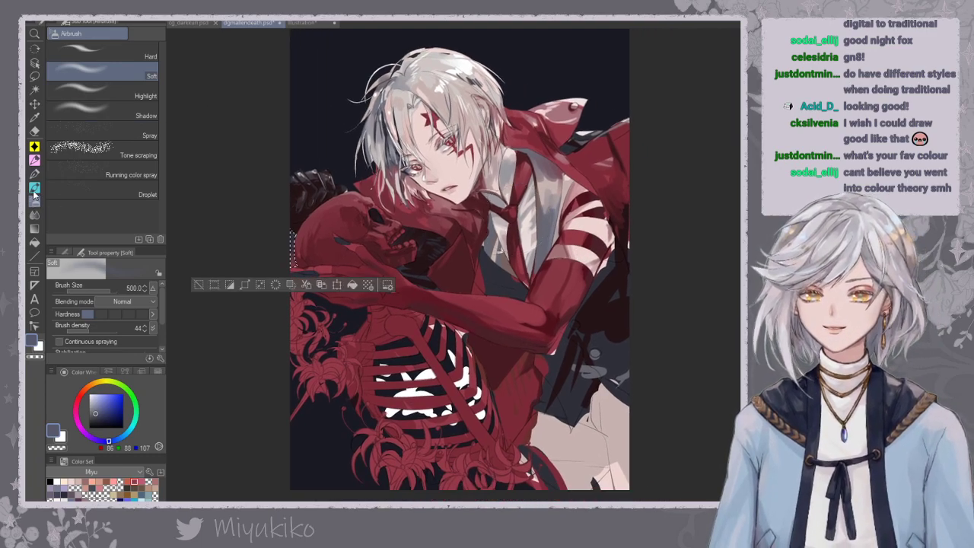
# Switch to the SAI-style painting brush at size 50, sample near-black red (36, 19, 22) behind the skull and clear the selection.
pyautogui.click(34, 188)
pyautogui.keyDown('alt'); pyautogui.click(293, 219); pyautogui.keyUp('alt')
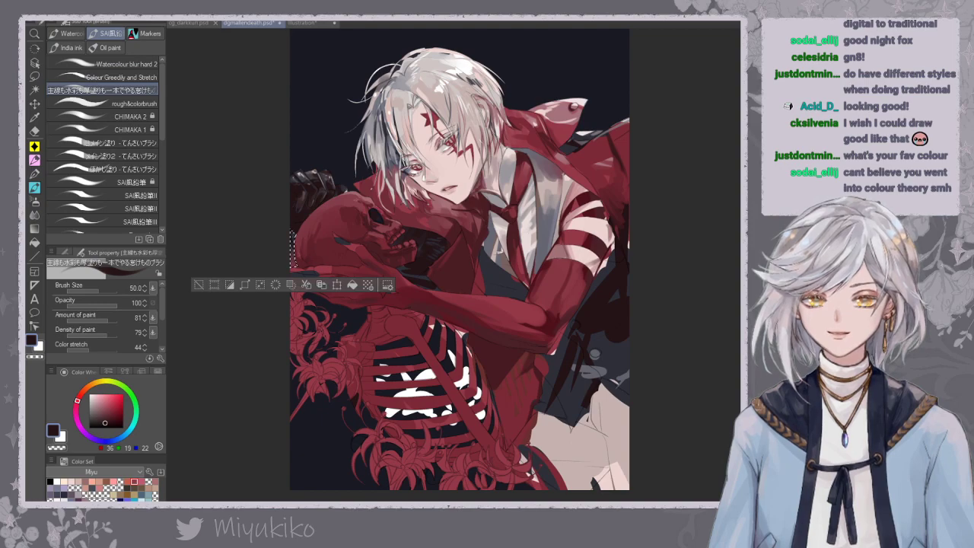
pyautogui.hotkey('ctrl', 'd')
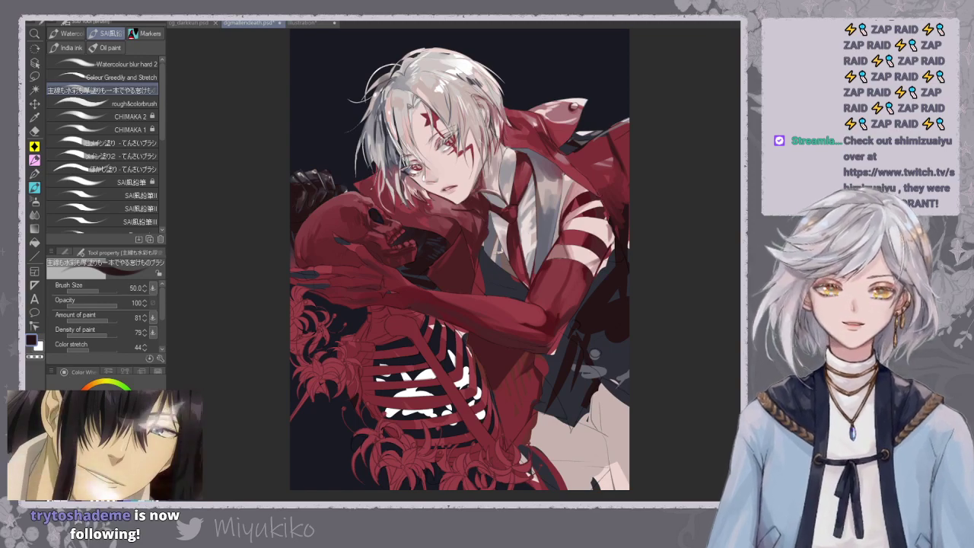
# Refine the fingers below the skull with sampled dark red (85, 34, 43) at brush size 20.
pyautogui.hotkey('ctrl', '+')
pyautogui.moveTo(555, 217); pyautogui.dragTo(568, 284)
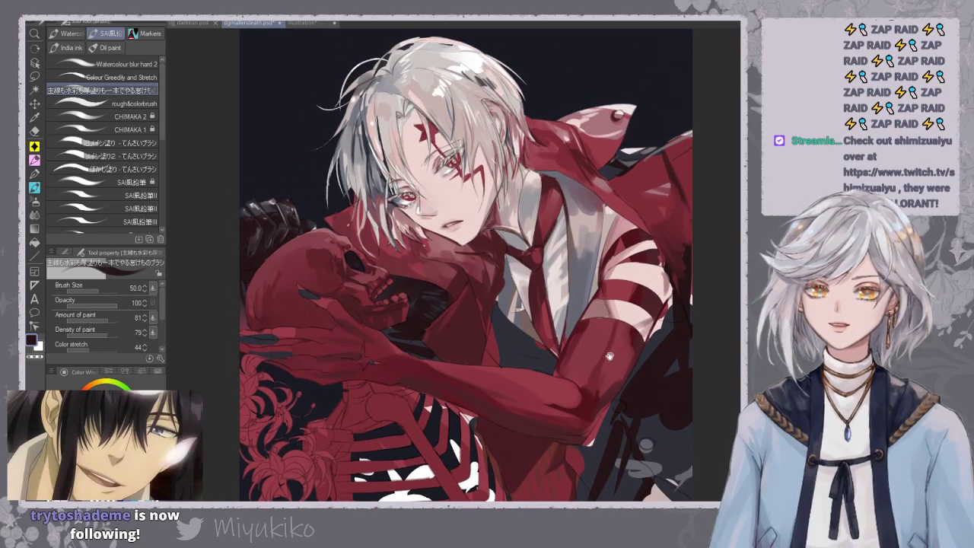
pyautogui.press('[')
pyautogui.press('[')
pyautogui.press('[')
pyautogui.press('[')
pyautogui.keyDown('alt'); pyautogui.click(312, 343); pyautogui.keyUp('alt')
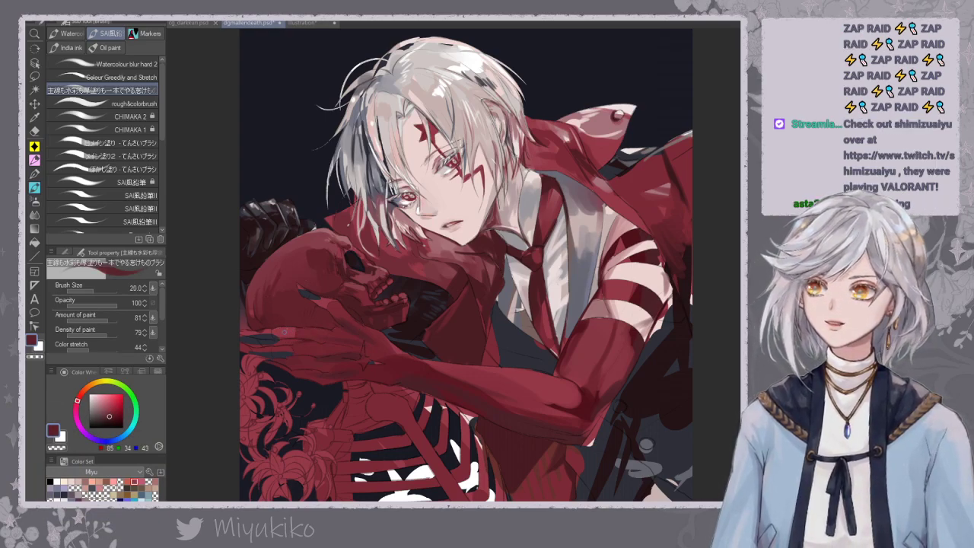
# Touch up the skull area and the dark hand behind it with the same dark red at brush sizes 50 and 30.
pyautogui.press(']')
pyautogui.press(']')
pyautogui.press(']')
pyautogui.press(']')
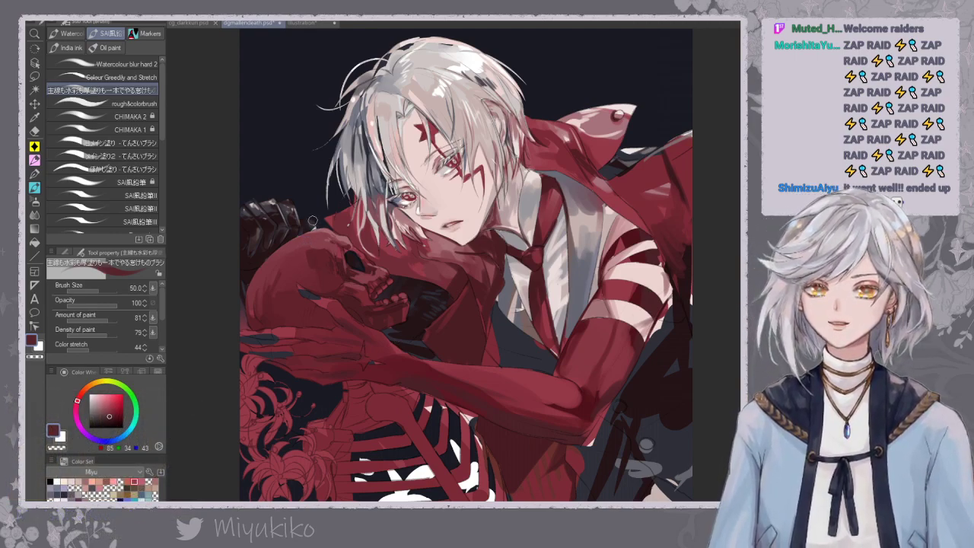
pyautogui.press('[')
pyautogui.press('[')
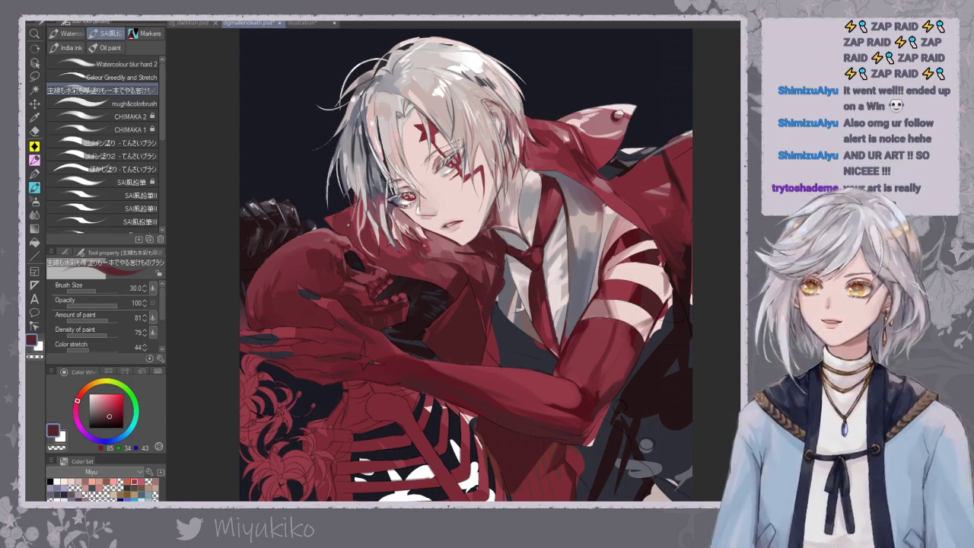
# Examine the face, hair, collar and skull up close and from farther out to check the rendering.
pyautogui.hotkey('ctrl', '+')
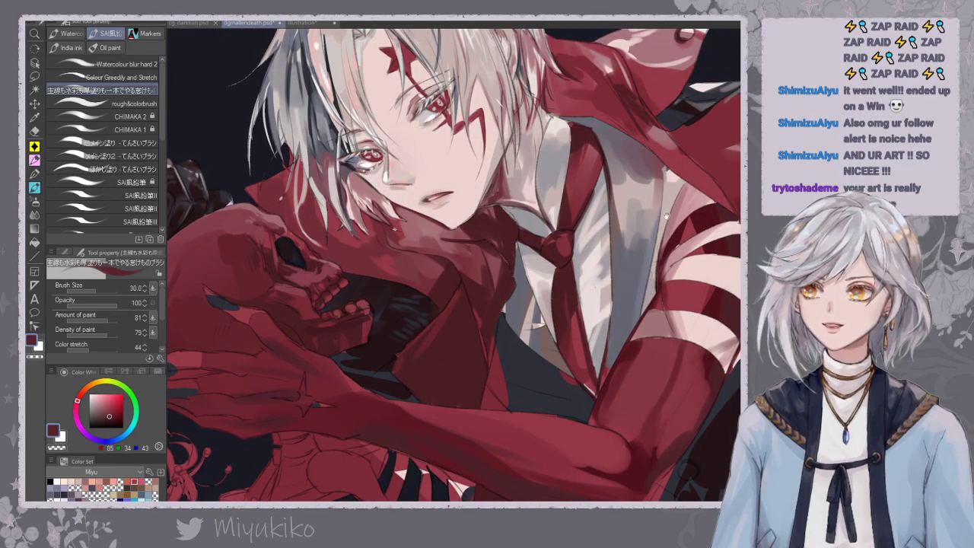
pyautogui.scroll(5, 586, 267)
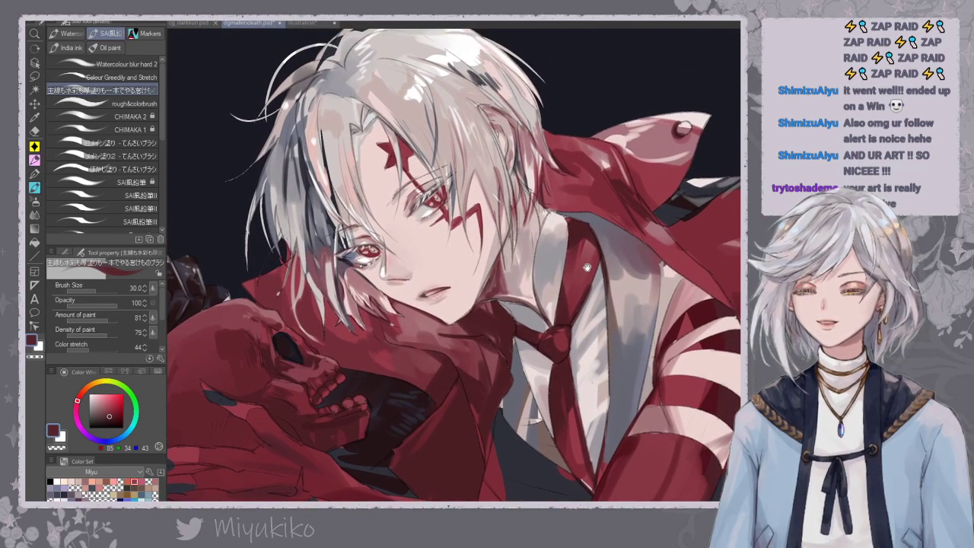
pyautogui.moveTo(382, 137); pyautogui.dragTo(384, 184)
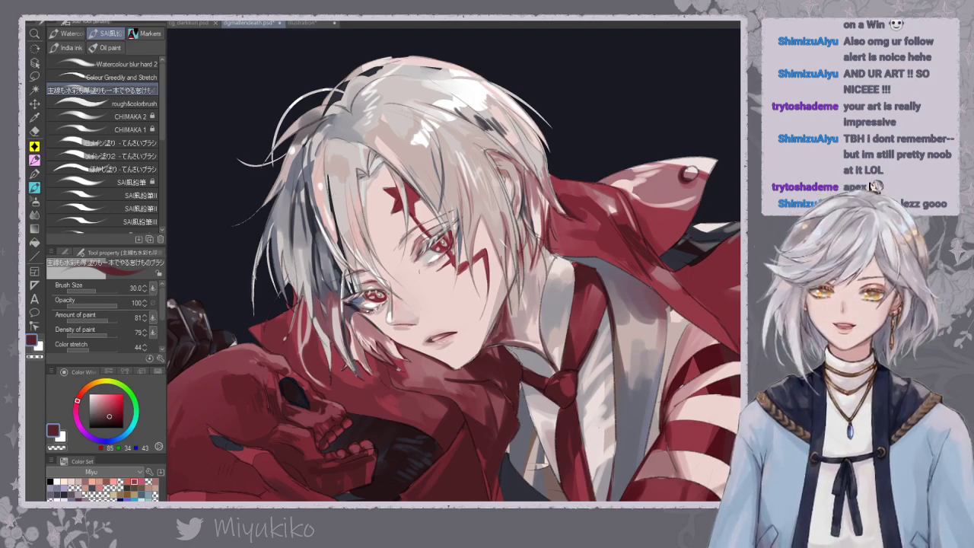
pyautogui.moveTo(615, 226); pyautogui.dragTo(664, 180)
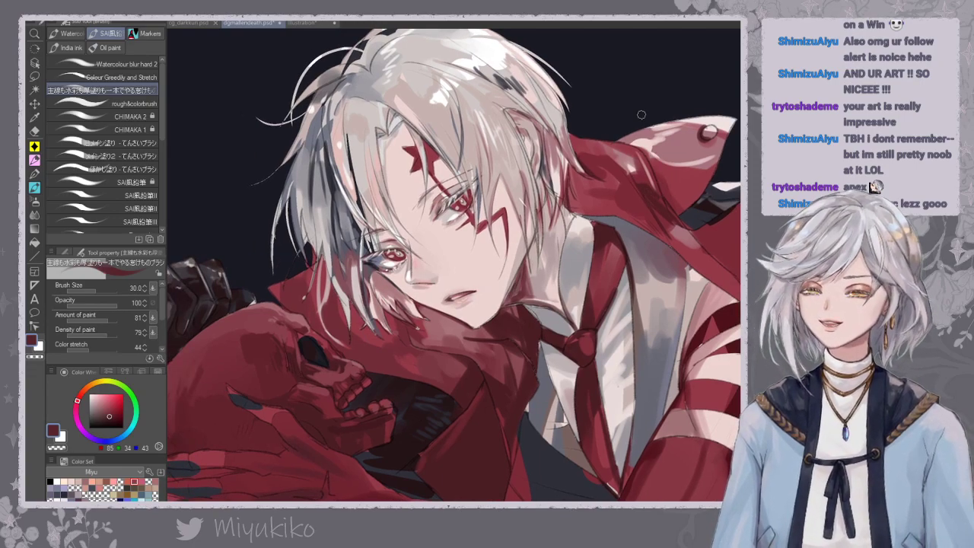
pyautogui.hotkey('ctrl', '-')
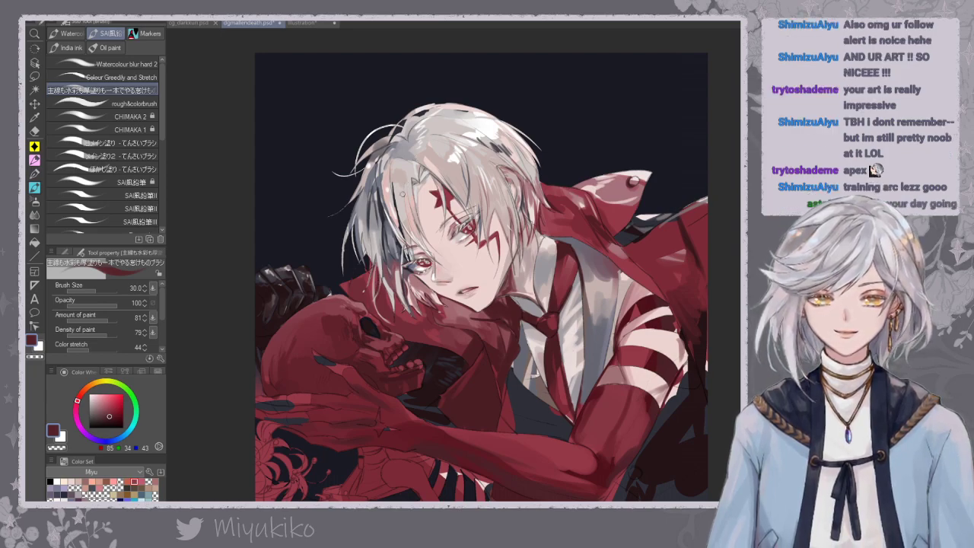
pyautogui.moveTo(415, 277); pyautogui.dragTo(410, 279)
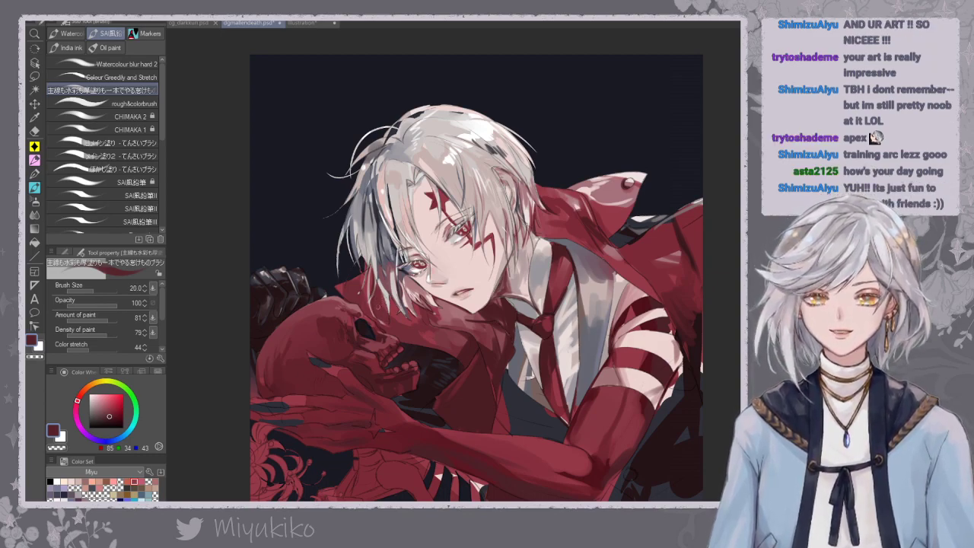
pyautogui.moveTo(447, 248); pyautogui.dragTo(444, 247)
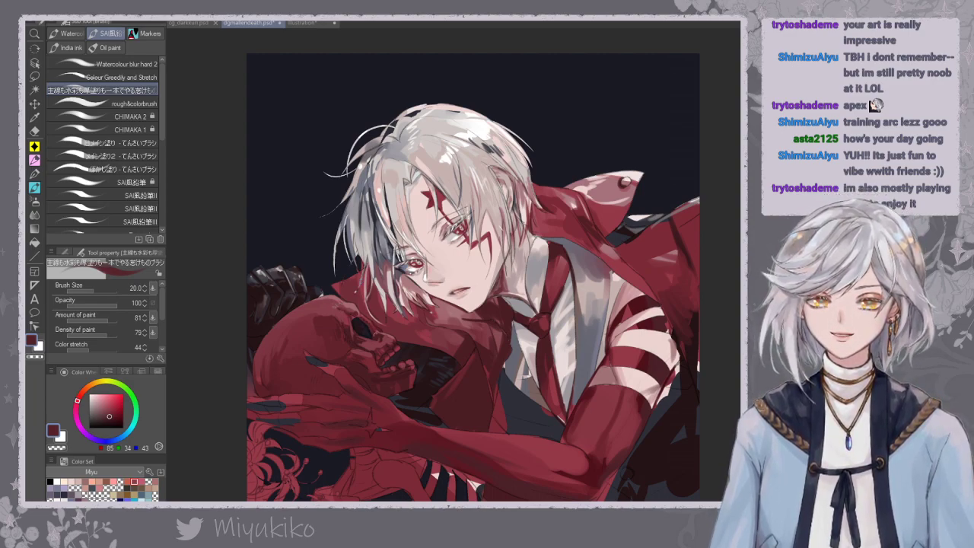
pyautogui.moveTo(395, 340); pyautogui.dragTo(384, 314)
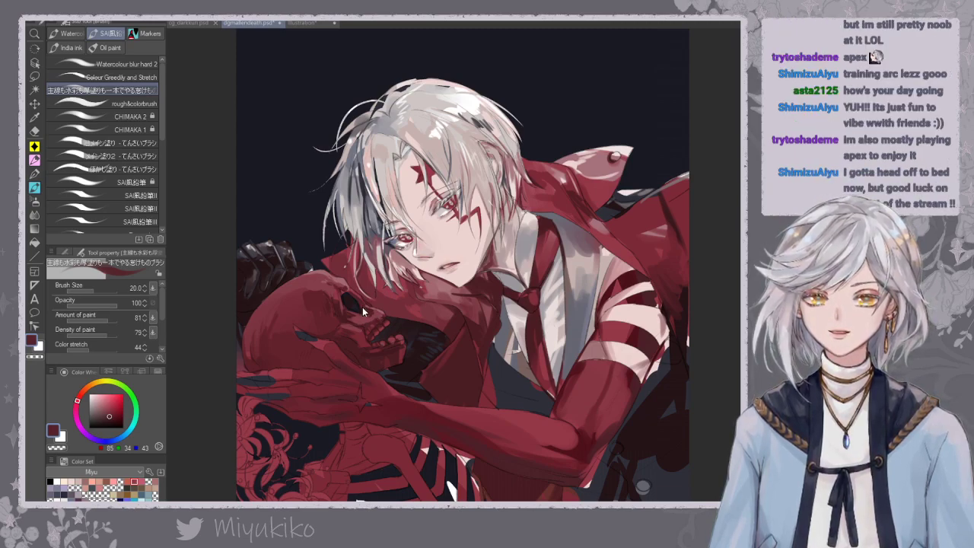
# Switch briefly to the Colour Greedily and Stretch brush, then refine the skull's cheekbone with sampled dark red (85, 33, 42) at brush size 20.
pyautogui.click(130, 76)
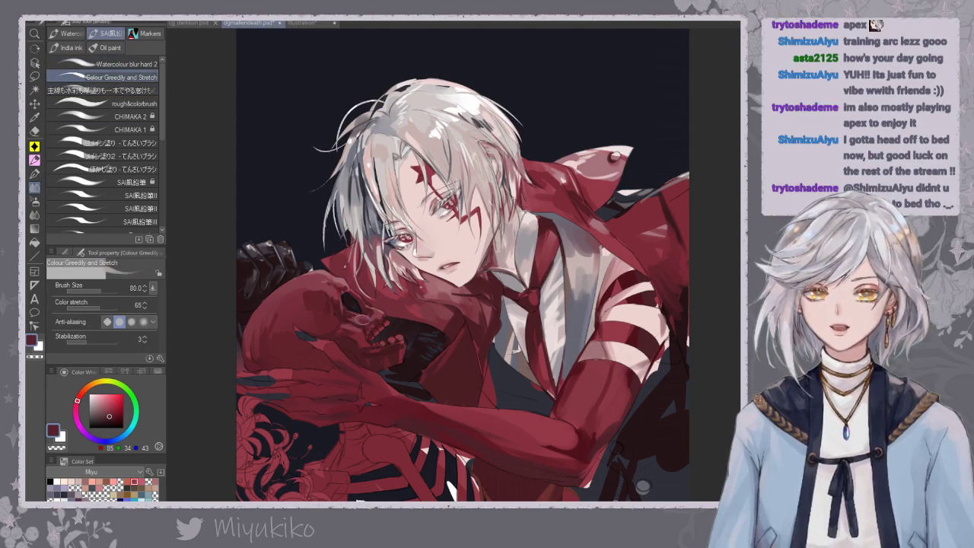
pyautogui.click(141, 90)
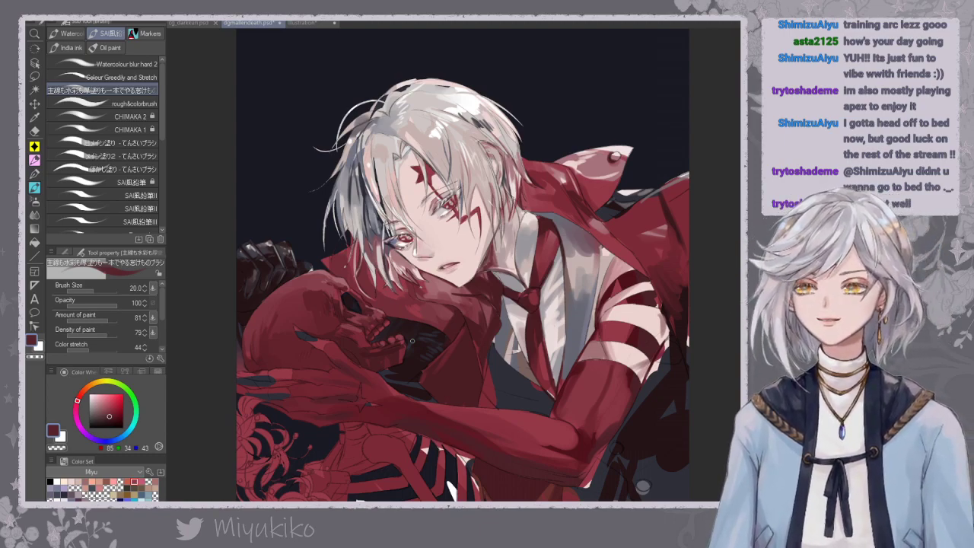
pyautogui.keyDown('alt'); pyautogui.click(375, 314); pyautogui.keyUp('alt')
pyautogui.moveTo(372, 314); pyautogui.dragTo(372, 309)
pyautogui.keyDown('alt'); pyautogui.click(371, 318); pyautogui.keyUp('alt')
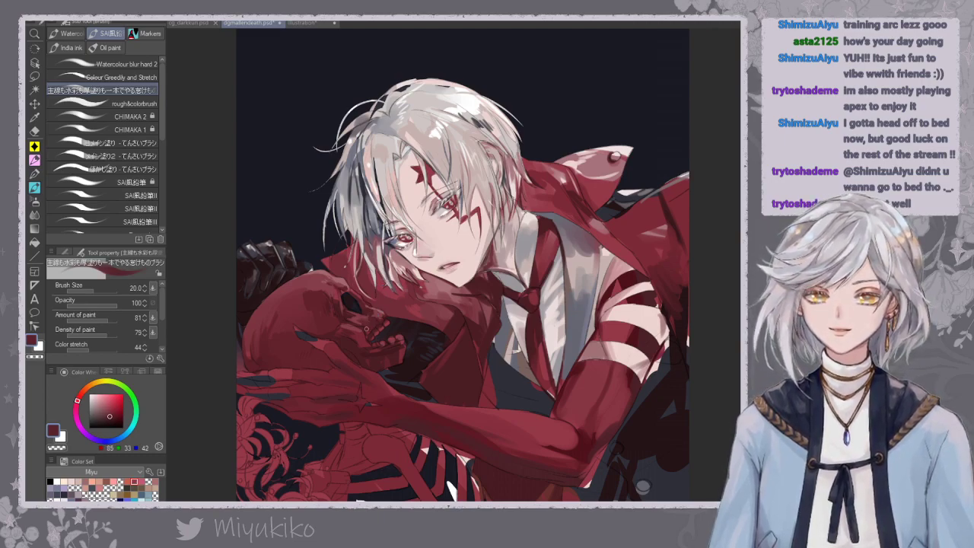
# Touch up the shirt's edge beside the tie with sampled grey-blues (101, 102, 114) and (107, 107, 118) at brush size 20.
pyautogui.moveTo(570, 305); pyautogui.dragTo(515, 259)
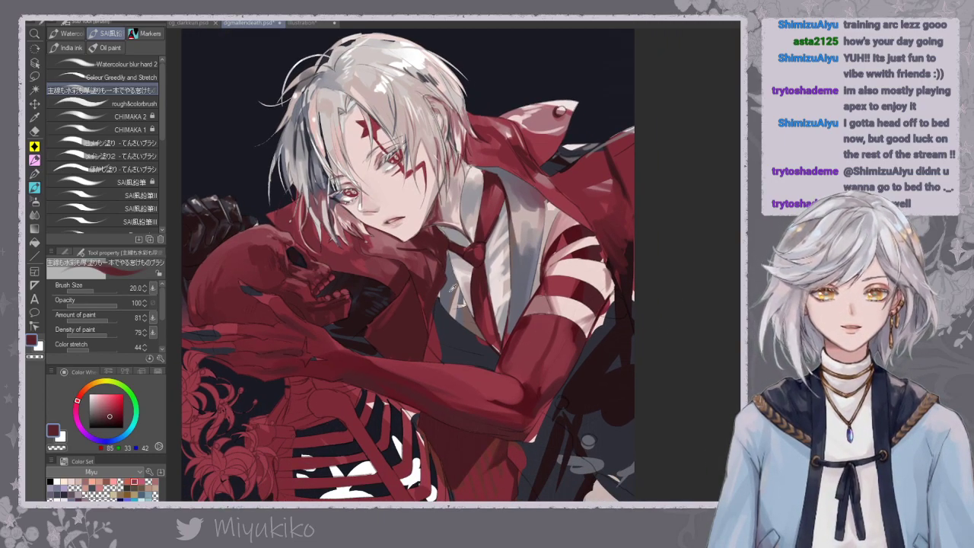
pyautogui.keyDown('alt'); pyautogui.click(453, 288); pyautogui.keyUp('alt')
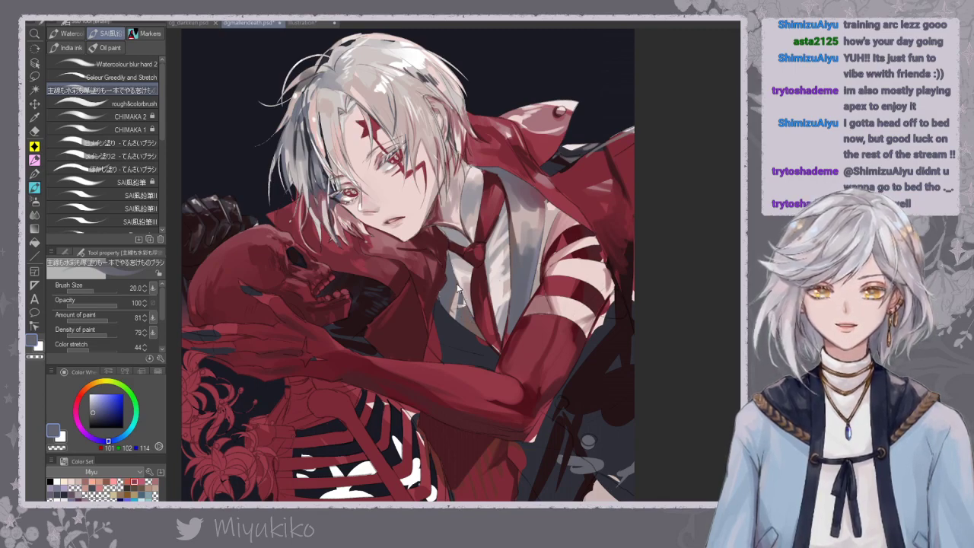
pyautogui.keyDown('alt'); pyautogui.click(463, 301); pyautogui.keyUp('alt')
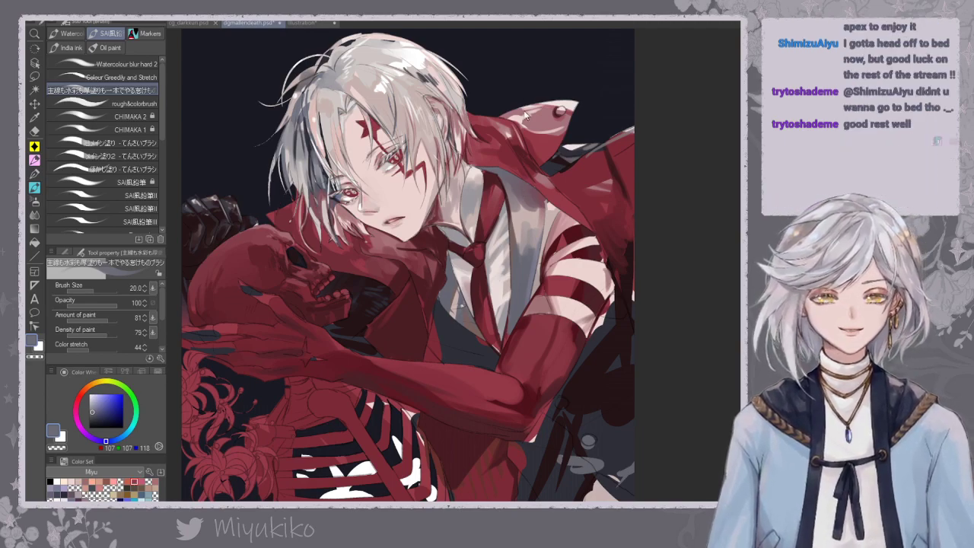
pyautogui.moveTo(532, 138); pyautogui.dragTo(528, 131)
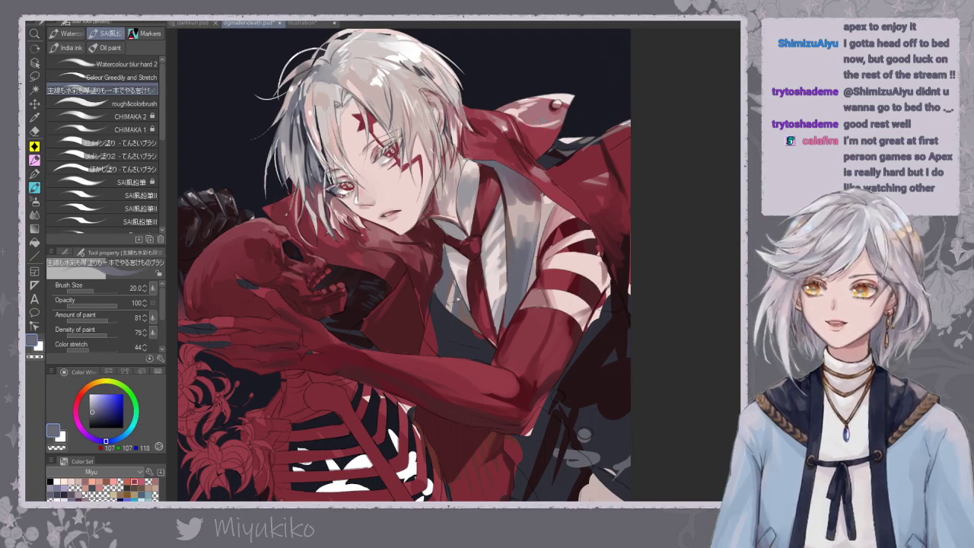
pyautogui.moveTo(556, 114); pyautogui.dragTo(587, 85)
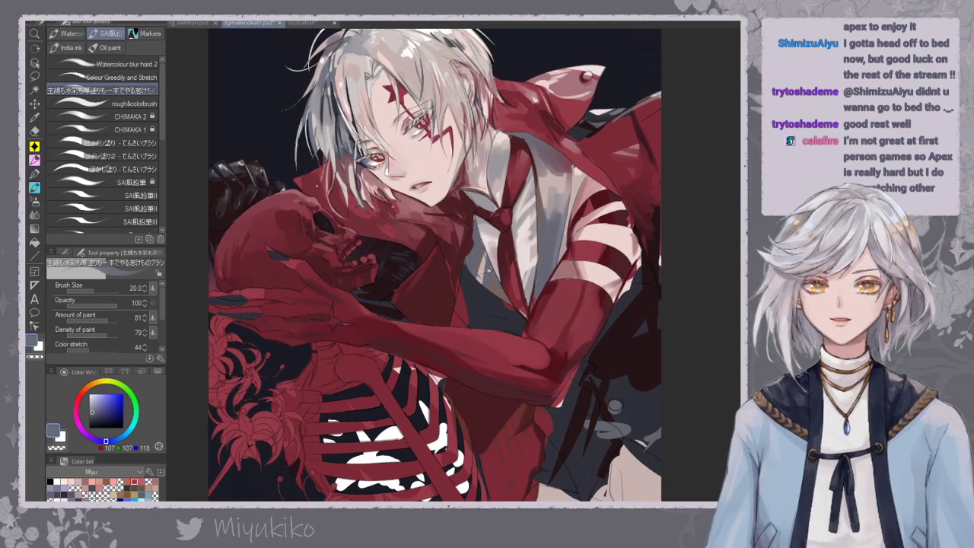
# Clean up the coat edge against the shirt with sampled muted red (158, 92, 101), dark reds (74, 29, 36) and (76, 30, 37), and grey-blue (101, 102, 114).
pyautogui.keyDown('alt'); pyautogui.click(399, 201); pyautogui.keyUp('alt')
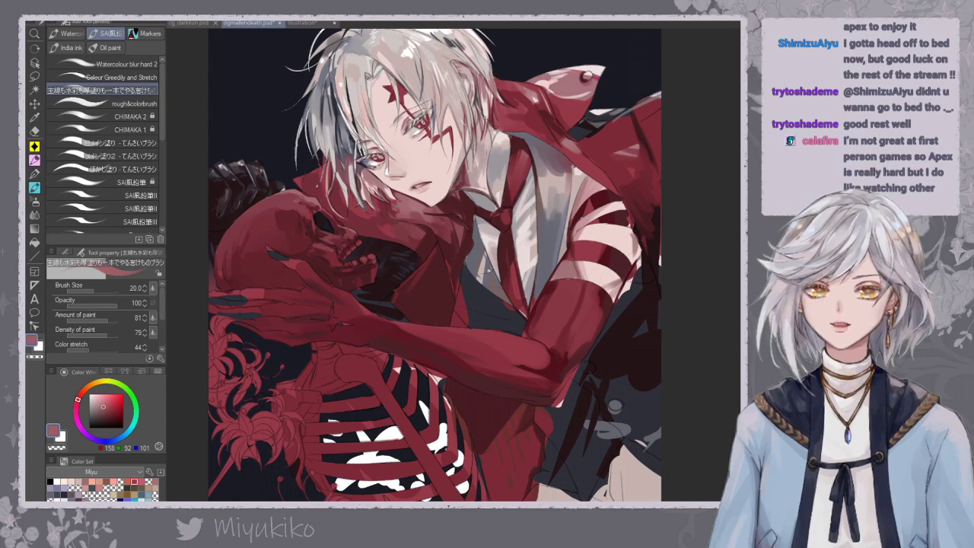
pyautogui.moveTo(424, 156); pyautogui.dragTo(423, 179)
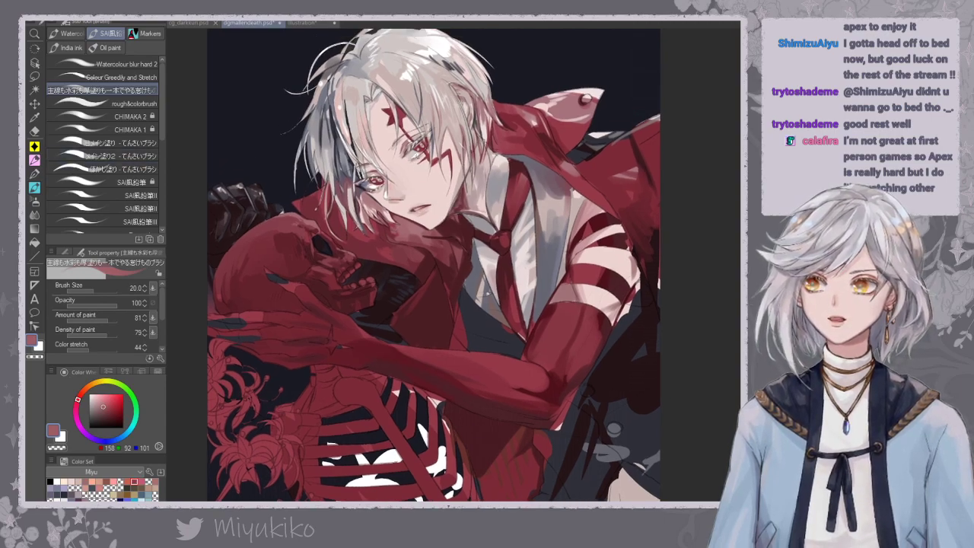
pyautogui.keyDown('alt'); pyautogui.click(456, 263); pyautogui.keyUp('alt')
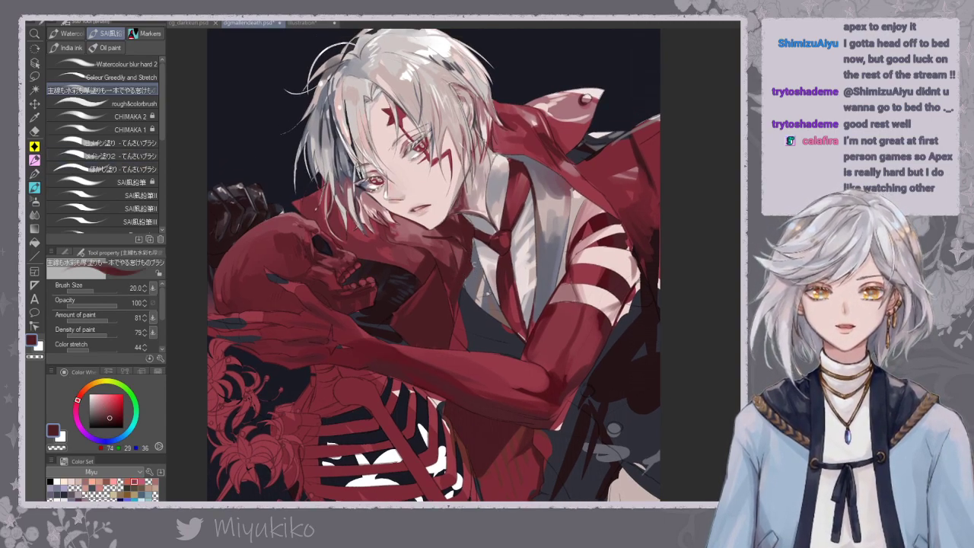
pyautogui.keyDown('alt'); pyautogui.click(476, 259); pyautogui.keyUp('alt')
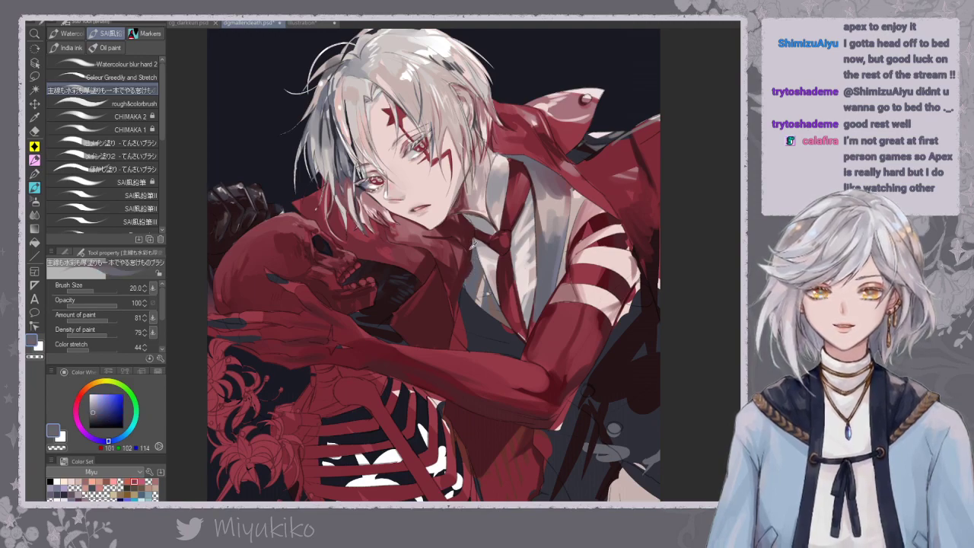
pyautogui.keyDown('alt'); pyautogui.click(464, 266); pyautogui.keyUp('alt')
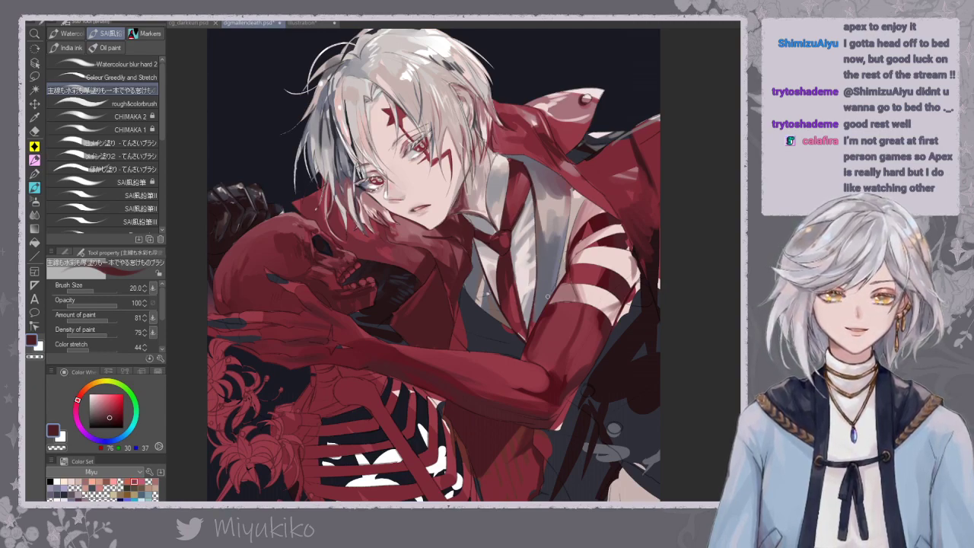
# Touch up the coat's edge beside the striped sleeve with dark red and sampled near-black red (36, 19, 22) at brush size 20.
pyautogui.moveTo(532, 340); pyautogui.dragTo(484, 341)
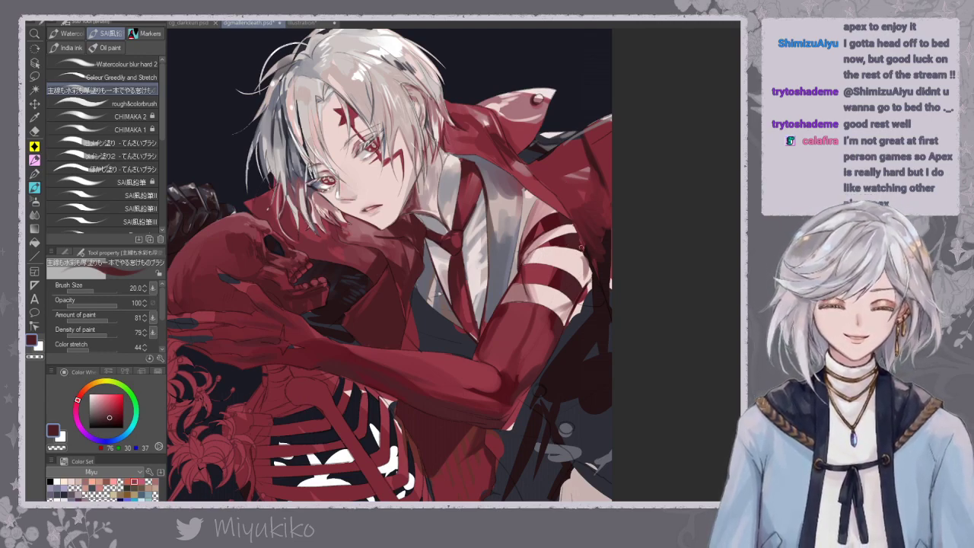
pyautogui.moveTo(590, 241)
pyautogui.mouseDown()
pyautogui.moveTo(600, 286)
pyautogui.moveTo(609, 272)
pyautogui.mouseUp()
pyautogui.keyDown('alt'); pyautogui.click(597, 299); pyautogui.keyUp('alt')
# Paint the fingers and dark nails below the skull with sampled reds (123, 41, 54) and (118, 53, 68) and dark blue-grey (46, 47, 57).
pyautogui.moveTo(519, 268)
pyautogui.mouseDown()
pyautogui.moveTo(609, 239)
pyautogui.moveTo(587, 209)
pyautogui.mouseUp()
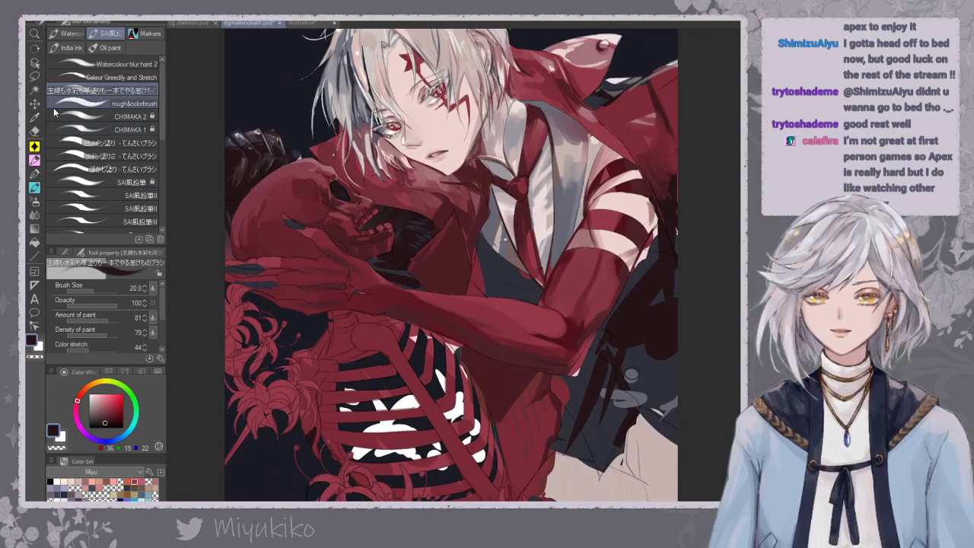
pyautogui.keyDown('alt'); pyautogui.click(322, 287); pyautogui.keyUp('alt')
pyautogui.moveTo(260, 275); pyautogui.dragTo(227, 274)
pyautogui.keyDown('alt'); pyautogui.click(245, 272); pyautogui.keyUp('alt')
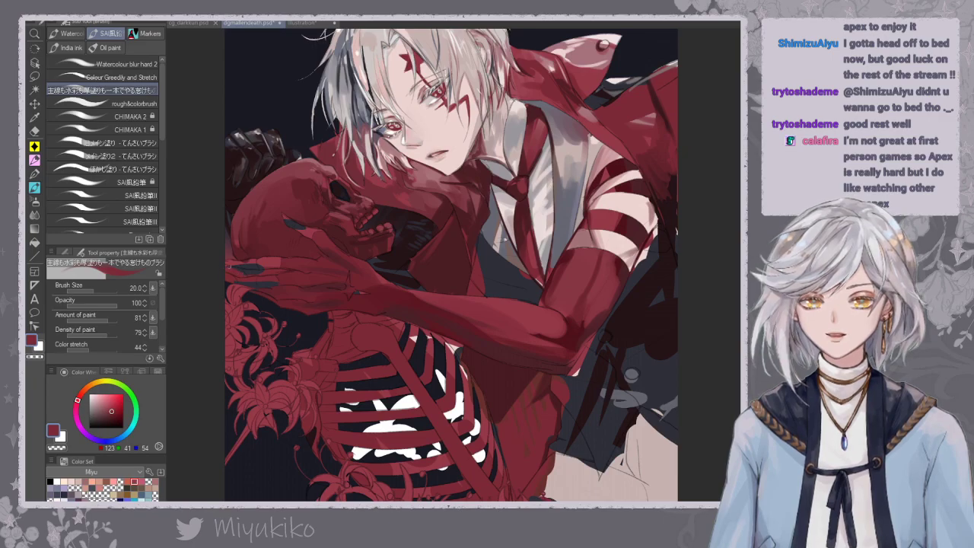
pyautogui.keyDown('alt'); pyautogui.click(227, 268); pyautogui.keyUp('alt')
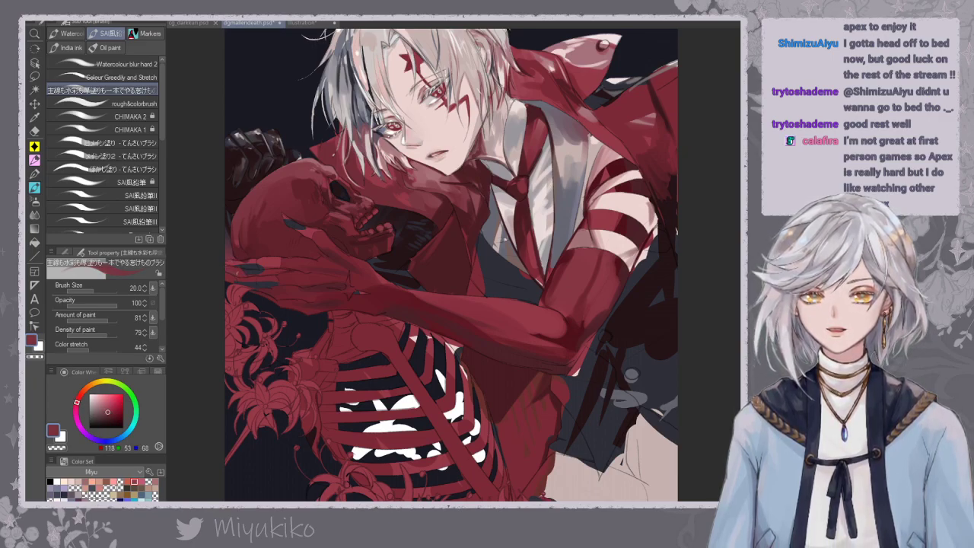
pyautogui.keyDown('alt'); pyautogui.click(236, 267); pyautogui.keyUp('alt')
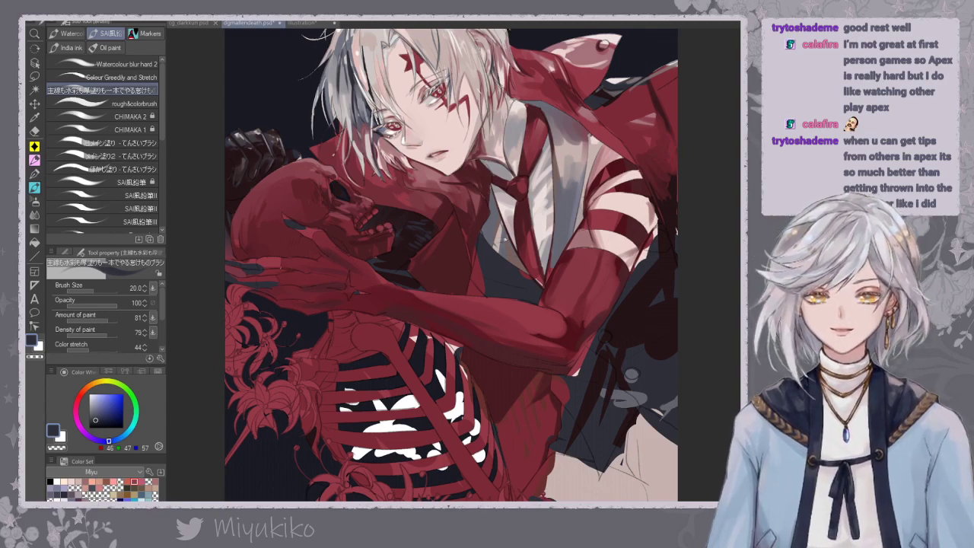
# Select the red hand and forearm and shade the hand with sampled dark red (105, 36, 49) at brush size 60.
pyautogui.click(35, 90)
pyautogui.click(278, 263)
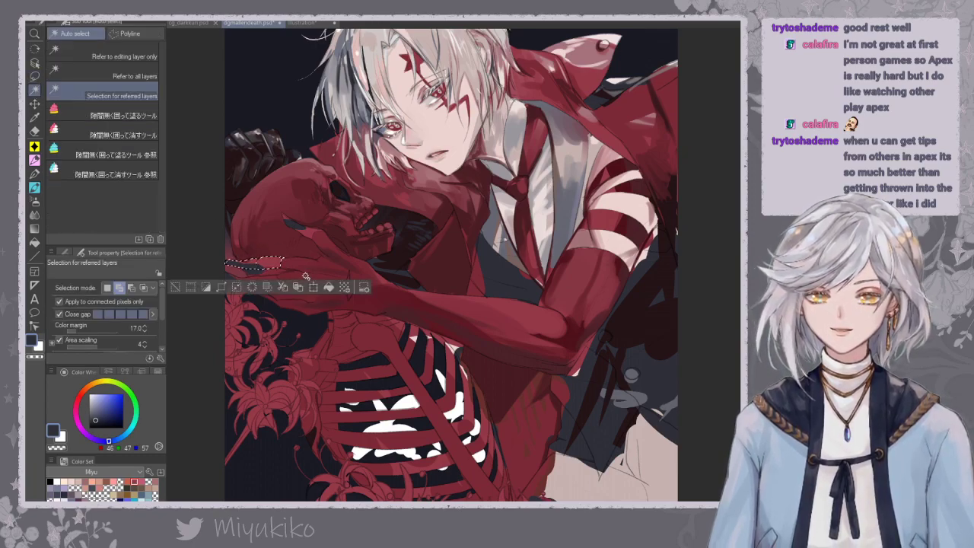
pyautogui.click(305, 276)
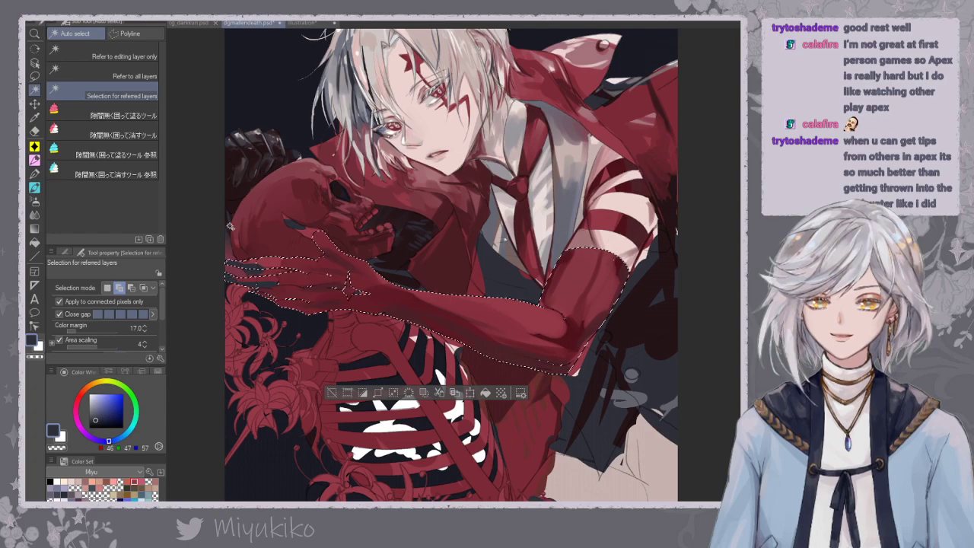
pyautogui.click(35, 188)
pyautogui.keyDown('alt'); pyautogui.click(287, 290); pyautogui.keyUp('alt')
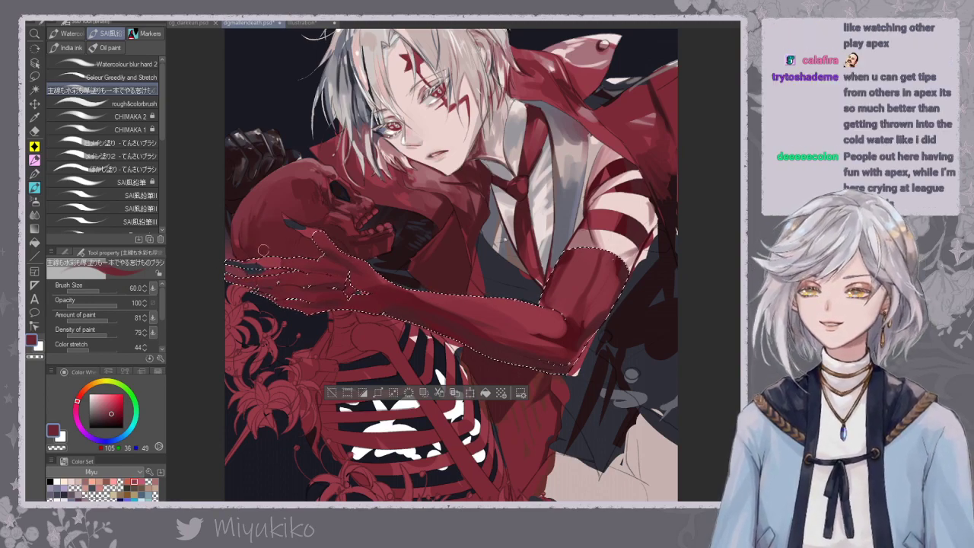
pyautogui.moveTo(289, 244); pyautogui.dragTo(286, 249)
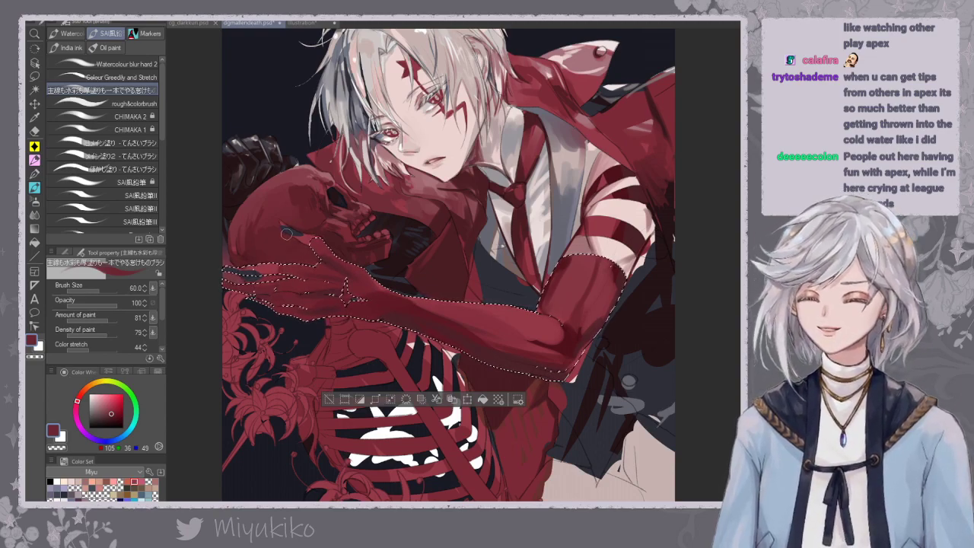
# Refine the outstretched fingers and nails with sampled reds (148, 56, 72) and (145, 54, 70) and dark blue-grey (46, 47, 57).
pyautogui.keyDown('alt'); pyautogui.click(251, 274); pyautogui.keyUp('alt')
pyautogui.keyDown('alt'); pyautogui.click(247, 267); pyautogui.keyUp('alt')
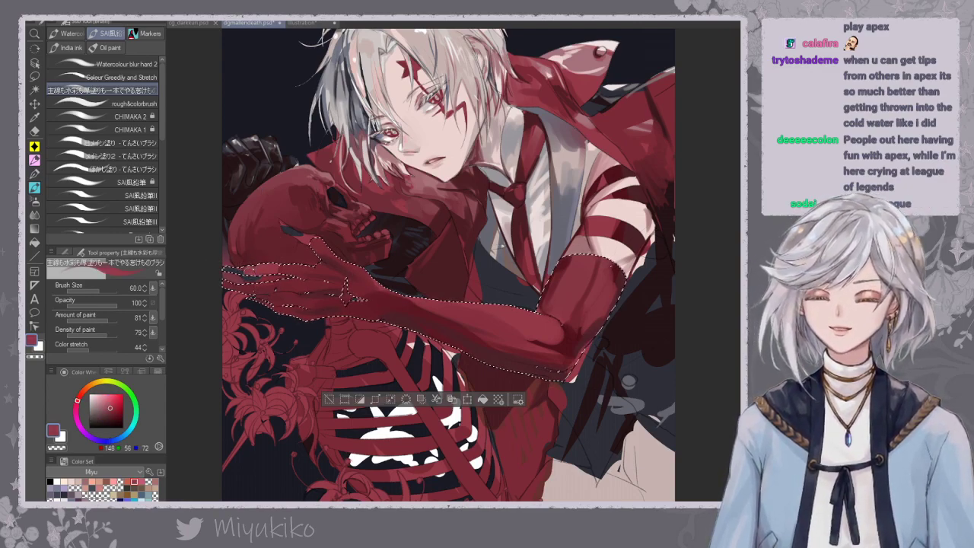
pyautogui.keyDown('alt'); pyautogui.click(238, 265); pyautogui.keyUp('alt')
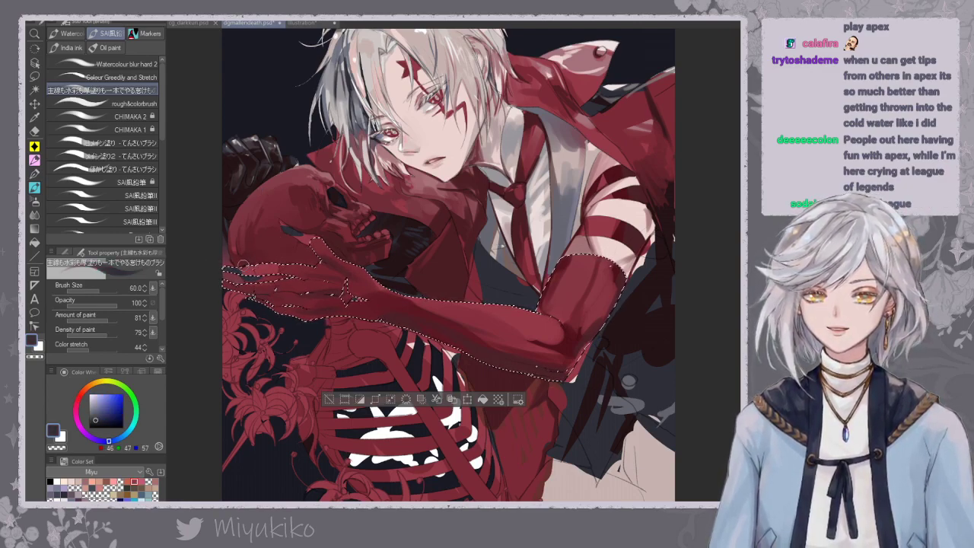
pyautogui.keyDown('alt'); pyautogui.click(236, 268); pyautogui.keyUp('alt')
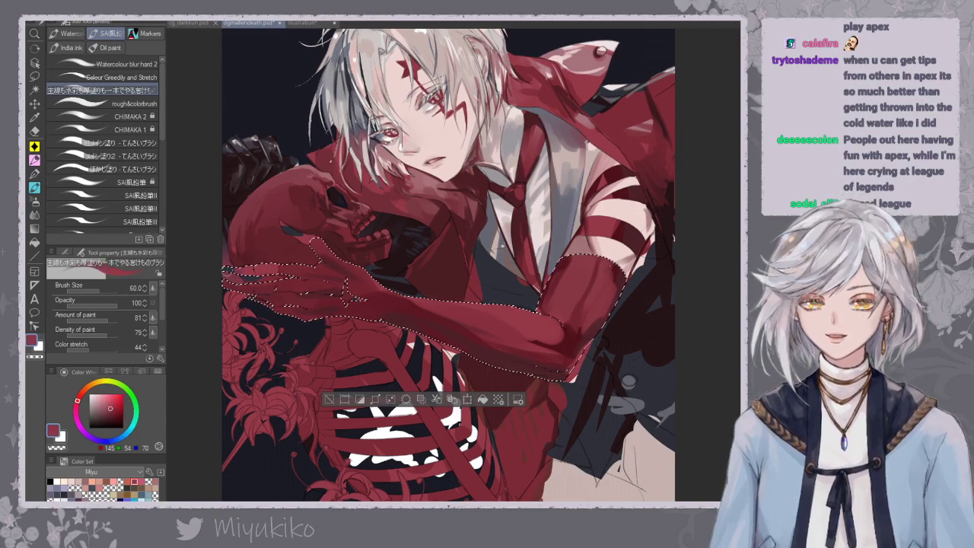
# Add the thumb's dark nail to the selection, then paint and blend the thumb with sampled reds (148, 56, 72) and (81, 33, 42).
pyautogui.keyDown('alt'); pyautogui.click(271, 233); pyautogui.keyUp('alt')
pyautogui.press('w')
pyautogui.click(273, 220)
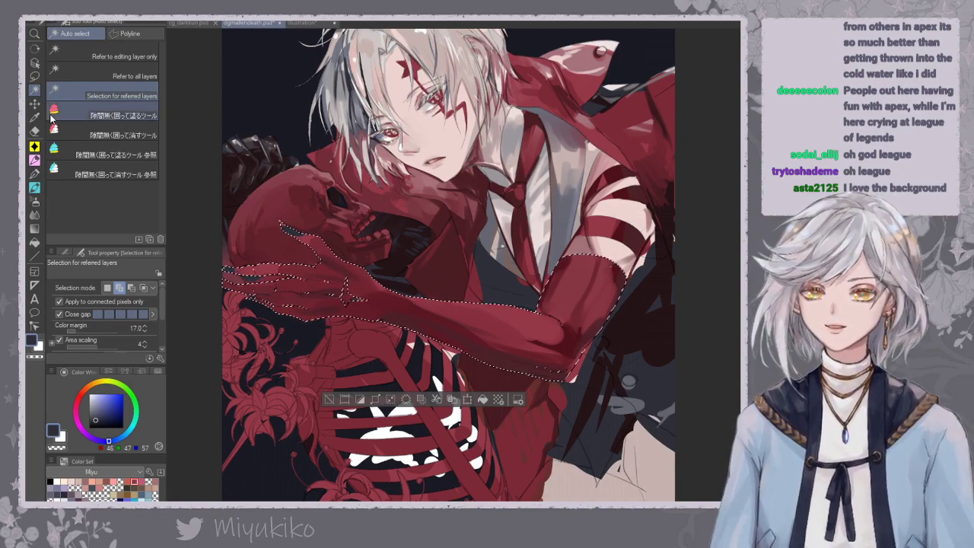
pyautogui.click(35, 186)
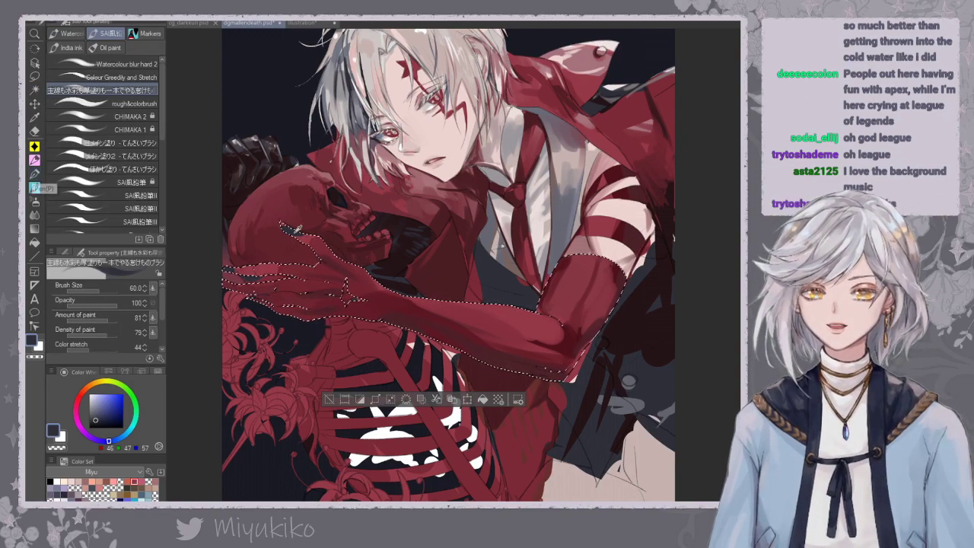
pyautogui.keyDown('alt'); pyautogui.click(308, 240); pyautogui.keyUp('alt')
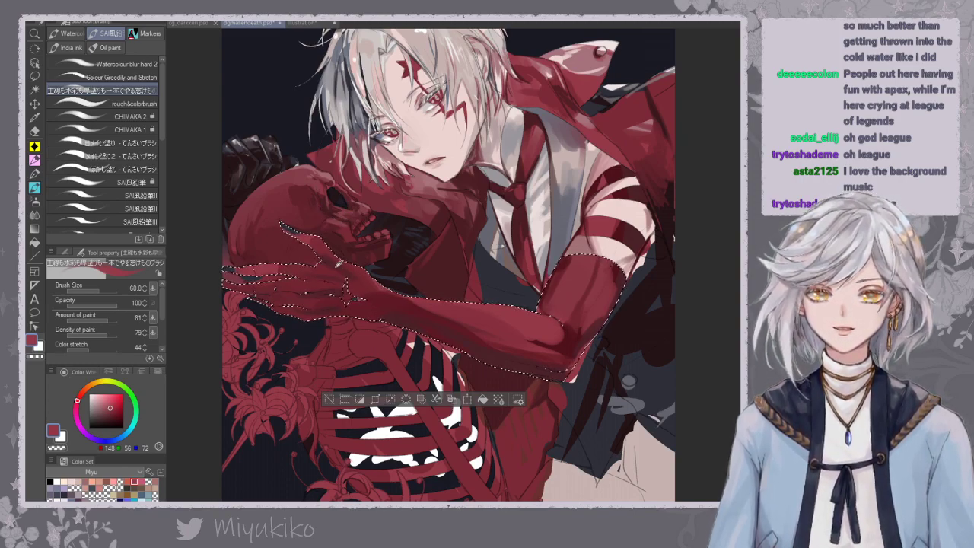
pyautogui.keyDown('alt'); pyautogui.click(324, 257); pyautogui.keyUp('alt')
pyautogui.click(136, 79)
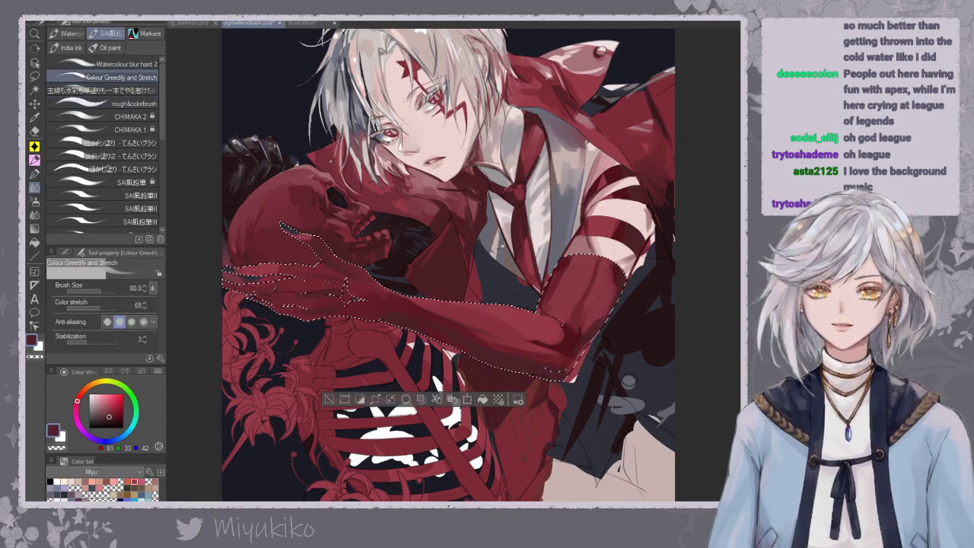
# Shade the fingers with sampled dark red (98, 34, 44) and blend them with the Colour Greedily and Stretch brush.
pyautogui.click(103, 90)
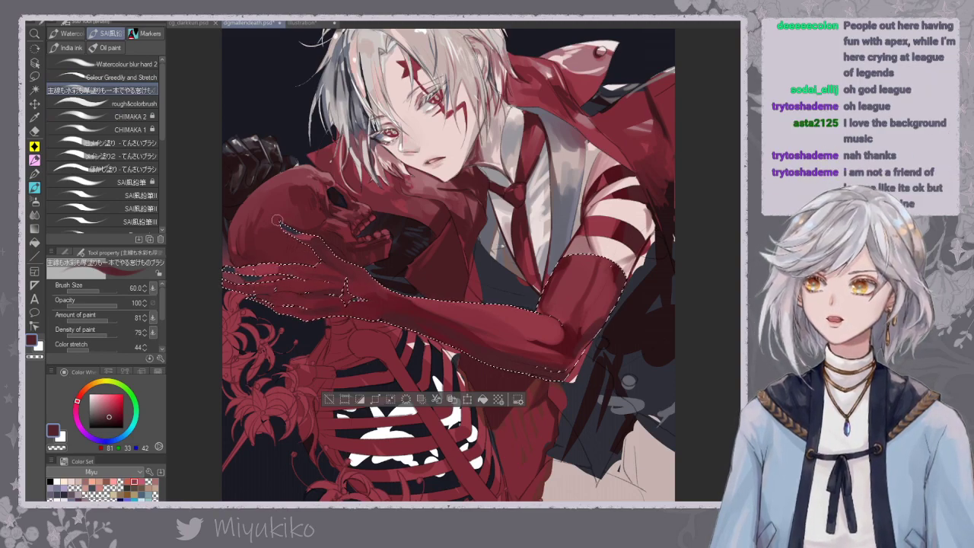
pyautogui.keyDown('alt'); pyautogui.click(256, 275); pyautogui.keyUp('alt')
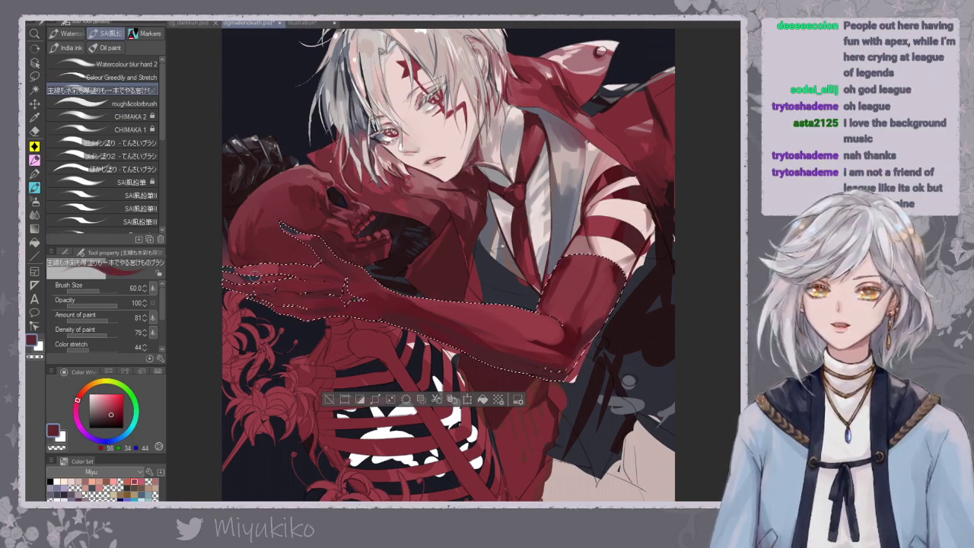
pyautogui.click(143, 79)
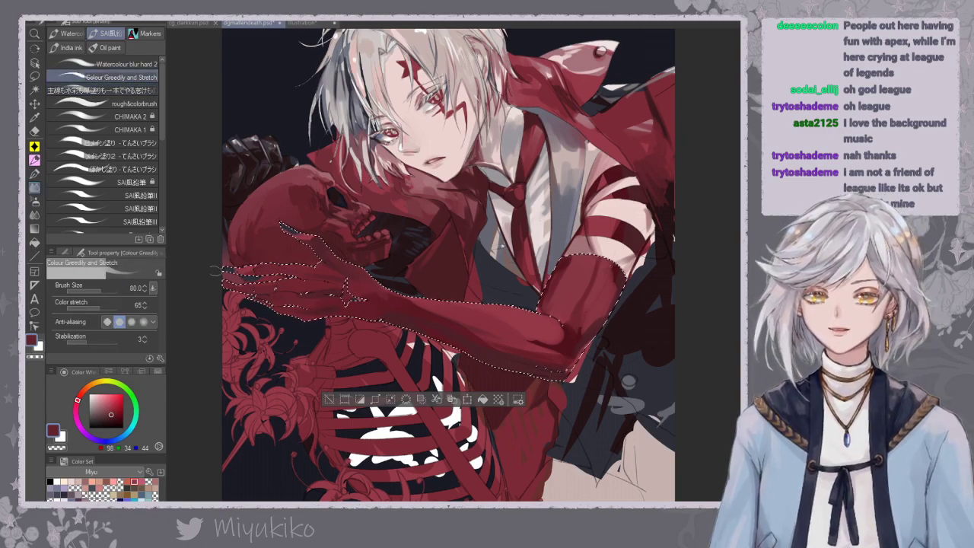
pyautogui.click(135, 91)
# Paint lighter red (144, 54, 70) accents on the thumb and hand, reducing the brush size to 40.
pyautogui.keyDown('alt'); pyautogui.click(275, 283); pyautogui.keyUp('alt')
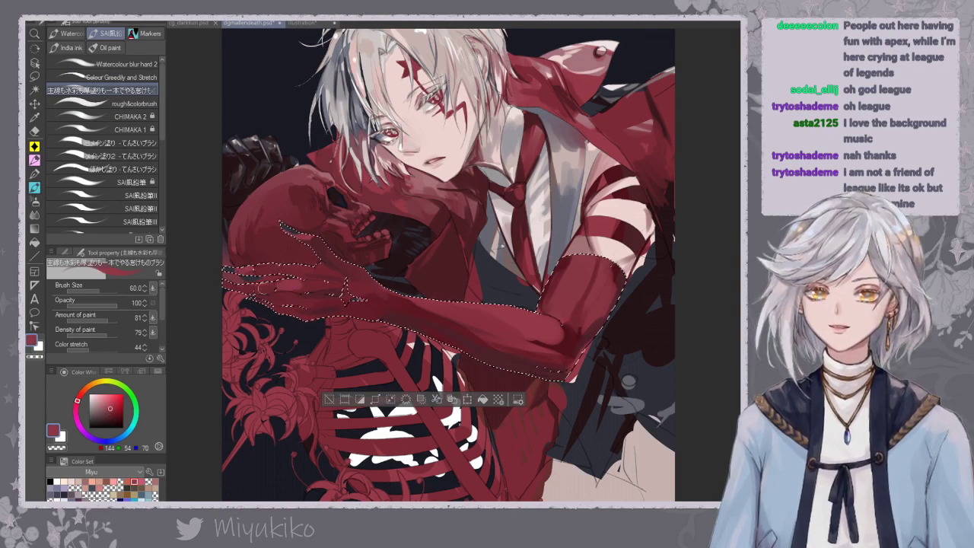
pyautogui.moveTo(306, 249); pyautogui.dragTo(298, 261)
pyautogui.moveTo(291, 249); pyautogui.dragTo(296, 254)
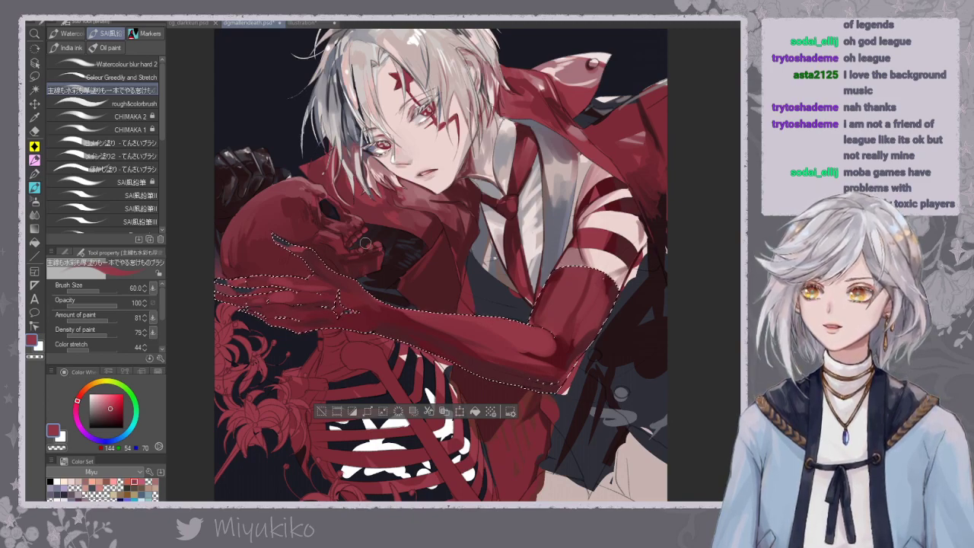
pyautogui.press('[')
pyautogui.press('[')
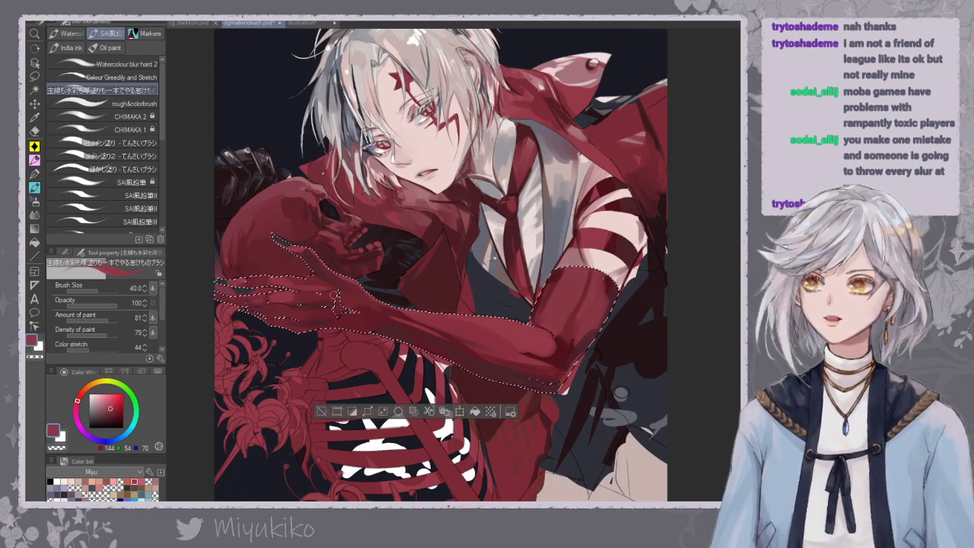
# Shade the fingers and knuckles with sampled dark reds (82, 33, 42) and (84, 33, 43) at brush size 80.
pyautogui.keyDown('alt'); pyautogui.click(298, 295); pyautogui.keyUp('alt')
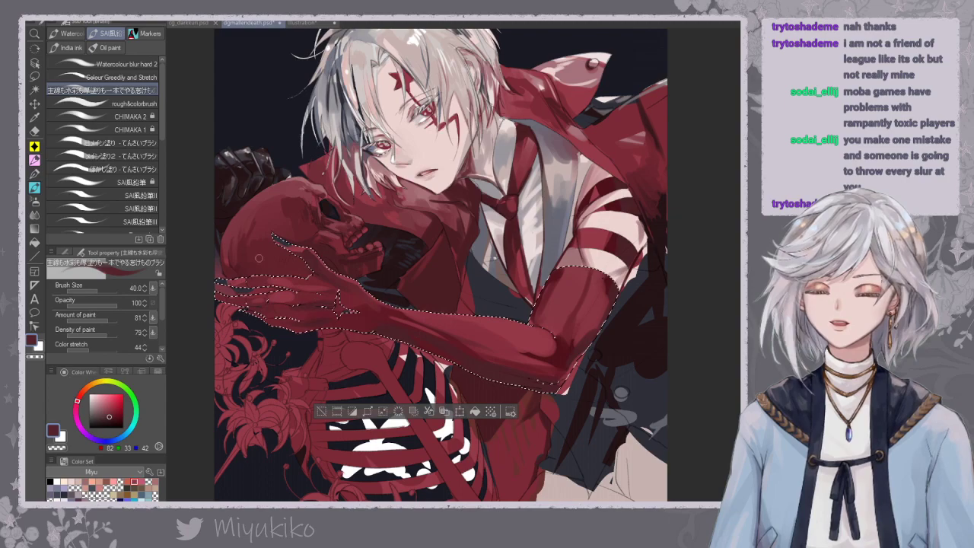
pyautogui.press(']')
pyautogui.press(']')
pyautogui.press(']')
pyautogui.press(']')
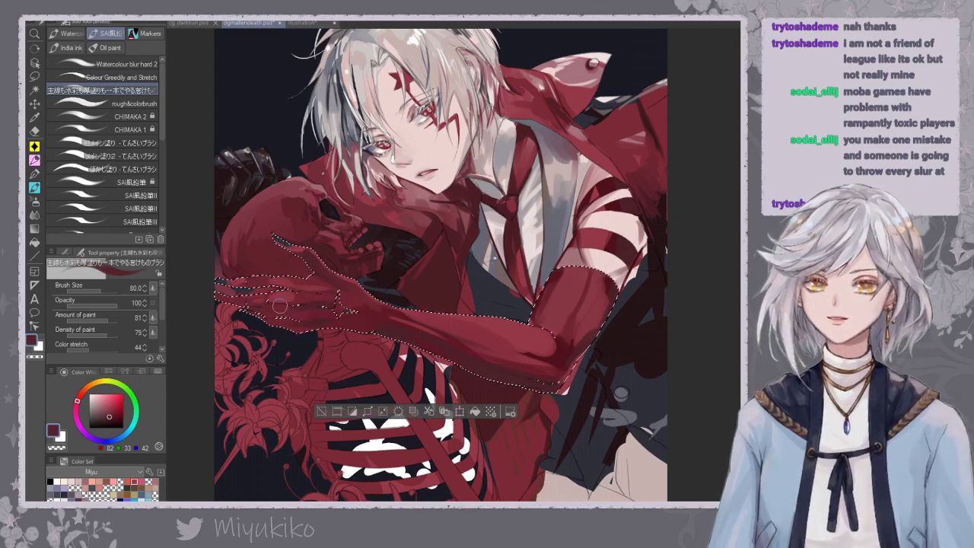
pyautogui.keyDown('alt'); pyautogui.click(302, 293); pyautogui.keyUp('alt')
pyautogui.moveTo(288, 290)
pyautogui.mouseDown()
pyautogui.moveTo(242, 299)
pyautogui.moveTo(260, 297)
pyautogui.mouseUp()
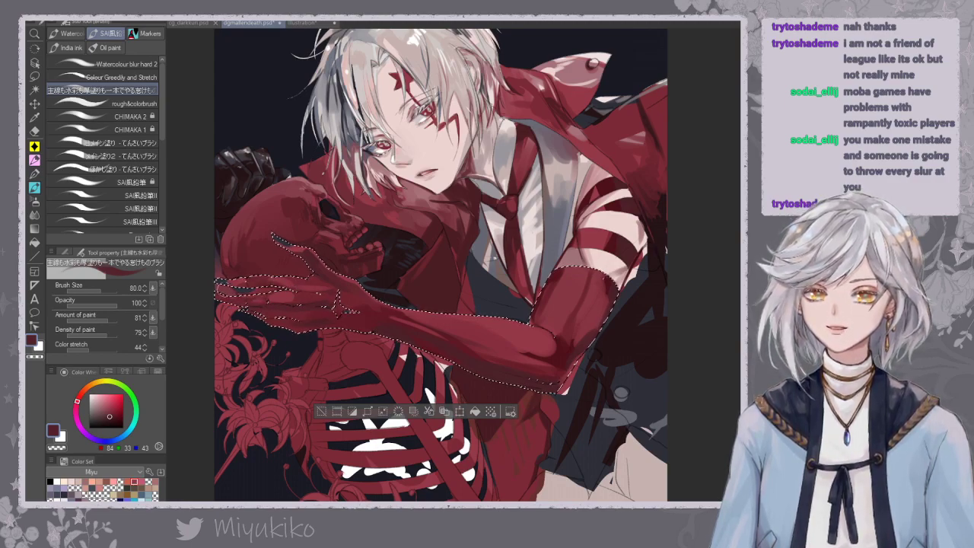
# Darken the fingertips below the skull with sampled blue-grey (46, 47, 57), reduce the brush to 60, and check the hand without its selection.
pyautogui.keyDown('alt'); pyautogui.click(221, 279); pyautogui.keyUp('alt')
pyautogui.moveTo(222, 279)
pyautogui.mouseDown()
pyautogui.moveTo(239, 281)
pyautogui.moveTo(220, 288)
pyautogui.mouseUp()
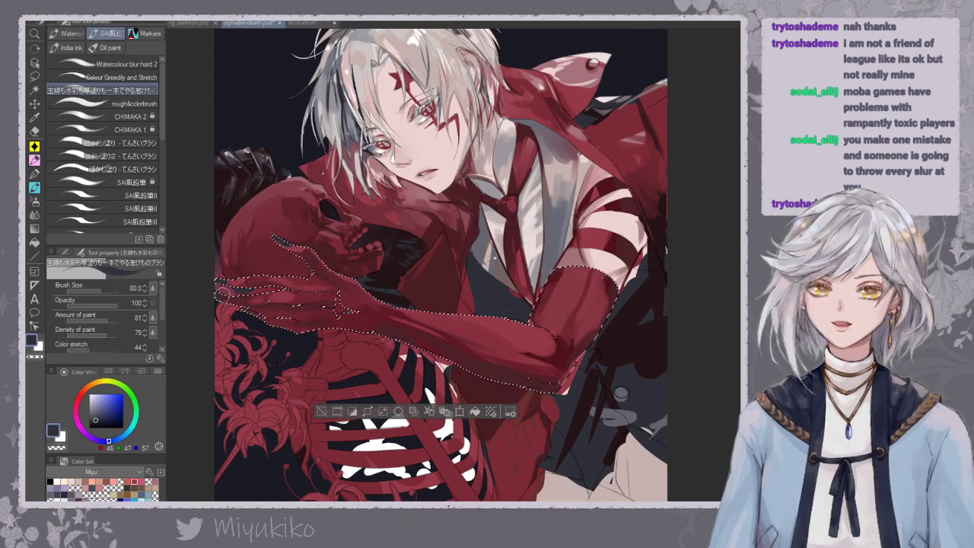
pyautogui.press('[')
pyautogui.press('[')
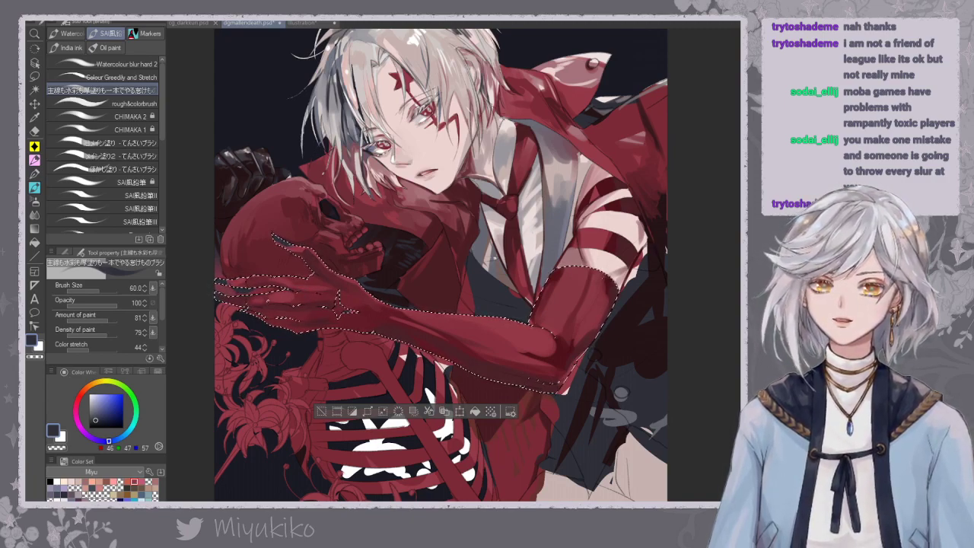
pyautogui.hotkey('ctrl', 'd')
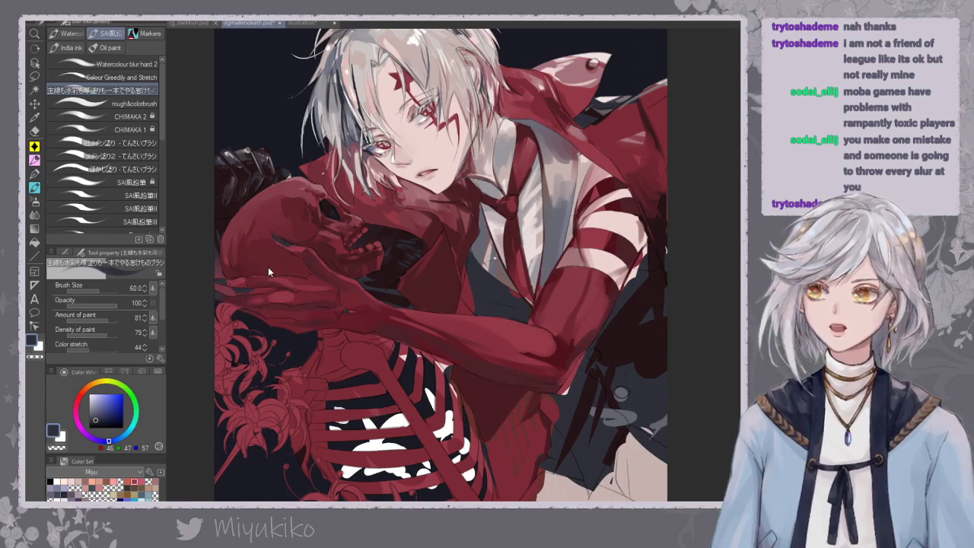
pyautogui.hotkey('ctrl', 'z')
# Paint the back of the hand with sampled reds (112, 36, 49) and (83, 33, 42) at brush size 60.
pyautogui.keyDown('alt'); pyautogui.click(289, 291); pyautogui.keyUp('alt')
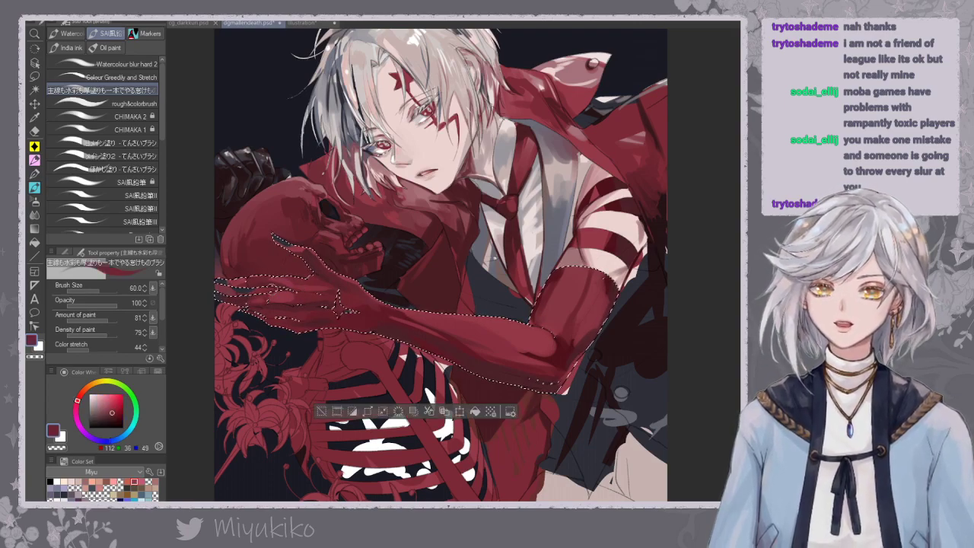
pyautogui.moveTo(301, 299); pyautogui.dragTo(310, 309)
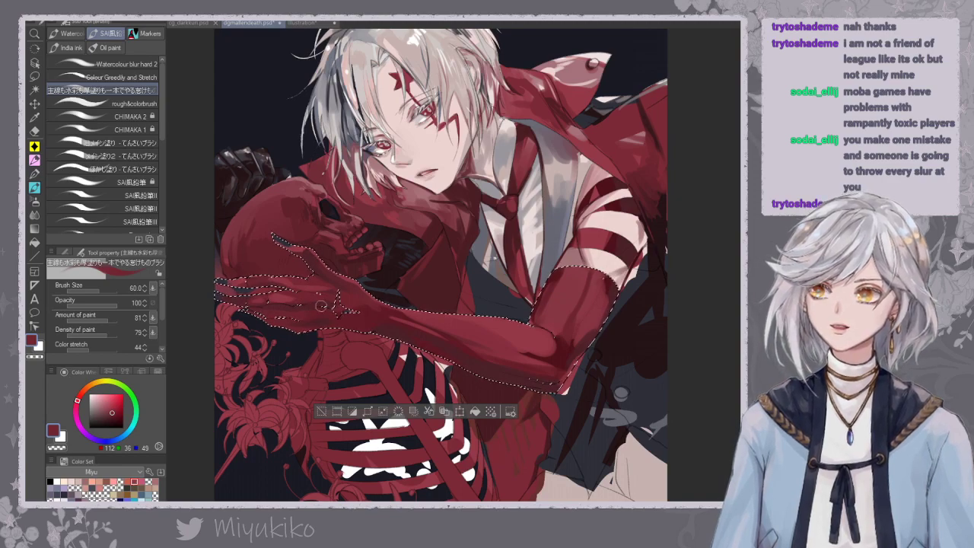
pyautogui.keyDown('alt'); pyautogui.click(309, 308); pyautogui.keyUp('alt')
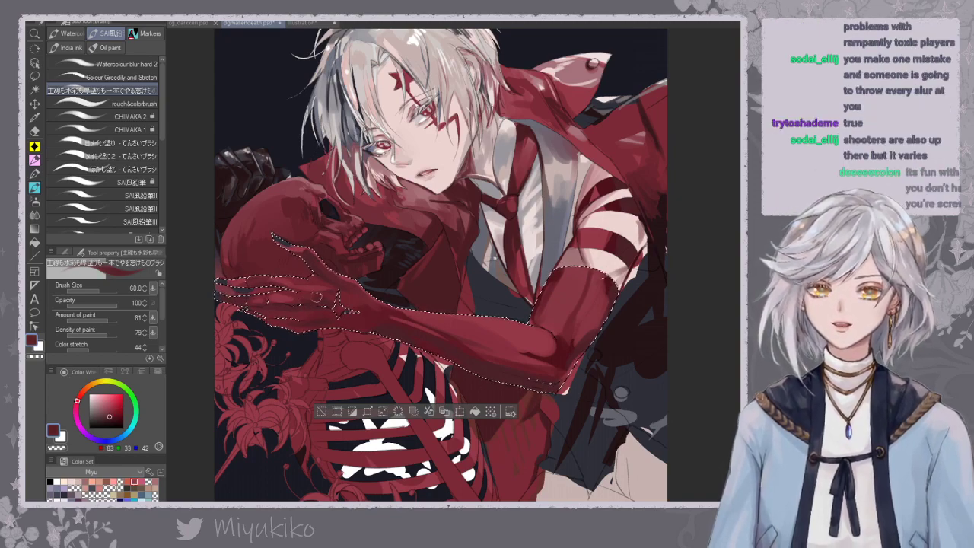
pyautogui.hotkey('ctrl', 'd')
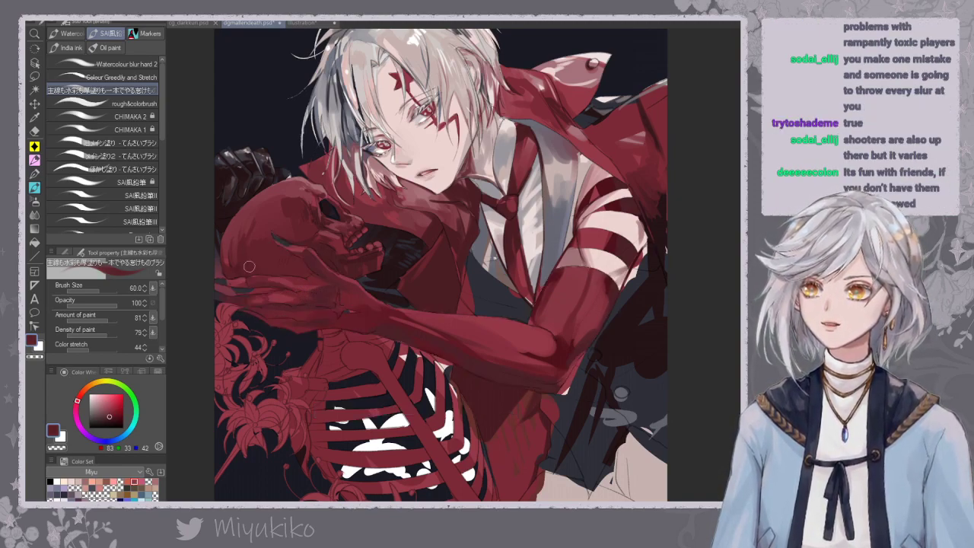
pyautogui.hotkey('ctrl', 'z')
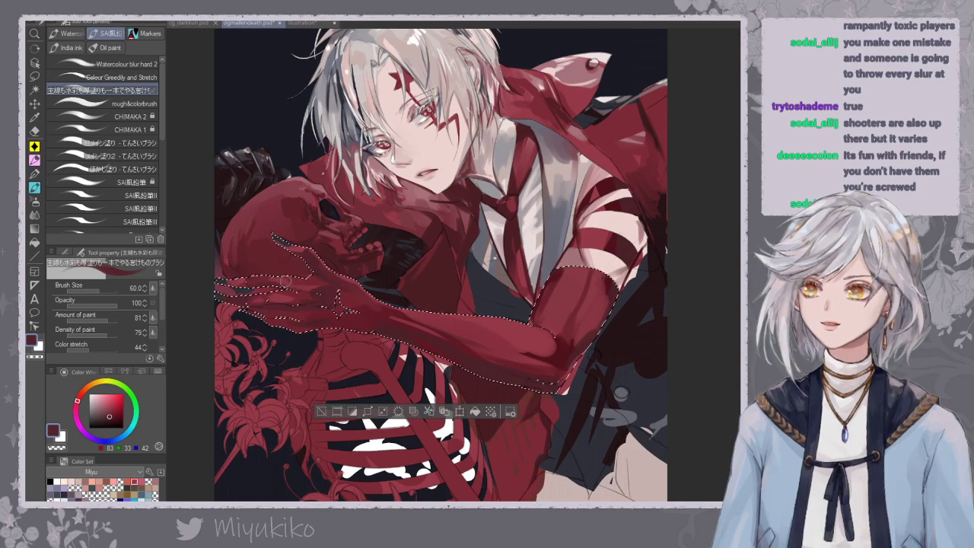
# Blend the shading on the back of the hand with Colour Greedily and Stretch and deselect the arm.
pyautogui.click(125, 78)
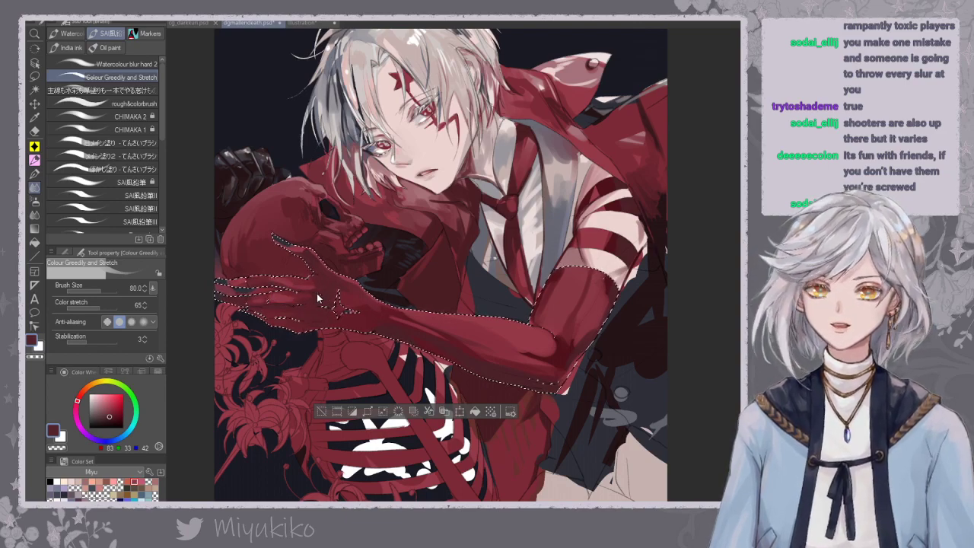
pyautogui.click(148, 90)
pyautogui.hotkey('ctrl', 'd')
pyautogui.hotkey('ctrl', 'z')
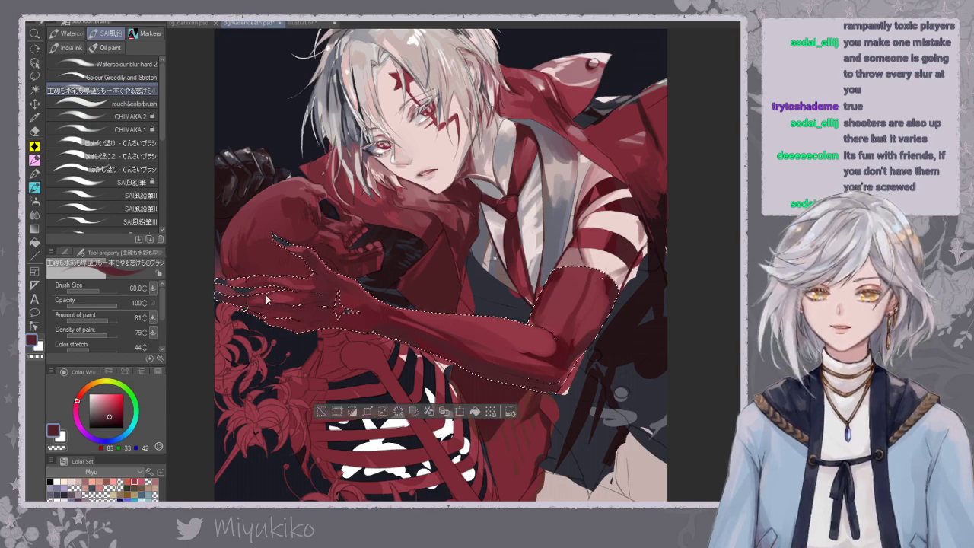
pyautogui.hotkey('ctrl', 'd')
# Refine the finger edges below the skull with sampled blue-grey (46, 47, 57) and dark red (90, 31, 41), reducing the brush size to 30.
pyautogui.keyDown('alt'); pyautogui.click(254, 297); pyautogui.keyUp('alt')
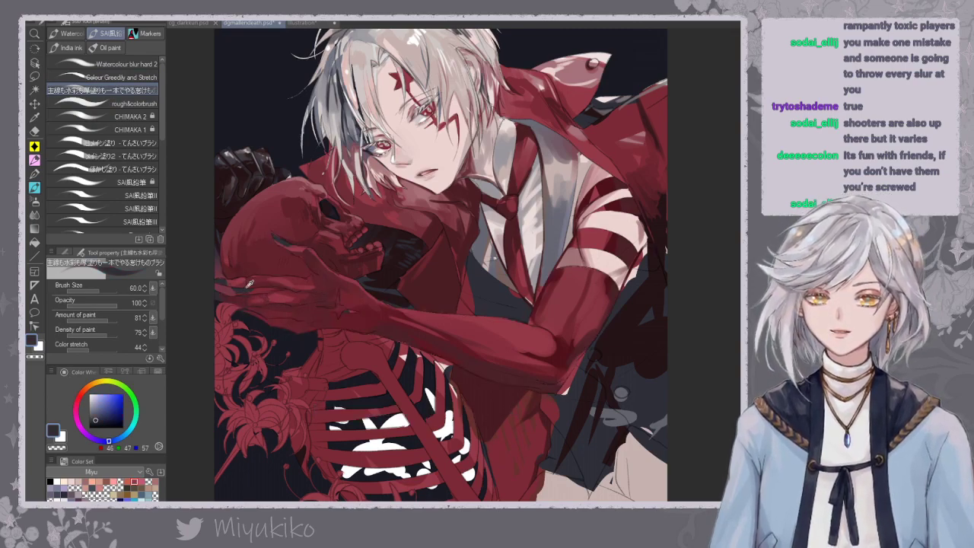
pyautogui.keyDown('alt'); pyautogui.click(245, 266); pyautogui.keyUp('alt')
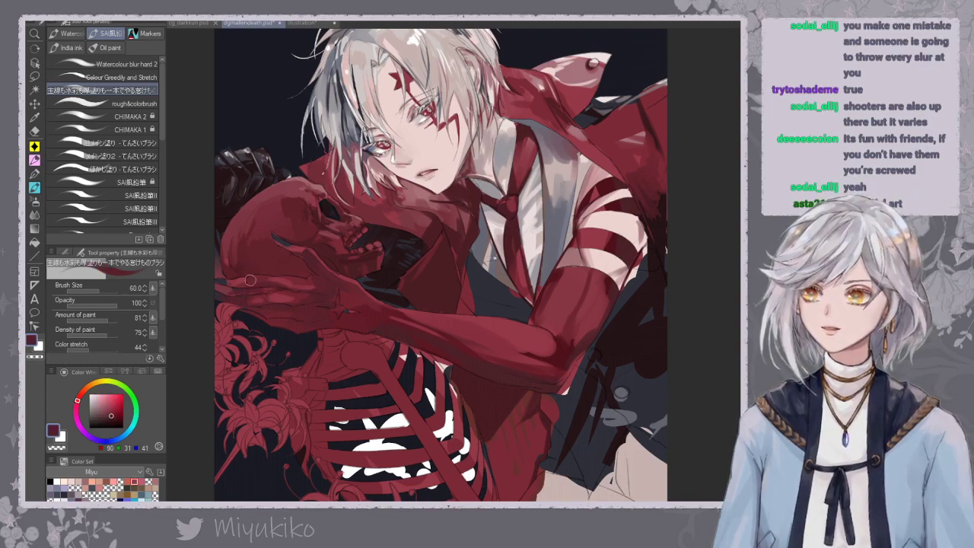
pyautogui.press('[')
pyautogui.press('[')
pyautogui.press('[')
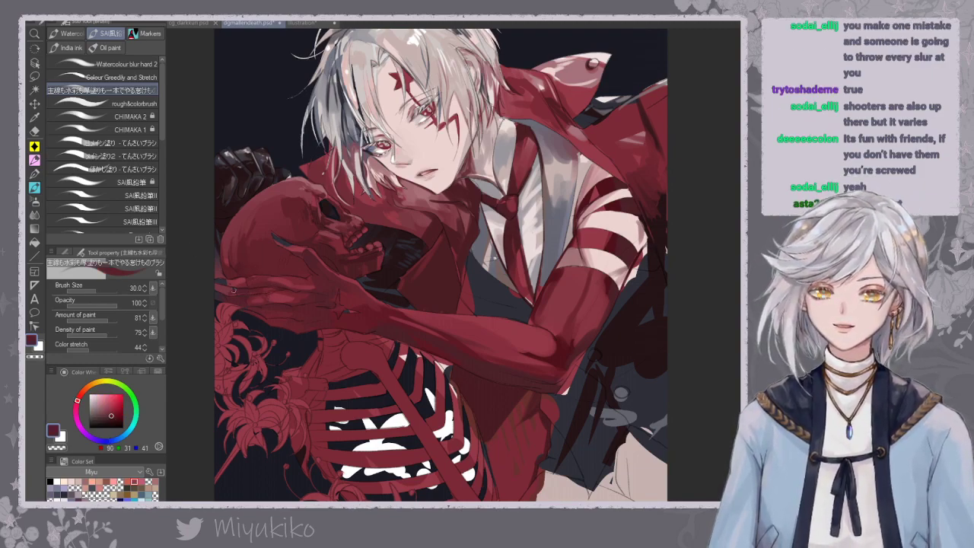
# Paint the pointed fingernails with dark blue (26, 27, 37) and sampled dark red-brown (37, 20, 24) at brush size 30.
pyautogui.keyDown('alt'); pyautogui.click(230, 292); pyautogui.keyUp('alt')
pyautogui.keyDown('alt'); pyautogui.click(225, 277); pyautogui.keyUp('alt')
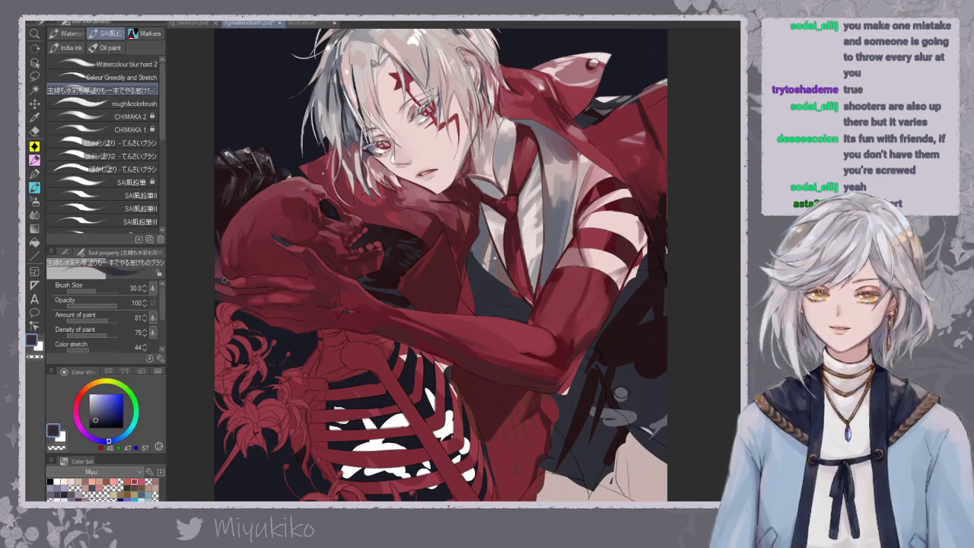
pyautogui.click(99, 420)
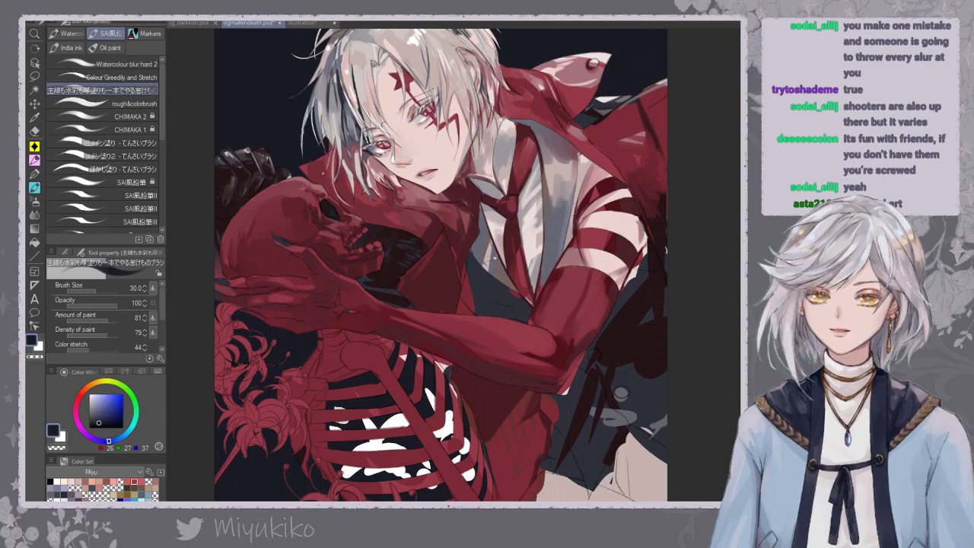
pyautogui.keyDown('alt'); pyautogui.click(398, 232); pyautogui.keyUp('alt')
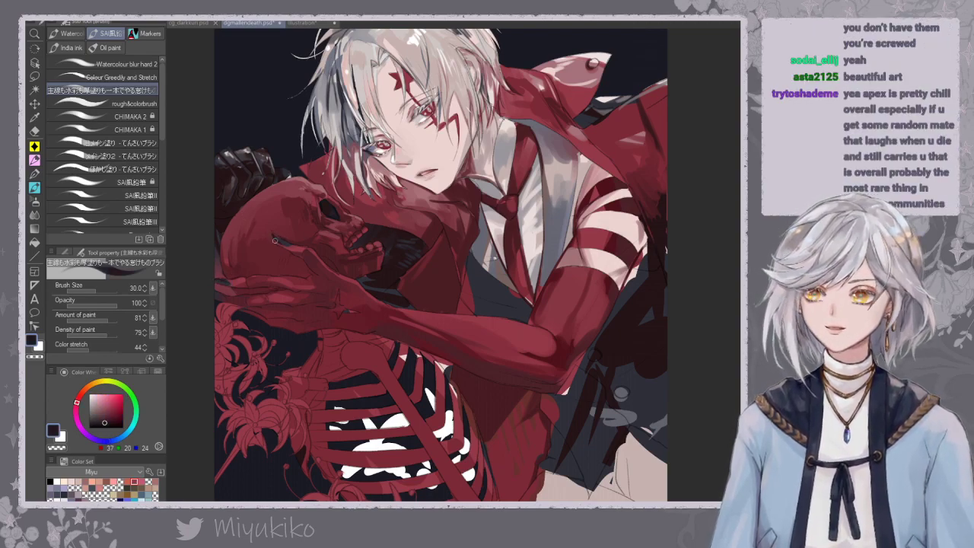
pyautogui.moveTo(286, 214); pyautogui.dragTo(280, 231)
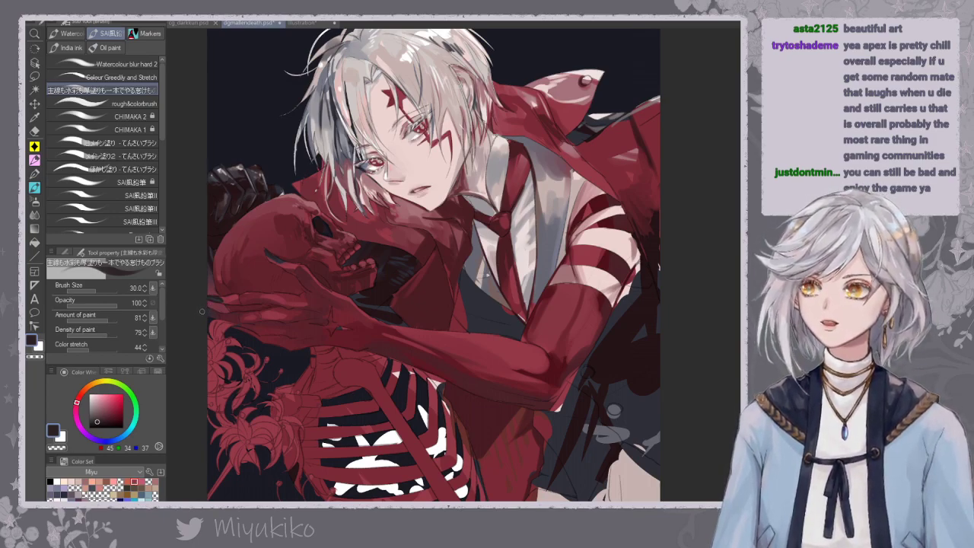
# Shade the fingers beneath the skull with sampled reds (90, 31, 41), (136, 50, 65) and (96, 37, 48).
pyautogui.keyDown('alt'); pyautogui.click(226, 304); pyautogui.keyUp('alt')
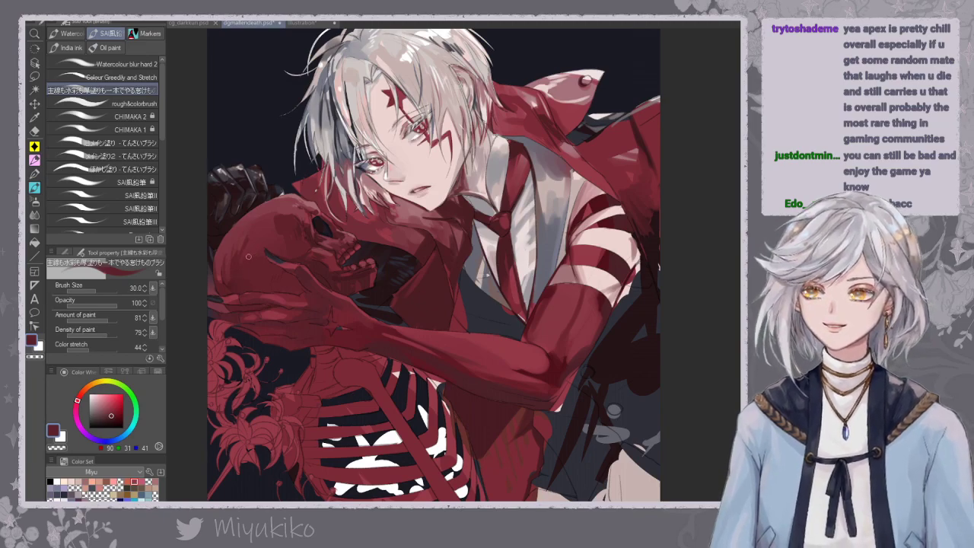
pyautogui.keyDown('alt'); pyautogui.click(254, 297); pyautogui.keyUp('alt')
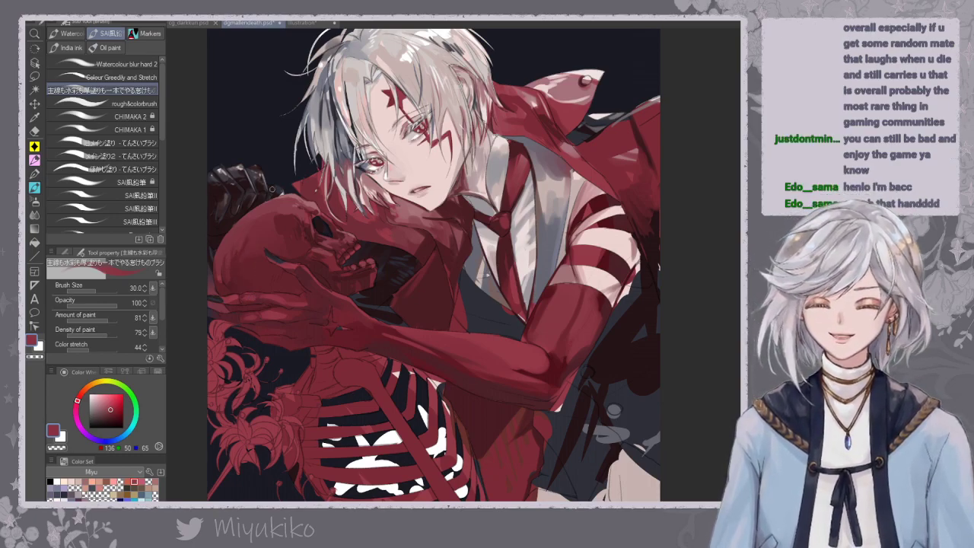
pyautogui.moveTo(339, 231); pyautogui.dragTo(337, 231)
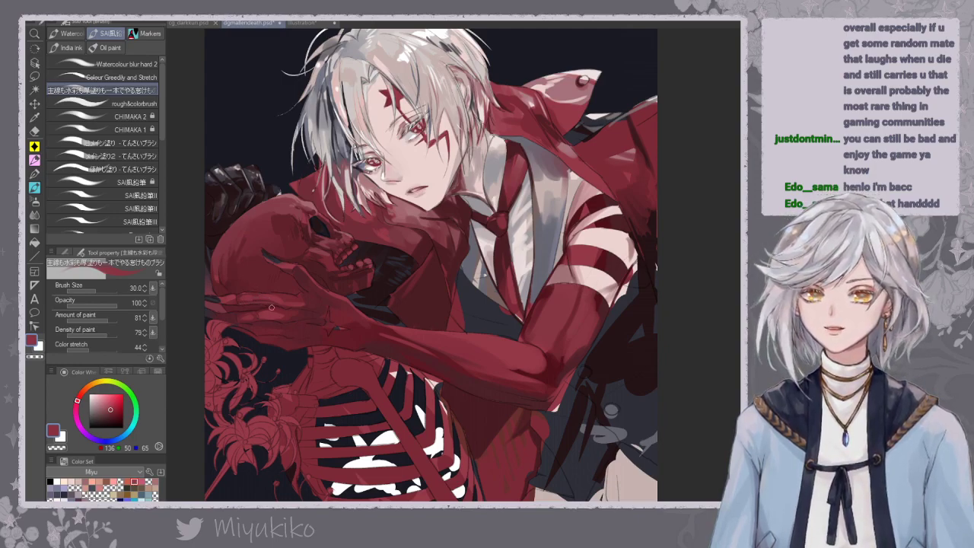
pyautogui.keyDown('alt'); pyautogui.click(261, 303); pyautogui.keyUp('alt')
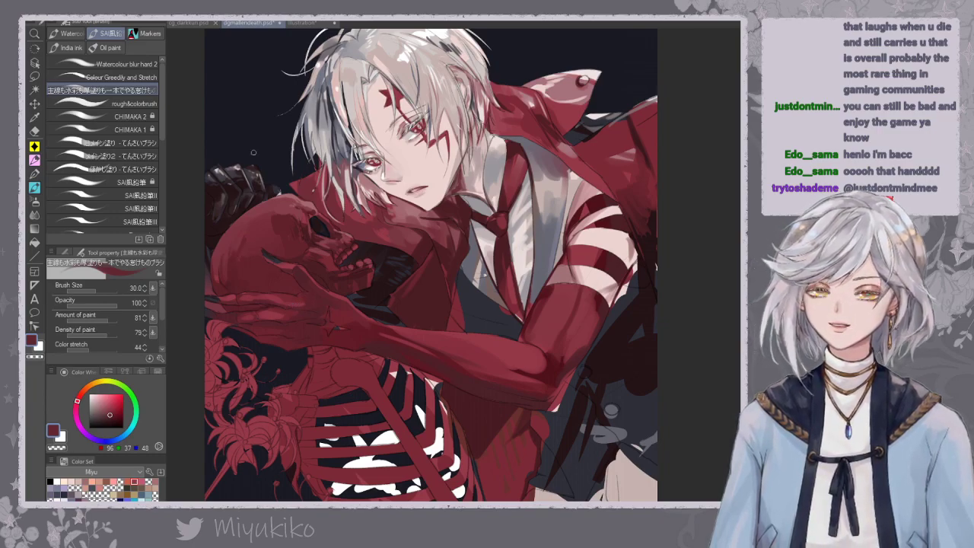
pyautogui.keyDown('alt'); pyautogui.click(254, 296); pyautogui.keyUp('alt')
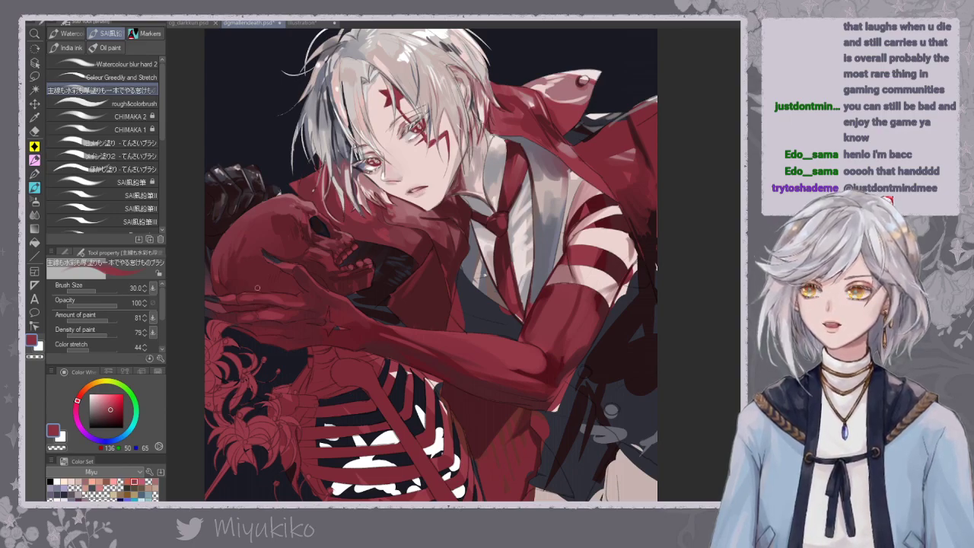
# Refine the knuckles and back of the hand with sampled reds (93, 34, 44), (124, 43, 57) and (135, 51, 67).
pyautogui.keyDown('alt'); pyautogui.click(288, 296); pyautogui.keyUp('alt')
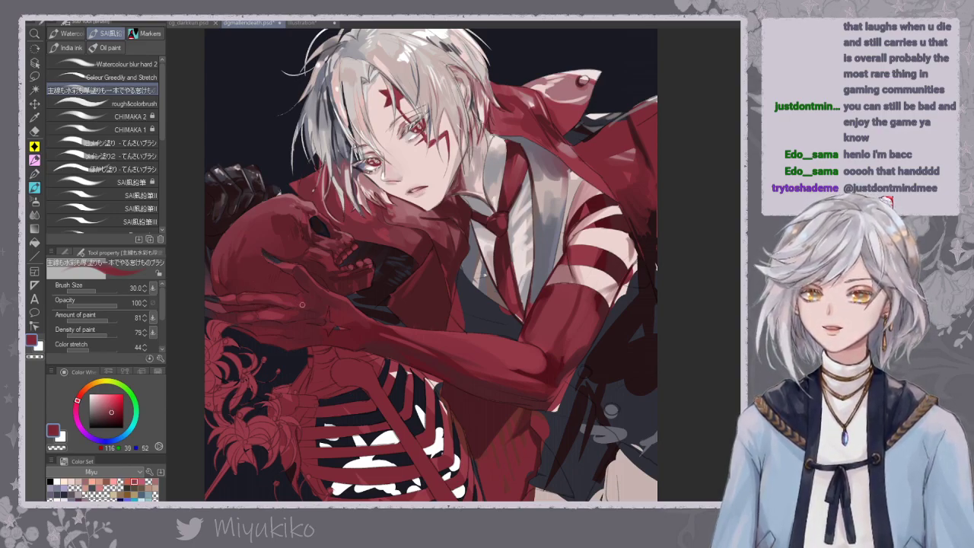
pyautogui.keyDown('alt'); pyautogui.click(303, 301); pyautogui.keyUp('alt')
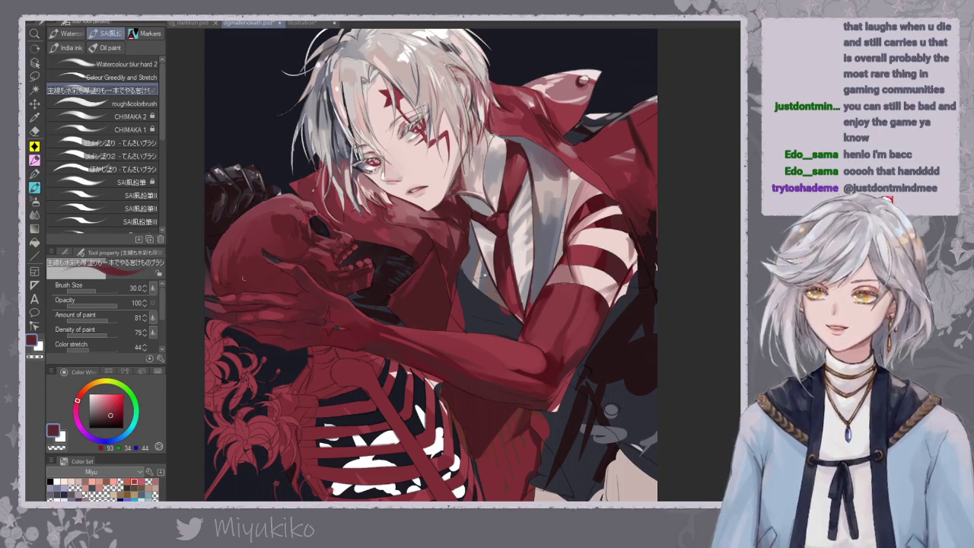
pyautogui.moveTo(275, 286); pyautogui.dragTo(310, 262)
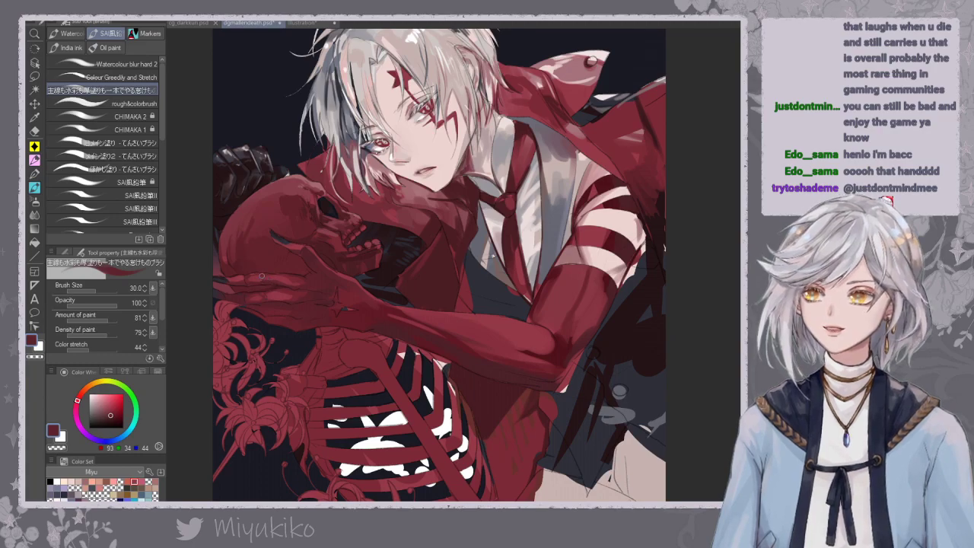
pyautogui.keyDown('alt'); pyautogui.click(291, 281); pyautogui.keyUp('alt')
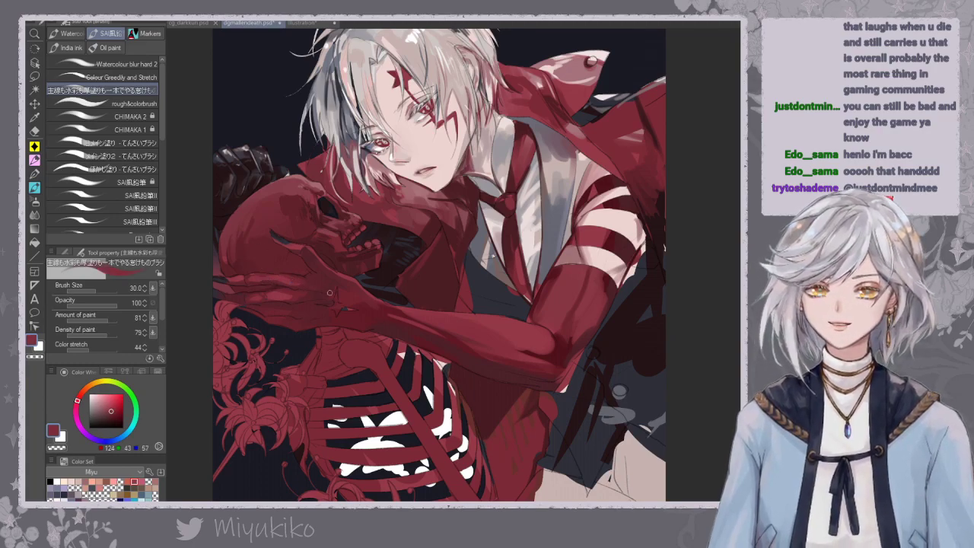
pyautogui.keyDown('alt'); pyautogui.click(292, 276); pyautogui.keyUp('alt')
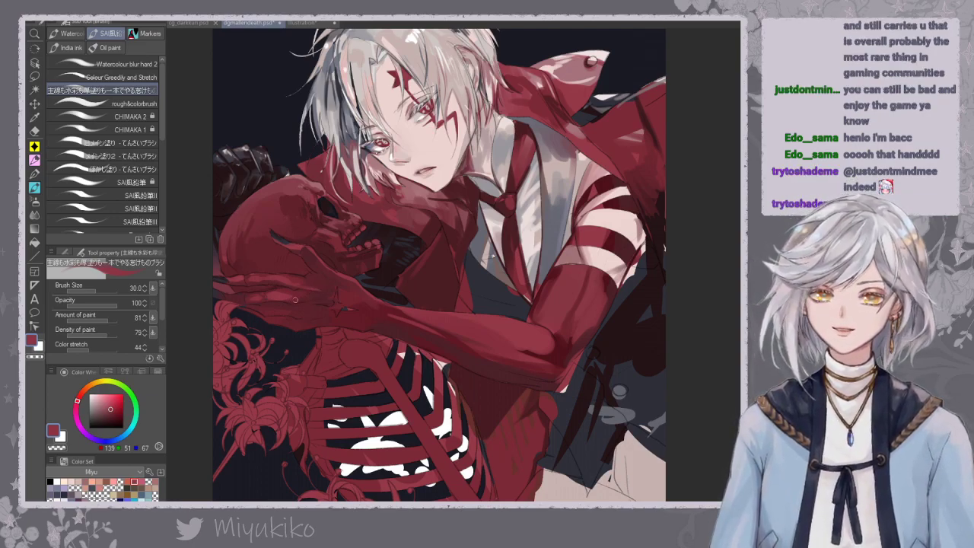
# Paint a dark four-pointed star on the back of the red hand with sampled near-blacks (46, 36, 41) and (36, 20, 24), and check the full figure.
pyautogui.keyDown('alt'); pyautogui.click(326, 209); pyautogui.keyUp('alt')
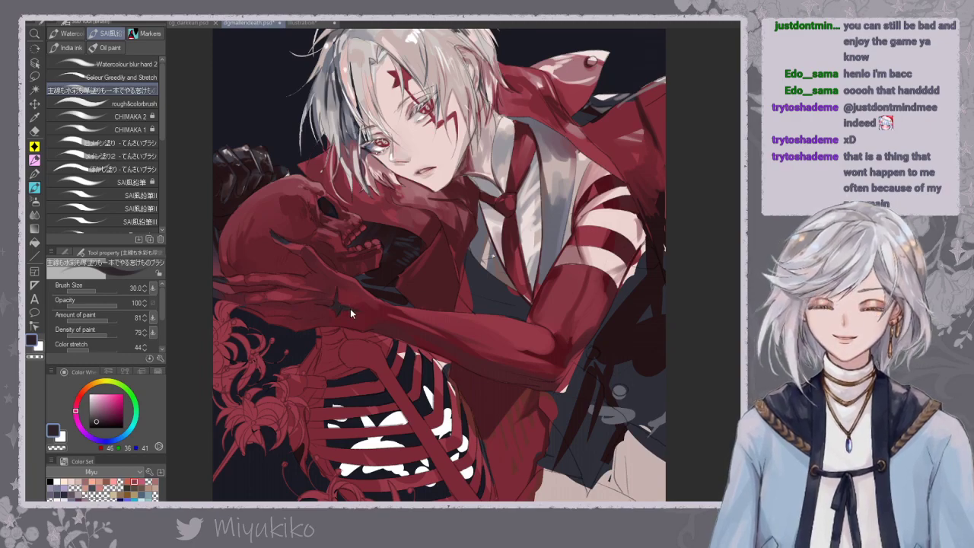
pyautogui.keyDown('alt'); pyautogui.click(331, 203); pyautogui.keyUp('alt')
pyautogui.keyDown('alt'); pyautogui.click(372, 227); pyautogui.keyUp('alt')
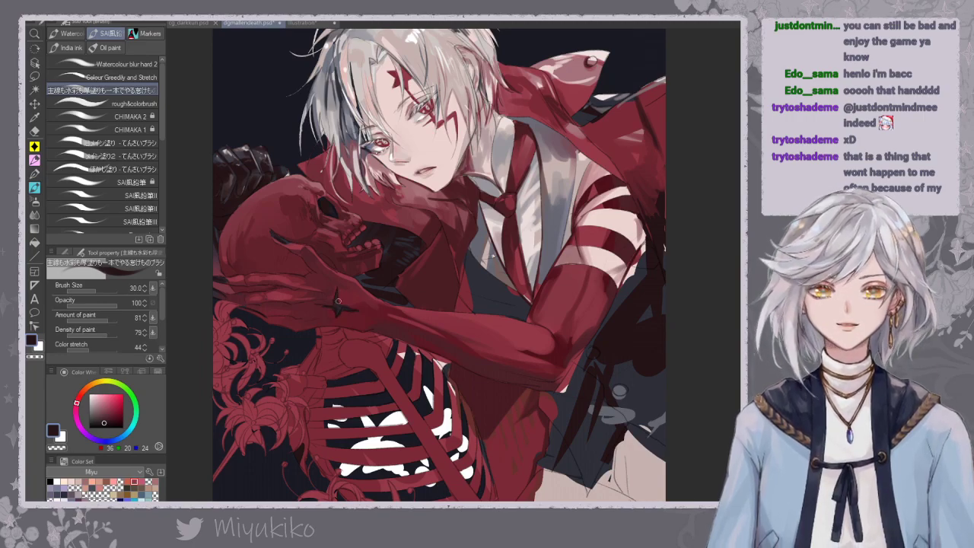
pyautogui.hotkey('ctrl', '-')
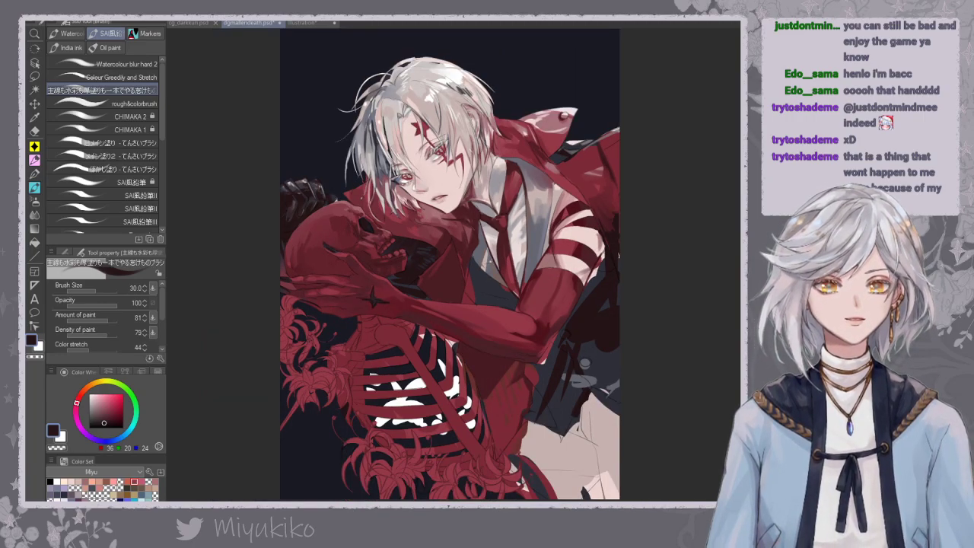
pyautogui.hotkey('ctrl', '+')
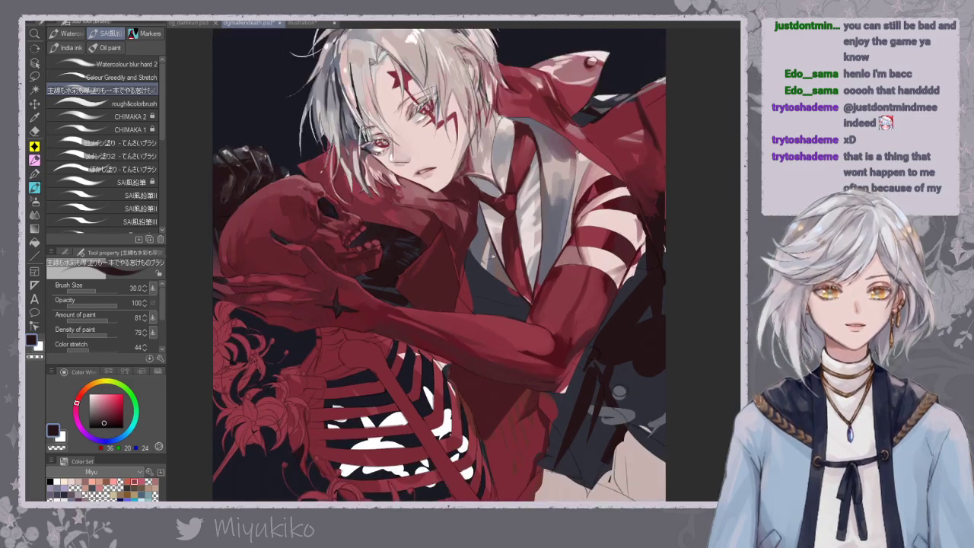
# Touch up the coat shadows above the forearm with sampled reds (100, 35, 45) and (82, 31, 35) and near-black (36, 19, 22).
pyautogui.keyDown('alt'); pyautogui.click(392, 287); pyautogui.keyUp('alt')
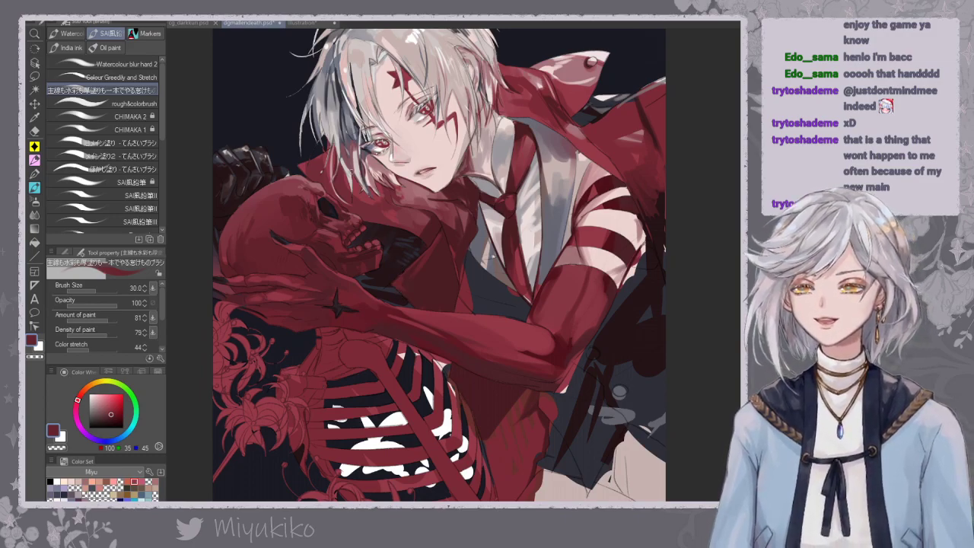
pyautogui.moveTo(406, 282)
pyautogui.mouseDown()
pyautogui.moveTo(416, 273)
pyautogui.moveTo(408, 271)
pyautogui.mouseUp()
pyautogui.keyDown('alt'); pyautogui.click(412, 277); pyautogui.keyUp('alt')
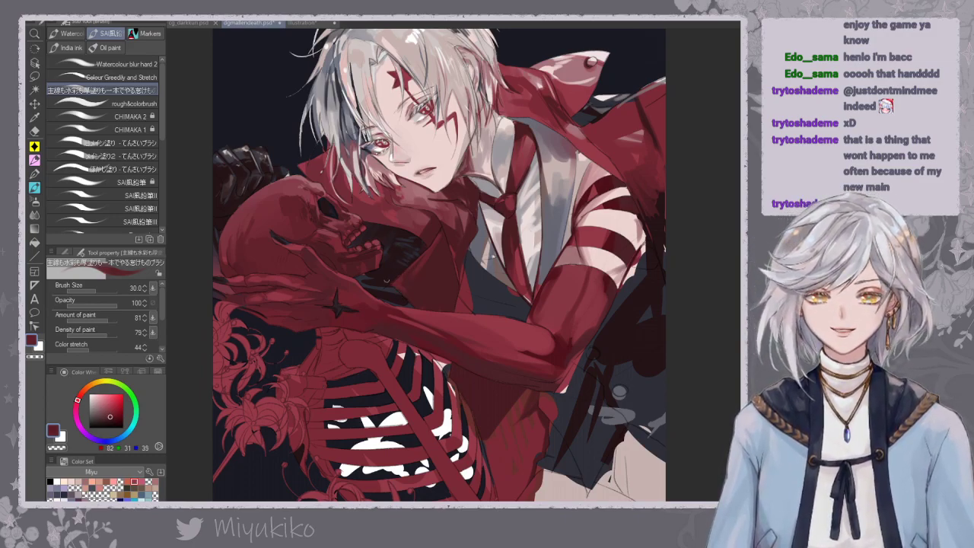
pyautogui.keyDown('alt'); pyautogui.click(400, 269); pyautogui.keyUp('alt')
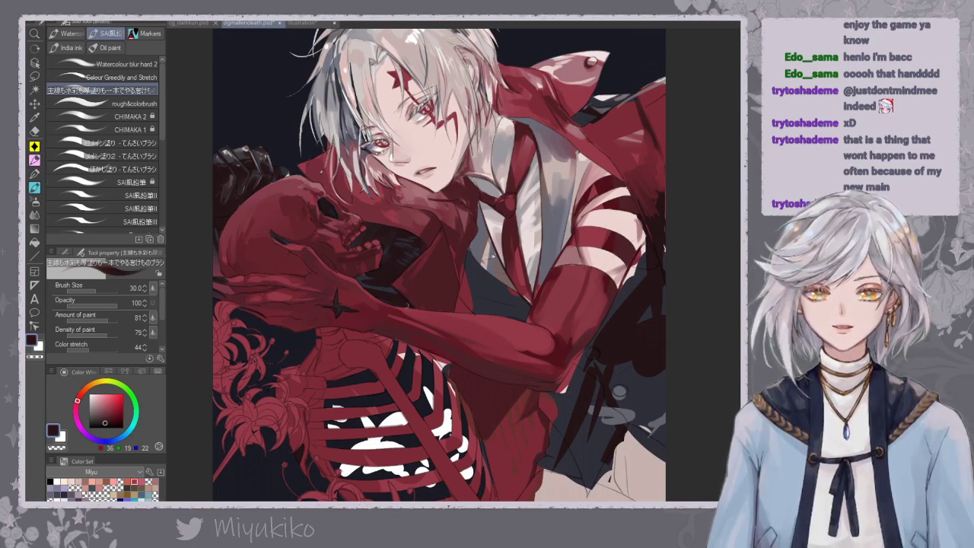
pyautogui.moveTo(427, 277); pyautogui.dragTo(431, 244)
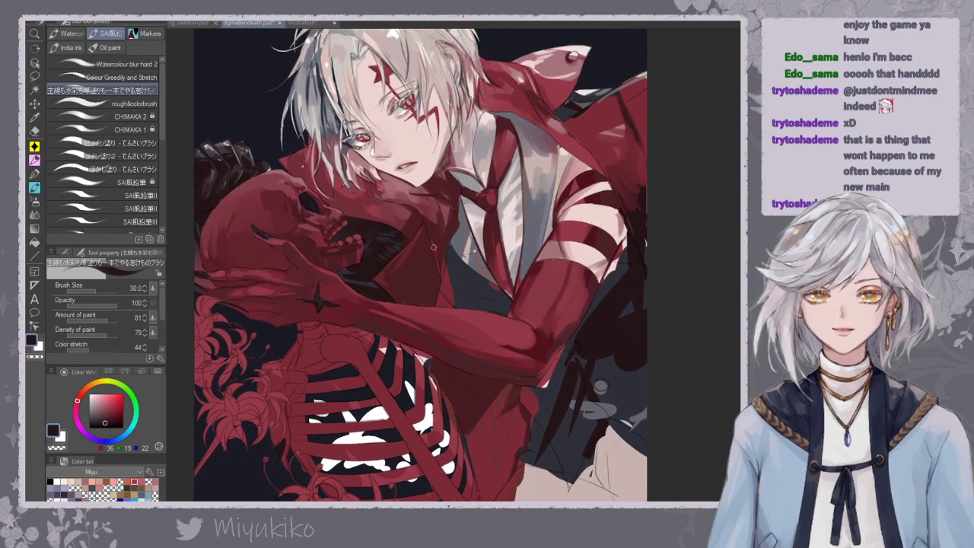
# Refine the coat edge beside the vest with sampled reds (123, 41, 54) and (79, 31, 39) and blue-grey (46, 47, 57), and save the illustration.
pyautogui.keyDown('alt'); pyautogui.click(448, 274); pyautogui.keyUp('alt')
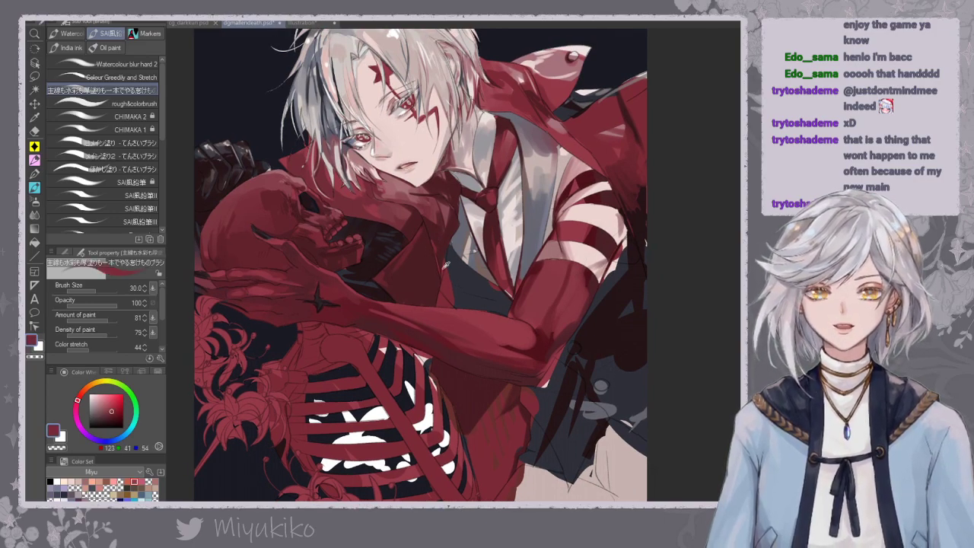
pyautogui.keyDown('alt'); pyautogui.click(445, 227); pyautogui.keyUp('alt')
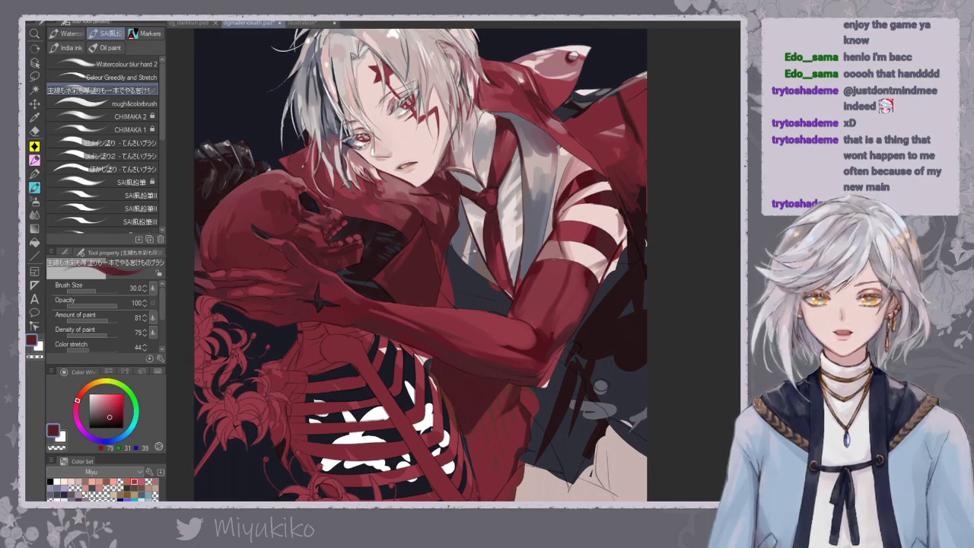
pyautogui.moveTo(458, 278); pyautogui.dragTo(452, 266)
pyautogui.keyDown('alt'); pyautogui.click(446, 252); pyautogui.keyUp('alt')
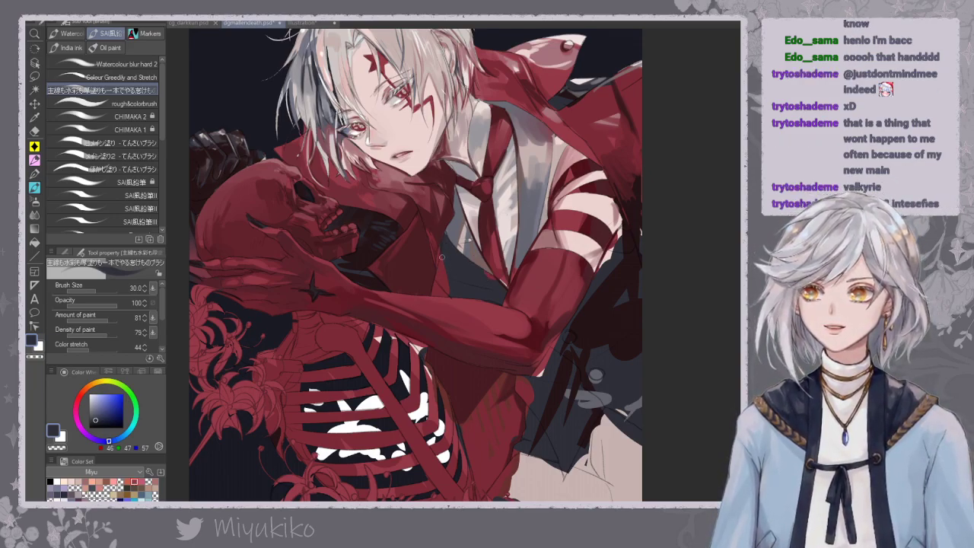
pyautogui.moveTo(448, 288); pyautogui.dragTo(443, 261)
pyautogui.moveTo(442, 190); pyautogui.dragTo(397, 216)
pyautogui.moveTo(396, 289); pyautogui.dragTo(402, 318)
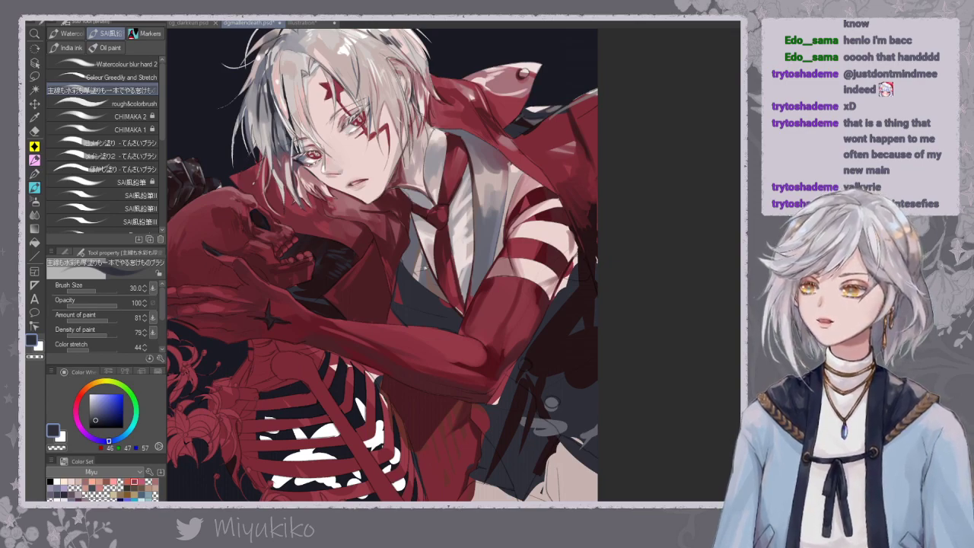
pyautogui.hotkey('ctrl', 's')
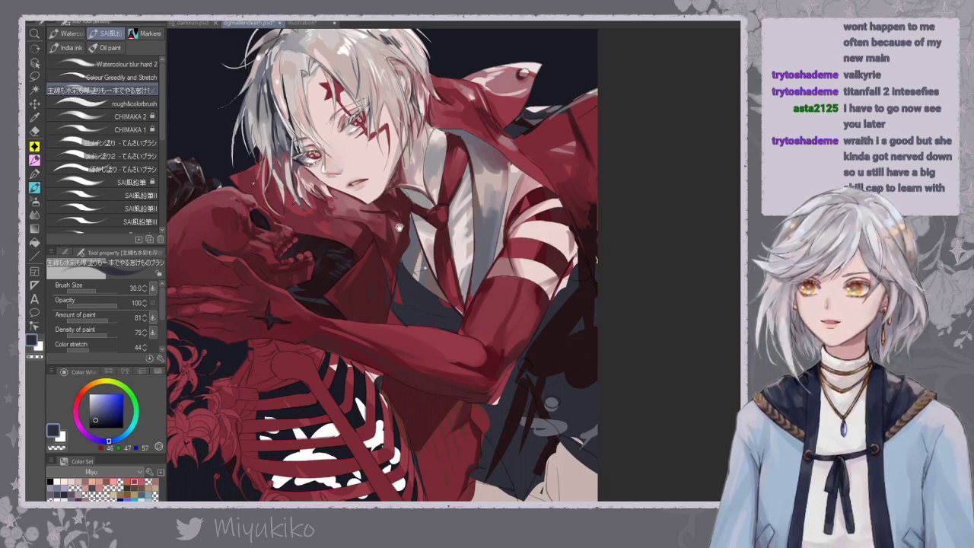
# Touch up the neck and collar edge with sampled muted red (106, 50, 60), pink (228, 185, 186) and greyish pink (177, 157, 160).
pyautogui.scroll(1, 392, 250)
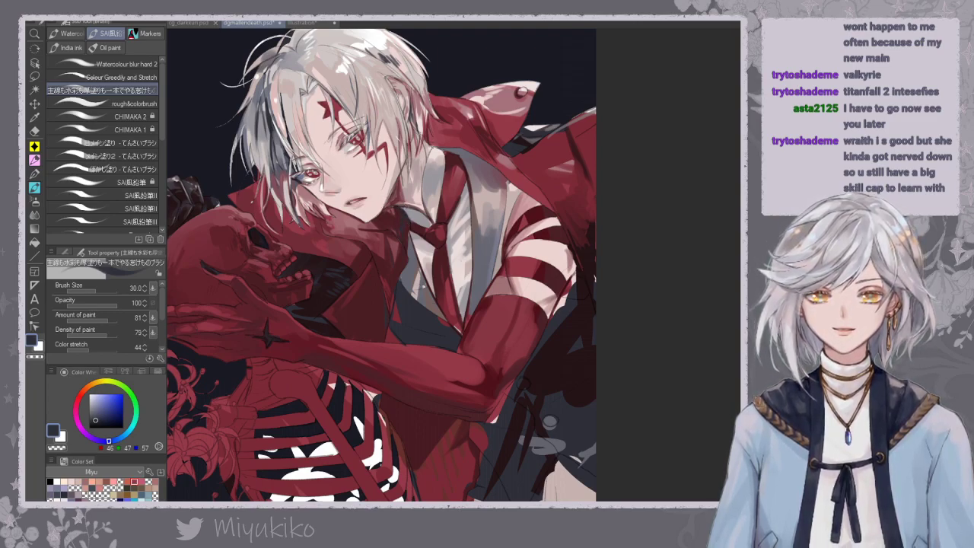
pyautogui.moveTo(403, 174); pyautogui.dragTo(409, 186)
pyautogui.keyDown('alt'); pyautogui.click(406, 204); pyautogui.keyUp('alt')
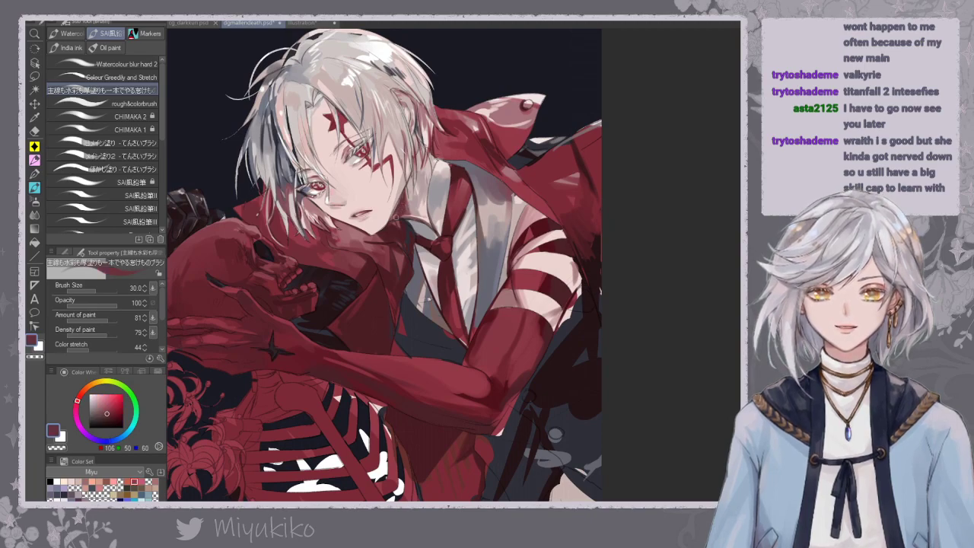
pyautogui.keyDown('alt'); pyautogui.click(313, 148); pyautogui.keyUp('alt')
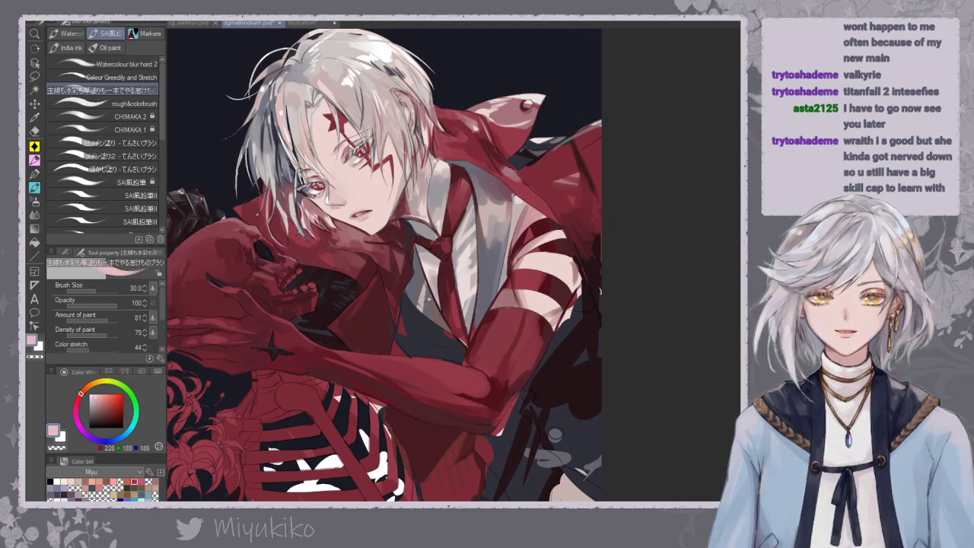
pyautogui.keyDown('alt'); pyautogui.click(406, 210); pyautogui.keyUp('alt')
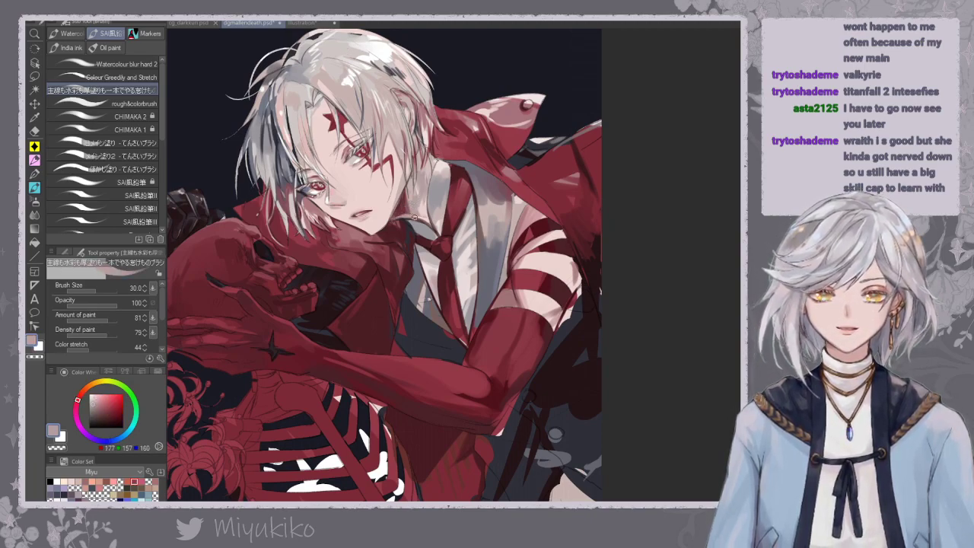
# Sample a muted red-grey (136, 99, 103) from the neck shadow and mirror the canvas view to work on the neck.
pyautogui.keyDown('alt'); pyautogui.click(410, 202); pyautogui.keyUp('alt')
pyautogui.keyDown('alt'); pyautogui.click(397, 212); pyautogui.keyUp('alt')
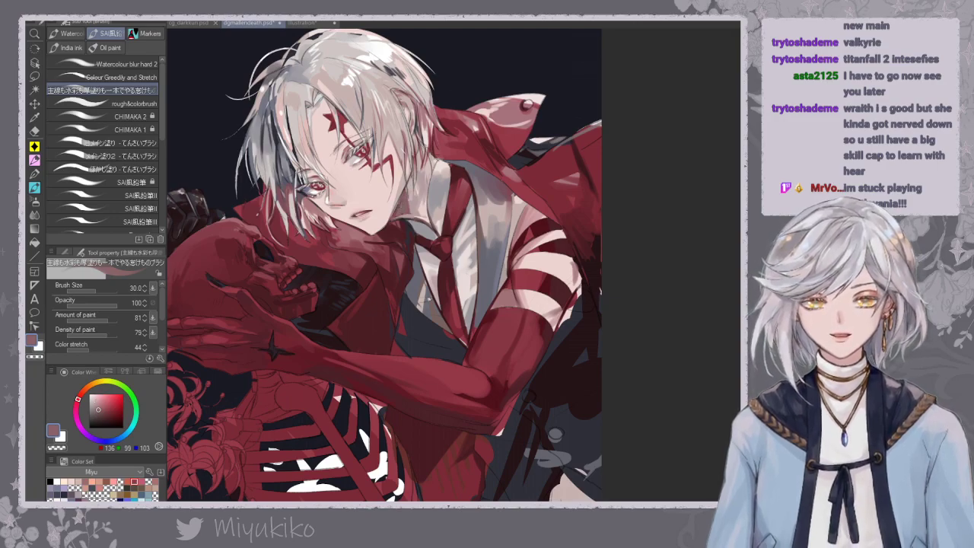
pyautogui.press('h')
pyautogui.moveTo(487, 251); pyautogui.dragTo(461, 279)
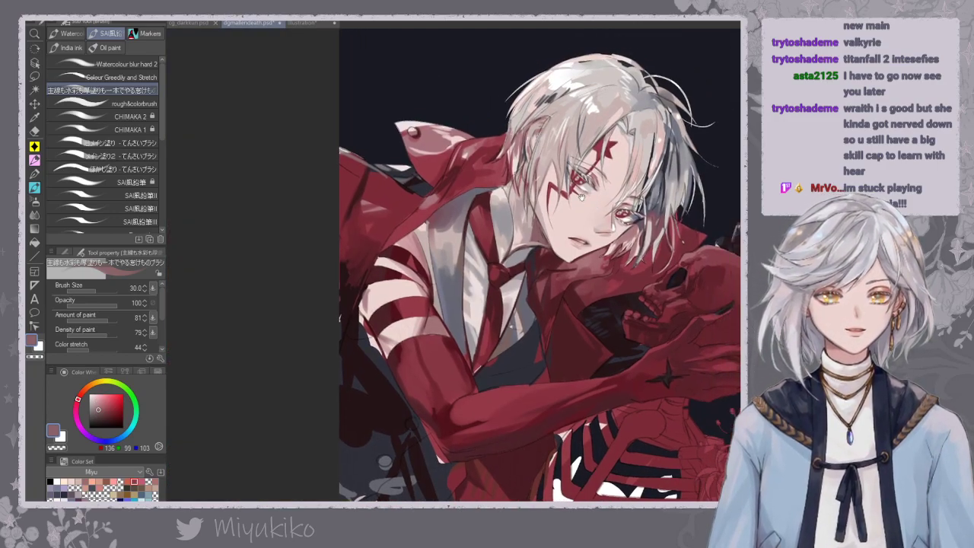
# Smooth the paint around the neck and collar with the Colour Greedily and Stretch blender, and flip the canvas view back.
pyautogui.click(128, 76)
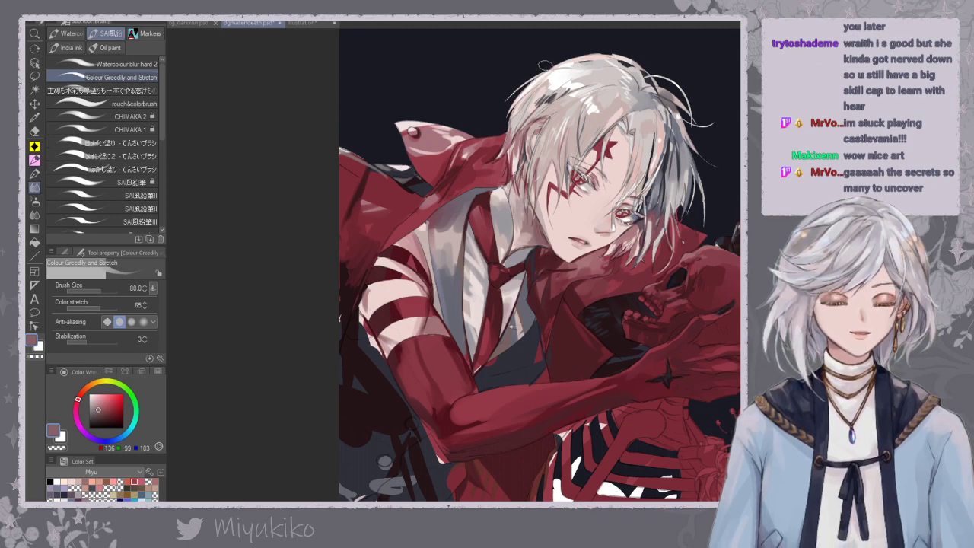
pyautogui.moveTo(522, 180); pyautogui.dragTo(504, 201)
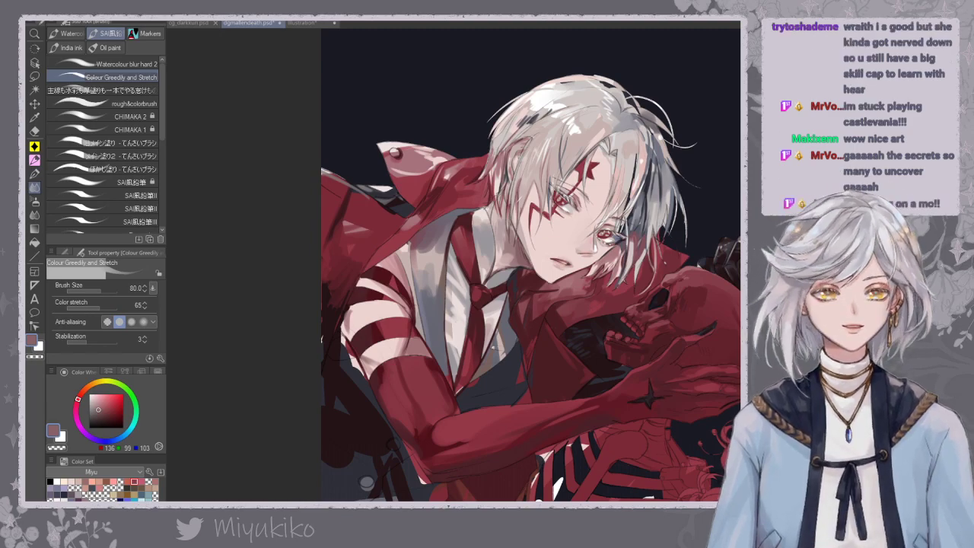
pyautogui.press('h')
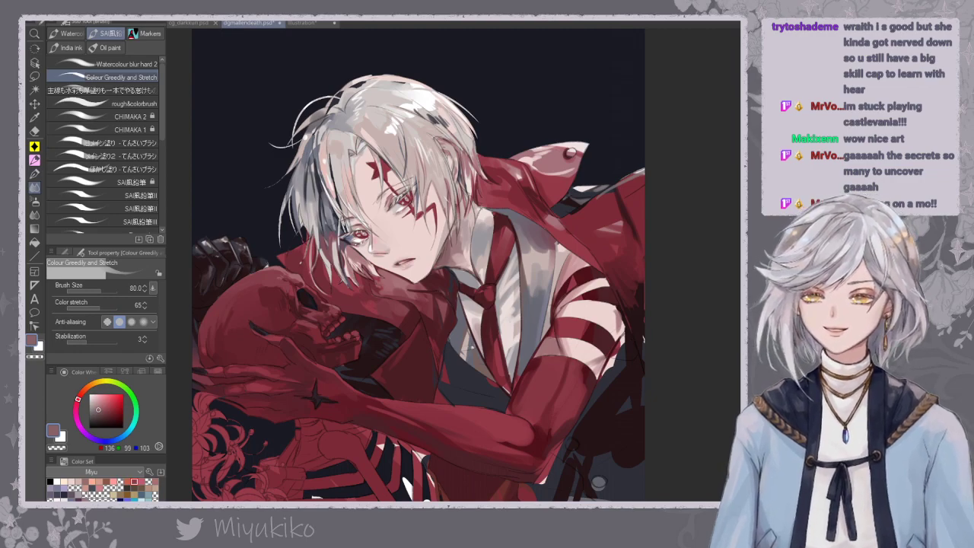
pyautogui.hotkey('ctrl', '-')
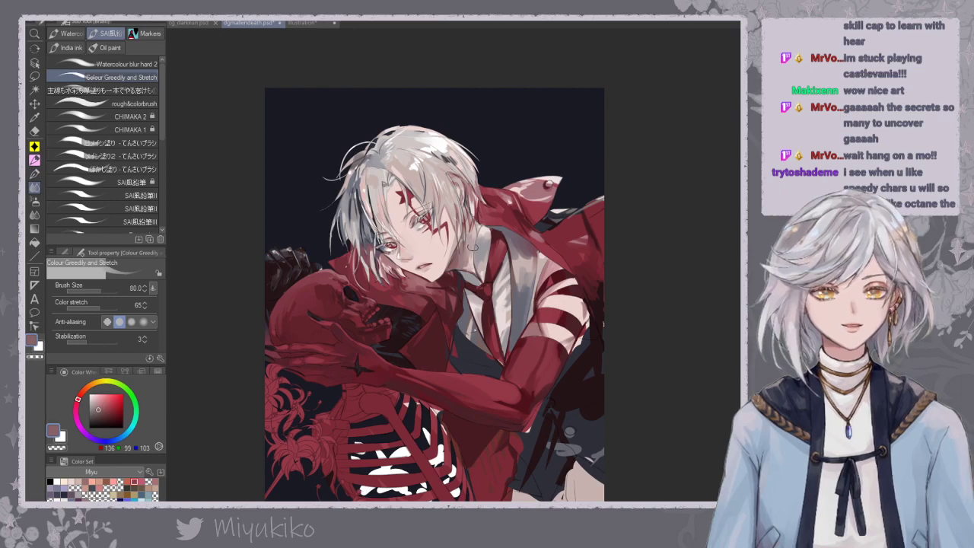
pyautogui.moveTo(486, 285); pyautogui.dragTo(460, 268)
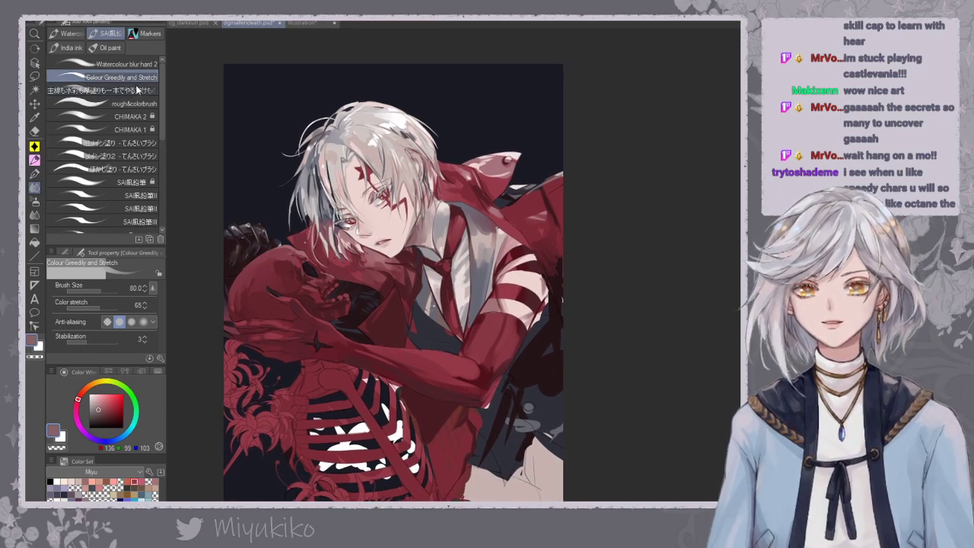
# Switch back to the size 30 painting brush and shade the red coat with dark red (82, 35, 42) sampled beside the collar.
pyautogui.click(138, 90)
pyautogui.moveTo(520, 295); pyautogui.dragTo(526, 287)
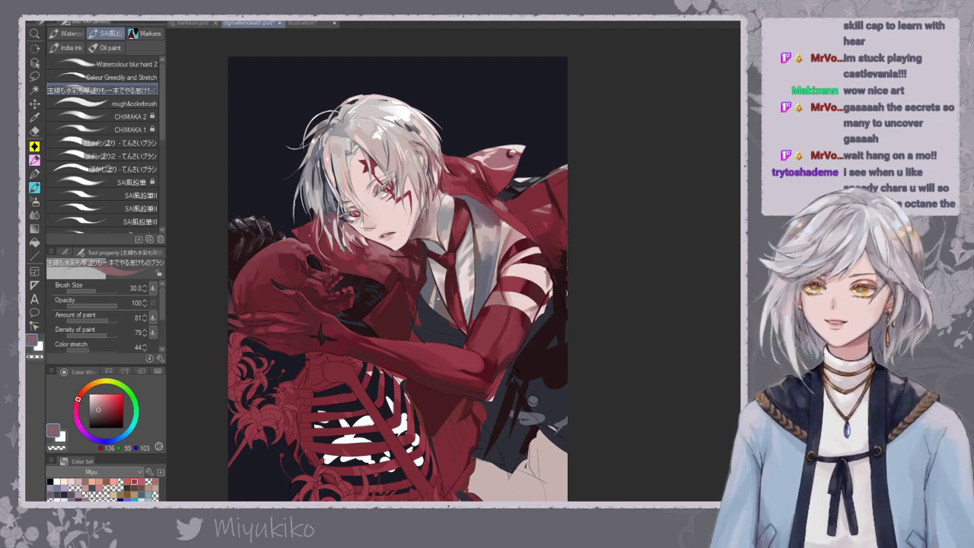
pyautogui.hotkey('ctrl', '+')
pyautogui.moveTo(408, 220); pyautogui.dragTo(456, 247)
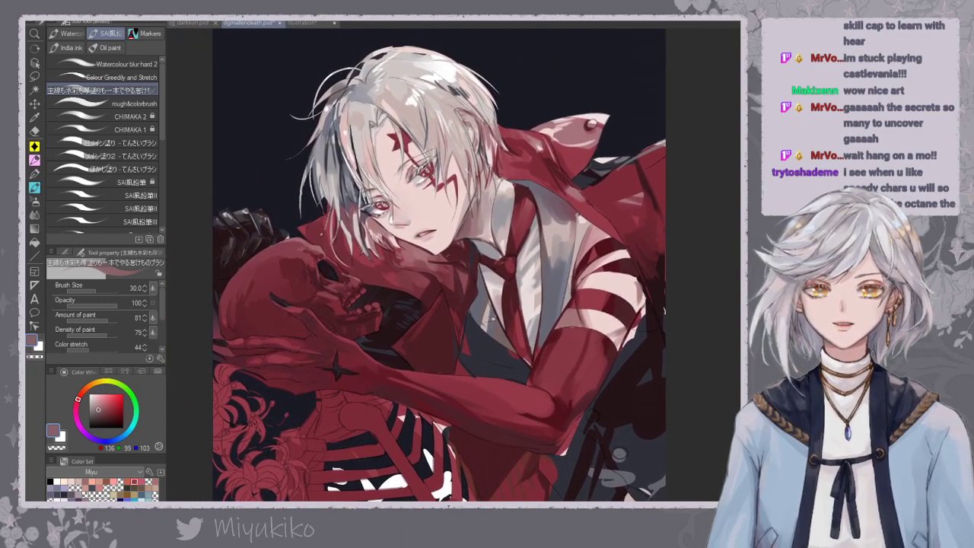
pyautogui.keyDown('alt'); pyautogui.click(466, 267); pyautogui.keyUp('alt')
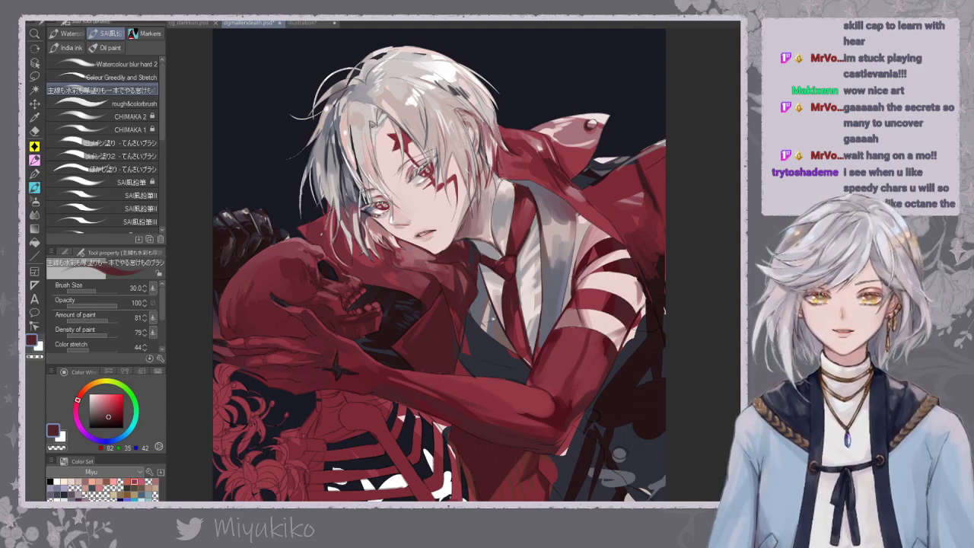
pyautogui.moveTo(504, 204); pyautogui.dragTo(443, 212)
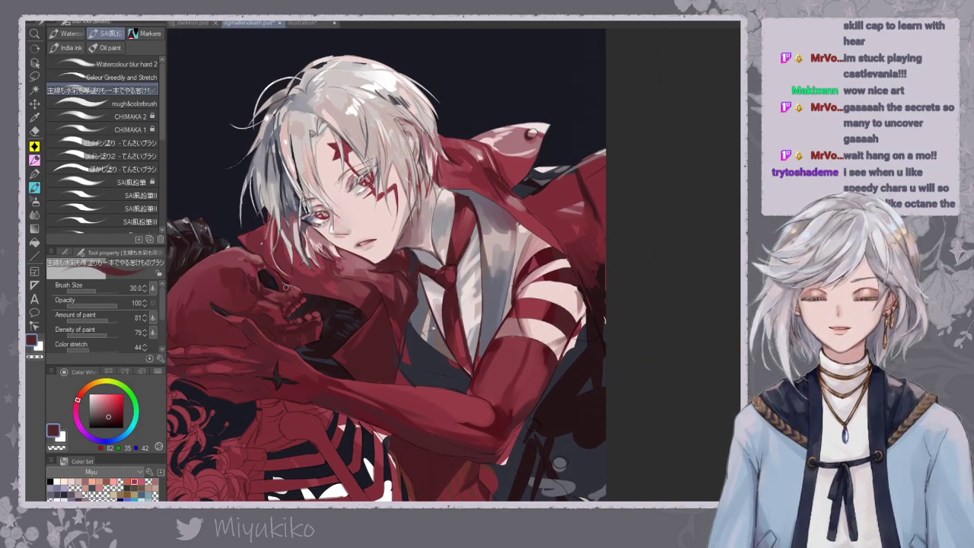
pyautogui.moveTo(547, 345); pyautogui.dragTo(483, 307)
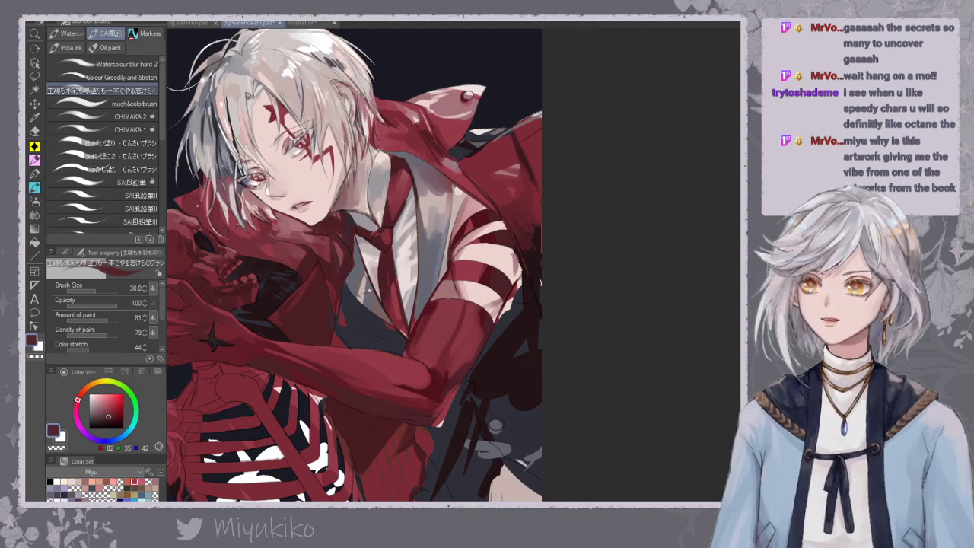
# Refine the coat over the shoulder with the painting brush, using dark reds sampled from its folds and settling on 83, 35, 42.
pyautogui.moveTo(483, 161); pyautogui.dragTo(485, 171)
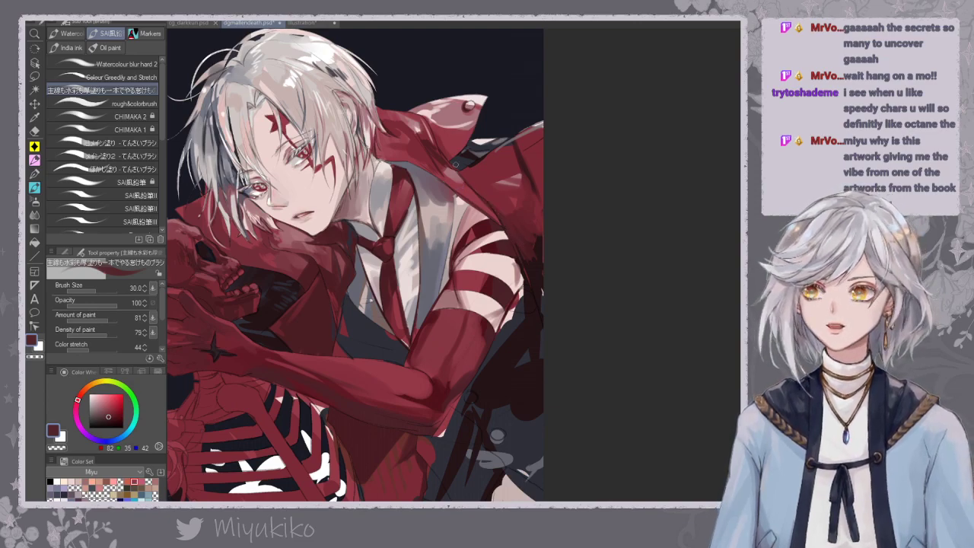
pyautogui.keyDown('alt'); pyautogui.click(507, 215); pyautogui.keyUp('alt')
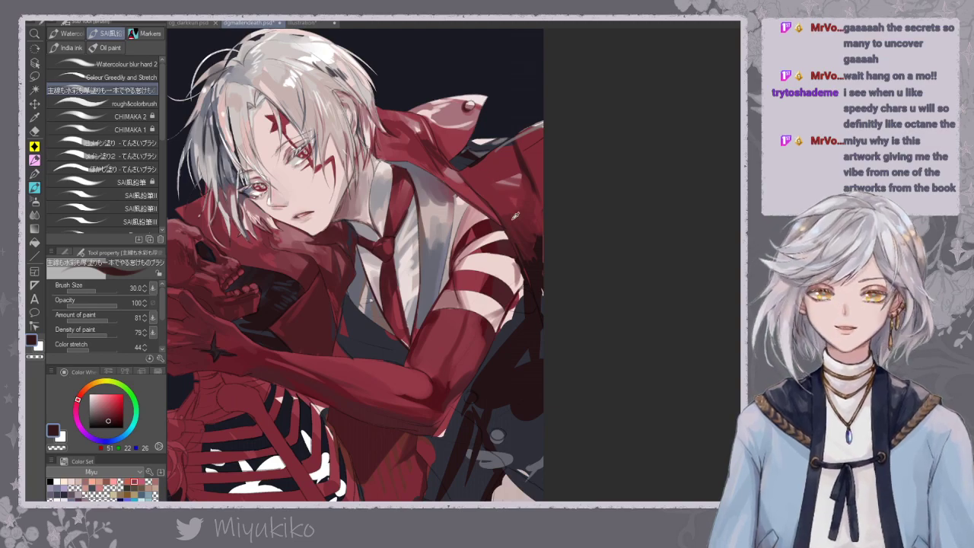
pyautogui.keyDown('alt'); pyautogui.click(502, 213); pyautogui.keyUp('alt')
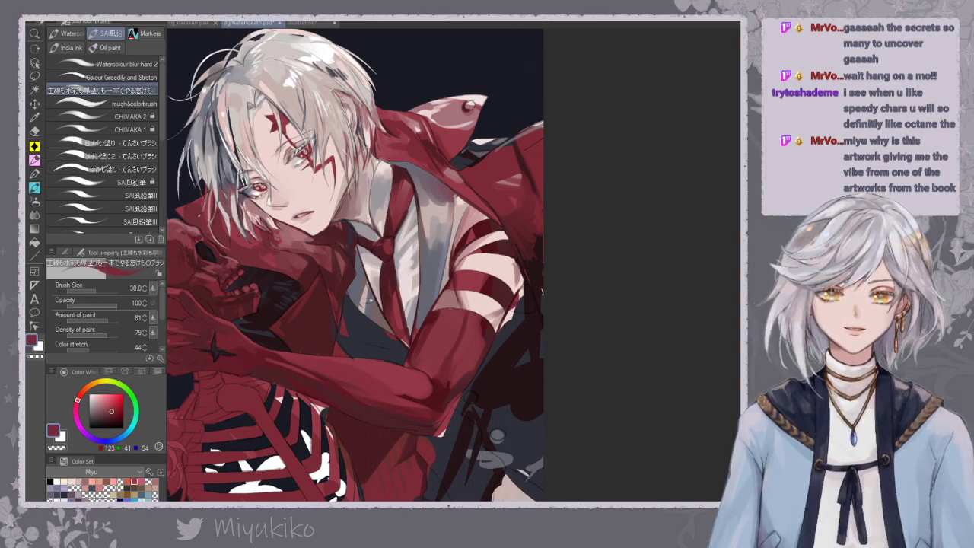
pyautogui.keyDown('alt'); pyautogui.click(507, 220); pyautogui.keyUp('alt')
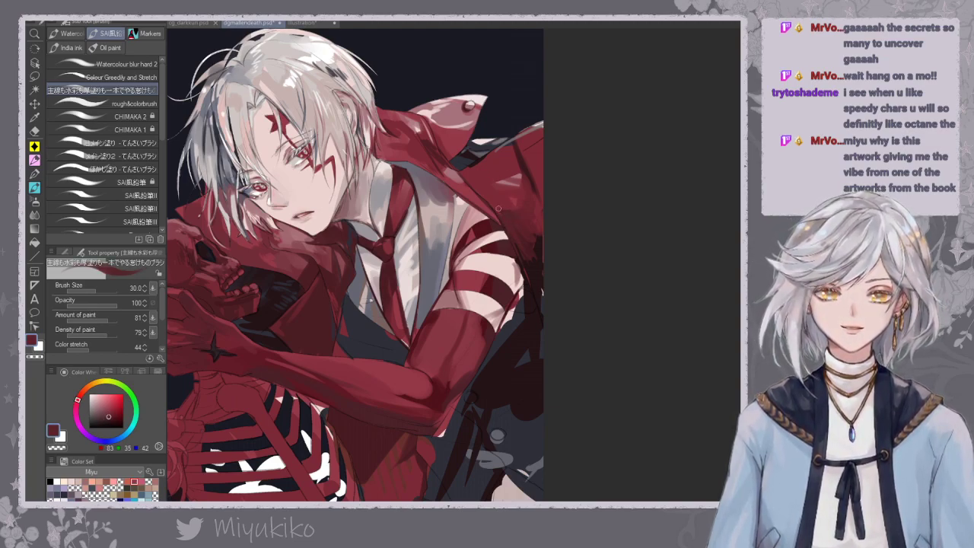
pyautogui.click(151, 79)
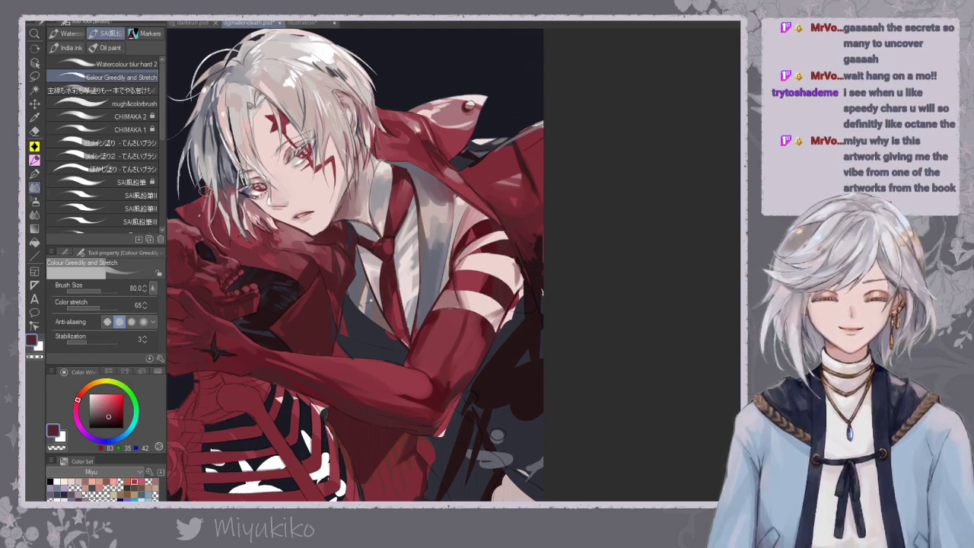
pyautogui.click(140, 91)
pyautogui.moveTo(548, 188); pyautogui.dragTo(547, 204)
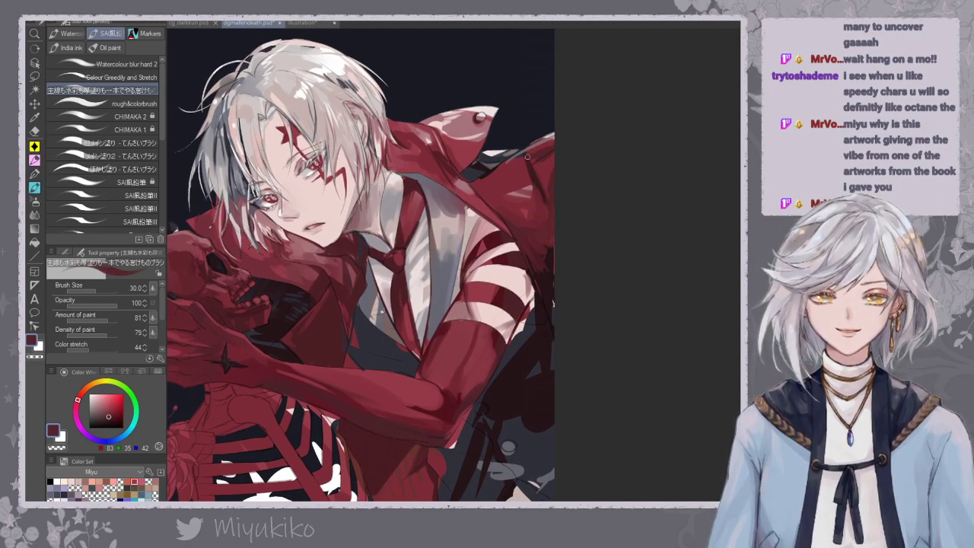
# Examine the whole illustration from a distance and the coat and shoulder area close up.
pyautogui.scroll(1, 512, 185)
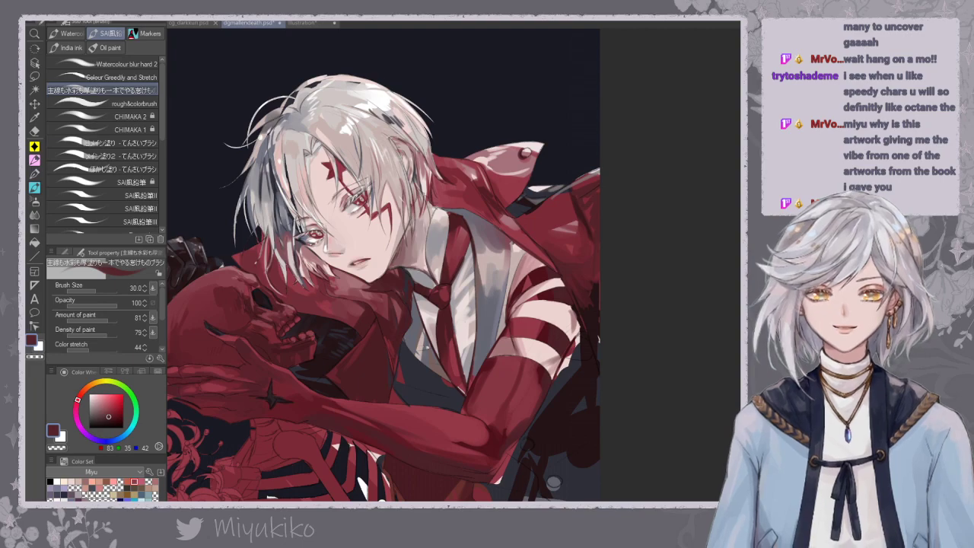
pyautogui.scroll(-4, 478, 281)
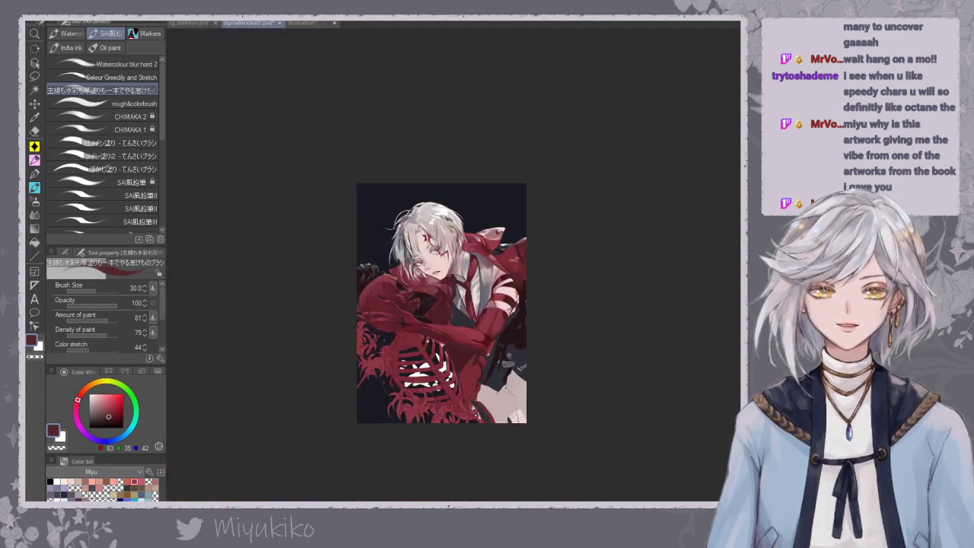
pyautogui.scroll(4, 605, 187)
pyautogui.scroll(1, 611, 198)
pyautogui.moveTo(587, 177); pyautogui.dragTo(615, 204)
pyautogui.moveTo(555, 202); pyautogui.dragTo(586, 180)
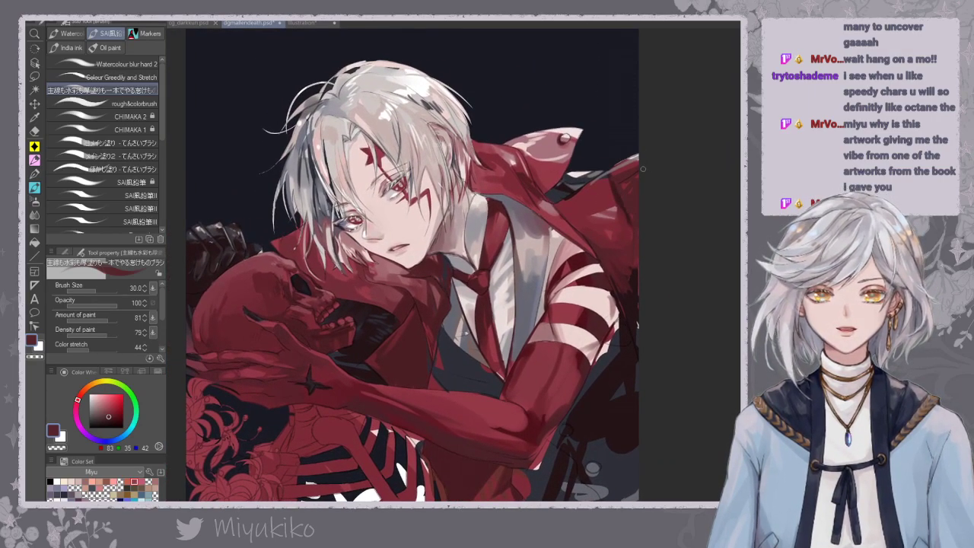
pyautogui.scroll(-1, 485, 270)
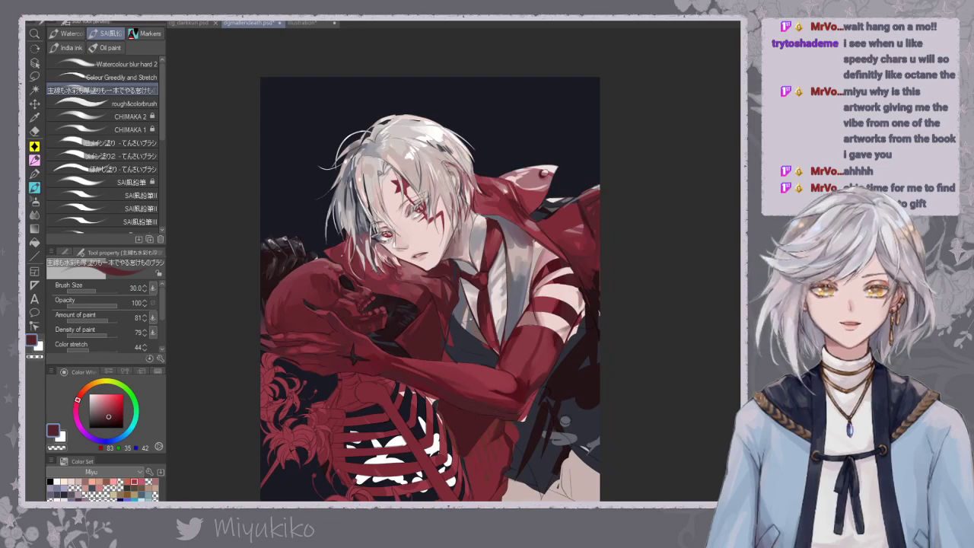
pyautogui.moveTo(654, 242); pyautogui.dragTo(617, 252)
# Touch up the vest with a sampled grey-violet and dusty red (118, 79, 91), and the skull with a sampled dark red.
pyautogui.keyDown('alt'); pyautogui.click(450, 249); pyautogui.keyUp('alt')
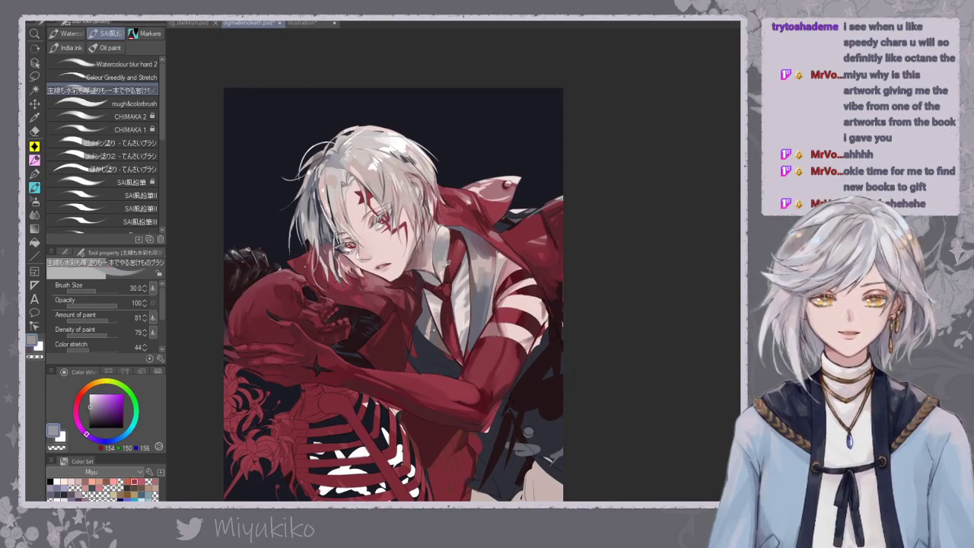
pyautogui.keyDown('alt'); pyautogui.click(495, 250); pyautogui.keyUp('alt')
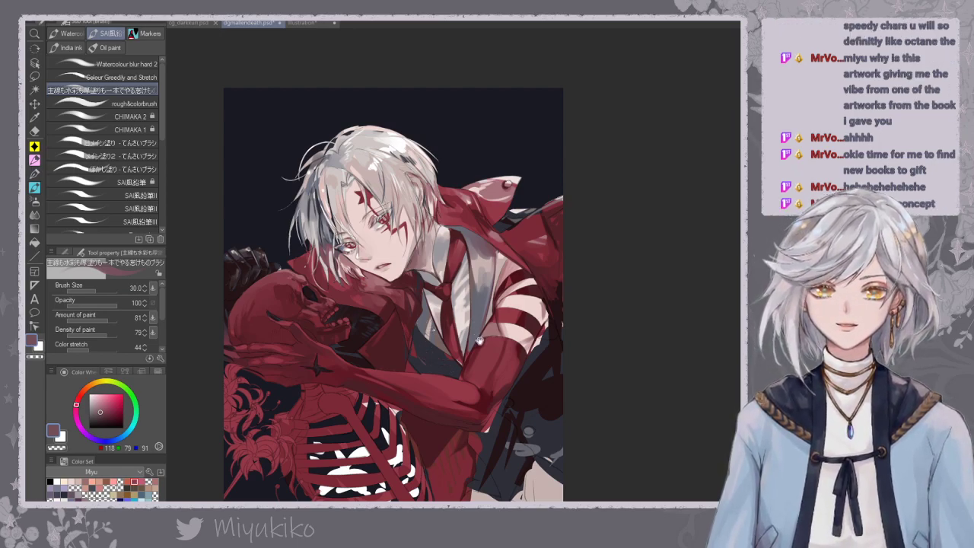
pyautogui.moveTo(479, 336)
pyautogui.mouseDown()
pyautogui.moveTo(461, 259)
pyautogui.moveTo(459, 292)
pyautogui.moveTo(474, 325)
pyautogui.mouseUp()
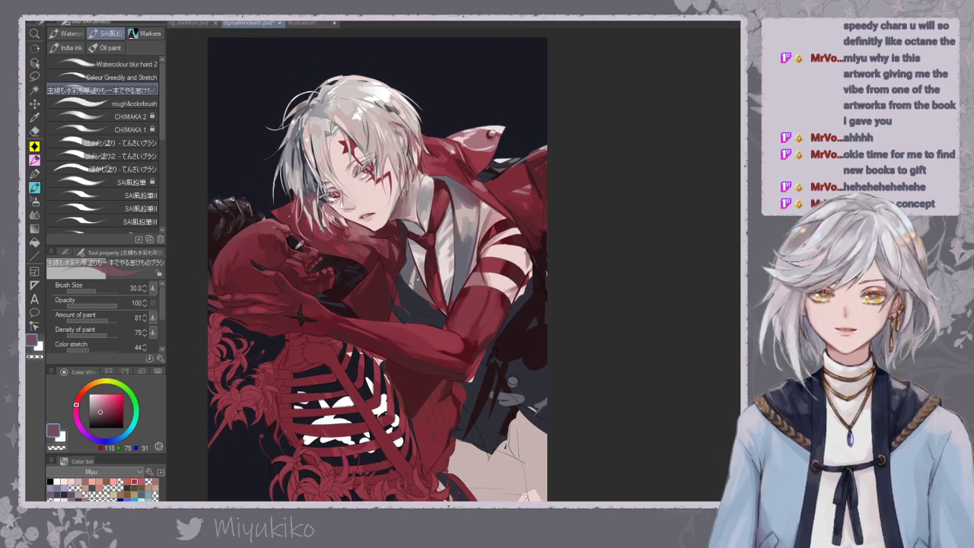
pyautogui.keyDown('alt'); pyautogui.click(299, 268); pyautogui.keyUp('alt')
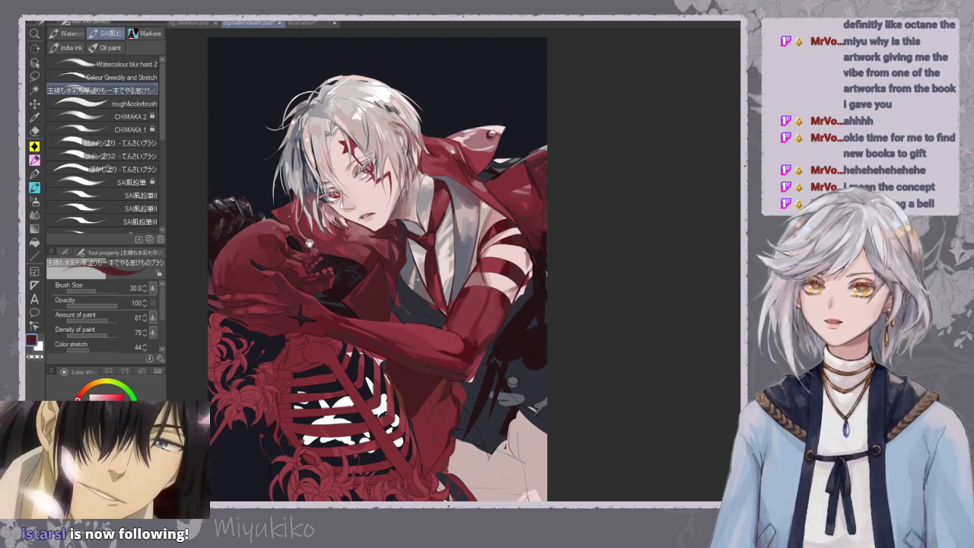
pyautogui.moveTo(281, 260); pyautogui.dragTo(290, 271)
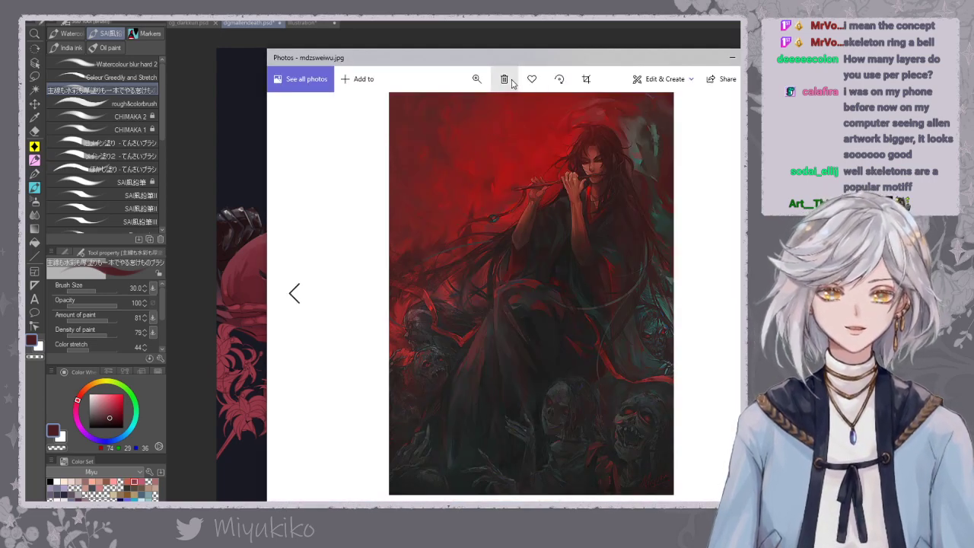
# Examine the reference picture mdzsweiwu.jpg in the Photos viewer, including its skeletal figures, and close it.
pyautogui.click(476, 79)
pyautogui.click(453, 111)
pyautogui.moveTo(605, 422); pyautogui.dragTo(514, 204)
pyautogui.moveTo(628, 308); pyautogui.dragTo(533, 265)
pyautogui.moveTo(653, 54); pyautogui.dragTo(595, 40)
pyautogui.click(419, 67)
pyautogui.moveTo(414, 95); pyautogui.dragTo(371, 95)
pyautogui.moveTo(482, 267); pyautogui.dragTo(484, 303)
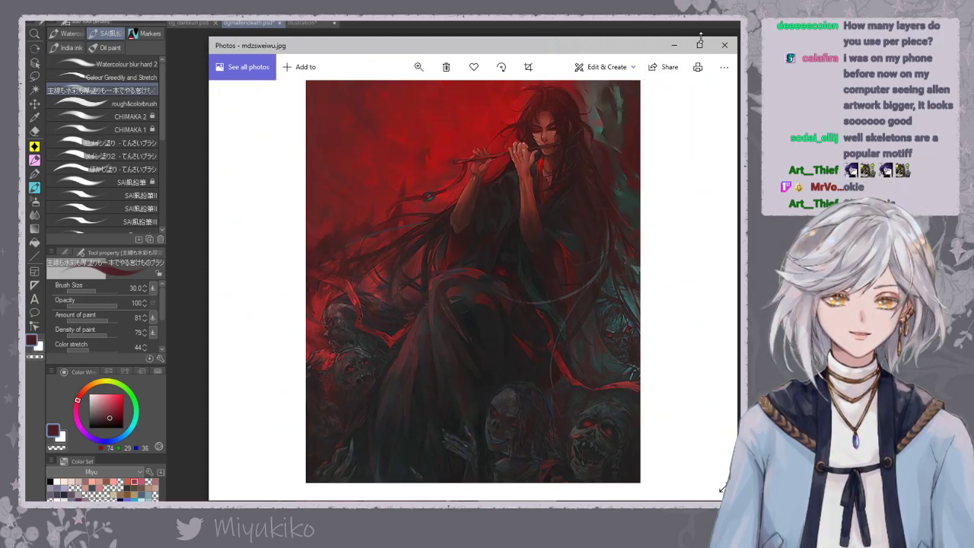
pyautogui.click(726, 48)
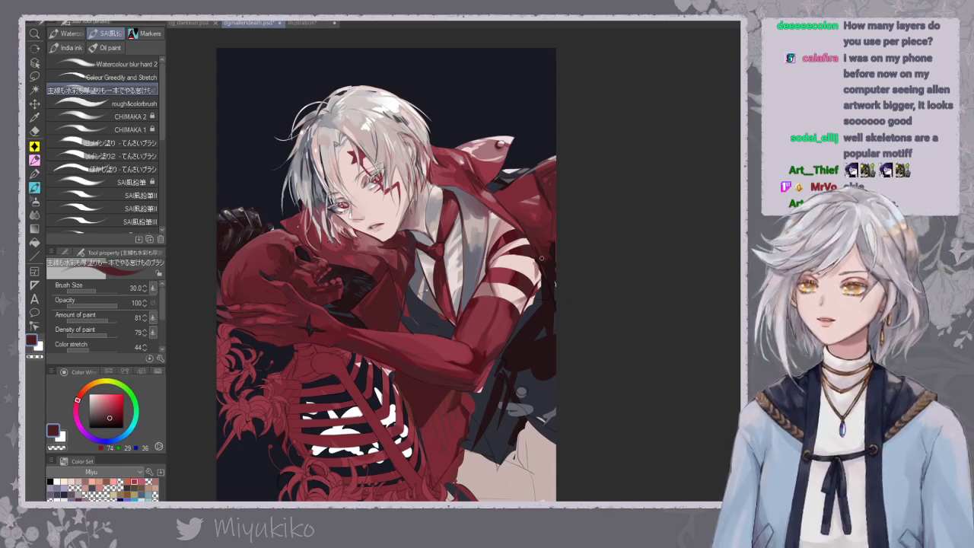
# Compare the illustration's flat base colours with the rendered version, viewing the whole figure from close and from afar.
pyautogui.moveTo(582, 256); pyautogui.dragTo(604, 244)
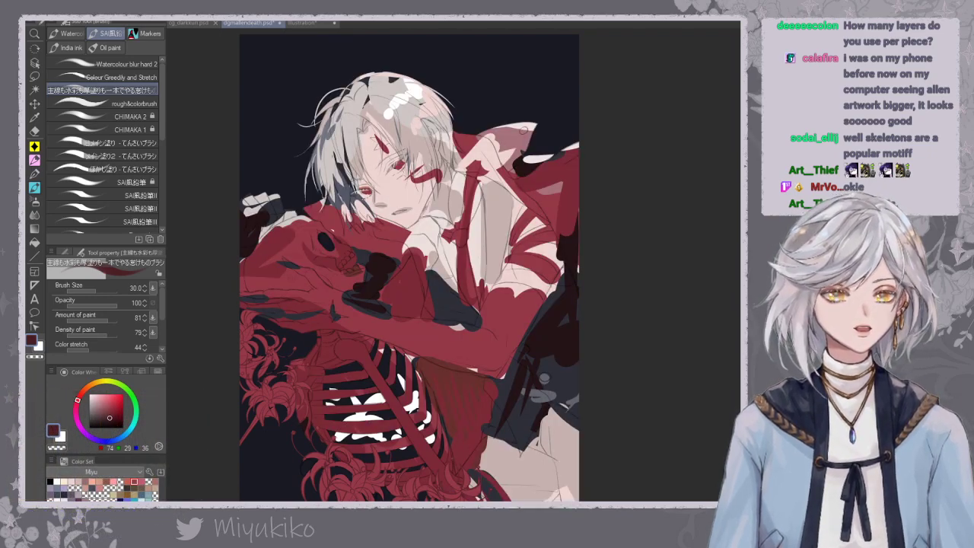
pyautogui.hotkey('ctrl', '+')
pyautogui.hotkey('ctrl', '-')
pyautogui.hotkey('ctrl', '-')
pyautogui.hotkey('ctrl', '-')
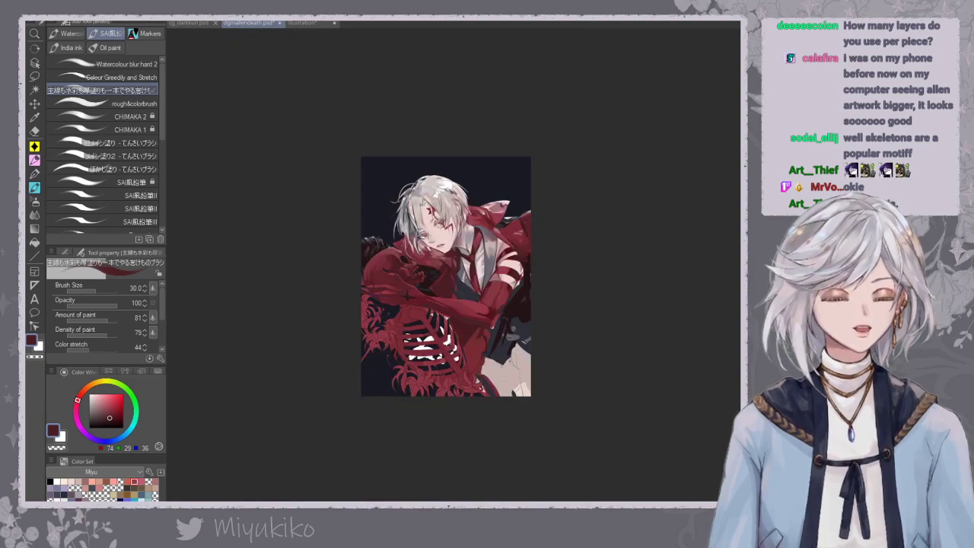
pyautogui.hotkey('ctrl', '+')
pyautogui.hotkey('ctrl', '+')
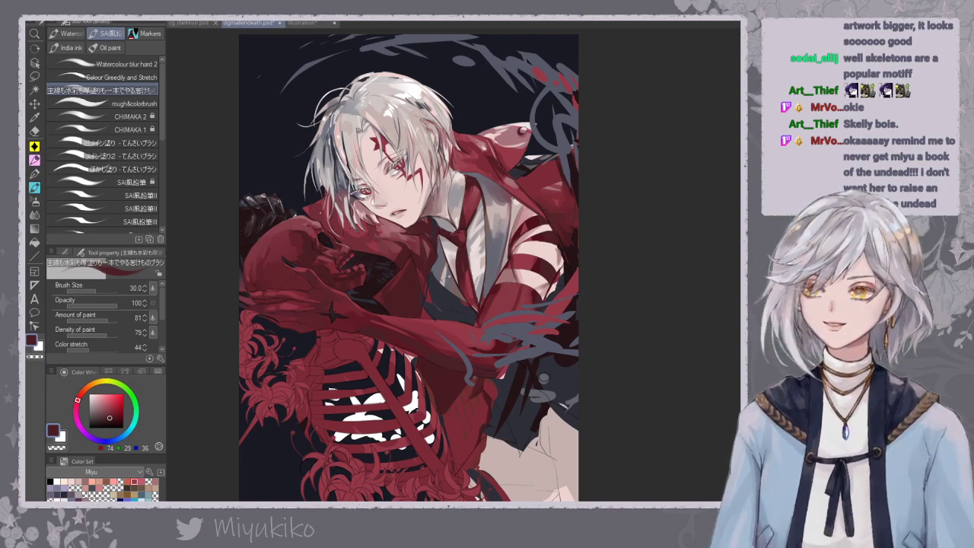
# Remove the blue-grey swirl strokes sketched over the background and around the figure's forearm.
pyautogui.scroll(1, 479, 277)
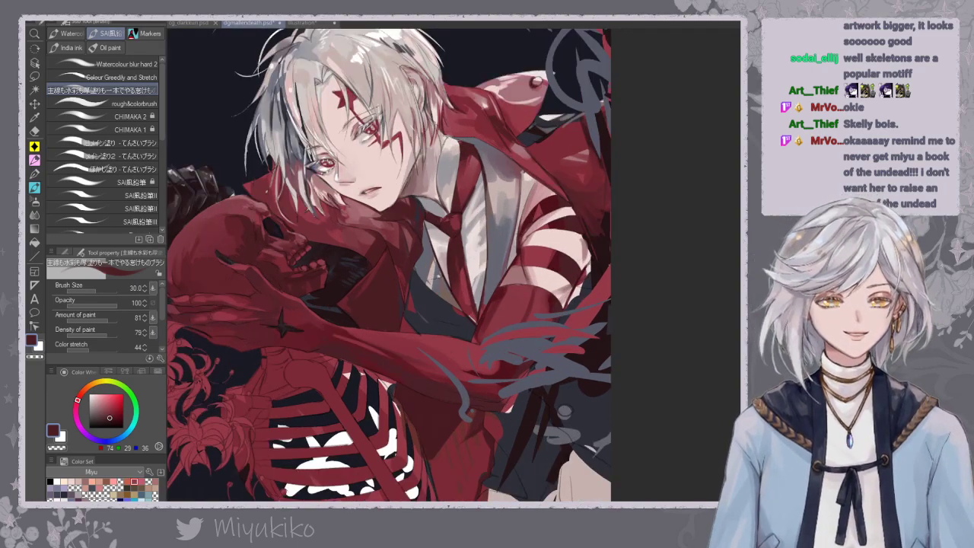
pyautogui.press('Delete')
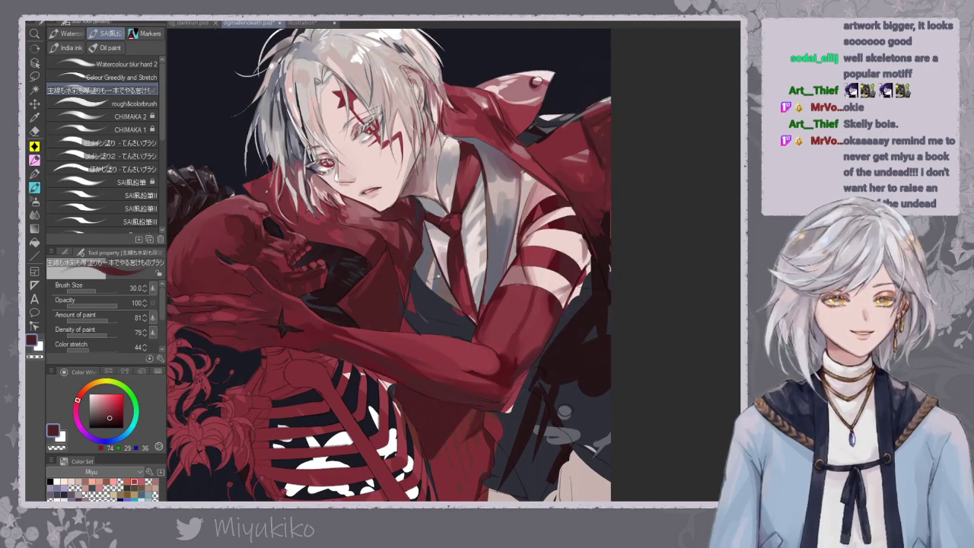
pyautogui.hotkey('ctrl', 'z')
pyautogui.hotkey('ctrl', 'y')
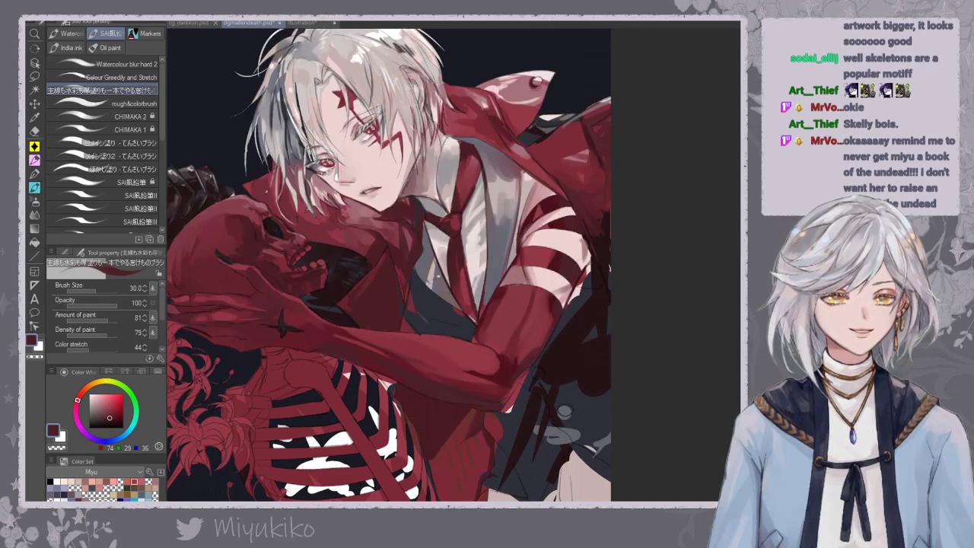
# Check the rendered painting against its flat-colour stage, examining the full composition and the figure's upper body.
pyautogui.hotkey('ctrl', 'z')
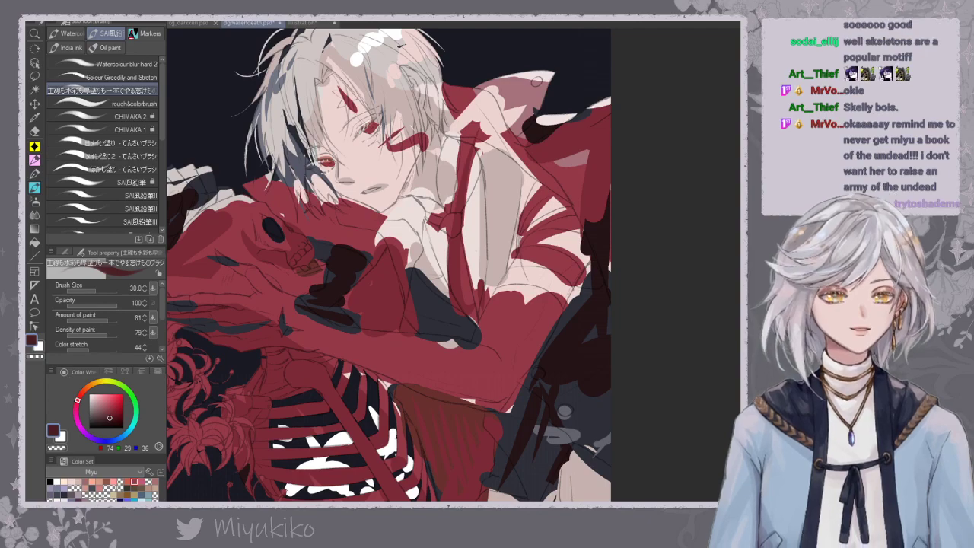
pyautogui.scroll(-3, 481, 274)
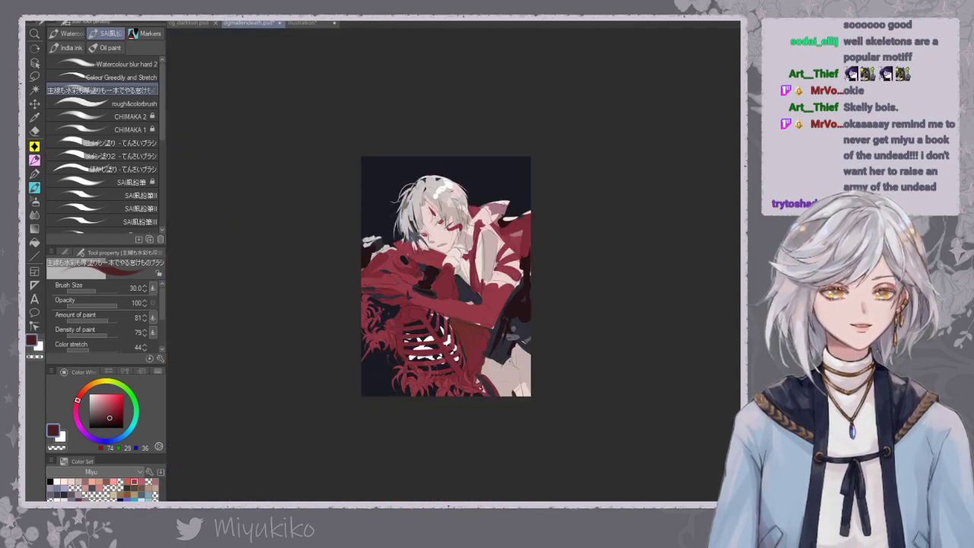
pyautogui.hotkey('ctrl', 'y')
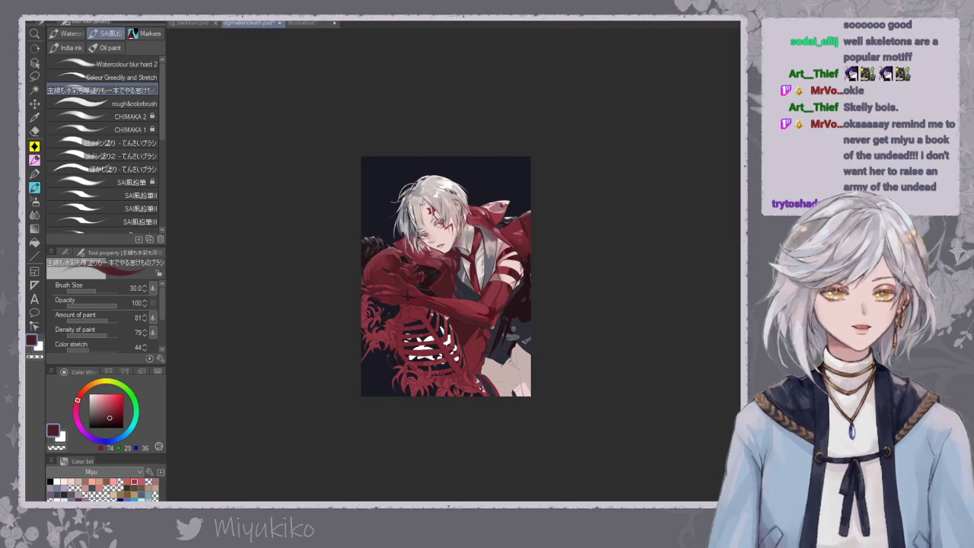
pyautogui.scroll(3, 486, 275)
pyautogui.moveTo(705, 214)
pyautogui.mouseDown()
pyautogui.moveTo(712, 255)
pyautogui.moveTo(729, 264)
pyautogui.moveTo(713, 274)
pyautogui.moveTo(723, 267)
pyautogui.mouseUp()
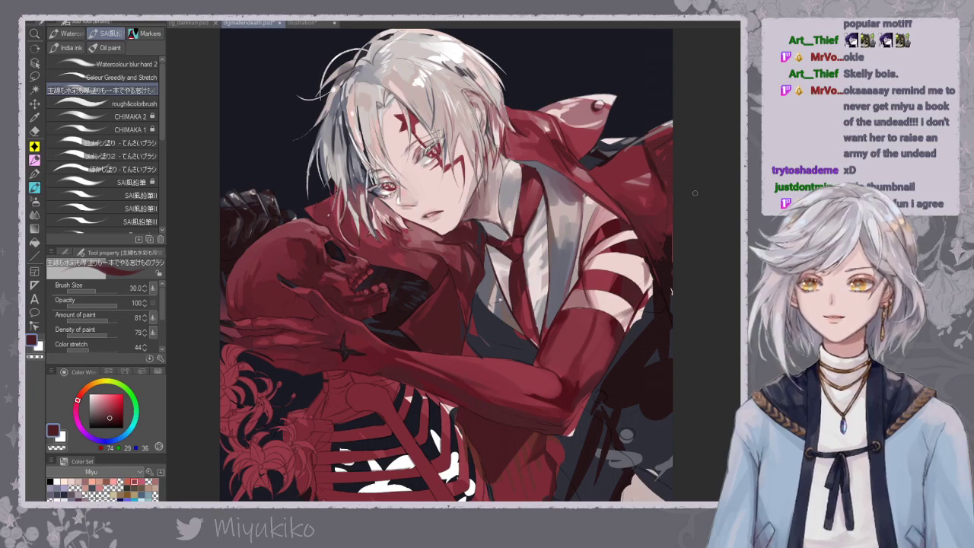
pyautogui.hotkey('ctrl', '-')
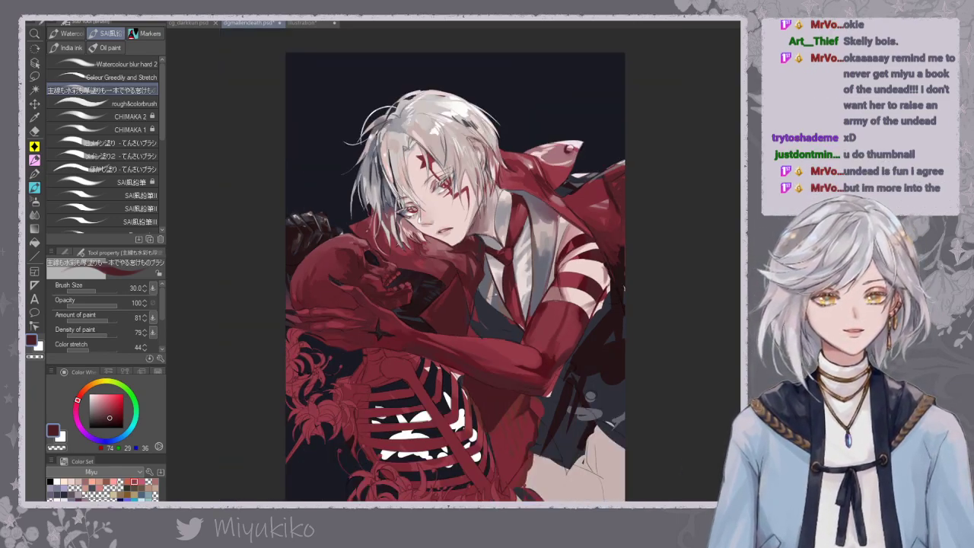
pyautogui.hotkey('ctrl', '+')
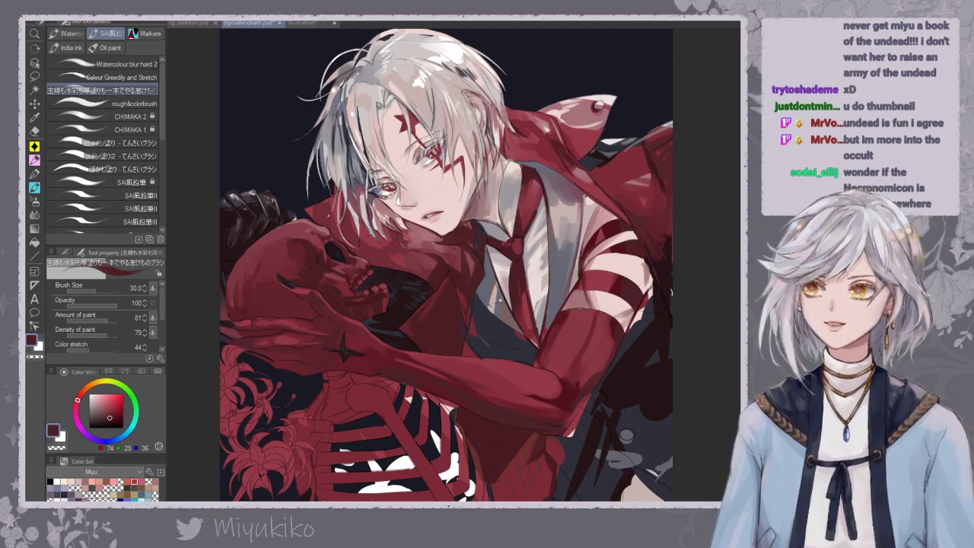
pyautogui.moveTo(673, 287); pyautogui.dragTo(668, 264)
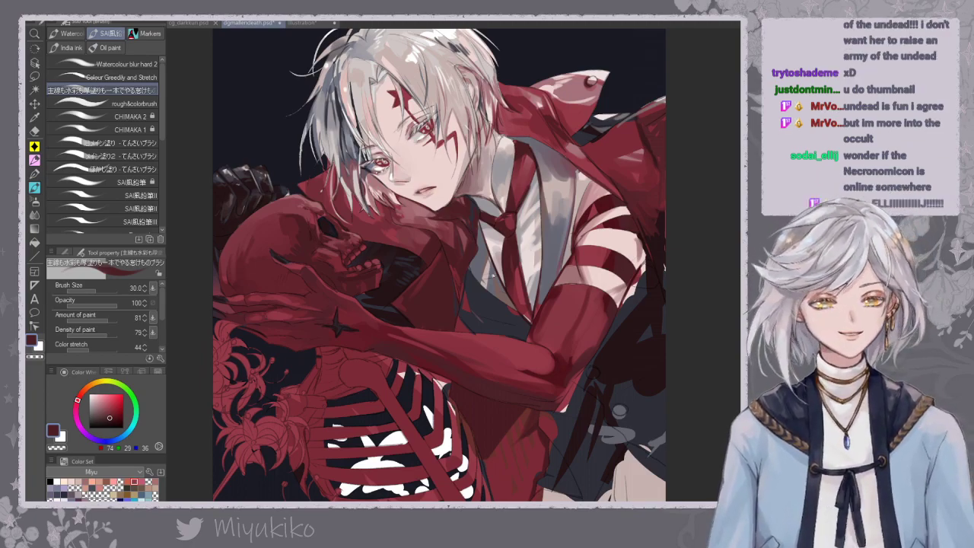
# Auto-select the small area just behind the striped upper arm, using the selection for referred layers.
pyautogui.click(35, 89)
pyautogui.moveTo(571, 323); pyautogui.dragTo(567, 321)
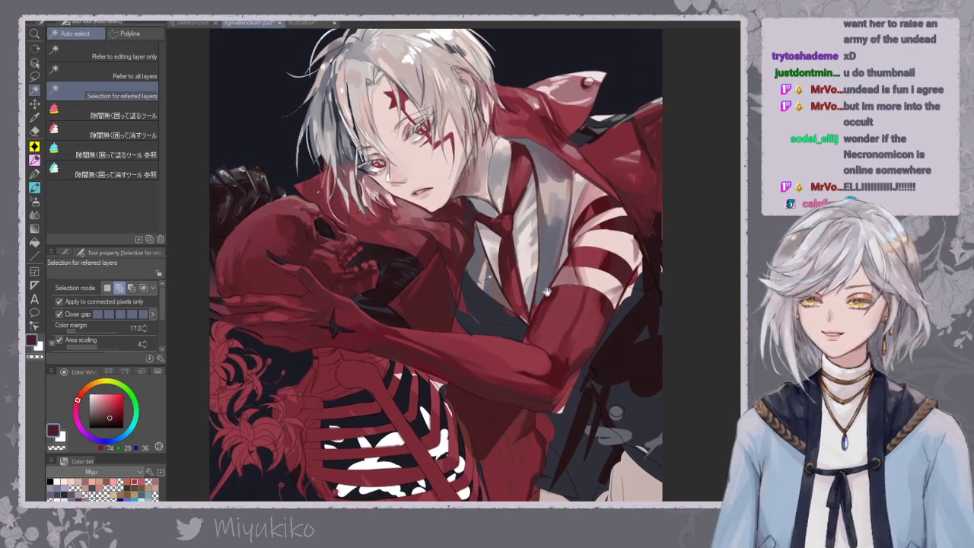
pyautogui.moveTo(544, 287); pyautogui.dragTo(548, 298)
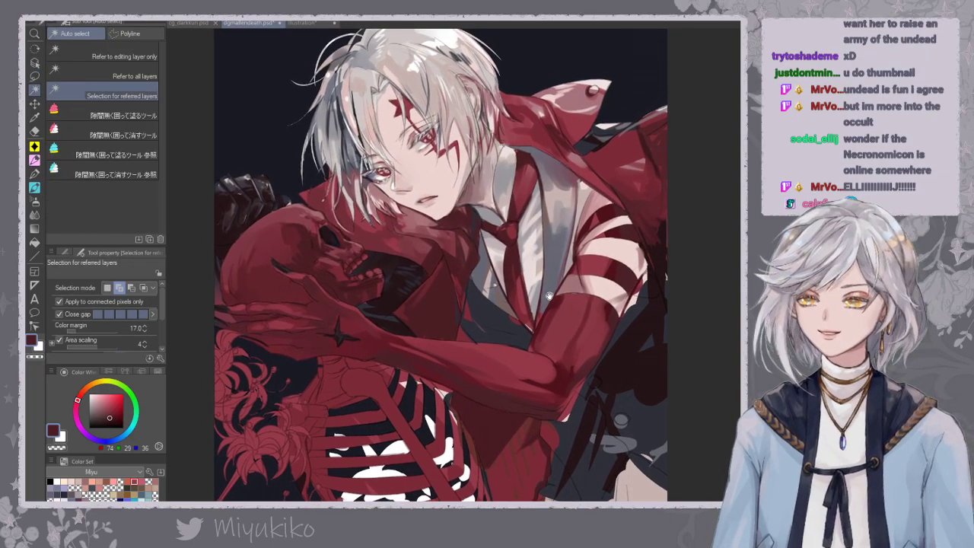
pyautogui.click(639, 329)
pyautogui.hotkey('ctrl', 'z')
pyautogui.click(653, 277)
pyautogui.hotkey('ctrl', 'z')
pyautogui.click(647, 287)
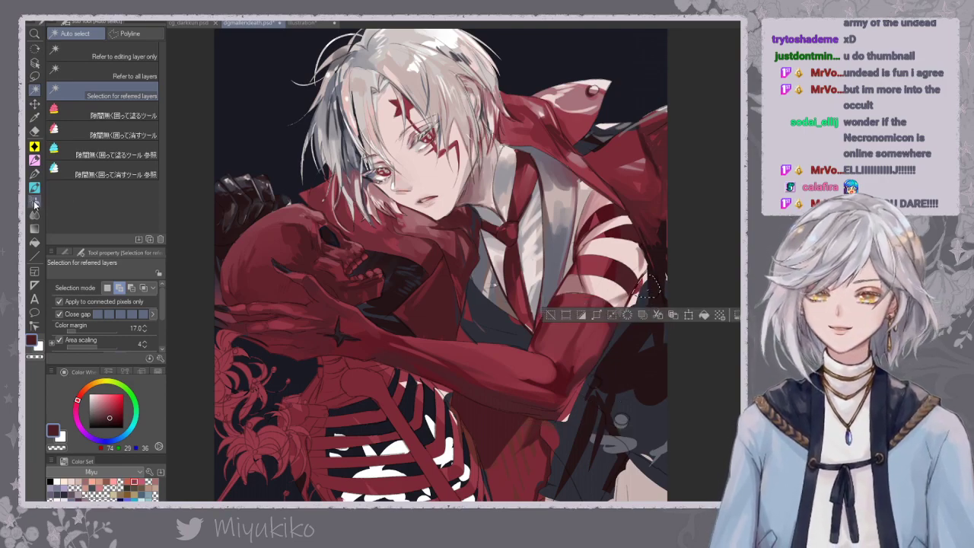
# Paint the selected patch behind the upper arm with a pale skin tone sampled from the arm, and deselect.
pyautogui.click(34, 187)
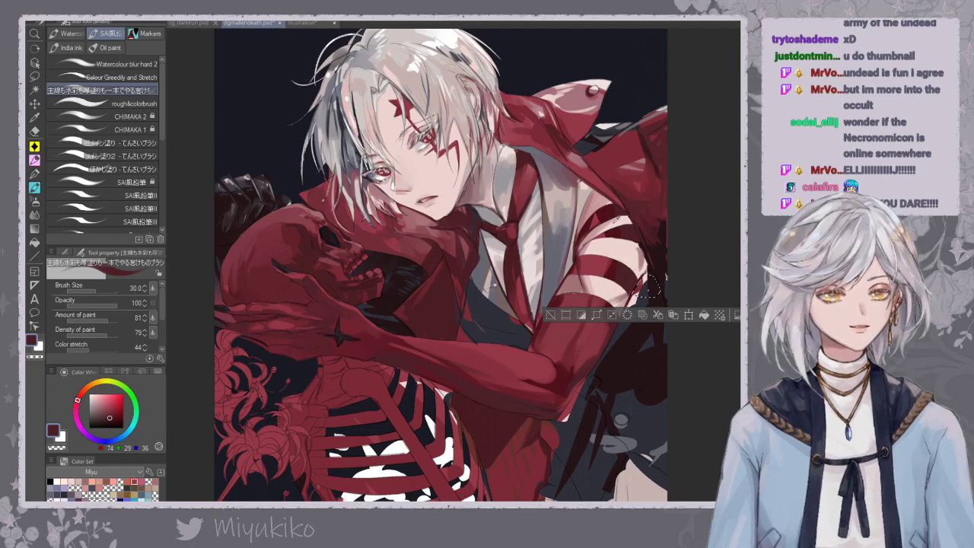
pyautogui.keyDown('alt'); pyautogui.click(639, 254); pyautogui.keyUp('alt')
pyautogui.moveTo(649, 276)
pyautogui.mouseDown()
pyautogui.moveTo(638, 294)
pyautogui.moveTo(657, 295)
pyautogui.moveTo(641, 296)
pyautogui.moveTo(657, 290)
pyautogui.moveTo(644, 277)
pyautogui.moveTo(626, 308)
pyautogui.moveTo(653, 274)
pyautogui.mouseUp()
pyautogui.hotkey('ctrl', 'z')
pyautogui.hotkey('ctrl', 'd')
# Touch up the striped upper arm with sampled dark red (90, 25, 35), muted mauve (99, 67, 71) and dusty pink (184, 144, 147).
pyautogui.keyDown('alt'); pyautogui.click(638, 288); pyautogui.keyUp('alt')
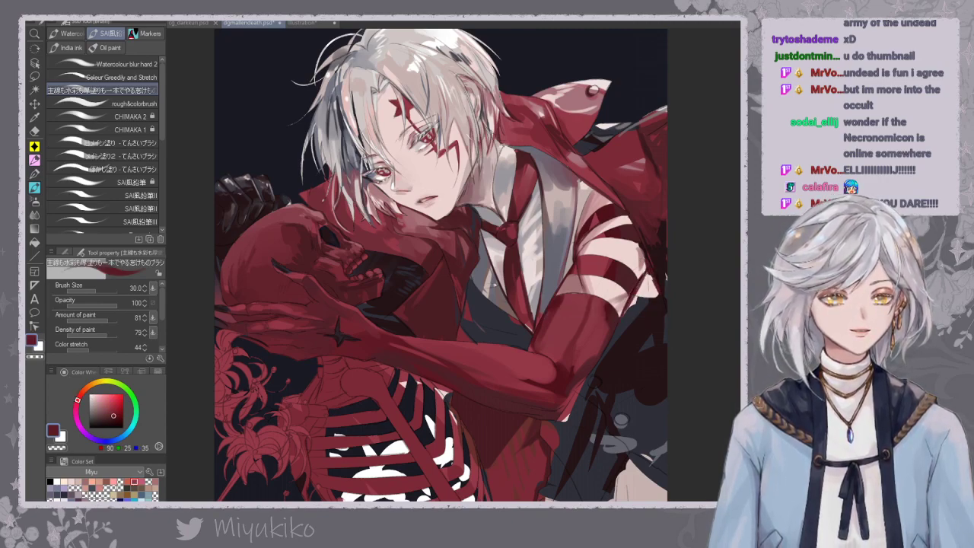
pyautogui.keyDown('alt'); pyautogui.click(666, 276); pyautogui.keyUp('alt')
pyautogui.keyDown('alt'); pyautogui.click(647, 253); pyautogui.keyUp('alt')
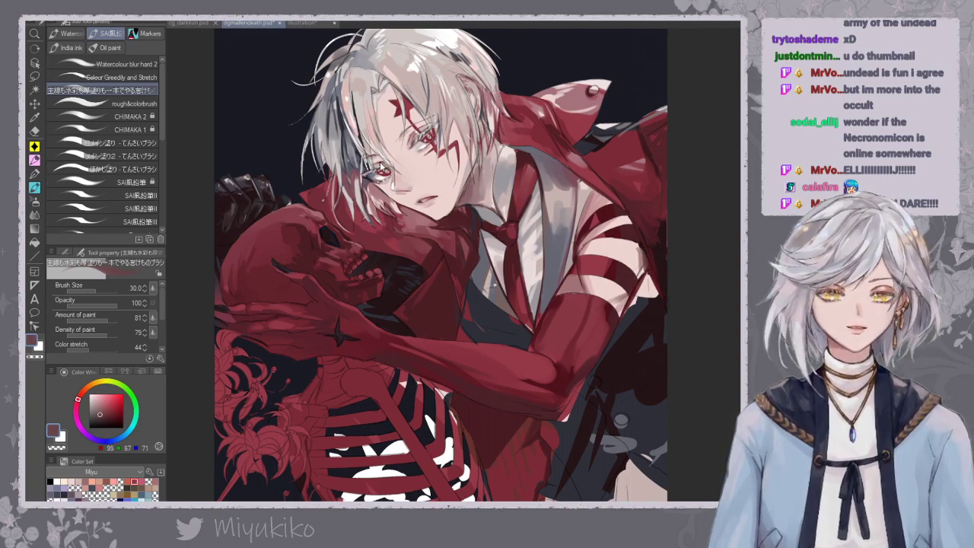
pyautogui.keyDown('alt'); pyautogui.click(644, 268); pyautogui.keyUp('alt')
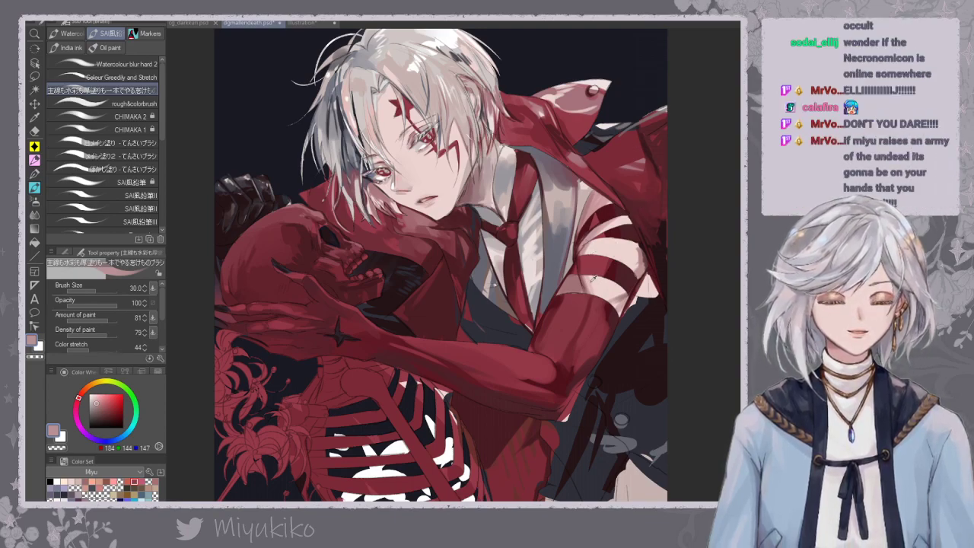
pyautogui.moveTo(627, 228); pyautogui.dragTo(618, 253)
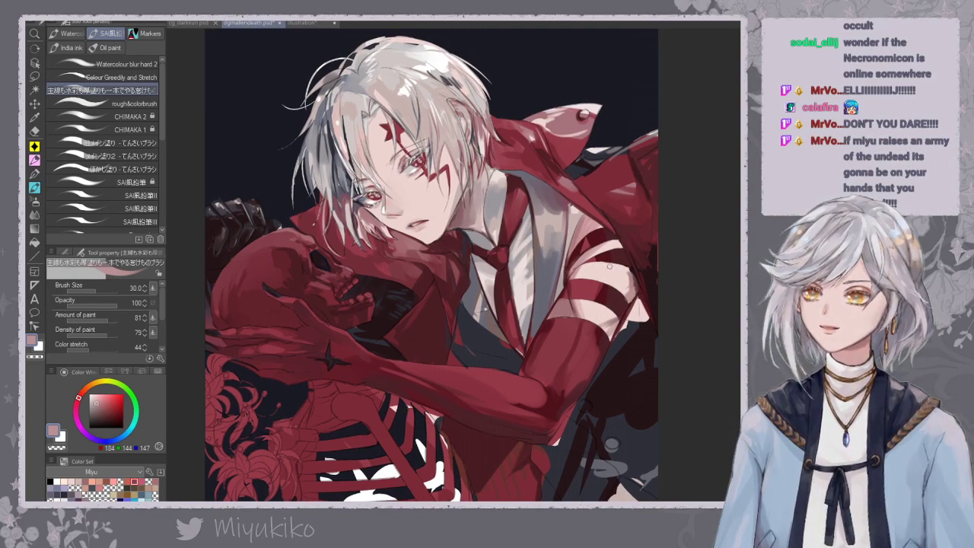
pyautogui.keyDown('alt'); pyautogui.click(623, 263); pyautogui.keyUp('alt')
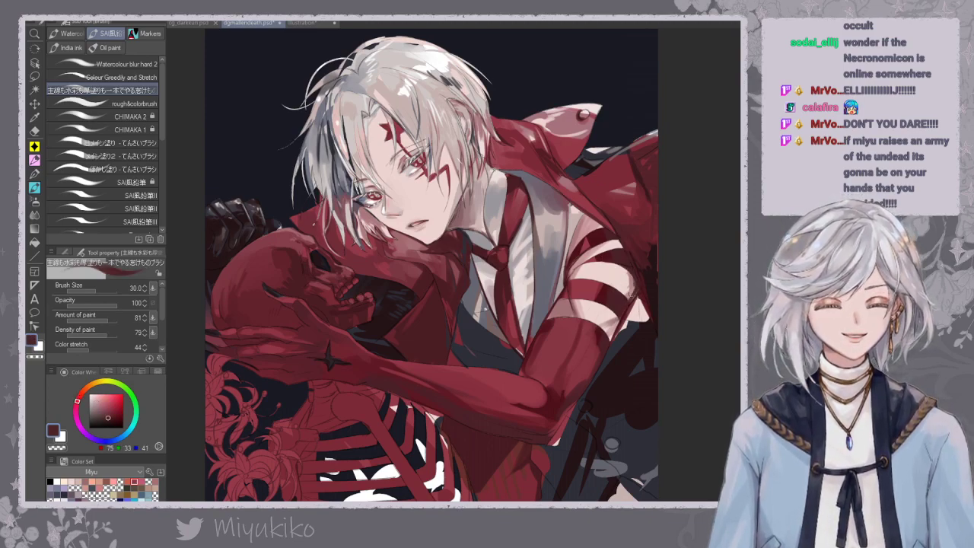
# Auto-select the dark clothing areas behind the elbow, adding the sections down to the waist.
pyautogui.press('w')
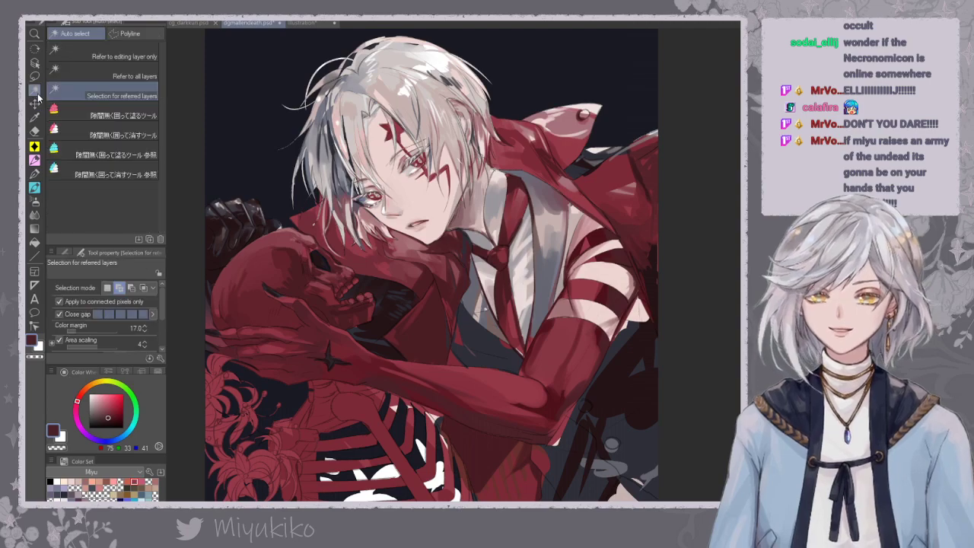
pyautogui.click(632, 337)
pyautogui.moveTo(623, 355); pyautogui.dragTo(630, 279)
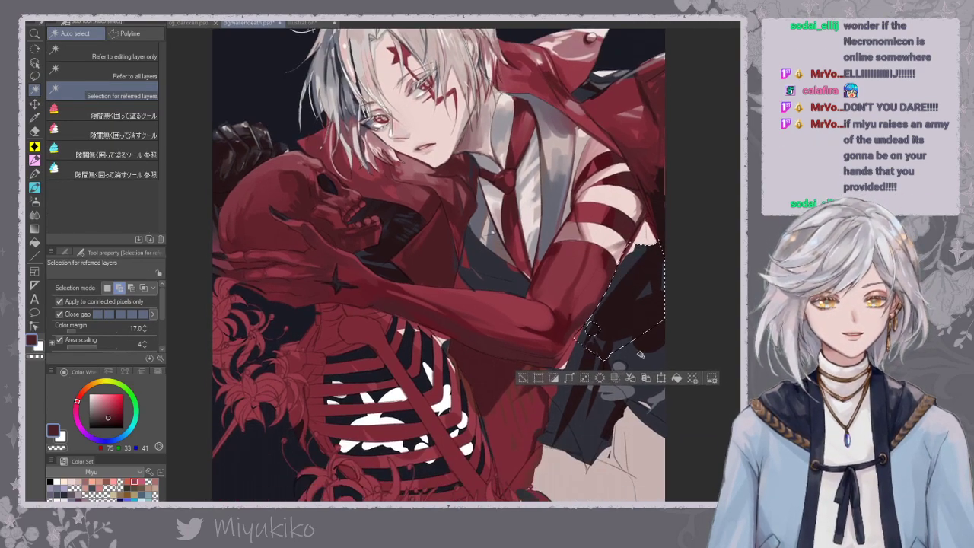
pyautogui.click(648, 354)
pyautogui.keyDown('shift'); pyautogui.click(588, 376); pyautogui.keyUp('shift')
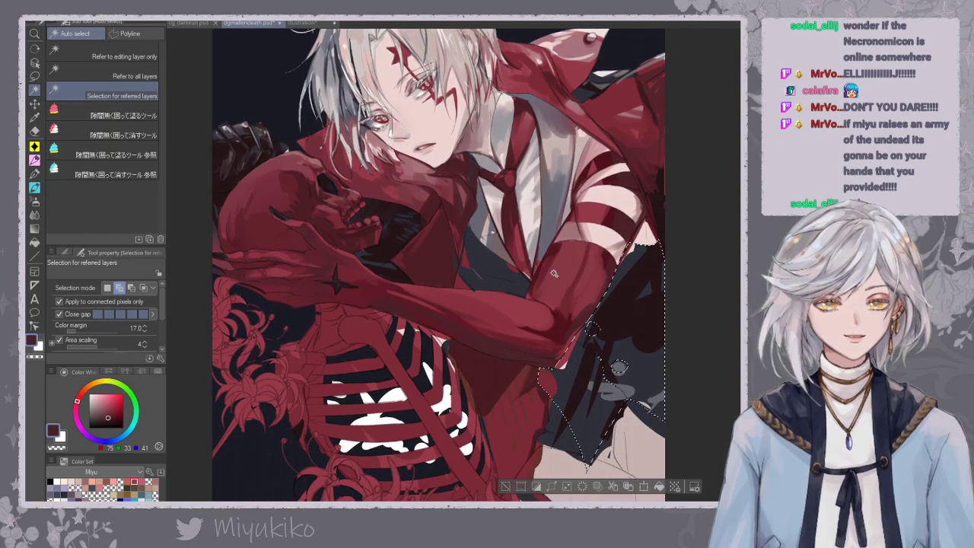
# Paint the selected clothing behind the arm near-black (36, 19, 22) with a size 80 brush.
pyautogui.click(35, 187)
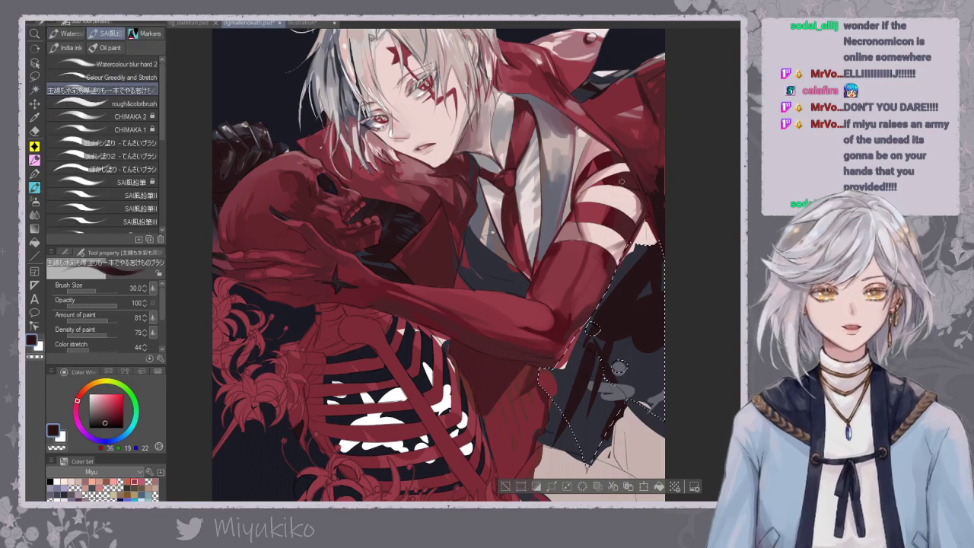
pyautogui.press(']')
pyautogui.press(']')
pyautogui.moveTo(653, 242); pyautogui.dragTo(642, 290)
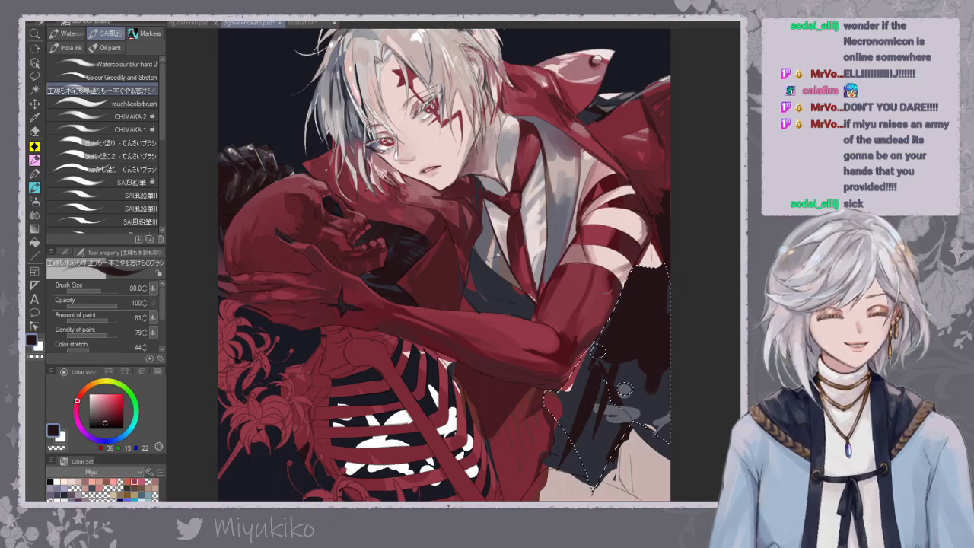
# Add the dark vest area beside the tie to the selection and darken it with near-black brush strokes.
pyautogui.press('w')
pyautogui.click(495, 280)
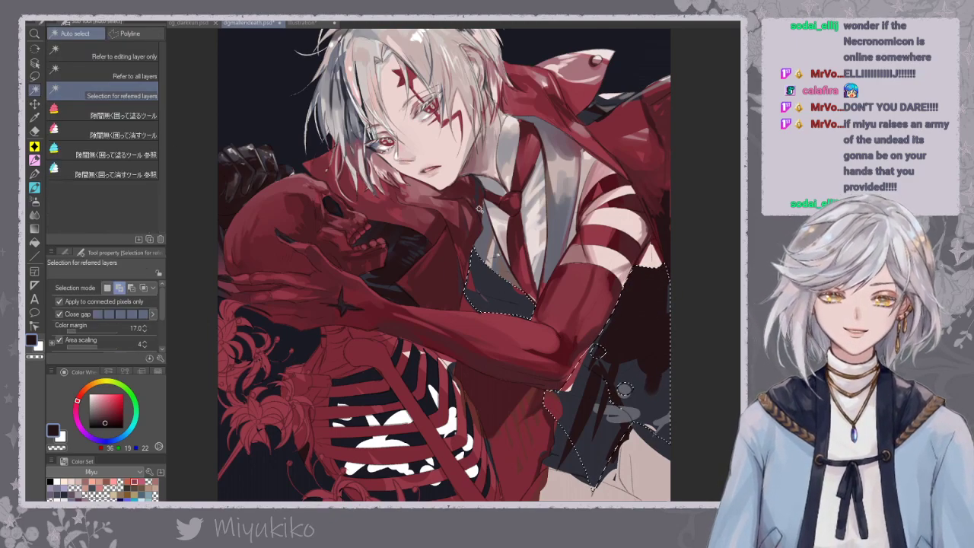
pyautogui.press('b')
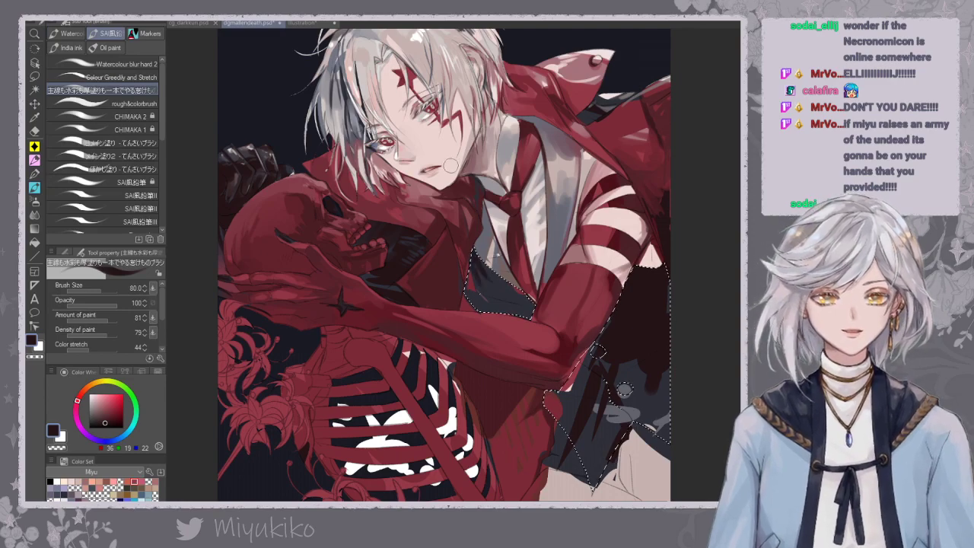
pyautogui.hotkey('ctrl', '-')
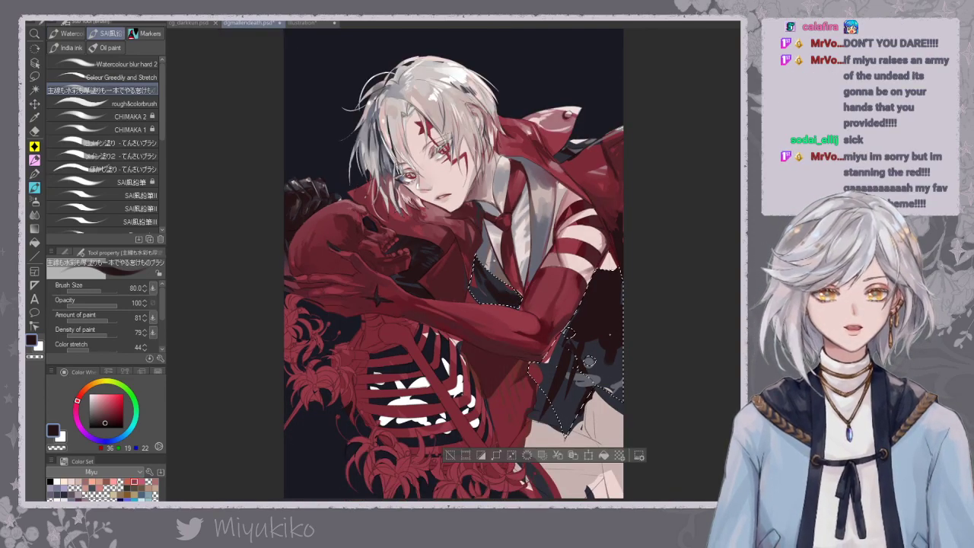
# Blend the dark clothing behind the arm using the Colour Greedily and Stretch brush at size 120, sampling blue-grey (96, 99, 107) and near-black.
pyautogui.click(122, 77)
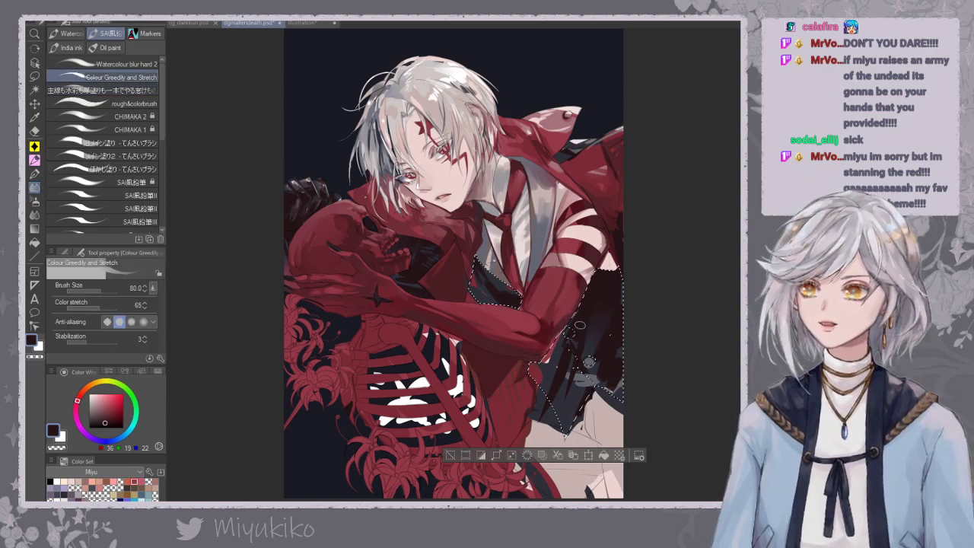
pyautogui.press(']')
pyautogui.press(']')
pyautogui.press(']')
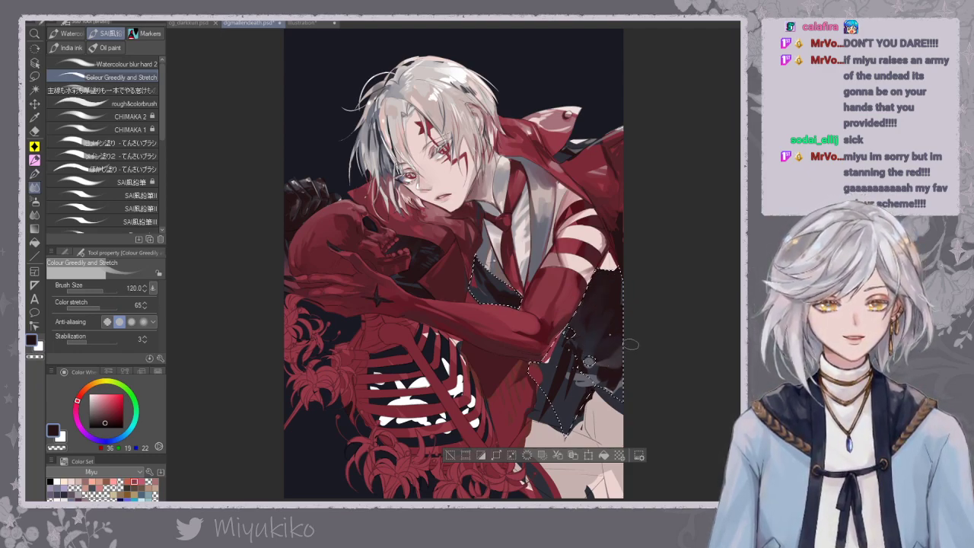
pyautogui.keyDown('alt'); pyautogui.click(589, 363); pyautogui.keyUp('alt')
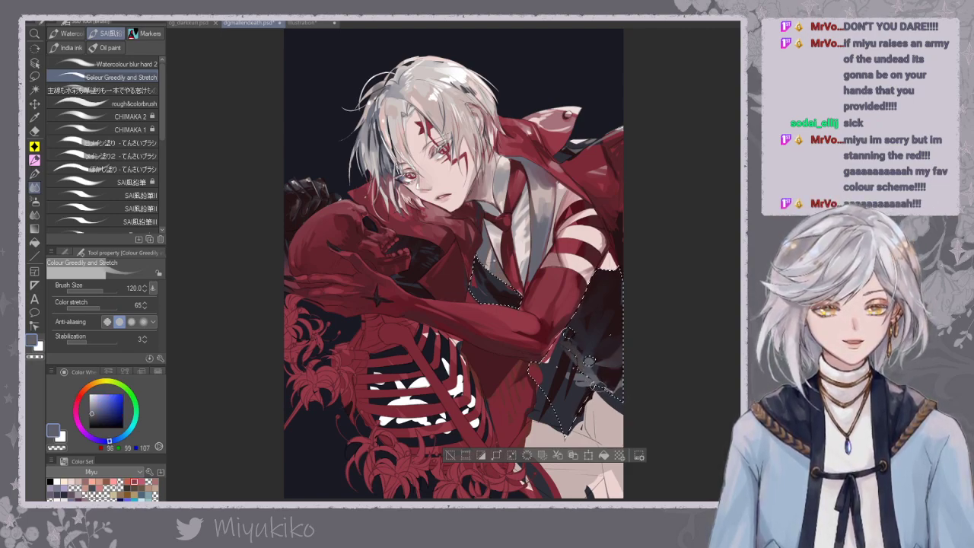
pyautogui.keyDown('alt'); pyautogui.click(569, 357); pyautogui.keyUp('alt')
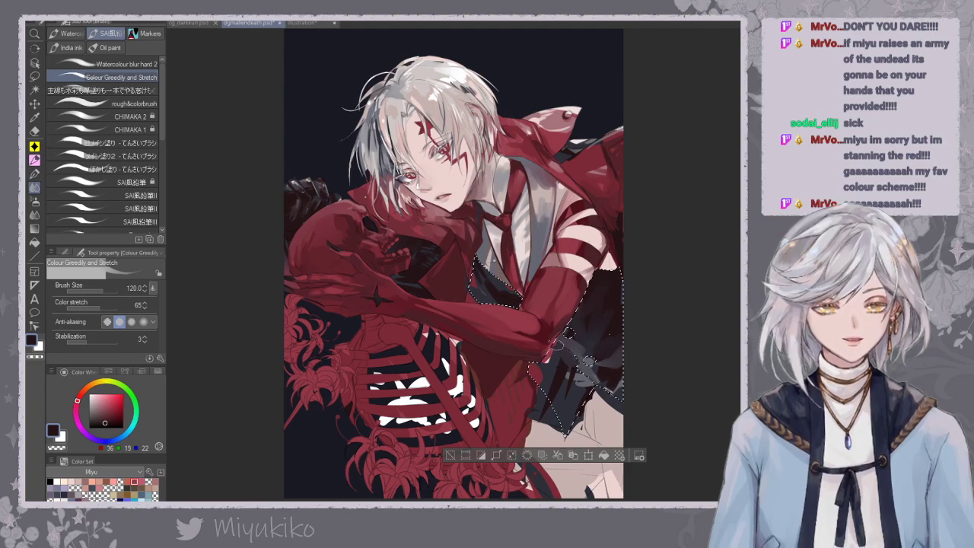
# Paint near-black fold strokes below the elbow with the size 80 painting brush, keeping the clothing selection active.
pyautogui.click(114, 90)
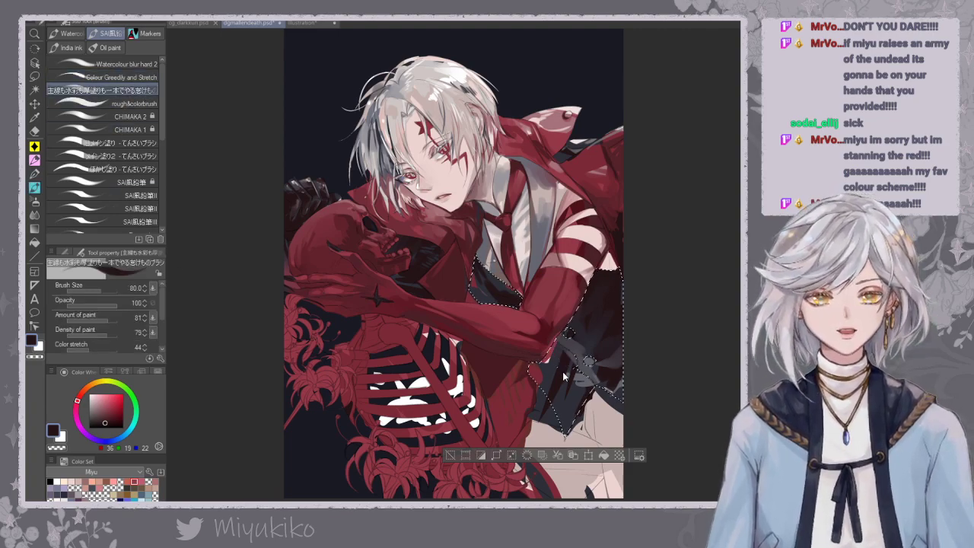
pyautogui.moveTo(562, 346)
pyautogui.mouseDown()
pyautogui.moveTo(582, 382)
pyautogui.moveTo(597, 381)
pyautogui.moveTo(599, 343)
pyautogui.moveTo(590, 362)
pyautogui.mouseUp()
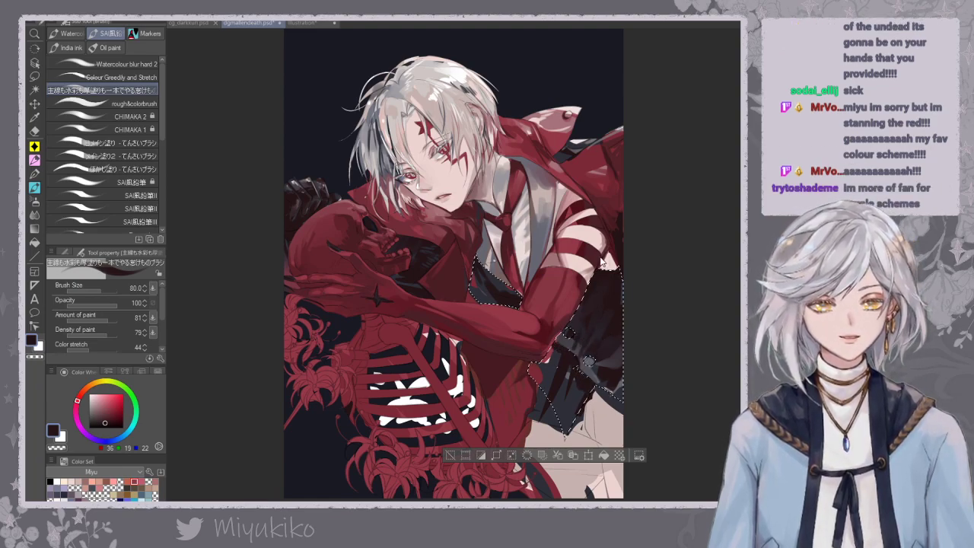
pyautogui.hotkey('ctrl', 'd')
pyautogui.hotkey('ctrl', 'z')
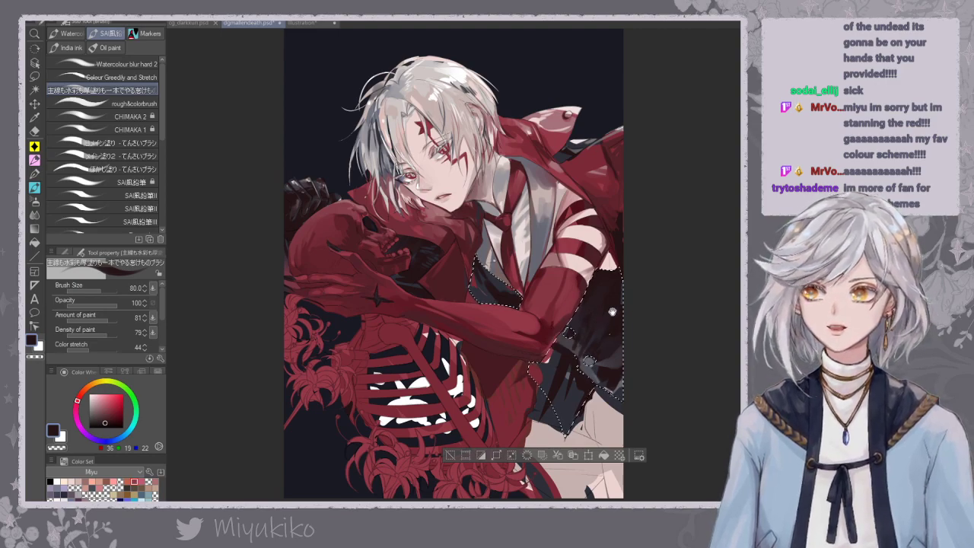
# Deepen the clothing folds behind the elbow with sampled grey (68, 63, 70) and dark brown (38, 25, 30).
pyautogui.moveTo(616, 323); pyautogui.dragTo(610, 337)
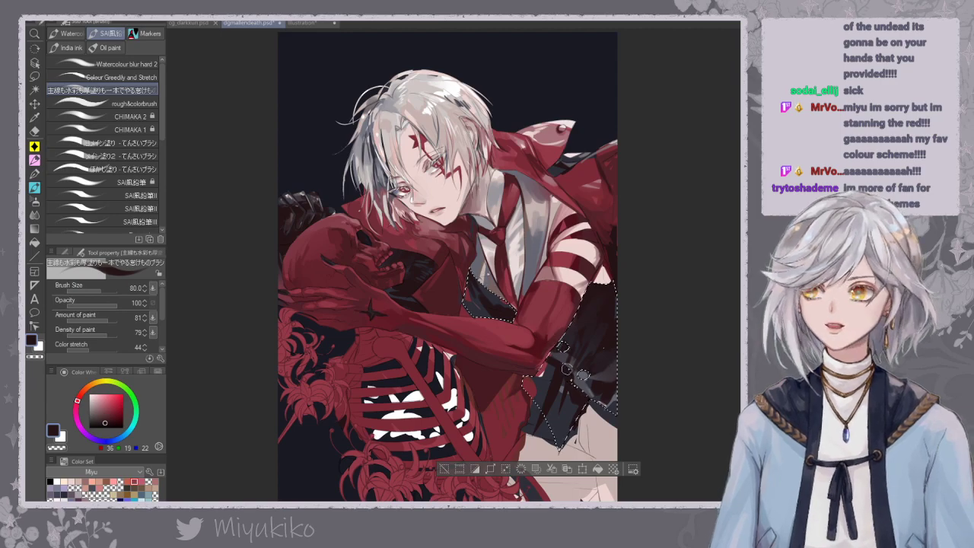
pyautogui.keyDown('alt'); pyautogui.click(561, 349); pyautogui.keyUp('alt')
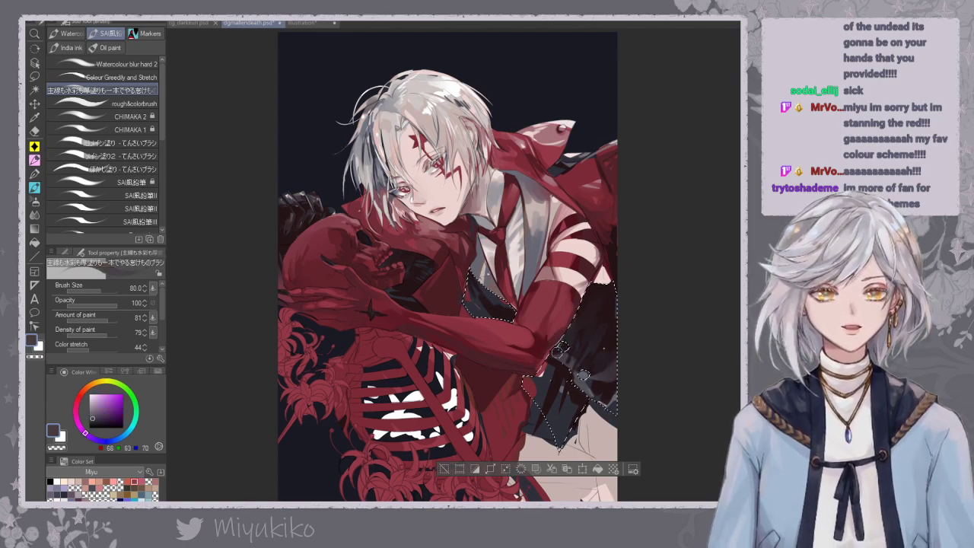
pyautogui.keyDown('alt'); pyautogui.click(564, 346); pyautogui.keyUp('alt')
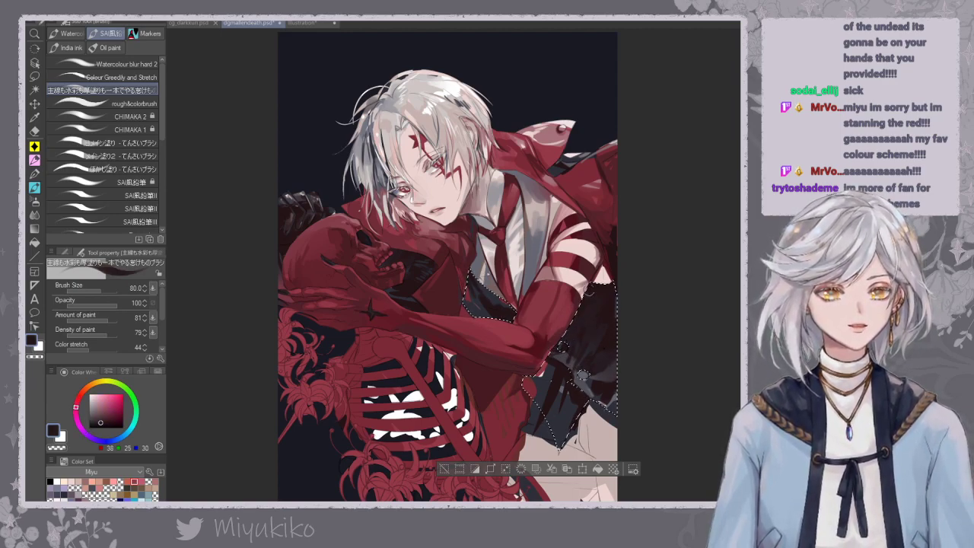
pyautogui.moveTo(590, 360)
pyautogui.mouseDown()
pyautogui.moveTo(615, 363)
pyautogui.moveTo(594, 379)
pyautogui.moveTo(611, 393)
pyautogui.mouseUp()
pyautogui.moveTo(603, 331); pyautogui.dragTo(604, 380)
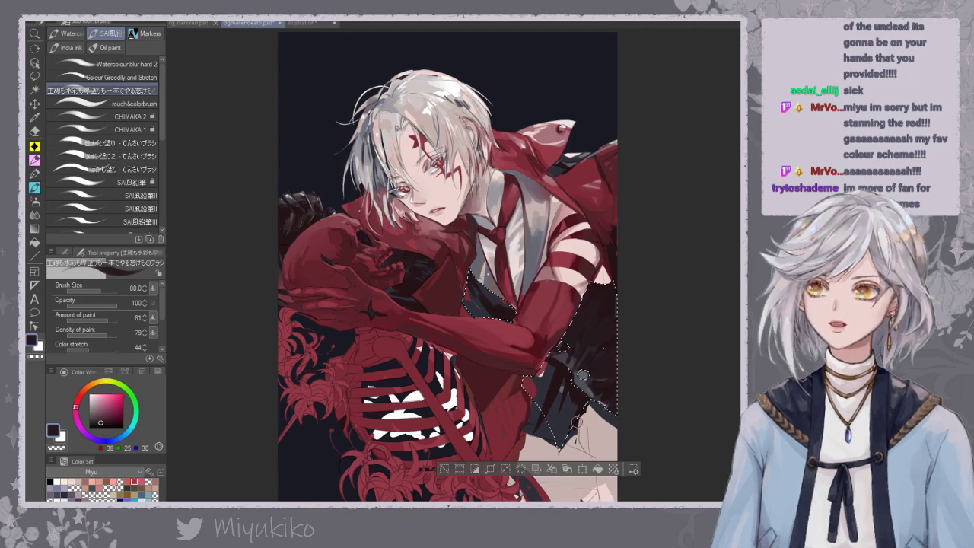
# Paint the clothing folds below the elbow inside the selection, sampling blue-grey (79, 79, 88), dark grey (43, 39, 48) and near-black (36, 19, 22).
pyautogui.keyDown('alt'); pyautogui.click(582, 378); pyautogui.keyUp('alt')
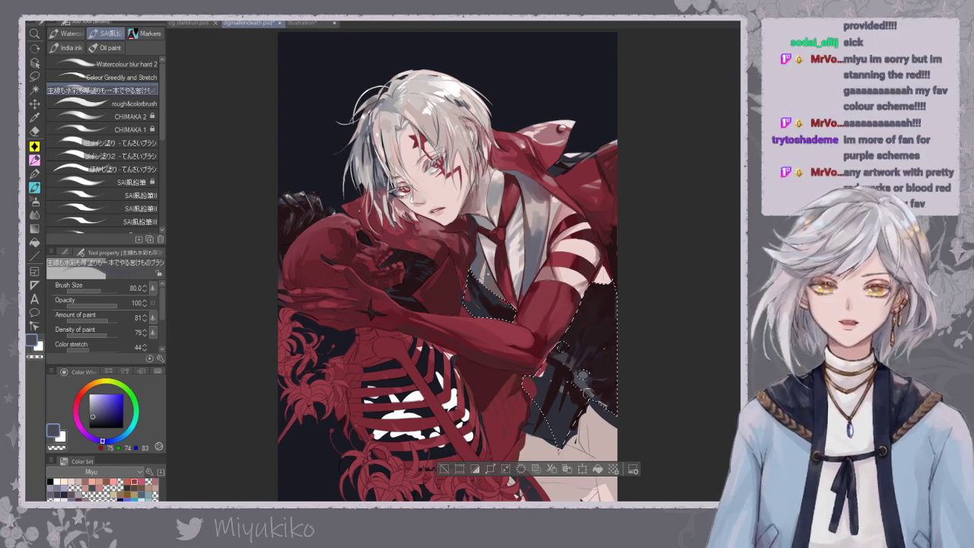
pyautogui.keyDown('alt'); pyautogui.click(592, 396); pyautogui.keyUp('alt')
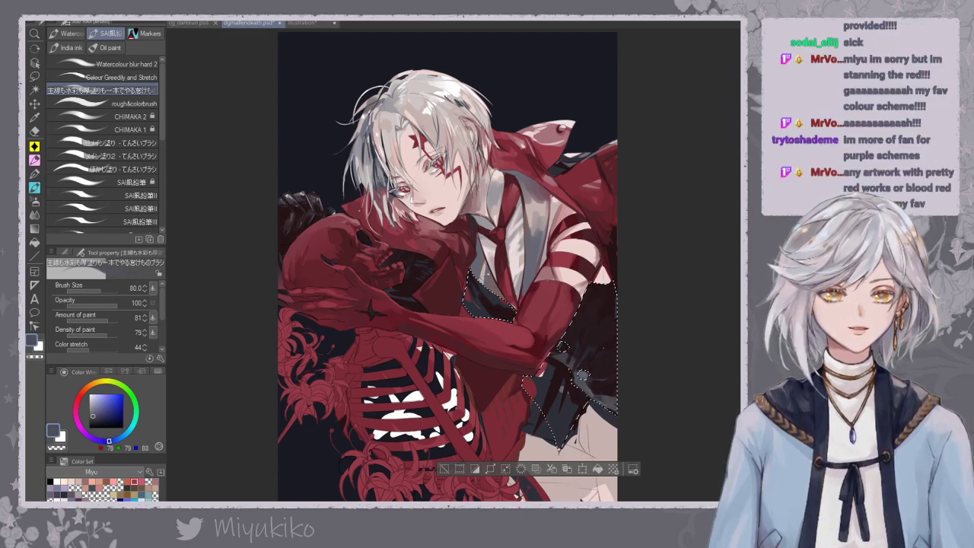
pyautogui.keyDown('alt'); pyautogui.click(610, 387); pyautogui.keyUp('alt')
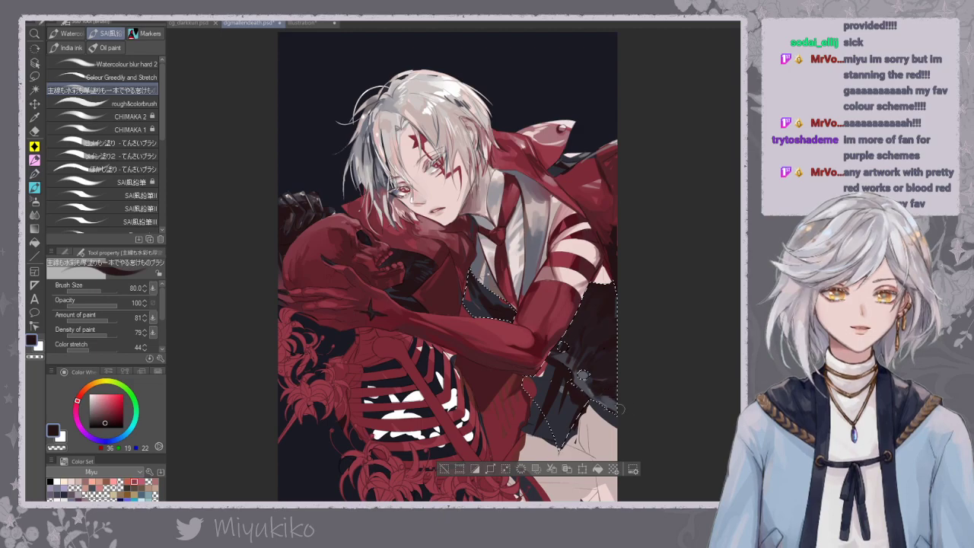
pyautogui.keyDown('alt'); pyautogui.click(592, 335); pyautogui.keyUp('alt')
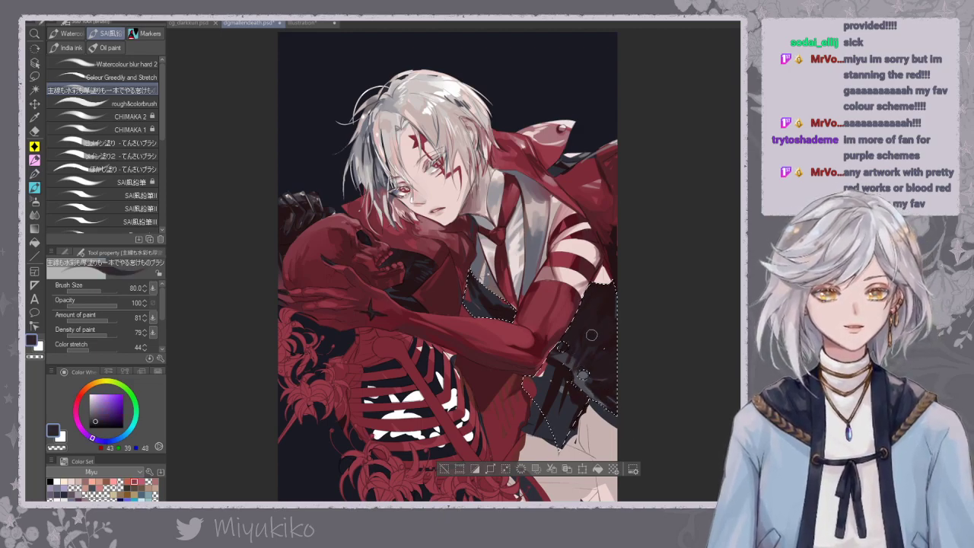
pyautogui.moveTo(601, 298)
pyautogui.mouseDown()
pyautogui.moveTo(554, 373)
pyautogui.moveTo(531, 378)
pyautogui.moveTo(565, 407)
pyautogui.moveTo(554, 410)
pyautogui.mouseUp()
pyautogui.keyDown('alt'); pyautogui.click(562, 369); pyautogui.keyUp('alt')
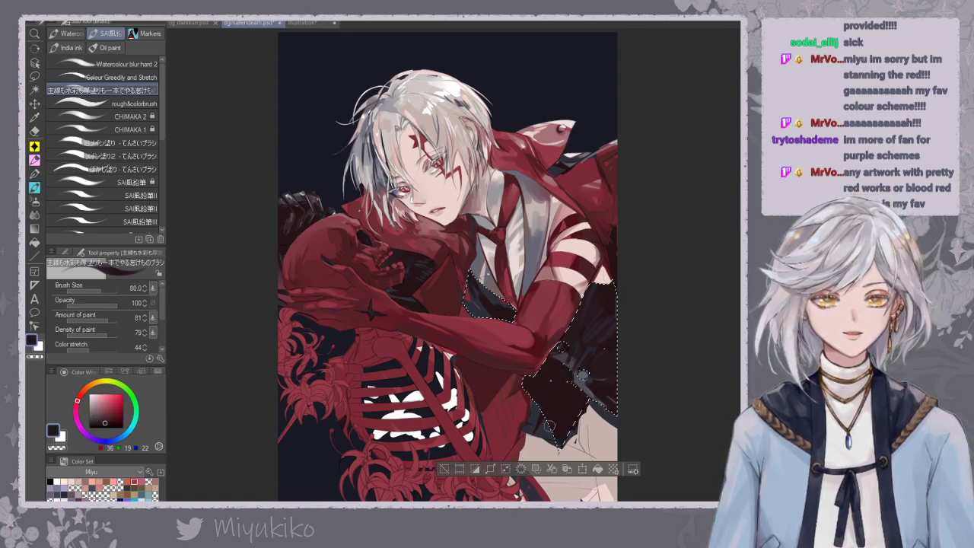
# Keep the clothing selection active and paint sampled blue-grey (79, 80, 88) along the clothing's lower edge below the elbow.
pyautogui.hotkey('ctrl', 'd')
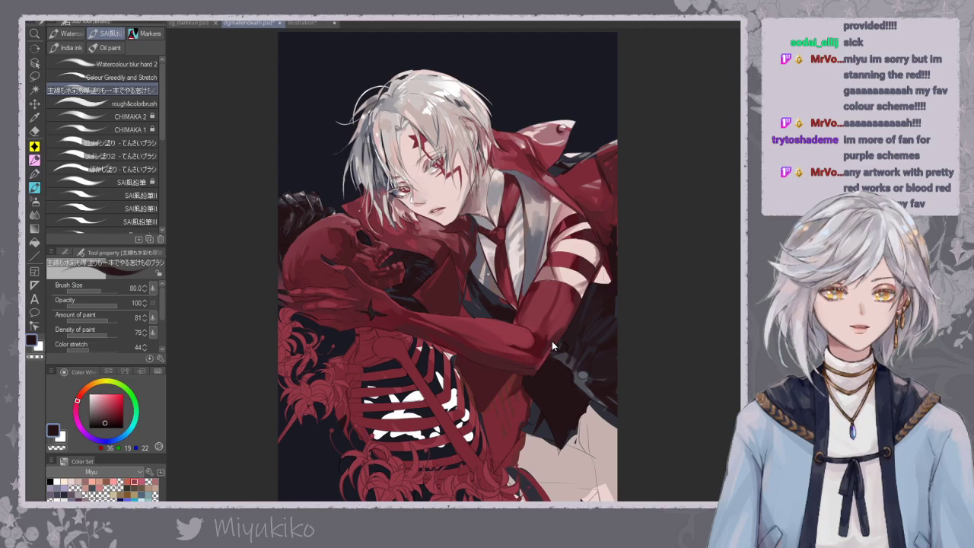
pyautogui.hotkey('ctrl', 'z')
pyautogui.keyDown('alt'); pyautogui.click(583, 376); pyautogui.keyUp('alt')
pyautogui.moveTo(551, 405); pyautogui.dragTo(568, 408)
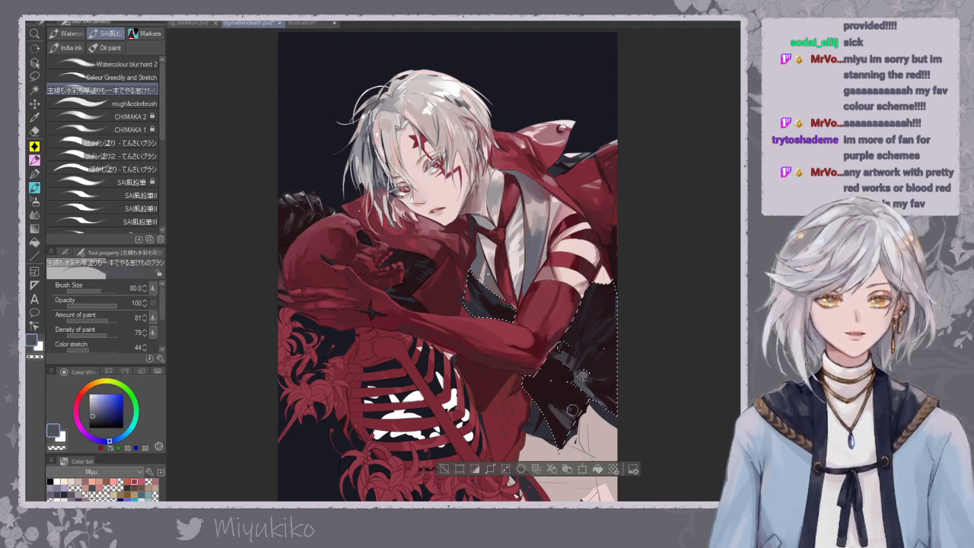
# Sample near-black (38, 25, 30) from the clothing behind the arm and enlarge the brush to size 120.
pyautogui.keyDown('alt'); pyautogui.click(600, 341); pyautogui.keyUp('alt')
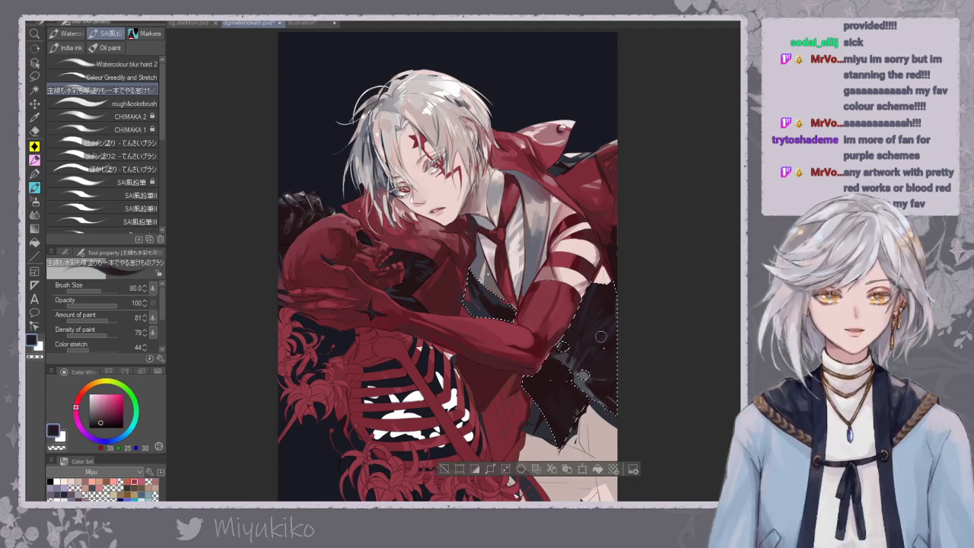
pyautogui.press(']')
pyautogui.press(']')
pyautogui.press(']')
pyautogui.press(']')
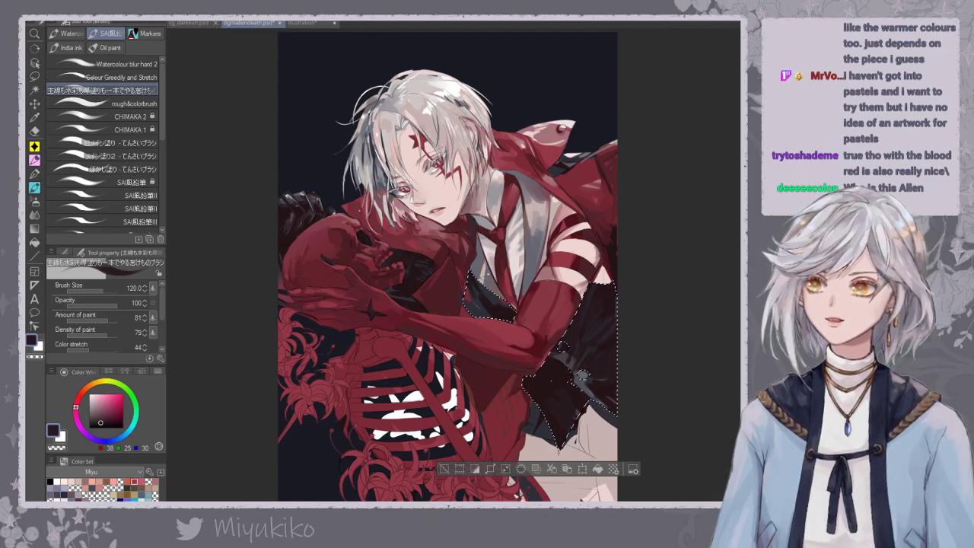
# Switch to File Explorer's fanart folder and view gbflyria.jpg and gbfnoa.jpg in Photos, closing each image after viewing.
pyautogui.moveTo(0, 426)
pyautogui.mouseDown()
pyautogui.moveTo(483, 200)
pyautogui.moveTo(389, 148)
pyautogui.moveTo(407, 104)
pyautogui.mouseUp()
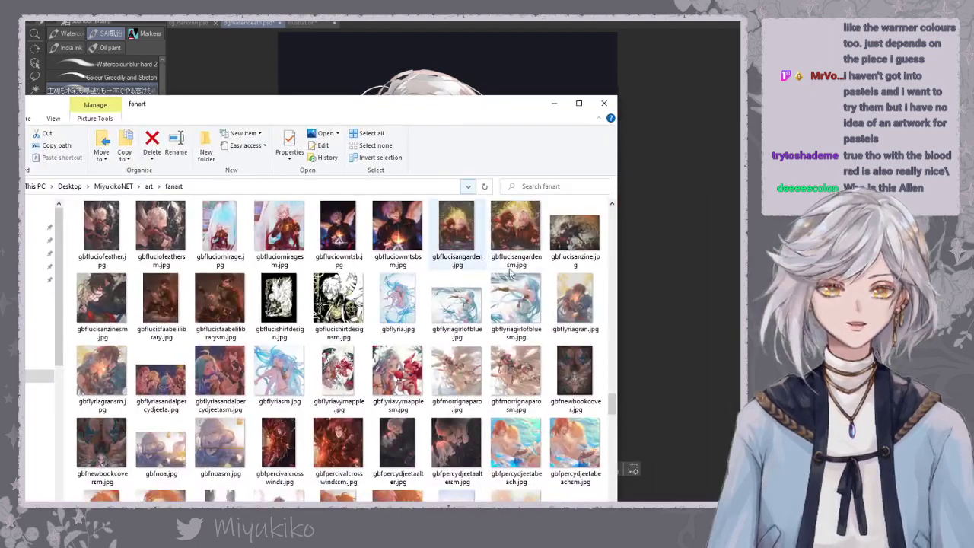
pyautogui.doubleClick(404, 291)
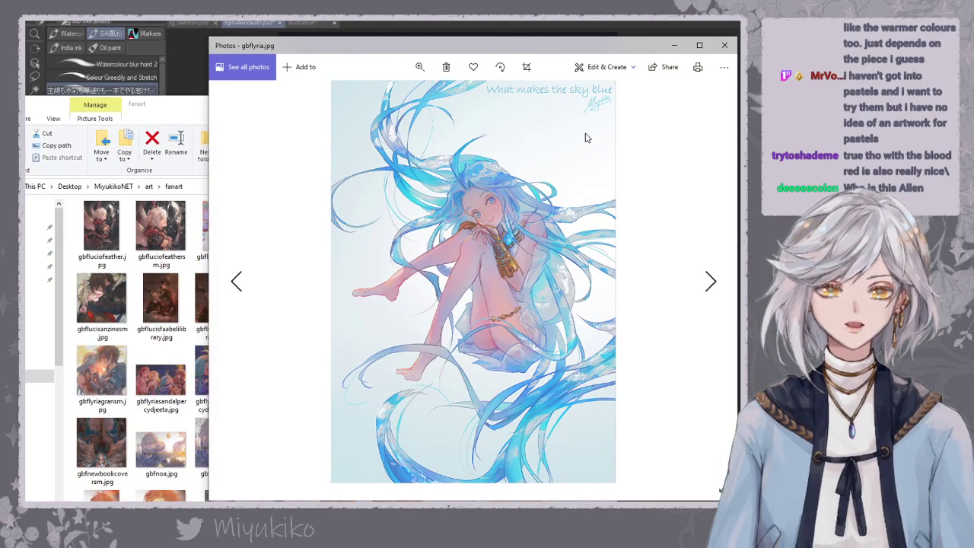
pyautogui.click(726, 46)
pyautogui.scroll(-3, 381, 320)
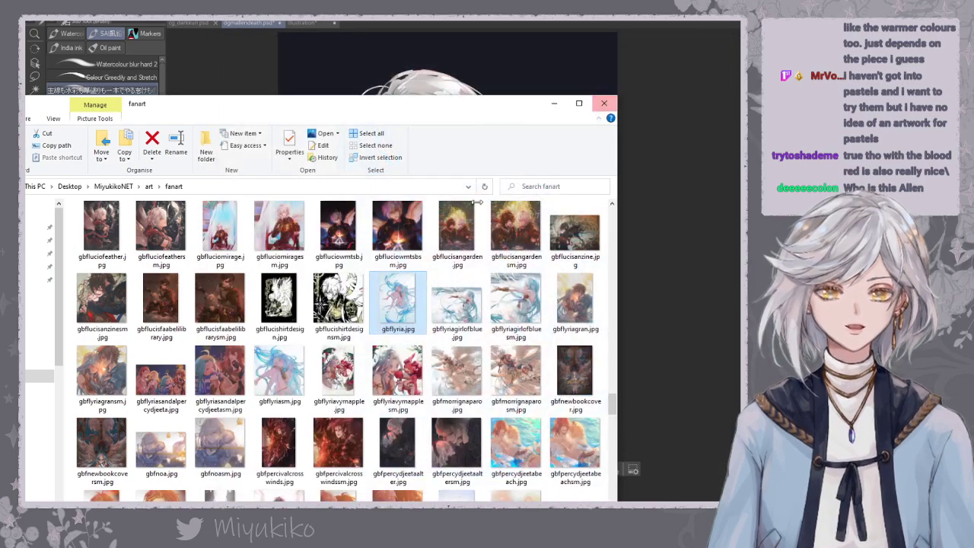
pyautogui.scroll(3, 287, 388)
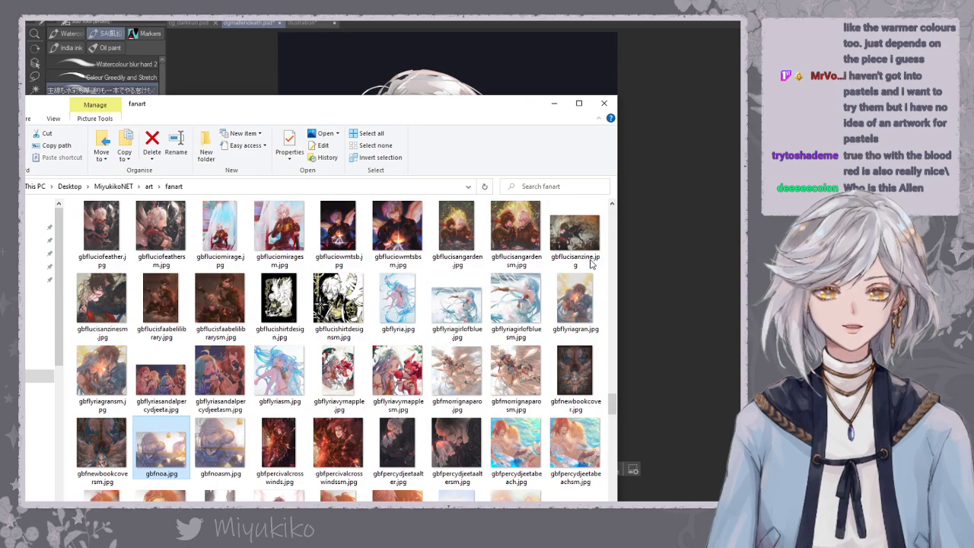
pyautogui.press('Return')
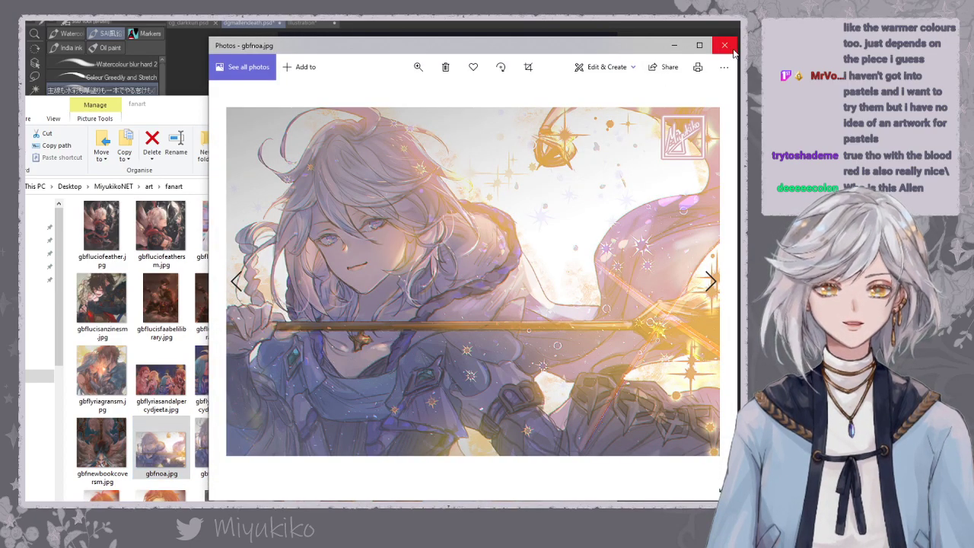
pyautogui.click(727, 47)
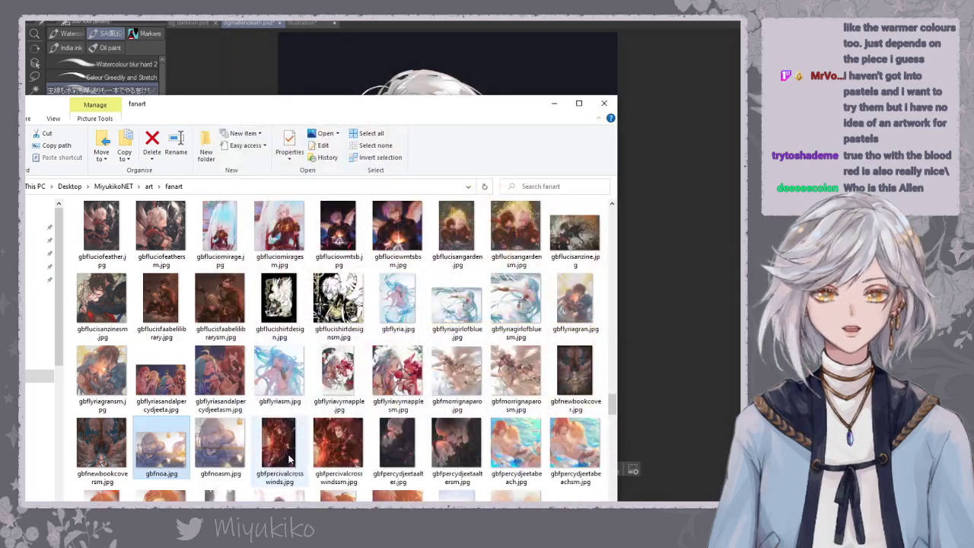
# Find mdzswwxred.jpg in the fanart folder, view it, and examine the figure in mdzswwxmoon.jpg at higher magnification before closing the viewer.
pyautogui.scroll(-3, 287, 436)
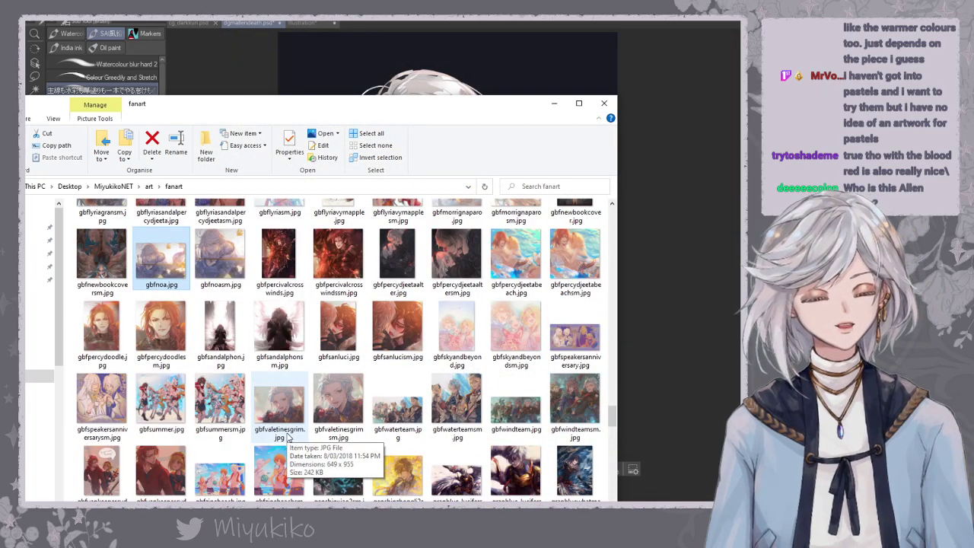
pyautogui.scroll(-10, 288, 437)
pyautogui.scroll(-15, 288, 440)
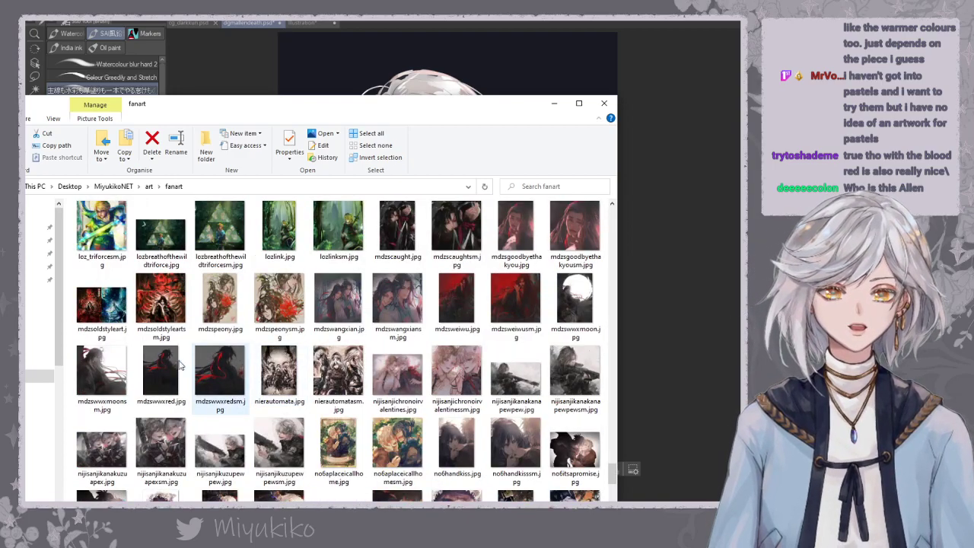
pyautogui.click(169, 369)
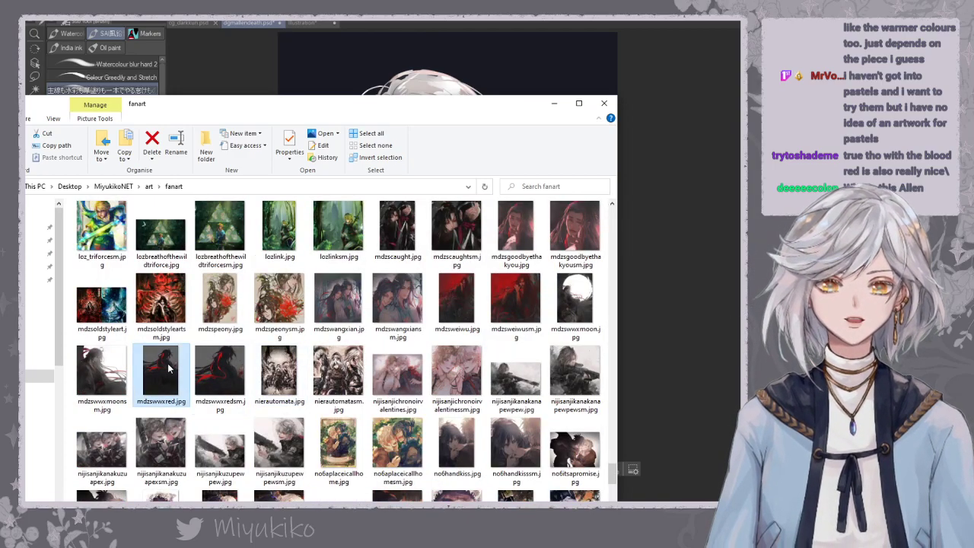
pyautogui.doubleClick(160, 370)
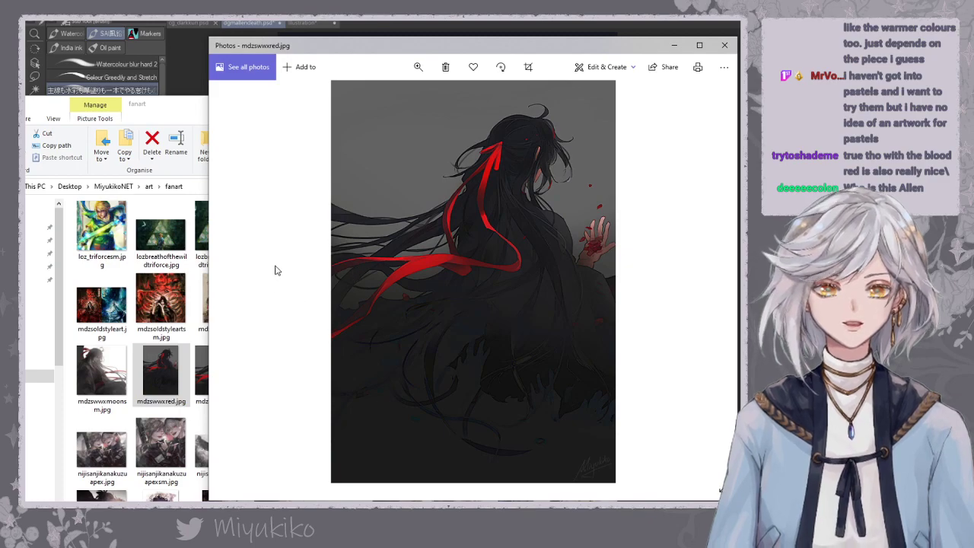
pyautogui.click(235, 283)
pyautogui.click(235, 283)
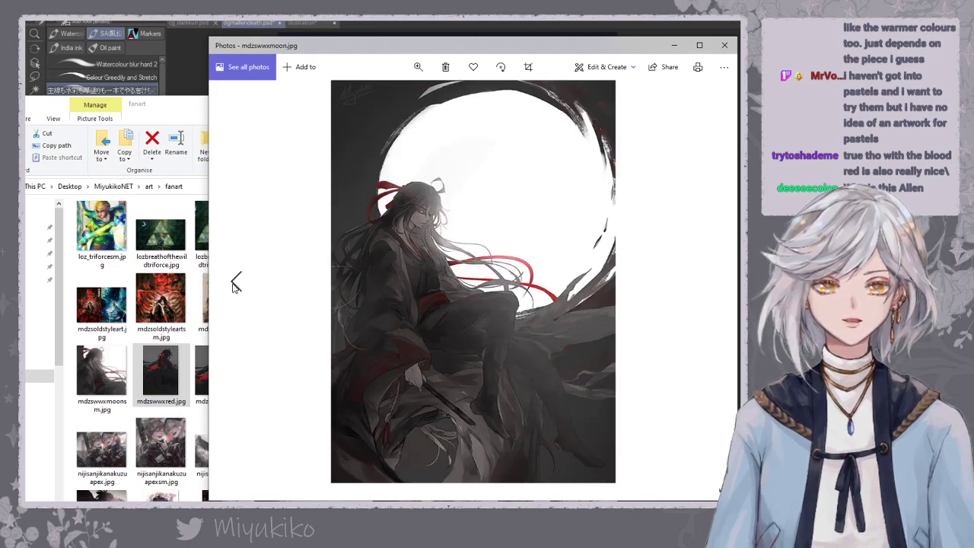
pyautogui.click(418, 67)
pyautogui.click(398, 95)
pyautogui.moveTo(468, 247); pyautogui.dragTo(542, 323)
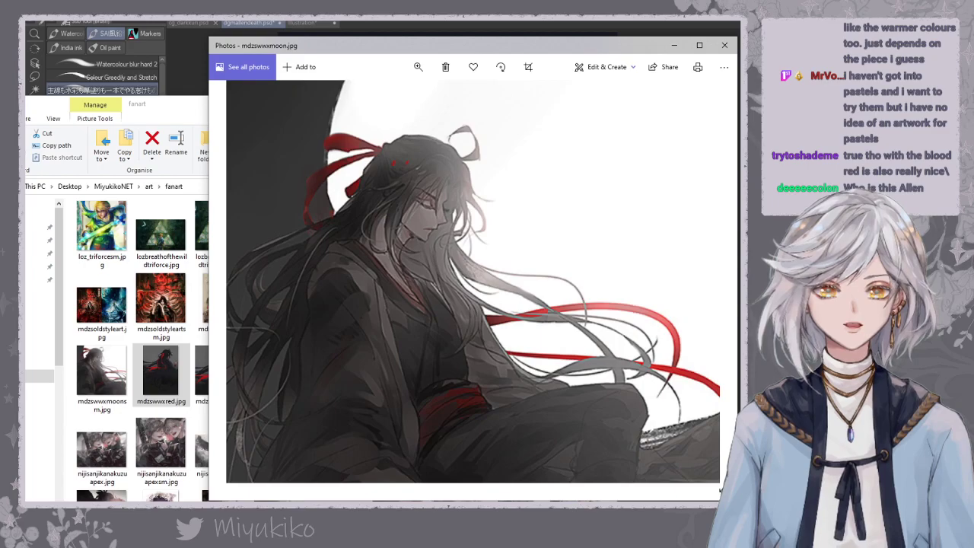
pyautogui.click(722, 48)
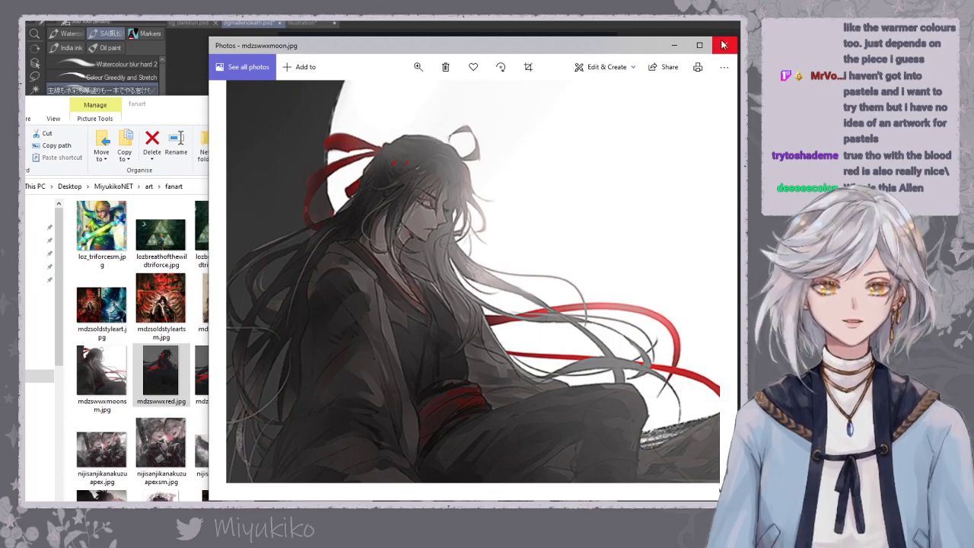
# View promarelioburst.jpg from the fanart folder, browse the earlier thumbnails, and return to the painting in Clip Studio Paint.
pyautogui.scroll(-10, 396, 392)
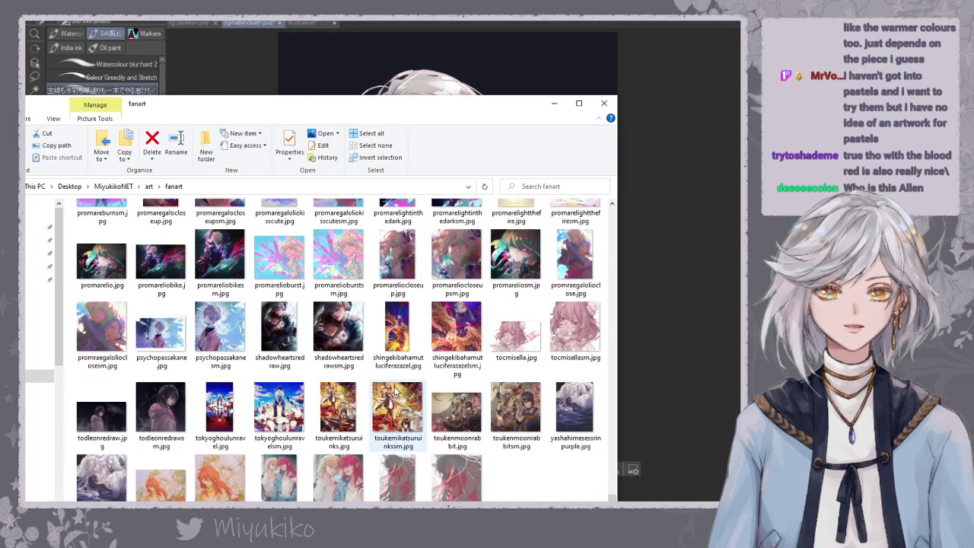
pyautogui.scroll(3, 395, 390)
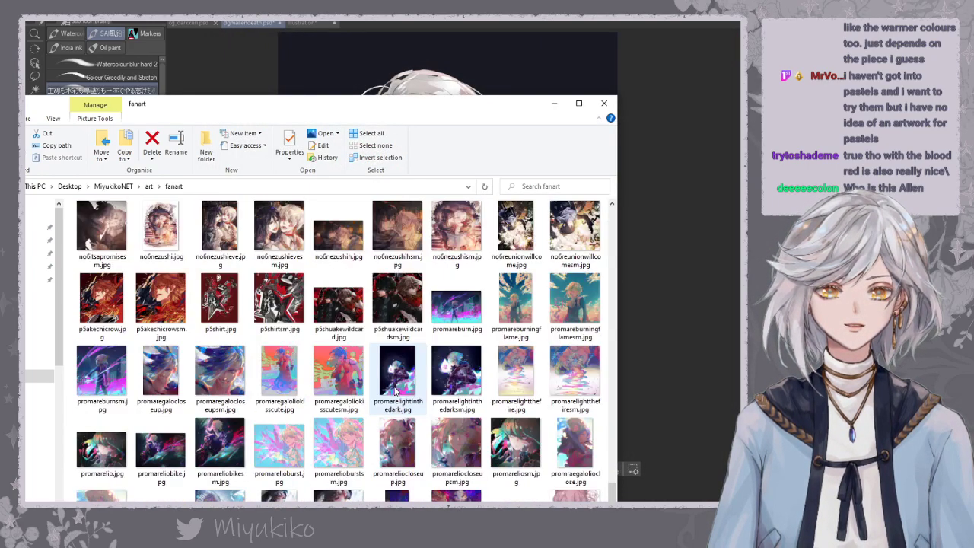
pyautogui.click(278, 441)
pyautogui.doubleClick(278, 441)
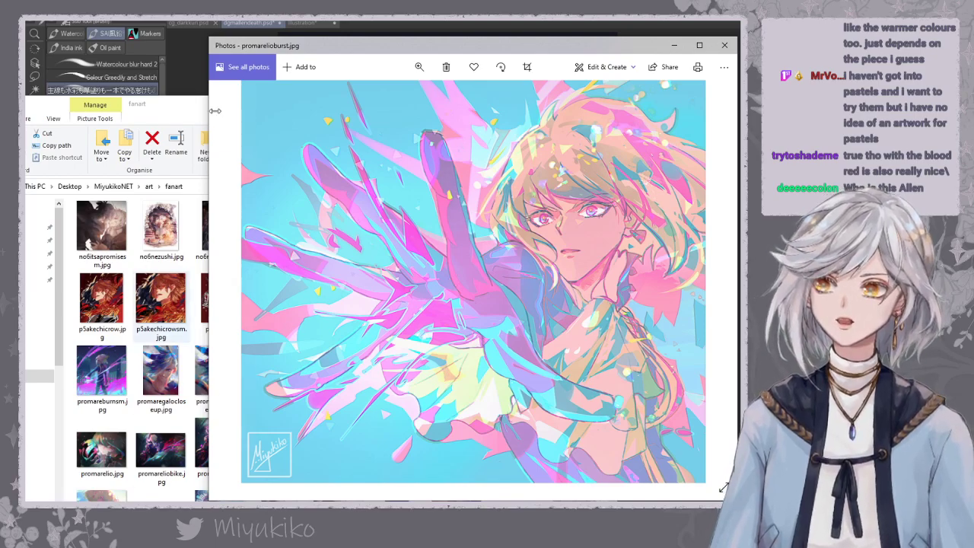
pyautogui.click(725, 45)
pyautogui.scroll(15, 318, 387)
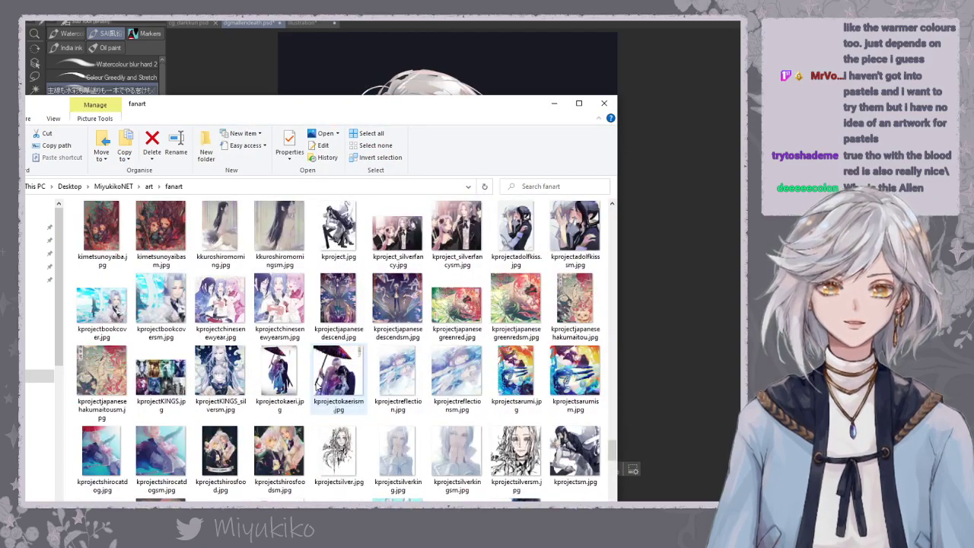
pyautogui.scroll(8, 405, 319)
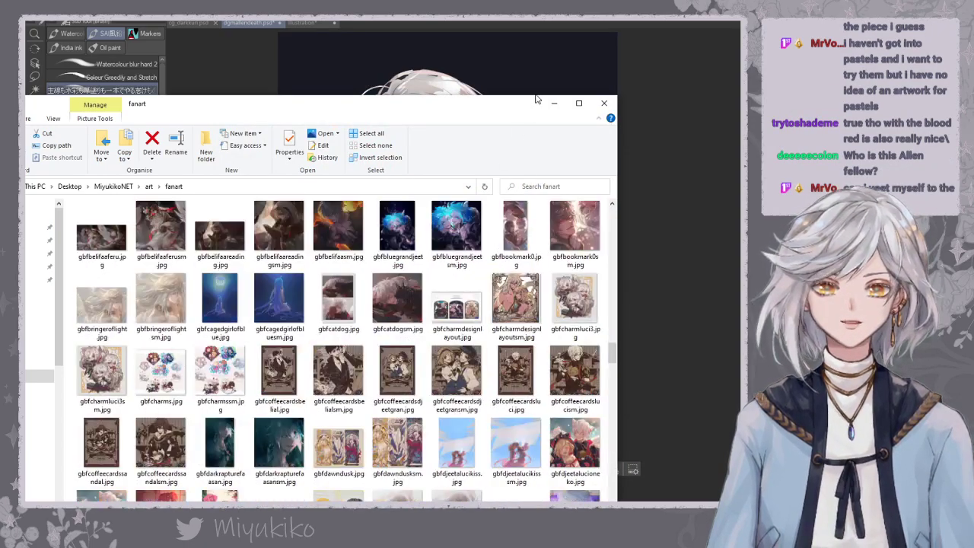
pyautogui.click(554, 104)
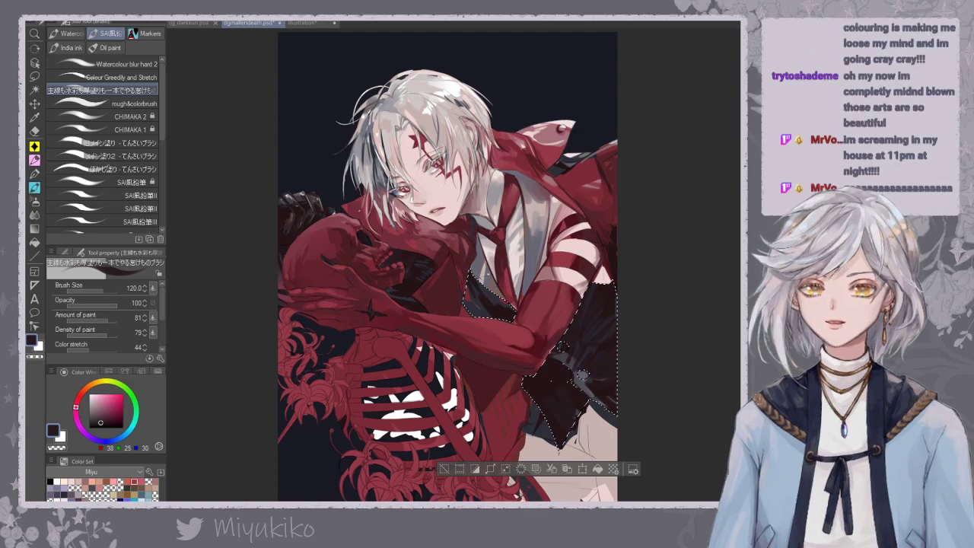
# View fgocardarjuna.jpg in Photos, close it, and sample dark grey (69, 65, 72) from the clothing behind the elbow in the painting.
pyautogui.hotkey('alt', 'Tab')
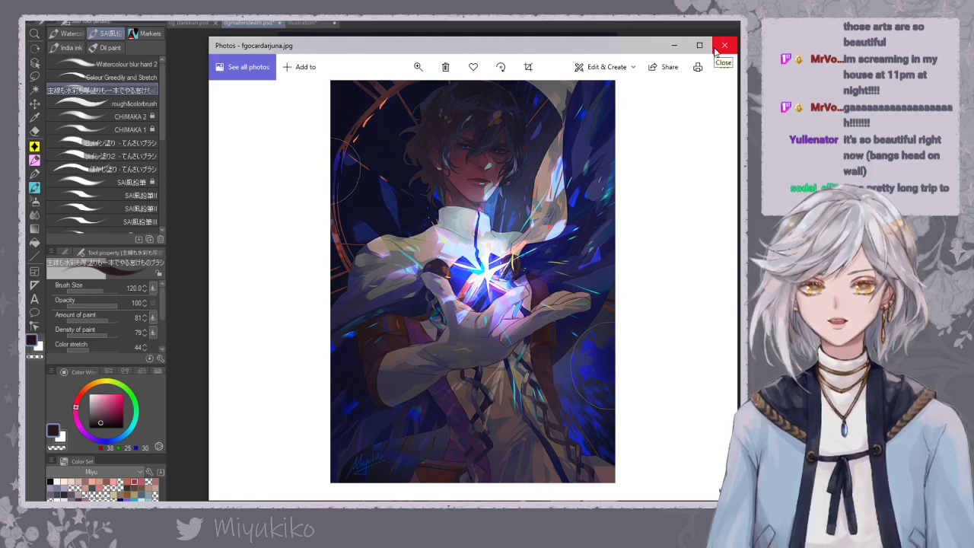
pyautogui.click(716, 50)
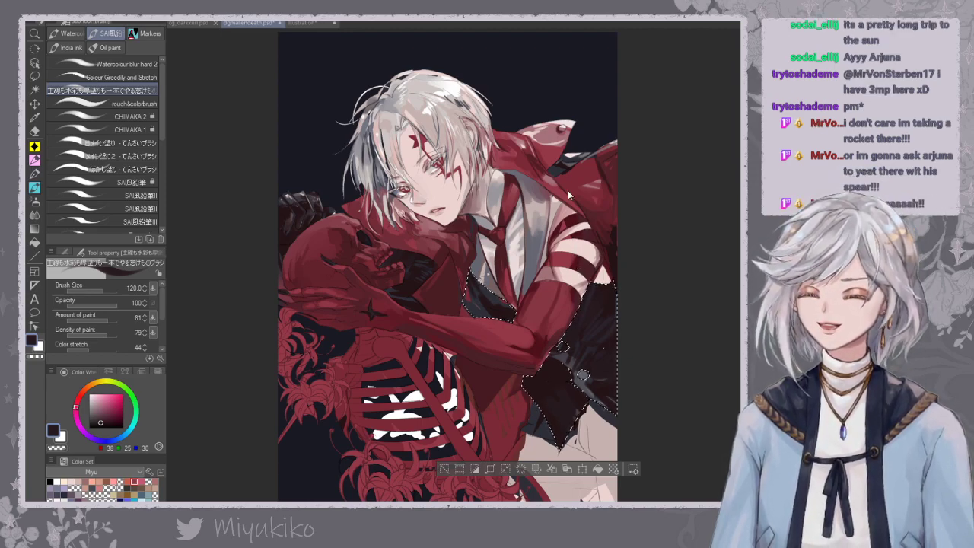
pyautogui.keyDown('alt'); pyautogui.click(570, 359); pyautogui.keyUp('alt')
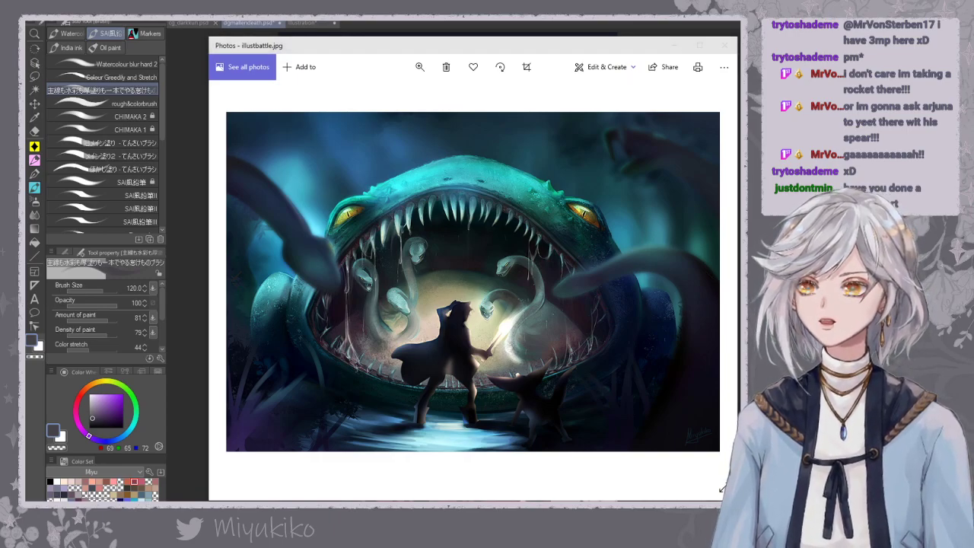
# Look at the artwork images designbunnear1.jpg and illustbattle.jpg in Photos and close both.
pyautogui.press('Right')
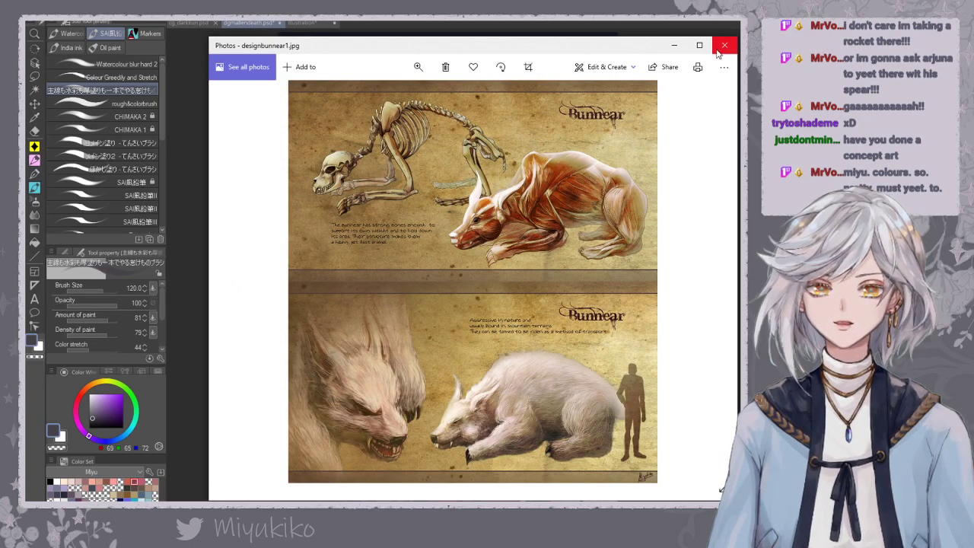
pyautogui.moveTo(646, 44); pyautogui.dragTo(645, 50)
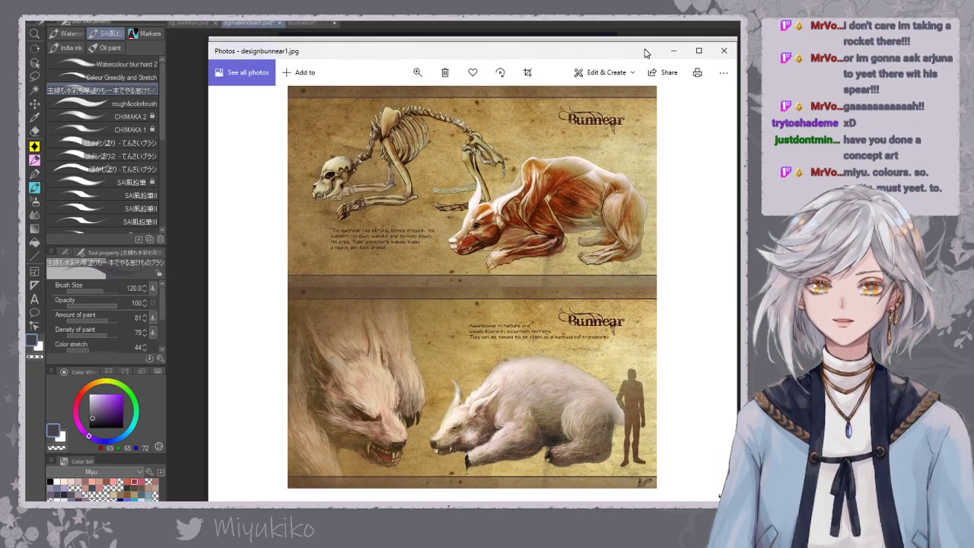
pyautogui.click(722, 51)
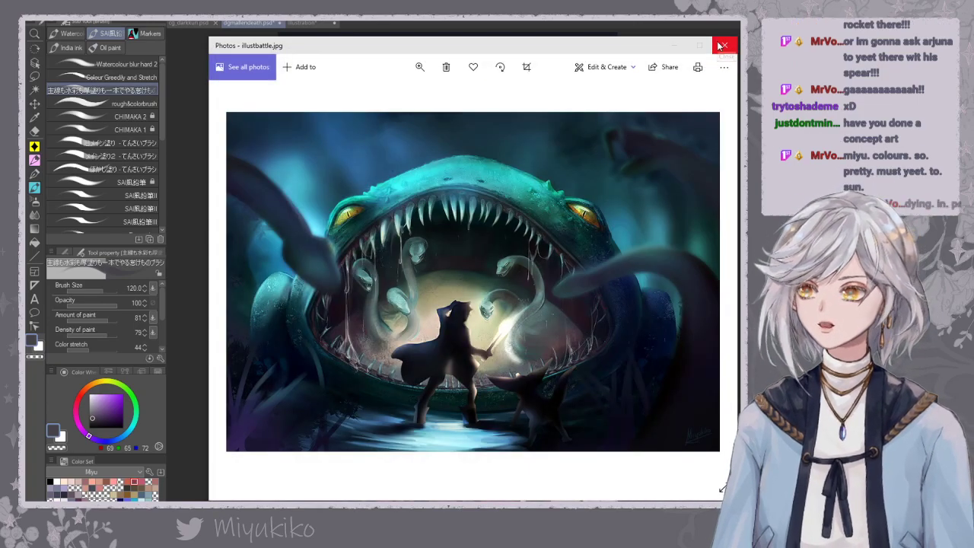
pyautogui.click(722, 46)
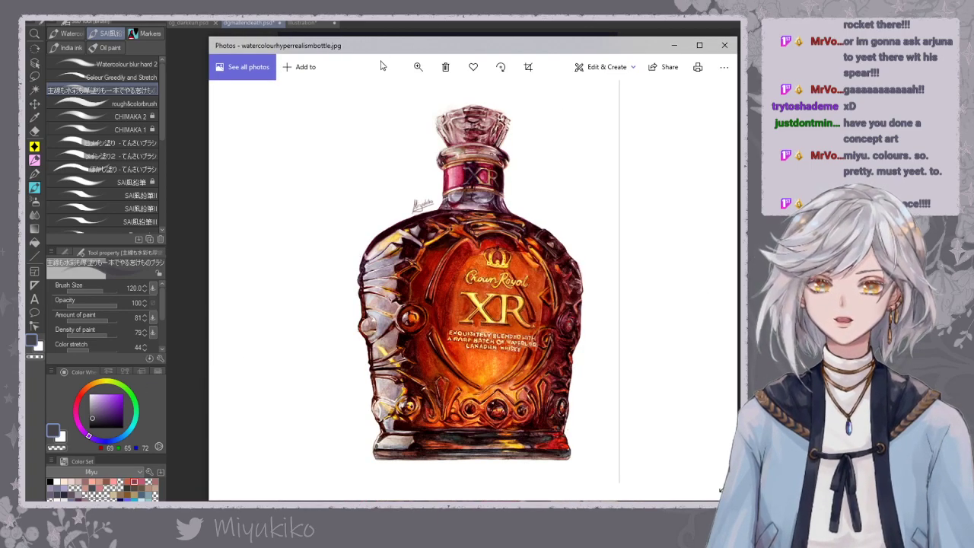
# Examine watercolourhyperrealismbottle.jpg at higher magnification in Photos and close it.
pyautogui.click(417, 67)
pyautogui.moveTo(368, 95); pyautogui.dragTo(388, 94)
pyautogui.moveTo(522, 346); pyautogui.dragTo(518, 313)
pyautogui.click(418, 67)
pyautogui.moveTo(386, 95); pyautogui.dragTo(275, 87)
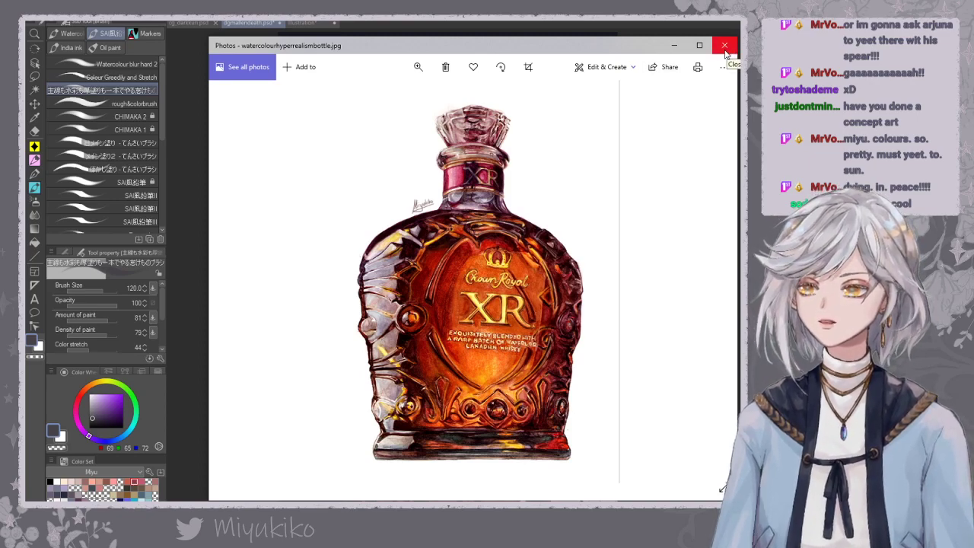
pyautogui.click(726, 49)
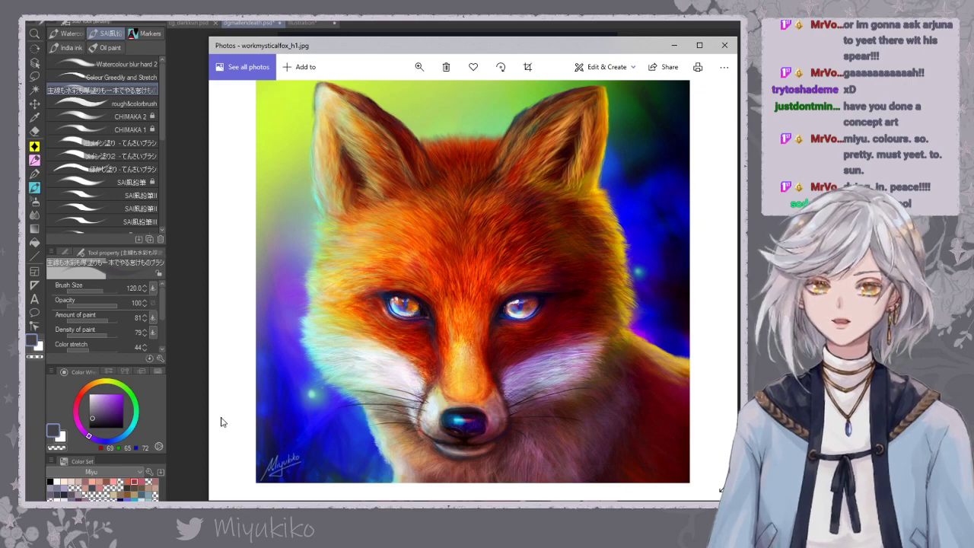
# View the artworks workmysticalfox_h1.jpg and bgbuildings.jpg, closing each to return to the painting.
pyautogui.click(724, 44)
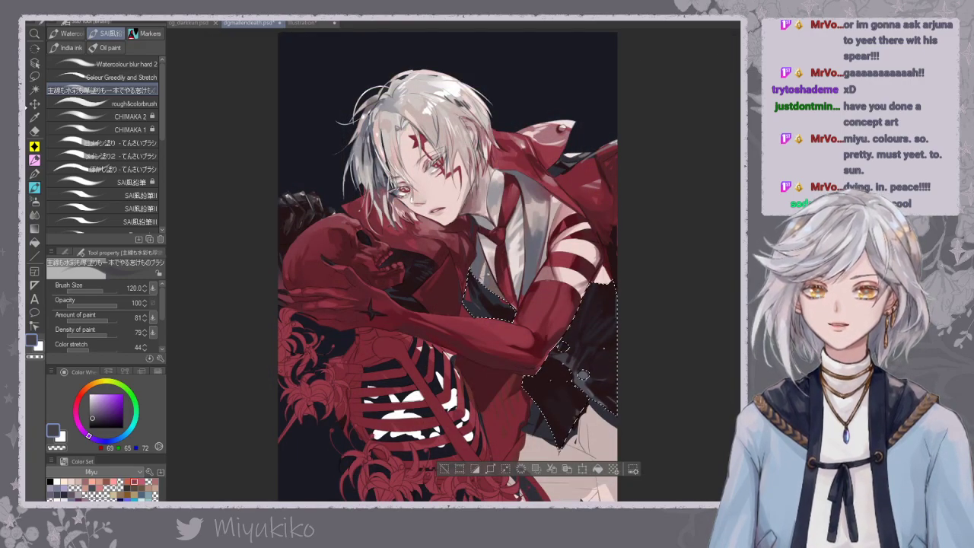
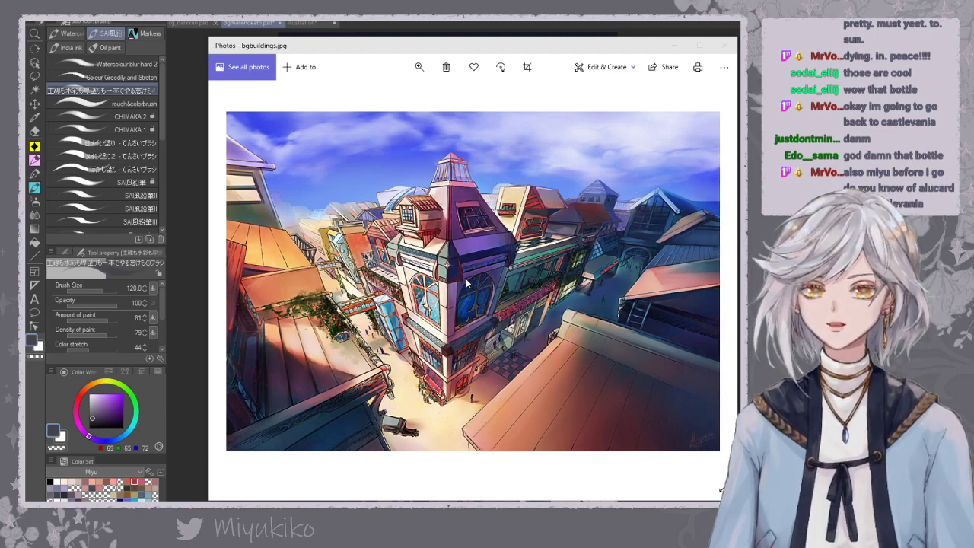
pyautogui.click(723, 46)
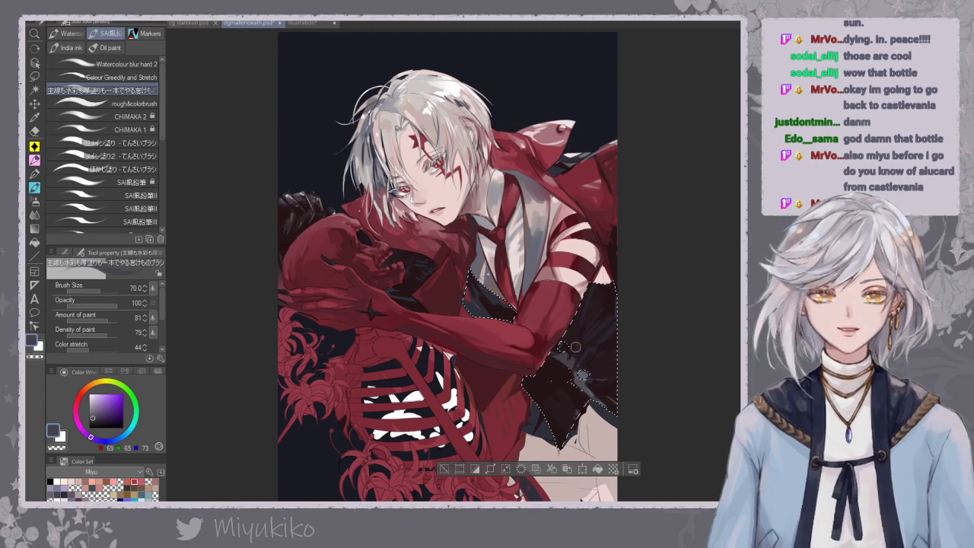
# Clear the selection and retouch the dark clothing below the elbow with sampled tones (39, 28, 33), (98, 99, 107) and (41, 34, 41).
pyautogui.keyDown('alt'); pyautogui.click(567, 357); pyautogui.keyUp('alt')
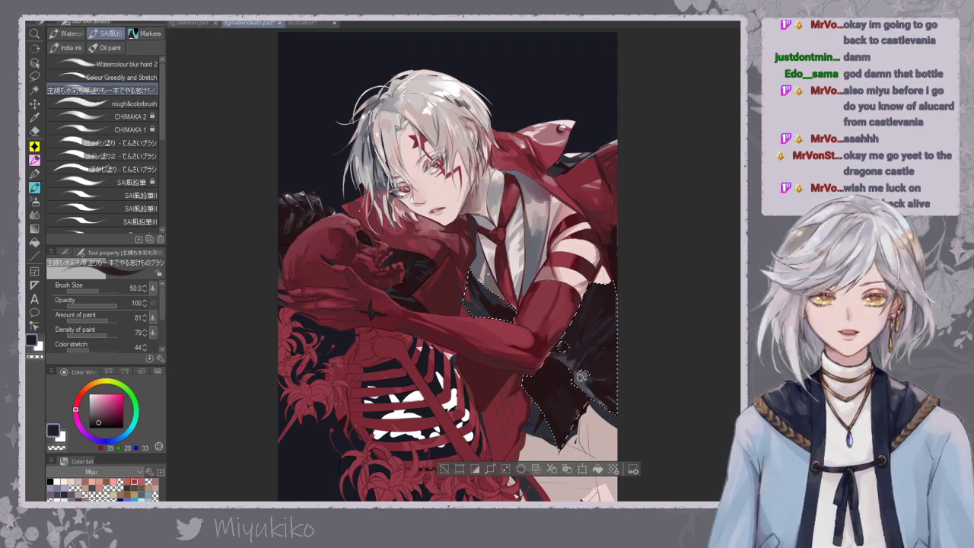
pyautogui.hotkey('ctrl', 'd')
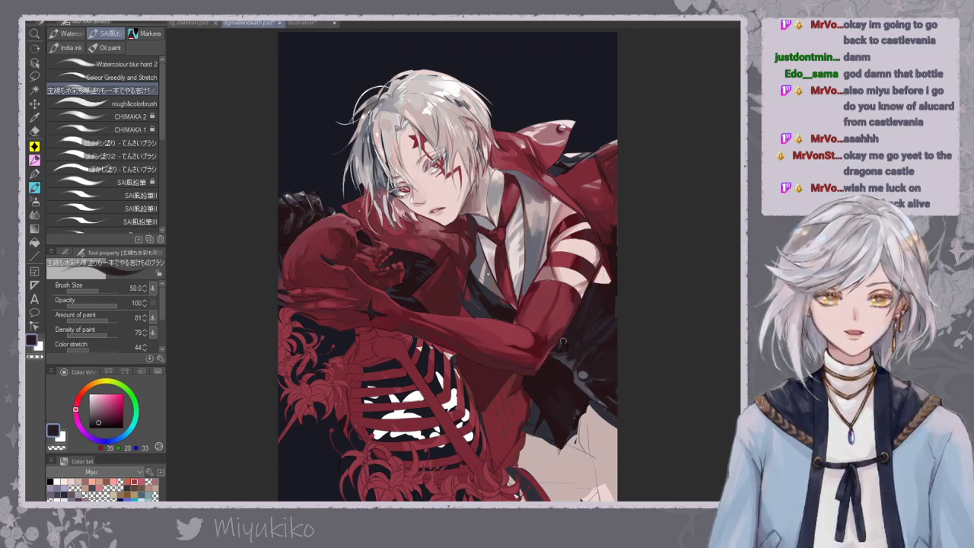
pyautogui.keyDown('alt'); pyautogui.click(566, 344); pyautogui.keyUp('alt')
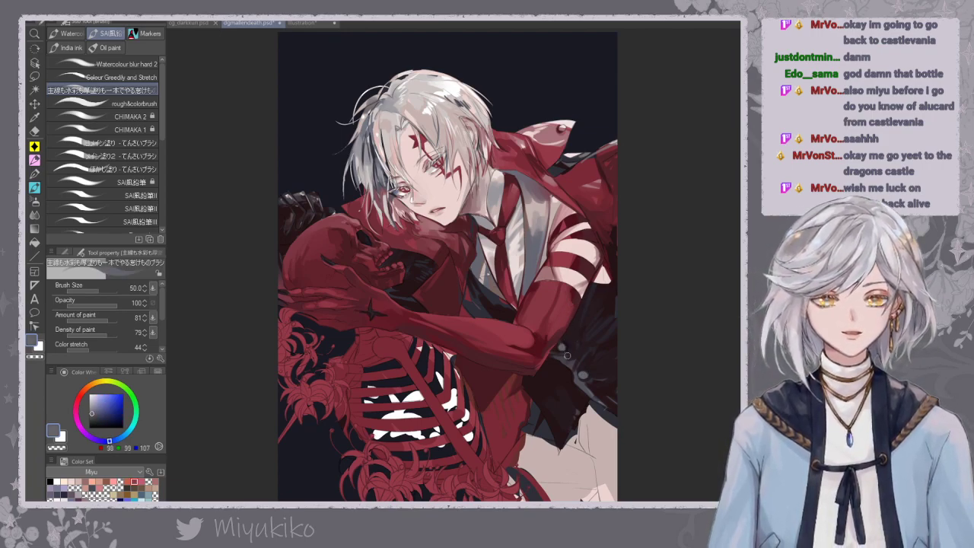
pyautogui.keyDown('alt'); pyautogui.click(602, 329); pyautogui.keyUp('alt')
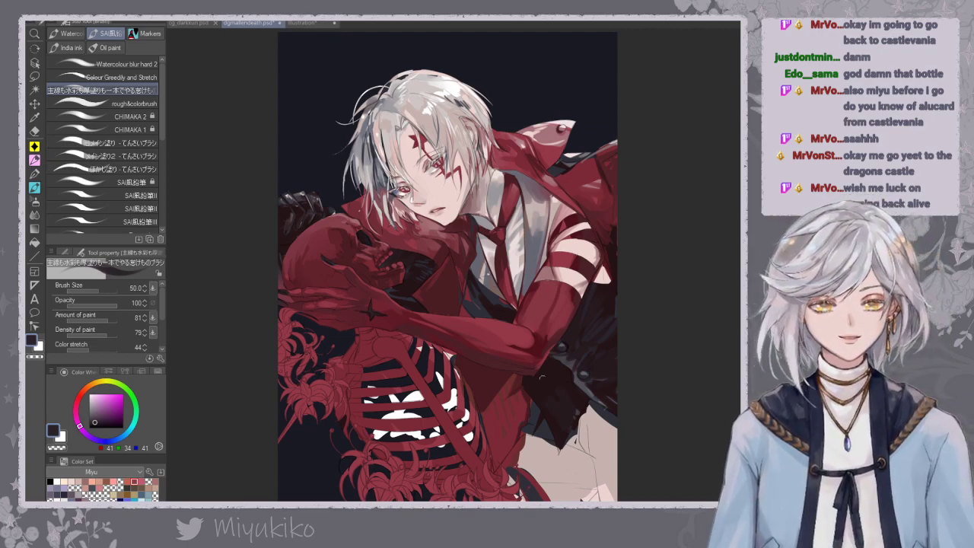
pyautogui.moveTo(540, 366); pyautogui.dragTo(529, 306)
pyautogui.hotkey('ctrl', 'z')
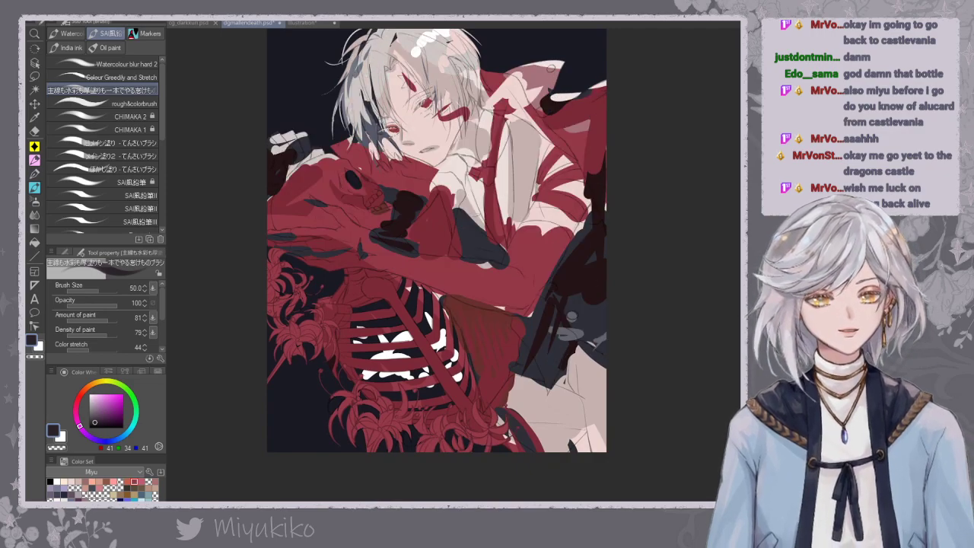
pyautogui.hotkey('ctrl', 'y')
# Auto-select the dark sliver between the red coat and the vest point, sample trouser beige (198, 179, 176), and set the brush size to 120.
pyautogui.click(35, 90)
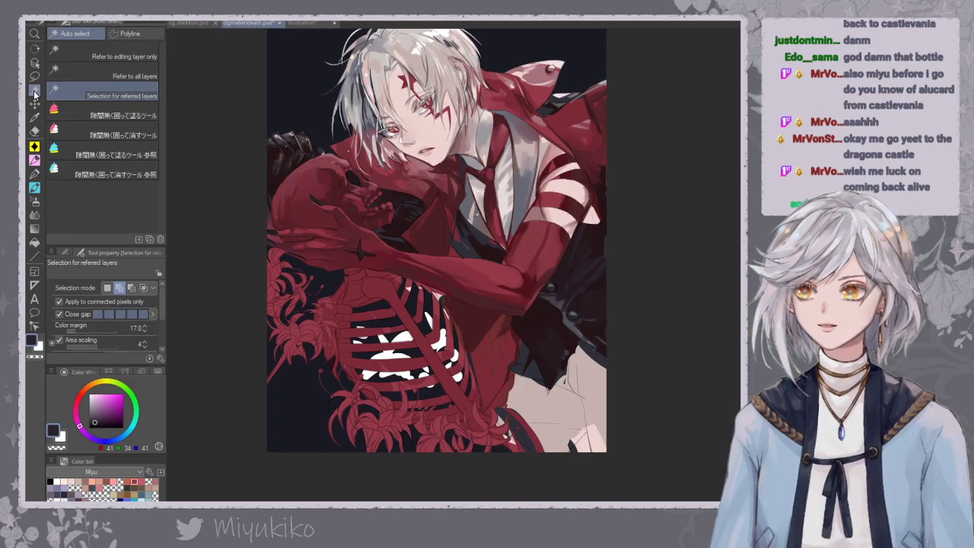
pyautogui.click(527, 366)
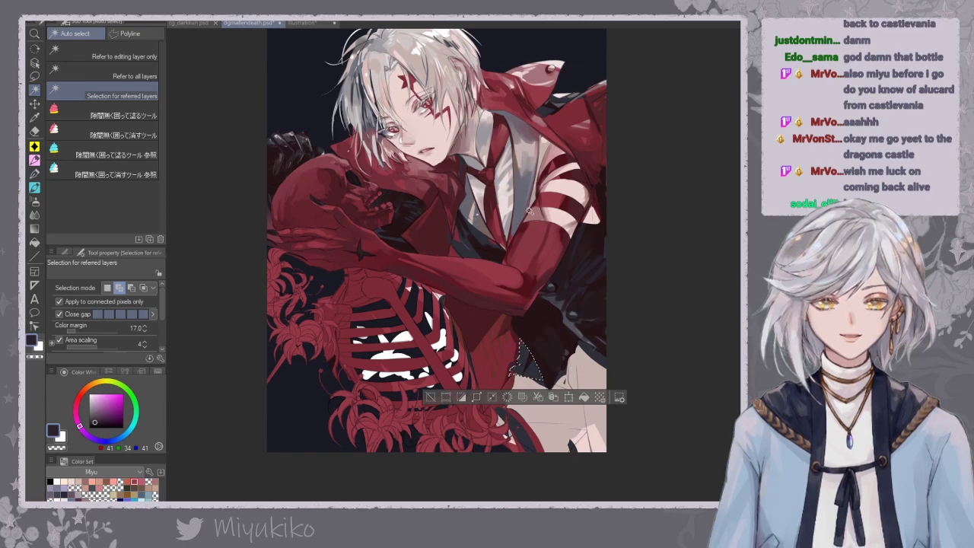
pyautogui.press('b')
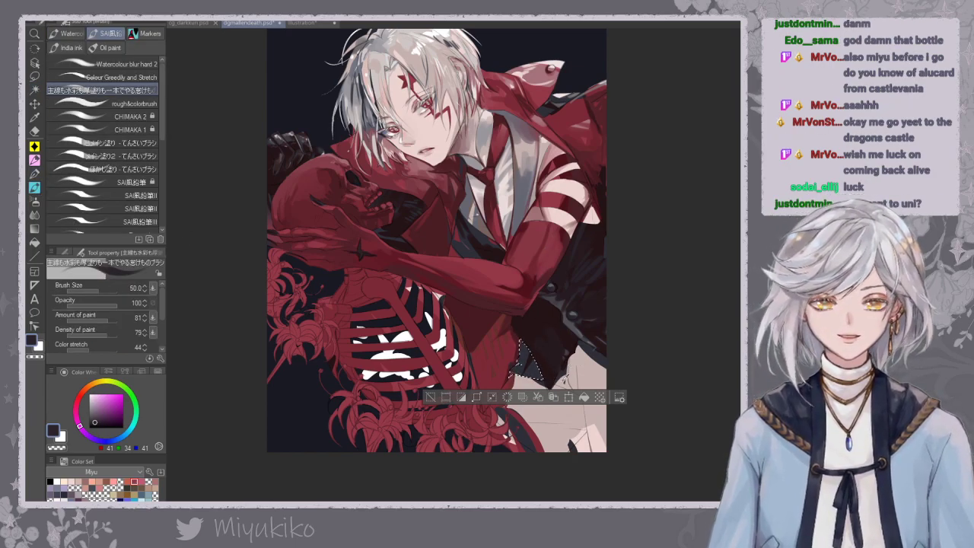
pyautogui.keyDown('alt'); pyautogui.click(561, 372); pyautogui.keyUp('alt')
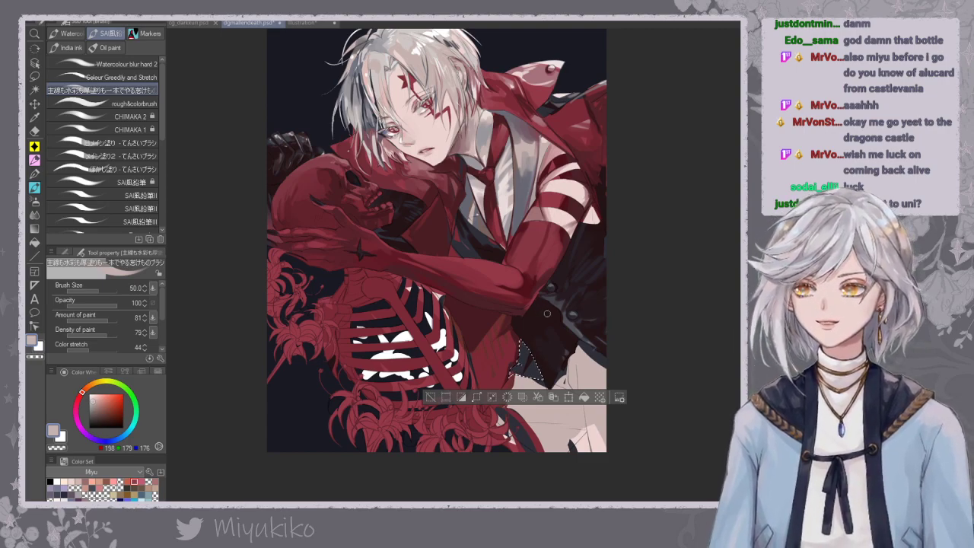
pyautogui.press(']')
pyautogui.press(']')
pyautogui.press(']')
pyautogui.press(']')
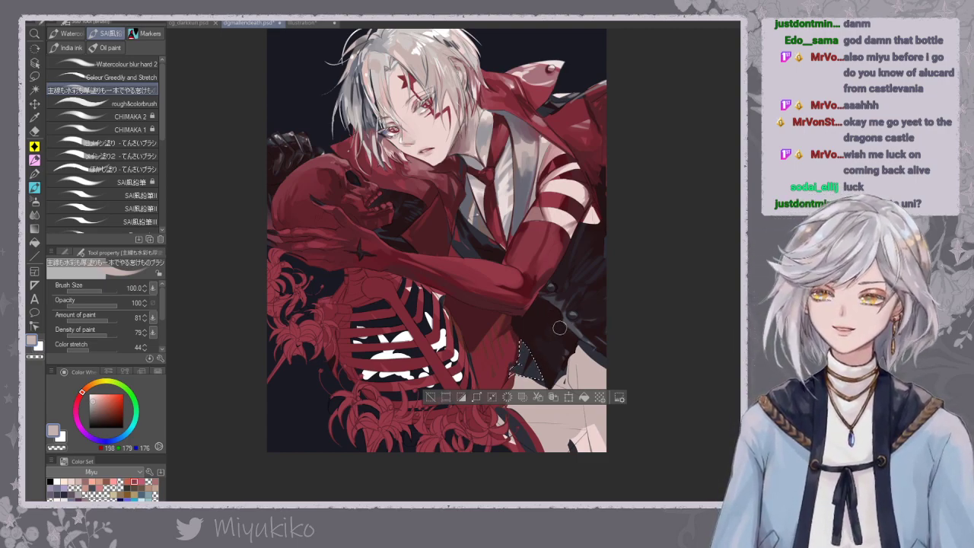
pyautogui.press(']')
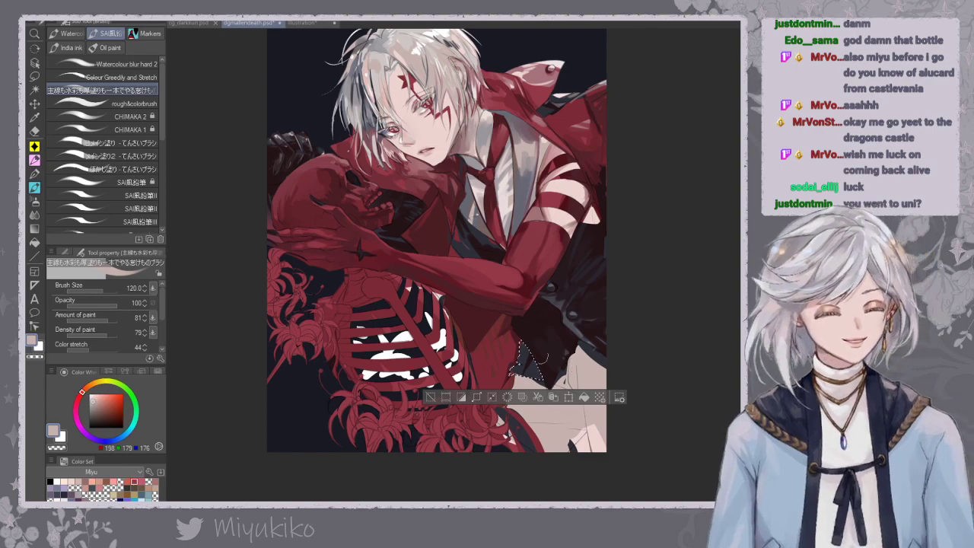
# Paint the selected sliver beside the red coat beige, redo the strokes once, and clear the selection.
pyautogui.moveTo(531, 354); pyautogui.dragTo(519, 371)
pyautogui.hotkey('ctrl', 'd')
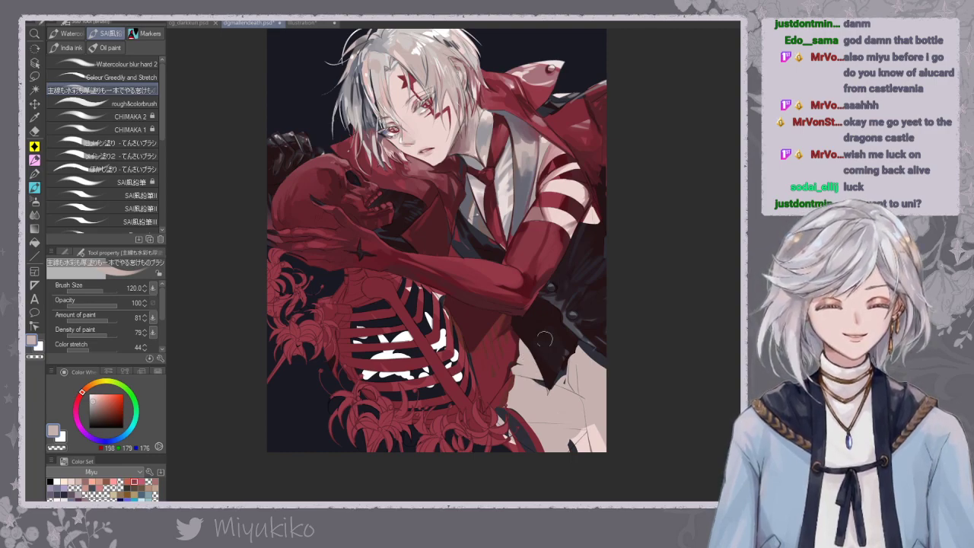
pyautogui.hotkey('ctrl', 'z')
pyautogui.hotkey('ctrl', 'z')
pyautogui.moveTo(521, 380); pyautogui.dragTo(527, 349)
pyautogui.hotkey('ctrl', 'd')
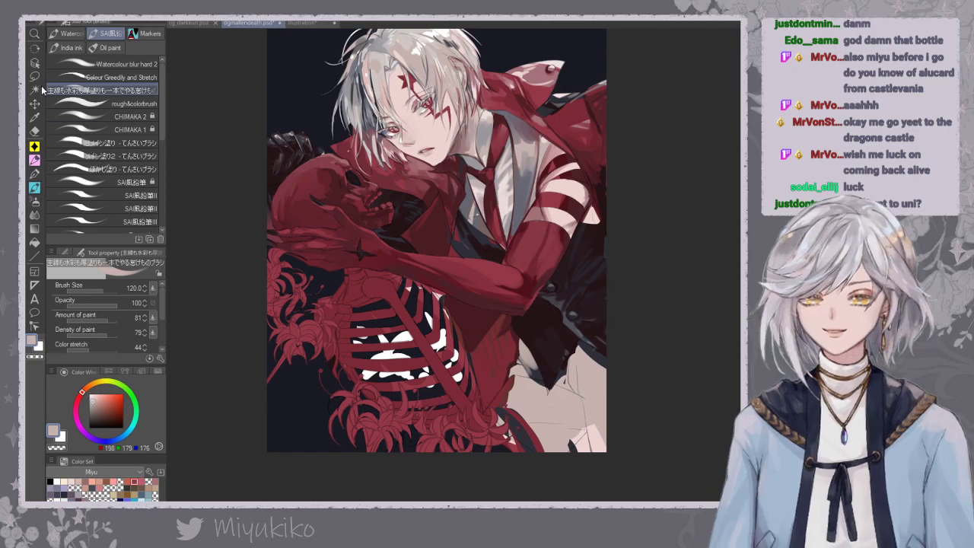
# Auto-select the pale trouser areas beneath the vest and jacket hem, and return to the painting brush.
pyautogui.click(35, 89)
pyautogui.click(527, 366)
pyautogui.click(532, 409)
pyautogui.click(605, 355)
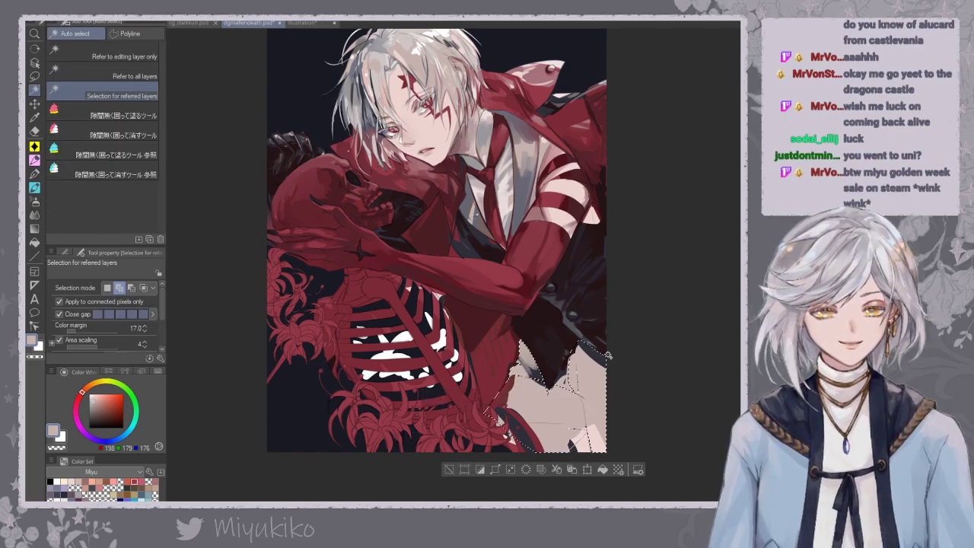
pyautogui.click(34, 175)
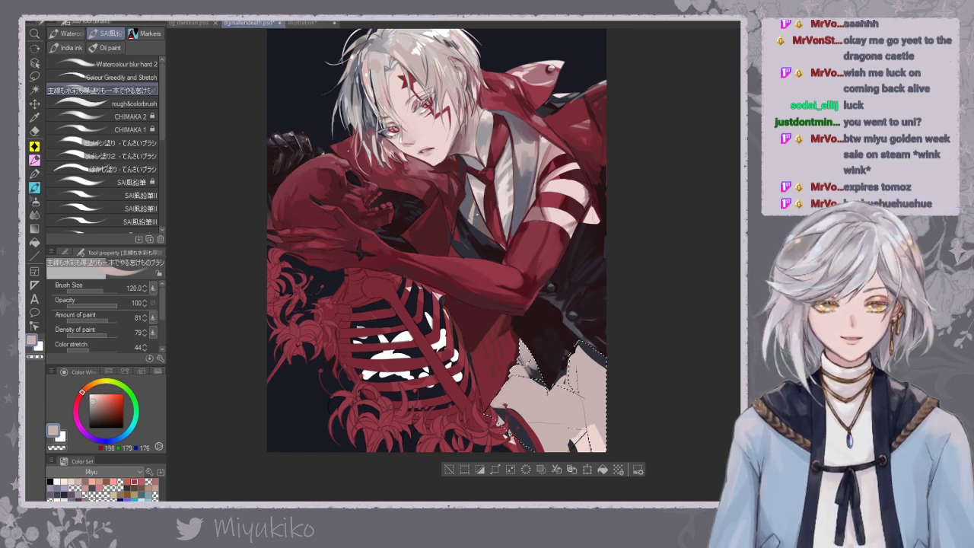
# Shade the selected trousers with a grey shadow tone (144, 131, 132) and undo the last stroke.
pyautogui.keyDown('alt'); pyautogui.click(510, 375); pyautogui.keyUp('alt')
pyautogui.moveTo(531, 397); pyautogui.dragTo(557, 427)
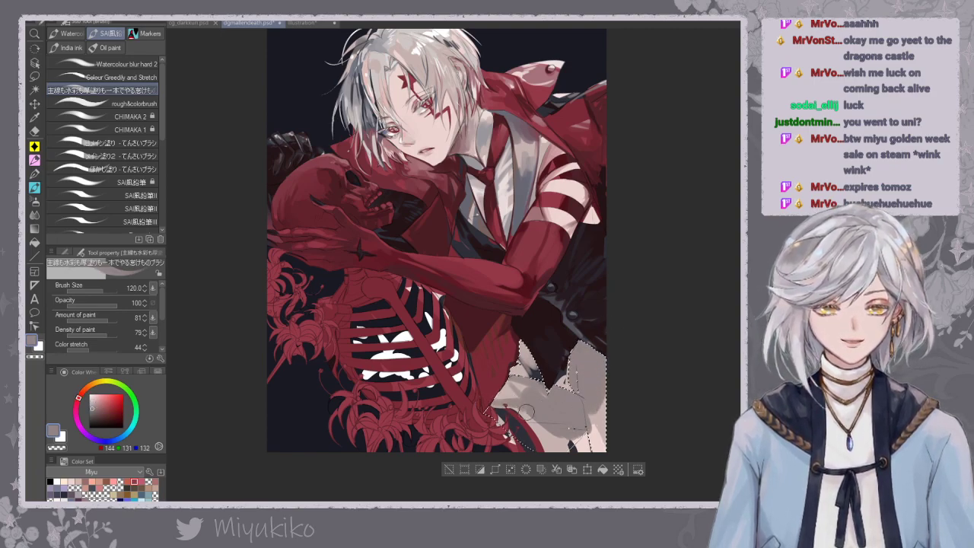
pyautogui.moveTo(595, 438); pyautogui.dragTo(598, 451)
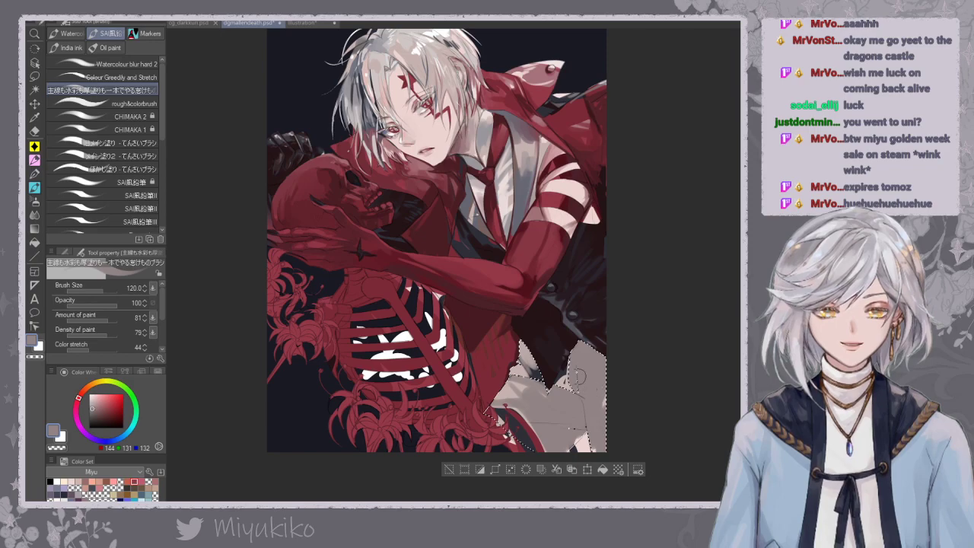
pyautogui.keyDown('alt'); pyautogui.click(583, 376); pyautogui.keyUp('alt')
pyautogui.moveTo(592, 353)
pyautogui.mouseDown()
pyautogui.moveTo(593, 368)
pyautogui.moveTo(596, 360)
pyautogui.moveTo(616, 371)
pyautogui.moveTo(584, 364)
pyautogui.mouseUp()
pyautogui.hotkey('ctrl', 'z')
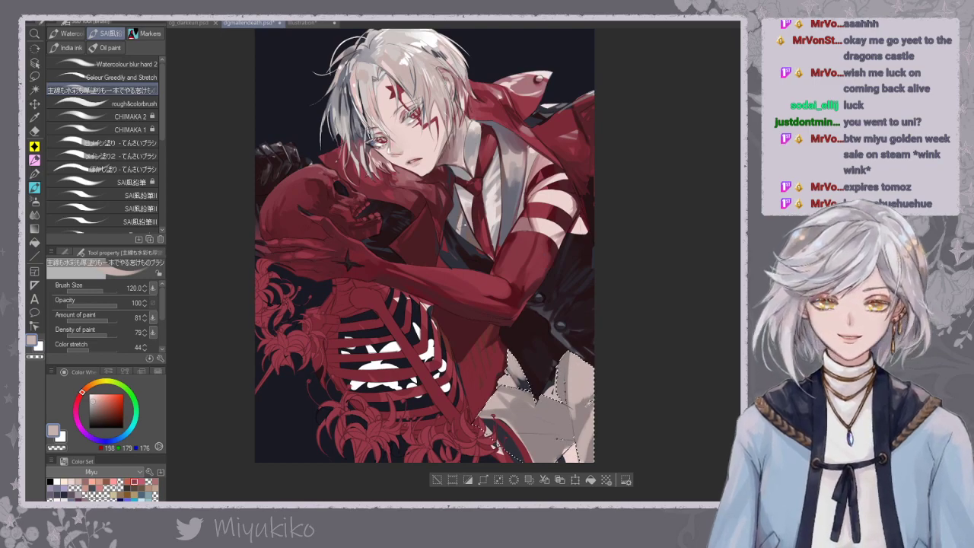
# Lighten the outer trouser leg with beige (198, 179, 176) and resample the grey shadow tone (144, 131, 132).
pyautogui.keyDown('alt'); pyautogui.click(586, 393); pyautogui.keyUp('alt')
pyautogui.keyDown('alt'); pyautogui.click(582, 396); pyautogui.keyUp('alt')
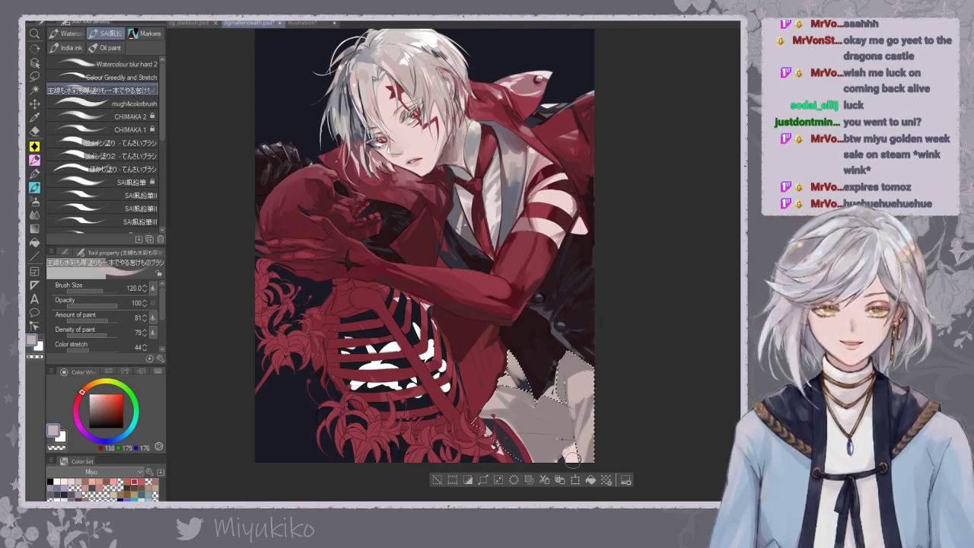
pyautogui.keyDown('alt'); pyautogui.click(576, 364); pyautogui.keyUp('alt')
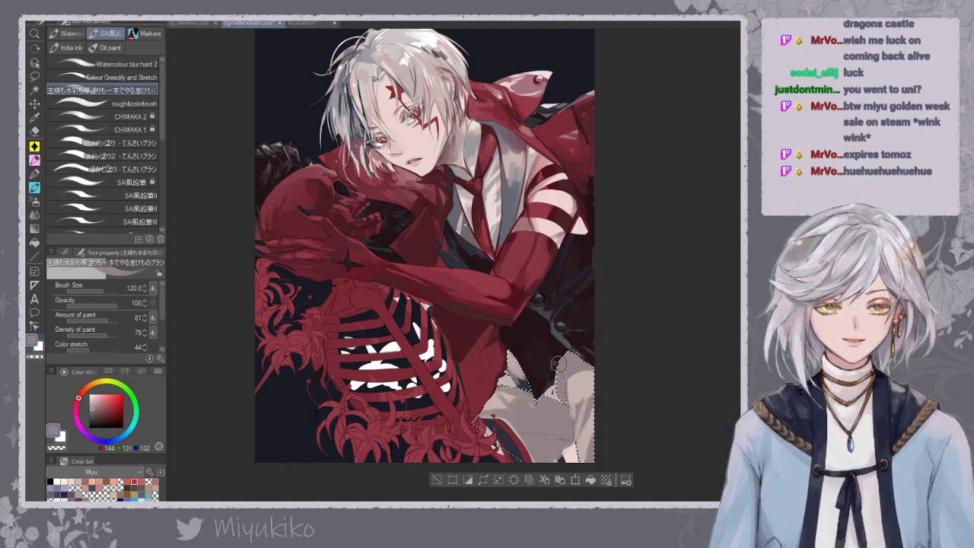
pyautogui.press('w')
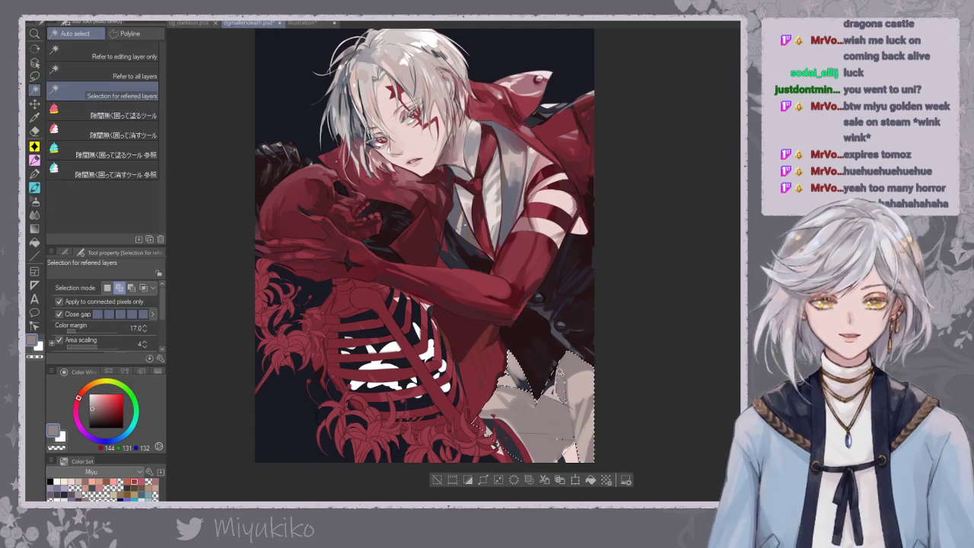
pyautogui.click(35, 187)
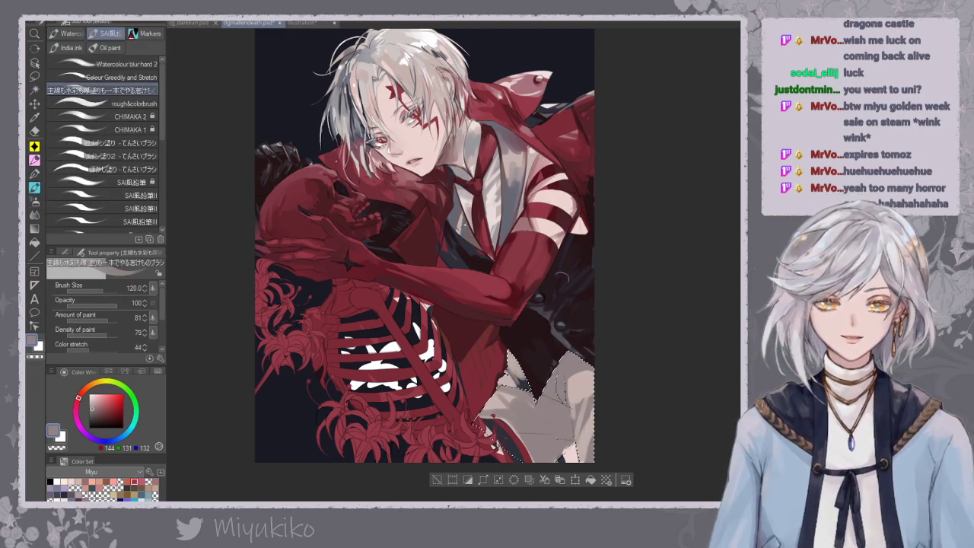
# Paint fold shadows on the trousers beneath the jacket hem, undoing and repainting the unsatisfactory strokes.
pyautogui.keyDown('alt'); pyautogui.click(588, 373); pyautogui.keyUp('alt')
pyautogui.moveTo(565, 360)
pyautogui.mouseDown()
pyautogui.moveTo(565, 392)
pyautogui.moveTo(563, 375)
pyautogui.moveTo(601, 330)
pyautogui.moveTo(564, 359)
pyautogui.moveTo(556, 372)
pyautogui.moveTo(584, 342)
pyautogui.moveTo(565, 389)
pyautogui.mouseUp()
pyautogui.keyDown('alt'); pyautogui.click(556, 372); pyautogui.keyUp('alt')
pyautogui.hotkey('ctrl', 'z')
pyautogui.hotkey('ctrl', 'z')
pyautogui.moveTo(550, 348)
pyautogui.mouseDown()
pyautogui.moveTo(544, 388)
pyautogui.moveTo(562, 362)
pyautogui.mouseUp()
pyautogui.keyDown('alt'); pyautogui.click(505, 376); pyautogui.keyUp('alt')
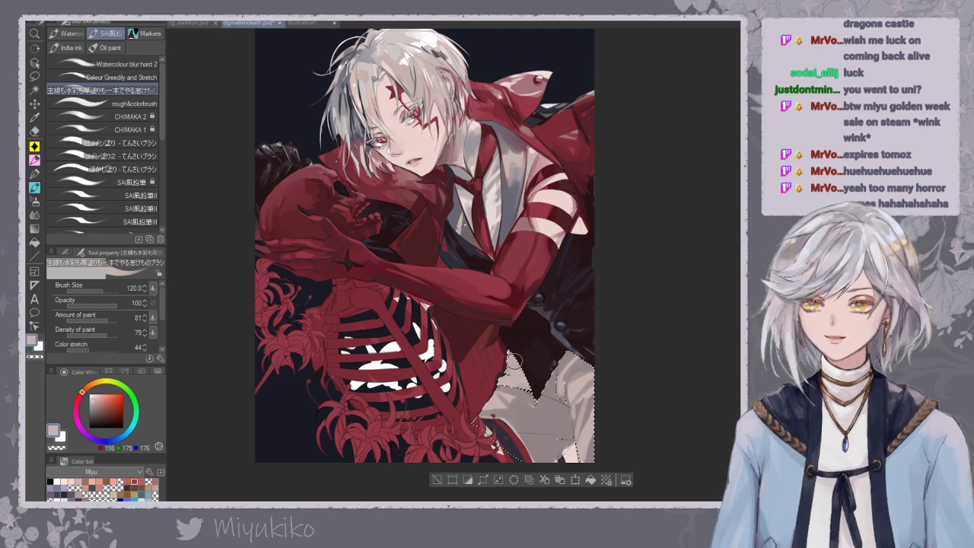
# Refine the trouser folds beside the red coat with a smaller brush, alternating the sampled grey (144, 131, 132) and beige (198, 179, 176).
pyautogui.keyDown('alt'); pyautogui.click(530, 360); pyautogui.keyUp('alt')
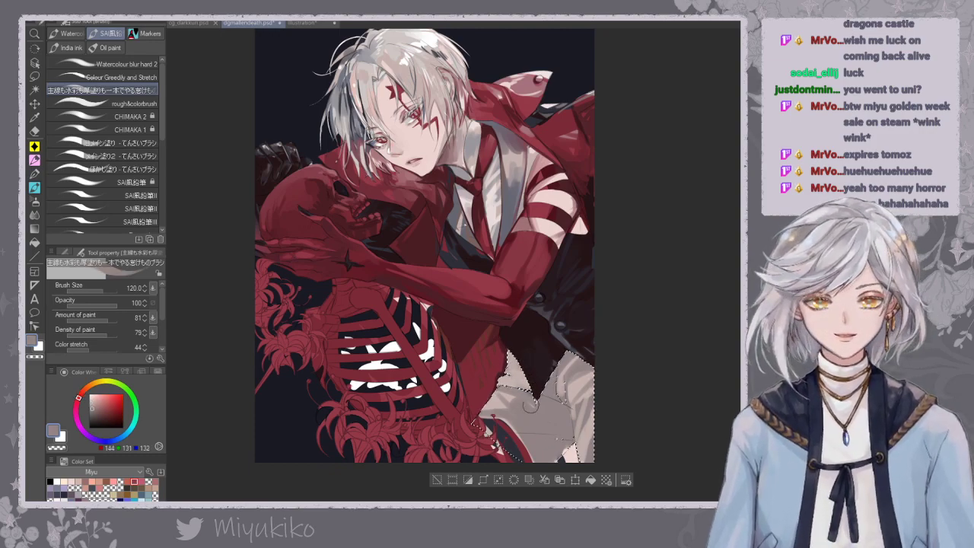
pyautogui.keyDown('alt'); pyautogui.click(516, 379); pyautogui.keyUp('alt')
pyautogui.press('[')
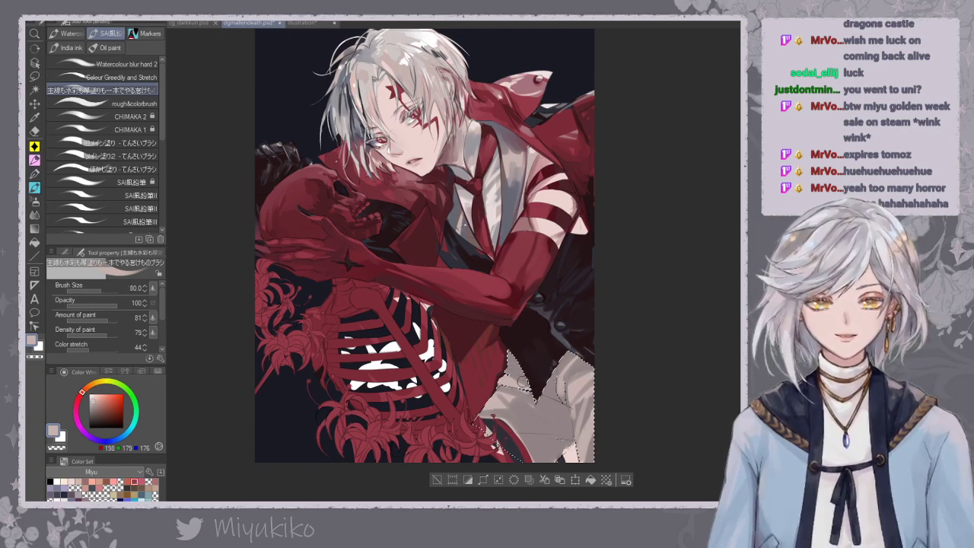
pyautogui.keyDown('alt'); pyautogui.click(516, 381); pyautogui.keyUp('alt')
pyautogui.keyDown('alt'); pyautogui.click(511, 373); pyautogui.keyUp('alt')
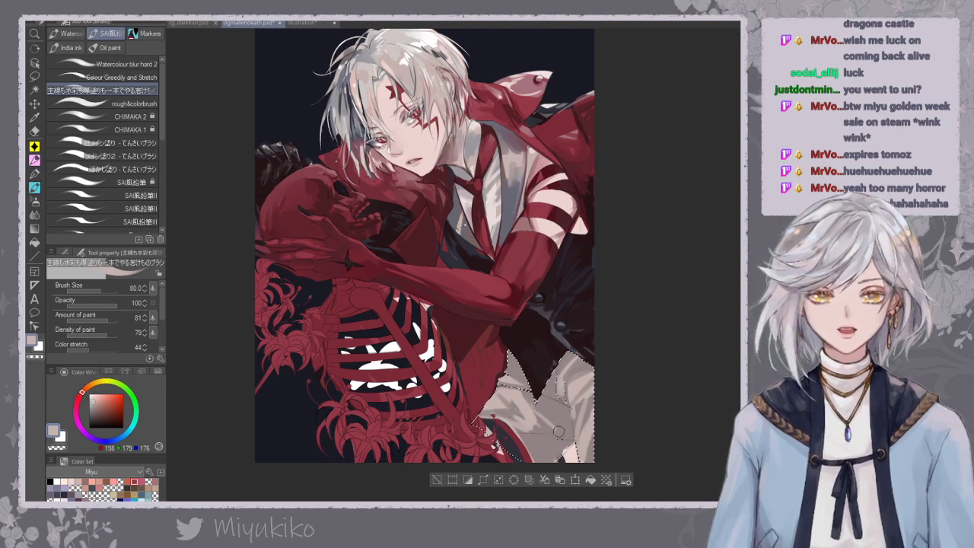
# Clear the selection to review the whole painting, and restore the trouser selection.
pyautogui.hotkey('ctrl', 'd')
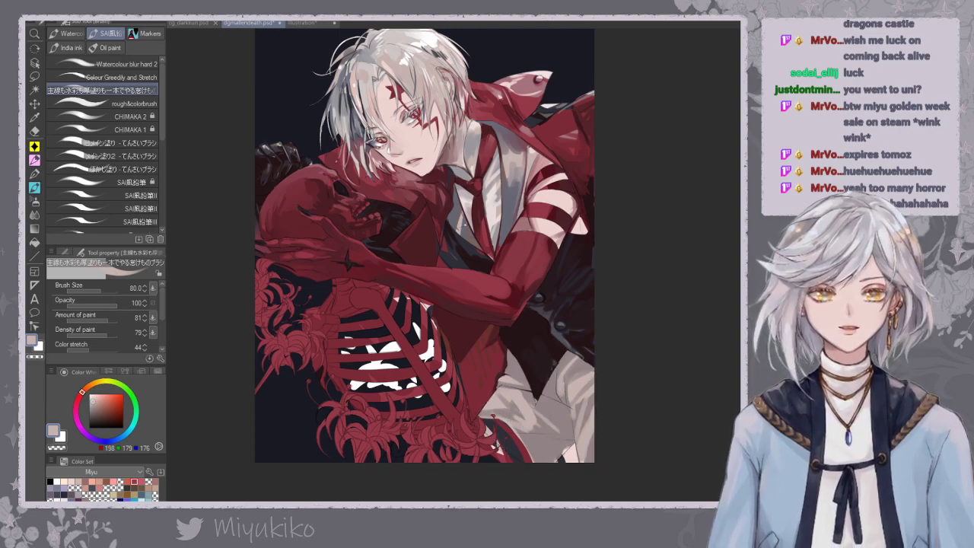
pyautogui.scroll(-2, 483, 251)
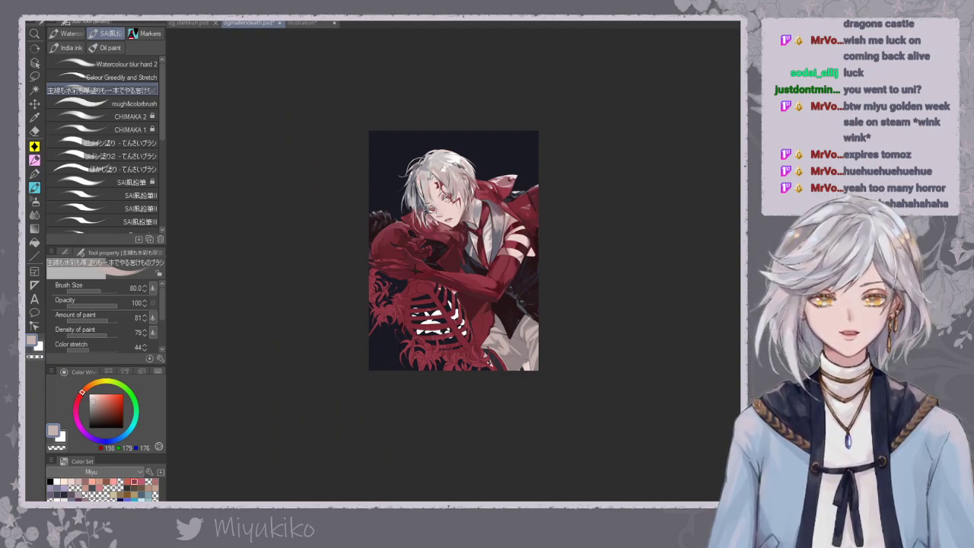
pyautogui.scroll(2, 483, 279)
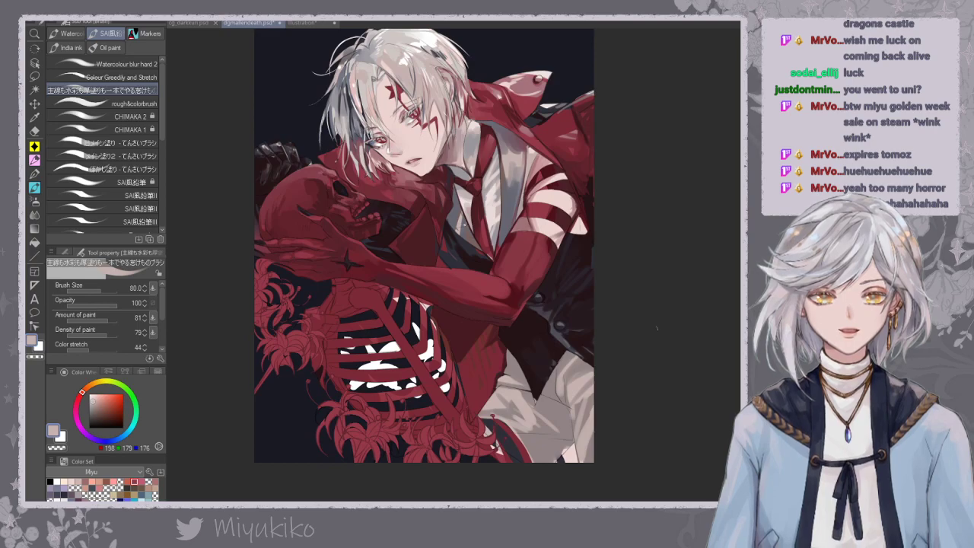
pyautogui.hotkey('ctrl', 'z')
pyautogui.moveTo(527, 390); pyautogui.dragTo(522, 387)
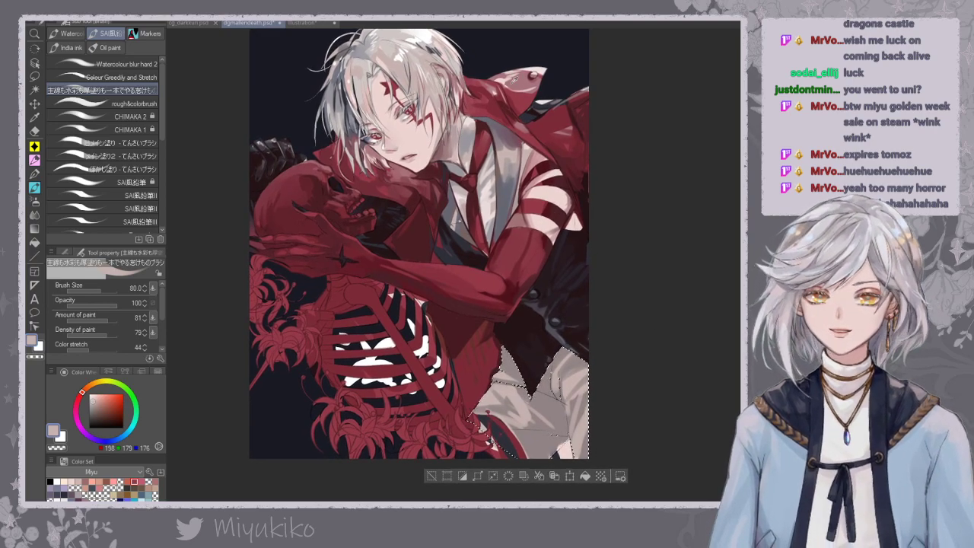
# Darken the red coat's edge beside the trousers with maroon (36, 19, 22) at brush size 50, sample red (123, 41, 54), and clear the selection.
pyautogui.keyDown('alt'); pyautogui.click(541, 102); pyautogui.keyUp('alt')
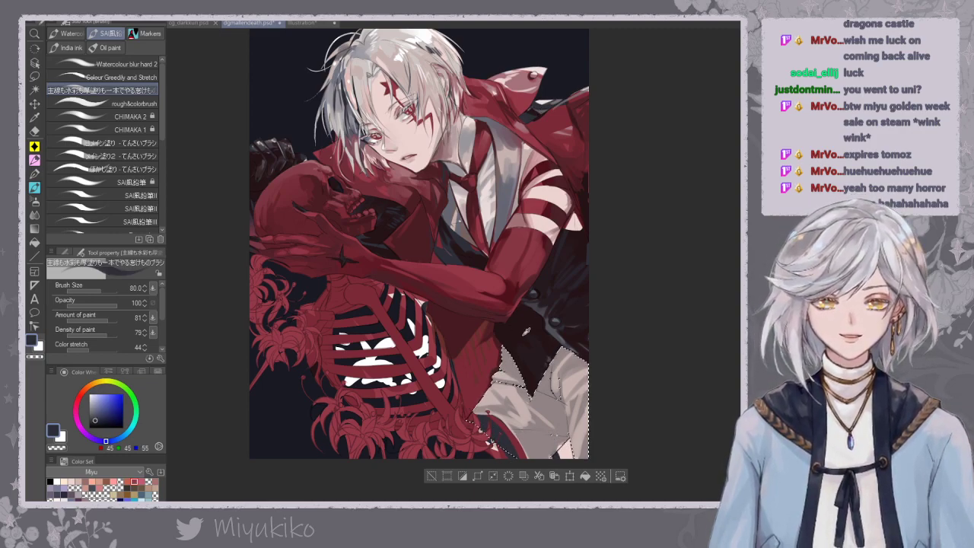
pyautogui.keyDown('alt'); pyautogui.click(531, 336); pyautogui.keyUp('alt')
pyautogui.moveTo(490, 428); pyautogui.dragTo(510, 465)
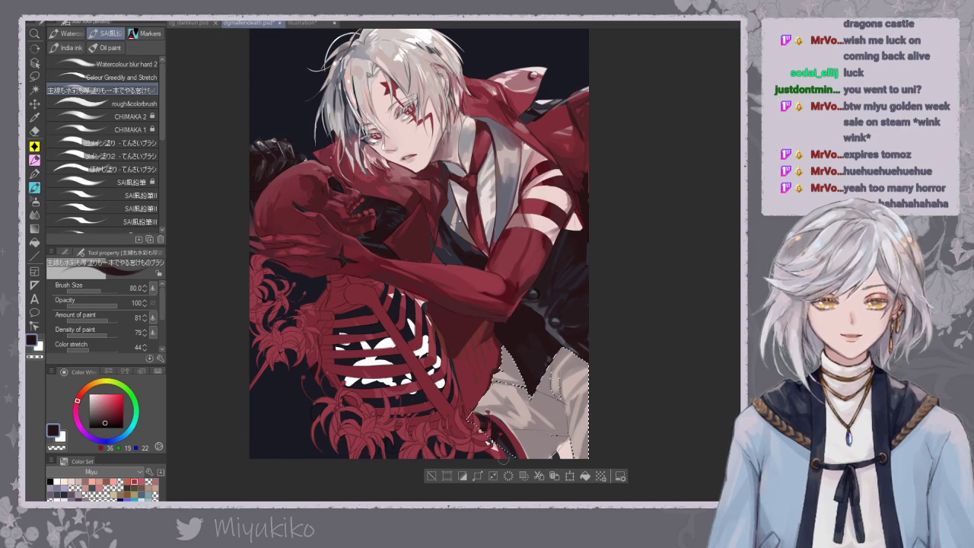
pyautogui.keyDown('alt'); pyautogui.click(487, 423); pyautogui.keyUp('alt')
pyautogui.keyDown('alt'); pyautogui.click(502, 441); pyautogui.keyUp('alt')
pyautogui.press('[')
pyautogui.press('[')
pyautogui.press('[')
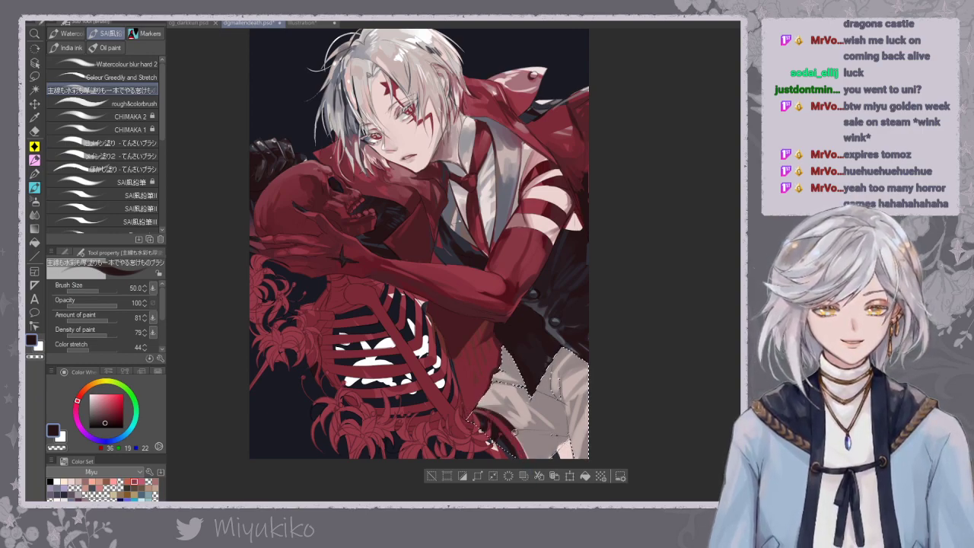
pyautogui.keyDown('alt'); pyautogui.click(515, 441); pyautogui.keyUp('alt')
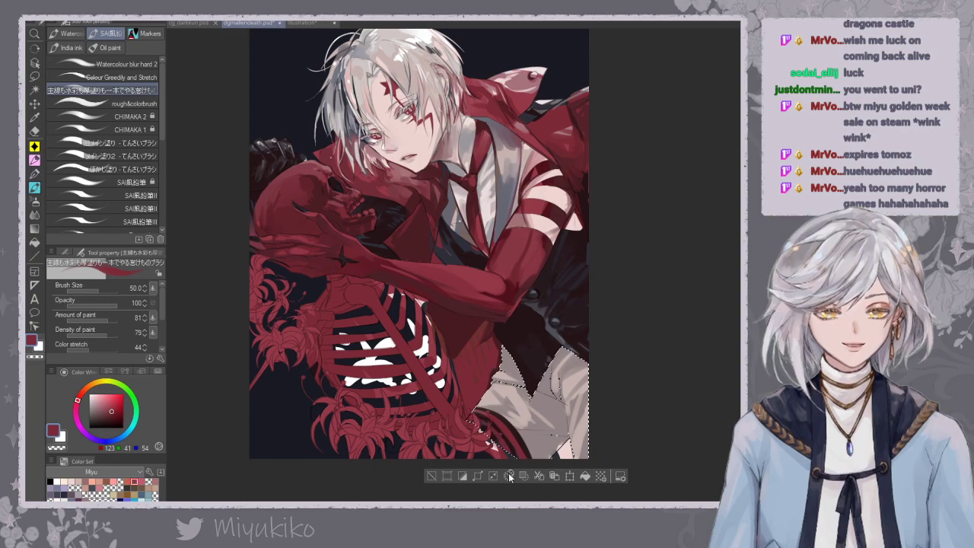
pyautogui.hotkey('ctrl', 'd')
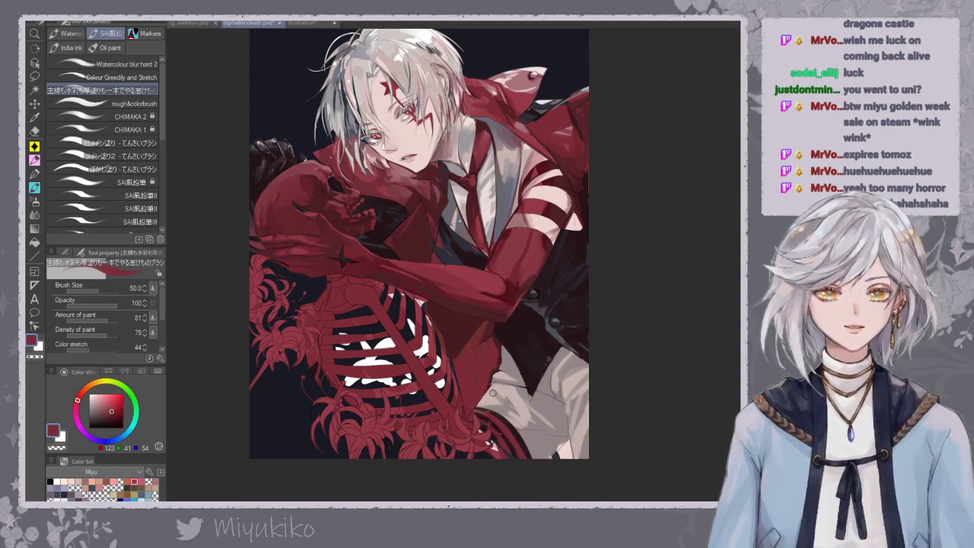
# Touch up the lower end of the outer trouser leg with sampled grey (146, 132, 133) and dark maroon (38, 25, 30).
pyautogui.keyDown('alt'); pyautogui.click(502, 408); pyautogui.keyUp('alt')
pyautogui.moveTo(557, 444); pyautogui.dragTo(557, 457)
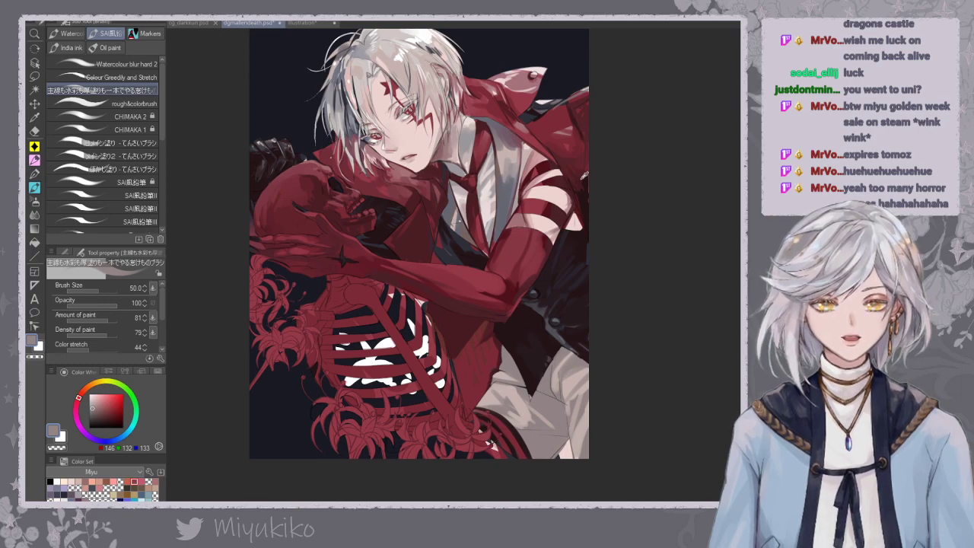
pyautogui.keyDown('alt'); pyautogui.click(576, 164); pyautogui.keyUp('alt')
pyautogui.keyDown('alt'); pyautogui.click(542, 345); pyautogui.keyUp('alt')
pyautogui.moveTo(564, 446)
pyautogui.mouseDown()
pyautogui.moveTo(557, 458)
pyautogui.moveTo(570, 444)
pyautogui.moveTo(571, 465)
pyautogui.mouseUp()
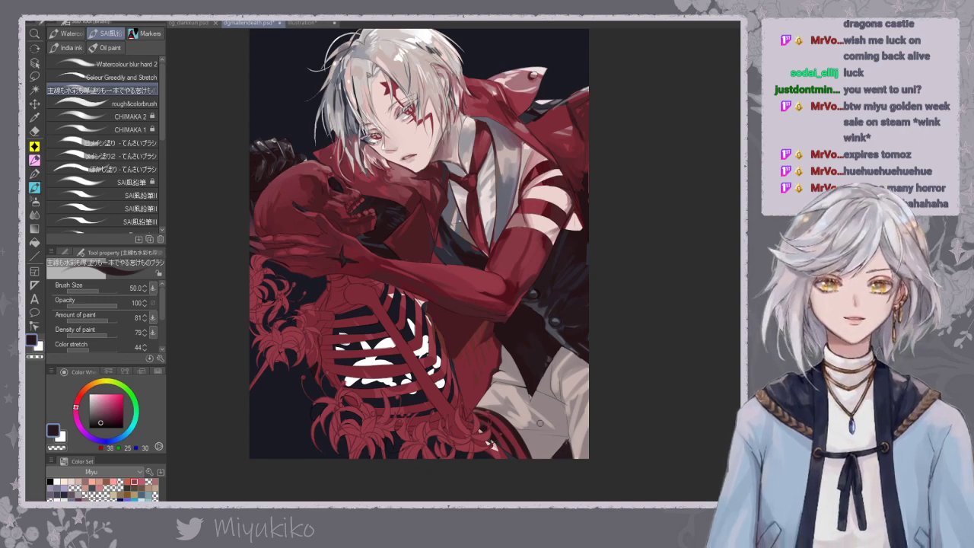
# Try a grey (105, 105, 117) stroke on the trousers, undo it, and repaint the jacket hem with dark maroon (36, 19, 22).
pyautogui.keyDown('alt'); pyautogui.click(509, 187); pyautogui.keyUp('alt')
pyautogui.moveTo(532, 392)
pyautogui.mouseDown()
pyautogui.moveTo(564, 406)
pyautogui.moveTo(567, 425)
pyautogui.mouseUp()
pyautogui.hotkey('ctrl', 'z')
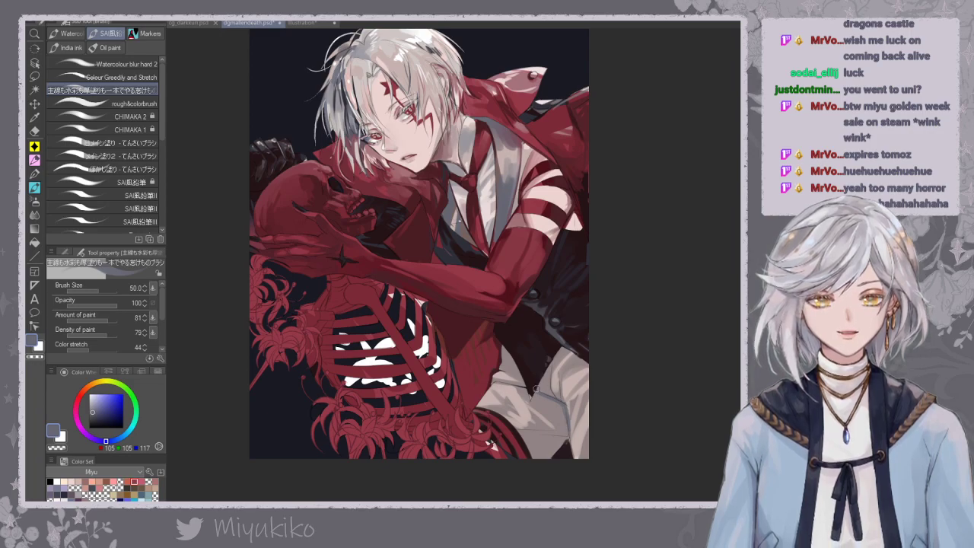
pyautogui.keyDown('alt'); pyautogui.click(531, 395); pyautogui.keyUp('alt')
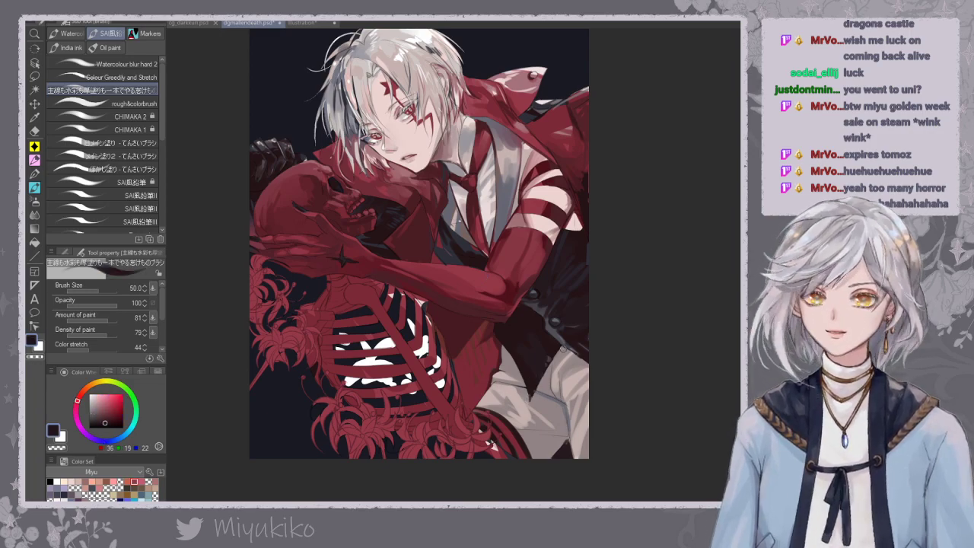
pyautogui.moveTo(559, 350); pyautogui.dragTo(534, 392)
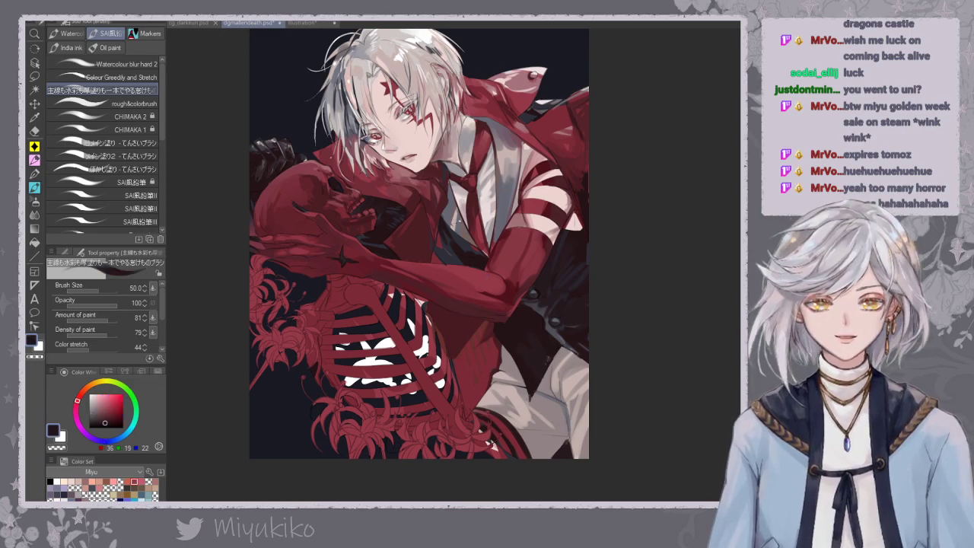
pyautogui.keyDown('alt'); pyautogui.click(545, 321); pyautogui.keyUp('alt')
pyautogui.moveTo(545, 321)
pyautogui.mouseDown()
pyautogui.moveTo(588, 358)
pyautogui.moveTo(587, 350)
pyautogui.mouseUp()
pyautogui.moveTo(566, 334); pyautogui.dragTo(588, 343)
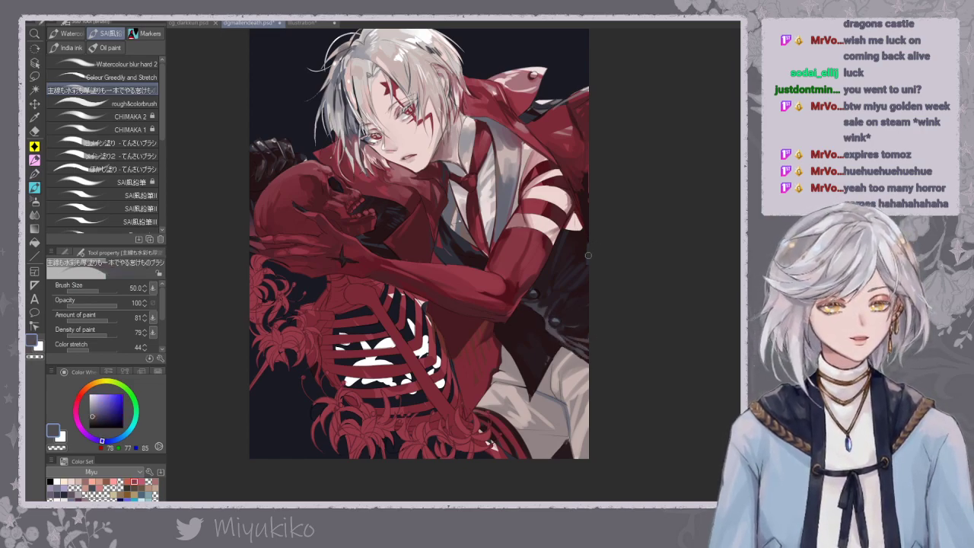
pyautogui.hotkey('ctrl', 'z')
pyautogui.hotkey('ctrl', 'z')
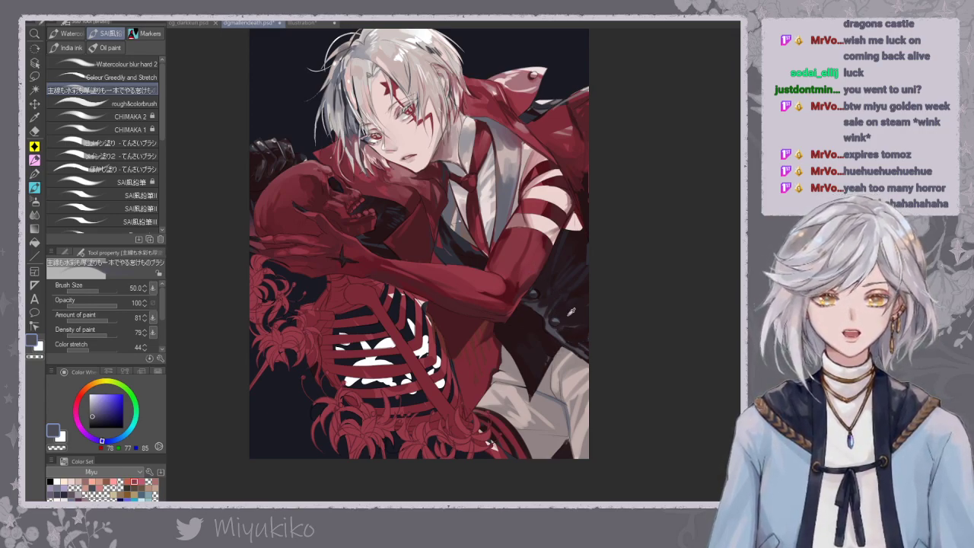
# Refine the folds around the dark jacket's buttons with sampled greys (80, 79, 88) and (68, 63, 71) and dark tone (41, 35, 43).
pyautogui.keyDown('alt'); pyautogui.click(554, 331); pyautogui.keyUp('alt')
pyautogui.moveTo(570, 303)
pyautogui.mouseDown()
pyautogui.moveTo(583, 297)
pyautogui.moveTo(564, 311)
pyautogui.mouseUp()
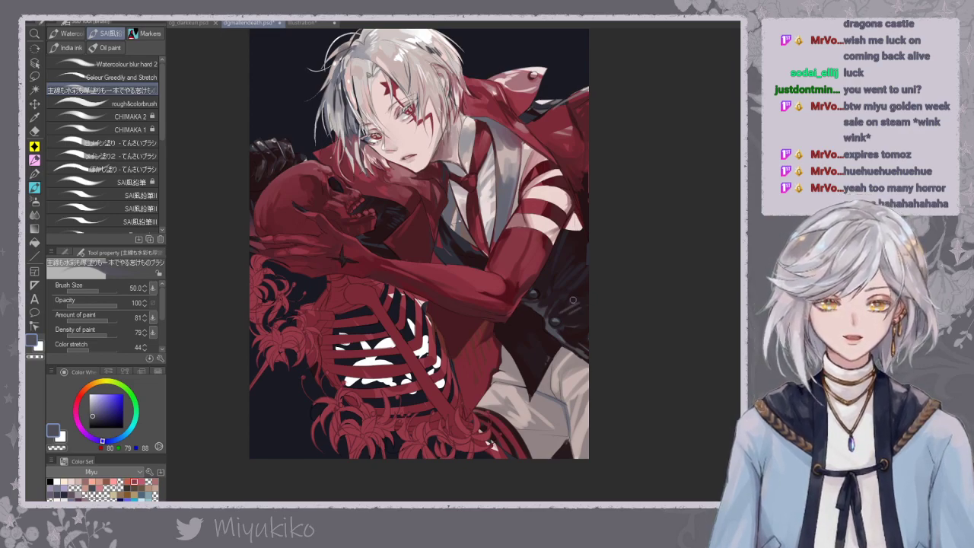
pyautogui.keyDown('alt'); pyautogui.click(571, 303); pyautogui.keyUp('alt')
pyautogui.keyDown('alt'); pyautogui.click(549, 310); pyautogui.keyUp('alt')
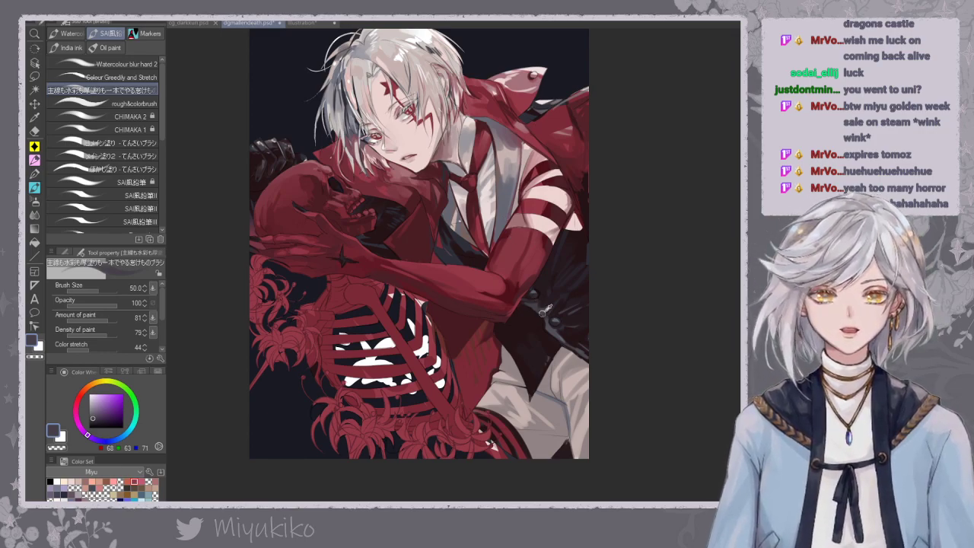
pyautogui.keyDown('alt'); pyautogui.click(558, 292); pyautogui.keyUp('alt')
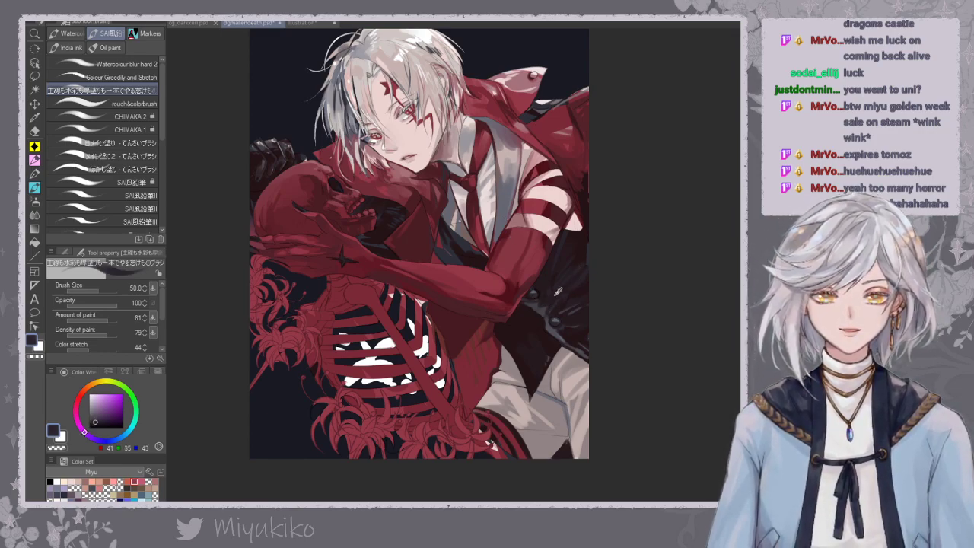
pyautogui.keyDown('alt'); pyautogui.click(552, 331); pyautogui.keyUp('alt')
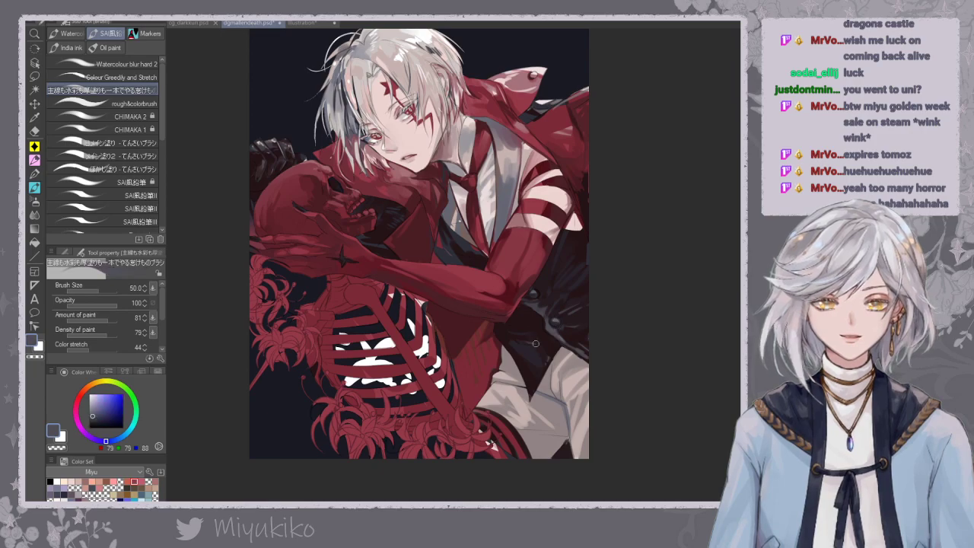
pyautogui.moveTo(572, 238); pyautogui.dragTo(577, 288)
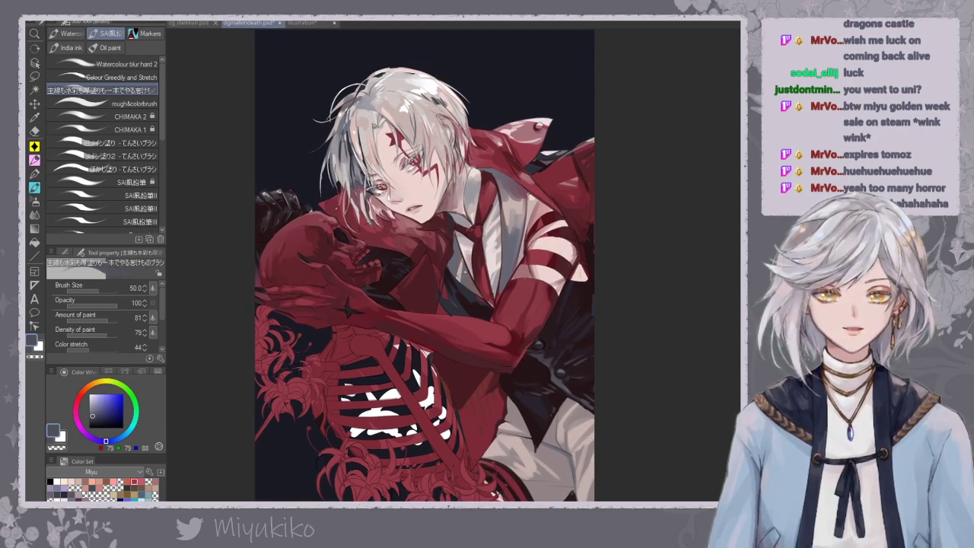
# Sample blue-grey (109, 107, 118) from the trousers and auto-select the trouser area for shading.
pyautogui.keyDown('alt'); pyautogui.click(571, 453); pyautogui.keyUp('alt')
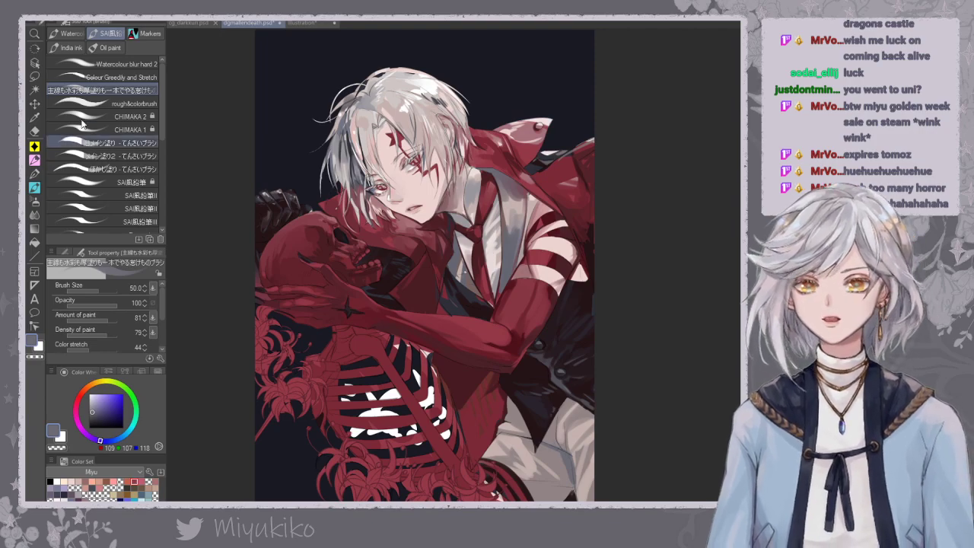
pyautogui.press('w')
pyautogui.click(554, 439)
pyautogui.moveTo(565, 422)
pyautogui.mouseDown()
pyautogui.moveTo(564, 453)
pyautogui.moveTo(521, 430)
pyautogui.moveTo(560, 485)
pyautogui.mouseUp()
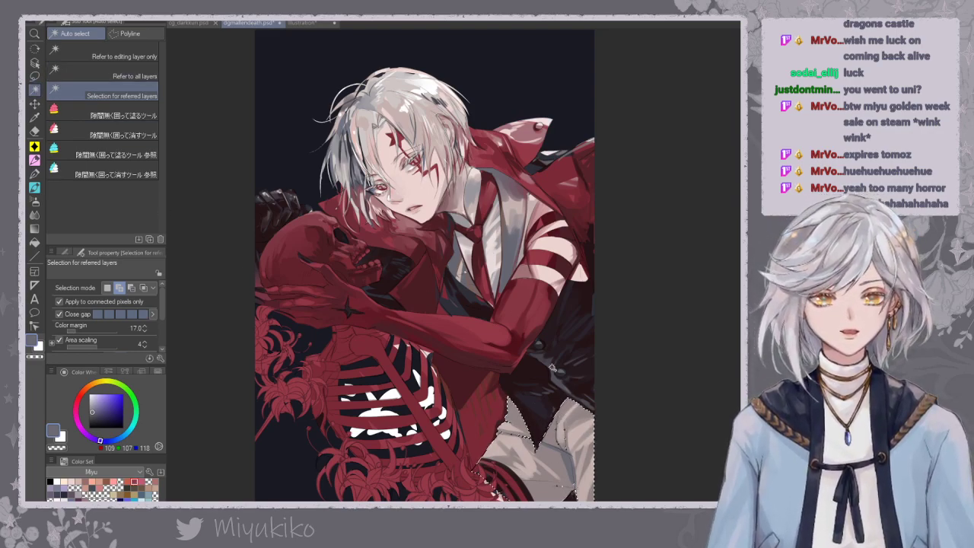
pyautogui.press('m')
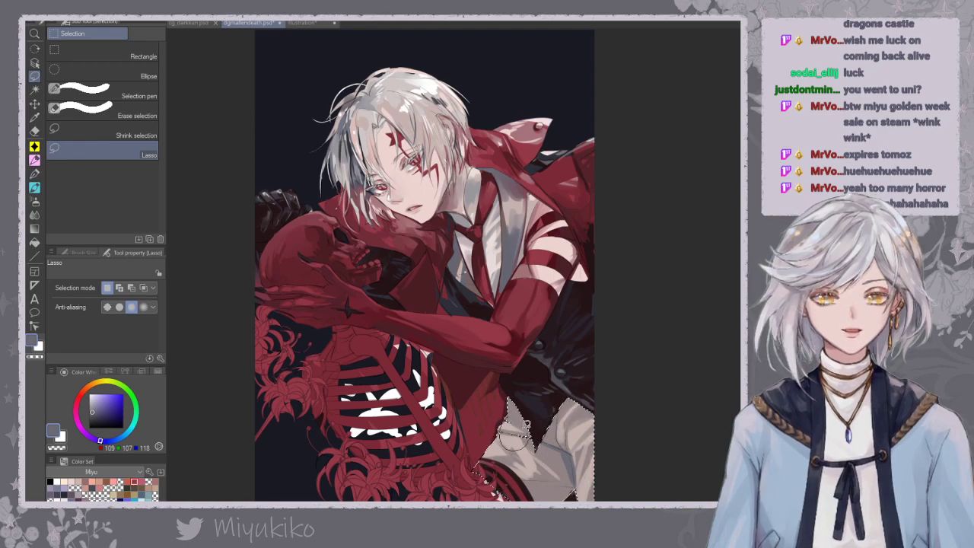
pyautogui.press('b')
# Paint blue-grey (108, 108, 118) shadows beneath the jacket hem, blend them with Colour Greedily and Stretch, and clear the selection.
pyautogui.keyDown('alt'); pyautogui.click(556, 446); pyautogui.keyUp('alt')
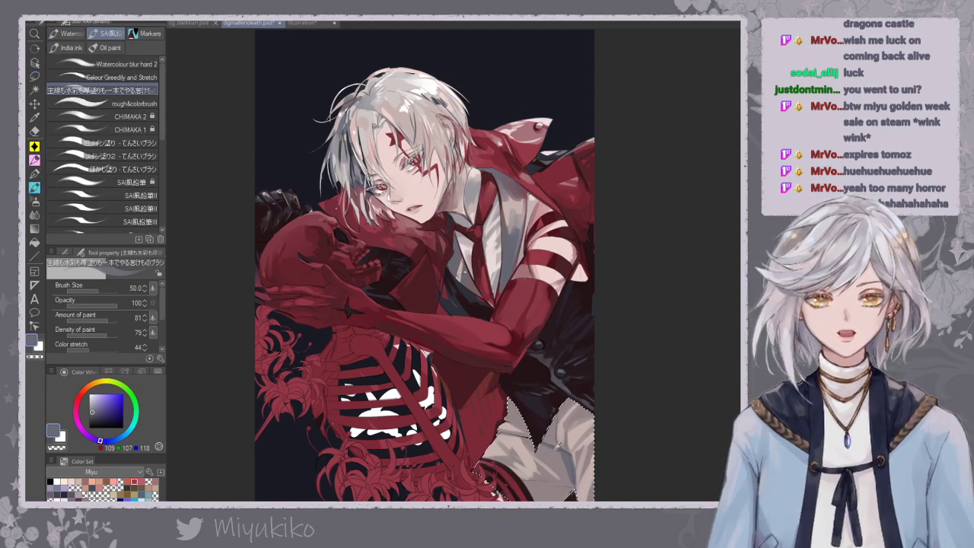
pyautogui.moveTo(552, 440)
pyautogui.mouseDown()
pyautogui.moveTo(555, 418)
pyautogui.moveTo(558, 435)
pyautogui.mouseUp()
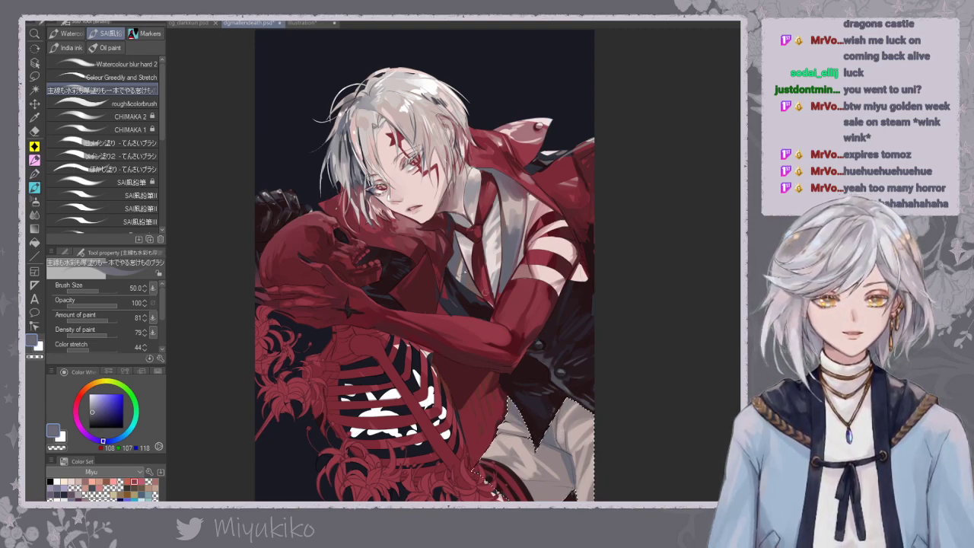
pyautogui.moveTo(574, 404); pyautogui.dragTo(553, 423)
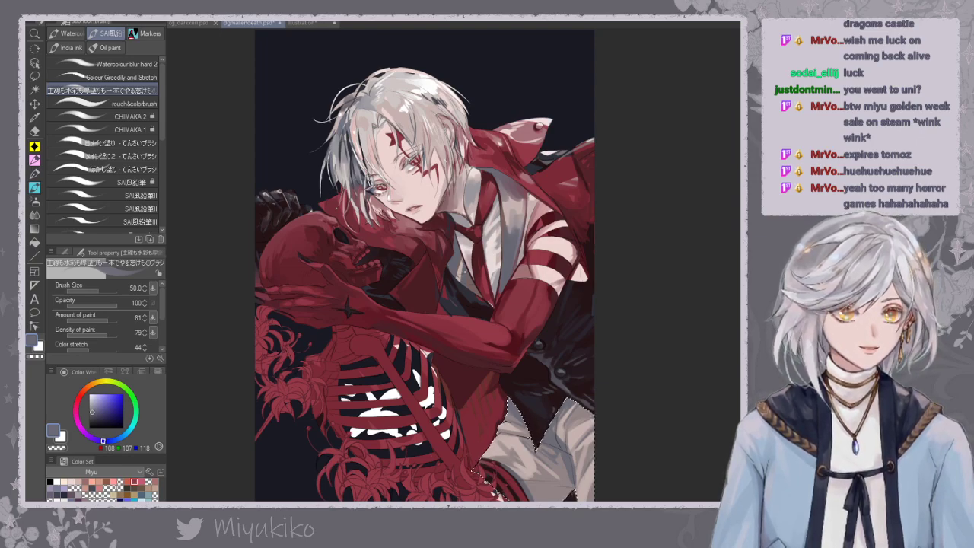
pyautogui.click(84, 77)
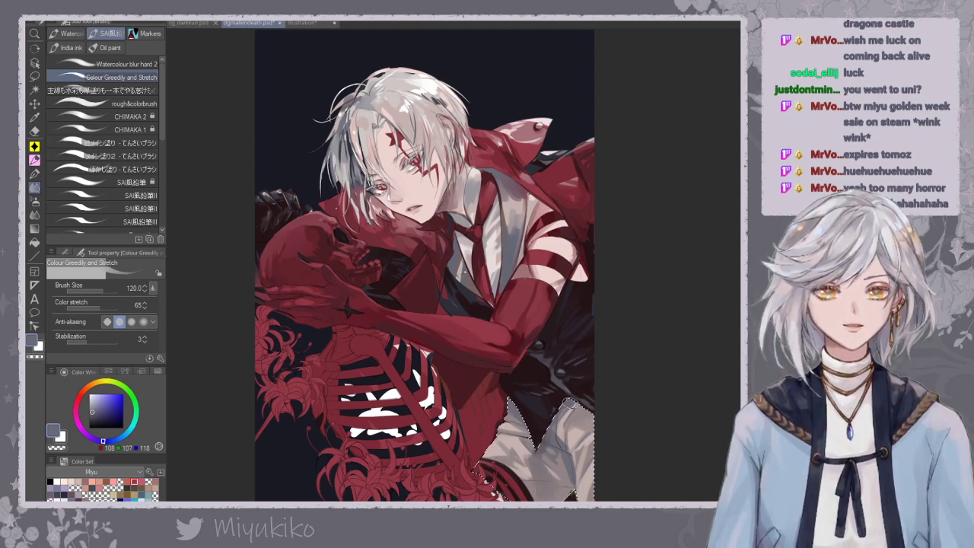
pyautogui.hotkey('ctrl', 'd')
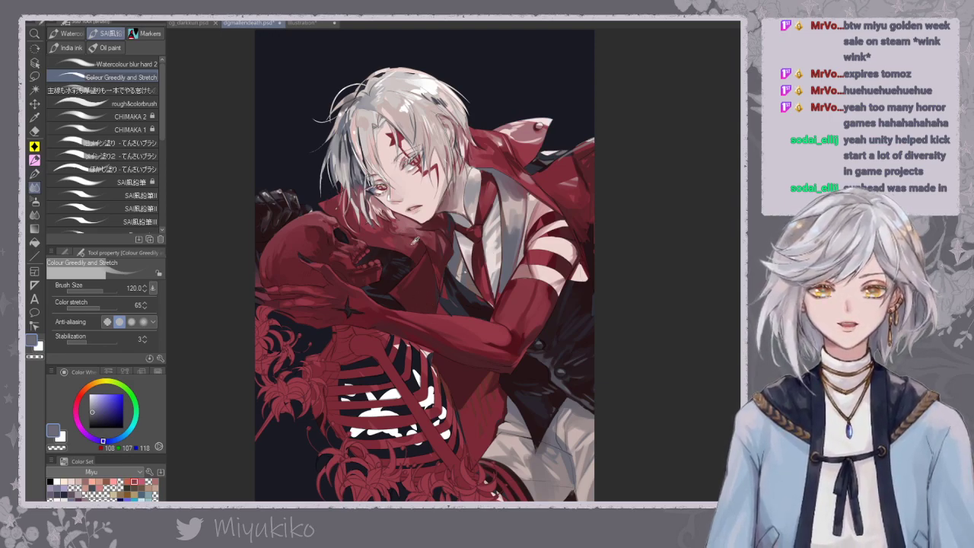
# Refine the red coat's collar below the face with muted red (129, 64, 74) and dark red (74, 29, 36) at brush size 50.
pyautogui.keyDown('alt'); pyautogui.click(415, 240); pyautogui.keyUp('alt')
pyautogui.click(154, 92)
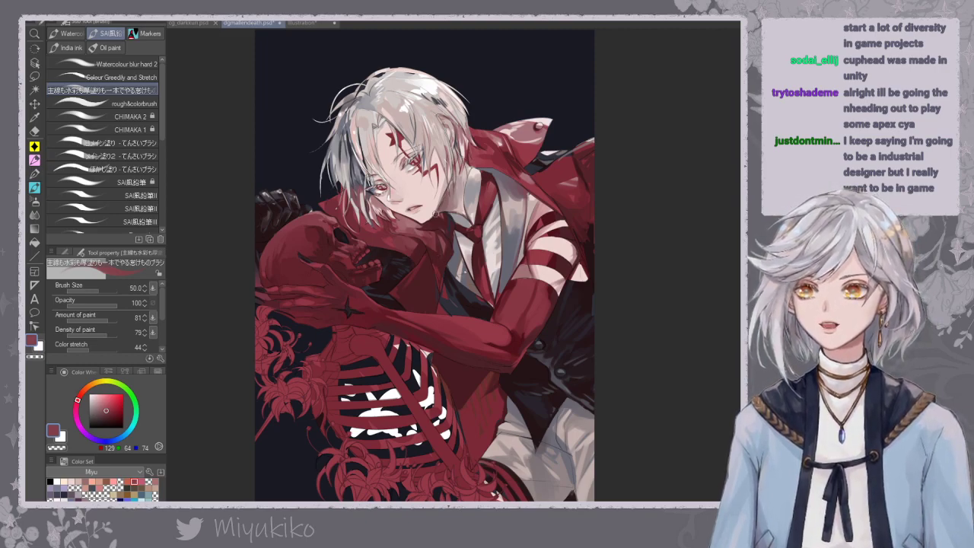
pyautogui.moveTo(476, 285); pyautogui.dragTo(450, 284)
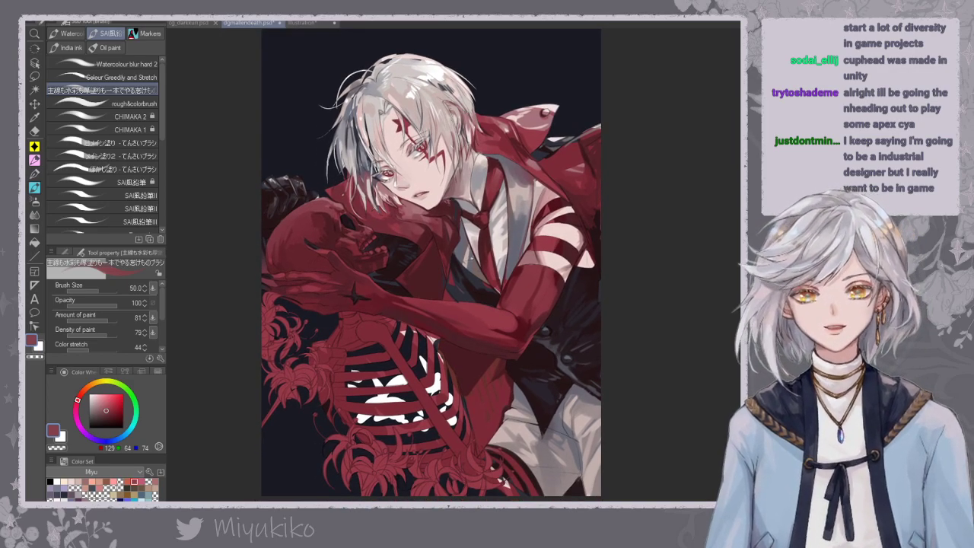
pyautogui.keyDown('alt'); pyautogui.click(438, 256); pyautogui.keyUp('alt')
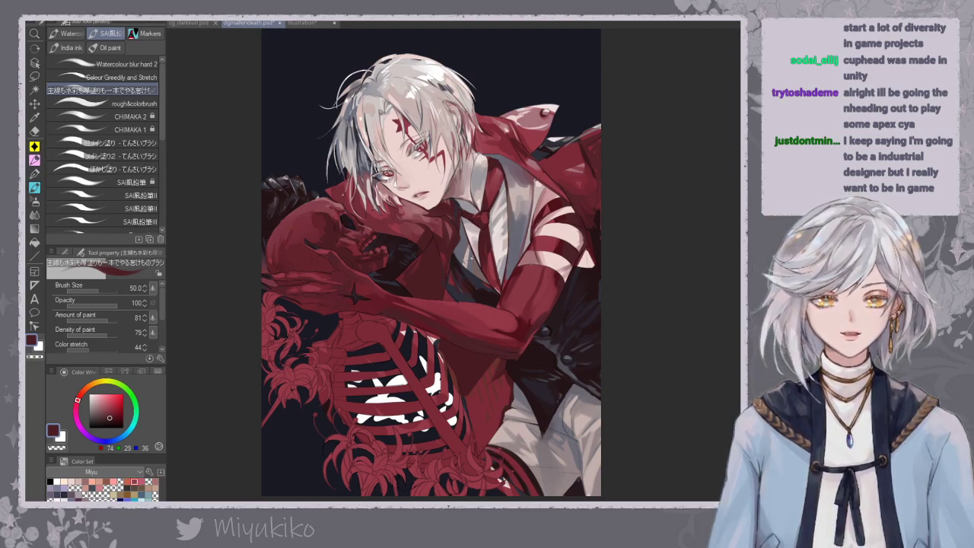
pyautogui.moveTo(507, 278); pyautogui.dragTo(508, 292)
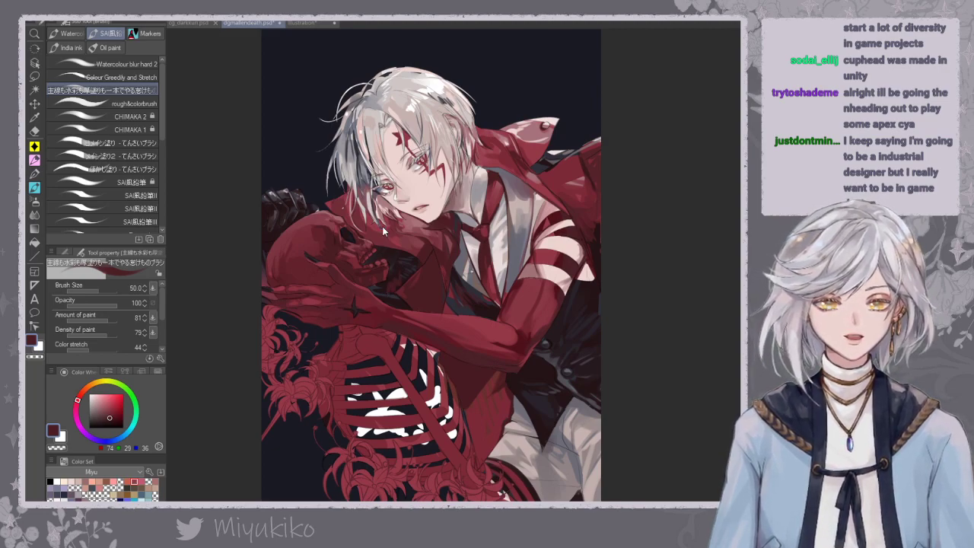
# Paint shadows on the skull and the embracing red arm with sampled dark tones (36, 19, 22), (65, 34, 42) and (46, 47, 57).
pyautogui.keyDown('alt'); pyautogui.click(373, 287); pyautogui.keyUp('alt')
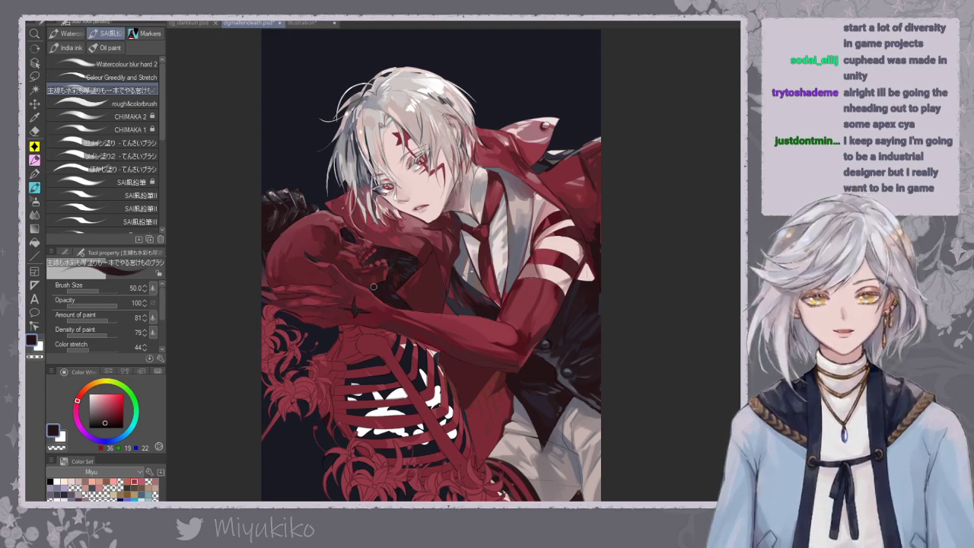
pyautogui.moveTo(355, 258); pyautogui.dragTo(378, 290)
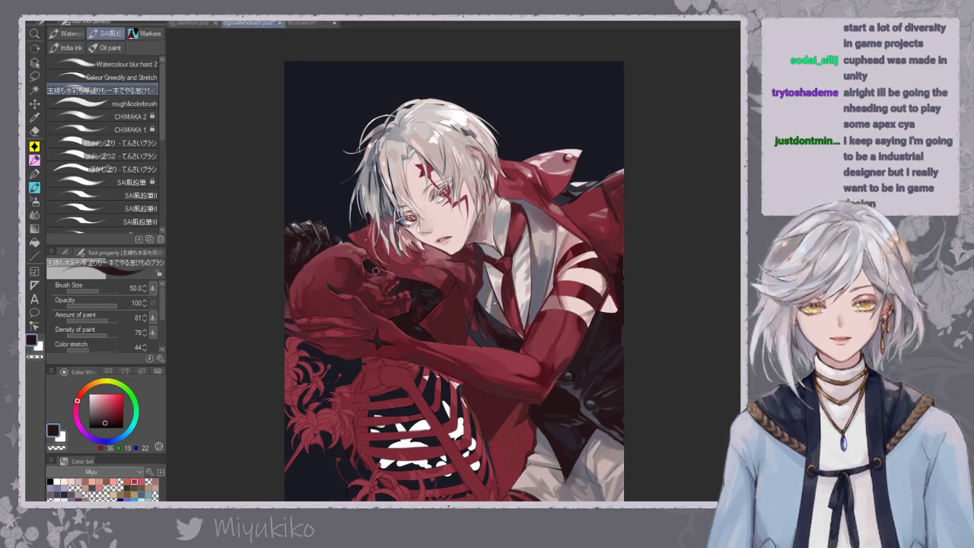
pyautogui.keyDown('alt'); pyautogui.click(476, 333); pyautogui.keyUp('alt')
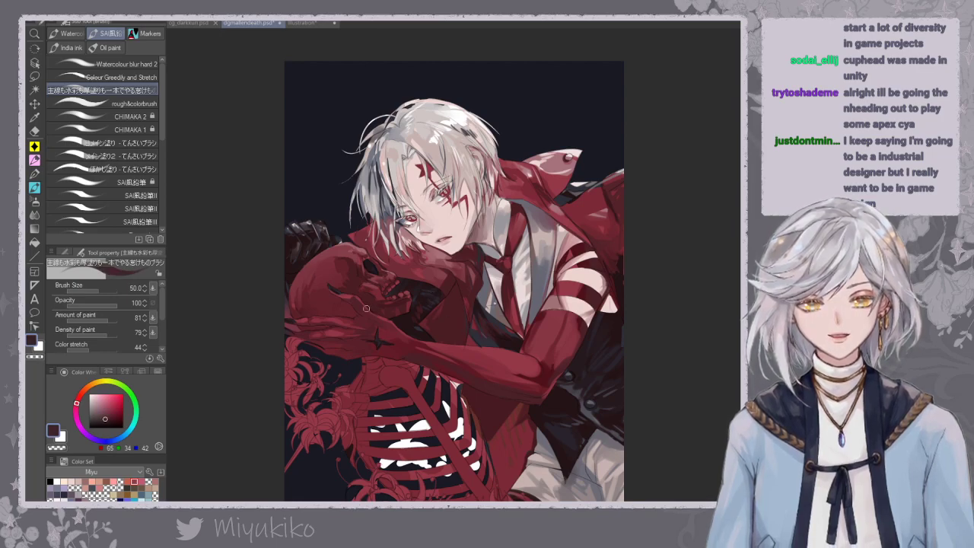
pyautogui.keyDown('alt'); pyautogui.click(485, 337); pyautogui.keyUp('alt')
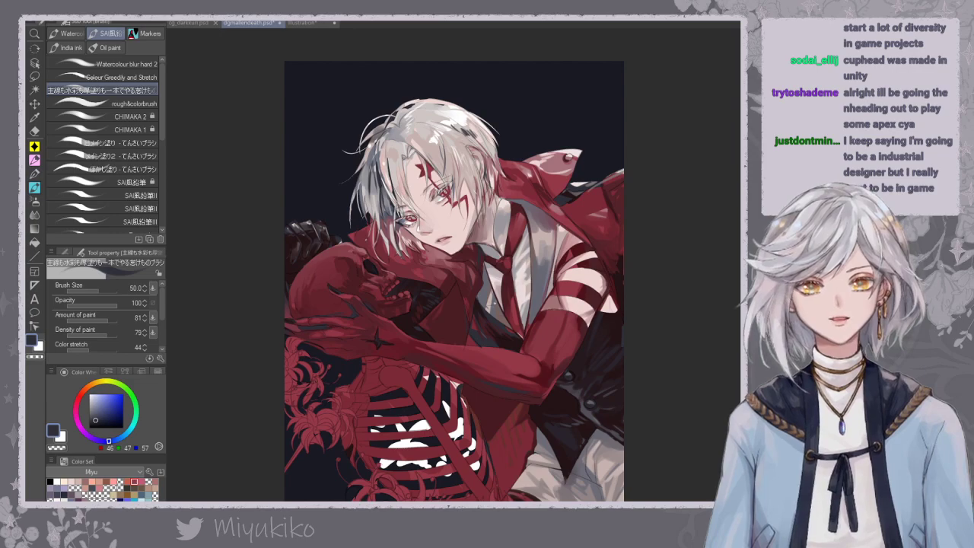
pyautogui.hotkey('ctrl', '-')
pyautogui.hotkey('ctrl', '-')
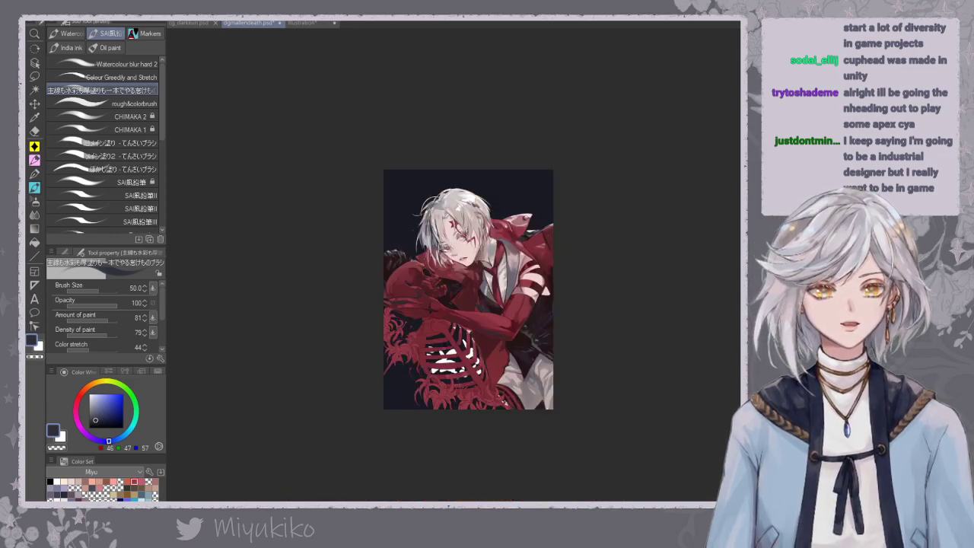
pyautogui.scroll(3, 484, 280)
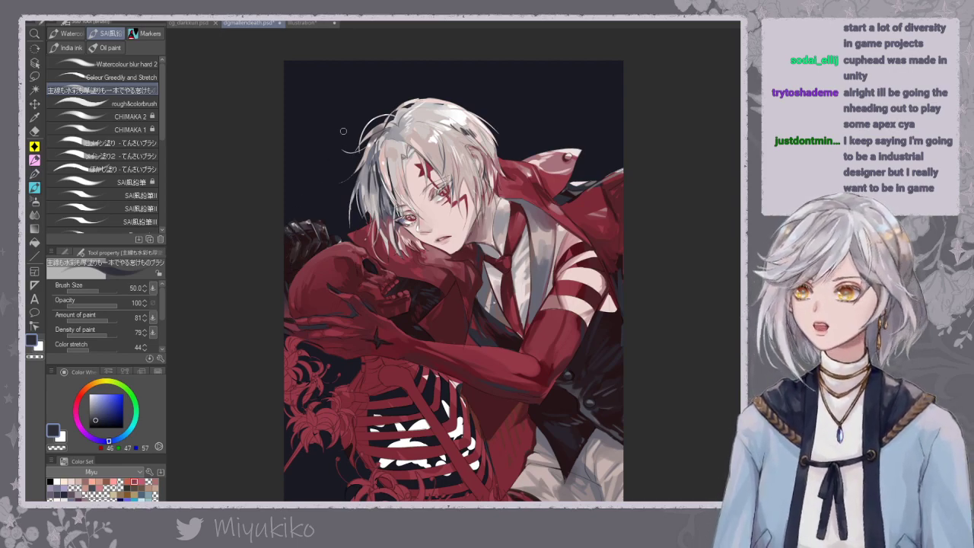
# Shade the trousers below the jacket with sampled blue-grey (108, 107, 118), using Colour Greedily and Stretch and the painting brush.
pyautogui.moveTo(572, 331); pyautogui.dragTo(549, 296)
pyautogui.scroll(2, 583, 319)
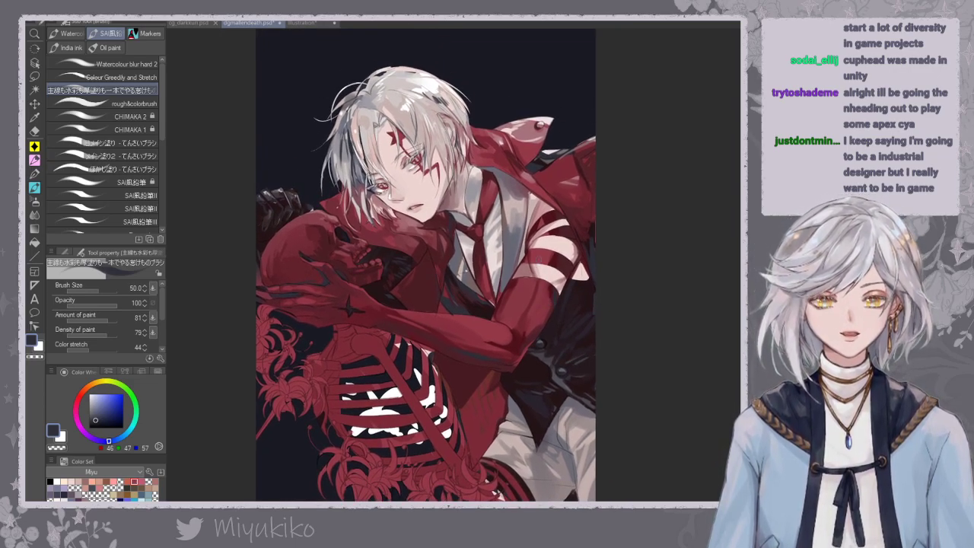
pyautogui.keyDown('alt'); pyautogui.click(518, 409); pyautogui.keyUp('alt')
pyautogui.moveTo(518, 414)
pyautogui.mouseDown()
pyautogui.moveTo(499, 455)
pyautogui.moveTo(526, 434)
pyautogui.moveTo(518, 443)
pyautogui.mouseUp()
pyautogui.hotkey('ctrl', 'z')
pyautogui.hotkey('ctrl', 'z')
pyautogui.hotkey('ctrl', 'z')
pyautogui.click(122, 77)
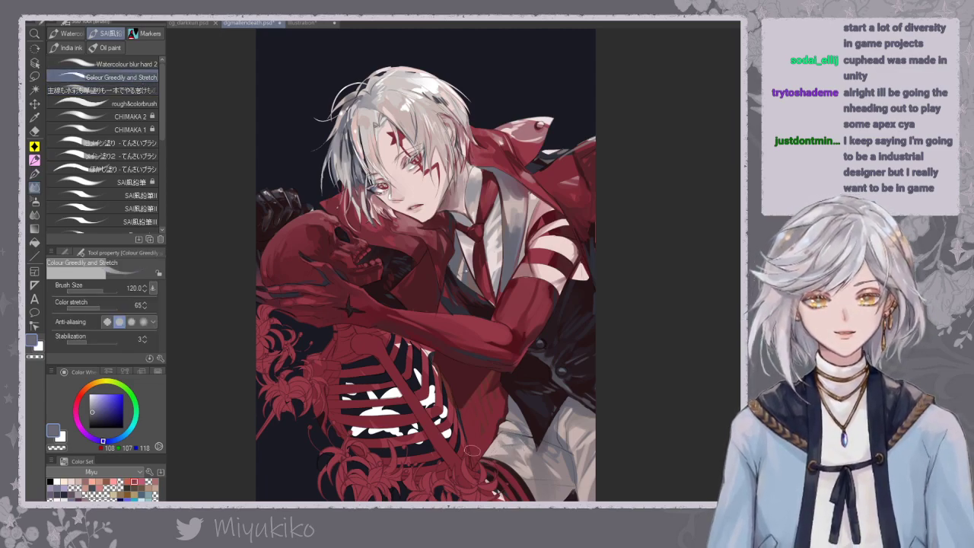
pyautogui.click(103, 90)
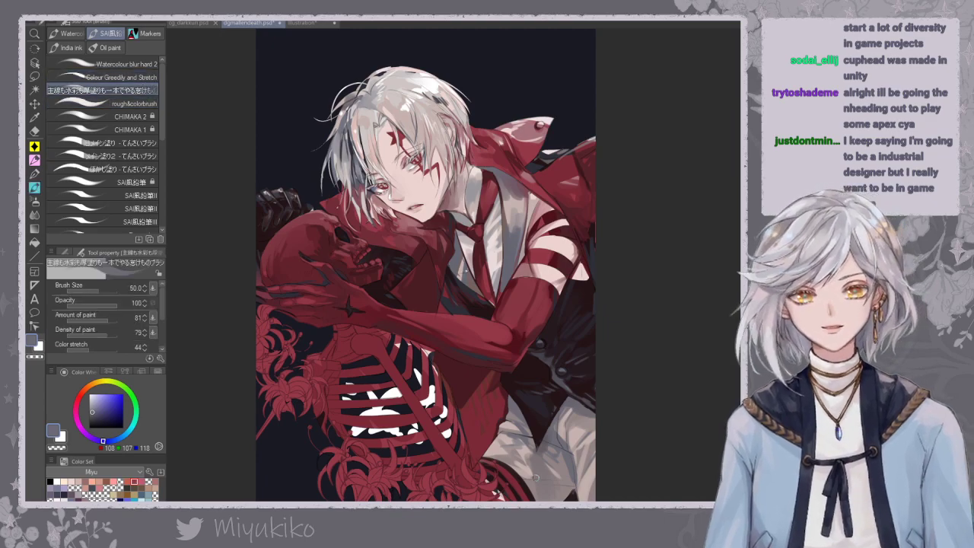
pyautogui.moveTo(571, 484); pyautogui.dragTo(594, 449)
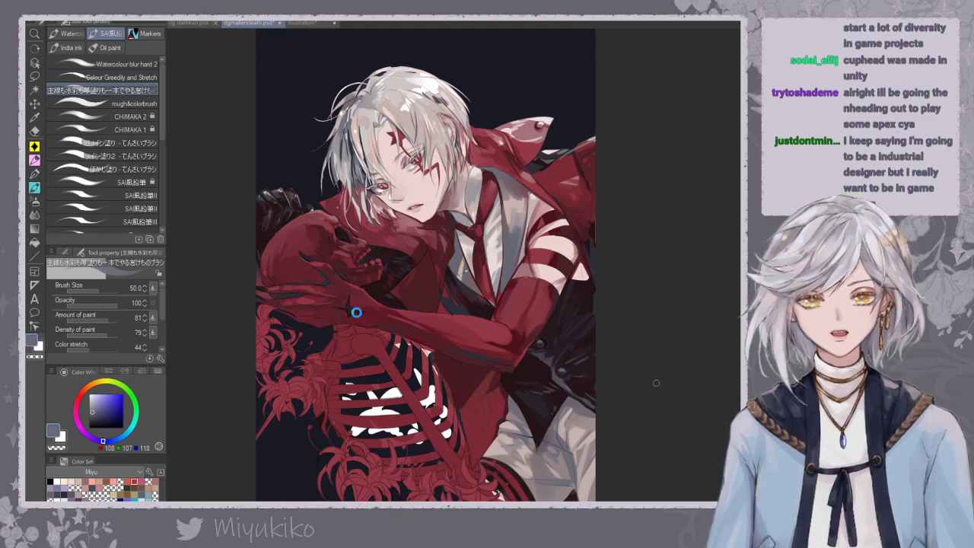
# Sample dark red (75, 29, 36) from the skull and bring the red flowers and blue-grey swirl strokes into view.
pyautogui.keyDown('alt'); pyautogui.click(328, 230); pyautogui.keyUp('alt')
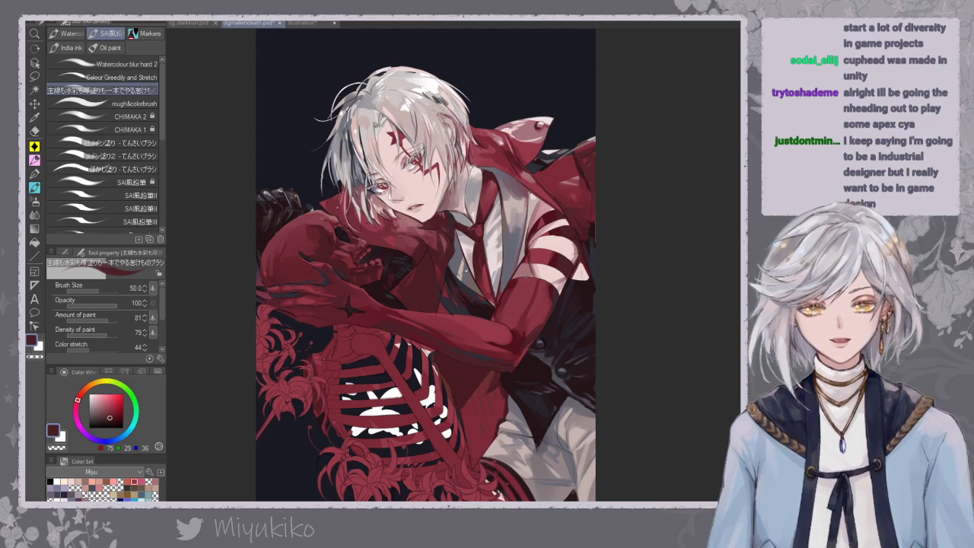
pyautogui.press('Delete')
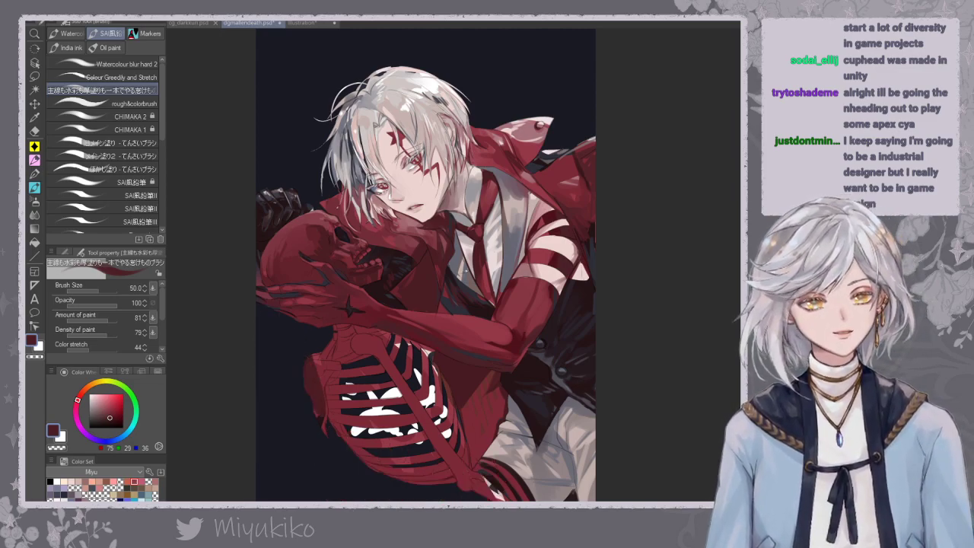
pyautogui.hotkey('ctrl', 'z')
pyautogui.hotkey('ctrl', 'z')
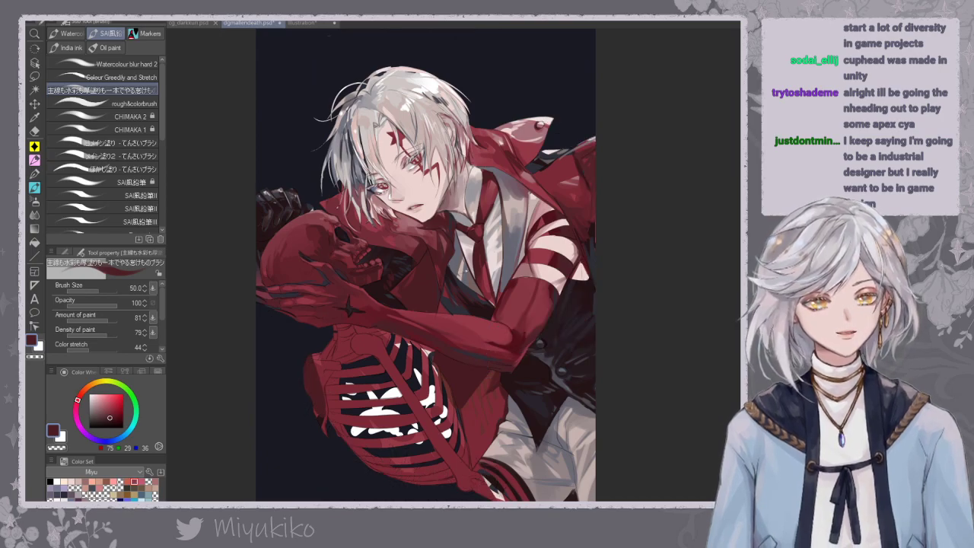
pyautogui.hotkey('ctrl', 'z')
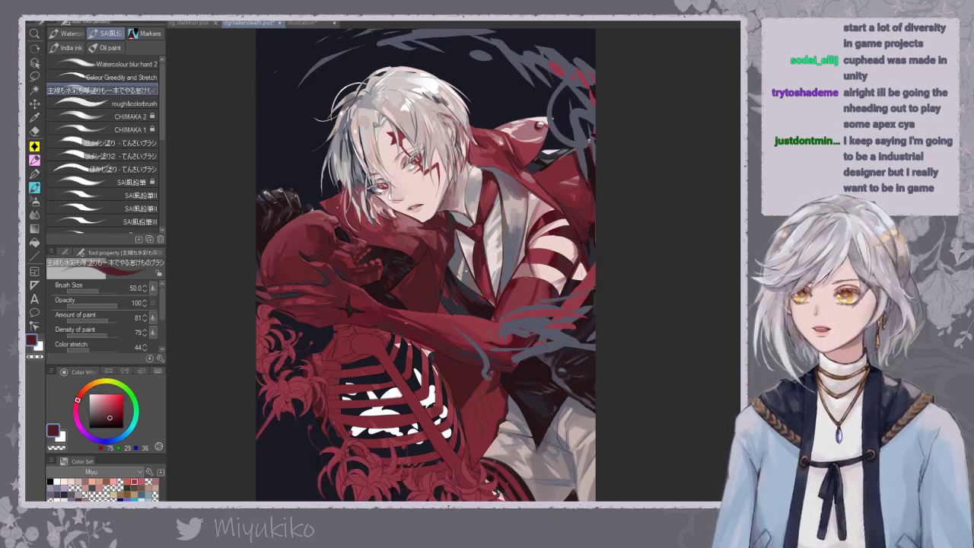
# Paint shadows on the skeleton's neck at brush size 100 with dark red (75, 29, 36) and dark grey (49, 46, 56).
pyautogui.press(']')
pyautogui.press(']')
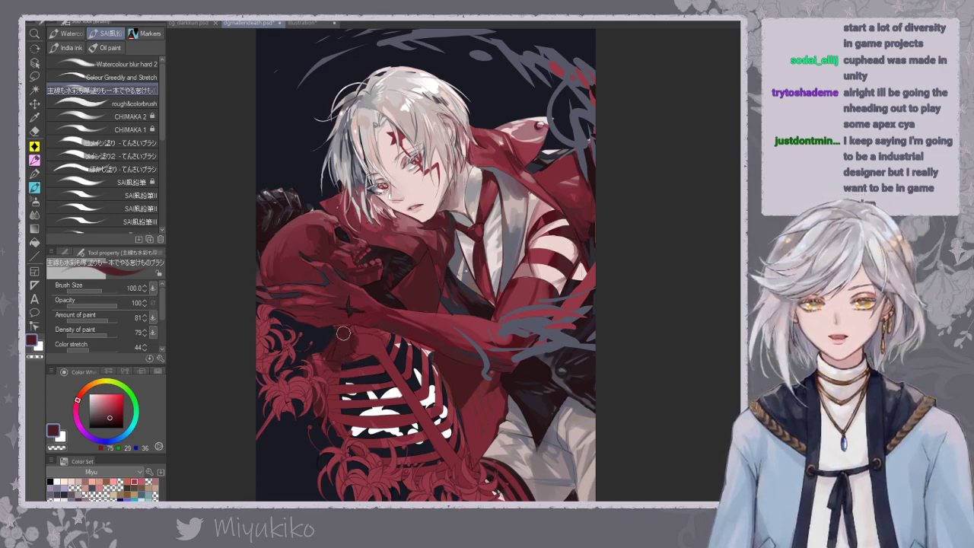
pyautogui.keyDown('alt'); pyautogui.click(357, 346); pyautogui.keyUp('alt')
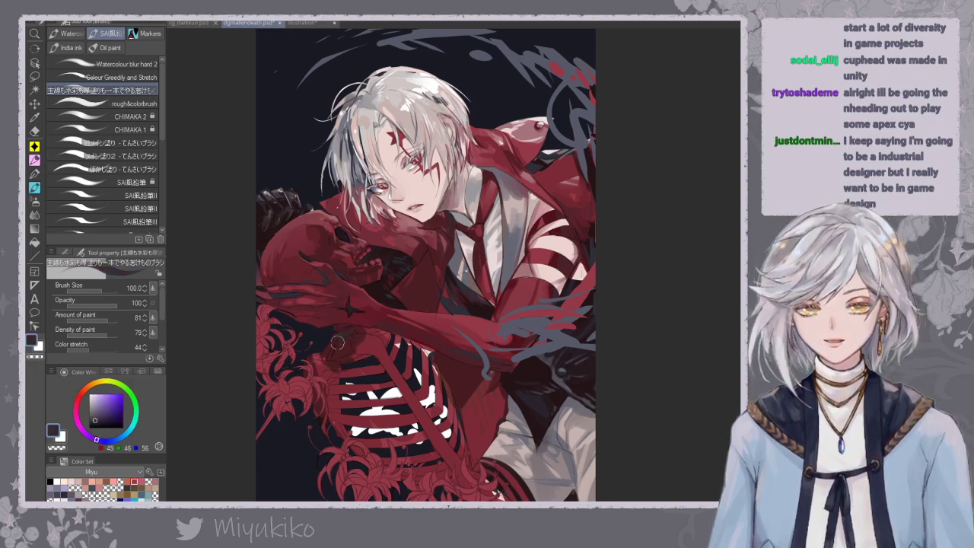
pyautogui.moveTo(379, 368)
pyautogui.mouseDown()
pyautogui.moveTo(390, 398)
pyautogui.moveTo(431, 435)
pyautogui.mouseUp()
pyautogui.hotkey('ctrl', 'z')
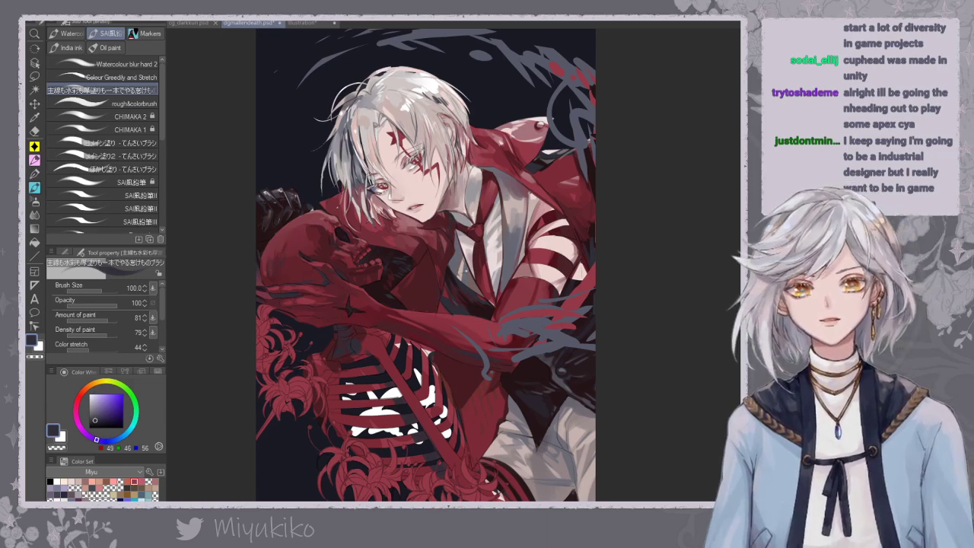
# Paint the skeleton's upper ribcage with sampled reds (123, 41, 54) and (75, 29, 36), then blend it with Colour Greedily and Stretch.
pyautogui.hotkey('ctrl', '-')
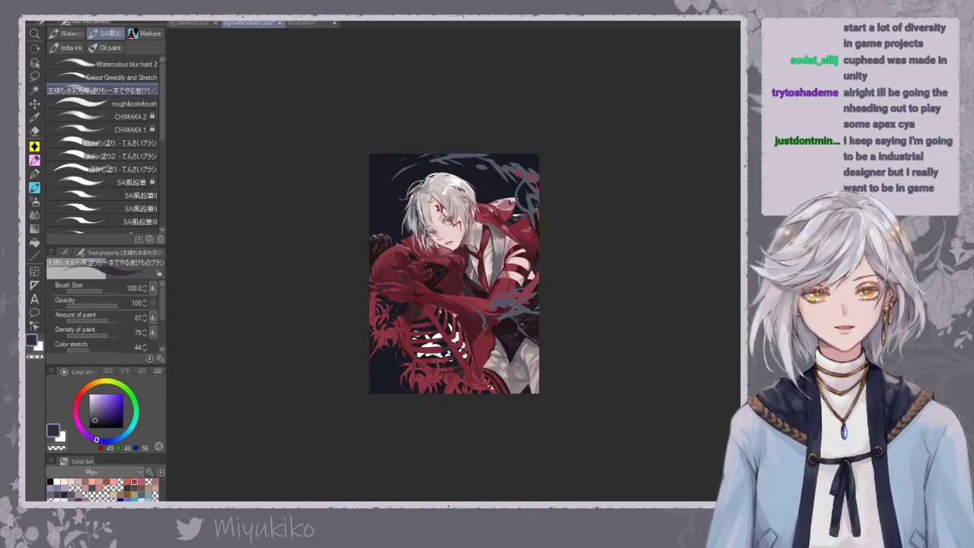
pyautogui.keyDown('alt'); pyautogui.click(423, 306); pyautogui.keyUp('alt')
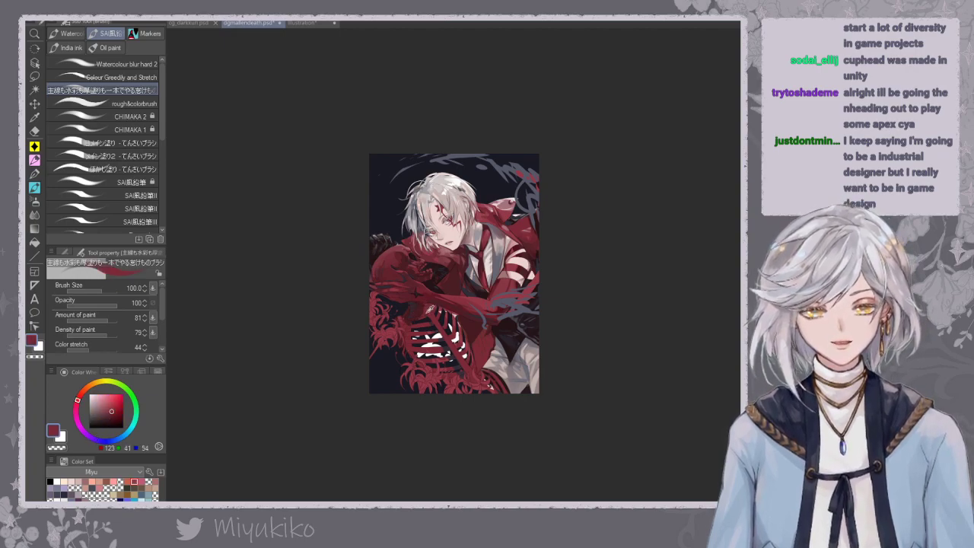
pyautogui.keyDown('alt'); pyautogui.click(419, 312); pyautogui.keyUp('alt')
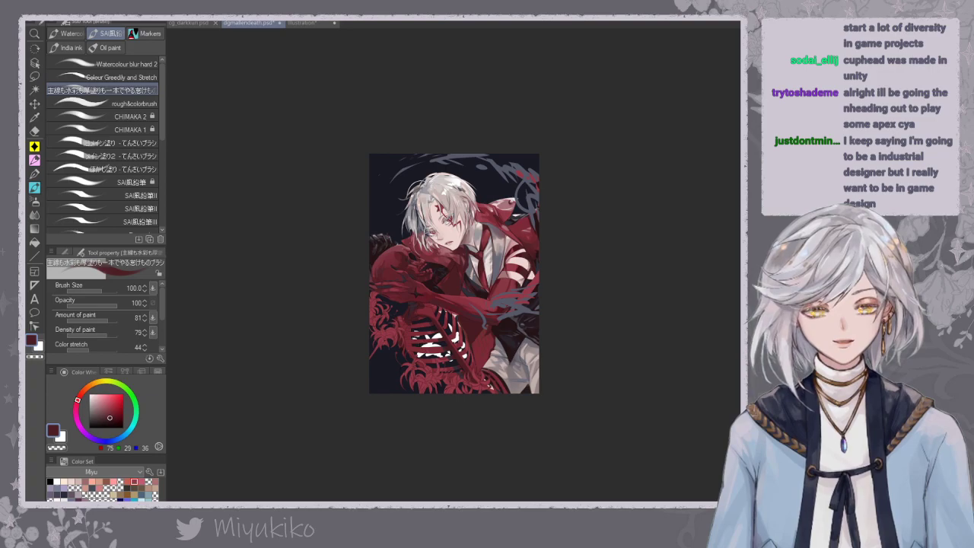
pyautogui.hotkey('ctrl', '+')
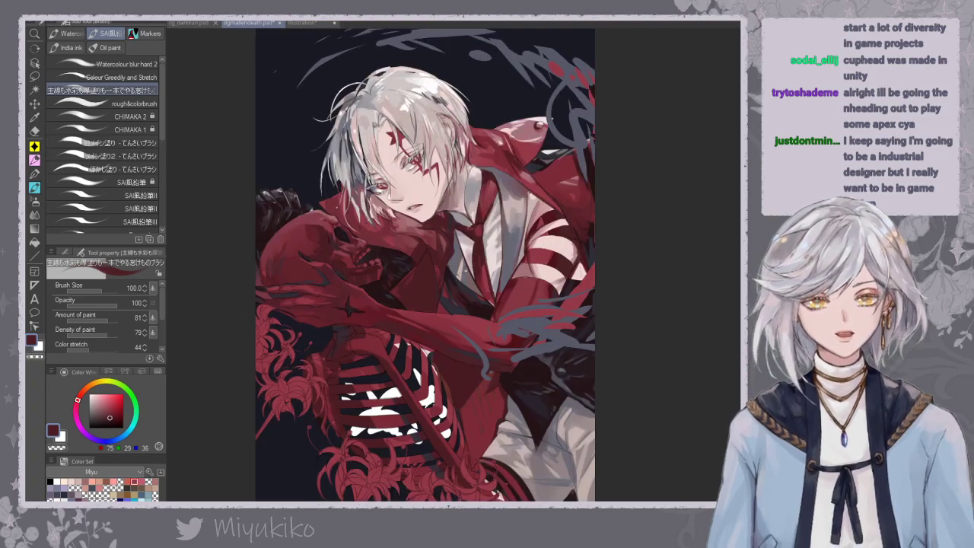
pyautogui.click(144, 78)
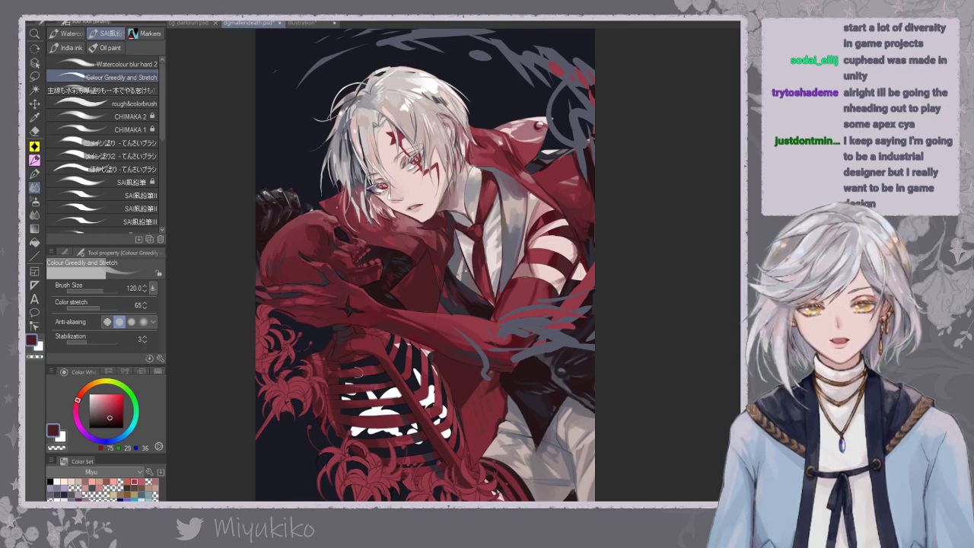
pyautogui.moveTo(373, 356); pyautogui.dragTo(362, 310)
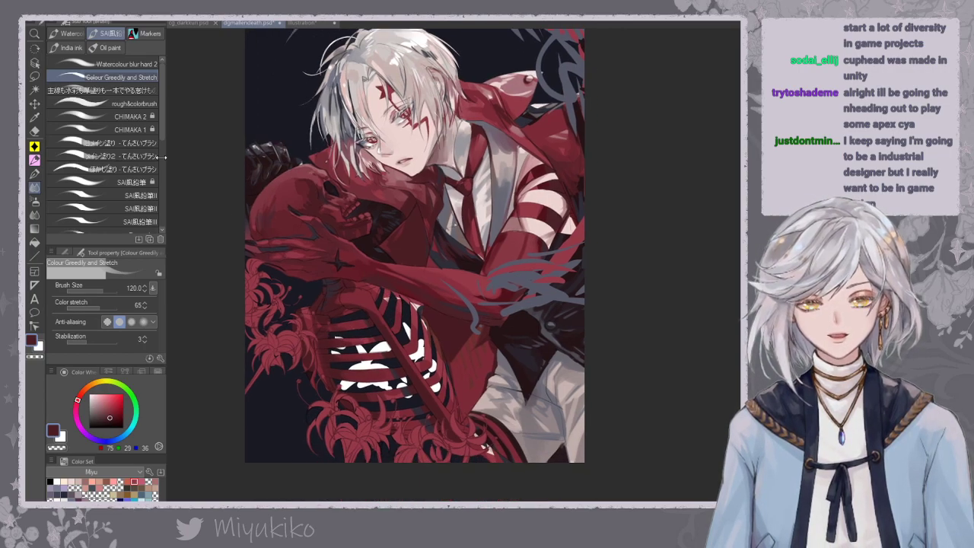
# Darken the base of the skeleton's neck with sampled dark red (87, 32, 40) and near-black (38, 25, 30).
pyautogui.click(145, 92)
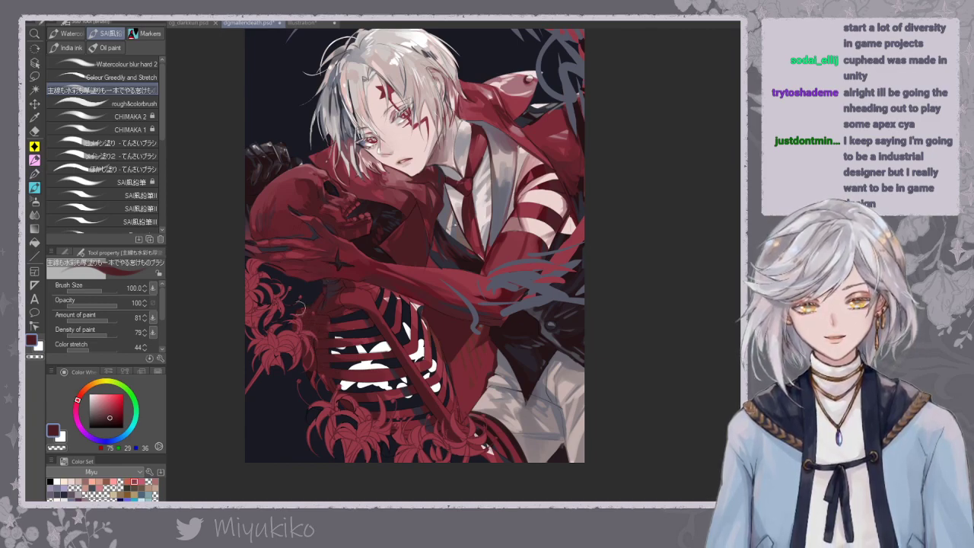
pyautogui.keyDown('alt'); pyautogui.click(347, 293); pyautogui.keyUp('alt')
pyautogui.keyDown('alt'); pyautogui.click(338, 302); pyautogui.keyUp('alt')
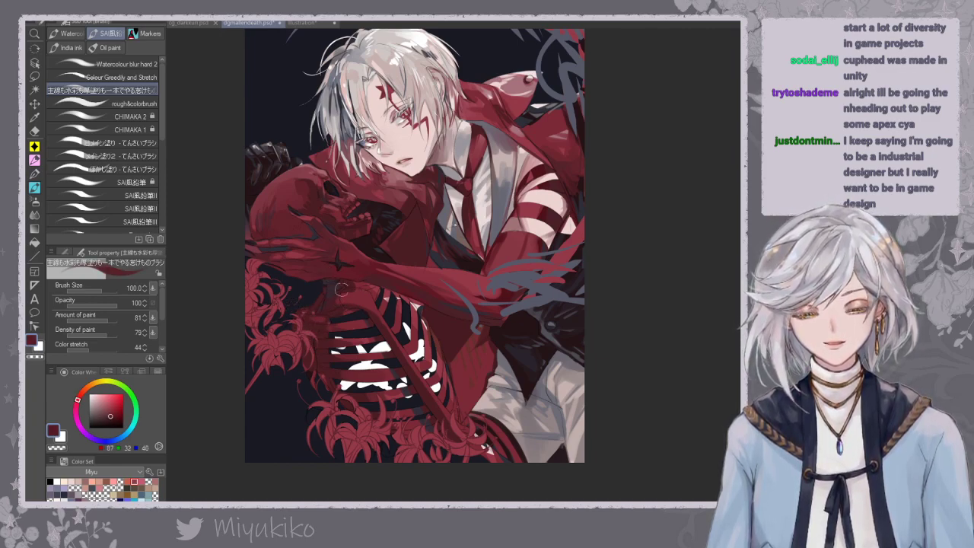
pyautogui.keyDown('alt'); pyautogui.click(380, 202); pyautogui.keyUp('alt')
pyautogui.moveTo(338, 299)
pyautogui.mouseDown()
pyautogui.moveTo(309, 312)
pyautogui.moveTo(348, 306)
pyautogui.mouseUp()
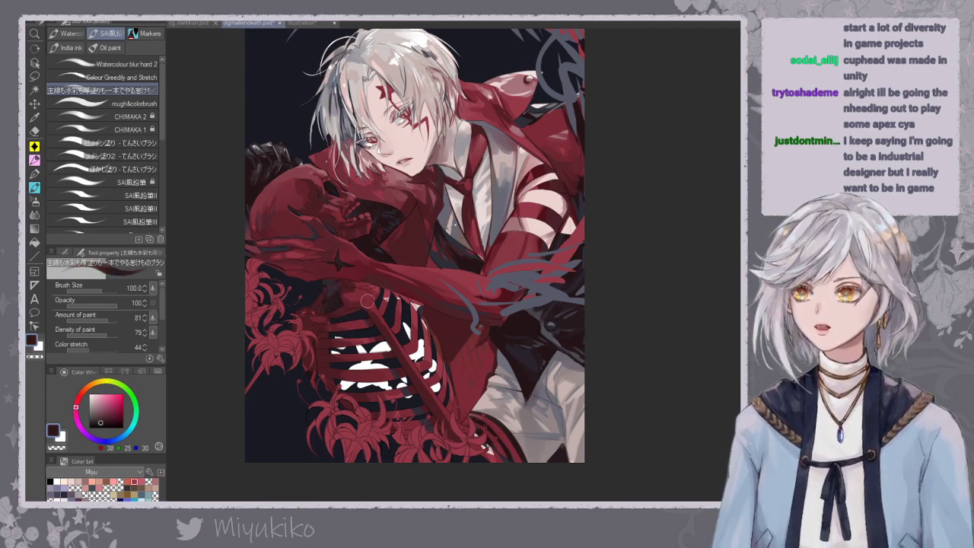
# Paint near-black (38, 25, 30) shadows along the diagonal bone and the rib ends beside the coat at brush size 70.
pyautogui.press('[')
pyautogui.press('[')
pyautogui.moveTo(357, 305); pyautogui.dragTo(439, 418)
pyautogui.moveTo(390, 319)
pyautogui.mouseDown()
pyautogui.moveTo(435, 391)
pyautogui.moveTo(432, 381)
pyautogui.mouseUp()
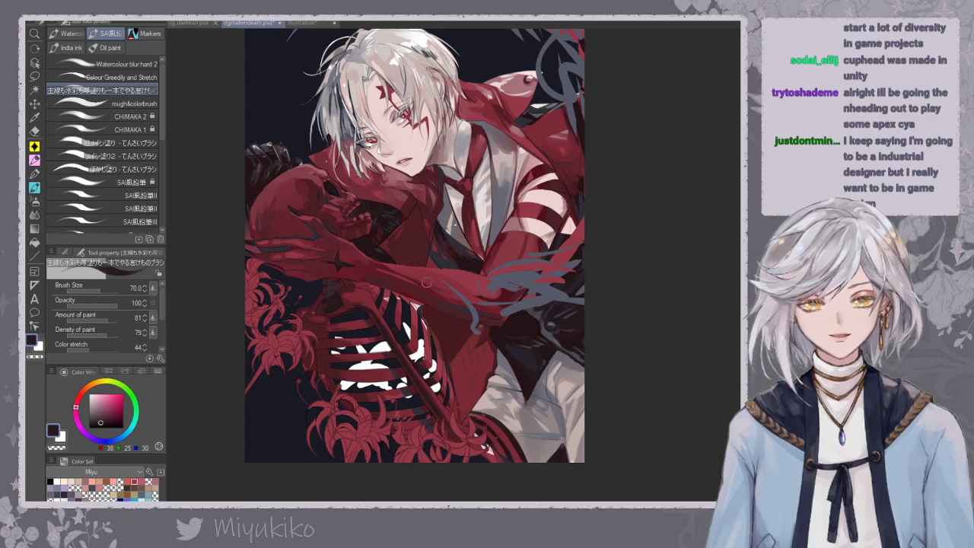
pyautogui.moveTo(429, 329); pyautogui.dragTo(438, 386)
pyautogui.moveTo(440, 351); pyautogui.dragTo(450, 400)
pyautogui.moveTo(446, 368); pyautogui.dragTo(459, 423)
pyautogui.moveTo(451, 387); pyautogui.dragTo(456, 418)
pyautogui.moveTo(428, 321); pyautogui.dragTo(454, 385)
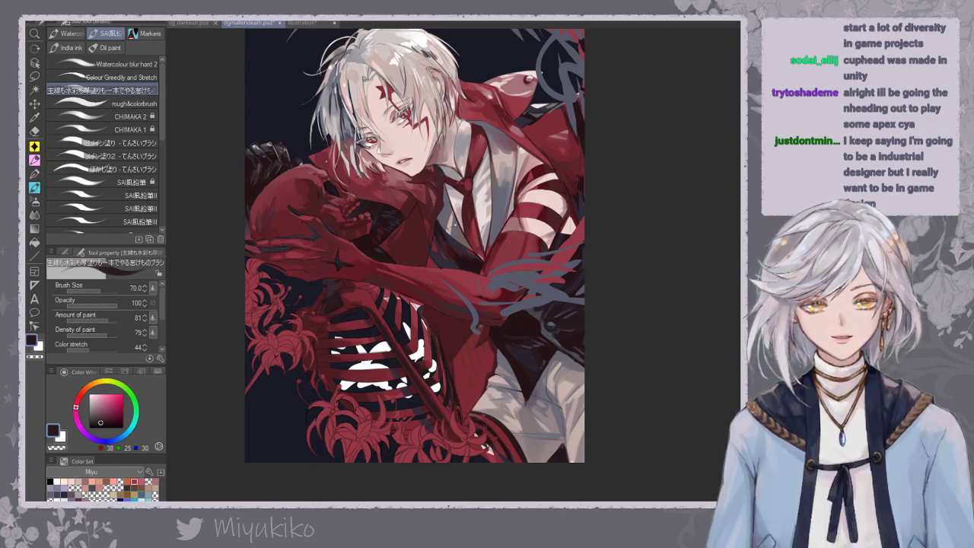
pyautogui.moveTo(382, 289)
pyautogui.mouseDown()
pyautogui.moveTo(384, 322)
pyautogui.moveTo(372, 291)
pyautogui.mouseUp()
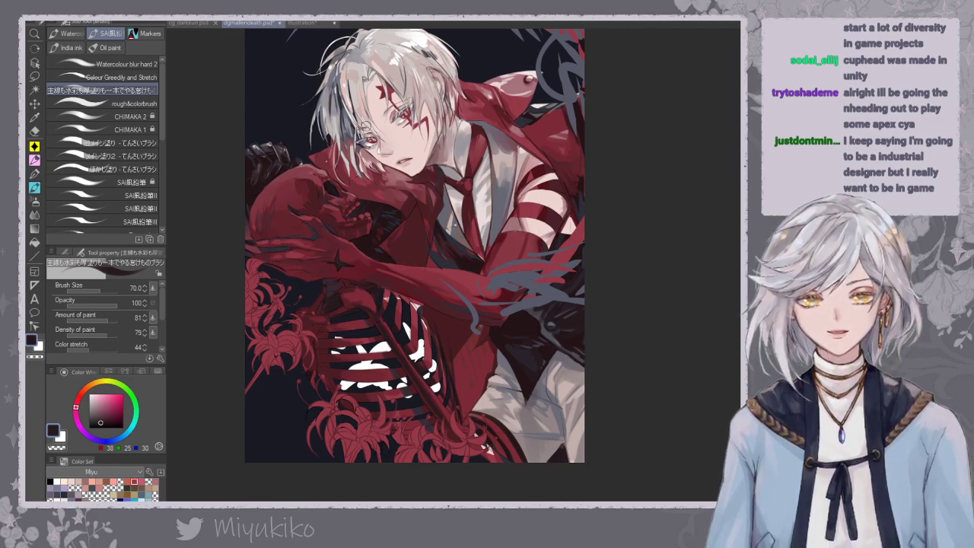
# Define the outer rib edges below the shoulder with sampled near-black (15, 16, 22), muted plum (64, 45, 55) and dark red (75, 29, 36).
pyautogui.keyDown('alt'); pyautogui.click(347, 326); pyautogui.keyUp('alt')
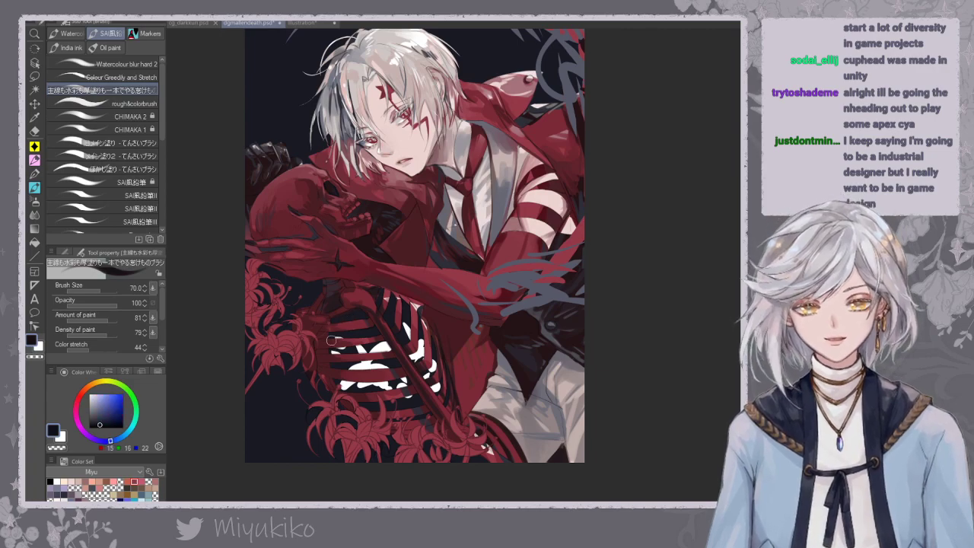
pyautogui.moveTo(332, 351); pyautogui.dragTo(319, 348)
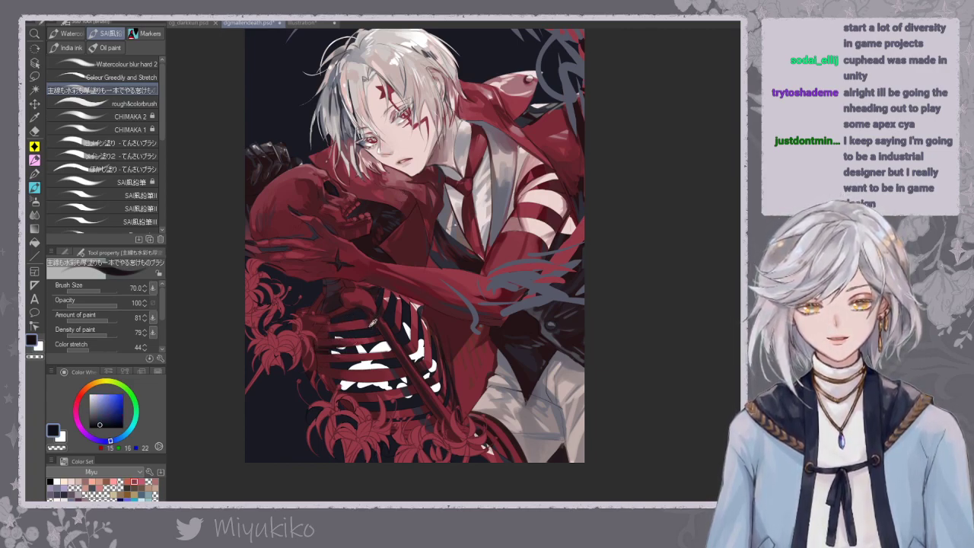
pyautogui.keyDown('alt'); pyautogui.click(374, 321); pyautogui.keyUp('alt')
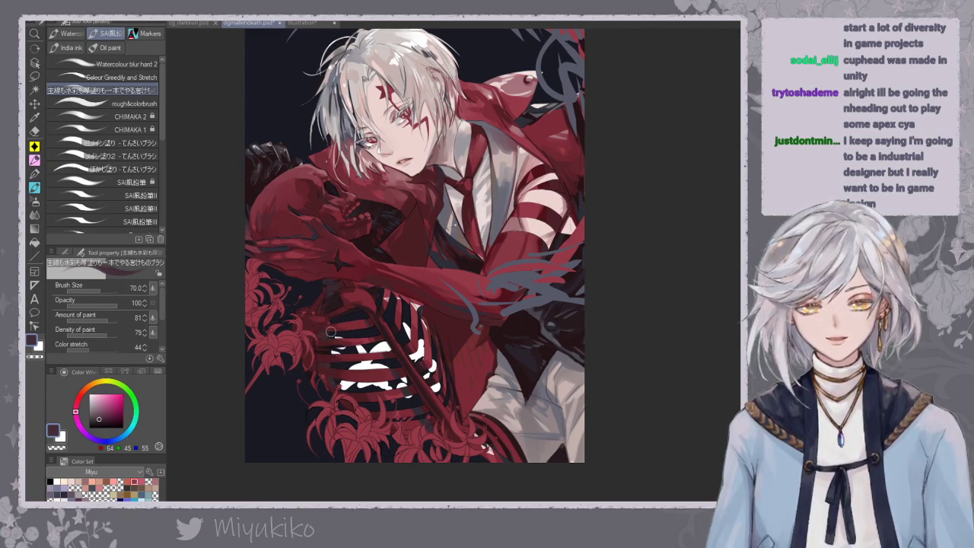
pyautogui.keyDown('alt'); pyautogui.click(331, 372); pyautogui.keyUp('alt')
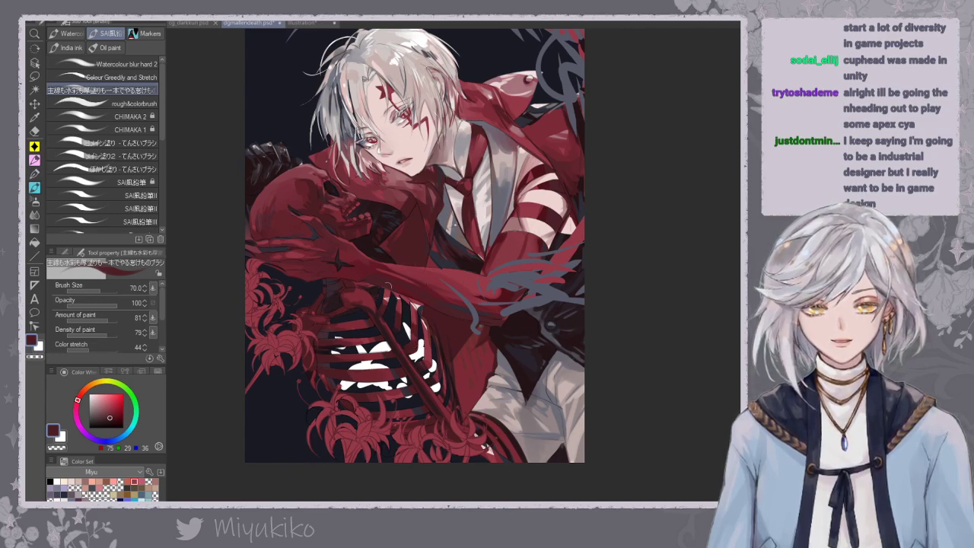
# Refine the skeleton's collarbone and neck with sampled reds (135, 50, 66) and (88, 32, 40) and darks (55, 41, 51) and (38, 25, 30).
pyautogui.keyDown('alt'); pyautogui.click(404, 302); pyautogui.keyUp('alt')
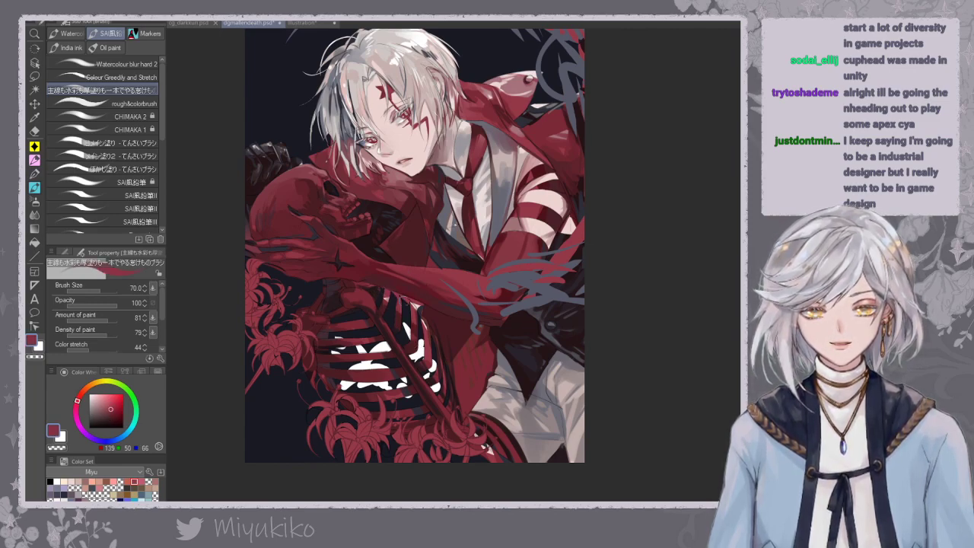
pyautogui.keyDown('alt'); pyautogui.click(400, 279); pyautogui.keyUp('alt')
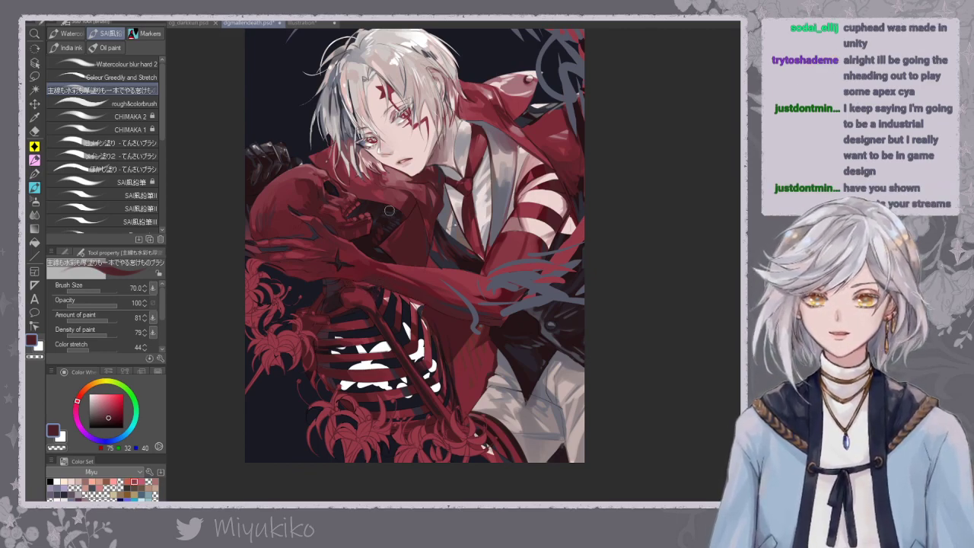
pyautogui.keyDown('alt'); pyautogui.click(349, 301); pyautogui.keyUp('alt')
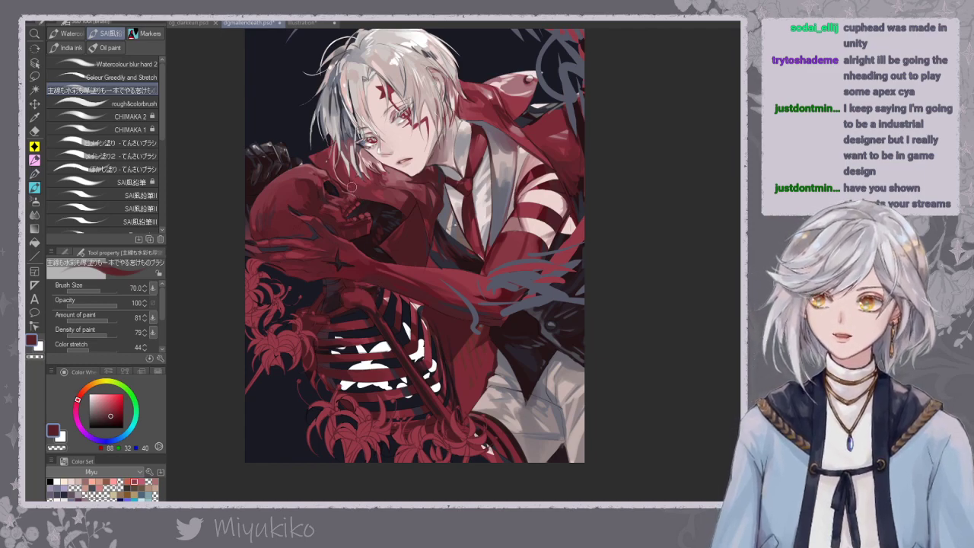
pyautogui.keyDown('alt'); pyautogui.click(337, 286); pyautogui.keyUp('alt')
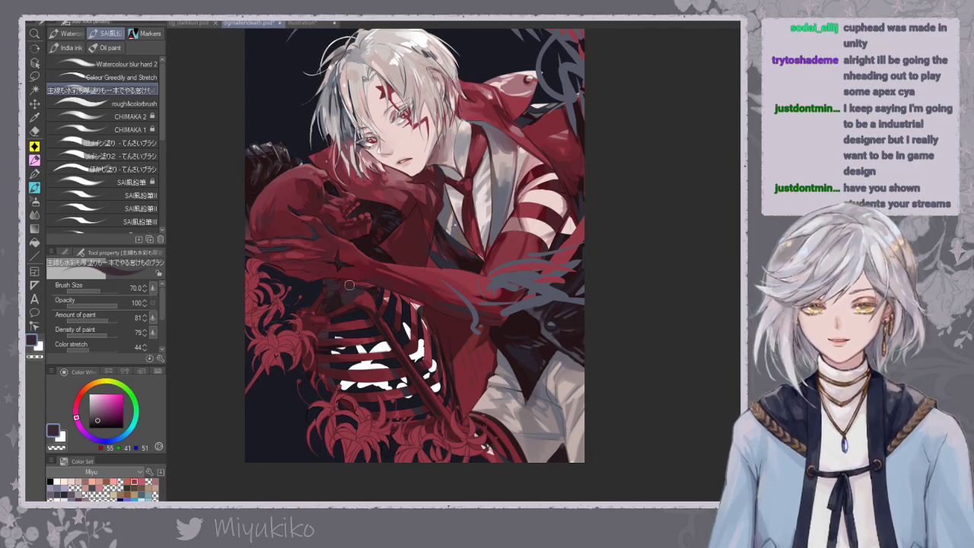
pyautogui.keyDown('alt'); pyautogui.click(377, 287); pyautogui.keyUp('alt')
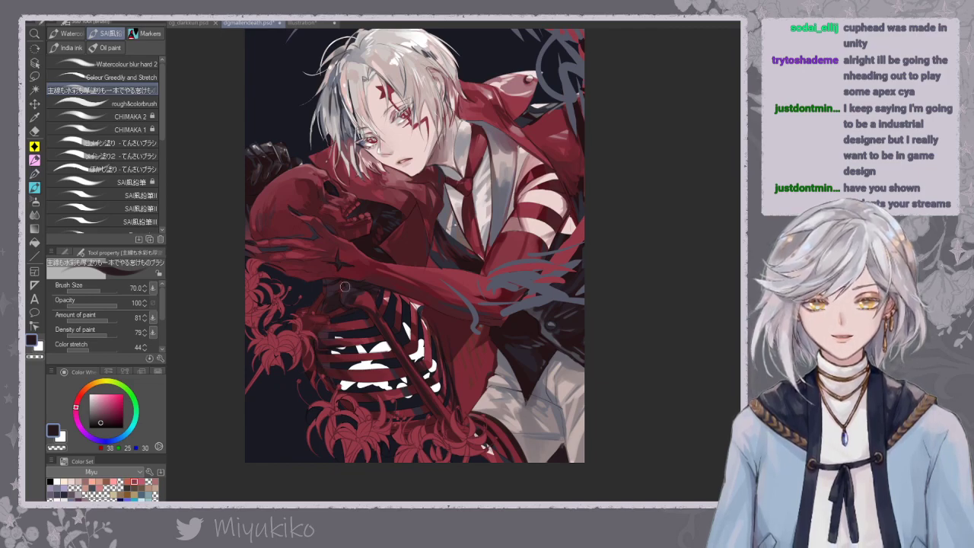
# Blend the shadows on the skeleton's neck and ribs with Colour Greedily and Stretch at brush size 120.
pyautogui.click(125, 77)
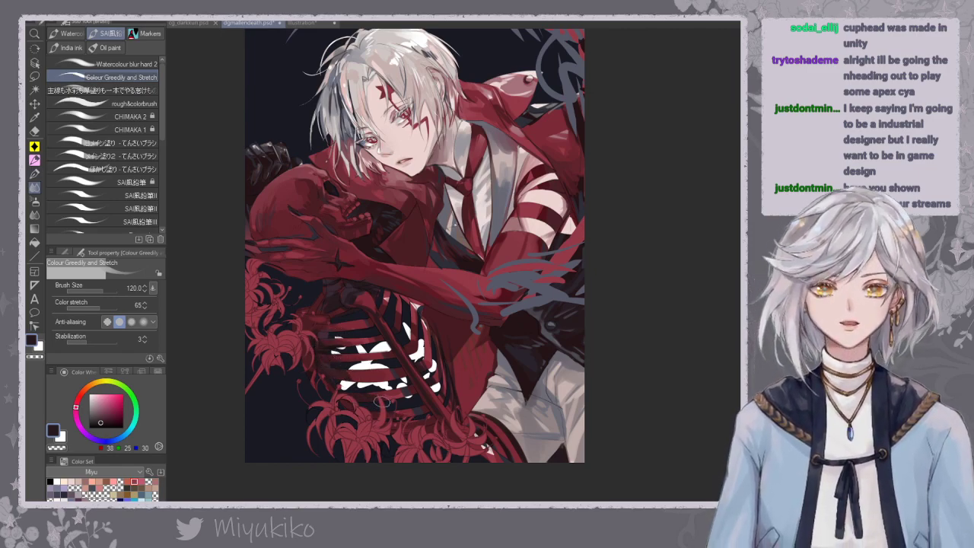
pyautogui.hotkey('ctrl', '-')
pyautogui.hotkey('ctrl', '-')
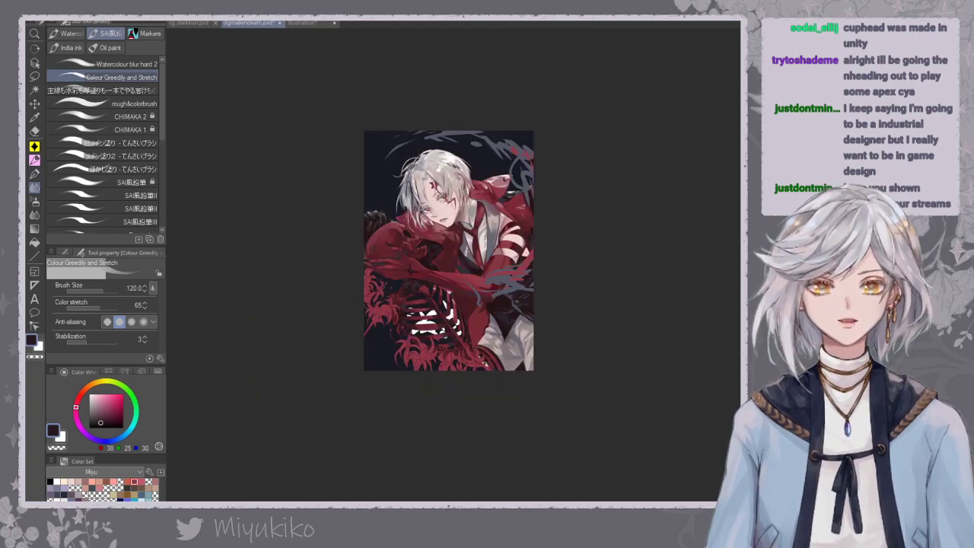
pyautogui.hotkey('ctrl', '+')
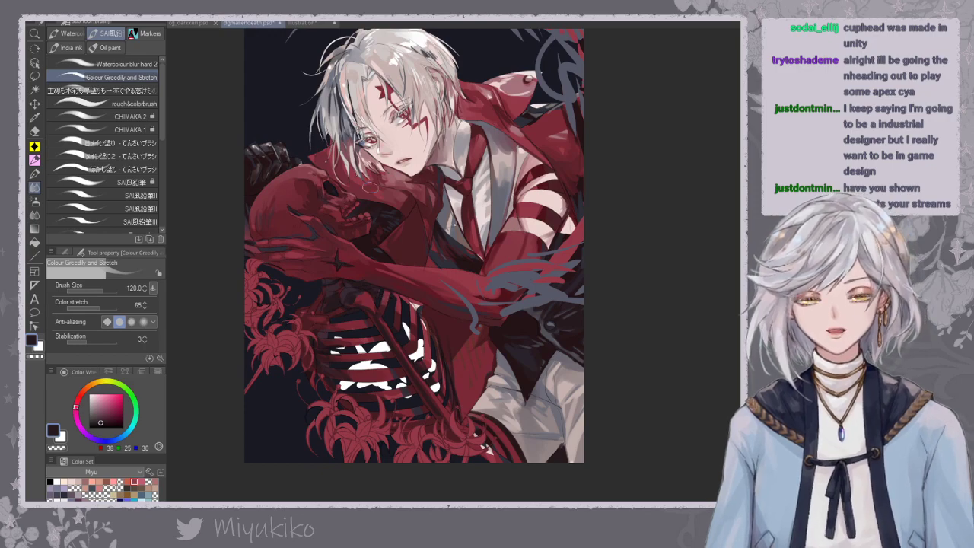
# Try bright pink-red (255, 49, 88) G-pen accents on the ribcage and around the skull at brush sizes 300 and 150.
pyautogui.click(35, 175)
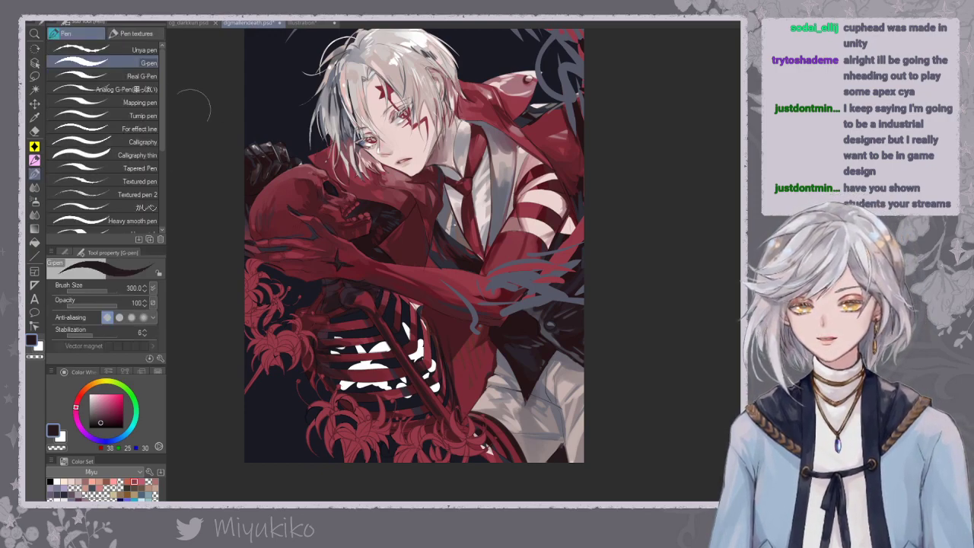
pyautogui.click(77, 401)
pyautogui.click(116, 394)
pyautogui.moveTo(383, 307); pyautogui.dragTo(390, 287)
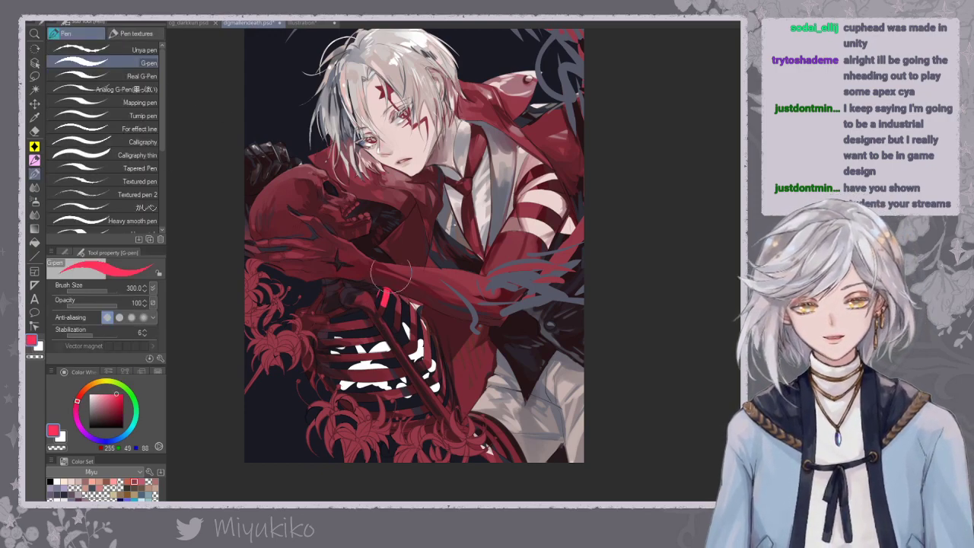
pyautogui.scroll(-3, 481, 261)
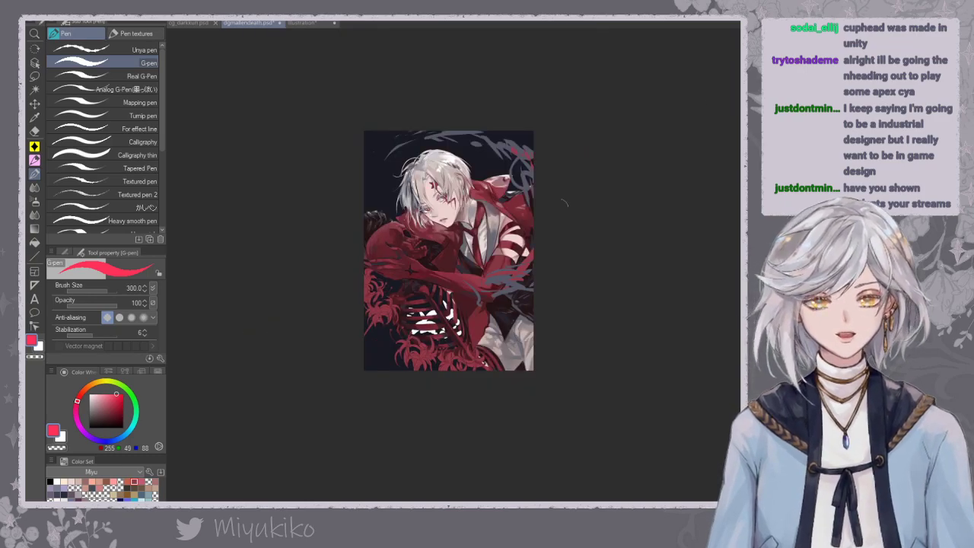
pyautogui.press('[')
pyautogui.press('[')
pyautogui.press('[')
pyautogui.press('[')
pyautogui.moveTo(432, 285); pyautogui.dragTo(438, 291)
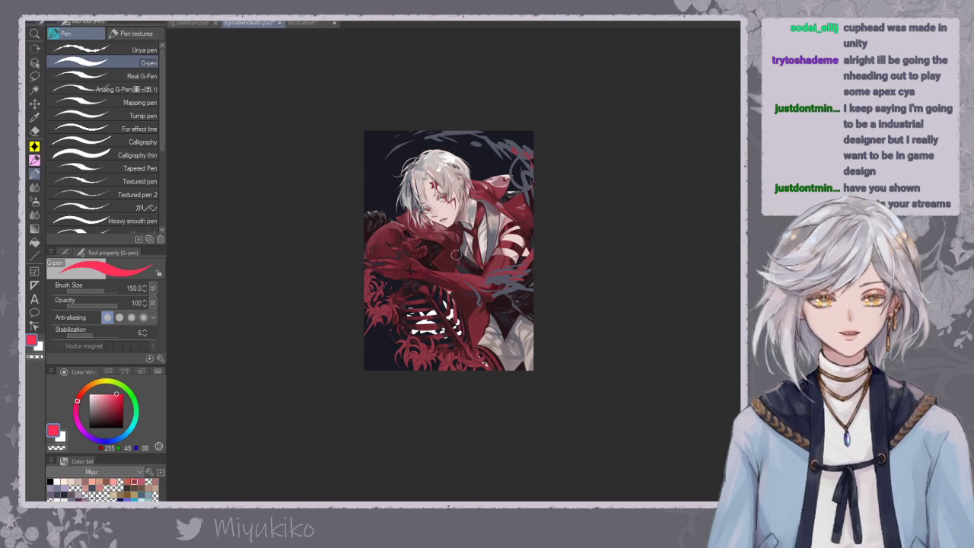
pyautogui.moveTo(400, 221)
pyautogui.mouseDown()
pyautogui.moveTo(392, 225)
pyautogui.moveTo(403, 252)
pyautogui.mouseUp()
pyautogui.hotkey('ctrl', 'z')
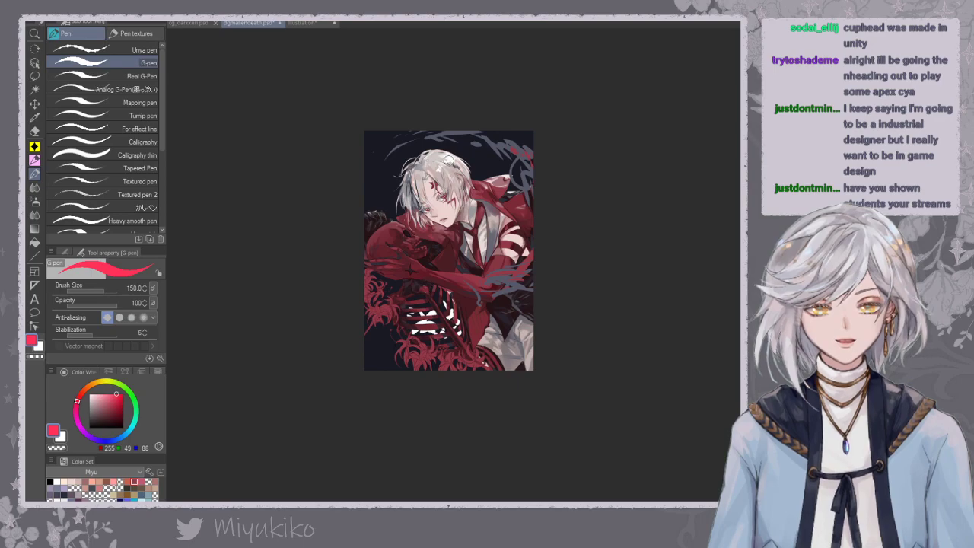
# Add bright pink-red (255, 49, 88) accents to the figure's irises with the G-pen at brush size 20.
pyautogui.scroll(3, 483, 276)
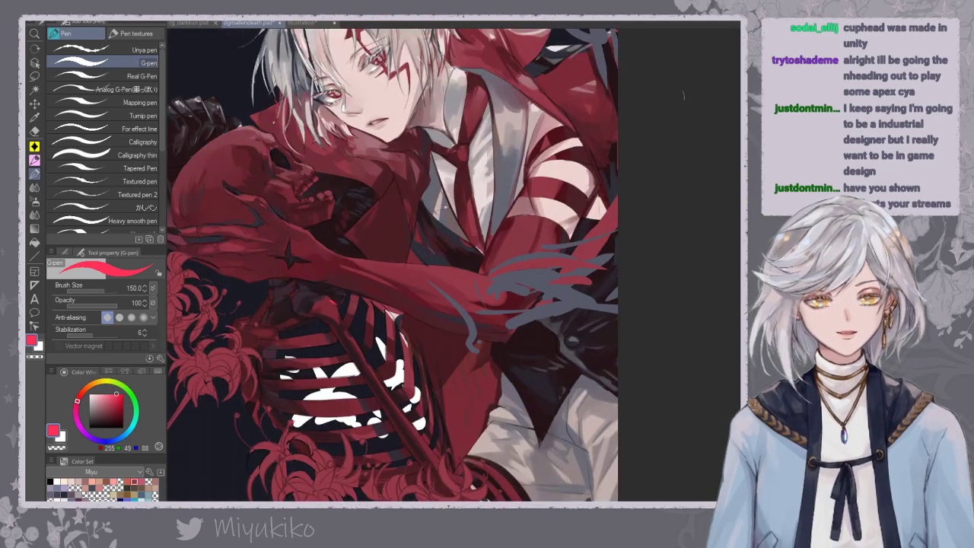
pyautogui.press('[')
pyautogui.press('[')
pyautogui.press('[')
pyautogui.press('[')
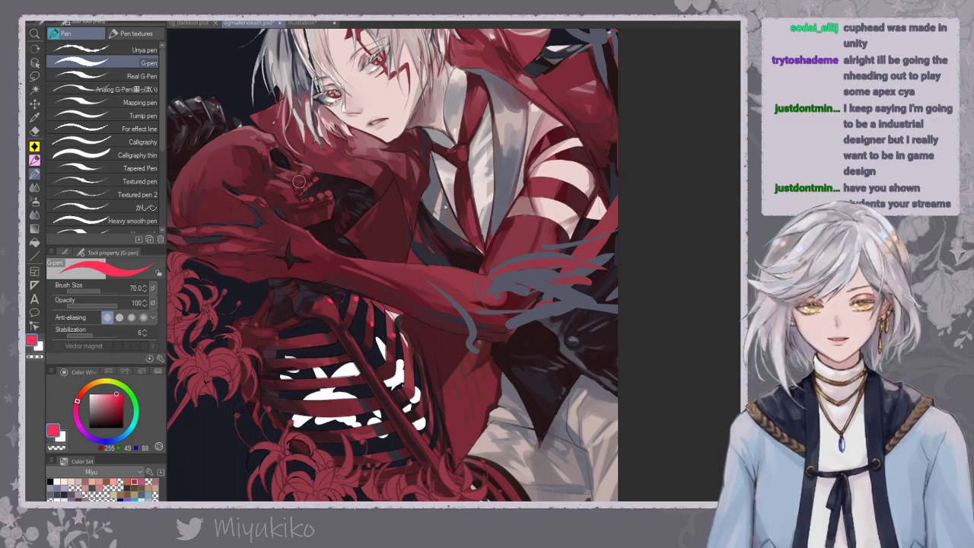
pyautogui.moveTo(390, 84); pyautogui.dragTo(596, 449)
pyautogui.hotkey('ctrl', '+')
pyautogui.hotkey('ctrl', '+')
pyautogui.hotkey('ctrl', '+')
pyautogui.press('[')
pyautogui.press('[')
pyautogui.press('[')
pyautogui.press('[')
pyautogui.press('[')
pyautogui.press('[')
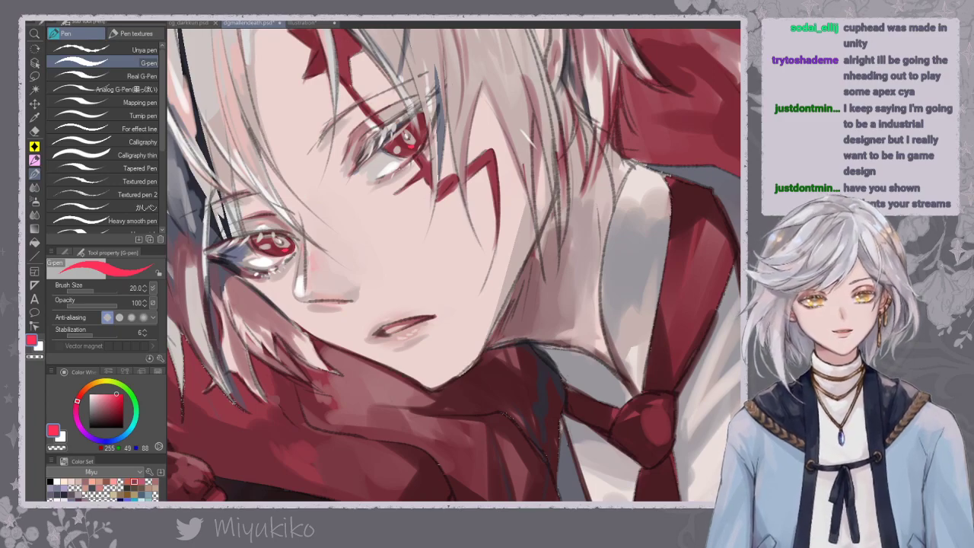
pyautogui.hotkey('ctrl', '-')
pyautogui.hotkey('ctrl', '-')
pyautogui.hotkey('ctrl', '-')
pyautogui.hotkey('ctrl', '-')
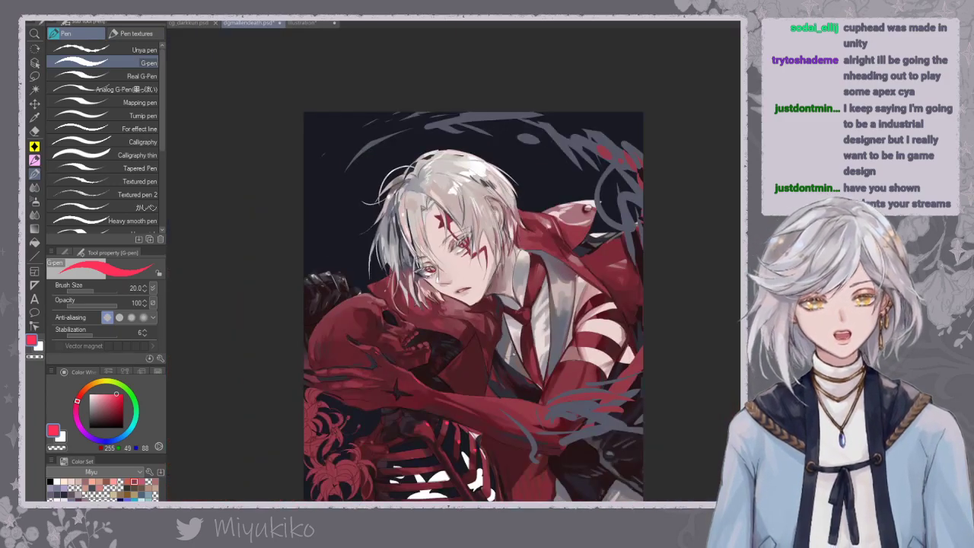
pyautogui.hotkey('ctrl', '+')
pyautogui.hotkey('ctrl', '+')
pyautogui.hotkey('ctrl', '+')
pyautogui.hotkey('ctrl', '+')
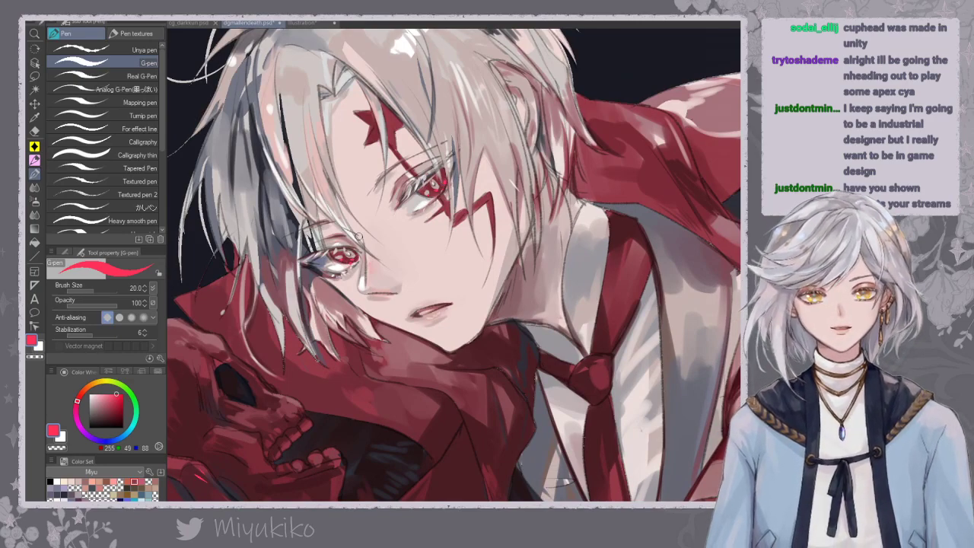
# Add thin G-pen accents to the white hair at brush size 20, using sampled red (148, 56, 72) and pink (218, 120, 137).
pyautogui.hotkey('ctrl', '-')
pyautogui.hotkey('ctrl', '-')
pyautogui.hotkey('ctrl', '-')
pyautogui.hotkey('ctrl', '-')
pyautogui.hotkey('ctrl', '-')
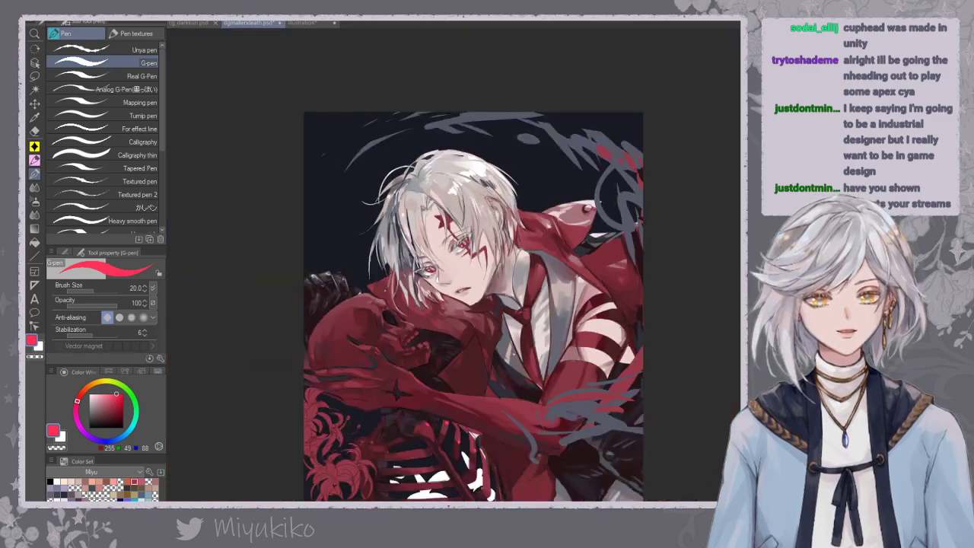
pyautogui.hotkey('ctrl', '+')
pyautogui.hotkey('ctrl', '+')
pyautogui.moveTo(622, 339); pyautogui.dragTo(614, 311)
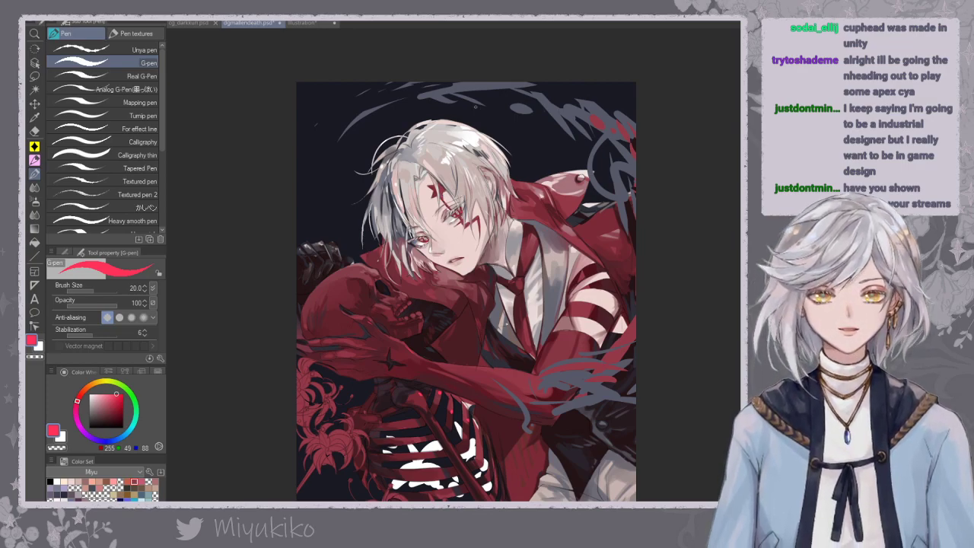
pyautogui.keyDown('alt'); pyautogui.click(600, 120); pyautogui.keyUp('alt')
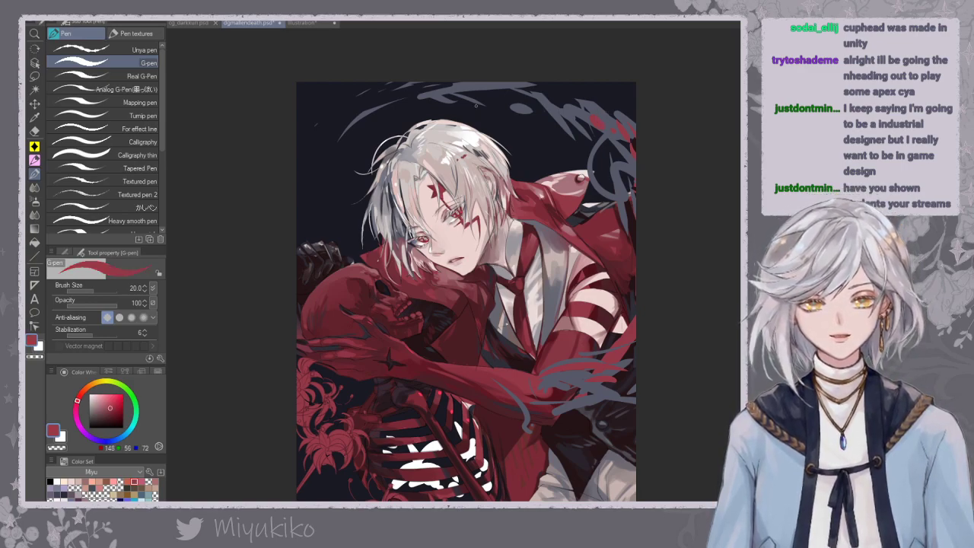
pyautogui.click(104, 398)
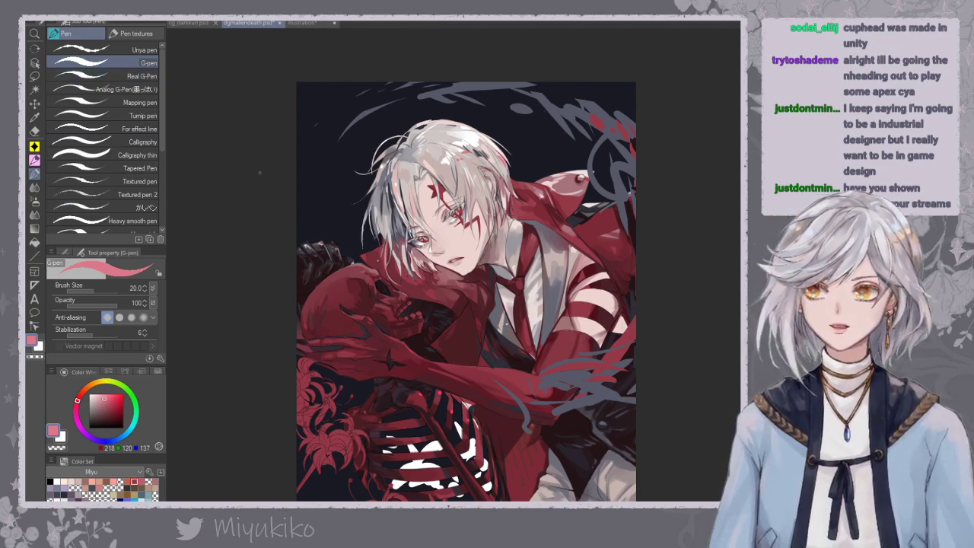
# Touch up the grey lapel with sampled (198, 179, 176) and (109, 101, 113) at brush size 70, and remove the sketch strokes around the figure.
pyautogui.click(34, 187)
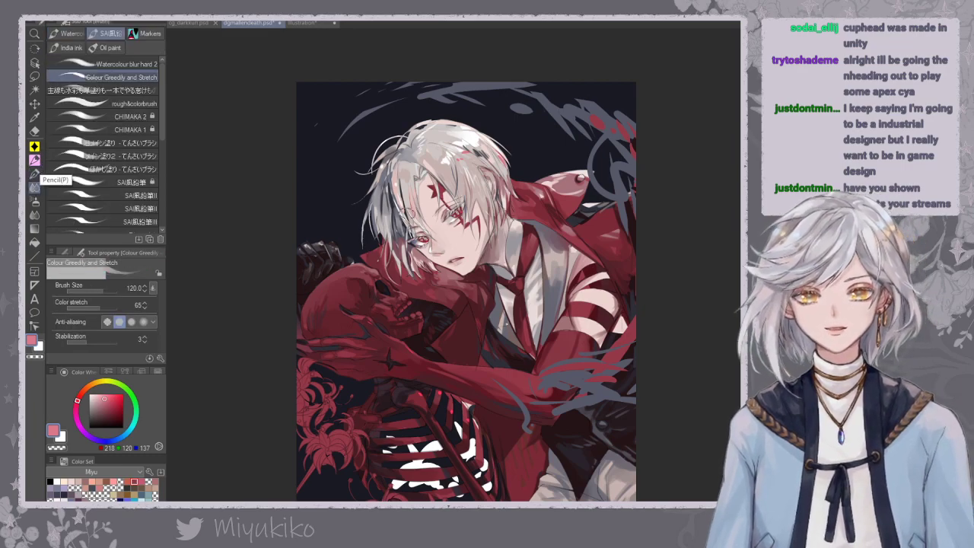
pyautogui.click(140, 91)
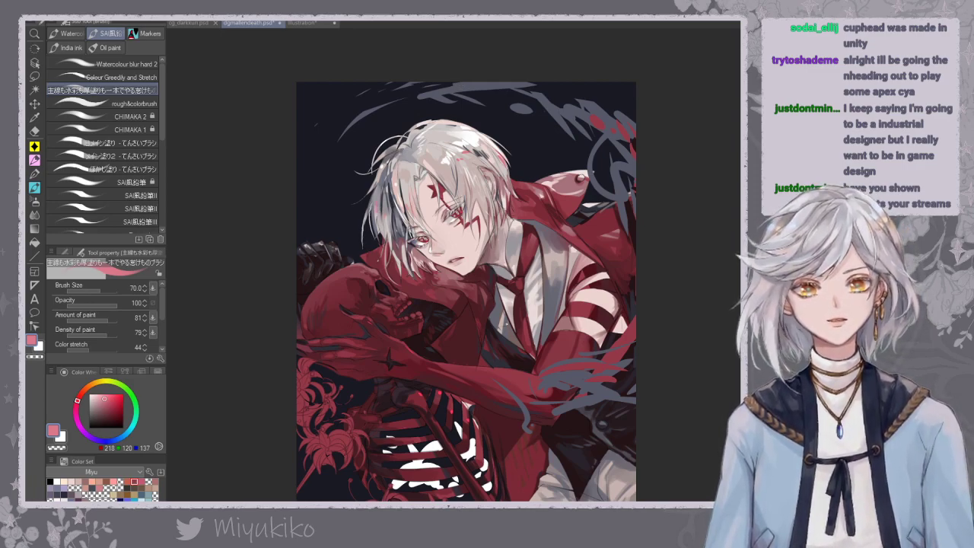
pyautogui.moveTo(576, 338); pyautogui.dragTo(577, 323)
pyautogui.keyDown('alt'); pyautogui.click(554, 280); pyautogui.keyUp('alt')
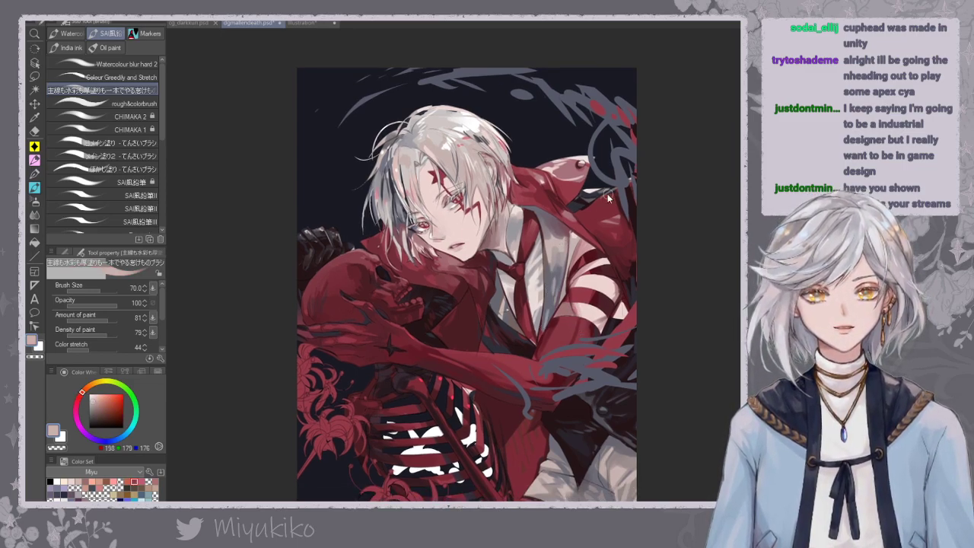
pyautogui.scroll(-1, 580, 286)
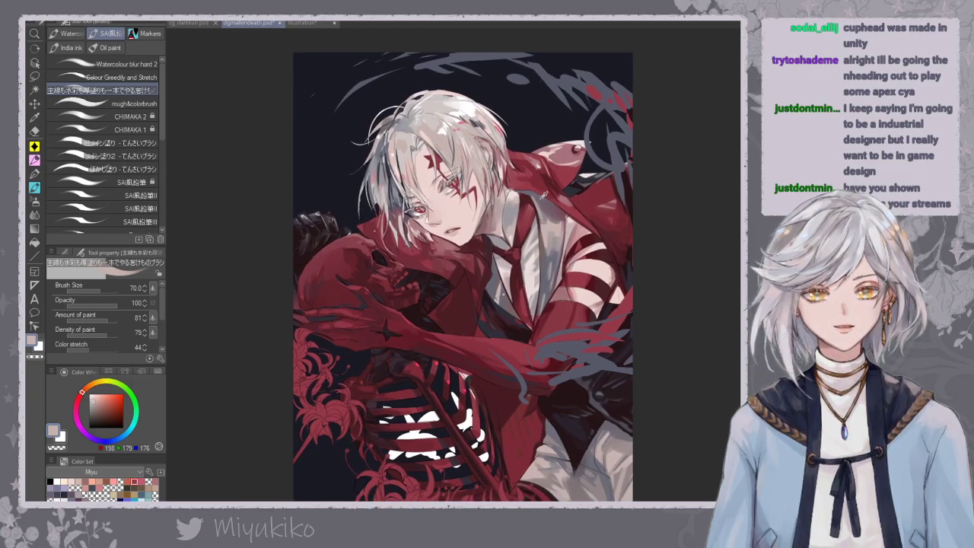
pyautogui.keyDown('alt'); pyautogui.click(542, 194); pyautogui.keyUp('alt')
pyautogui.scroll(-4, 555, 210)
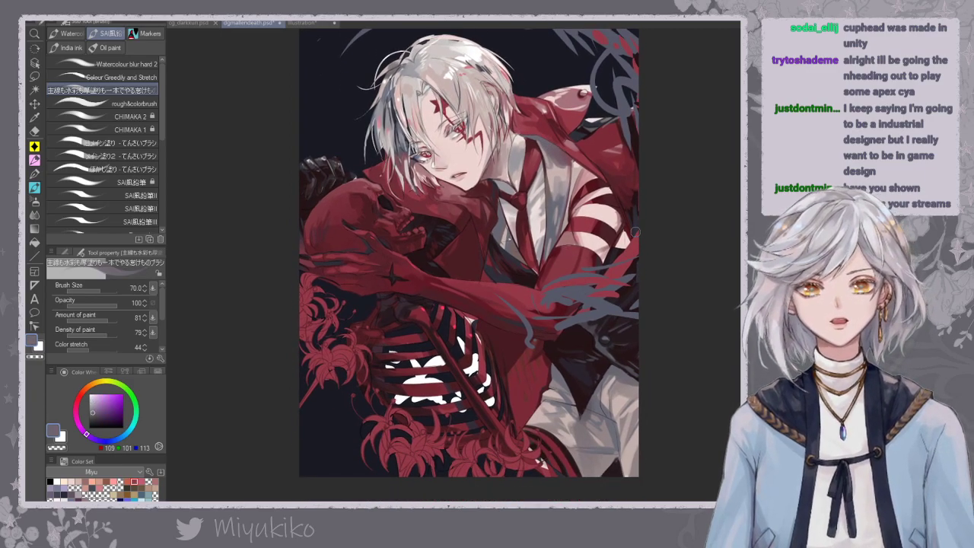
pyautogui.press('Delete')
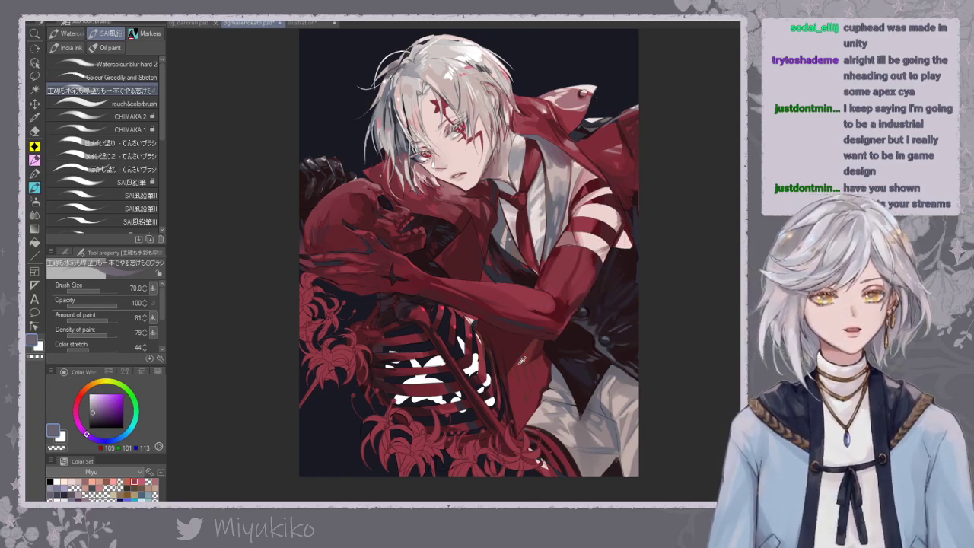
# Select the red coat panel below the forearm, shade it with dark plum (55, 41, 50) and blend with Colour Greedily and Stretch at size 120.
pyautogui.keyDown('alt'); pyautogui.click(505, 274); pyautogui.keyUp('alt')
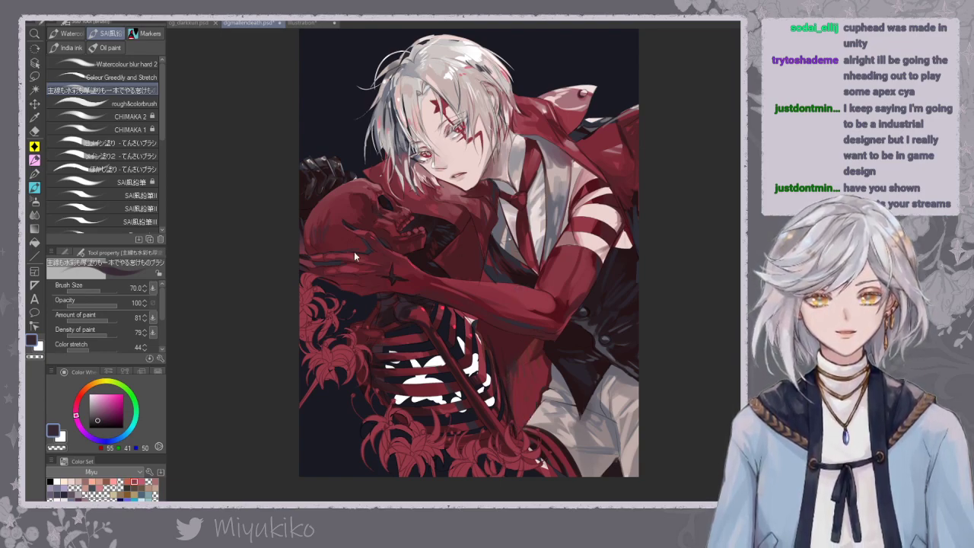
pyautogui.press('w')
pyautogui.click(542, 389)
pyautogui.press('b')
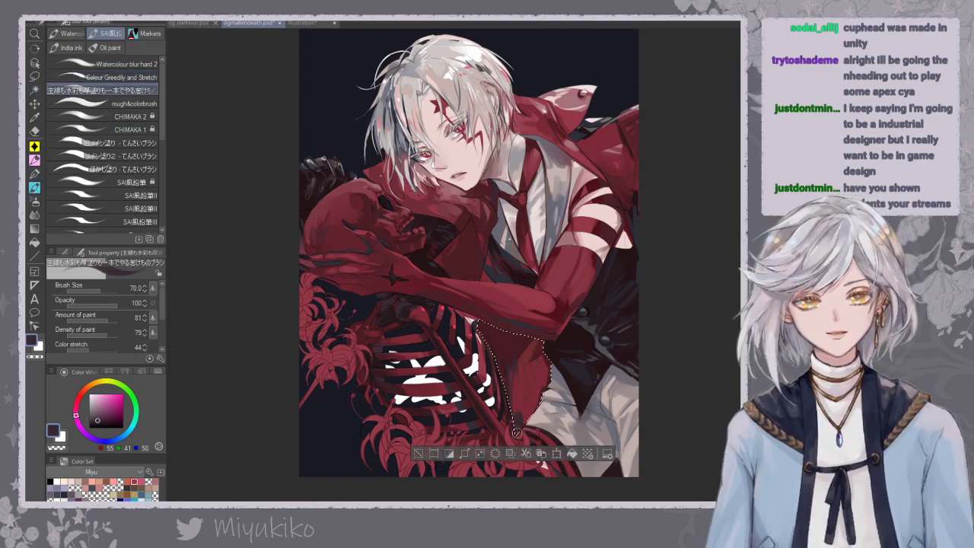
pyautogui.click(150, 78)
pyautogui.moveTo(507, 377)
pyautogui.mouseDown()
pyautogui.moveTo(513, 408)
pyautogui.moveTo(513, 388)
pyautogui.mouseUp()
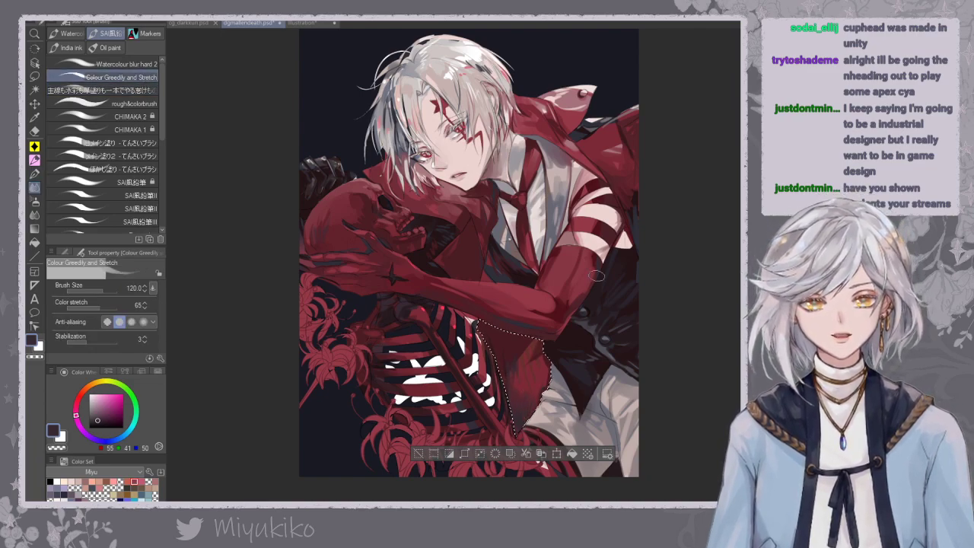
pyautogui.hotkey('ctrl', 'd')
pyautogui.hotkey('ctrl', '-')
pyautogui.hotkey('ctrl', '-')
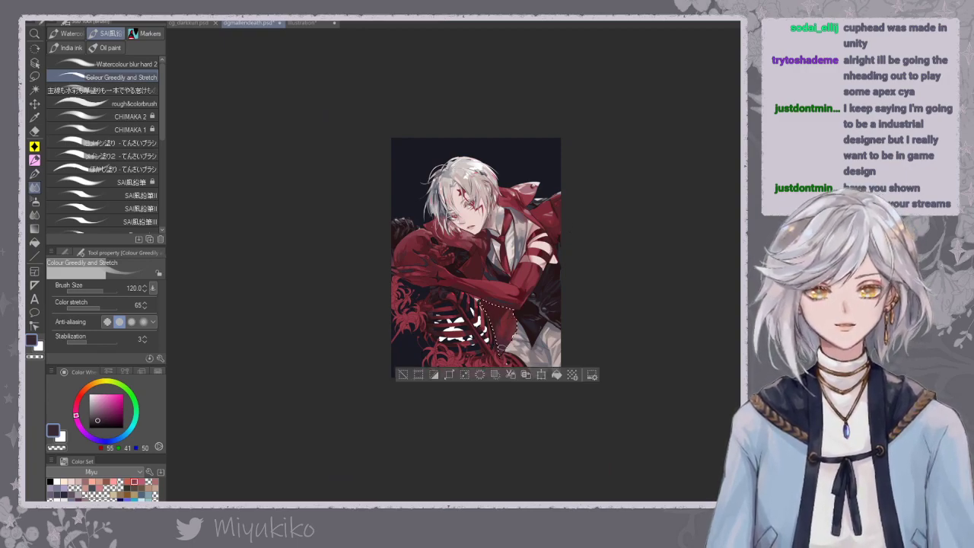
# Deepen the shadow patches on the selected coat panel with dark plum (55, 41, 50) at brush size 70 and clear the selection.
pyautogui.click(153, 90)
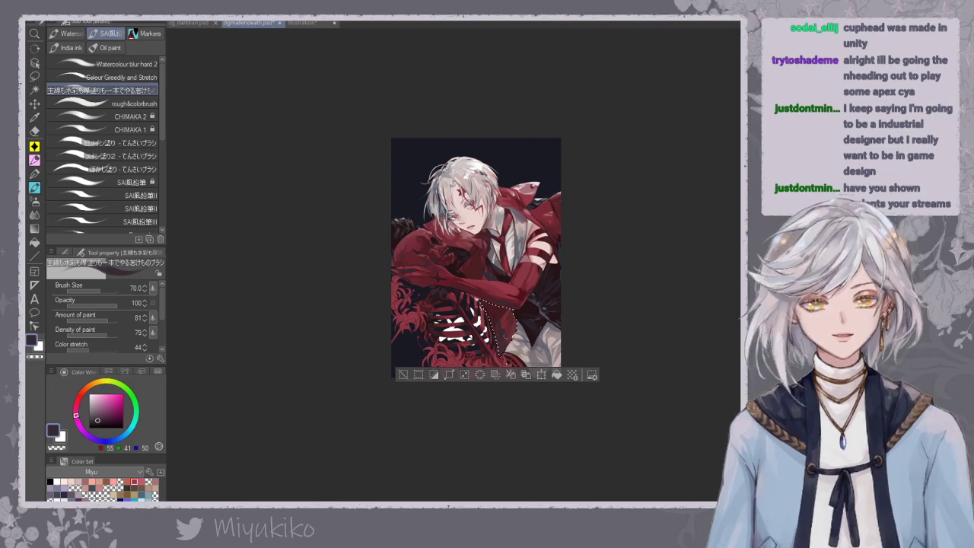
pyautogui.hotkey('ctrl', 'd')
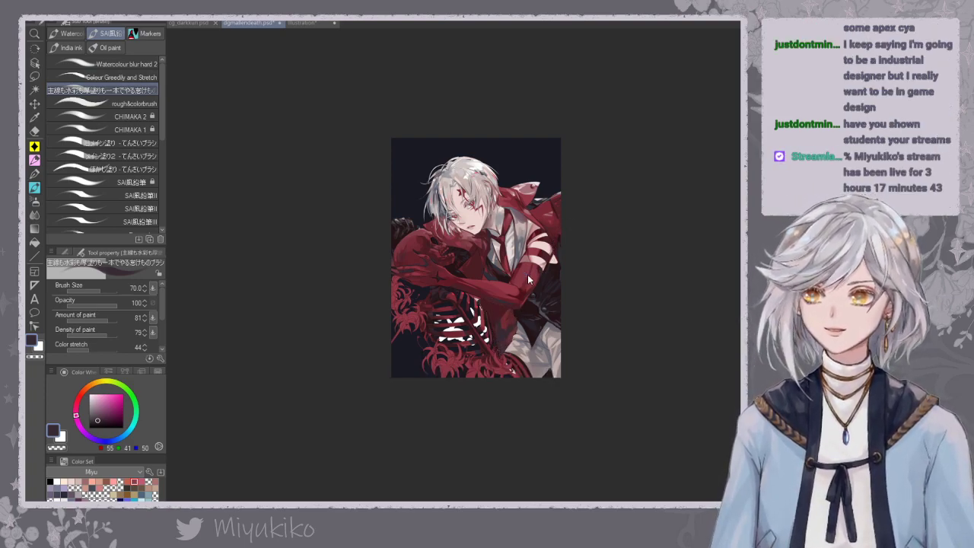
pyautogui.hotkey('ctrl', 'z')
pyautogui.hotkey('ctrl', '+')
pyautogui.hotkey('ctrl', '+')
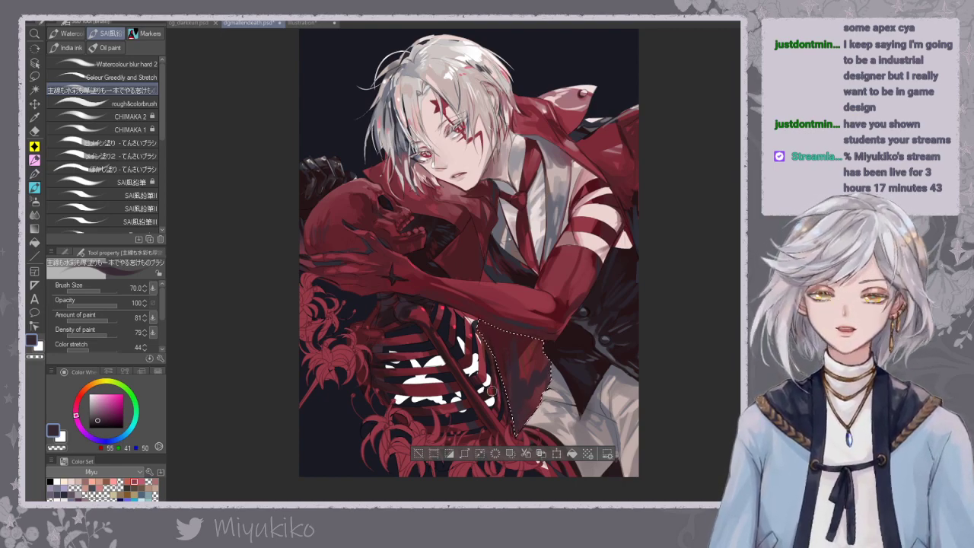
pyautogui.hotkey('ctrl', 'd')
pyautogui.hotkey('ctrl', 'z')
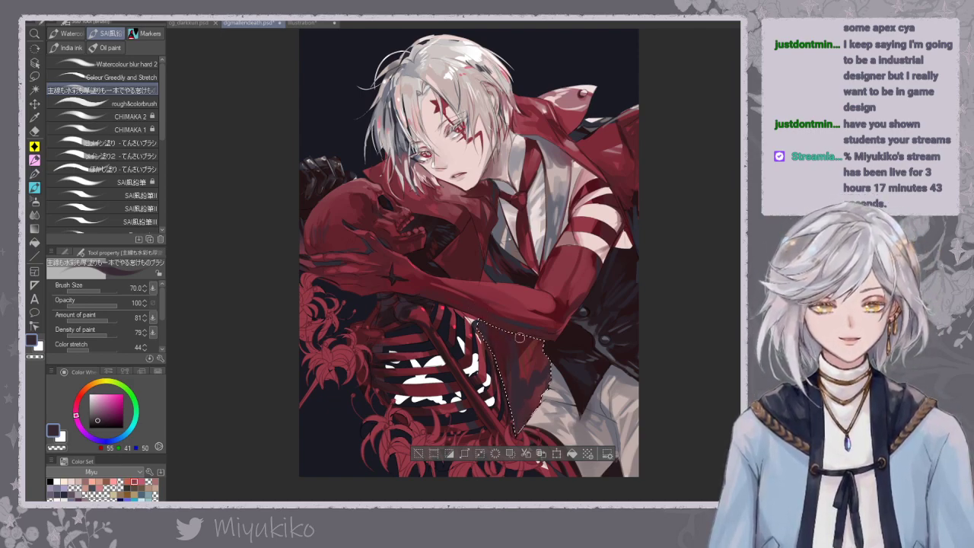
pyautogui.hotkey('ctrl', 'd')
pyautogui.hotkey('ctrl', 'z')
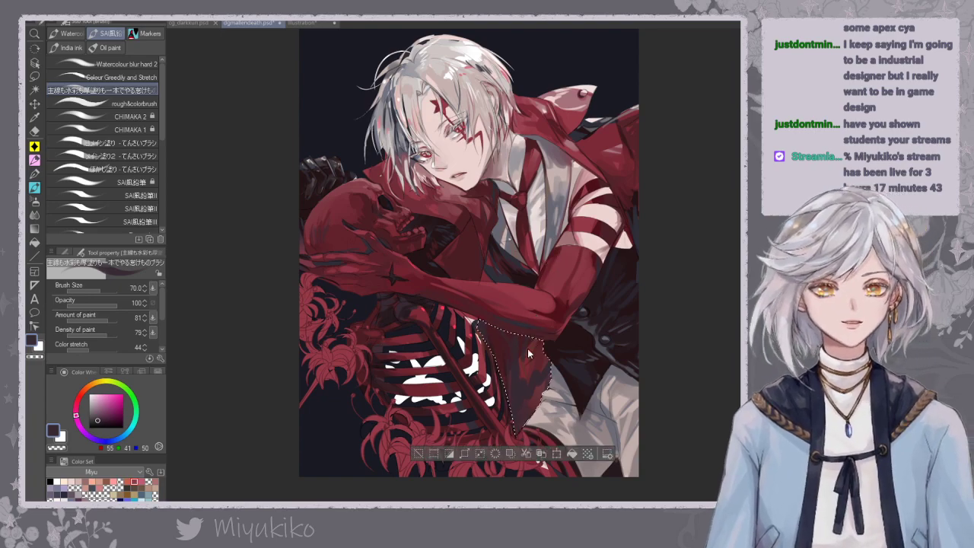
pyautogui.hotkey('ctrl', 'd')
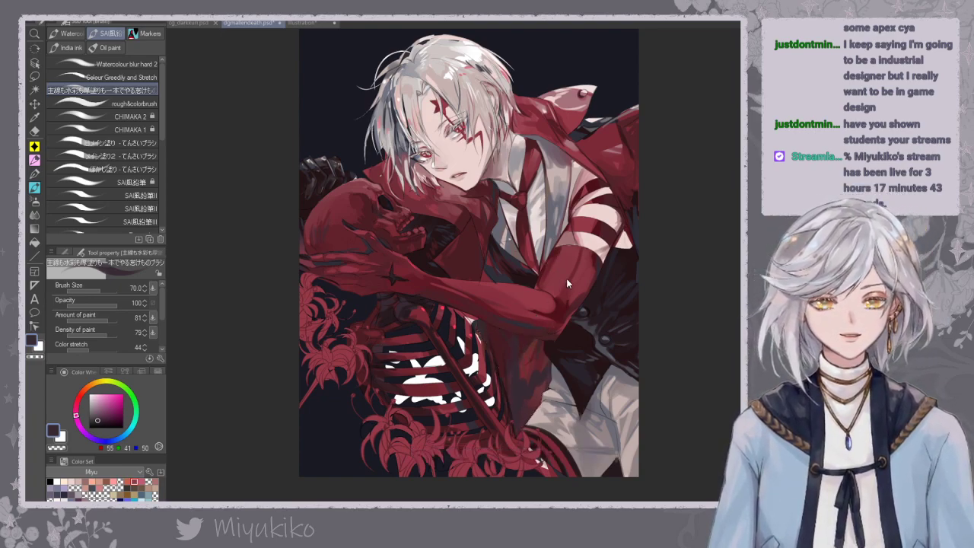
# Refine the shadows on the red hand and skull with sampled dark reds (78, 17, 27), (78, 30, 37) and (74, 29, 36), reducing the brush to 40.
pyautogui.keyDown('alt'); pyautogui.click(565, 315); pyautogui.keyUp('alt')
pyautogui.moveTo(565, 318)
pyautogui.mouseDown()
pyautogui.moveTo(542, 329)
pyautogui.moveTo(550, 339)
pyautogui.mouseUp()
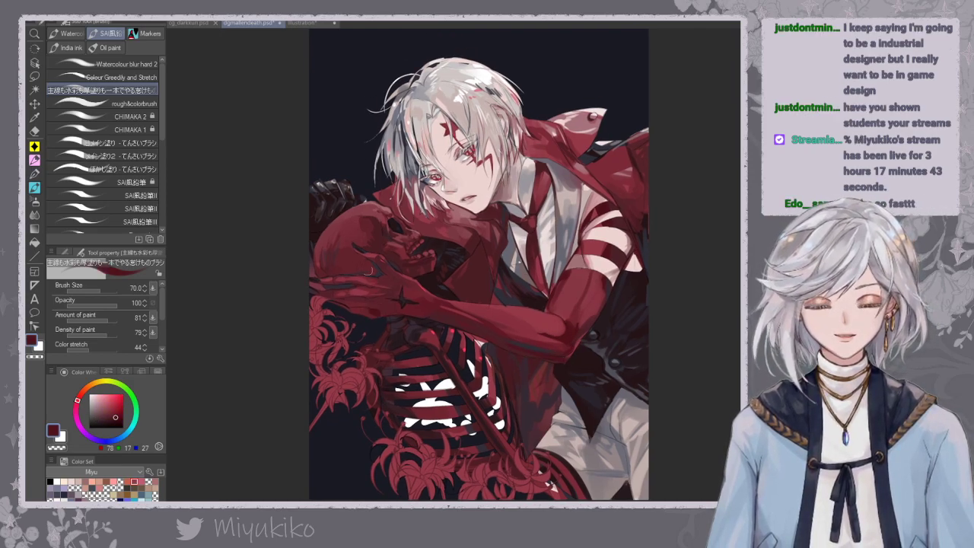
pyautogui.moveTo(387, 263); pyautogui.dragTo(393, 277)
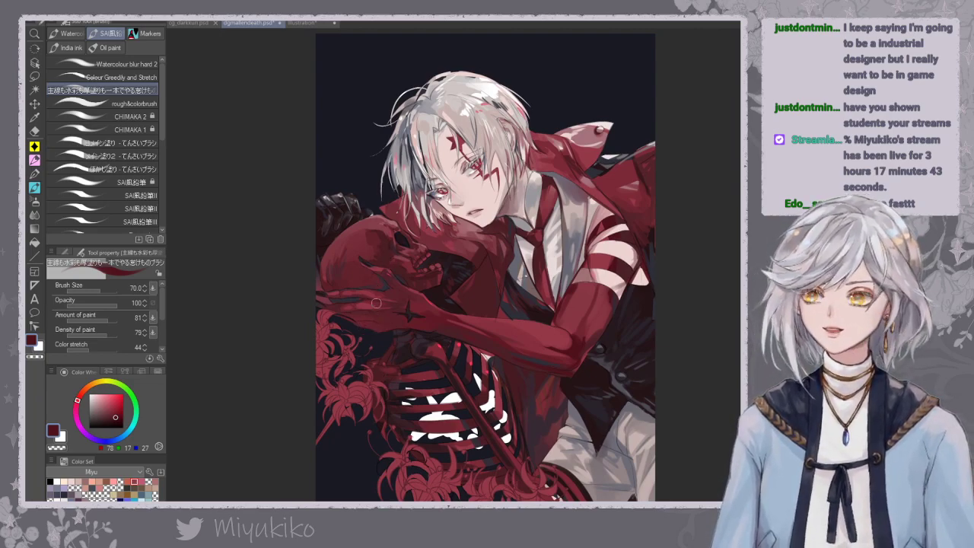
pyautogui.press('[')
pyautogui.press('[')
pyautogui.press('[')
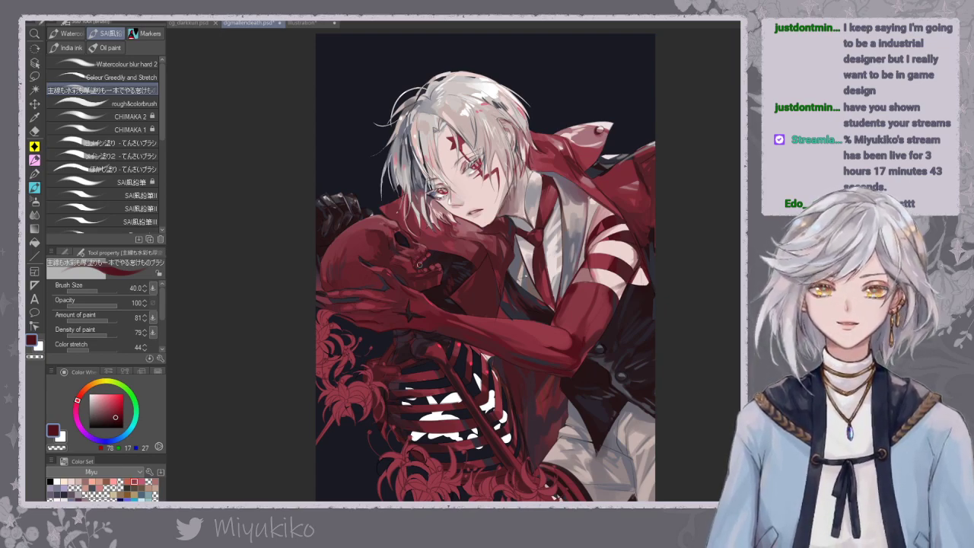
pyautogui.keyDown('alt'); pyautogui.click(384, 234); pyautogui.keyUp('alt')
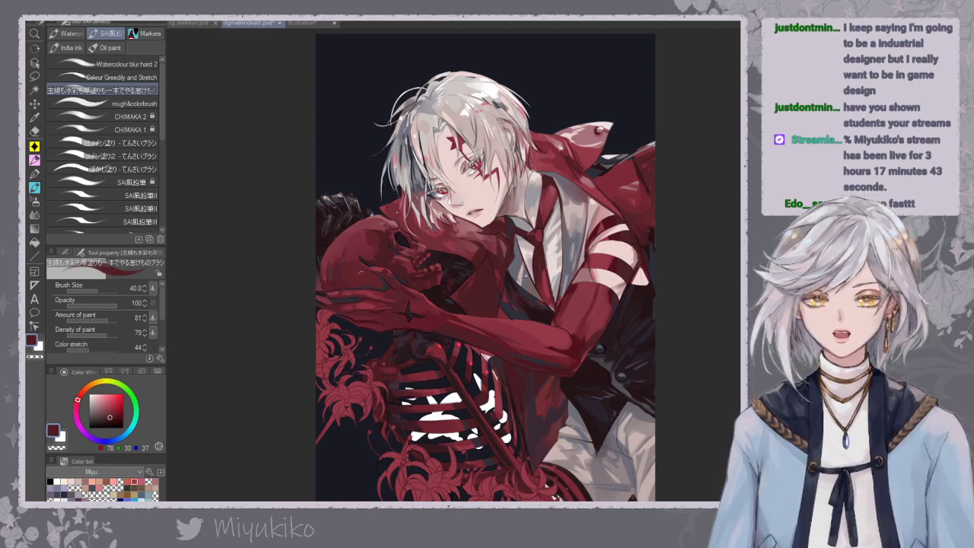
pyautogui.keyDown('alt'); pyautogui.click(391, 249); pyautogui.keyUp('alt')
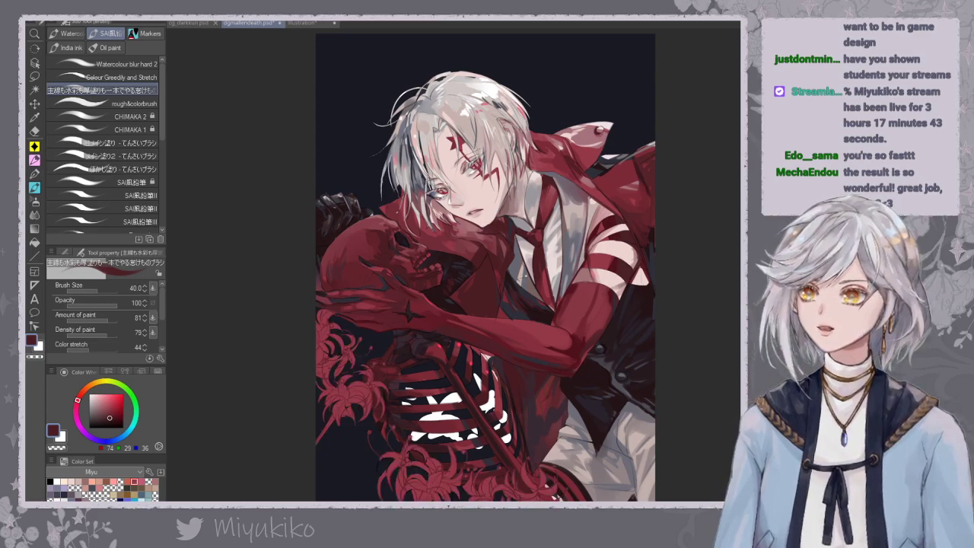
# Shade the spider lilies around the skeleton with sampled dark red (98, 34, 44), enlarging the brush to 170.
pyautogui.moveTo(620, 395); pyautogui.dragTo(615, 368)
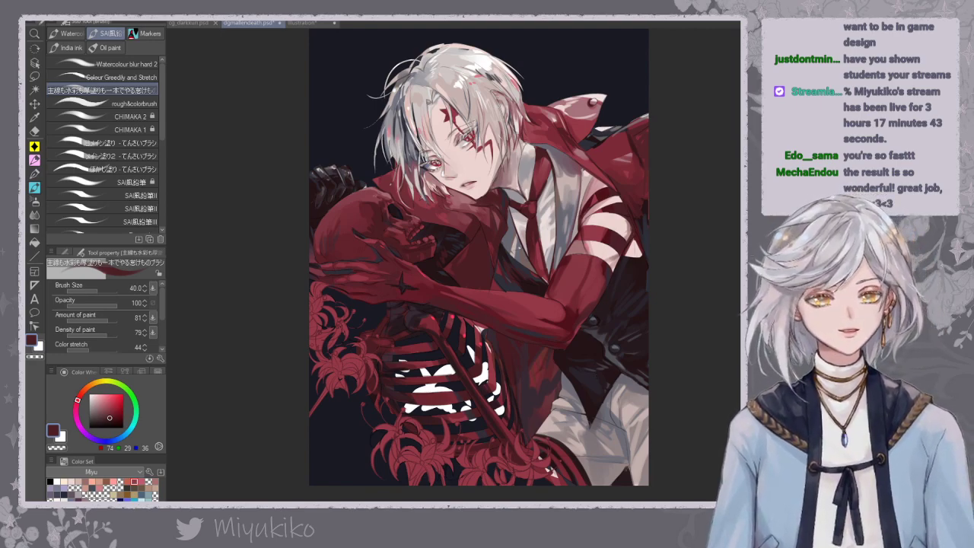
pyautogui.hotkey('ctrl', 'z')
pyautogui.hotkey('ctrl', 'y')
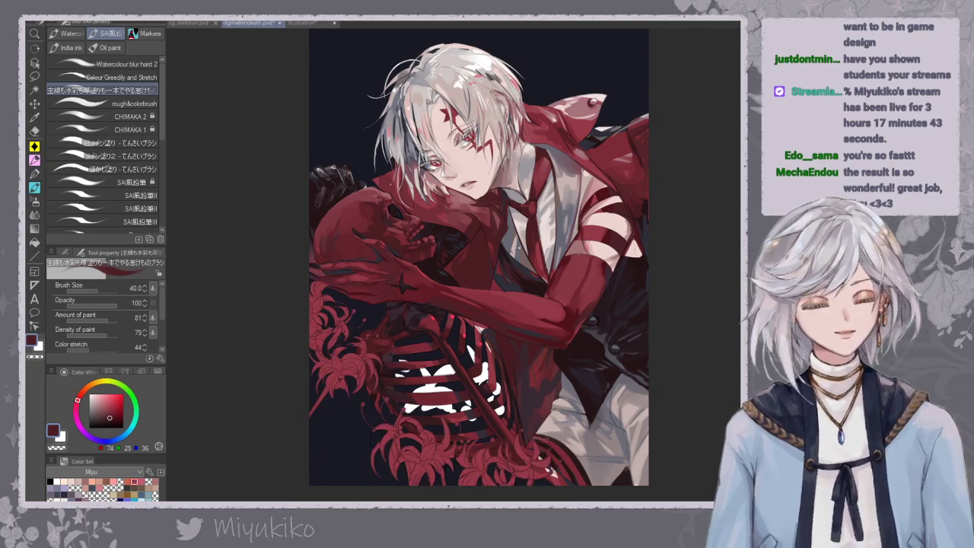
pyautogui.keyDown('alt'); pyautogui.click(345, 254); pyautogui.keyUp('alt')
pyautogui.press(']')
pyautogui.press(']')
pyautogui.press(']')
pyautogui.press(']')
pyautogui.press(']')
pyautogui.press(']')
pyautogui.press(']')
pyautogui.press(']')
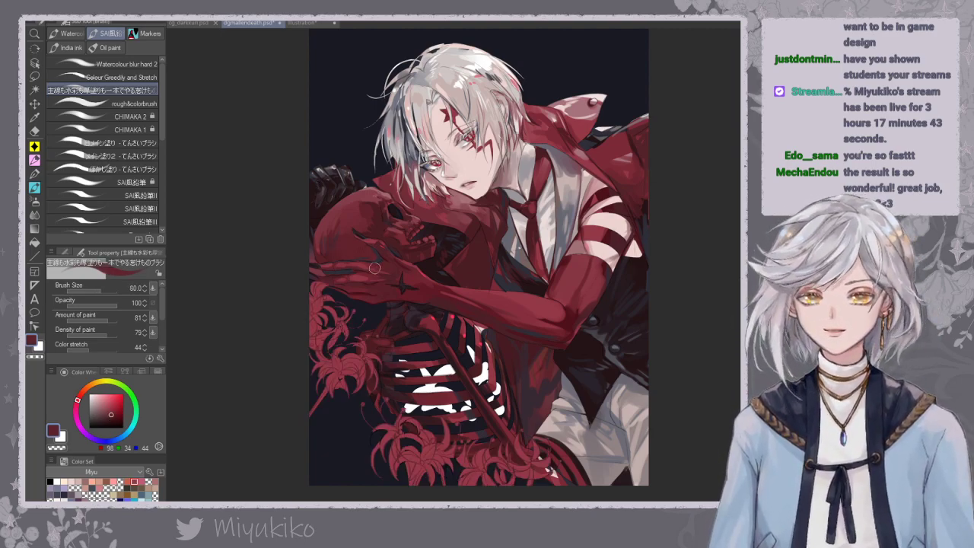
pyautogui.moveTo(318, 333)
pyautogui.mouseDown()
pyautogui.moveTo(328, 396)
pyautogui.moveTo(378, 427)
pyautogui.moveTo(418, 478)
pyautogui.moveTo(450, 484)
pyautogui.mouseUp()
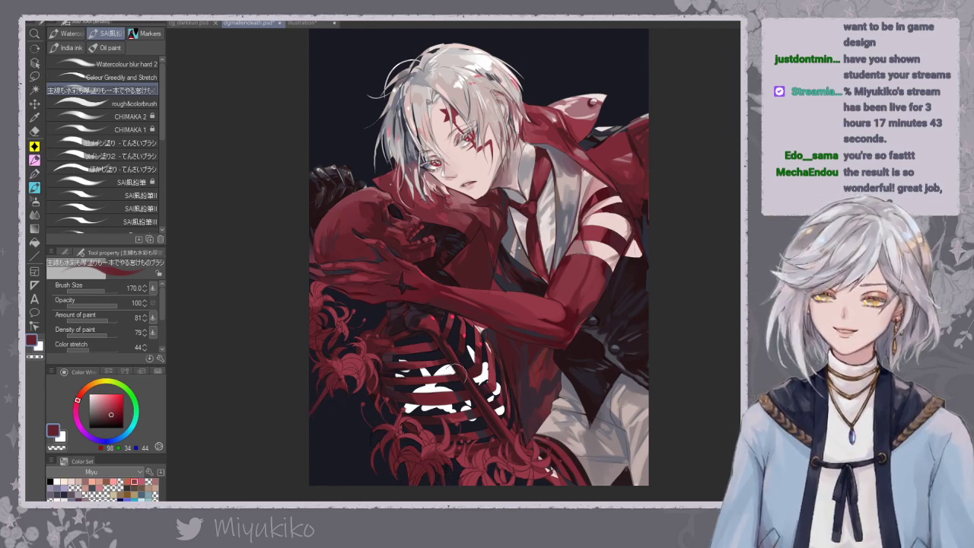
# Refine the lily shading with sampled reds (148, 56, 72) and (98, 34, 44), reducing the brush to 100.
pyautogui.keyDown('alt'); pyautogui.click(435, 442); pyautogui.keyUp('alt')
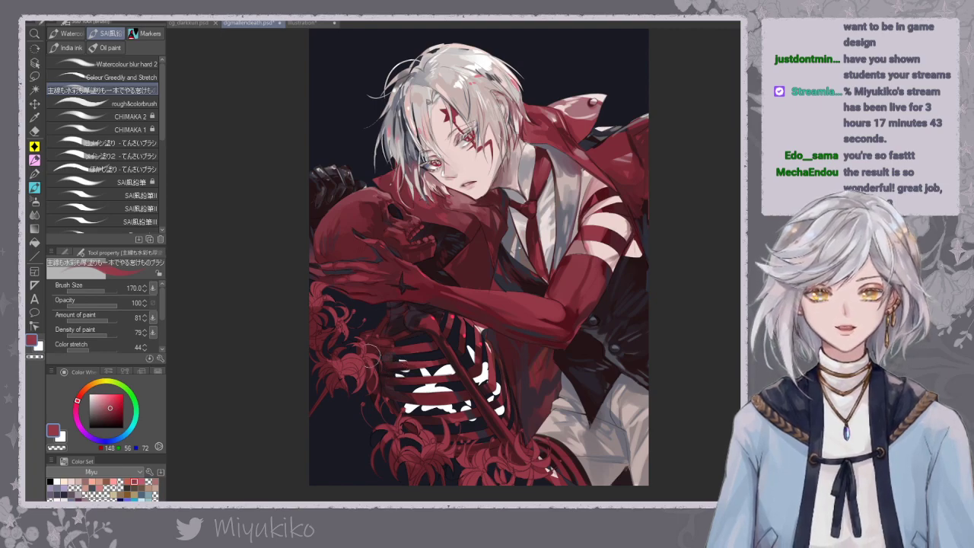
pyautogui.keyDown('alt'); pyautogui.click(338, 373); pyautogui.keyUp('alt')
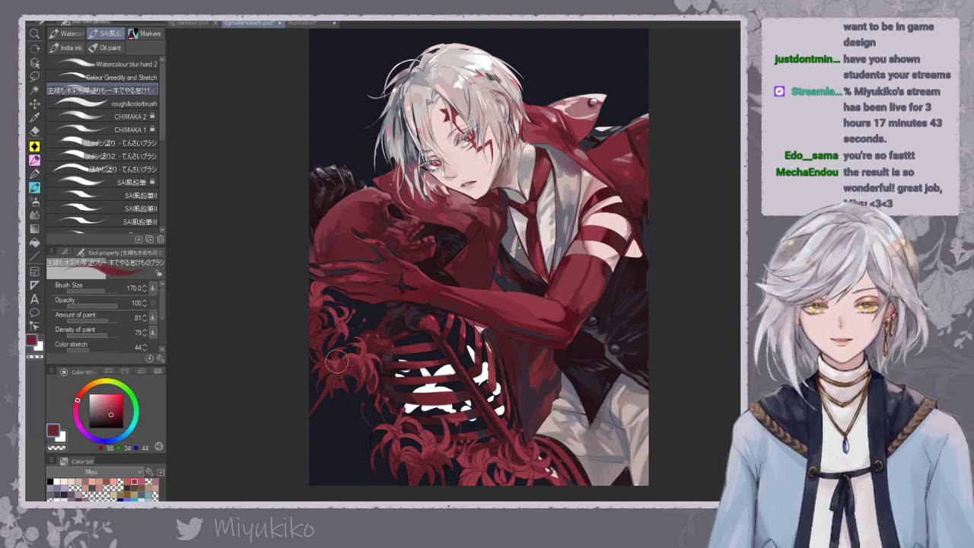
pyautogui.click(122, 77)
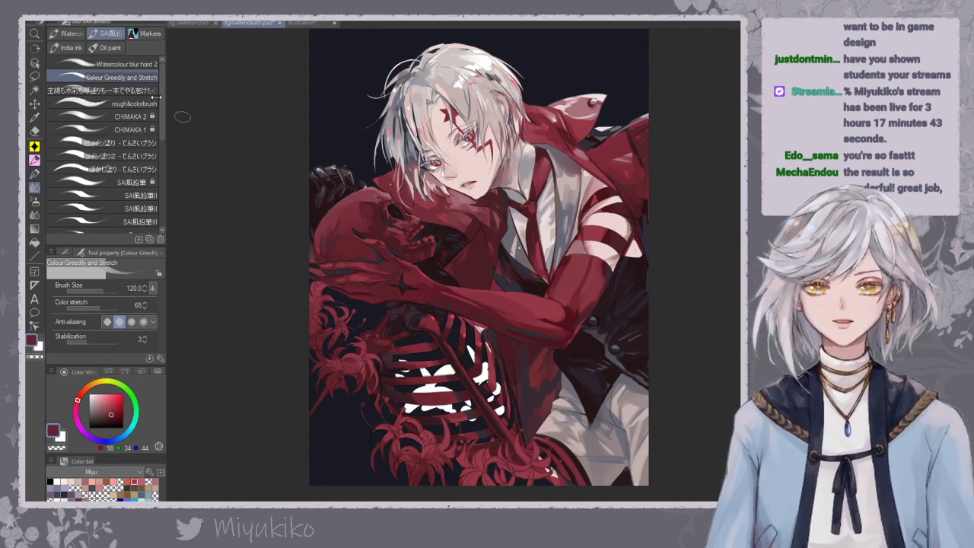
pyautogui.click(115, 90)
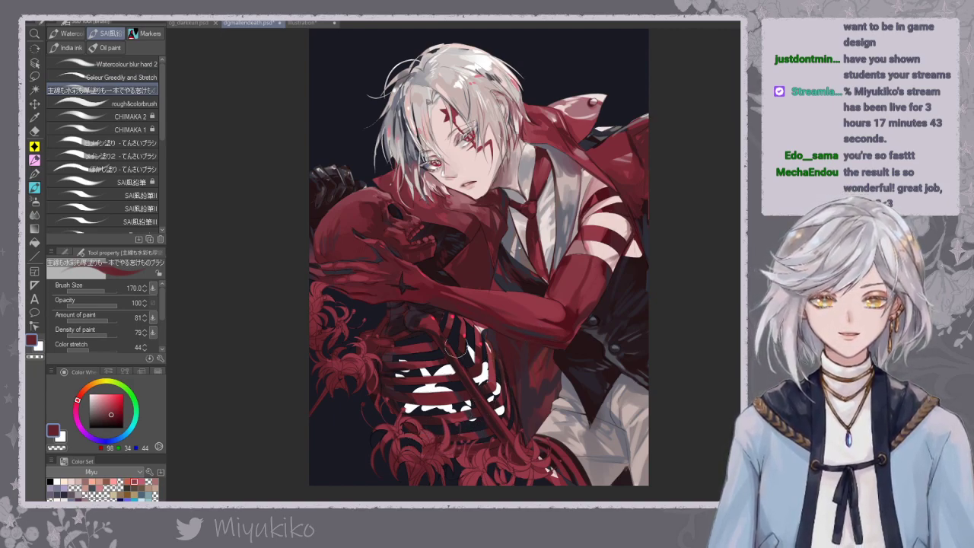
pyautogui.press('[')
pyautogui.press('[')
pyautogui.press('[')
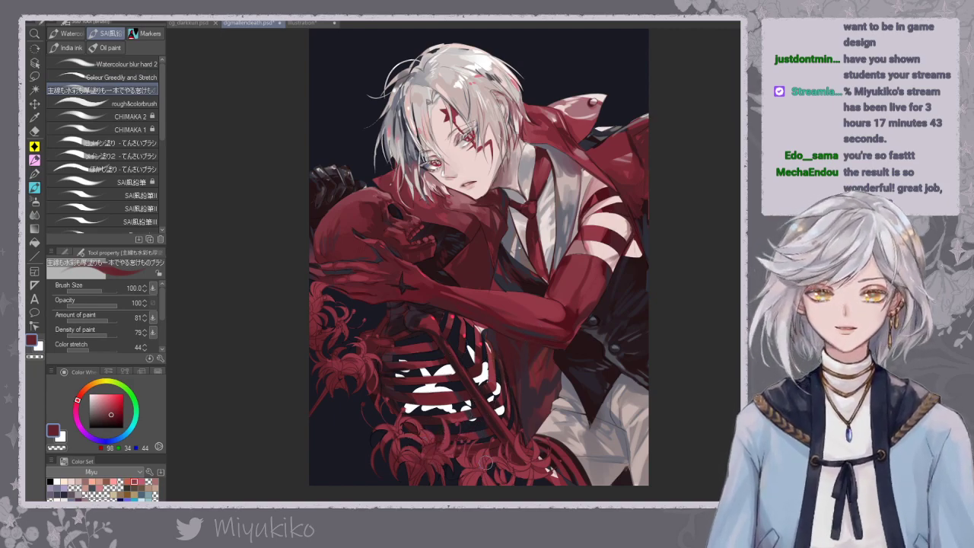
pyautogui.hotkey('ctrl', '-')
pyautogui.hotkey('ctrl', '-')
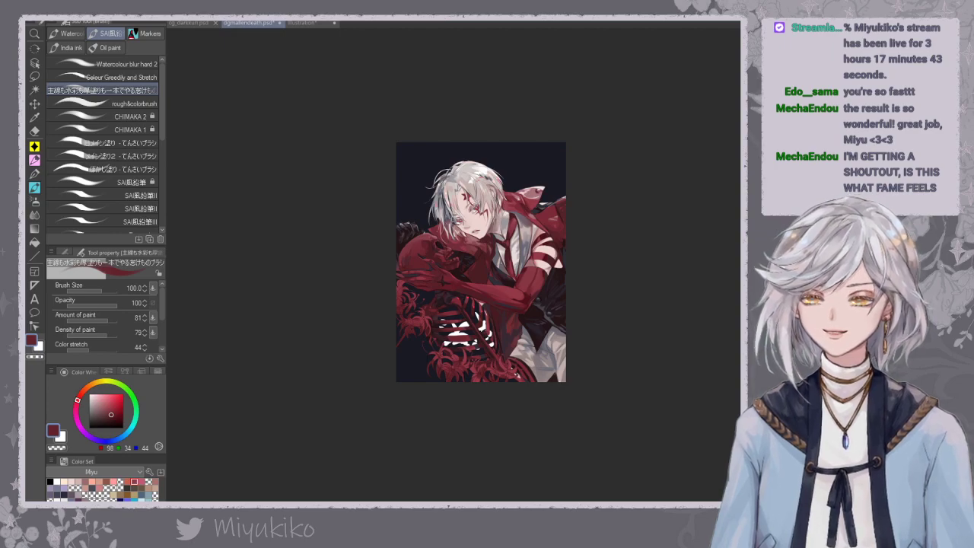
pyautogui.hotkey('ctrl', '+')
pyautogui.hotkey('ctrl', '+')
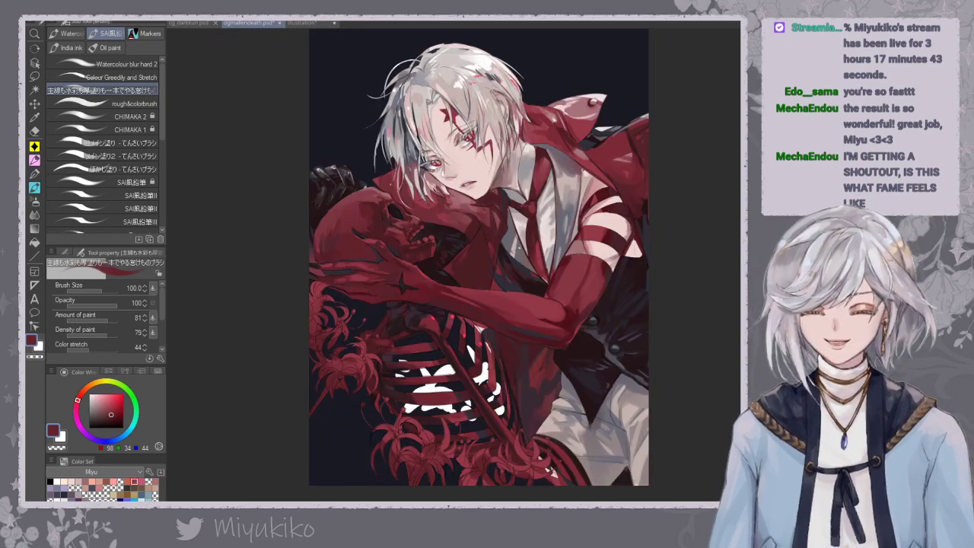
# Brighten the lily petals, shifting the sampled colour through (160, 57, 75) to a saturated red (160, 28, 51).
pyautogui.keyDown('alt'); pyautogui.click(440, 314); pyautogui.keyUp('alt')
pyautogui.keyDown('alt'); pyautogui.click(420, 292); pyautogui.keyUp('alt')
pyautogui.click(110, 402)
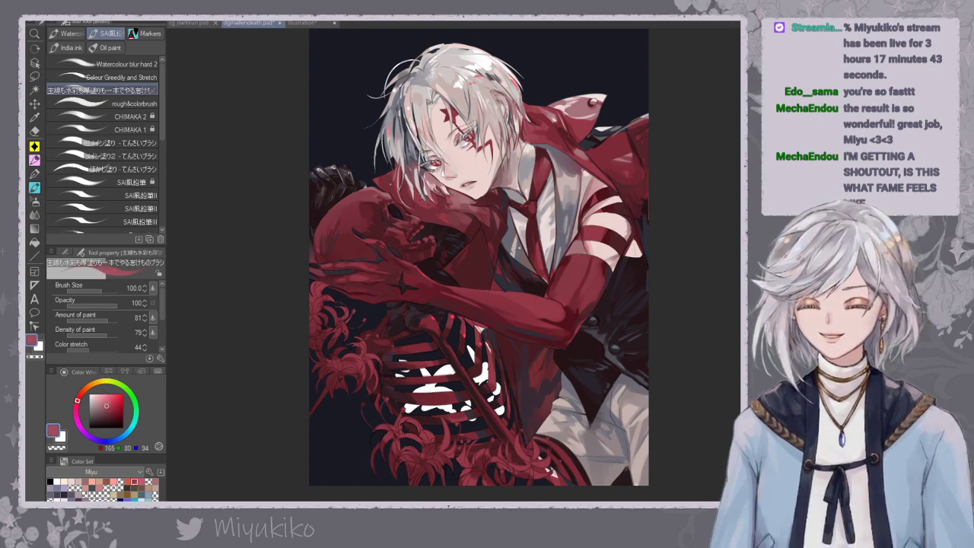
pyautogui.click(112, 406)
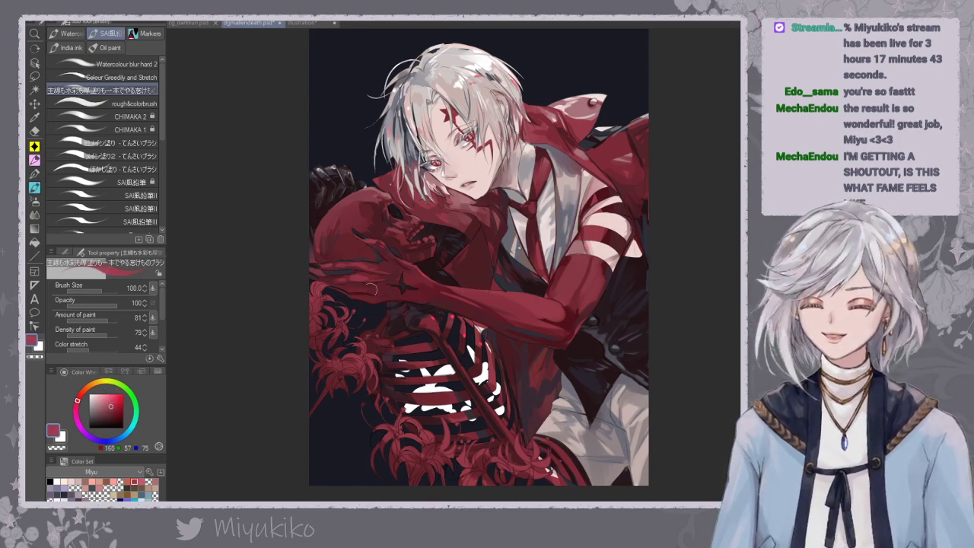
pyautogui.click(117, 406)
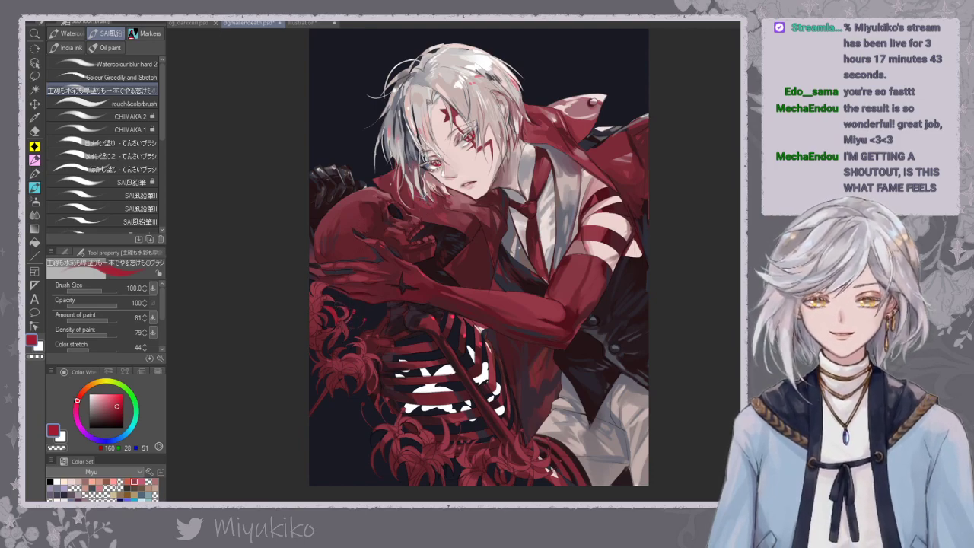
# Add pale pink (237, 212, 210) stamen tips and fine highlights to the lilies, reducing the brush to 60 and 40.
pyautogui.keyDown('alt'); pyautogui.click(426, 184); pyautogui.keyUp('alt')
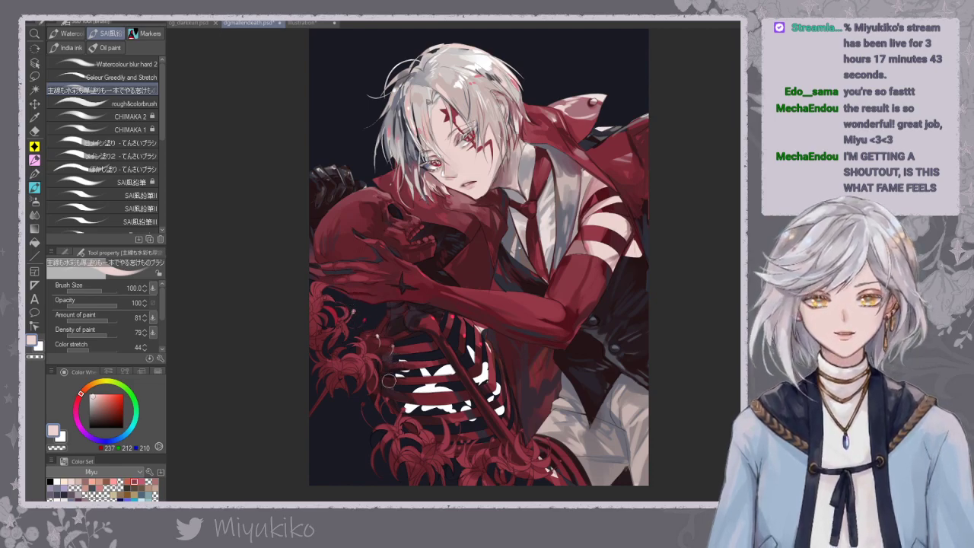
pyautogui.hotkey('ctrl', 'z')
pyautogui.press('[')
pyautogui.press('[')
pyautogui.press('[')
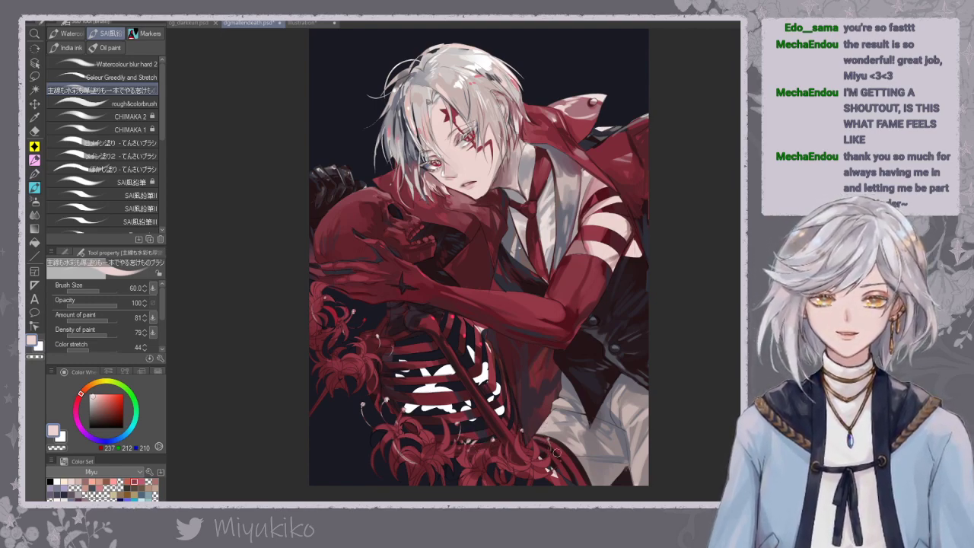
pyautogui.press('[')
pyautogui.press('[')
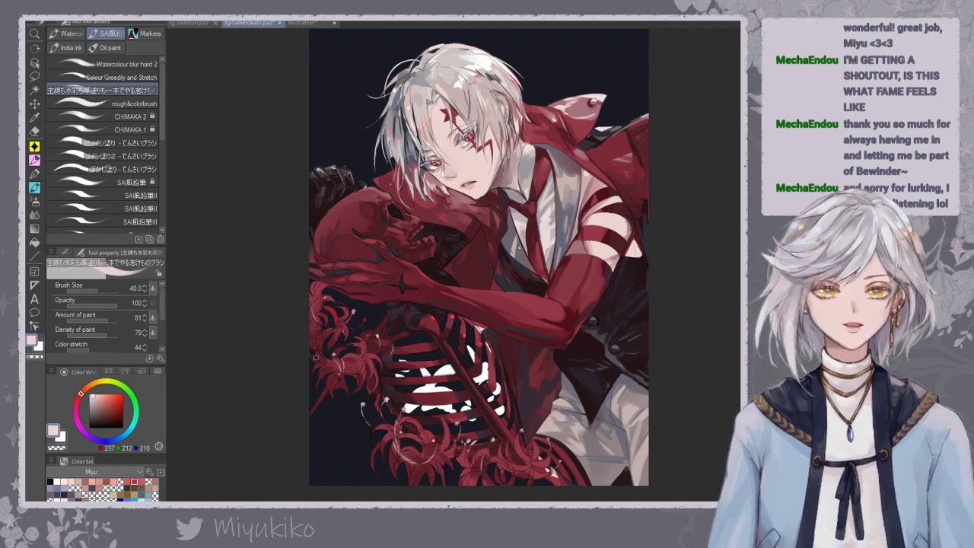
pyautogui.hotkey('ctrl', '-')
pyautogui.hotkey('ctrl', '-')
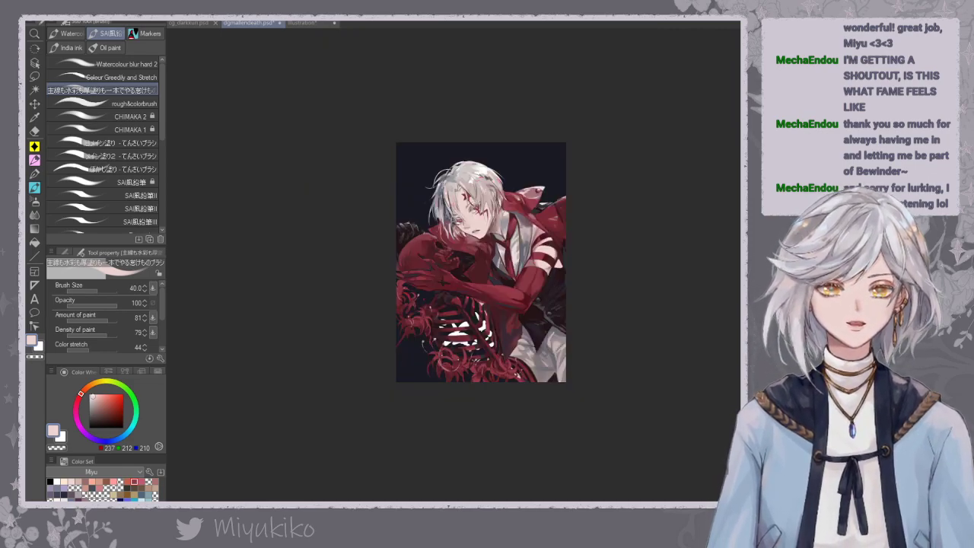
pyautogui.hotkey('ctrl', '+')
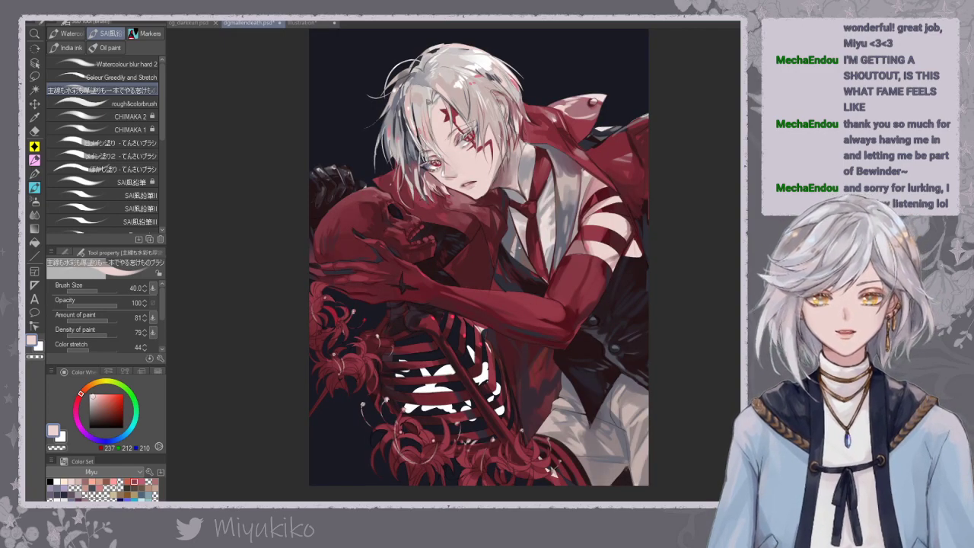
# Paint dark gaps between the lily petals below the hand with sampled (37, 9, 14), (75, 29, 36), (42, 25, 30) and (55, 28, 34).
pyautogui.keyDown('alt'); pyautogui.click(325, 335); pyautogui.keyUp('alt')
pyautogui.keyDown('alt'); pyautogui.click(327, 337); pyautogui.keyUp('alt')
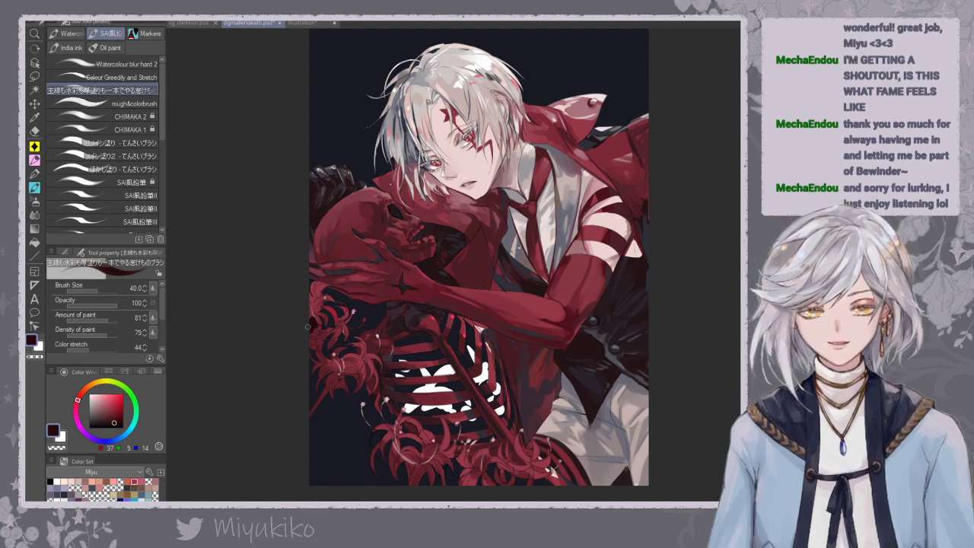
pyautogui.keyDown('alt'); pyautogui.click(379, 347); pyautogui.keyUp('alt')
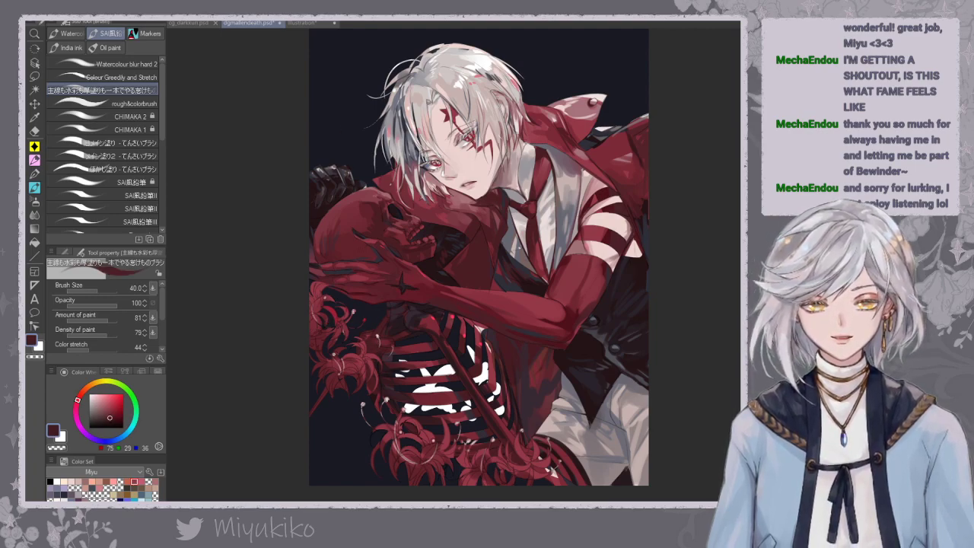
pyautogui.keyDown('alt'); pyautogui.click(333, 319); pyautogui.keyUp('alt')
pyautogui.moveTo(312, 333); pyautogui.dragTo(313, 322)
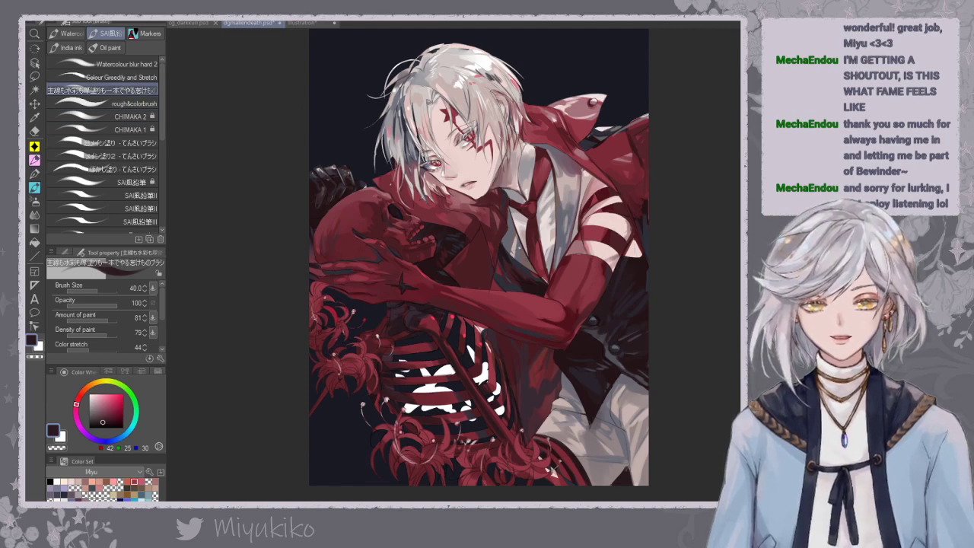
pyautogui.keyDown('alt'); pyautogui.click(318, 322); pyautogui.keyUp('alt')
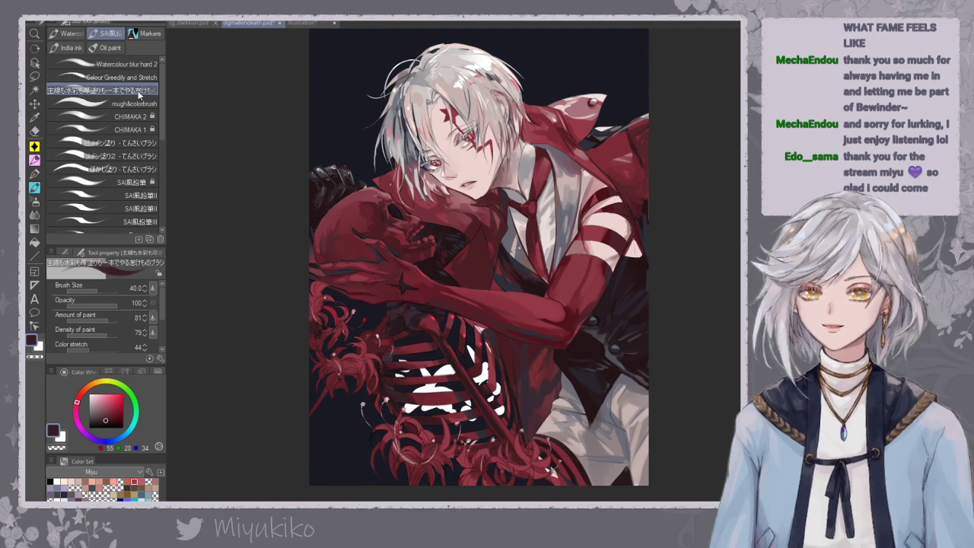
# Define the petals of the lilies below the hand with sampled dark red (74, 28, 36) and bright red (157, 30, 52) at brush size 40.
pyautogui.click(136, 79)
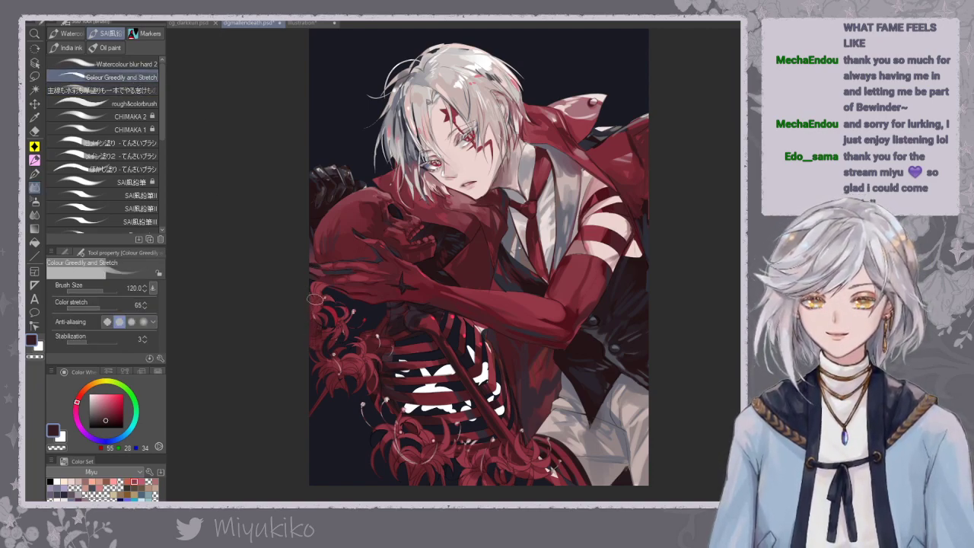
pyautogui.click(143, 91)
pyautogui.keyDown('alt'); pyautogui.click(315, 317); pyautogui.keyUp('alt')
pyautogui.moveTo(313, 301); pyautogui.dragTo(321, 295)
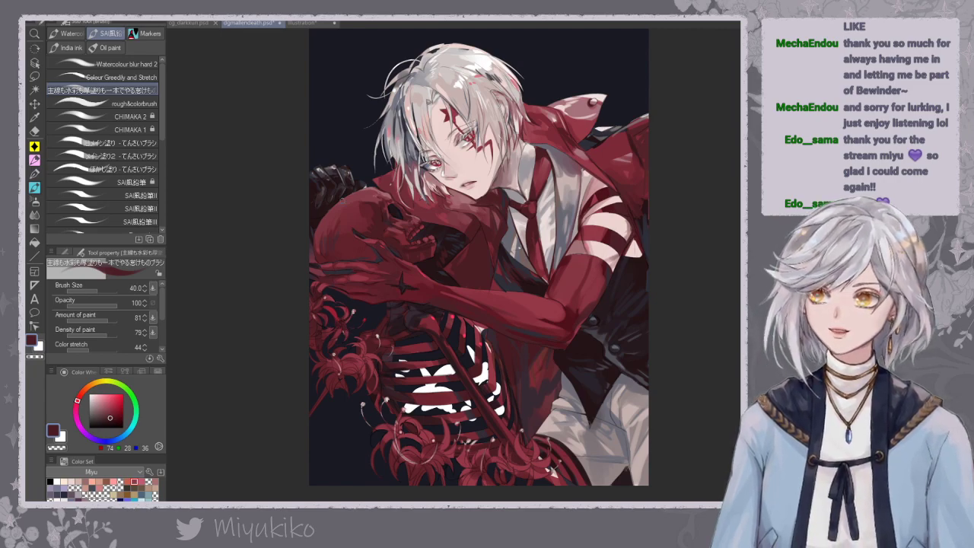
pyautogui.keyDown('alt'); pyautogui.click(339, 310); pyautogui.keyUp('alt')
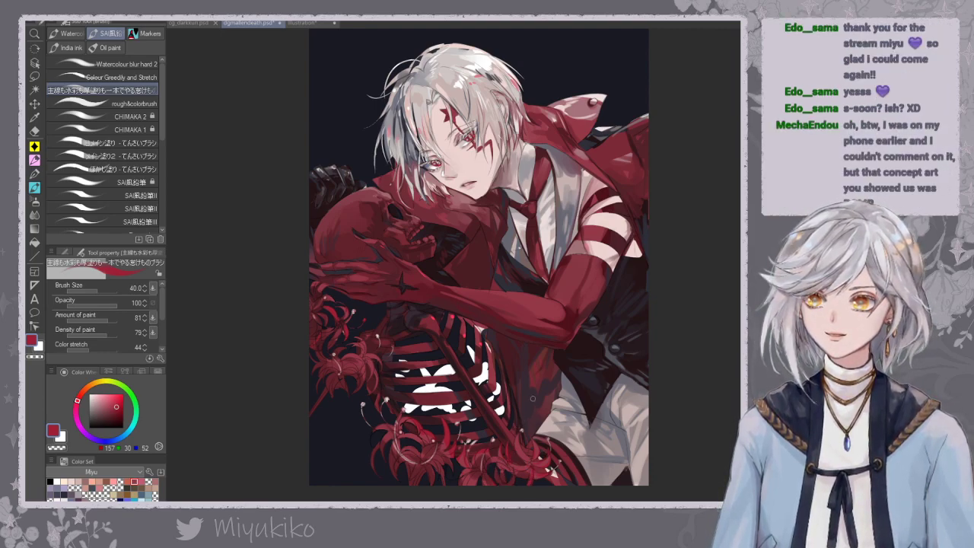
pyautogui.moveTo(544, 366); pyautogui.dragTo(541, 363)
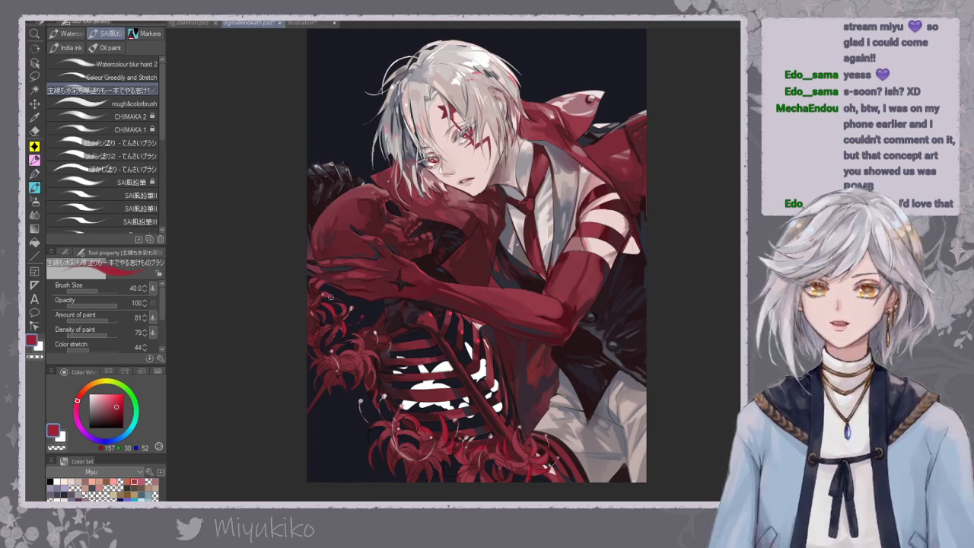
# Deepen the shadows around the lilies and fingertips with sampled dark reds (86, 31, 40), (75, 29, 36) and (74, 28, 36).
pyautogui.keyDown('alt'); pyautogui.click(341, 320); pyautogui.keyUp('alt')
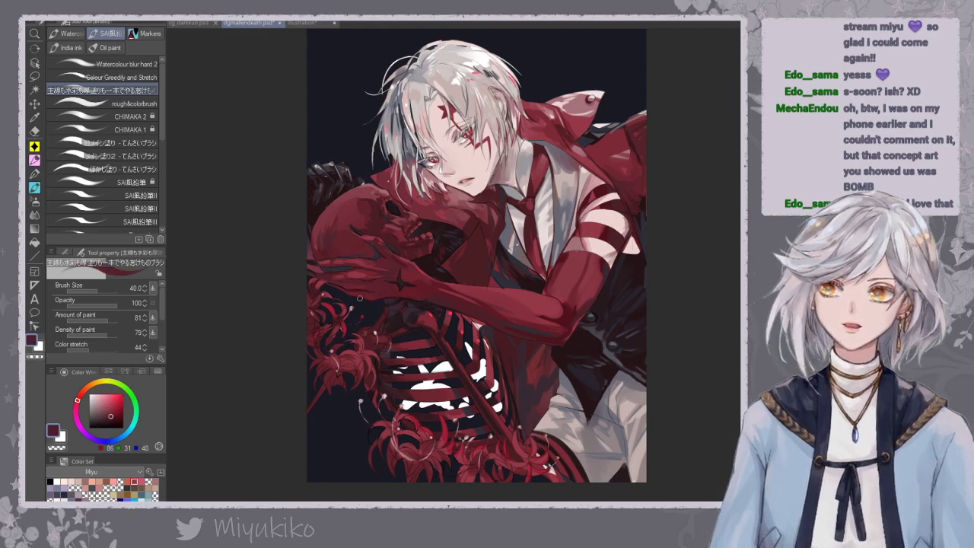
pyautogui.keyDown('alt'); pyautogui.click(381, 316); pyautogui.keyUp('alt')
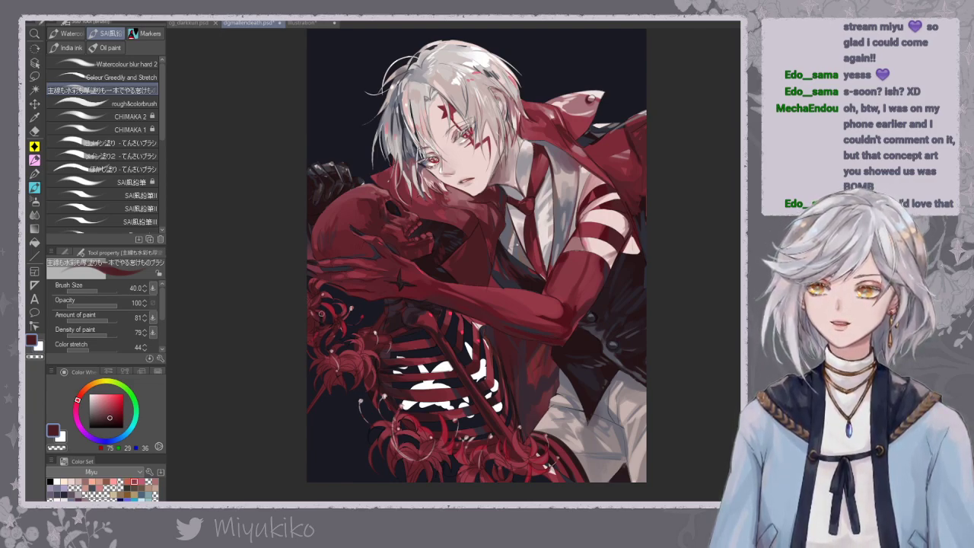
pyautogui.keyDown('alt'); pyautogui.click(317, 287); pyautogui.keyUp('alt')
pyautogui.moveTo(316, 286); pyautogui.dragTo(311, 294)
pyautogui.keyDown('alt'); pyautogui.click(315, 294); pyautogui.keyUp('alt')
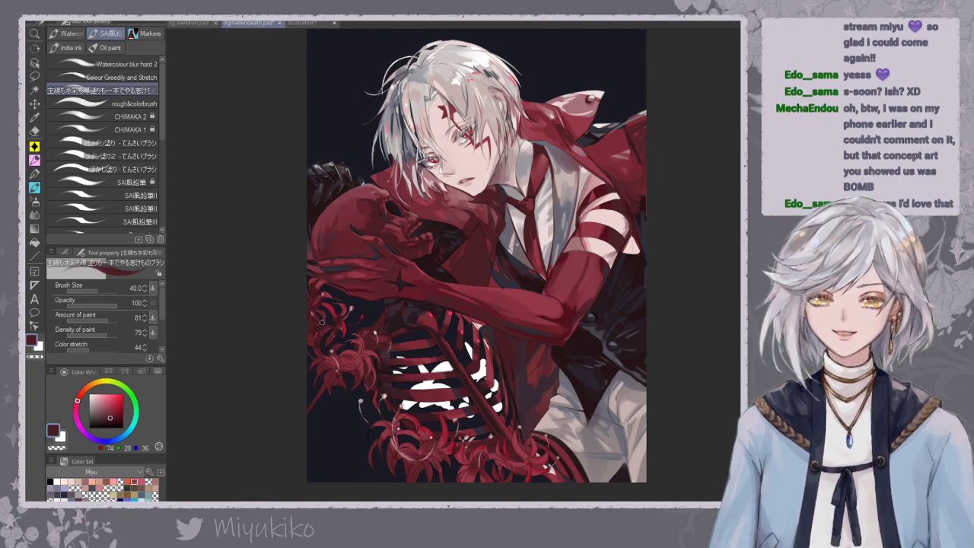
# Add dark red petal details to the lilies beside and below the ribcage with sampled (75, 29, 36), enlarging the brush to 50.
pyautogui.moveTo(355, 338); pyautogui.dragTo(329, 351)
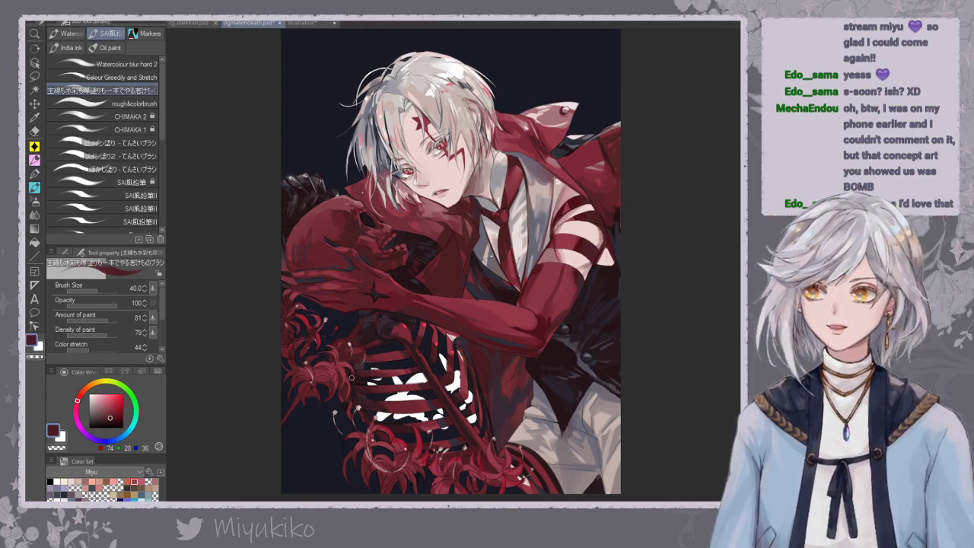
pyautogui.moveTo(369, 341); pyautogui.dragTo(376, 338)
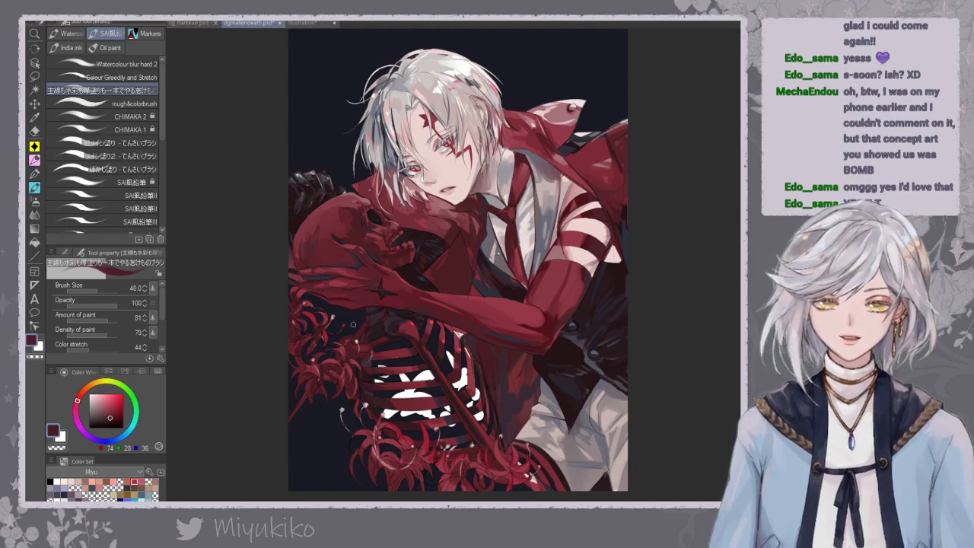
pyautogui.moveTo(374, 391); pyautogui.dragTo(354, 362)
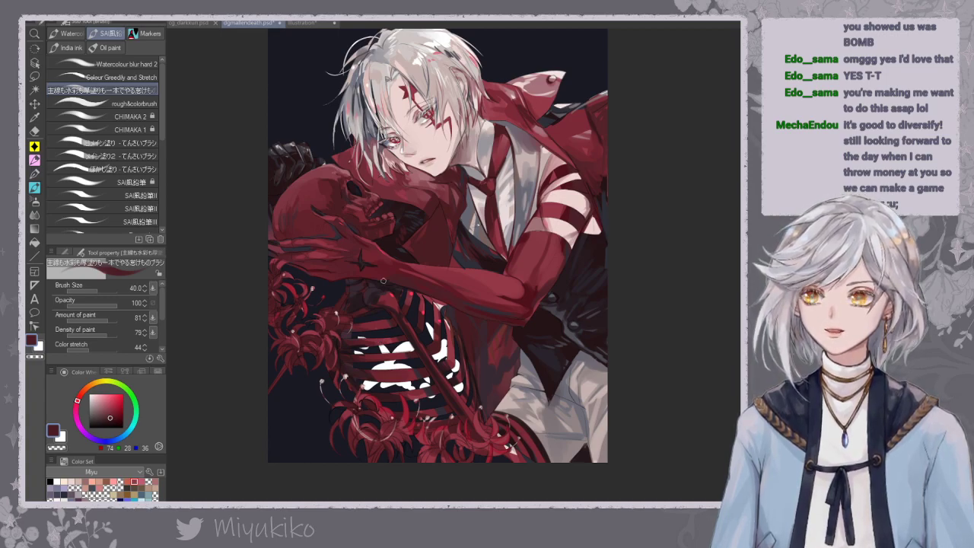
pyautogui.keyDown('alt'); pyautogui.click(426, 438); pyautogui.keyUp('alt')
pyautogui.keyDown('alt'); pyautogui.click(419, 439); pyautogui.keyUp('alt')
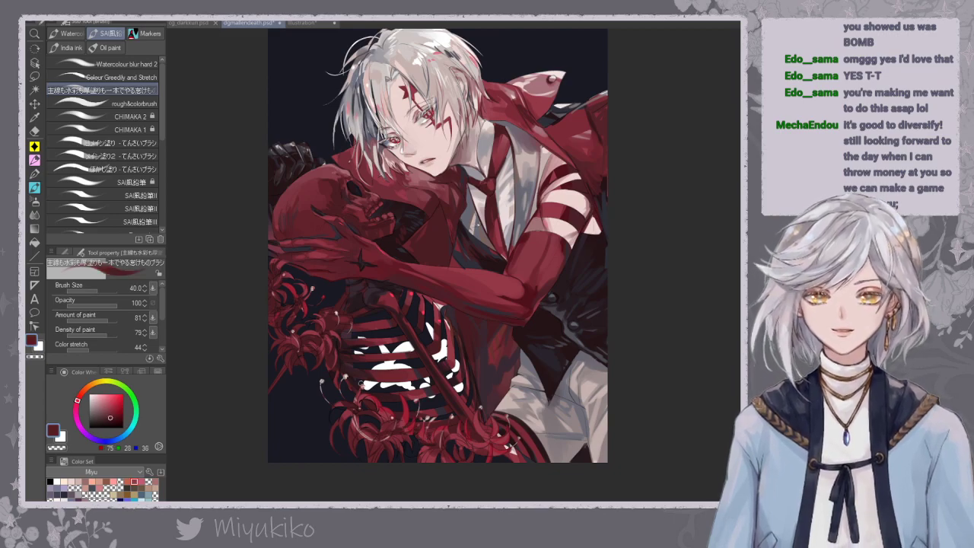
pyautogui.hotkey('ctrl', '-')
pyautogui.hotkey('ctrl', '-')
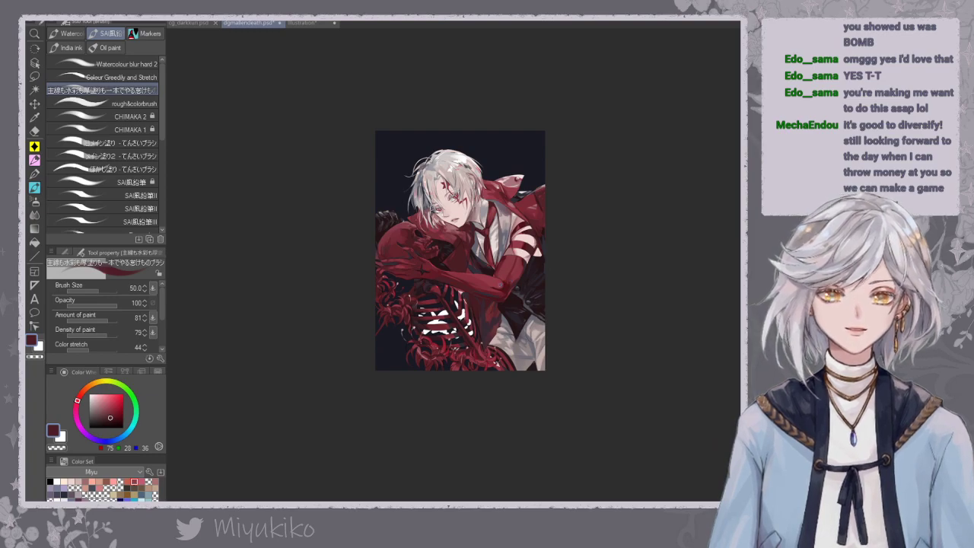
# Try a bright red (255, 57, 91) glow over the lilies with the Soft airbrush at size 500.
pyautogui.click(34, 201)
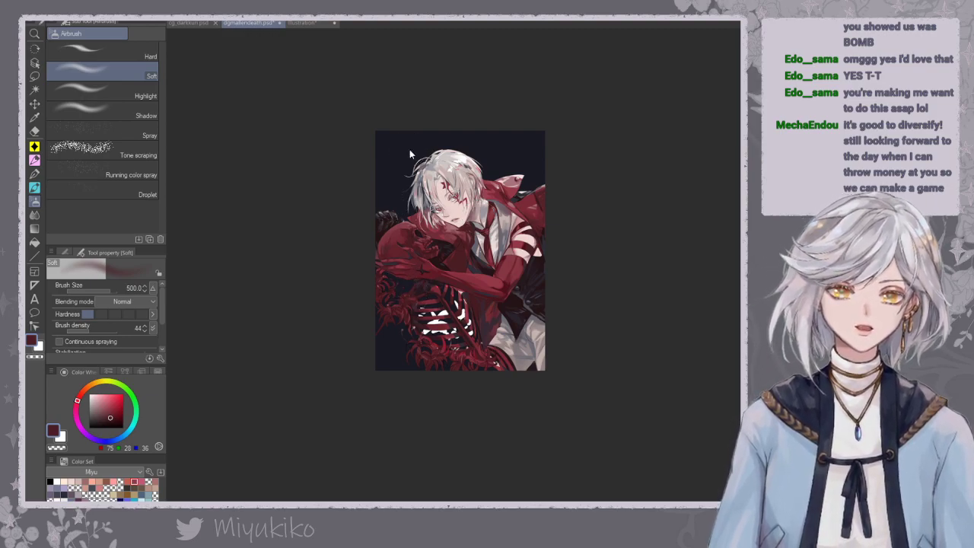
pyautogui.click(115, 394)
pyautogui.moveTo(386, 284); pyautogui.dragTo(518, 367)
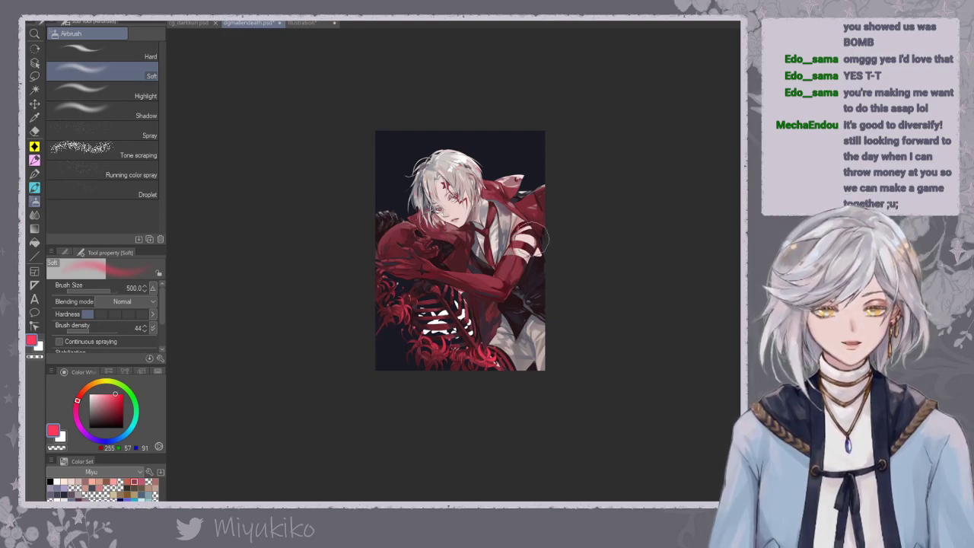
pyautogui.scroll(2, 488, 274)
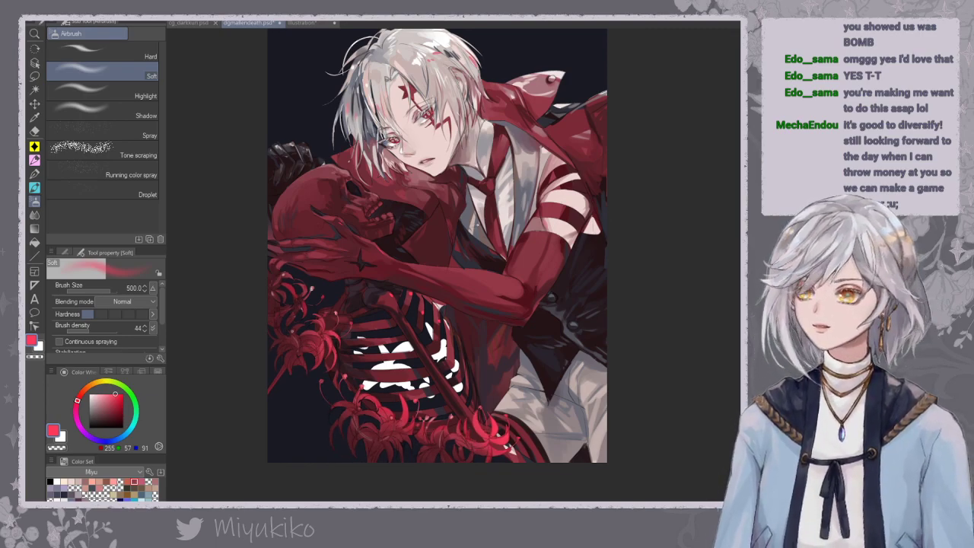
pyautogui.hotkey('ctrl', '-')
pyautogui.hotkey('ctrl', '-')
pyautogui.hotkey('ctrl', '-')
pyautogui.hotkey('ctrl', '-')
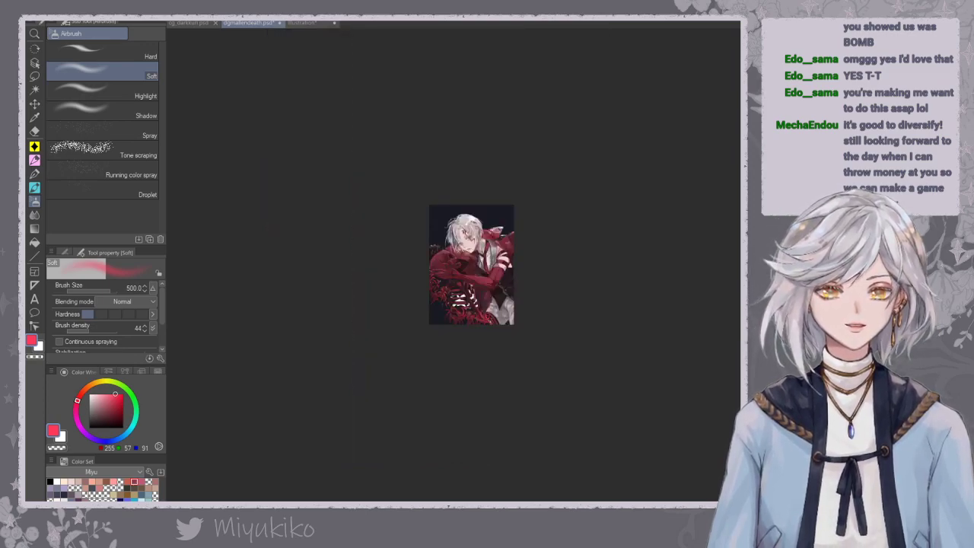
pyautogui.scroll(5, 483, 263)
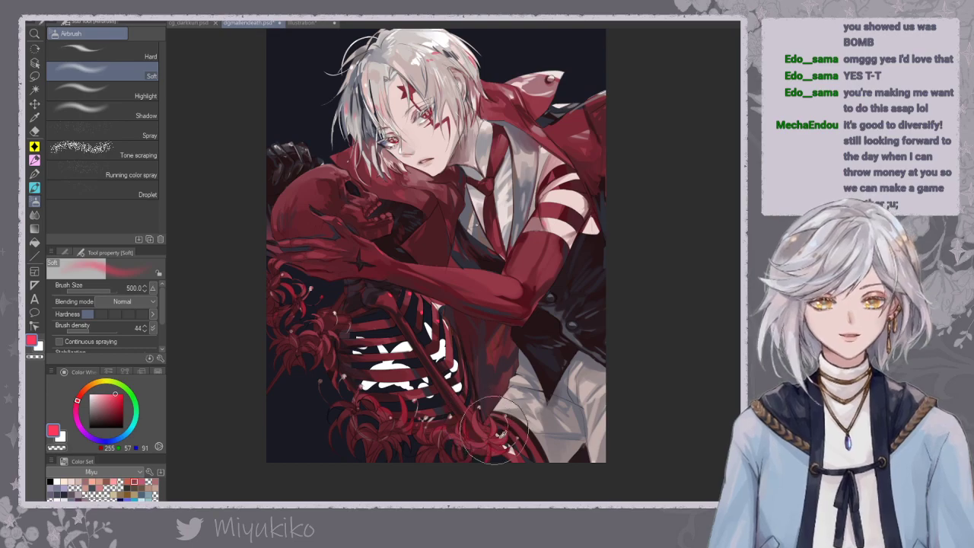
# Airbrush a softer pink (231, 97, 119) glow over the lilies below the ribcage with the Soft airbrush.
pyautogui.click(109, 398)
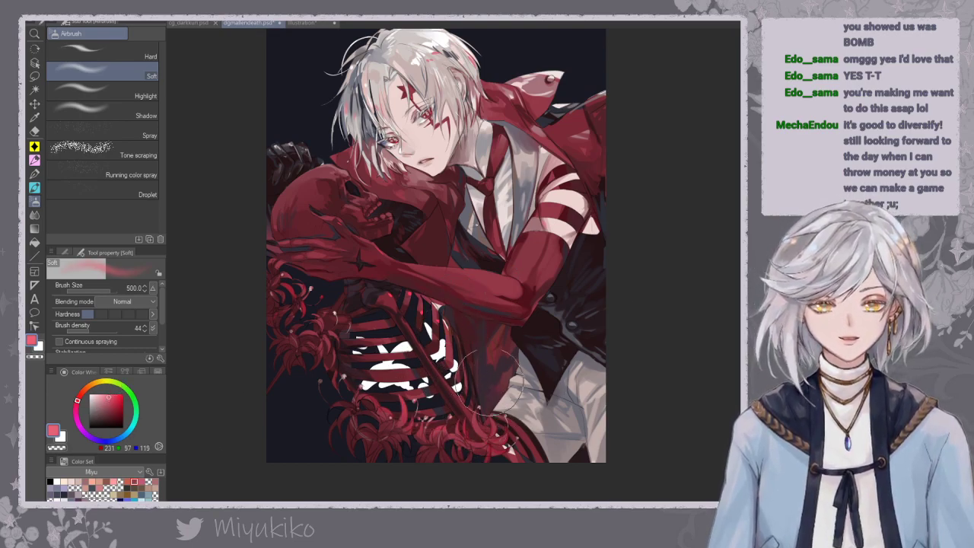
pyautogui.moveTo(509, 424); pyautogui.dragTo(490, 427)
pyautogui.scroll(-3, 483, 257)
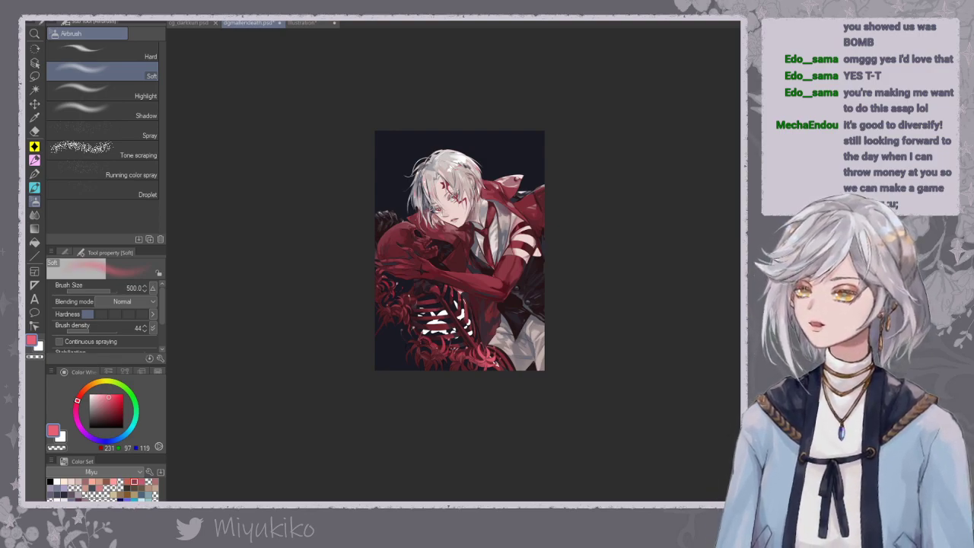
# Try a saturation of 55 and different luminosity values on the lilies with Hue/Saturation/Luminosity.
pyautogui.hotkey('ctrl', 'u')
pyautogui.moveTo(560, 80); pyautogui.dragTo(566, 79)
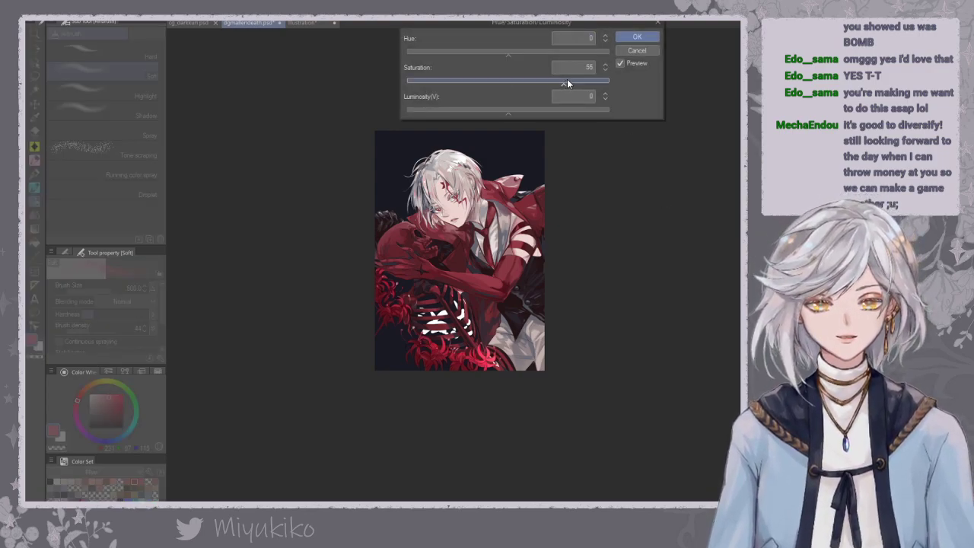
pyautogui.moveTo(507, 113); pyautogui.dragTo(463, 112)
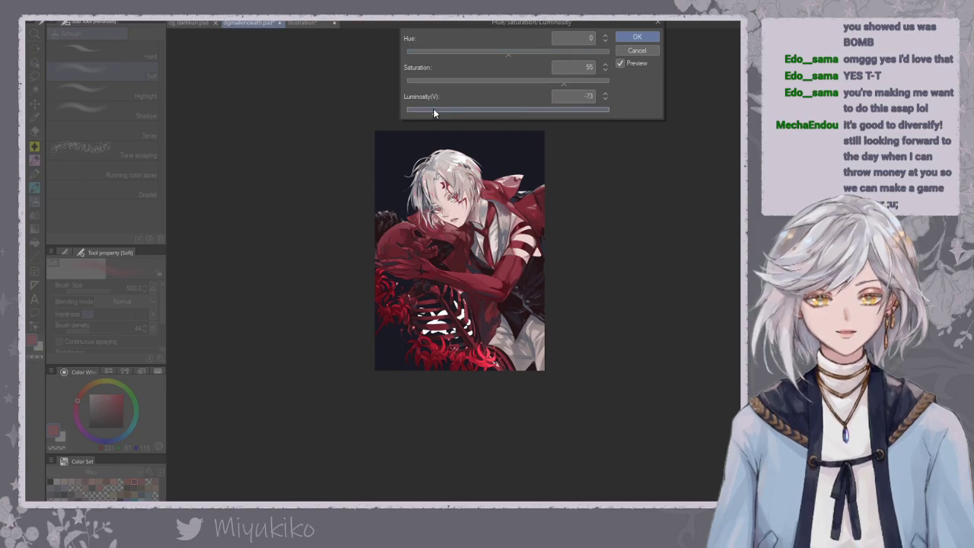
pyautogui.click(587, 112)
pyautogui.click(652, 51)
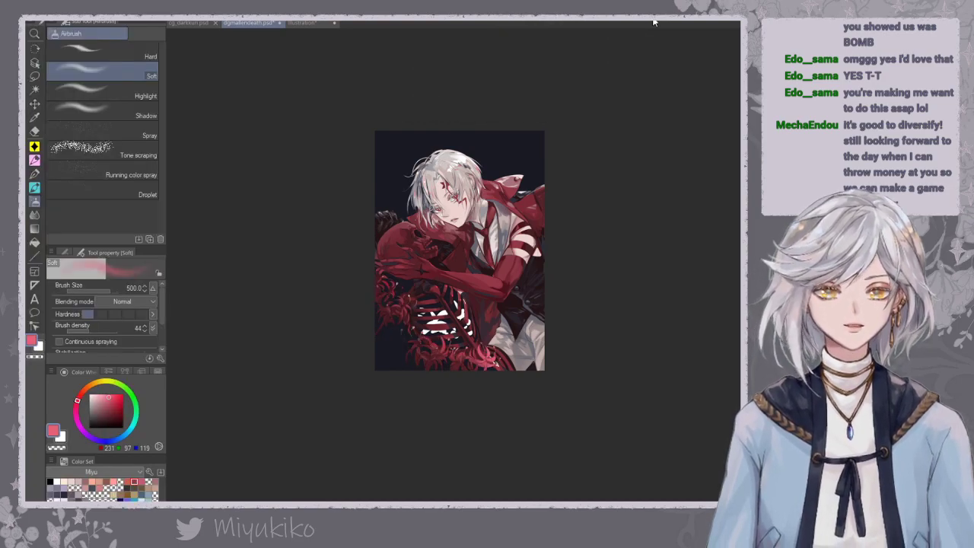
# Show the grey swirl sketch over the figure and toggle the dark background off and on.
pyautogui.hotkey('ctrl', 'z')
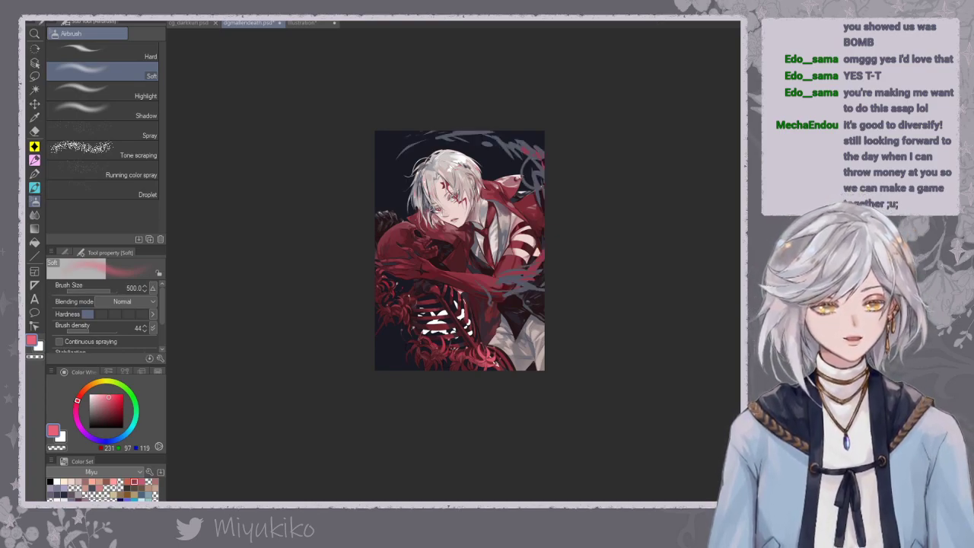
pyautogui.hotkey('ctrl', 'z')
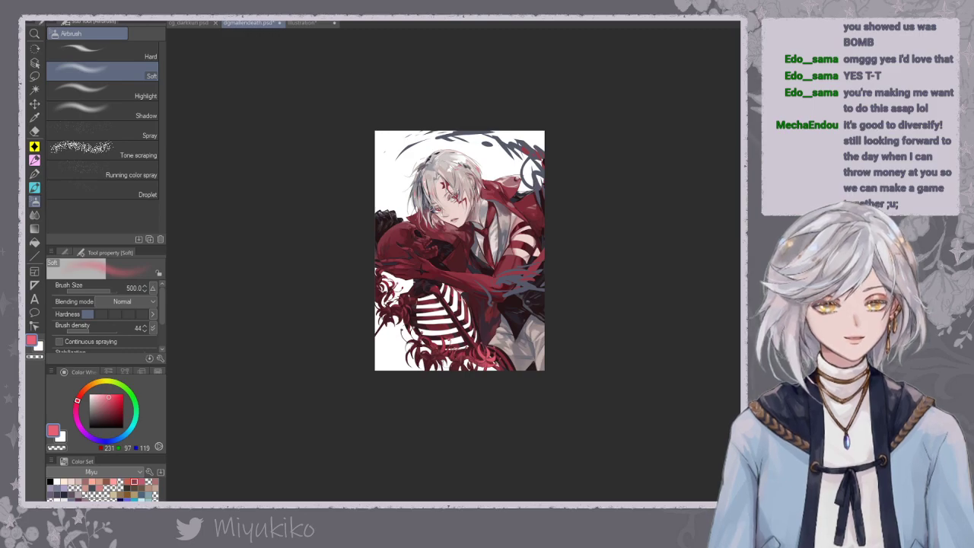
pyautogui.hotkey('ctrl', 'y')
pyautogui.scroll(3, 483, 272)
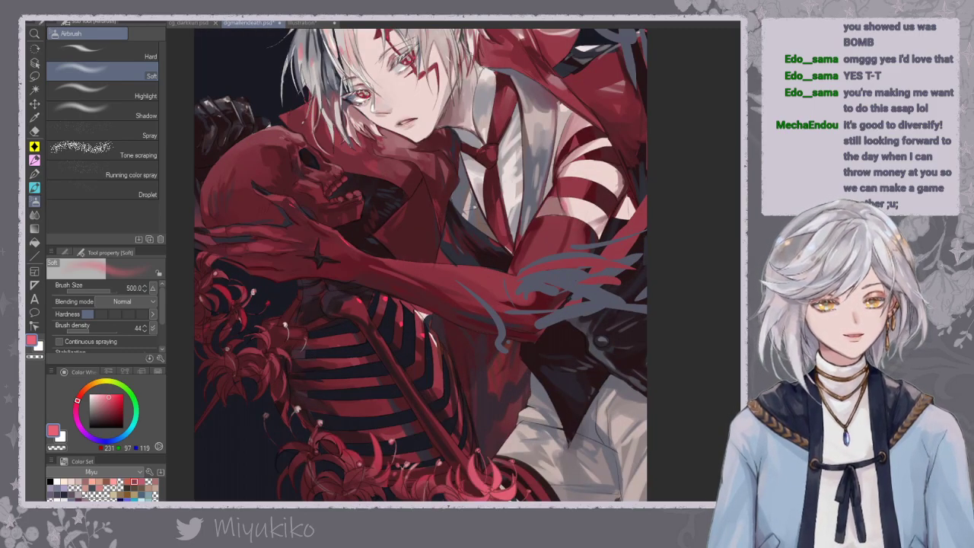
# Sample white (255, 255, 255) with the G-pen and clear the white shapes inside the ribcage.
pyautogui.click(39, 172)
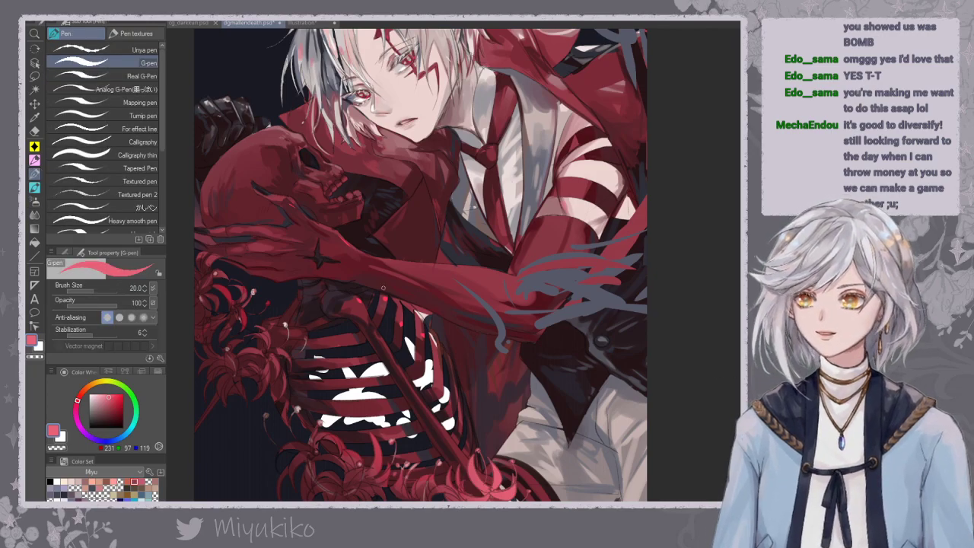
pyautogui.keyDown('alt'); pyautogui.click(360, 394); pyautogui.keyUp('alt')
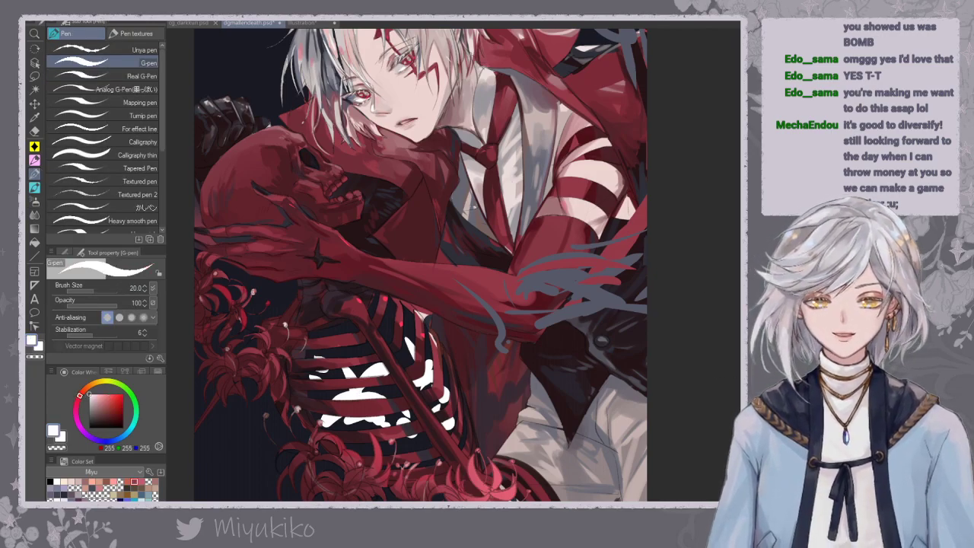
pyautogui.hotkey('ctrl', 'a')
pyautogui.press('Delete')
pyautogui.hotkey('ctrl', 'd')
# Lasso a petal-shaped area in the middle of the ribcage and fill it with white.
pyautogui.click(34, 77)
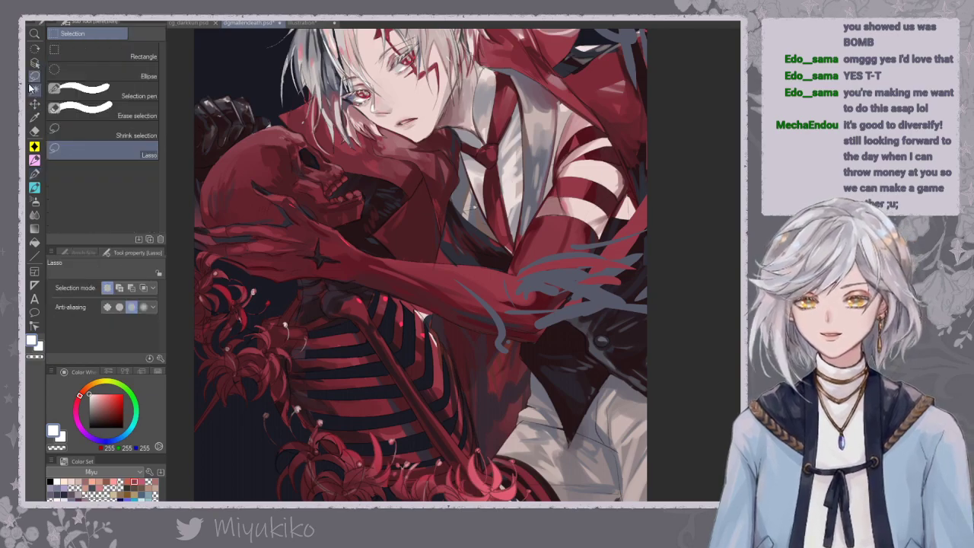
pyautogui.moveTo(326, 399)
pyautogui.mouseDown()
pyautogui.moveTo(357, 367)
pyautogui.moveTo(355, 348)
pyautogui.moveTo(394, 367)
pyautogui.moveTo(384, 396)
pyautogui.moveTo(366, 383)
pyautogui.moveTo(361, 404)
pyautogui.moveTo(348, 380)
pyautogui.moveTo(355, 344)
pyautogui.moveTo(395, 378)
pyautogui.moveTo(350, 411)
pyautogui.moveTo(369, 367)
pyautogui.mouseUp()
pyautogui.hotkey('ctrl', 'z')
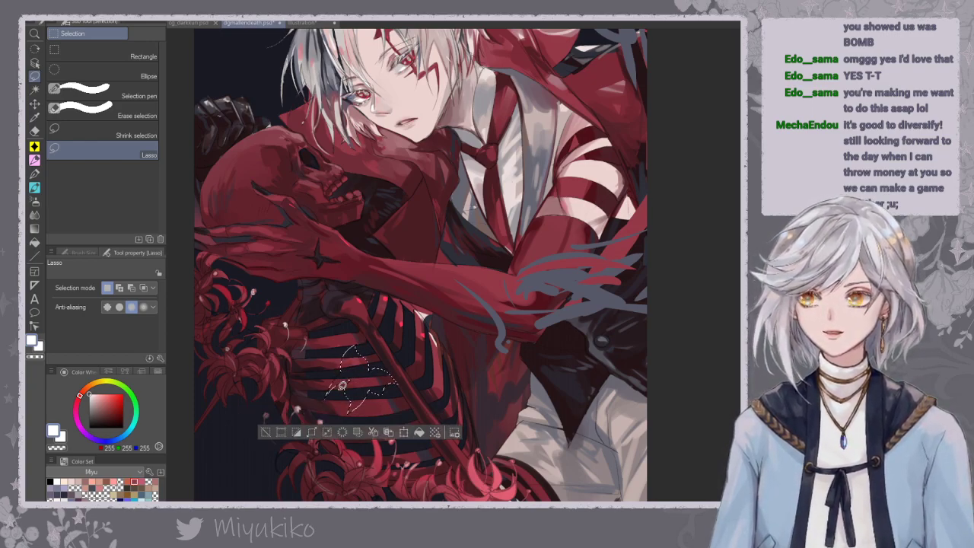
pyautogui.hotkey('alt', 'BackSpace')
pyautogui.hotkey('ctrl', 'd')
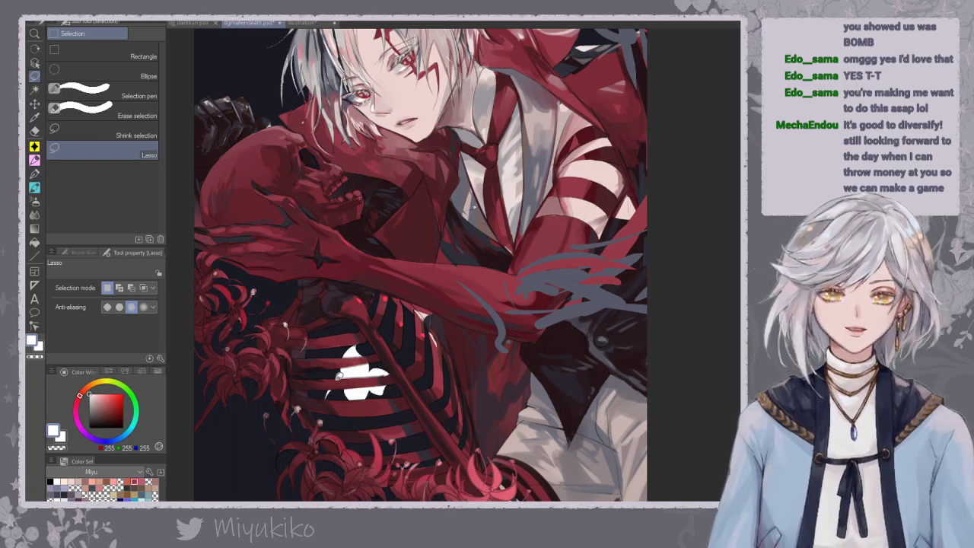
# Lasso an additional lobe on the lower-left side of the white petal shape and fill it with white.
pyautogui.moveTo(356, 382); pyautogui.dragTo(350, 370)
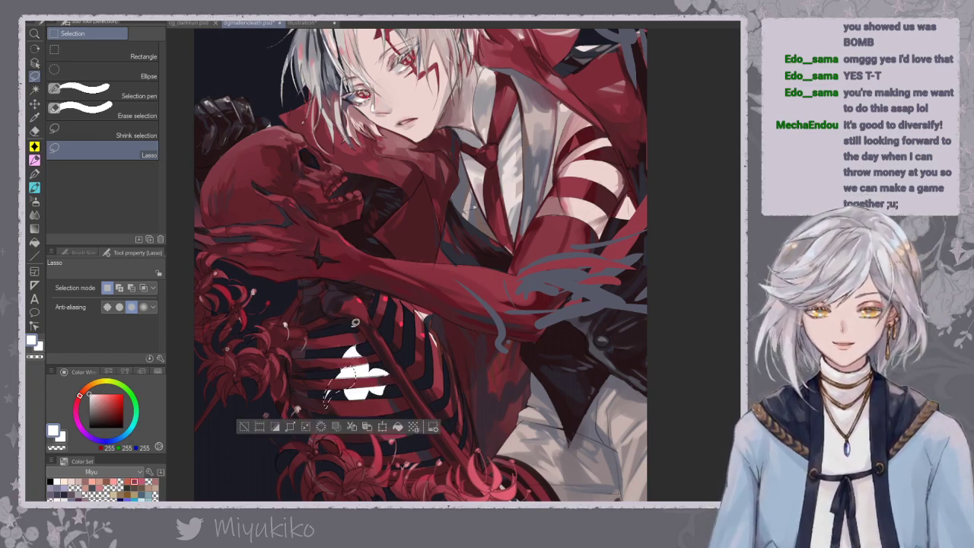
pyautogui.hotkey('alt', 'BackSpace')
pyautogui.hotkey('ctrl', 'd')
pyautogui.hotkey('ctrl', 'z')
pyautogui.hotkey('ctrl', 'z')
pyautogui.hotkey('alt', 'BackSpace')
pyautogui.hotkey('ctrl', 'd')
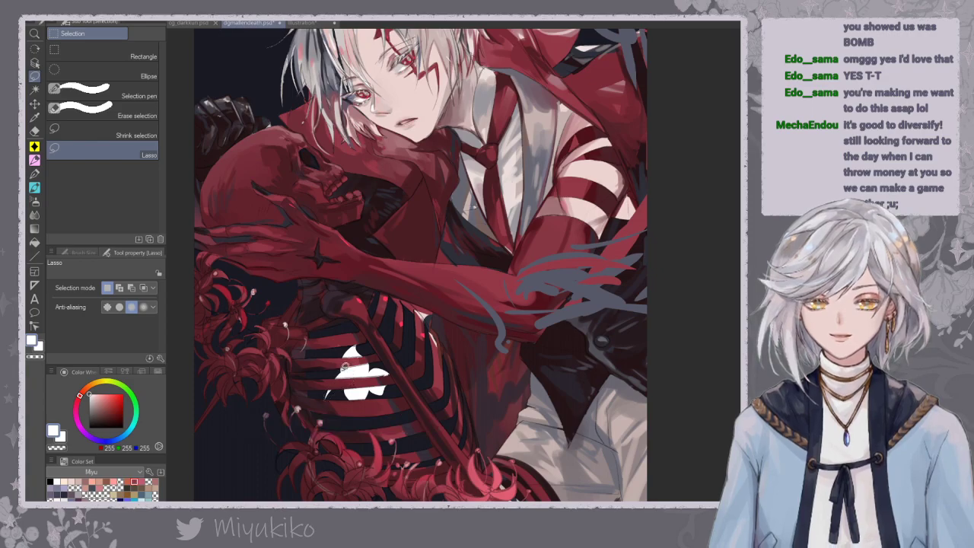
# Widen the white petal shape on its left side and trim its edges with the Hard eraser at size 30.
pyautogui.hotkey('alt', 'Delete')
pyautogui.moveTo(360, 376)
pyautogui.mouseDown()
pyautogui.moveTo(346, 395)
pyautogui.moveTo(337, 385)
pyautogui.moveTo(353, 353)
pyautogui.mouseUp()
pyautogui.hotkey('ctrl', 'd')
pyautogui.hotkey('alt', 'Delete')
pyautogui.hotkey('ctrl', 'd')
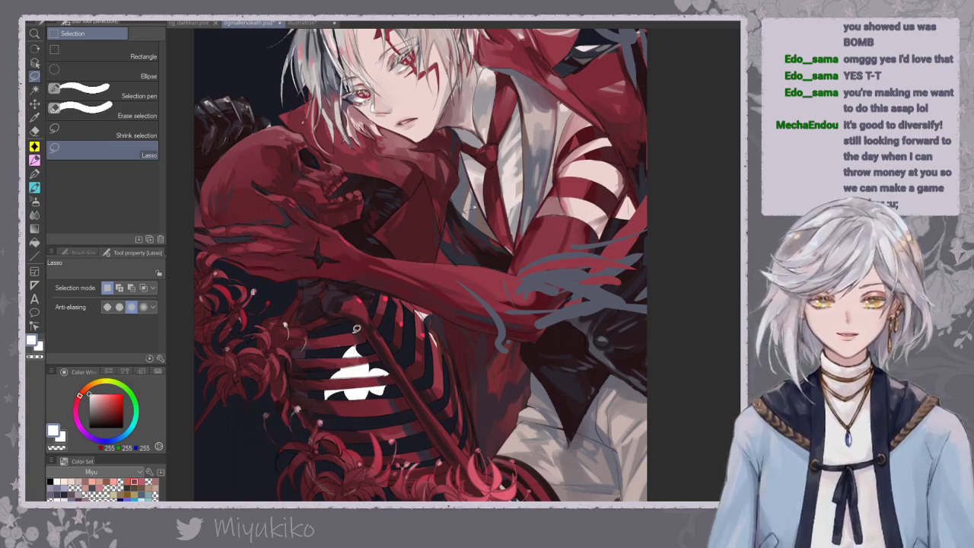
pyautogui.click(35, 131)
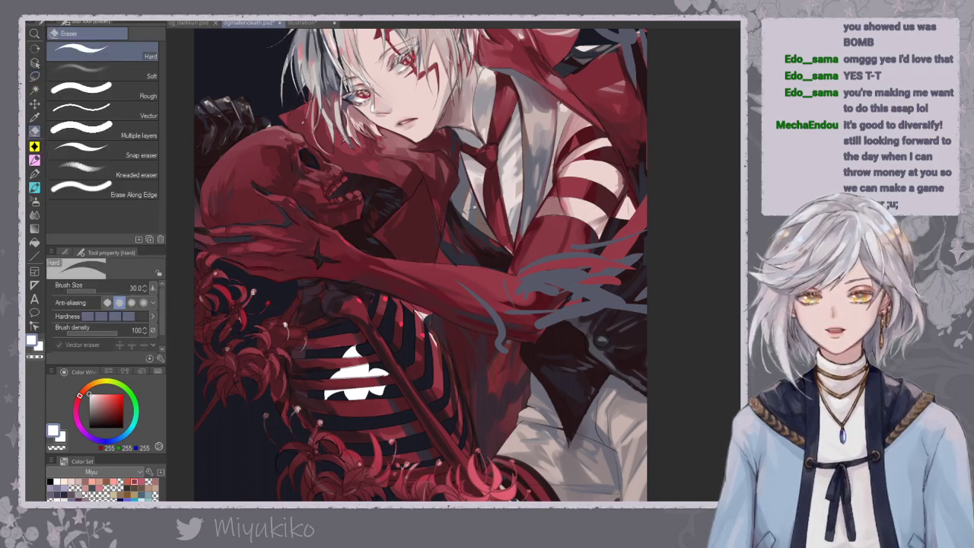
pyautogui.moveTo(358, 347); pyautogui.dragTo(365, 357)
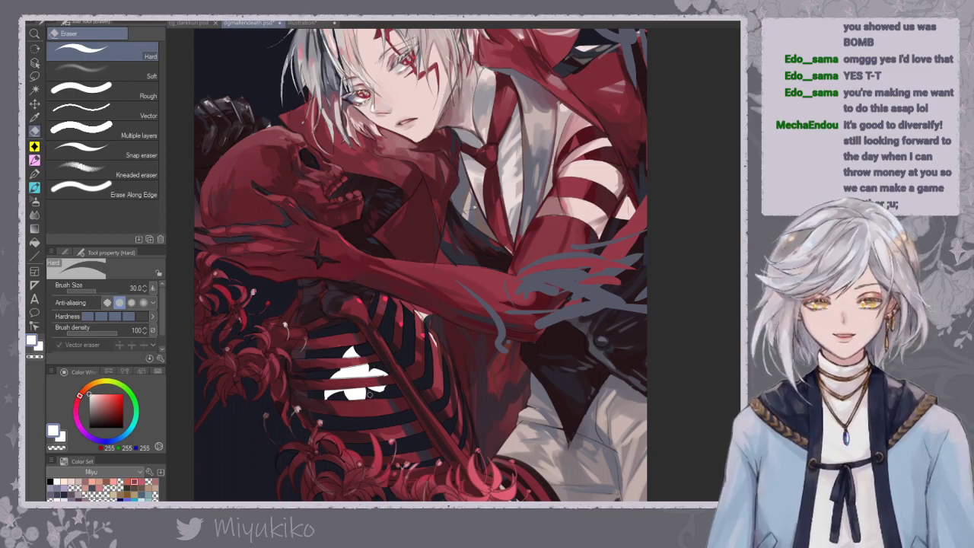
# Lasso a small area between the lower ribs and fill it with white.
pyautogui.click(35, 76)
pyautogui.moveTo(407, 386)
pyautogui.mouseDown()
pyautogui.moveTo(419, 417)
pyautogui.moveTo(444, 423)
pyautogui.moveTo(412, 450)
pyautogui.moveTo(405, 424)
pyautogui.moveTo(387, 440)
pyautogui.moveTo(395, 428)
pyautogui.moveTo(380, 418)
pyautogui.moveTo(380, 400)
pyautogui.moveTo(400, 420)
pyautogui.mouseUp()
pyautogui.hotkey('alt', 'Delete')
pyautogui.hotkey('ctrl', 'd')
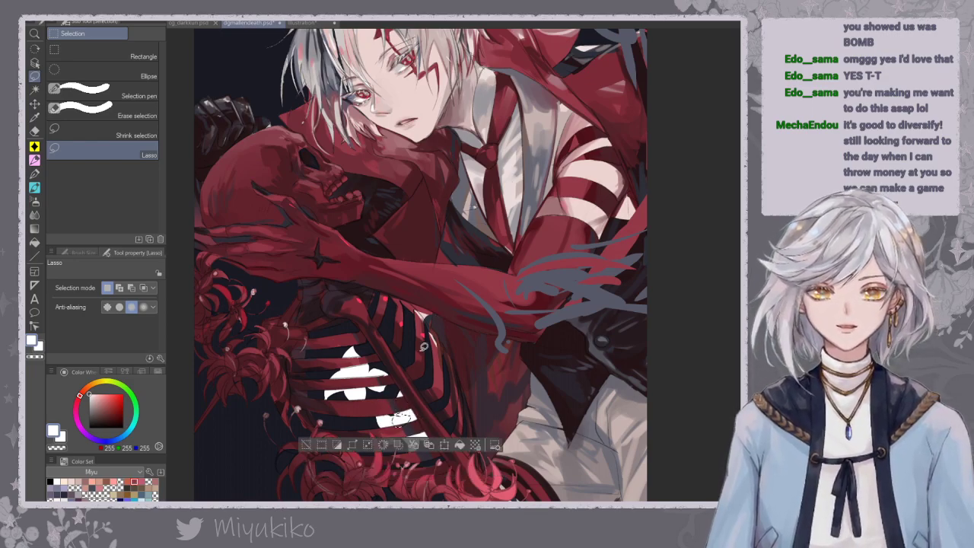
# Clear all the white petal shapes from the ribcage and save the painting.
pyautogui.hotkey('ctrl', 'd')
pyautogui.hotkey('ctrl', 'a')
pyautogui.press('Delete')
pyautogui.hotkey('ctrl', 'd')
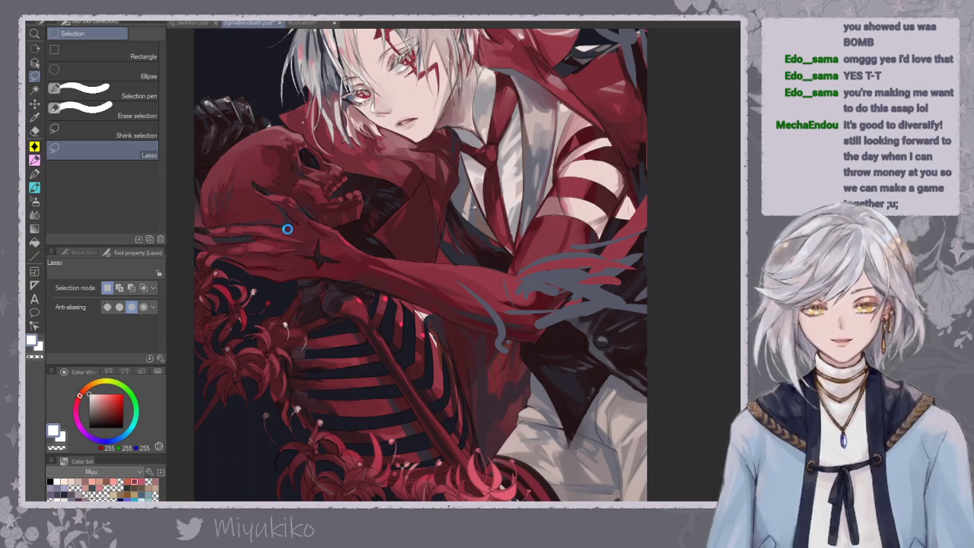
pyautogui.hotkey('ctrl', 's')
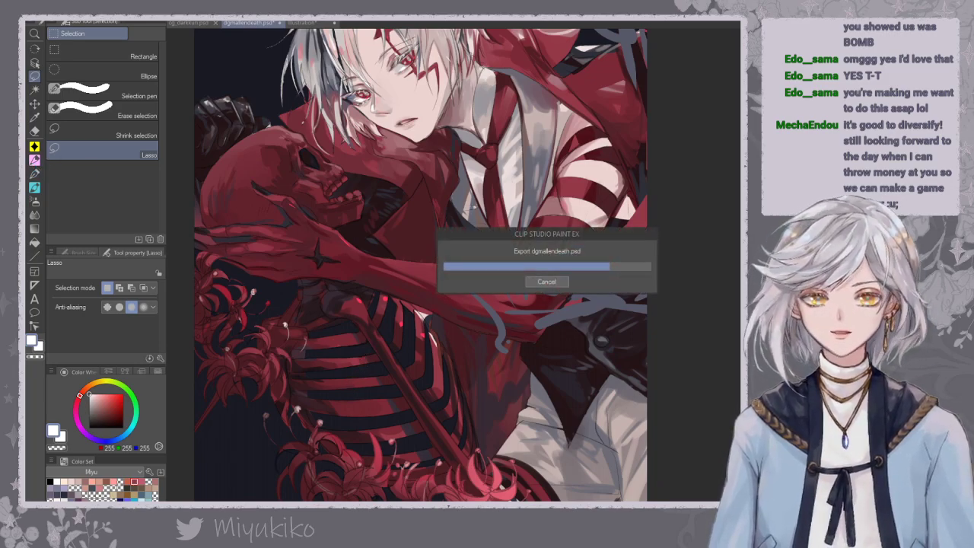
# Browse the flower decoration brushes and select Painted flowers L.
pyautogui.hotkey('ctrl', '0')
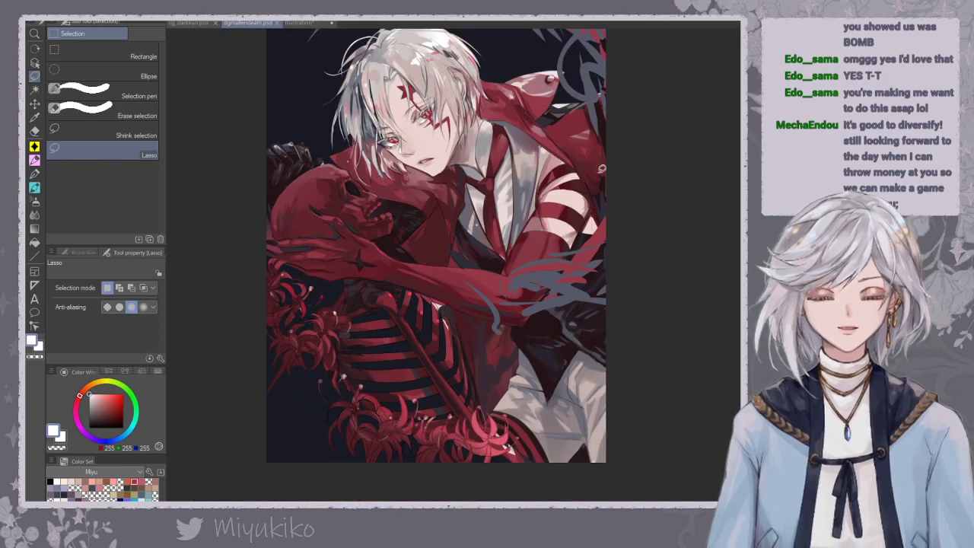
pyautogui.click(35, 147)
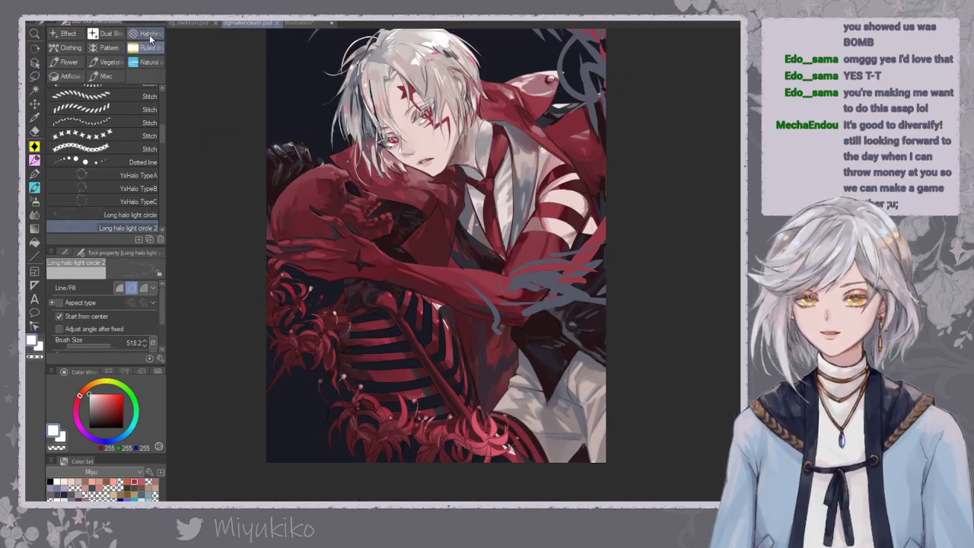
pyautogui.click(67, 63)
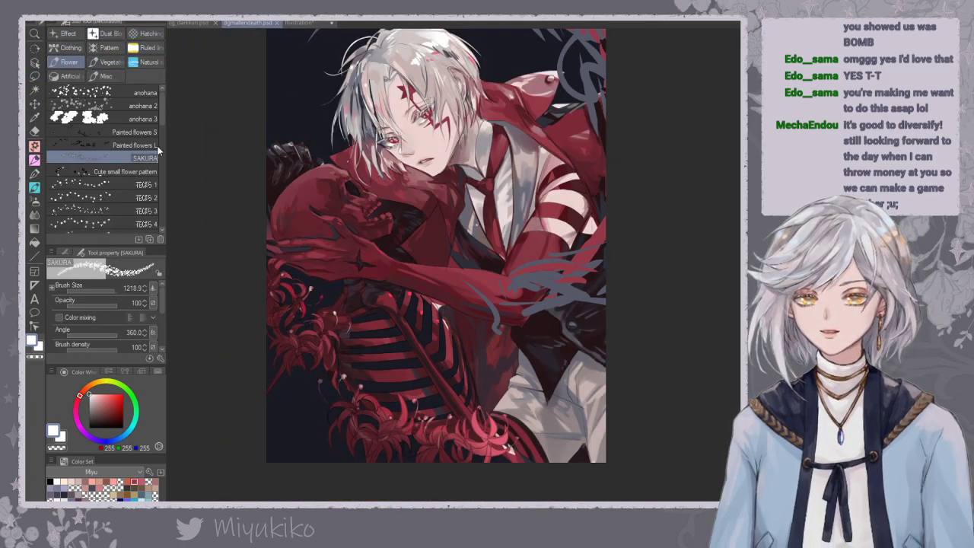
pyautogui.moveTo(160, 112); pyautogui.dragTo(164, 198)
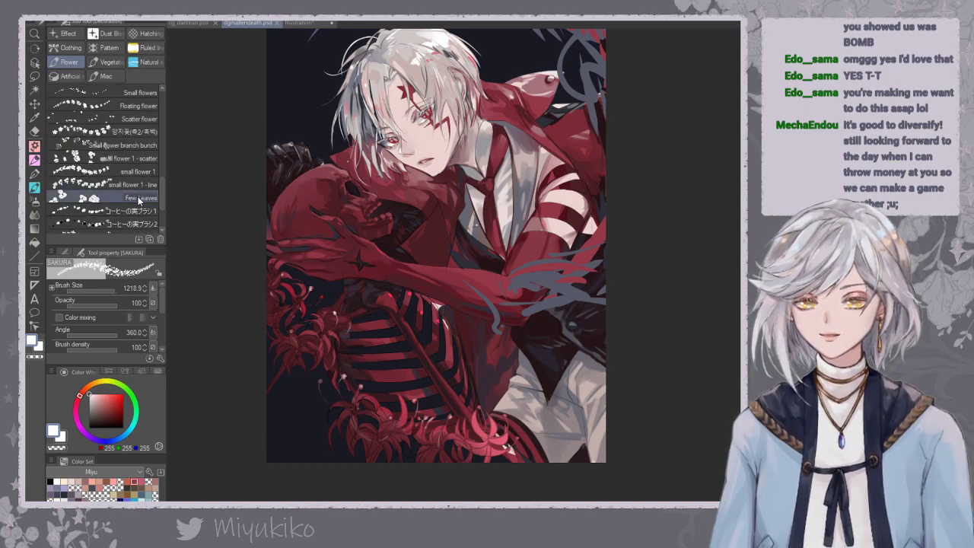
pyautogui.scroll(-5, 153, 124)
pyautogui.scroll(3, 148, 124)
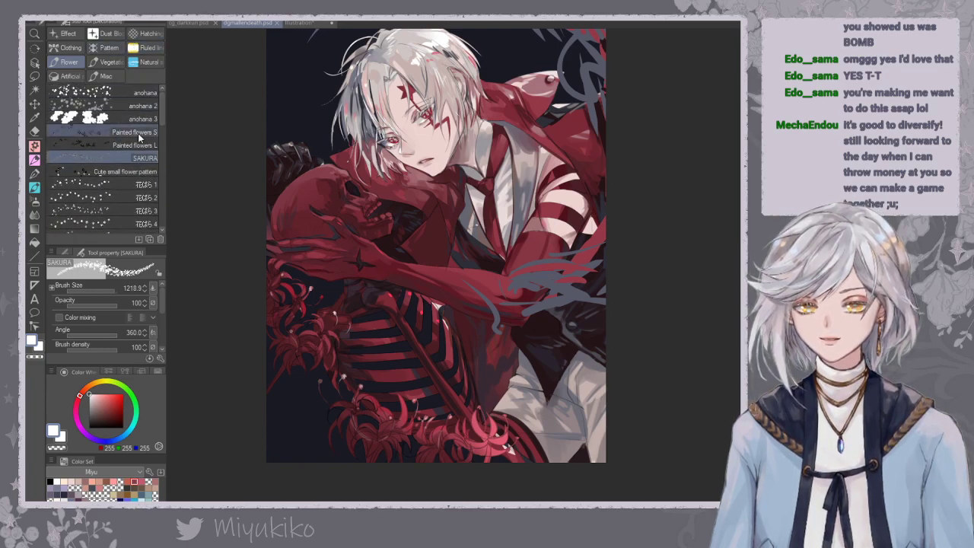
pyautogui.click(142, 144)
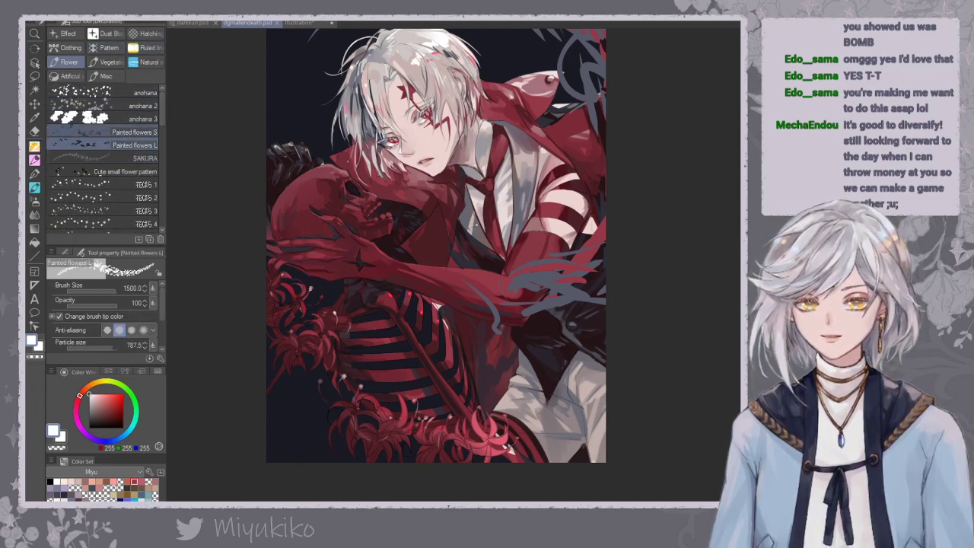
# Test a white petal stamp over the ribcage, undo it, and stamp again at brush size 700.
pyautogui.click(384, 339)
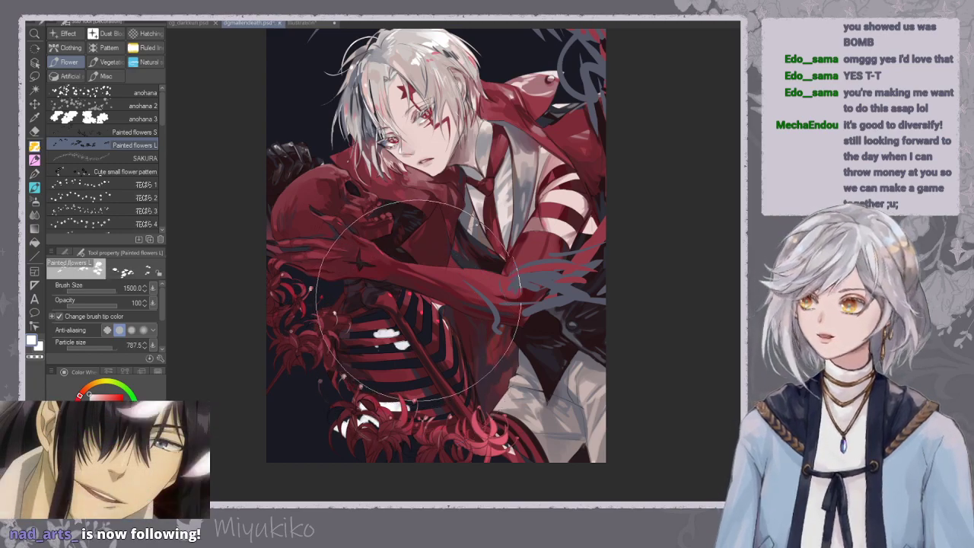
pyautogui.hotkey('ctrl', 'z')
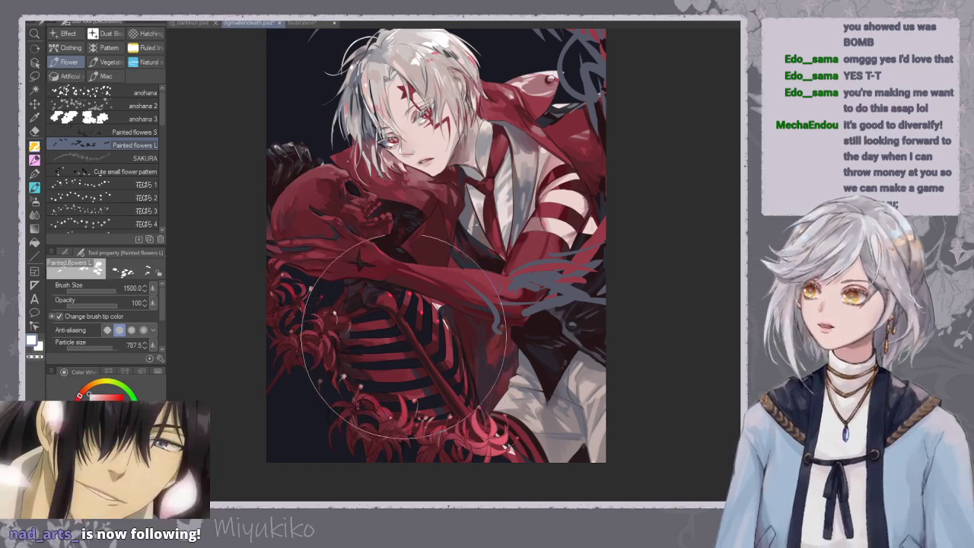
pyautogui.press('[')
pyautogui.press('[')
pyautogui.press('[')
pyautogui.press('[')
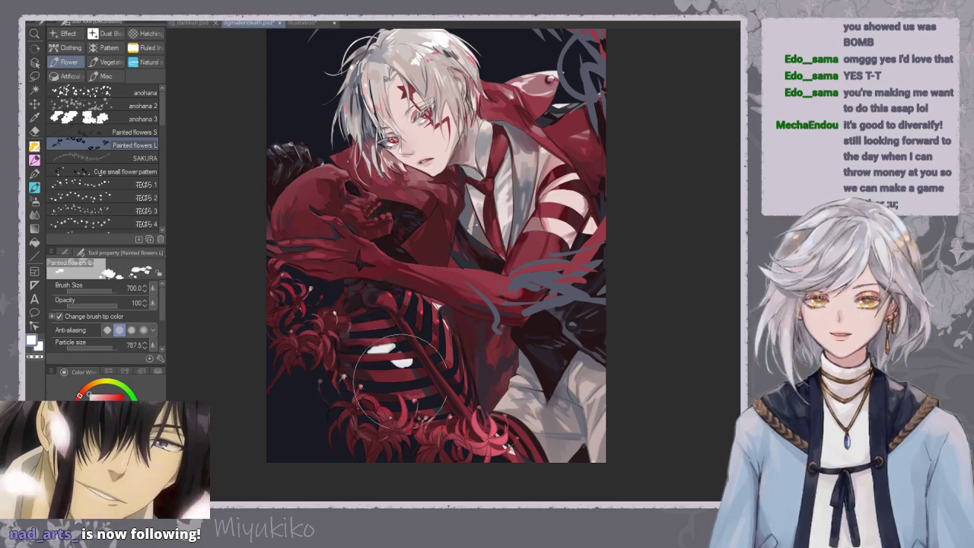
# Undo the Painted flowers L stamps and try a white Rose brush stroke at size 500 across the ribcage.
pyautogui.click(377, 382)
pyautogui.hotkey('ctrl', 'z')
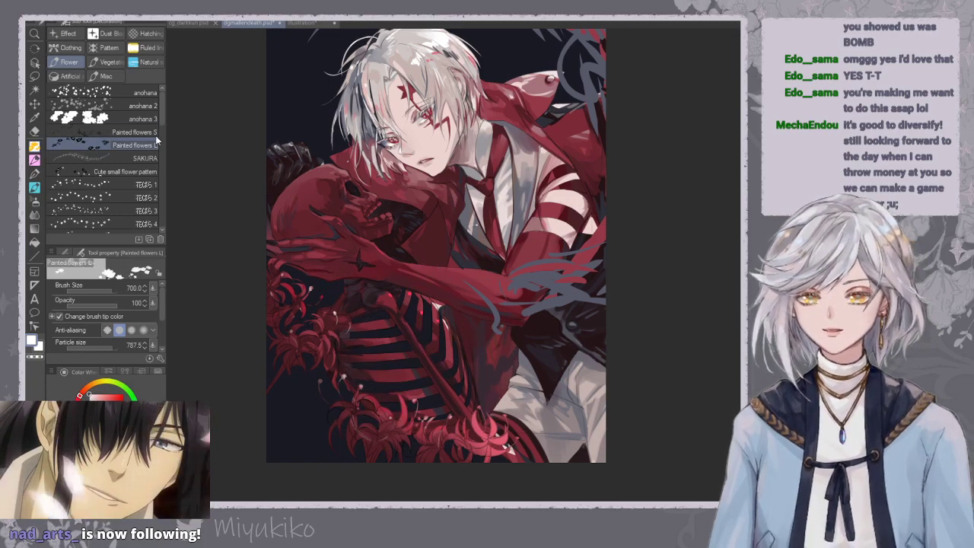
pyautogui.moveTo(161, 110); pyautogui.dragTo(161, 138)
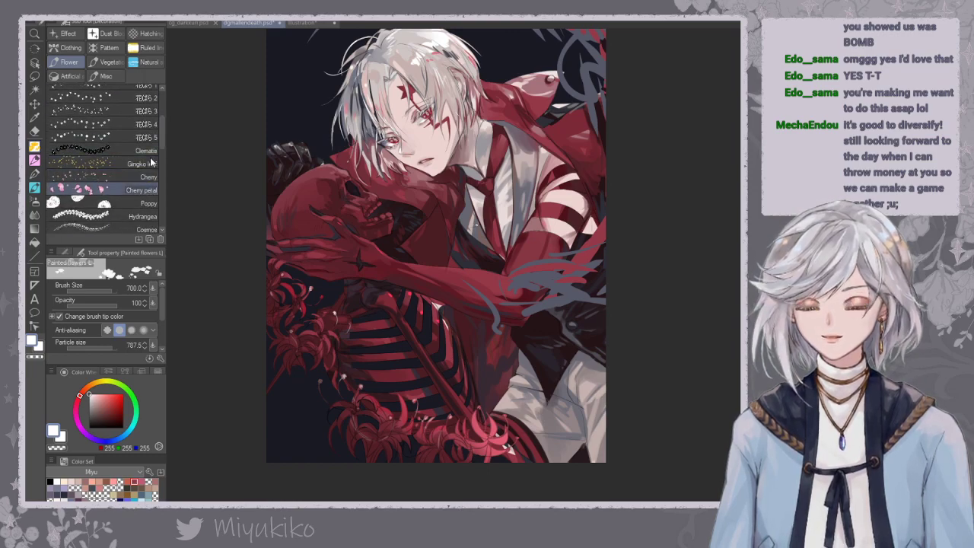
pyautogui.click(145, 190)
pyautogui.moveTo(161, 136); pyautogui.dragTo(156, 161)
pyautogui.click(156, 163)
pyautogui.moveTo(350, 319)
pyautogui.mouseDown()
pyautogui.moveTo(384, 377)
pyautogui.moveTo(422, 408)
pyautogui.moveTo(447, 371)
pyautogui.moveTo(446, 332)
pyautogui.moveTo(415, 346)
pyautogui.moveTo(430, 312)
pyautogui.mouseUp()
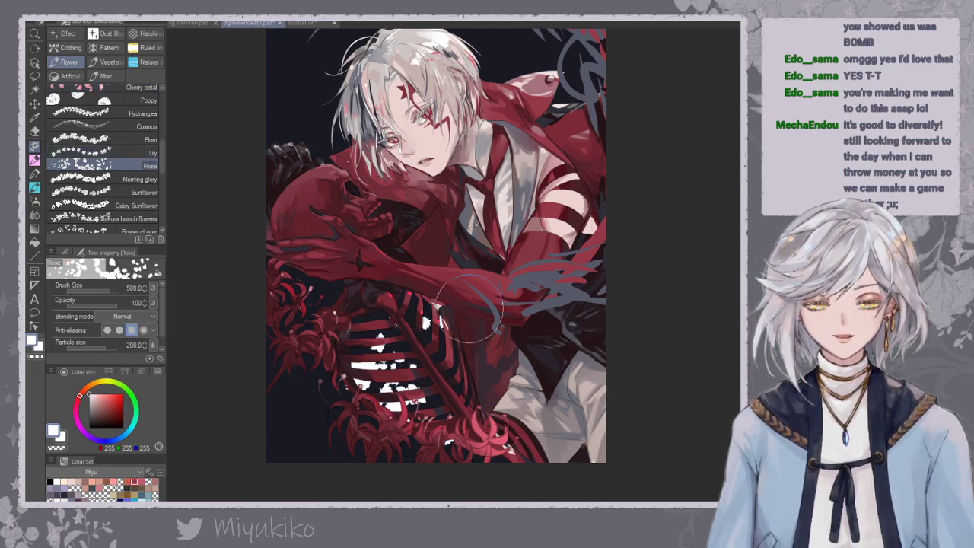
pyautogui.hotkey('ctrl', 'z')
# Reduce the Rose brush to size 250, test a diagonal stroke over the ribs, and undo it.
pyautogui.press('[')
pyautogui.press('[')
pyautogui.press('[')
pyautogui.moveTo(375, 347)
pyautogui.mouseDown()
pyautogui.moveTo(415, 392)
pyautogui.moveTo(446, 397)
pyautogui.mouseUp()
pyautogui.hotkey('ctrl', 'z')
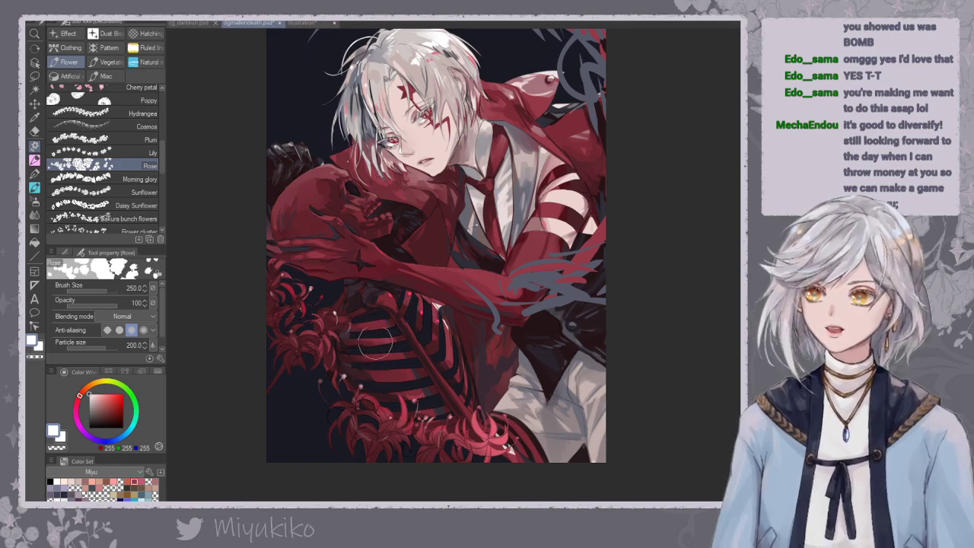
# Try a white Morning glory stroke at size 150 down the ribcage and undo it.
pyautogui.click(144, 180)
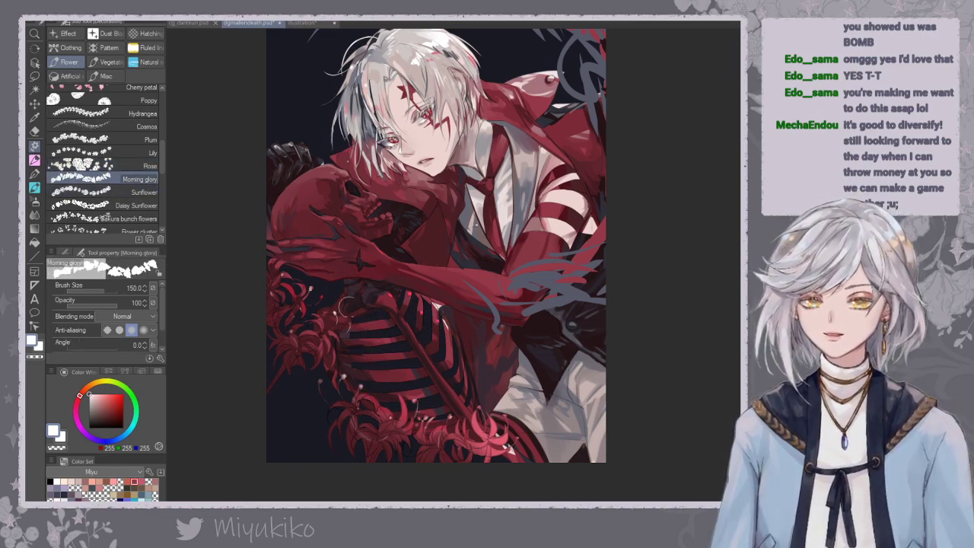
pyautogui.moveTo(377, 335)
pyautogui.mouseDown()
pyautogui.moveTo(426, 407)
pyautogui.moveTo(445, 411)
pyautogui.mouseUp()
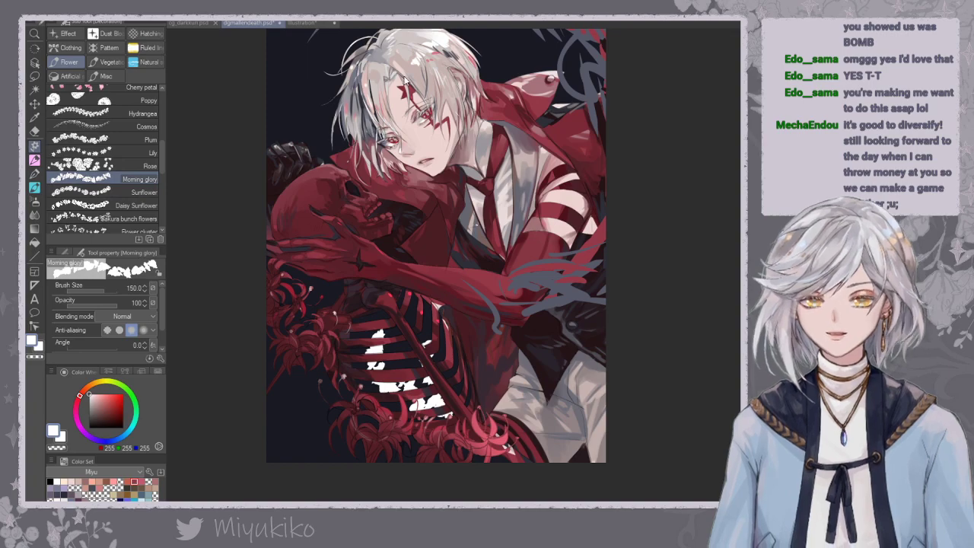
pyautogui.hotkey('ctrl', 'z')
# Paint white Cosmos flowers between the ribs at brush size 2000, undoing unwanted strokes.
pyautogui.moveTo(161, 165)
pyautogui.mouseDown()
pyautogui.moveTo(160, 198)
pyautogui.moveTo(160, 129)
pyautogui.moveTo(159, 147)
pyautogui.mouseUp()
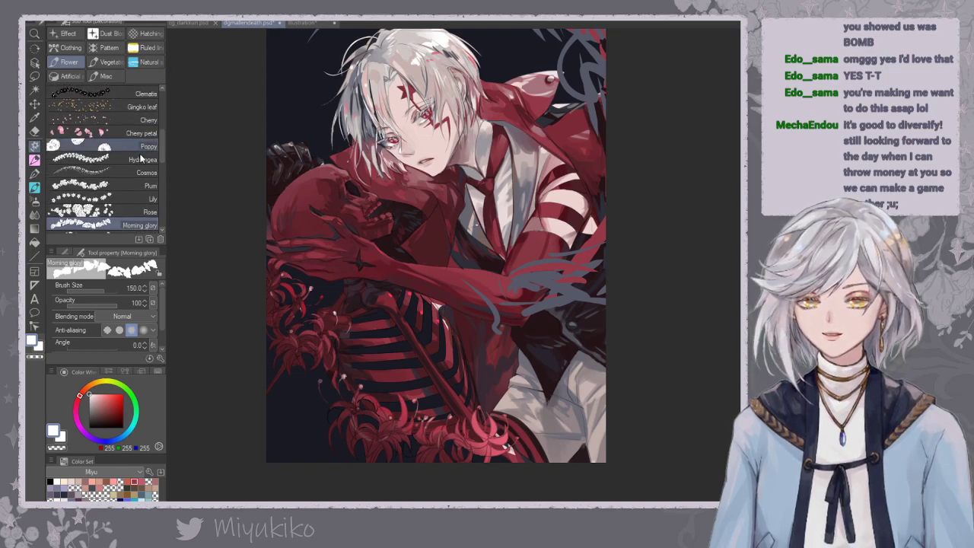
pyautogui.click(141, 161)
pyautogui.moveTo(378, 346)
pyautogui.mouseDown()
pyautogui.moveTo(404, 338)
pyautogui.moveTo(421, 362)
pyautogui.mouseUp()
pyautogui.hotkey('ctrl', 'z')
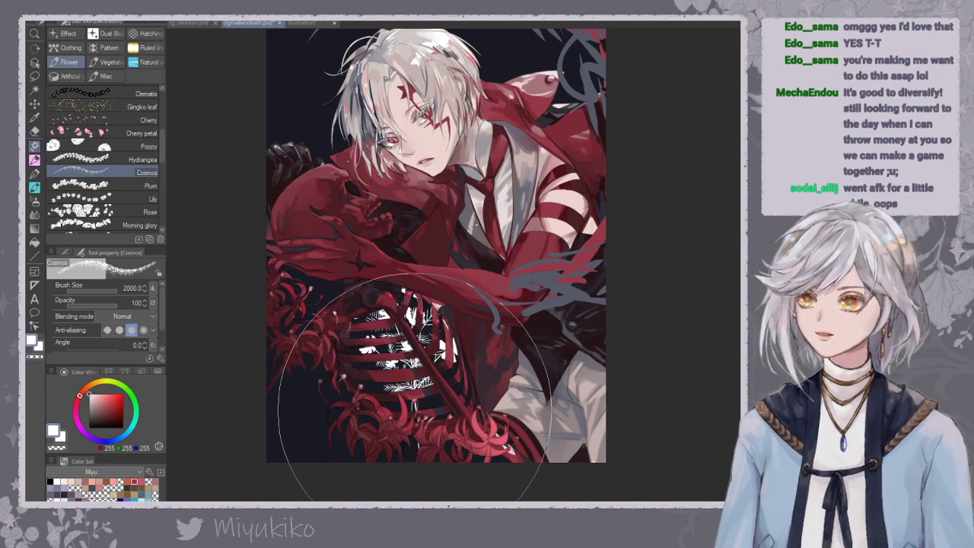
pyautogui.moveTo(404, 392)
pyautogui.mouseDown()
pyautogui.moveTo(397, 361)
pyautogui.moveTo(431, 385)
pyautogui.moveTo(437, 464)
pyautogui.moveTo(406, 386)
pyautogui.mouseUp()
pyautogui.hotkey('ctrl', 'z')
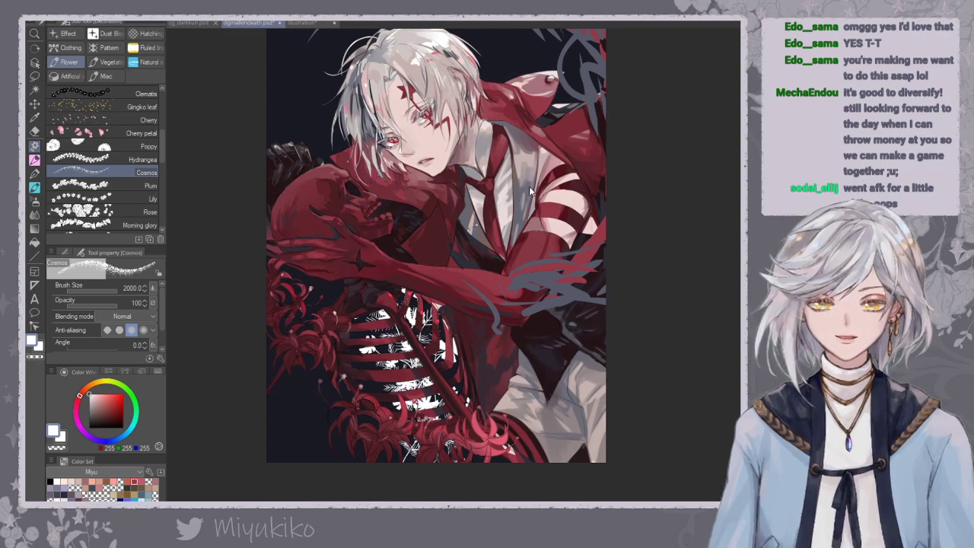
# Transform the white Cosmos flowers, rotating and repositioning them to follow the tilt of the ribcage.
pyautogui.hotkey('ctrl', 't')
pyautogui.moveTo(500, 344); pyautogui.dragTo(491, 318)
pyautogui.moveTo(448, 376); pyautogui.dragTo(460, 413)
pyautogui.moveTo(441, 293); pyautogui.dragTo(440, 293)
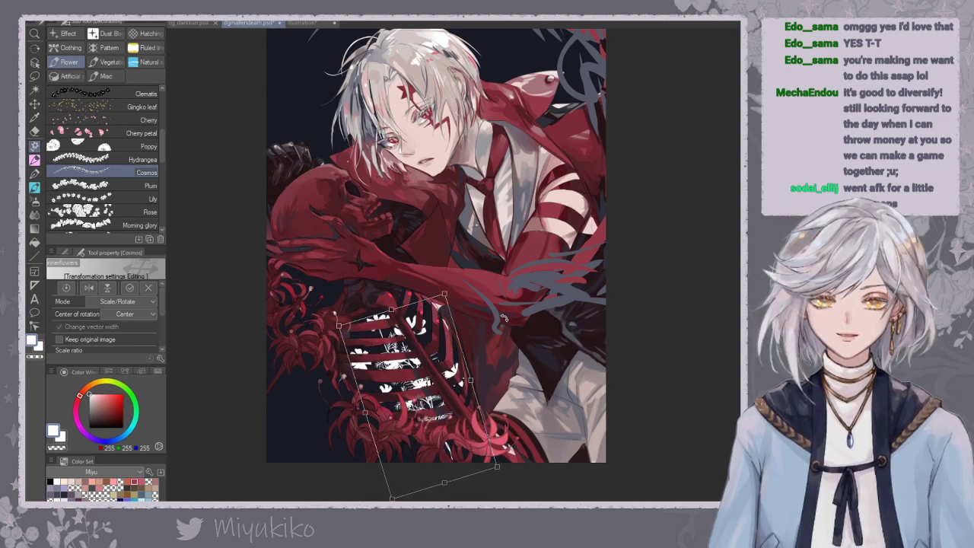
pyautogui.moveTo(452, 406); pyautogui.dragTo(450, 404)
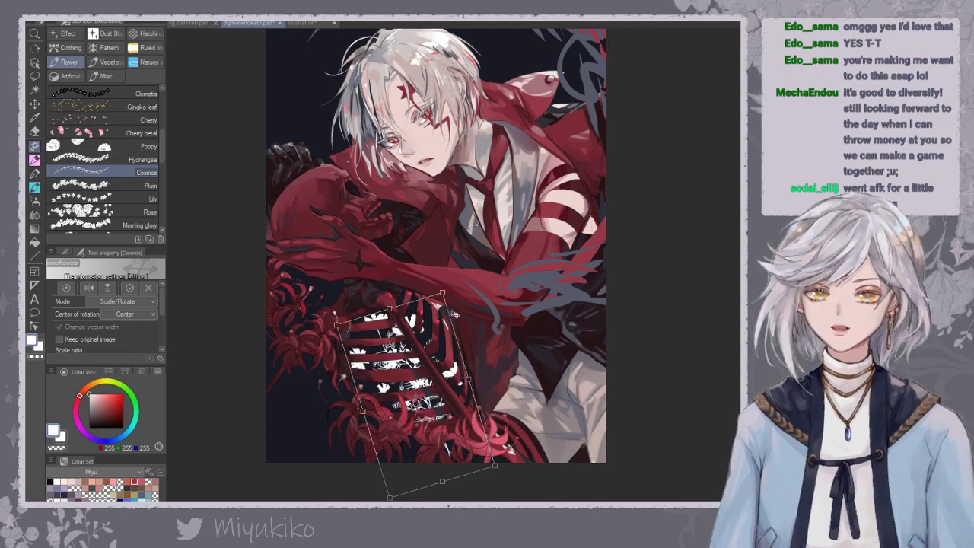
pyautogui.press('Return')
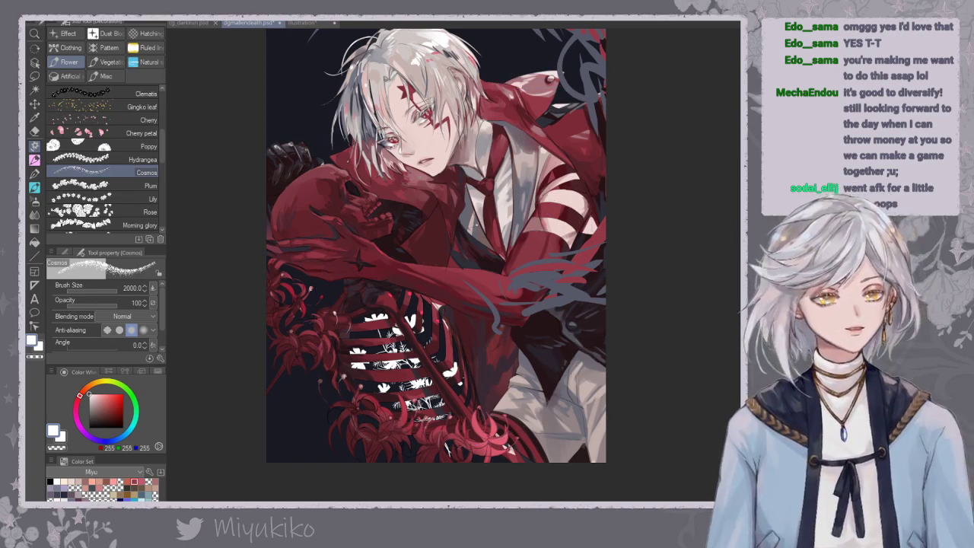
# Paint muted grey-pink (RGB 140, 120, 120) anohana 3 flowers at size 250 down the ribcage, and sample a mauve-grey from the painting.
pyautogui.click(93, 403)
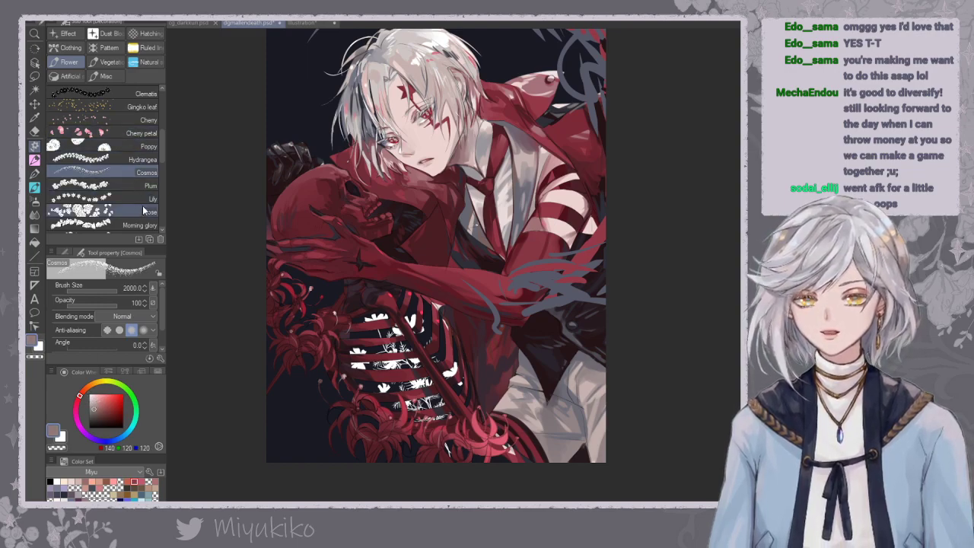
pyautogui.moveTo(162, 148)
pyautogui.mouseDown()
pyautogui.moveTo(156, 112)
pyautogui.moveTo(147, 120)
pyautogui.mouseUp()
pyautogui.click(147, 120)
pyautogui.moveTo(407, 338)
pyautogui.mouseDown()
pyautogui.moveTo(421, 386)
pyautogui.moveTo(370, 379)
pyautogui.moveTo(438, 426)
pyautogui.mouseUp()
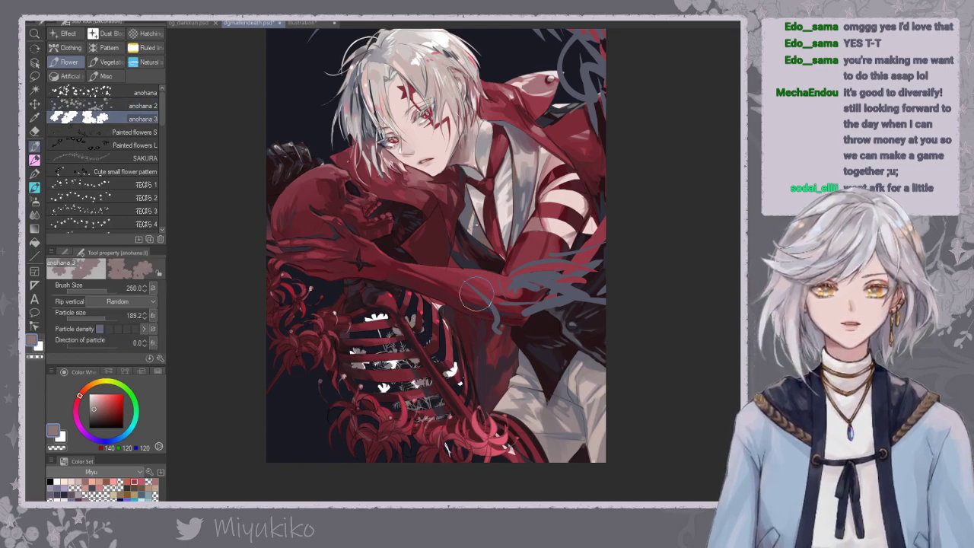
pyautogui.hotkey('ctrl', '-')
pyautogui.hotkey('ctrl', '-')
pyautogui.keyDown('alt'); pyautogui.click(472, 244); pyautogui.keyUp('alt')
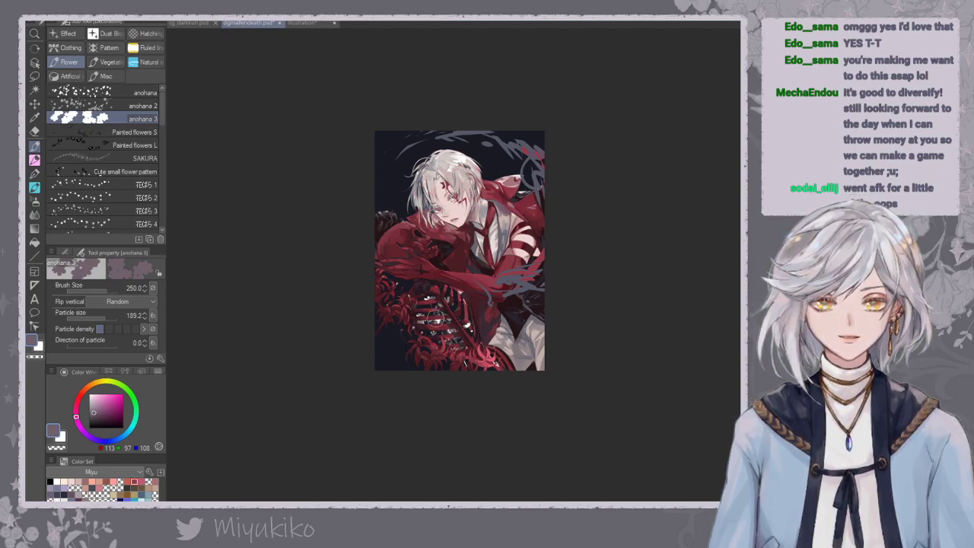
pyautogui.scroll(2, 484, 278)
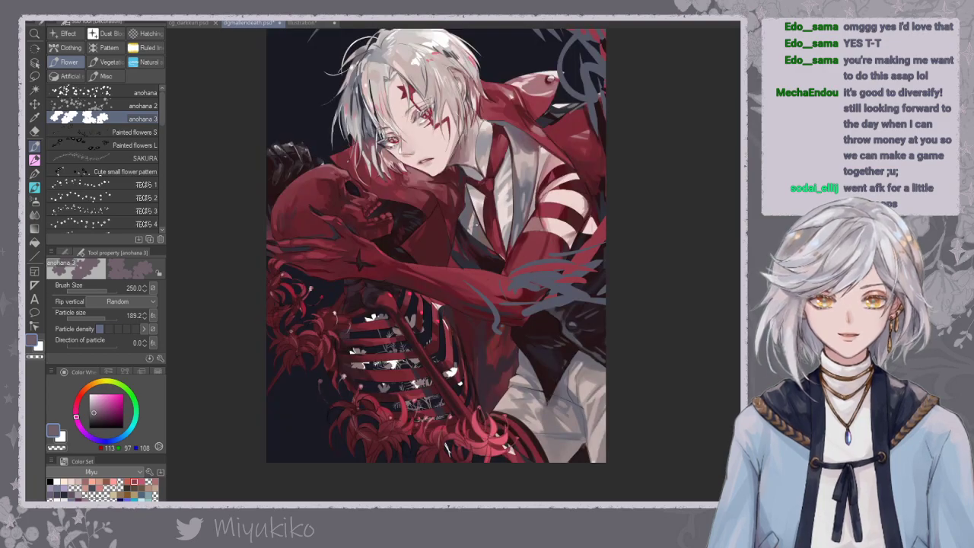
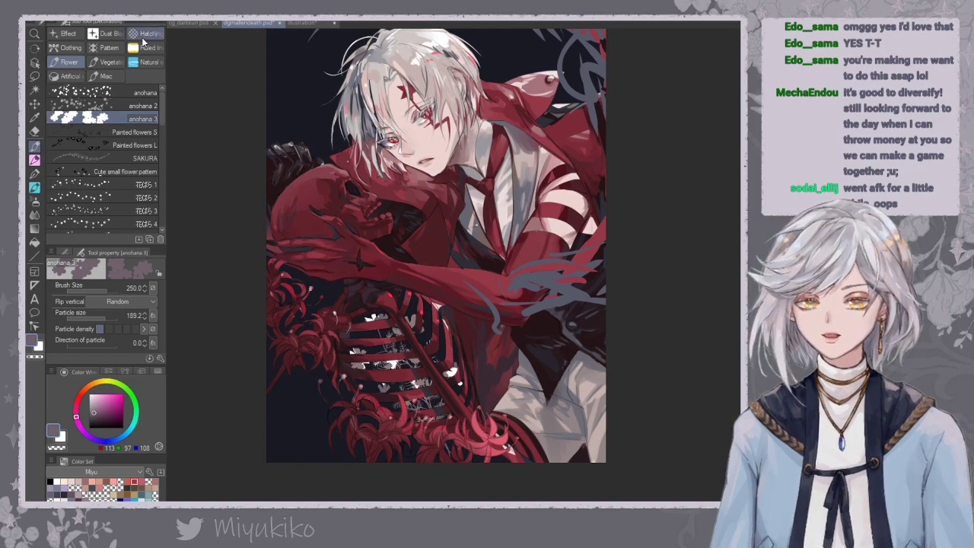
# Browse the pattern, natural and vegetation decoration brushes and select Scatter bush branches.
pyautogui.click(113, 48)
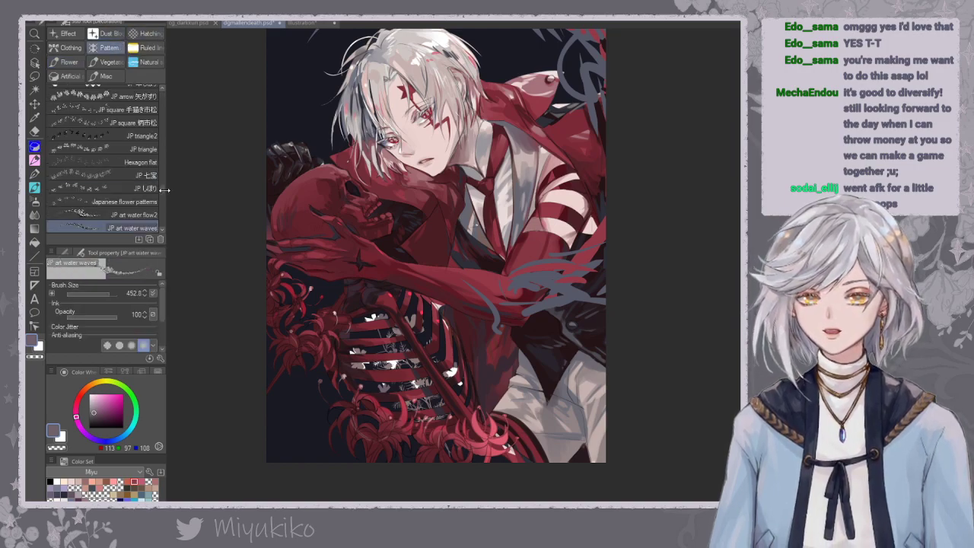
pyautogui.click(146, 61)
pyautogui.scroll(4, 159, 122)
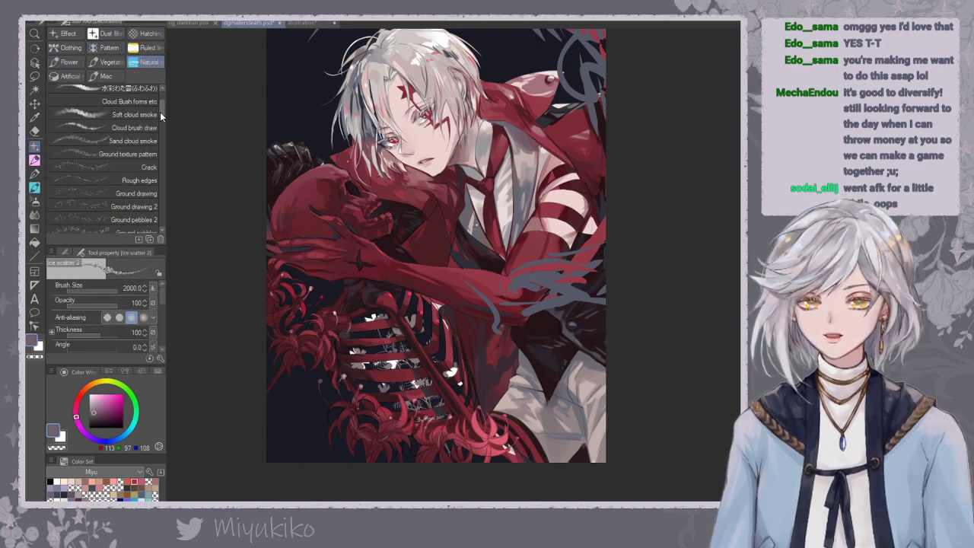
pyautogui.scroll(-1, 162, 107)
pyautogui.moveTo(161, 104)
pyautogui.mouseDown()
pyautogui.moveTo(164, 181)
pyautogui.moveTo(156, 104)
pyautogui.moveTo(163, 172)
pyautogui.moveTo(157, 133)
pyautogui.mouseUp()
pyautogui.click(120, 66)
pyautogui.scroll(2, 157, 132)
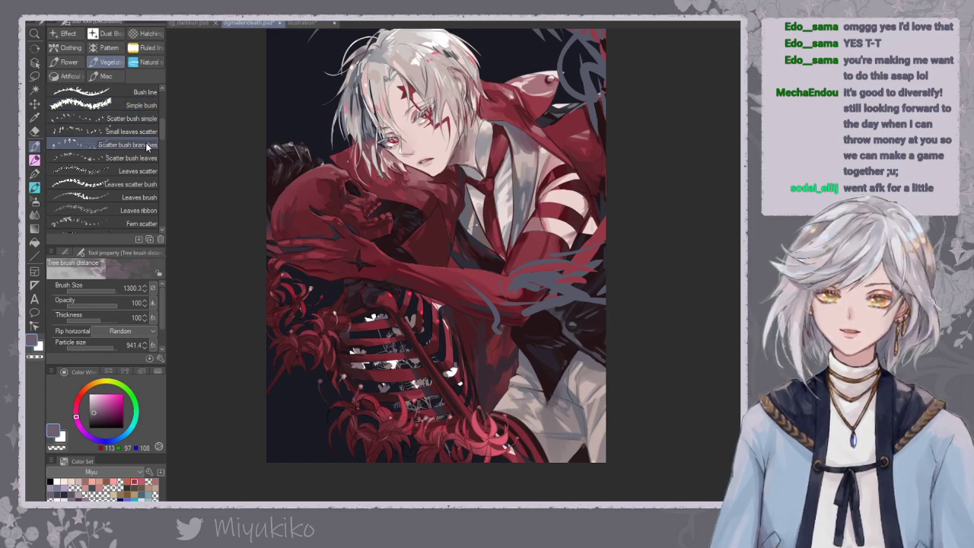
pyautogui.click(147, 143)
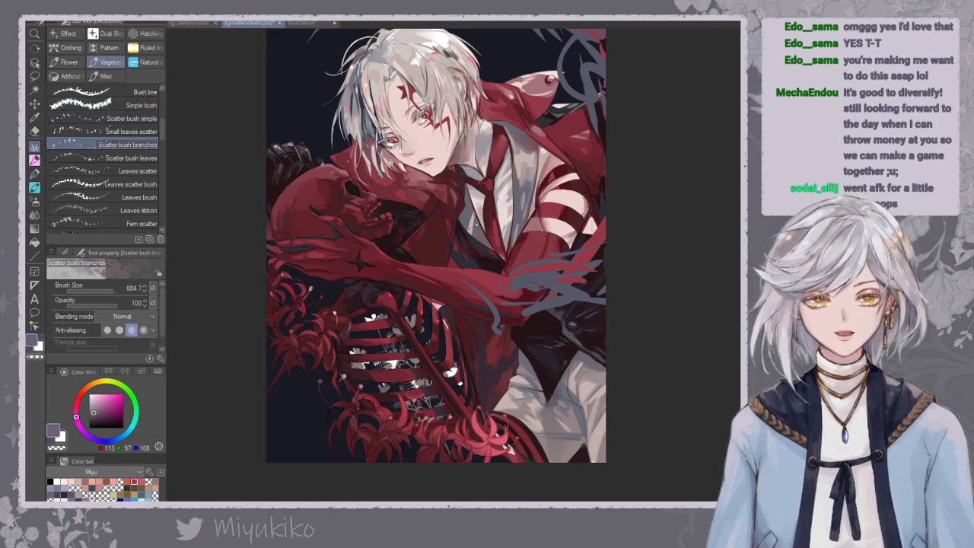
# Test a Scatter bush branches stroke over the ribcage, undo it, and reduce the brush size to 200.
pyautogui.moveTo(397, 333); pyautogui.dragTo(431, 410)
pyautogui.hotkey('ctrl', 'z')
pyautogui.press('[')
pyautogui.press('[')
pyautogui.press('[')
pyautogui.press('[')
pyautogui.press('[')
pyautogui.press('[')
pyautogui.press('[')
pyautogui.press('[')
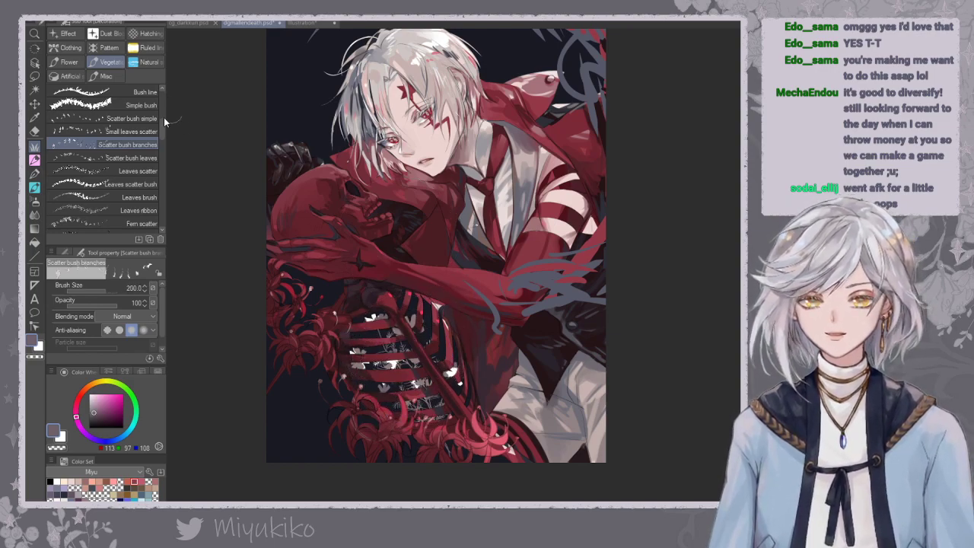
# Select the Vine leaves brush from the vegetation brushes and switch the drawing colour to white.
pyautogui.scroll(-10, 162, 131)
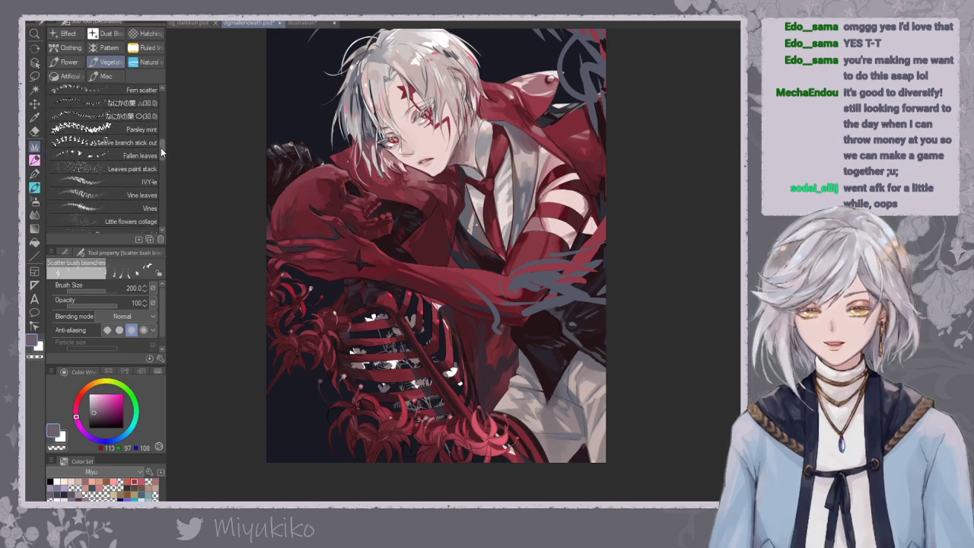
pyautogui.click(149, 189)
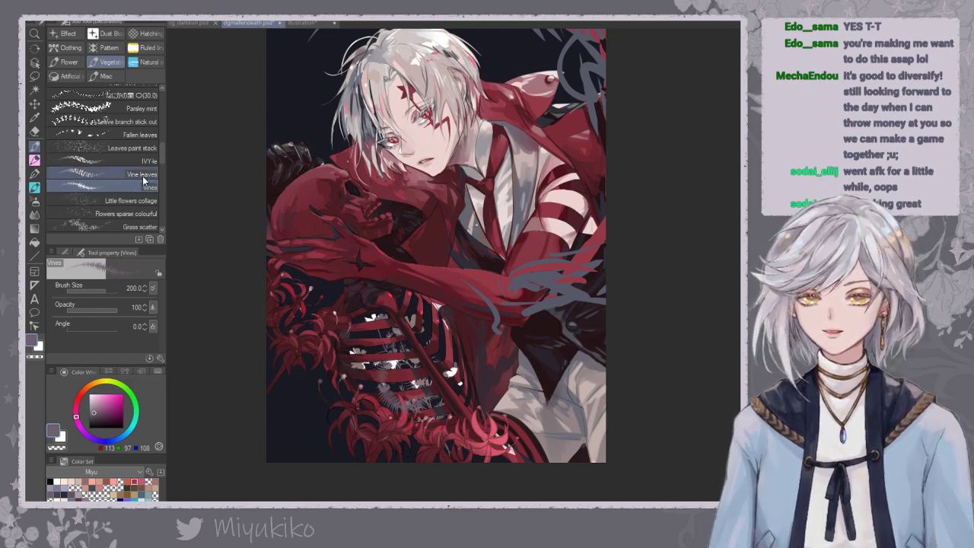
pyautogui.click(145, 174)
pyautogui.click(38, 348)
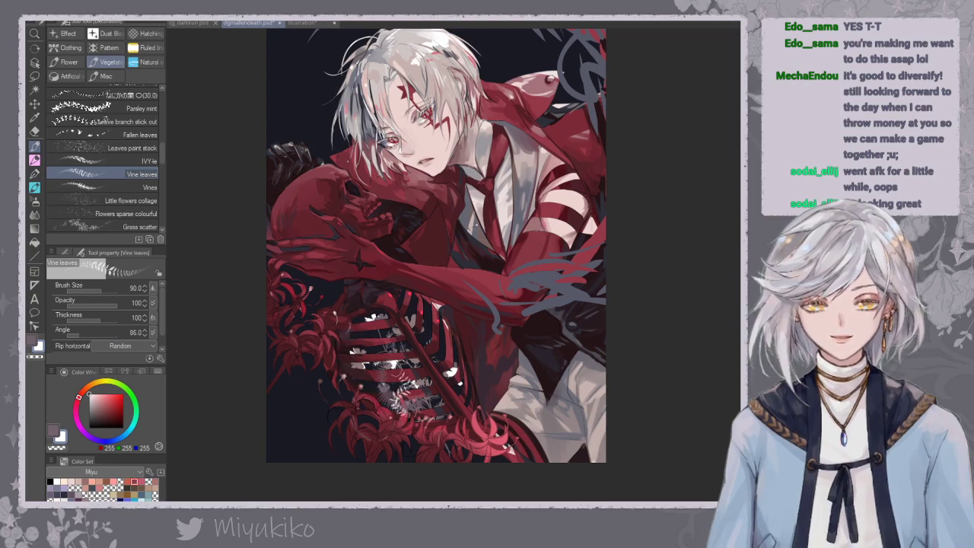
# Try a white Vine leaves stroke at size 150 curving up the ribcage, and undo it.
pyautogui.hotkey('ctrl', 'z')
pyautogui.moveTo(385, 402); pyautogui.dragTo(344, 308)
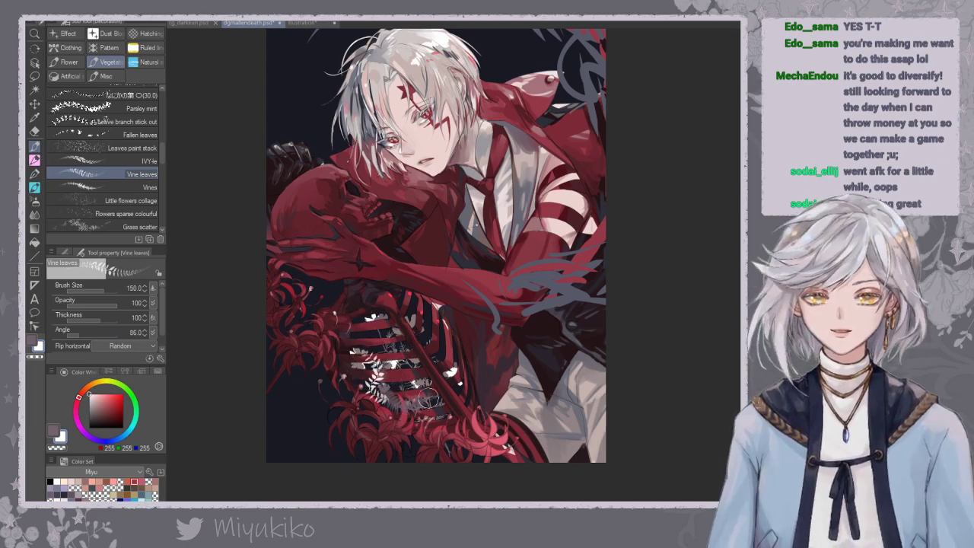
pyautogui.hotkey('ctrl', 'z')
# Sample the grey-pink (RGB 140, 120, 120) and paint Vine leaves sprigs inside and along both sides of the ribcage at size 150.
pyautogui.keyDown('alt'); pyautogui.click(419, 383); pyautogui.keyUp('alt')
pyautogui.moveTo(417, 386); pyautogui.dragTo(386, 312)
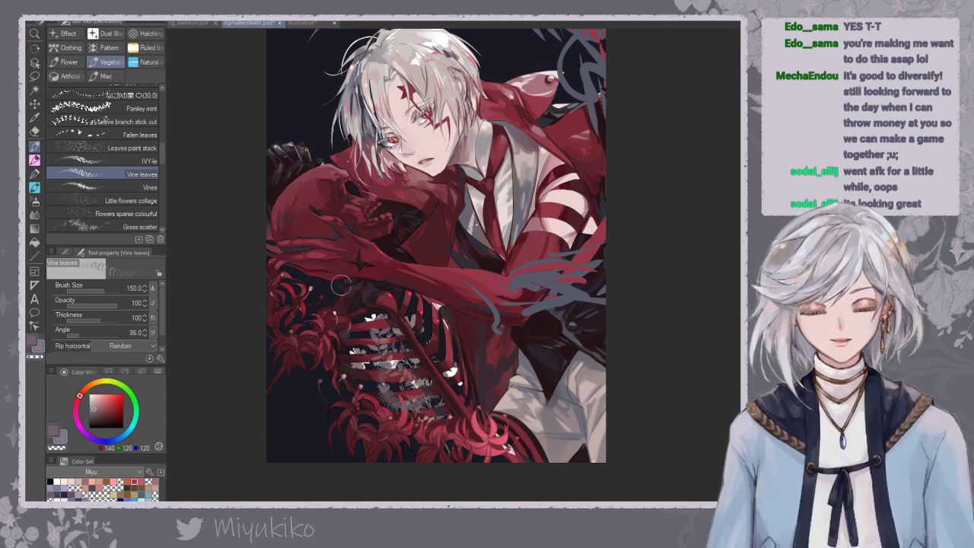
pyautogui.moveTo(323, 302); pyautogui.dragTo(350, 309)
pyautogui.moveTo(460, 359); pyautogui.dragTo(457, 326)
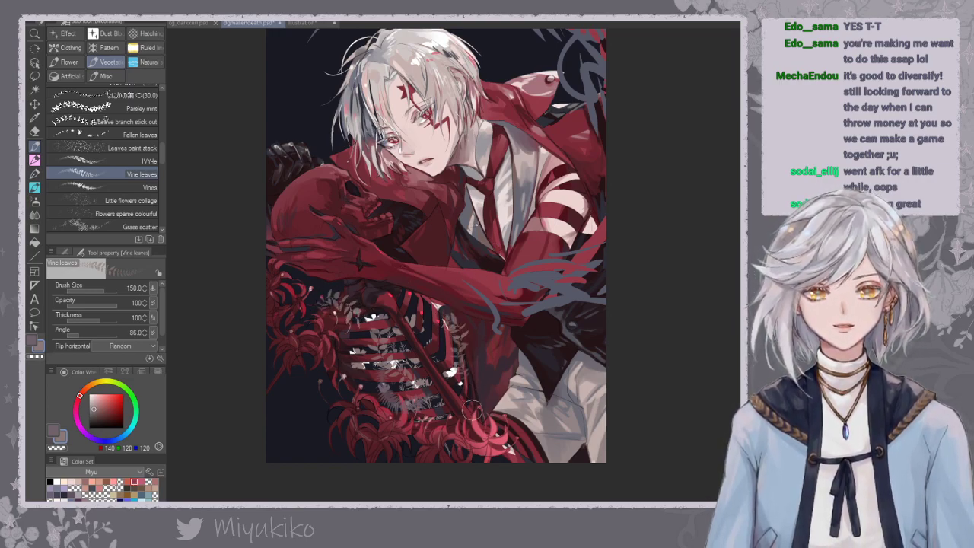
# Try further Vine leaves strokes up the ribcage beside the coat, and undo them.
pyautogui.moveTo(479, 383); pyautogui.dragTo(457, 324)
pyautogui.hotkey('ctrl', 'z')
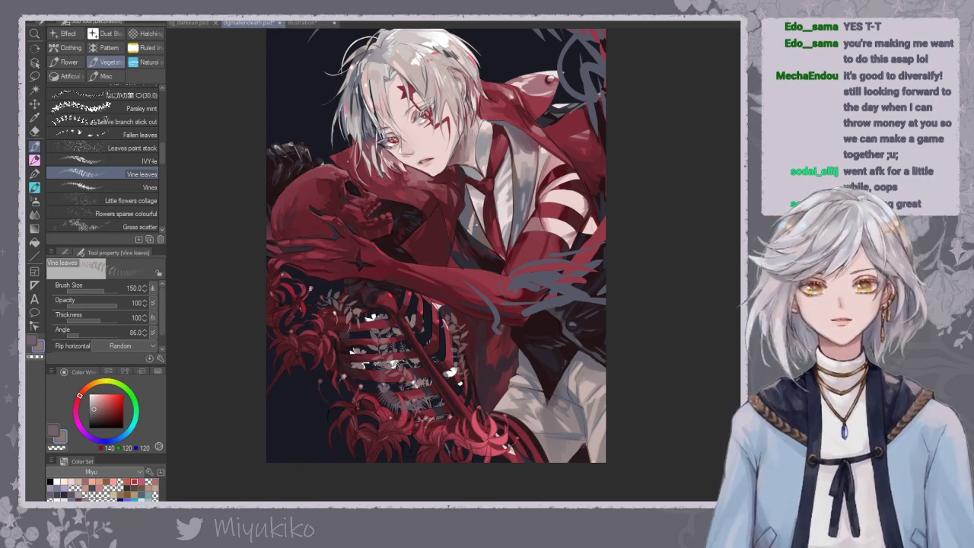
pyautogui.moveTo(446, 408); pyautogui.dragTo(432, 320)
pyautogui.hotkey('ctrl', 'z')
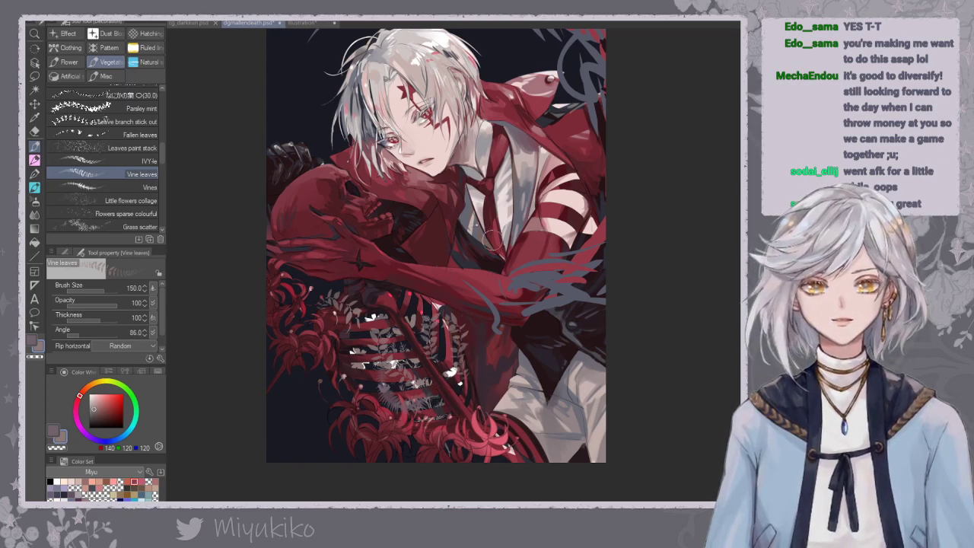
pyautogui.hotkey('ctrl', 'z')
# Paint a grey-pink Vine leaves sprig rising from the forearm beside the skull's jaw, undoing and redrawing it until it fits.
pyautogui.moveTo(392, 257)
pyautogui.mouseDown()
pyautogui.moveTo(387, 230)
pyautogui.moveTo(410, 219)
pyautogui.mouseUp()
pyautogui.hotkey('ctrl', 'z')
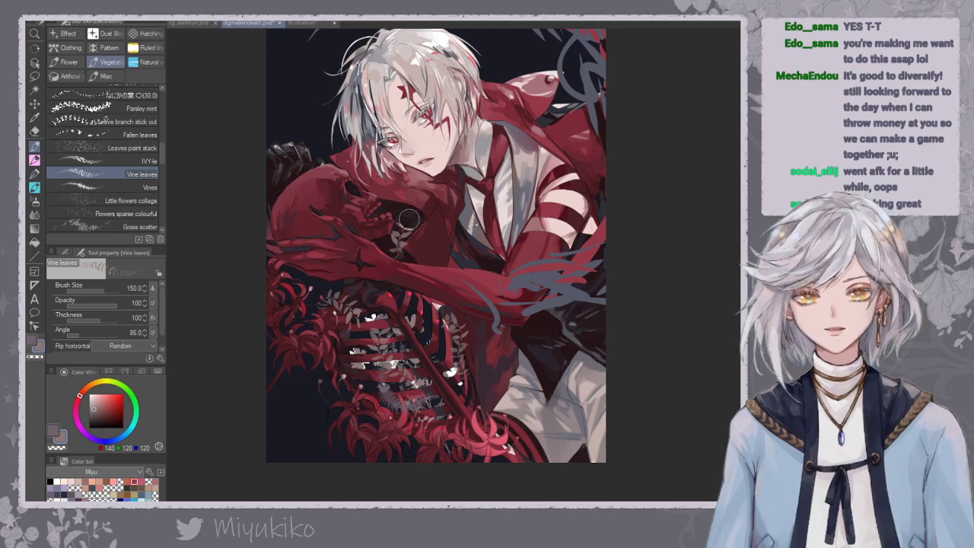
pyautogui.hotkey('ctrl', 'z')
pyautogui.moveTo(408, 261); pyautogui.dragTo(404, 216)
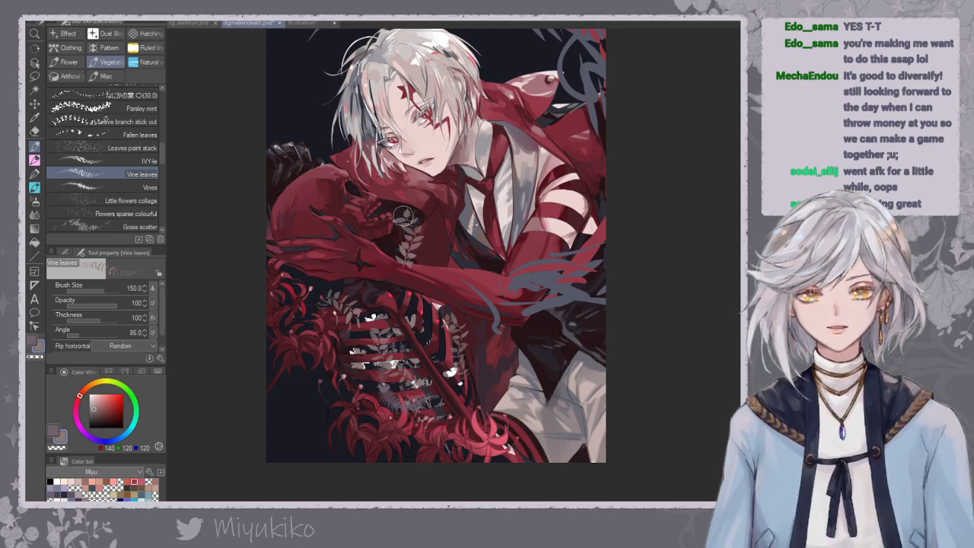
pyautogui.hotkey('ctrl', 'z')
pyautogui.moveTo(401, 275); pyautogui.dragTo(404, 226)
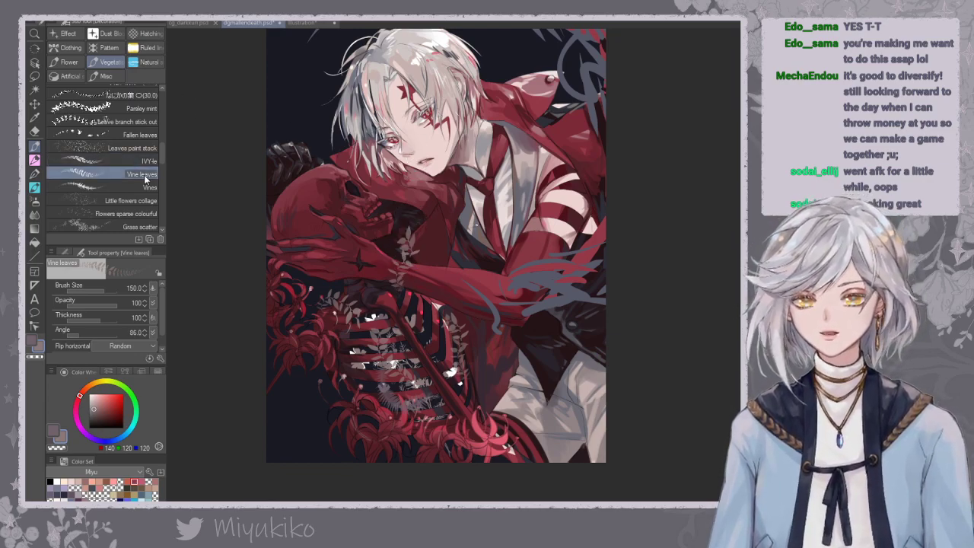
# Switch the decoration brush from Vine leaves to Leaves ribbon.
pyautogui.moveTo(160, 151)
pyautogui.mouseDown()
pyautogui.moveTo(160, 161)
pyautogui.moveTo(155, 148)
pyautogui.mouseUp()
pyautogui.click(142, 143)
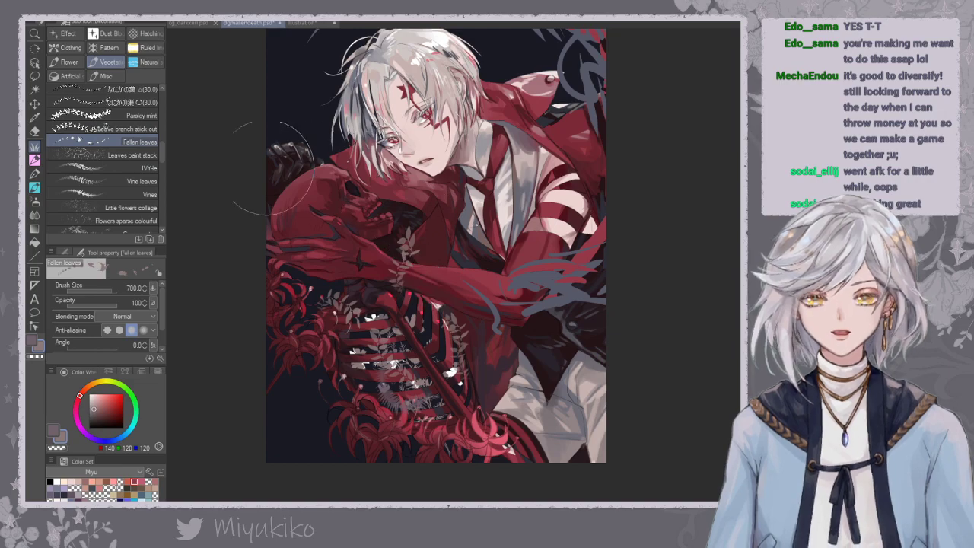
pyautogui.scroll(3, 159, 136)
pyautogui.scroll(1, 163, 134)
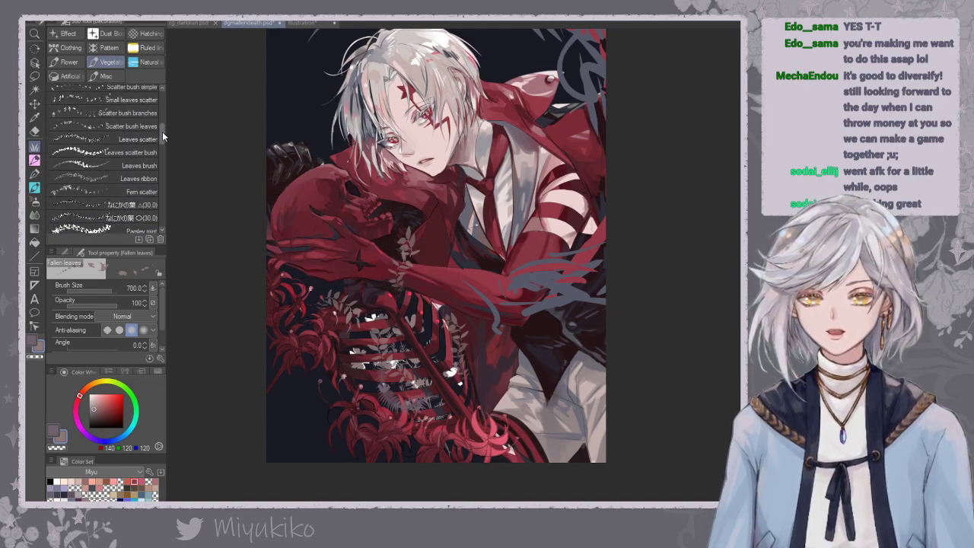
pyautogui.click(145, 181)
# Try Leaves ribbon strokes at size 250 beside the skull's jaw and up the ribcage, in grey-pink and near-white (RGB 222), and undo them.
pyautogui.moveTo(416, 275); pyautogui.dragTo(423, 221)
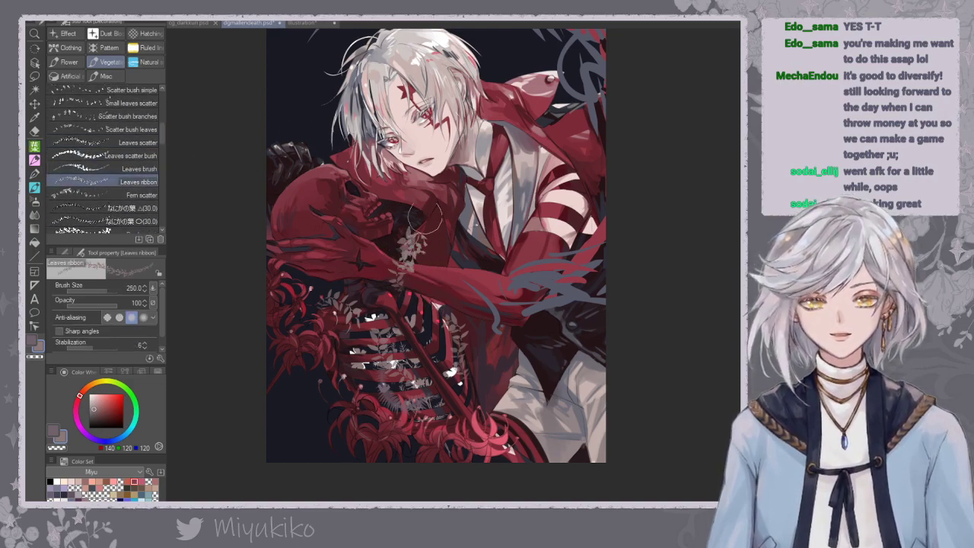
pyautogui.moveTo(423, 257); pyautogui.dragTo(407, 271)
pyautogui.hotkey('ctrl', 'z')
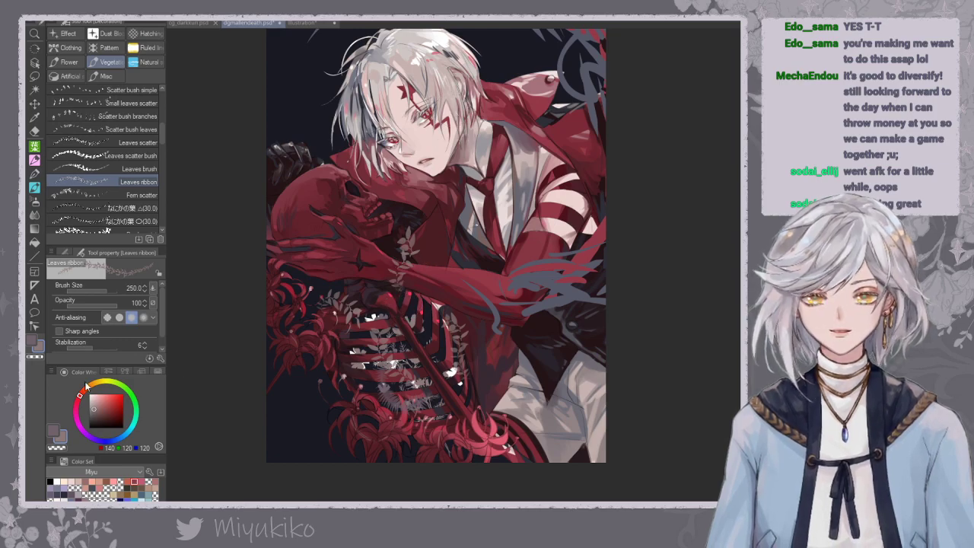
pyautogui.click(33, 342)
pyautogui.moveTo(97, 393); pyautogui.dragTo(89, 398)
pyautogui.moveTo(377, 354)
pyautogui.mouseDown()
pyautogui.moveTo(398, 282)
pyautogui.moveTo(413, 257)
pyautogui.moveTo(407, 228)
pyautogui.mouseUp()
pyautogui.hotkey('ctrl', 'z')
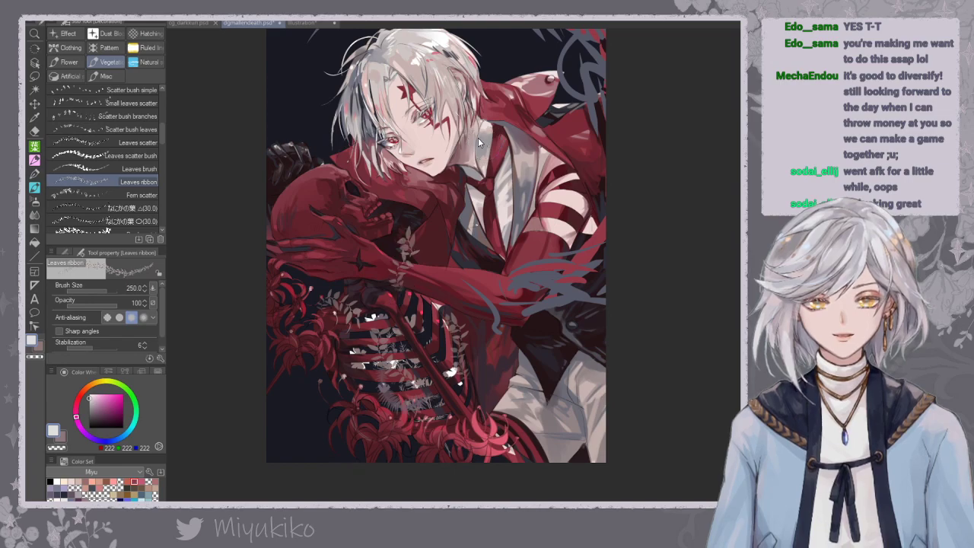
# Paint light grey (RGB 214, 214, 214) Leaves ribbon foliage inside the ribcage at size 170, undoing the strokes that do not fit.
pyautogui.click(40, 347)
pyautogui.moveTo(401, 276); pyautogui.dragTo(405, 364)
pyautogui.hotkey('ctrl', 'z')
pyautogui.click(89, 398)
pyautogui.moveTo(460, 321); pyautogui.dragTo(460, 349)
pyautogui.hotkey('ctrl', 'z')
pyautogui.moveTo(429, 312); pyautogui.dragTo(429, 343)
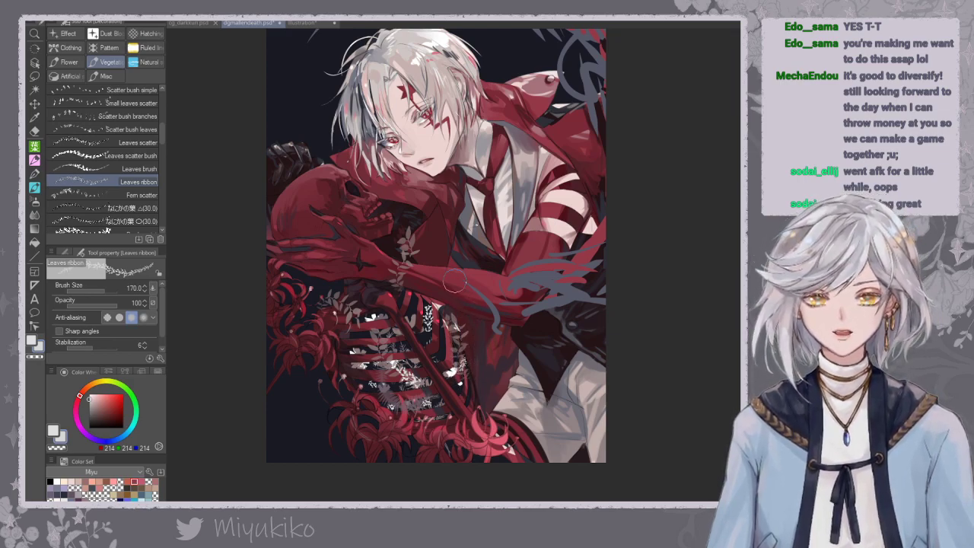
# Whiten the leaf sprig beside the skull's jaw with the Soft airbrush at size 500 in RGB 255, 255, 255, and return to the Leaves ribbon brush.
pyautogui.click(34, 131)
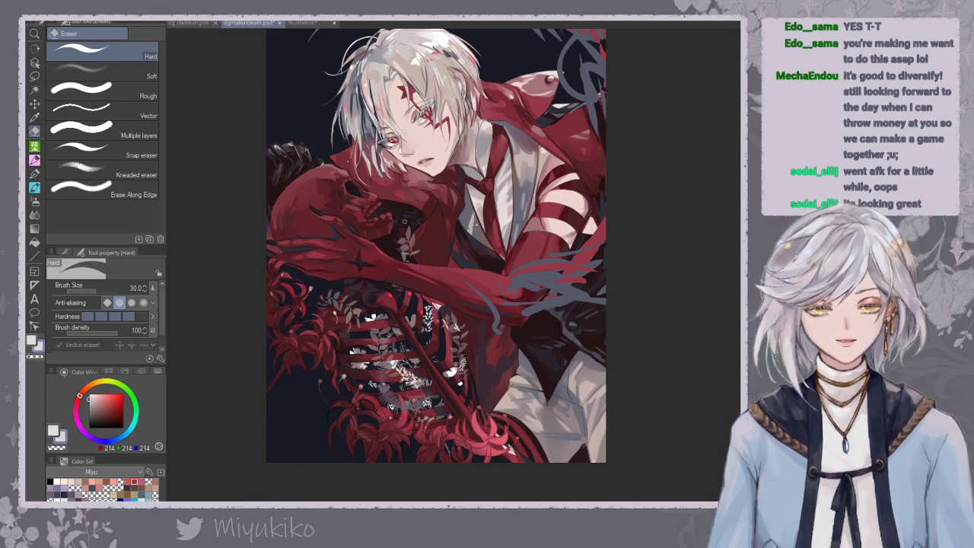
pyautogui.click(34, 202)
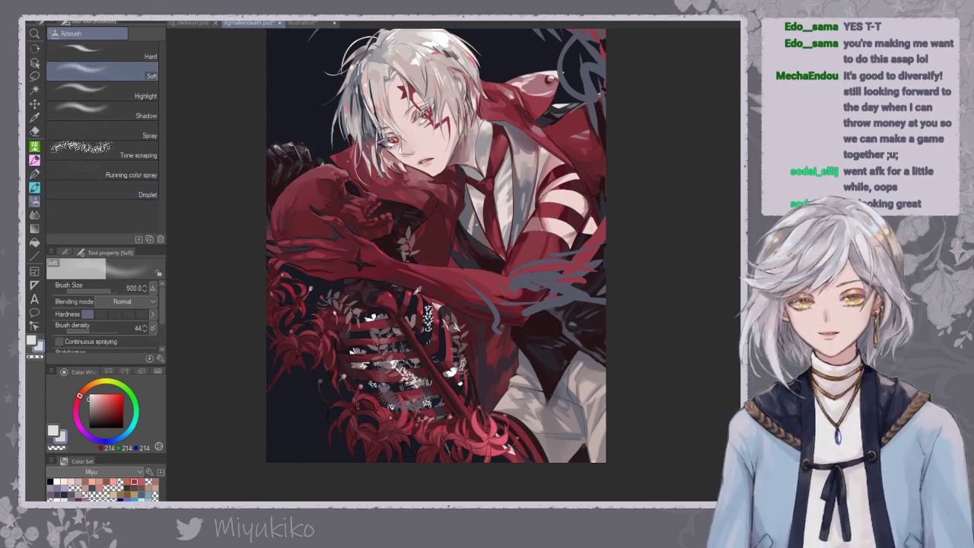
pyautogui.keyDown('alt'); pyautogui.click(399, 303); pyautogui.keyUp('alt')
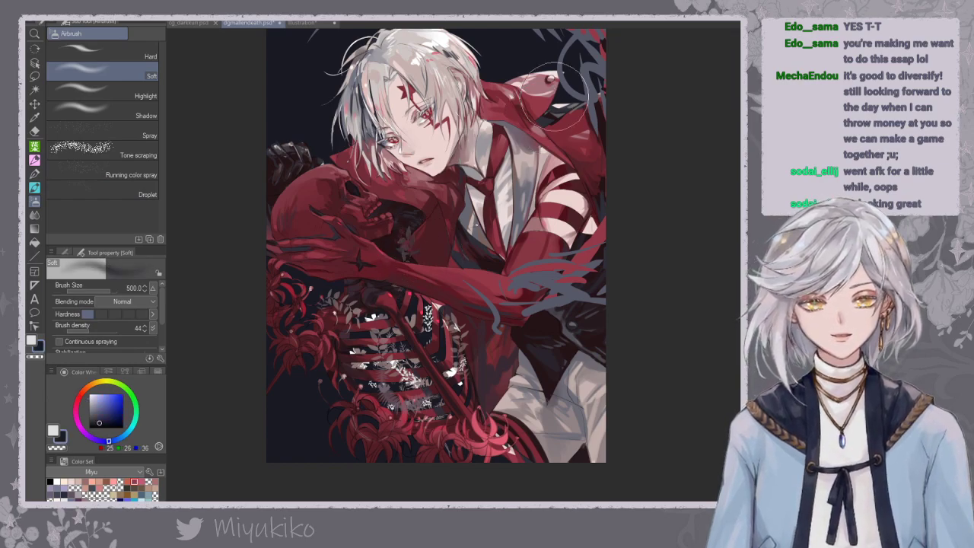
pyautogui.keyDown('alt'); pyautogui.click(455, 370); pyautogui.keyUp('alt')
pyautogui.moveTo(420, 217); pyautogui.dragTo(424, 220)
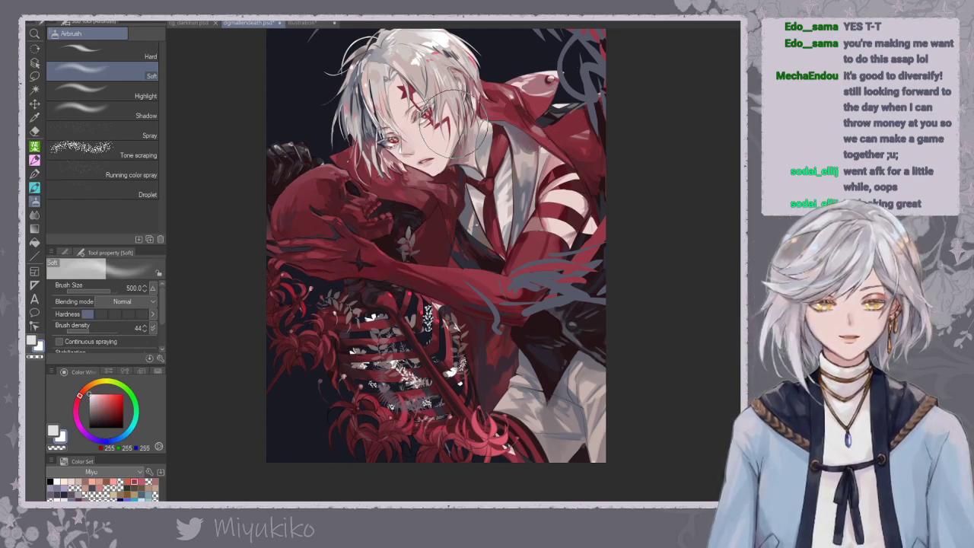
pyautogui.click(35, 175)
pyautogui.click(34, 146)
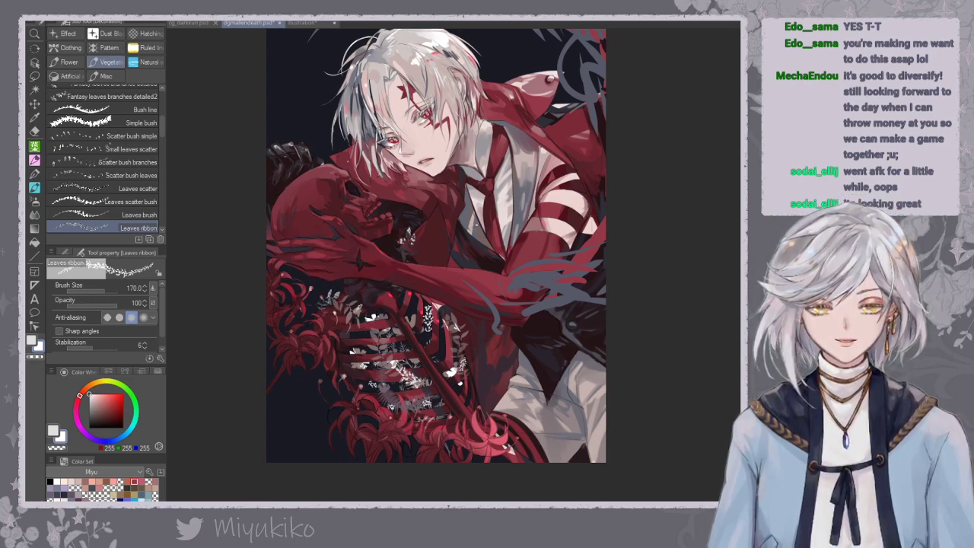
# Brush dark leaves over the skeleton's ribcage with the Leaves ribbon brush at size 170 and take out the grey swirl strokes.
pyautogui.keyDown('alt'); pyautogui.click(372, 291); pyautogui.keyUp('alt')
pyautogui.moveTo(372, 369); pyautogui.dragTo(412, 379)
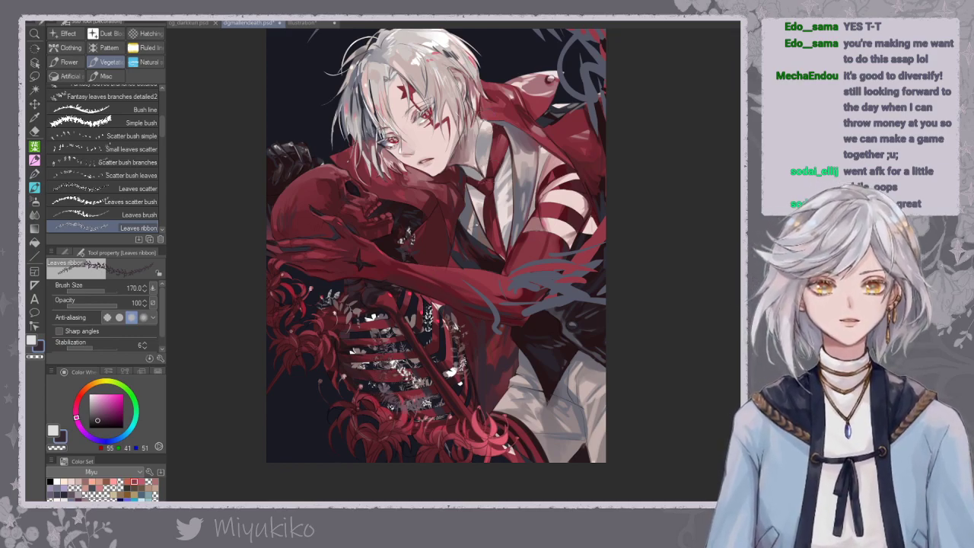
pyautogui.scroll(-3, 484, 277)
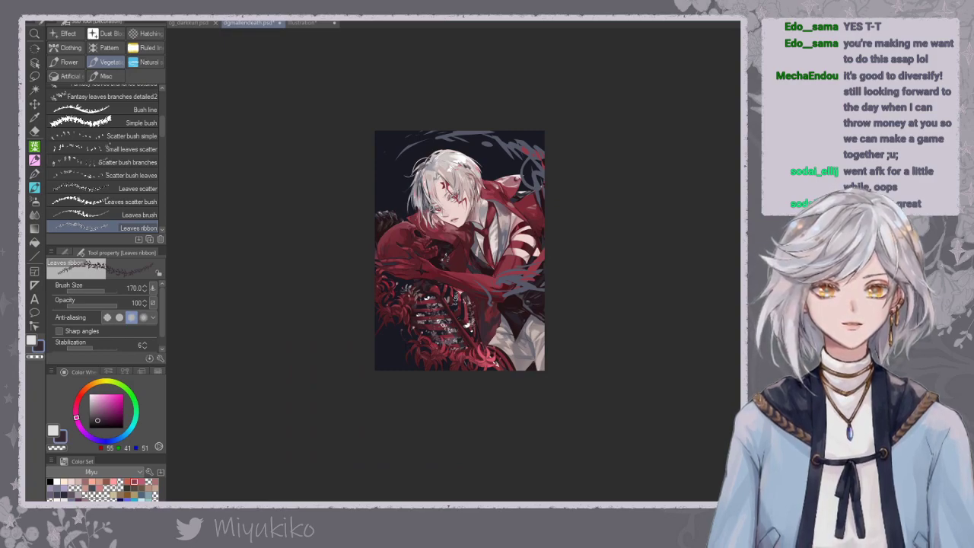
pyautogui.hotkey('ctrl', 'z')
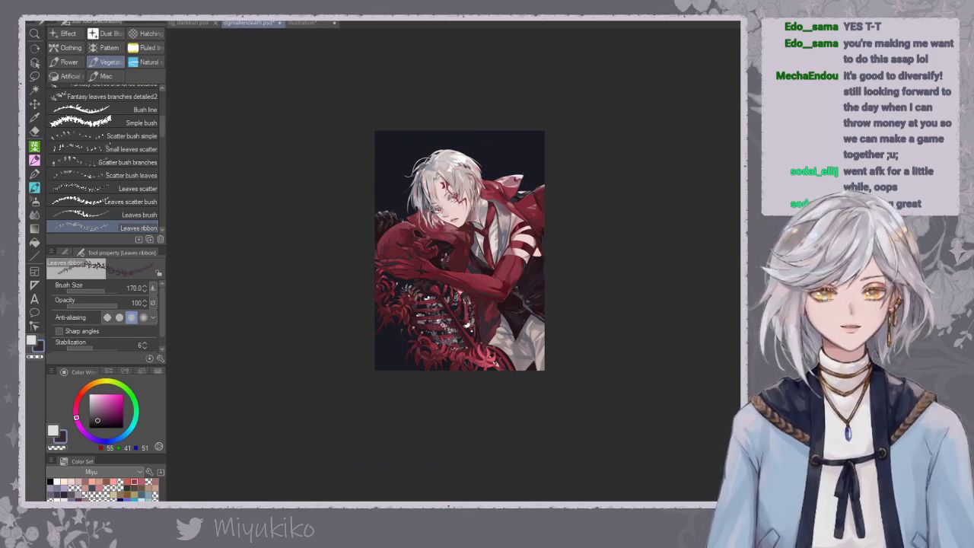
pyautogui.hotkey('ctrl', '-')
pyautogui.hotkey('ctrl', '+')
pyautogui.hotkey('ctrl', '+')
pyautogui.moveTo(643, 311); pyautogui.dragTo(646, 359)
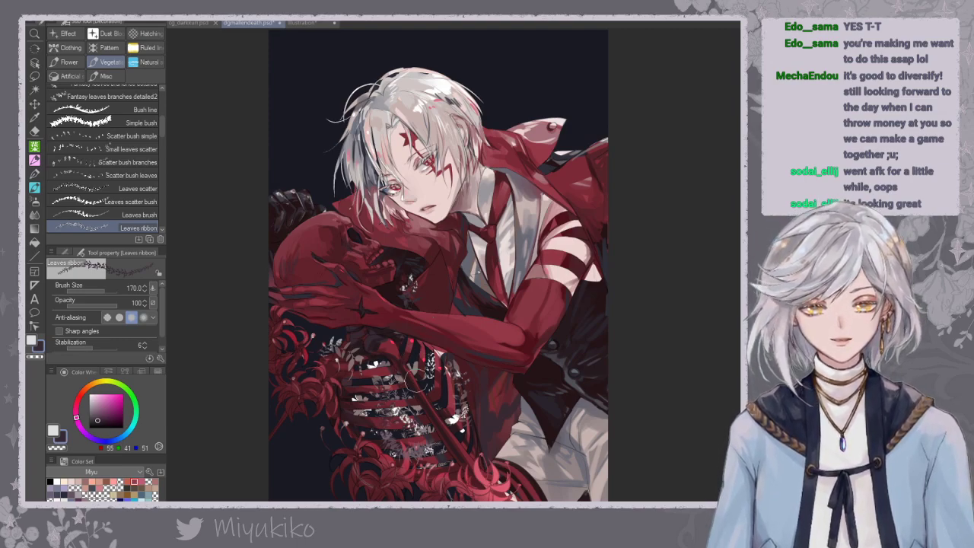
# Set the painting colour to a dark muted purple (RGB 77, 68, 79) sampled from the ribcage area.
pyautogui.click(89, 398)
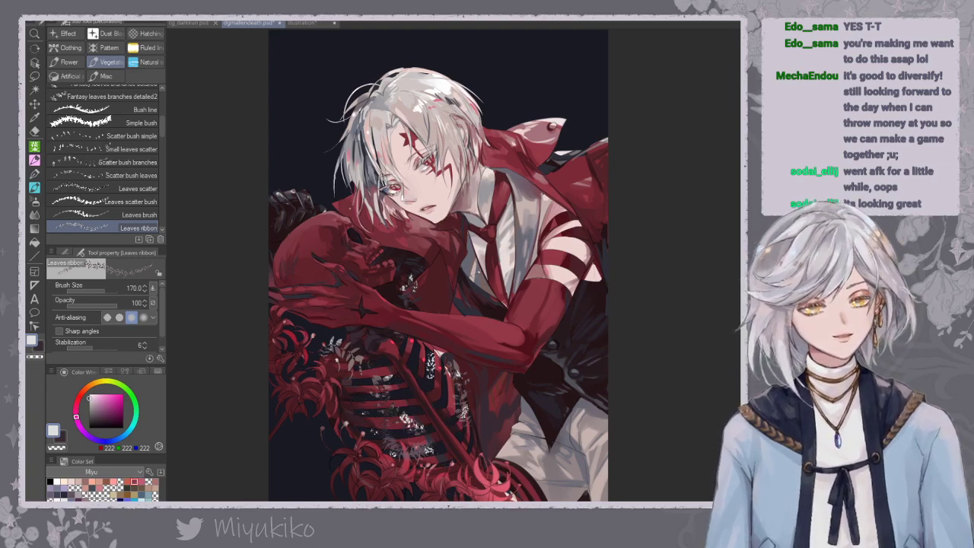
pyautogui.moveTo(90, 398); pyautogui.dragTo(89, 415)
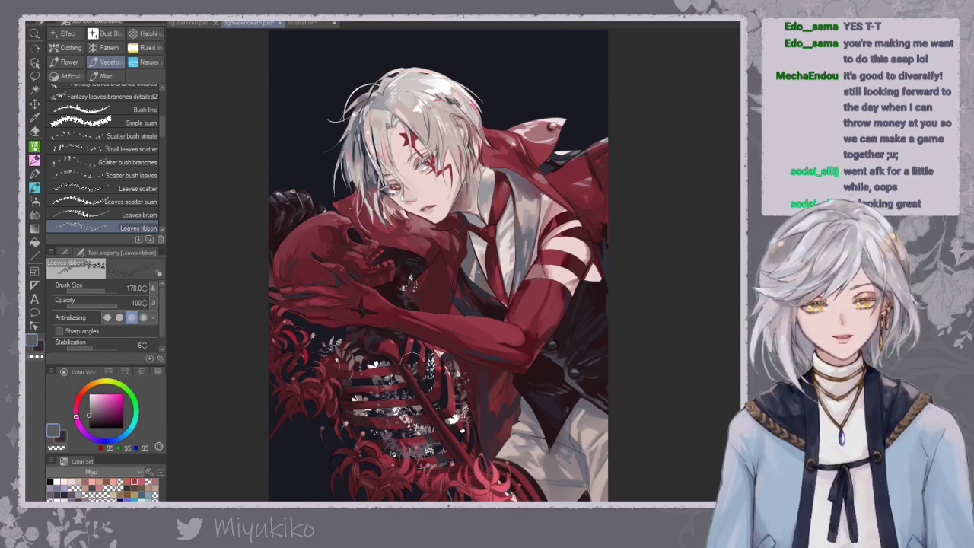
pyautogui.keyDown('alt'); pyautogui.click(365, 335); pyautogui.keyUp('alt')
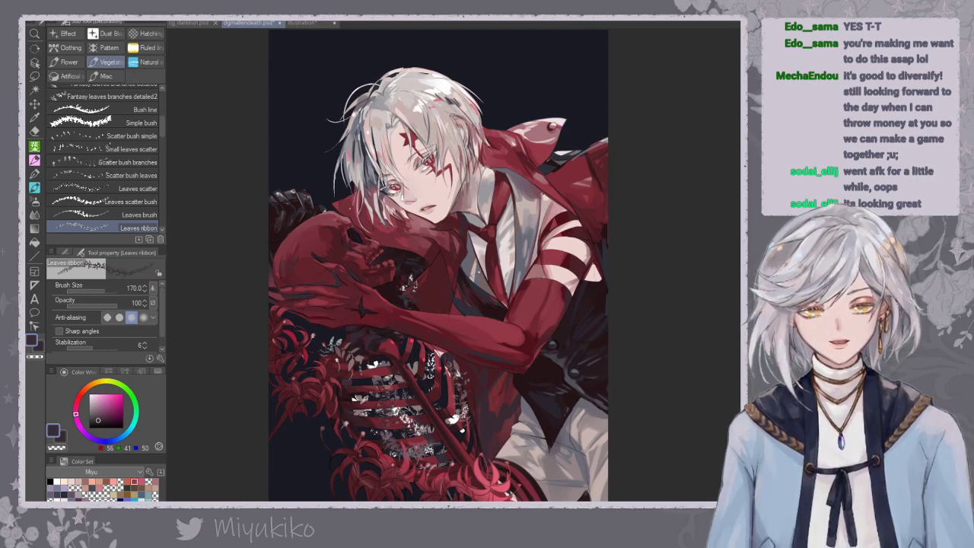
pyautogui.keyDown('alt'); pyautogui.click(397, 435); pyautogui.keyUp('alt')
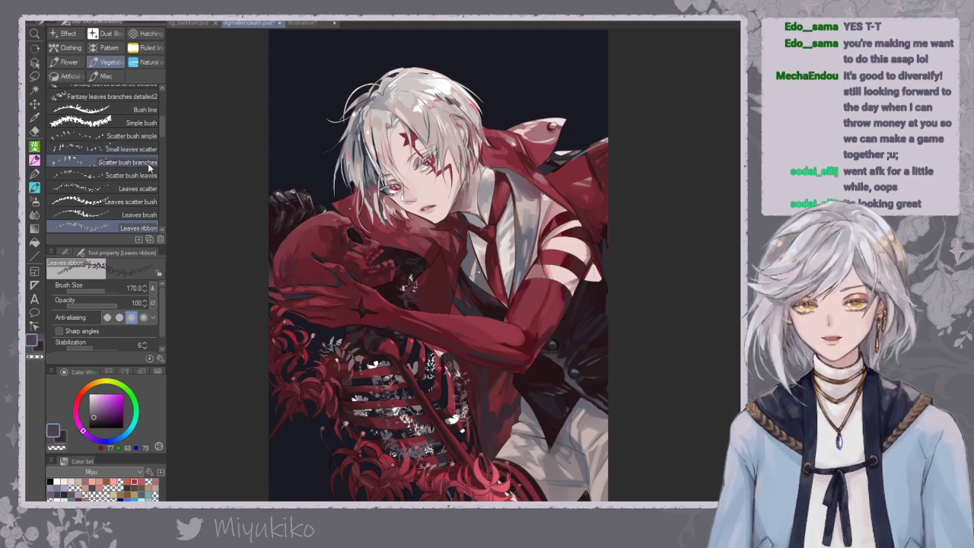
# Switch to the Leaves brush and set its size to 400.
pyautogui.click(114, 215)
pyautogui.press(']')
pyautogui.press(']')
pyautogui.press(']')
pyautogui.press(']')
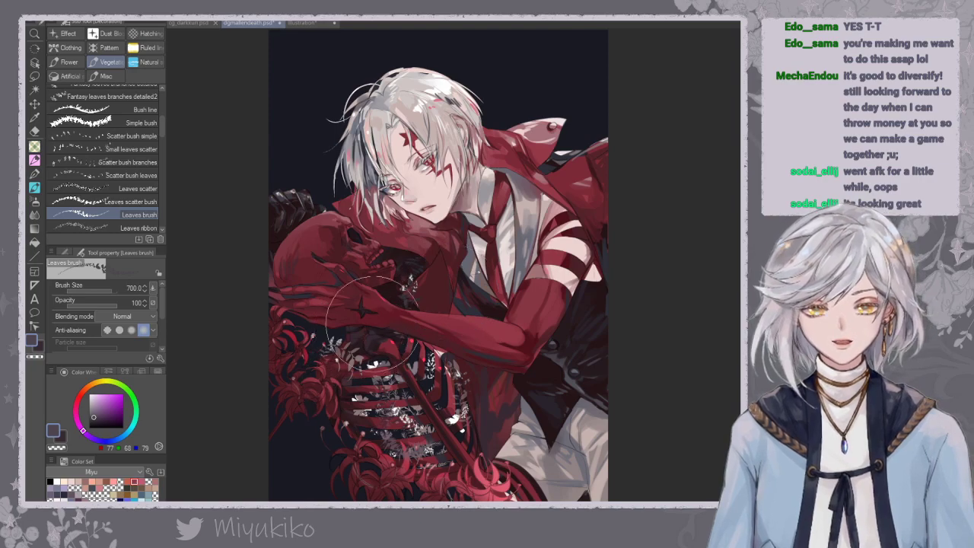
pyautogui.press('[')
pyautogui.press('[')
pyautogui.press('[')
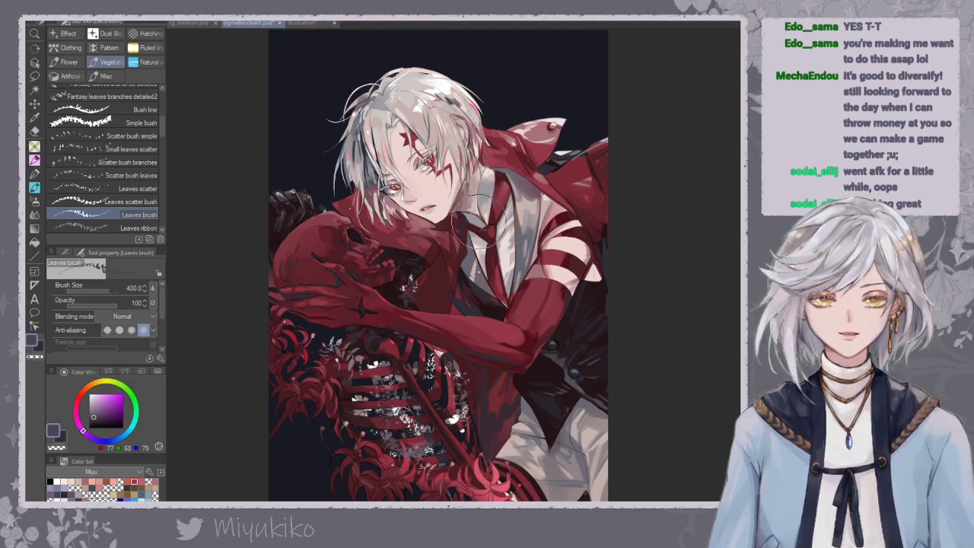
# Select the Soft airbrush and bring back the grey swirl strokes around the figure.
pyautogui.click(36, 195)
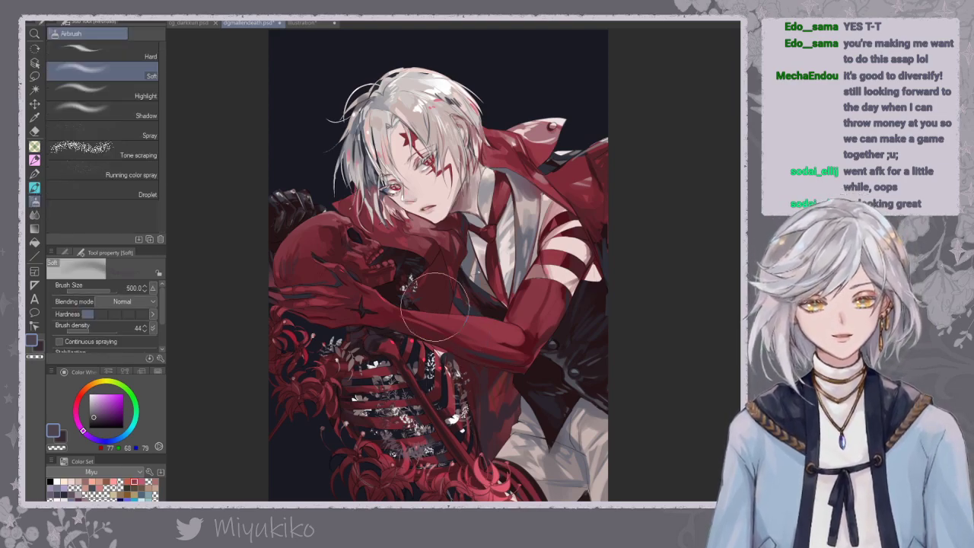
pyautogui.hotkey('ctrl', '-')
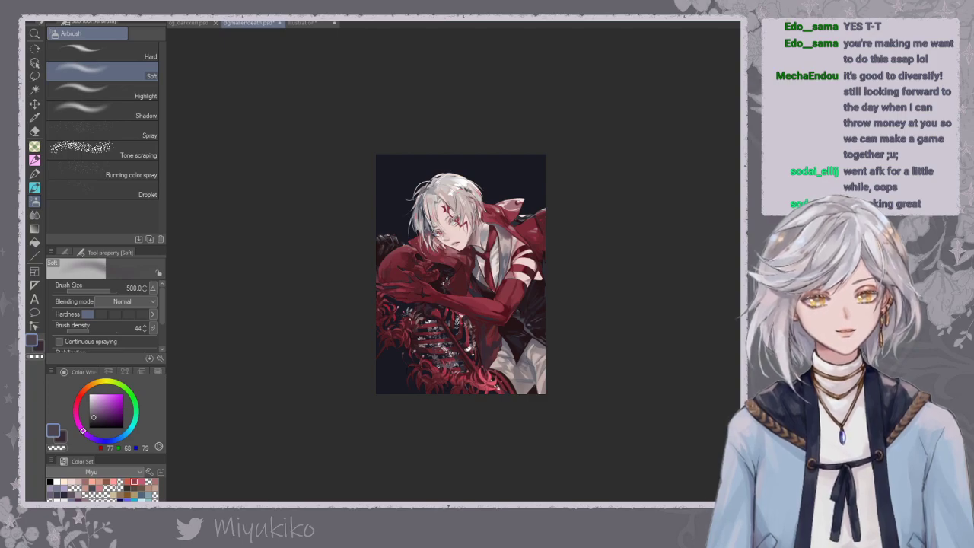
pyautogui.click(430, 351)
pyautogui.hotkey('ctrl', 'z')
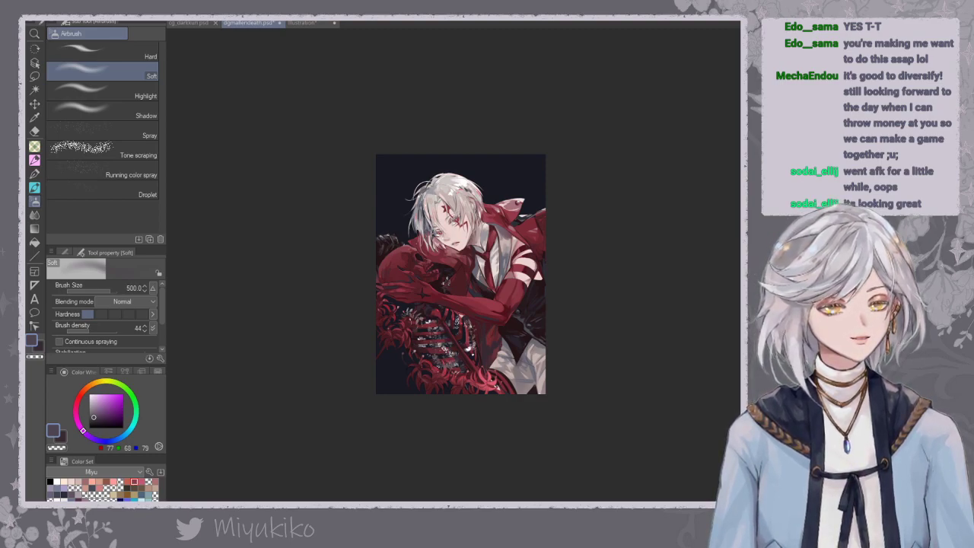
pyautogui.hotkey('ctrl', 'z')
pyautogui.hotkey('ctrl', 'z')
pyautogui.hotkey('ctrl', 'y')
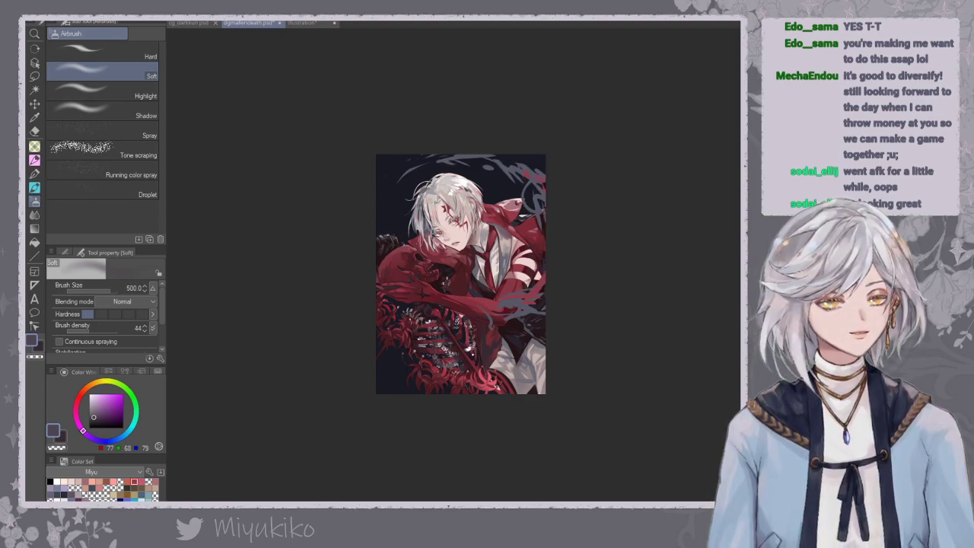
# Try a pale glow around the character's head and compare the painting with and without the grey swirl strokes.
pyautogui.click(445, 213)
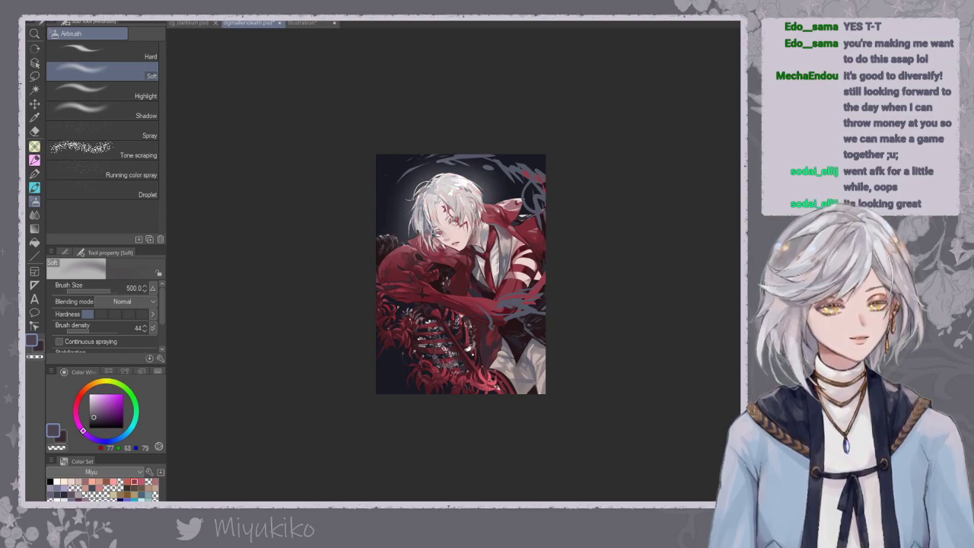
pyautogui.hotkey('ctrl', 'z')
pyautogui.hotkey('ctrl', 'z')
pyautogui.hotkey('ctrl', 'y')
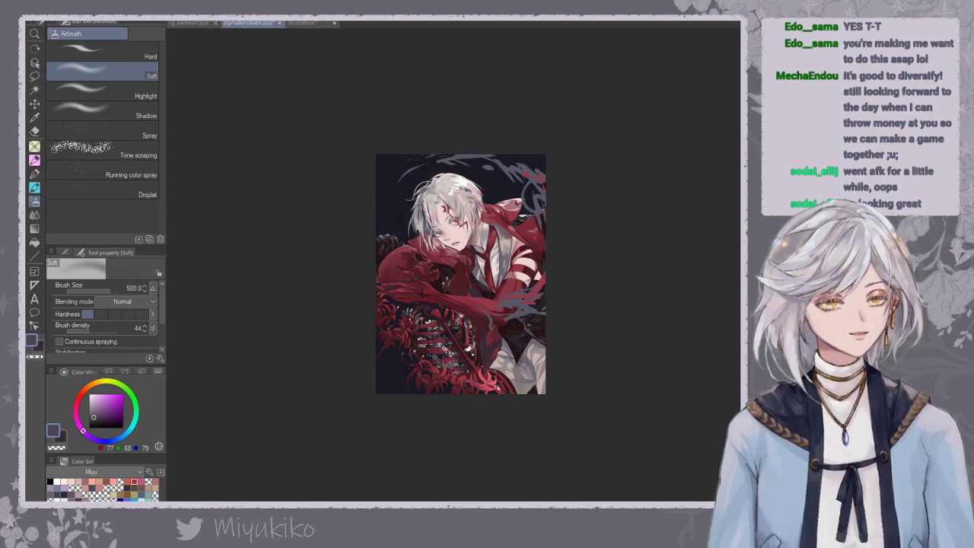
pyautogui.hotkey('ctrl', 'z')
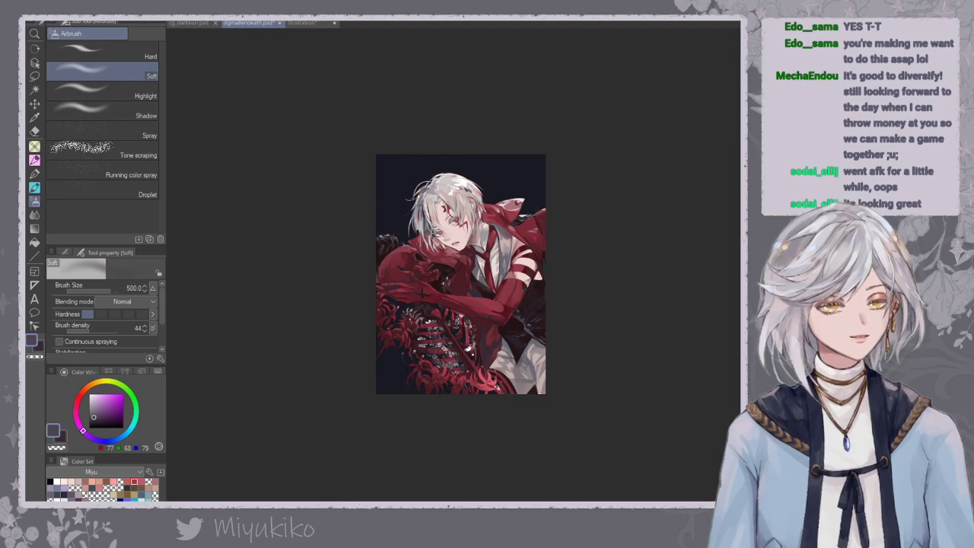
pyautogui.hotkey('ctrl', 'y')
# Draw thin tear strands below the skull's eye socket with the リアル鉛筆 pencil at size 10, in pale skin tone (RGB 233, 208, 206).
pyautogui.hotkey('ctrl', '+')
pyautogui.hotkey('ctrl', '+')
pyautogui.hotkey('ctrl', '+')
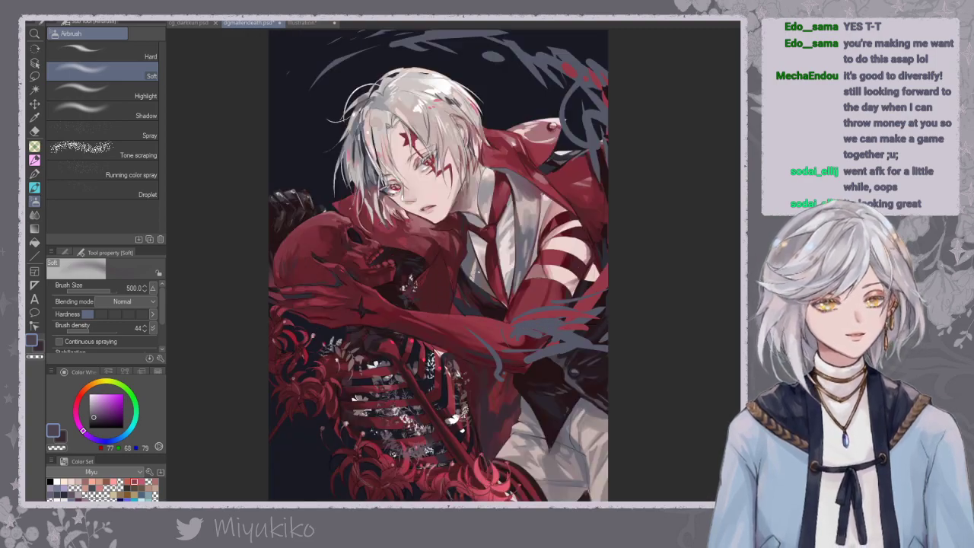
pyautogui.moveTo(661, 279); pyautogui.dragTo(692, 297)
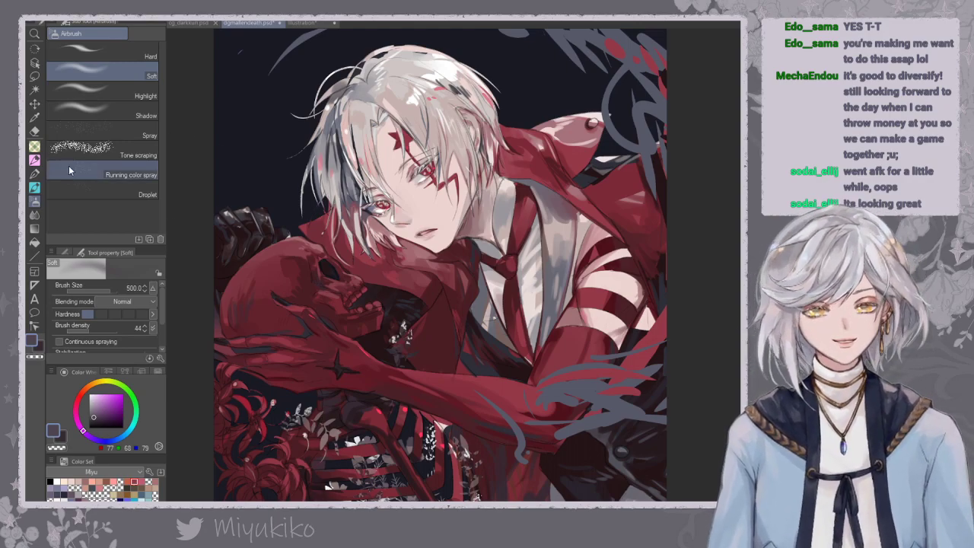
pyautogui.click(35, 160)
pyautogui.keyDown('alt'); pyautogui.click(327, 294); pyautogui.keyUp('alt')
pyautogui.keyDown('alt'); pyautogui.click(407, 207); pyautogui.keyUp('alt')
pyautogui.hotkey('ctrl', '+')
pyautogui.hotkey('ctrl', '+')
pyautogui.moveTo(207, 288)
pyautogui.mouseDown()
pyautogui.moveTo(294, 236)
pyautogui.moveTo(318, 326)
pyautogui.mouseUp()
pyautogui.moveTo(312, 297); pyautogui.dragTo(306, 297)
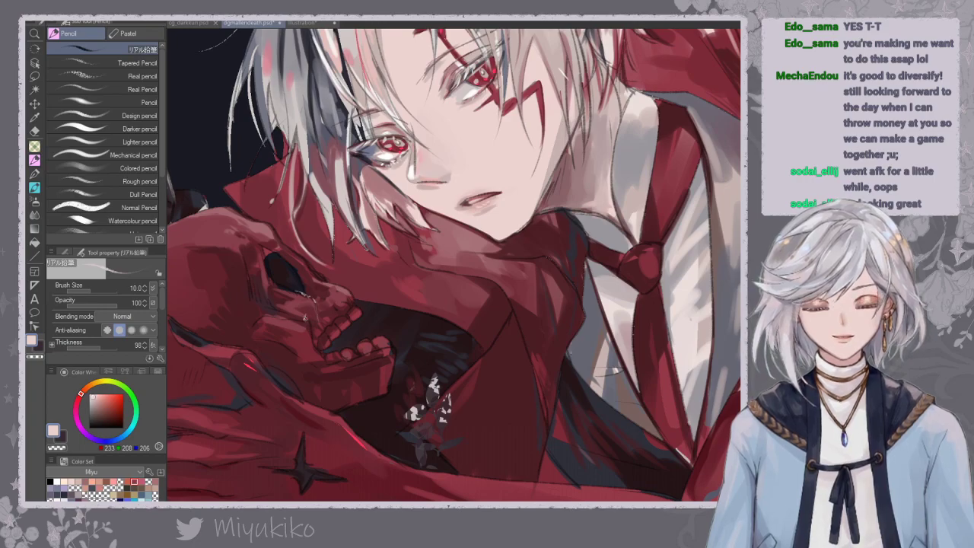
pyautogui.moveTo(373, 196)
pyautogui.mouseDown()
pyautogui.moveTo(361, 274)
pyautogui.moveTo(373, 197)
pyautogui.mouseUp()
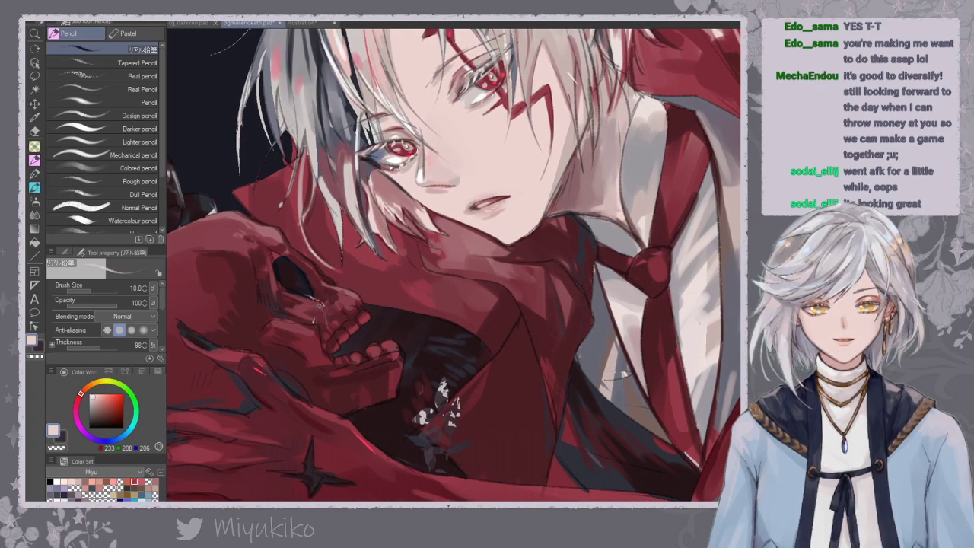
pyautogui.moveTo(325, 309); pyautogui.dragTo(324, 326)
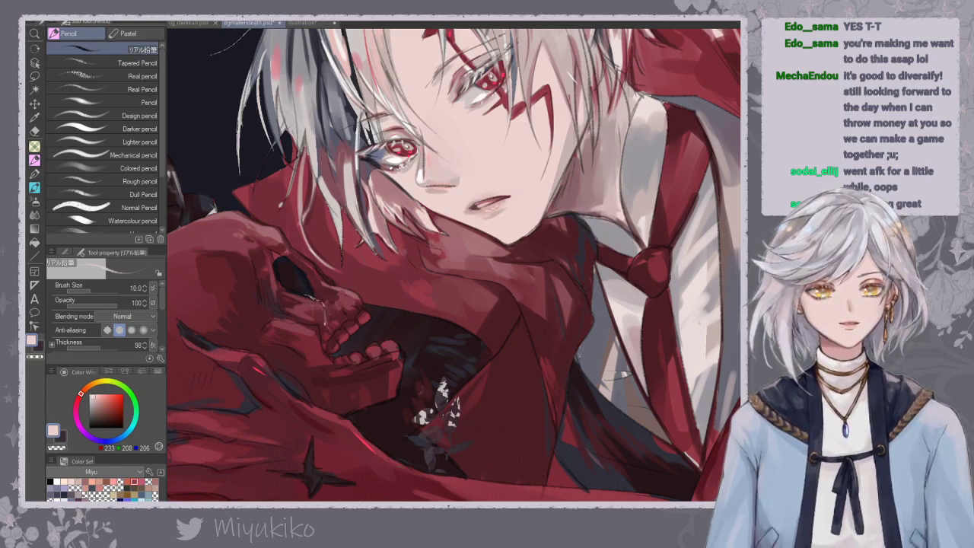
# Check the whole composition and inspect the character's face and eyes up close.
pyautogui.hotkey('ctrl', '0')
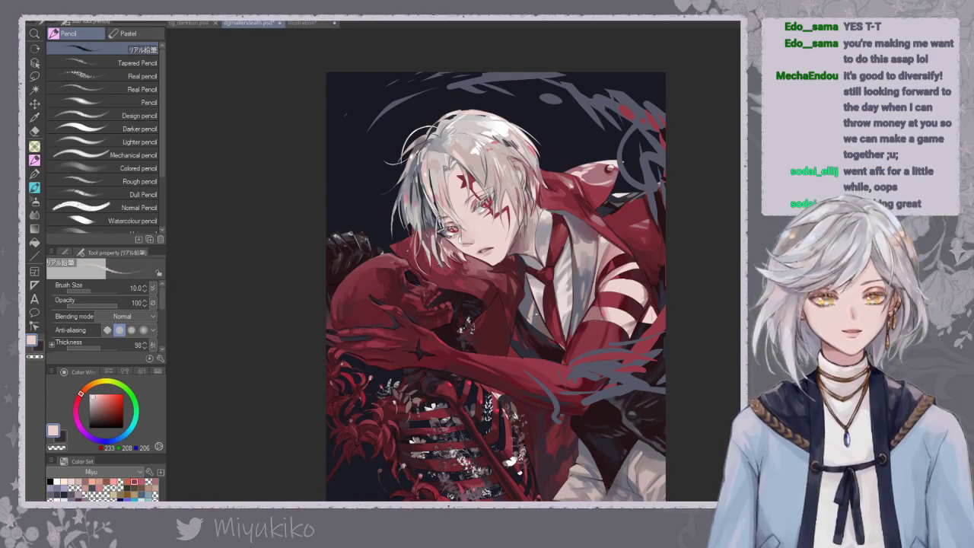
pyautogui.hotkey('ctrl', '+')
pyautogui.hotkey('ctrl', '+')
pyautogui.moveTo(578, 331); pyautogui.dragTo(454, 385)
pyautogui.moveTo(521, 259); pyautogui.dragTo(643, 334)
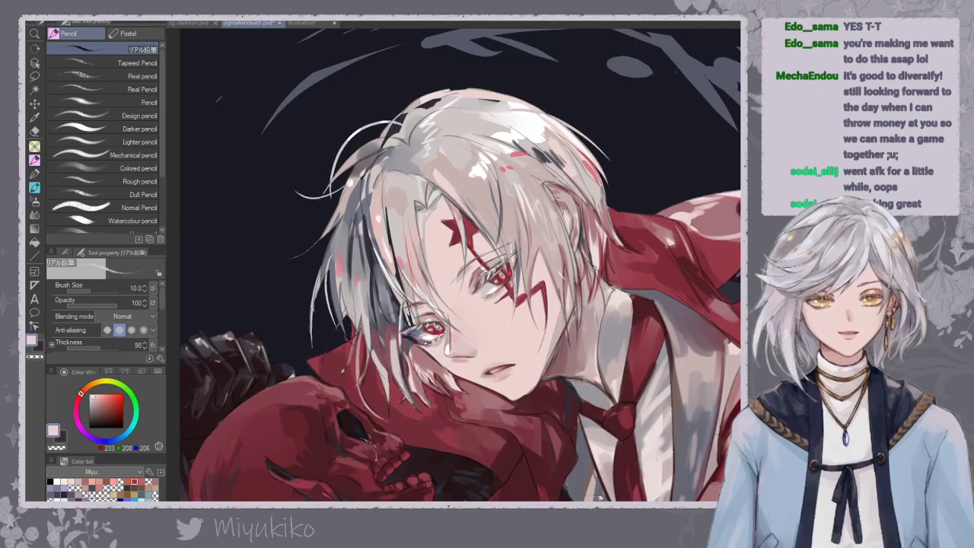
pyautogui.moveTo(599, 498); pyautogui.dragTo(491, 498)
pyautogui.hotkey('ctrl', '+')
pyautogui.hotkey('ctrl', '+')
pyautogui.hotkey('ctrl', '+')
pyautogui.scroll(-4, 594, 274)
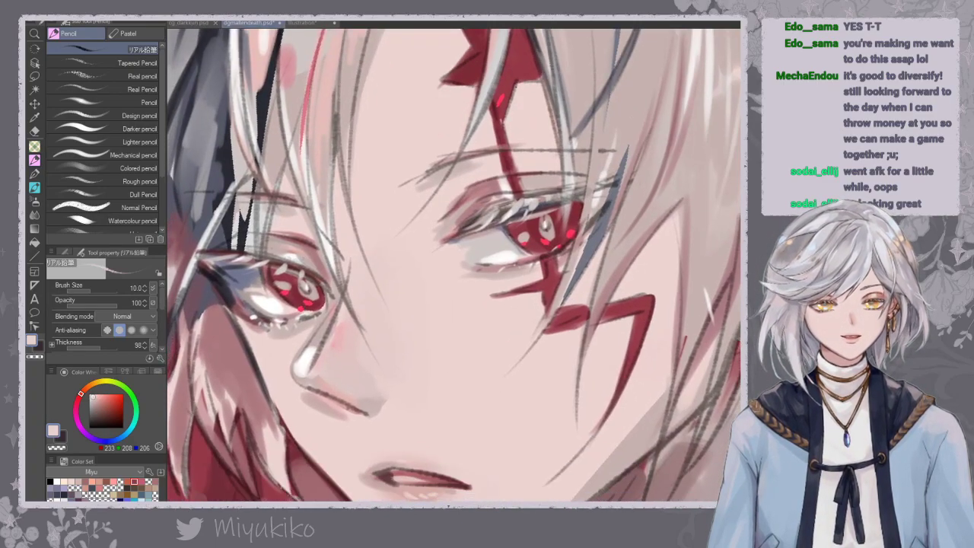
pyautogui.scroll(5, 632, 50)
pyautogui.scroll(-5, 652, 305)
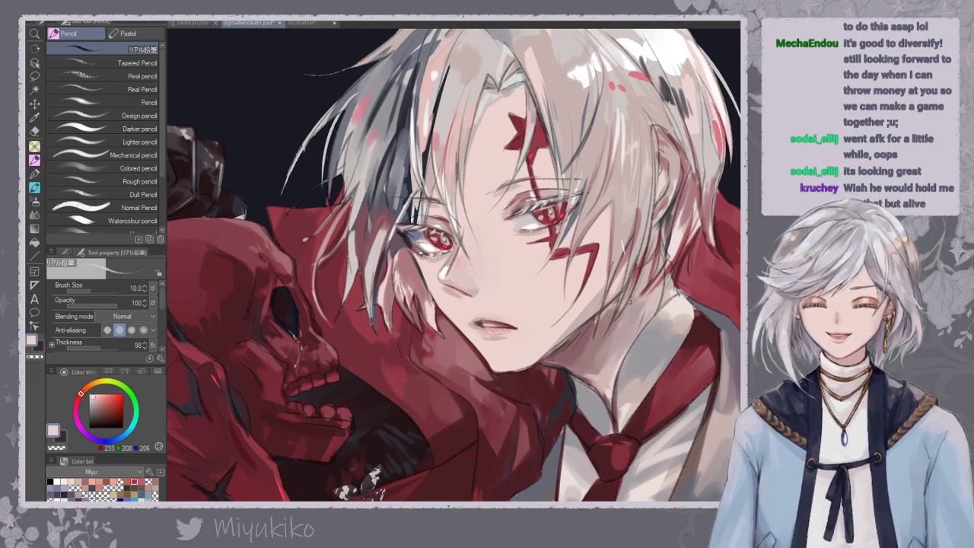
# Brighten the character's red irises with the Soft airbrush at size 15, using a pinkish red sampled from the eye (RGB 255, 57, 95).
pyautogui.click(35, 186)
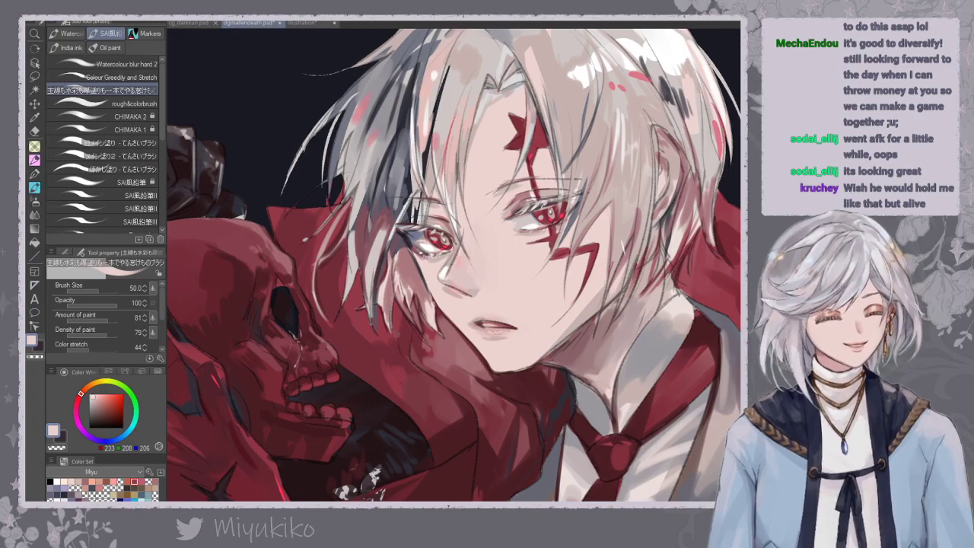
pyautogui.keyDown('alt'); pyautogui.click(553, 216); pyautogui.keyUp('alt')
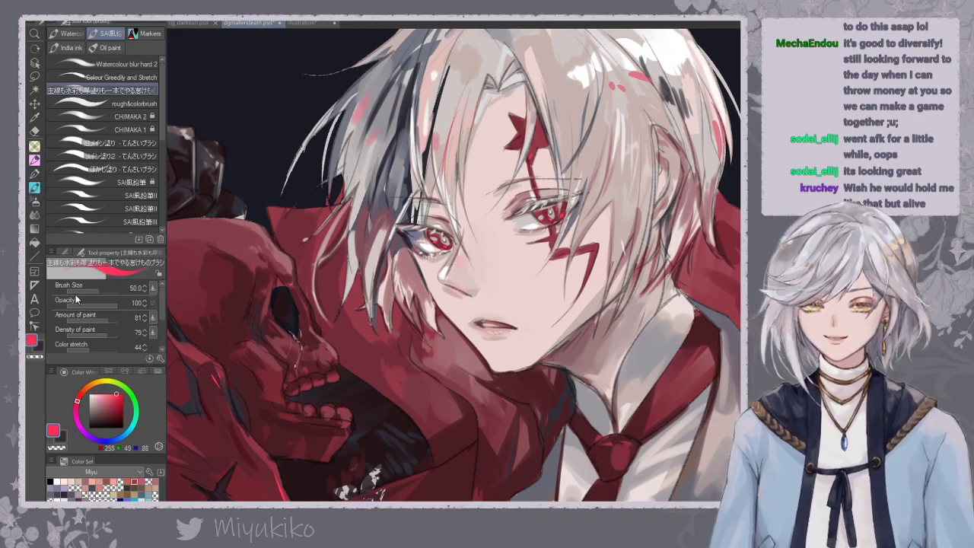
pyautogui.click(34, 203)
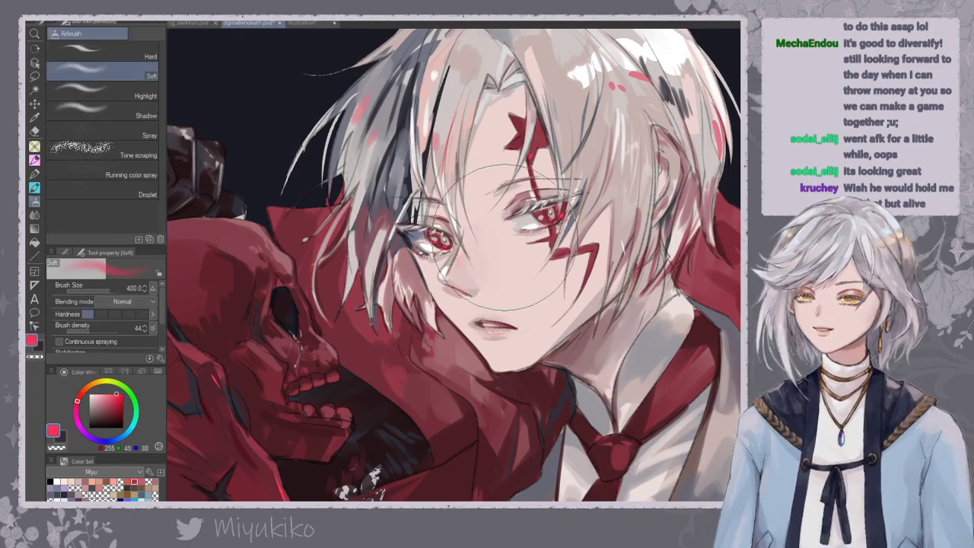
pyautogui.press('[')
pyautogui.press('[')
pyautogui.press('[')
pyautogui.press('[')
pyautogui.press('[')
pyautogui.press('[')
pyautogui.press('[')
pyautogui.press('[')
pyautogui.press('[')
pyautogui.press('[')
pyautogui.press('[')
pyautogui.press('[')
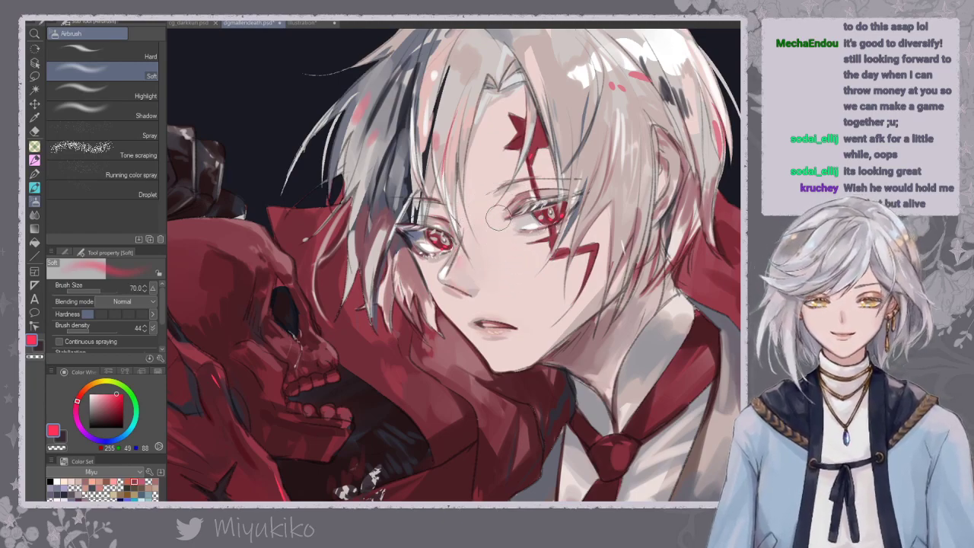
pyautogui.click(115, 393)
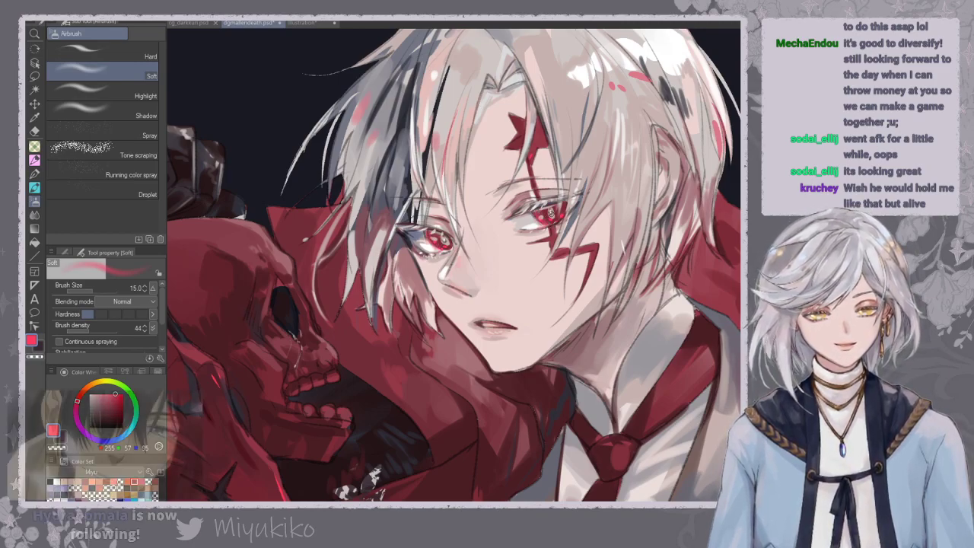
# Flip the canvas view horizontally and check the composition and the character's face.
pyautogui.moveTo(497, 232); pyautogui.dragTo(535, 201)
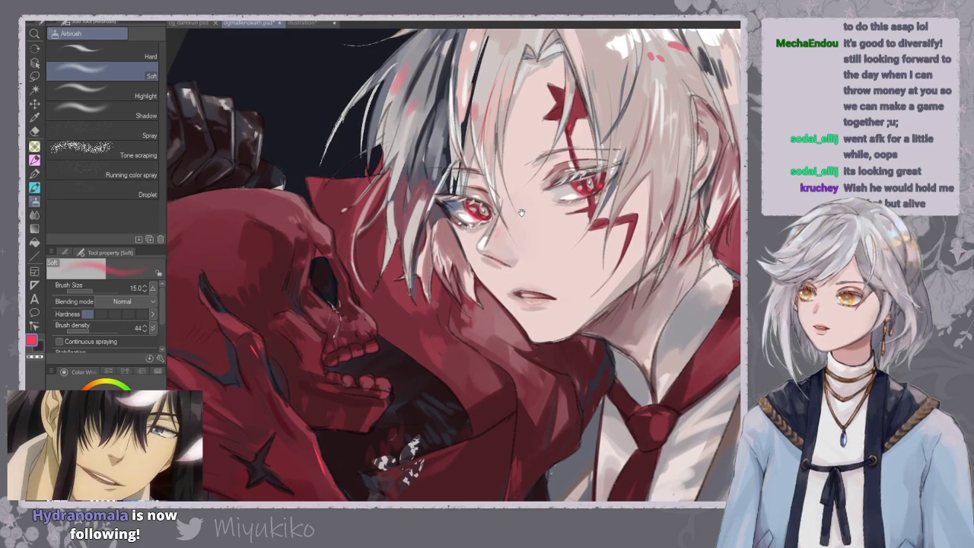
pyautogui.hotkey('ctrl', '-')
pyautogui.hotkey('ctrl', '-')
pyautogui.hotkey('ctrl', '-')
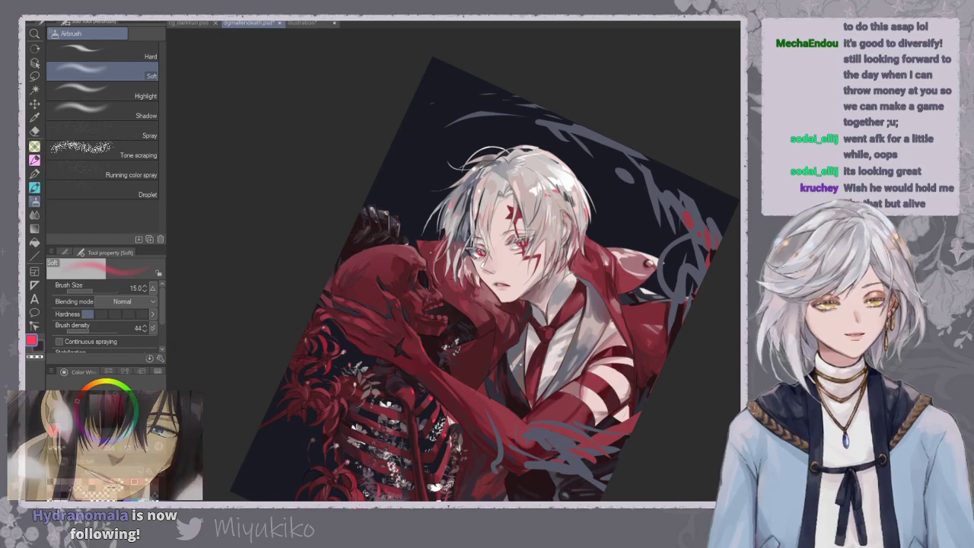
pyautogui.press('h')
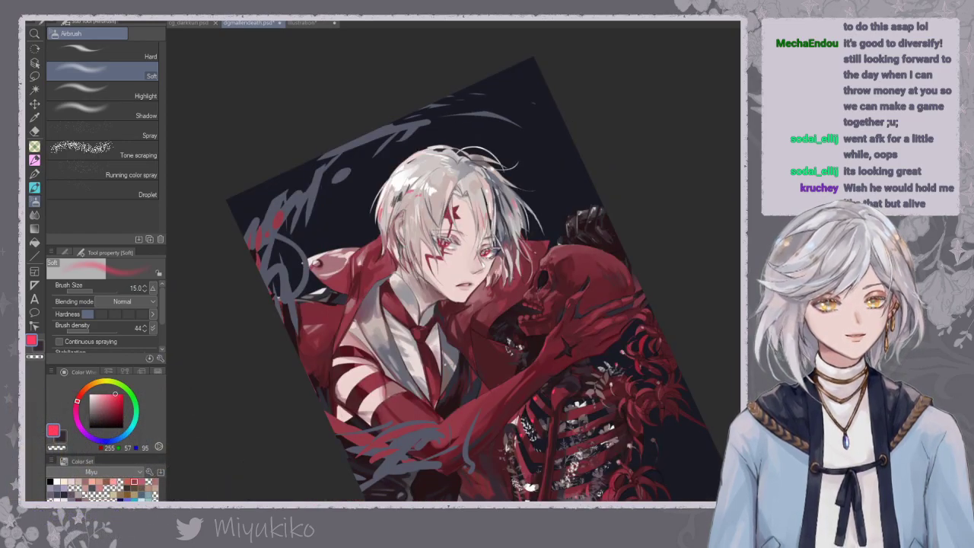
pyautogui.scroll(3, 484, 278)
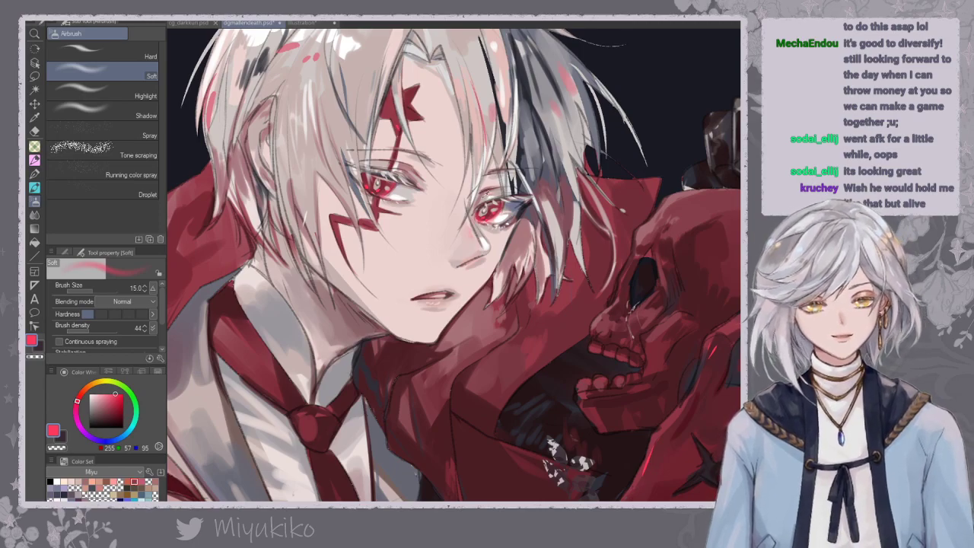
# Touch up the hair strands beside the character's shaded eye with the 主線も水彩も厚塗りも一本でやる brush at size 50, in sampled blue-grey (RGB 114, 117, 144).
pyautogui.click(35, 187)
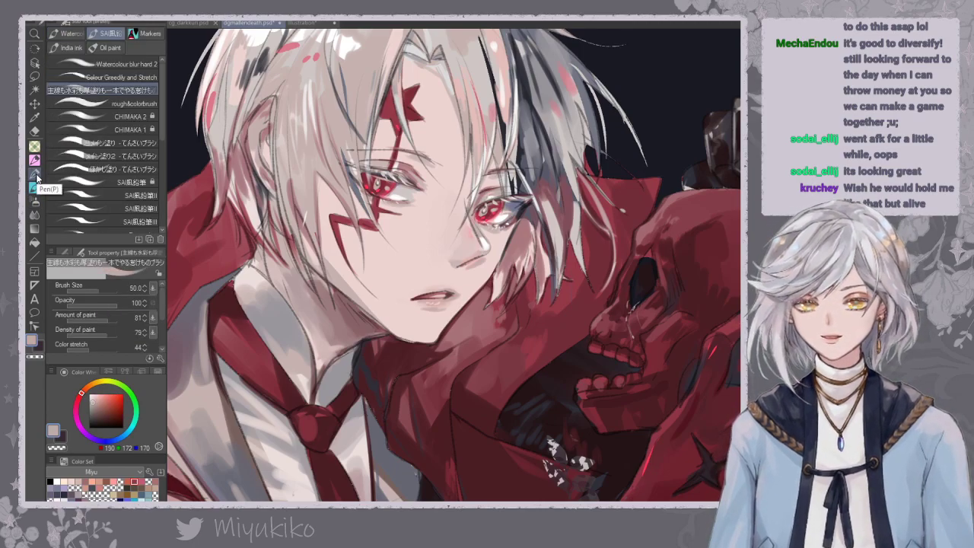
pyautogui.moveTo(494, 152)
pyautogui.mouseDown()
pyautogui.moveTo(493, 167)
pyautogui.moveTo(480, 170)
pyautogui.mouseUp()
pyautogui.keyDown('alt'); pyautogui.click(491, 162); pyautogui.keyUp('alt')
pyautogui.keyDown('alt'); pyautogui.click(510, 187); pyautogui.keyUp('alt')
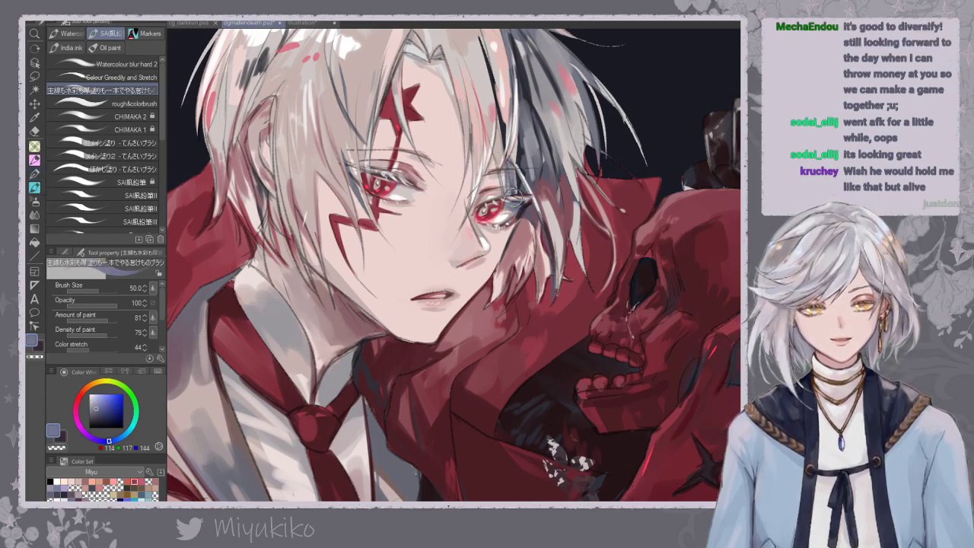
pyautogui.scroll(1, 526, 177)
pyautogui.moveTo(524, 177); pyautogui.dragTo(500, 166)
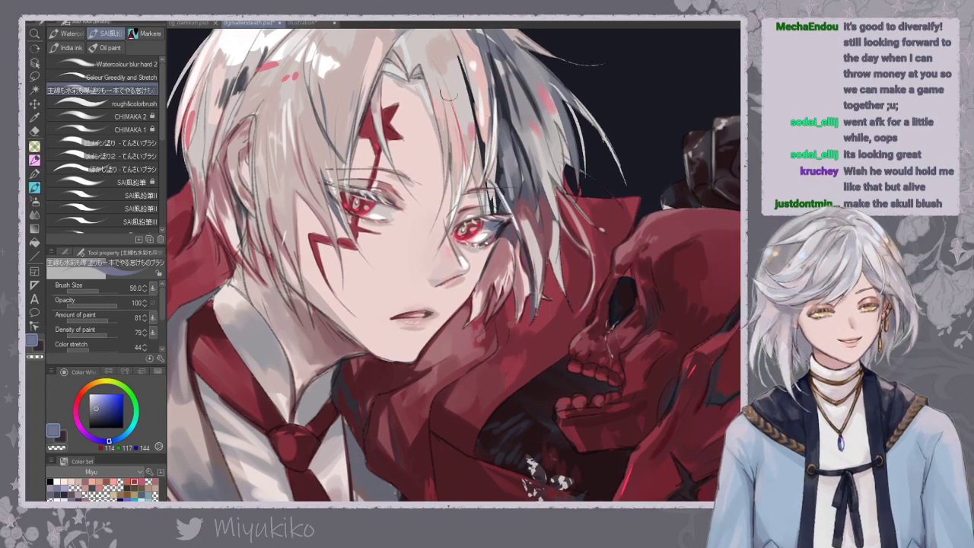
# Paint a soft pink blush along the side of the character's nose at brush size 20, in sampled pale pink (RGB 232, 181, 184).
pyautogui.keyDown('alt'); pyautogui.click(374, 138); pyautogui.keyUp('alt')
pyautogui.press('[')
pyautogui.press('[')
pyautogui.press('[')
pyautogui.press('[')
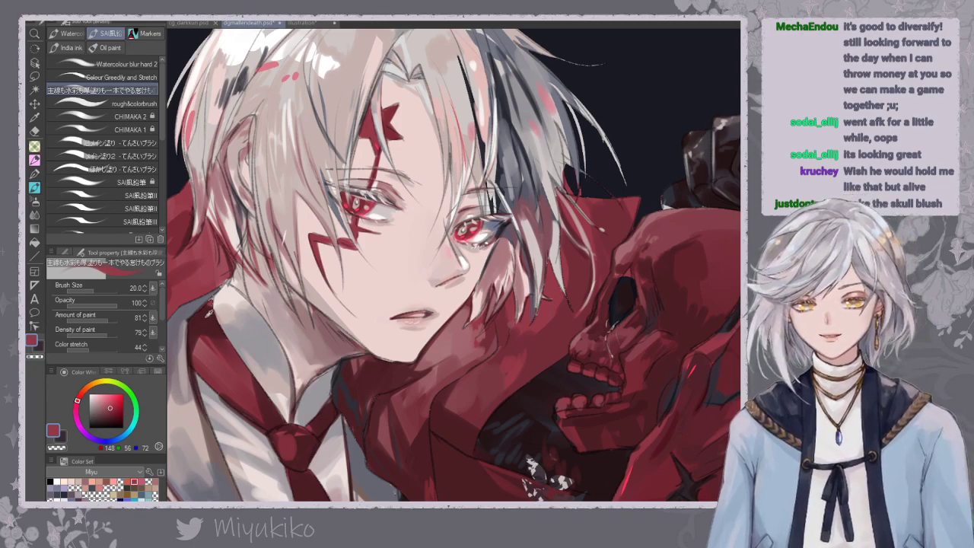
pyautogui.keyDown('alt'); pyautogui.click(208, 314); pyautogui.keyUp('alt')
pyautogui.moveTo(237, 298)
pyautogui.mouseDown()
pyautogui.moveTo(283, 280)
pyautogui.moveTo(277, 257)
pyautogui.mouseUp()
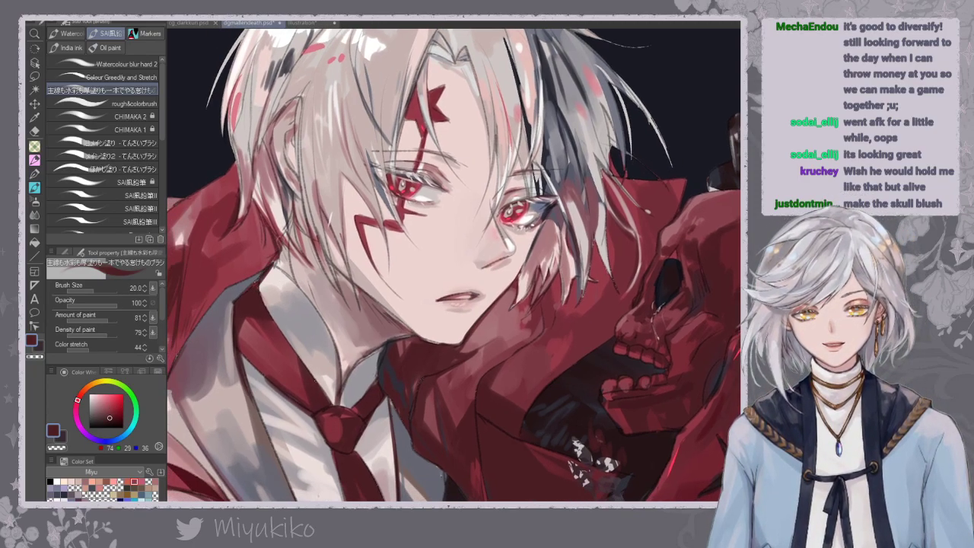
pyautogui.moveTo(354, 229); pyautogui.dragTo(342, 257)
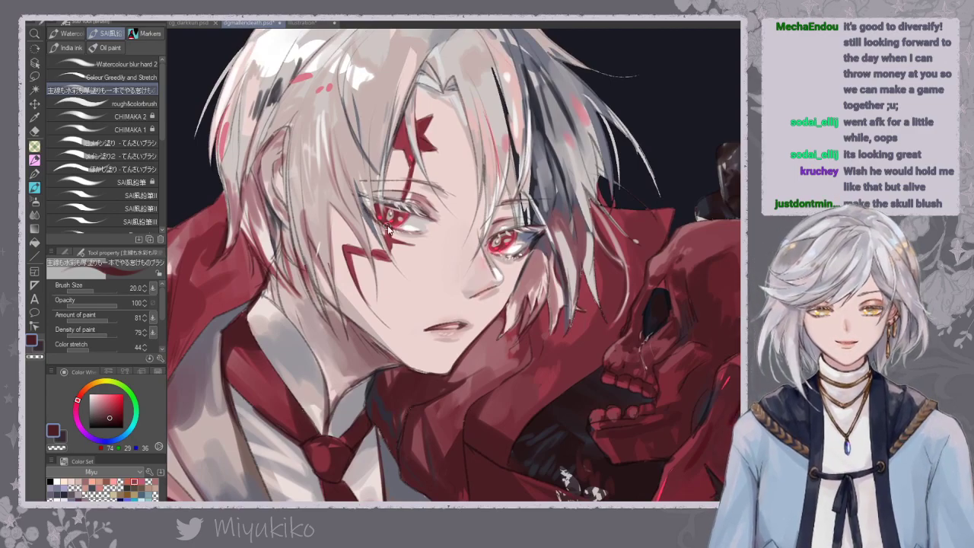
pyautogui.scroll(3, 481, 280)
pyautogui.moveTo(476, 177); pyautogui.dragTo(549, 211)
pyautogui.keyDown('alt'); pyautogui.click(568, 277); pyautogui.keyUp('alt')
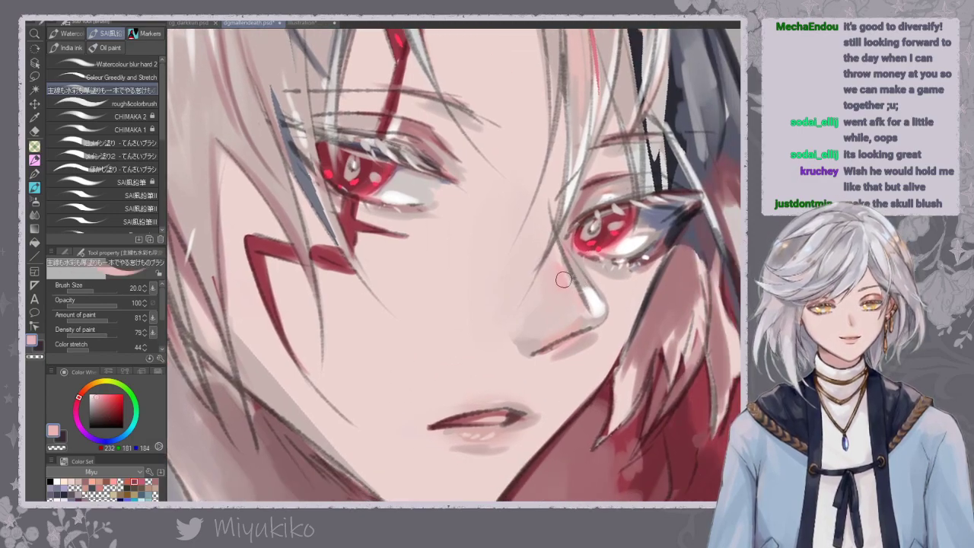
pyautogui.keyDown('alt'); pyautogui.click(522, 419); pyautogui.keyUp('alt')
pyautogui.moveTo(523, 419)
pyautogui.mouseDown()
pyautogui.moveTo(502, 423)
pyautogui.moveTo(529, 420)
pyautogui.moveTo(515, 410)
pyautogui.moveTo(533, 420)
pyautogui.mouseUp()
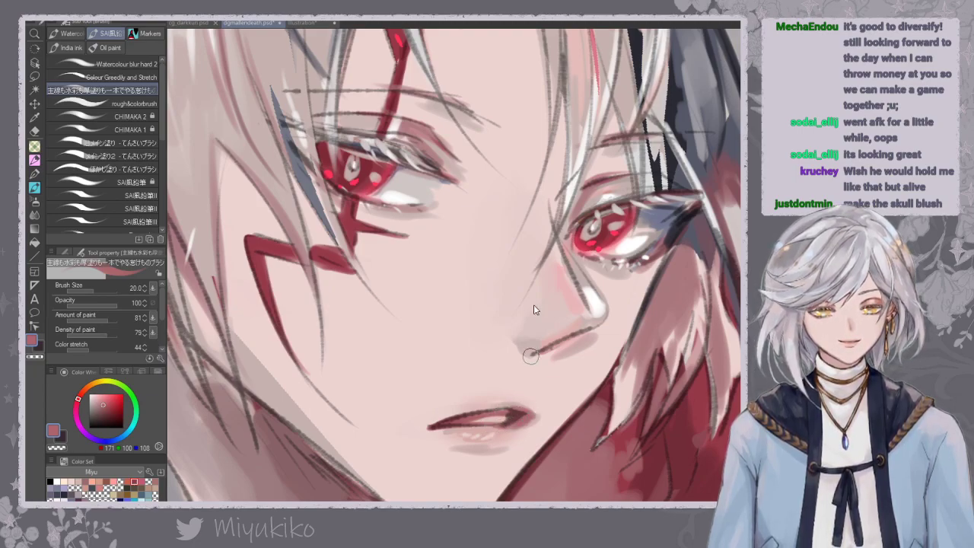
pyautogui.hotkey('ctrl', 'z')
pyautogui.moveTo(430, 427); pyautogui.dragTo(429, 428)
pyautogui.hotkey('ctrl', 'z')
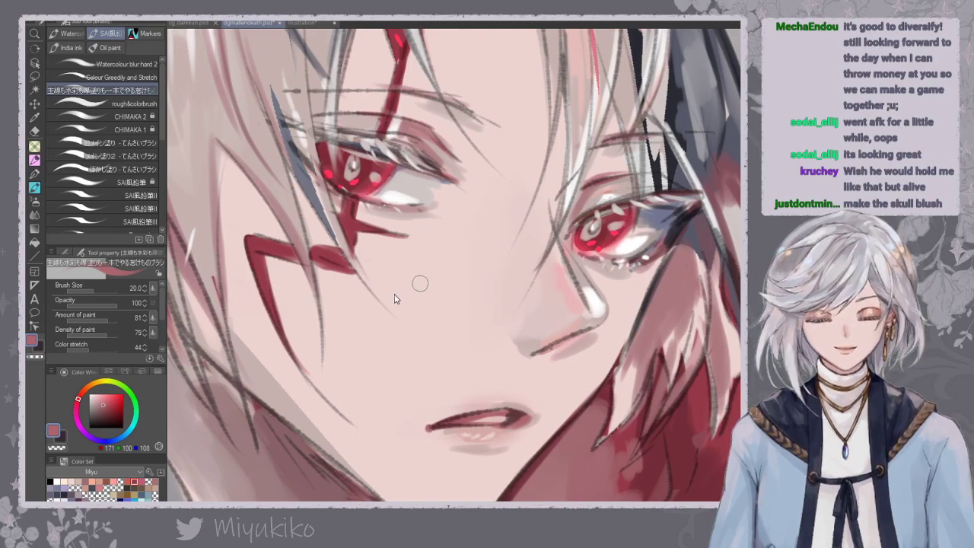
# Redraw the character's mouth line from its outer corner at brush size 10, in a darker muted red (RGB 148, 64, 74).
pyautogui.click(108, 408)
pyautogui.press('[')
pyautogui.press('[')
pyautogui.press('[')
pyautogui.press('[')
pyautogui.moveTo(431, 425)
pyautogui.mouseDown()
pyautogui.moveTo(519, 414)
pyautogui.moveTo(478, 422)
pyautogui.moveTo(506, 420)
pyautogui.mouseUp()
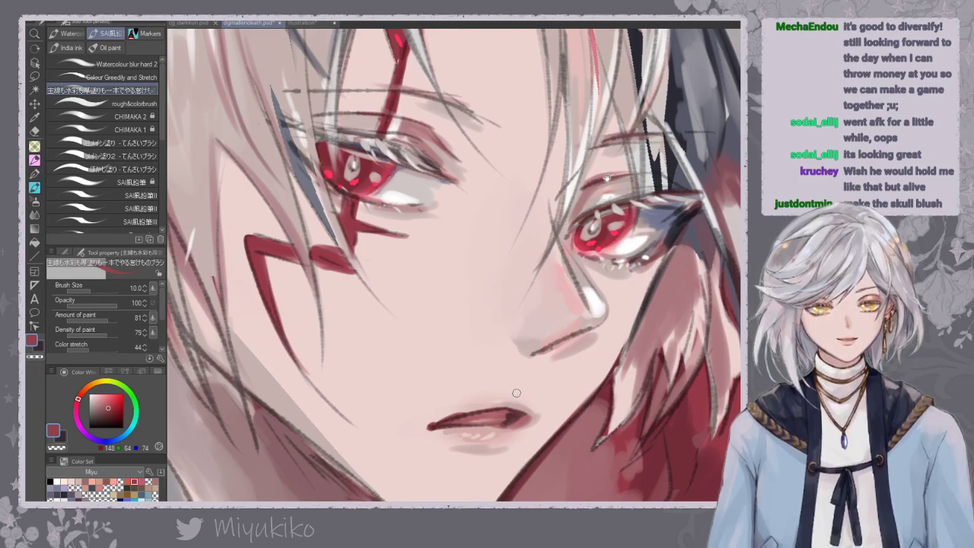
# Deepen the iris shadows and the outer lash corner of the character's eyes at size 10, in dark red (RGB 70, 15, 21).
pyautogui.moveTo(615, 241); pyautogui.dragTo(621, 288)
pyautogui.click(113, 415)
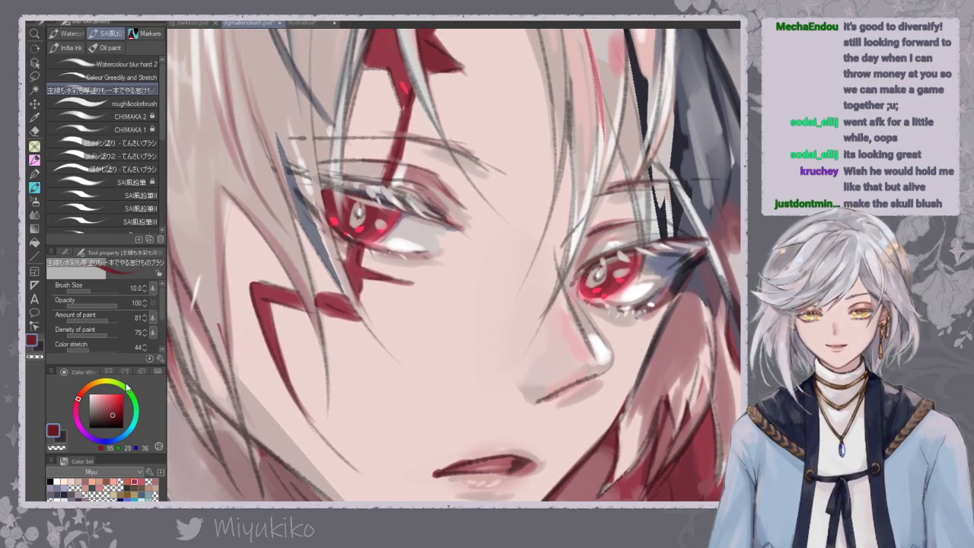
pyautogui.keyDown('alt'); pyautogui.click(351, 210); pyautogui.keyUp('alt')
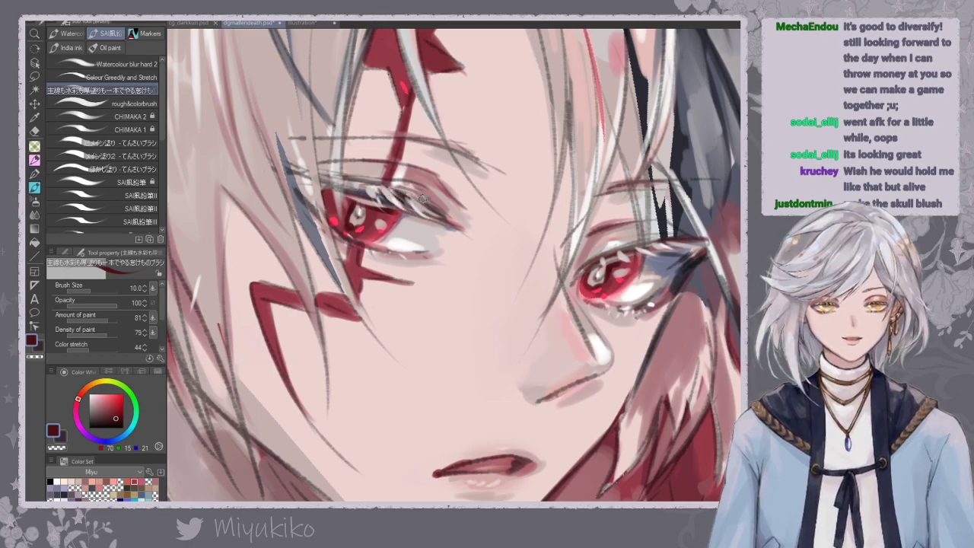
pyautogui.moveTo(651, 251)
pyautogui.mouseDown()
pyautogui.moveTo(691, 259)
pyautogui.moveTo(658, 300)
pyautogui.mouseUp()
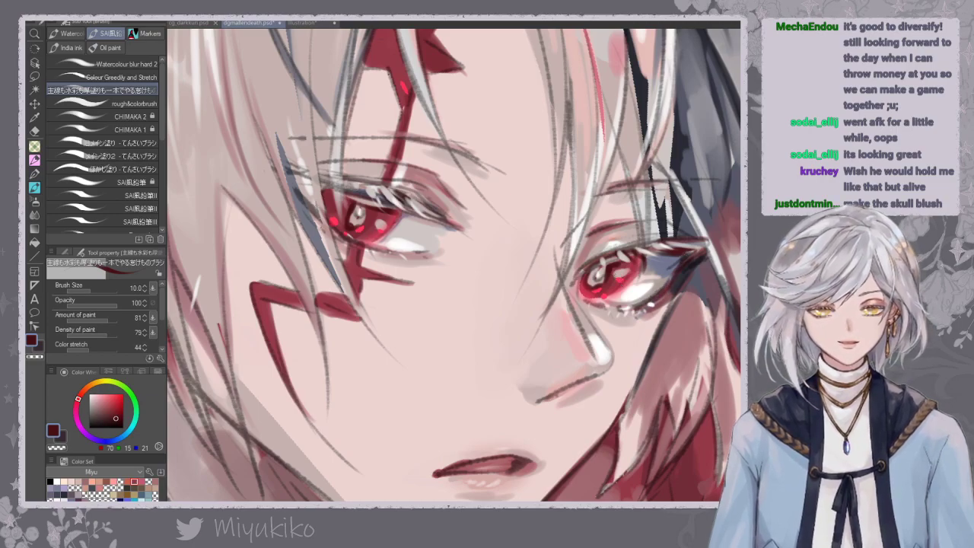
# Retouch the hair strand crossing the outer end of the marked eye's brow in sampled warm grey (RGB 198, 179, 176).
pyautogui.keyDown('alt'); pyautogui.click(291, 145); pyautogui.keyUp('alt')
pyautogui.moveTo(288, 144); pyautogui.dragTo(296, 199)
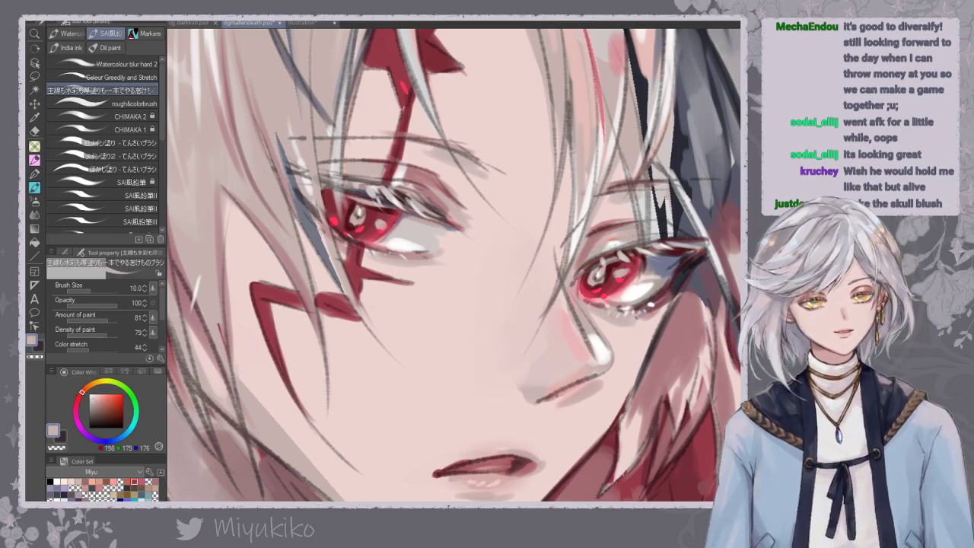
pyautogui.hotkey('ctrl', '-')
pyautogui.hotkey('ctrl', '-')
pyautogui.hotkey('ctrl', '-')
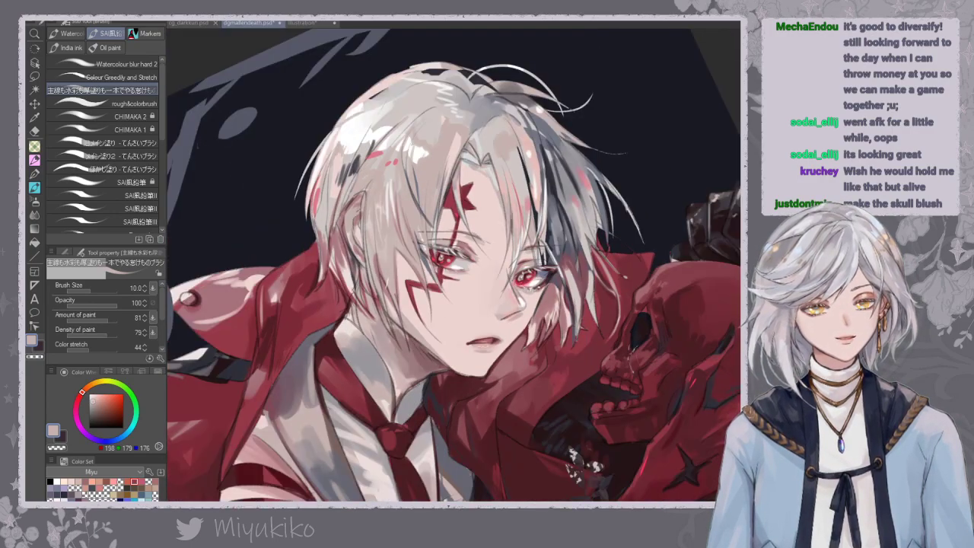
# Add bright pinkish-red glints to the iris of the eye with the scar marking, in a sampled colour (RGB 255, 52, 91).
pyautogui.hotkey('ctrl', '+')
pyautogui.hotkey('ctrl', '+')
pyautogui.hotkey('ctrl', '+')
pyautogui.keyDown('alt'); pyautogui.click(388, 226); pyautogui.keyUp('alt')
pyautogui.moveTo(399, 222); pyautogui.dragTo(374, 248)
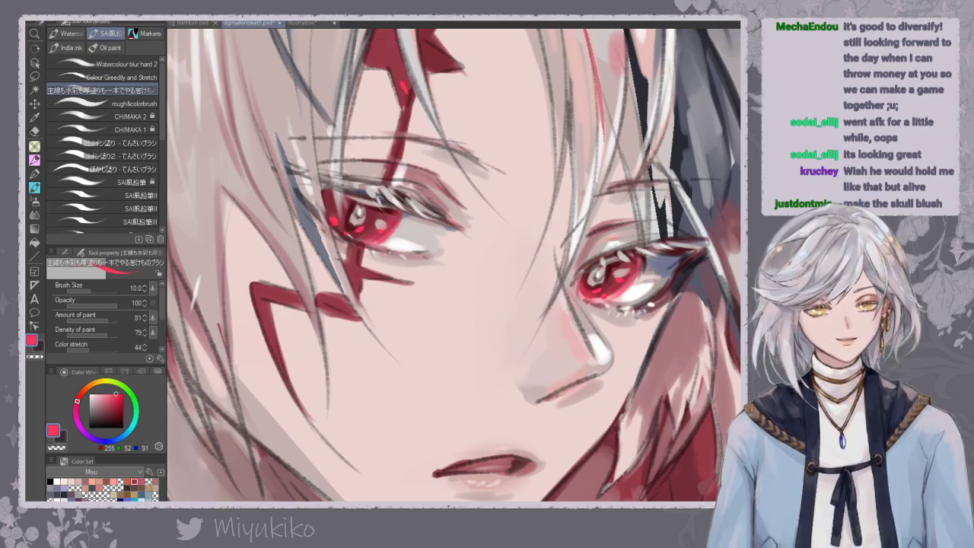
# Refine the upper eyelid and lash lines of both eyes at size 10 with sampled skin and brownish-grey tones, including RGB 119, 96, 98.
pyautogui.keyDown('alt'); pyautogui.click(358, 219); pyautogui.keyUp('alt')
pyautogui.moveTo(388, 67); pyautogui.dragTo(389, 54)
pyautogui.moveTo(539, 175); pyautogui.dragTo(506, 233)
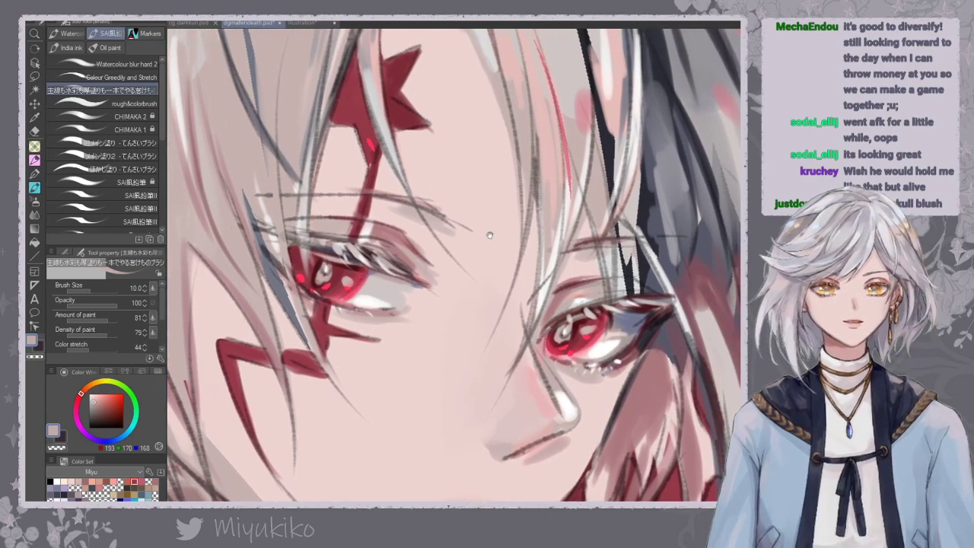
pyautogui.keyDown('alt'); pyautogui.click(380, 240); pyautogui.keyUp('alt')
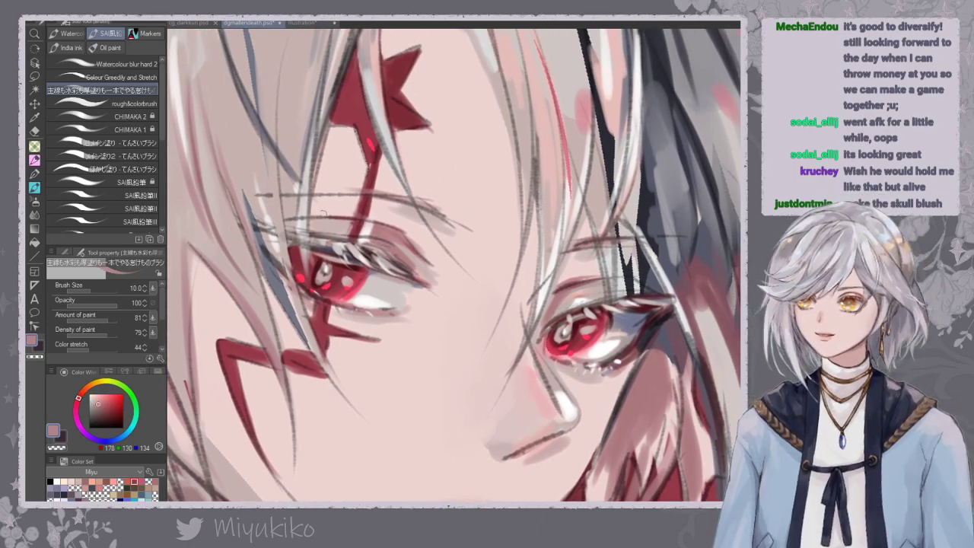
pyautogui.keyDown('alt'); pyautogui.click(377, 245); pyautogui.keyUp('alt')
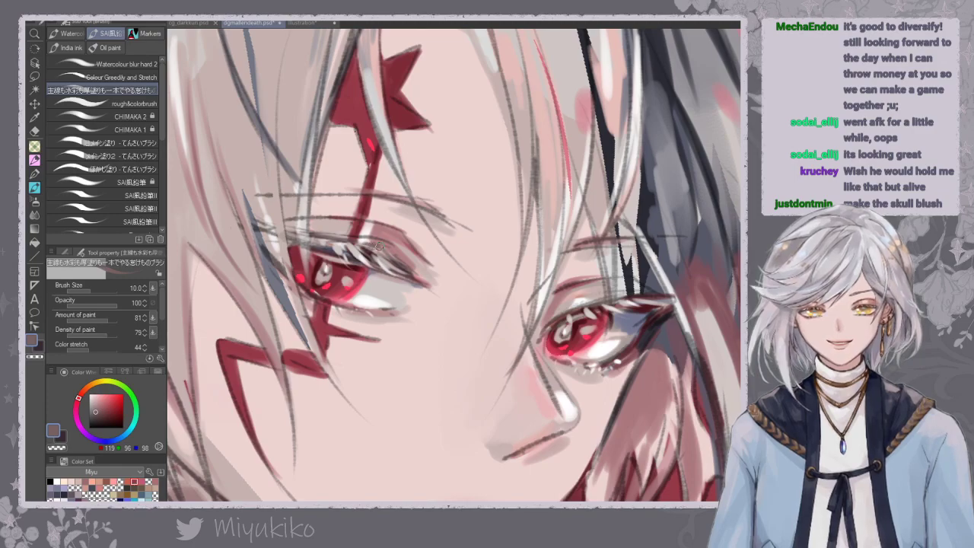
pyautogui.moveTo(373, 240); pyautogui.dragTo(400, 253)
pyautogui.moveTo(575, 307); pyautogui.dragTo(605, 301)
pyautogui.moveTo(553, 318); pyautogui.dragTo(563, 311)
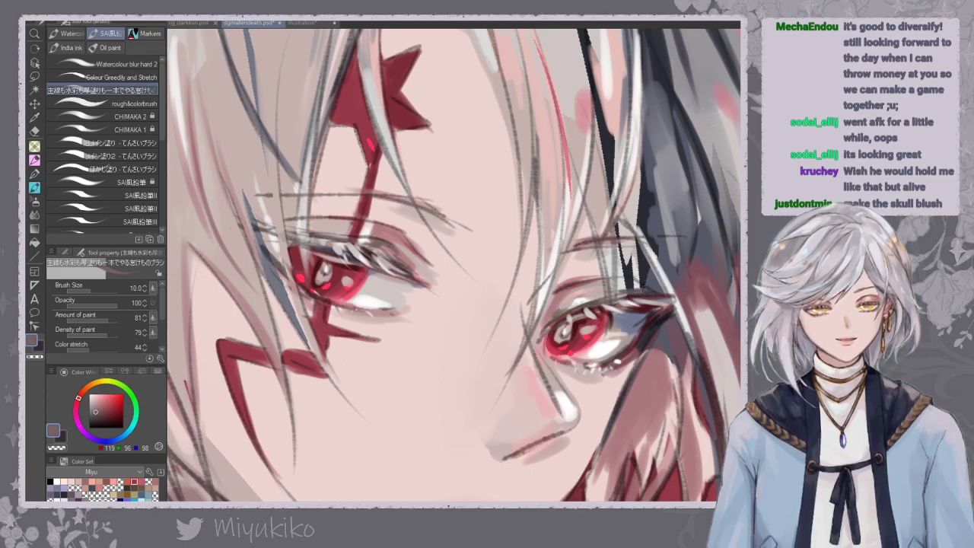
# Draw thin dark strands over the hair beside the shaded eye at size 10, in sampled dark navy (RGB 41, 42, 51).
pyautogui.moveTo(647, 231); pyautogui.dragTo(675, 287)
pyautogui.hotkey('ctrl', 'z')
pyautogui.keyDown('alt'); pyautogui.click(639, 221); pyautogui.keyUp('alt')
pyautogui.moveTo(647, 239); pyautogui.dragTo(673, 284)
pyautogui.moveTo(649, 244); pyautogui.dragTo(674, 293)
pyautogui.moveTo(624, 207); pyautogui.dragTo(630, 231)
pyautogui.hotkey('ctrl', 'z')
# Smooth the jagged dark navy lock running down the fringe to the shaded eye with long strokes.
pyautogui.moveTo(596, 155); pyautogui.dragTo(617, 301)
pyautogui.moveTo(590, 114); pyautogui.dragTo(597, 245)
pyautogui.moveTo(589, 175); pyautogui.dragTo(609, 278)
pyautogui.moveTo(561, 71); pyautogui.dragTo(600, 204)
pyautogui.moveTo(478, 112); pyautogui.dragTo(518, 230)
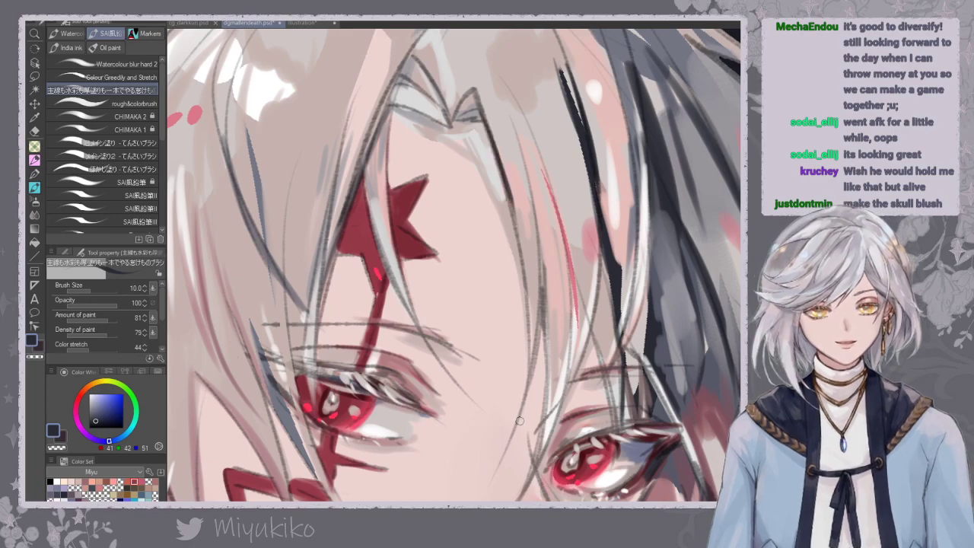
pyautogui.moveTo(520, 421); pyautogui.dragTo(547, 289)
# Lighten the inner brow and eyelid area in sampled beige (RGB 199, 180, 177) and blend it with Colour Greedily and Stretch at size 60.
pyautogui.keyDown('alt'); pyautogui.click(448, 204); pyautogui.keyUp('alt')
pyautogui.moveTo(437, 216); pyautogui.dragTo(464, 260)
pyautogui.moveTo(446, 221); pyautogui.dragTo(476, 256)
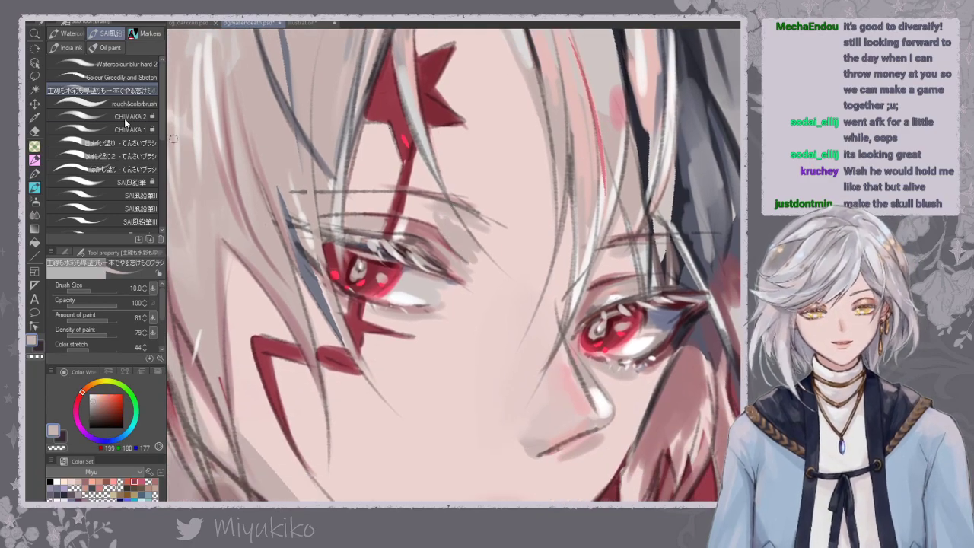
pyautogui.click(121, 77)
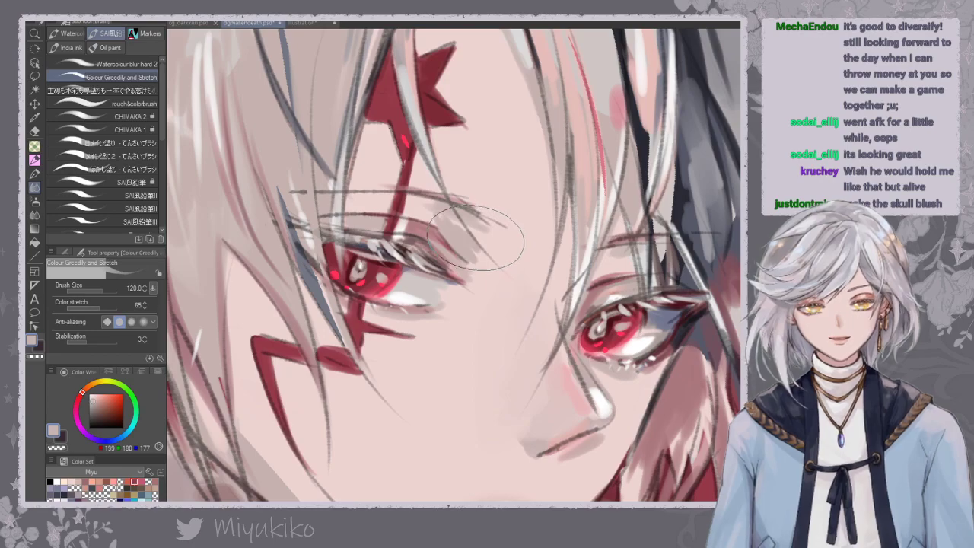
pyautogui.press('[')
pyautogui.press('[')
pyautogui.press('[')
pyautogui.press('[')
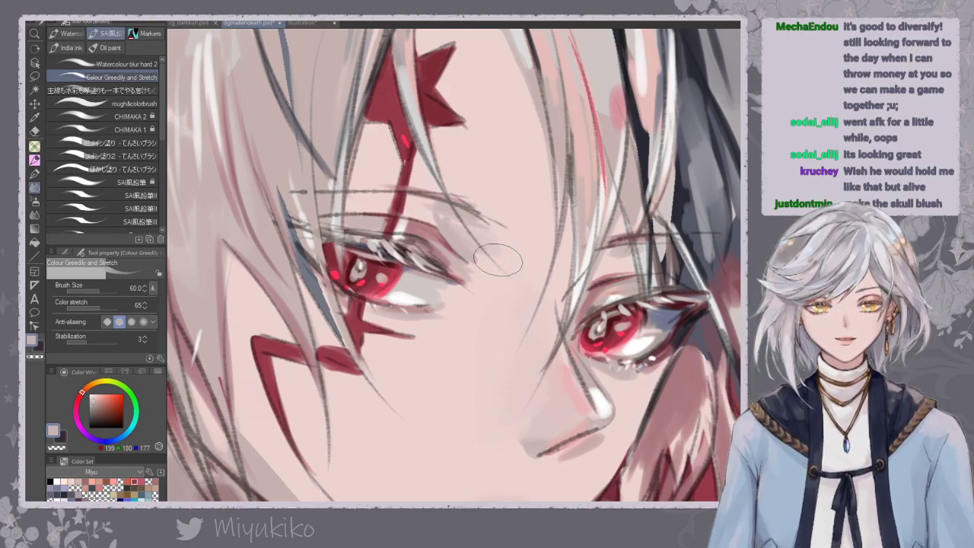
pyautogui.scroll(-5, 483, 278)
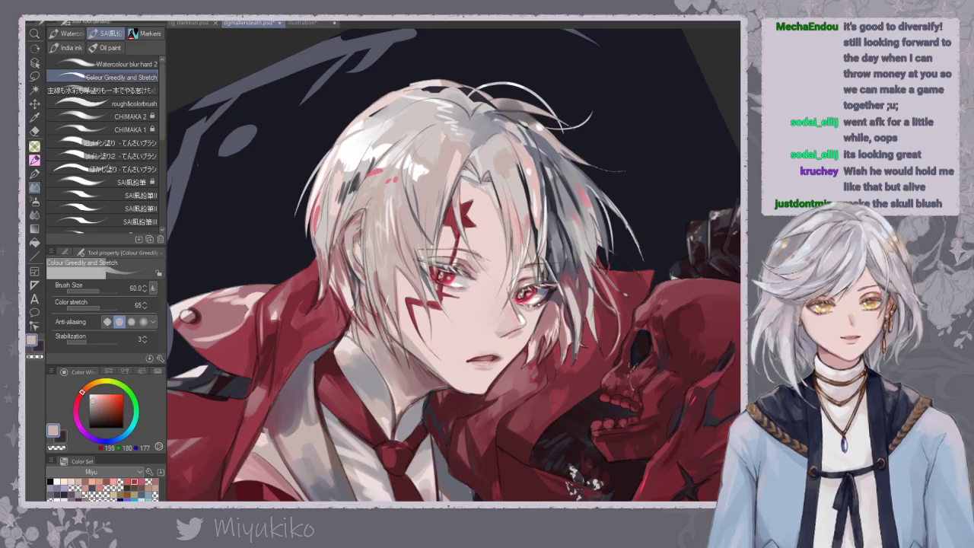
pyautogui.press('h')
pyautogui.press('h')
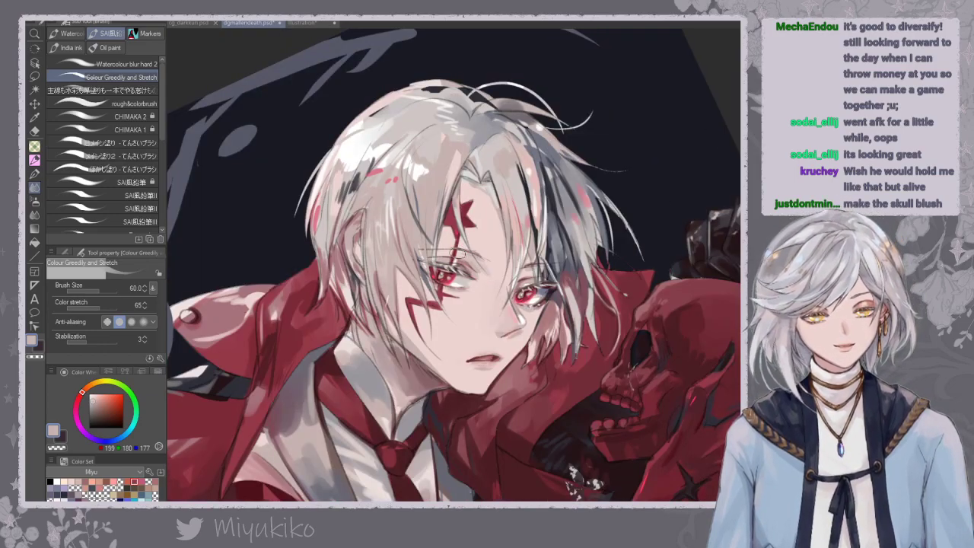
# Retouch the hair strands beside the face at size 10 in beige and blend them with Colour Greedily and Stretch at size 60.
pyautogui.click(103, 90)
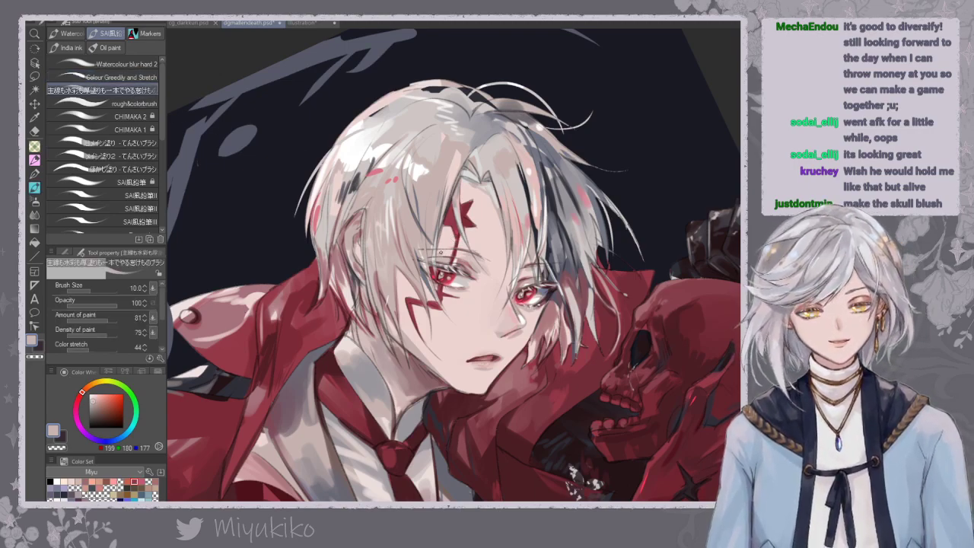
pyautogui.moveTo(397, 268); pyautogui.dragTo(401, 308)
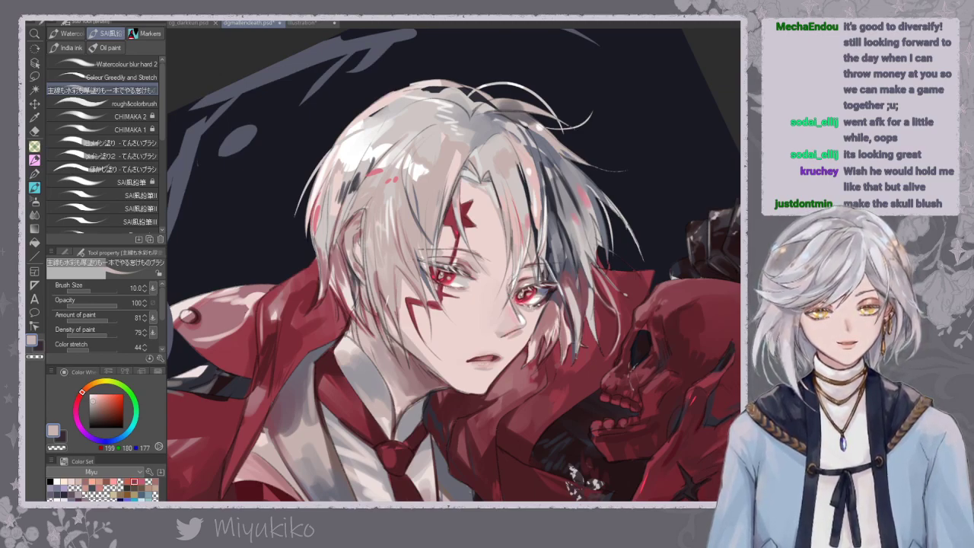
pyautogui.click(141, 78)
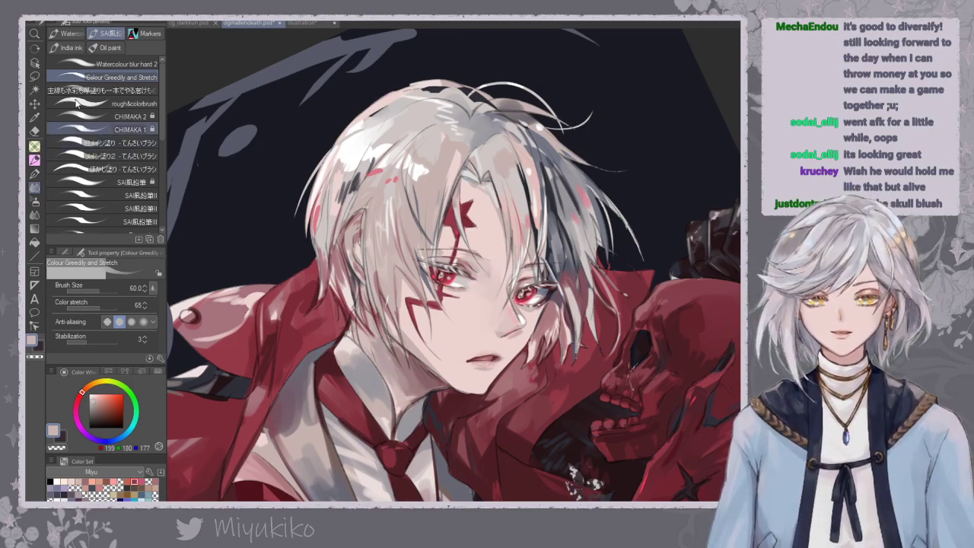
pyautogui.click(121, 91)
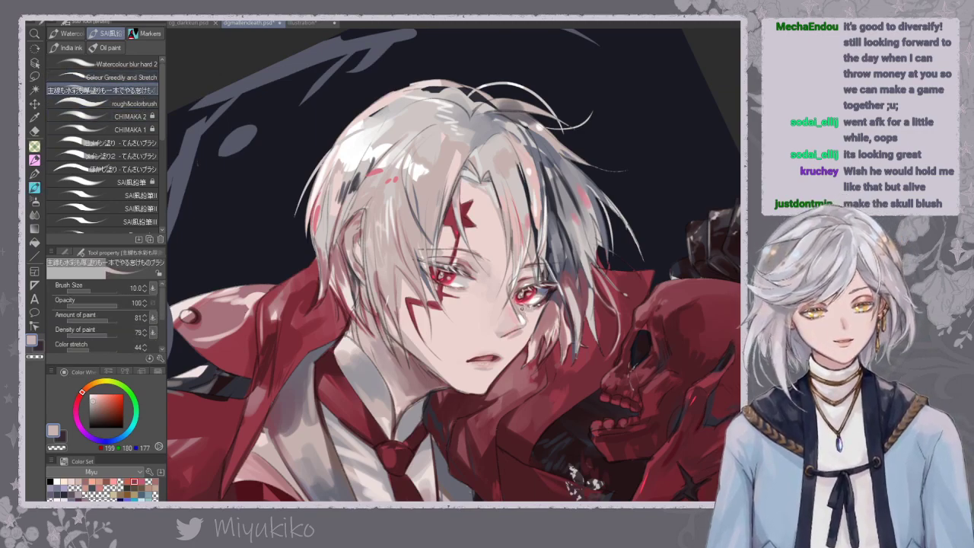
pyautogui.click(130, 76)
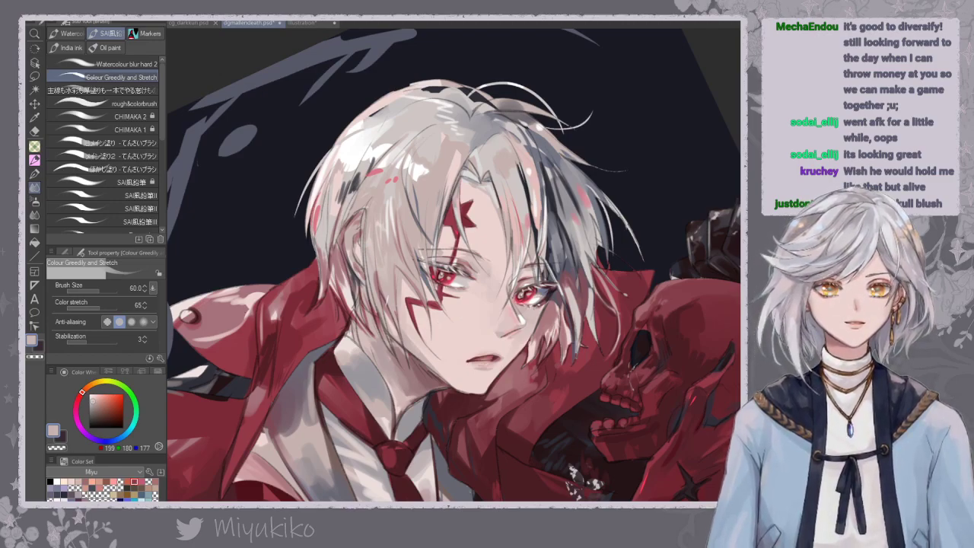
# Flip the canvas view horizontally and examine the whole composition, including the character's face up close.
pyautogui.press('h')
pyautogui.moveTo(665, 243); pyautogui.dragTo(506, 213)
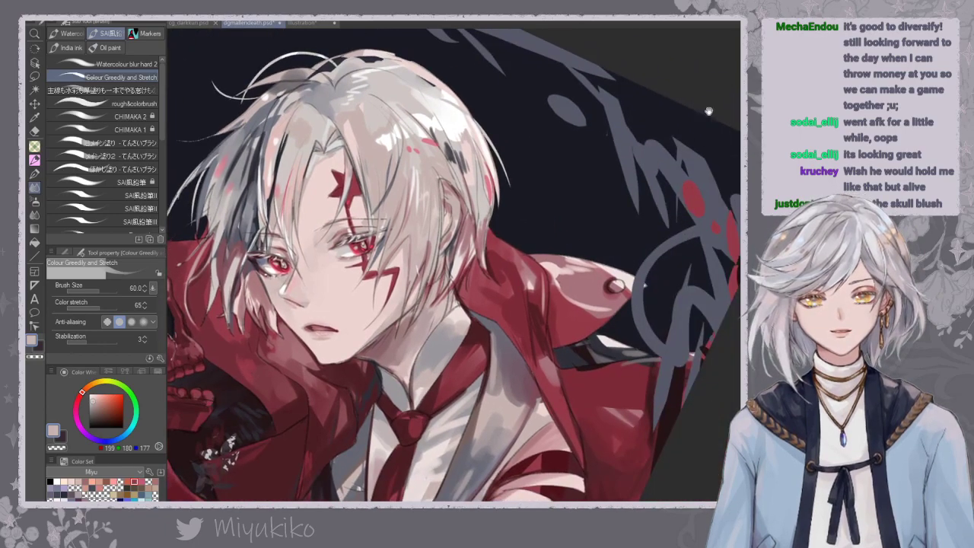
pyautogui.scroll(-2, 483, 279)
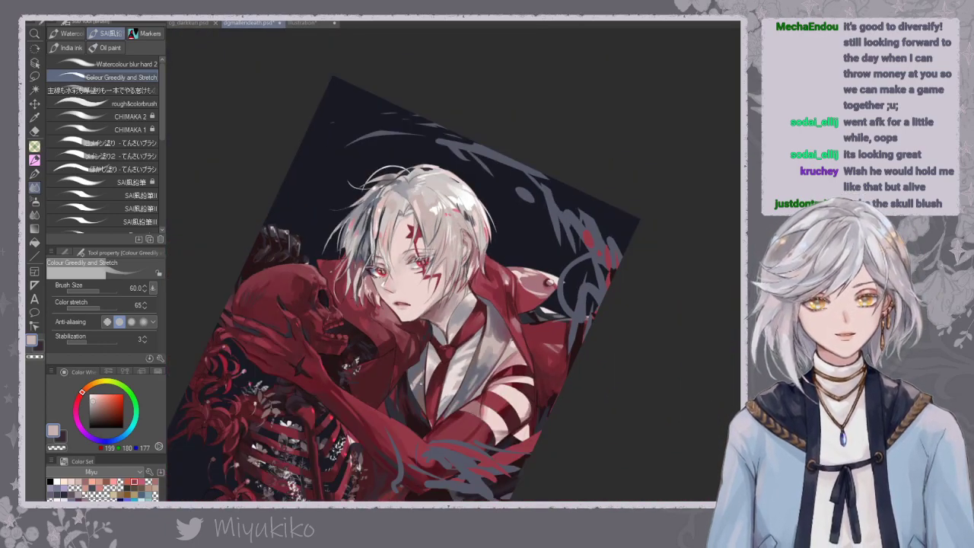
pyautogui.hotkey('ctrl', '+')
pyautogui.hotkey('ctrl', '+')
pyautogui.moveTo(314, 259); pyautogui.dragTo(545, 244)
# Retouch the nose tip and the shadow below the lower lip at size 10 in sampled dusty pinks (RGB 171, 124, 129 and 180, 135, 141).
pyautogui.click(118, 91)
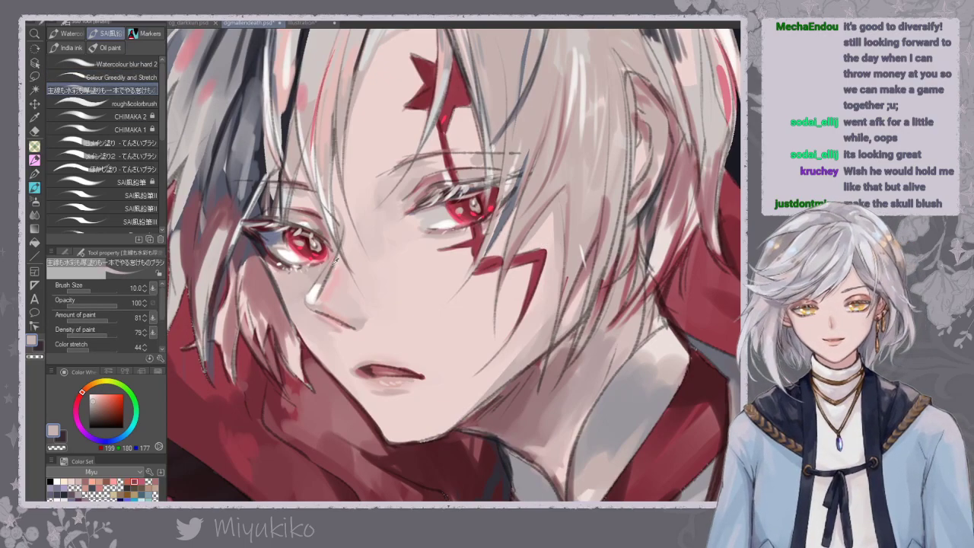
pyautogui.keyDown('alt'); pyautogui.click(318, 217); pyautogui.keyUp('alt')
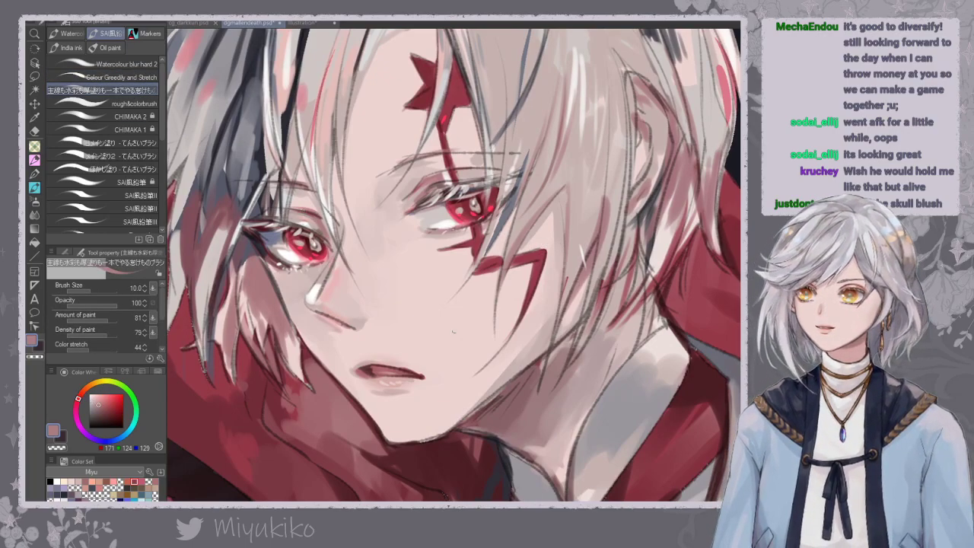
pyautogui.moveTo(454, 332); pyautogui.dragTo(454, 360)
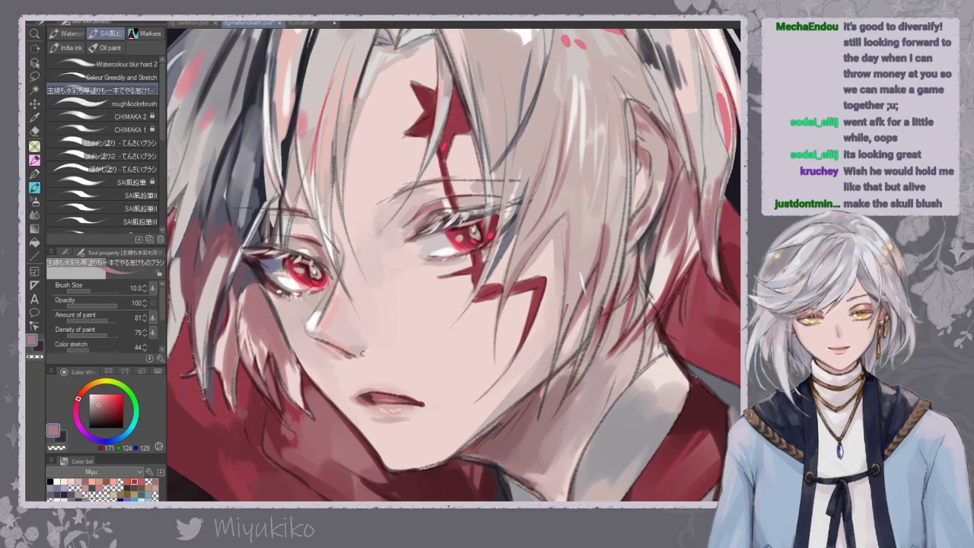
pyautogui.keyDown('alt'); pyautogui.click(364, 392); pyautogui.keyUp('alt')
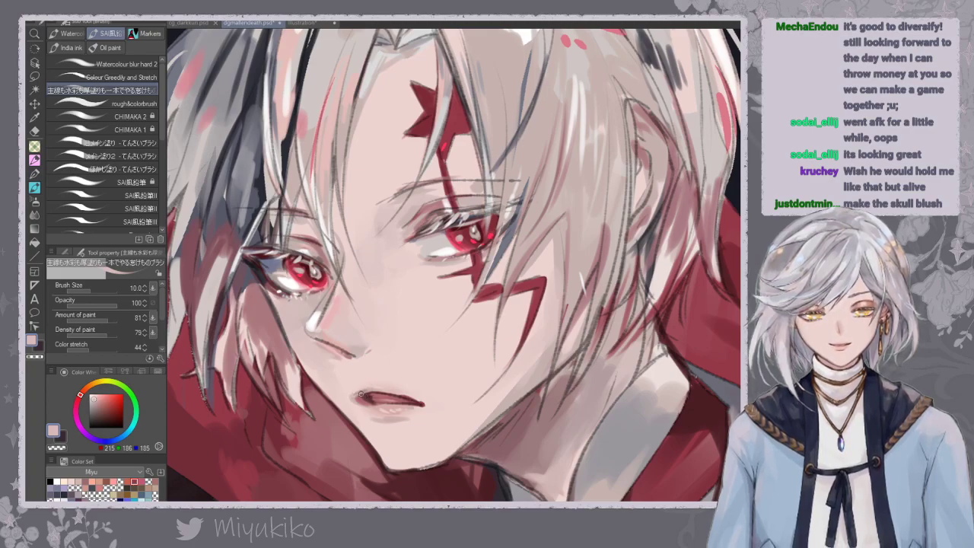
pyautogui.keyDown('alt'); pyautogui.click(354, 393); pyautogui.keyUp('alt')
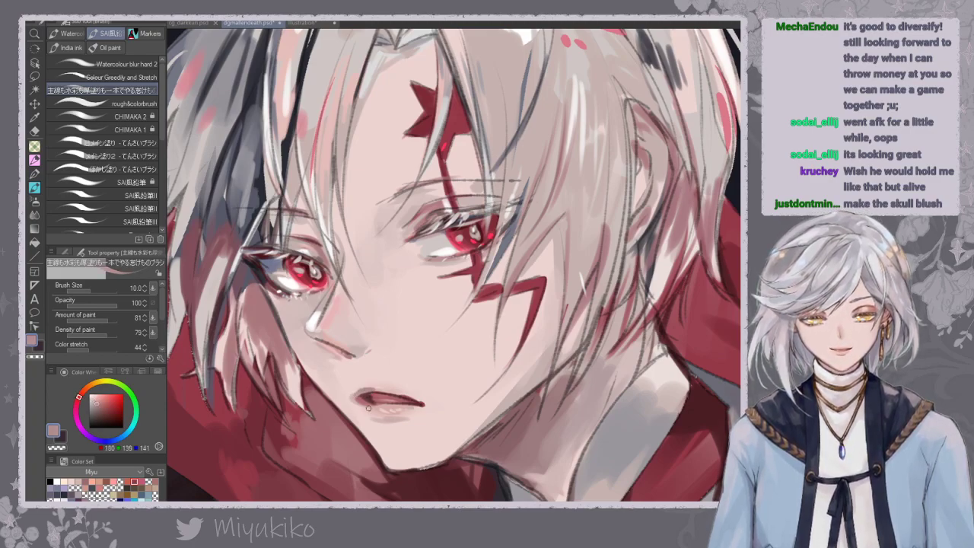
pyautogui.moveTo(376, 420); pyautogui.dragTo(402, 423)
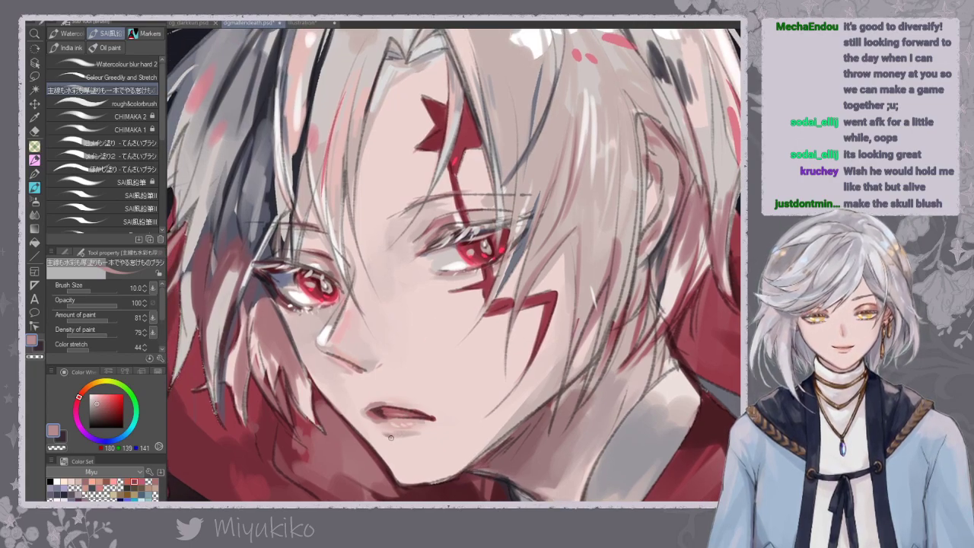
# Soften the shadow under the lower lip with a sampled lighter pink and set the Colour Greedily and Stretch brush to size 20.
pyautogui.click(122, 76)
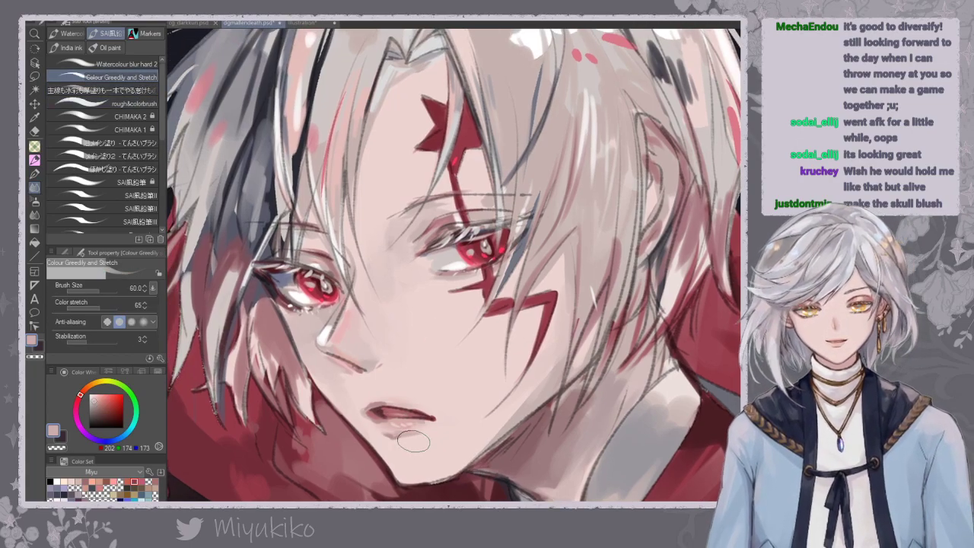
pyautogui.click(130, 90)
pyautogui.keyDown('alt'); pyautogui.click(411, 429); pyautogui.keyUp('alt')
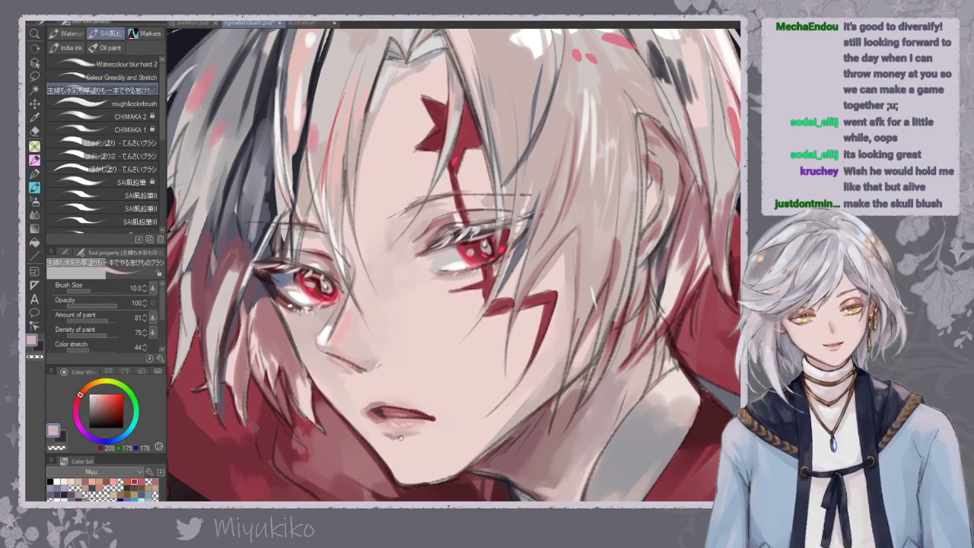
pyautogui.moveTo(392, 471); pyautogui.dragTo(437, 481)
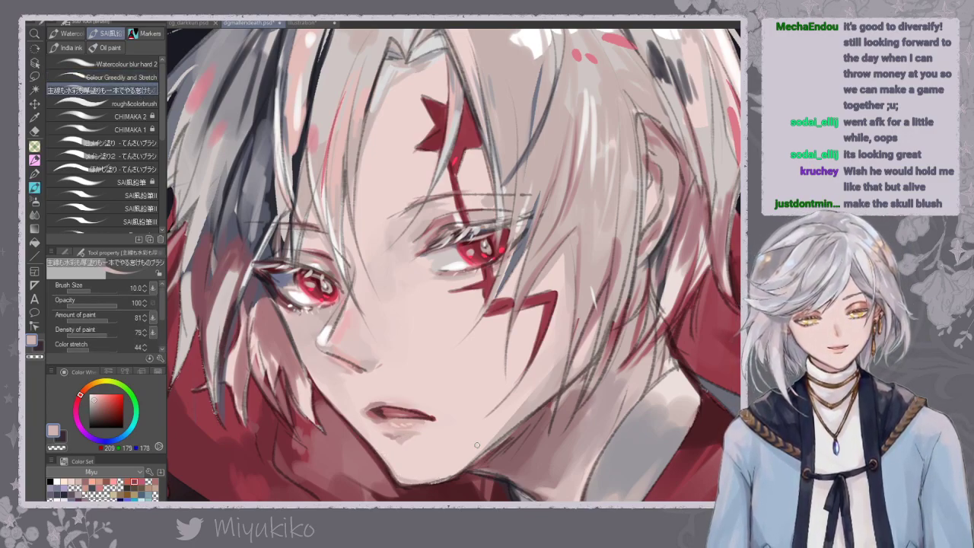
pyautogui.click(137, 77)
pyautogui.press('[')
pyautogui.press('[')
pyautogui.press('[')
pyautogui.press('[')
pyautogui.press('[')
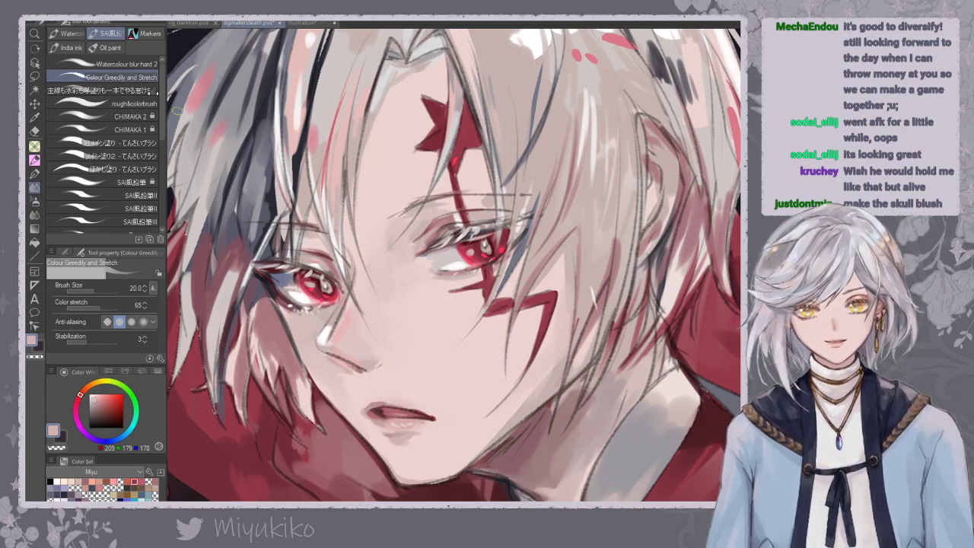
# Try a small white (RGB 255, 255, 255) stroke inside the parted lips at size 10.
pyautogui.click(99, 90)
pyautogui.keyDown('alt'); pyautogui.click(327, 332); pyautogui.keyUp('alt')
pyautogui.moveTo(379, 417); pyautogui.dragTo(407, 418)
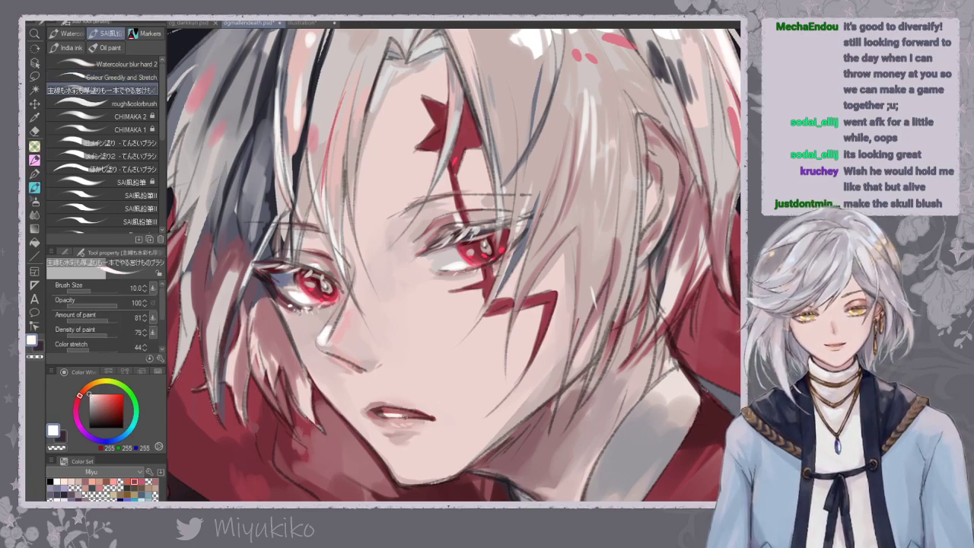
pyautogui.hotkey('ctrl', 'z')
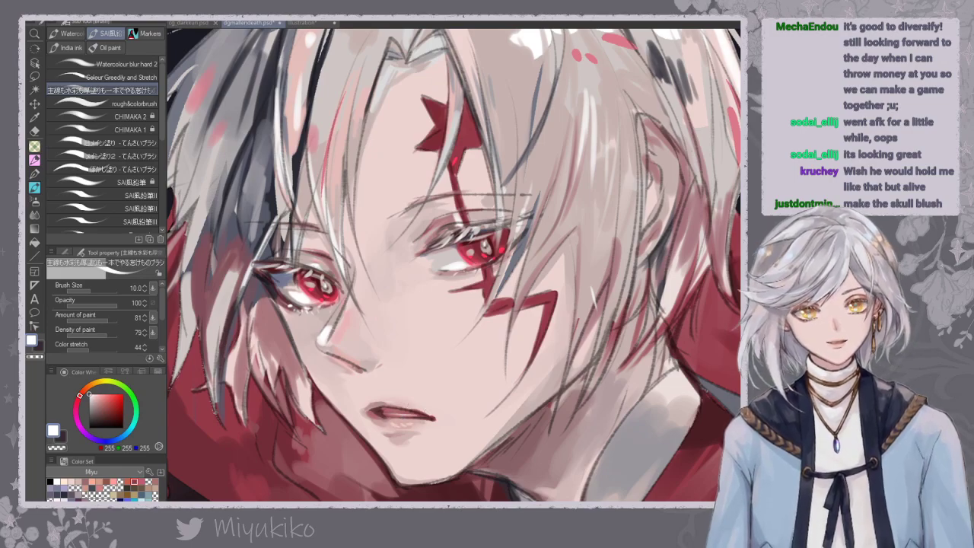
# Straighten the canvas rotation and examine the whole composition and the character's head.
pyautogui.hotkey('ctrl', '-')
pyautogui.hotkey('ctrl', '-')
pyautogui.hotkey('ctrl', '-')
pyautogui.hotkey('ctrl', '-')
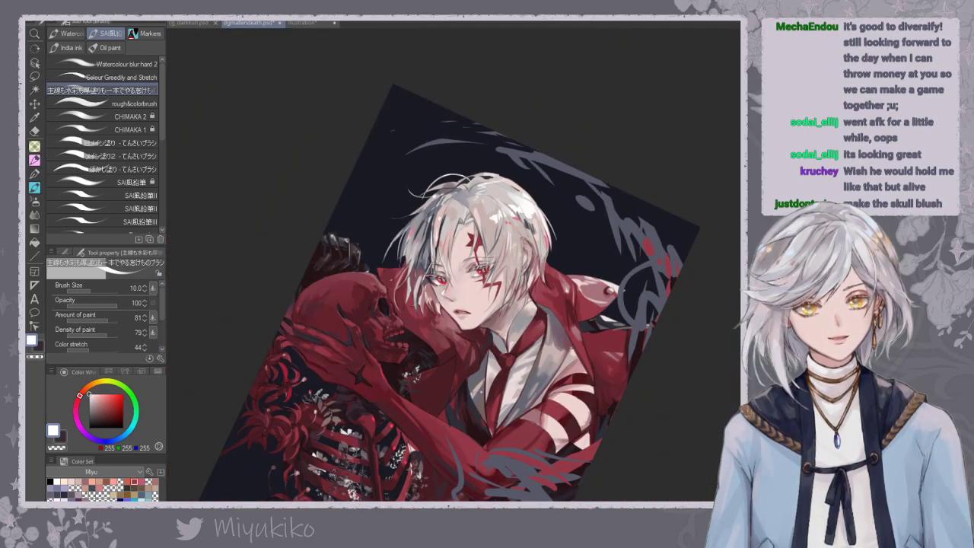
pyautogui.press('-')
pyautogui.press('-')
pyautogui.press('-')
pyautogui.press('-')
pyautogui.press('-')
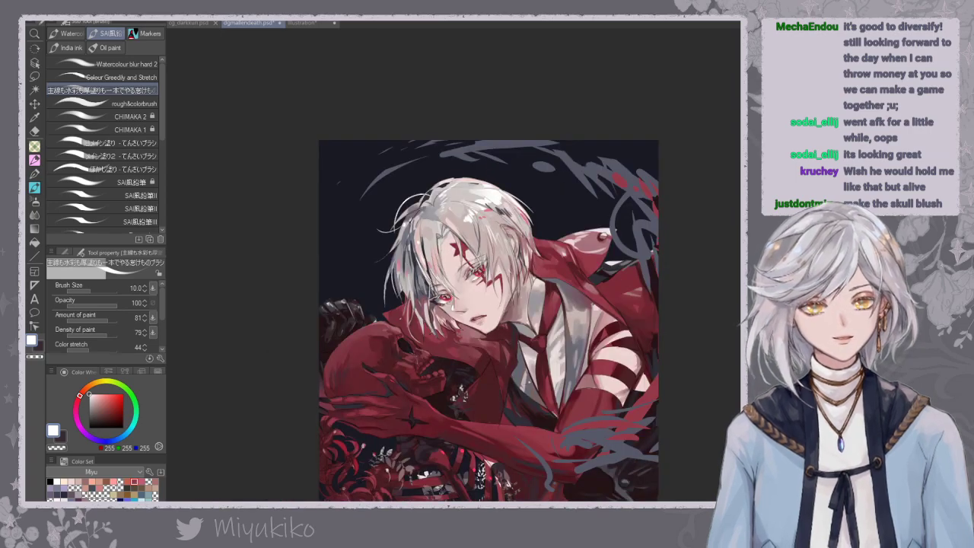
pyautogui.hotkey('ctrl', '+')
pyautogui.hotkey('ctrl', '+')
pyautogui.hotkey('ctrl', '+')
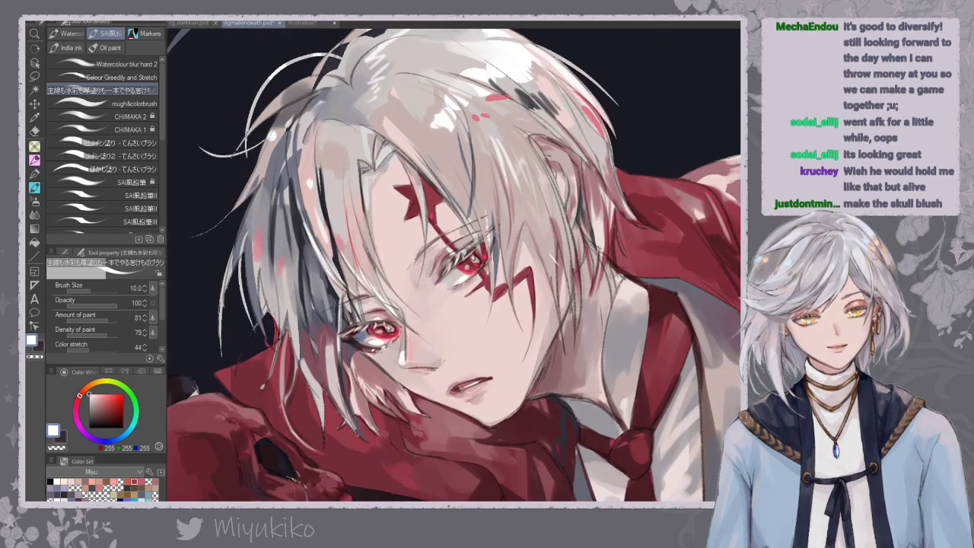
# Touch up the lip area and the outer lashes of the shaded eye with sampled light pink and dark red (RGB 71, 18, 25).
pyautogui.moveTo(457, 388); pyautogui.dragTo(479, 380)
pyautogui.keyDown('alt'); pyautogui.click(479, 373); pyautogui.keyUp('alt')
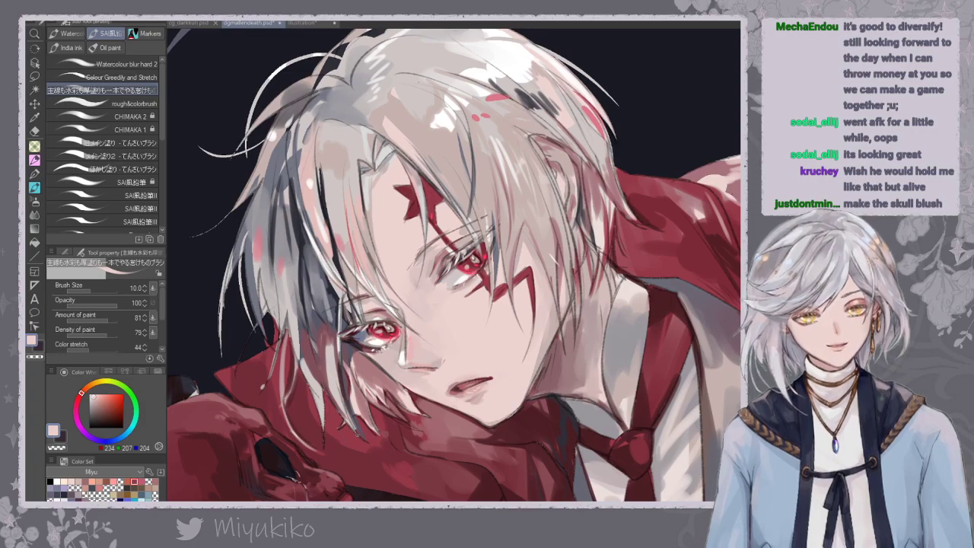
pyautogui.keyDown('alt'); pyautogui.click(363, 335); pyautogui.keyUp('alt')
pyautogui.keyDown('alt'); pyautogui.click(359, 334); pyautogui.keyUp('alt')
pyautogui.keyDown('alt'); pyautogui.click(357, 334); pyautogui.keyUp('alt')
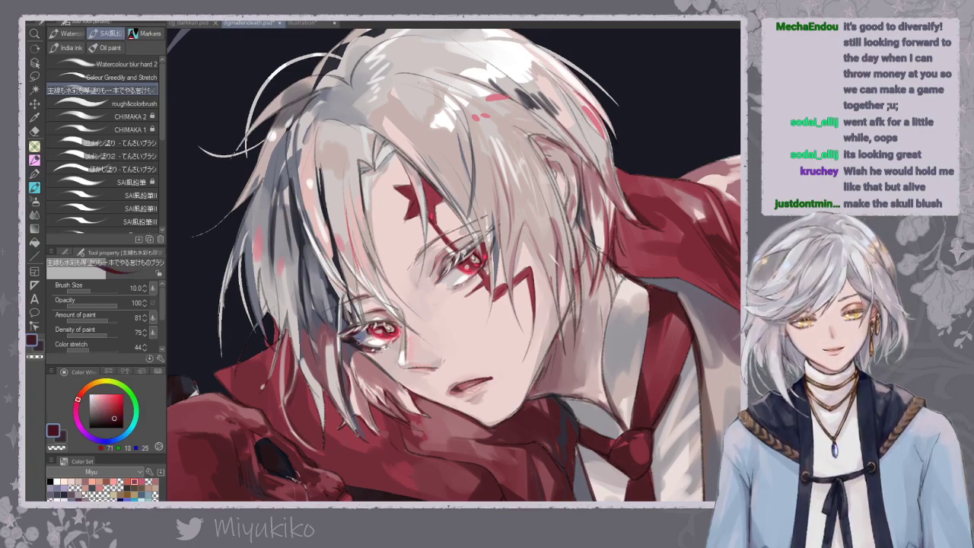
# Draw fine dark navy (RGB 42, 43, 52) strands across the brow above the shaded eye at size 10.
pyautogui.keyDown('alt'); pyautogui.click(341, 309); pyautogui.keyUp('alt')
pyautogui.moveTo(350, 317)
pyautogui.mouseDown()
pyautogui.moveTo(347, 296)
pyautogui.moveTo(349, 312)
pyautogui.moveTo(363, 319)
pyautogui.mouseUp()
pyautogui.hotkey('ctrl', 'z')
pyautogui.moveTo(358, 280)
pyautogui.mouseDown()
pyautogui.moveTo(364, 328)
pyautogui.moveTo(400, 323)
pyautogui.mouseUp()
pyautogui.moveTo(369, 287); pyautogui.dragTo(417, 331)
pyautogui.hotkey('ctrl', 'z')
pyautogui.moveTo(381, 291); pyautogui.dragTo(415, 327)
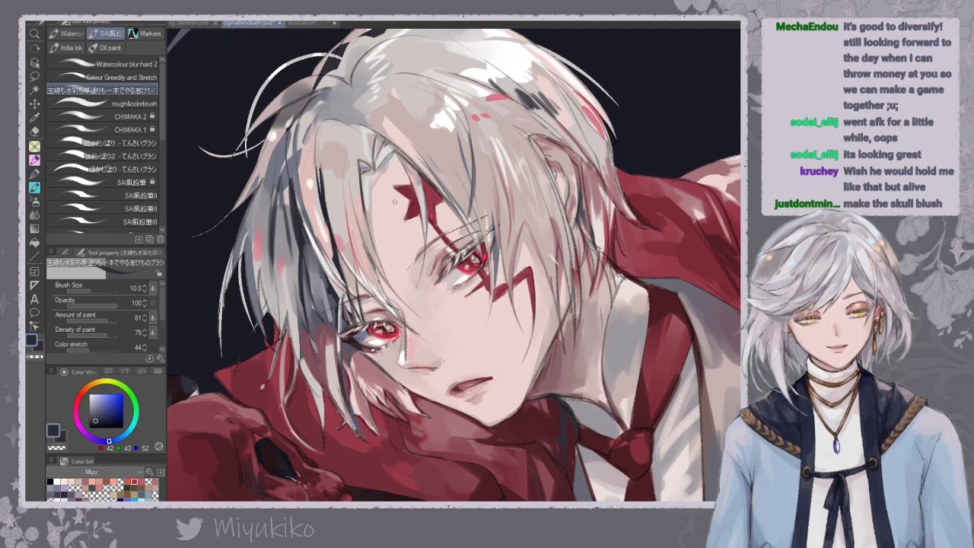
pyautogui.moveTo(470, 226); pyautogui.dragTo(481, 257)
pyautogui.hotkey('ctrl', 'z')
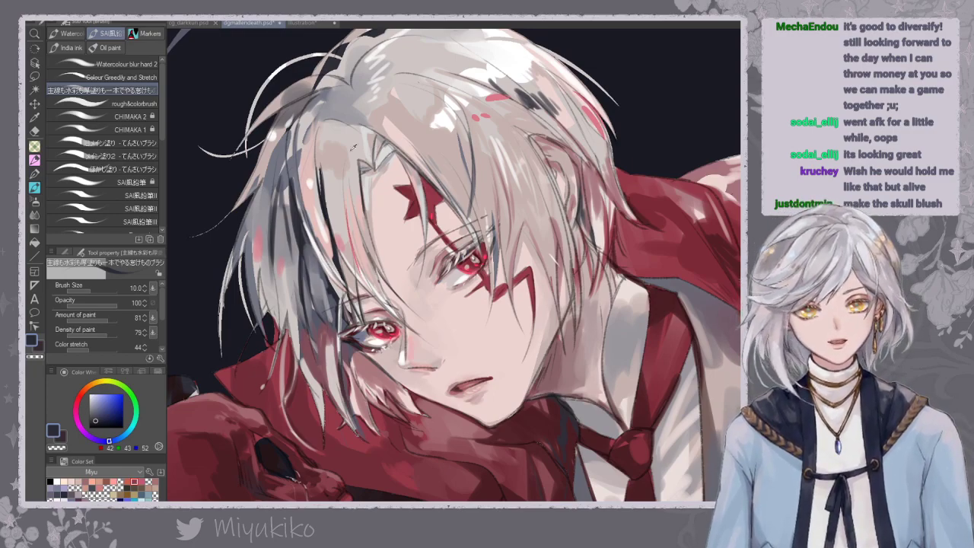
# Draw thin near-white (RGB 251, 247, 247) hair strands falling over the shaded eye.
pyautogui.keyDown('alt'); pyautogui.click(311, 183); pyautogui.keyUp('alt')
pyautogui.moveTo(311, 217); pyautogui.dragTo(369, 313)
pyautogui.moveTo(328, 272); pyautogui.dragTo(365, 355)
pyautogui.hotkey('ctrl', 'z')
pyautogui.moveTo(350, 314); pyautogui.dragTo(370, 378)
# Add fine near-white strands over the forehead and across the eye with the red mark.
pyautogui.moveTo(425, 215); pyautogui.dragTo(420, 285)
pyautogui.hotkey('ctrl', 'z')
pyautogui.hotkey('ctrl', 'z')
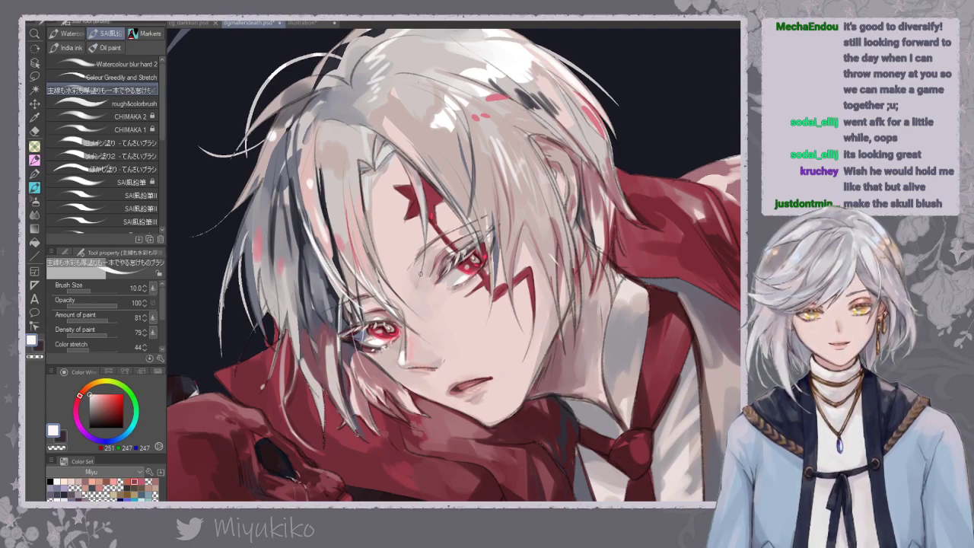
pyautogui.moveTo(424, 224); pyautogui.dragTo(420, 266)
pyautogui.moveTo(456, 203); pyautogui.dragTo(480, 279)
pyautogui.moveTo(474, 223)
pyautogui.mouseDown()
pyautogui.moveTo(481, 275)
pyautogui.moveTo(461, 258)
pyautogui.mouseUp()
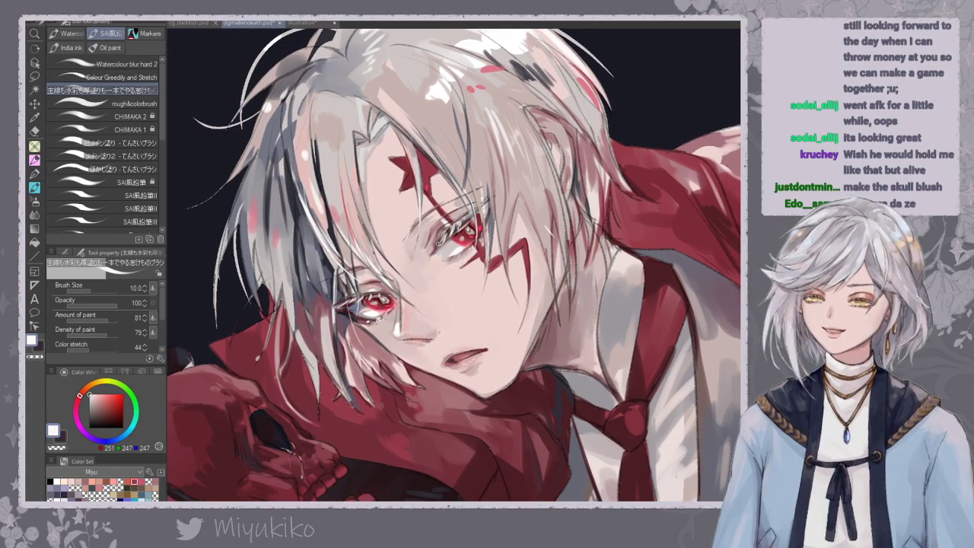
# Add near-white strands along the cheek below the ear and accent the ear in sampled dusty pink (RGB 172, 124, 129).
pyautogui.moveTo(493, 192); pyautogui.dragTo(497, 268)
pyautogui.hotkey('ctrl', 'z')
pyautogui.moveTo(493, 173); pyautogui.dragTo(497, 253)
pyautogui.hotkey('ctrl', 'z')
pyautogui.moveTo(533, 196); pyautogui.dragTo(548, 285)
pyautogui.moveTo(552, 244); pyautogui.dragTo(546, 291)
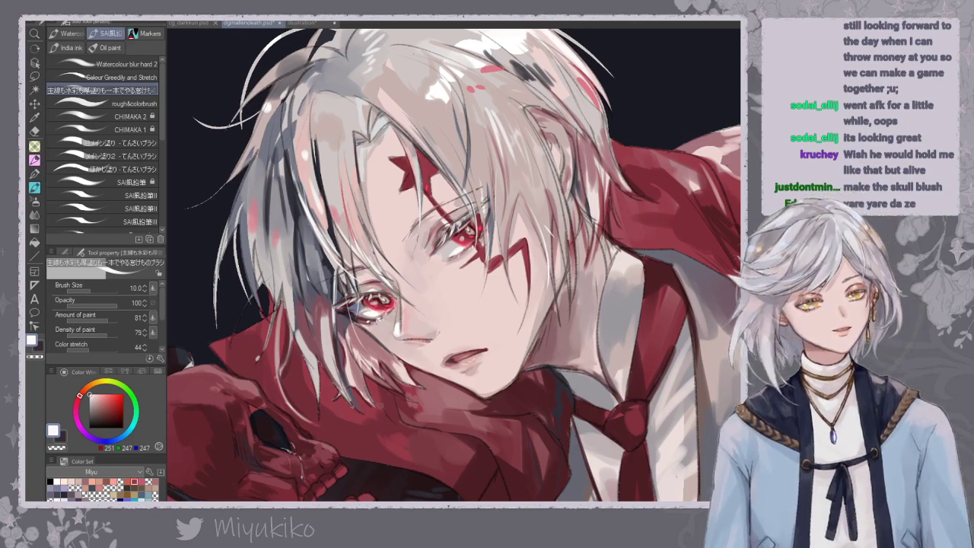
pyautogui.keyDown('alt'); pyautogui.click(545, 111); pyautogui.keyUp('alt')
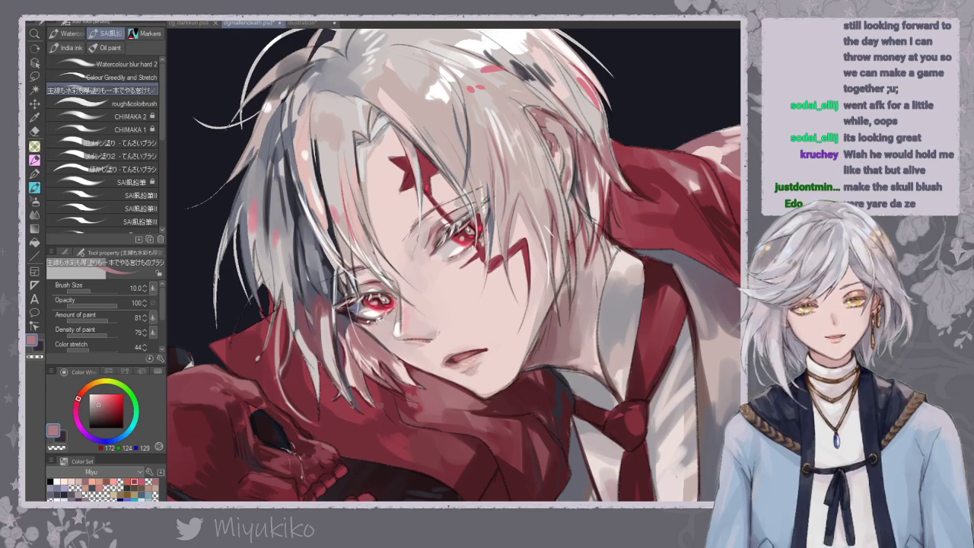
pyautogui.keyDown('alt'); pyautogui.click(411, 209); pyautogui.keyUp('alt')
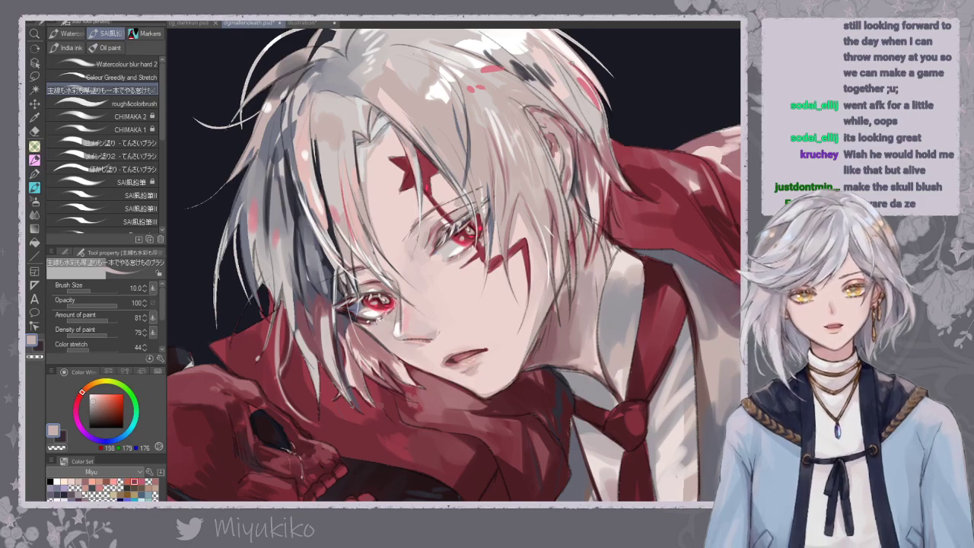
# Darken the edges of the red star mark on the forehead in deep red (RGB 107, 17, 31) at size 10.
pyautogui.scroll(3, 454, 188)
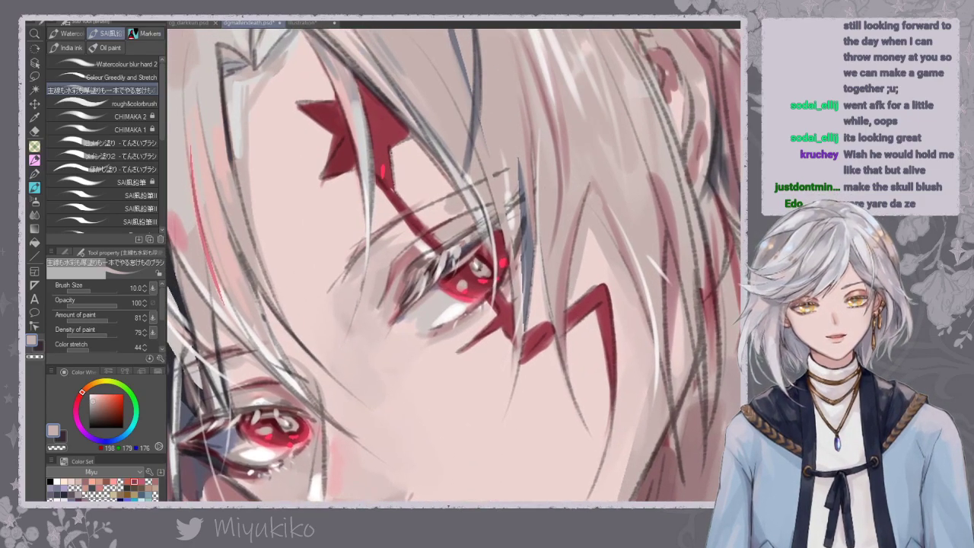
pyautogui.keyDown('alt'); pyautogui.click(351, 155); pyautogui.keyUp('alt')
pyautogui.click(117, 413)
pyautogui.moveTo(340, 143); pyautogui.dragTo(321, 178)
pyautogui.hotkey('ctrl', 'z')
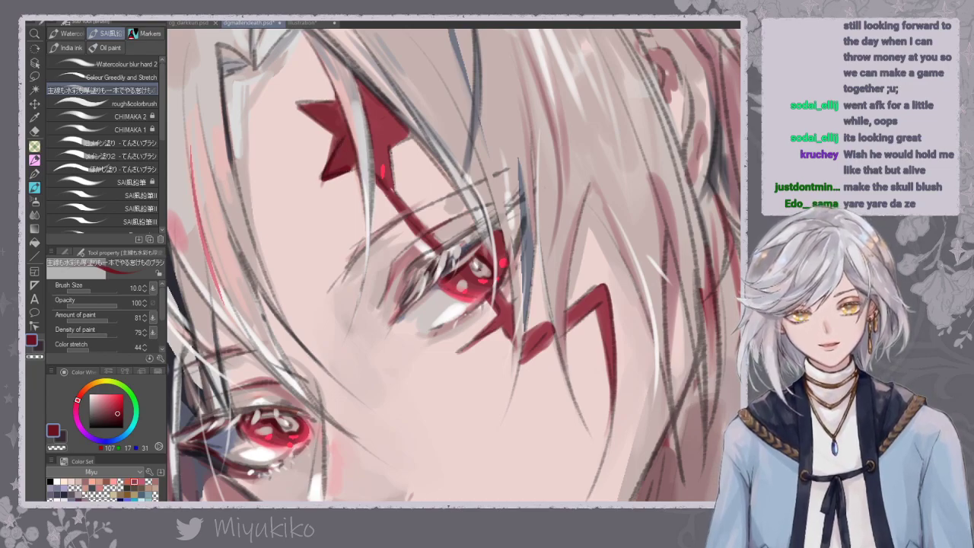
pyautogui.moveTo(430, 249); pyautogui.dragTo(386, 167)
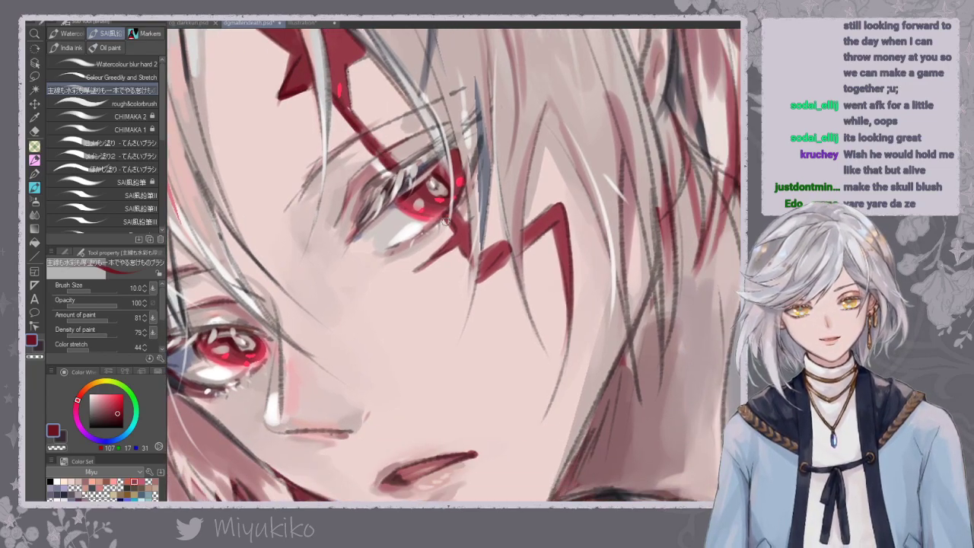
# Sharpen the zigzag scar under the eye in deep red, redrawing its spikes and lengthening its tapered tail down the cheek.
pyautogui.moveTo(414, 275); pyautogui.dragTo(437, 254)
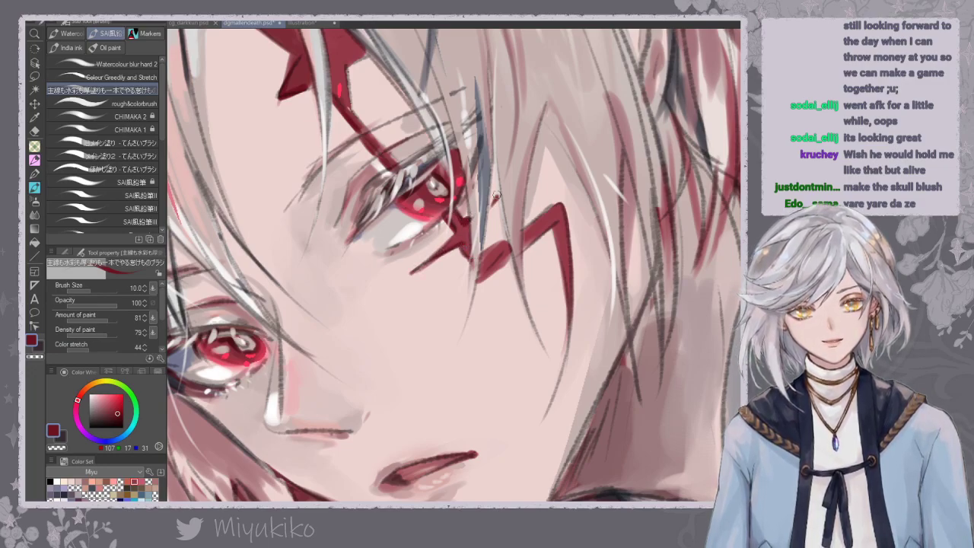
pyautogui.moveTo(483, 245); pyautogui.dragTo(506, 239)
pyautogui.moveTo(483, 280)
pyautogui.mouseDown()
pyautogui.moveTo(548, 220)
pyautogui.moveTo(572, 331)
pyautogui.mouseUp()
pyautogui.moveTo(555, 205); pyautogui.dragTo(522, 230)
pyautogui.moveTo(569, 312); pyautogui.dragTo(563, 391)
pyautogui.hotkey('ctrl', 'z')
pyautogui.moveTo(569, 307); pyautogui.dragTo(550, 404)
pyautogui.moveTo(515, 185); pyautogui.dragTo(513, 284)
# Deepen the forehead star's points and the line linking it to the eye with deep red strokes.
pyautogui.moveTo(350, 215); pyautogui.dragTo(346, 165)
pyautogui.moveTo(347, 165)
pyautogui.mouseDown()
pyautogui.moveTo(384, 138)
pyautogui.moveTo(326, 188)
pyautogui.mouseUp()
pyautogui.moveTo(341, 141)
pyautogui.mouseDown()
pyautogui.moveTo(307, 112)
pyautogui.moveTo(344, 112)
pyautogui.mouseUp()
pyautogui.moveTo(342, 114); pyautogui.dragTo(344, 101)
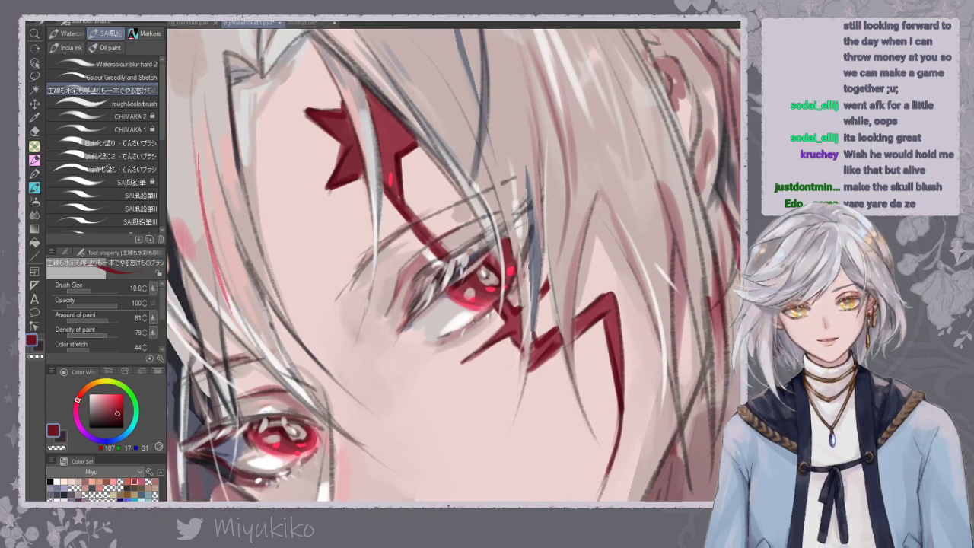
pyautogui.moveTo(392, 195); pyautogui.dragTo(408, 216)
pyautogui.moveTo(397, 181); pyautogui.dragTo(436, 125)
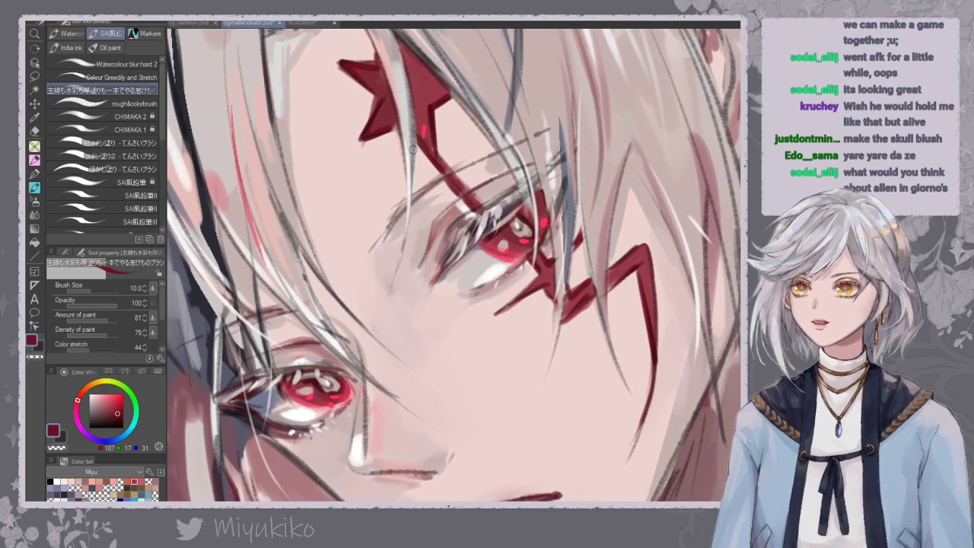
# Mirror the view and touch up the pale strands beside the dark hair section in sampled light greys (RGB 199, 180, 177 and 212, 194, 192).
pyautogui.hotkey('ctrl', '-')
pyautogui.hotkey('ctrl', '-')
pyautogui.hotkey('ctrl', '-')
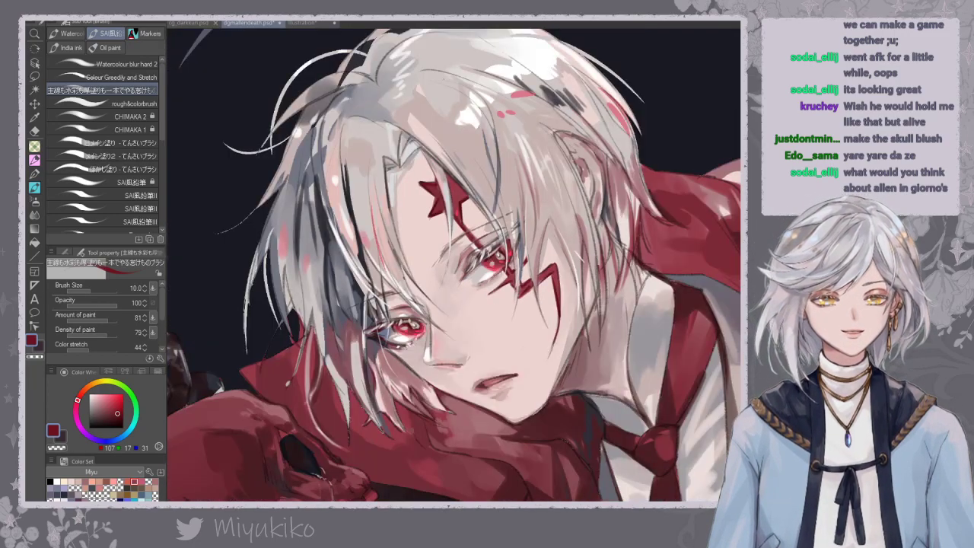
pyautogui.press('h')
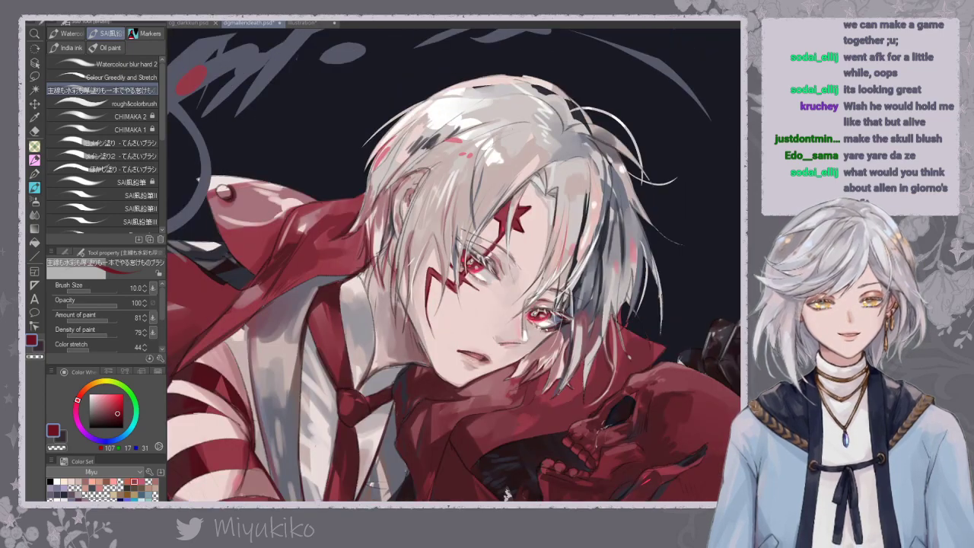
pyautogui.keyDown('alt'); pyautogui.click(586, 195); pyautogui.keyUp('alt')
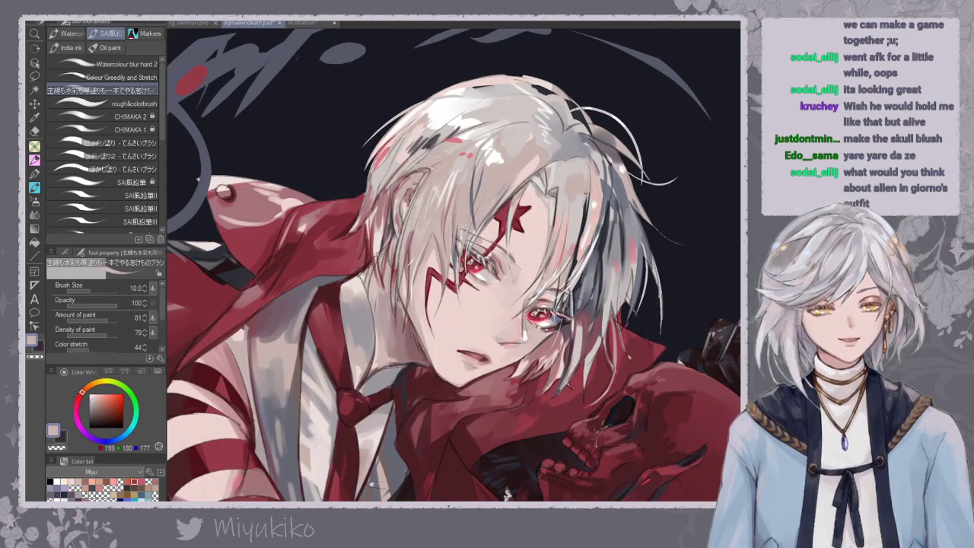
pyautogui.moveTo(586, 197); pyautogui.dragTo(582, 230)
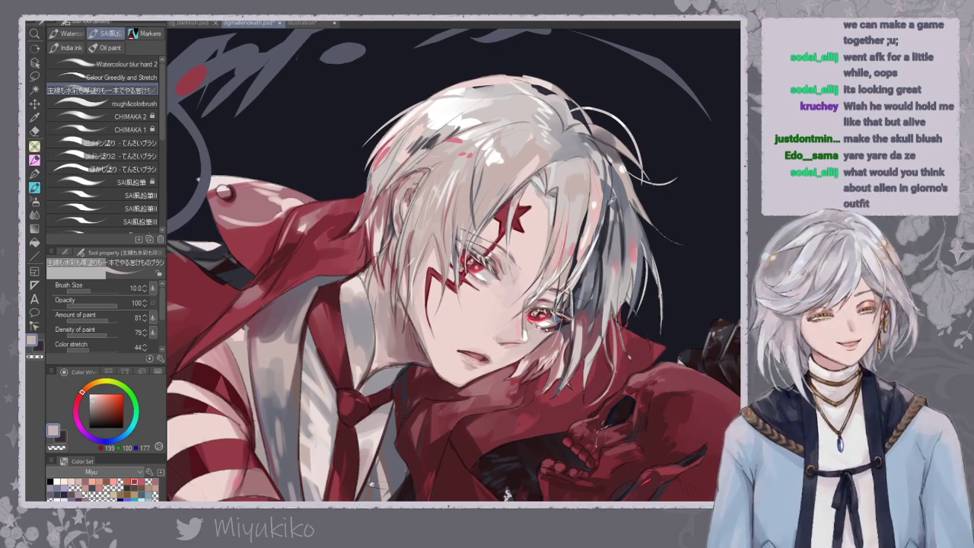
pyautogui.keyDown('alt'); pyautogui.click(609, 201); pyautogui.keyUp('alt')
pyautogui.keyDown('alt'); pyautogui.click(606, 178); pyautogui.keyUp('alt')
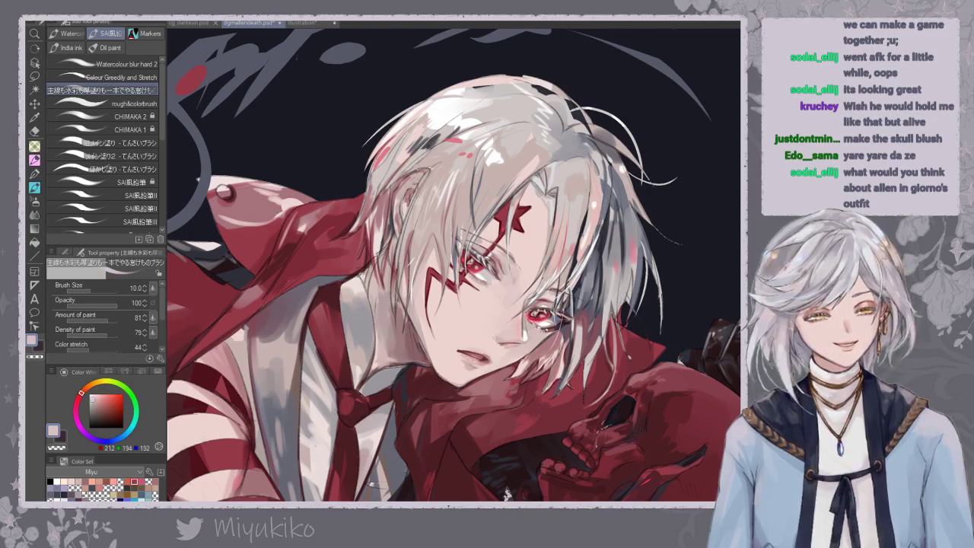
pyautogui.moveTo(600, 173); pyautogui.dragTo(611, 187)
# Add thin strands around the dark hair section and fringe in sampled slate grey (RGB 116, 118, 132), redoing one stroke.
pyautogui.keyDown('alt'); pyautogui.click(608, 191); pyautogui.keyUp('alt')
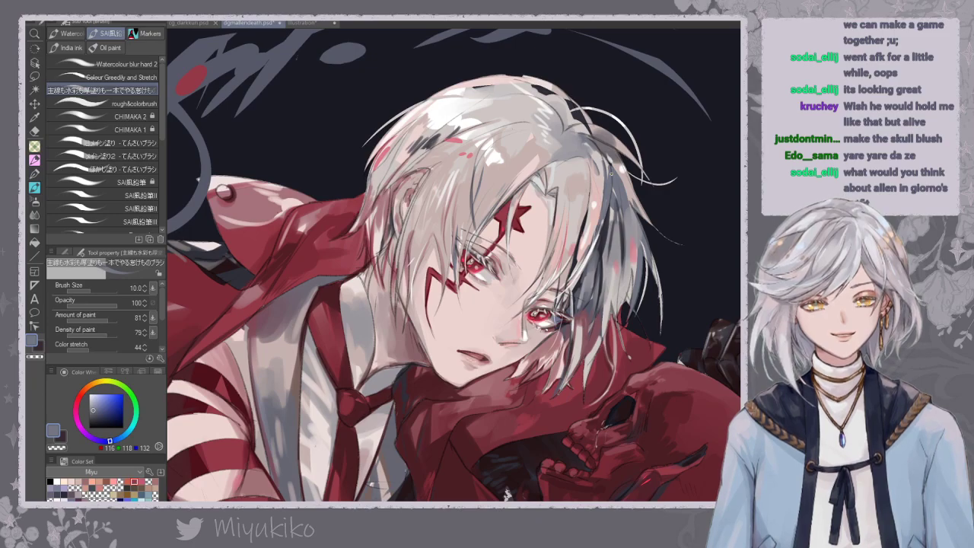
pyautogui.moveTo(629, 211); pyautogui.dragTo(632, 231)
pyautogui.hotkey('ctrl', 'z')
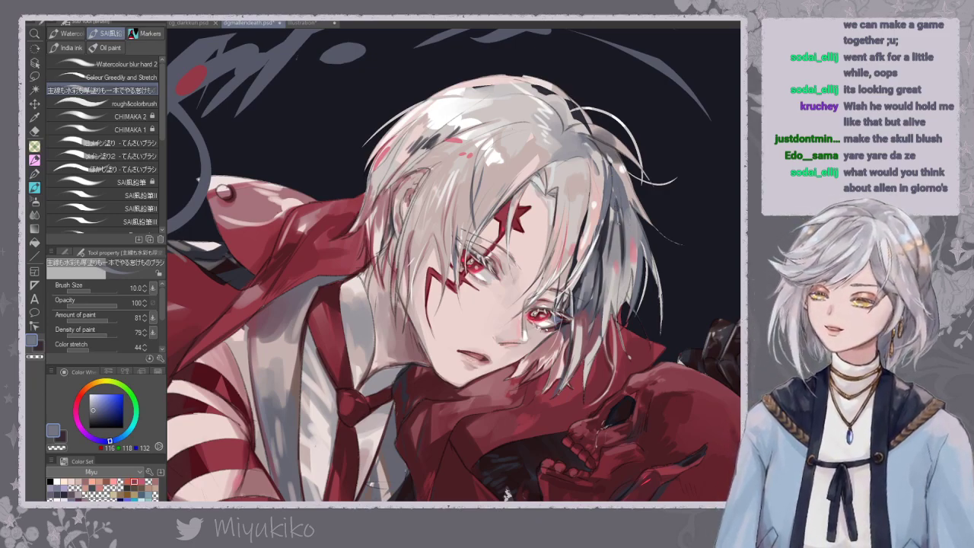
pyautogui.moveTo(628, 214); pyautogui.dragTo(638, 230)
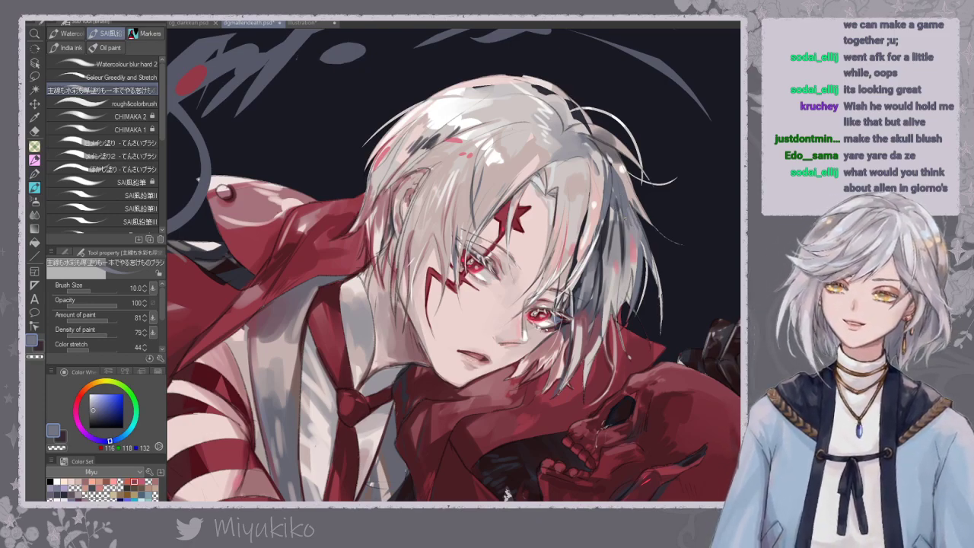
pyautogui.moveTo(624, 185); pyautogui.dragTo(638, 212)
pyautogui.moveTo(570, 227)
pyautogui.mouseDown()
pyautogui.moveTo(585, 239)
pyautogui.moveTo(591, 279)
pyautogui.moveTo(581, 297)
pyautogui.mouseUp()
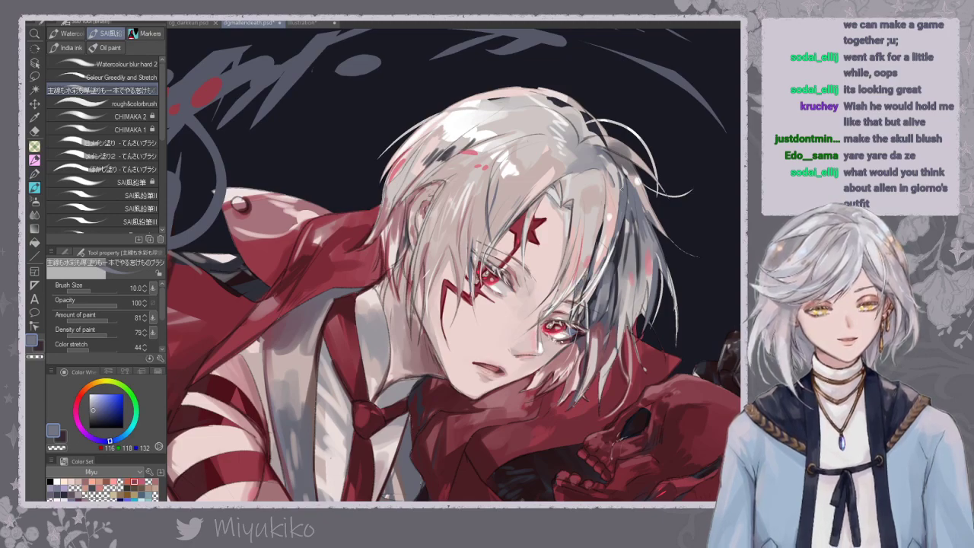
pyautogui.moveTo(462, 224); pyautogui.dragTo(465, 252)
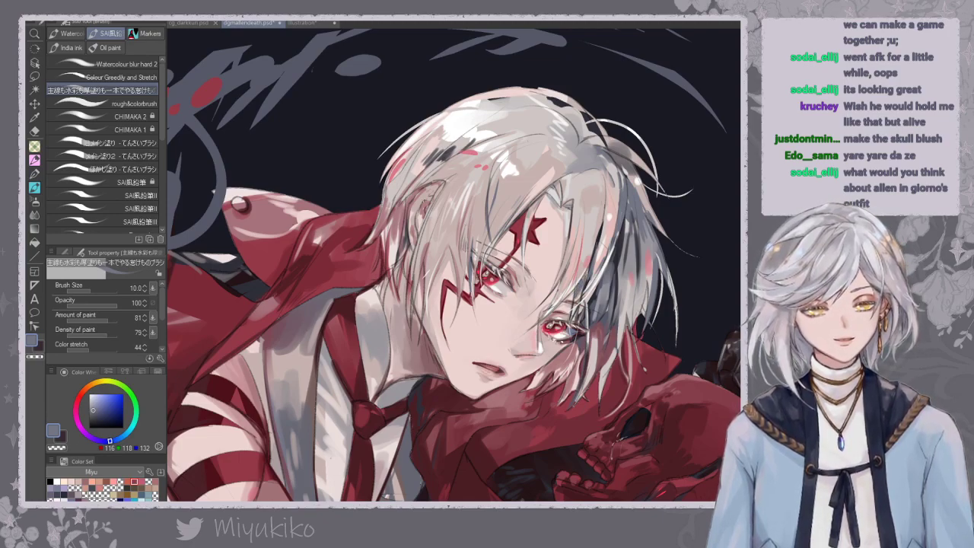
# Shade the ear and the hair edge below it in sampled brown (RGB 114, 82, 85) and dusty red (RGB 166, 100, 109).
pyautogui.keyDown('alt'); pyautogui.click(428, 199); pyautogui.keyUp('alt')
pyautogui.keyDown('alt'); pyautogui.click(414, 216); pyautogui.keyUp('alt')
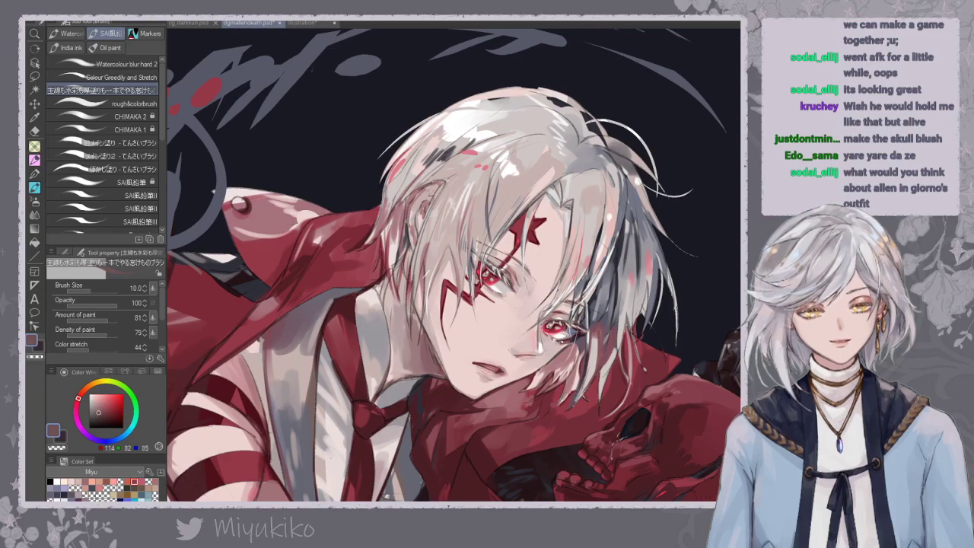
pyautogui.moveTo(408, 220); pyautogui.dragTo(412, 243)
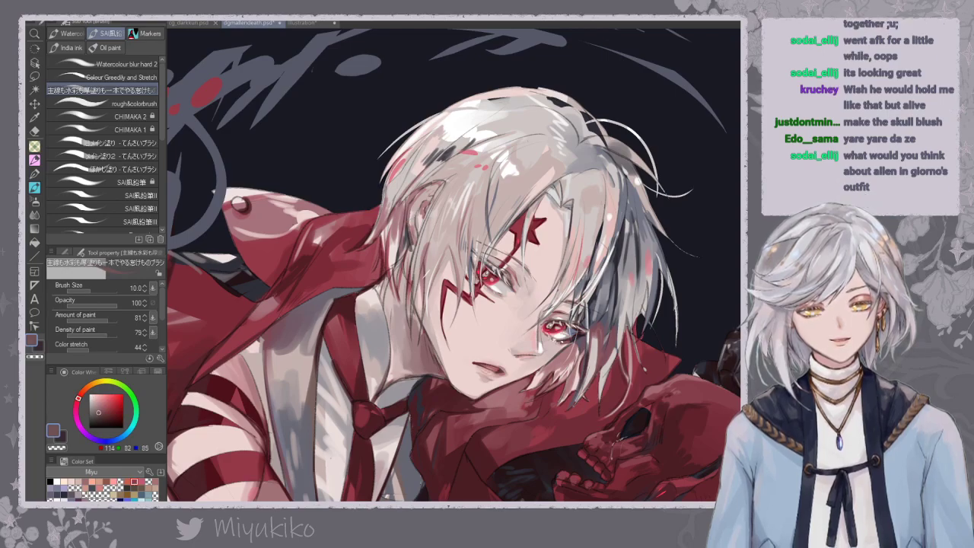
pyautogui.keyDown('alt'); pyautogui.click(403, 277); pyautogui.keyUp('alt')
pyautogui.moveTo(417, 220); pyautogui.dragTo(410, 252)
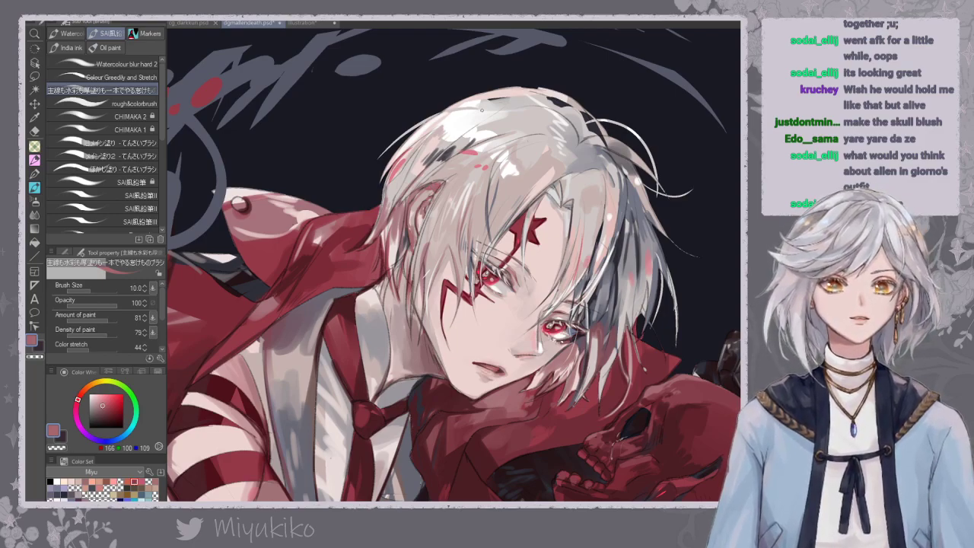
# Restore the unmirrored view and refine the strands above the scarred eye in sampled grey (RGB 129, 121, 125) at size 10.
pyautogui.keyDown('alt'); pyautogui.click(435, 188); pyautogui.keyUp('alt')
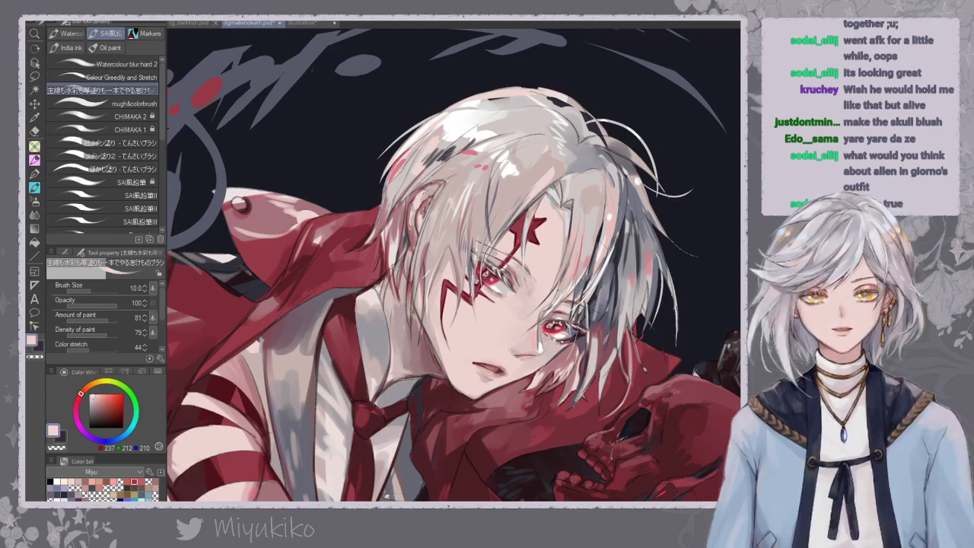
pyautogui.click(146, 78)
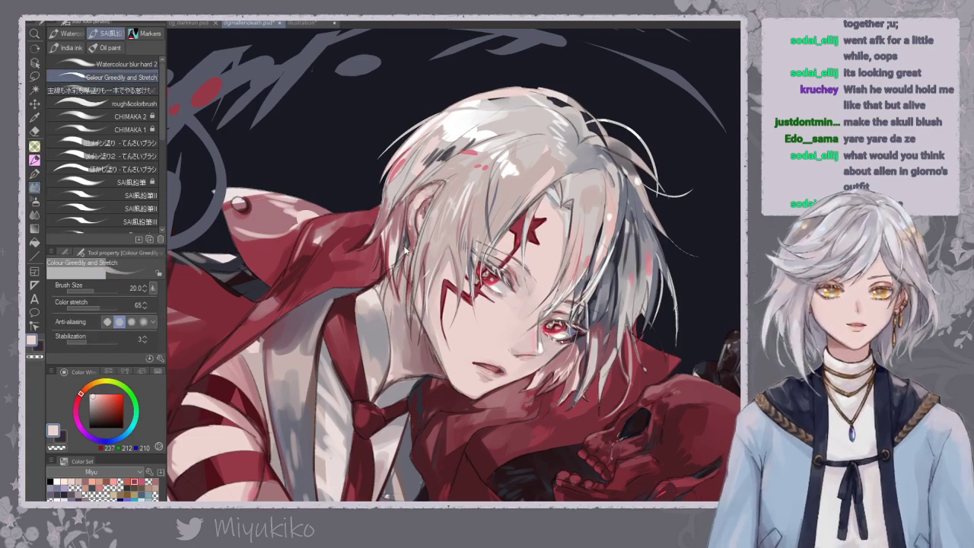
pyautogui.press('h')
pyautogui.moveTo(472, 267); pyautogui.dragTo(399, 264)
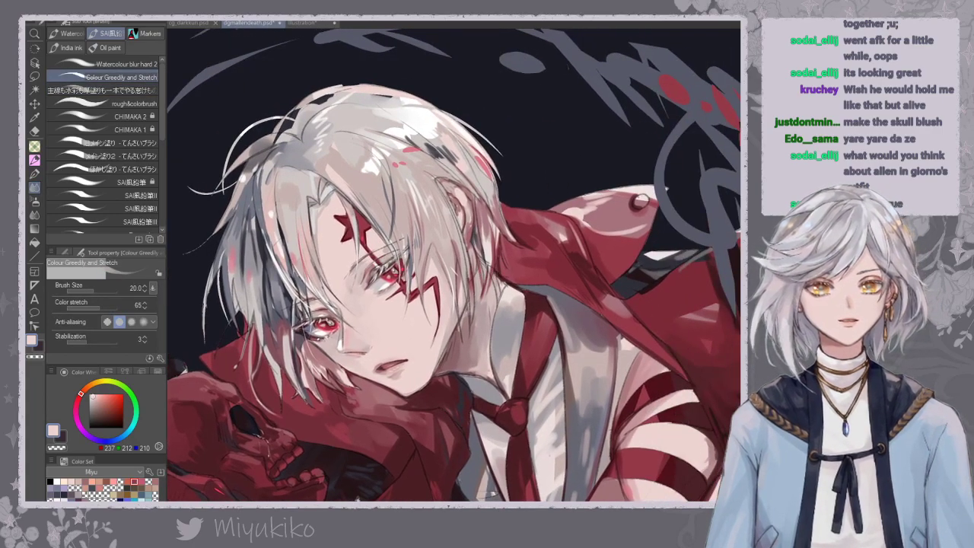
pyautogui.click(96, 90)
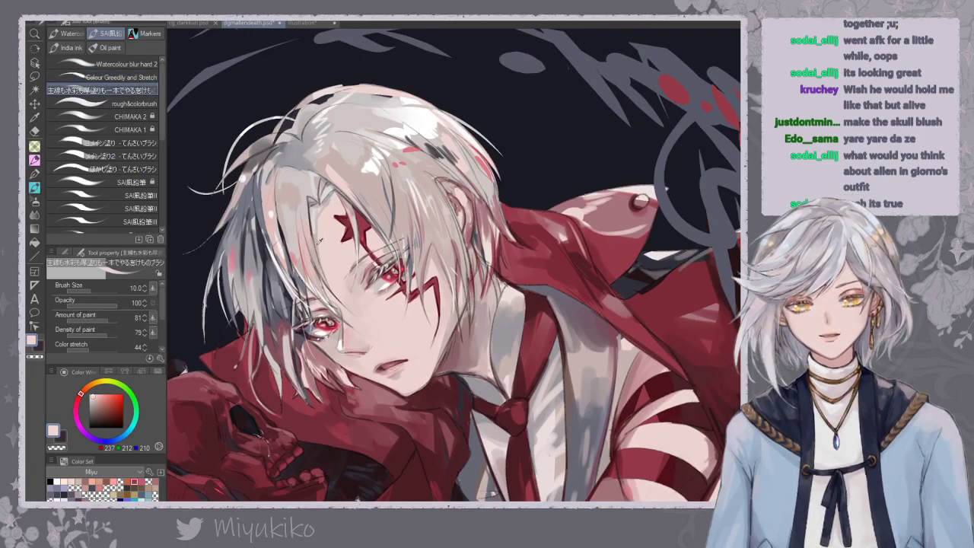
pyautogui.keyDown('alt'); pyautogui.click(266, 137); pyautogui.keyUp('alt')
pyautogui.keyDown('alt'); pyautogui.click(297, 144); pyautogui.keyUp('alt')
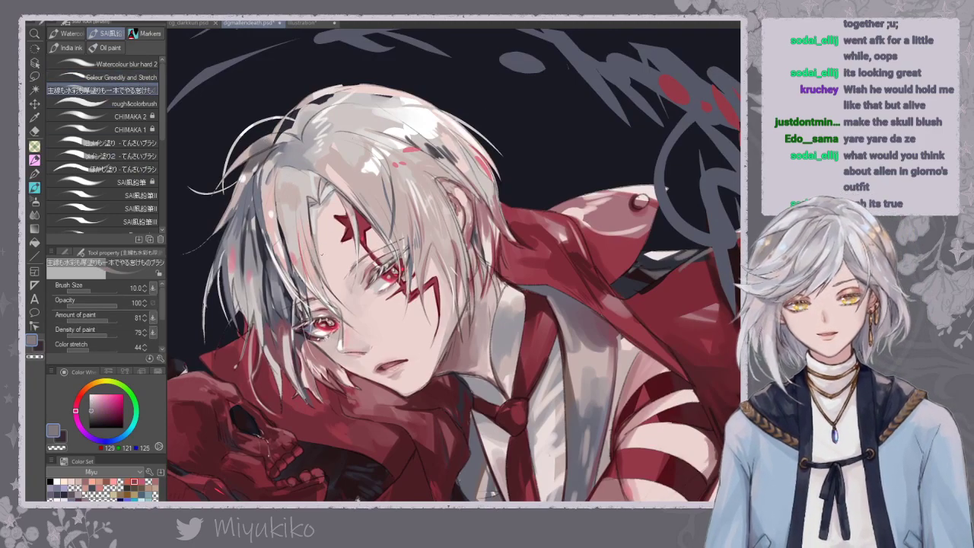
pyautogui.moveTo(371, 261); pyautogui.dragTo(362, 282)
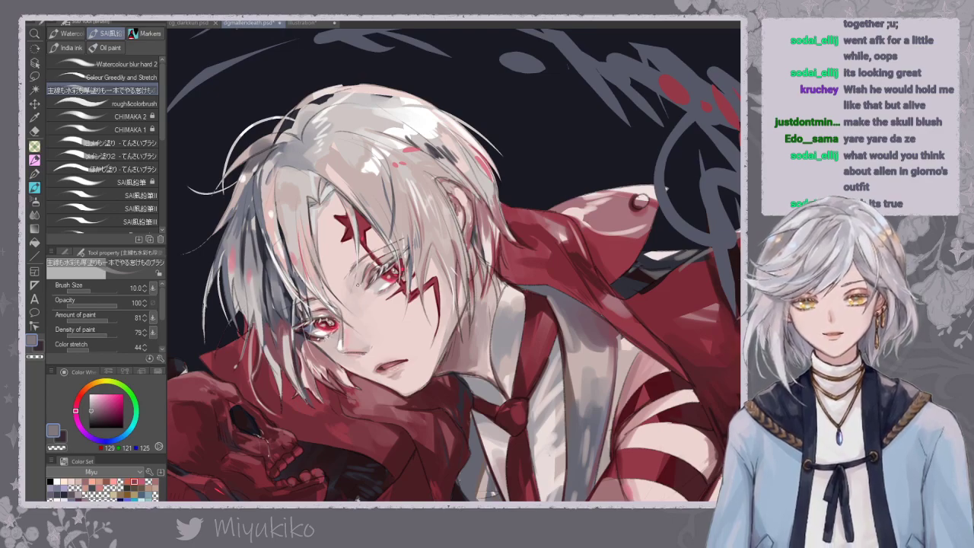
# Refine the lips in sampled dusty pink (RGB 182, 141, 143) and sample a darker mauve (RGB 136, 98, 103) beside the jaw.
pyautogui.hotkey('ctrl', '-')
pyautogui.hotkey('ctrl', '-')
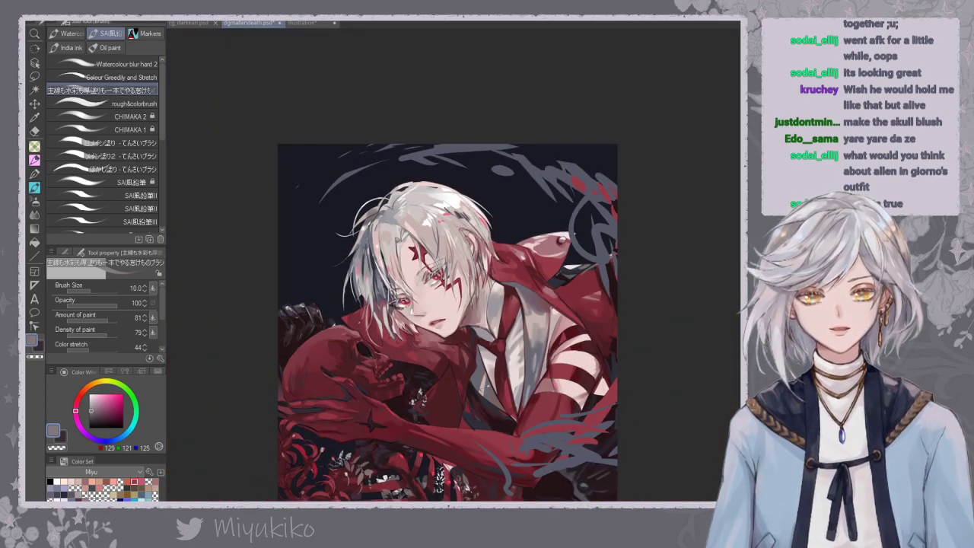
pyautogui.hotkey('ctrl', '+')
pyautogui.hotkey('ctrl', '+')
pyautogui.hotkey('ctrl', '+')
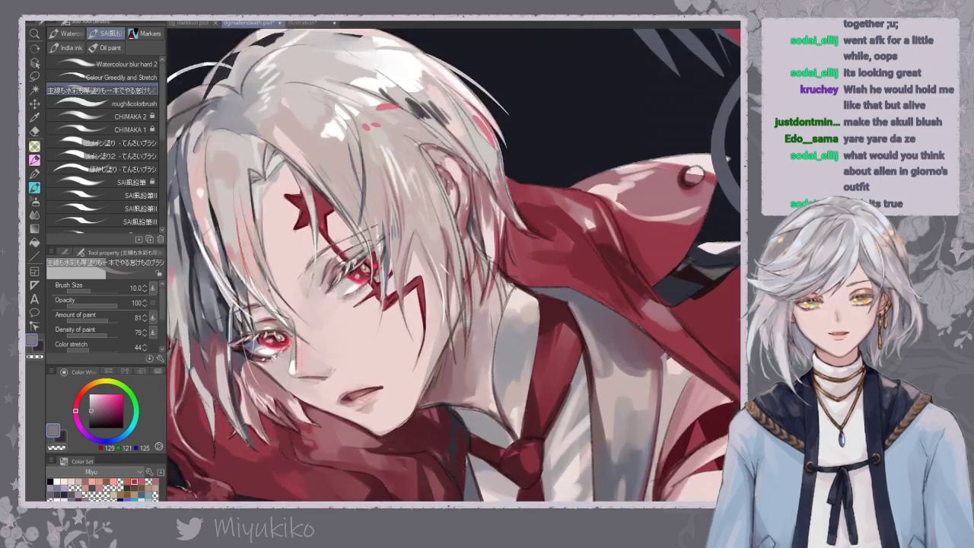
pyautogui.keyDown('alt'); pyautogui.click(341, 396); pyautogui.keyUp('alt')
pyautogui.moveTo(348, 390); pyautogui.dragTo(373, 386)
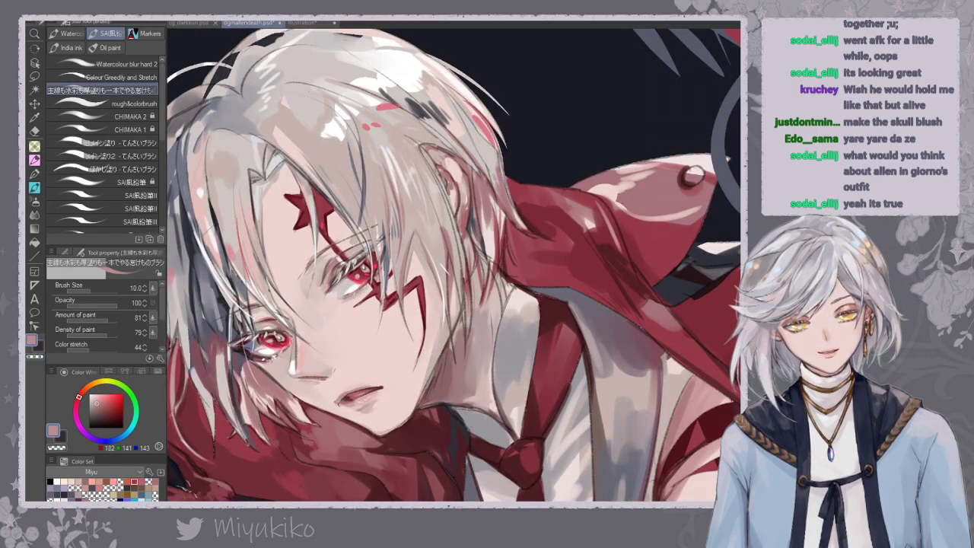
pyautogui.keyDown('alt'); pyautogui.click(441, 387); pyautogui.keyUp('alt')
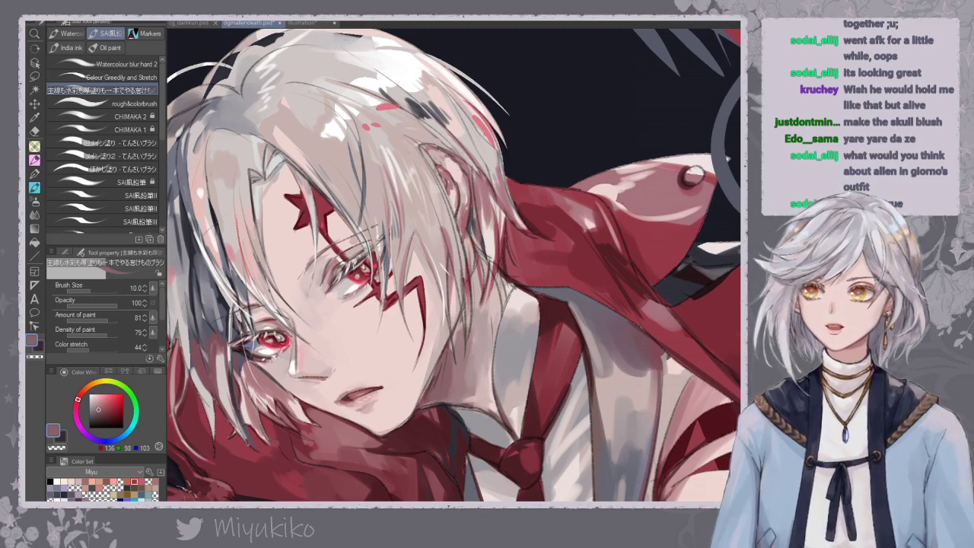
pyautogui.moveTo(462, 152); pyautogui.dragTo(534, 139)
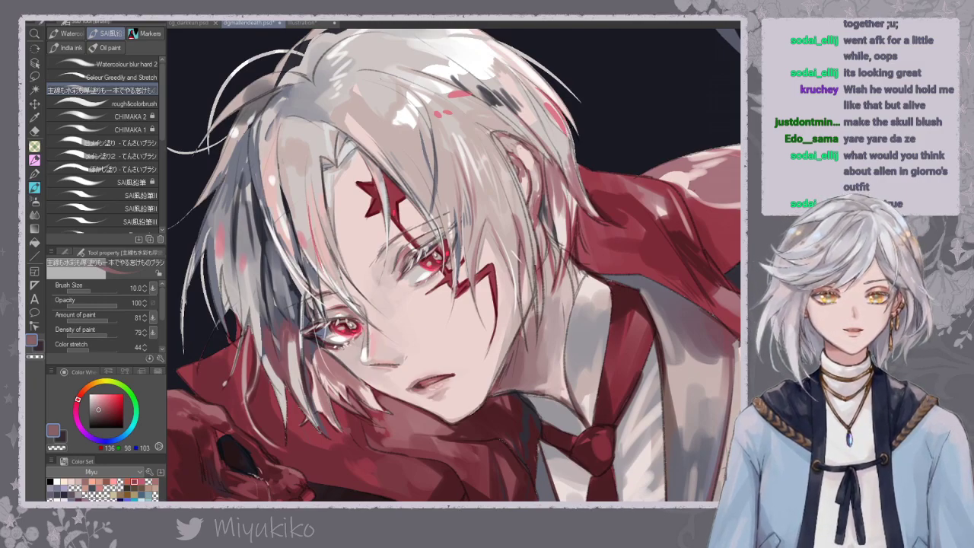
# Compare the face close up with the whole composition, sampling near-white (RGB 240, 225, 226) from under the eye.
pyautogui.hotkey('ctrl', '-')
pyautogui.hotkey('ctrl', '-')
pyautogui.hotkey('ctrl', '-')
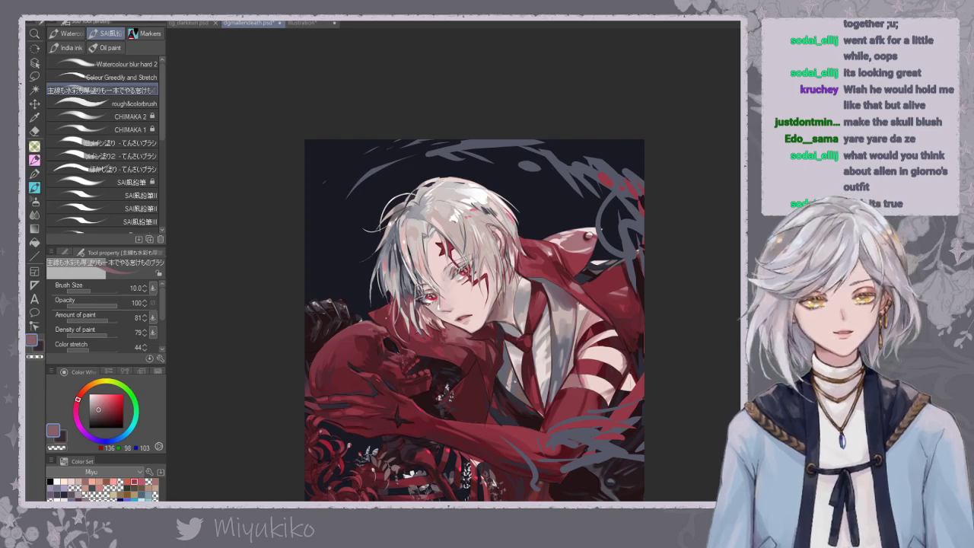
pyautogui.hotkey('ctrl', '+')
pyautogui.hotkey('ctrl', '+')
pyautogui.hotkey('ctrl', '+')
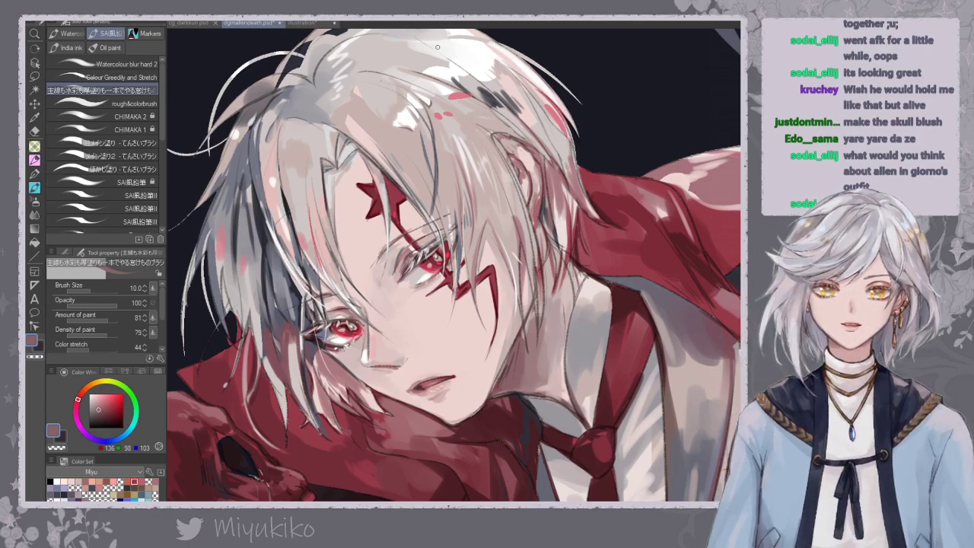
pyautogui.keyDown('alt'); pyautogui.click(335, 344); pyautogui.keyUp('alt')
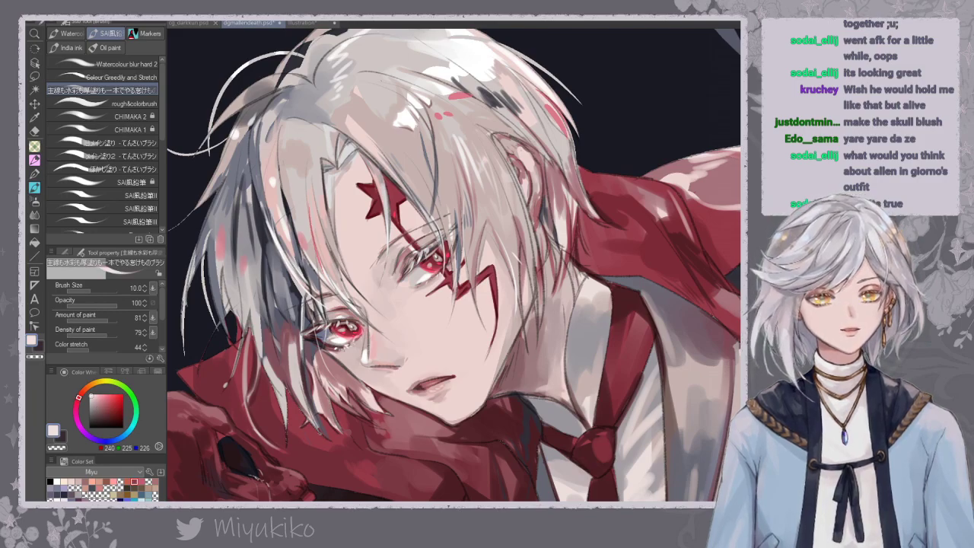
pyautogui.press('x')
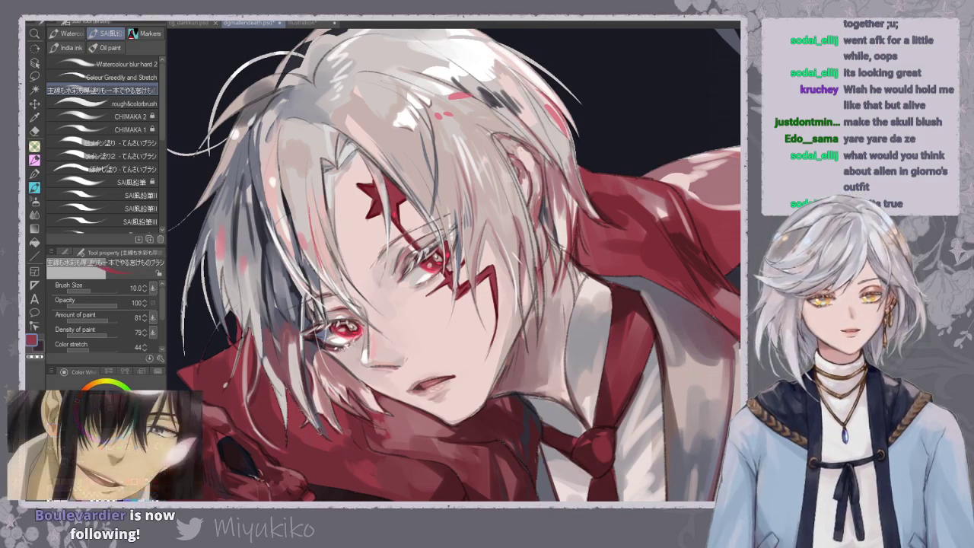
pyautogui.moveTo(695, 175); pyautogui.dragTo(703, 167)
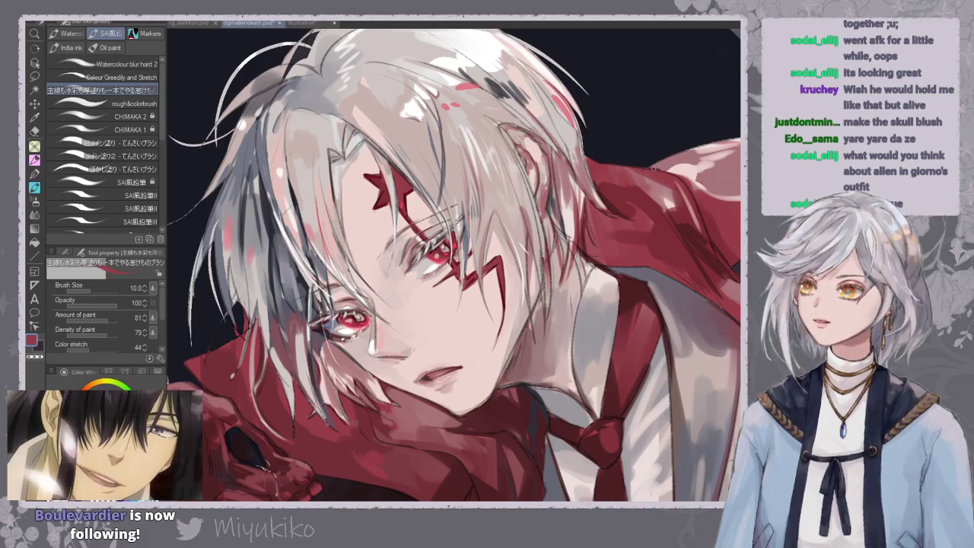
# Examine the full painting's balance and the face's details, sampling near-black (RGB 36, 19, 22) from behind the red coat.
pyautogui.hotkey('ctrl', '-')
pyautogui.hotkey('ctrl', '-')
pyautogui.moveTo(638, 271); pyautogui.dragTo(636, 256)
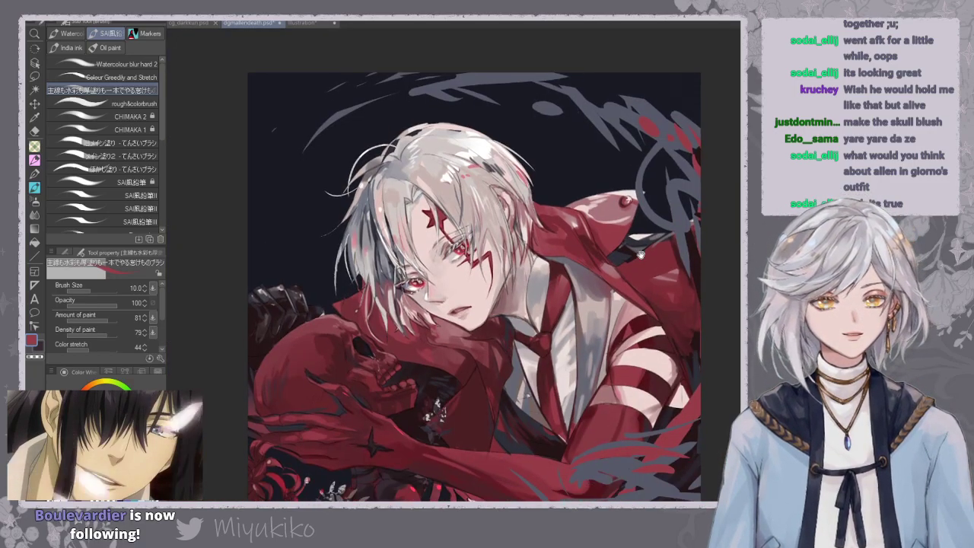
pyautogui.keyDown('alt'); pyautogui.click(636, 256); pyautogui.keyUp('alt')
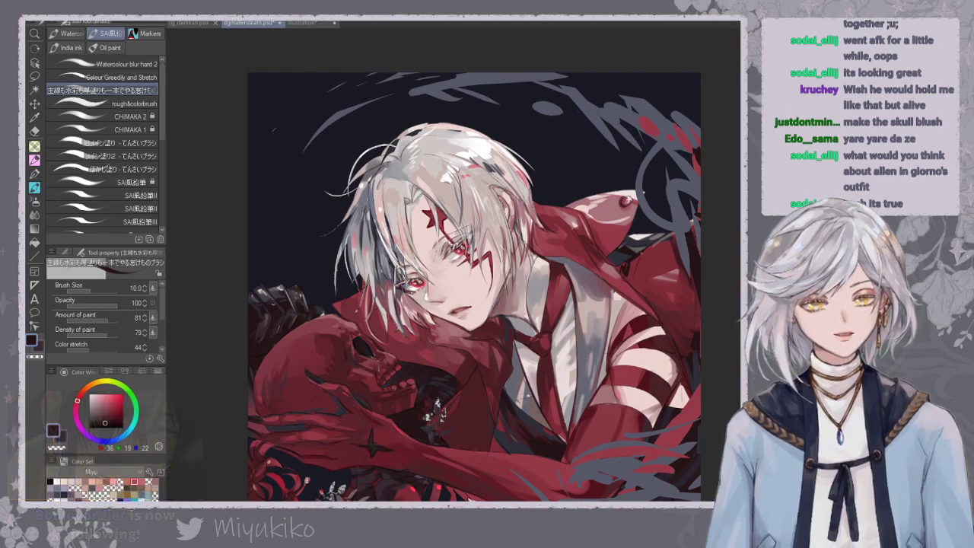
pyautogui.scroll(-2, 643, 264)
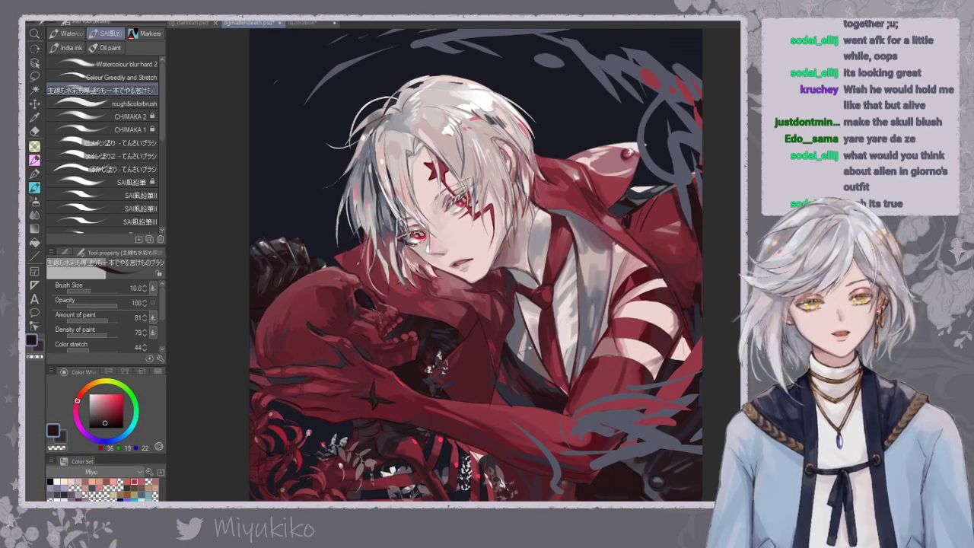
pyautogui.hotkey('ctrl', '-')
pyautogui.hotkey('ctrl', '-')
pyautogui.hotkey('ctrl', '-')
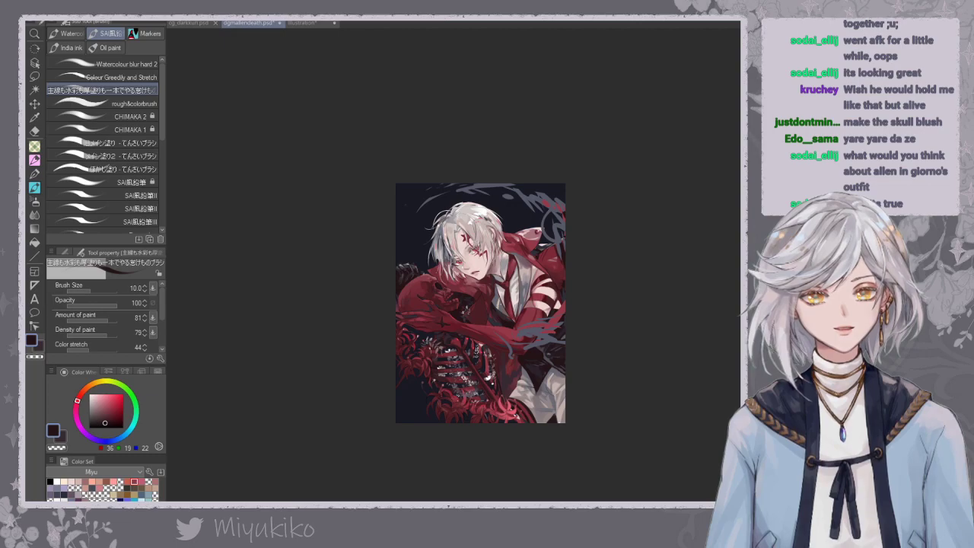
pyautogui.hotkey('ctrl', '+')
pyautogui.hotkey('ctrl', '+')
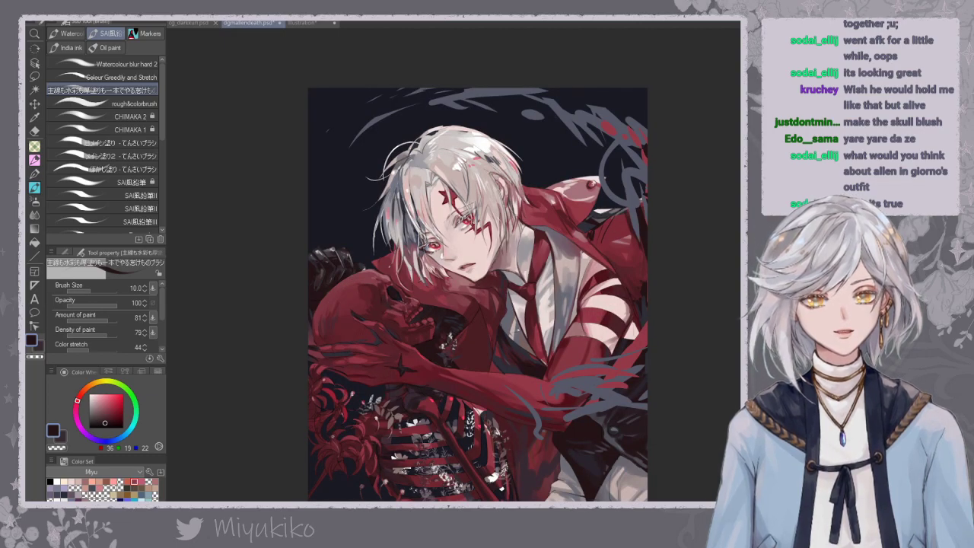
pyautogui.hotkey('ctrl', '+')
pyautogui.hotkey('ctrl', '+')
pyautogui.hotkey('ctrl', '+')
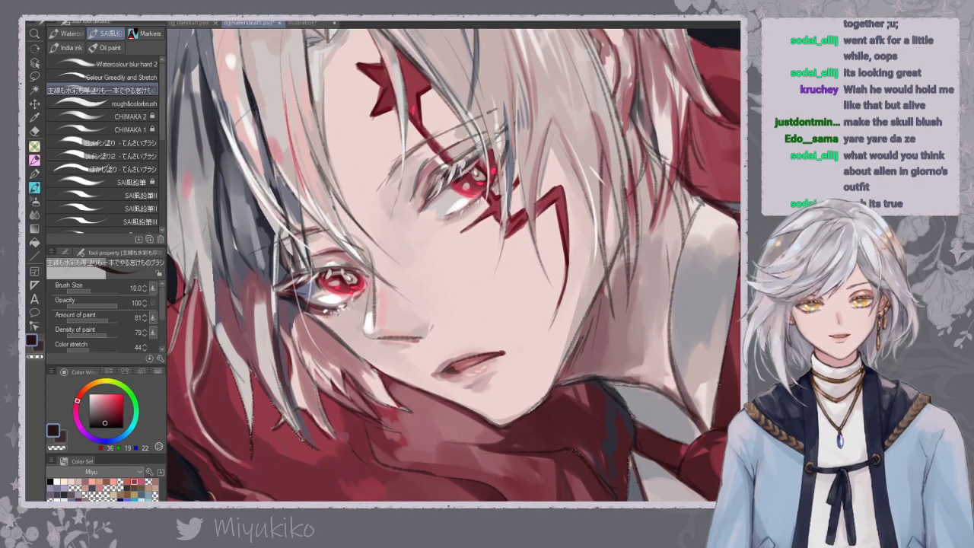
# Refine the scarred eye's inner edge and the other eye's iris in sampled dark reds such as RGB 70, 14, 21.
pyautogui.click(94, 412)
pyautogui.moveTo(426, 215); pyautogui.dragTo(458, 181)
pyautogui.keyDown('alt'); pyautogui.click(464, 176); pyautogui.keyUp('alt')
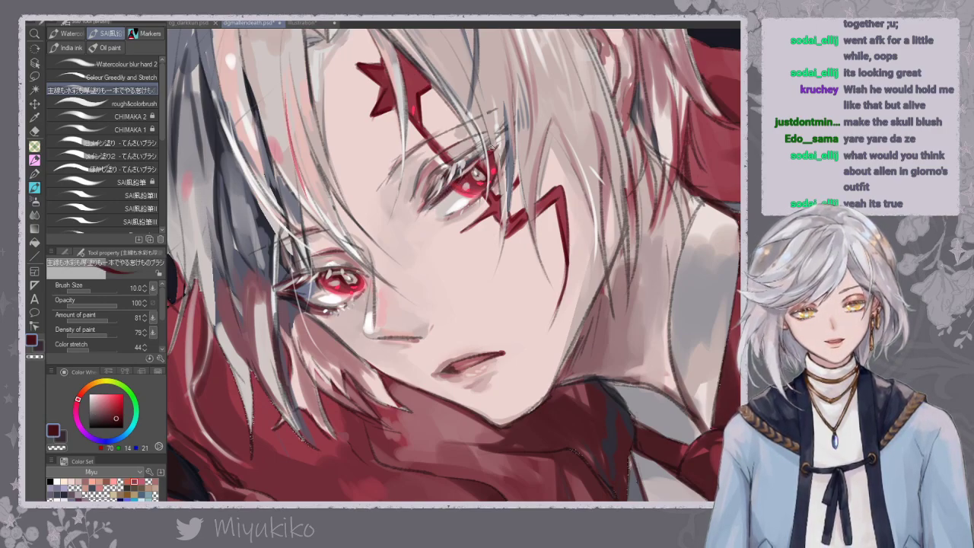
pyautogui.keyDown('alt'); pyautogui.click(339, 280); pyautogui.keyUp('alt')
pyautogui.moveTo(336, 271); pyautogui.dragTo(344, 274)
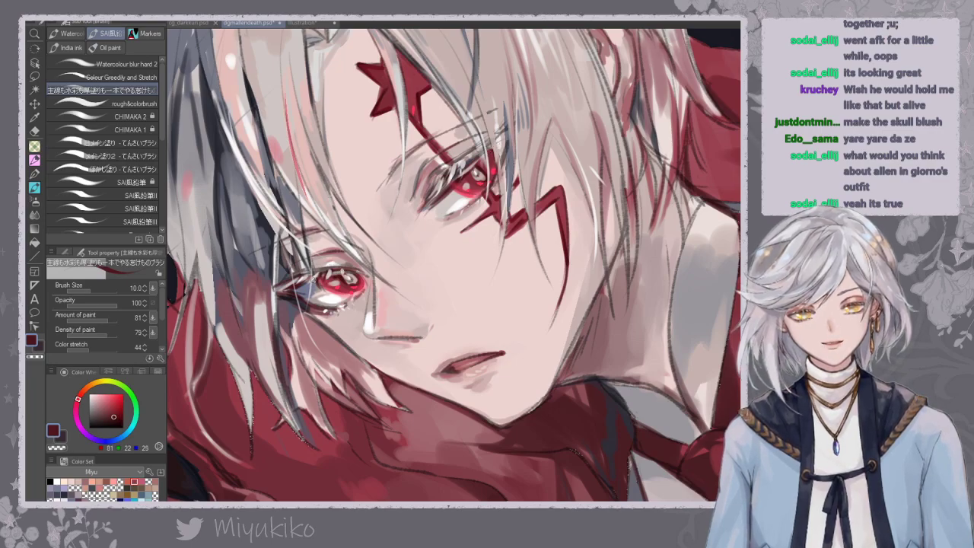
# Refine the fine hair strands around the unscarred eye in sampled light grey (RGB 206, 198, 196) at size 10, undoing unwanted strokes.
pyautogui.moveTo(315, 316)
pyautogui.mouseDown()
pyautogui.moveTo(383, 373)
pyautogui.moveTo(453, 314)
pyautogui.mouseUp()
pyautogui.hotkey('ctrl', 'z')
pyautogui.keyDown('alt'); pyautogui.click(350, 337); pyautogui.keyUp('alt')
pyautogui.keyDown('alt'); pyautogui.click(338, 324); pyautogui.keyUp('alt')
pyautogui.moveTo(325, 310); pyautogui.dragTo(368, 372)
pyautogui.keyDown('alt'); pyautogui.click(318, 320); pyautogui.keyUp('alt')
pyautogui.moveTo(308, 321); pyautogui.dragTo(321, 409)
pyautogui.hotkey('ctrl', 'z')
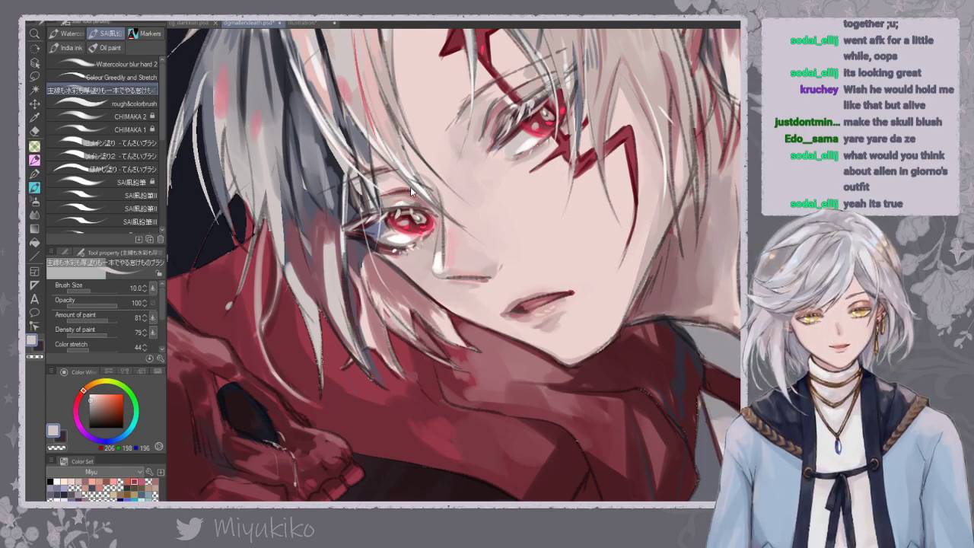
# Extend the side hair strands near the unscarred eye and deepen their gaps in sampled dark blue-grey (RGB 41, 42, 51).
pyautogui.keyDown('alt'); pyautogui.click(411, 323); pyautogui.keyUp('alt')
pyautogui.moveTo(404, 306); pyautogui.dragTo(410, 338)
pyautogui.moveTo(337, 126)
pyautogui.mouseDown()
pyautogui.moveTo(410, 300)
pyautogui.moveTo(400, 372)
pyautogui.mouseUp()
pyautogui.keyDown('alt'); pyautogui.click(409, 303); pyautogui.keyUp('alt')
pyautogui.moveTo(317, 333)
pyautogui.mouseDown()
pyautogui.moveTo(325, 411)
pyautogui.moveTo(314, 377)
pyautogui.mouseUp()
pyautogui.moveTo(314, 412); pyautogui.dragTo(330, 386)
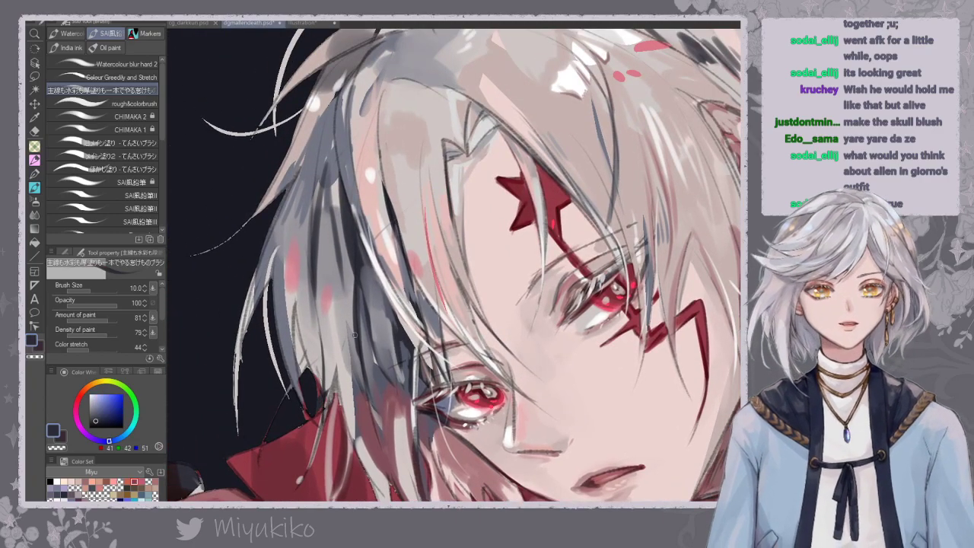
# Examine the whole painting's balance at several magnifications, sampling white (RGB 255, 255, 255) from the hair highlight.
pyautogui.hotkey('ctrl', '-')
pyautogui.hotkey('ctrl', '-')
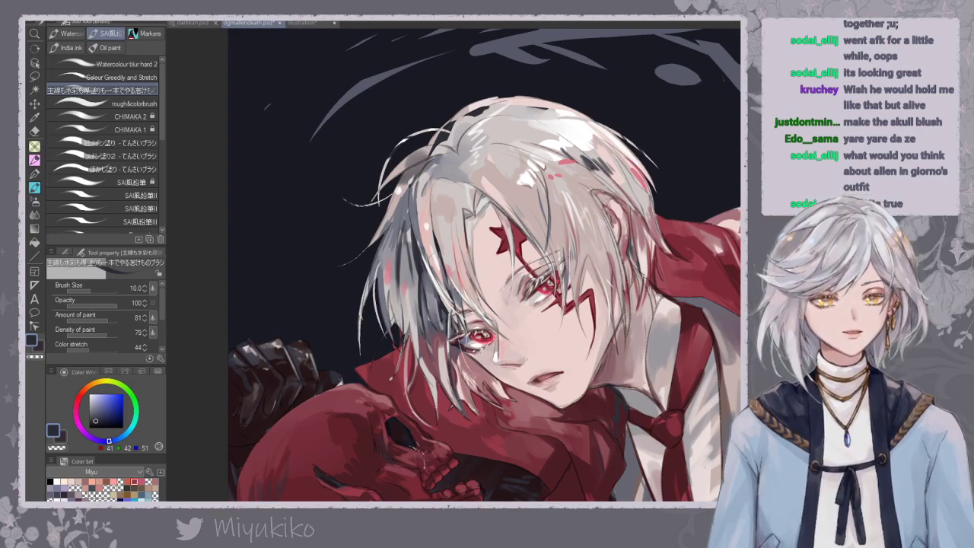
pyautogui.hotkey('ctrl', '-')
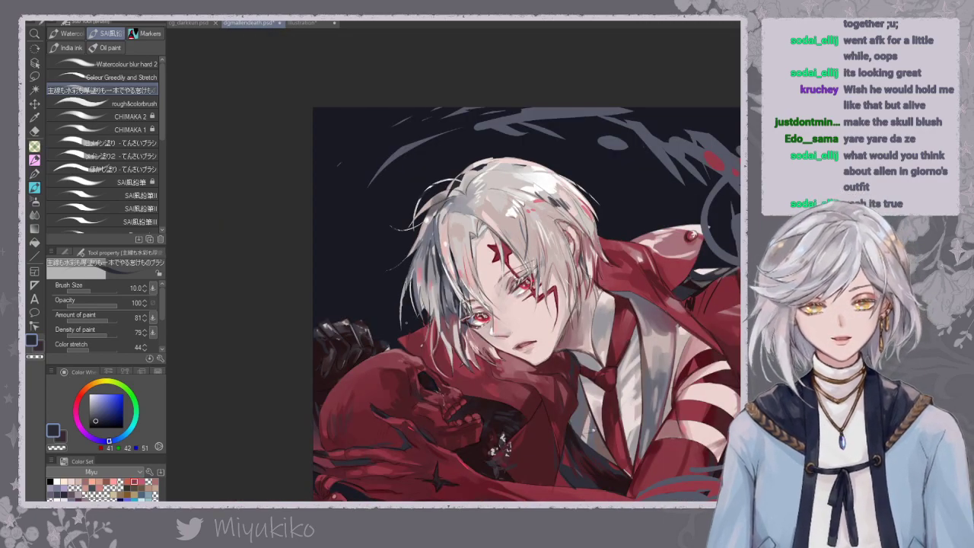
pyautogui.moveTo(621, 289); pyautogui.dragTo(537, 243)
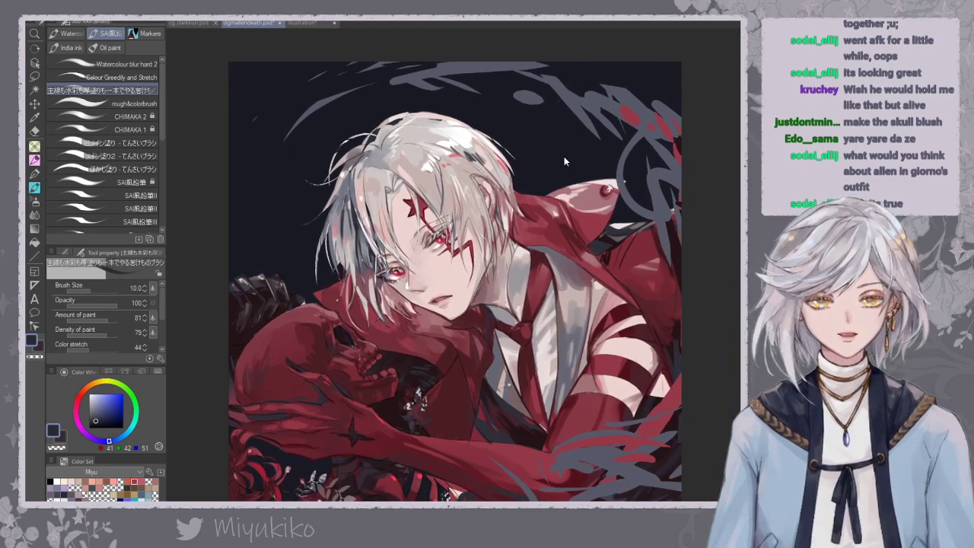
pyautogui.moveTo(568, 212); pyautogui.dragTo(567, 223)
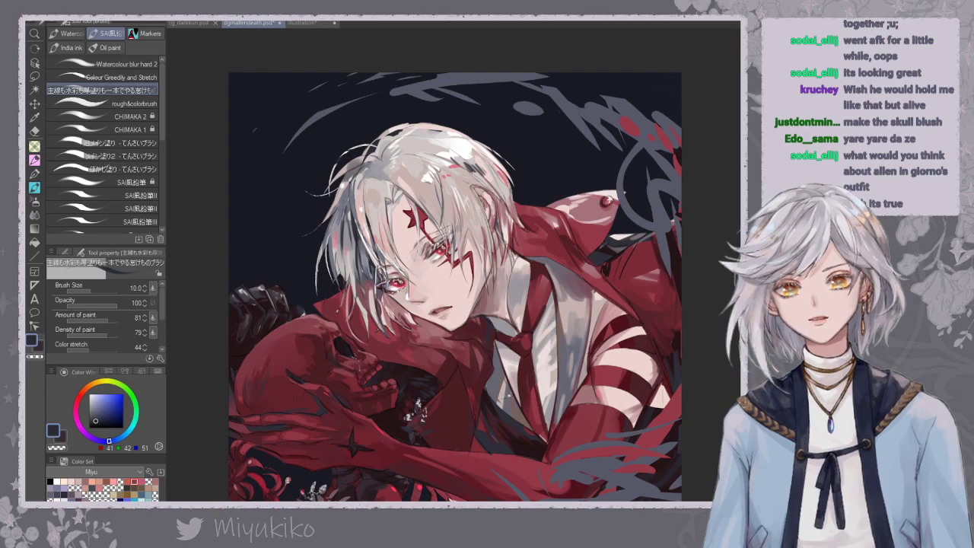
pyautogui.keyDown('alt'); pyautogui.click(438, 167); pyautogui.keyUp('alt')
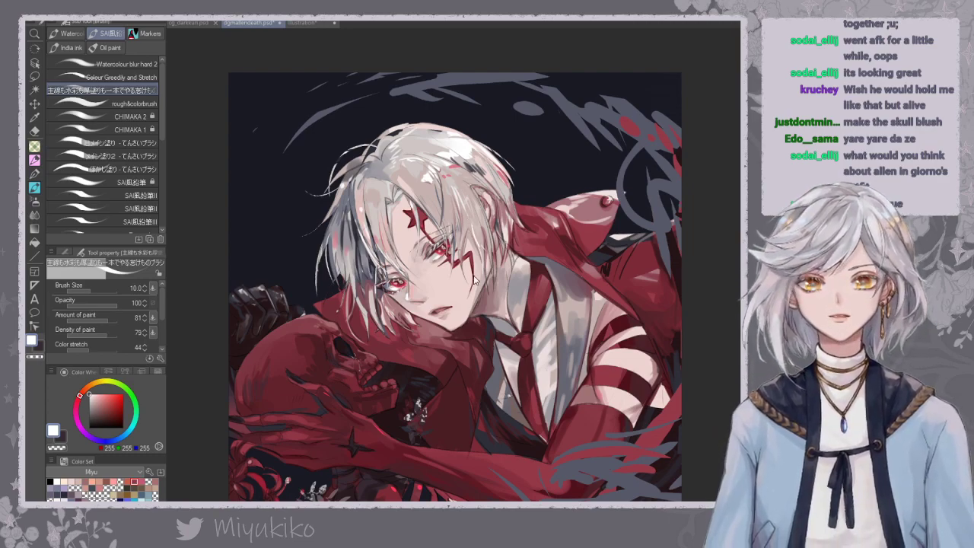
pyautogui.hotkey('ctrl', '-')
pyautogui.hotkey('ctrl', '-')
pyautogui.hotkey('ctrl', '-')
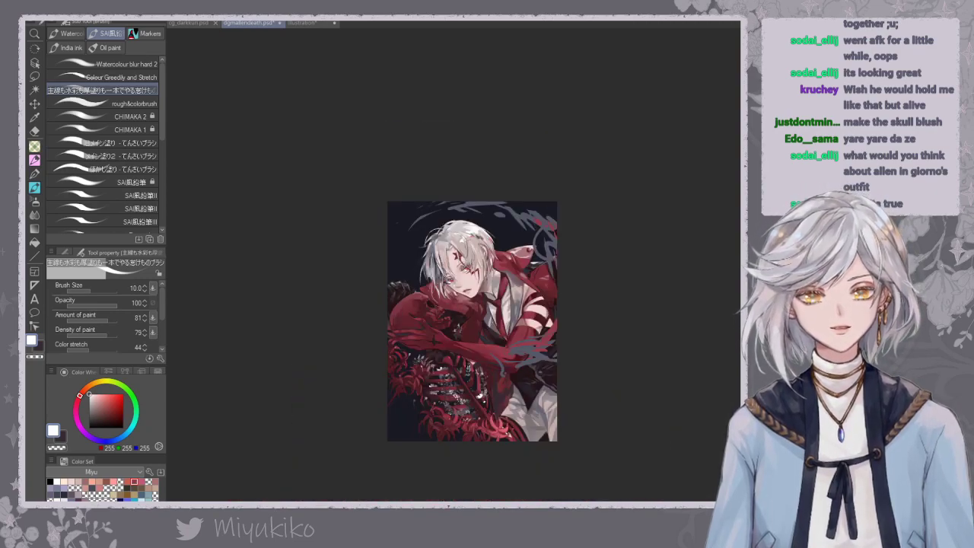
pyautogui.hotkey('ctrl', '+')
pyautogui.hotkey('ctrl', '+')
# Auto-select the red coat collar above the skull and shade it with the Soft airbrush in near-black (RGB 37, 21, 24) at size 700.
pyautogui.press('w')
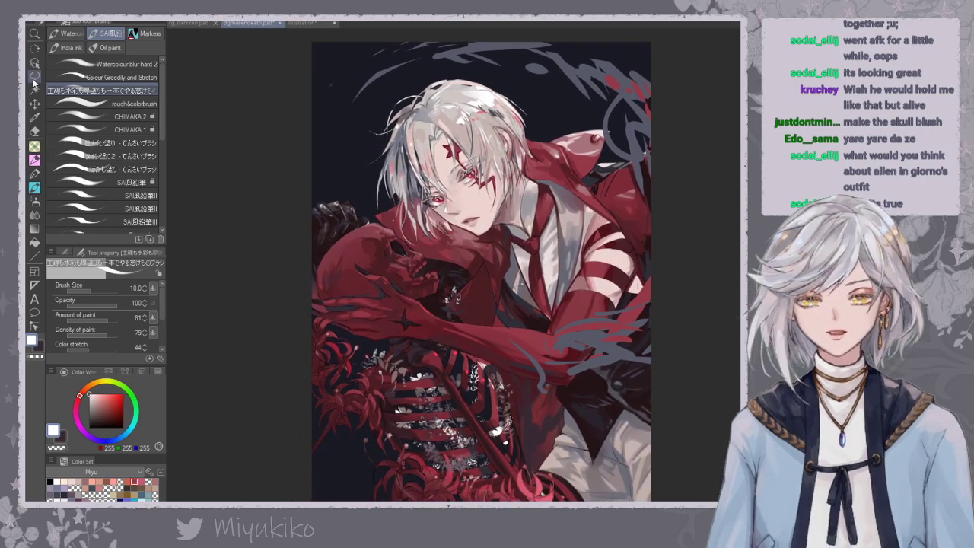
pyautogui.click(393, 220)
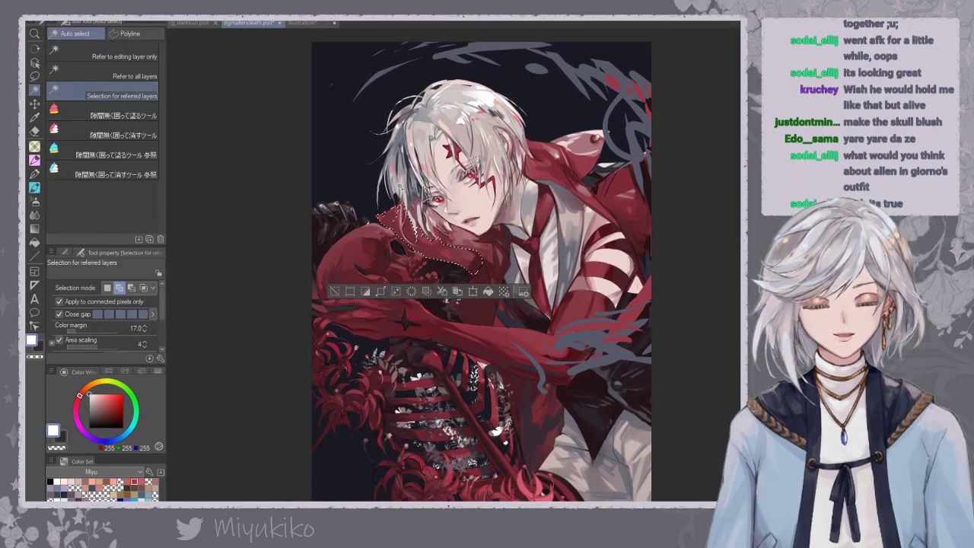
pyautogui.click(34, 160)
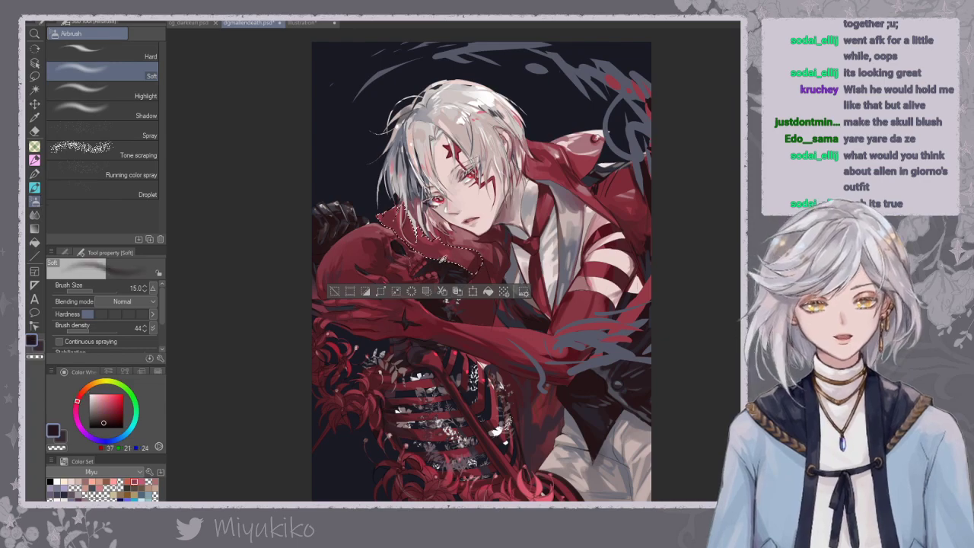
pyautogui.press(']')
pyautogui.press(']')
pyautogui.press(']')
pyautogui.press(']')
pyautogui.press(']')
pyautogui.press(']')
pyautogui.press(']')
pyautogui.press(']')
pyautogui.press(']')
pyautogui.press(']')
pyautogui.press(']')
pyautogui.press(']')
pyautogui.press(']')
pyautogui.press(']')
pyautogui.press(']')
pyautogui.press(']')
pyautogui.press(']')
pyautogui.press(']')
pyautogui.press(']')
pyautogui.press(']')
pyautogui.moveTo(382, 254); pyautogui.dragTo(423, 277)
pyautogui.hotkey('ctrl', 'd')
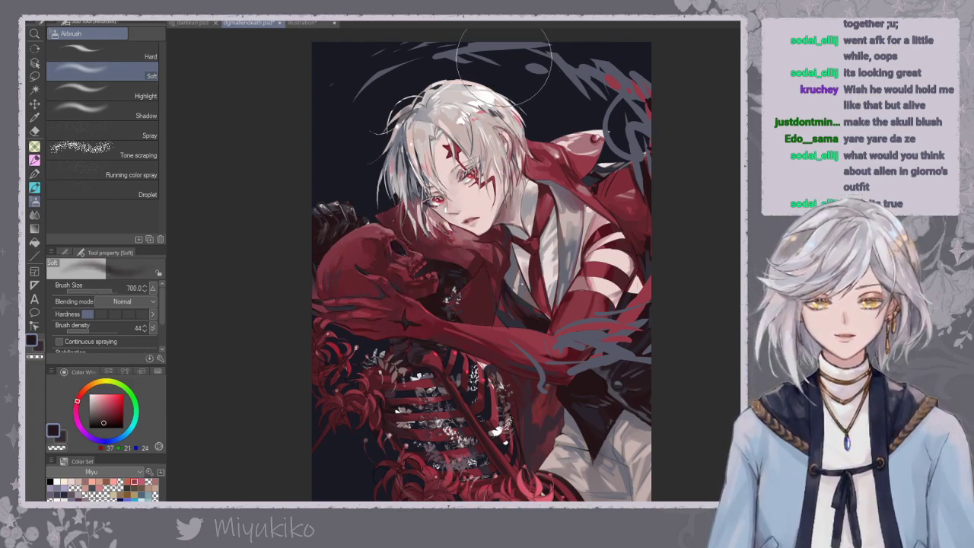
# Judge the collar's soft shading with its selection restored and cleared, both close up and across the full painting.
pyautogui.hotkey('ctrl', 'z')
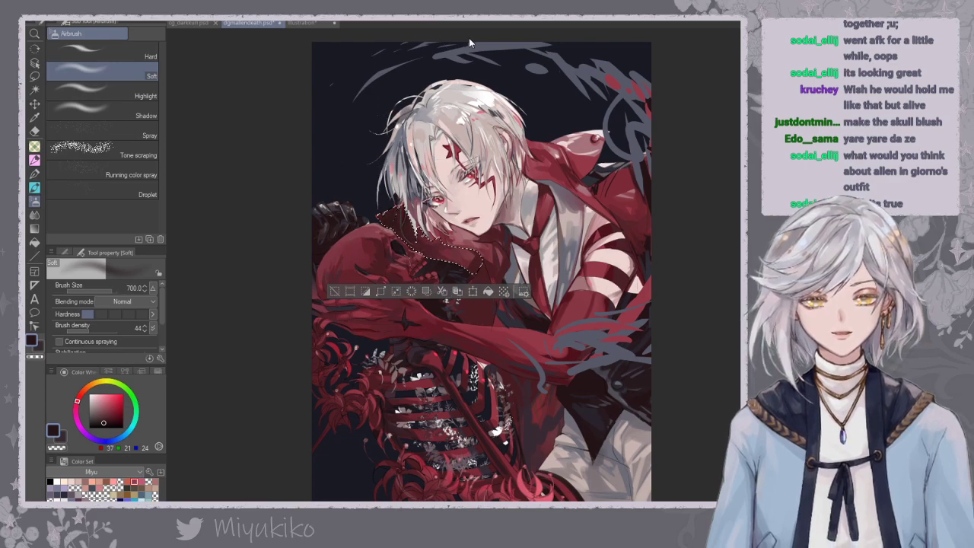
pyautogui.hotkey('ctrl', 'd')
pyautogui.hotkey('ctrl', 'z')
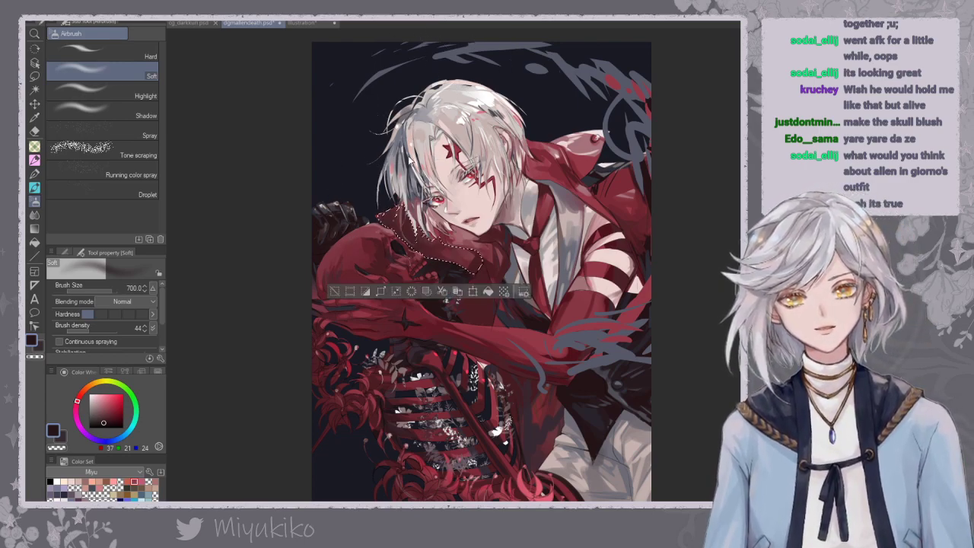
pyautogui.hotkey('ctrl', 'd')
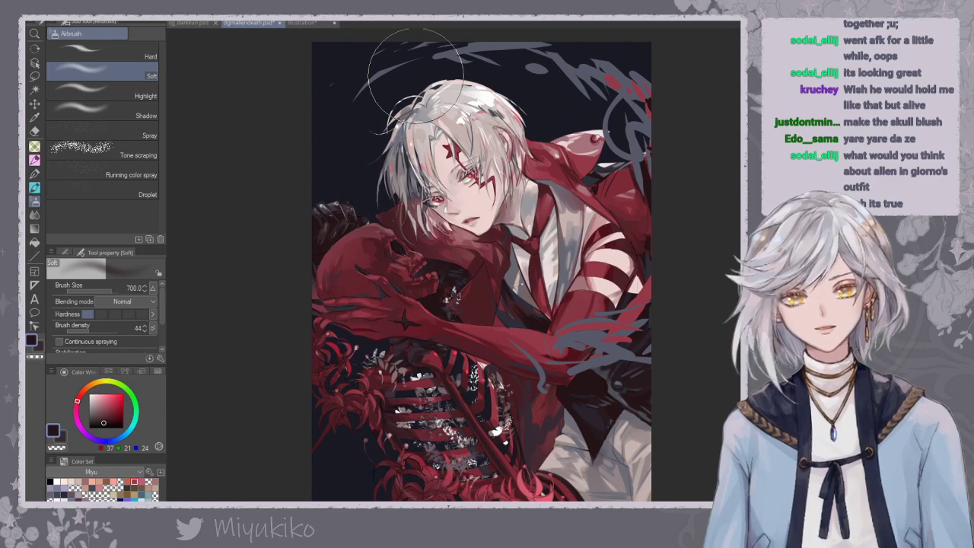
pyautogui.hotkey('ctrl', '-')
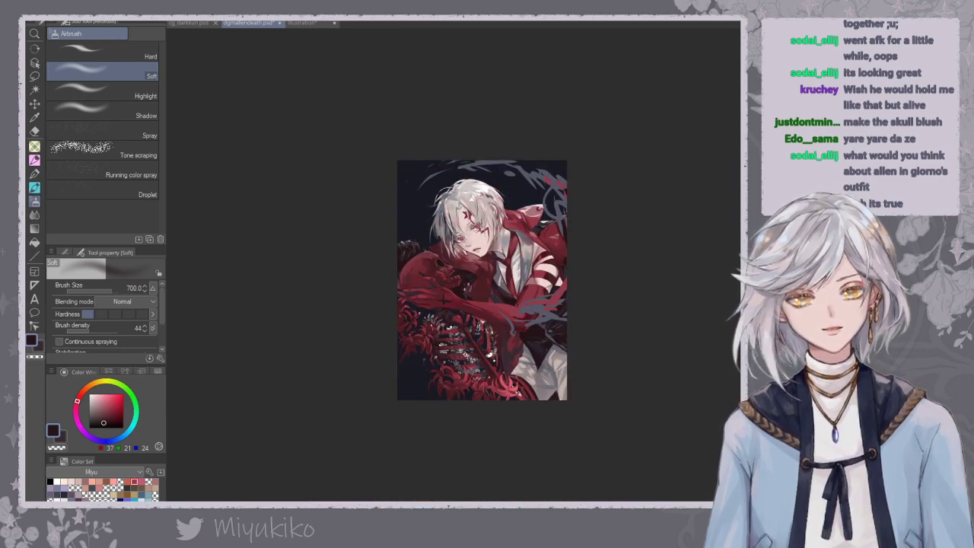
pyautogui.hotkey('ctrl', 'z')
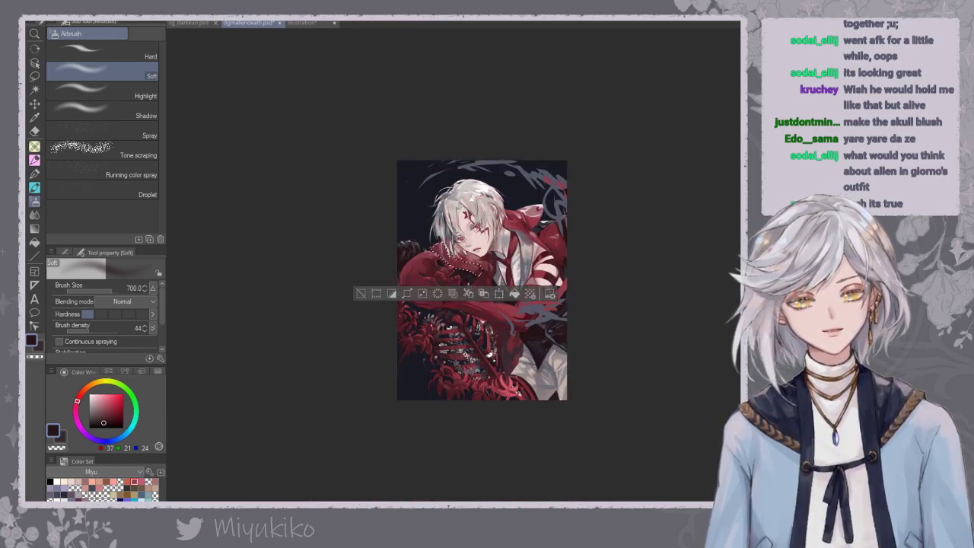
pyautogui.hotkey('ctrl', 'd')
pyautogui.hotkey('ctrl', 'z')
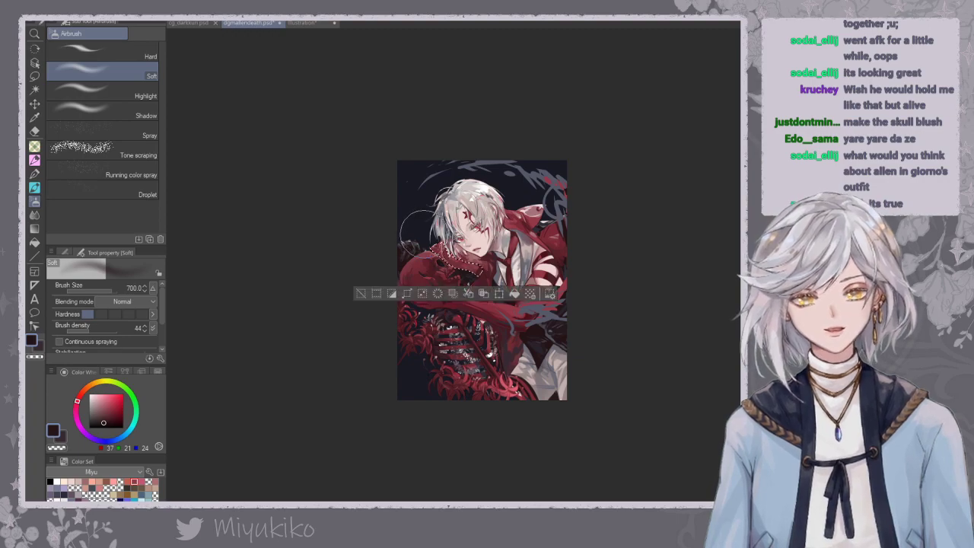
pyautogui.hotkey('ctrl', 'd')
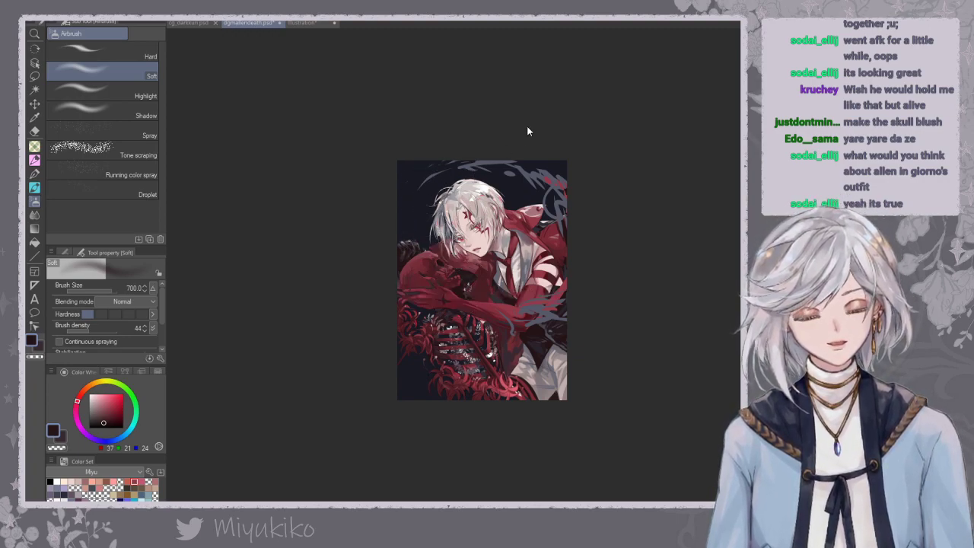
pyautogui.hotkey('ctrl', 'z')
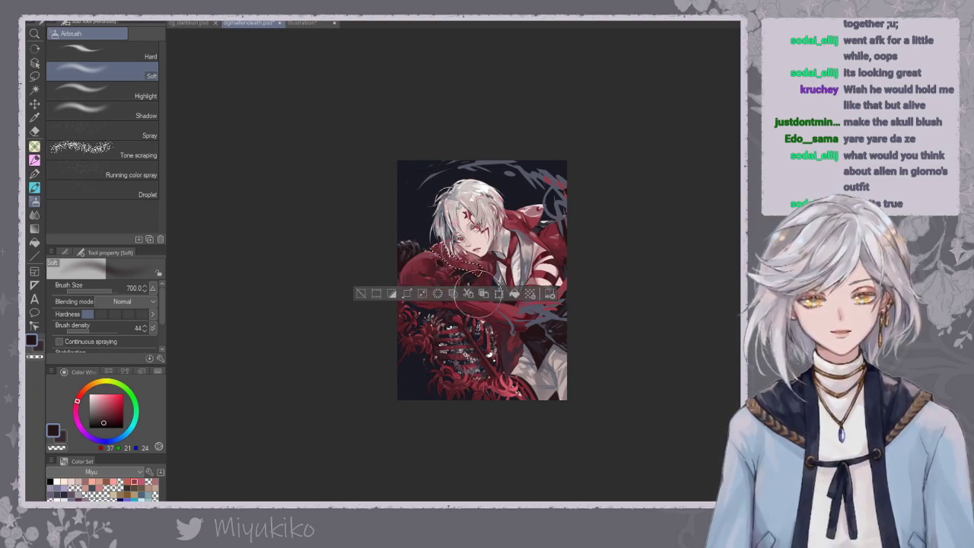
pyautogui.hotkey('ctrl', 'd')
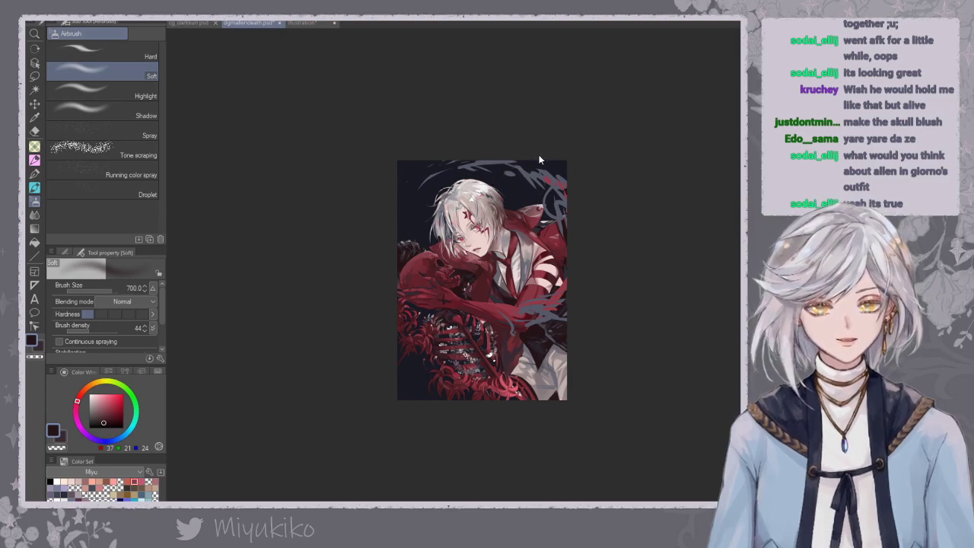
# Undo the stray airbrush stroke, restore the collar selection, and rework its shading with the Soft airbrush at size 400.
pyautogui.hotkey('ctrl', 'z')
pyautogui.moveTo(518, 220); pyautogui.dragTo(510, 210)
pyautogui.hotkey('ctrl', 'z')
pyautogui.hotkey('ctrl', 'z')
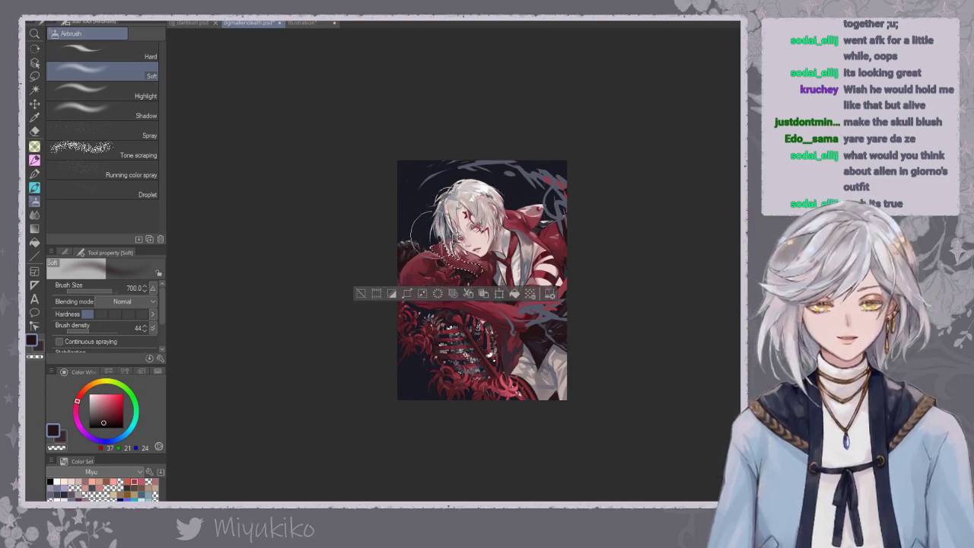
pyautogui.press('[')
pyautogui.press('[')
pyautogui.press('[')
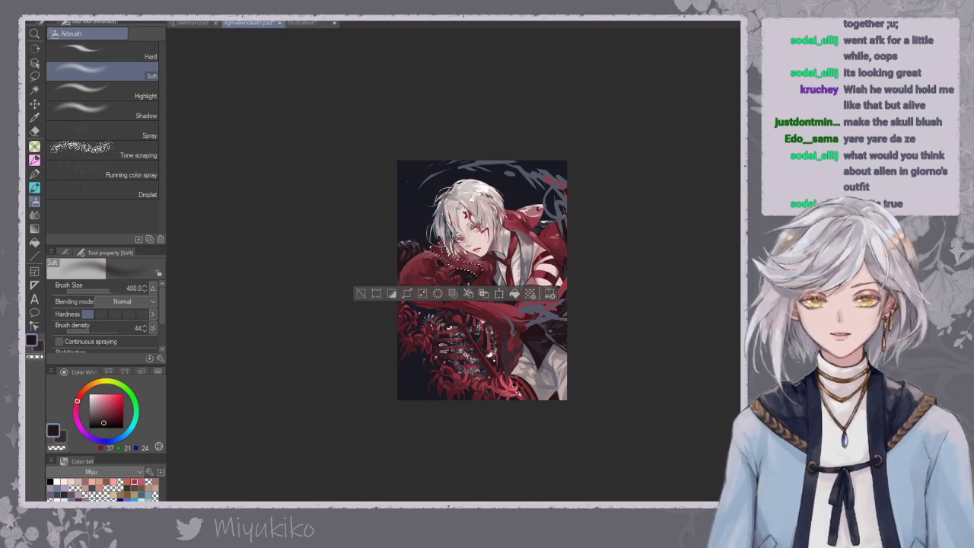
pyautogui.hotkey('ctrl', 'd')
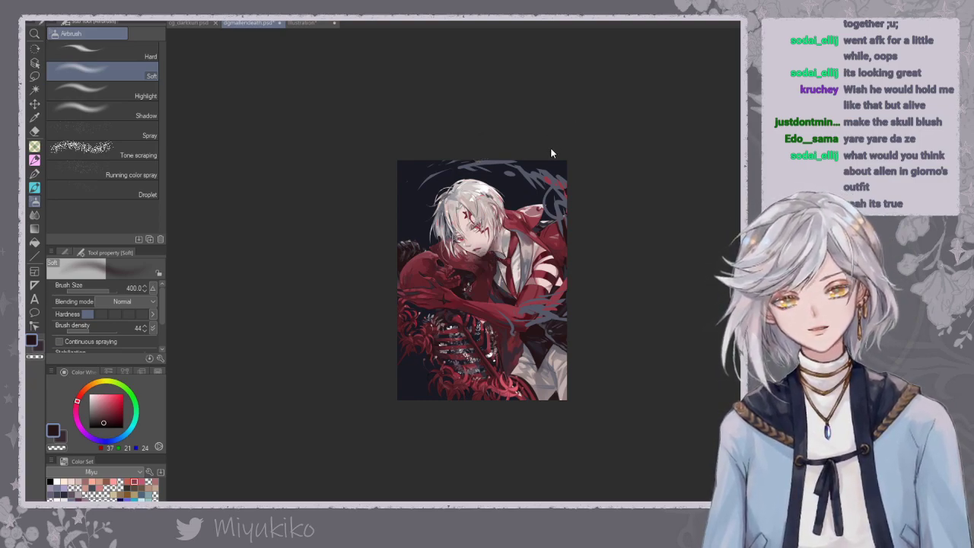
# Auto-select the red coat area between the skull and the tie and shade it with the near-black Soft airbrush at size 400.
pyautogui.click(35, 90)
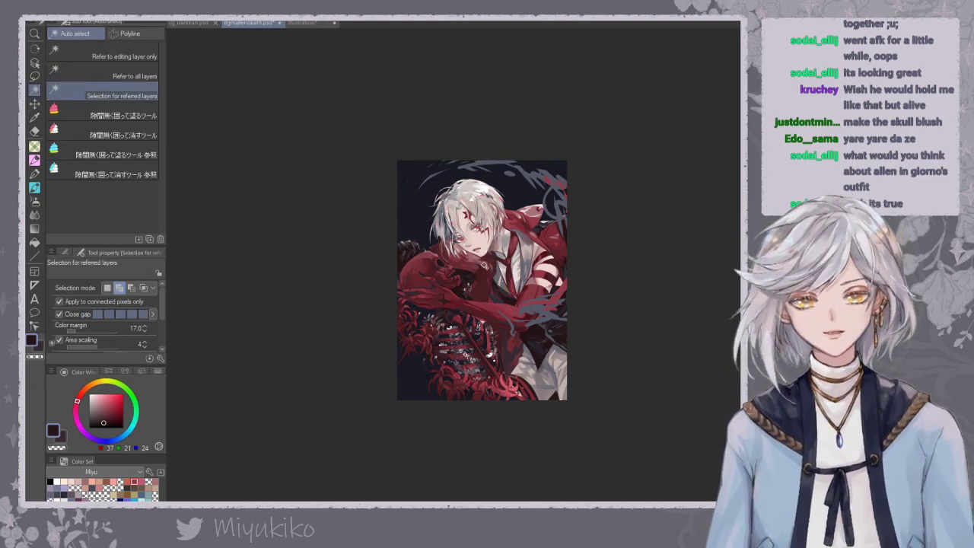
pyautogui.click(492, 268)
pyautogui.click(34, 201)
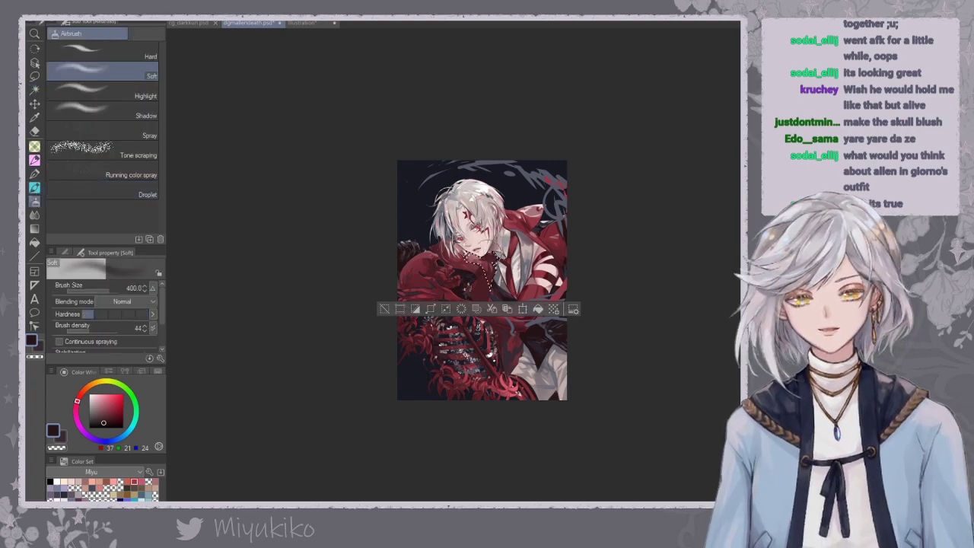
pyautogui.hotkey('ctrl', 'd')
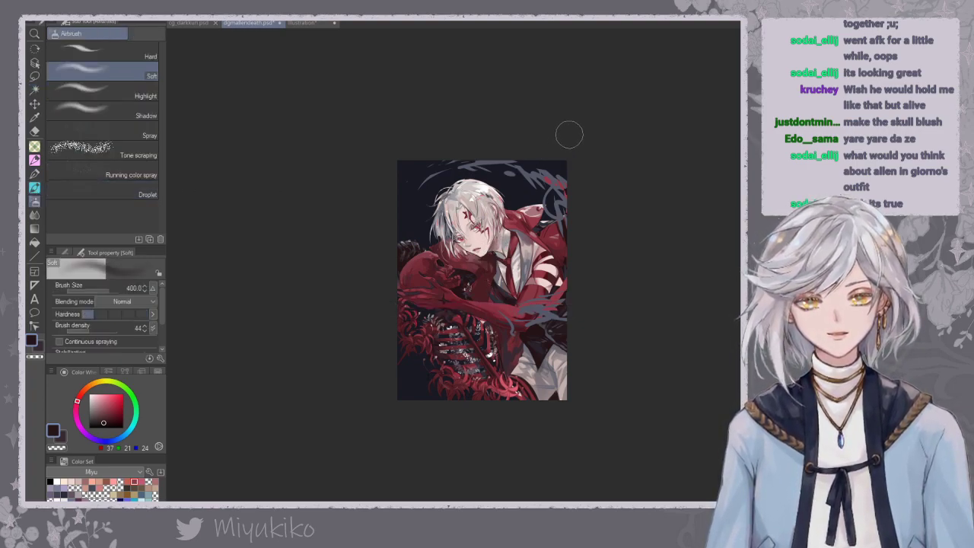
pyautogui.hotkey('ctrl', 'z')
pyautogui.hotkey('ctrl', 'd')
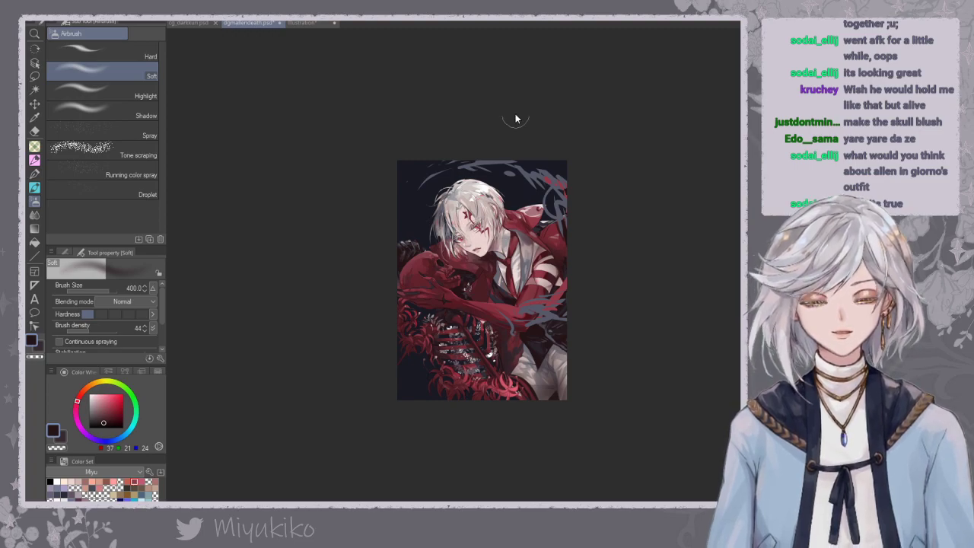
# Try darkening the whole painting with a near-black fill (RGB 37, 21, 24) and undo it.
pyautogui.hotkey('ctrl', '-')
pyautogui.hotkey('ctrl', '+')
pyautogui.hotkey('ctrl', '+')
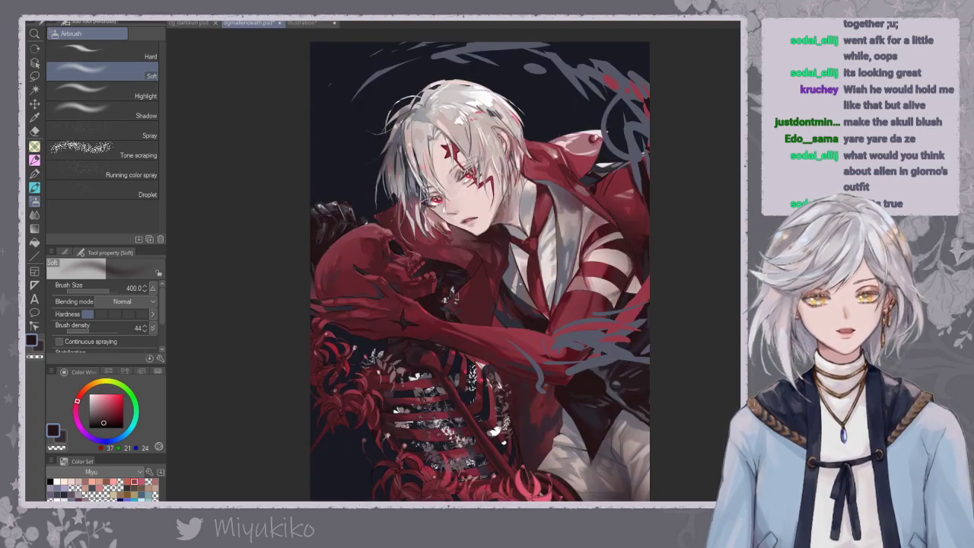
pyautogui.moveTo(745, 381); pyautogui.dragTo(715, 356)
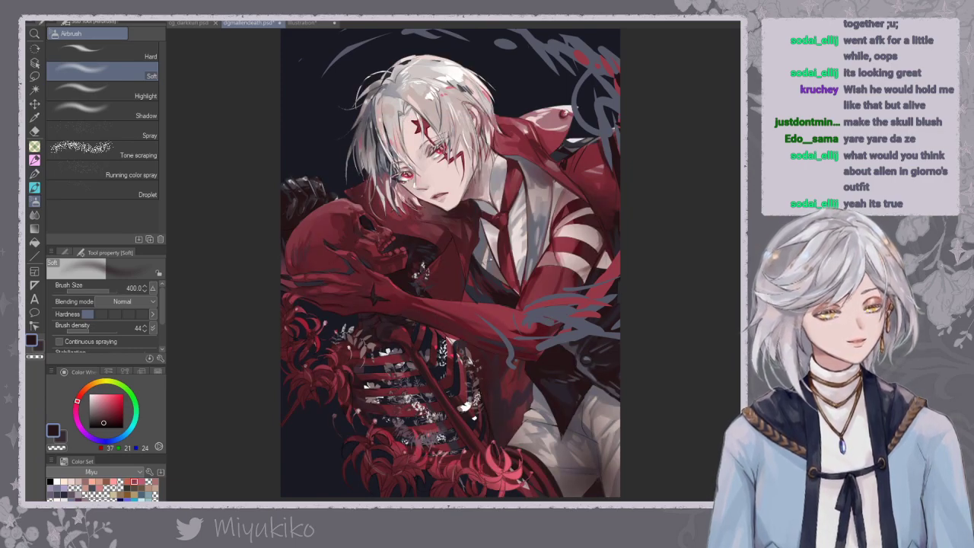
pyautogui.hotkey('alt', 'Delete')
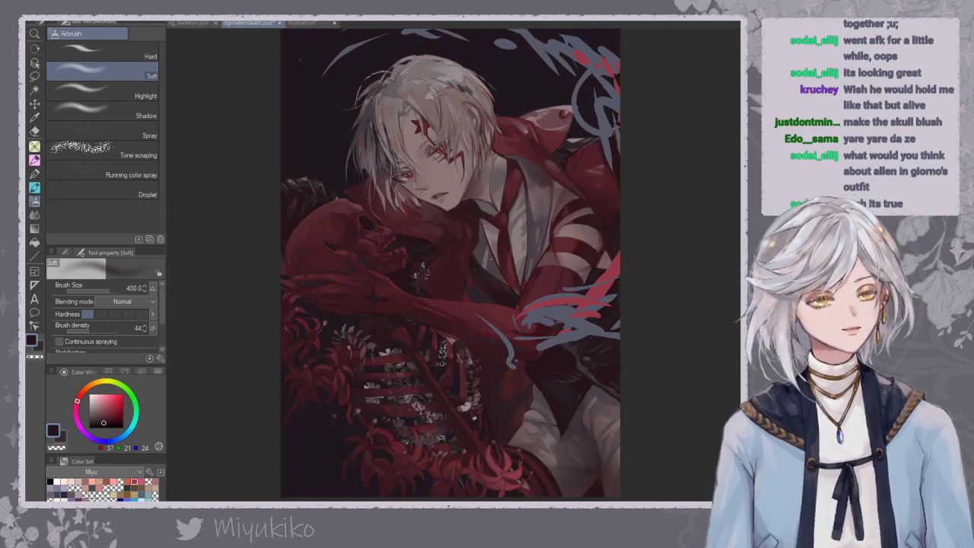
pyautogui.hotkey('ctrl', 'z')
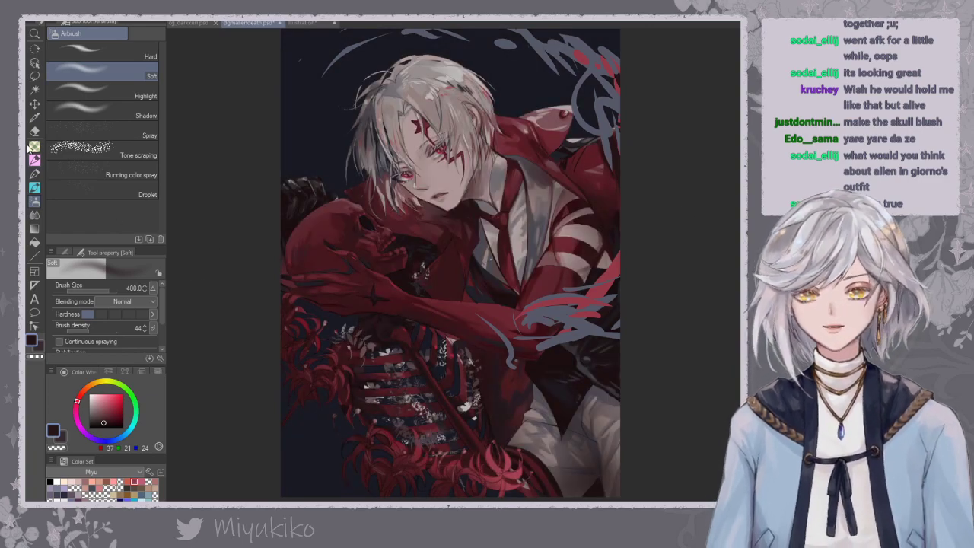
# Lighten the dark overlay around the character's face with the Kneaded eraser at size 700.
pyautogui.press('e')
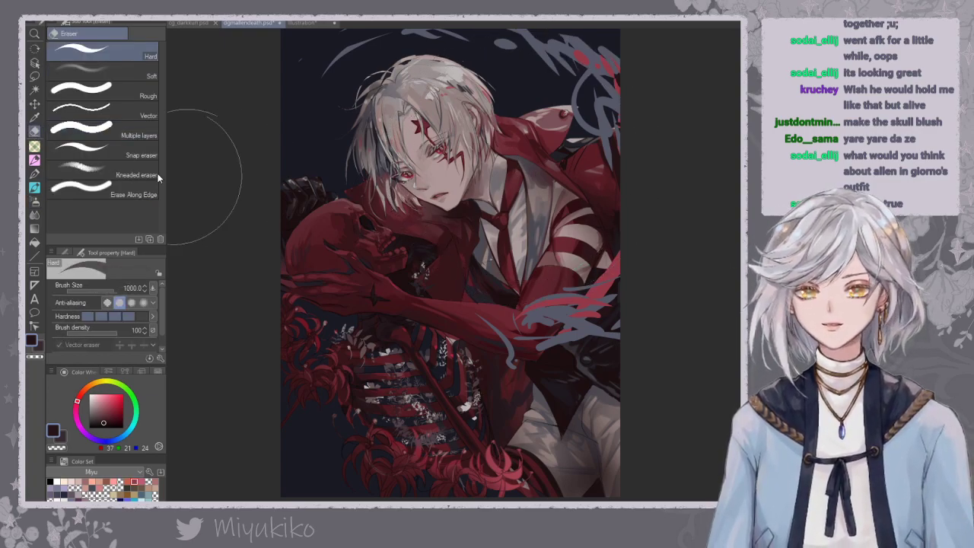
pyautogui.click(102, 174)
pyautogui.press(']')
pyautogui.press(']')
pyautogui.press(']')
pyautogui.press(']')
pyautogui.press(']')
pyautogui.press(']')
pyautogui.press(']')
pyautogui.press(']')
pyautogui.press(']')
pyautogui.press(']')
pyautogui.press(']')
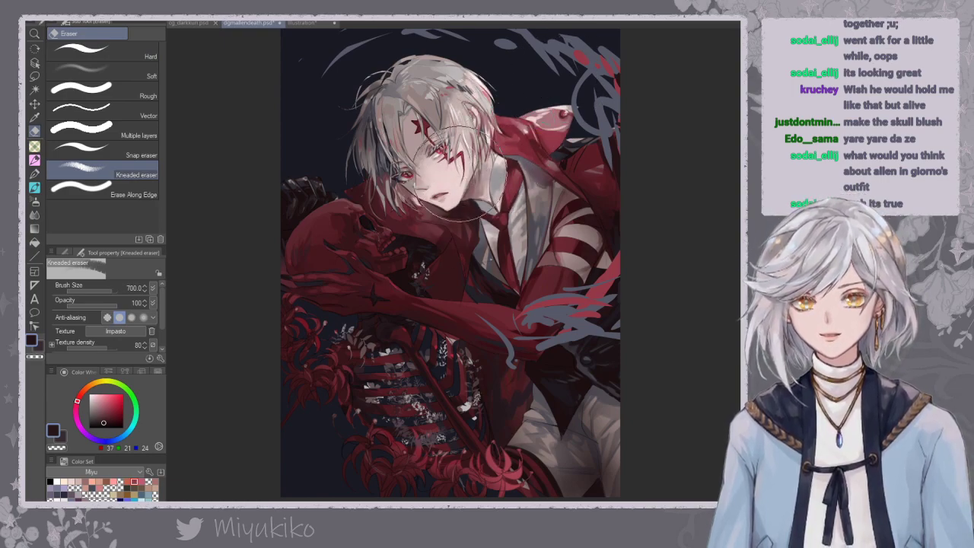
# Judge the darkened figures across the full painting, clear the dark overlay from the whole canvas and remove the selection.
pyautogui.hotkey('ctrl', '-')
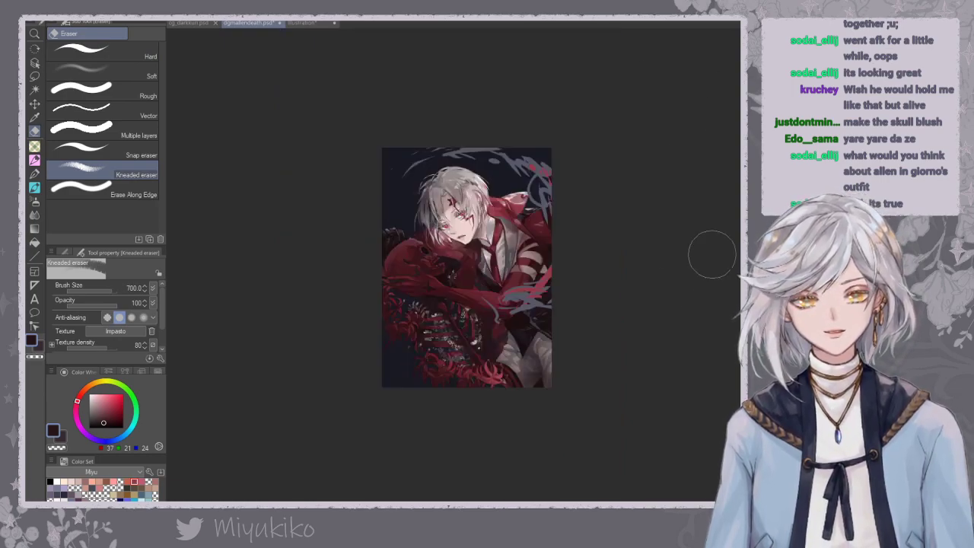
pyautogui.moveTo(510, 332); pyautogui.dragTo(510, 358)
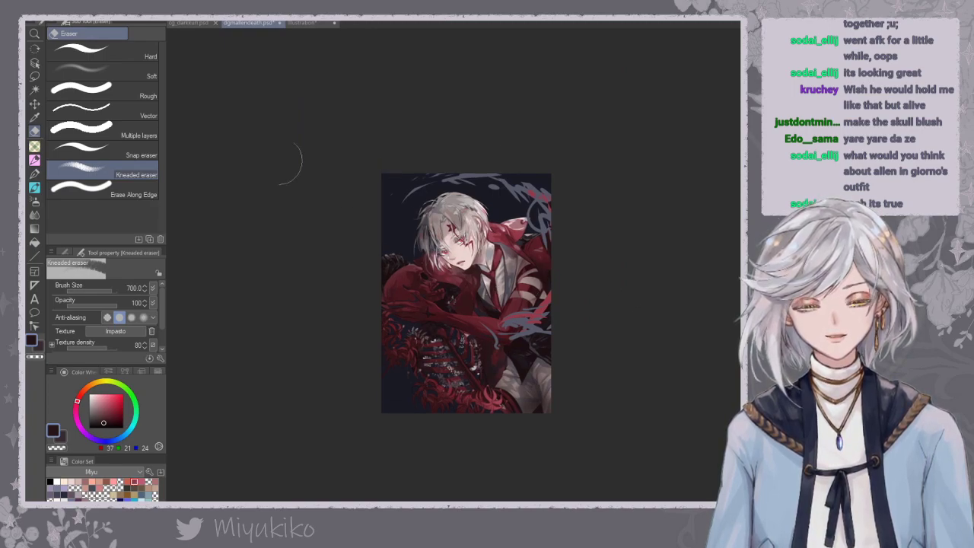
pyautogui.click(141, 74)
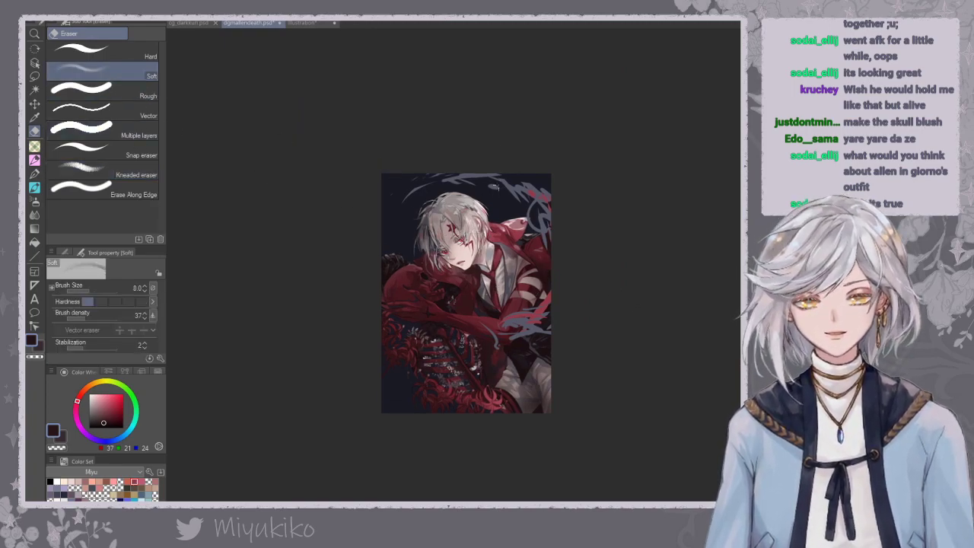
pyautogui.hotkey('ctrl', '0')
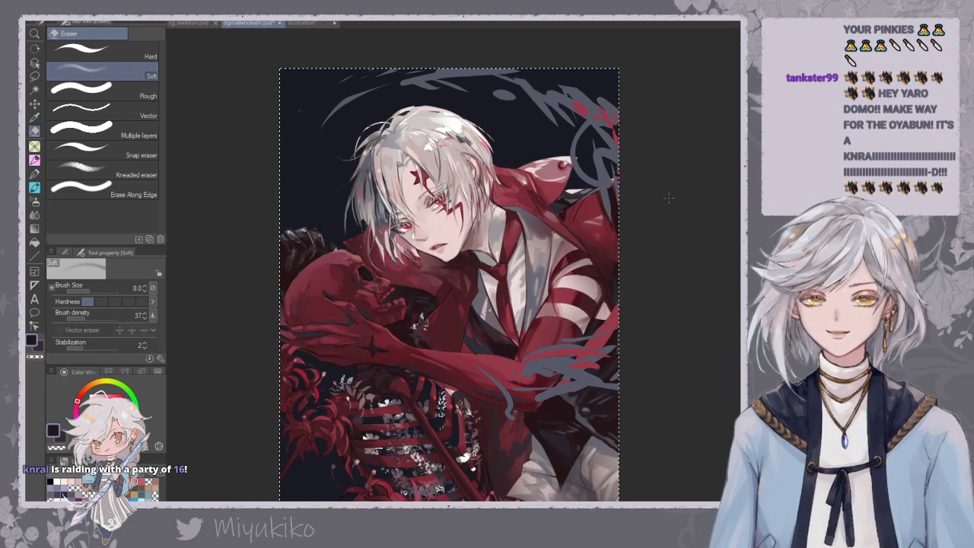
pyautogui.hotkey('ctrl', 'd')
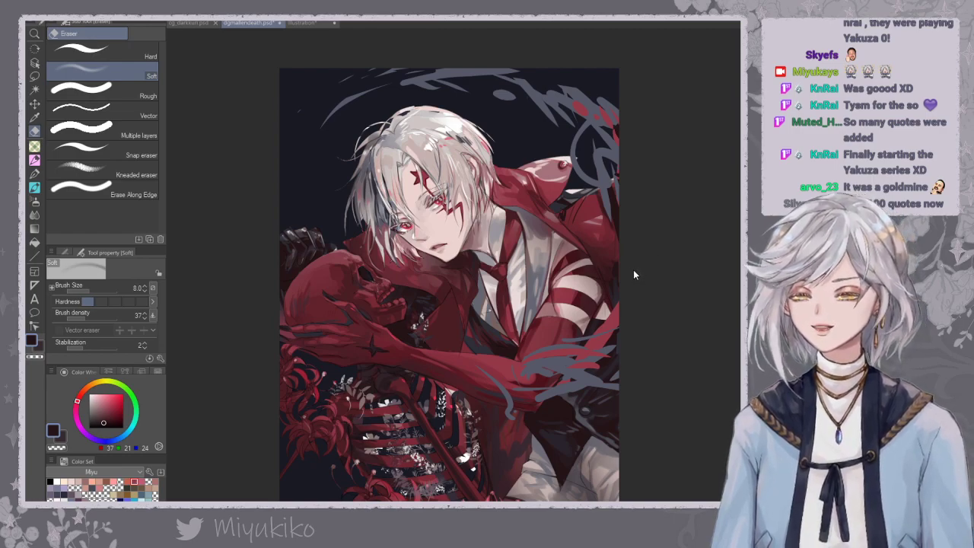
# Try clearing all the rough blue-grey and red sketch strokes around the figures, and undo the clearing.
pyautogui.hotkey('ctrl', '+')
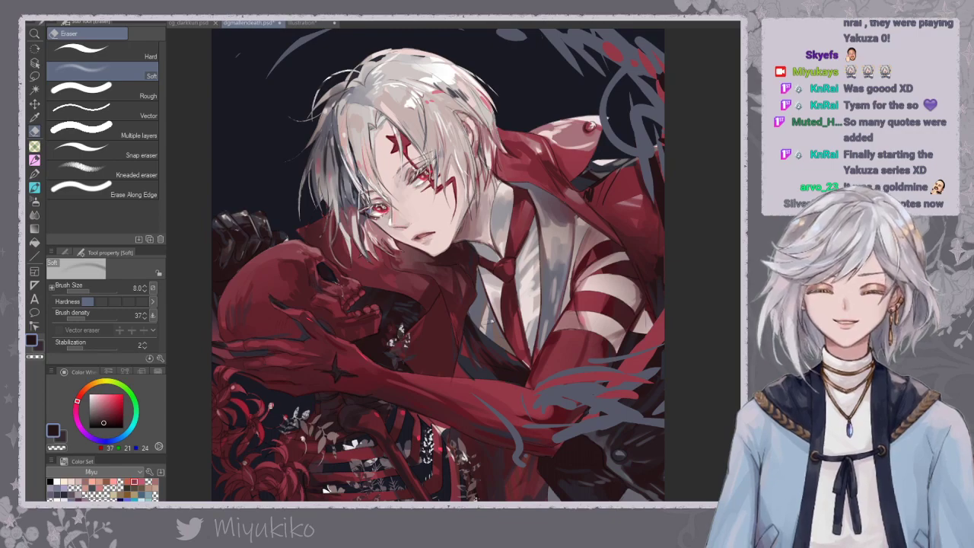
pyautogui.moveTo(711, 229); pyautogui.dragTo(709, 257)
pyautogui.moveTo(697, 295)
pyautogui.mouseDown()
pyautogui.moveTo(717, 283)
pyautogui.moveTo(707, 297)
pyautogui.mouseUp()
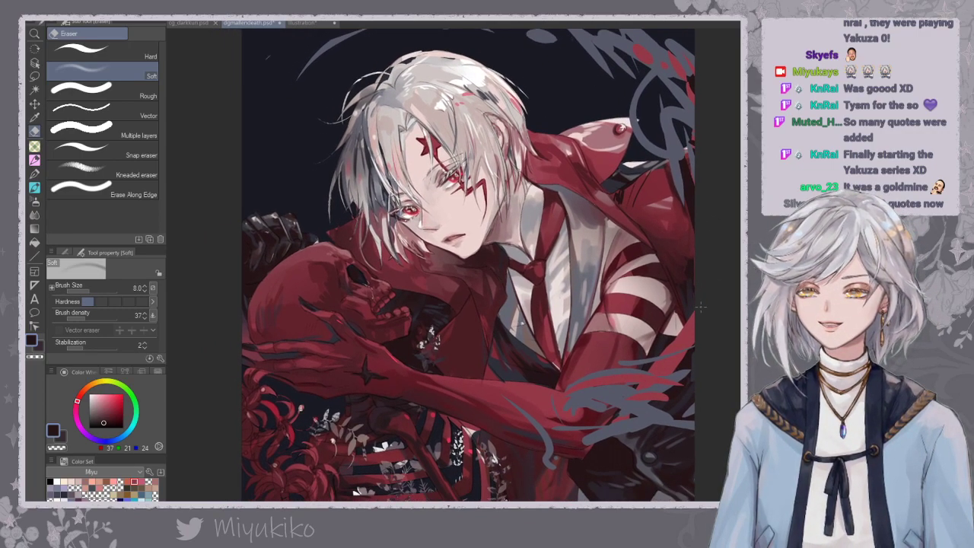
pyautogui.press(']')
pyautogui.press(']')
pyautogui.press(']')
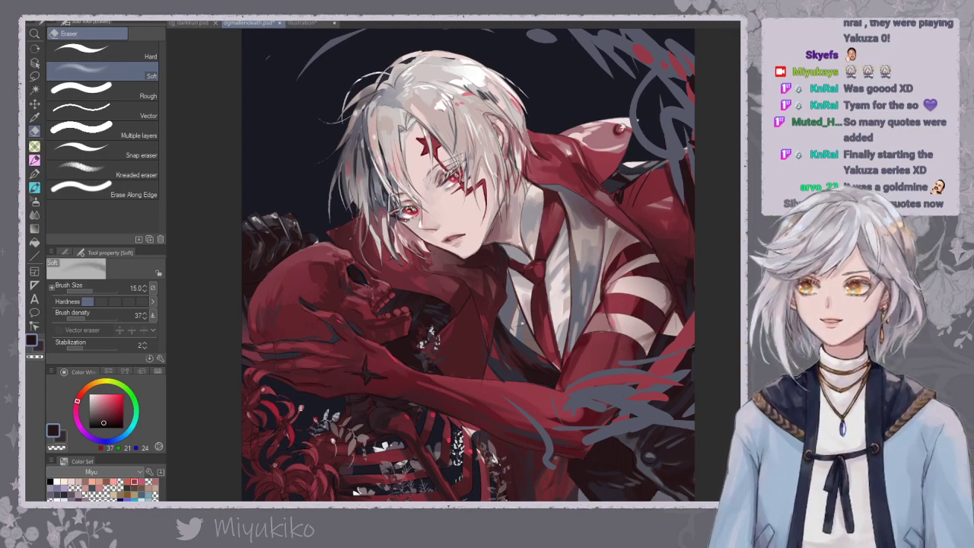
pyautogui.hotkey('ctrl', '-')
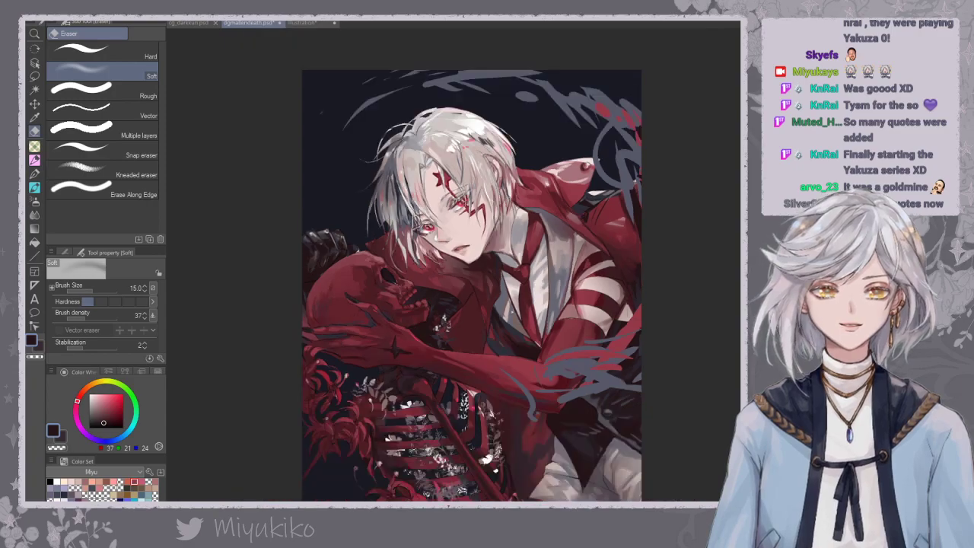
pyautogui.hotkey('ctrl', '+')
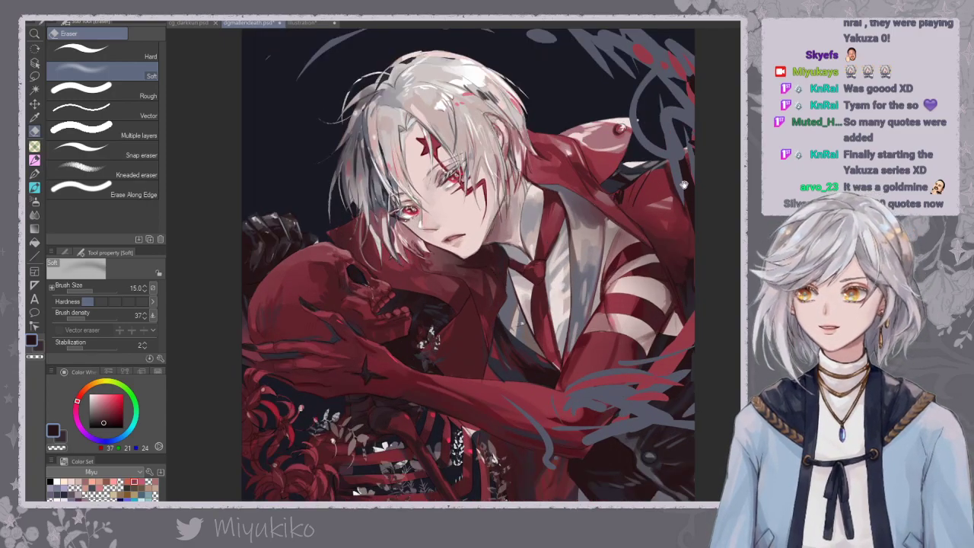
pyautogui.moveTo(695, 186); pyautogui.dragTo(685, 214)
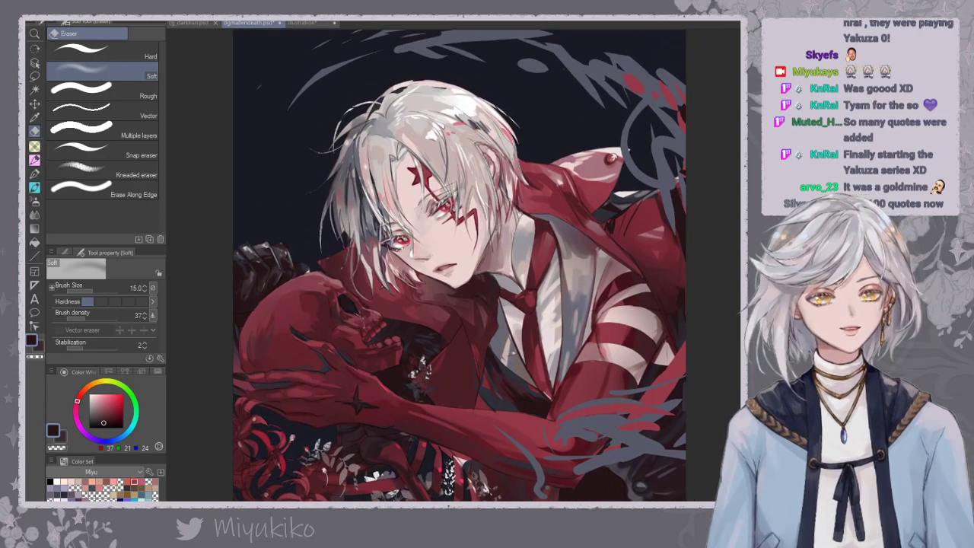
pyautogui.press('Delete')
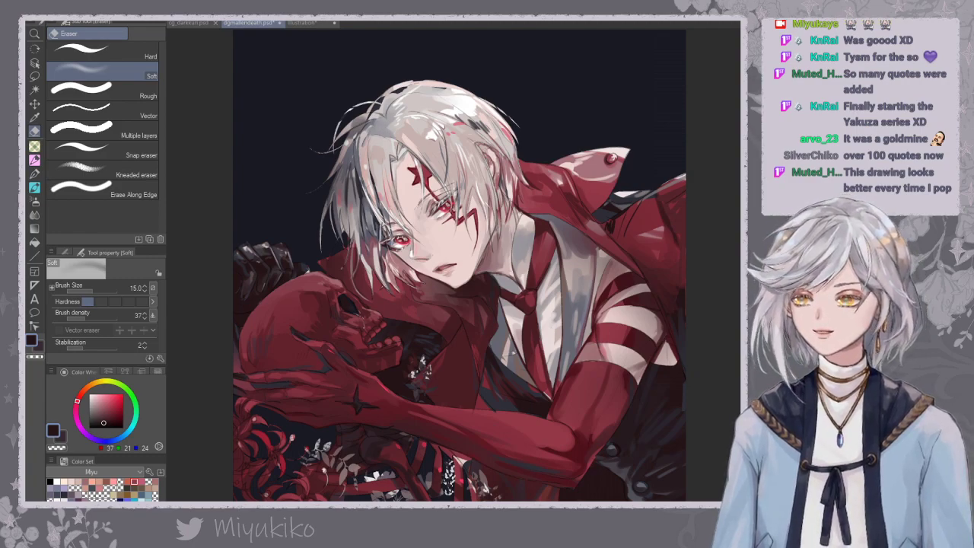
pyautogui.hotkey('ctrl', 'z')
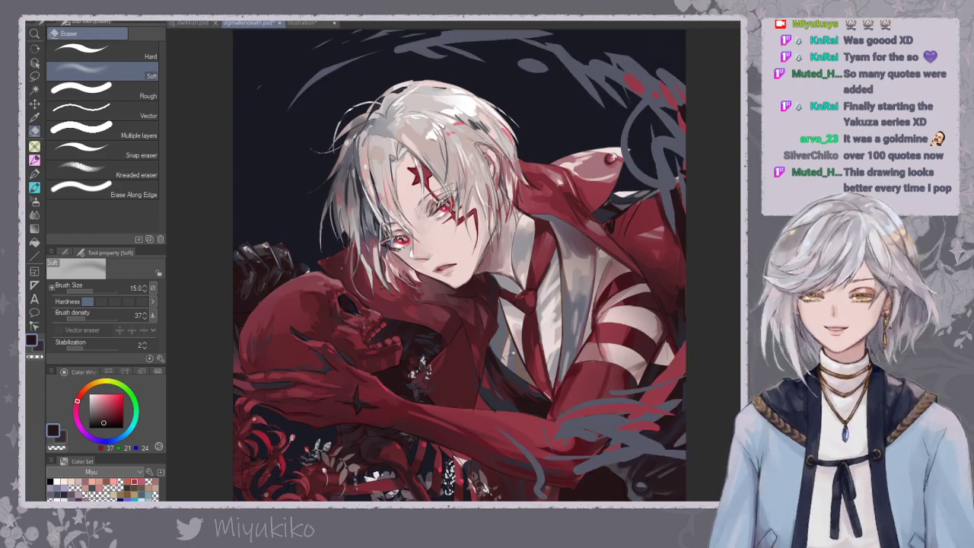
# Enlarge the Soft eraser to size 150 for the sketch strokes above the character.
pyautogui.scroll(1, 617, 179)
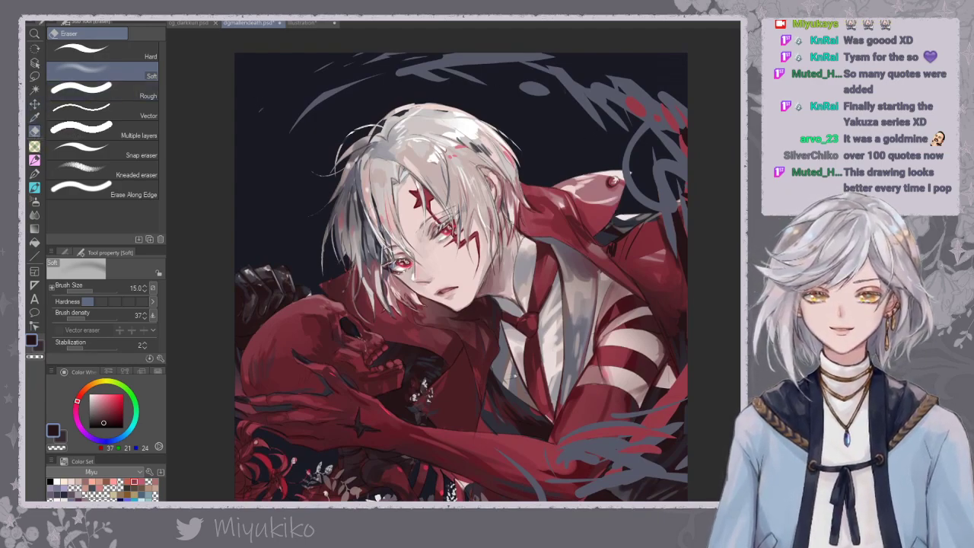
pyautogui.press(']')
pyautogui.press(']')
pyautogui.press(']')
pyautogui.press(']')
pyautogui.press(']')
pyautogui.press(']')
pyautogui.press(']')
pyautogui.press(']')
pyautogui.press(']')
pyautogui.press(']')
pyautogui.press(']')
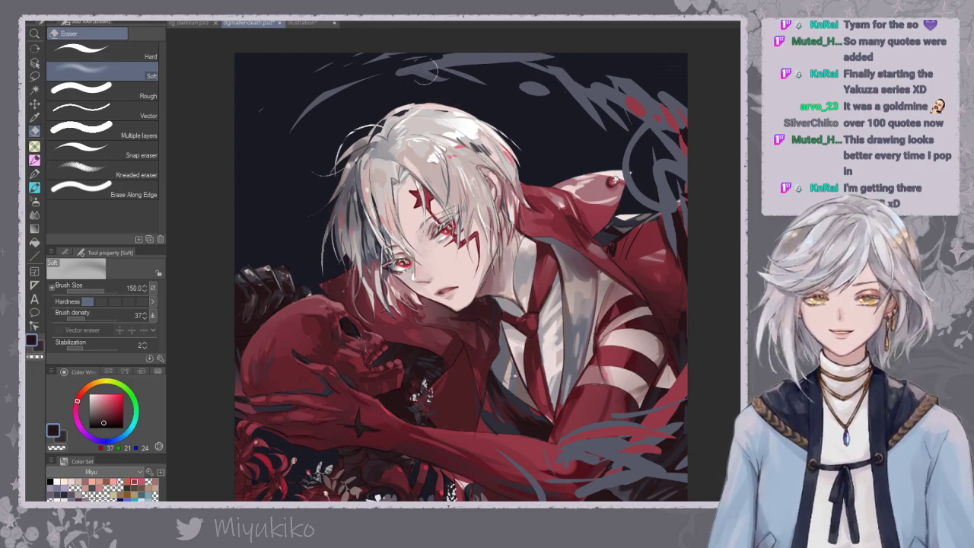
# Thin out the rough red sketch strokes above the coat's shoulder with the Hard eraser at size 200.
pyautogui.click(119, 54)
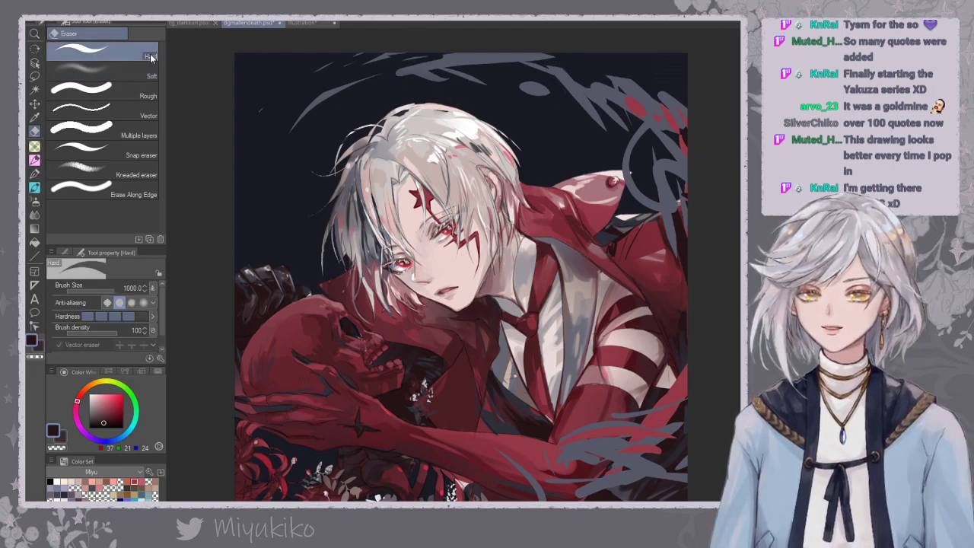
pyautogui.press('[')
pyautogui.press('[')
pyautogui.press('[')
pyautogui.press('[')
pyautogui.press('[')
pyautogui.press('[')
pyautogui.press('[')
pyautogui.press('[')
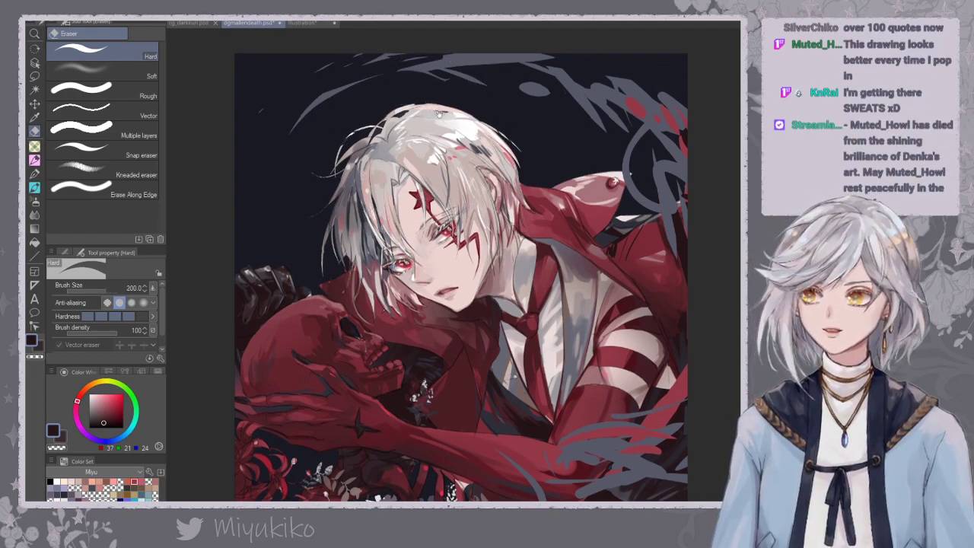
pyautogui.scroll(2, 466, 76)
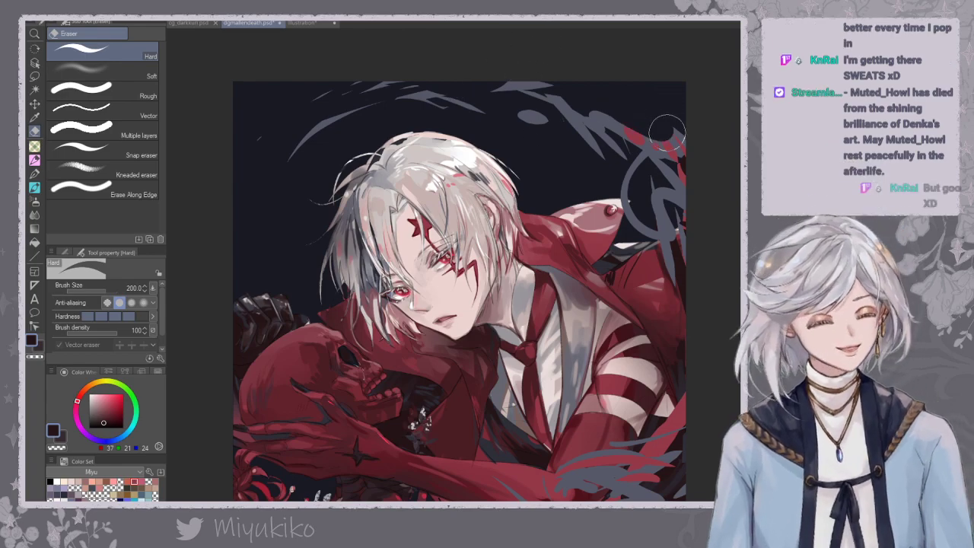
pyautogui.moveTo(657, 162)
pyautogui.mouseDown()
pyautogui.moveTo(698, 217)
pyautogui.moveTo(658, 156)
pyautogui.mouseUp()
pyautogui.hotkey('ctrl', '-')
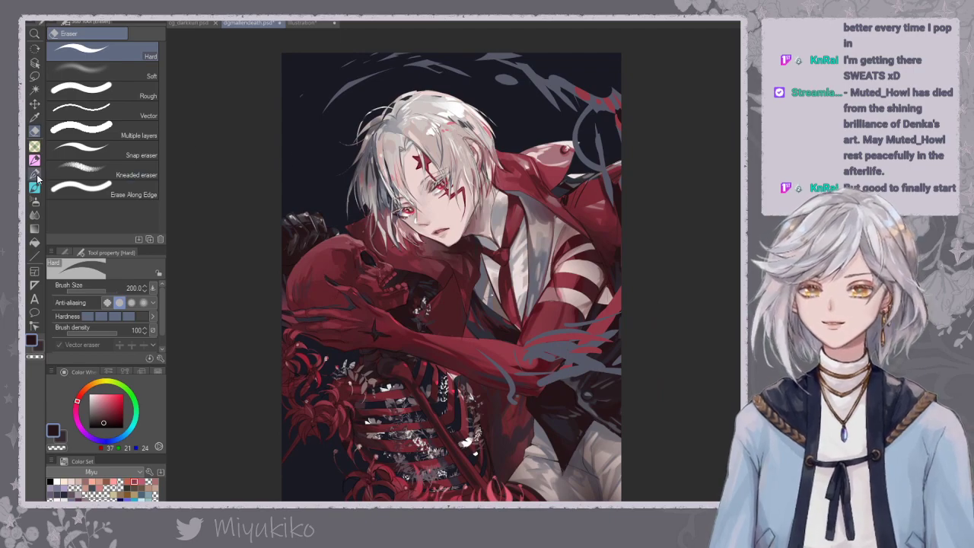
# Add dry red texture to the sketch above the shoulder with the かすれ文字ペン at size 100, using sampled red (RGB 148, 56, 72).
pyautogui.click(35, 174)
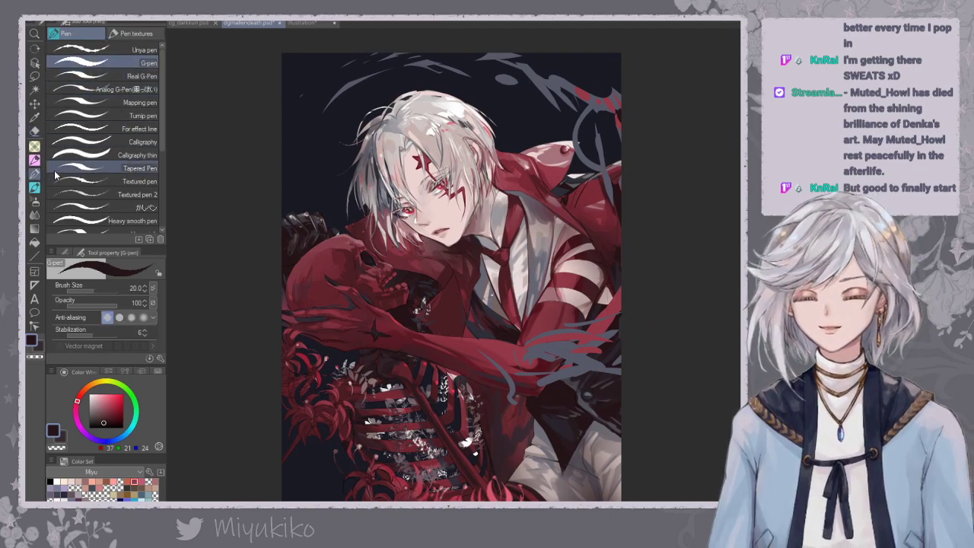
pyautogui.click(36, 189)
pyautogui.click(35, 174)
pyautogui.click(123, 33)
pyautogui.click(91, 128)
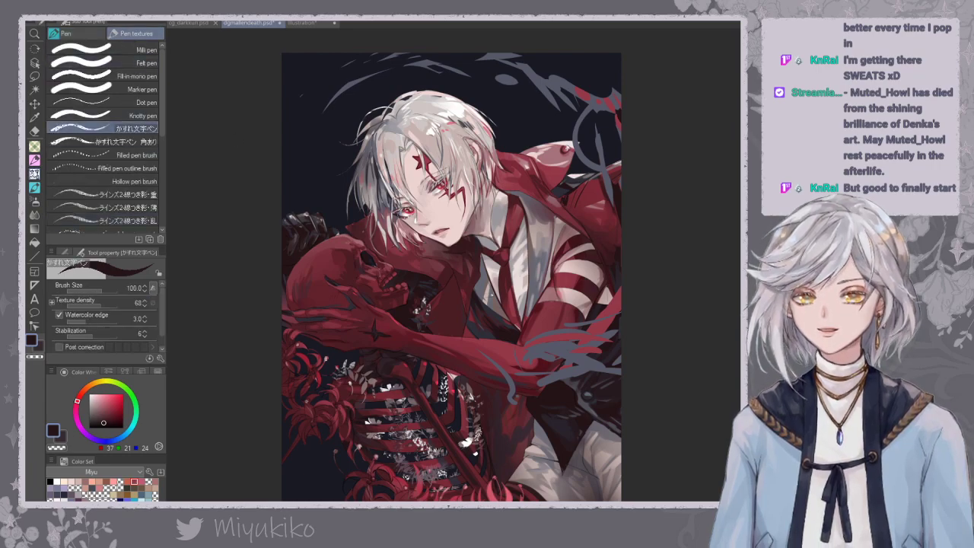
pyautogui.keyDown('alt'); pyautogui.click(537, 77); pyautogui.keyUp('alt')
pyautogui.click(41, 344)
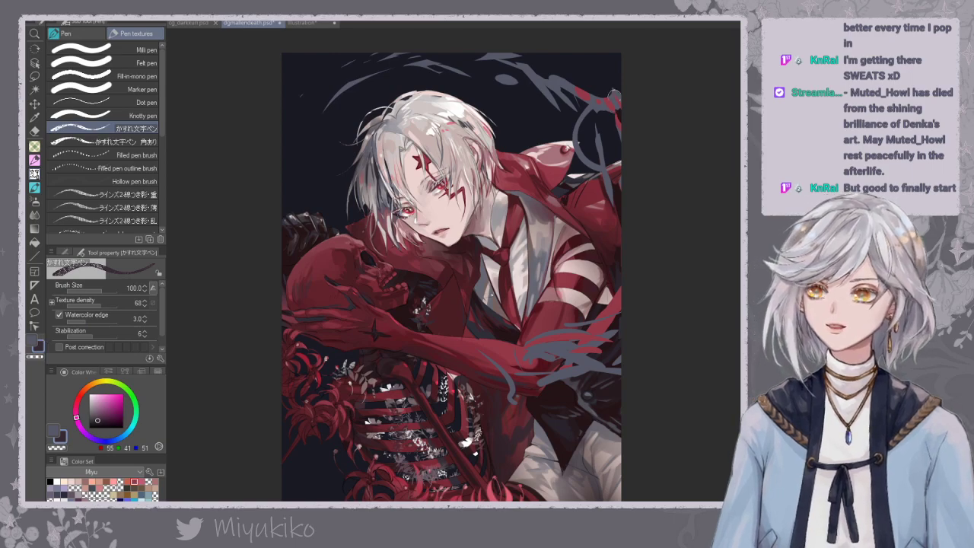
pyautogui.keyDown('alt'); pyautogui.click(614, 103); pyautogui.keyUp('alt')
pyautogui.moveTo(601, 120); pyautogui.dragTo(614, 127)
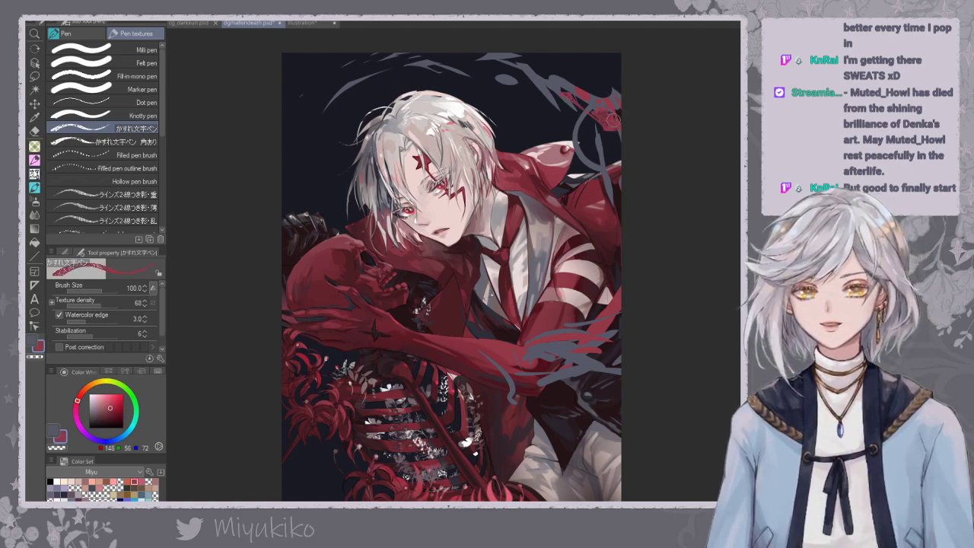
# Try blue-grey strokes with the かすれ文字ペン at size 200 down the sketched ring beside the shoulder, and undo them.
pyautogui.press(']')
pyautogui.press(']')
pyautogui.press(']')
pyautogui.press(']')
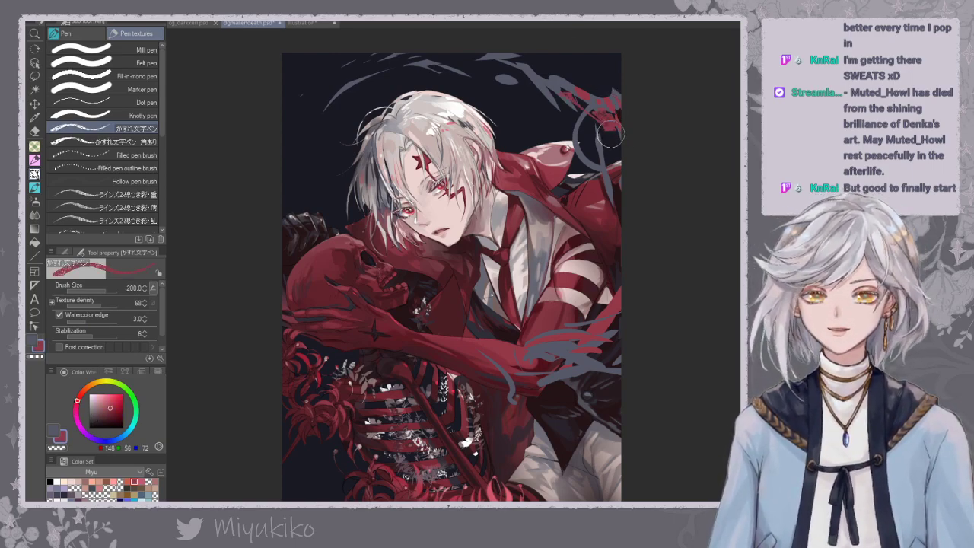
pyautogui.click(35, 341)
pyautogui.moveTo(596, 116)
pyautogui.mouseDown()
pyautogui.moveTo(620, 159)
pyautogui.moveTo(615, 220)
pyautogui.mouseUp()
pyautogui.hotkey('ctrl', 'z')
pyautogui.hotkey('ctrl', 'z')
pyautogui.hotkey('ctrl', 'z')
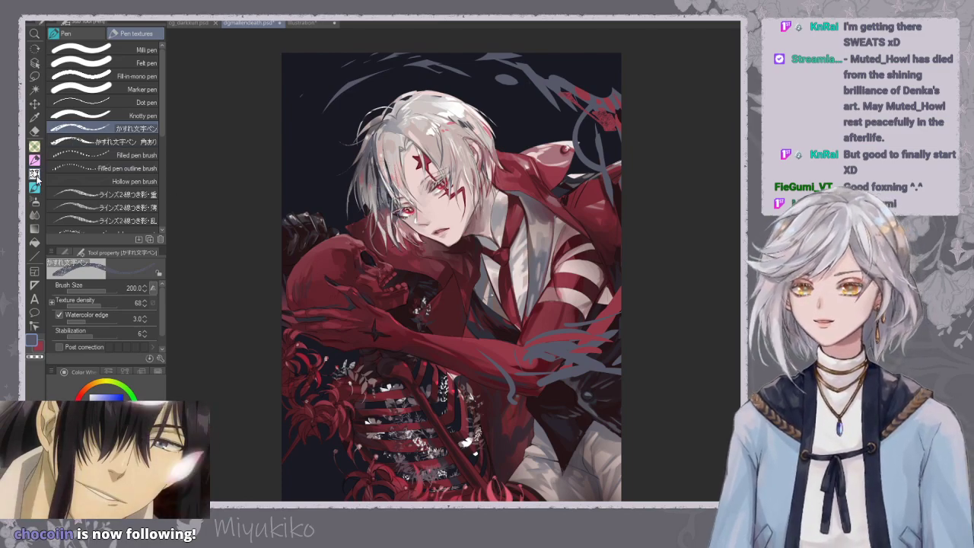
# Add blue-grey strokes to the swirl above the coat's shoulder with the SAI-style 主線も水彩も厚塗りも brush, enlarged to size 30.
pyautogui.press('p')
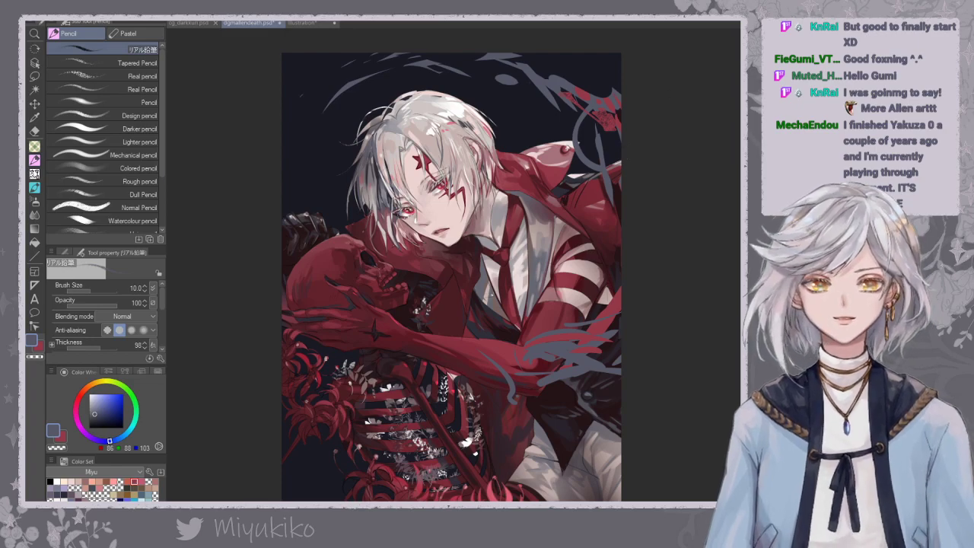
pyautogui.hotkey('ctrl', '+')
pyautogui.moveTo(650, 151); pyautogui.dragTo(647, 221)
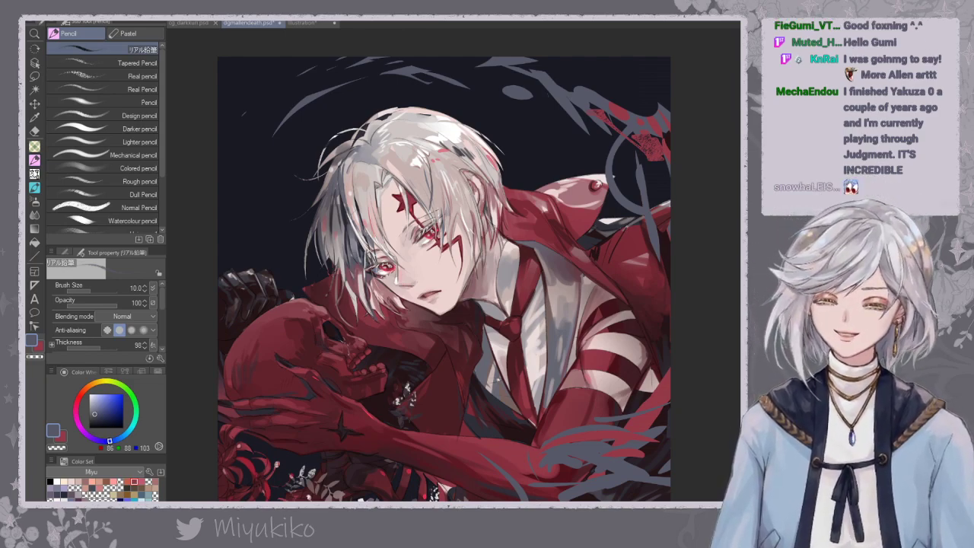
pyautogui.click(34, 188)
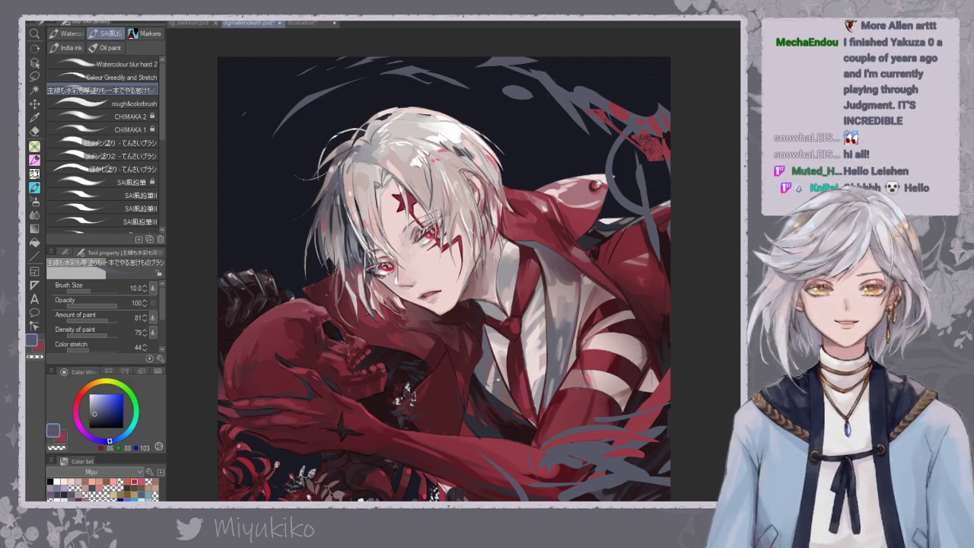
pyautogui.hotkey('ctrl', '-')
pyautogui.press(']')
pyautogui.press(']')
pyautogui.press(']')
pyautogui.press(']')
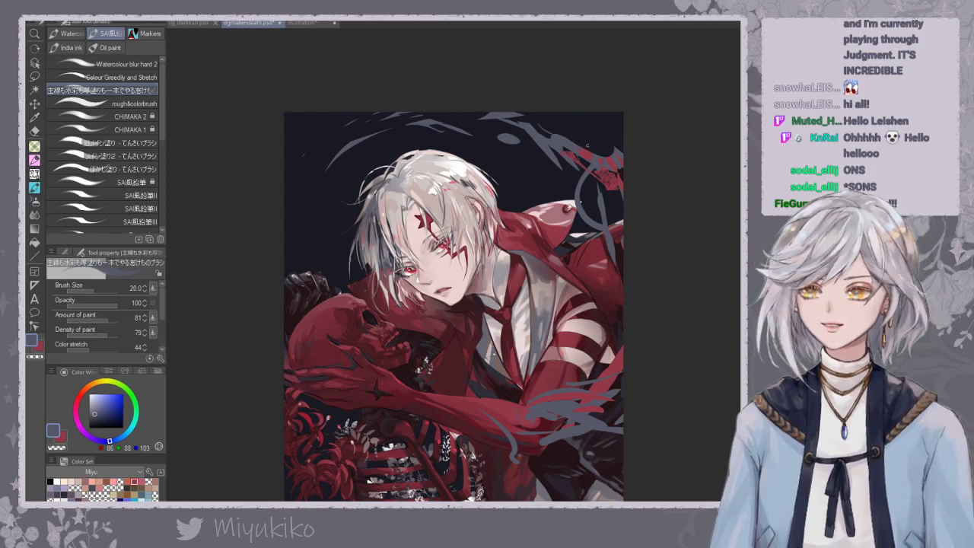
pyautogui.press(']')
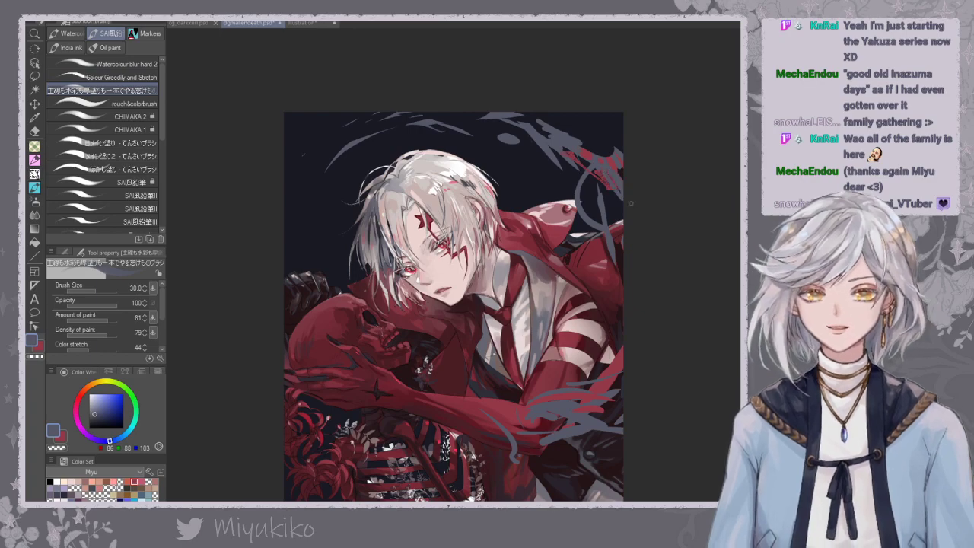
# Paint sweeping blue-grey arcs above and beside the character's head with the G-pen at size 70.
pyautogui.press('p')
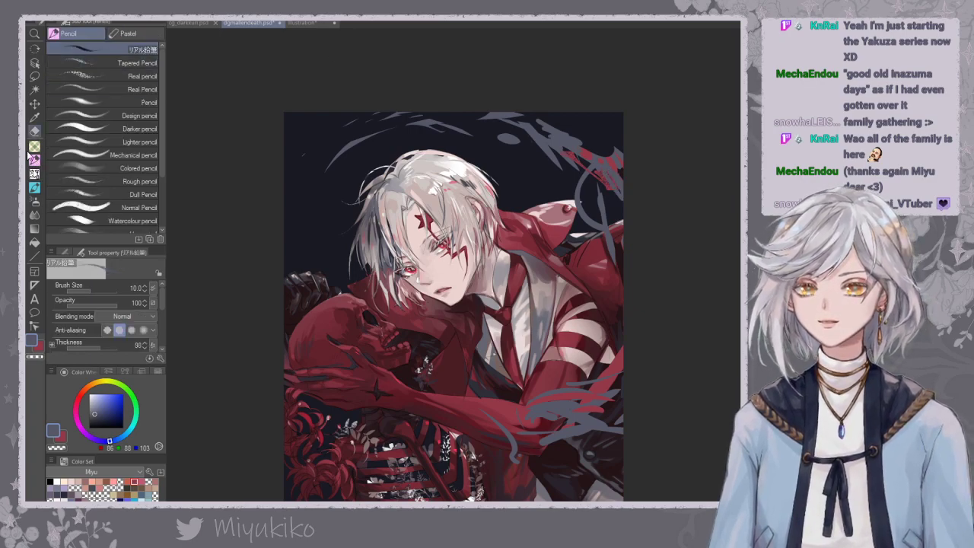
pyautogui.click(34, 146)
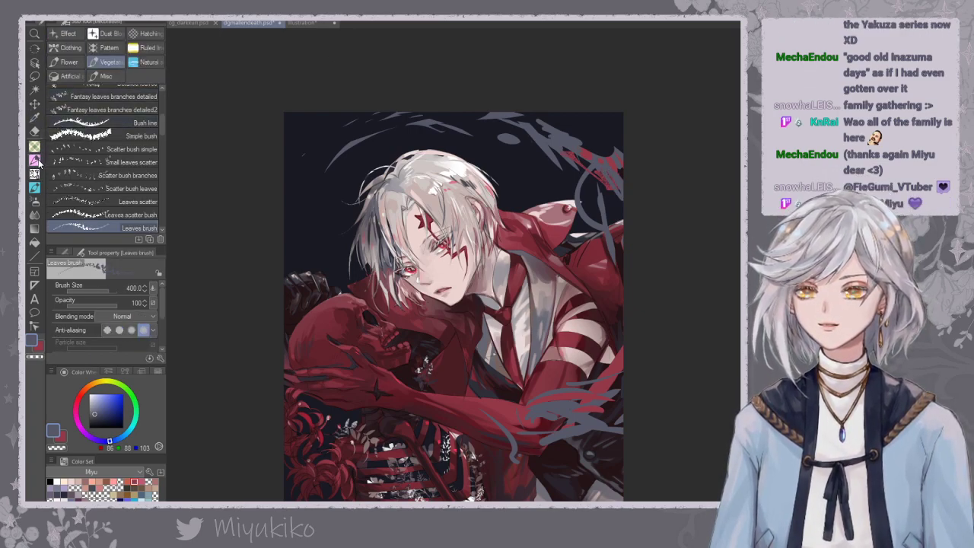
pyautogui.click(32, 188)
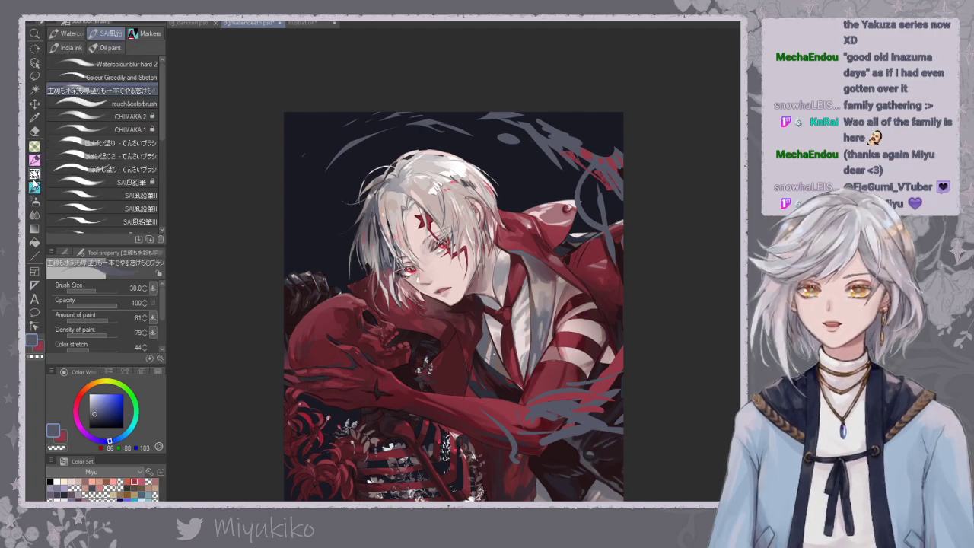
pyautogui.click(66, 34)
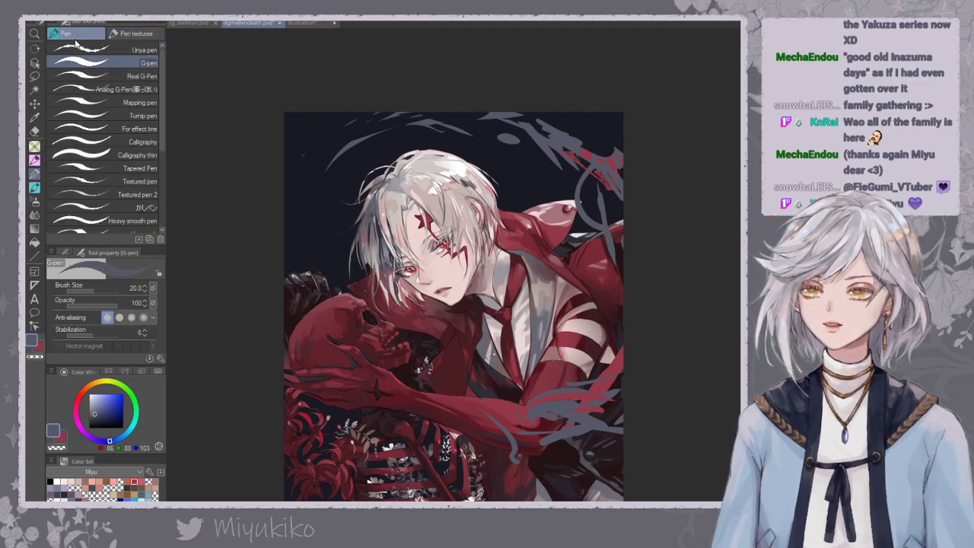
pyautogui.press(']')
pyautogui.press(']')
pyautogui.press(']')
pyautogui.press(']')
pyautogui.press(']')
pyautogui.press(']')
pyautogui.moveTo(519, 115); pyautogui.dragTo(576, 137)
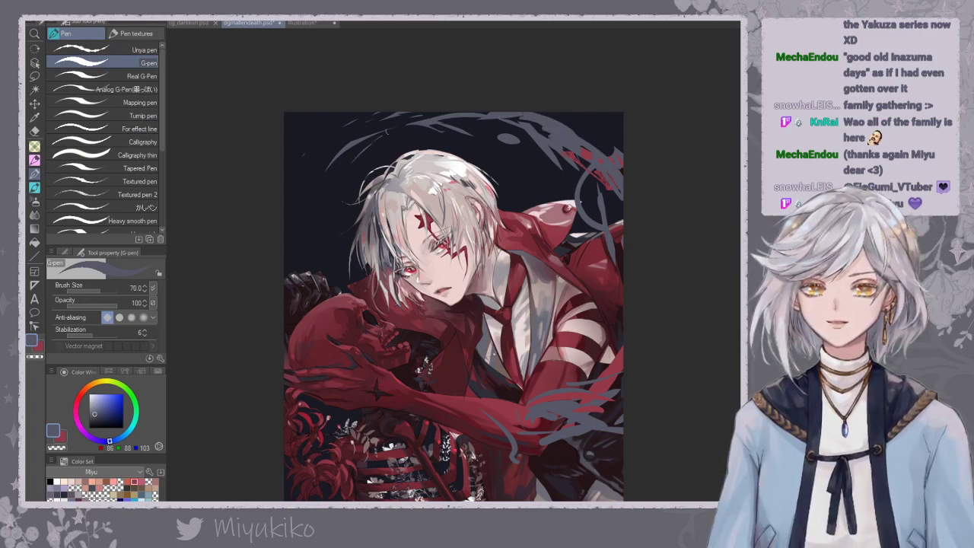
pyautogui.moveTo(302, 221); pyautogui.dragTo(335, 177)
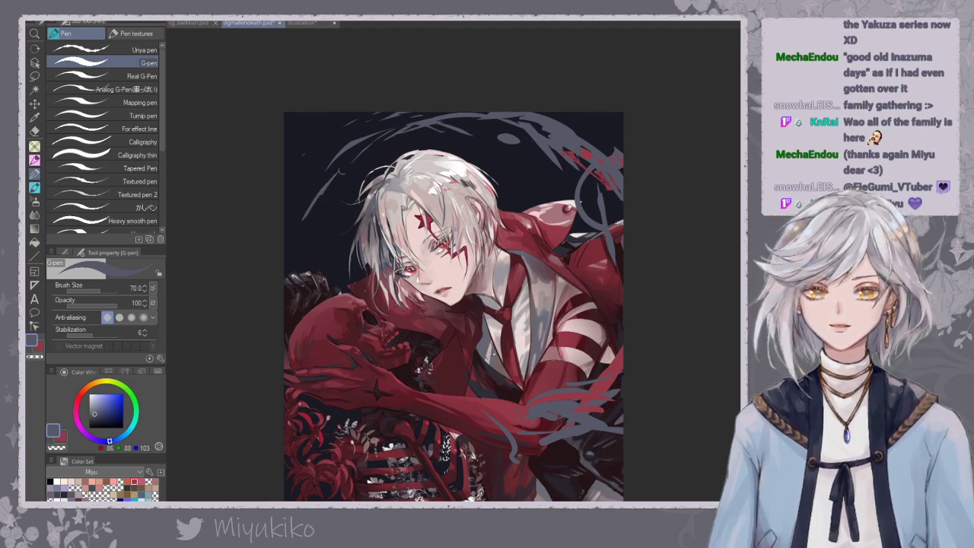
pyautogui.click(35, 131)
pyautogui.click(122, 172)
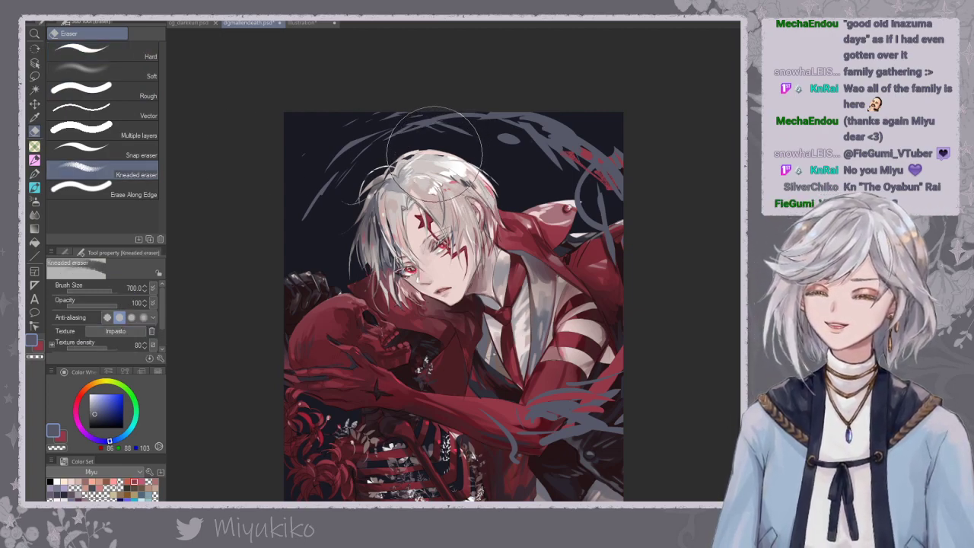
pyautogui.press('[')
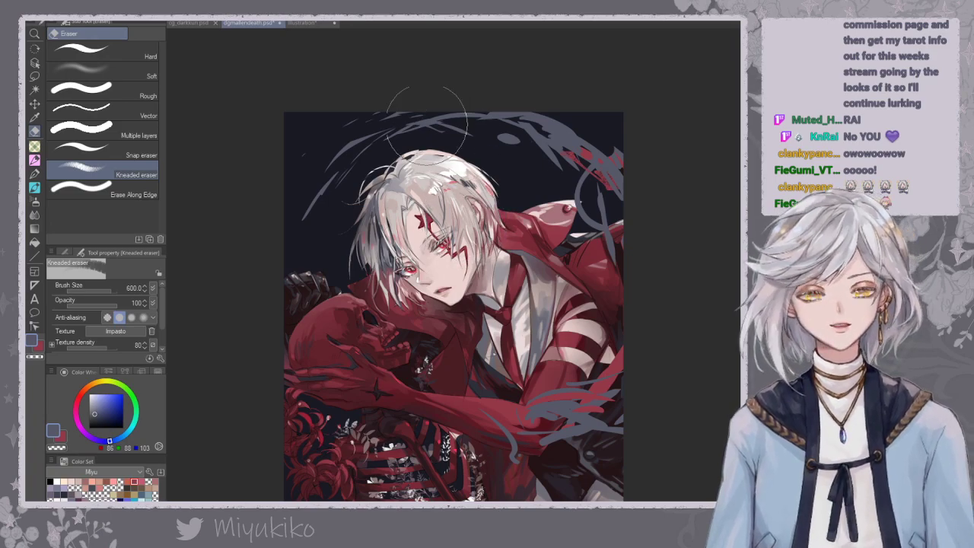
pyautogui.click(101, 51)
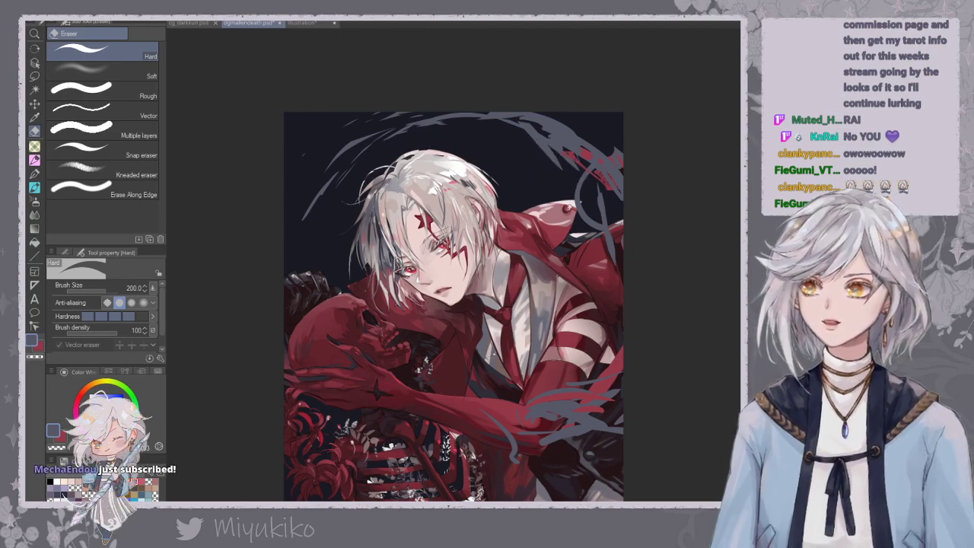
# Thicken the blue-grey swirl above the shoulder with the G-pen at size 70, and erase the sketched ring with the Hard eraser at size 200.
pyautogui.click(35, 161)
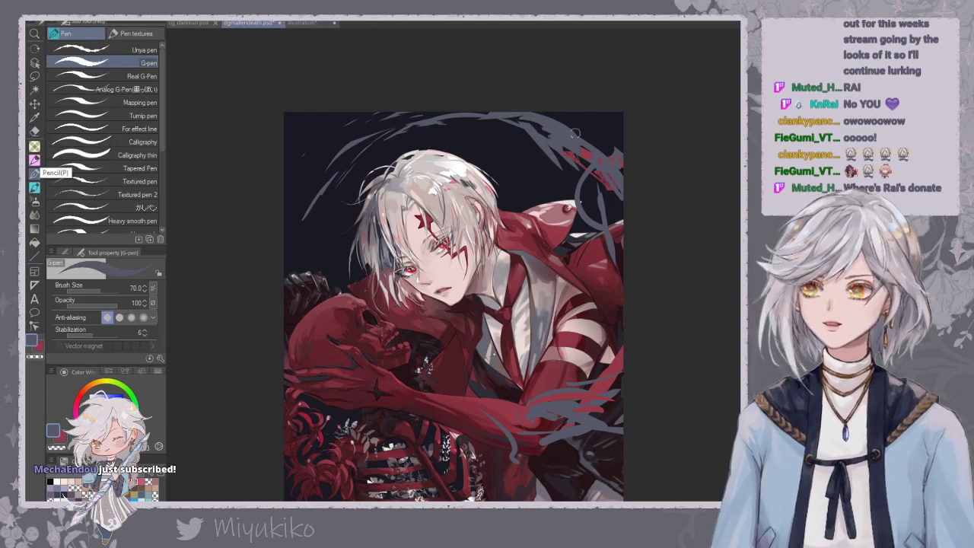
pyautogui.moveTo(562, 163)
pyautogui.mouseDown()
pyautogui.moveTo(557, 173)
pyautogui.moveTo(557, 161)
pyautogui.mouseUp()
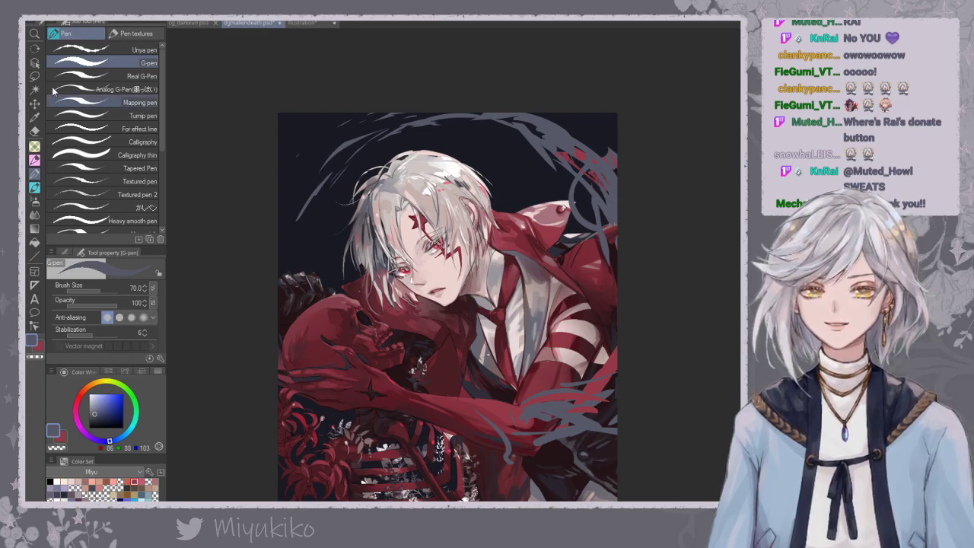
pyautogui.press('e')
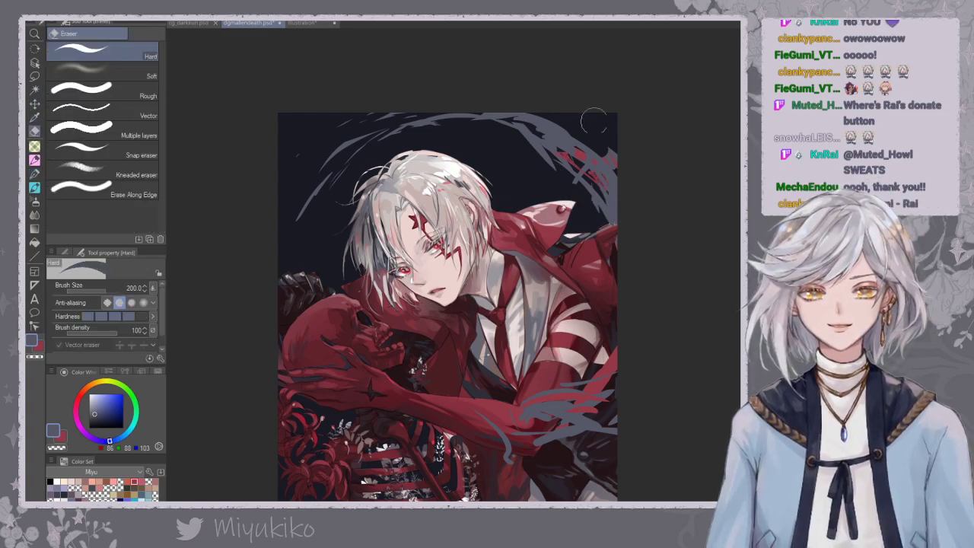
pyautogui.moveTo(628, 208); pyautogui.dragTo(613, 162)
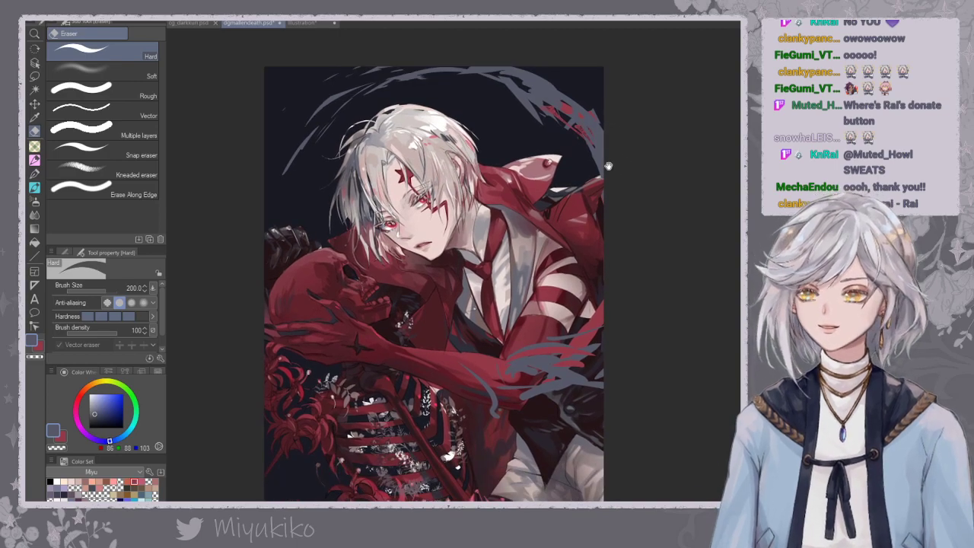
pyautogui.moveTo(609, 208); pyautogui.dragTo(619, 191)
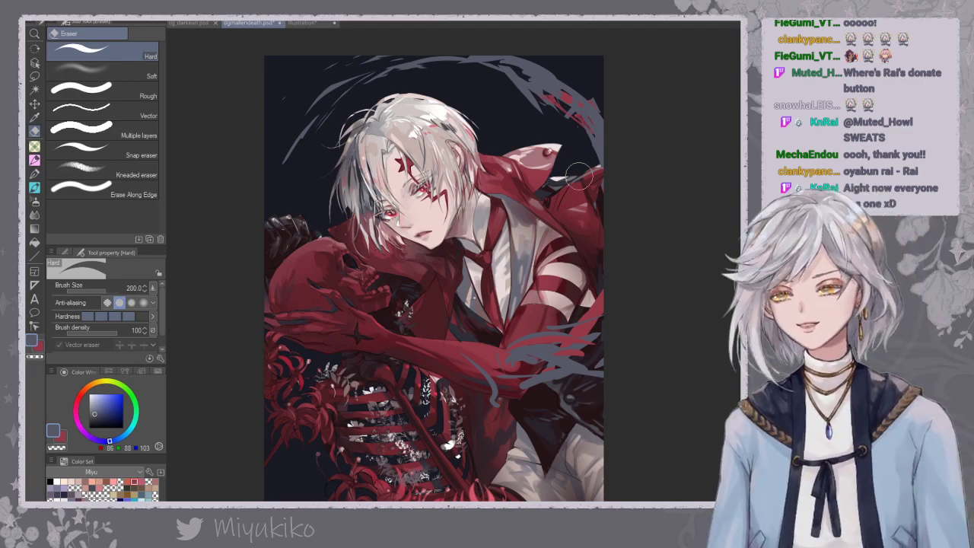
# Extend the blue-grey swirl down past the shoulder with the G-pen at size 70, using sampled blue-grey (RGB 87, 87, 103).
pyautogui.press('p')
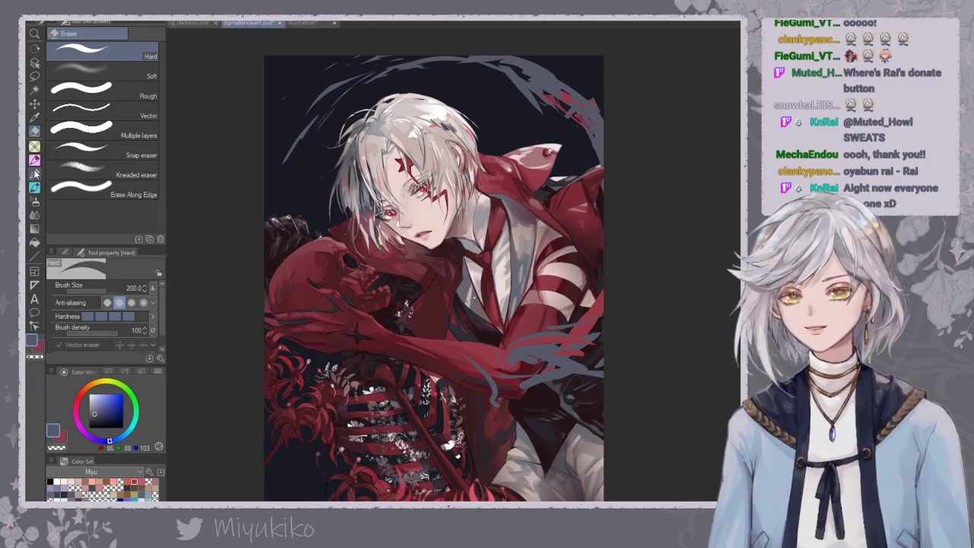
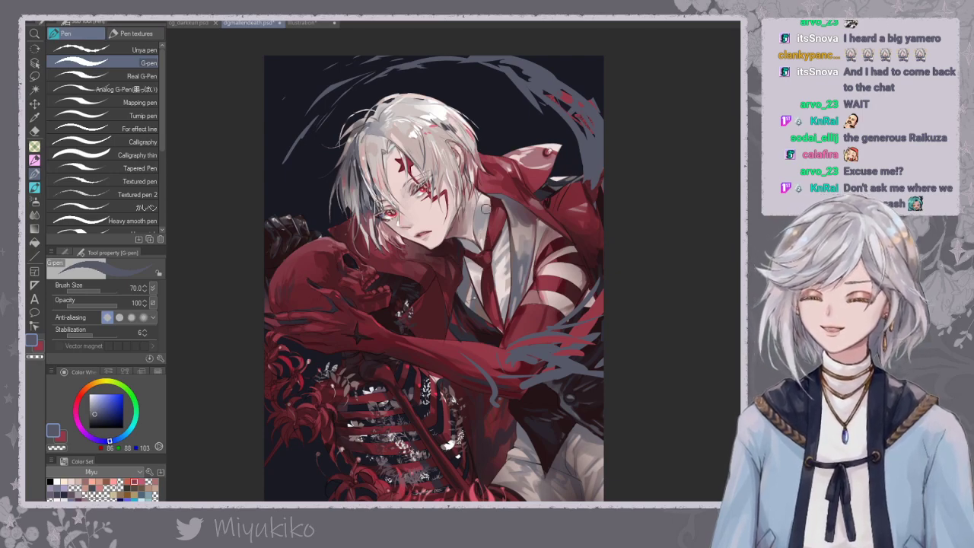
pyautogui.click(35, 130)
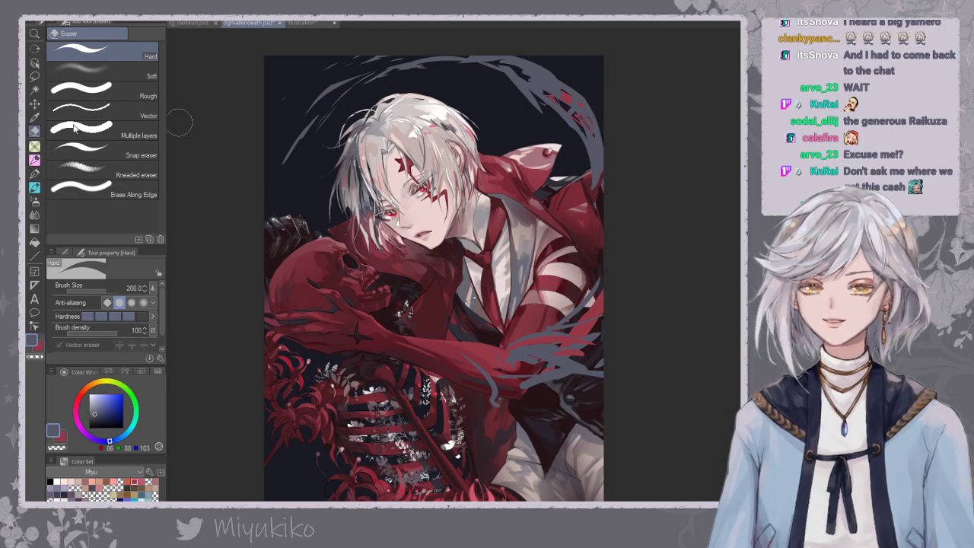
pyautogui.click(34, 160)
pyautogui.keyDown('alt'); pyautogui.click(602, 126); pyautogui.keyUp('alt')
pyautogui.moveTo(589, 103)
pyautogui.mouseDown()
pyautogui.moveTo(599, 125)
pyautogui.moveTo(587, 182)
pyautogui.mouseUp()
pyautogui.hotkey('ctrl', 'z')
pyautogui.moveTo(558, 115); pyautogui.dragTo(583, 149)
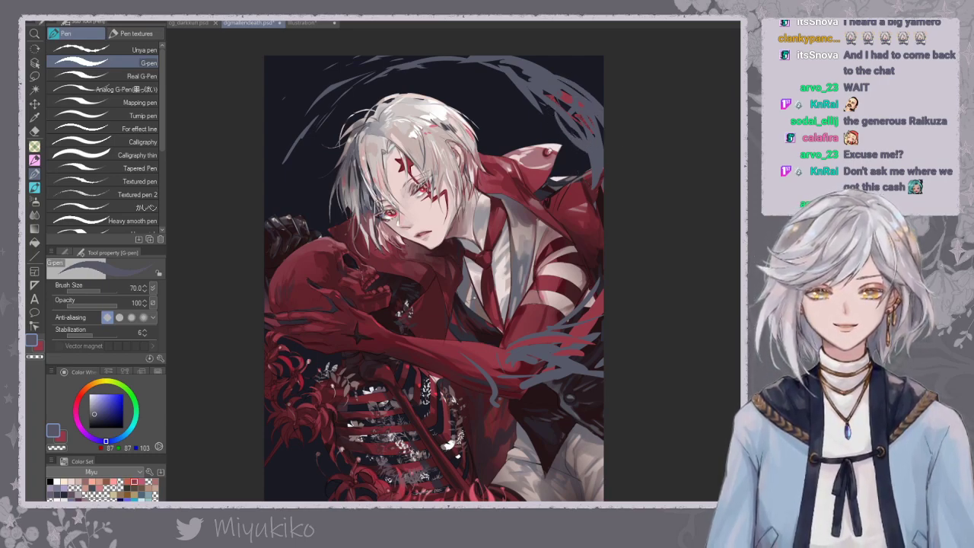
# Sweep blue-grey G-pen strokes around the forearm, reducing the pen to size 50, and thin out the crowded strokes with the Hard eraser at size 200.
pyautogui.moveTo(565, 359); pyautogui.dragTo(606, 347)
pyautogui.moveTo(529, 316)
pyautogui.mouseDown()
pyautogui.moveTo(592, 283)
pyautogui.moveTo(588, 253)
pyautogui.mouseUp()
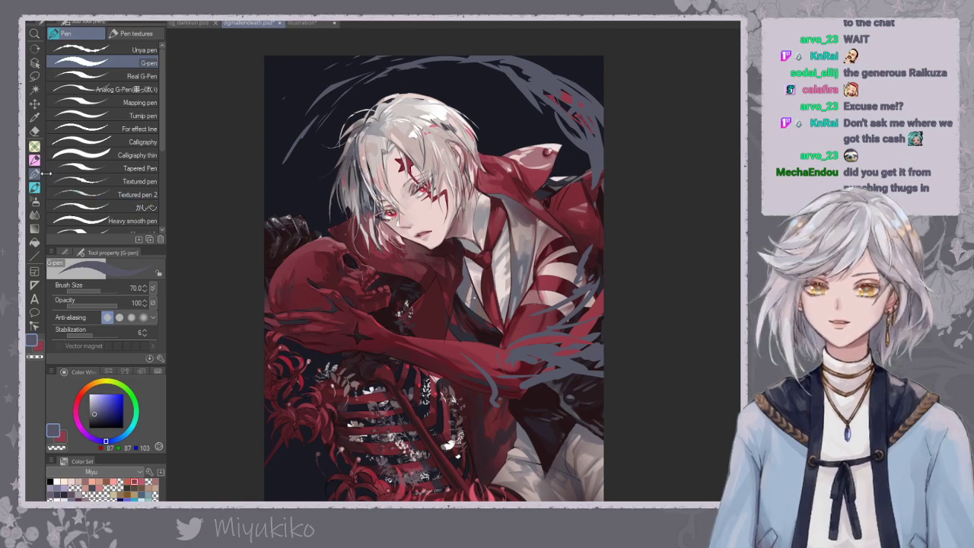
pyautogui.press('[')
pyautogui.press('[')
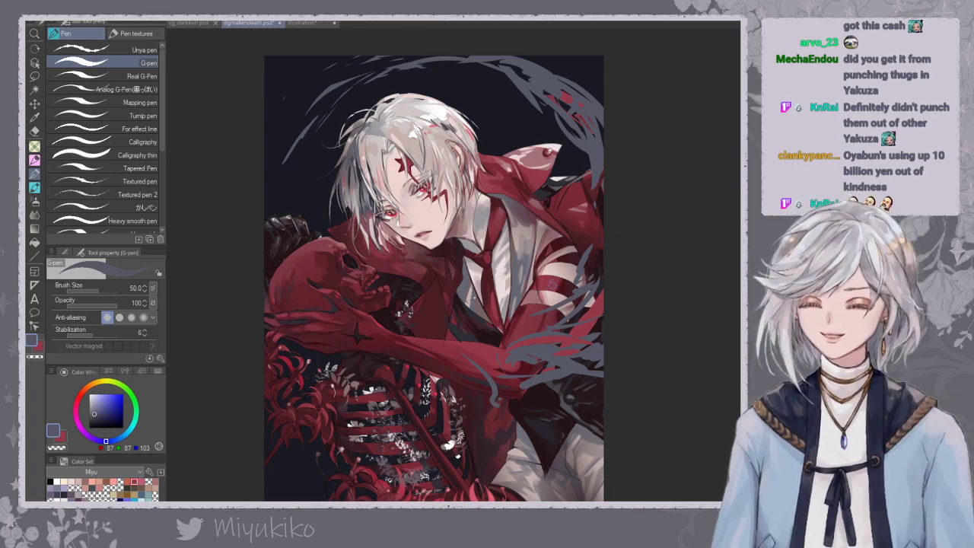
pyautogui.keyDown('alt'); pyautogui.click(540, 341); pyautogui.keyUp('alt')
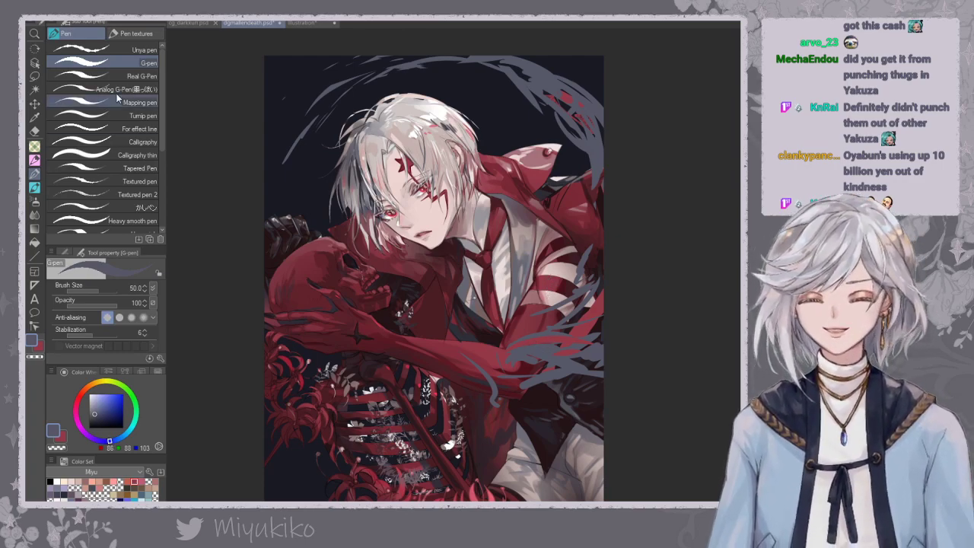
pyautogui.click(34, 131)
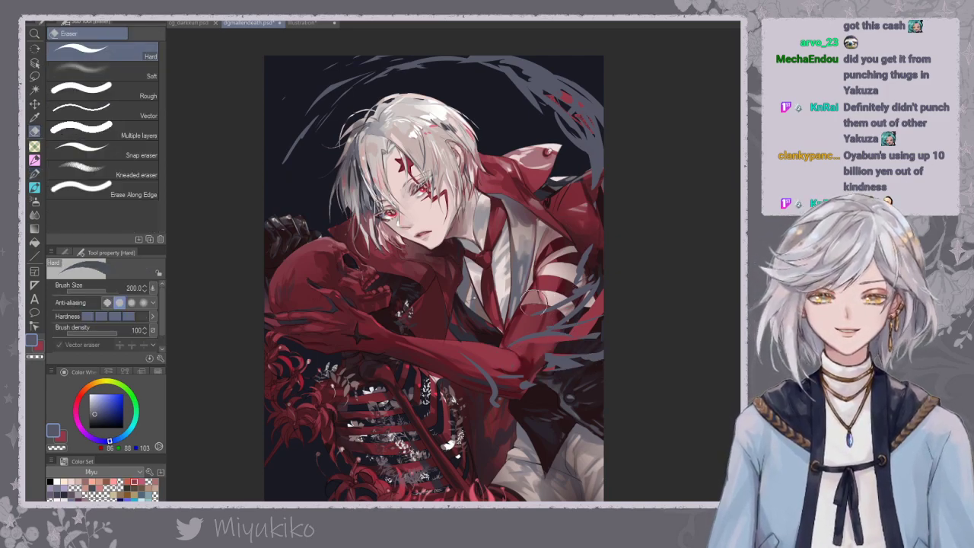
pyautogui.press('p')
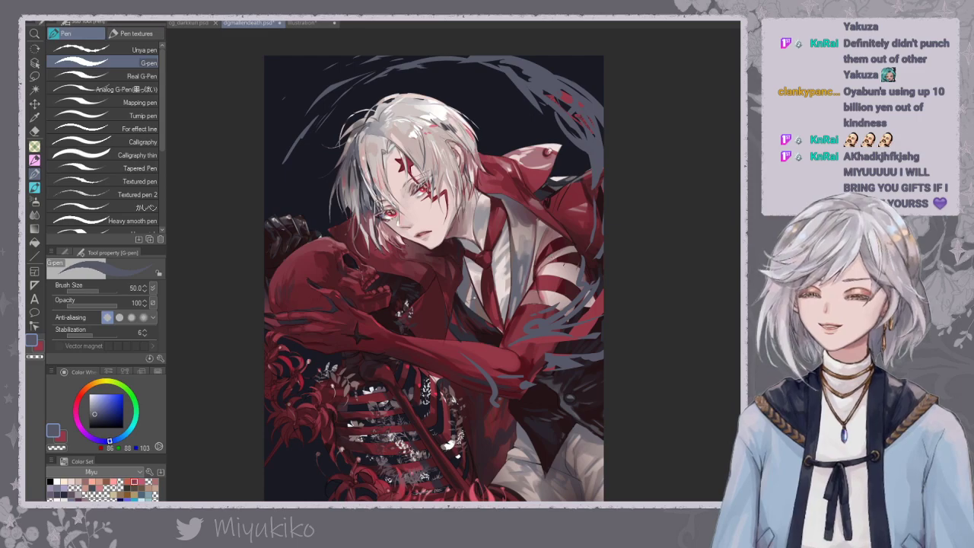
# Layer strokes in a sampled dark tone (RGB 40, 32, 38) over the swirl around the forearm with the G-pen at size 50.
pyautogui.keyDown('alt'); pyautogui.click(577, 347); pyautogui.keyUp('alt')
pyautogui.moveTo(536, 329)
pyautogui.mouseDown()
pyautogui.moveTo(582, 319)
pyautogui.moveTo(601, 299)
pyautogui.mouseUp()
pyautogui.moveTo(564, 308); pyautogui.dragTo(600, 279)
# Try dark strokes (RGB 49, 43, 48) on the swirl above the head with the G-pen at size 80, and undo them.
pyautogui.press(']')
pyautogui.press(']')
pyautogui.press(']')
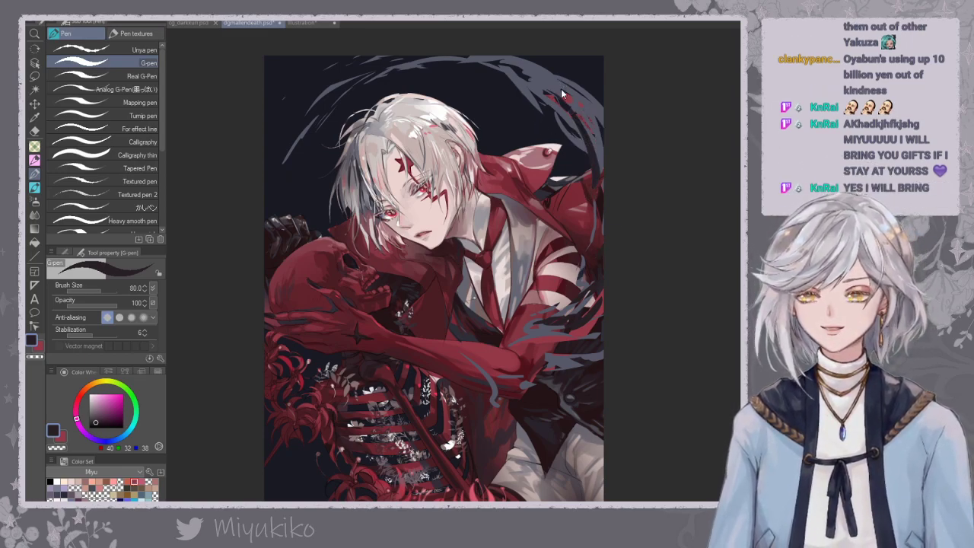
pyautogui.click(93, 421)
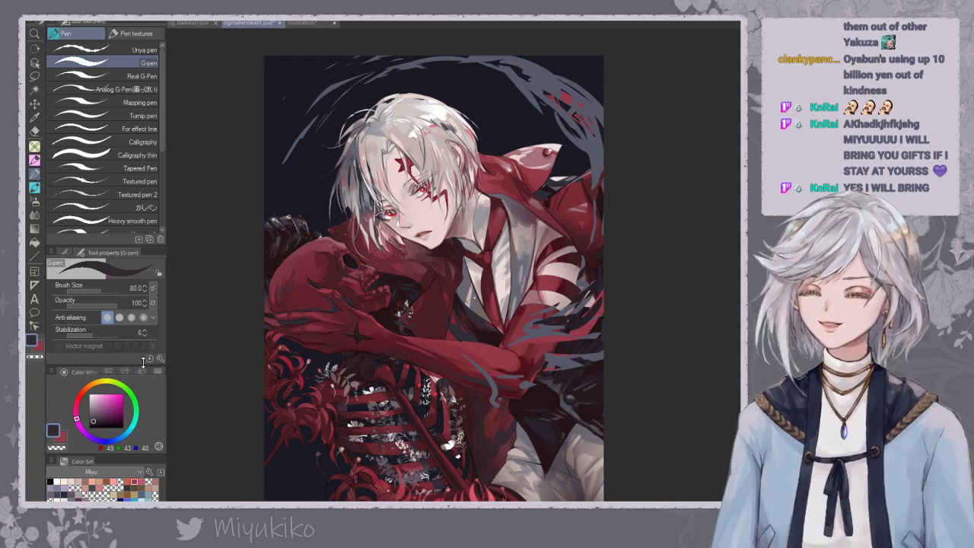
pyautogui.moveTo(545, 62)
pyautogui.mouseDown()
pyautogui.moveTo(562, 111)
pyautogui.moveTo(525, 63)
pyautogui.mouseUp()
pyautogui.hotkey('ctrl', 'z')
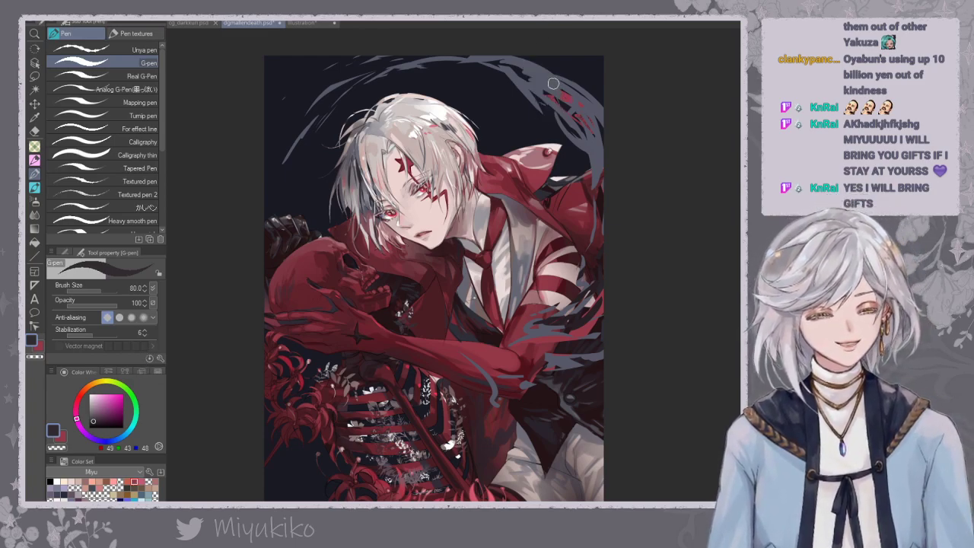
# Paint dark strokes through the swirl above the shoulder with the G-pen at size 80, undoing the last one.
pyautogui.moveTo(571, 87); pyautogui.dragTo(604, 132)
pyautogui.moveTo(542, 89)
pyautogui.mouseDown()
pyautogui.moveTo(530, 75)
pyautogui.moveTo(531, 101)
pyautogui.moveTo(551, 83)
pyautogui.moveTo(597, 164)
pyautogui.mouseUp()
pyautogui.keyDown('alt'); pyautogui.click(467, 334); pyautogui.keyUp('alt')
pyautogui.hotkey('ctrl', 'z')
# Darken the swirl from above the head down to the forearm with sampled dark blue-grey (RGB 46, 47, 57) and the G-pen at size 80.
pyautogui.keyDown('alt'); pyautogui.click(462, 330); pyautogui.keyUp('alt')
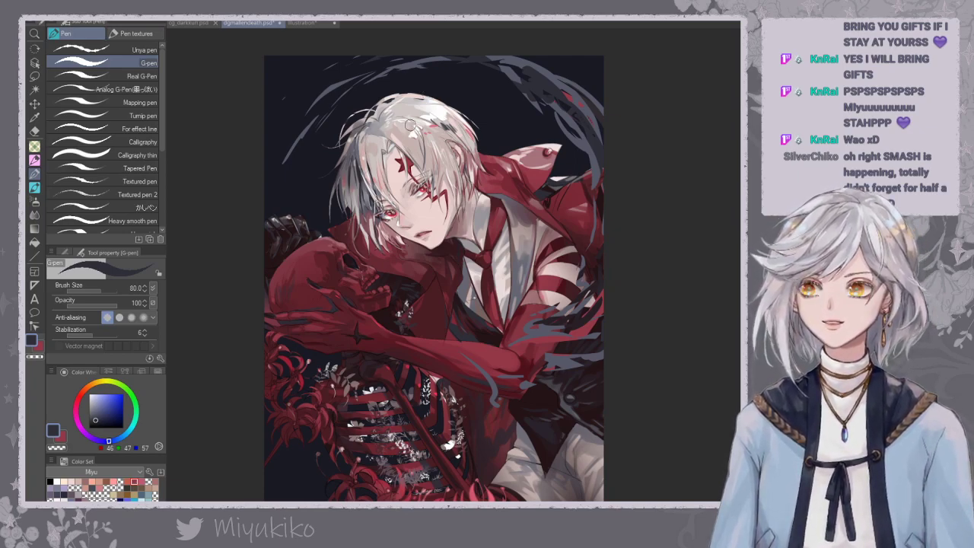
pyautogui.moveTo(443, 60); pyautogui.dragTo(420, 63)
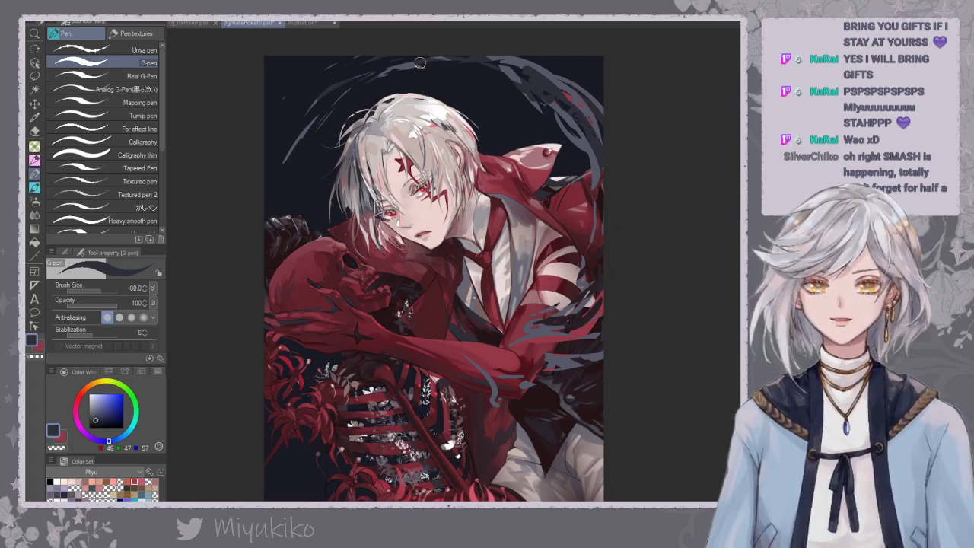
pyautogui.moveTo(583, 108); pyautogui.dragTo(589, 165)
pyautogui.moveTo(595, 123); pyautogui.dragTo(597, 187)
pyautogui.moveTo(589, 284); pyautogui.dragTo(527, 338)
pyautogui.moveTo(590, 295)
pyautogui.mouseDown()
pyautogui.moveTo(534, 343)
pyautogui.moveTo(554, 370)
pyautogui.mouseUp()
pyautogui.moveTo(601, 353); pyautogui.dragTo(577, 360)
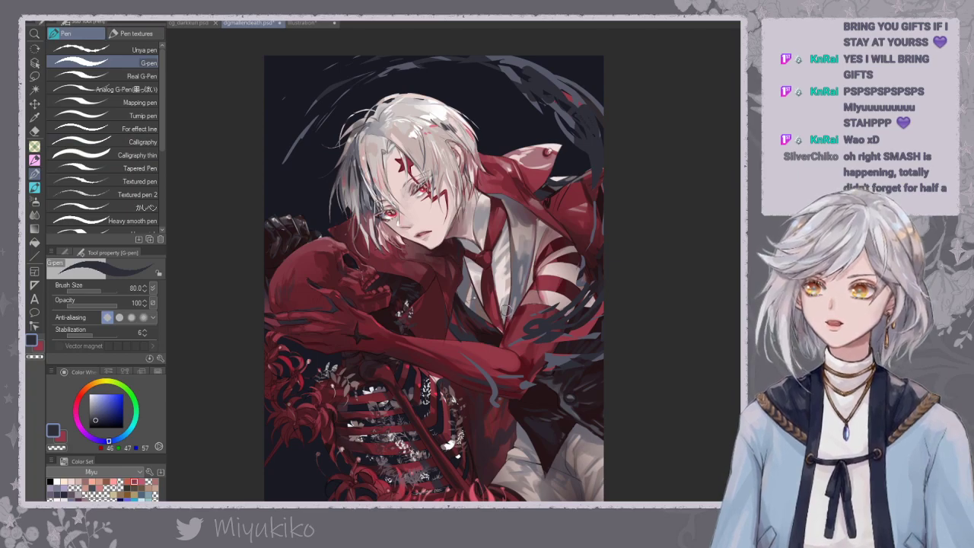
# Reduce the G-pen to size 50 and sample a lighter blue-grey (RGB 86, 88, 103) from the swirl over the forearm.
pyautogui.press('[')
pyautogui.press('[')
pyautogui.press('[')
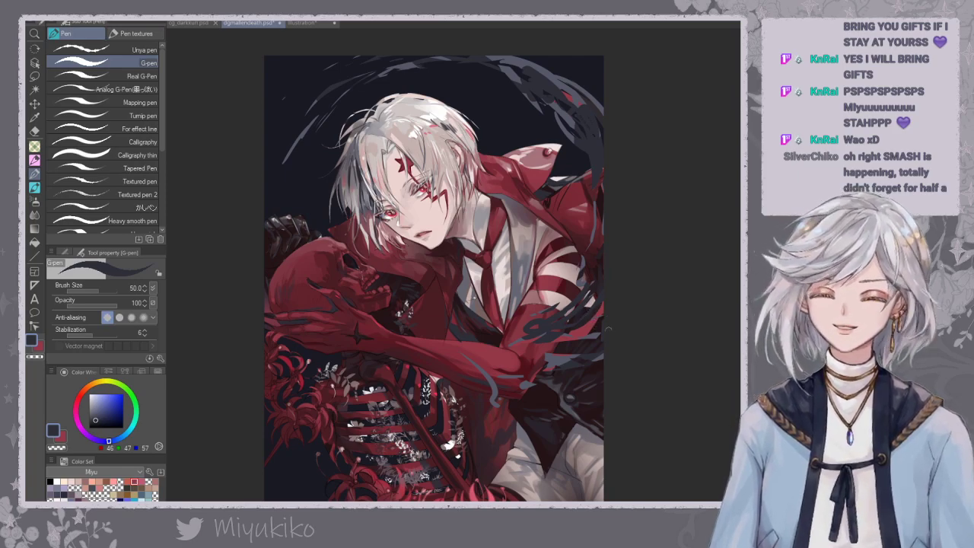
pyautogui.keyDown('alt'); pyautogui.click(568, 355); pyautogui.keyUp('alt')
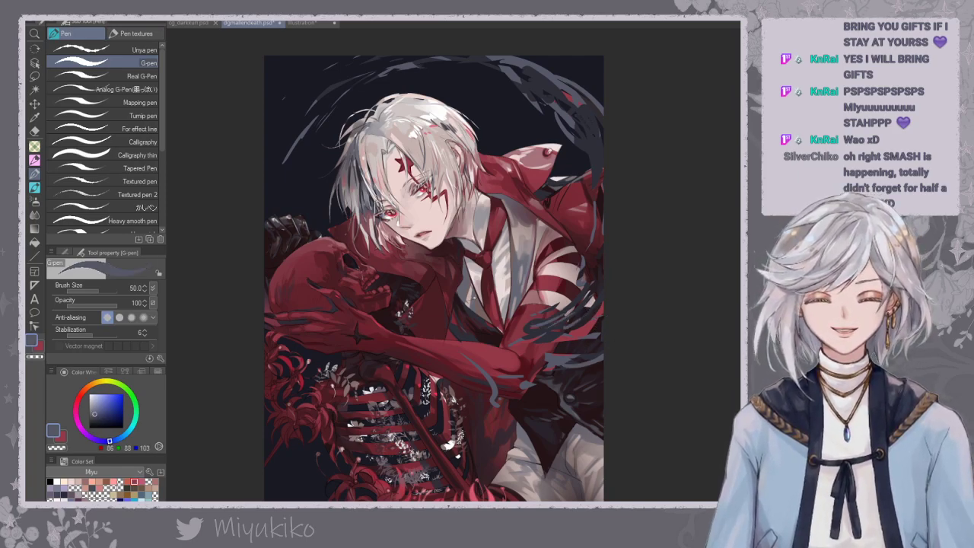
pyautogui.click(34, 129)
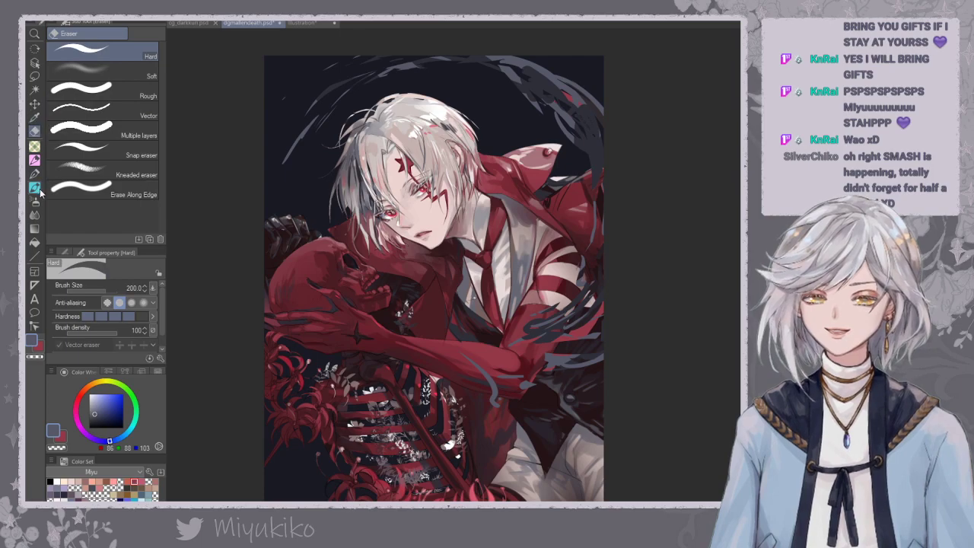
pyautogui.click(34, 144)
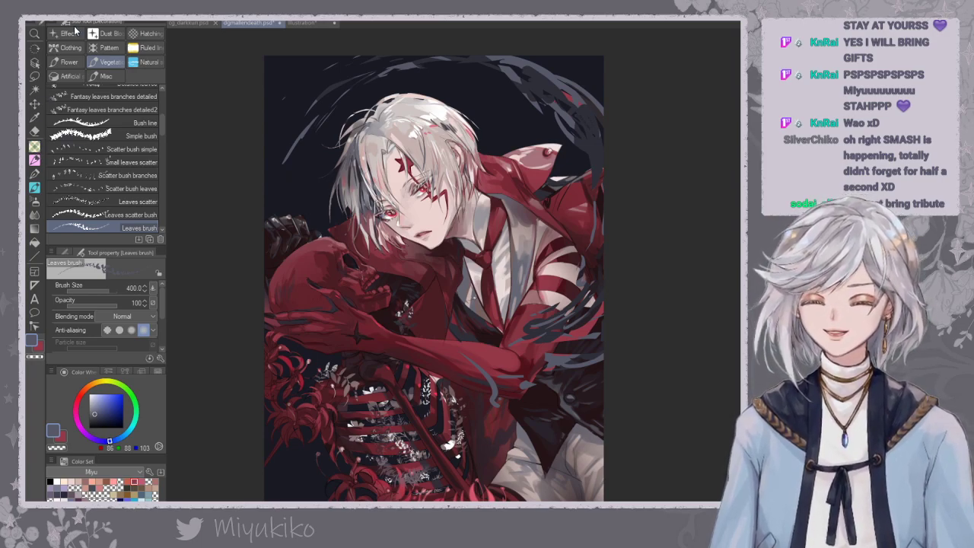
pyautogui.click(34, 173)
pyautogui.click(35, 201)
pyautogui.click(34, 215)
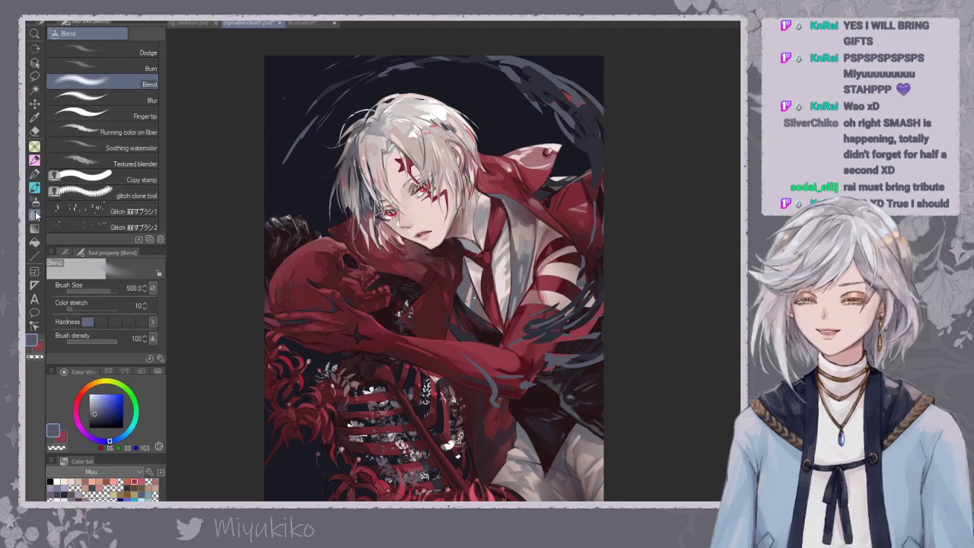
pyautogui.click(35, 174)
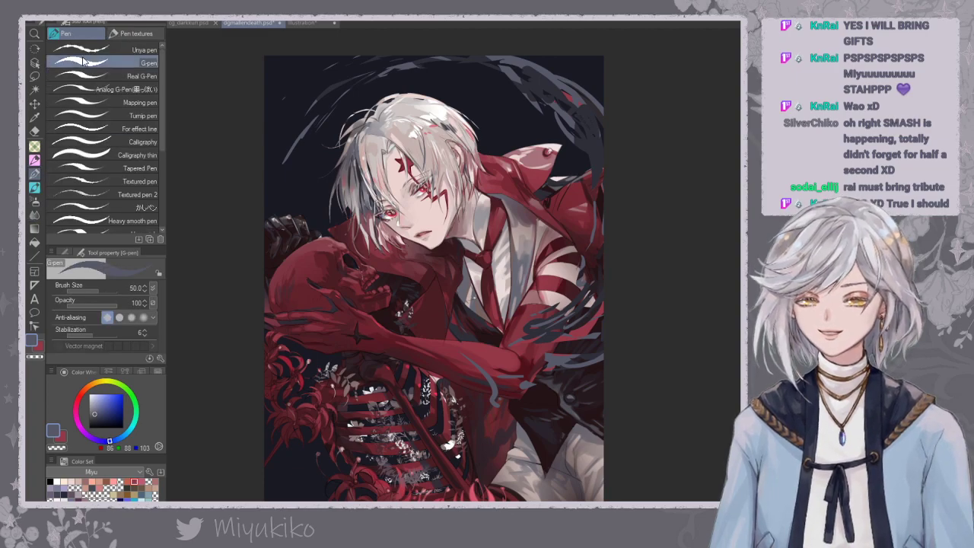
pyautogui.click(34, 200)
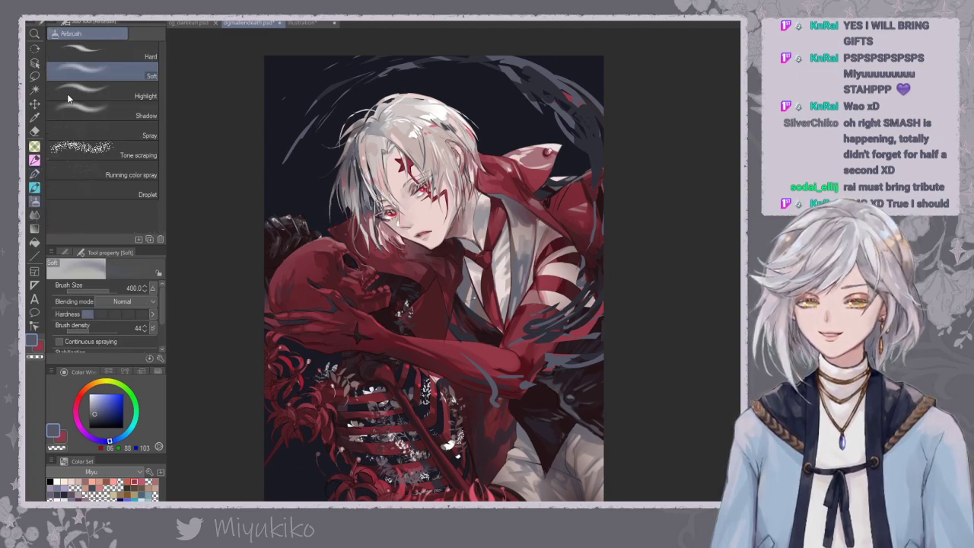
pyautogui.press('b')
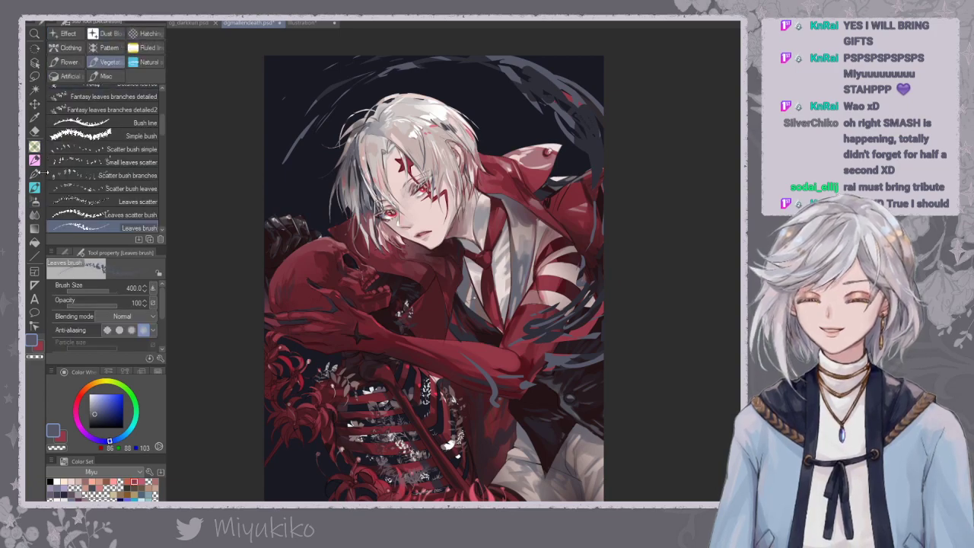
pyautogui.press('b')
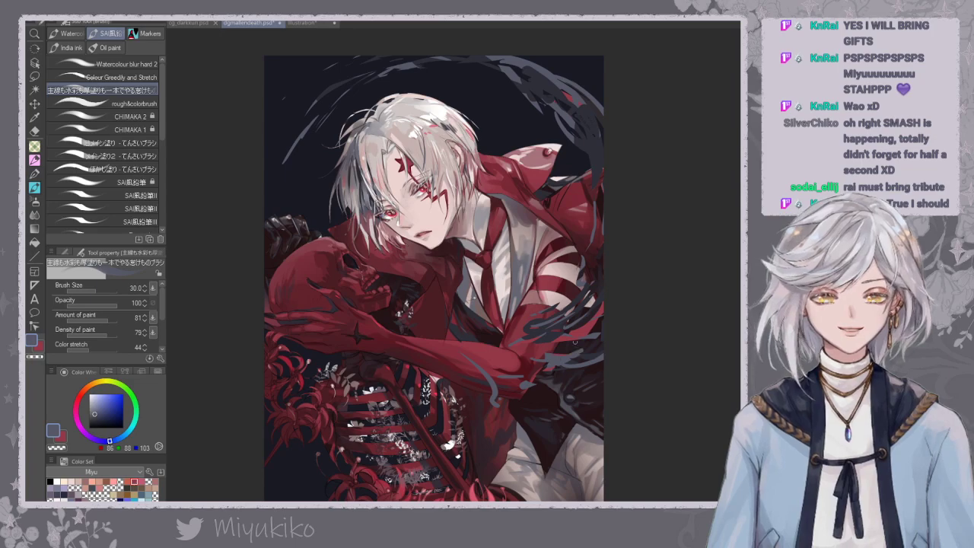
# Smudge the swirl above the shoulder with the Colour Greedily and Stretch brush at size 80, undoing the last strokes.
pyautogui.click(143, 80)
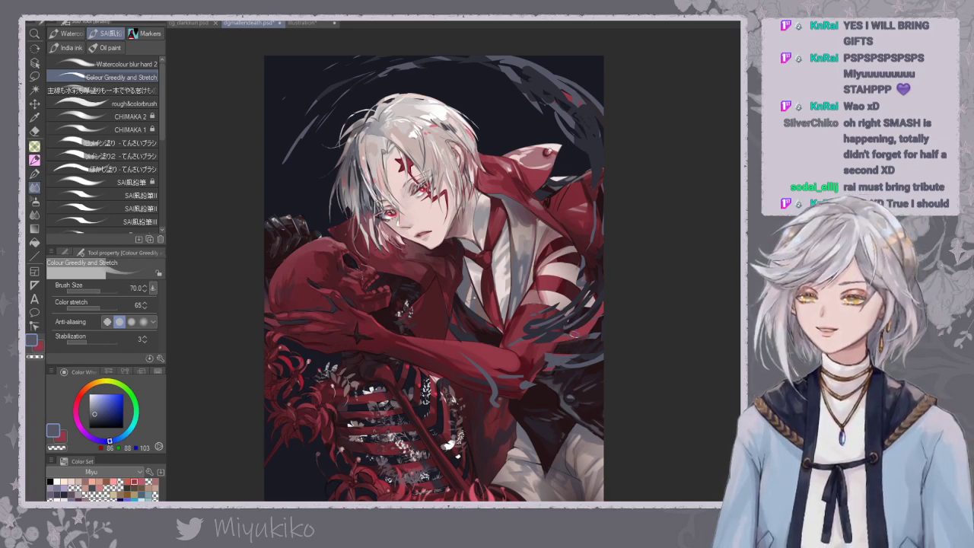
pyautogui.press(']')
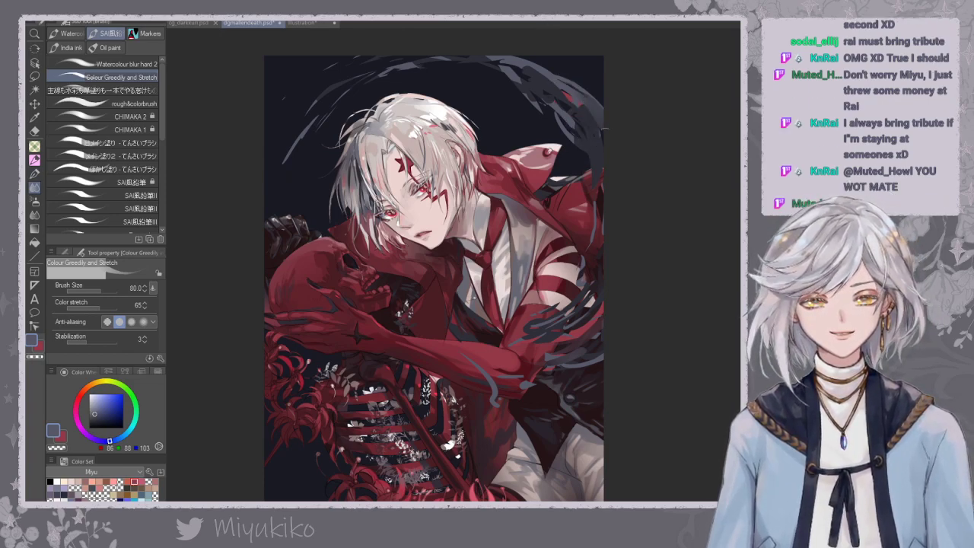
pyautogui.moveTo(529, 59); pyautogui.dragTo(559, 72)
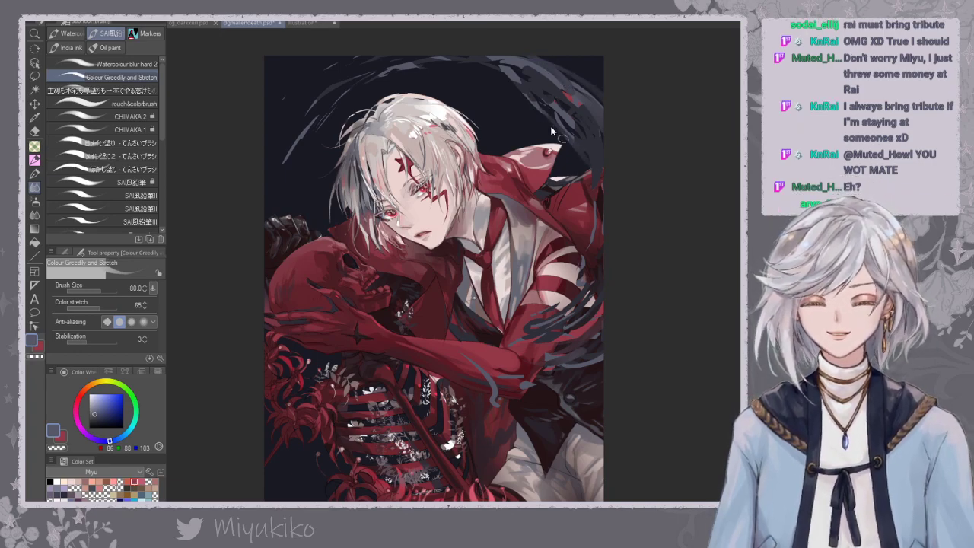
pyautogui.moveTo(543, 110); pyautogui.dragTo(587, 163)
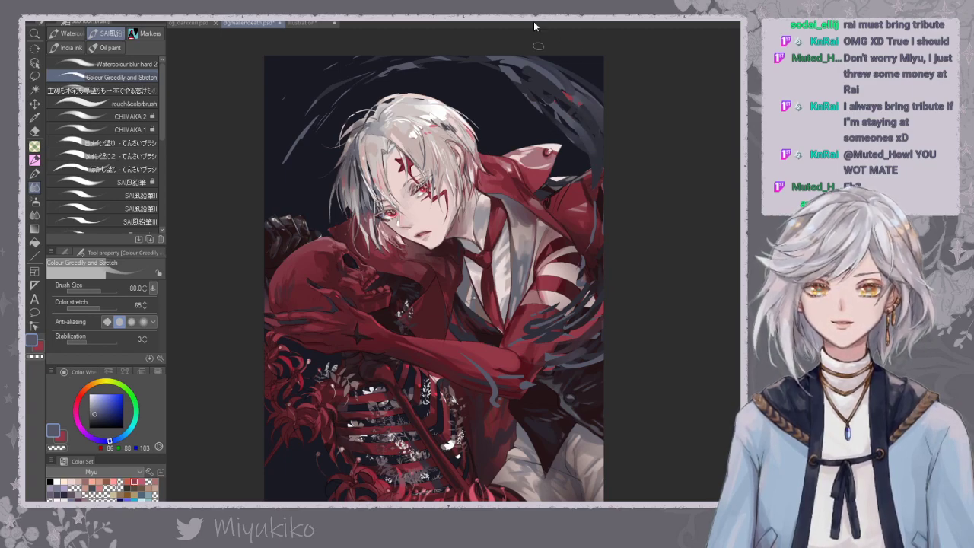
pyautogui.moveTo(308, 132)
pyautogui.mouseDown()
pyautogui.moveTo(277, 195)
pyautogui.moveTo(286, 188)
pyautogui.mouseUp()
pyautogui.hotkey('ctrl', 'z')
pyautogui.hotkey('ctrl', 'z')
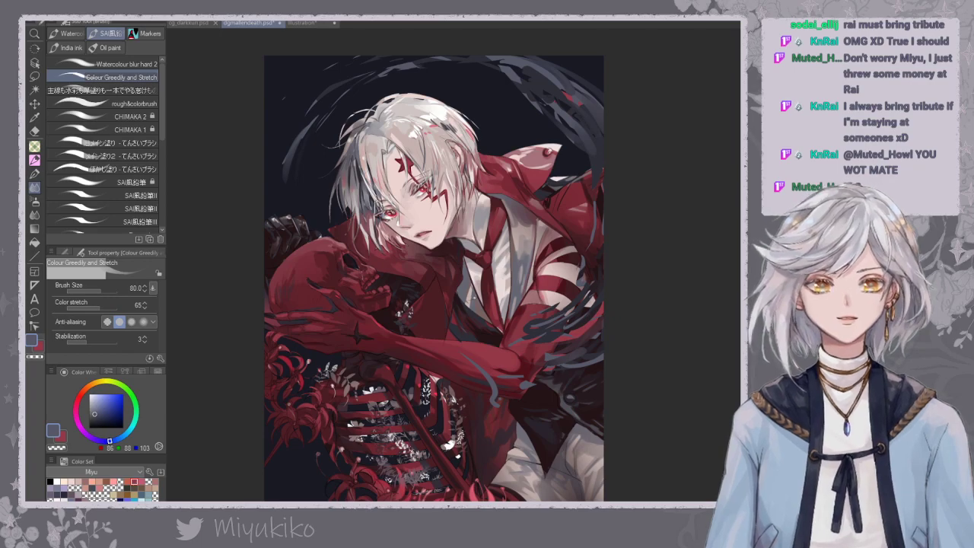
# Erase the swirl strokes covering the forearm and elbow with the Hard eraser at size 500.
pyautogui.hotkey('ctrl', '-')
pyautogui.hotkey('ctrl', '-')
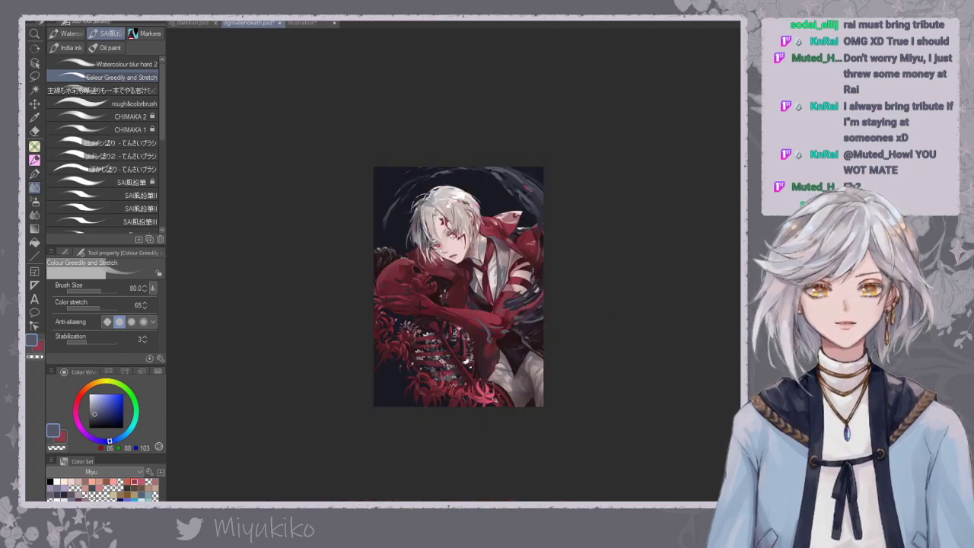
pyautogui.press('e')
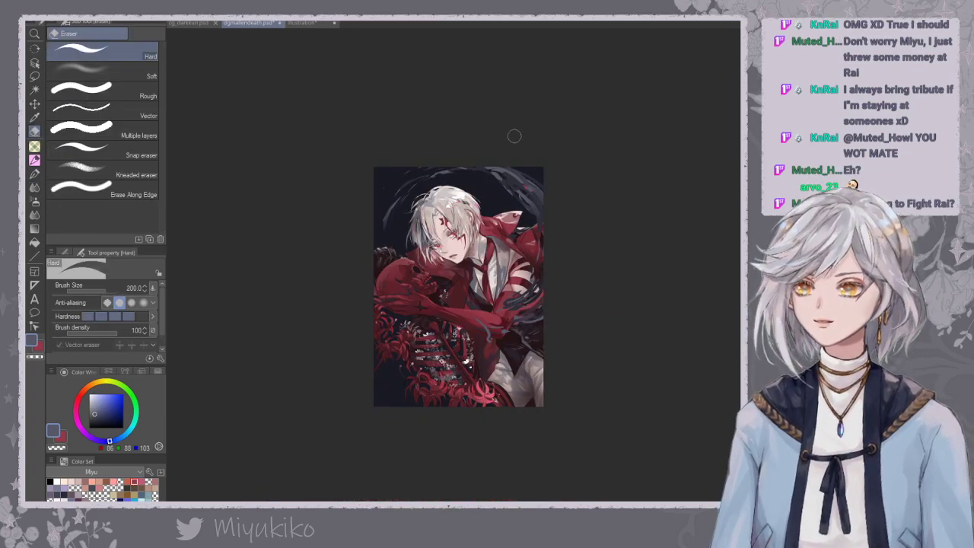
pyautogui.press(']')
pyautogui.press(']')
pyautogui.press(']')
pyautogui.press(']')
pyautogui.moveTo(501, 327)
pyautogui.mouseDown()
pyautogui.moveTo(526, 300)
pyautogui.moveTo(550, 314)
pyautogui.mouseUp()
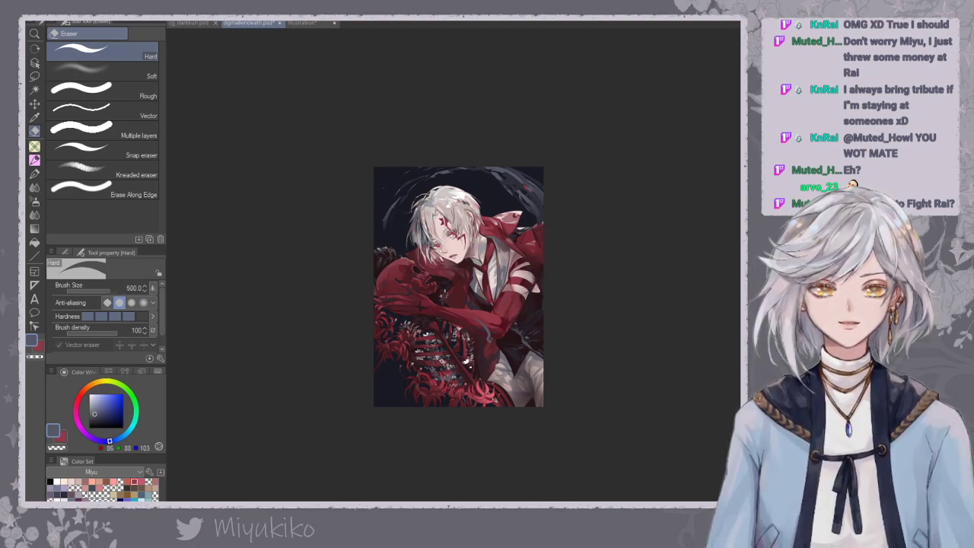
pyautogui.press('Delete')
pyautogui.hotkey('ctrl', 'z')
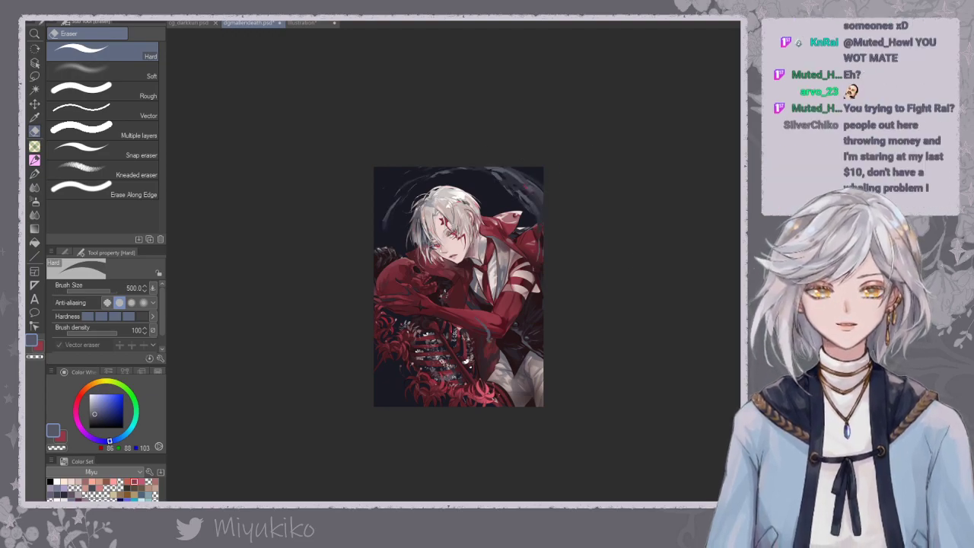
# Extend the swirl down past the shoulder with sampled blue-grey G-pen strokes (RGB 83, 84, 99), redoing the unsatisfactory ones.
pyautogui.hotkey('ctrl', '+')
pyautogui.hotkey('ctrl', '+')
pyautogui.hotkey('ctrl', '+')
pyautogui.moveTo(631, 57); pyautogui.dragTo(605, 174)
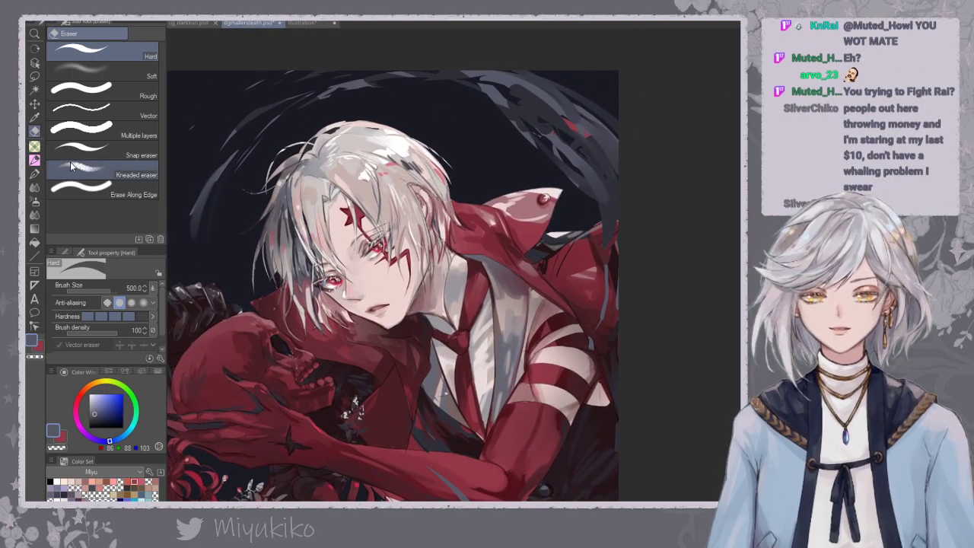
pyautogui.click(36, 175)
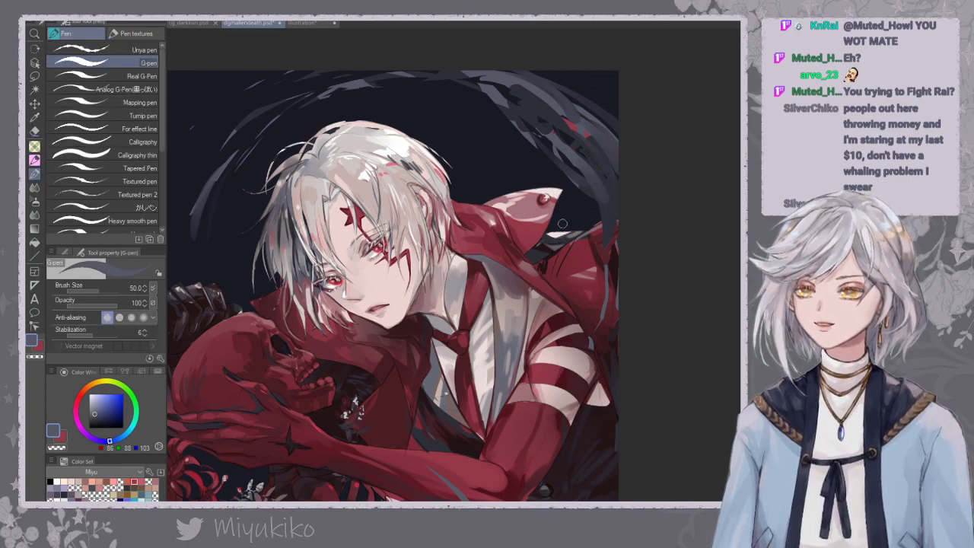
pyautogui.moveTo(577, 238); pyautogui.dragTo(584, 184)
pyautogui.keyDown('alt'); pyautogui.click(585, 97); pyautogui.keyUp('alt')
pyautogui.moveTo(601, 140); pyautogui.dragTo(616, 197)
pyautogui.hotkey('ctrl', 'z')
pyautogui.moveTo(603, 133); pyautogui.dragTo(613, 207)
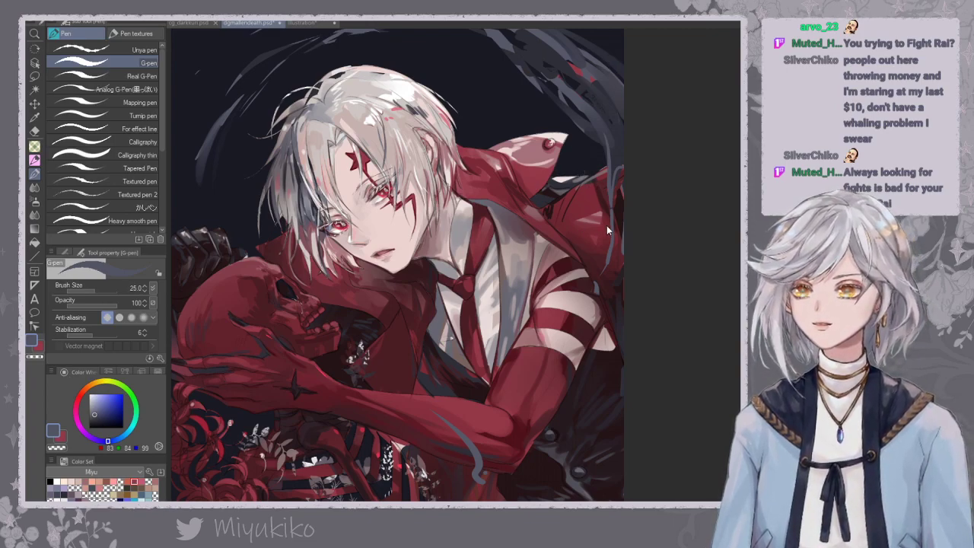
pyautogui.hotkey('ctrl', 'z')
pyautogui.moveTo(606, 297)
pyautogui.mouseDown()
pyautogui.moveTo(623, 264)
pyautogui.moveTo(551, 356)
pyautogui.moveTo(605, 326)
pyautogui.mouseUp()
# Draw curved blue-grey strands (RGB 83, 84, 99) sweeping around the striped upper arm and elbow with the G-pen at size 25.
pyautogui.keyDown('alt'); pyautogui.click(603, 360); pyautogui.keyUp('alt')
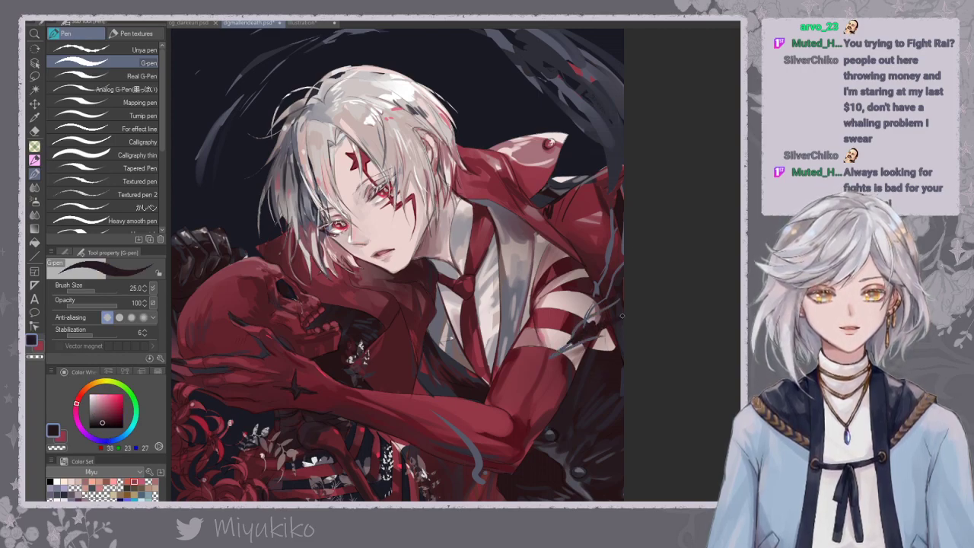
pyautogui.keyDown('alt'); pyautogui.click(551, 352); pyautogui.keyUp('alt')
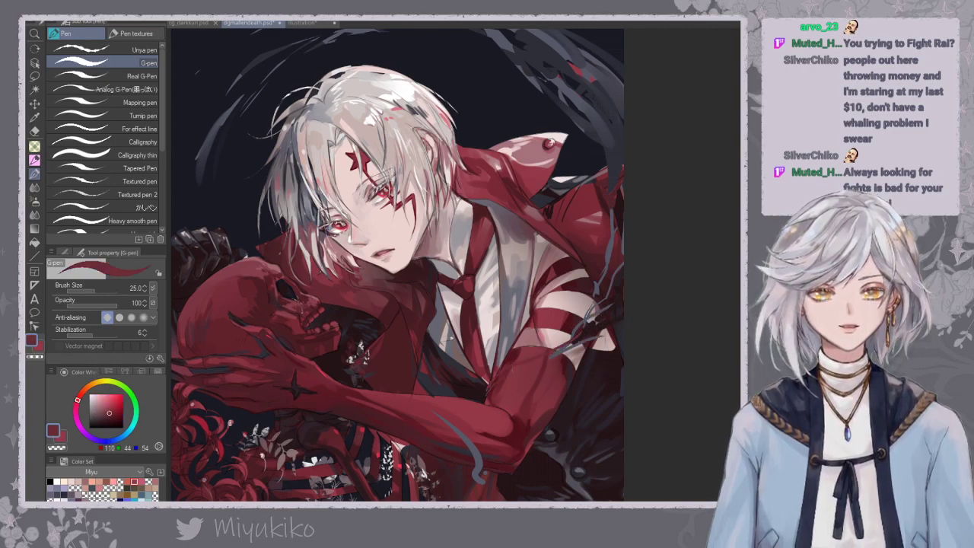
pyautogui.keyDown('alt'); pyautogui.click(568, 347); pyautogui.keyUp('alt')
pyautogui.moveTo(505, 376)
pyautogui.mouseDown()
pyautogui.moveTo(559, 367)
pyautogui.moveTo(611, 327)
pyautogui.mouseUp()
pyautogui.moveTo(577, 356); pyautogui.dragTo(623, 289)
pyautogui.moveTo(515, 385)
pyautogui.mouseDown()
pyautogui.moveTo(576, 357)
pyautogui.moveTo(622, 297)
pyautogui.mouseUp()
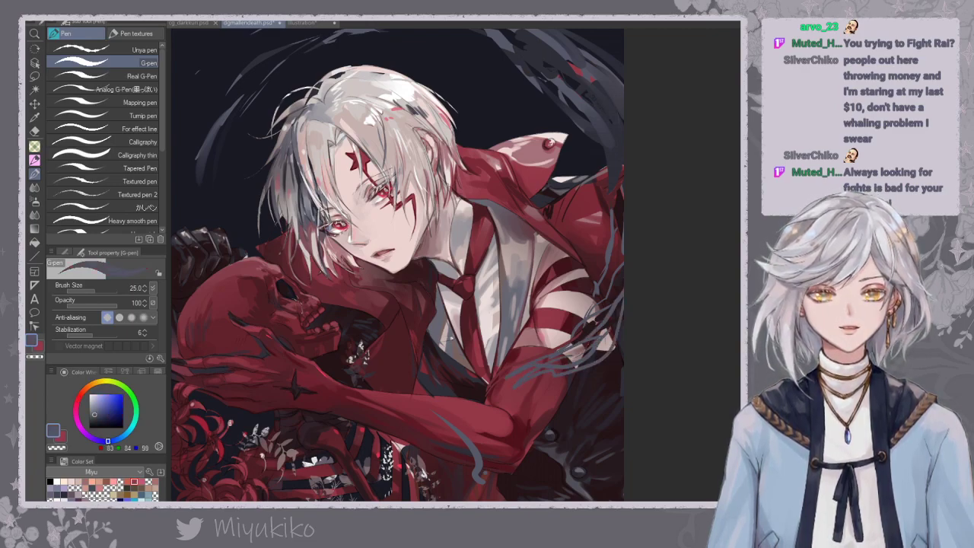
pyautogui.moveTo(546, 372); pyautogui.dragTo(622, 300)
pyautogui.moveTo(598, 369); pyautogui.dragTo(627, 311)
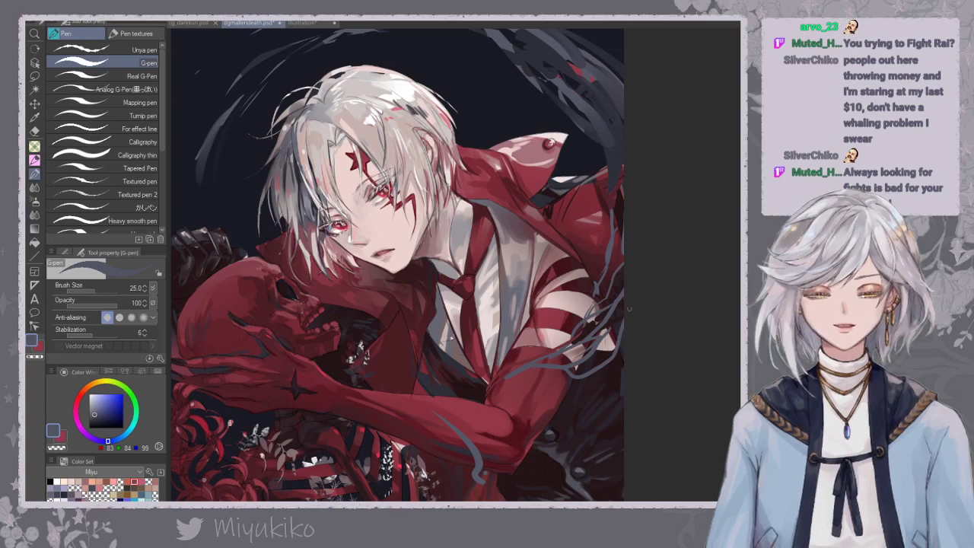
# Add thin blue-grey strands with the G-pen at size 25 along the swirl from beside the coat collar to the striped sleeve.
pyautogui.click(35, 130)
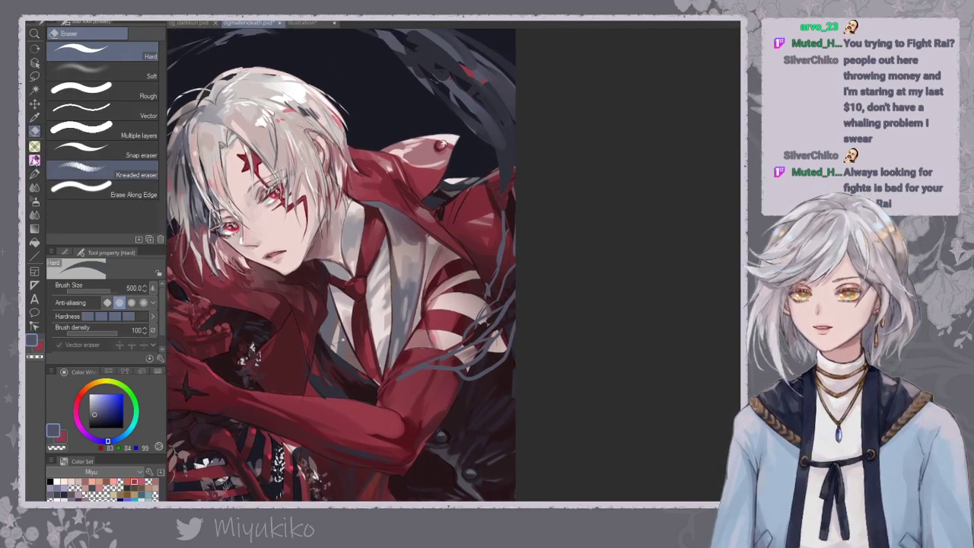
pyautogui.click(34, 161)
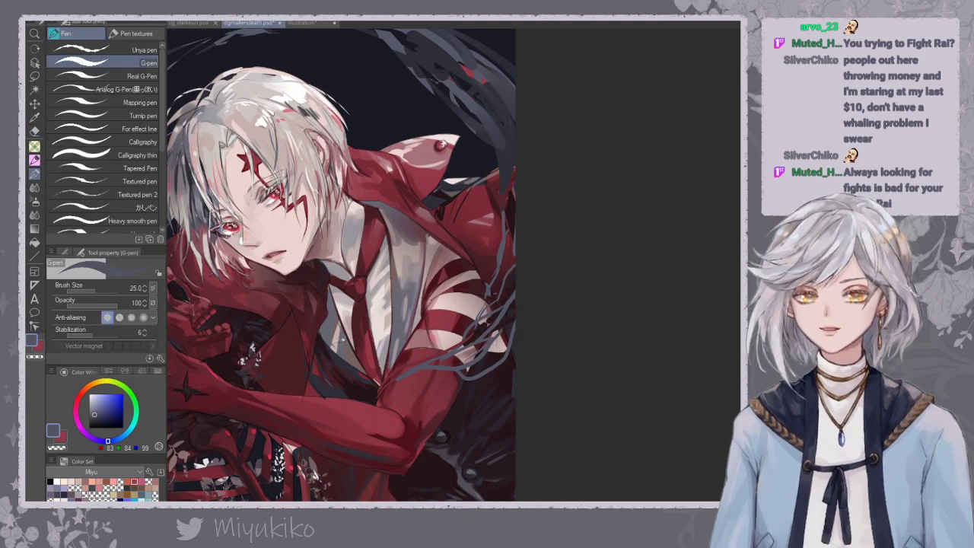
pyautogui.moveTo(502, 312); pyautogui.dragTo(511, 271)
pyautogui.moveTo(506, 296); pyautogui.dragTo(515, 268)
pyautogui.moveTo(491, 201)
pyautogui.mouseDown()
pyautogui.moveTo(507, 283)
pyautogui.moveTo(495, 253)
pyautogui.moveTo(510, 277)
pyautogui.moveTo(513, 245)
pyautogui.mouseUp()
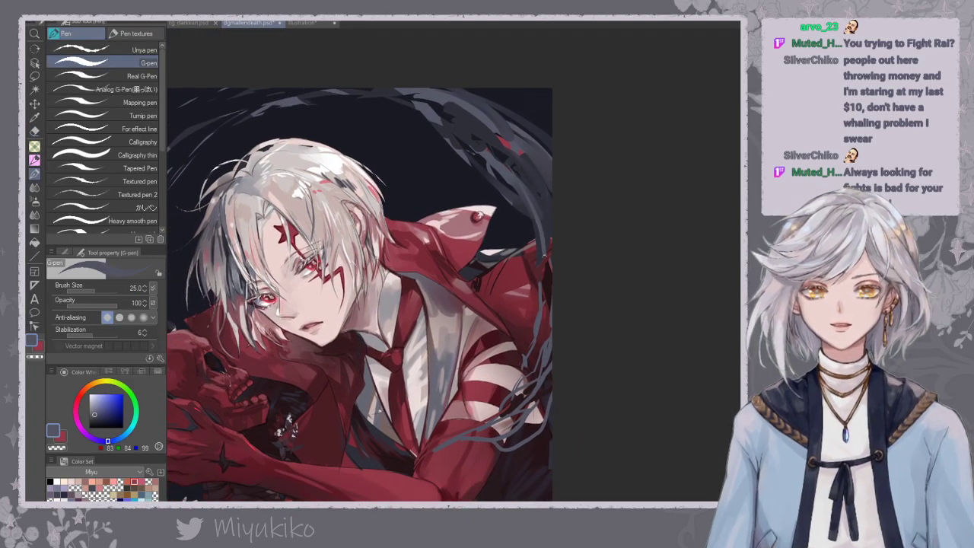
pyautogui.moveTo(529, 169)
pyautogui.mouseDown()
pyautogui.moveTo(505, 164)
pyautogui.moveTo(510, 141)
pyautogui.moveTo(542, 166)
pyautogui.moveTo(549, 214)
pyautogui.mouseUp()
# Trace red accents (RGB 148, 56, 72) down the swirl beside the shoulder and try red lines on the striped sleeve.
pyautogui.keyDown('alt'); pyautogui.click(504, 144); pyautogui.keyUp('alt')
pyautogui.moveTo(544, 266); pyautogui.dragTo(583, 212)
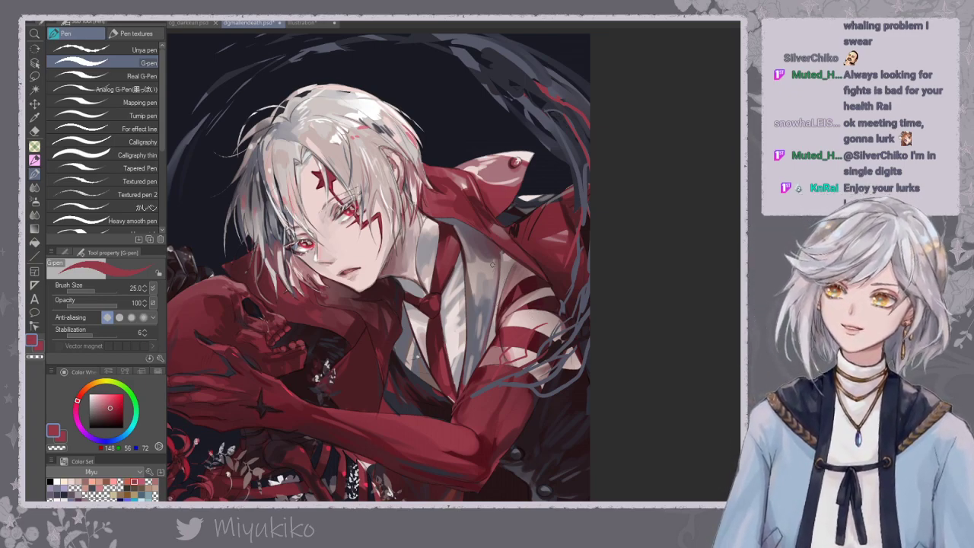
pyautogui.moveTo(514, 354); pyautogui.dragTo(560, 332)
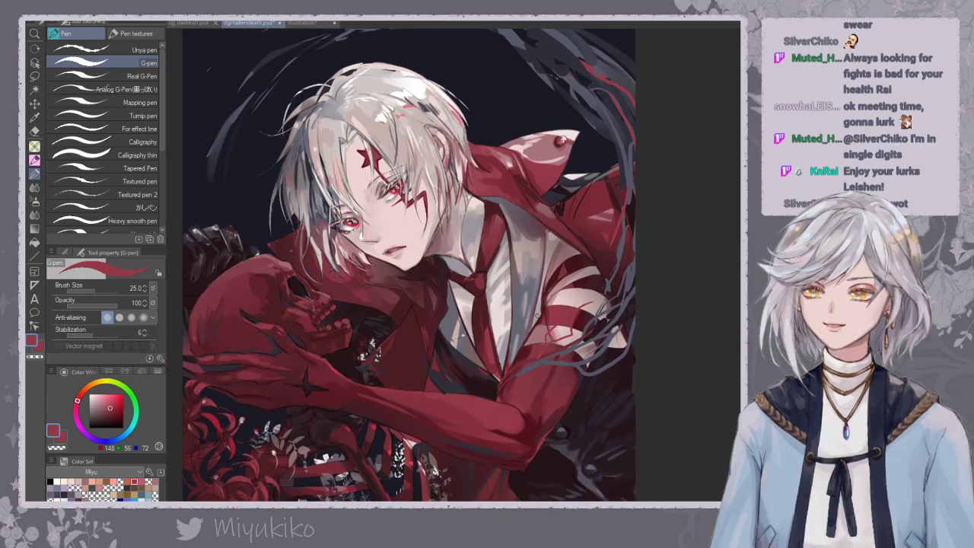
pyautogui.moveTo(518, 309); pyautogui.dragTo(512, 337)
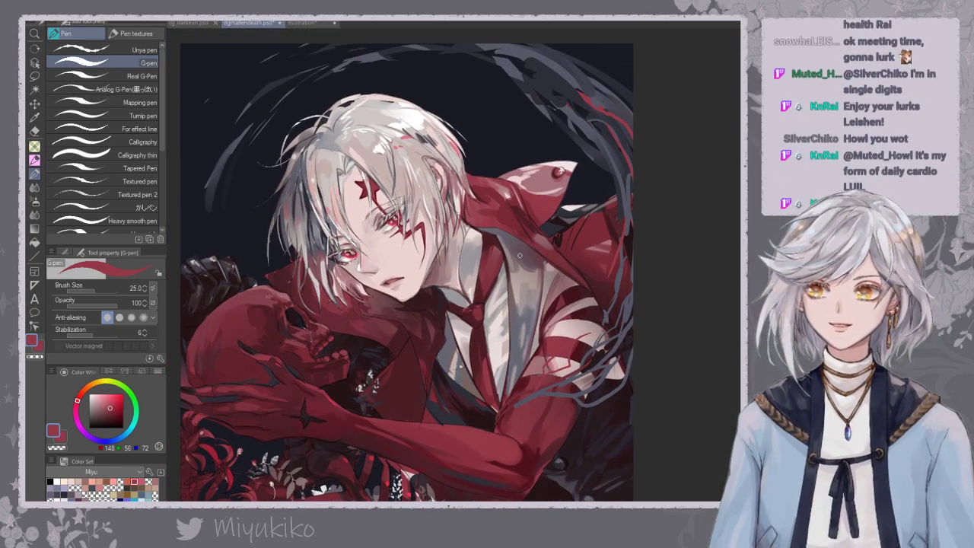
# Darken the whole painting with a grey fill (RGB 140, 133, 134) and remove the swirl from around the figure.
pyautogui.keyDown('alt'); pyautogui.click(576, 352); pyautogui.keyUp('alt')
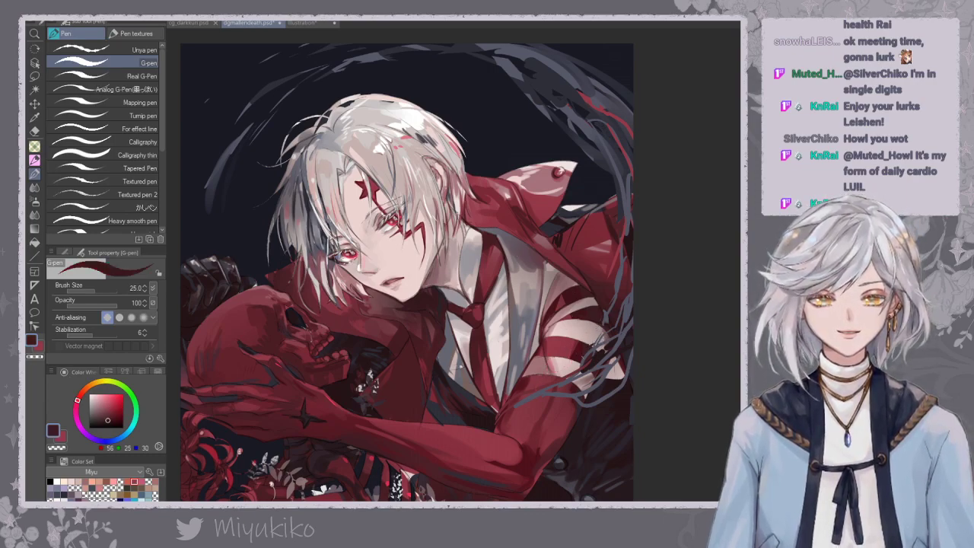
pyautogui.hotkey('ctrl', '-')
pyautogui.hotkey('ctrl', '-')
pyautogui.hotkey('ctrl', '-')
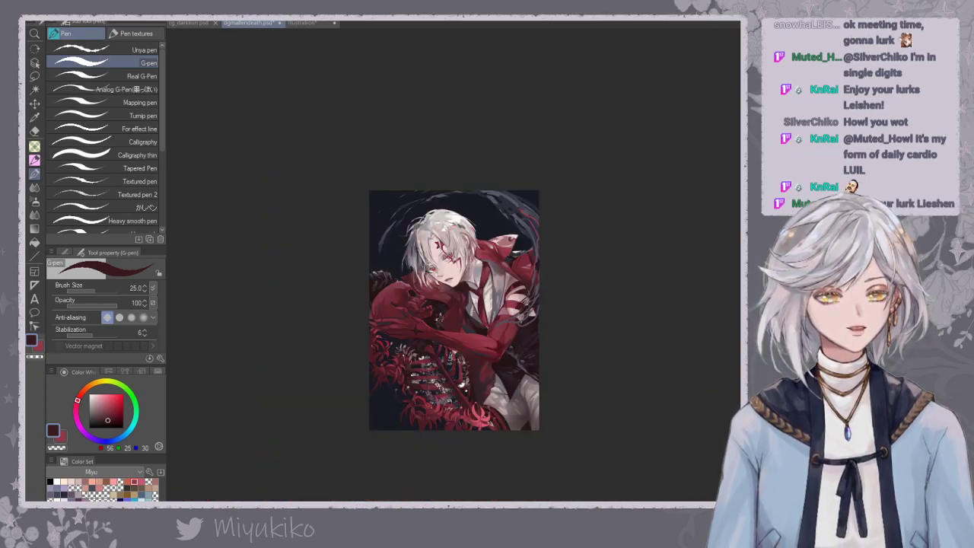
pyautogui.click(89, 406)
pyautogui.hotkey('alt', 'Delete')
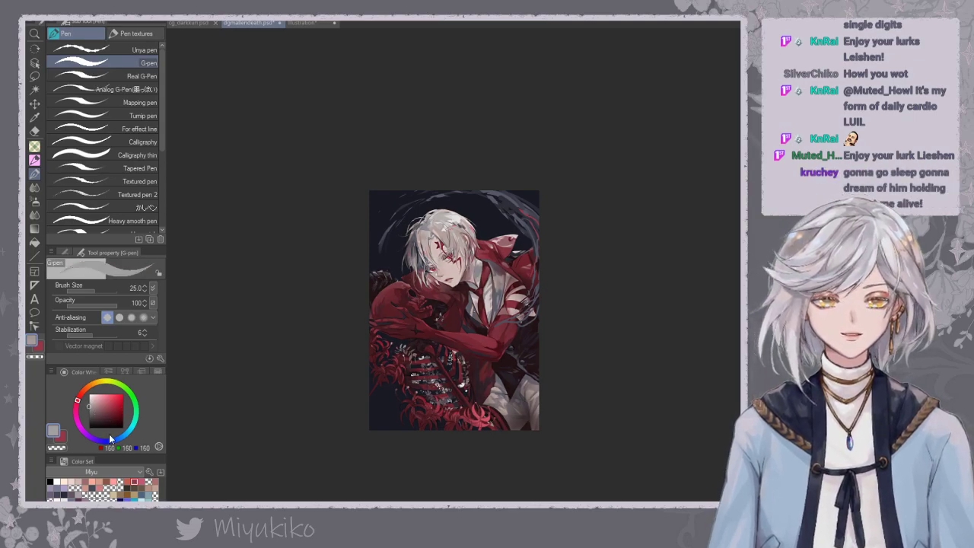
pyautogui.click(91, 410)
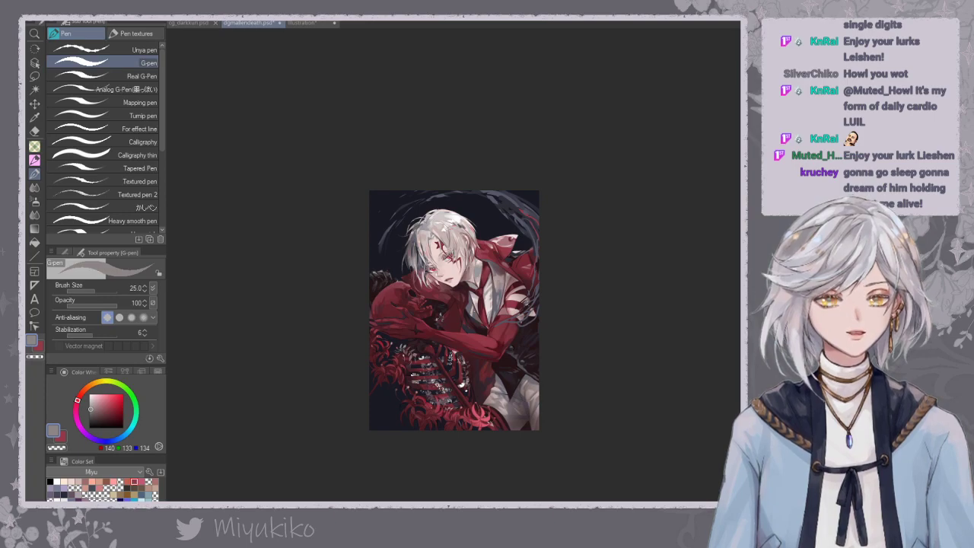
pyautogui.hotkey('alt', 'Delete')
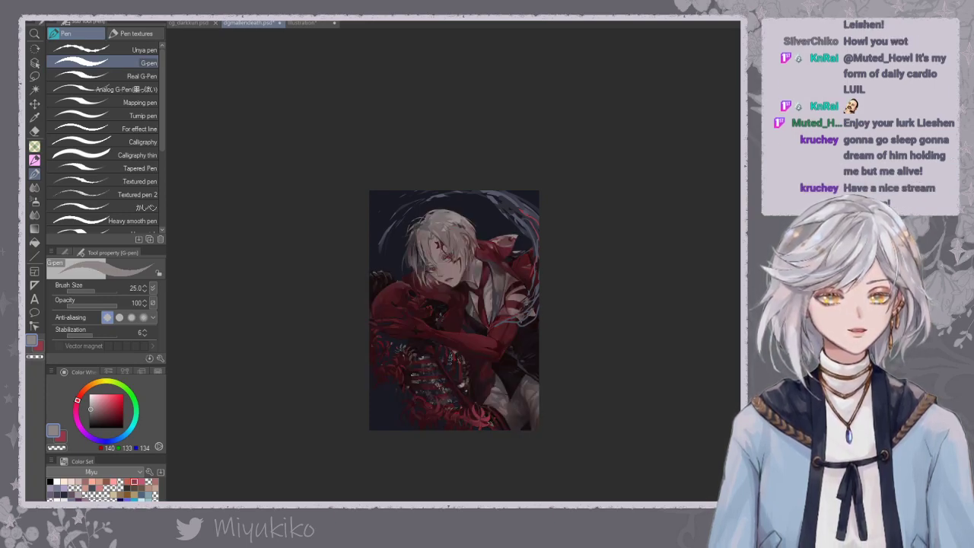
pyautogui.press('Delete')
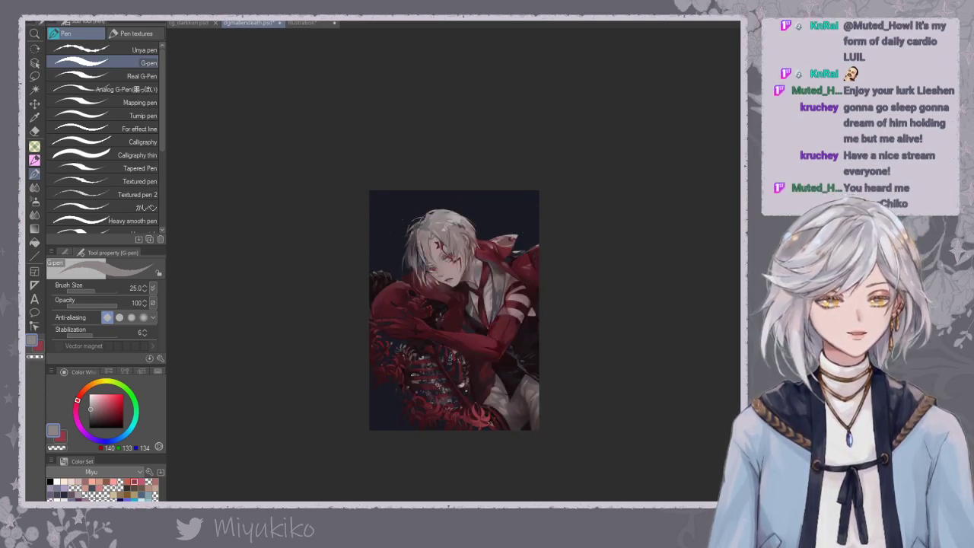
# Set up the Soft airbrush at size 800 with a pale pink colour (RGB 255, 226, 231).
pyautogui.scroll(3, 483, 278)
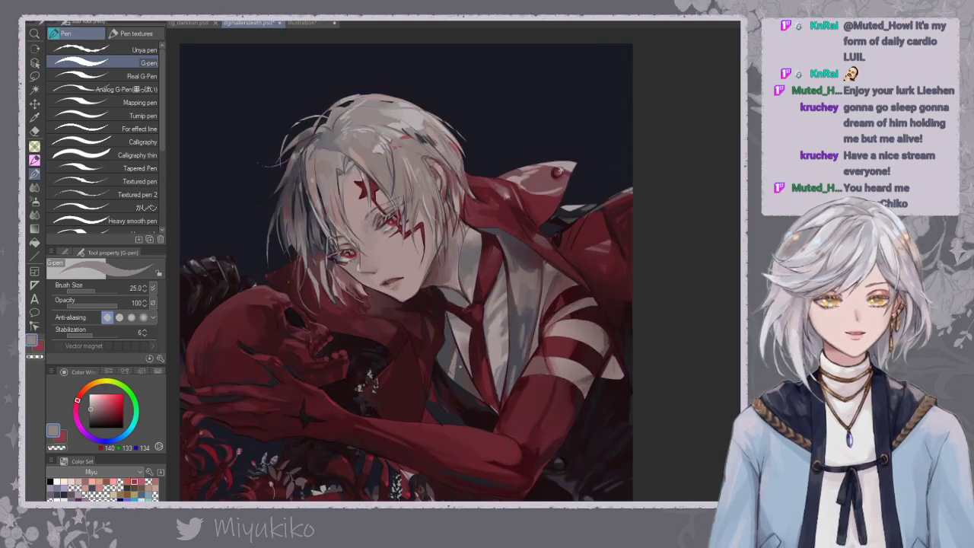
pyautogui.click(93, 394)
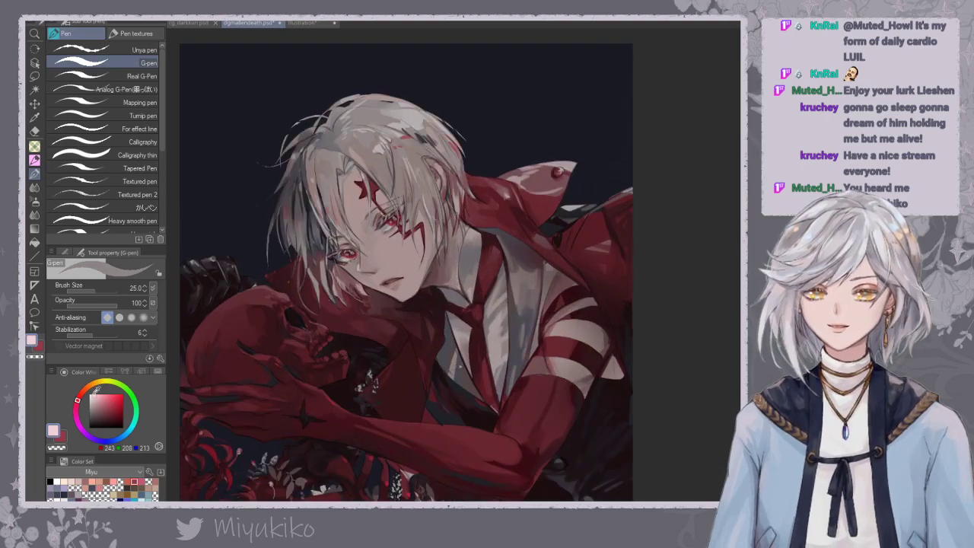
pyautogui.click(34, 202)
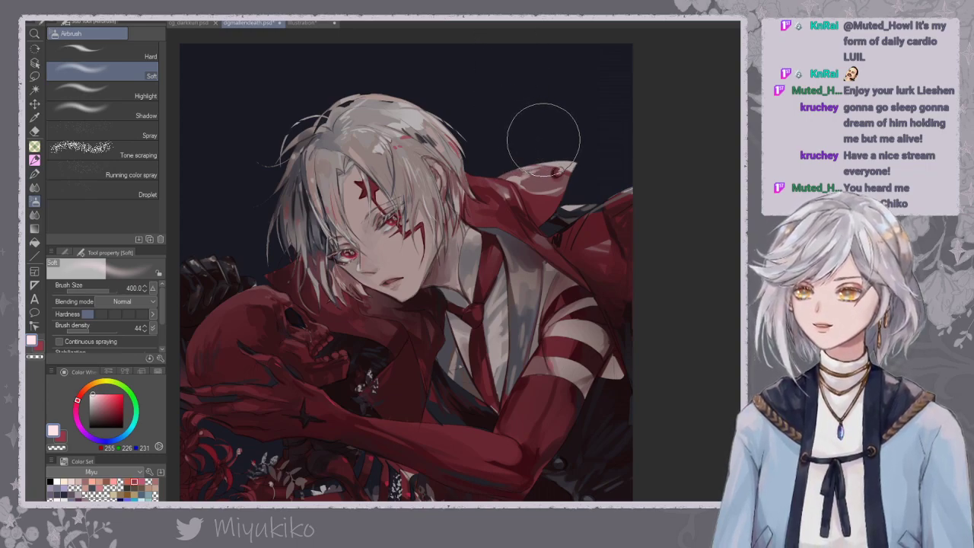
pyautogui.press(']')
pyautogui.press(']')
pyautogui.press(']')
pyautogui.press(']')
pyautogui.press(']')
pyautogui.press(']')
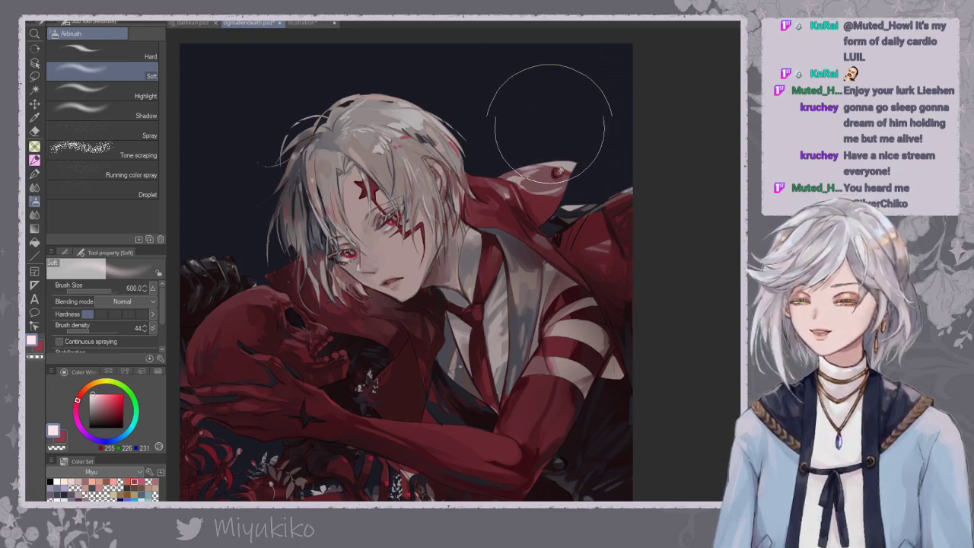
pyautogui.press('[')
pyautogui.press('[')
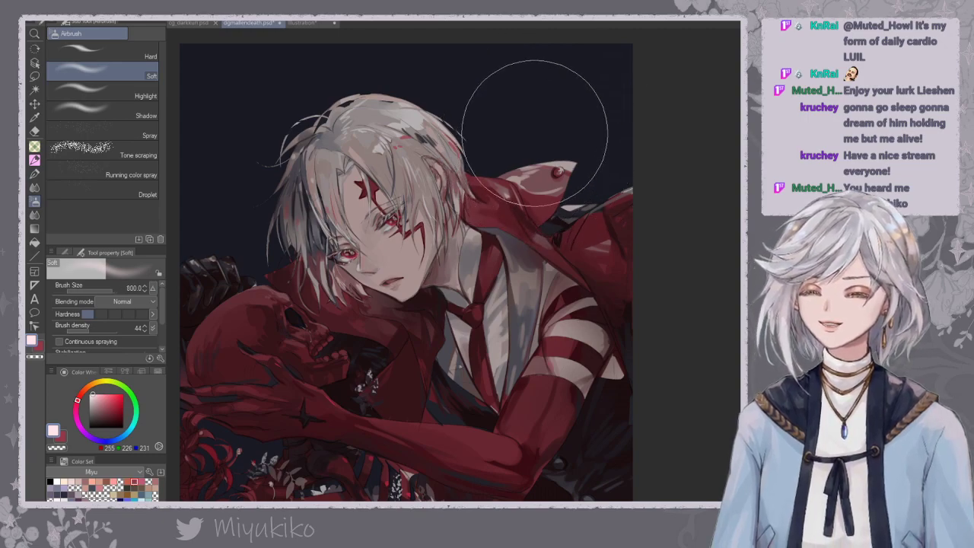
# Try pale pink airbrush glows behind, over and above the head, undoing the ones that are too strong.
pyautogui.moveTo(500, 116); pyautogui.dragTo(509, 112)
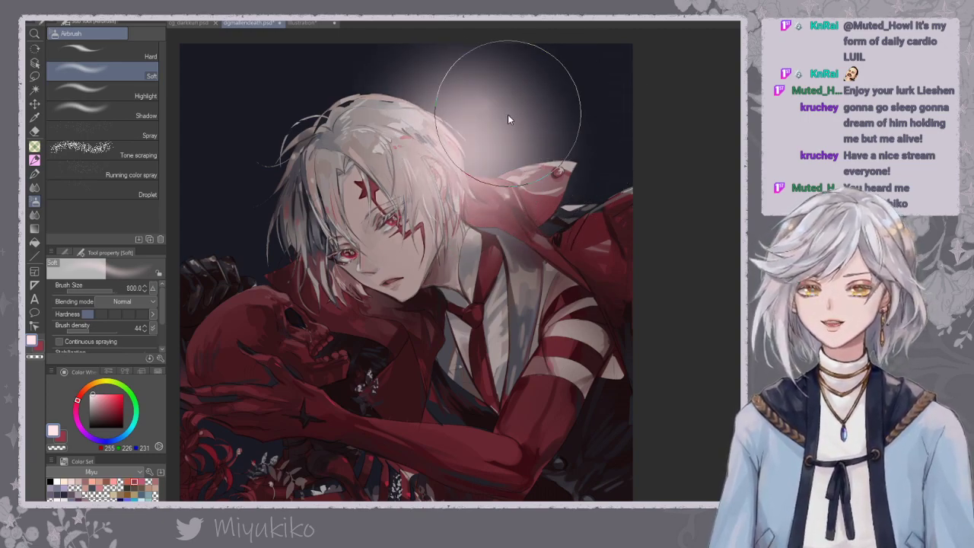
pyautogui.hotkey('ctrl', 'z')
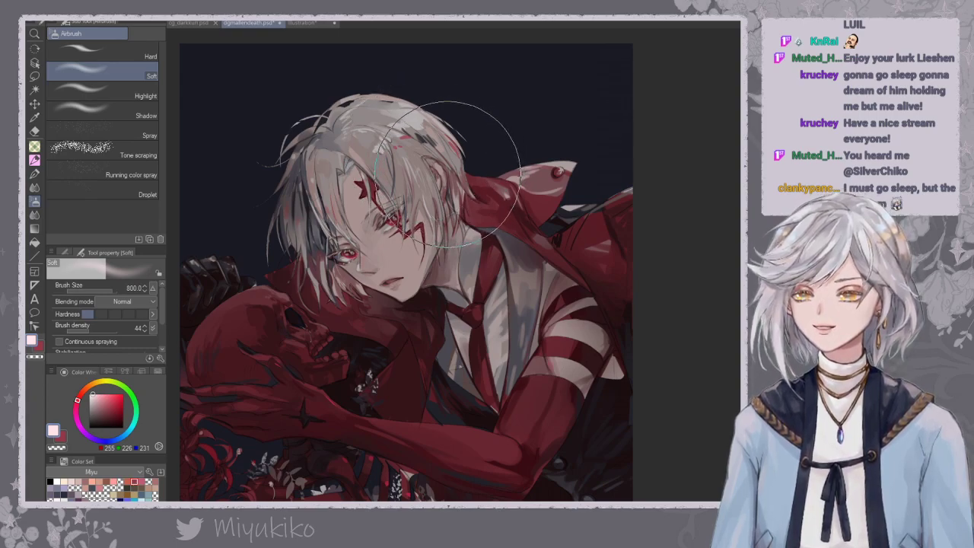
pyautogui.moveTo(437, 160); pyautogui.dragTo(424, 133)
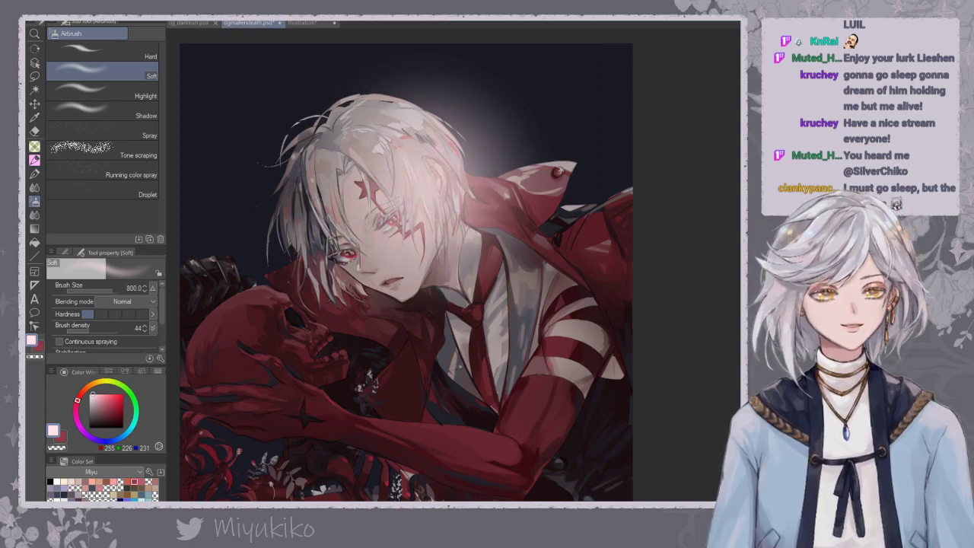
pyautogui.hotkey('ctrl', 'z')
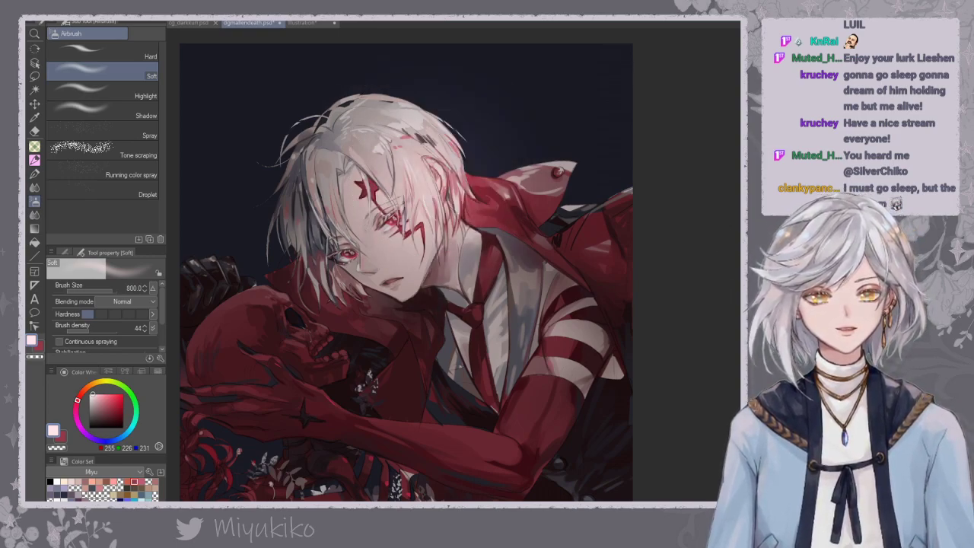
pyautogui.moveTo(438, 102)
pyautogui.mouseDown()
pyautogui.moveTo(418, 119)
pyautogui.moveTo(412, 101)
pyautogui.moveTo(435, 51)
pyautogui.mouseUp()
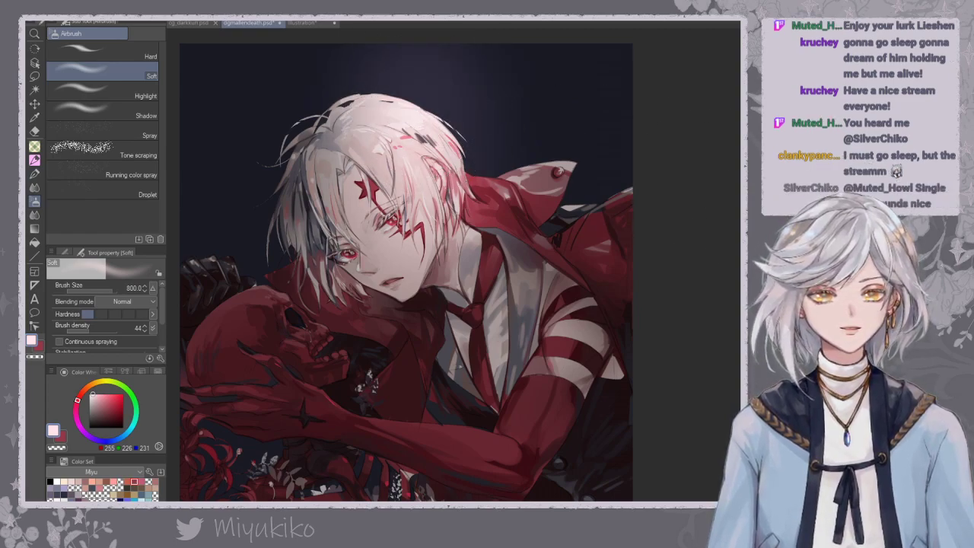
pyautogui.hotkey('ctrl', 'z')
pyautogui.moveTo(310, 264); pyautogui.dragTo(428, 129)
pyautogui.hotkey('ctrl', 'z')
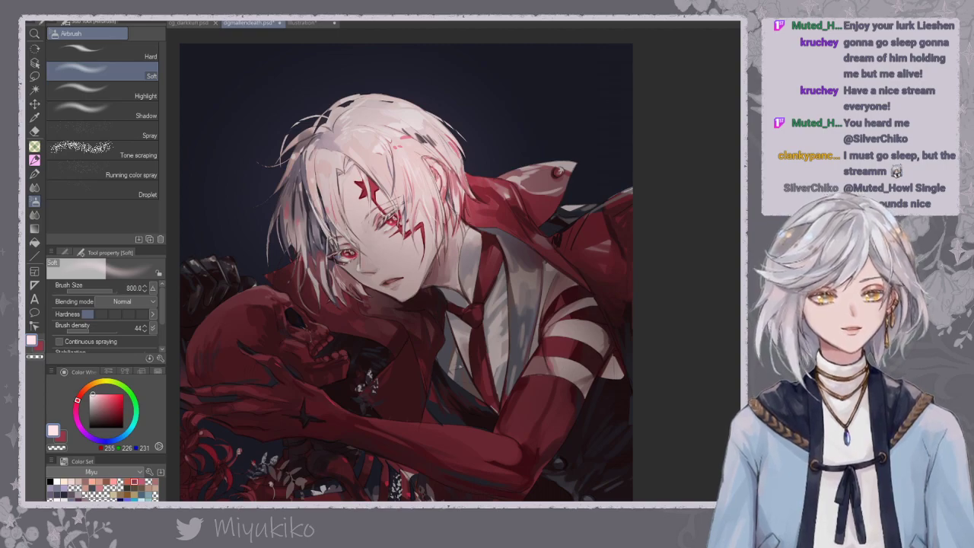
pyautogui.hotkey('ctrl', 'y')
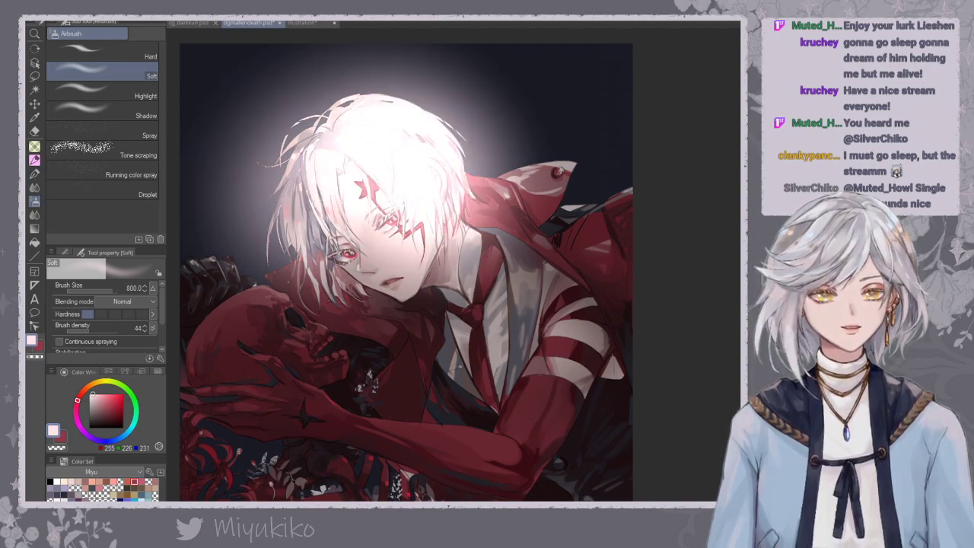
pyautogui.hotkey('ctrl', 'z')
# Clear the whole glow layer and airbrush a fresh, faint pale pink glow around the head and beside the coat's shoulder.
pyautogui.hotkey('ctrl', 'a')
pyautogui.press('Delete')
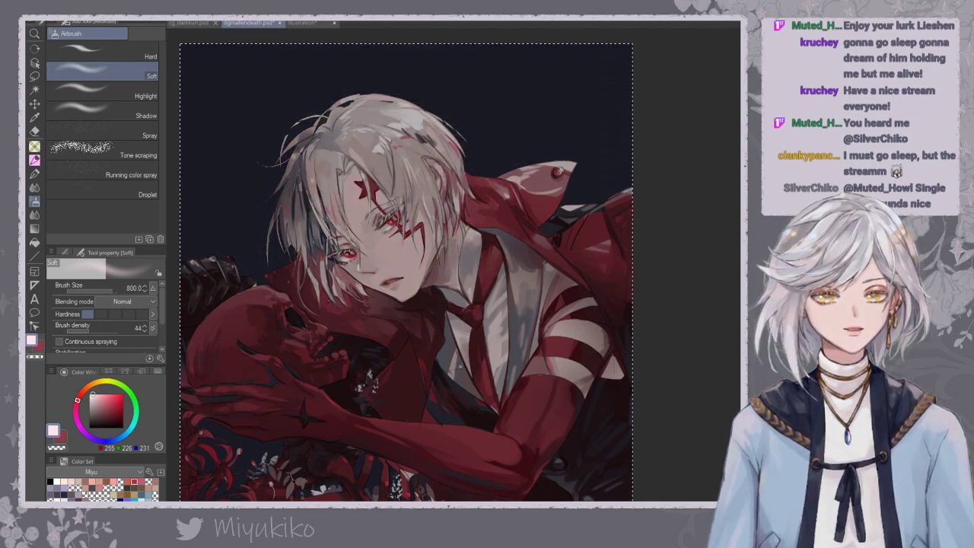
pyautogui.moveTo(313, 252)
pyautogui.mouseDown()
pyautogui.moveTo(392, 146)
pyautogui.moveTo(436, 239)
pyautogui.mouseUp()
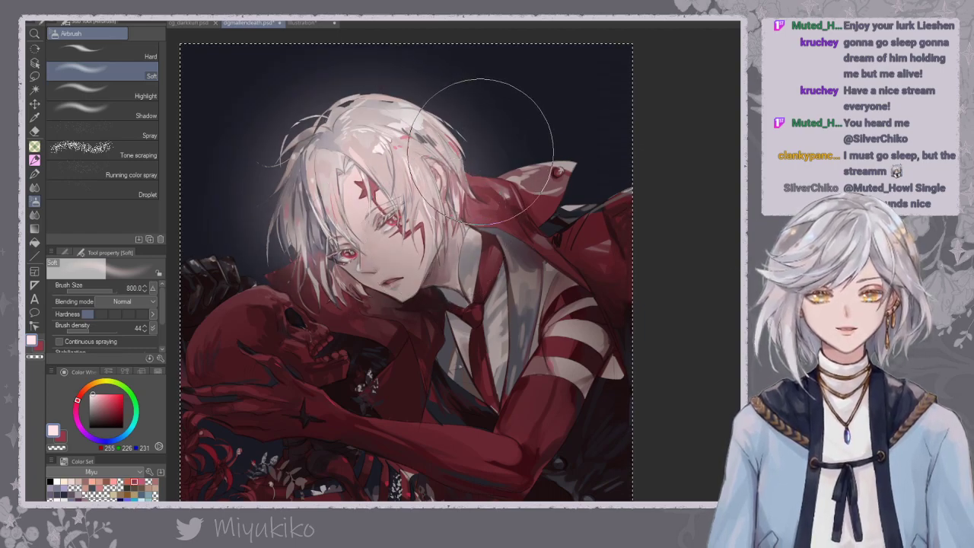
pyautogui.hotkey('ctrl', 'd')
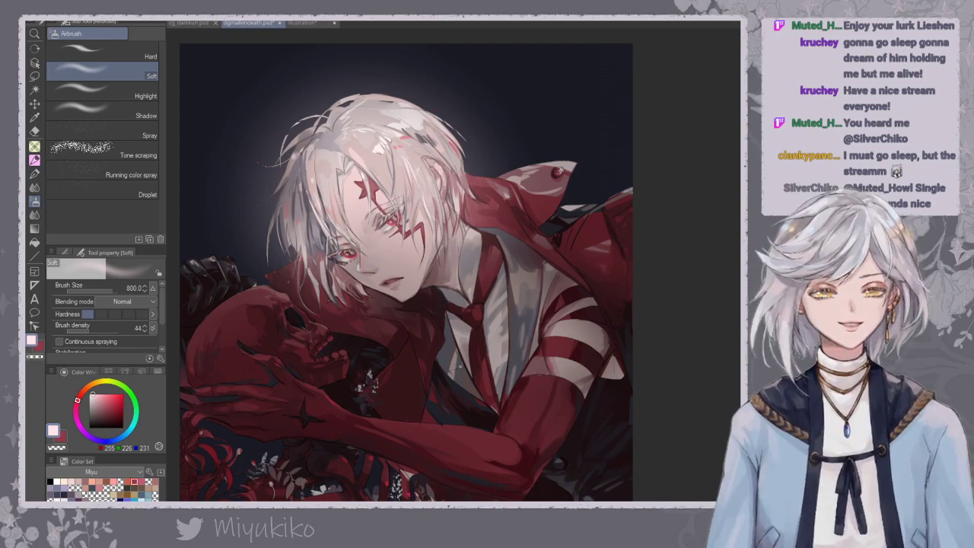
pyautogui.hotkey('ctrl', '-')
pyautogui.moveTo(521, 236); pyautogui.dragTo(569, 294)
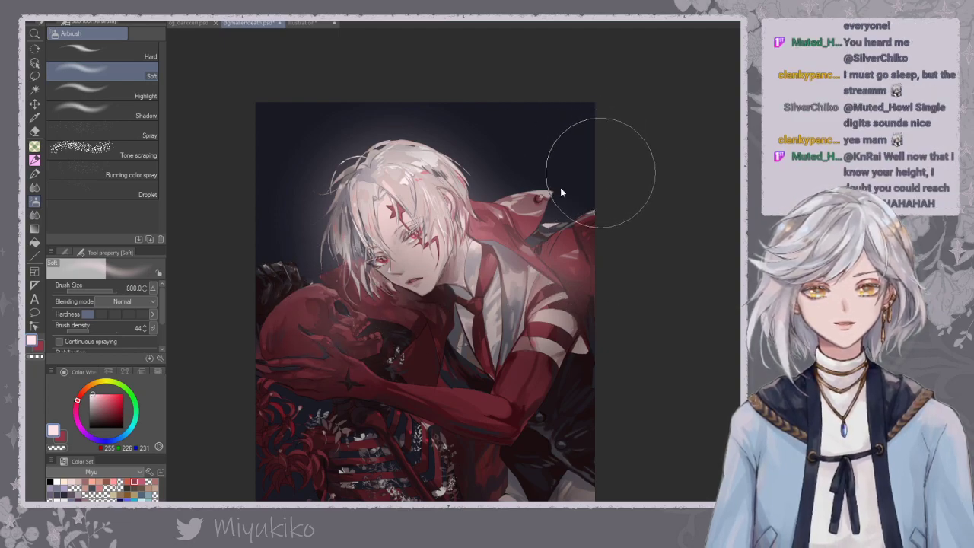
# Try airbrushed glows in red (RGB 148, 56, 72) and pale pink (RGB 255, 226, 231) over the lower figures, undoing each.
pyautogui.click(41, 347)
pyautogui.moveTo(361, 356)
pyautogui.mouseDown()
pyautogui.moveTo(333, 340)
pyautogui.moveTo(361, 285)
pyautogui.mouseUp()
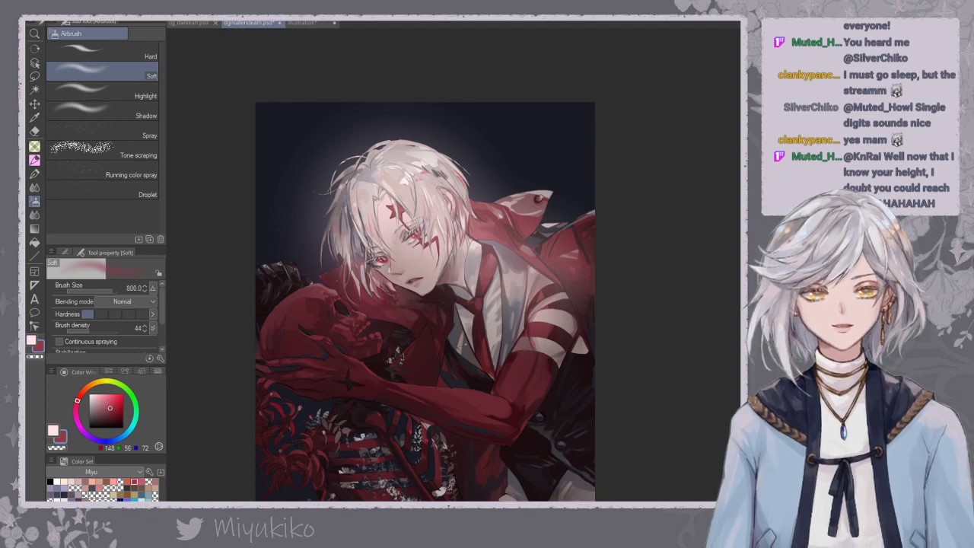
pyautogui.scroll(-3, 483, 278)
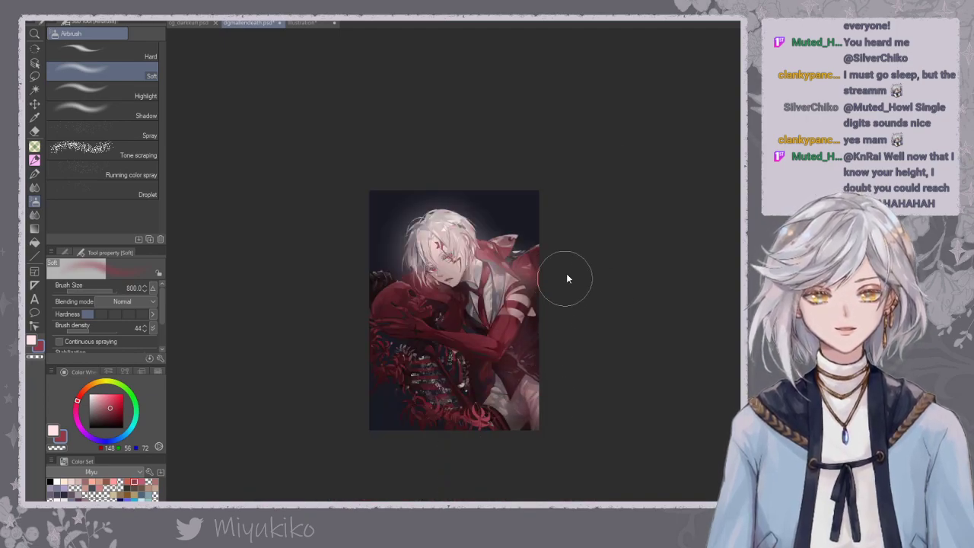
pyautogui.click(30, 344)
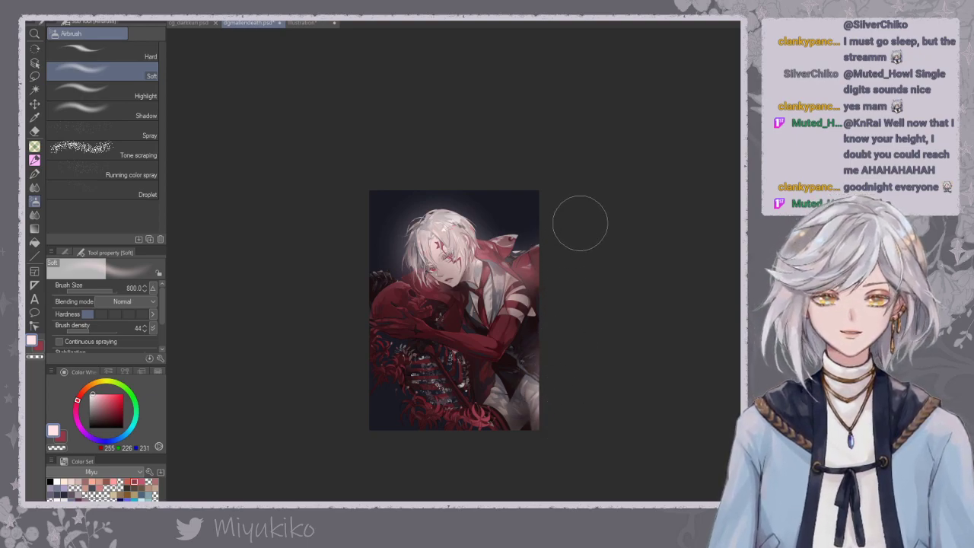
pyautogui.hotkey('ctrl', 'z')
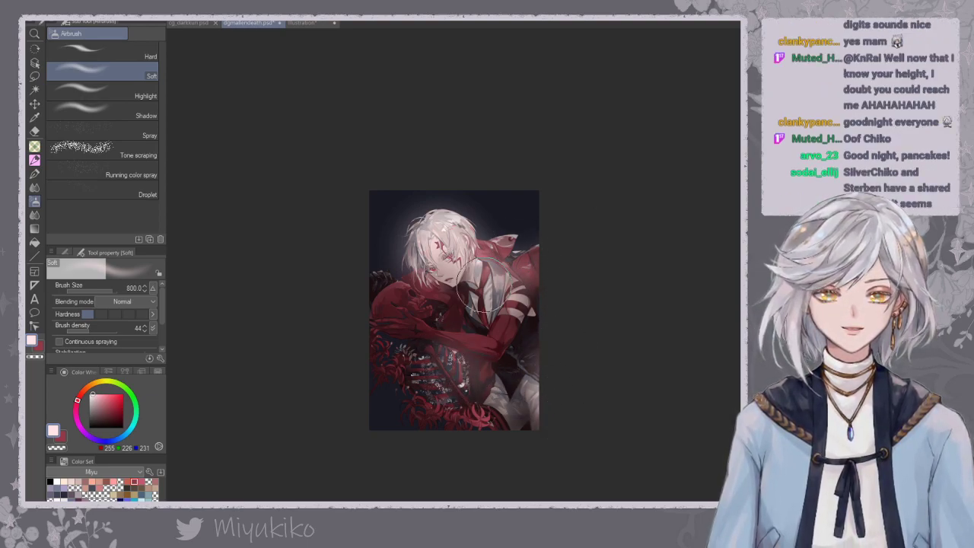
pyautogui.moveTo(393, 342); pyautogui.dragTo(395, 319)
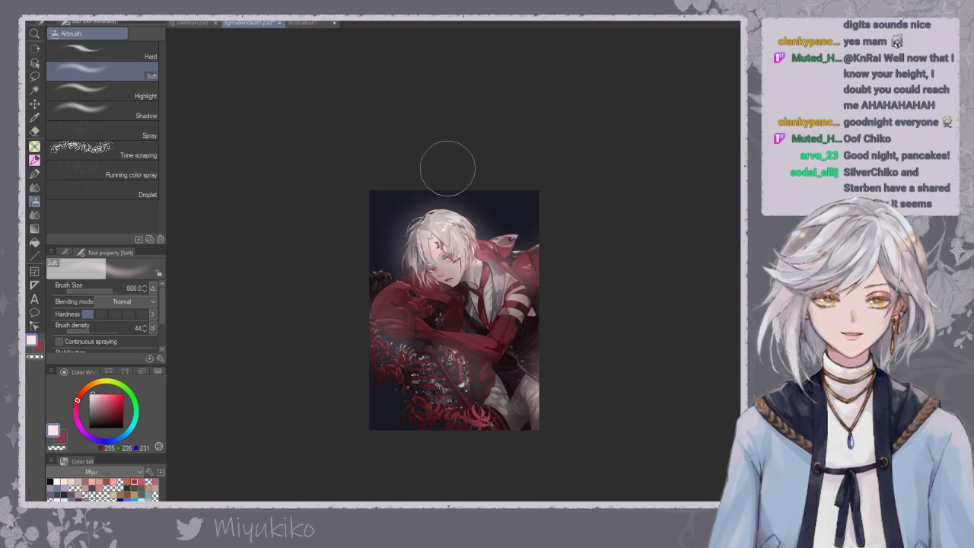
pyautogui.hotkey('ctrl', 'z')
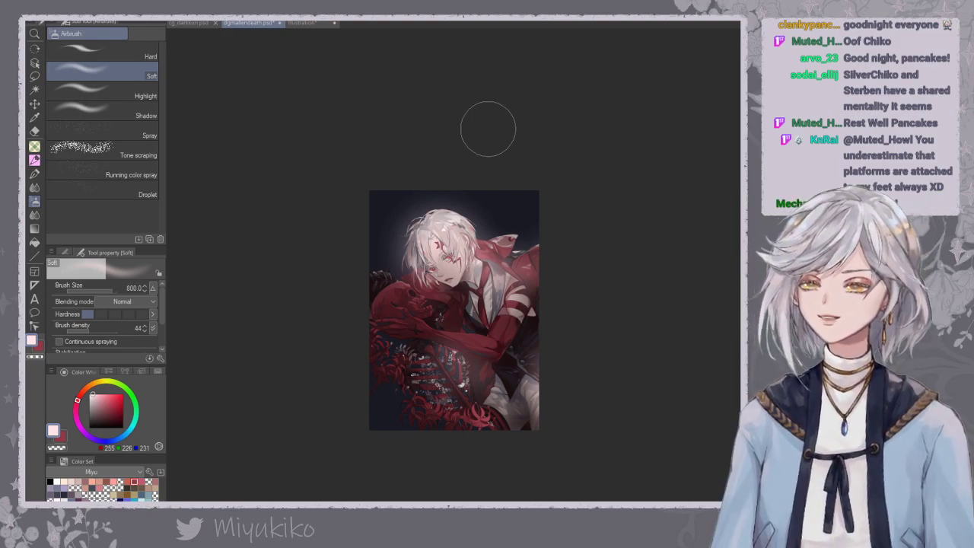
# Airbrush a soft red glow (RGB 148, 56, 72) at size 800 over the red flowers in the painting's lower left.
pyautogui.click(40, 347)
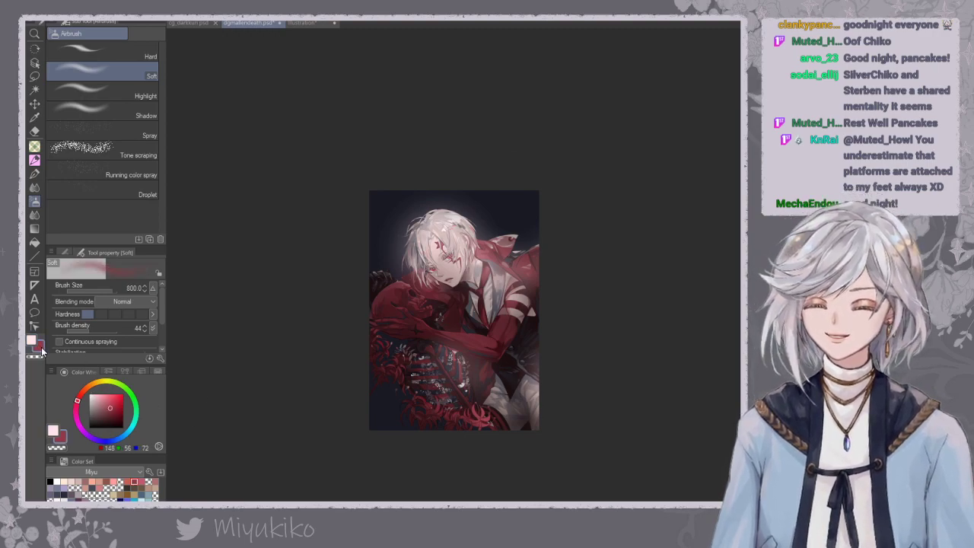
pyautogui.moveTo(409, 392); pyautogui.dragTo(388, 301)
pyautogui.hotkey('ctrl', 'z')
pyautogui.moveTo(379, 356)
pyautogui.mouseDown()
pyautogui.moveTo(425, 394)
pyautogui.moveTo(488, 445)
pyautogui.mouseUp()
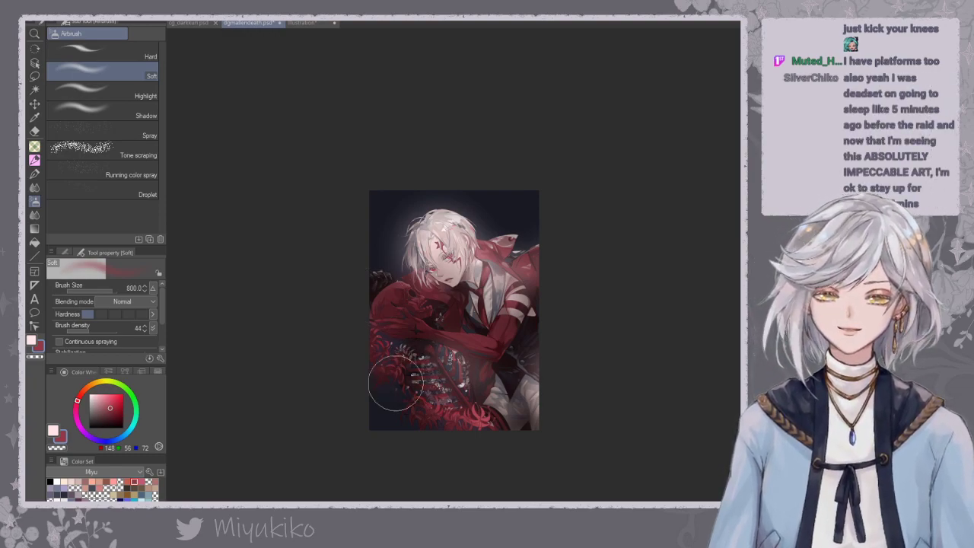
pyautogui.moveTo(411, 398); pyautogui.dragTo(409, 400)
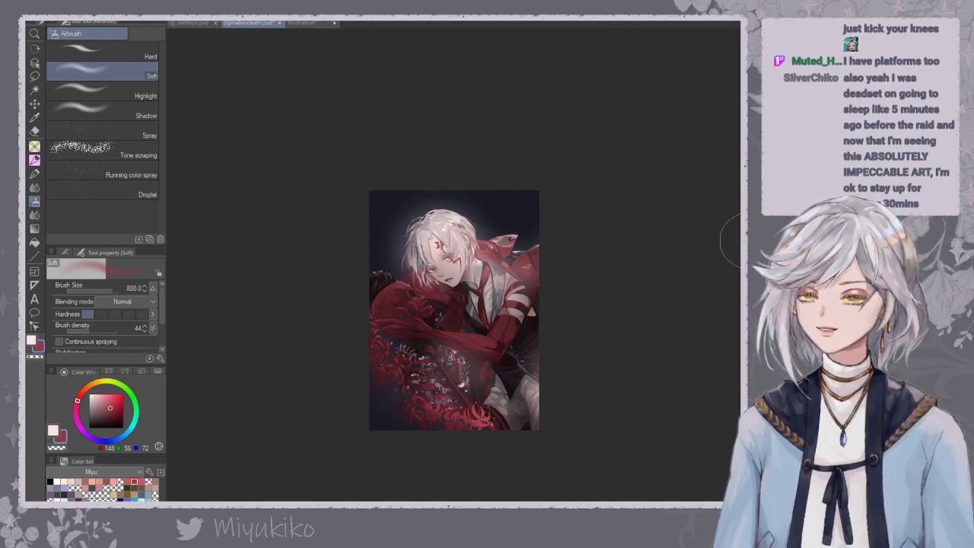
# Reduce the soft airbrush to size 170 and switch the drawing colour to pale pink (RGB 255, 226, 231).
pyautogui.moveTo(690, 269); pyautogui.dragTo(687, 246)
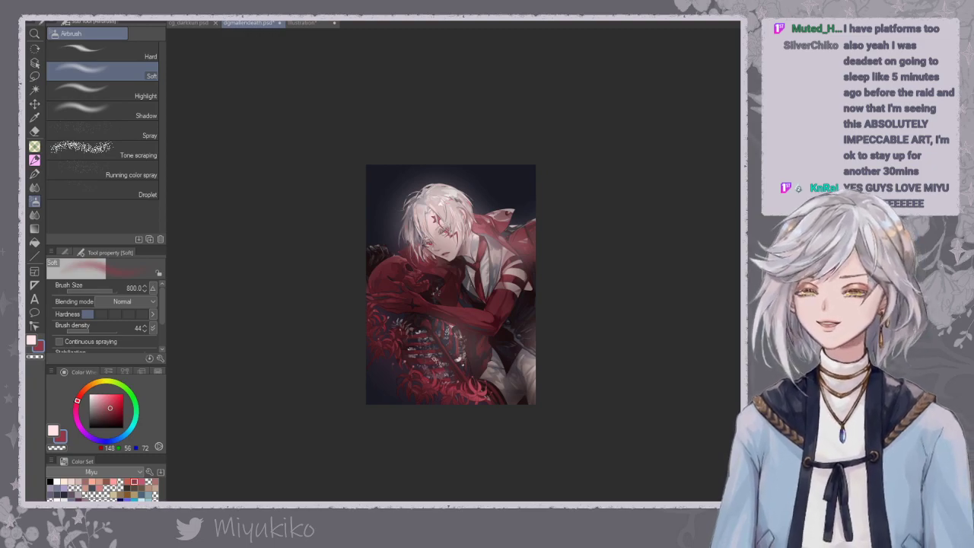
pyautogui.hotkey('ctrl', '+')
pyautogui.hotkey('ctrl', '+')
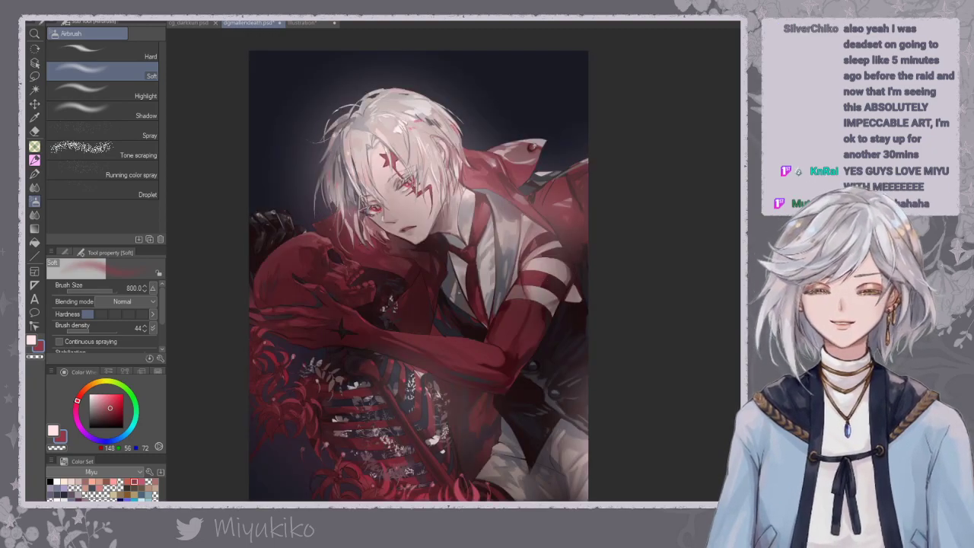
pyautogui.moveTo(525, 291)
pyautogui.mouseDown()
pyautogui.moveTo(526, 250)
pyautogui.moveTo(533, 286)
pyautogui.mouseUp()
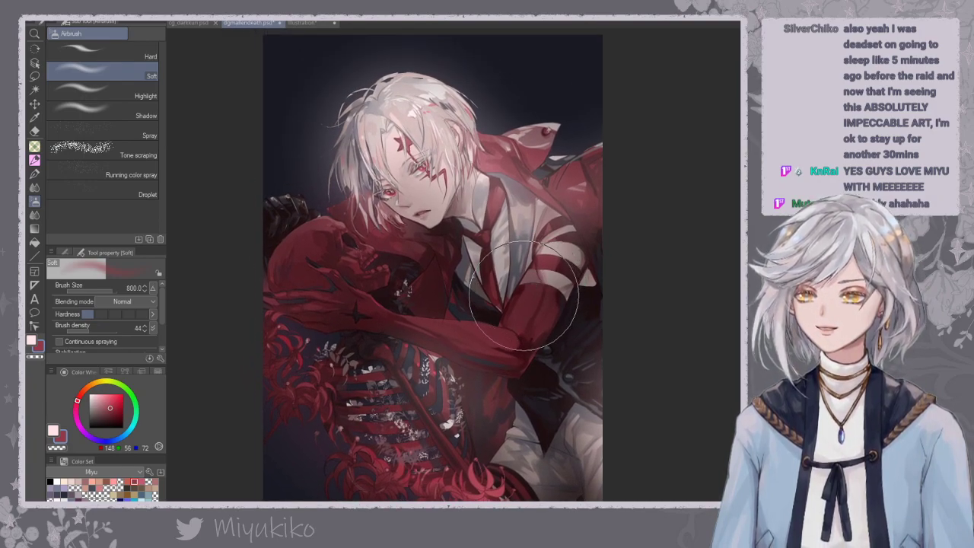
pyautogui.press('[')
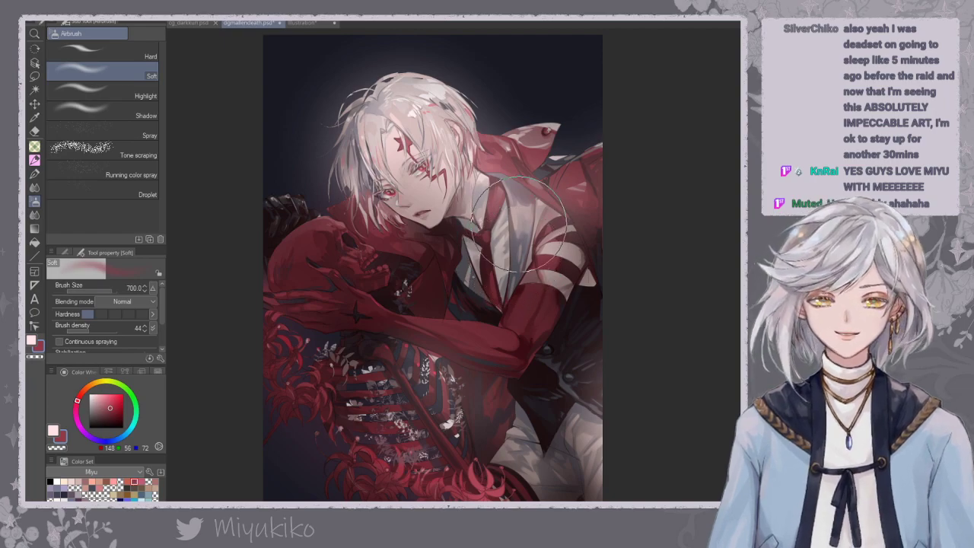
pyautogui.moveTo(519, 271); pyautogui.dragTo(516, 307)
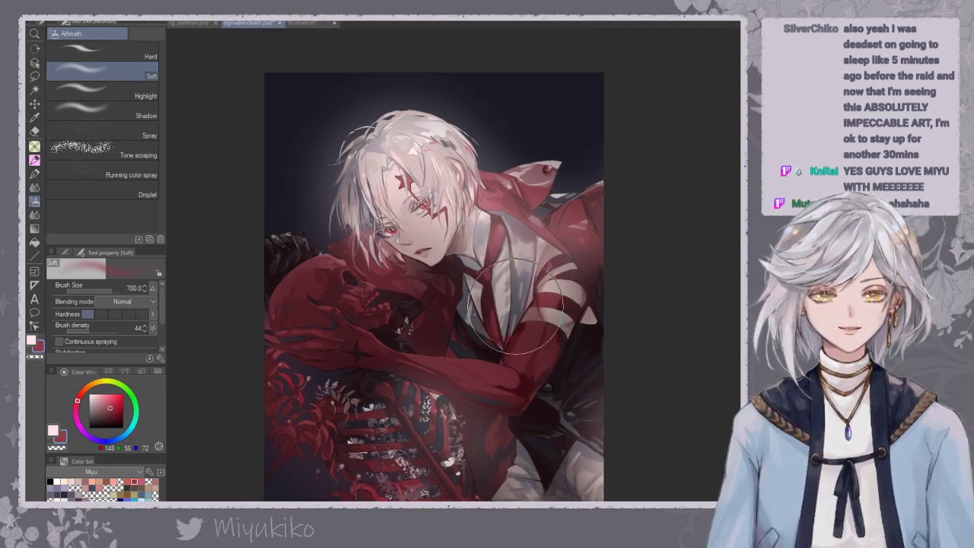
pyautogui.press('[')
pyautogui.press('[')
pyautogui.press('[')
pyautogui.press('[')
pyautogui.press('[')
pyautogui.press('[')
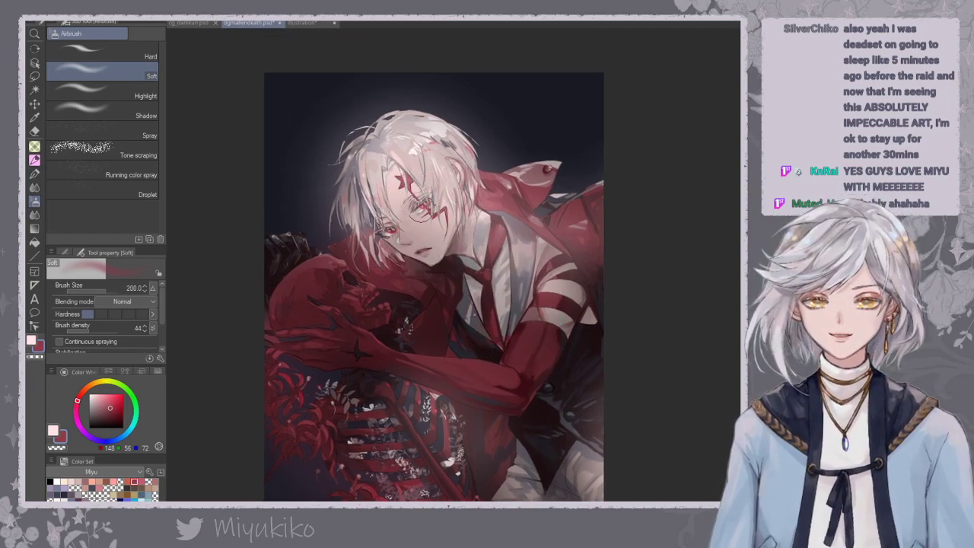
pyautogui.press('[')
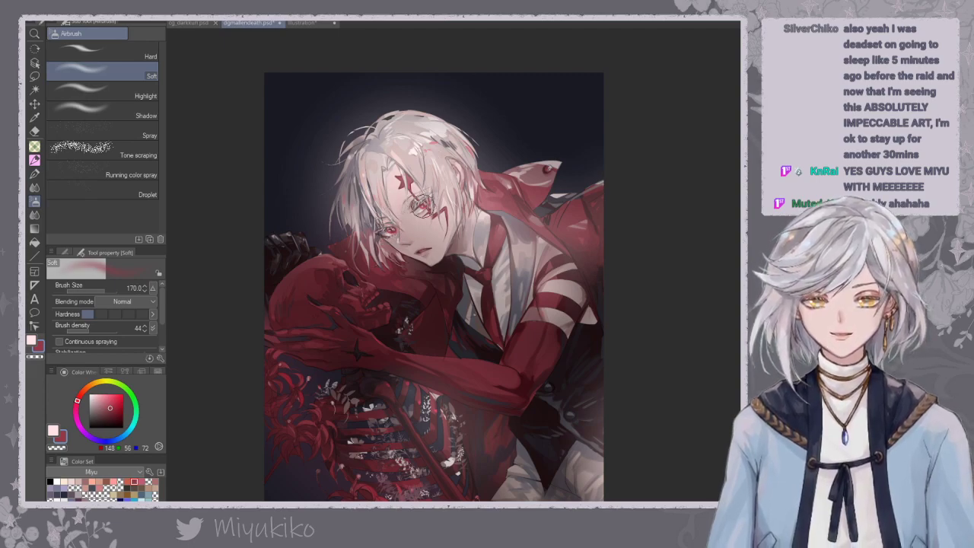
pyautogui.click(31, 340)
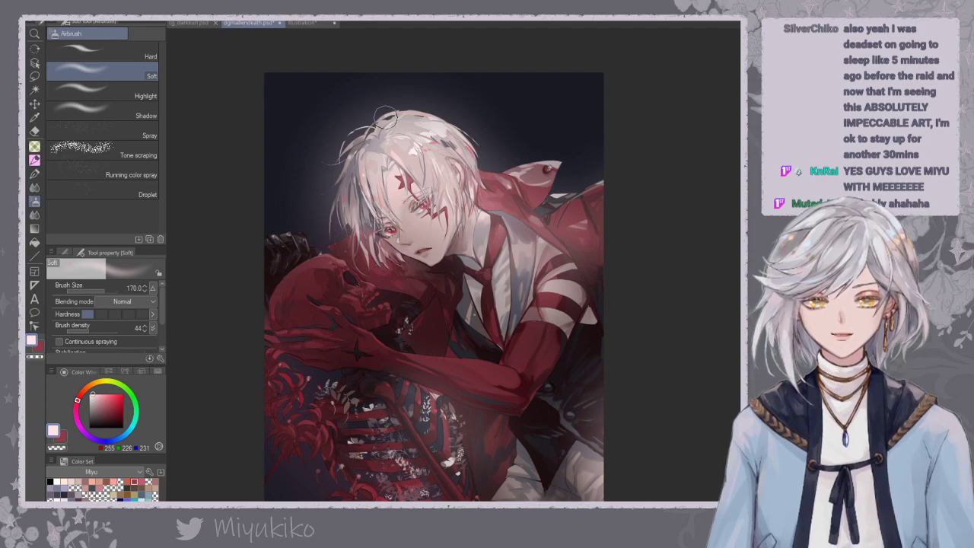
# Reduce the soft airbrush to size 15 for fine details on the face and hair.
pyautogui.hotkey('ctrl', '+')
pyautogui.hotkey('ctrl', '+')
pyautogui.press('[')
pyautogui.press('[')
pyautogui.press('[')
pyautogui.press('[')
pyautogui.press('[')
pyautogui.press('[')
pyautogui.press('[')
pyautogui.press('[')
pyautogui.press('[')
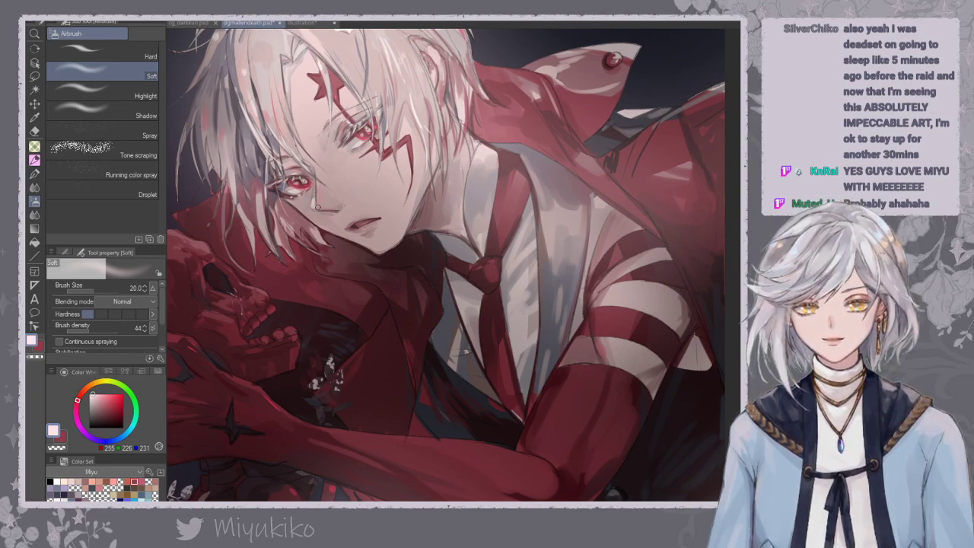
pyautogui.moveTo(333, 131)
pyautogui.mouseDown()
pyautogui.moveTo(367, 157)
pyautogui.moveTo(399, 224)
pyautogui.mouseUp()
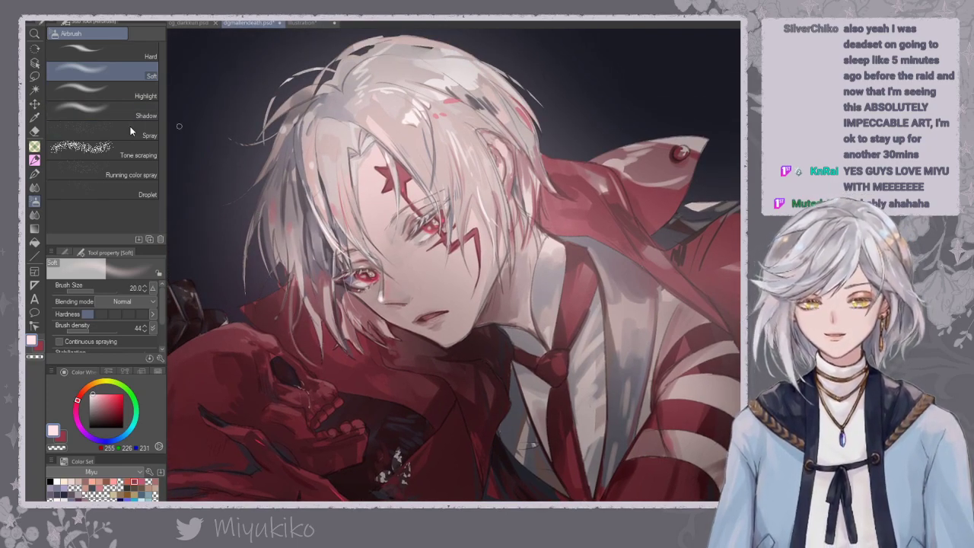
pyautogui.press('[')
pyautogui.press('[')
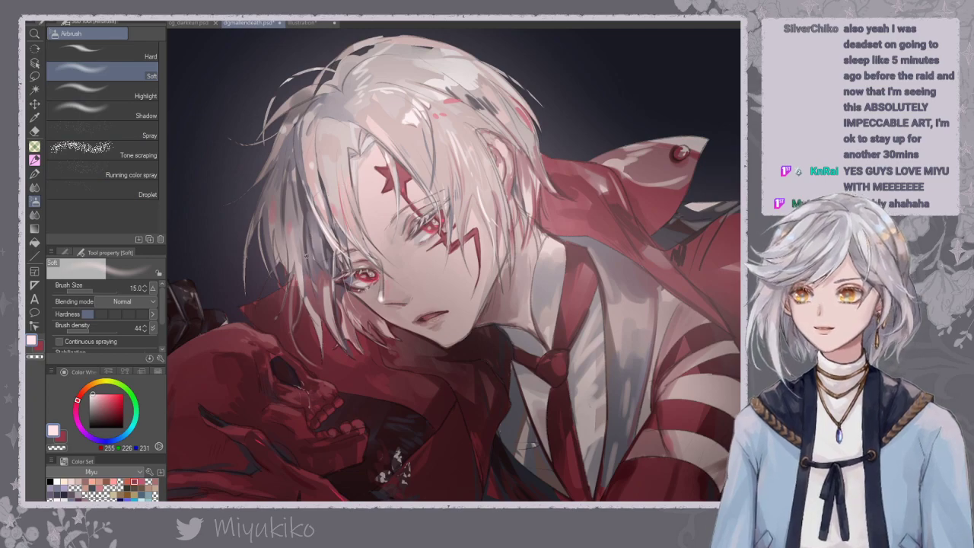
# Airbrush fine pale pink strokes over the hair strands, around the eye and beside the ear, undoing unwanted ones.
pyautogui.moveTo(305, 279)
pyautogui.mouseDown()
pyautogui.moveTo(291, 323)
pyautogui.moveTo(301, 354)
pyautogui.mouseUp()
pyautogui.hotkey('ctrl', 'z')
pyautogui.moveTo(434, 200); pyautogui.dragTo(437, 238)
pyautogui.moveTo(401, 197); pyautogui.dragTo(395, 229)
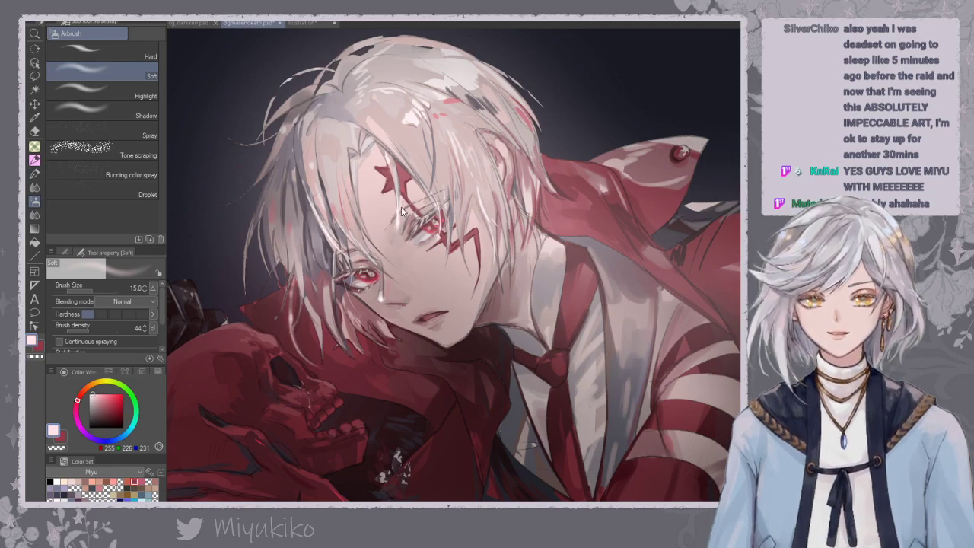
pyautogui.moveTo(507, 177); pyautogui.dragTo(501, 241)
pyautogui.moveTo(513, 200); pyautogui.dragTo(537, 221)
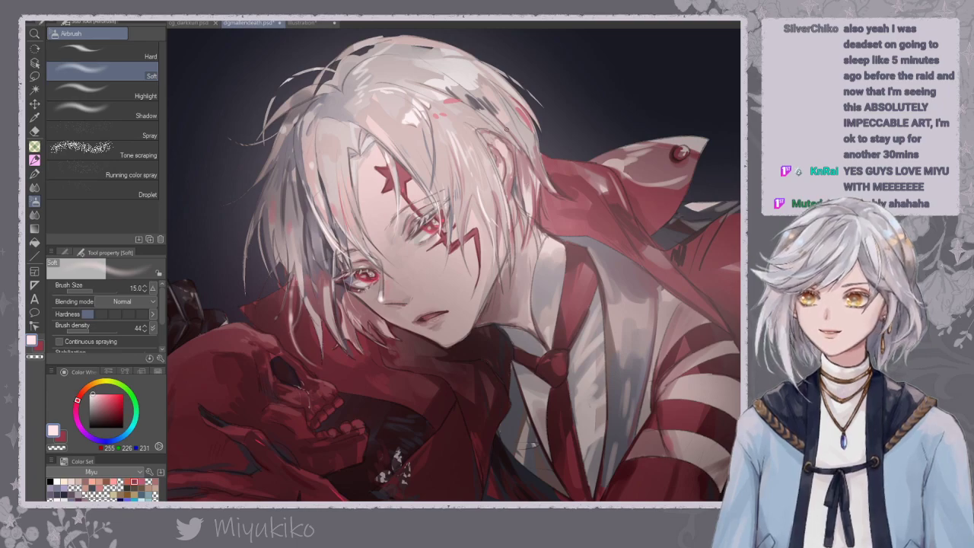
pyautogui.moveTo(514, 201)
pyautogui.mouseDown()
pyautogui.moveTo(540, 221)
pyautogui.moveTo(531, 238)
pyautogui.mouseUp()
pyautogui.hotkey('ctrl', 'z')
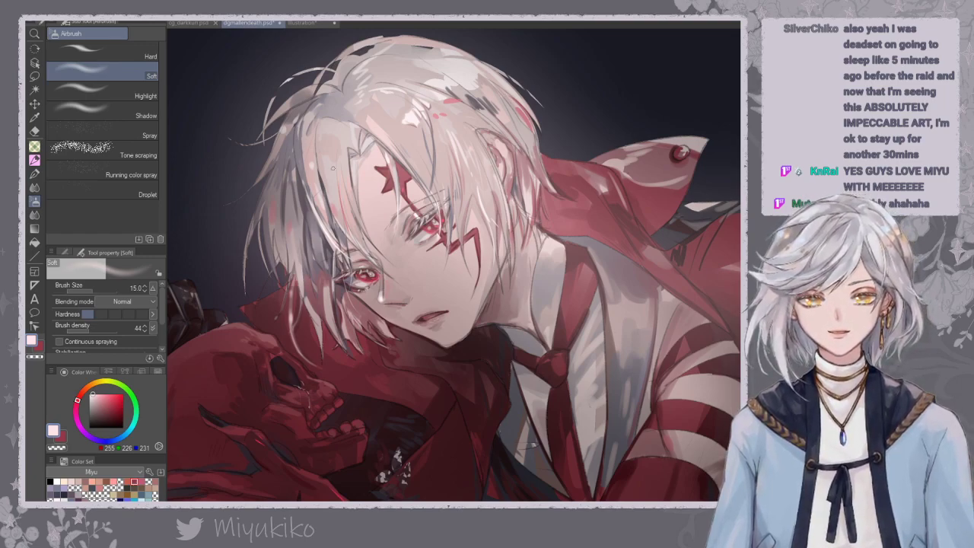
# Switch the drawing colour to red (RGB 148, 56, 72) and compare the painting without its darkening effect before restoring it.
pyautogui.click(38, 347)
pyautogui.click(745, 165)
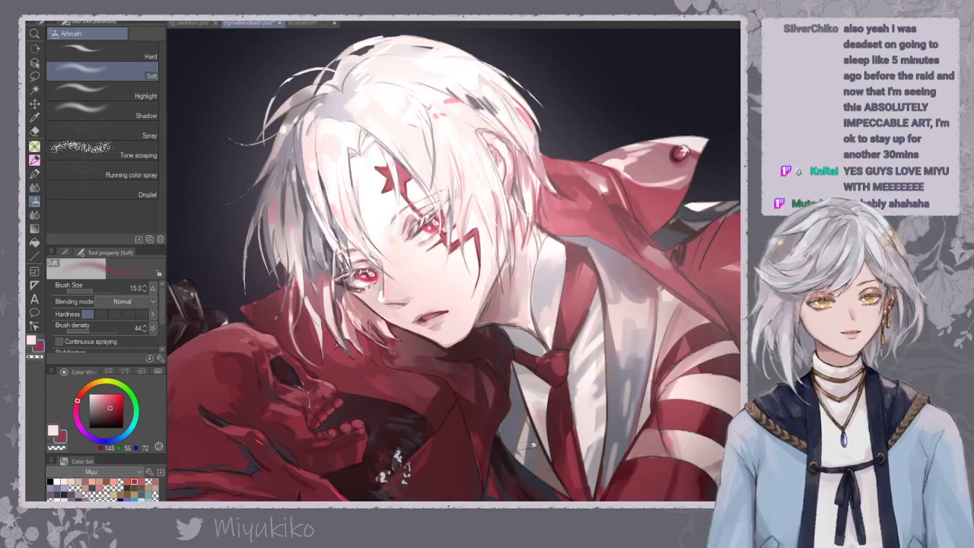
pyautogui.hotkey('ctrl', 'z')
pyautogui.scroll(-5, 483, 279)
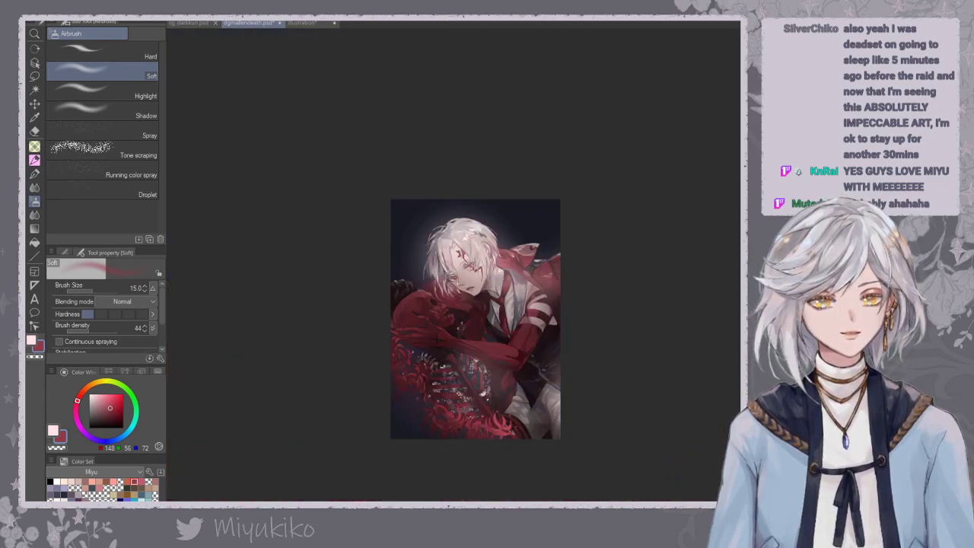
# Show the swirling grey and red strokes around the figure, fade them slightly, and check the whole painting.
pyautogui.hotkey('ctrl', '+')
pyautogui.hotkey('ctrl', '+')
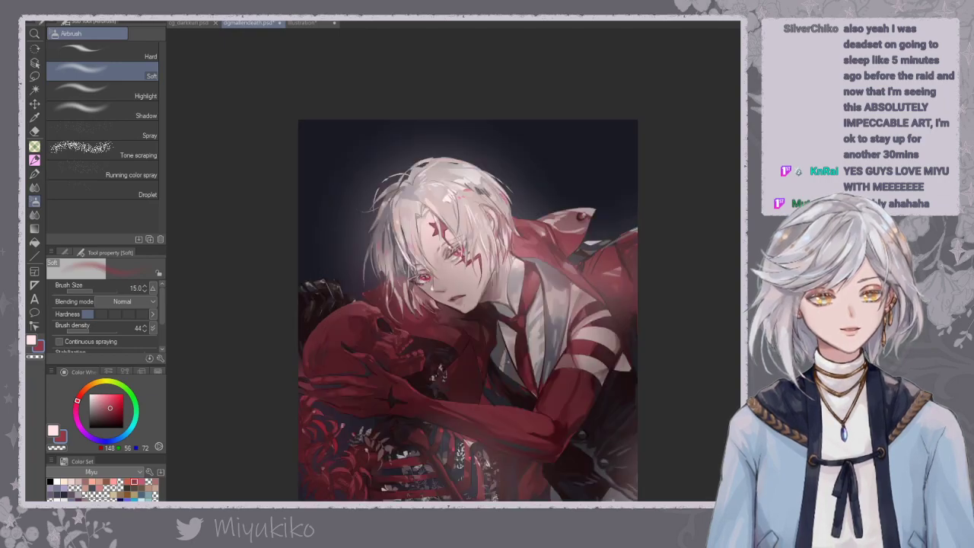
pyautogui.hotkey('ctrl', 'z')
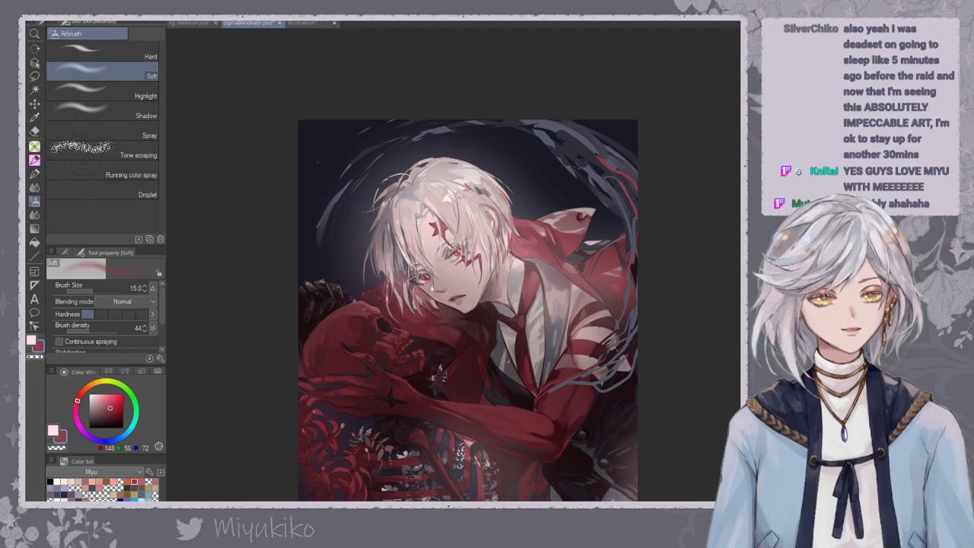
pyautogui.hotkey('ctrl', 'z')
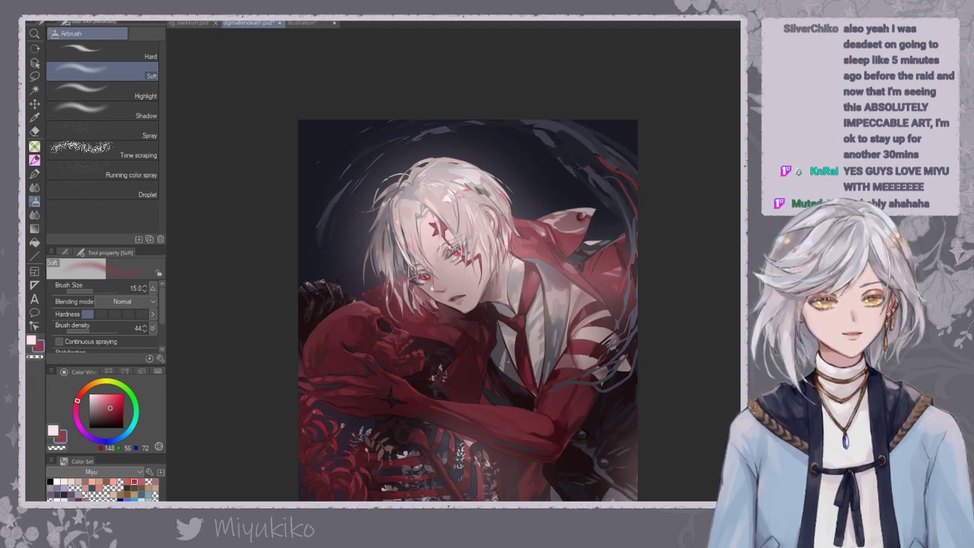
pyautogui.hotkey('ctrl', '-')
pyautogui.hotkey('ctrl', '-')
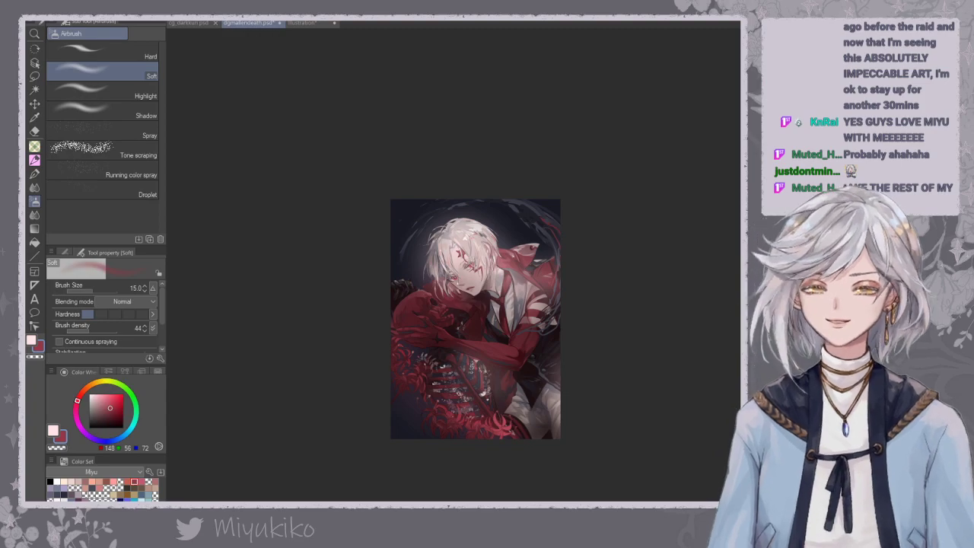
# Smear the swirling strokes near the shoulder and striped sleeve with the Colour Greedily and Stretch brush at size 80.
pyautogui.hotkey('ctrl', '+')
pyautogui.hotkey('ctrl', '+')
pyautogui.hotkey('ctrl', '+')
pyautogui.moveTo(698, 366); pyautogui.dragTo(690, 318)
pyautogui.scroll(2, 699, 326)
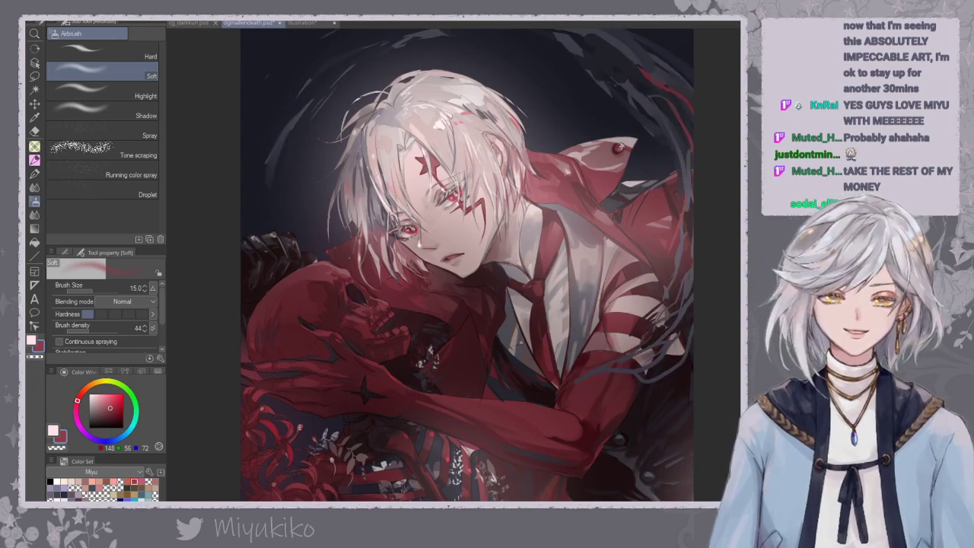
pyautogui.click(34, 146)
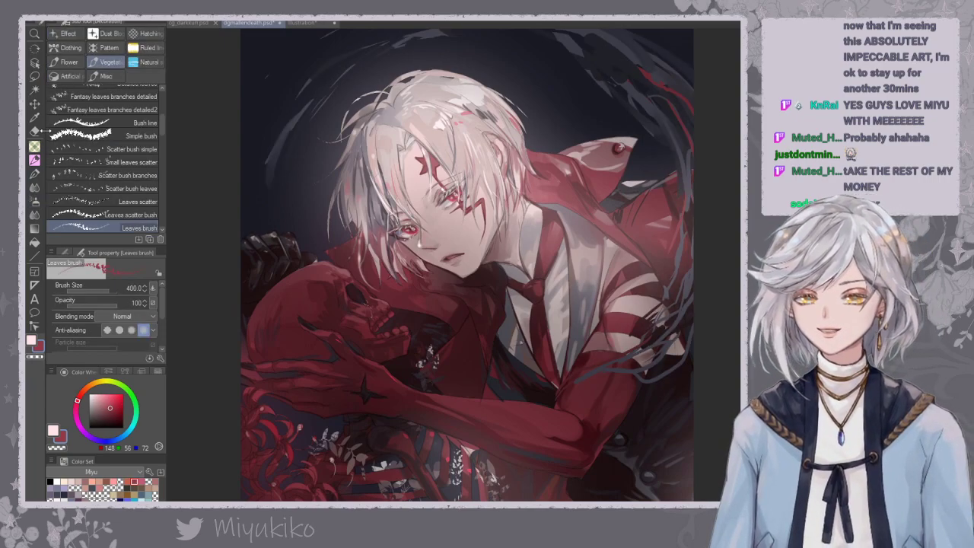
pyautogui.click(34, 202)
pyautogui.click(34, 214)
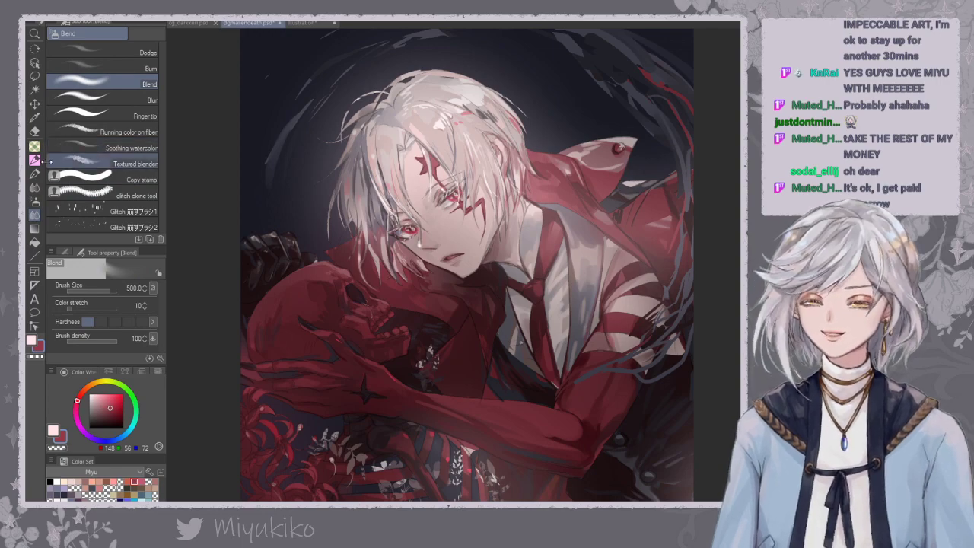
pyautogui.click(34, 150)
pyautogui.click(34, 161)
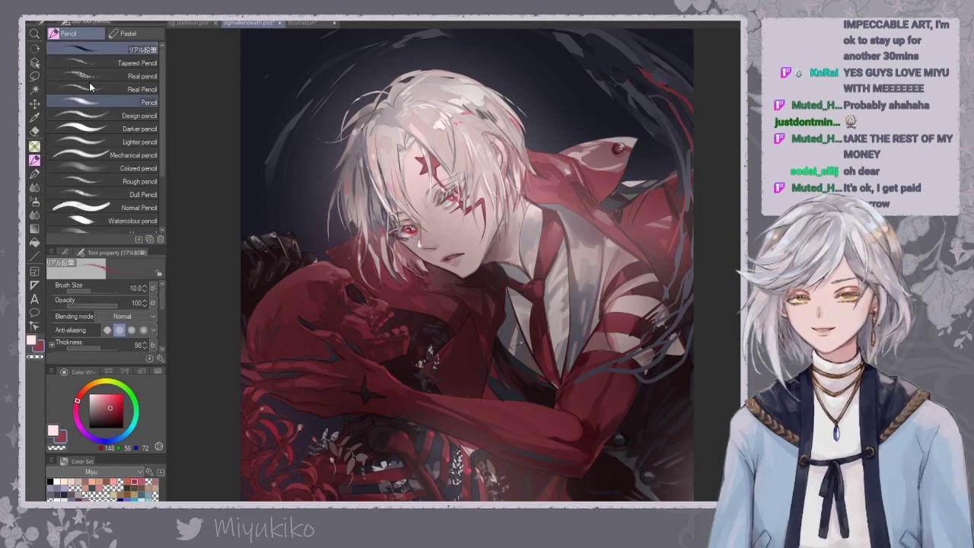
pyautogui.click(34, 184)
pyautogui.click(110, 34)
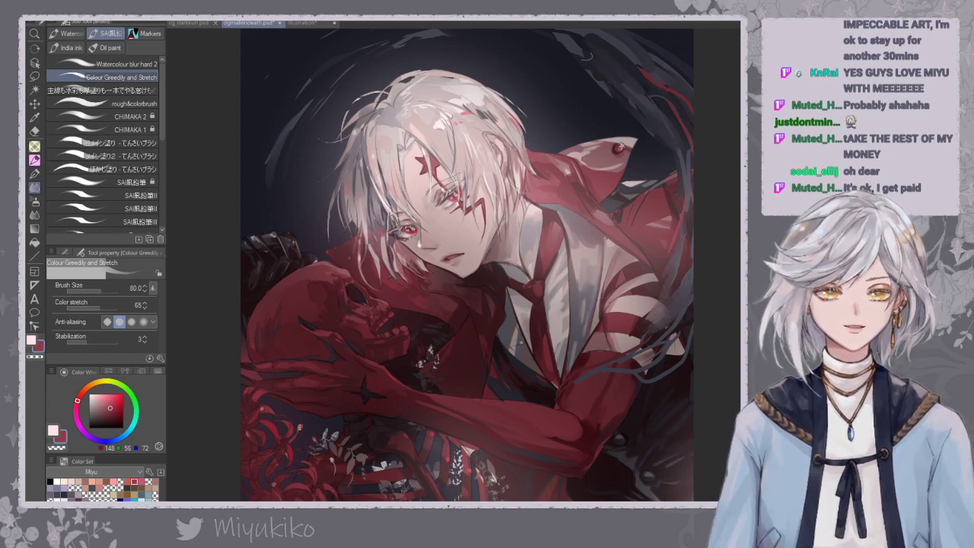
pyautogui.moveTo(614, 59); pyautogui.dragTo(629, 111)
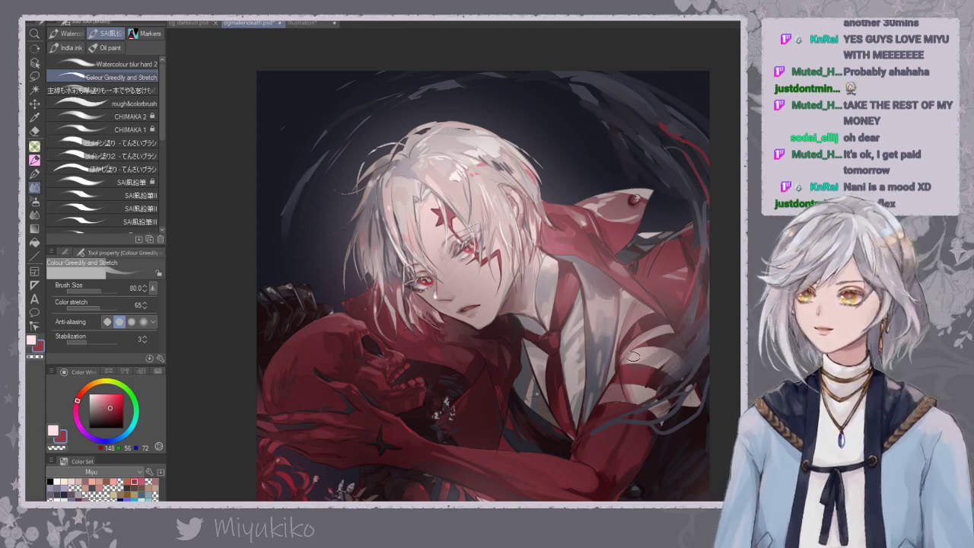
pyautogui.moveTo(631, 358); pyautogui.dragTo(607, 302)
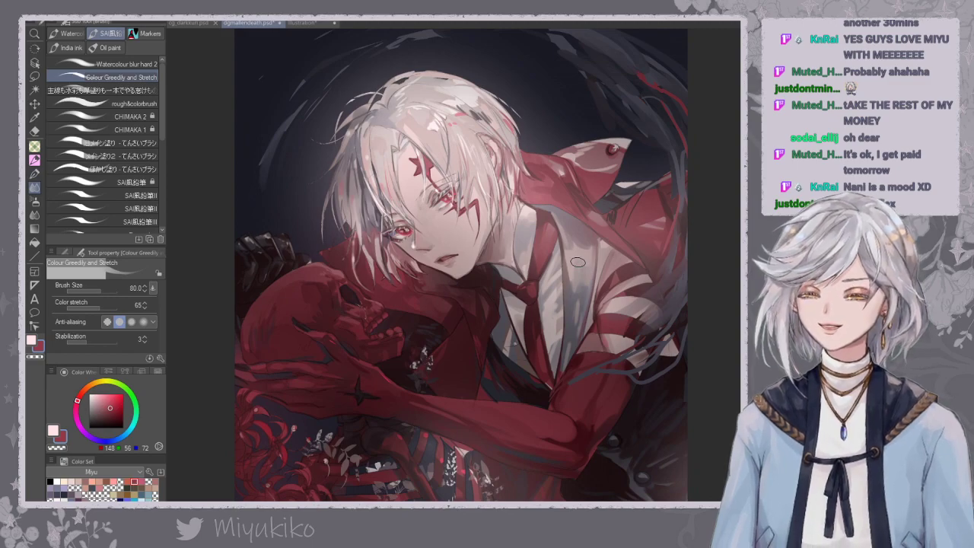
# Sample the swirl's dark grey-blue (RGB 70, 68, 78) as the drawing colour for the G-pen at size 25.
pyautogui.click(35, 174)
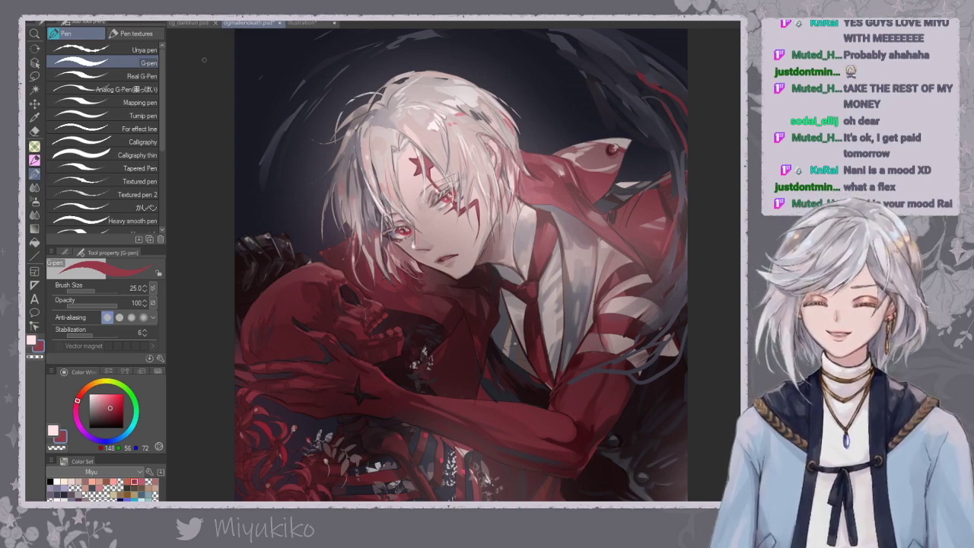
pyautogui.press('i')
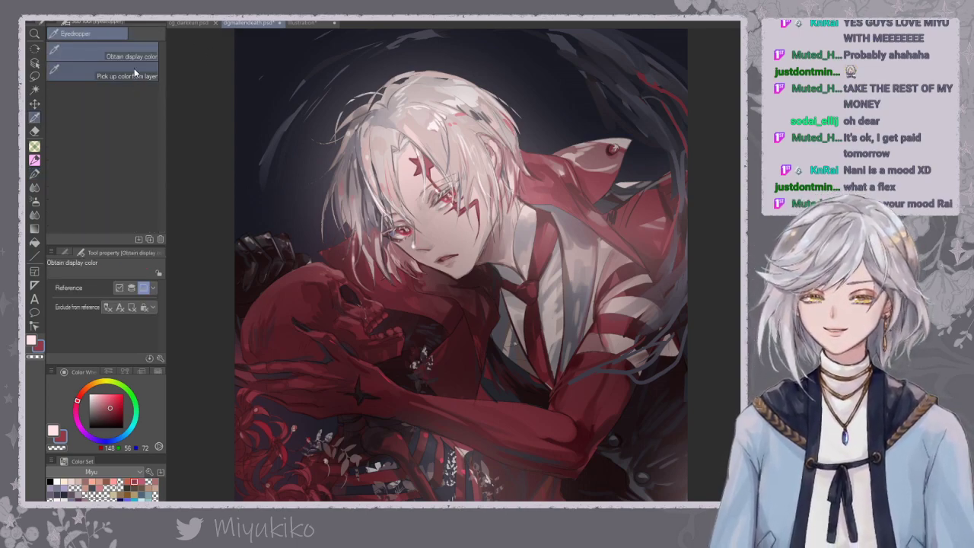
pyautogui.click(685, 304)
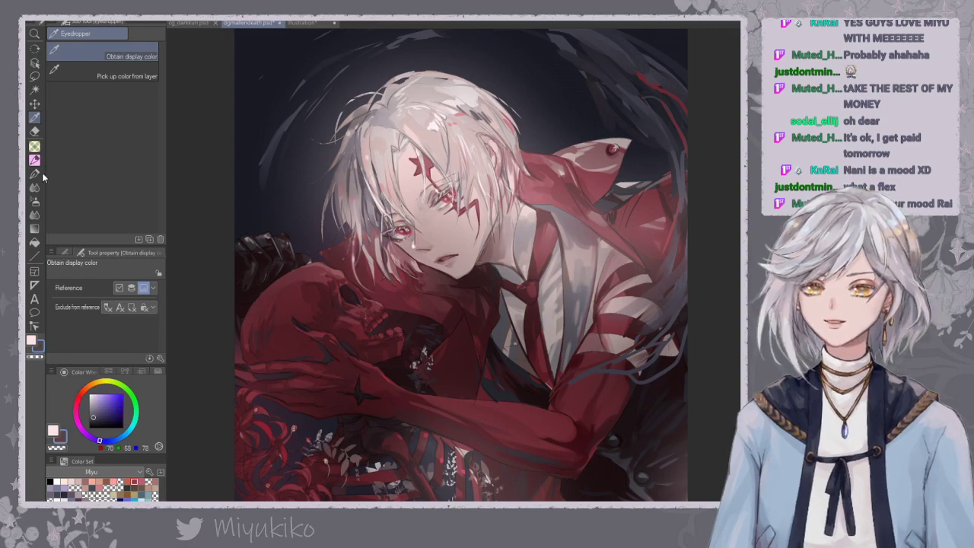
pyautogui.press('p')
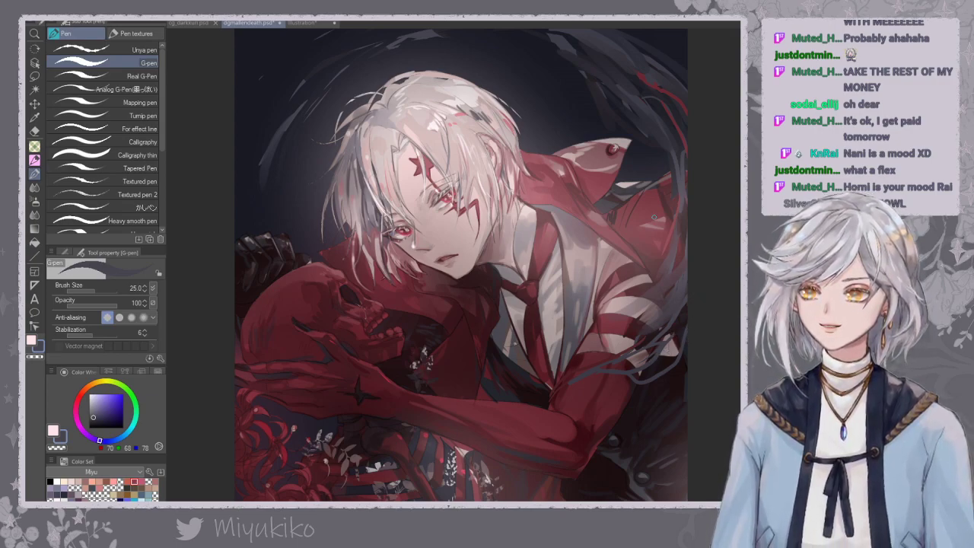
# Sample the hair's pale grey (RGB 231, 221, 223) as the drawing colour for the Colour Greedily and Stretch brush.
pyautogui.scroll(2, 515, 344)
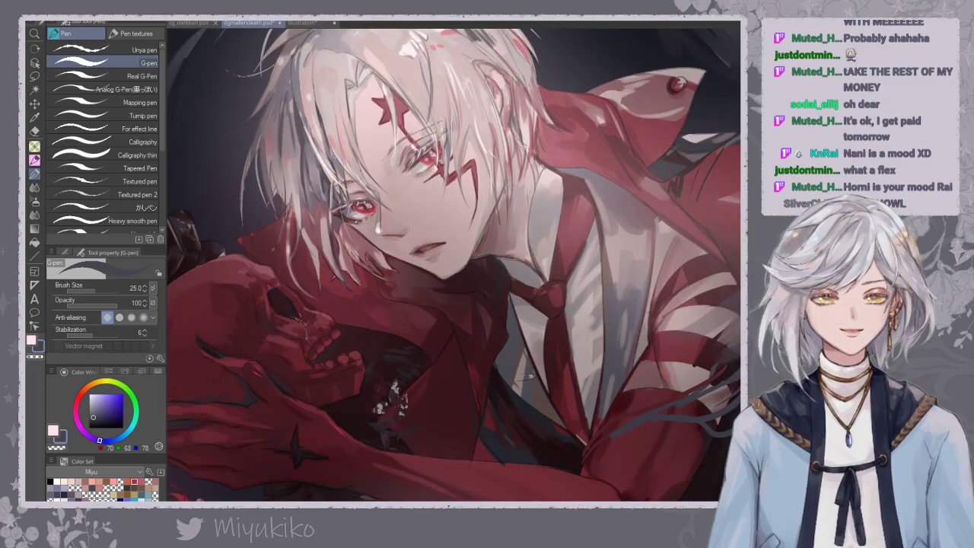
pyautogui.scroll(-4, 483, 301)
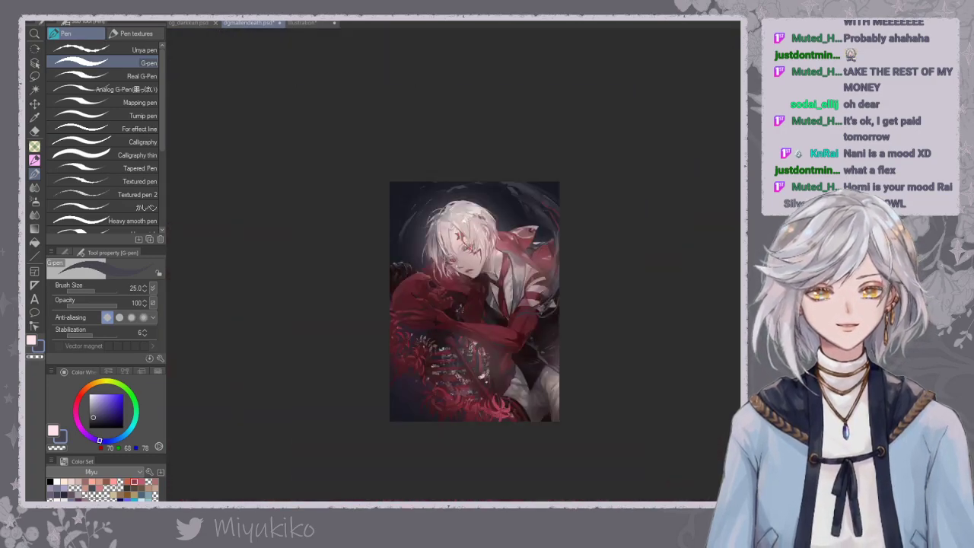
pyautogui.scroll(3, 484, 280)
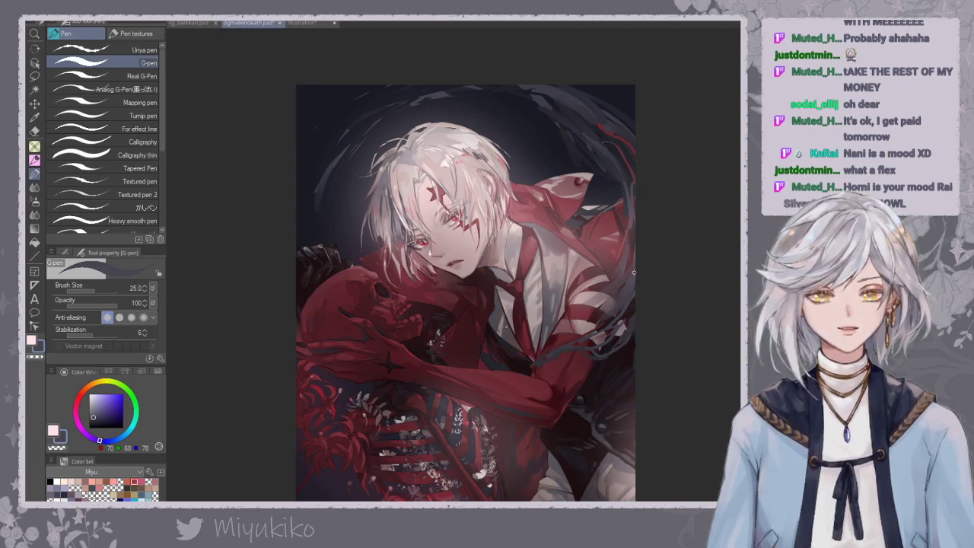
pyautogui.click(35, 147)
pyautogui.click(35, 160)
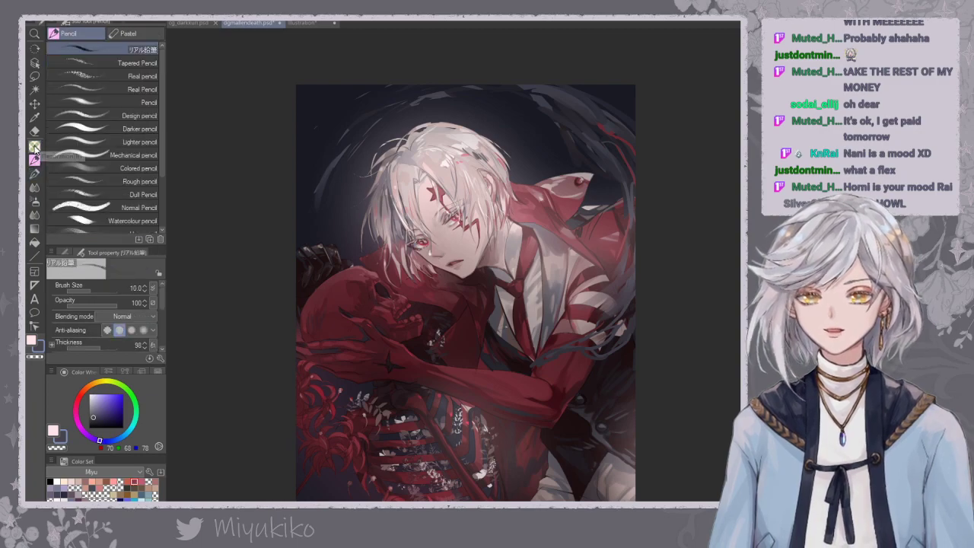
pyautogui.click(35, 147)
pyautogui.click(34, 188)
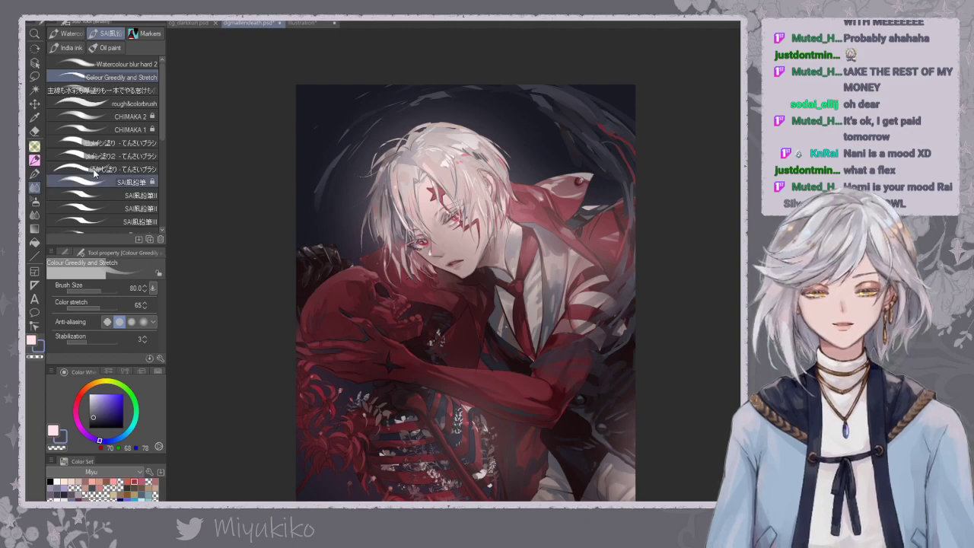
pyautogui.keyDown('alt'); pyautogui.click(470, 144); pyautogui.keyUp('alt')
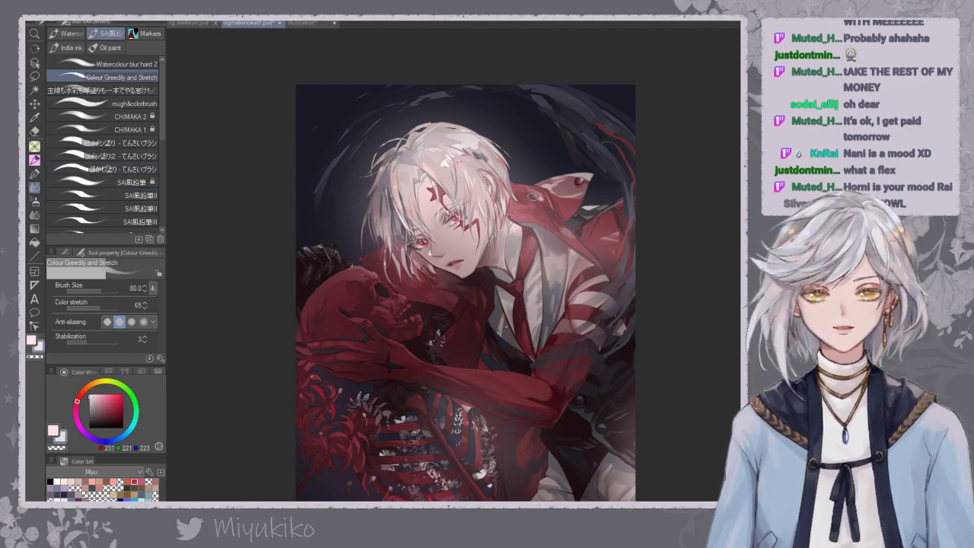
# Paint white highlight strokes over the swirl beside the striped sleeve with the size 30 brush, and undo the last strokes.
pyautogui.click(148, 92)
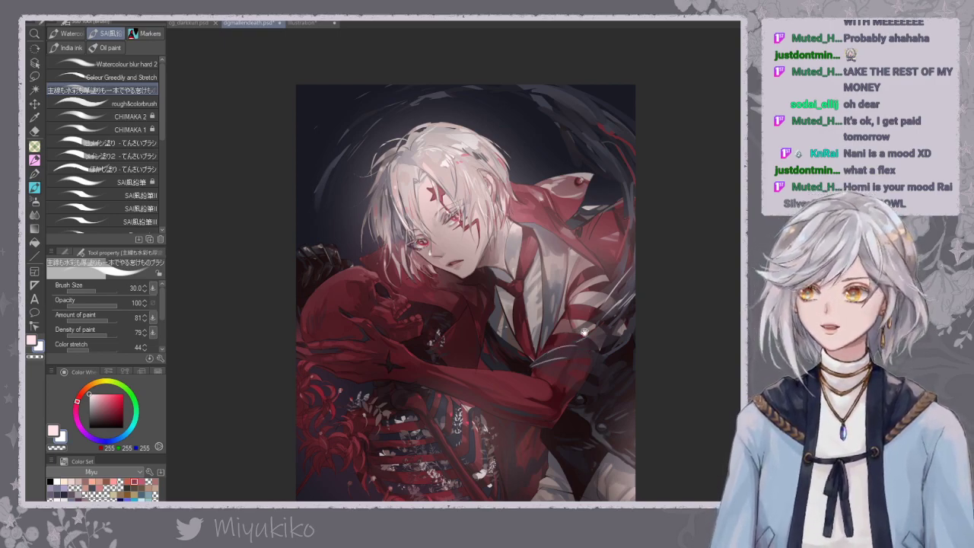
pyautogui.moveTo(576, 353); pyautogui.dragTo(567, 337)
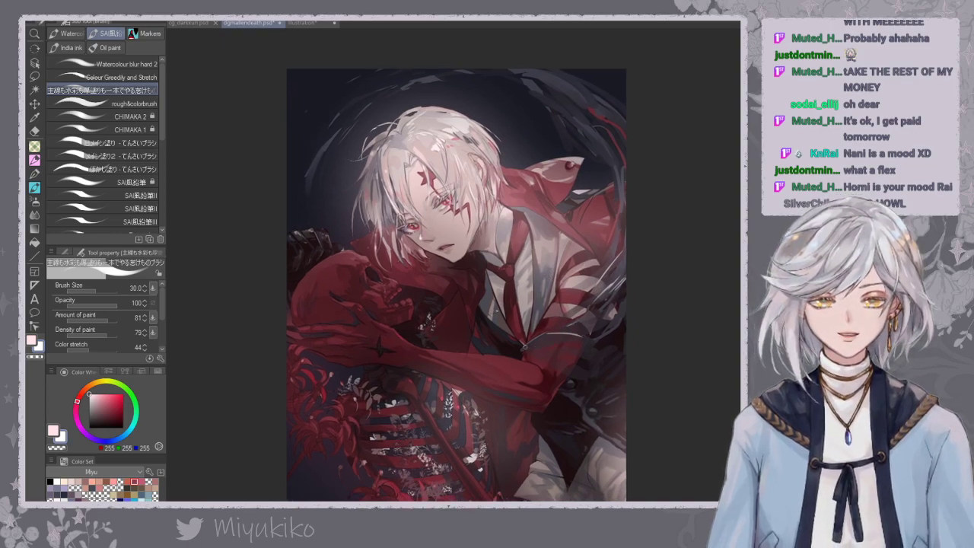
pyautogui.click(146, 79)
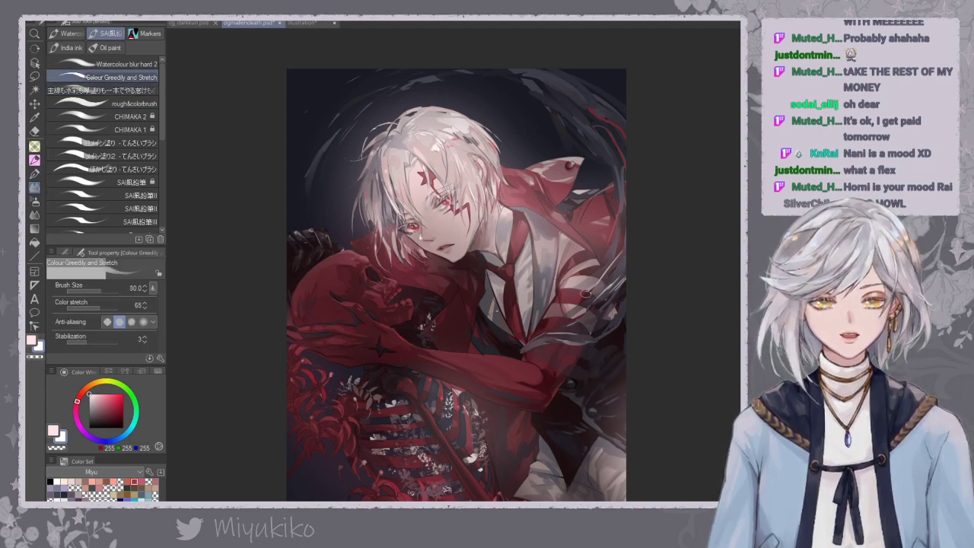
pyautogui.moveTo(554, 260); pyautogui.dragTo(532, 220)
pyautogui.click(114, 91)
pyautogui.moveTo(541, 304)
pyautogui.mouseDown()
pyautogui.moveTo(565, 314)
pyautogui.moveTo(586, 303)
pyautogui.mouseUp()
pyautogui.hotkey('ctrl', 'z')
pyautogui.hotkey('ctrl', 'z')
# Smear the pale swirl strokes around the shoulder and sleeve with the Colour Greedily and Stretch brush at size 80.
pyautogui.click(114, 77)
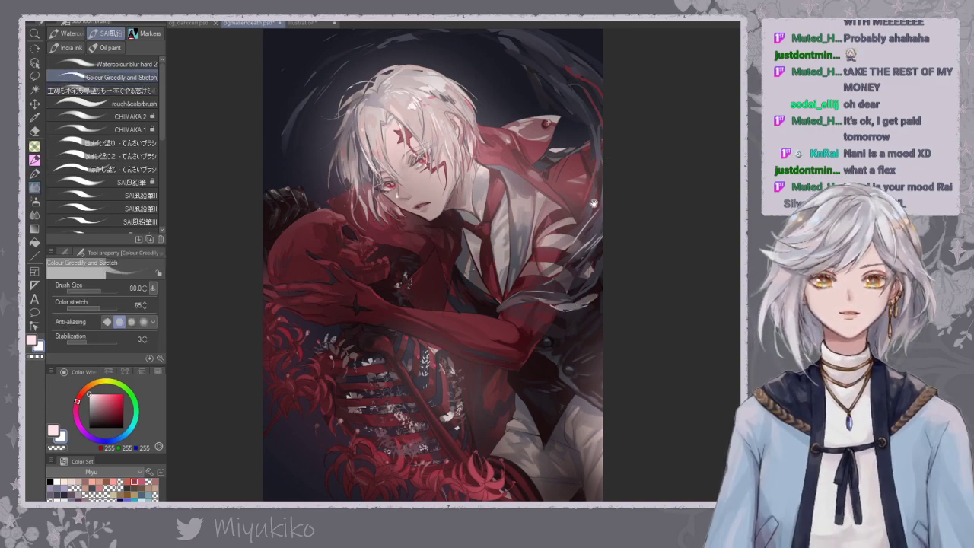
pyautogui.moveTo(594, 202); pyautogui.dragTo(609, 232)
pyautogui.hotkey('ctrl', '-')
pyautogui.hotkey('ctrl', '-')
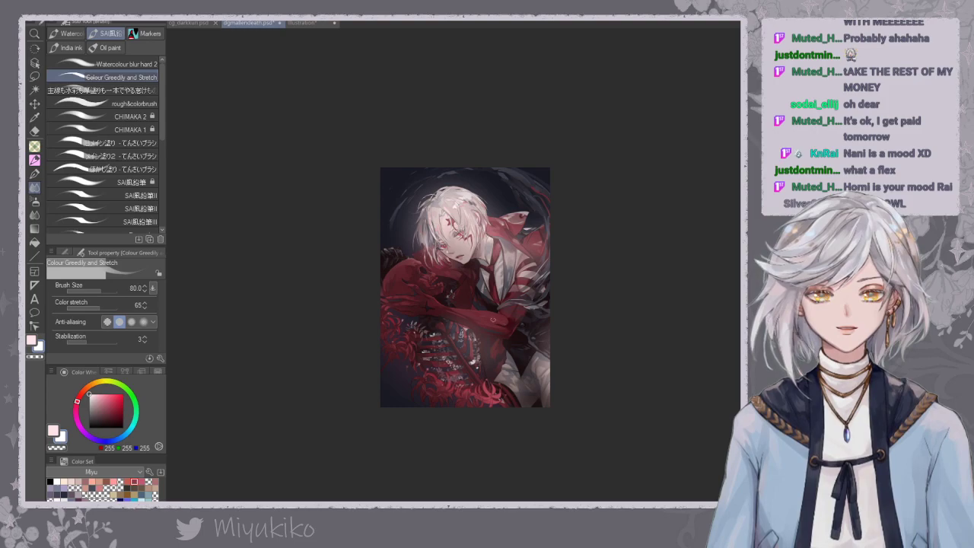
pyautogui.scroll(3, 484, 277)
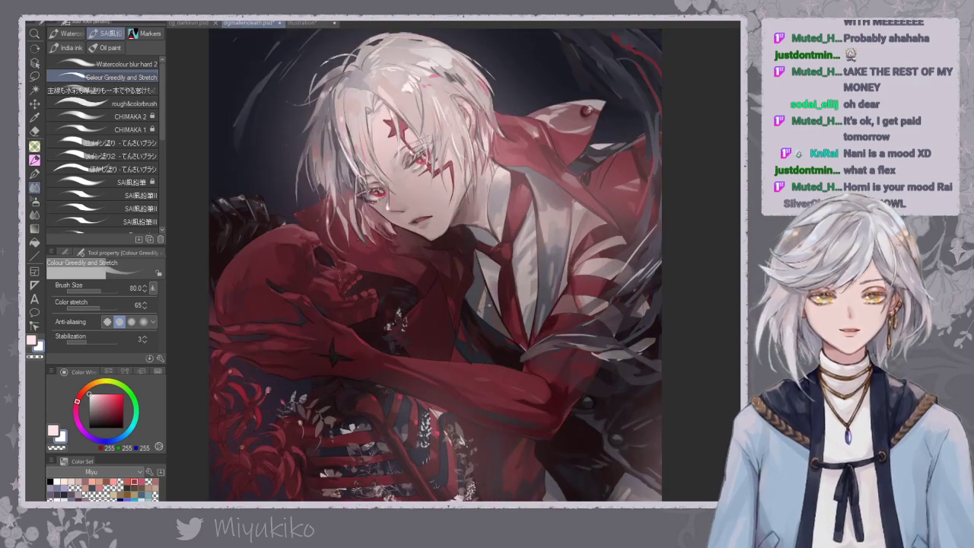
# Adjust the drawing colour for the size 30 brush to a near-black red (RGB 29, 20, 22).
pyautogui.click(90, 420)
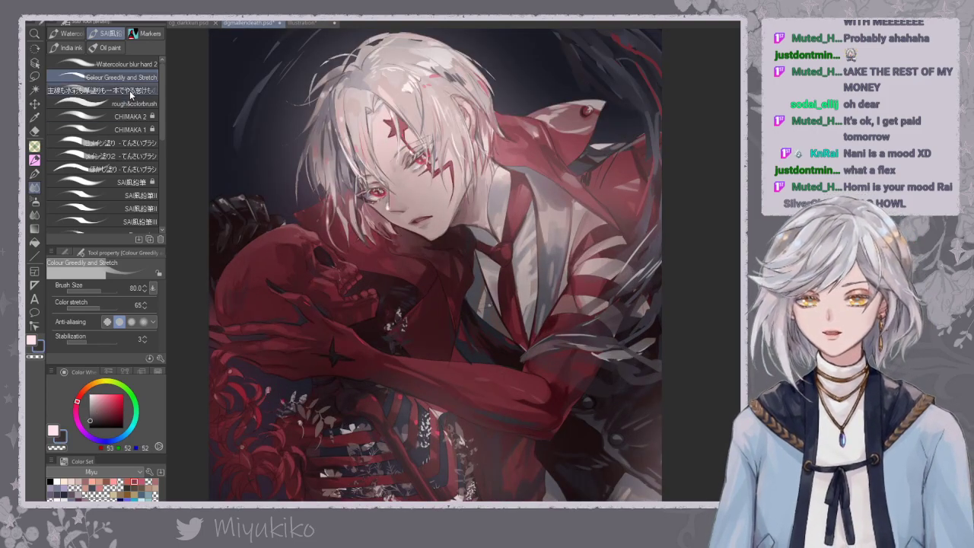
pyautogui.click(134, 93)
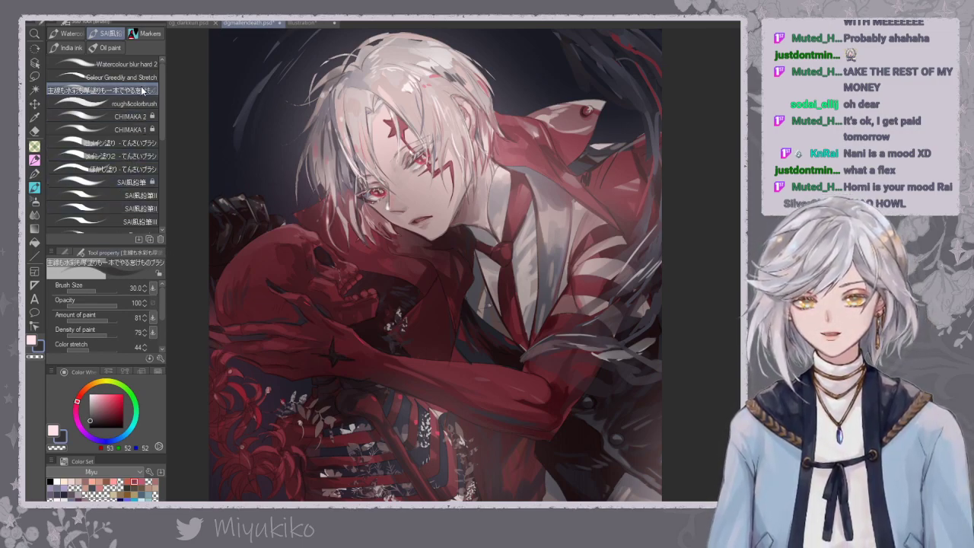
pyautogui.click(91, 427)
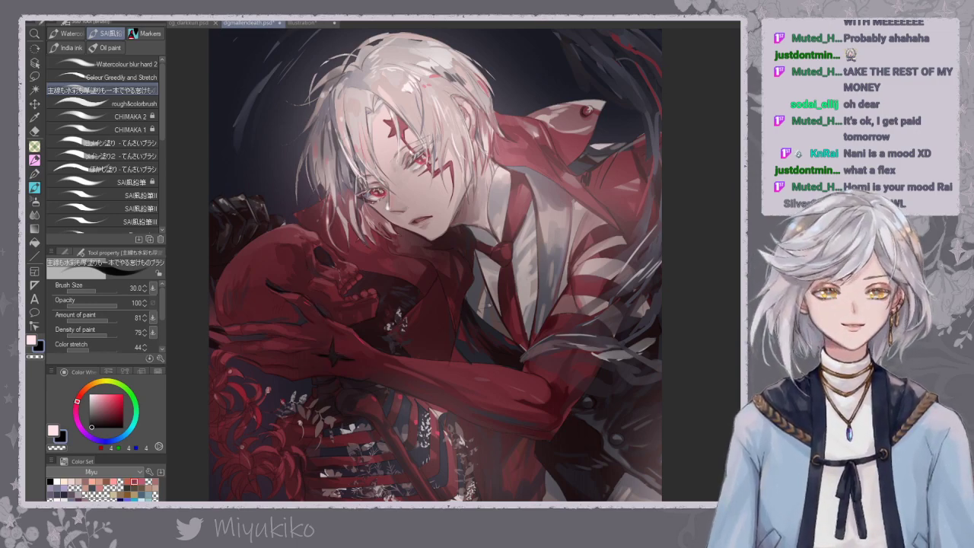
pyautogui.hotkey('ctrl', '-')
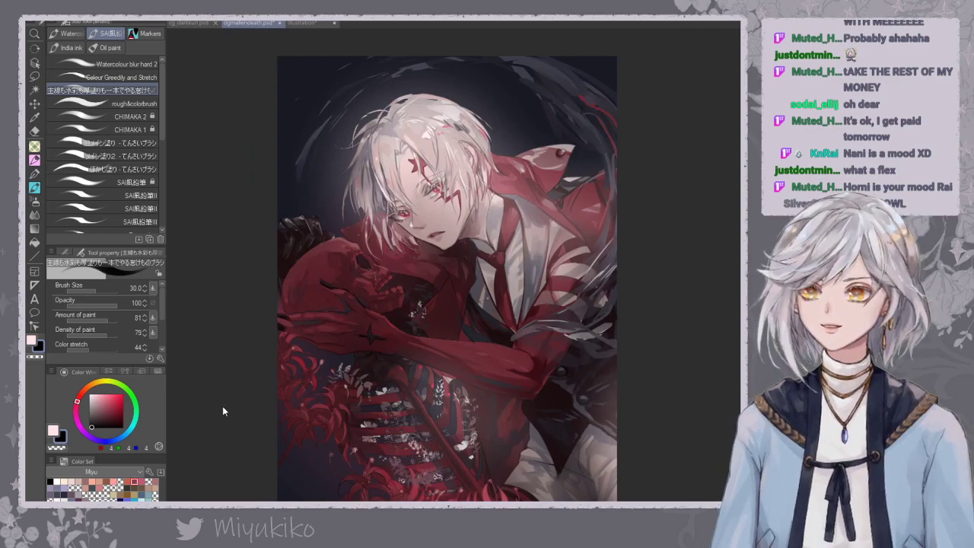
pyautogui.click(96, 425)
pyautogui.click(97, 421)
pyautogui.click(98, 420)
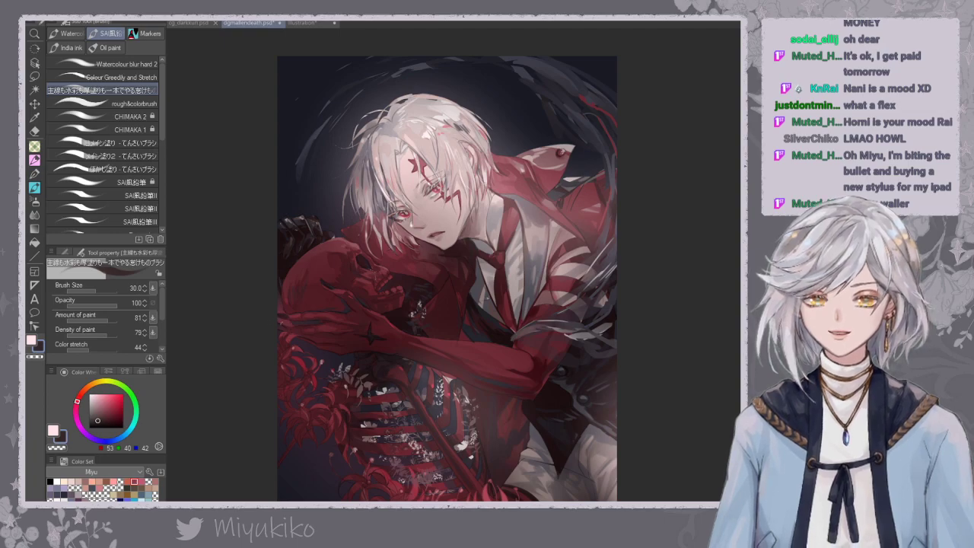
pyautogui.click(99, 424)
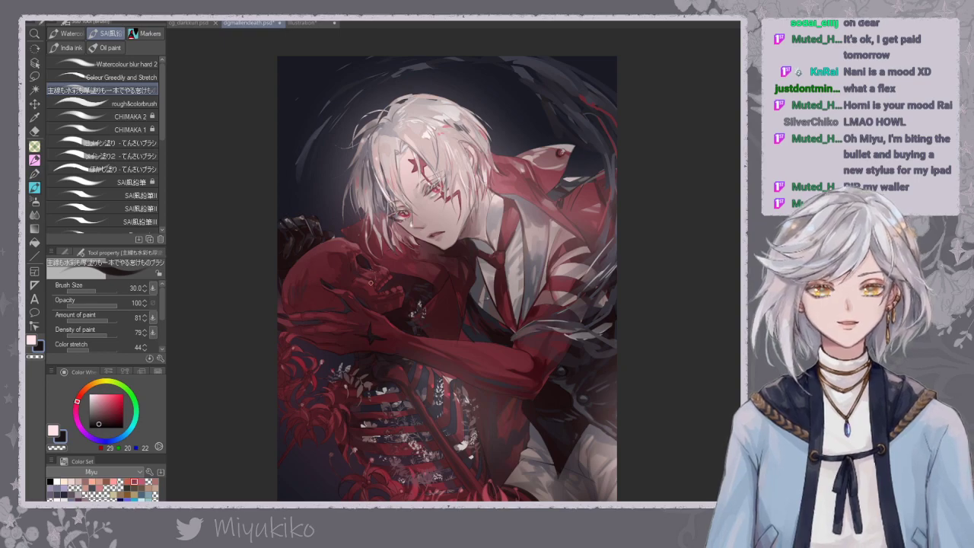
# Sample a muted grey (RGB 96, 86, 92) from beside the hair and try strokes around the head, undoing them.
pyautogui.moveTo(635, 354); pyautogui.dragTo(611, 397)
pyautogui.keyDown('alt'); pyautogui.click(353, 213); pyautogui.keyUp('alt')
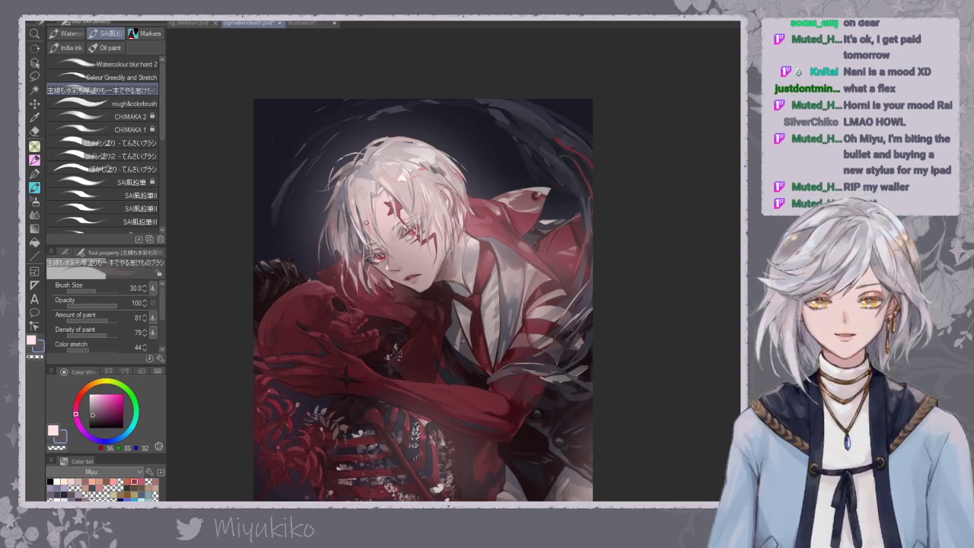
pyautogui.moveTo(385, 183)
pyautogui.mouseDown()
pyautogui.moveTo(379, 192)
pyautogui.moveTo(439, 245)
pyautogui.mouseUp()
pyautogui.hotkey('ctrl', 'z')
pyautogui.hotkey('ctrl', 'z')
pyautogui.hotkey('ctrl', 'z')
pyautogui.hotkey('ctrl', 'z')
pyautogui.moveTo(436, 177); pyautogui.dragTo(436, 182)
pyautogui.scroll(1, 435, 181)
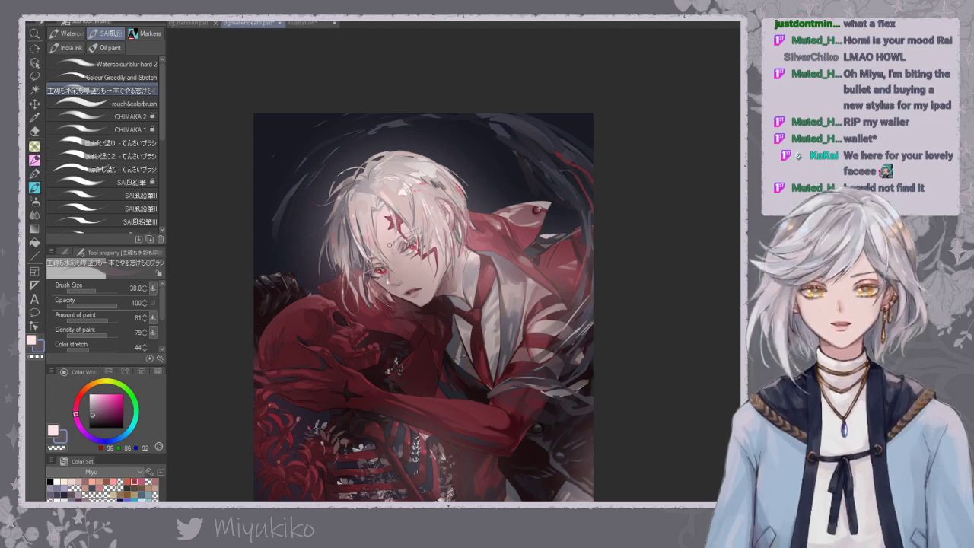
# Check the composition mirrored horizontally, restore its orientation, and inspect the whole painting.
pyautogui.press('h')
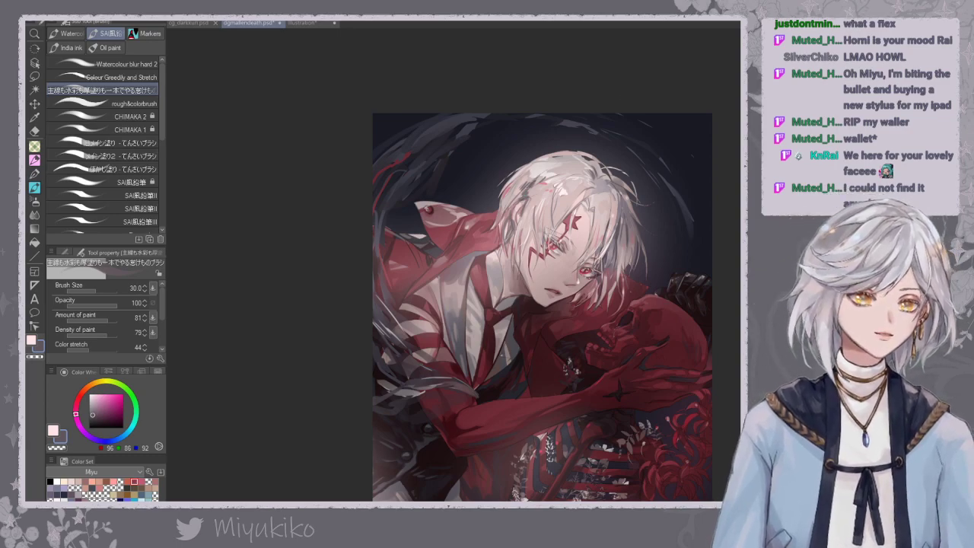
pyautogui.press('h')
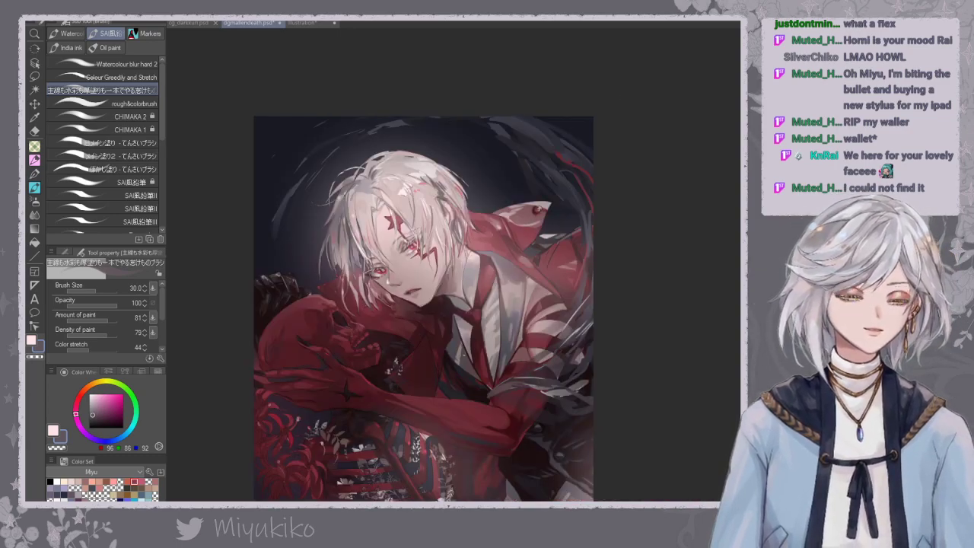
pyautogui.hotkey('ctrl', '-')
pyautogui.hotkey('ctrl', '-')
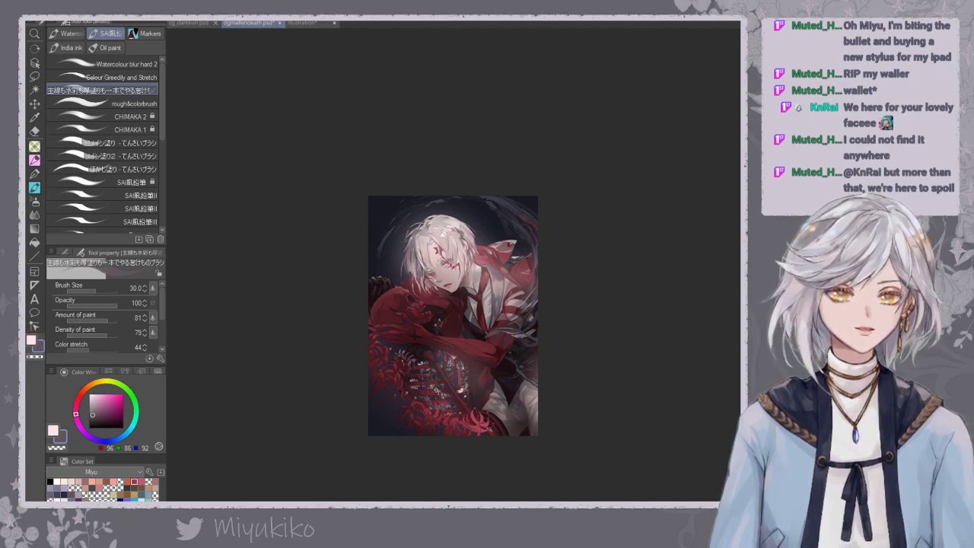
pyautogui.hotkey('ctrl', '+')
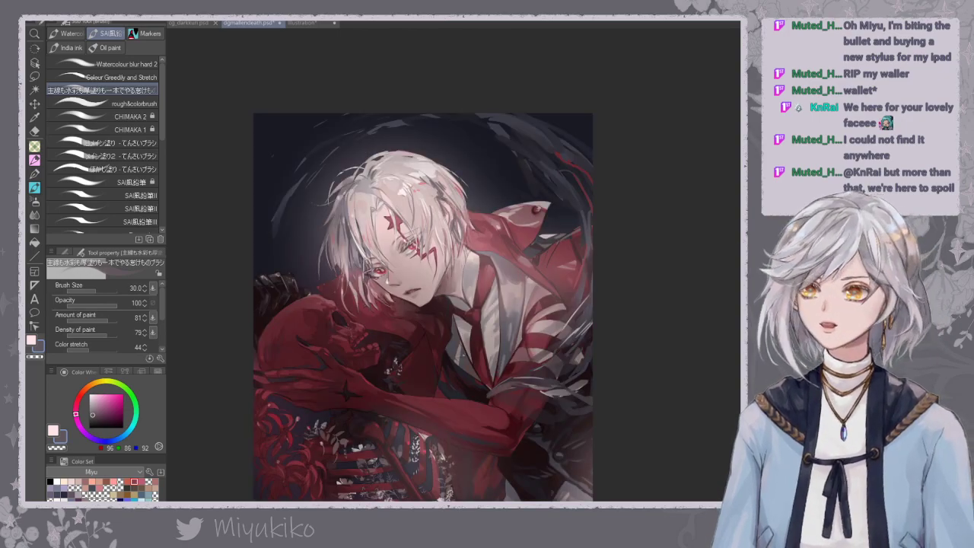
pyautogui.moveTo(707, 259); pyautogui.dragTo(707, 222)
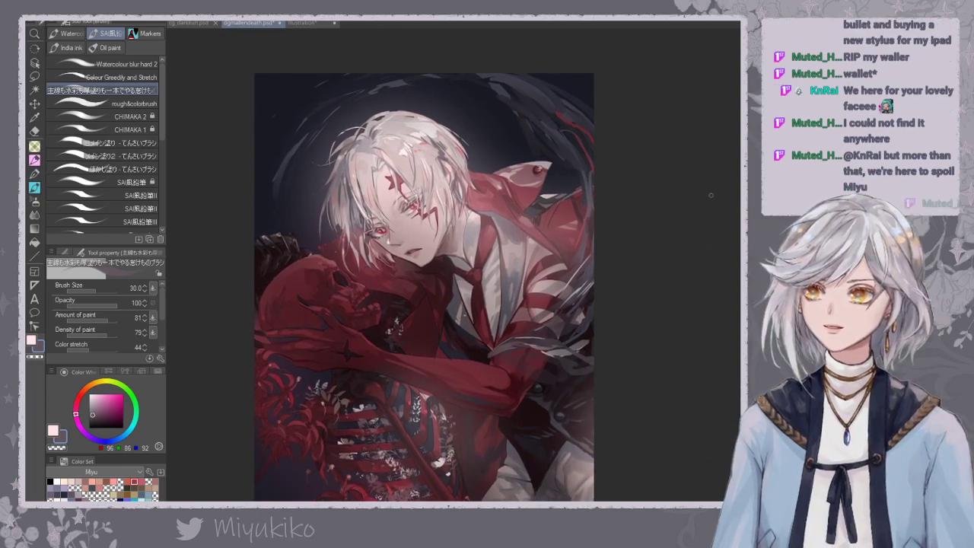
# Compare the painting with and without the brighter glow behind the character's head.
pyautogui.hotkey('ctrl', 'z')
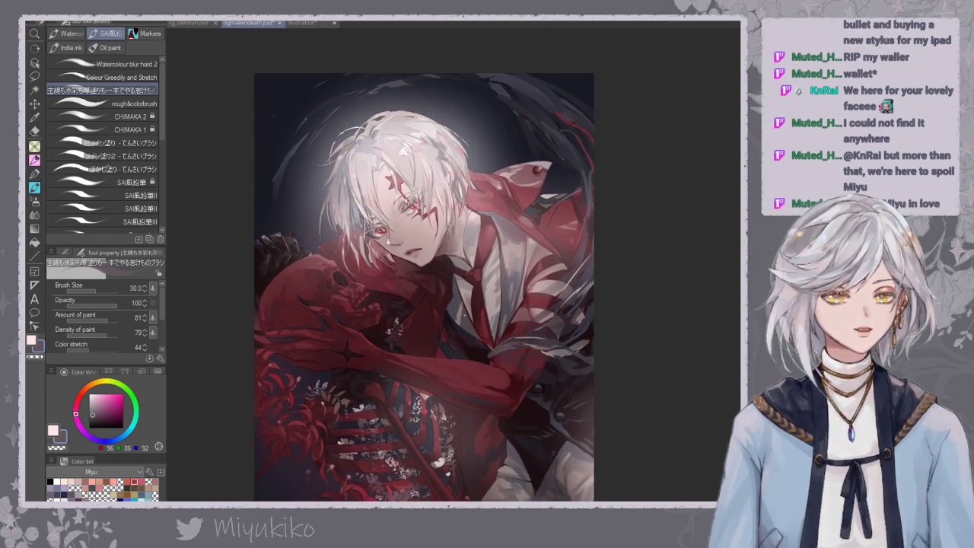
pyautogui.hotkey('ctrl', 'z')
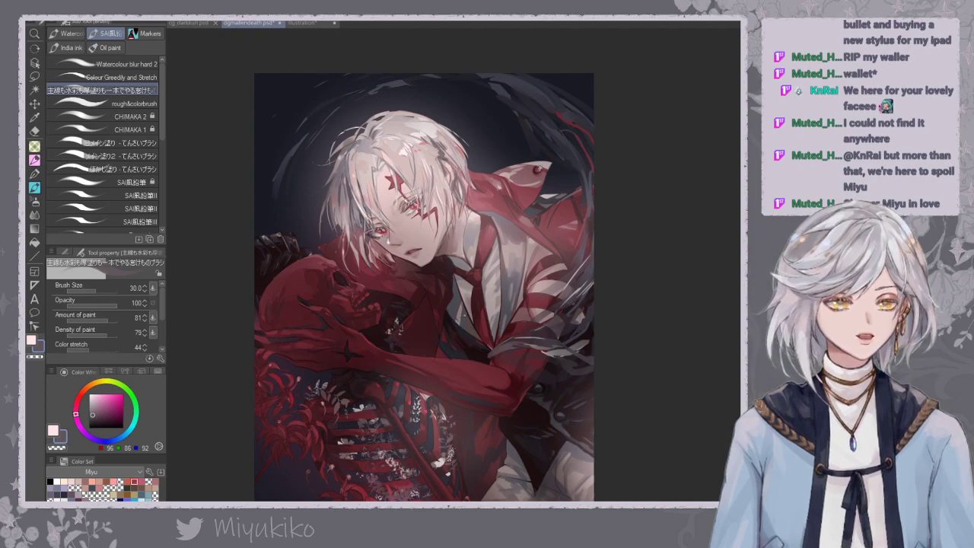
pyautogui.hotkey('ctrl', 'z')
pyautogui.hotkey('ctrl', 'y')
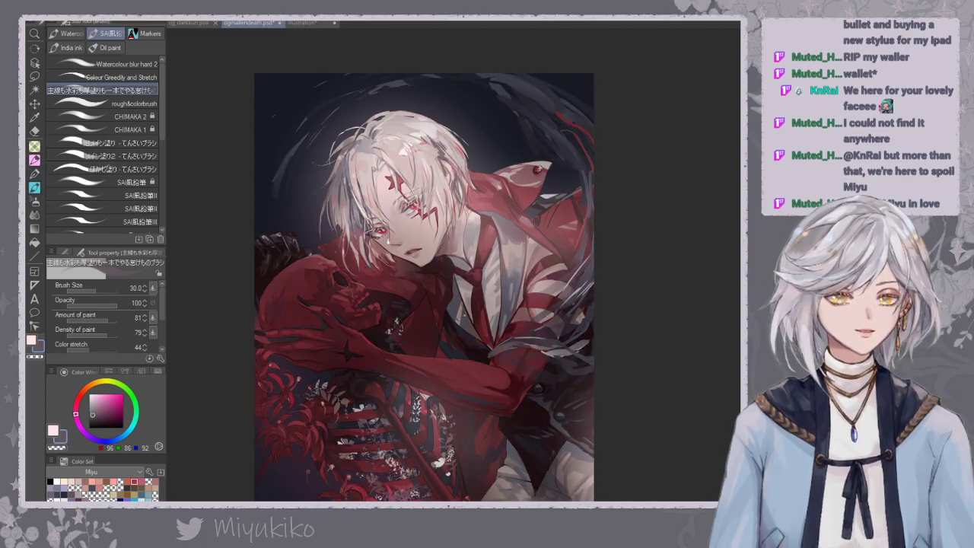
# Erase the bright light spilling around the white hair with the Kneaded eraser, reducing its size from 600 to 150.
pyautogui.press('e')
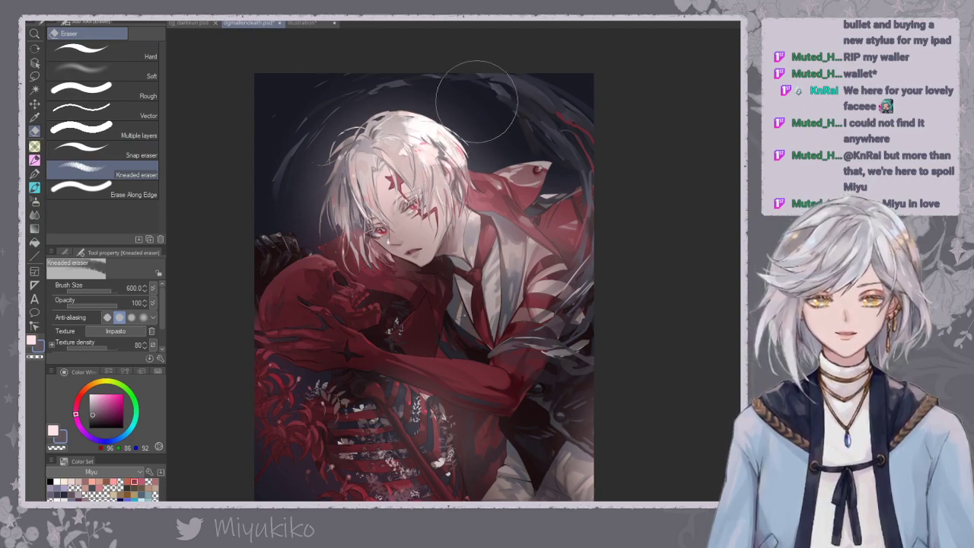
pyautogui.hotkey('ctrl', '-')
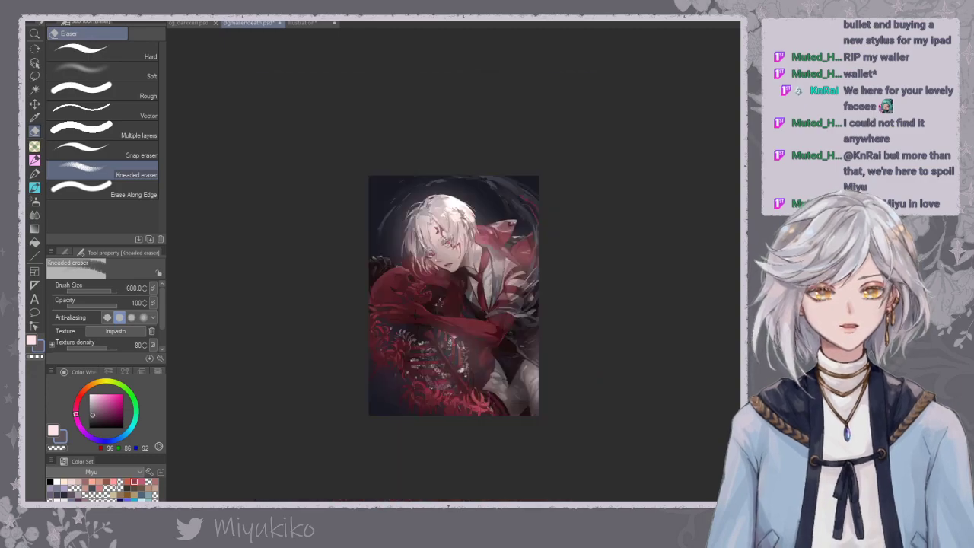
pyautogui.hotkey('ctrl', '+')
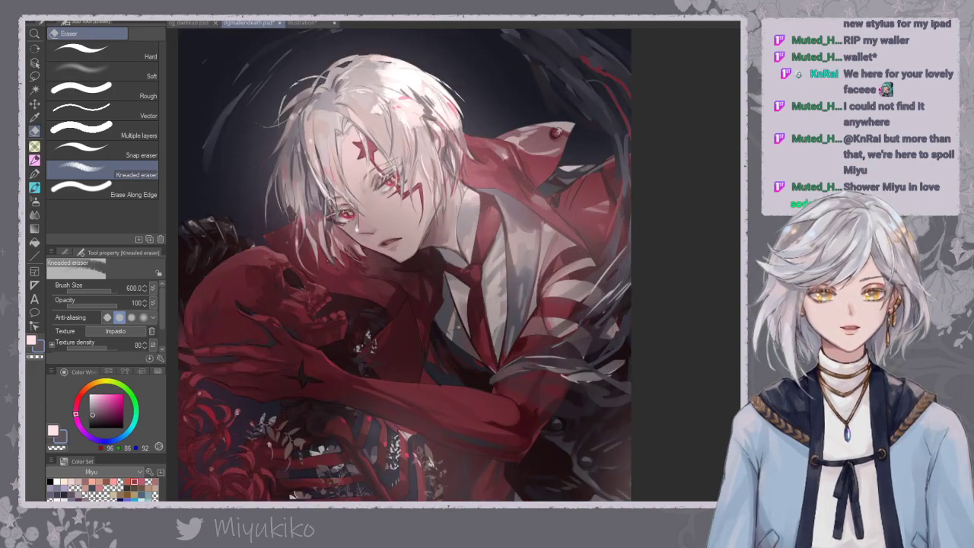
pyautogui.press('[')
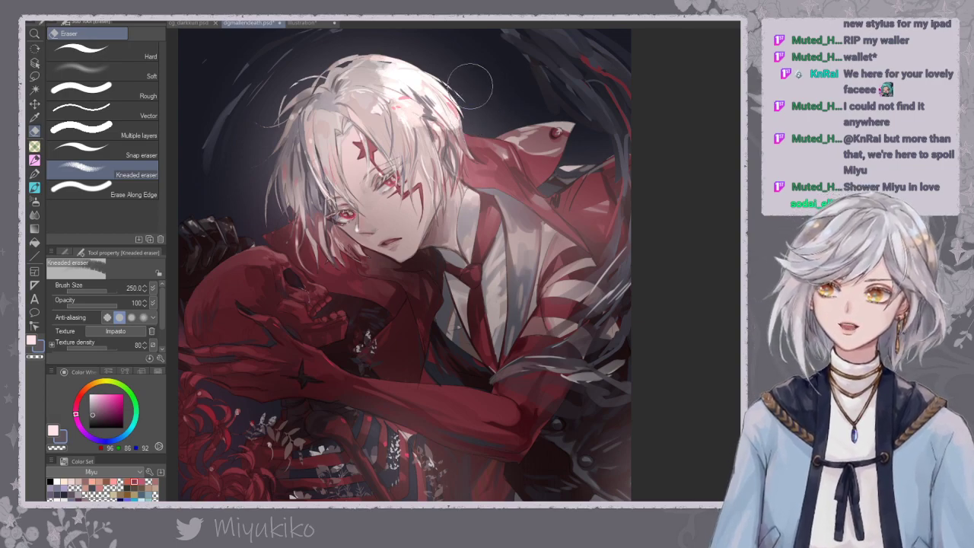
pyautogui.press('[')
pyautogui.press('[')
pyautogui.press('[')
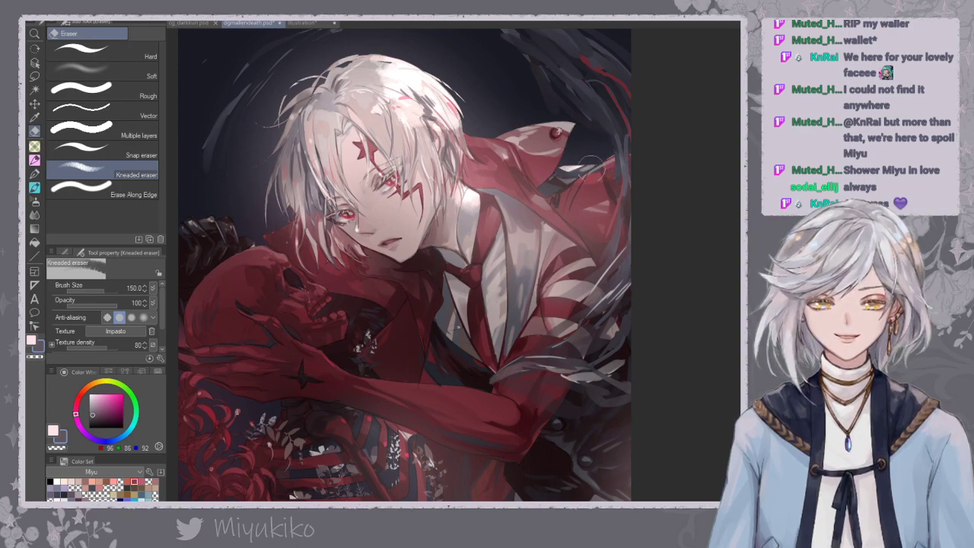
# Refine the light on the hair and face with the Kneaded eraser at progressively smaller sizes, down to 17.
pyautogui.press('[')
pyautogui.press('[')
pyautogui.press('[')
pyautogui.press('[')
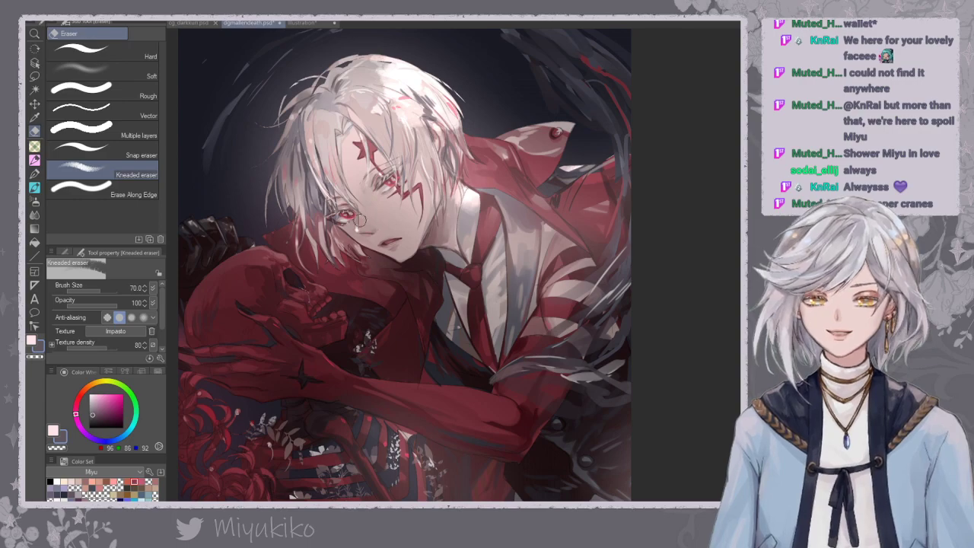
pyautogui.press('[')
pyautogui.press('[')
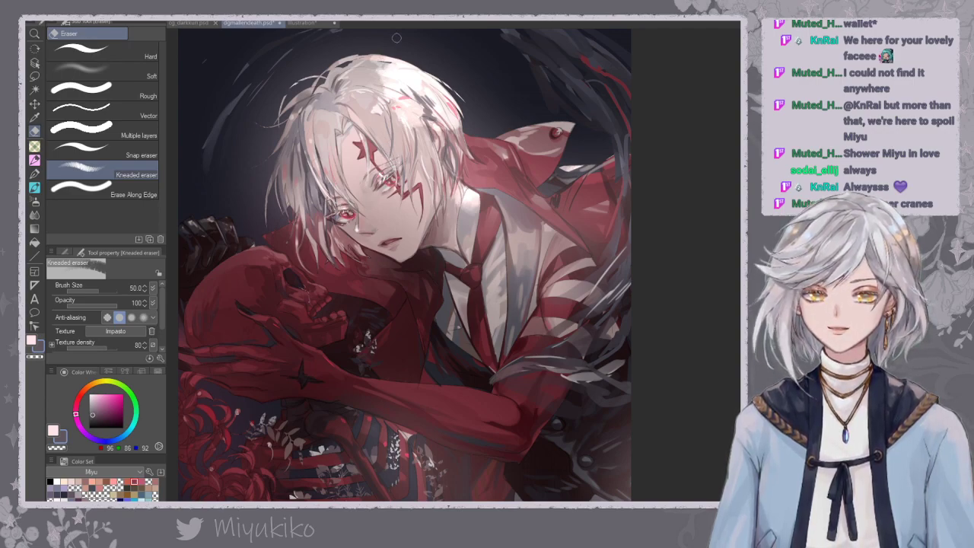
pyautogui.press('[')
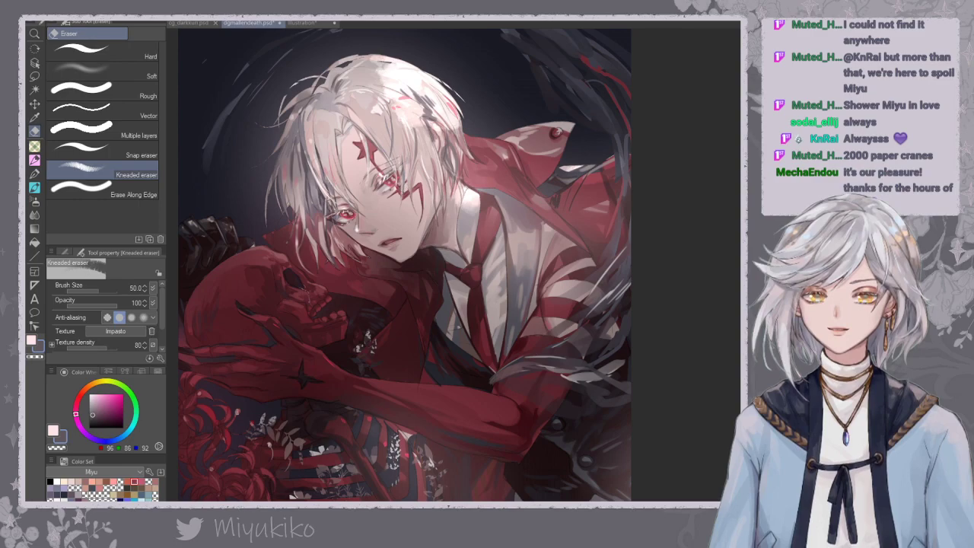
pyautogui.press('[')
pyautogui.press('[')
pyautogui.press('[')
pyautogui.press('[')
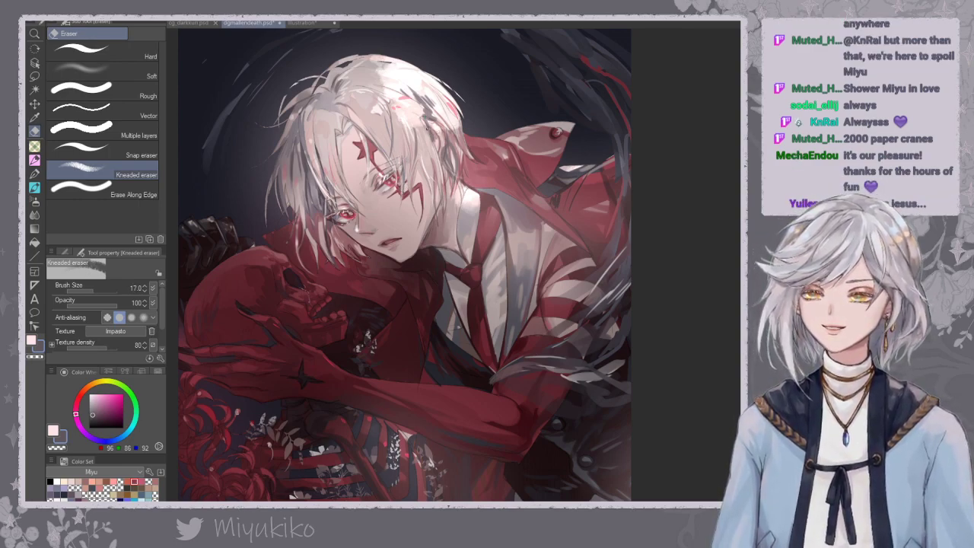
# Reduce the Kneaded eraser to size 8 for fine work on the figure's white hair.
pyautogui.moveTo(429, 156); pyautogui.dragTo(434, 156)
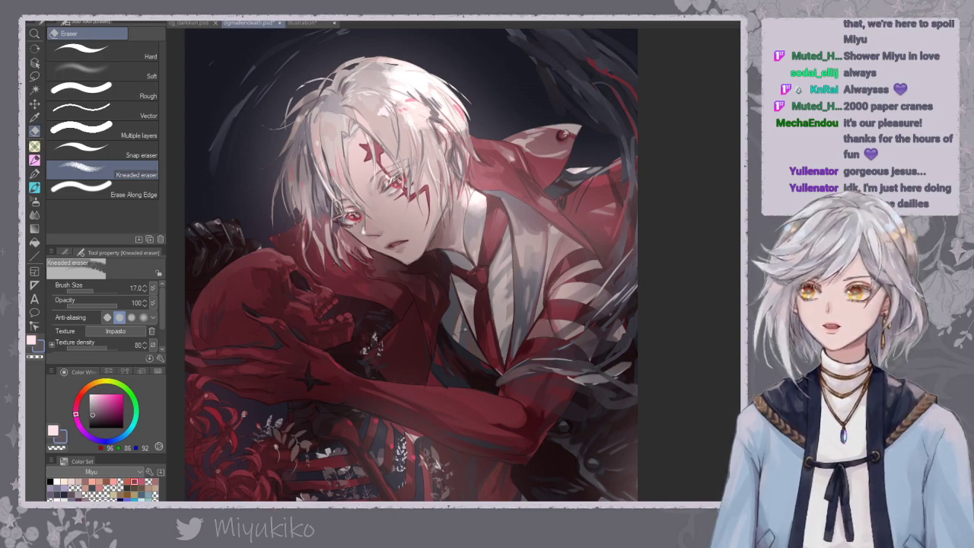
pyautogui.press('[')
pyautogui.press('[')
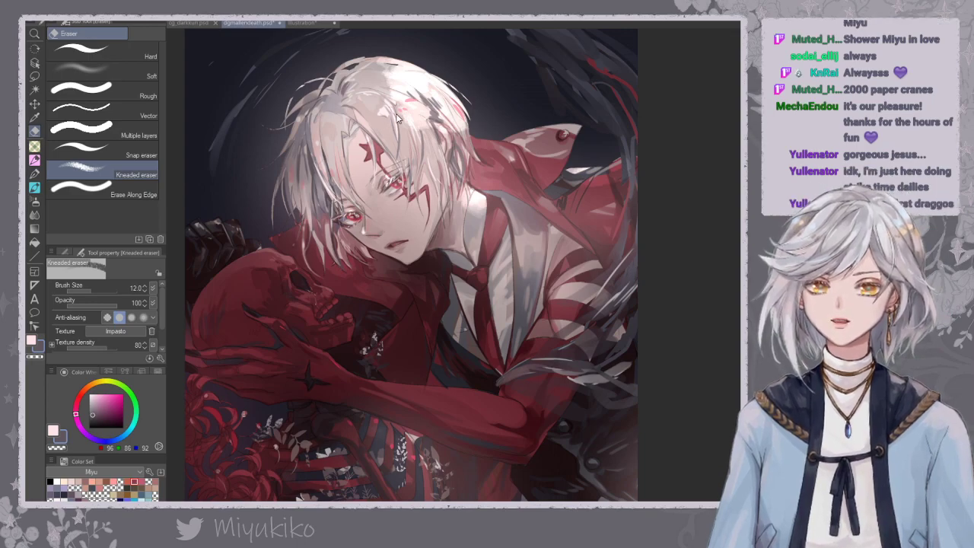
pyautogui.press('[')
pyautogui.press('[')
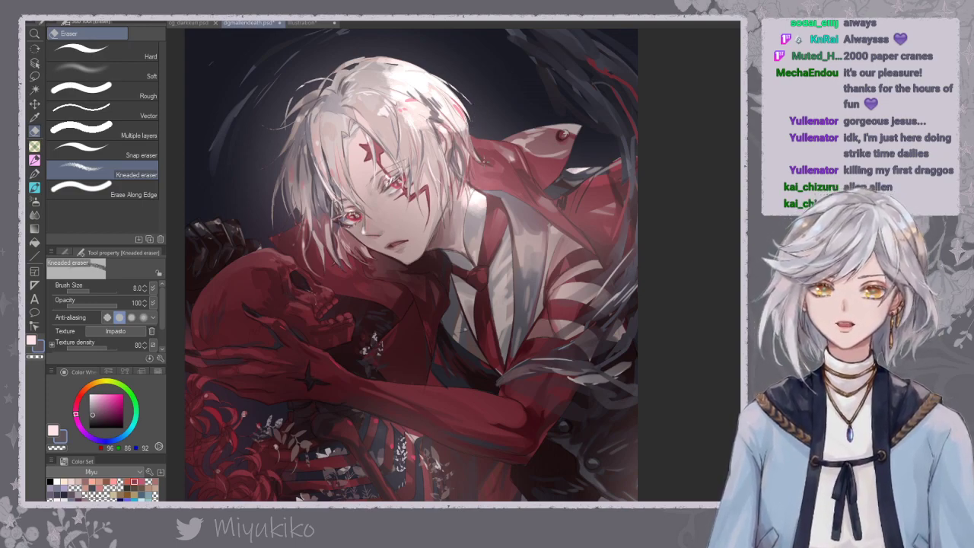
# Enlarge the Kneaded eraser to size 17 for the outer hair strands.
pyautogui.press(']')
pyautogui.press(']')
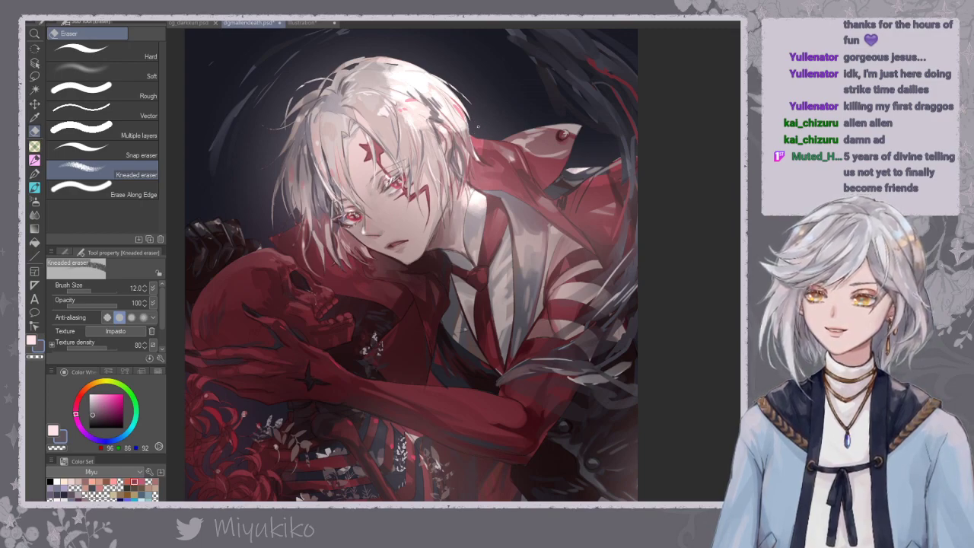
pyautogui.press(']')
pyautogui.press(']')
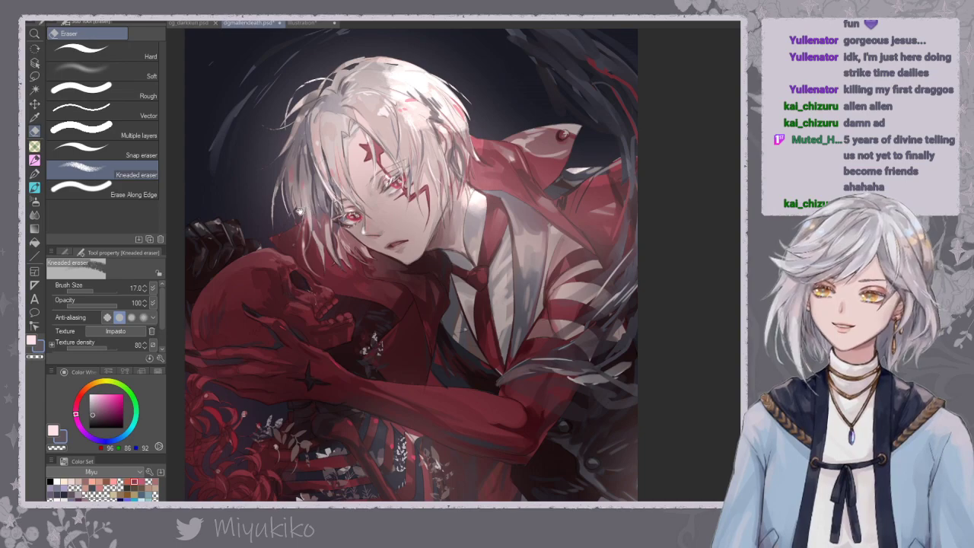
pyautogui.moveTo(294, 213); pyautogui.dragTo(289, 197)
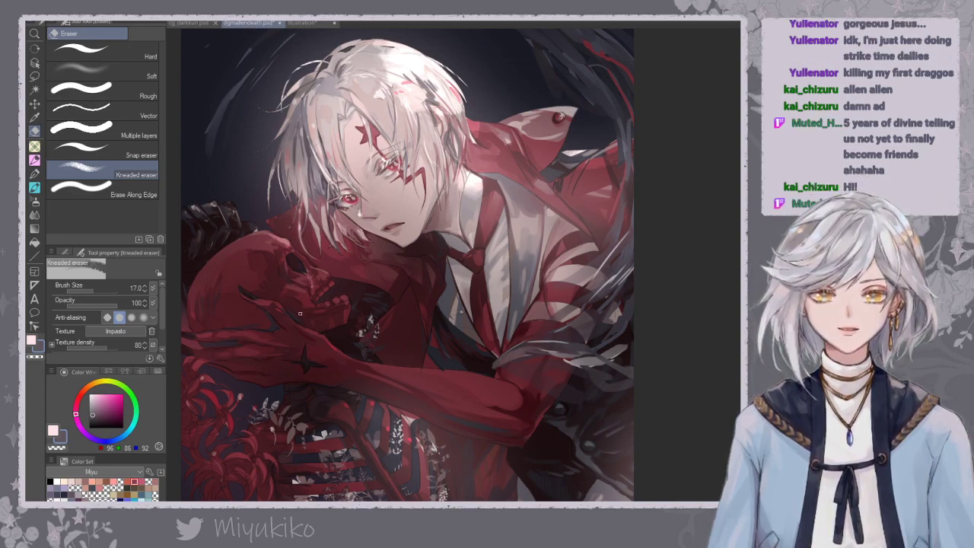
# Enlarge the Kneaded eraser to size 50, undo the strokes along the red forearm, and erase lightly over the skull.
pyautogui.press(']')
pyautogui.press(']')
pyautogui.press(']')
pyautogui.press(']')
pyautogui.press(']')
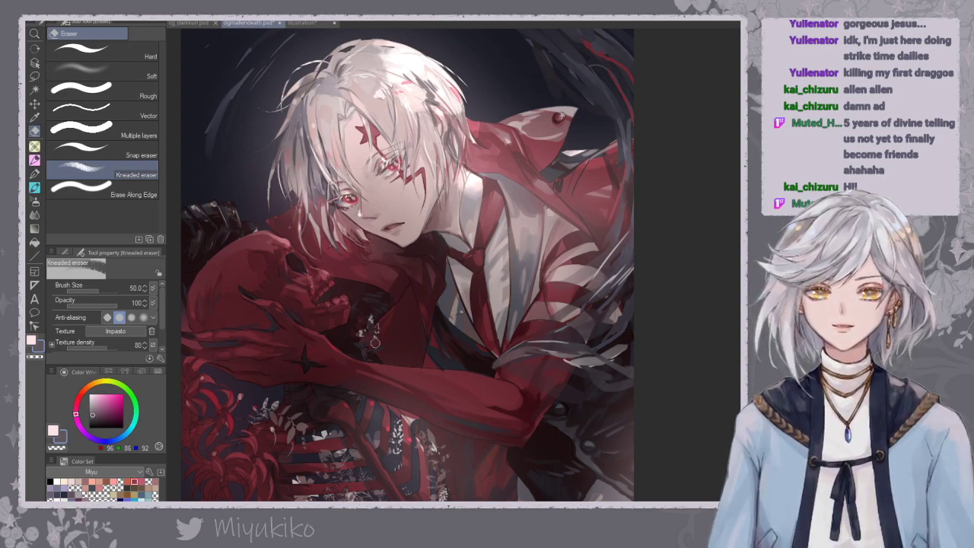
pyautogui.moveTo(371, 364); pyautogui.dragTo(514, 393)
pyautogui.hotkey('ctrl', 'z')
pyautogui.hotkey('ctrl', 'z')
pyautogui.moveTo(251, 298); pyautogui.dragTo(277, 309)
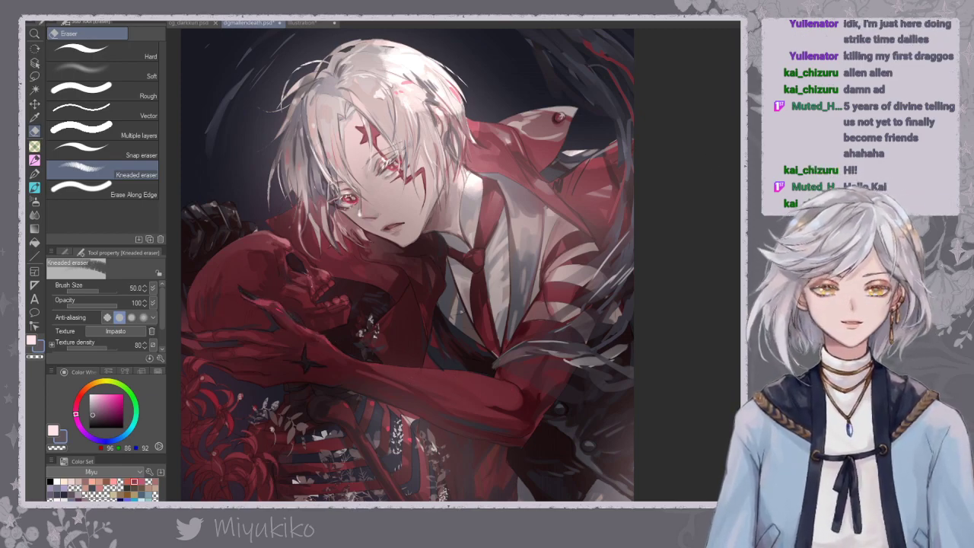
# Reduce the Kneaded eraser to size 12 for detail work around the figure's mouth.
pyautogui.hotkey('ctrl', '-')
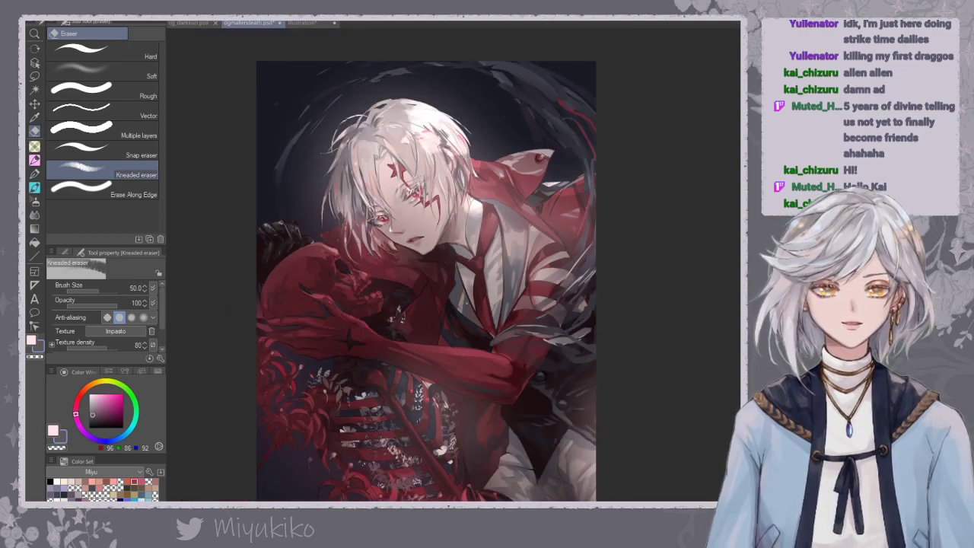
pyautogui.hotkey('ctrl', '-')
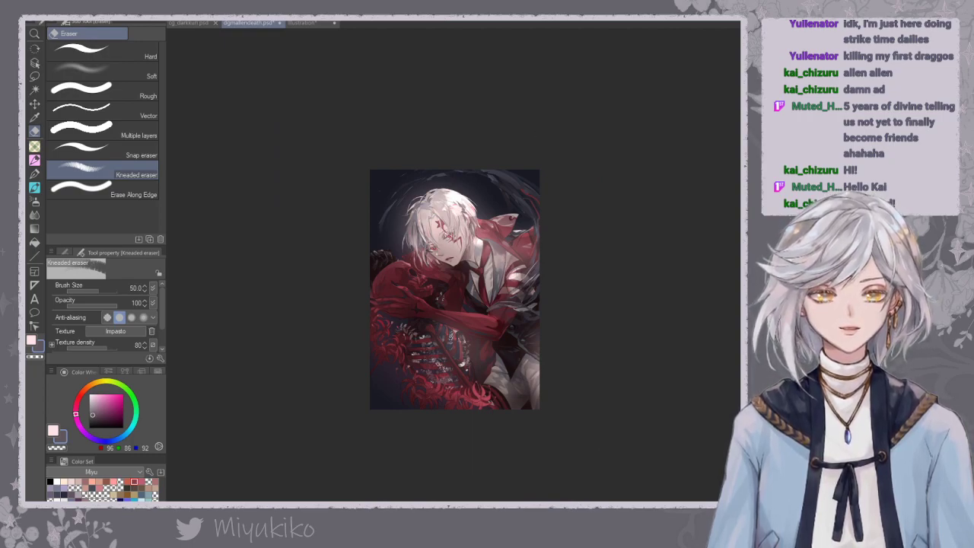
pyautogui.hotkey('ctrl', '+')
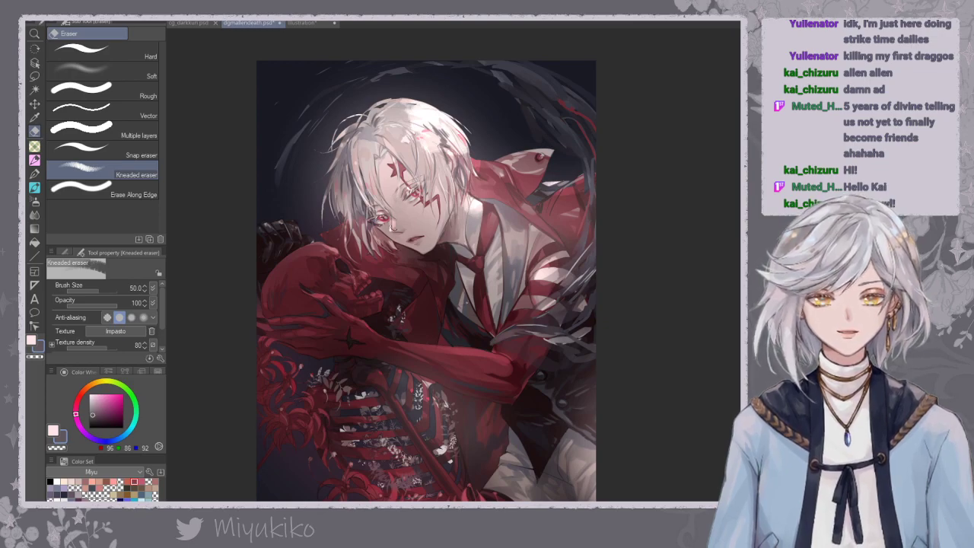
pyautogui.scroll(2, 426, 196)
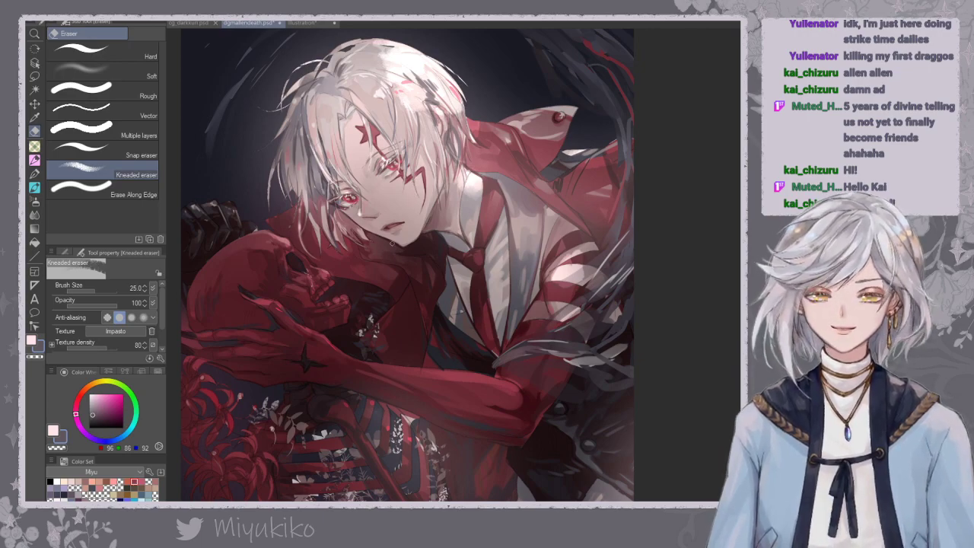
pyautogui.press('[')
pyautogui.press('[')
pyautogui.press('[')
pyautogui.press('[')
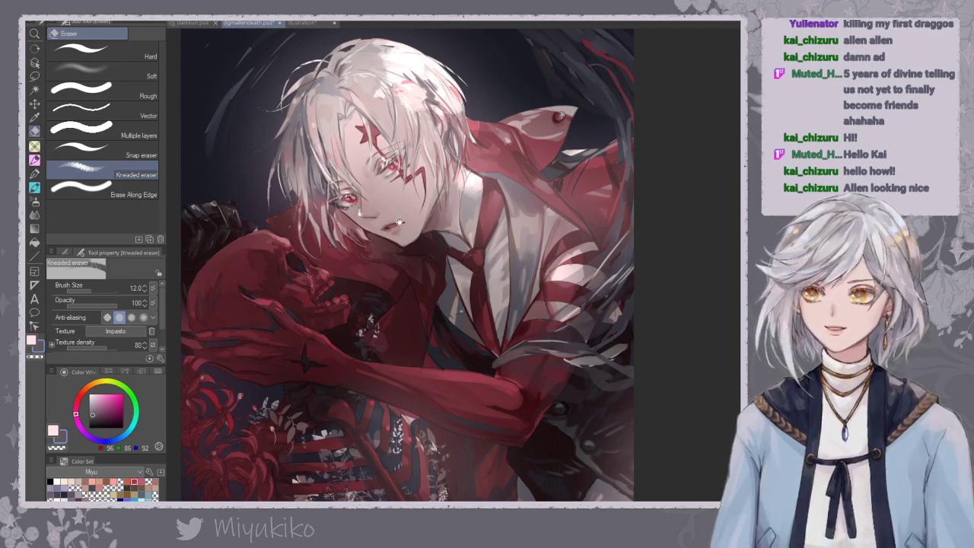
pyautogui.moveTo(397, 216); pyautogui.dragTo(404, 216)
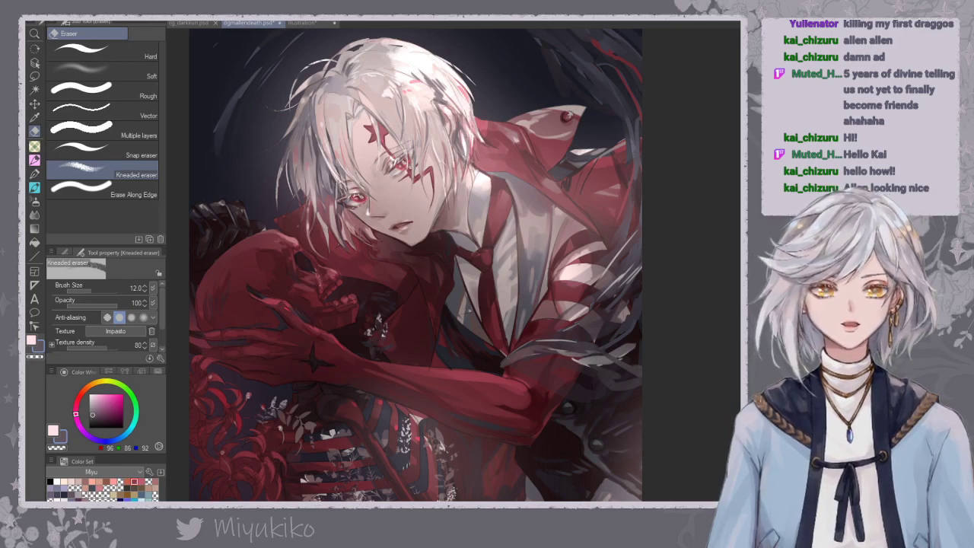
# Set the Kneaded eraser's brush size to 30.
pyautogui.hotkey('ctrl', '-')
pyautogui.hotkey('ctrl', '-')
pyautogui.hotkey('ctrl', '-')
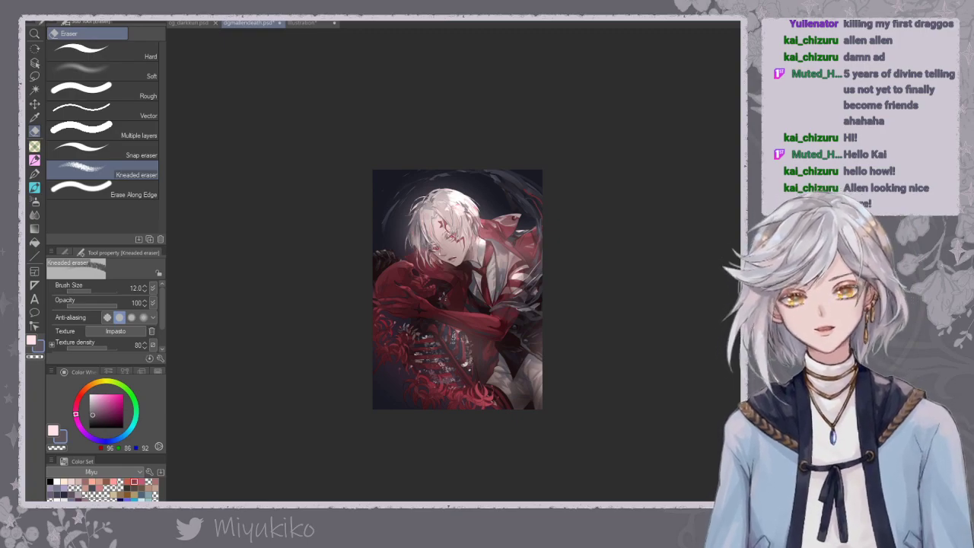
pyautogui.hotkey('ctrl', '+')
pyautogui.hotkey('ctrl', '+')
pyautogui.press(']')
pyautogui.press(']')
pyautogui.press(']')
pyautogui.press(']')
pyautogui.press(']')
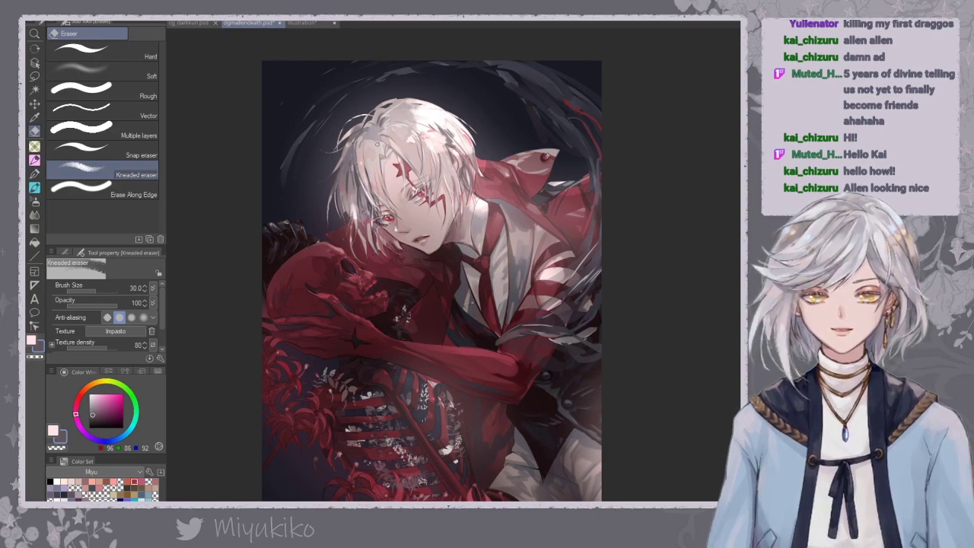
# Examine the illustration's overall composition and values, from the full canvas to the figure and the flowers.
pyautogui.hotkey('ctrl', '-')
pyautogui.hotkey('ctrl', '-')
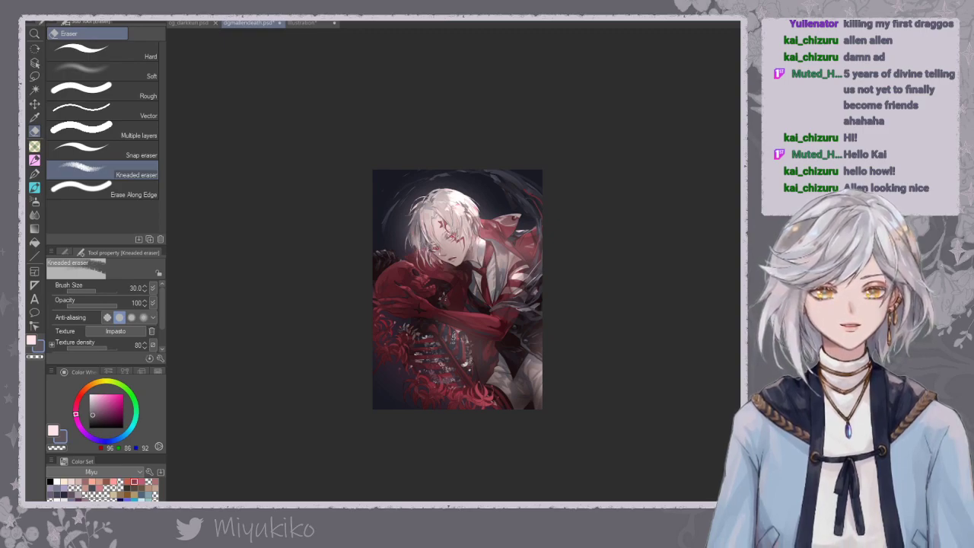
pyautogui.hotkey('ctrl', '+')
pyautogui.hotkey('ctrl', '+')
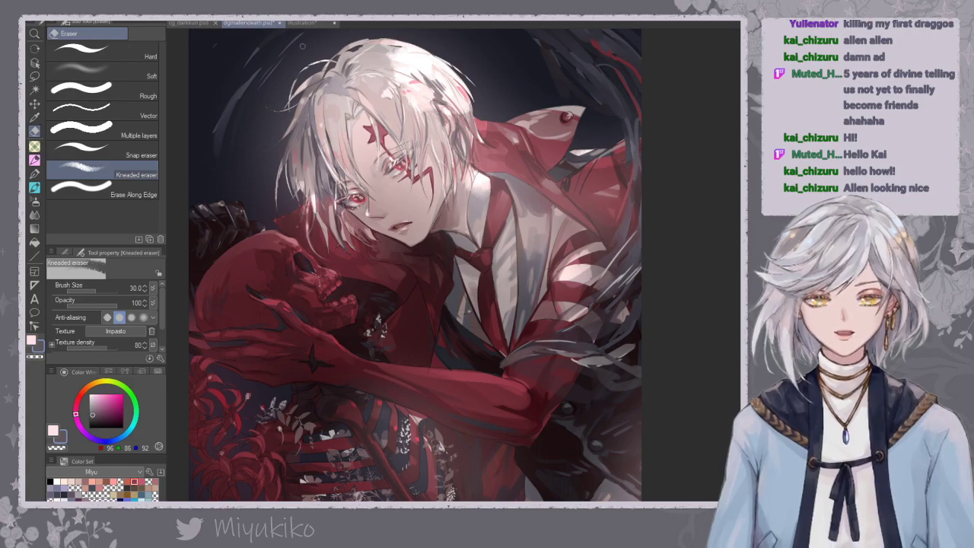
pyautogui.hotkey('ctrl', '-')
pyautogui.hotkey('ctrl', '-')
pyautogui.hotkey('ctrl', '-')
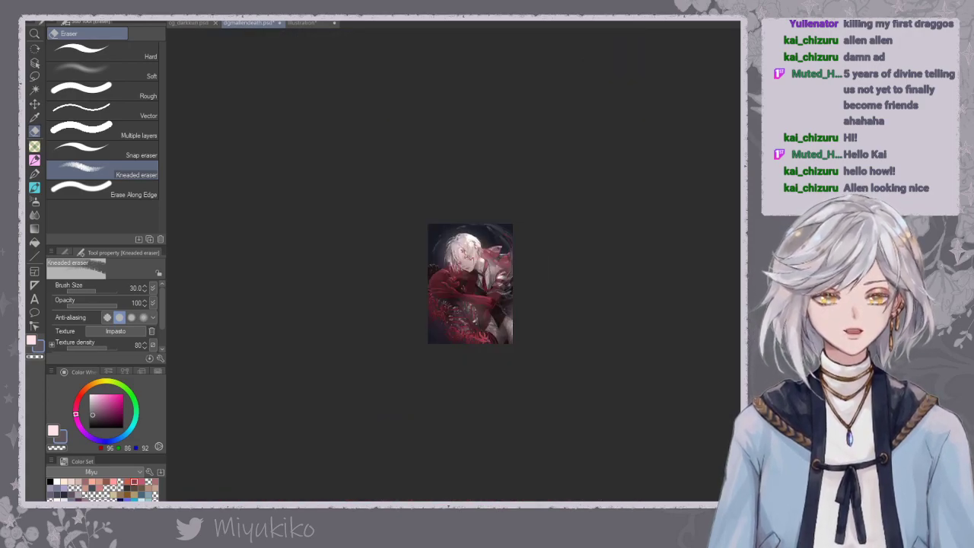
pyautogui.hotkey('ctrl', '+')
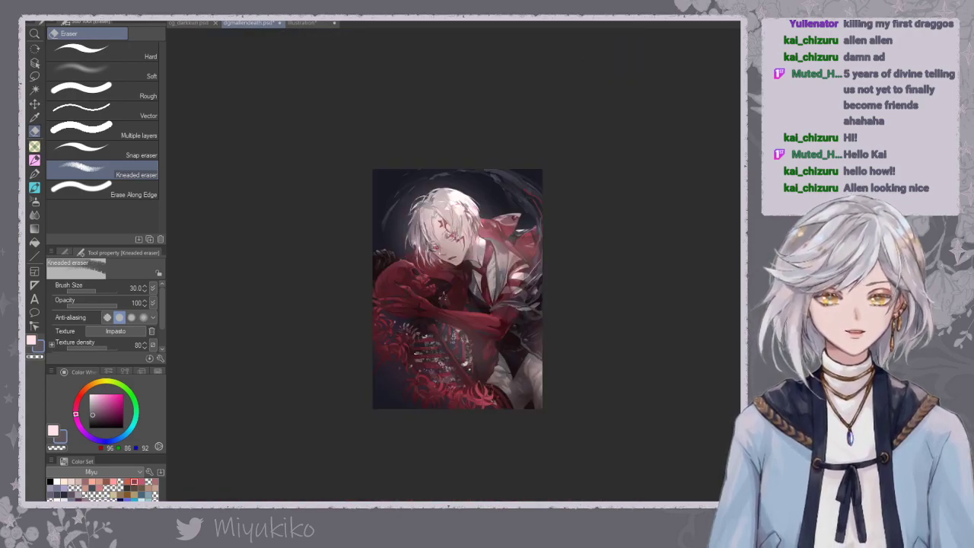
pyautogui.hotkey('ctrl', '+')
pyautogui.hotkey('ctrl', '+')
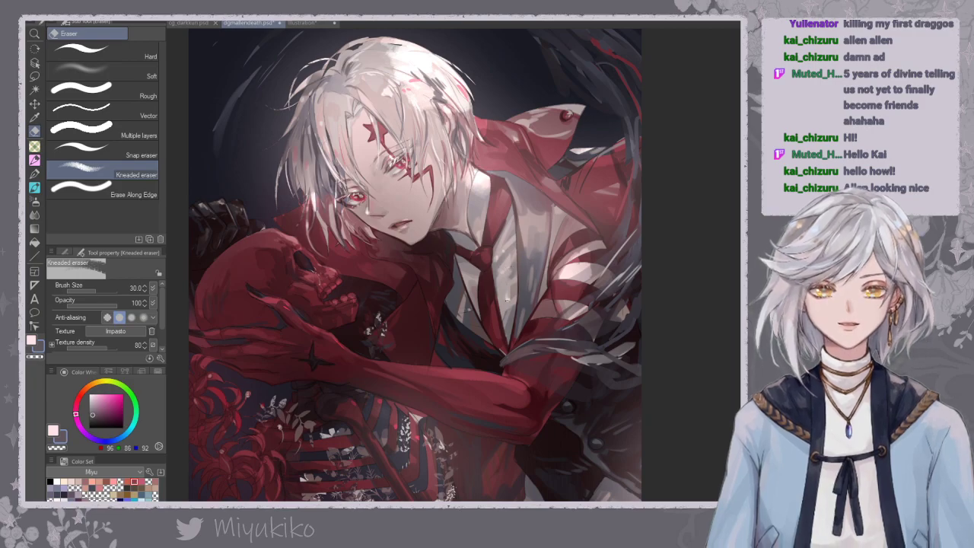
pyautogui.hotkey('ctrl', '-')
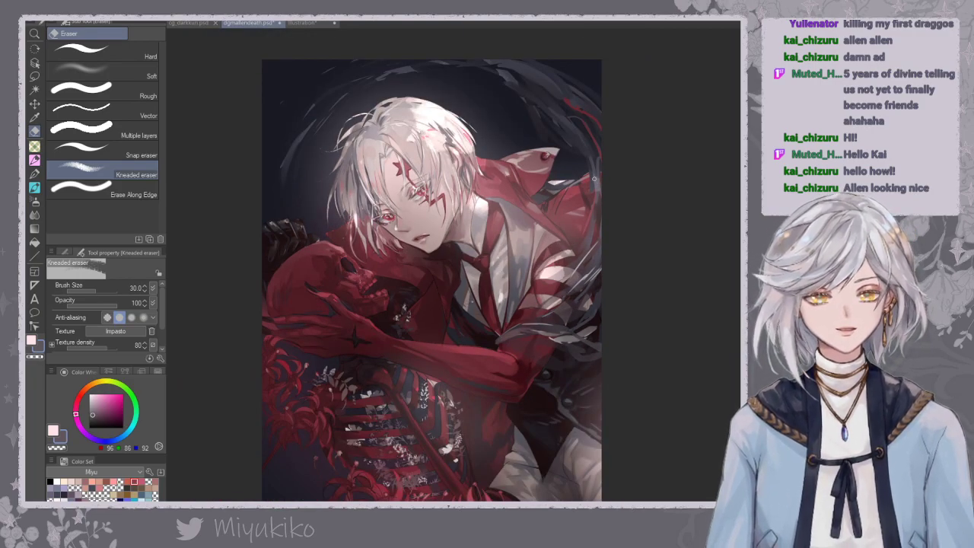
pyautogui.moveTo(572, 273); pyautogui.dragTo(559, 185)
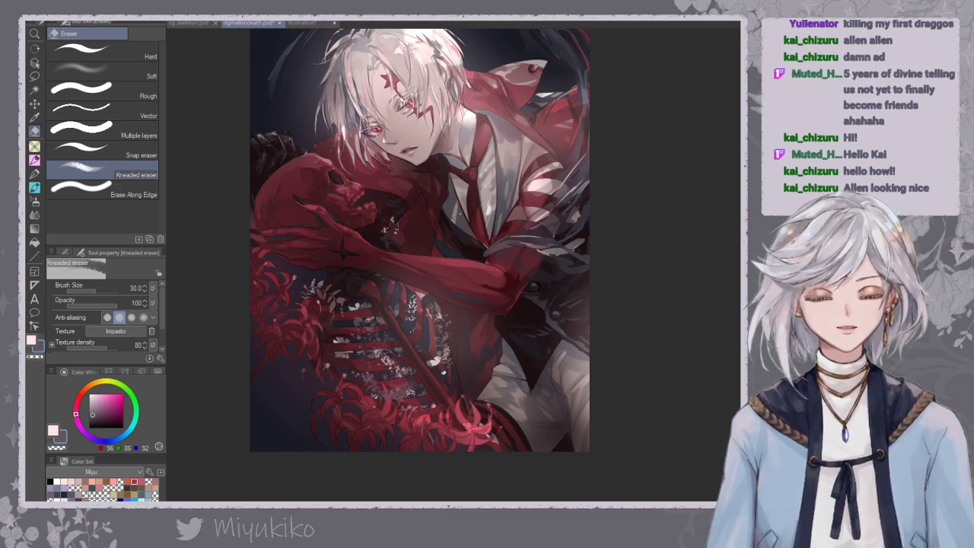
pyautogui.hotkey('ctrl', '-')
pyautogui.hotkey('ctrl', '-')
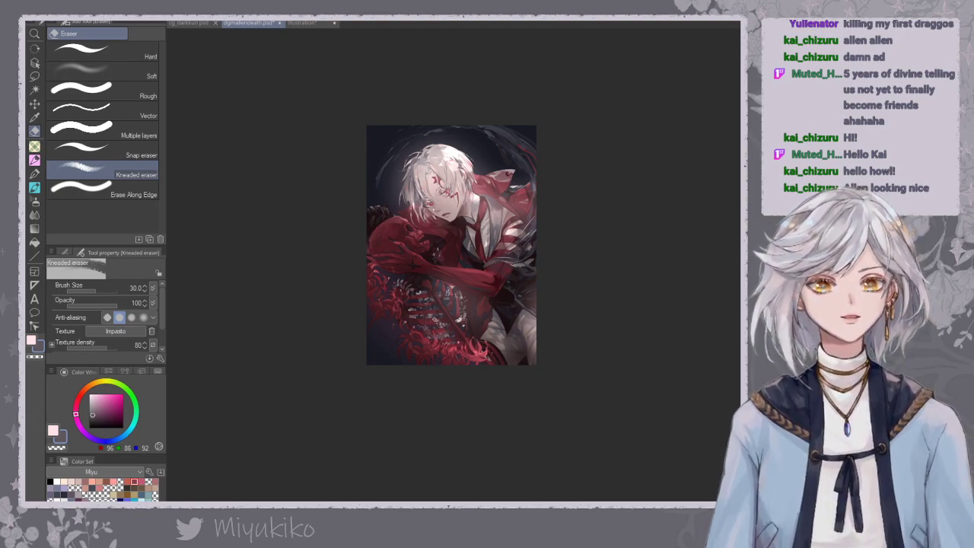
# Compare the illustration with and without the dark background and glow by repeatedly reverting and restoring them.
pyautogui.hotkey('ctrl', 'z')
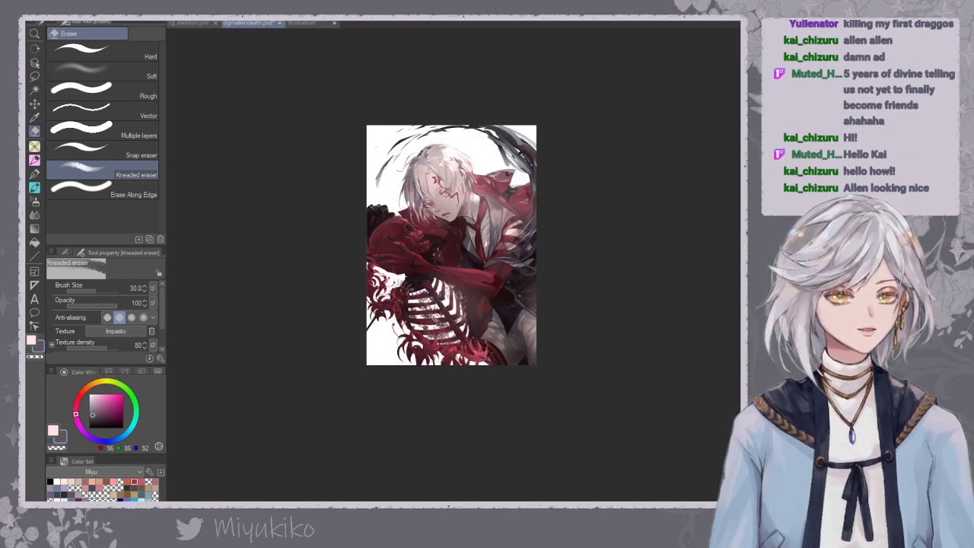
pyautogui.scroll(2, 483, 278)
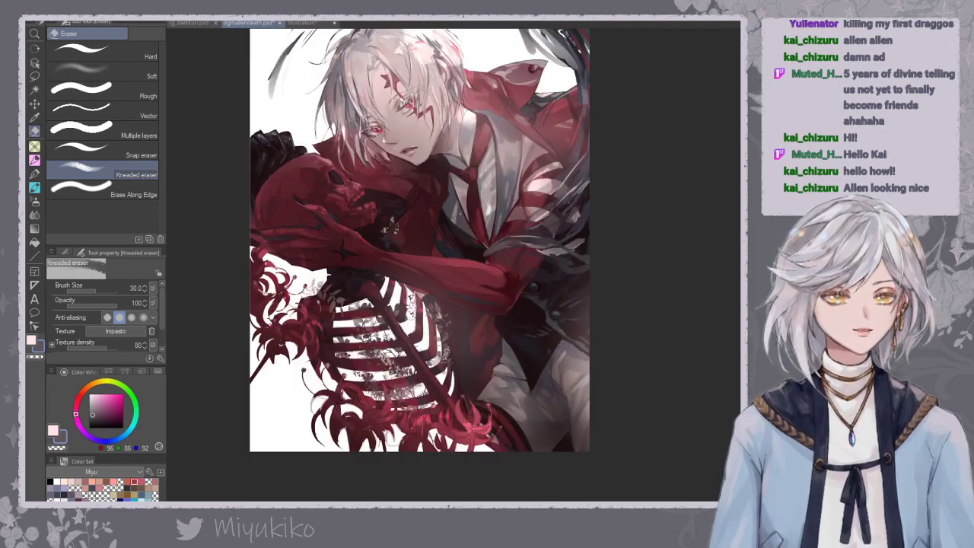
pyautogui.moveTo(483, 279); pyautogui.dragTo(484, 321)
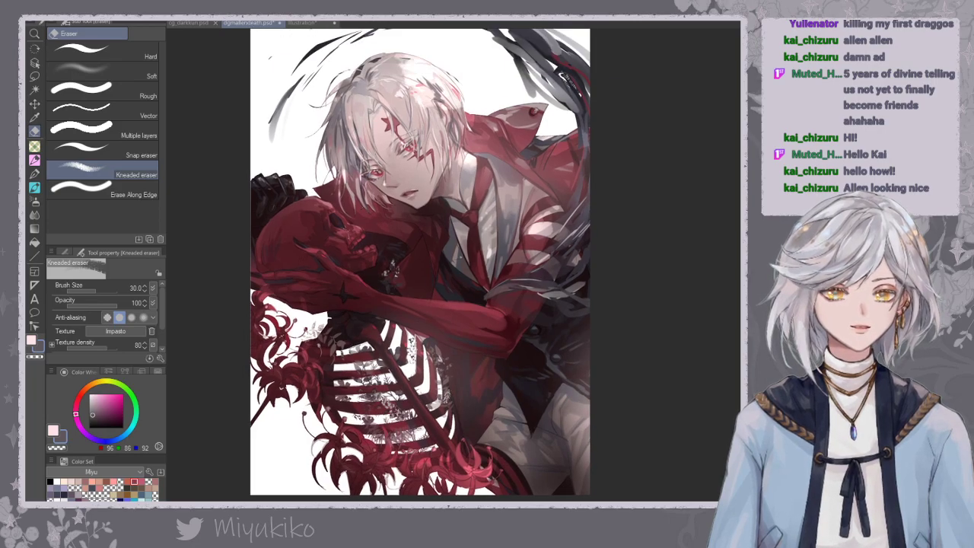
pyautogui.hotkey('ctrl', 'y')
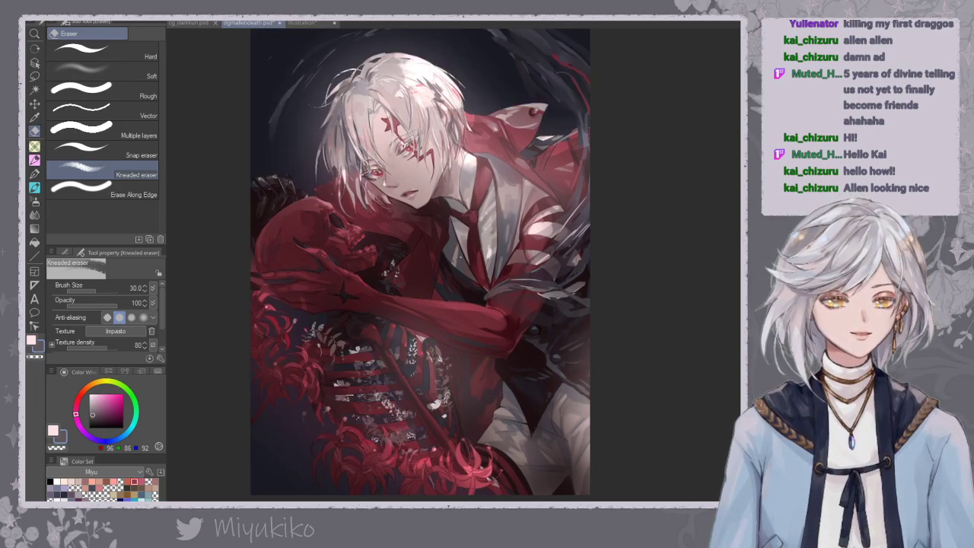
pyautogui.hotkey('ctrl', 'z')
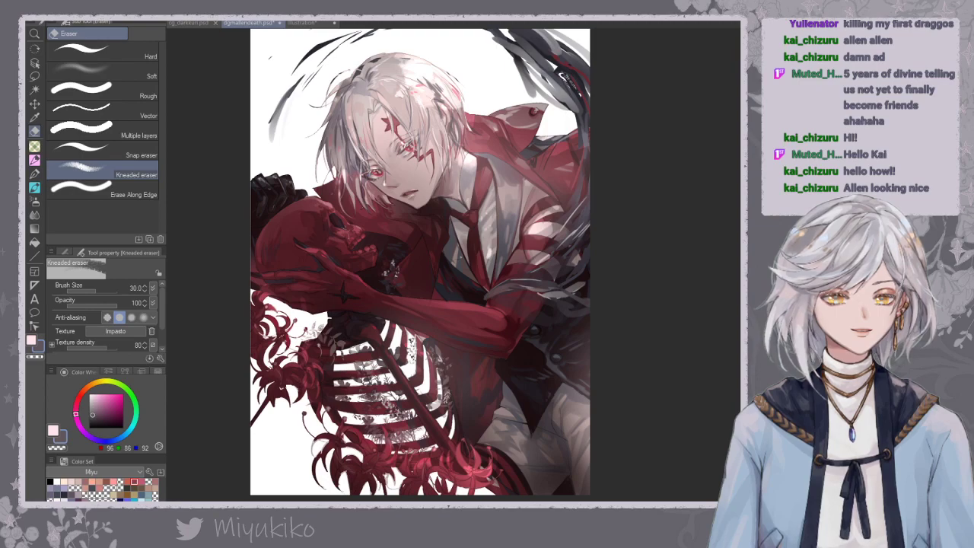
pyautogui.hotkey('ctrl', 'y')
pyautogui.hotkey('ctrl', 'z')
pyautogui.hotkey('ctrl', 'y')
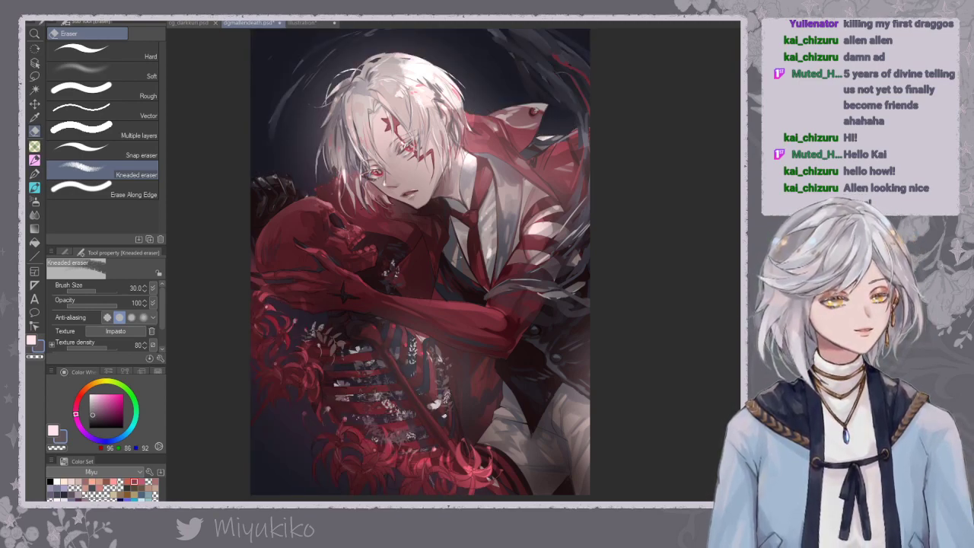
# Switch to the G-pen and sample the dark tone among the ribs and the pink-red of the brightest lily.
pyautogui.click(34, 175)
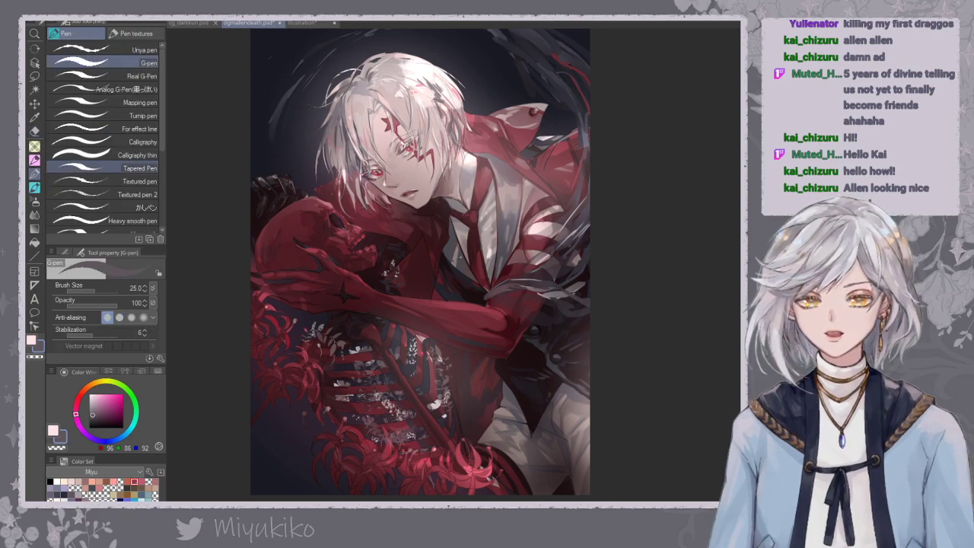
pyautogui.keyDown('alt'); pyautogui.click(372, 344); pyautogui.keyUp('alt')
pyautogui.keyDown('alt'); pyautogui.click(336, 363); pyautogui.keyUp('alt')
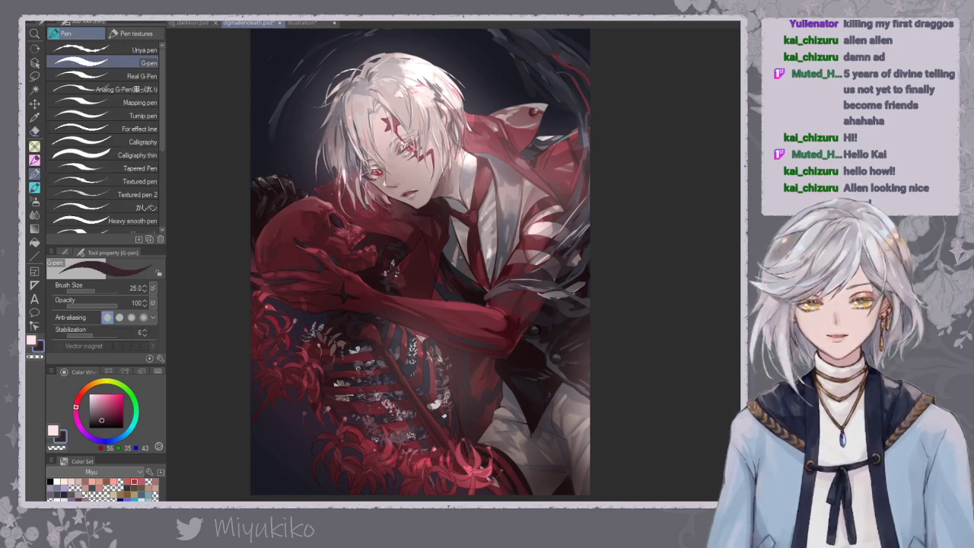
pyautogui.keyDown('alt'); pyautogui.click(470, 459); pyautogui.keyUp('alt')
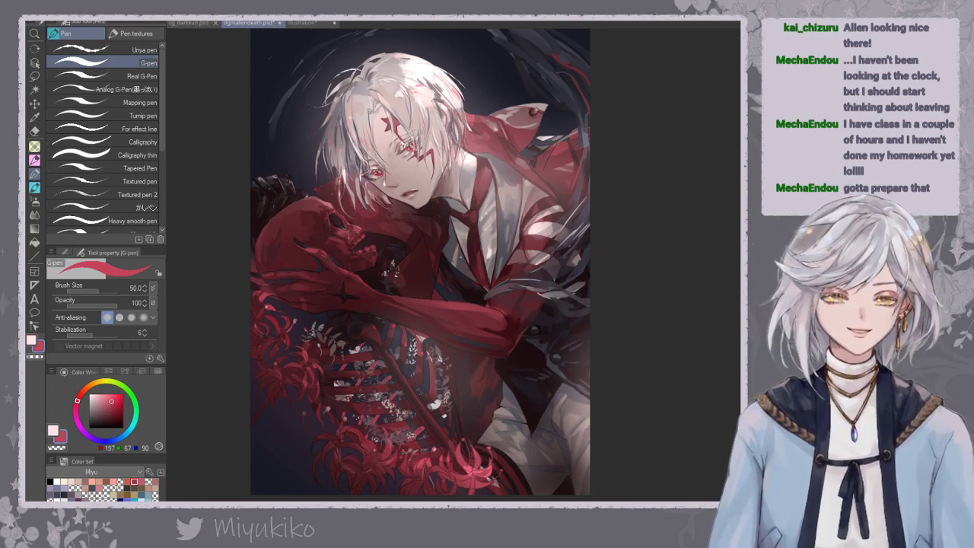
# Revert and restore the last edit to compare its effect on the whole illustration.
pyautogui.hotkey('ctrl', '-')
pyautogui.hotkey('ctrl', '-')
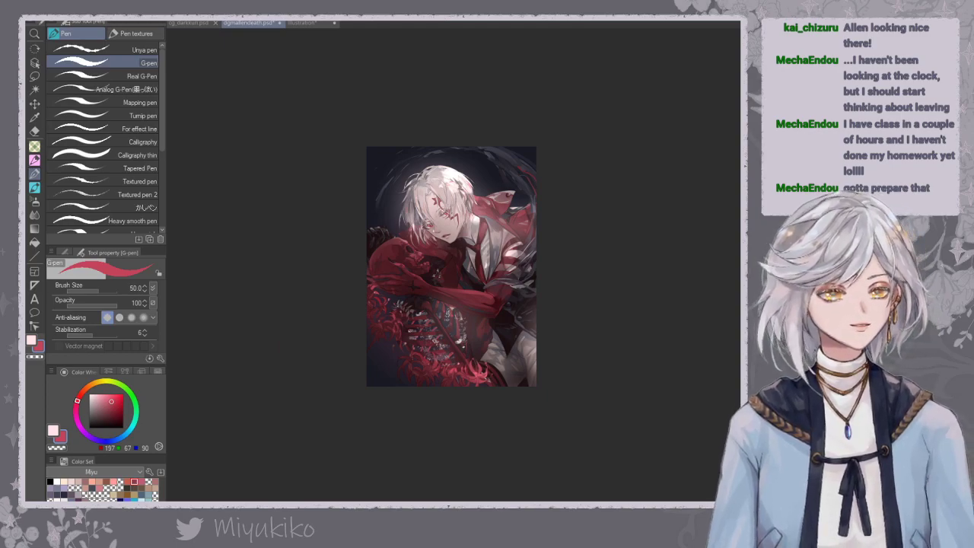
pyautogui.hotkey('ctrl', 'z')
pyautogui.hotkey('ctrl', 'y')
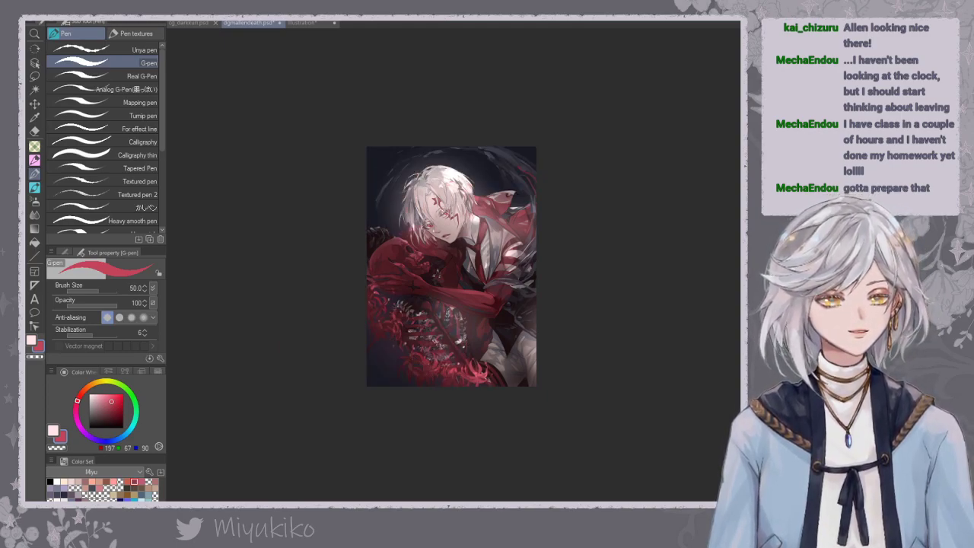
# Switch to the Leaves brush among the vegetation decoration brushes.
pyautogui.click(34, 188)
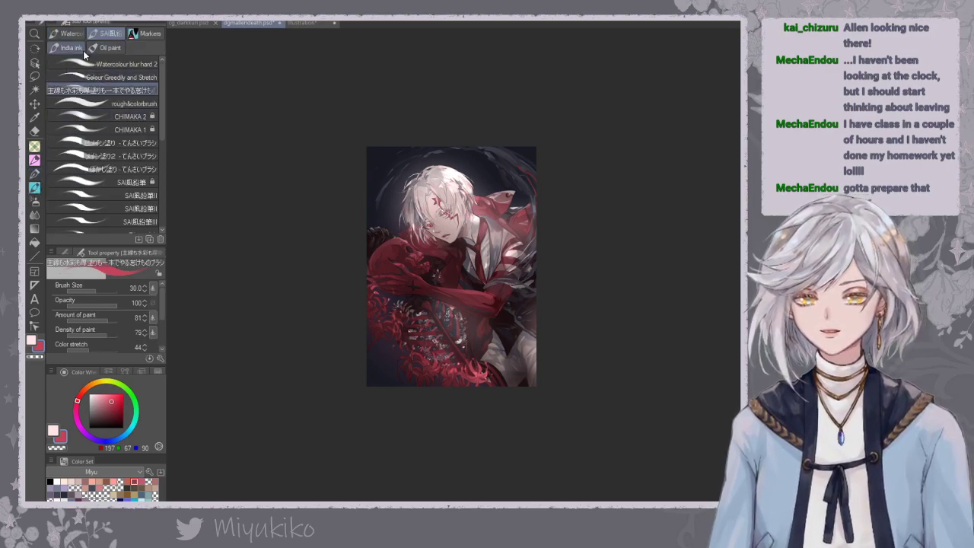
pyautogui.click(34, 131)
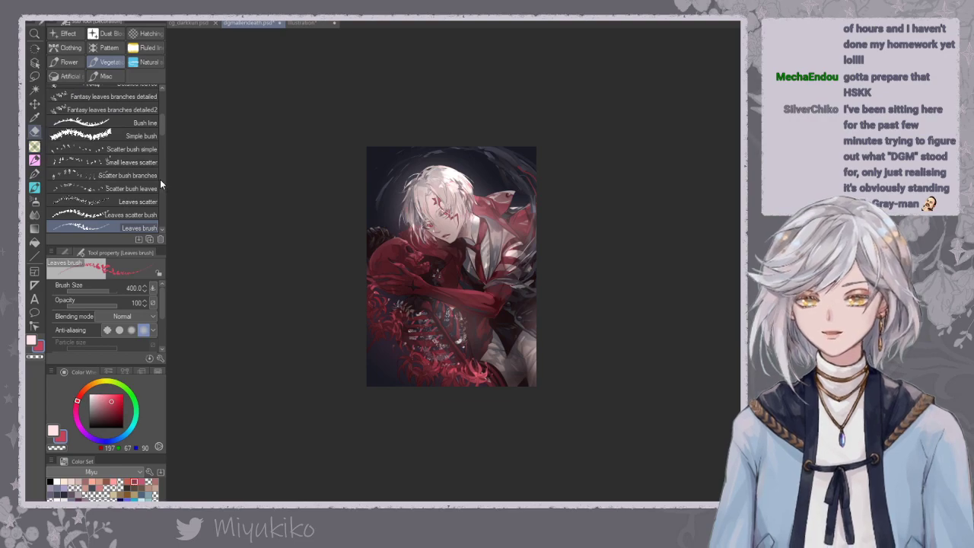
pyautogui.moveTo(163, 147); pyautogui.dragTo(164, 168)
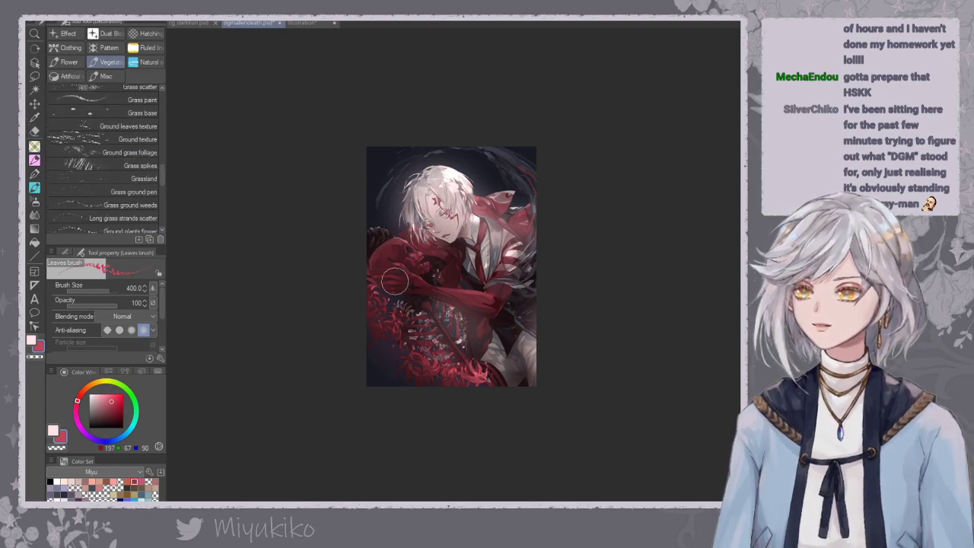
# Try a pink-red leaf stroke in the illustration's lower-left corner at brush size 700.
pyautogui.press(']')
pyautogui.press(']')
pyautogui.press(']')
pyautogui.press(']')
pyautogui.press(']')
pyautogui.press('[')
pyautogui.press('[')
pyautogui.moveTo(369, 371); pyautogui.dragTo(394, 389)
pyautogui.hotkey('ctrl', 'z')
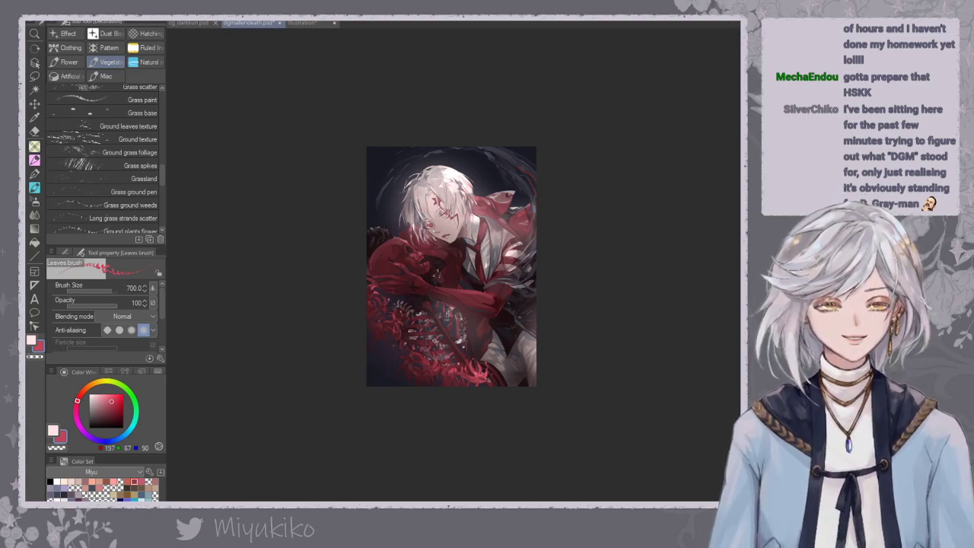
# Try a trail of pink-red leaves between the lower-left lilies and the ribs at brush size 250.
pyautogui.hotkey('ctrl', '+')
pyautogui.hotkey('ctrl', '+')
pyautogui.press('[')
pyautogui.press('[')
pyautogui.press('[')
pyautogui.press('[')
pyautogui.press('[')
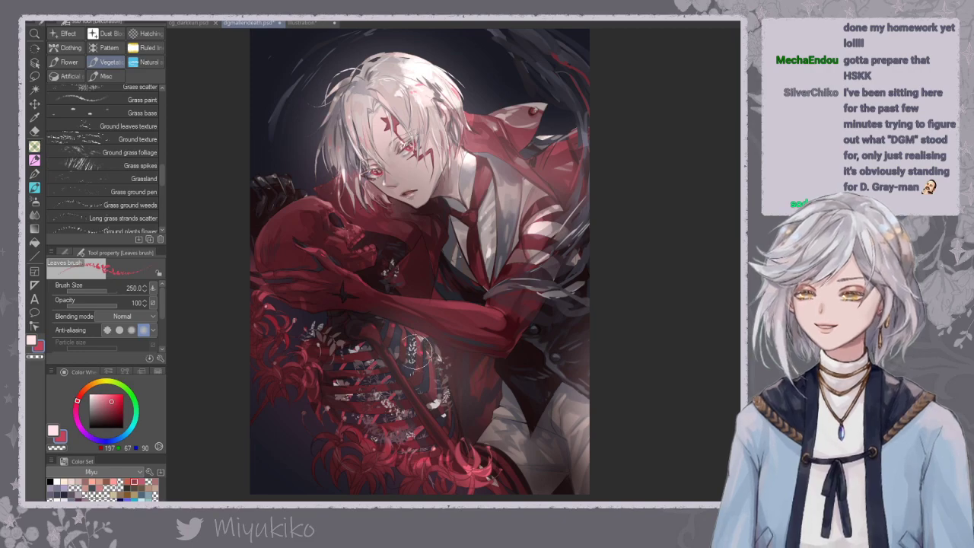
pyautogui.moveTo(338, 484)
pyautogui.mouseDown()
pyautogui.moveTo(305, 457)
pyautogui.moveTo(306, 401)
pyautogui.mouseUp()
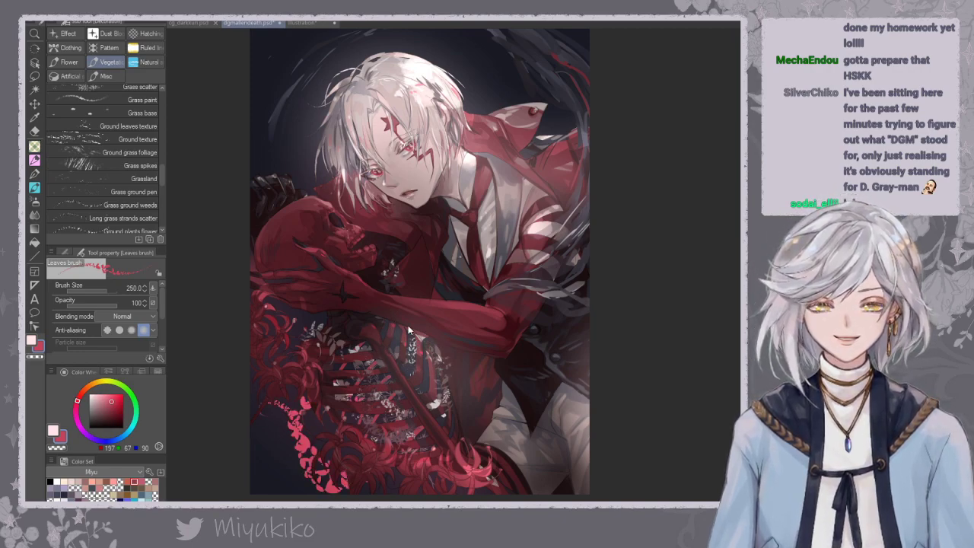
pyautogui.hotkey('ctrl', 'z')
# Sample the dark tone beside the ribs and set the Leaves brush size to 300.
pyautogui.keyDown('alt'); pyautogui.click(333, 346); pyautogui.keyUp('alt')
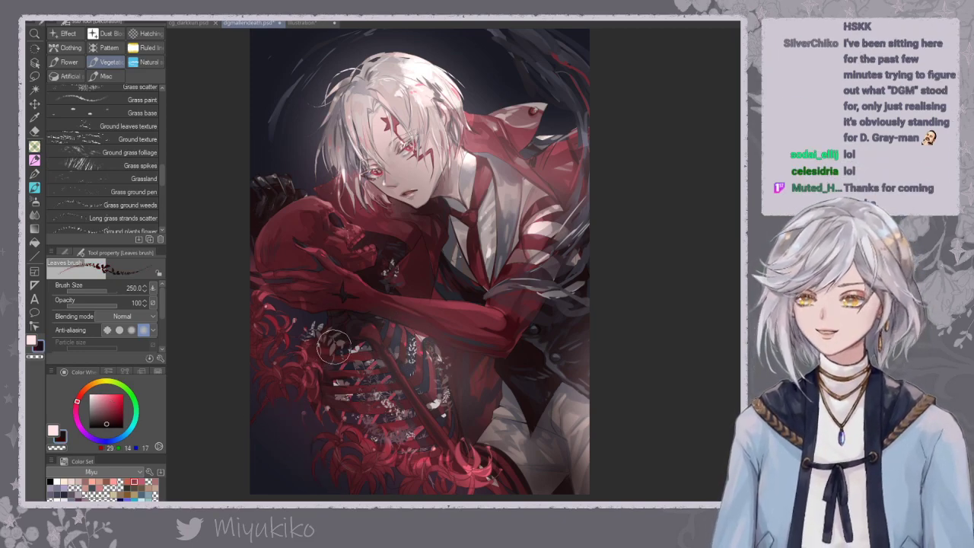
pyautogui.press(']')
pyautogui.press(']')
pyautogui.press(']')
pyautogui.press(']')
pyautogui.press(']')
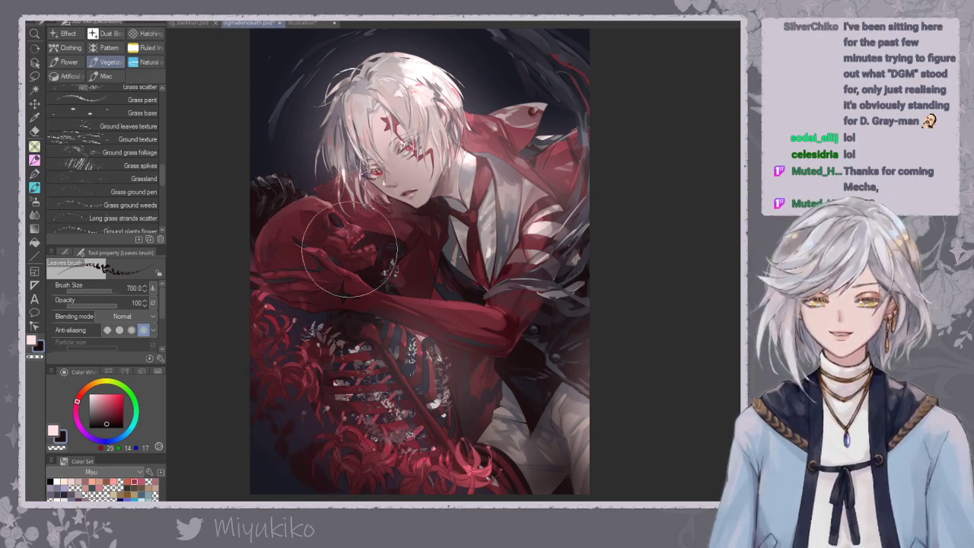
pyautogui.press('[')
pyautogui.press('[')
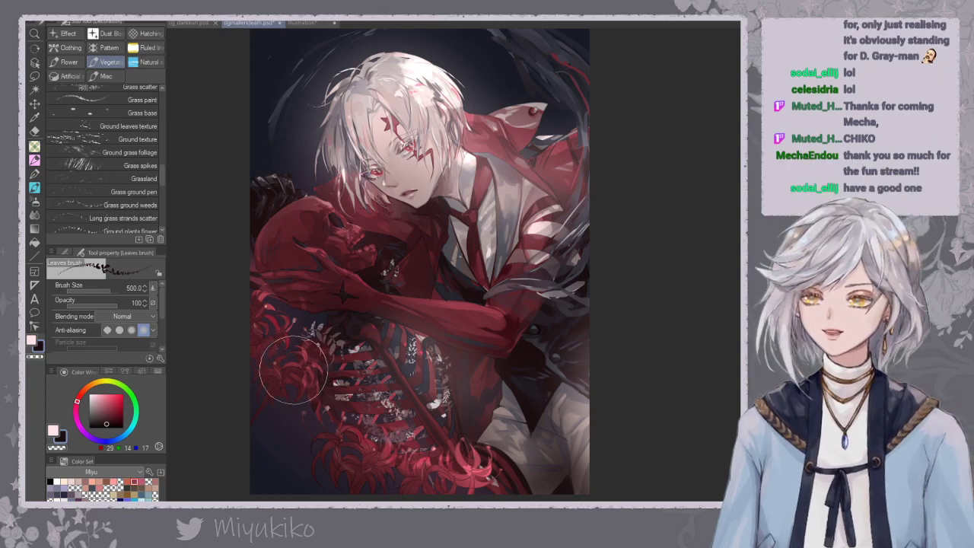
pyautogui.press('[')
pyautogui.press('[')
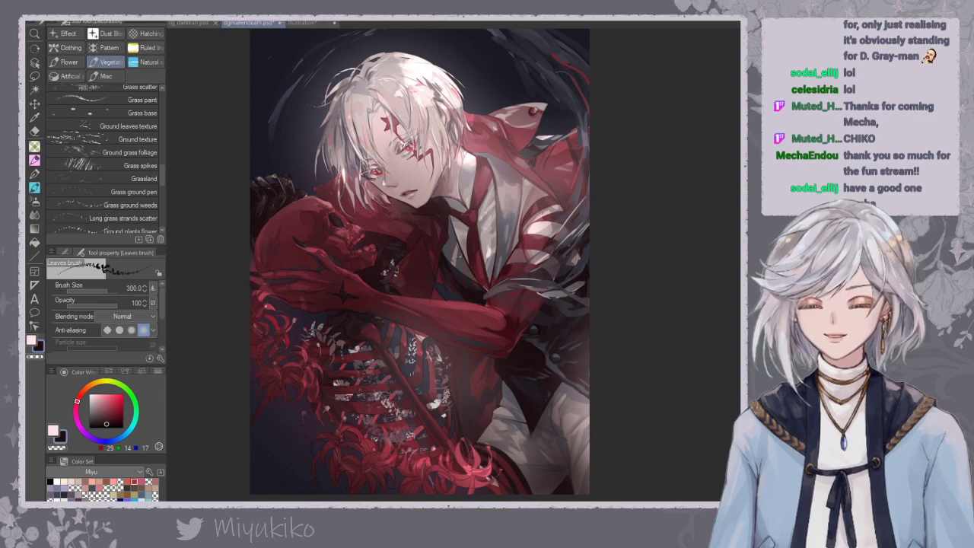
# Paint a band of near-black leaves beneath the lower-left lilies with the Leaves brush at size 600.
pyautogui.click(91, 426)
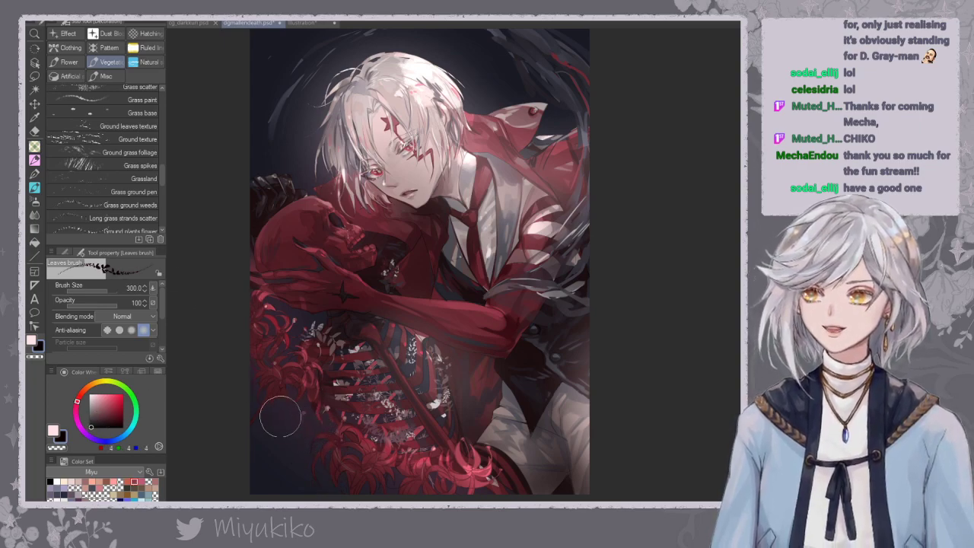
pyautogui.moveTo(268, 407)
pyautogui.mouseDown()
pyautogui.moveTo(288, 438)
pyautogui.moveTo(326, 440)
pyautogui.moveTo(266, 404)
pyautogui.moveTo(328, 430)
pyautogui.mouseUp()
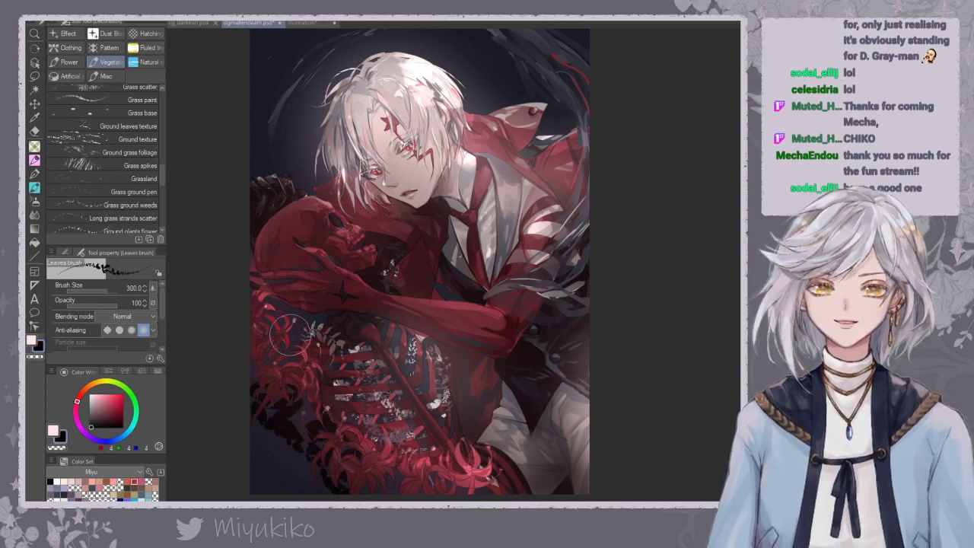
pyautogui.hotkey('ctrl', 'z')
pyautogui.press(']')
pyautogui.press(']')
pyautogui.press(']')
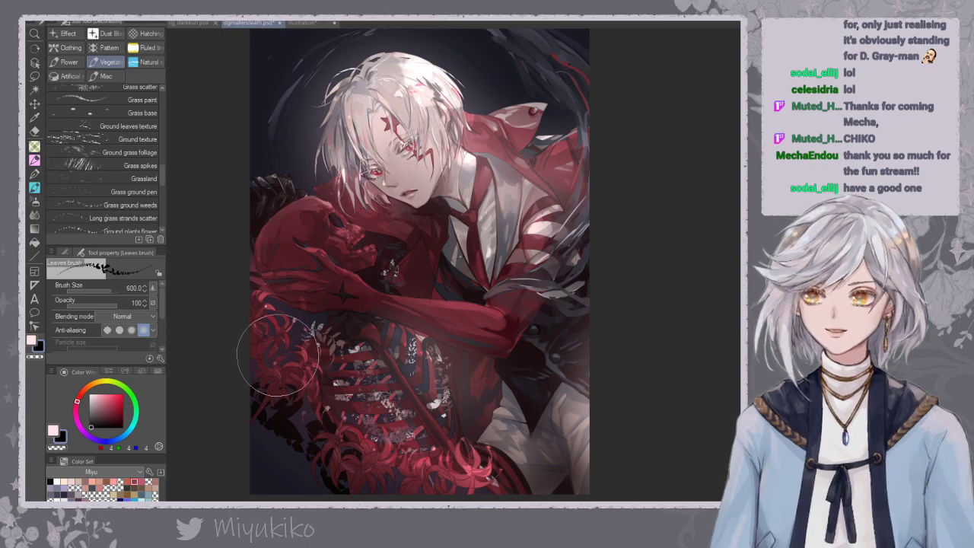
pyautogui.moveTo(248, 394); pyautogui.dragTo(358, 497)
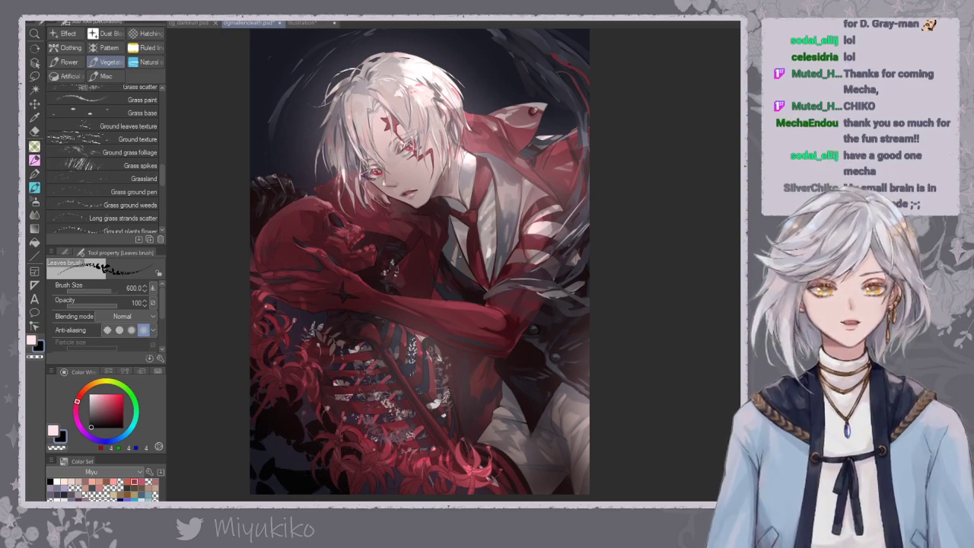
pyautogui.hotkey('ctrl', '-')
pyautogui.hotkey('ctrl', '-')
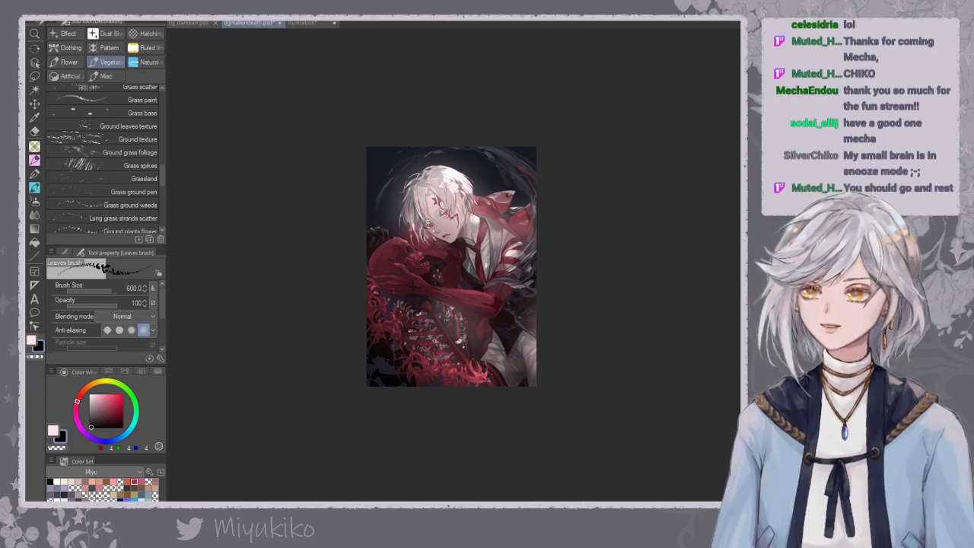
# Sample a grey-violet tone from the figure's dark clothing and try a leaf stroke with it in the lower-left corner.
pyautogui.click(93, 418)
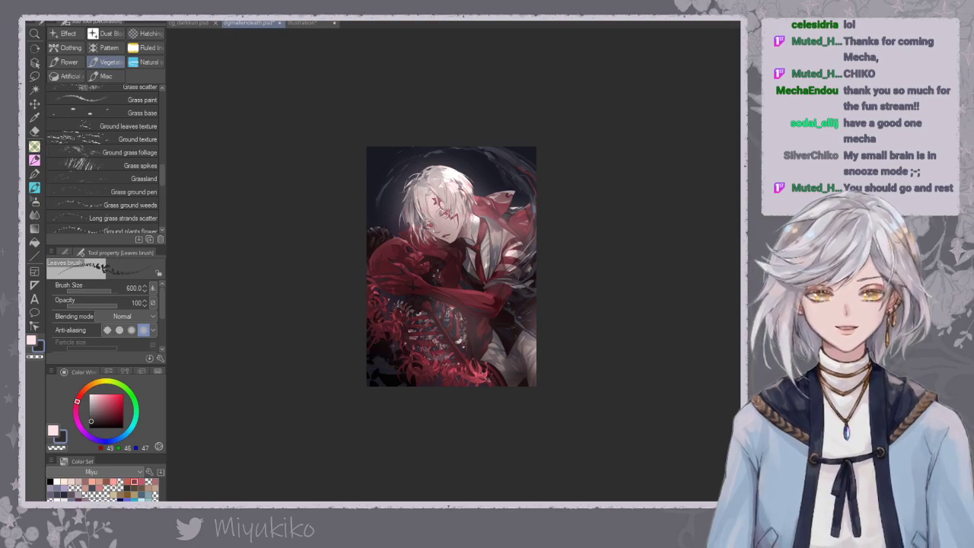
pyautogui.keyDown('alt'); pyautogui.click(495, 336); pyautogui.keyUp('alt')
pyautogui.moveTo(380, 357); pyautogui.dragTo(389, 359)
pyautogui.hotkey('ctrl', 'z')
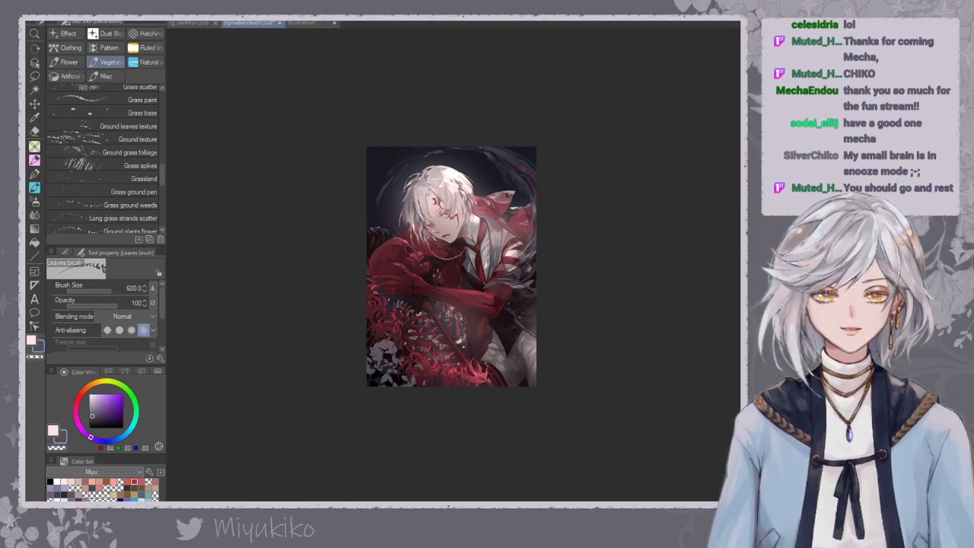
# Switch to the Vines brush, enlarge it to 500 and try a grey-violet fern stroke beneath the lower-left lilies.
pyautogui.moveTo(163, 174)
pyautogui.mouseDown()
pyautogui.moveTo(161, 226)
pyautogui.moveTo(166, 154)
pyautogui.mouseUp()
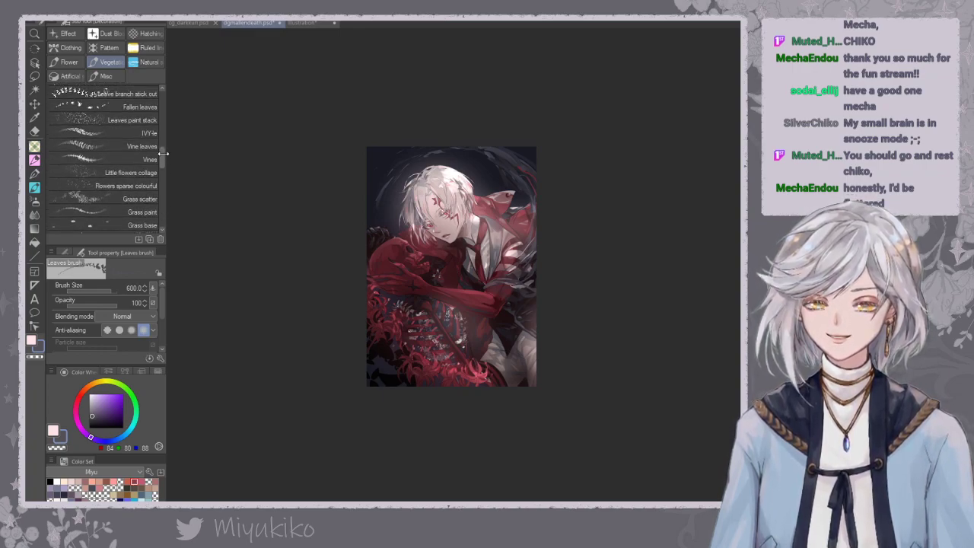
pyautogui.click(143, 145)
pyautogui.click(155, 160)
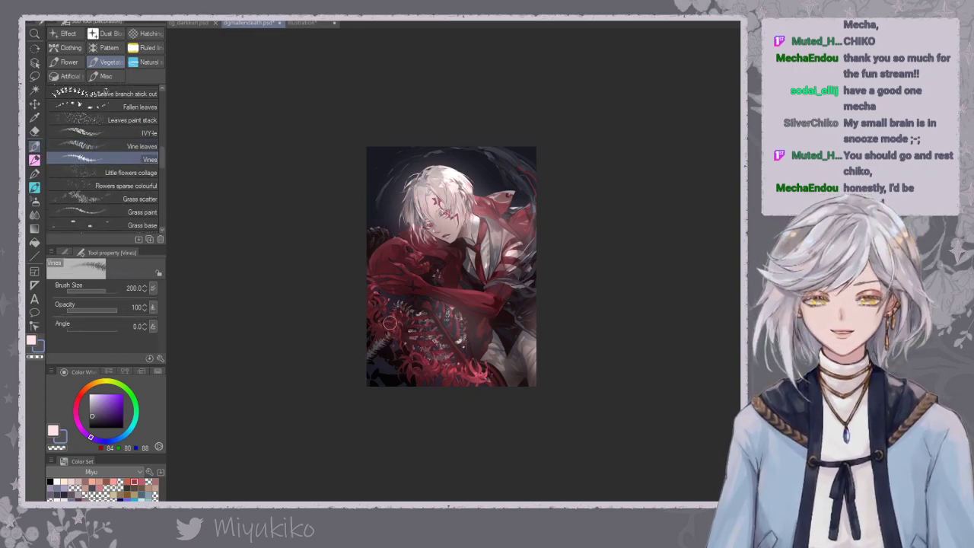
pyautogui.hotkey('ctrl', 'z')
pyautogui.hotkey('ctrl', '+')
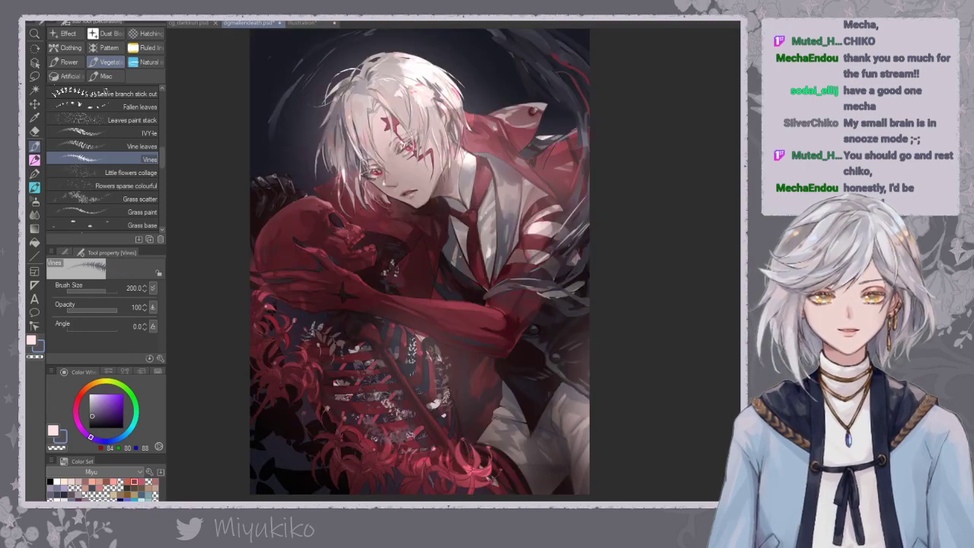
pyautogui.press(']')
pyautogui.press(']')
pyautogui.press(']')
pyautogui.press(']')
pyautogui.moveTo(293, 407); pyautogui.dragTo(288, 487)
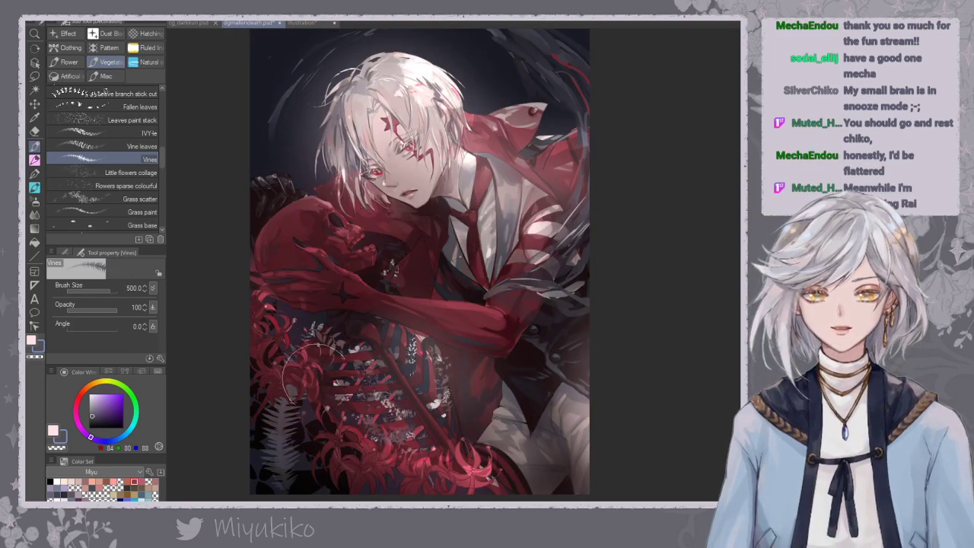
pyautogui.hotkey('ctrl', 'z')
# Try several grey-violet fern fronds at different angles beneath and between the lower-left lilies.
pyautogui.moveTo(326, 402); pyautogui.dragTo(331, 491)
pyautogui.moveTo(289, 386)
pyautogui.mouseDown()
pyautogui.moveTo(242, 442)
pyautogui.moveTo(296, 489)
pyautogui.mouseUp()
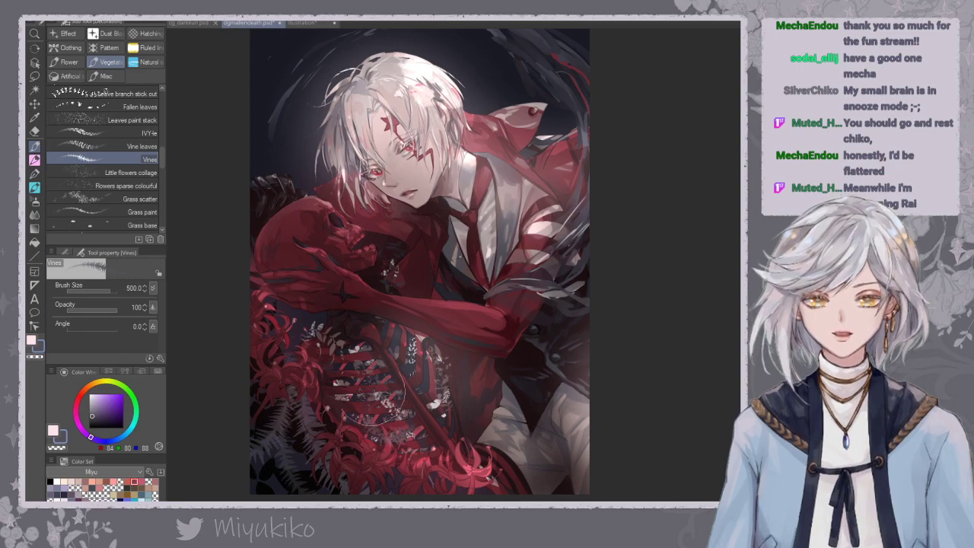
pyautogui.hotkey('ctrl', 'z')
pyautogui.hotkey('ctrl', 'z')
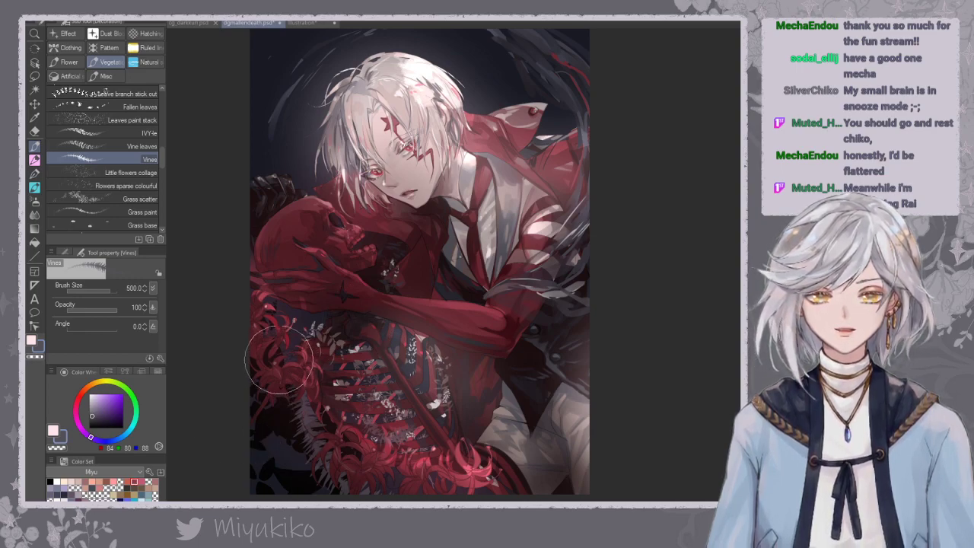
pyautogui.moveTo(276, 347); pyautogui.dragTo(239, 455)
pyautogui.moveTo(320, 380); pyautogui.dragTo(300, 488)
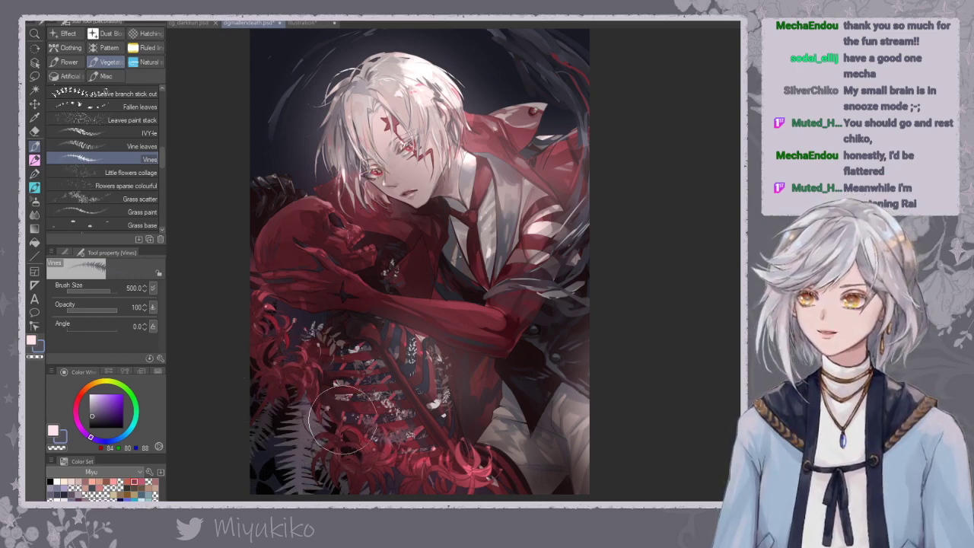
pyautogui.hotkey('ctrl', 'z')
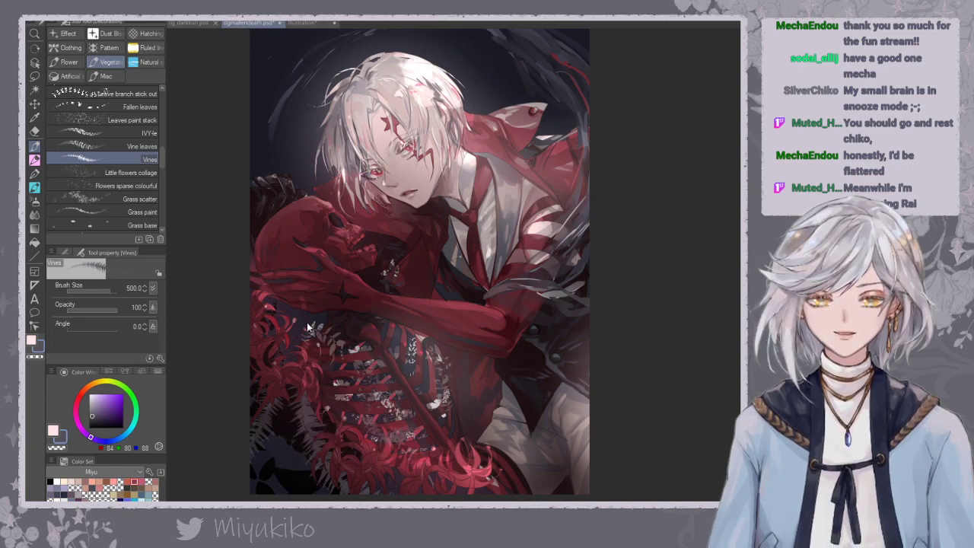
pyautogui.hotkey('ctrl', 'z')
# Paint grey-violet fern fronds beneath the lower-left lilies and layer dark fronds over them in a tone sampled from the shadows.
pyautogui.moveTo(292, 407); pyautogui.dragTo(336, 467)
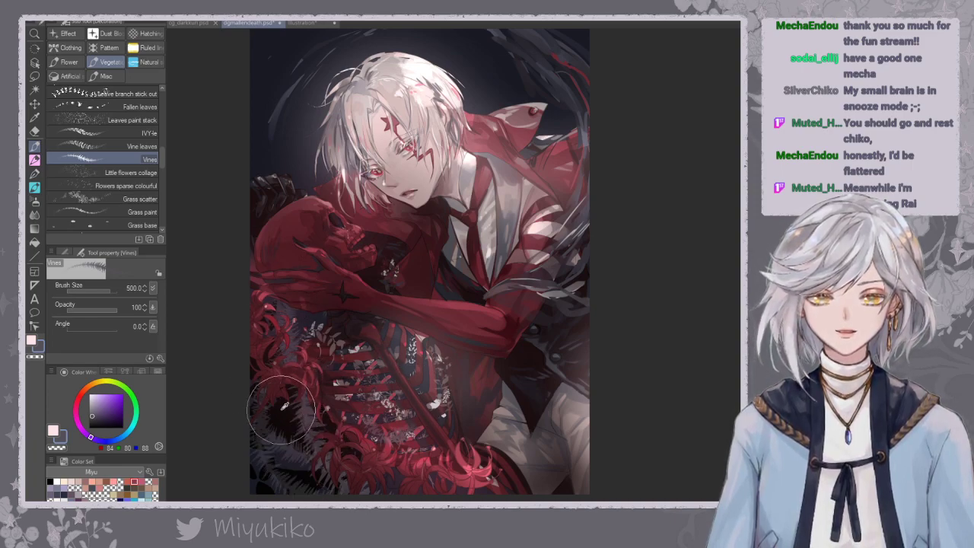
pyautogui.keyDown('alt'); pyautogui.click(282, 410); pyautogui.keyUp('alt')
pyautogui.moveTo(282, 411); pyautogui.dragTo(309, 495)
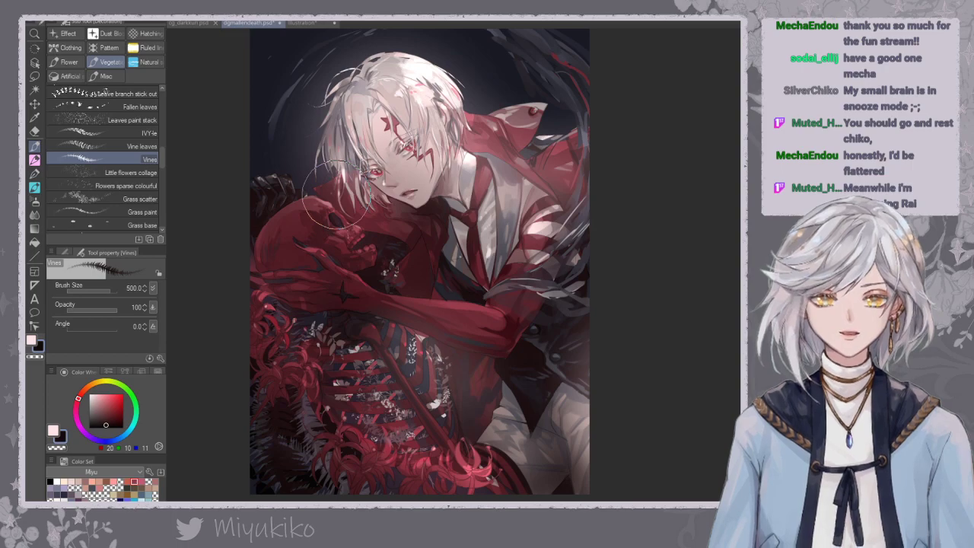
pyautogui.moveTo(308, 364); pyautogui.dragTo(319, 353)
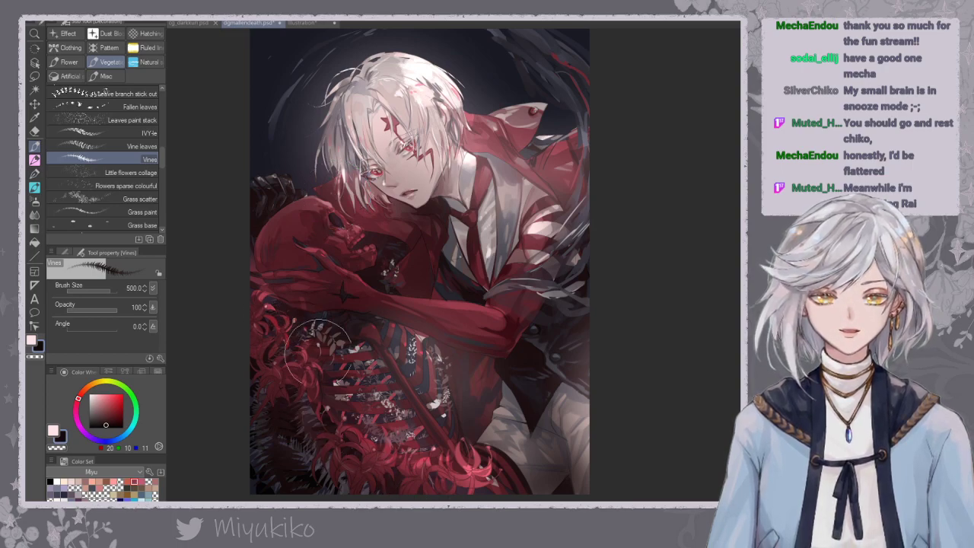
# Compare the full illustration with and without the fern foliage by reverting and restoring the strokes.
pyautogui.hotkey('ctrl', '-')
pyautogui.hotkey('ctrl', '-')
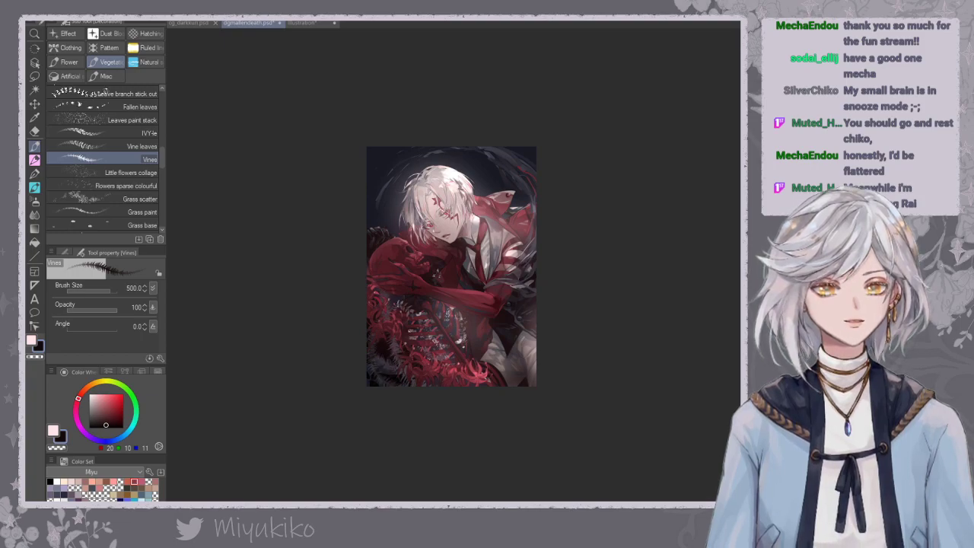
pyautogui.hotkey('ctrl', 'z')
pyautogui.hotkey('ctrl', 'z')
pyautogui.hotkey('ctrl', 'z')
pyautogui.hotkey('ctrl', 'y')
pyautogui.hotkey('ctrl', 'y')
pyautogui.hotkey('ctrl', 'y')
pyautogui.hotkey('ctrl', 'y')
pyautogui.hotkey('ctrl', 'y')
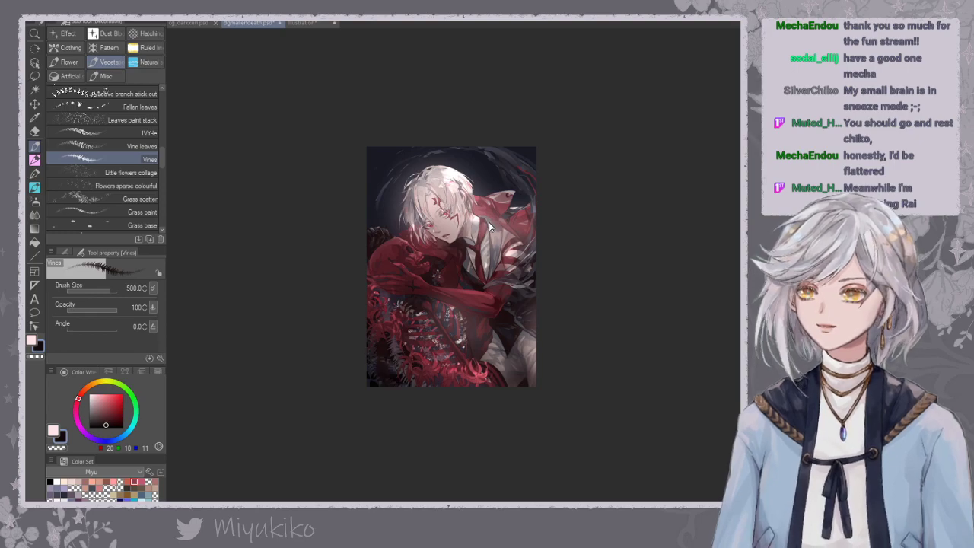
pyautogui.hotkey('ctrl', 'y')
pyautogui.hotkey('ctrl', 'z')
pyautogui.hotkey('ctrl', 'z')
pyautogui.hotkey('ctrl', 'z')
pyautogui.hotkey('ctrl', 'z')
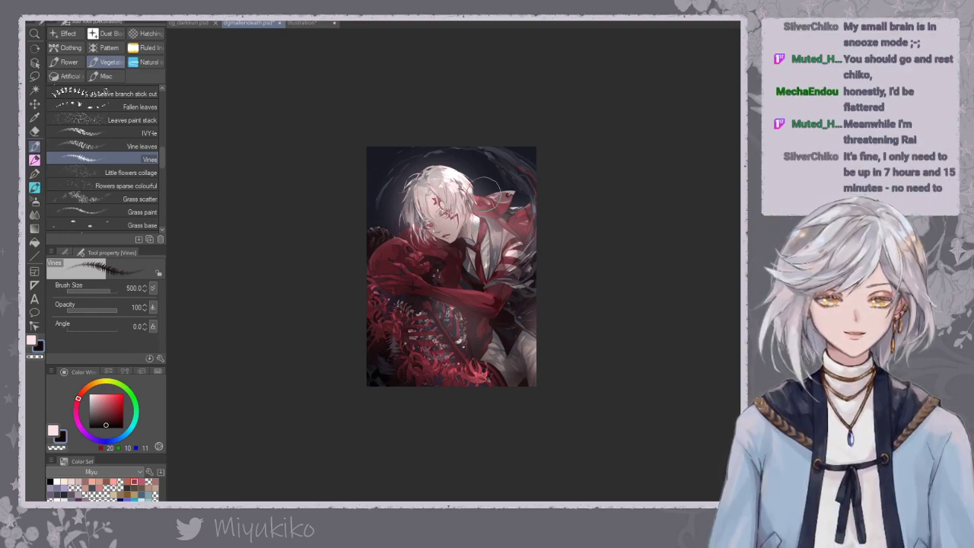
# Select the whole canvas and scatter dark red grass, sampled from the flowers, over the lower-left area with the Grass scatter brush at size 1700.
pyautogui.click(143, 199)
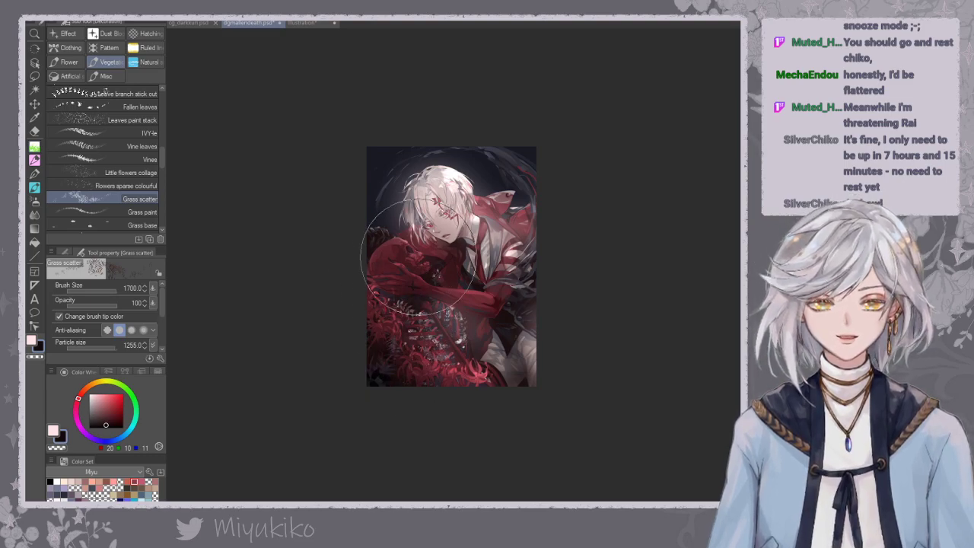
pyautogui.hotkey('ctrl', '+')
pyautogui.hotkey('ctrl', '+')
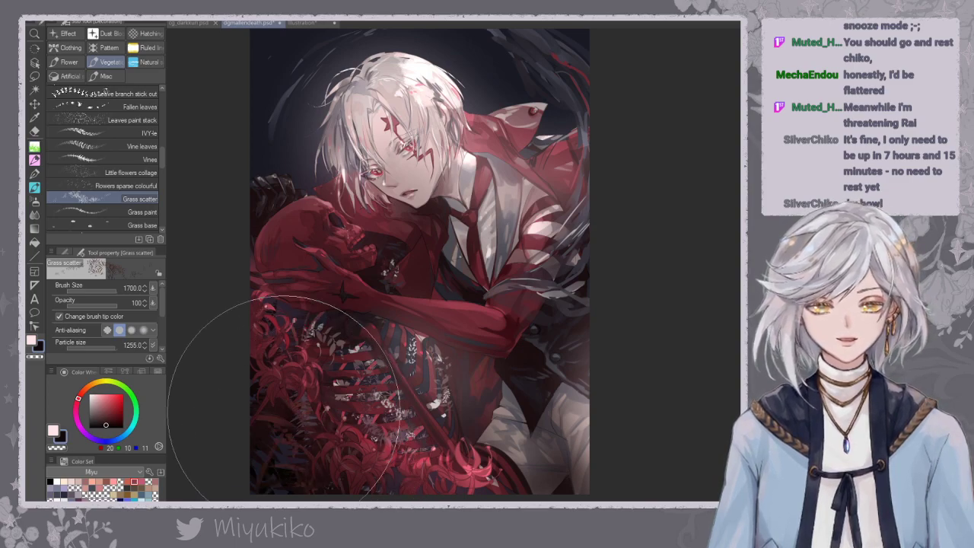
pyautogui.hotkey('ctrl', 'a')
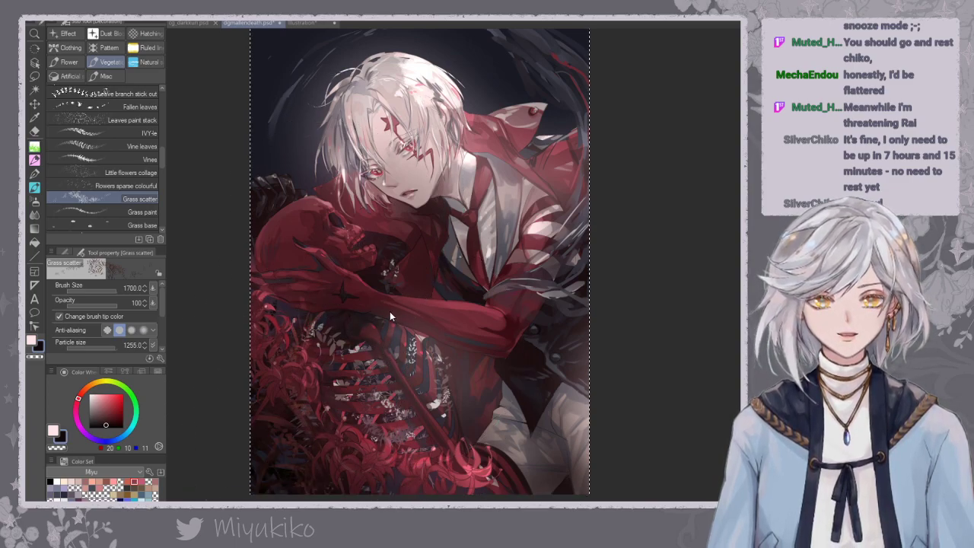
pyautogui.keyDown('alt'); pyautogui.click(346, 443); pyautogui.keyUp('alt')
pyautogui.moveTo(293, 432)
pyautogui.mouseDown()
pyautogui.moveTo(287, 383)
pyautogui.moveTo(304, 424)
pyautogui.mouseUp()
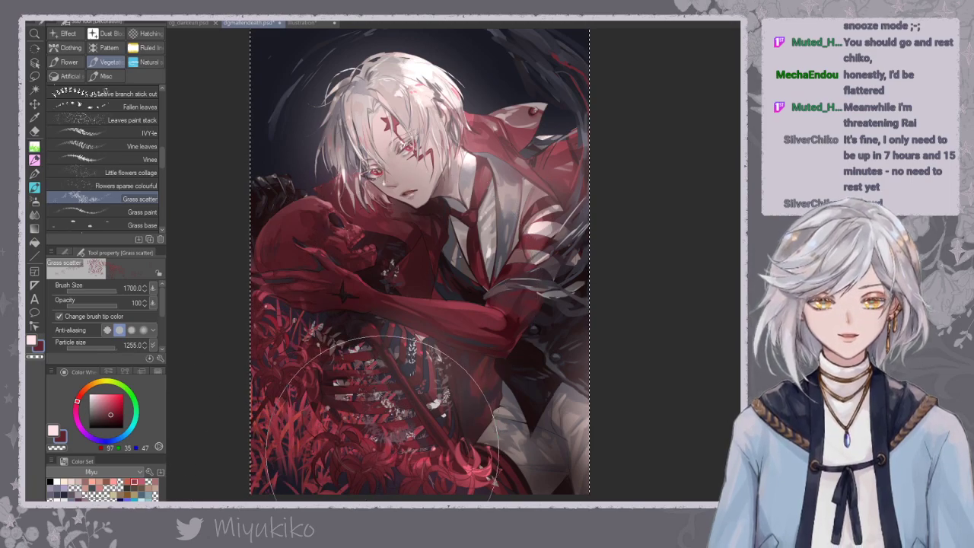
# Clear the selection and scatter dark red grass over the lower-left area and up behind the skull.
pyautogui.hotkey('ctrl', '-')
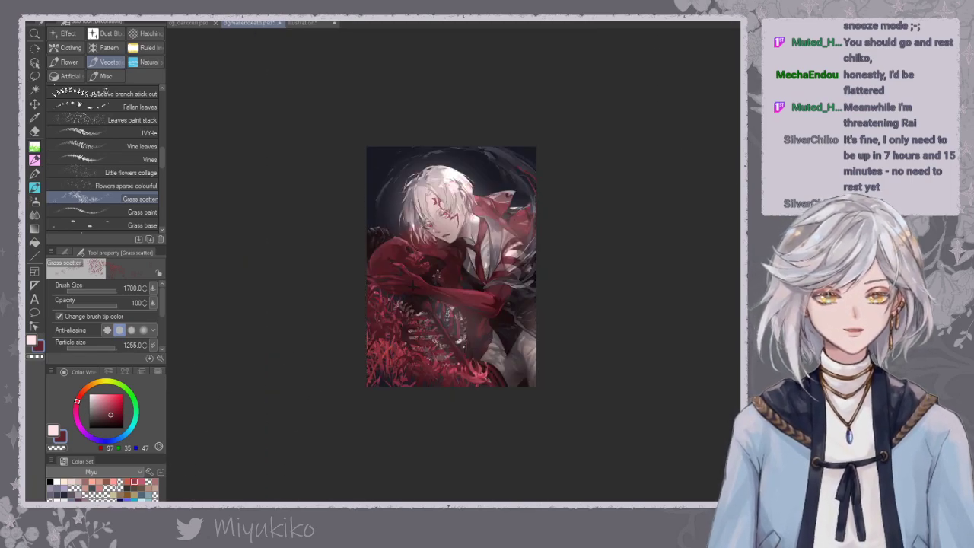
pyautogui.hotkey('ctrl', 'a')
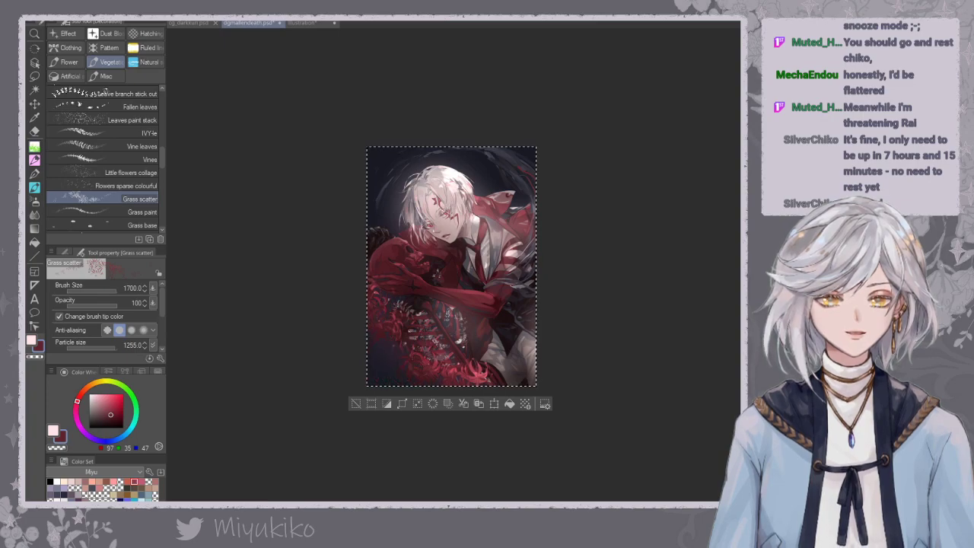
pyautogui.hotkey('ctrl', 'd')
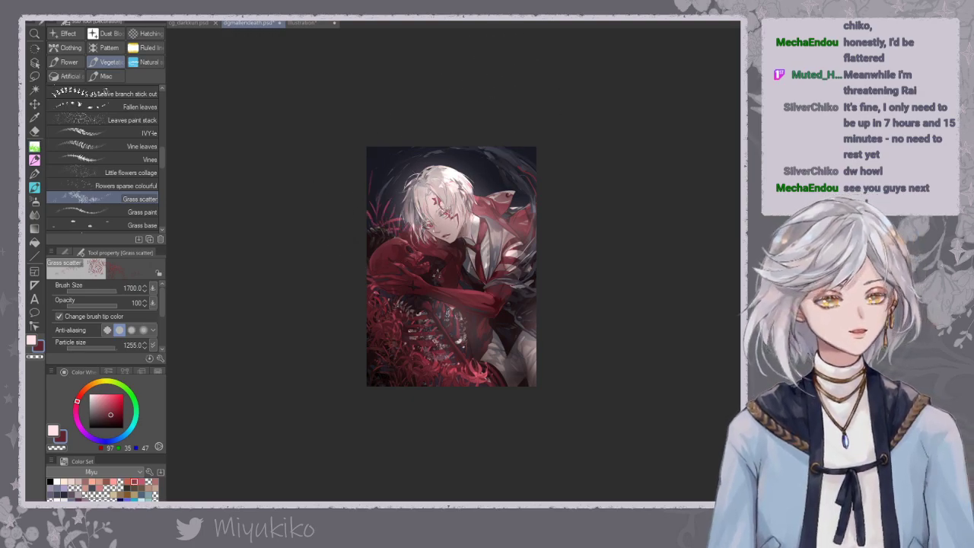
# Compare the full illustration with and without the background swirls by removing and restoring them.
pyautogui.hotkey('ctrl', 'z')
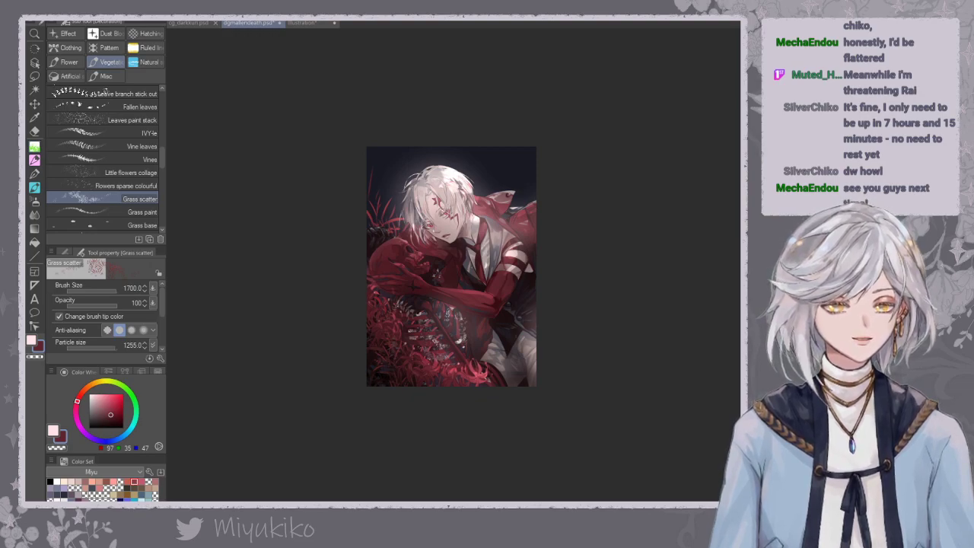
pyautogui.scroll(2, 483, 278)
pyautogui.moveTo(598, 248); pyautogui.dragTo(622, 299)
pyautogui.press('e')
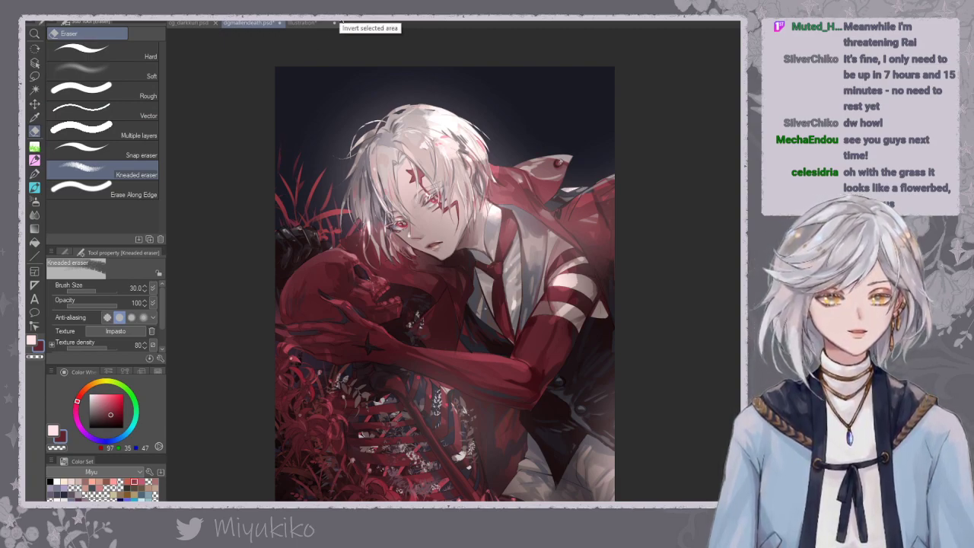
pyautogui.hotkey('ctrl', '-')
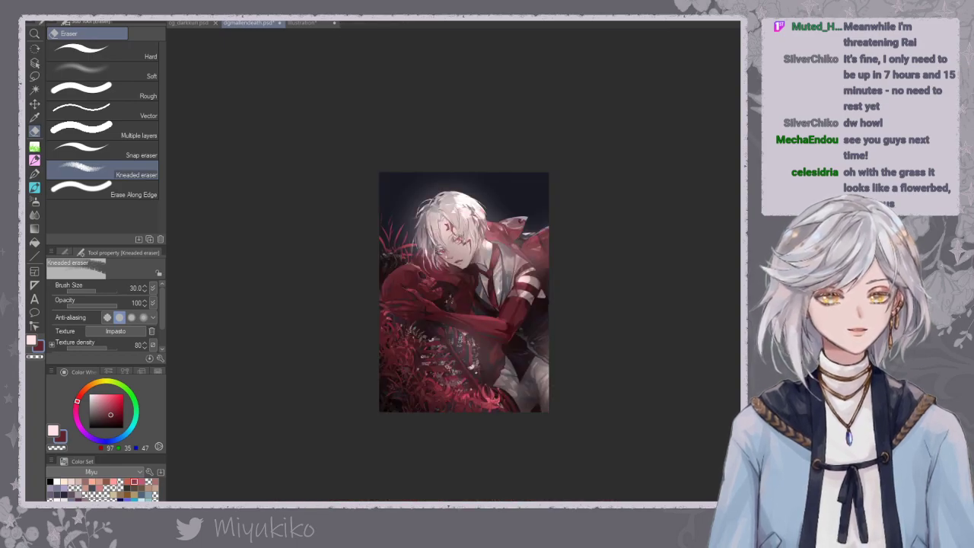
pyautogui.hotkey('ctrl', 'z')
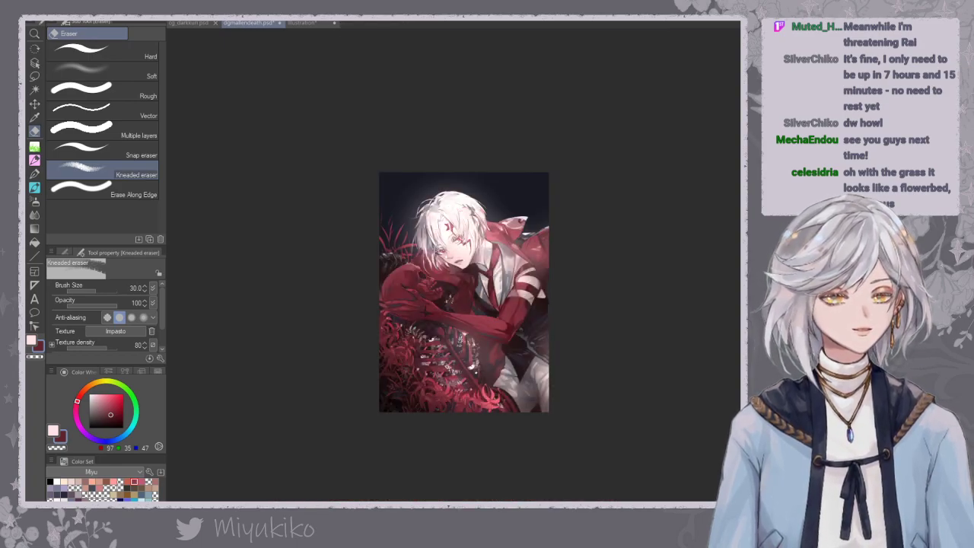
pyautogui.hotkey('ctrl', 'y')
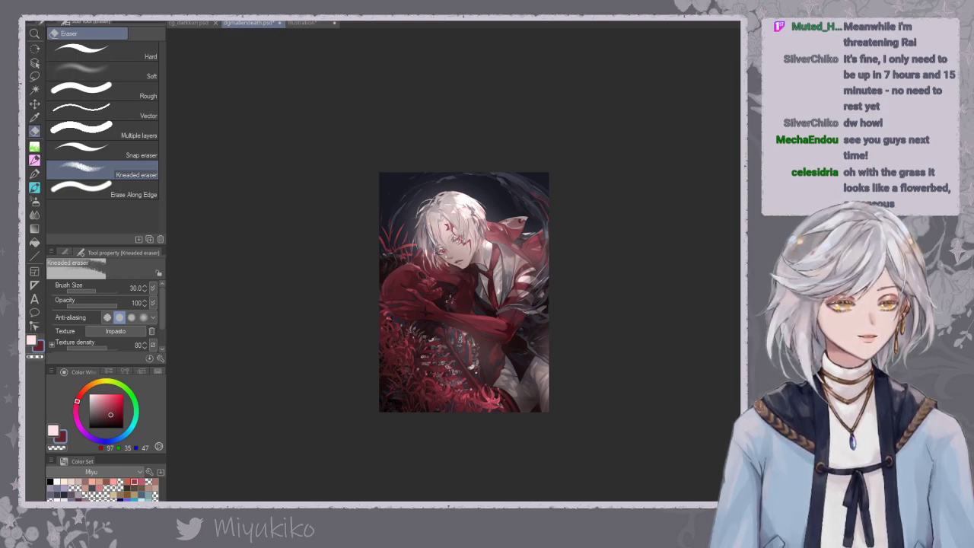
pyautogui.hotkey('ctrl', 'z')
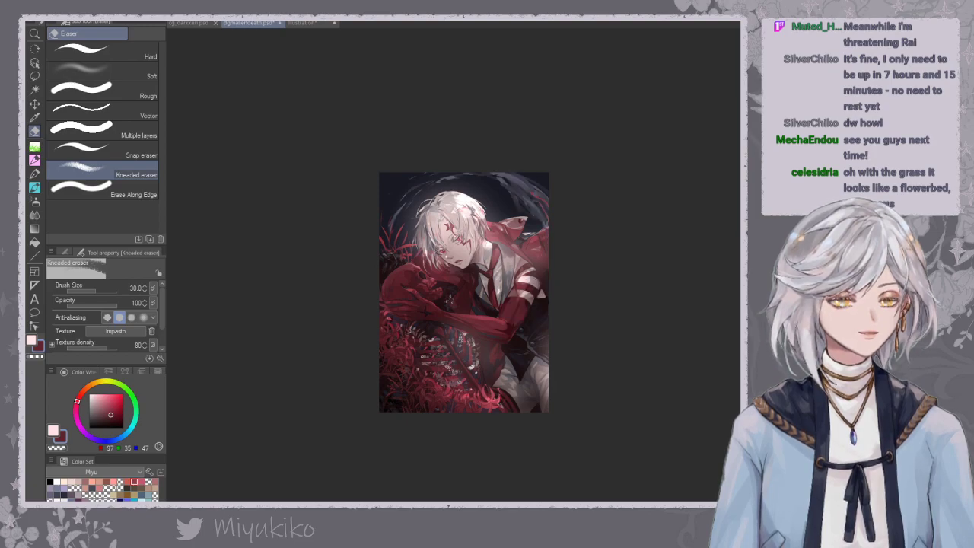
pyautogui.hotkey('ctrl', 'z')
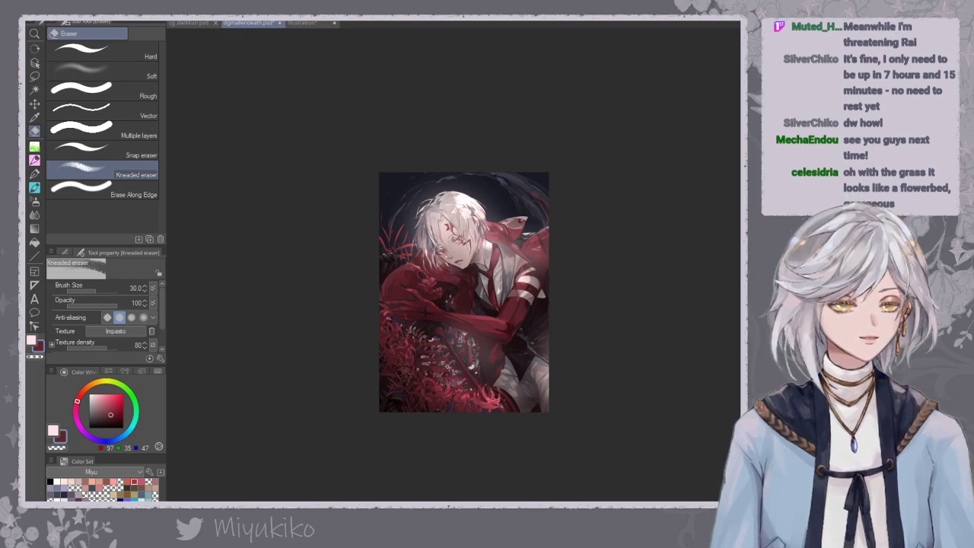
# Switch to the all-purpose SAI-style painting brush and set its size to 80.
pyautogui.press('b')
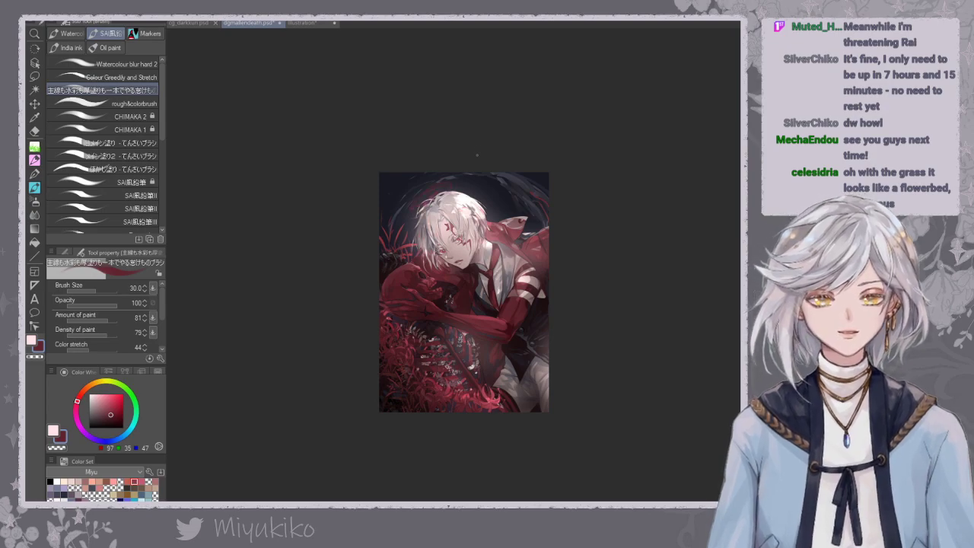
pyautogui.hotkey('ctrl', '+')
pyautogui.hotkey('ctrl', '+')
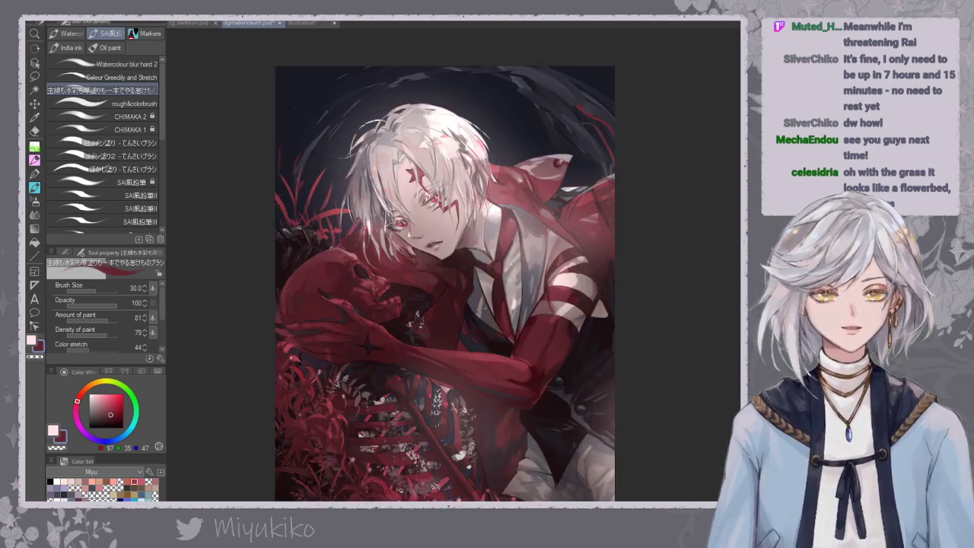
pyautogui.press(']')
pyautogui.press(']')
pyautogui.press(']')
pyautogui.press(']')
pyautogui.press(']')
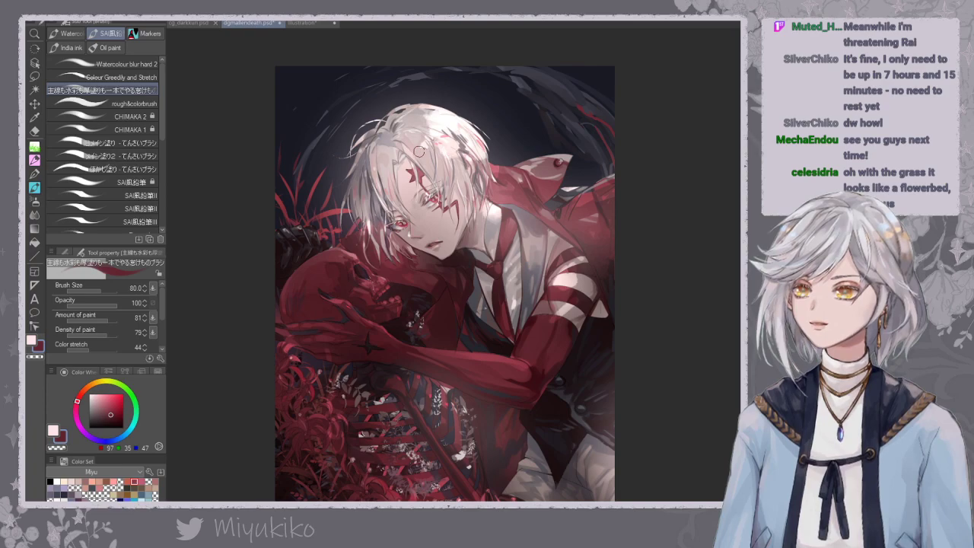
pyautogui.moveTo(426, 144); pyautogui.dragTo(432, 160)
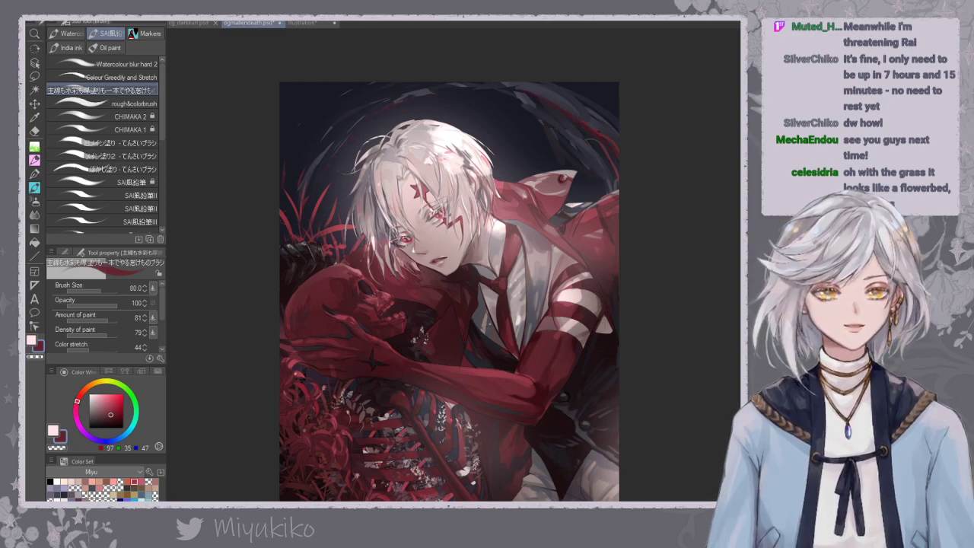
pyautogui.hotkey('ctrl', '-')
pyautogui.hotkey('ctrl', '-')
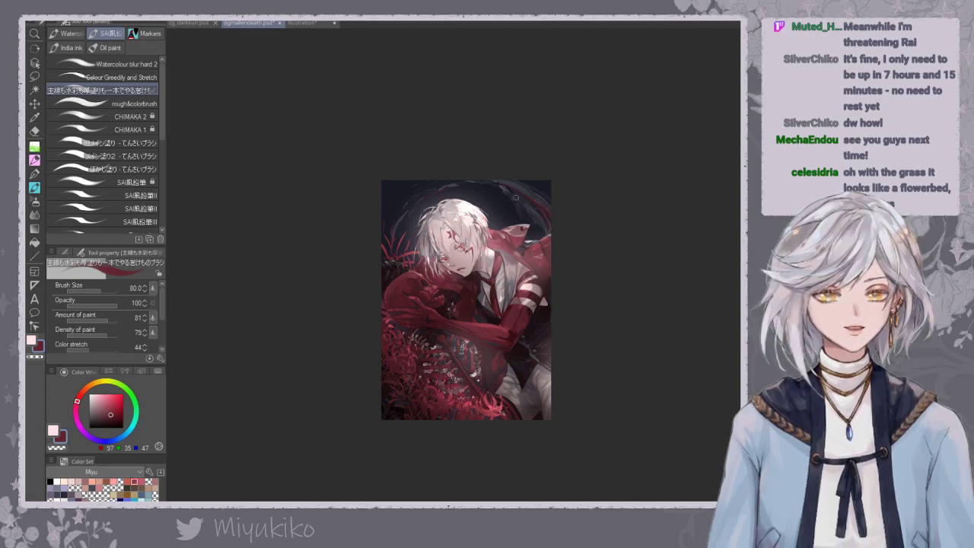
# Sample the background swirls, adjust the colour to a bluish grey (129, 129, 136) and stroke it across the upper-left background corner.
pyautogui.keyDown('alt'); pyautogui.click(541, 195); pyautogui.keyUp('alt')
pyautogui.hotkey('ctrl', 'z')
pyautogui.keyDown('alt'); pyautogui.click(520, 182); pyautogui.keyUp('alt')
pyautogui.click(90, 409)
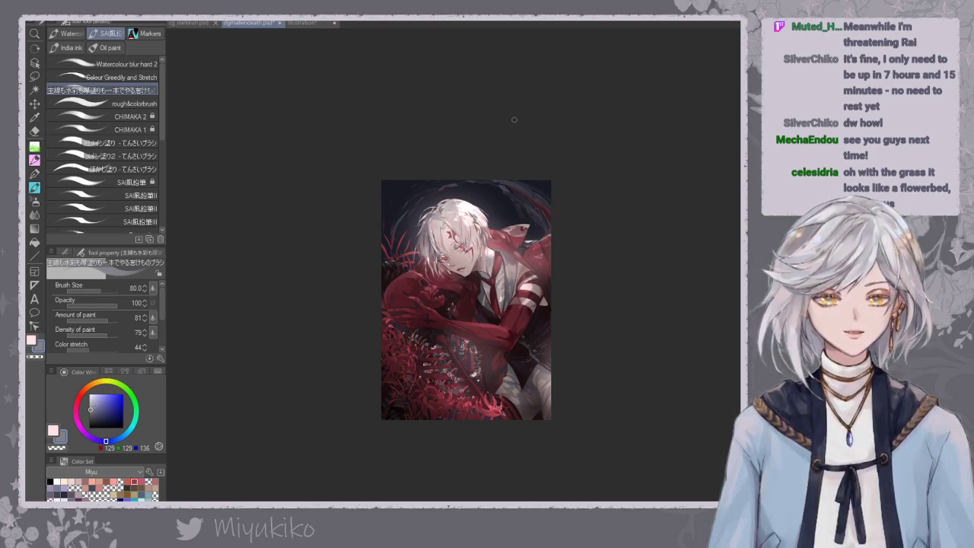
pyautogui.moveTo(421, 182); pyautogui.dragTo(383, 217)
pyautogui.moveTo(395, 182); pyautogui.dragTo(382, 196)
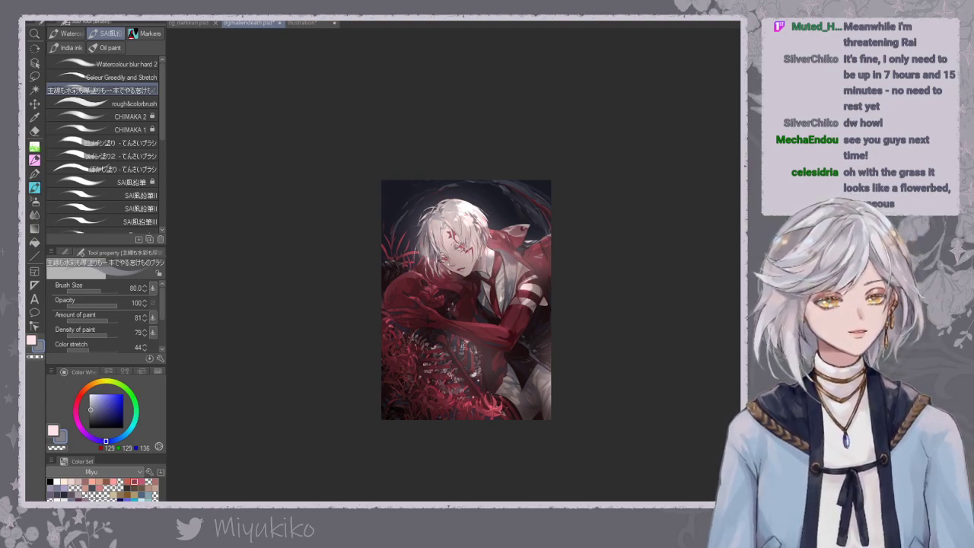
# Try broad bluish-grey strokes at brush size 400 over the upper-left background corner.
pyautogui.press(']')
pyautogui.press(']')
pyautogui.press(']')
pyautogui.press(']')
pyautogui.press(']')
pyautogui.press(']')
pyautogui.press(']')
pyautogui.press(']')
pyautogui.moveTo(381, 225); pyautogui.dragTo(423, 190)
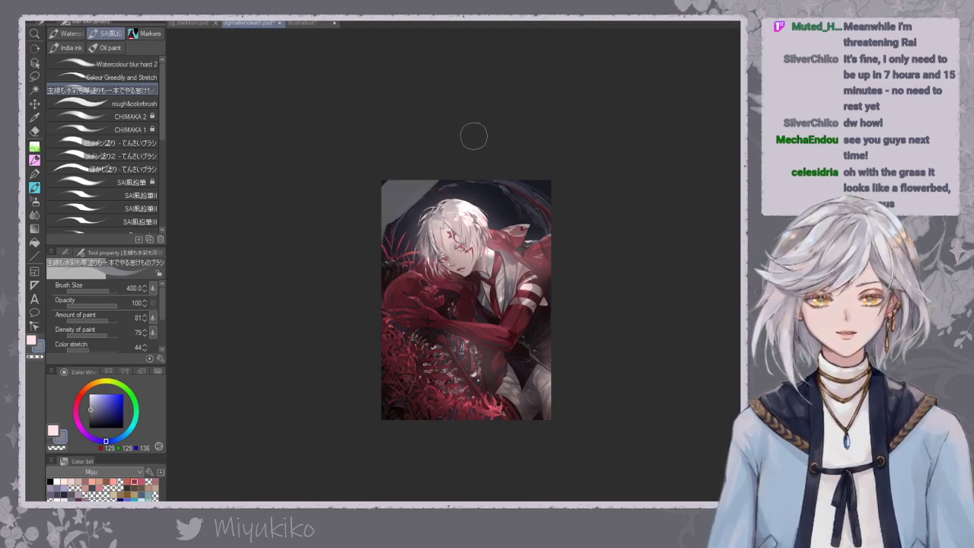
pyautogui.hotkey('ctrl', 'z')
pyautogui.moveTo(381, 215); pyautogui.dragTo(394, 192)
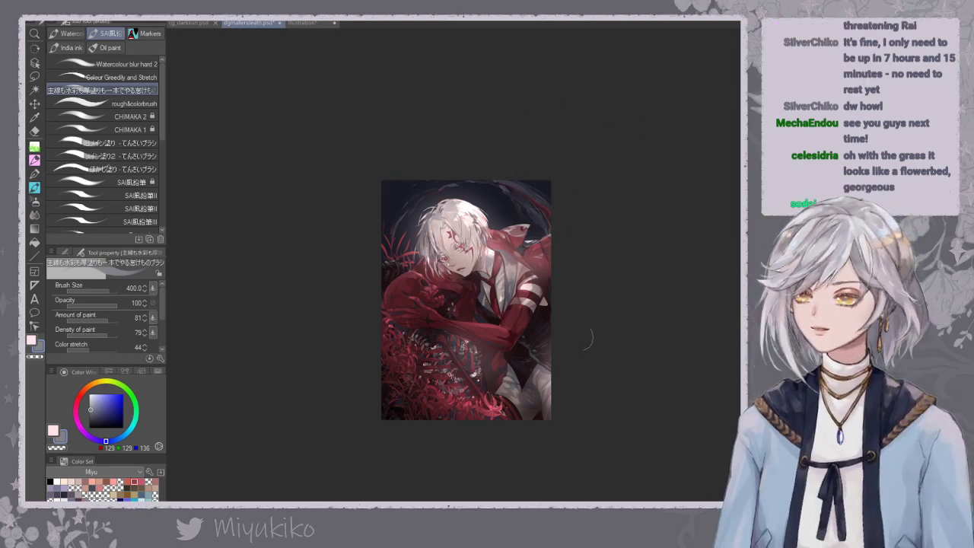
# Darken the paint to grey (100, 100, 103) and smear the upper-left background with the Colour Greedily and Stretch brush at size 250.
pyautogui.click(90, 414)
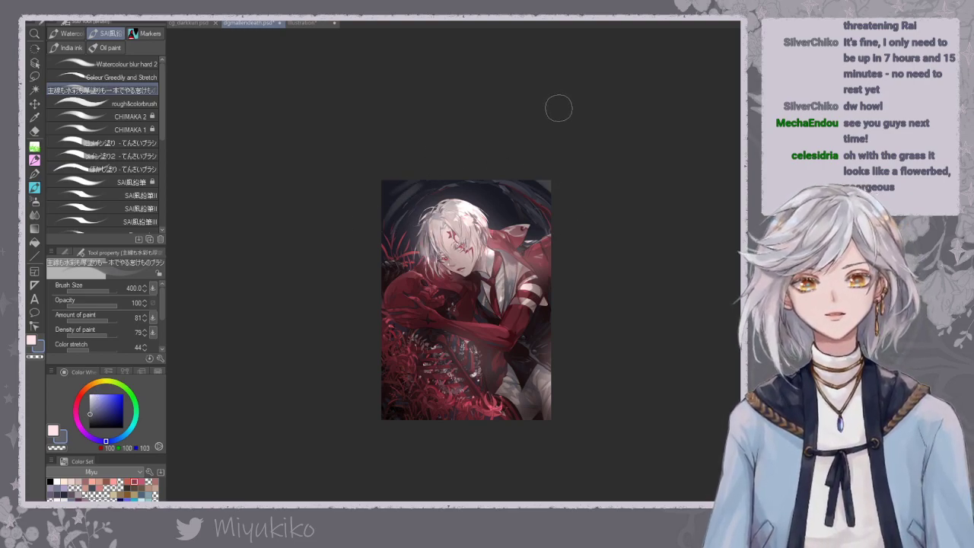
pyautogui.click(122, 77)
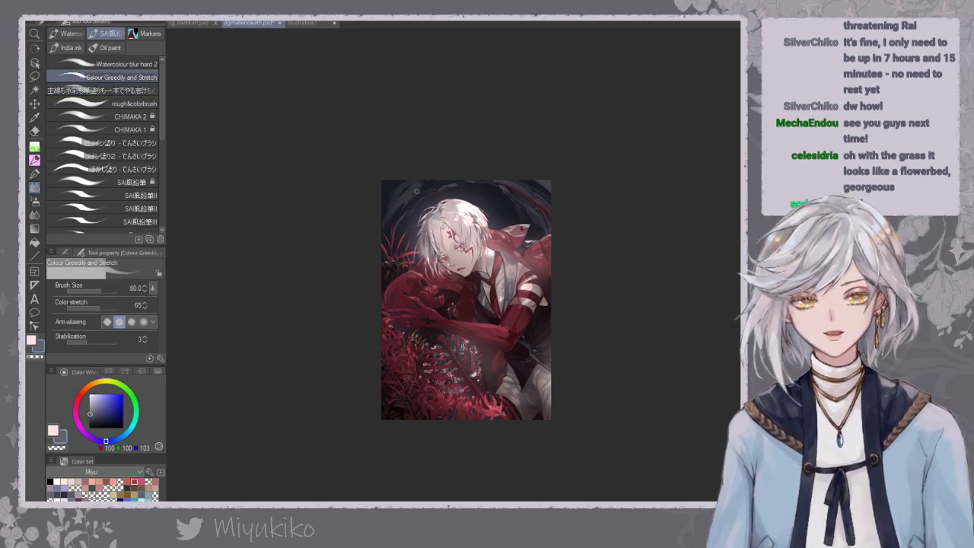
pyautogui.press(']')
pyautogui.press(']')
pyautogui.press(']')
pyautogui.press(']')
pyautogui.press(']')
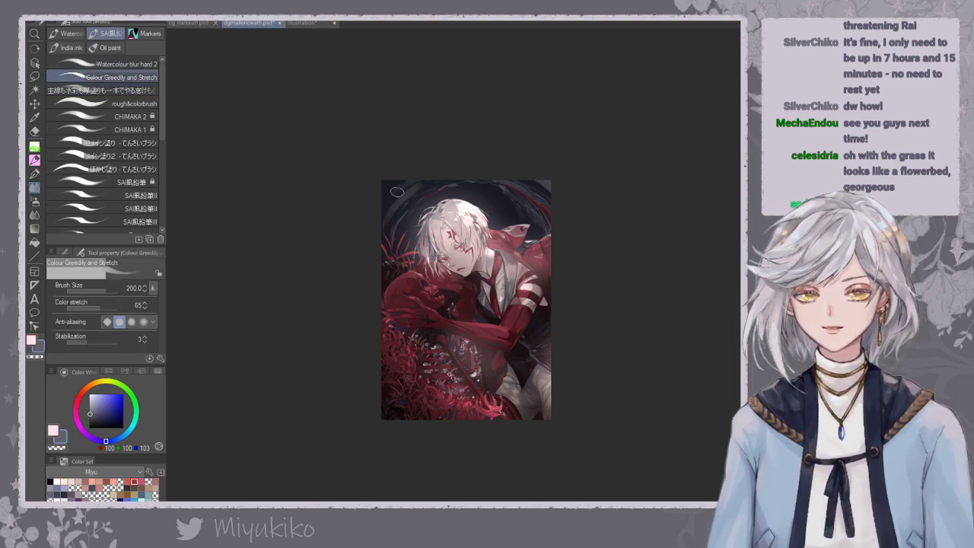
pyautogui.moveTo(391, 202); pyautogui.dragTo(389, 184)
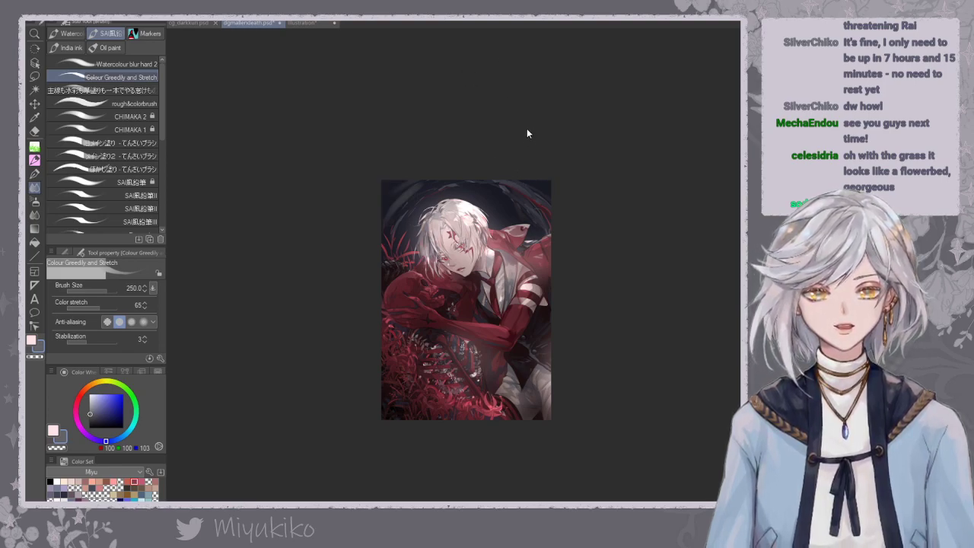
# Check how the illustration reads with the background swirls cleared and bring them back.
pyautogui.hotkey('ctrl', '-')
pyautogui.hotkey('ctrl', '+')
pyautogui.hotkey('ctrl', '+')
pyautogui.moveTo(694, 211); pyautogui.dragTo(695, 235)
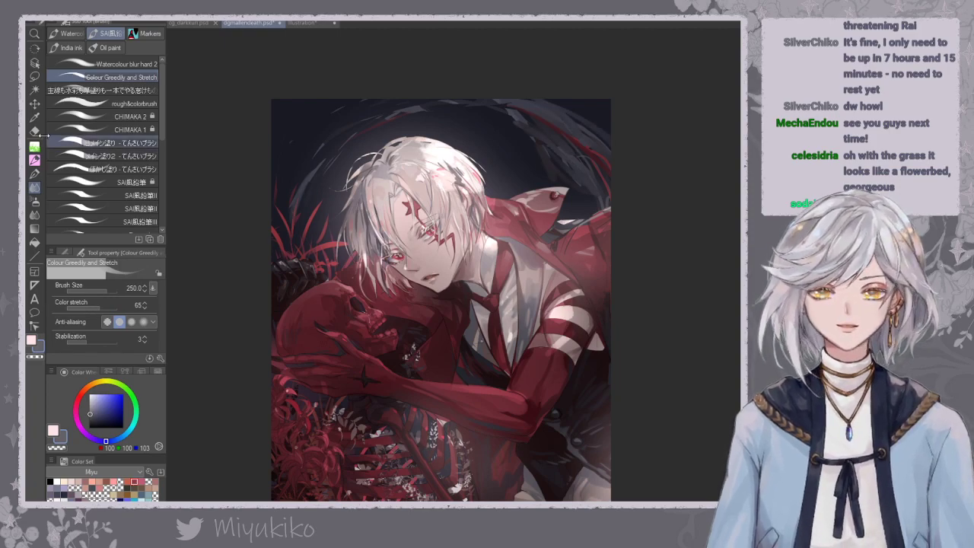
pyautogui.press('e')
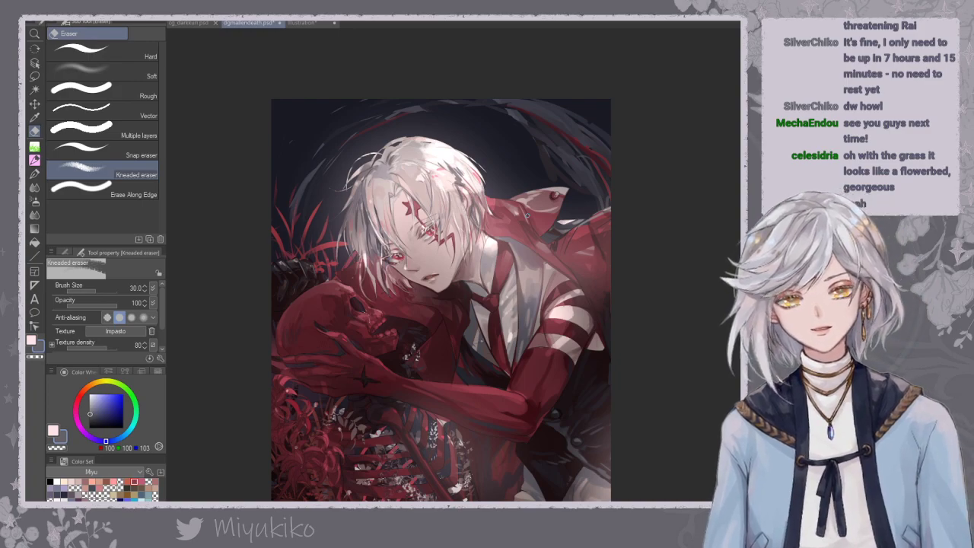
pyautogui.press('Delete')
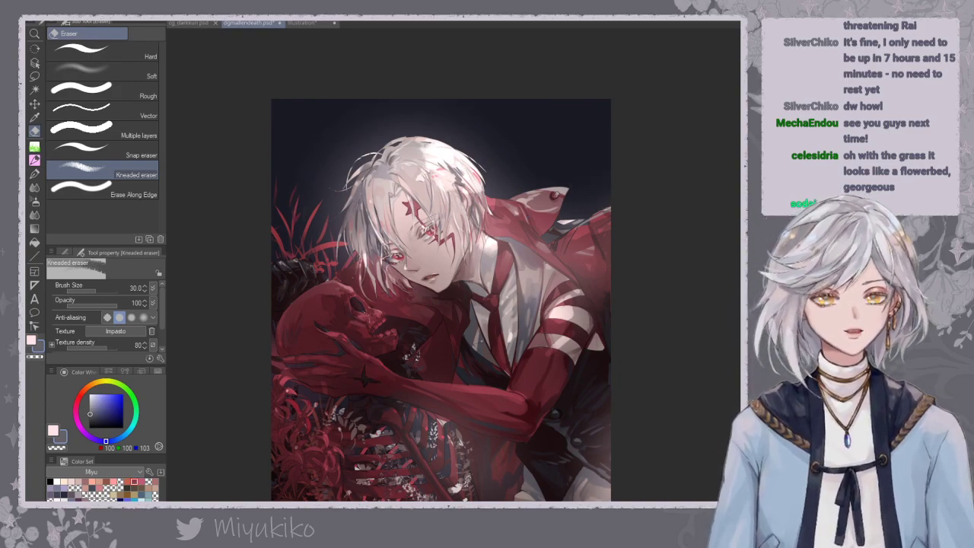
pyautogui.hotkey('ctrl', '-')
pyautogui.hotkey('ctrl', '-')
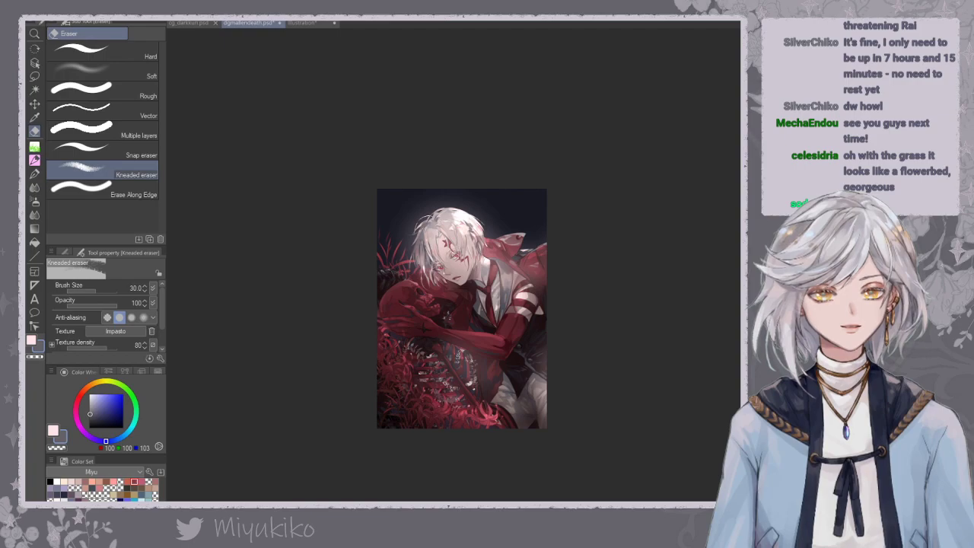
pyautogui.hotkey('ctrl', 'z')
# Transform the background swirls by widening, moving and rotating them so the arcs sweep across the top behind the figure's head.
pyautogui.hotkey('ctrl', 't')
pyautogui.moveTo(575, 352)
pyautogui.mouseDown()
pyautogui.moveTo(558, 353)
pyautogui.moveTo(559, 383)
pyautogui.mouseUp()
pyautogui.moveTo(487, 238); pyautogui.dragTo(488, 173)
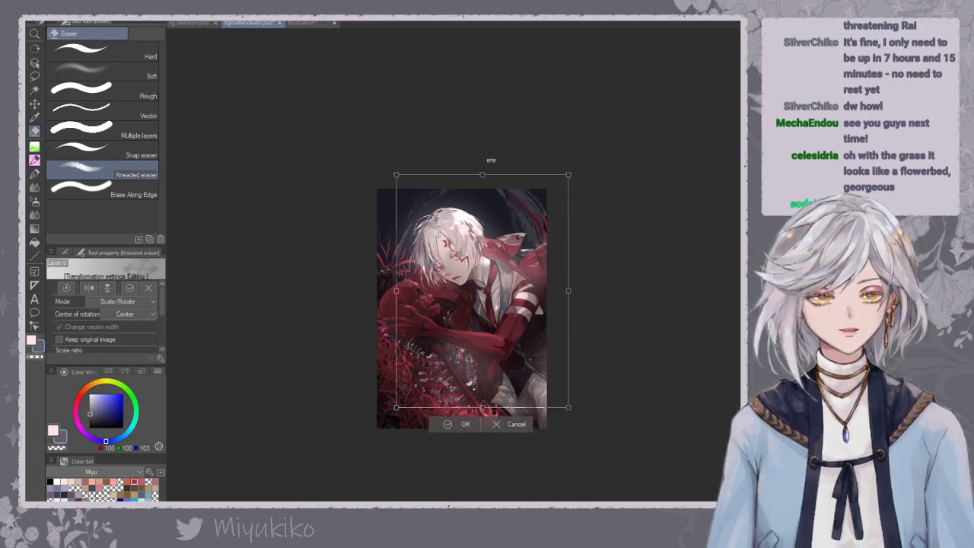
pyautogui.moveTo(568, 290); pyautogui.dragTo(649, 294)
pyautogui.moveTo(613, 330)
pyautogui.mouseDown()
pyautogui.moveTo(598, 331)
pyautogui.moveTo(624, 320)
pyautogui.mouseUp()
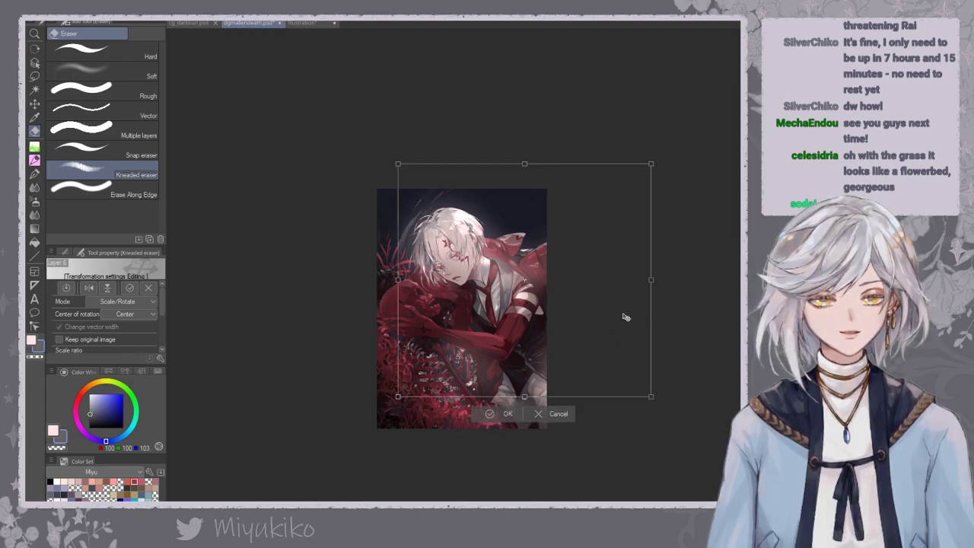
pyautogui.moveTo(665, 279); pyautogui.dragTo(621, 252)
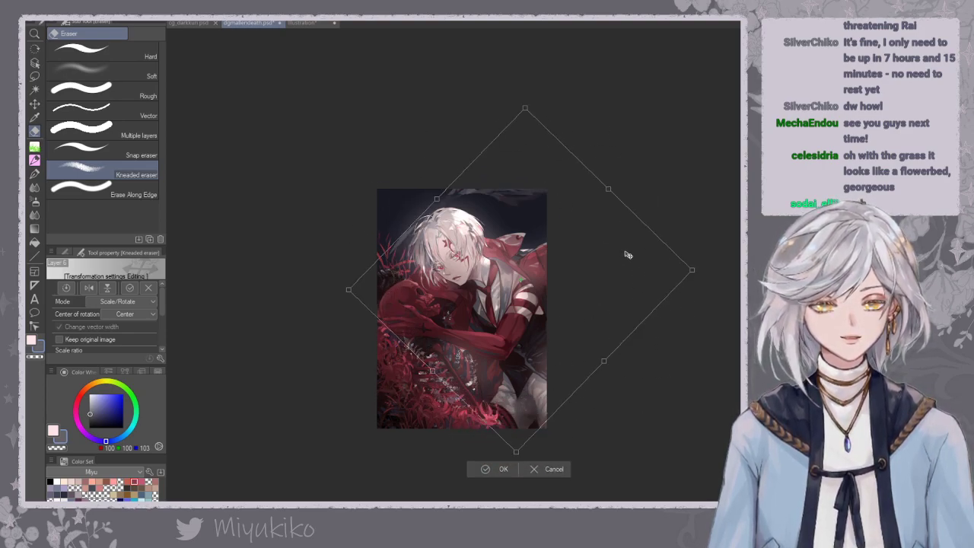
pyautogui.moveTo(686, 257); pyautogui.dragTo(613, 294)
pyautogui.moveTo(551, 321); pyautogui.dragTo(634, 306)
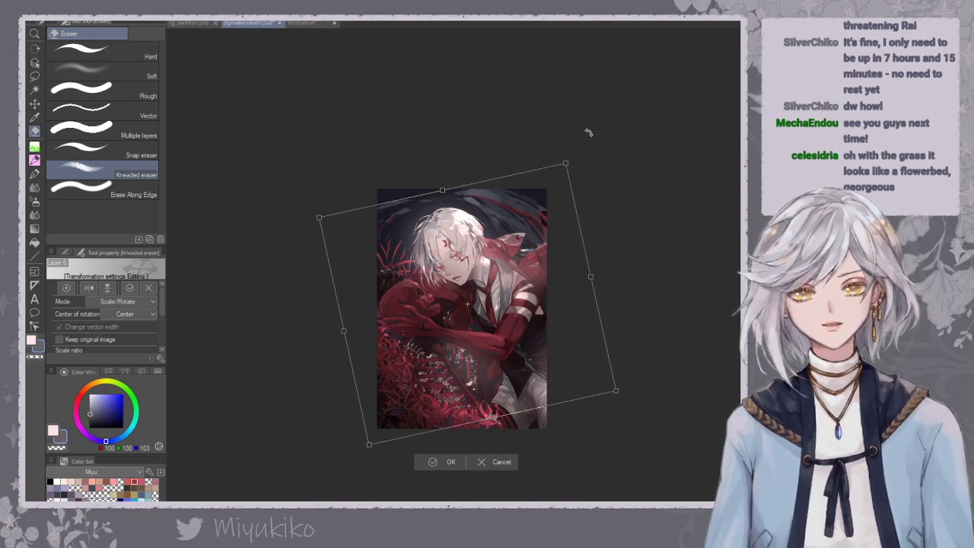
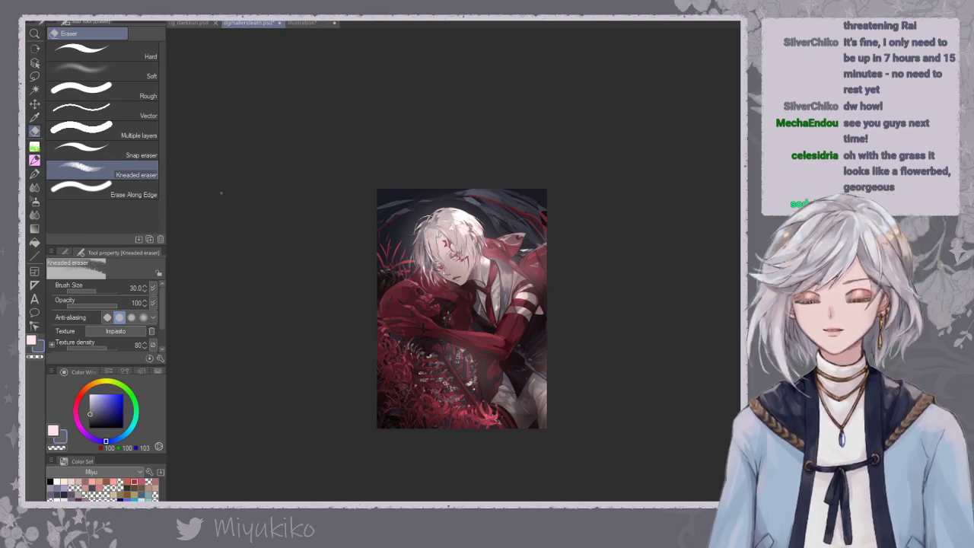
# Save the illustration with the reshaped background swirls.
pyautogui.hotkey('ctrl', '+')
pyautogui.hotkey('ctrl', '+')
pyautogui.moveTo(684, 201); pyautogui.dragTo(688, 217)
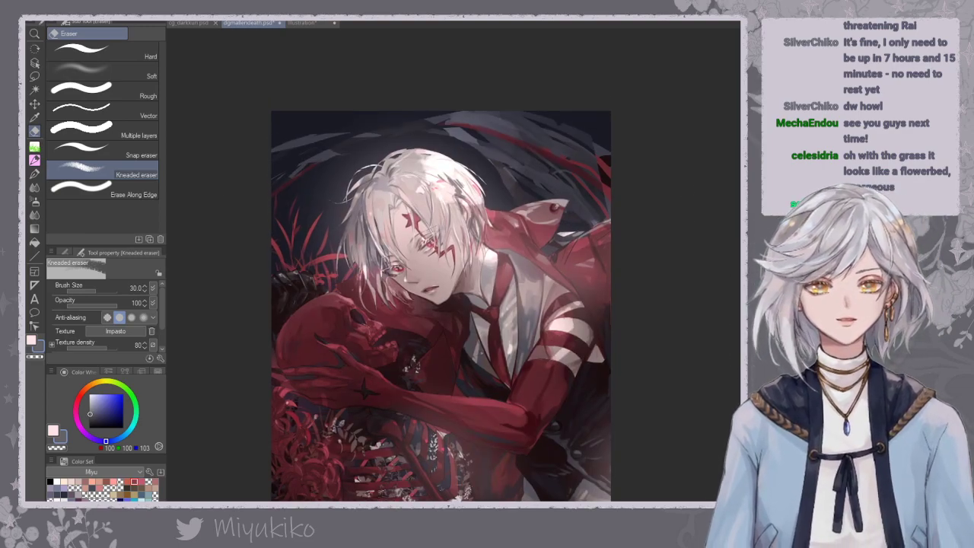
pyautogui.click(35, 188)
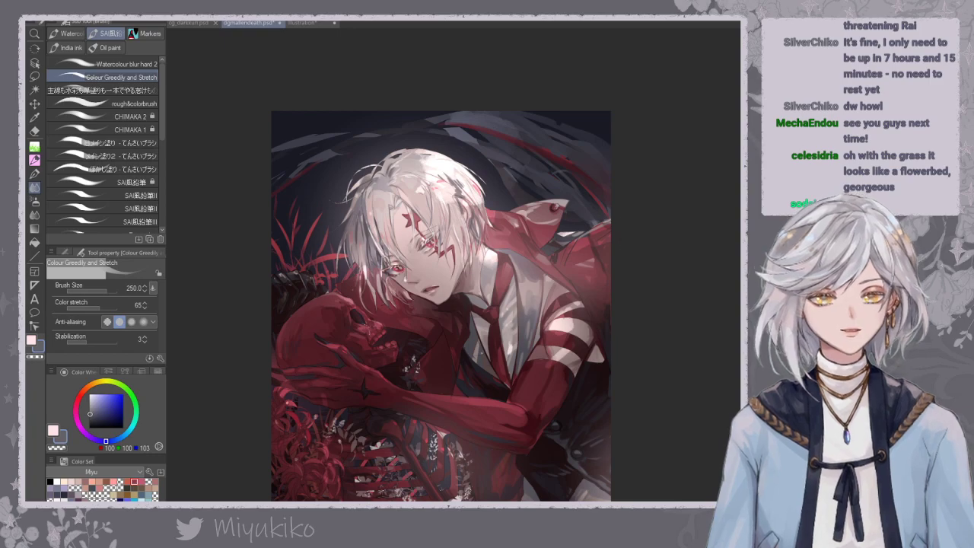
pyautogui.click(35, 160)
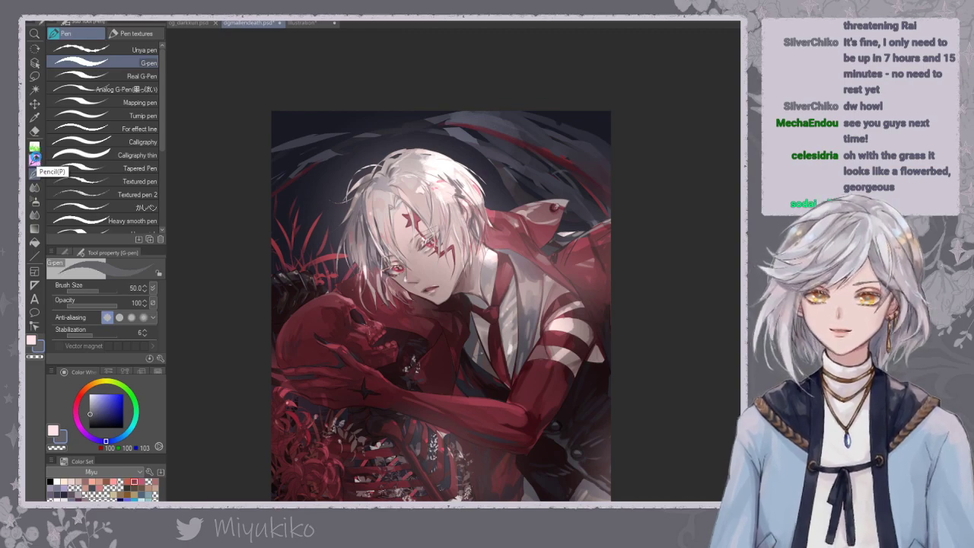
pyautogui.hotkey('ctrl', 's')
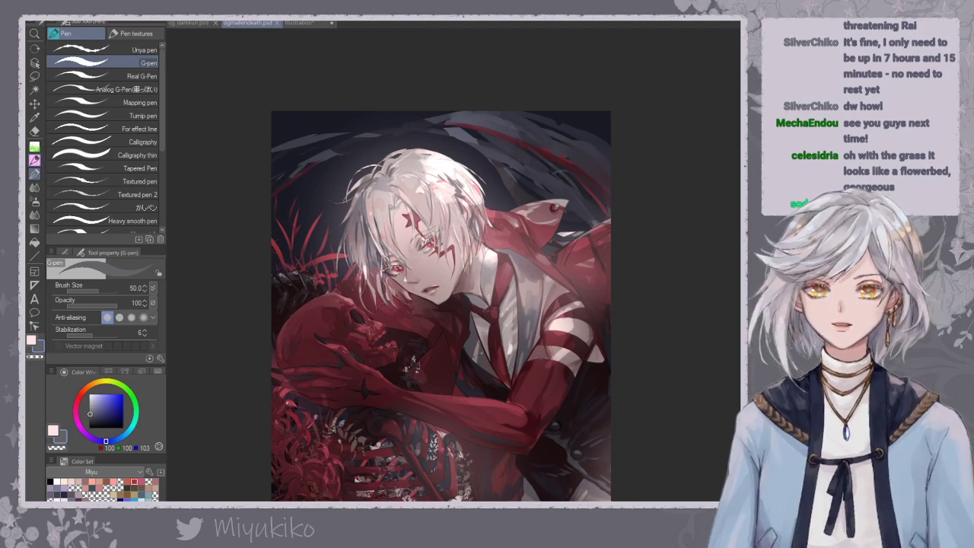
# Try a dark bluish-grey (33, 33, 40) stroke at brush size 400 over the background swirls beside the hair.
pyautogui.scroll(-5, 482, 279)
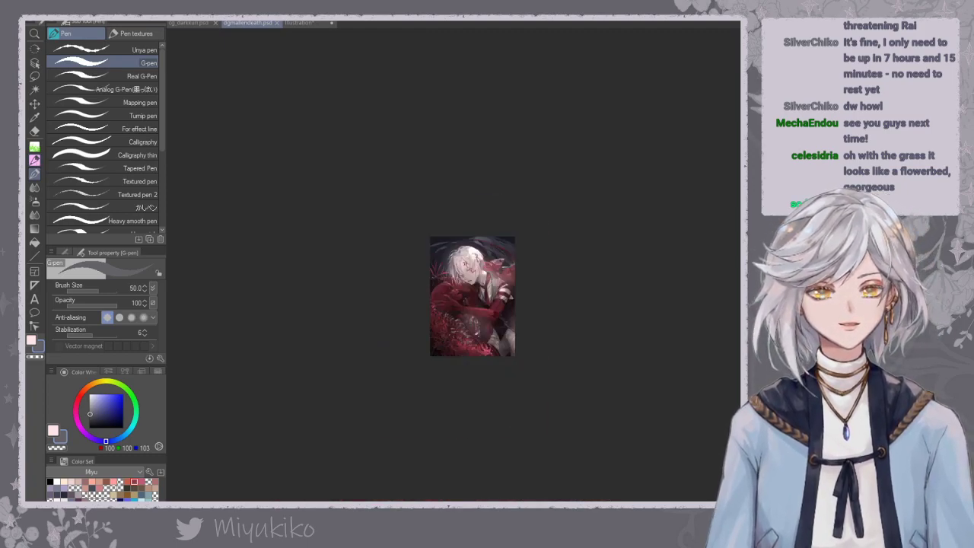
pyautogui.hotkey('ctrl', '+')
pyautogui.hotkey('ctrl', '+')
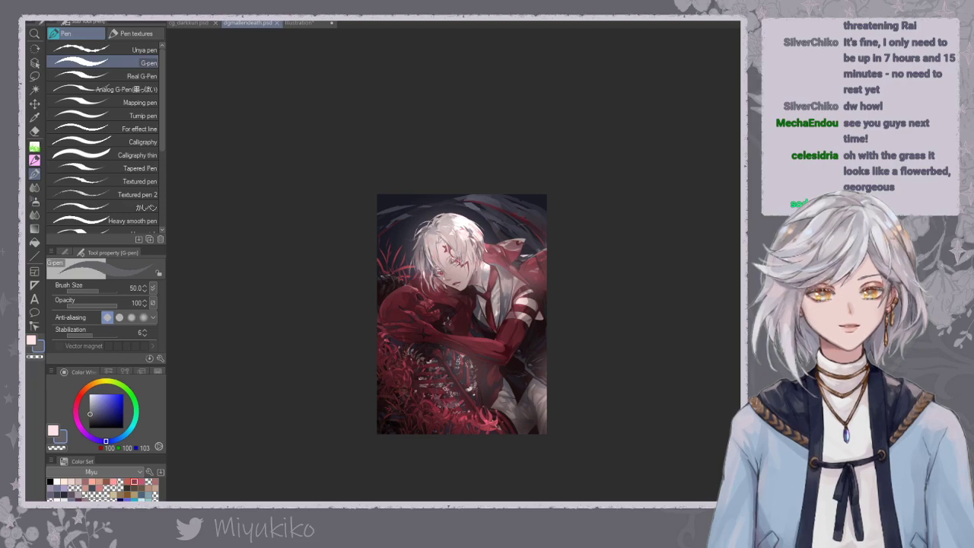
pyautogui.hotkey('ctrl', '+')
pyautogui.hotkey('ctrl', '+')
pyautogui.click(34, 163)
pyautogui.click(34, 174)
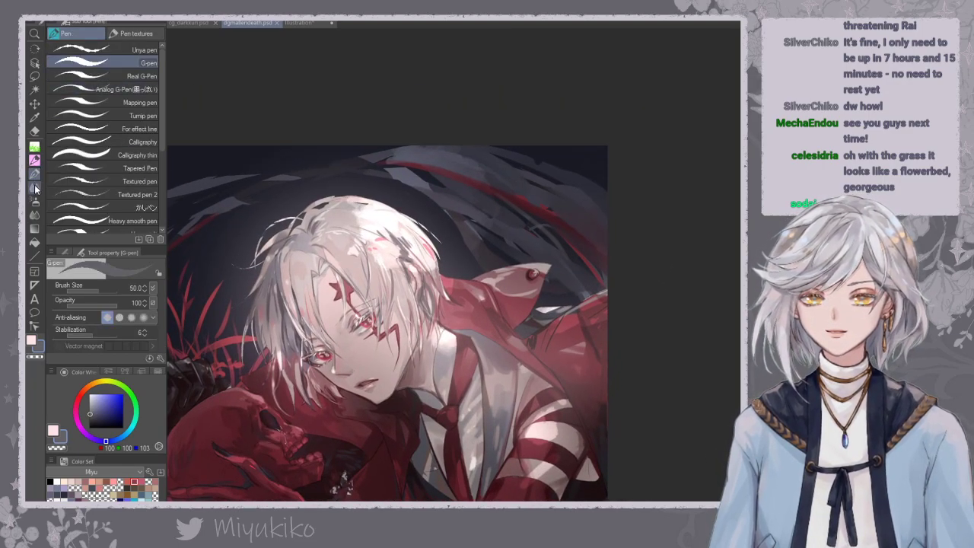
pyautogui.click(35, 189)
pyautogui.click(103, 90)
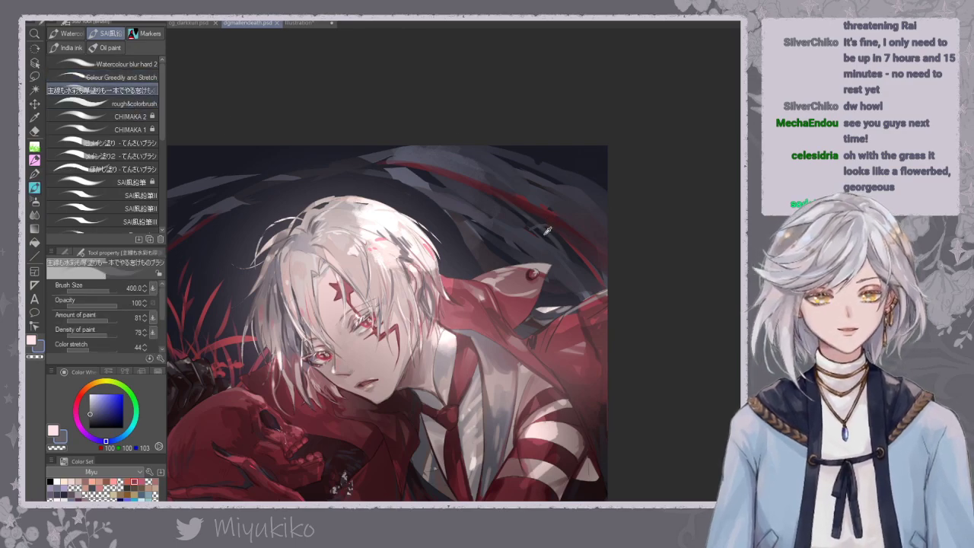
pyautogui.keyDown('alt'); pyautogui.click(548, 230); pyautogui.keyUp('alt')
pyautogui.moveTo(477, 197); pyautogui.dragTo(536, 230)
pyautogui.hotkey('ctrl', 'z')
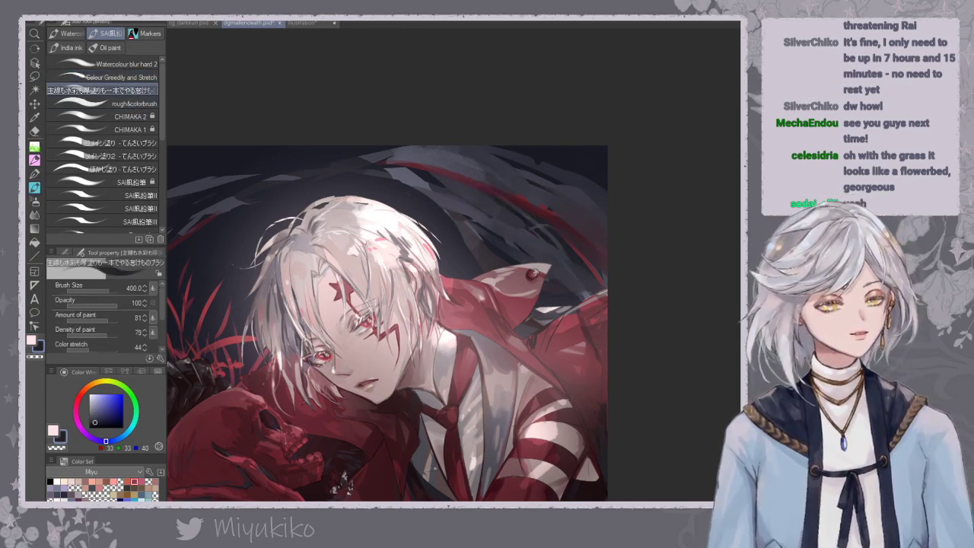
# Try the Bone spine decoration brush in pale pink (255, 226, 231) at sizes 150 and 400 along the background beside the head.
pyautogui.moveTo(492, 329); pyautogui.dragTo(549, 336)
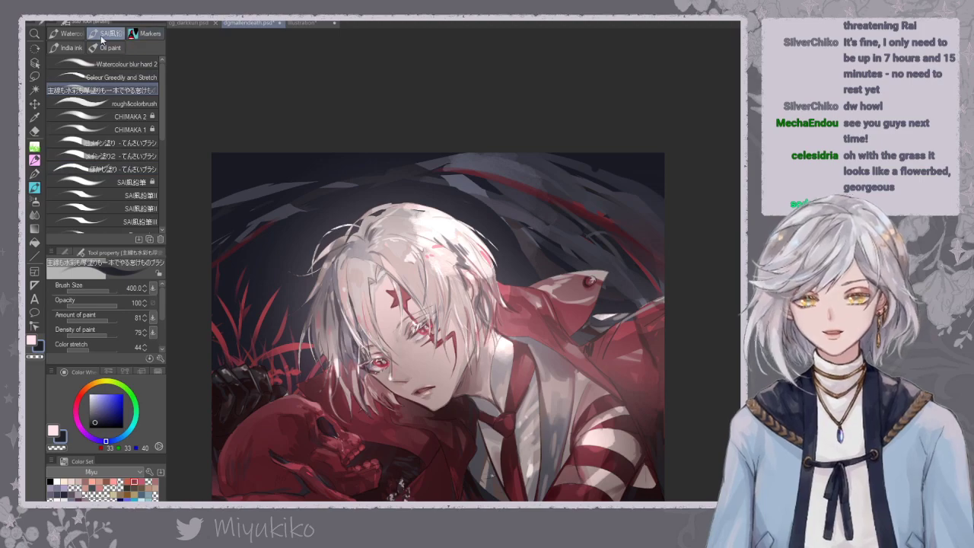
pyautogui.click(32, 155)
pyautogui.click(149, 64)
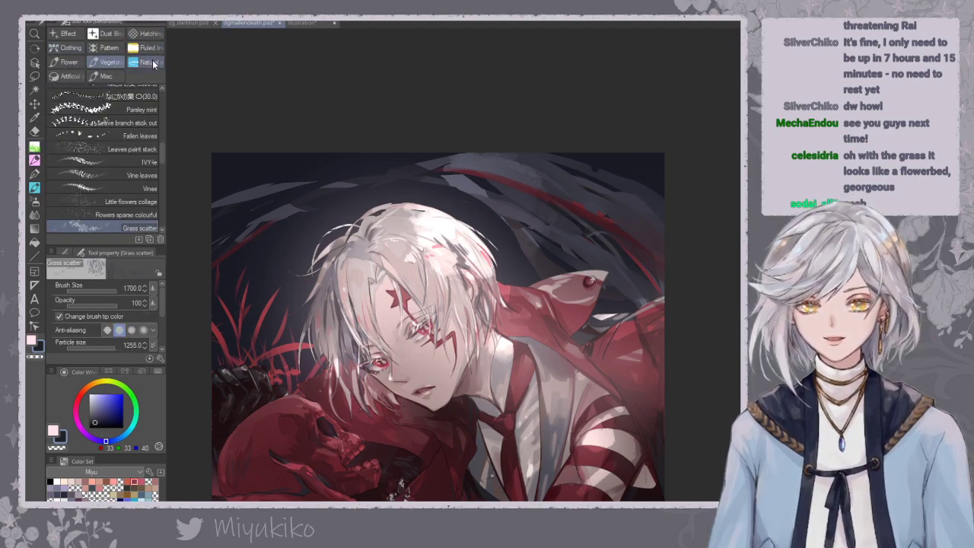
pyautogui.moveTo(165, 131); pyautogui.dragTo(163, 219)
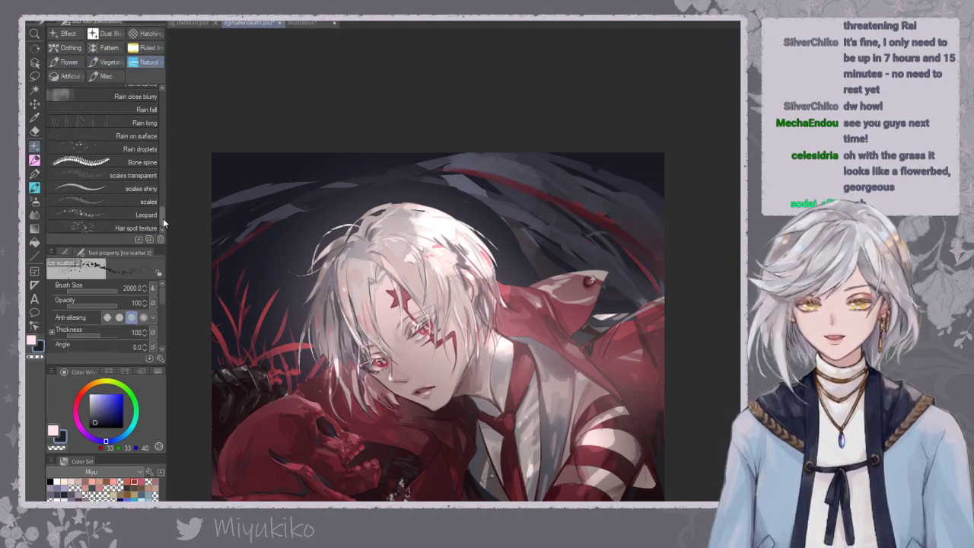
pyautogui.click(131, 163)
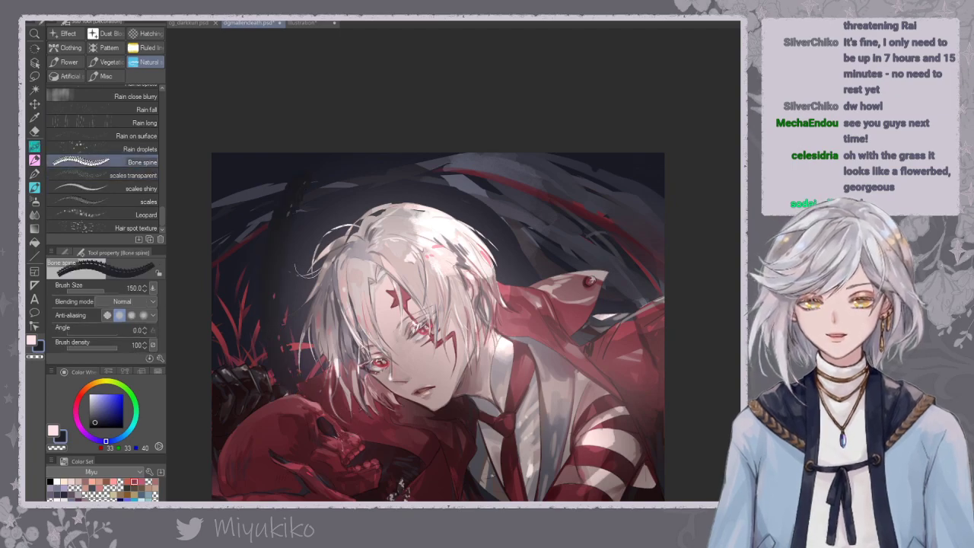
pyautogui.press('x')
pyautogui.moveTo(293, 341); pyautogui.dragTo(341, 156)
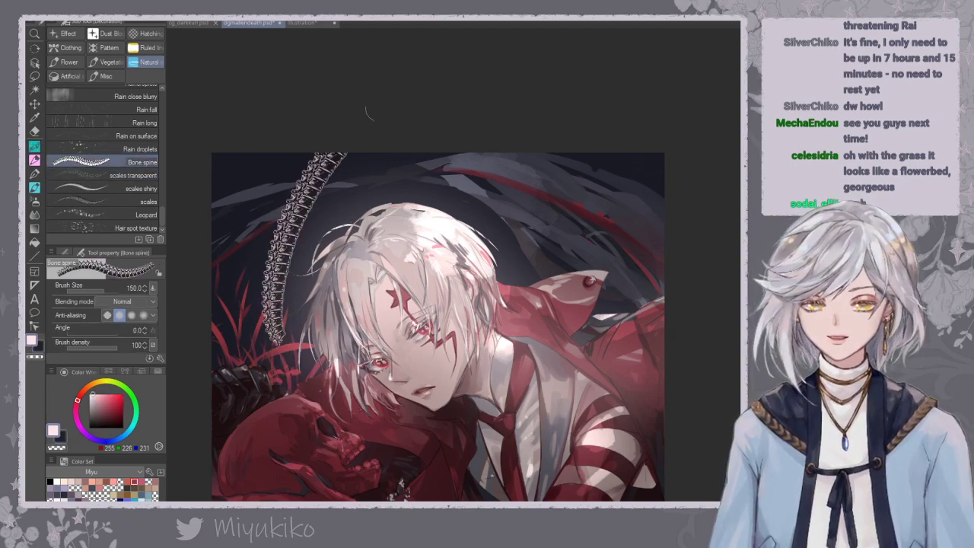
pyautogui.hotkey('ctrl', 'z')
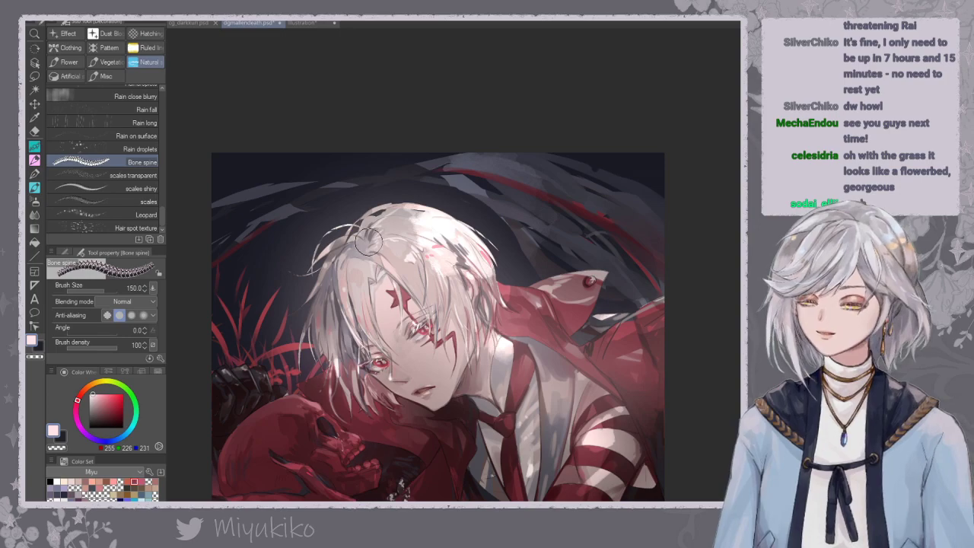
pyautogui.moveTo(263, 364); pyautogui.dragTo(335, 156)
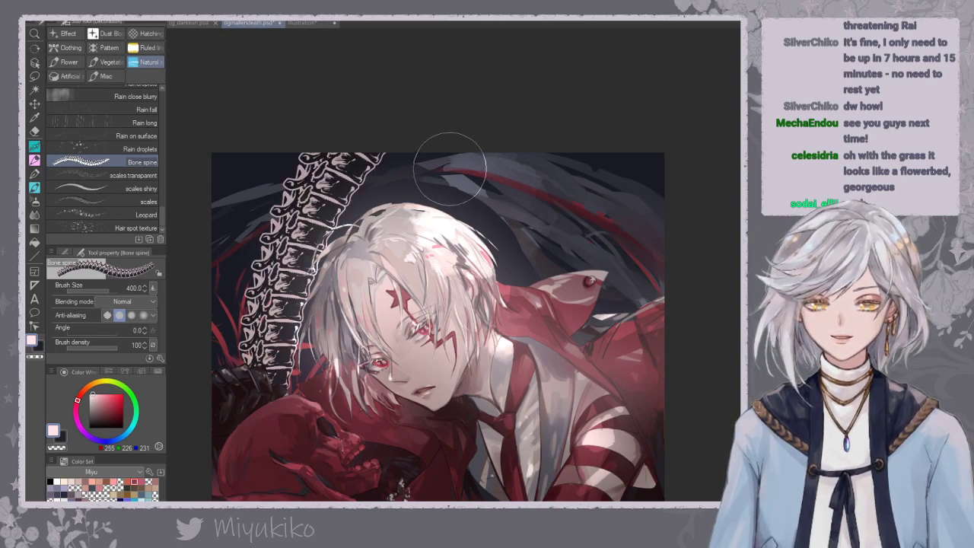
pyautogui.hotkey('ctrl', 'z')
pyautogui.press('[')
pyautogui.press('[')
pyautogui.press('[')
pyautogui.press('[')
pyautogui.press('[')
pyautogui.press('[')
pyautogui.press('[')
pyautogui.press('[')
# Clear the background swirls from view and paint pale light streaks behind the head with the Water ground glow Ellipse brush at size 400.
pyautogui.scroll(5, 160, 216)
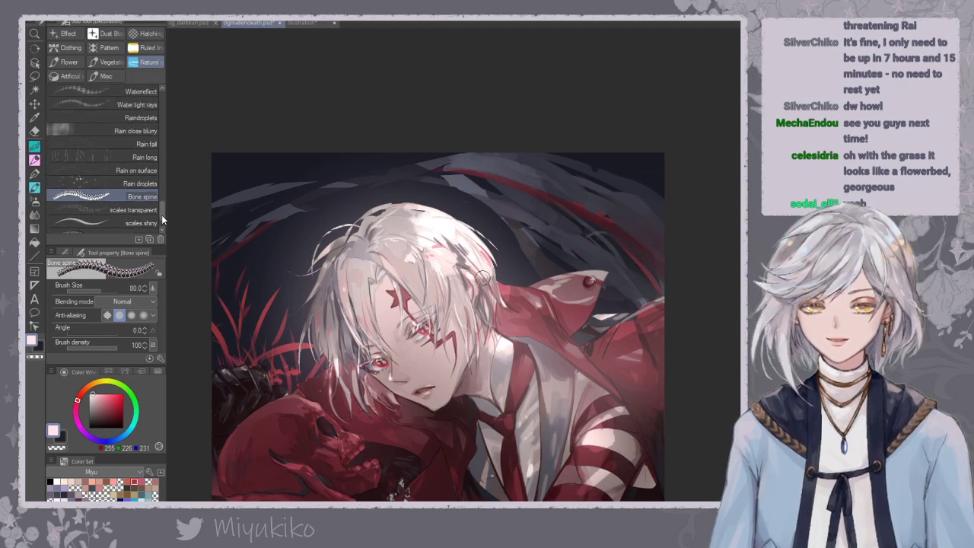
pyautogui.click(143, 155)
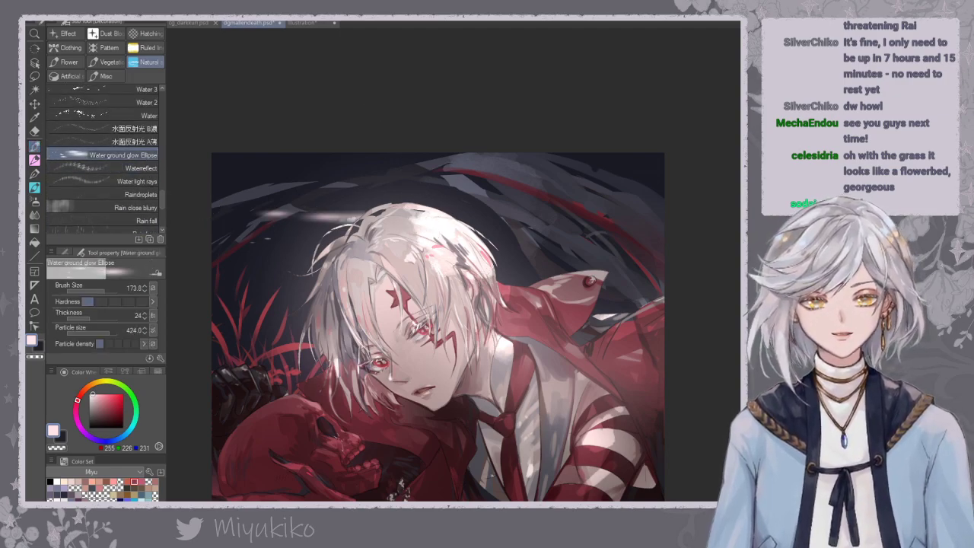
pyautogui.hotkey('ctrl', '-')
pyautogui.hotkey('ctrl', '-')
pyautogui.hotkey('ctrl', '-')
pyautogui.hotkey('ctrl', 'z')
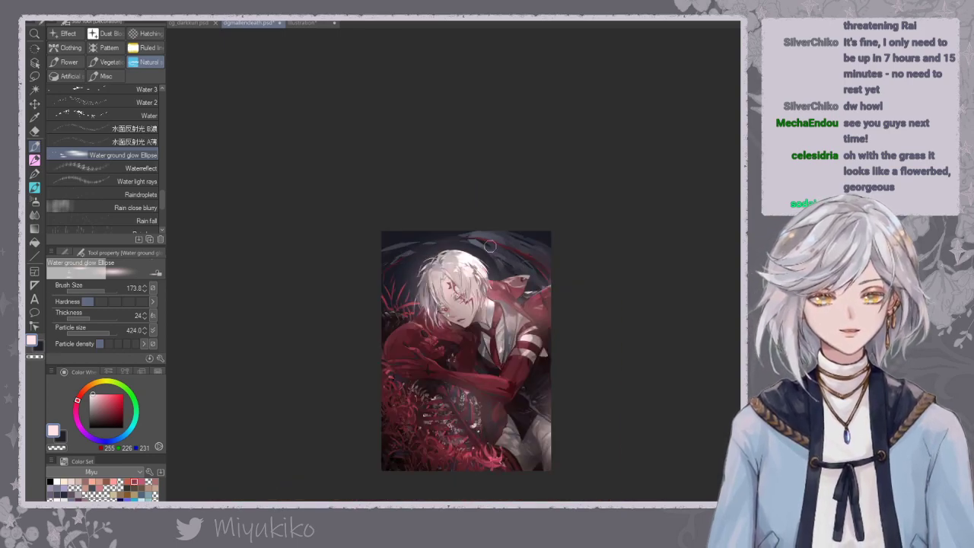
pyautogui.press(']')
pyautogui.press(']')
pyautogui.press(']')
pyautogui.press(']')
pyautogui.press('Delete')
pyautogui.moveTo(419, 261)
pyautogui.mouseDown()
pyautogui.moveTo(548, 269)
pyautogui.moveTo(542, 236)
pyautogui.mouseUp()
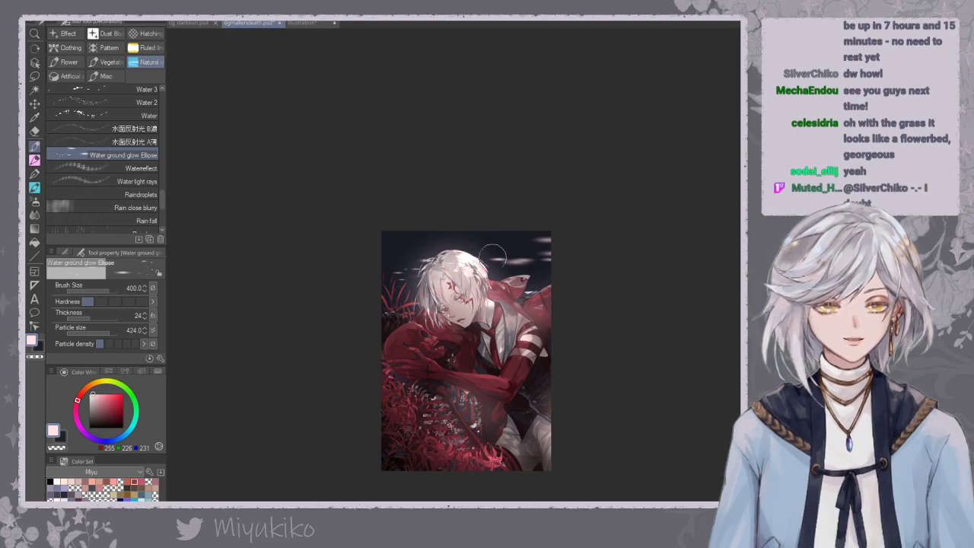
# Try scattering more water glow streaks across the background behind the head at brush size 1500.
pyautogui.press(']')
pyautogui.press(']')
pyautogui.press(']')
pyautogui.press(']')
pyautogui.press(']')
pyautogui.press(']')
pyautogui.press(']')
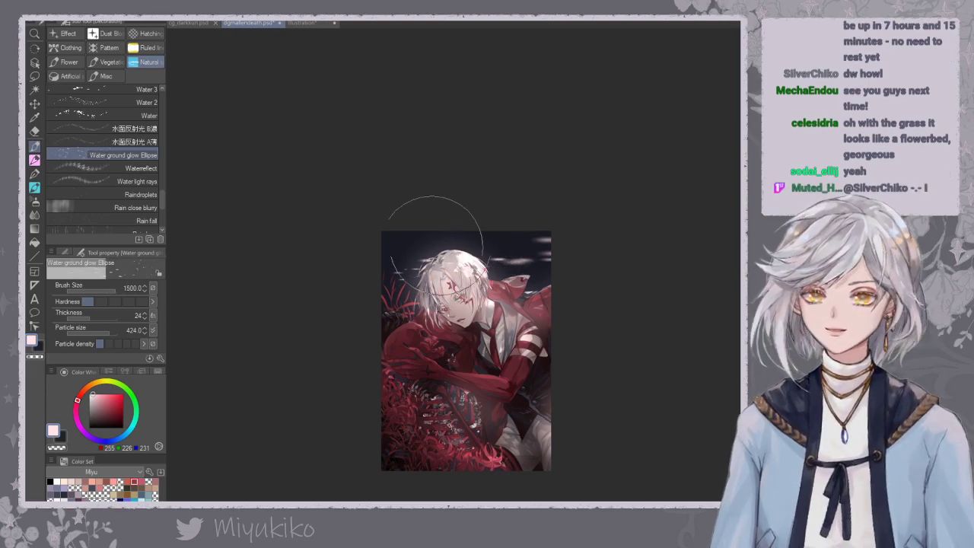
pyautogui.moveTo(411, 259); pyautogui.dragTo(542, 267)
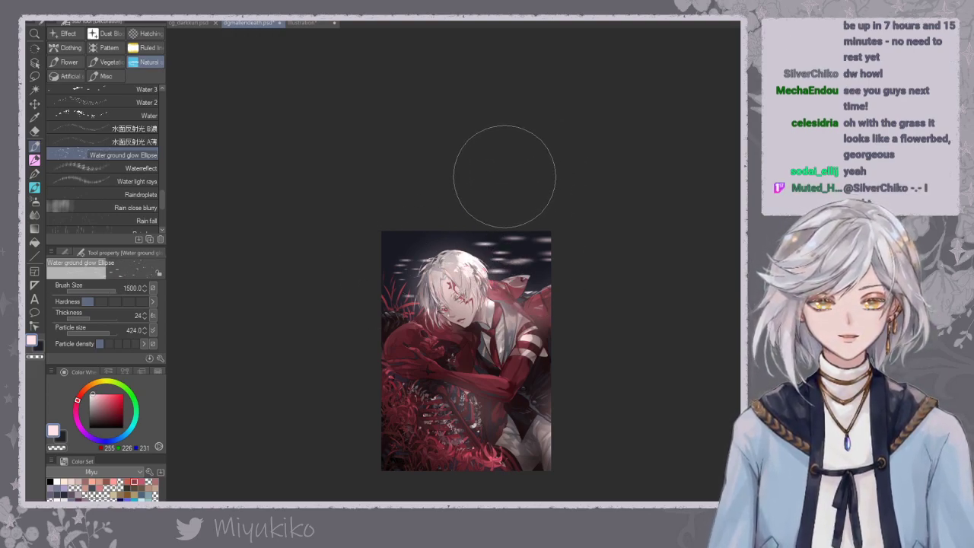
pyautogui.hotkey('ctrl', 'z')
pyautogui.hotkey('ctrl', 'z')
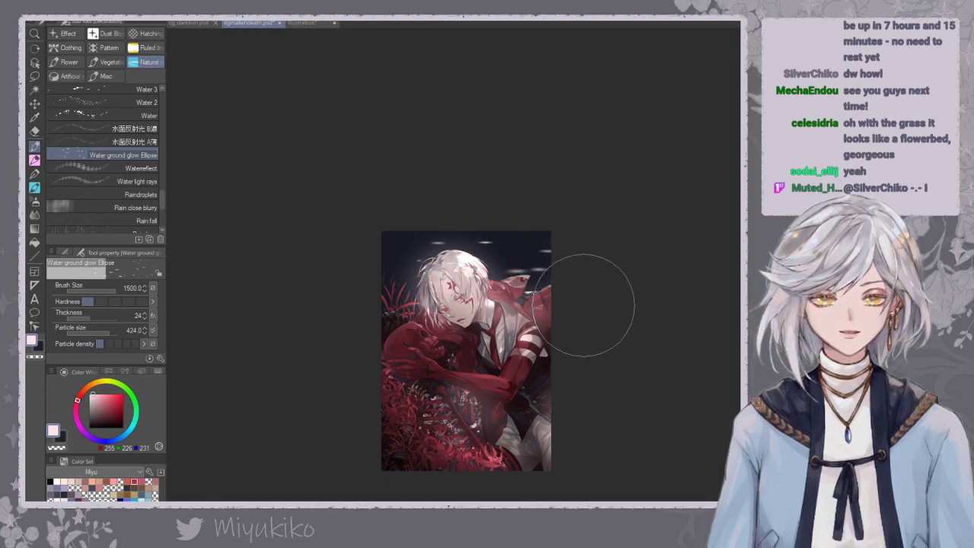
# Try pale water ripples behind the head with the 水面反射光 A薄 brush at size 557.3.
pyautogui.click(140, 141)
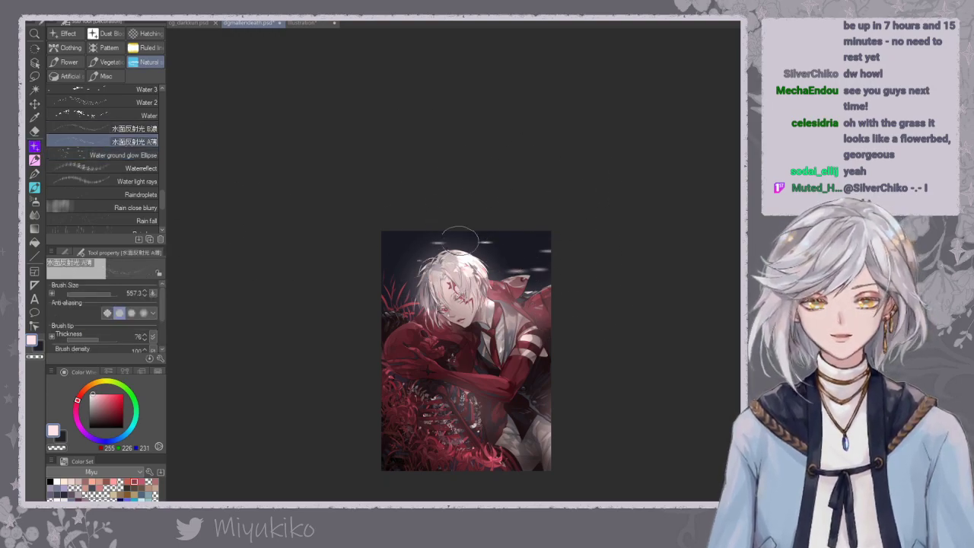
pyautogui.moveTo(429, 250); pyautogui.dragTo(551, 274)
pyautogui.hotkey('ctrl', 'a')
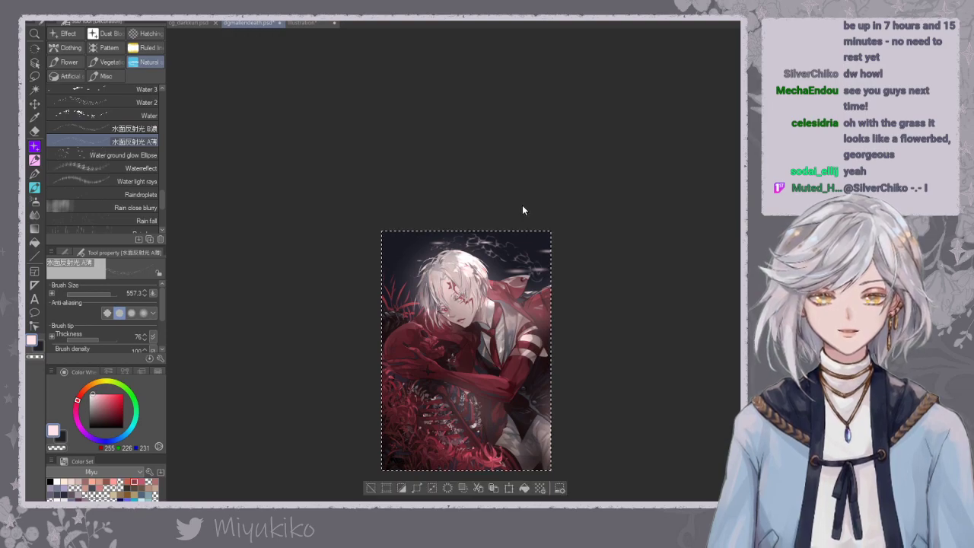
pyautogui.hotkey('ctrl', 'z')
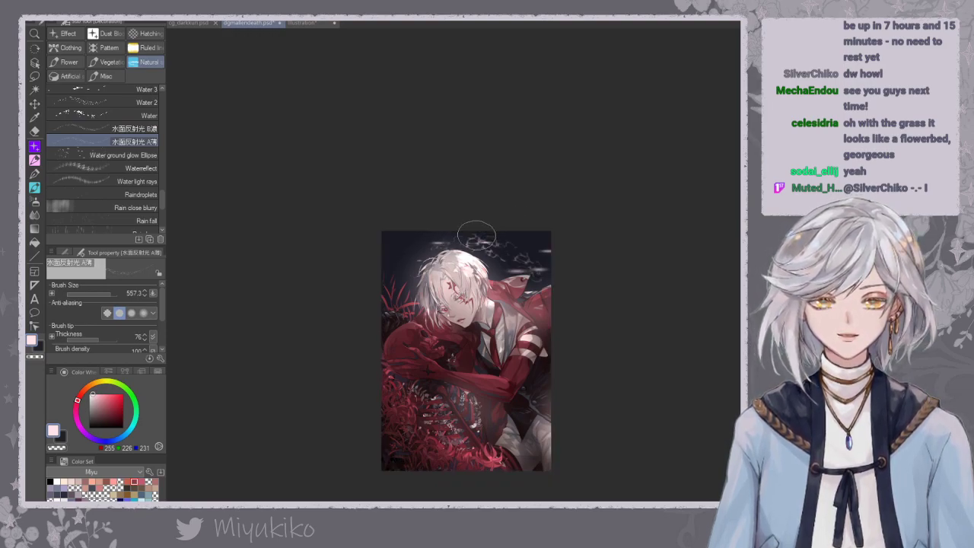
pyautogui.hotkey('ctrl', 'z')
# Paint a pale rippling water reflection across the background behind the head with the 水面反射光 A薄 brush at size 1200, retrying the stroke until it fits.
pyautogui.press(']')
pyautogui.press(']')
pyautogui.press(']')
pyautogui.press(']')
pyautogui.press(']')
pyautogui.moveTo(370, 297)
pyautogui.mouseDown()
pyautogui.moveTo(512, 250)
pyautogui.moveTo(581, 312)
pyautogui.mouseUp()
pyautogui.hotkey('ctrl', 'z')
pyautogui.moveTo(477, 217); pyautogui.dragTo(585, 297)
pyautogui.hotkey('ctrl', 'z')
pyautogui.moveTo(437, 238); pyautogui.dragTo(577, 281)
pyautogui.hotkey('ctrl', 'z')
pyautogui.moveTo(393, 263); pyautogui.dragTo(593, 279)
pyautogui.hotkey('ctrl', 'z')
pyautogui.moveTo(386, 257); pyautogui.dragTo(567, 276)
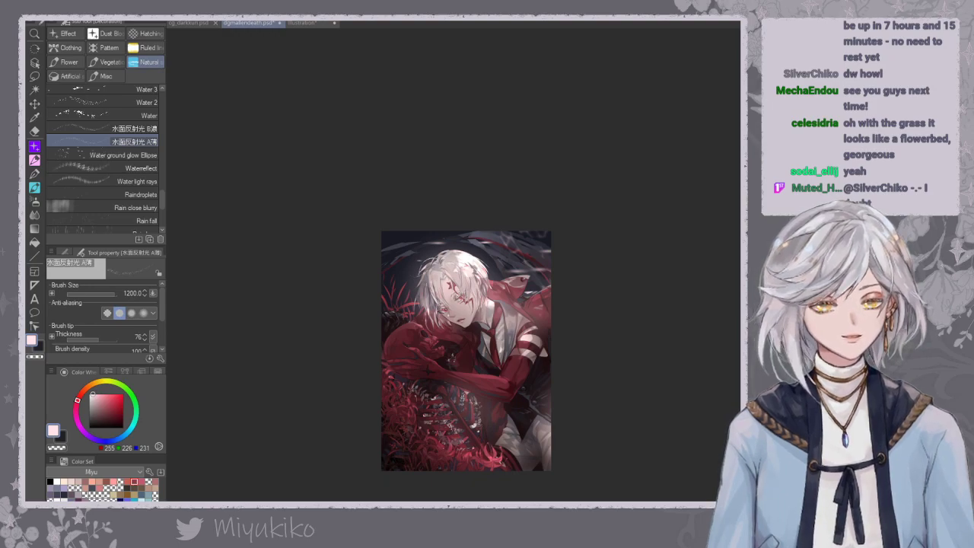
pyautogui.hotkey('ctrl', 'z')
pyautogui.moveTo(365, 255); pyautogui.dragTo(556, 281)
pyautogui.hotkey('ctrl', 'z')
pyautogui.moveTo(386, 268); pyautogui.dragTo(564, 264)
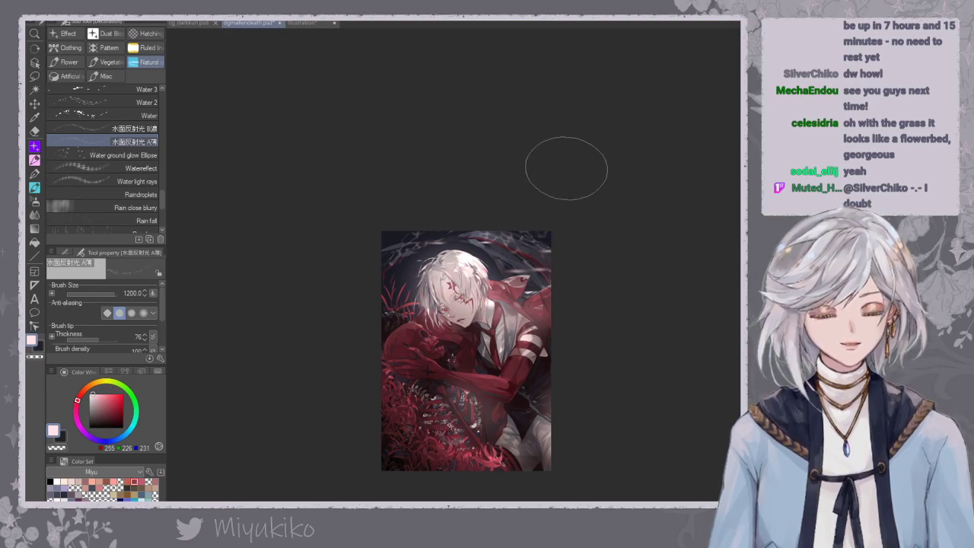
pyautogui.hotkey('ctrl', '-')
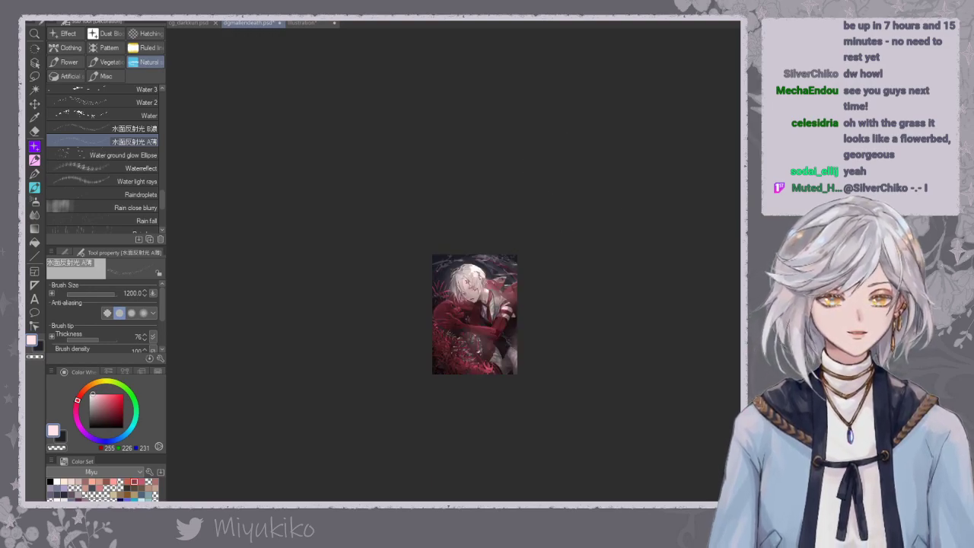
pyautogui.hotkey('ctrl', '+')
pyautogui.hotkey('ctrl', '+')
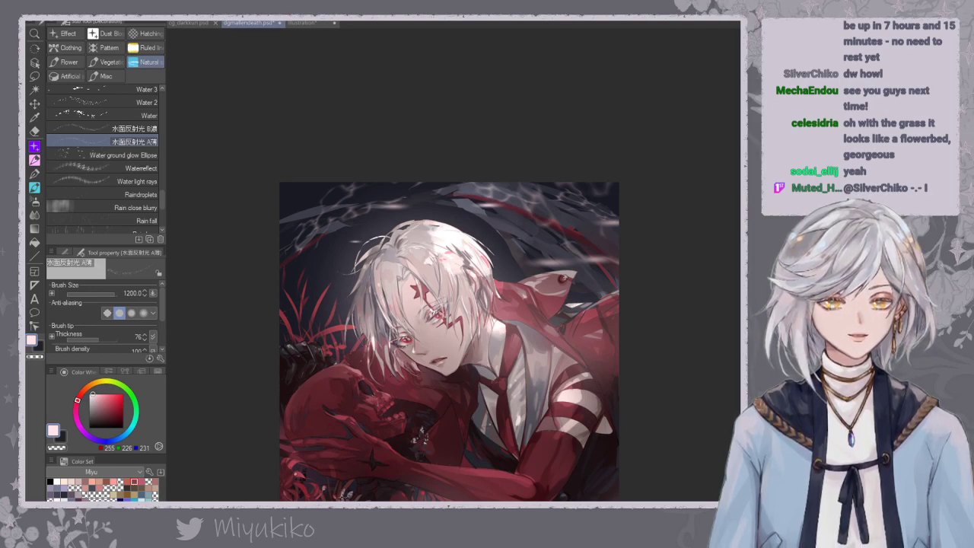
pyautogui.moveTo(694, 281); pyautogui.dragTo(708, 222)
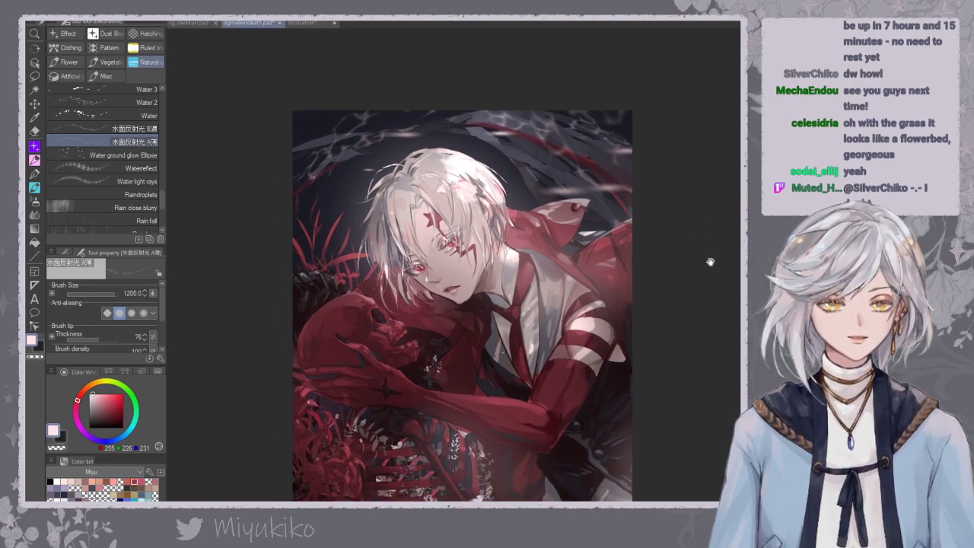
pyautogui.scroll(-3, 709, 259)
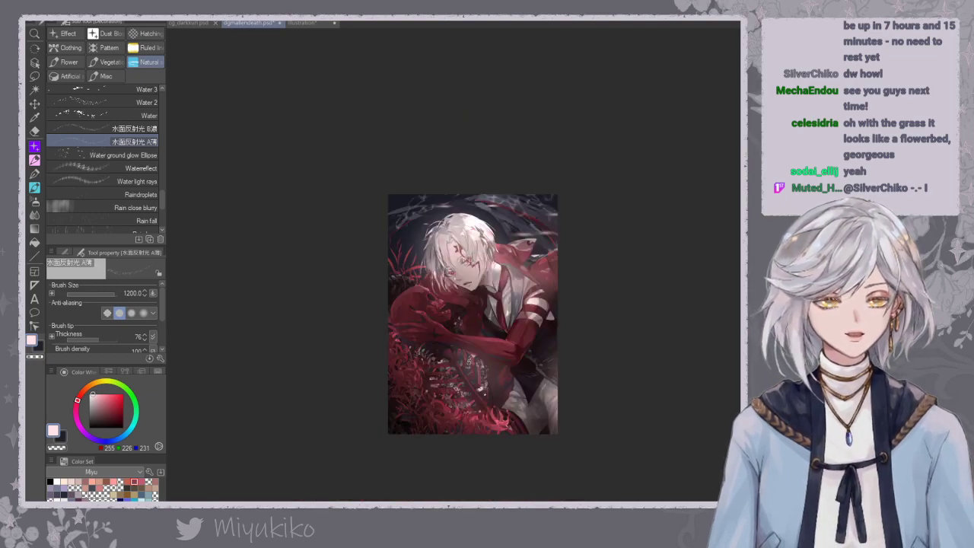
# Paint a dark blue-grey stroke over the background above the head with the 主線も水彩も厚塗りも brush at size 150.
pyautogui.hotkey('ctrl', '+')
pyautogui.click(37, 145)
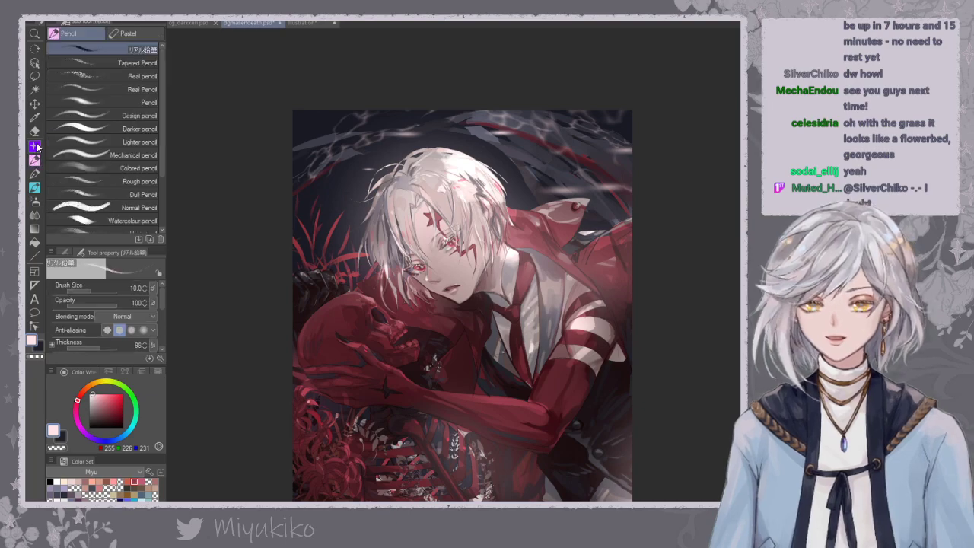
pyautogui.click(35, 172)
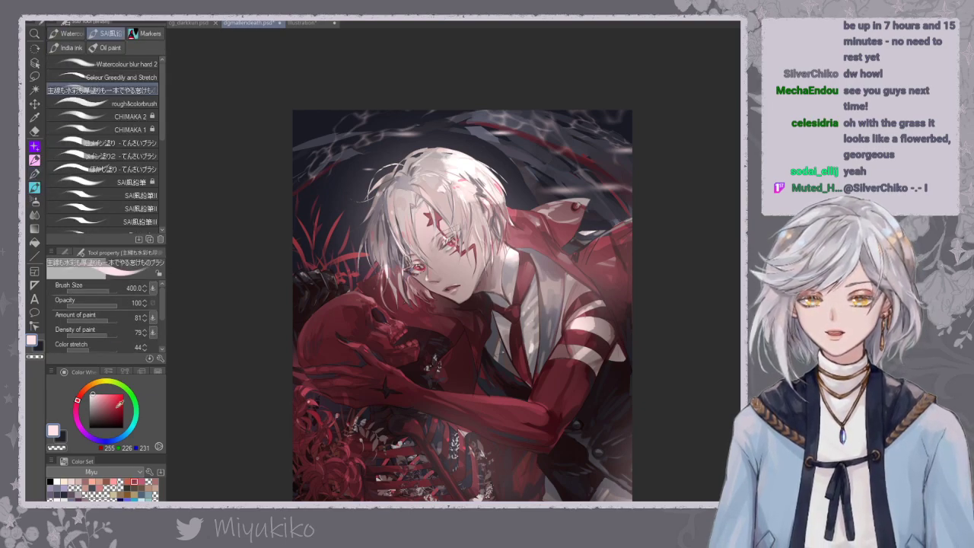
pyautogui.click(93, 410)
pyautogui.moveTo(654, 300); pyautogui.dragTo(666, 364)
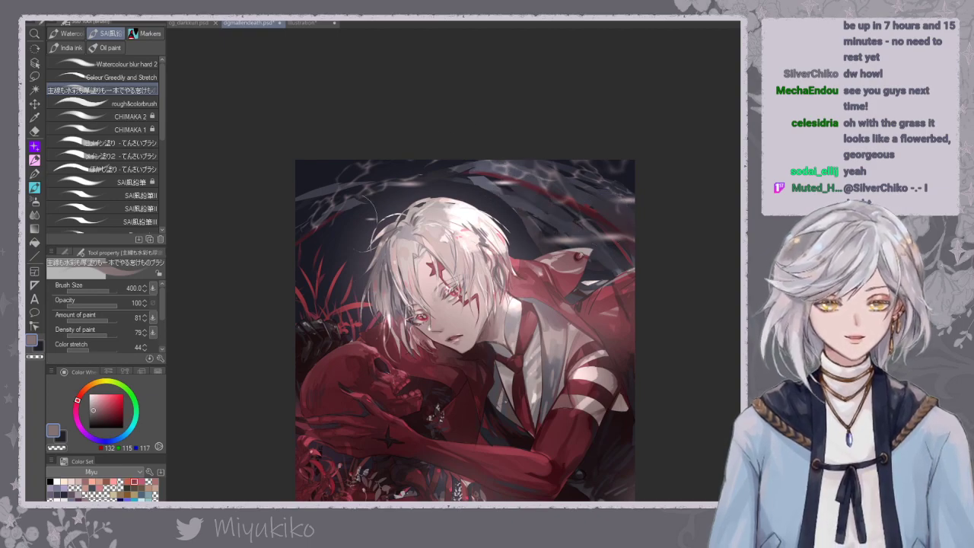
pyautogui.click(95, 422)
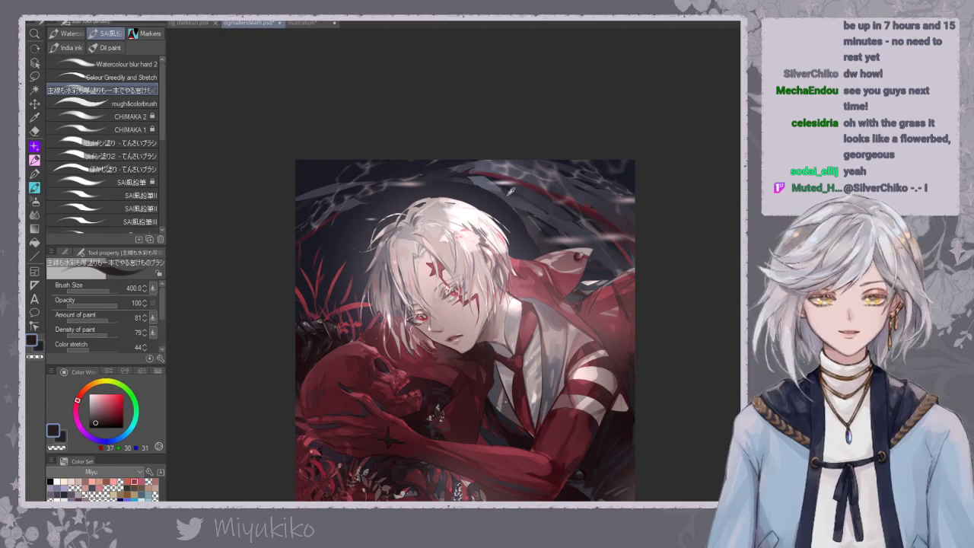
pyautogui.keyDown('alt'); pyautogui.click(512, 182); pyautogui.keyUp('alt')
pyautogui.press('[')
pyautogui.press('[')
pyautogui.press('[')
pyautogui.press('[')
pyautogui.press('[')
pyautogui.moveTo(447, 177); pyautogui.dragTo(500, 193)
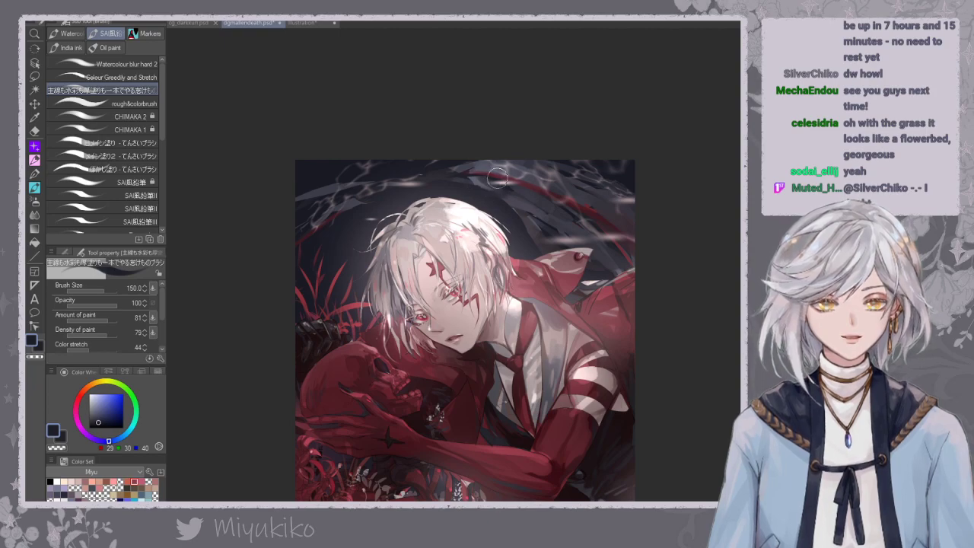
# Compare the background with and without its effects and remove the pale water reflections, keeping the swirls.
pyautogui.hotkey('ctrl', 'z')
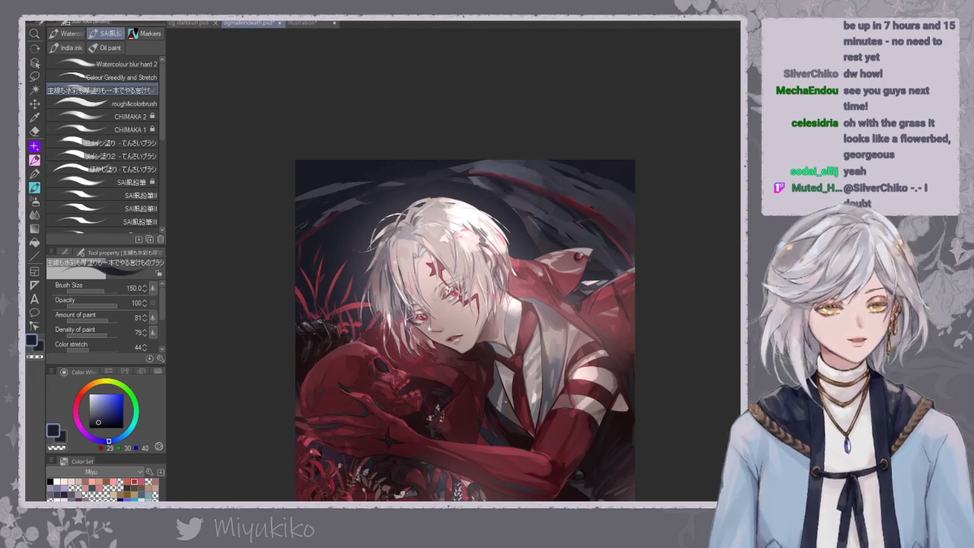
pyautogui.hotkey('ctrl', 'z')
pyautogui.hotkey('ctrl', '-')
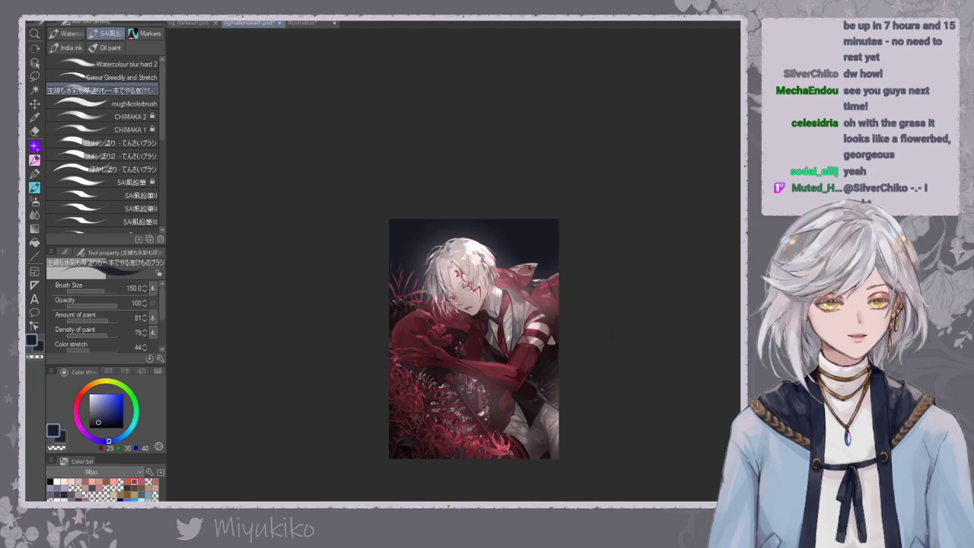
pyautogui.hotkey('ctrl', 'y')
pyautogui.hotkey('ctrl', 'y')
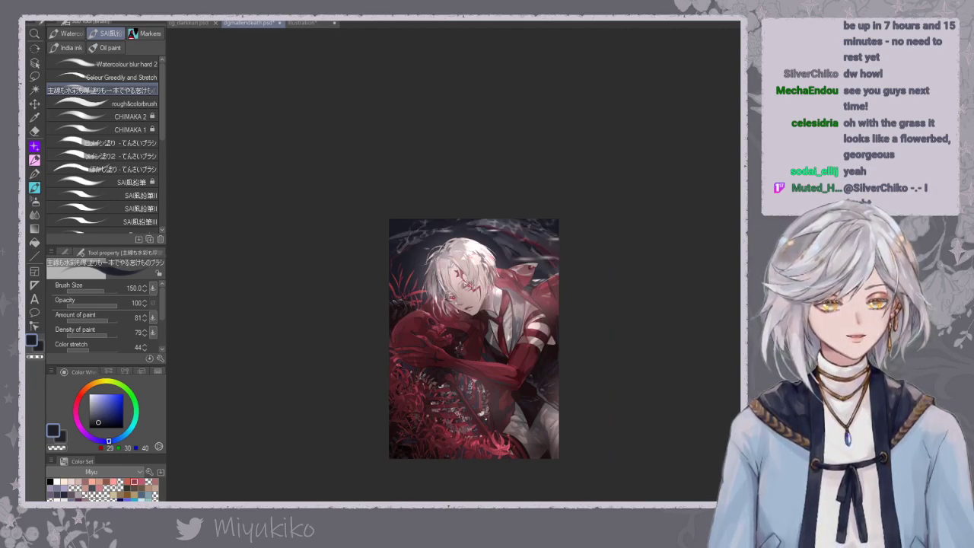
pyautogui.hotkey('ctrl', 'z')
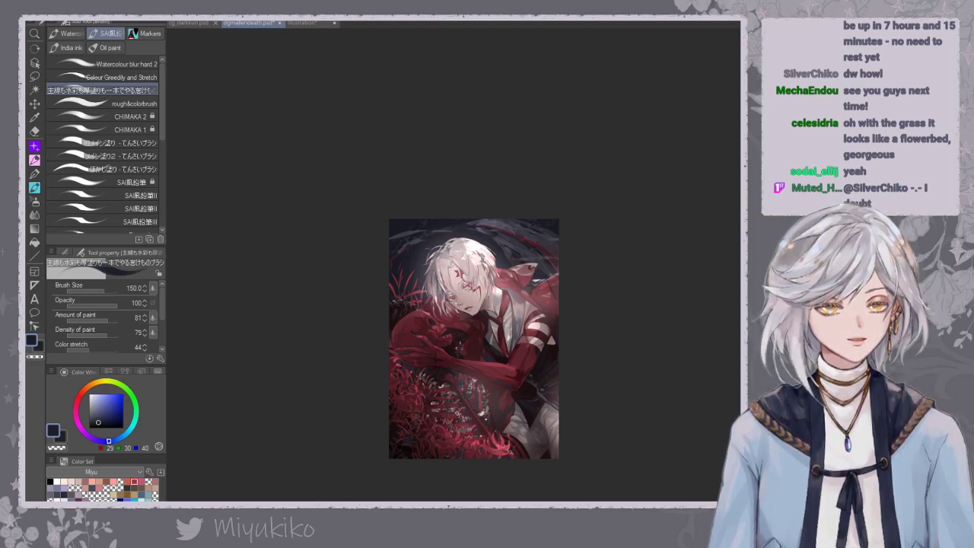
pyautogui.scroll(2, 483, 279)
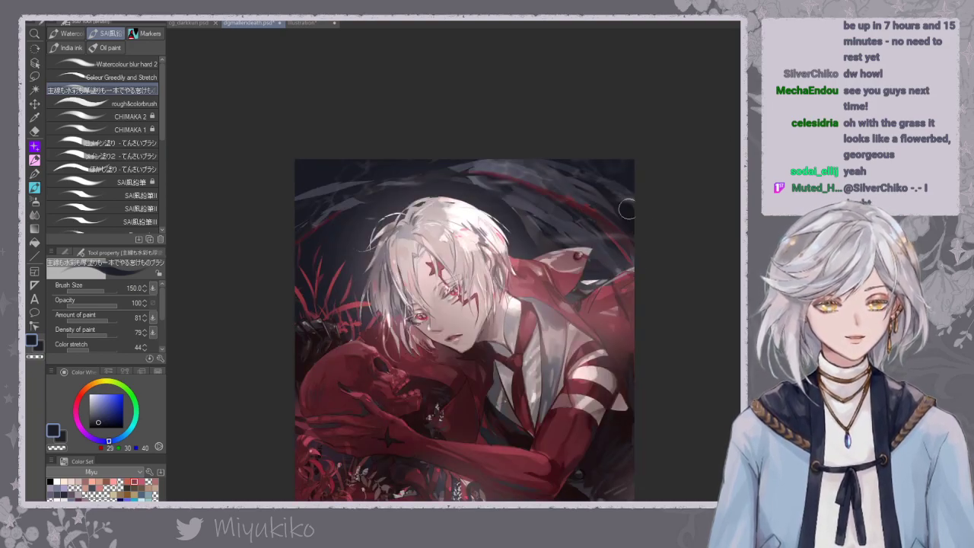
# Rework the background swirls on both sides of the head with dark blue-grey strokes using the 主線も水彩も厚塗りも brush at size 150.
pyautogui.click(148, 79)
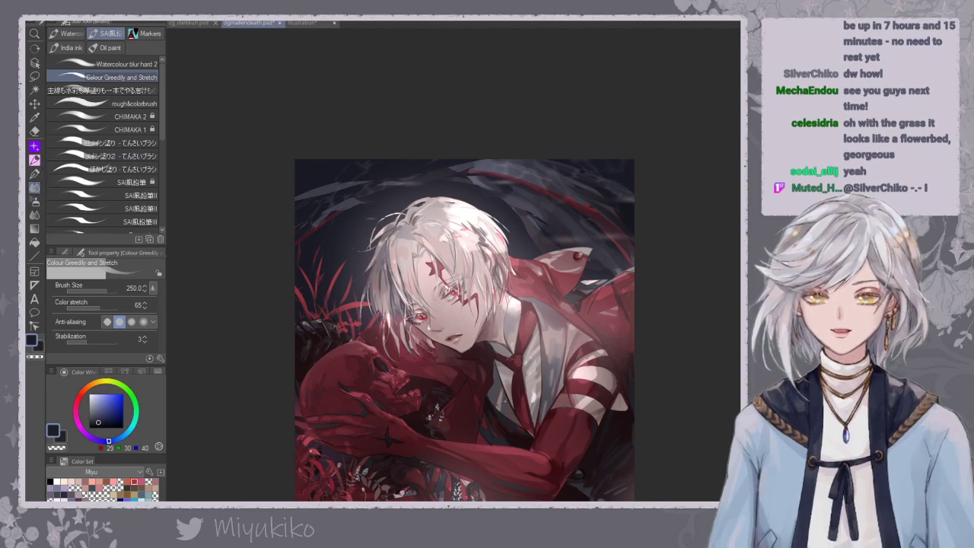
pyautogui.click(125, 90)
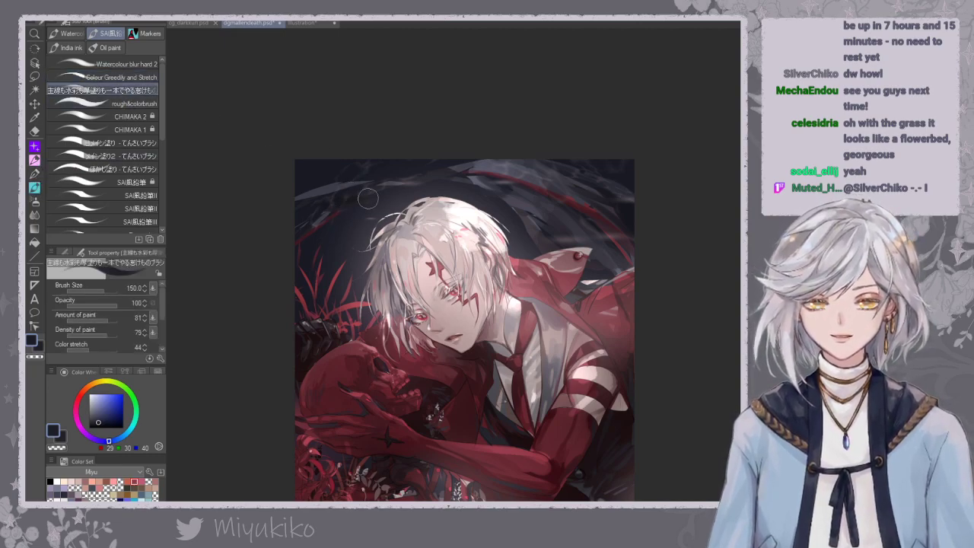
pyautogui.moveTo(301, 196); pyautogui.dragTo(383, 182)
pyautogui.moveTo(534, 179); pyautogui.dragTo(595, 209)
pyautogui.moveTo(469, 168)
pyautogui.mouseDown()
pyautogui.moveTo(554, 192)
pyautogui.moveTo(587, 238)
pyautogui.mouseUp()
pyautogui.moveTo(545, 183)
pyautogui.mouseDown()
pyautogui.moveTo(635, 271)
pyautogui.moveTo(623, 287)
pyautogui.mouseUp()
pyautogui.moveTo(537, 191); pyautogui.dragTo(606, 262)
pyautogui.hotkey('ctrl', 'z')
pyautogui.moveTo(558, 198); pyautogui.dragTo(623, 287)
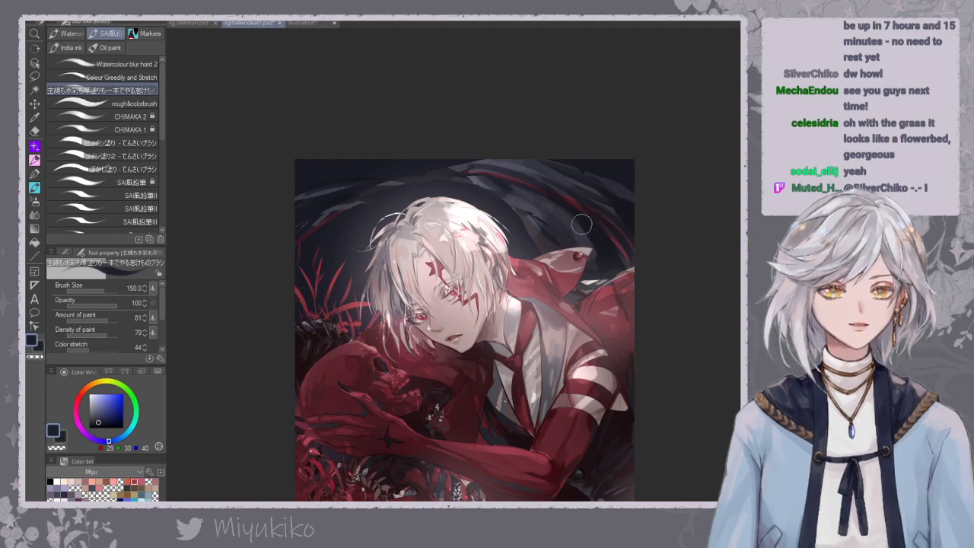
# Compare the whole illustration with and without the background swirls.
pyautogui.hotkey('ctrl', '-')
pyautogui.hotkey('ctrl', '-')
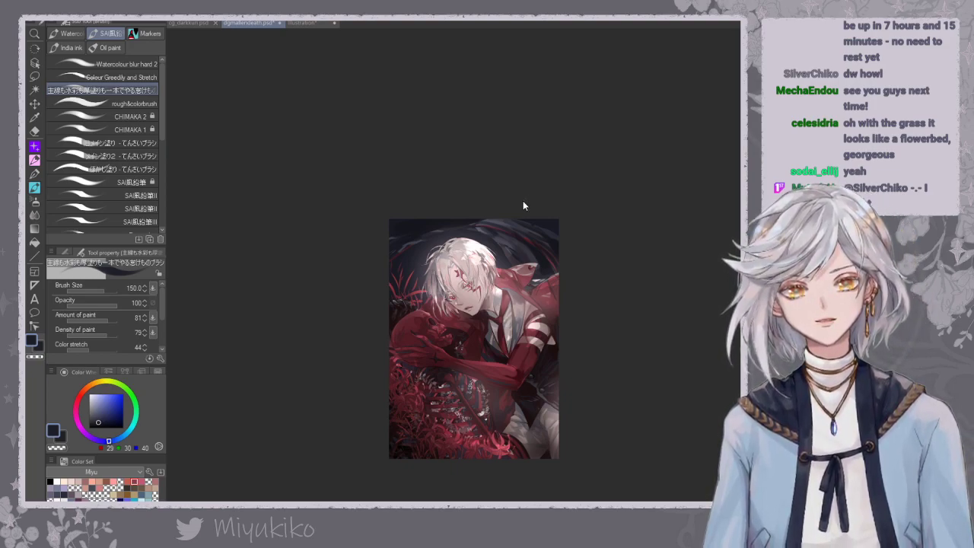
pyautogui.hotkey('ctrl', 'z')
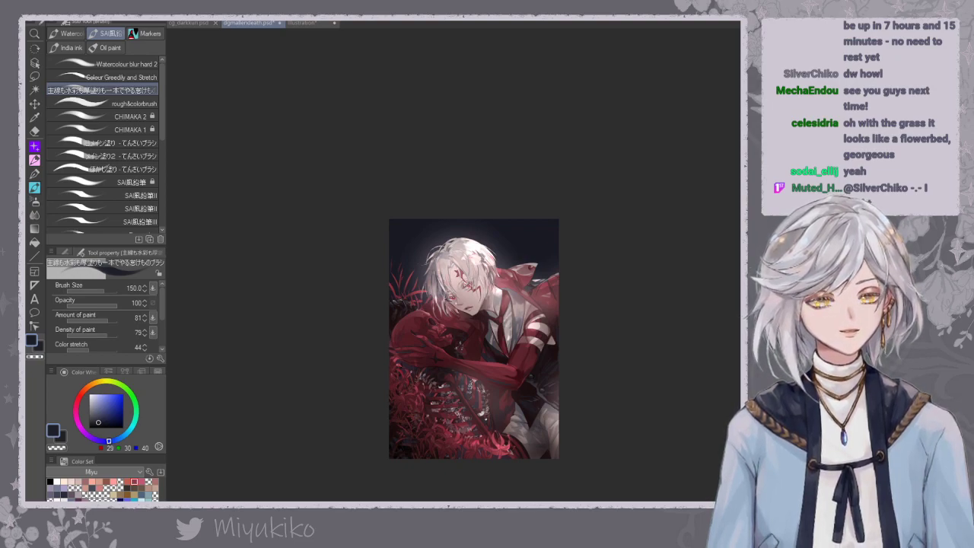
pyautogui.hotkey('ctrl', 'y')
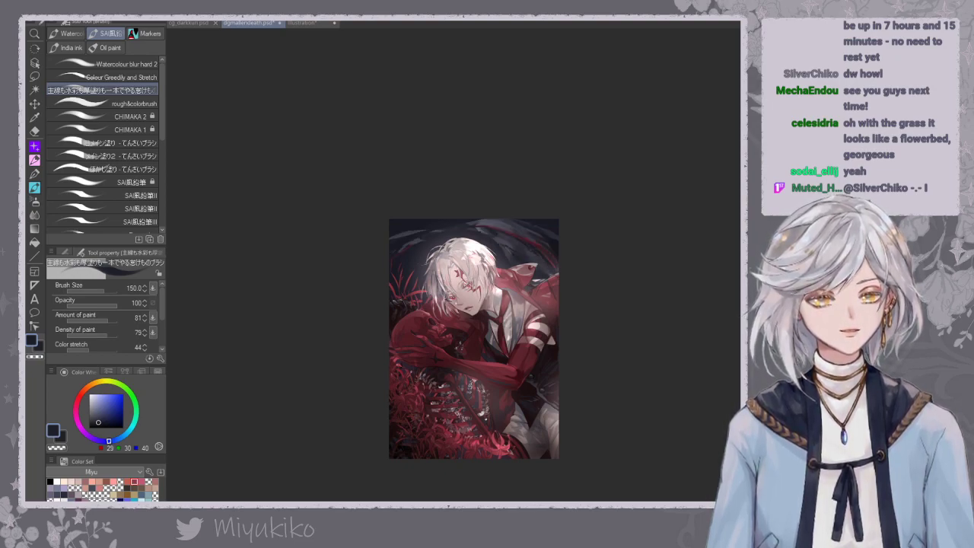
# Sample a lighter blue-grey, stroke it along the swirls at the illustration's upper-right edge, and clear the swirls from view.
pyautogui.keyDown('alt'); pyautogui.click(501, 220); pyautogui.keyUp('alt')
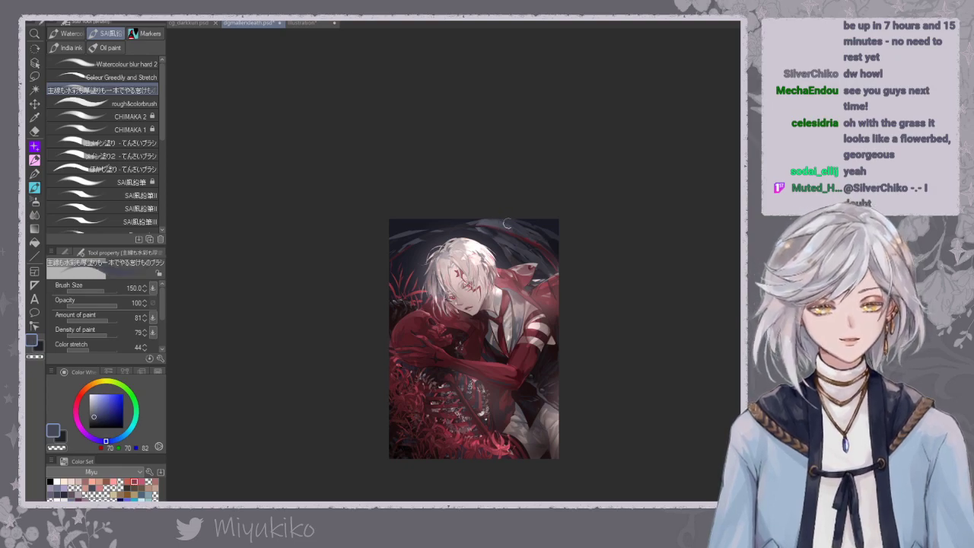
pyautogui.moveTo(519, 223)
pyautogui.mouseDown()
pyautogui.moveTo(561, 242)
pyautogui.moveTo(560, 253)
pyautogui.mouseUp()
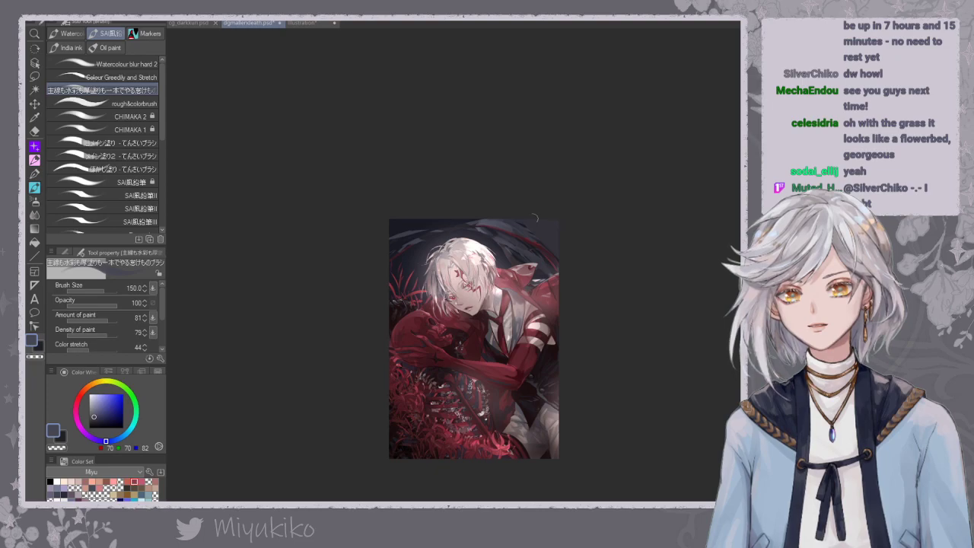
pyautogui.hotkey('ctrl', 'z')
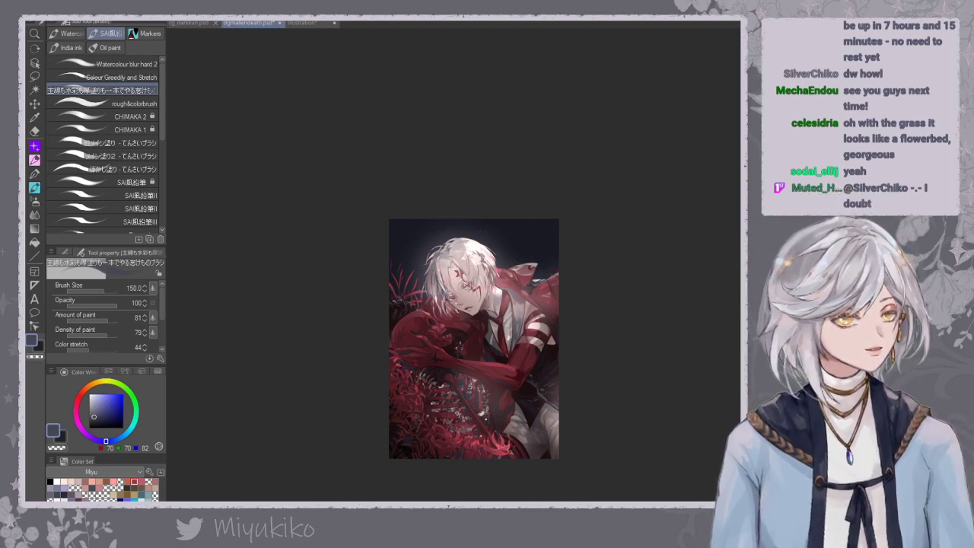
# Try a textured stroke in the background behind the head with the Texture Rocky Directional brush at size 150.
pyautogui.scroll(3, 483, 278)
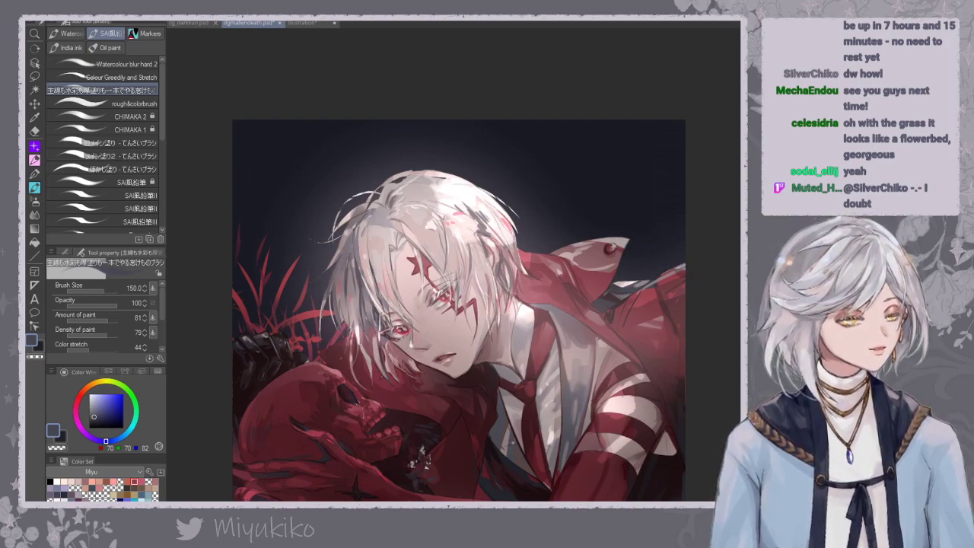
pyautogui.moveTo(162, 90); pyautogui.dragTo(162, 197)
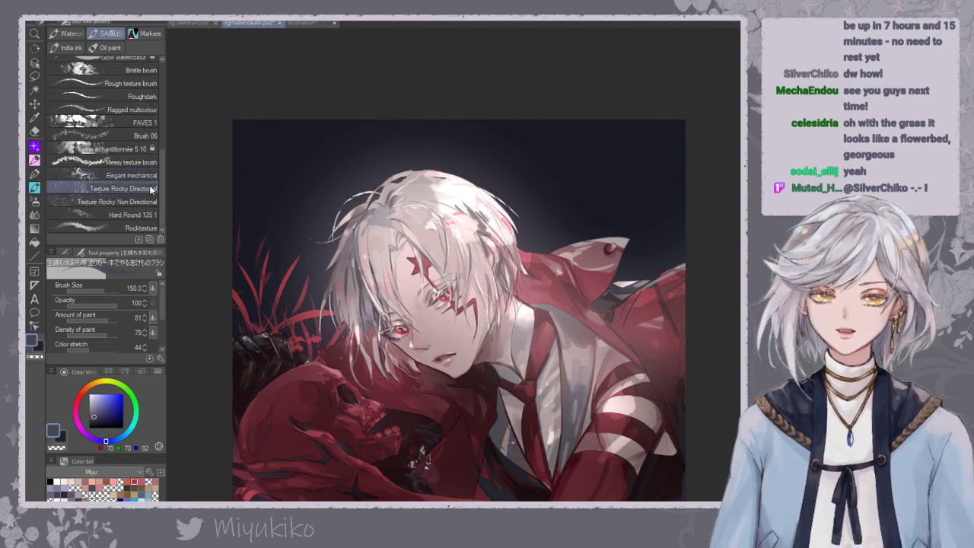
pyautogui.click(151, 188)
pyautogui.moveTo(508, 182)
pyautogui.mouseDown()
pyautogui.moveTo(588, 156)
pyautogui.moveTo(580, 129)
pyautogui.mouseUp()
pyautogui.hotkey('ctrl', 'z')
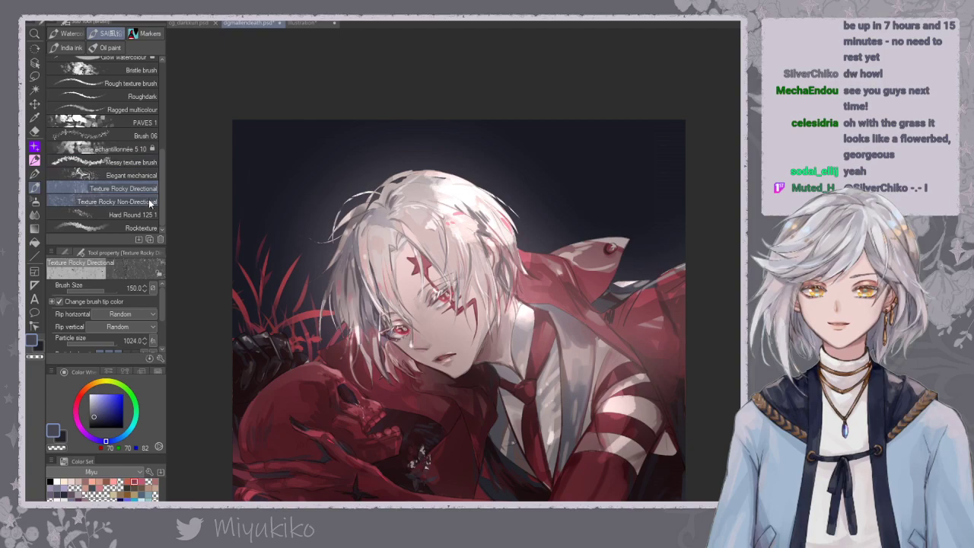
# Try a pale grey watercolour texture in the upper-right background with the ▲水彩マーカー/通常 brush at size 300.
pyautogui.scroll(1, 160, 187)
pyautogui.click(80, 35)
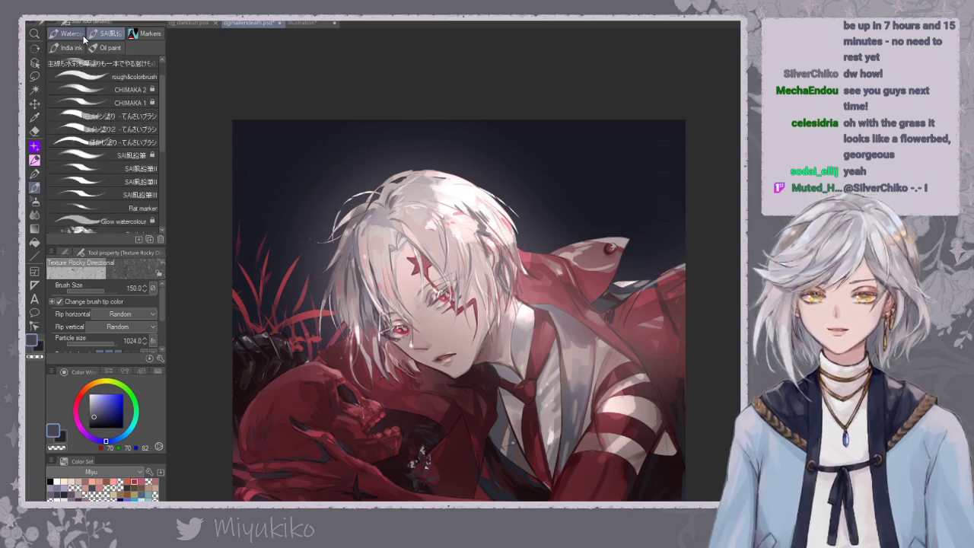
pyautogui.scroll(-3, 159, 113)
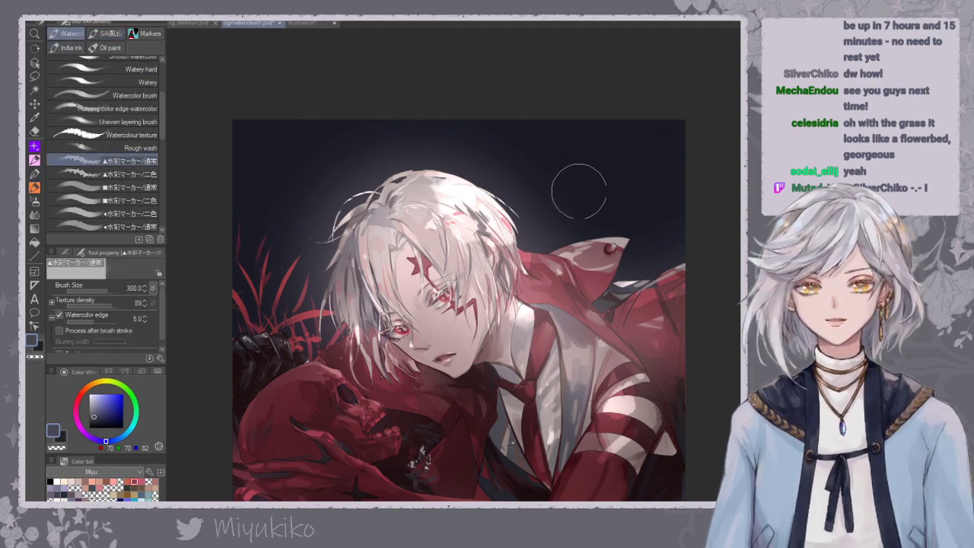
pyautogui.press('x')
pyautogui.moveTo(695, 206)
pyautogui.mouseDown()
pyautogui.moveTo(668, 199)
pyautogui.moveTo(616, 207)
pyautogui.moveTo(549, 136)
pyautogui.moveTo(509, 156)
pyautogui.moveTo(540, 172)
pyautogui.moveTo(646, 185)
pyautogui.moveTo(660, 247)
pyautogui.mouseUp()
pyautogui.hotkey('ctrl', 'z')
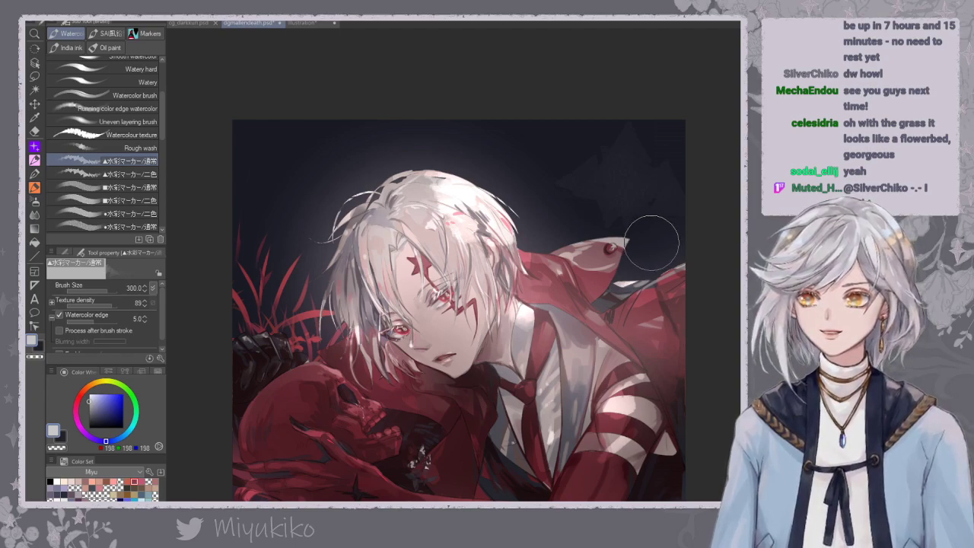
# Try a pale grey stroke behind the head with the Rough texture brush at size 400 and undo the background texture tests.
pyautogui.moveTo(163, 121); pyautogui.dragTo(161, 158)
pyautogui.click(105, 33)
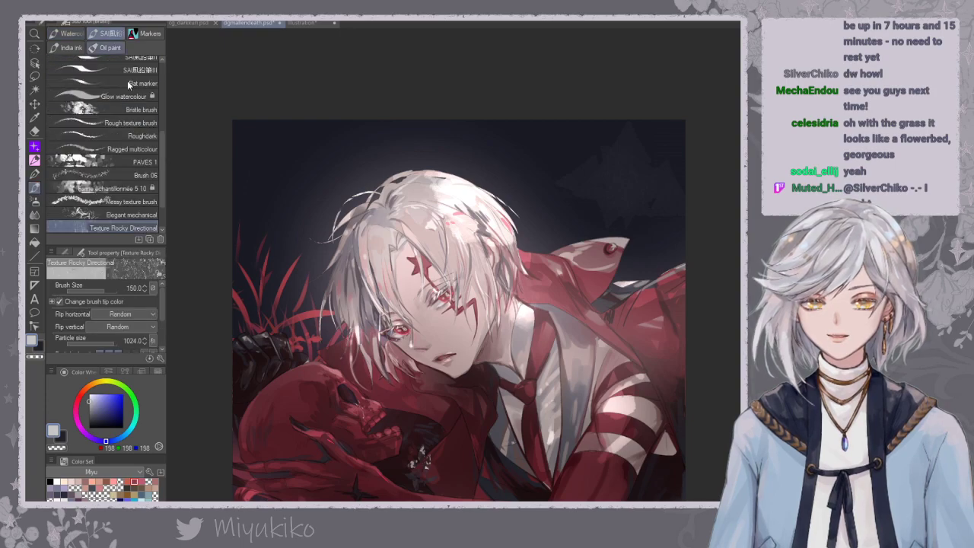
pyautogui.click(151, 122)
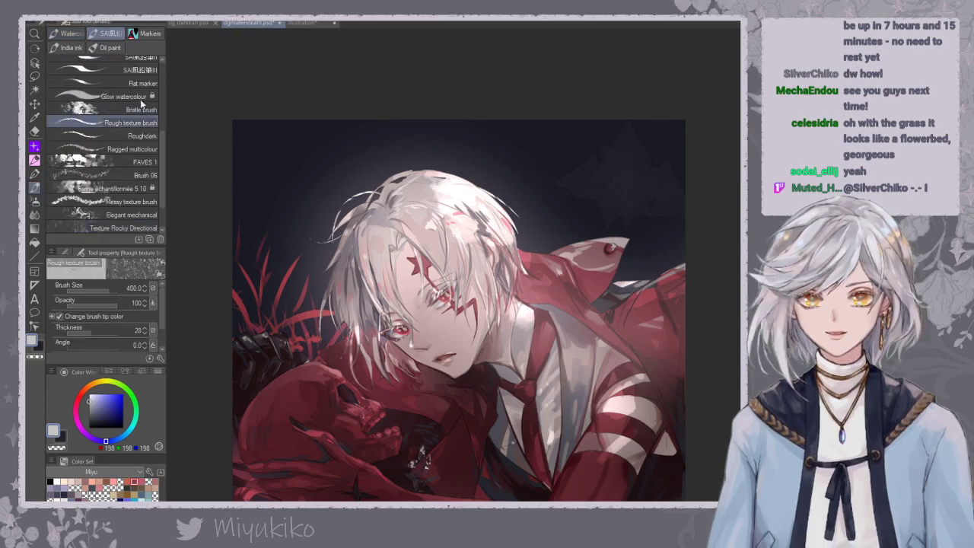
pyautogui.moveTo(479, 166)
pyautogui.mouseDown()
pyautogui.moveTo(620, 194)
pyautogui.moveTo(582, 251)
pyautogui.moveTo(612, 166)
pyautogui.moveTo(590, 251)
pyautogui.moveTo(580, 255)
pyautogui.mouseUp()
pyautogui.hotkey('ctrl', 'z')
pyautogui.hotkey('ctrl', '-')
pyautogui.hotkey('ctrl', '-')
pyautogui.hotkey('ctrl', 'z')
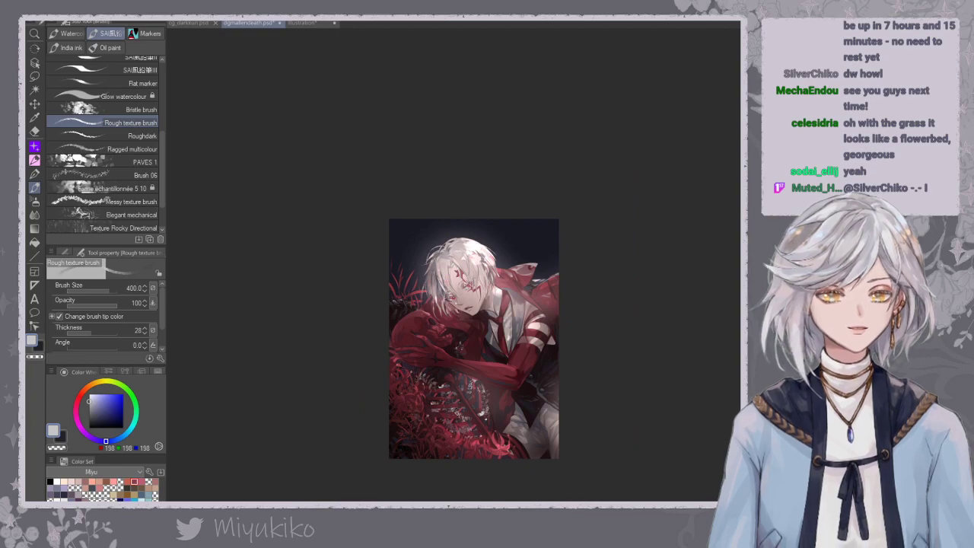
# Straighten the canvas and bring the background swirls back into view.
pyautogui.press('^')
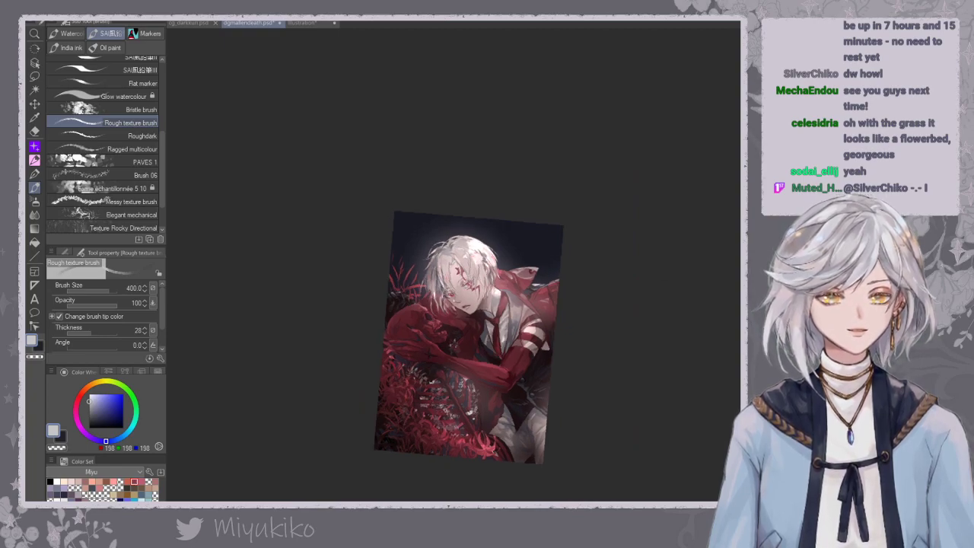
pyautogui.press('-')
pyautogui.hotkey('ctrl', '+')
pyautogui.moveTo(720, 285); pyautogui.dragTo(727, 176)
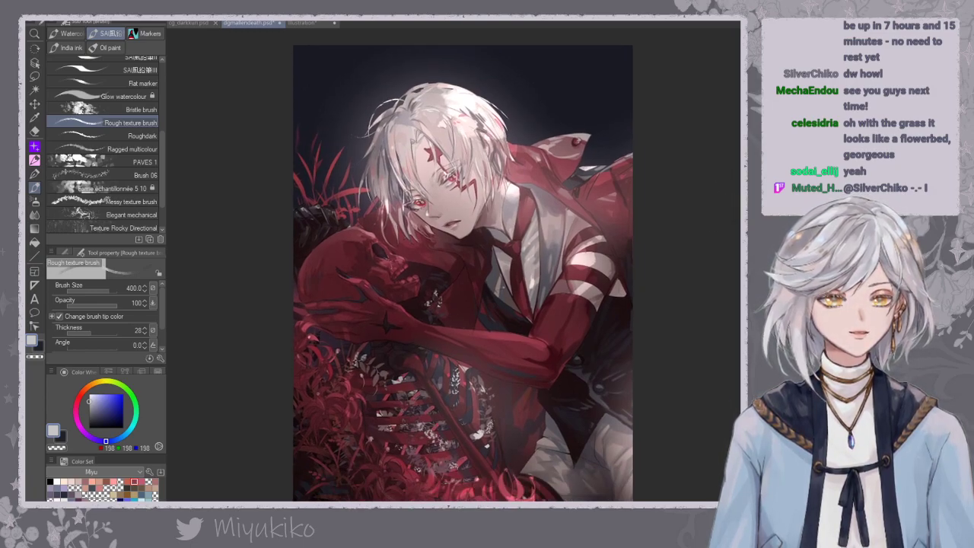
pyautogui.hotkey('ctrl', 'z')
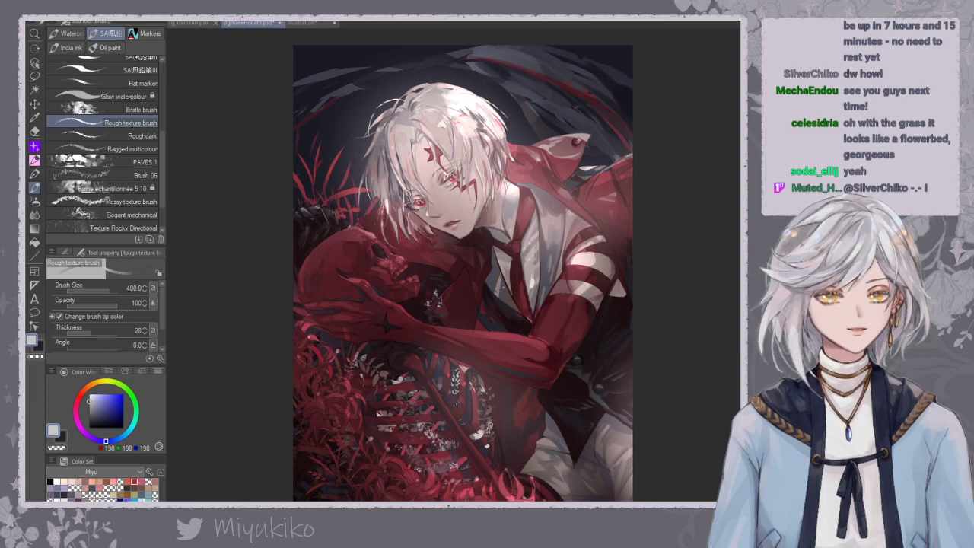
# Try darkening the upper background with a black Soft airbrush stroke at size 2000 and undo it.
pyautogui.hotkey('ctrl', '-')
pyautogui.hotkey('ctrl', '-')
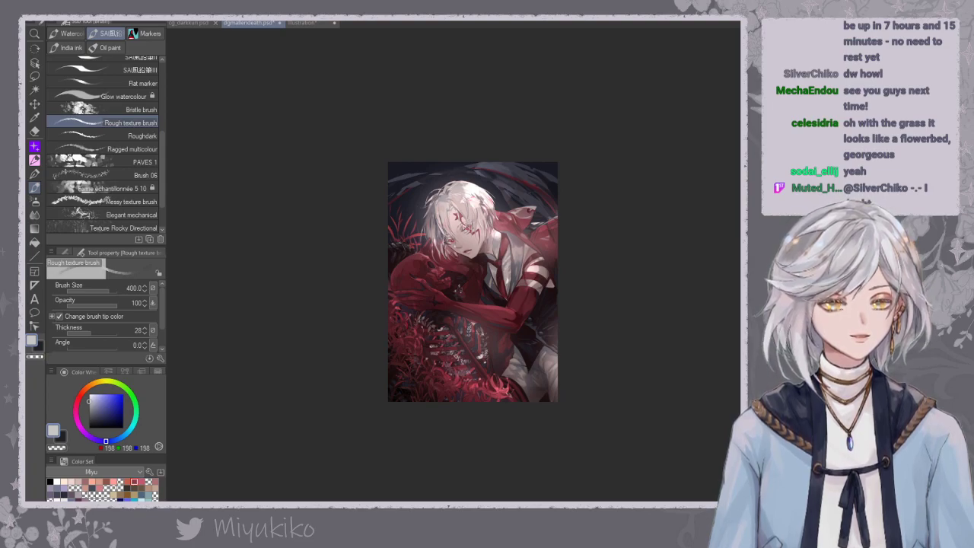
pyautogui.click(34, 201)
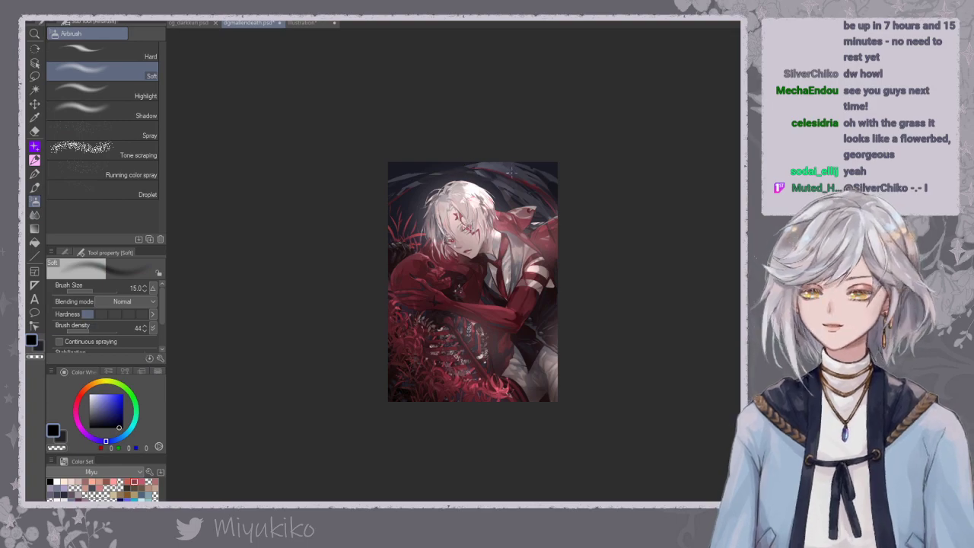
pyautogui.press(']')
pyautogui.press(']')
pyautogui.press(']')
pyautogui.press(']')
pyautogui.press(']')
pyautogui.press(']')
pyautogui.press(']')
pyautogui.press(']')
pyautogui.press(']')
pyautogui.press(']')
pyautogui.press(']')
pyautogui.press(']')
pyautogui.press(']')
pyautogui.press(']')
pyautogui.press(']')
pyautogui.press(']')
pyautogui.press(']')
pyautogui.press(']')
pyautogui.press(']')
pyautogui.press(']')
pyautogui.moveTo(481, 143)
pyautogui.mouseDown()
pyautogui.moveTo(581, 135)
pyautogui.moveTo(593, 178)
pyautogui.mouseUp()
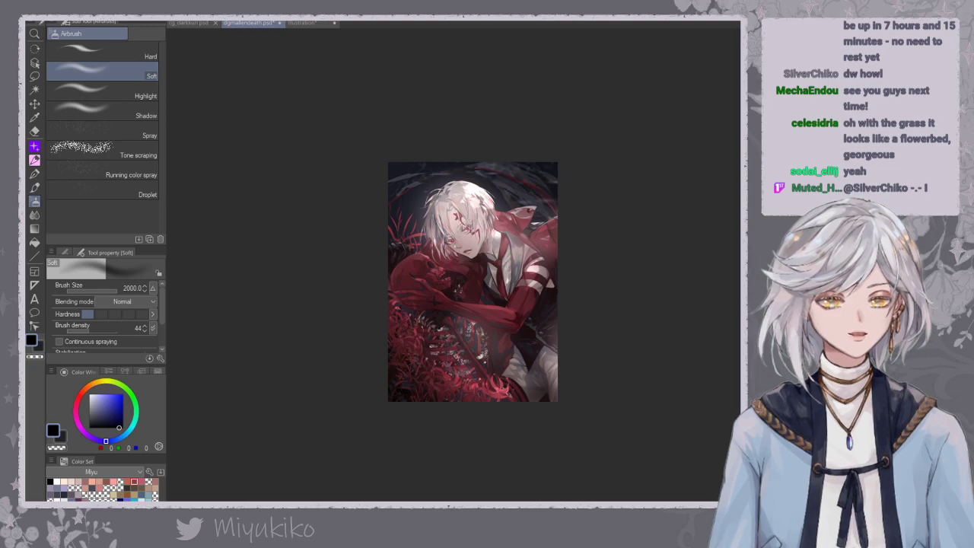
pyautogui.hotkey('ctrl', 'z')
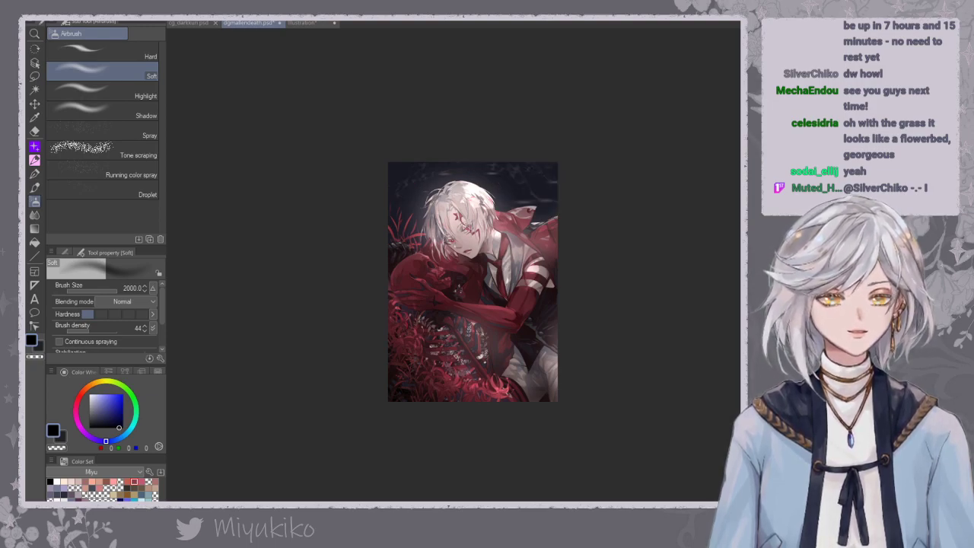
# Try erasing the water reflections left of the head with the Kneaded eraser at size 2000, and reduce the eraser to 1200.
pyautogui.scroll(2, 484, 279)
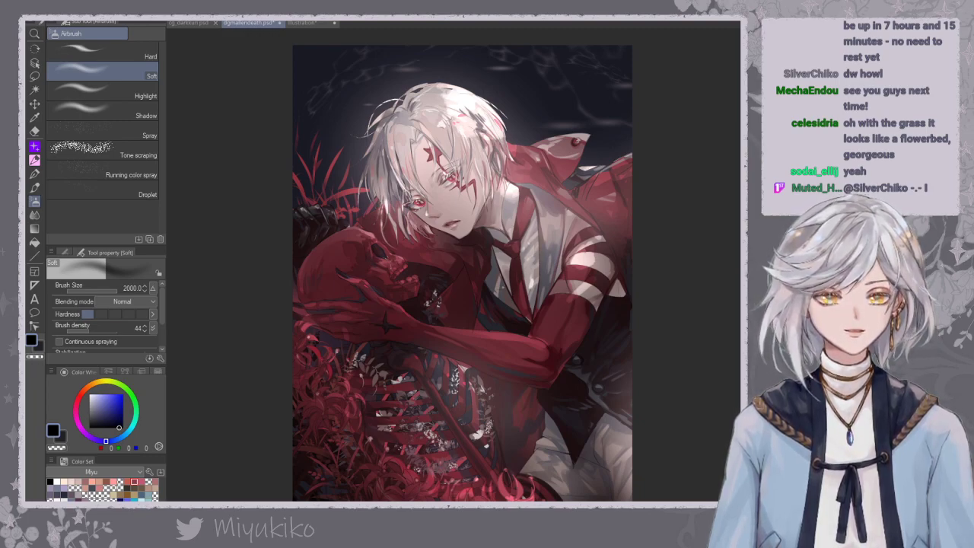
pyautogui.press('e')
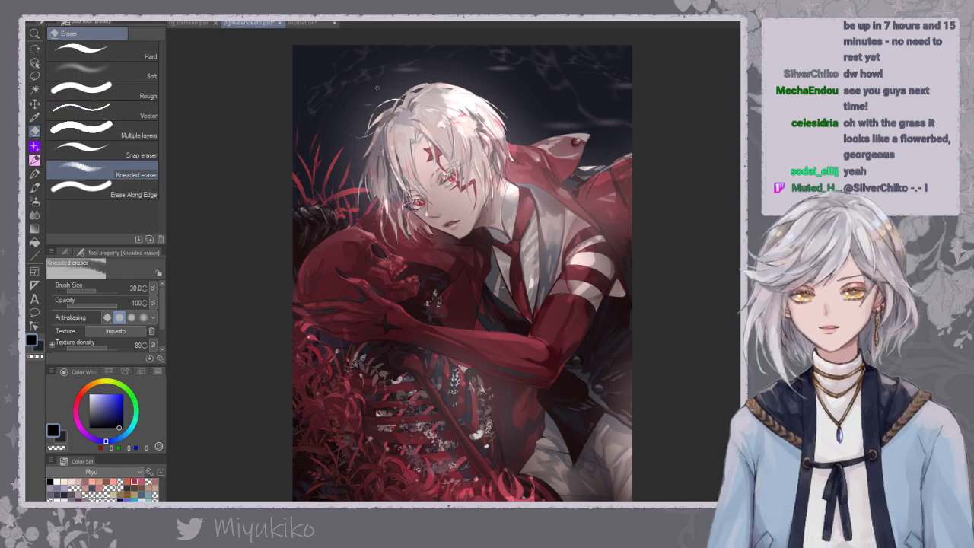
pyautogui.press(']')
pyautogui.press(']')
pyautogui.press(']')
pyautogui.press(']')
pyautogui.press(']')
pyautogui.press(']')
pyautogui.press(']')
pyautogui.press(']')
pyautogui.press(']')
pyautogui.press(']')
pyautogui.press(']')
pyautogui.press(']')
pyautogui.press(']')
pyautogui.press(']')
pyautogui.press(']')
pyautogui.press(']')
pyautogui.press(']')
pyautogui.press(']')
pyautogui.press(']')
pyautogui.press(']')
pyautogui.moveTo(332, 123)
pyautogui.mouseDown()
pyautogui.moveTo(329, 152)
pyautogui.moveTo(328, 123)
pyautogui.moveTo(332, 141)
pyautogui.mouseUp()
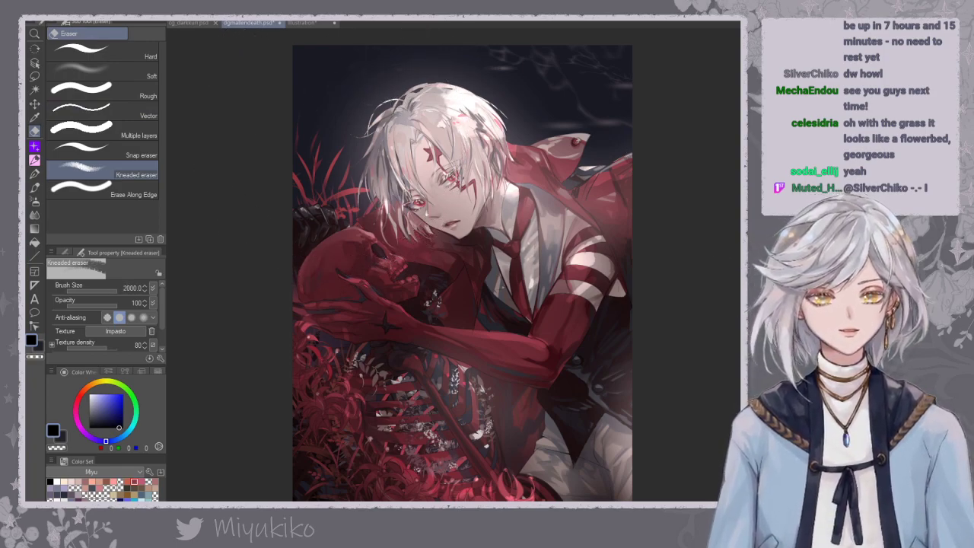
pyautogui.press('[')
pyautogui.press('[')
pyautogui.press('[')
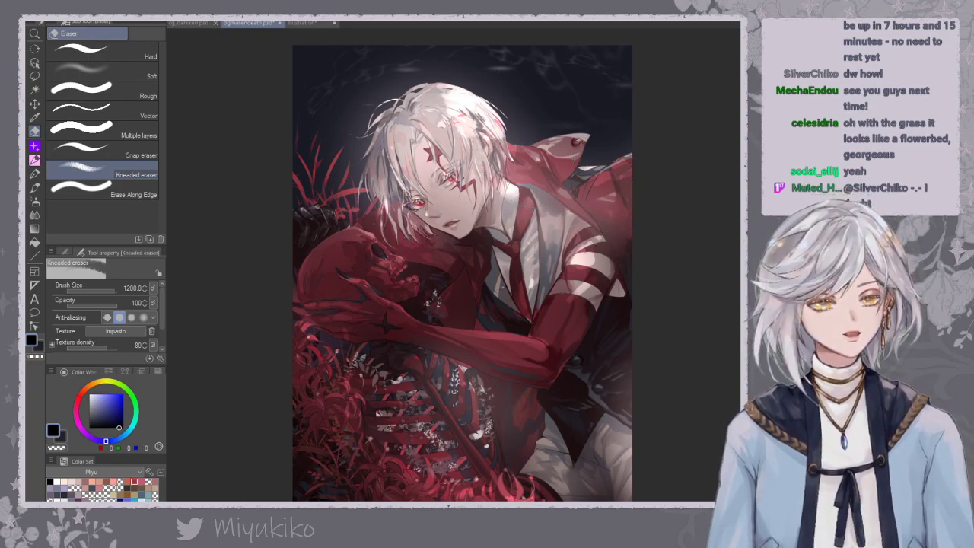
# Try a dark water reflection arc behind the head with the 水面反射光 B濃 brush at size 475.
pyautogui.press('b')
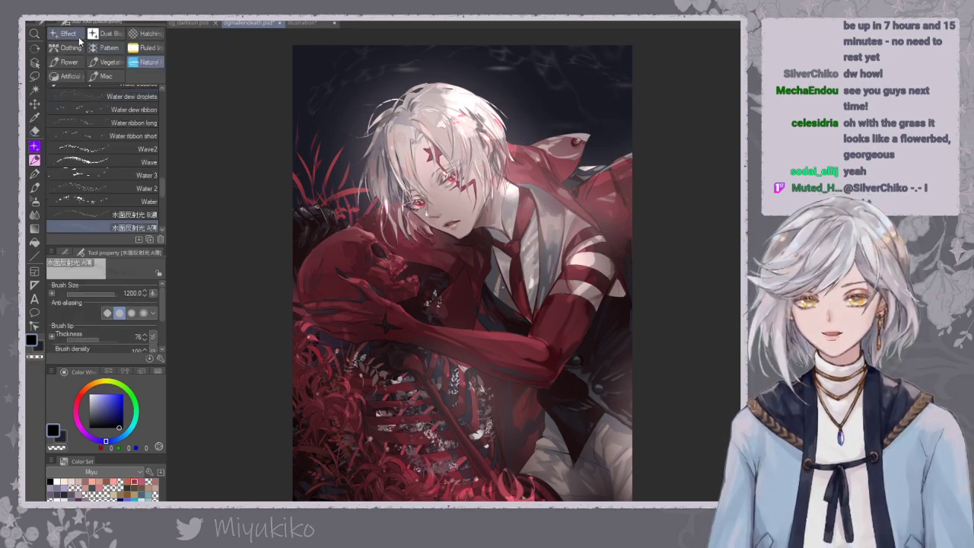
pyautogui.click(69, 33)
pyautogui.moveTo(160, 167)
pyautogui.mouseDown()
pyautogui.moveTo(164, 239)
pyautogui.moveTo(152, 61)
pyautogui.mouseUp()
pyautogui.click(151, 62)
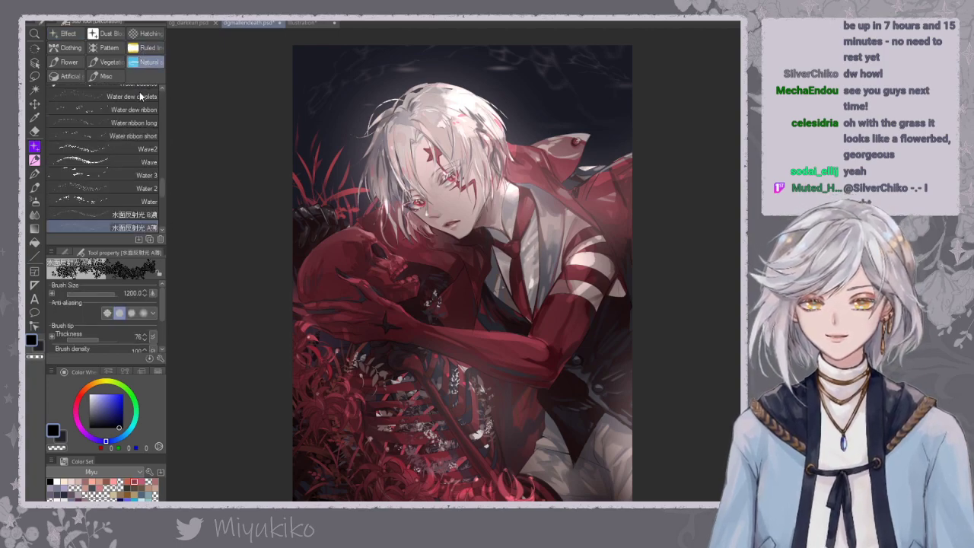
pyautogui.scroll(-3, 161, 191)
pyautogui.click(137, 141)
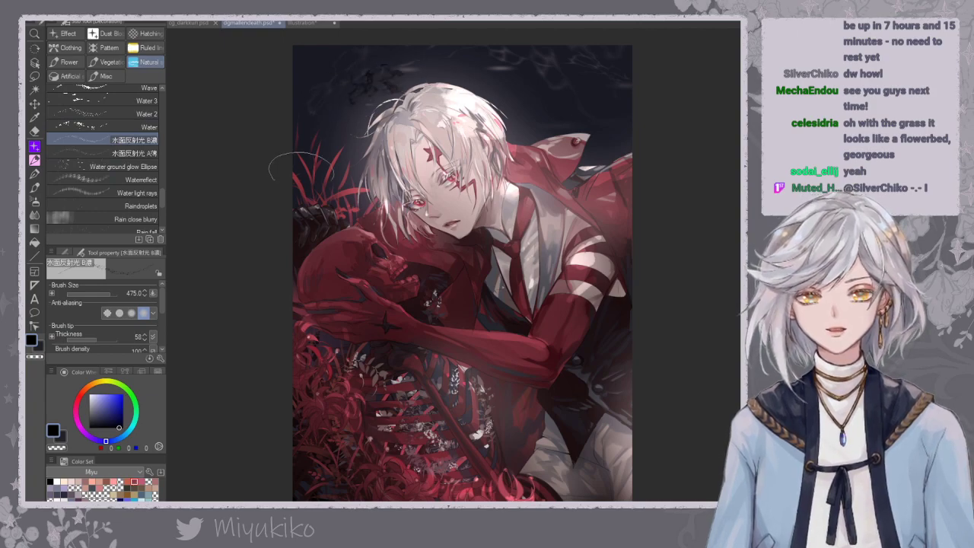
pyautogui.moveTo(304, 126)
pyautogui.mouseDown()
pyautogui.moveTo(567, 84)
pyautogui.moveTo(646, 165)
pyautogui.mouseUp()
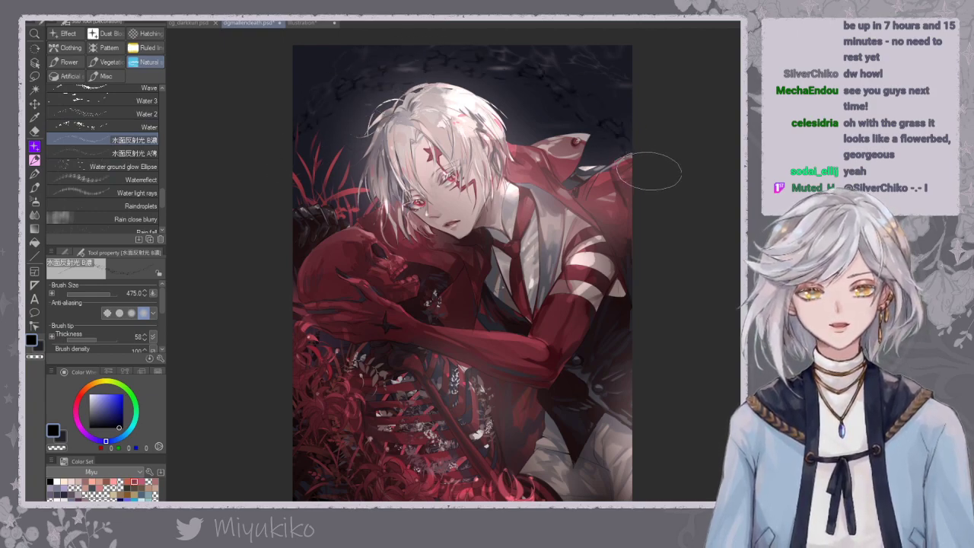
# Try a black water effect stroke left of the head, undo it and set the drawing colour to white.
pyautogui.click(133, 153)
pyautogui.click(137, 193)
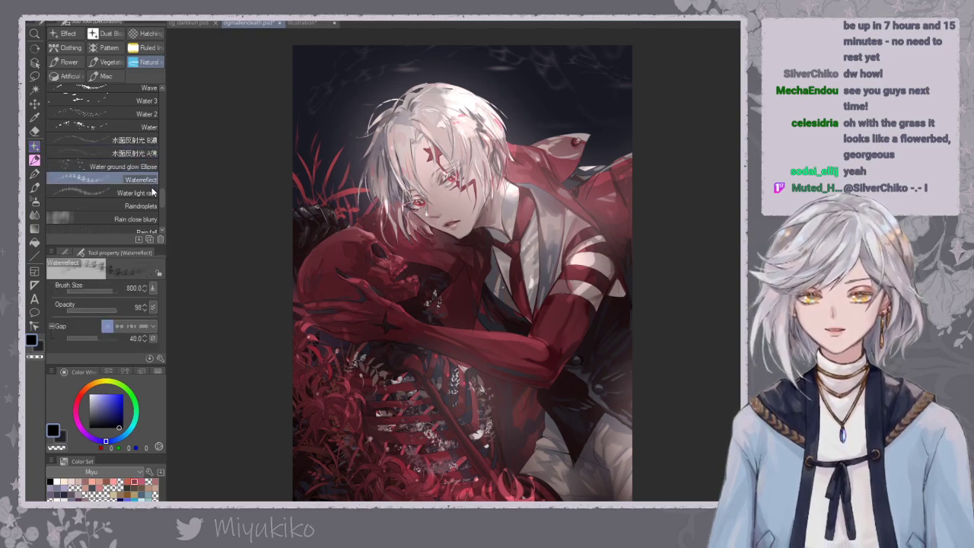
pyautogui.moveTo(358, 91)
pyautogui.mouseDown()
pyautogui.moveTo(395, 111)
pyautogui.moveTo(452, 59)
pyautogui.moveTo(292, 143)
pyautogui.mouseUp()
pyautogui.hotkey('ctrl', 'z')
pyautogui.click(89, 394)
pyautogui.hotkey('ctrl', 'z')
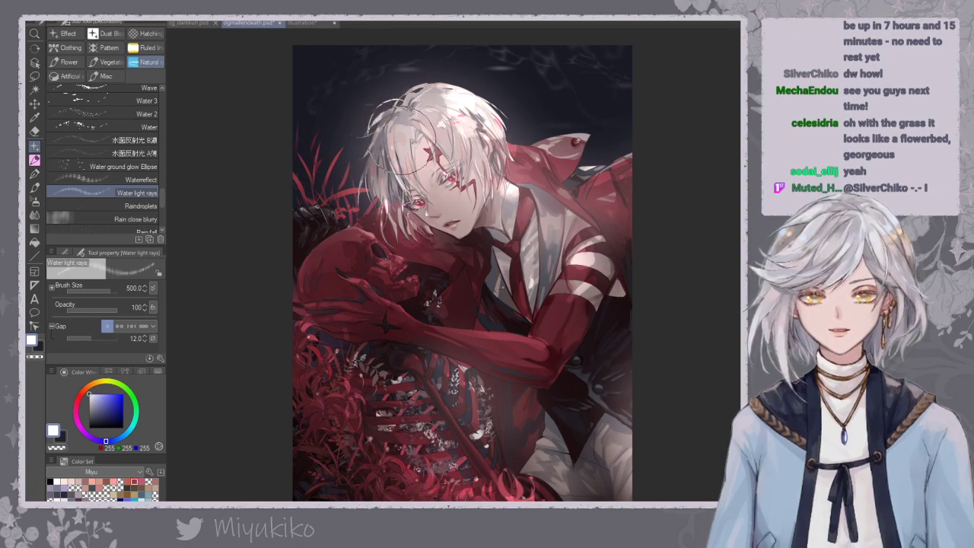
# Try a white Water light rays stroke across the background with an enlarged brush and undo it.
pyautogui.press(']')
pyautogui.press(']')
pyautogui.press(']')
pyautogui.press(']')
pyautogui.press(']')
pyautogui.press(']')
pyautogui.press(']')
pyautogui.press(']')
pyautogui.moveTo(382, 159)
pyautogui.mouseDown()
pyautogui.moveTo(429, 153)
pyautogui.moveTo(566, 143)
pyautogui.moveTo(735, 232)
pyautogui.mouseUp()
pyautogui.hotkey('ctrl', 'z')
pyautogui.press('[')
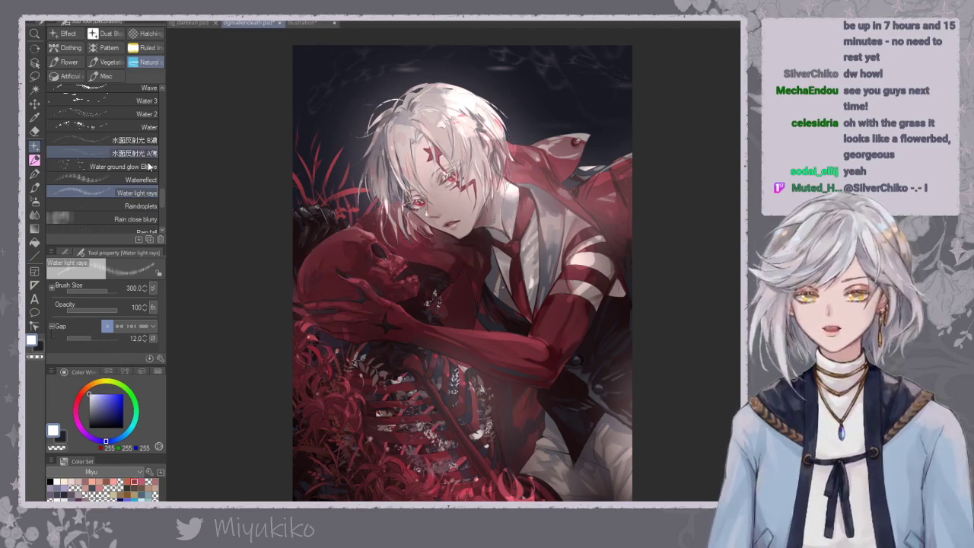
# Try white Rain close blurry streaks on both sides of the upper background, enlarging the brush to 120, and undo the right-hand streaks.
pyautogui.click(136, 219)
pyautogui.click(317, 90)
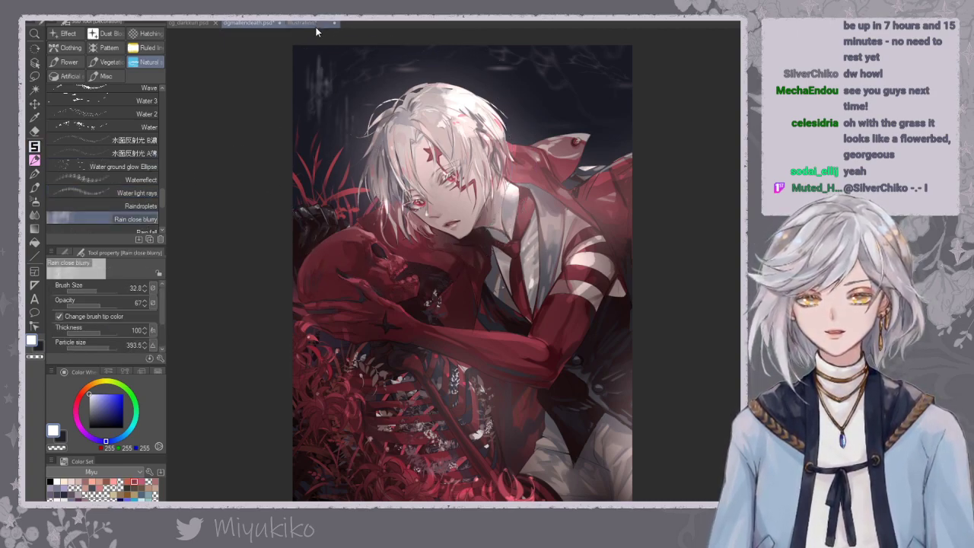
pyautogui.press(']')
pyautogui.press(']')
pyautogui.press(']')
pyautogui.press(']')
pyautogui.press(']')
pyautogui.press(']')
pyautogui.press(']')
pyautogui.click(609, 93)
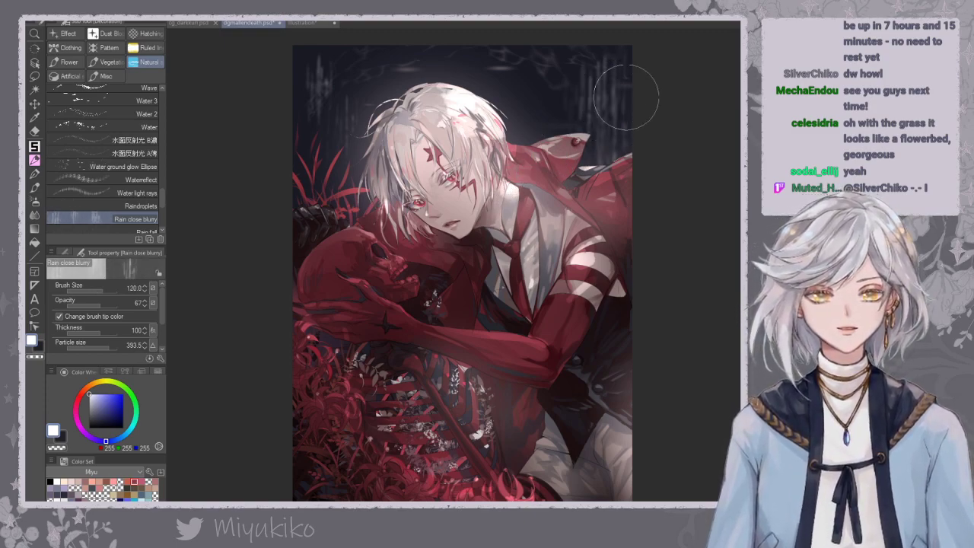
pyautogui.hotkey('ctrl', 'z')
pyautogui.hotkey('ctrl', 'z')
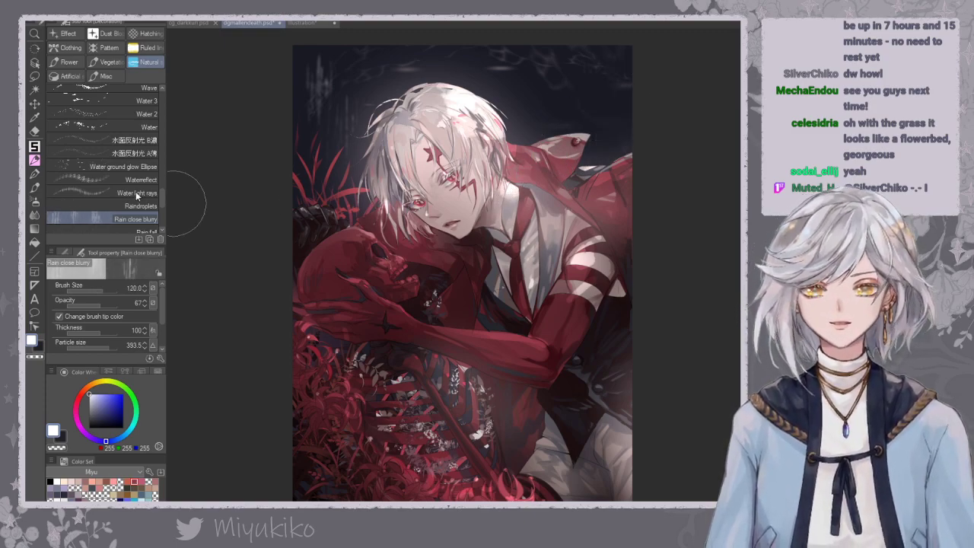
# Try scattering white droplets across the dark upper background with the Raindroplets brush at size 185.
pyautogui.click(141, 205)
pyautogui.moveTo(161, 193); pyautogui.dragTo(161, 210)
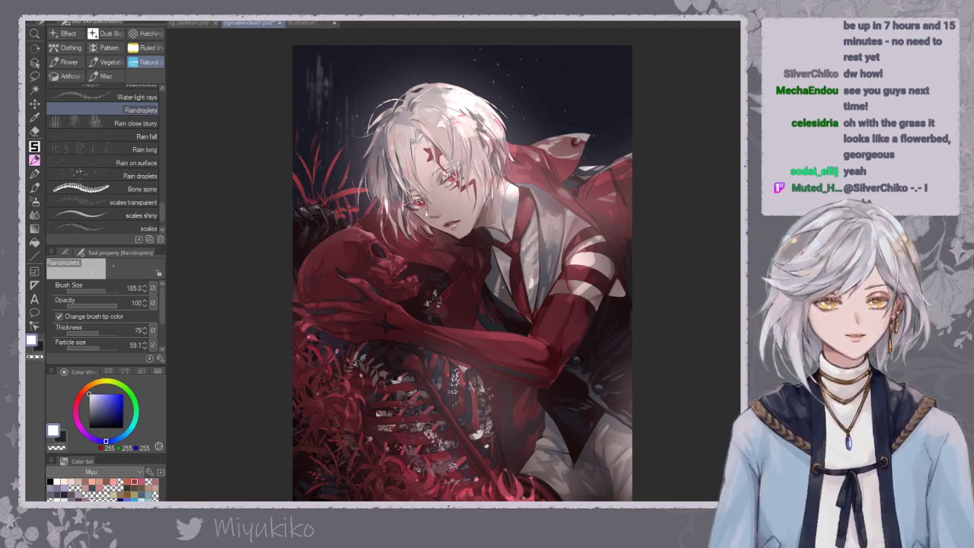
pyautogui.hotkey('ctrl', '-')
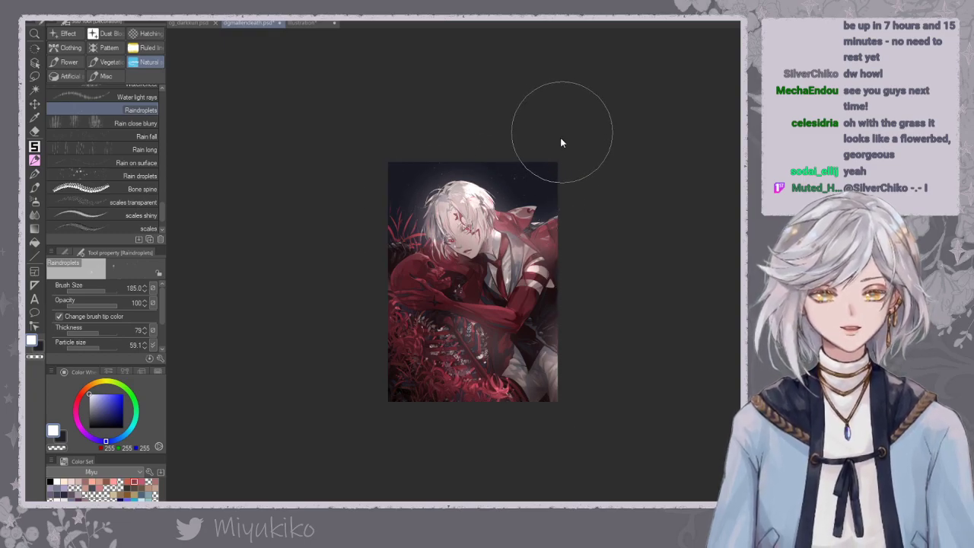
pyautogui.hotkey('ctrl', '+')
pyautogui.hotkey('ctrl', '+')
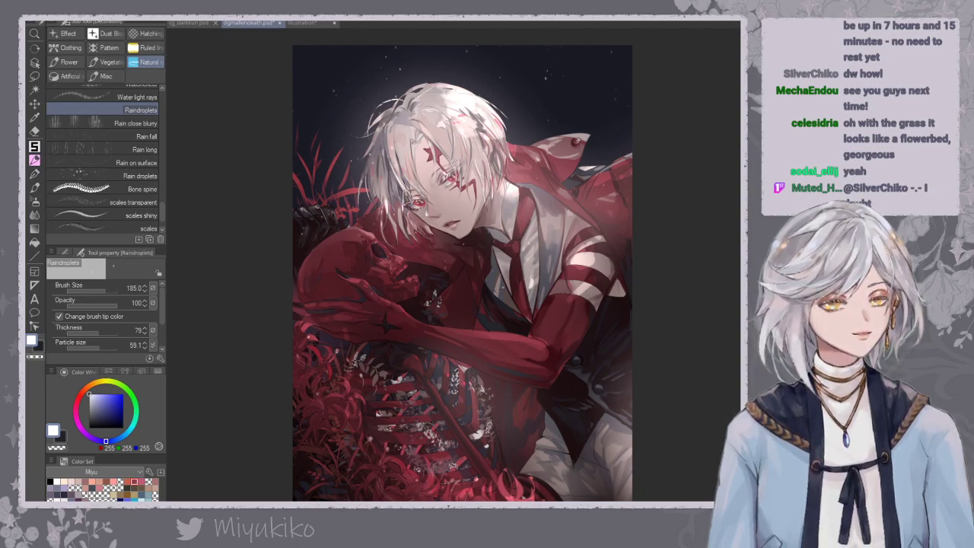
# Replace the background droplets with new white ones left of and above the head, and reduce the brush size to 120.
pyautogui.hotkey('ctrl', 'a')
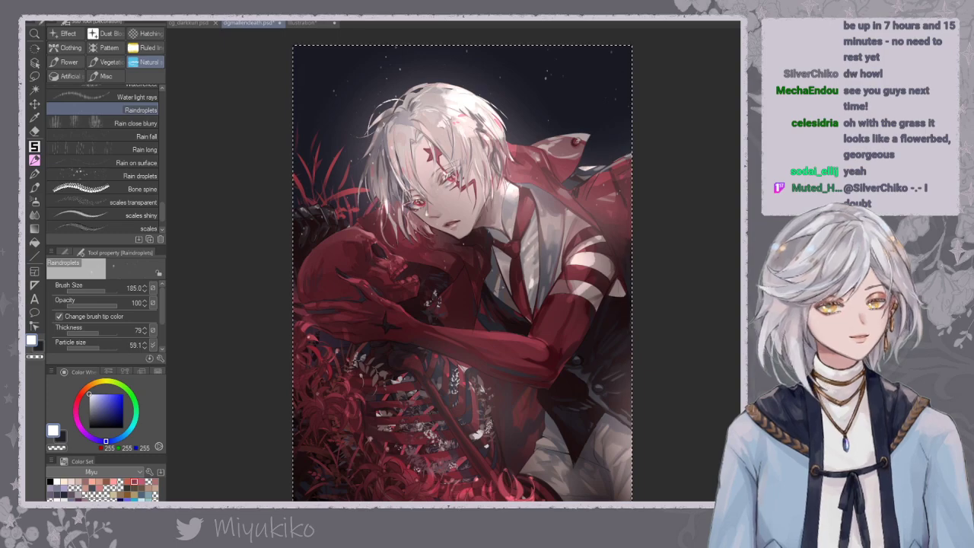
pyautogui.moveTo(349, 172); pyautogui.dragTo(422, 86)
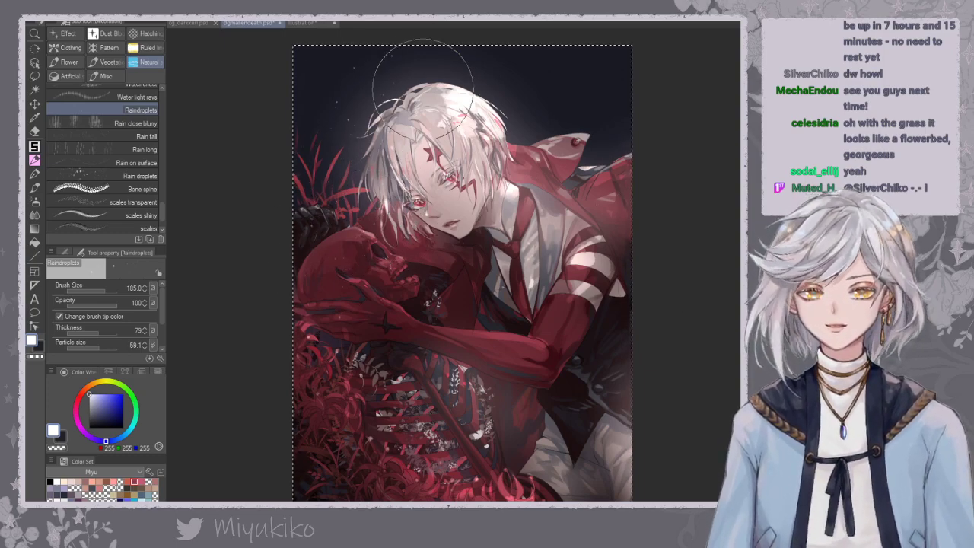
pyautogui.press('[')
pyautogui.press('[')
pyautogui.press('[')
pyautogui.hotkey('ctrl', 'd')
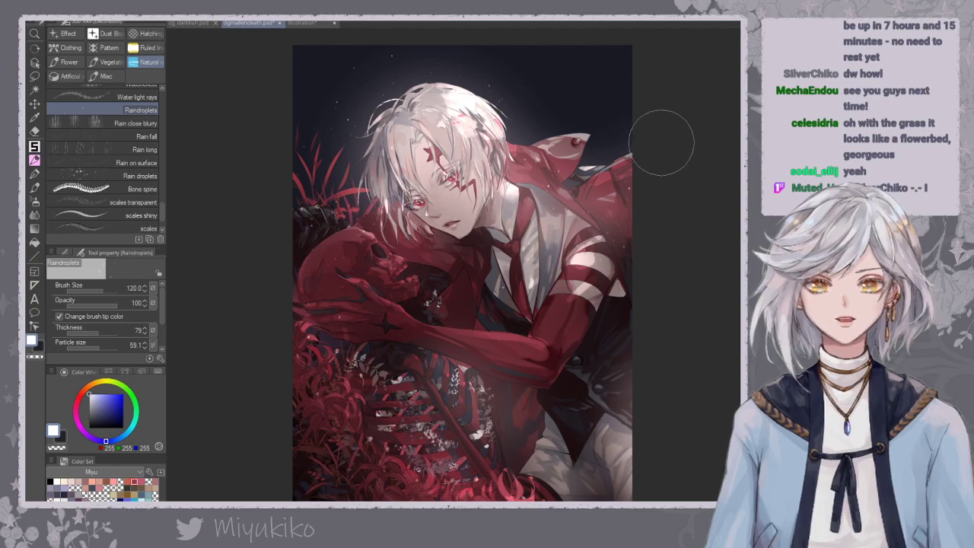
# Scatter small white droplets over the jacket, the sleeve and the dark areas along the figure's side.
pyautogui.scroll(-2, 483, 289)
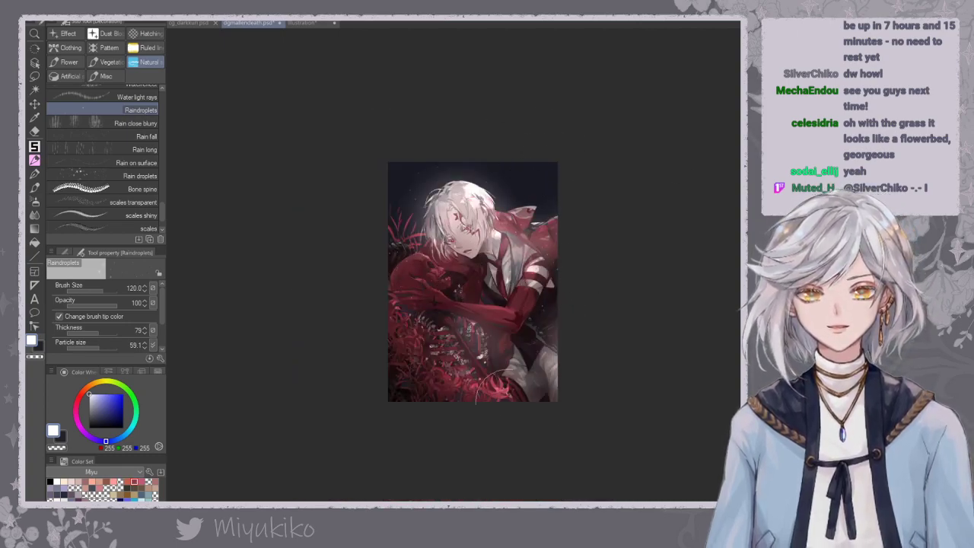
pyautogui.hotkey('ctrl', '0')
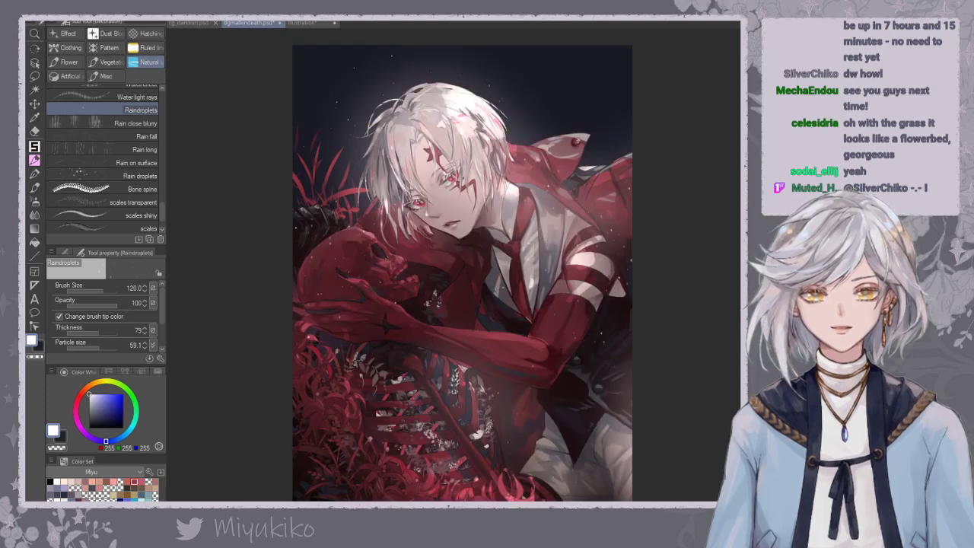
pyautogui.scroll(-1, 598, 304)
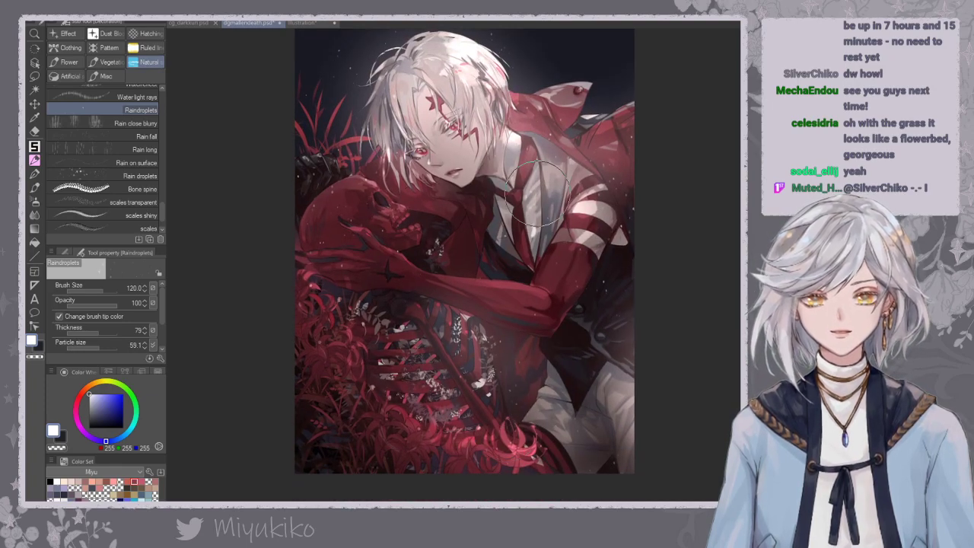
pyautogui.moveTo(629, 173); pyautogui.dragTo(633, 242)
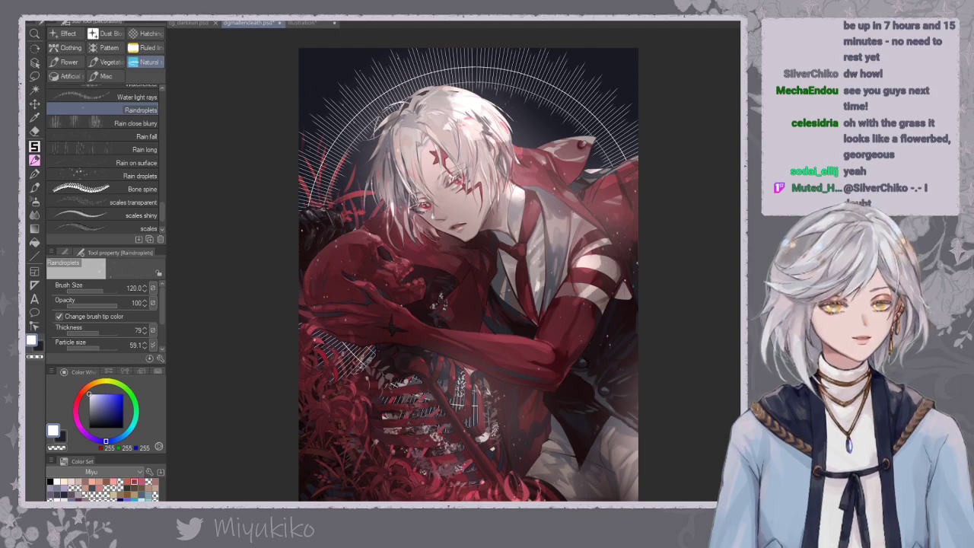
# Try enlarging the radial halo behind the head and shifting it down and to the left.
pyautogui.hotkey('ctrl', '-')
pyautogui.hotkey('ctrl', '-')
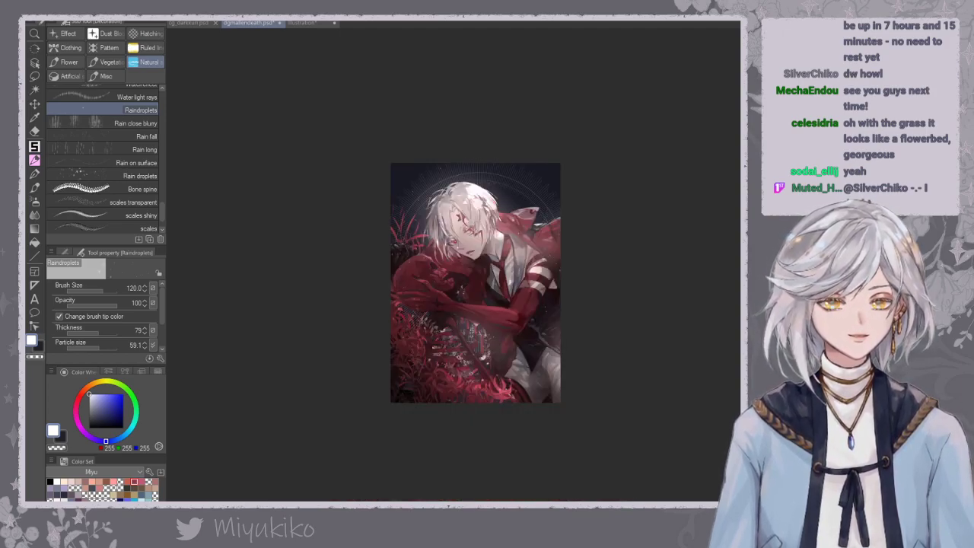
pyautogui.hotkey('ctrl', 't')
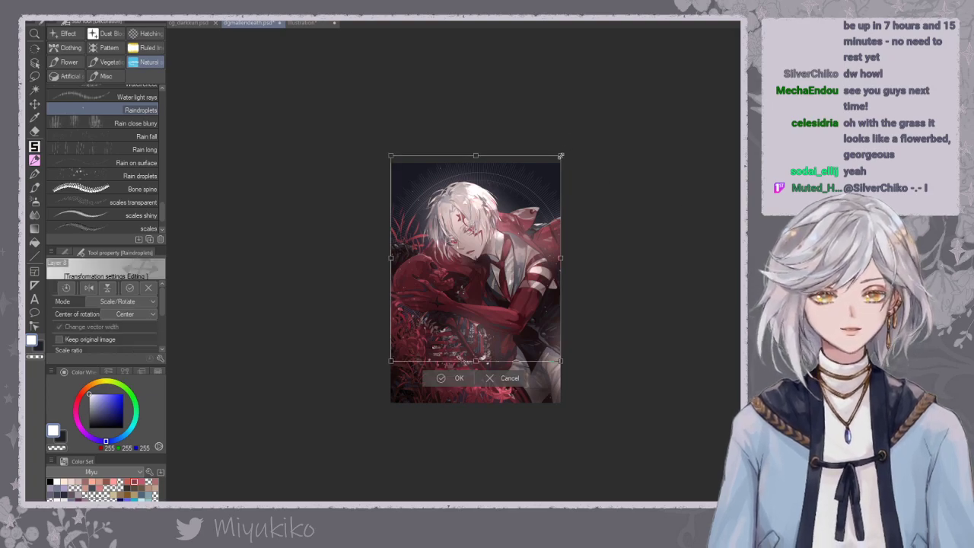
pyautogui.moveTo(561, 155); pyautogui.dragTo(627, 122)
pyautogui.moveTo(587, 286); pyautogui.dragTo(551, 325)
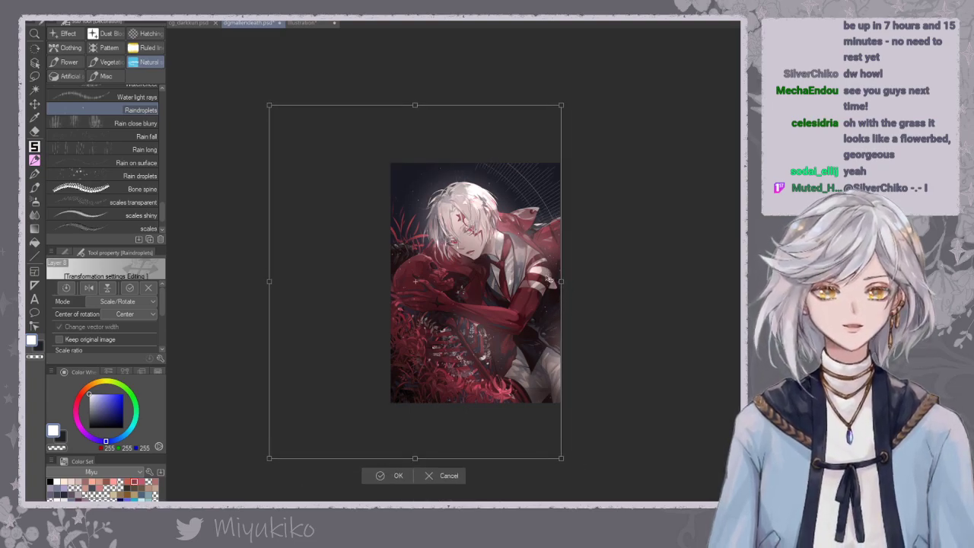
pyautogui.press('Return')
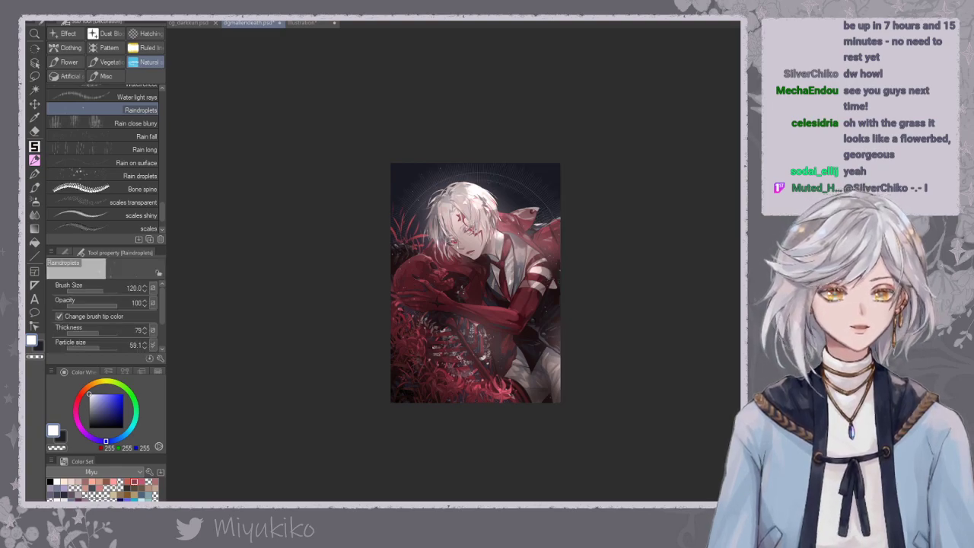
# Compare the background with and without the faint radial halo and remove the halo.
pyautogui.hotkey('ctrl', 'z')
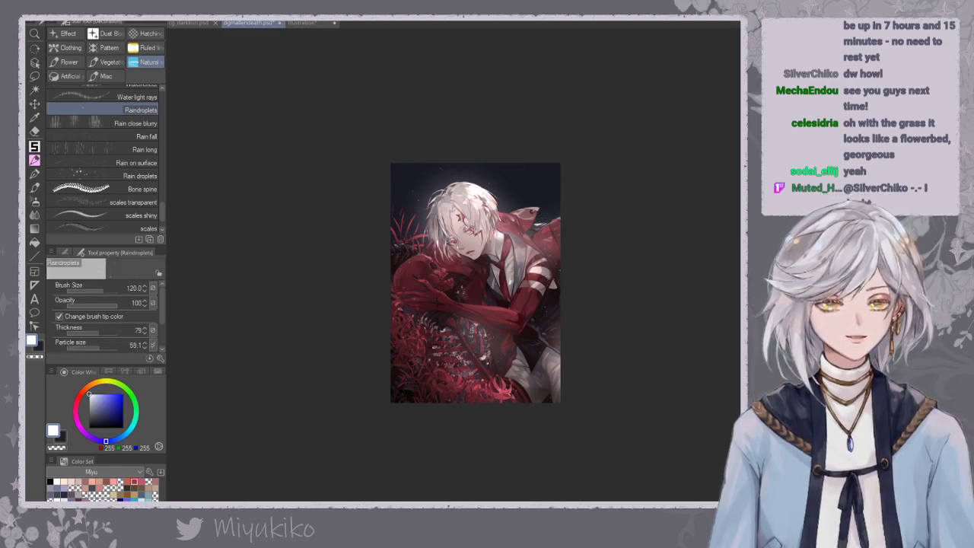
pyautogui.hotkey('ctrl', 'y')
pyautogui.hotkey('ctrl', '+')
pyautogui.hotkey('ctrl', '+')
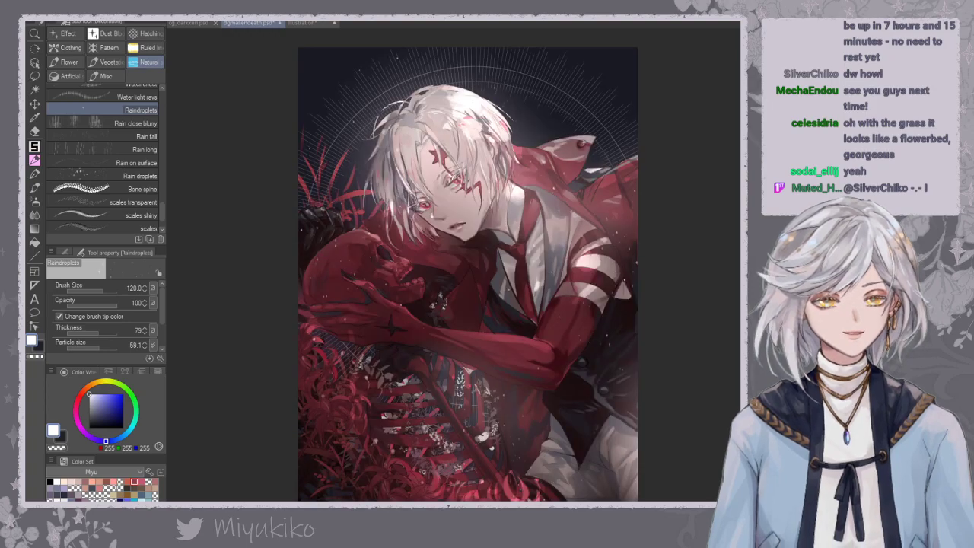
pyautogui.hotkey('ctrl', 'z')
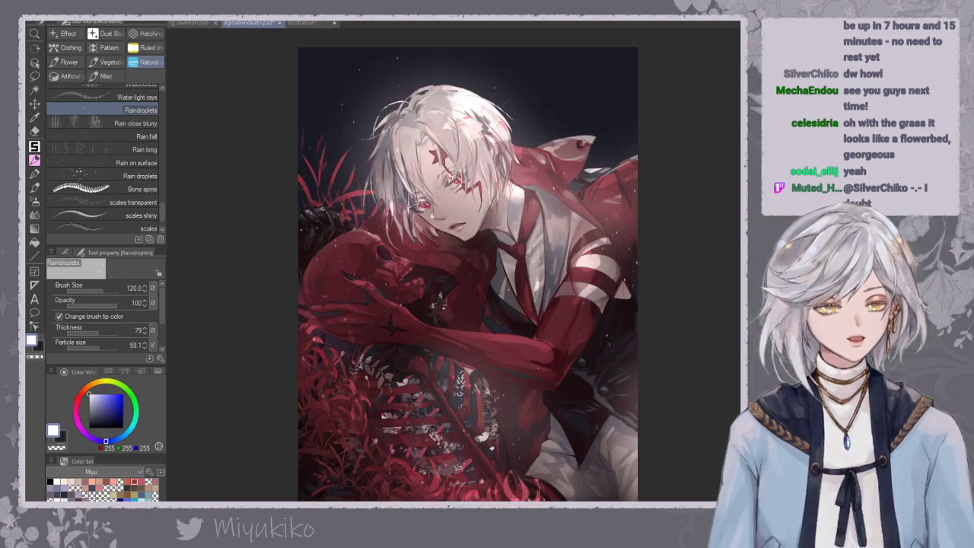
# Browse the hatching, ruled line, natural and dust brush groups for another background effect brush.
pyautogui.click(143, 34)
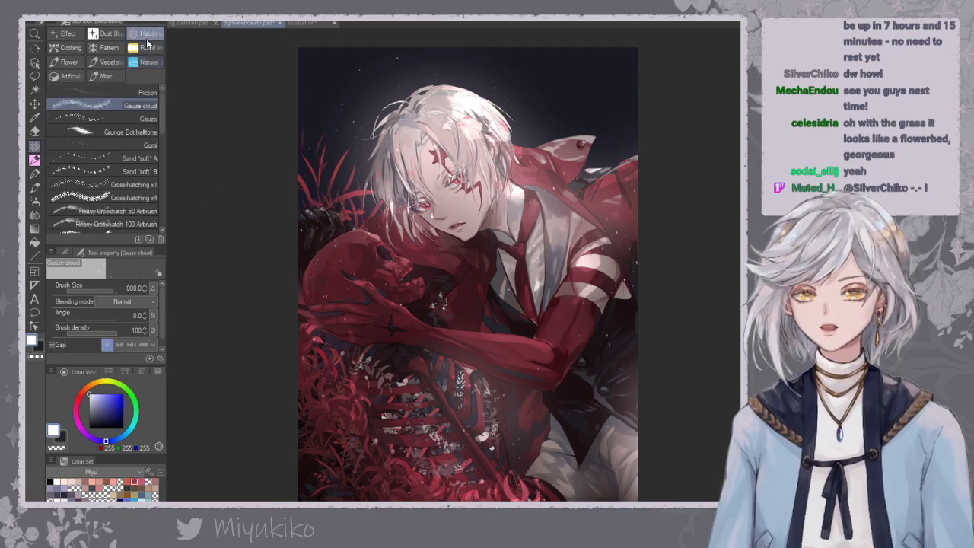
pyautogui.scroll(-2, 159, 116)
pyautogui.scroll(-3, 165, 182)
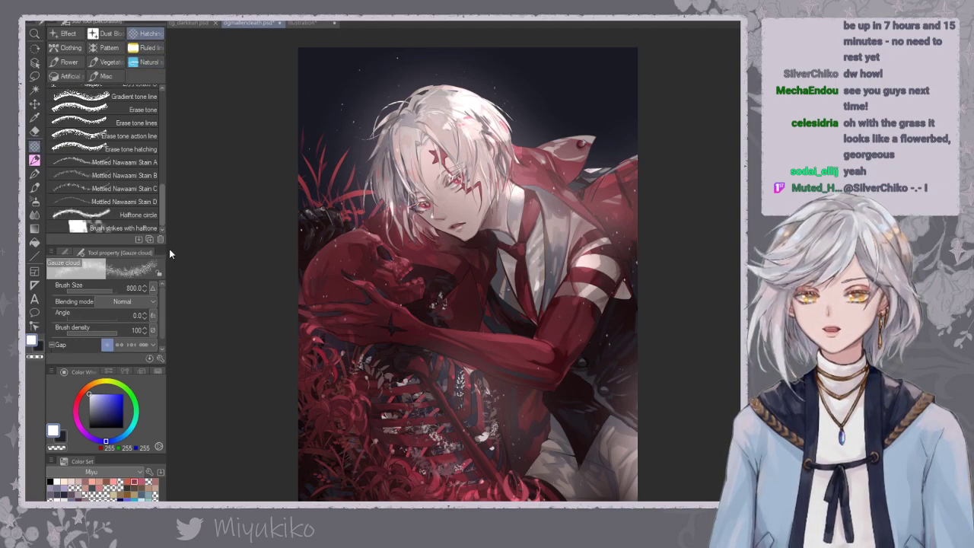
pyautogui.scroll(-2, 168, 190)
pyautogui.scroll(6, 169, 183)
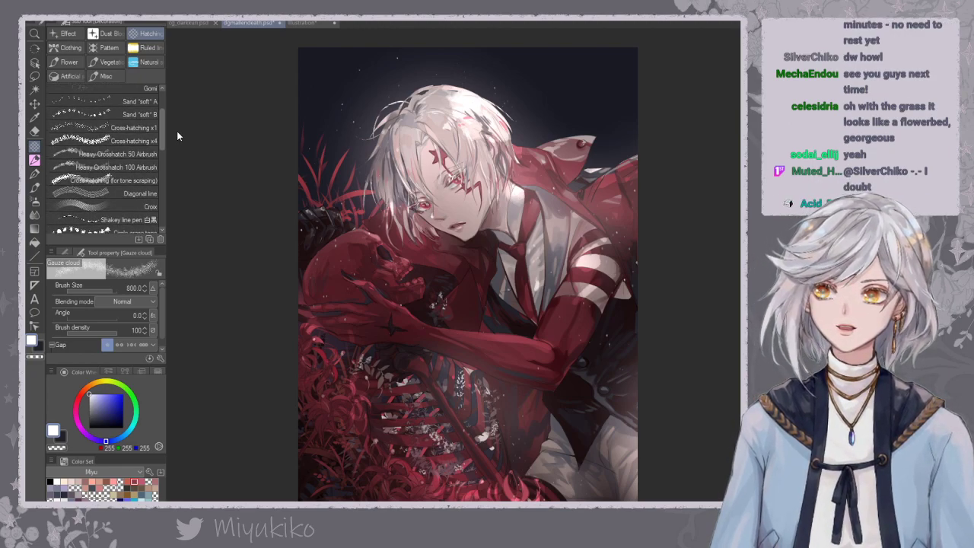
pyautogui.scroll(3, 177, 126)
pyautogui.click(144, 47)
pyautogui.moveTo(162, 133)
pyautogui.mouseDown()
pyautogui.moveTo(162, 78)
pyautogui.moveTo(164, 222)
pyautogui.moveTo(159, 104)
pyautogui.mouseUp()
pyautogui.scroll(5, 160, 106)
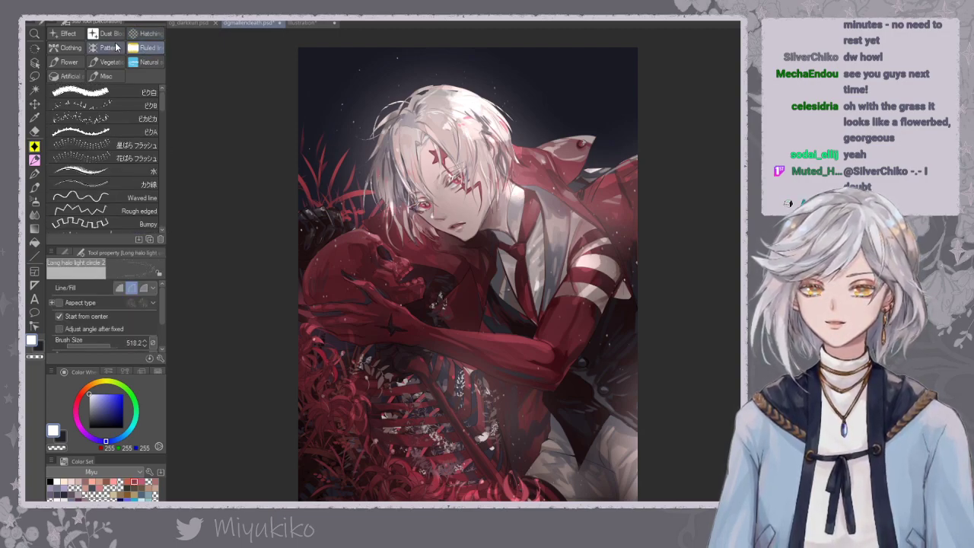
pyautogui.click(150, 62)
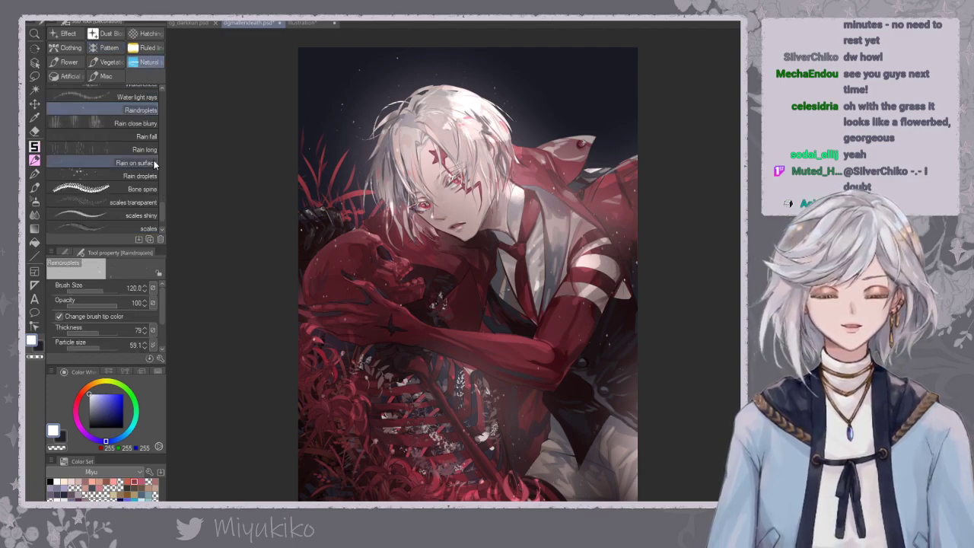
pyautogui.click(109, 34)
pyautogui.scroll(1, 161, 130)
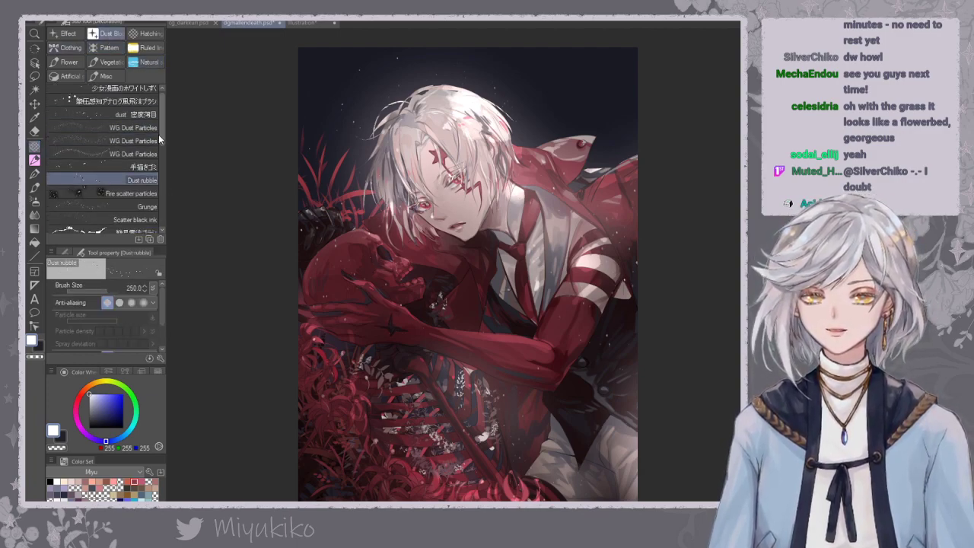
# Paint glowing white particles in the background right of the head with the Fire scatter particles brush at size 800.
pyautogui.click(129, 193)
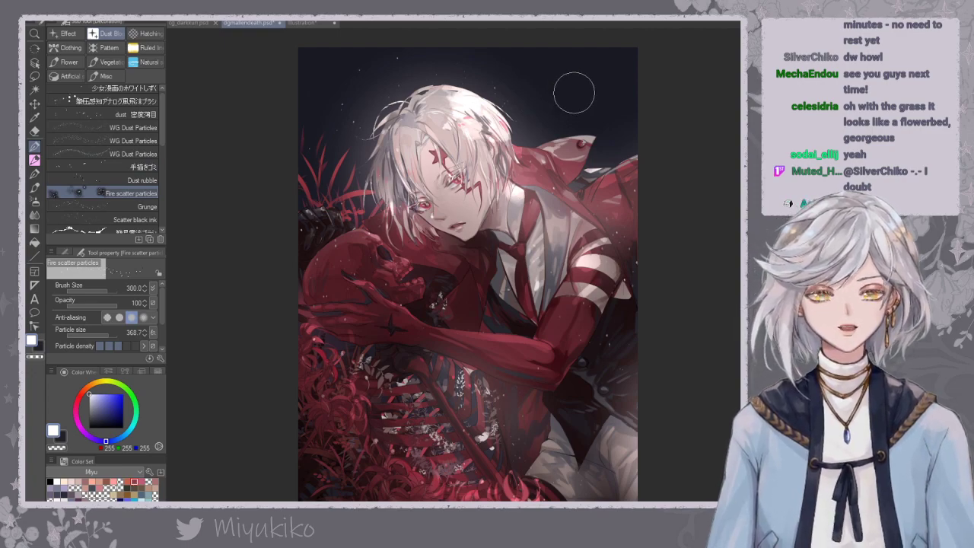
pyautogui.moveTo(574, 92); pyautogui.dragTo(618, 122)
pyautogui.hotkey('ctrl', 'z')
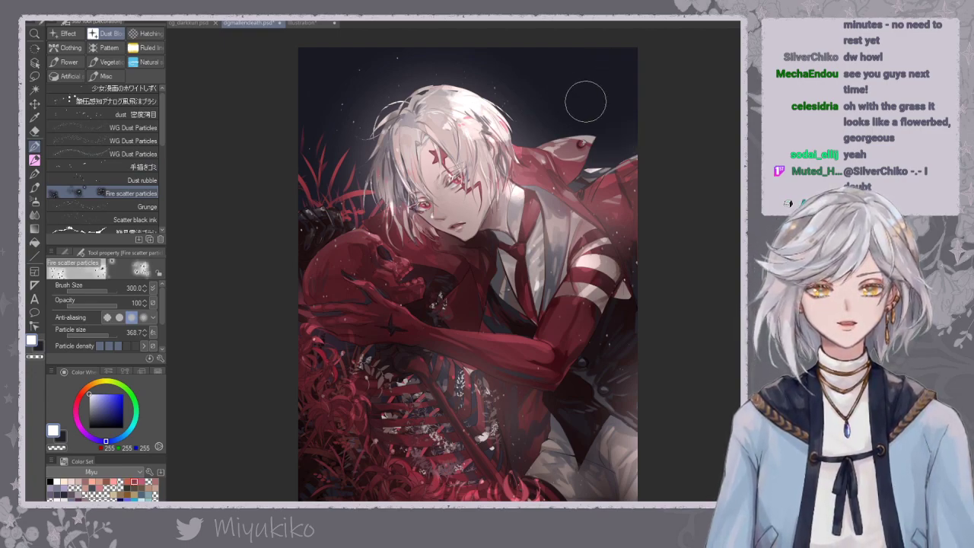
pyautogui.press(']')
pyautogui.press(']')
pyautogui.press(']')
pyautogui.press(']')
pyautogui.press(']')
pyautogui.moveTo(562, 116)
pyautogui.mouseDown()
pyautogui.moveTo(636, 86)
pyautogui.moveTo(553, 120)
pyautogui.moveTo(536, 156)
pyautogui.moveTo(636, 87)
pyautogui.mouseUp()
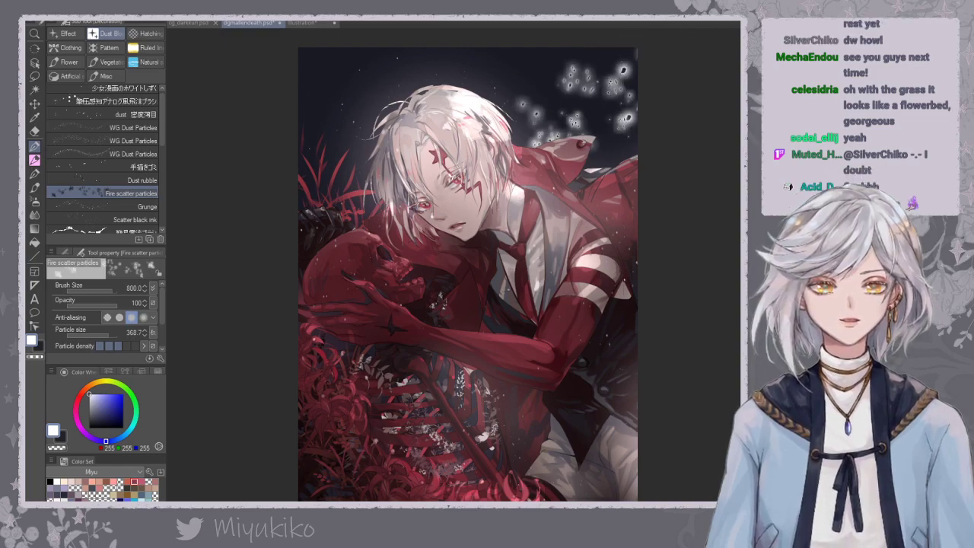
# Try scattering more fire particles near the top of the head and over the grass and skeleton.
pyautogui.hotkey('ctrl', '-')
pyautogui.click(511, 173)
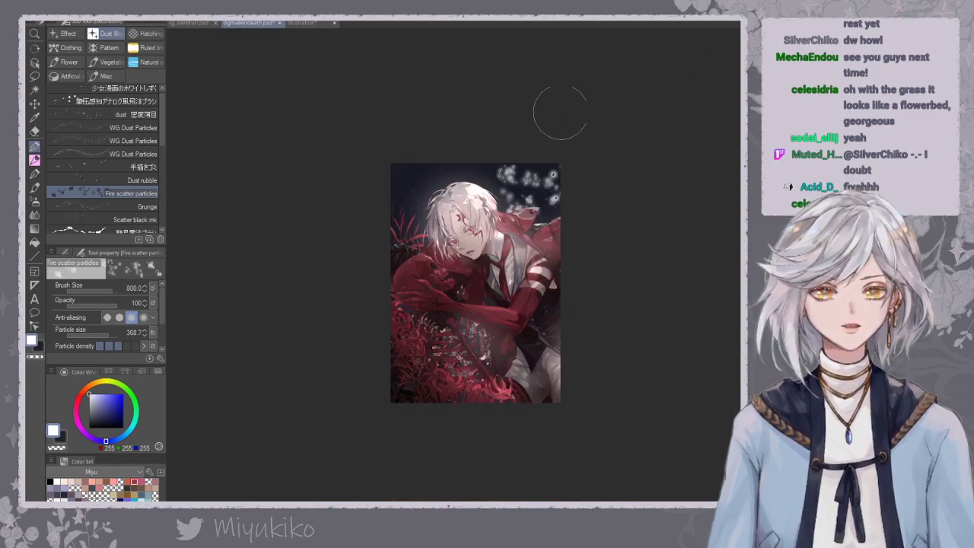
pyautogui.hotkey('ctrl', 'z')
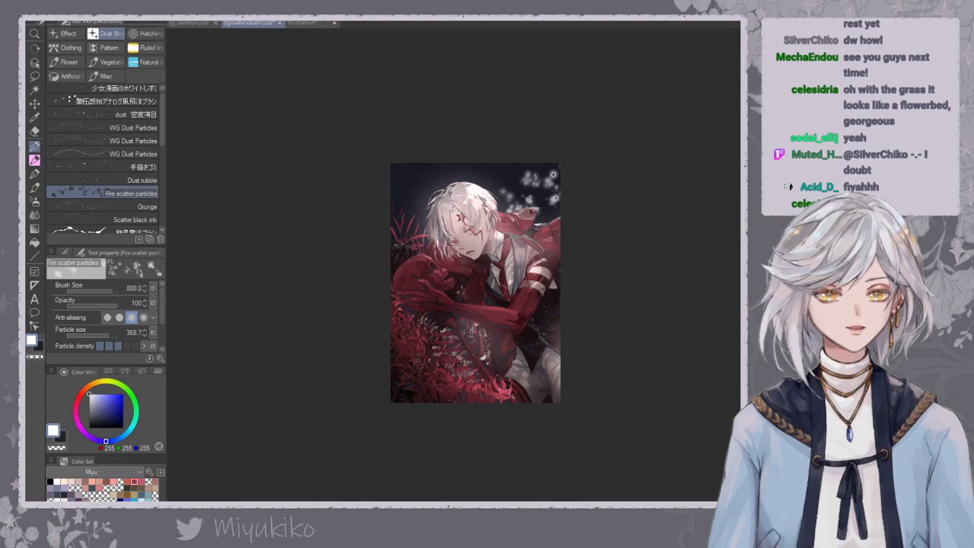
pyautogui.moveTo(429, 310)
pyautogui.mouseDown()
pyautogui.moveTo(470, 330)
pyautogui.moveTo(425, 357)
pyautogui.mouseUp()
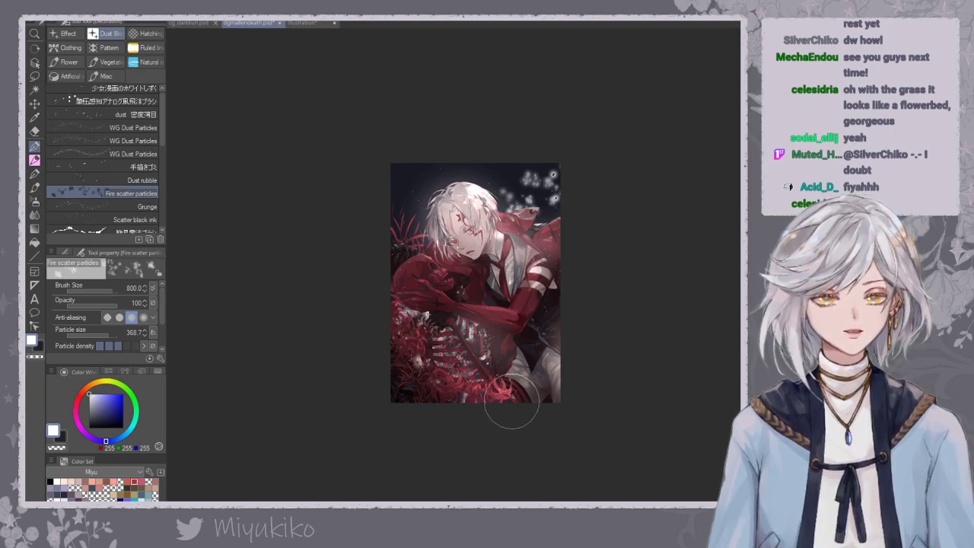
pyautogui.hotkey('ctrl', 'z')
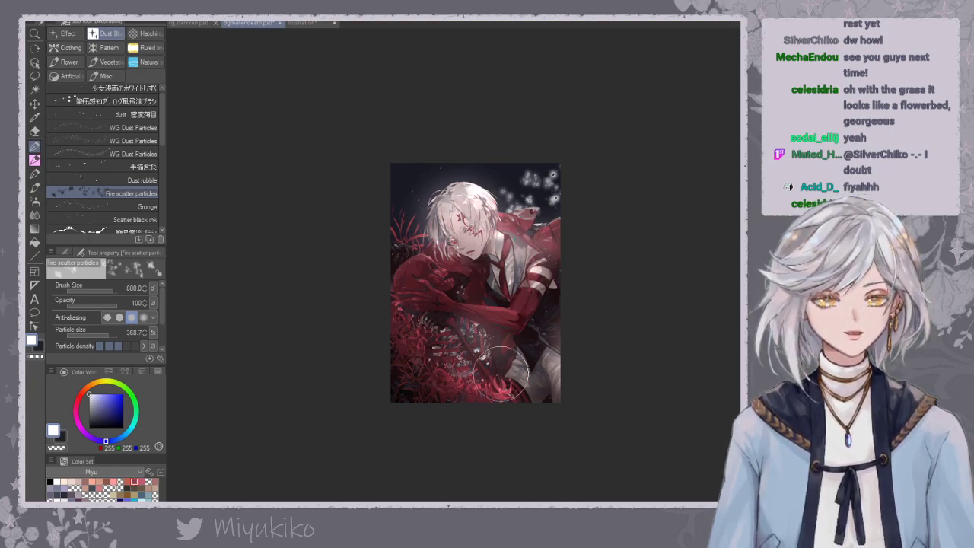
pyautogui.scroll(2, 483, 278)
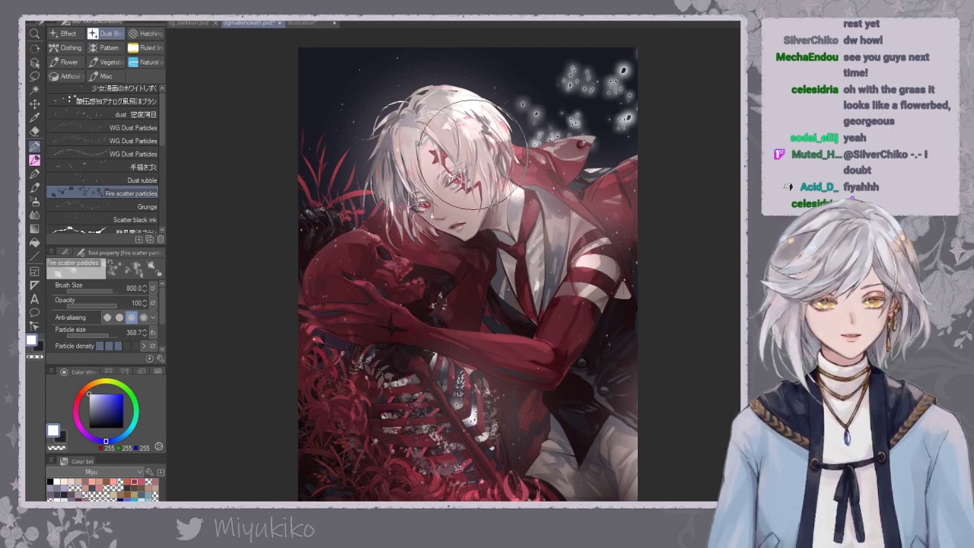
# Try erasing the particles right of the head with the Kneaded eraser at size 700.
pyautogui.press('e')
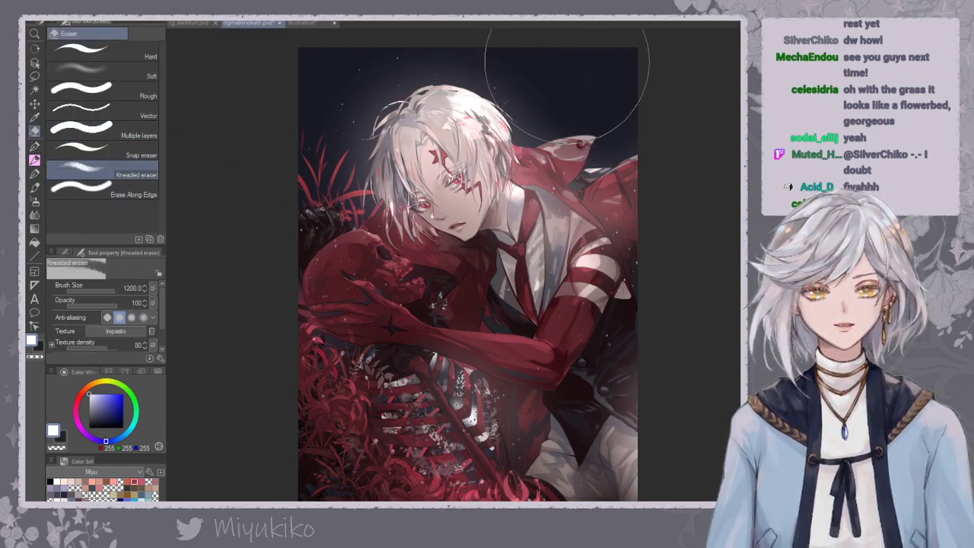
pyautogui.press('[')
pyautogui.press('[')
pyautogui.press('[')
pyautogui.moveTo(545, 102); pyautogui.dragTo(548, 86)
pyautogui.hotkey('ctrl', 'z')
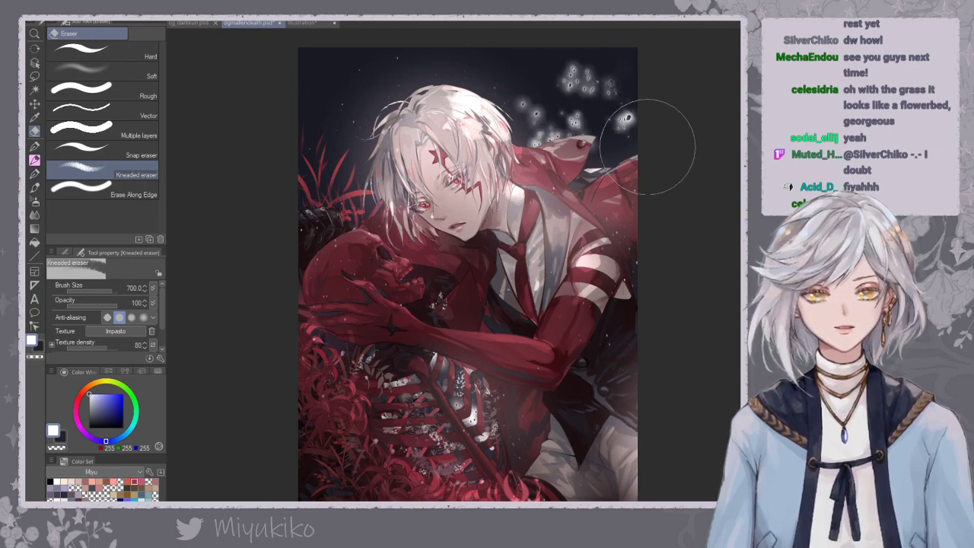
pyautogui.hotkey('ctrl', 'z')
# Fade the glowing particles right of the head with the Soft eraser at size 600 and check the whole illustration.
pyautogui.click(104, 71)
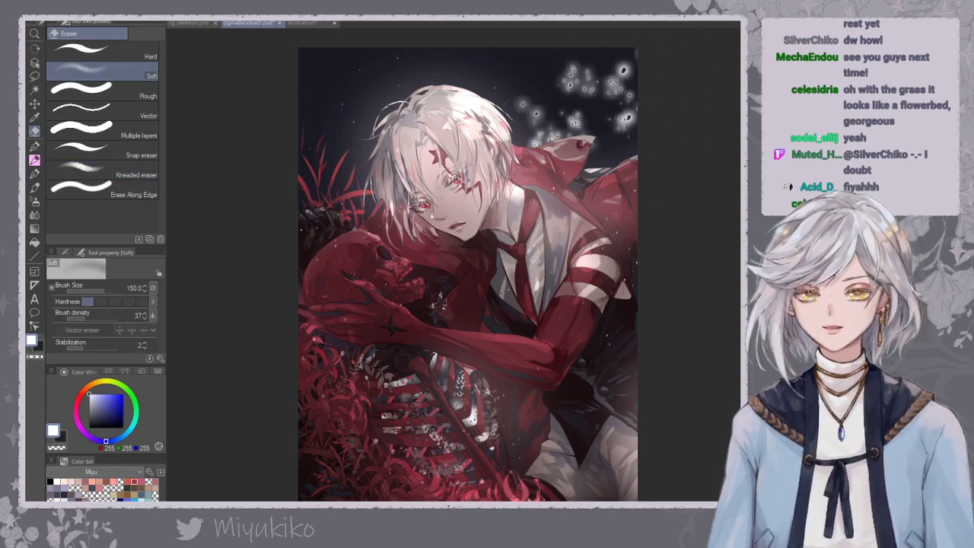
pyautogui.press(']')
pyautogui.press(']')
pyautogui.press(']')
pyautogui.press(']')
pyautogui.press(']')
pyautogui.press(']')
pyautogui.press(']')
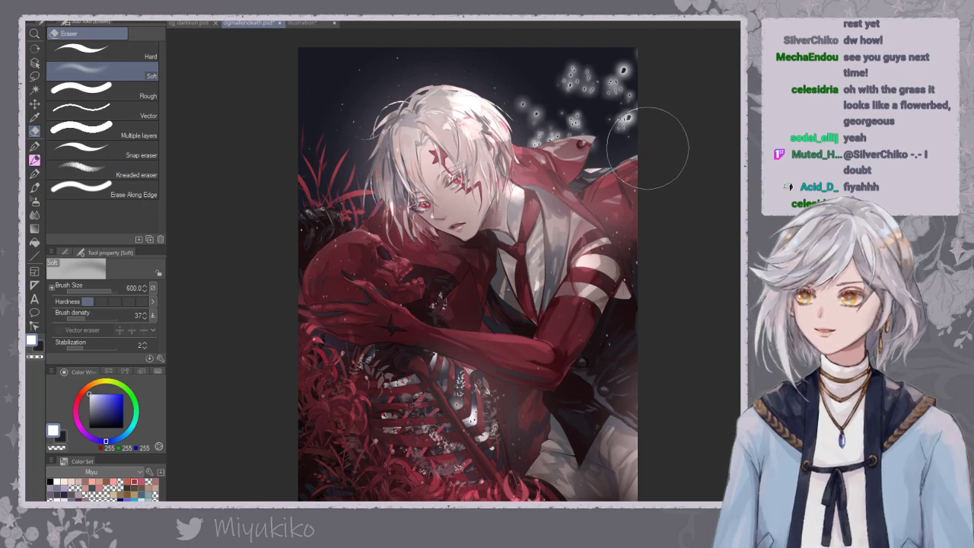
pyautogui.moveTo(627, 153)
pyautogui.mouseDown()
pyautogui.moveTo(657, 74)
pyautogui.moveTo(642, 64)
pyautogui.moveTo(627, 142)
pyautogui.mouseUp()
pyautogui.press('-')
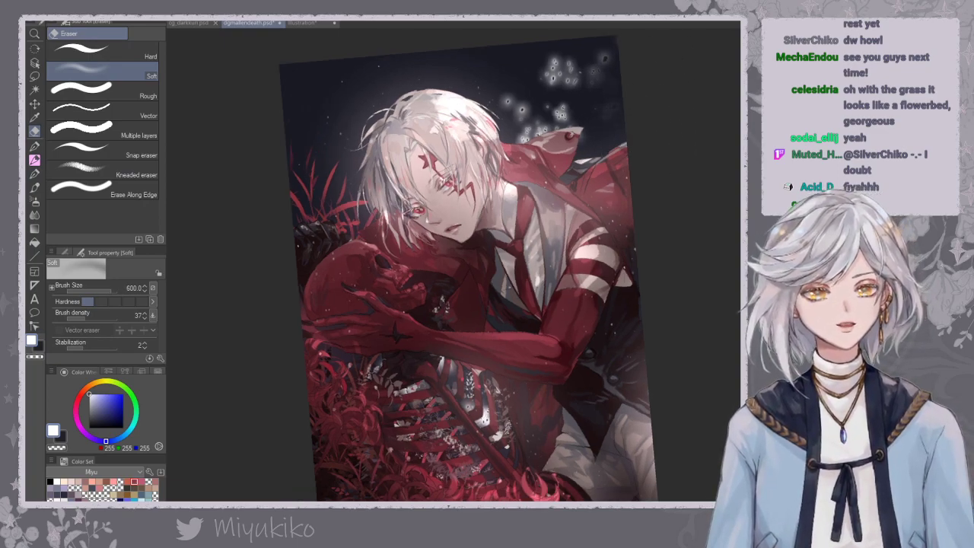
pyautogui.press('^')
pyautogui.hotkey('ctrl', '-')
pyautogui.hotkey('ctrl', '-')
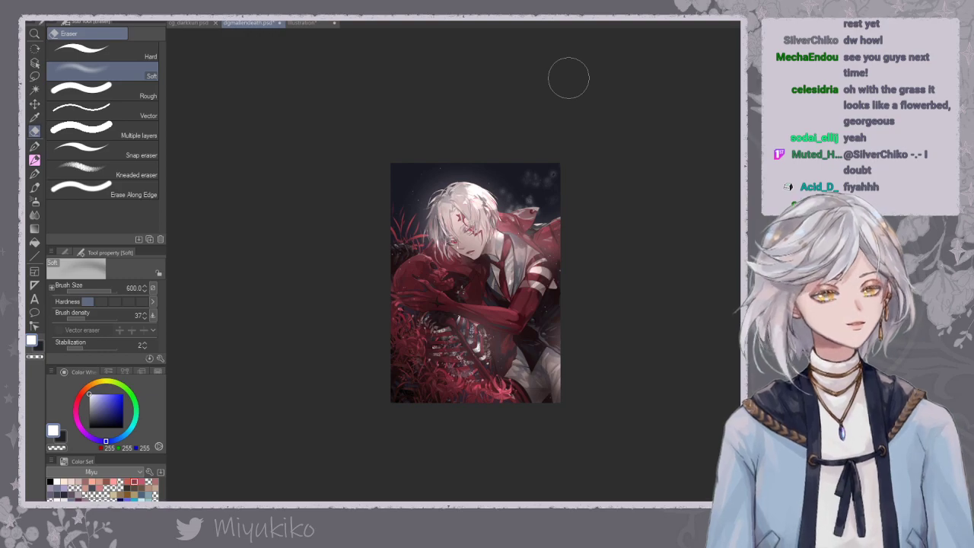
pyautogui.hotkey('ctrl', '+')
pyautogui.hotkey('ctrl', '+')
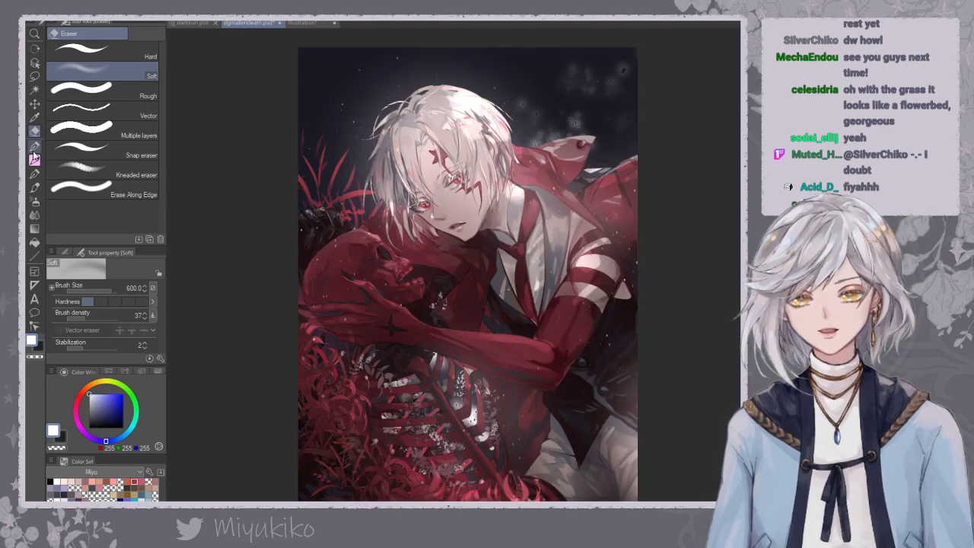
# Look through the paint brush, pencil, pen and dust brush collections for another particle brush.
pyautogui.click(34, 174)
pyautogui.click(35, 188)
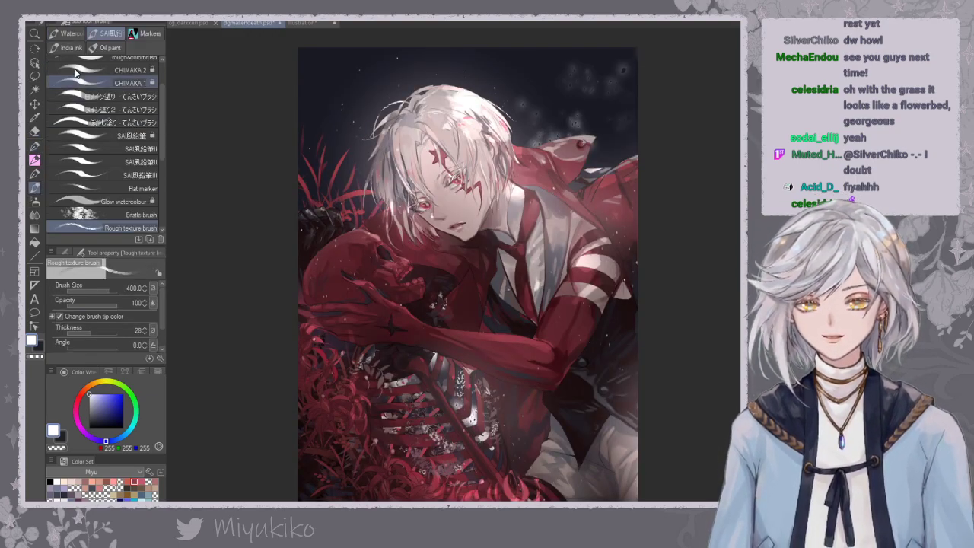
pyautogui.click(34, 159)
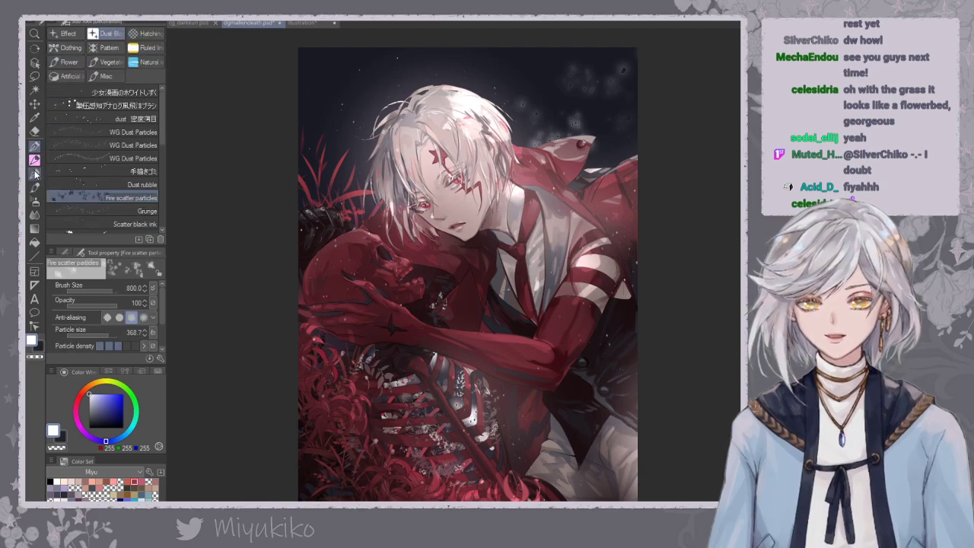
pyautogui.click(34, 174)
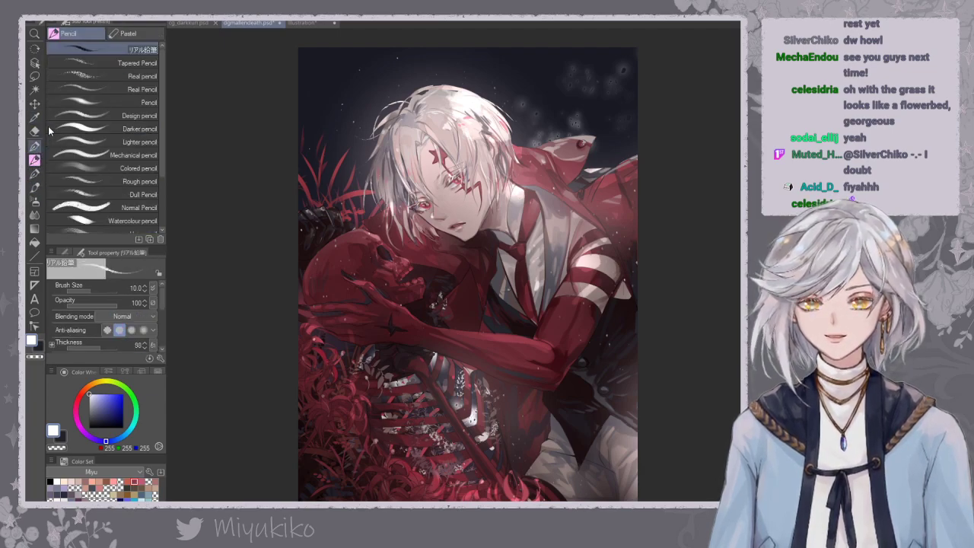
pyautogui.click(35, 188)
pyautogui.click(35, 187)
pyautogui.click(35, 175)
pyautogui.click(35, 188)
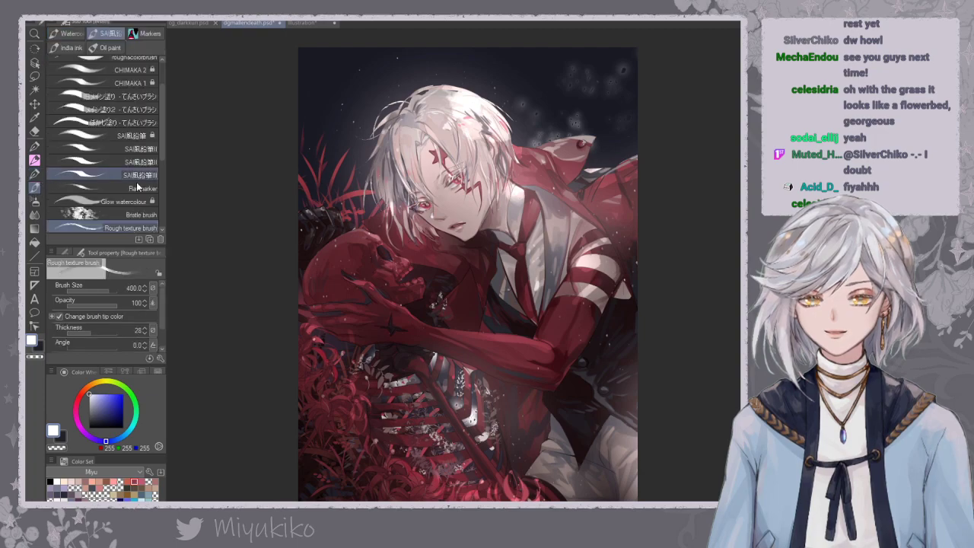
pyautogui.click(35, 160)
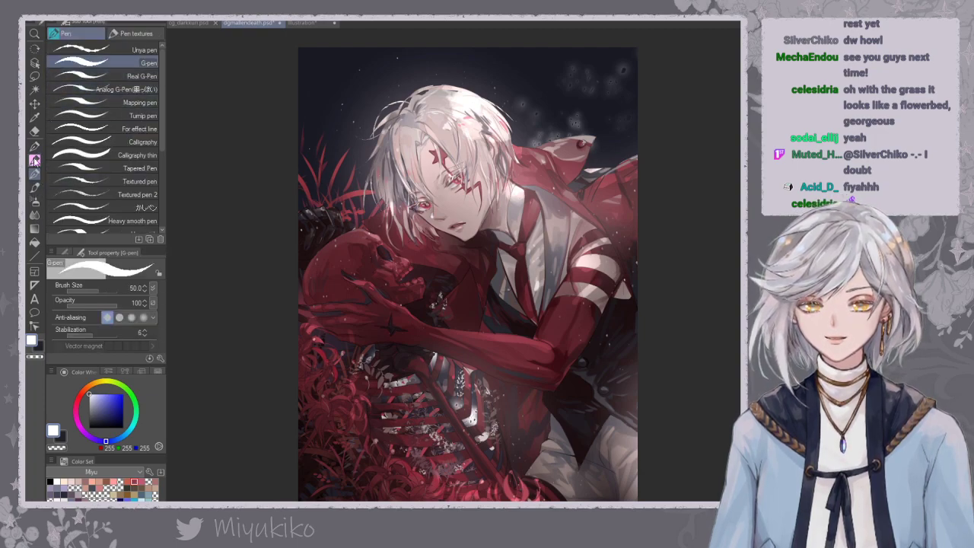
pyautogui.click(35, 147)
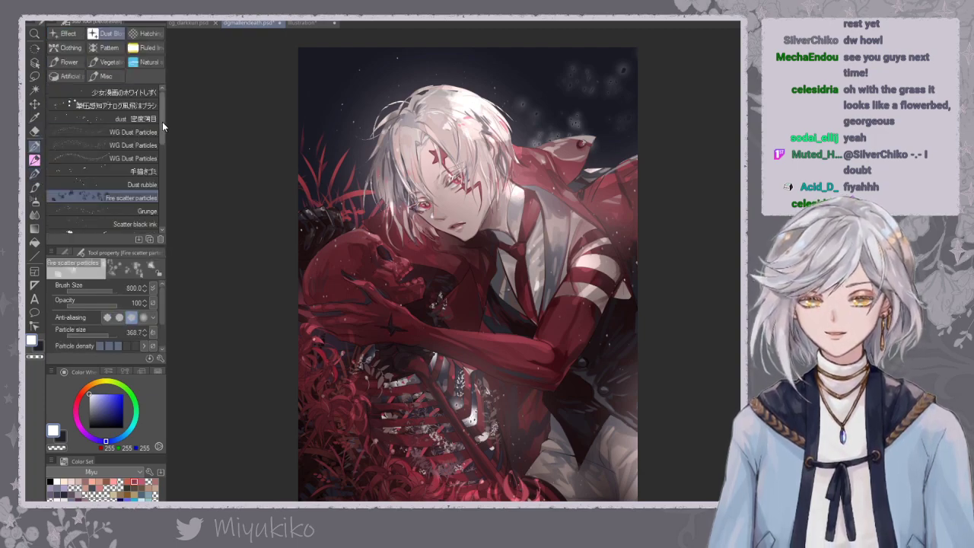
pyautogui.moveTo(160, 153); pyautogui.dragTo(159, 210)
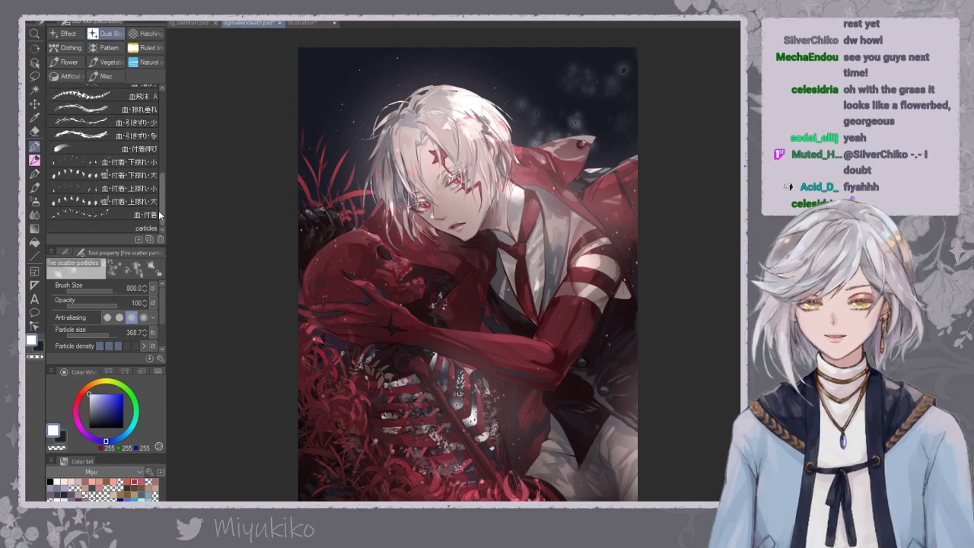
# Try painting white bokeh circles left of and above the head with the ボケ effect brush.
pyautogui.click(71, 35)
pyautogui.moveTo(163, 173); pyautogui.dragTo(166, 201)
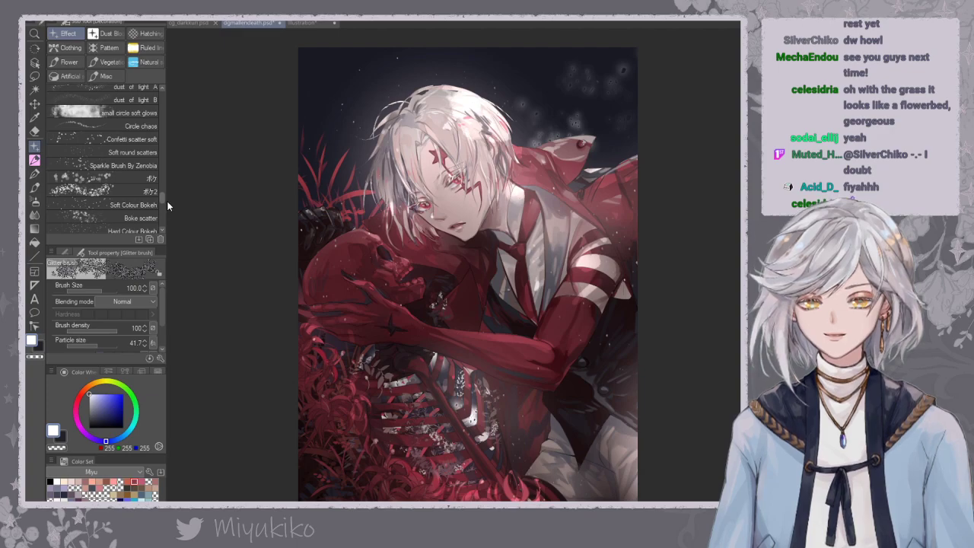
pyautogui.click(114, 178)
pyautogui.moveTo(377, 122); pyautogui.dragTo(365, 126)
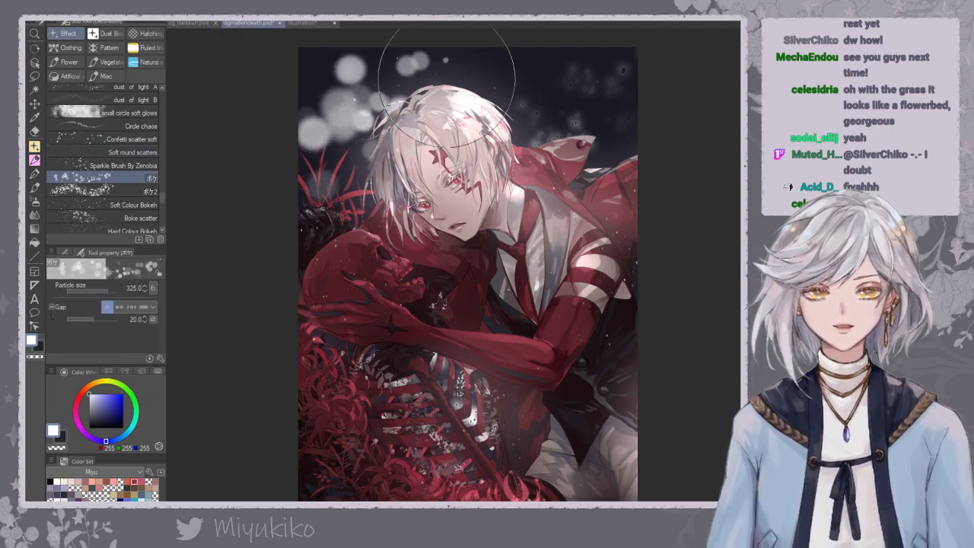
pyautogui.hotkey('ctrl', 'z')
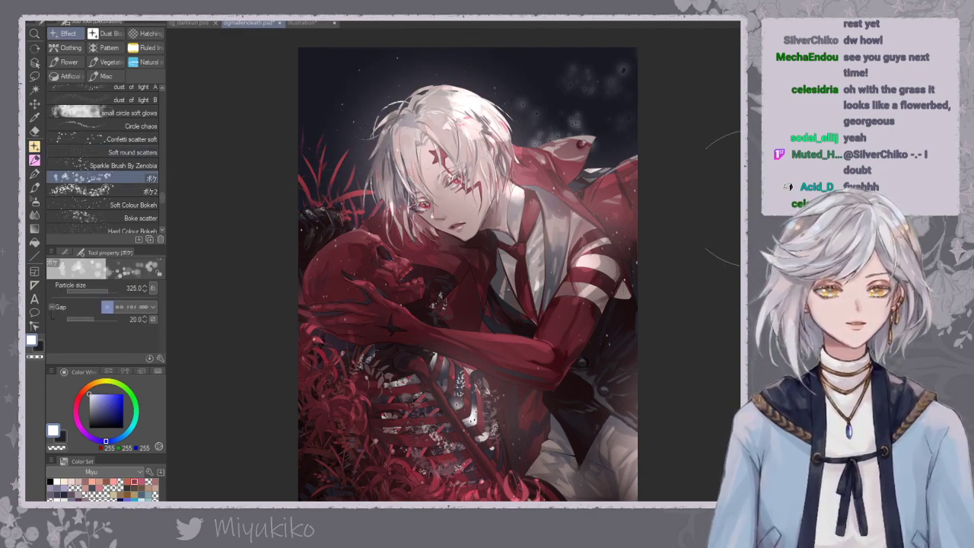
# Try an enlarged ボケ brush to spread bokeh circles across the background on both sides of the head.
pyautogui.press(']')
pyautogui.press(']')
pyautogui.press(']')
pyautogui.press(']')
pyautogui.moveTo(377, 149); pyautogui.dragTo(597, 126)
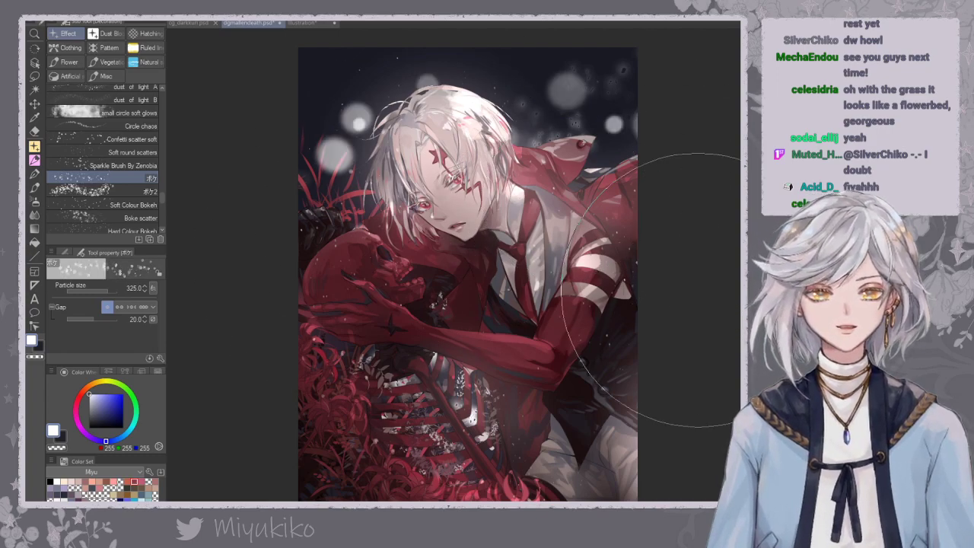
pyautogui.hotkey('ctrl', 'z')
# Try scattering snow left of and above the head with the Fuwa Snow brush at particle size 70.
pyautogui.scroll(-1, 162, 200)
pyautogui.scroll(-4, 161, 202)
pyautogui.click(122, 168)
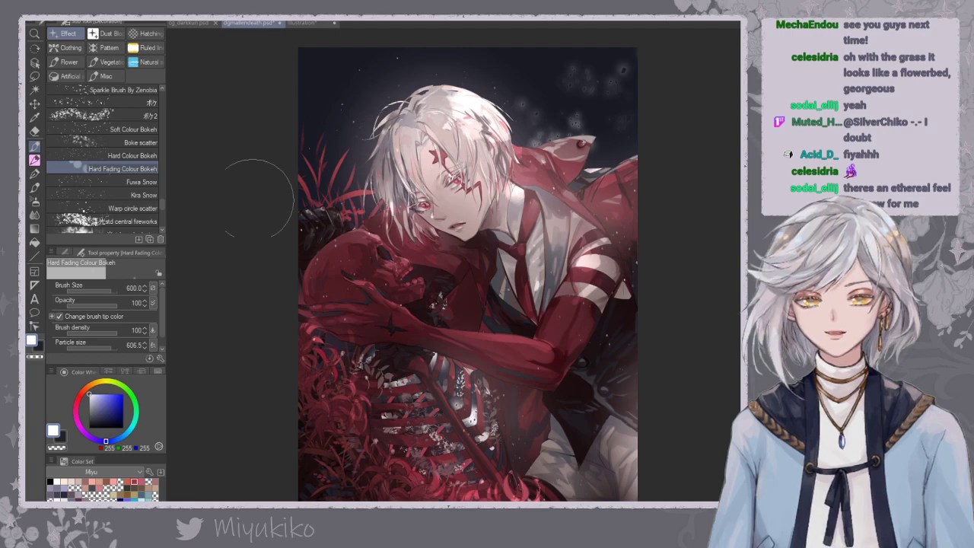
pyautogui.click(142, 182)
pyautogui.moveTo(339, 125)
pyautogui.mouseDown()
pyautogui.moveTo(376, 134)
pyautogui.moveTo(449, 69)
pyautogui.mouseUp()
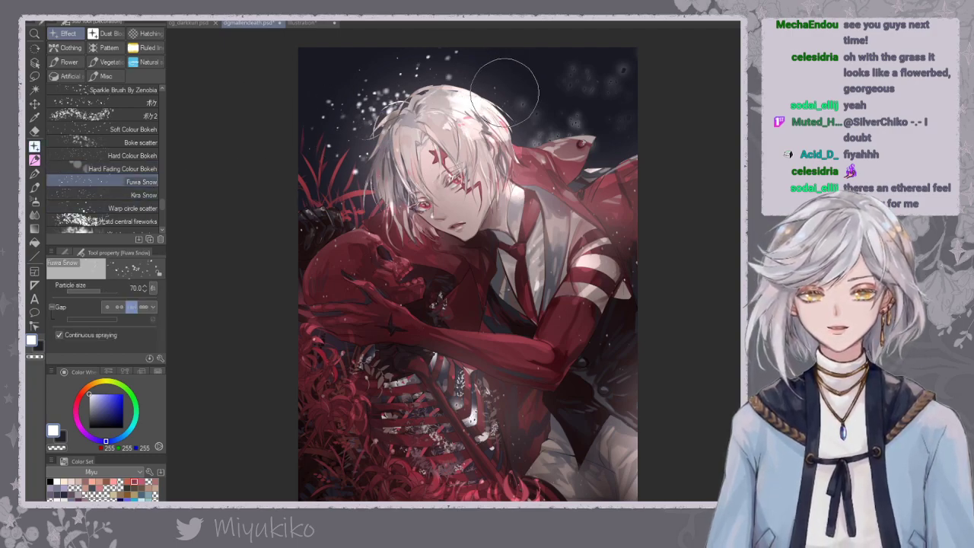
pyautogui.hotkey('ctrl', 'z')
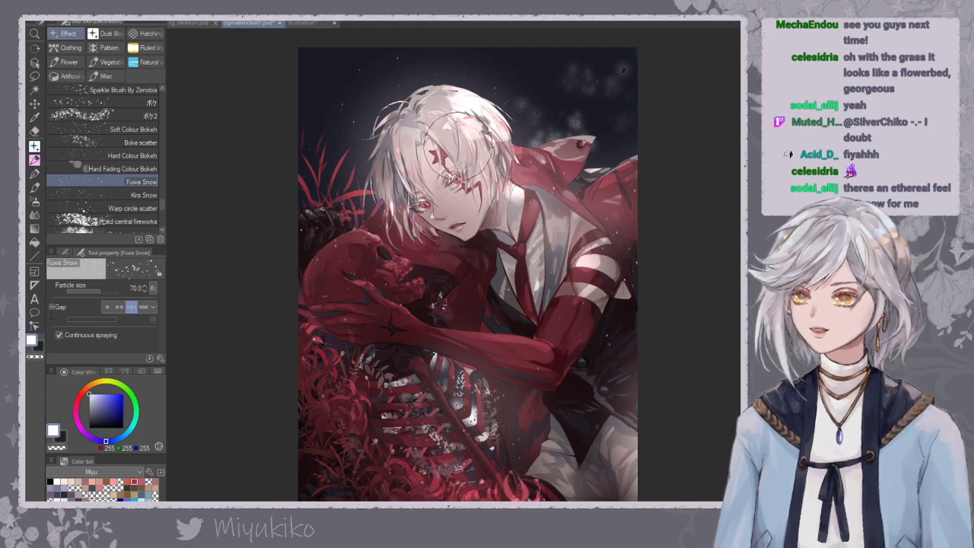
# Compare the background with sharp white specks against the version with faint blurred bokeh circles behind the figure.
pyautogui.moveTo(351, 202); pyautogui.dragTo(491, 112)
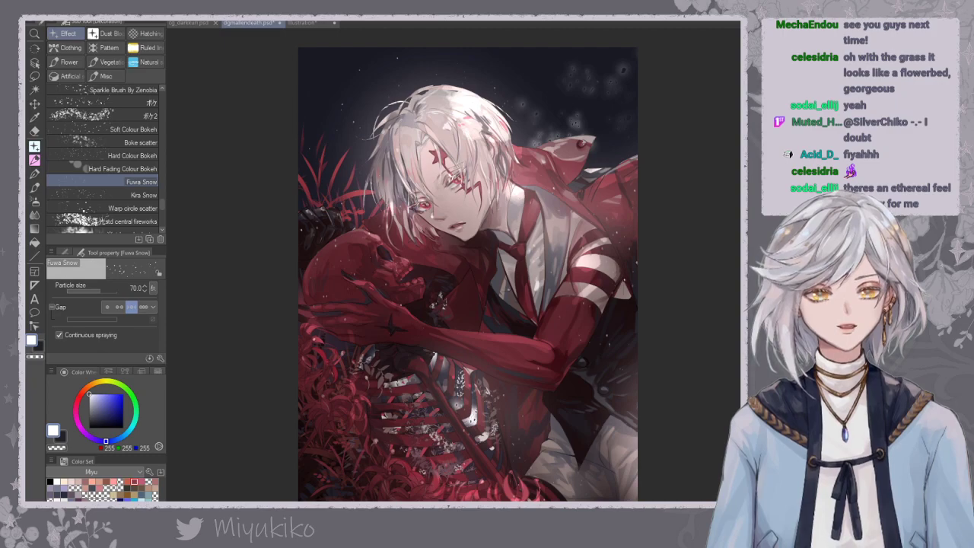
pyautogui.hotkey('ctrl', '-')
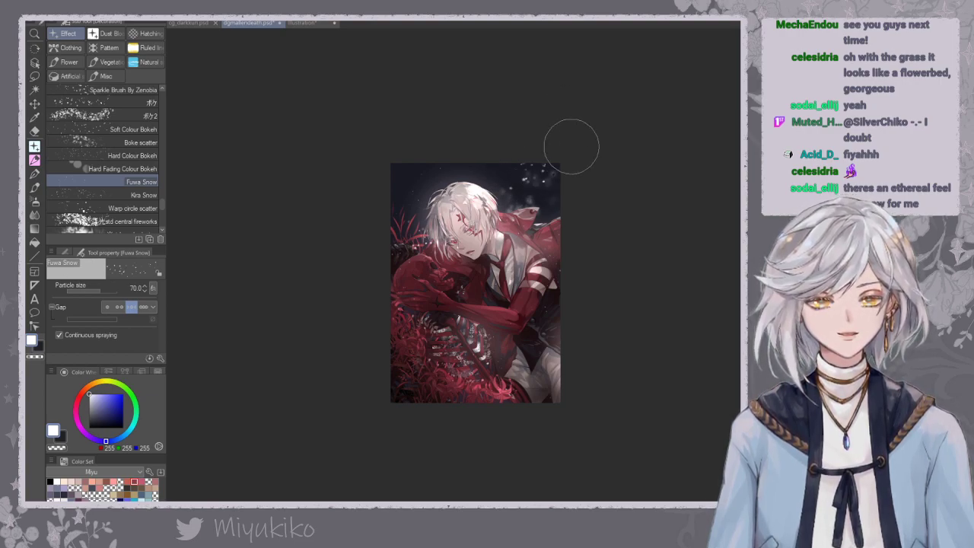
pyautogui.hotkey('ctrl', 'z')
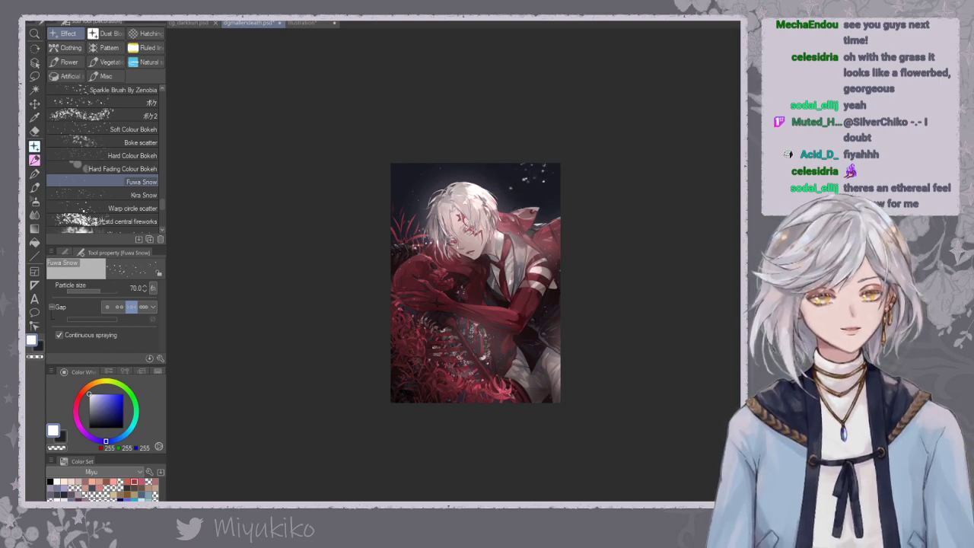
pyautogui.hotkey('ctrl', '+')
pyautogui.hotkey('ctrl', '+')
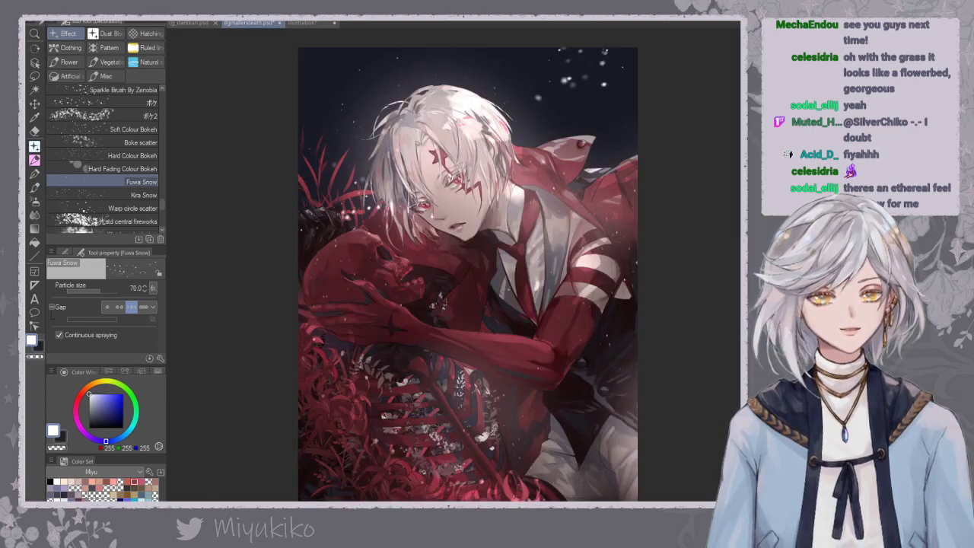
pyautogui.hotkey('ctrl', 'z')
pyautogui.hotkey('ctrl', 'z')
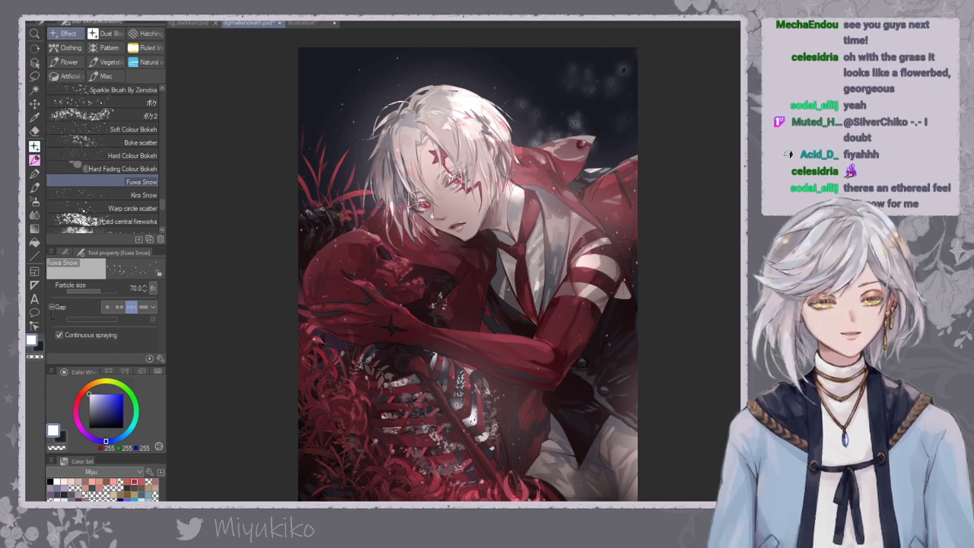
pyautogui.hotkey('ctrl', '-')
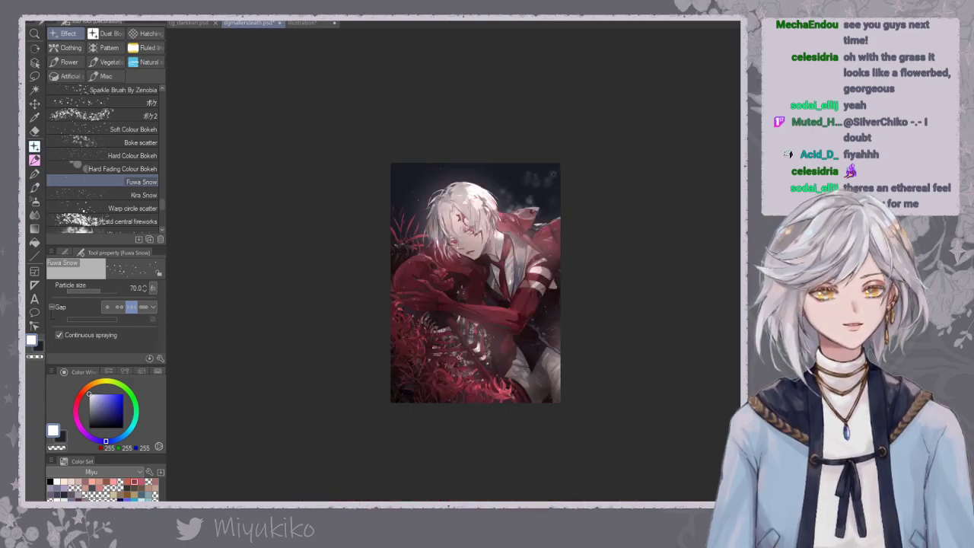
pyautogui.hotkey('ctrl', 'z')
pyautogui.hotkey('ctrl', 'y')
pyautogui.hotkey('ctrl', 'a')
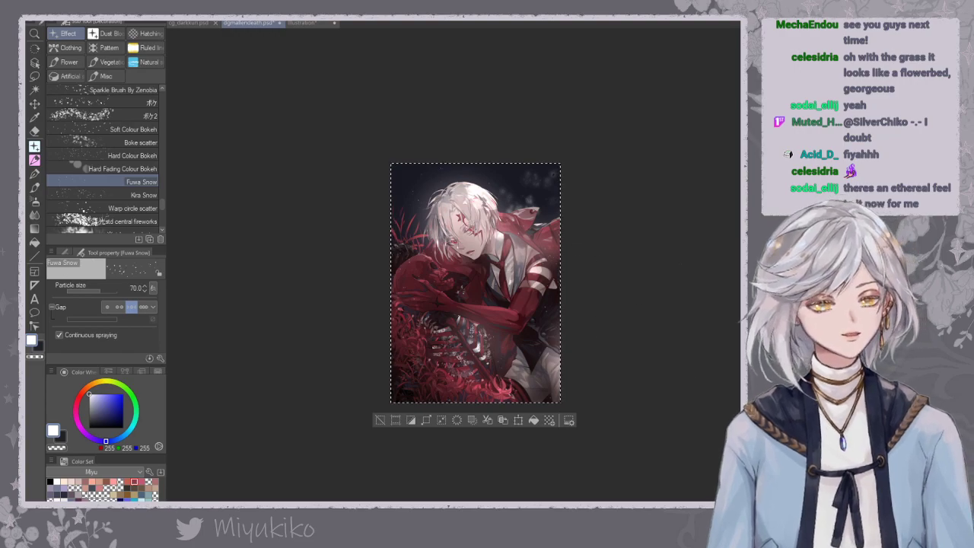
pyautogui.hotkey('ctrl', 'd')
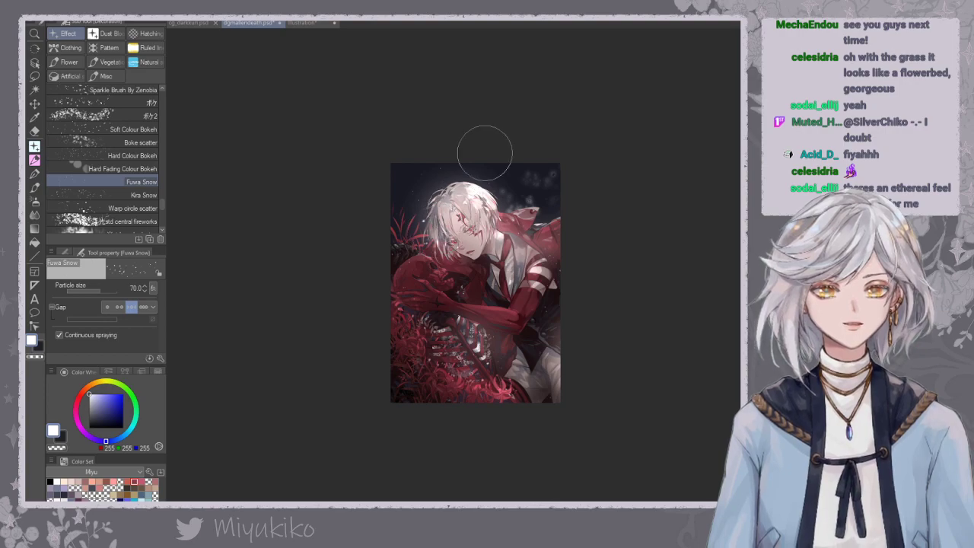
# Try fading the bokeh circles beside the figure's head with the Soft eraser at size 600 and brush density 37.
pyautogui.press('e')
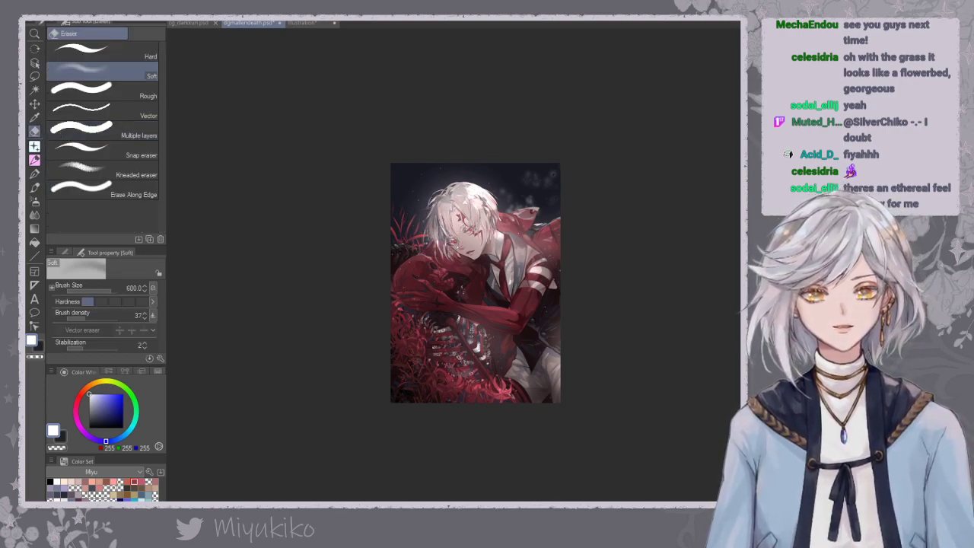
pyautogui.hotkey('ctrl', 'z')
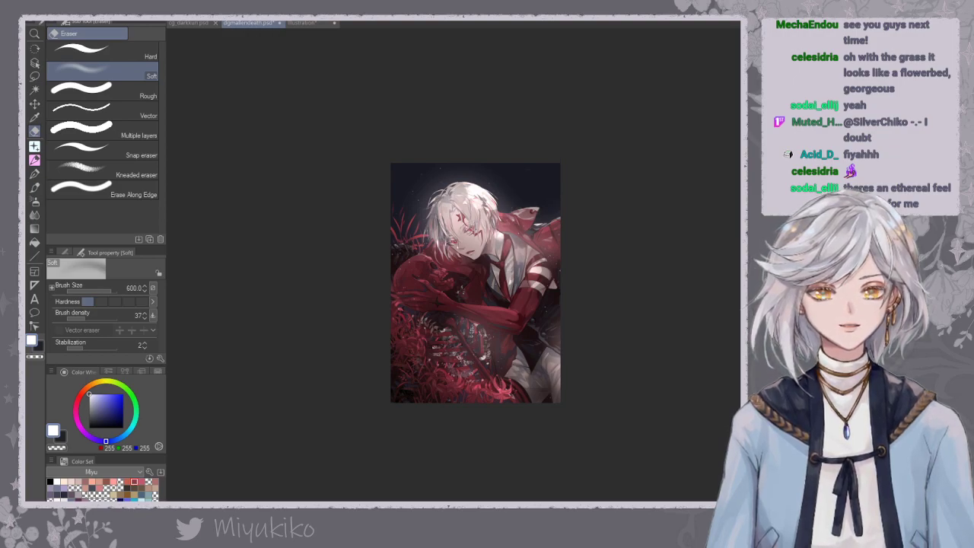
pyautogui.hotkey('ctrl', 'z')
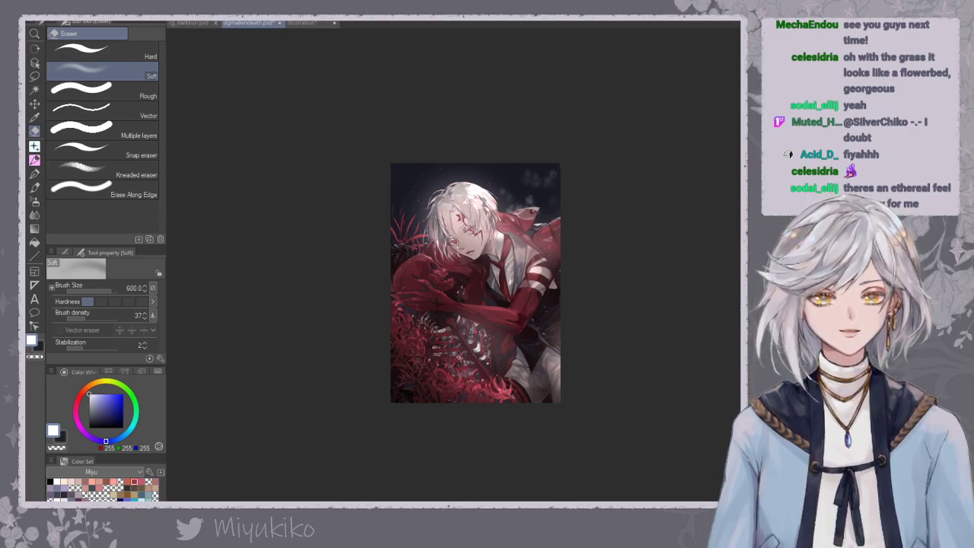
pyautogui.hotkey('ctrl', 'y')
pyautogui.hotkey('ctrl', 'z')
pyautogui.moveTo(514, 198); pyautogui.dragTo(531, 200)
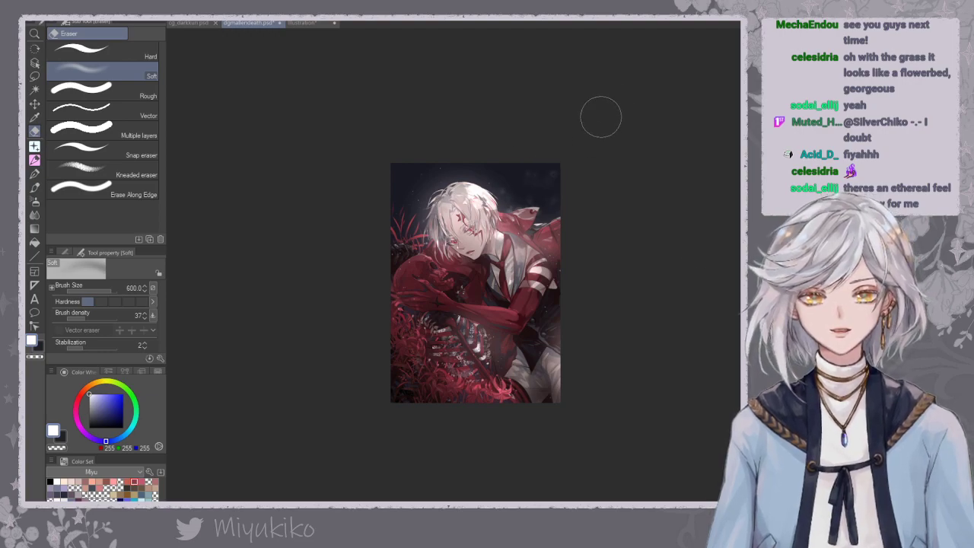
pyautogui.hotkey('ctrl', '+')
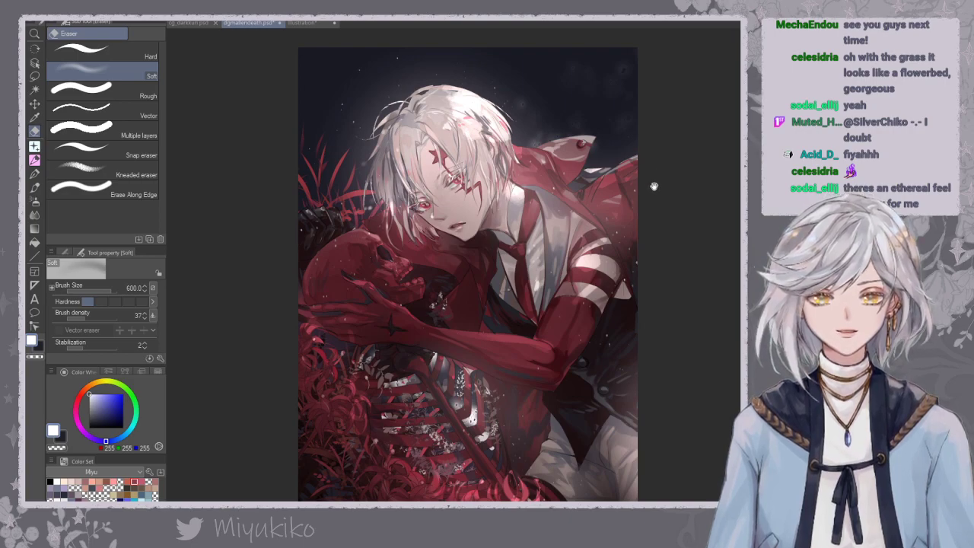
pyautogui.moveTo(656, 164); pyautogui.dragTo(658, 168)
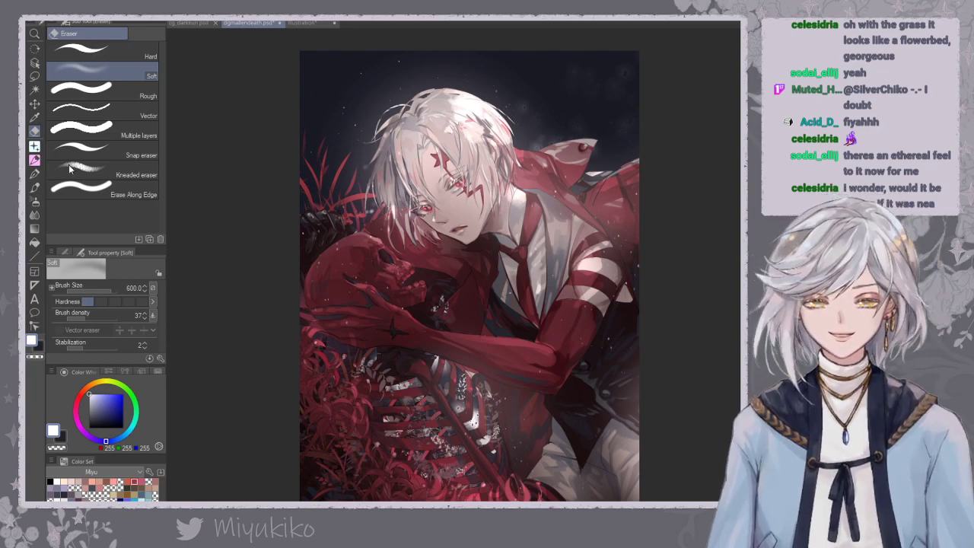
# Look through the decoration effect brushes and compare the whole picture with and without the swirling strokes around the head.
pyautogui.click(34, 158)
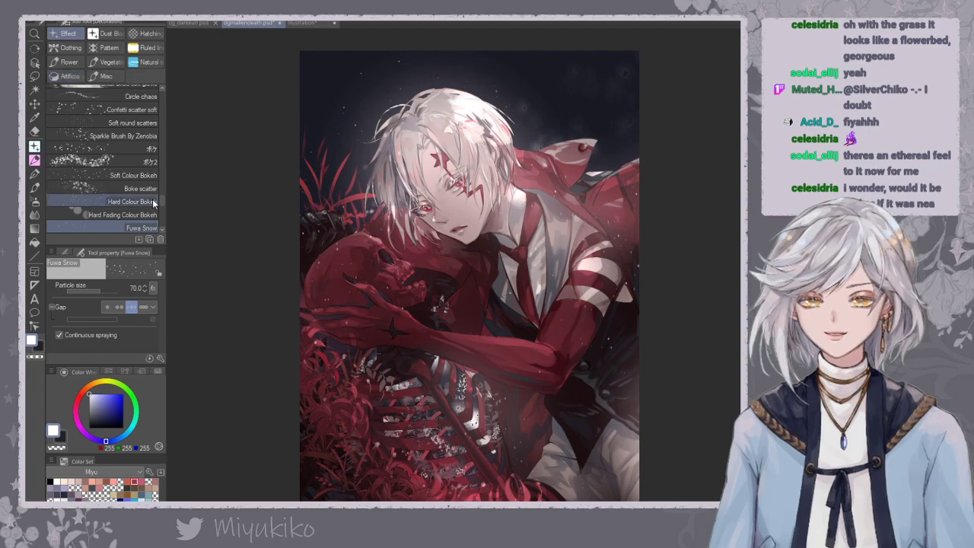
pyautogui.scroll(-1, 163, 217)
pyautogui.moveTo(163, 213); pyautogui.dragTo(155, 174)
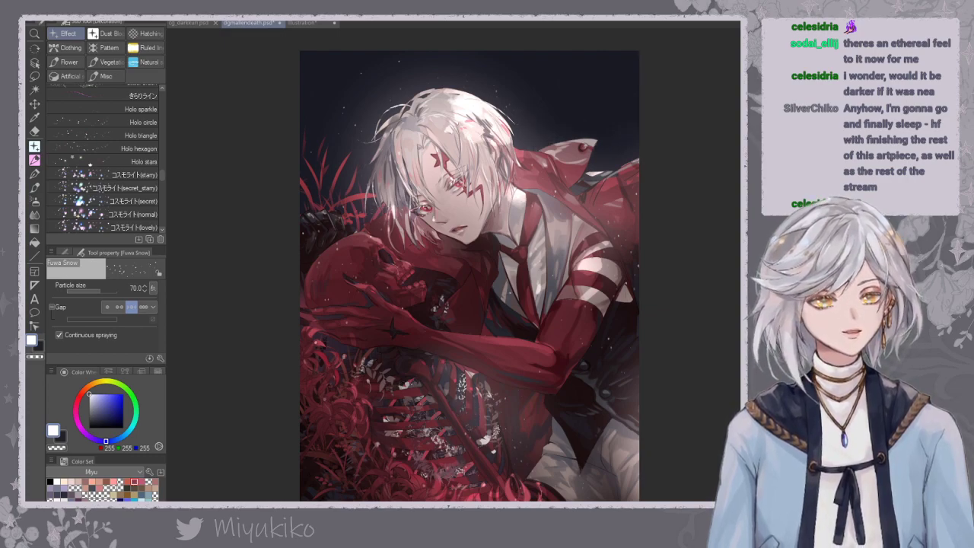
pyautogui.hotkey('ctrl', '-')
pyautogui.hotkey('ctrl', '-')
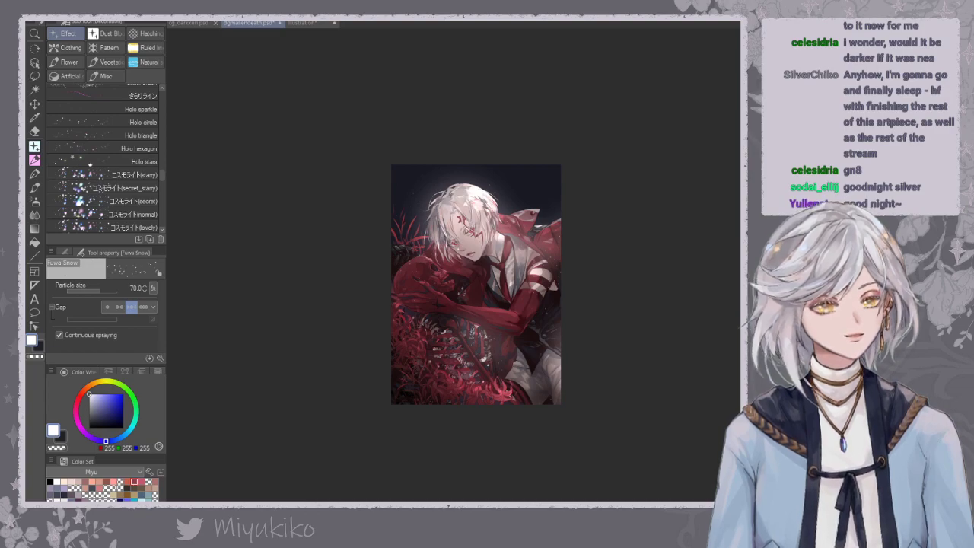
pyautogui.hotkey('ctrl', 'z')
pyautogui.hotkey('ctrl', 'z')
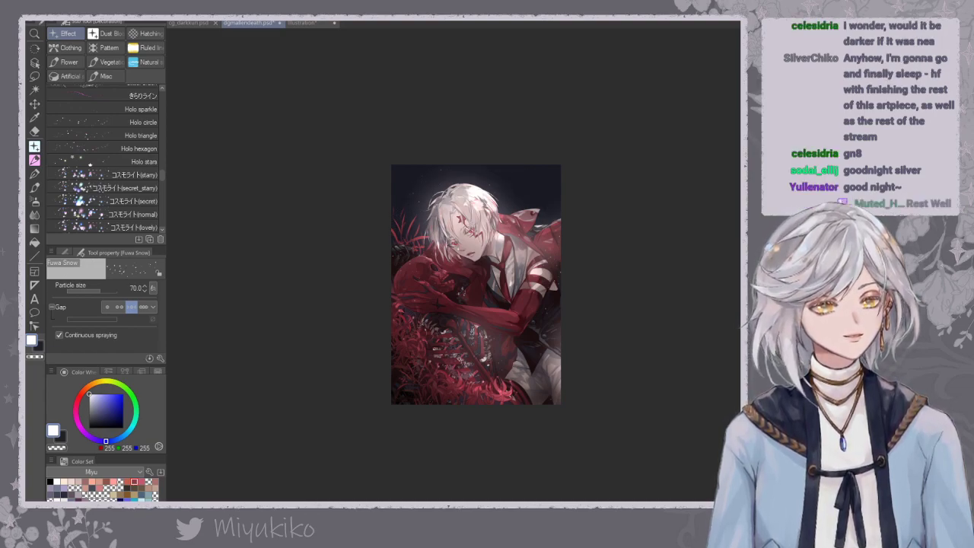
pyautogui.hotkey('ctrl', 'z')
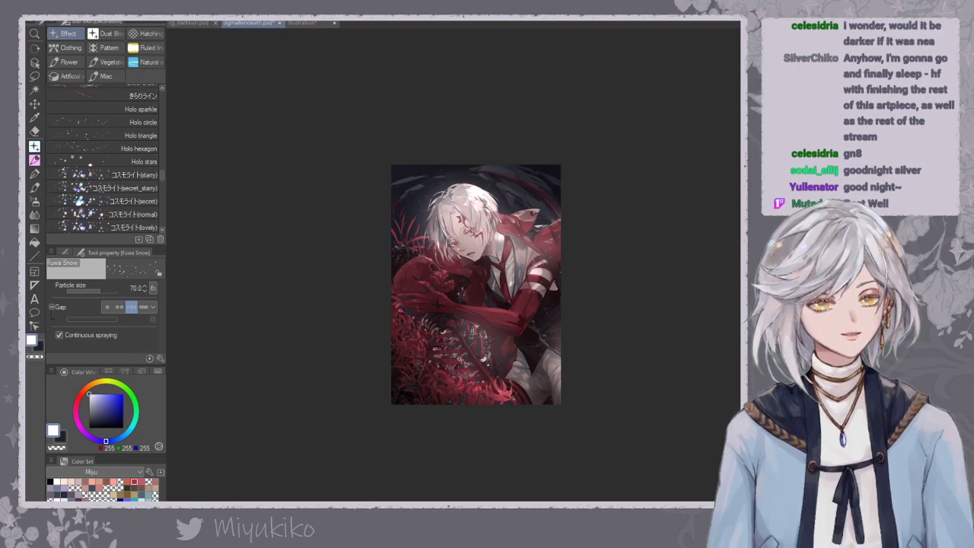
pyautogui.hotkey('ctrl', 'z')
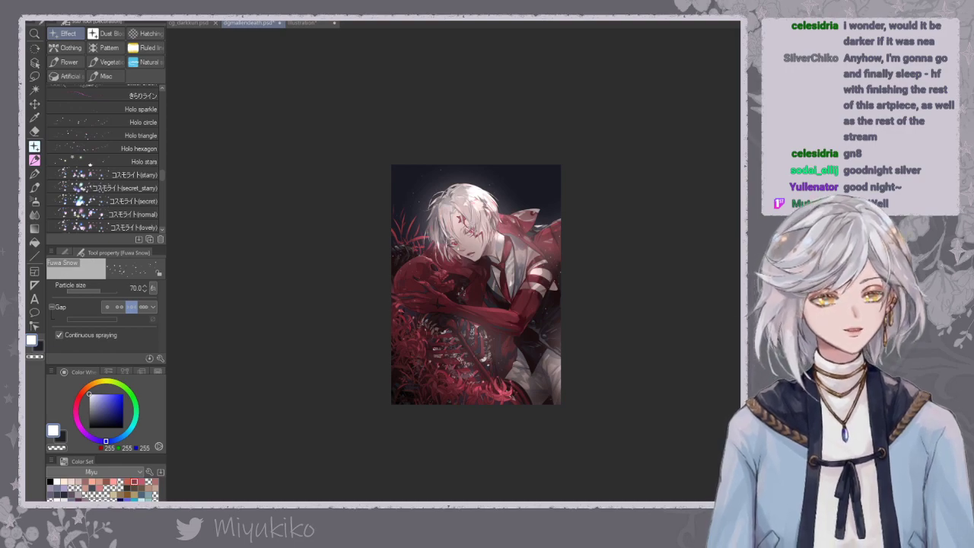
# Add a gradient map over the illustration using the red-to-blue gradient from the Kotonoha set, toned down to a subtle tint.
pyautogui.hotkey('ctrl', '+')
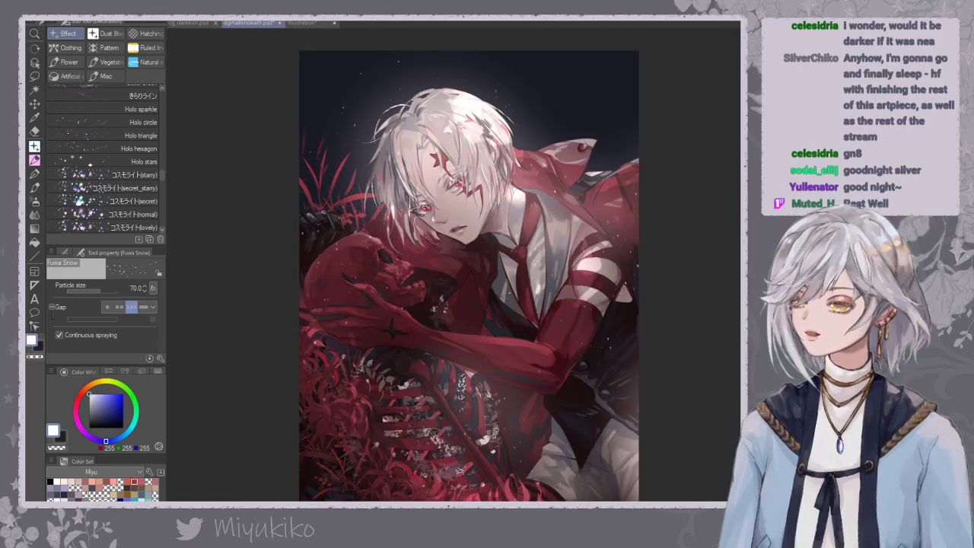
pyautogui.click(289, 290)
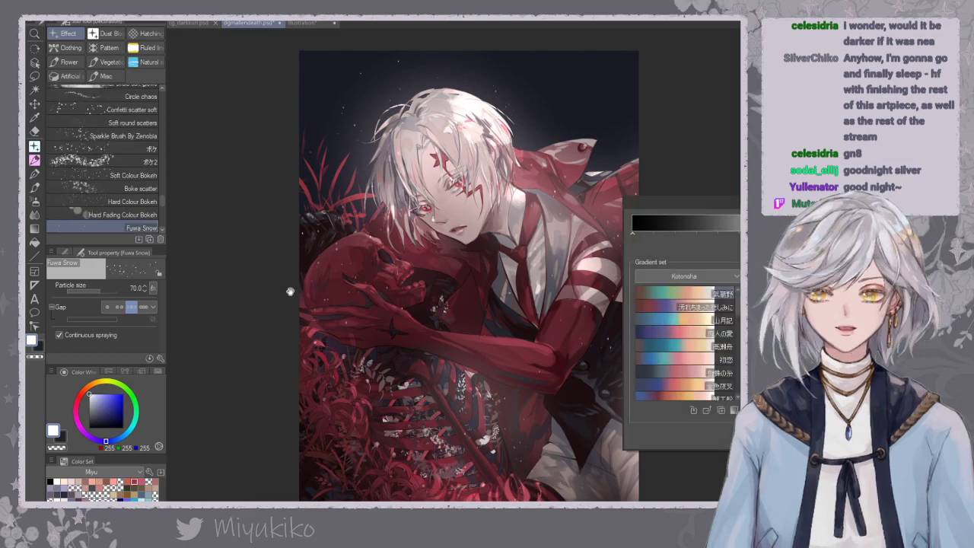
pyautogui.click(670, 306)
pyautogui.press('Return')
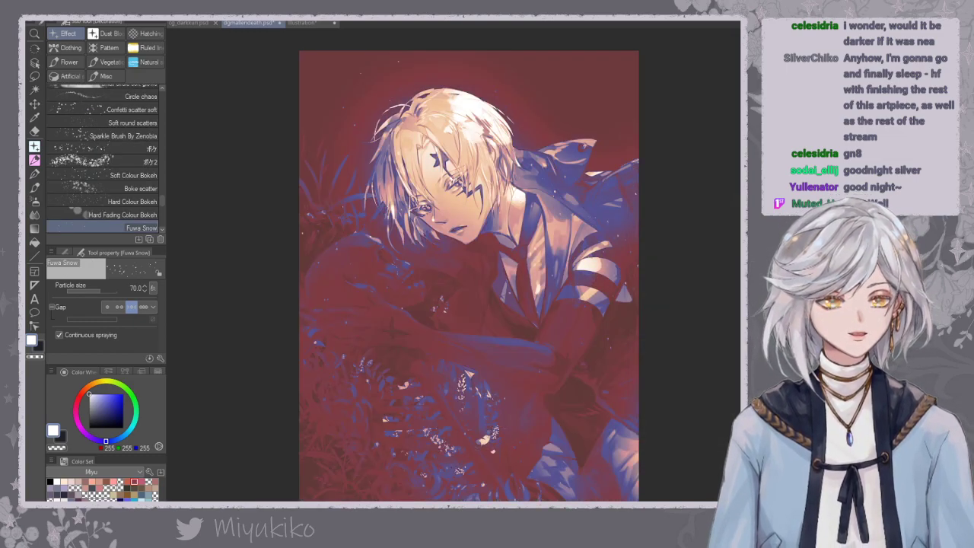
pyautogui.hotkey('ctrl', 'z')
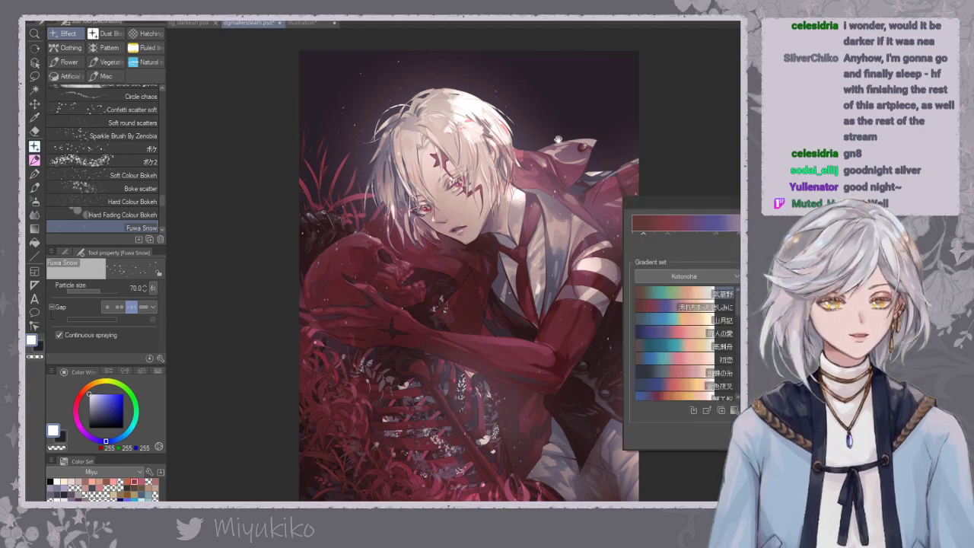
# Try New Gradient 4 and New Gradient 1 from the Goretober gradients preset set on the gradient map.
pyautogui.click(717, 276)
pyautogui.click(680, 300)
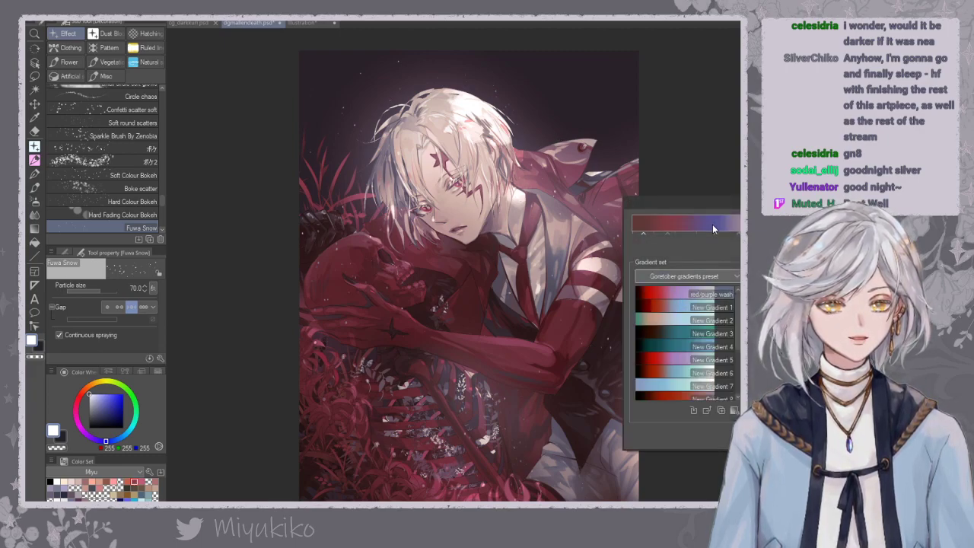
pyautogui.click(680, 295)
pyautogui.click(667, 341)
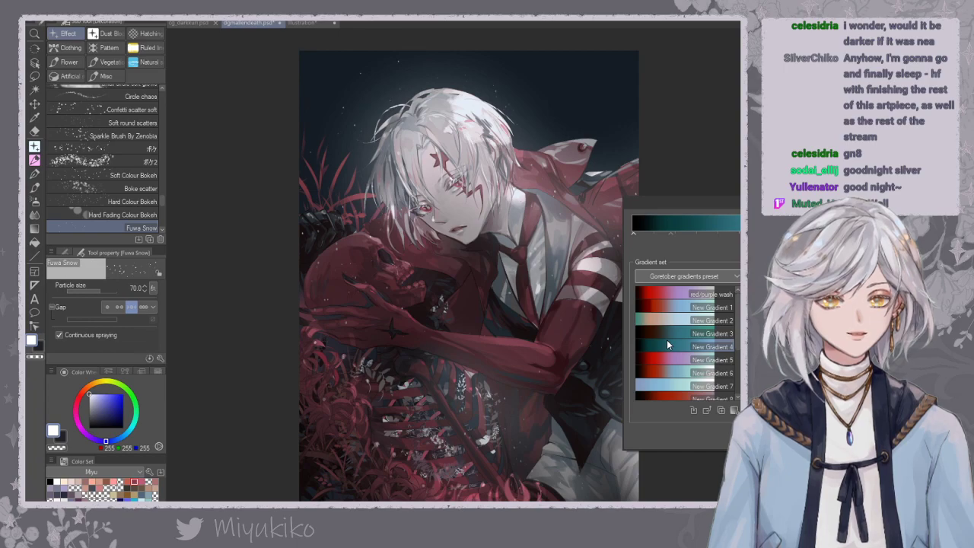
pyautogui.click(669, 333)
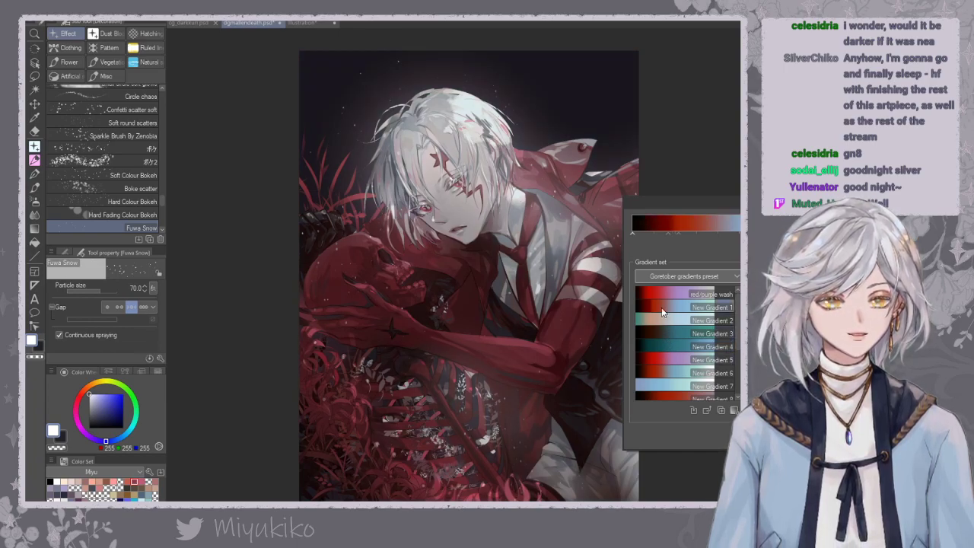
pyautogui.click(661, 307)
# Apply New Gradient 13 to the gradient map and compare the illustration with and without the change.
pyautogui.scroll(-3, 676, 376)
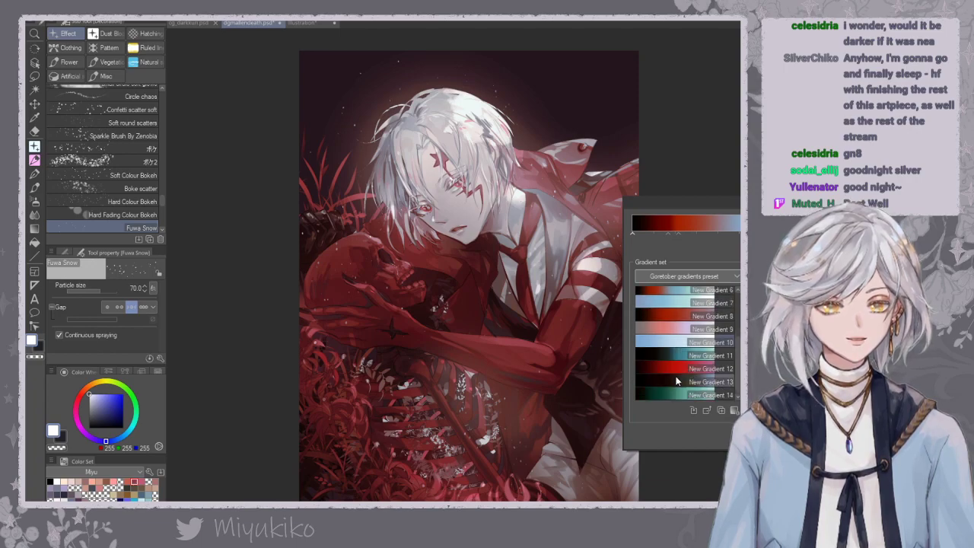
pyautogui.click(675, 368)
pyautogui.click(670, 382)
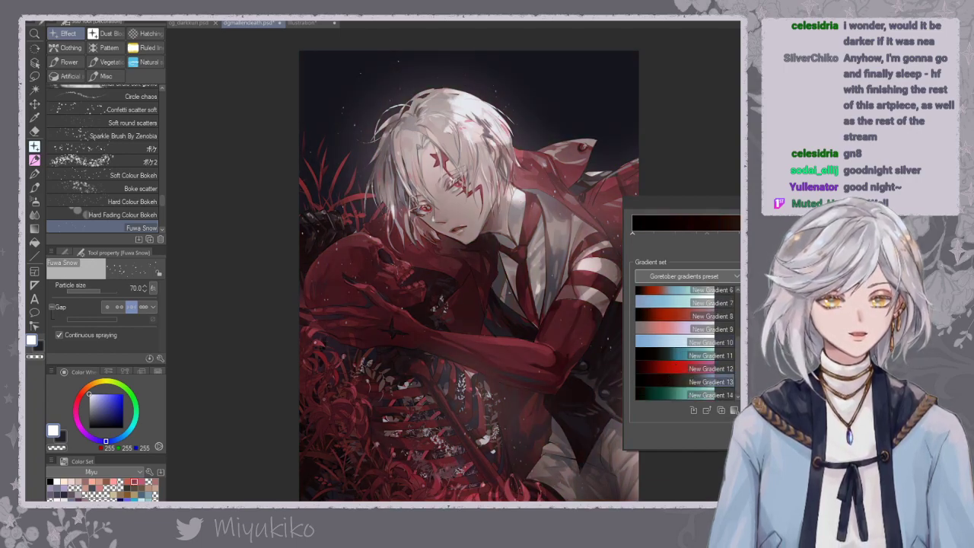
pyautogui.press('Return')
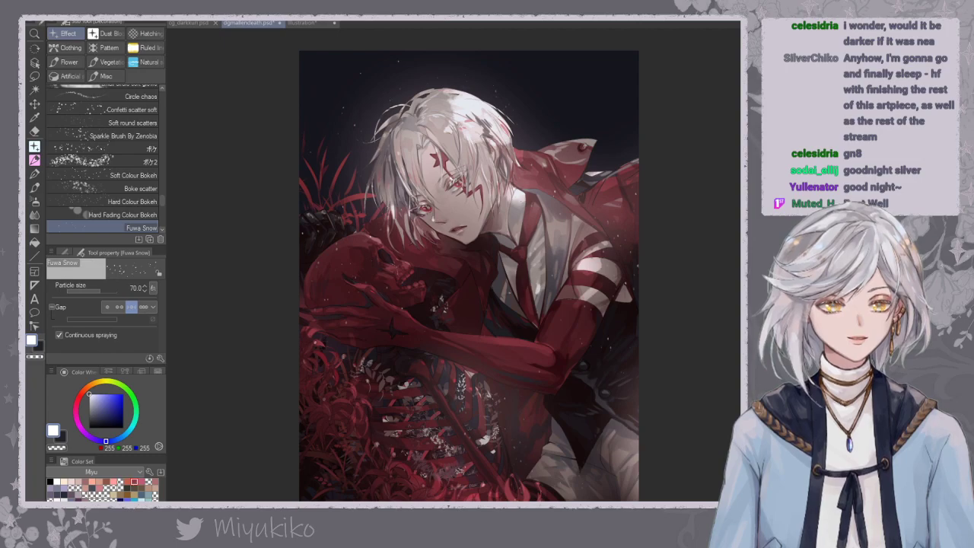
pyautogui.hotkey('ctrl', 'z')
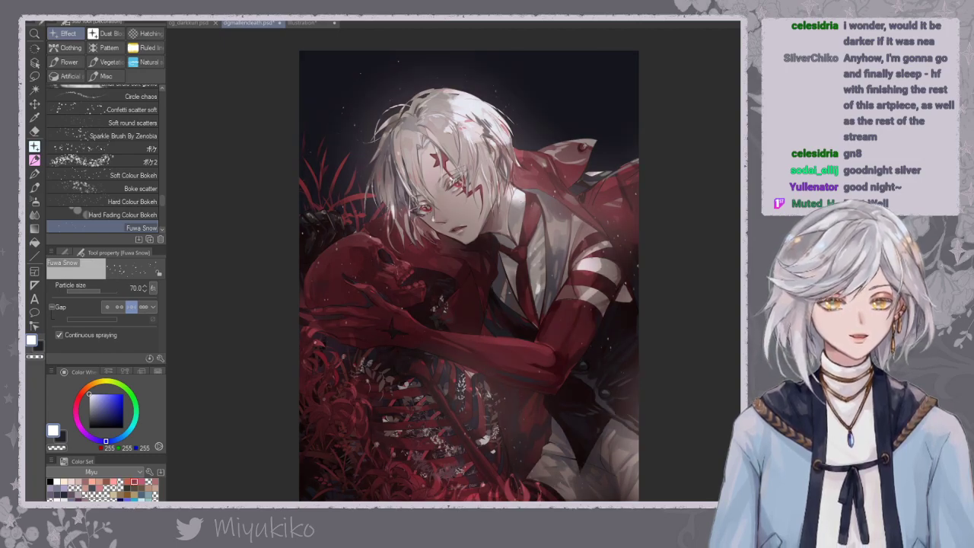
pyautogui.hotkey('ctrl', 'z')
pyautogui.hotkey('ctrl', 'y')
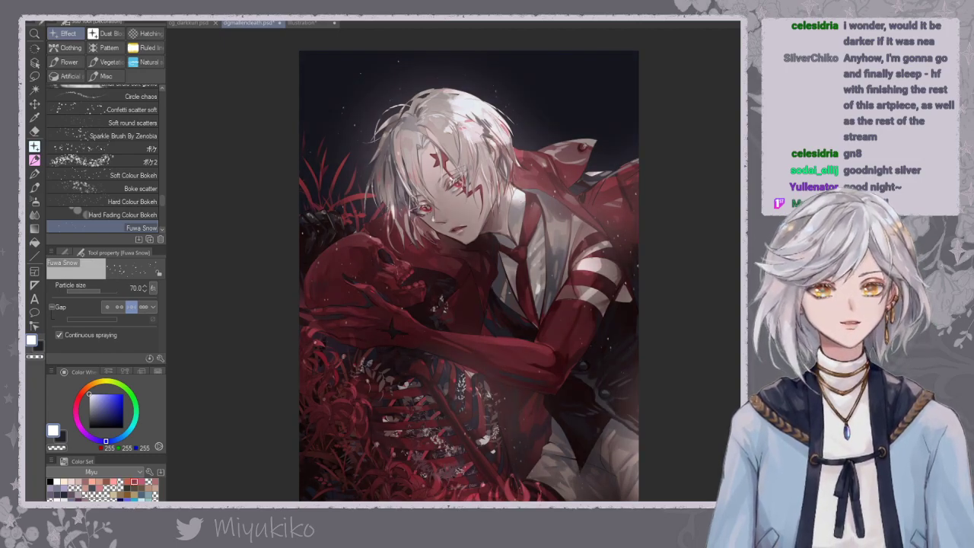
# Reopen the gradient map's gradient choices and try several gradients from the Kotonoha set on the illustration.
pyautogui.hotkey('ctrl', '-')
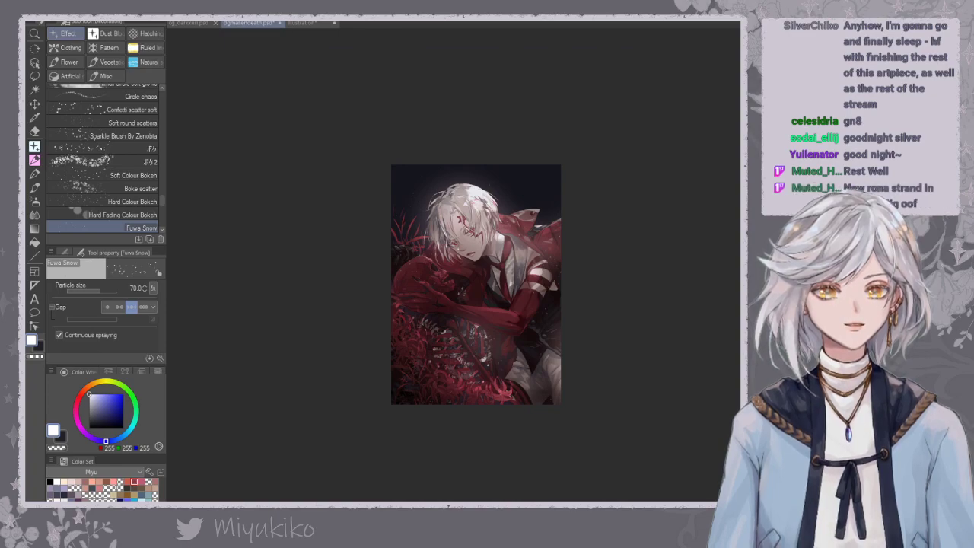
pyautogui.hotkey('ctrl', 'shift', 'g')
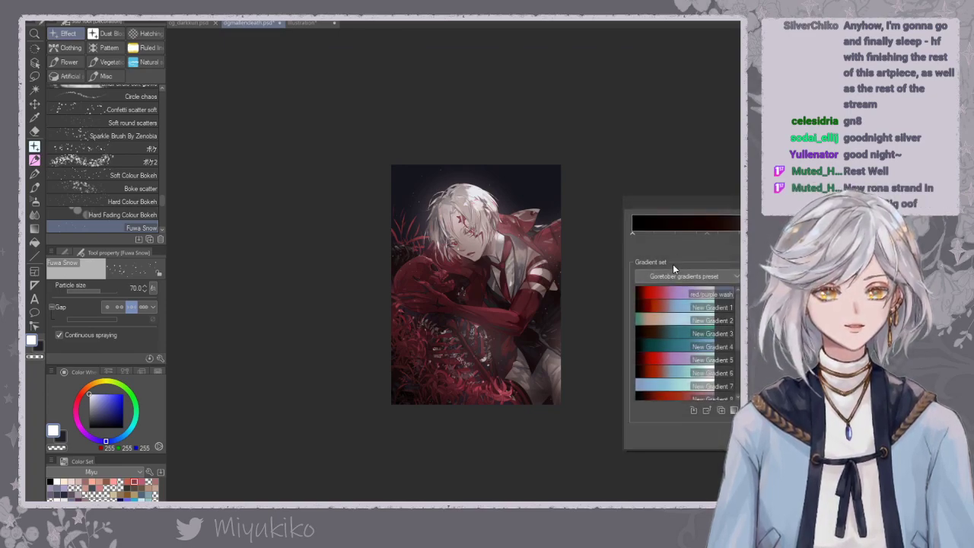
pyautogui.click(673, 276)
pyautogui.click(673, 334)
pyautogui.click(683, 277)
pyautogui.click(655, 315)
pyautogui.click(655, 346)
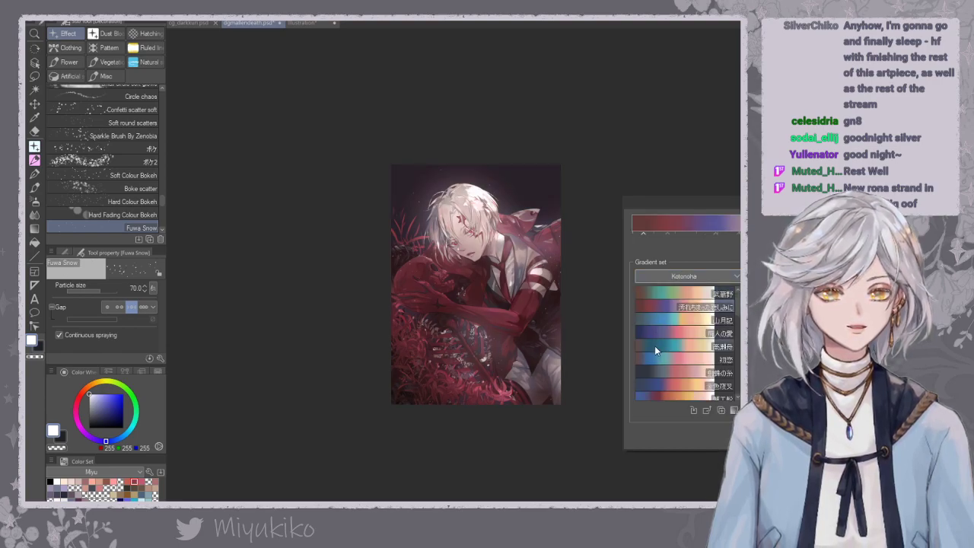
pyautogui.scroll(-3, 655, 346)
pyautogui.click(662, 347)
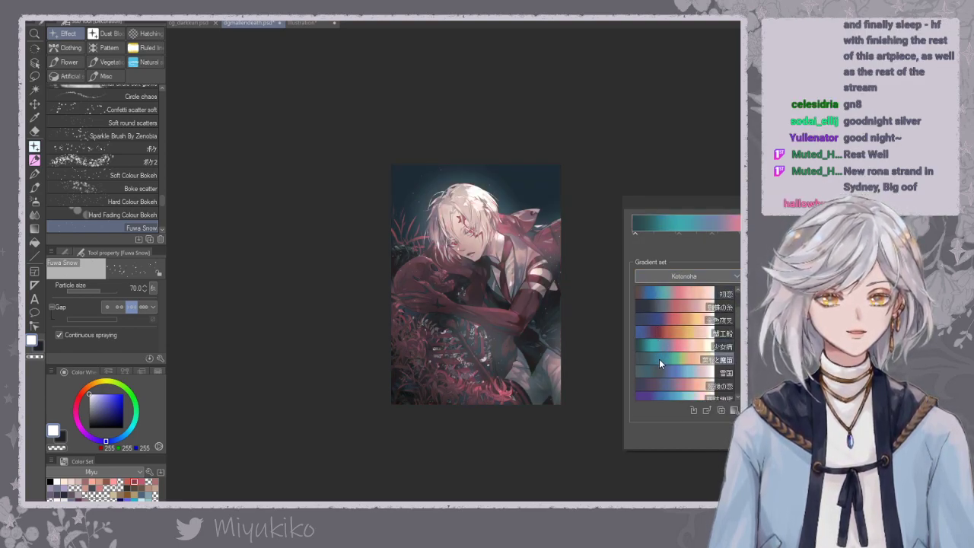
# Try further Kotonoha gradients on the illustration, including 桜の森の満開の下 and 月に吠える.
pyautogui.click(659, 359)
pyautogui.scroll(-3, 667, 375)
pyautogui.click(678, 345)
pyautogui.click(671, 360)
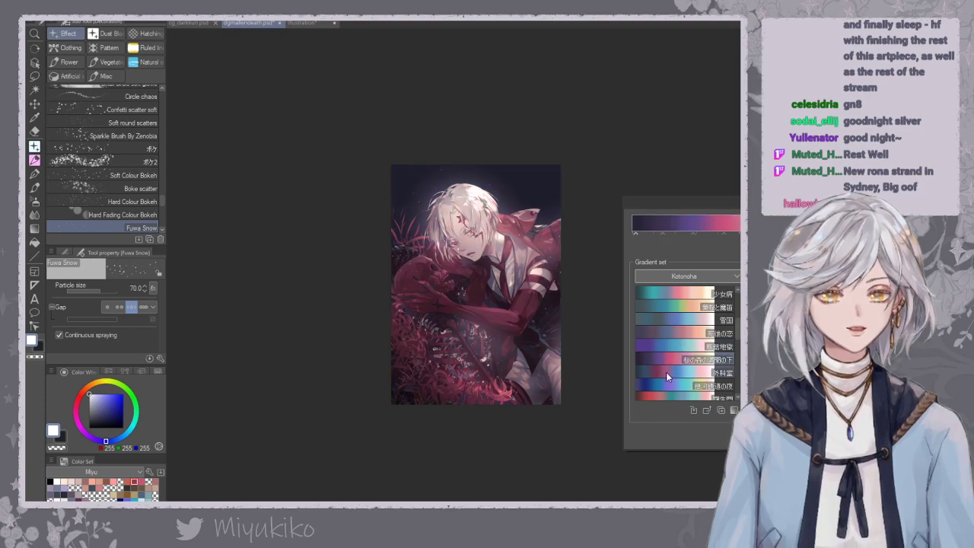
pyautogui.scroll(-1, 672, 370)
pyautogui.click(675, 360)
pyautogui.click(670, 373)
pyautogui.scroll(-1, 674, 376)
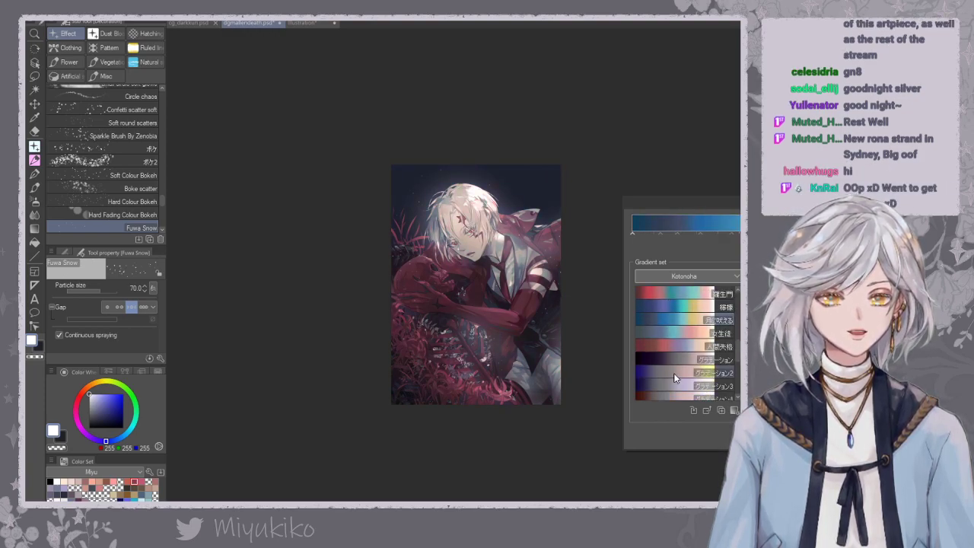
# Try the numbered グラデーション presets at the end of the Kotonoha set and apply グラデーション8 to the gradient map.
pyautogui.click(677, 360)
pyautogui.click(669, 375)
pyautogui.click(666, 361)
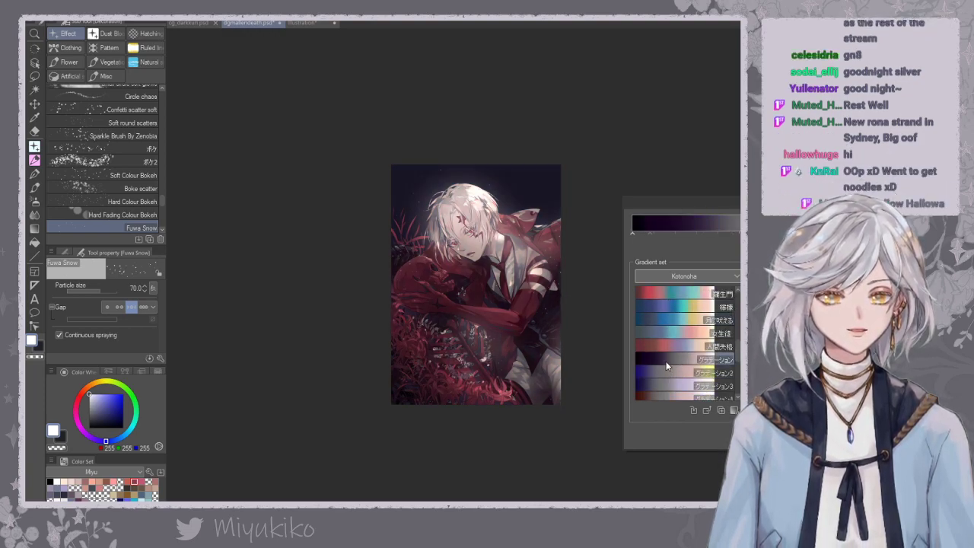
pyautogui.click(662, 373)
pyautogui.click(661, 384)
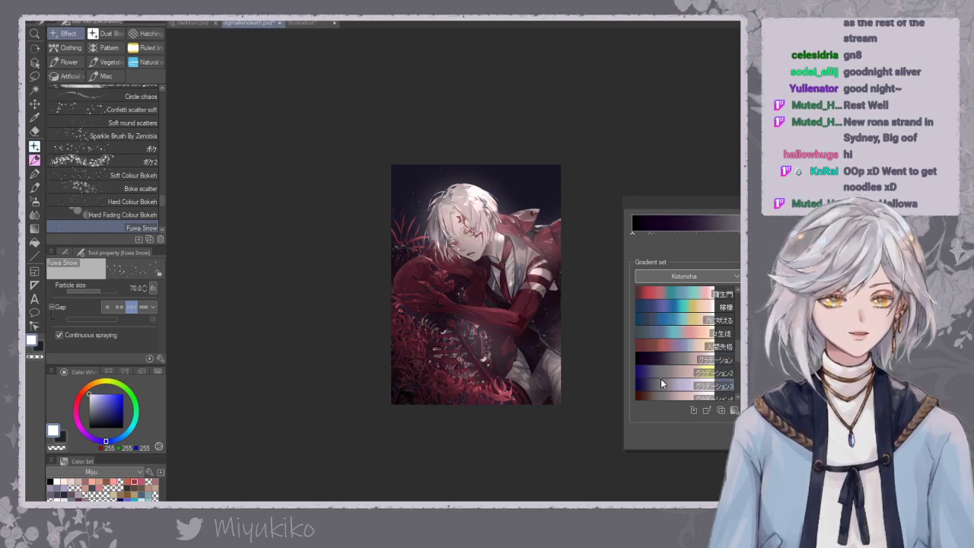
pyautogui.click(663, 372)
pyautogui.scroll(-1, 668, 371)
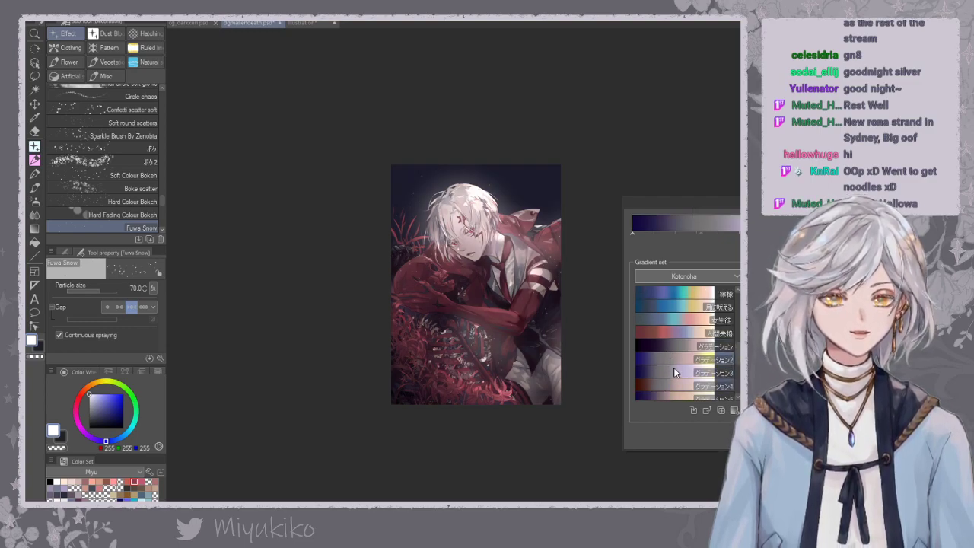
pyautogui.scroll(-2, 673, 373)
pyautogui.click(674, 368)
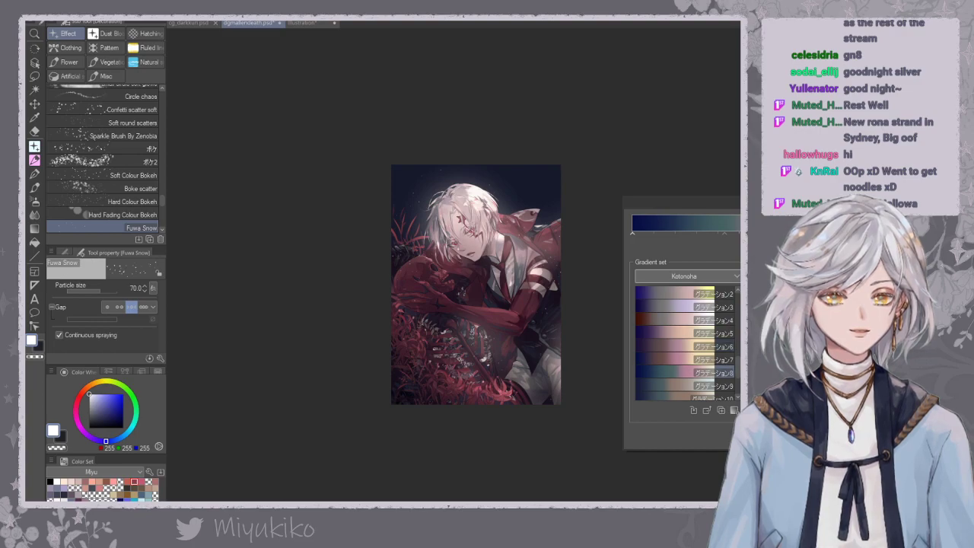
pyautogui.press('Return')
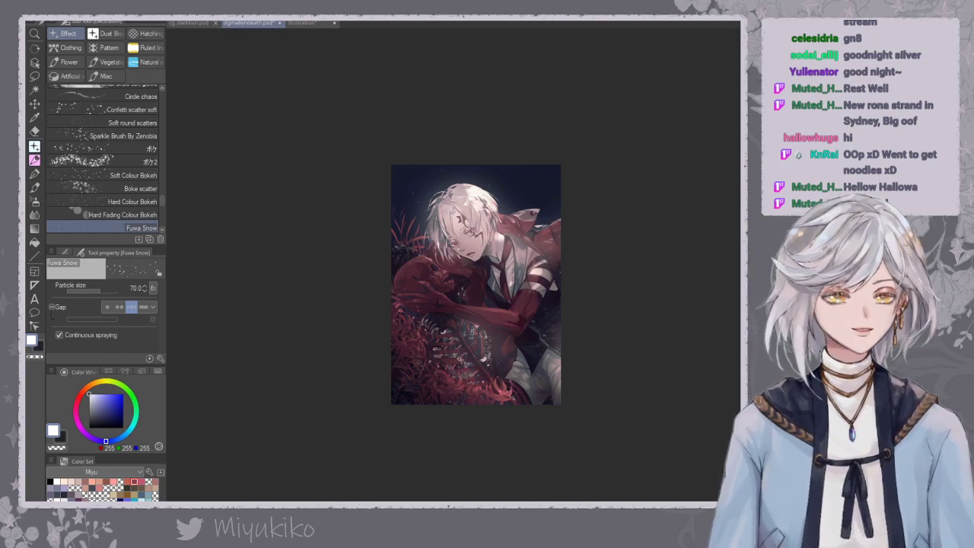
# Compare the illustration with and without the latest gradient map change by undoing and redoing it.
pyautogui.hotkey('ctrl', '+')
pyautogui.hotkey('ctrl', '+')
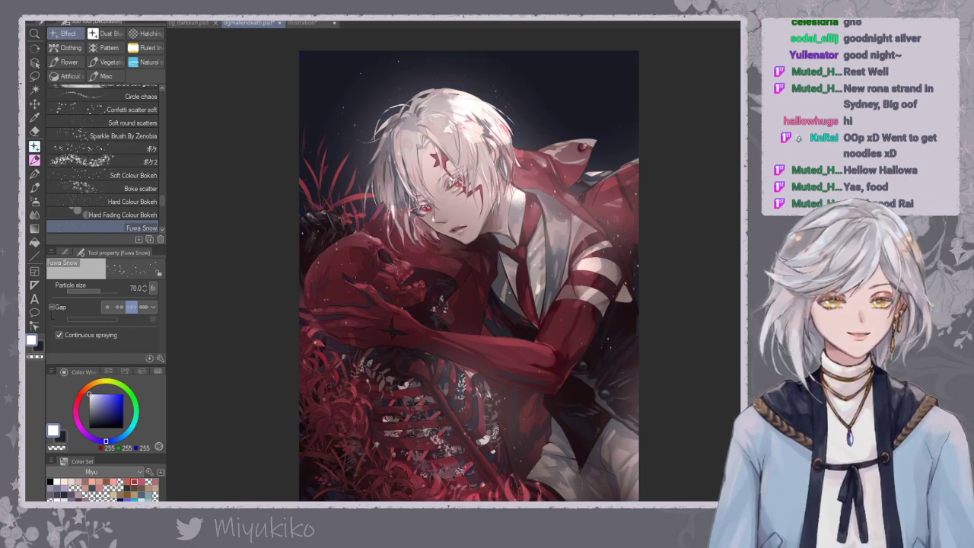
pyautogui.scroll(-3, 639, 347)
pyautogui.scroll(2, 639, 346)
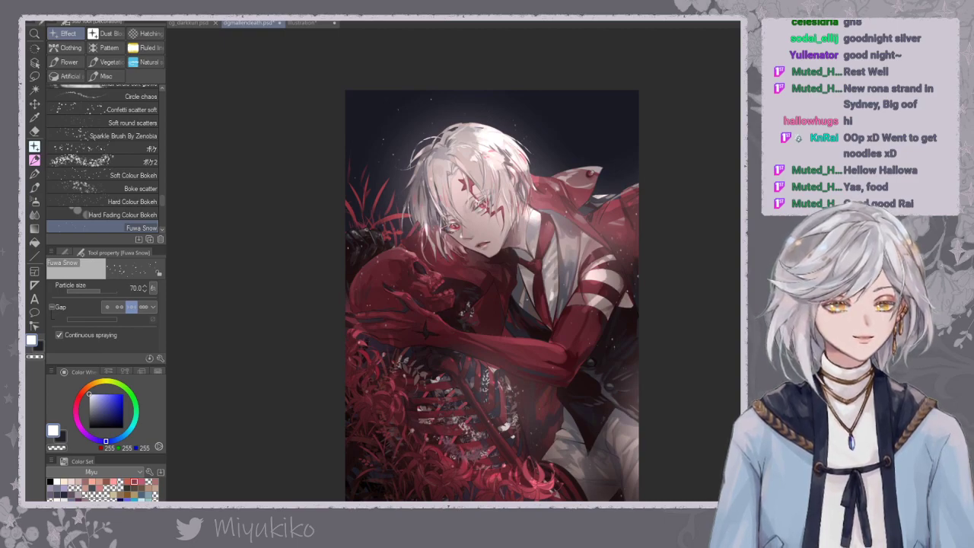
pyautogui.hotkey('ctrl', 'z')
pyautogui.hotkey('ctrl', 'y')
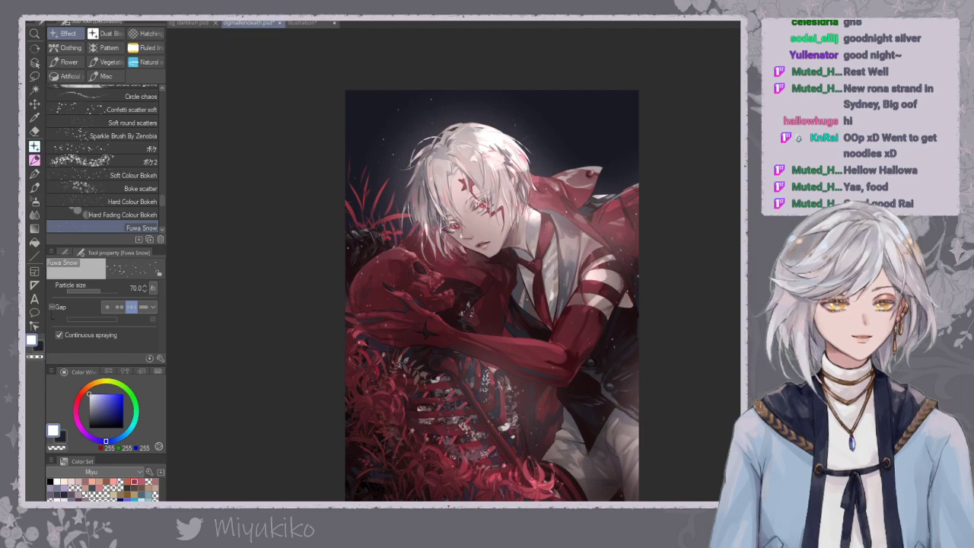
pyautogui.hotkey('ctrl', 'z')
pyautogui.hotkey('ctrl', 'y')
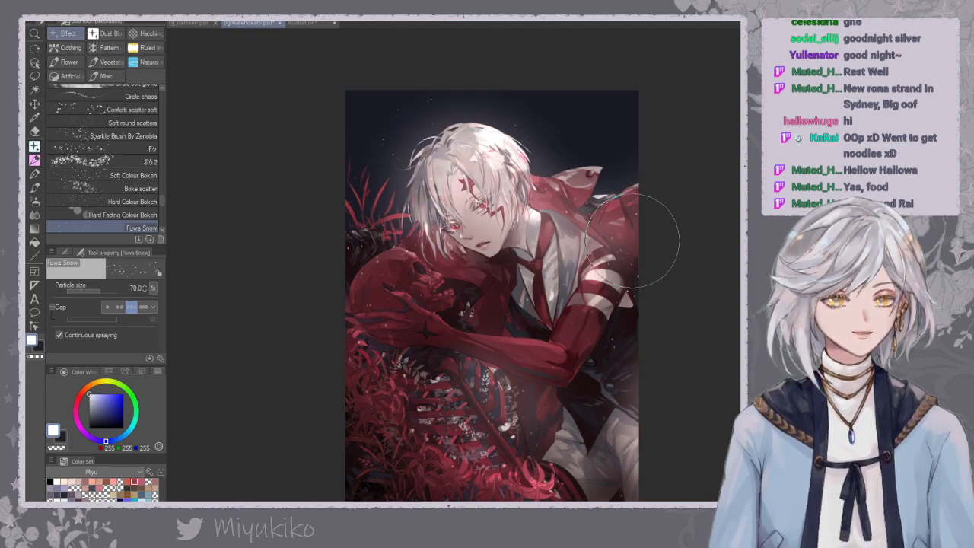
pyautogui.hotkey('ctrl', 'z')
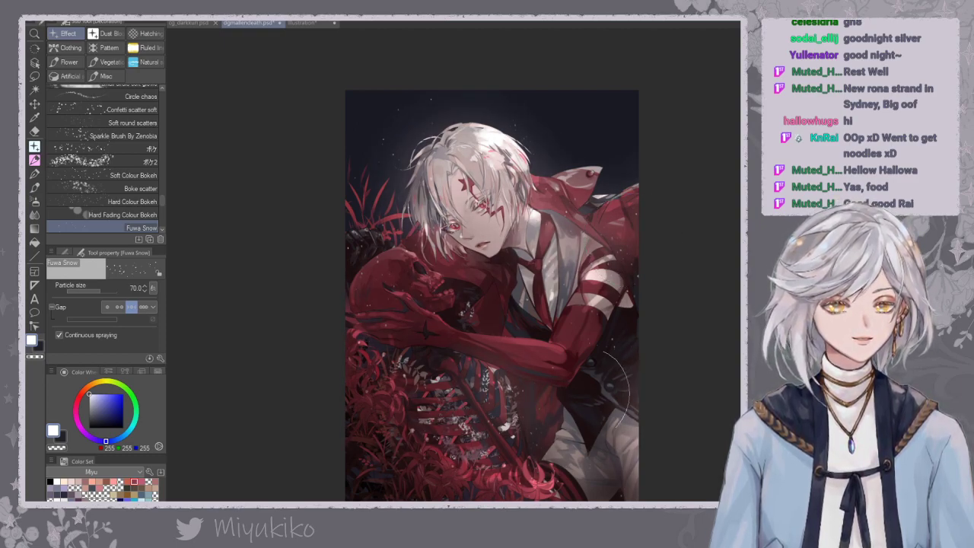
# Examine the illustration's overall contrast and colors as a small thumbnail and at closer views.
pyautogui.scroll(1, 485, 280)
pyautogui.scroll(-6, 484, 280)
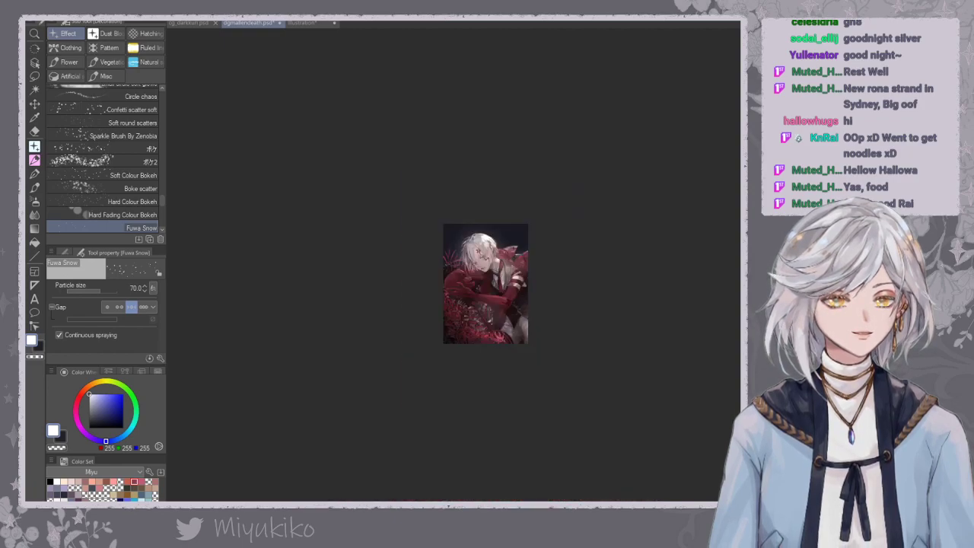
pyautogui.hotkey('ctrl', '+')
pyautogui.hotkey('ctrl', '+')
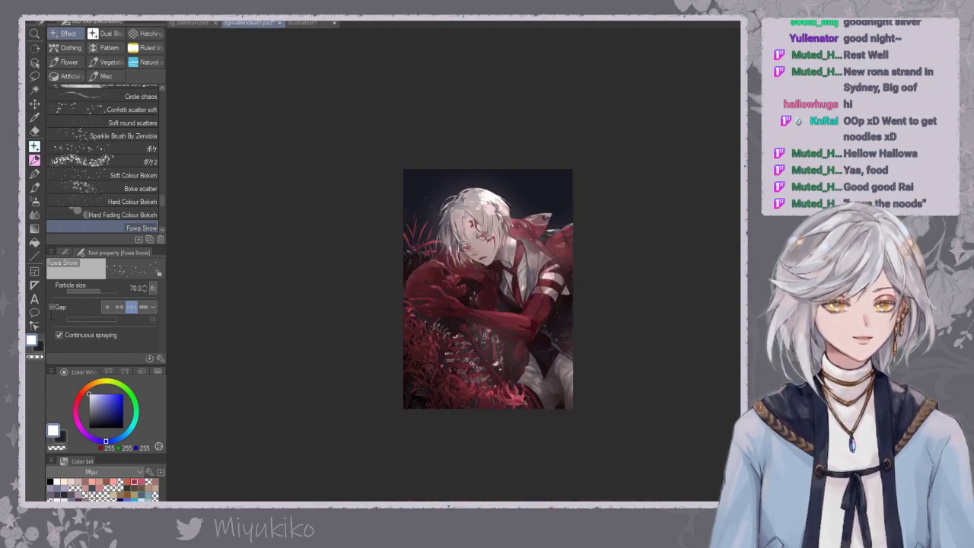
pyautogui.hotkey('ctrl', '+')
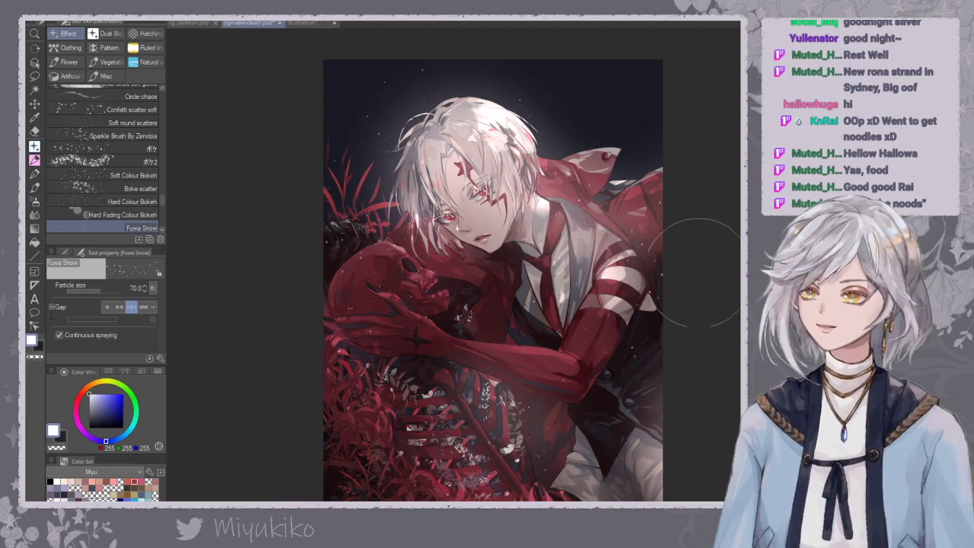
pyautogui.moveTo(536, 344); pyautogui.dragTo(488, 310)
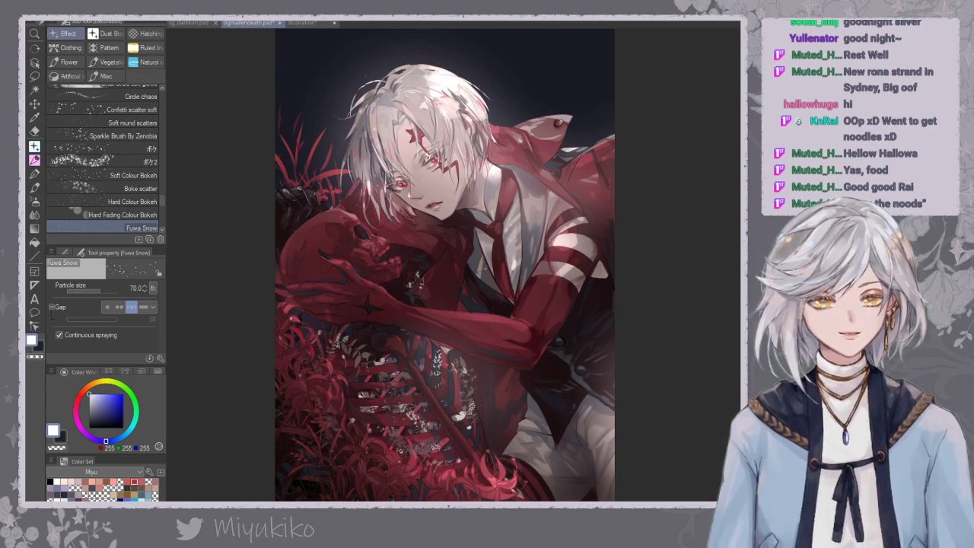
pyautogui.scroll(10, 454, 265)
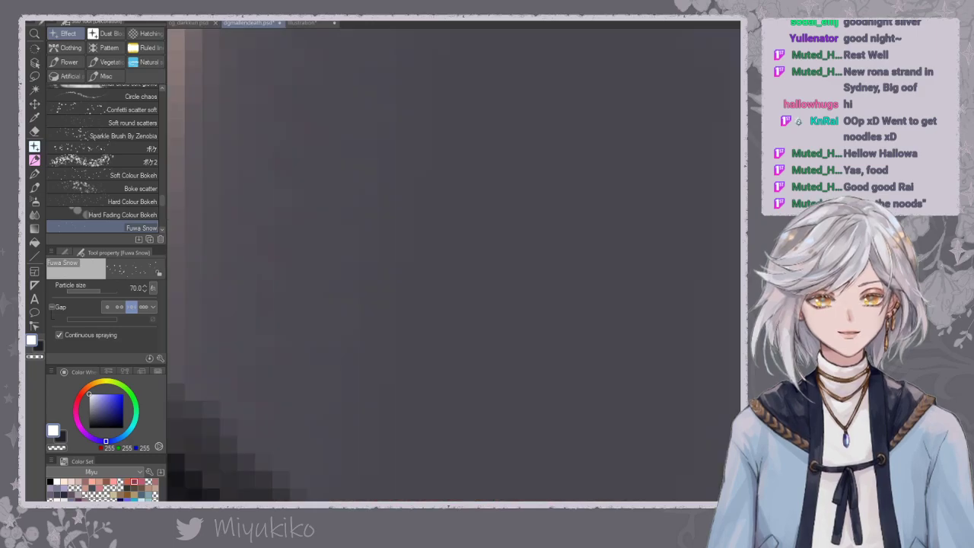
pyautogui.hotkey('ctrl', '-')
pyautogui.hotkey('ctrl', '-')
pyautogui.hotkey('ctrl', '-')
pyautogui.hotkey('ctrl', '-')
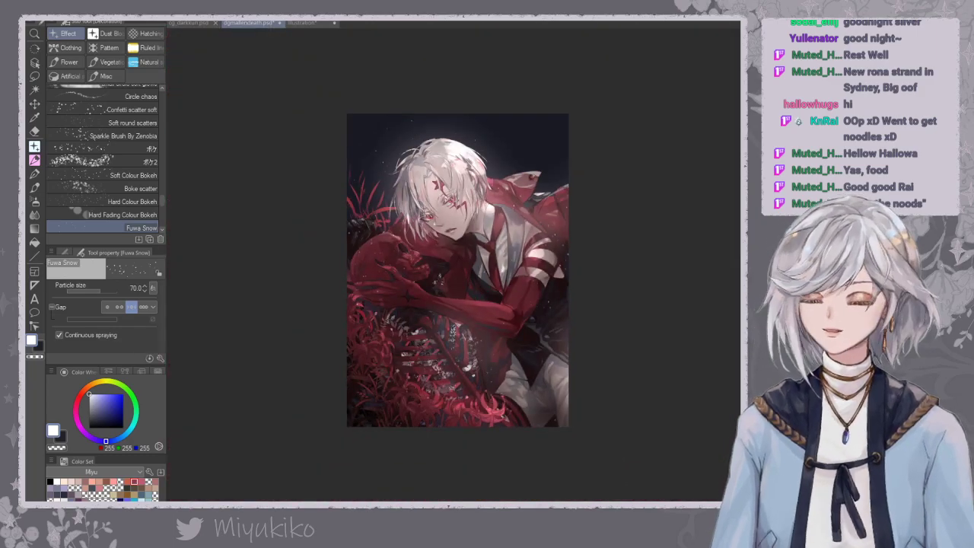
pyautogui.hotkey('ctrl', 'u')
pyautogui.moveTo(433, 112); pyautogui.dragTo(337, 107)
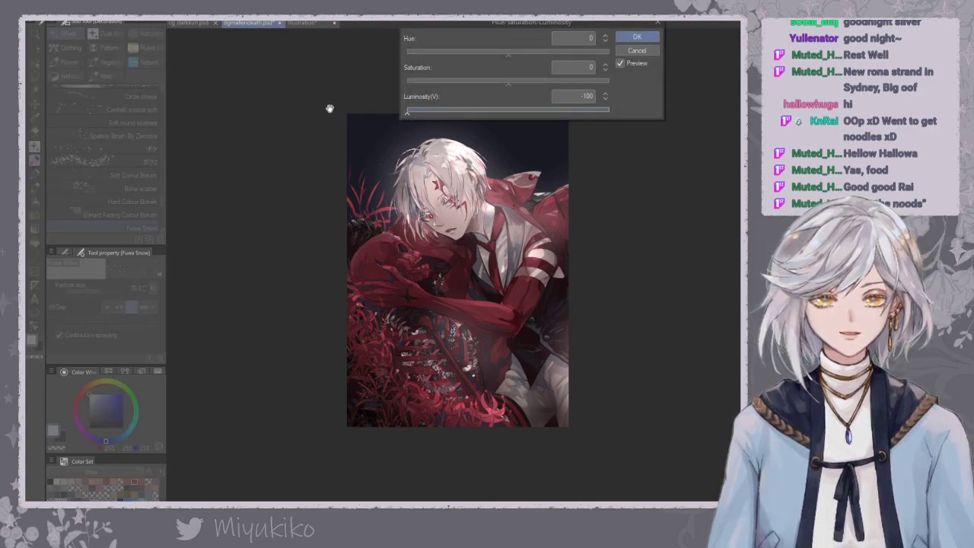
pyautogui.click(636, 50)
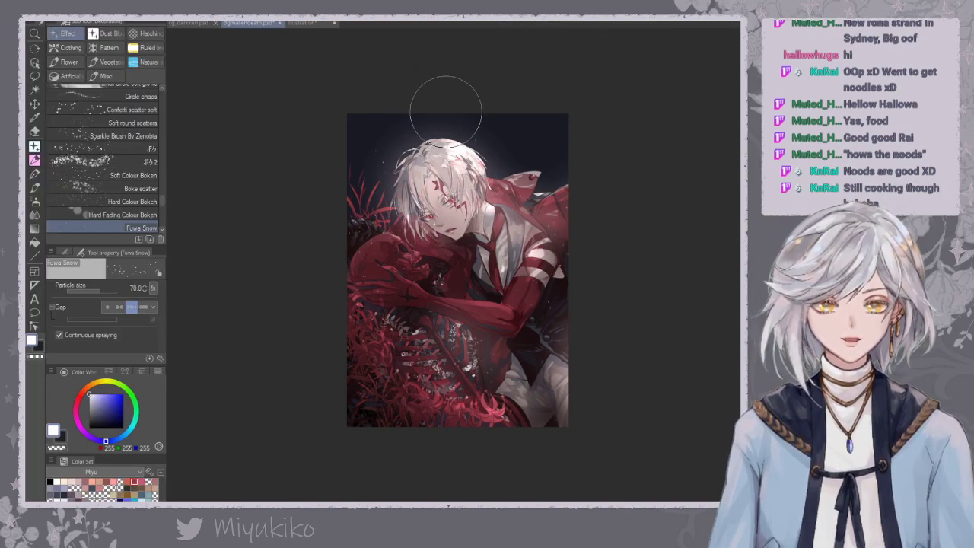
# Try erasing some haze over the white-haired figure with the Soft eraser at size 700 and undo the last stroke.
pyautogui.press('e')
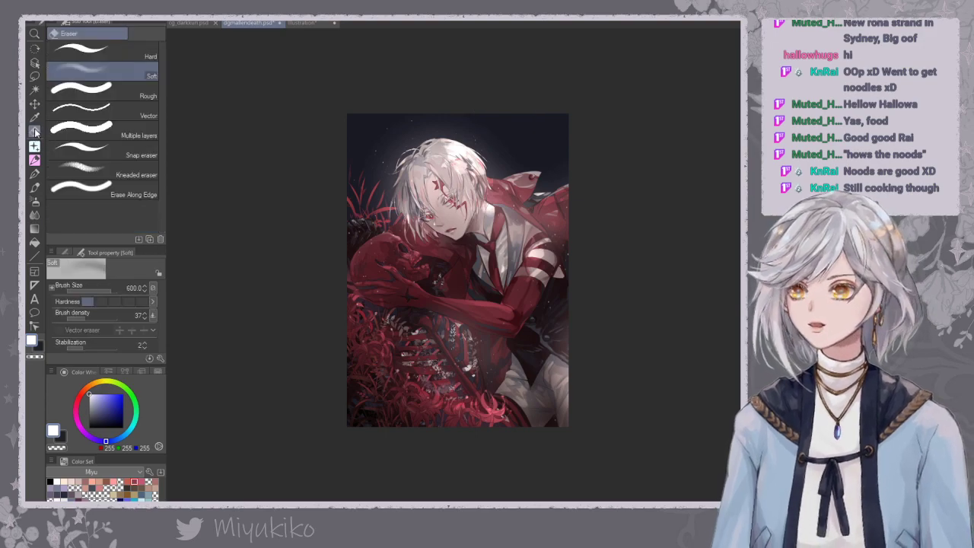
pyautogui.press(']')
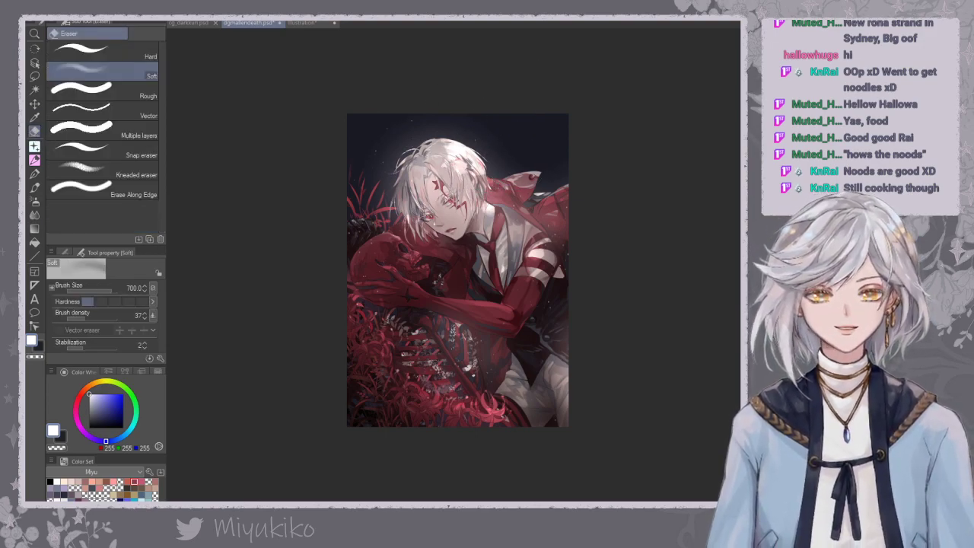
pyautogui.scroll(2, 483, 277)
pyautogui.moveTo(550, 159); pyautogui.dragTo(560, 184)
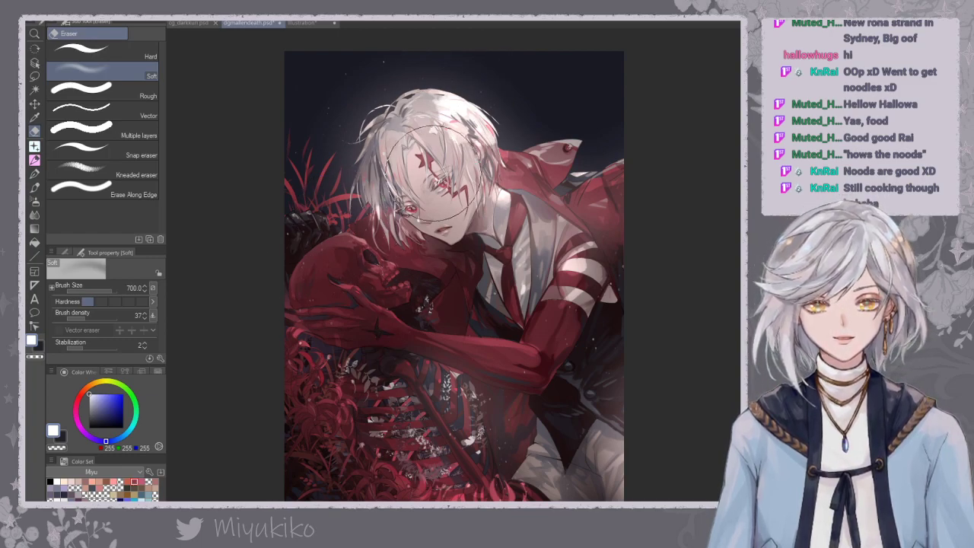
pyautogui.hotkey('ctrl', '+')
pyautogui.hotkey('ctrl', '+')
pyautogui.moveTo(621, 269); pyautogui.dragTo(659, 328)
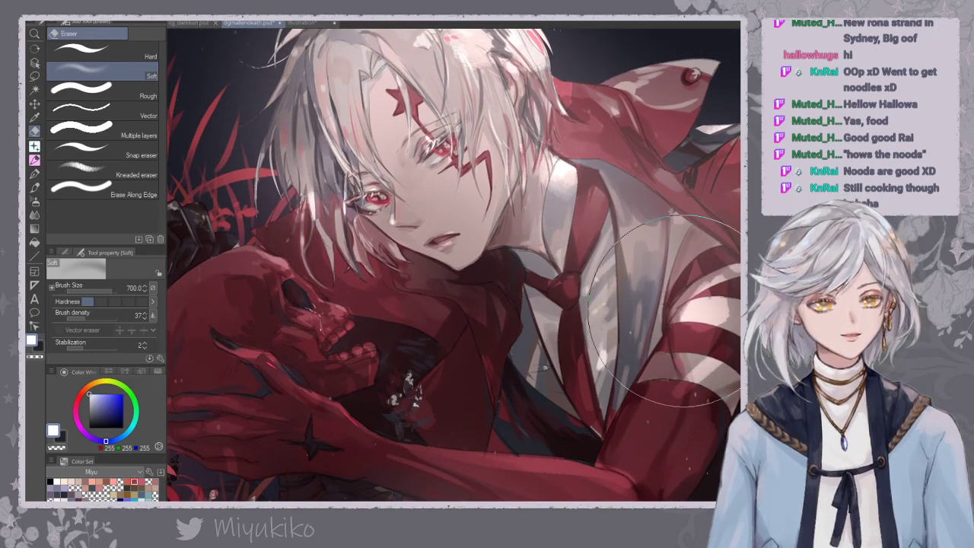
pyautogui.hotkey('ctrl', 'z')
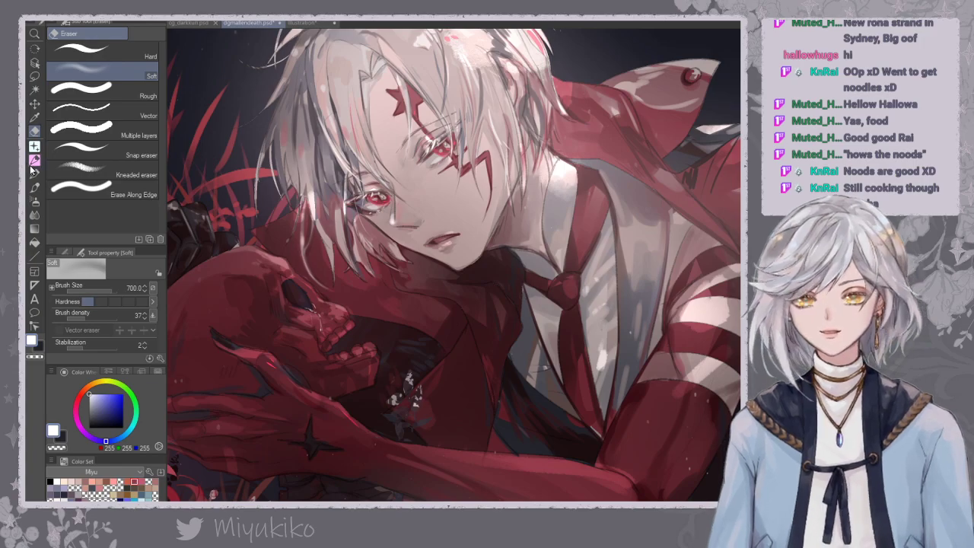
# Switch to the Pencil tool and compare the whole picture with and without the glow and haze effects.
pyautogui.press('p')
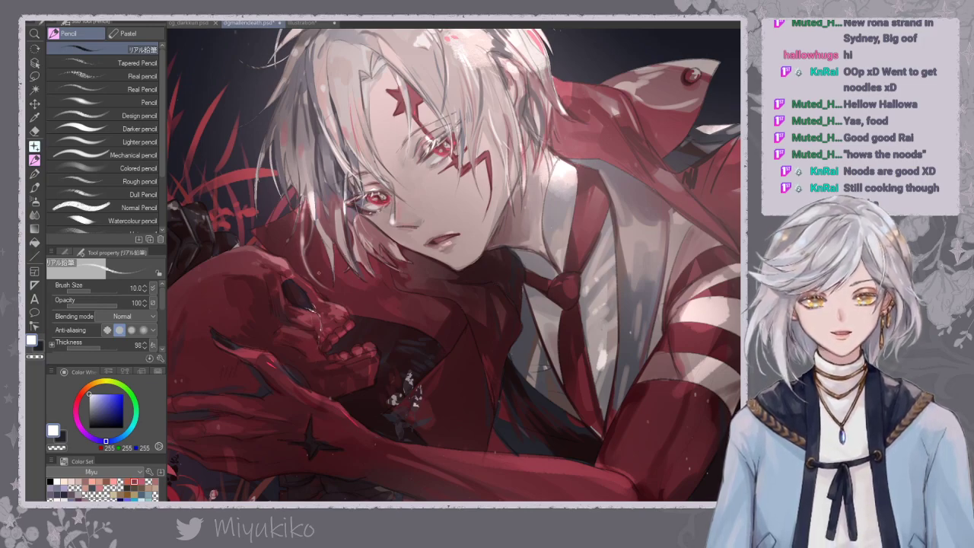
pyautogui.hotkey('ctrl', '-')
pyautogui.hotkey('ctrl', '-')
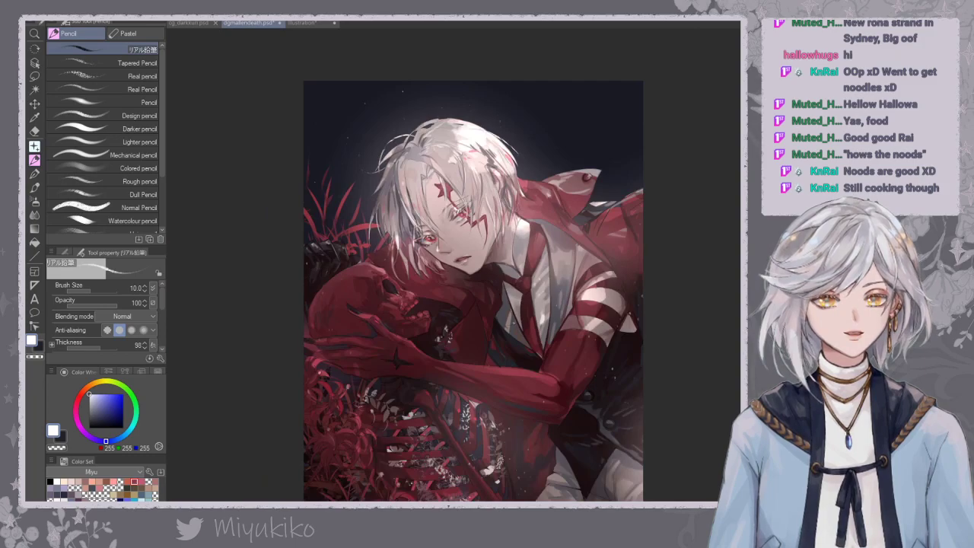
pyautogui.hotkey('ctrl', '-')
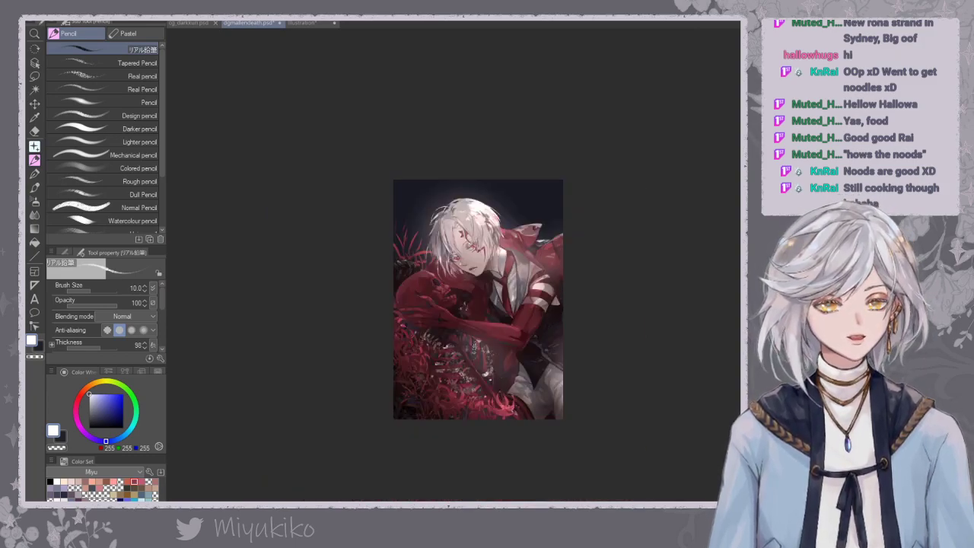
pyautogui.hotkey('ctrl', 'z')
pyautogui.hotkey('ctrl', 'z')
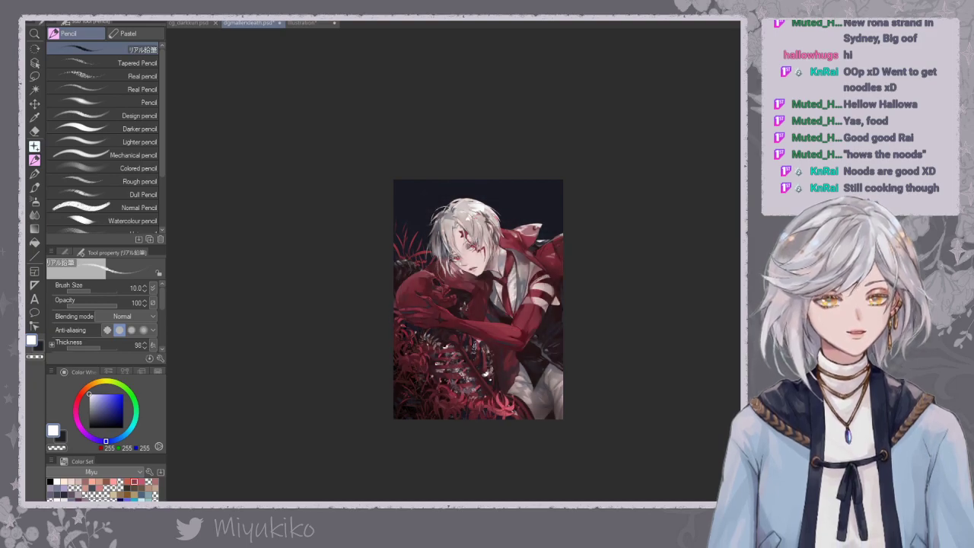
pyautogui.hotkey('ctrl', '+')
pyautogui.moveTo(484, 279); pyautogui.dragTo(465, 239)
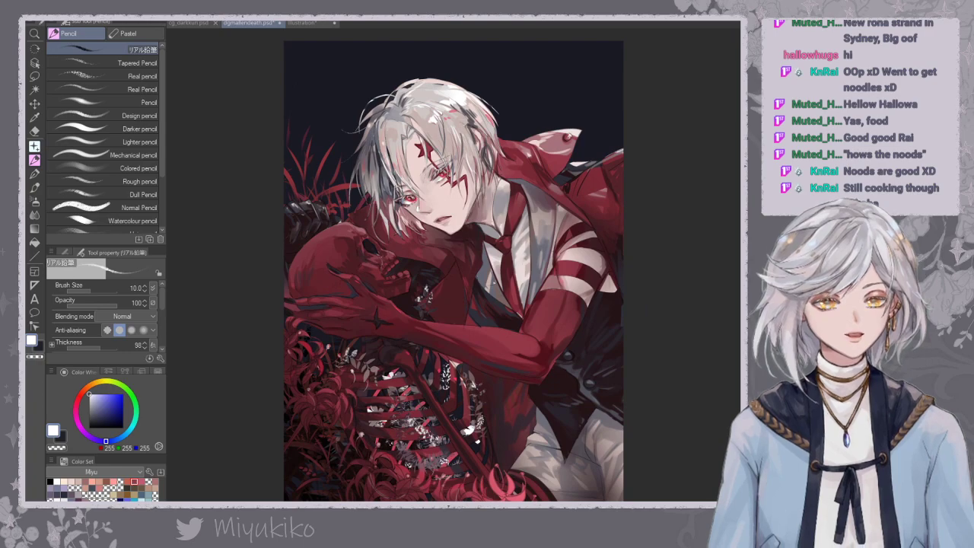
pyautogui.hotkey('ctrl', 'y')
pyautogui.hotkey('ctrl', 'y')
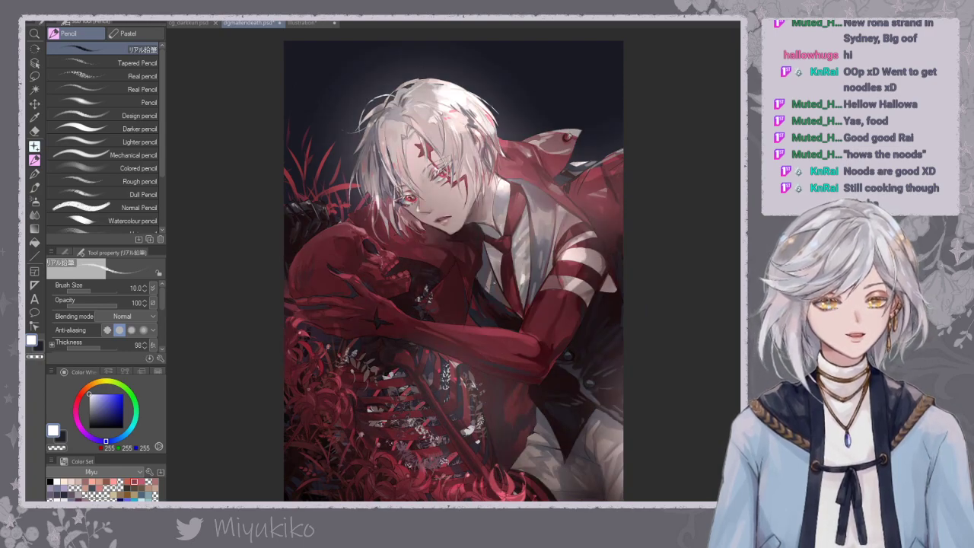
# Undo the last haze change and check the whole picture at a reduced size.
pyautogui.hotkey('ctrl', 'z')
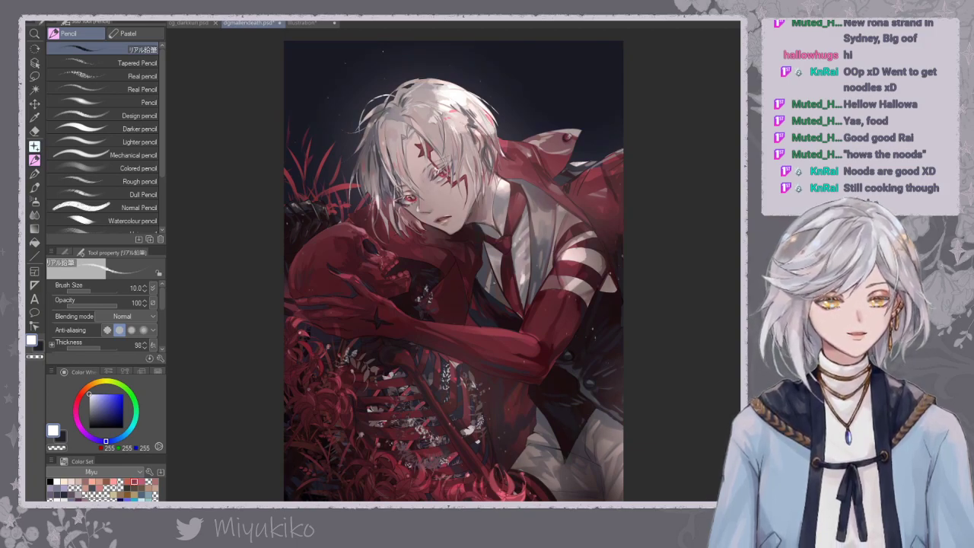
pyautogui.hotkey('ctrl', '-')
pyautogui.hotkey('ctrl', '-')
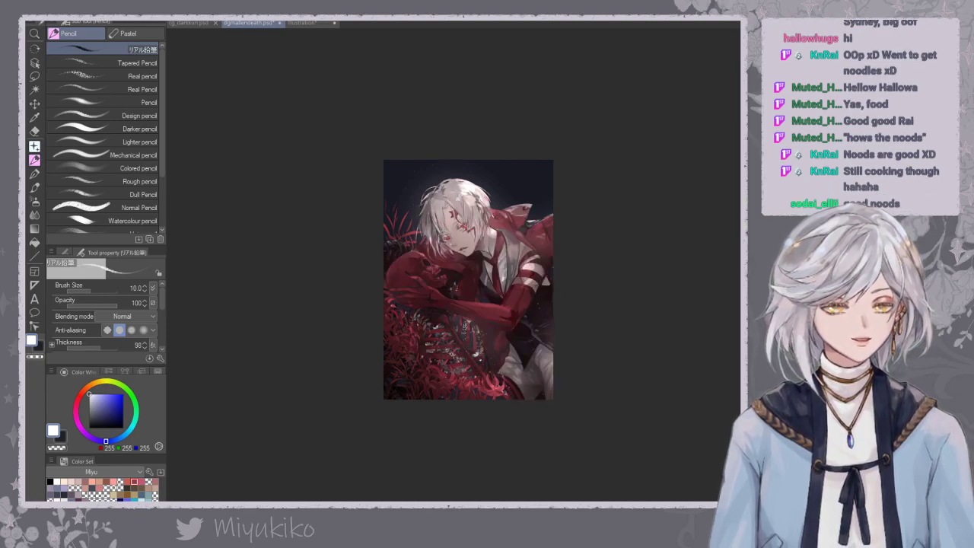
pyautogui.scroll(2, 483, 278)
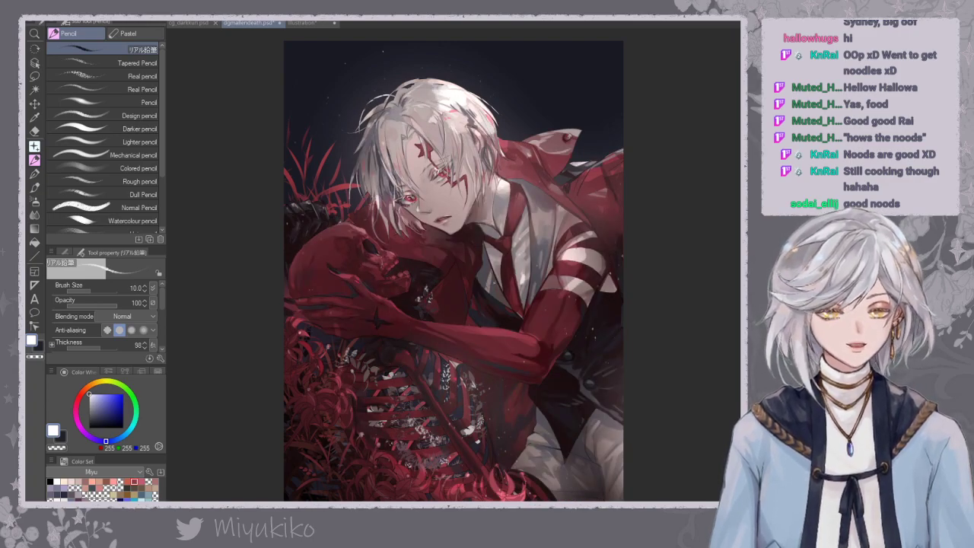
# Sample the dark purple-grey of the coat and airbrush softly over the coat area with the Soft airbrush at size 200.
pyautogui.click(34, 200)
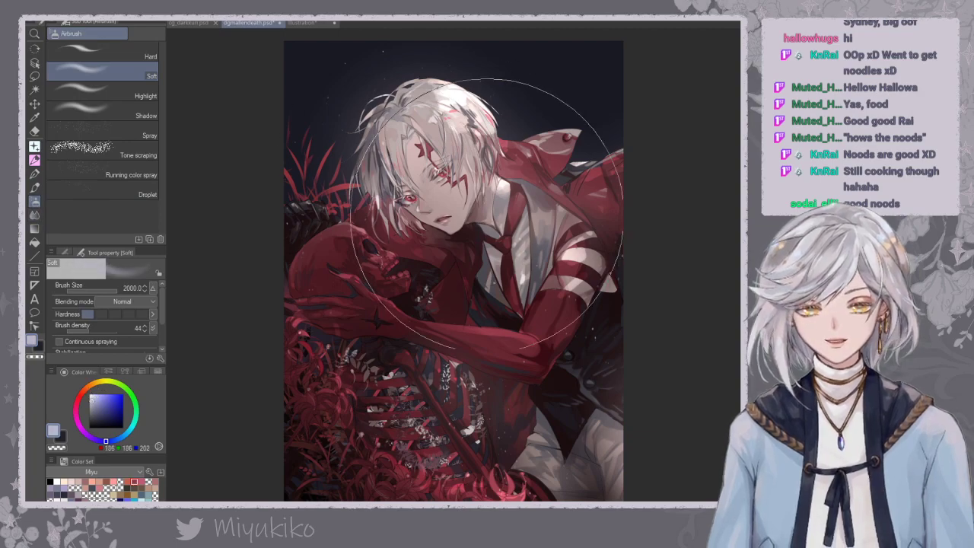
pyautogui.keyDown('alt'); pyautogui.click(567, 370); pyautogui.keyUp('alt')
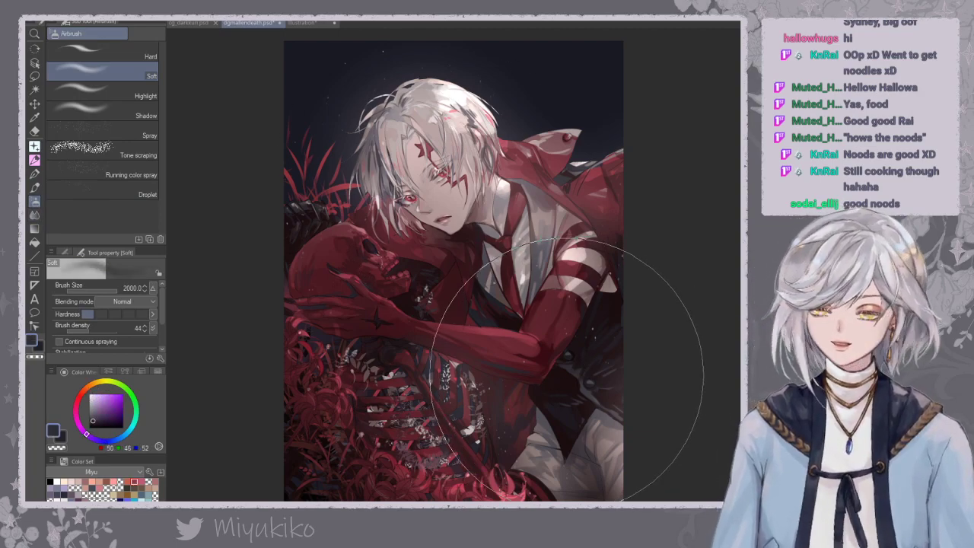
pyautogui.press('[')
pyautogui.press('[')
pyautogui.press('[')
pyautogui.press('[')
pyautogui.press('[')
pyautogui.press('[')
pyautogui.press('[')
pyautogui.press('[')
pyautogui.press('[')
pyautogui.press('[')
pyautogui.press('[')
pyautogui.press('[')
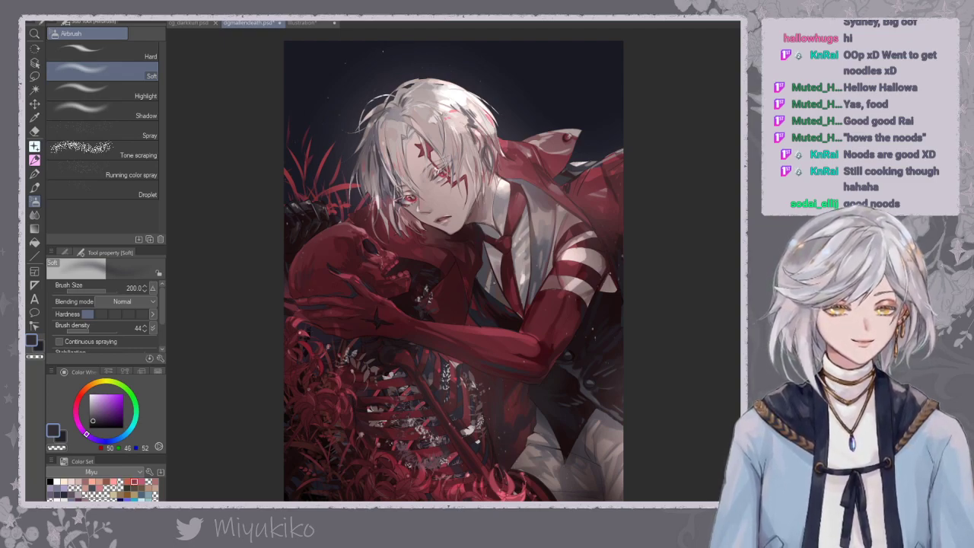
# Compare the whole picture with and without the latest edits by repeatedly undoing and redoing them.
pyautogui.hotkey('ctrl', '-')
pyautogui.hotkey('ctrl', '-')
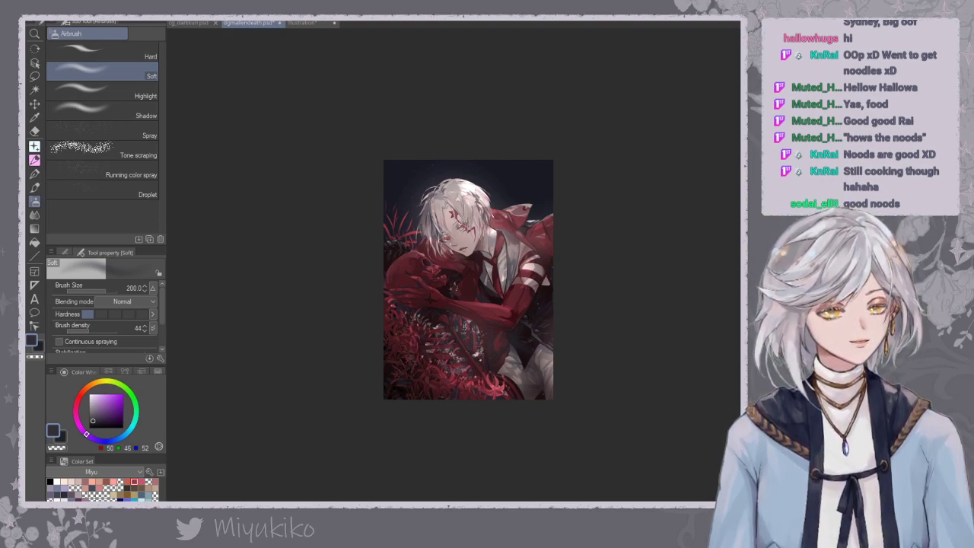
pyautogui.hotkey('ctrl', 'z')
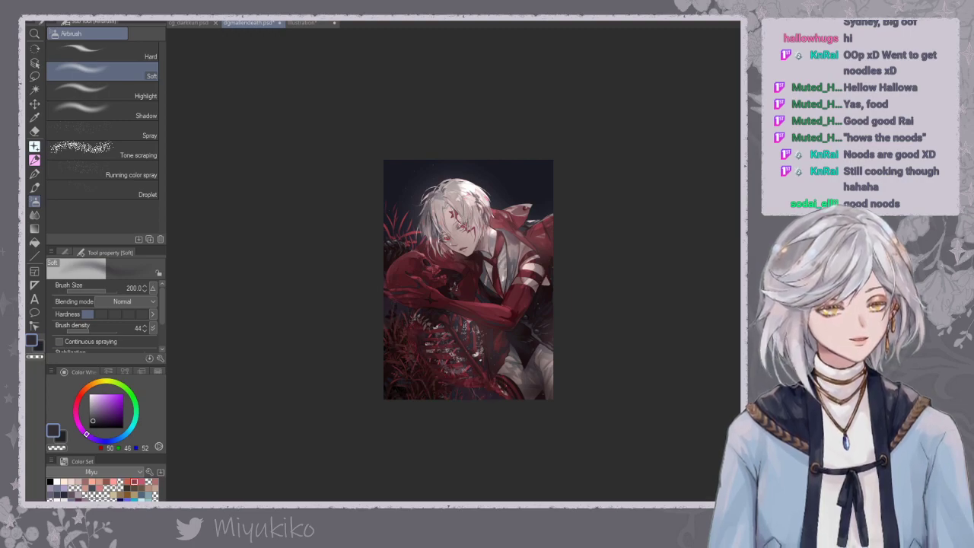
pyautogui.hotkey('ctrl', 'y')
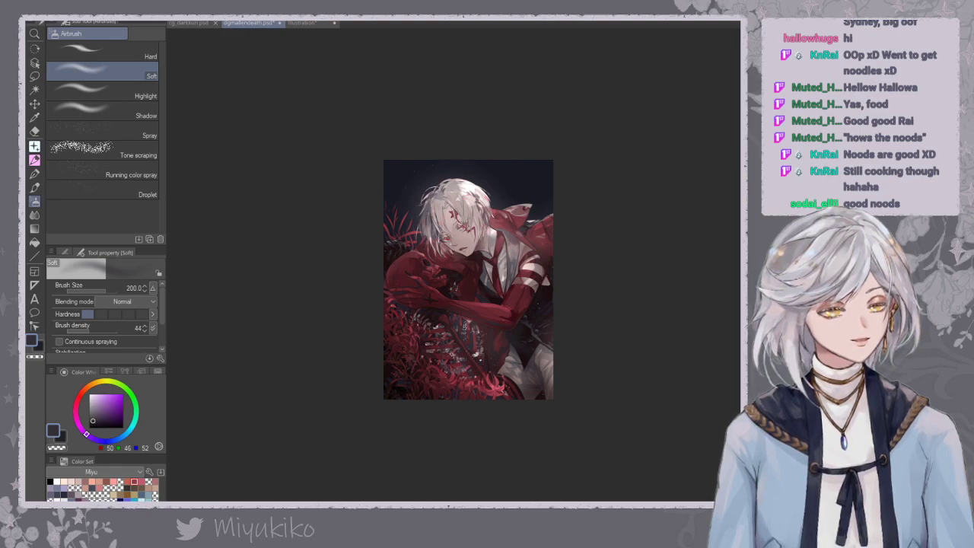
pyautogui.hotkey('ctrl', 'z')
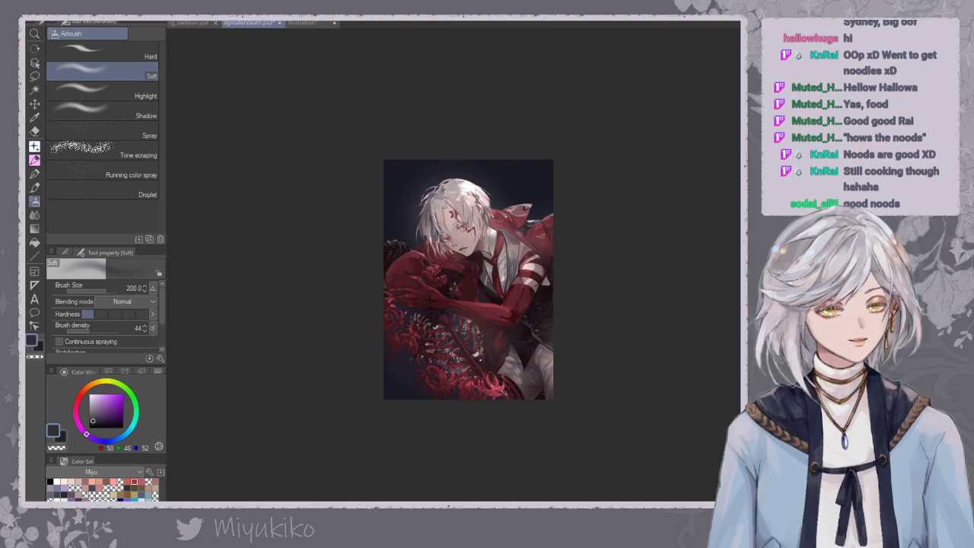
pyautogui.hotkey('ctrl', 'y')
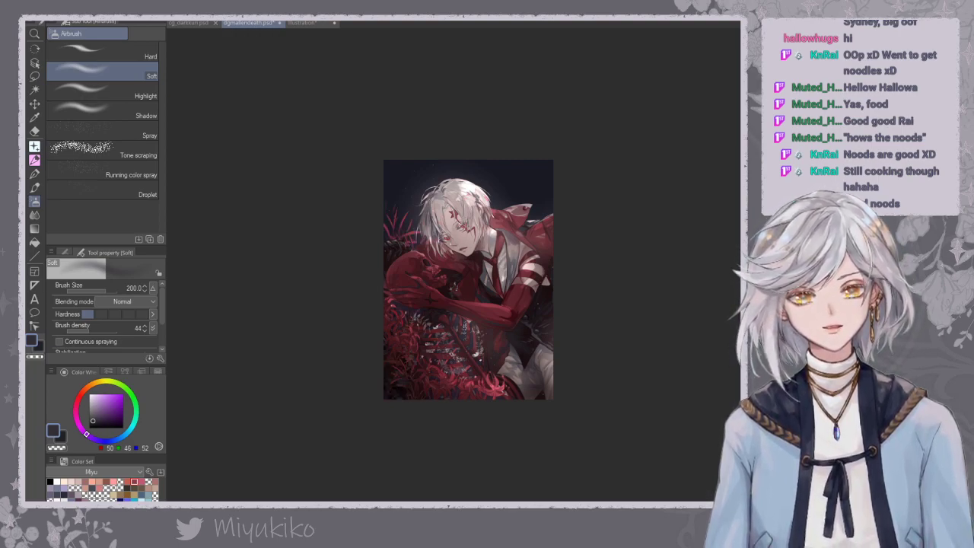
pyautogui.hotkey('ctrl', 'z')
pyautogui.hotkey('ctrl', 'y')
# Touch up the recent airbrushing with the Soft eraser, undoing the last stroke and reducing the eraser to size 300.
pyautogui.press('e')
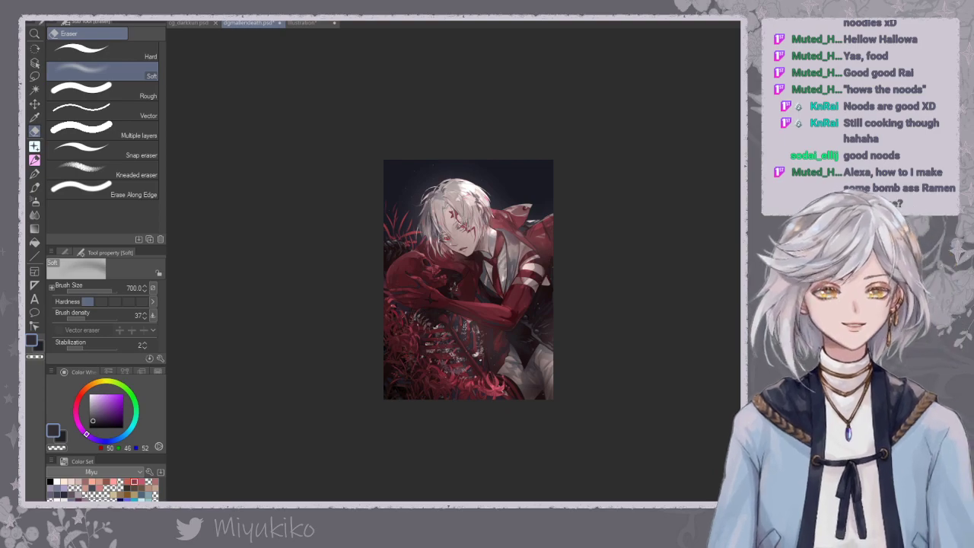
pyautogui.hotkey('ctrl', '+')
pyautogui.hotkey('ctrl', '+')
pyautogui.moveTo(641, 333); pyautogui.dragTo(678, 248)
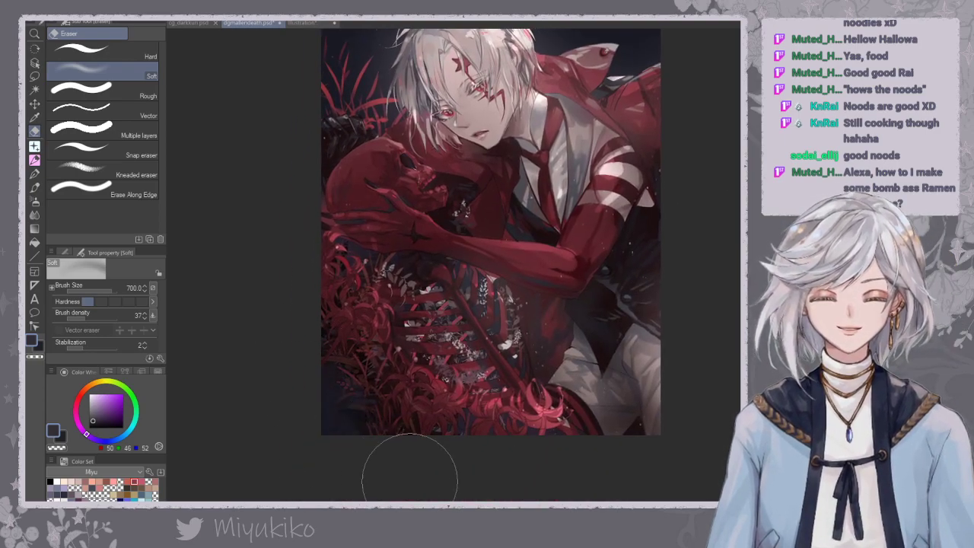
pyautogui.scroll(1, 592, 298)
pyautogui.hotkey('ctrl', 'z')
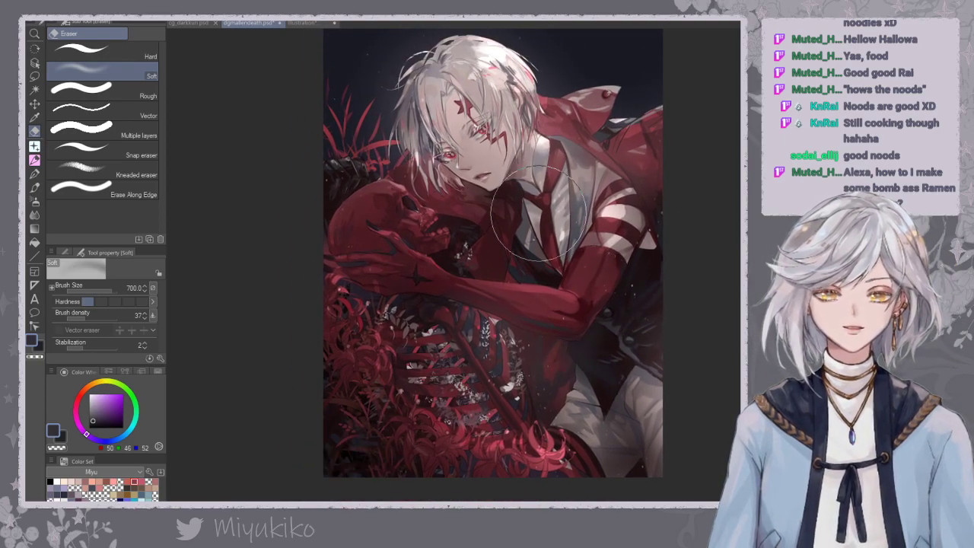
pyautogui.press('[')
pyautogui.press('[')
pyautogui.press('[')
pyautogui.press('[')
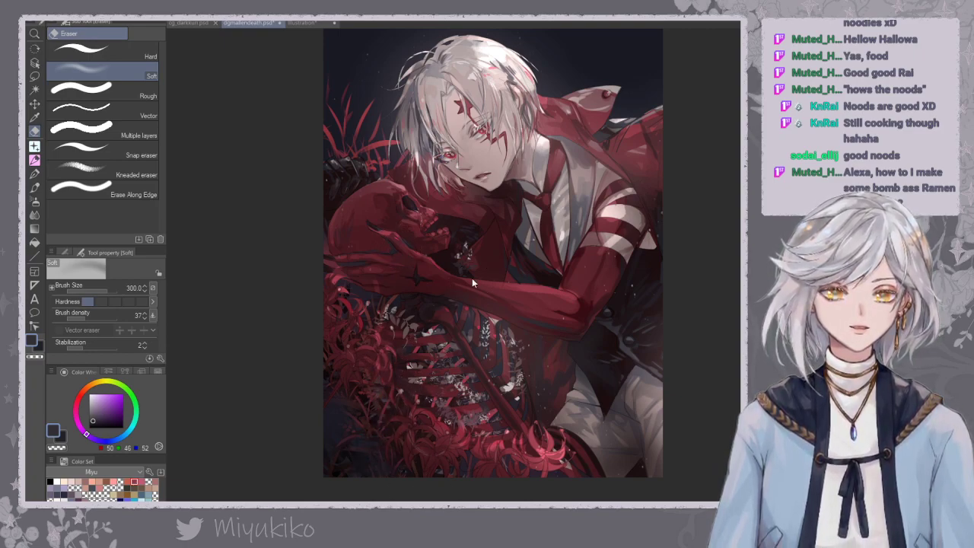
# Try darkening the red plants with the dark navy of the background using the Soft airbrush at size 2000, and undo it.
pyautogui.hotkey('ctrl', '-')
pyautogui.hotkey('ctrl', '-')
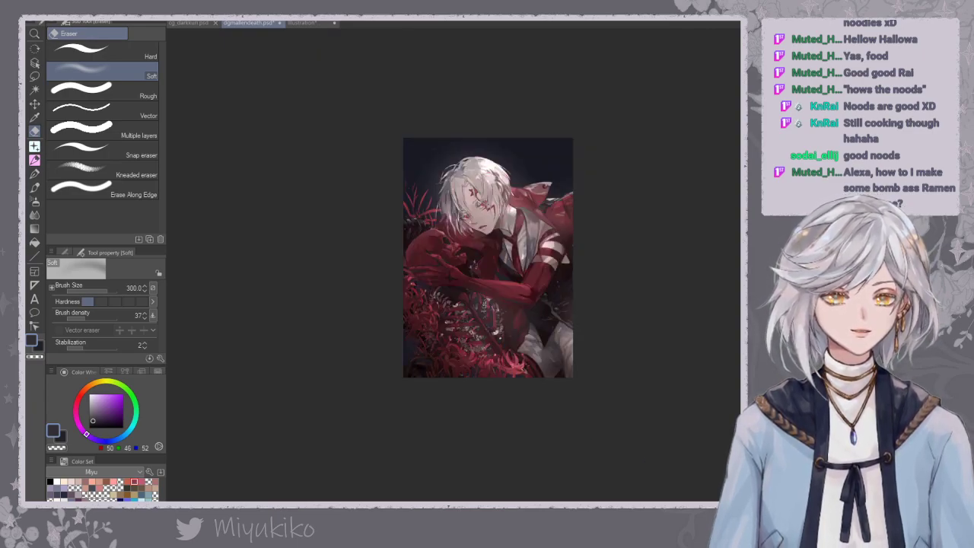
pyautogui.hotkey('ctrl', '-')
pyautogui.hotkey('ctrl', '-')
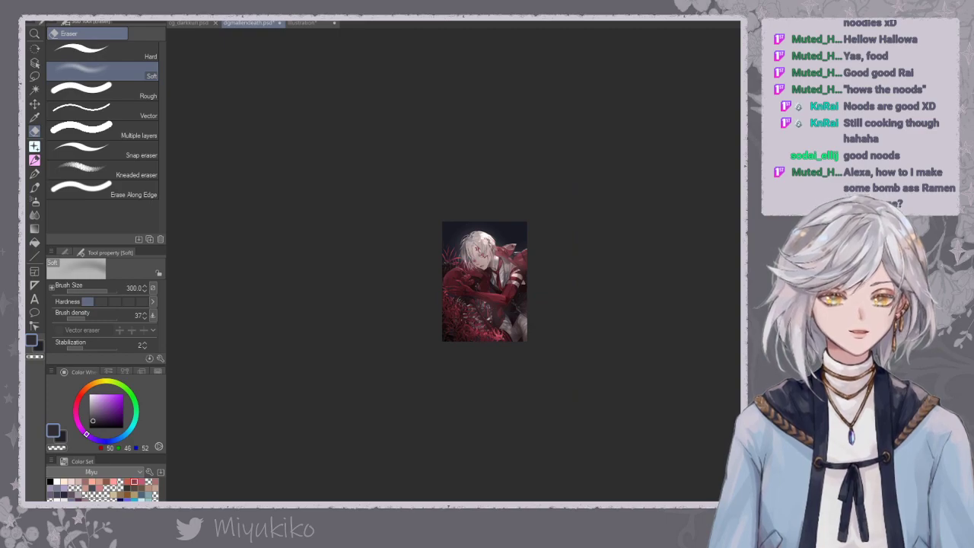
pyautogui.hotkey('ctrl', '+')
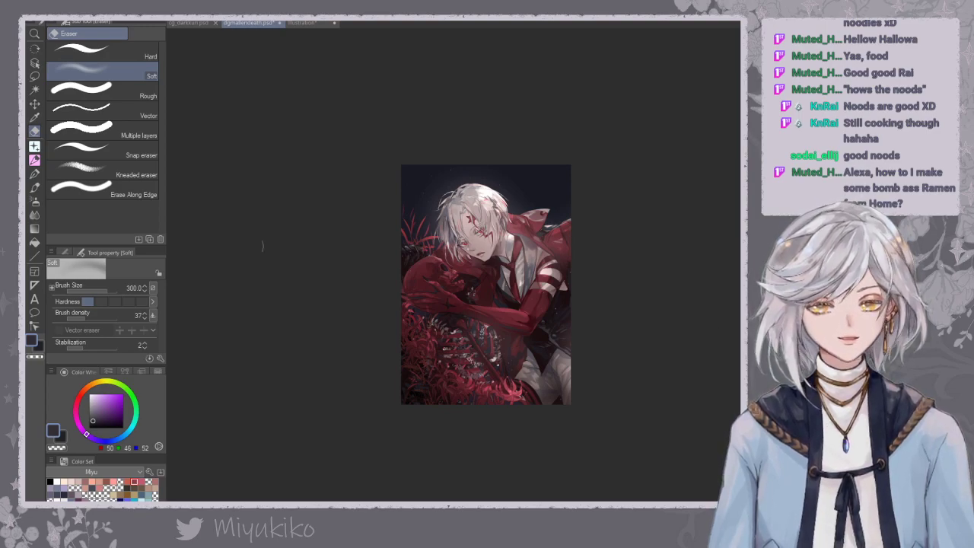
pyautogui.click(35, 201)
pyautogui.keyDown('alt'); pyautogui.click(422, 177); pyautogui.keyUp('alt')
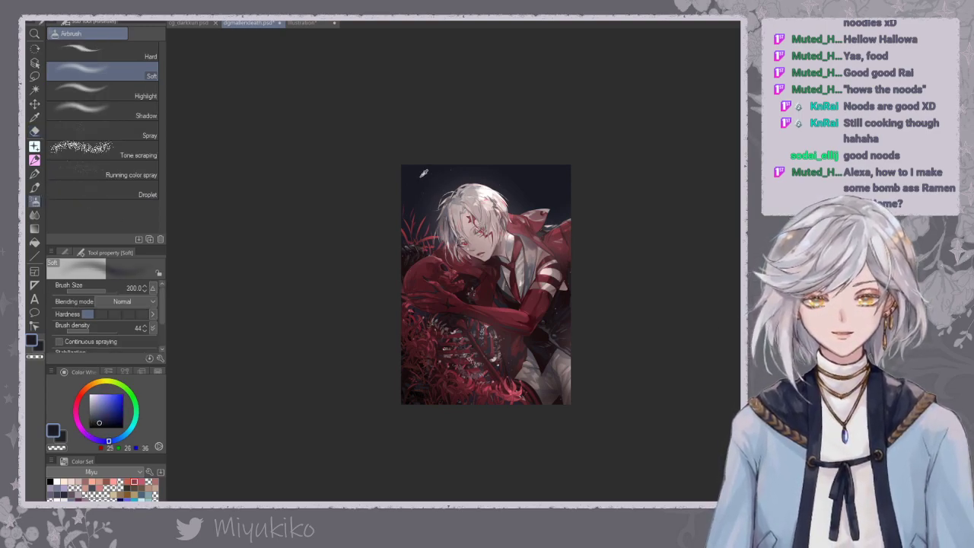
pyautogui.press(']')
pyautogui.press(']')
pyautogui.press(']')
pyautogui.press(']')
pyautogui.press(']')
pyautogui.press(']')
pyautogui.press(']')
pyautogui.press(']')
pyautogui.press(']')
pyautogui.press(']')
pyautogui.press(']')
pyautogui.press(']')
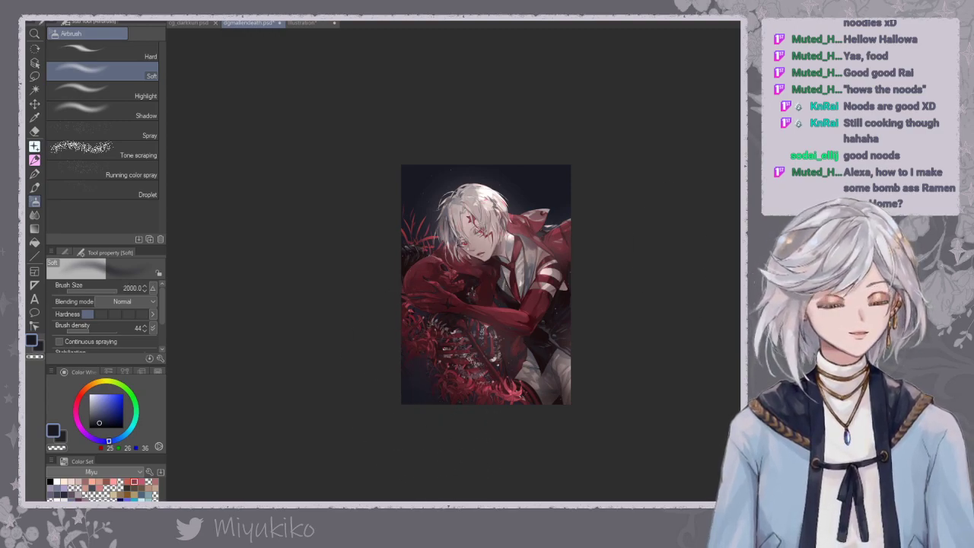
pyautogui.hotkey('ctrl', 'z')
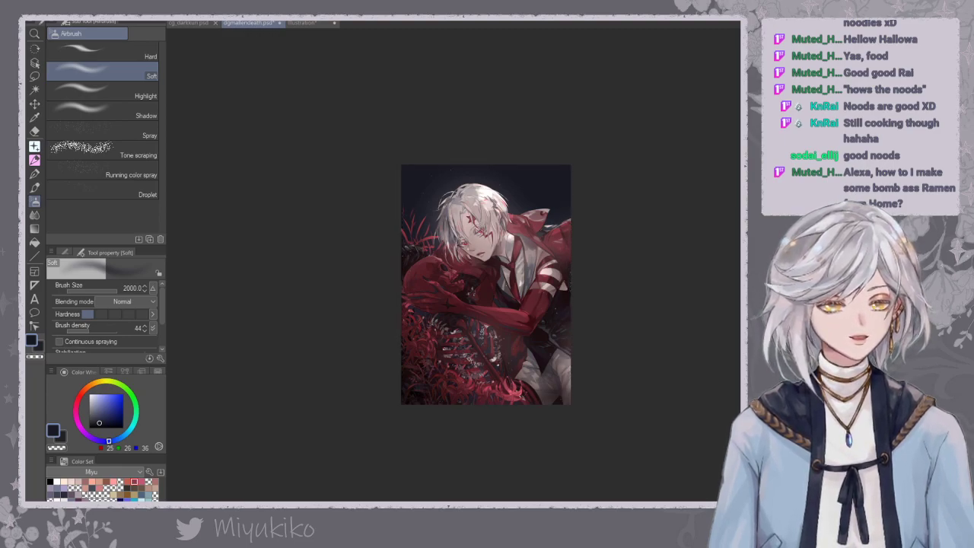
# Try shading the skull with a dark navy haze using the large Soft airbrush, and undo the stroke.
pyautogui.press('e')
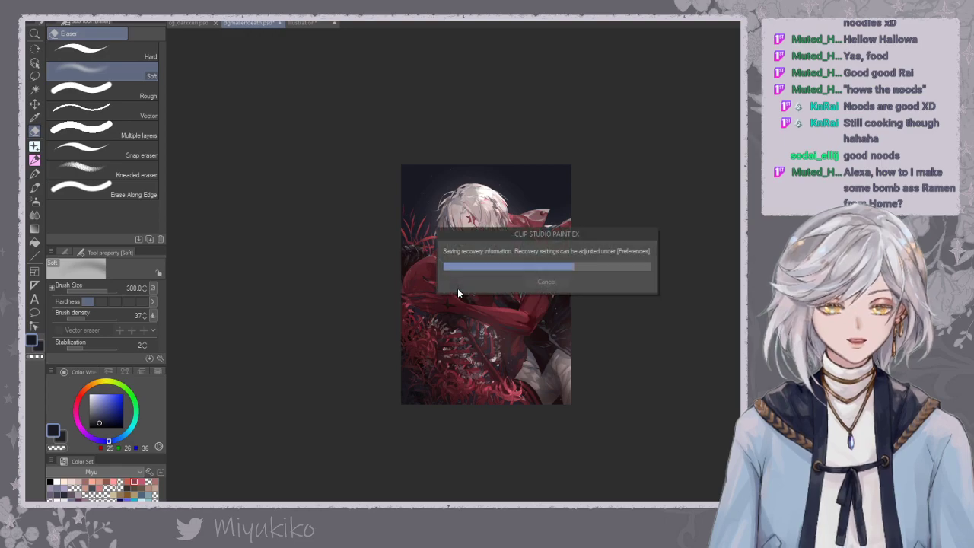
pyautogui.moveTo(641, 251); pyautogui.dragTo(642, 282)
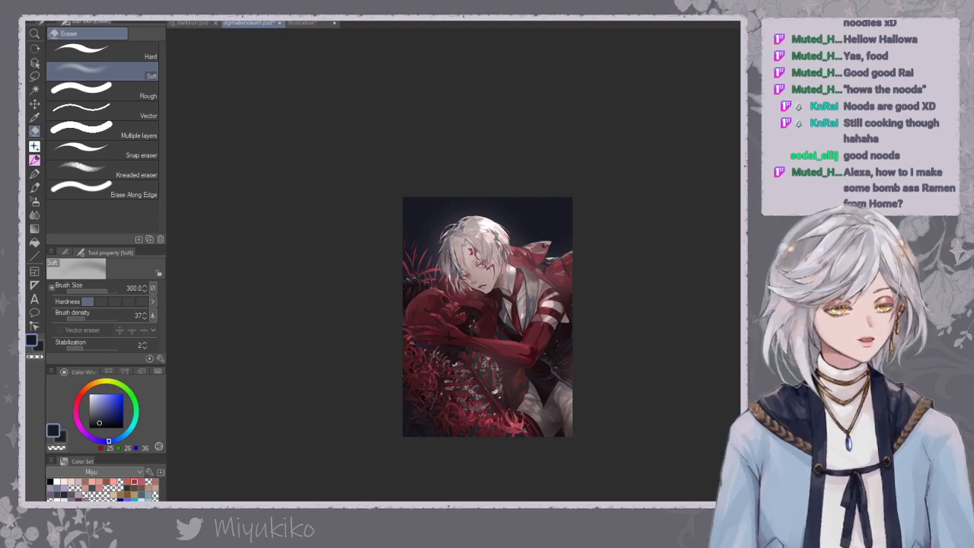
pyautogui.scroll(2, 483, 279)
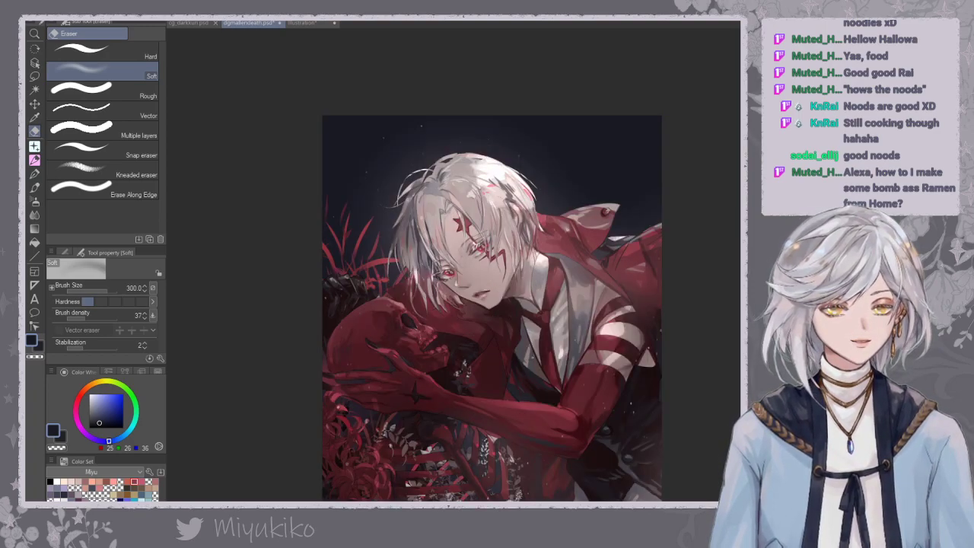
pyautogui.moveTo(487, 327); pyautogui.dragTo(493, 269)
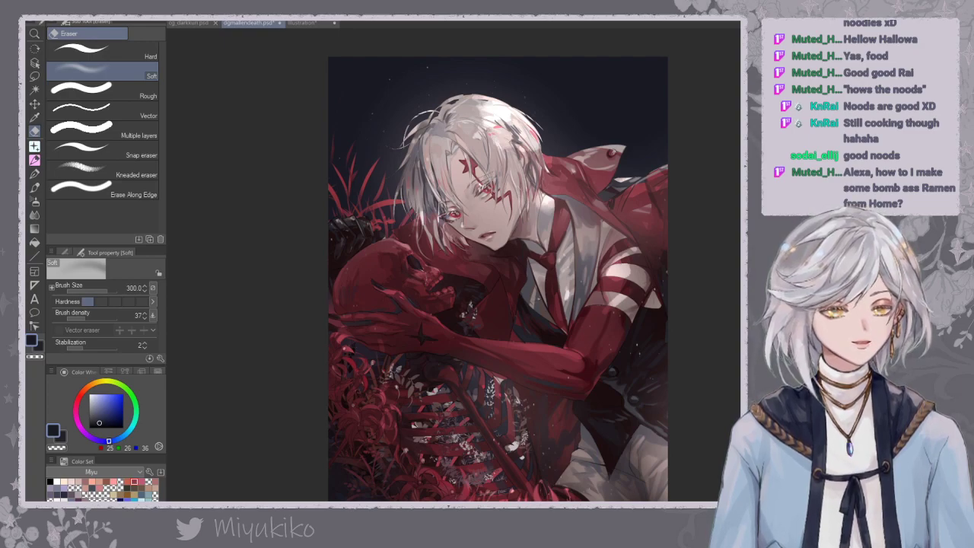
pyautogui.click(35, 215)
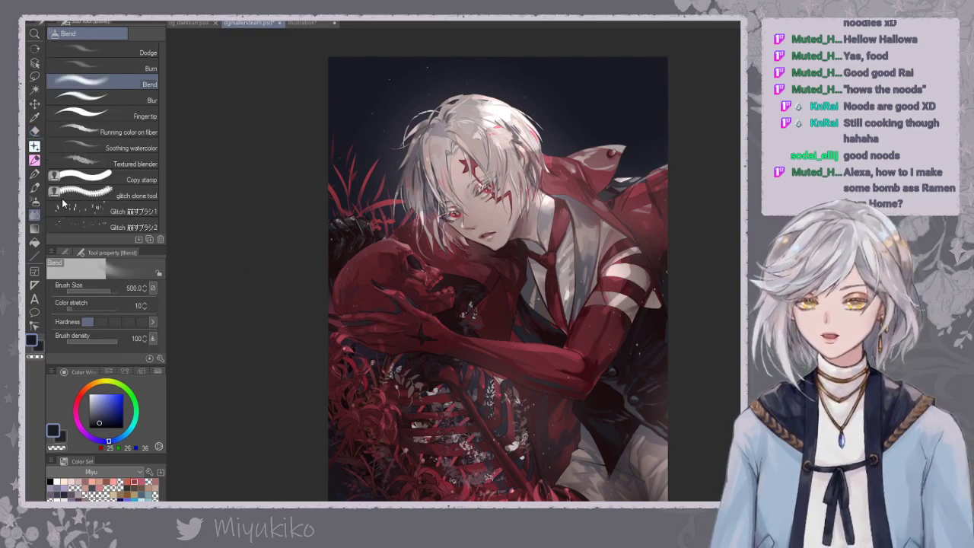
pyautogui.click(148, 53)
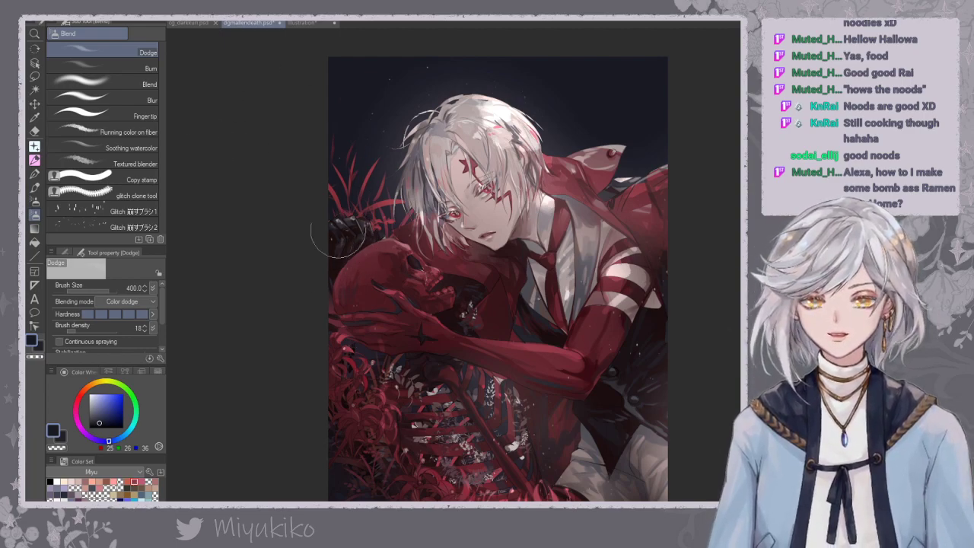
pyautogui.click(35, 200)
pyautogui.press('[')
pyautogui.press('[')
pyautogui.press('[')
pyautogui.press('[')
pyautogui.press('[')
pyautogui.press('[')
pyautogui.press('[')
pyautogui.press('[')
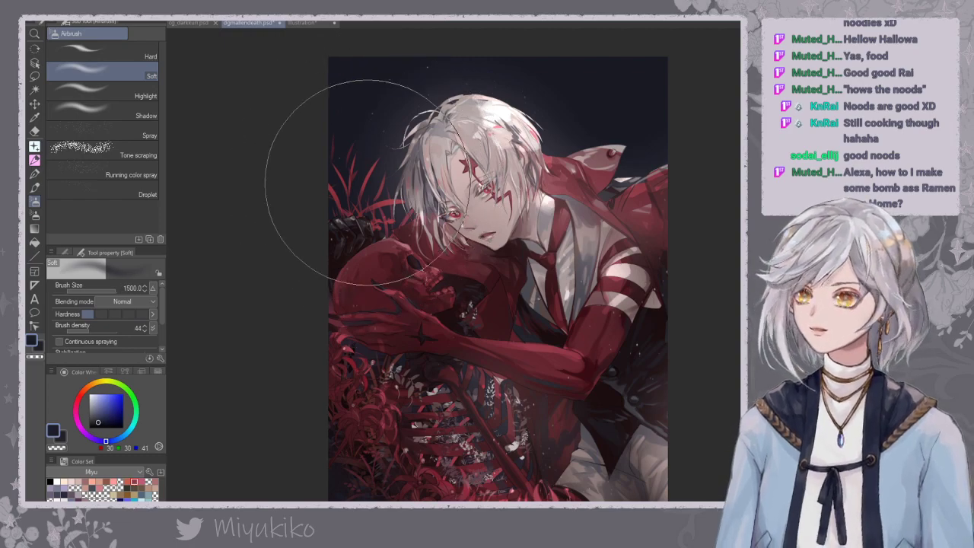
pyautogui.moveTo(365, 270); pyautogui.dragTo(373, 259)
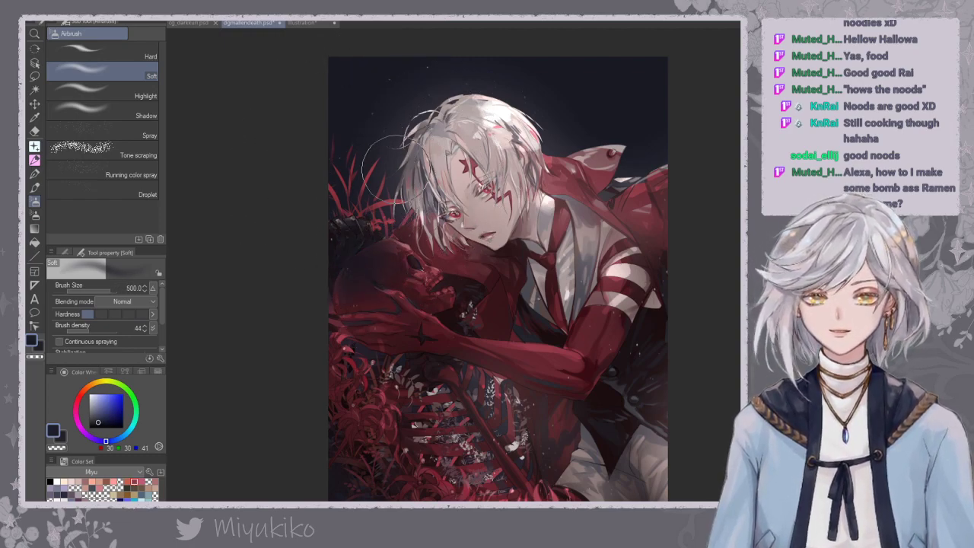
pyautogui.hotkey('ctrl', 'z')
# Reduce the Soft airbrush to size 200 and sample a dark red from the edge of the skull for shading around it.
pyautogui.press('[')
pyautogui.press('[')
pyautogui.press('[')
pyautogui.press('[')
pyautogui.press('[')
pyautogui.press('[')
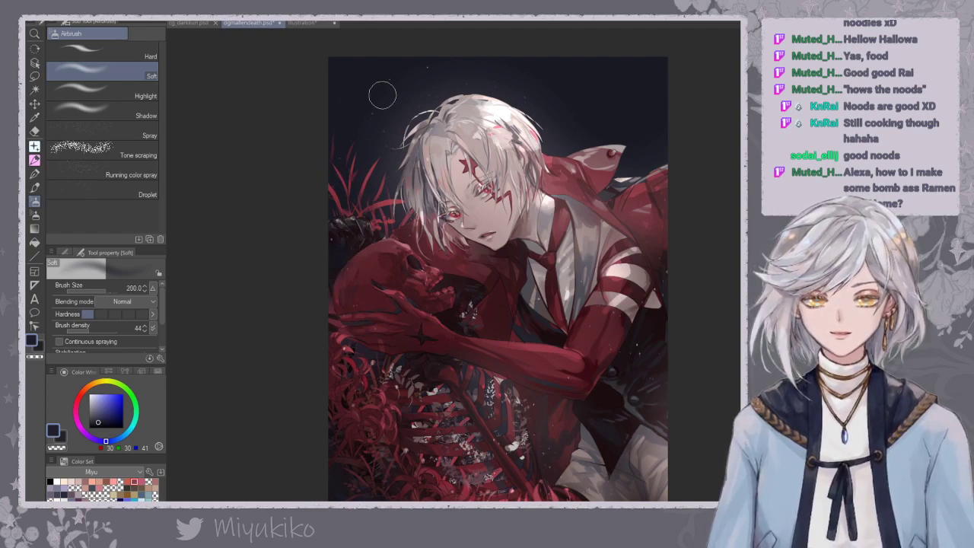
pyautogui.keyDown('alt'); pyautogui.click(354, 263); pyautogui.keyUp('alt')
pyautogui.keyDown('alt'); pyautogui.click(350, 265); pyautogui.keyUp('alt')
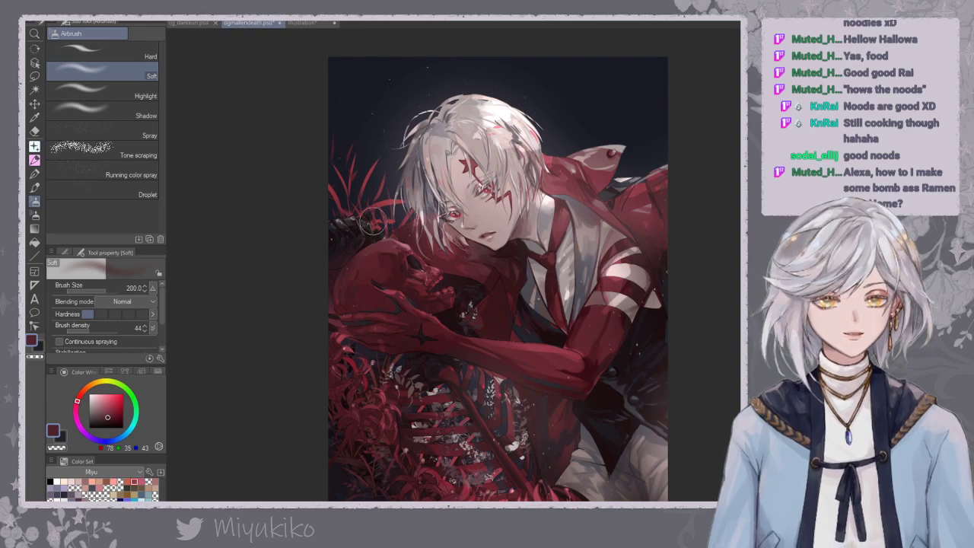
# Compare the picture with and without the glow and haze effects, both up close and at thumbnail size.
pyautogui.scroll(-3, 487, 272)
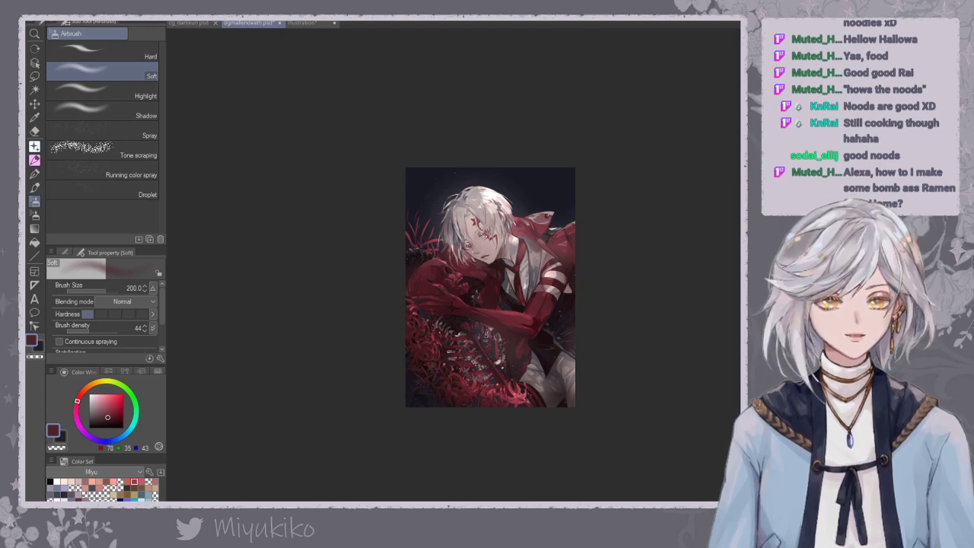
pyautogui.scroll(3, 484, 278)
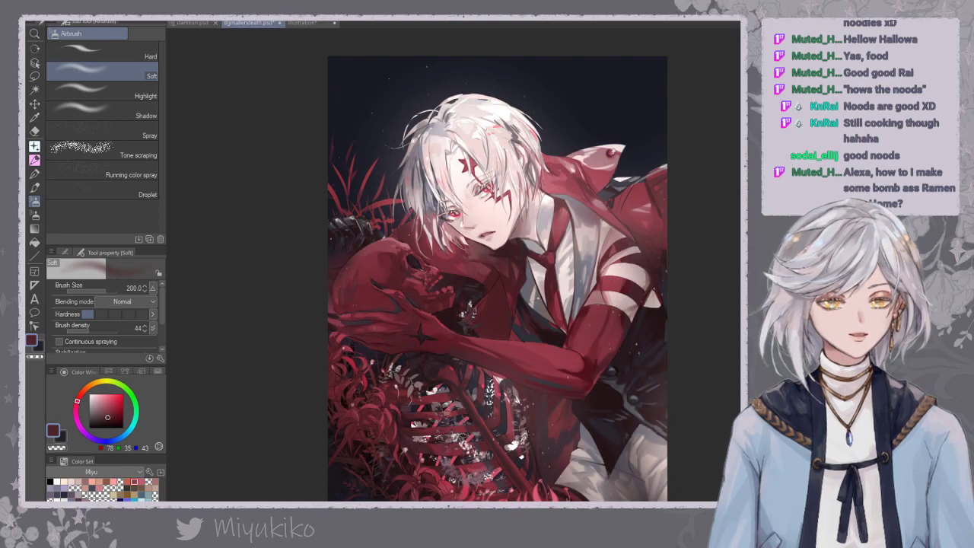
pyautogui.hotkey('ctrl', 'z')
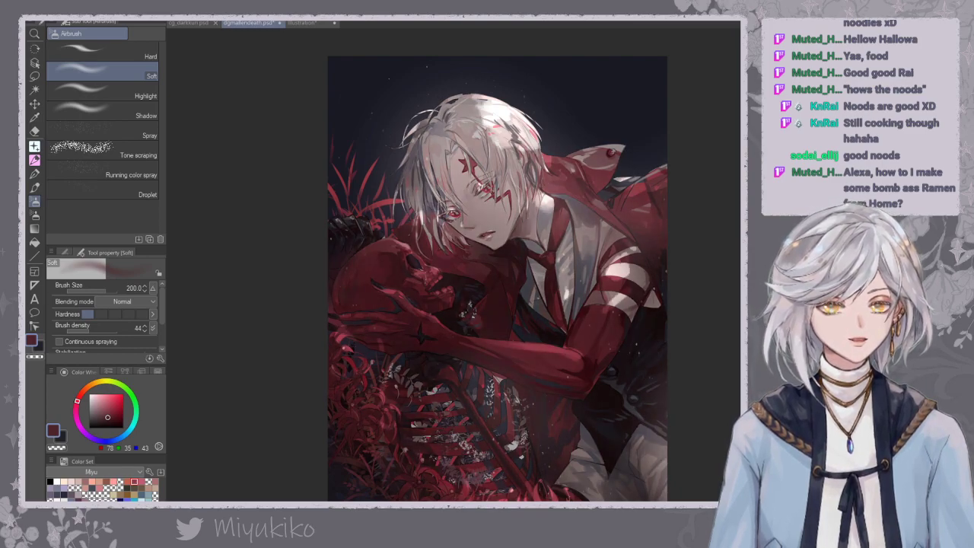
pyautogui.scroll(-3, 490, 287)
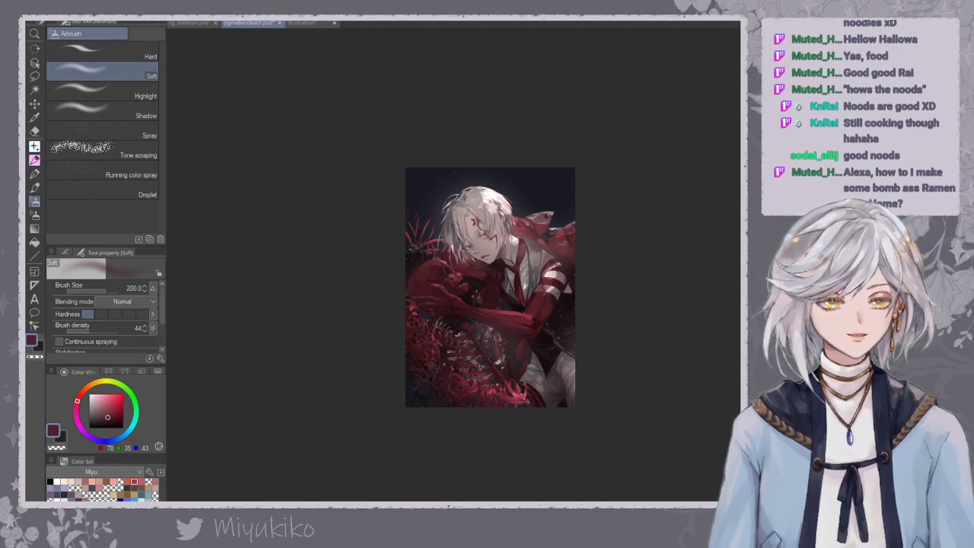
# Compare the whole picture with and without the last change at thumbnail size, keep the preferred version and save the illustration.
pyautogui.hotkey('ctrl', 'z')
pyautogui.hotkey('ctrl', 'y')
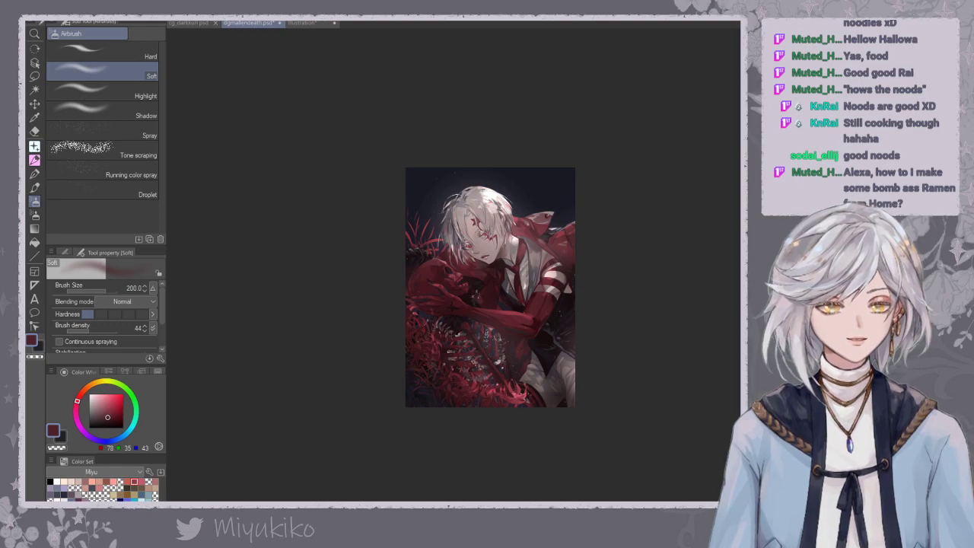
pyautogui.hotkey('ctrl', 'y')
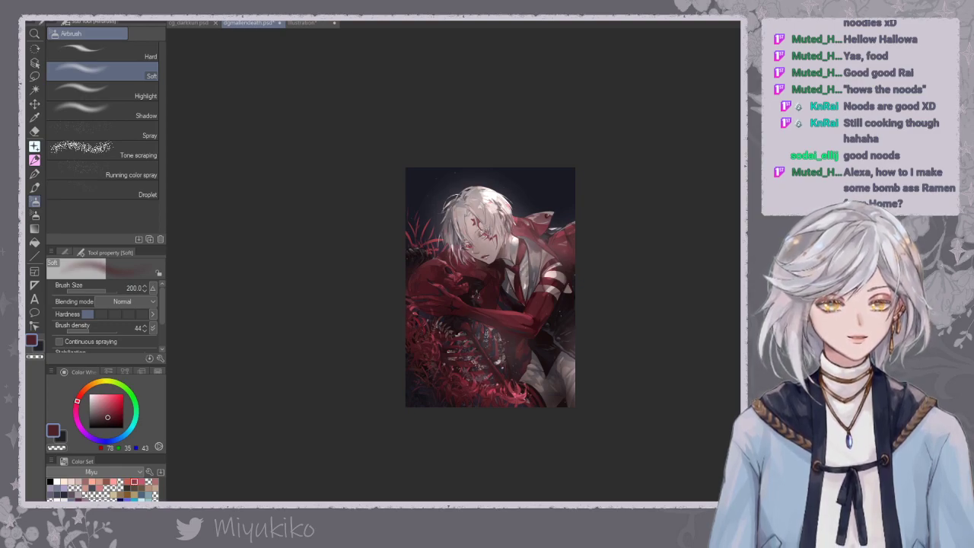
pyautogui.hotkey('ctrl', 'z')
pyautogui.hotkey('ctrl', '+')
pyautogui.hotkey('ctrl', '+')
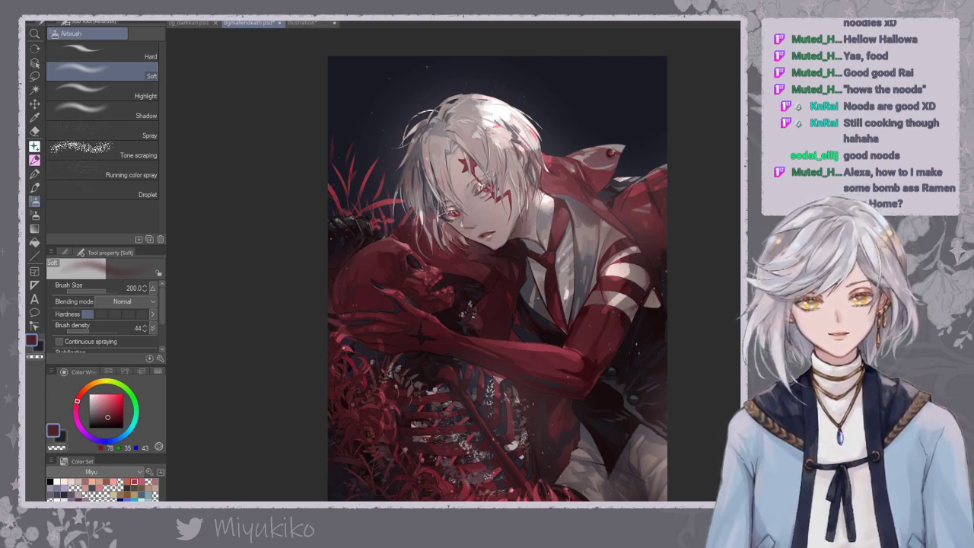
pyautogui.hotkey('ctrl', 's')
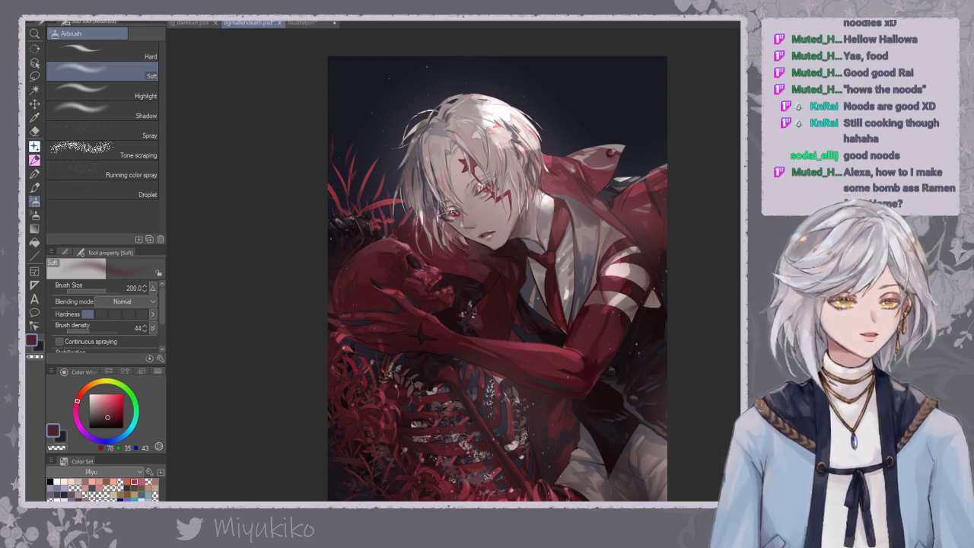
# Shift the current layer slightly with the Move layer tool and compare the face with and without the shift.
pyautogui.moveTo(748, 330); pyautogui.dragTo(698, 289)
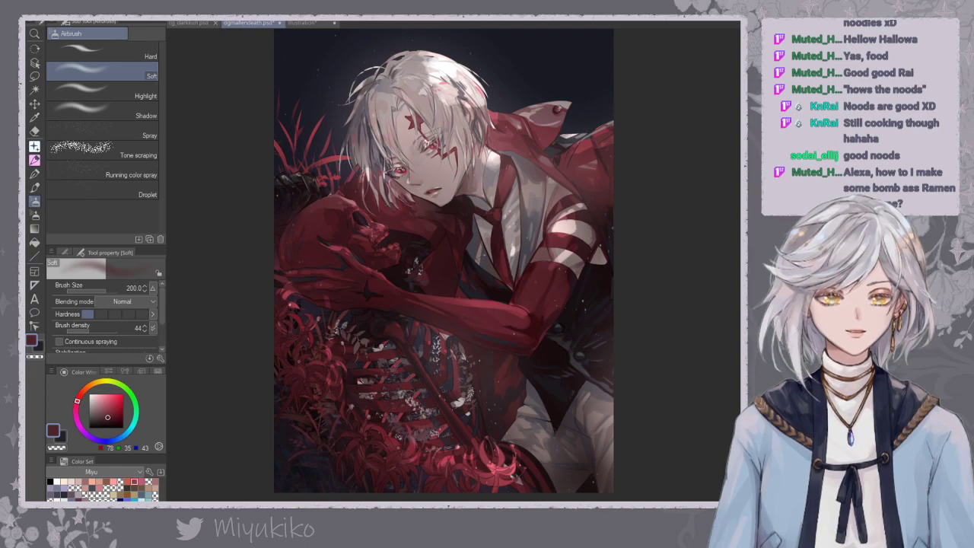
pyautogui.scroll(5, 466, 273)
pyautogui.moveTo(464, 190); pyautogui.dragTo(439, 407)
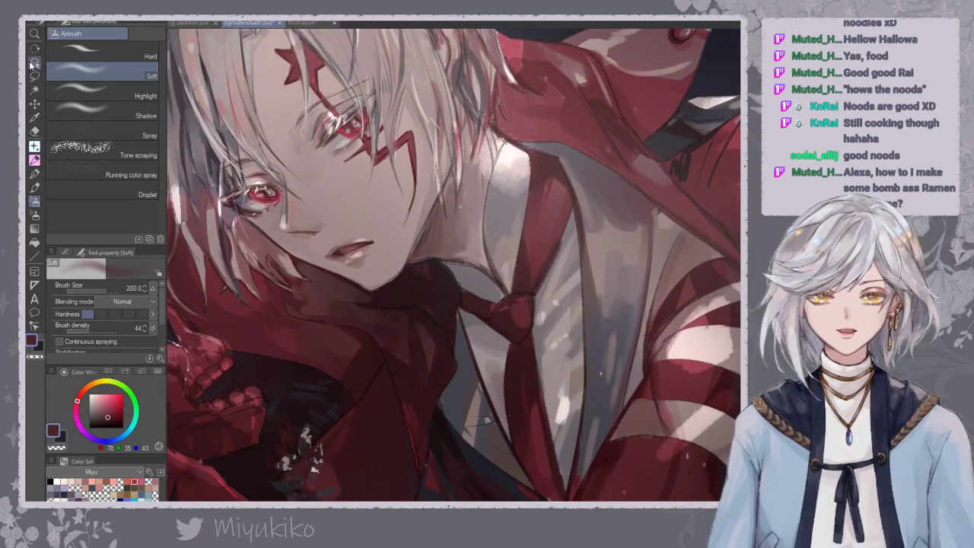
pyautogui.click(34, 103)
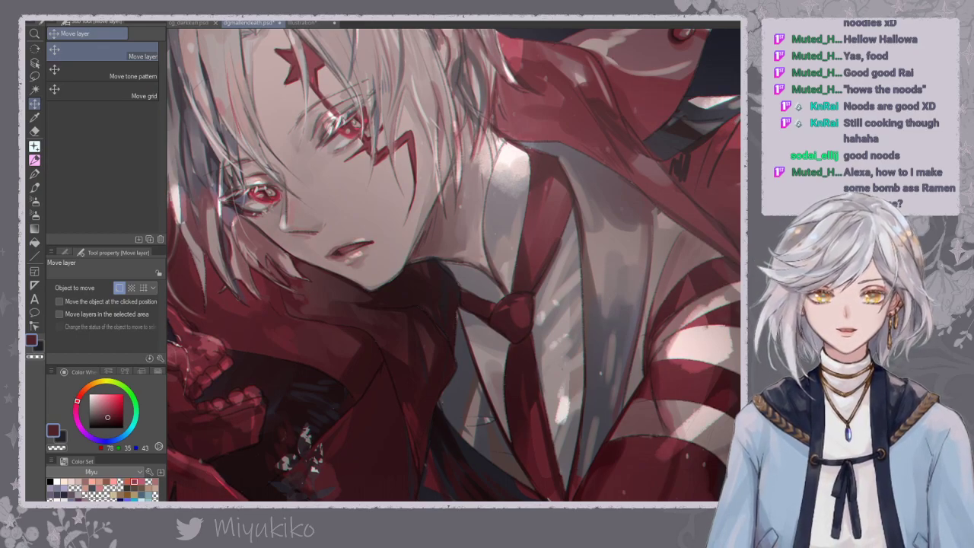
pyautogui.moveTo(453, 265); pyautogui.dragTo(496, 336)
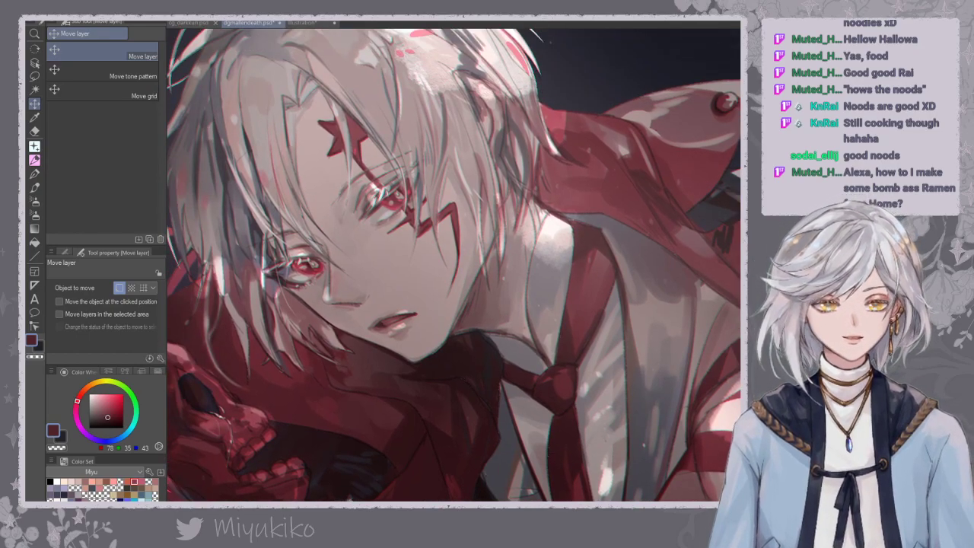
pyautogui.hotkey('ctrl', 'z')
pyautogui.hotkey('ctrl', 'y')
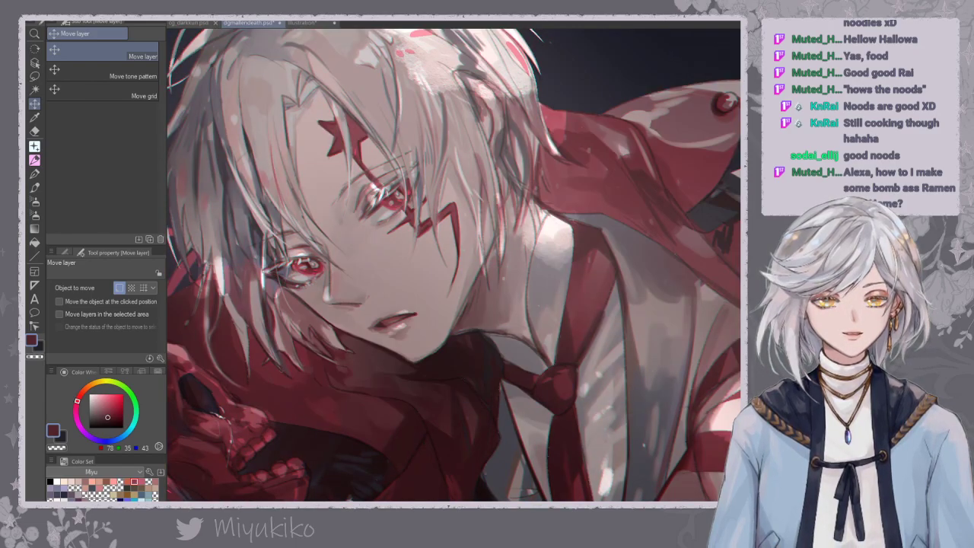
# Examine the illustration at several magnifications, checking the face, hair, collar, skull and overall composition.
pyautogui.scroll(3, 485, 278)
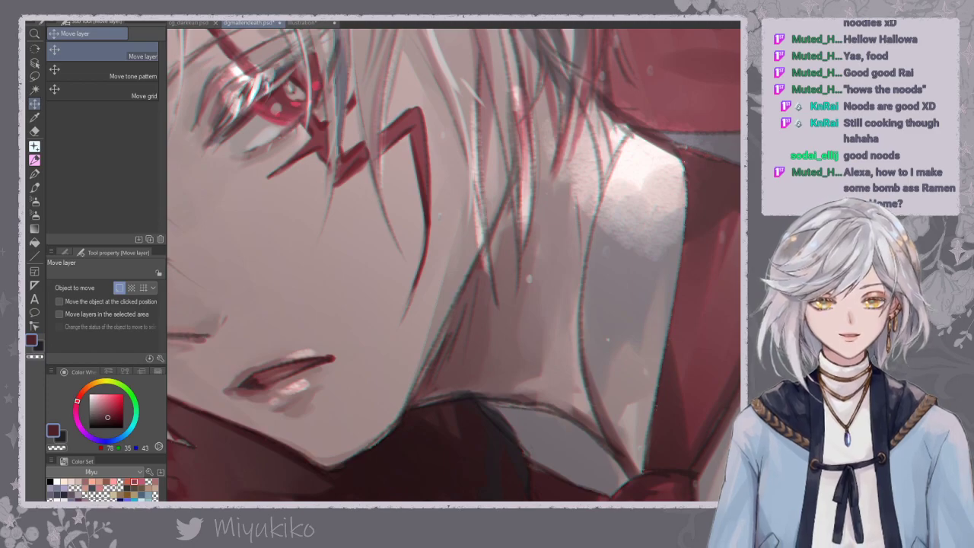
pyautogui.scroll(-5, 476, 280)
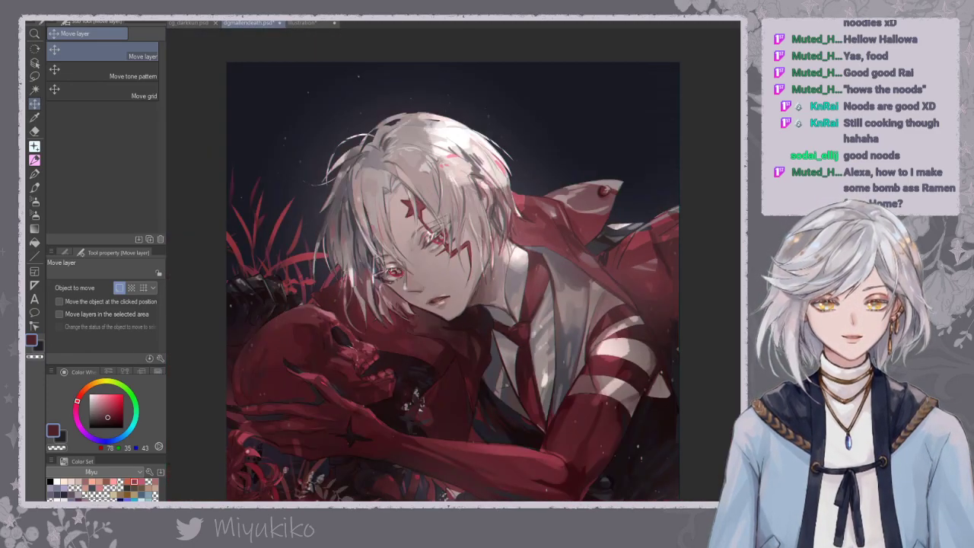
pyautogui.scroll(4, 469, 279)
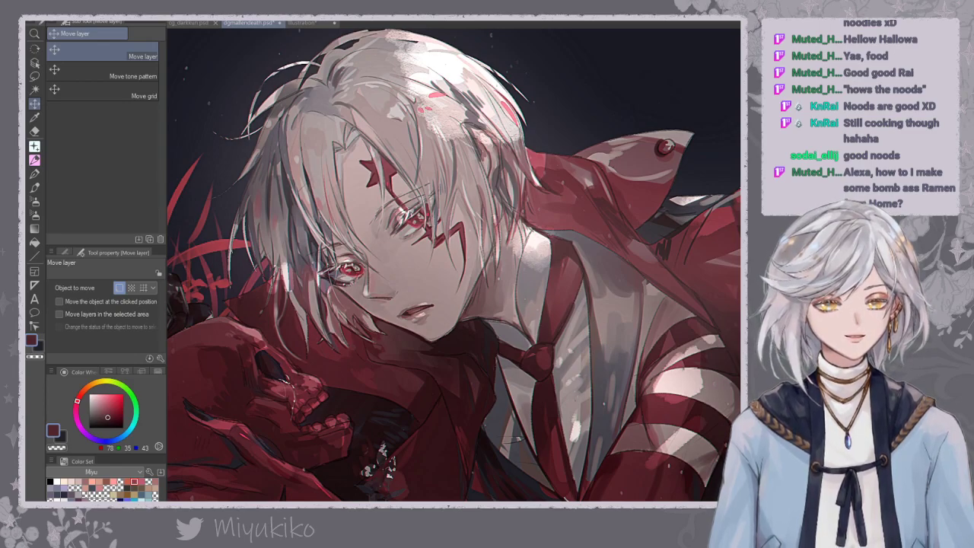
pyautogui.hotkey('ctrl', '-')
pyautogui.hotkey('ctrl', '-')
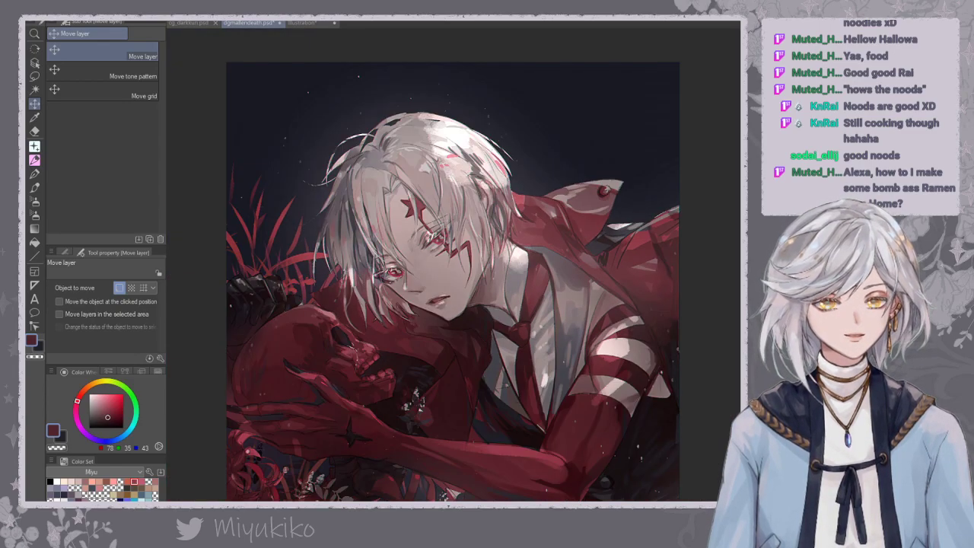
pyautogui.moveTo(687, 336); pyautogui.dragTo(716, 264)
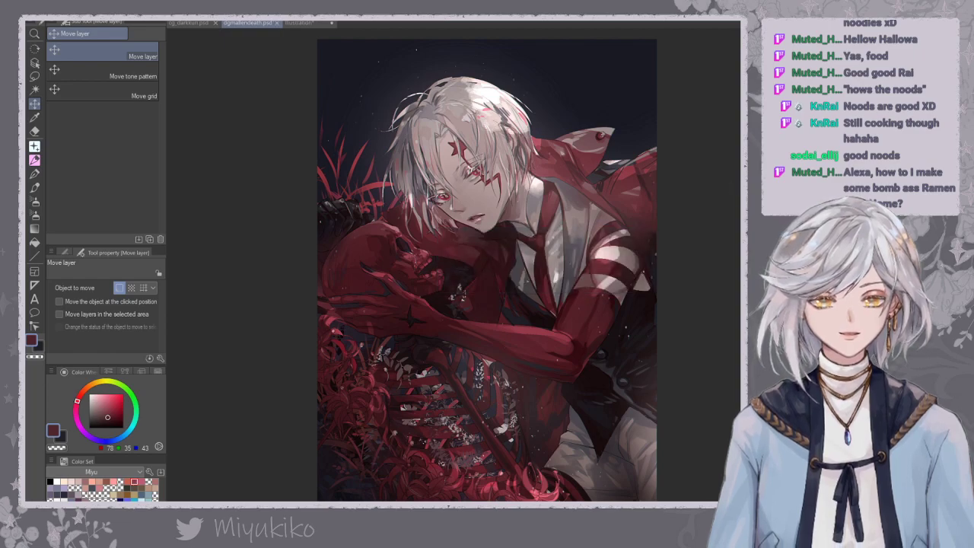
pyautogui.hotkey('ctrl', '-')
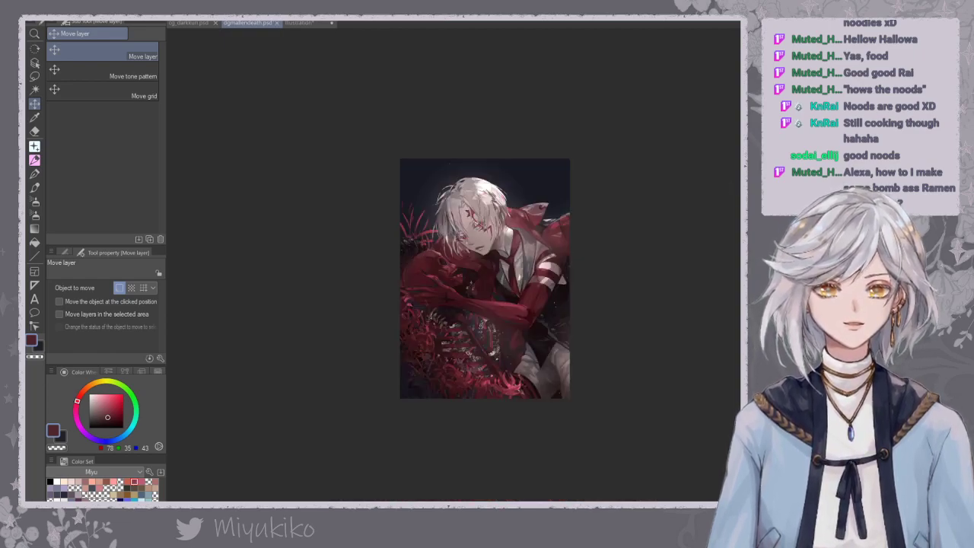
pyautogui.hotkey('ctrl', '+')
pyautogui.hotkey('ctrl', '+')
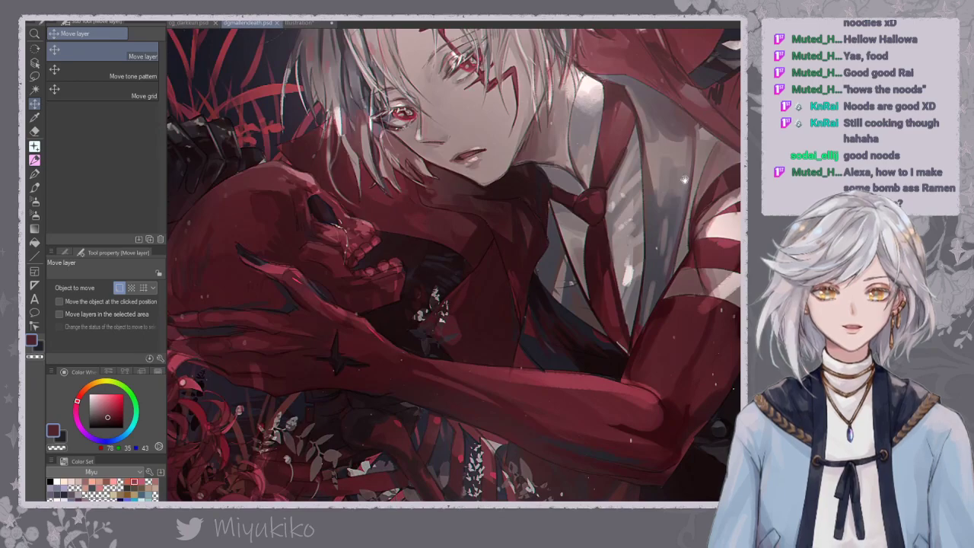
pyautogui.moveTo(694, 155); pyautogui.dragTo(642, 290)
pyautogui.moveTo(643, 221); pyautogui.dragTo(695, 226)
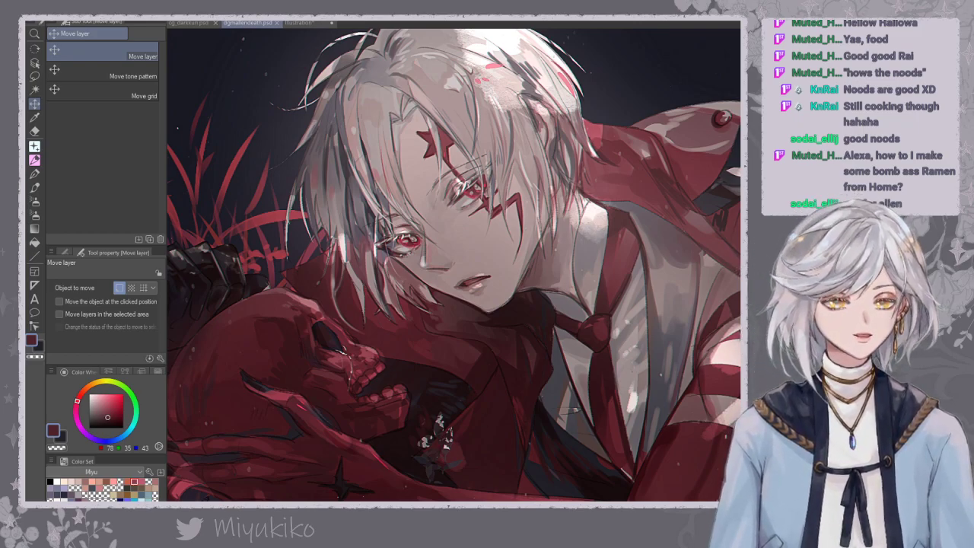
pyautogui.hotkey('ctrl', '0')
pyautogui.moveTo(496, 338); pyautogui.dragTo(483, 297)
pyautogui.moveTo(462, 357)
pyautogui.mouseDown()
pyautogui.moveTo(452, 324)
pyautogui.moveTo(470, 341)
pyautogui.mouseUp()
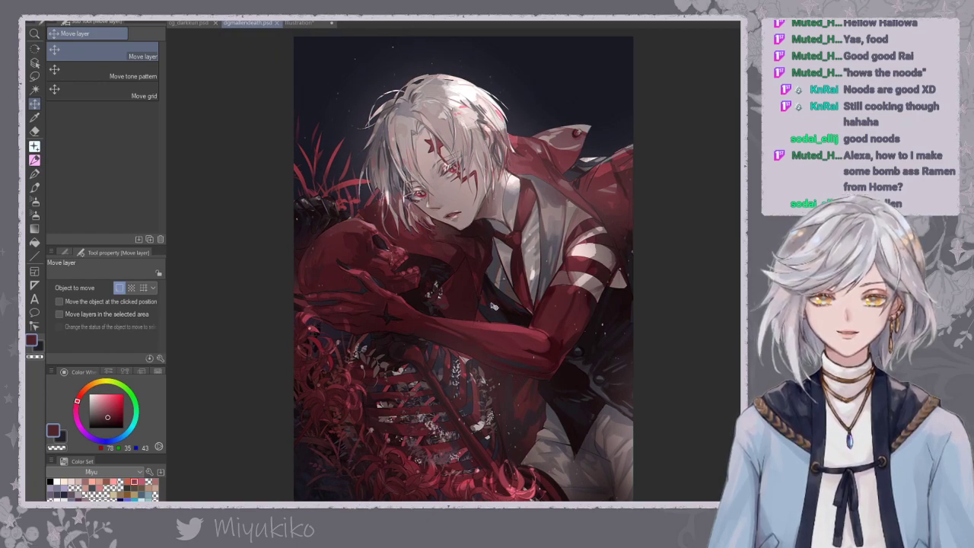
pyautogui.scroll(3, 701, 201)
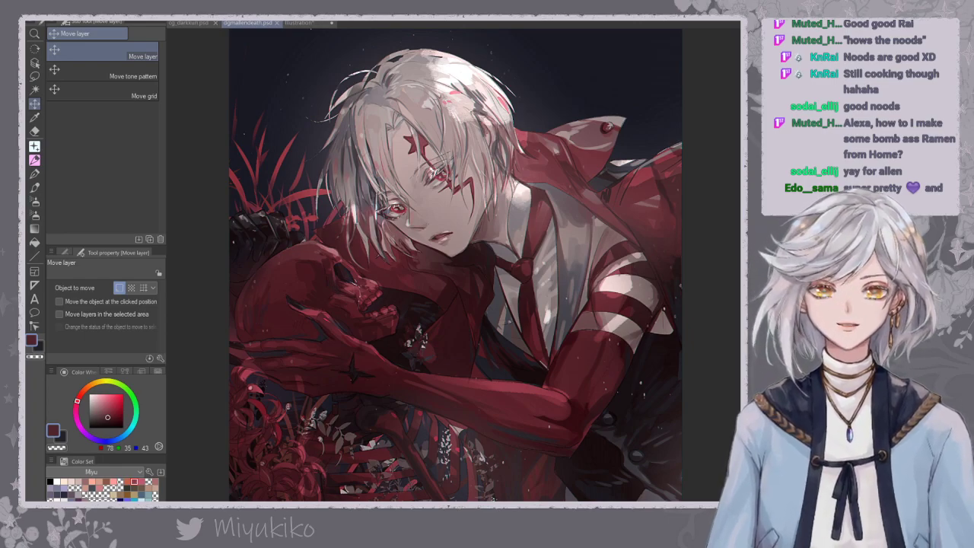
pyautogui.hotkey('ctrl', '+')
pyautogui.moveTo(389, 319); pyautogui.dragTo(462, 344)
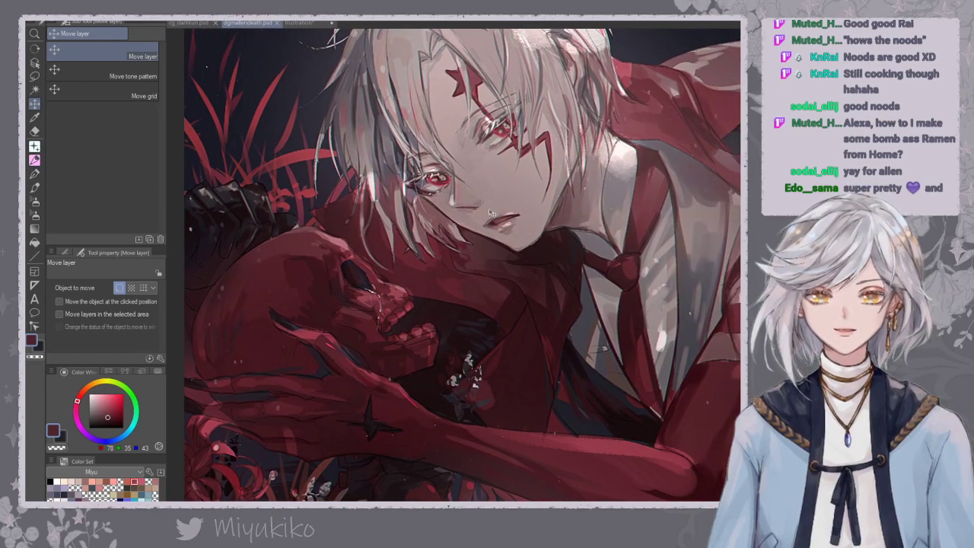
pyautogui.moveTo(643, 216); pyautogui.dragTo(641, 230)
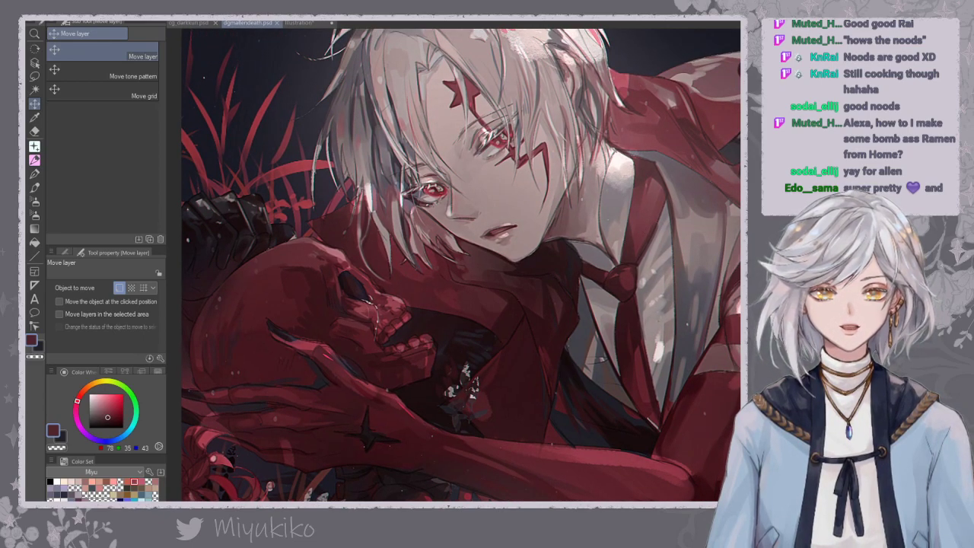